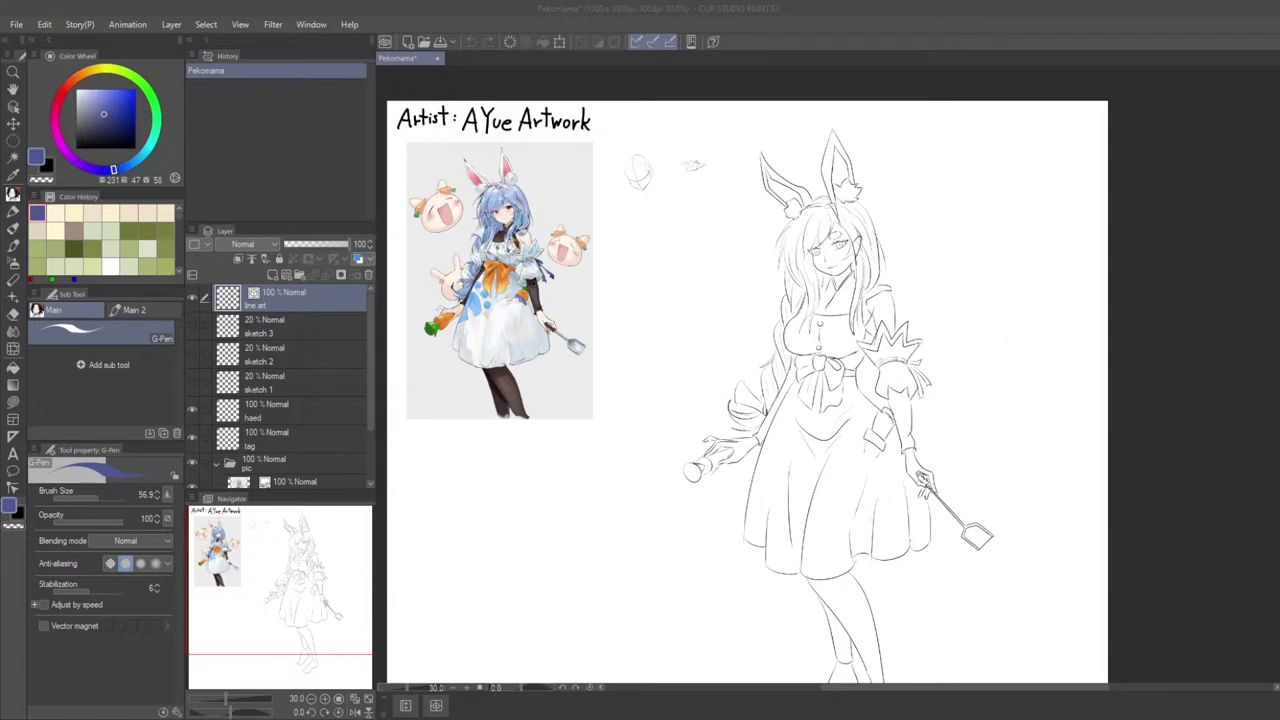
Step: Add a new raster layer above the sketch layers and move it above the line art layer
click(305, 606)
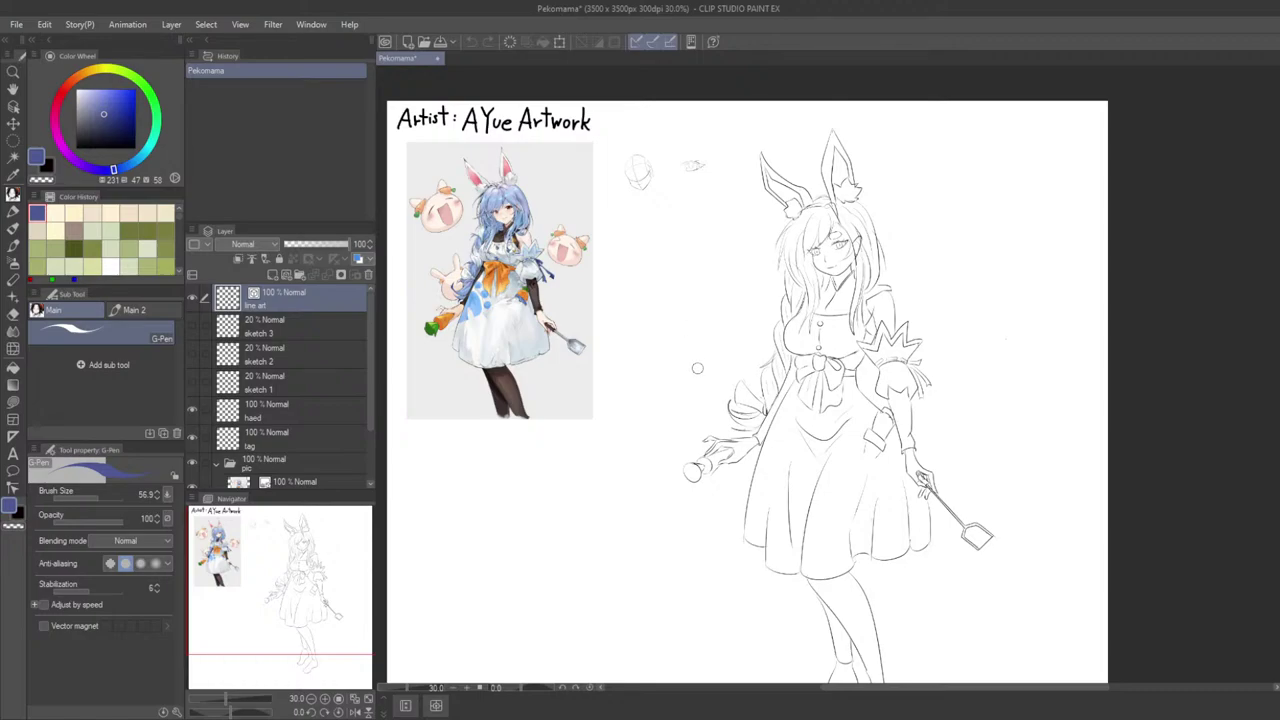
drag(776, 432, 674, 350)
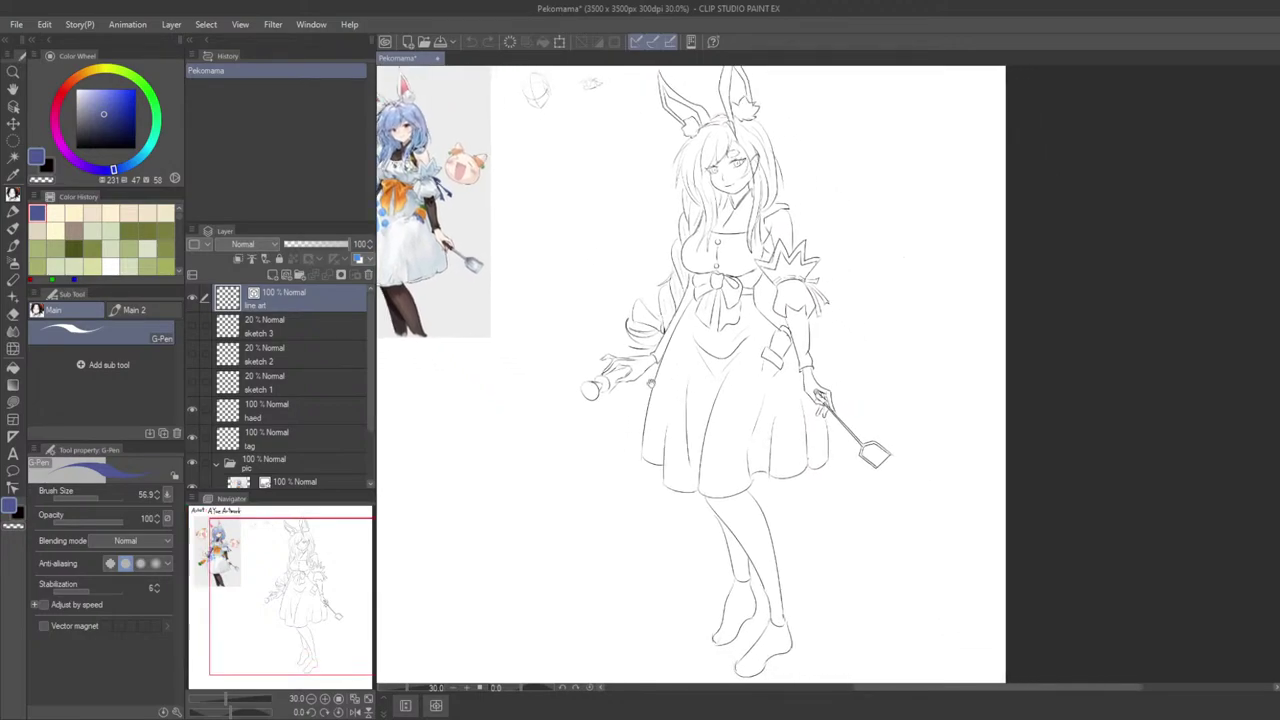
click(262, 320)
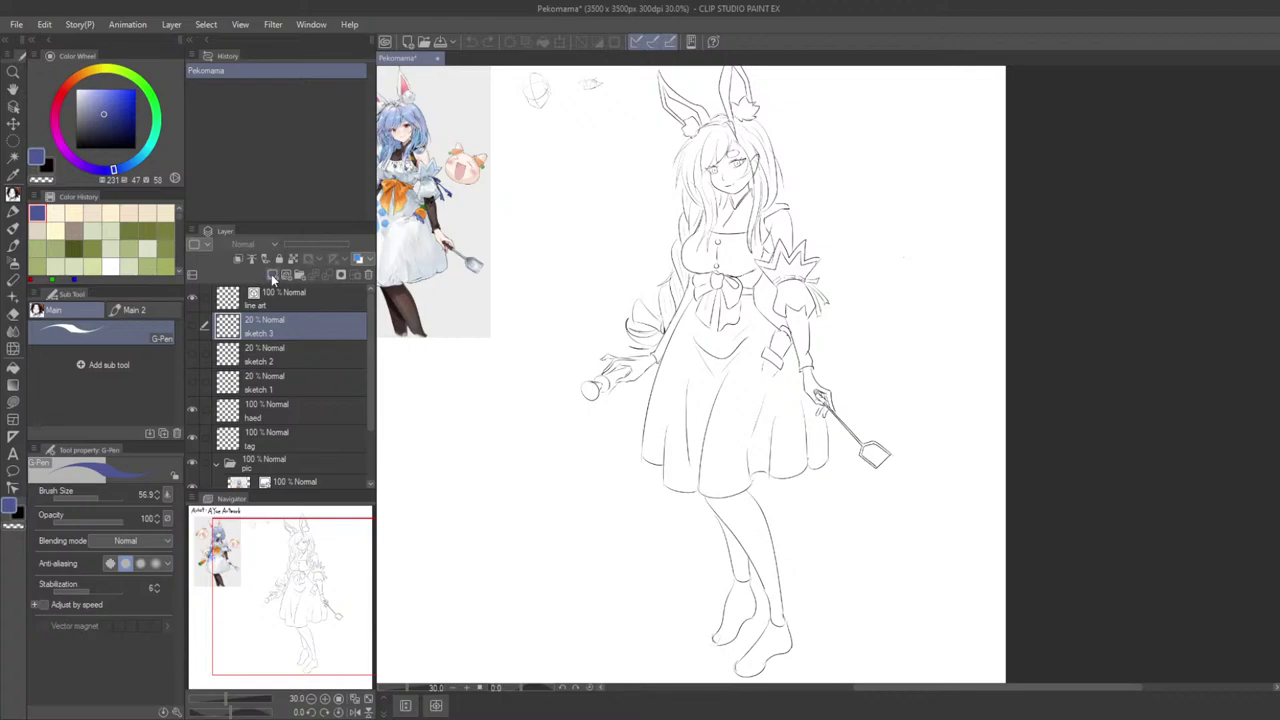
click(271, 274)
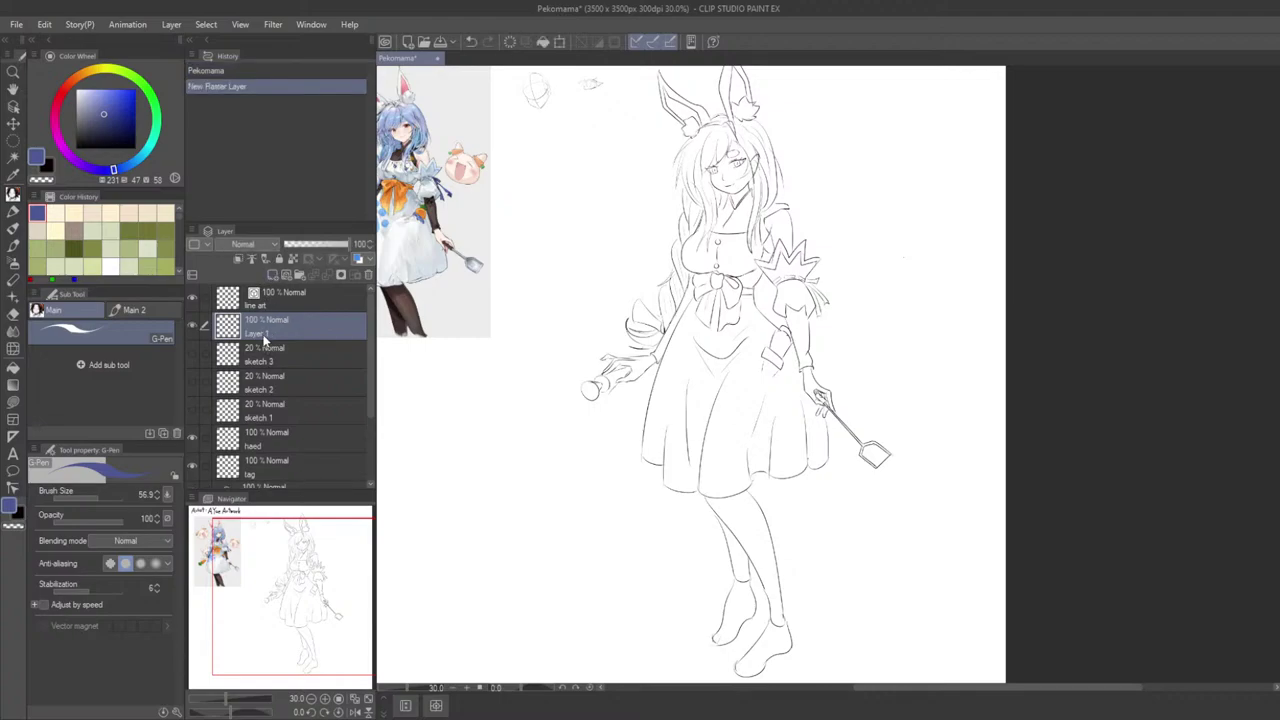
click(574, 341)
mouse_move(573, 341)
mouse_down()
mouse_move(566, 300)
mouse_move(562, 446)
mouse_move(532, 396)
mouse_move(506, 388)
mouse_up()
scroll(556, 448, up, 5)
drag(268, 340, 271, 304)
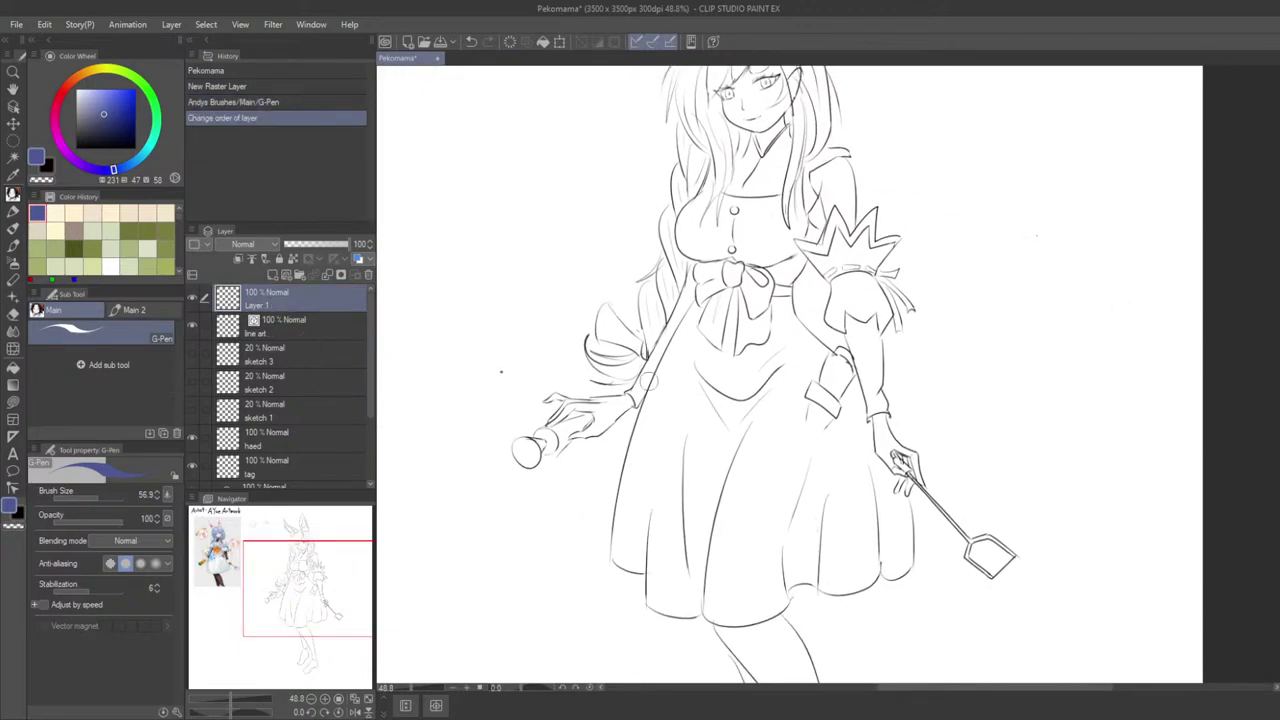
Step: Rename the new top layer as color
scroll(907, 505, down, 3)
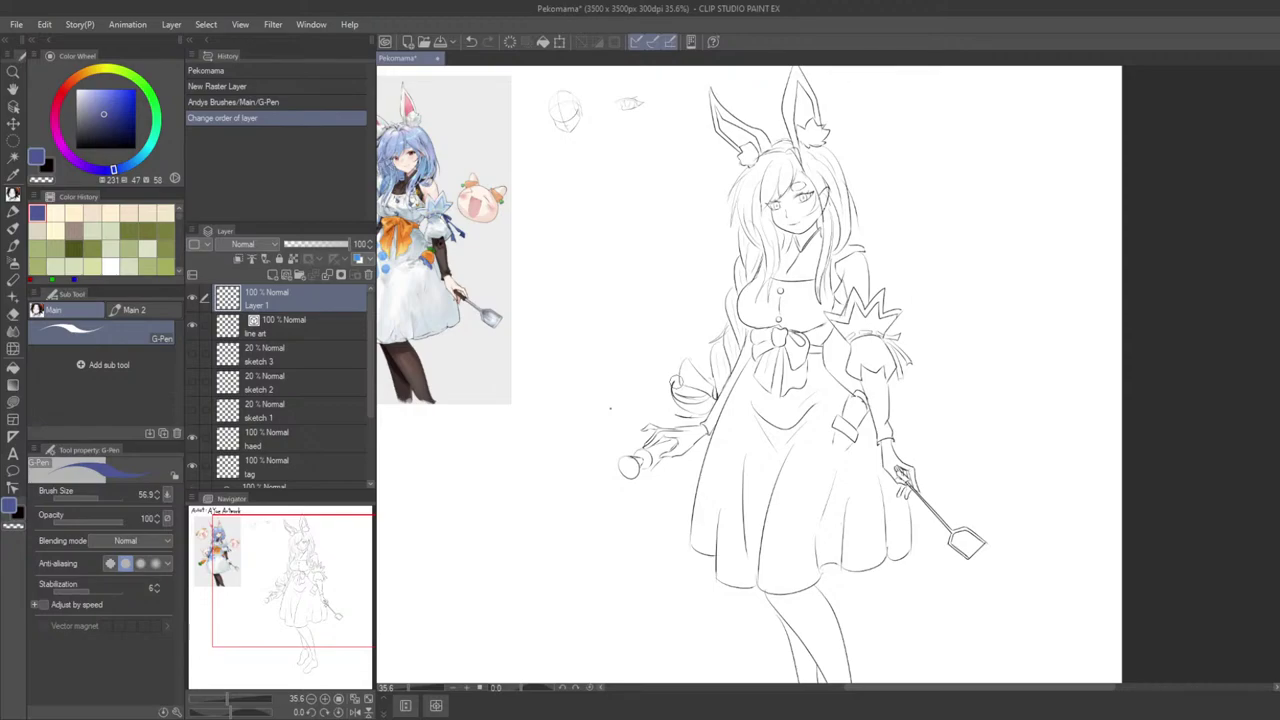
drag(805, 387, 970, 458)
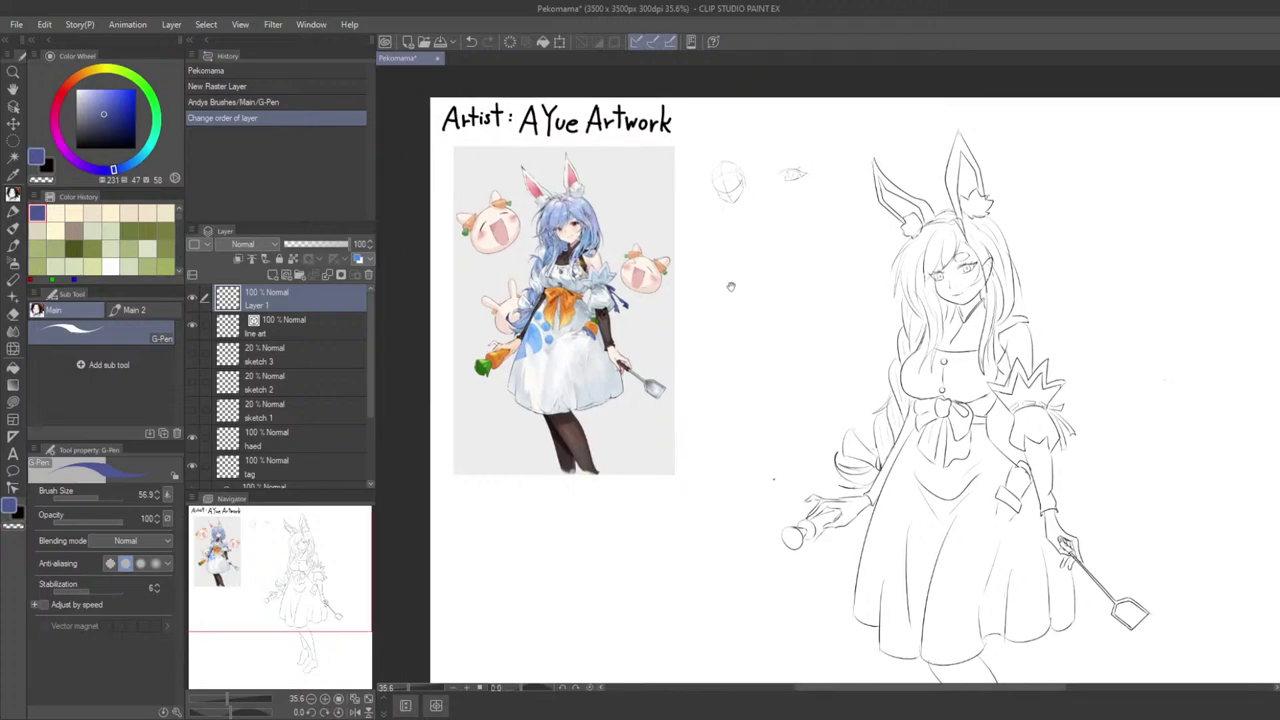
drag(731, 312, 694, 301)
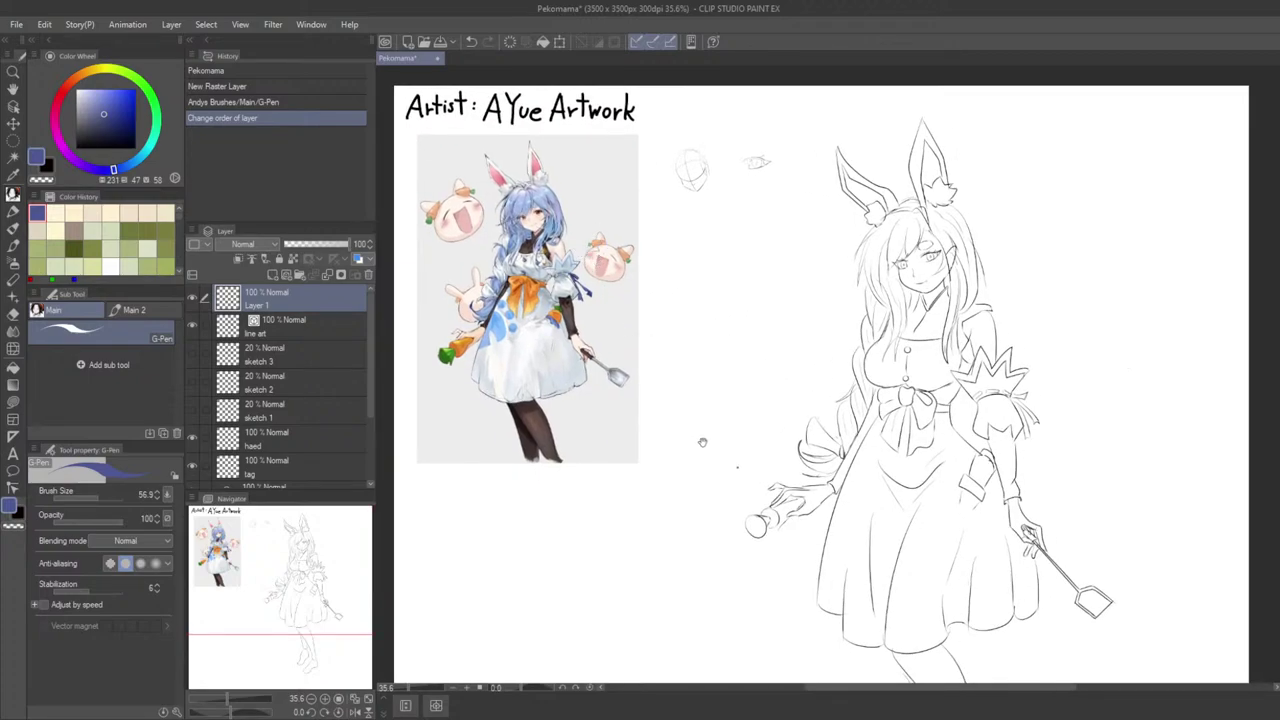
mouse_move(702, 442)
mouse_down()
mouse_move(626, 459)
mouse_move(647, 437)
mouse_move(691, 443)
mouse_move(658, 408)
mouse_up()
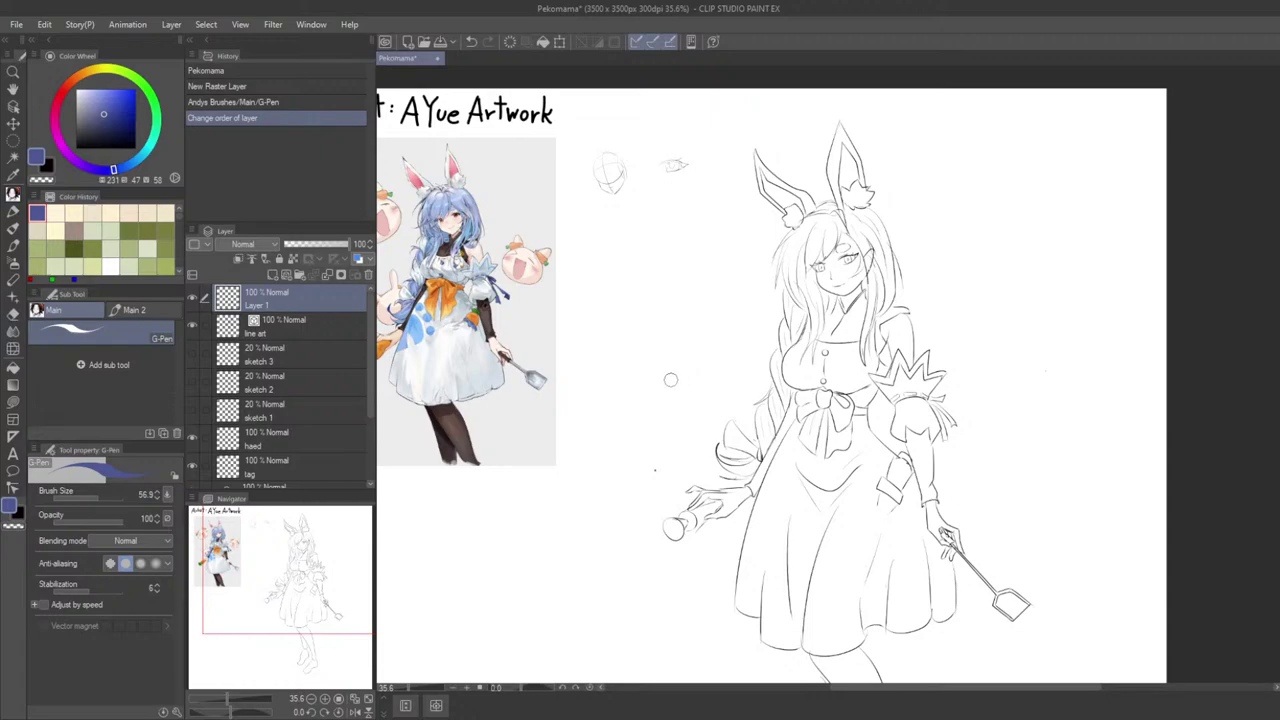
mouse_move(740, 390)
mouse_down()
mouse_move(706, 370)
mouse_move(703, 394)
mouse_move(762, 432)
mouse_move(695, 398)
mouse_up()
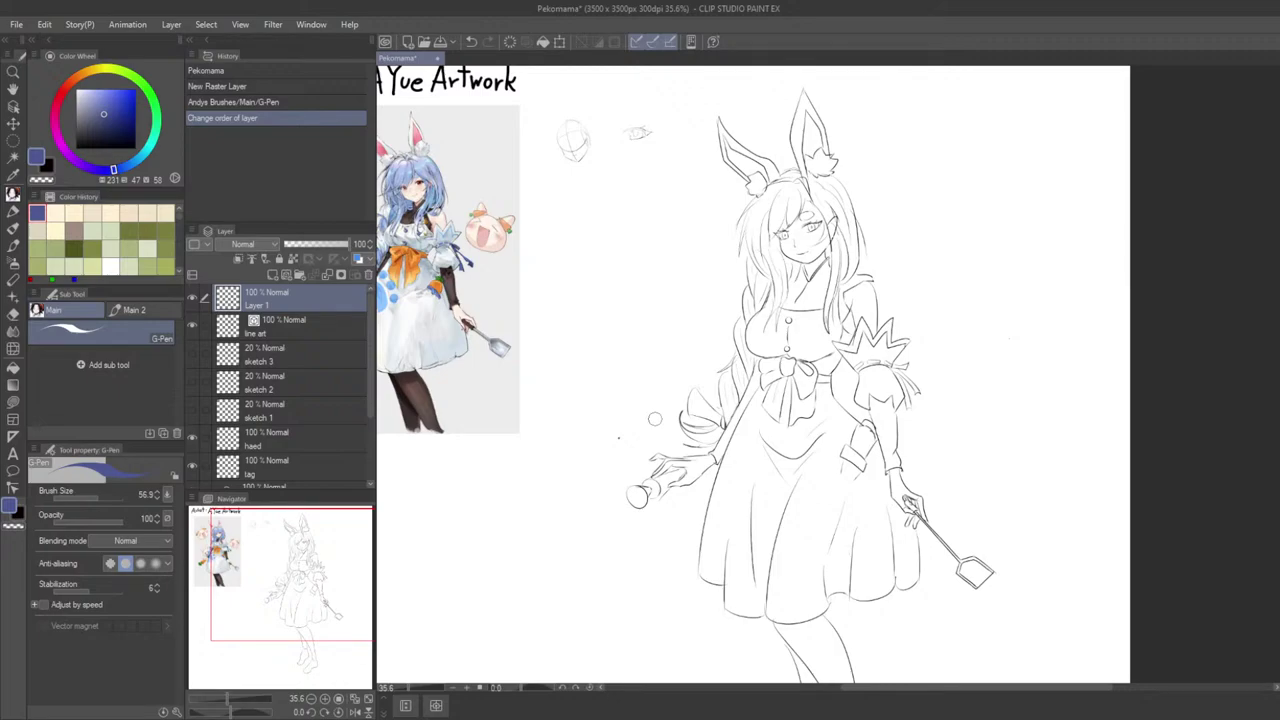
drag(654, 419, 701, 395)
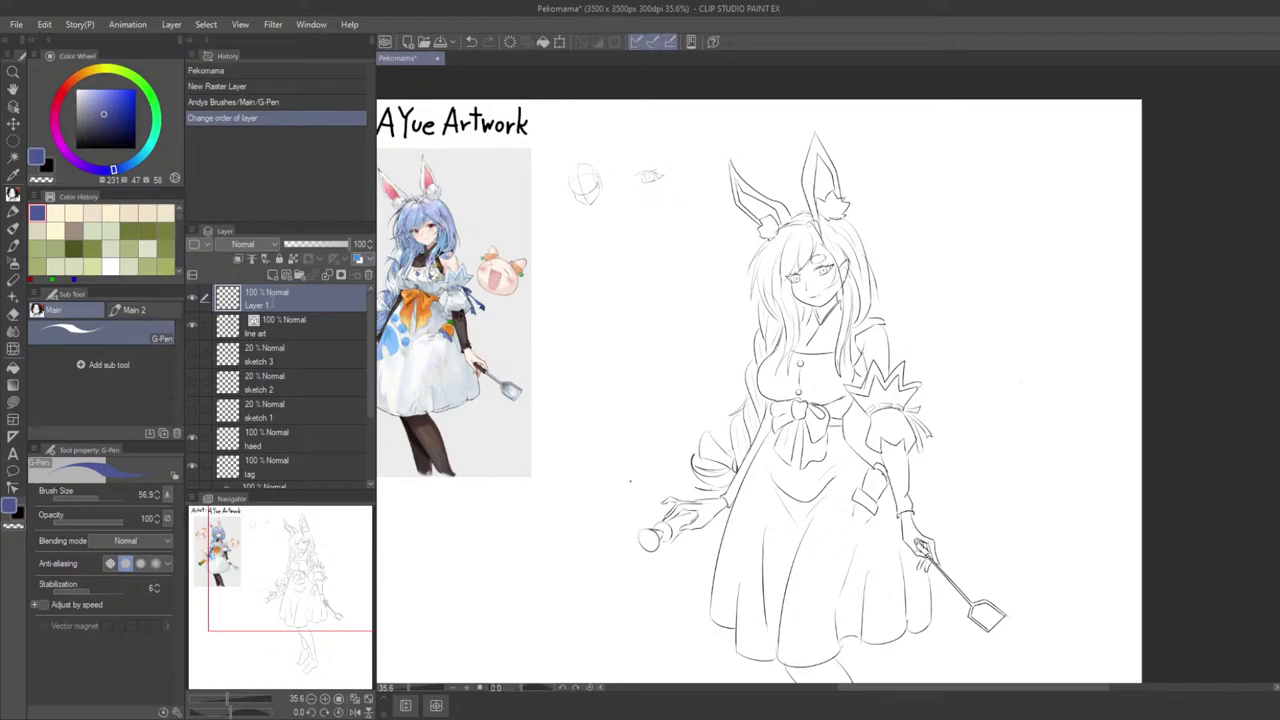
key(Return)
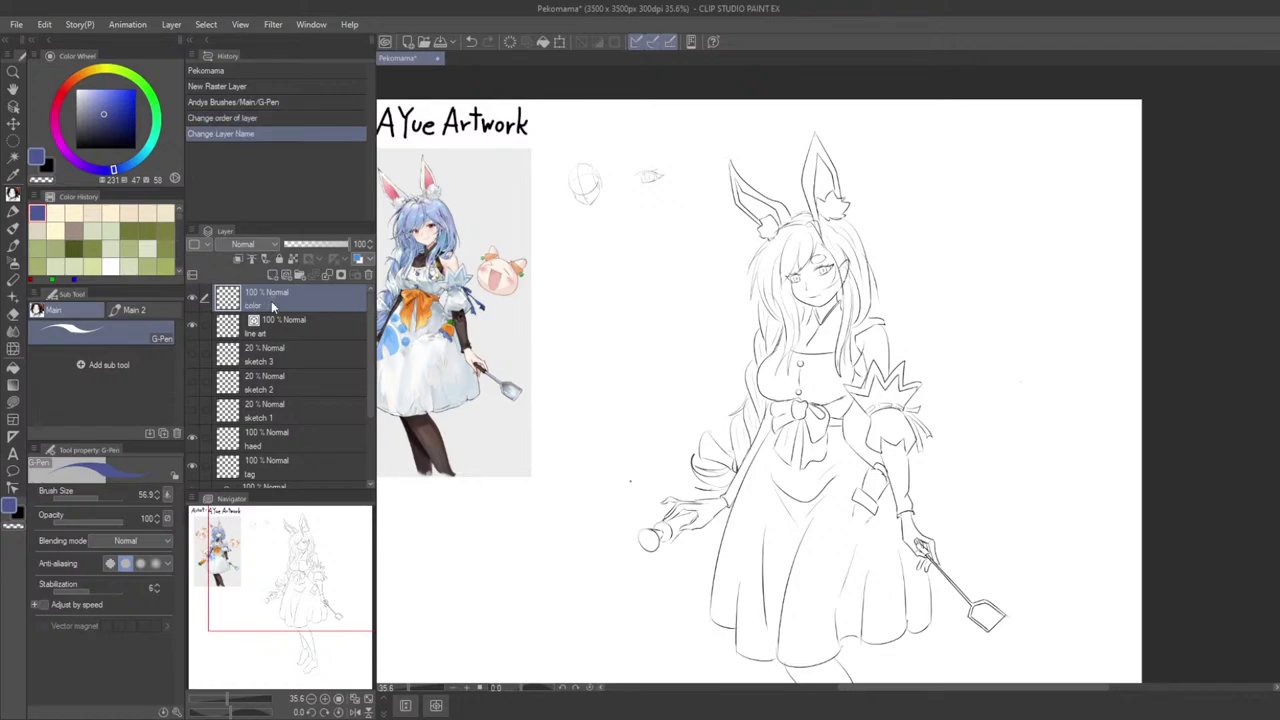
Step: Select the Hard airbrush with a pale yellow colour and hide the palettes to enlarge the canvas area
scroll(826, 371, up, 4)
scroll(648, 396, down, 2)
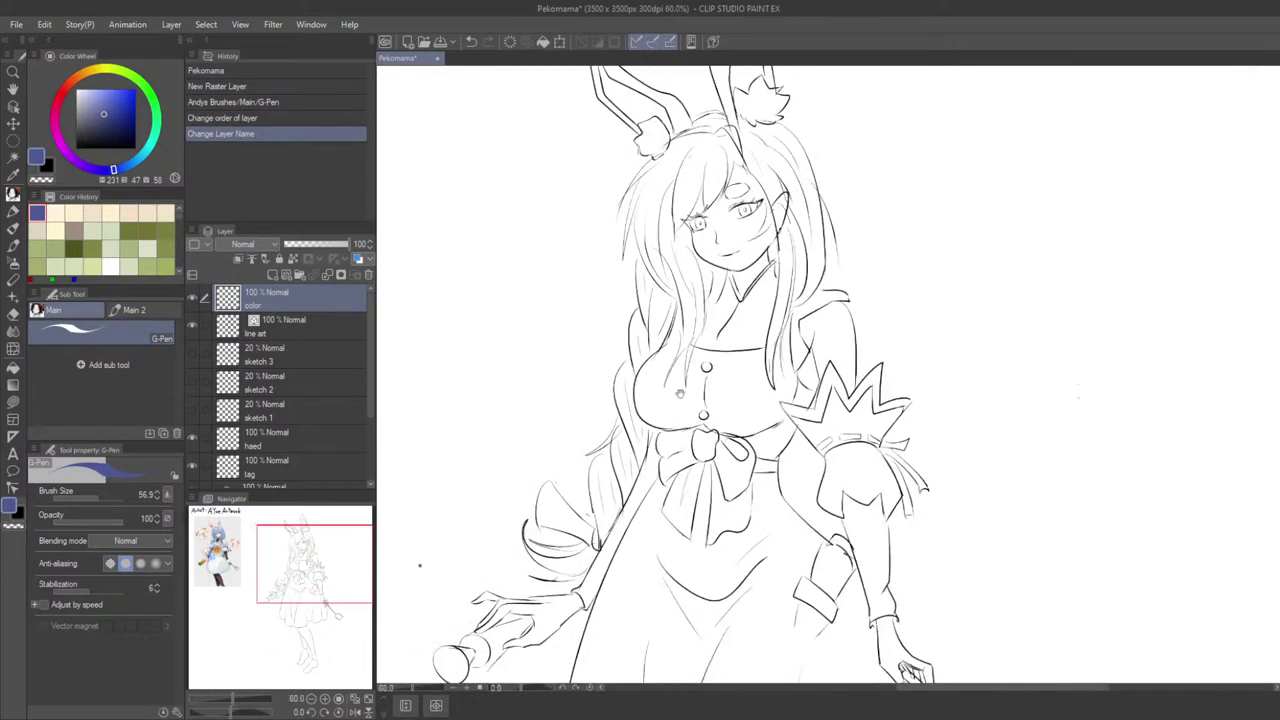
drag(674, 396, 749, 388)
key(g)
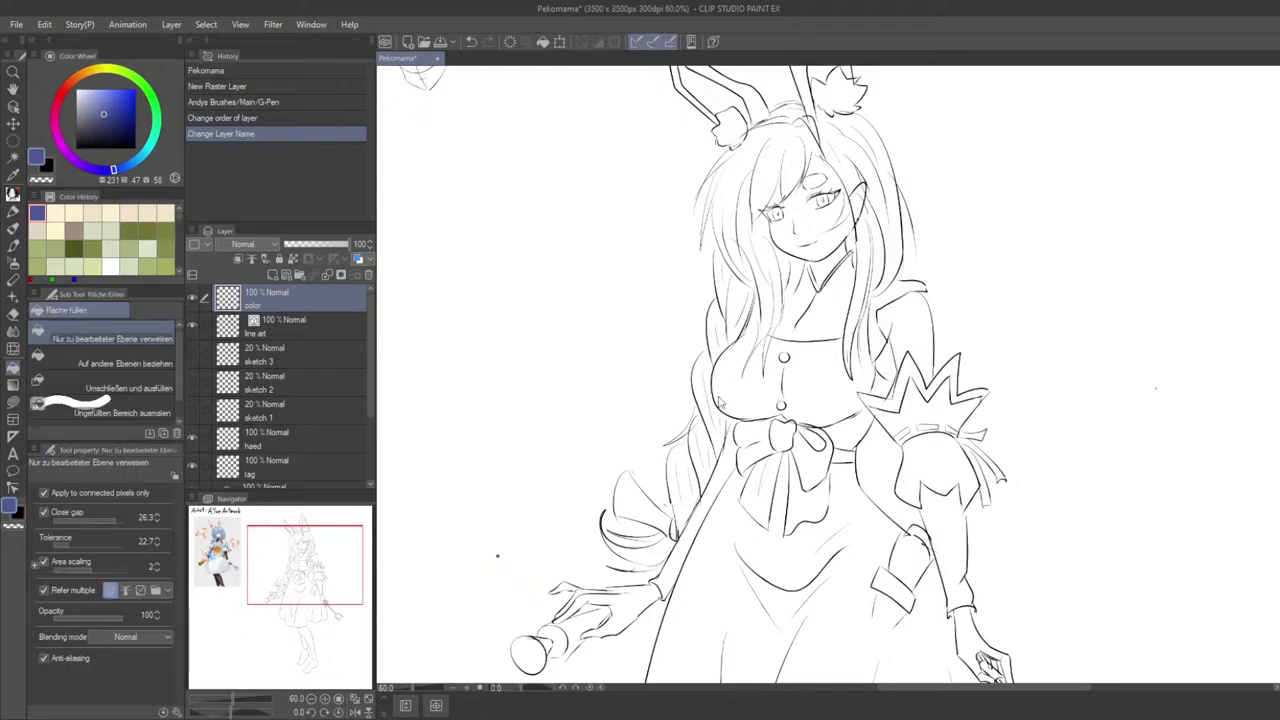
key(b)
drag(580, 440, 677, 432)
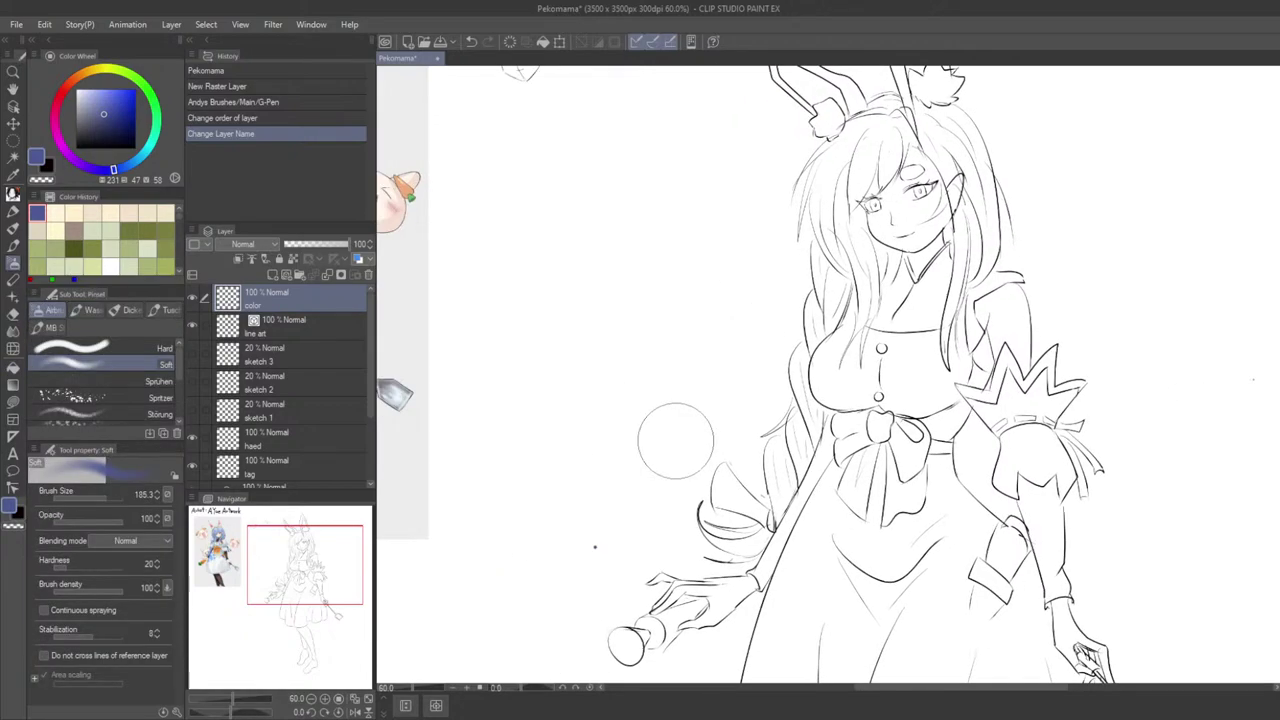
key(Tab)
drag(604, 470, 705, 476)
scroll(597, 312, down, 2)
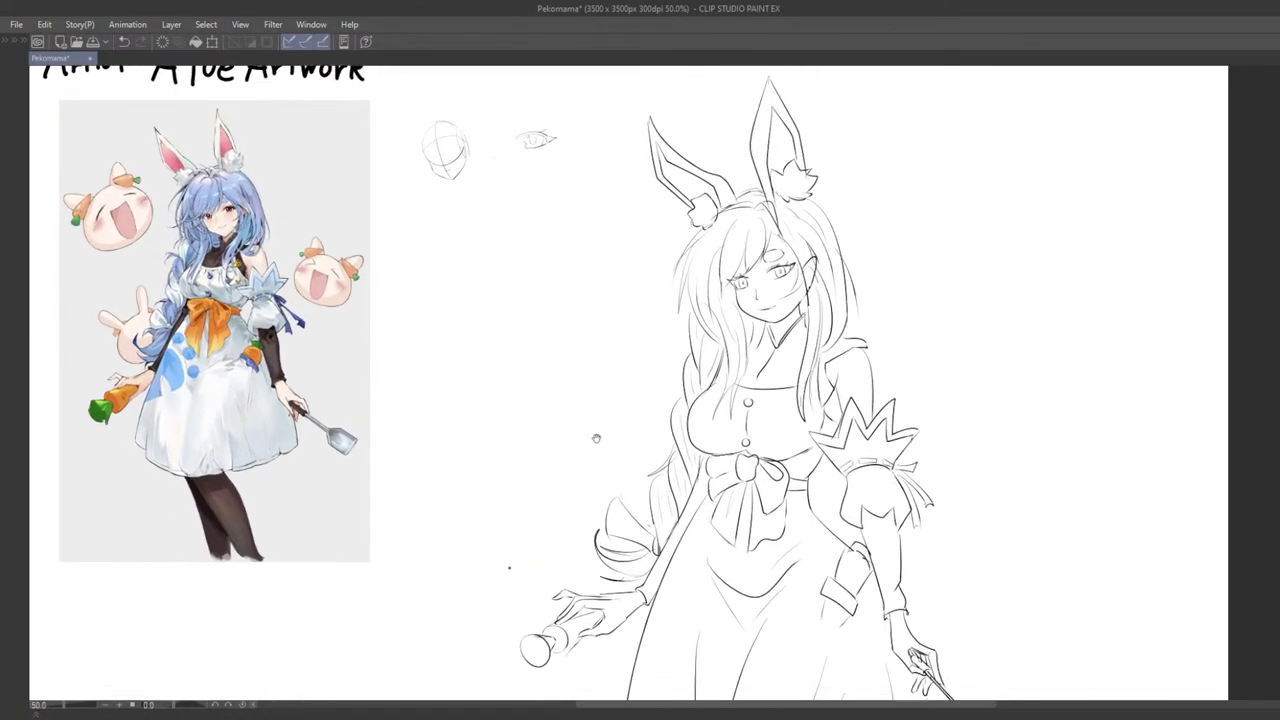
drag(519, 434, 613, 442)
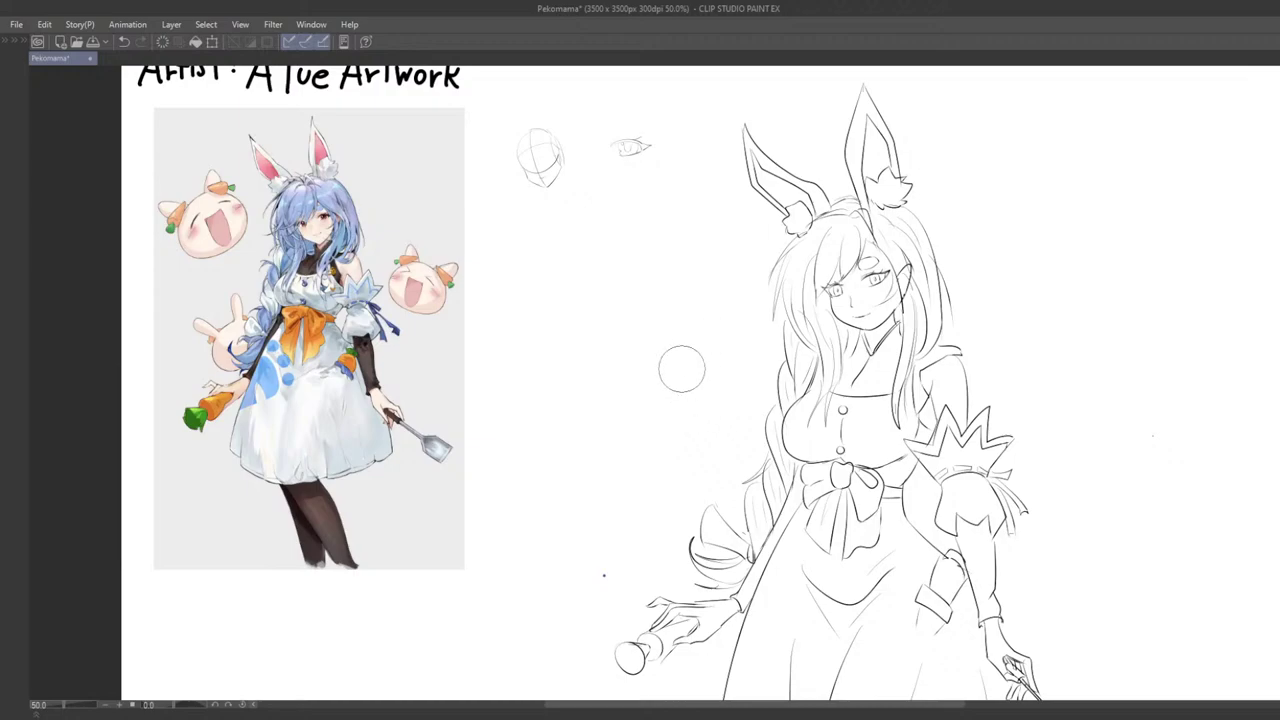
drag(699, 408, 642, 349)
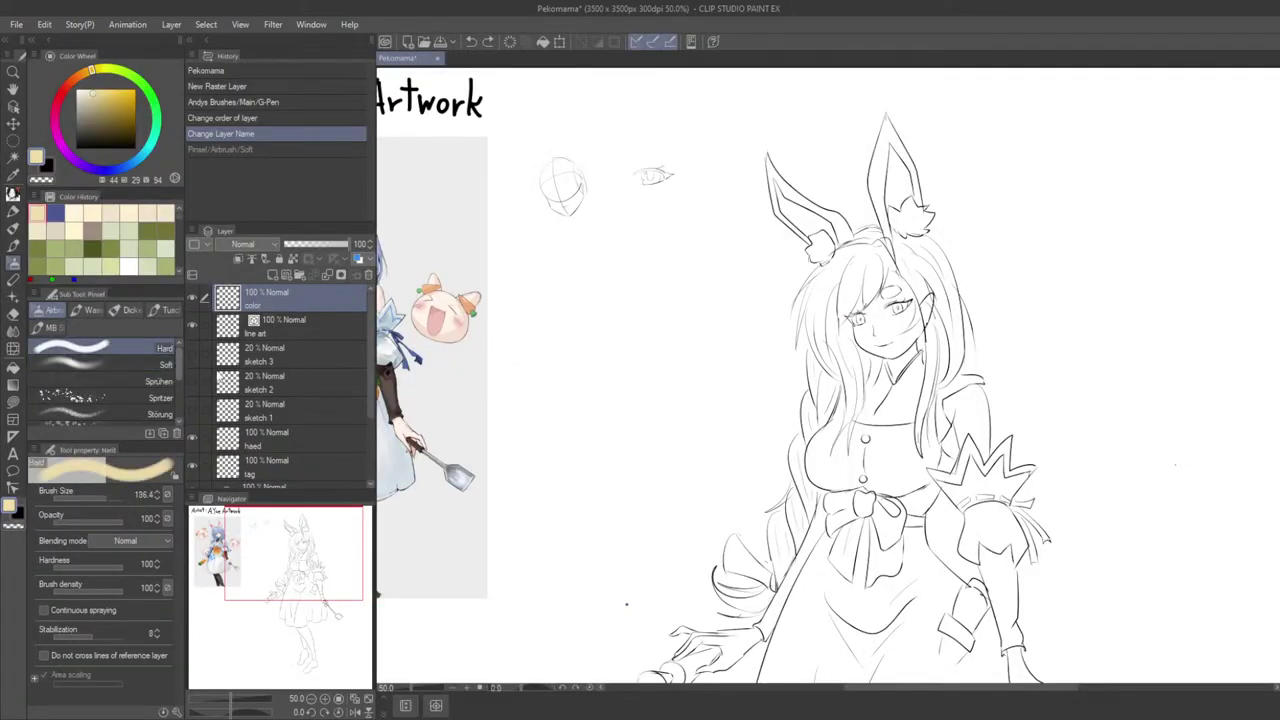
key(Tab)
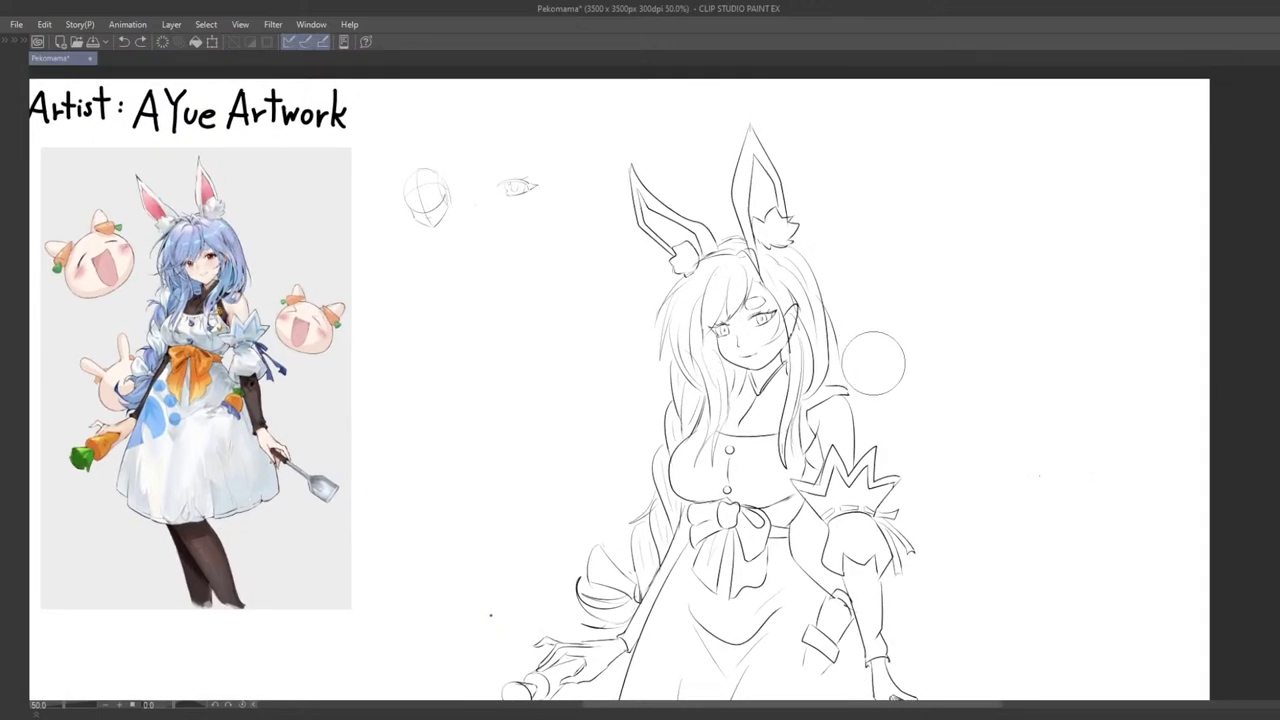
Step: Paint a short vertical test swatch in the empty area beside the rabbit ears, comparing it through undo and redo
drag(945, 255, 941, 310)
key(ctrl+z)
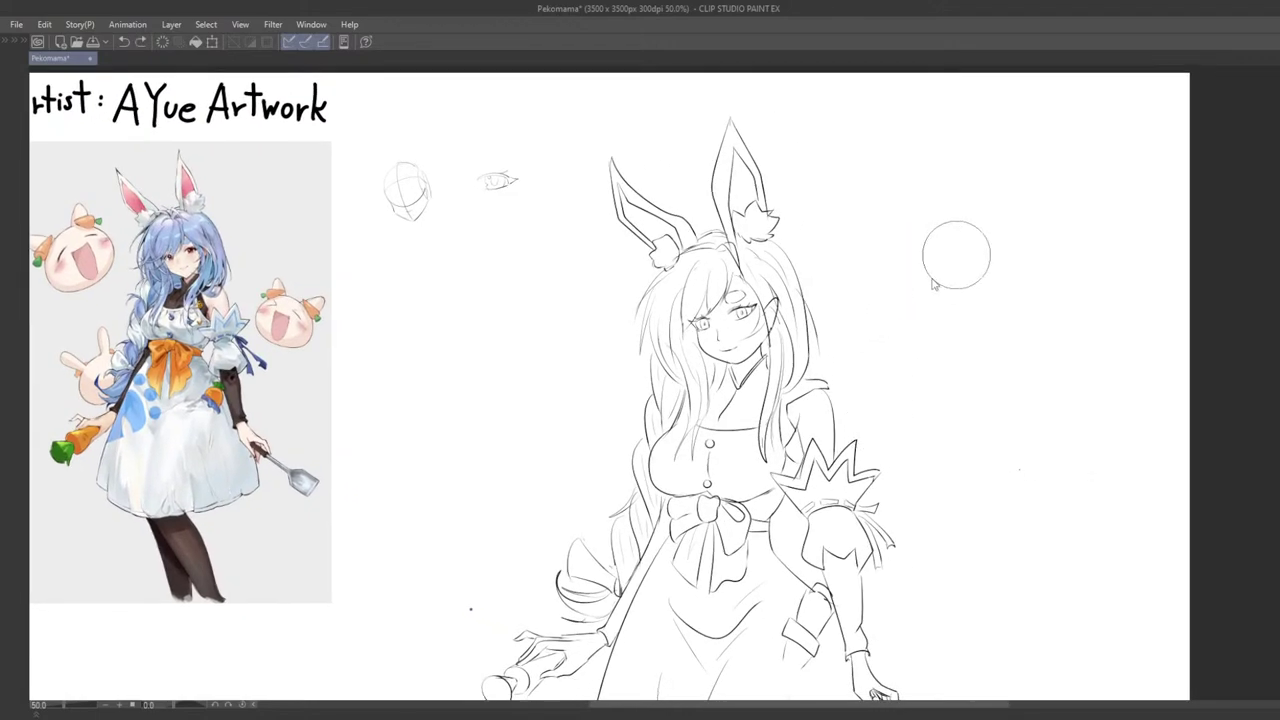
key(ctrl+y)
key(ctrl+z)
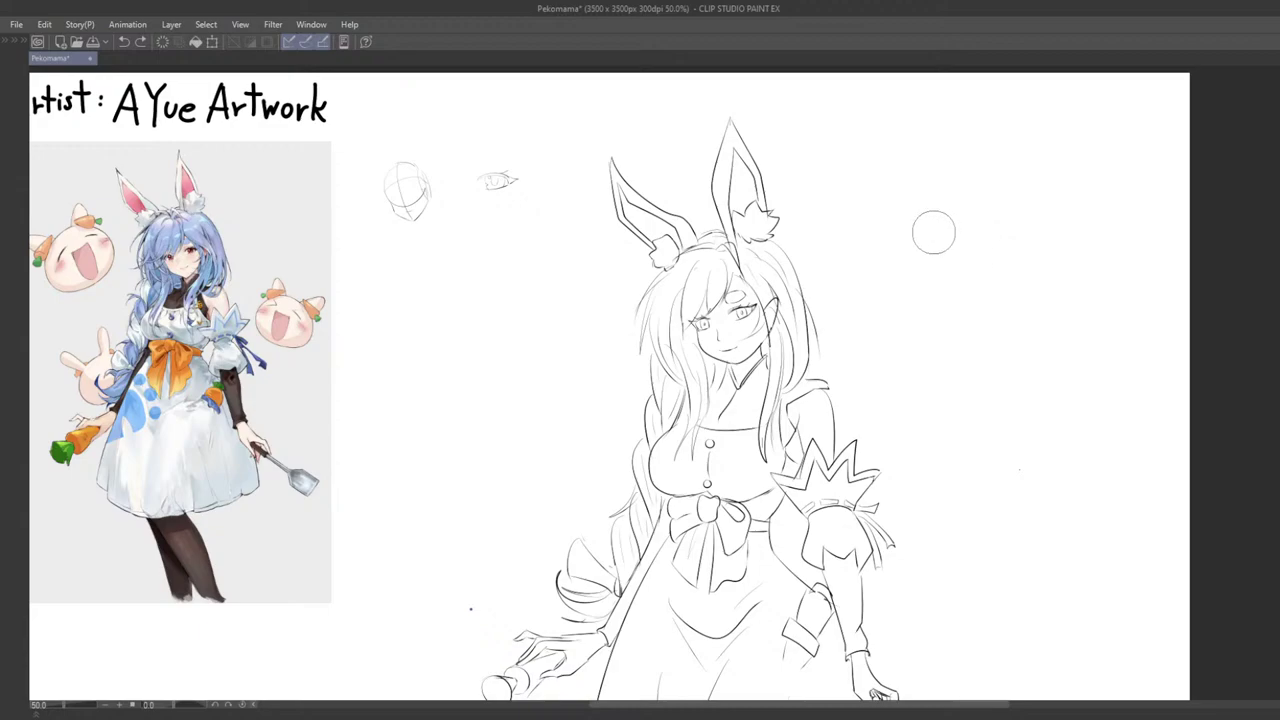
key(ctrl+y)
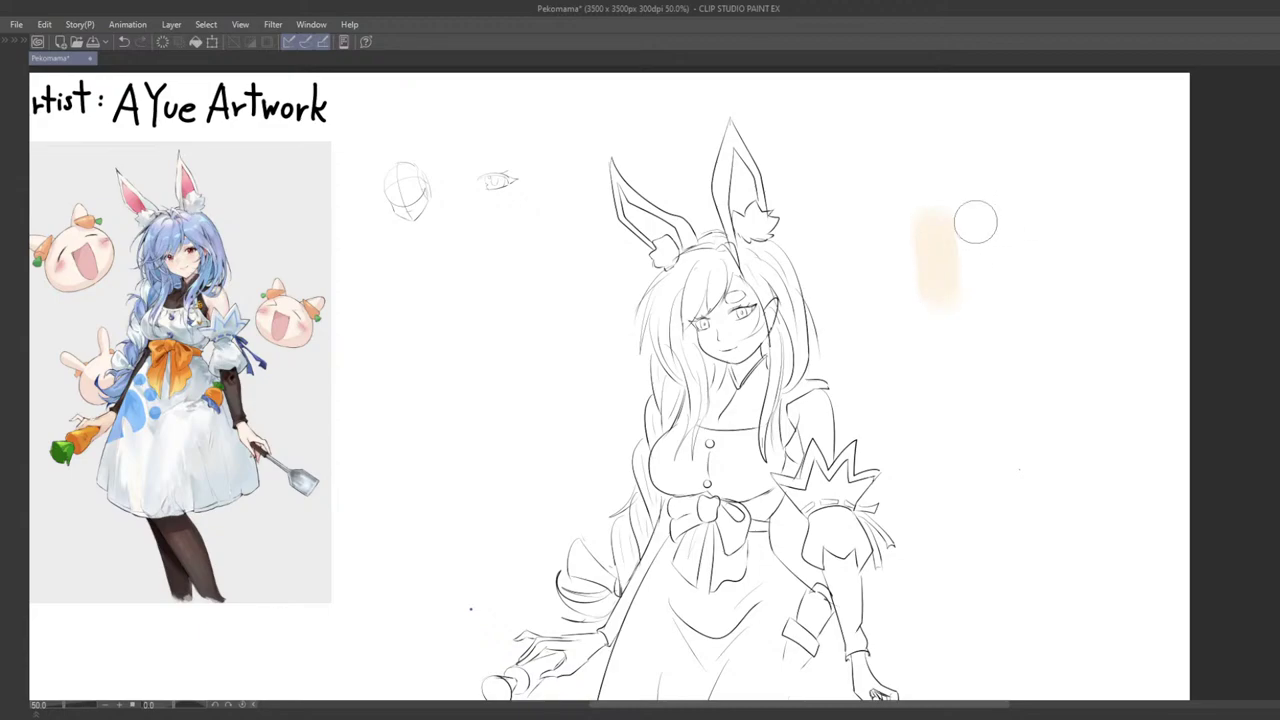
drag(936, 222, 941, 292)
key(ctrl+z)
key(ctrl+y)
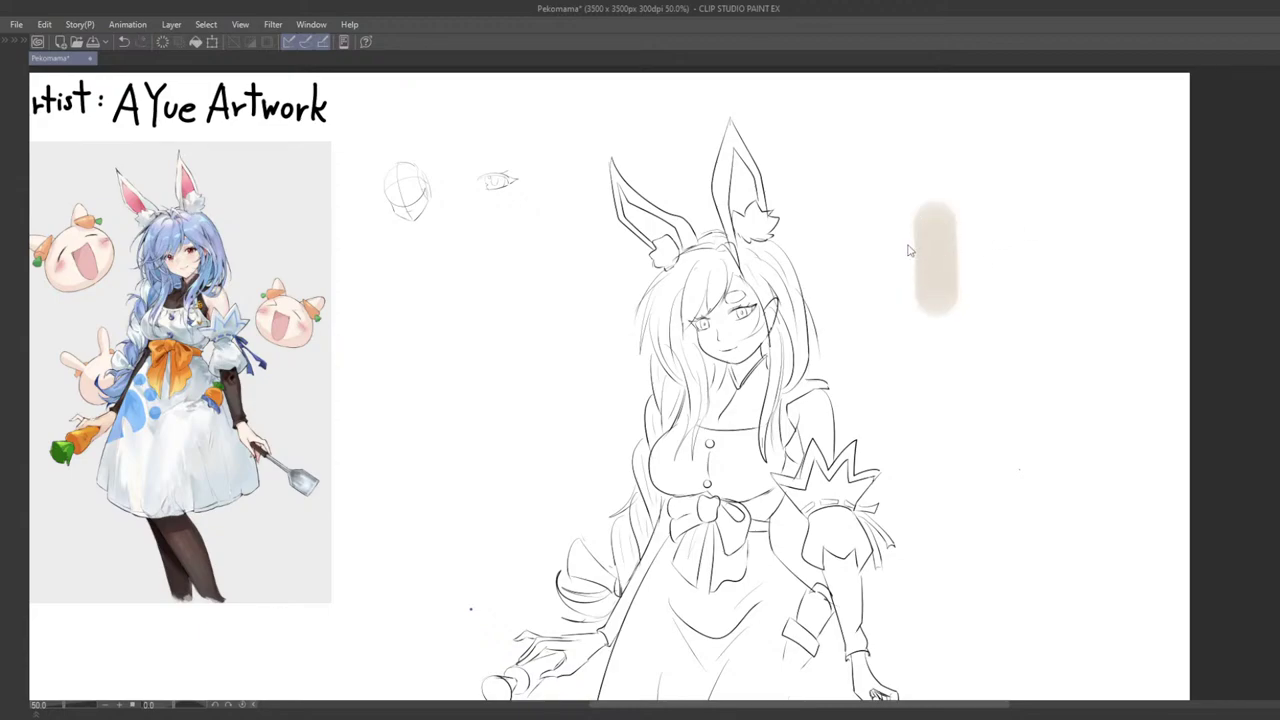
Step: Repaint the vertical swatch beside the rabbit ears until it is one even cream stroke, undoing the unwanted attempts
drag(963, 243, 927, 313)
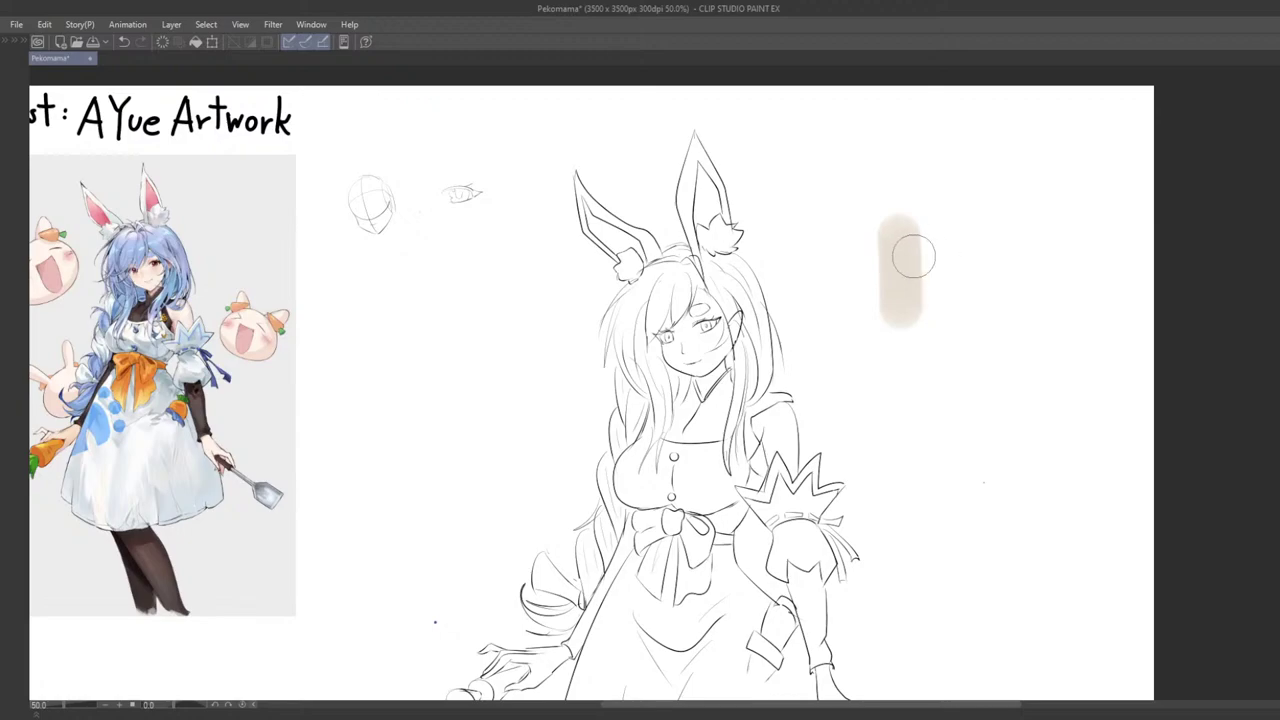
drag(901, 238, 899, 311)
key(ctrl+z)
drag(900, 244, 902, 321)
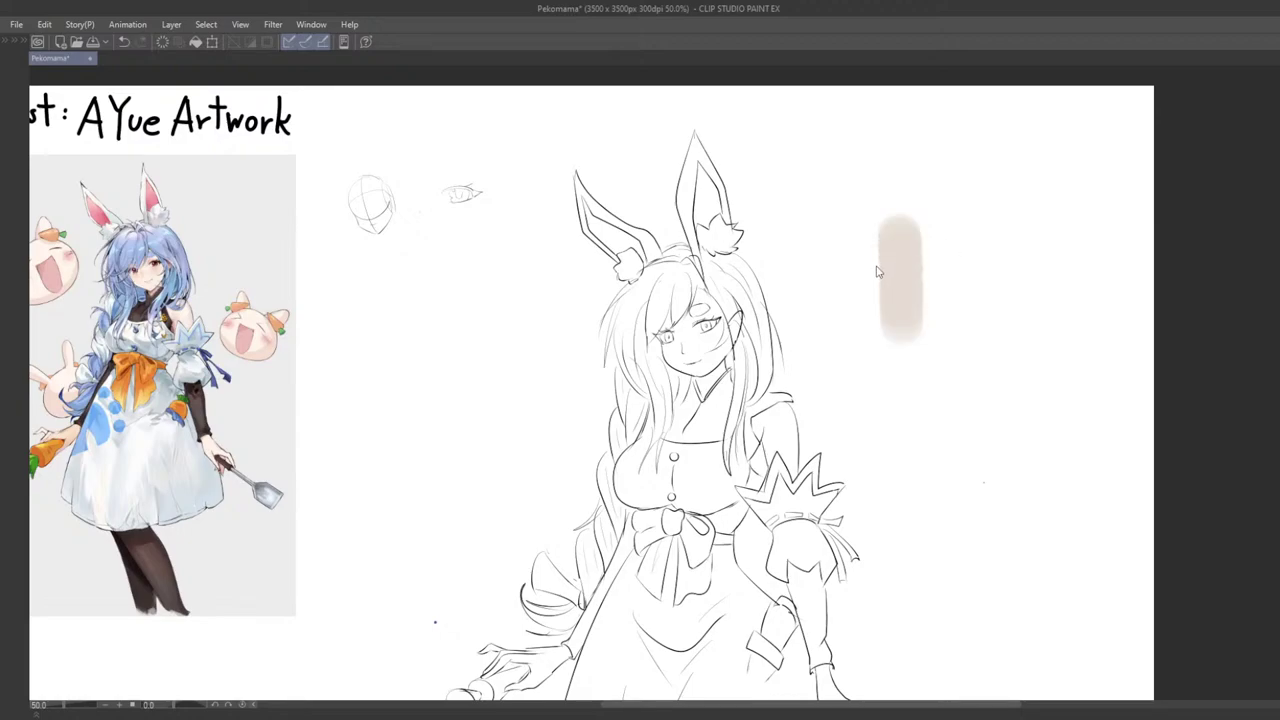
drag(898, 240, 897, 311)
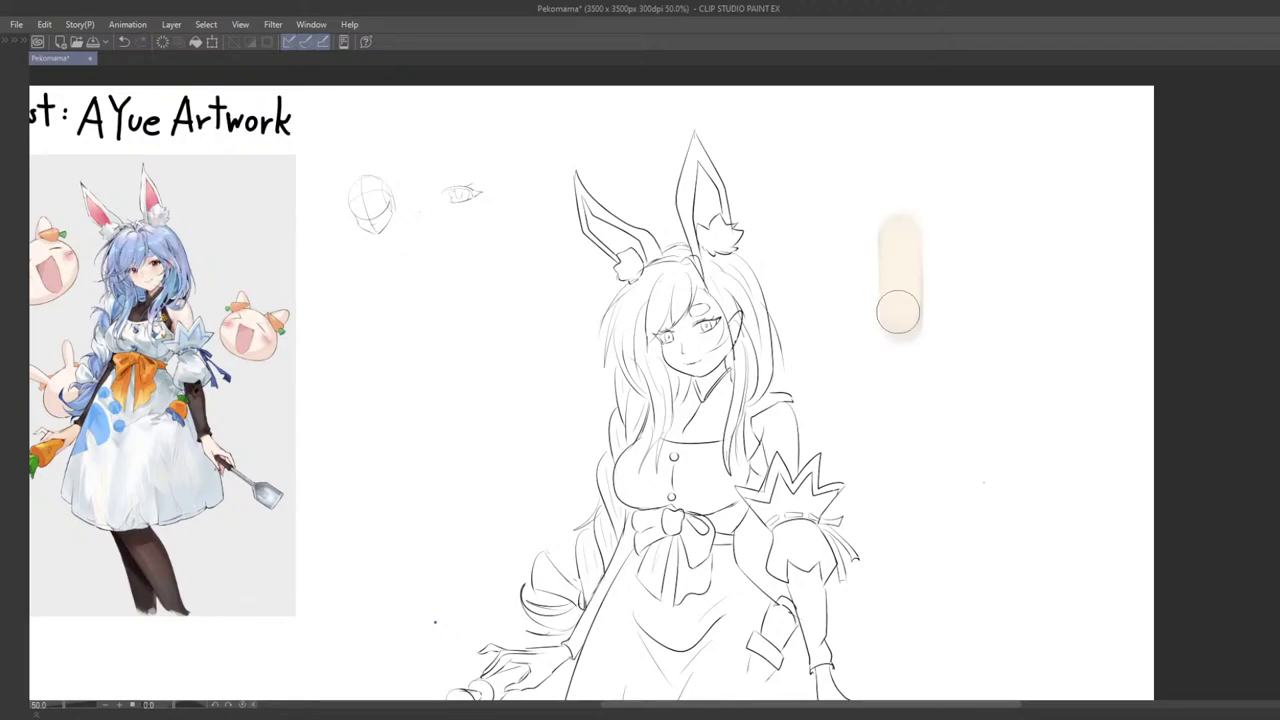
key(ctrl+z)
drag(897, 243, 894, 322)
key(ctrl+z)
drag(896, 256, 896, 331)
mouse_move(910, 326)
mouse_down()
mouse_move(949, 323)
mouse_move(869, 311)
mouse_move(808, 373)
mouse_move(804, 357)
mouse_up()
key(ctrl+z)
drag(850, 248, 848, 330)
key(ctrl+z)
mouse_move(869, 347)
mouse_down()
mouse_move(960, 331)
mouse_move(917, 333)
mouse_up()
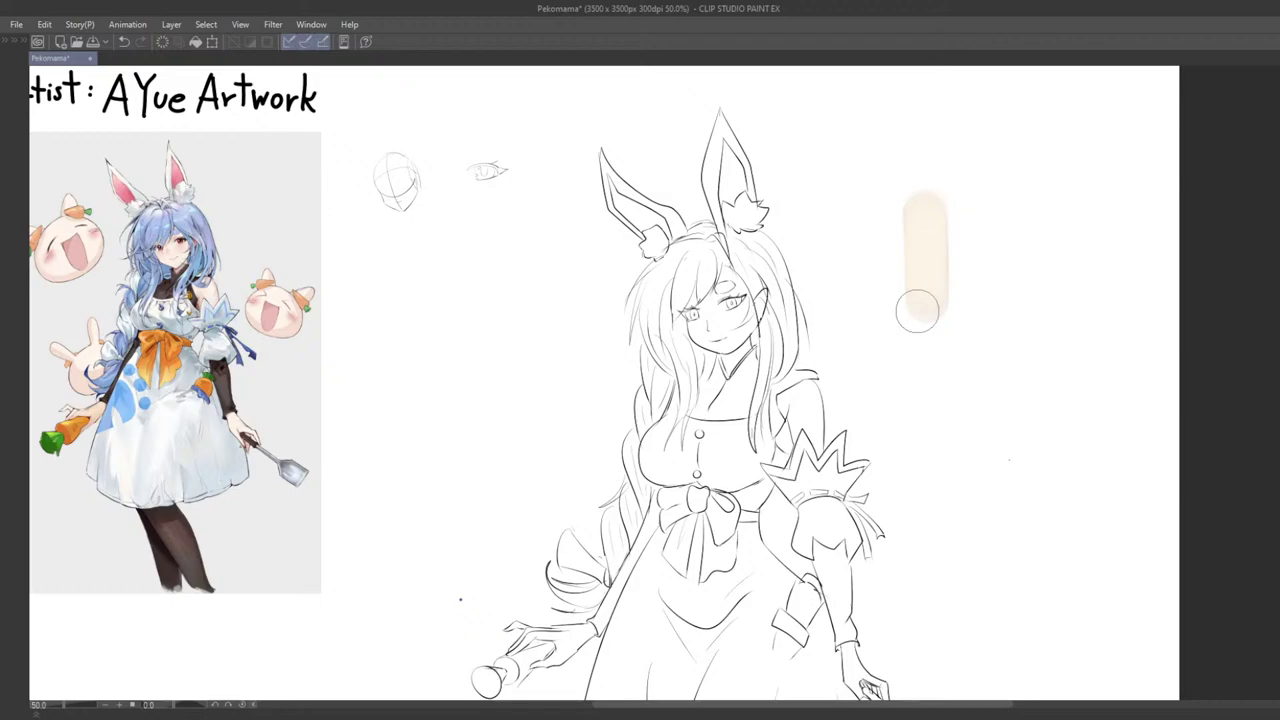
Step: Paint two progressively deeper yellow-orange vertical swatches directly against the cream one
scroll(917, 311, up, 3)
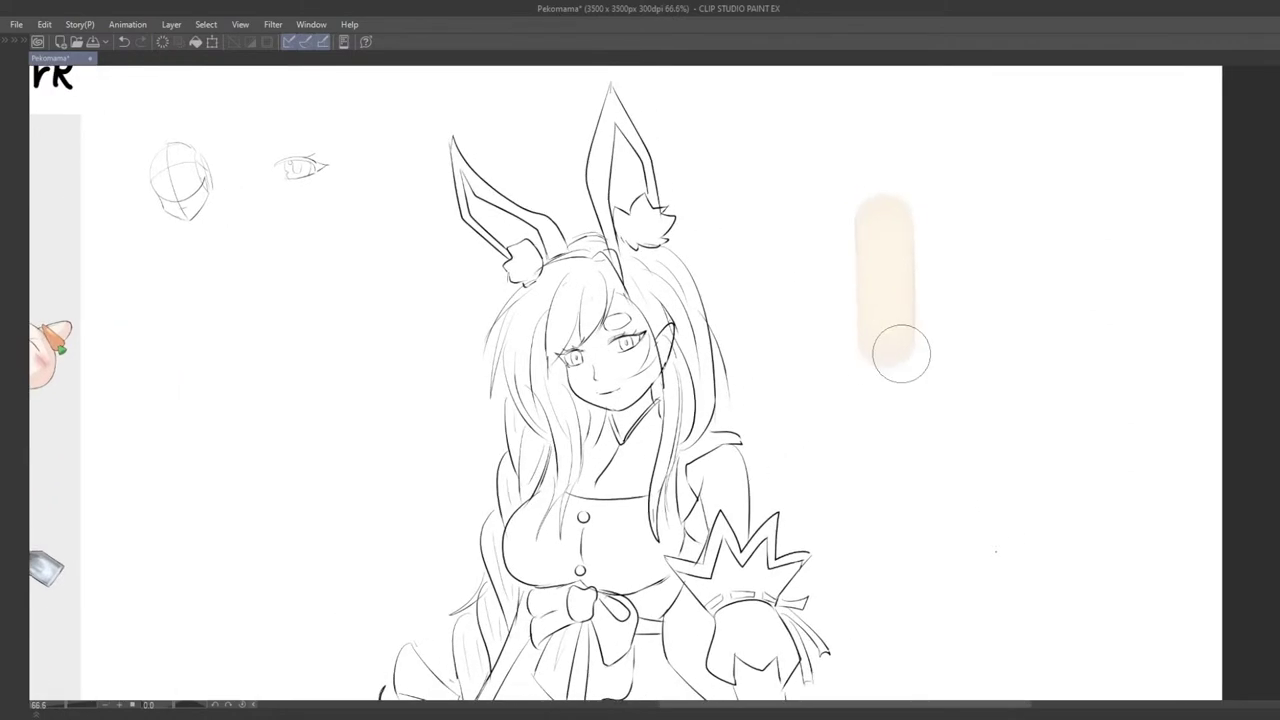
scroll(880, 338, down, 2)
drag(892, 300, 956, 286)
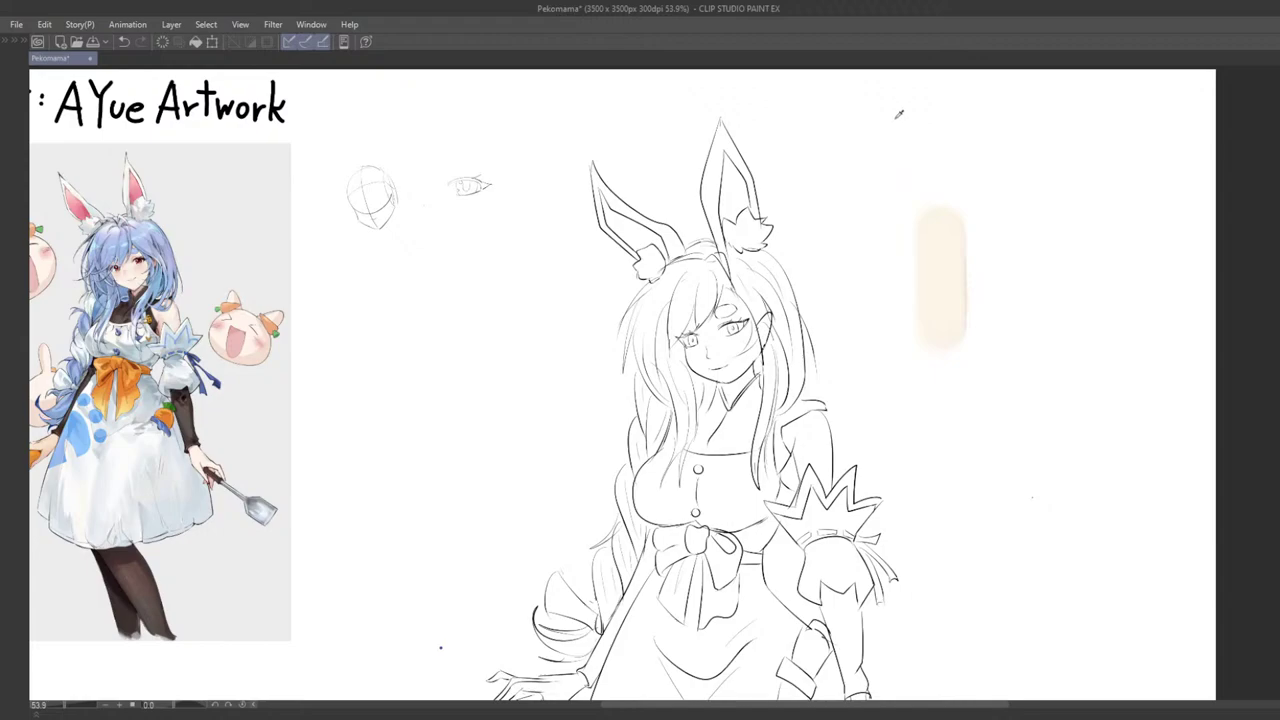
drag(1022, 168, 958, 178)
drag(911, 234, 909, 341)
key(ctrl+z)
key(ctrl+z)
mouse_move(909, 350)
mouse_down()
mouse_move(1032, 338)
mouse_move(926, 367)
mouse_up()
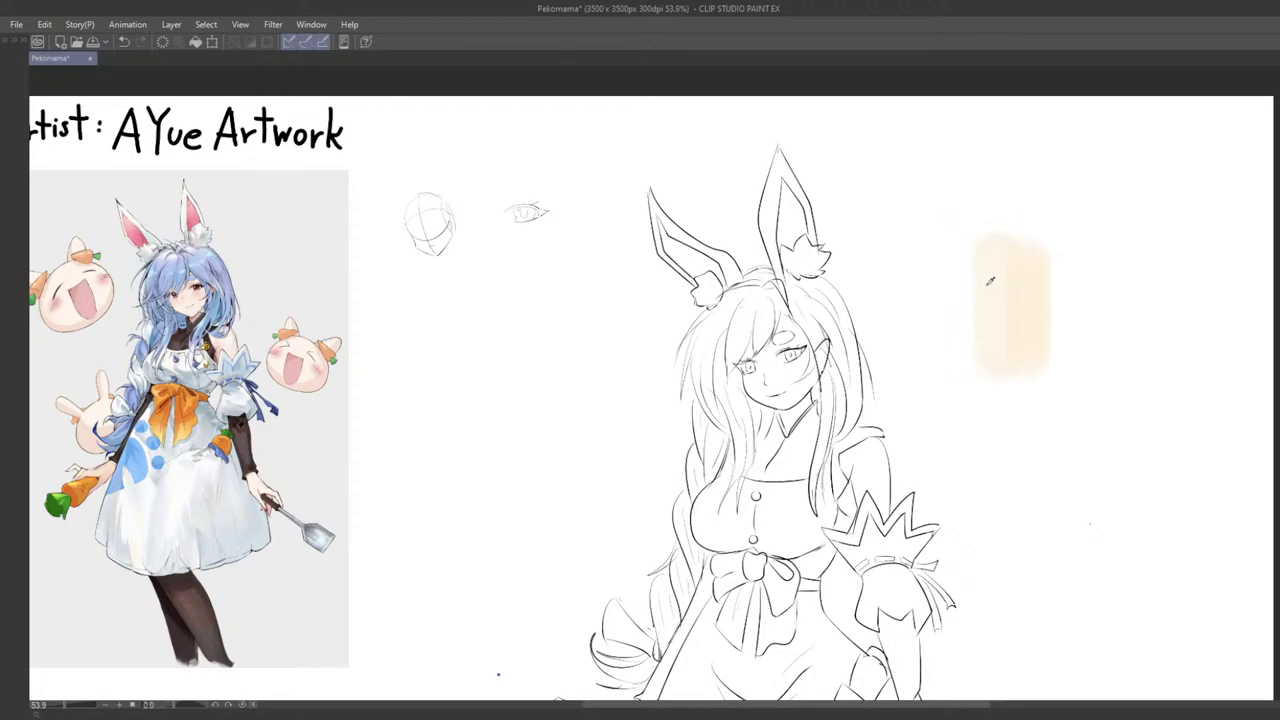
drag(1053, 266, 1051, 366)
mouse_move(1035, 354)
mouse_down()
mouse_move(1003, 346)
mouse_move(1042, 335)
mouse_up()
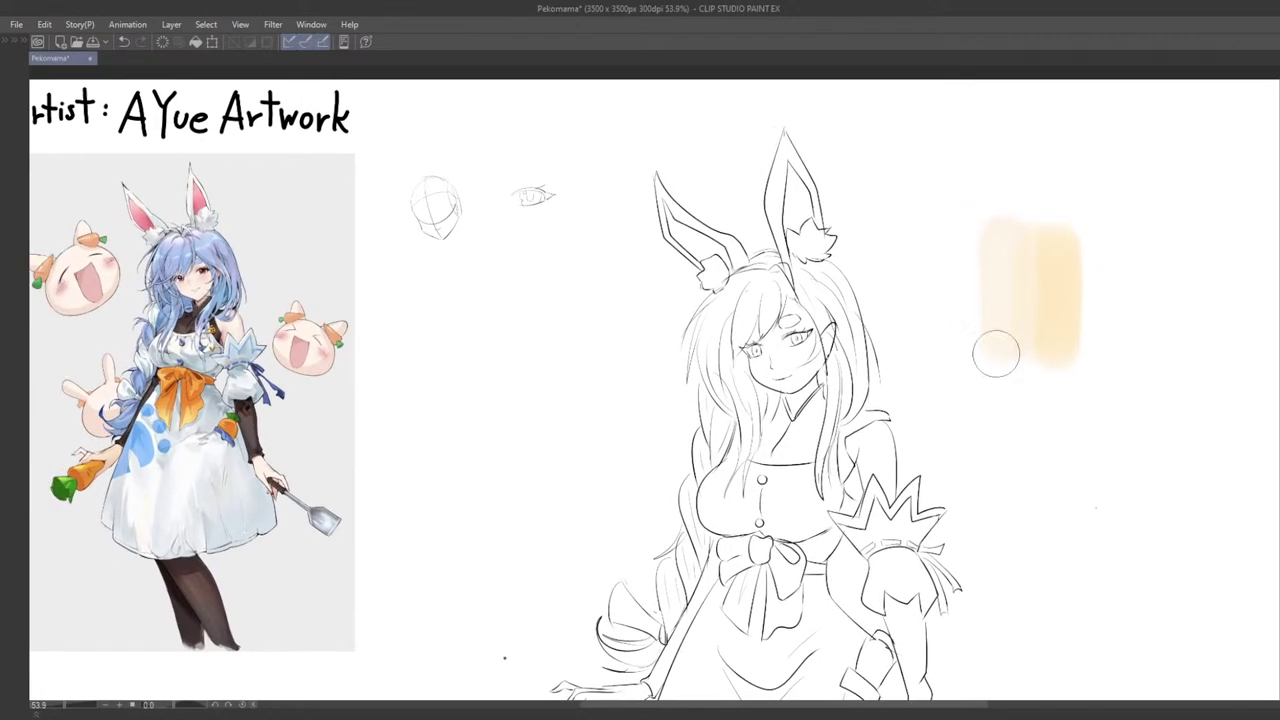
Step: Replace the swatches with a small airbrushed cube that has a yellow-orange top and two paler sides, and select the eraser
scroll(997, 354, down, 2)
drag(949, 319, 886, 262)
drag(918, 339, 895, 407)
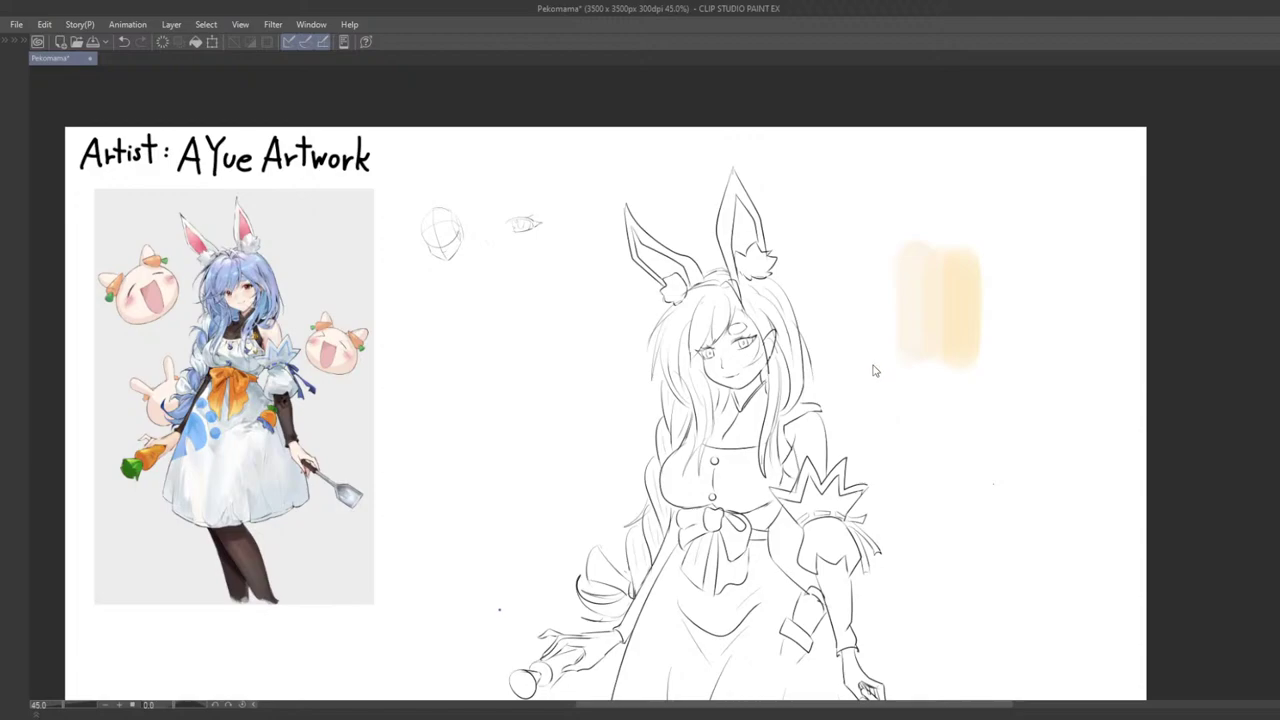
drag(752, 371, 790, 418)
drag(576, 427, 500, 376)
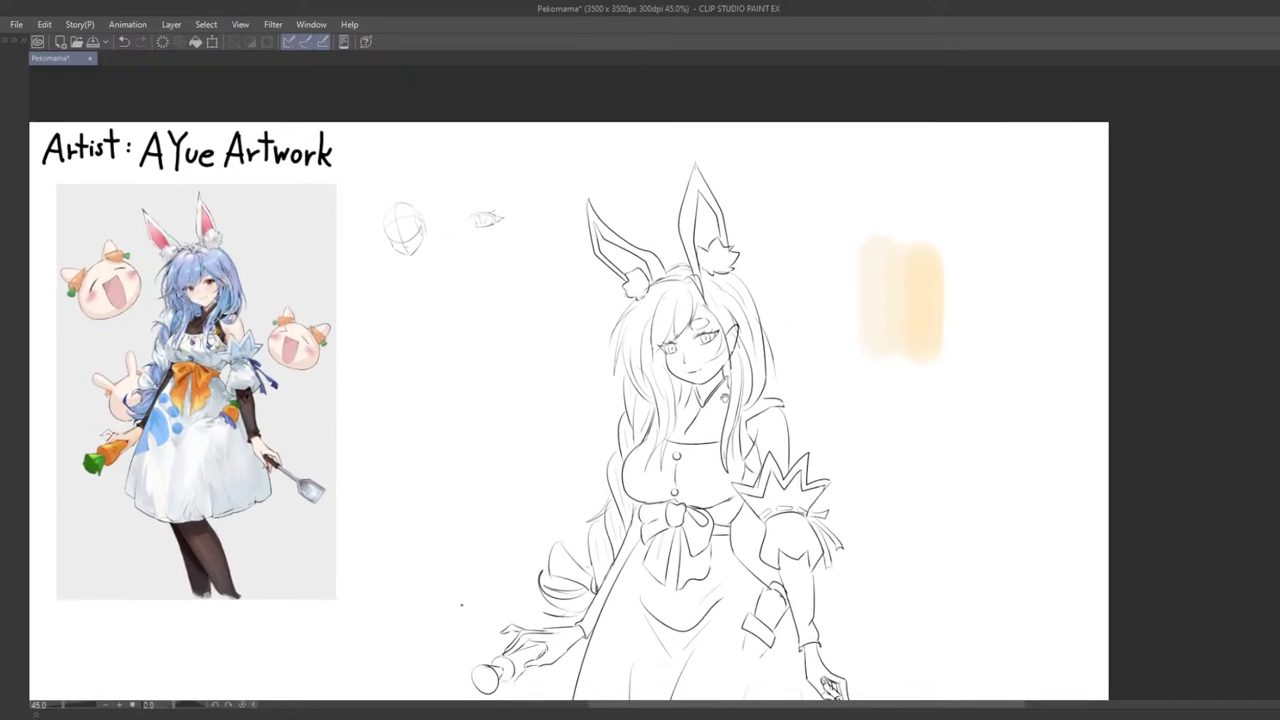
scroll(760, 380, up, 1)
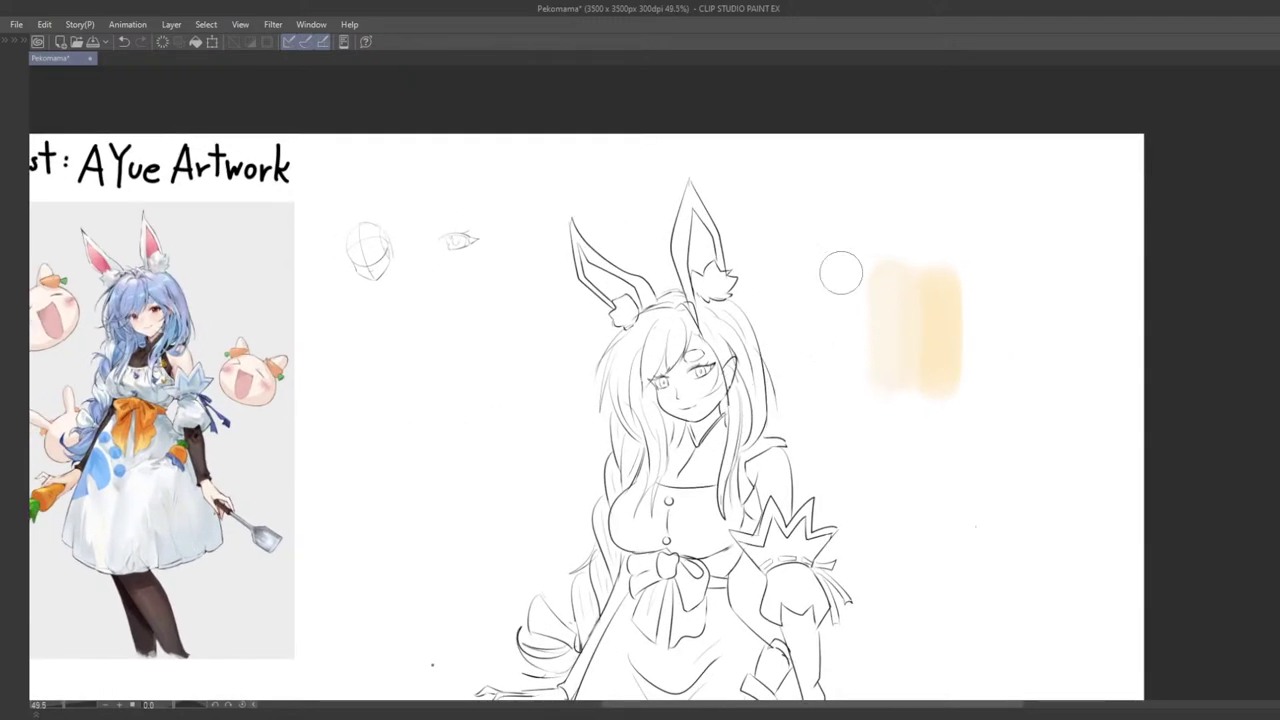
mouse_move(895, 331)
mouse_down()
mouse_move(851, 321)
mouse_move(864, 351)
mouse_move(880, 351)
mouse_up()
mouse_move(797, 205)
mouse_down()
mouse_move(769, 238)
mouse_move(753, 212)
mouse_move(756, 270)
mouse_move(735, 228)
mouse_move(725, 241)
mouse_move(727, 262)
mouse_move(741, 263)
mouse_move(813, 233)
mouse_move(767, 292)
mouse_move(803, 248)
mouse_move(791, 242)
mouse_move(817, 231)
mouse_move(753, 211)
mouse_move(776, 221)
mouse_move(806, 204)
mouse_move(769, 186)
mouse_move(813, 239)
mouse_move(786, 259)
mouse_move(772, 306)
mouse_move(746, 310)
mouse_move(796, 307)
mouse_move(823, 358)
mouse_move(770, 369)
mouse_move(797, 306)
mouse_up()
key(e)
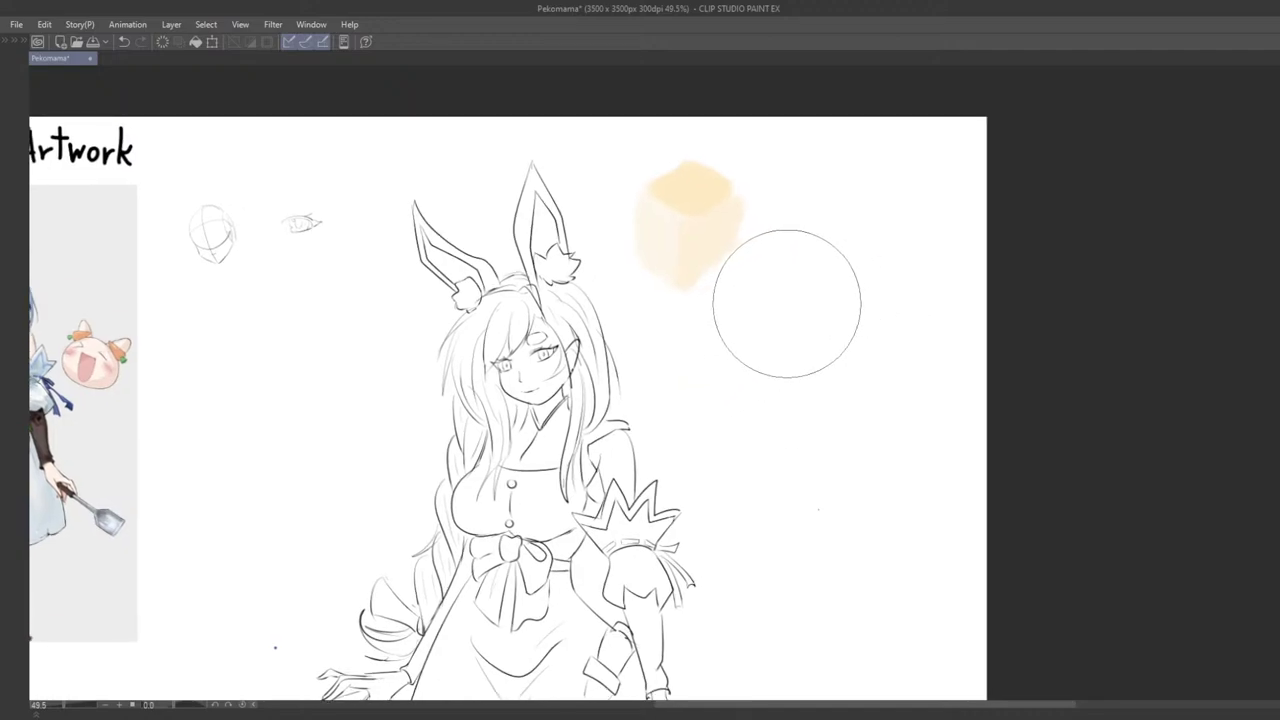
Step: Switch from the G-Pen to the Hard airbrush for painting on the color layer
key(b)
drag(803, 393, 807, 408)
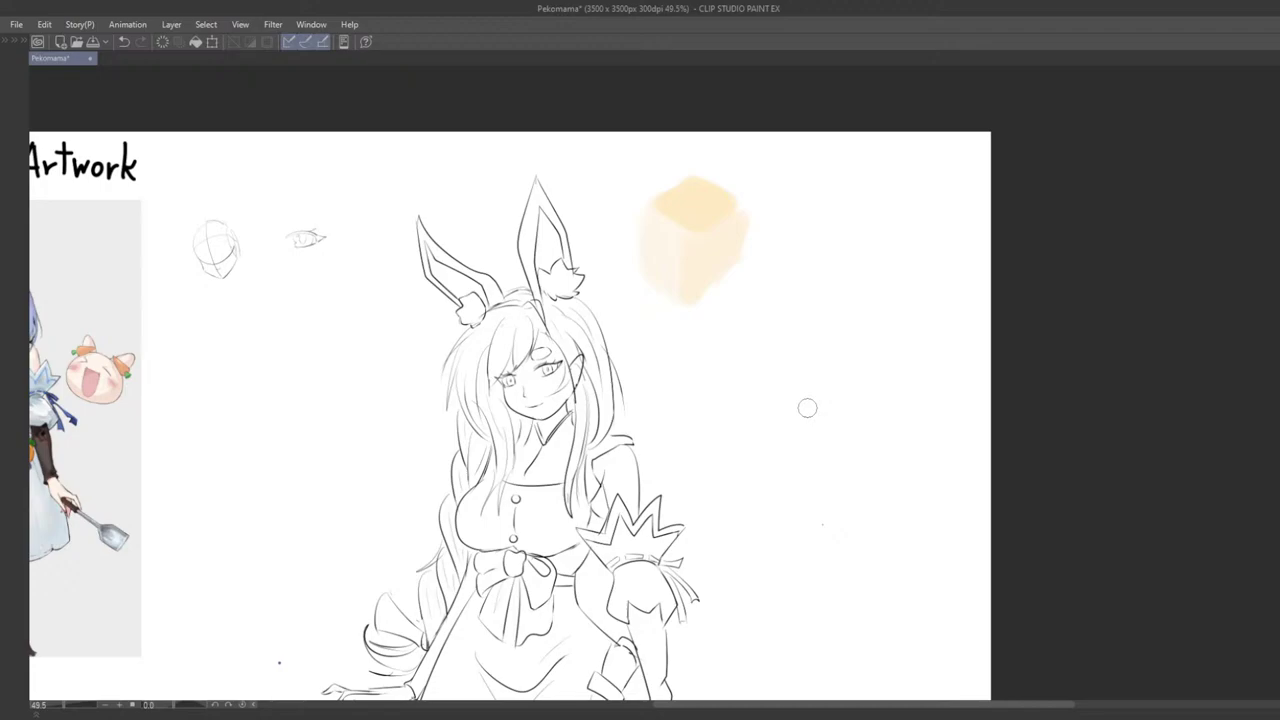
key(Tab)
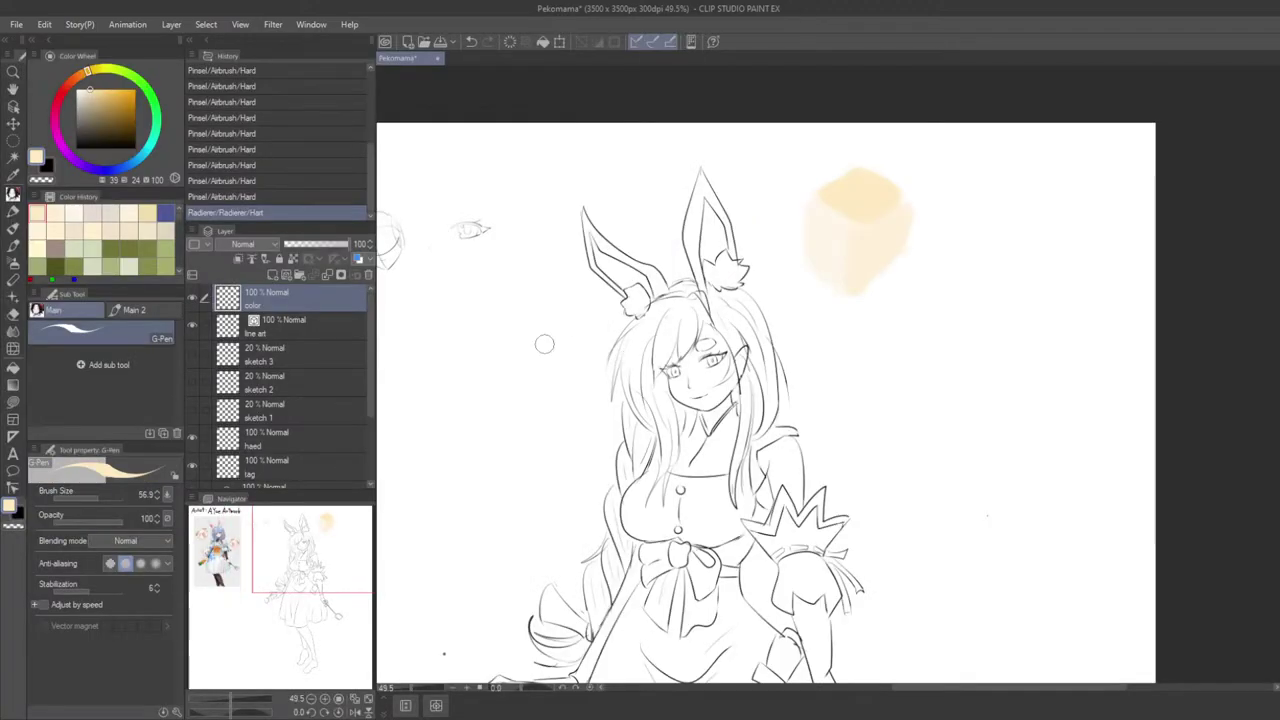
key(Tab)
drag(635, 408, 646, 461)
key(g)
key(Tab)
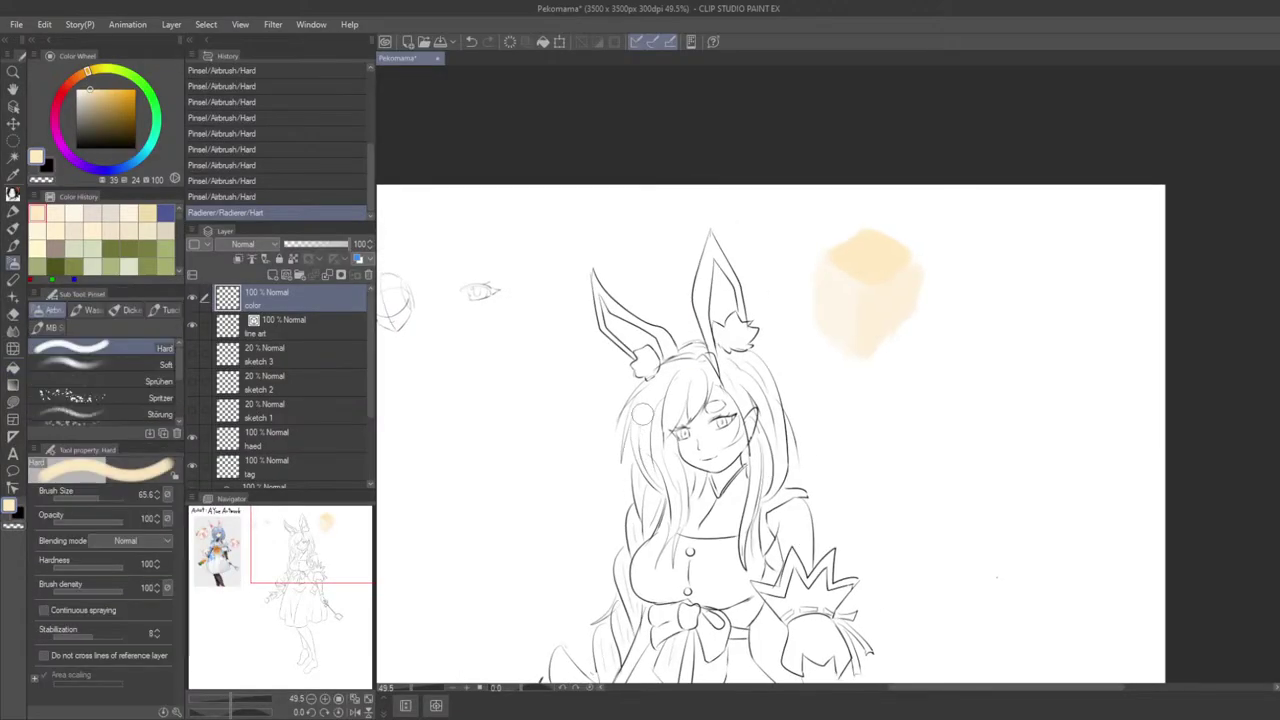
key(Tab)
scroll(642, 440, up, 2)
key(Tab)
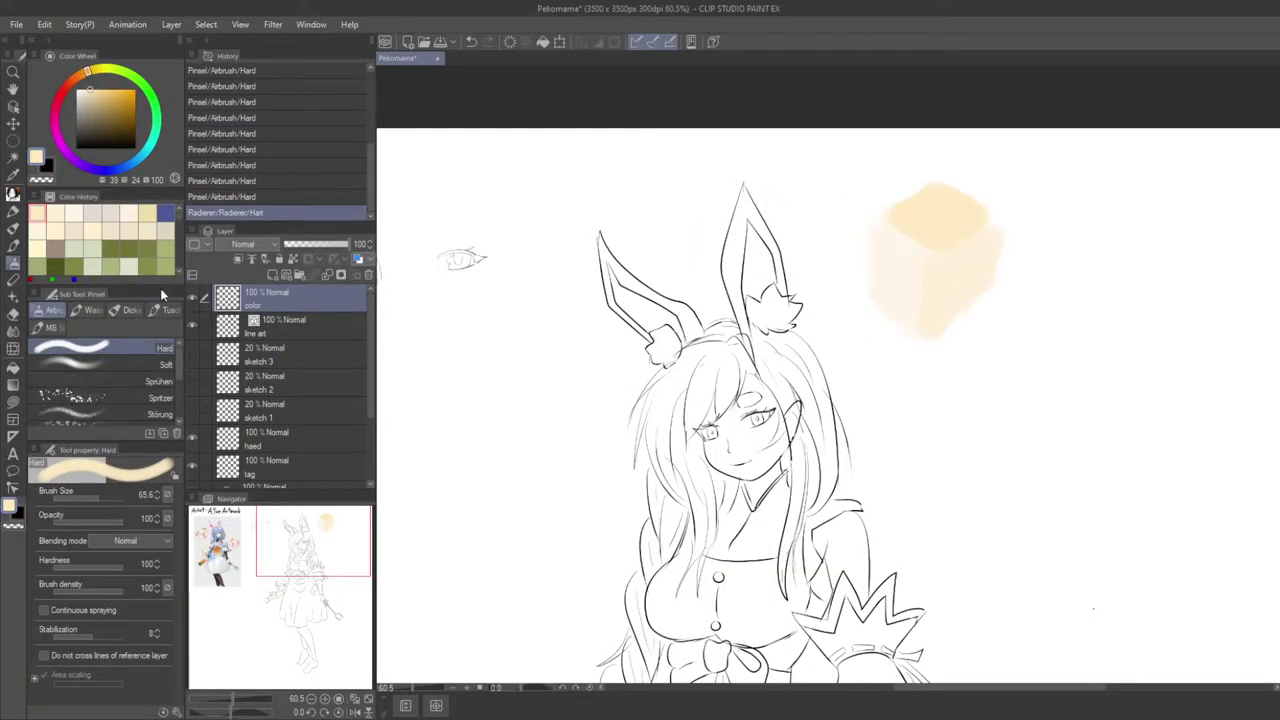
key(Tab)
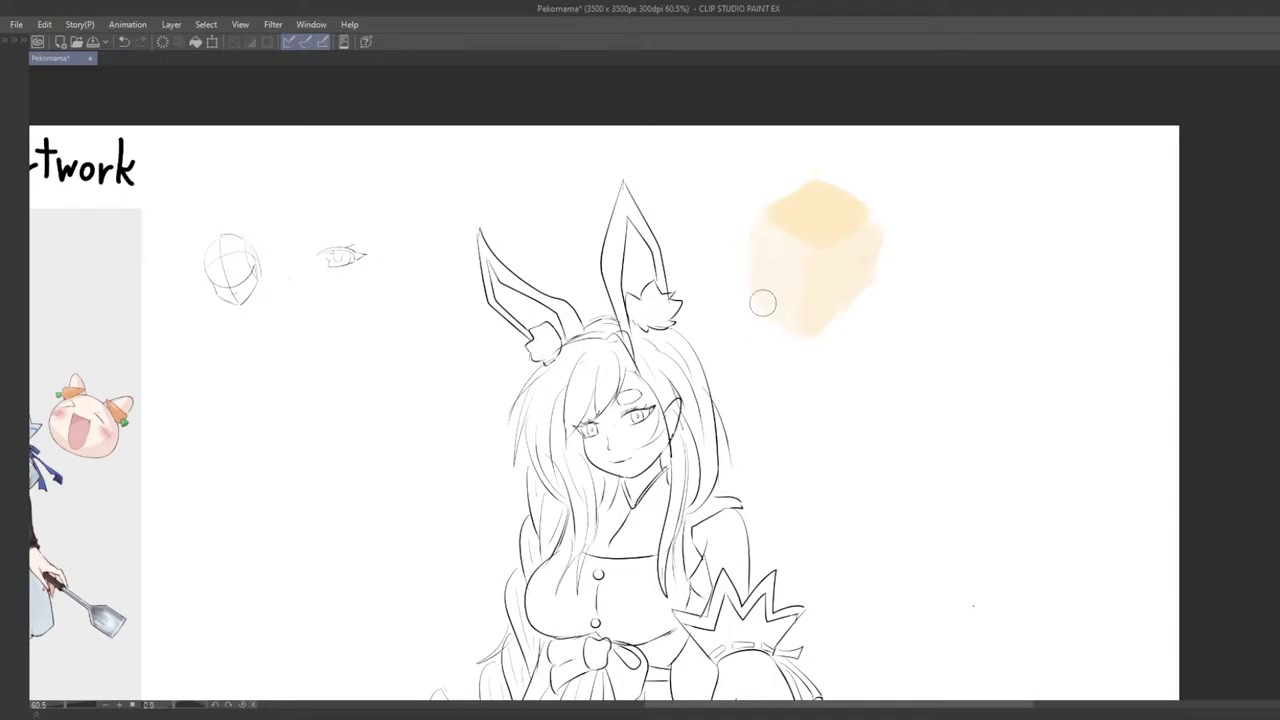
Step: Reduce the airbrush size and color the character's lower face with light cream inside the jawline
scroll(611, 443, up, 3)
key(bracketleft)
key(bracketleft)
key(bracketleft)
key(bracketleft)
key(bracketleft)
key(bracketleft)
key(bracketleft)
key(bracketleft)
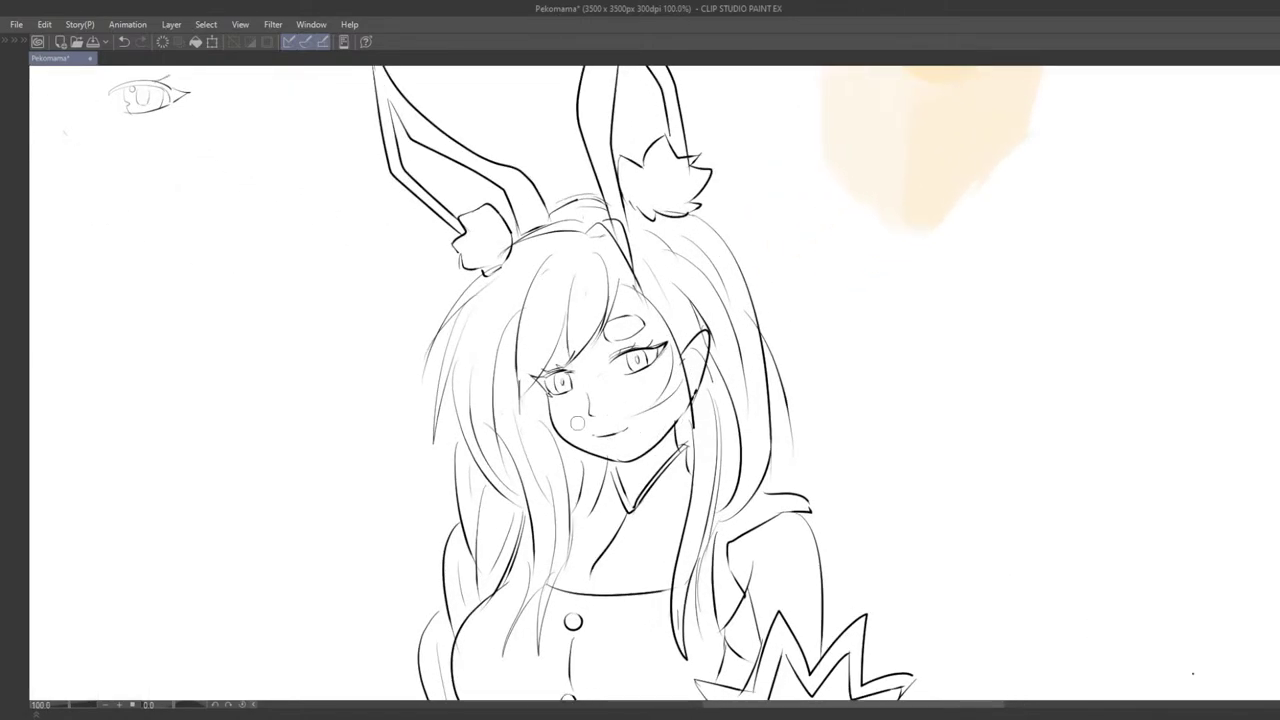
key(ctrl+z)
mouse_move(577, 426)
mouse_down()
mouse_move(610, 448)
mouse_move(560, 411)
mouse_move(644, 435)
mouse_move(586, 436)
mouse_move(602, 445)
mouse_move(648, 429)
mouse_move(636, 444)
mouse_move(578, 403)
mouse_move(624, 413)
mouse_up()
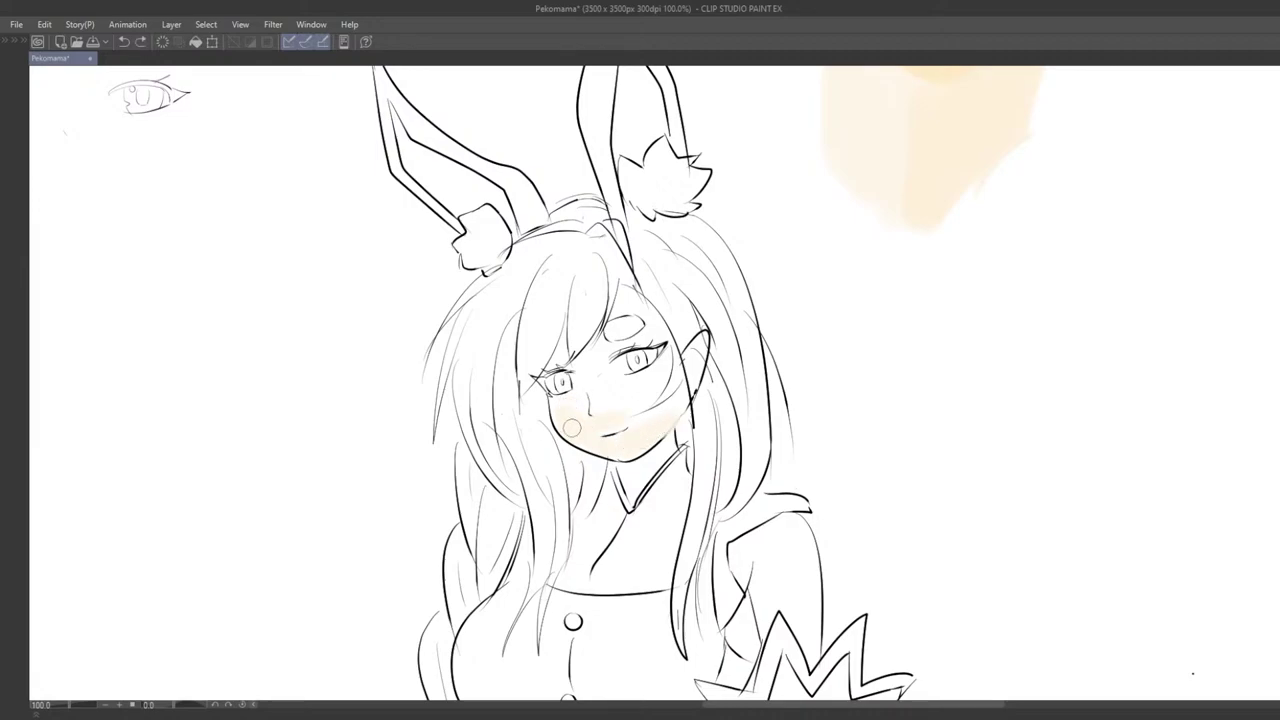
scroll(558, 404, down, 3)
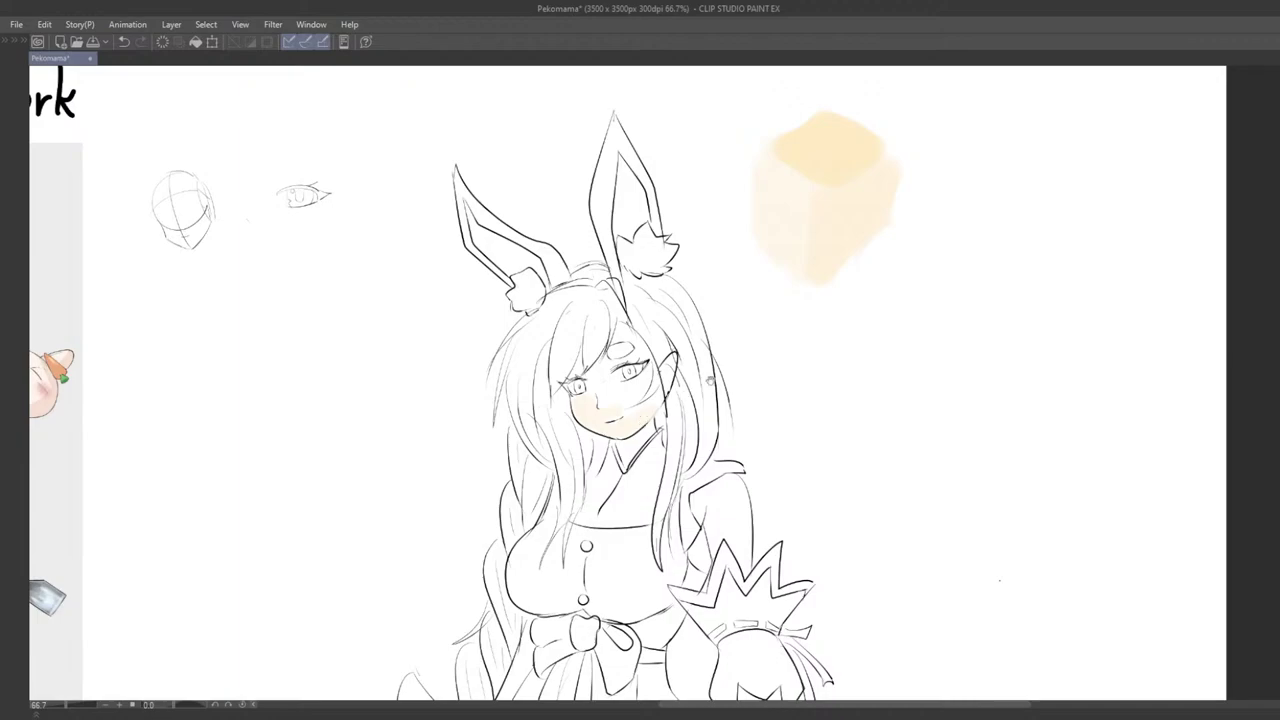
Step: Pick the yellow-orange of the cube's top and paint the forehead and brow area of the face
drag(710, 380, 654, 432)
alt+click(785, 195)
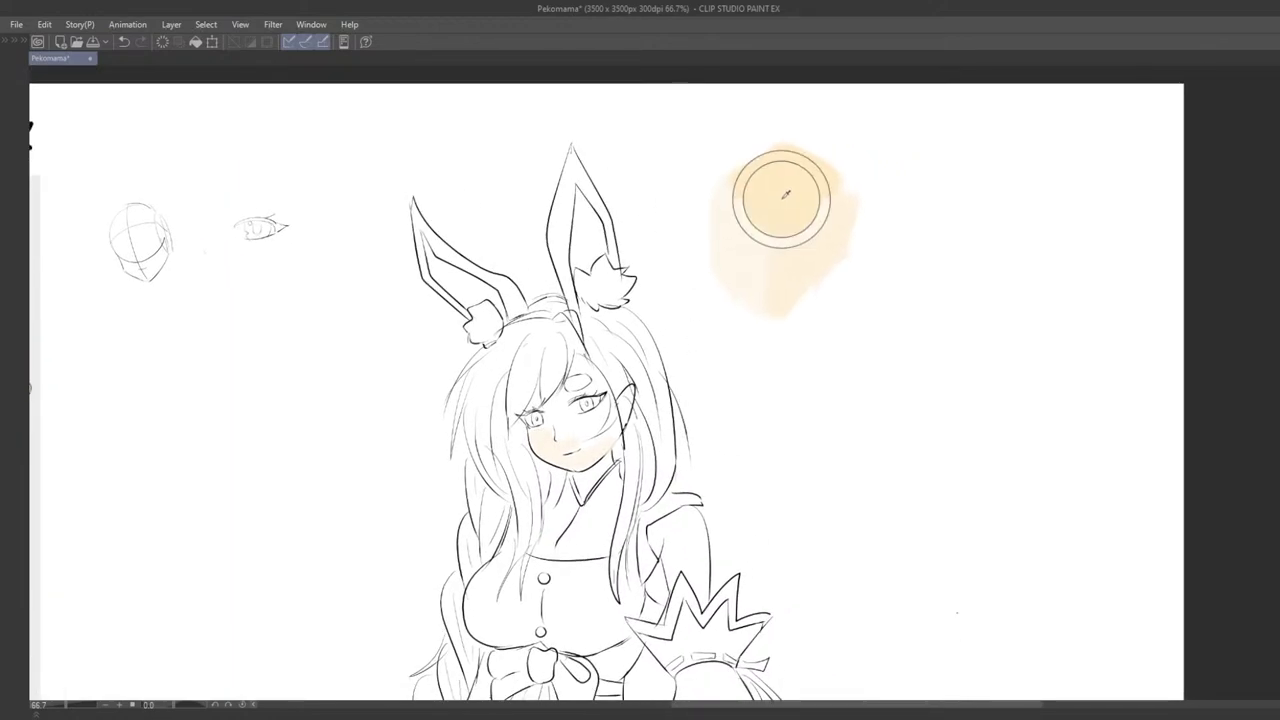
drag(581, 363, 590, 375)
drag(607, 418, 577, 389)
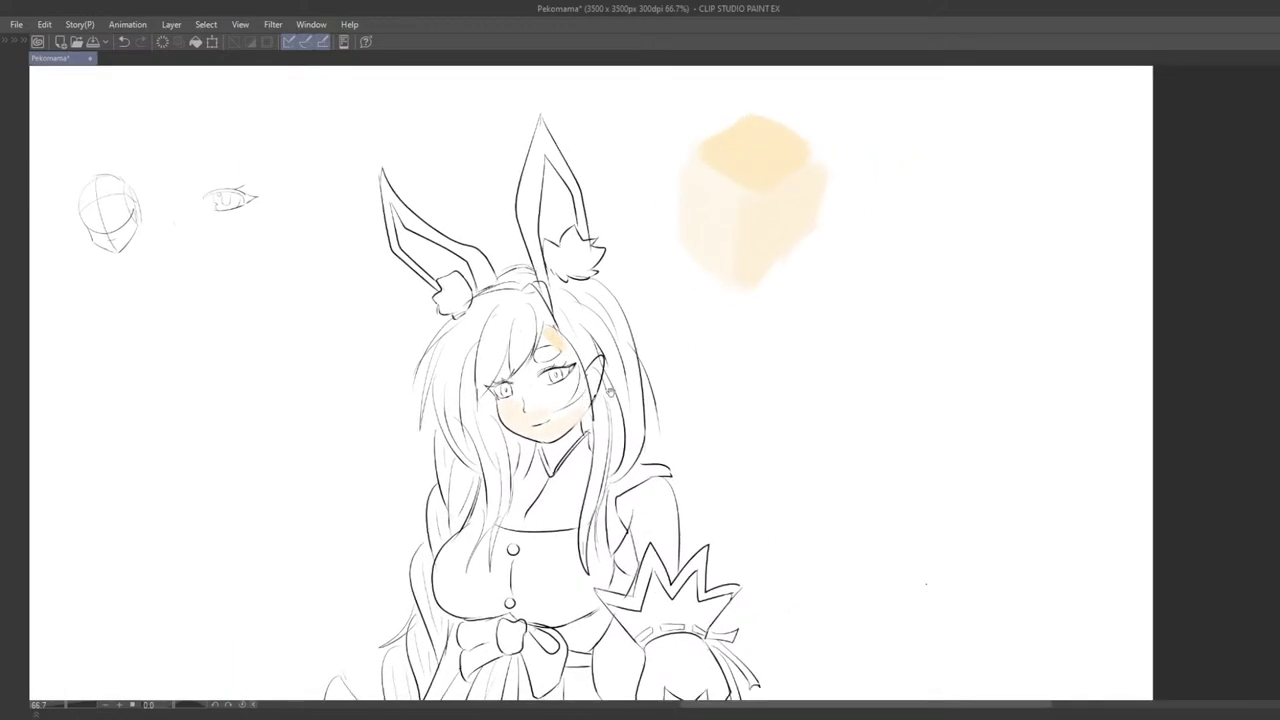
drag(675, 389, 714, 408)
mouse_move(697, 420)
mouse_down()
mouse_move(694, 459)
mouse_move(672, 457)
mouse_move(716, 453)
mouse_up()
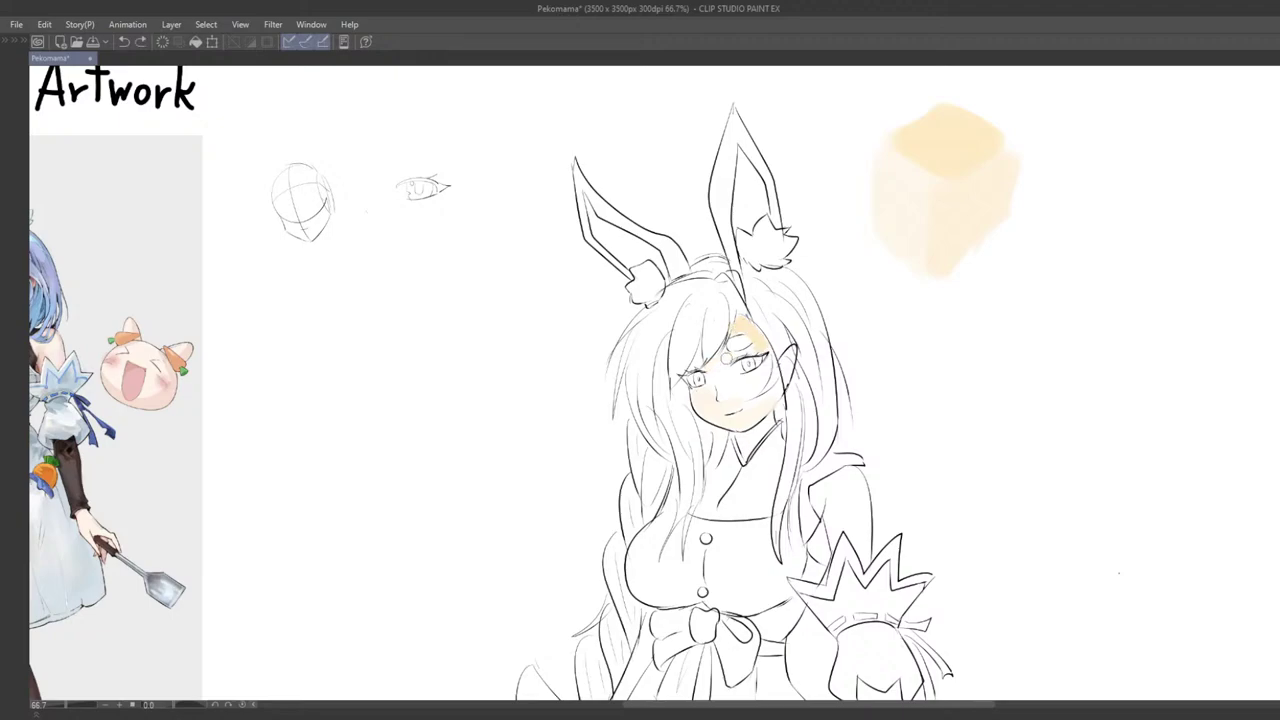
drag(770, 411, 740, 417)
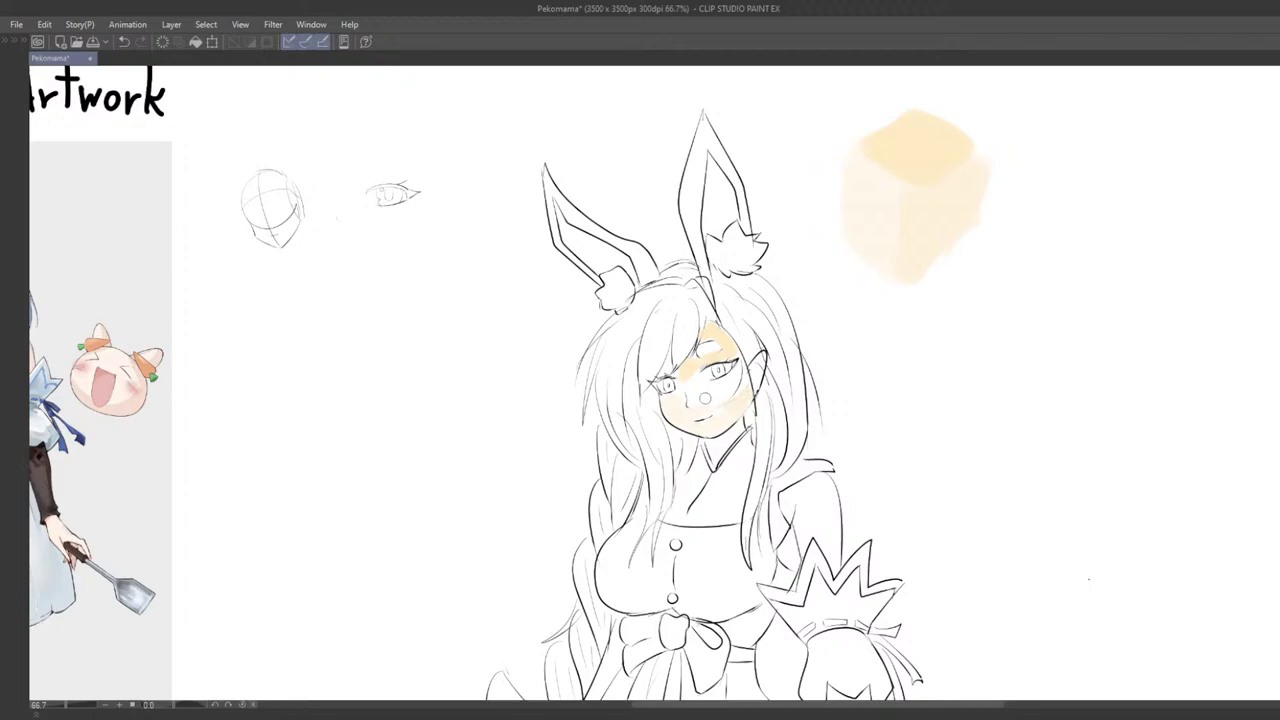
Step: Extend the yellow-orange tone over the cheek and between the eyes to fill the face
scroll(758, 225, down, 1)
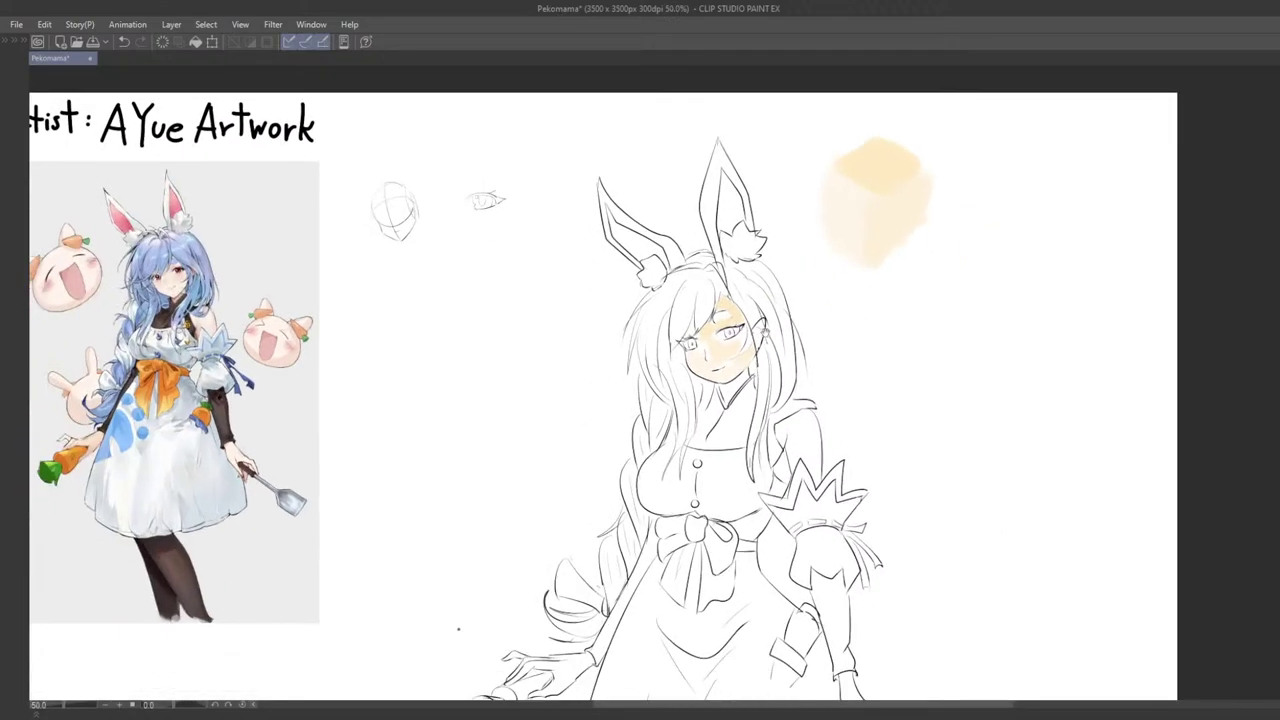
drag(774, 373, 752, 369)
scroll(736, 326, up, 1)
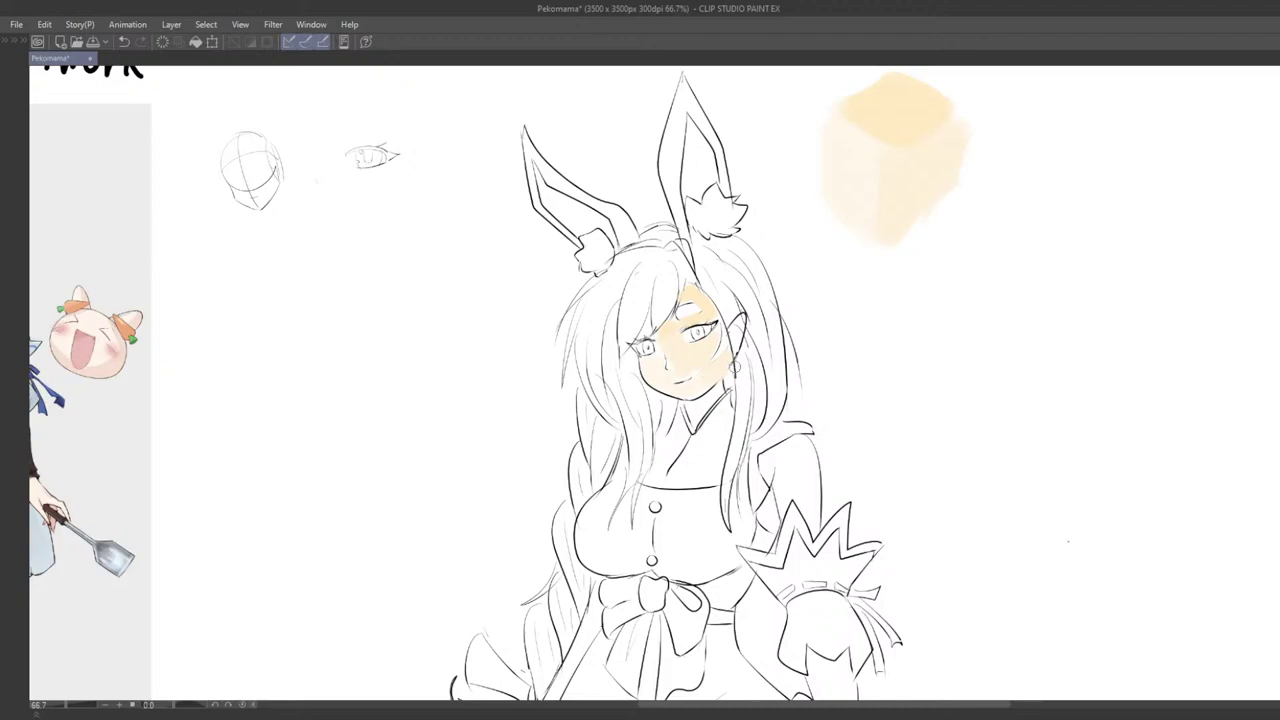
drag(676, 362, 674, 352)
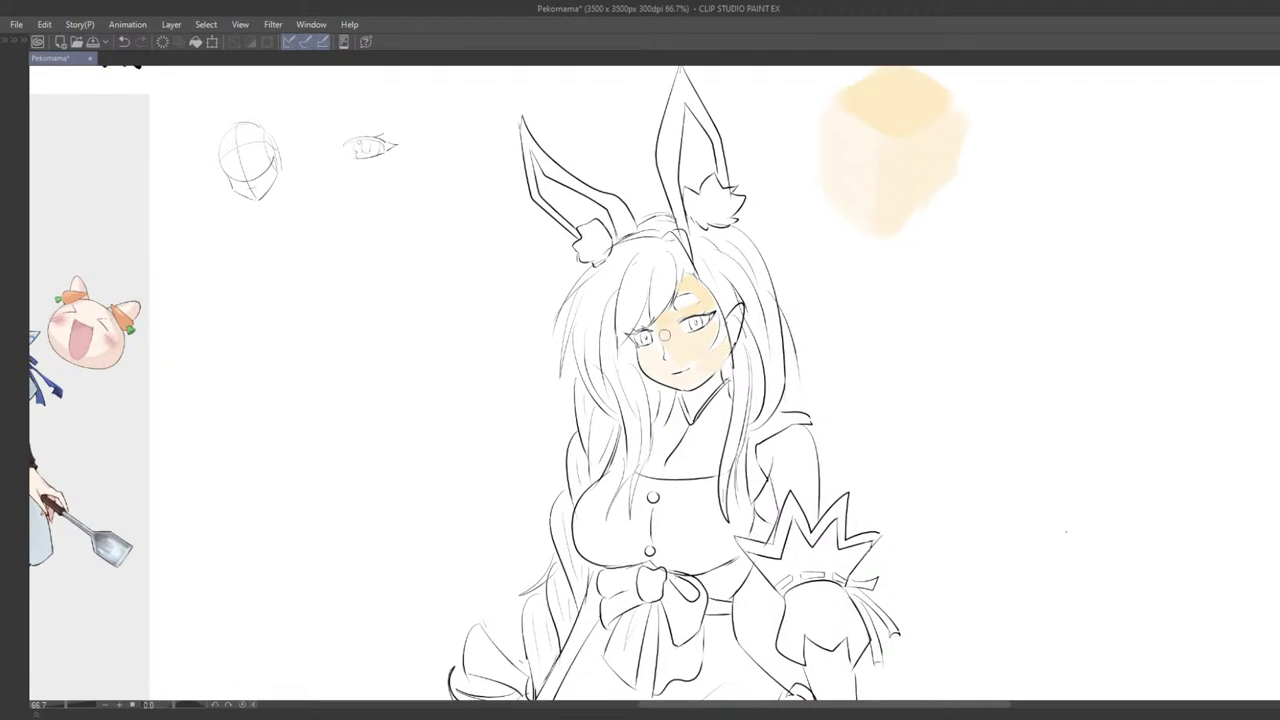
scroll(686, 362, down, 3)
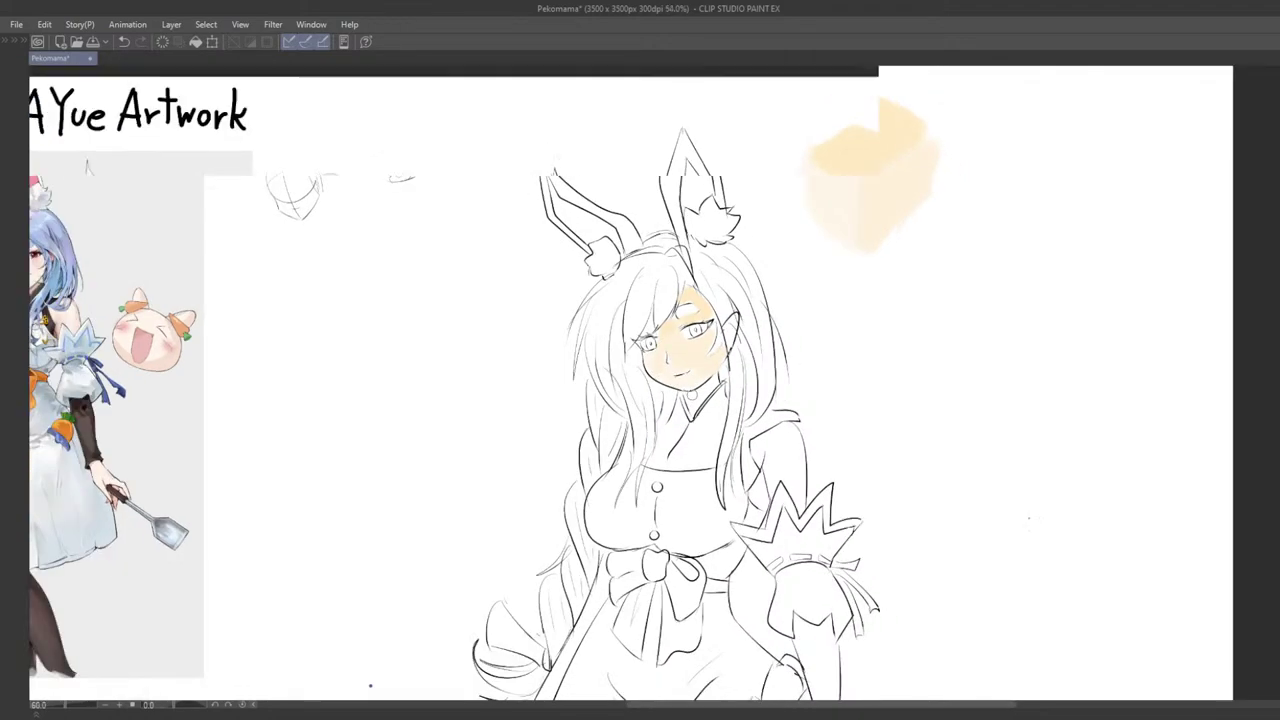
scroll(655, 340, up, 3)
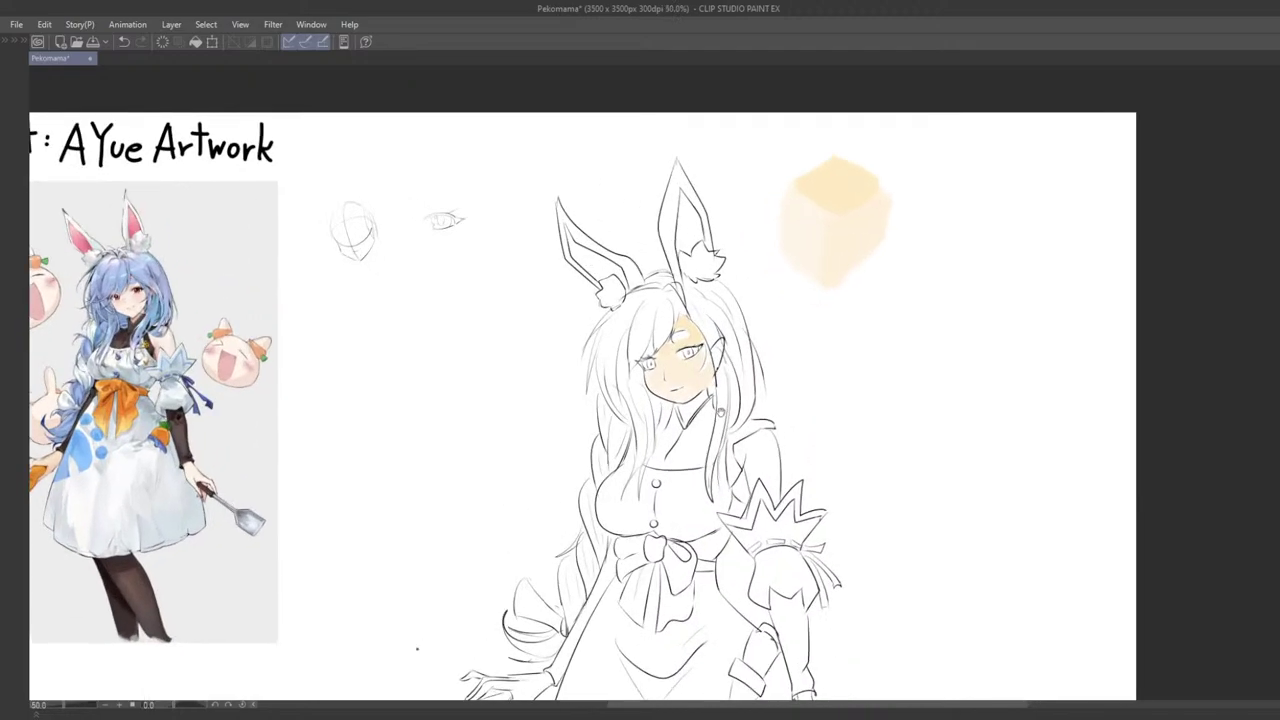
Step: Switch to the Soft airbrush and soften the tones around the cheek and jaw
key(Tab)
click(101, 364)
key(Tab)
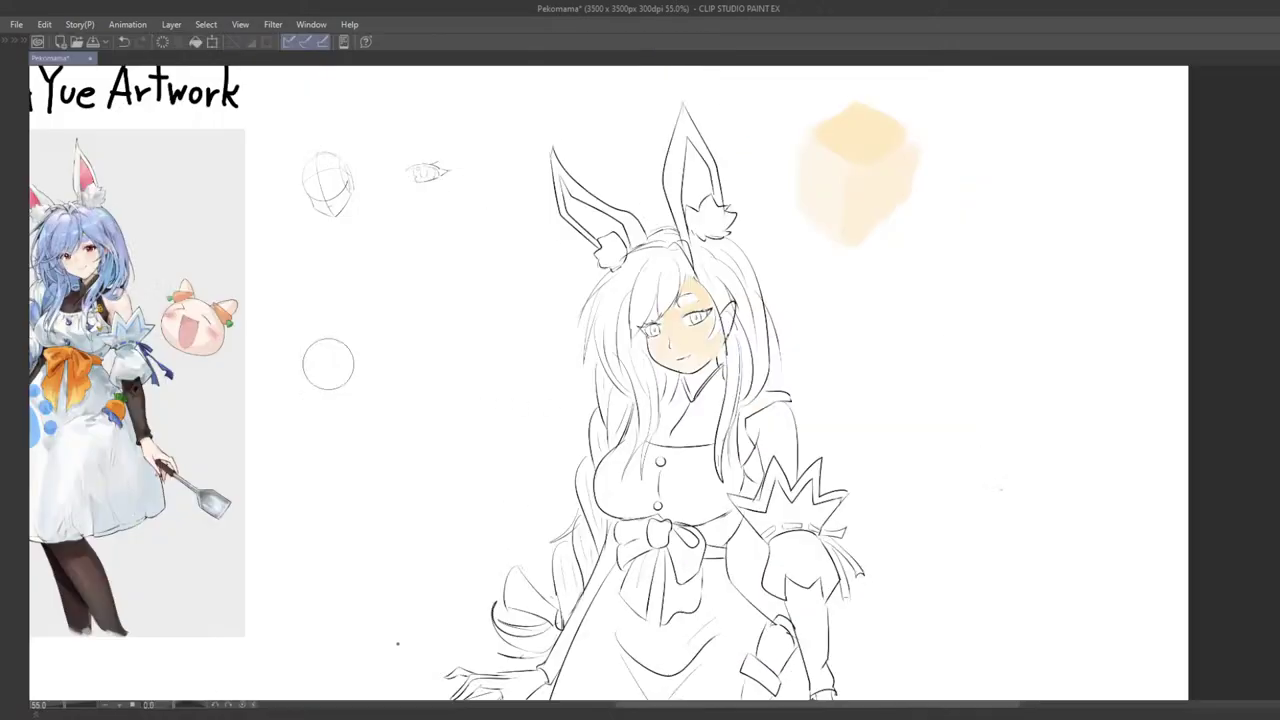
drag(705, 352, 735, 354)
scroll(716, 402, up, 1)
mouse_move(716, 402)
mouse_down()
mouse_move(672, 402)
mouse_move(654, 432)
mouse_move(700, 411)
mouse_up()
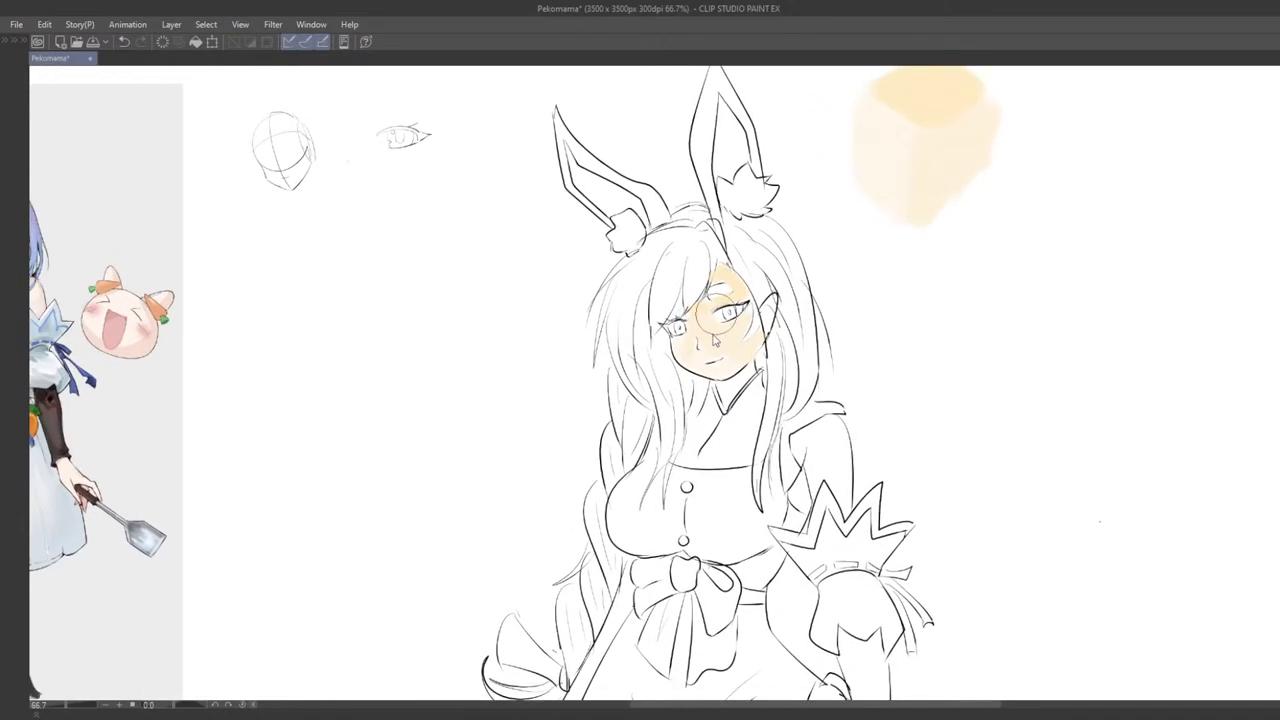
Step: Sample skin tones from the face and smooth the transitions across the cheek and nose with the Soft airbrush
alt+click(719, 337)
scroll(733, 346, down, 1)
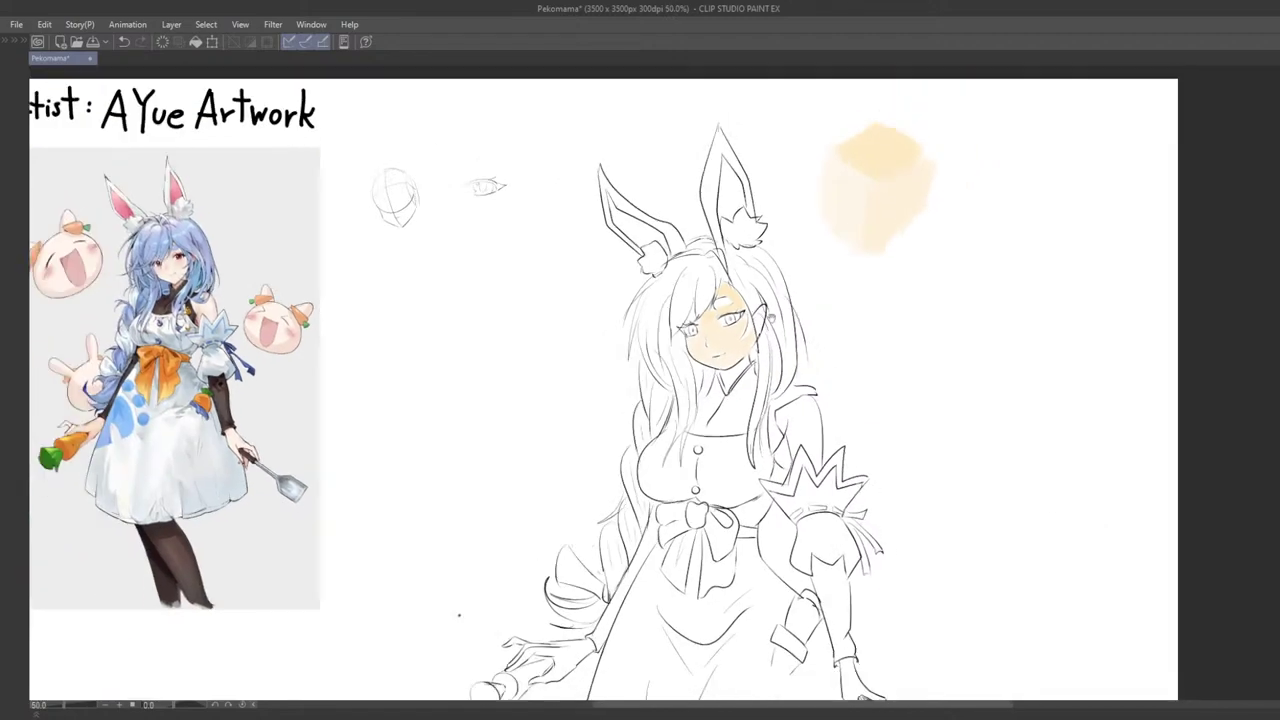
drag(732, 338, 706, 305)
scroll(730, 280, up, 1)
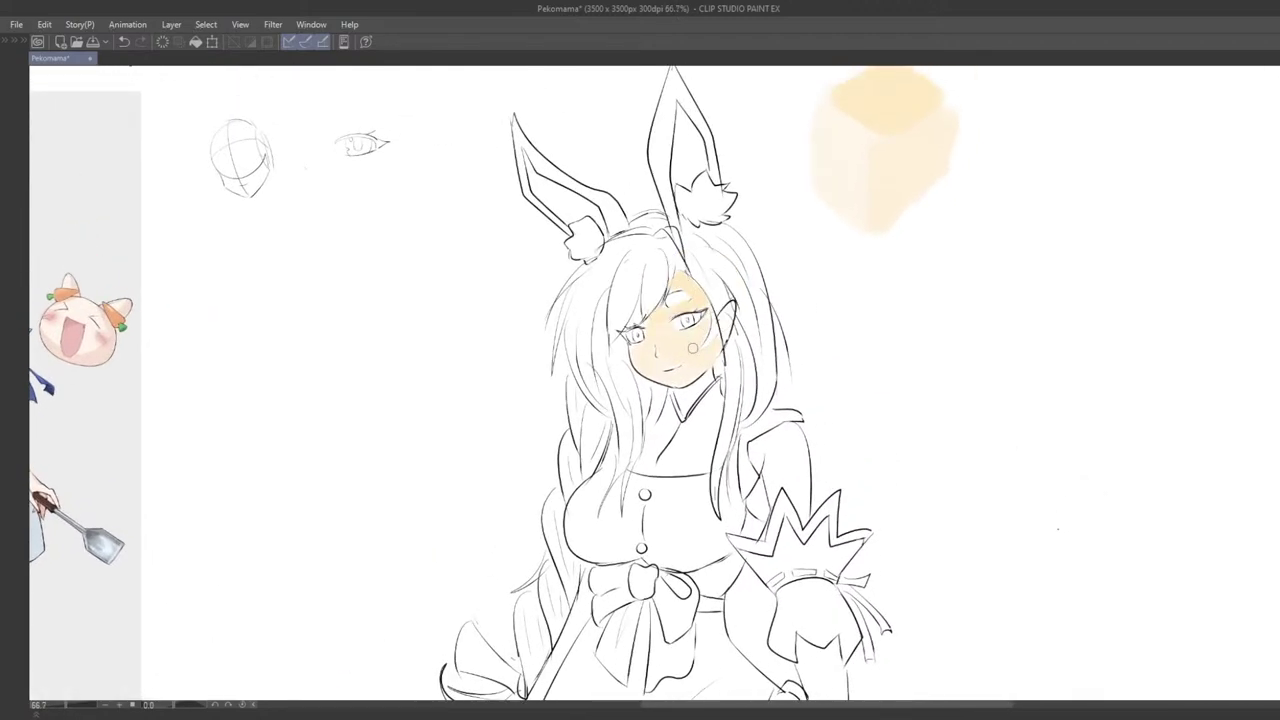
alt+click(651, 323)
scroll(688, 420, down, 1)
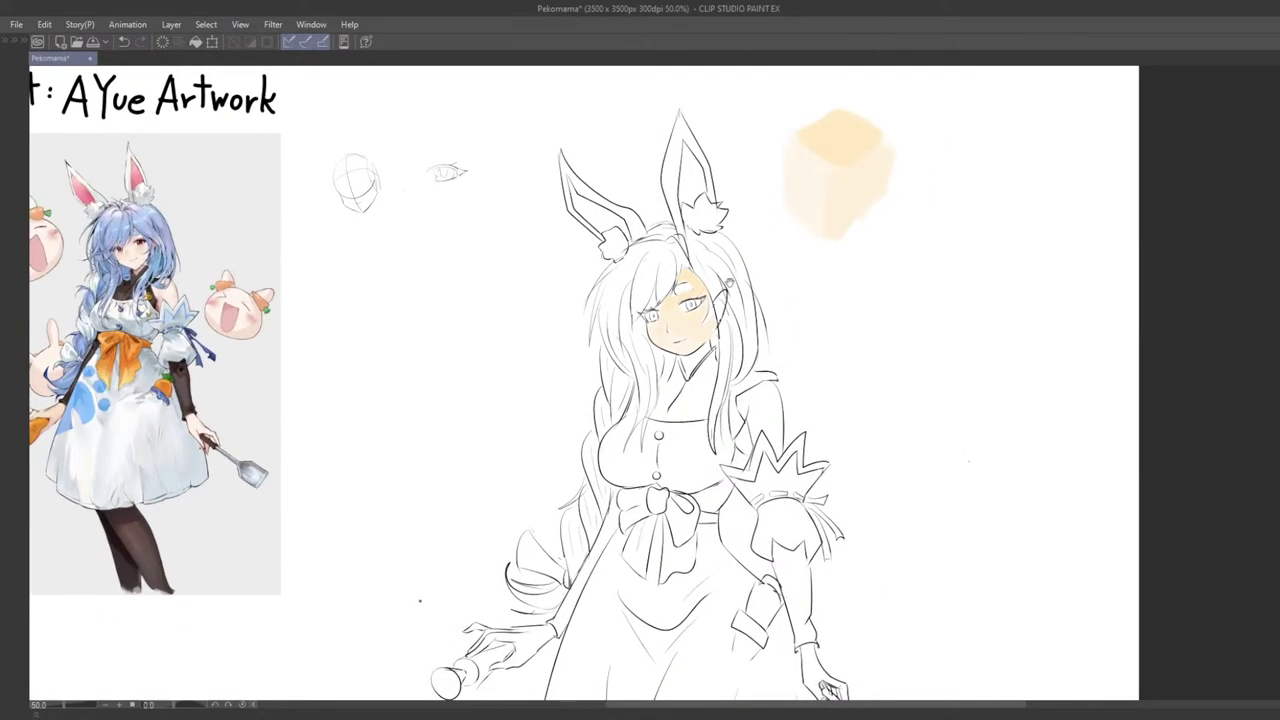
Step: Paint a second, hard-edged cube beside the first with the G-Pen, using a pale top, yellow-orange front and mid-tone side
mouse_move(776, 429)
mouse_down()
mouse_move(778, 415)
mouse_move(771, 436)
mouse_up()
drag(811, 373, 777, 380)
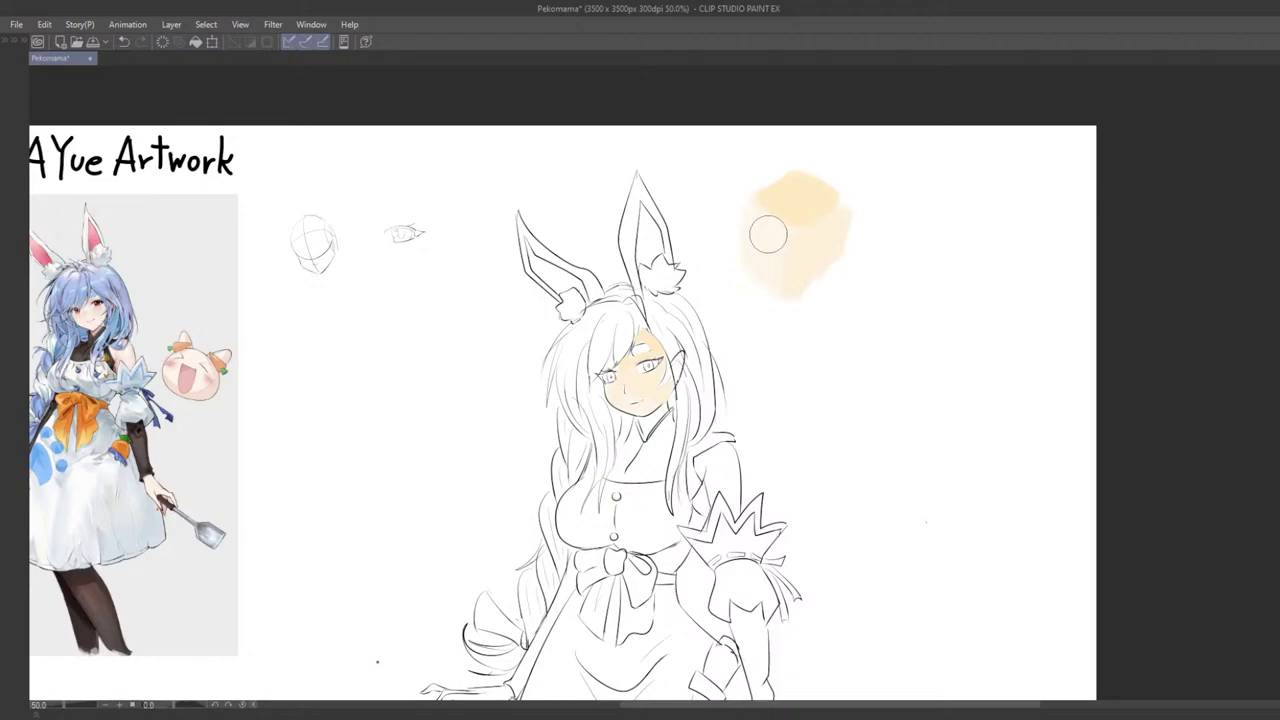
scroll(712, 385, up, 3)
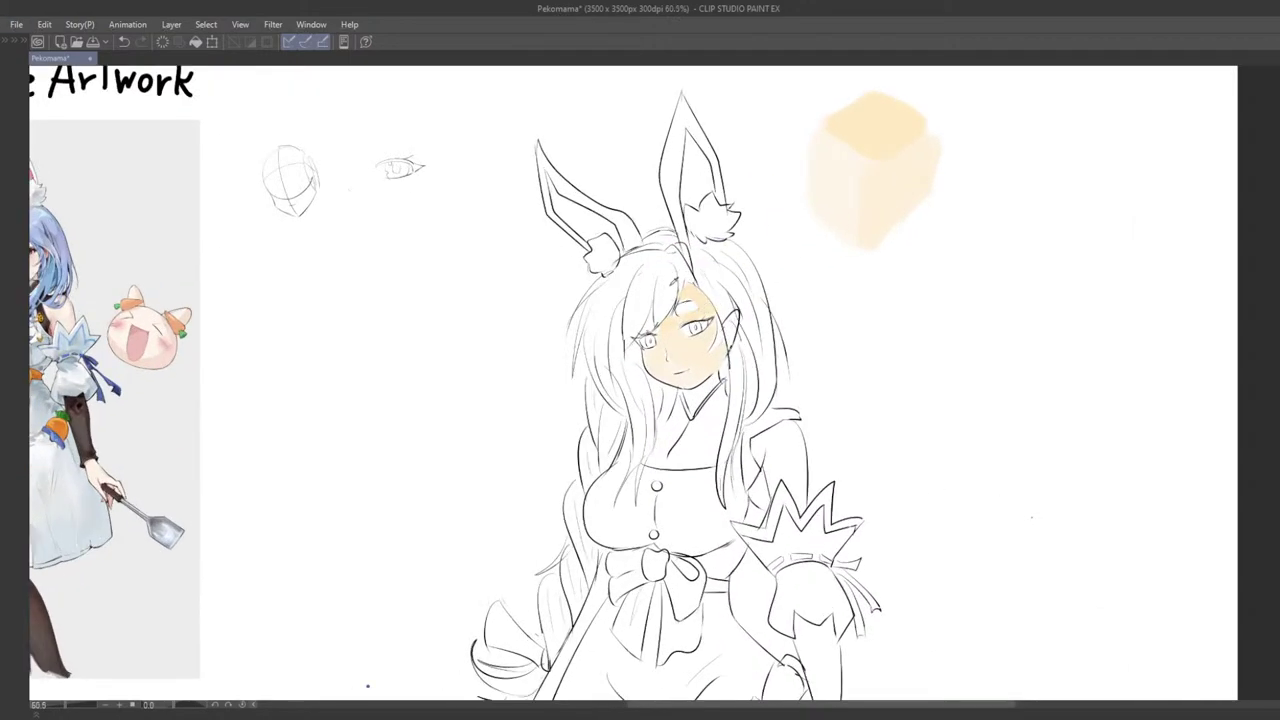
mouse_move(802, 286)
mouse_down()
mouse_move(766, 344)
mouse_move(794, 286)
mouse_up()
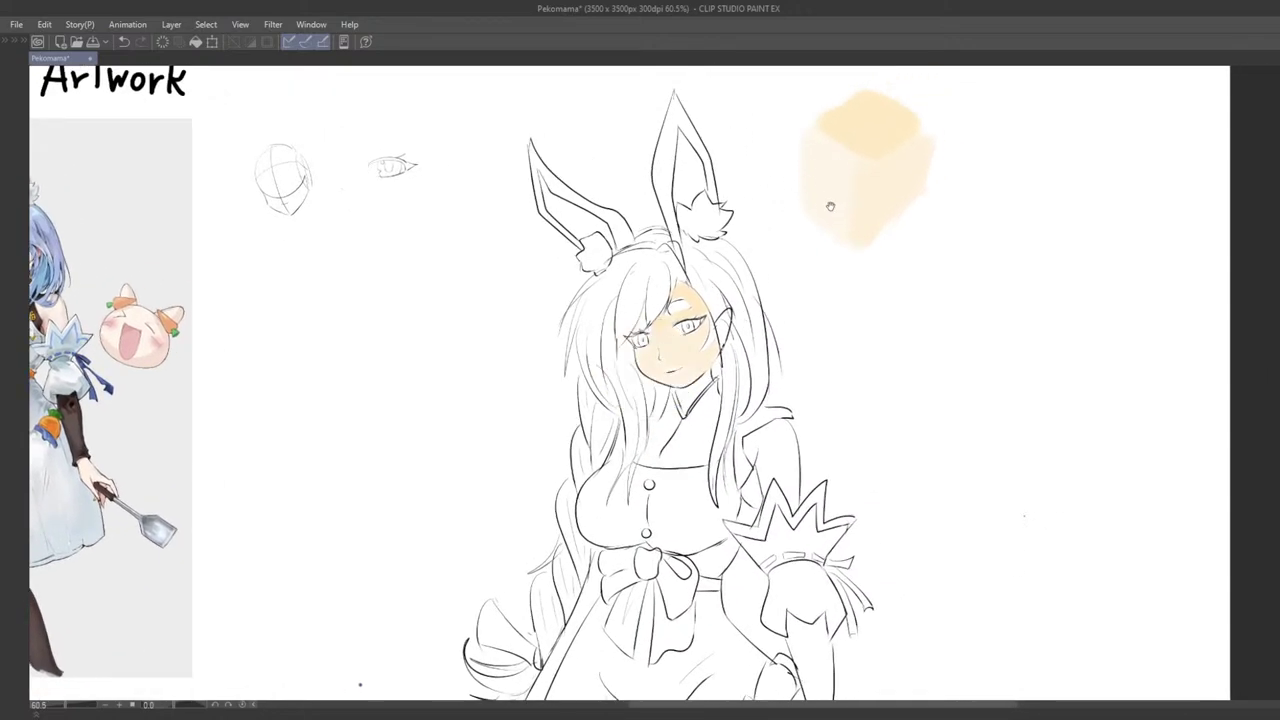
drag(828, 206, 766, 229)
drag(866, 246, 744, 263)
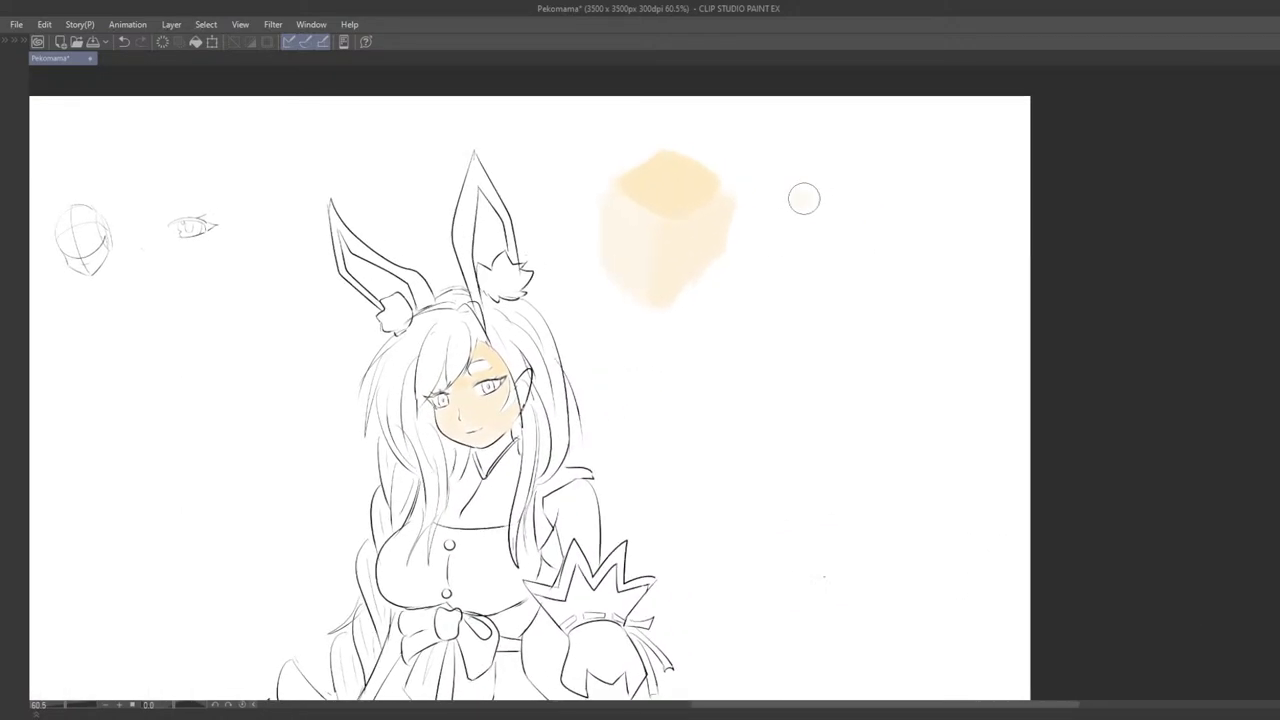
key(ctrl+z)
mouse_move(810, 225)
mouse_down()
mouse_move(853, 224)
mouse_move(868, 178)
mouse_move(833, 173)
mouse_move(838, 203)
mouse_move(786, 257)
mouse_move(797, 270)
mouse_move(846, 234)
mouse_move(809, 220)
mouse_move(822, 260)
mouse_move(872, 245)
mouse_move(895, 195)
mouse_up()
key(ctrl+z)
mouse_move(859, 277)
mouse_down()
mouse_move(893, 193)
mouse_move(870, 273)
mouse_move(855, 266)
mouse_move(889, 199)
mouse_move(820, 262)
mouse_up()
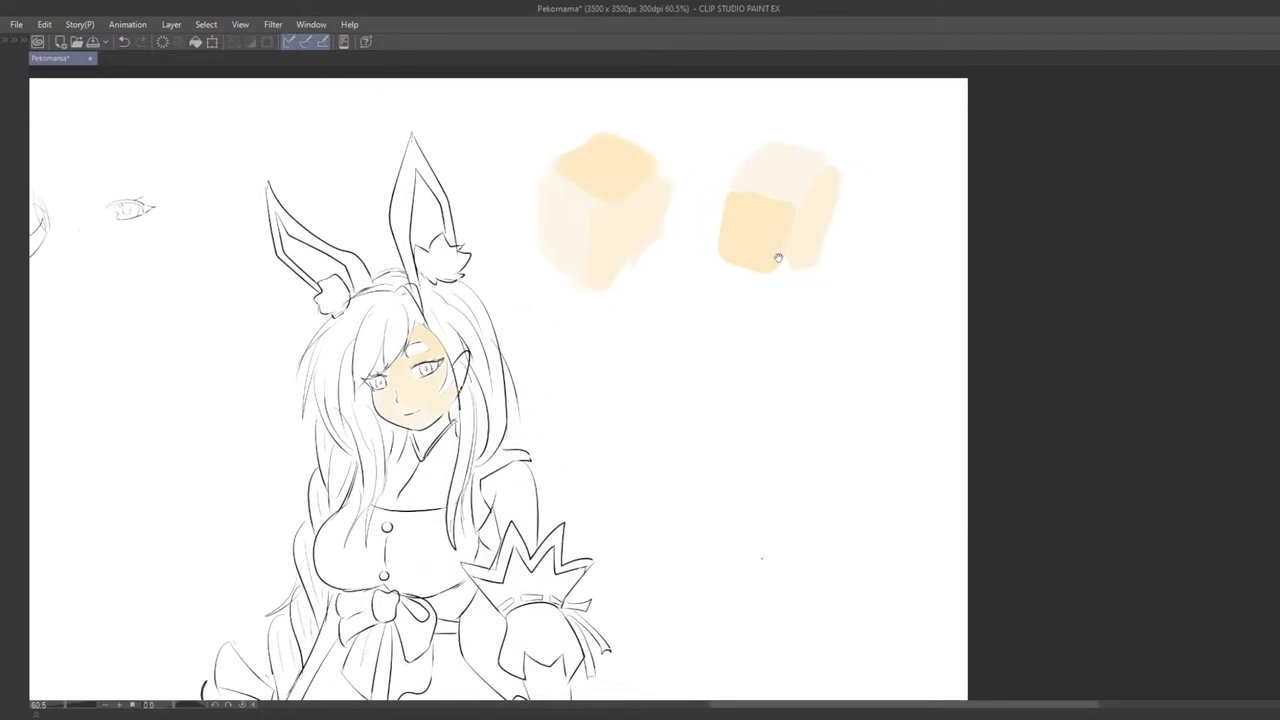
mouse_move(721, 287)
mouse_down()
mouse_move(761, 253)
mouse_move(840, 302)
mouse_up()
Step: Erase the face coloring and the short test stroke below the cubes
drag(823, 355, 787, 352)
key(e)
drag(540, 352, 557, 401)
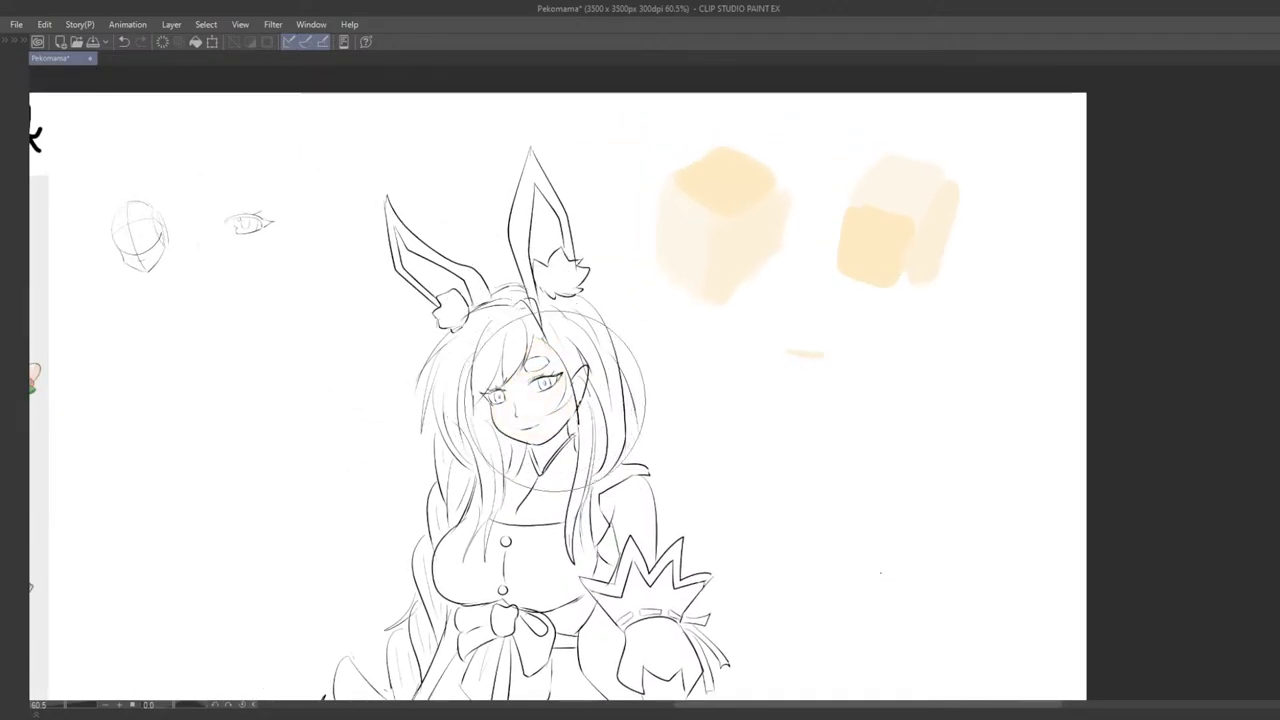
drag(792, 397, 796, 426)
drag(862, 394, 815, 388)
Step: Pick the pale cream from the second cube's top and select the Hard airbrush
key(b)
alt+click(857, 183)
drag(456, 375, 549, 379)
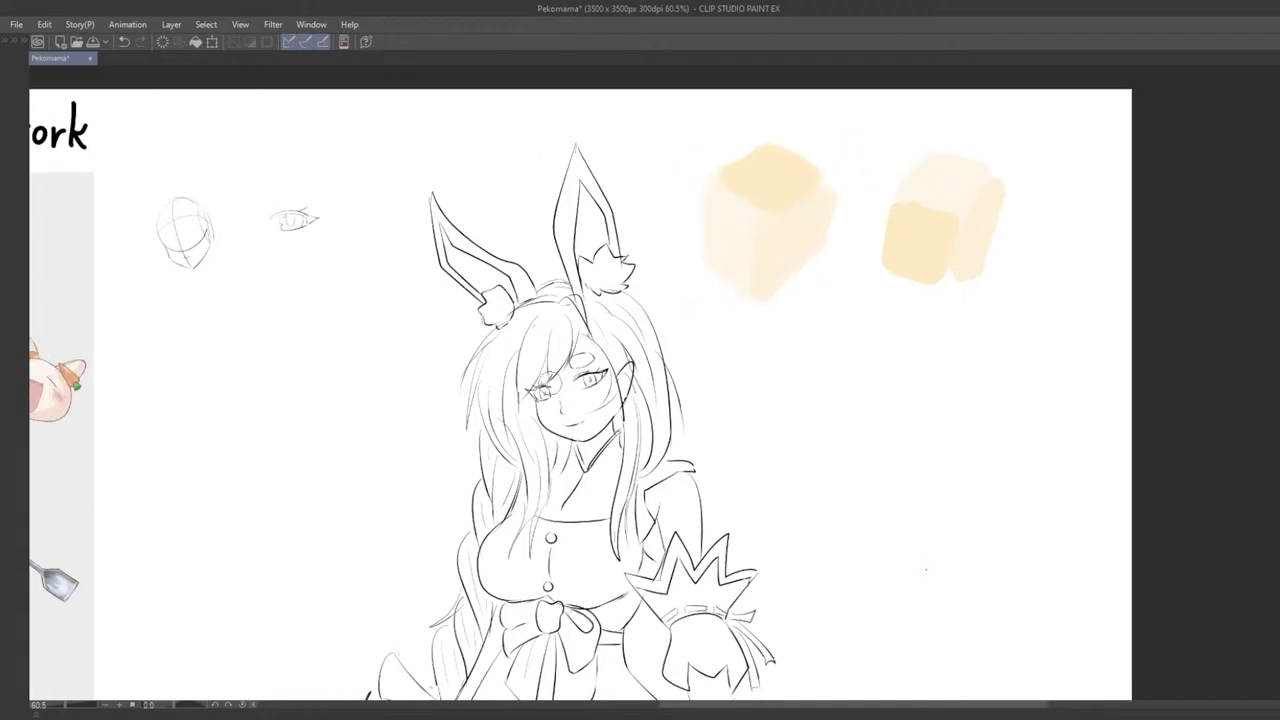
key(Tab)
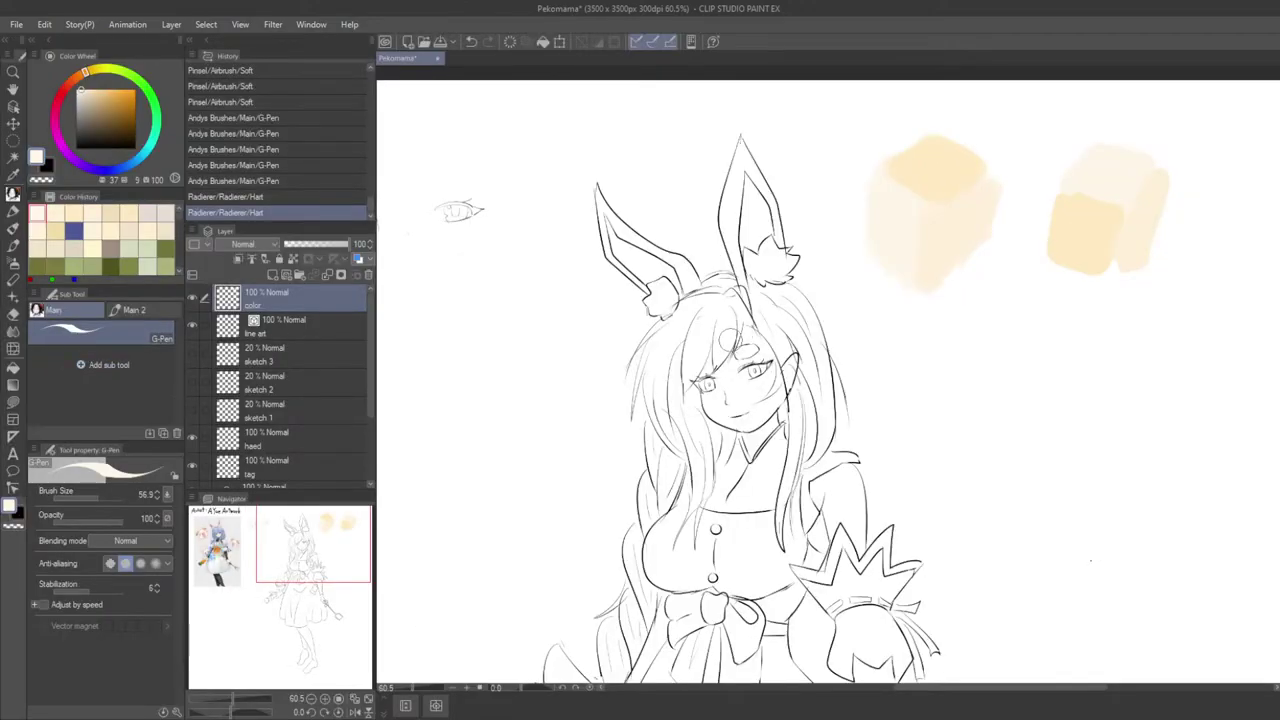
key(b)
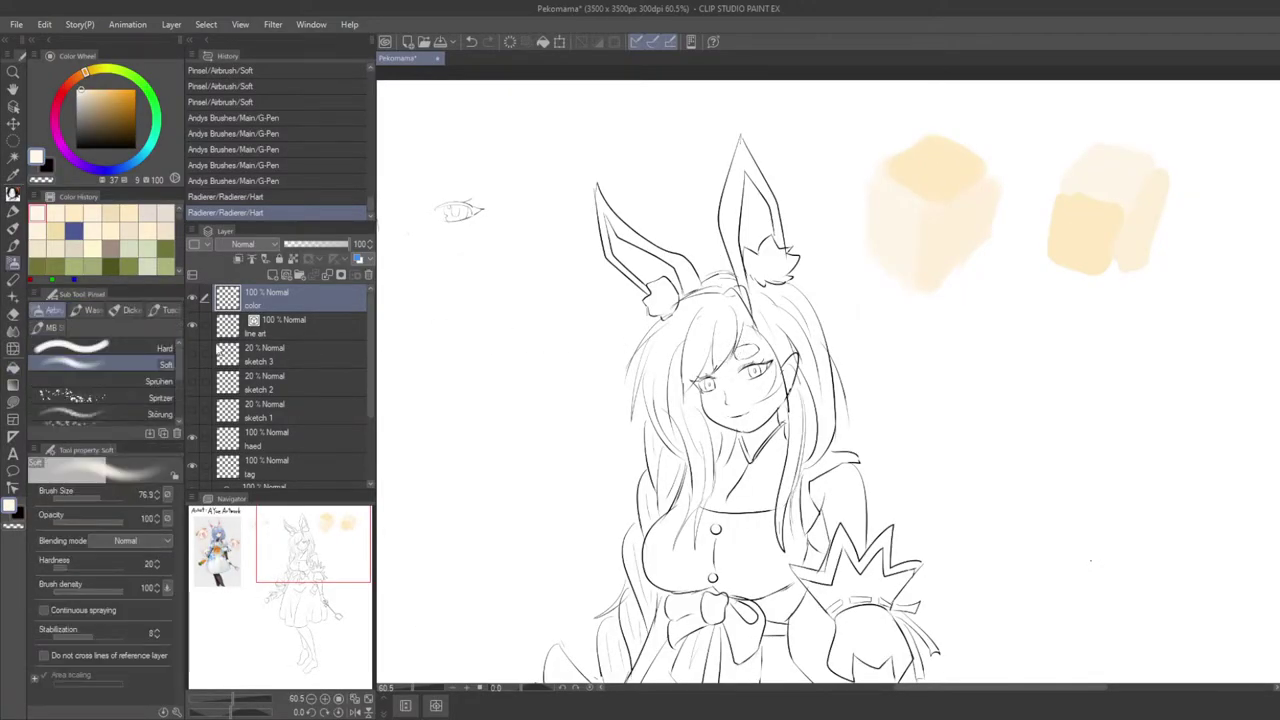
click(127, 346)
scroll(720, 320, up, 3)
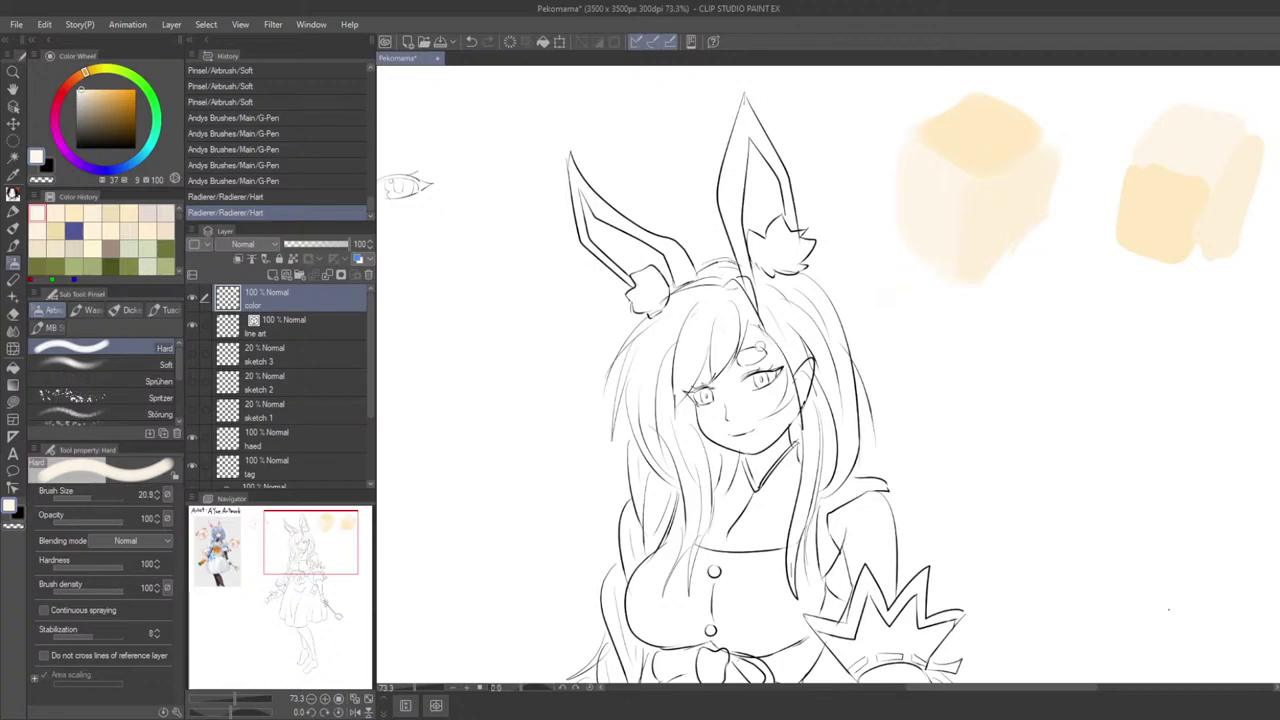
Step: Airbrush the forehead around the eyebrow in pale cream, adjusting the brush size and undoing unwanted strokes
drag(760, 347, 768, 351)
key(ctrl+z)
key(])
key(])
mouse_move(766, 350)
mouse_down()
mouse_move(724, 379)
mouse_move(757, 368)
mouse_up()
key(ctrl+z)
key([)
key([)
key([)
mouse_move(757, 368)
mouse_down()
mouse_move(733, 366)
mouse_move(760, 342)
mouse_up()
Step: Pick the second cube's yellow-orange front tone, enlarge the airbrush and color the lower face, undoing excess strokes
alt+click(1105, 189)
key(])
key(])
key(])
mouse_move(636, 391)
mouse_down()
mouse_move(654, 414)
mouse_move(646, 396)
mouse_move(690, 423)
mouse_move(664, 418)
mouse_move(717, 392)
mouse_move(727, 373)
mouse_move(716, 357)
mouse_move(702, 366)
mouse_up()
key(ctrl+z)
key(ctrl+z)
key(ctrl+z)
Step: Pick the mid-tone from the second cube's side and compare the latest face strokes through undo and redo
alt+click(1169, 167)
key(ctrl+z)
key(ctrl+z)
key(ctrl+y)
key(ctrl+y)
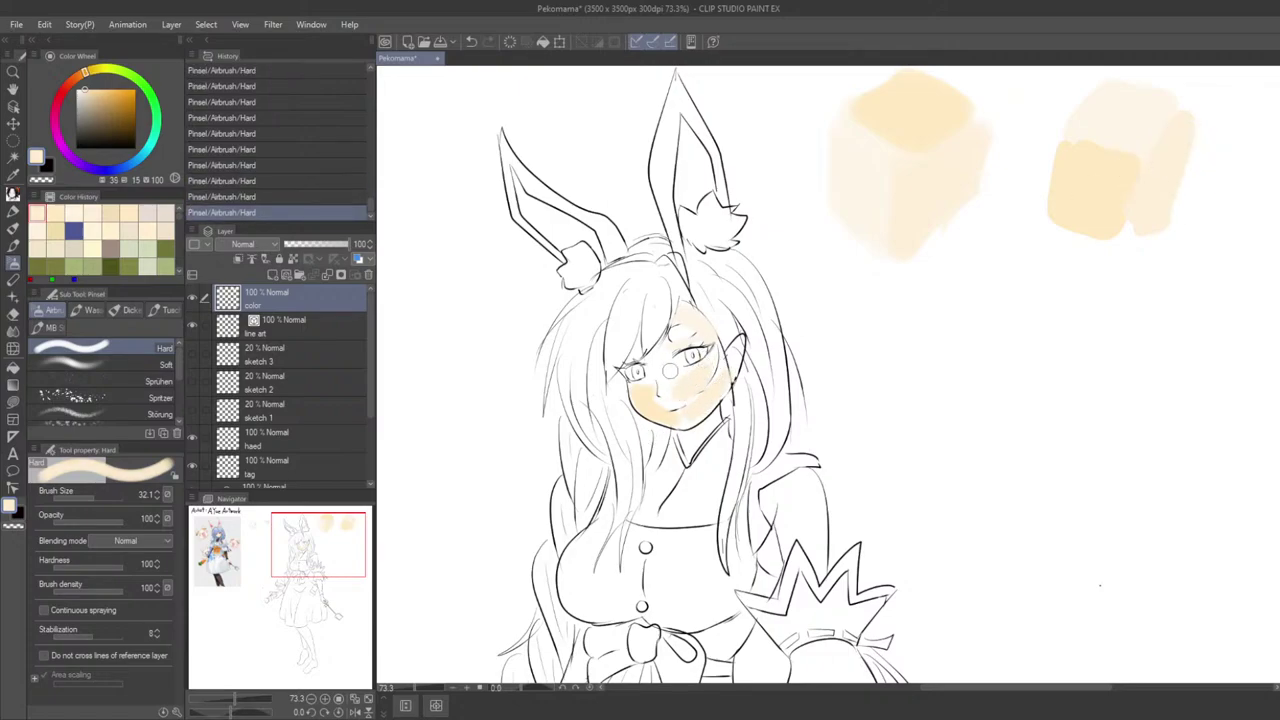
Step: Sample cream tones from the face and airbrush the area between the eyes, adjusting the brush size
alt+click(667, 367)
mouse_move(666, 351)
mouse_down()
mouse_move(670, 382)
mouse_move(660, 361)
mouse_up()
alt+click(668, 374)
alt+click(669, 347)
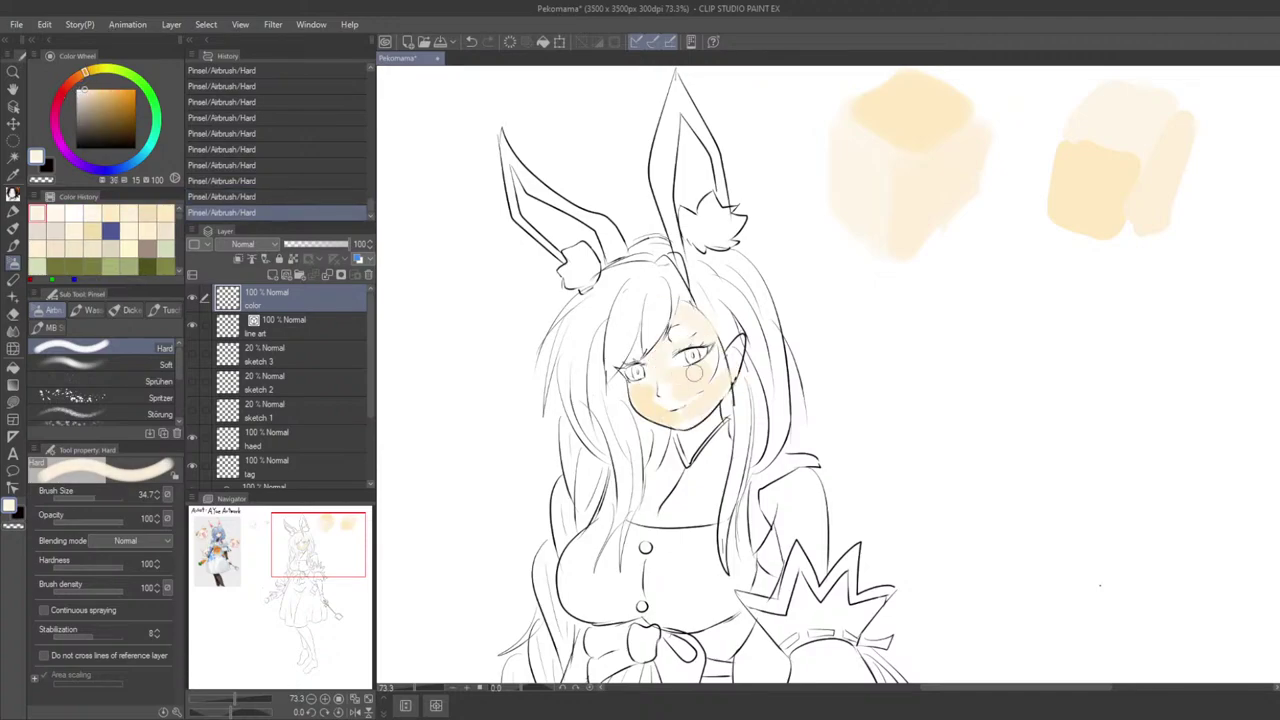
alt+click(668, 360)
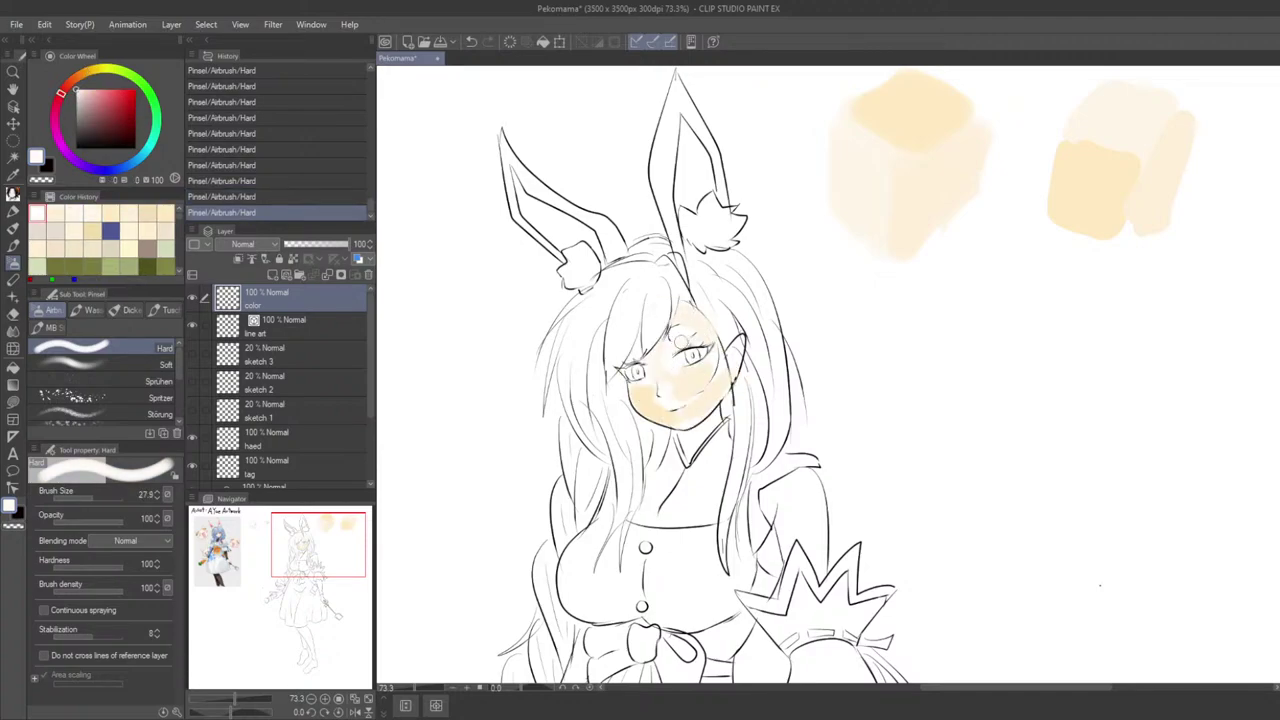
scroll(704, 337, down, 3)
scroll(704, 360, up, 2)
Step: Pick tones from the cheek and forehead and airbrush the nose and forehead with the Hard airbrush, undoing one stroke
alt+click(720, 358)
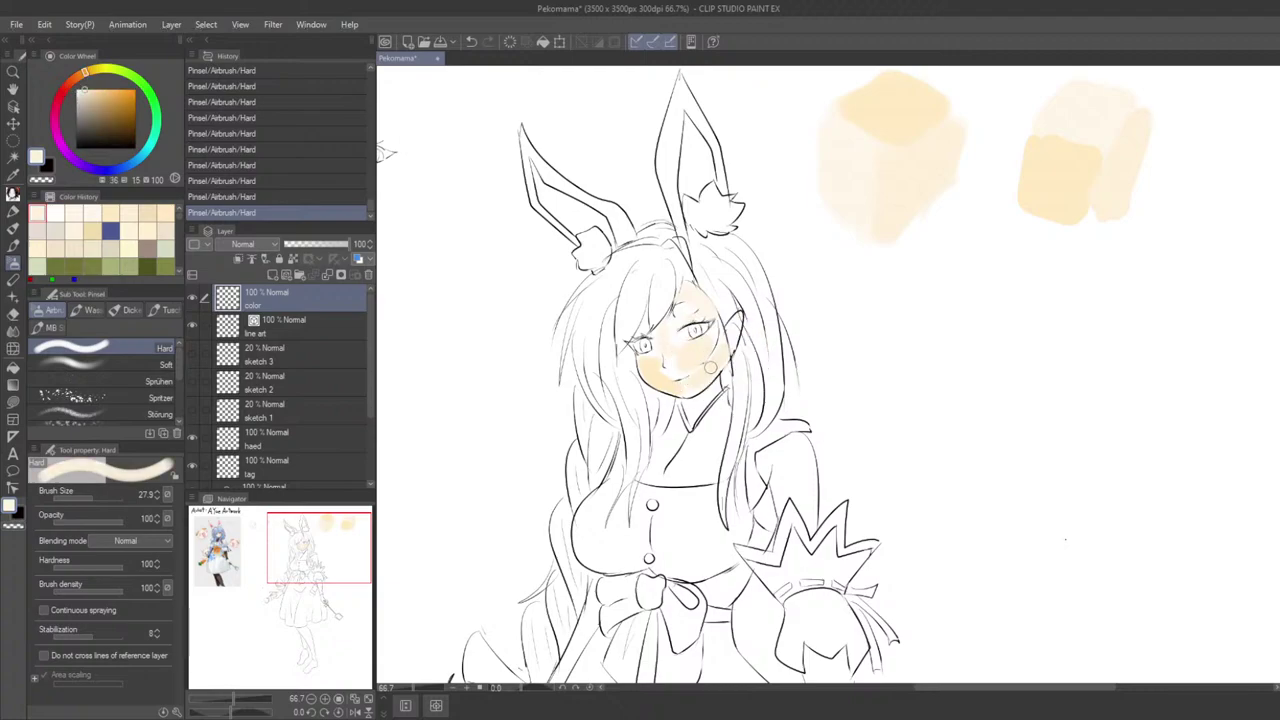
alt+click(654, 378)
alt+click(694, 364)
mouse_move(670, 364)
mouse_down()
mouse_move(715, 367)
mouse_move(703, 385)
mouse_move(674, 350)
mouse_up()
key(ctrl+z)
alt+click(667, 350)
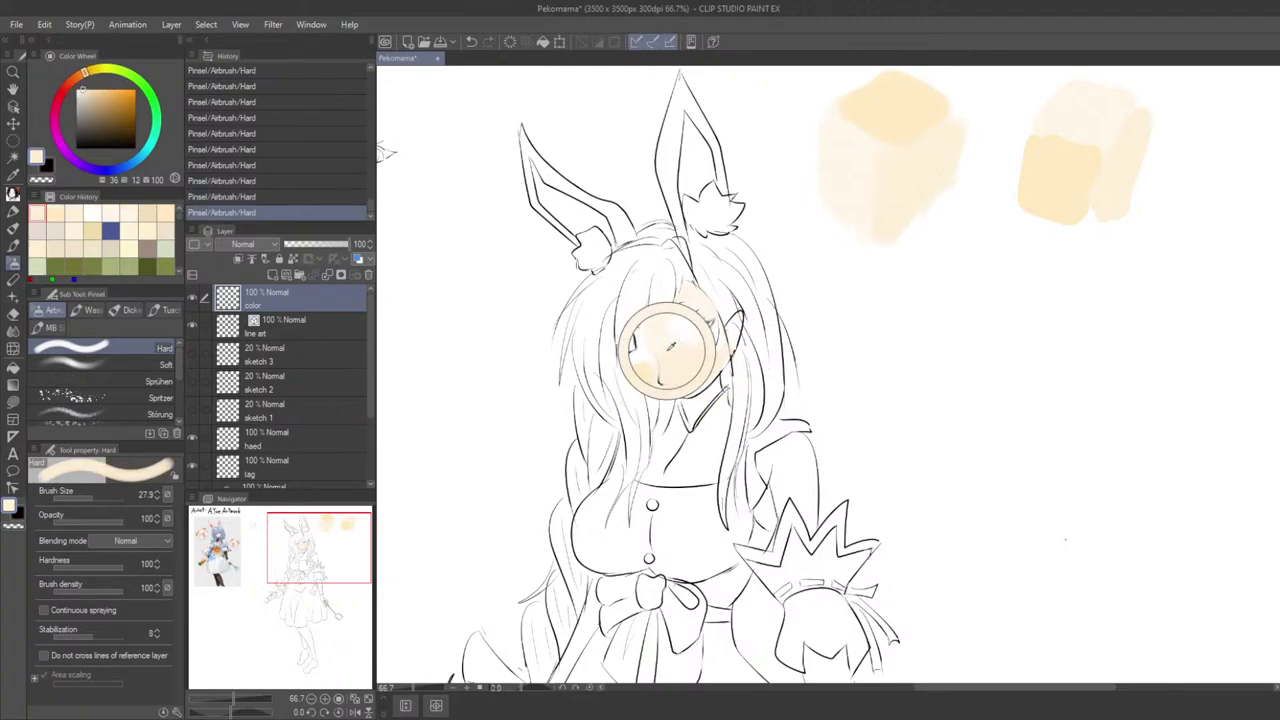
alt+click(702, 297)
drag(683, 305, 672, 336)
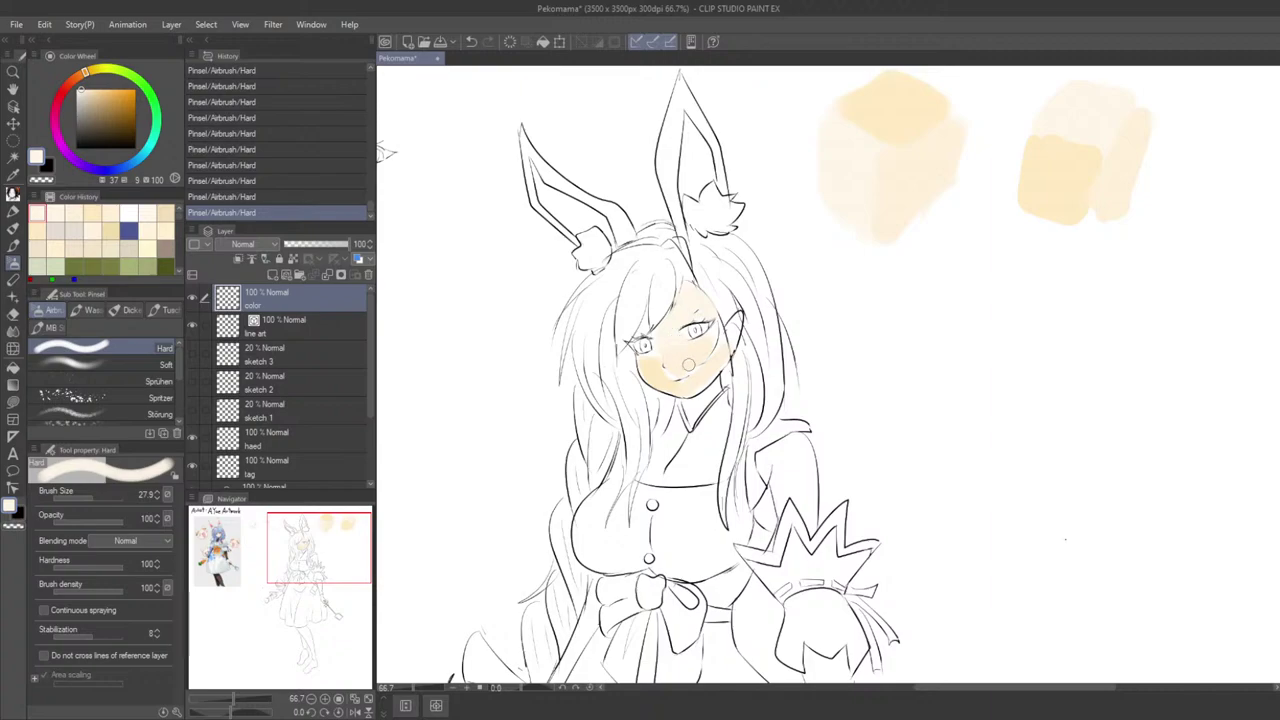
Step: Switch to the Soft airbrush, reduce its size to 39 and blend the cheeks, nose and eye area, undoing one stroke
scroll(689, 364, down, 2)
alt+click(700, 337)
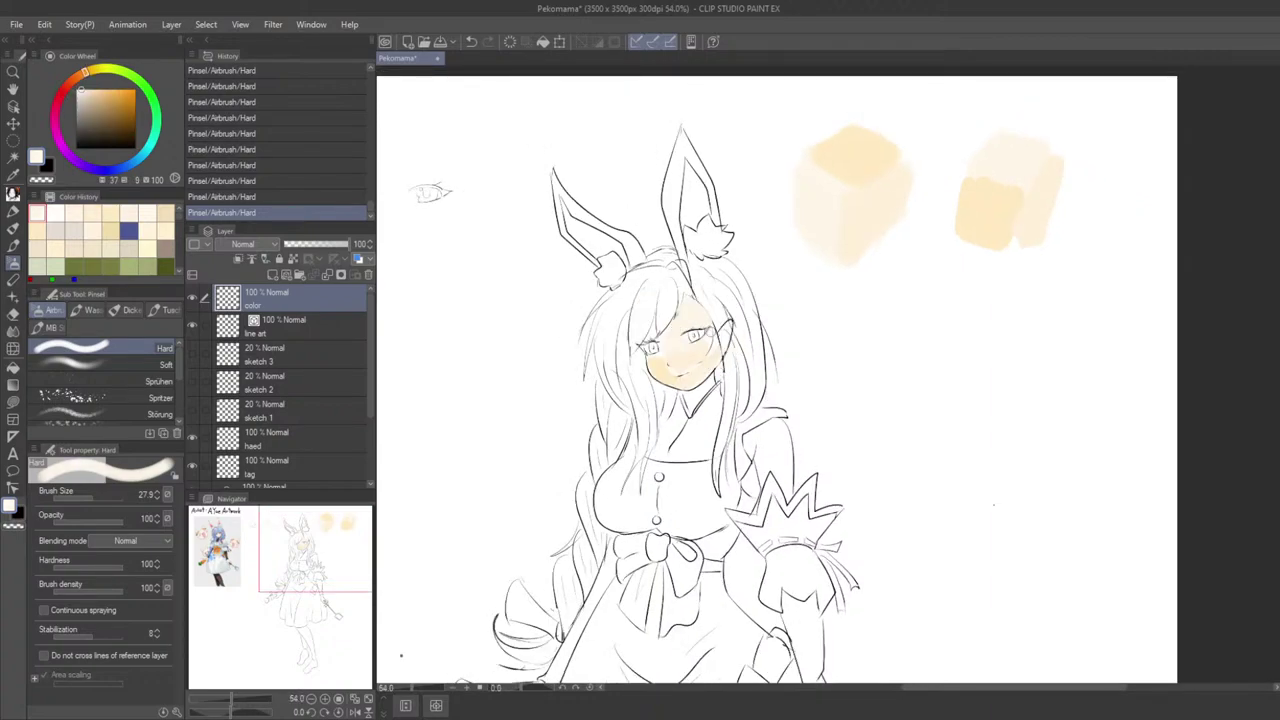
scroll(686, 368, up, 1)
scroll(645, 366, up, 1)
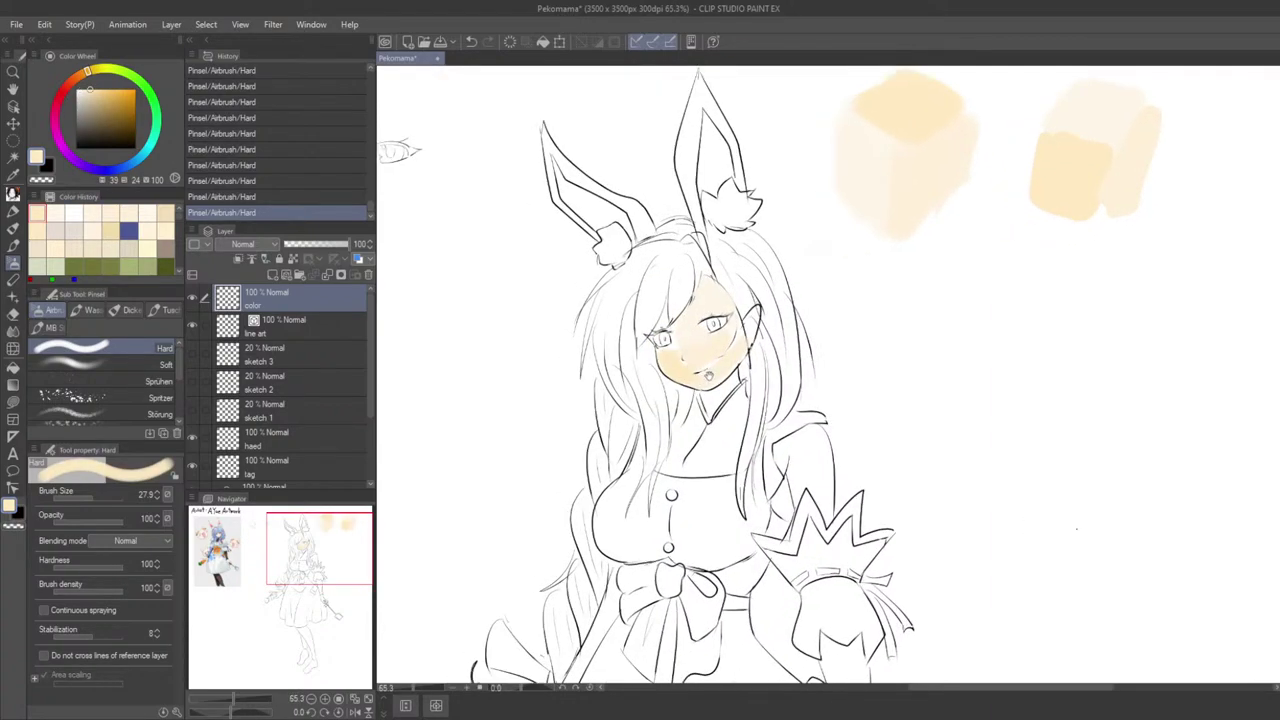
click(100, 364)
key(bracketleft)
key(bracketleft)
key(bracketleft)
key(bracketleft)
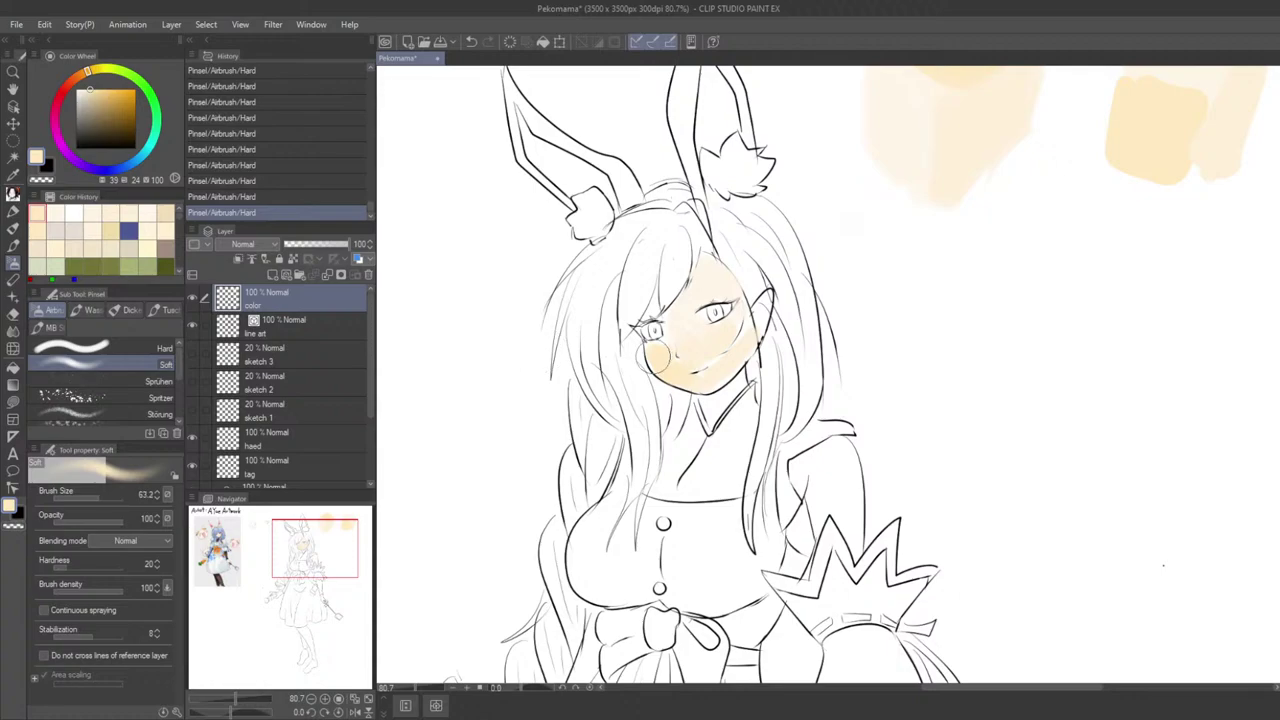
mouse_move(659, 356)
mouse_down()
mouse_move(673, 333)
mouse_move(690, 336)
mouse_up()
drag(690, 336, 710, 301)
key(ctrl+z)
drag(710, 301, 712, 346)
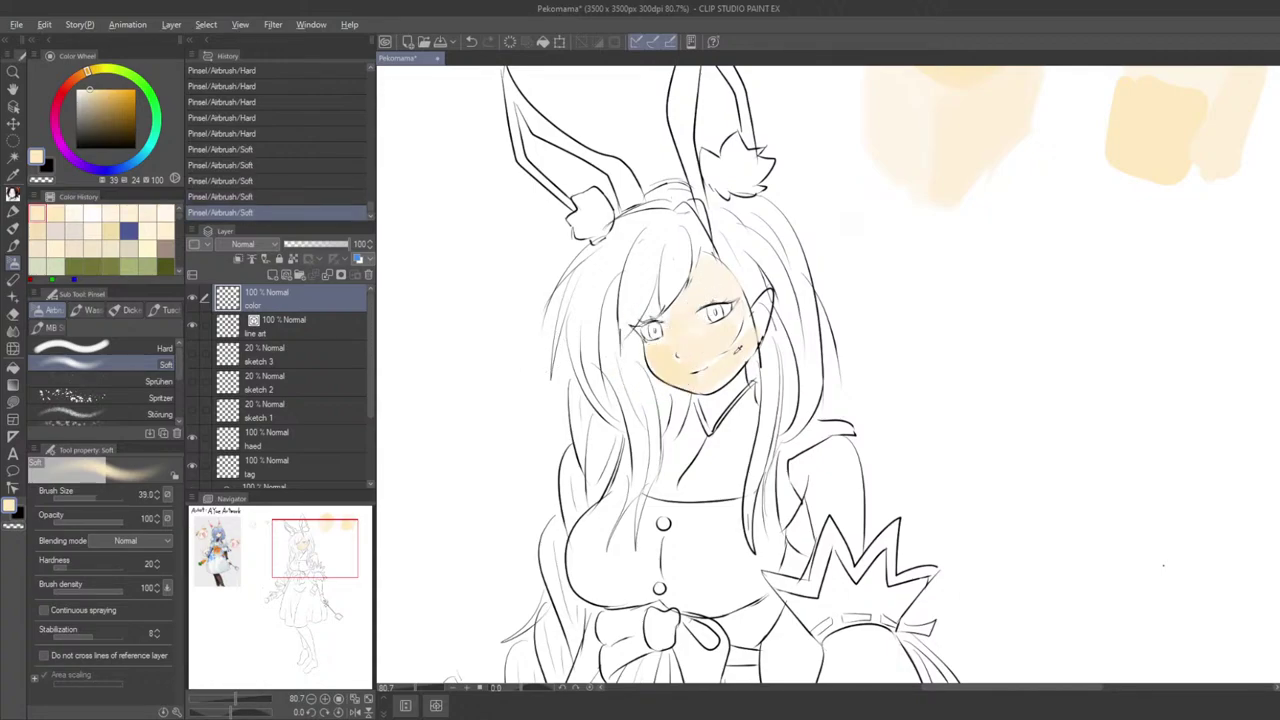
Step: Pick the cheek's cream tone and erase the color over the eyebrow with the hard eraser
alt+click(737, 350)
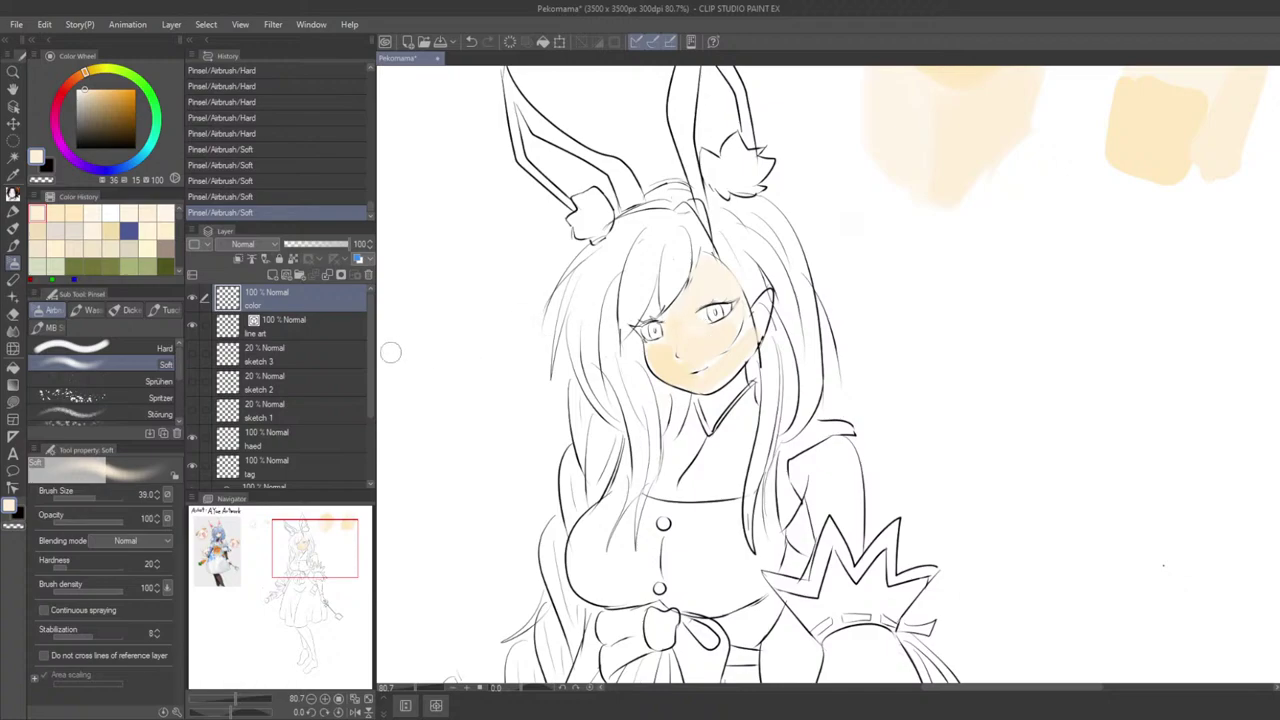
key(e)
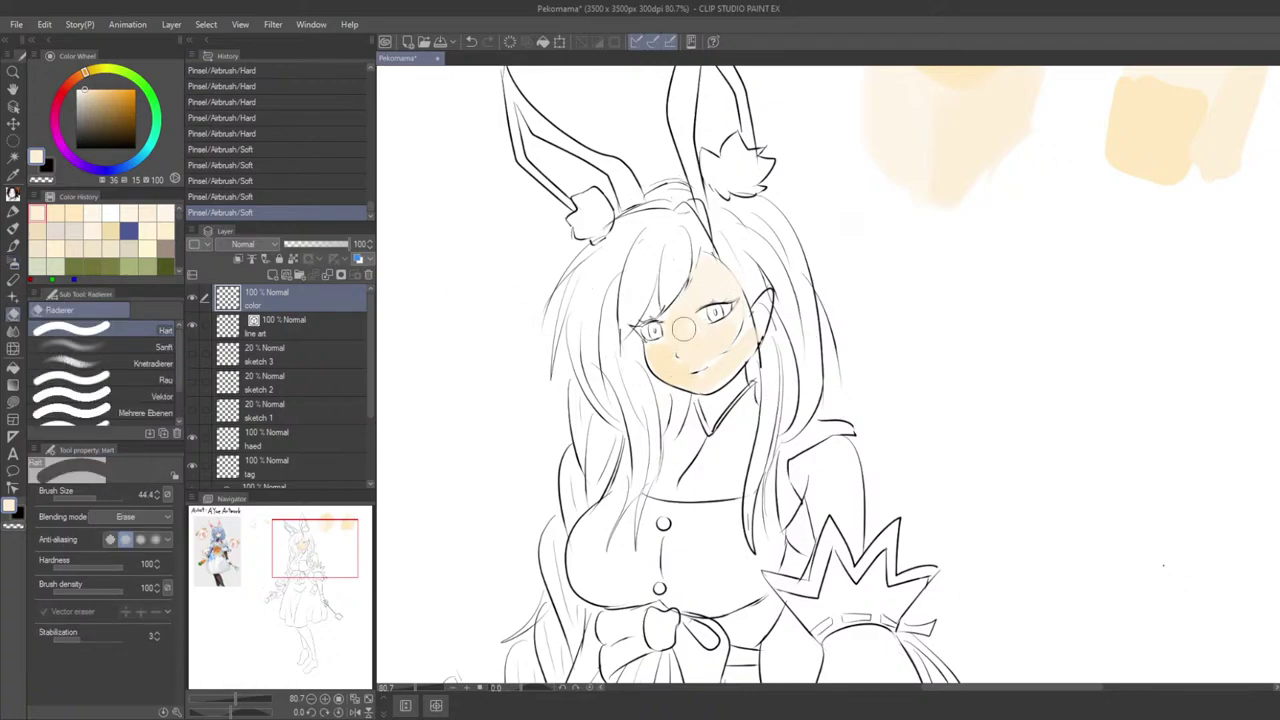
drag(708, 286, 698, 289)
scroll(691, 367, down, 6)
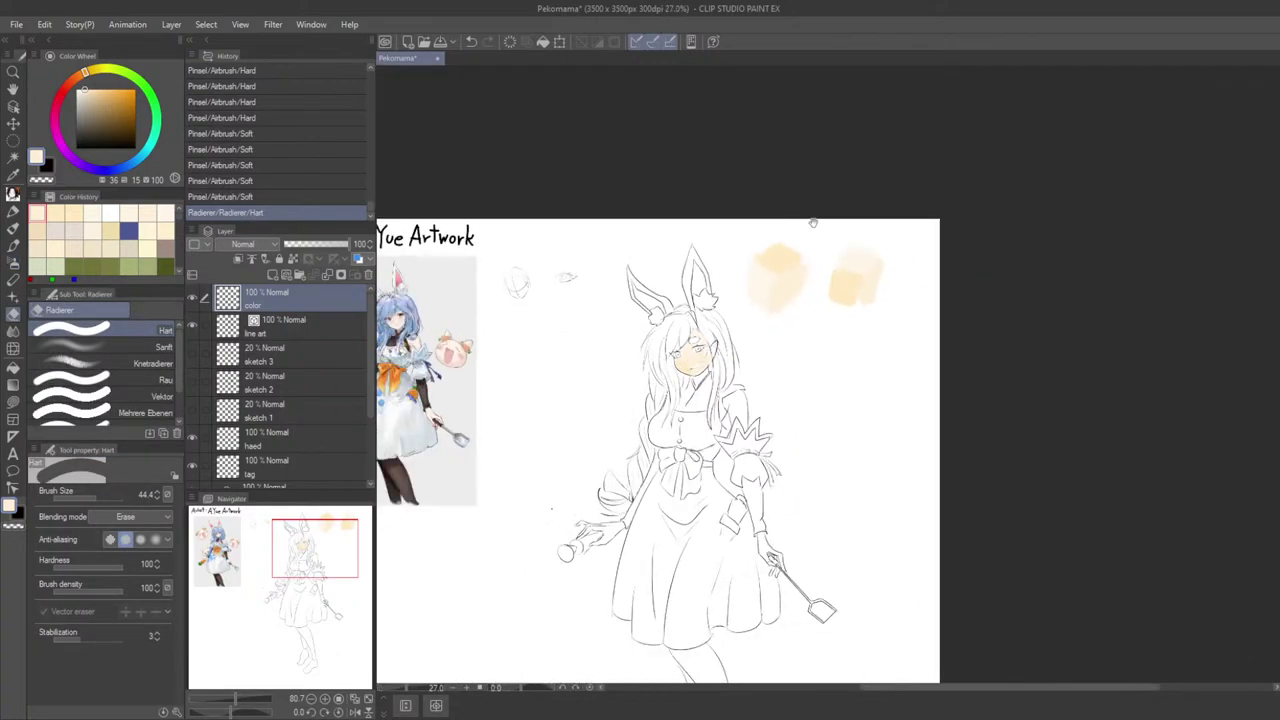
drag(844, 276, 807, 233)
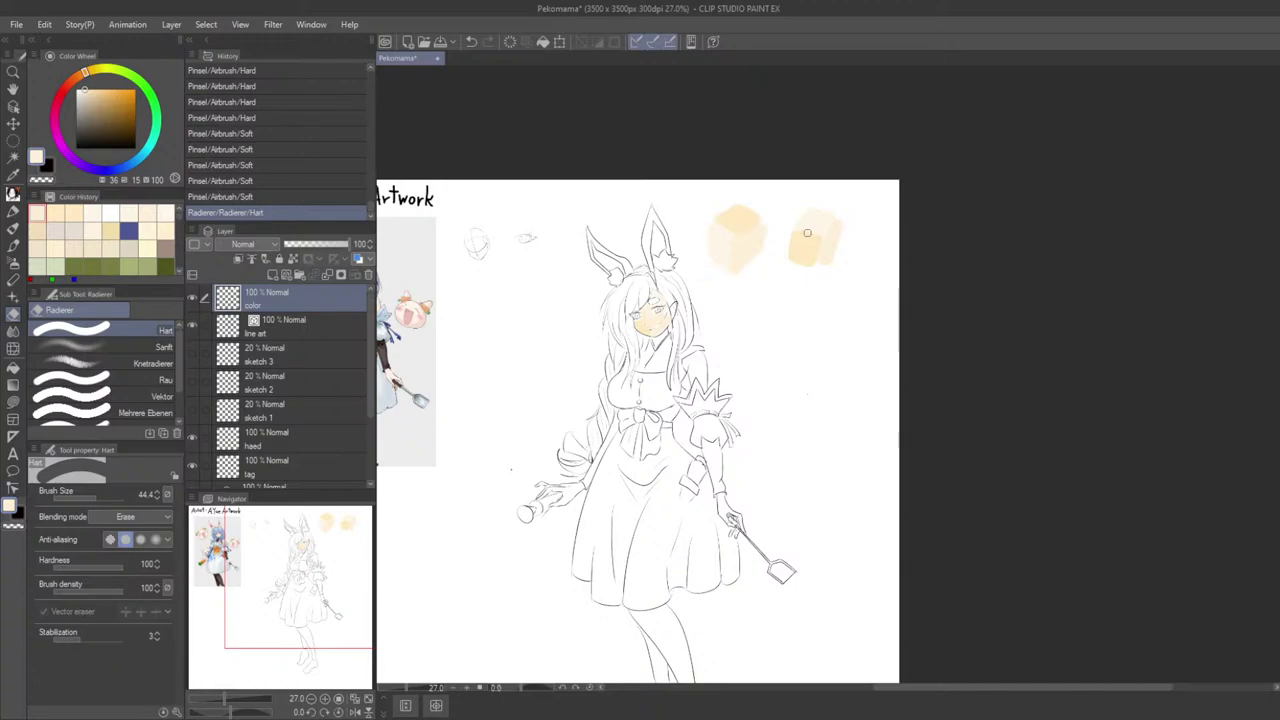
scroll(807, 233, up, 3)
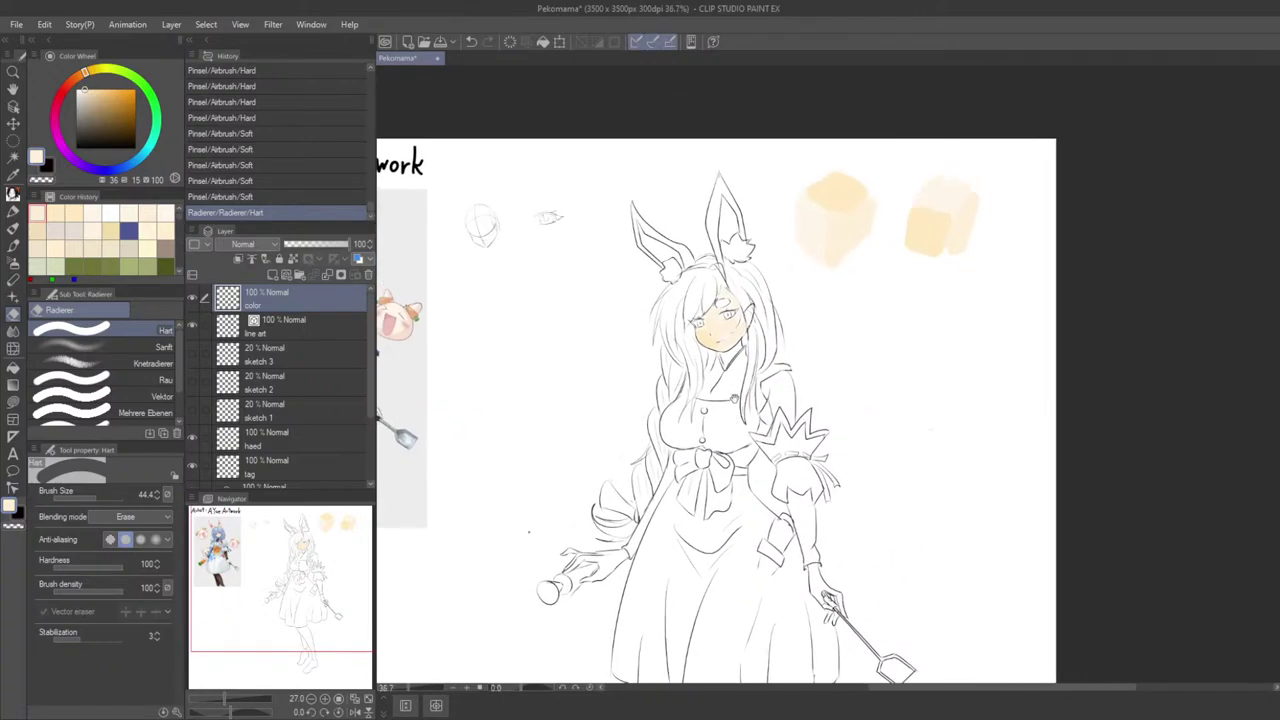
Step: Return to the Soft airbrush and blend the forehead and the area between the eyes, adjusting the brush size
key(b)
scroll(770, 400, up, 2)
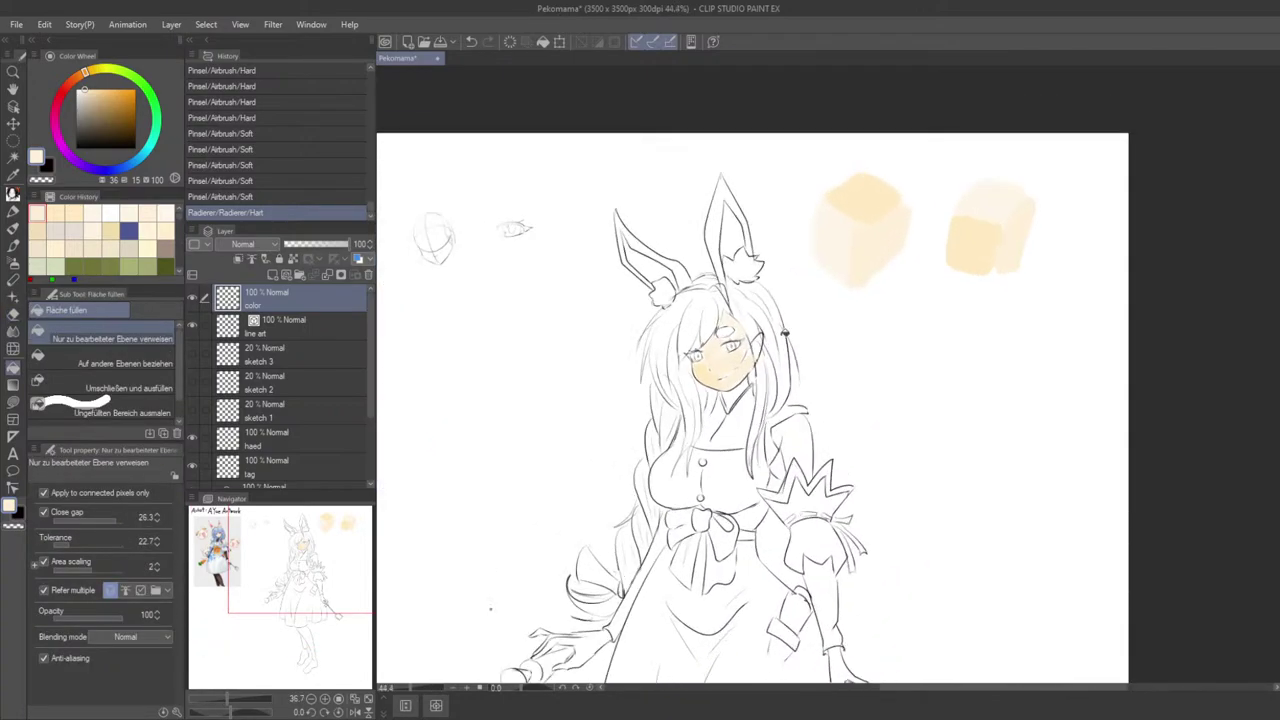
scroll(730, 300, up, 3)
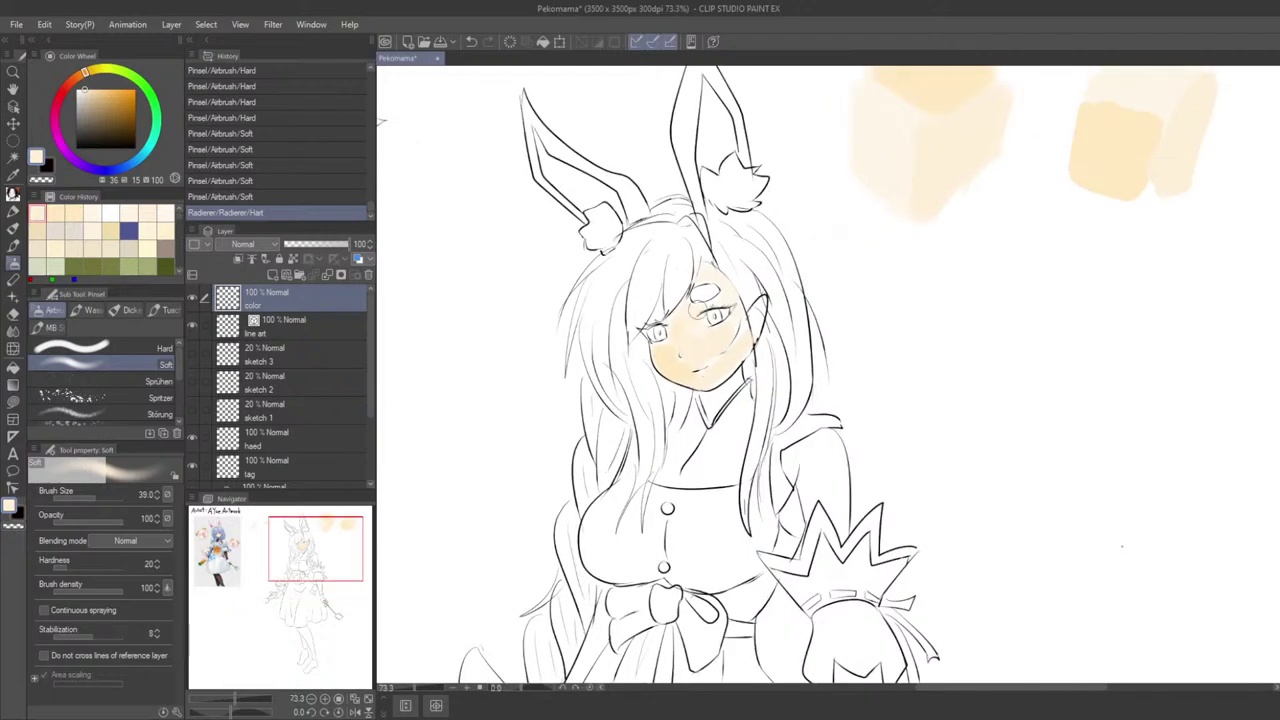
key(bracketleft)
mouse_move(704, 270)
mouse_down()
mouse_move(730, 297)
mouse_move(690, 314)
mouse_move(682, 338)
mouse_move(691, 331)
mouse_up()
alt+click(685, 331)
key(bracketleft)
key(bracketright)
key(bracketright)
key(bracketright)
key(bracketright)
mouse_move(691, 331)
mouse_down()
mouse_move(667, 355)
mouse_move(713, 361)
mouse_up()
Step: Sample tones from the face, soften the transitions on the cheeks and reduce the Soft airbrush to 20.3
alt+click(692, 342)
alt+click(666, 356)
key(bracketright)
mouse_move(714, 361)
mouse_down()
mouse_move(737, 353)
mouse_move(737, 365)
mouse_move(711, 368)
mouse_move(865, 294)
mouse_up()
key(bracketleft)
key(bracketleft)
alt+click(698, 357)
key(bracketleft)
key(bracketleft)
key(bracketleft)
key(bracketleft)
scroll(717, 371, down, 4)
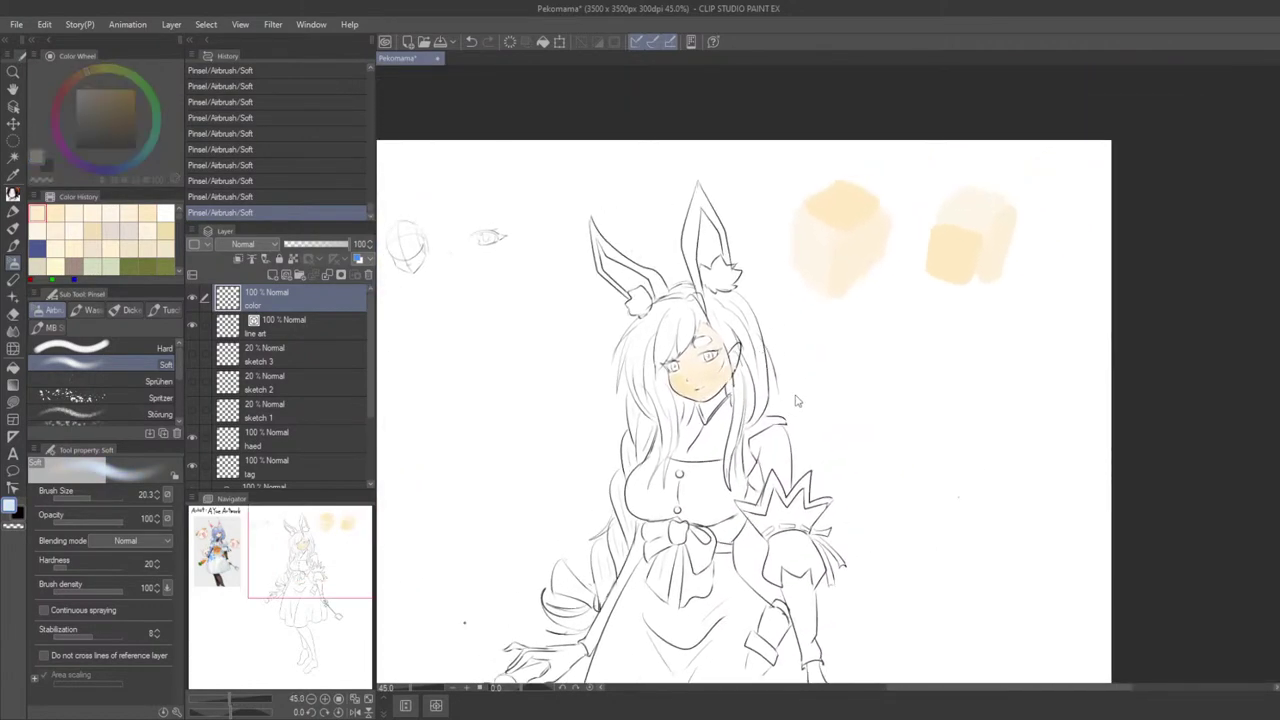
Step: Hide the palettes and paint a soft blue test swatch below the two cream cubes, undoing unwanted strokes
key(c)
key(Tab)
drag(503, 498, 622, 417)
mouse_move(855, 292)
mouse_down()
mouse_move(860, 357)
mouse_move(865, 334)
mouse_up()
key(ctrl+z)
drag(897, 386, 850, 349)
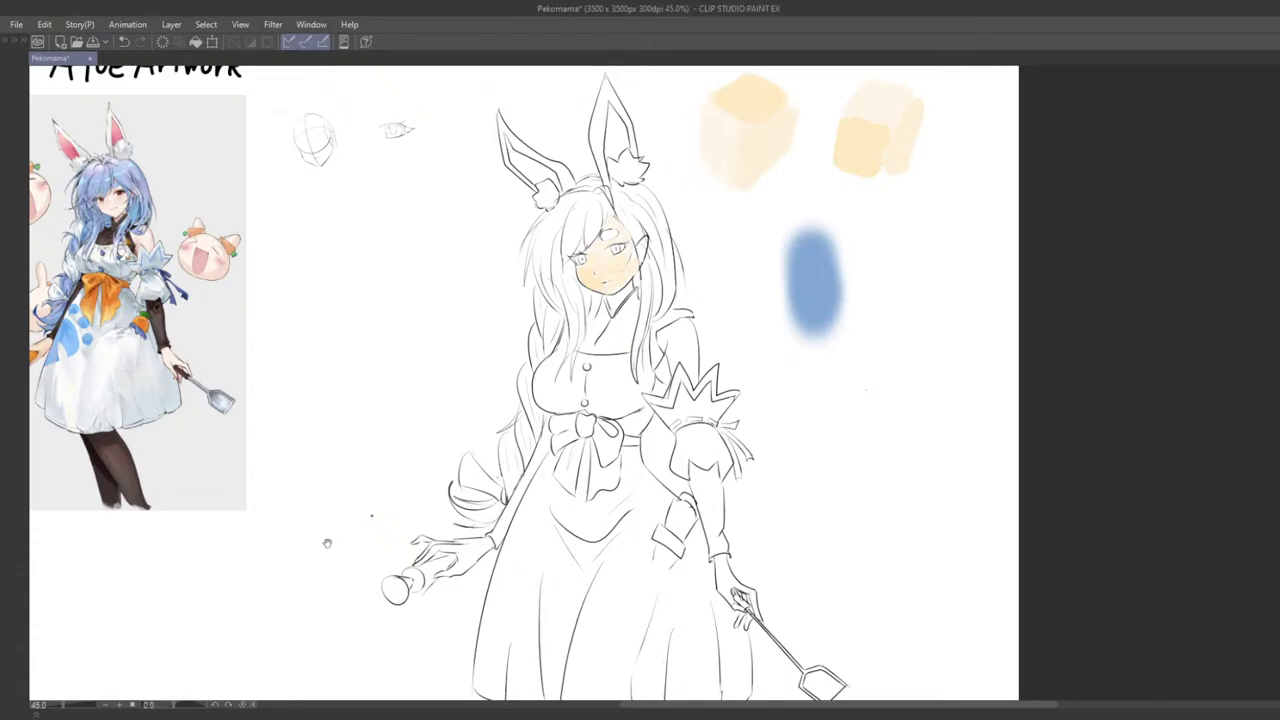
drag(663, 419, 703, 453)
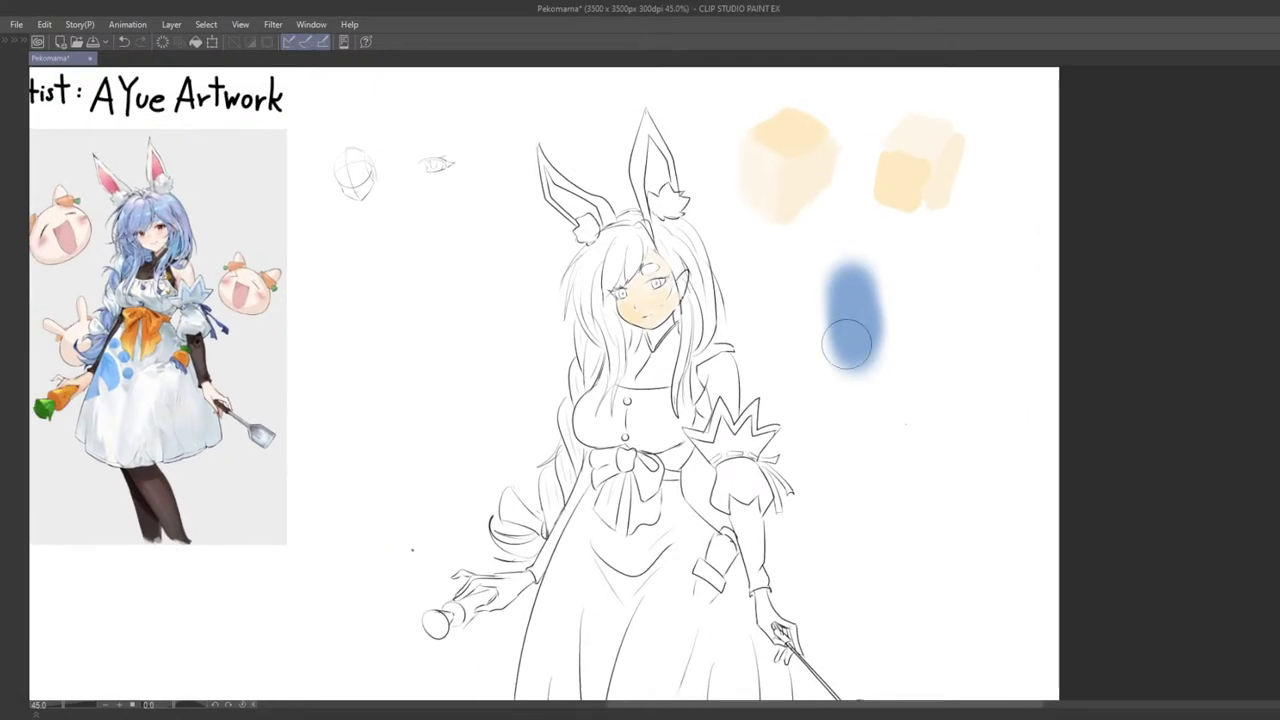
mouse_move(854, 300)
mouse_down()
mouse_move(854, 355)
mouse_move(853, 294)
mouse_up()
key(ctrl+z)
Step: Erase the blue test swatch below the cubes
key(b)
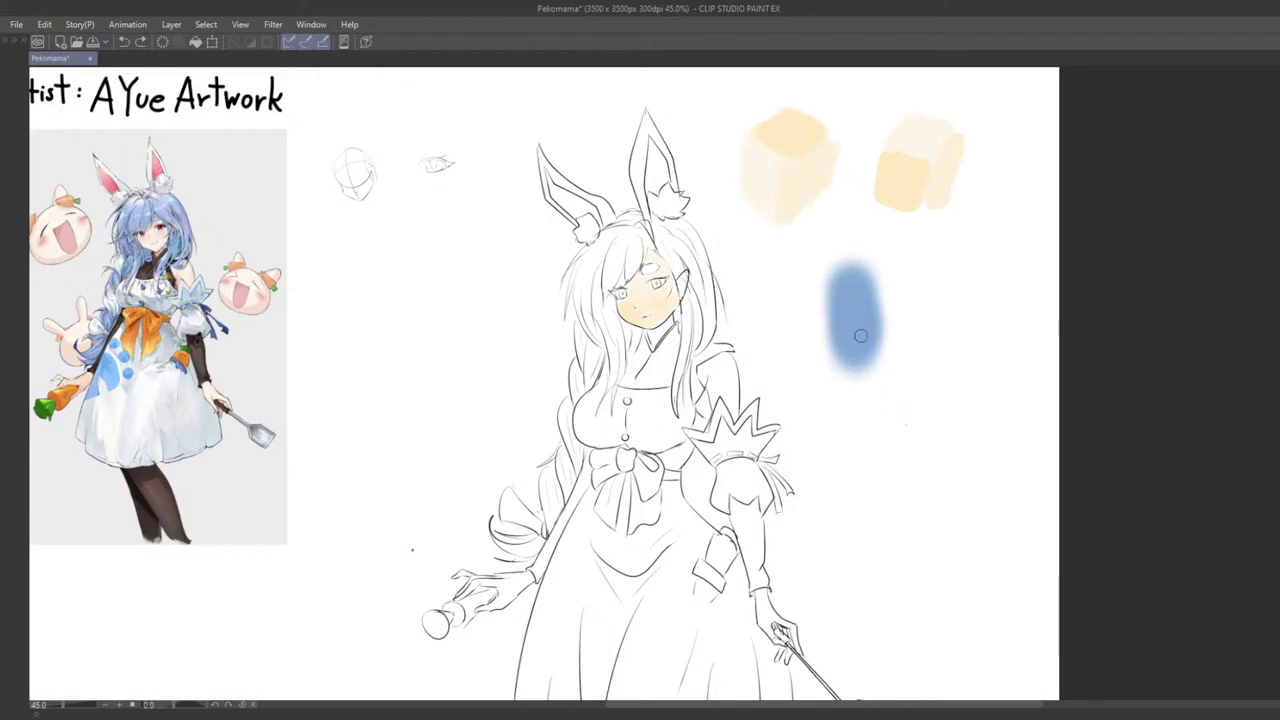
key(e)
drag(868, 358, 851, 302)
Step: Switch to the Hard airbrush and paint a diagonal dark blue stripe below the cream cubes, undoing failed strokes
key(b)
key(Tab)
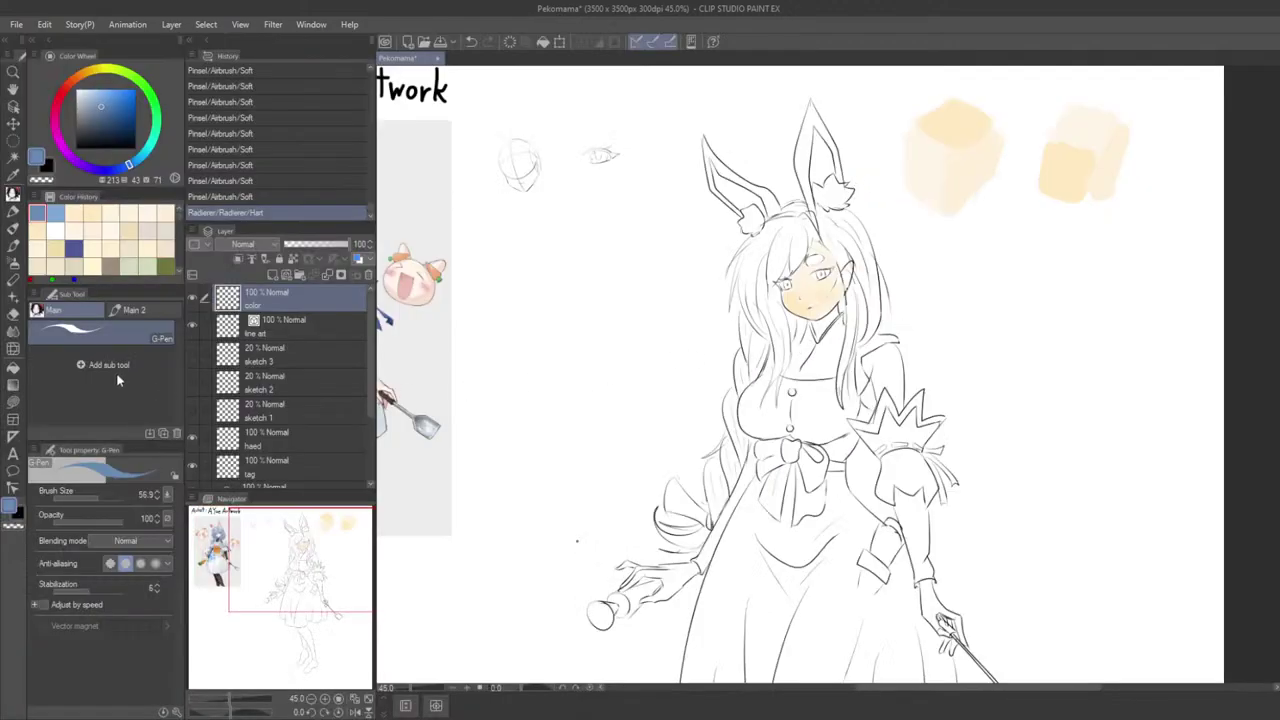
key(Tab)
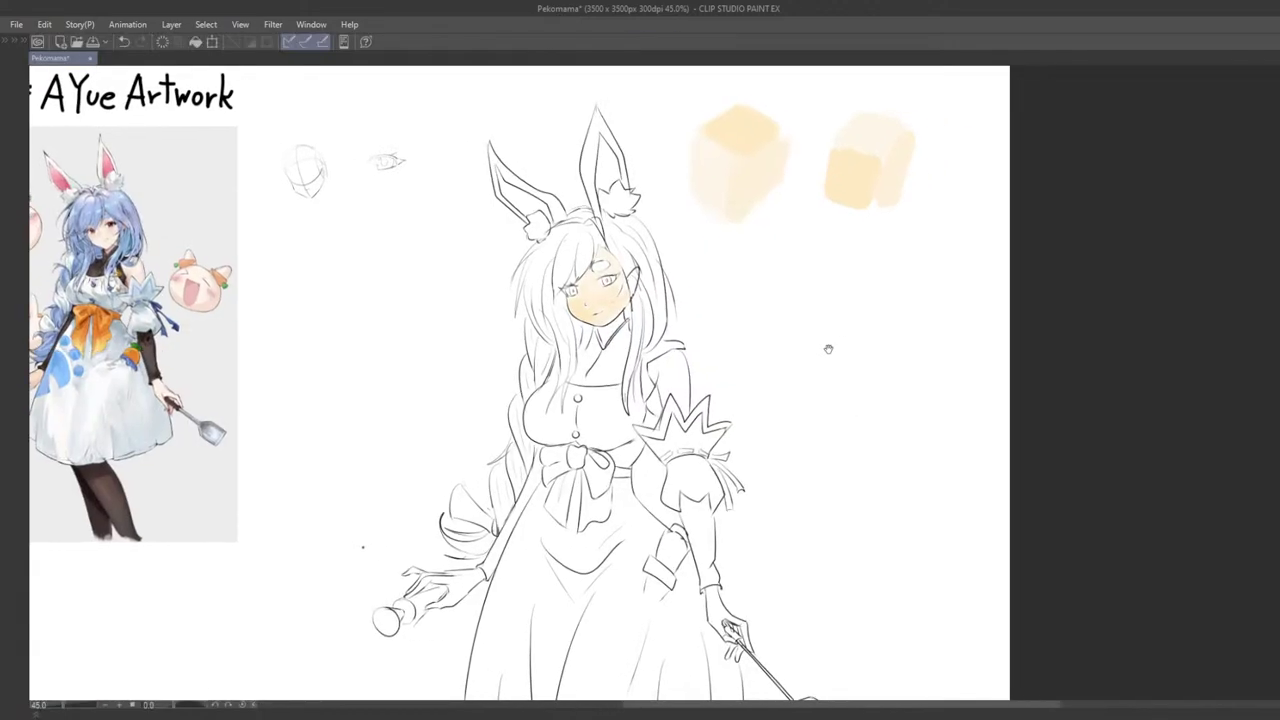
mouse_move(863, 347)
mouse_down()
mouse_move(883, 344)
mouse_move(817, 323)
mouse_move(828, 380)
mouse_up()
key(b)
key(ctrl+z)
mouse_move(811, 311)
mouse_down()
mouse_move(812, 366)
mouse_move(862, 342)
mouse_move(839, 384)
mouse_move(808, 324)
mouse_move(832, 380)
mouse_up()
scroll(860, 340, up, 2)
key(ctrl+z)
key(ctrl+z)
scroll(831, 384, down, 2)
scroll(838, 325, down, 1)
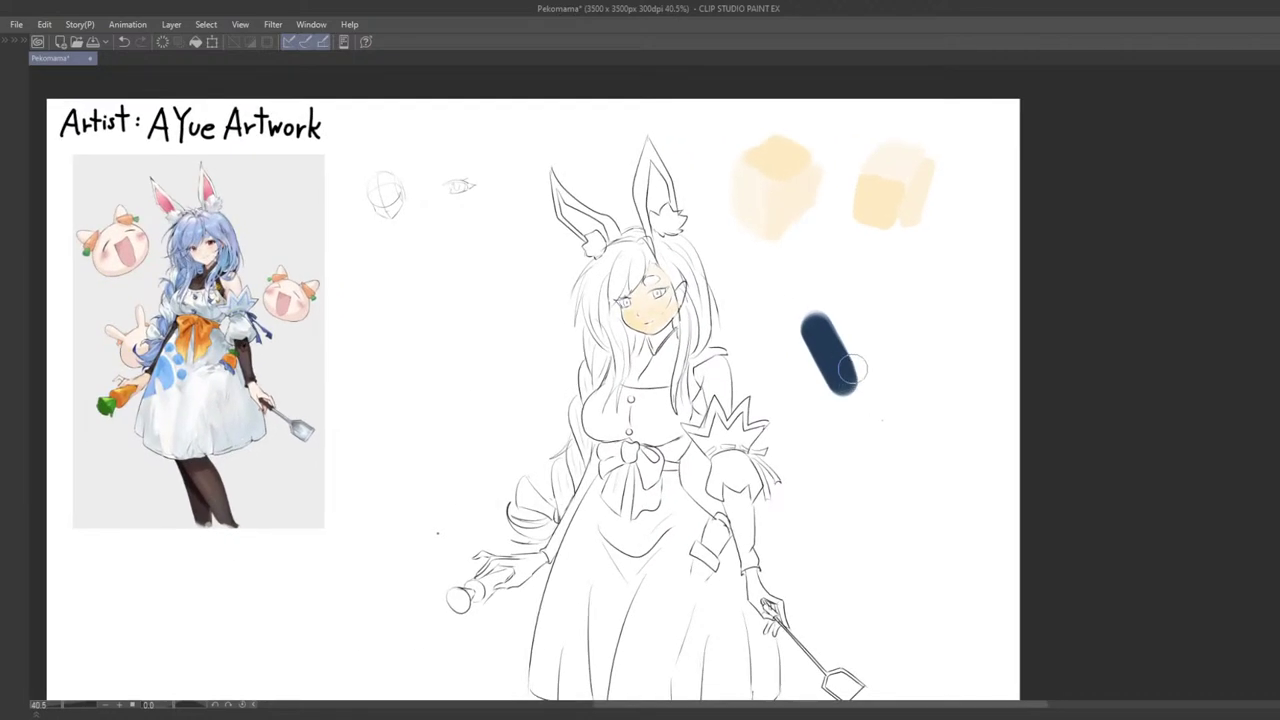
Step: Paint a medium blue stripe beside the dark blue one, undoing unwanted strokes
drag(833, 318, 868, 380)
key(ctrl+z)
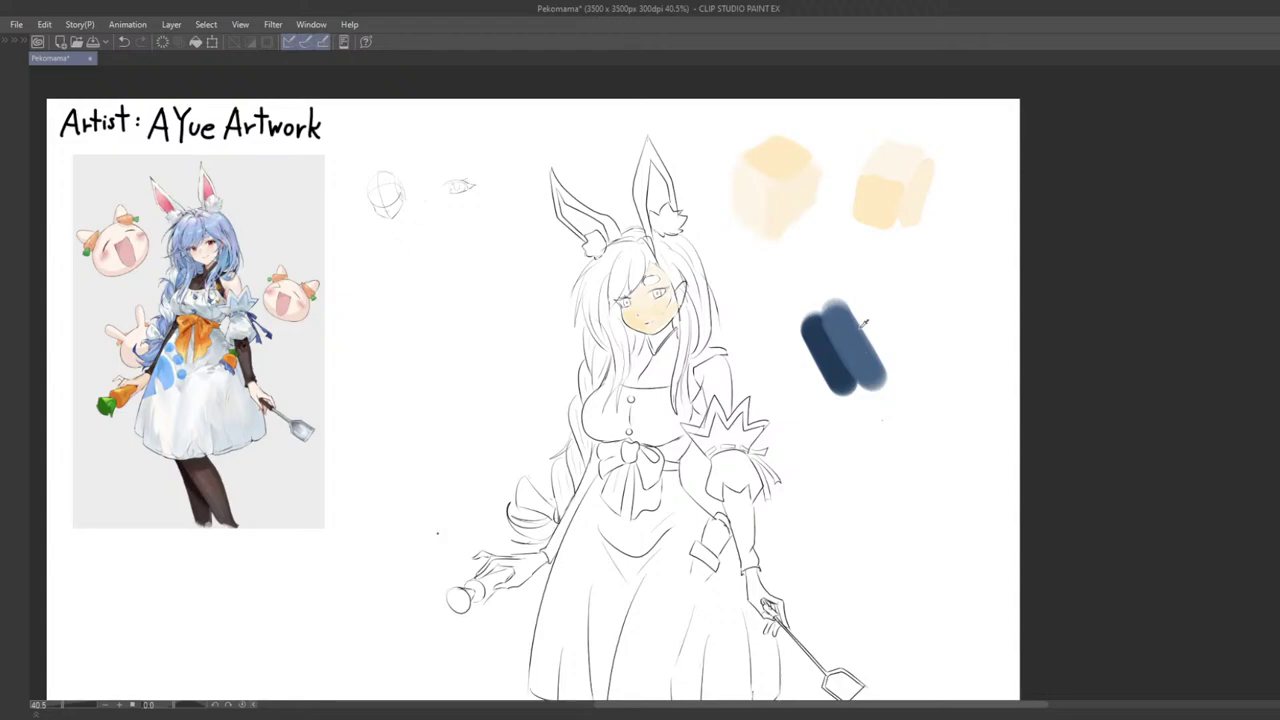
drag(853, 311, 895, 365)
key(ctrl+z)
drag(850, 324, 867, 364)
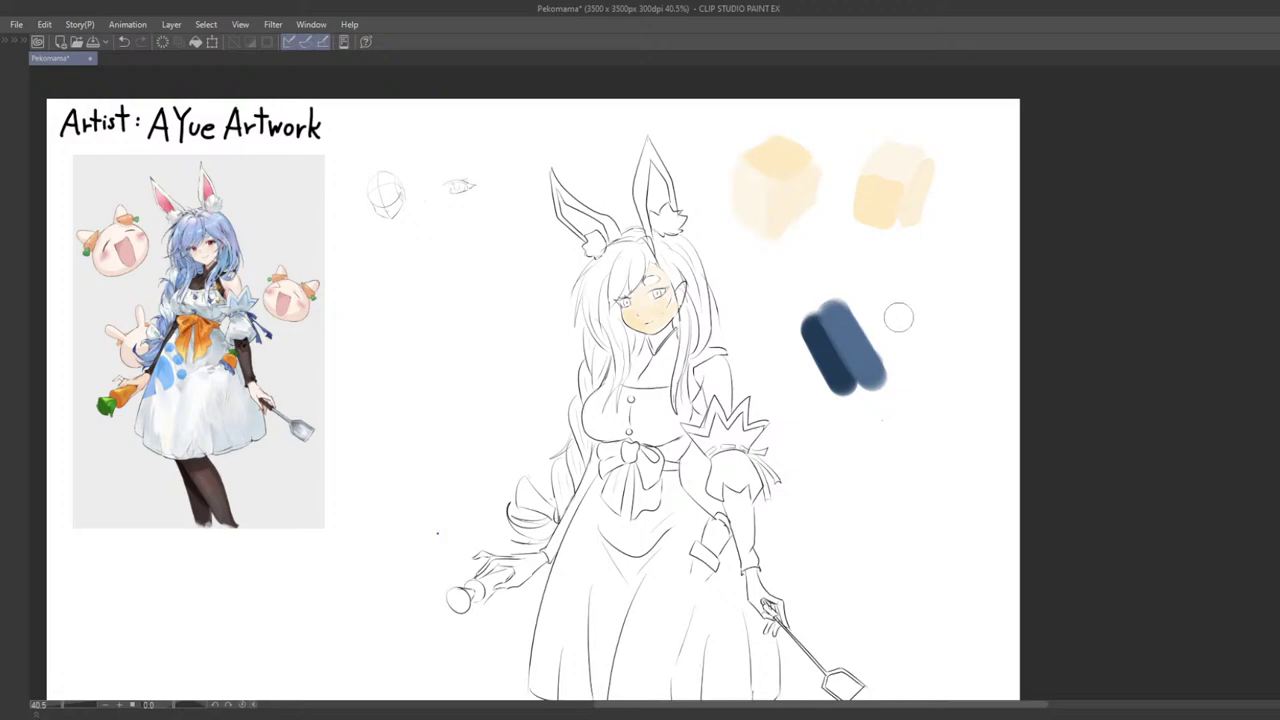
Step: Add a light blue stripe next to the medium blue one, redoing the first stroke
drag(857, 309, 888, 358)
key(ctrl+z)
drag(857, 307, 890, 359)
scroll(875, 335, down, 4)
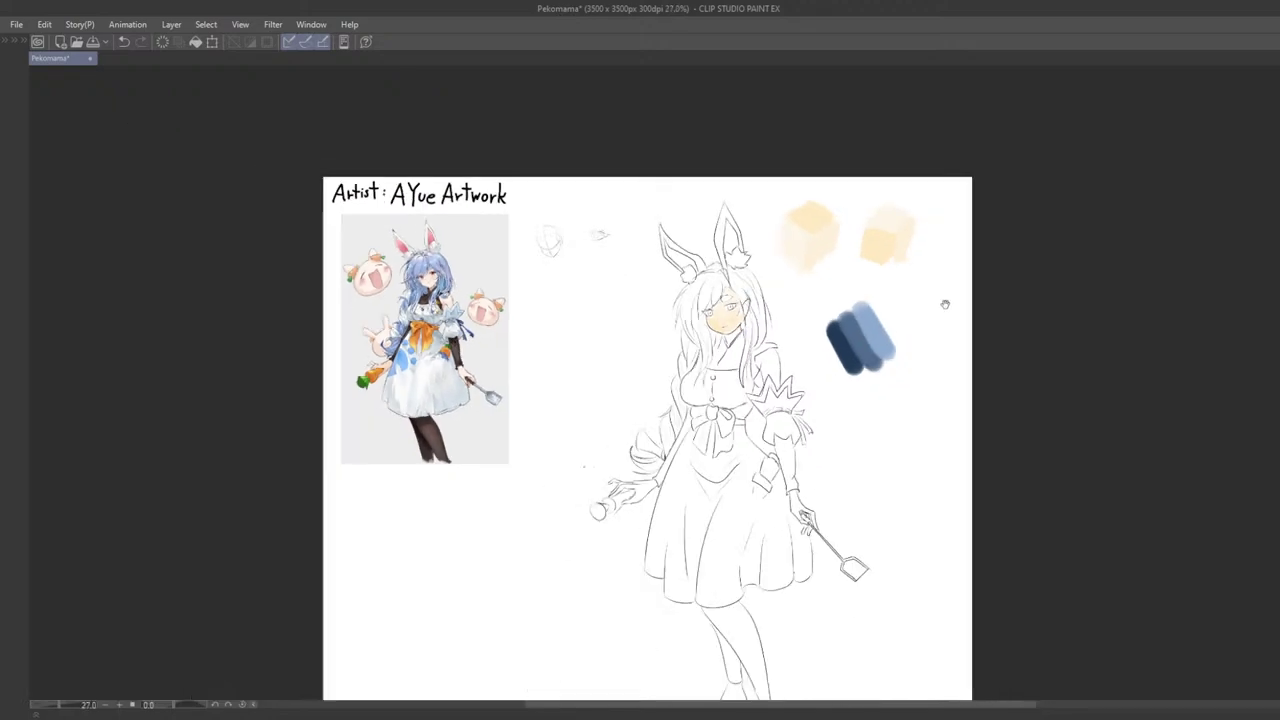
Step: Paint a shaded cube below the stripes using the dark, medium and light blue tones picked from them
drag(944, 304, 870, 336)
scroll(804, 384, up, 2)
mouse_move(790, 442)
mouse_down()
mouse_move(797, 394)
mouse_move(895, 395)
mouse_move(828, 367)
mouse_up()
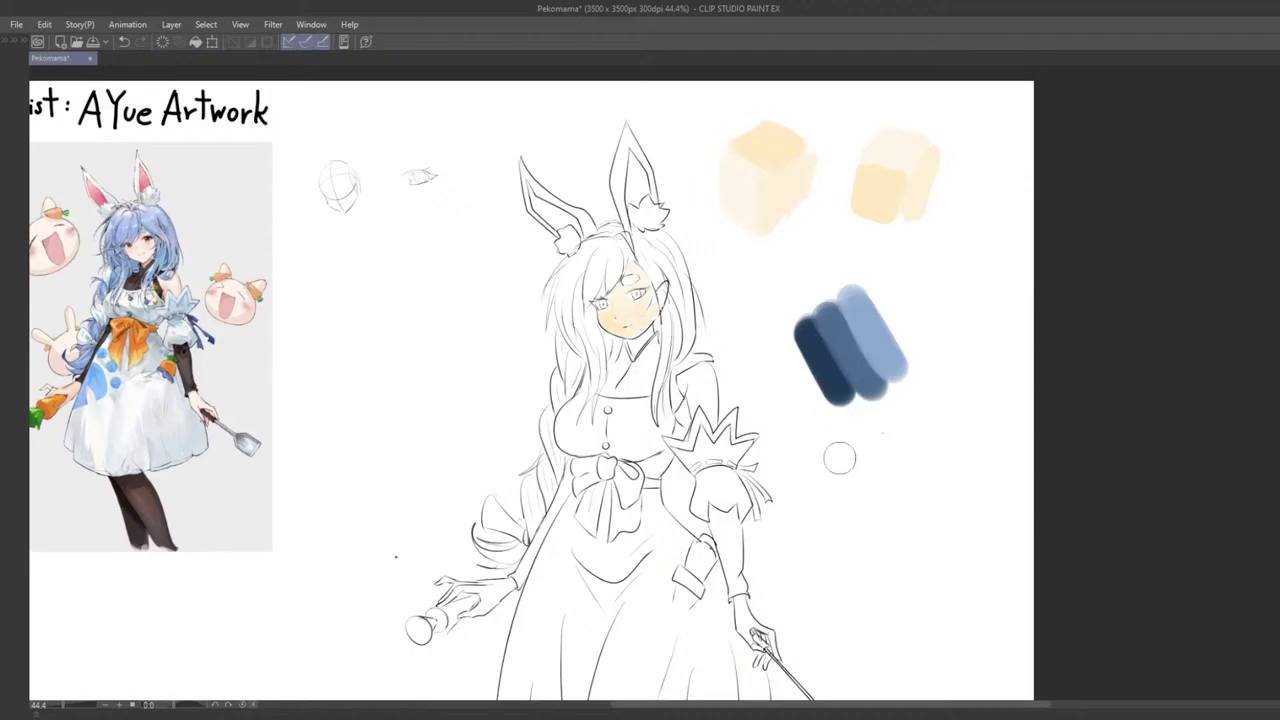
drag(830, 456, 862, 508)
key(ctrl+z)
mouse_move(828, 460)
mouse_down()
mouse_move(840, 517)
mouse_move(911, 485)
mouse_move(868, 468)
mouse_move(854, 420)
mouse_move(842, 509)
mouse_up()
alt+click(867, 390)
alt+click(894, 362)
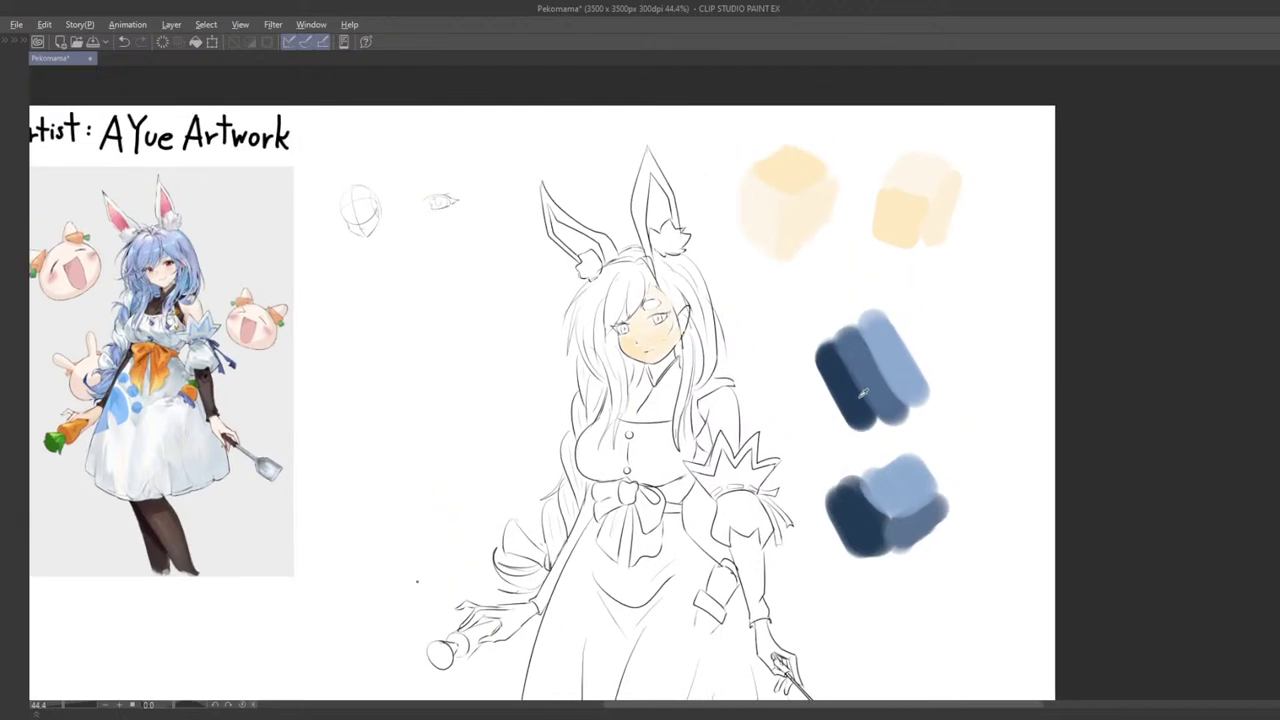
Step: Pick the dark blue and airbrush the hair shadow below the chin beside the collar, undoing unwanted strokes
drag(783, 384, 745, 406)
mouse_move(637, 441)
mouse_down()
mouse_move(754, 401)
mouse_move(676, 409)
mouse_move(664, 431)
mouse_move(743, 431)
mouse_move(665, 414)
mouse_move(583, 476)
mouse_move(605, 447)
mouse_move(701, 482)
mouse_up()
key(Tab)
scroll(605, 447, up, 2)
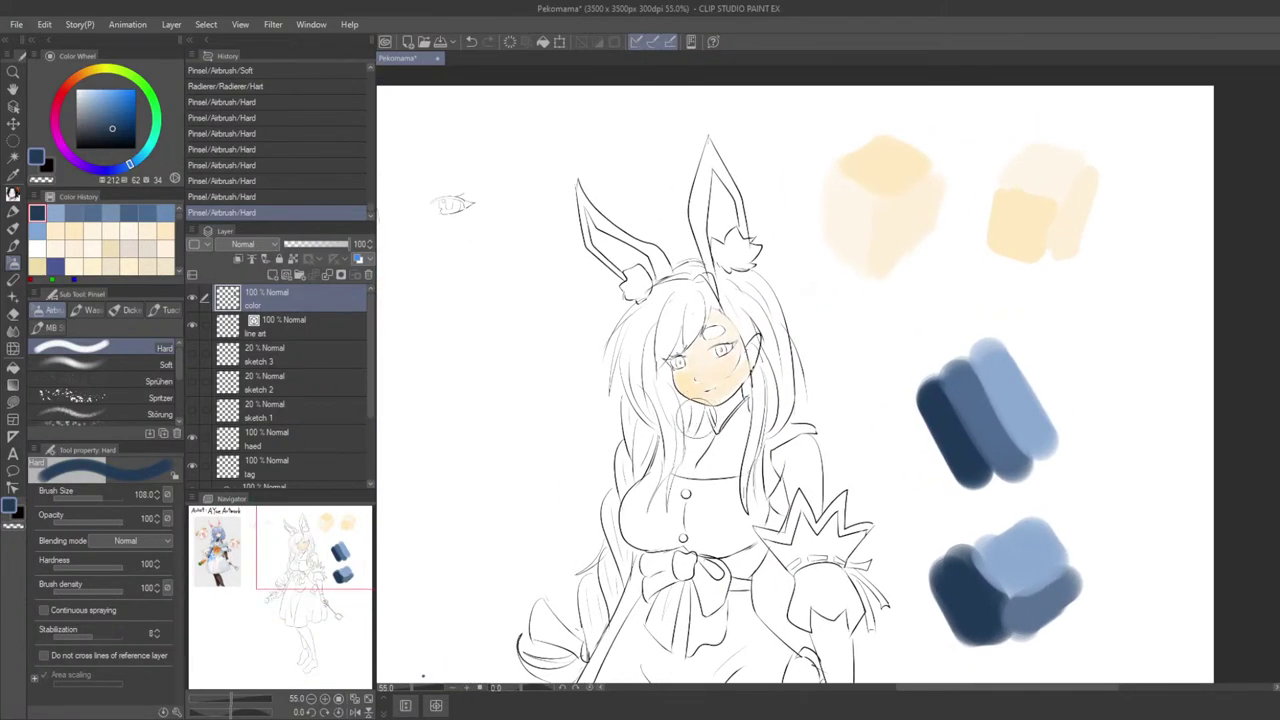
key(Tab)
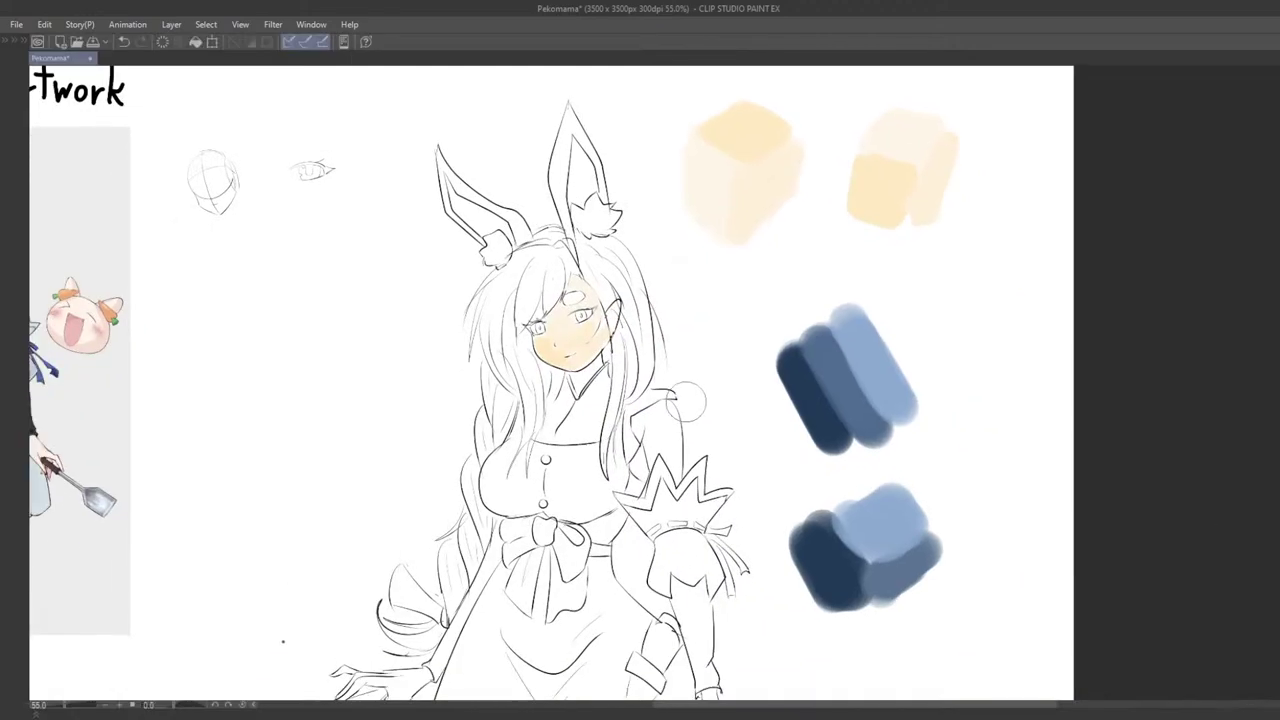
mouse_move(710, 416)
mouse_down()
mouse_move(768, 464)
mouse_move(856, 498)
mouse_up()
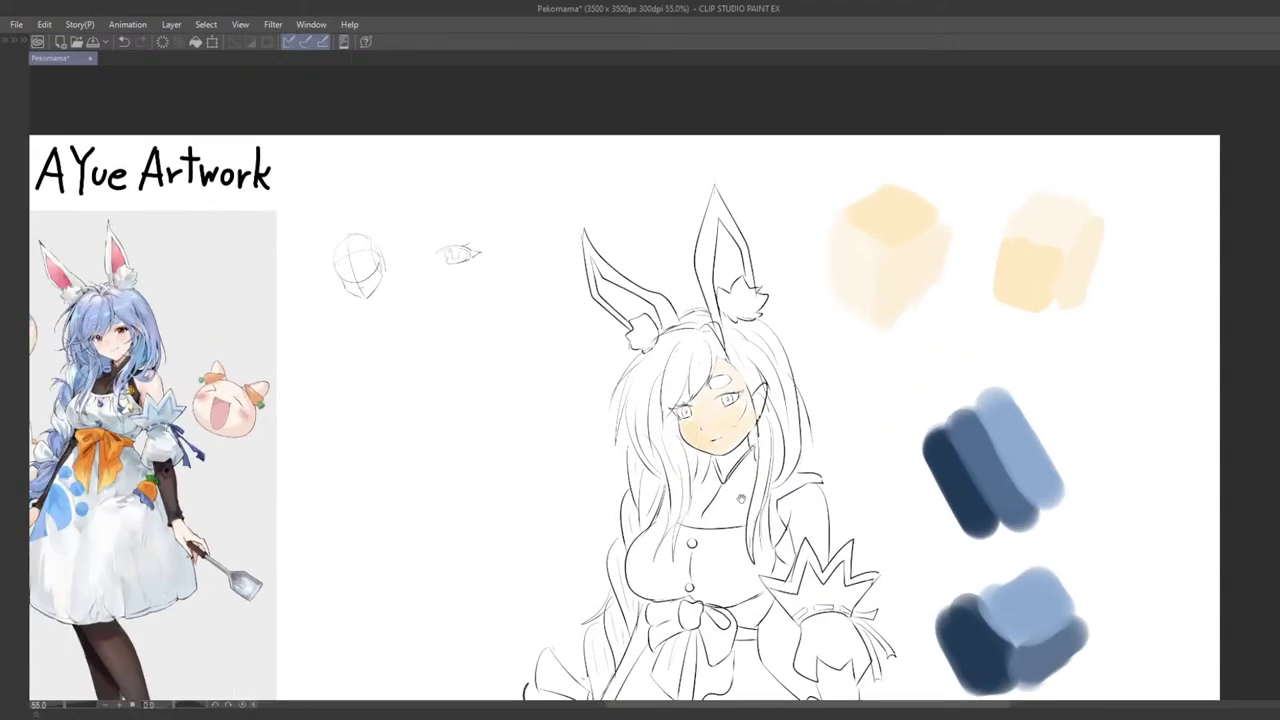
drag(741, 499, 763, 439)
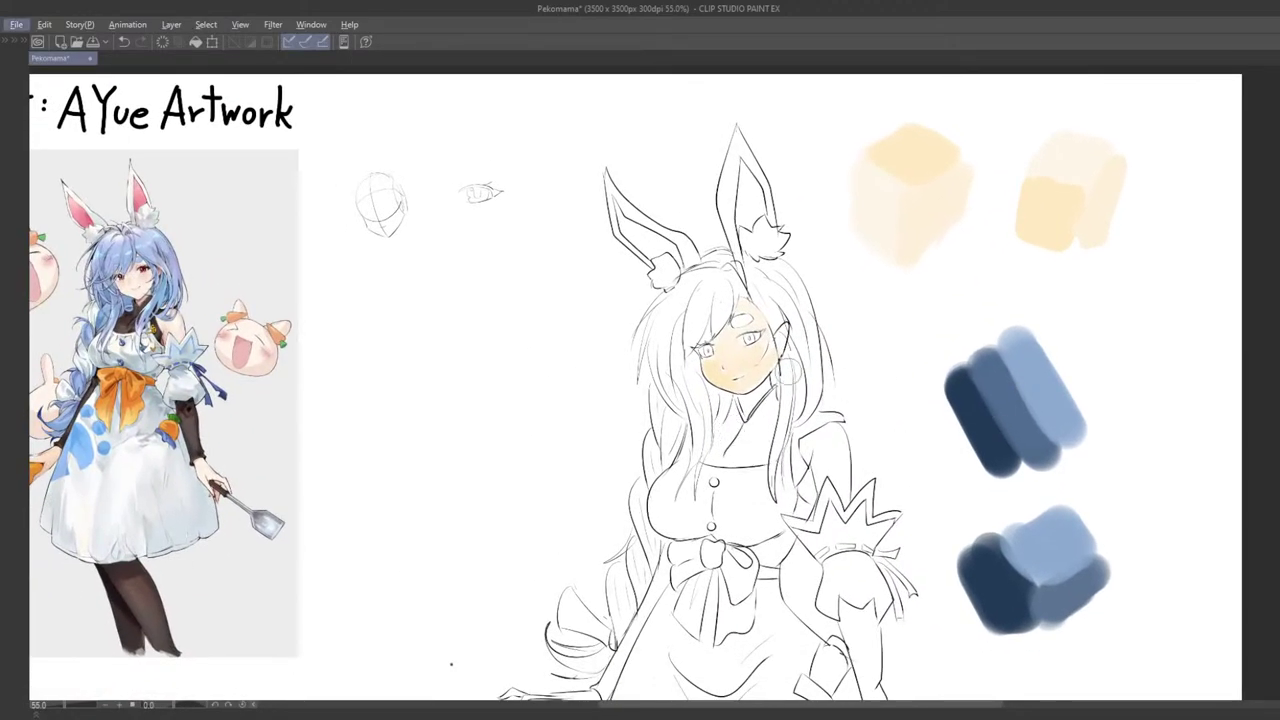
scroll(785, 372, up, 1)
key(ctrl+z)
drag(699, 413, 706, 428)
mouse_move(706, 412)
mouse_down()
mouse_move(704, 430)
mouse_move(709, 398)
mouse_up()
key(ctrl+z)
key(ctrl+z)
scroll(710, 397, down, 1)
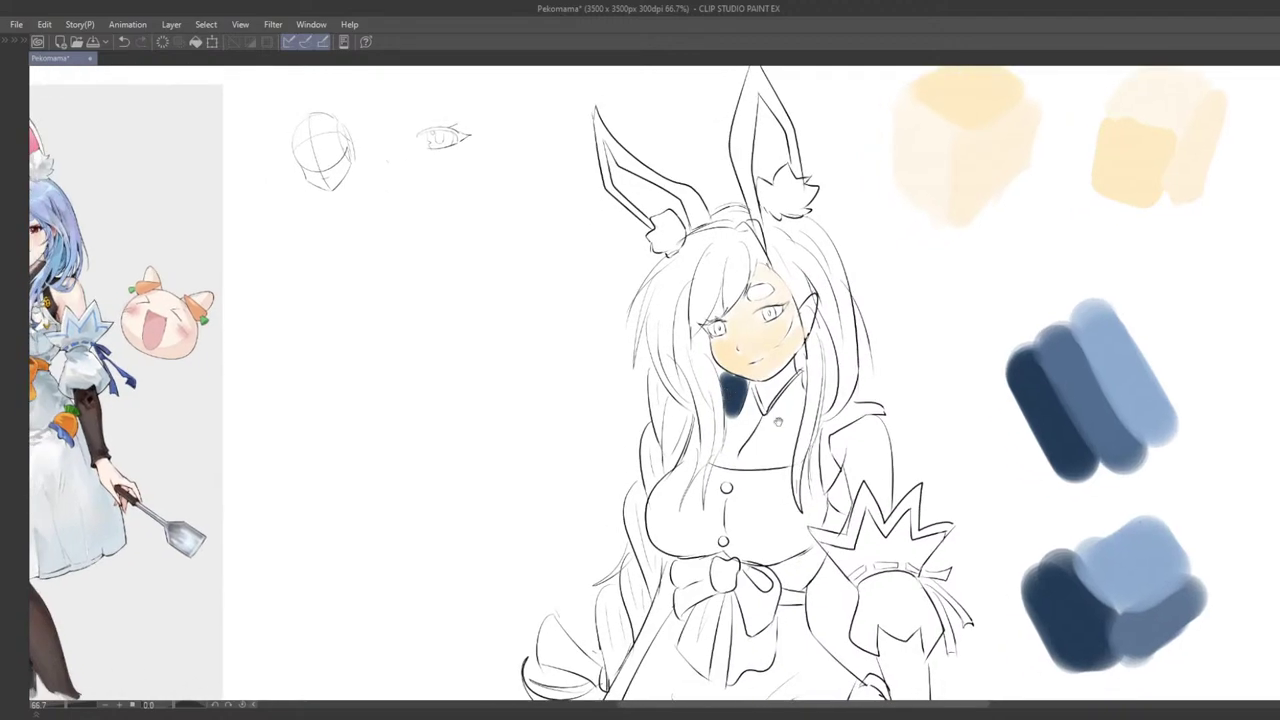
scroll(660, 340, down, 1)
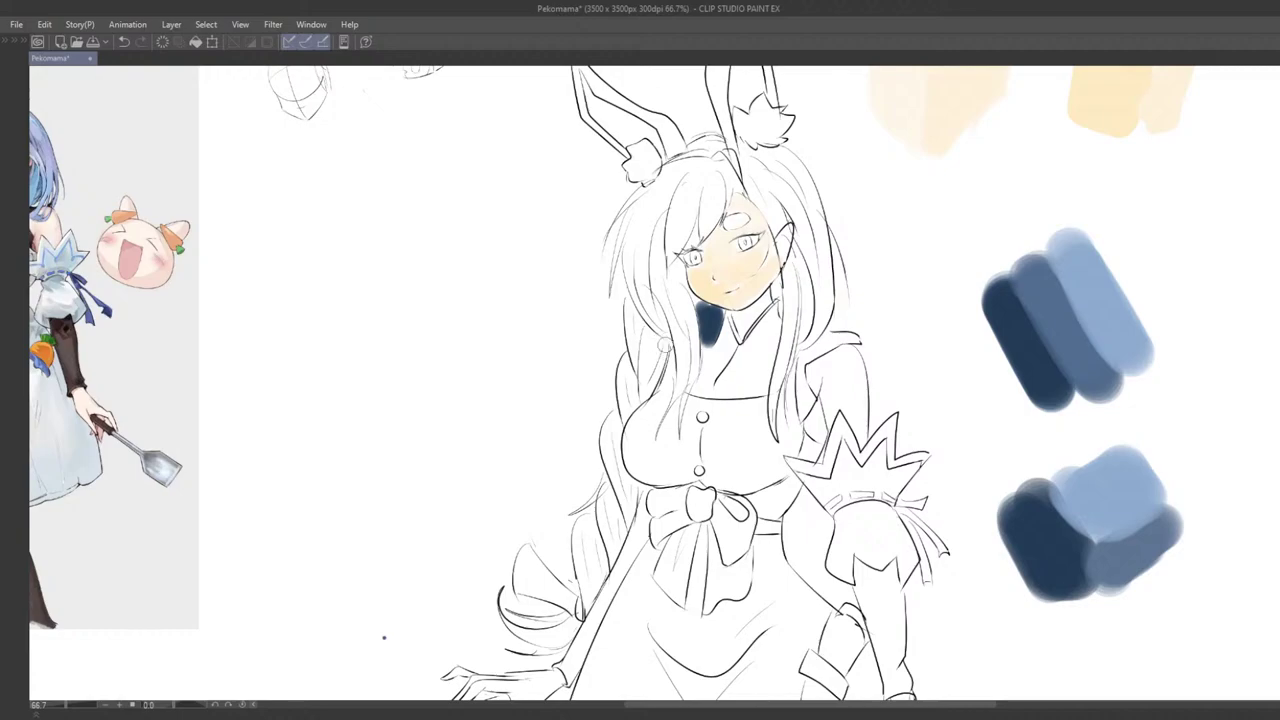
Step: Airbrush dark blue shadow into the hair gap beside the shoulder above the chest, undoing excess strokes
drag(664, 345, 648, 391)
key(ctrl+z)
key(ctrl+z)
key(ctrl+z)
key(ctrl+z)
drag(663, 346, 647, 391)
key(ctrl+z)
Step: Airbrush dark blue shadow along the inner edge of the braid beside the waist, undoing unwanted strokes
drag(881, 352, 826, 344)
drag(718, 333, 762, 314)
mouse_move(638, 457)
mouse_down()
mouse_move(628, 442)
mouse_move(692, 396)
mouse_move(653, 400)
mouse_up()
key(ctrl+z)
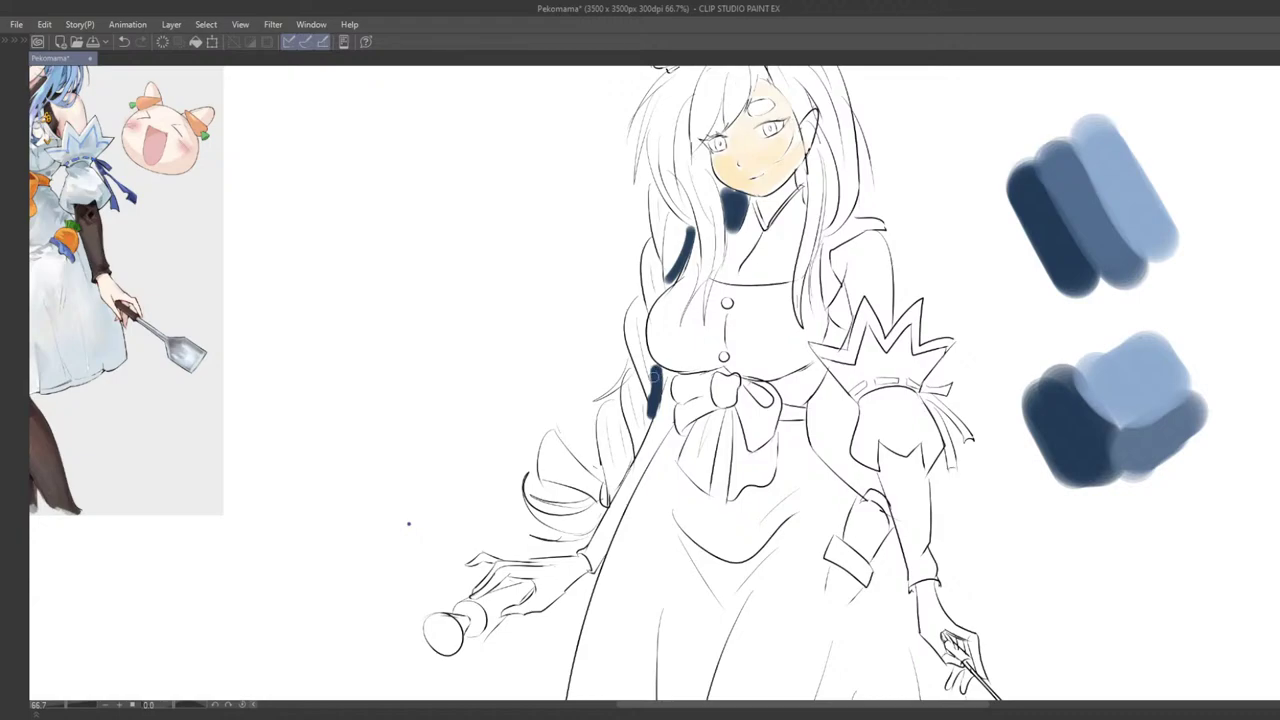
drag(647, 426, 639, 449)
key(ctrl+z)
mouse_move(644, 396)
mouse_down()
mouse_move(646, 424)
mouse_move(604, 486)
mouse_move(628, 463)
mouse_up()
key(ctrl+z)
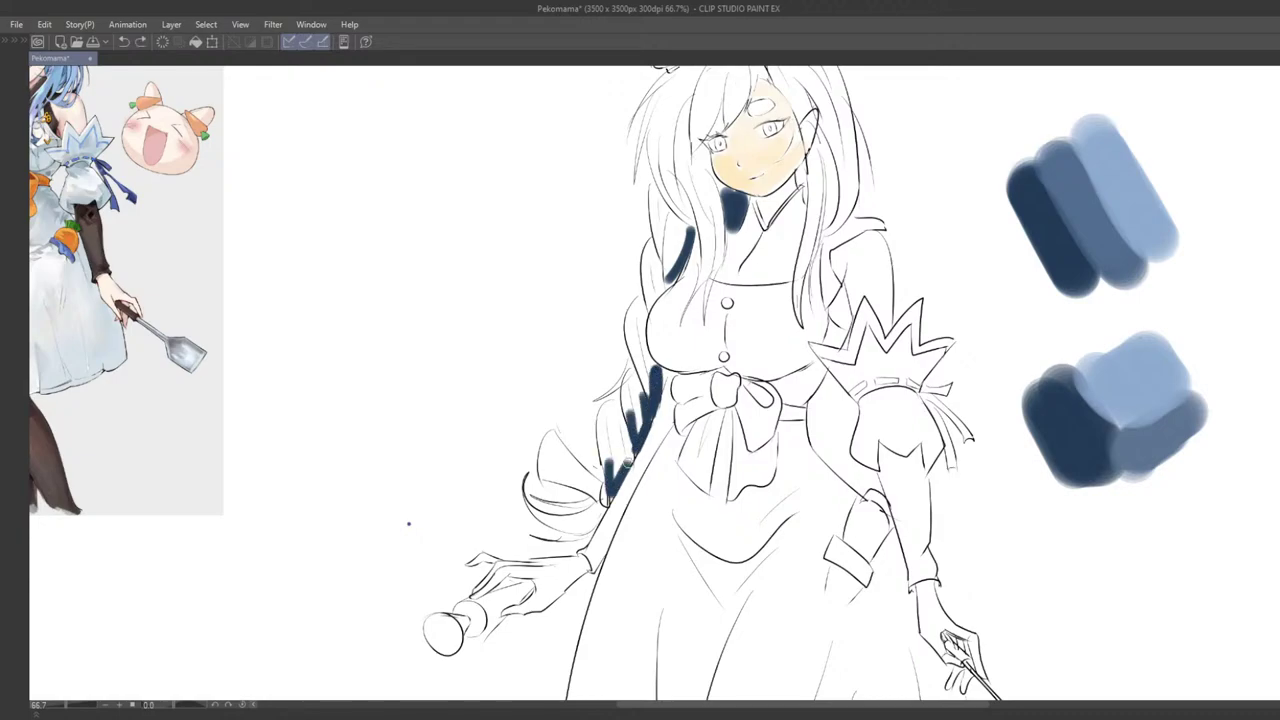
Step: Airbrush dark blue hair shadow along the cheek from the chin up to the eye, undoing the excess stroke
scroll(627, 460, down, 1)
drag(810, 347, 701, 388)
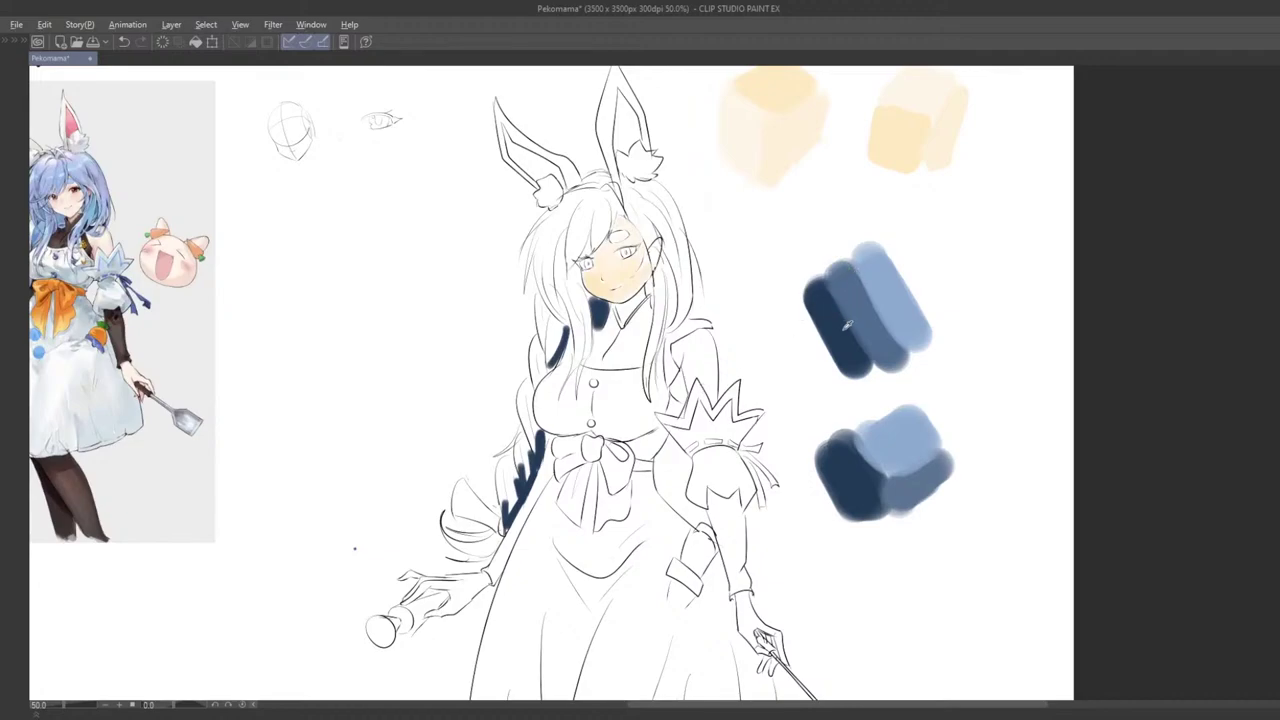
key(ctrl+plus)
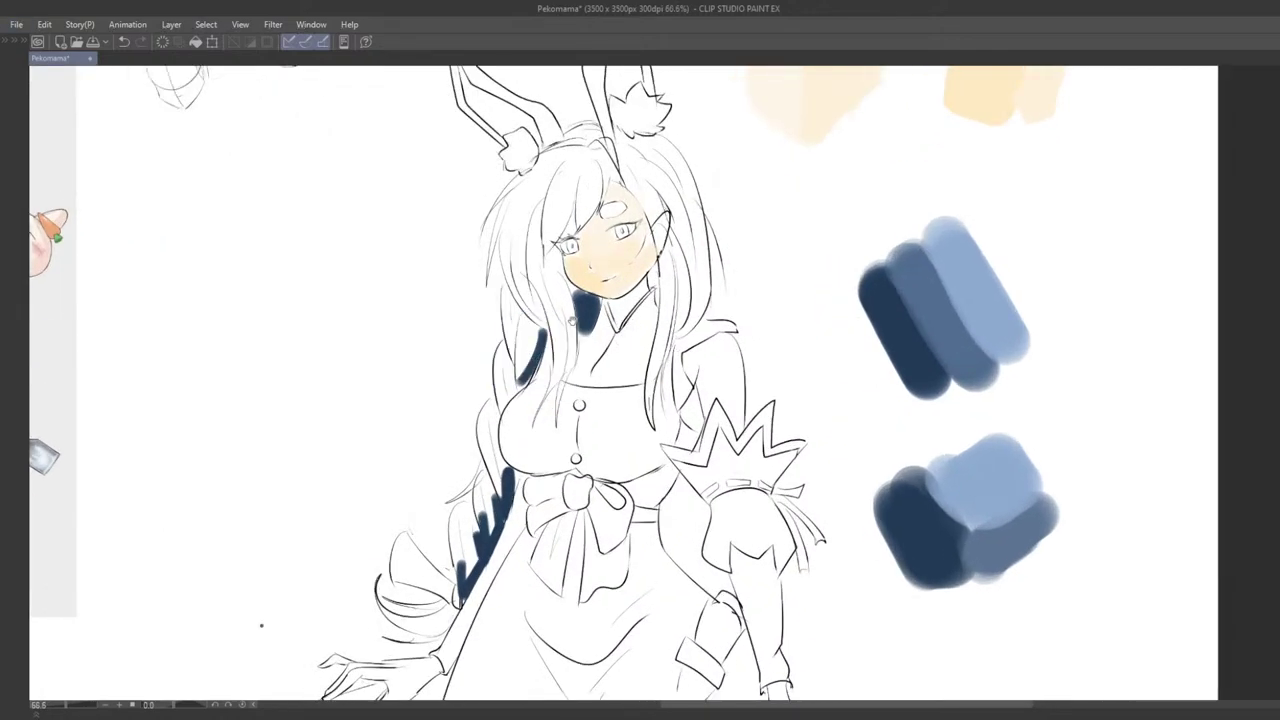
drag(572, 321, 556, 356)
drag(540, 289, 558, 329)
key(ctrl+z)
scroll(538, 331, up, 2)
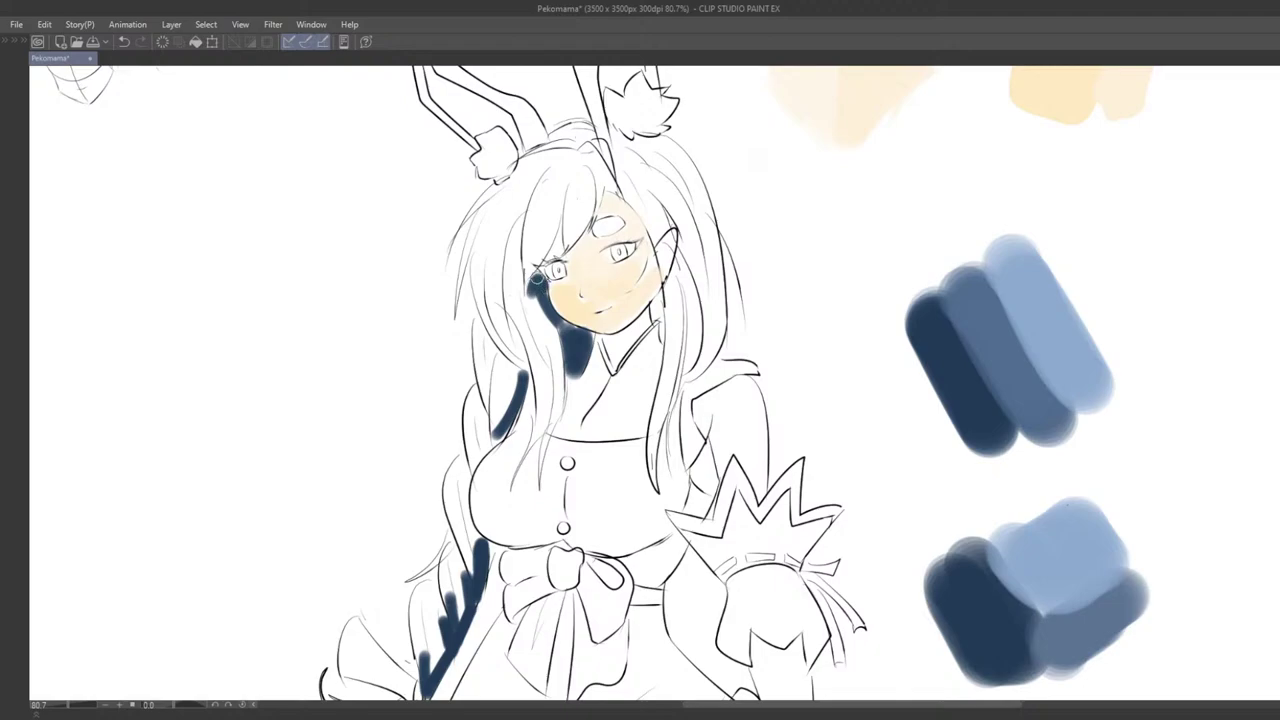
Step: Show the hidden palettes and move the color layer below the line art layer
key(ctrl+minus)
key(ctrl+minus)
key(Tab)
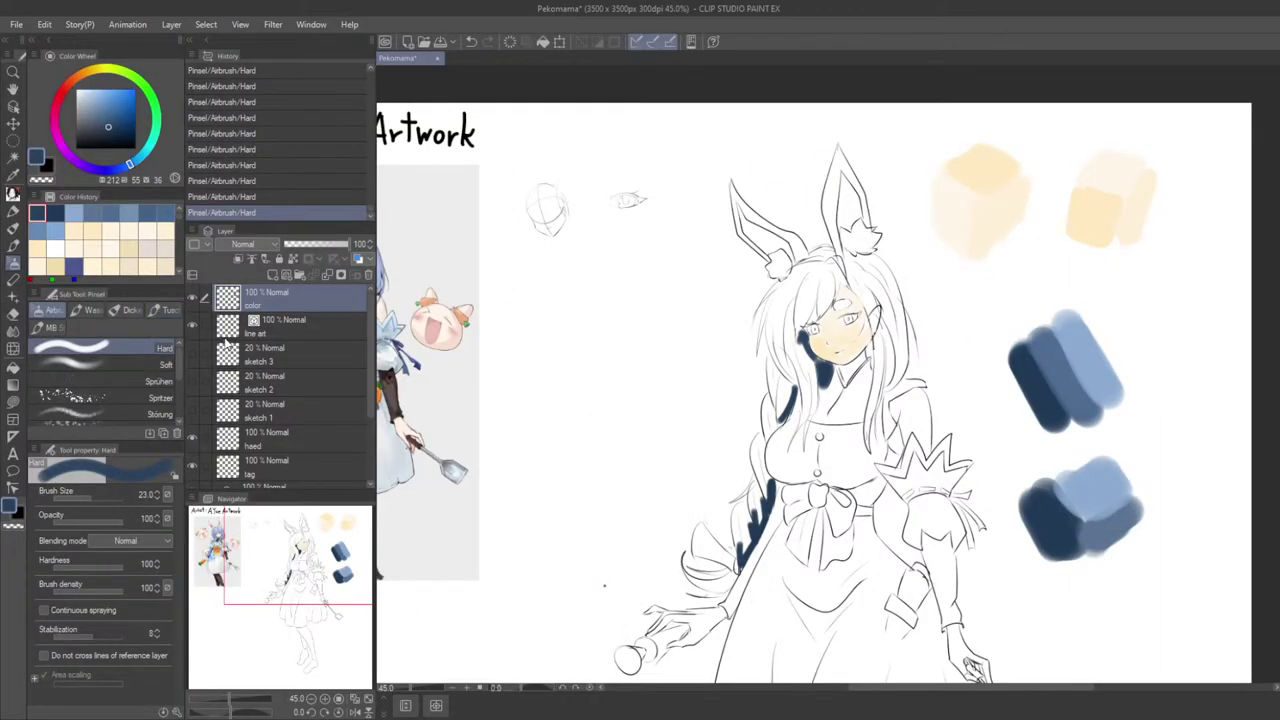
drag(226, 345, 231, 349)
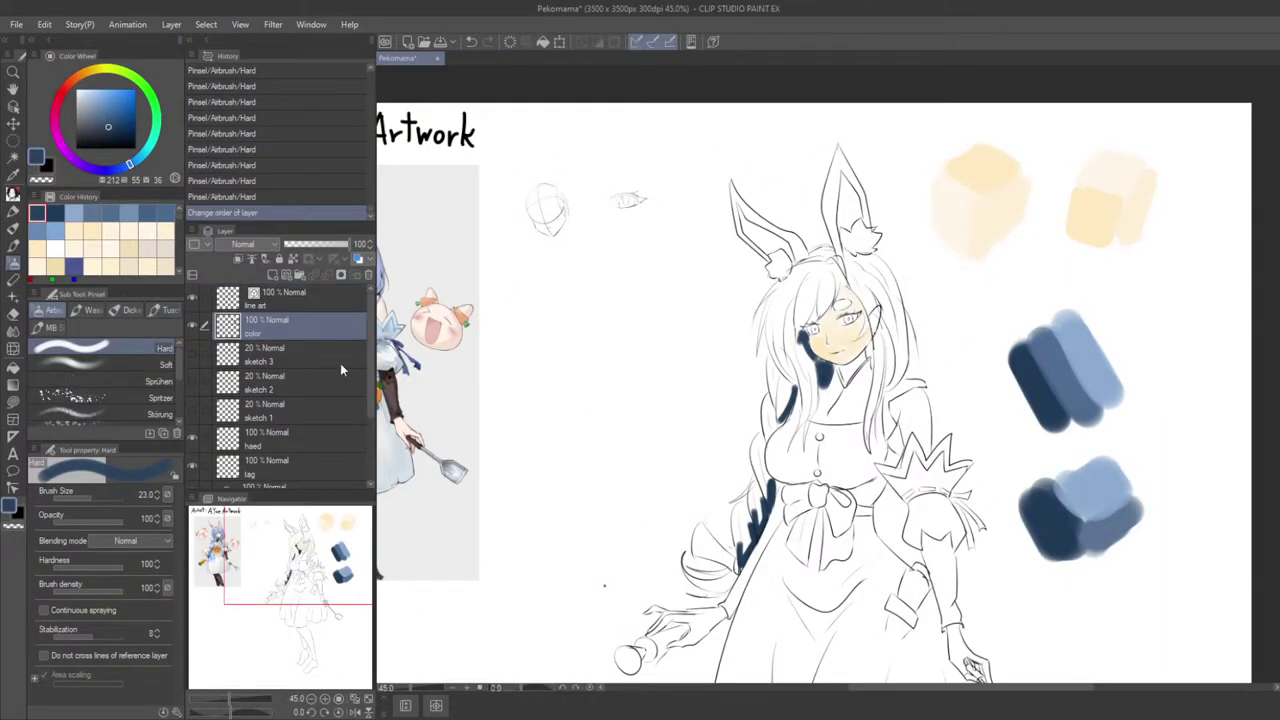
click(604, 586)
Step: Extend the dark blue hair shadow up along the chest edge above the waist with a smaller brush, undoing excess strokes
drag(604, 586, 570, 536)
scroll(848, 353, up, 3)
drag(764, 286, 762, 350)
scroll(760, 331, up, 2)
key(ctrl+z)
key(ctrl+z)
scroll(762, 354, down, 2)
mouse_move(742, 432)
mouse_down()
mouse_move(678, 366)
mouse_move(648, 363)
mouse_up()
scroll(672, 366, up, 1)
key(ctrl+z)
drag(672, 283, 658, 325)
key(ctrl+z)
mouse_move(640, 424)
mouse_down()
mouse_move(666, 388)
mouse_move(660, 328)
mouse_up()
alt+click(666, 387)
key(ctrl+z)
key(bracketleft)
key(bracketleft)
key(bracketleft)
key(bracketleft)
key(bracketleft)
key(ctrl+z)
scroll(731, 395, down, 10)
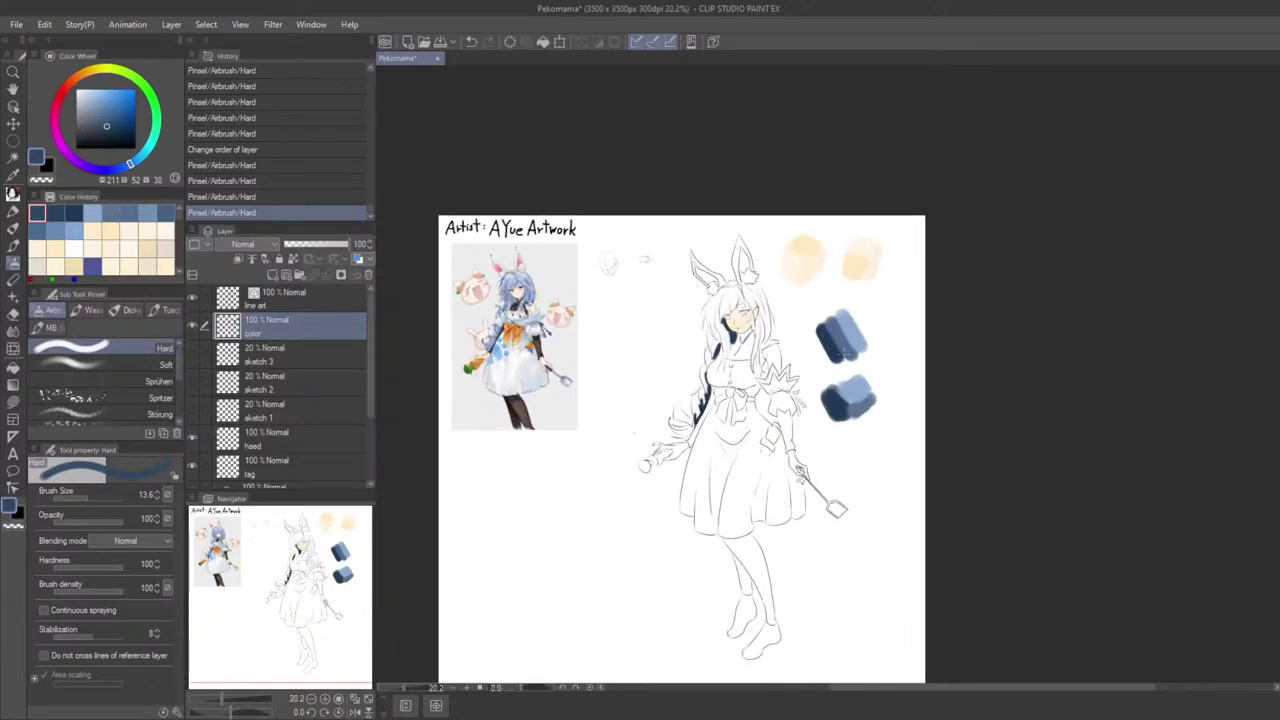
scroll(843, 356, up, 15)
drag(703, 394, 773, 416)
scroll(720, 180, down, 3)
drag(720, 180, 891, 355)
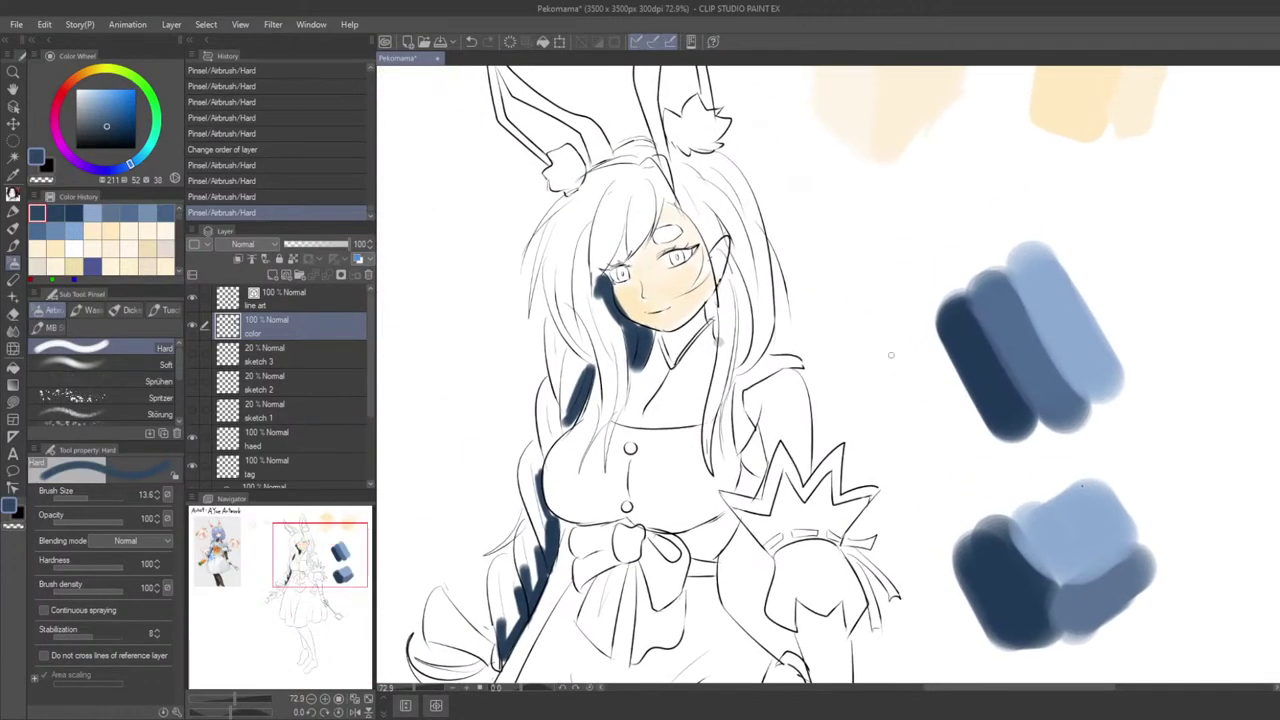
key(bracketright)
key(bracketright)
key(bracketright)
key(bracketright)
key(bracketright)
scroll(716, 403, up, 2)
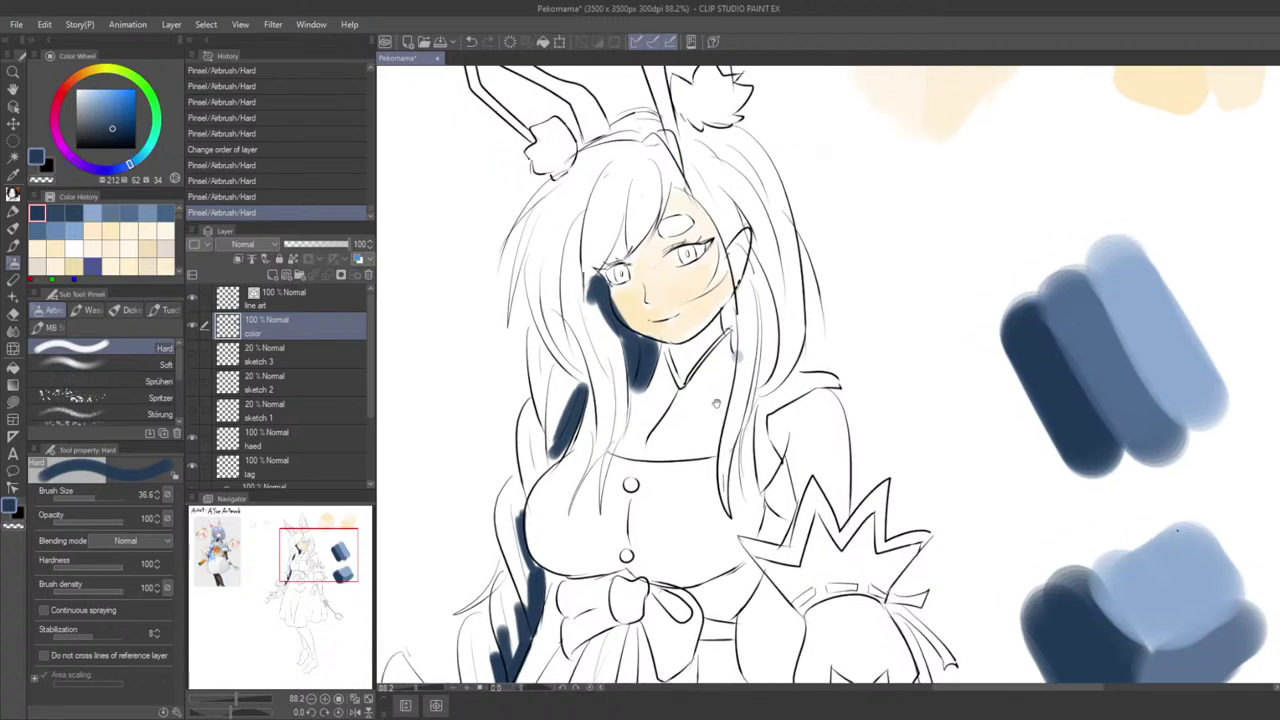
scroll(716, 403, down, 1)
Step: Reduce the brush size to 11.5, pick the cream skin tone and touch up the cheek edge beside the dark hair shadow
key(bracketleft)
key(bracketleft)
key(bracketleft)
key(bracketleft)
key(bracketleft)
alt+click(637, 332)
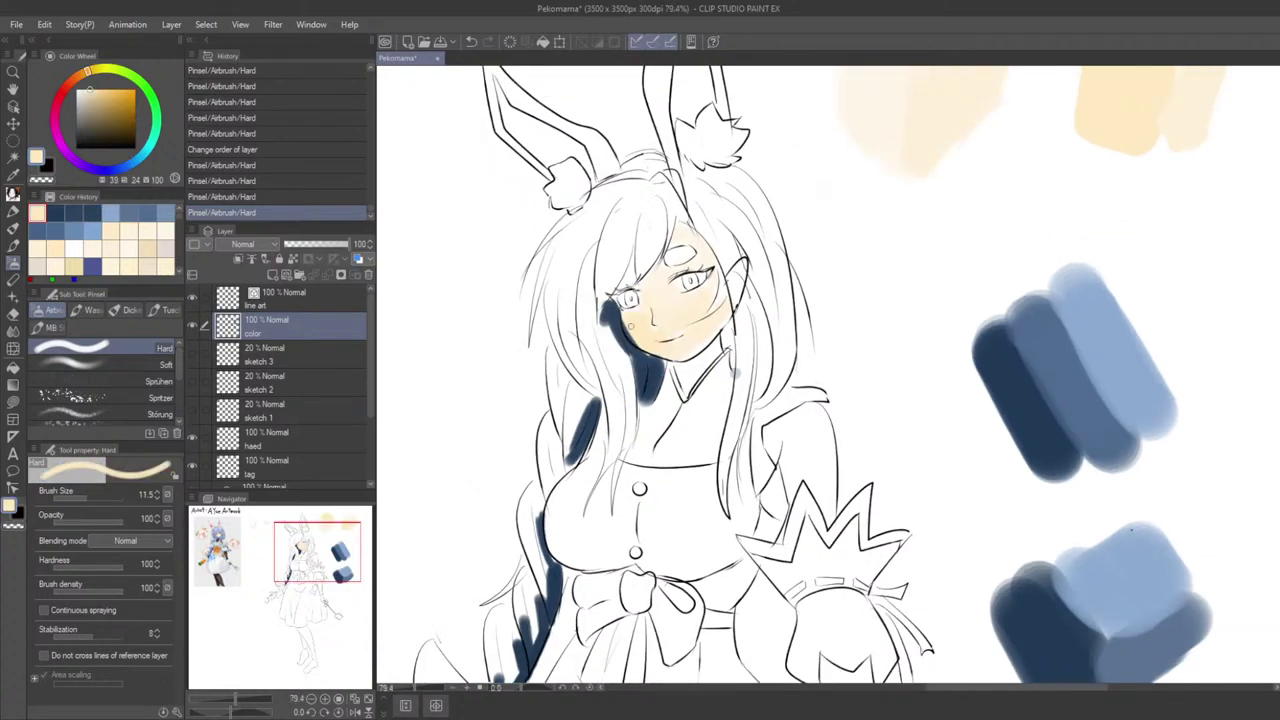
mouse_move(630, 331)
mouse_down()
mouse_move(626, 300)
mouse_move(641, 342)
mouse_up()
drag(638, 339, 647, 345)
click(640, 342)
click(660, 352)
Step: Move the color layer above the line art layer and touch up the cream along the cheek
drag(258, 334, 277, 295)
mouse_move(656, 345)
mouse_down()
mouse_move(681, 323)
mouse_move(655, 312)
mouse_move(668, 325)
mouse_move(727, 318)
mouse_move(675, 319)
mouse_up()
alt+click(664, 299)
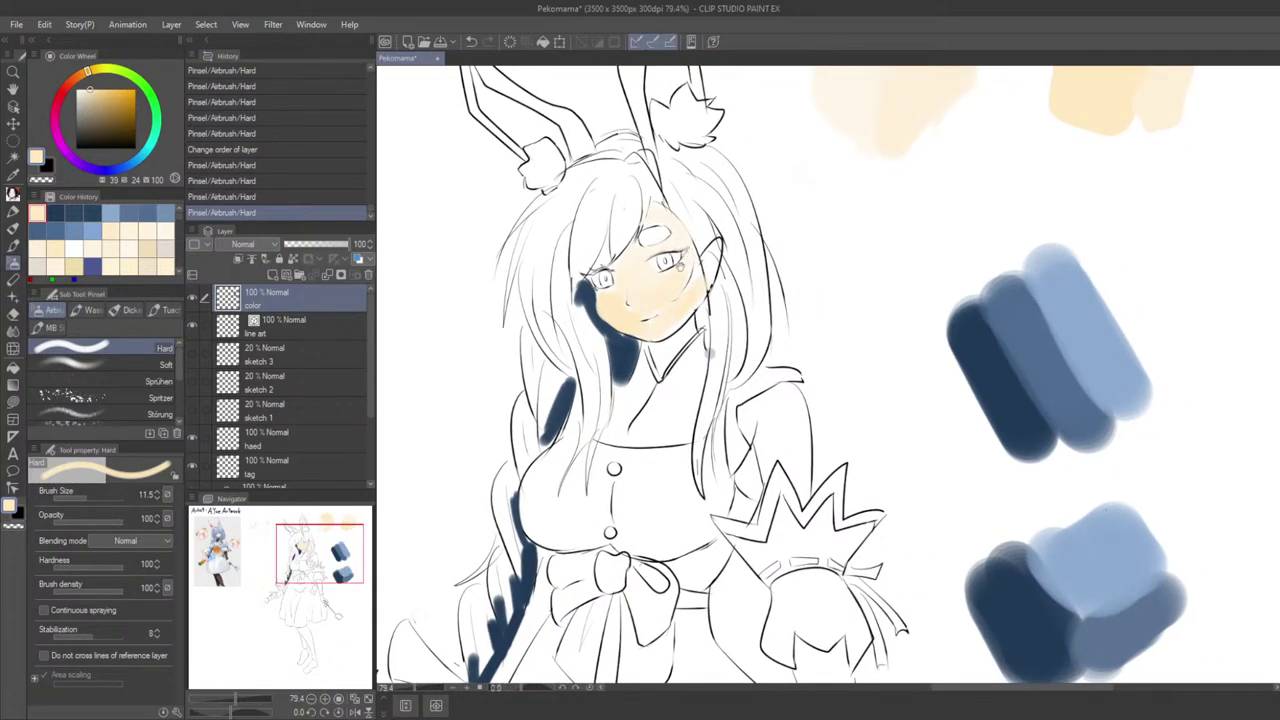
drag(680, 267, 767, 236)
Step: Pick the dark blue and airbrush hair shadow below the ear beside the neck, undoing the excess stroke
alt+click(699, 312)
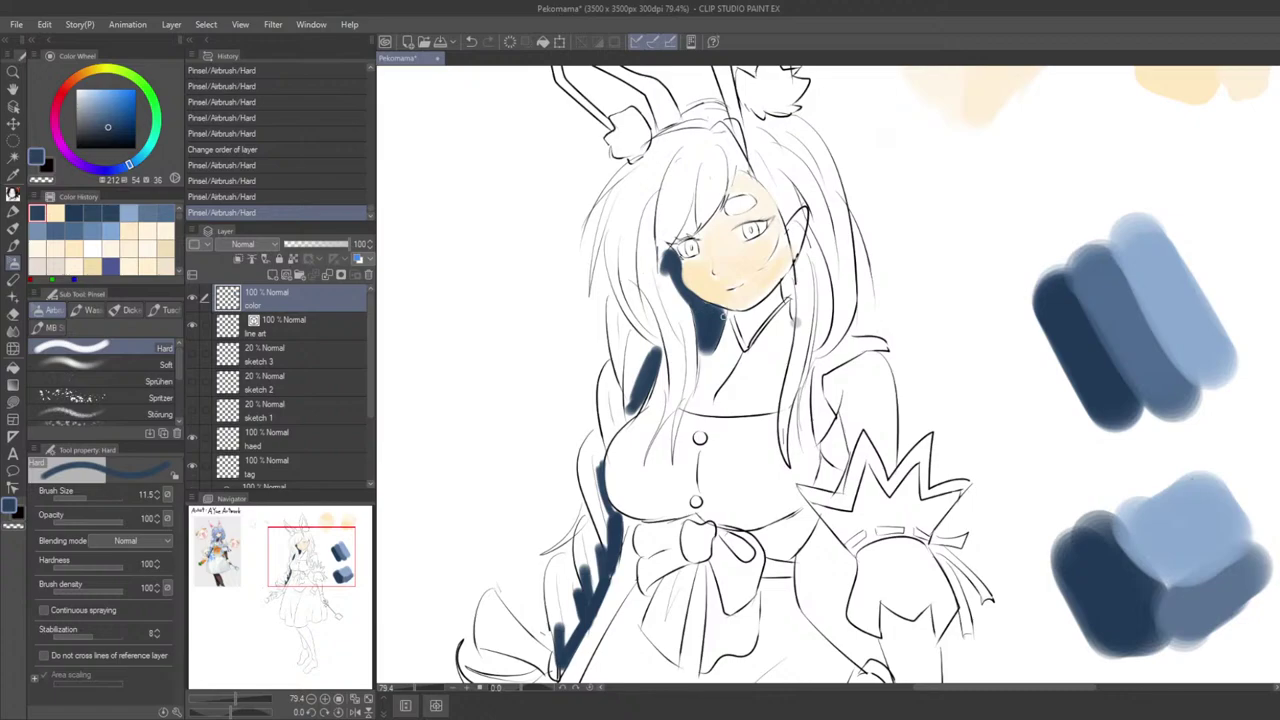
drag(724, 316, 722, 312)
mouse_move(792, 278)
mouse_down()
mouse_move(793, 308)
mouse_move(787, 296)
mouse_up()
key(ctrl+z)
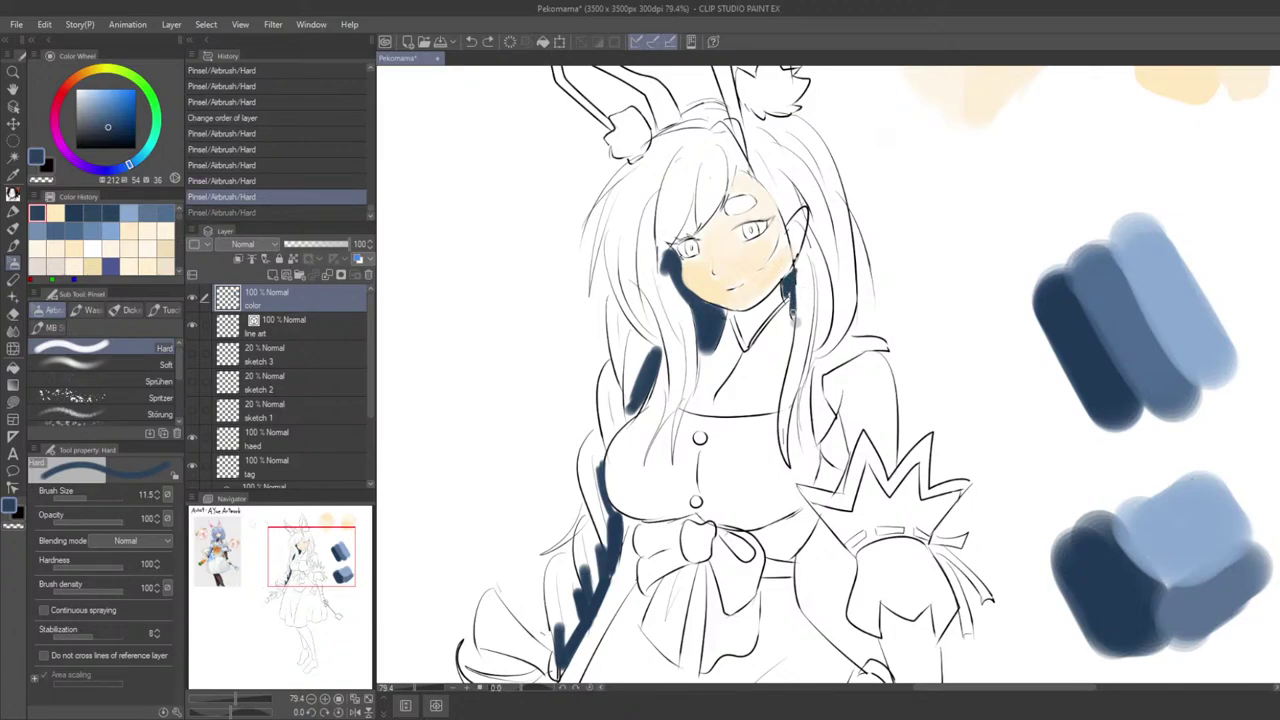
drag(796, 322, 789, 275)
scroll(790, 335, down, 3)
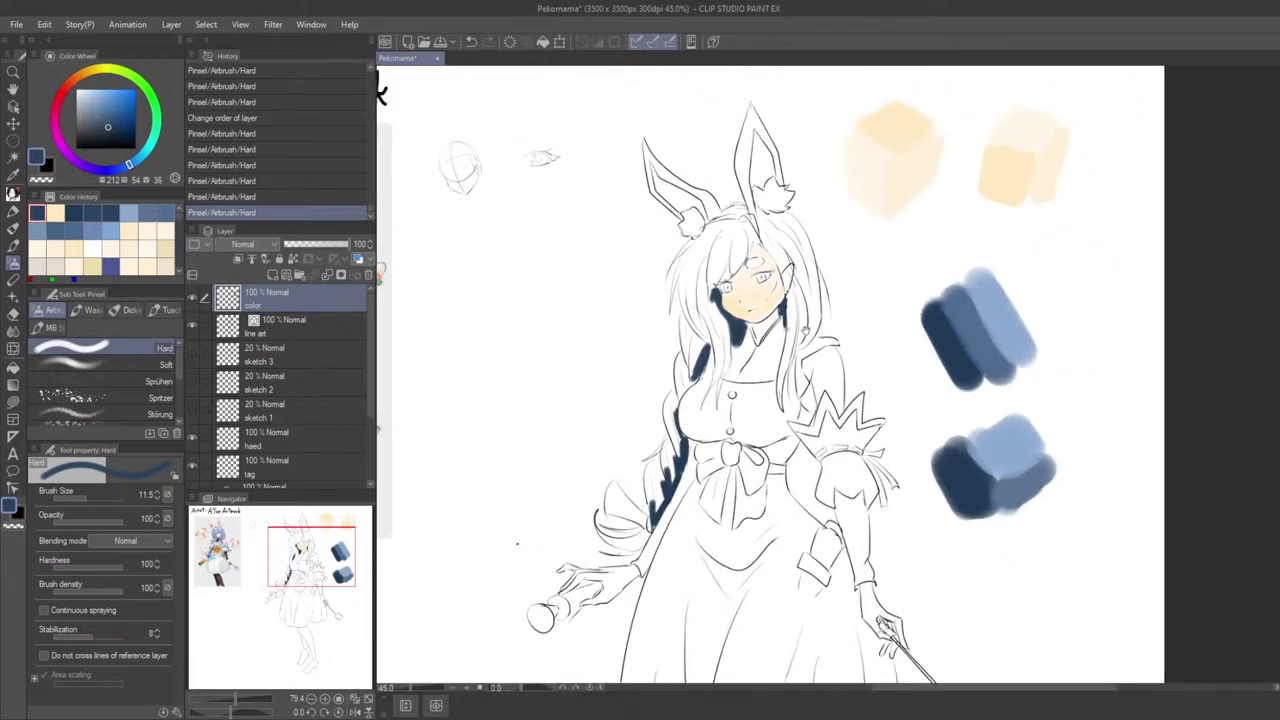
mouse_move(790, 335)
mouse_down()
mouse_move(736, 297)
mouse_move(782, 385)
mouse_up()
Step: Try airbrushing the top of the hair in the light blue picked from the stripes
scroll(798, 360, up, 2)
alt+click(951, 333)
drag(713, 327, 771, 361)
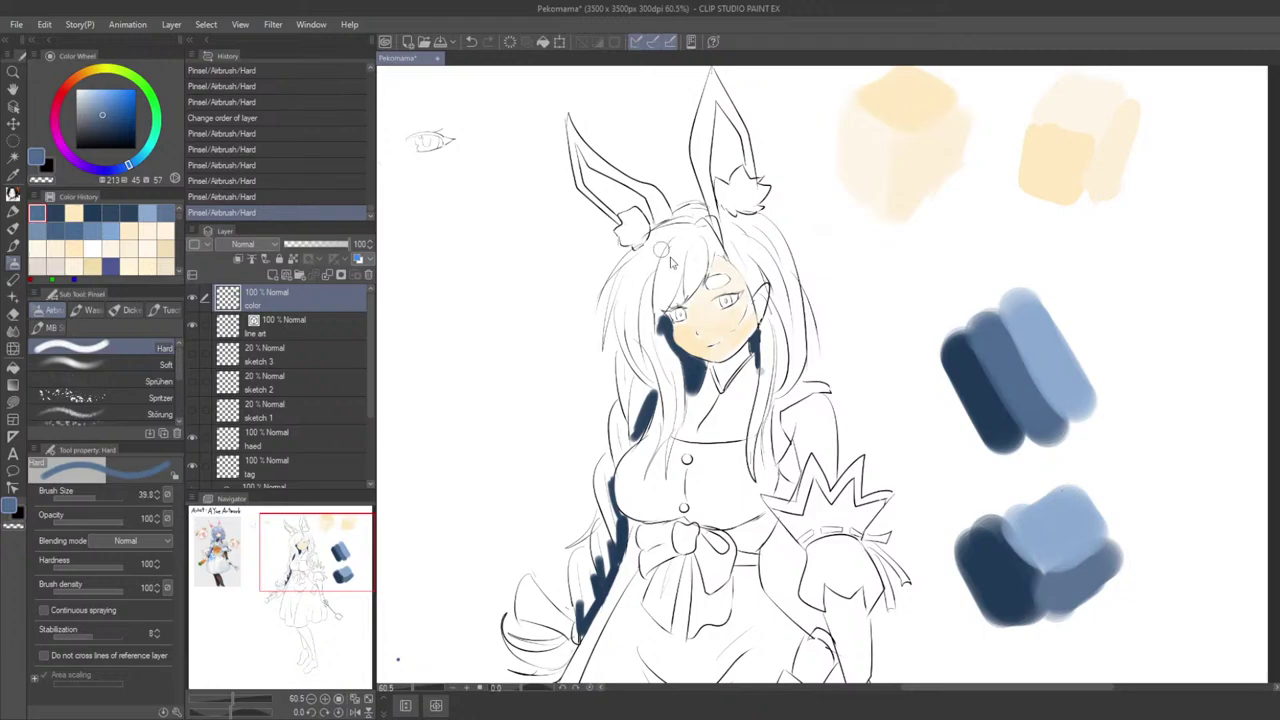
key(bracketright)
alt+click(1051, 347)
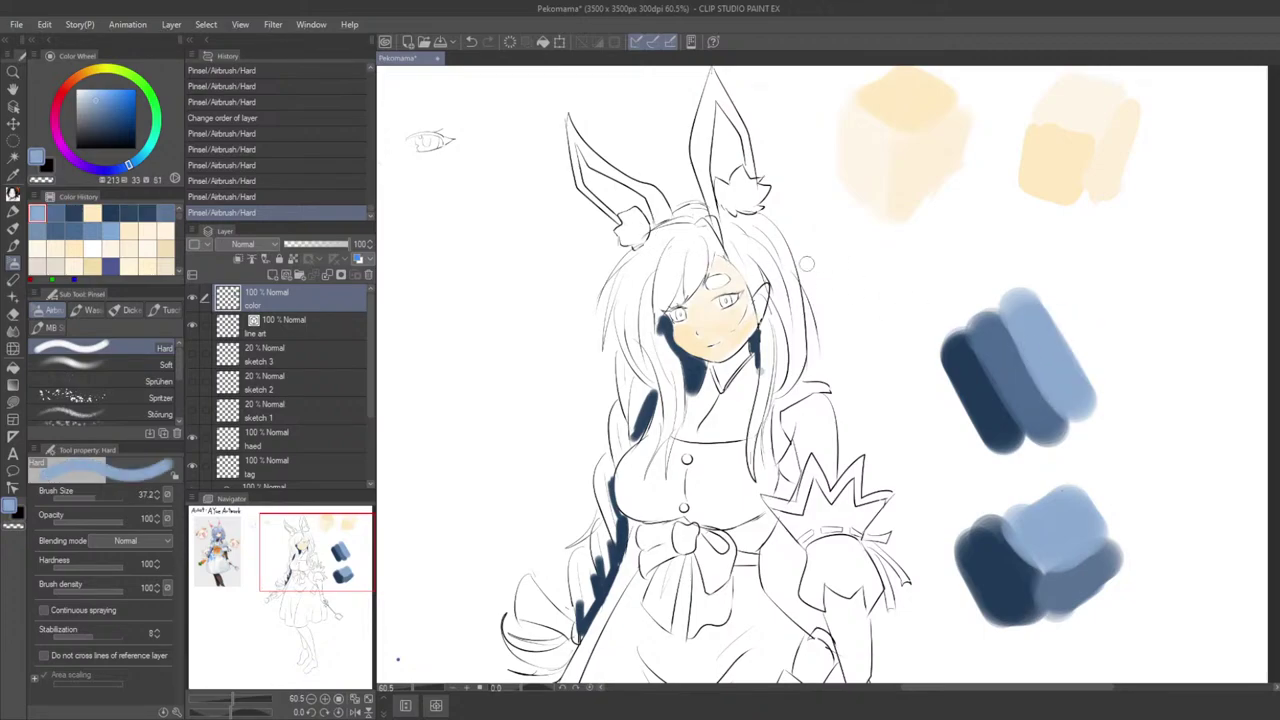
drag(694, 231, 619, 278)
key(ctrl+z)
Step: Pick the medium blue, undo its test strokes on the hair and move the color layer below the line art layer
alt+click(1013, 358)
mouse_move(695, 237)
mouse_down()
mouse_move(635, 264)
mouse_move(620, 293)
mouse_up()
key(ctrl+z)
drag(691, 234, 644, 272)
key(ctrl+z)
key(ctrl+z)
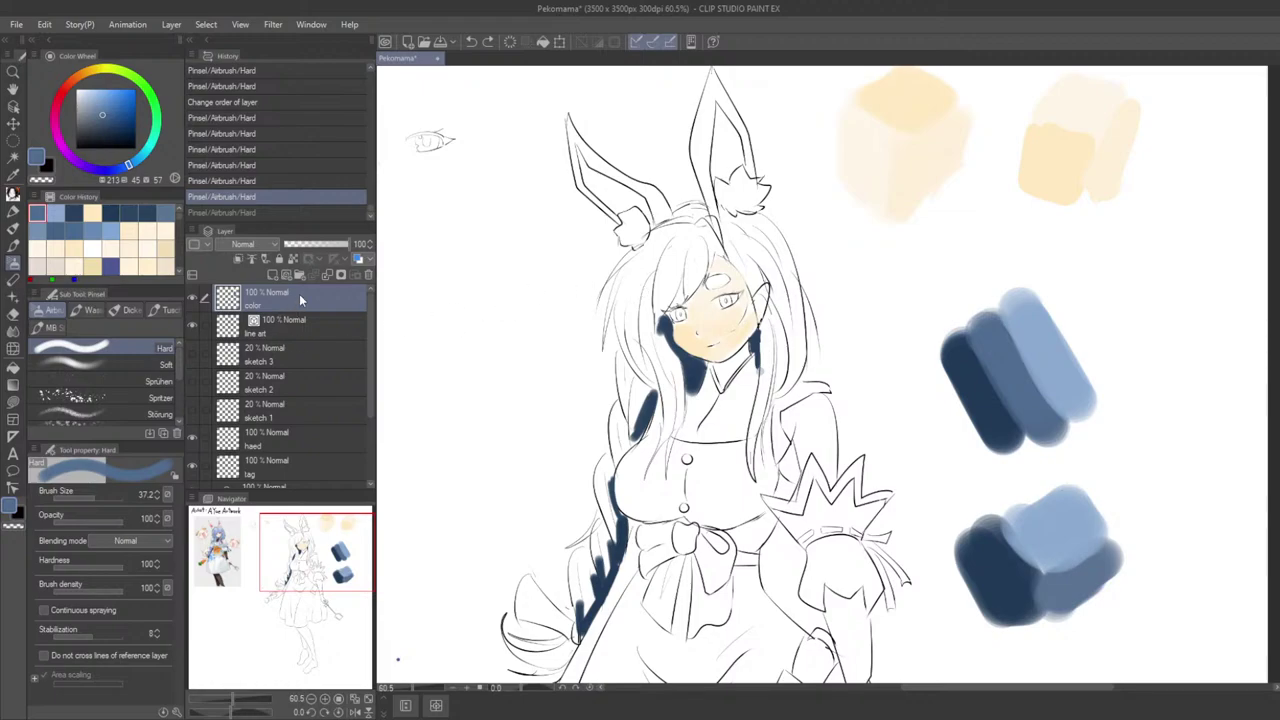
drag(299, 294, 300, 351)
Step: Fill the swept fringe beside the eye with airbrushed medium blue, undoing strokes that spill over the hair's outer edge
mouse_move(680, 238)
mouse_down()
mouse_move(647, 263)
mouse_move(620, 332)
mouse_up()
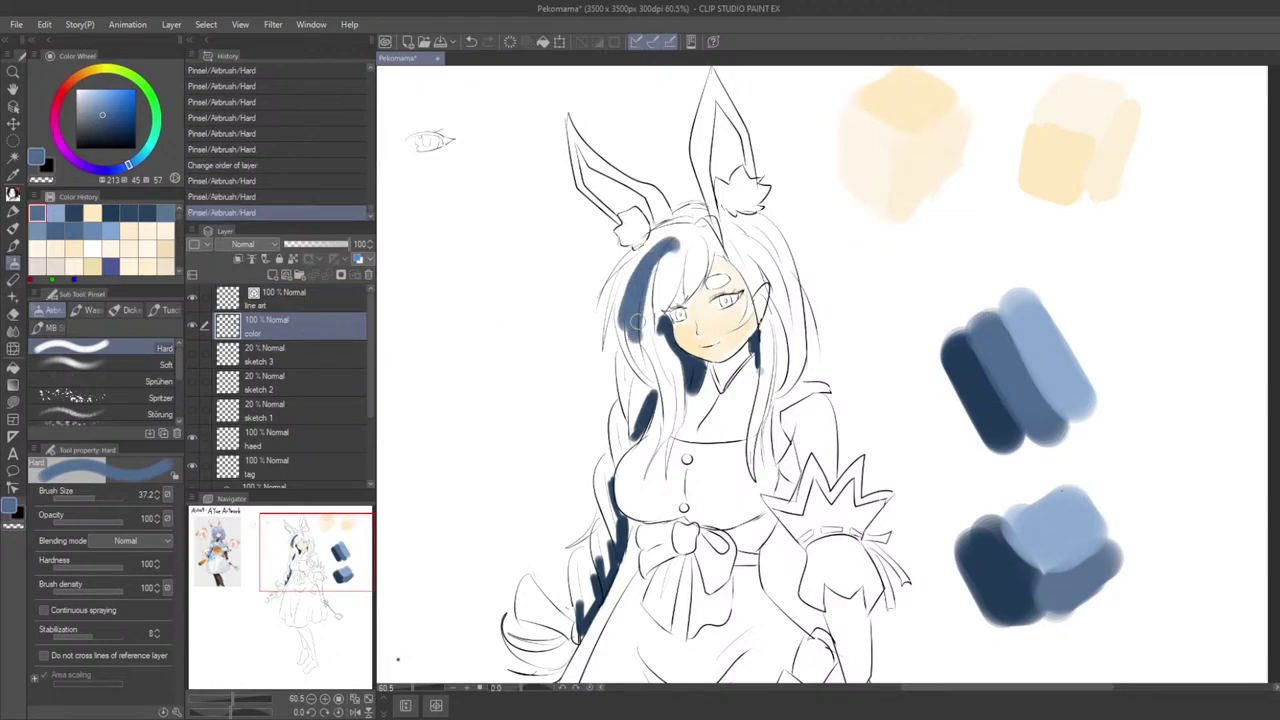
mouse_move(660, 258)
mouse_down()
mouse_move(632, 334)
mouse_move(682, 246)
mouse_move(672, 240)
mouse_move(630, 278)
mouse_up()
click(665, 251)
key(ctrl+z)
drag(673, 230, 614, 271)
key(ctrl+z)
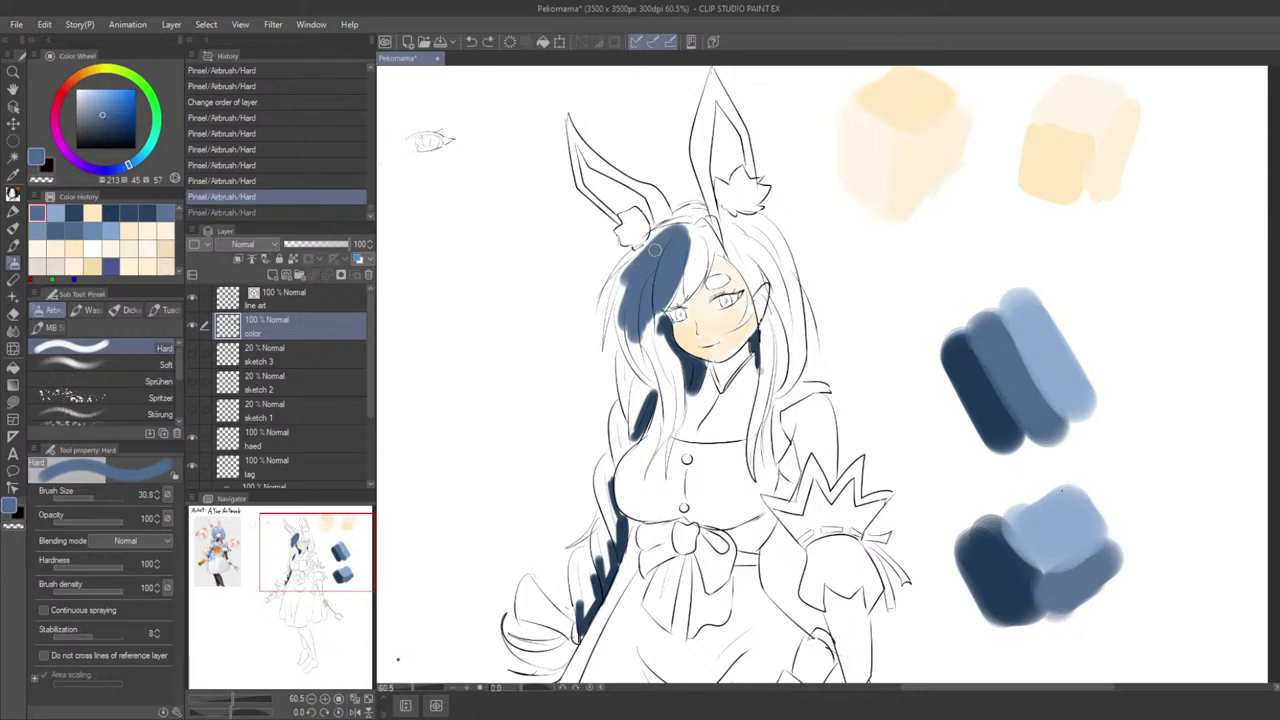
Step: Try a medium blue stroke along the hair's outer contour below the rabbit ear
drag(662, 232, 601, 288)
key(ctrl+z)
key(])
key(bracketleft)
key(bracketleft)
key(bracketleft)
key(ctrl+y)
key(ctrl+z)
Step: Try a thinner medium blue outer strand, comparing the hair with and without it, and undo it
drag(662, 298, 696, 332)
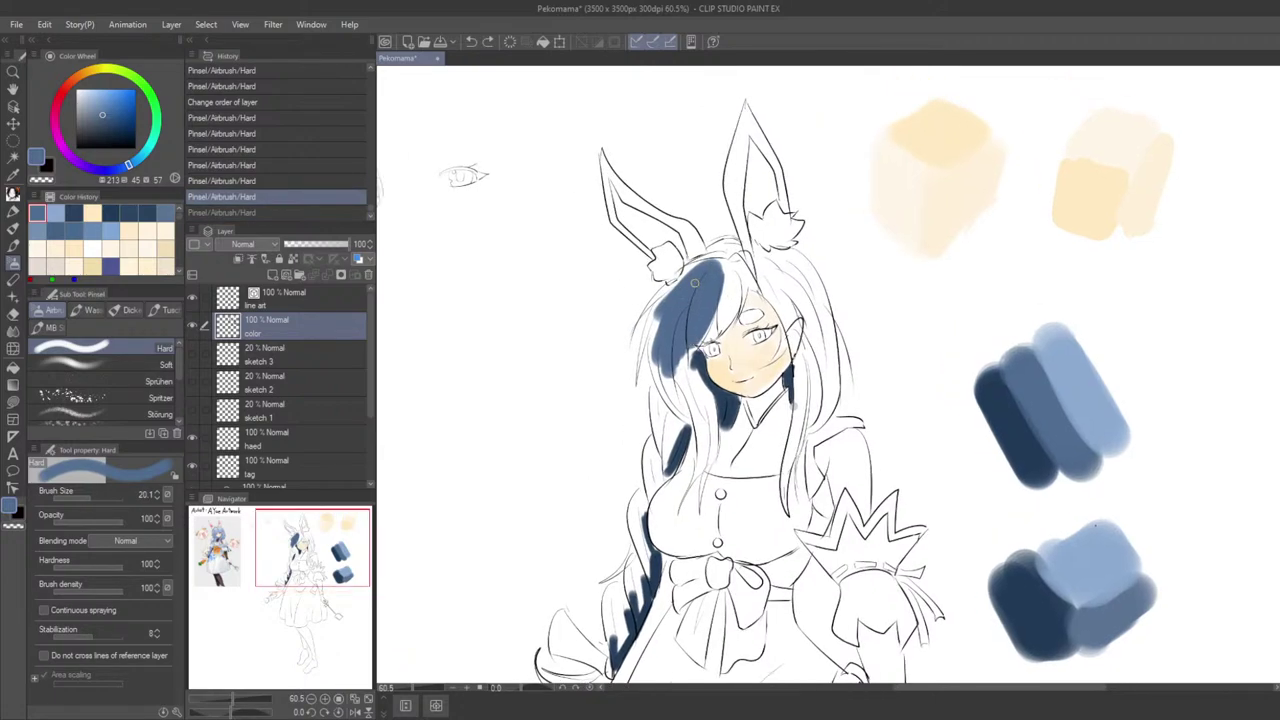
drag(697, 265, 630, 334)
key(ctrl+z)
key(ctrl+z)
key(ctrl+y)
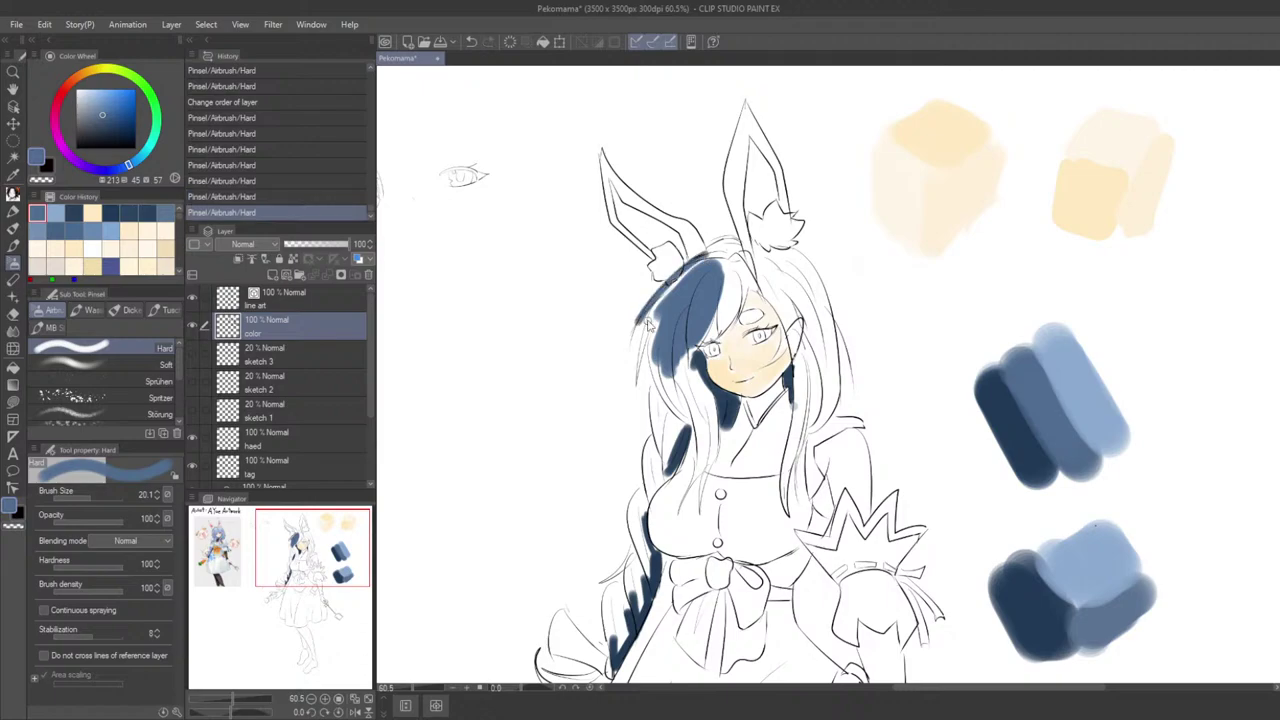
key(ctrl+z)
key(ctrl+y)
key(ctrl+z)
key(ctrl+y)
mouse_move(639, 332)
mouse_down()
mouse_move(645, 278)
mouse_move(658, 310)
mouse_move(631, 330)
mouse_up()
key(ctrl+z)
key(ctrl+z)
key([)
key([)
key(ctrl+z)
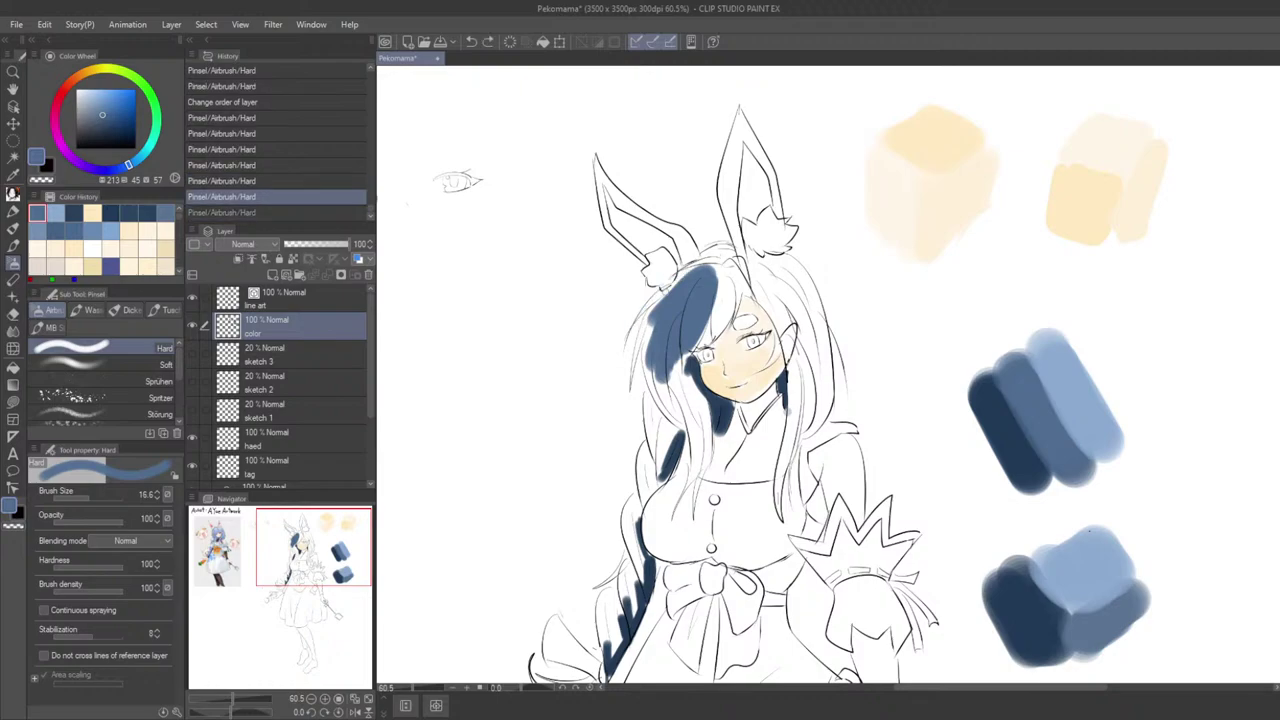
Step: Airbrush thin medium blue strands along the hair's outer edge beside the fringe, undoing unwanted attempts
drag(691, 269, 625, 333)
key(ctrl+z)
key(ctrl+z)
key(ctrl+z)
key(ctrl+z)
mouse_move(688, 268)
mouse_down()
mouse_move(627, 345)
mouse_move(663, 293)
mouse_move(633, 328)
mouse_up()
key(ctrl+z)
key(ctrl+z)
key(ctrl+z)
mouse_move(672, 287)
mouse_down()
mouse_move(647, 314)
mouse_move(632, 373)
mouse_up()
key(ctrl+z)
drag(653, 323, 632, 371)
Step: Fill the side hair with medium blue and paint its long locks down onto the chest, undoing excess strokes
mouse_move(665, 329)
mouse_down()
mouse_move(677, 294)
mouse_move(663, 348)
mouse_up()
mouse_move(656, 293)
mouse_down()
mouse_move(659, 356)
mouse_move(677, 385)
mouse_up()
drag(664, 338, 687, 375)
mouse_move(682, 334)
mouse_down()
mouse_move(701, 421)
mouse_move(704, 399)
mouse_move(700, 456)
mouse_up()
key(ctrl+z)
drag(695, 378, 696, 480)
key(])
key(ctrl+z)
key(ctrl+z)
drag(700, 422, 682, 472)
Step: Fill the remaining side hair with medium blue down to the braid behind the shoulder
scroll(691, 438, down, 4)
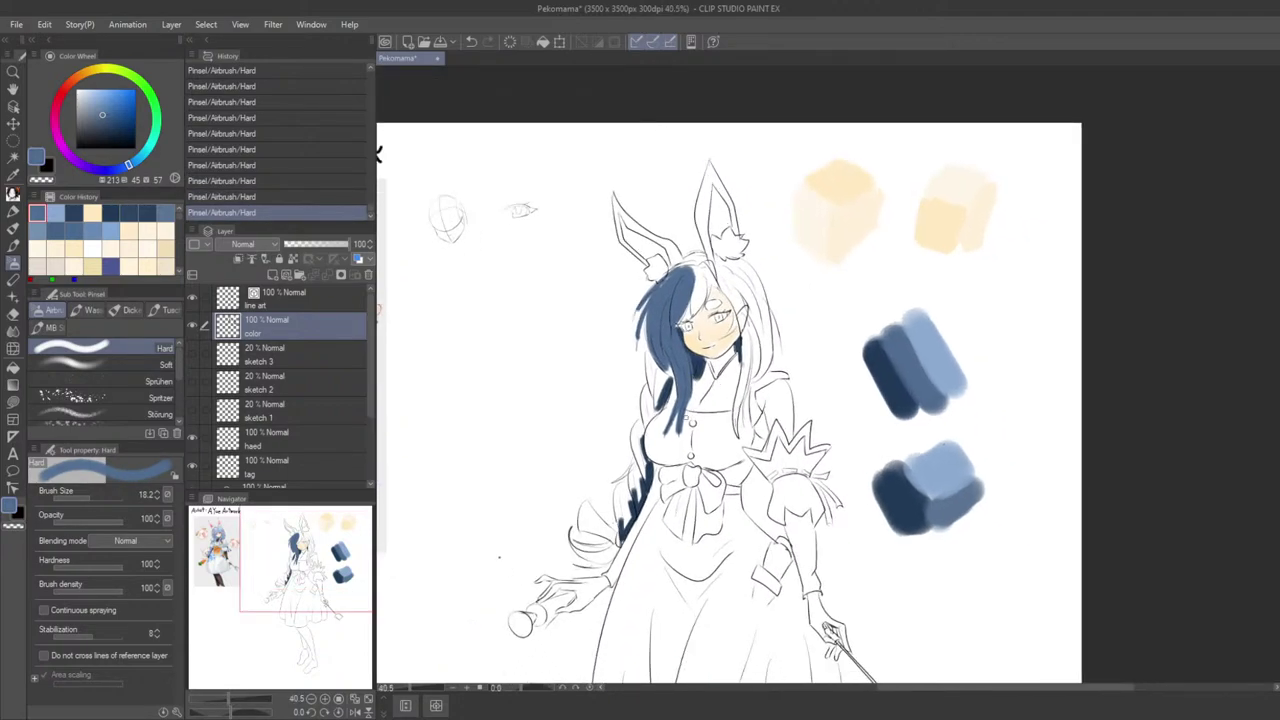
scroll(688, 332, up, 3)
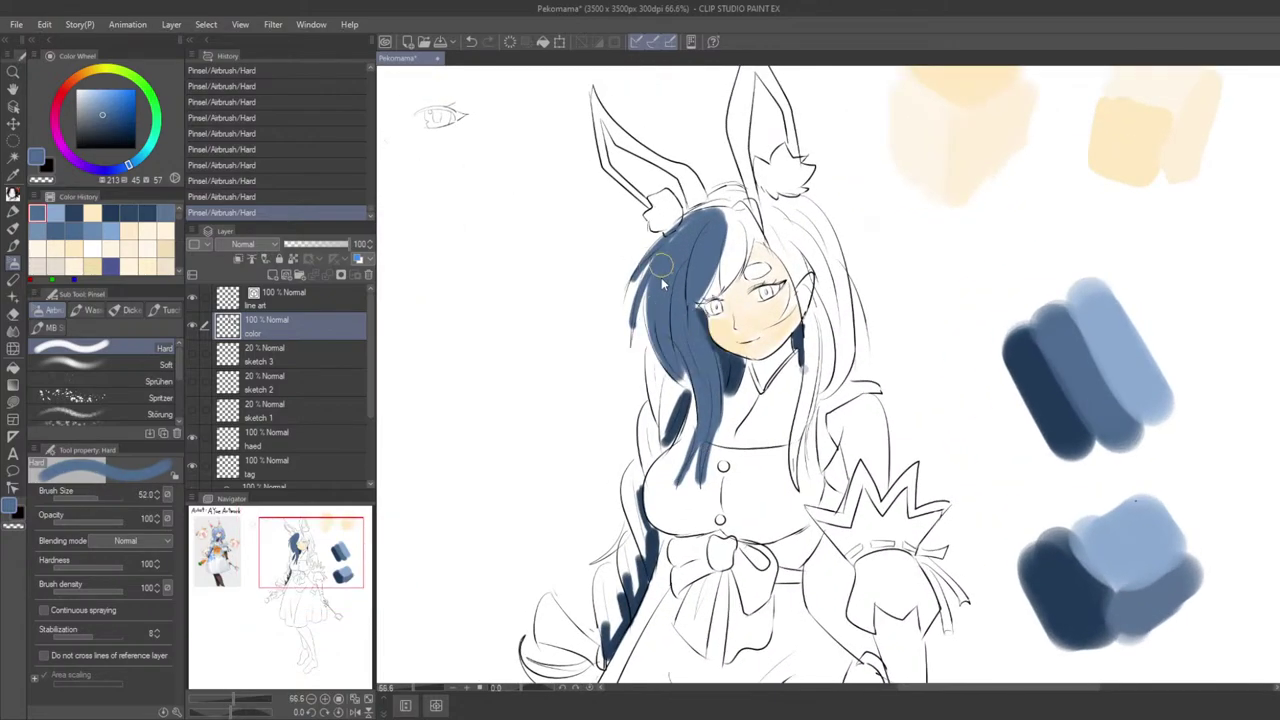
mouse_move(668, 358)
mouse_down()
mouse_move(655, 415)
mouse_move(677, 375)
mouse_move(676, 350)
mouse_move(650, 430)
mouse_move(646, 370)
mouse_up()
scroll(679, 346, down, 1)
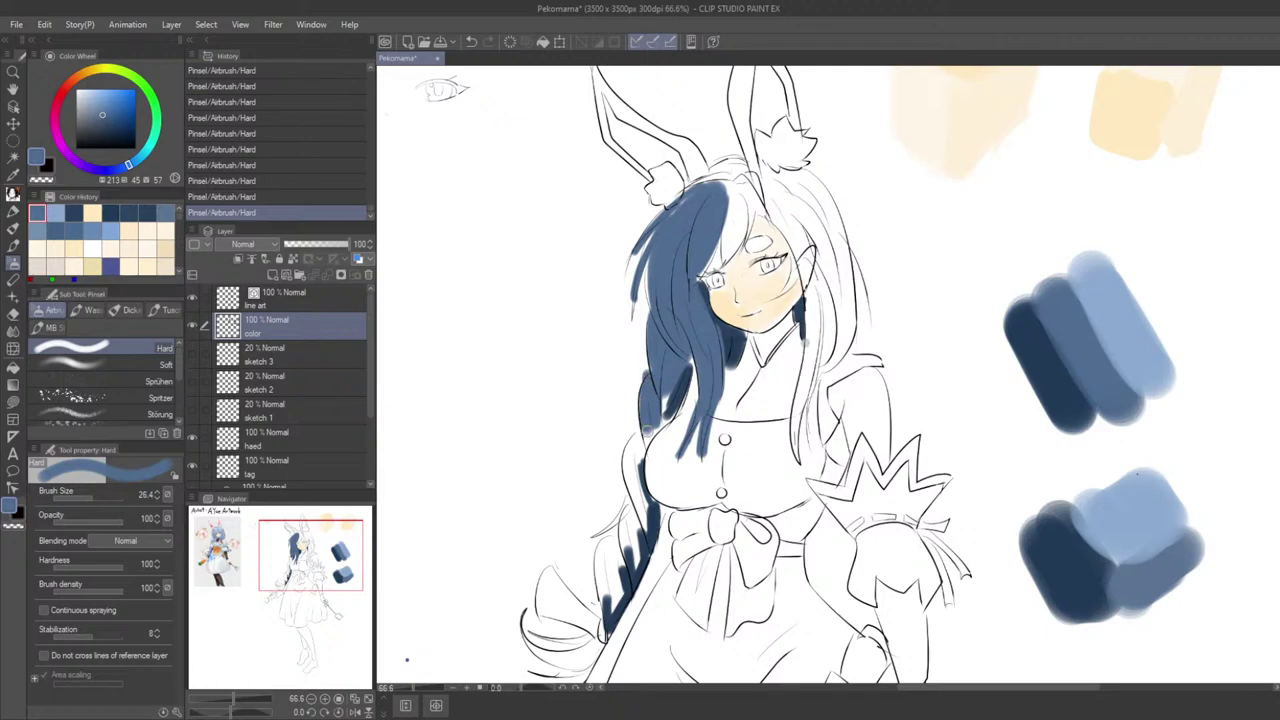
Step: Pick the dark blue and airbrush shadow under the side hair above the shoulder, undoing excess strokes, and resample the medium blue
alt+click(689, 365)
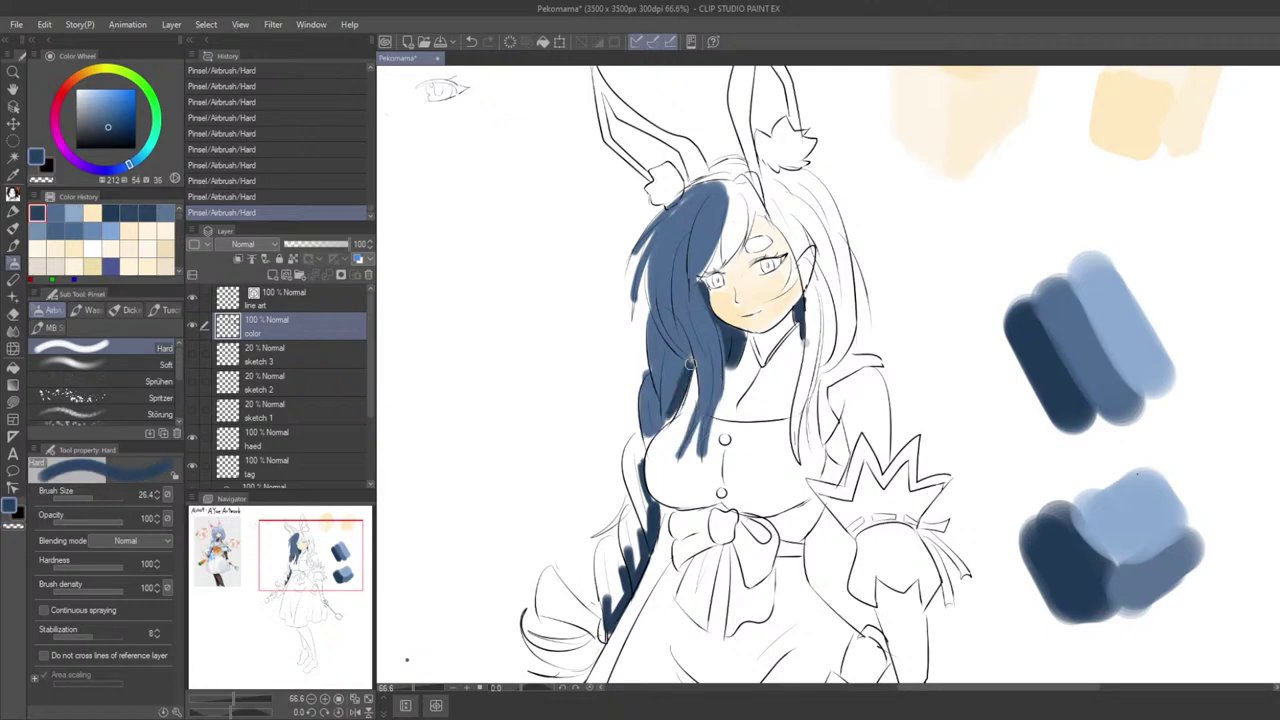
drag(651, 327, 682, 364)
key(ctrl+z)
key(bracketright)
drag(652, 321, 693, 362)
drag(647, 403, 654, 415)
scroll(653, 422, down, 5)
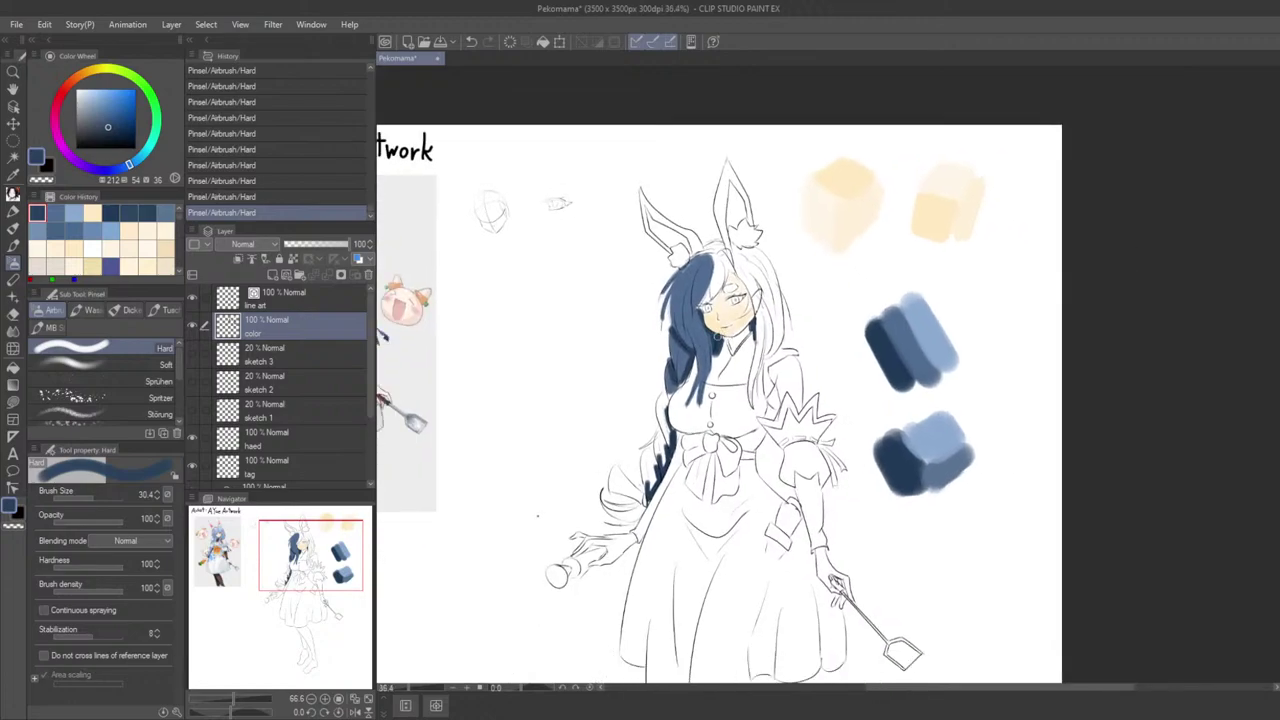
scroll(657, 390, up, 5)
key(ctrl+z)
alt+click(634, 402)
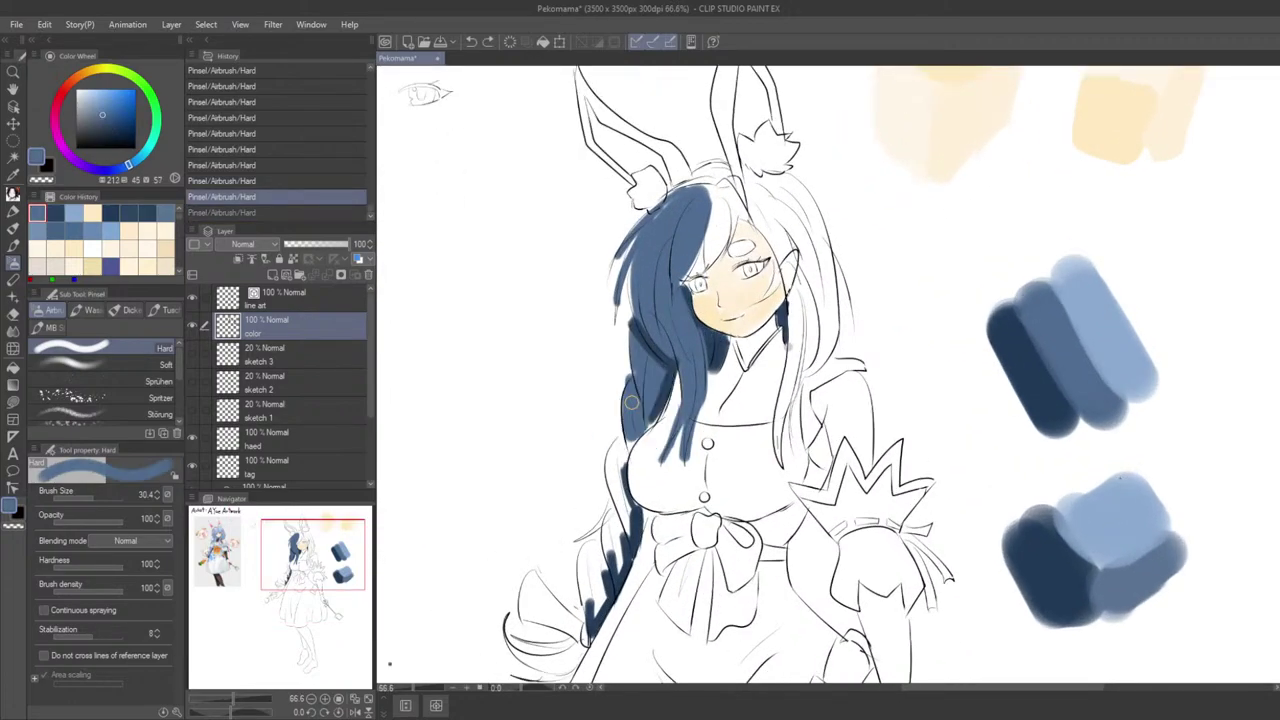
Step: Fill the long braid behind the shoulder with medium blue down to its tied end beside the skirt
mouse_move(632, 403)
mouse_down()
mouse_move(613, 468)
mouse_move(618, 523)
mouse_up()
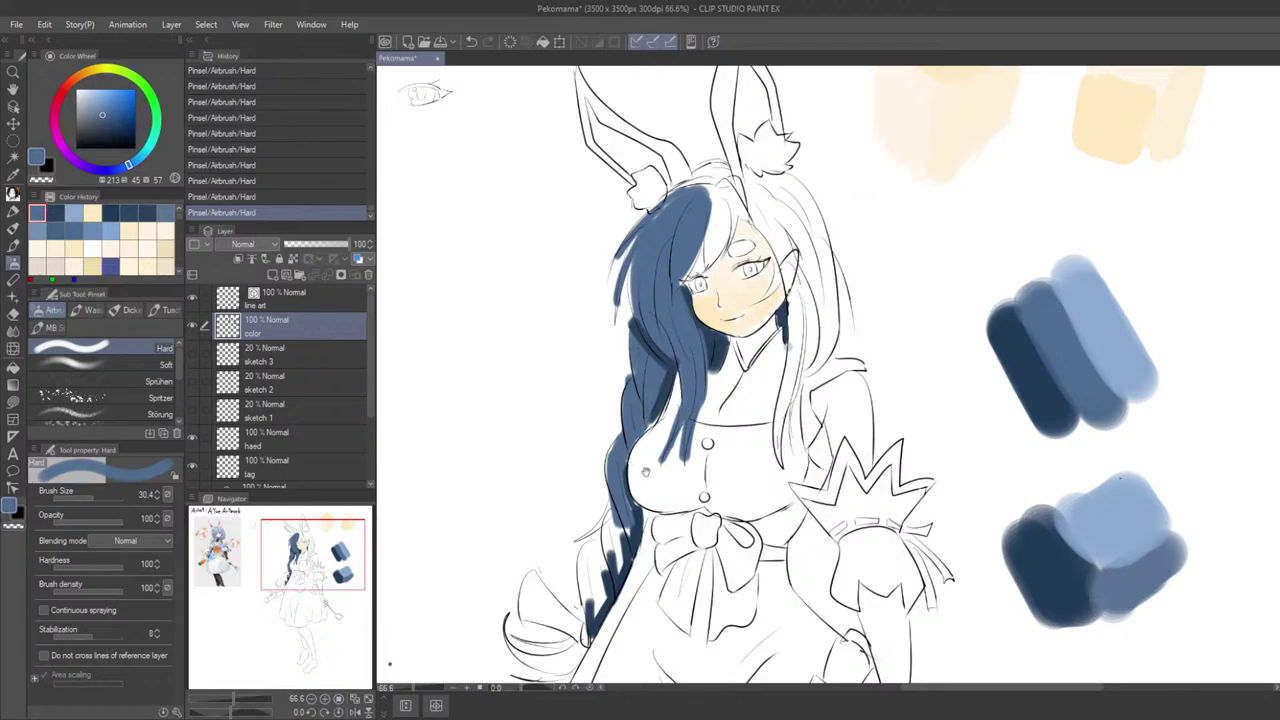
drag(645, 471, 726, 326)
mouse_move(691, 386)
mouse_down()
mouse_move(688, 410)
mouse_move(672, 400)
mouse_move(677, 452)
mouse_move(656, 419)
mouse_move(661, 454)
mouse_move(692, 385)
mouse_move(687, 353)
mouse_up()
drag(443, 428, 417, 430)
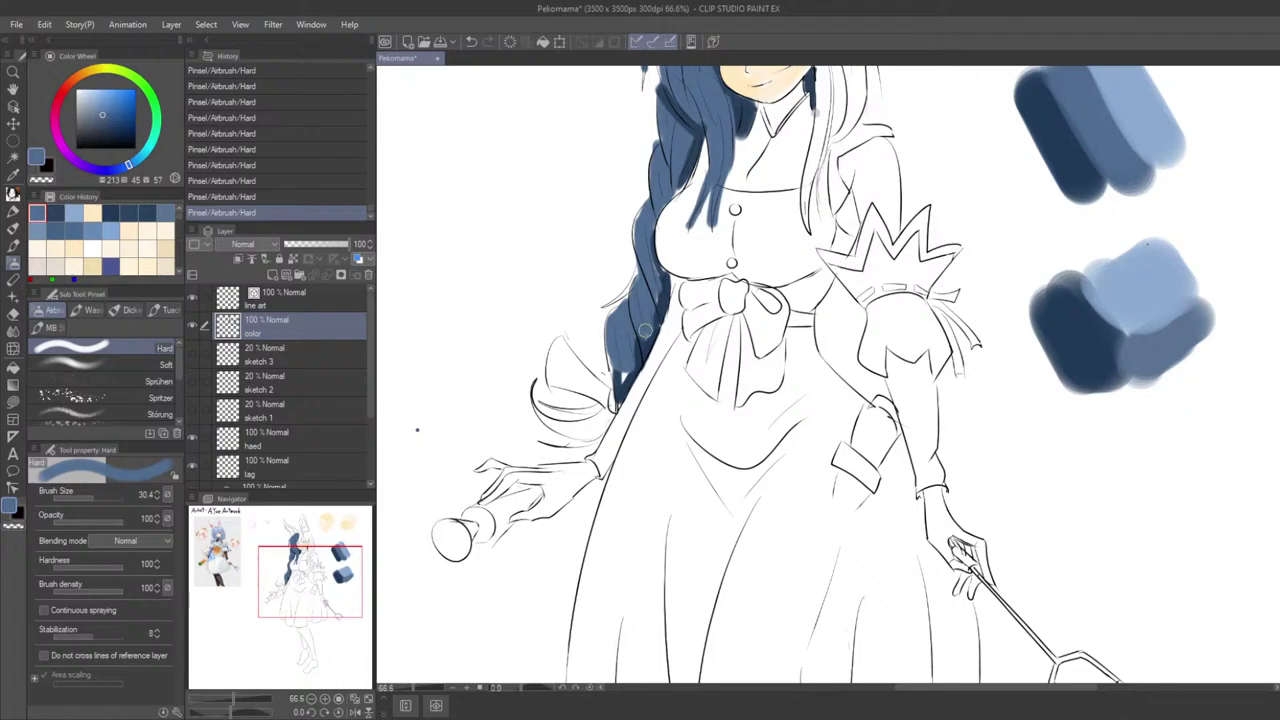
mouse_move(648, 379)
mouse_down()
mouse_move(641, 429)
mouse_move(617, 433)
mouse_move(617, 458)
mouse_move(638, 379)
mouse_up()
Step: Sample dark and medium blue from the artwork and airbrush touch-ups where the side hair meets the braid, undoing an unwanted stroke
alt+click(1066, 388)
scroll(620, 415, down, 4)
scroll(630, 410, up, 1)
scroll(688, 384, up, 1)
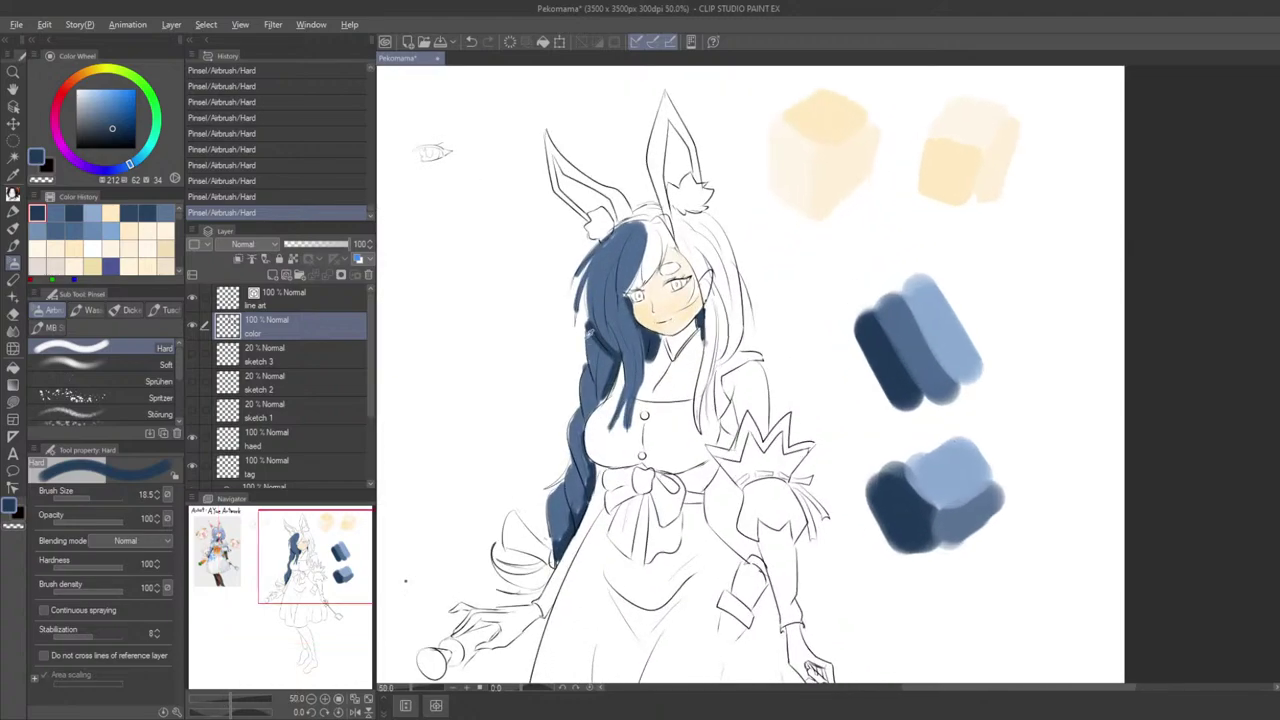
alt+click(598, 368)
key(])
drag(586, 325, 657, 409)
key(ctrl+z)
alt+click(610, 357)
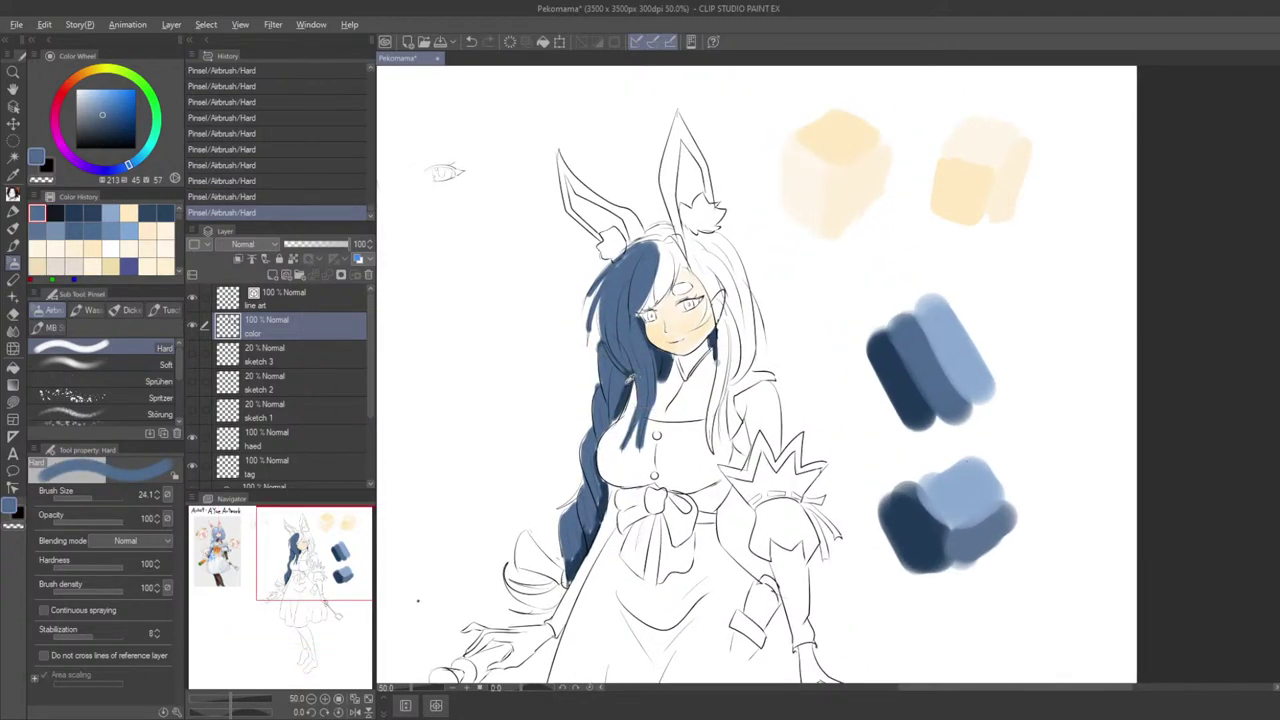
Step: Refine the side hair above the braid with resampled blues and a smaller brush, undoing excess strokes
key(ctrl+z)
alt+click(612, 355)
mouse_move(607, 347)
mouse_down()
mouse_move(637, 375)
mouse_move(624, 375)
mouse_move(656, 358)
mouse_move(643, 374)
mouse_up()
key(ctrl+z)
key(ctrl+z)
key(bracketleft)
alt+click(648, 360)
key(ctrl+z)
key(ctrl+z)
alt+click(641, 317)
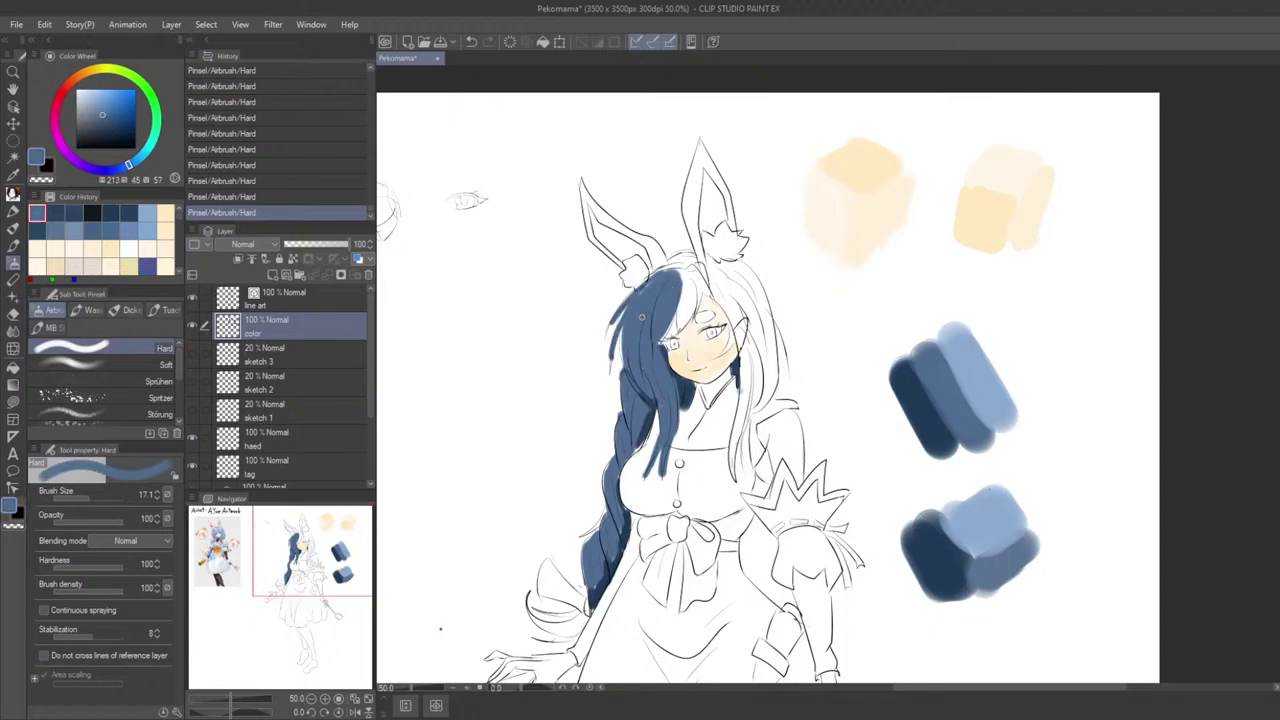
Step: Airbrush medium blue strands along the outer edge of the hair beside the fringe, undoing unwanted attempts
key(ctrl+z)
drag(627, 308, 612, 368)
key(ctrl+z)
key(ctrl+z)
mouse_move(627, 308)
mouse_down()
mouse_move(600, 349)
mouse_move(708, 315)
mouse_up()
scroll(646, 335, down, 2)
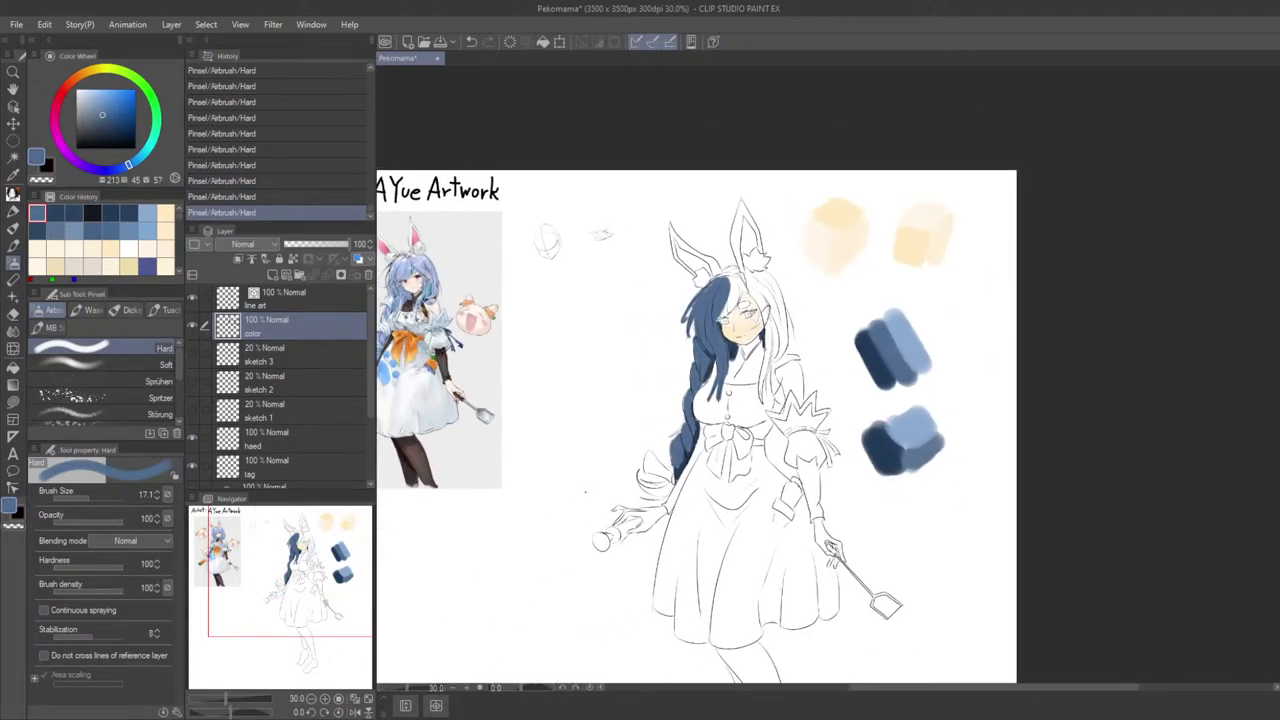
Step: Fill the crown, the rest of the fringe and the hair behind the uncovered ear with medium blue, reducing the brush for the locks
scroll(901, 264, up, 3)
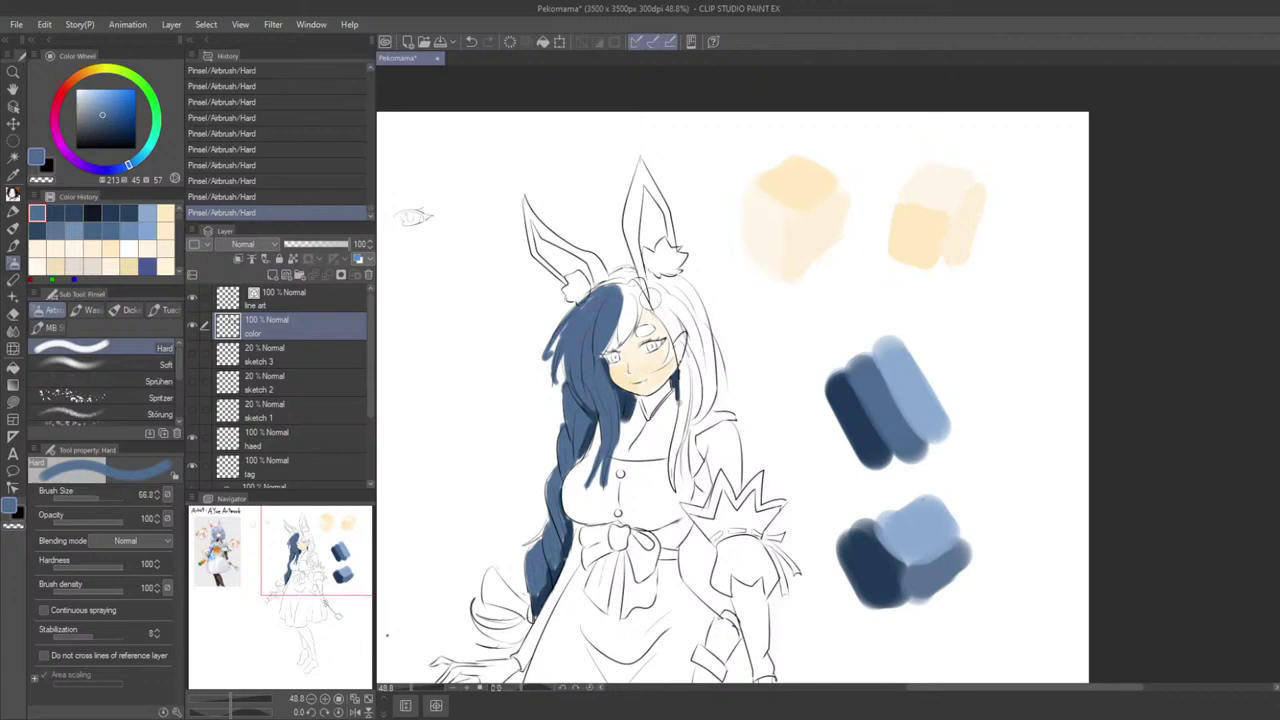
scroll(797, 474, up, 2)
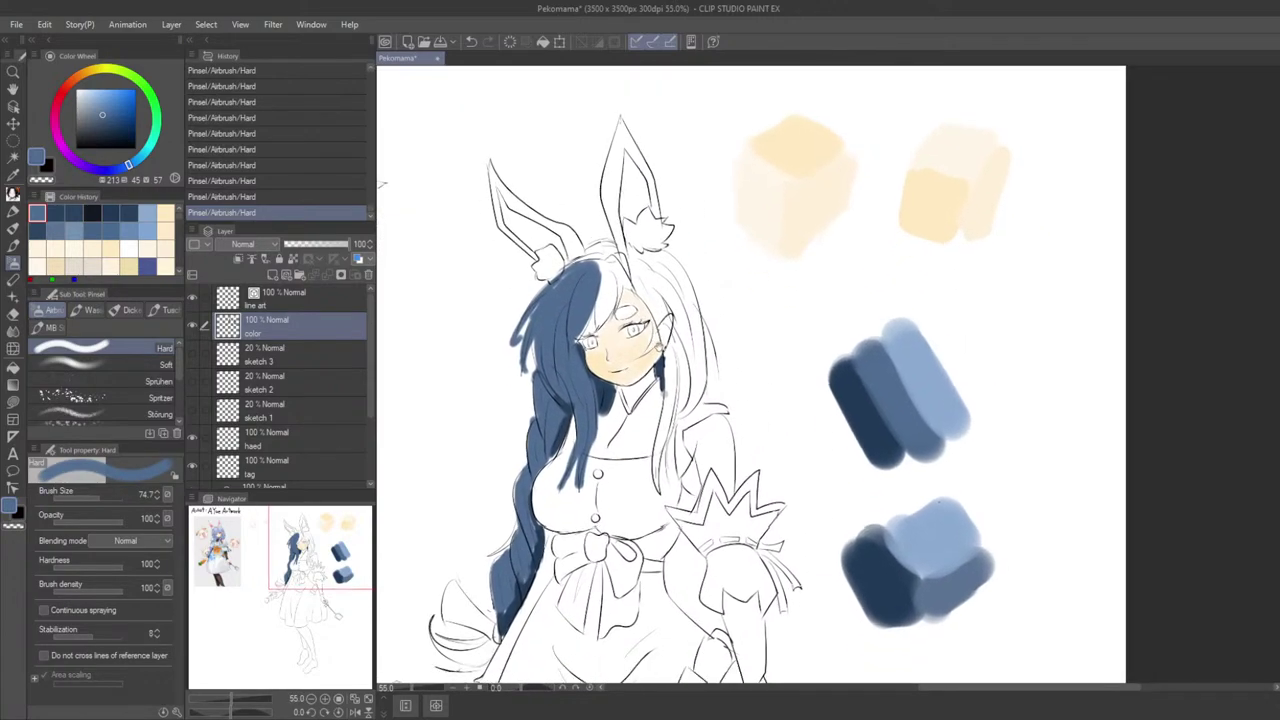
drag(659, 347, 660, 364)
mouse_move(588, 296)
mouse_down()
mouse_move(645, 291)
mouse_move(603, 285)
mouse_move(594, 308)
mouse_move(612, 310)
mouse_move(609, 289)
mouse_move(616, 314)
mouse_move(615, 289)
mouse_move(659, 308)
mouse_move(647, 290)
mouse_move(681, 311)
mouse_move(662, 282)
mouse_move(688, 341)
mouse_move(691, 404)
mouse_up()
key([)
drag(677, 347, 660, 470)
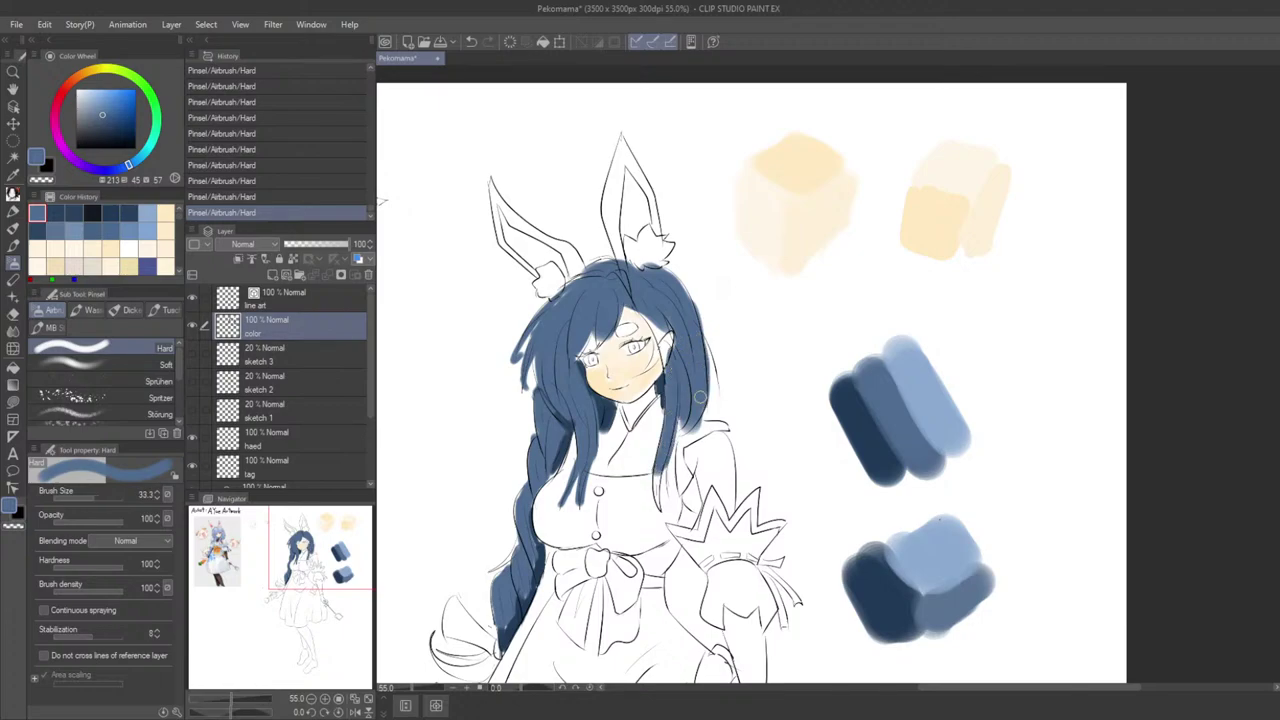
Step: Airbrush thin medium blue strands along the outer edge of the hair behind the ear with a smaller brush, undoing excess strokes
scroll(692, 348, down, 5)
scroll(735, 297, up, 5)
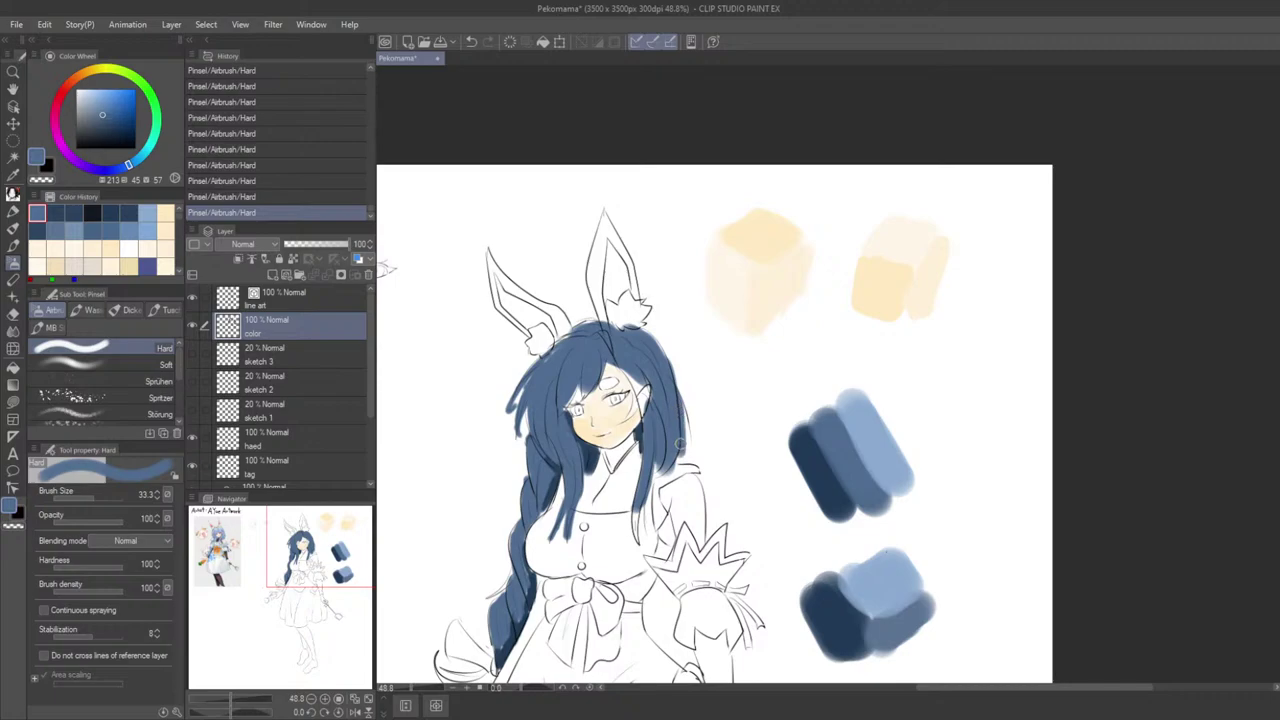
key(ctrl+z)
key([)
drag(675, 388, 689, 432)
key(ctrl+z)
drag(385, 268, 413, 272)
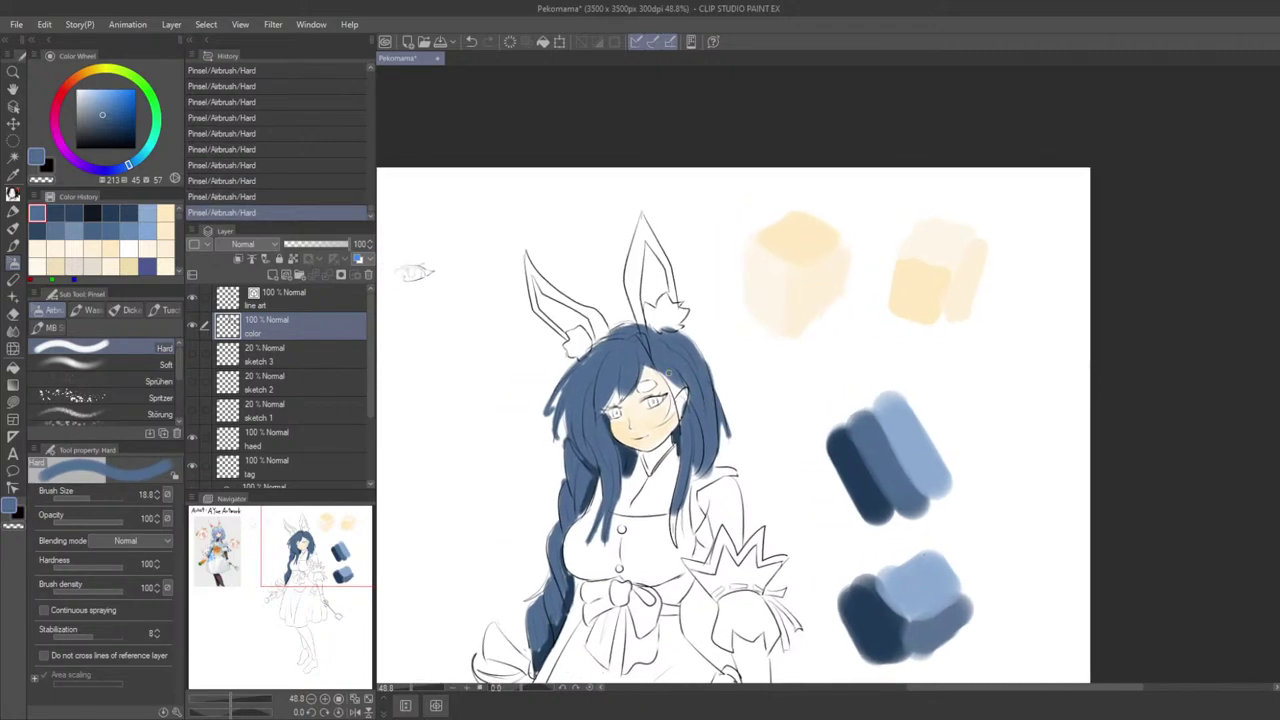
Step: Tidy the hair around the ear and paint a medium blue lock between the eye and the ear, undoing unwanted attempts
key(bracketleft)
scroll(600, 395, down, 5)
scroll(545, 380, up, 3)
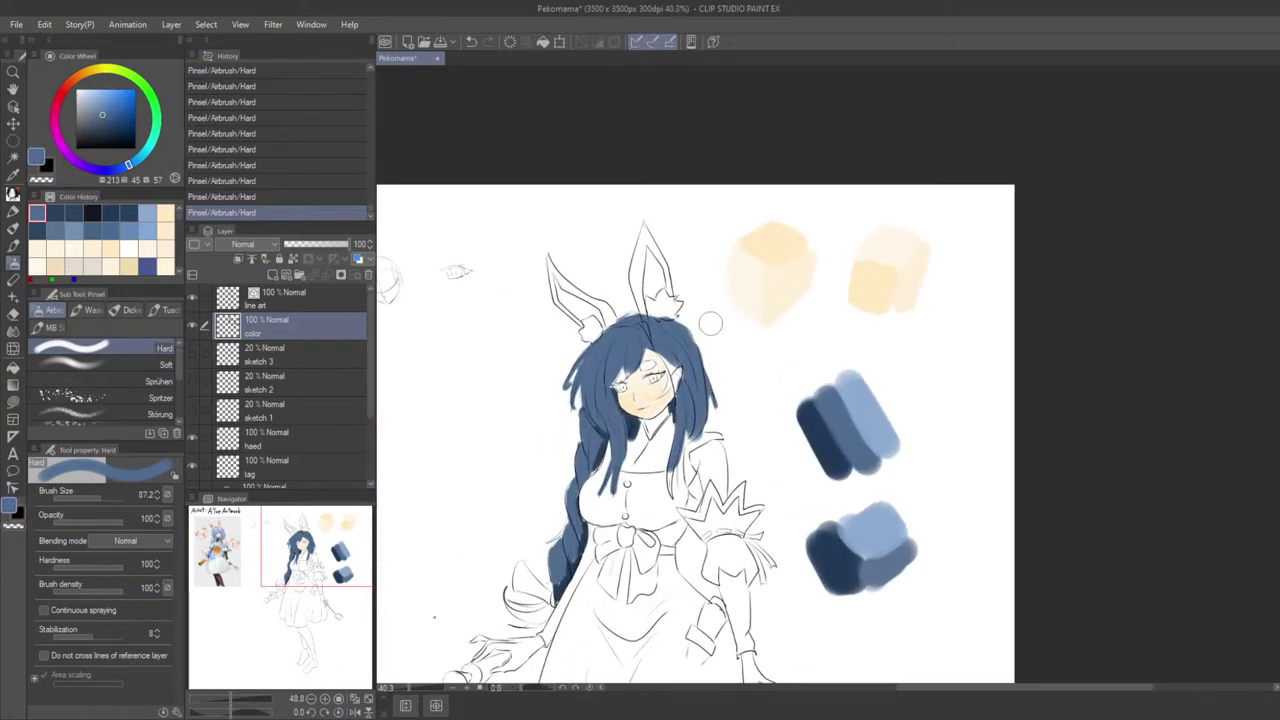
scroll(700, 330, up, 2)
key(bracketleft)
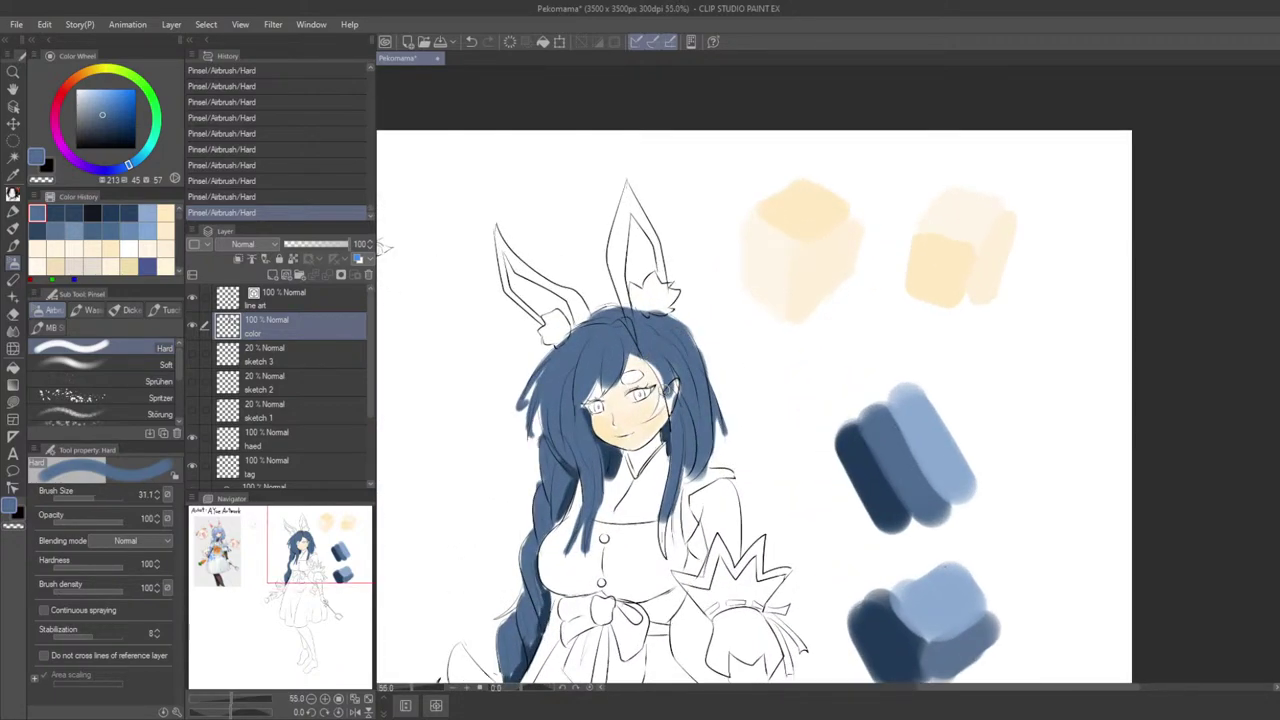
key(ctrl+z)
key(bracketleft)
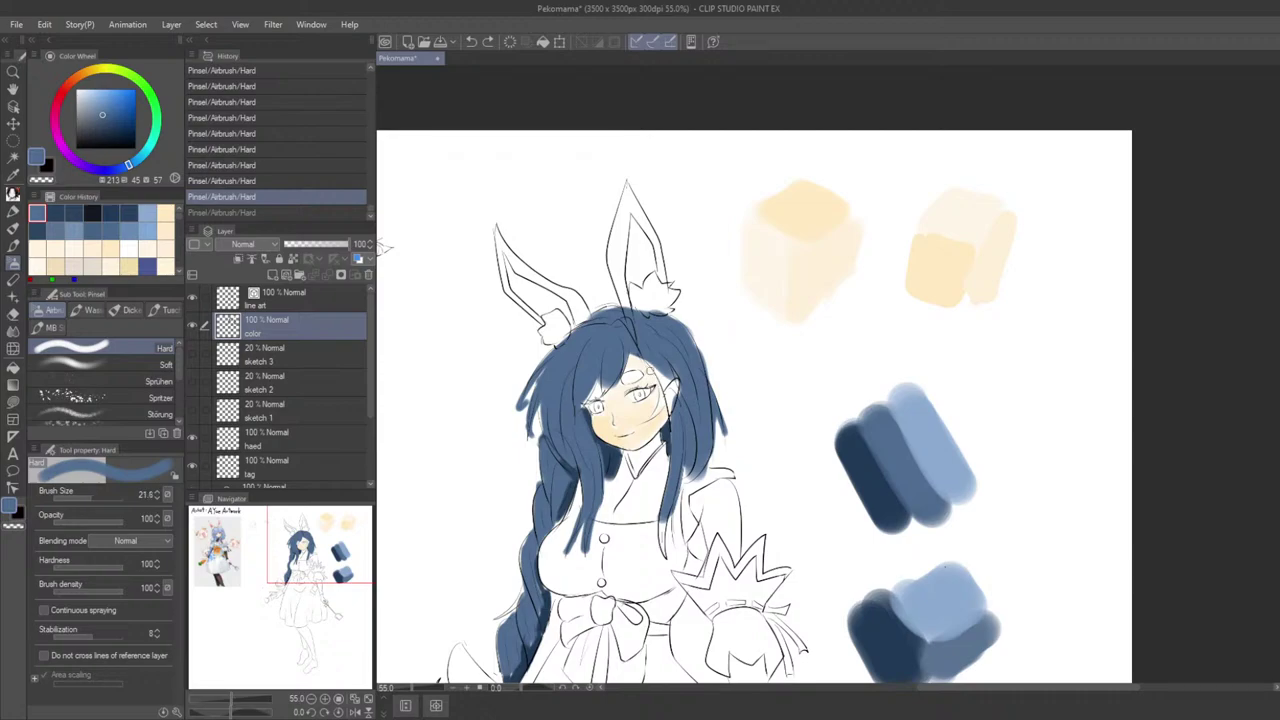
drag(654, 370, 656, 411)
key(ctrl+z)
key(ctrl+z)
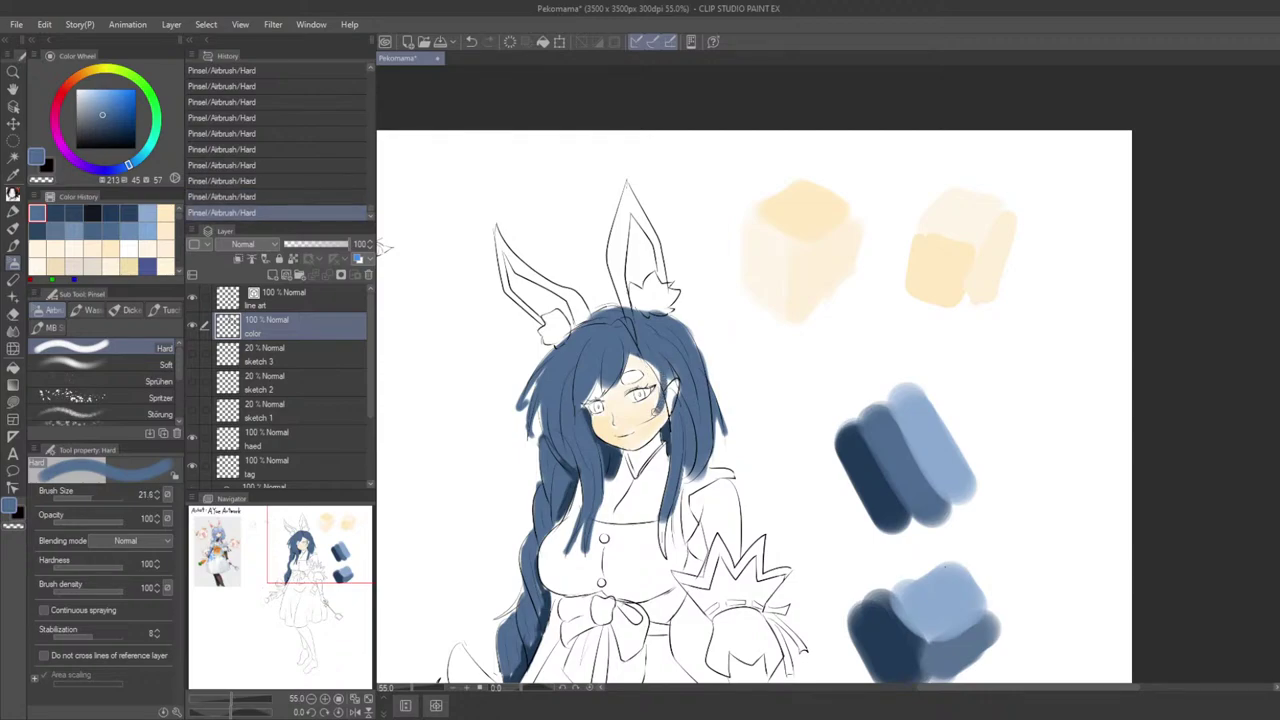
Step: Refine the medium blue lock in front of the ear, comparing strokes with undo and redo
key(ctrl+z)
key(ctrl+y)
scroll(790, 376, down, 3)
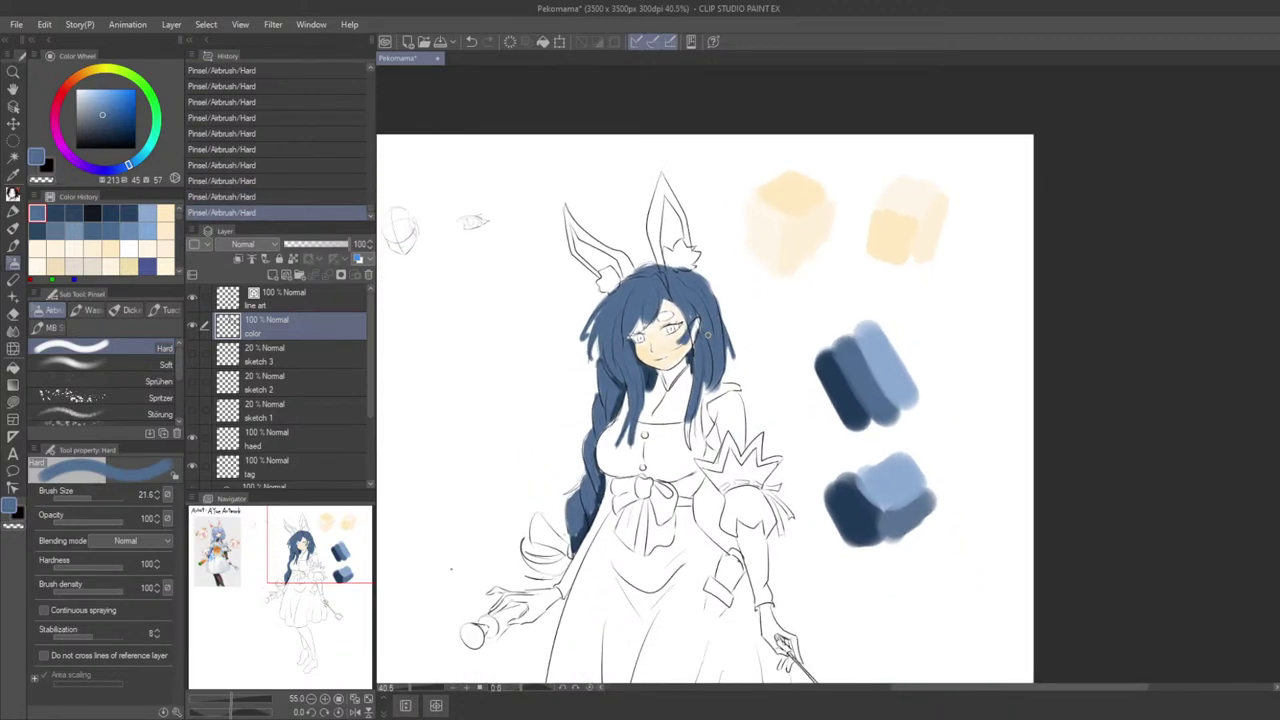
scroll(745, 380, up, 3)
key(ctrl+z)
drag(676, 296, 676, 347)
key(ctrl+z)
key(ctrl+y)
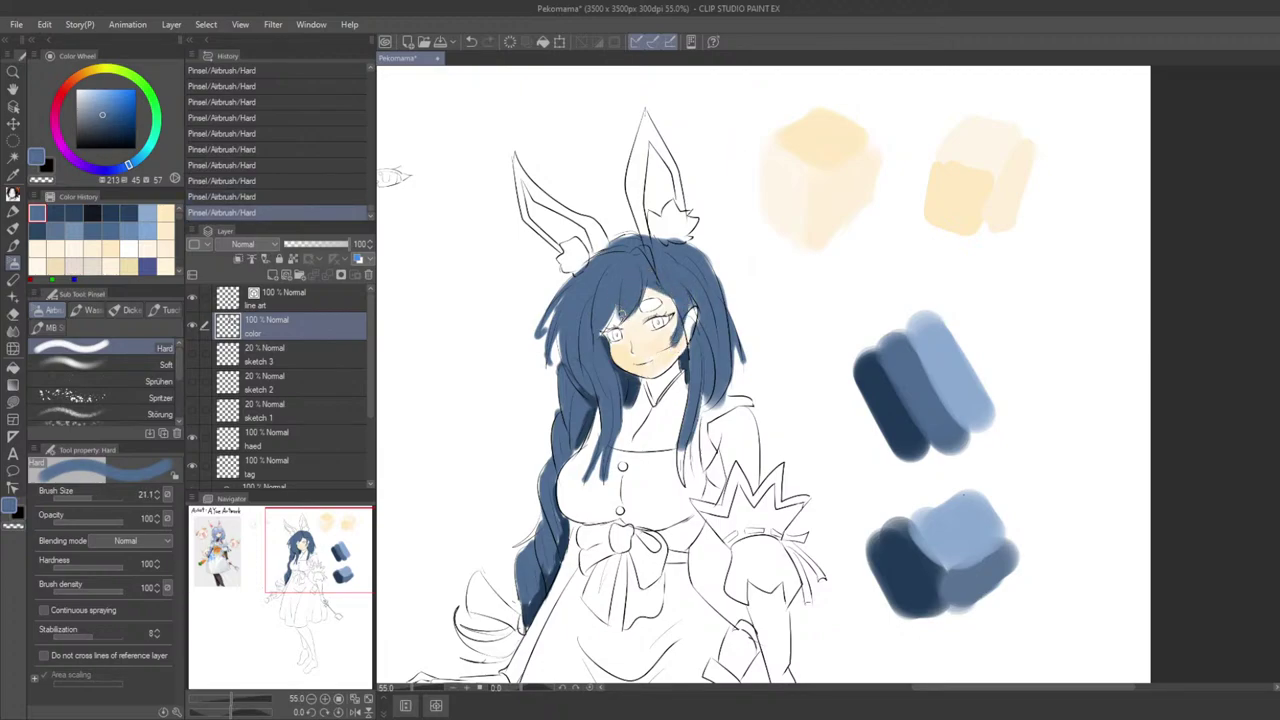
Step: Sample cream tones from the face and touch up the skin on the cheek and chin, undoing unwanted strokes
alt+click(615, 325)
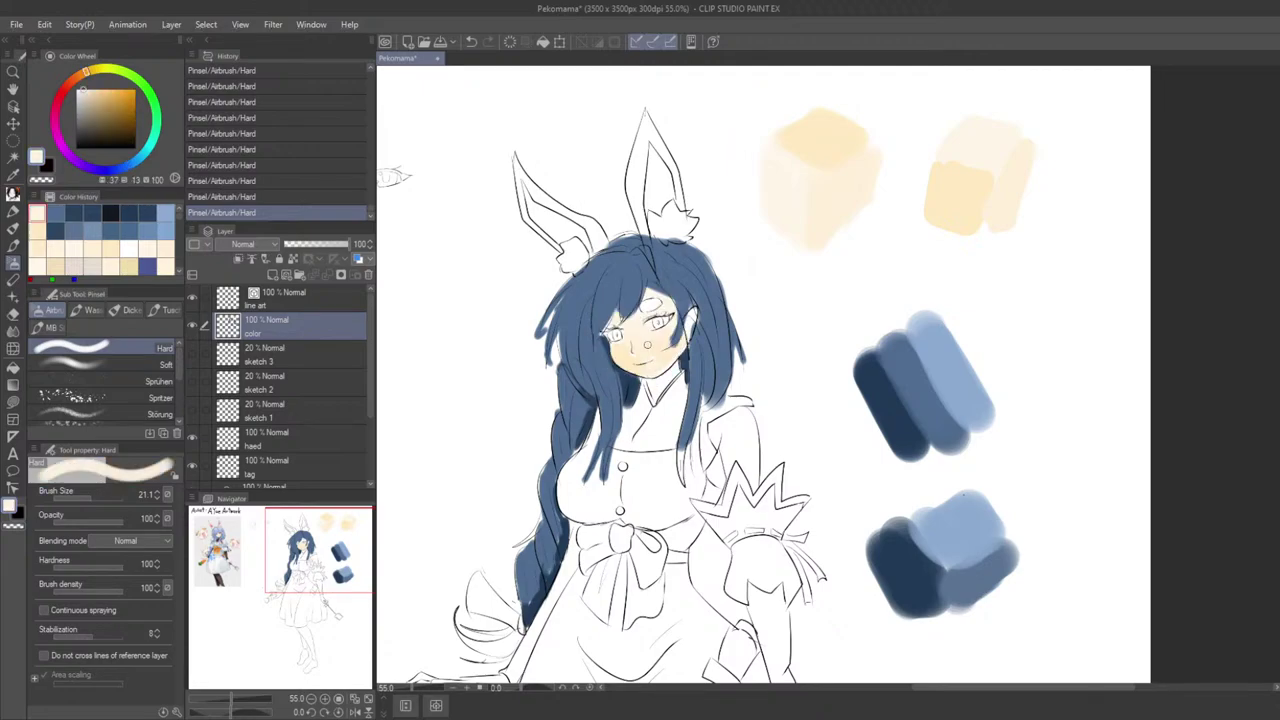
scroll(647, 345, down, 9)
scroll(680, 325, up, 4)
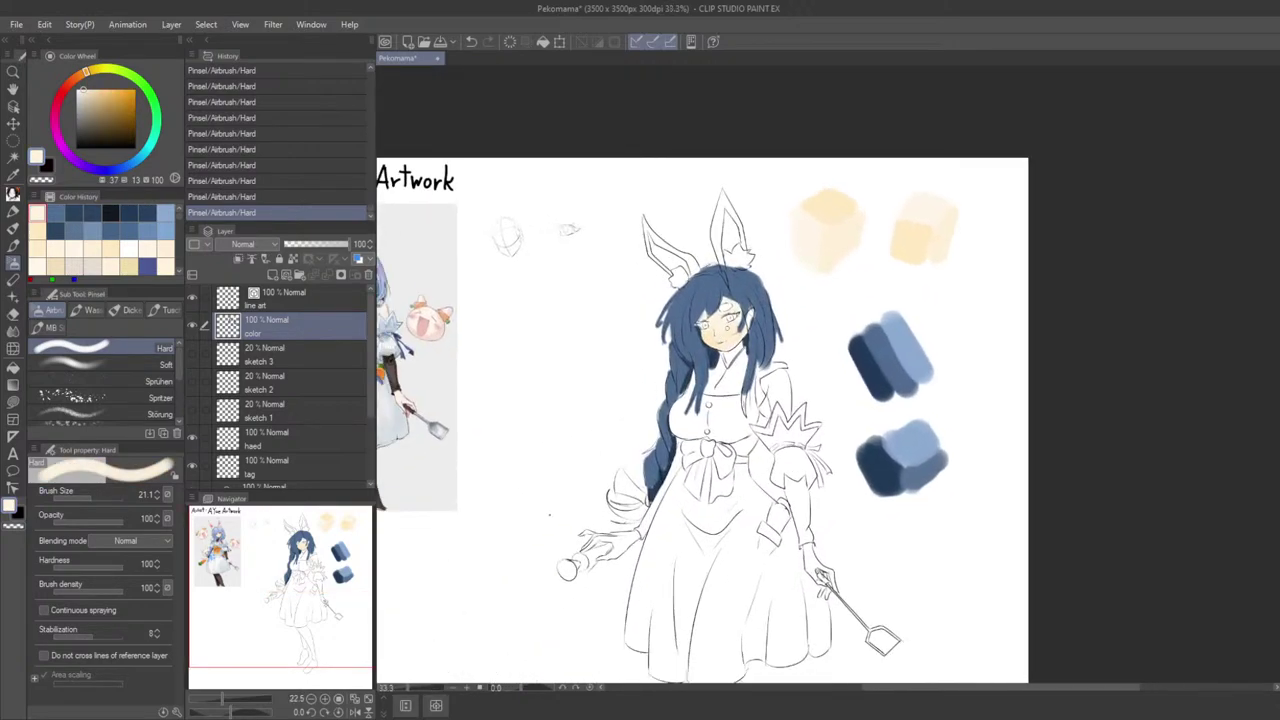
scroll(740, 320, up, 2)
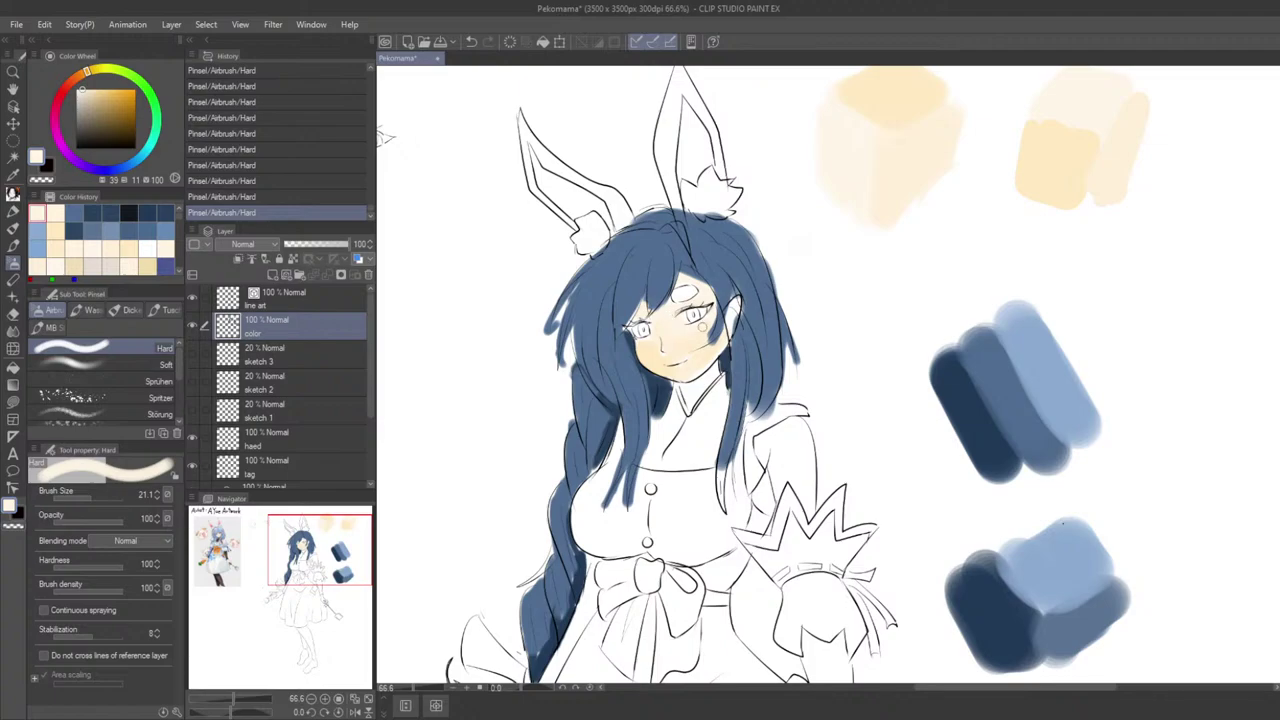
key(alt)
alt+click(660, 313)
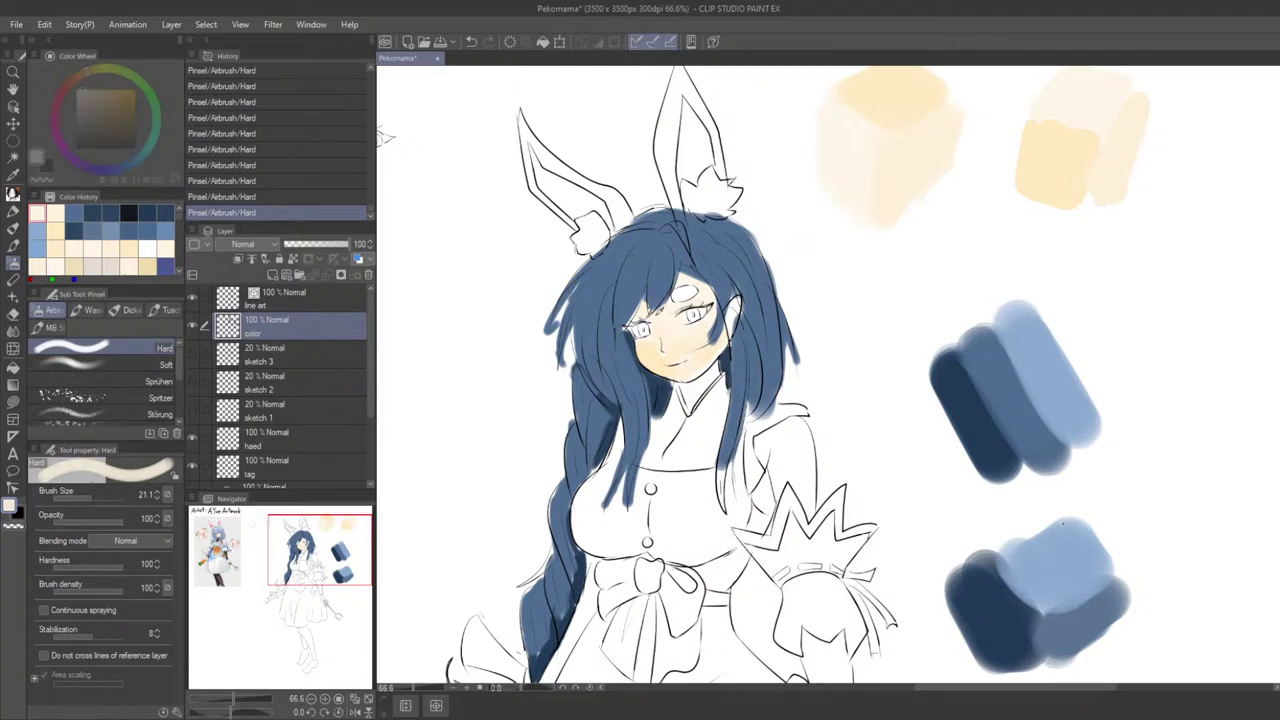
mouse_move(689, 341)
mouse_down()
mouse_move(691, 358)
mouse_move(667, 370)
mouse_up()
key(ctrl+z)
key(ctrl+z)
key(ctrl+y)
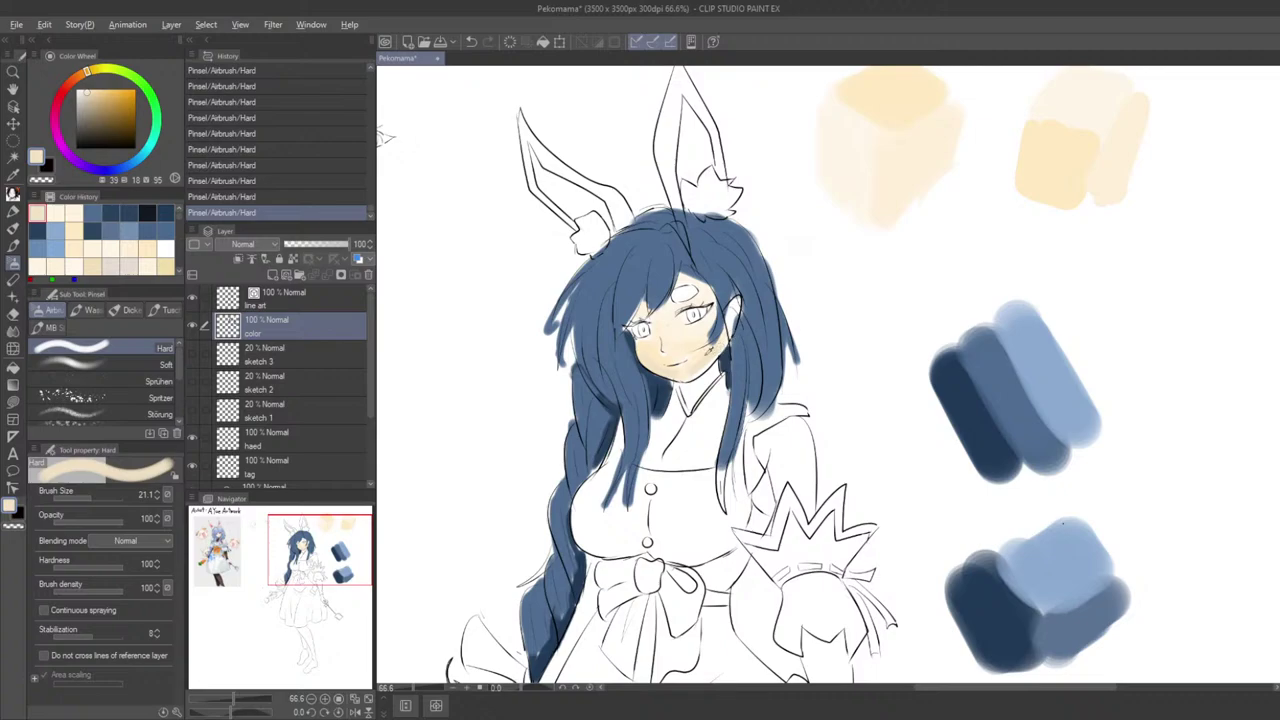
Step: Sample paler creams from the ear and face for touching up the skin near the eyebrow
alt+click(737, 309)
scroll(745, 350, down, 3)
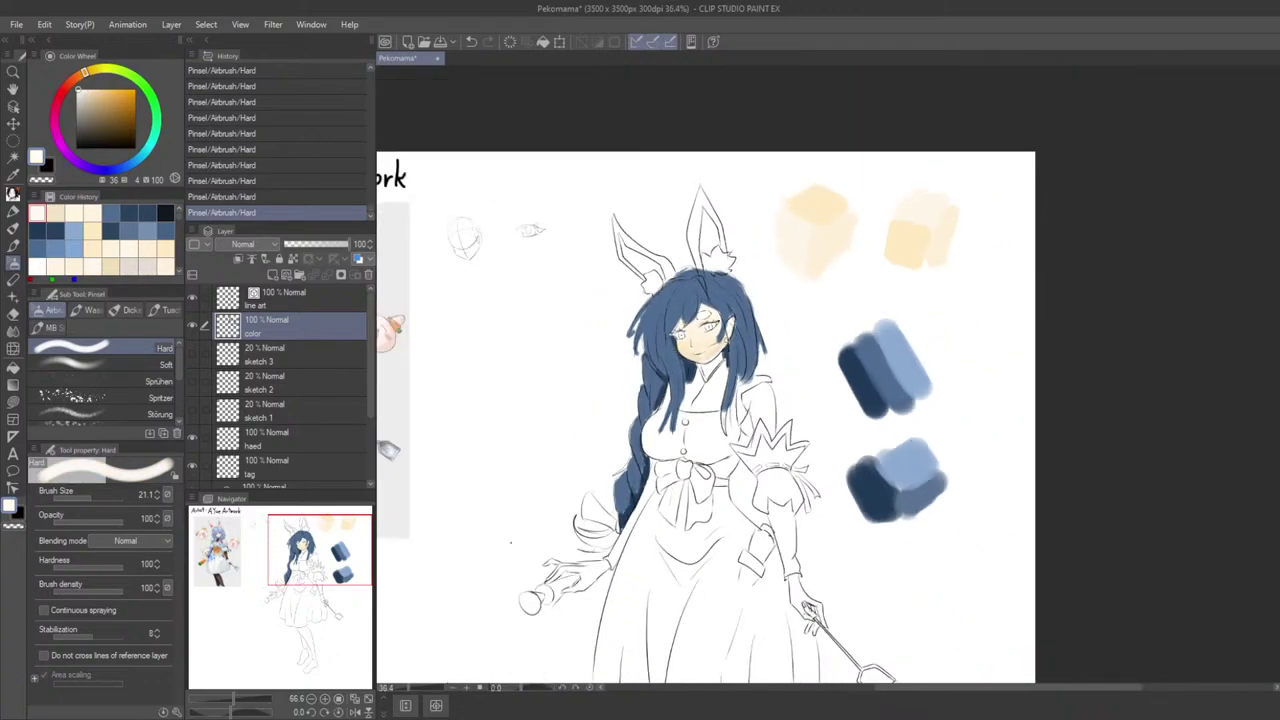
scroll(762, 348, up, 3)
alt+click(663, 367)
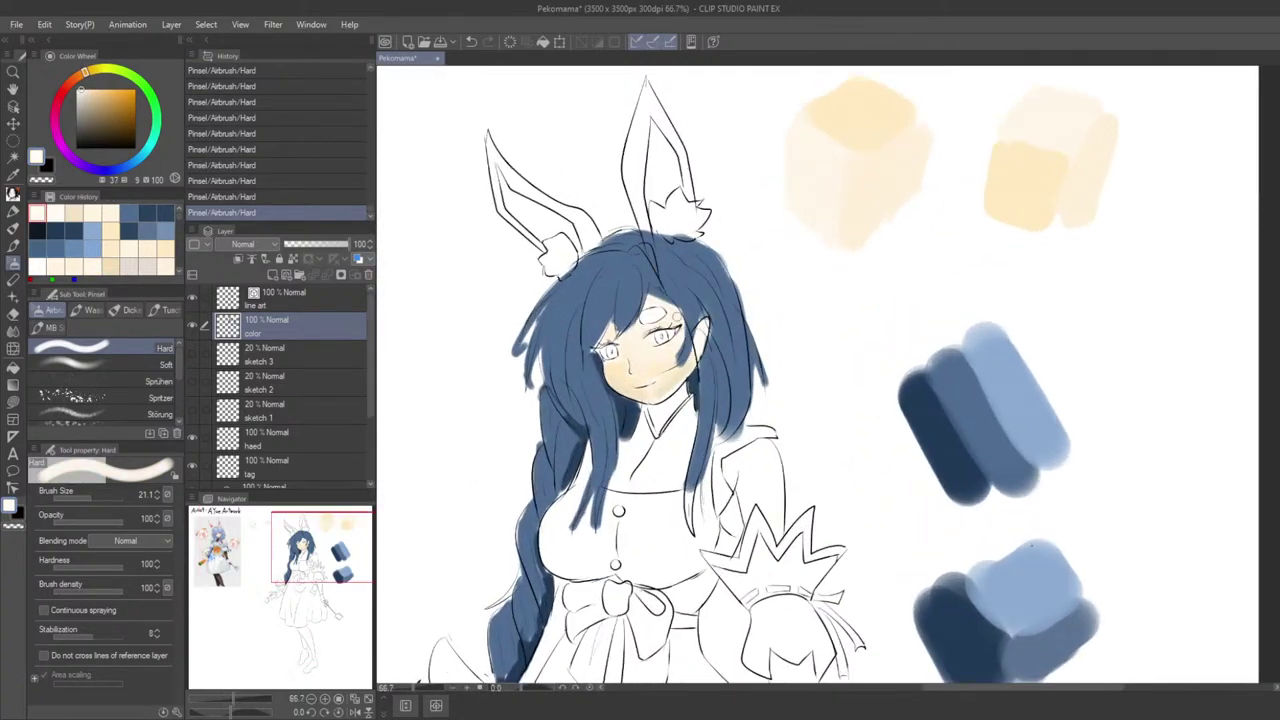
drag(404, 383, 650, 402)
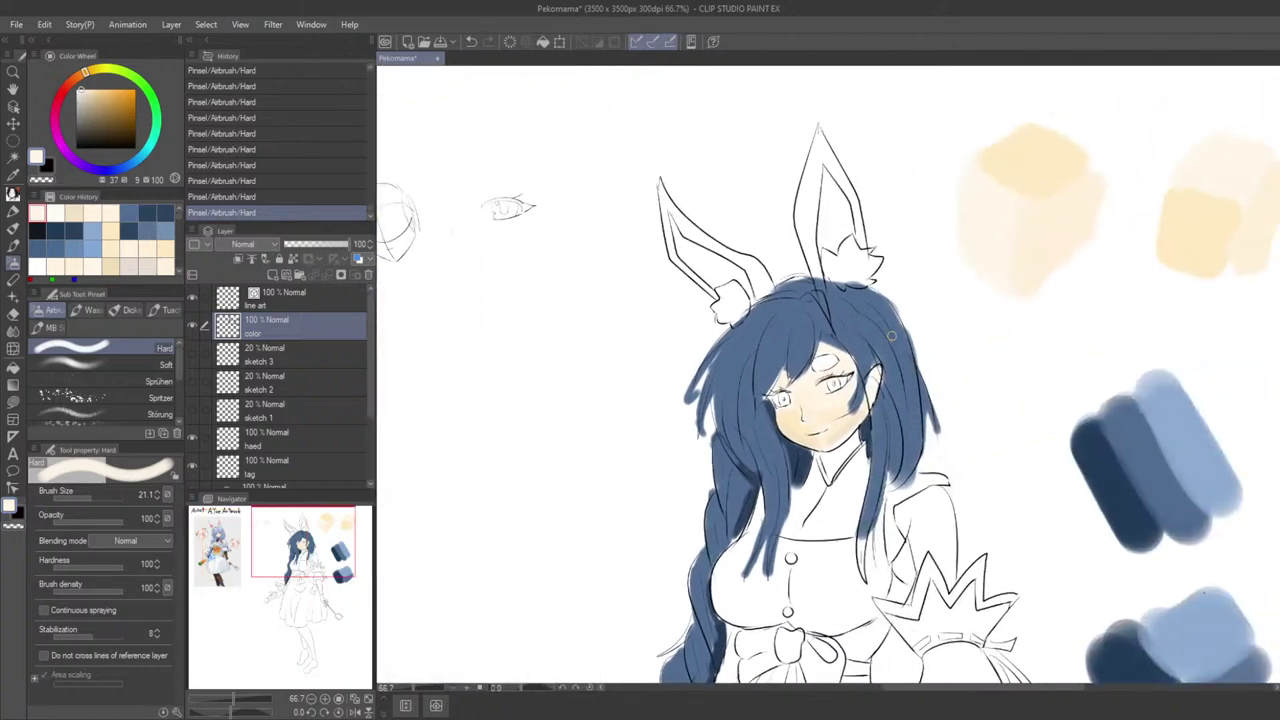
Step: Sample the medium blue from the hair and fill the visible eyebrow with it
alt+click(861, 333)
drag(1160, 425, 1040, 371)
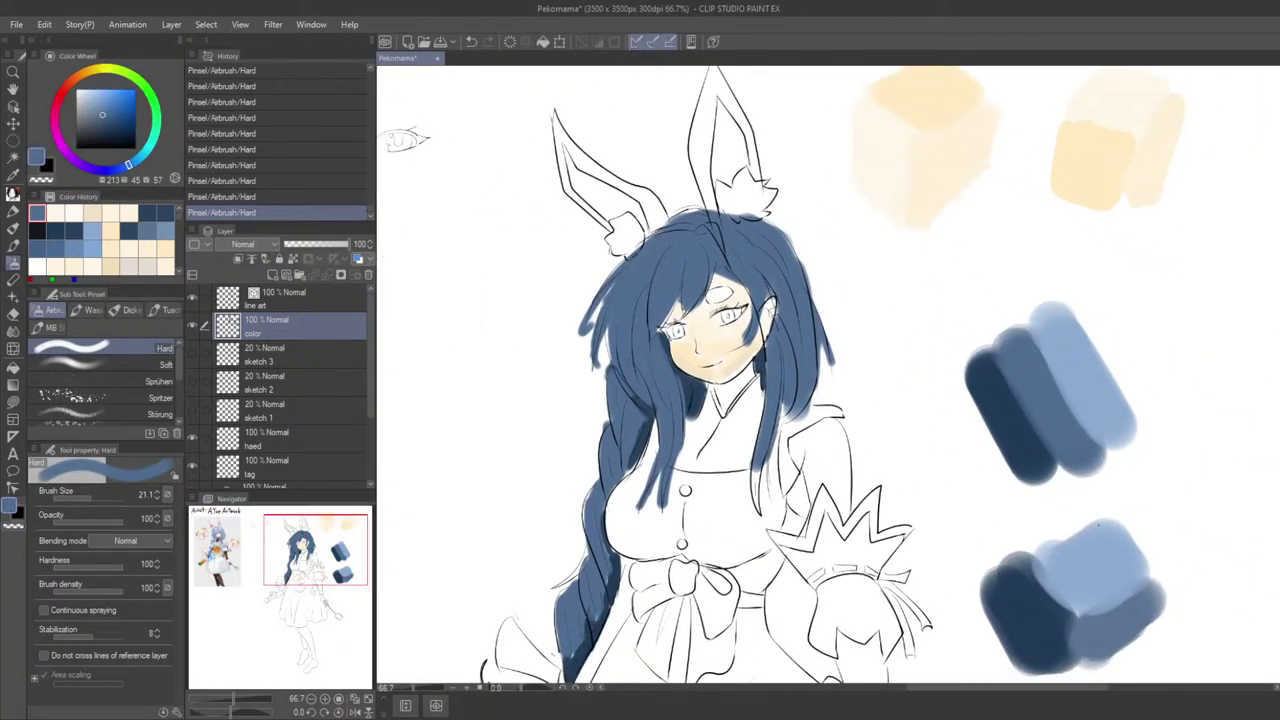
scroll(712, 335, down, 4)
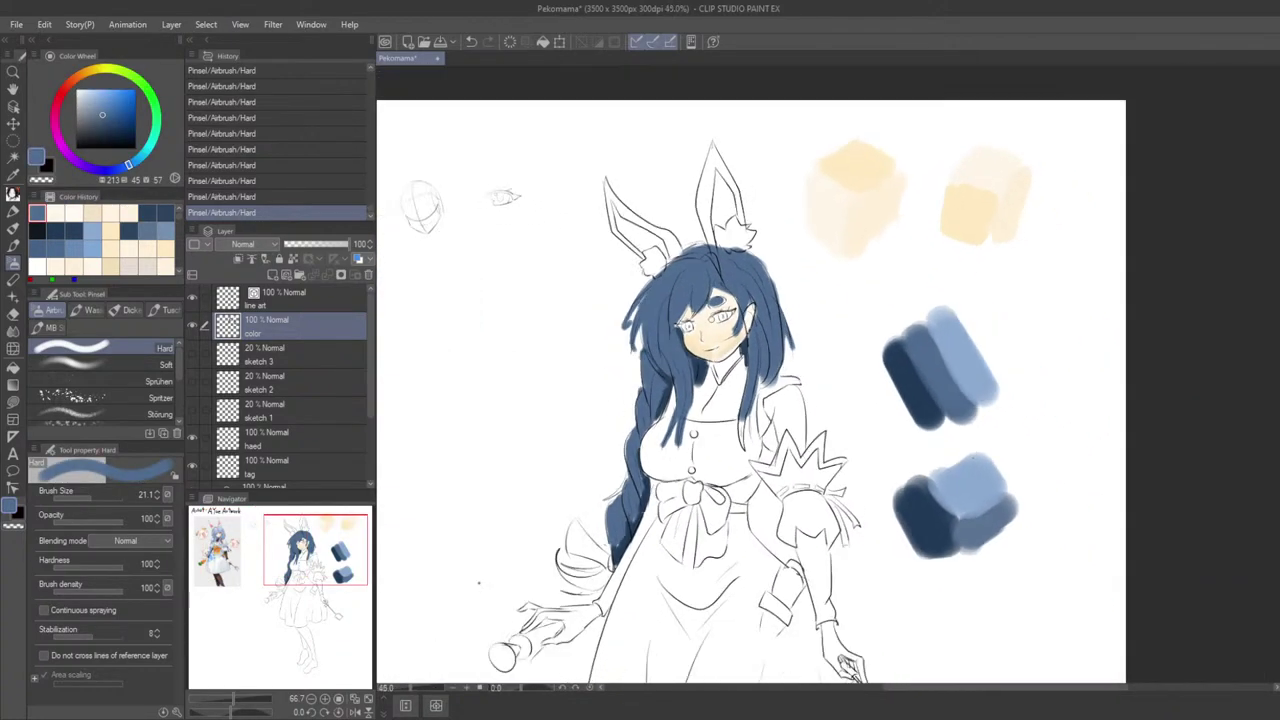
scroll(735, 320, up, 3)
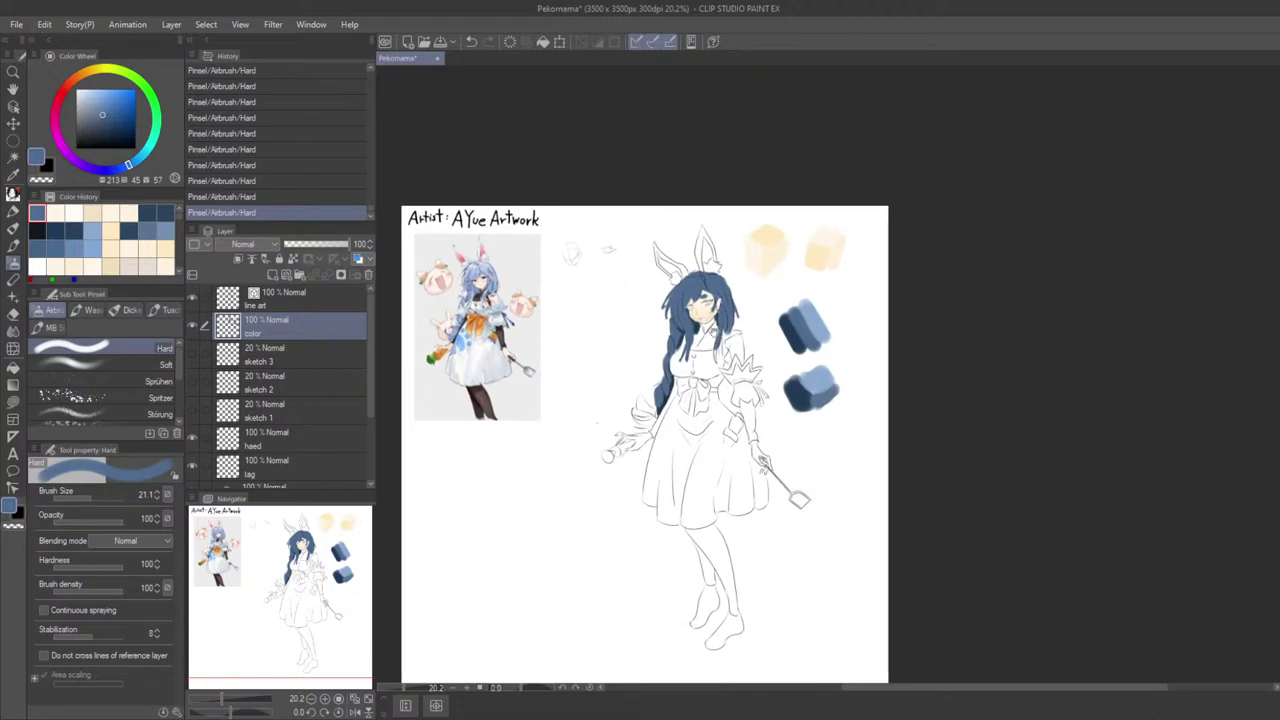
scroll(671, 403, up, 2)
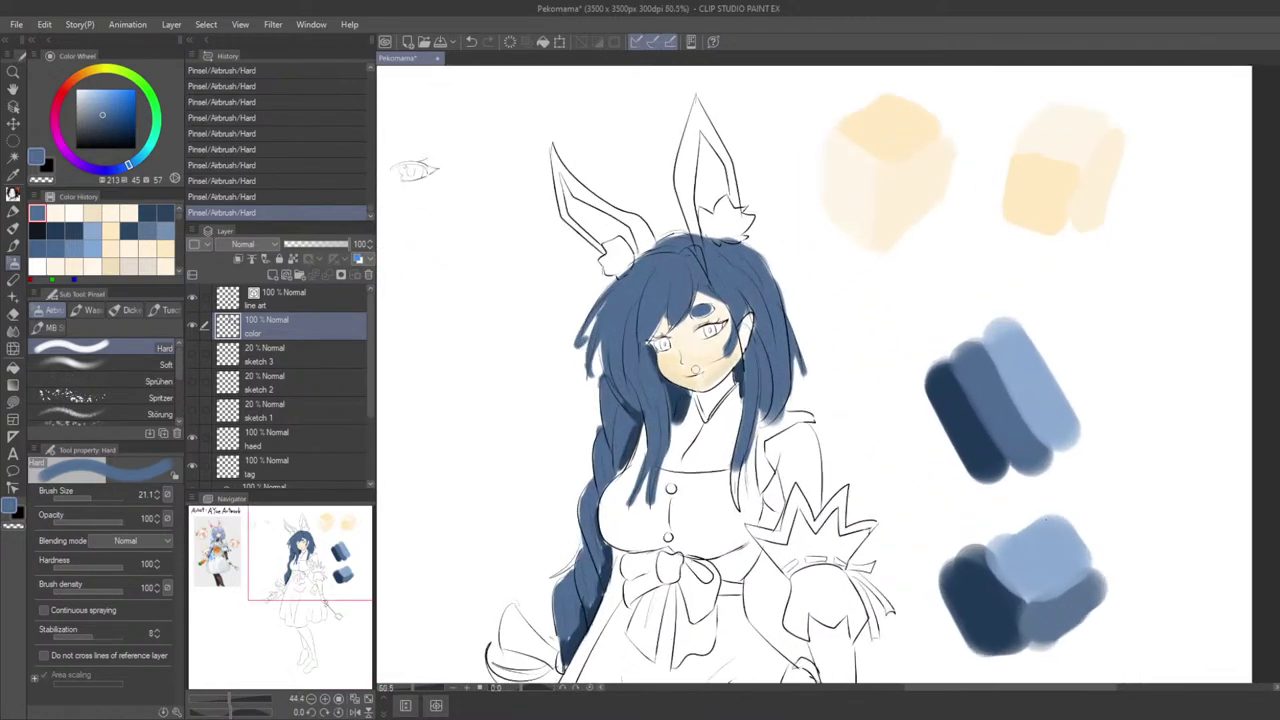
scroll(414, 170, down, 1)
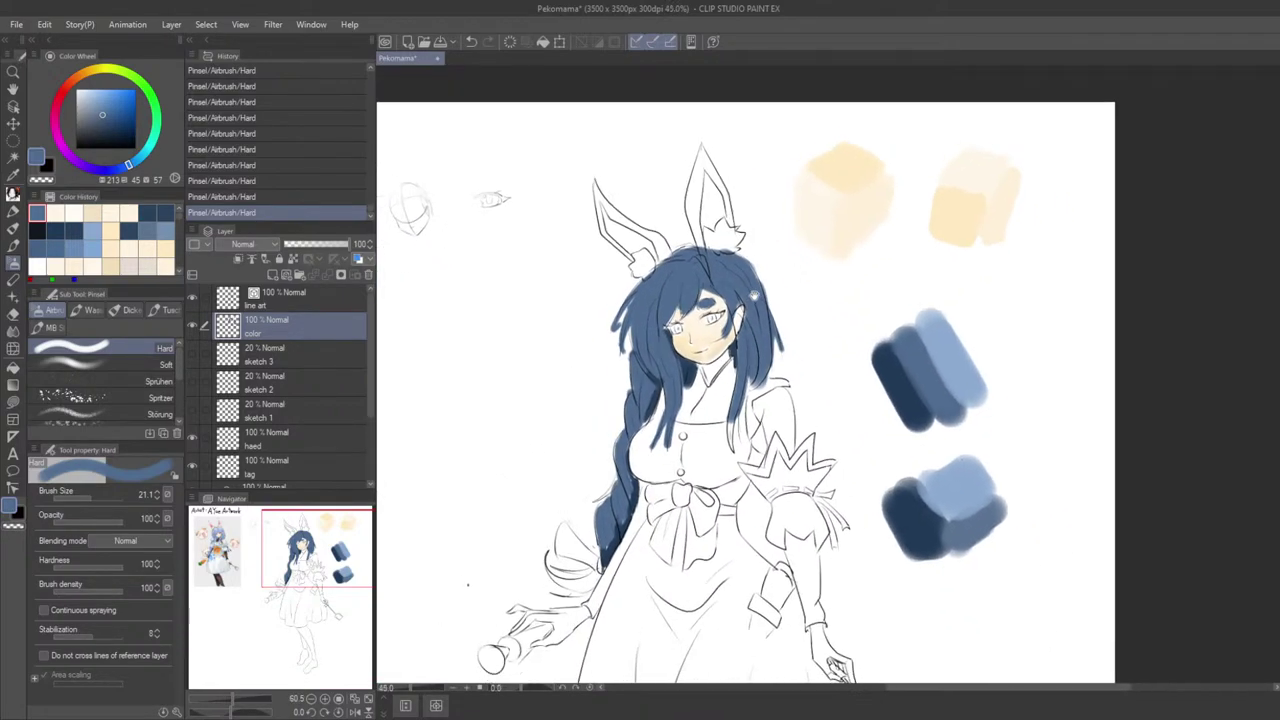
scroll(400, 154, up, 2)
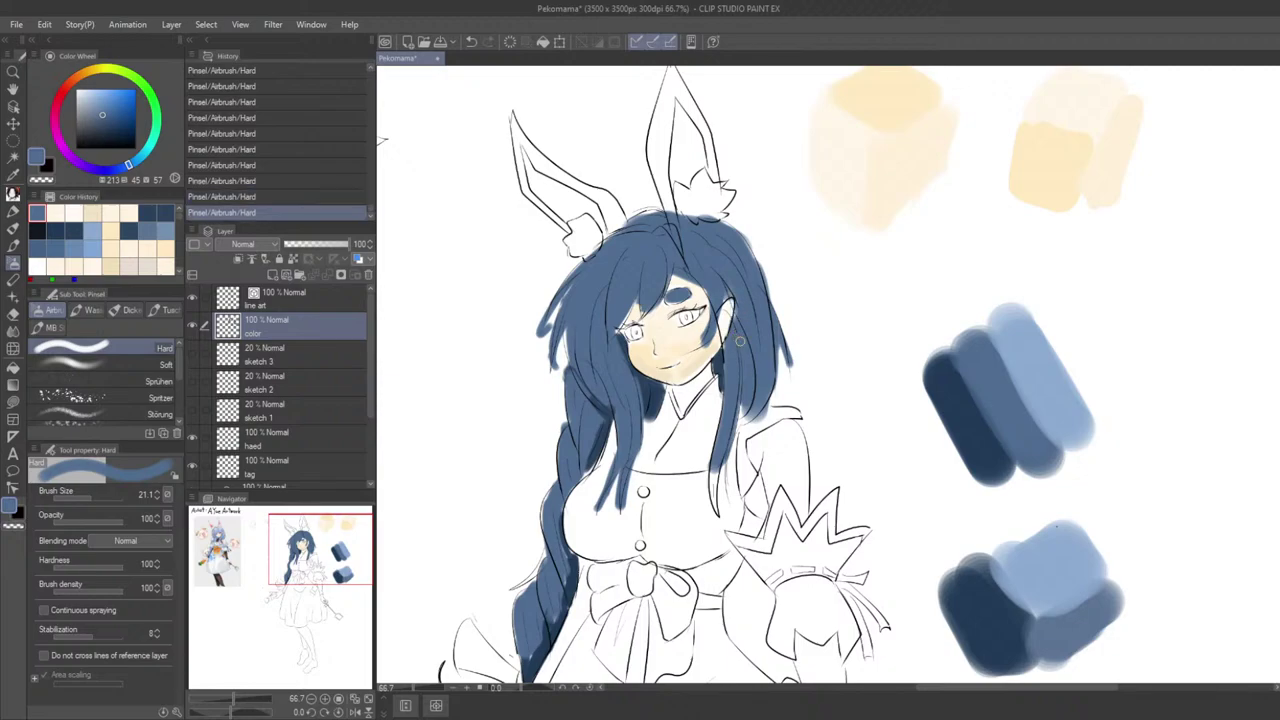
Step: Reduce the brush to size 12 and clean up the lock beside the eye with sampled cream and medium blue, undoing excess strokes
alt+click(716, 310)
alt+click(699, 334)
key(bracketleft)
key(bracketleft)
key(bracketleft)
key(bracketleft)
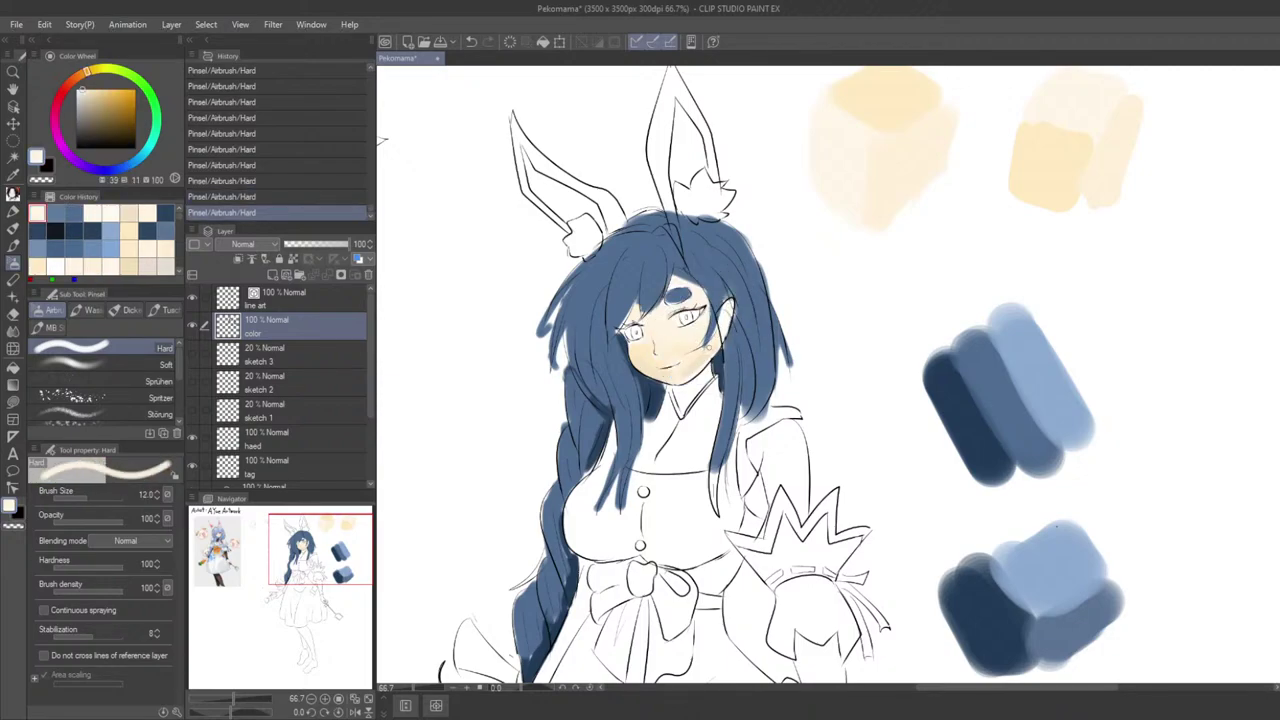
alt+click(714, 318)
mouse_move(712, 331)
mouse_down()
mouse_move(698, 351)
mouse_move(731, 299)
mouse_up()
key(ctrl+z)
key(ctrl+z)
key(ctrl+z)
scroll(690, 338, down, 3)
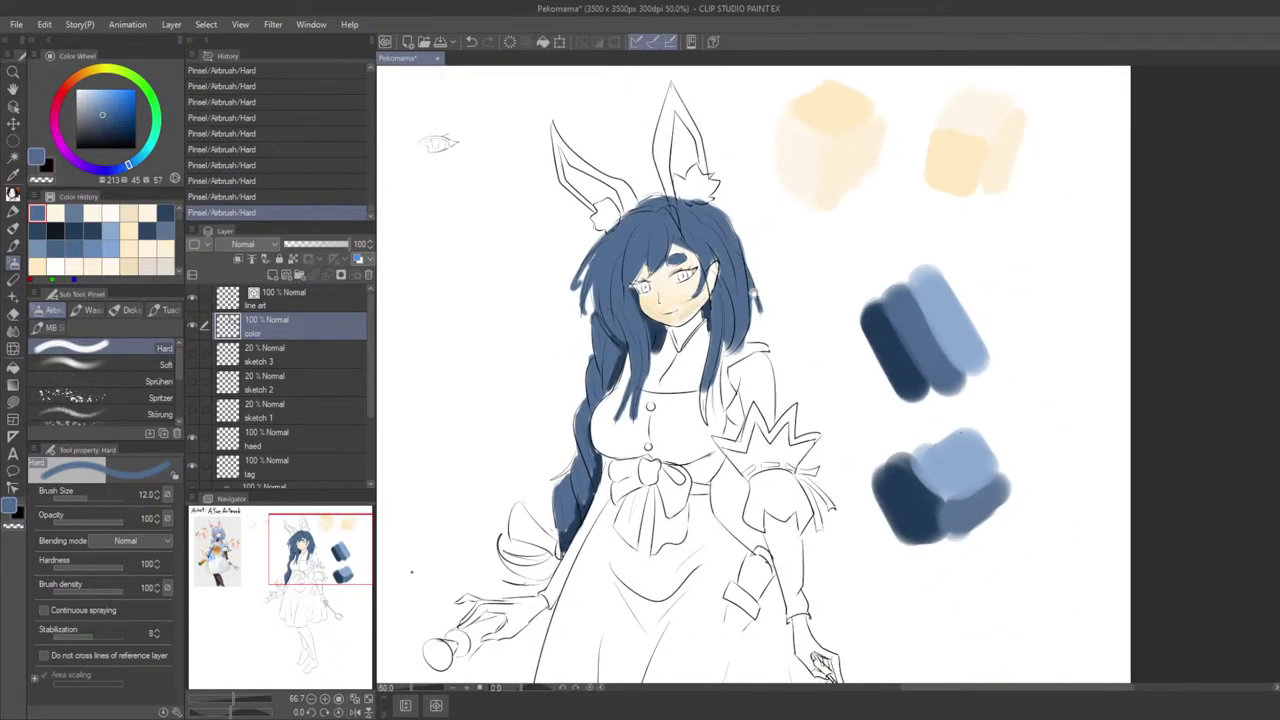
Step: Sample the darker cream, enlarge the brush to about 25 and color the ear, then resample the medium blue from the hair
scroll(731, 299, up, 2)
alt+click(703, 292)
key(bracketright)
key(bracketright)
key(bracketright)
key(bracketright)
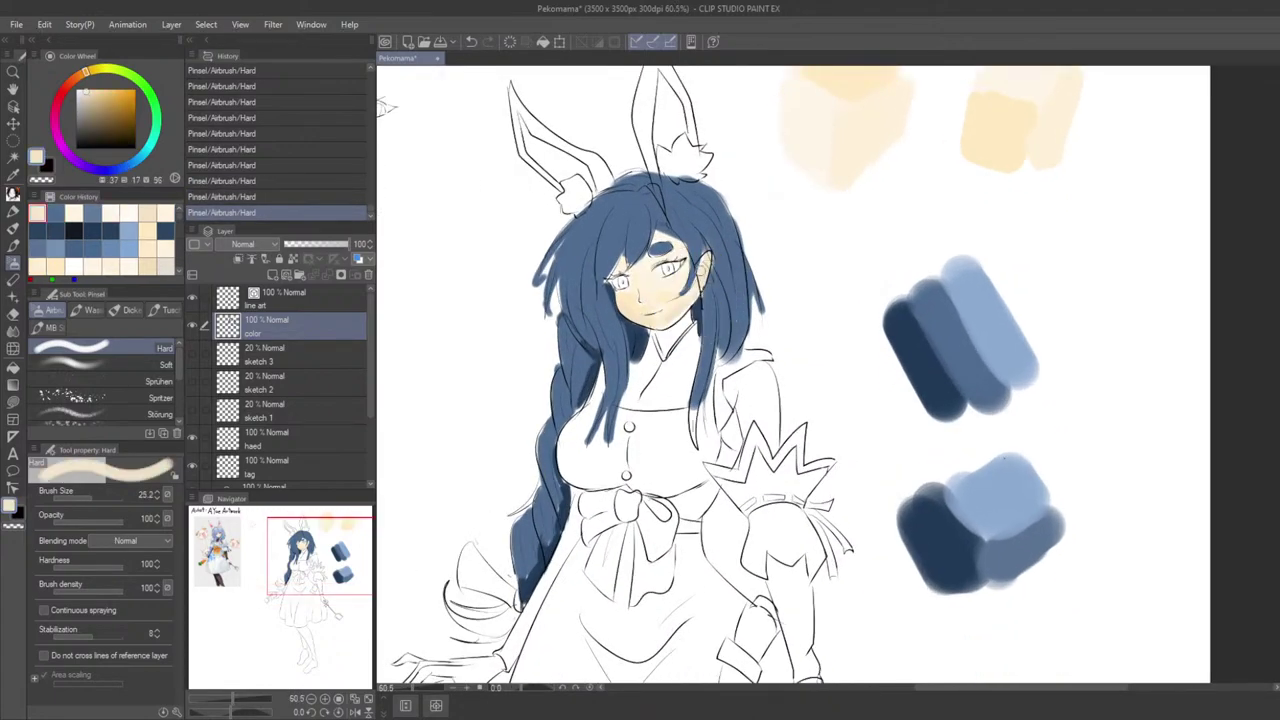
key(ctrl+z)
key(ctrl+y)
alt+click(702, 246)
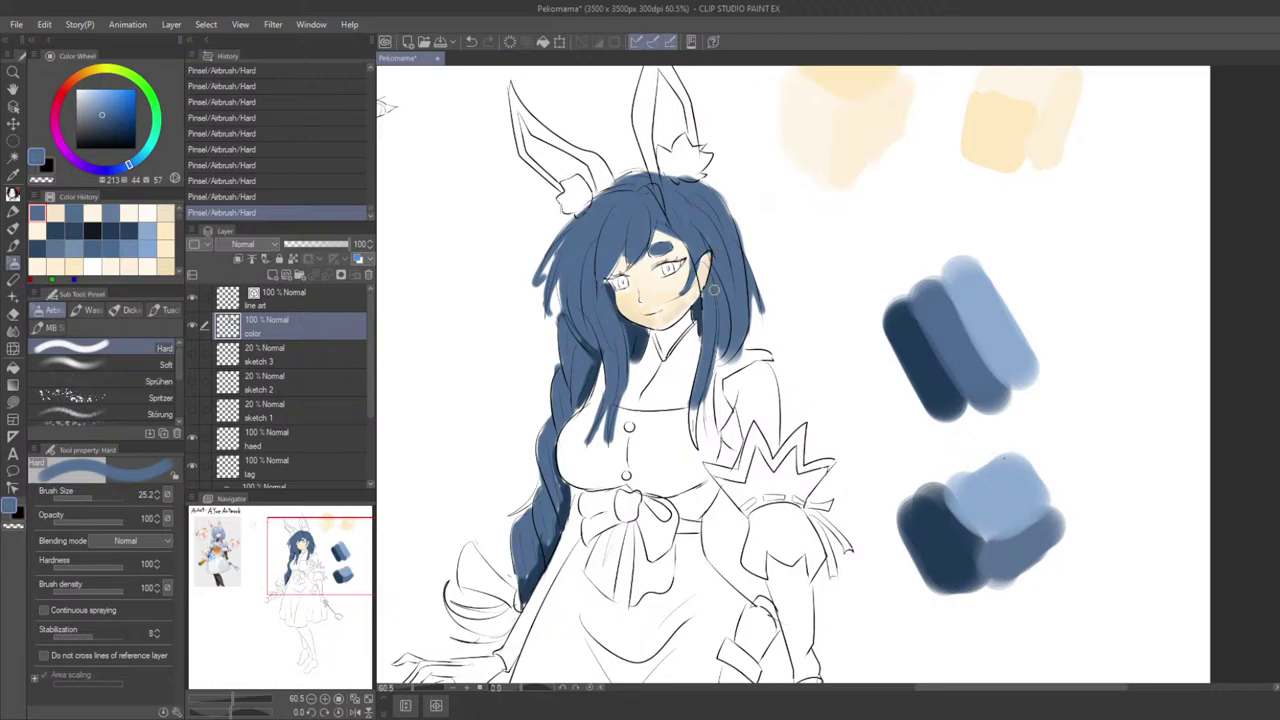
Step: Fill the tip of the front lock and touch up the crown in medium blue with small brush sizes, undoing stray strokes
mouse_move(731, 350)
mouse_down()
mouse_move(768, 344)
mouse_move(768, 326)
mouse_up()
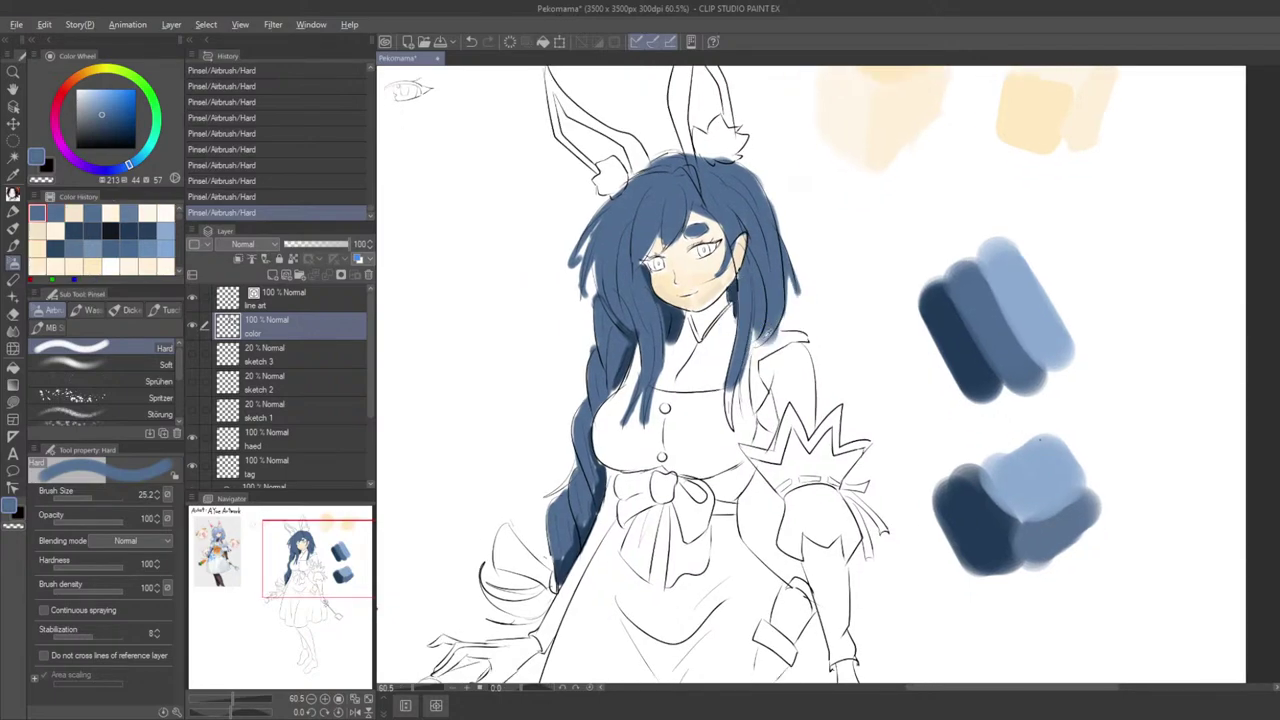
key(bracketright)
key(bracketright)
key(bracketright)
key(bracketright)
key(bracketleft)
key(bracketleft)
key(bracketleft)
key(bracketleft)
key(bracketleft)
key(ctrl+z)
mouse_move(769, 346)
mouse_down()
mouse_move(729, 418)
mouse_move(727, 388)
mouse_move(752, 358)
mouse_up()
key(ctrl+z)
key(bracketleft)
key(bracketleft)
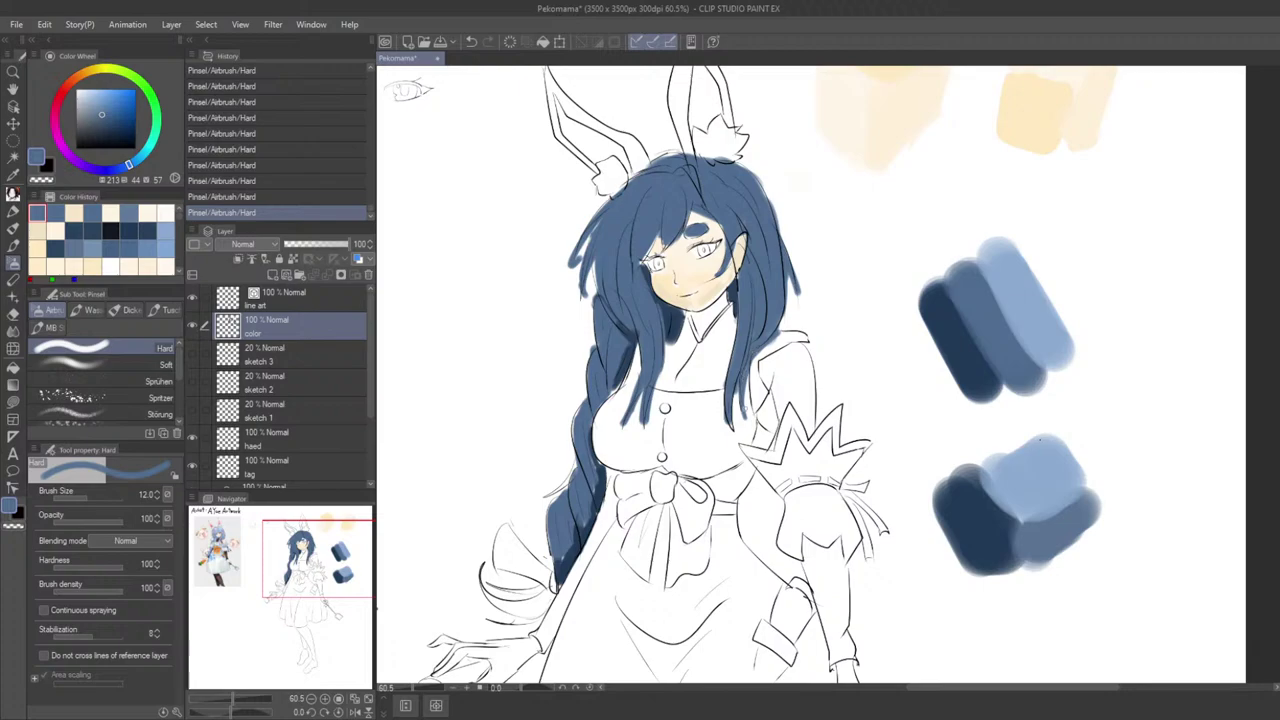
key(ctrl+z)
mouse_move(747, 419)
mouse_down()
mouse_move(753, 366)
mouse_move(756, 377)
mouse_move(728, 341)
mouse_move(689, 379)
mouse_move(693, 397)
mouse_move(667, 377)
mouse_move(664, 444)
mouse_move(696, 423)
mouse_move(740, 446)
mouse_move(743, 431)
mouse_move(707, 415)
mouse_up()
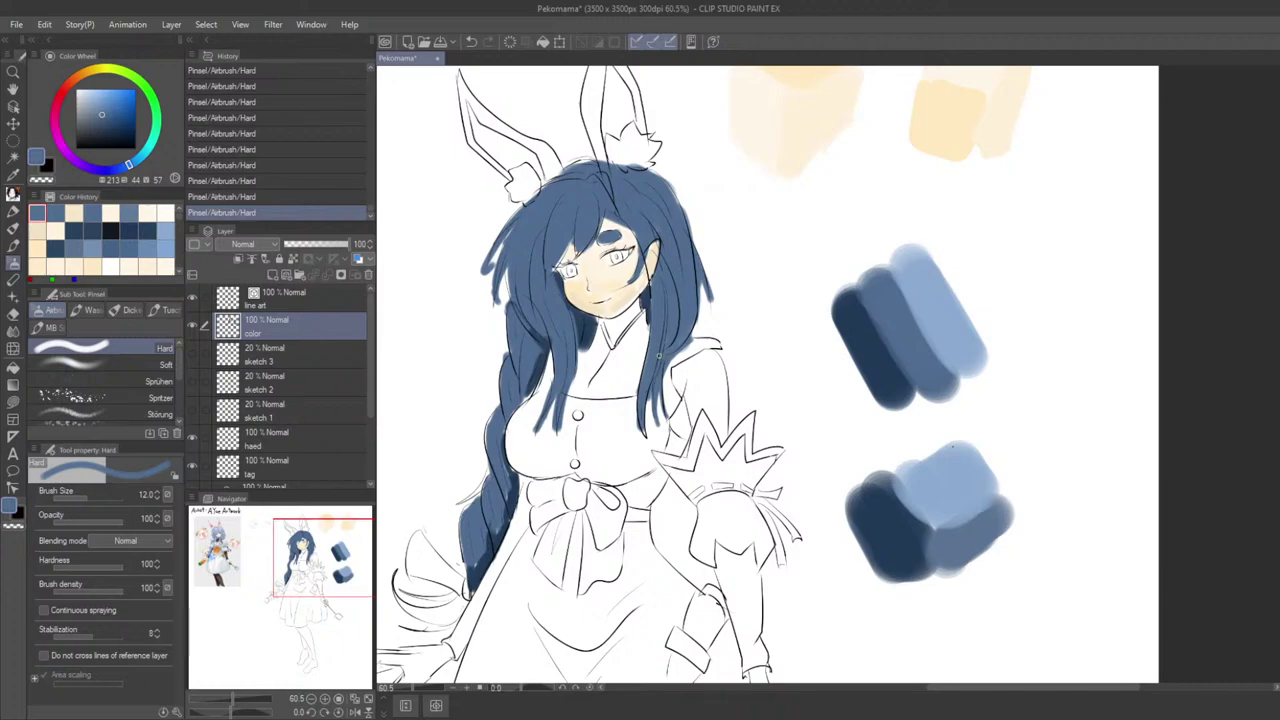
key(bracketright)
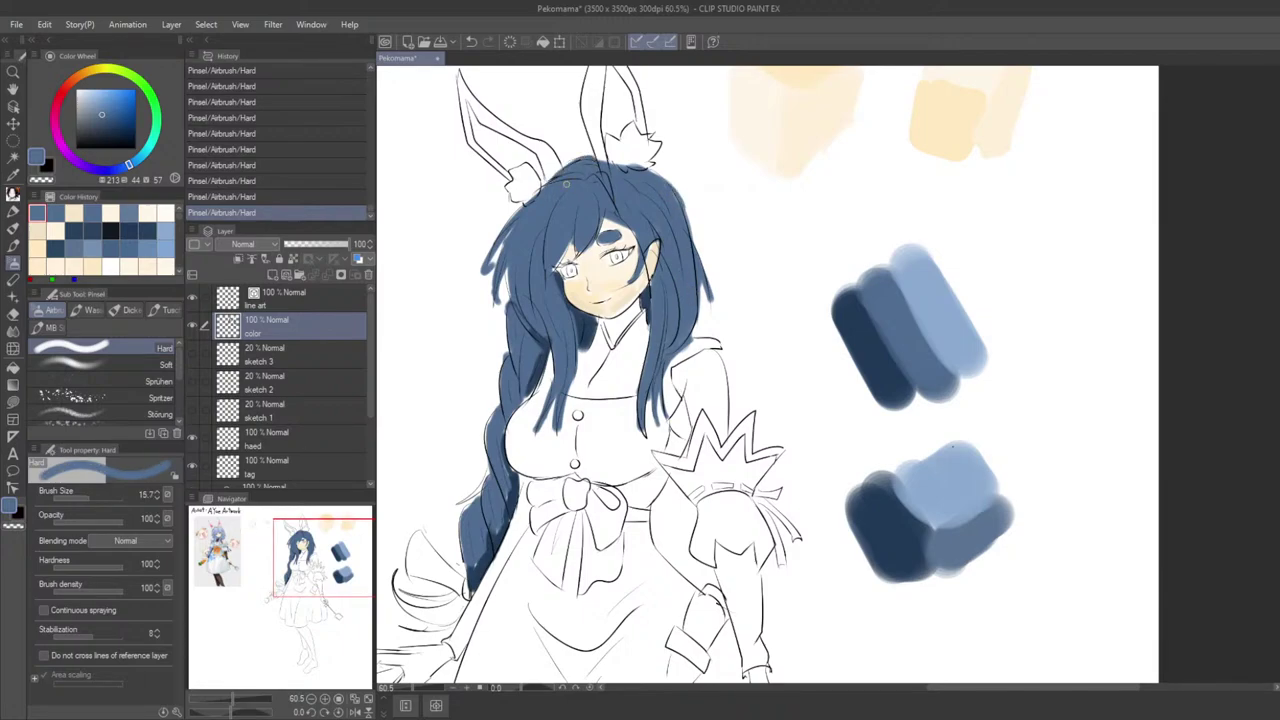
Step: Sample cream around the character, enlarge the brush to about 162 and paint a vertical swatch below the reference illustration
scroll(1005, 255, down, 5)
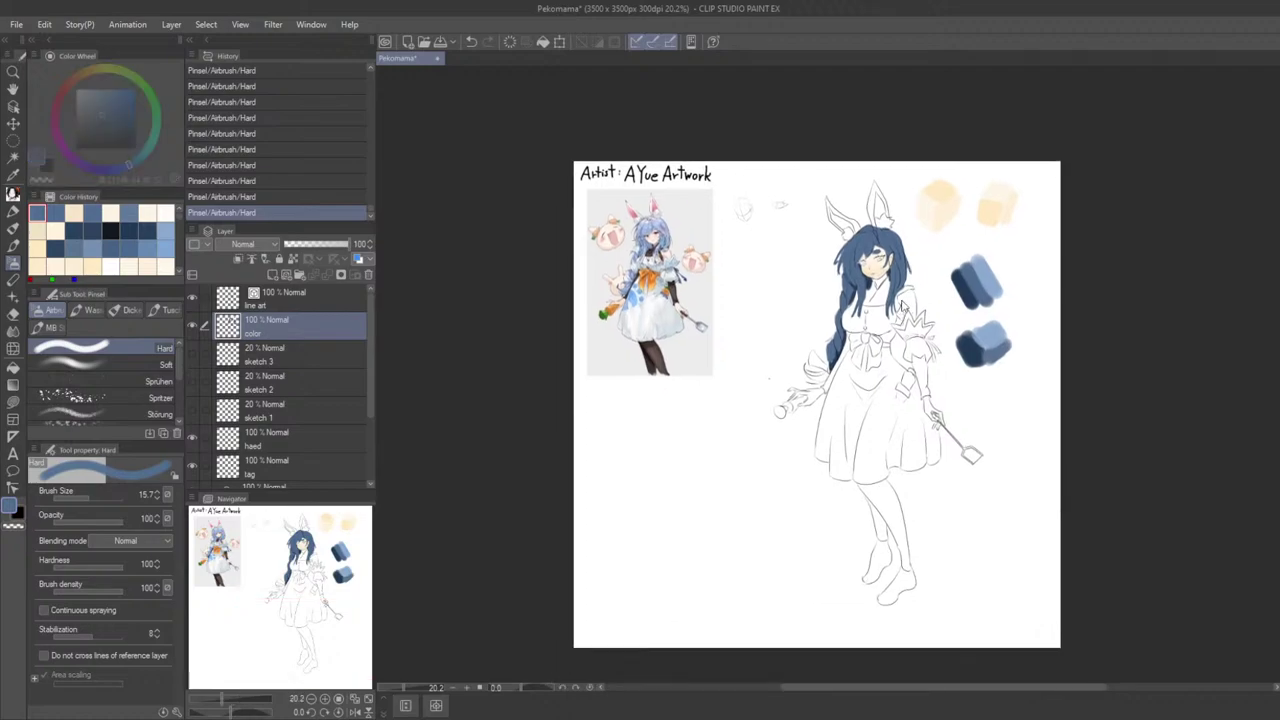
alt+click(887, 259)
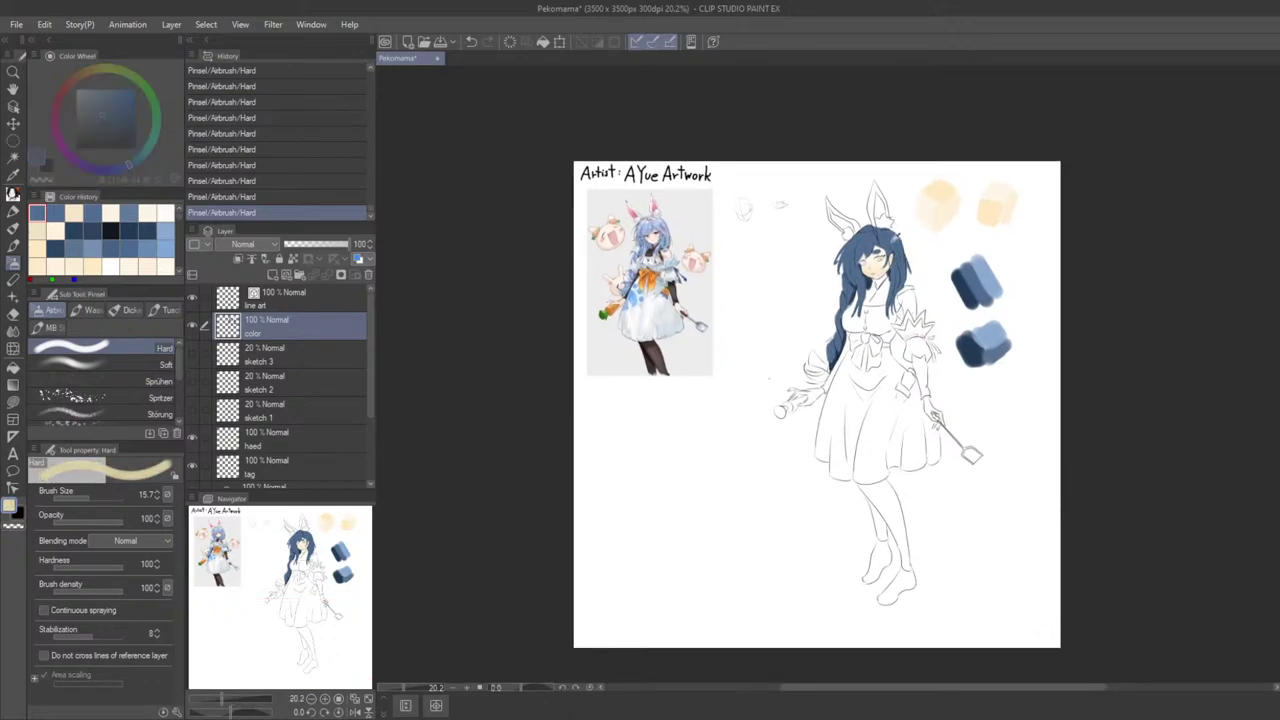
alt+click(917, 230)
alt+click(900, 218)
alt+click(899, 234)
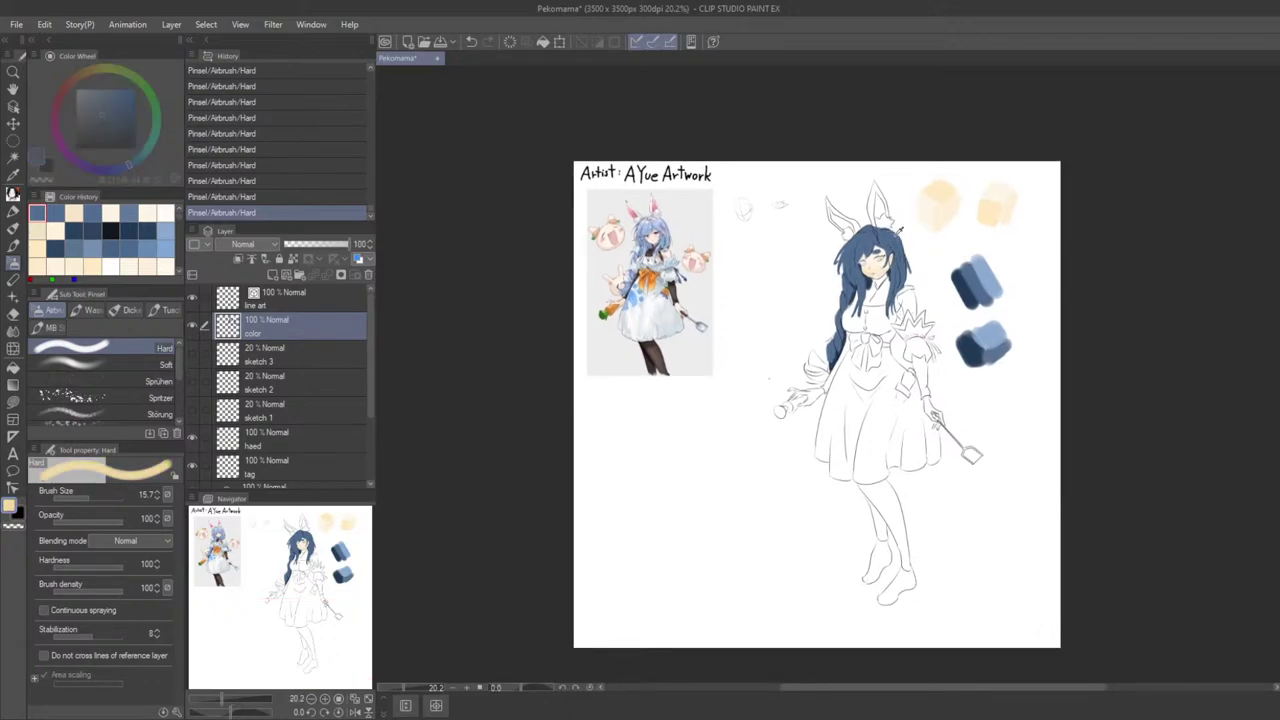
alt+click(881, 187)
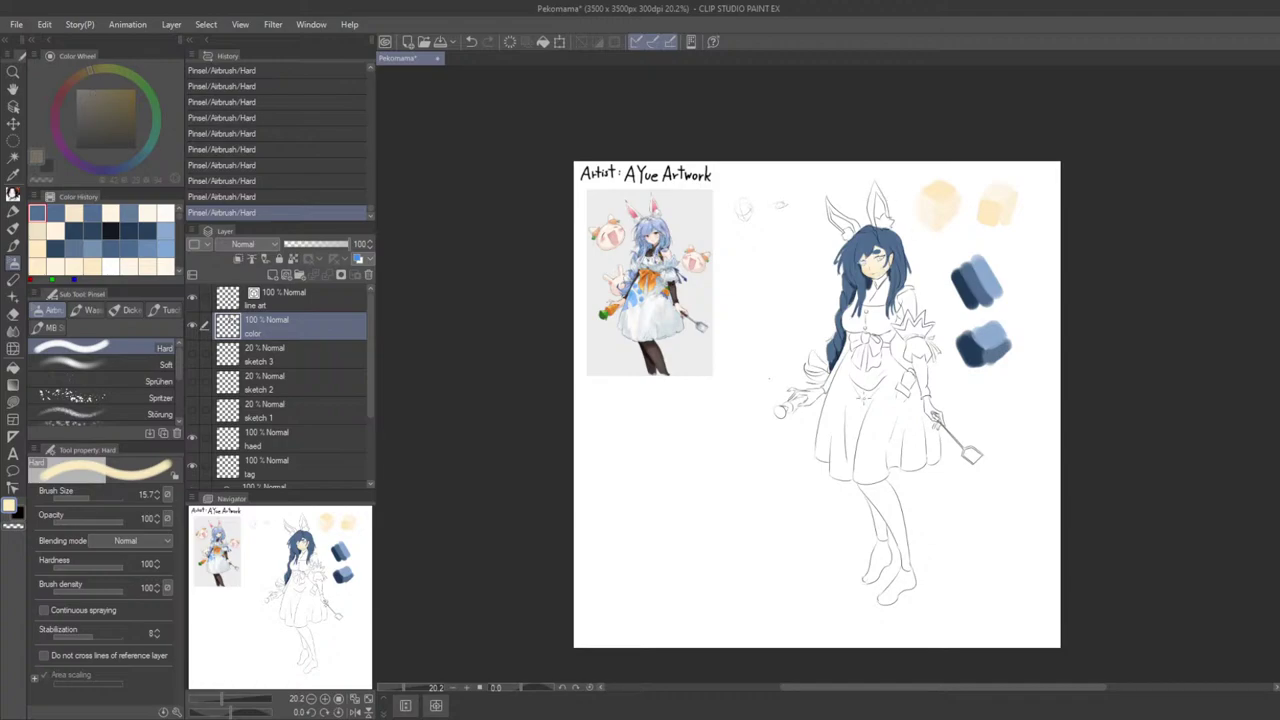
scroll(804, 417, up, 2)
key(])
key(])
key(])
key(])
drag(594, 447, 594, 482)
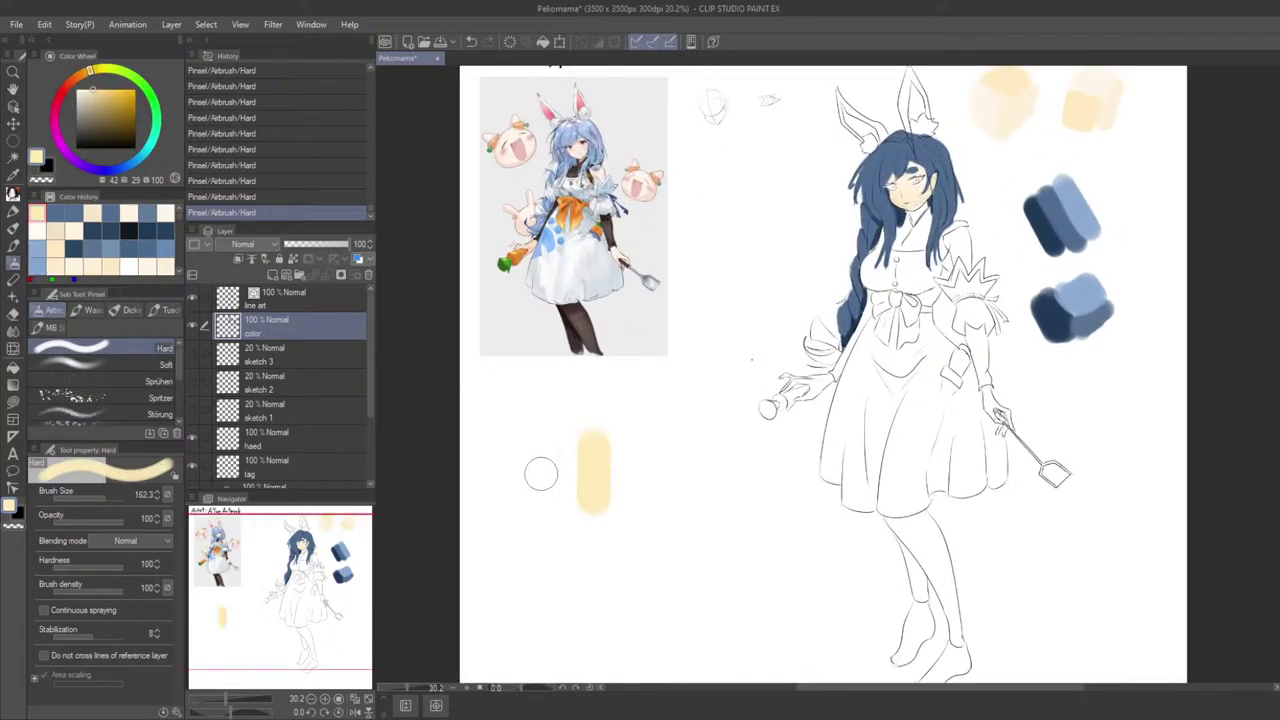
Step: Add a raster layer above the color layer, clip it to that layer and set its blending mode to Multiply
click(273, 277)
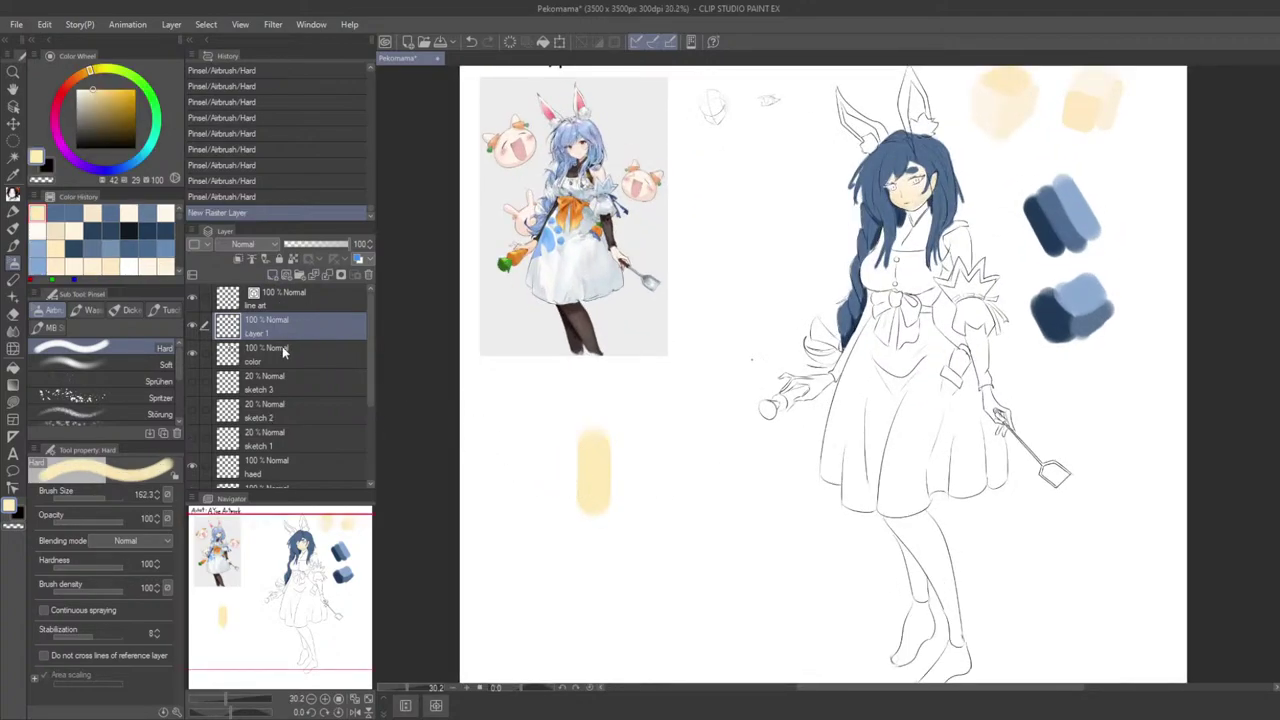
click(245, 258)
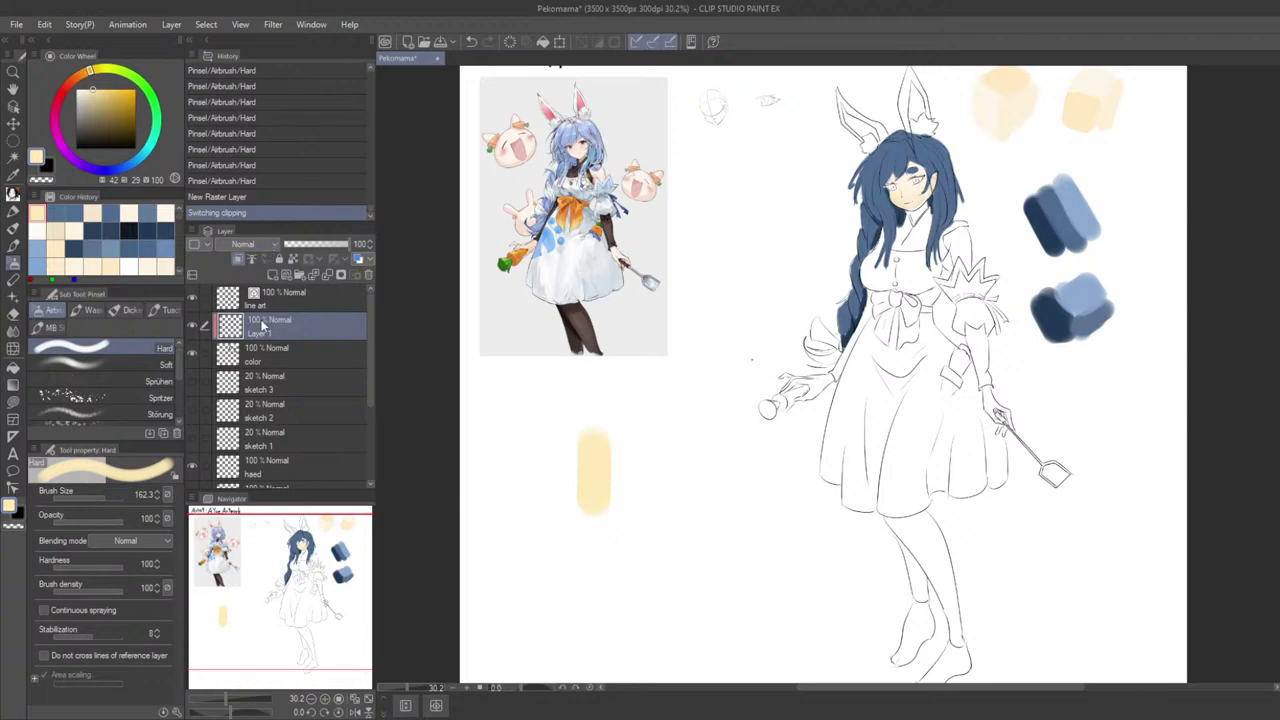
click(270, 324)
Step: Paint overlapping Multiply strokes over the cream swatch to build darker yellow stripes, undoing excess strokes
scroll(607, 450, up, 2)
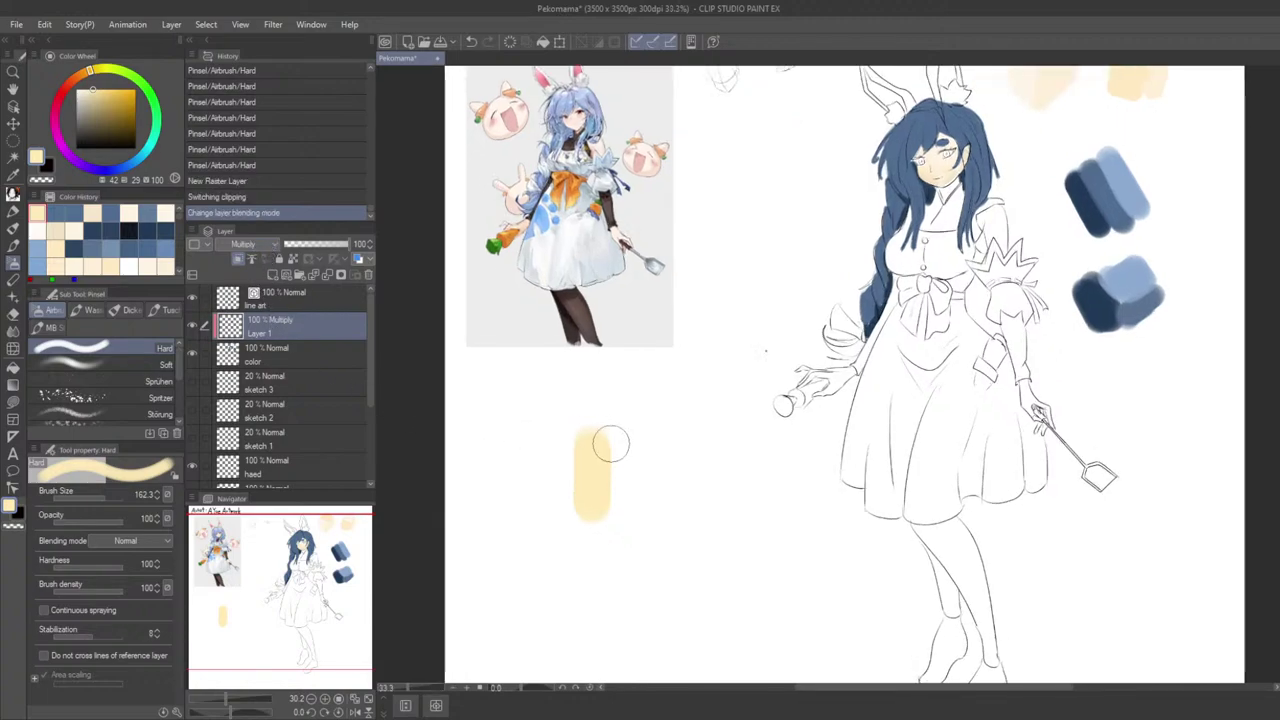
mouse_move(606, 434)
mouse_down()
mouse_move(613, 485)
mouse_move(621, 437)
mouse_move(732, 437)
mouse_move(677, 497)
mouse_move(683, 483)
mouse_up()
key(ctrl+z)
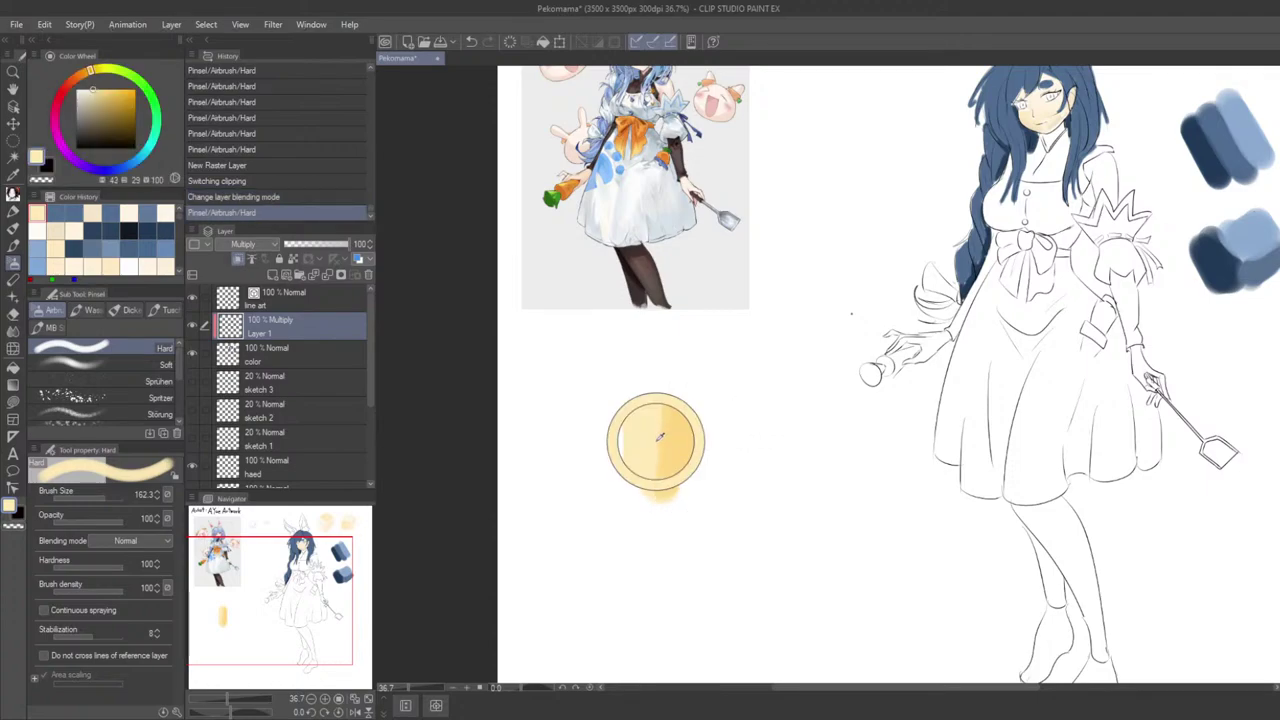
mouse_move(657, 441)
mouse_down()
mouse_move(684, 445)
mouse_move(651, 446)
mouse_move(680, 445)
mouse_move(668, 419)
mouse_up()
scroll(715, 437, down, 1)
scroll(709, 434, down, 1)
scroll(709, 434, up, 2)
mouse_move(633, 380)
mouse_down()
mouse_move(641, 472)
mouse_move(643, 396)
mouse_move(635, 484)
mouse_up()
key(ctrl+z)
key(ctrl+z)
mouse_move(671, 467)
mouse_down()
mouse_move(718, 440)
mouse_move(587, 416)
mouse_move(636, 406)
mouse_up()
Step: Examine the layered yellow swatch together with the reference illustration and the character's colors
scroll(725, 438, up, 3)
scroll(659, 347, up, 2)
alt+click(621, 404)
scroll(677, 392, down, 3)
drag(704, 380, 728, 376)
drag(742, 419, 686, 426)
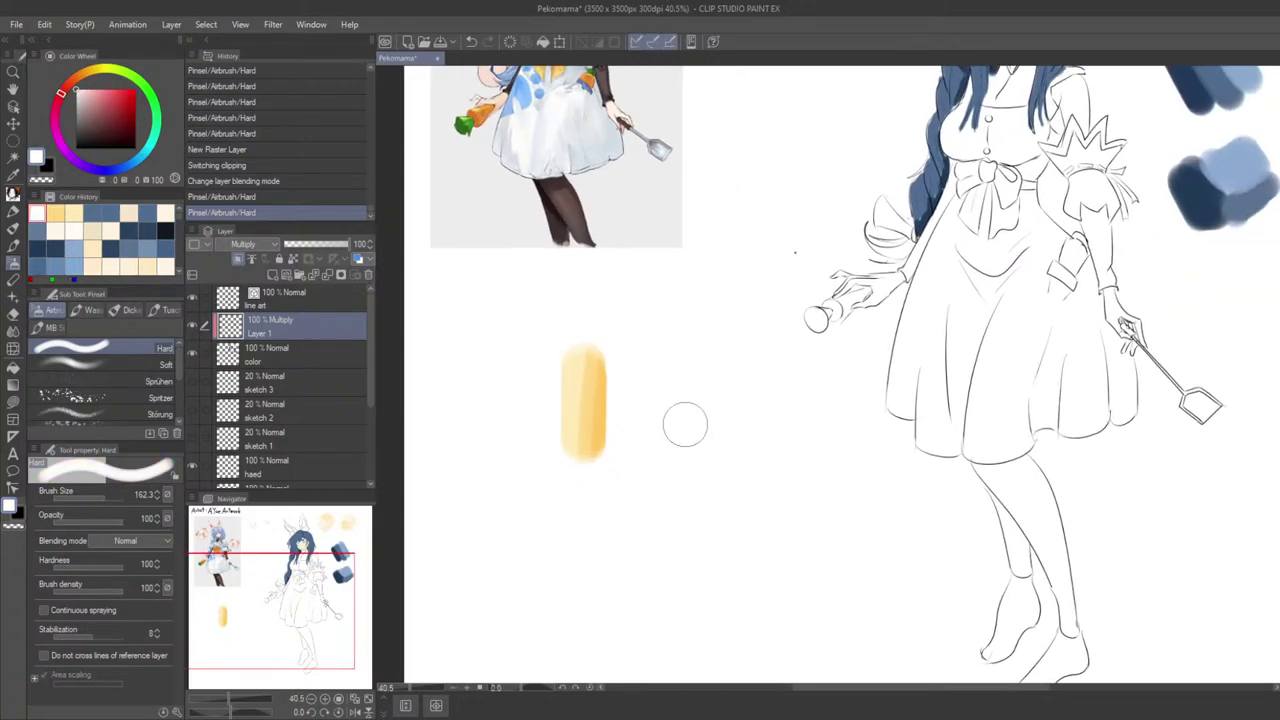
scroll(688, 424, down, 5)
drag(730, 382, 671, 366)
scroll(672, 368, up, 2)
drag(647, 422, 609, 548)
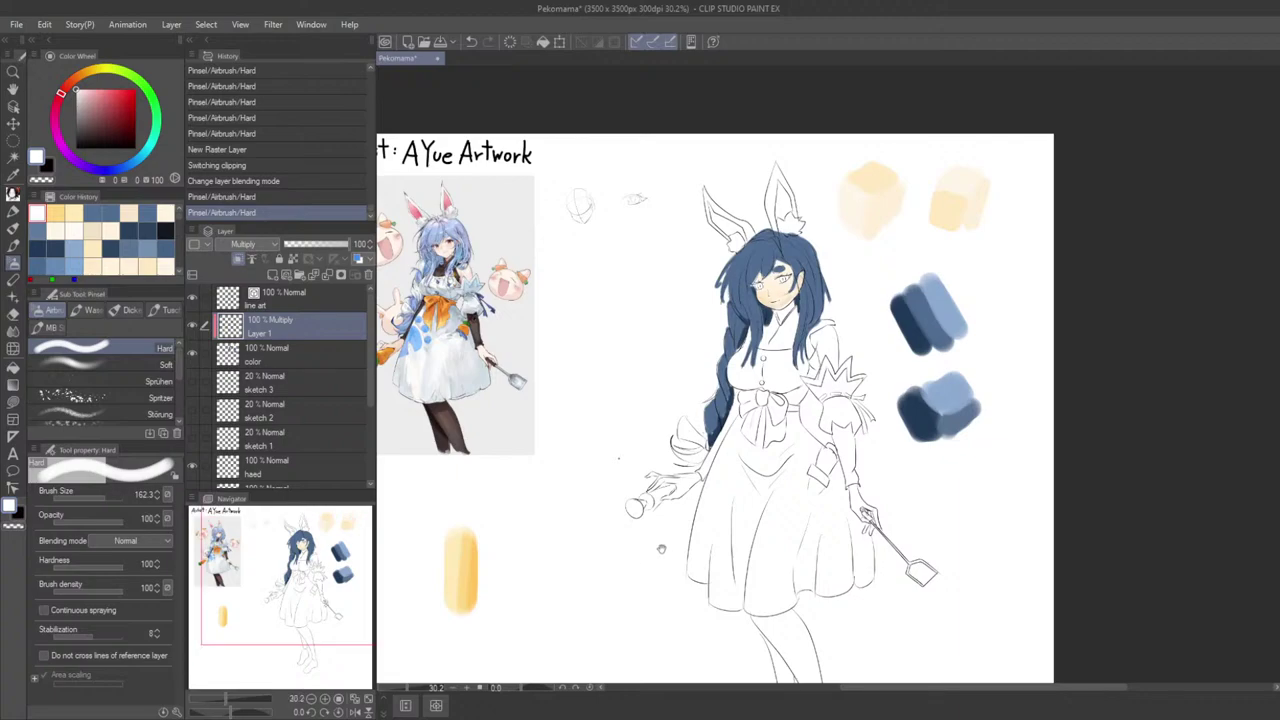
drag(482, 512, 565, 422)
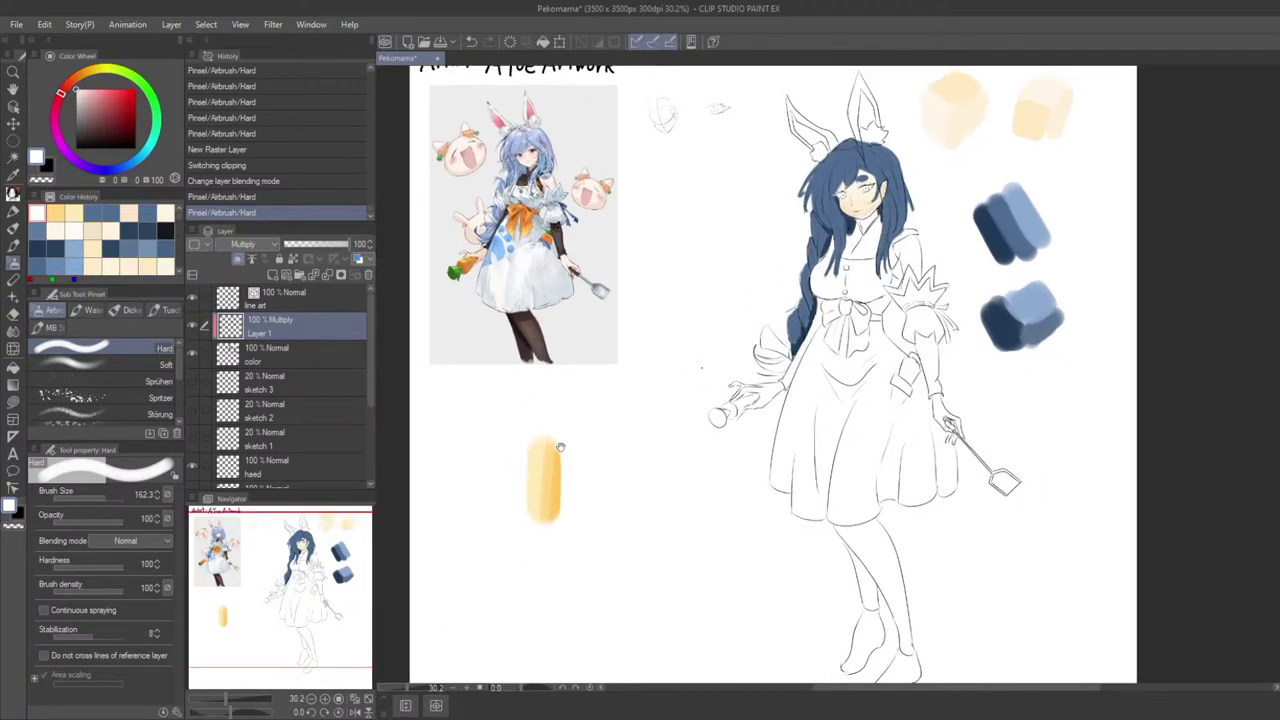
scroll(560, 447, up, 3)
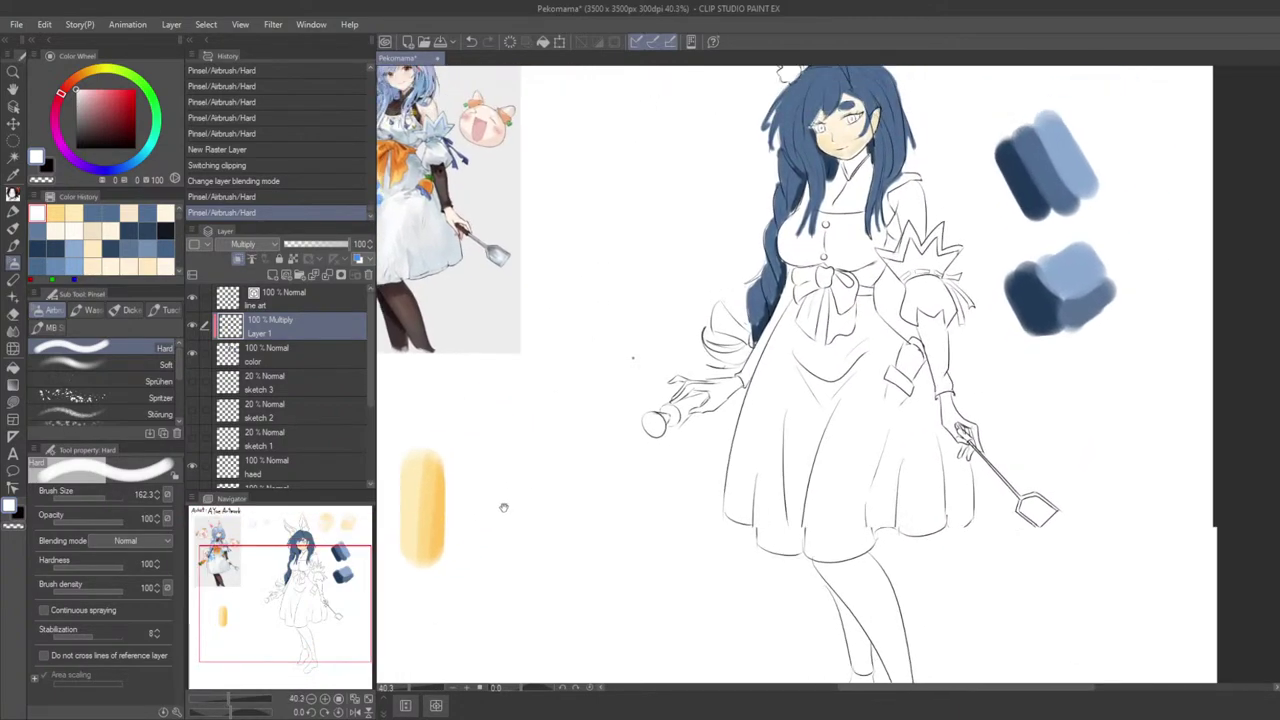
drag(504, 508, 392, 716)
Step: Hide the palettes for a wider canvas view, bringing them back briefly to check the layers
key(Tab)
scroll(447, 470, up, 3)
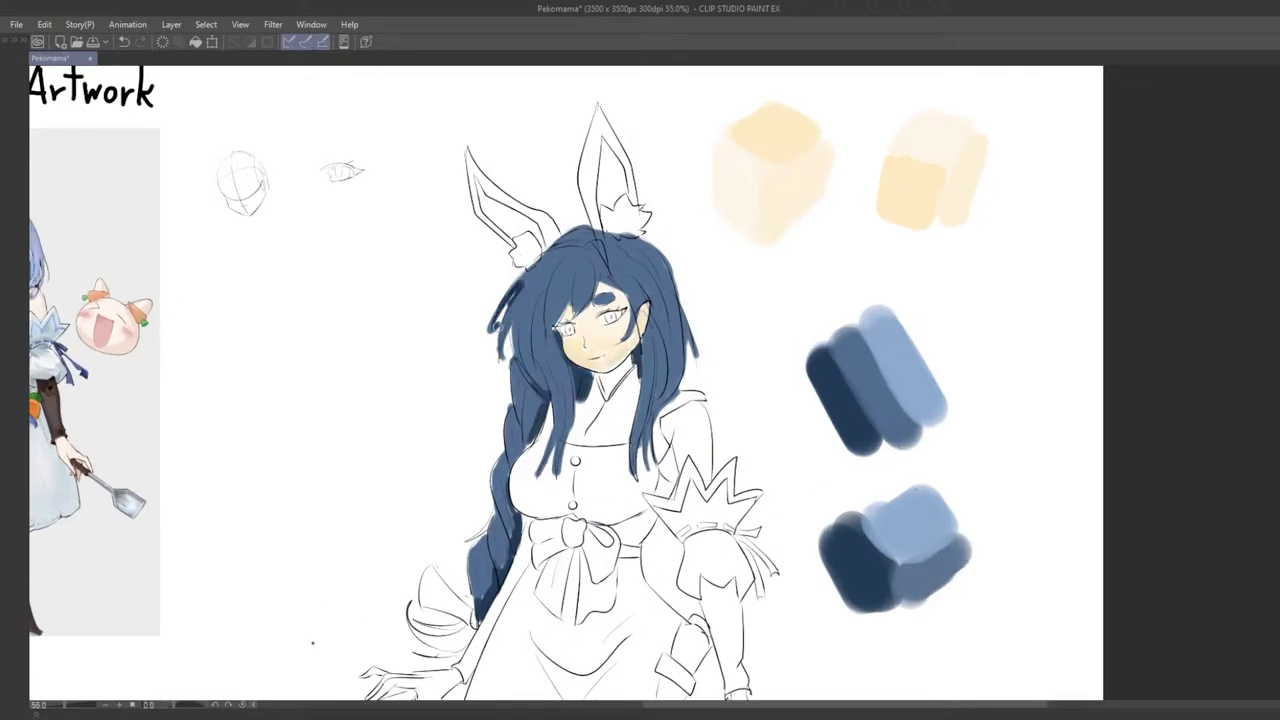
scroll(513, 299, down, 2)
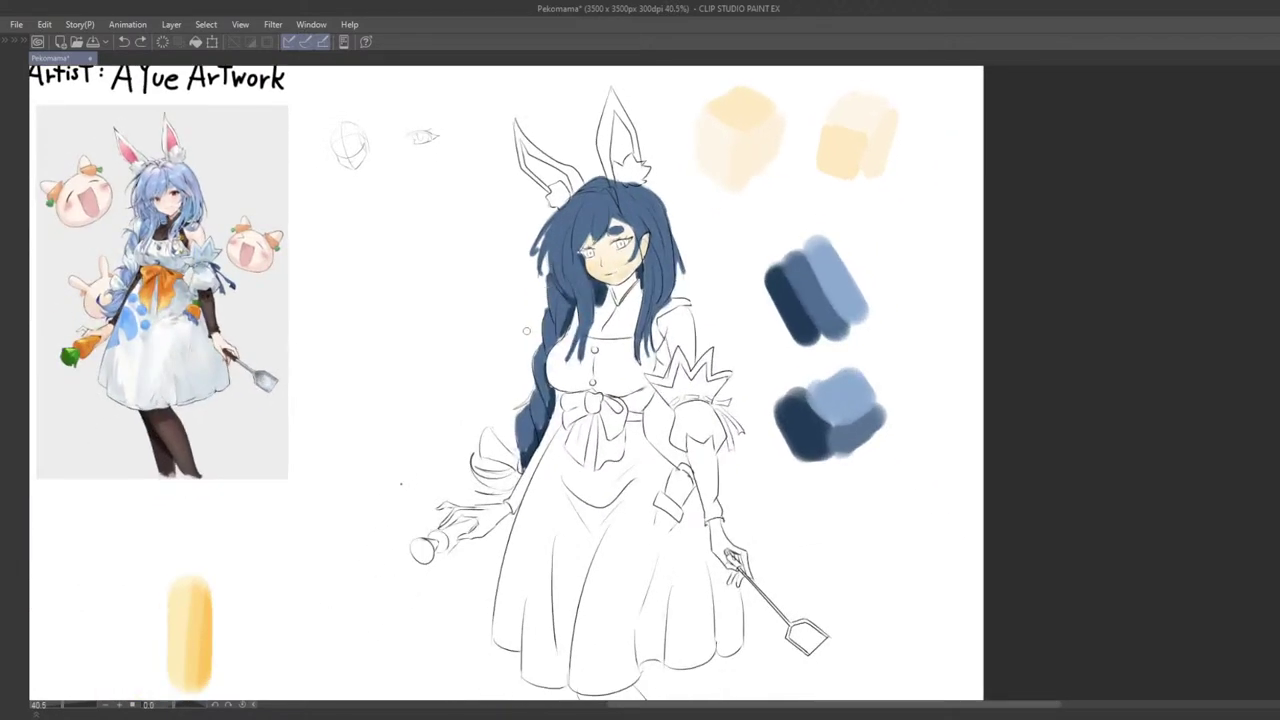
drag(498, 362, 508, 268)
key(Tab)
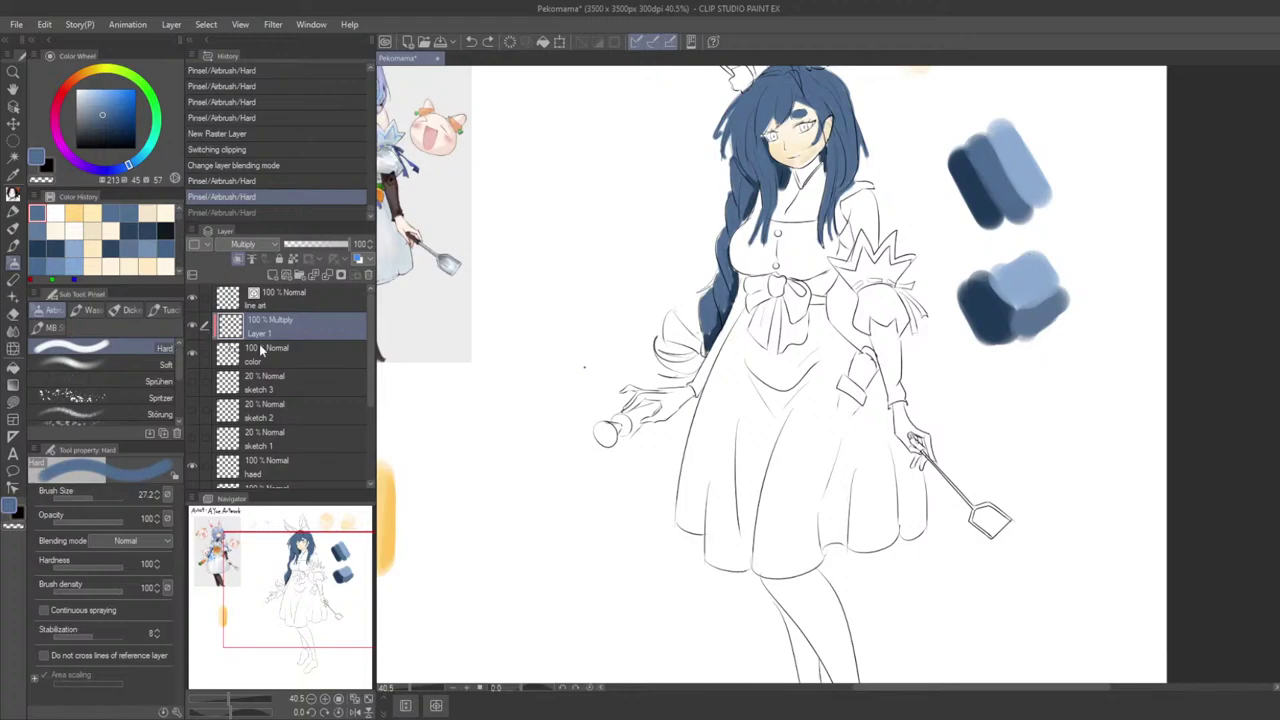
key(Tab)
Step: Examine the flat blue hair against the reference illustration and the painted blue shading guides
scroll(640, 400, down, 2)
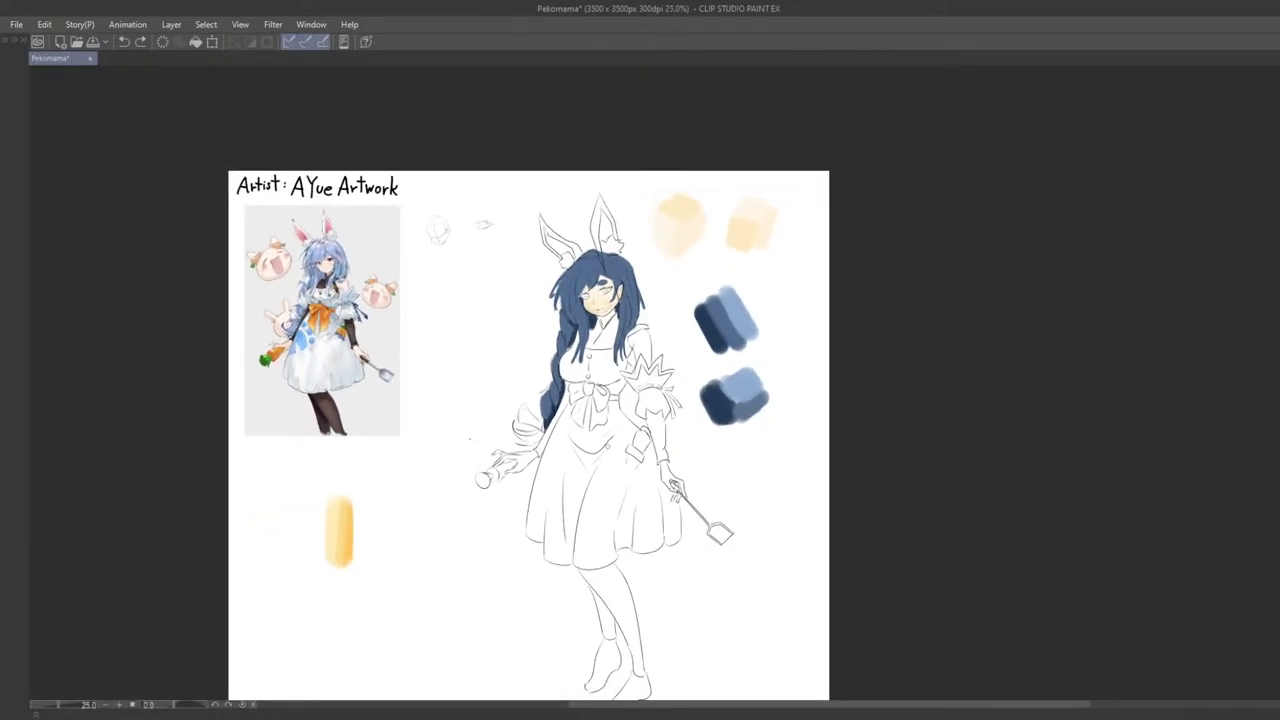
scroll(660, 385, up, 5)
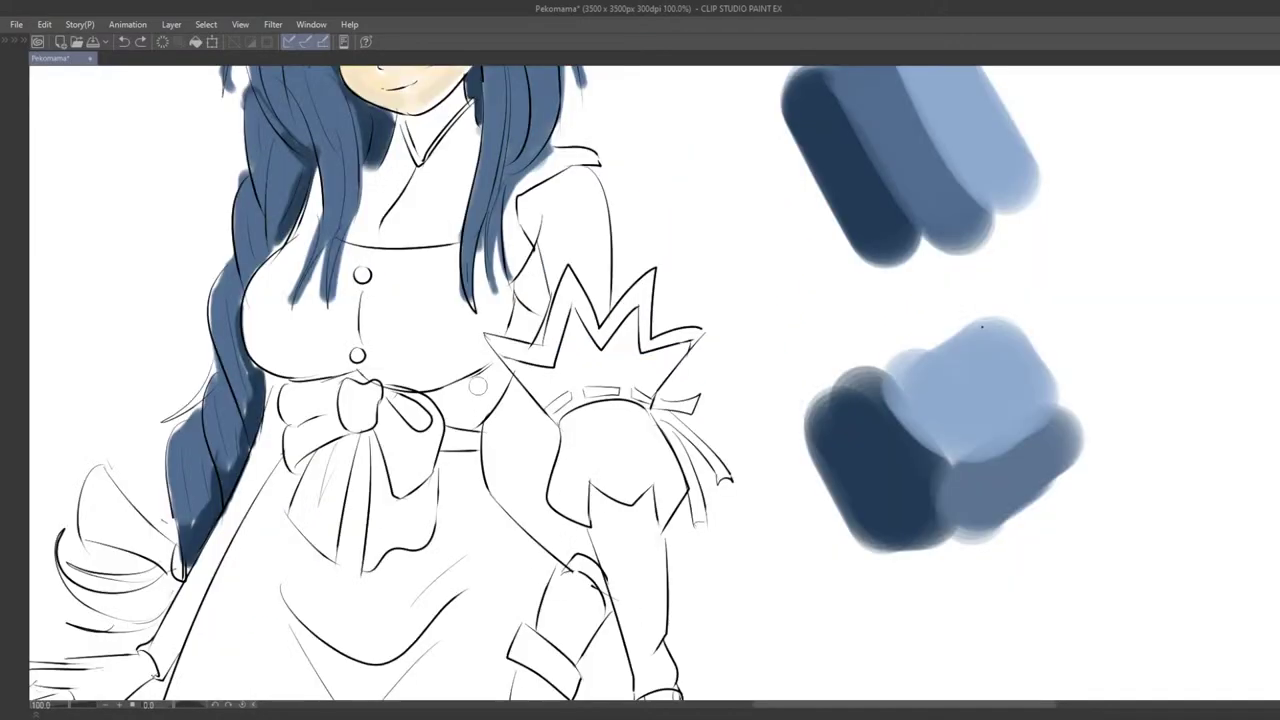
drag(480, 332, 551, 506)
scroll(640, 400, down, 3)
drag(616, 412, 601, 541)
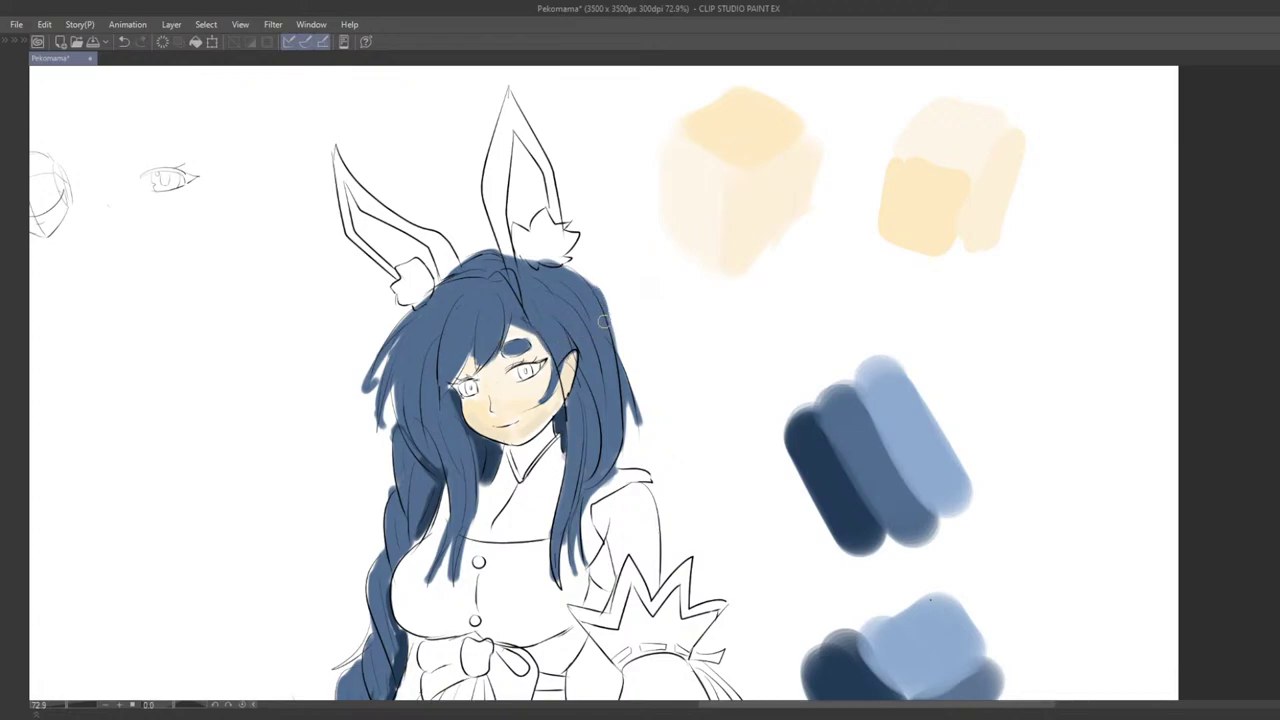
scroll(655, 438, down, 8)
drag(655, 438, 681, 384)
scroll(685, 368, up, 3)
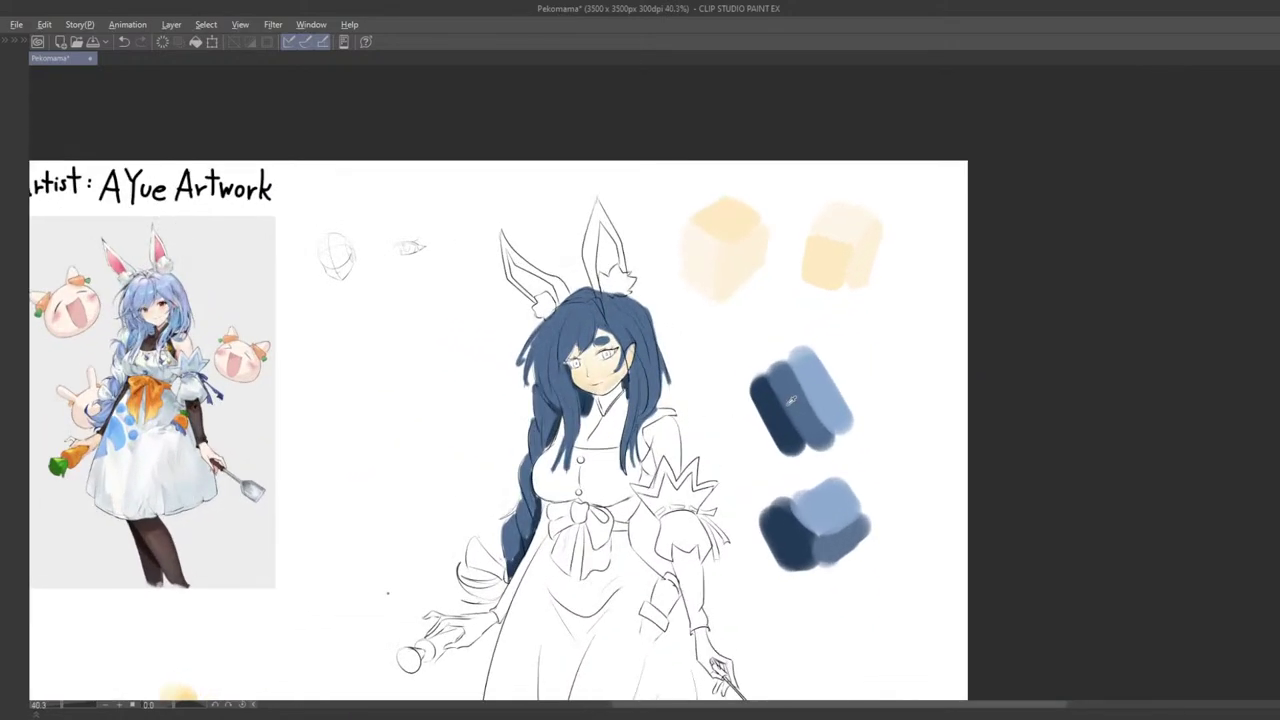
scroll(689, 366, up, 3)
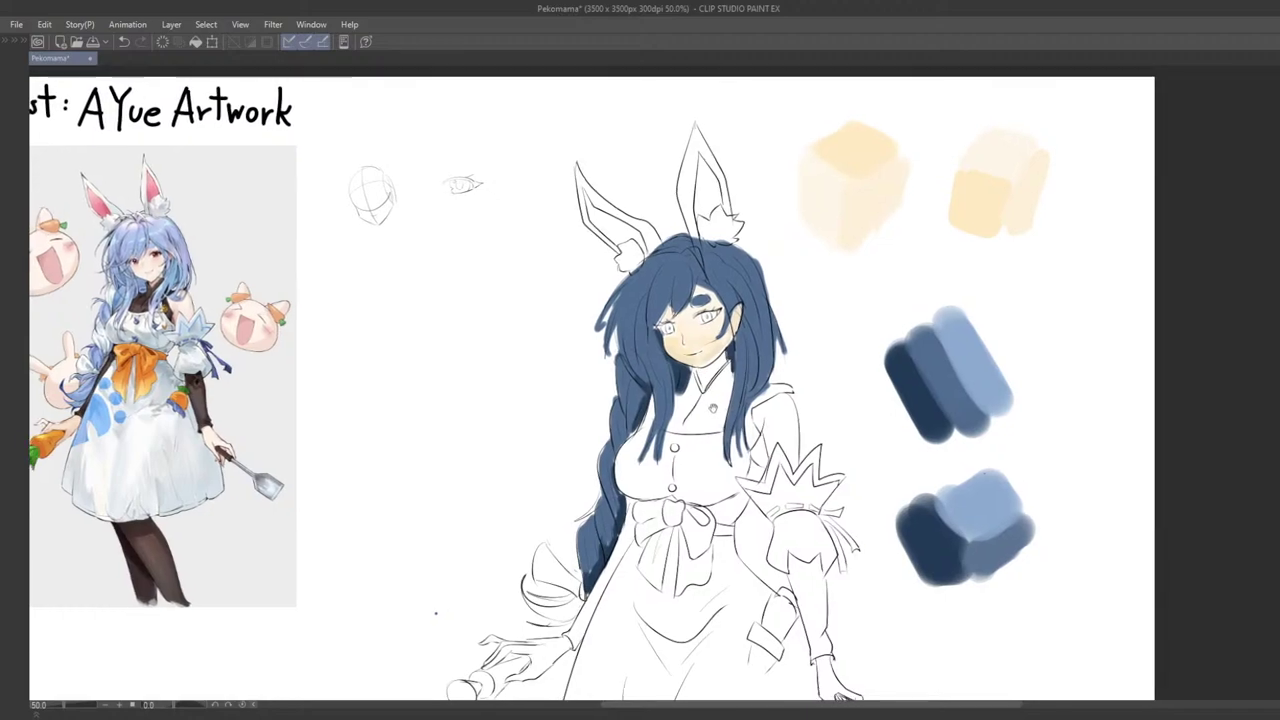
drag(728, 420, 698, 418)
scroll(704, 416, right, 4)
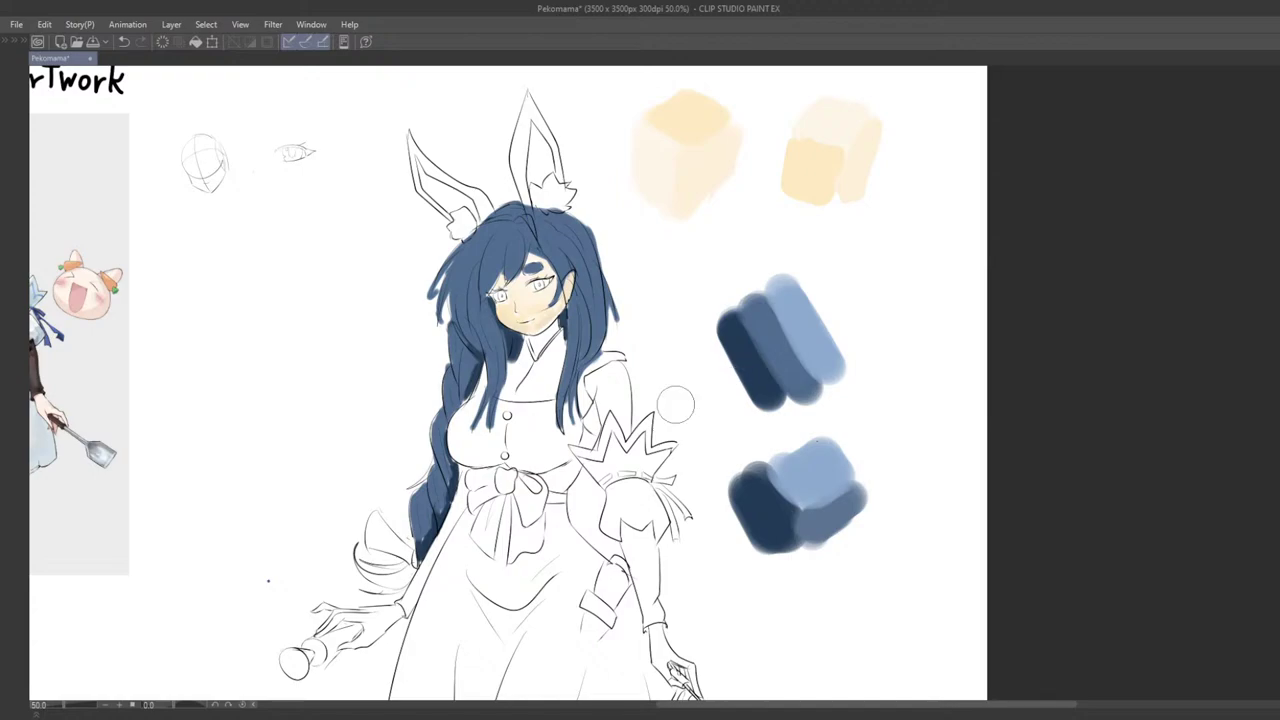
drag(541, 311, 574, 323)
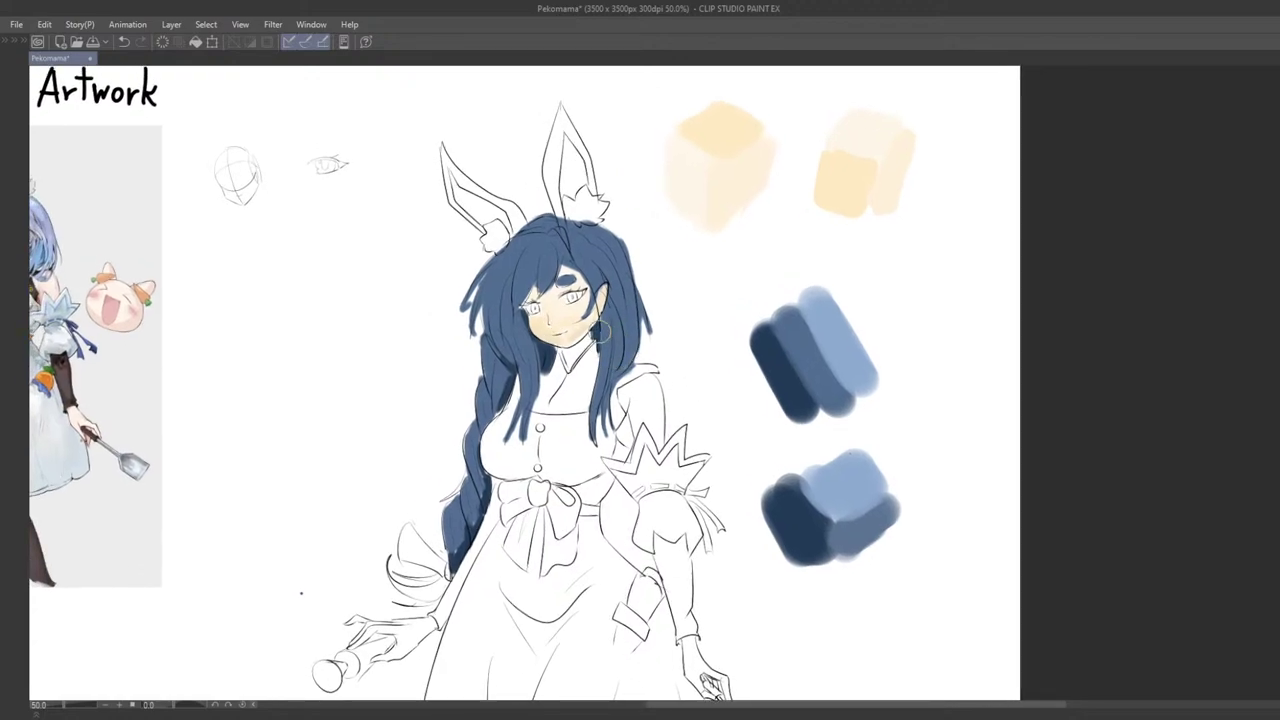
scroll(618, 346, up, 1)
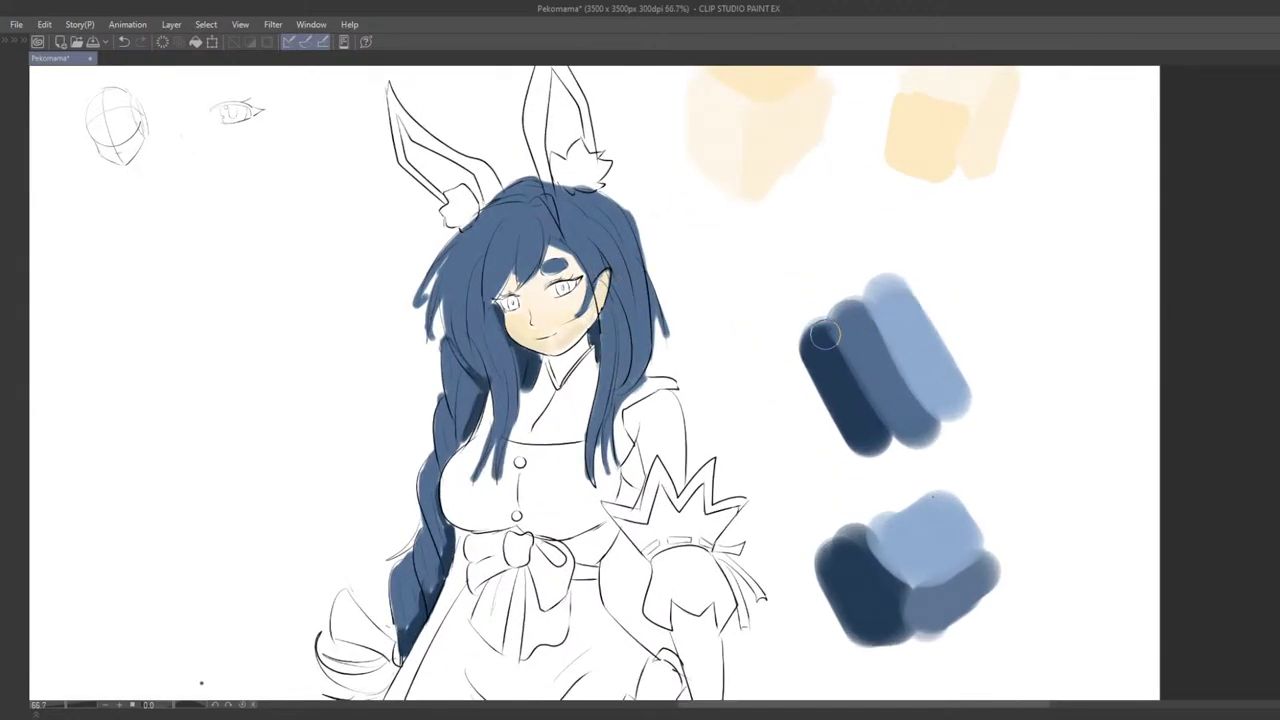
scroll(781, 267, down, 1)
Step: Try lighter blue highlights over the bangs and crown of the hair, then undo them
mouse_move(776, 214)
mouse_down()
mouse_move(788, 242)
mouse_move(743, 241)
mouse_move(754, 253)
mouse_move(785, 219)
mouse_move(738, 252)
mouse_up()
key(ctrl+z)
drag(779, 219, 760, 259)
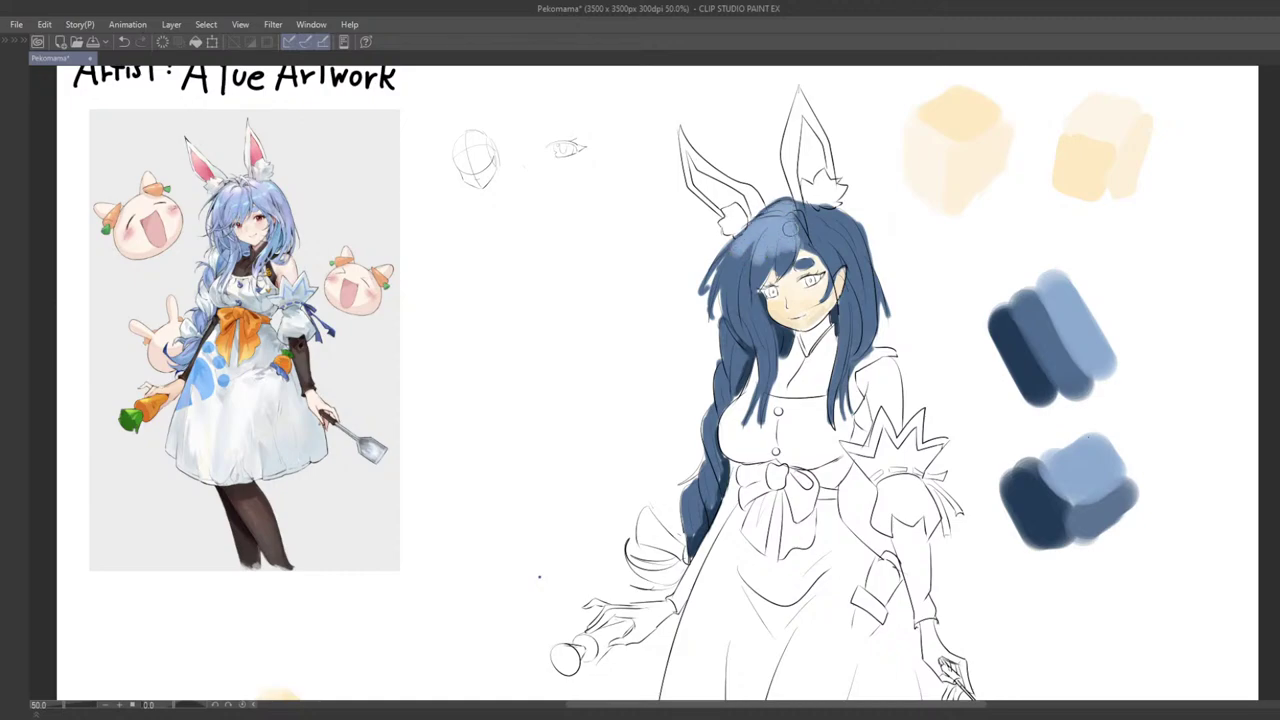
mouse_move(803, 212)
mouse_down()
mouse_move(847, 235)
mouse_move(833, 215)
mouse_move(868, 257)
mouse_up()
key(ctrl+z)
key(ctrl+z)
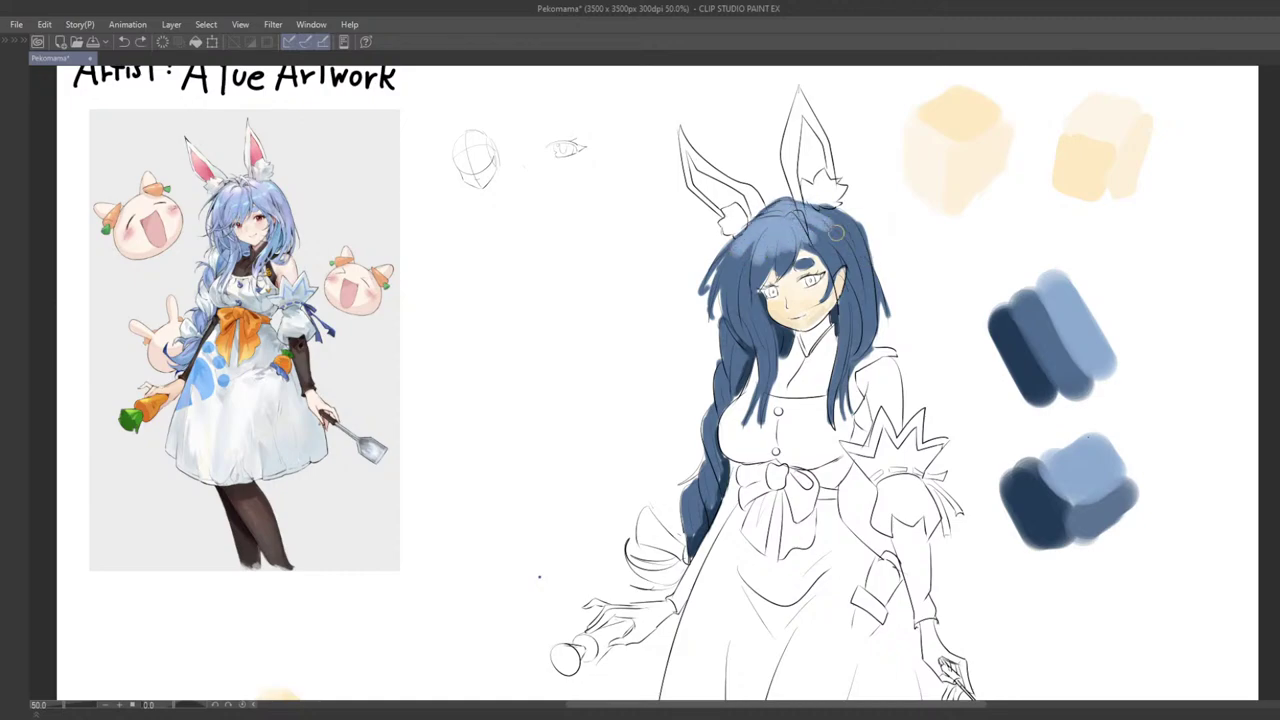
key(ctrl+z)
key(ctrl+z)
key(ctrl+z)
key(ctrl+z)
key(ctrl+z)
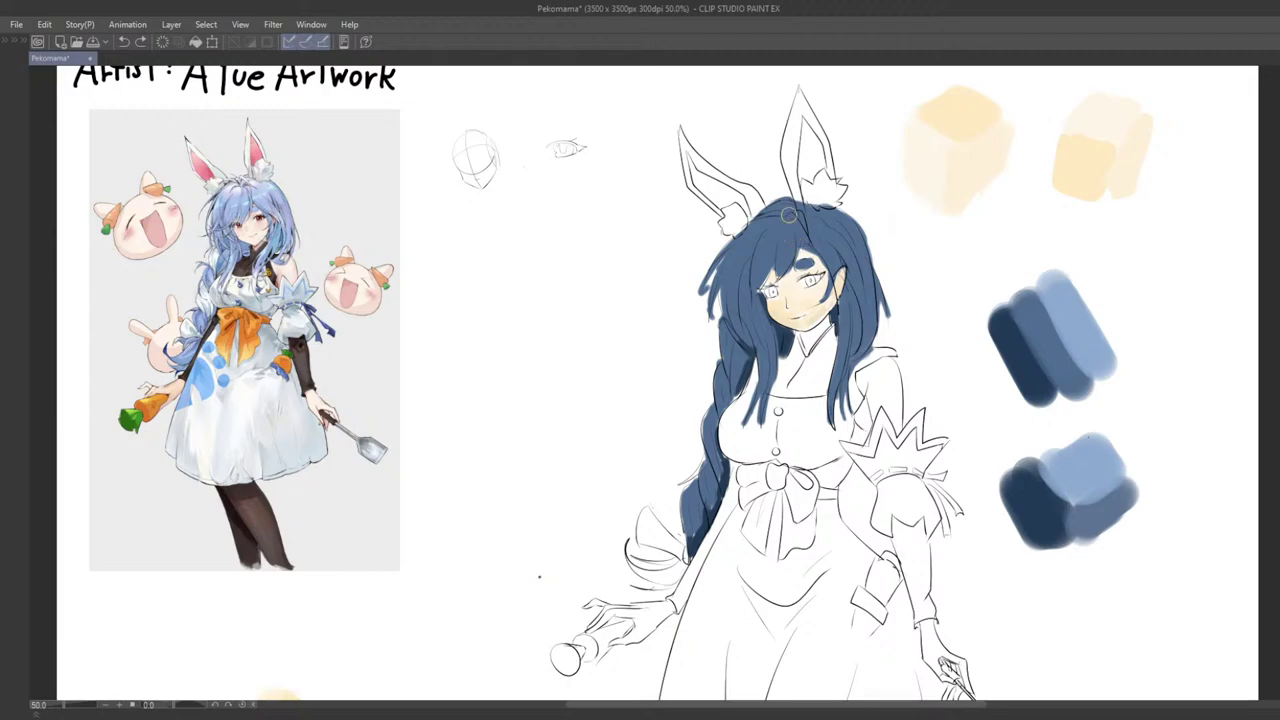
key(ctrl+z)
Step: Paint lighter blue streaks over the bangs on the braid side, undoing the strokes that do not fit
drag(787, 210, 737, 262)
drag(771, 221, 743, 256)
key(ctrl+z)
key(ctrl+z)
drag(784, 209, 740, 263)
mouse_move(776, 223)
mouse_down()
mouse_move(757, 260)
mouse_move(796, 235)
mouse_move(786, 213)
mouse_move(840, 228)
mouse_move(753, 245)
mouse_move(770, 213)
mouse_move(730, 277)
mouse_up()
mouse_move(745, 228)
mouse_down()
mouse_move(743, 282)
mouse_move(744, 318)
mouse_move(735, 273)
mouse_move(746, 318)
mouse_up()
key(ctrl+z)
key(ctrl+z)
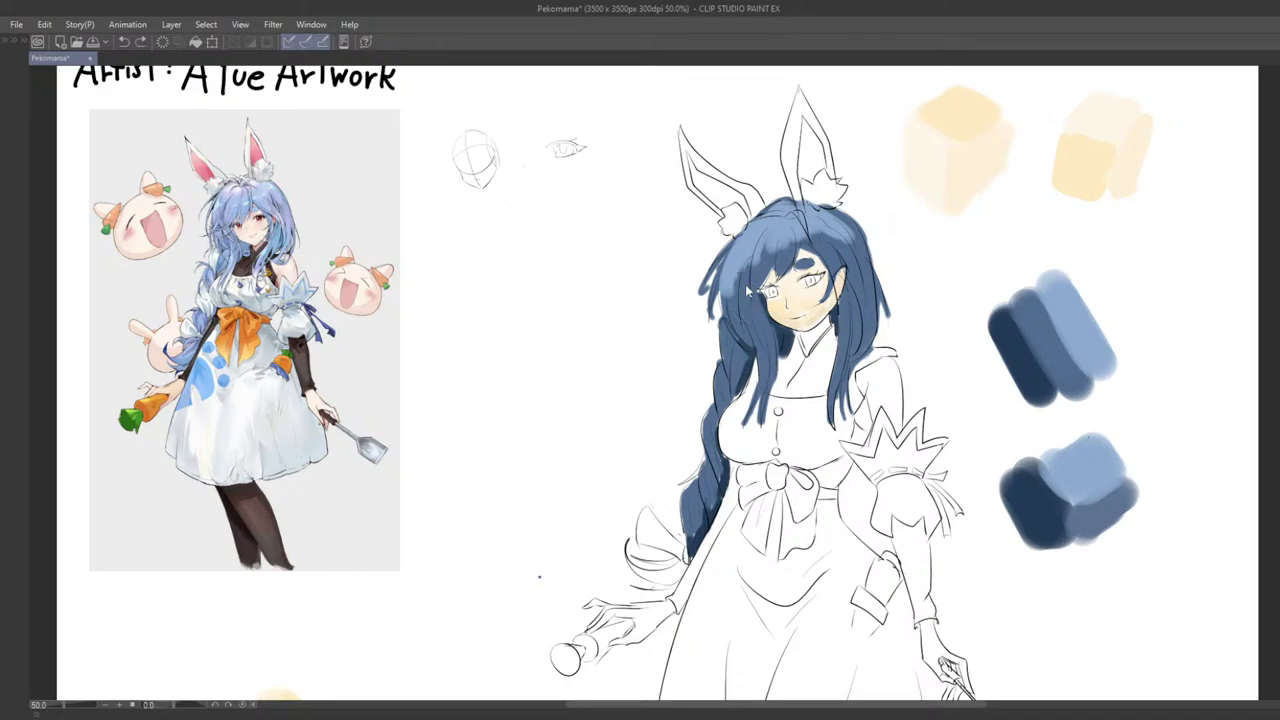
Step: Extend the lighter blue down the long lock beside the face and add more streaks to the bangs
mouse_move(735, 267)
mouse_down()
mouse_move(757, 316)
mouse_move(757, 371)
mouse_up()
drag(754, 312, 749, 264)
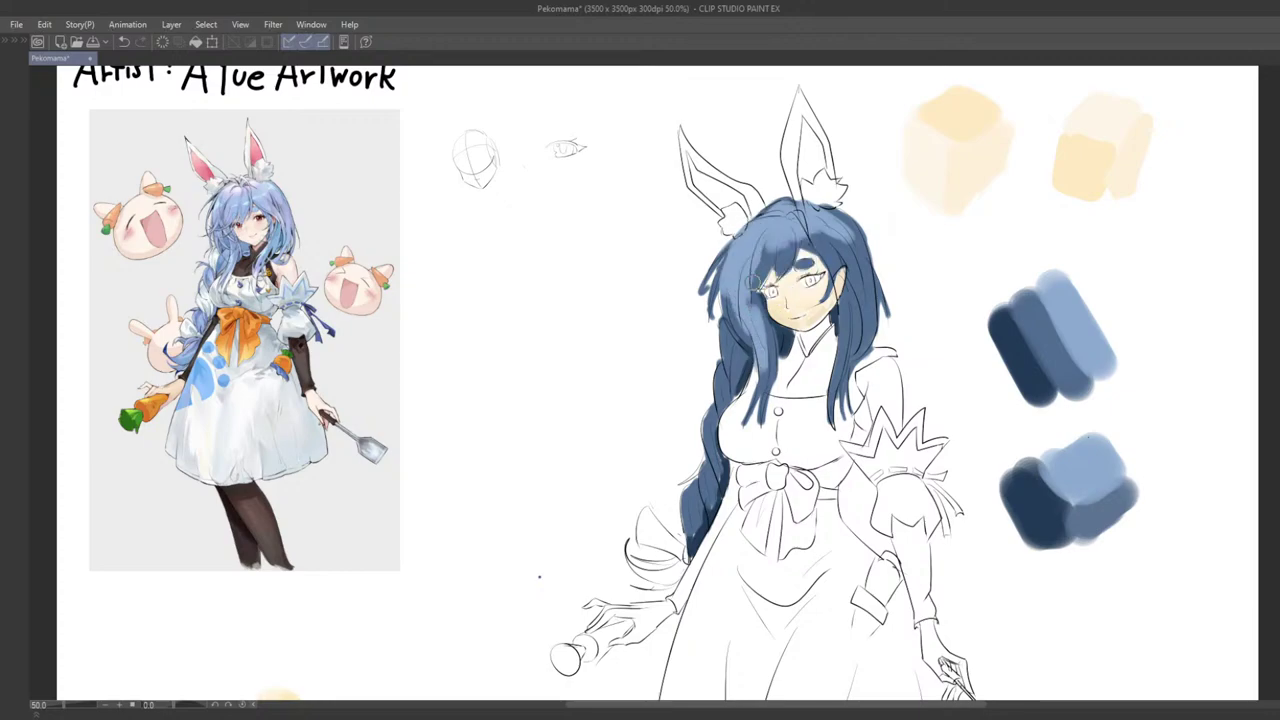
drag(778, 222, 748, 284)
drag(776, 224, 746, 296)
key(ctrl+z)
key(ctrl+z)
drag(764, 234, 741, 286)
Step: Undo all the lighter blue strokes on the bangs and the long lock
key(ctrl+z)
key(ctrl+z)
key(ctrl+z)
key(ctrl+z)
key(ctrl+z)
key(ctrl+z)
key(ctrl+z)
key(ctrl+z)
key(ctrl+z)
drag(838, 345, 714, 338)
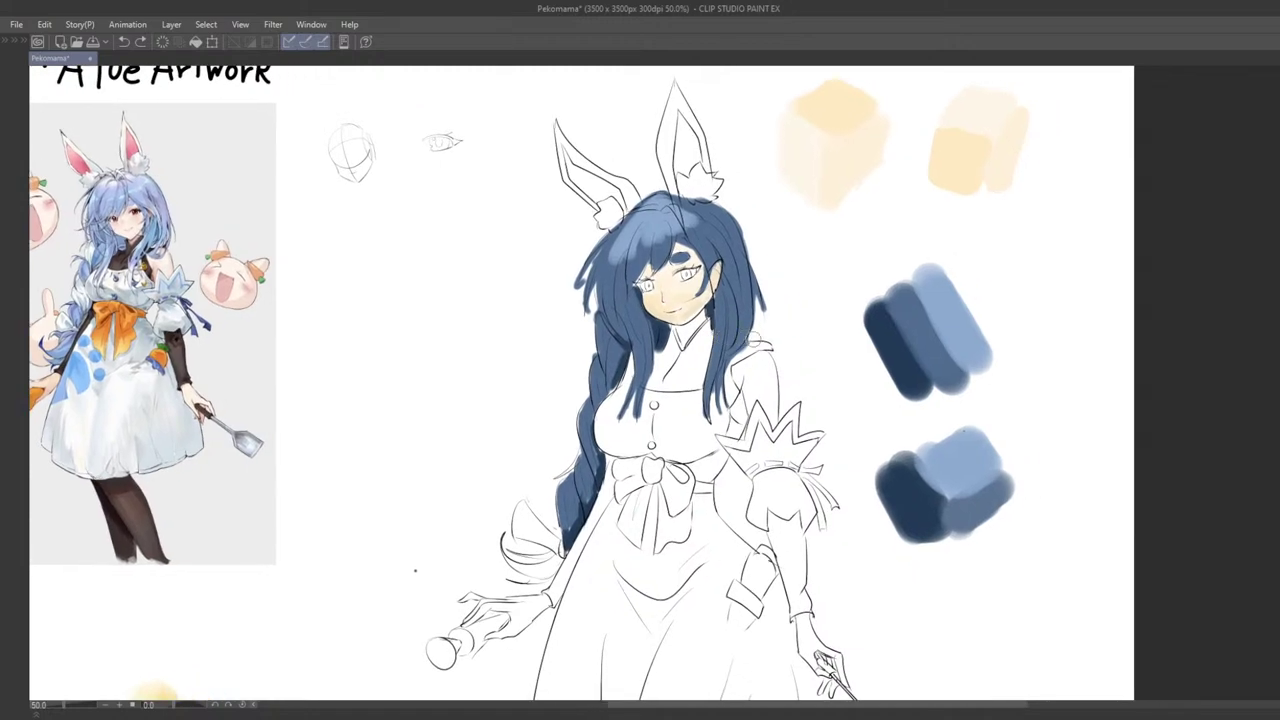
key(ctrl+z)
key(ctrl+z)
key(ctrl+z)
key(ctrl+z)
key(ctrl+z)
key(ctrl+z)
key(ctrl+z)
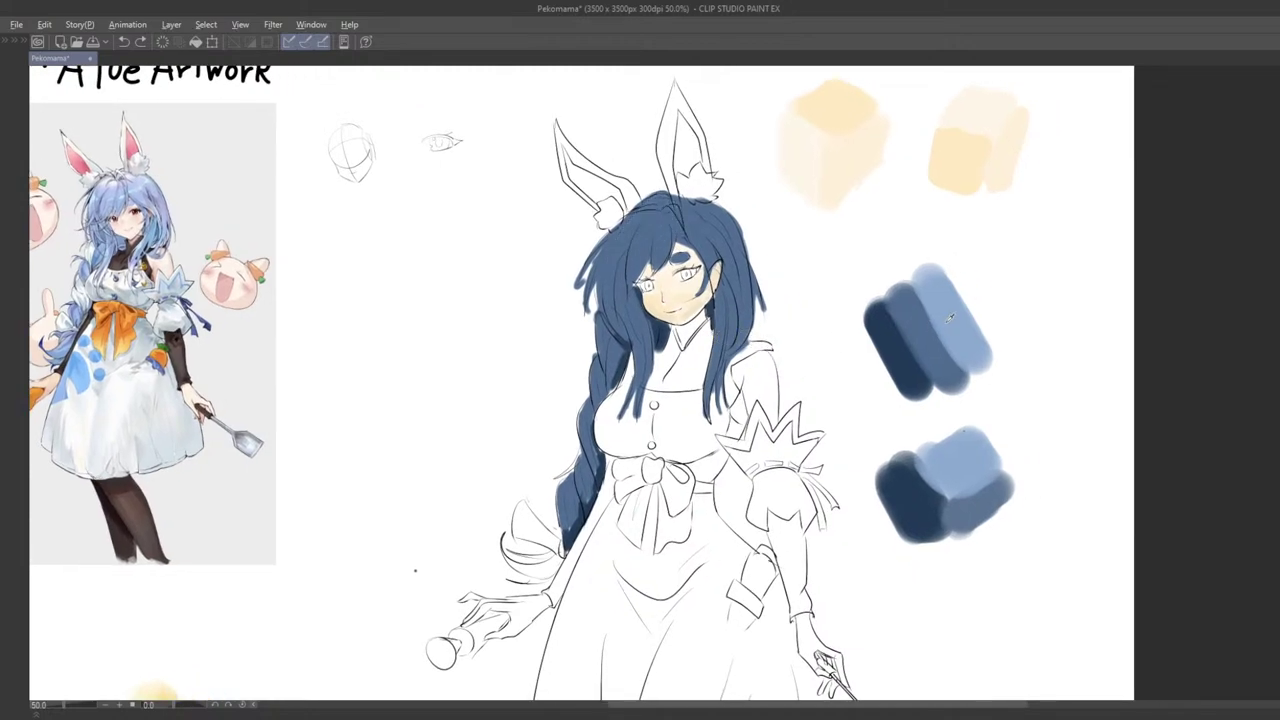
Step: Paint soft lighter blue highlights across the bangs and crown, blending them with blue sampled from the hair
mouse_move(614, 236)
mouse_down()
mouse_move(625, 250)
mouse_move(706, 216)
mouse_move(728, 230)
mouse_move(715, 224)
mouse_up()
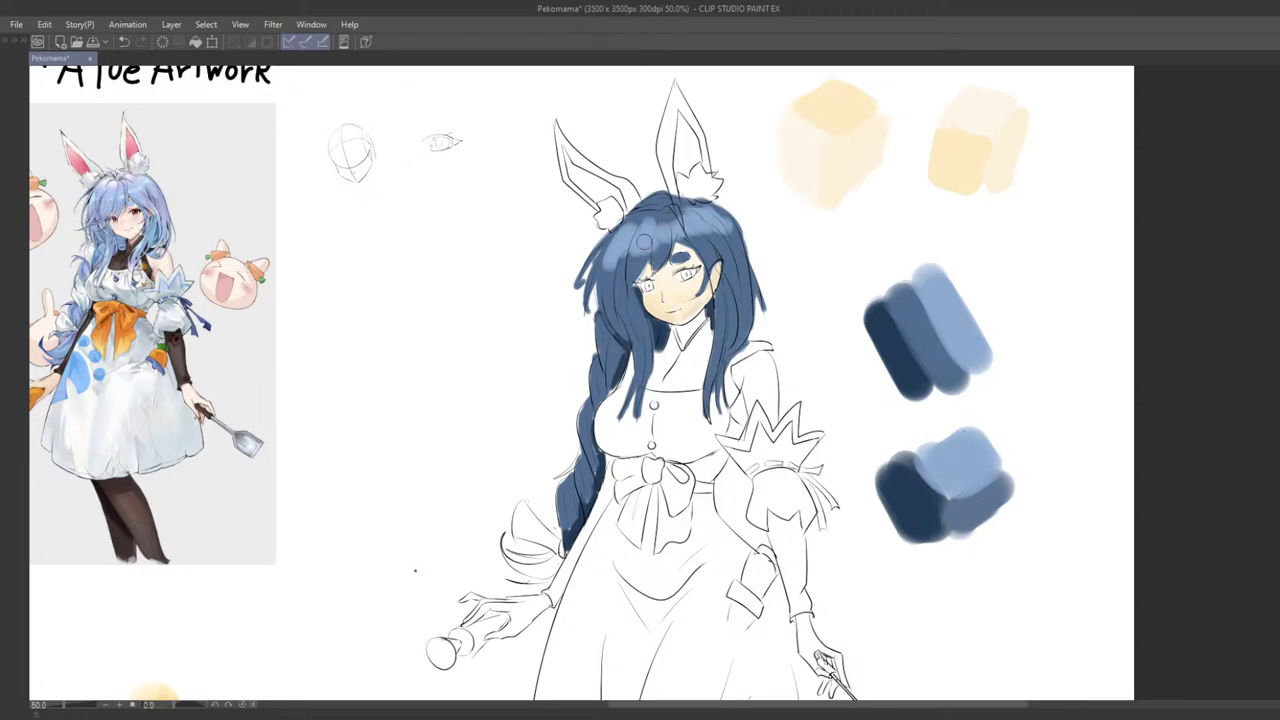
alt+click(662, 218)
mouse_move(625, 244)
mouse_down()
mouse_move(647, 212)
mouse_move(627, 244)
mouse_up()
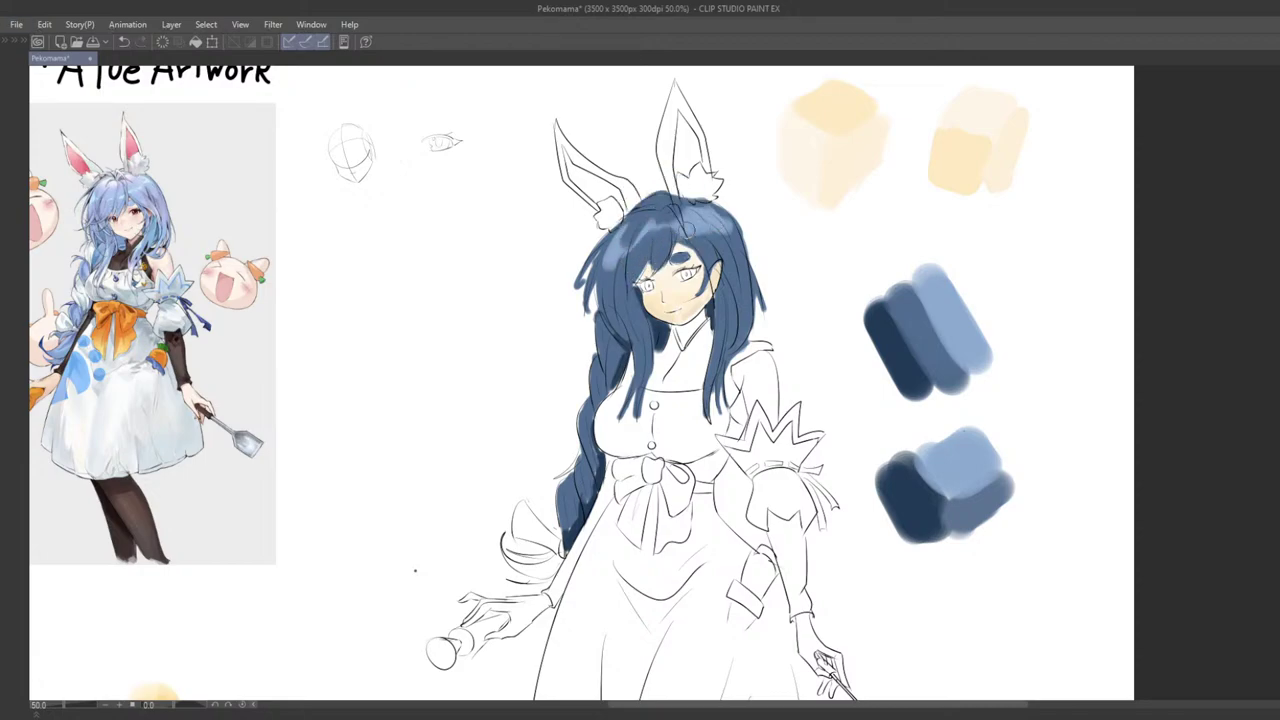
scroll(720, 245, down, 3)
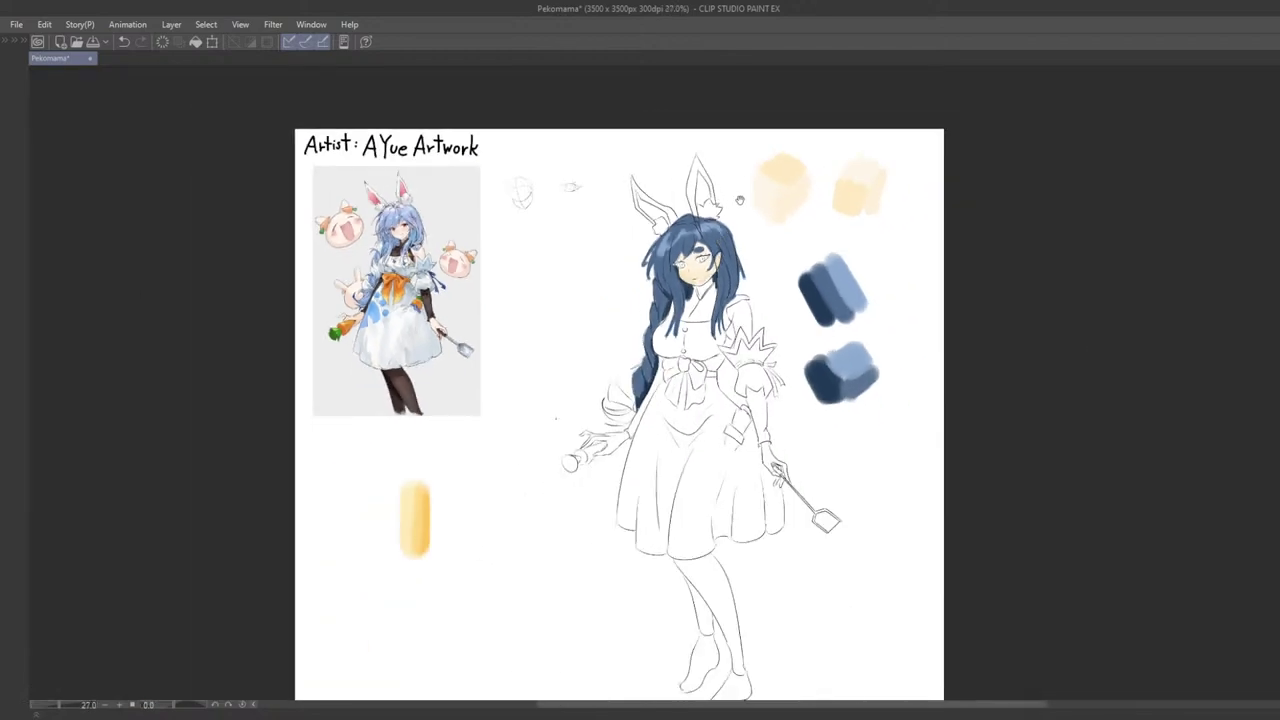
scroll(736, 246, up, 1)
scroll(736, 246, up, 1)
Step: Paint lighter blue highlights on the long hair beside the ear, opposite the braid, undoing the stroke that does not fit
alt+click(844, 294)
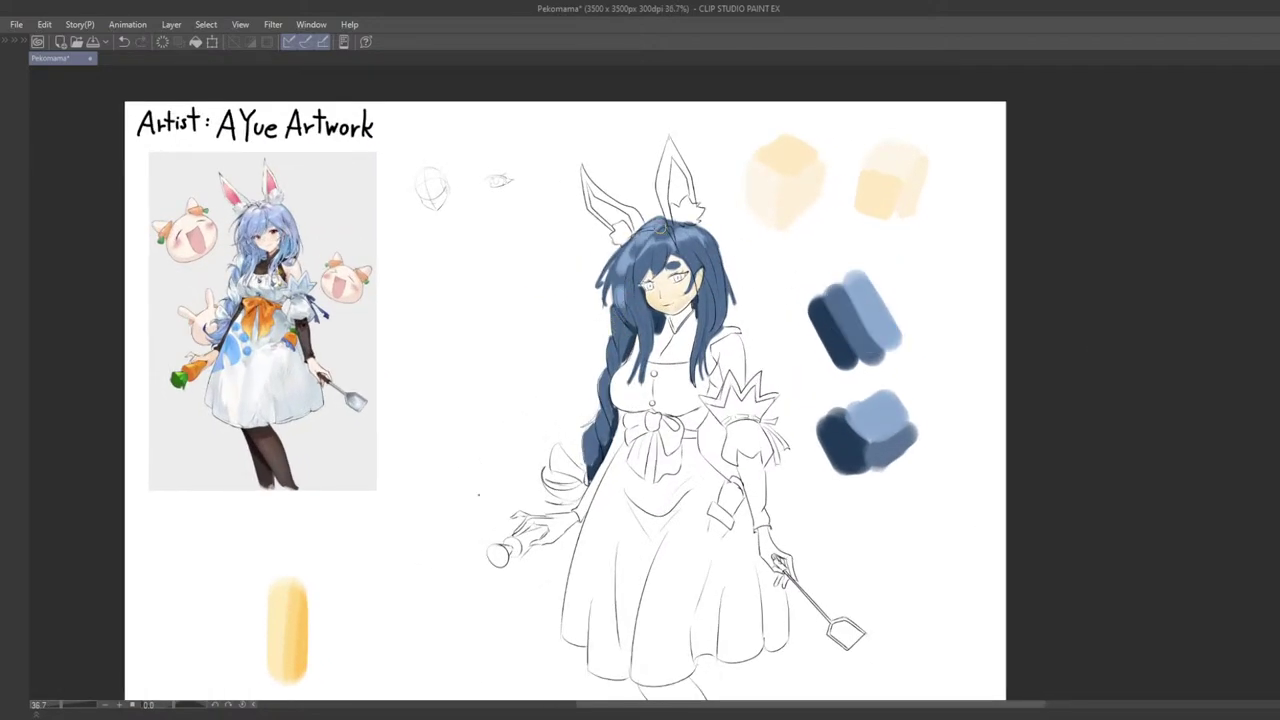
mouse_move(666, 226)
mouse_down()
mouse_move(642, 232)
mouse_move(648, 266)
mouse_move(695, 244)
mouse_move(669, 264)
mouse_move(675, 287)
mouse_move(693, 292)
mouse_up()
key(ctrl+z)
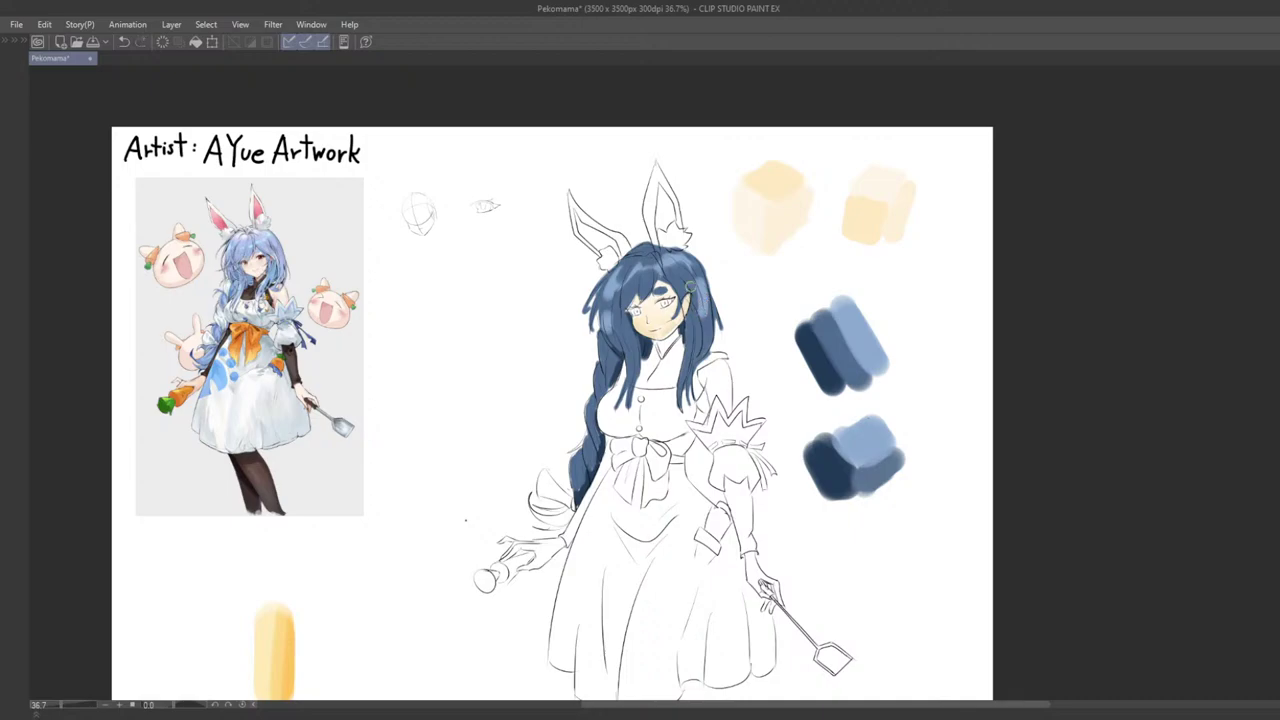
scroll(700, 298, up, 2)
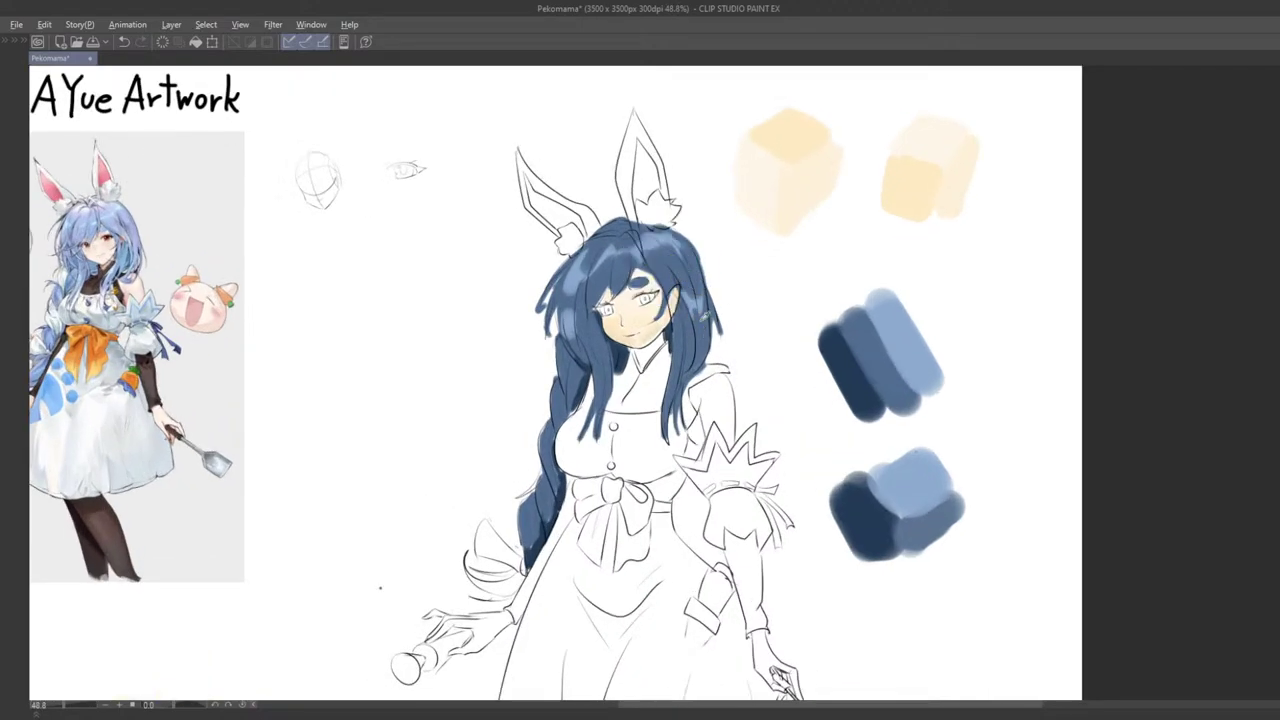
alt+click(691, 303)
scroll(690, 312, down, 3)
scroll(701, 294, up, 2)
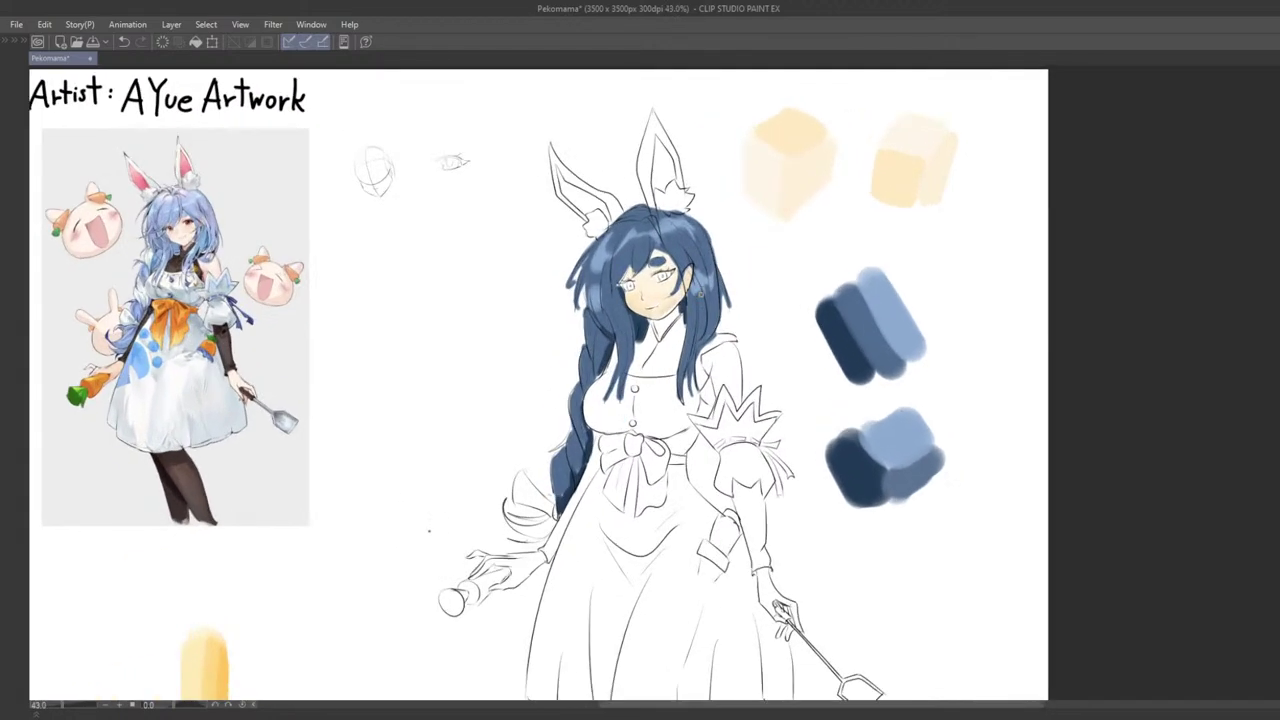
mouse_move(706, 267)
mouse_down()
mouse_move(712, 292)
mouse_move(702, 274)
mouse_move(714, 273)
mouse_up()
drag(688, 328, 702, 312)
Step: Add lighter blue strokes to the braid-side hair and upper braid, undoing the strokes that do not fit
mouse_move(608, 329)
mouse_down()
mouse_move(604, 348)
mouse_move(629, 342)
mouse_move(613, 314)
mouse_up()
key(ctrl+z)
key(ctrl+z)
drag(649, 359, 656, 334)
drag(589, 302, 592, 316)
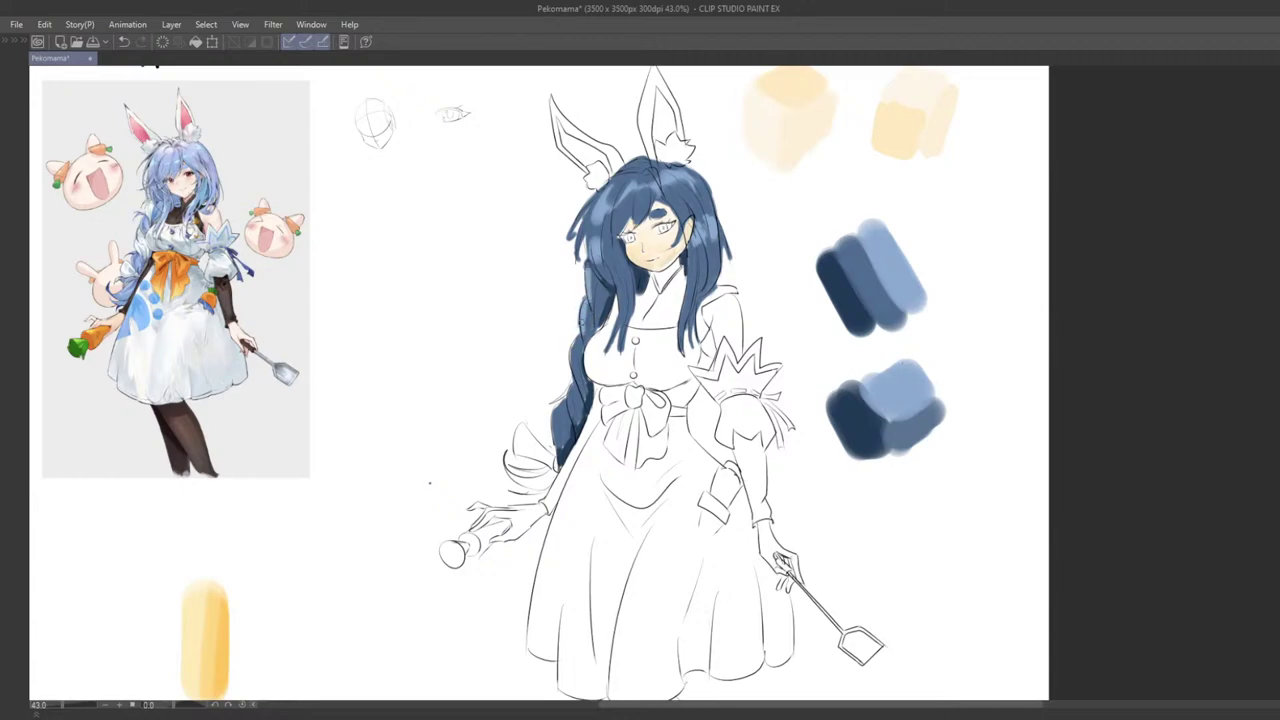
Step: Extend the lighter blue highlights down the braid strands to the lower end, undoing stray strokes
scroll(579, 322, down, 3)
mouse_move(579, 322)
mouse_down()
mouse_move(591, 294)
mouse_move(582, 337)
mouse_up()
scroll(589, 306, up, 3)
key(ctrl+z)
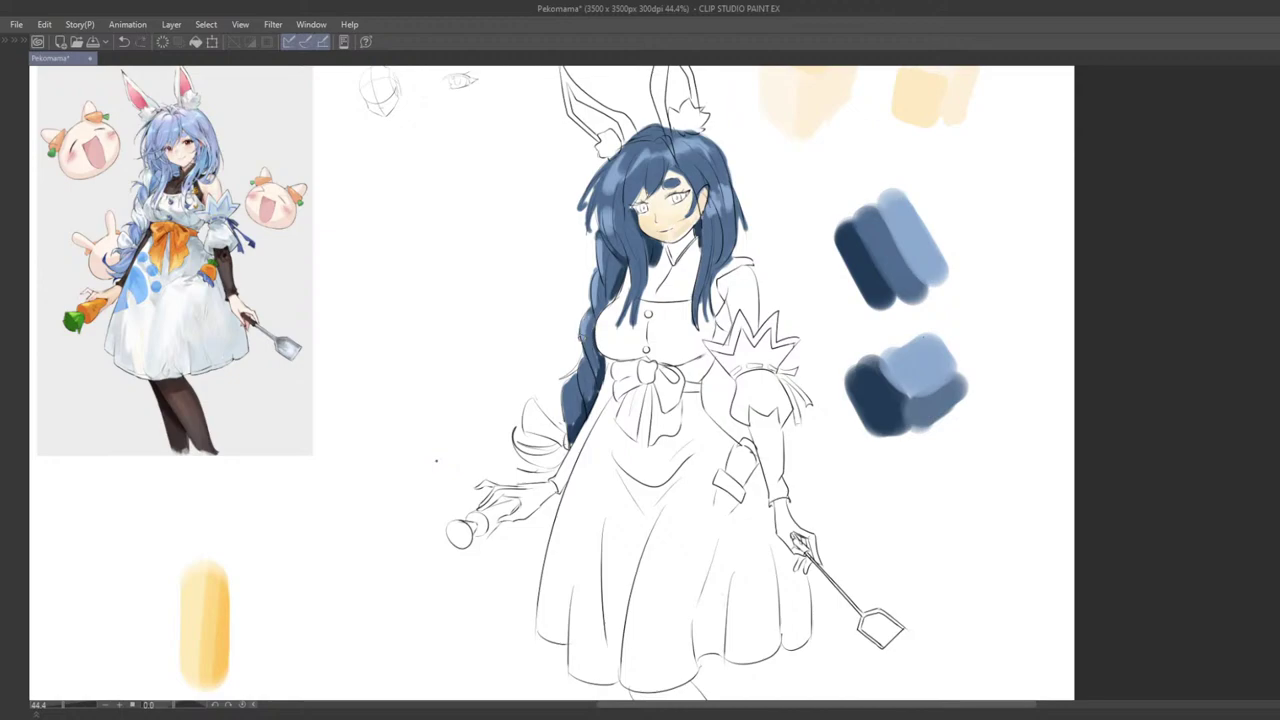
scroll(566, 392, down, 4)
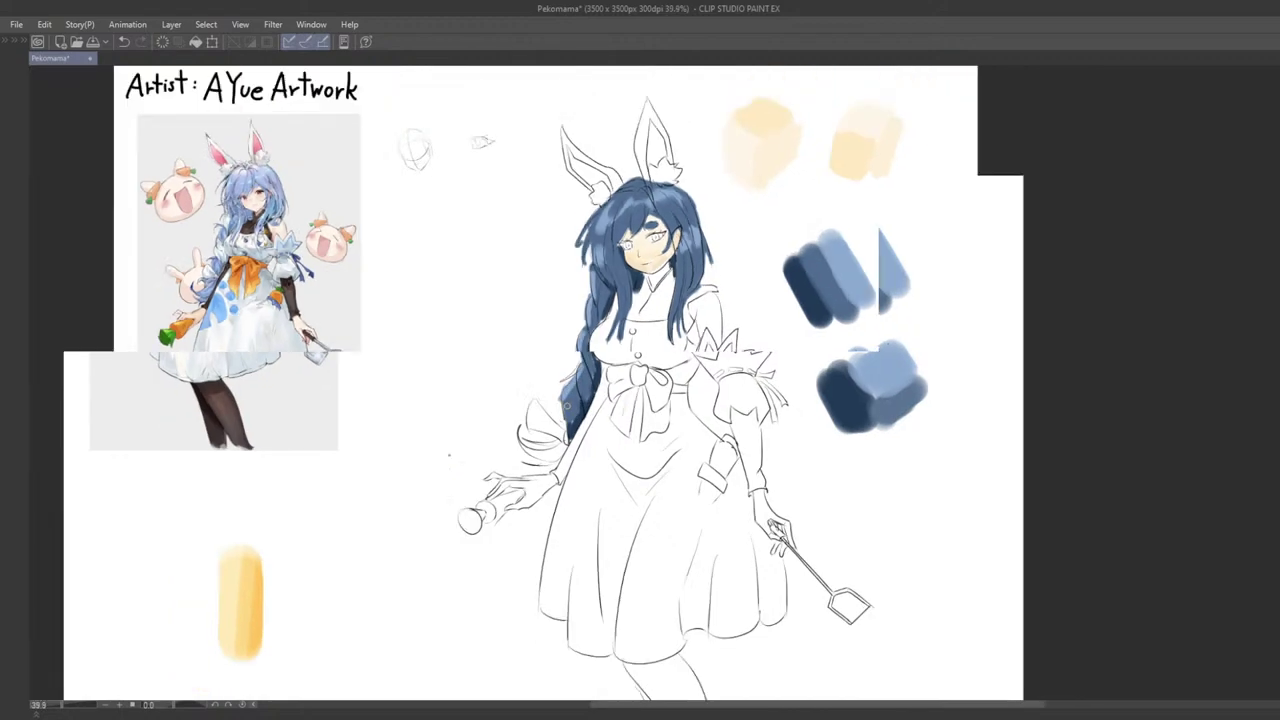
scroll(553, 431, up, 2)
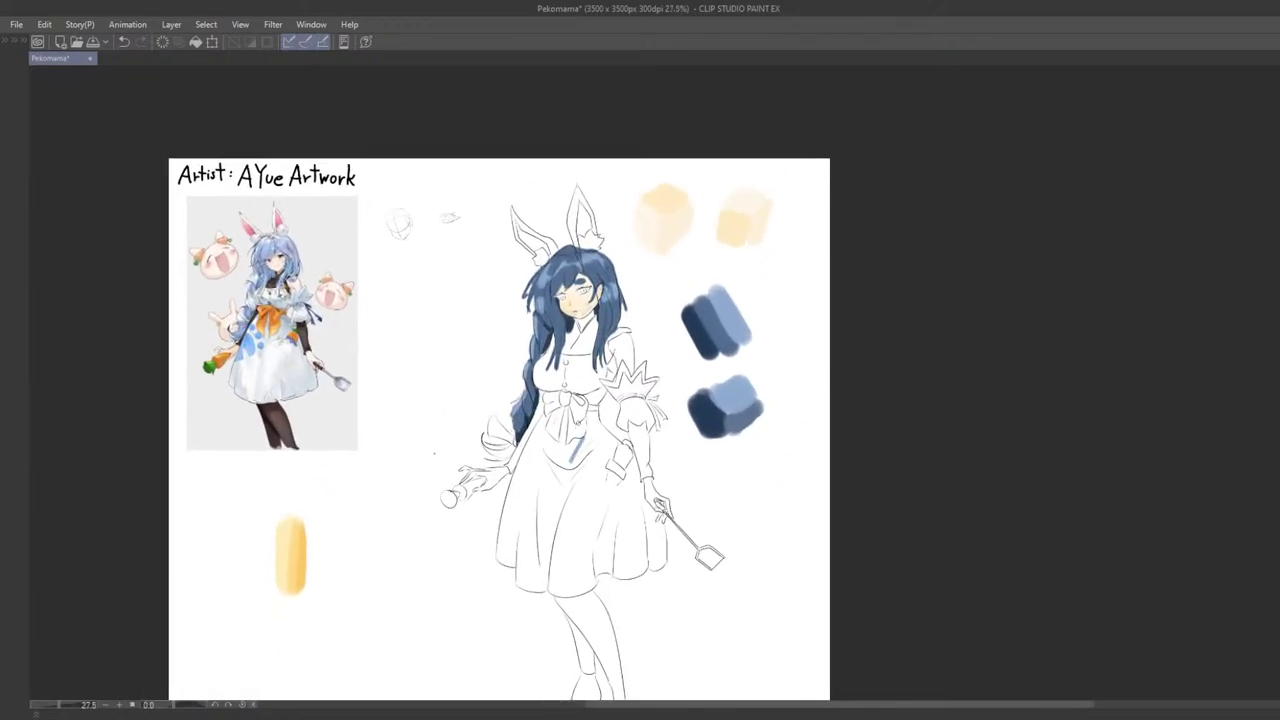
scroll(565, 431, up, 2)
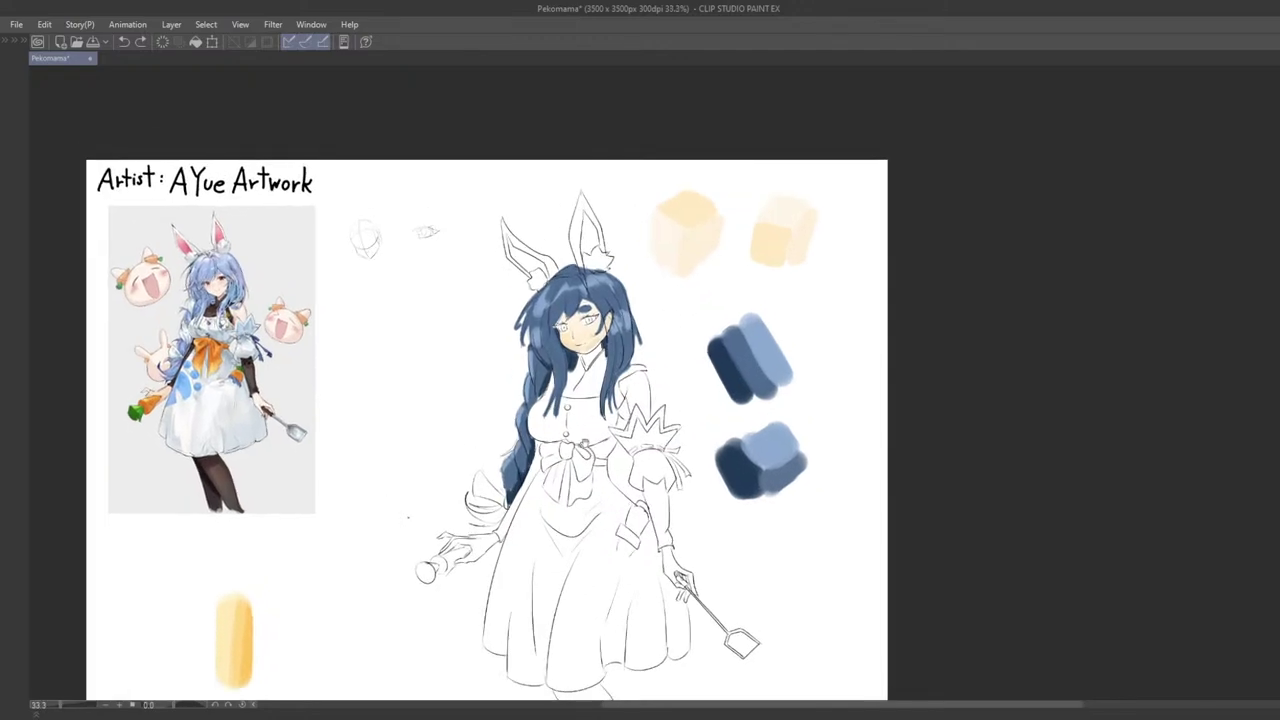
scroll(712, 340, up, 2)
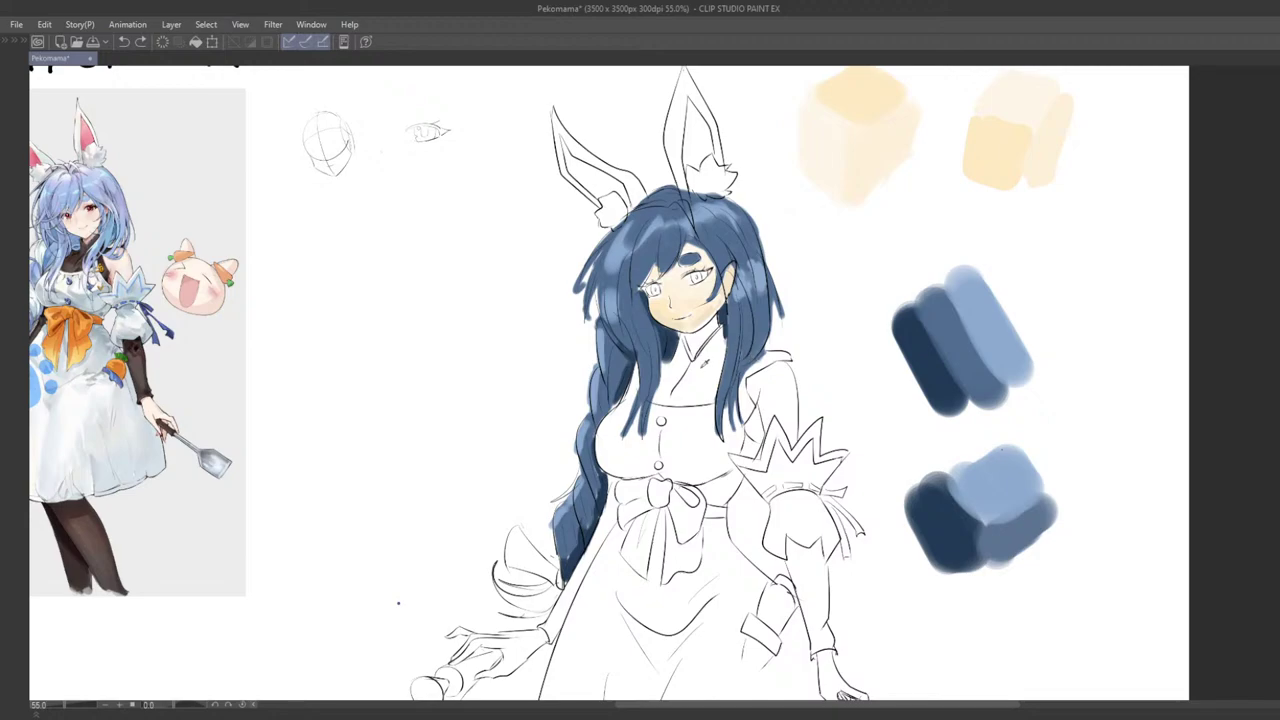
Step: Try reddish-brown eye color swatches in the blank area between the reference image and the character
drag(672, 343, 765, 360)
mouse_move(484, 331)
mouse_down()
mouse_move(479, 357)
mouse_move(482, 337)
mouse_up()
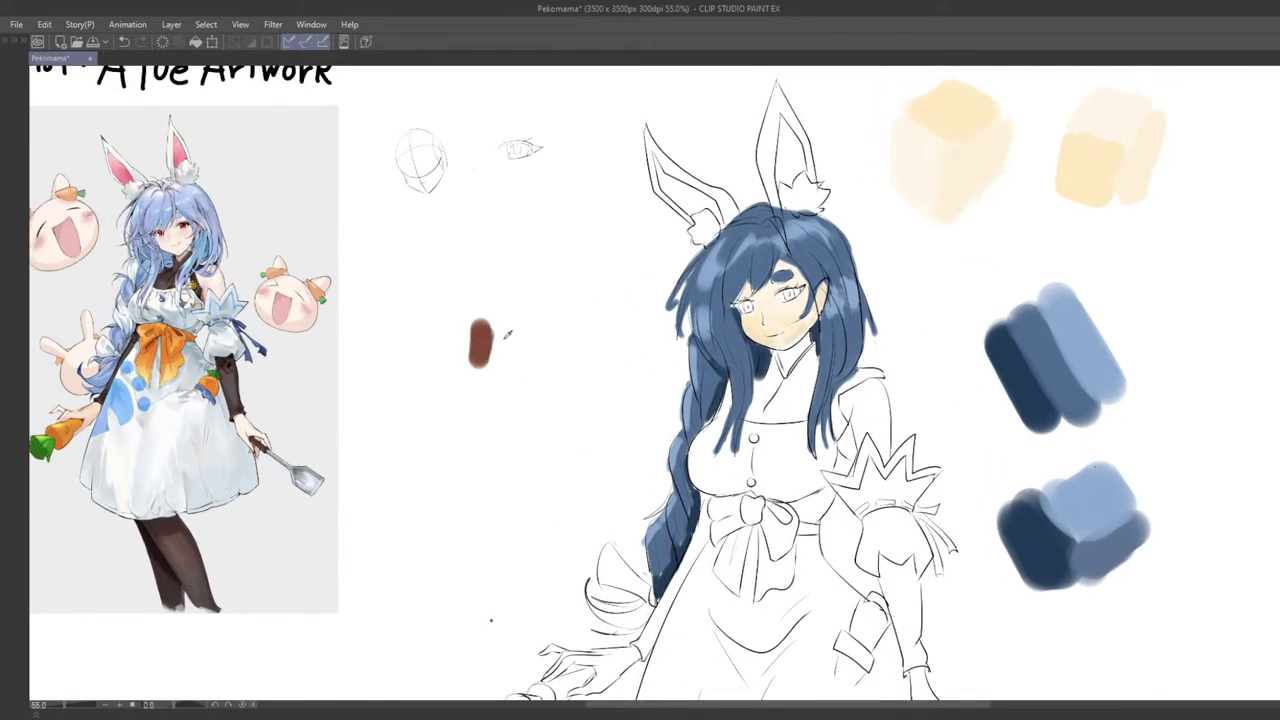
mouse_move(453, 325)
mouse_down()
mouse_move(454, 347)
mouse_move(460, 335)
mouse_up()
key(ctrl+z)
drag(465, 325, 462, 348)
drag(546, 358, 612, 293)
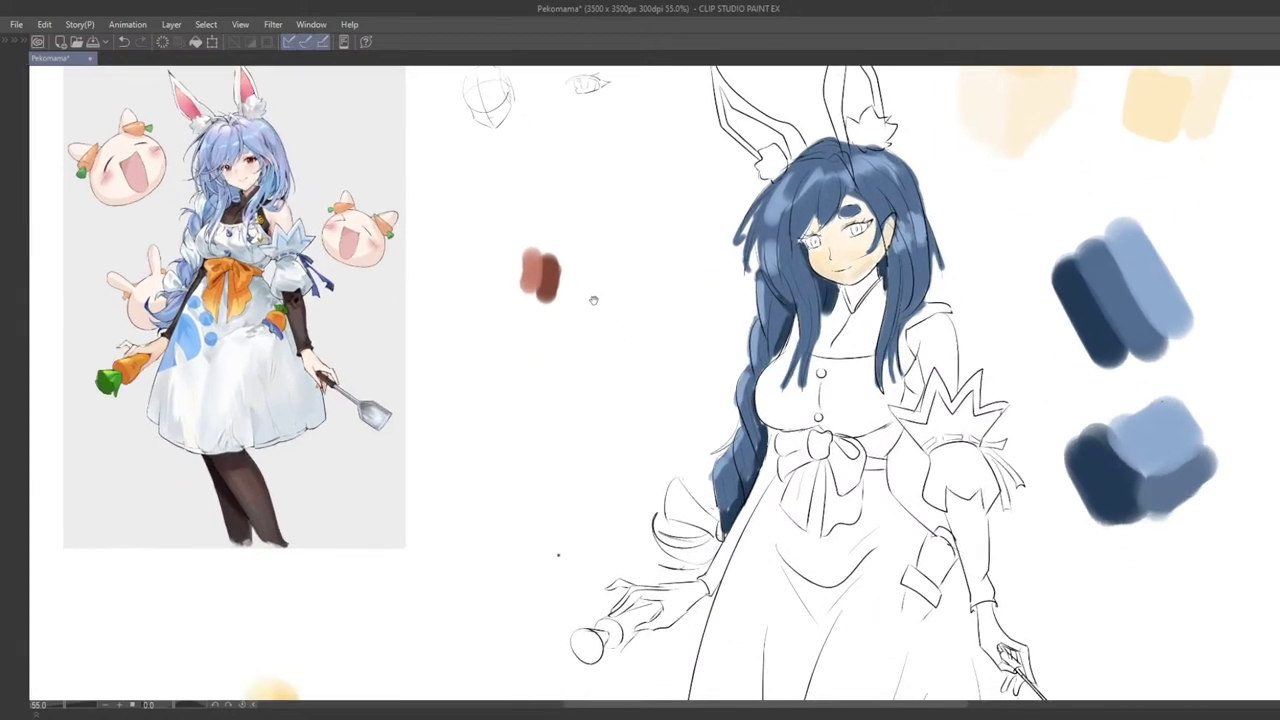
Step: Paint light, medium and dark red swatches side by side over the reddish-brown ones
mouse_move(525, 255)
mouse_down()
mouse_move(549, 298)
mouse_move(545, 264)
mouse_move(569, 268)
mouse_move(530, 286)
mouse_up()
drag(559, 328, 573, 344)
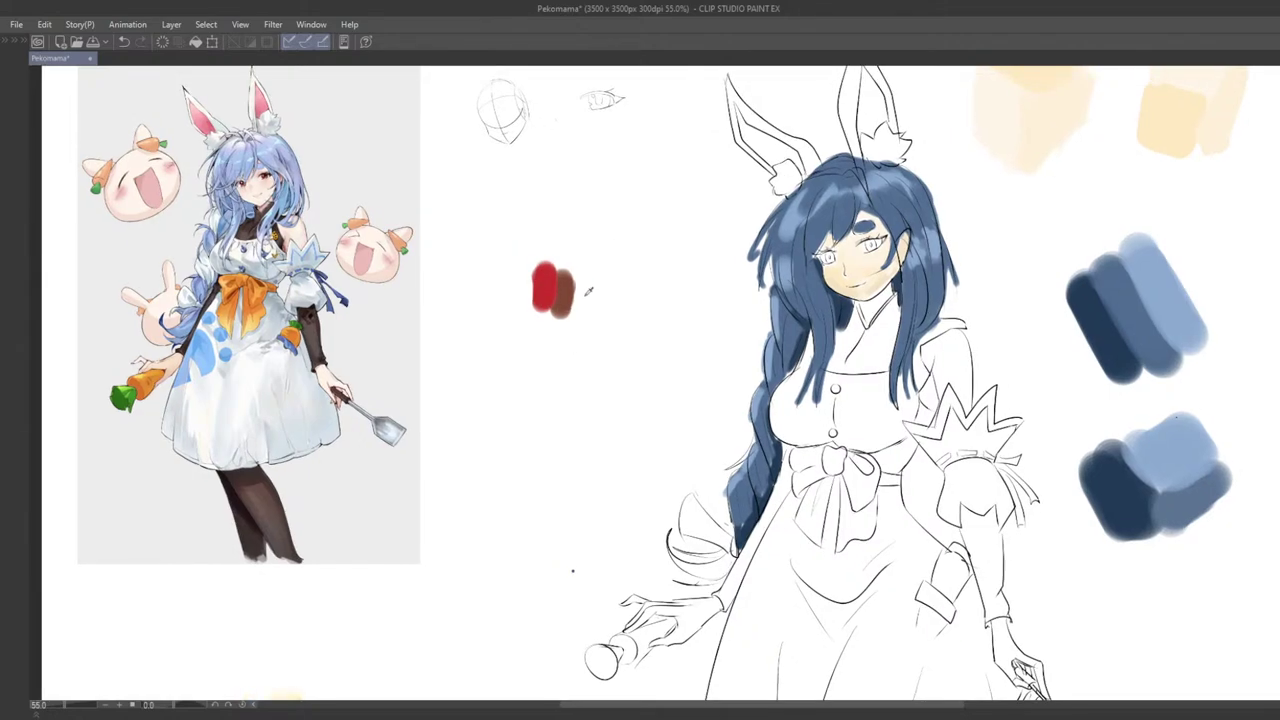
drag(564, 266, 568, 314)
drag(530, 270, 527, 303)
key(ctrl+z)
drag(615, 328, 602, 407)
scroll(602, 407, up, 1)
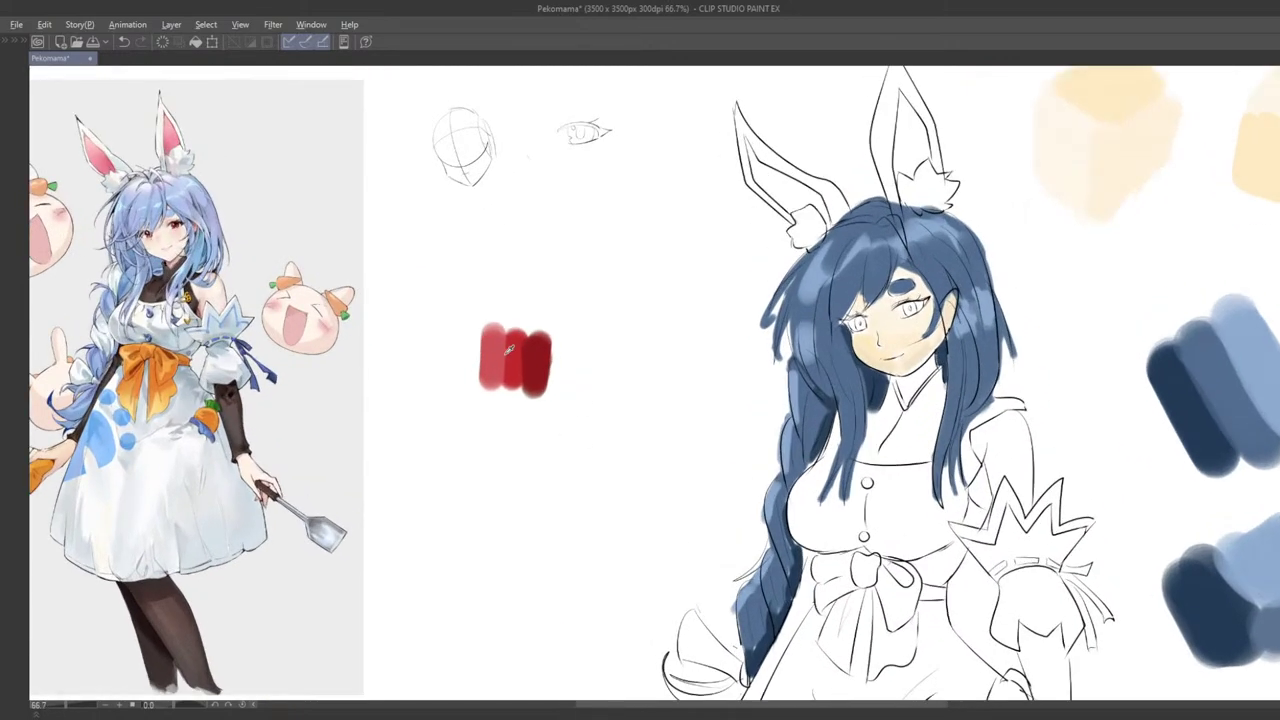
Step: Color the iris of the eye nearest the visible ear red, undoing the strokes that do not fit
drag(745, 336, 649, 371)
scroll(790, 340, up, 5)
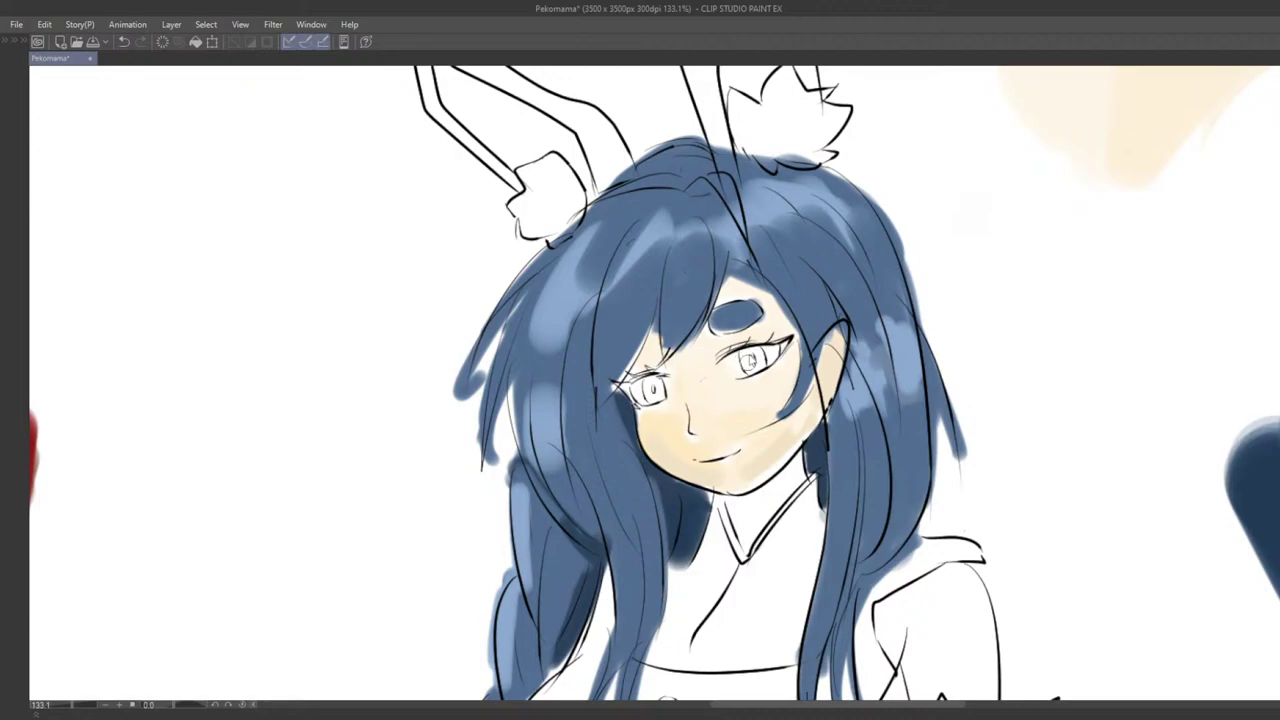
drag(748, 352, 754, 356)
key(ctrl+z)
scroll(754, 356, down, 1)
drag(853, 364, 870, 357)
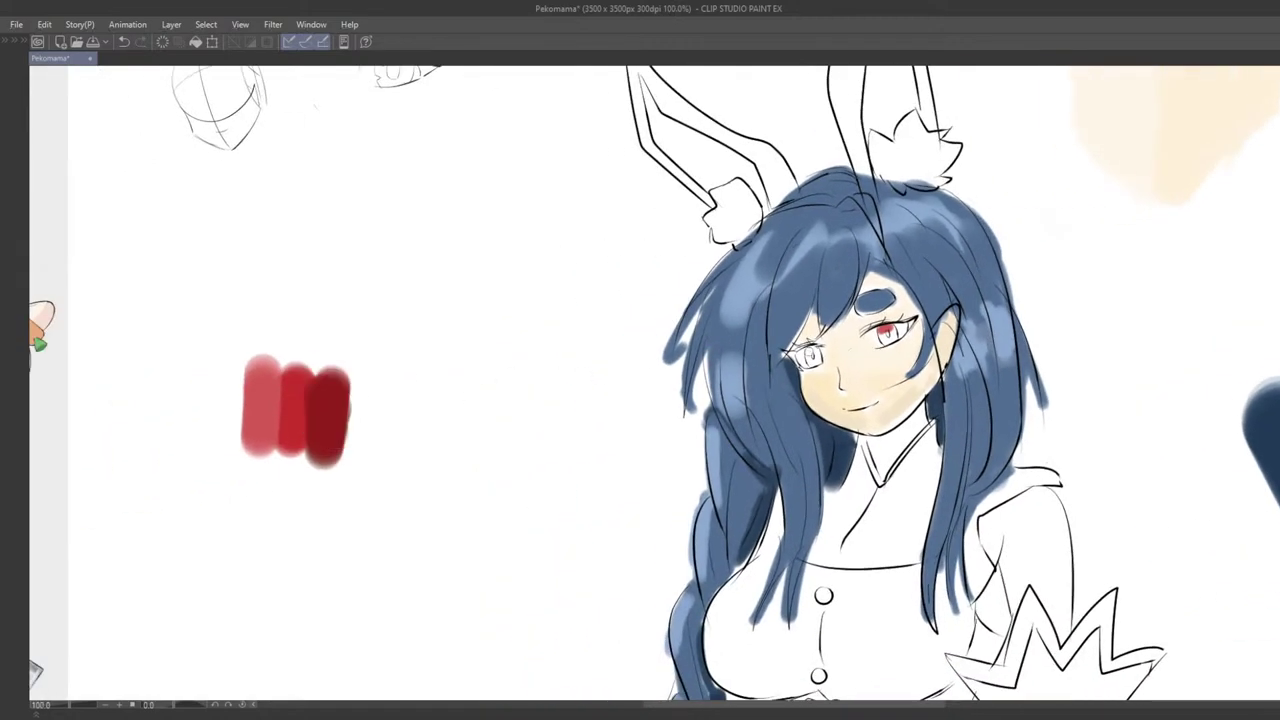
key(ctrl+z)
drag(672, 423, 527, 408)
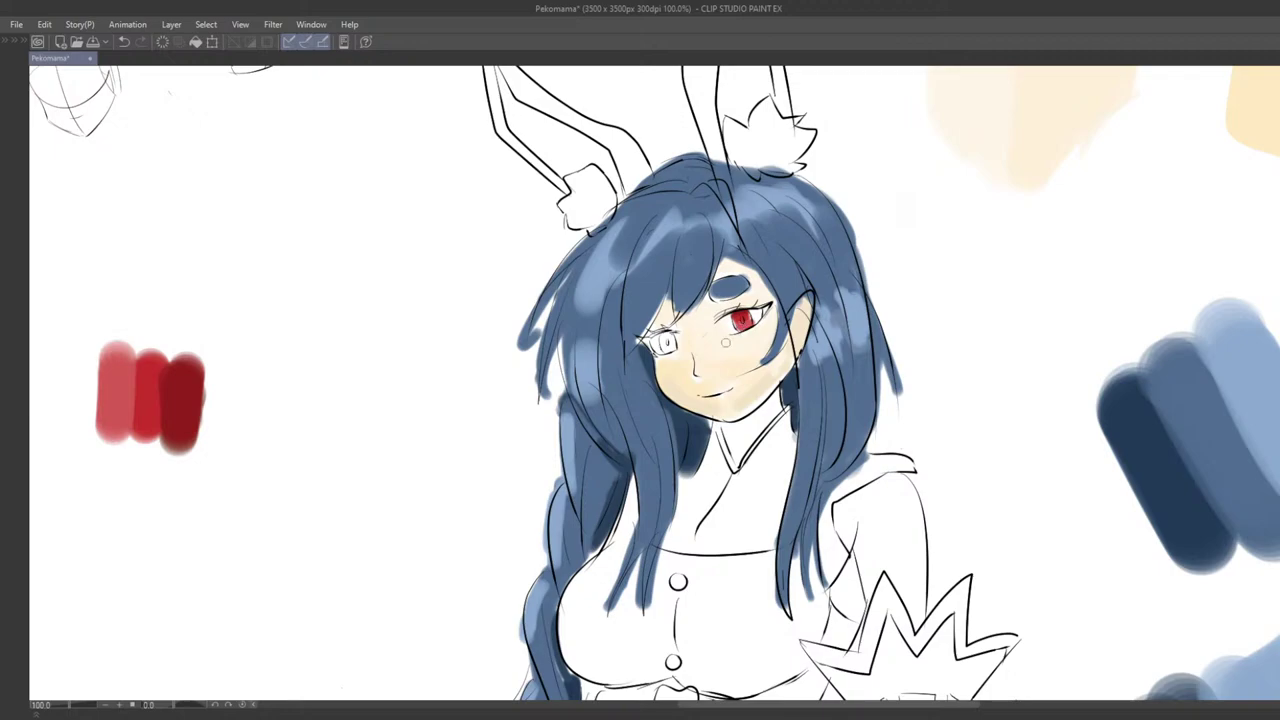
Step: Color the iris of the braid-side eye with red sampled from the painted swatches
scroll(726, 343, down, 9)
scroll(739, 318, up, 5)
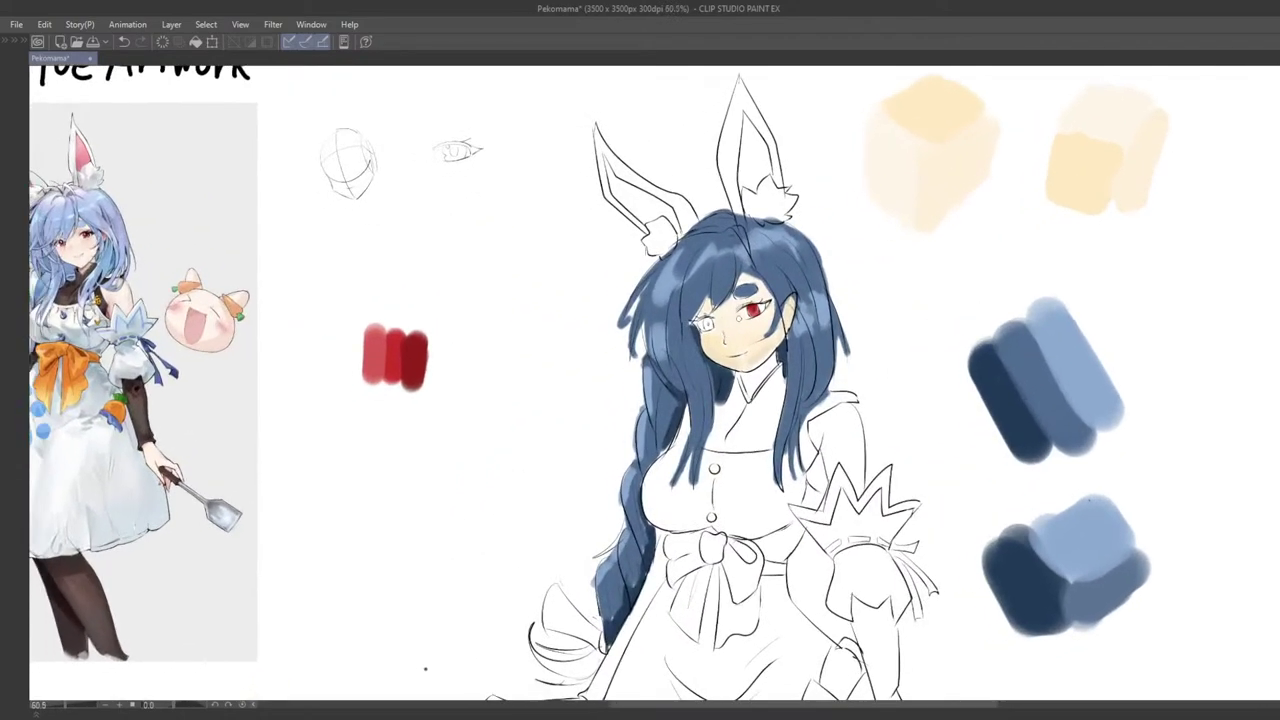
scroll(740, 298, up, 1)
scroll(681, 316, up, 1)
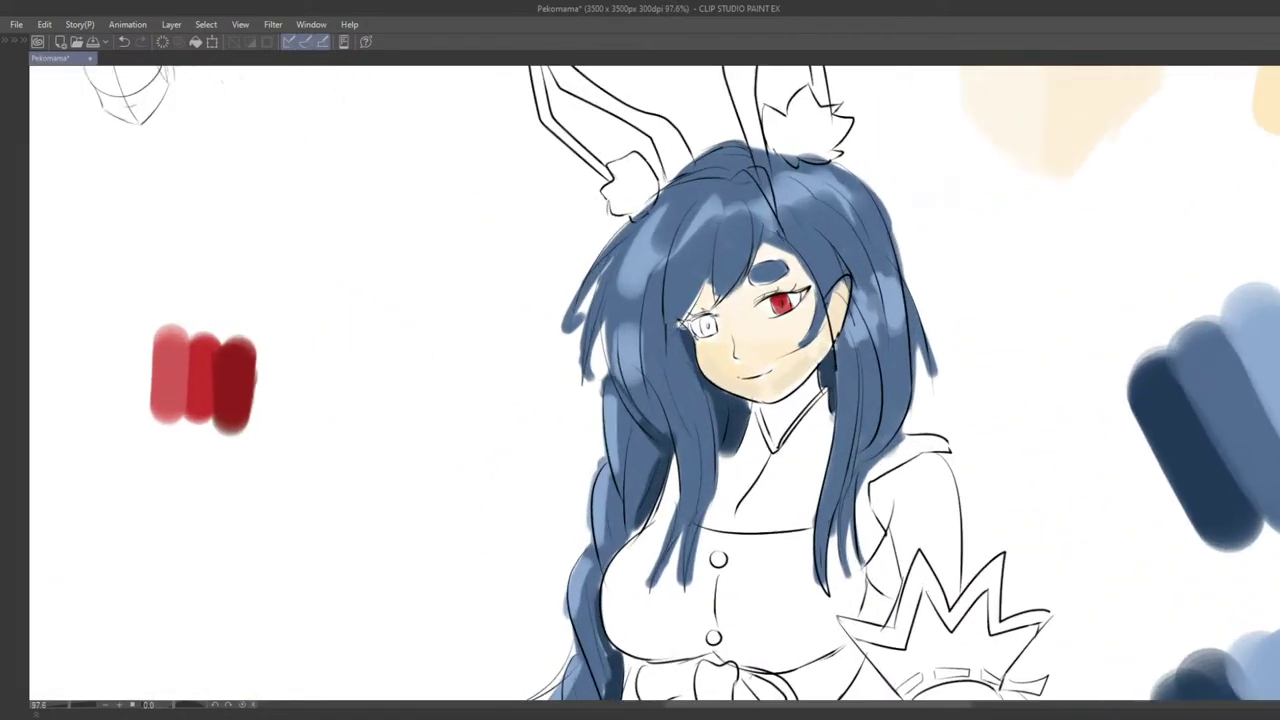
alt+click(204, 356)
drag(650, 367, 631, 325)
alt+click(113, 334)
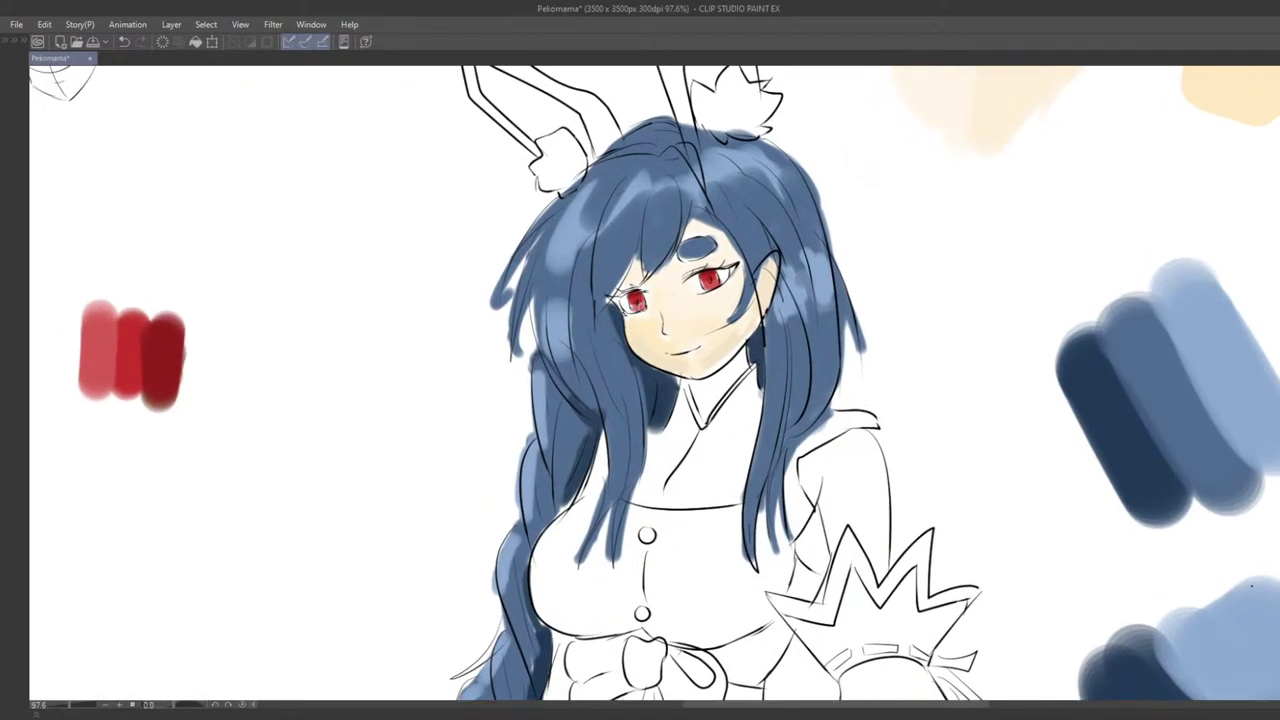
Step: Try touch-up strokes around the braid-side eye, then undo them
scroll(634, 334, down, 8)
scroll(695, 330, up, 4)
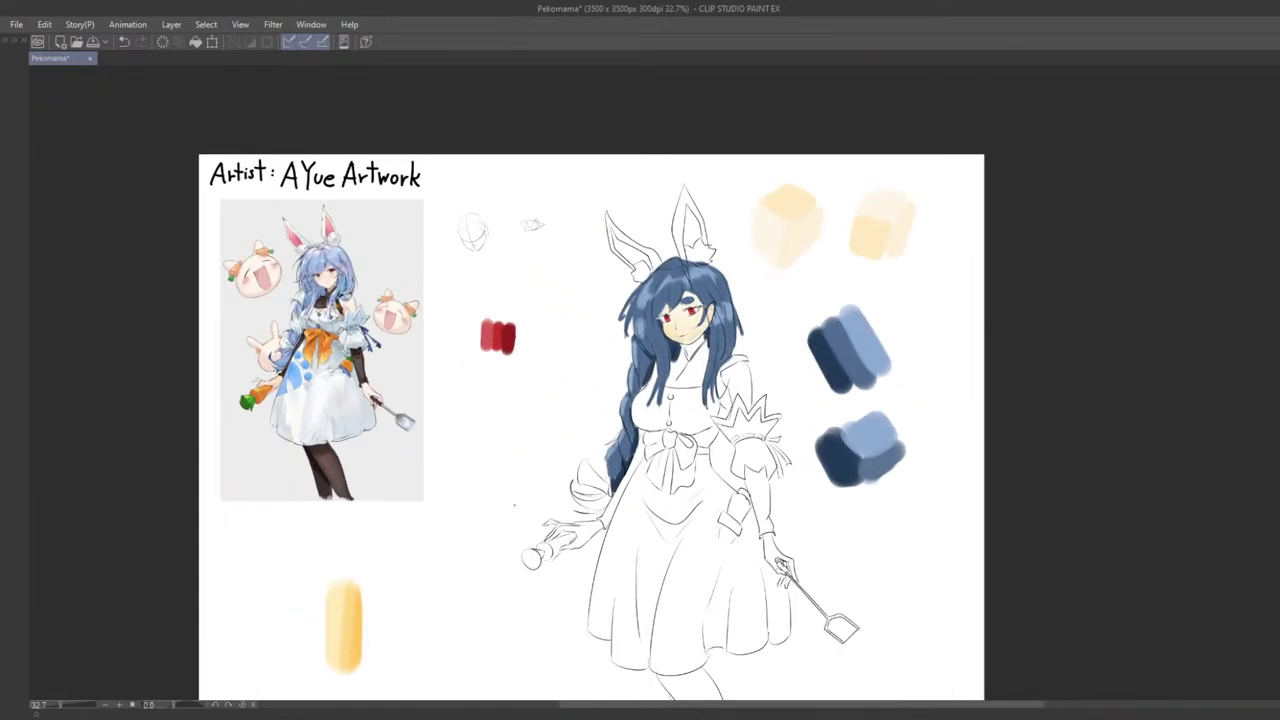
drag(666, 339, 674, 357)
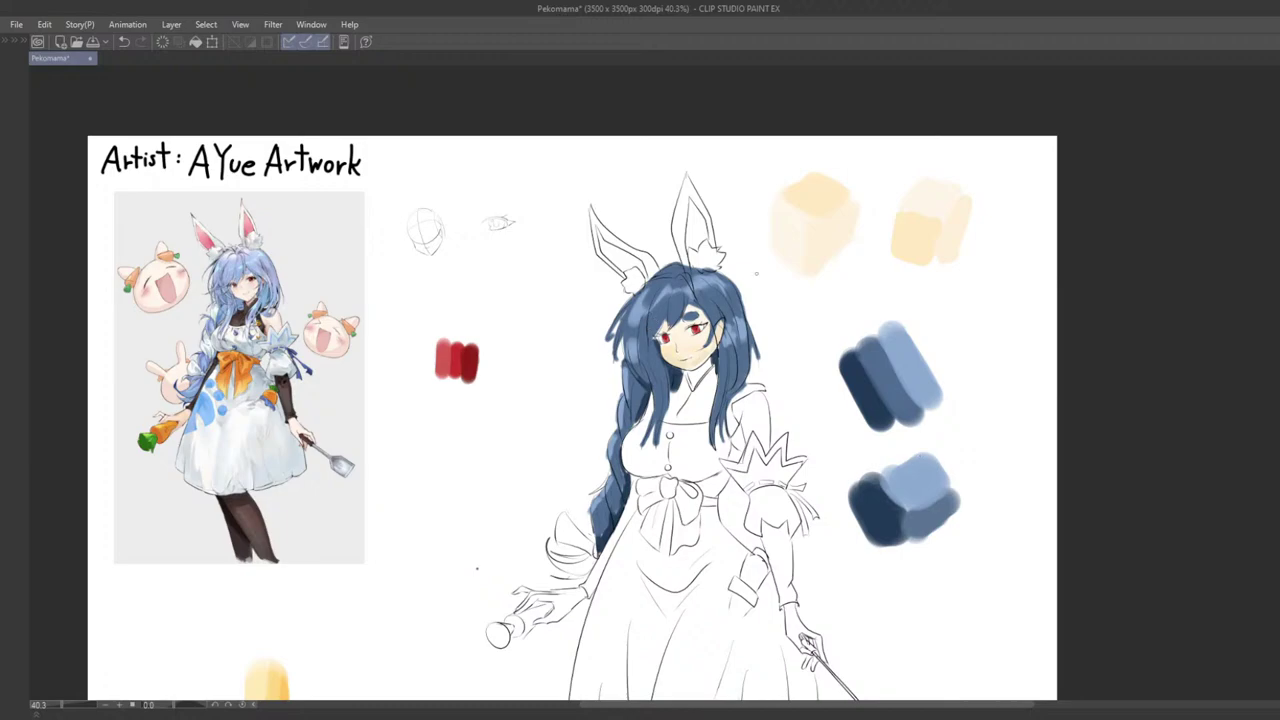
scroll(646, 368, up, 5)
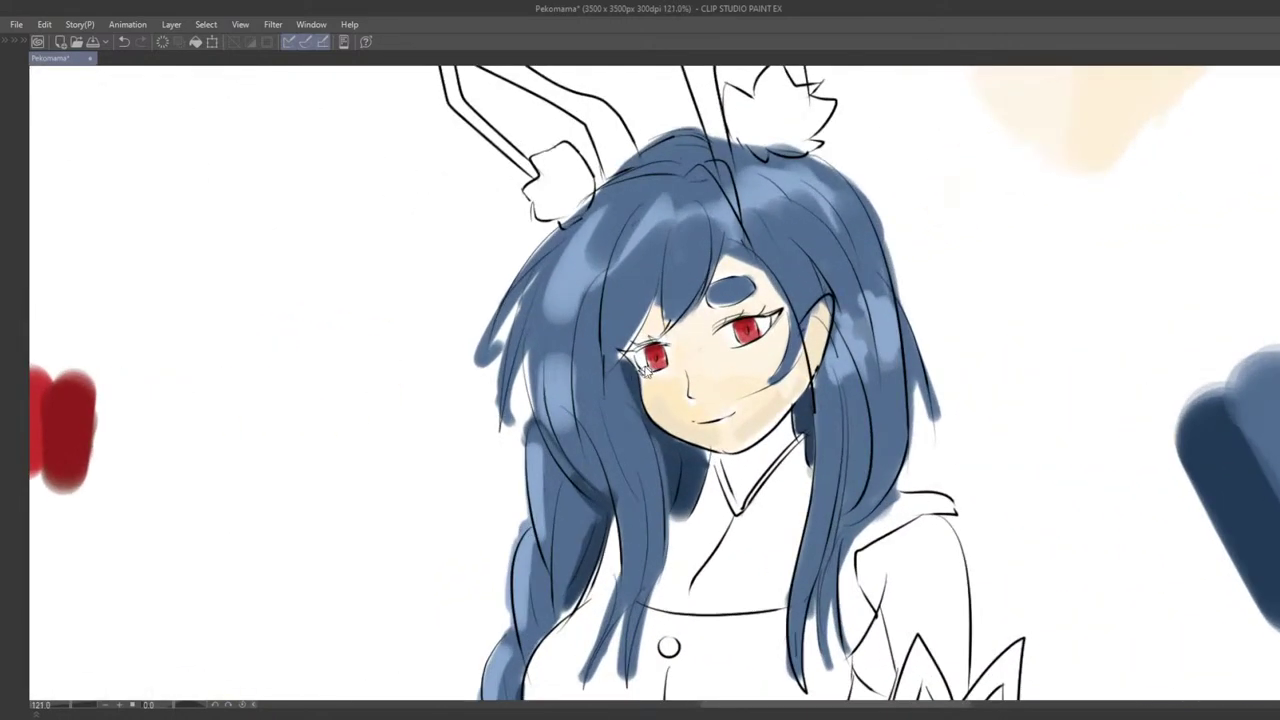
drag(646, 368, 637, 344)
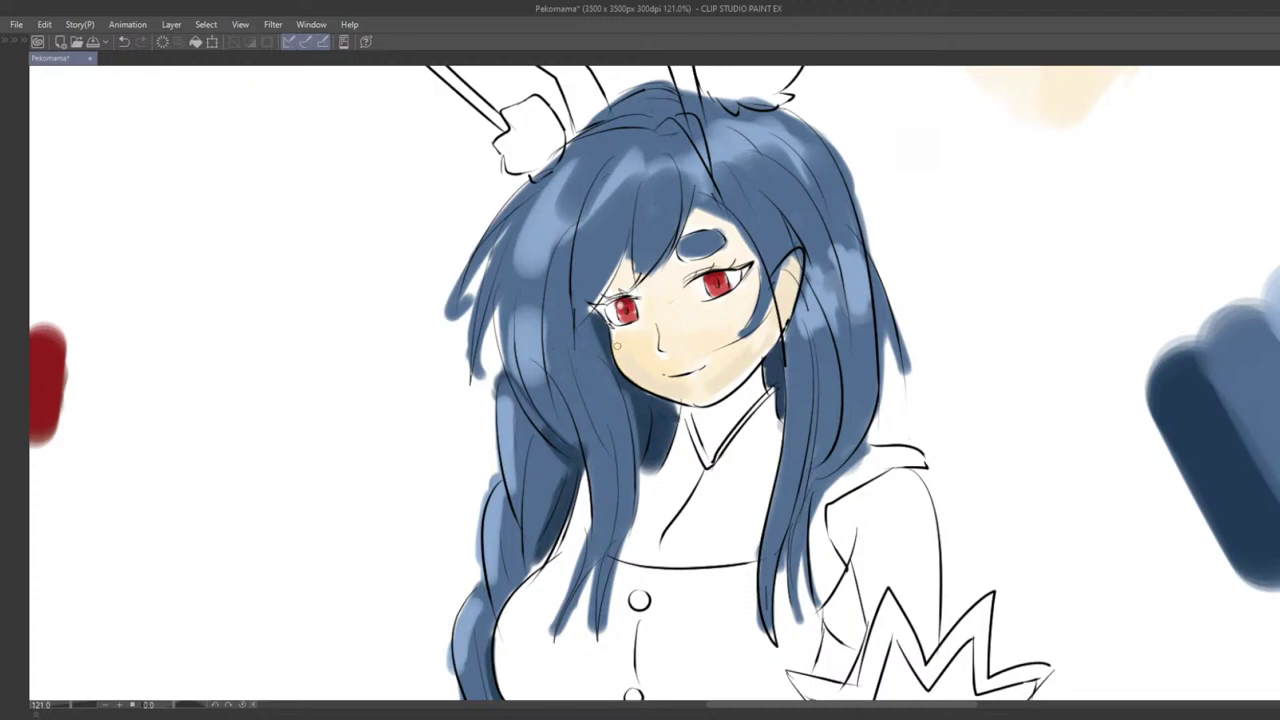
key(ctrl+z)
key(ctrl+z)
scroll(683, 326, down, 8)
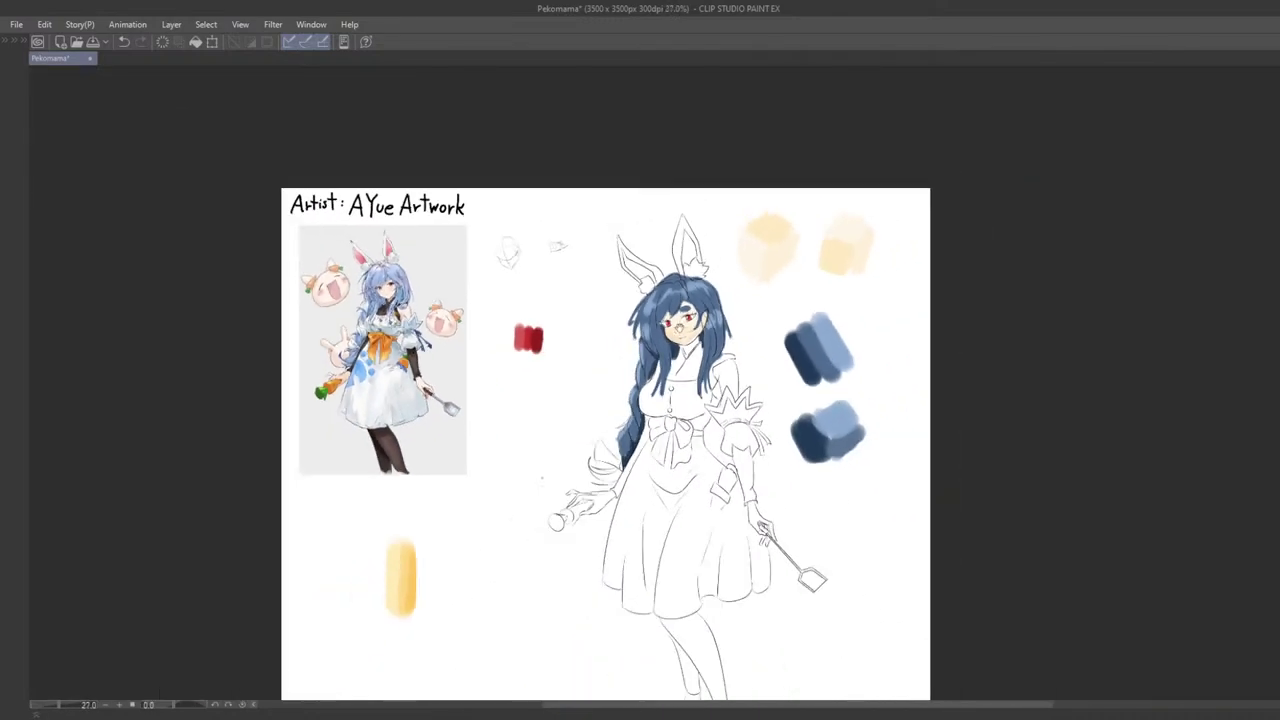
Step: Clean up the blue spilling past the line art at the tips of the loose braid-side hair strands
drag(799, 298, 735, 290)
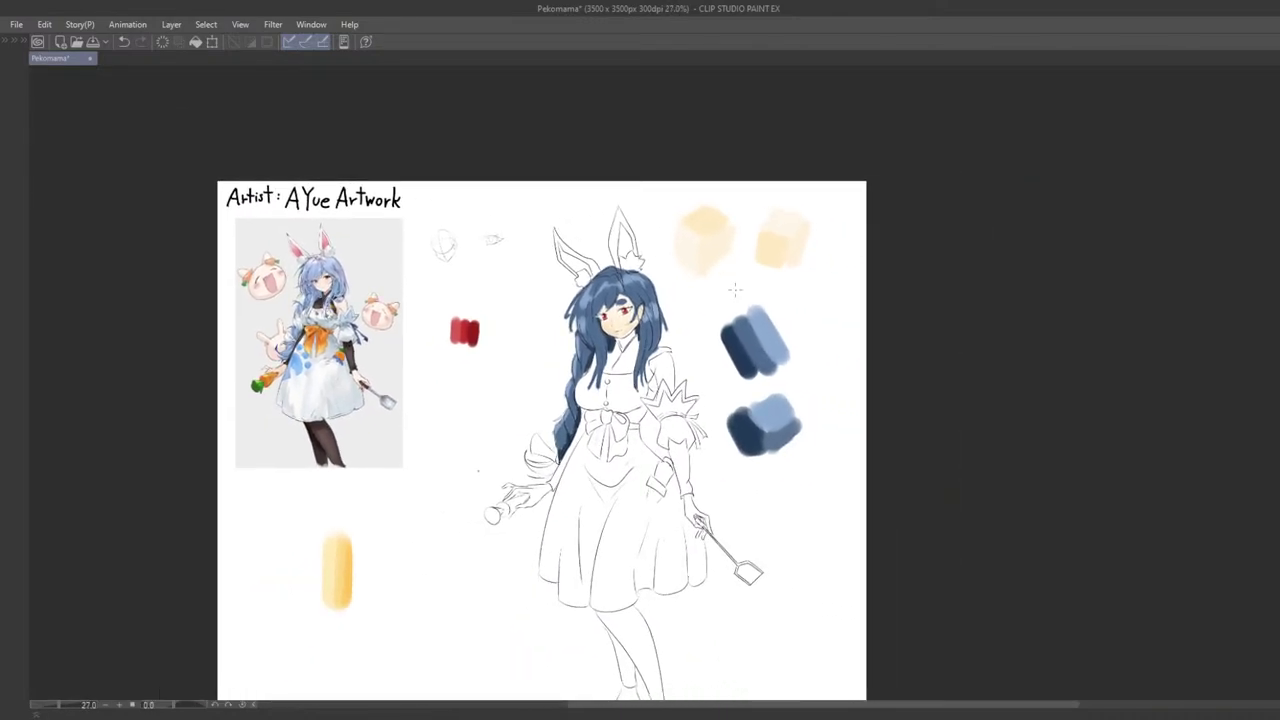
scroll(538, 462, up, 4)
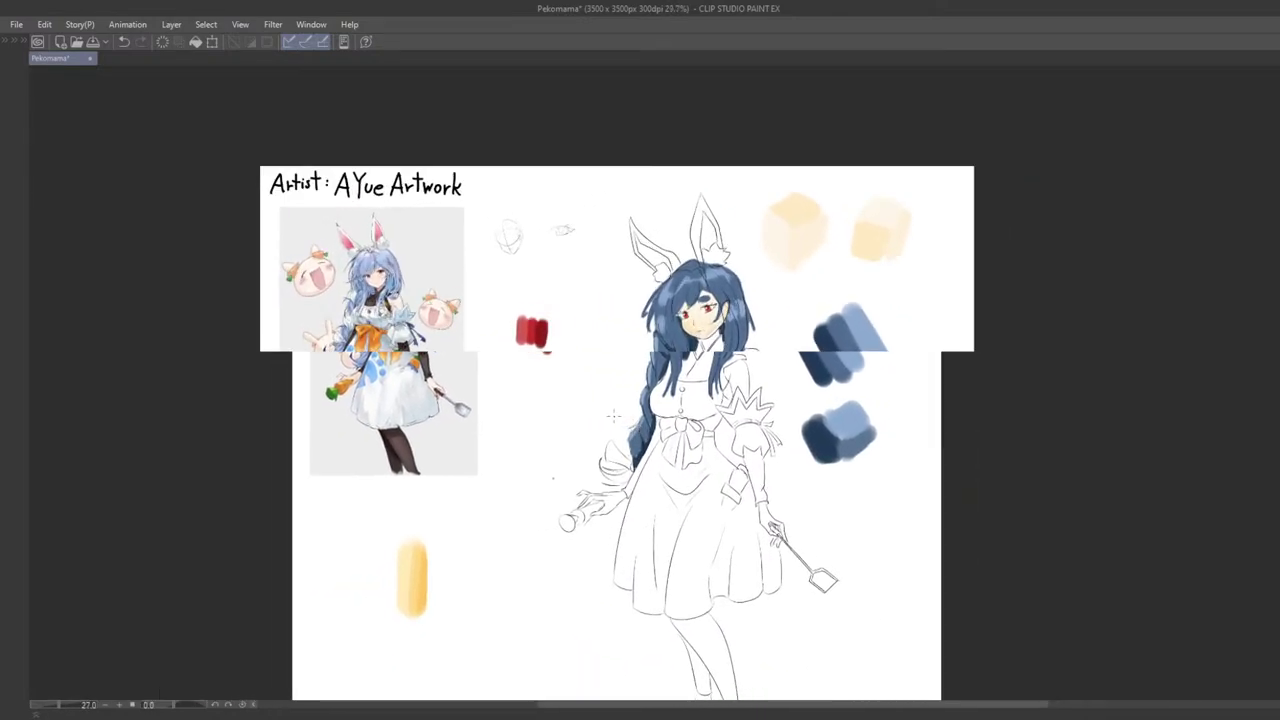
scroll(538, 462, up, 3)
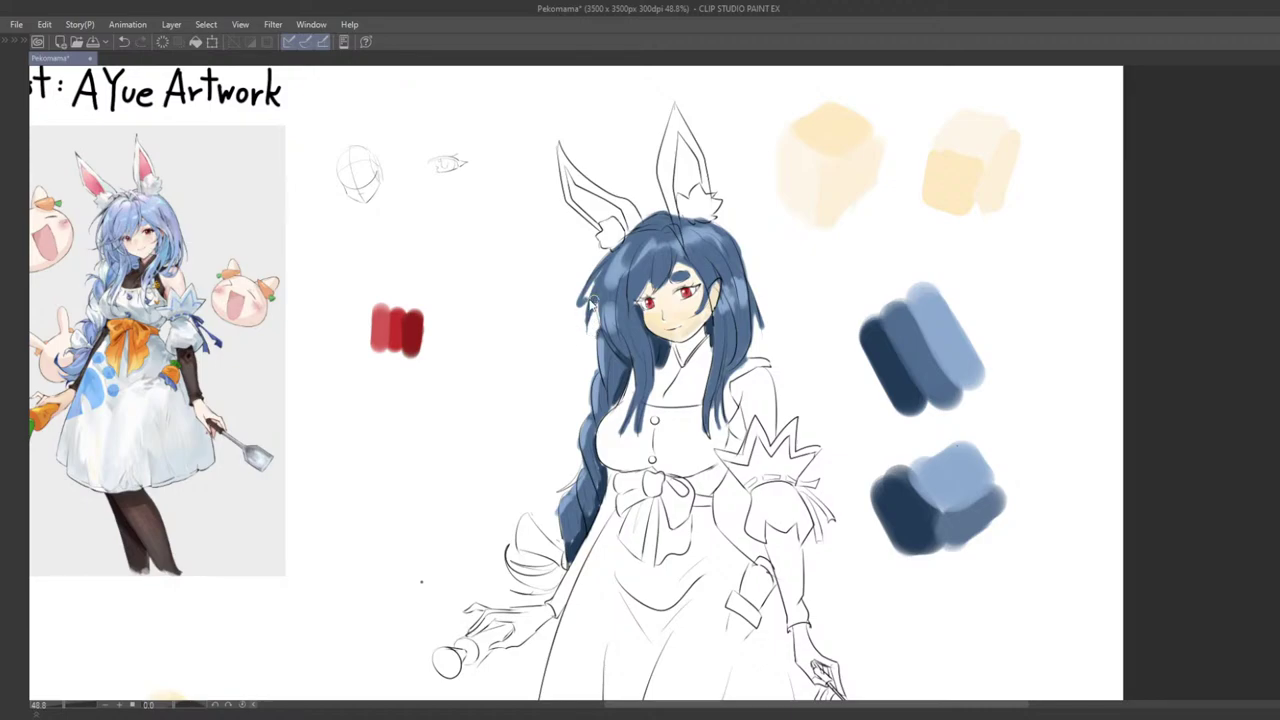
drag(578, 308, 590, 287)
scroll(578, 305, down, 5)
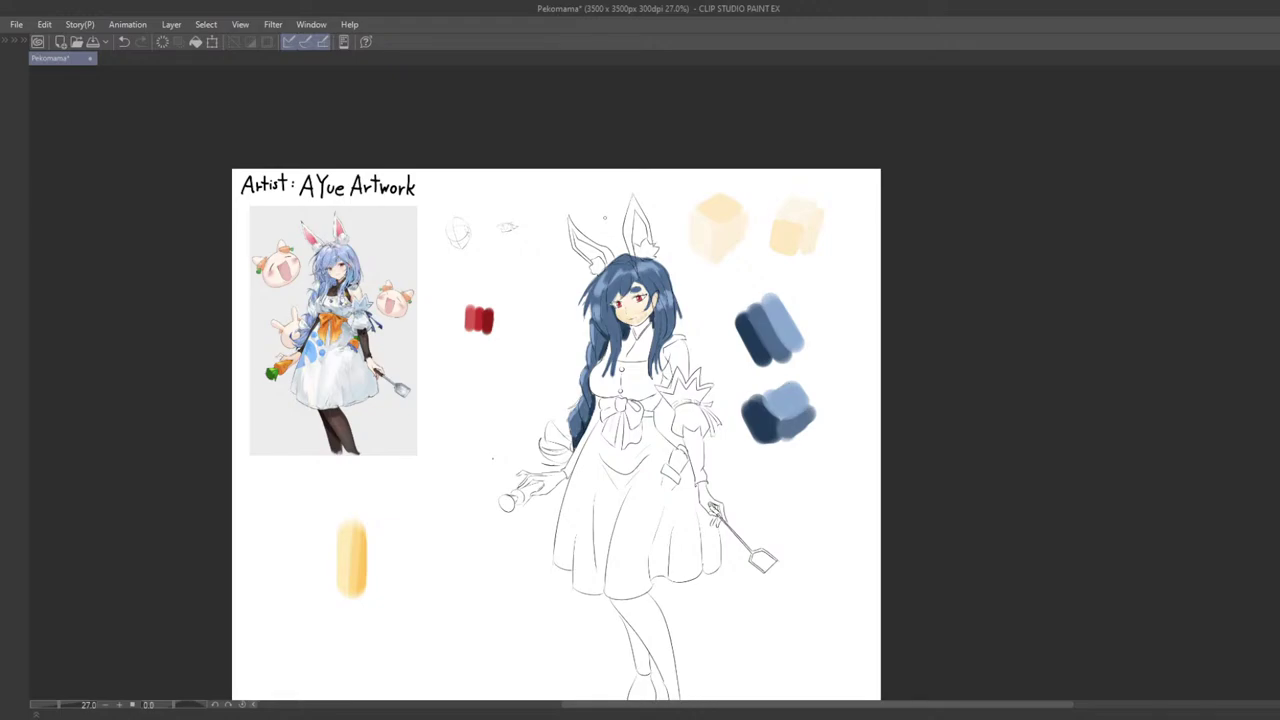
scroll(635, 357, up, 4)
scroll(615, 453, down, 1)
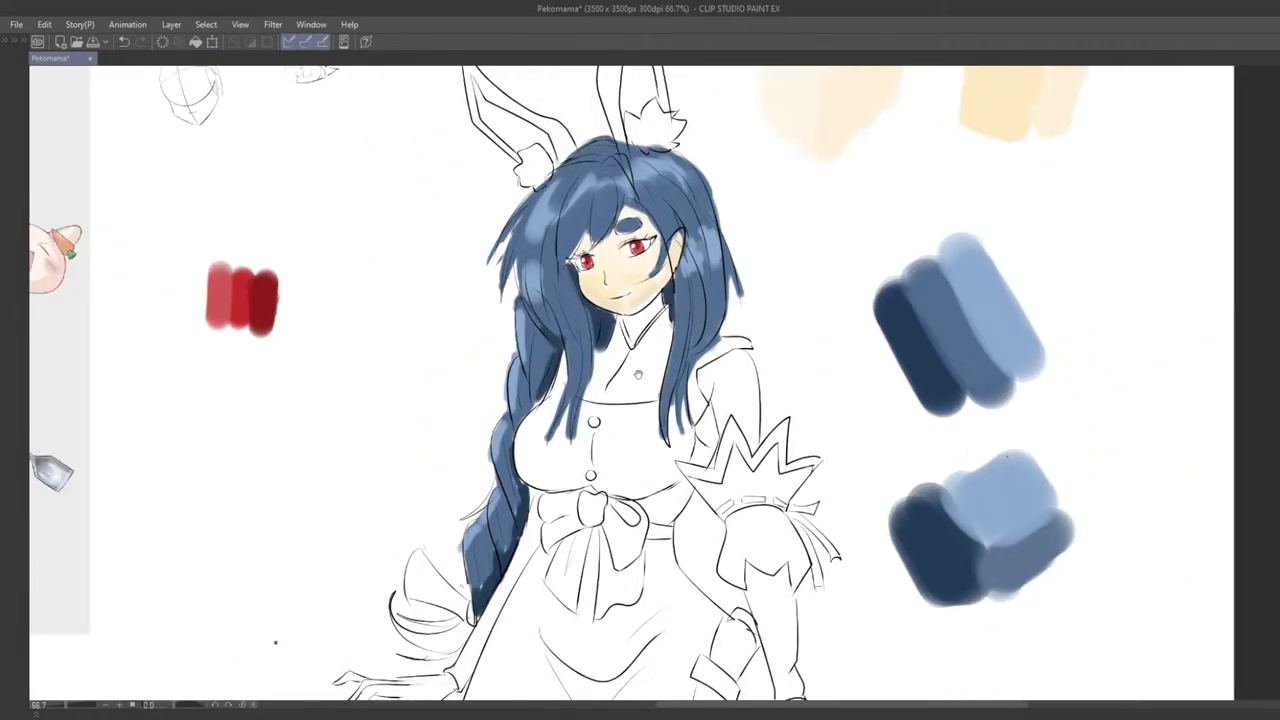
mouse_move(580, 413)
mouse_down()
mouse_move(650, 474)
mouse_move(573, 457)
mouse_move(571, 442)
mouse_up()
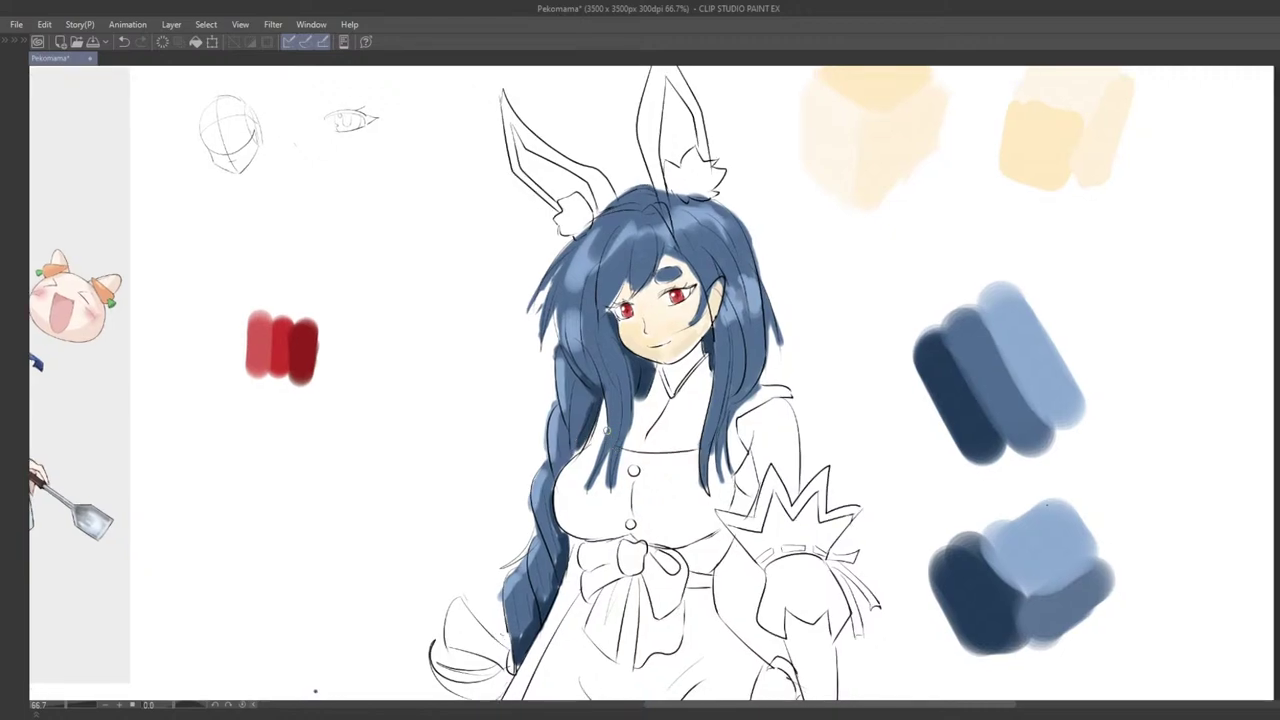
drag(603, 441, 666, 450)
drag(622, 411, 616, 405)
scroll(603, 440, down, 2)
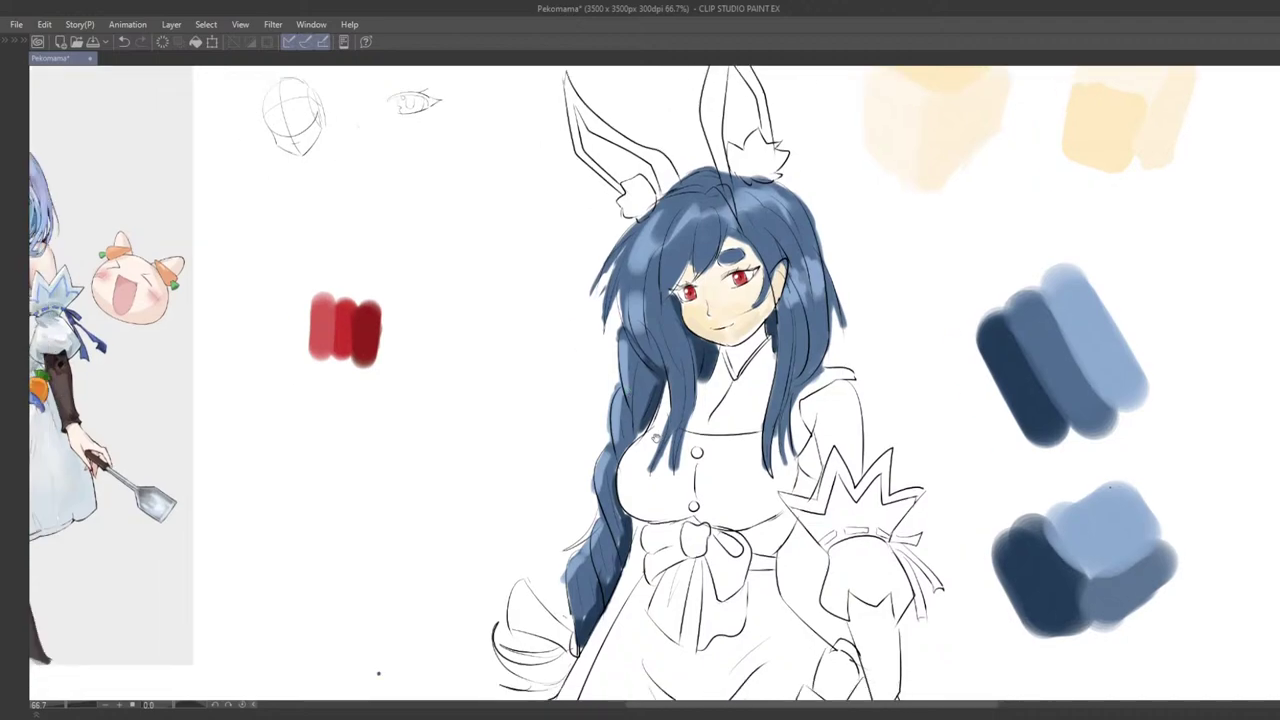
scroll(564, 311, up, 1)
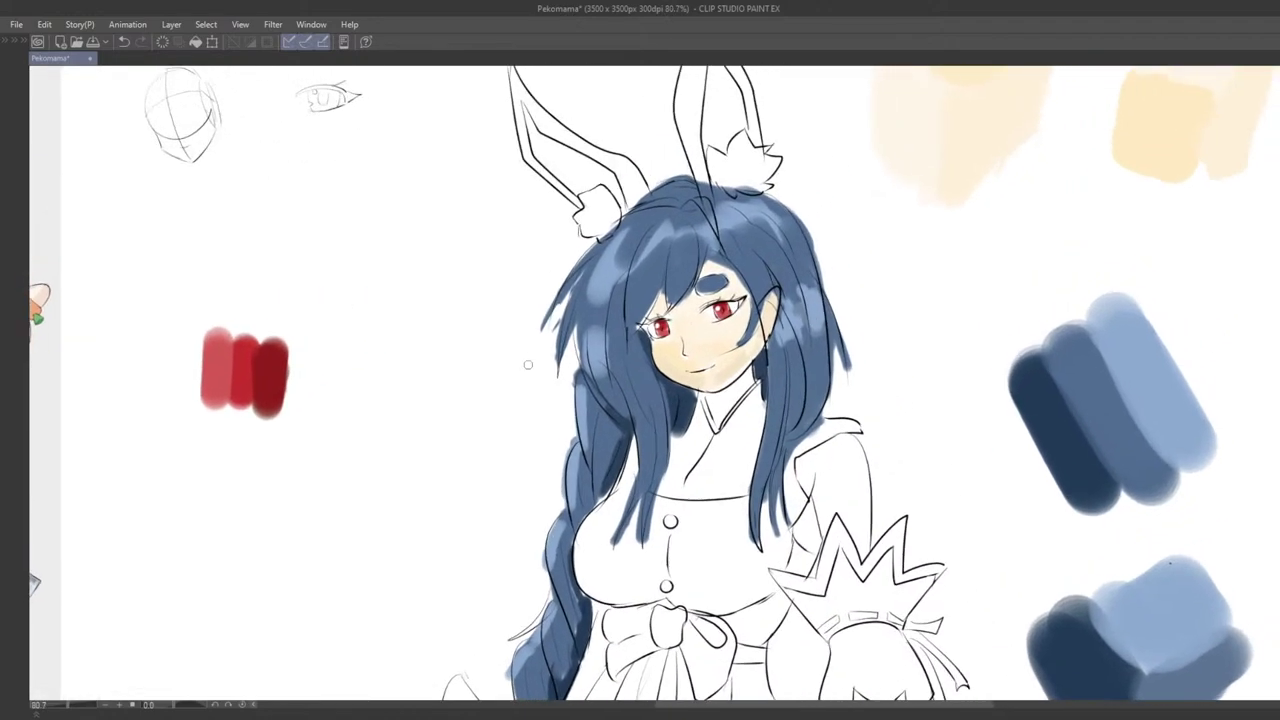
Step: Try touch-up strokes on the loose outer hair strands on the braid side, then undo them
key(ctrl+z)
mouse_move(555, 291)
mouse_down()
mouse_move(575, 303)
mouse_move(556, 340)
mouse_move(574, 339)
mouse_move(582, 382)
mouse_up()
key(ctrl+z)
key(ctrl+z)
scroll(586, 372, down, 2)
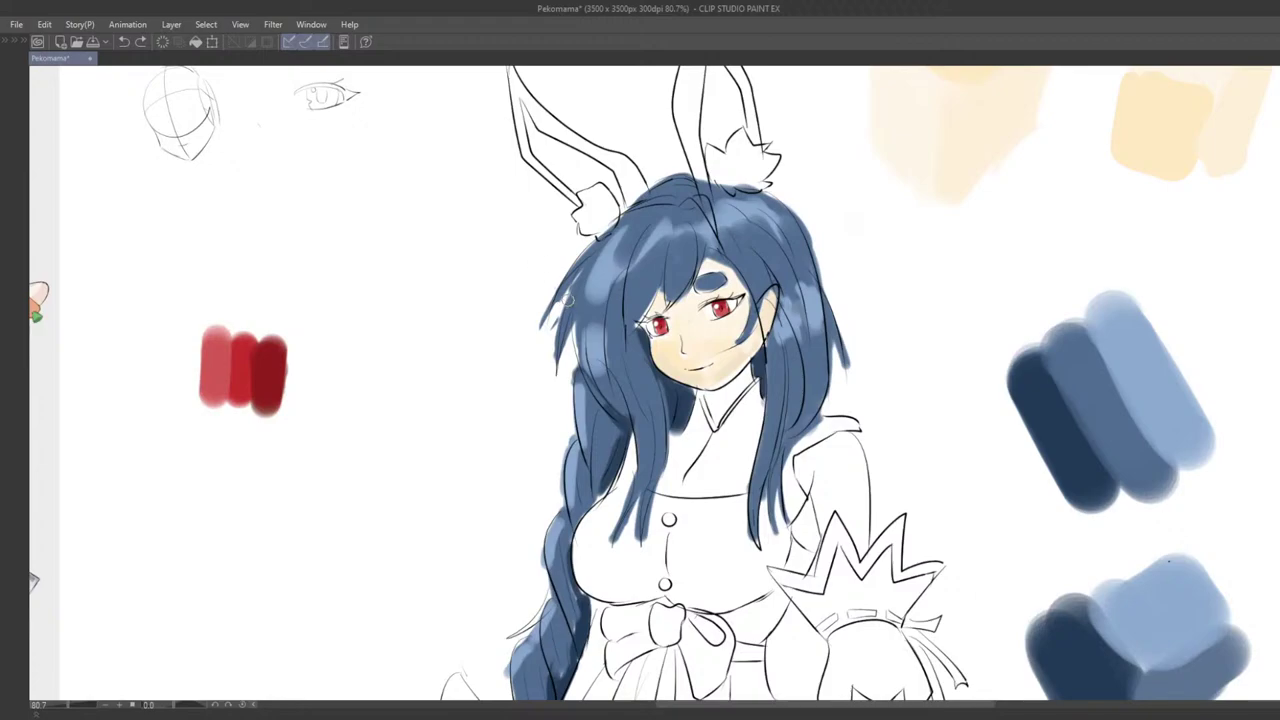
mouse_move(568, 294)
mouse_down()
mouse_move(547, 332)
mouse_move(568, 317)
mouse_up()
key(ctrl+z)
key(ctrl+z)
scroll(560, 340, down, 1)
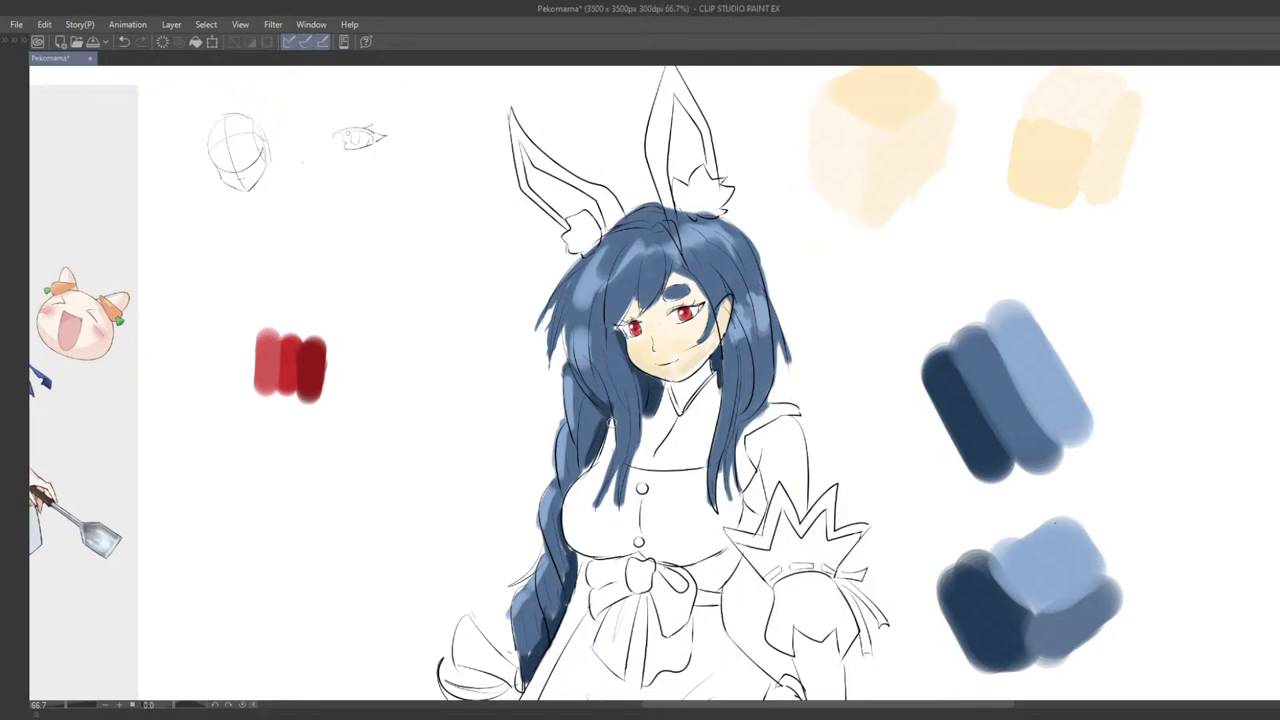
scroll(600, 420, down, 5)
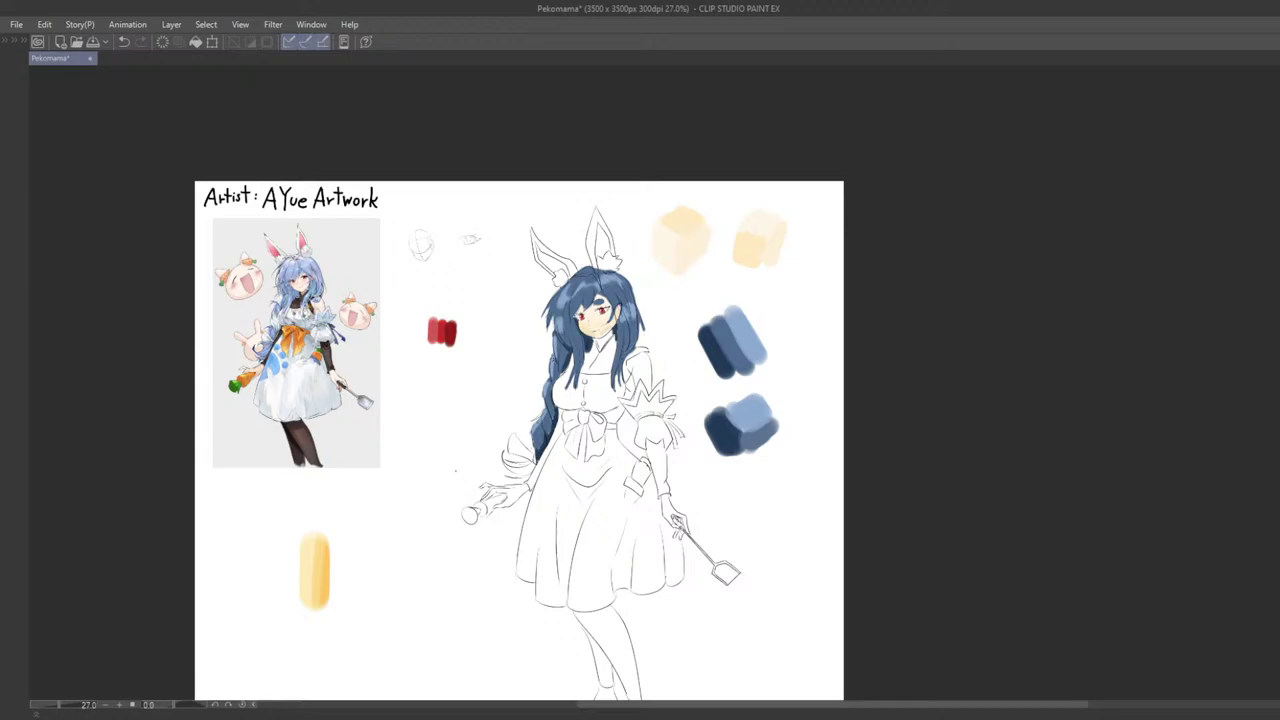
scroll(664, 384, up, 4)
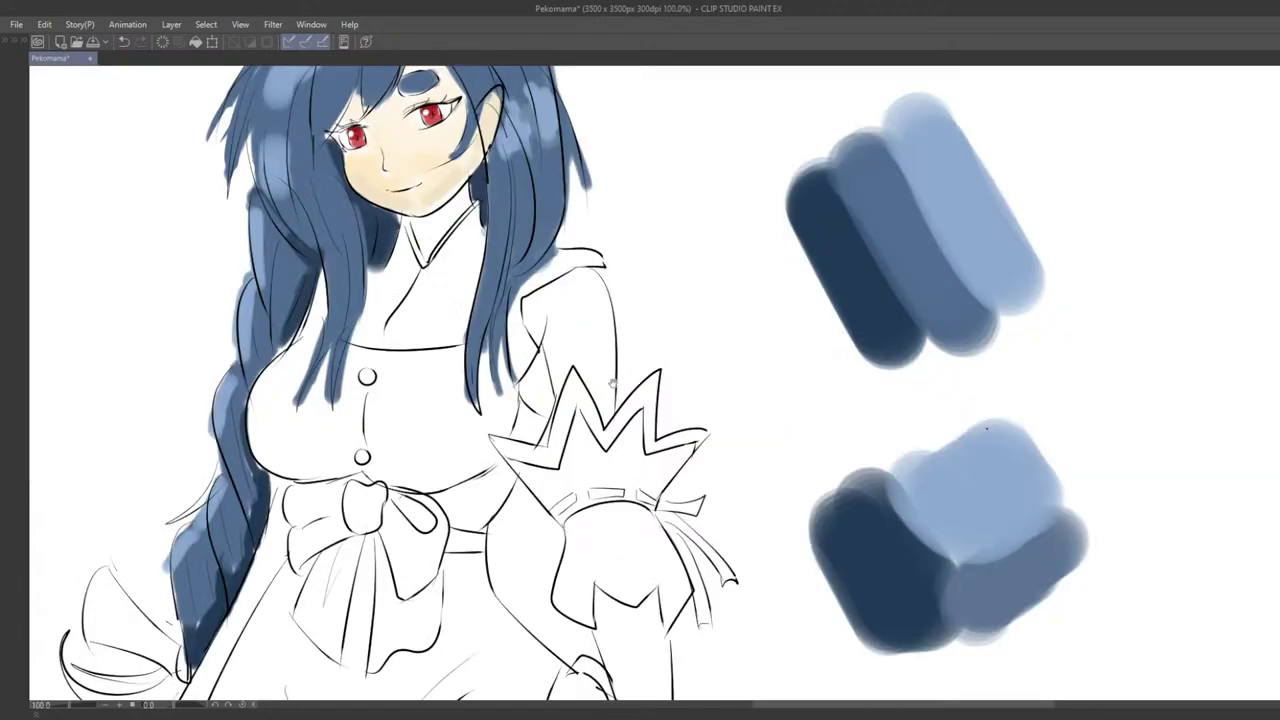
drag(650, 390, 708, 374)
scroll(658, 400, down, 2)
drag(647, 328, 639, 413)
scroll(636, 366, up, 1)
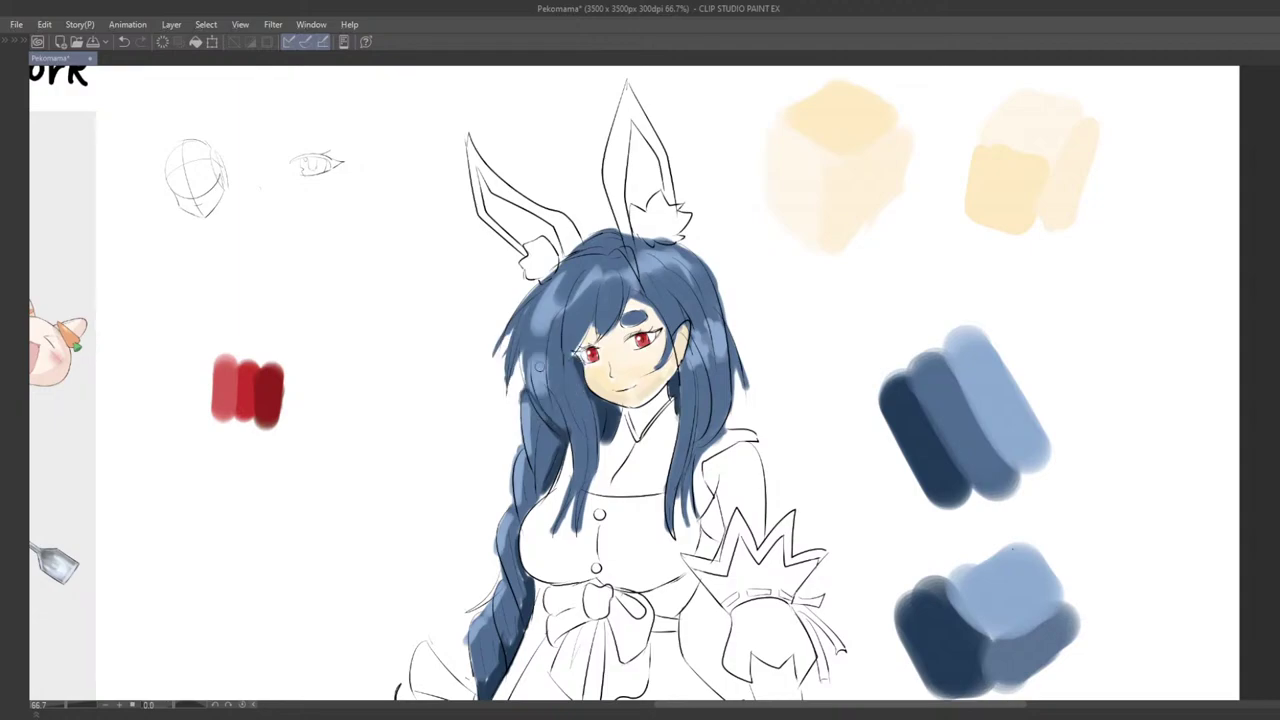
Step: Show the palettes again and try light-blue highlight strokes on the braid-side front lock with the Hard airbrush at size 27.7
key(Tab)
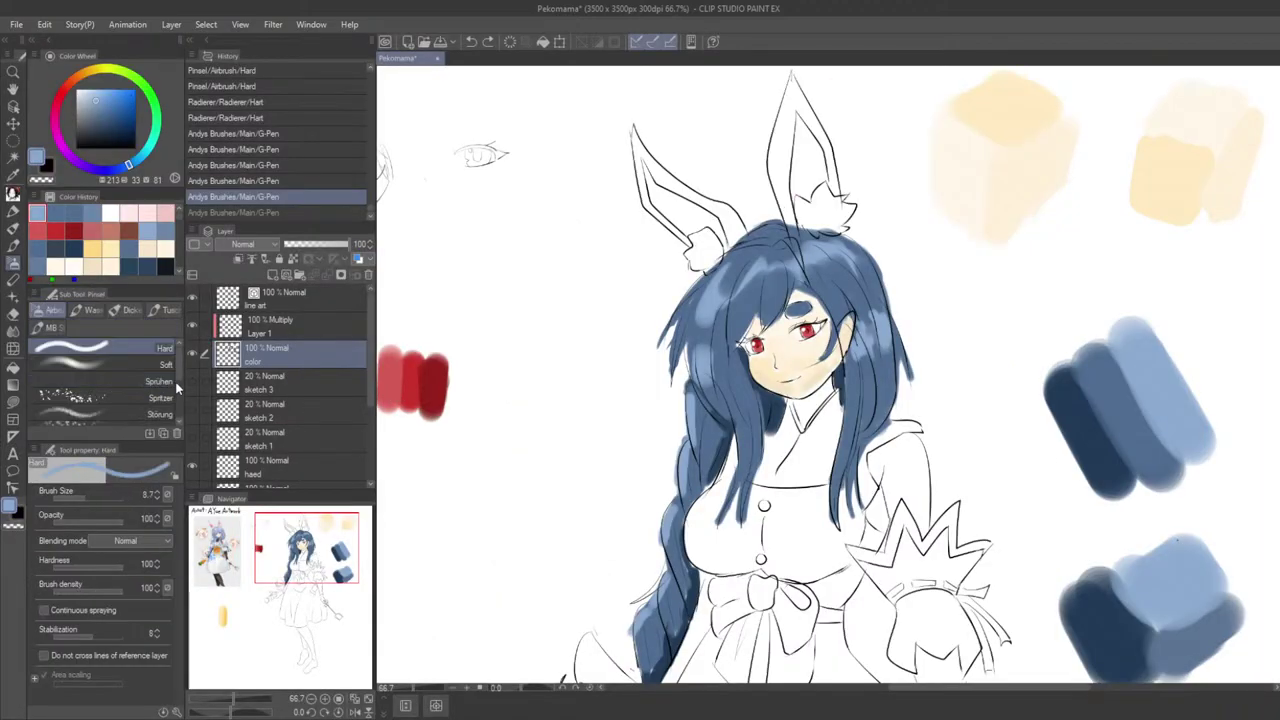
click(156, 364)
click(158, 349)
mouse_move(704, 382)
mouse_down()
mouse_move(645, 331)
mouse_move(666, 318)
mouse_move(696, 360)
mouse_move(676, 341)
mouse_move(672, 370)
mouse_up()
key(ctrl+z)
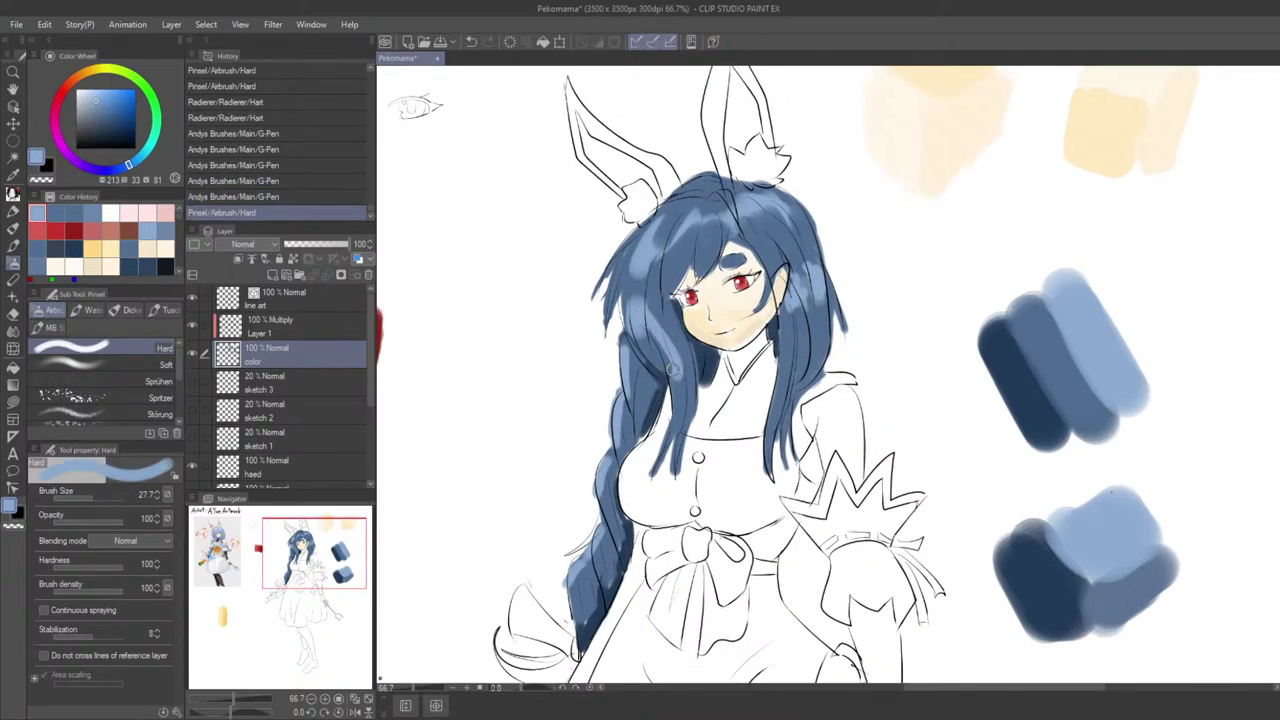
key(ctrl+z)
mouse_move(652, 316)
mouse_down()
mouse_move(675, 381)
mouse_move(664, 355)
mouse_up()
key(ctrl+z)
key(ctrl+z)
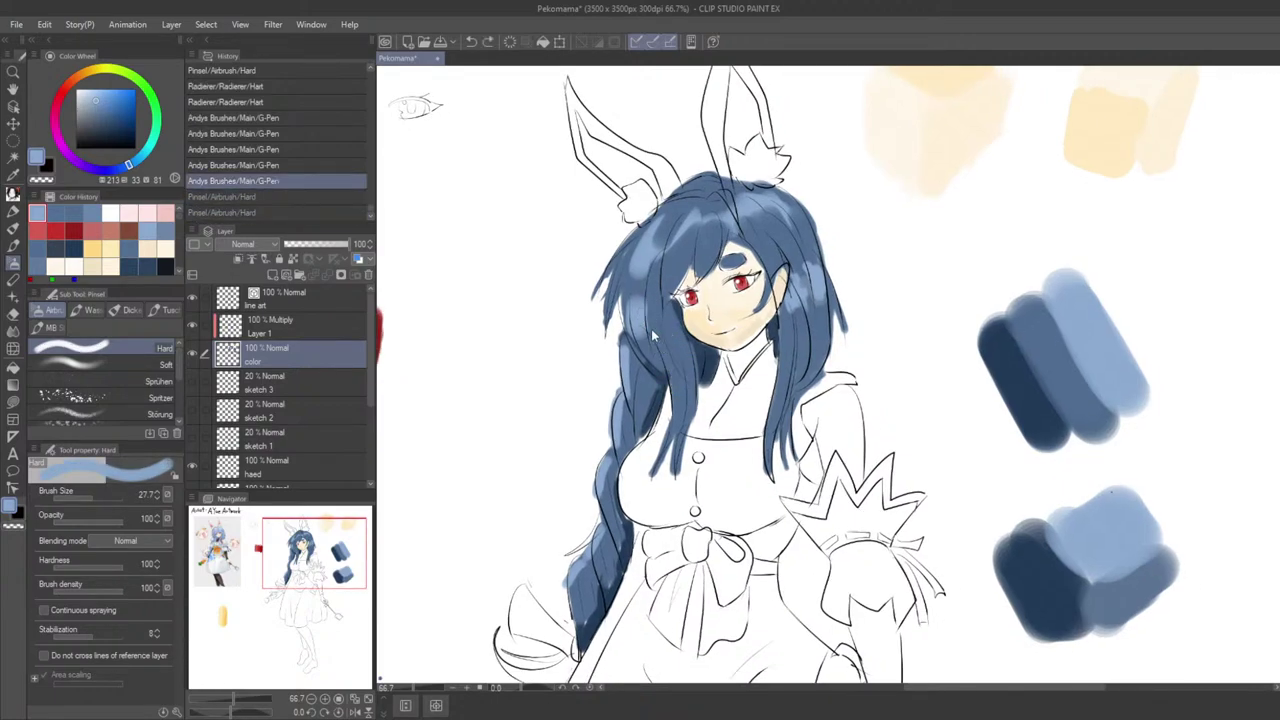
key(ctrl+y)
key(ctrl+y)
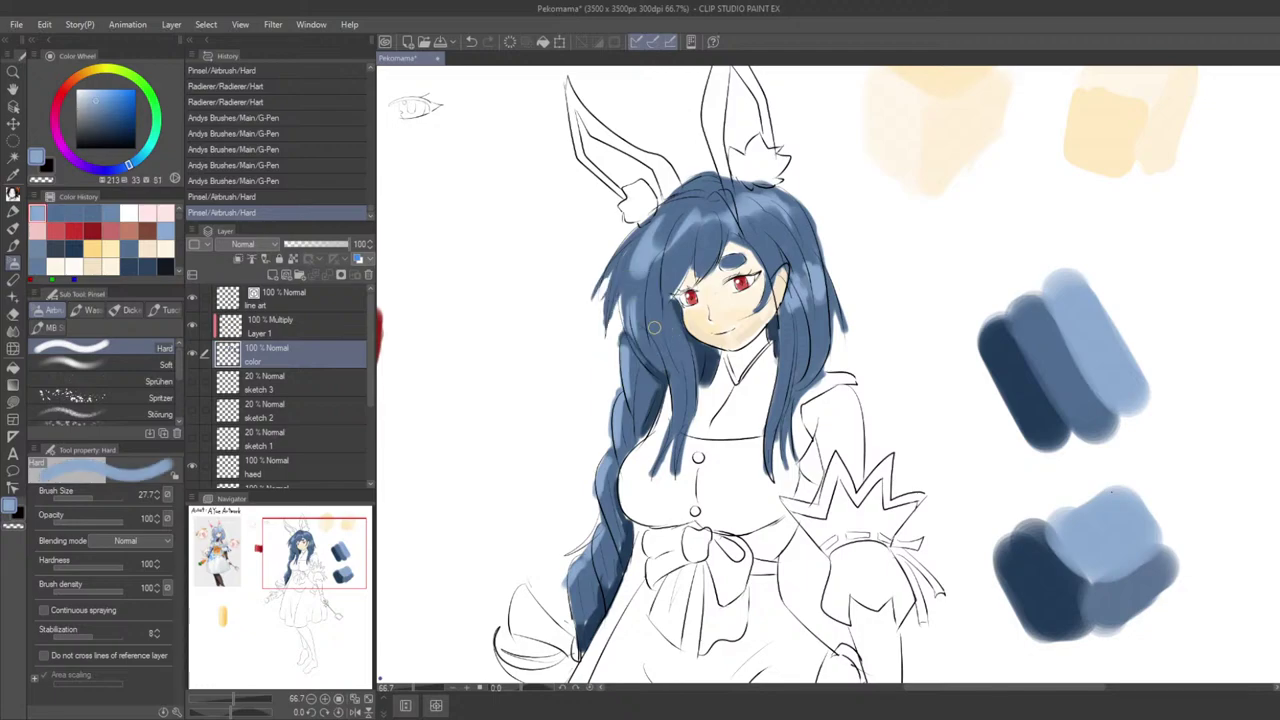
Step: Rework the braid-side front lock's highlight with light blue sampled from the hair, using brush size 31.2
key(ctrl+z)
drag(655, 330, 679, 405)
key(ctrl+z)
key(ctrl+z)
key(])
scroll(668, 334, down, 6)
scroll(537, 492, up, 2)
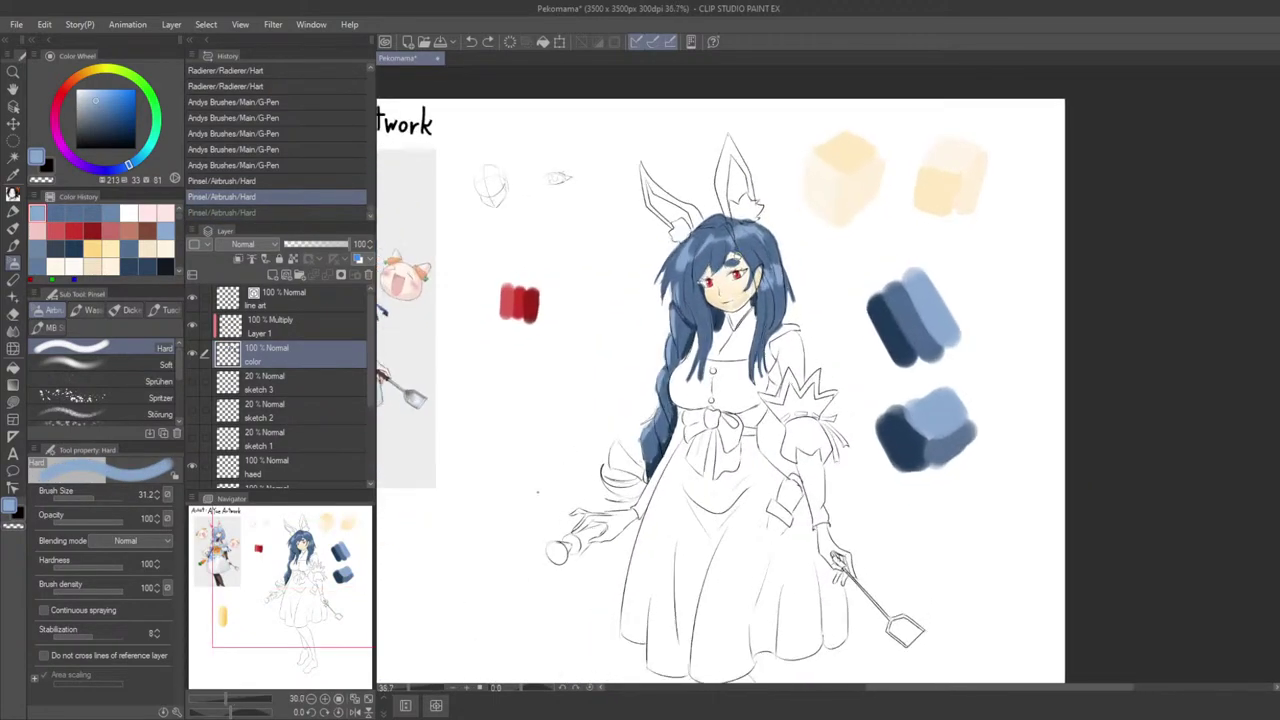
scroll(537, 492, up, 1)
drag(537, 492, 486, 551)
drag(677, 319, 682, 330)
alt+click(670, 309)
drag(680, 316, 687, 345)
Step: Sample blues from the braid-side lock and paint mid-blue into its highlight to break it up
scroll(692, 356, down, 3)
scroll(692, 356, up, 3)
alt+click(687, 336)
alt+click(687, 335)
alt+click(689, 327)
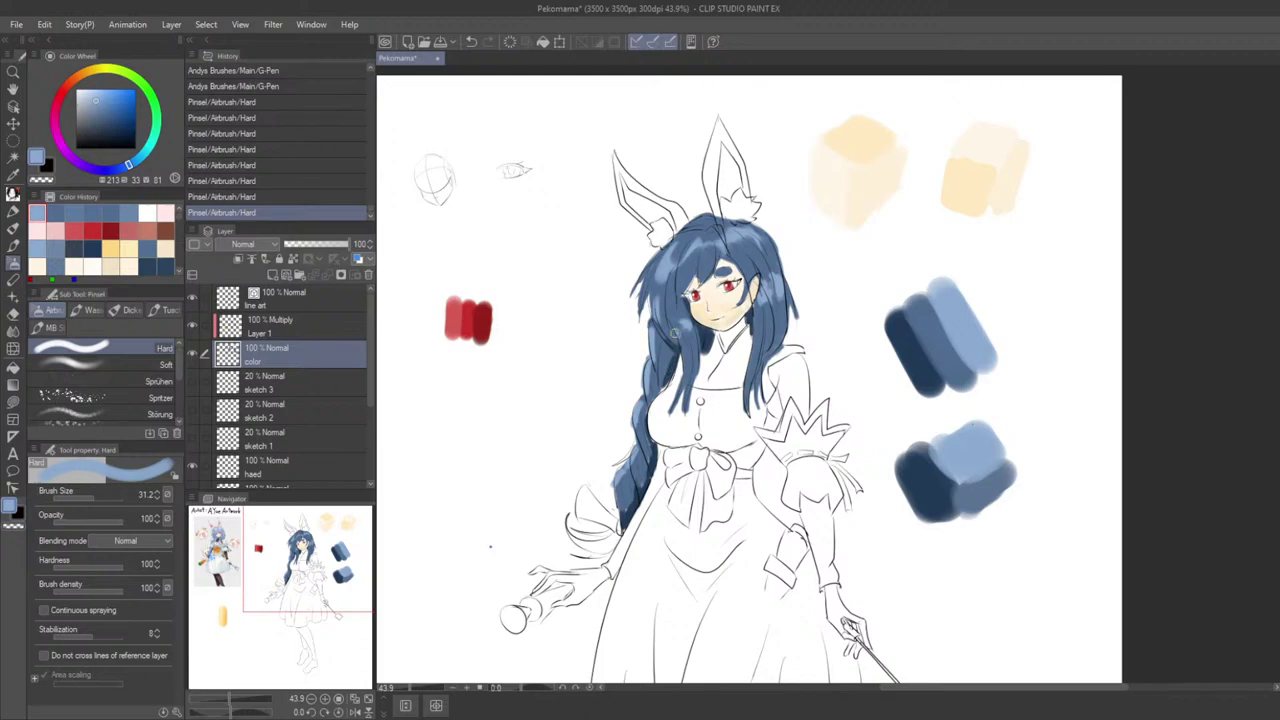
scroll(677, 334, up, 4)
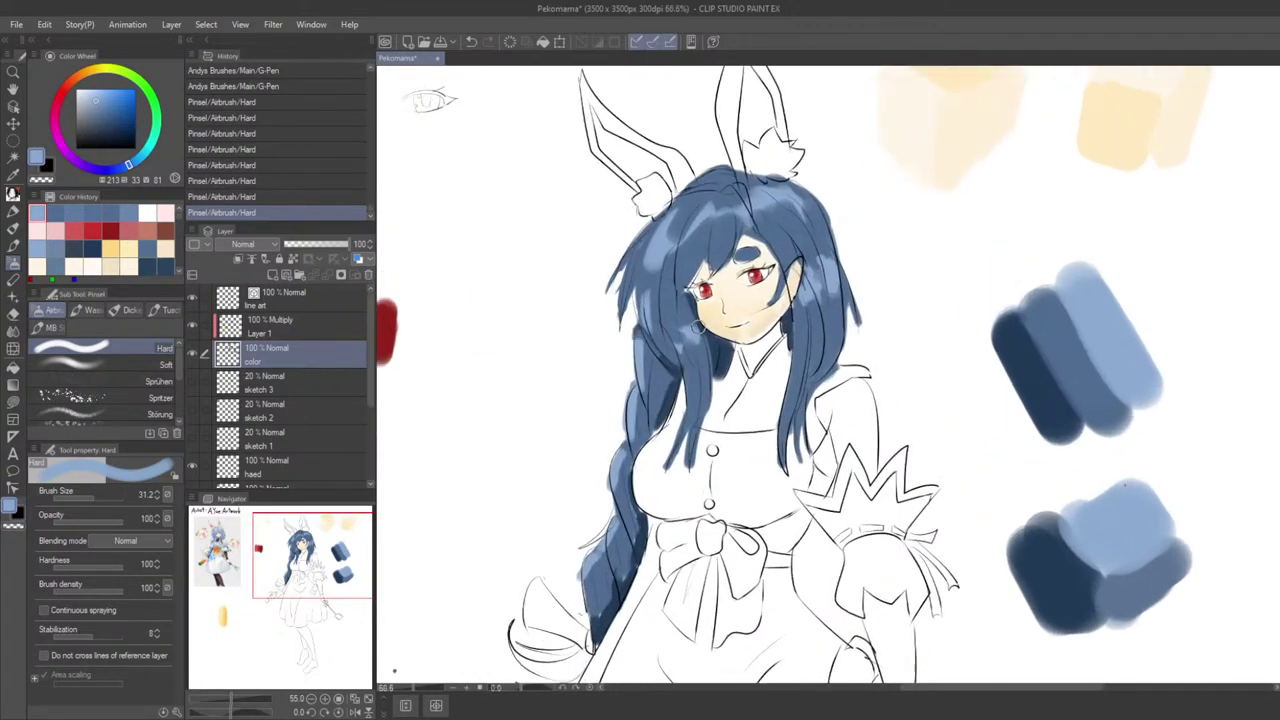
alt+click(690, 332)
drag(687, 327, 683, 347)
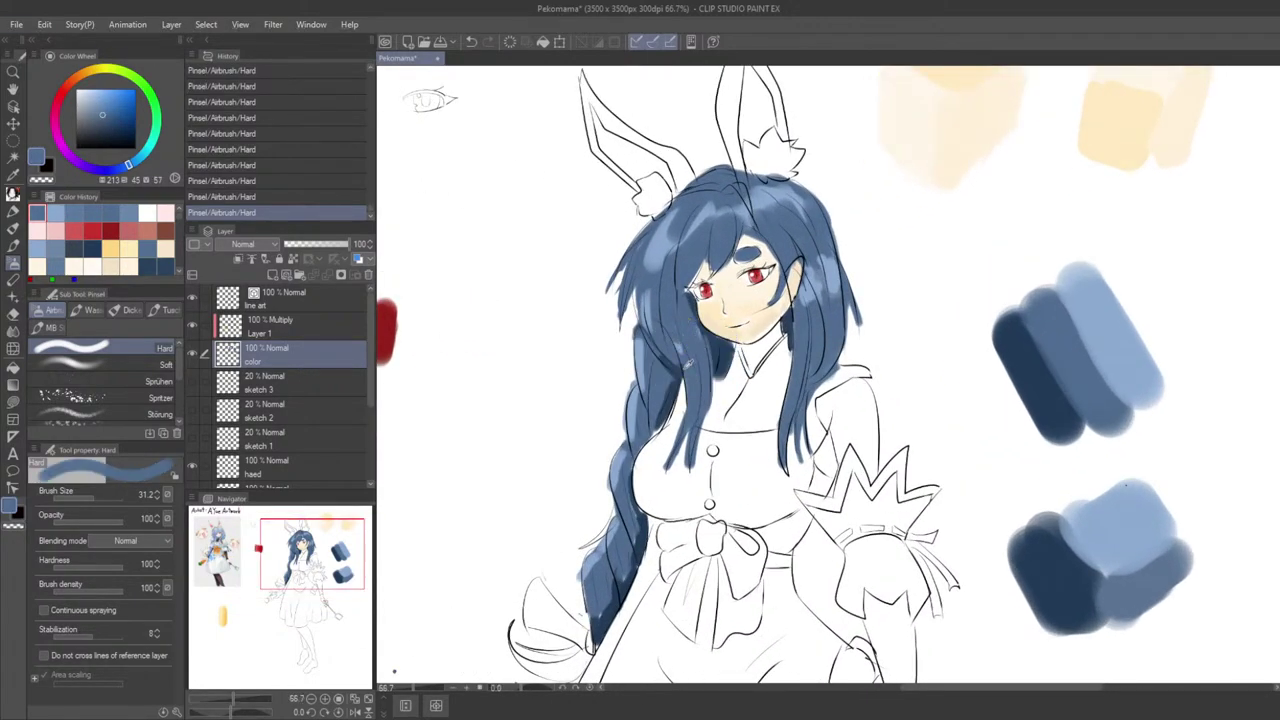
Step: Refine the braid-side lock's highlight with a sampled lighter blue at brush size 18.5, undoing strokes that do not fit
alt+click(682, 347)
key(bracketleft)
key(bracketleft)
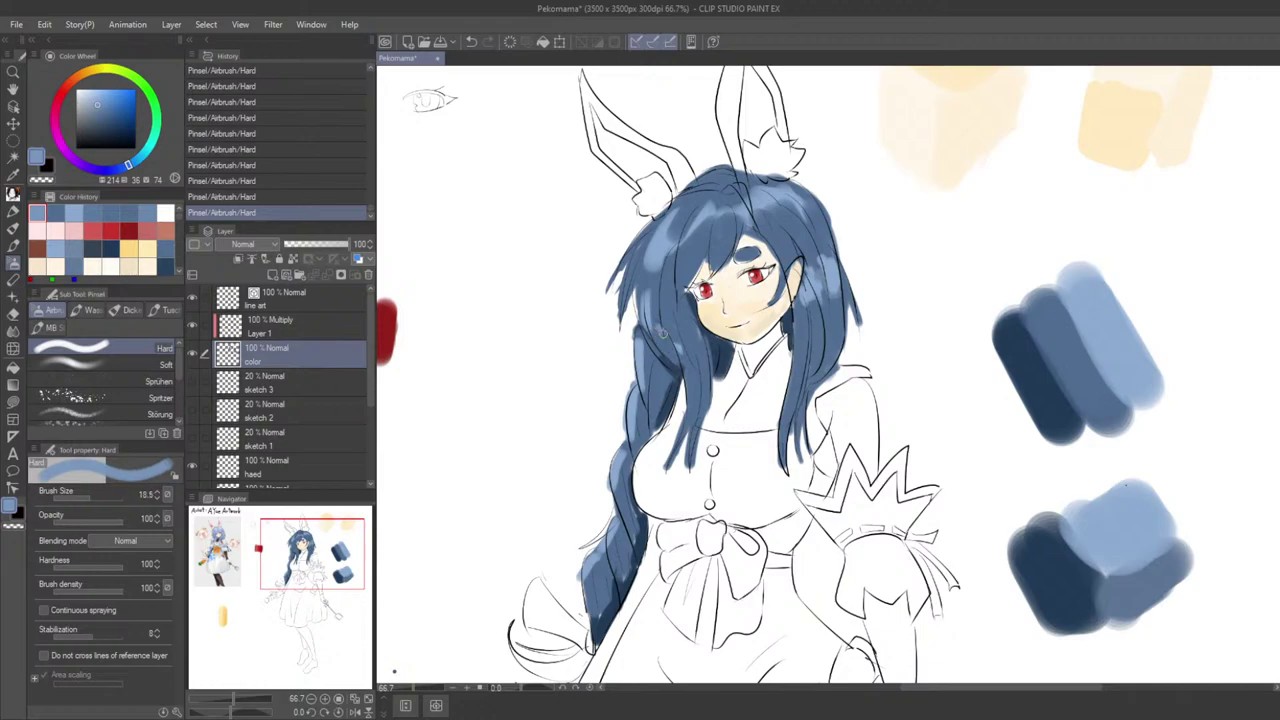
key(ctrl+z)
mouse_move(662, 333)
mouse_down()
mouse_move(668, 355)
mouse_move(685, 347)
mouse_up()
key(ctrl+z)
key(ctrl+z)
mouse_move(712, 400)
mouse_down()
mouse_move(680, 368)
mouse_move(676, 332)
mouse_up()
scroll(711, 353, down, 2)
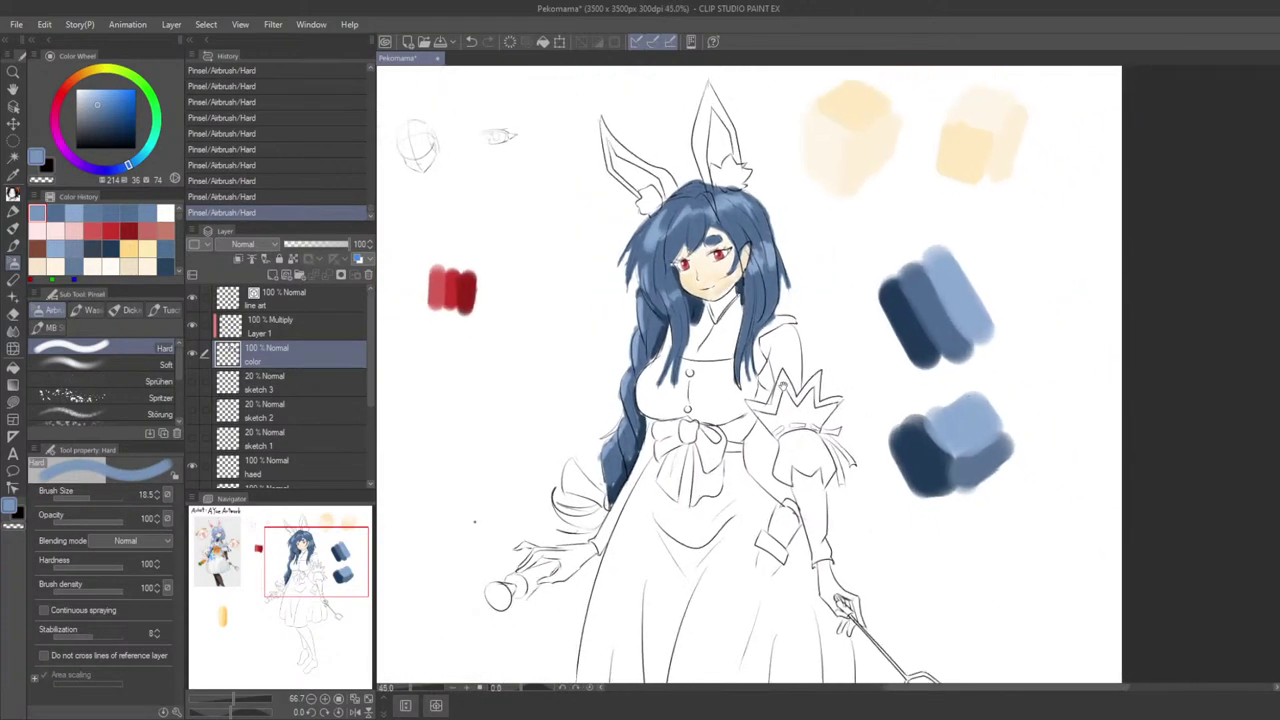
Step: Sample a light blue and try highlights on the hair below the visible ear, undoing poor strokes and setting the brush size to 29.3
mouse_move(783, 486)
mouse_down()
mouse_move(757, 421)
mouse_move(742, 443)
mouse_up()
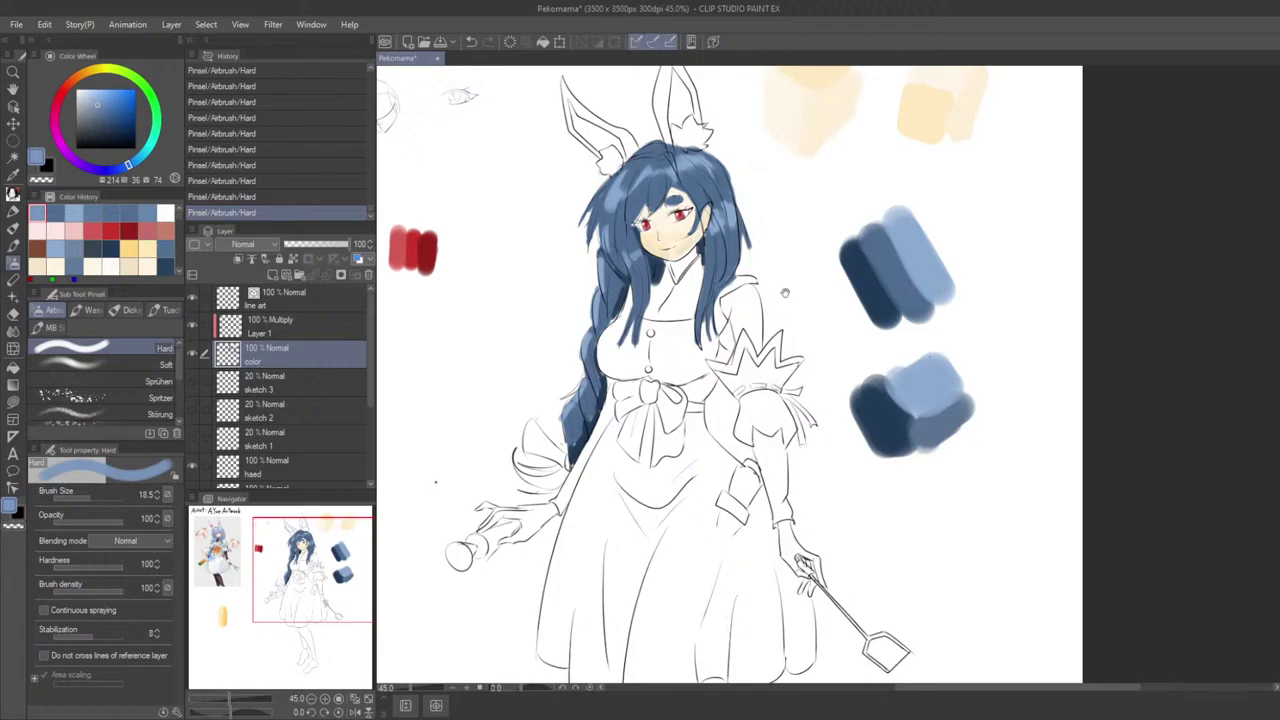
drag(771, 398, 754, 447)
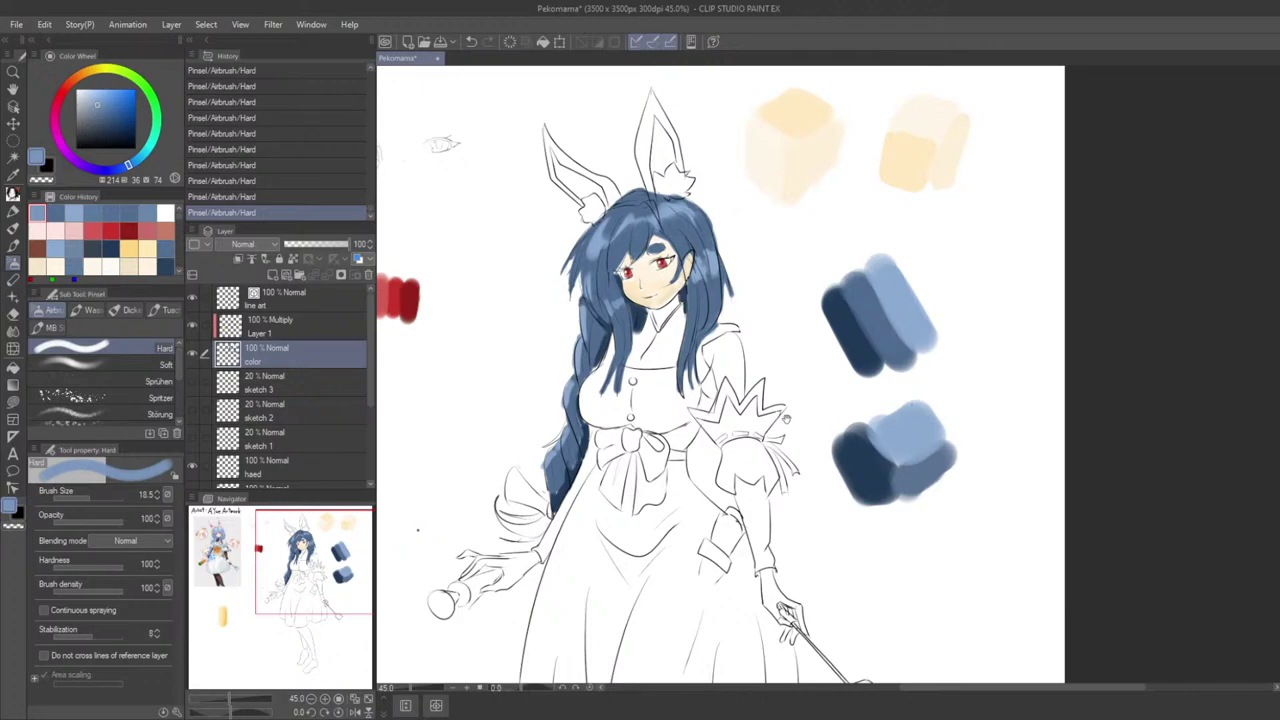
mouse_move(787, 419)
mouse_down()
mouse_move(761, 401)
mouse_move(773, 469)
mouse_move(798, 414)
mouse_move(785, 429)
mouse_up()
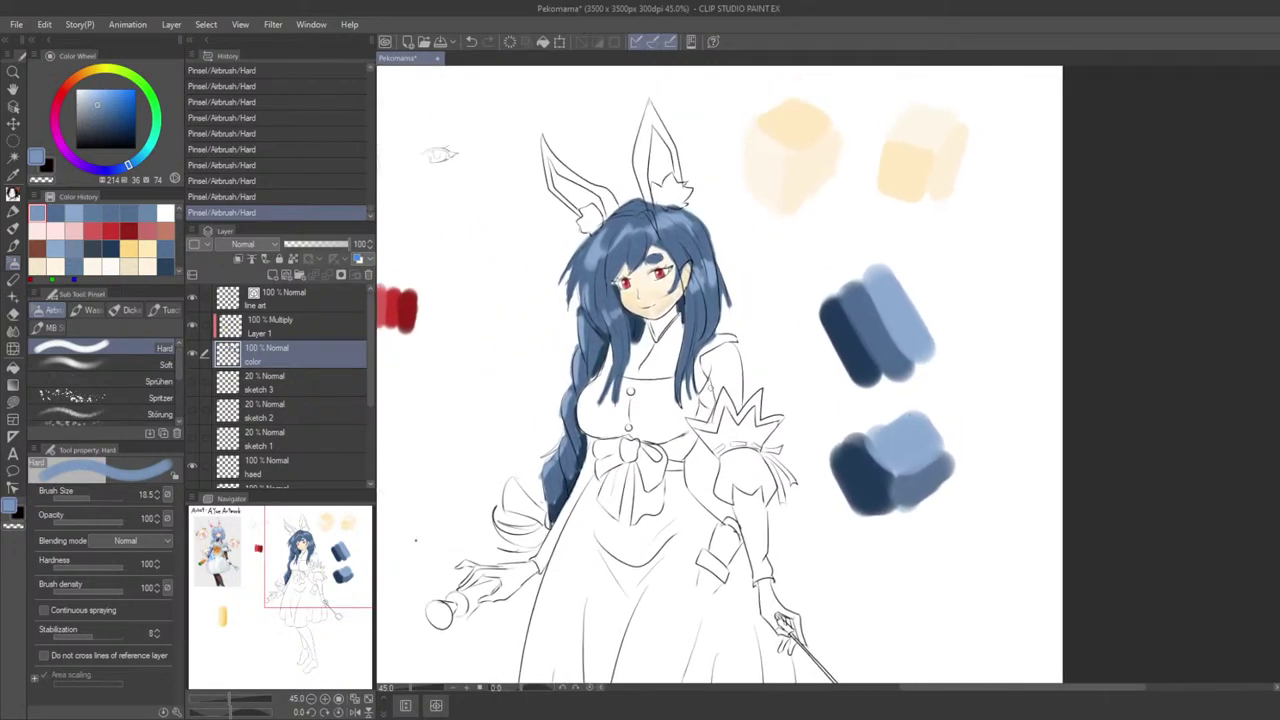
scroll(687, 176, up, 1)
alt+click(696, 312)
drag(685, 314, 687, 327)
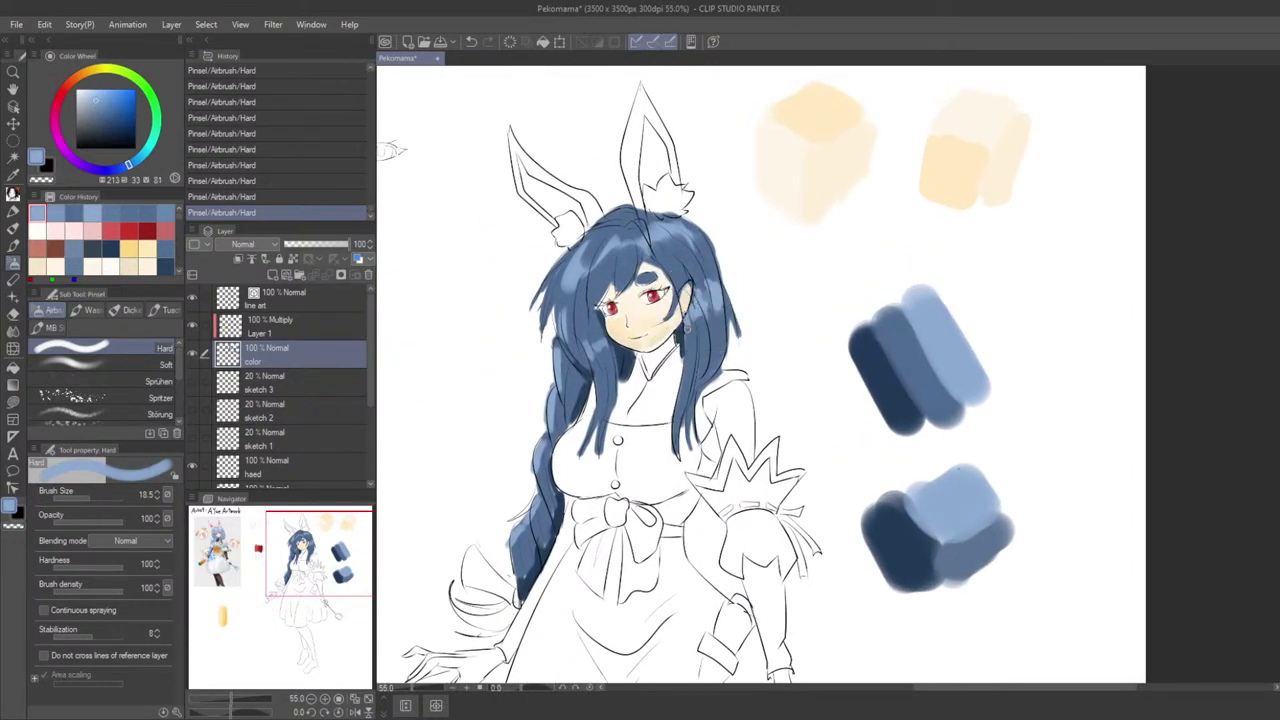
mouse_move(699, 380)
mouse_down()
mouse_move(687, 440)
mouse_move(688, 428)
mouse_up()
key(ctrl+z)
key(])
key(])
key(ctrl+z)
key(ctrl+z)
key([)
Step: Sample the face's skin tone and paint a tan base on the neck below the chin
scroll(688, 427, down, 2)
mouse_move(661, 480)
mouse_down()
mouse_move(752, 426)
mouse_move(705, 419)
mouse_move(967, 363)
mouse_move(870, 364)
mouse_up()
scroll(718, 400, up, 2)
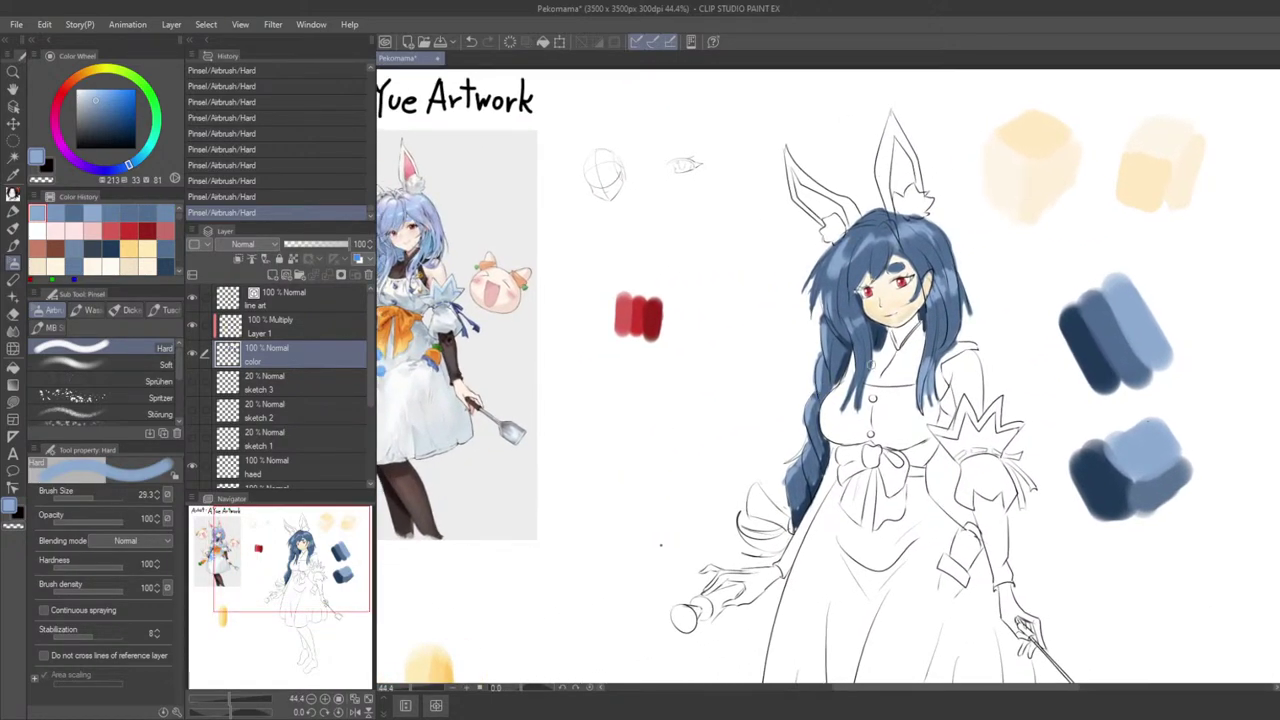
drag(903, 280, 865, 284)
alt+click(863, 296)
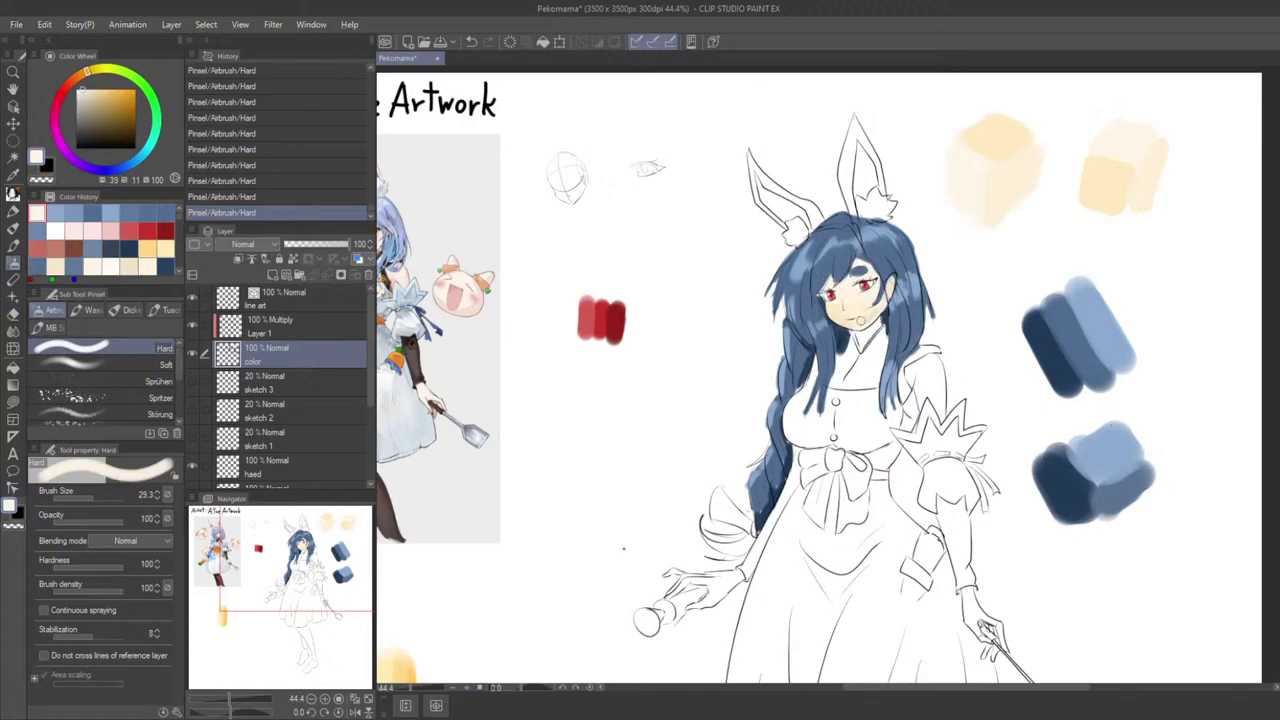
mouse_move(824, 361)
mouse_down()
mouse_move(887, 343)
mouse_move(877, 336)
mouse_up()
alt+click(905, 301)
scroll(888, 333, up, 1)
mouse_move(940, 304)
mouse_down()
mouse_move(922, 334)
mouse_move(885, 316)
mouse_move(923, 314)
mouse_up()
scroll(915, 324, down, 3)
alt+click(883, 310)
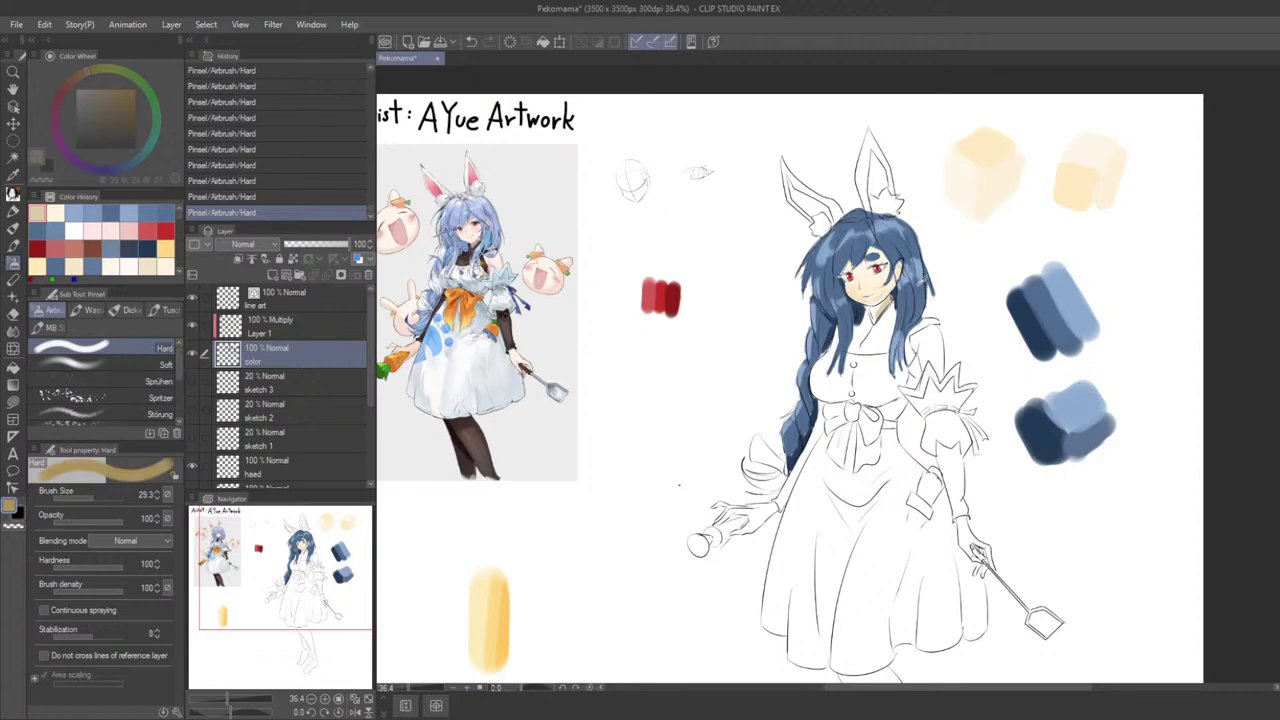
Step: Undo the darker neck shading after comparing it, and pick a more saturated golden tone for the neck
key(ctrl+z)
key(ctrl+y)
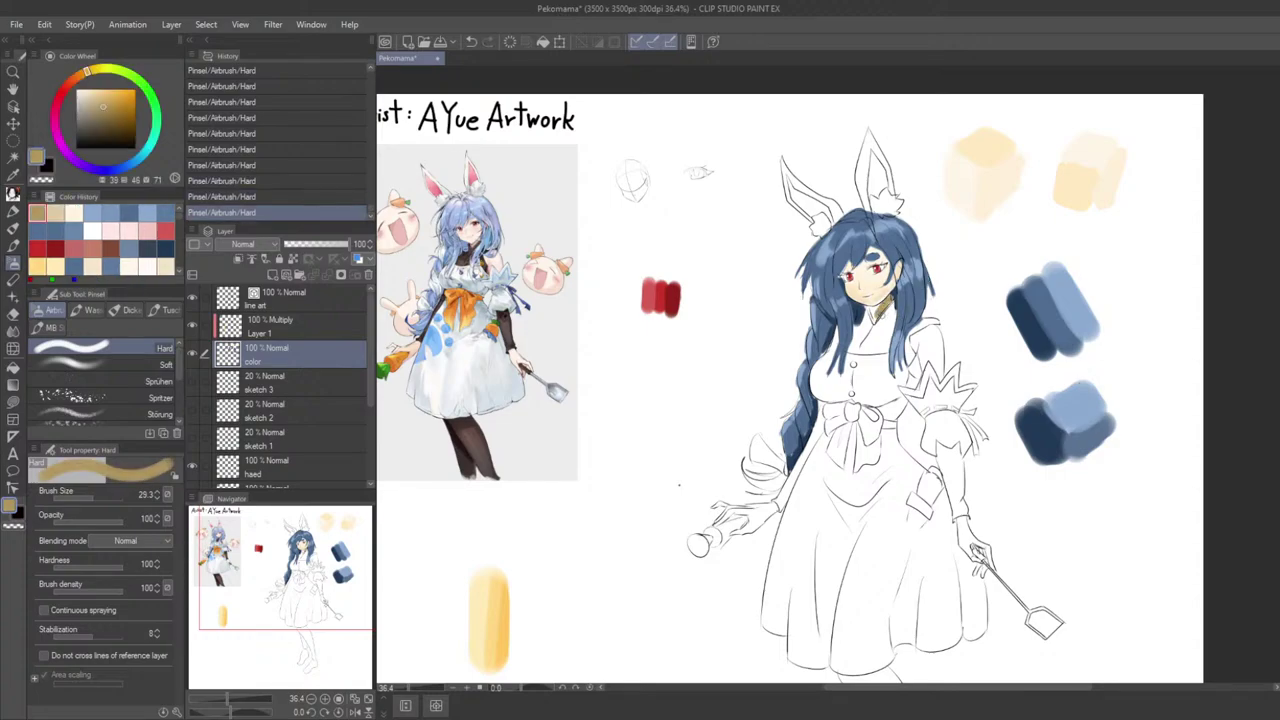
key(ctrl+z)
alt+click(880, 288)
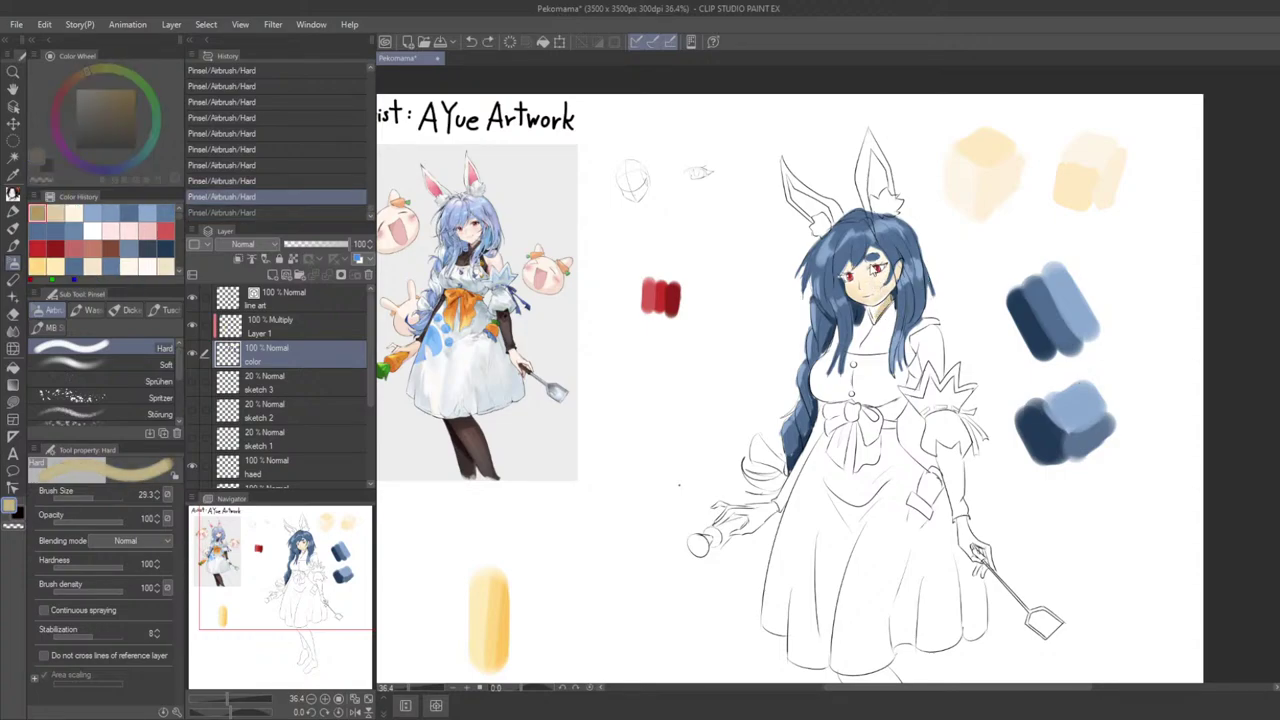
alt+click(884, 284)
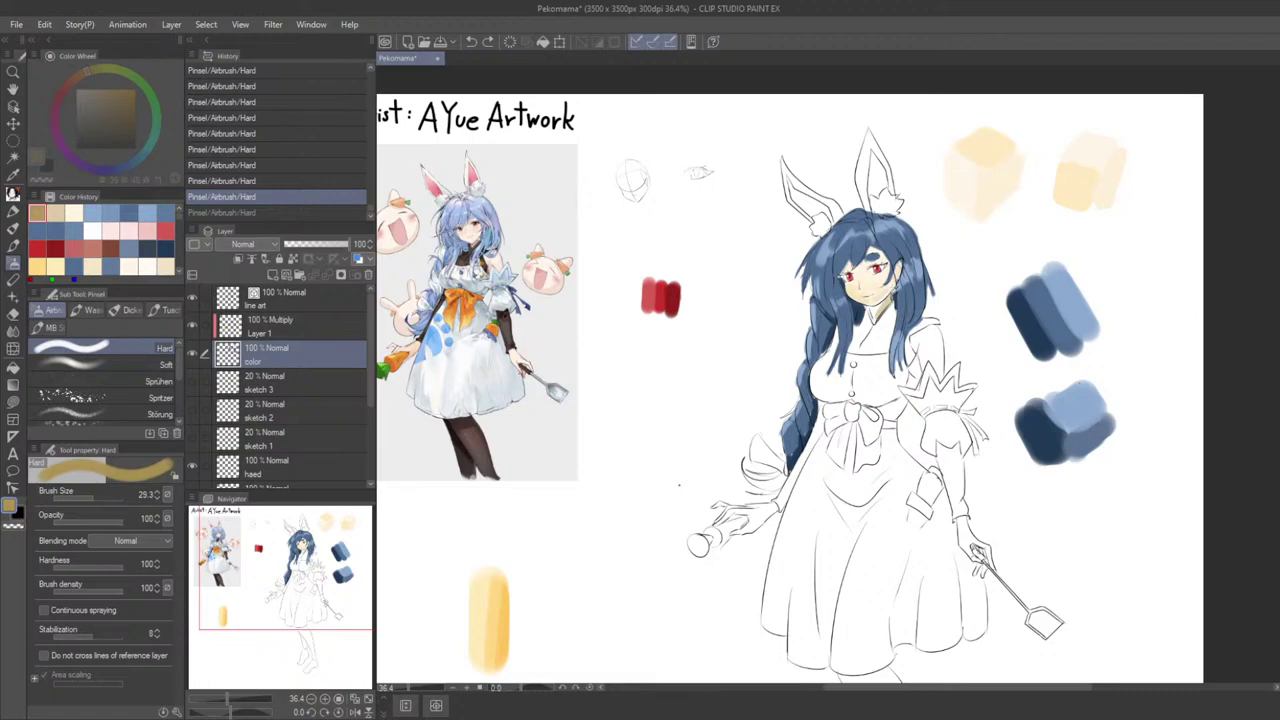
alt+click(896, 289)
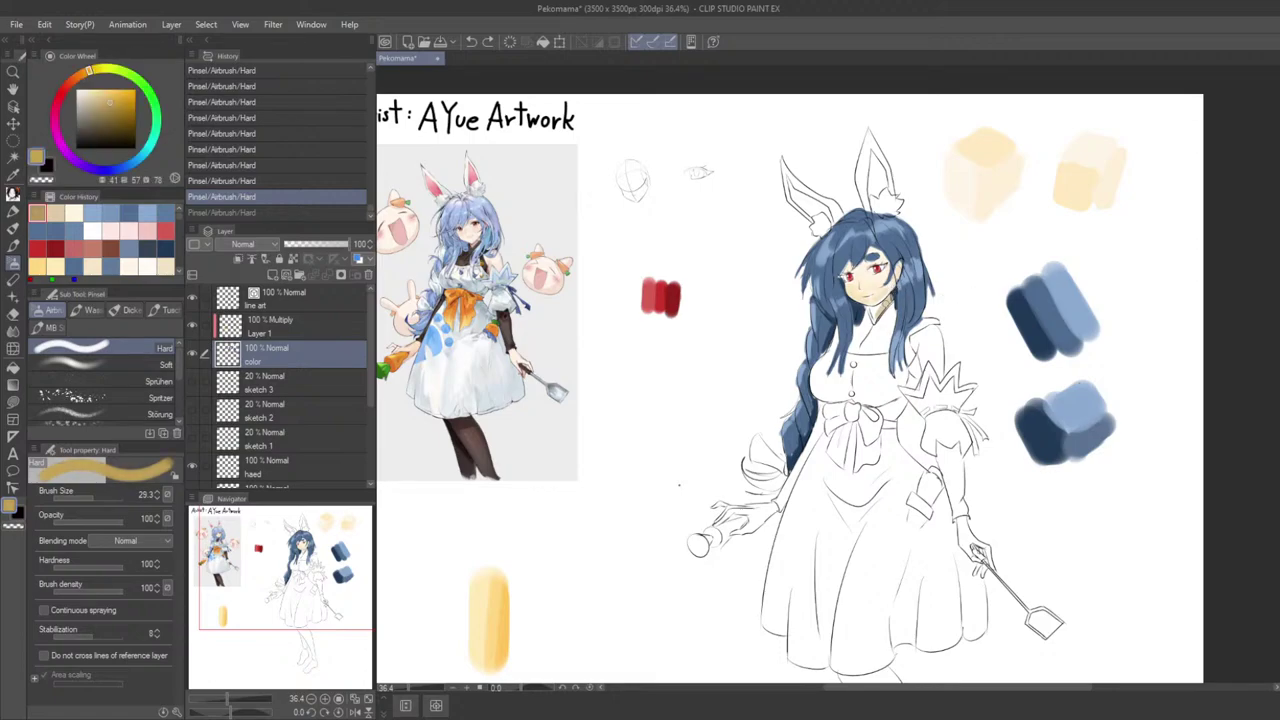
Step: Shade the neck between the chin and collar with orange-brown, undoing the stroke that does not fit
mouse_move(886, 304)
mouse_down()
mouse_move(877, 315)
mouse_move(880, 305)
mouse_move(909, 321)
mouse_move(895, 349)
mouse_move(939, 396)
mouse_up()
scroll(930, 330, down, 2)
scroll(895, 350, up, 4)
mouse_move(829, 405)
mouse_down()
mouse_move(816, 412)
mouse_move(822, 369)
mouse_up()
key(ctrl+z)
scroll(828, 397, down, 3)
scroll(860, 345, up, 2)
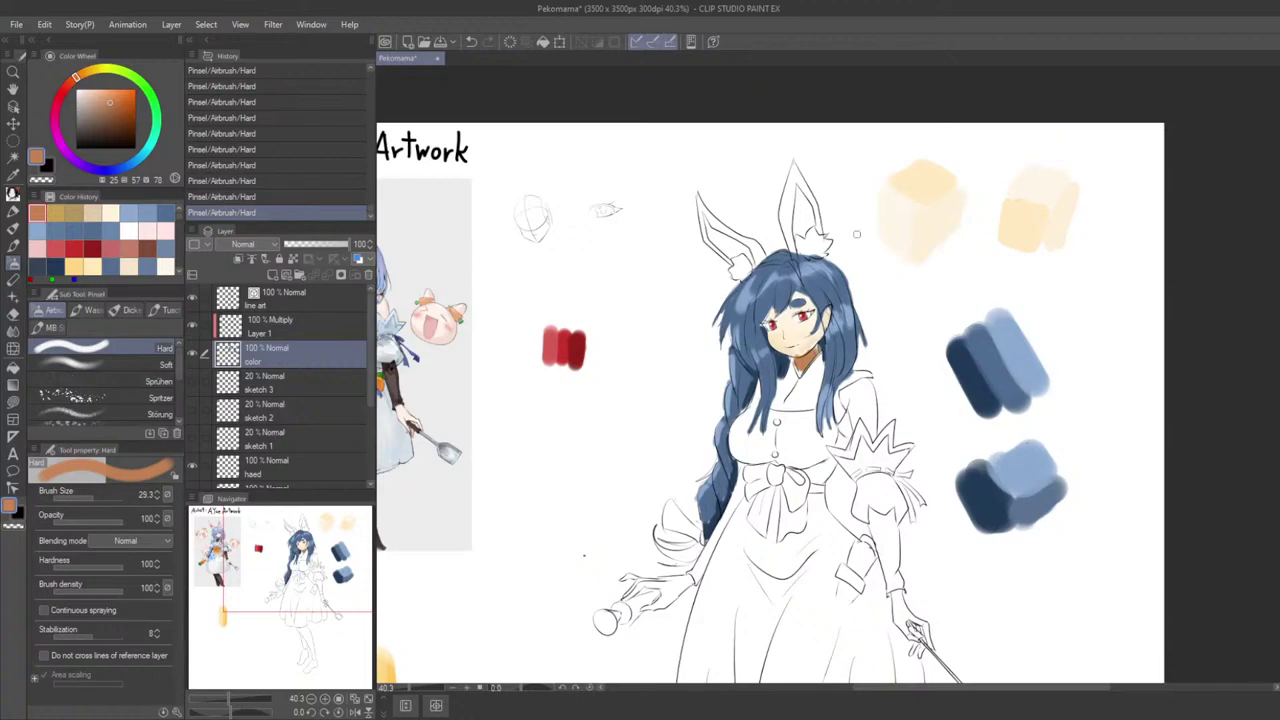
Step: Touch up the face with a light skin tone sampled from it and shifted toward pink, undoing unwanted strokes
drag(839, 324, 809, 328)
scroll(809, 328, up, 1)
alt+click(767, 337)
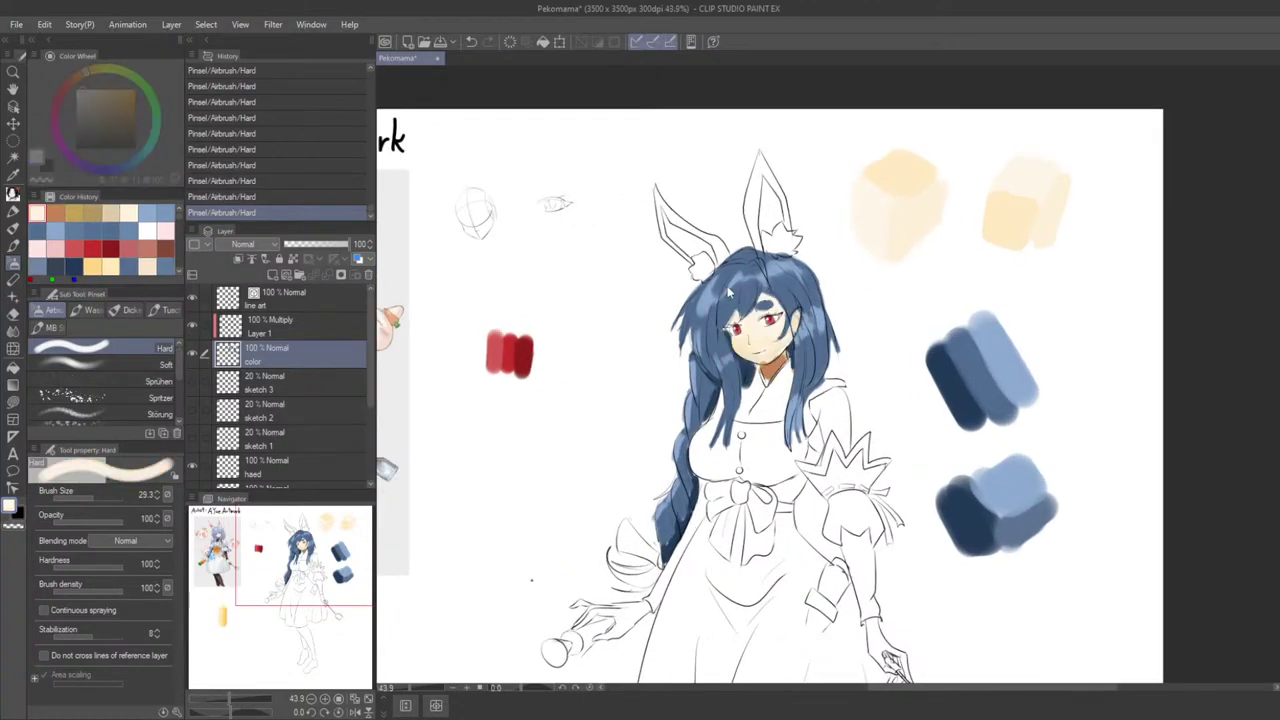
scroll(784, 285, up, 3)
mouse_move(749, 346)
mouse_down()
mouse_move(774, 339)
mouse_move(775, 313)
mouse_up()
key(ctrl+z)
key(ctrl+z)
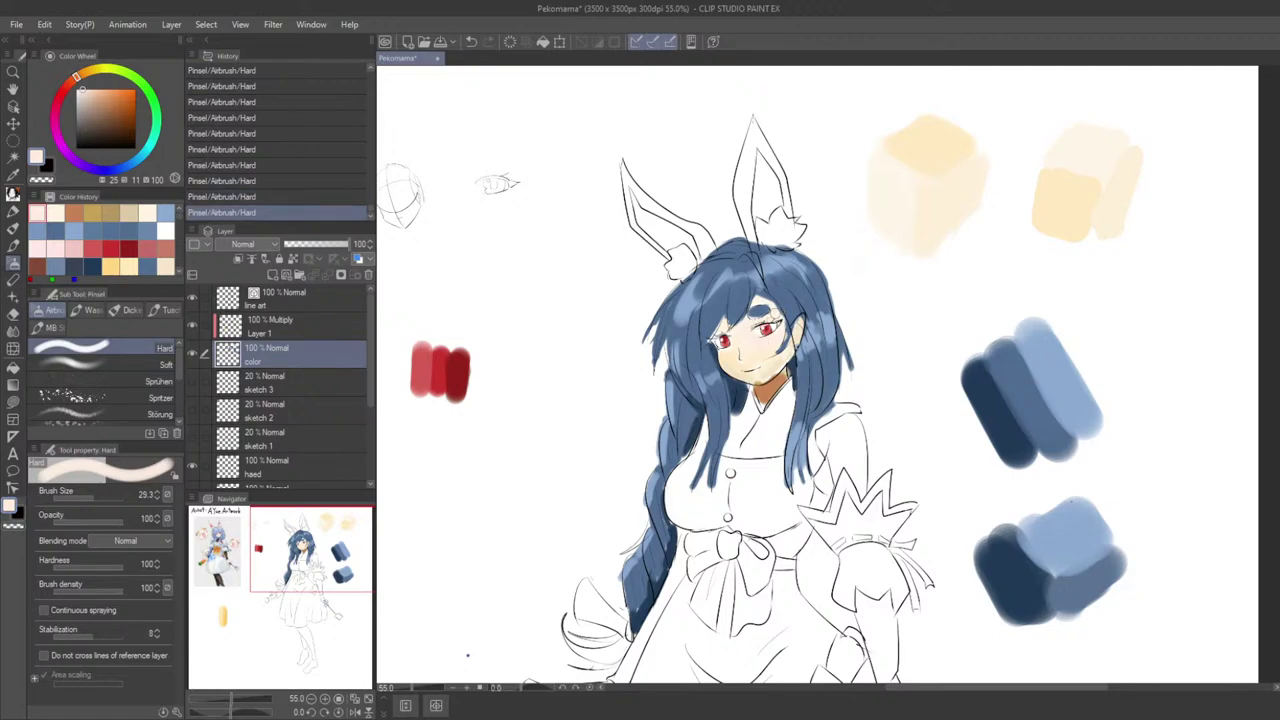
drag(787, 396, 705, 327)
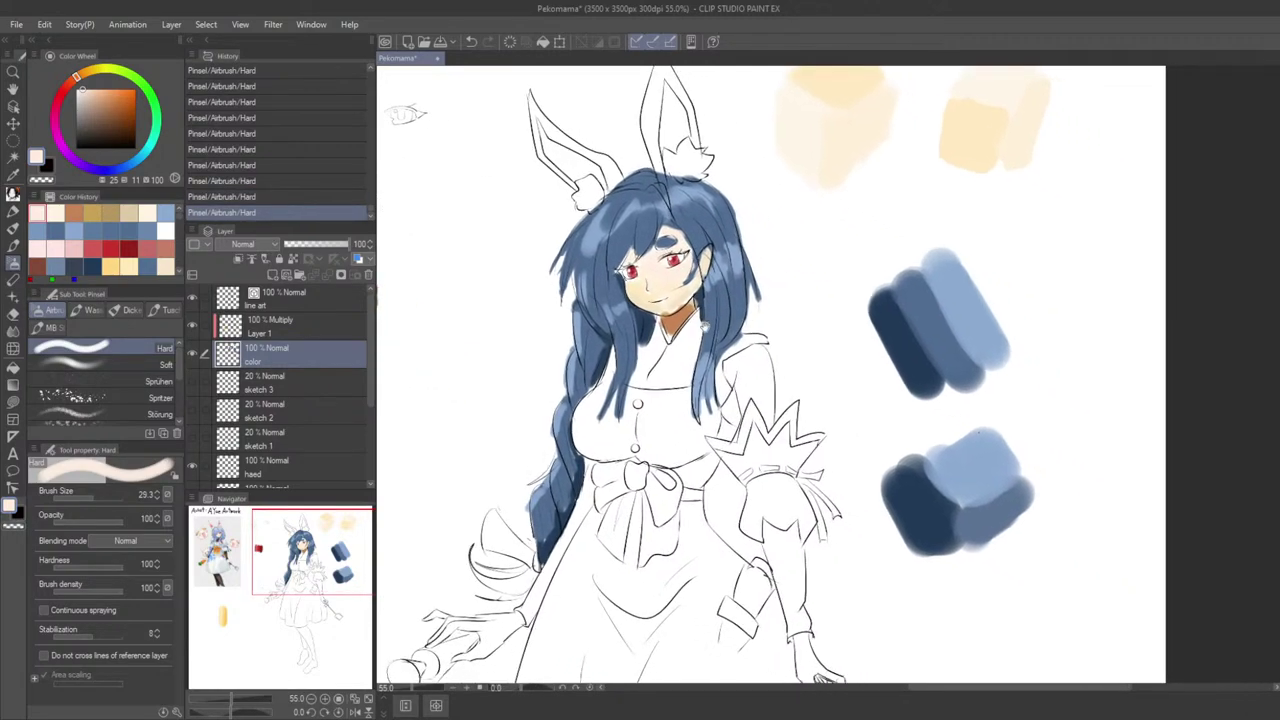
drag(750, 390, 789, 373)
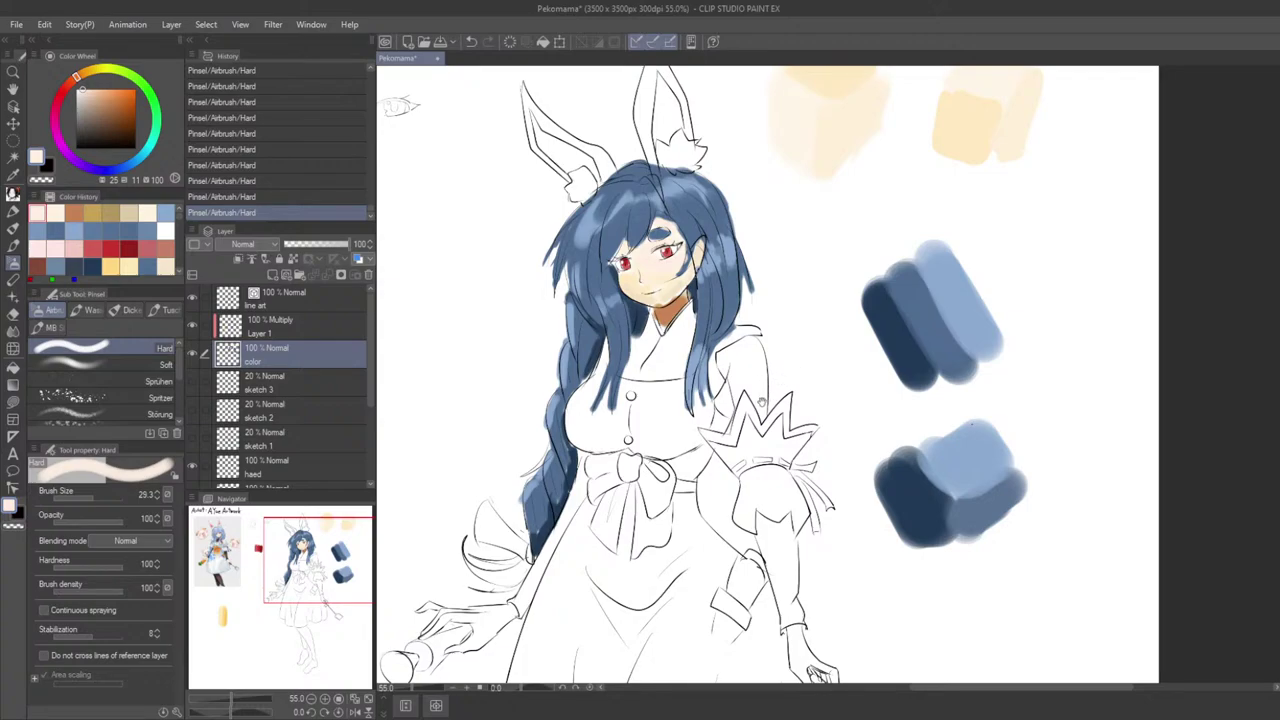
mouse_move(760, 400)
mouse_down()
mouse_move(754, 381)
mouse_move(800, 435)
mouse_move(805, 425)
mouse_move(782, 444)
mouse_move(766, 333)
mouse_move(771, 400)
mouse_up()
drag(770, 342, 798, 414)
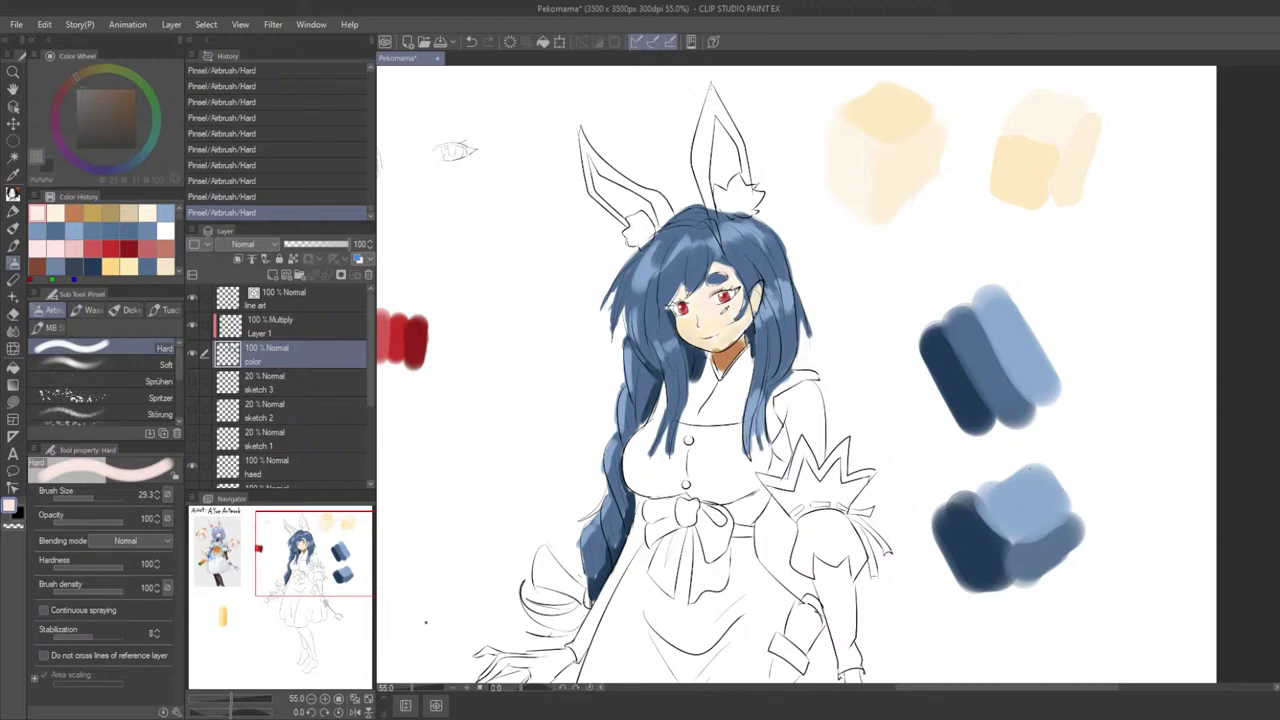
Step: Repaint the neck below the chin with a muted pink-tan tone, switching the stroke off and on to compare it
alt+click(724, 312)
mouse_move(717, 341)
mouse_down()
mouse_move(727, 362)
mouse_move(746, 344)
mouse_up()
key(ctrl+z)
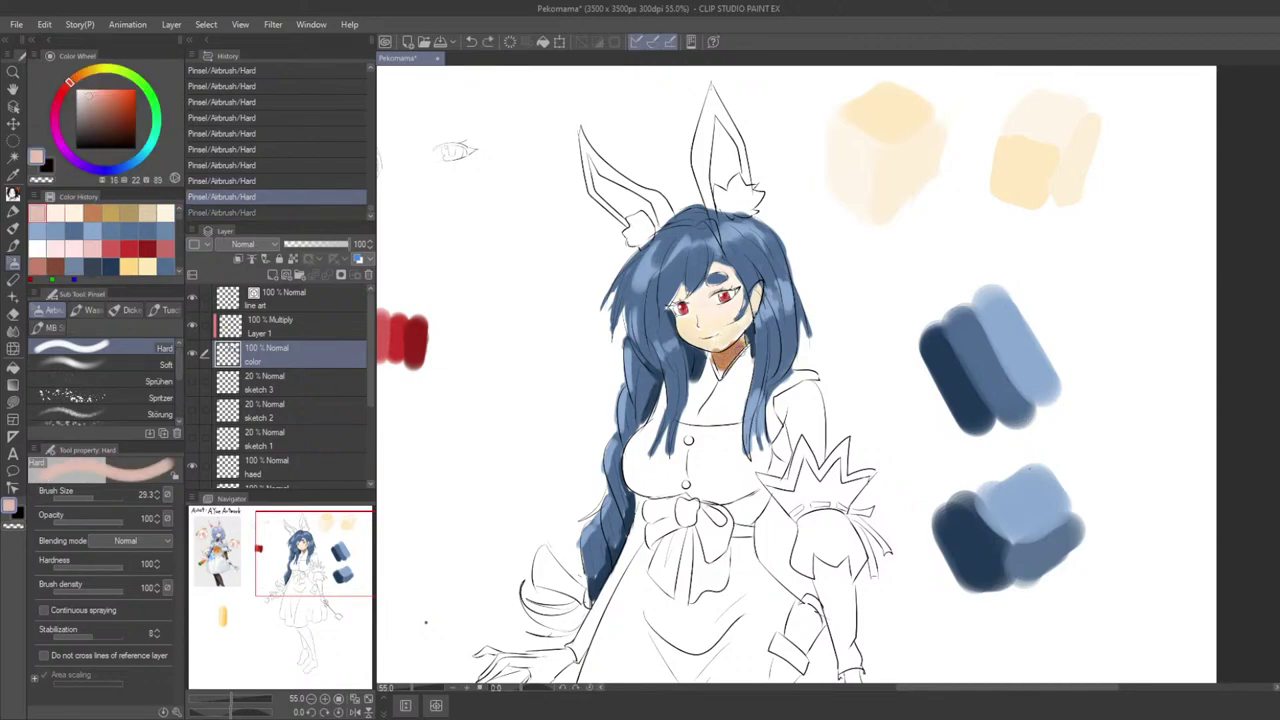
key(ctrl+y)
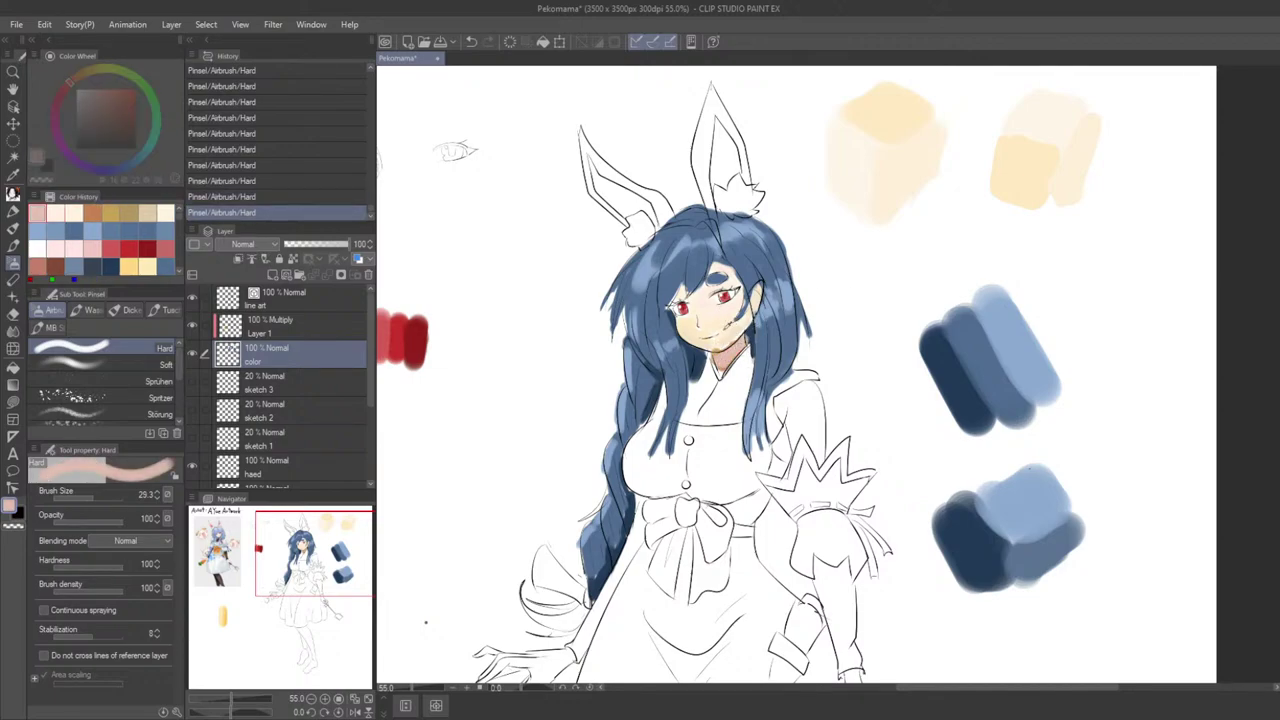
Step: Sample skin tones from the neck, the ear and the face for a pinker complexion, undoing the last stroke
alt+click(738, 334)
alt+click(761, 284)
alt+click(760, 281)
alt+click(689, 289)
key(ctrl+z)
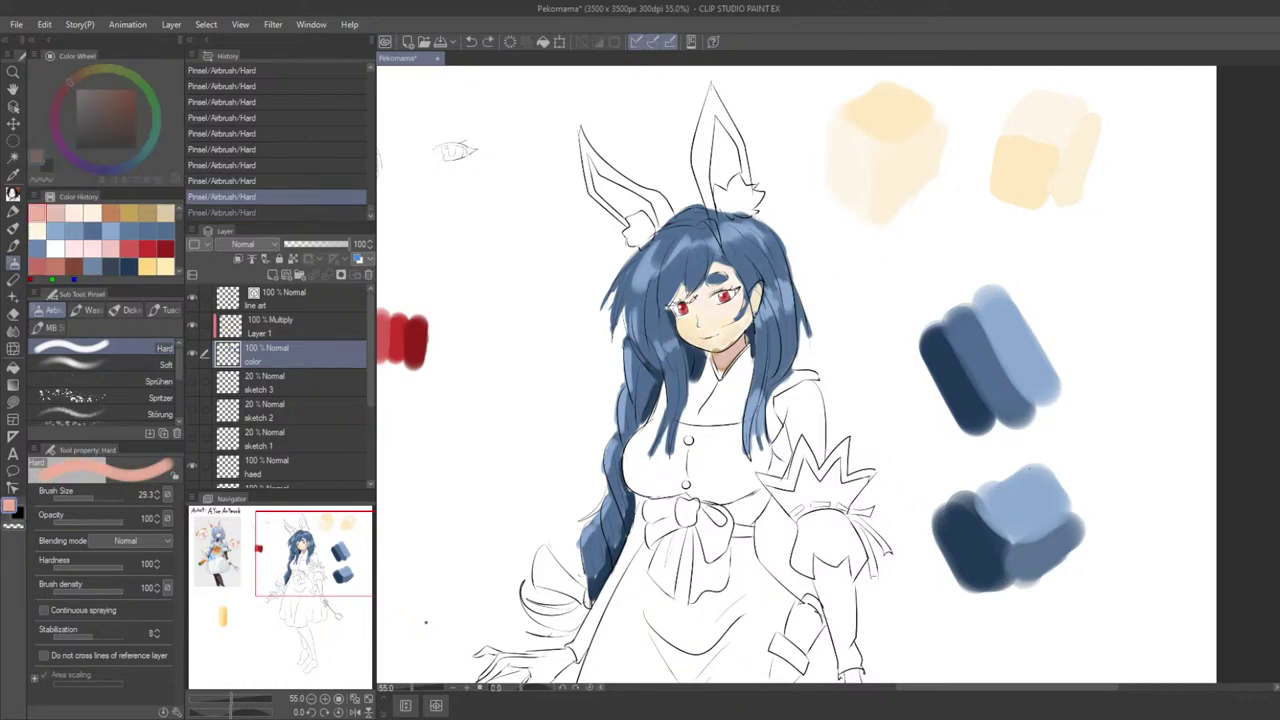
Step: Try a sampled pink tone on the face with a larger airbrush and undo the stroke
alt+click(692, 298)
key(bracketright)
key(bracketright)
mouse_move(753, 347)
mouse_down()
mouse_move(721, 315)
mouse_move(677, 304)
mouse_up()
key(ctrl+z)
key(bracketleft)
key(bracketleft)
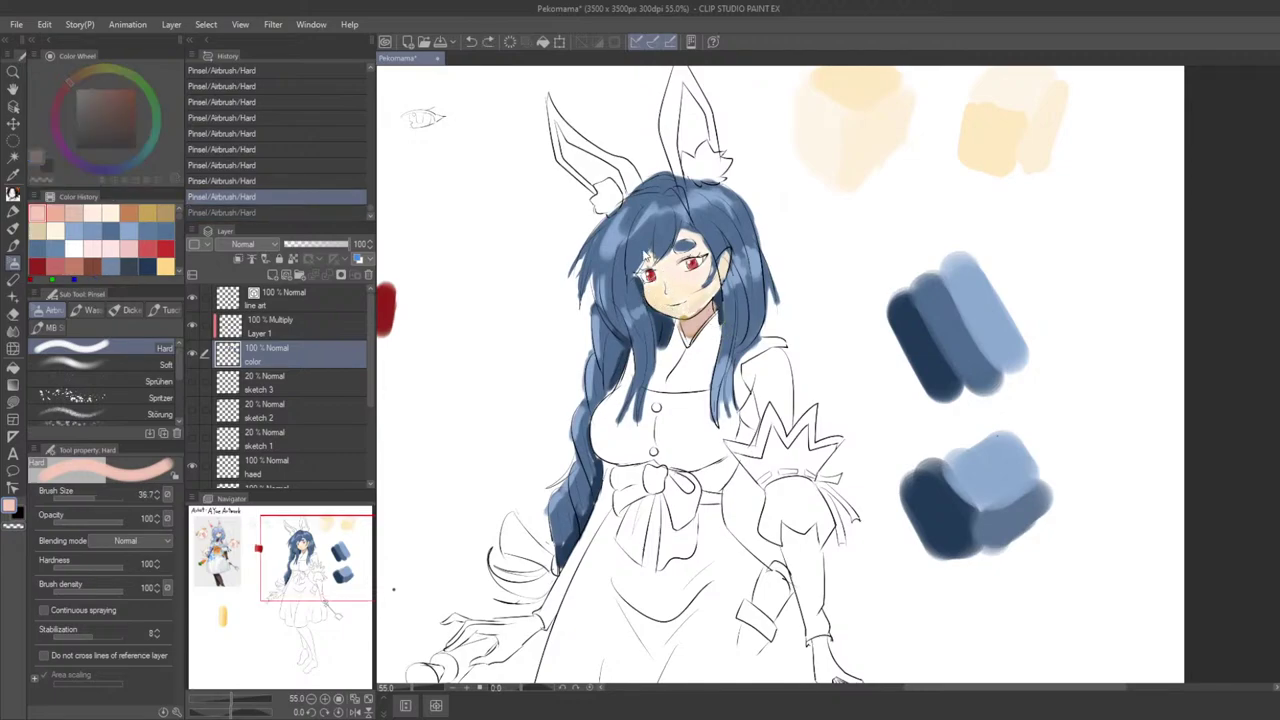
Step: Try light pink strokes over the nose and cheeks at brush size 36.7 and undo them
click(644, 245)
click(746, 237)
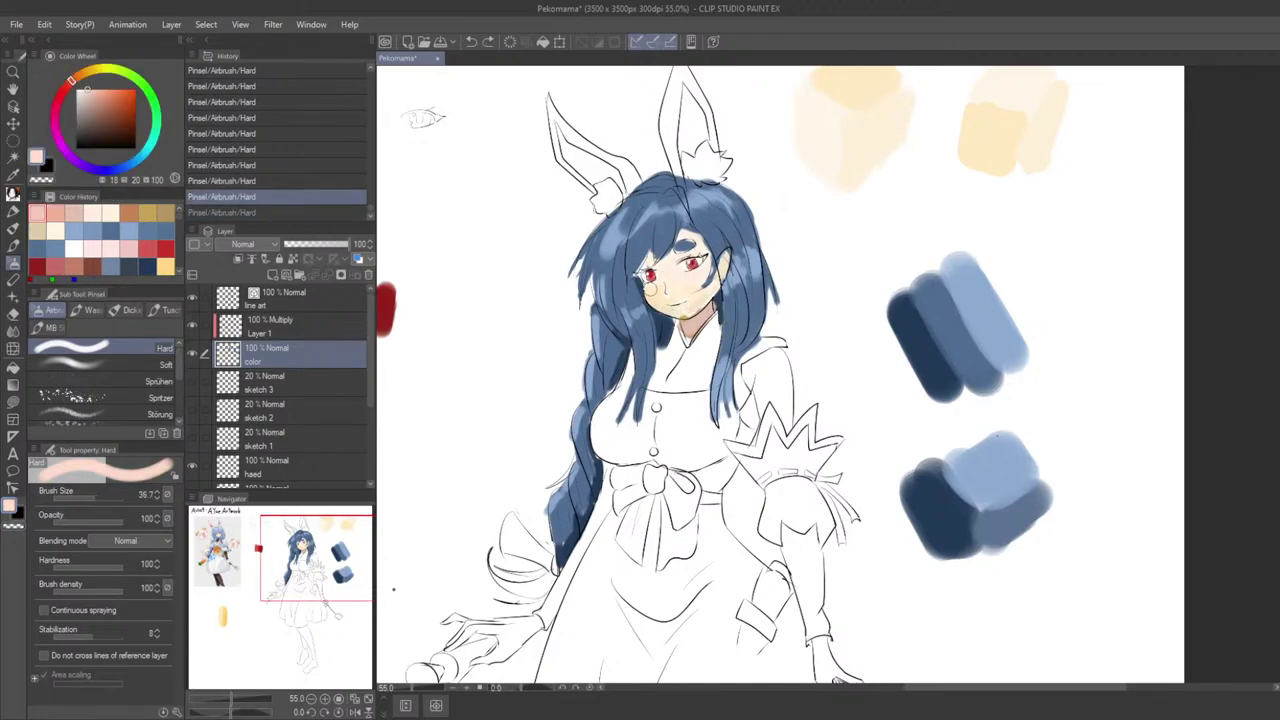
drag(672, 303, 695, 308)
key(ctrl+z)
key(ctrl+z)
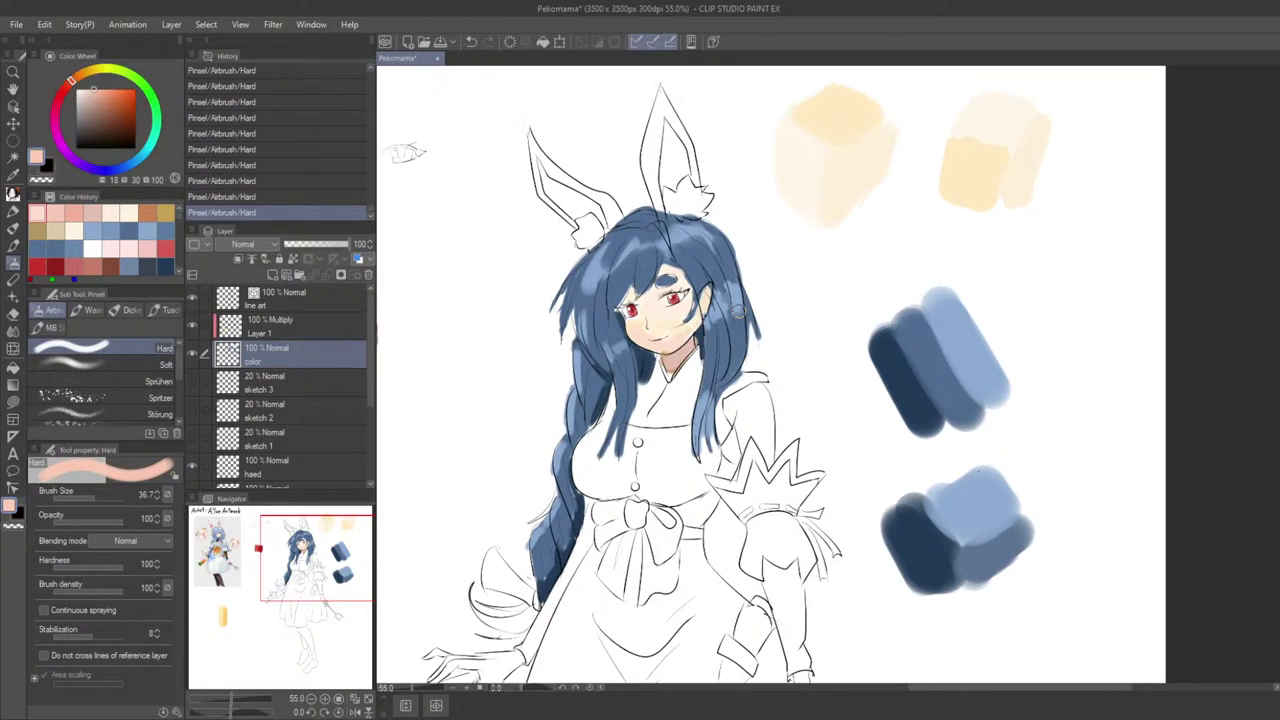
scroll(765, 246, up, 2)
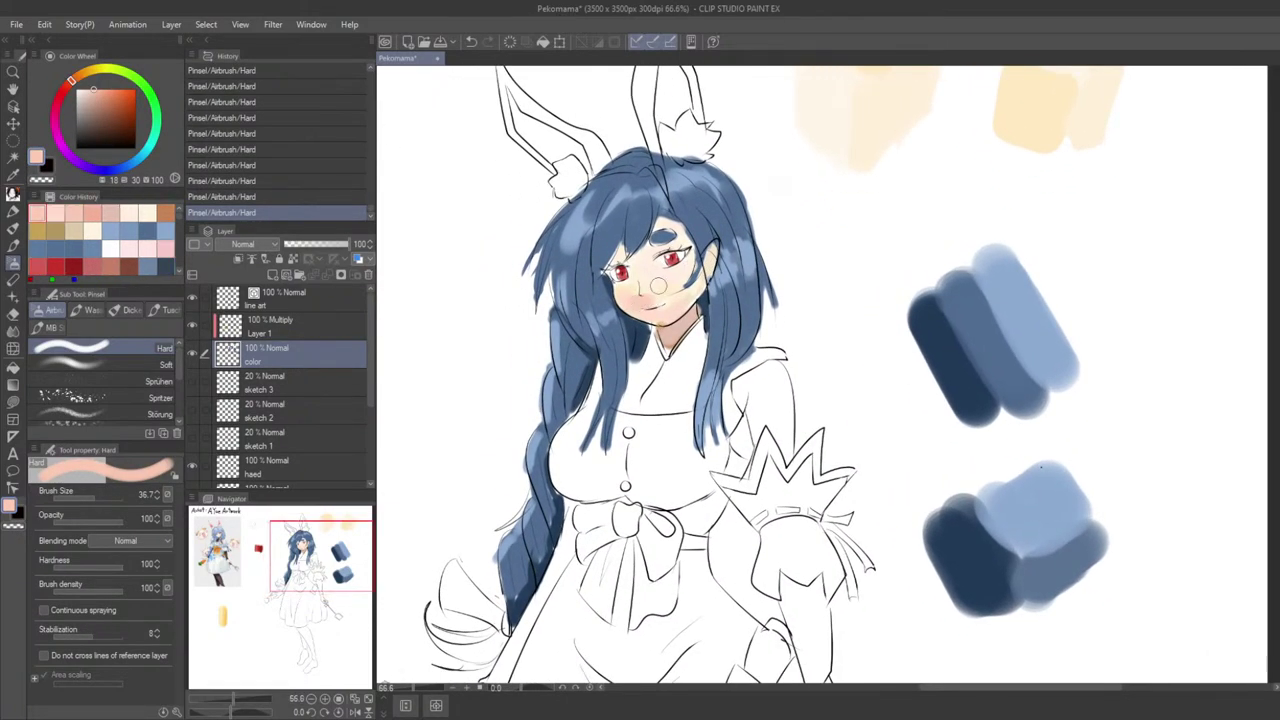
key(ctrl+z)
key(ctrl+z)
scroll(660, 320, up, 1)
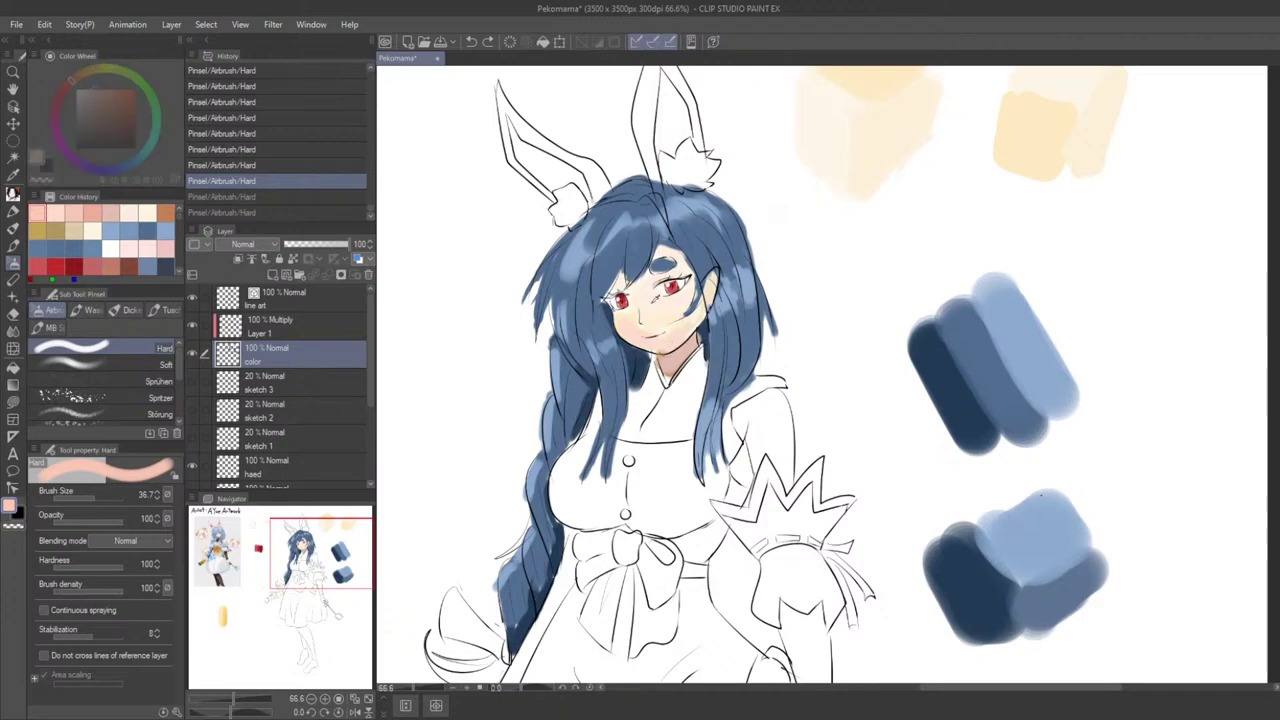
Step: Paint the forehead around the eyebrow in a light pink skin tone and reduce the brush size to 25.2
drag(768, 254, 772, 260)
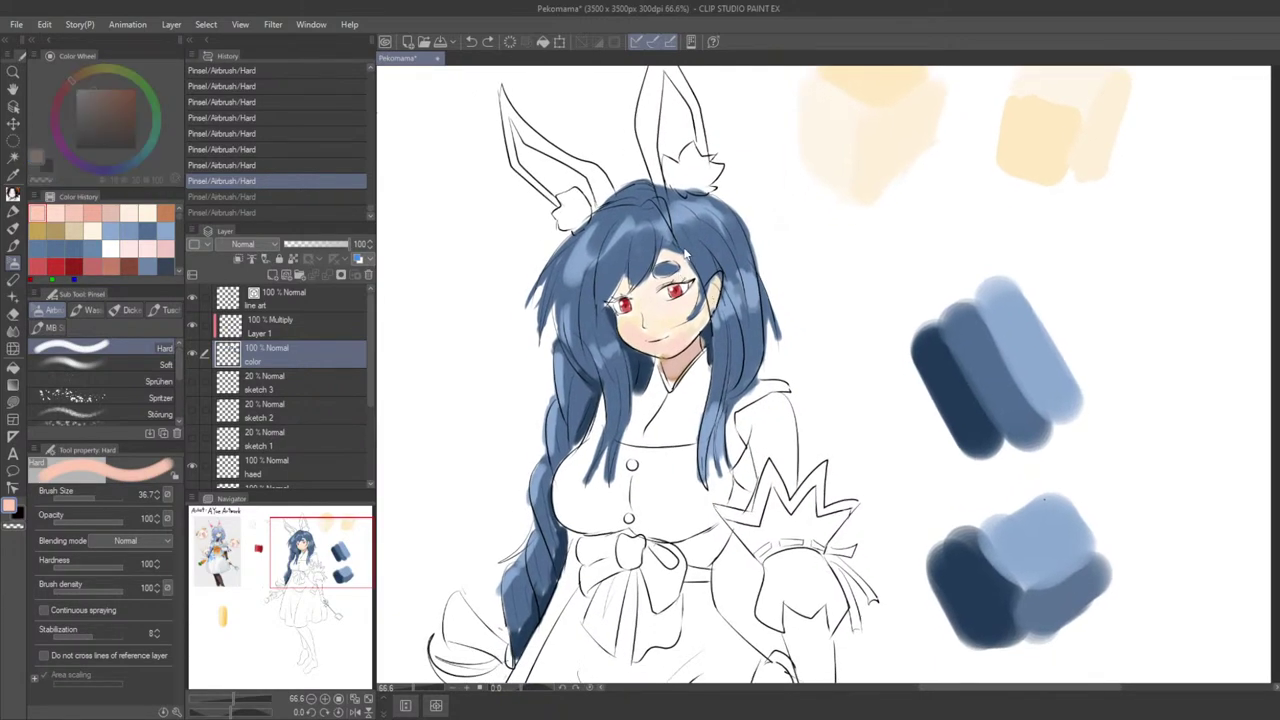
alt+click(694, 256)
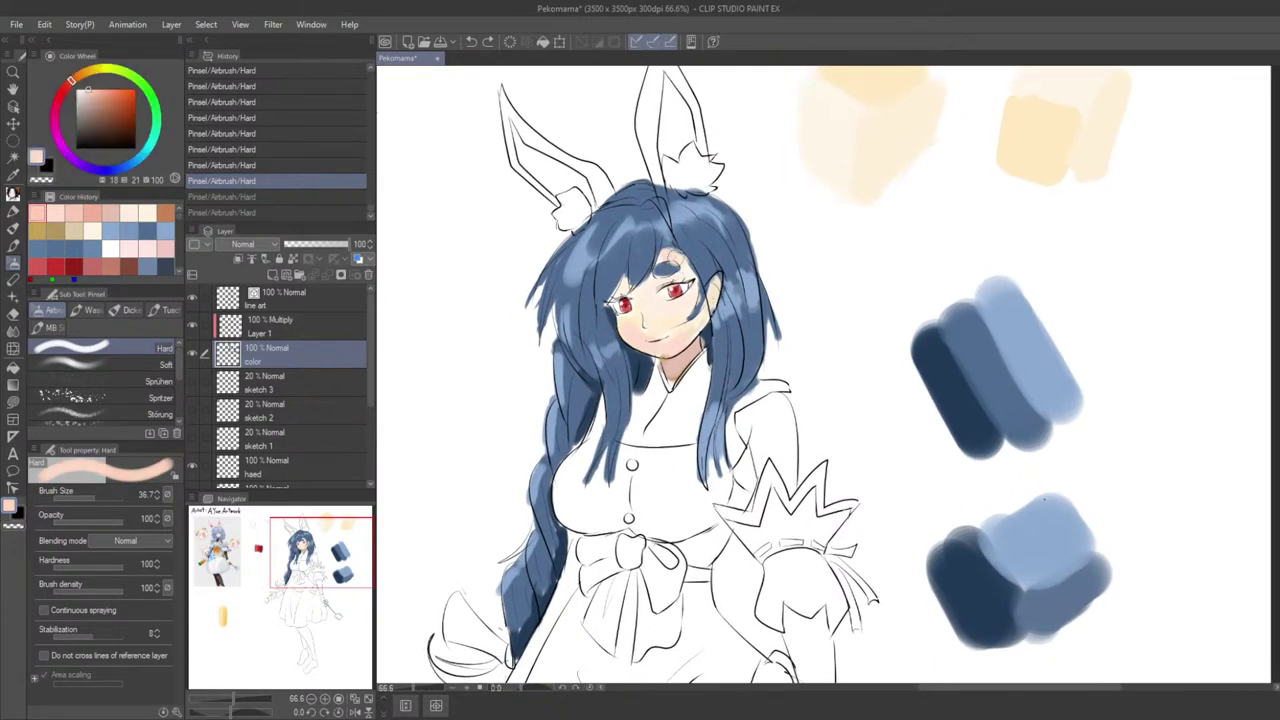
key(ctrl+z)
drag(671, 257, 687, 267)
key([)
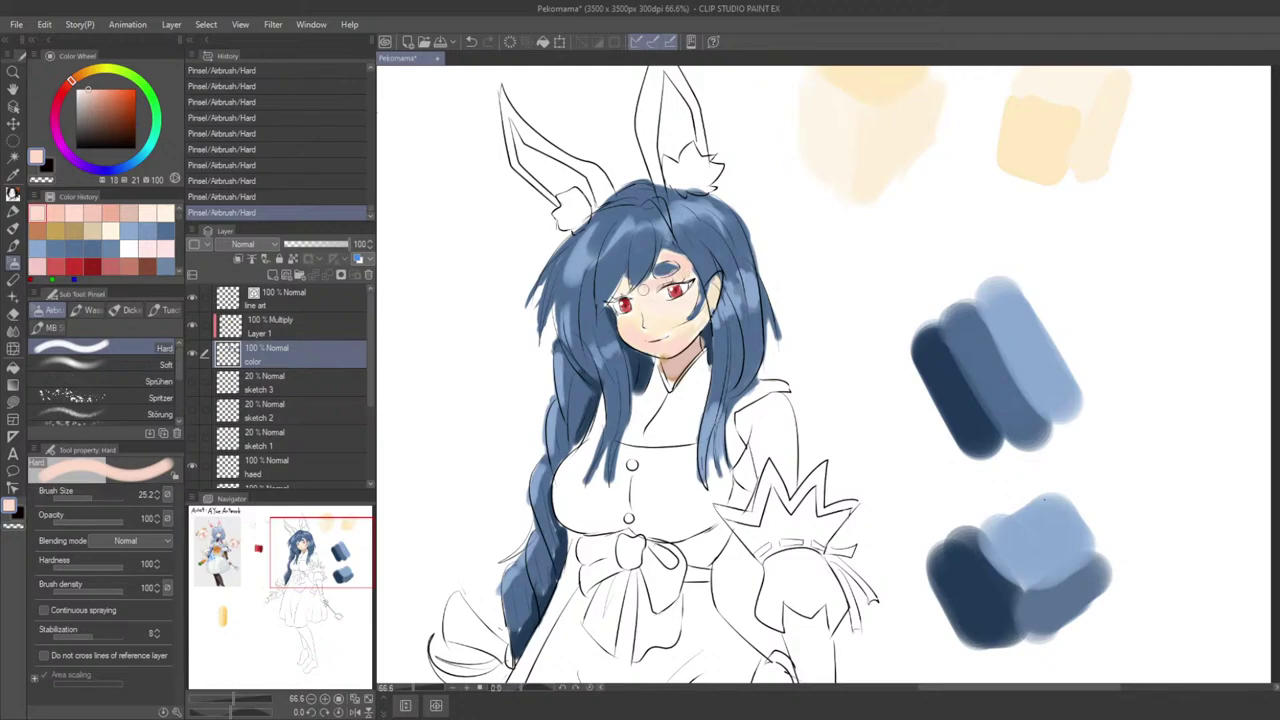
Step: Lay a soft pink tone between the eyes and over the nose at brush size 25.2, undoing unwanted strokes
drag(697, 343, 684, 276)
key(ctrl+z)
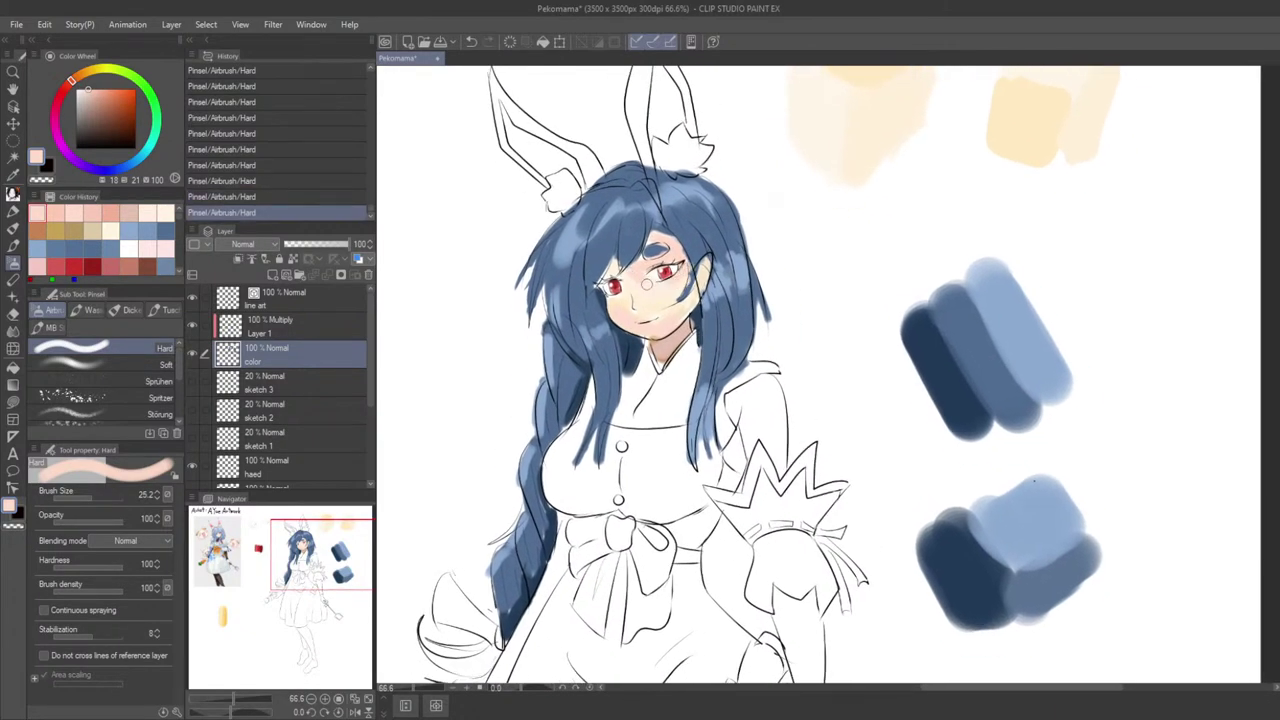
key(c)
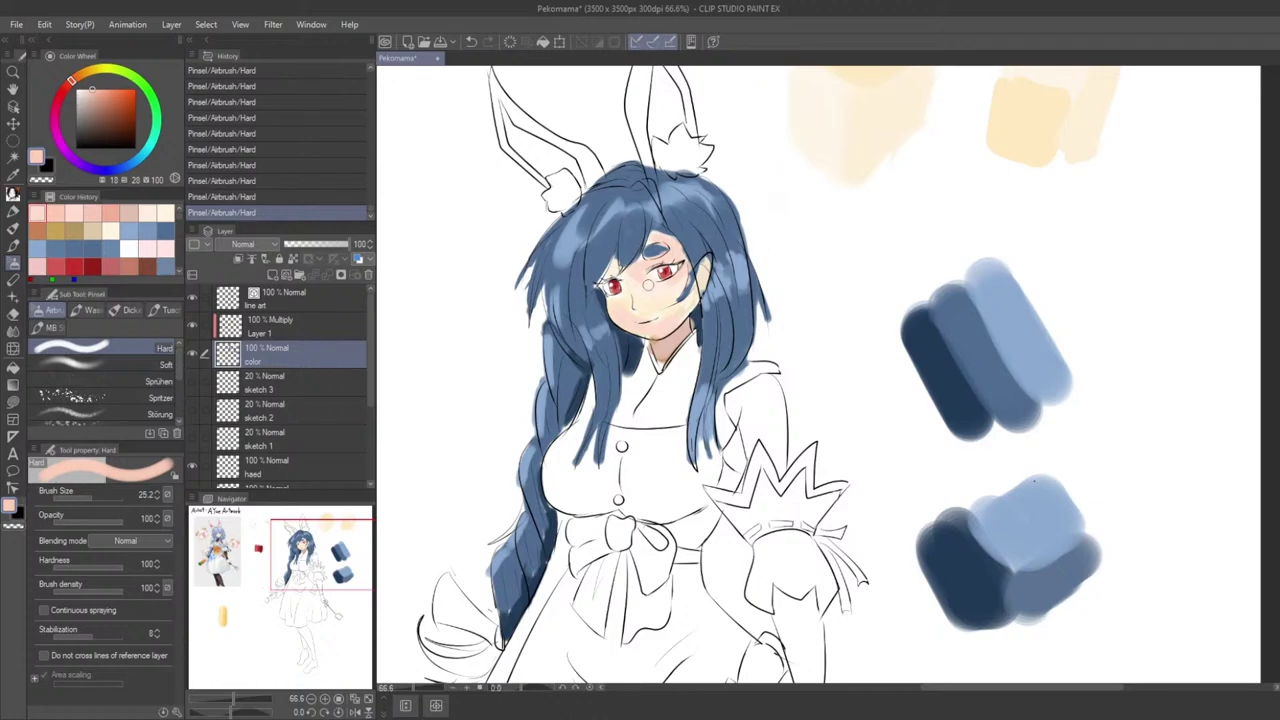
mouse_move(627, 275)
mouse_down()
mouse_move(662, 298)
mouse_move(647, 301)
mouse_up()
key(ctrl+z)
key(ctrl+z)
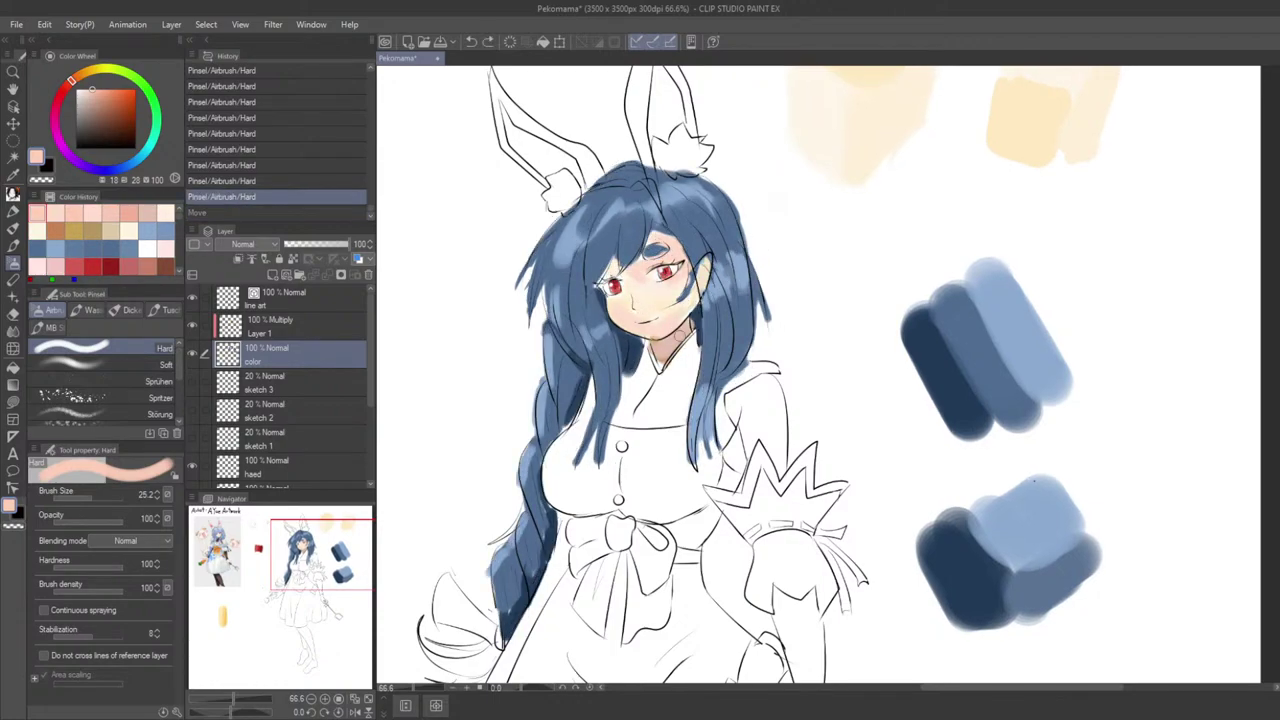
Step: Try broader pink strokes beside the nose with the brush enlarged to 47 and undo them
scroll(682, 336, down, 5)
scroll(700, 330, up, 5)
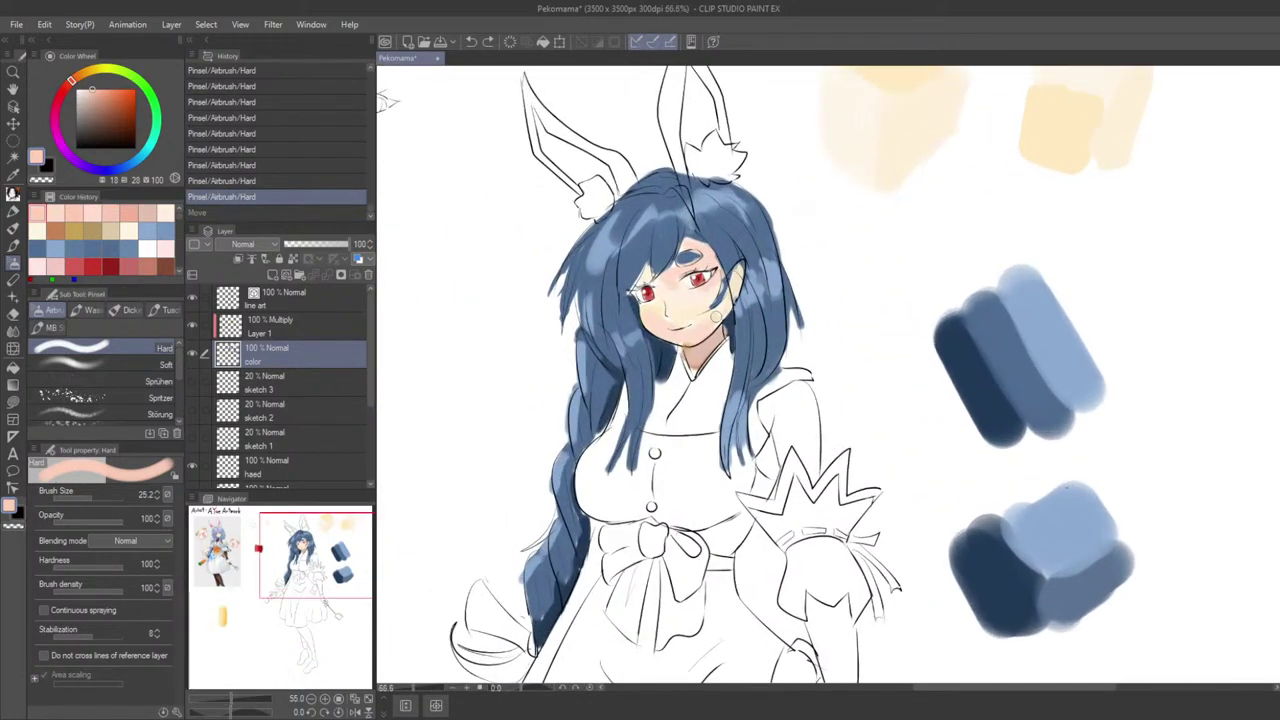
mouse_move(715, 317)
mouse_down()
mouse_move(745, 331)
mouse_move(711, 313)
mouse_move(714, 338)
mouse_up()
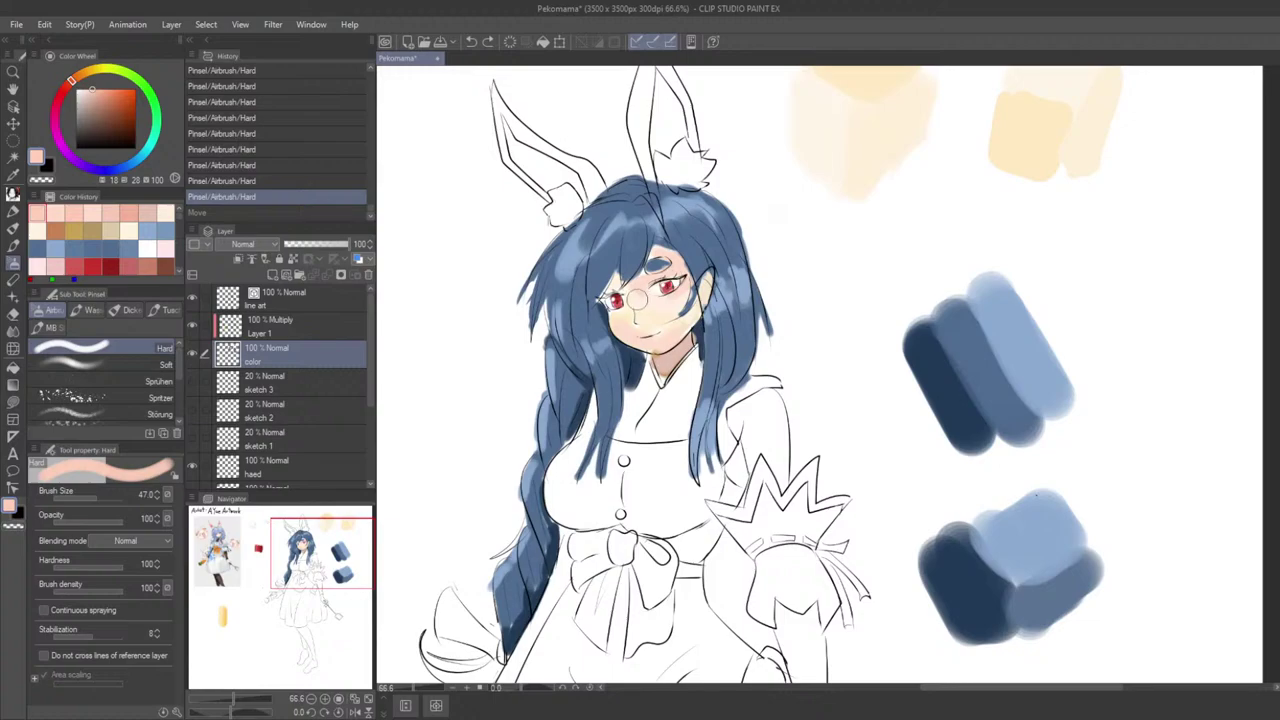
key(ctrl+z)
drag(637, 301, 675, 312)
key(ctrl+z)
Step: Reduce the brush size to 37.5 and paint a pink blush below the eyes, undoing strokes that do not fit
key([)
key(ctrl+z)
key([)
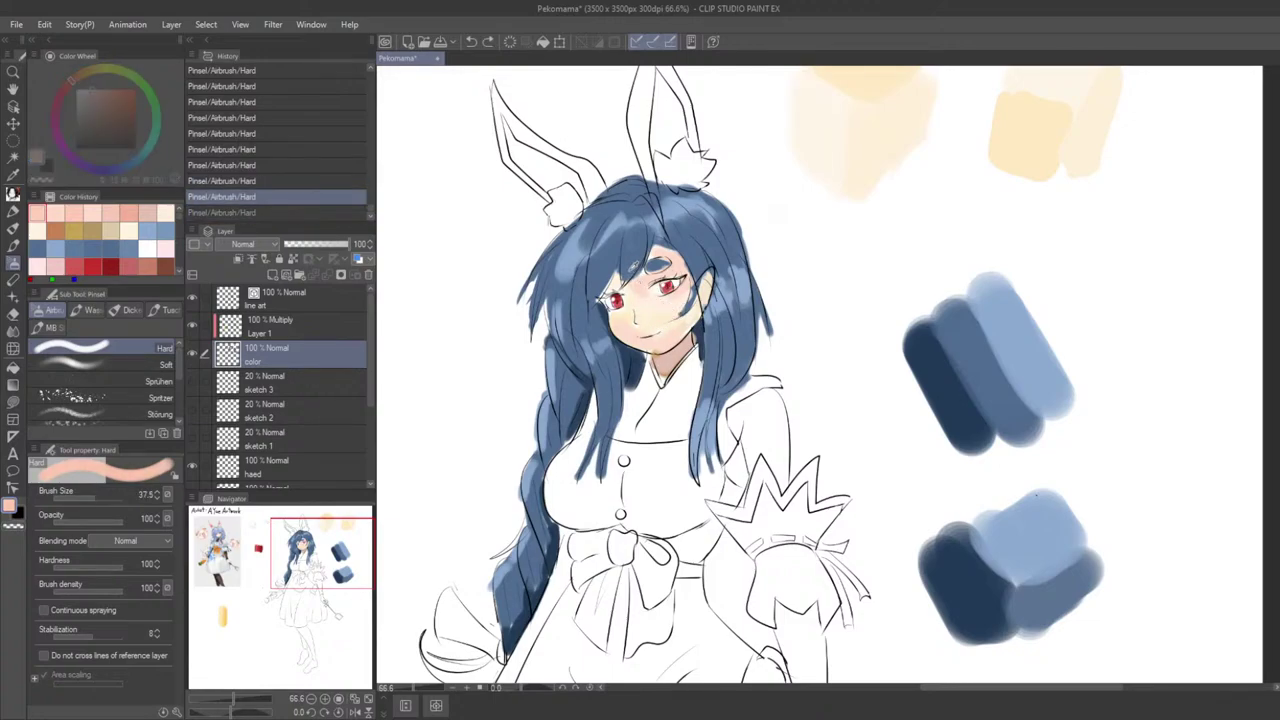
key(c)
drag(640, 298, 650, 305)
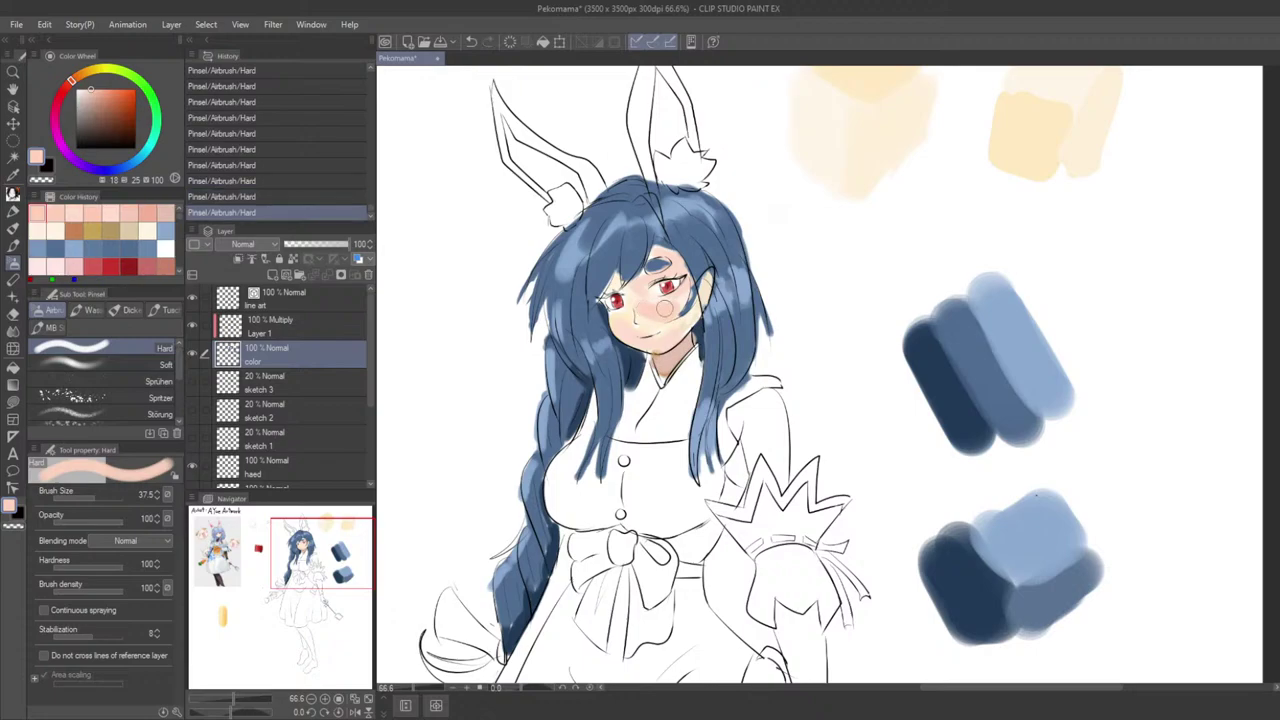
key(ctrl+z)
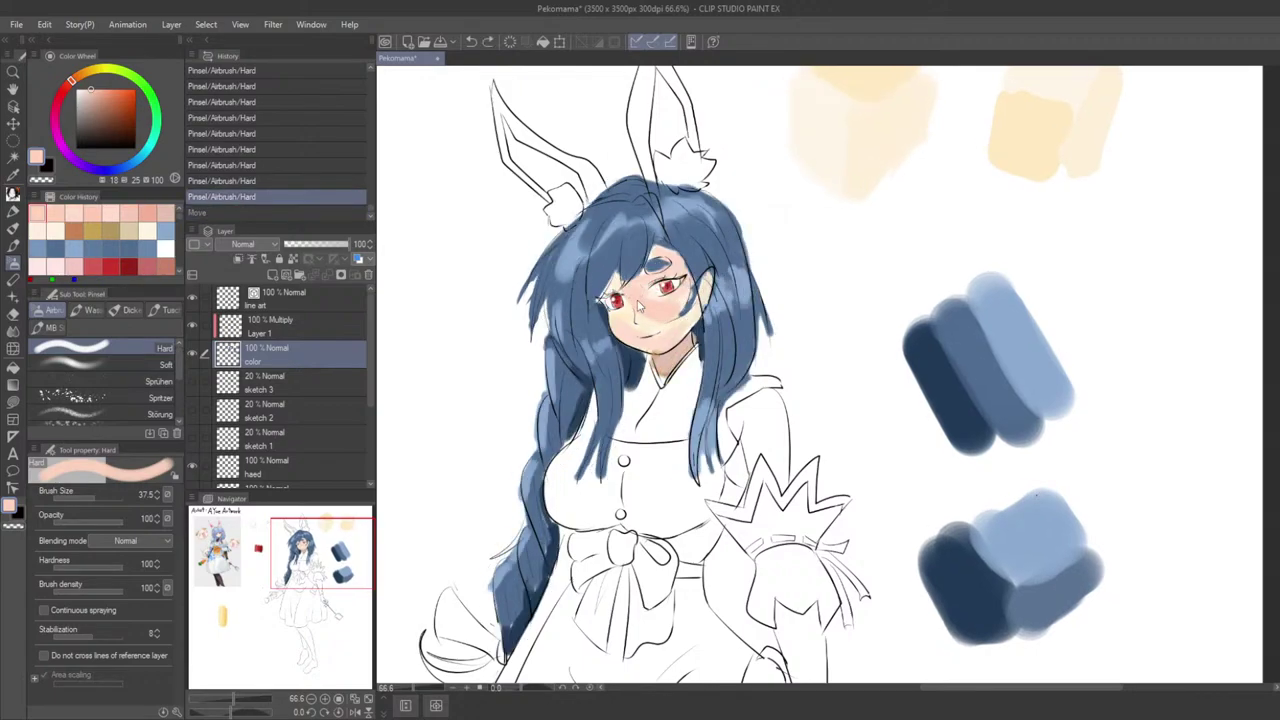
Step: Touch up the lower cheek with a lighter sampled peach tone at brush size 26.3 and compare the whole figure with the reference
alt+click(648, 323)
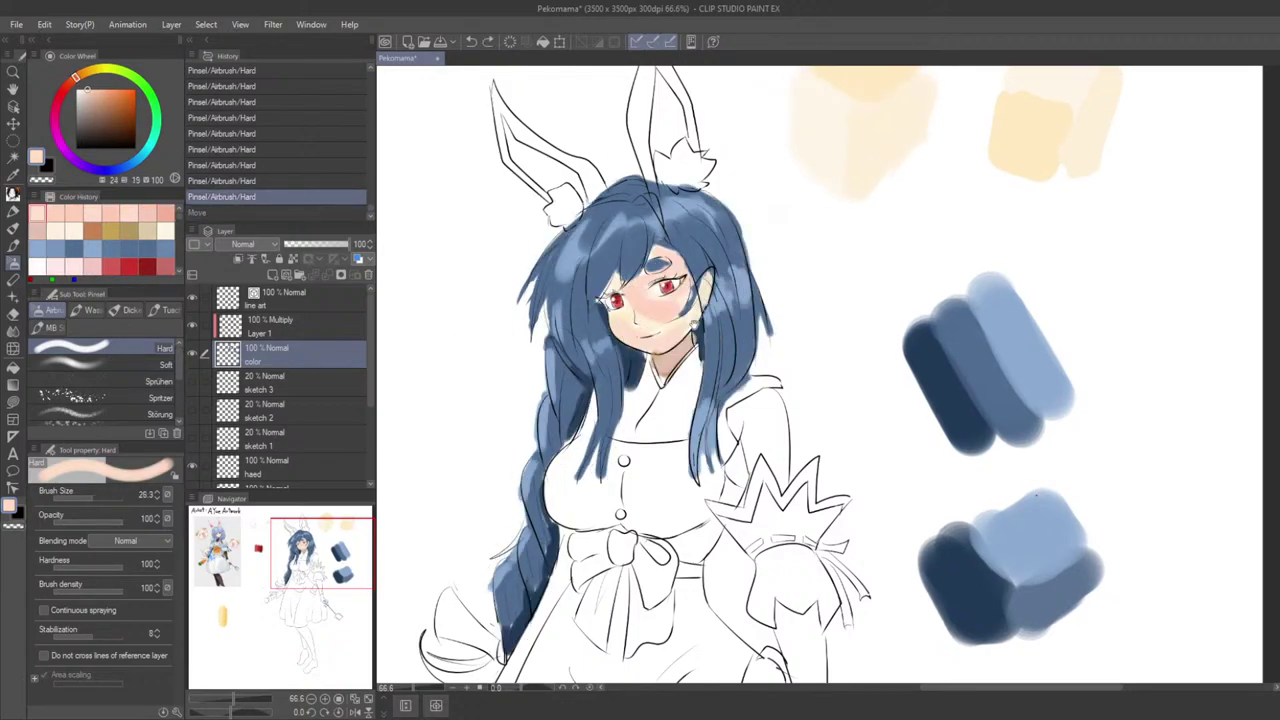
drag(694, 325, 688, 322)
scroll(654, 313, down, 4)
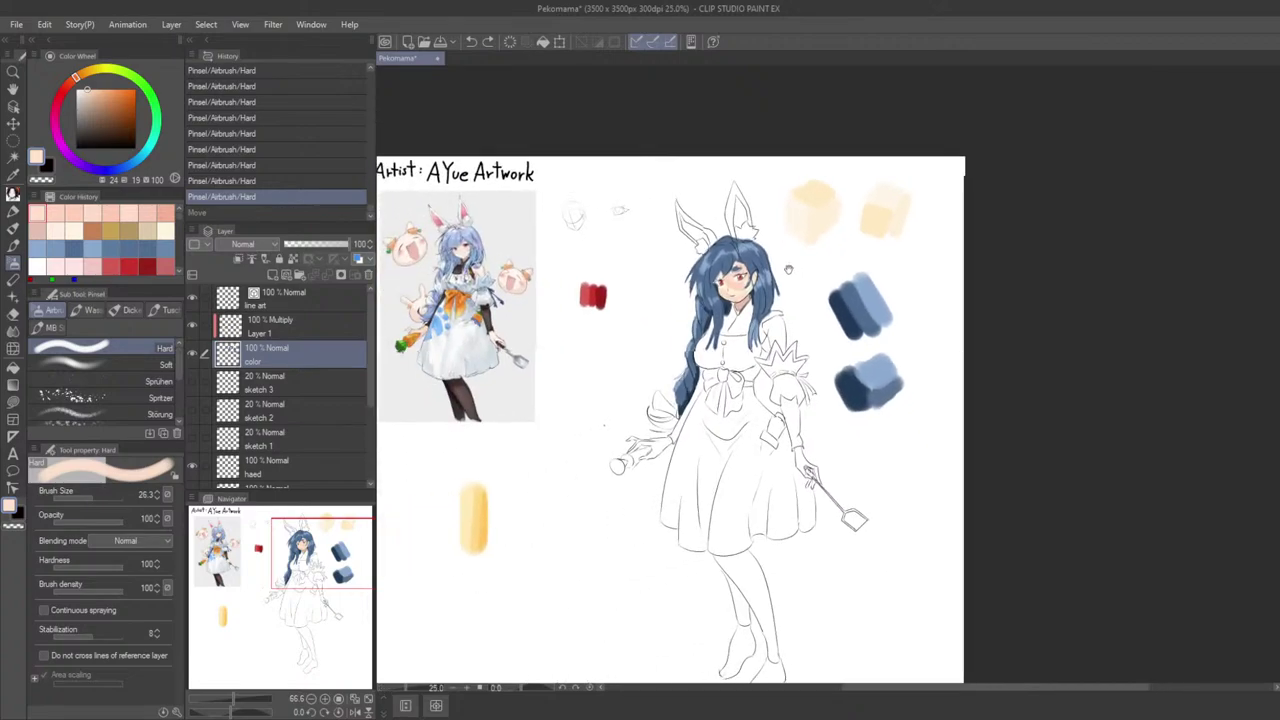
scroll(700, 320, up, 4)
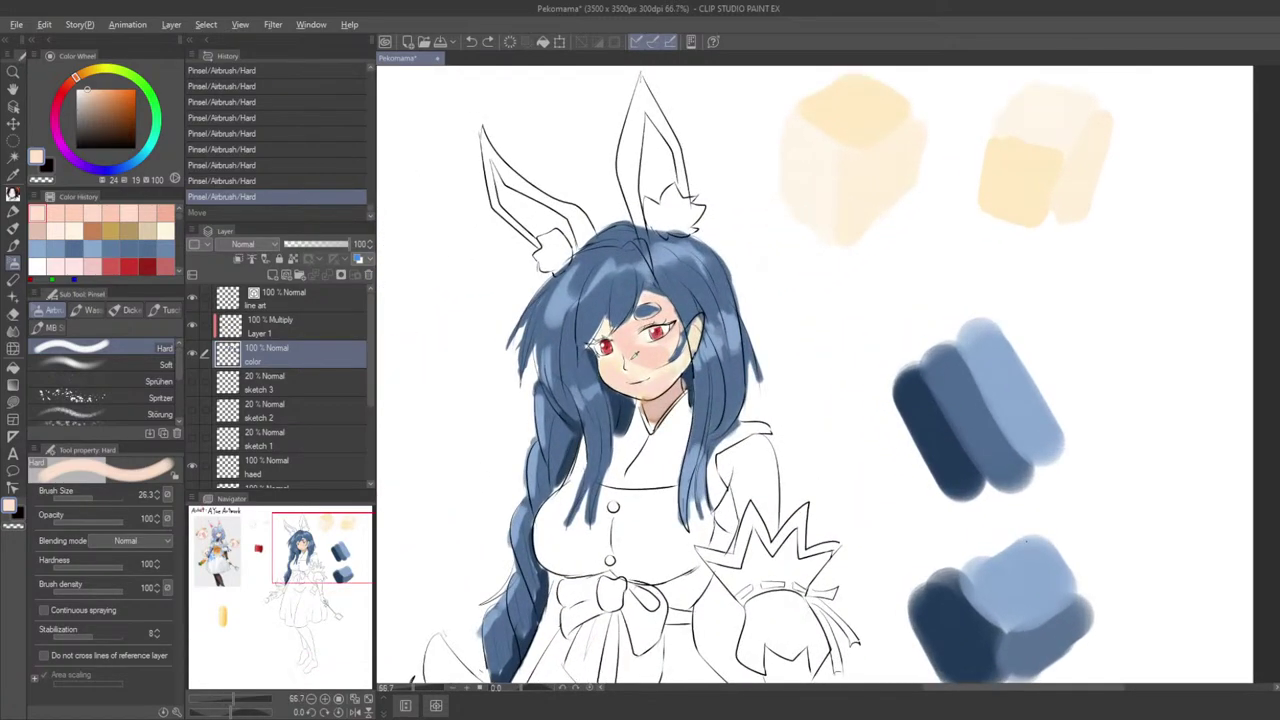
Step: Spread a pink tone sampled from the cheek across the middle of the face and sample neighboring tones for blending
alt+click(668, 340)
drag(656, 342, 636, 362)
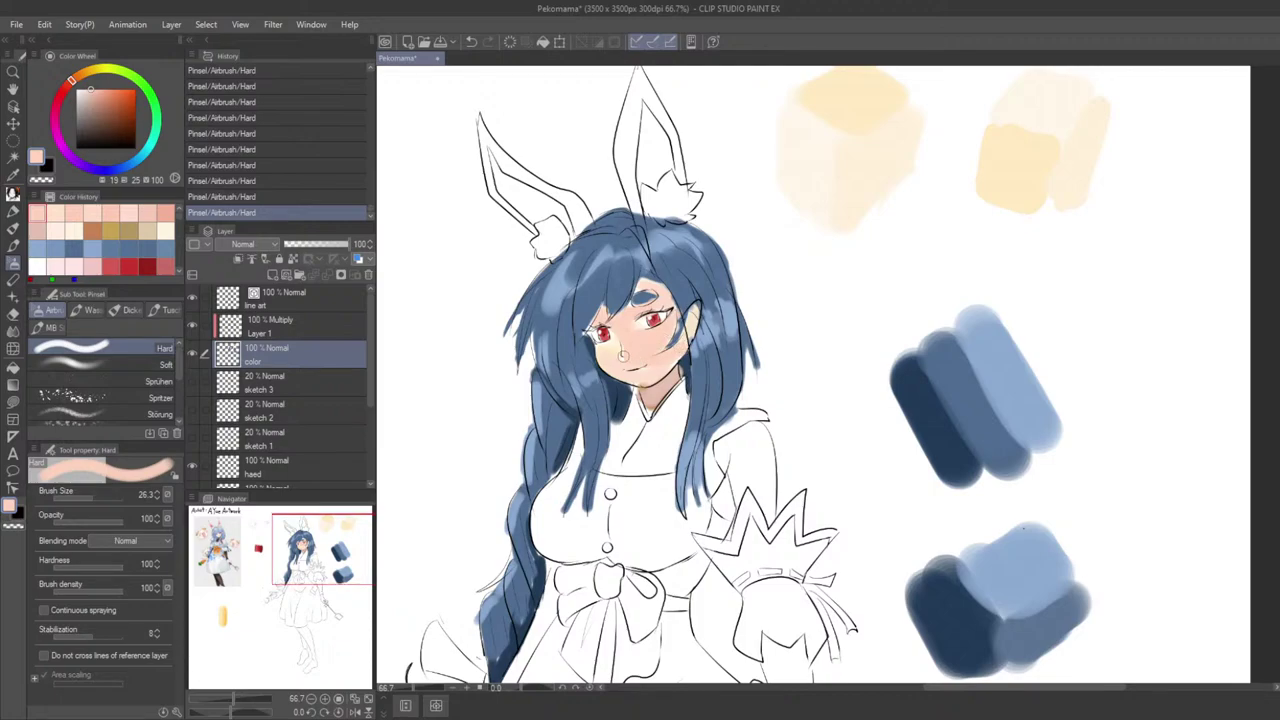
alt+click(650, 334)
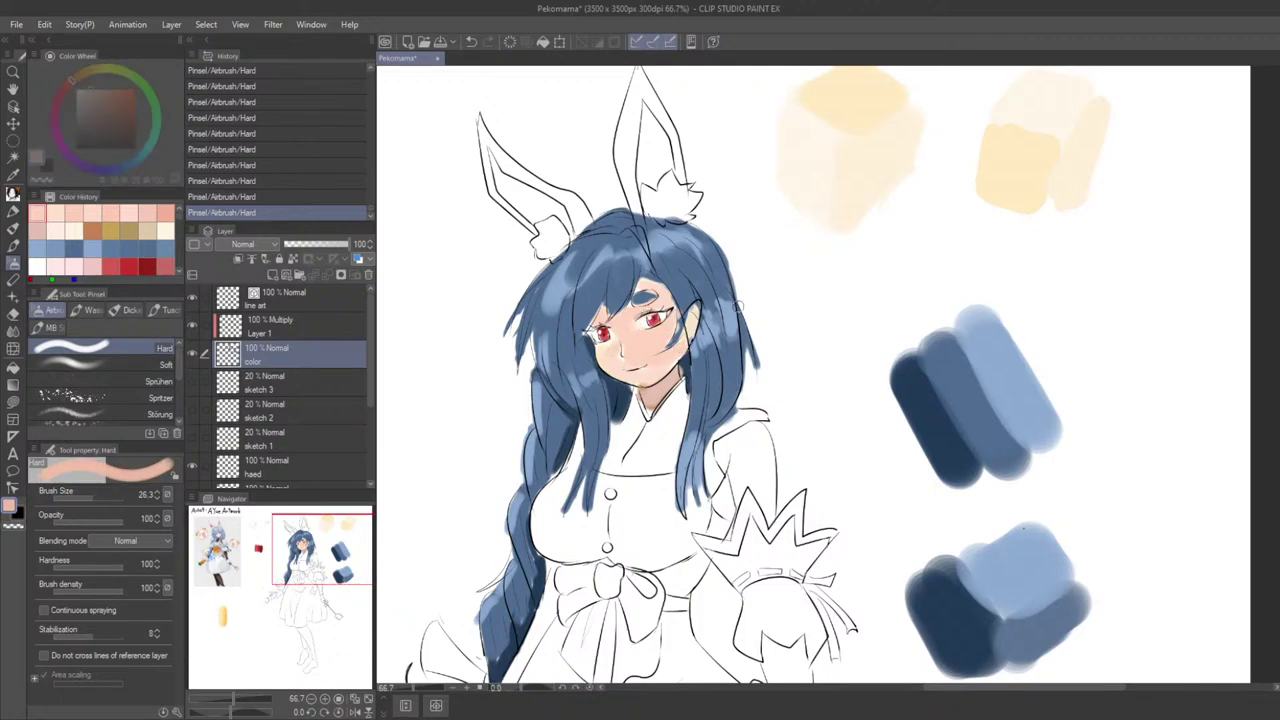
key(c)
alt+click(663, 334)
alt+click(621, 375)
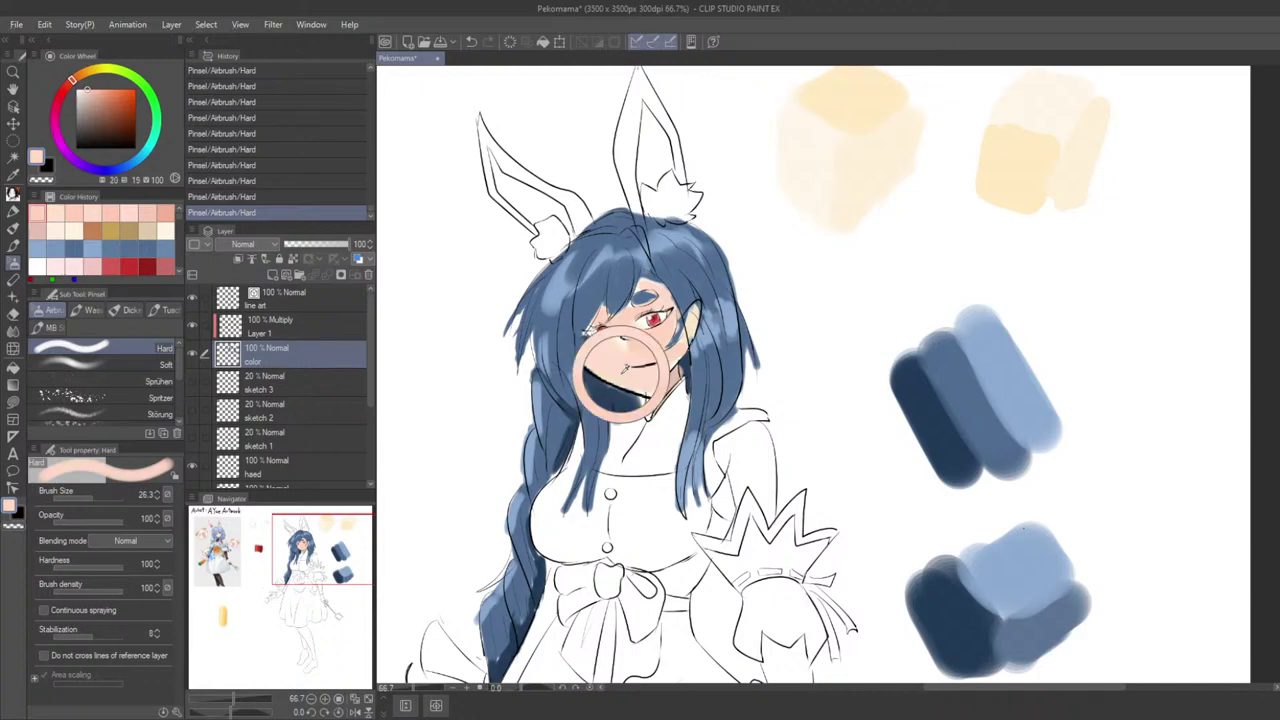
Step: Cover the remaining yellowish skin on the cheek and around the mouth with a pale pink tone
key(c)
alt+click(603, 340)
mouse_move(616, 363)
mouse_down()
mouse_move(654, 319)
mouse_move(669, 331)
mouse_move(715, 300)
mouse_up()
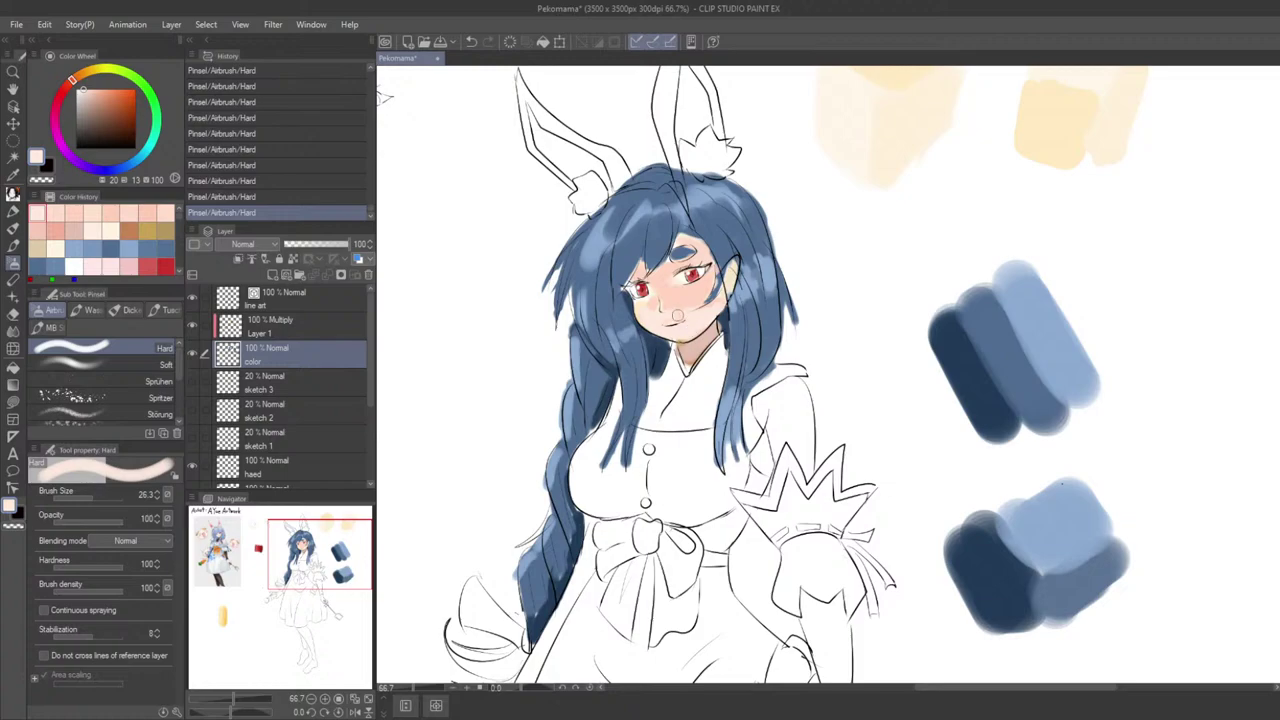
scroll(657, 321, down, 4)
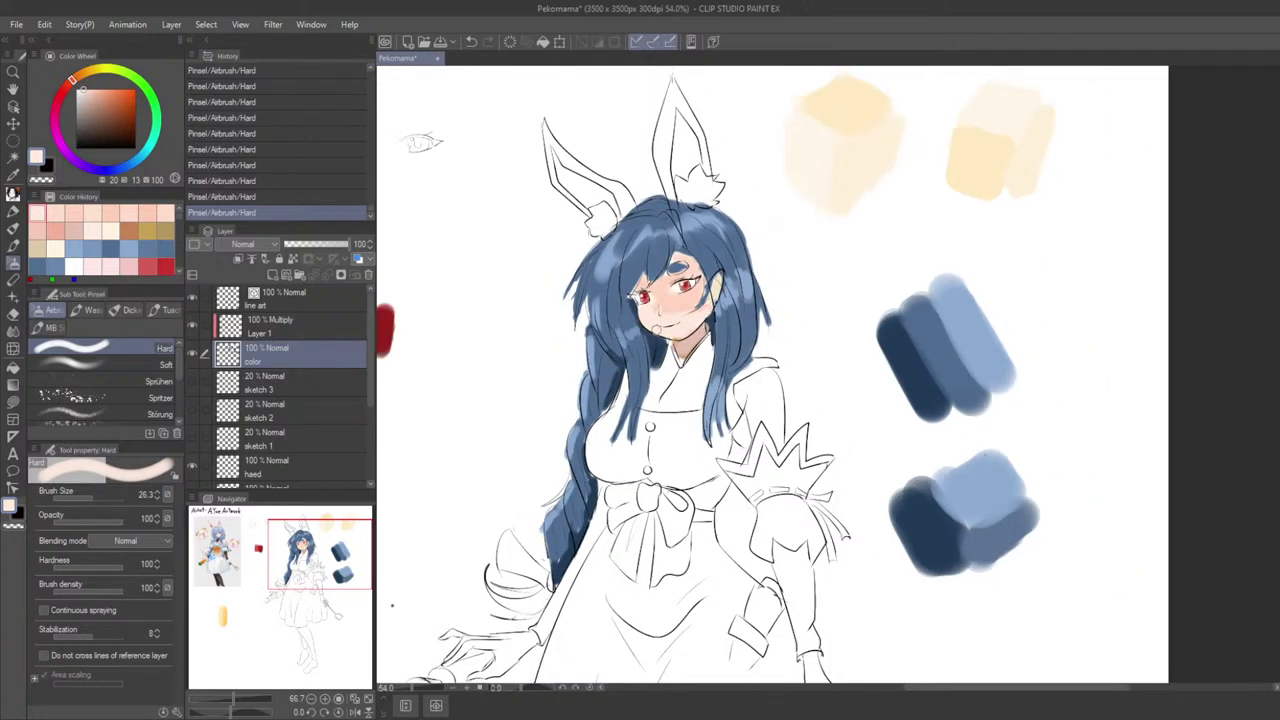
scroll(745, 288, up, 4)
drag(643, 360, 630, 364)
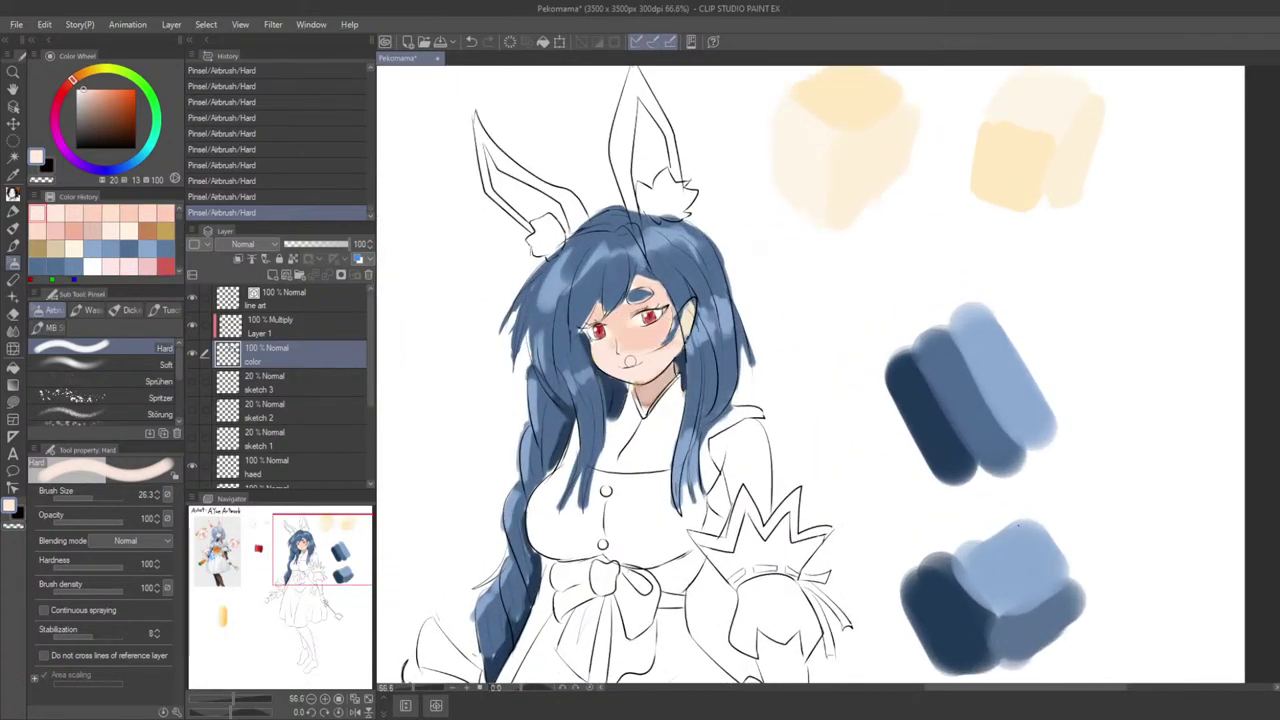
Step: Blend the forehead above the eyebrow using light pink tones sampled from the face
alt+click(614, 313)
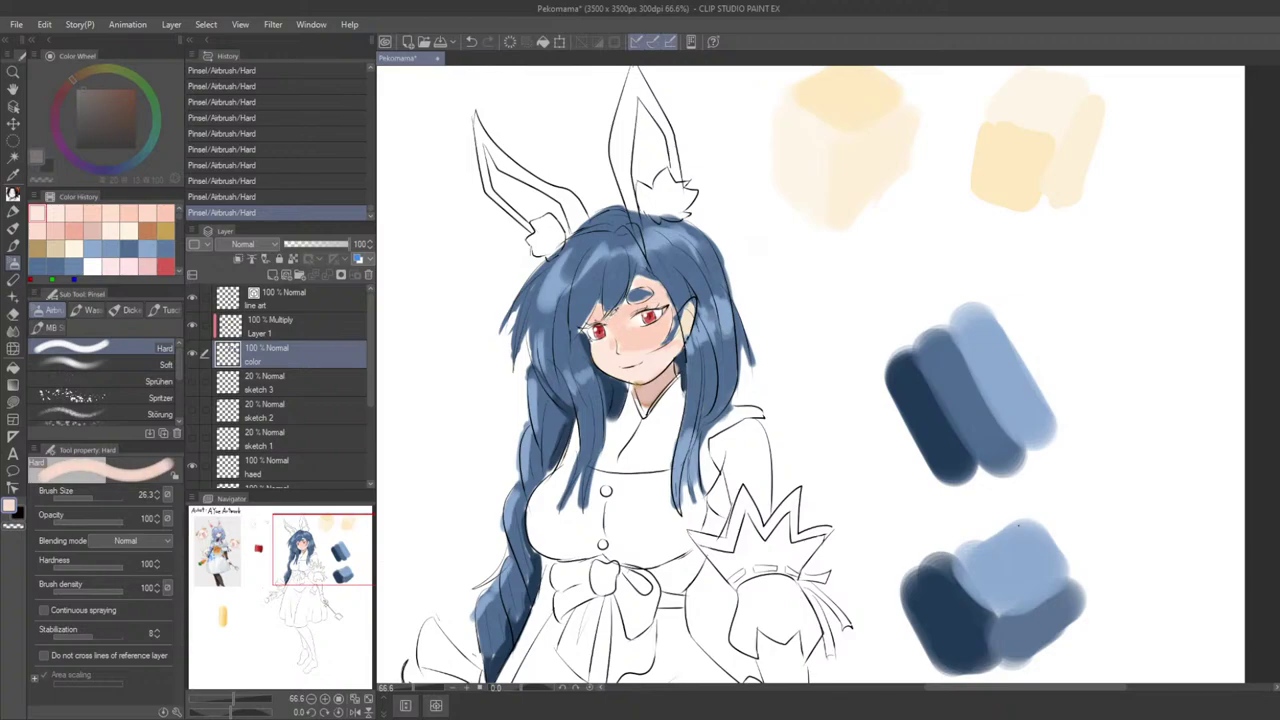
alt+click(660, 297)
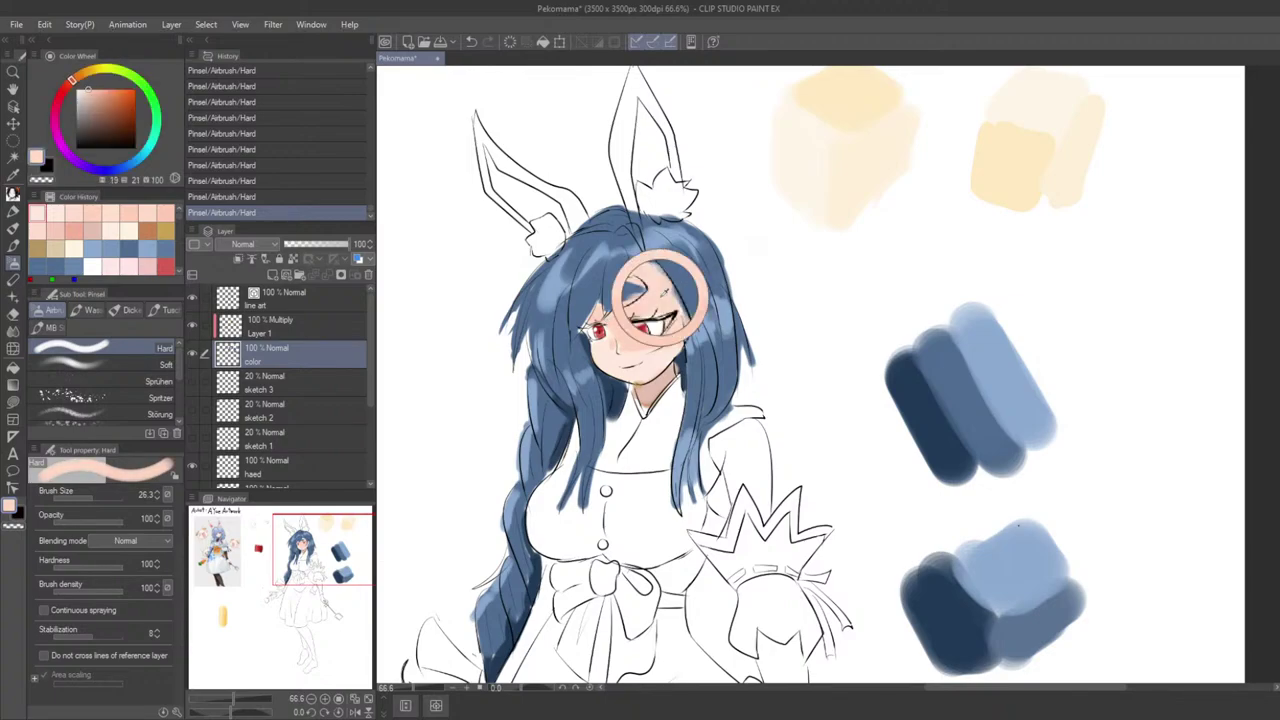
alt+click(646, 357)
drag(648, 293, 646, 284)
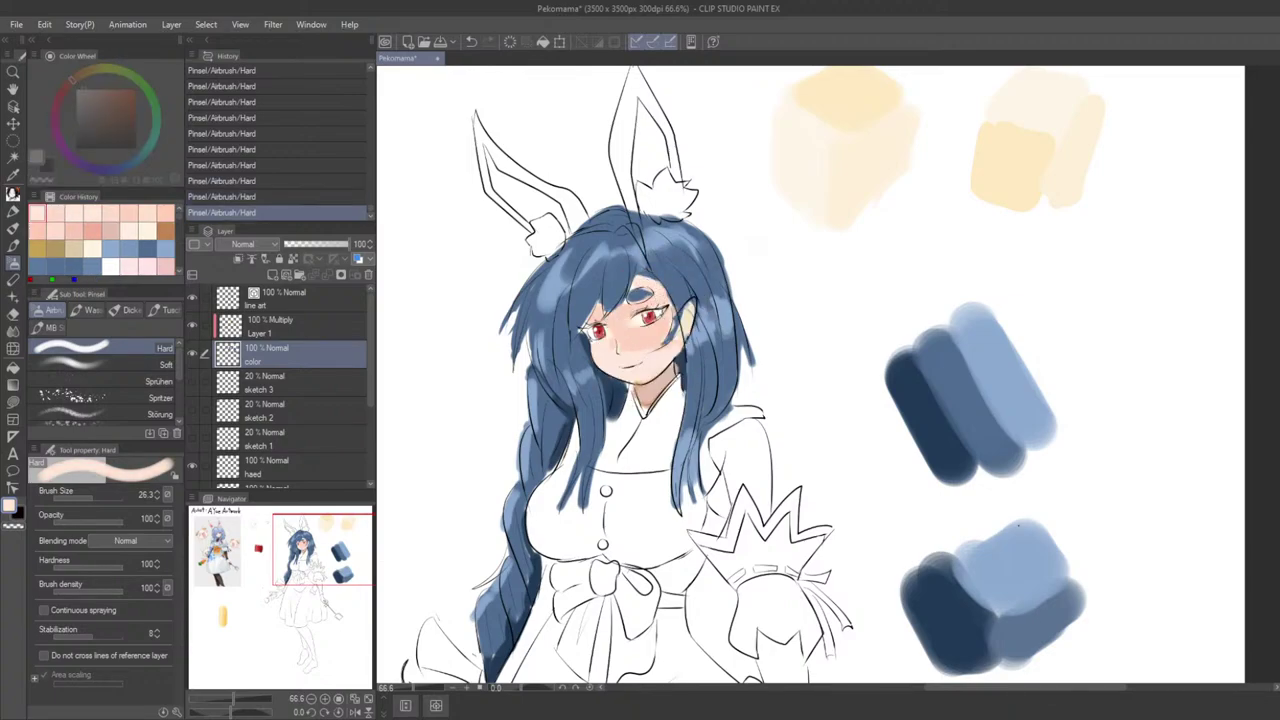
alt+click(645, 276)
Step: Rework the lower cheek and jaw with a stronger pink tone at brush size 30.1, undoing strokes that do not fit
alt+click(656, 336)
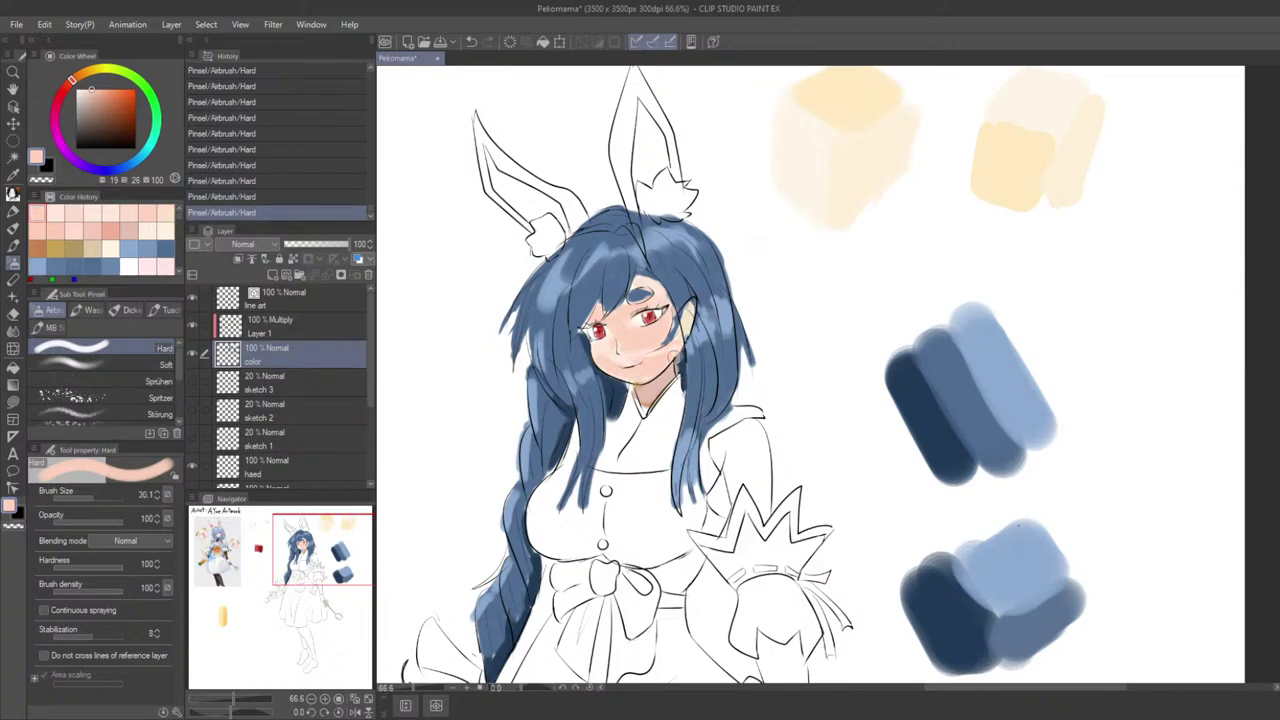
key(ctrl+z)
key(ctrl+z)
key(ctrl+z)
drag(669, 358, 636, 358)
alt+click(643, 338)
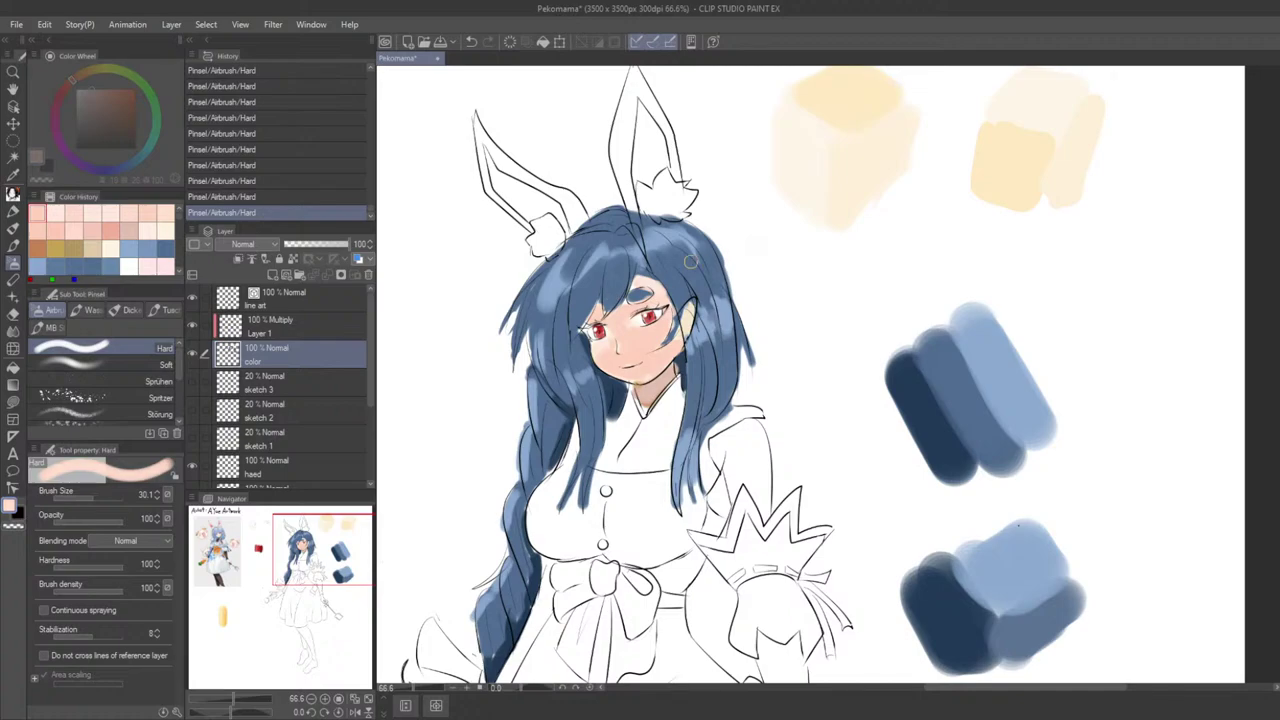
Step: Even out the face with a pale pink skin tone, undoing the stroke between the jaw and neck
drag(745, 316, 689, 294)
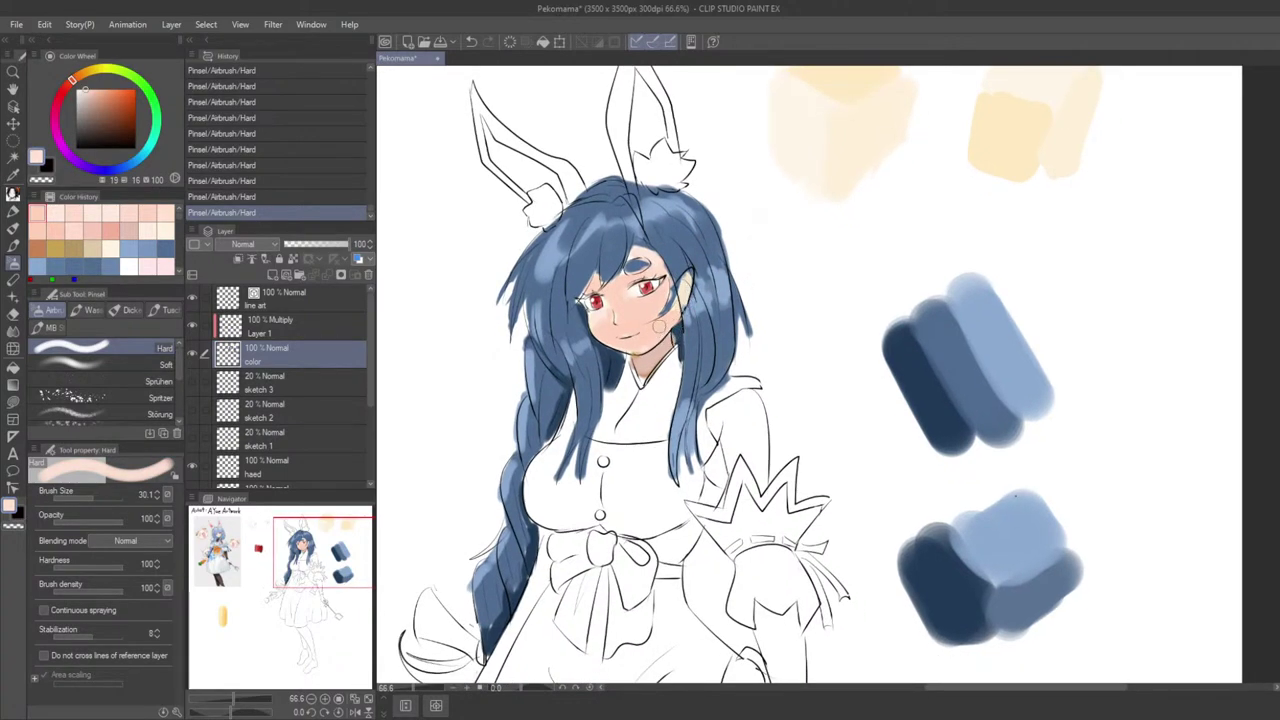
drag(665, 334, 644, 410)
key(ctrl+z)
drag(628, 261, 649, 286)
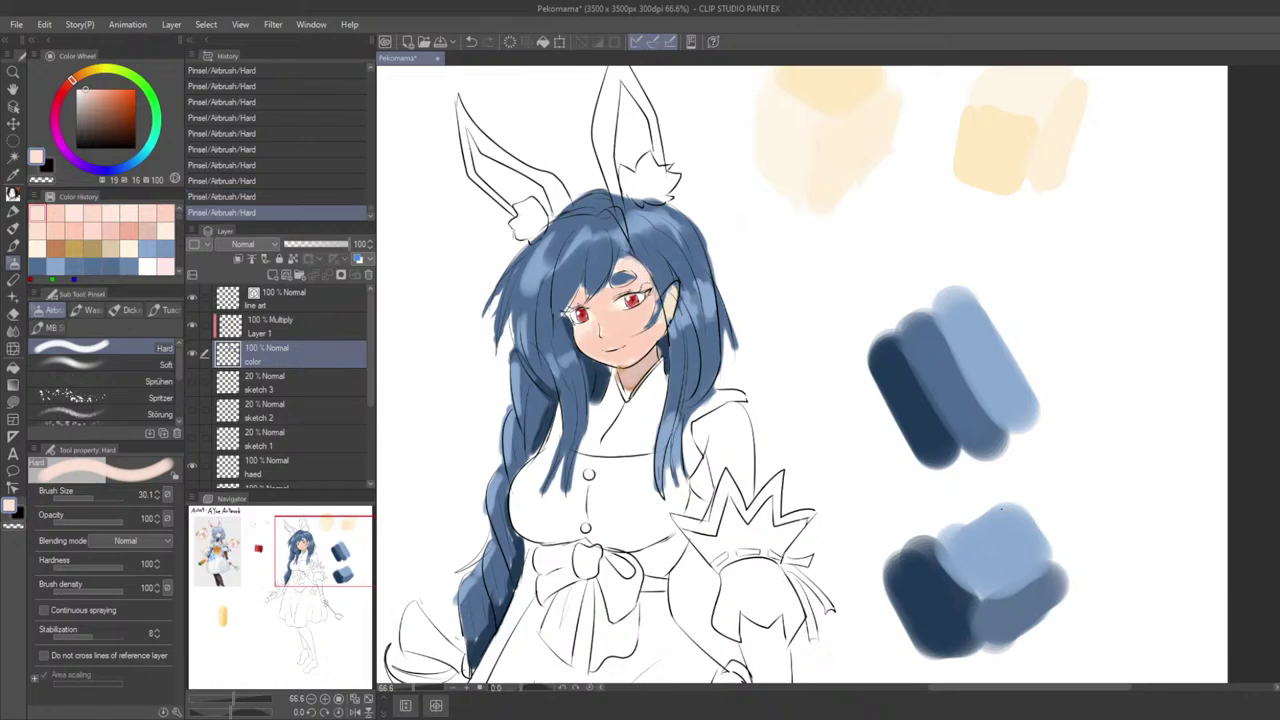
Step: Undo the last airbrush stroke on the character's skin
key(ctrl+z)
key(ctrl+minus)
drag(718, 315, 688, 298)
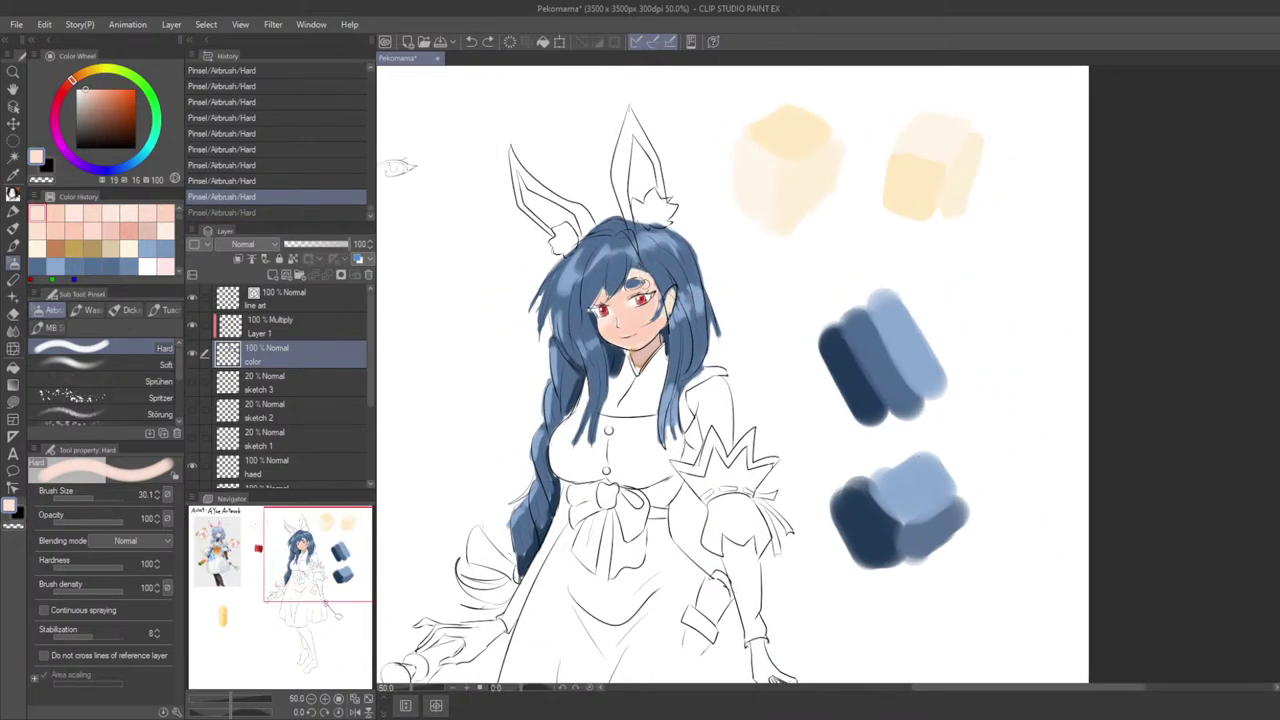
key(ctrl+minus)
key(ctrl+minus)
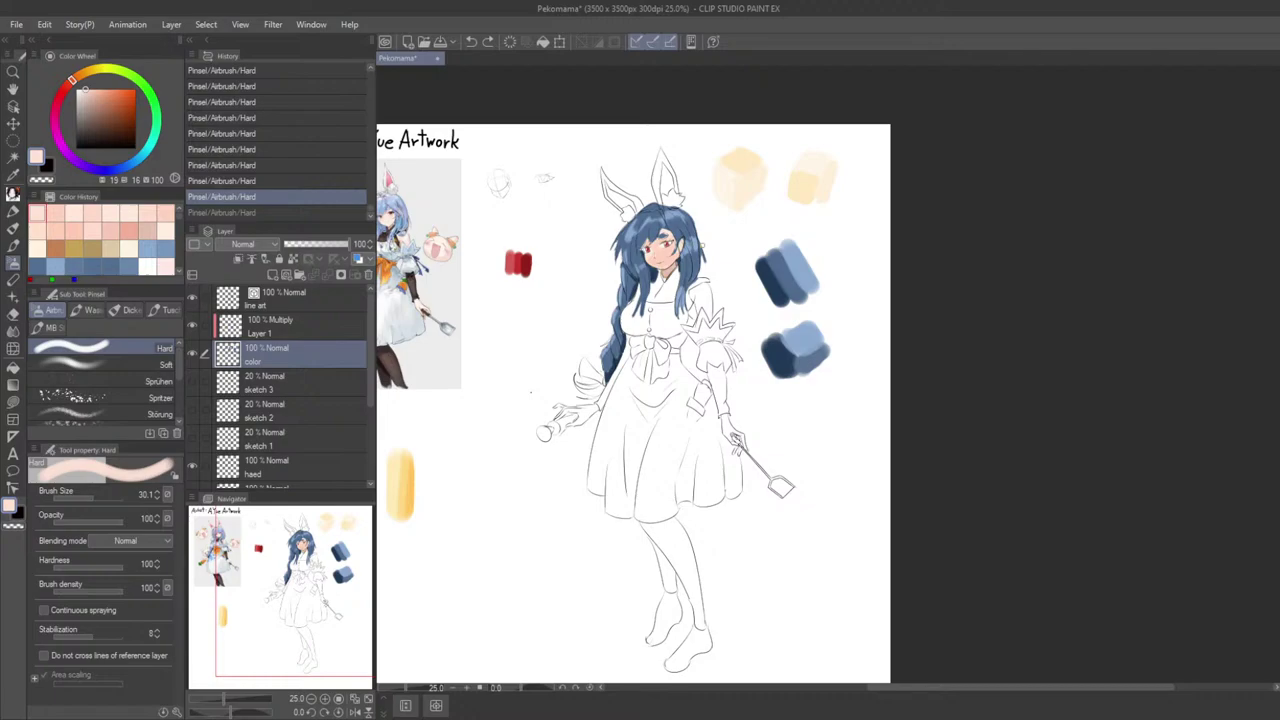
Step: Touch up the skin between the eyebrow and the eye with a pale pink sampled from the face at brush size 16.2
key(ctrl+plus)
key(ctrl+plus)
key(ctrl+plus)
key(ctrl+plus)
drag(594, 315, 949, 586)
scroll(949, 586, down, 2)
drag(650, 172, 657, 297)
alt+click(644, 329)
key([)
key([)
key([)
drag(661, 355, 663, 347)
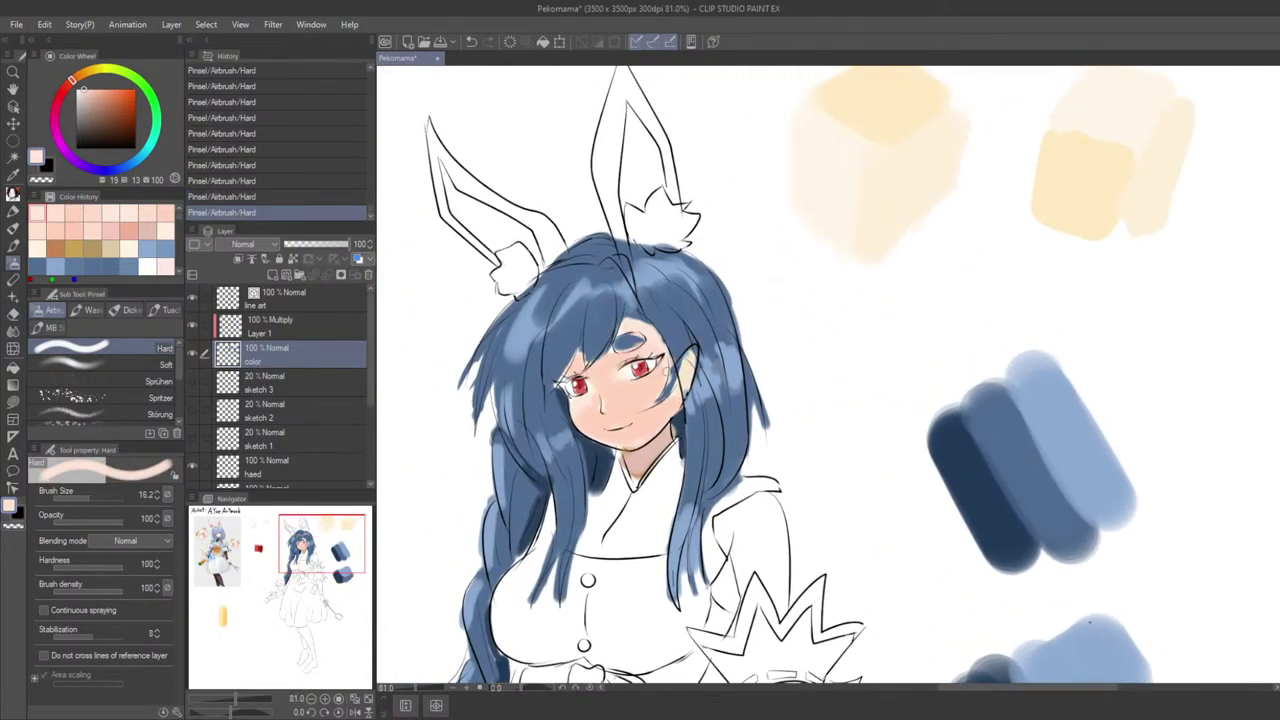
Step: Fill the eyebrow with mid blue sampled from the existing colors, undoing the strokes that do not fit
alt+click(622, 342)
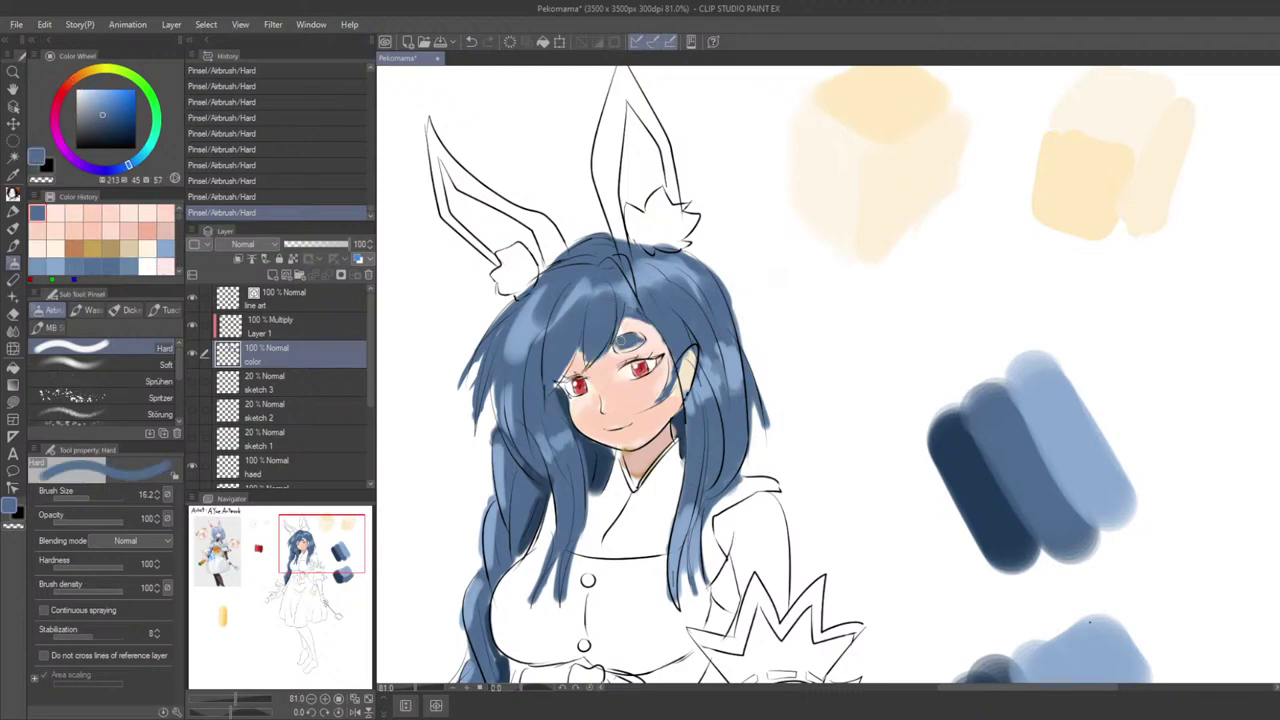
alt+click(654, 363)
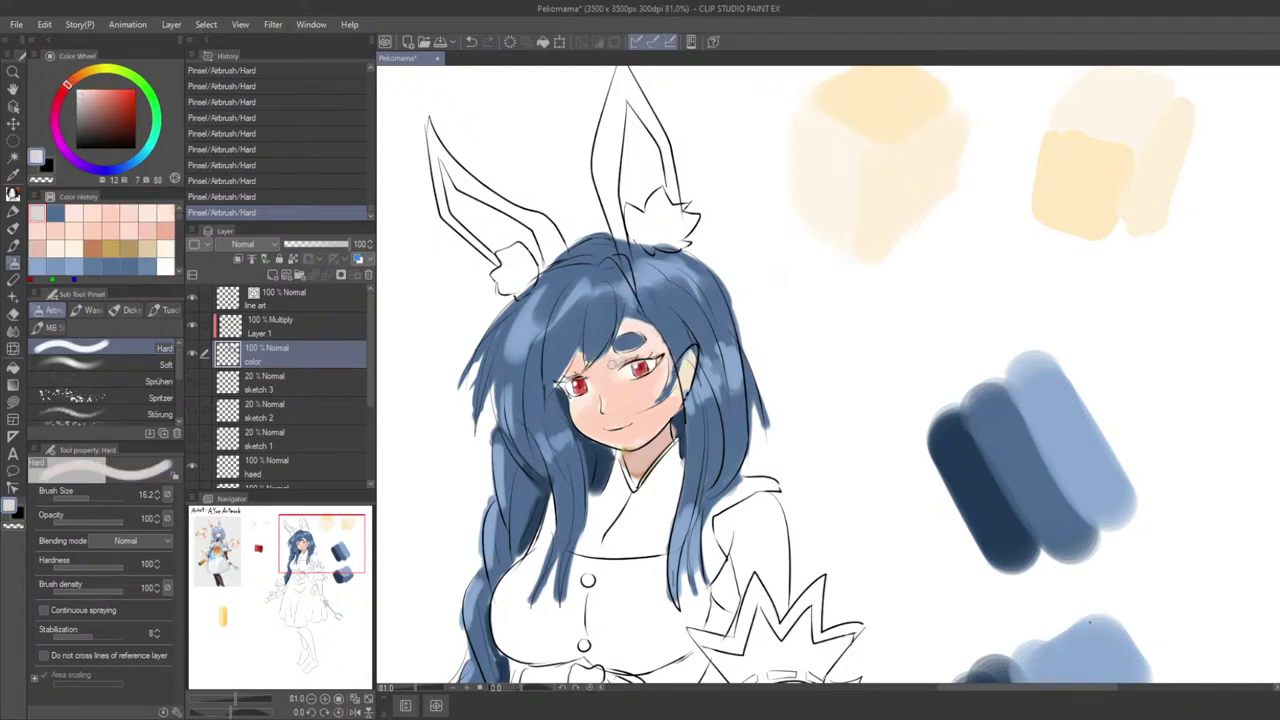
key(ctrl+z)
key(ctrl+z)
Step: Smooth the cheek down from the ear with pale pink, undoing misplaced strokes and enlarging the brush to 37.5
alt+click(662, 338)
mouse_move(612, 365)
mouse_down()
mouse_move(597, 373)
mouse_move(601, 392)
mouse_up()
key(])
key(])
key(])
key(ctrl+z)
key(ctrl+z)
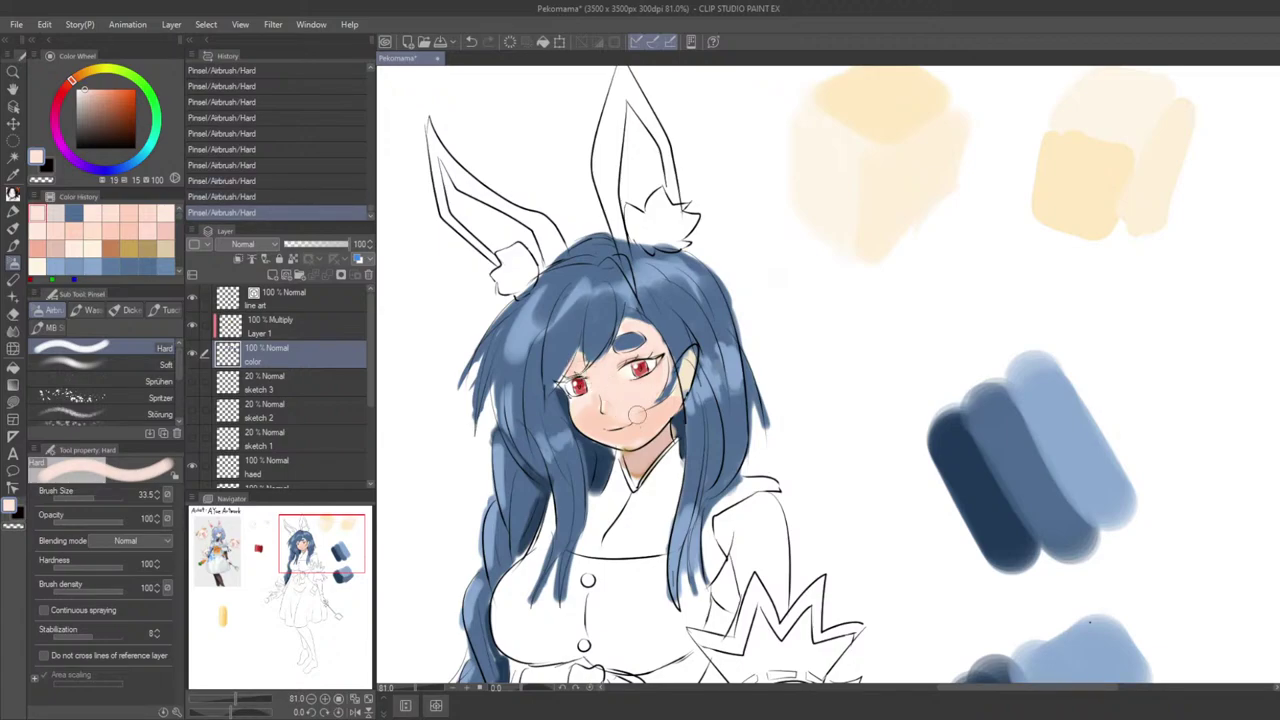
key(])
drag(690, 367, 656, 424)
scroll(700, 365, down, 3)
scroll(708, 361, up, 2)
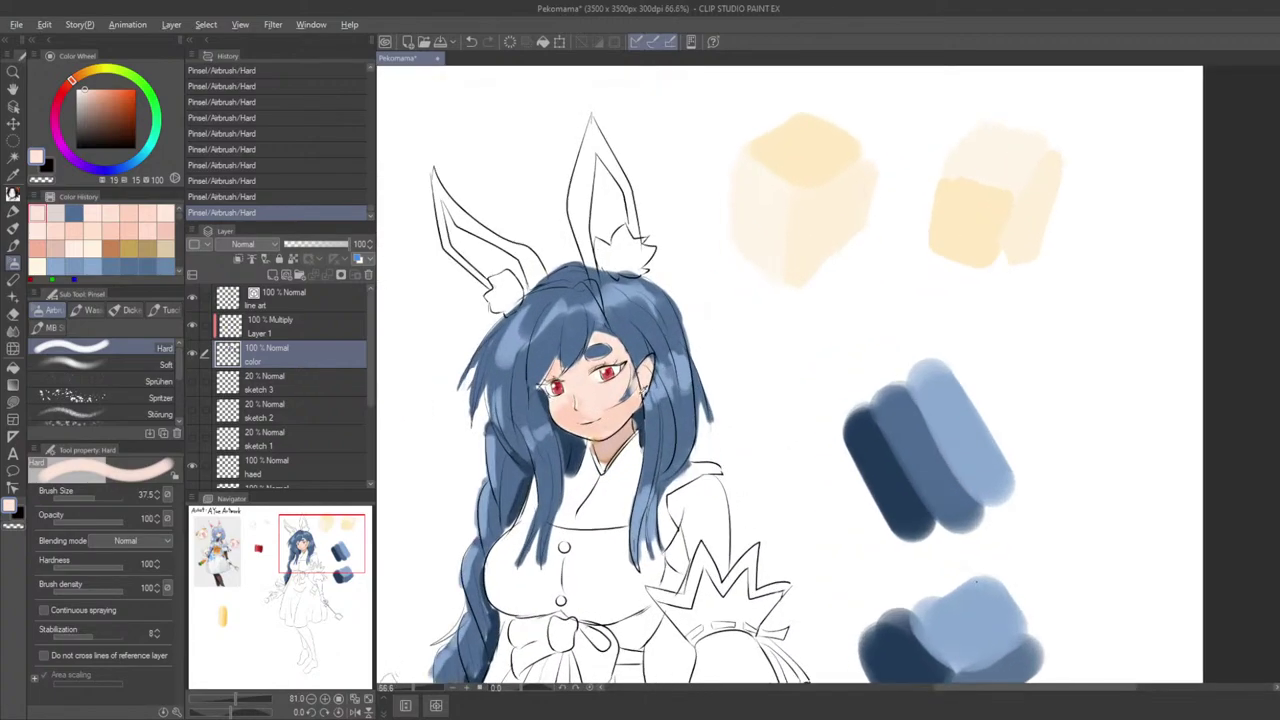
Step: Repaint the hair strand over the cheek in front of the ear with mid blue at brush size 16.4
alt+click(641, 353)
key([)
key([)
key([)
key([)
key([)
key([)
key([)
key(ctrl+z)
drag(637, 362, 623, 399)
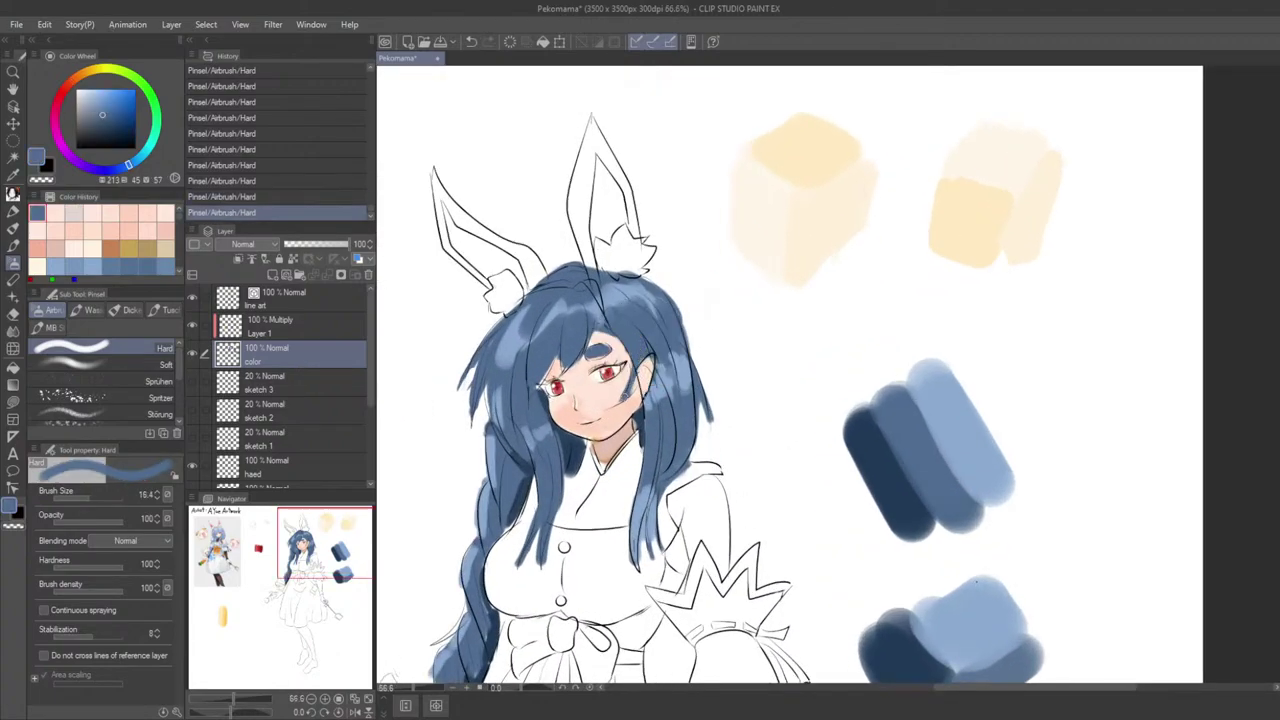
Step: Touch up the chin below the mouth with a warmer pink sampled from the skin, at brush size 16.4
scroll(624, 384, down, 4)
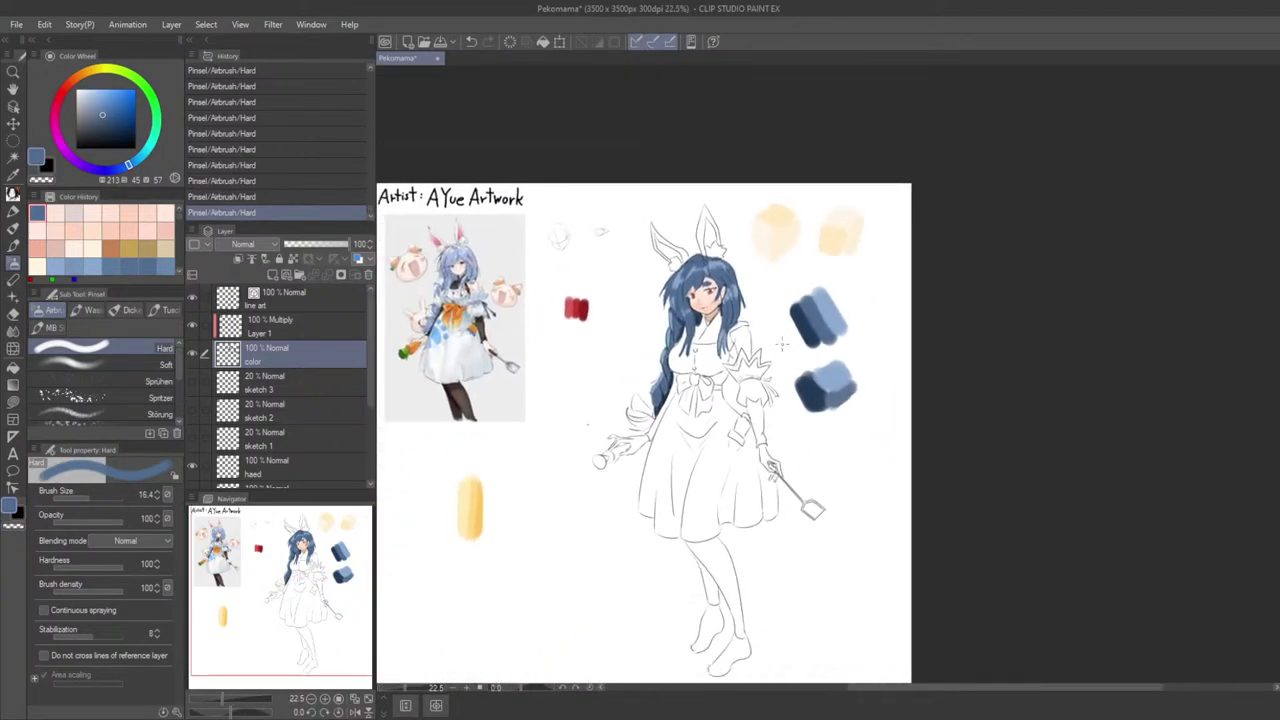
scroll(824, 378, up, 5)
drag(712, 375, 894, 491)
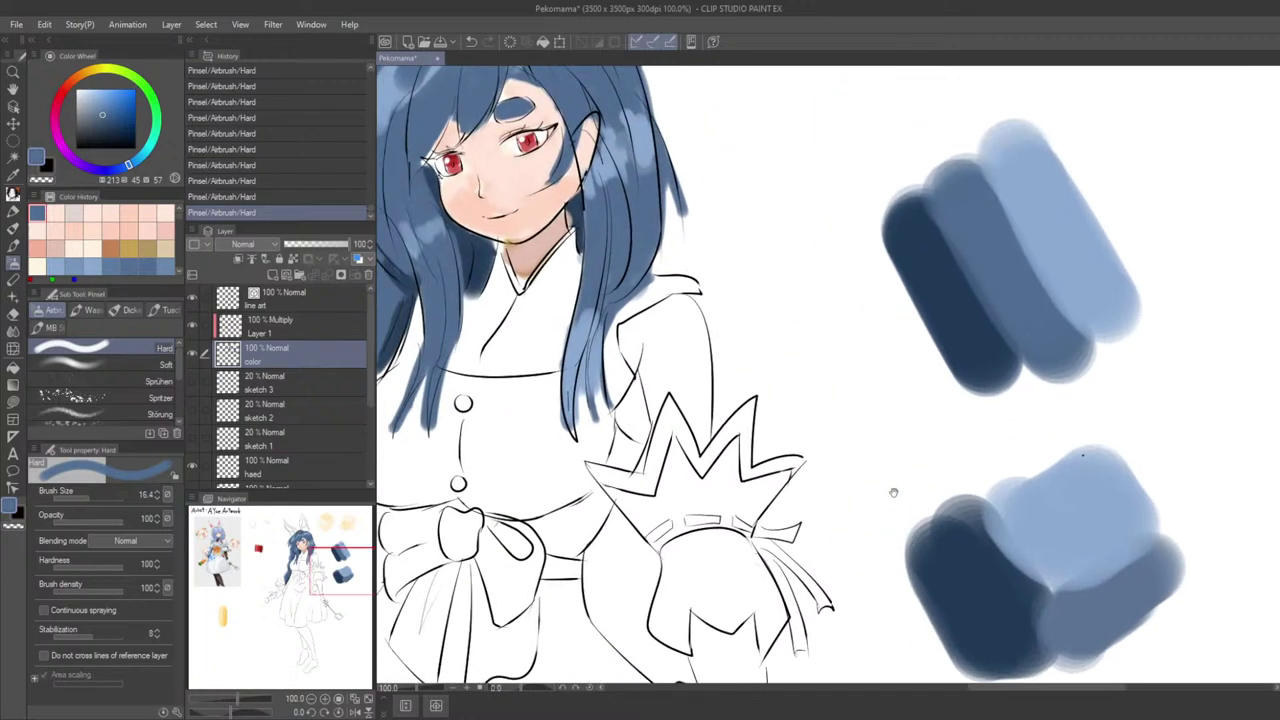
drag(594, 396, 690, 456)
alt+click(558, 260)
mouse_move(543, 228)
mouse_down()
mouse_move(551, 266)
mouse_move(544, 255)
mouse_up()
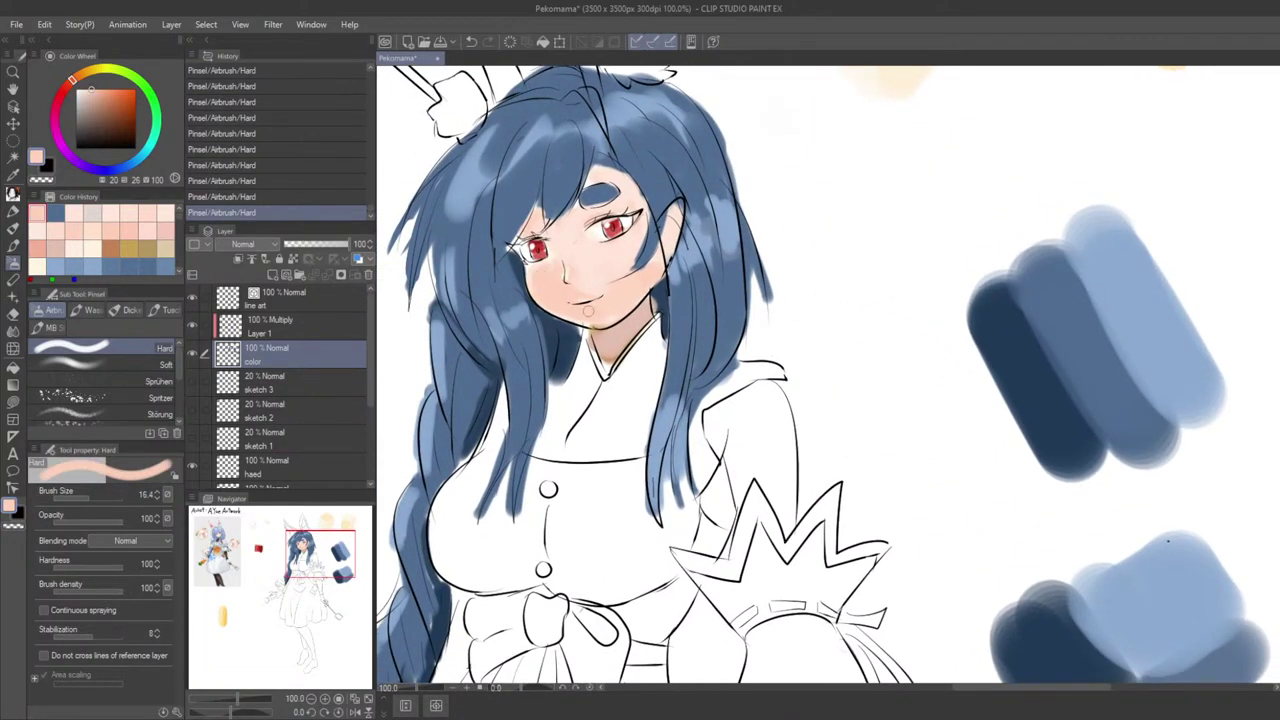
mouse_move(611, 326)
mouse_down()
mouse_move(625, 350)
mouse_move(589, 377)
mouse_move(635, 376)
mouse_move(619, 423)
mouse_move(637, 411)
mouse_move(616, 411)
mouse_move(615, 449)
mouse_move(616, 409)
mouse_move(622, 428)
mouse_move(648, 362)
mouse_up()
Step: Strengthen the lower cheek and jaw with a deeper peach pink at brush size 30.4
scroll(616, 411, down, 3)
scroll(630, 391, up, 1)
scroll(630, 391, up, 2)
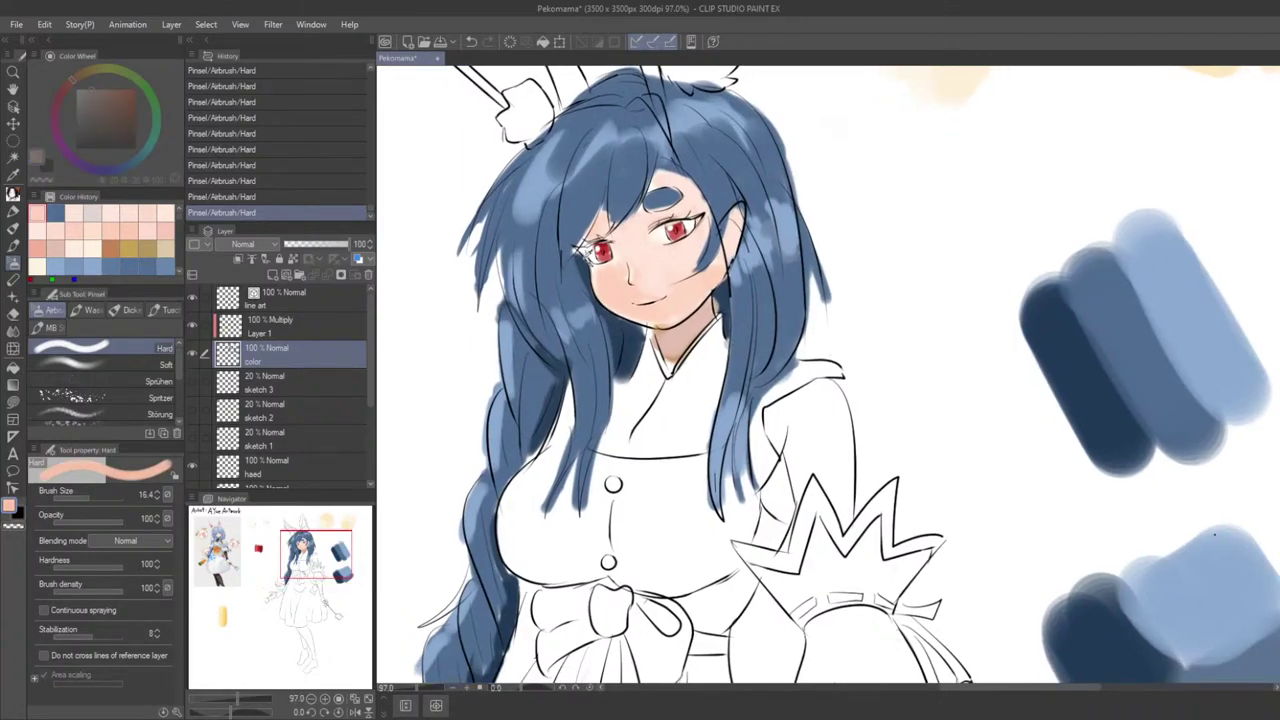
key(bracketright)
drag(606, 290, 663, 318)
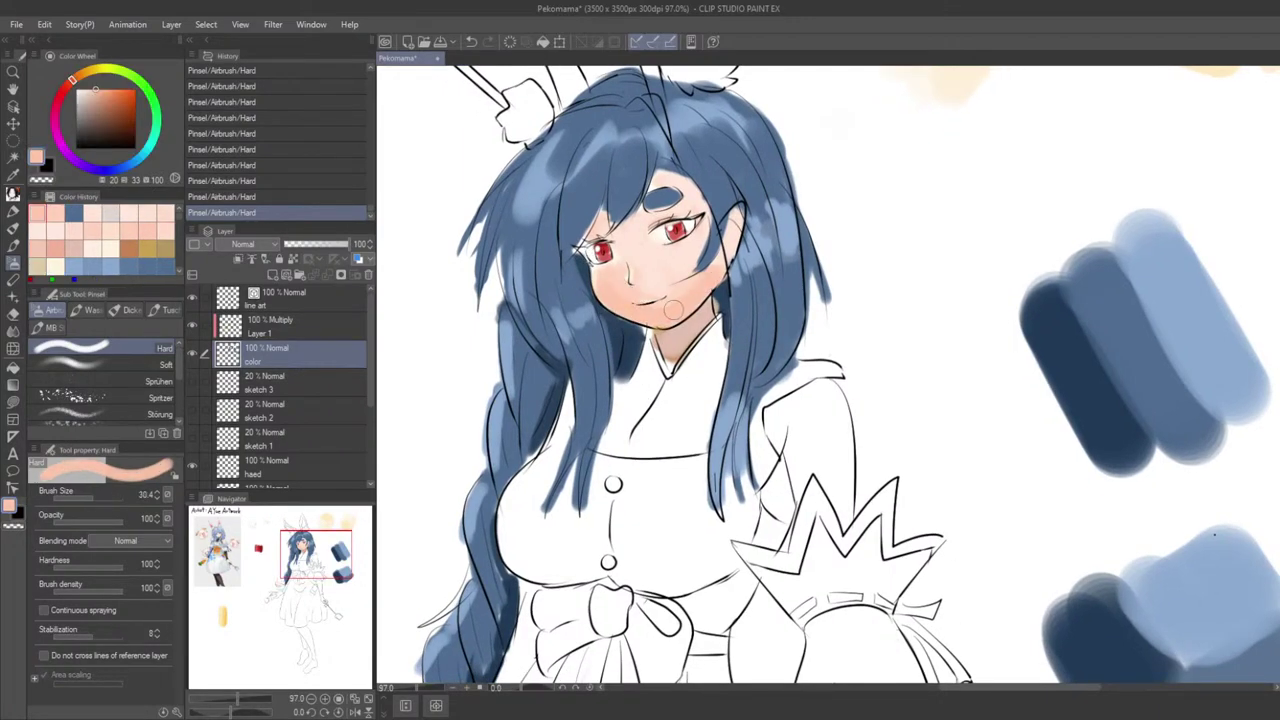
Step: Shade the neck below the jaw with a darker orange-pink skin tone at brush size 30.4
key(alt)
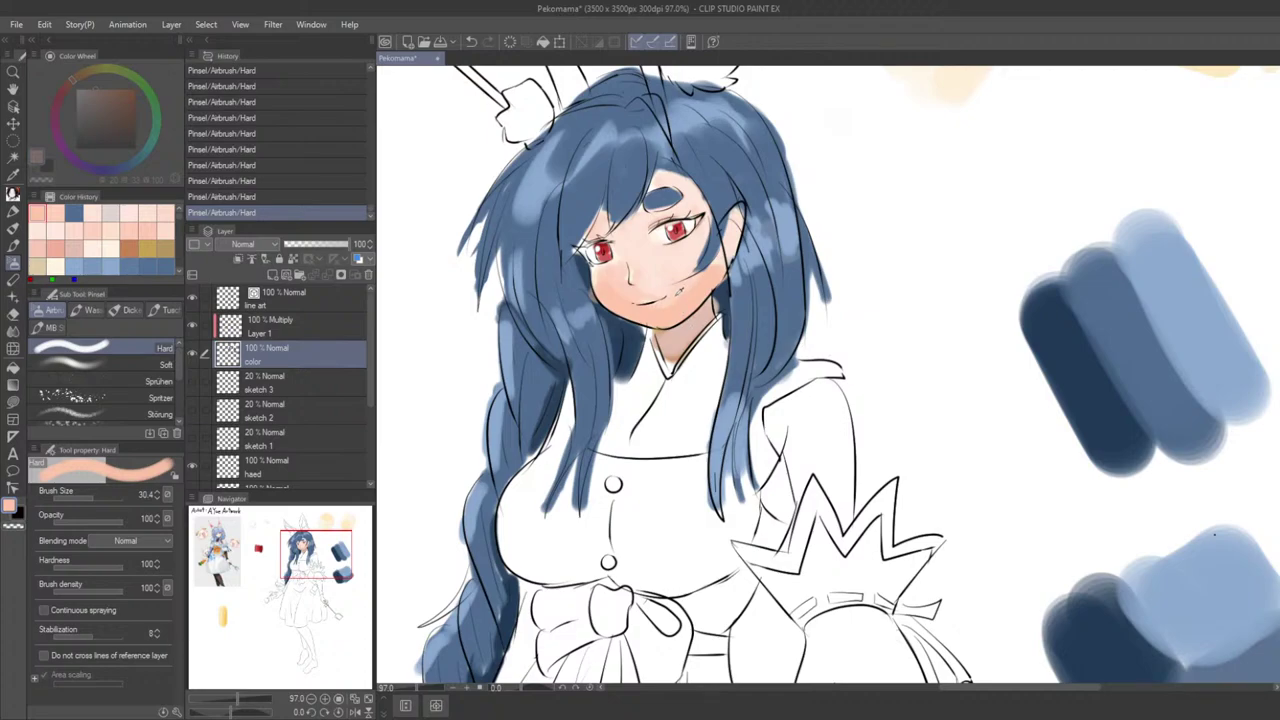
alt+click(677, 293)
drag(668, 340, 767, 282)
scroll(681, 345, down, 4)
scroll(767, 282, up, 1)
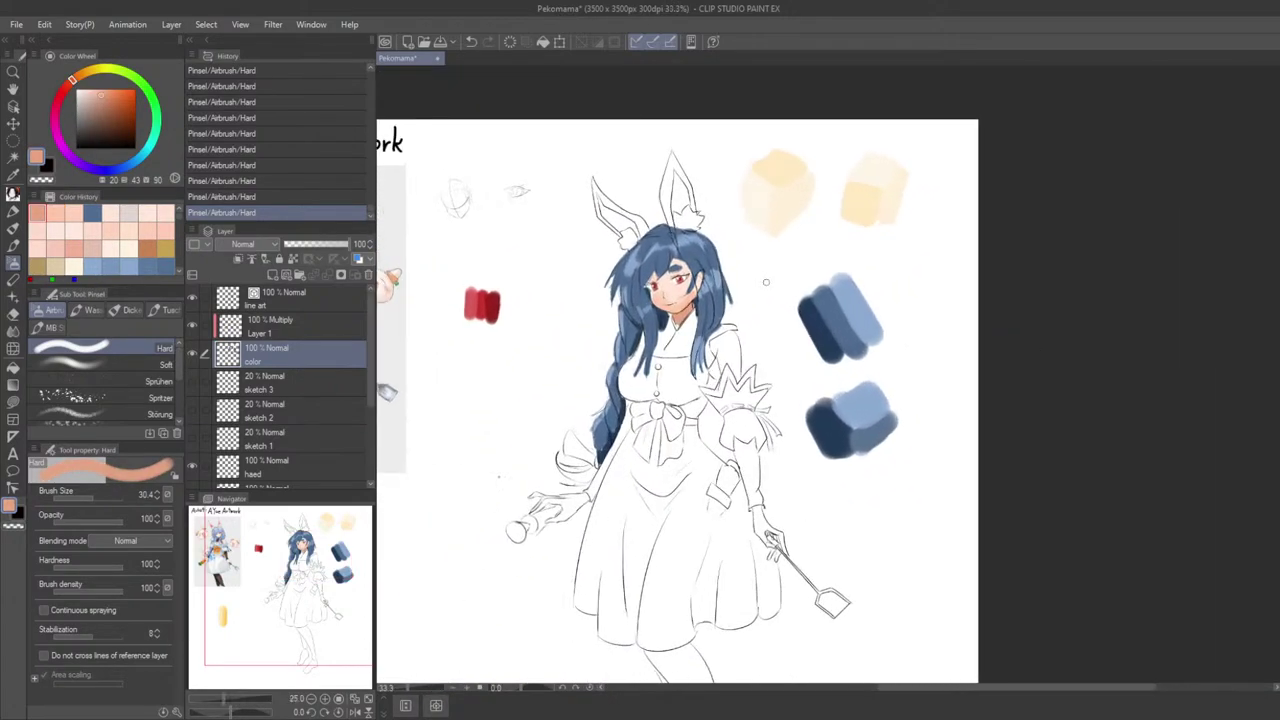
scroll(766, 282, up, 6)
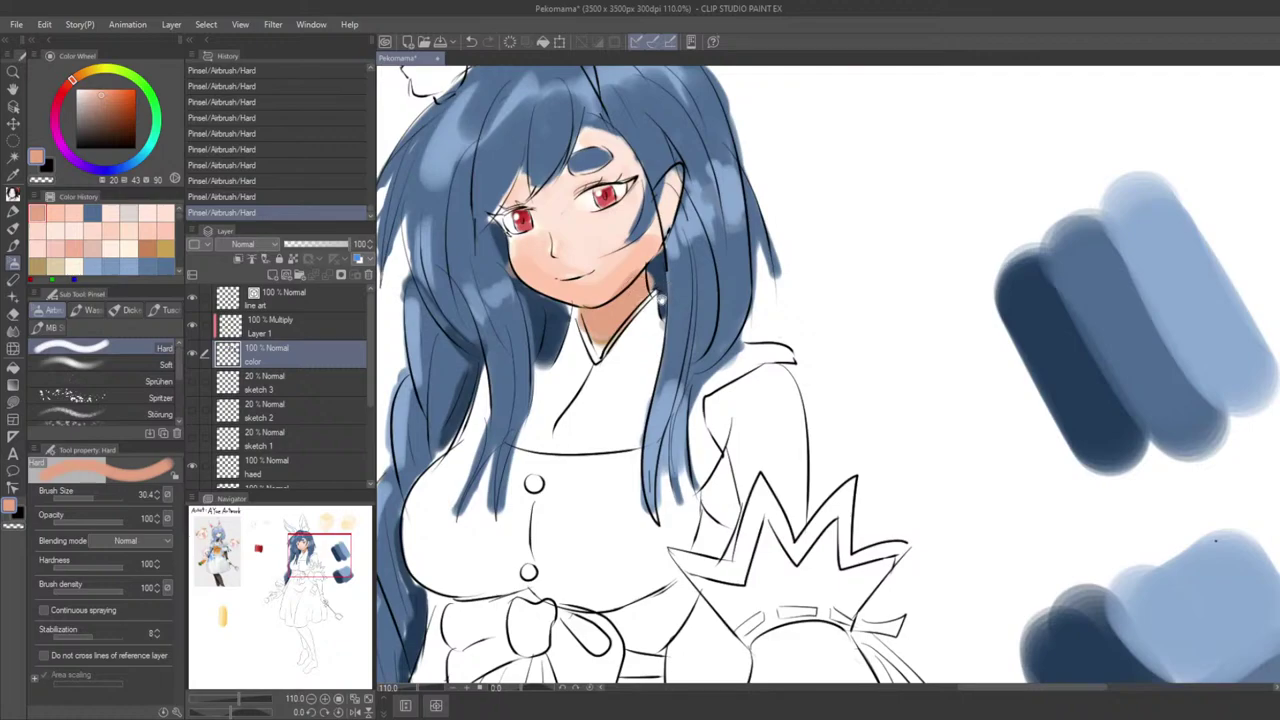
Step: Darken the inner hair beside the neck with dark blue at brush size 16.2
drag(1215, 540, 1275, 578)
mouse_move(686, 322)
mouse_down()
mouse_move(662, 314)
mouse_move(688, 320)
mouse_move(669, 303)
mouse_up()
alt+click(710, 295)
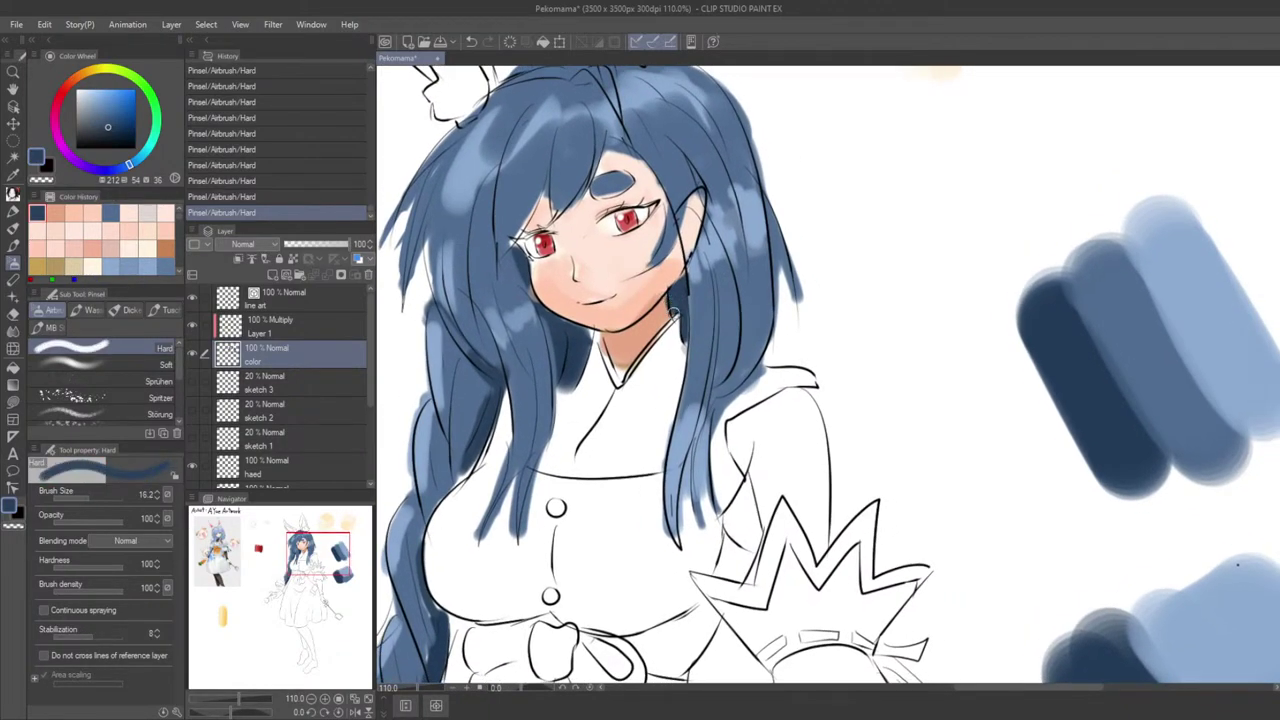
key(ctrl+z)
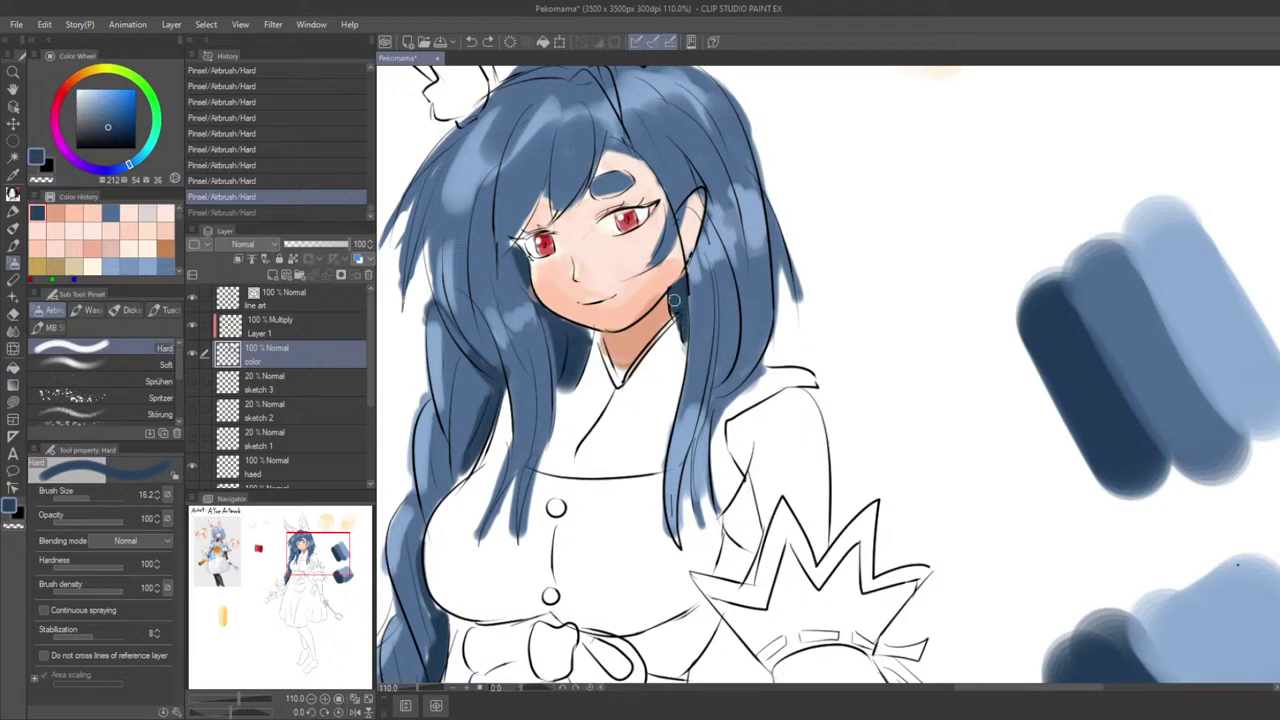
key(ctrl+y)
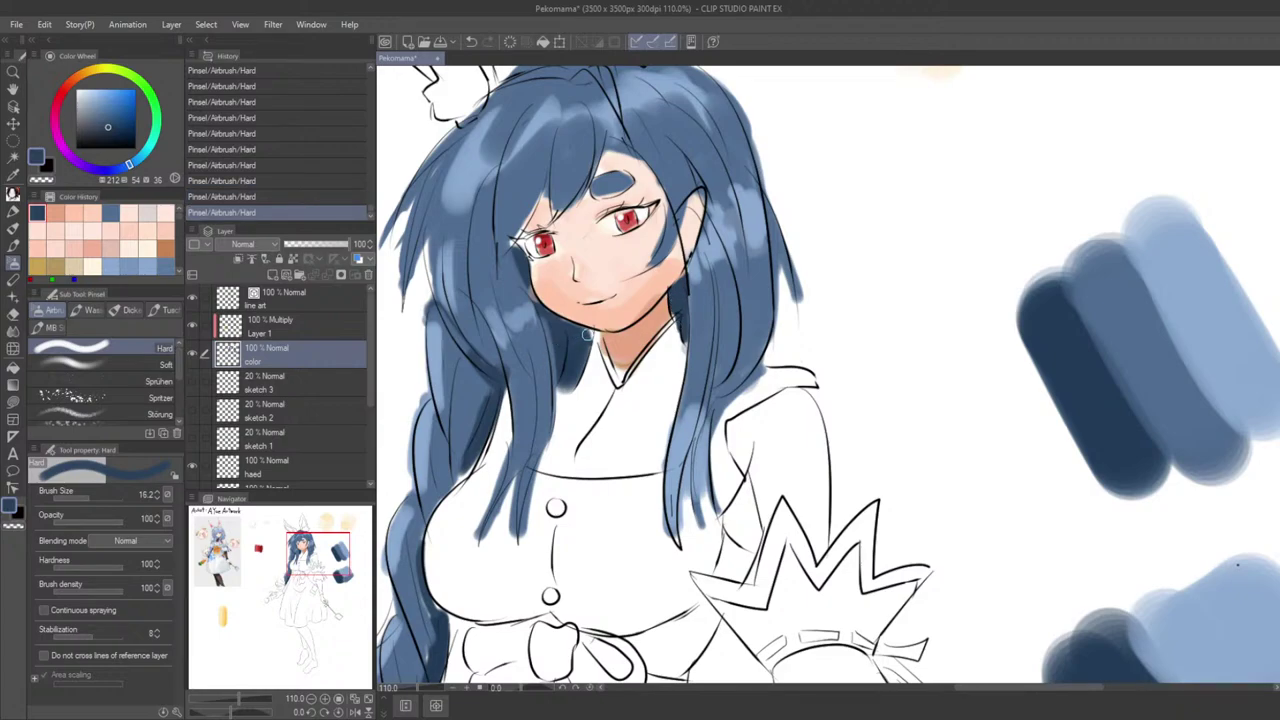
drag(583, 369, 623, 375)
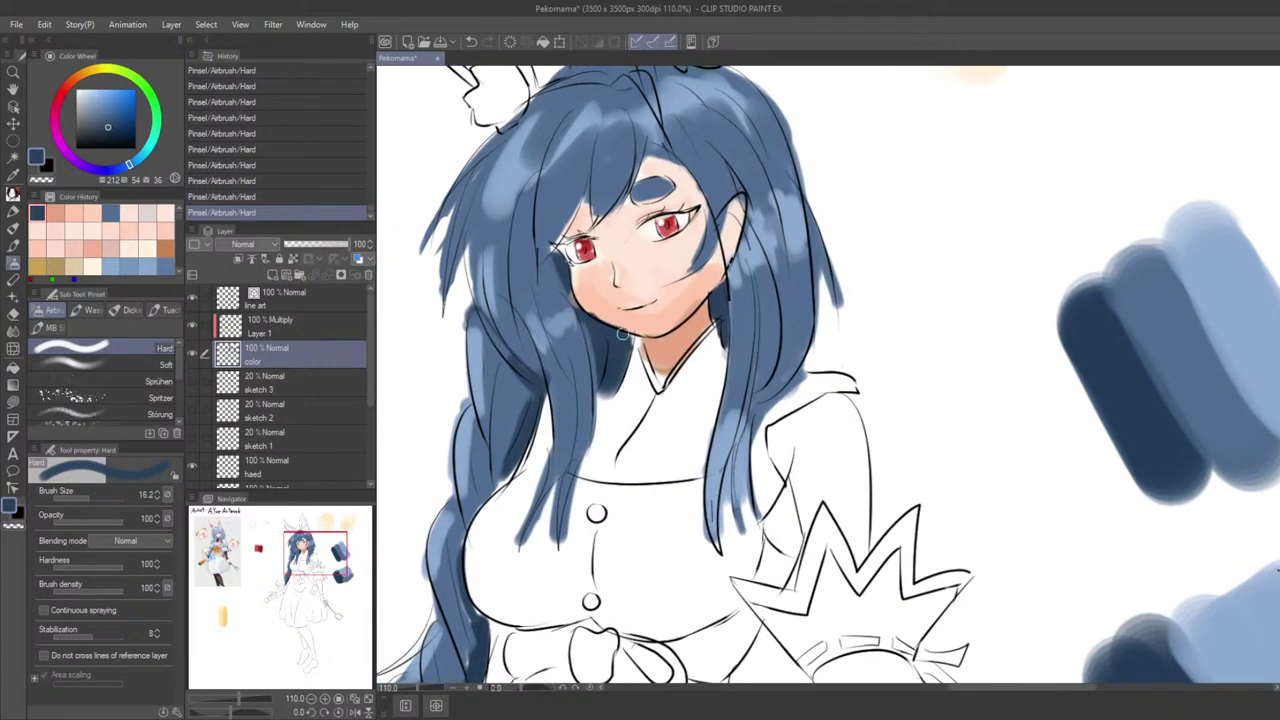
Step: Try to paint a dark blue shadow where the hair meets the outer cheek, reducing the brush to 14.8
mouse_move(571, 278)
mouse_down()
mouse_move(588, 325)
mouse_move(584, 293)
mouse_up()
key(ctrl+z)
key([)
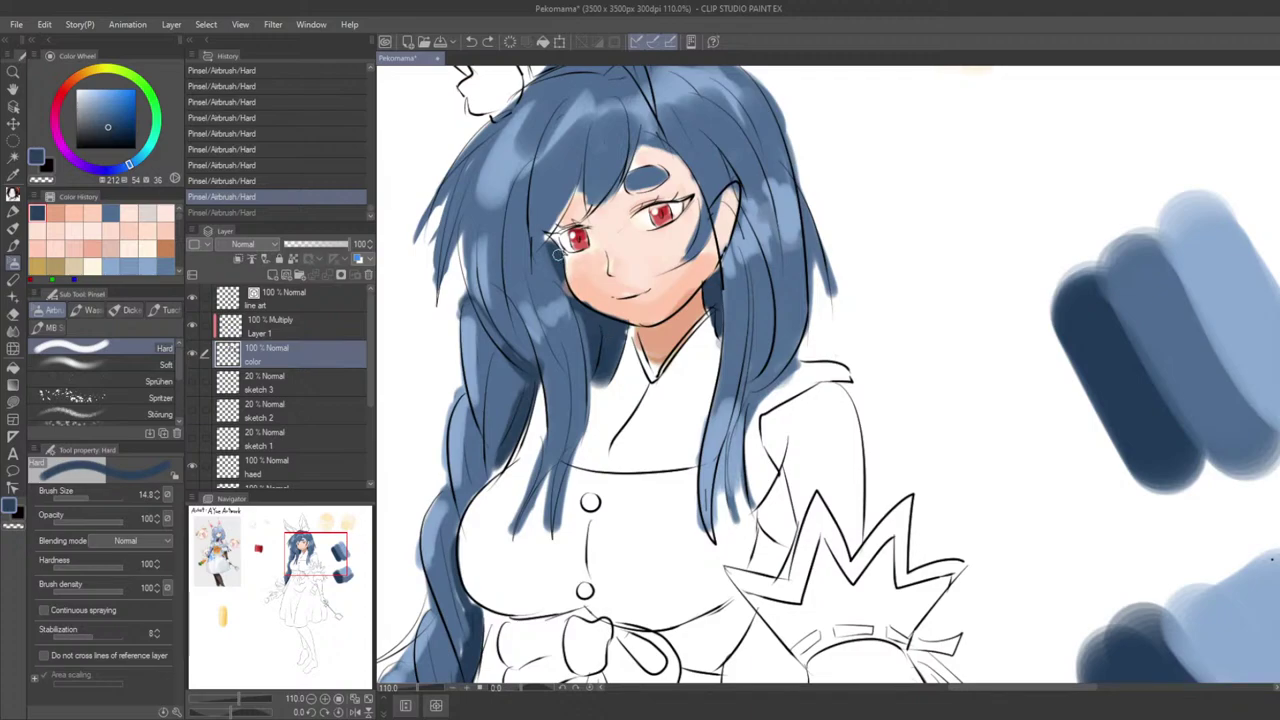
drag(566, 267, 580, 310)
key(ctrl+z)
key(ctrl+z)
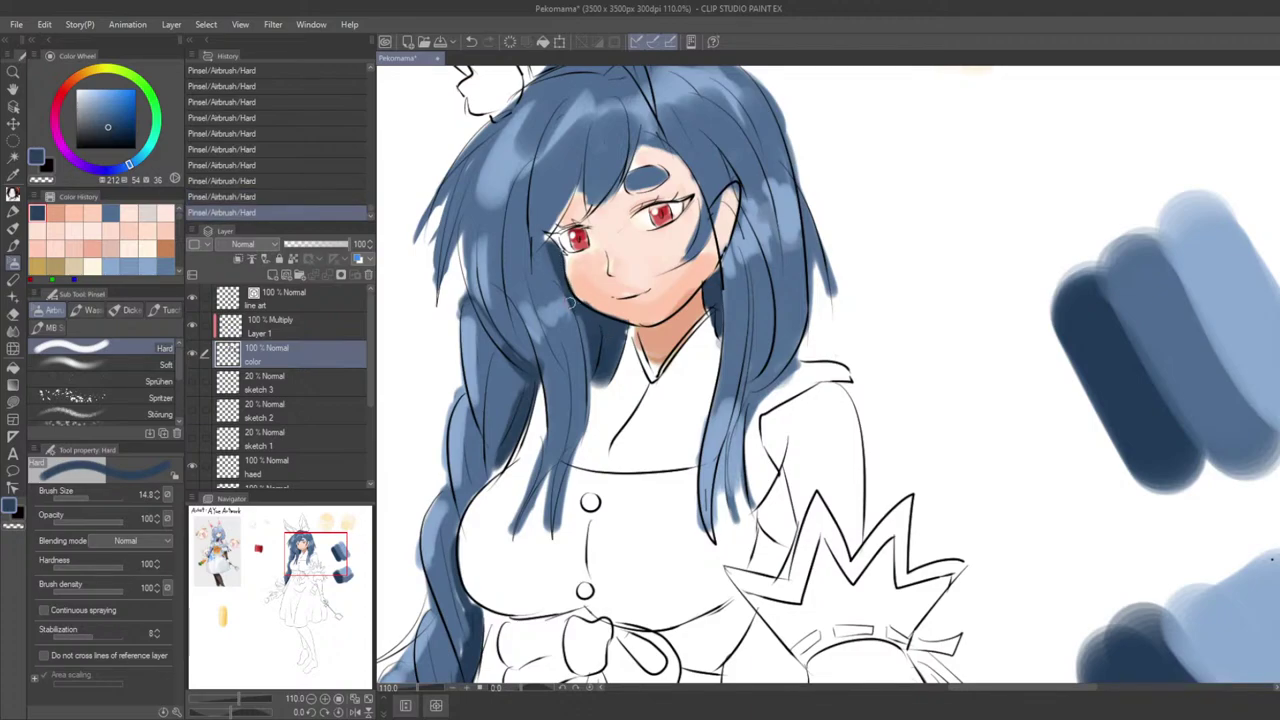
Step: Paint the hair edge along the outer cheek with sampled mid blue at brush size 14.8, redoing the strokes that do not fit
scroll(571, 303, down, 7)
scroll(562, 292, up, 6)
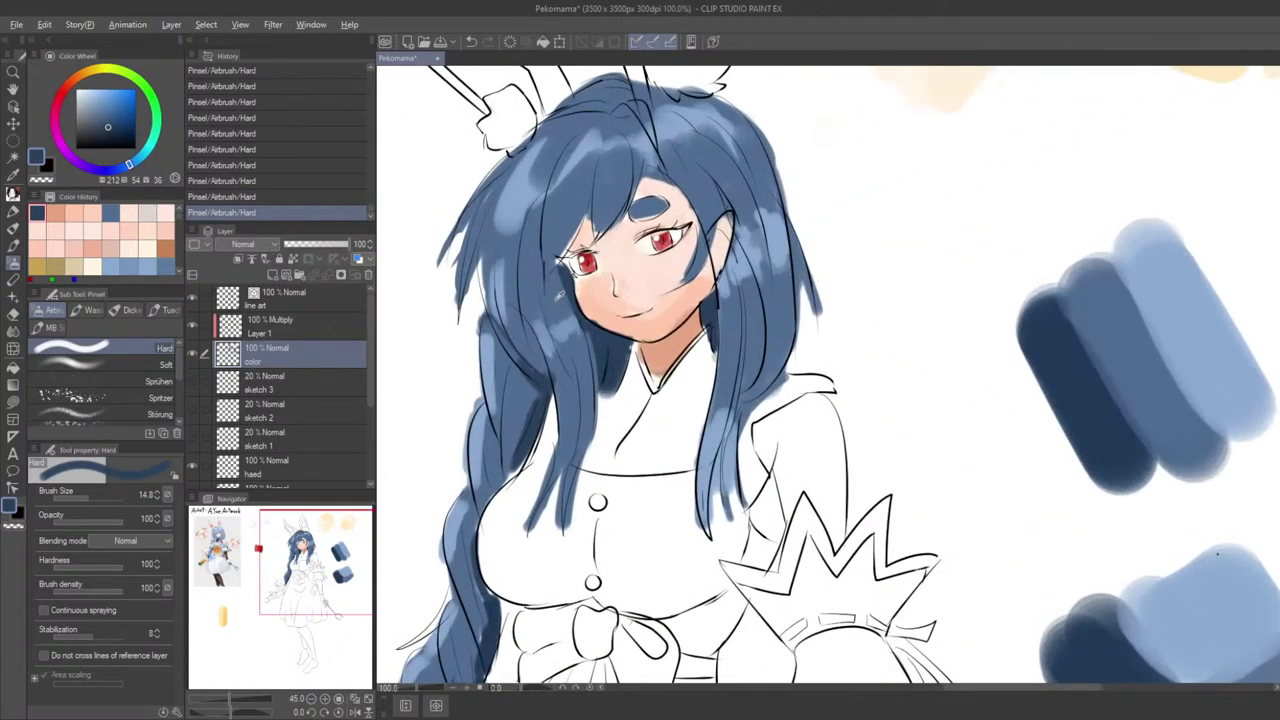
alt+click(557, 295)
drag(561, 257, 586, 336)
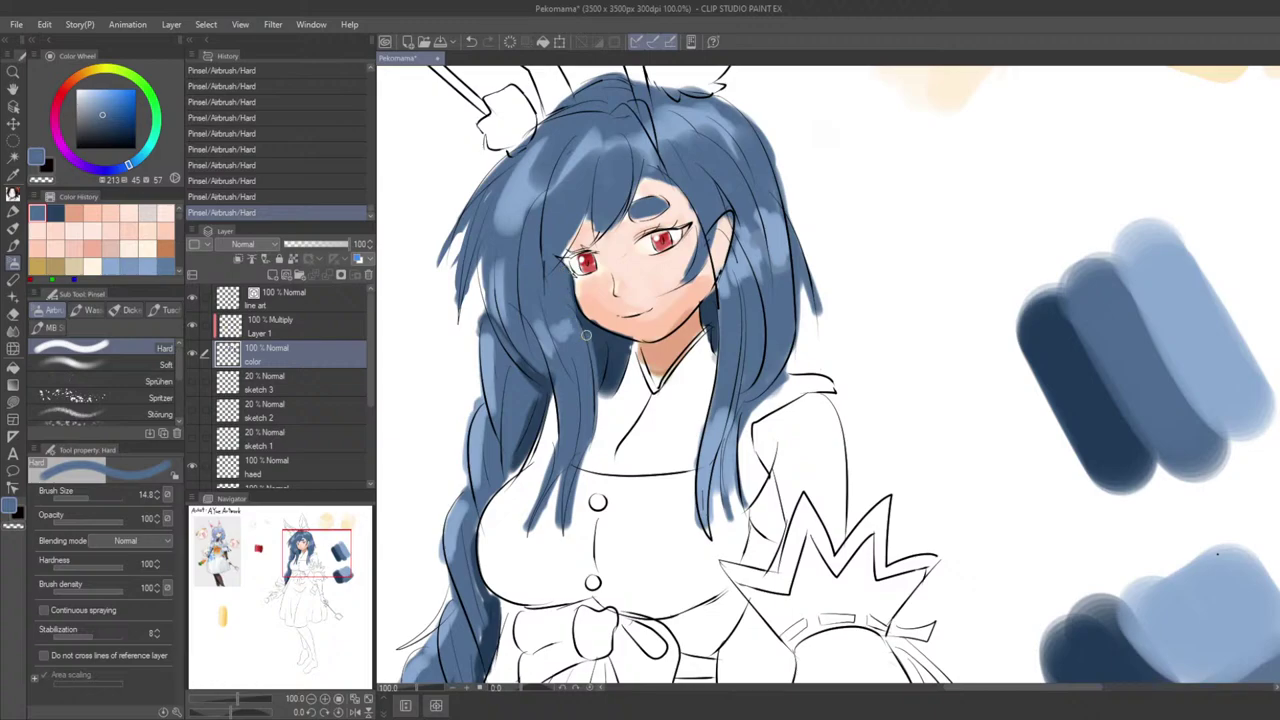
key(ctrl+z)
key(ctrl+z)
drag(572, 287, 590, 336)
scroll(591, 391, down, 9)
drag(699, 372, 779, 288)
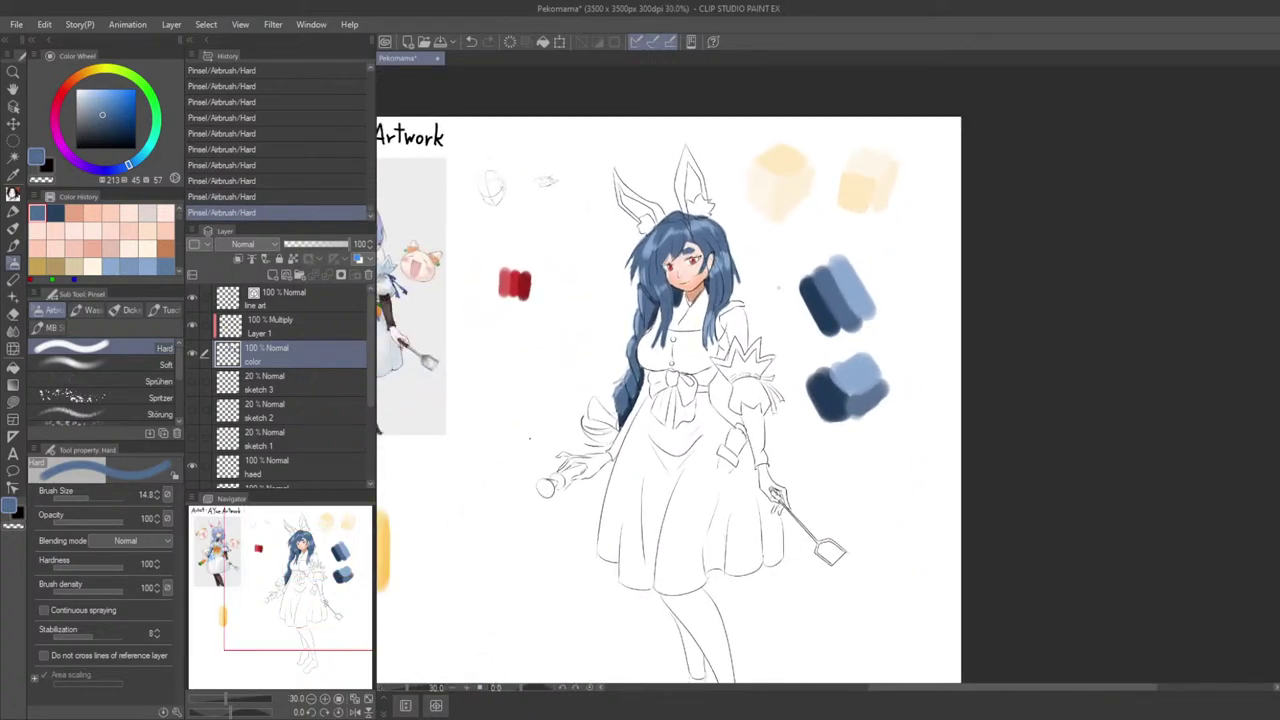
scroll(778, 288, up, 4)
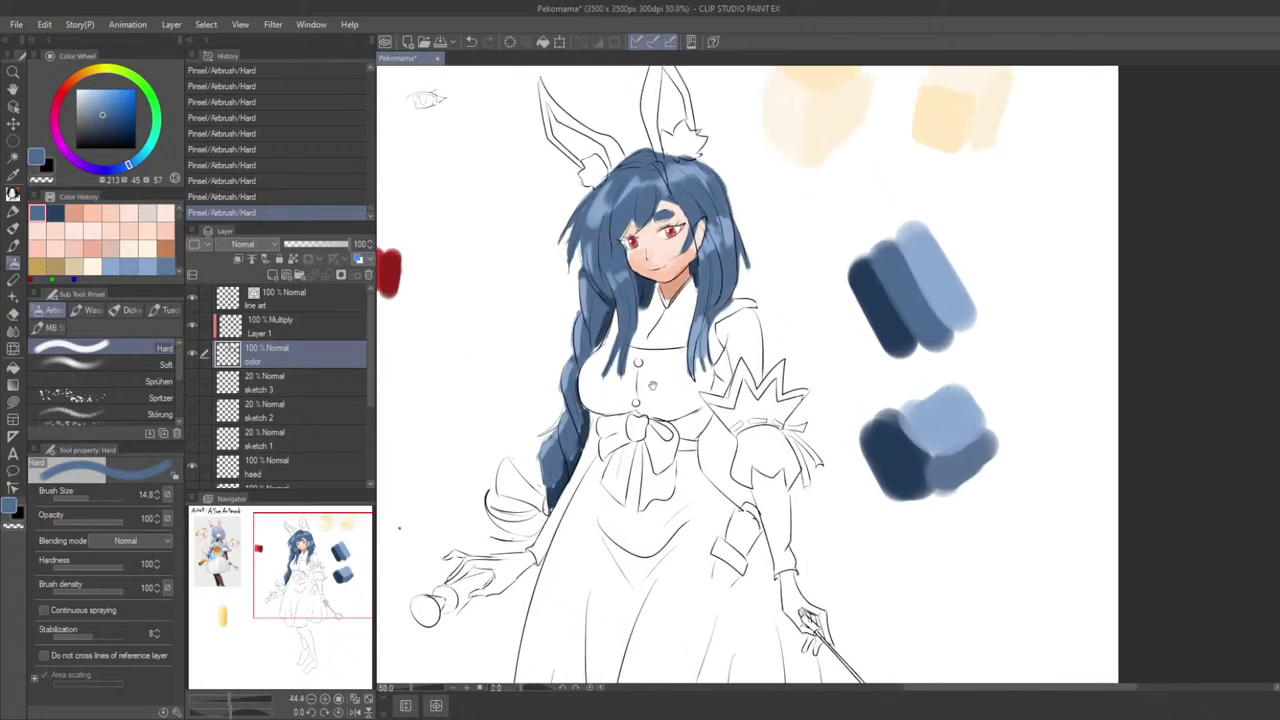
Step: Block in the collar and upper chest with mid grey, and recolor that area near-black at brush size 30.9
alt+click(679, 322)
scroll(679, 322, up, 2)
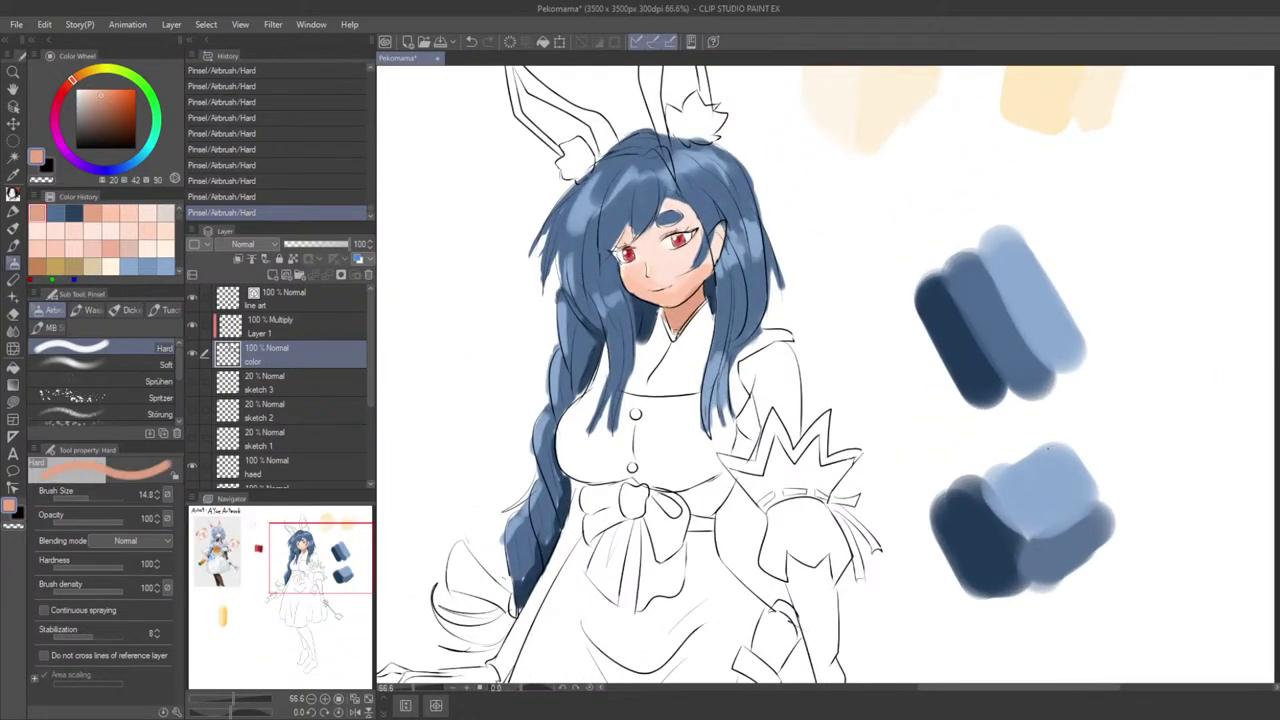
scroll(738, 389, down, 5)
mouse_move(738, 389)
mouse_down()
mouse_move(993, 314)
mouse_move(728, 302)
mouse_move(754, 306)
mouse_up()
alt+click(777, 302)
scroll(815, 286, up, 2)
drag(754, 306, 710, 349)
scroll(710, 349, up, 3)
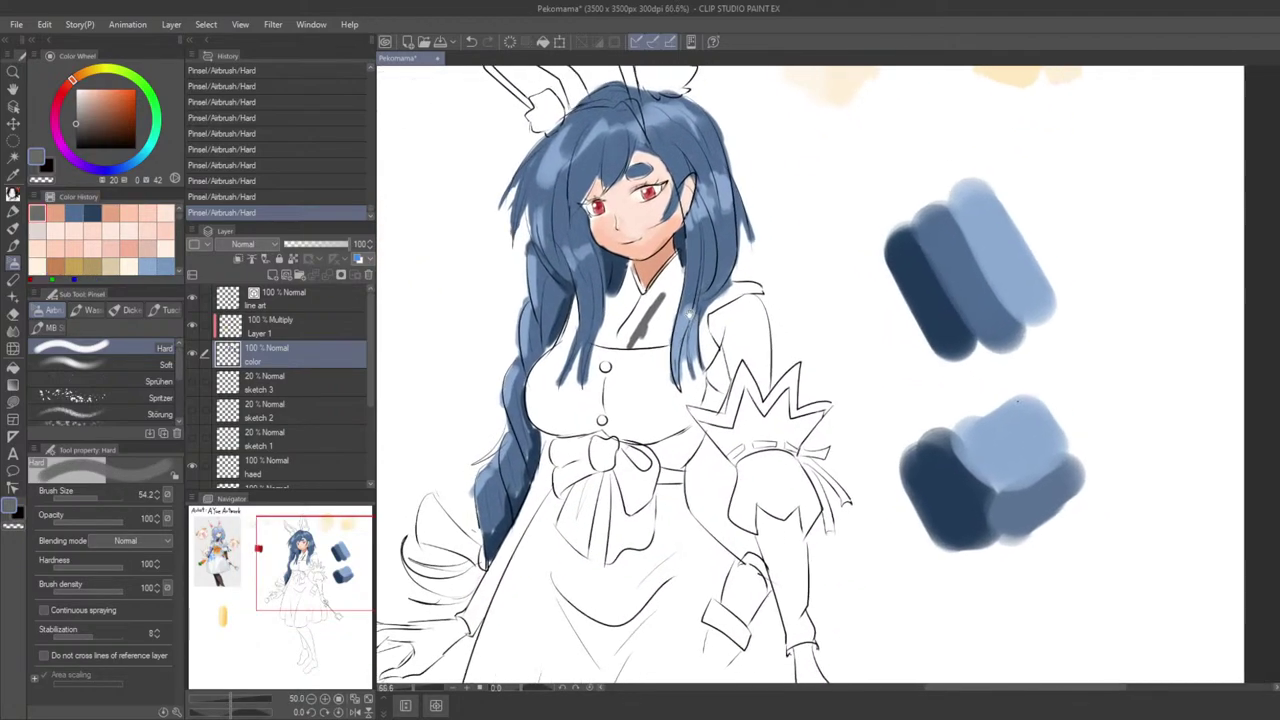
mouse_move(681, 285)
mouse_down()
mouse_move(654, 272)
mouse_move(703, 302)
mouse_move(671, 327)
mouse_move(668, 369)
mouse_move(690, 386)
mouse_move(666, 379)
mouse_move(674, 371)
mouse_up()
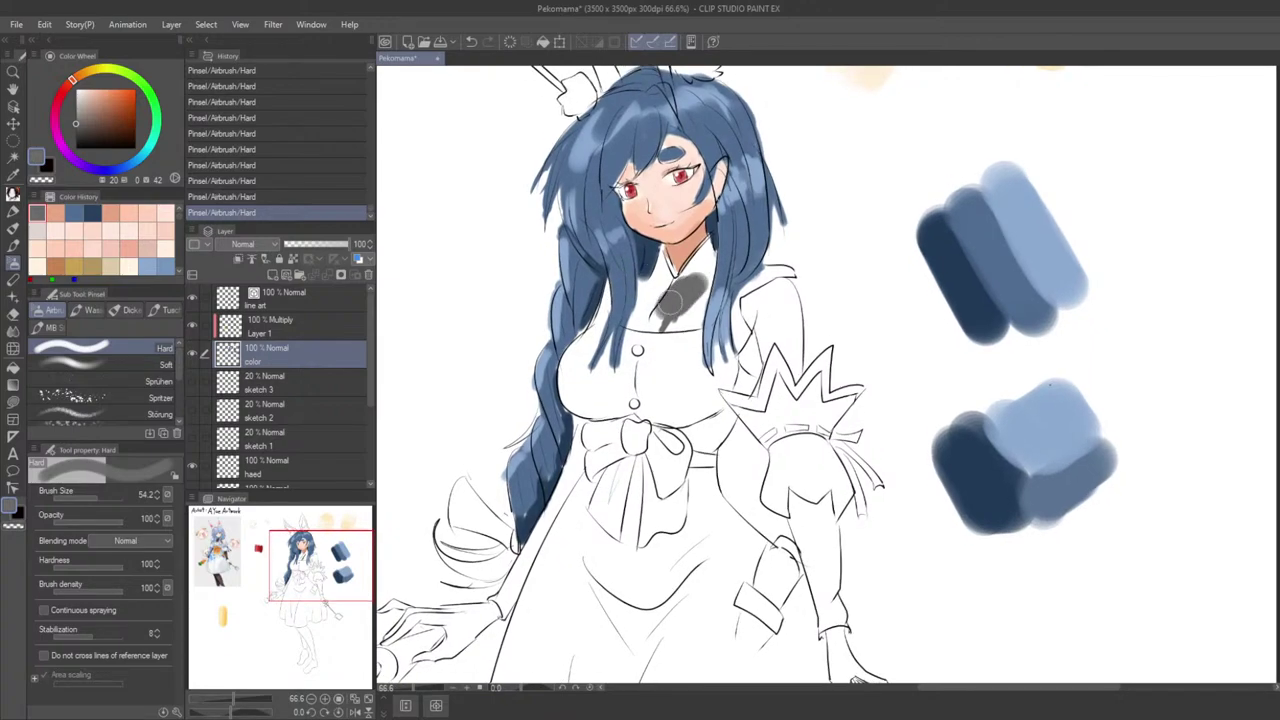
mouse_move(674, 298)
mouse_down()
mouse_move(701, 262)
mouse_move(701, 282)
mouse_move(708, 243)
mouse_move(688, 318)
mouse_move(640, 322)
mouse_up()
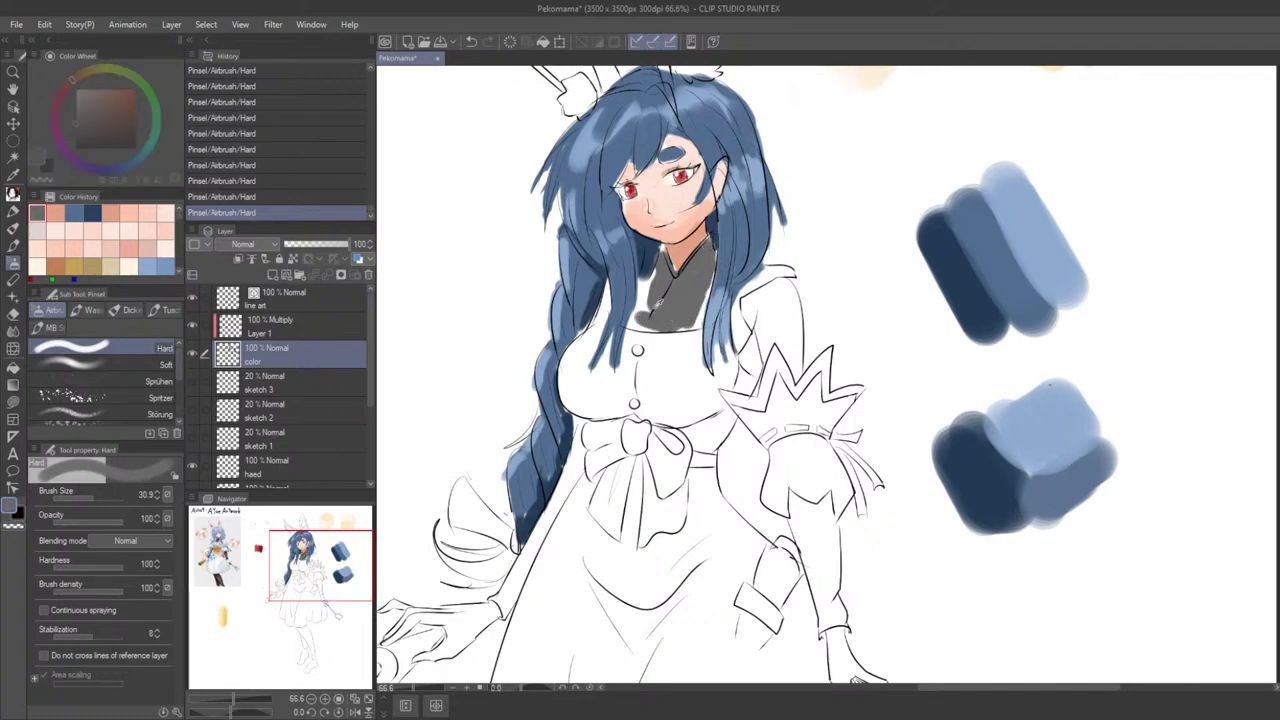
alt+click(656, 305)
mouse_move(698, 272)
mouse_down()
mouse_move(670, 322)
mouse_move(698, 270)
mouse_move(690, 312)
mouse_move(652, 285)
mouse_move(642, 311)
mouse_move(660, 324)
mouse_move(700, 312)
mouse_move(708, 259)
mouse_move(662, 318)
mouse_move(693, 320)
mouse_up()
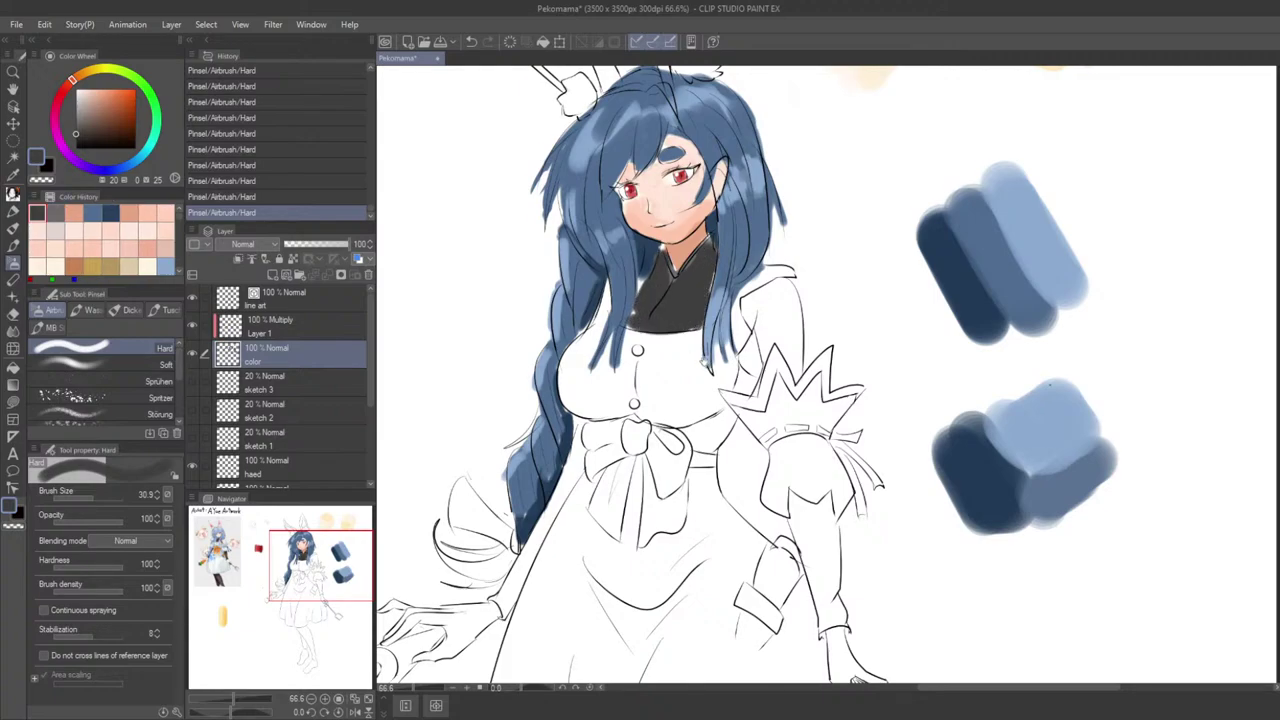
Step: Paint the shoulder edge of the garment beside the hair near-black at brush size 25.4
drag(706, 363, 662, 345)
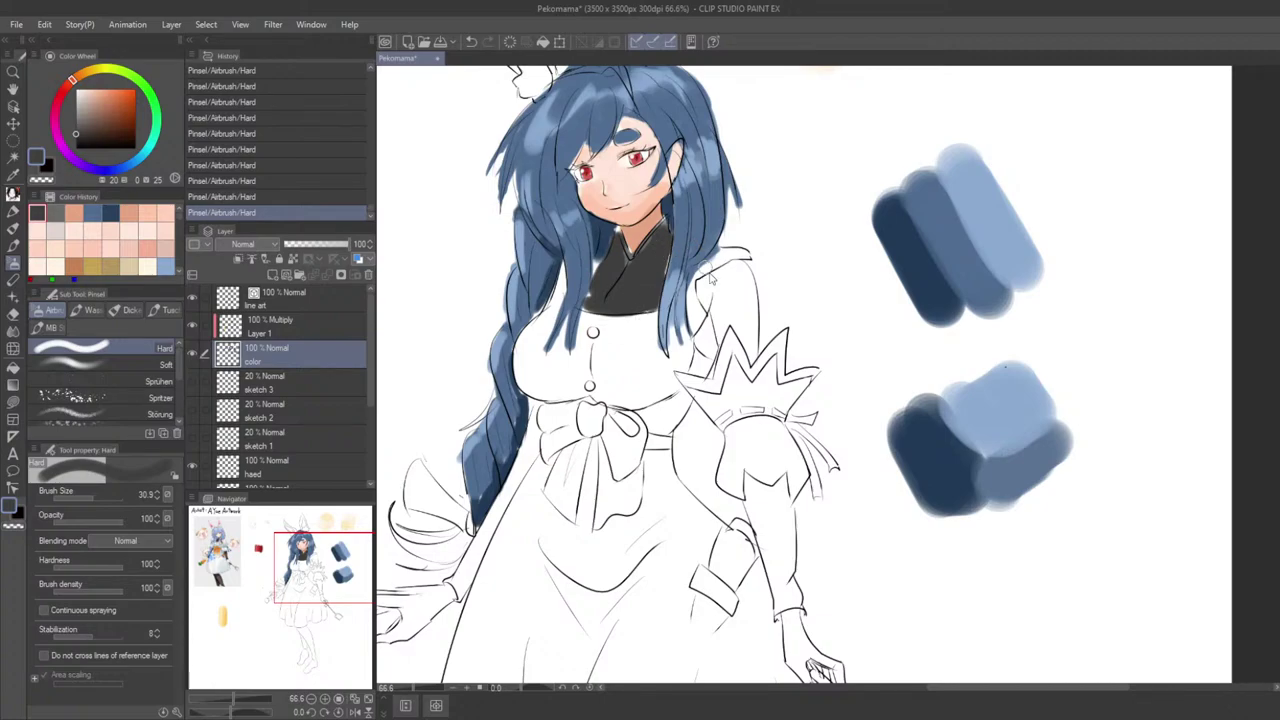
drag(697, 270, 748, 254)
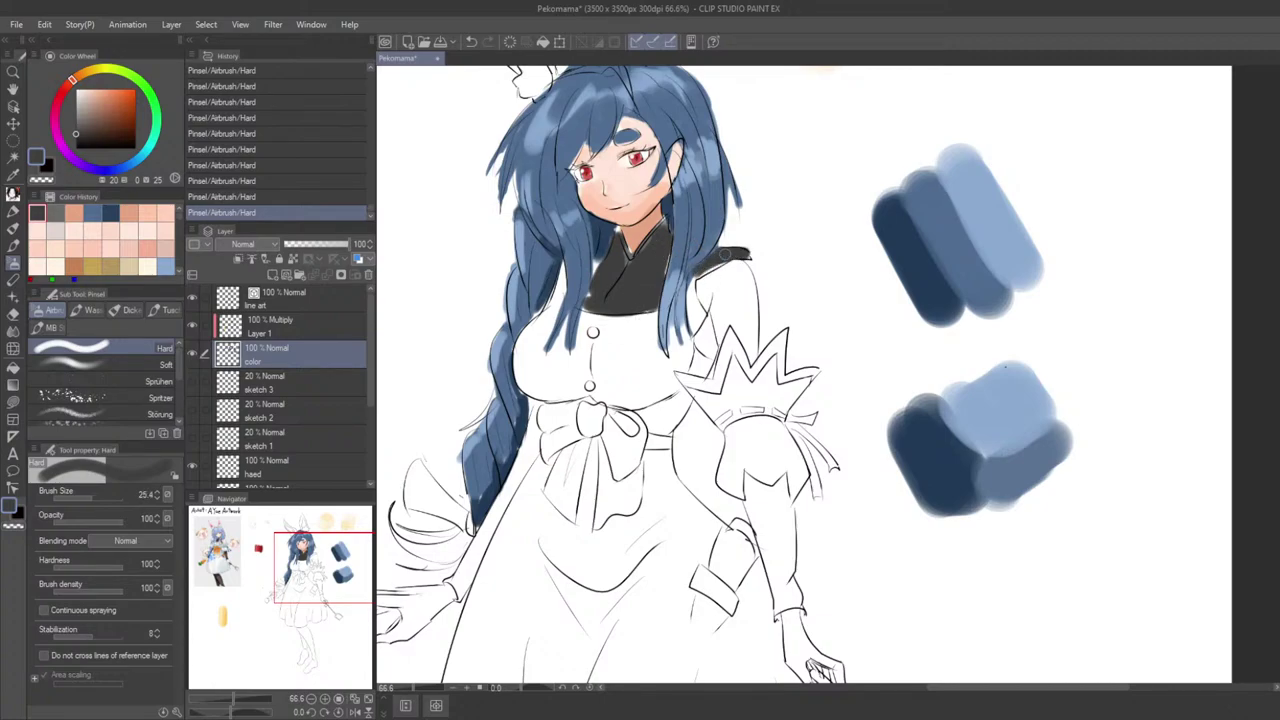
scroll(740, 375, down, 4)
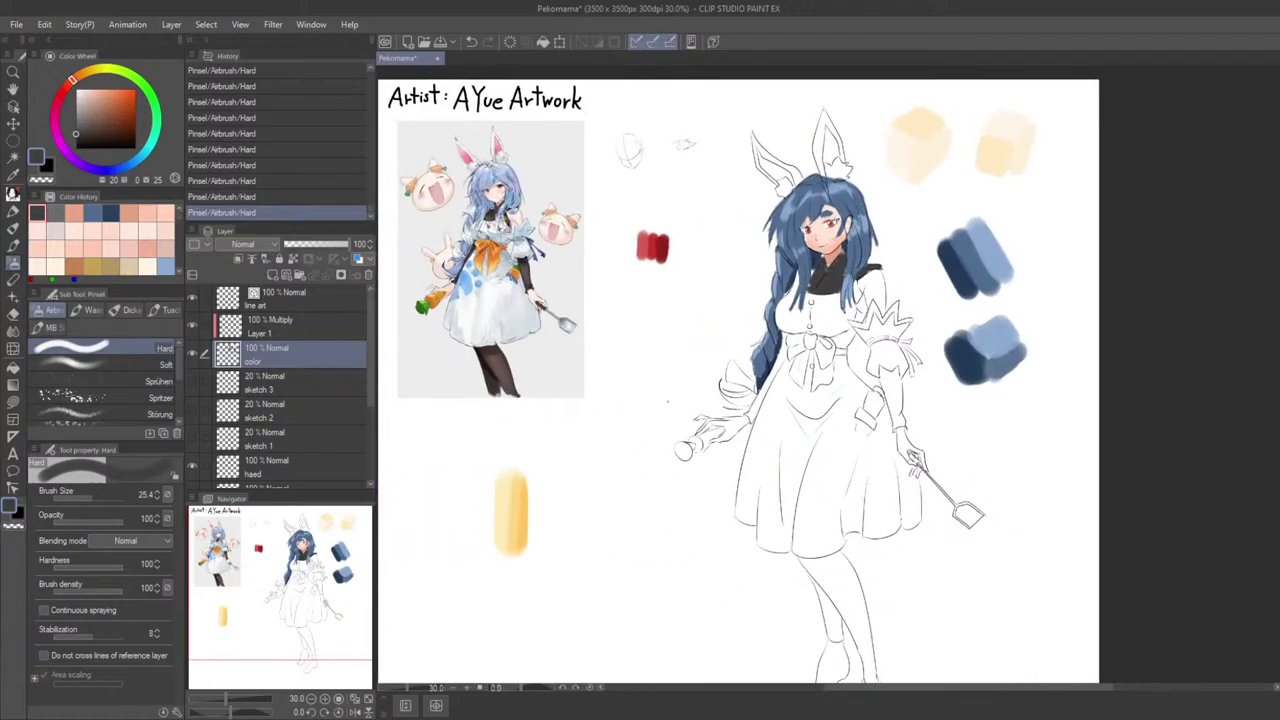
scroll(750, 248, up, 4)
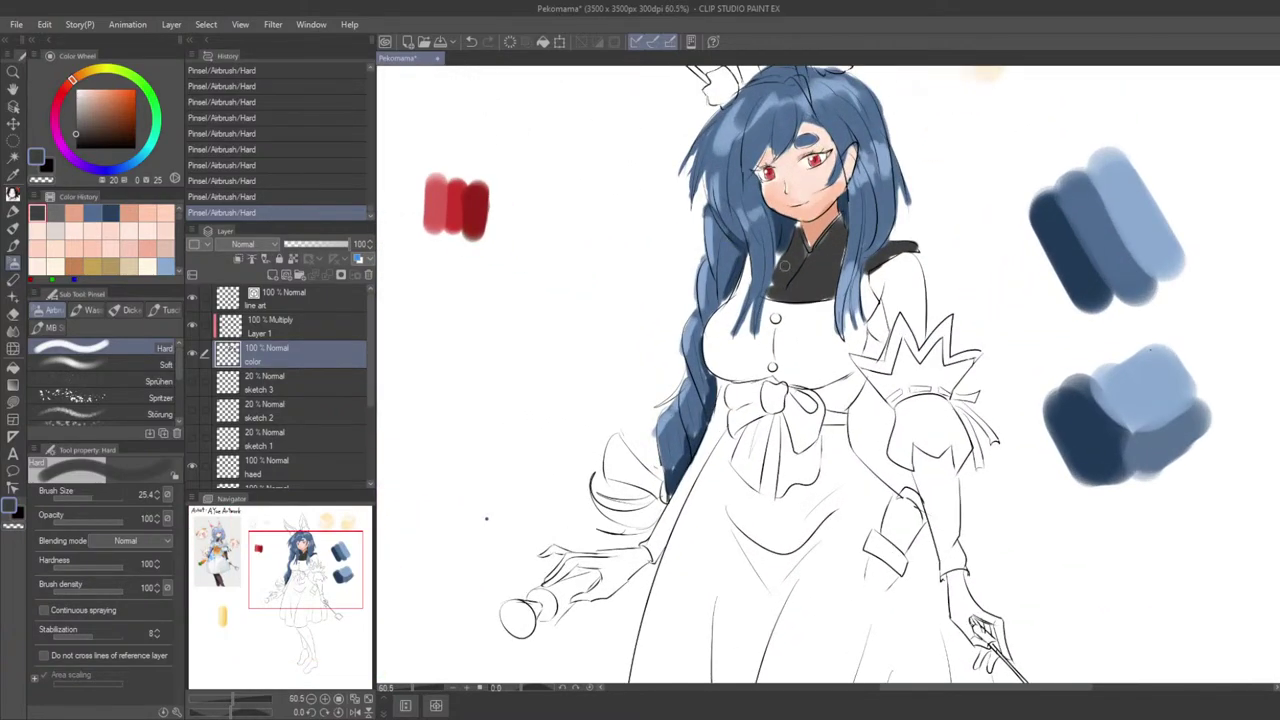
Step: Undo the last collar stroke and fill the collar edge beside the inner hair strand near-black
key(ctrl+z)
drag(745, 268, 751, 285)
scroll(790, 268, up, 2)
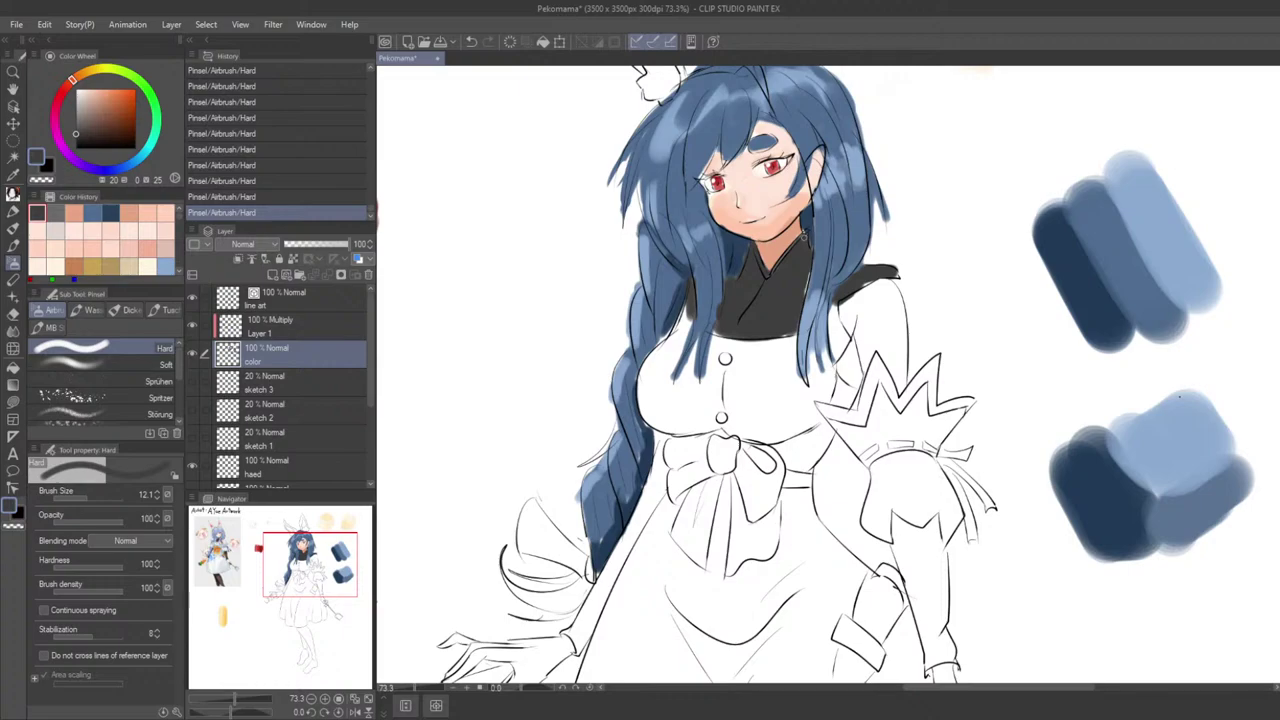
Step: Block in the buttoned bodice between collar and waist bow with pale grey-blue (hue 219, saturation 13, brightness 86), using brush sizes 30.6 and 42
scroll(786, 281, down, 3)
drag(818, 289, 787, 317)
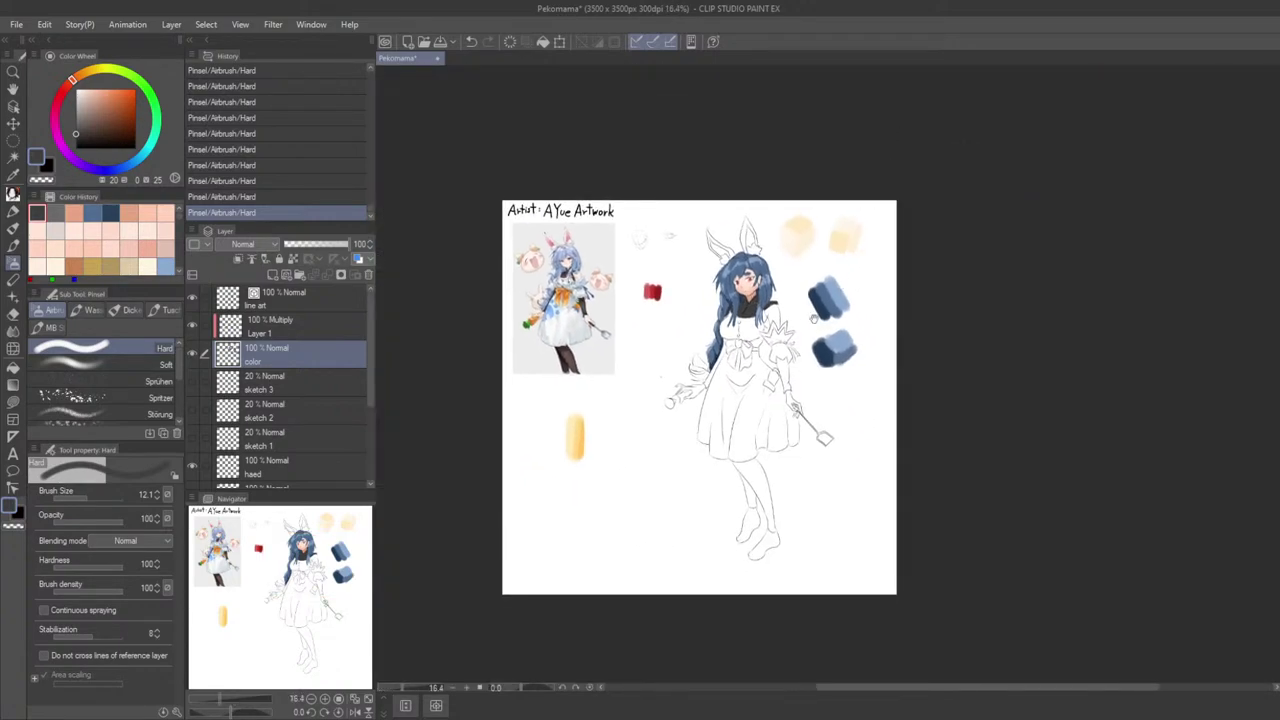
scroll(787, 317, up, 6)
drag(672, 399, 726, 454)
scroll(423, 466, down, 3)
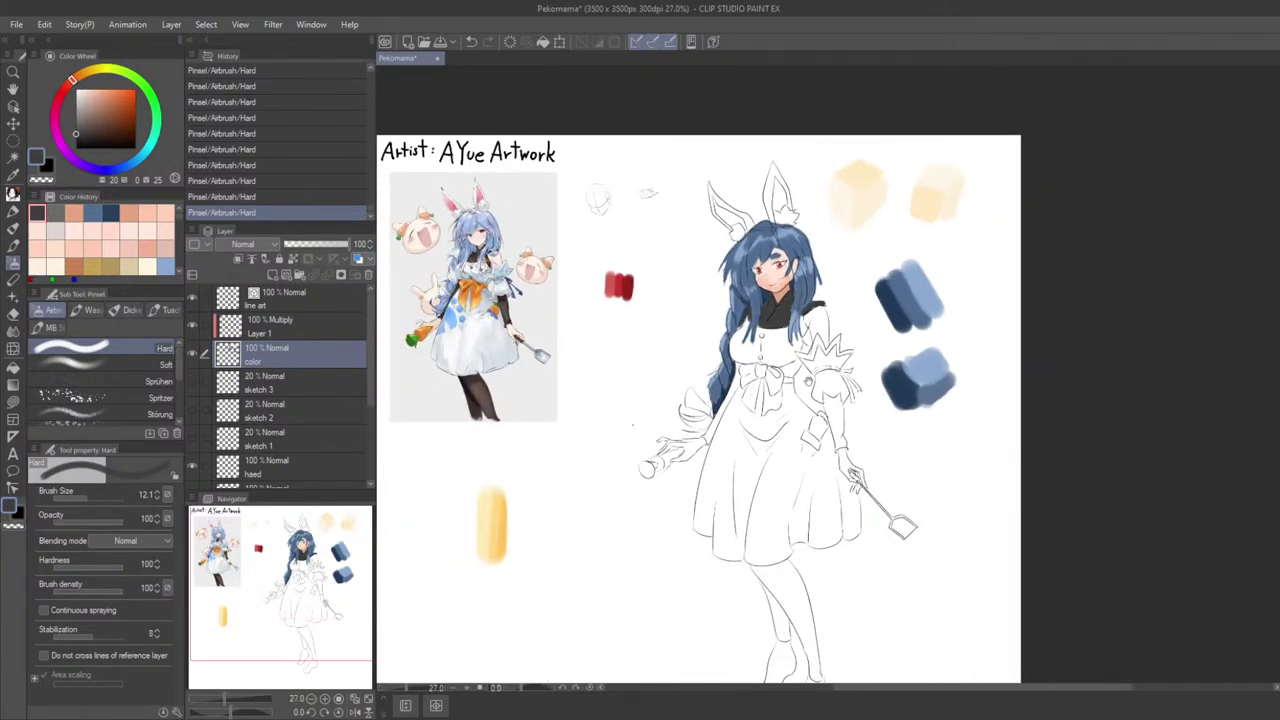
scroll(804, 378, up, 1)
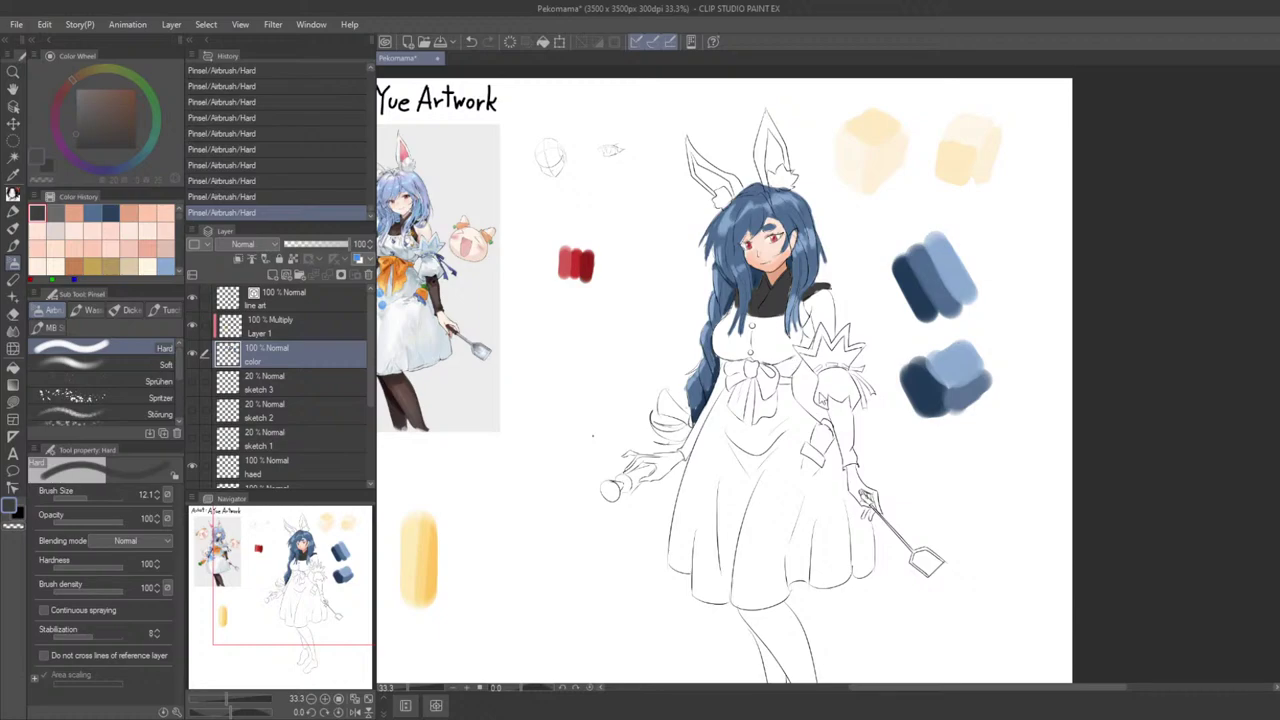
drag(824, 400, 775, 321)
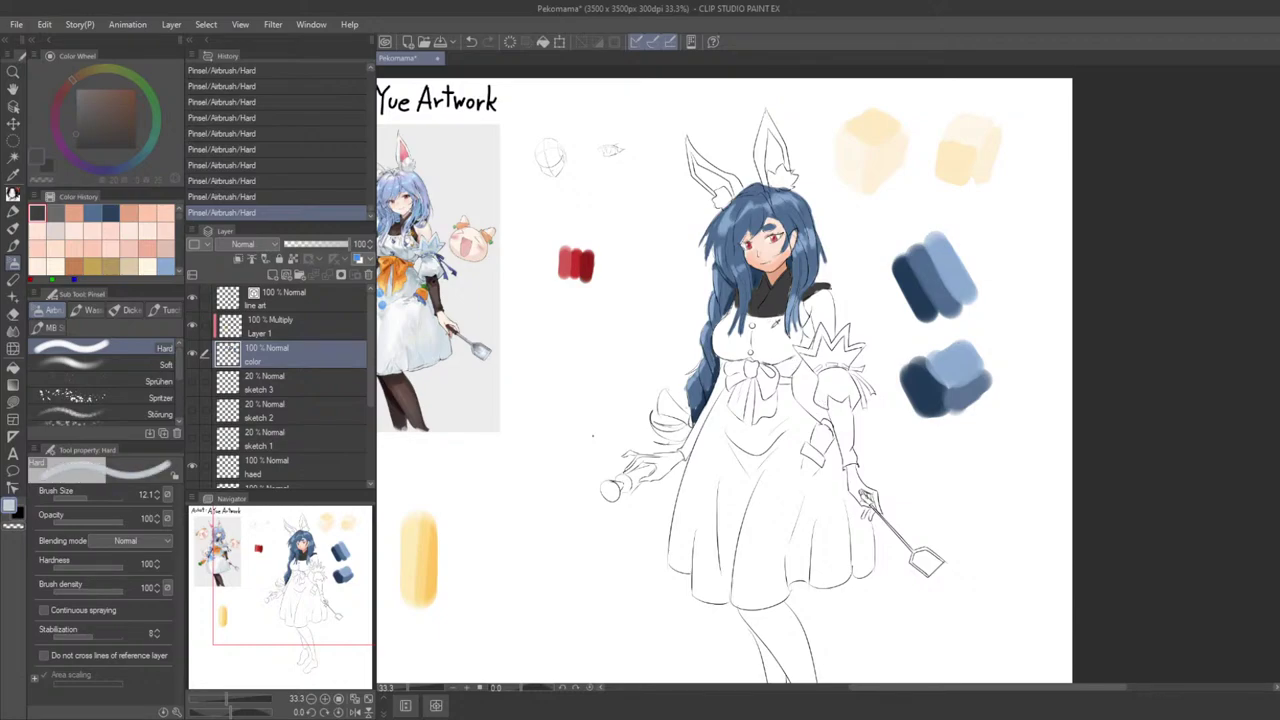
scroll(834, 300, up, 2)
mouse_move(729, 417)
mouse_down()
mouse_move(743, 408)
mouse_move(710, 399)
mouse_move(720, 376)
mouse_move(688, 392)
mouse_move(675, 372)
mouse_up()
mouse_move(678, 390)
mouse_down()
mouse_move(626, 396)
mouse_move(664, 403)
mouse_move(635, 436)
mouse_move(680, 419)
mouse_move(671, 392)
mouse_up()
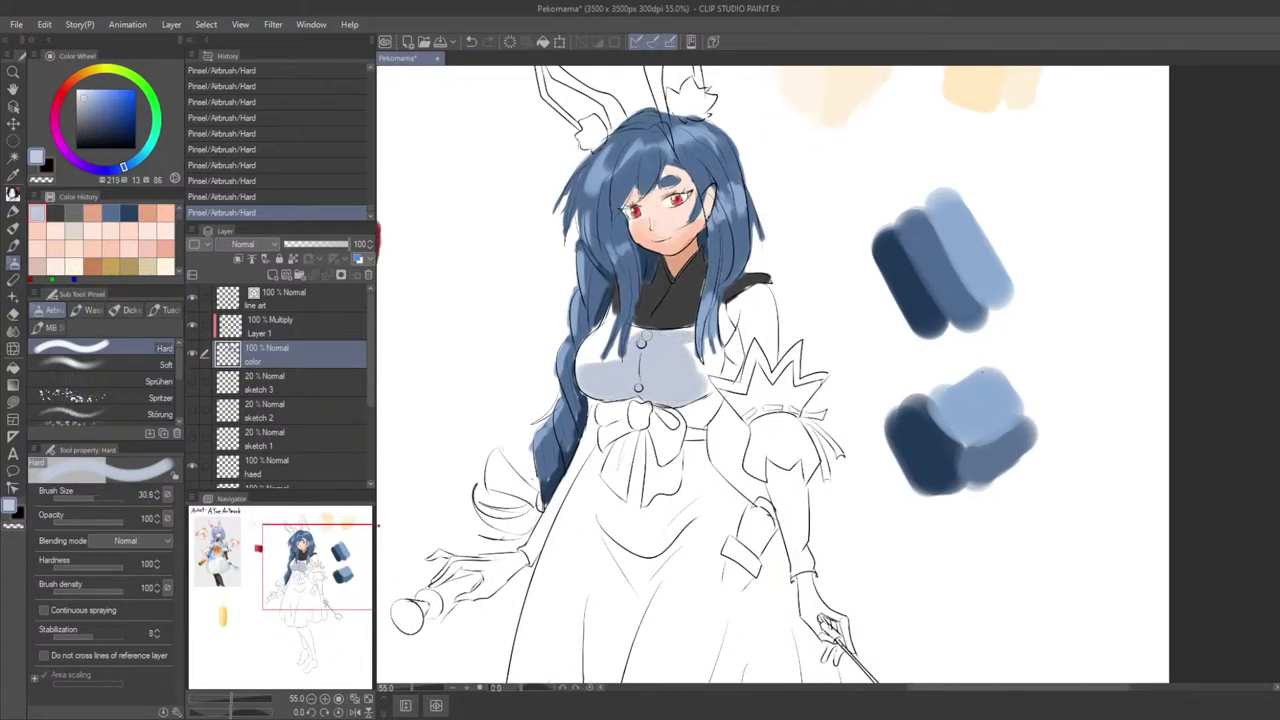
mouse_move(643, 335)
mouse_down()
mouse_move(615, 331)
mouse_move(592, 358)
mouse_up()
key(ctrl+z)
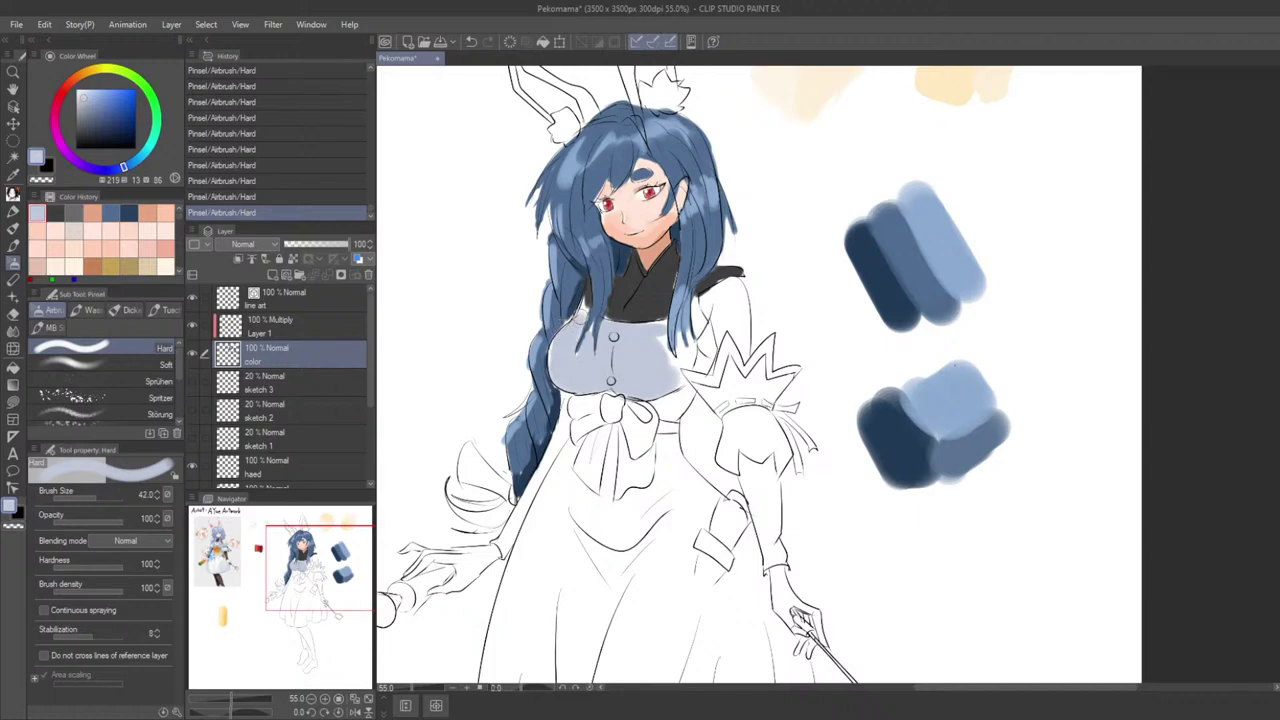
Step: Study the clothing in the reference illustration, sampling its pale dress tones and the dark brown of the collar
scroll(571, 370, down, 7)
drag(609, 294, 675, 293)
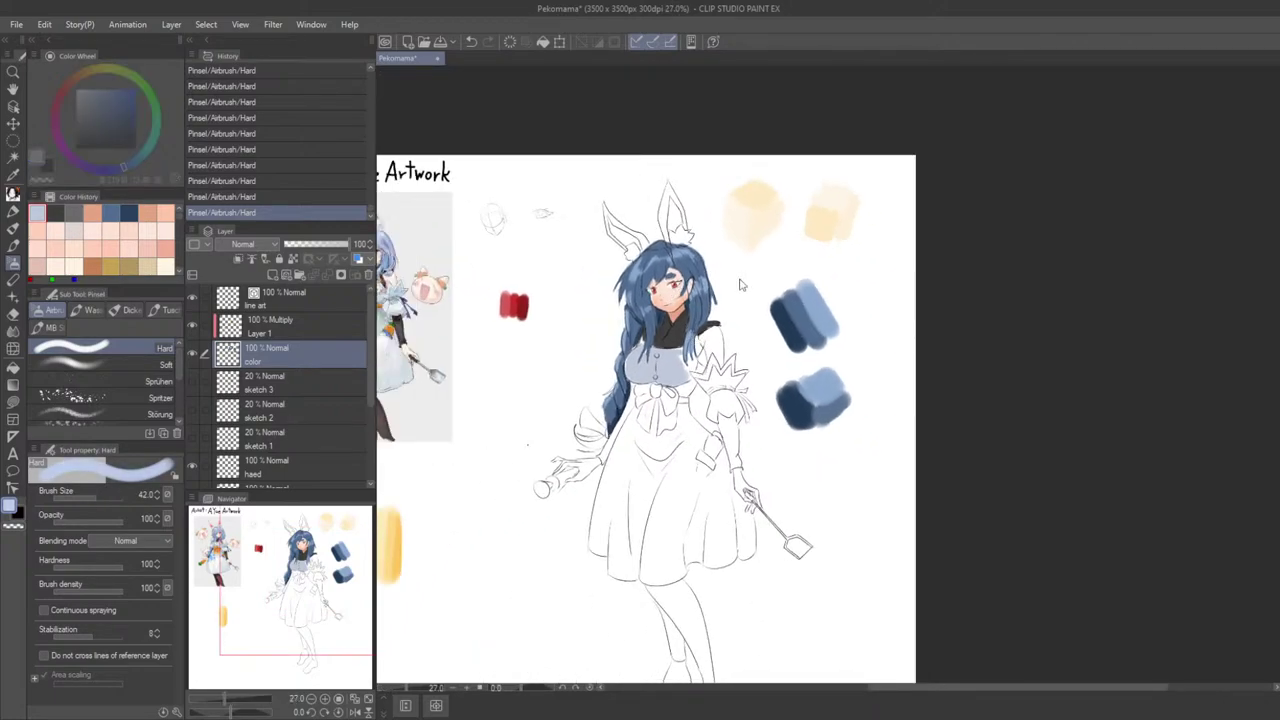
scroll(740, 285, up, 3)
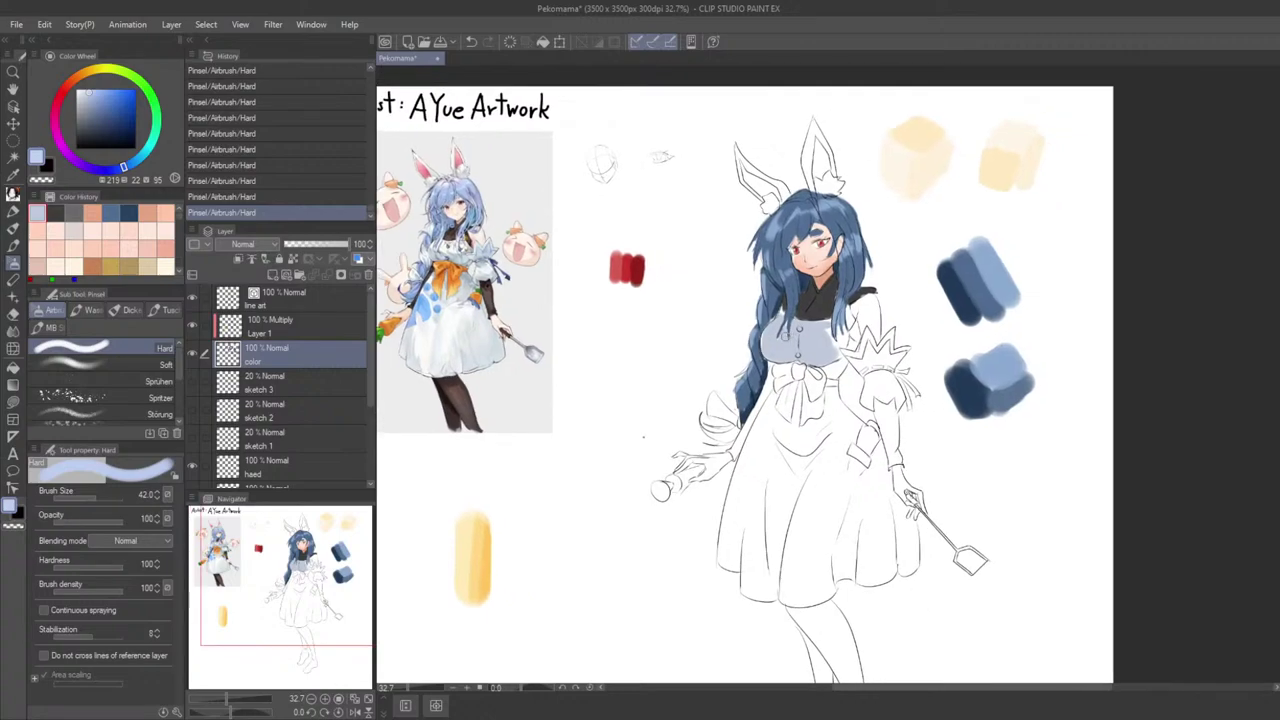
key(Tab)
drag(483, 314, 663, 371)
drag(457, 358, 634, 418)
key(Tab)
scroll(680, 365, up, 4)
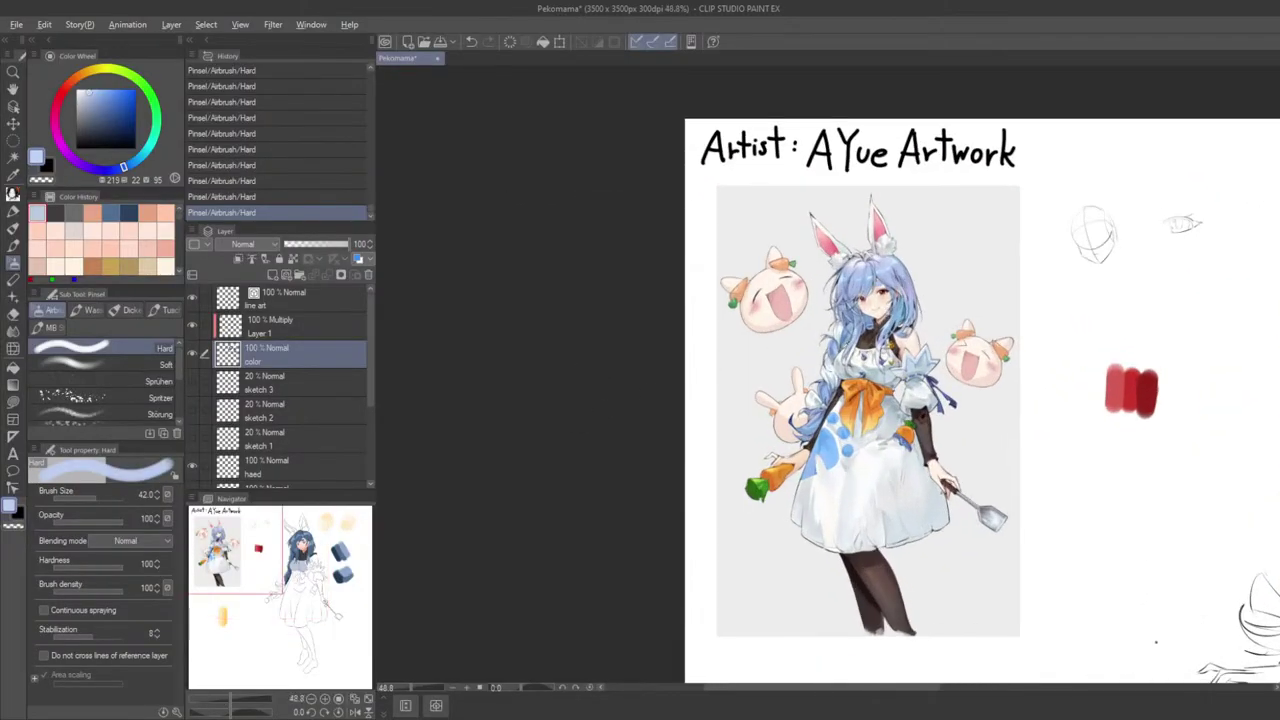
alt+click(850, 358)
drag(1017, 433, 843, 400)
alt+click(743, 314)
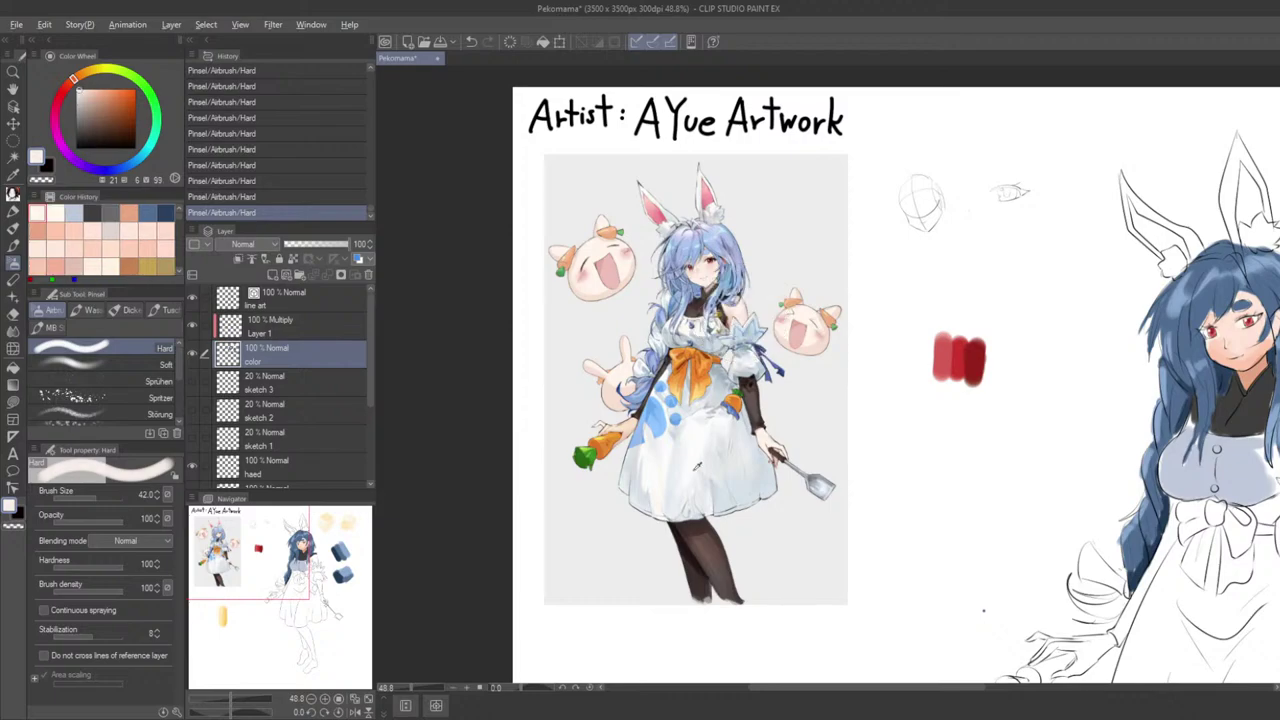
drag(697, 466, 695, 522)
drag(698, 315, 696, 304)
drag(904, 441, 505, 359)
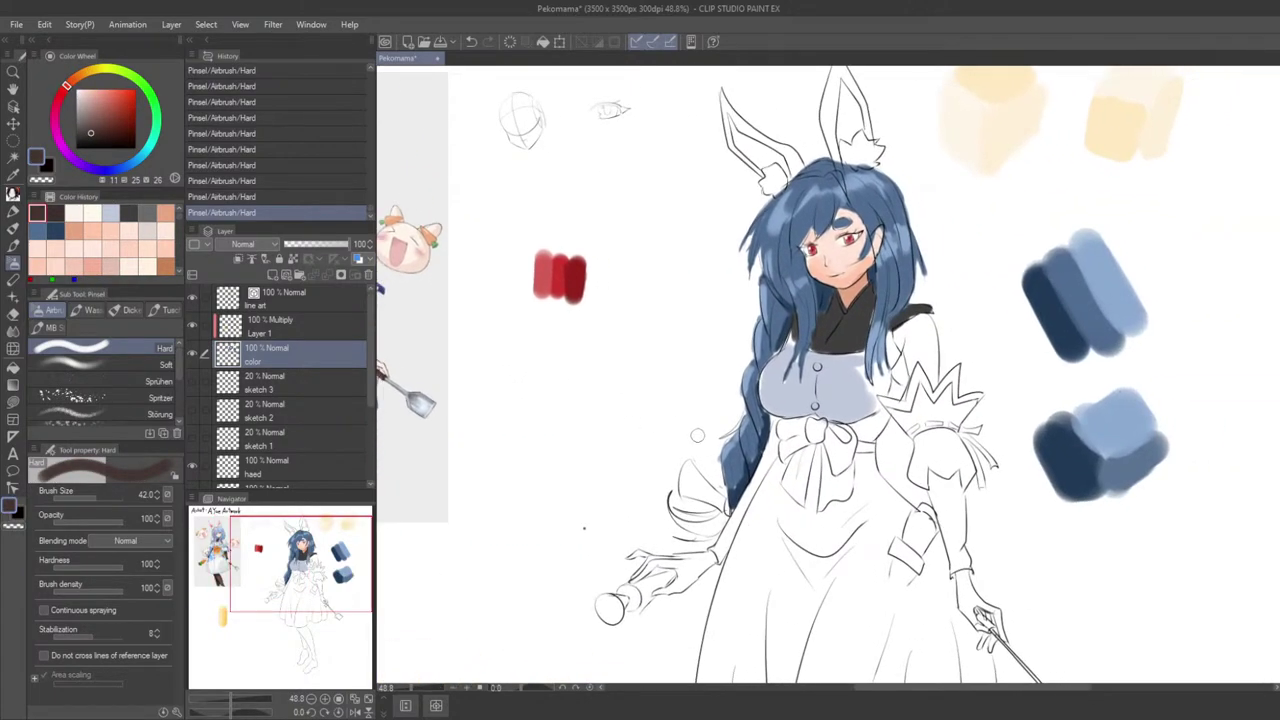
Step: Paint the collar with a reddish near-black (hue 0, saturation 17, brightness 25) at brush size 42
scroll(709, 424, down, 4)
scroll(720, 418, up, 2)
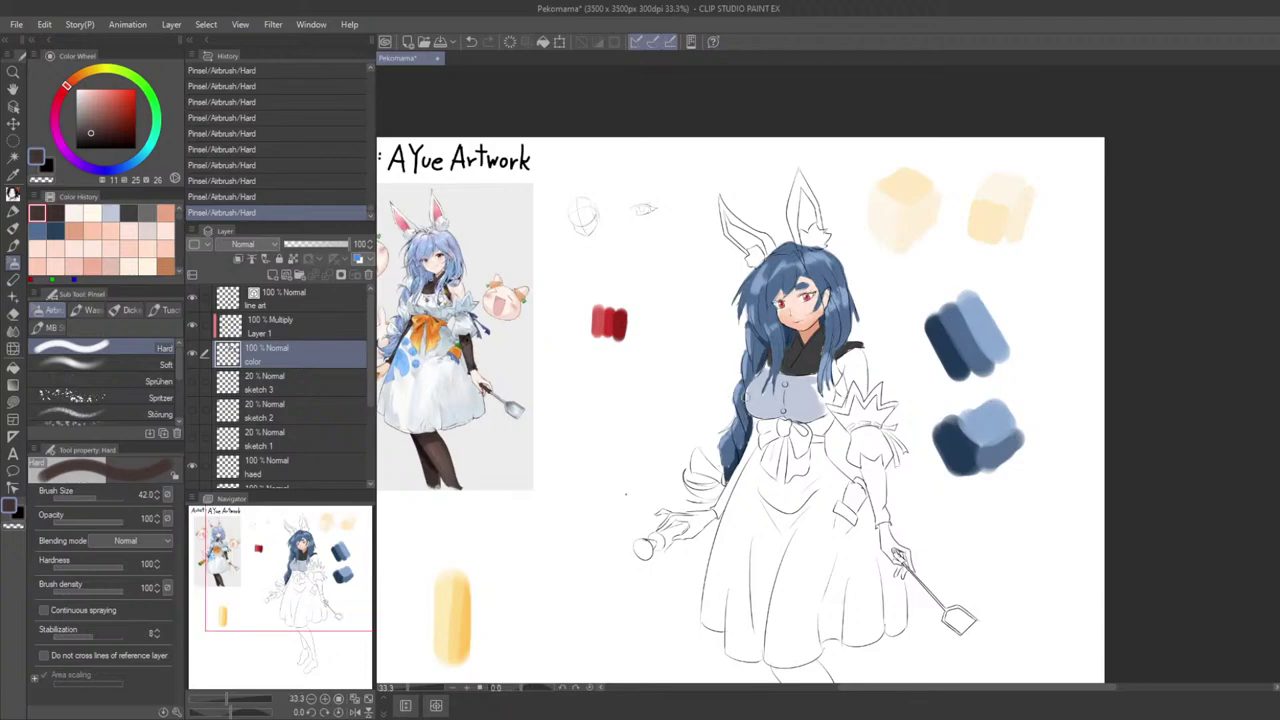
scroll(784, 336, up, 1)
key(c)
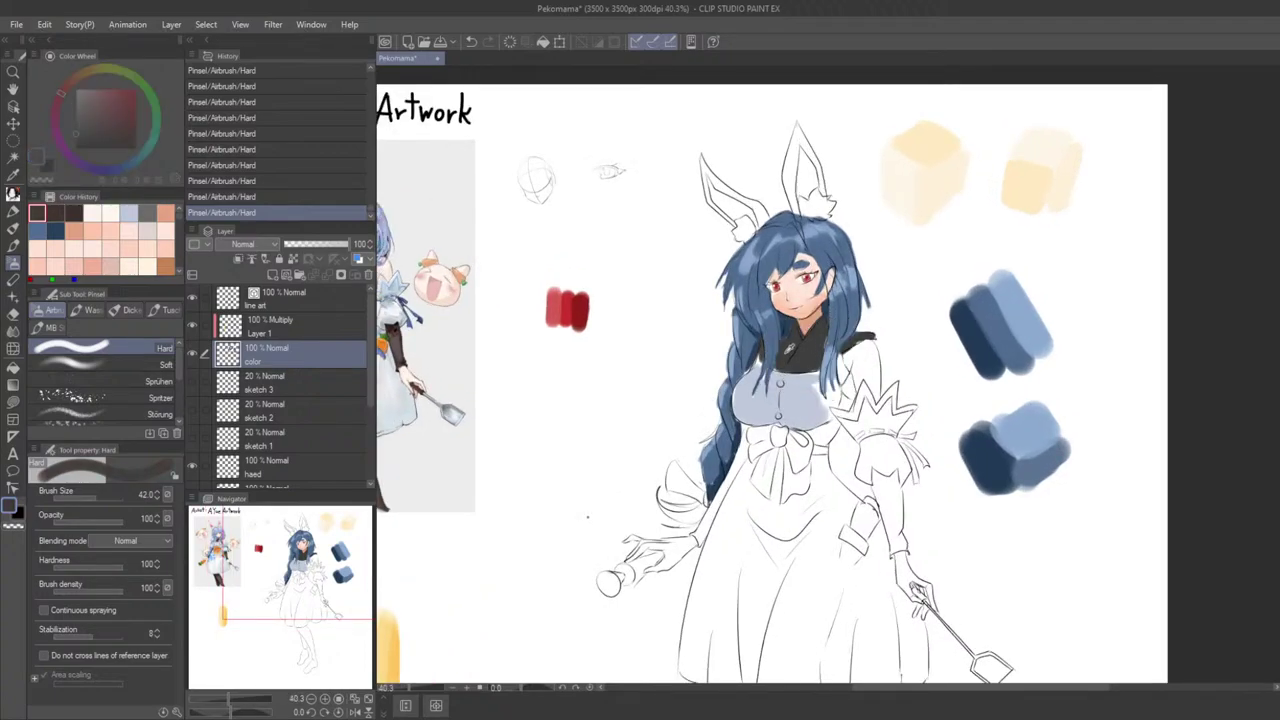
key(c)
scroll(790, 340, up, 1)
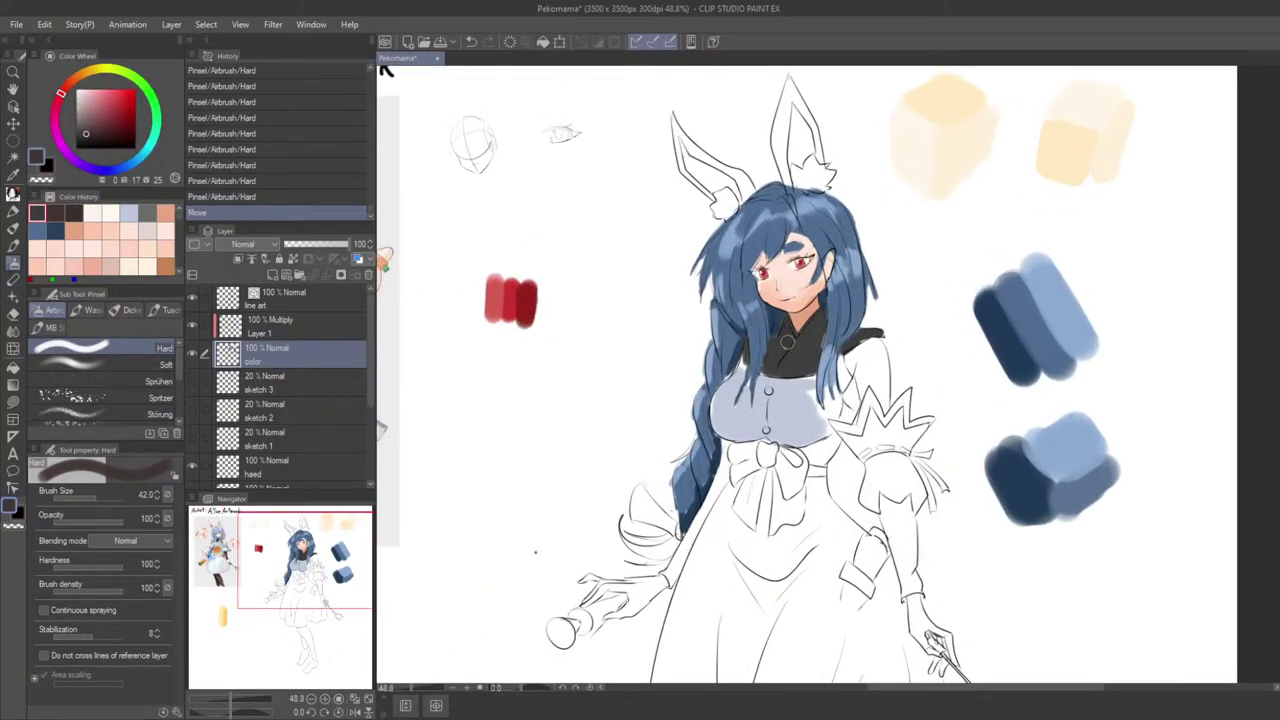
mouse_move(788, 342)
mouse_down()
mouse_move(787, 326)
mouse_move(814, 322)
mouse_up()
mouse_move(806, 335)
mouse_down()
mouse_move(820, 315)
mouse_move(808, 335)
mouse_up()
key(ctrl+z)
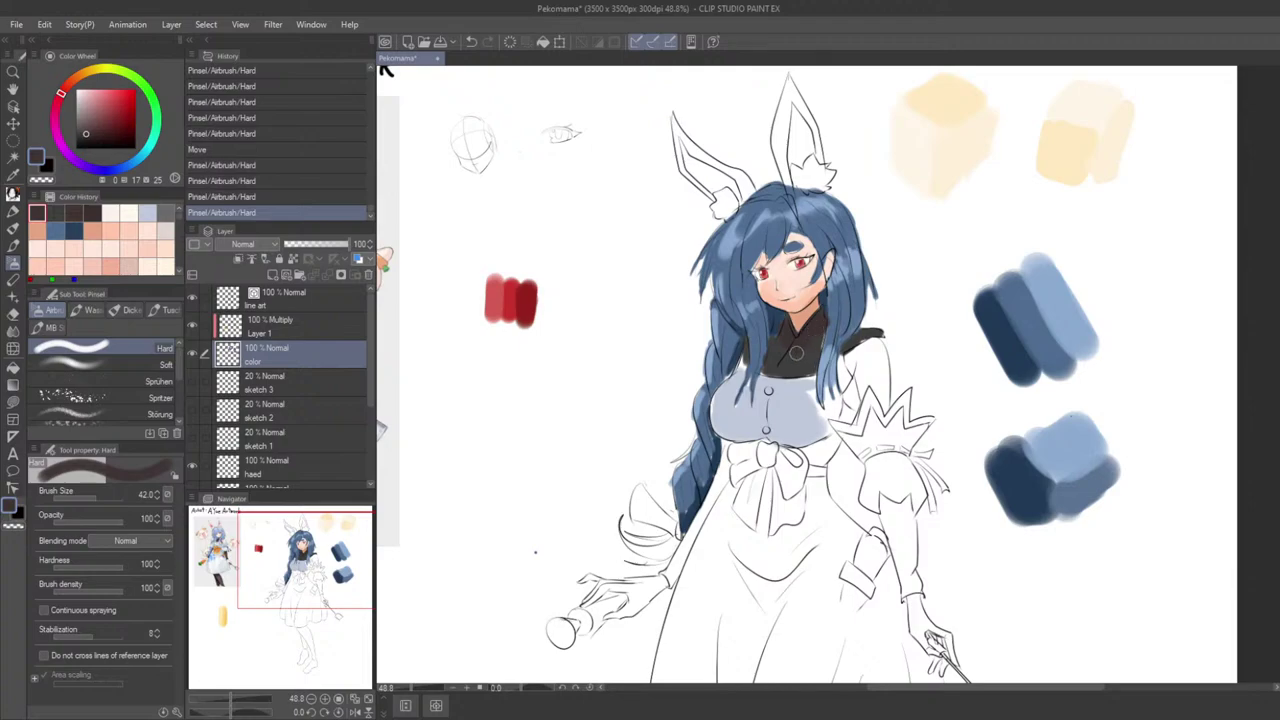
Step: Recolor the collar and upper chest with a bluish near-black (hue 221, saturation 17, brightness 25) at brush size 42
key(c)
key(c)
click(826, 328)
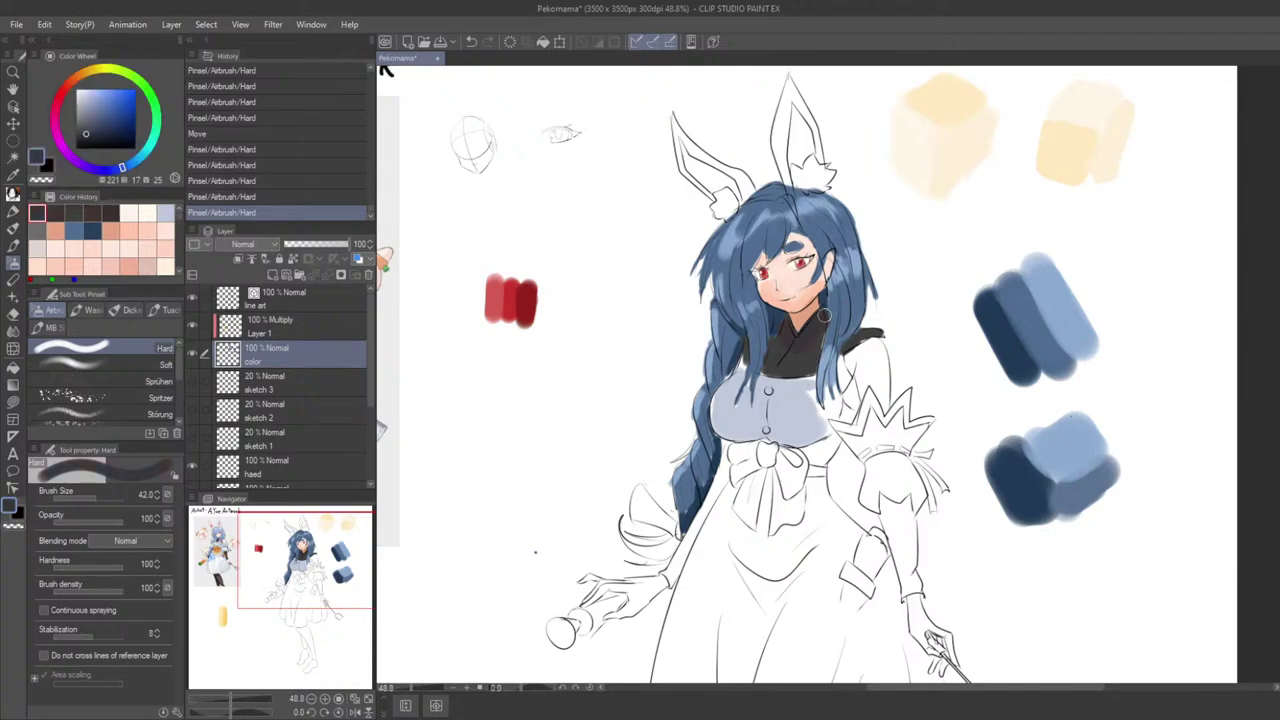
click(789, 341)
click(785, 339)
scroll(781, 382, down, 2)
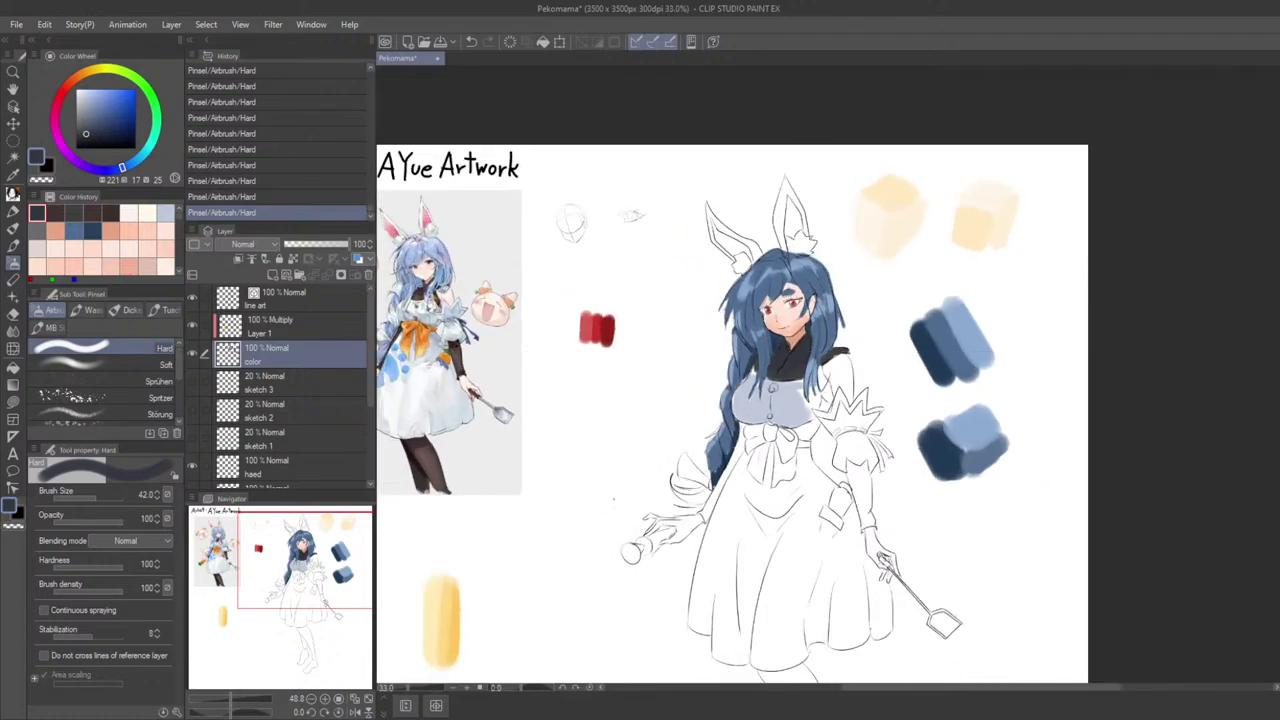
scroll(781, 384, up, 2)
drag(858, 408, 755, 388)
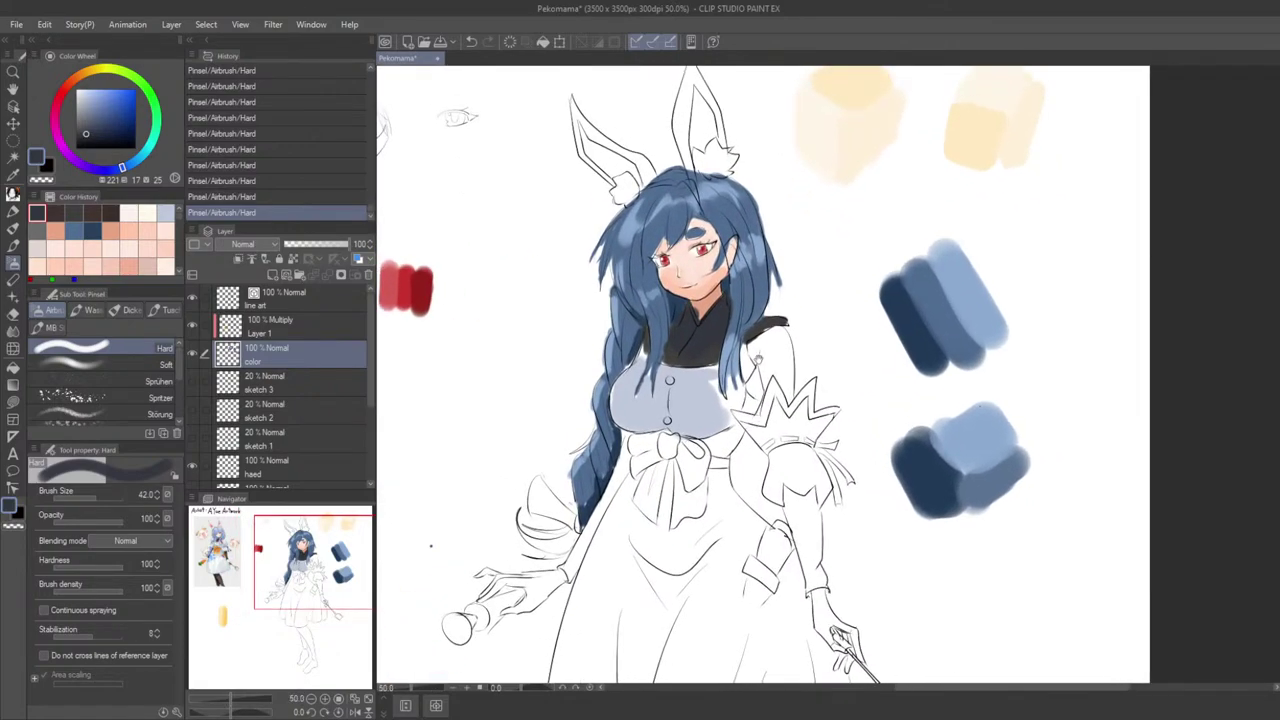
Step: Try to paint the garment edge below the shoulder beside the hair bluish near-black, reducing the brush size to 23.8
scroll(720, 315, up, 2)
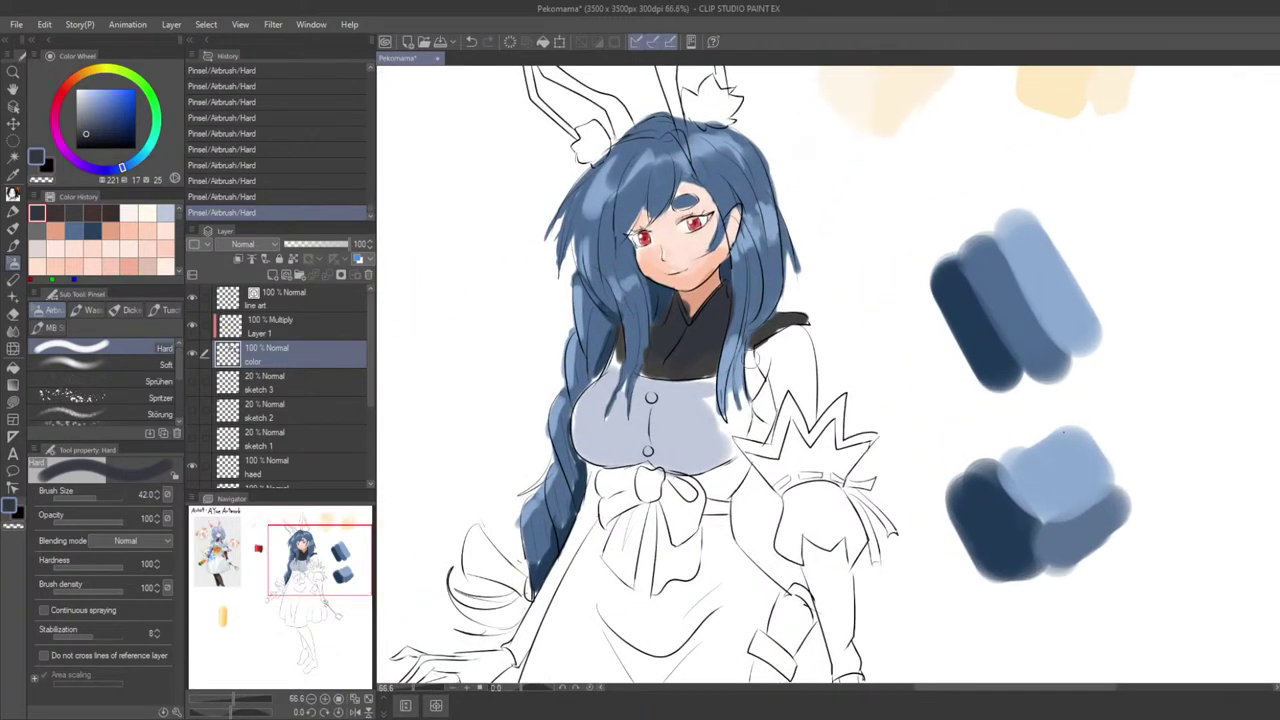
mouse_move(777, 390)
mouse_down()
mouse_move(751, 376)
mouse_move(705, 429)
mouse_move(706, 366)
mouse_move(712, 382)
mouse_move(697, 382)
mouse_up()
key(bracketleft)
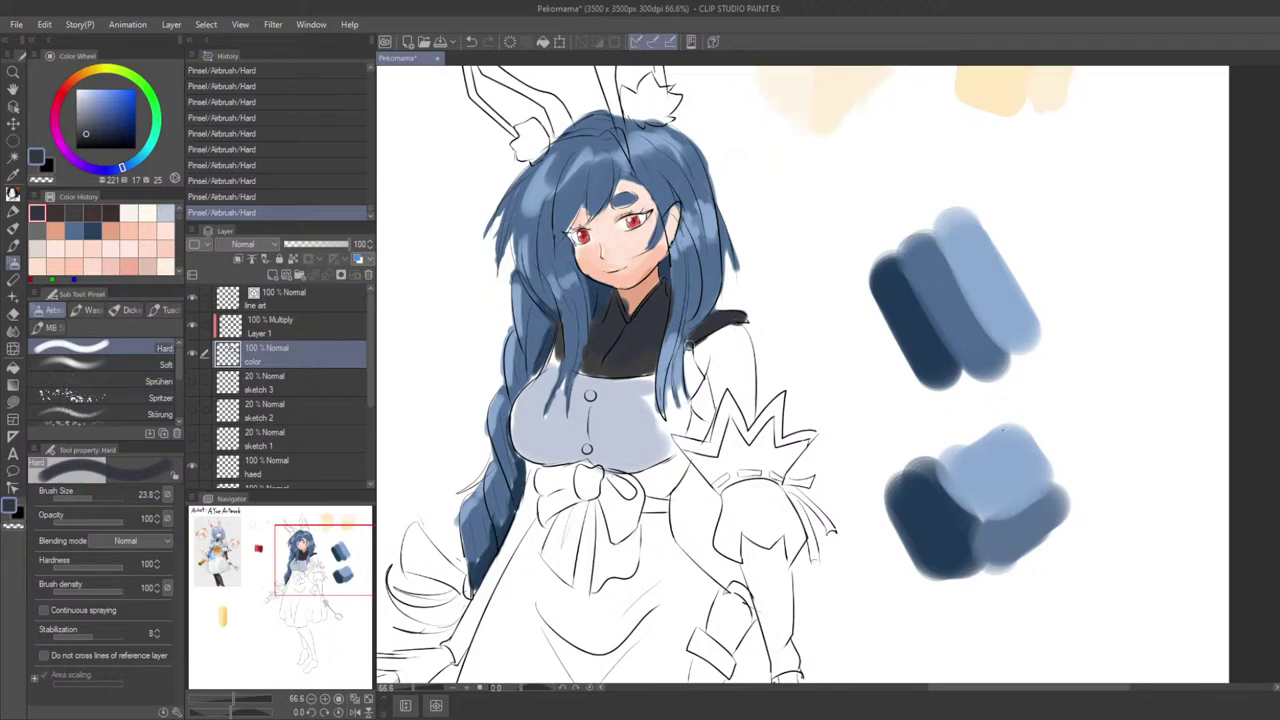
key(ctrl+z)
drag(688, 346, 697, 377)
key(ctrl+z)
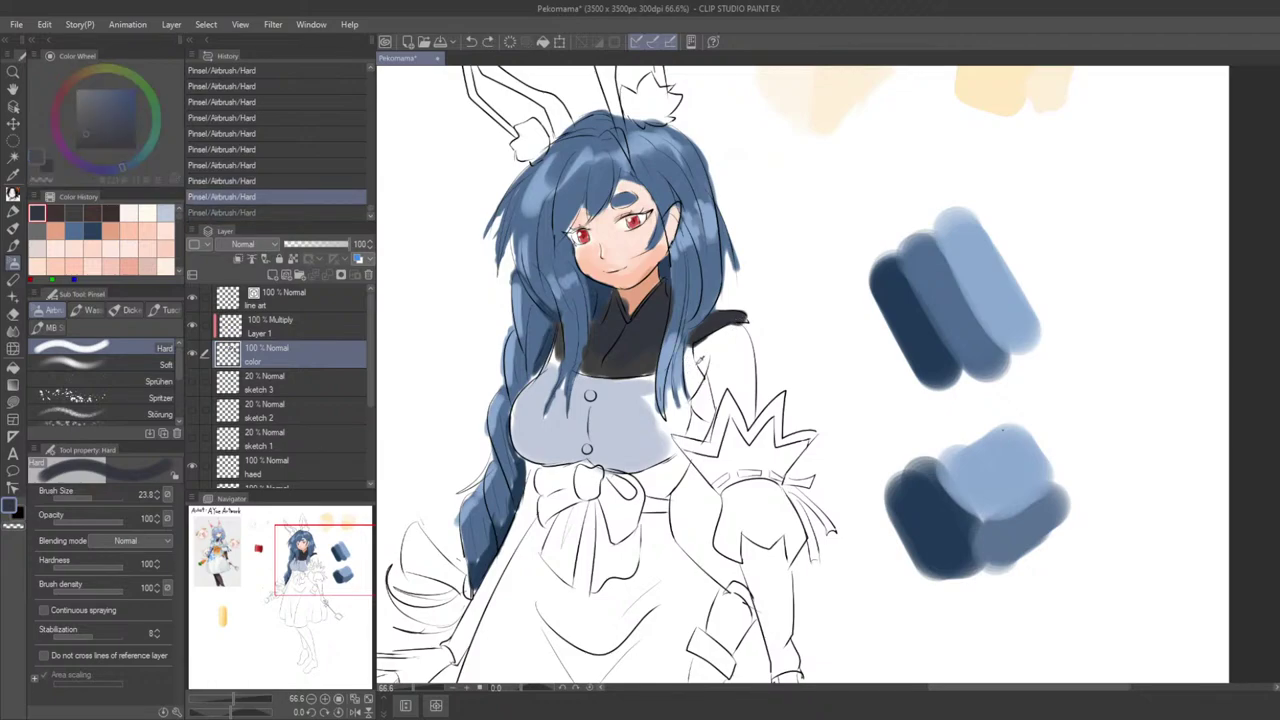
Step: Paint the sleeve area below the shoulder, beside the hair, in near-black with the Hard airbrush
key(c)
mouse_move(689, 351)
mouse_down()
mouse_move(702, 386)
mouse_move(690, 370)
mouse_up()
key(ctrl+z)
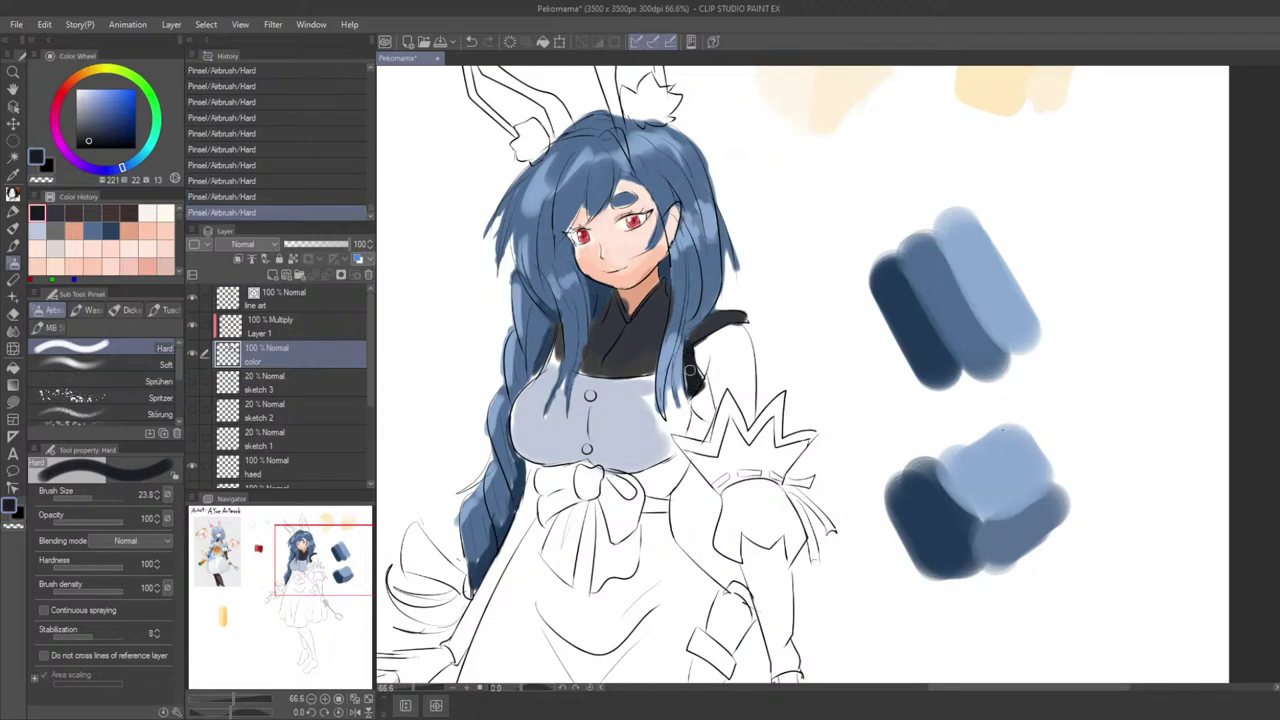
Step: Sample the bodice's blue and repaint the bodice in a lighter blue with the Hard airbrush at size 30.9
scroll(725, 354, down, 6)
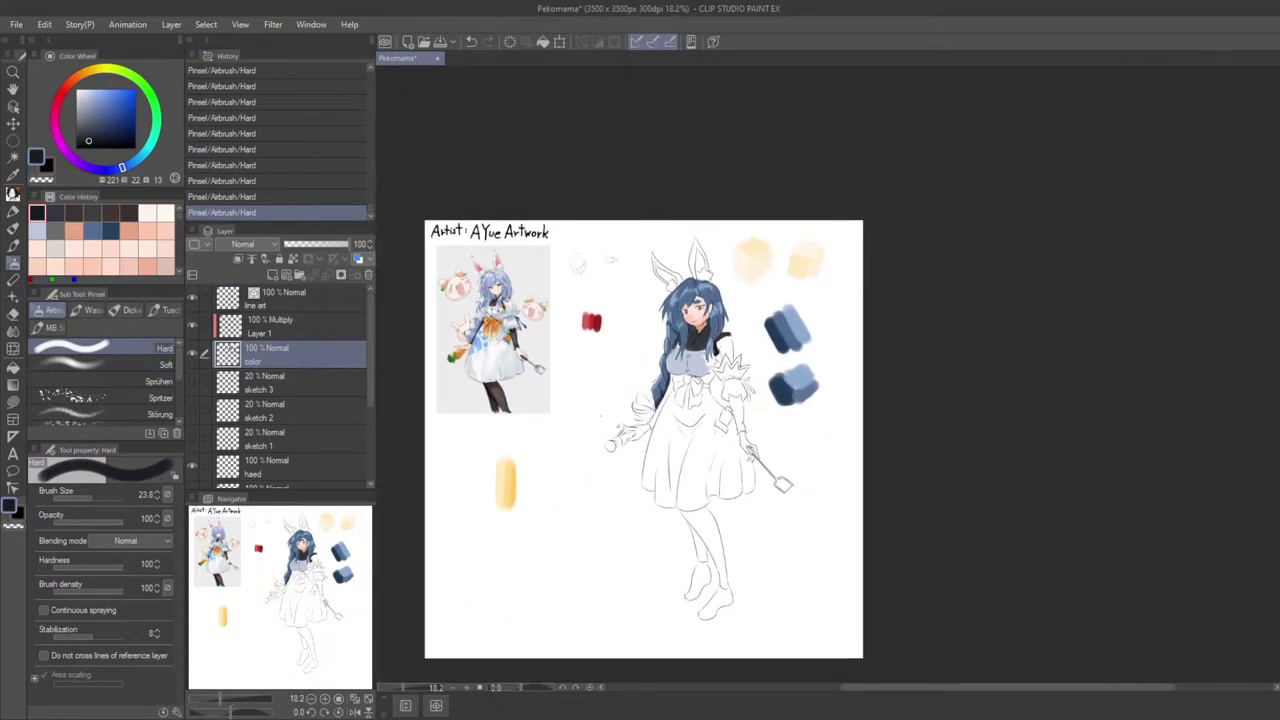
scroll(800, 340, up, 8)
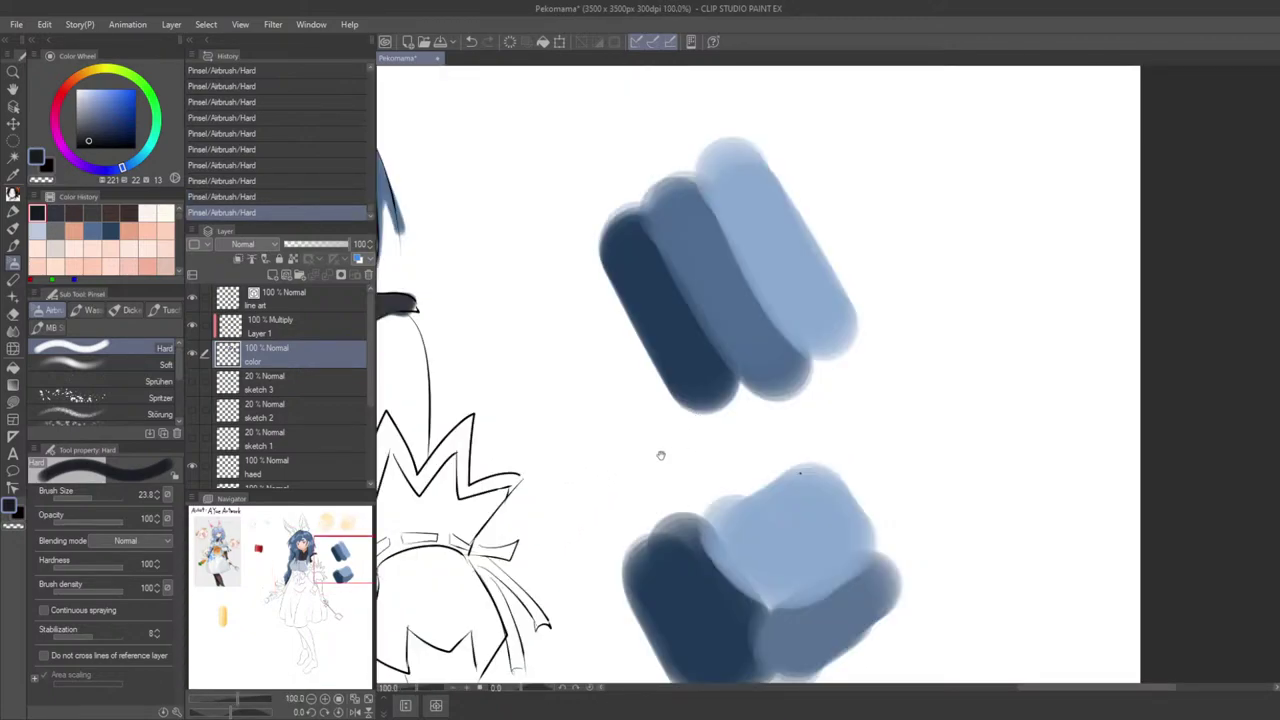
scroll(655, 456, down, 3)
drag(606, 434, 824, 377)
alt+click(646, 395)
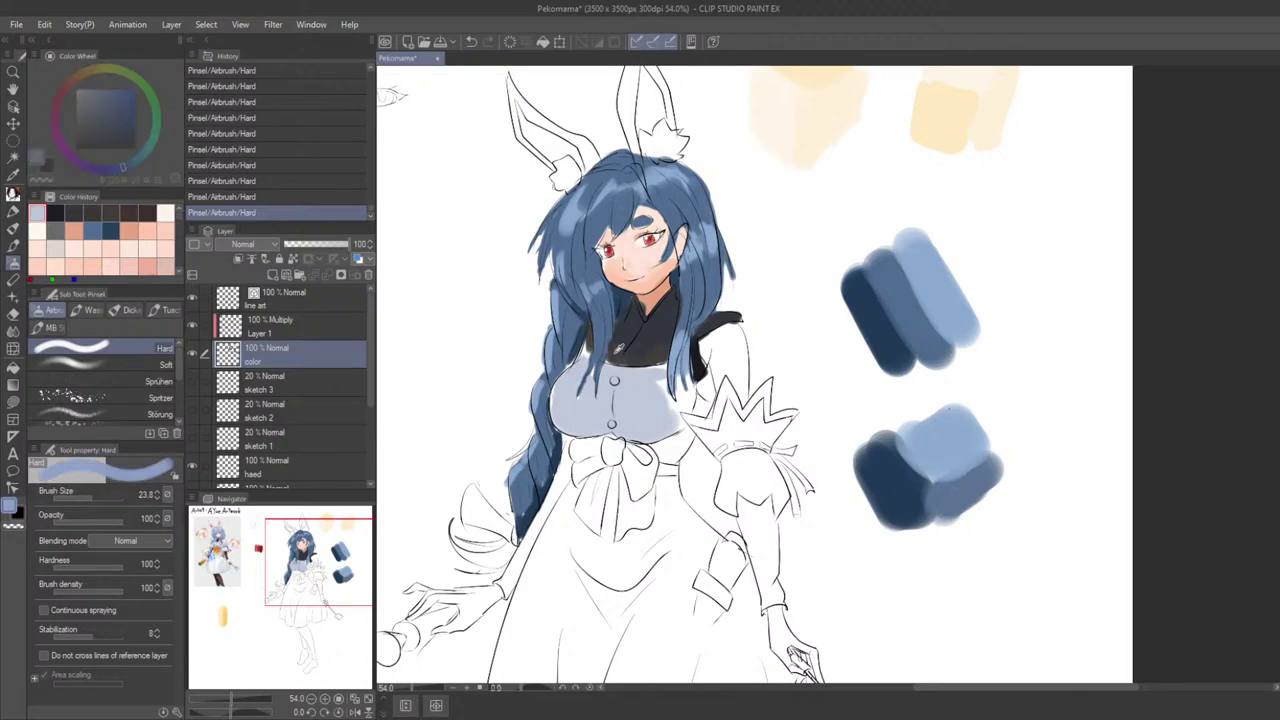
mouse_move(632, 398)
mouse_down()
mouse_move(645, 390)
mouse_move(636, 401)
mouse_up()
alt+click(627, 371)
click(568, 401)
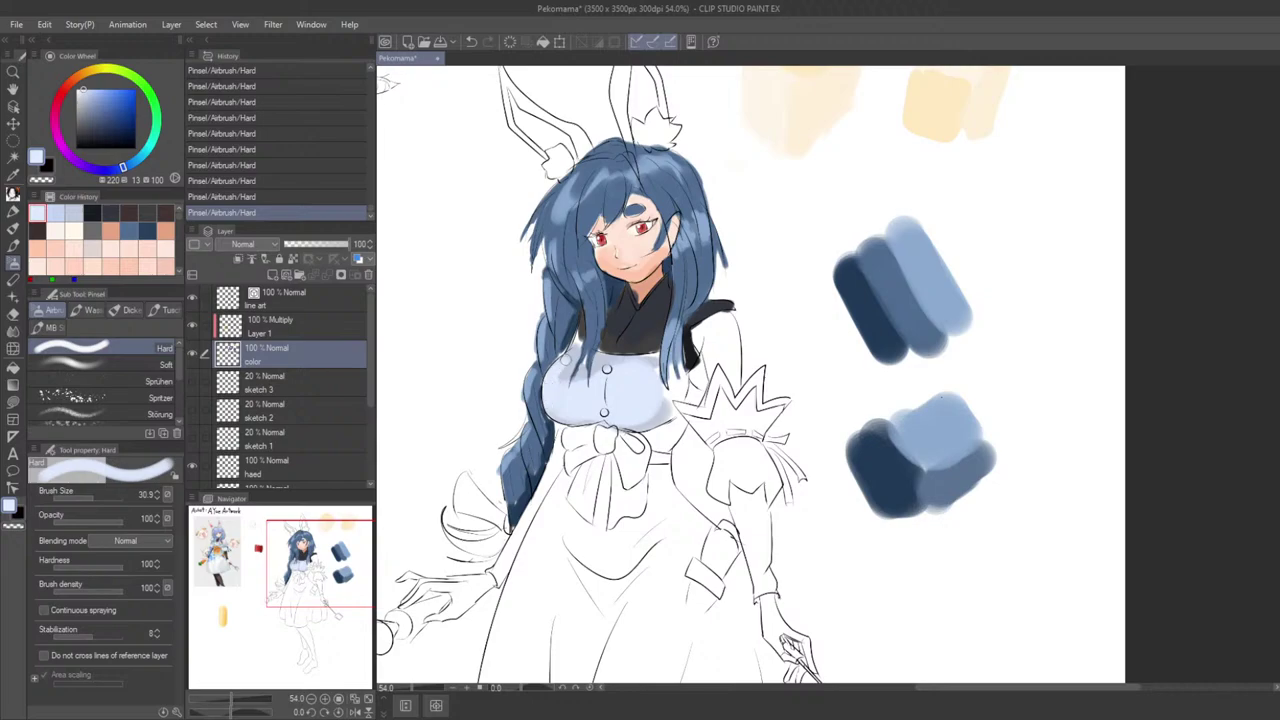
Step: Delete the Multiply layer named Layer 1
click(248, 331)
click(368, 275)
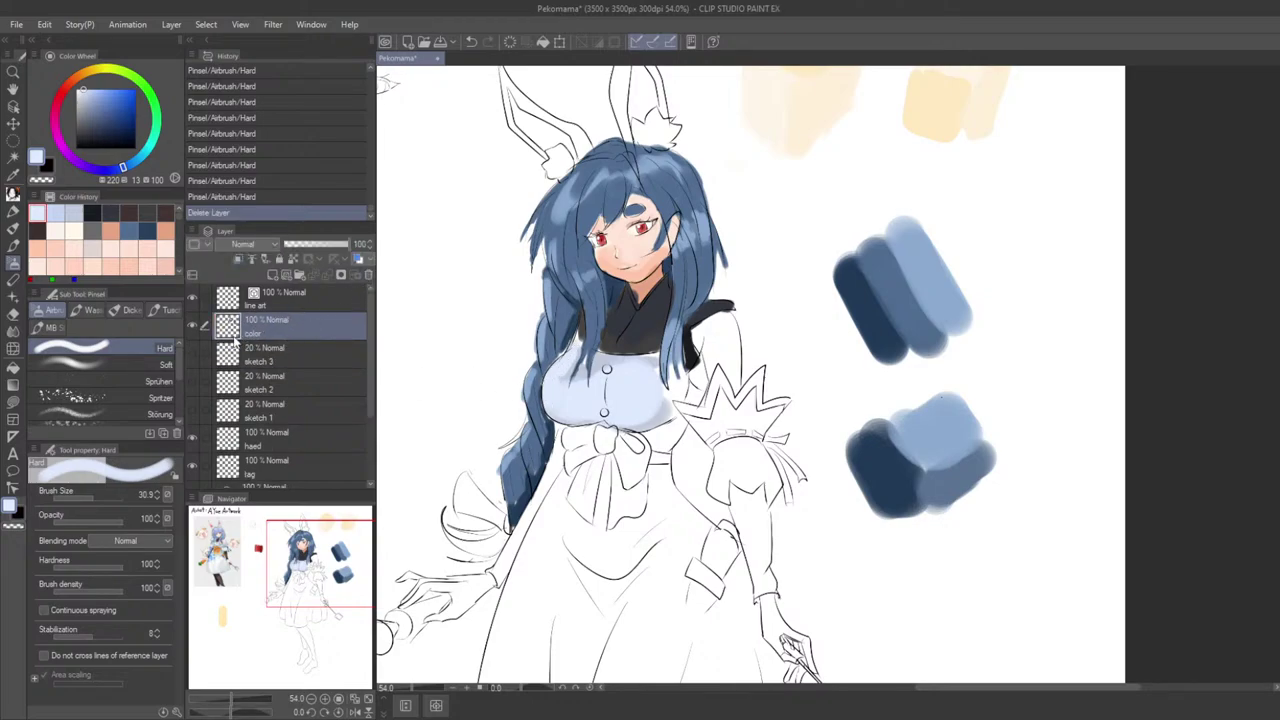
Step: Move the color layer above the line art to view the paint without lines, and return it below
drag(273, 308, 275, 298)
scroll(581, 365, down, 6)
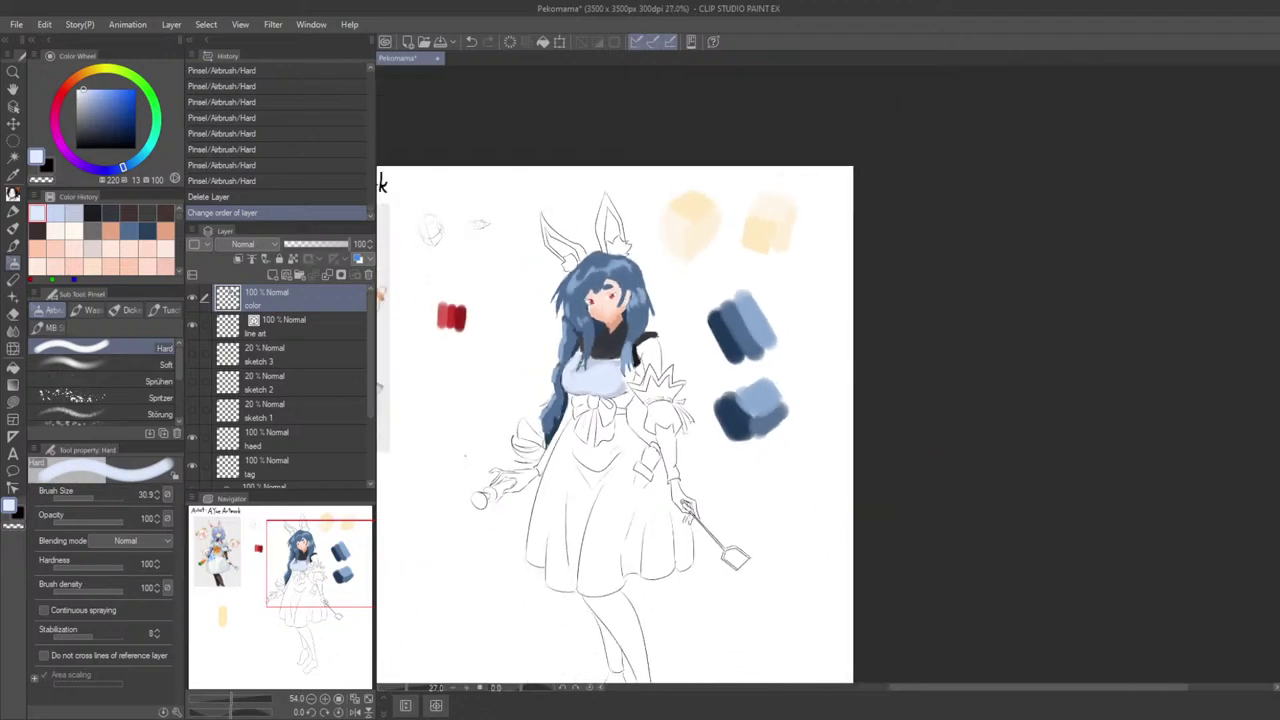
drag(582, 366, 596, 436)
scroll(700, 400, up, 2)
scroll(692, 412, up, 4)
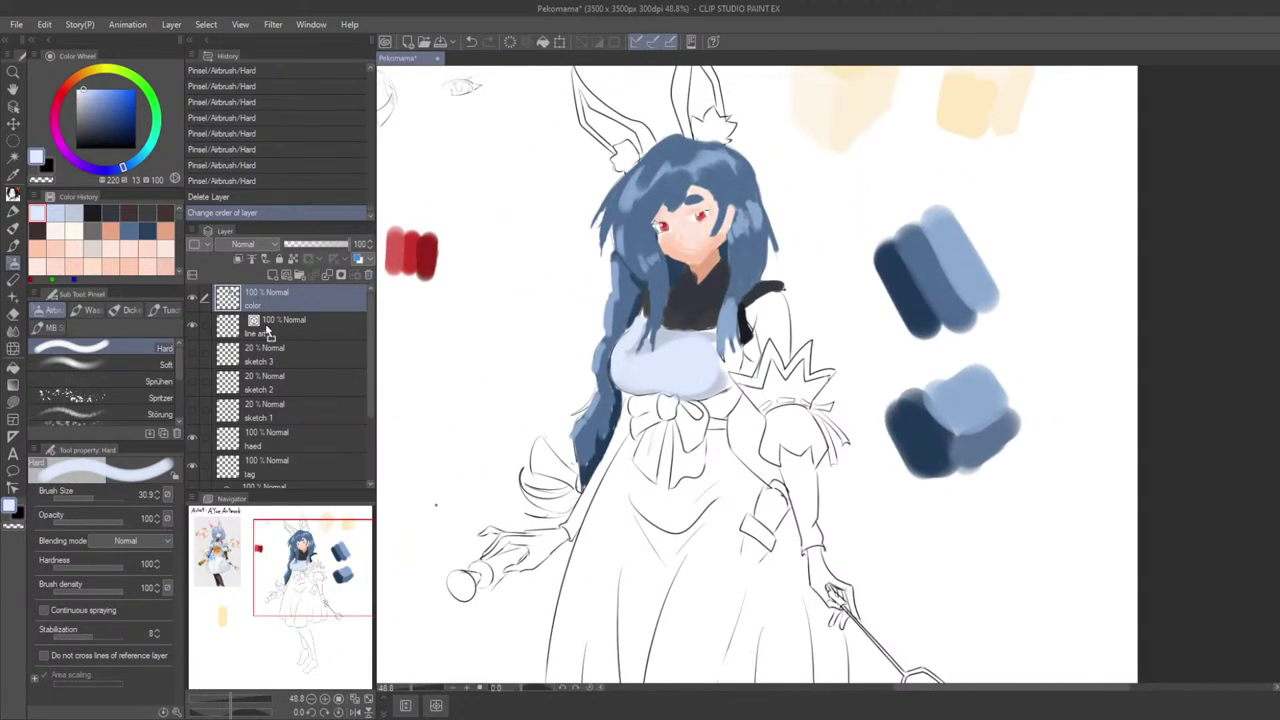
drag(266, 334, 266, 346)
Step: Refine the bodice's light blue paint around the buttons and edges, reducing the airbrush size to 16
scroll(685, 375, up, 1)
drag(690, 376, 646, 445)
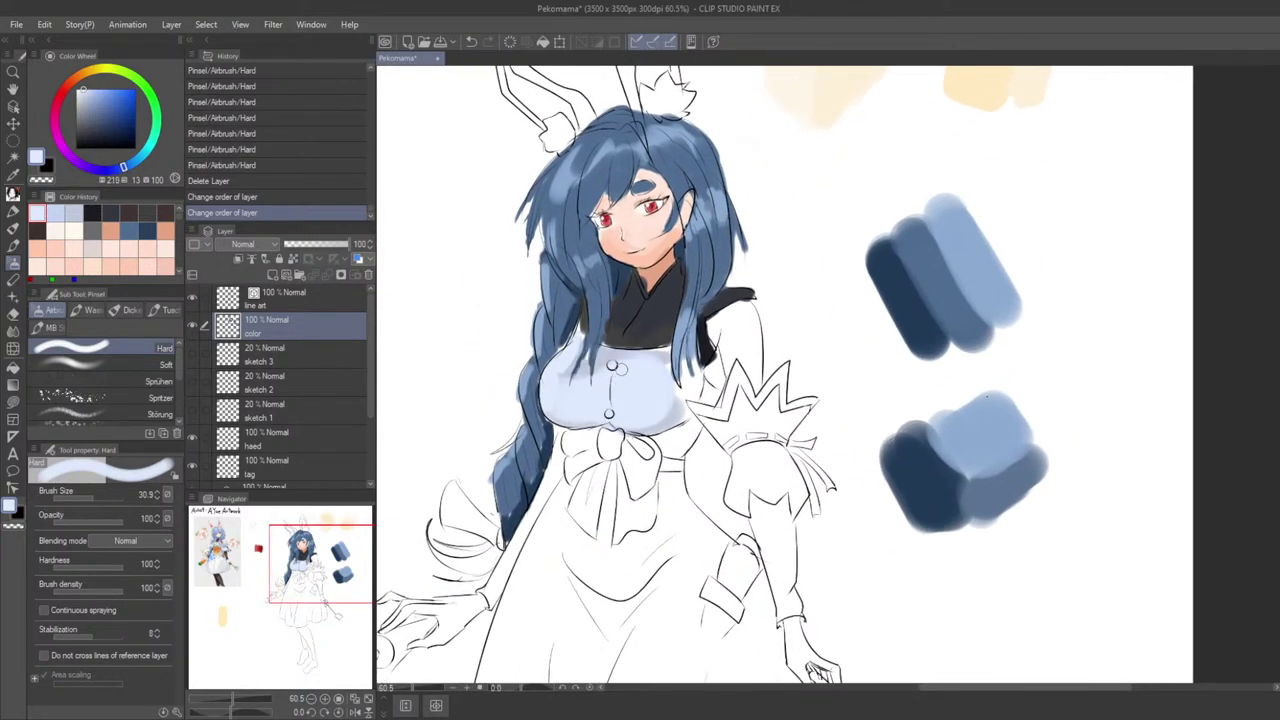
key(ctrl+z)
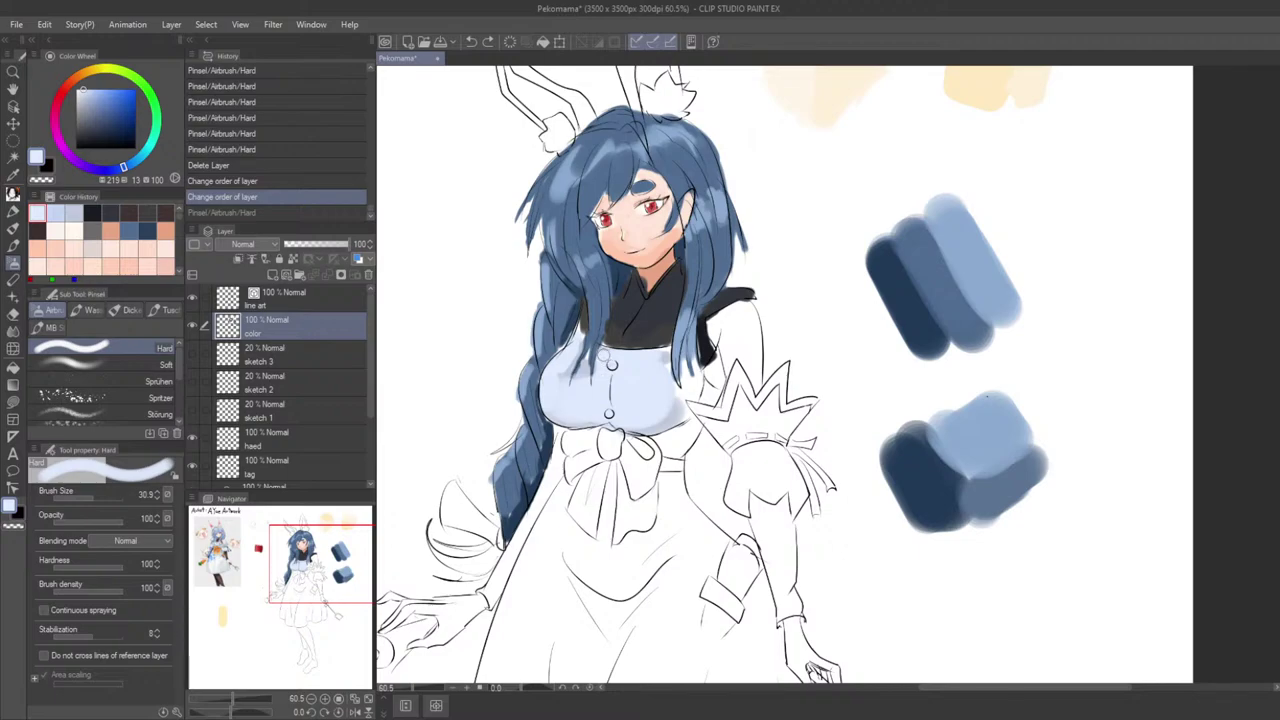
drag(603, 352, 686, 396)
key(bracketleft)
mouse_move(590, 416)
mouse_down()
mouse_move(616, 406)
mouse_move(605, 357)
mouse_move(639, 381)
mouse_up()
scroll(639, 381, up, 1)
mouse_move(632, 321)
mouse_down()
mouse_move(626, 357)
mouse_move(586, 384)
mouse_up()
mouse_move(594, 382)
mouse_down()
mouse_move(690, 323)
mouse_move(742, 309)
mouse_up()
Step: Sample a muted blue from the drawing and paint shading on the bodice, undoing unwanted strokes
scroll(590, 375, down, 10)
scroll(742, 309, down, 1)
scroll(700, 340, up, 2)
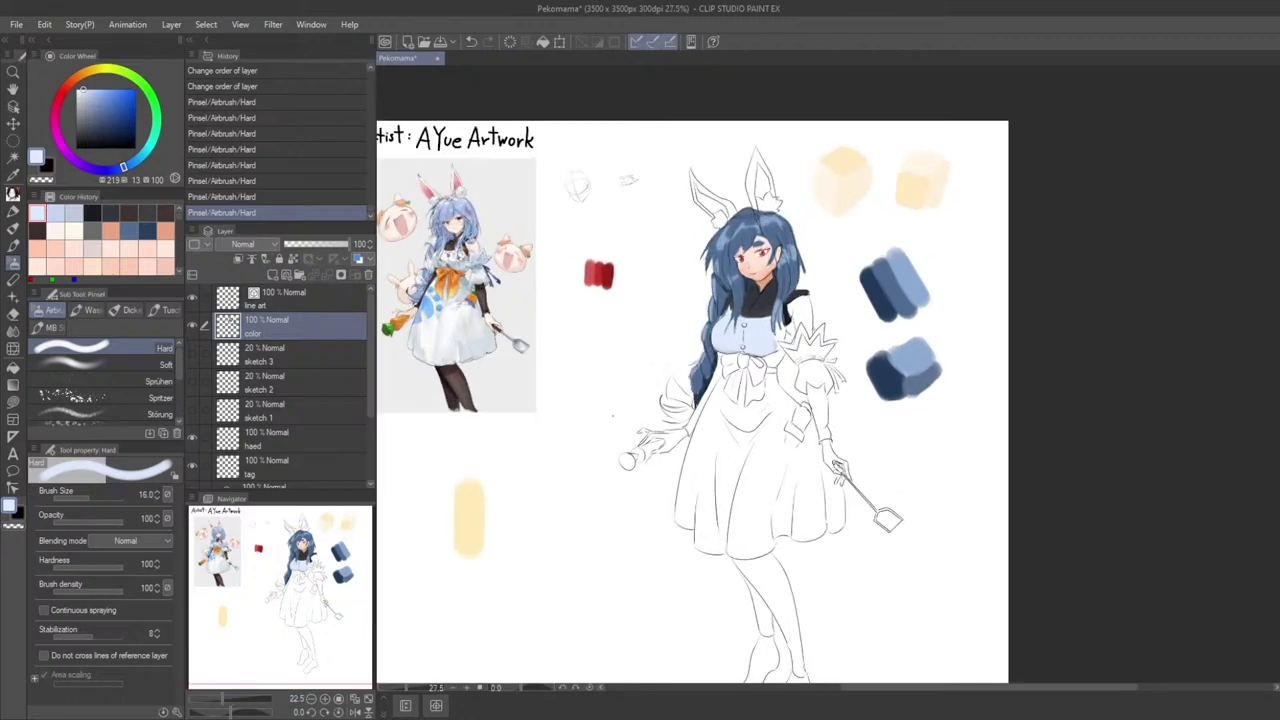
alt+click(757, 309)
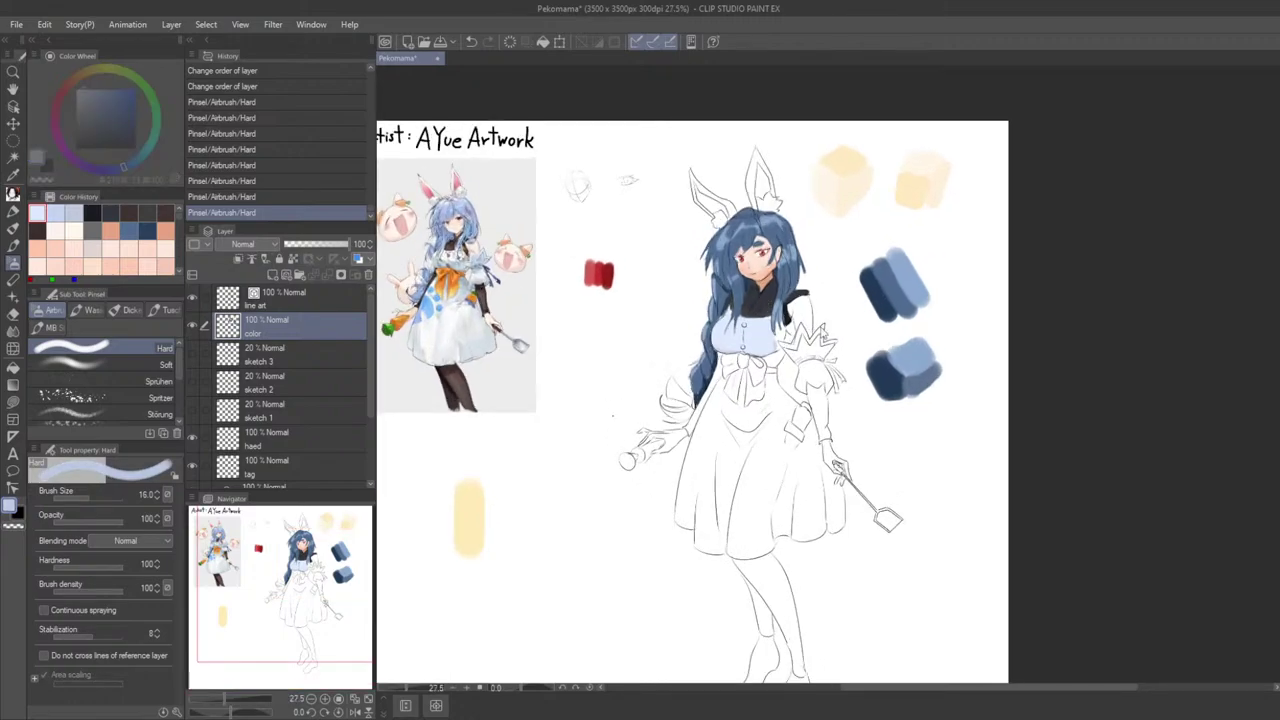
alt+click(757, 313)
scroll(785, 350, up, 4)
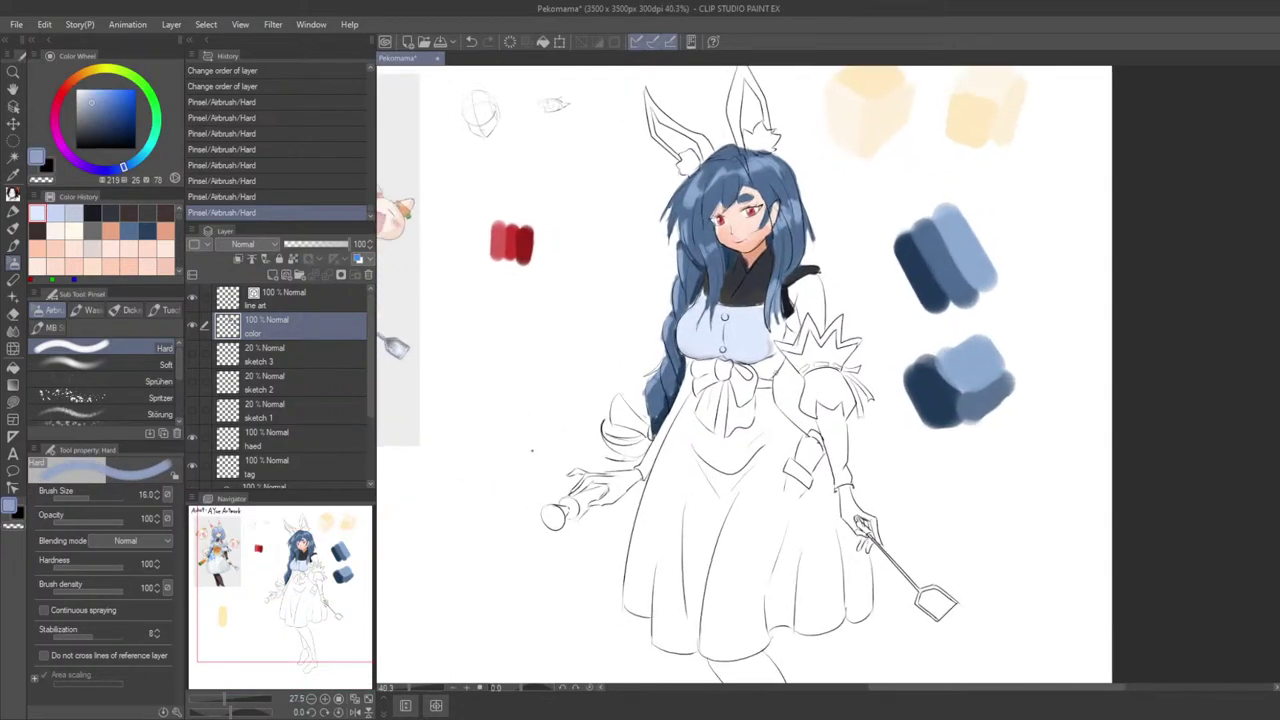
mouse_move(683, 332)
mouse_down()
mouse_move(760, 341)
mouse_move(671, 329)
mouse_move(761, 340)
mouse_move(726, 348)
mouse_move(627, 326)
mouse_move(709, 330)
mouse_move(613, 326)
mouse_move(610, 313)
mouse_move(656, 326)
mouse_move(678, 309)
mouse_move(630, 316)
mouse_up()
key(ctrl+z)
key(ctrl+z)
key(ctrl+z)
Step: Sample the light blue and rework the bodice shading at brush size 55.9, comparing the last stroke with undo and redo
alt+click(672, 306)
key(ctrl+z)
key(ctrl+z)
key(bracketleft)
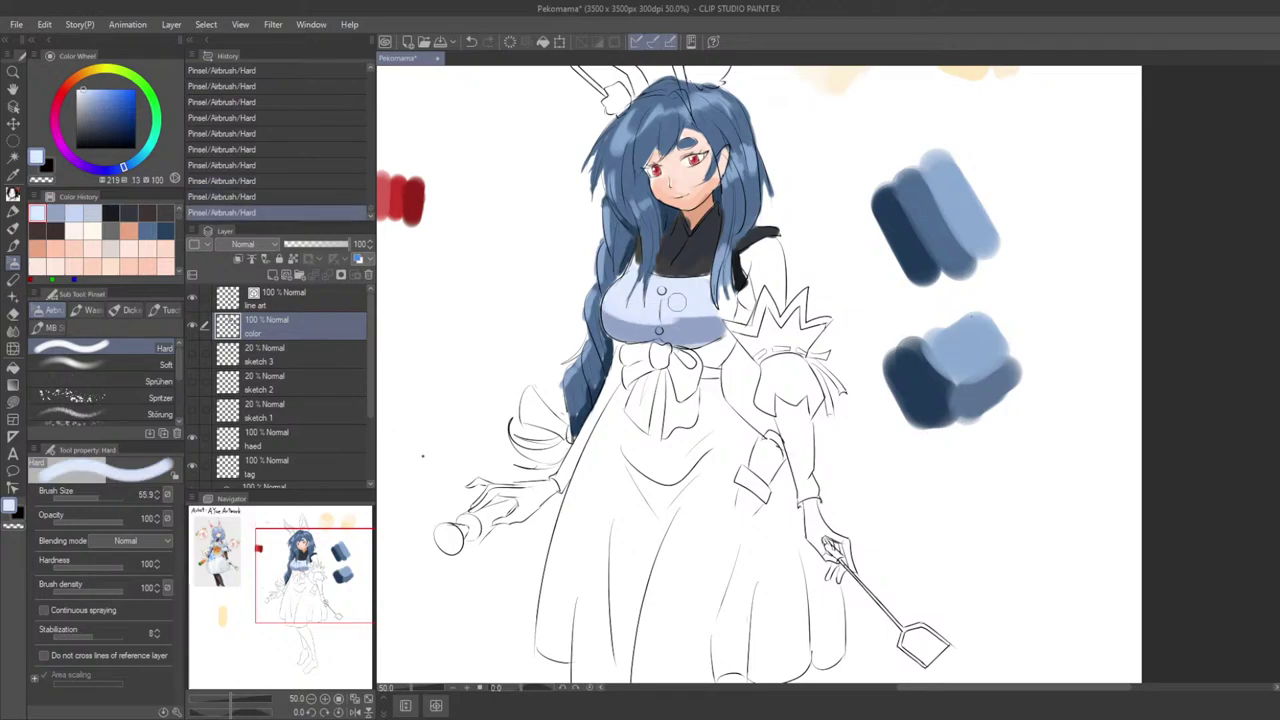
key(ctrl+z)
key(ctrl+y)
key(ctrl+z)
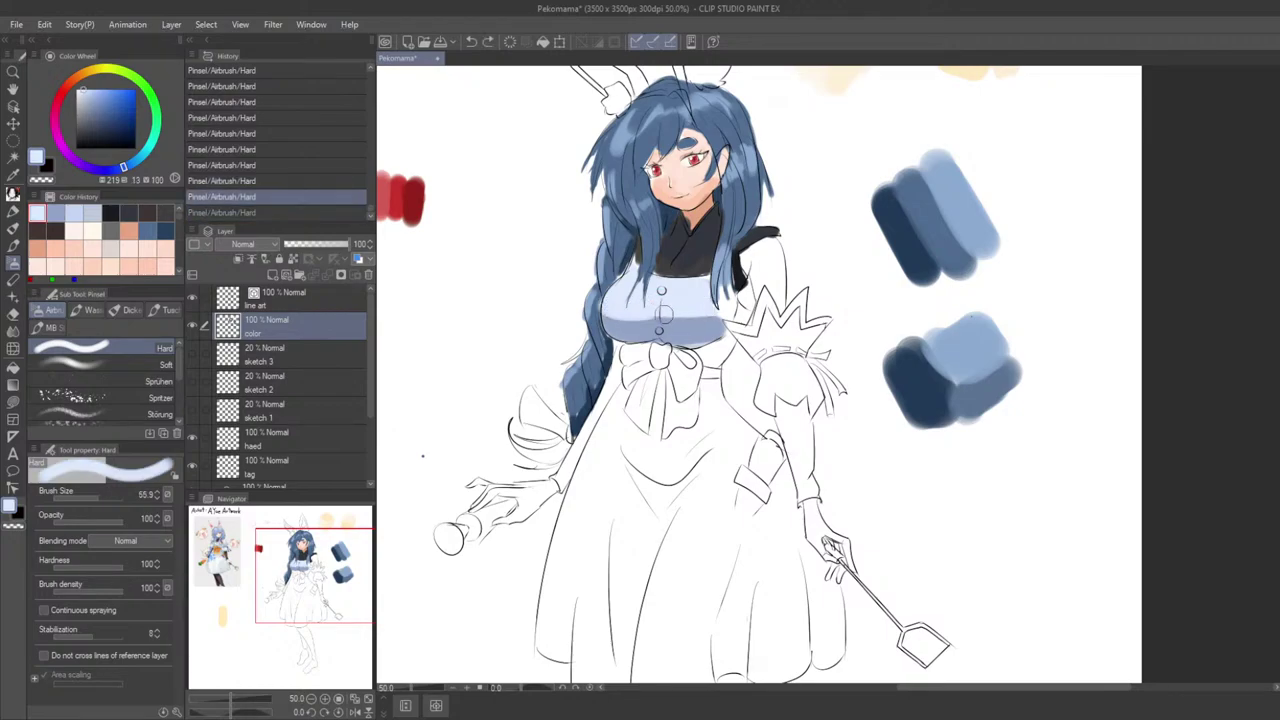
key(ctrl+y)
scroll(715, 312, down, 3)
scroll(747, 343, up, 1)
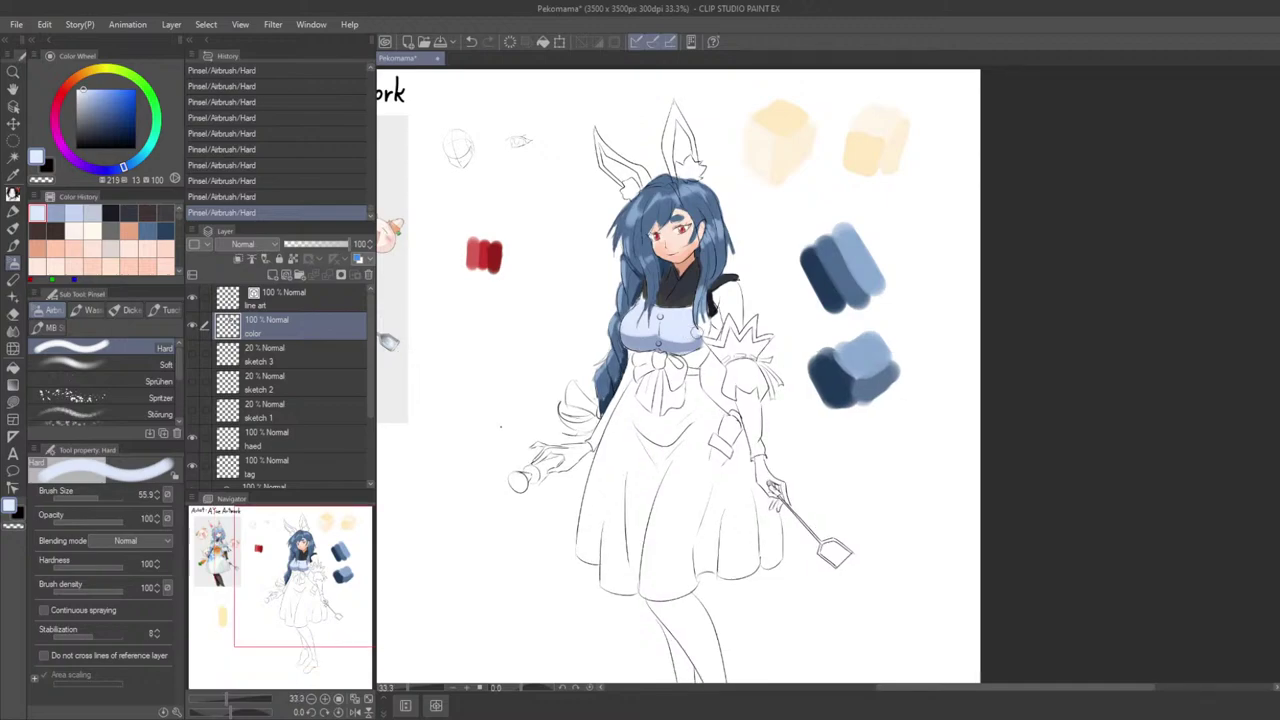
scroll(710, 335, down, 3)
scroll(710, 335, up, 3)
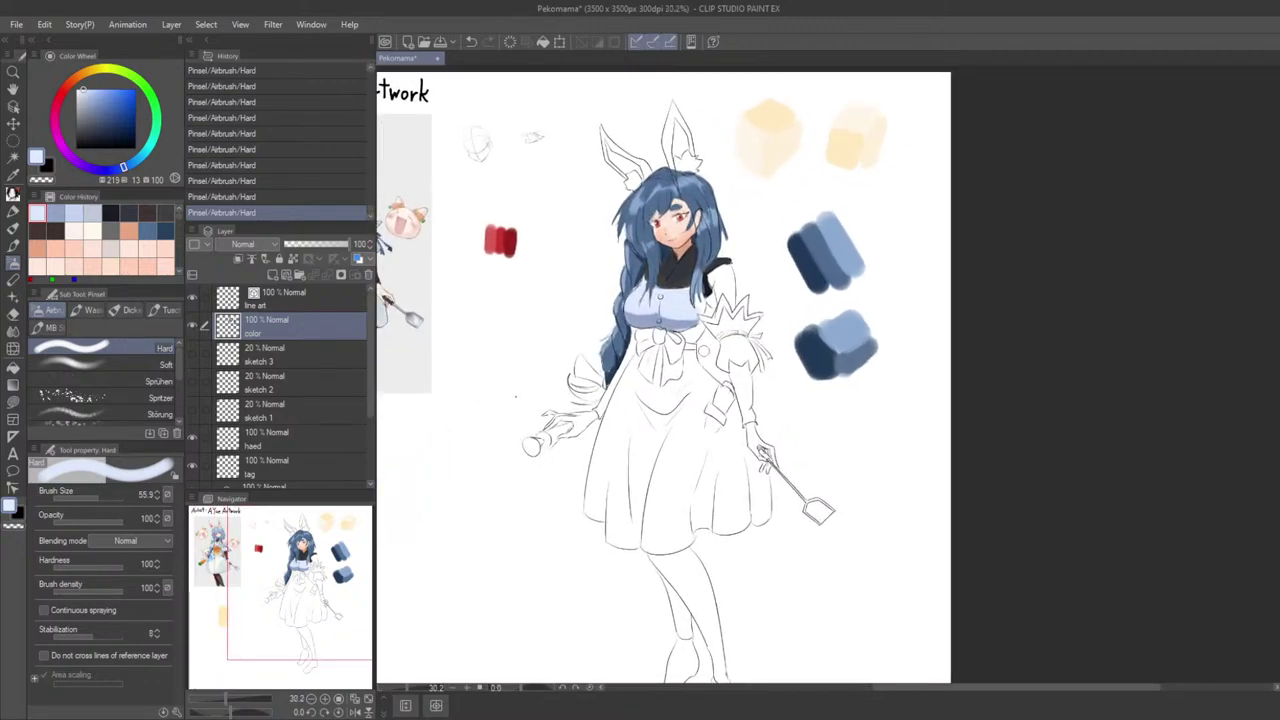
Step: Sample the muted shadow blue and touch up the shading on the bodice with the airbrush at size 21.4
drag(678, 349, 670, 281)
scroll(680, 330, up, 1)
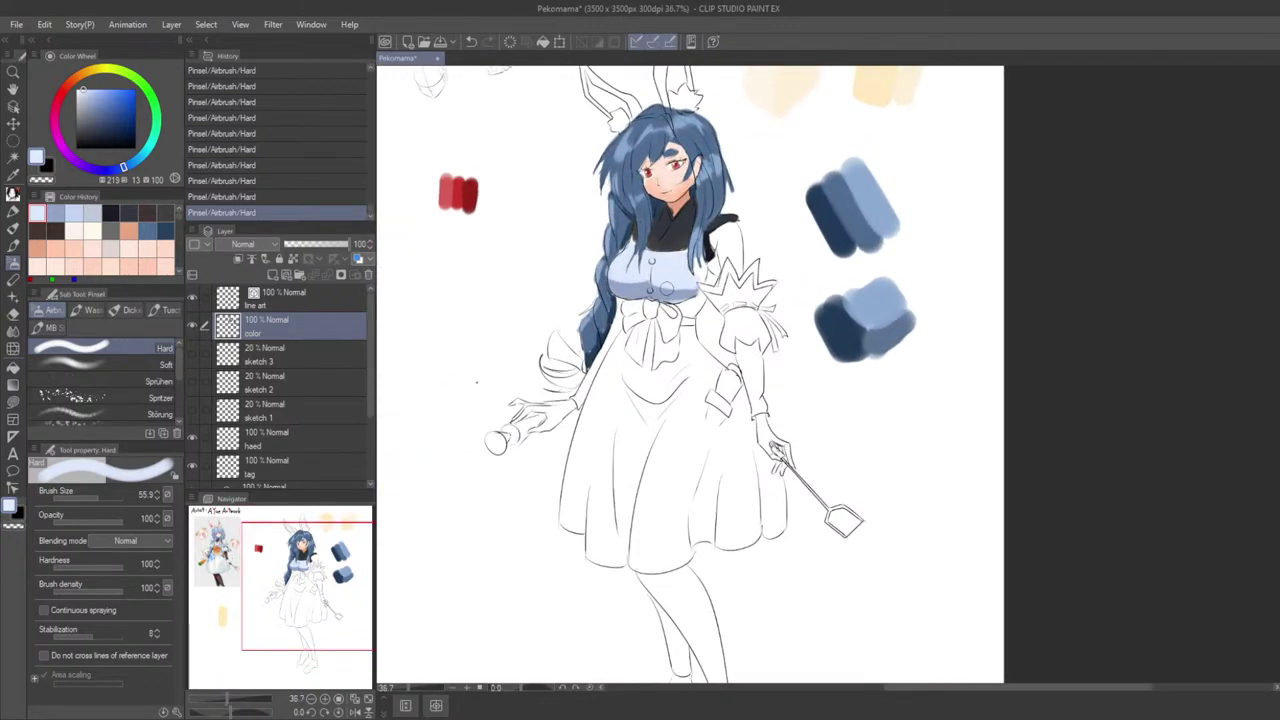
alt+click(667, 297)
drag(670, 346, 710, 338)
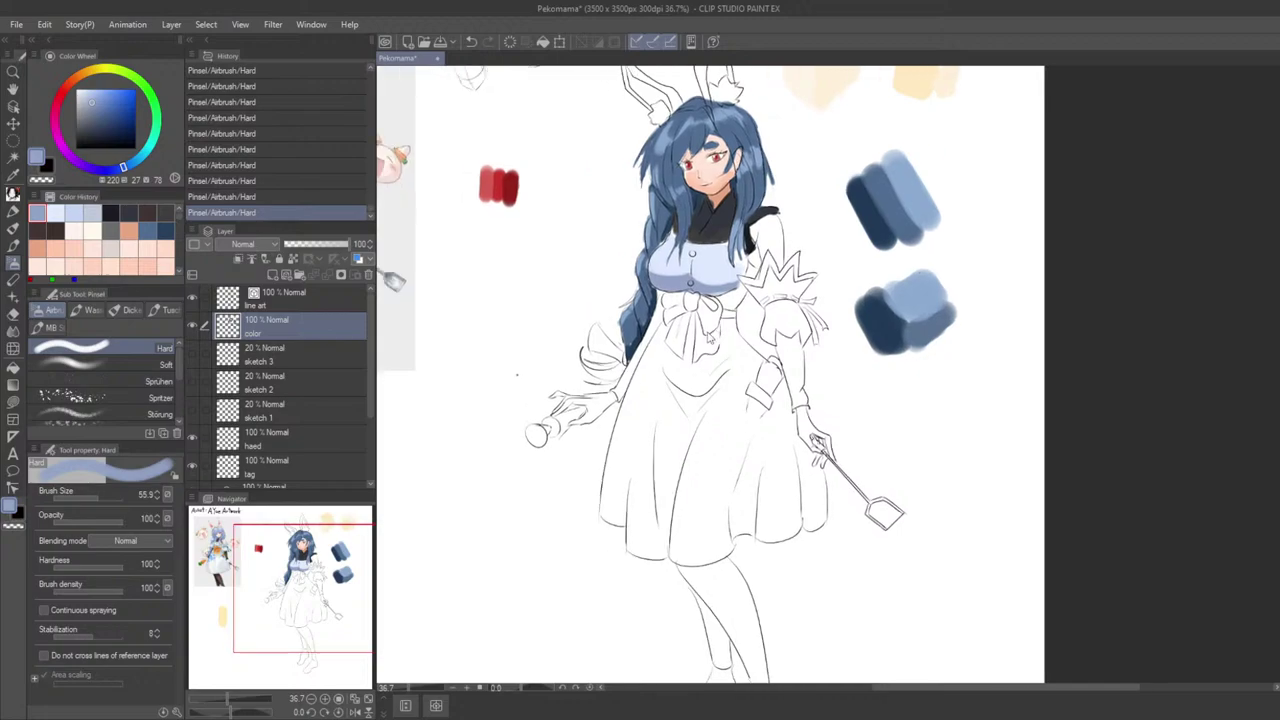
scroll(898, 286, up, 3)
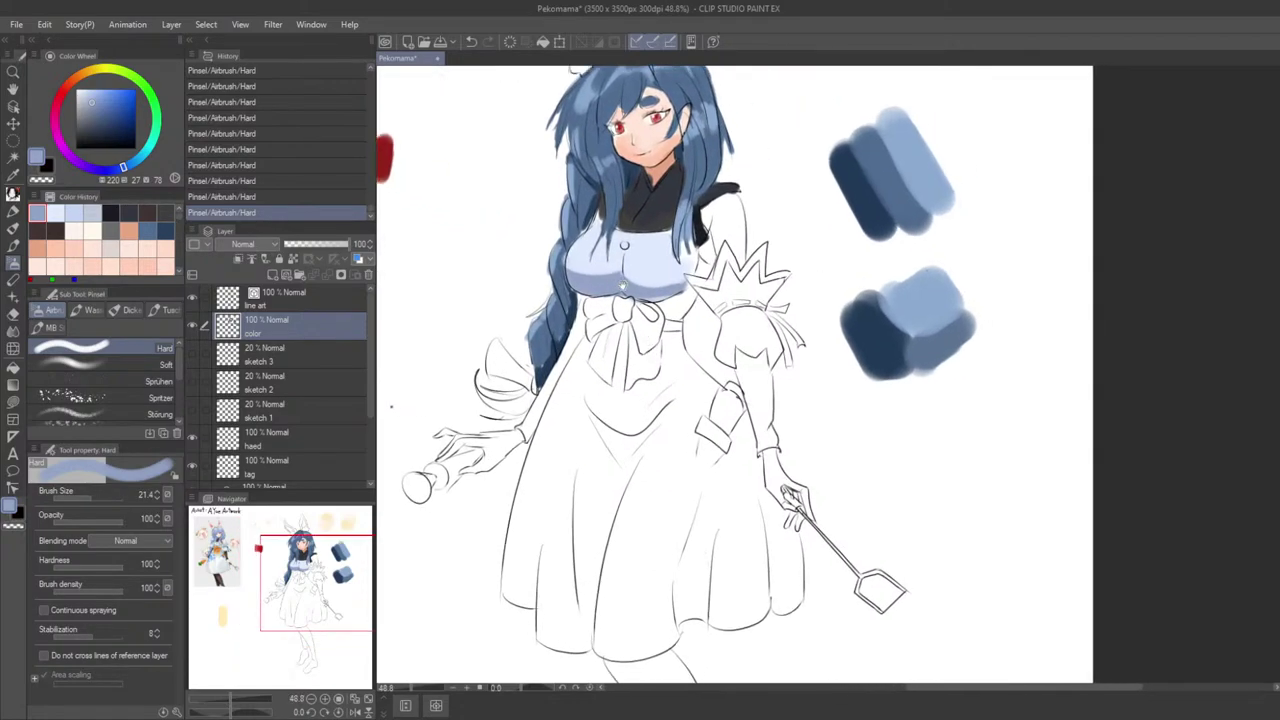
drag(645, 352, 636, 360)
drag(711, 390, 726, 433)
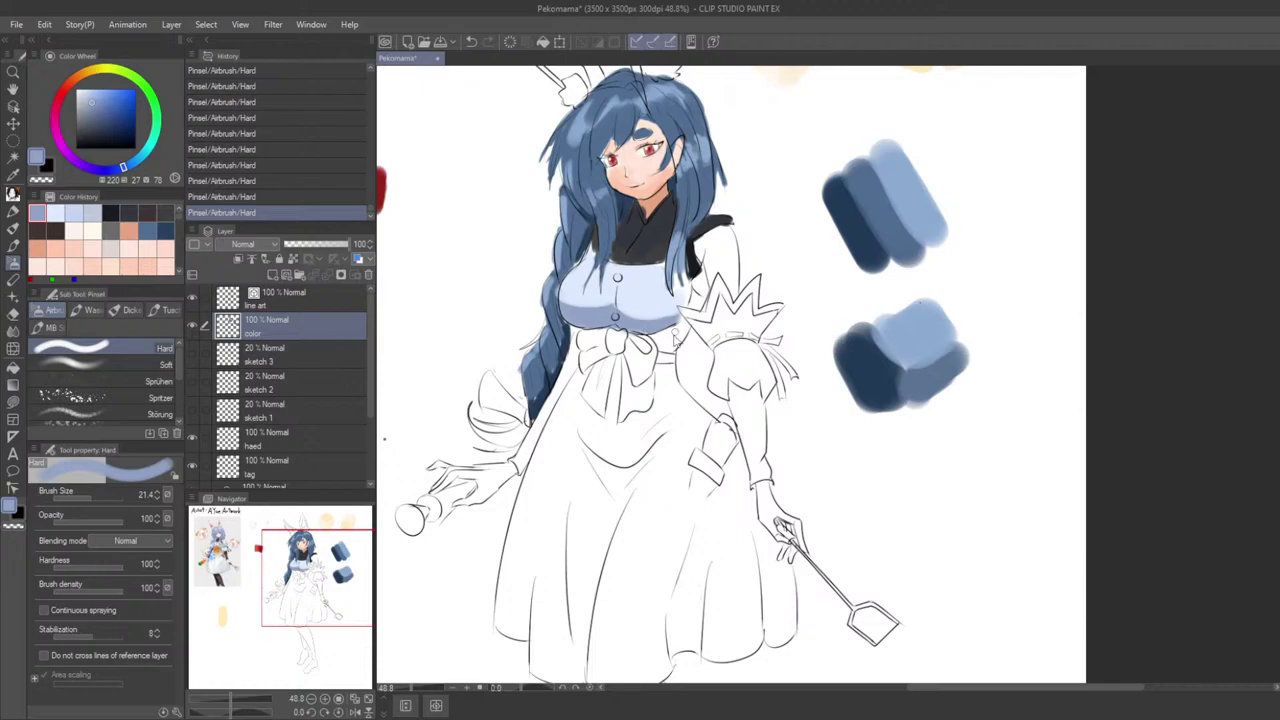
Step: Block in the skirt with a pale greyish blue using a large Hard airbrush
key(bracketright)
scroll(662, 350, down, 5)
mouse_move(655, 347)
mouse_down()
mouse_move(888, 336)
mouse_move(754, 357)
mouse_up()
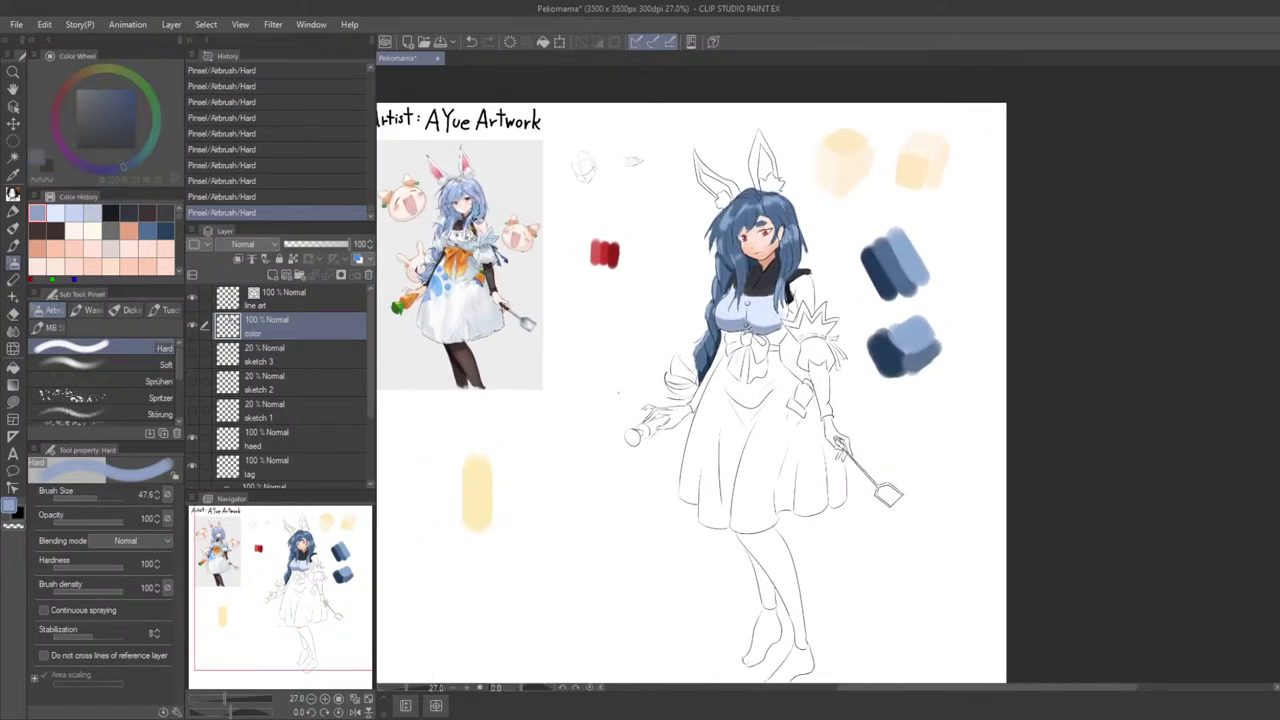
alt+click(729, 305)
drag(802, 397, 784, 377)
scroll(785, 378, up, 1)
mouse_move(746, 446)
mouse_down()
mouse_move(769, 446)
mouse_move(725, 470)
mouse_move(750, 455)
mouse_move(795, 460)
mouse_move(738, 490)
mouse_move(705, 385)
mouse_move(715, 440)
mouse_move(667, 443)
mouse_move(672, 500)
mouse_move(665, 460)
mouse_move(720, 390)
mouse_move(690, 403)
mouse_move(757, 498)
mouse_move(808, 480)
mouse_move(721, 518)
mouse_up()
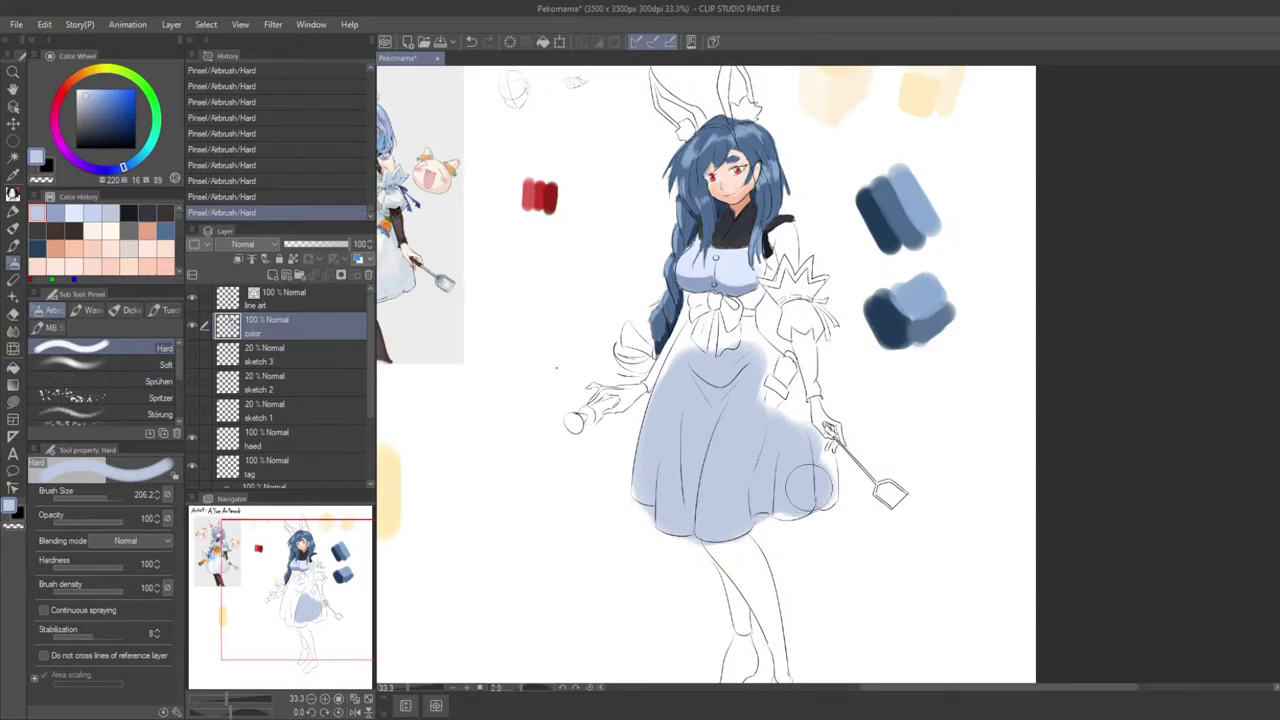
drag(809, 488, 733, 429)
drag(620, 334, 655, 370)
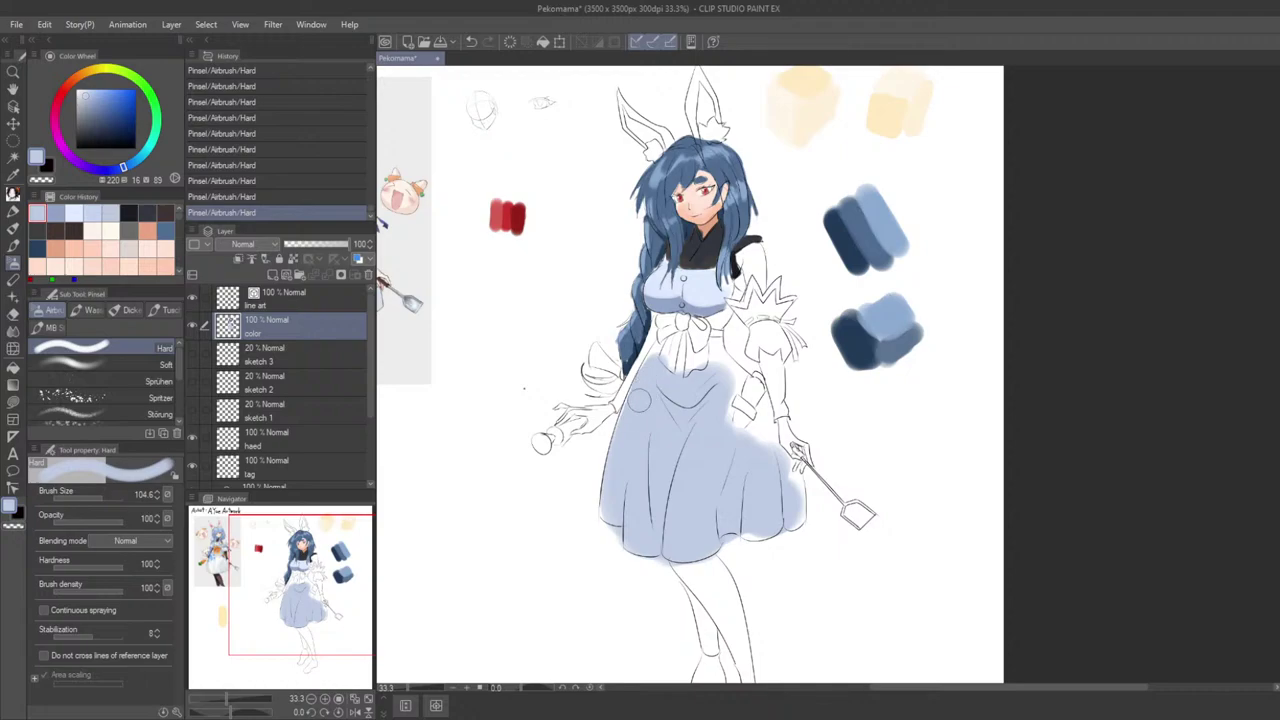
mouse_move(739, 484)
mouse_down()
mouse_move(678, 423)
mouse_move(611, 424)
mouse_move(638, 426)
mouse_move(732, 314)
mouse_move(721, 303)
mouse_up()
Step: Erase the blue paint spilling past the skirt's hem with the hard eraser at size 17.1
key(e)
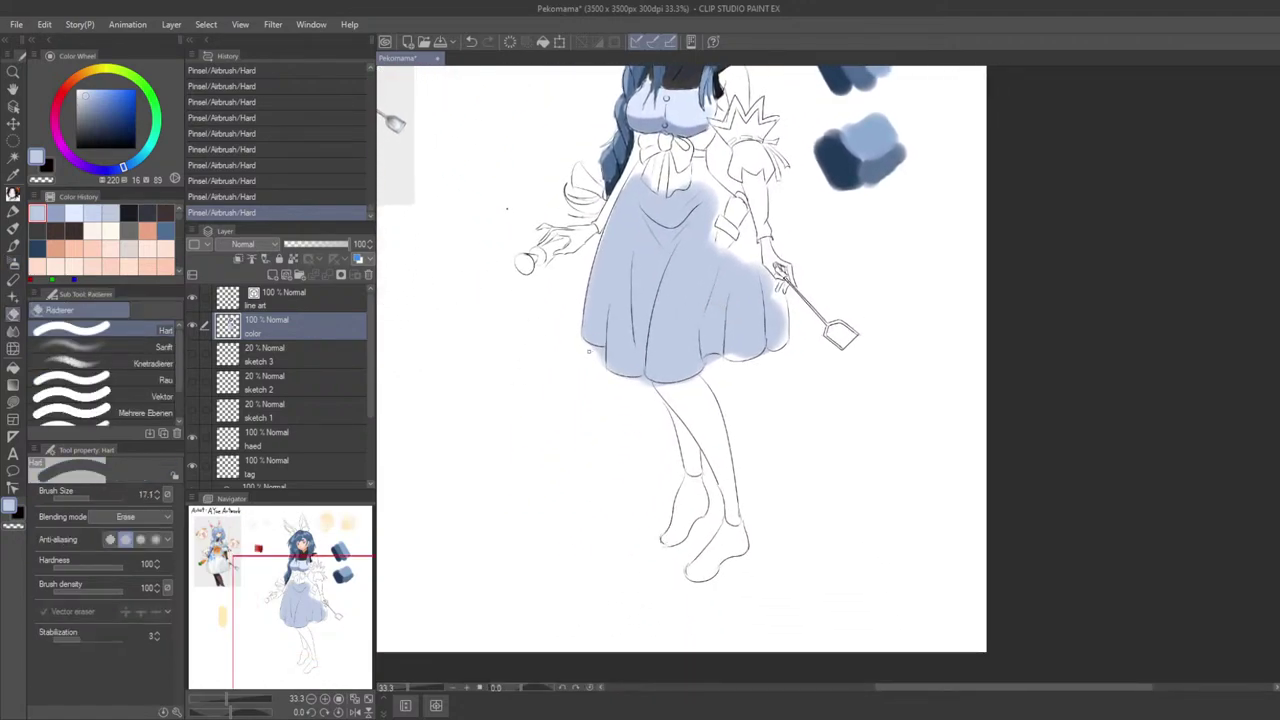
scroll(597, 356, down, 7)
drag(598, 359, 596, 376)
scroll(628, 356, up, 8)
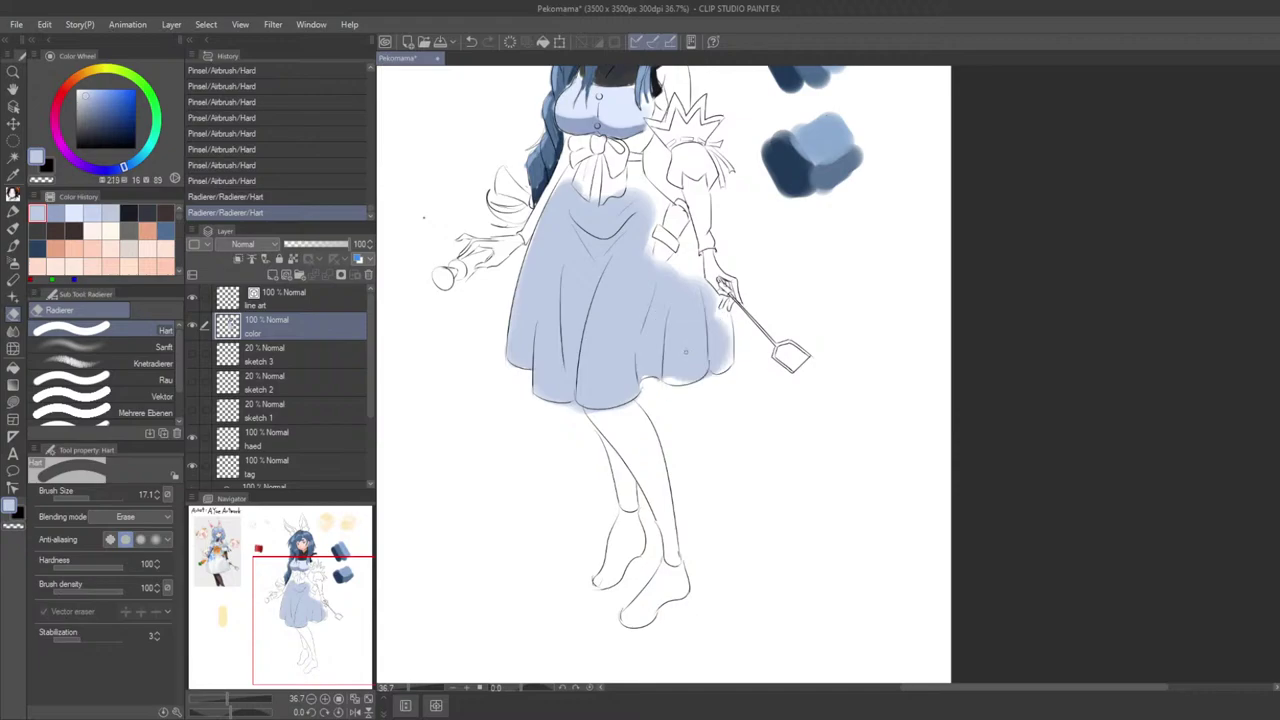
Step: Fill the remaining gaps along the skirt's outline in pale blue with the G-Pen
key(p)
mouse_move(657, 366)
mouse_down()
mouse_move(680, 367)
mouse_move(629, 450)
mouse_up()
mouse_move(625, 382)
mouse_down()
mouse_move(628, 333)
mouse_move(631, 412)
mouse_move(622, 384)
mouse_move(651, 440)
mouse_move(584, 427)
mouse_move(654, 432)
mouse_move(636, 383)
mouse_move(648, 395)
mouse_up()
mouse_move(622, 322)
mouse_down()
mouse_move(620, 374)
mouse_move(601, 386)
mouse_move(588, 324)
mouse_up()
drag(599, 360, 619, 449)
mouse_move(579, 392)
mouse_down()
mouse_move(584, 350)
mouse_move(571, 386)
mouse_move(550, 340)
mouse_move(571, 367)
mouse_move(552, 357)
mouse_up()
key(ctrl+z)
key(ctrl+y)
scroll(745, 323, down, 6)
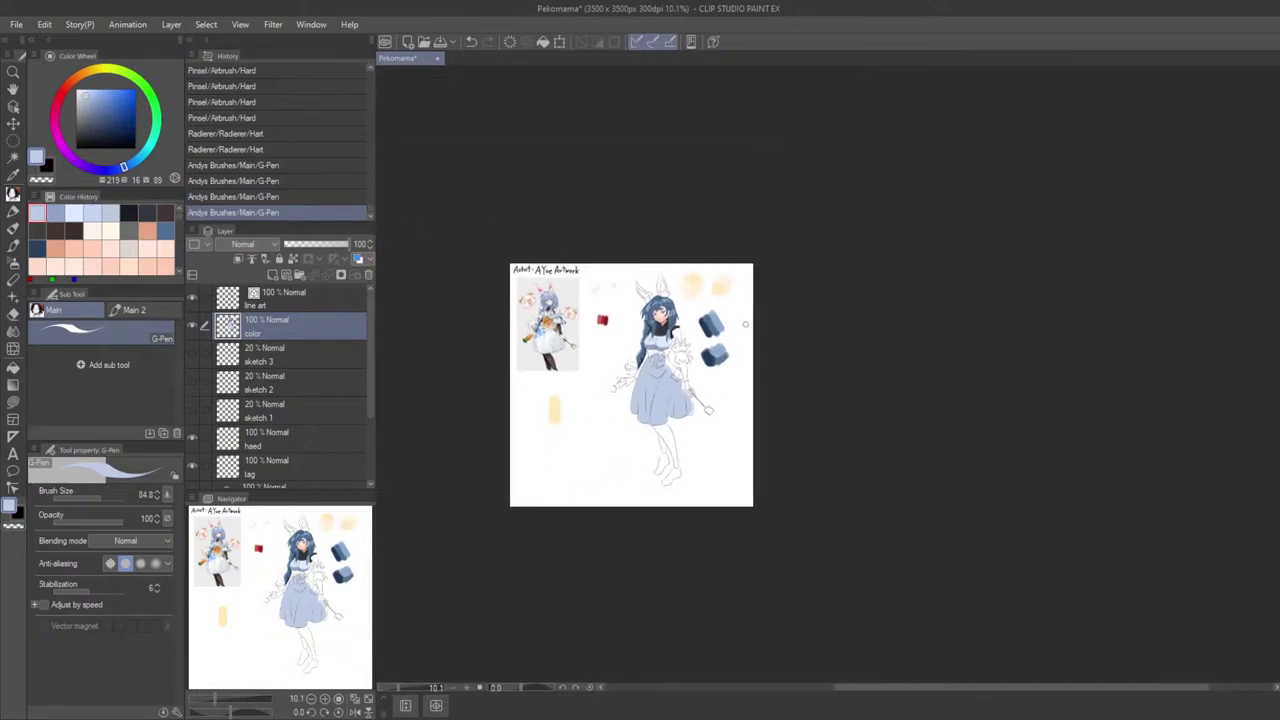
Step: Fill the waistband, bow and upper skirt in the same pale blue with the G-Pen
scroll(745, 323, up, 8)
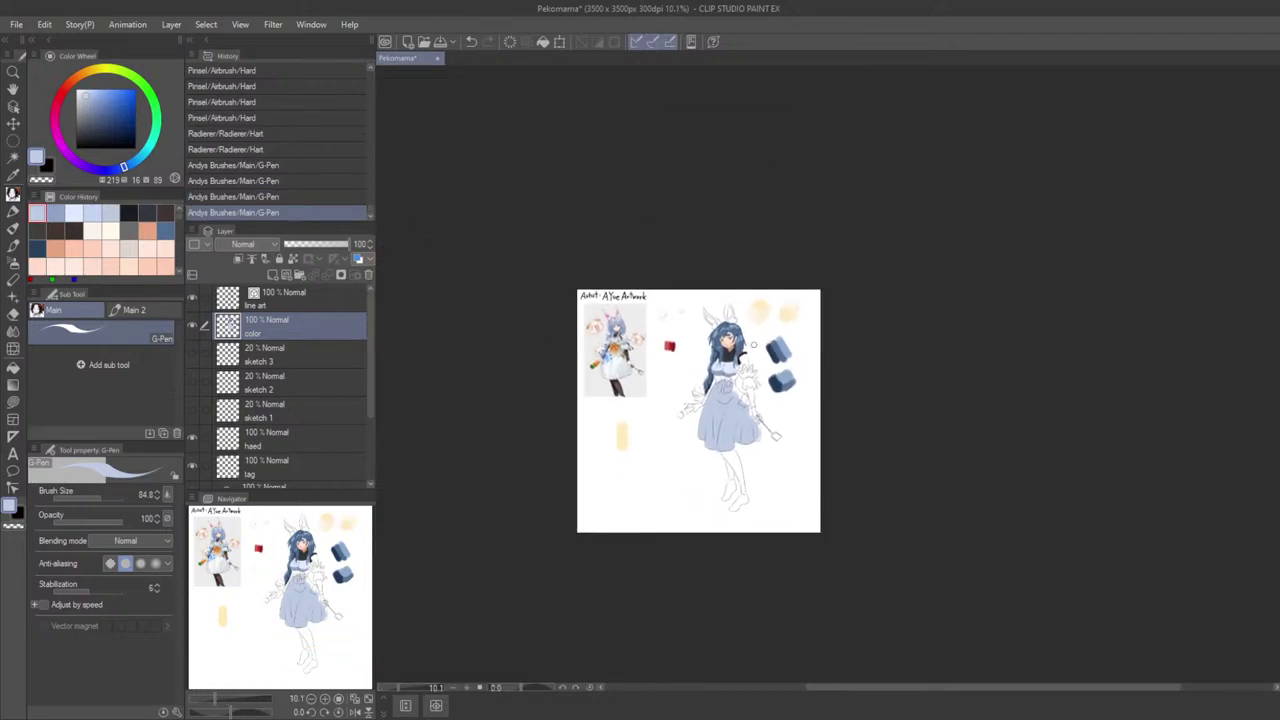
drag(711, 437, 709, 402)
mouse_move(675, 434)
mouse_down()
mouse_move(675, 456)
mouse_move(694, 427)
mouse_move(668, 414)
mouse_move(720, 422)
mouse_move(750, 409)
mouse_move(751, 478)
mouse_up()
drag(755, 508, 722, 468)
mouse_move(723, 445)
mouse_down()
mouse_move(747, 486)
mouse_move(751, 469)
mouse_up()
Step: Sample the dress's pale blue and fill the puffed part of the sleeve with the G-Pen at size 49.9
scroll(711, 427, down, 9)
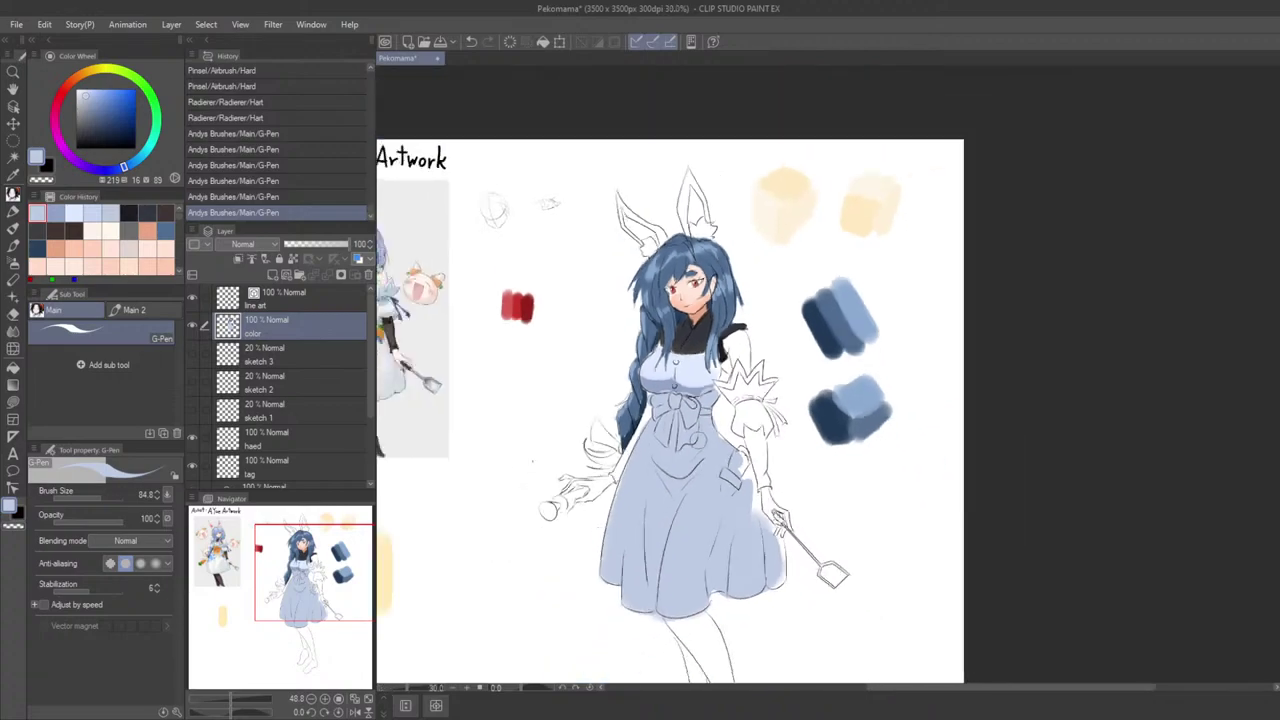
mouse_move(711, 427)
mouse_down()
mouse_move(739, 384)
mouse_move(730, 433)
mouse_up()
scroll(739, 386, up, 3)
scroll(566, 447, up, 1)
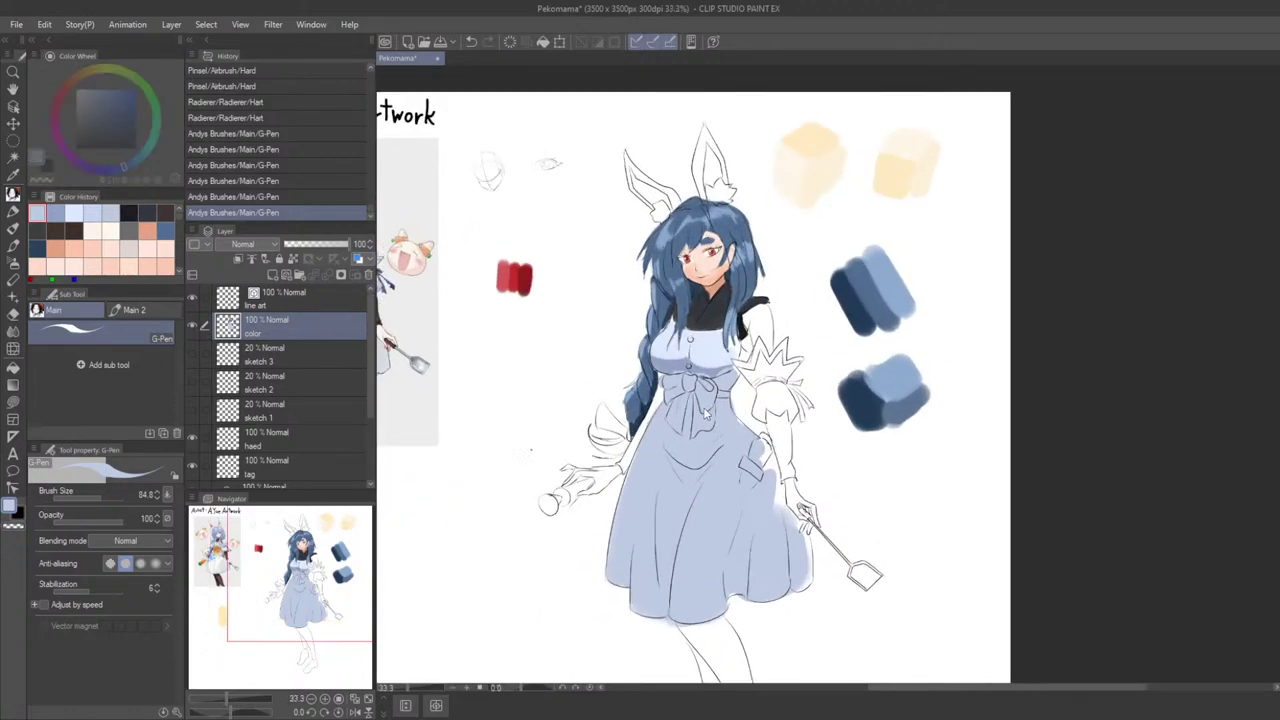
scroll(447, 468, up, 1)
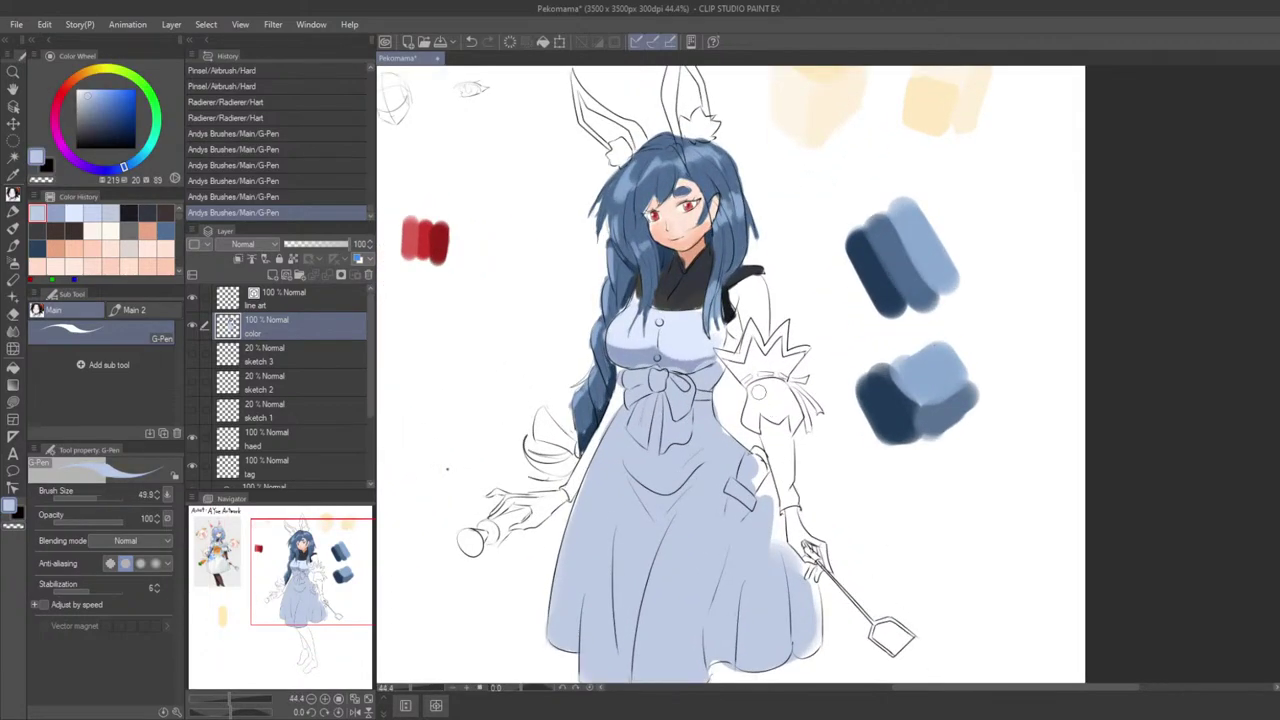
mouse_move(758, 391)
mouse_down()
mouse_move(792, 417)
mouse_move(786, 397)
mouse_move(789, 434)
mouse_move(679, 419)
mouse_move(702, 461)
mouse_move(738, 427)
mouse_up()
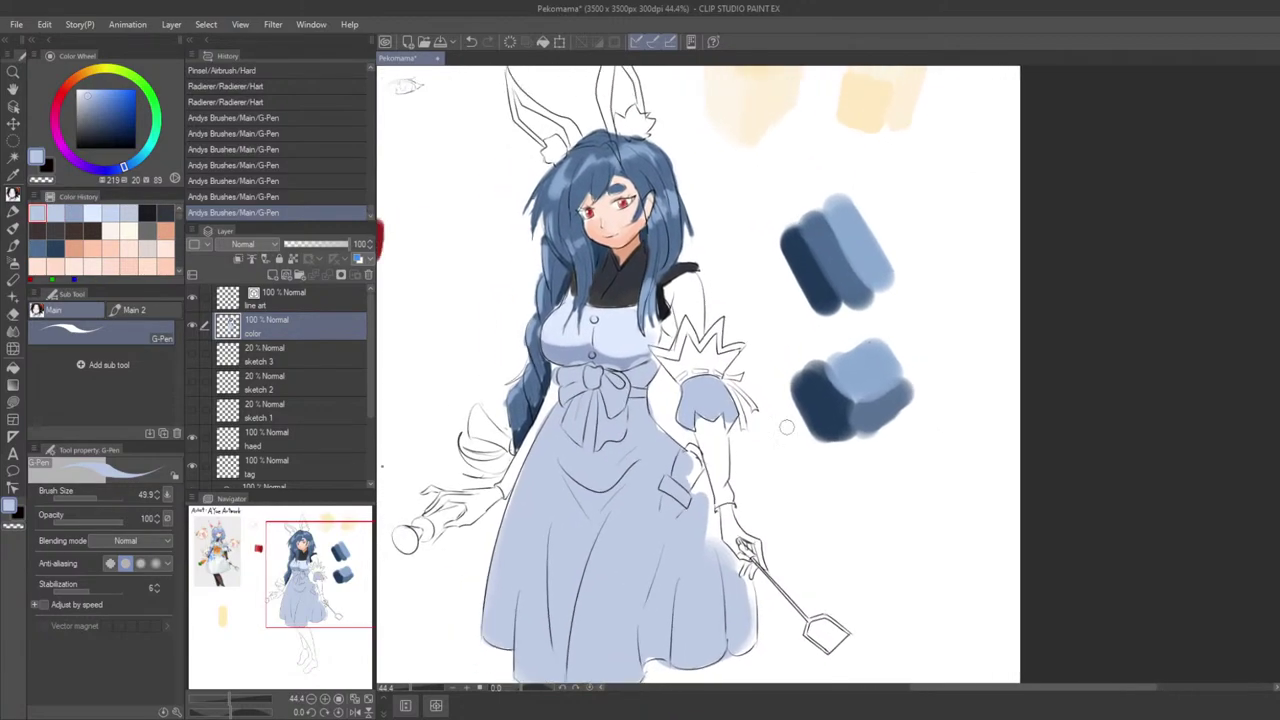
Step: Fill the spiked sleeve ruffle and the band beneath it in pale blue with the G-Pen
scroll(785, 426, up, 1)
drag(686, 372, 698, 330)
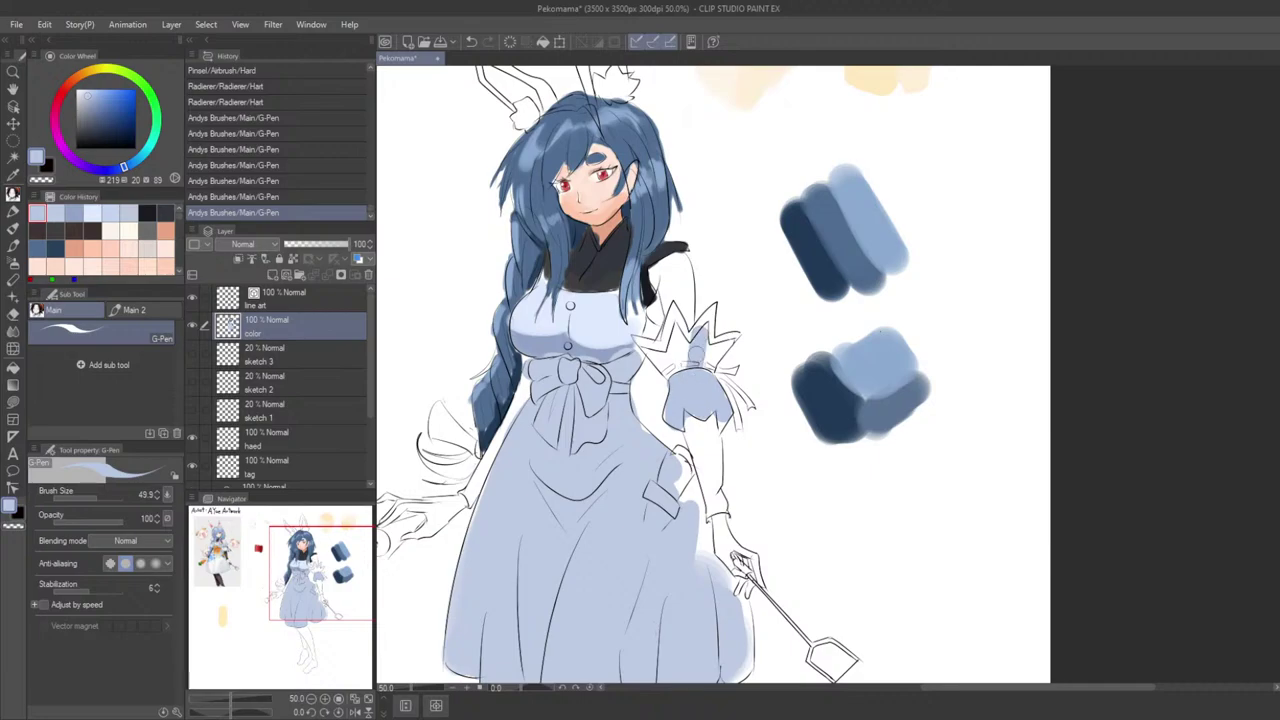
drag(686, 376, 674, 320)
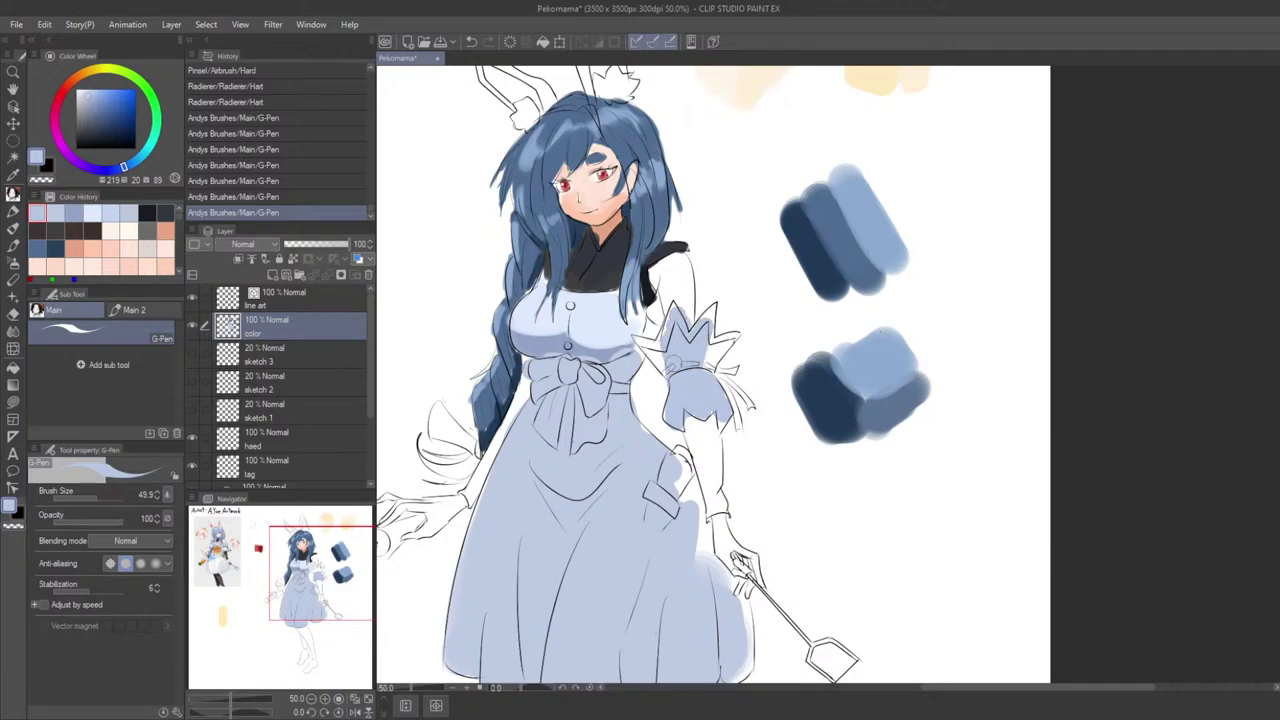
drag(664, 376, 652, 338)
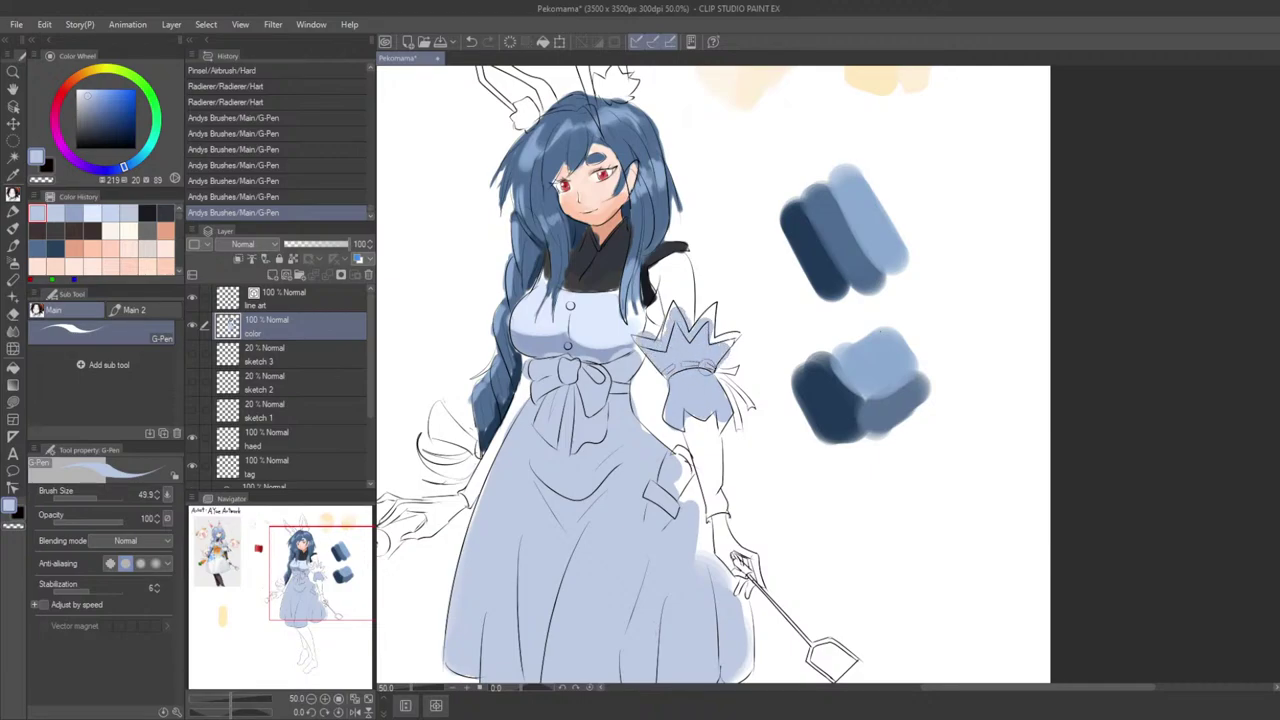
Step: Touch up the spiked sleeve ruffle in pale blue with the G-Pen at size 31
mouse_move(730, 341)
mouse_down()
mouse_move(712, 338)
mouse_move(712, 309)
mouse_up()
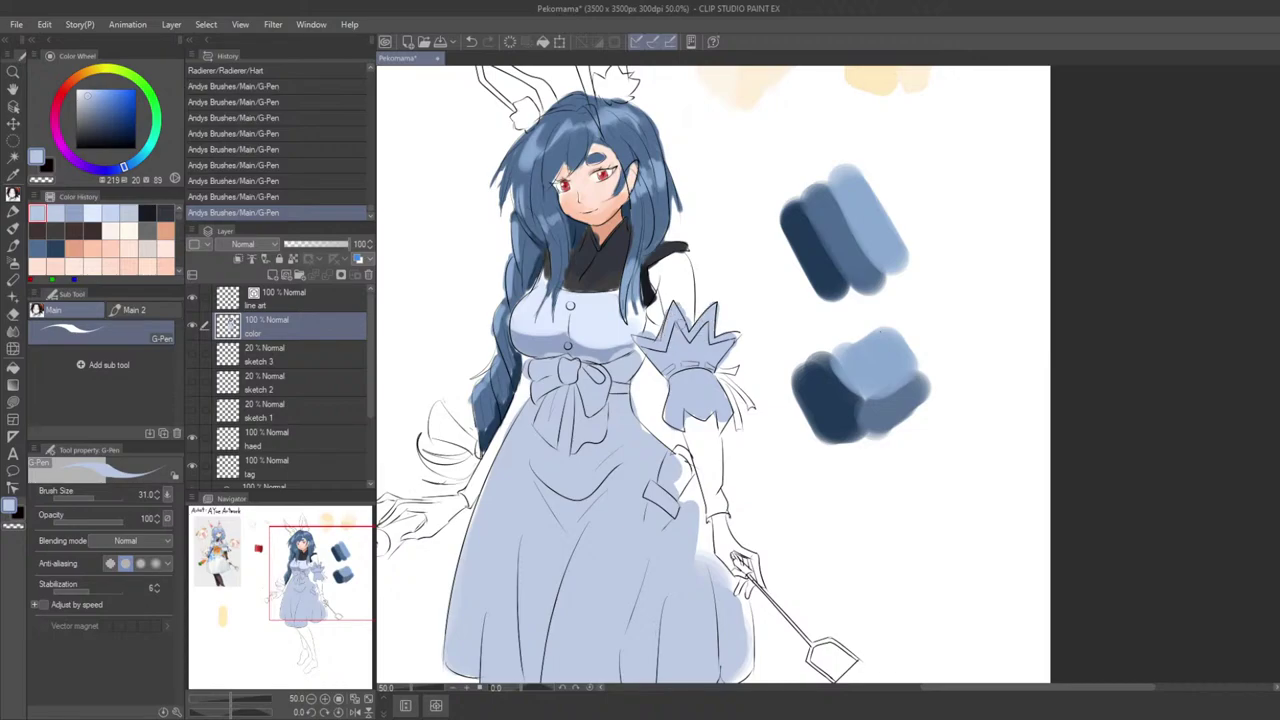
click(706, 388)
scroll(706, 390, down, 3)
scroll(769, 335, up, 2)
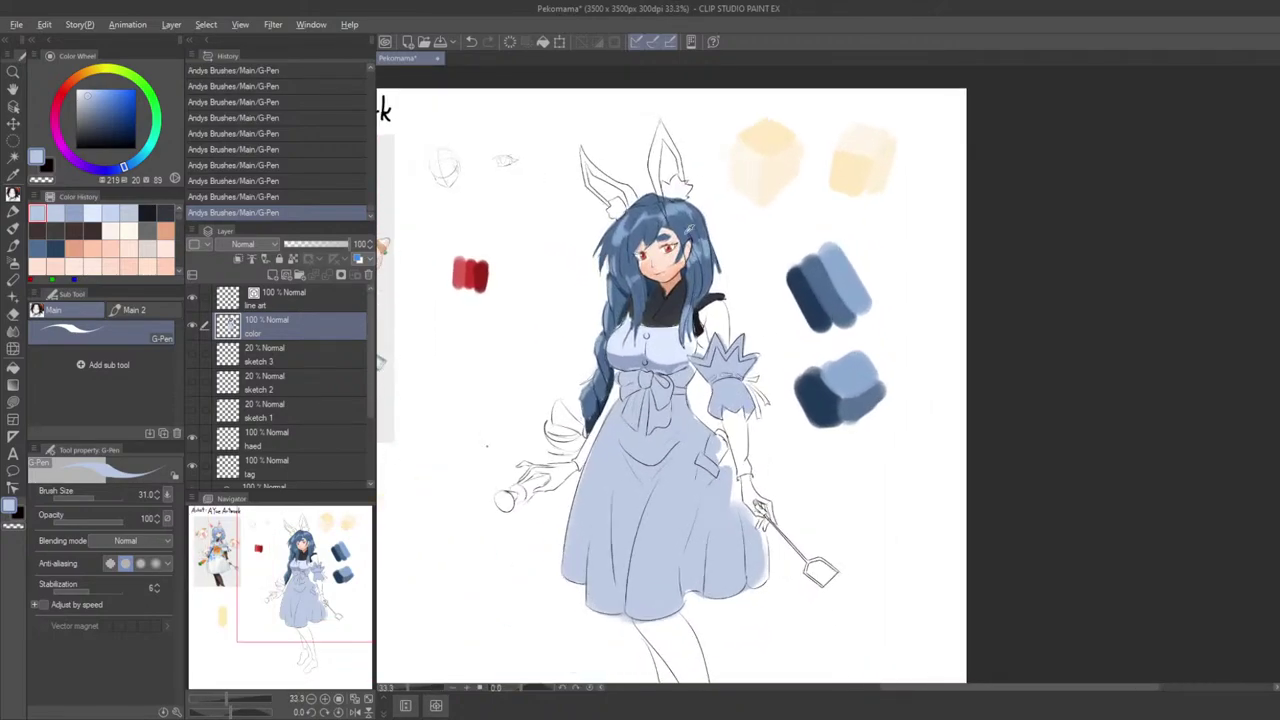
Step: Sample the light skin tone from the face and fill the bare upper arm with the G-Pen
alt+click(673, 242)
scroll(726, 303, up, 2)
alt+click(640, 248)
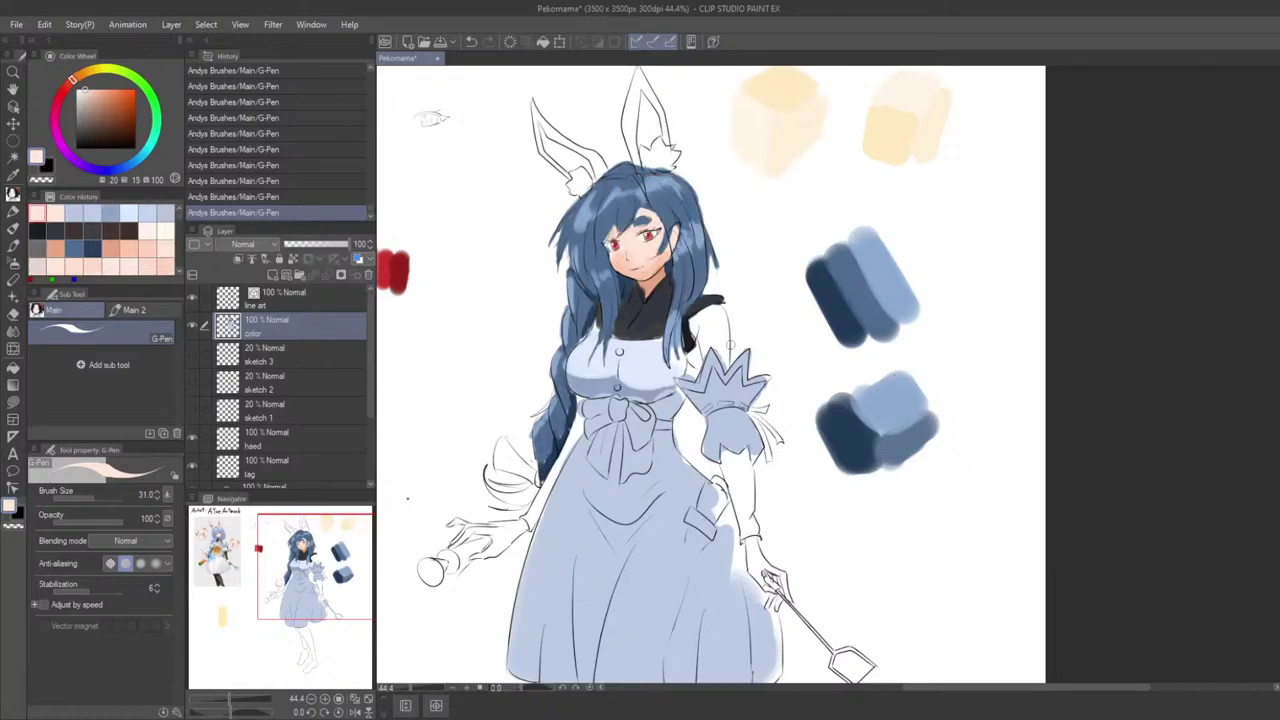
scroll(724, 305, up, 1)
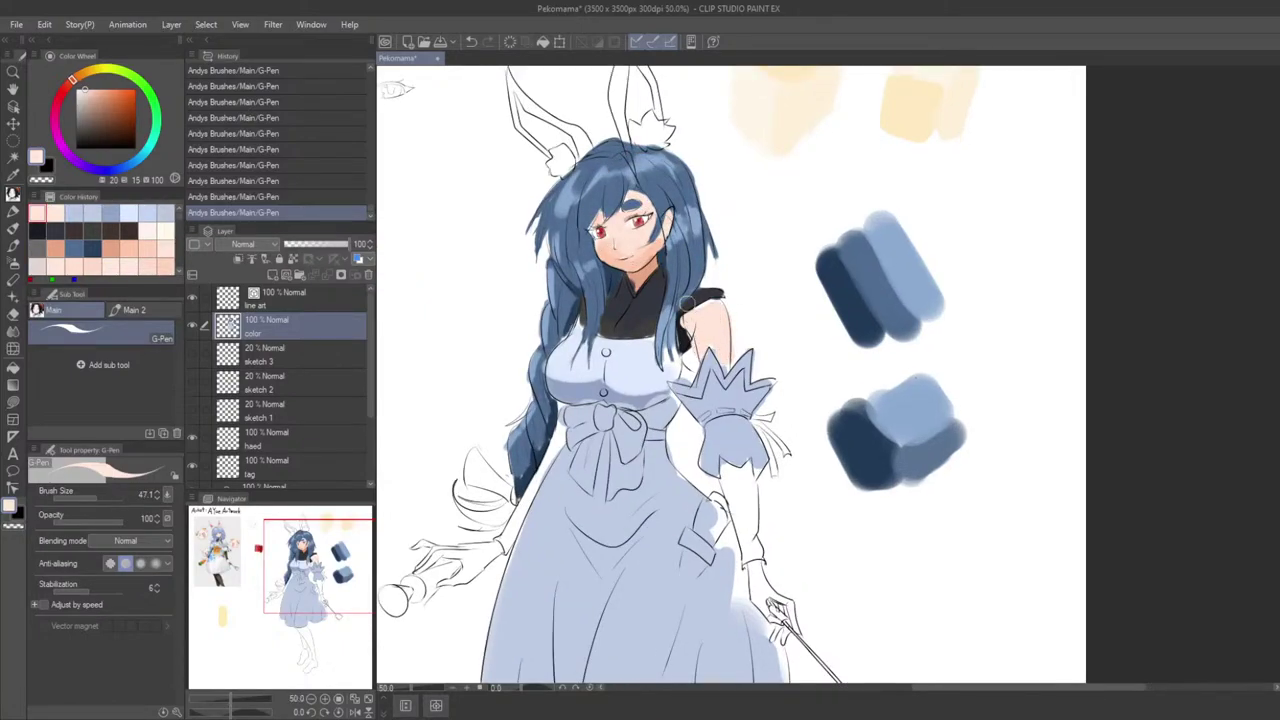
Step: Sample the darker skin tone near the neck and shade the upper arm below the shoulder with the Hard airbrush
alt+click(620, 262)
key(ctrl+z)
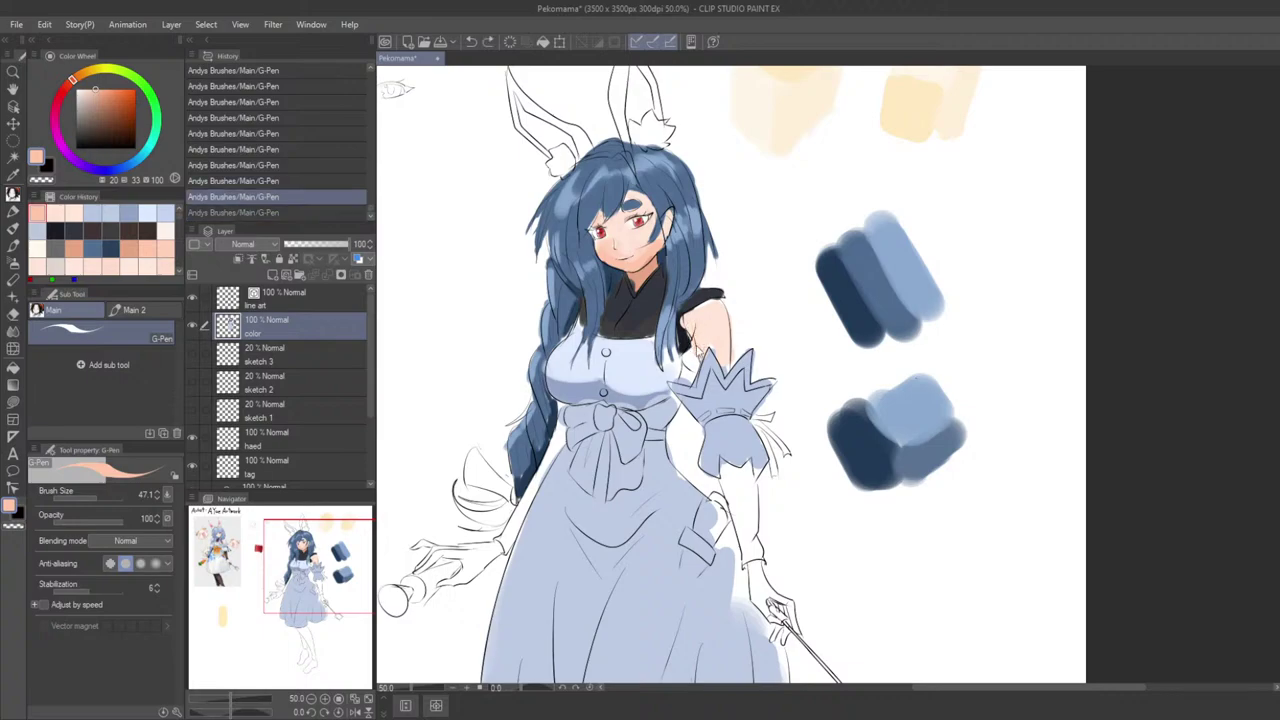
key(ctrl+z)
key(b)
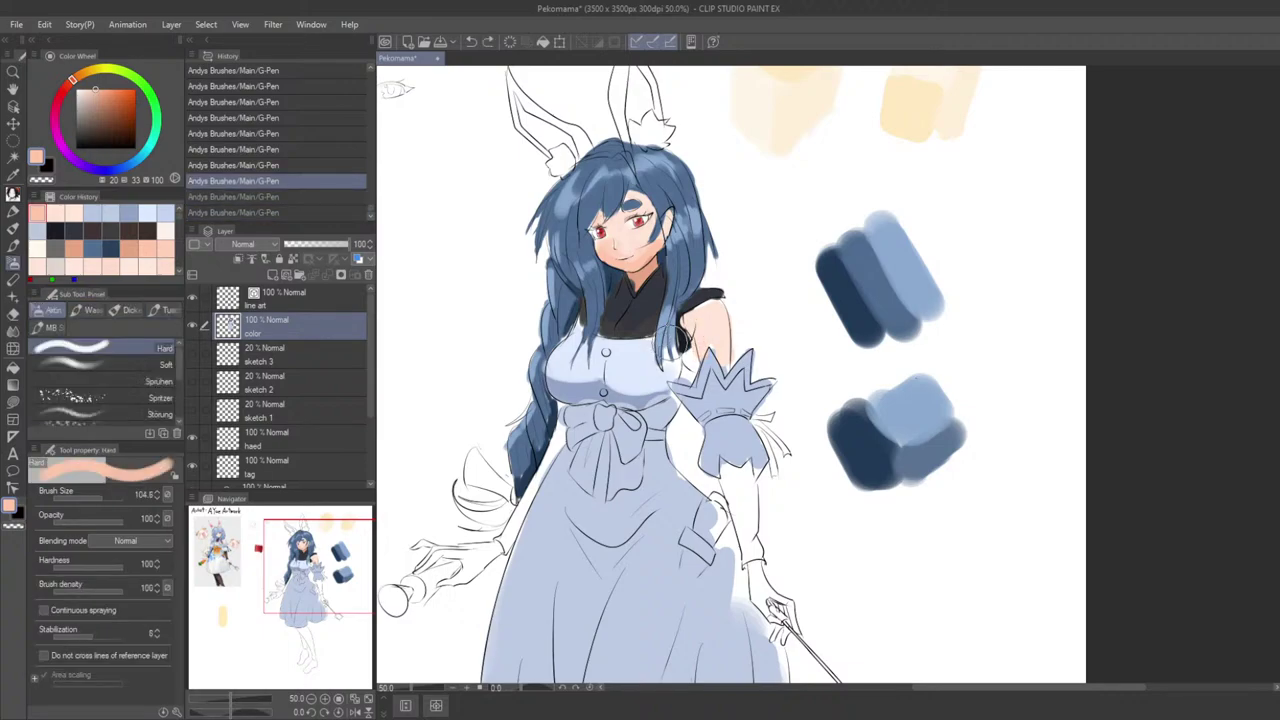
key(ctrl+z)
drag(693, 328, 699, 346)
key(ctrl+z)
key(ctrl+z)
key(ctrl+z)
drag(694, 335, 706, 314)
Step: Blend the upper arm's shading with sampled lighter skin tones using the Hard airbrush at size 41.2
alt+click(712, 328)
alt+click(703, 330)
scroll(702, 285, down, 4)
scroll(702, 285, up, 3)
alt+click(697, 324)
alt+click(654, 220)
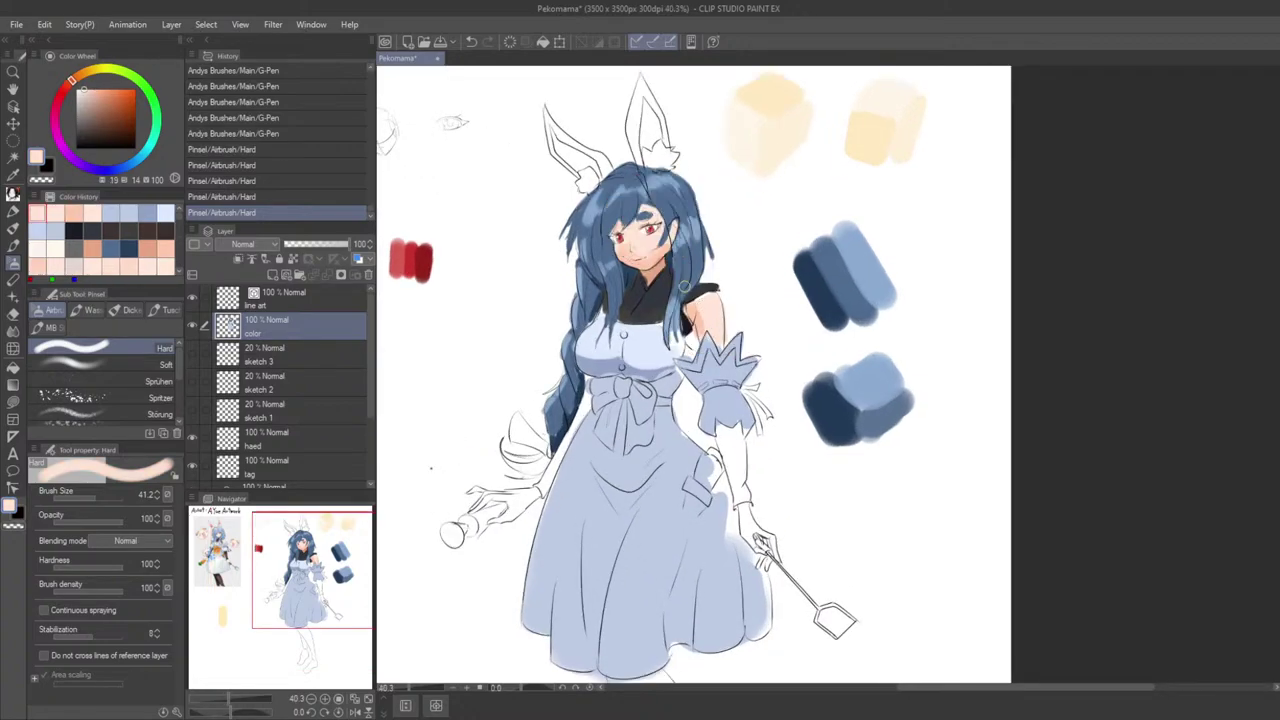
key(c)
key(c)
drag(718, 323, 708, 292)
scroll(717, 336, down, 5)
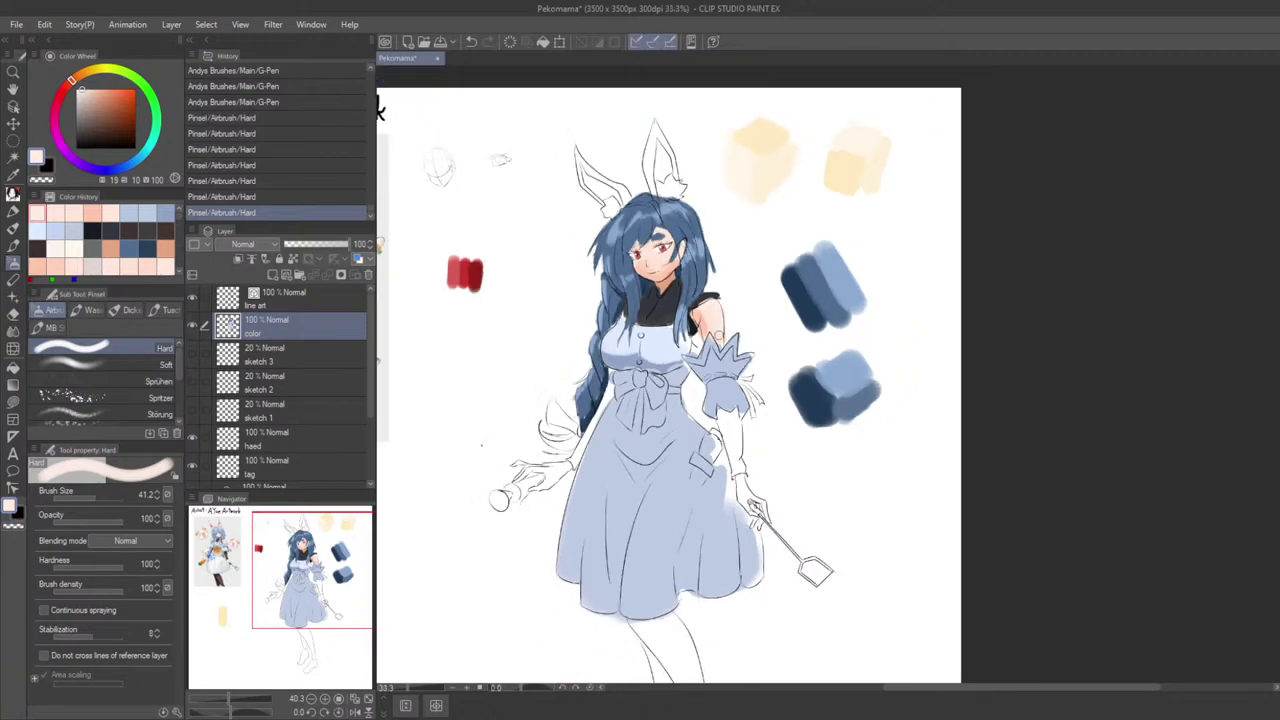
Step: Rework the skin shadow on the arm beneath the black shoulder strap with a sampled skin tone
drag(800, 270, 813, 224)
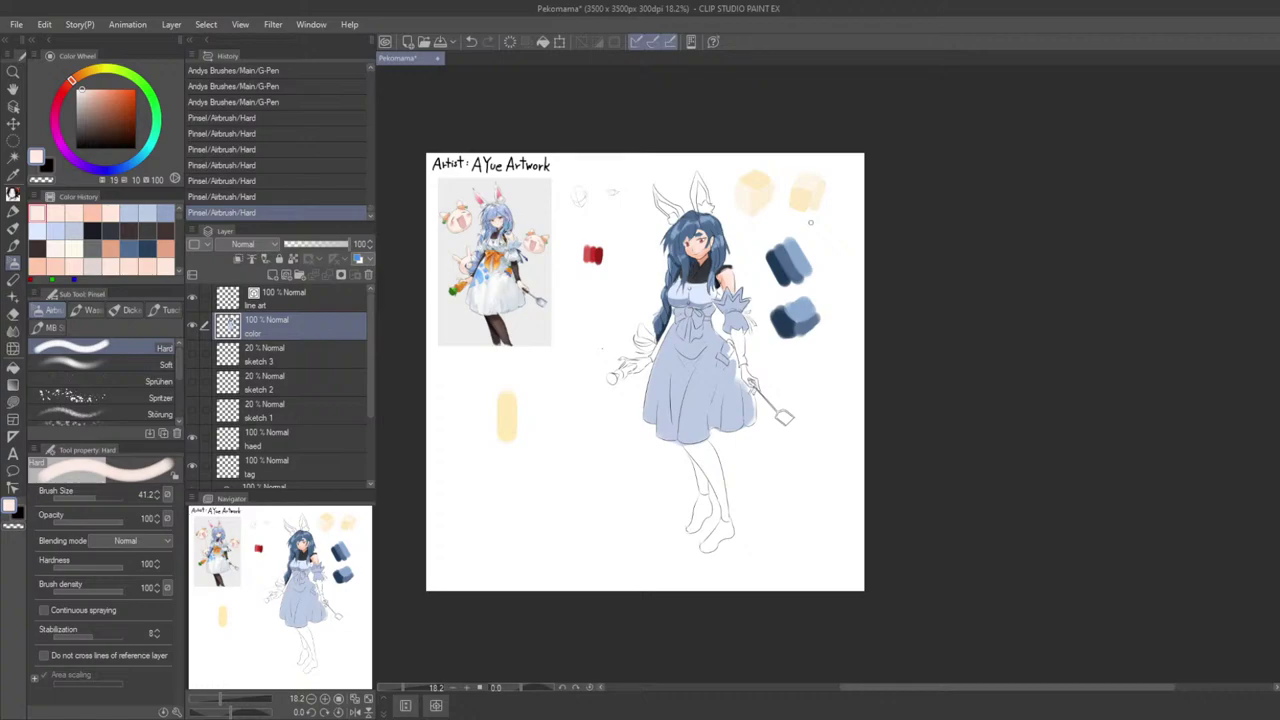
drag(811, 223, 807, 249)
scroll(826, 362, up, 5)
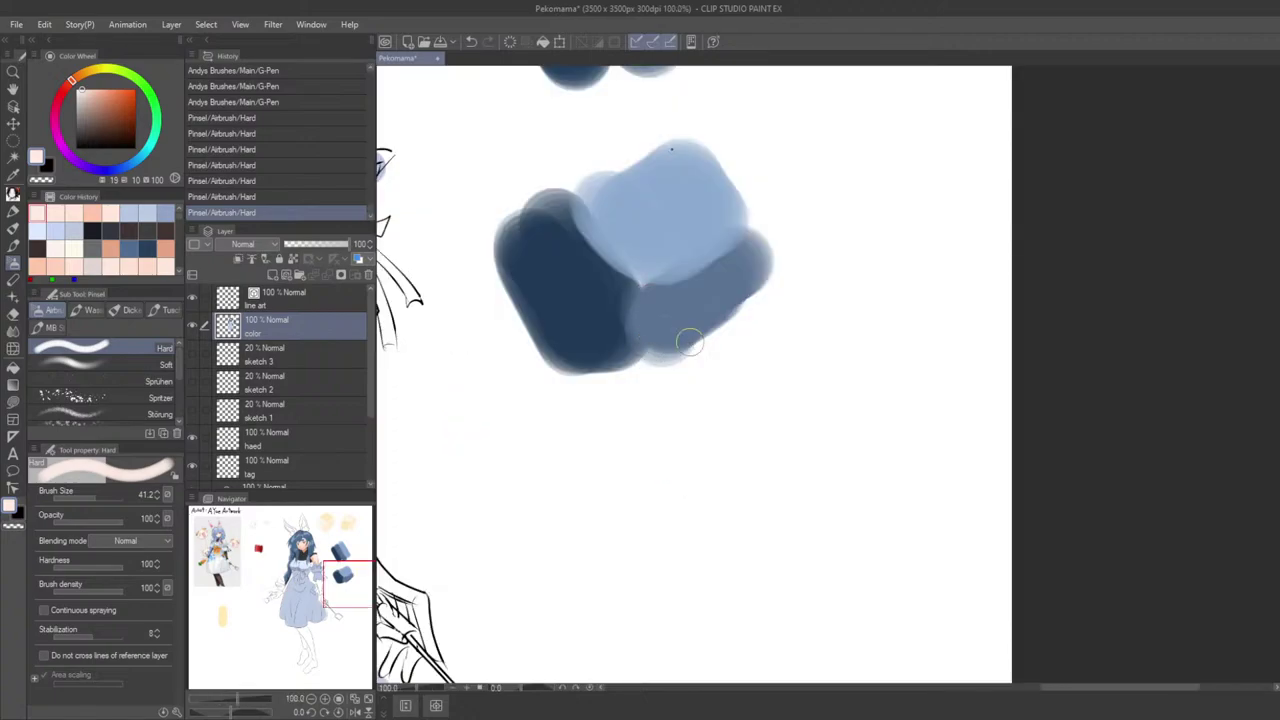
scroll(690, 343, down, 2)
mouse_move(575, 304)
mouse_down()
mouse_move(805, 398)
mouse_move(871, 492)
mouse_up()
scroll(740, 362, up, 1)
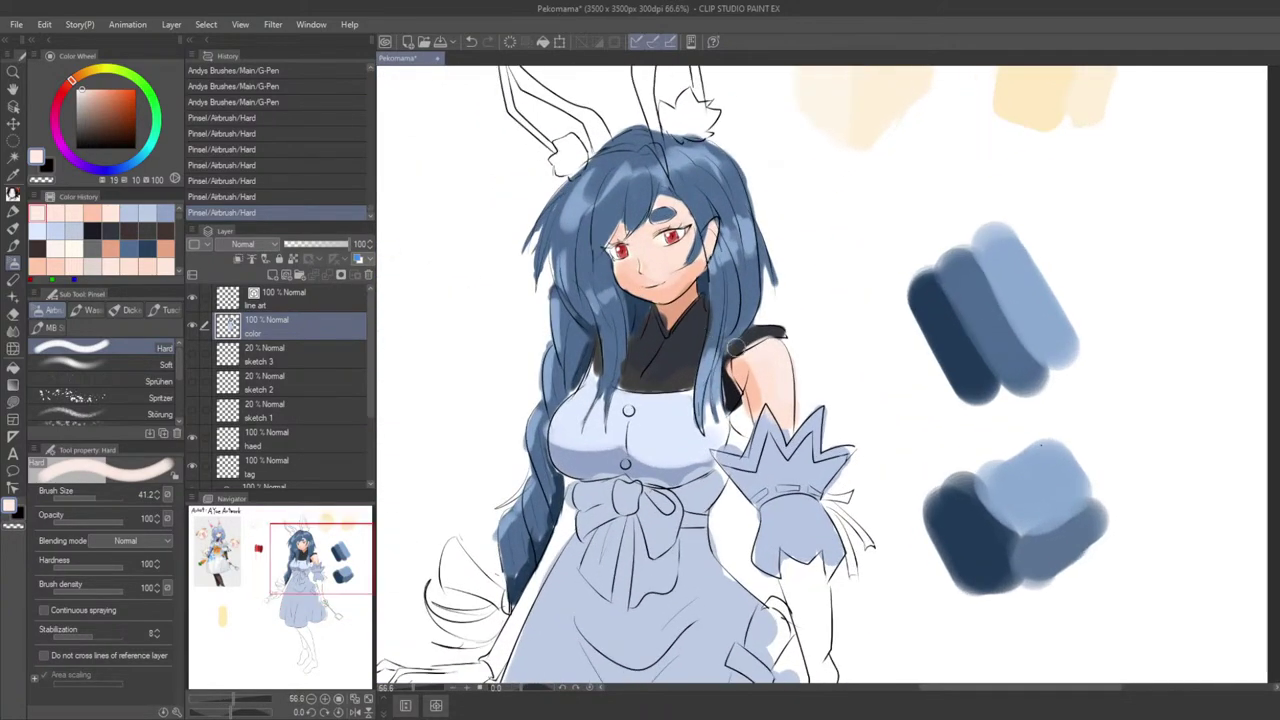
alt+click(756, 373)
key(ctrl+z)
mouse_move(748, 376)
mouse_down()
mouse_move(771, 396)
mouse_move(737, 348)
mouse_move(721, 384)
mouse_up()
Step: Smooth the upper arm's light and shadow areas with sampled skin tones, using the Hard airbrush at size 51.4
mouse_move(721, 316)
mouse_down()
mouse_move(689, 291)
mouse_move(699, 336)
mouse_up()
key(])
alt+click(694, 315)
key(ctrl+z)
key([)
key([)
key([)
key([)
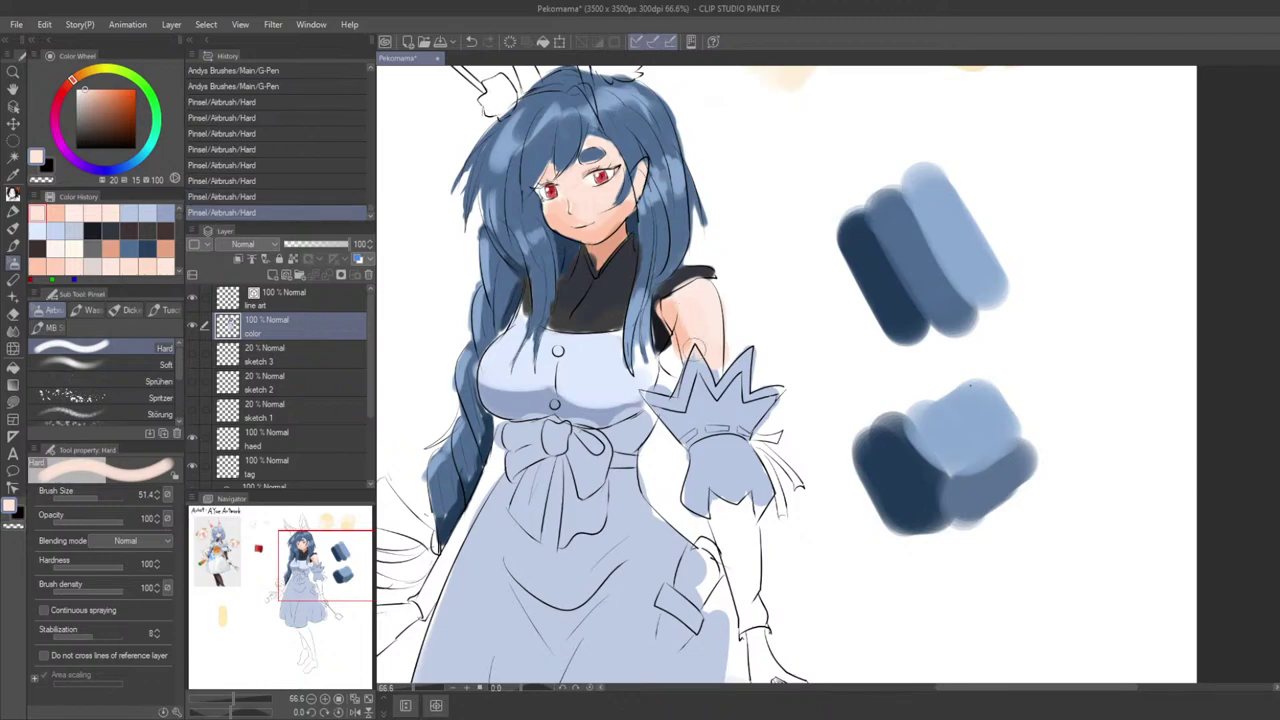
alt+click(681, 347)
alt+click(690, 345)
Step: Erase the stray color beside the armpit at size 17.1 and touch up the bodice edge in pale blue with the G-Pen
key(e)
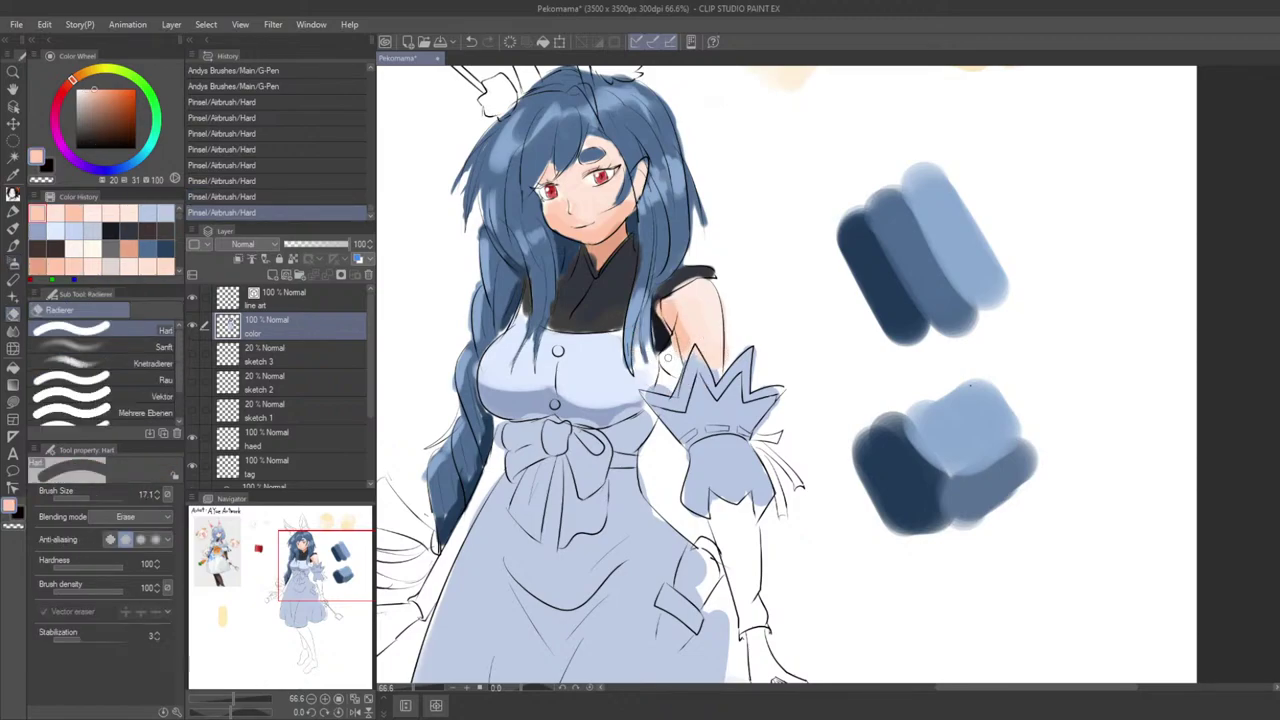
mouse_move(674, 346)
mouse_down()
mouse_move(661, 343)
mouse_move(656, 308)
mouse_up()
alt+click(666, 344)
key(p)
key(ctrl+minus)
alt+click(652, 307)
alt+click(660, 281)
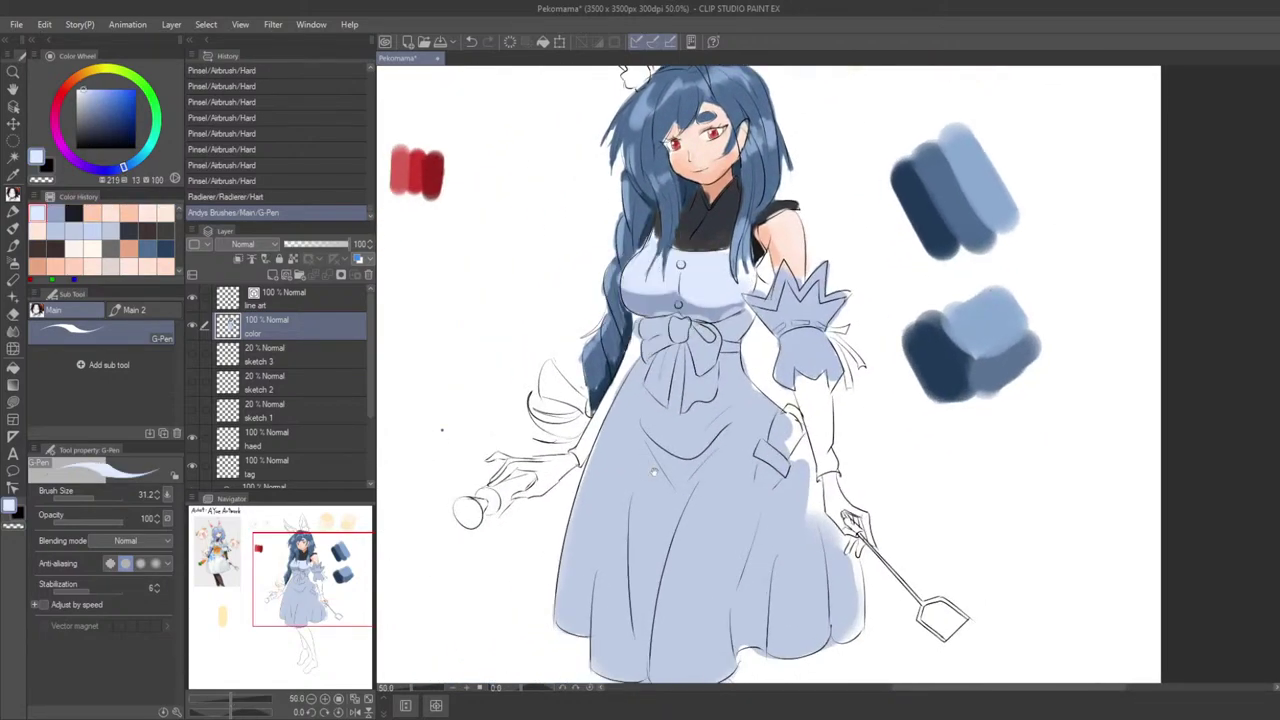
scroll(672, 385, down, 2)
mouse_move(642, 438)
mouse_down()
mouse_move(668, 384)
mouse_move(723, 419)
mouse_up()
drag(679, 437, 666, 514)
key(ctrl+z)
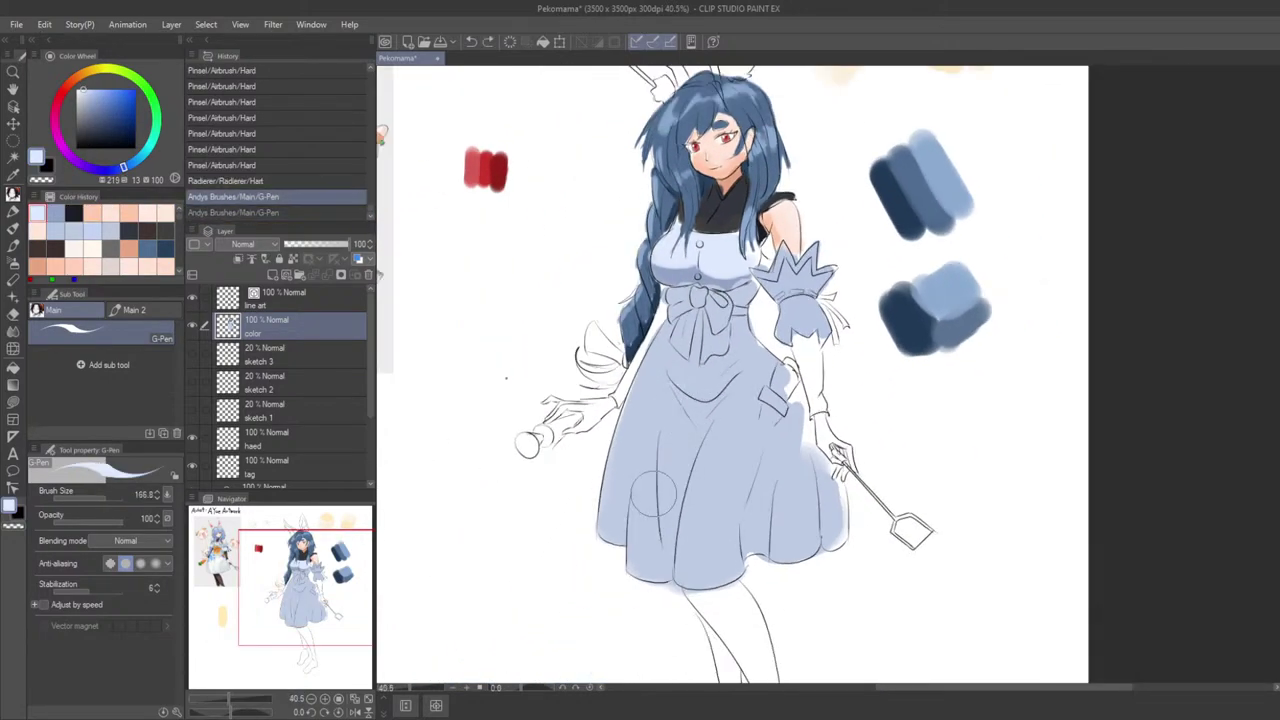
Step: Brush lighter blue over the skirt's folds with the Hard airbrush, leaving the darker blue as shadow
key(g)
key(b)
mouse_move(684, 462)
mouse_down()
mouse_move(624, 412)
mouse_move(602, 352)
mouse_move(566, 442)
mouse_move(577, 485)
mouse_move(598, 429)
mouse_move(600, 489)
mouse_move(567, 477)
mouse_move(567, 416)
mouse_move(555, 470)
mouse_move(615, 514)
mouse_move(634, 395)
mouse_move(636, 447)
mouse_up()
drag(686, 364, 660, 492)
mouse_move(659, 427)
mouse_down()
mouse_move(645, 401)
mouse_move(588, 452)
mouse_move(588, 478)
mouse_up()
alt+click(622, 352)
key(ctrl+z)
key([)
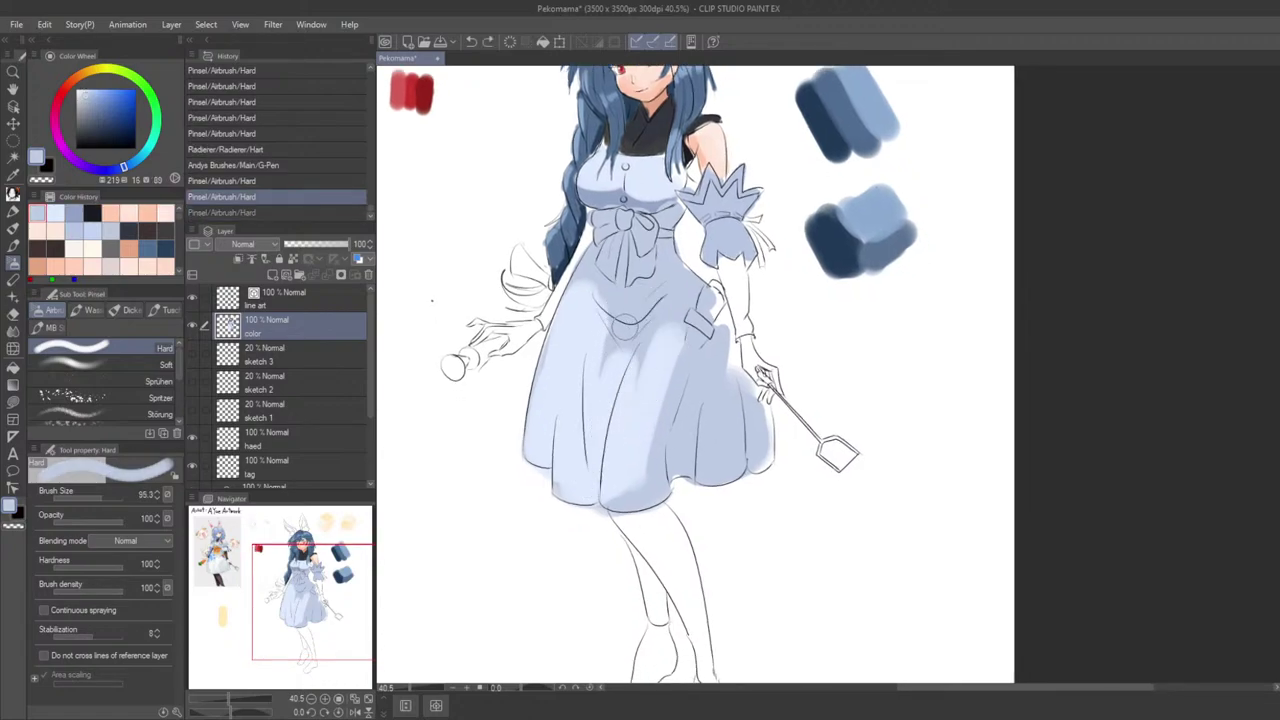
Step: Lighten the broad front and side areas of the skirt in light blue with the Hard airbrush at size 281.1
mouse_move(618, 358)
mouse_down()
mouse_move(593, 450)
mouse_move(627, 328)
mouse_move(600, 465)
mouse_move(651, 421)
mouse_move(650, 463)
mouse_move(682, 359)
mouse_move(681, 440)
mouse_up()
key(ctrl+z)
alt+click(638, 335)
key(])
mouse_move(690, 432)
mouse_down()
mouse_move(730, 447)
mouse_move(715, 442)
mouse_move(735, 352)
mouse_move(702, 387)
mouse_move(708, 325)
mouse_up()
scroll(720, 444, down, 1)
scroll(720, 444, down, 1)
scroll(700, 390, up, 1)
drag(708, 325, 713, 323)
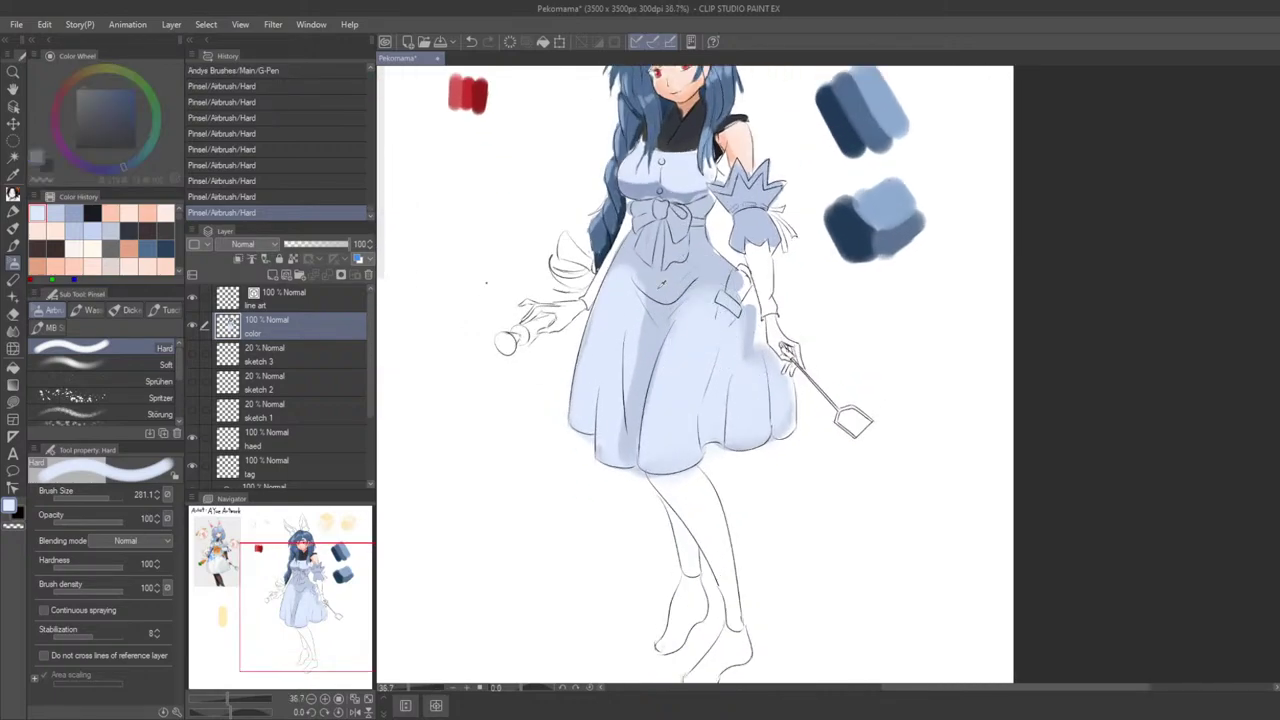
Step: Paint the skirt's front panels in a pale lavender blue with the large Hard airbrush
alt+click(654, 237)
drag(705, 344, 696, 377)
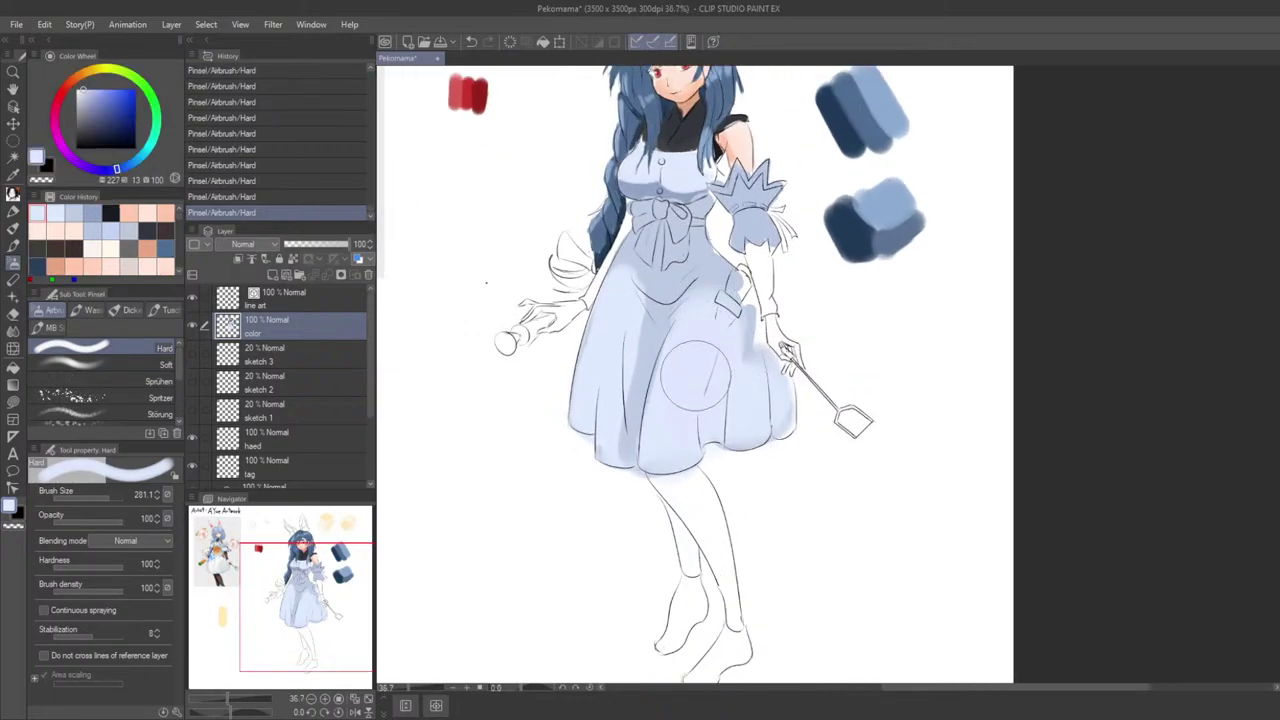
mouse_move(628, 346)
mouse_down()
mouse_move(630, 312)
mouse_move(653, 319)
mouse_move(638, 319)
mouse_move(635, 292)
mouse_move(624, 422)
mouse_up()
key(ctrl+z)
key([)
scroll(624, 422, down, 1)
scroll(624, 422, down, 5)
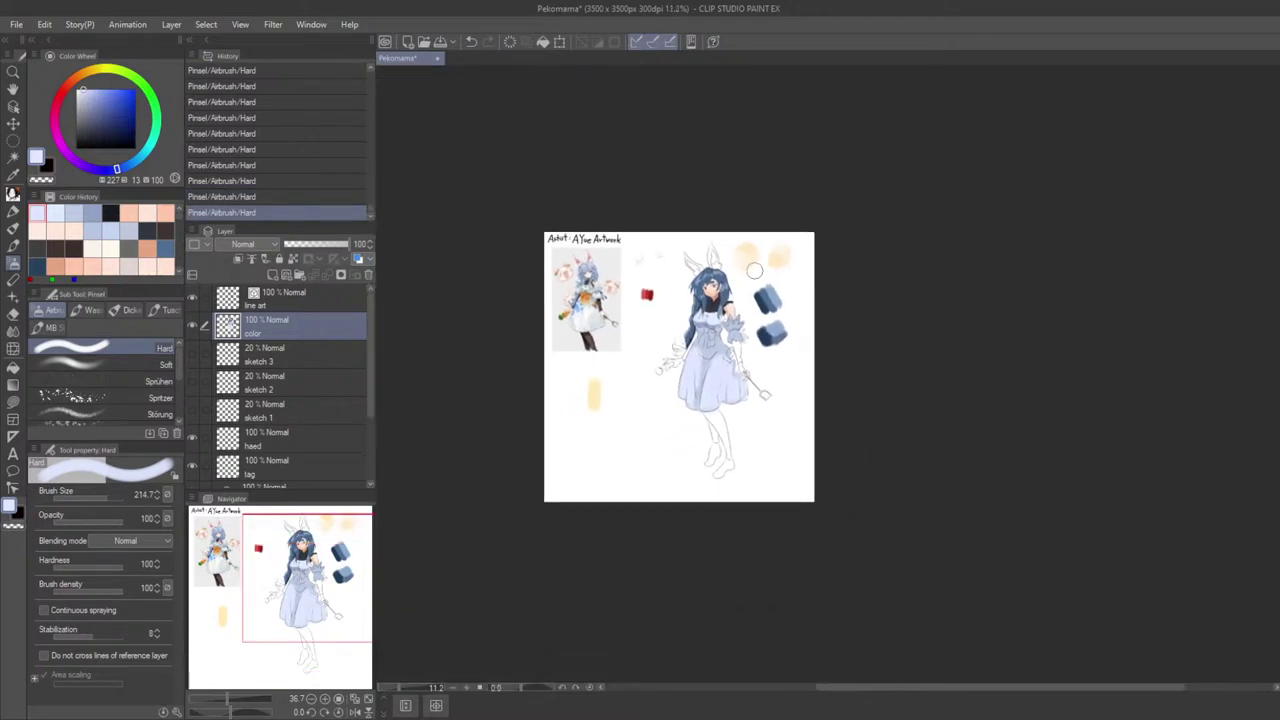
scroll(704, 320, up, 3)
scroll(698, 380, up, 2)
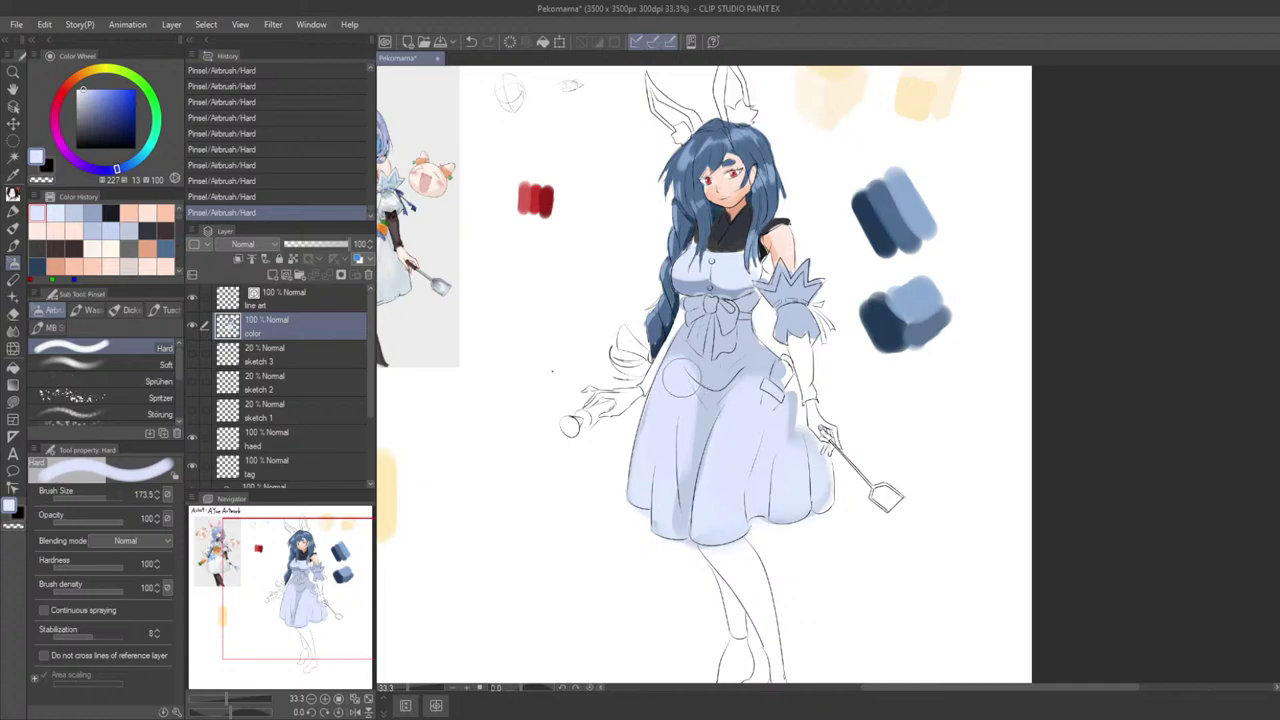
Step: Rework the light areas and folds of the upper skirt in pale lavender blue with the Hard airbrush at size 173.5
key(ctrl+z)
drag(687, 370, 682, 409)
drag(729, 351, 686, 317)
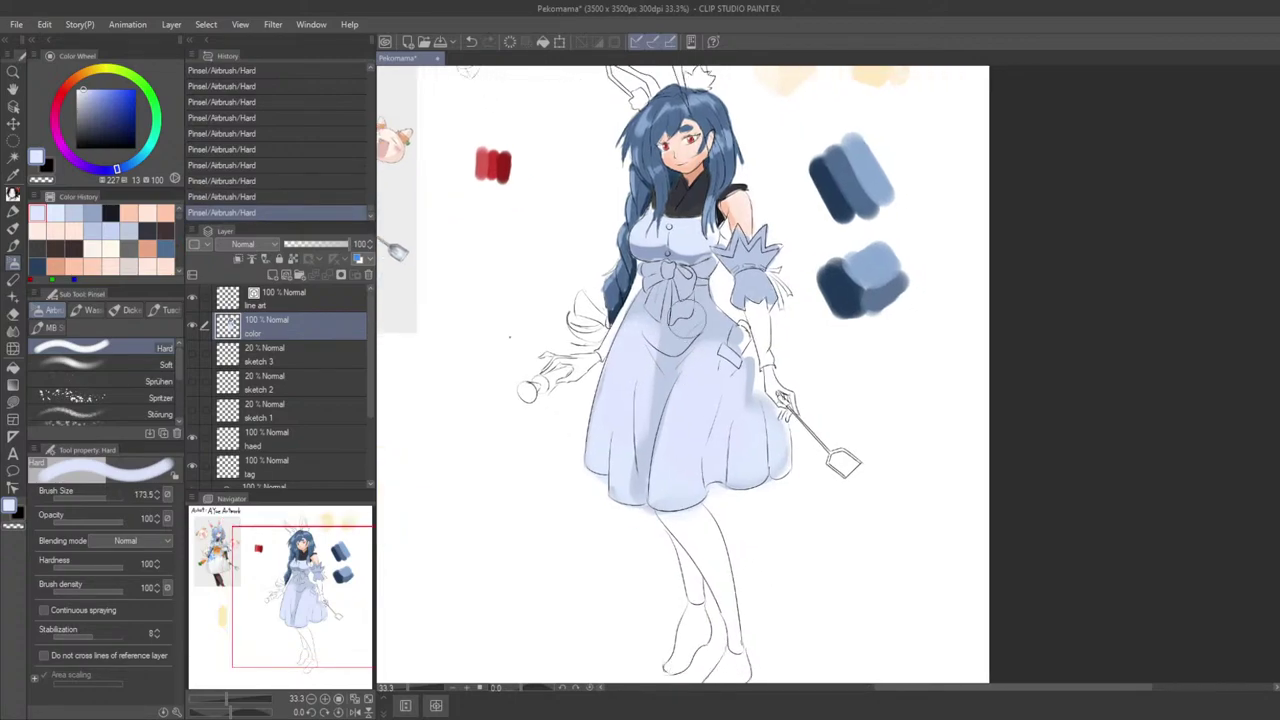
mouse_move(740, 337)
mouse_down()
mouse_move(756, 375)
mouse_move(746, 340)
mouse_up()
drag(680, 310, 702, 313)
mouse_move(692, 359)
mouse_down()
mouse_move(665, 377)
mouse_move(688, 334)
mouse_move(651, 455)
mouse_up()
key(ctrl+z)
drag(675, 389, 674, 374)
mouse_move(671, 385)
mouse_down()
mouse_move(693, 338)
mouse_move(739, 372)
mouse_up()
Step: Blend the skirt area below the waist bow with sampled dress blues, using the Hard airbrush at size 78.8
scroll(739, 372, down, 2)
scroll(734, 412, down, 2)
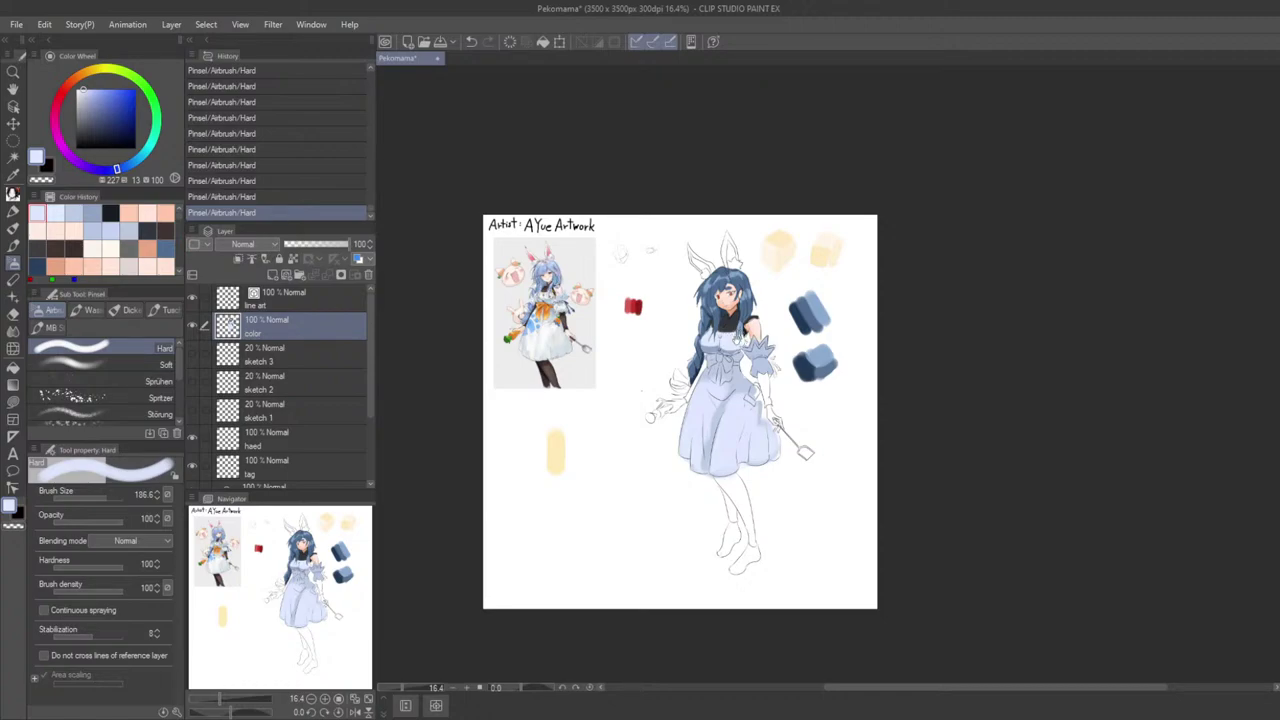
drag(738, 338, 736, 308)
scroll(711, 400, up, 5)
drag(631, 446, 751, 454)
scroll(751, 425, down, 2)
drag(617, 384, 787, 379)
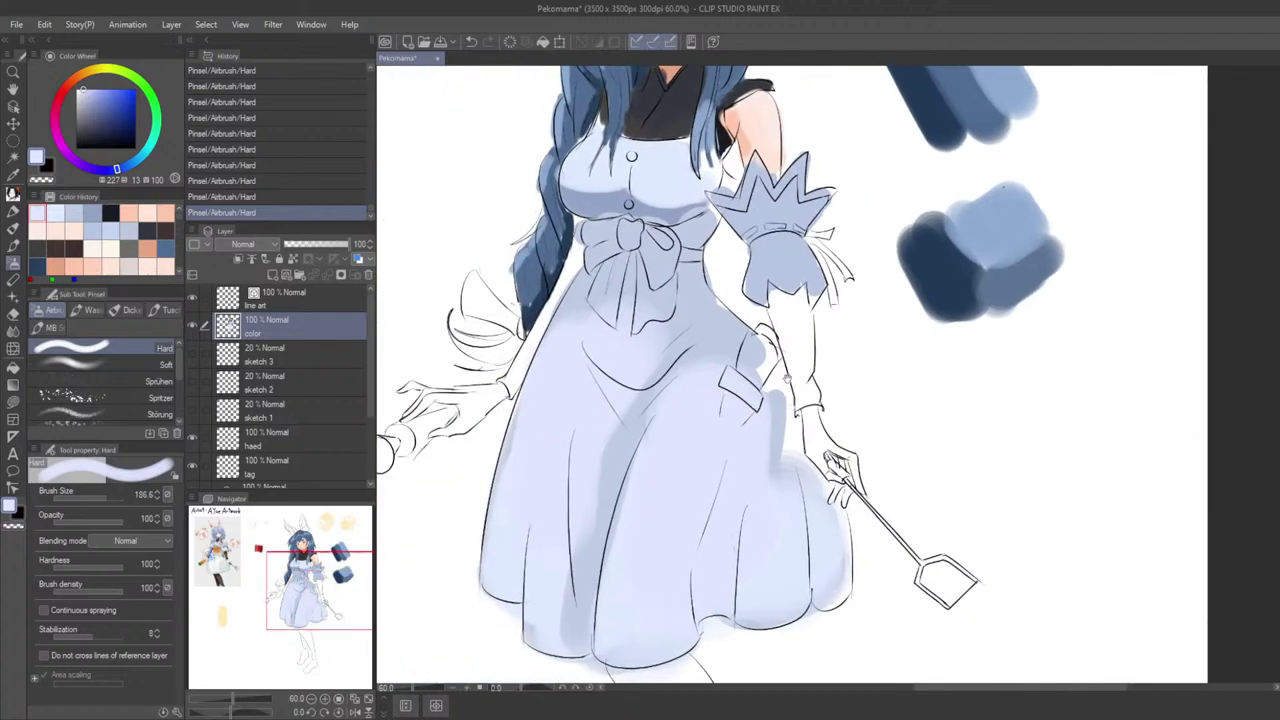
mouse_move(610, 350)
mouse_down()
mouse_move(610, 302)
mouse_move(654, 336)
mouse_up()
alt+click(623, 309)
alt+click(647, 350)
drag(630, 276, 564, 500)
scroll(579, 442, down, 3)
mouse_move(646, 389)
mouse_down()
mouse_move(852, 296)
mouse_move(834, 341)
mouse_up()
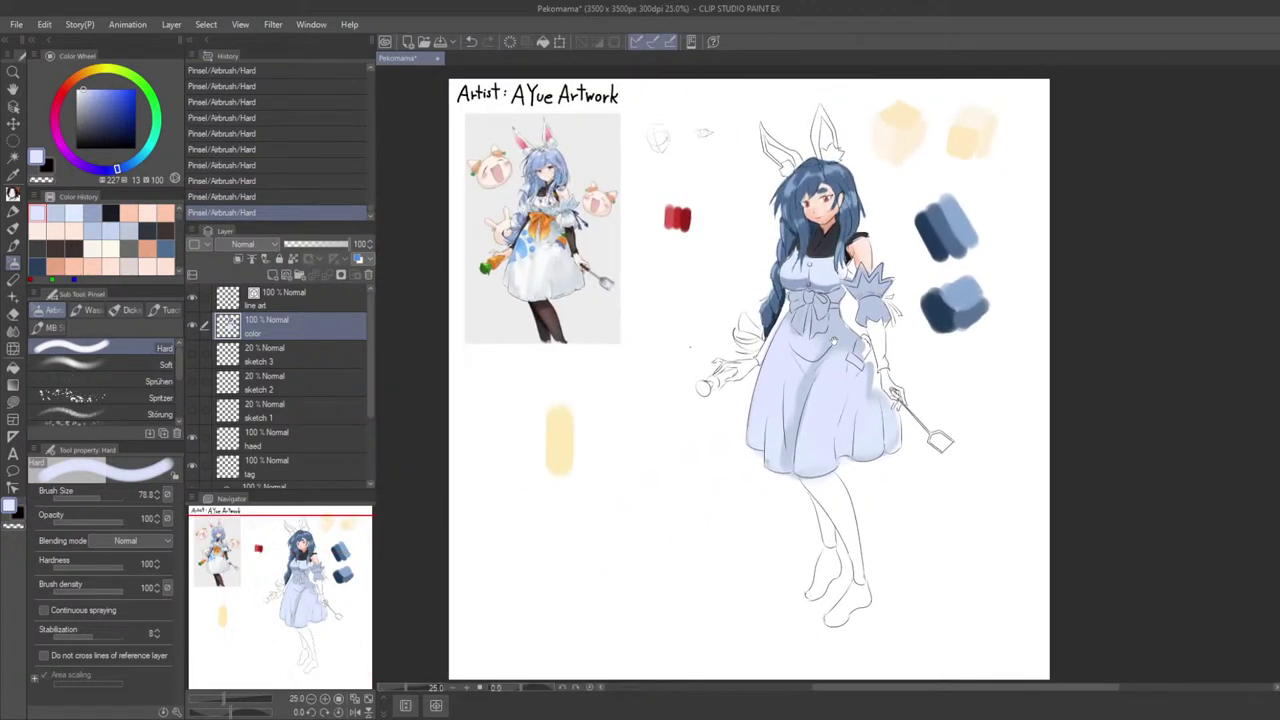
Step: Choose a cyan blue and paint an arched marking on the skirt's hip with the Hard airbrush at size 78.8
drag(910, 304, 917, 284)
scroll(886, 303, up, 1)
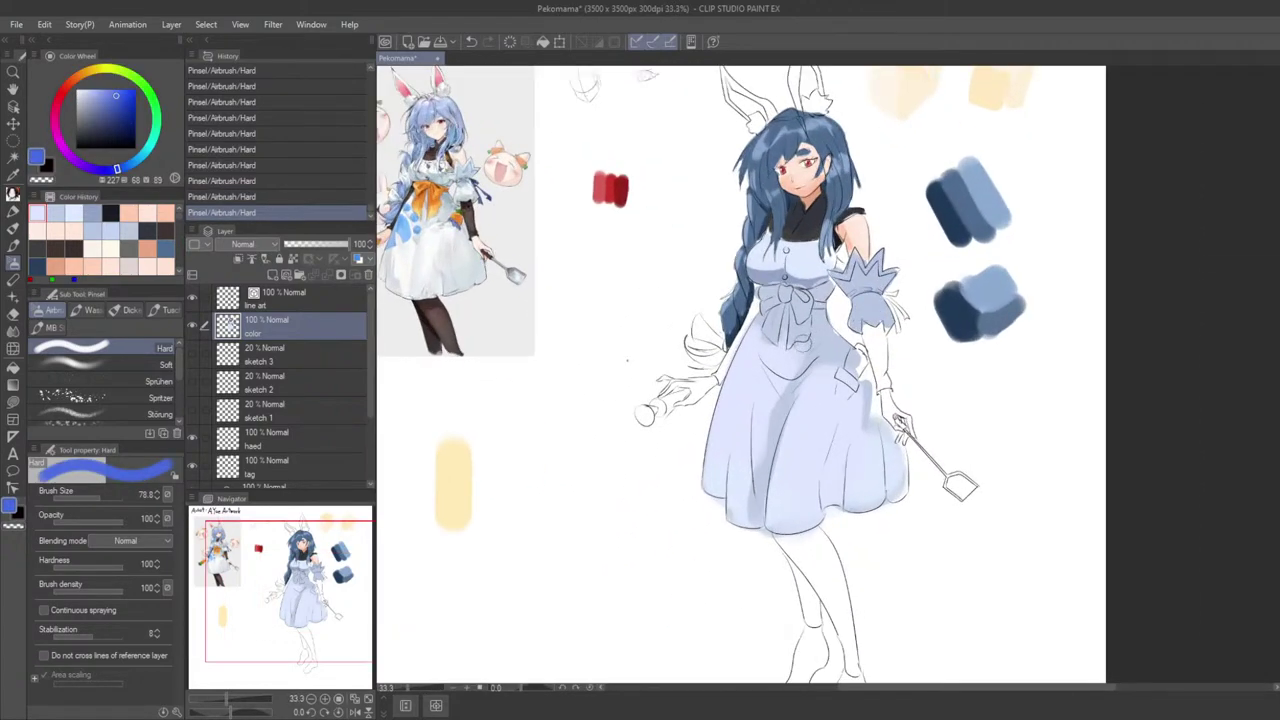
alt+click(836, 386)
click(803, 317)
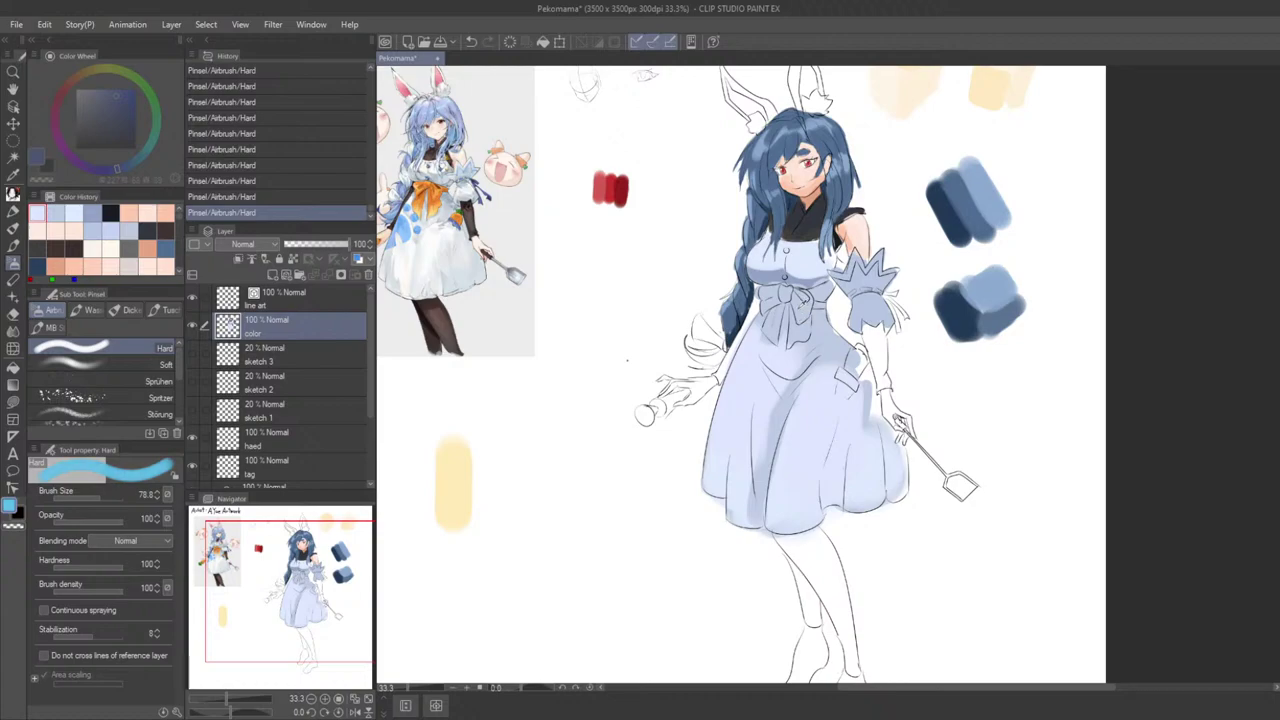
mouse_move(736, 411)
mouse_down()
mouse_move(757, 400)
mouse_move(757, 412)
mouse_move(748, 392)
mouse_up()
key(ctrl+z)
mouse_move(748, 392)
mouse_down()
mouse_move(758, 382)
mouse_move(738, 399)
mouse_move(758, 370)
mouse_up()
key(ctrl+z)
key(ctrl+z)
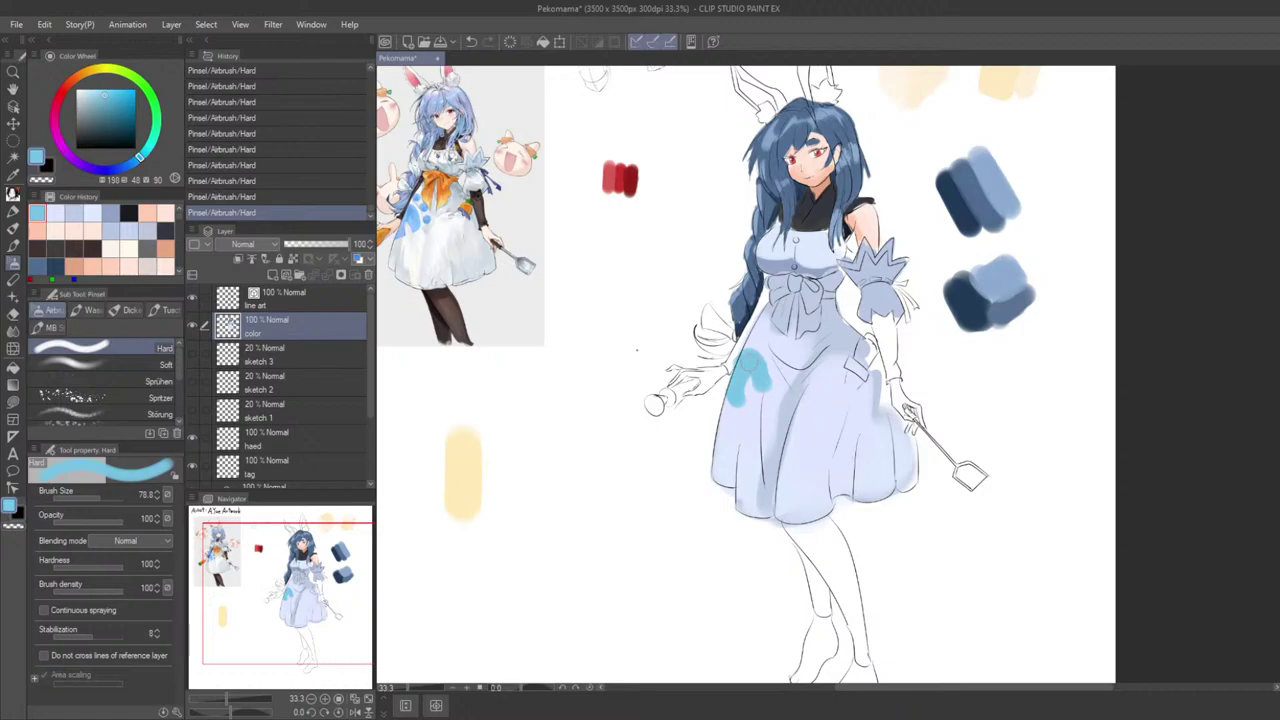
Step: Repaint the arched hip marking in sky blue (209, 48, 90) and add three small round dots around it
key(alt)
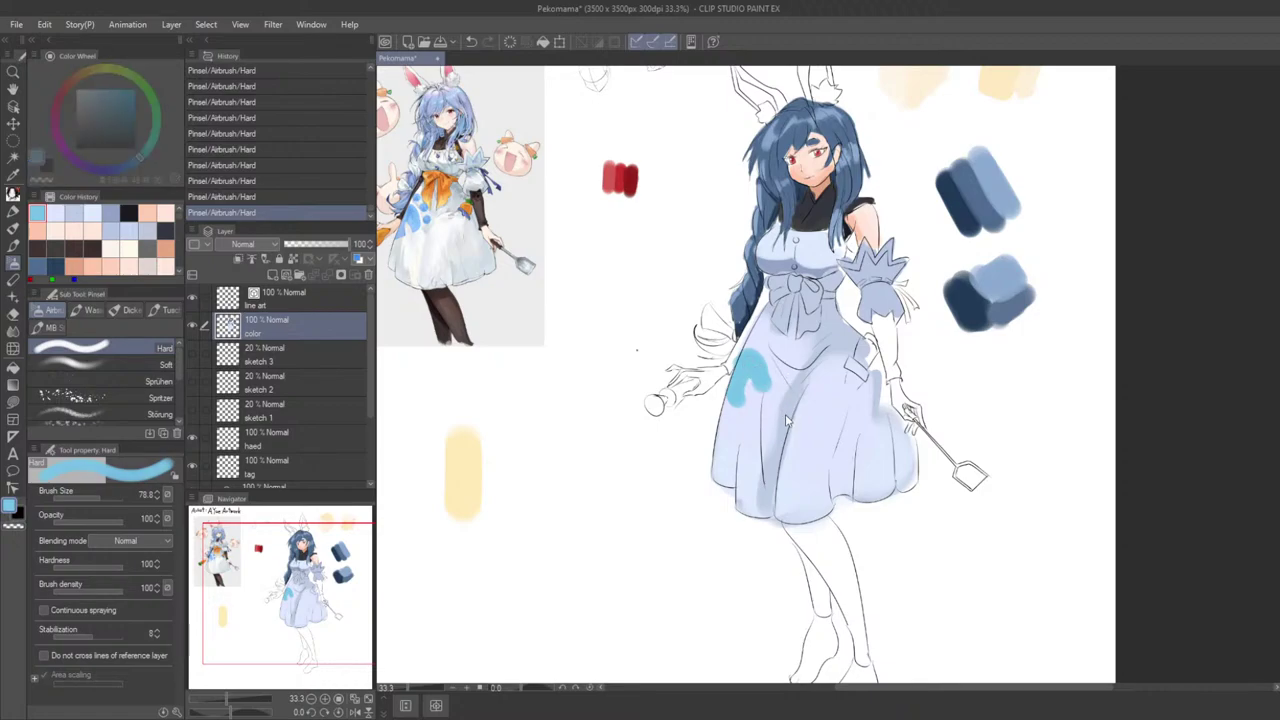
alt+click(786, 421)
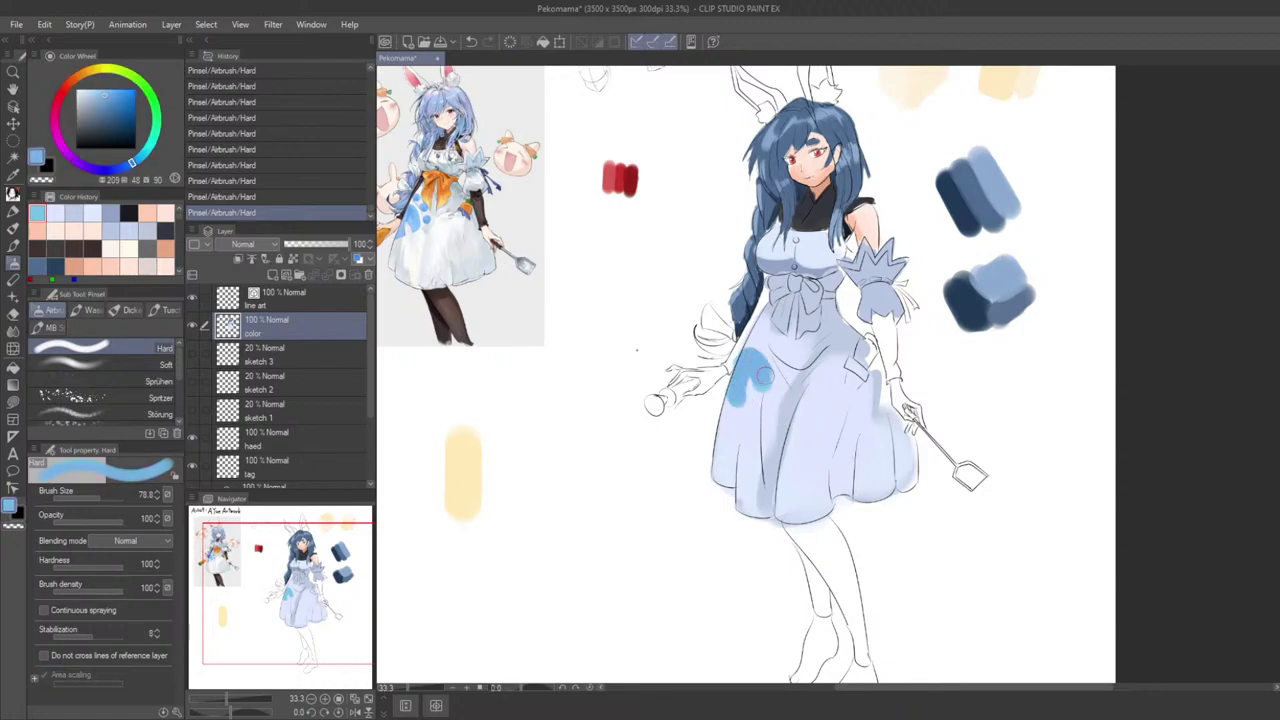
drag(762, 376, 738, 398)
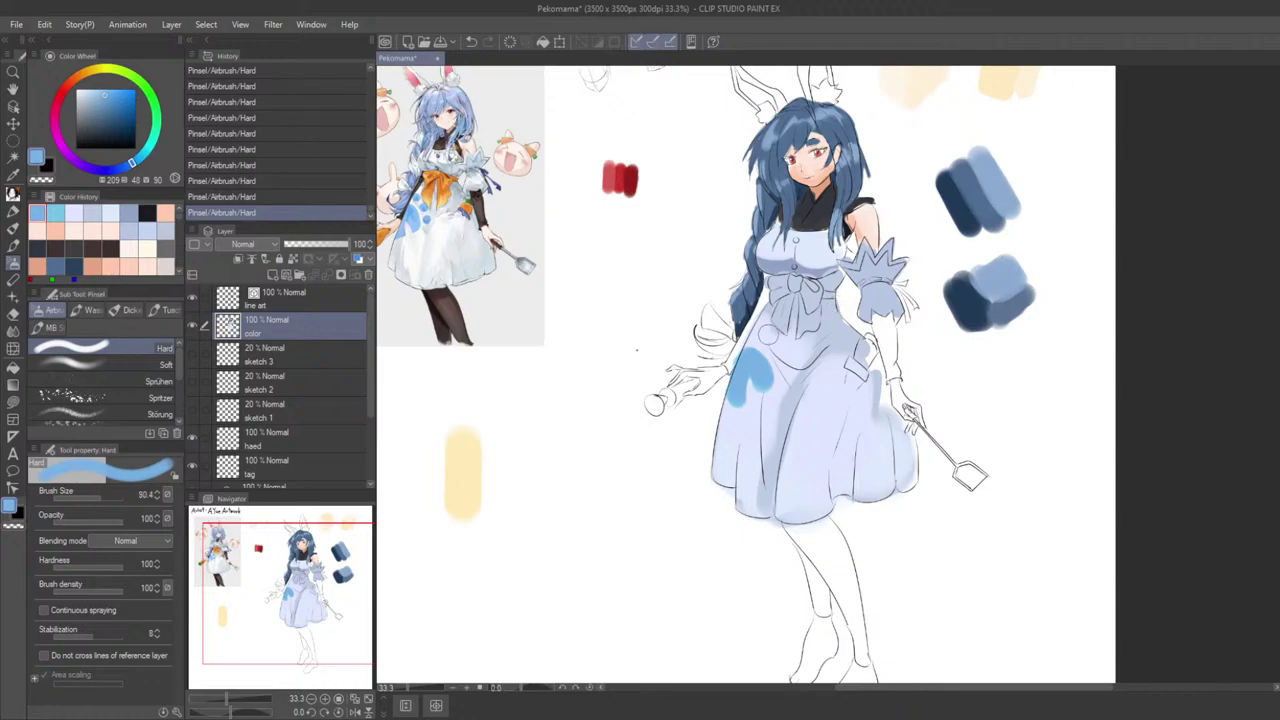
key(ctrl+z)
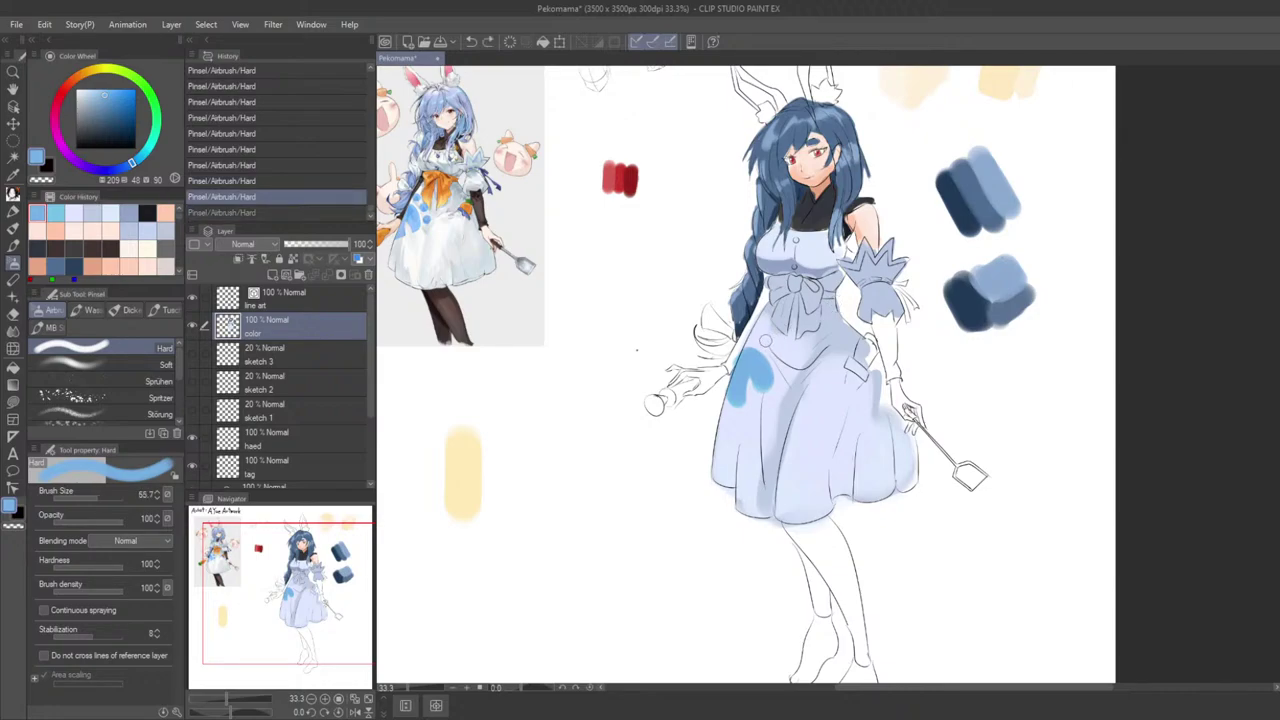
click(777, 353)
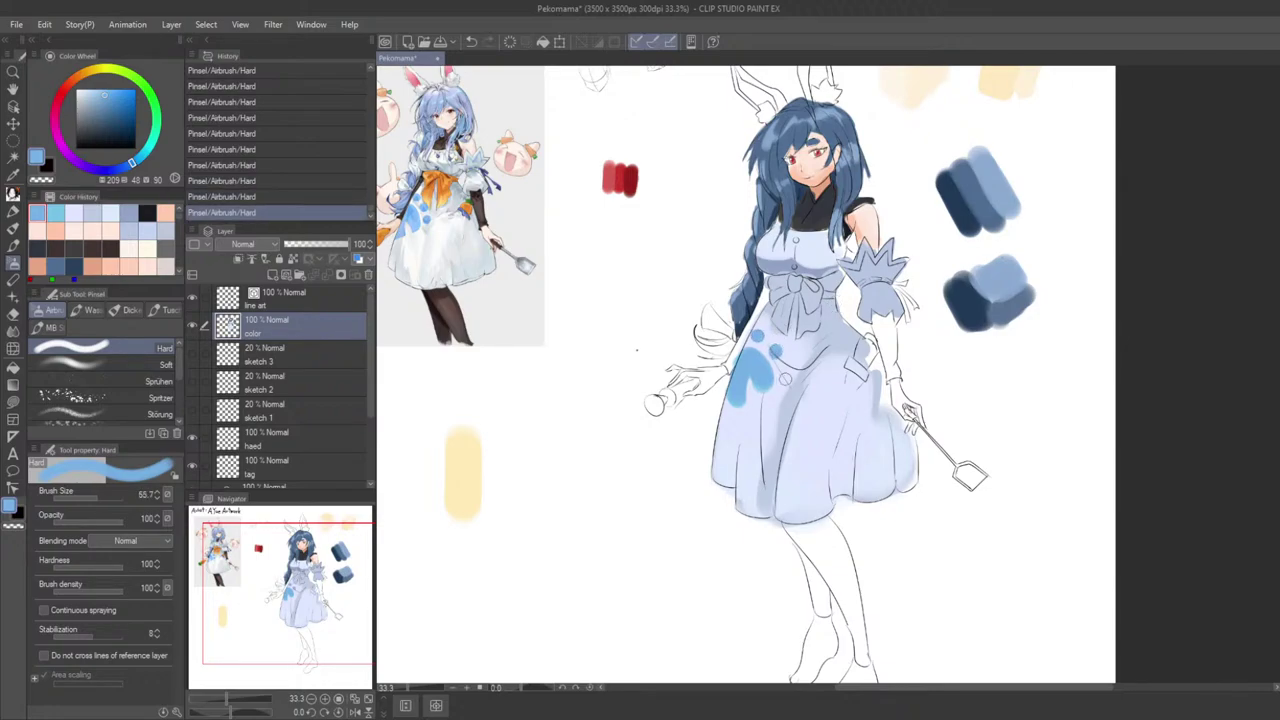
Step: Repaint the arched hip marking and its three dots in deeper blue (213, 57, 72) with the Hard airbrush at about size 55
scroll(636, 349, down, 5)
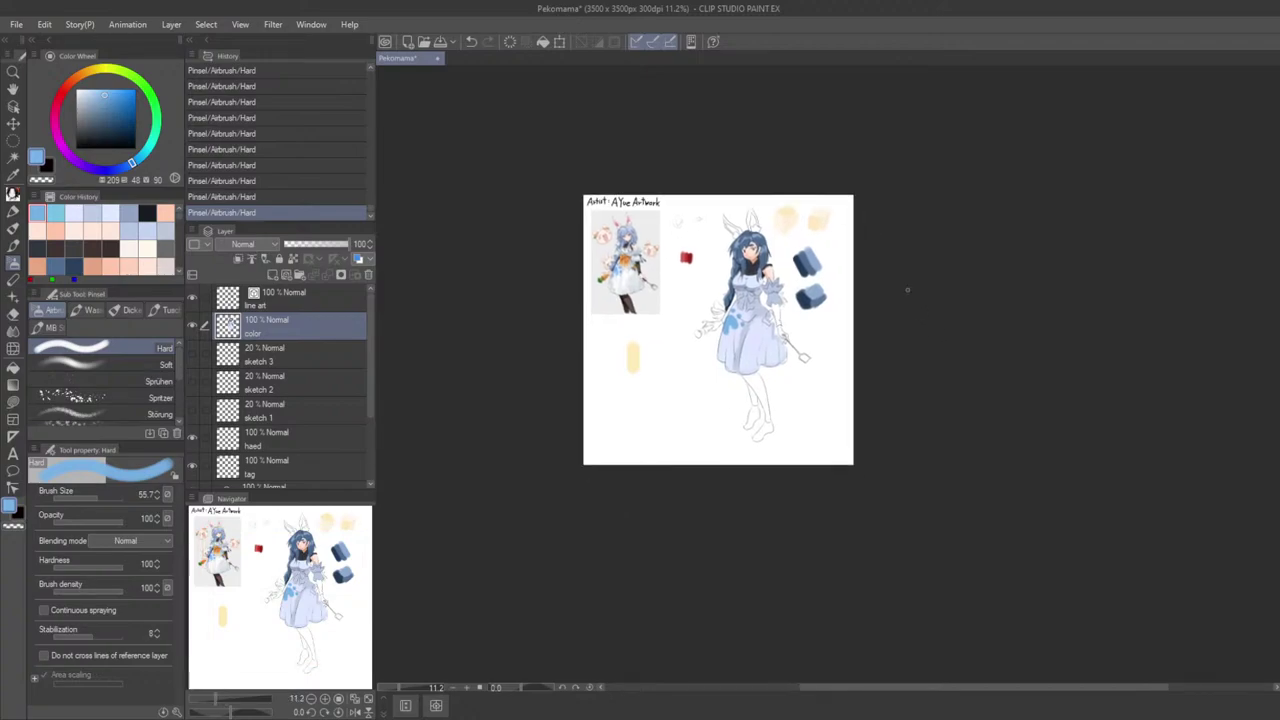
scroll(829, 365, up, 7)
drag(565, 410, 826, 497)
drag(537, 326, 837, 520)
scroll(837, 520, down, 1)
drag(830, 400, 845, 604)
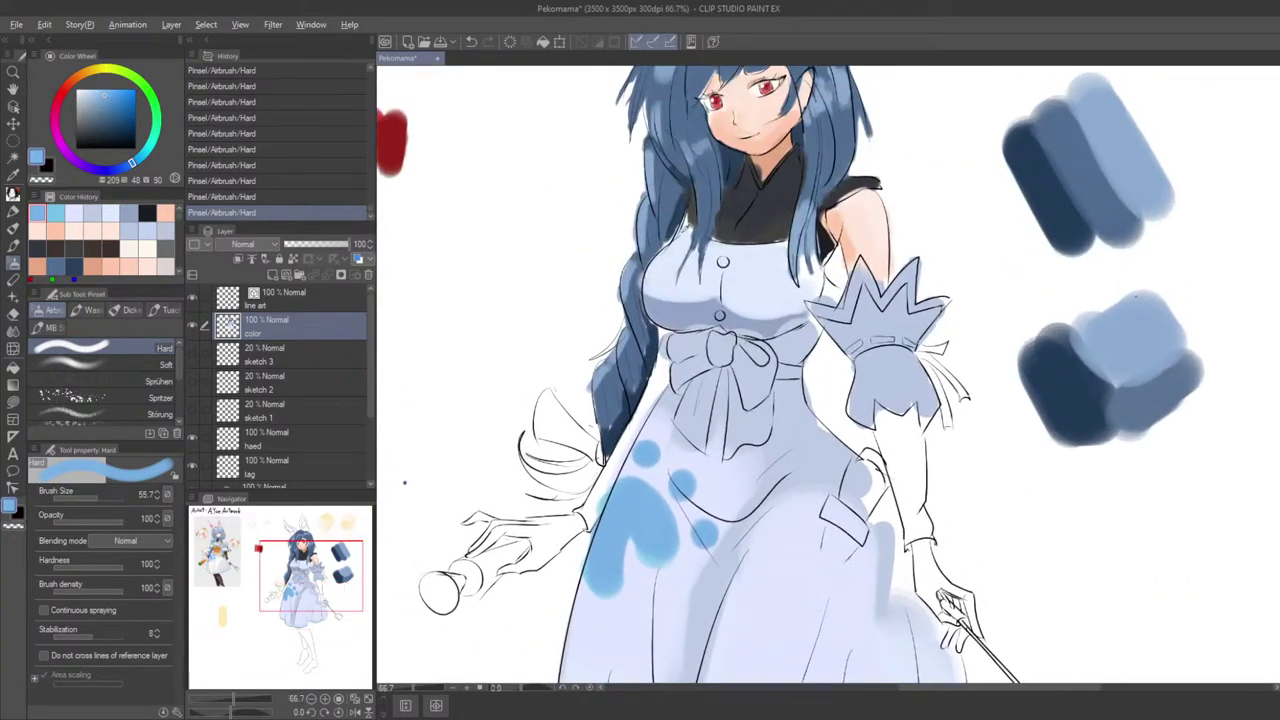
alt+click(700, 178)
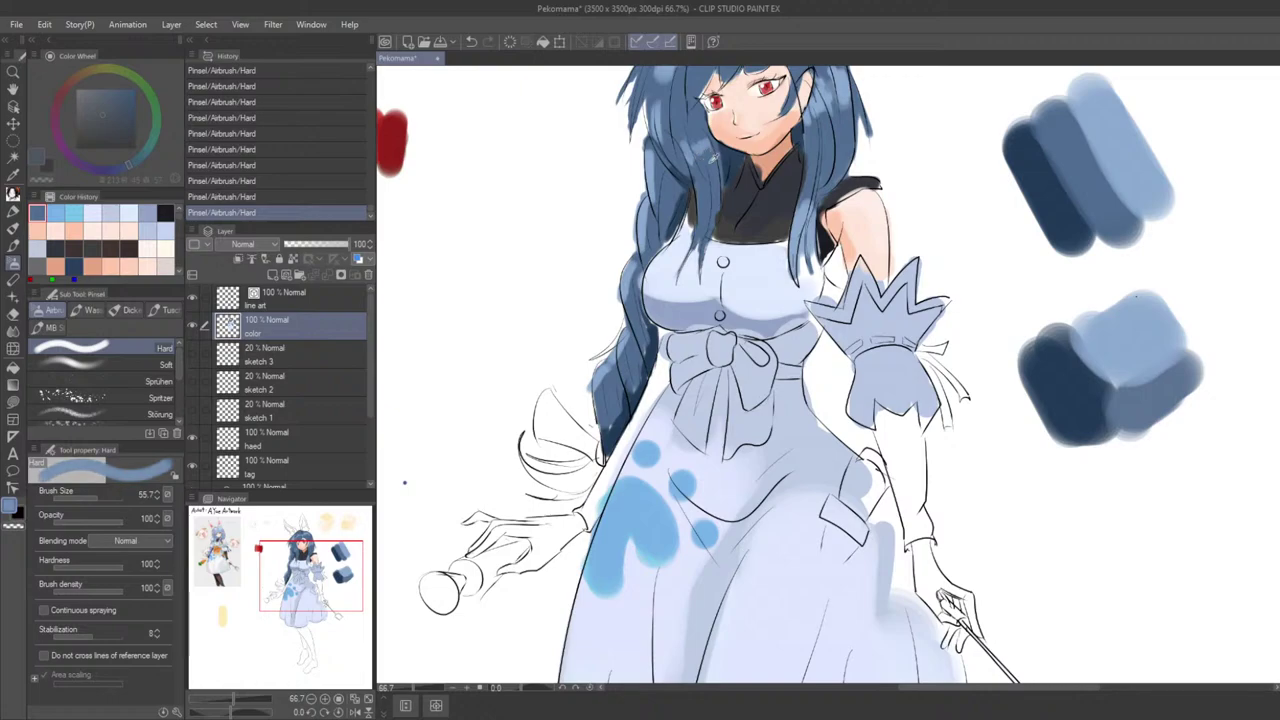
alt+click(707, 155)
drag(693, 456, 742, 390)
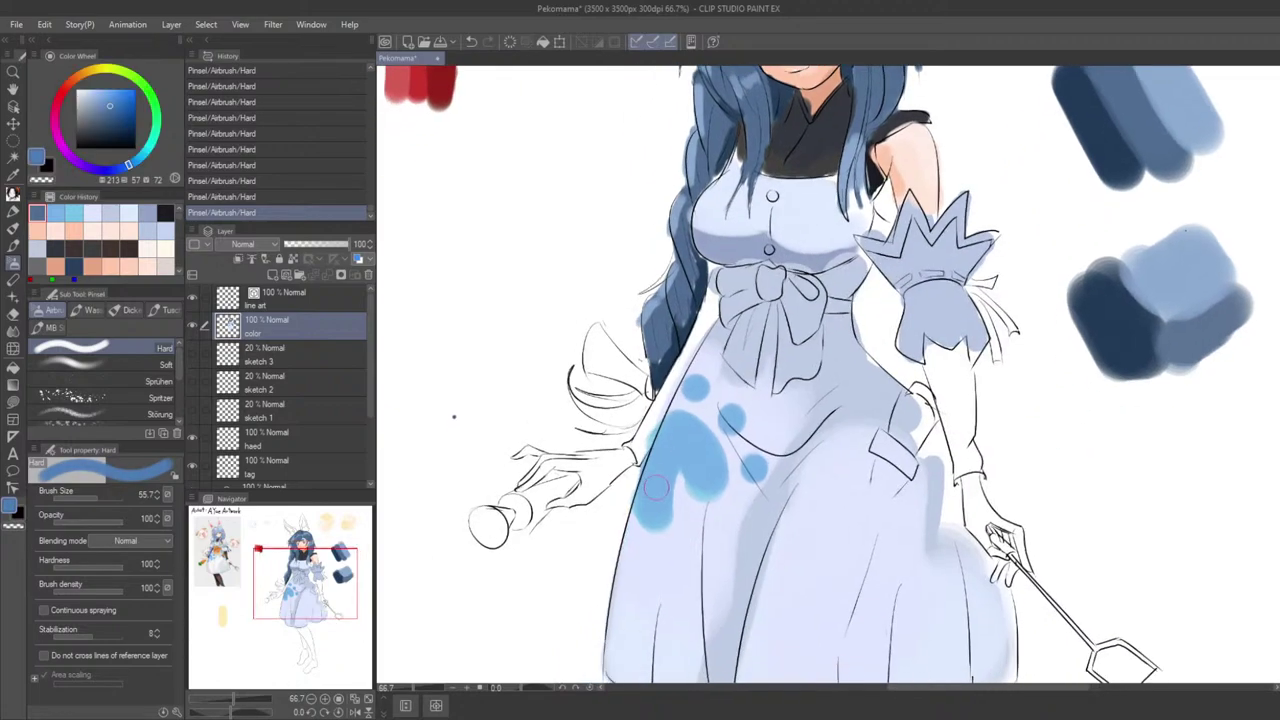
key(ctrl+z)
mouse_move(666, 476)
mouse_down()
mouse_move(658, 506)
mouse_move(670, 440)
mouse_move(700, 472)
mouse_up()
scroll(704, 473, down, 2)
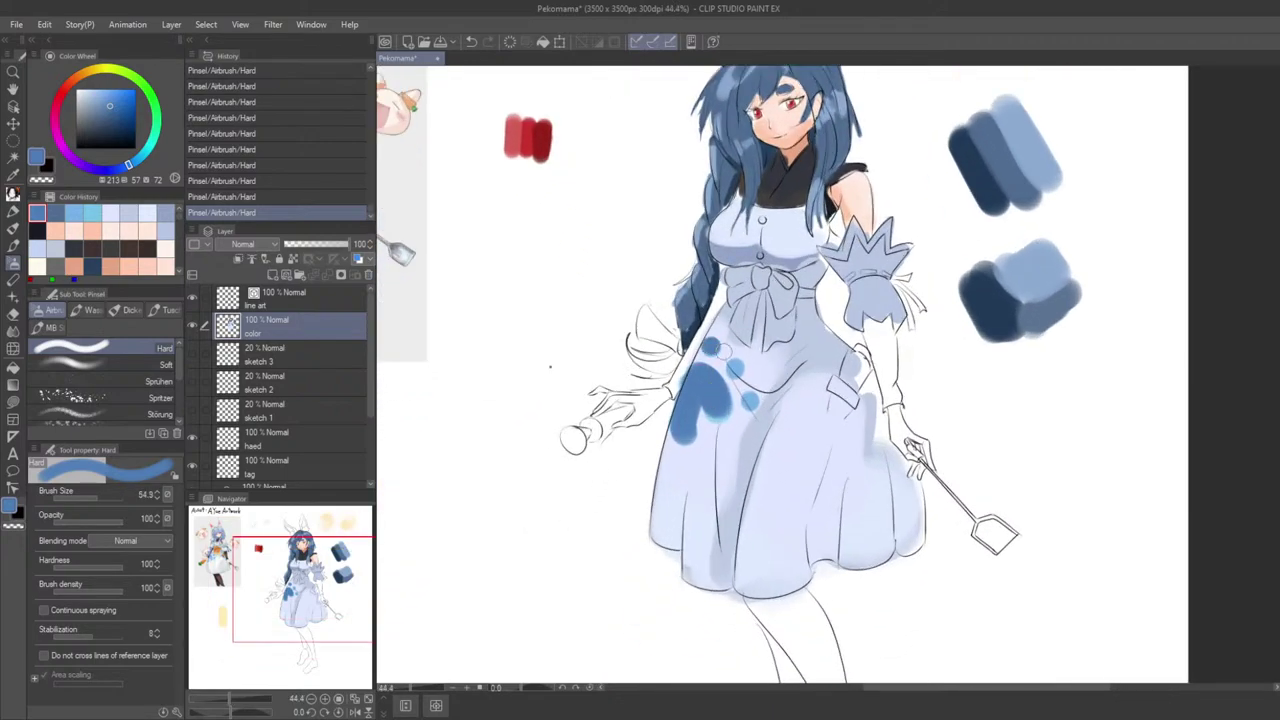
drag(768, 498, 711, 446)
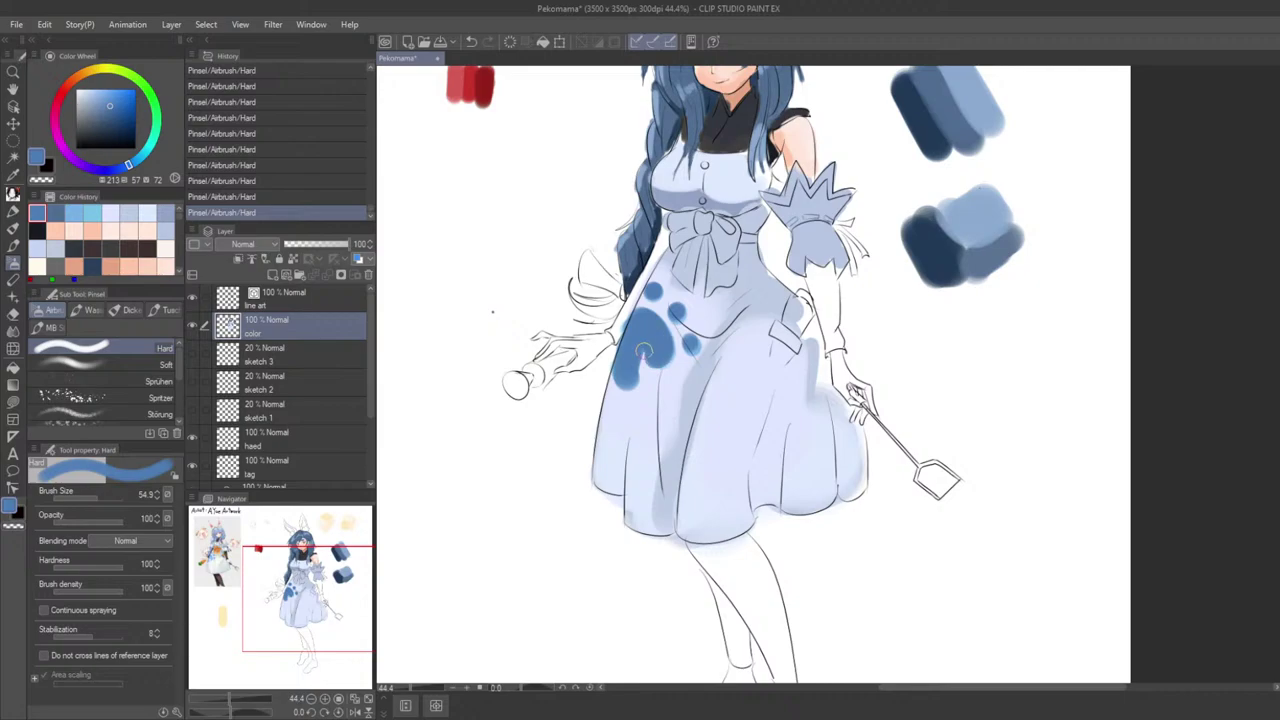
scroll(625, 337, down, 4)
scroll(710, 358, up, 3)
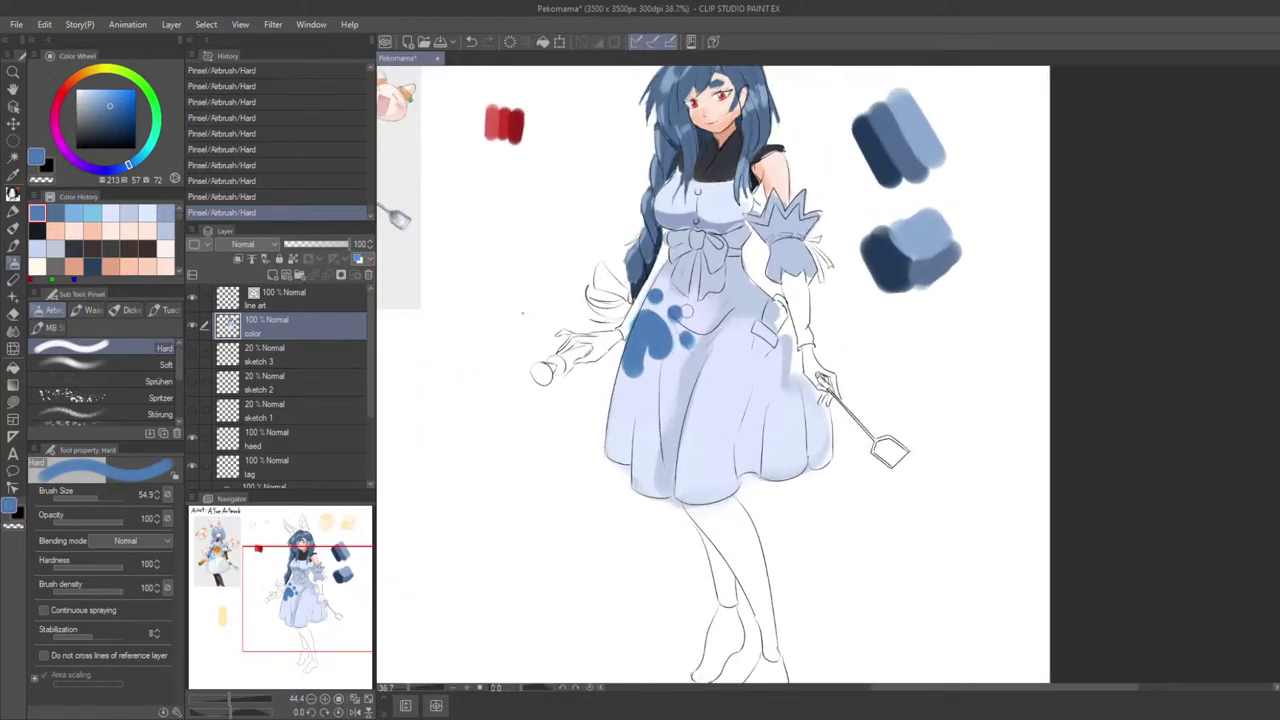
Step: Blend the skirt's light areas and folds with sampled pale lavender blues, using the Hard airbrush at size 146.5
alt+click(703, 372)
alt+click(731, 328)
drag(740, 341, 758, 338)
drag(751, 330, 759, 298)
key(ctrl+z)
scroll(781, 400, down, 3)
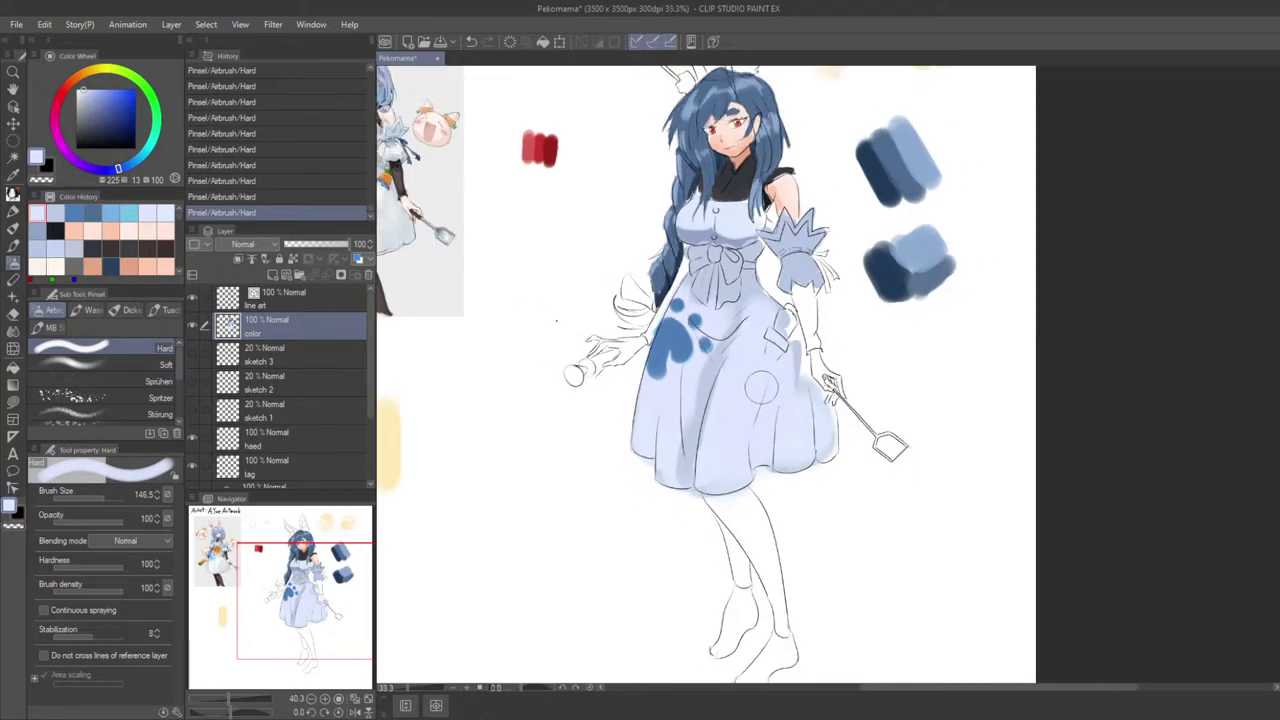
scroll(805, 305, up, 2)
drag(758, 344, 795, 356)
scroll(780, 368, up, 1)
alt+click(844, 342)
drag(877, 335, 847, 357)
scroll(827, 372, up, 1)
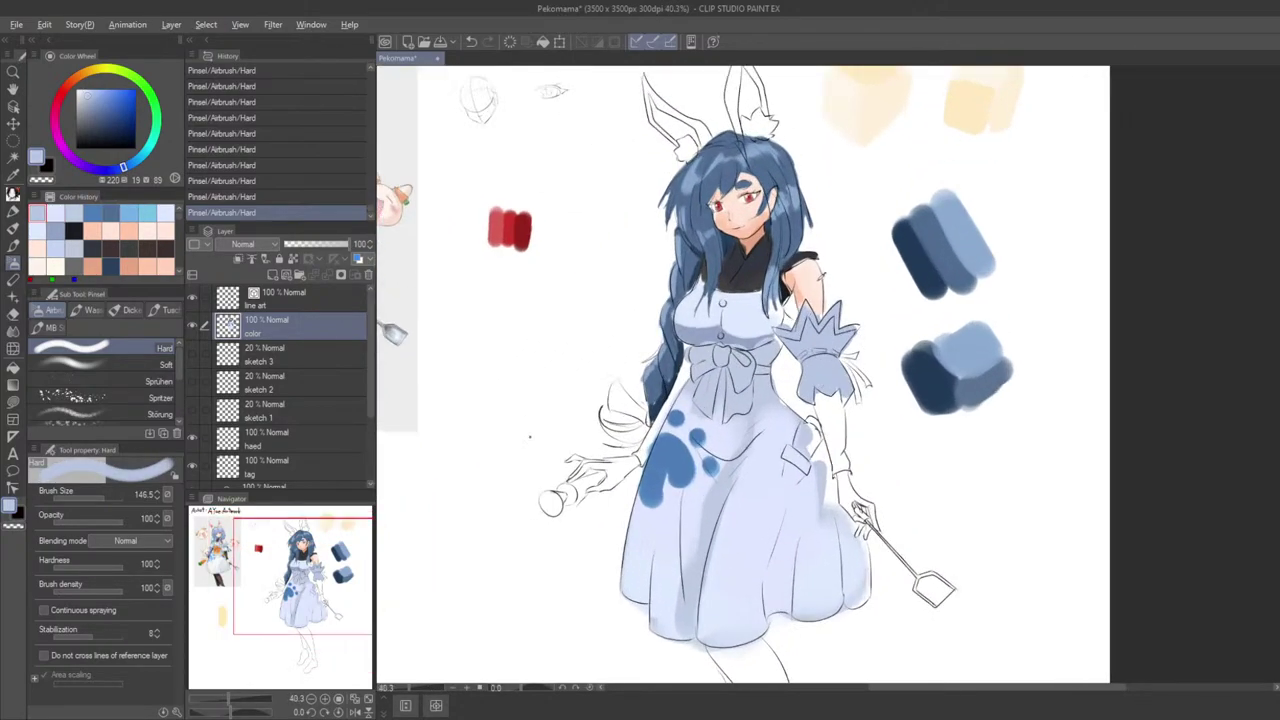
Step: Touch up the bare upper arm above the ruffled cuff with sampled skin tone (21, 15, 100), using the Hard airbrush at size 27.3
alt+click(811, 300)
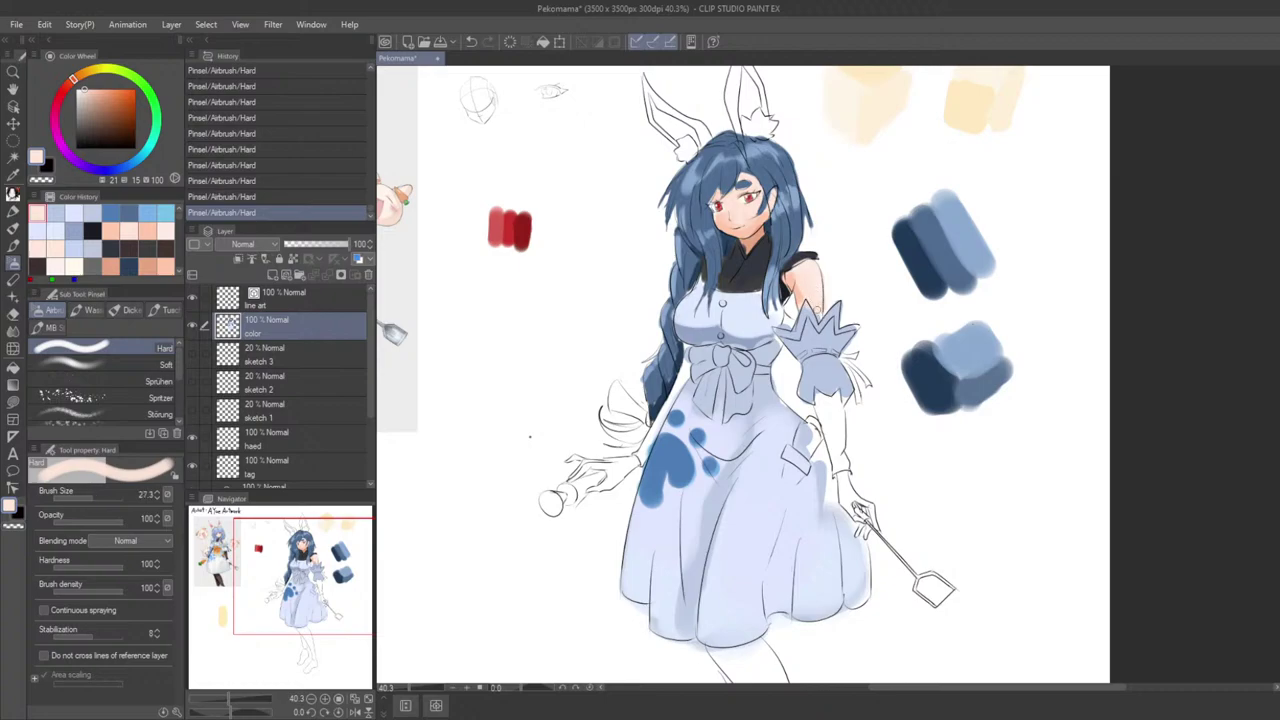
scroll(797, 318, down, 2)
scroll(810, 287, up, 1)
drag(797, 318, 758, 285)
Step: Fill the front leg's stocking down to the ankle with sampled near-black (224, 17, 25), using the Hard airbrush at size 88.3
alt+click(720, 254)
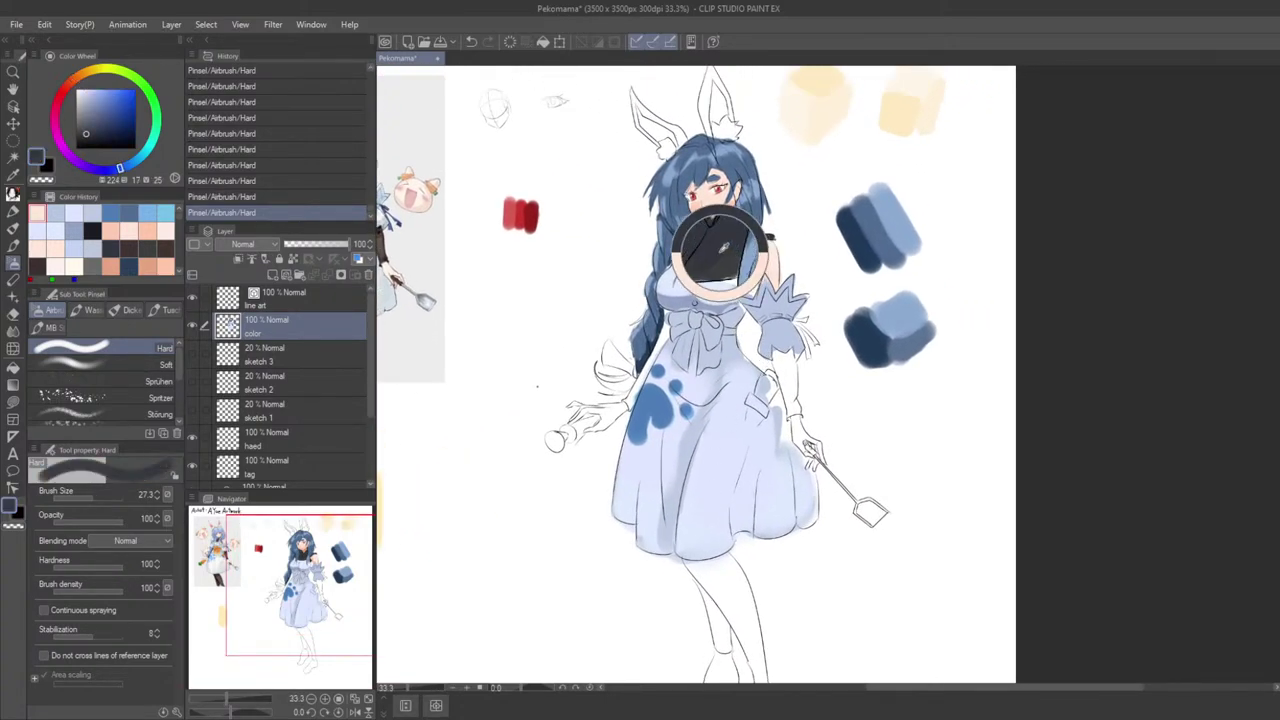
drag(731, 586, 724, 398)
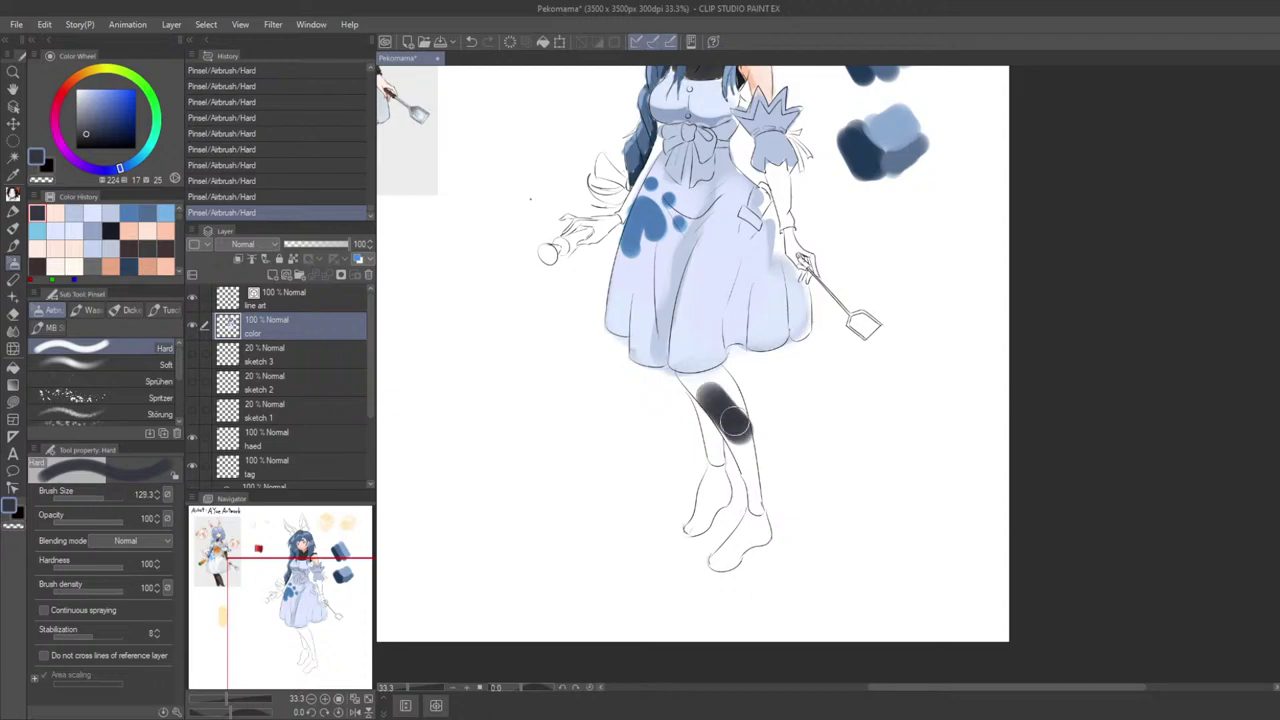
key(ctrl+z)
scroll(744, 433, up, 1)
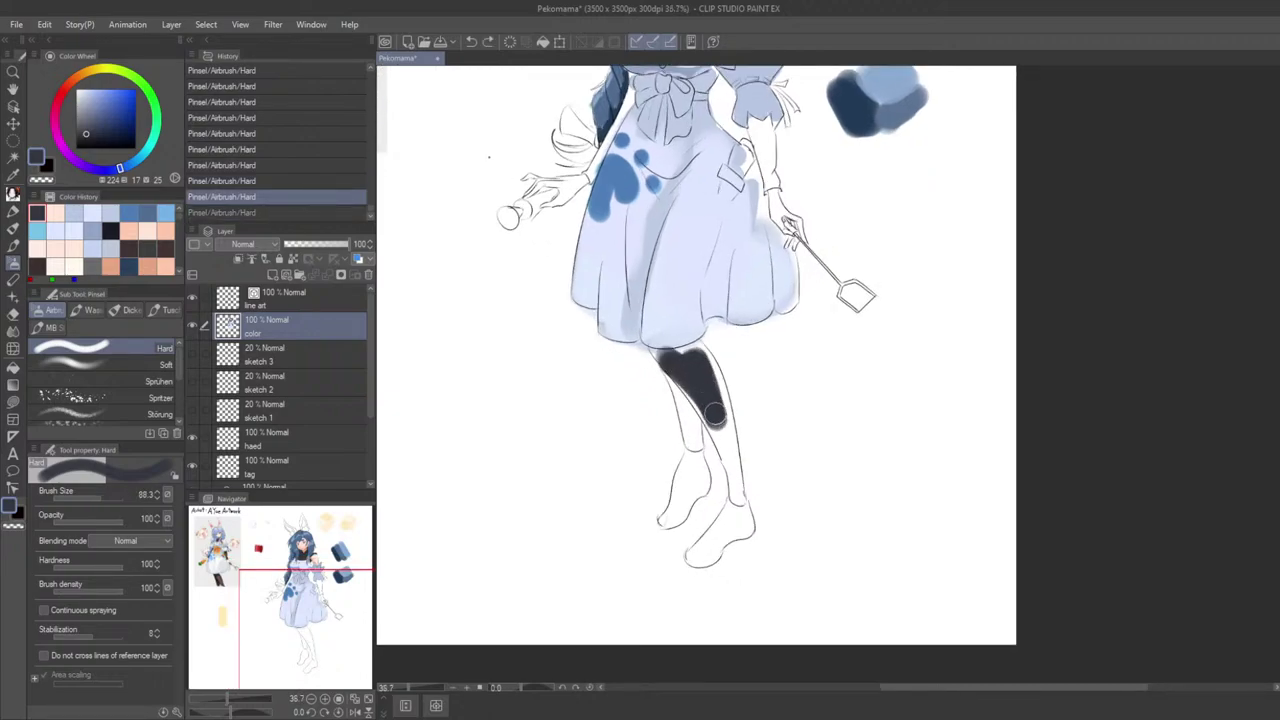
drag(718, 396, 693, 386)
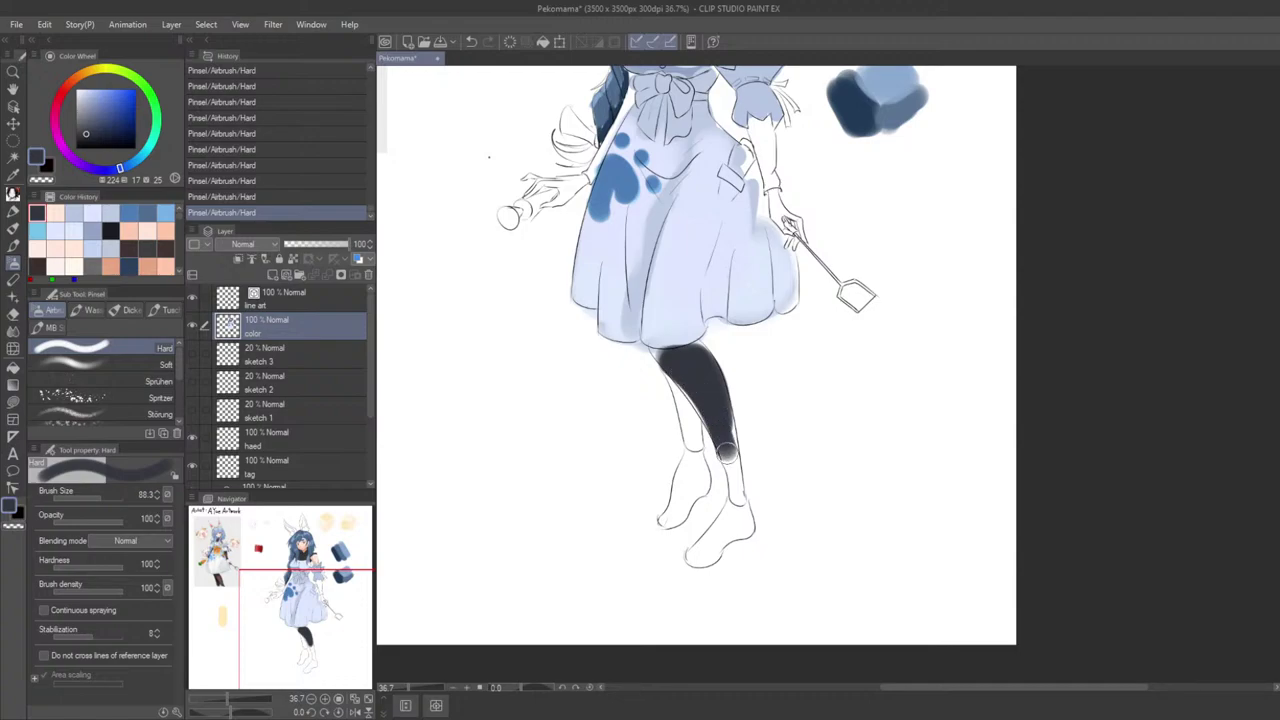
drag(727, 453, 733, 492)
key(ctrl+z)
drag(728, 445, 736, 500)
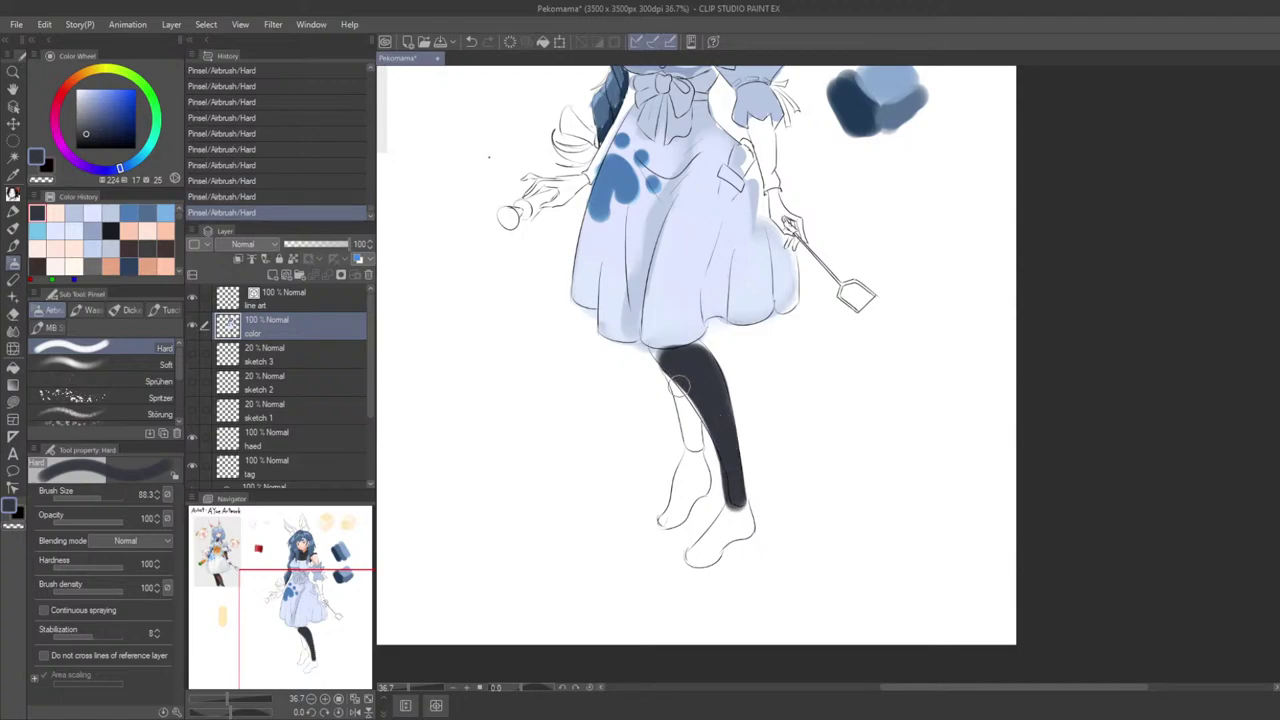
Step: Fill the rear leg's stocking down to the ankle with the same near-black at size 88.3
key(ctrl+z)
key(ctrl+y)
scroll(667, 365, down, 6)
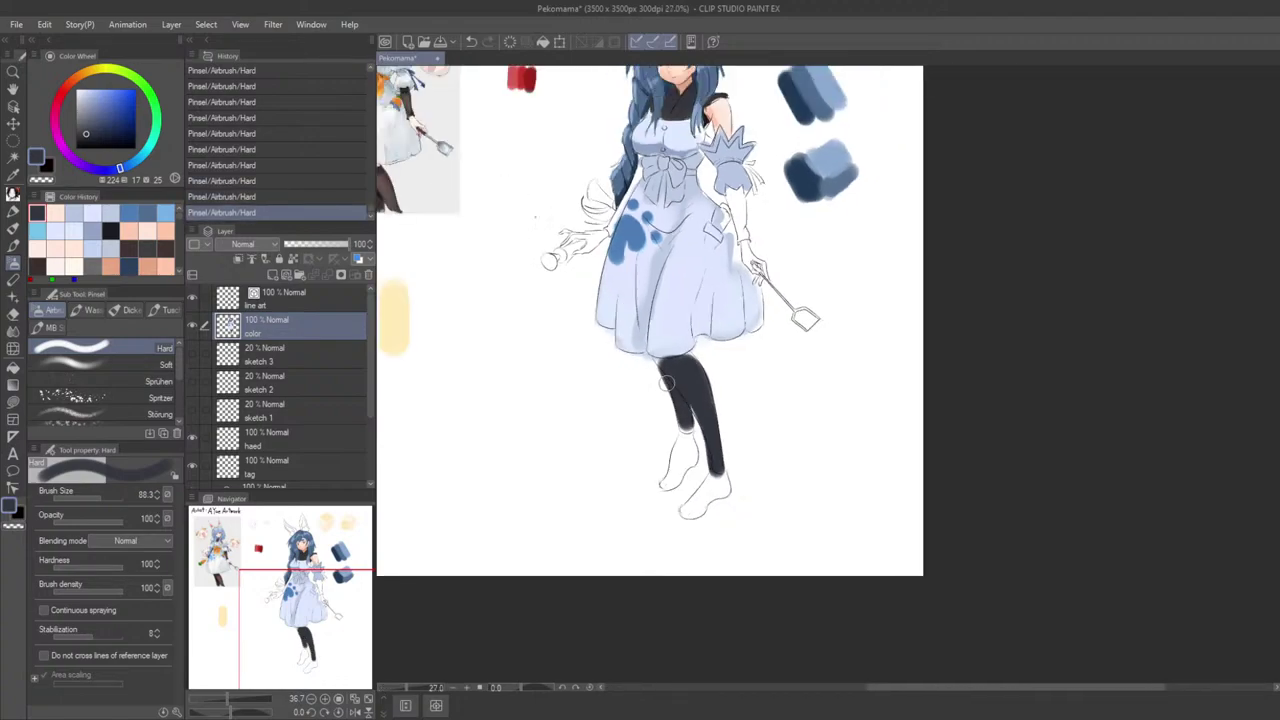
Step: Paint the black sleeve on the forearm holding the spatula with the Hard airbrush at size 47.3
scroll(777, 408, up, 4)
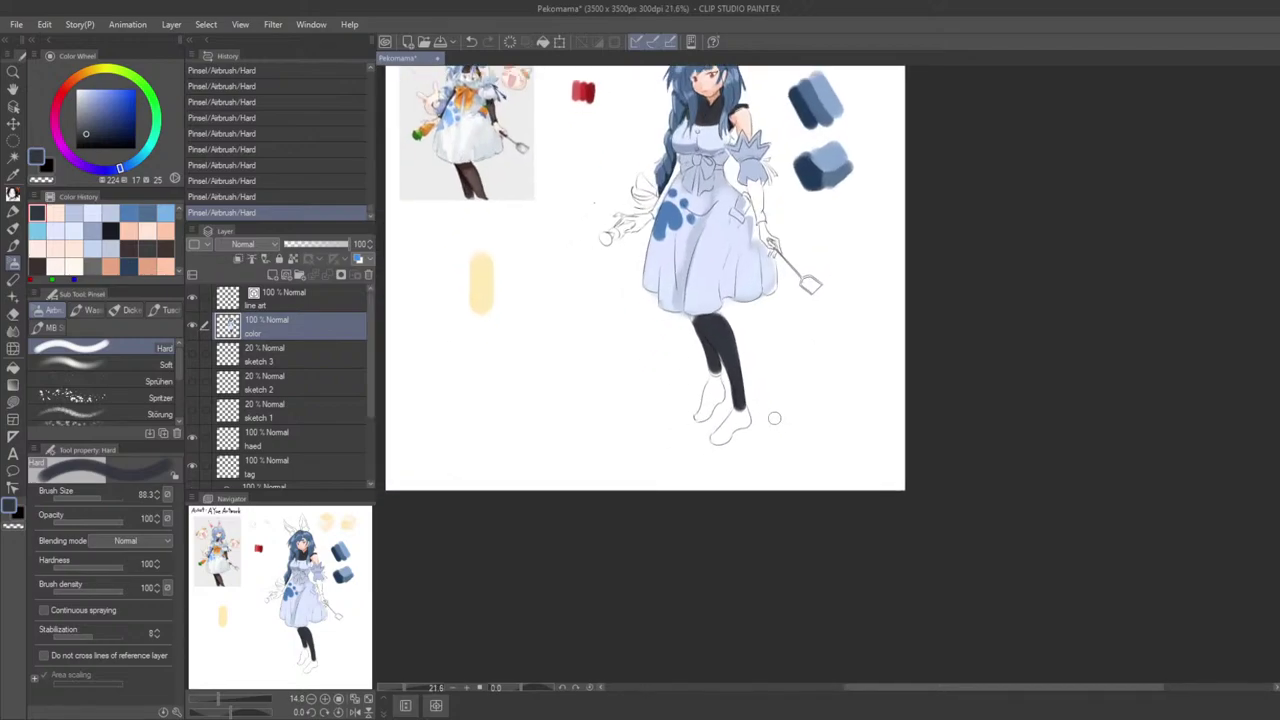
mouse_move(716, 390)
mouse_down()
mouse_move(689, 351)
mouse_move(681, 381)
mouse_move(717, 483)
mouse_move(811, 337)
mouse_up()
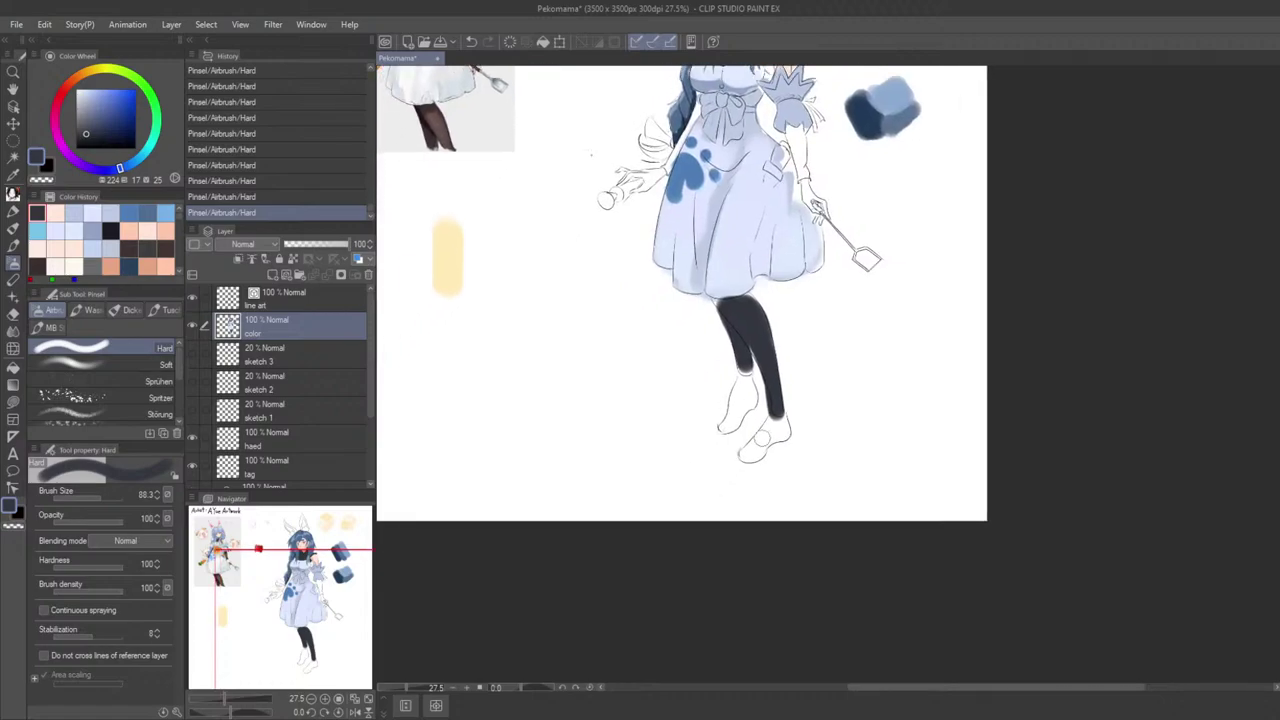
scroll(778, 405, down, 4)
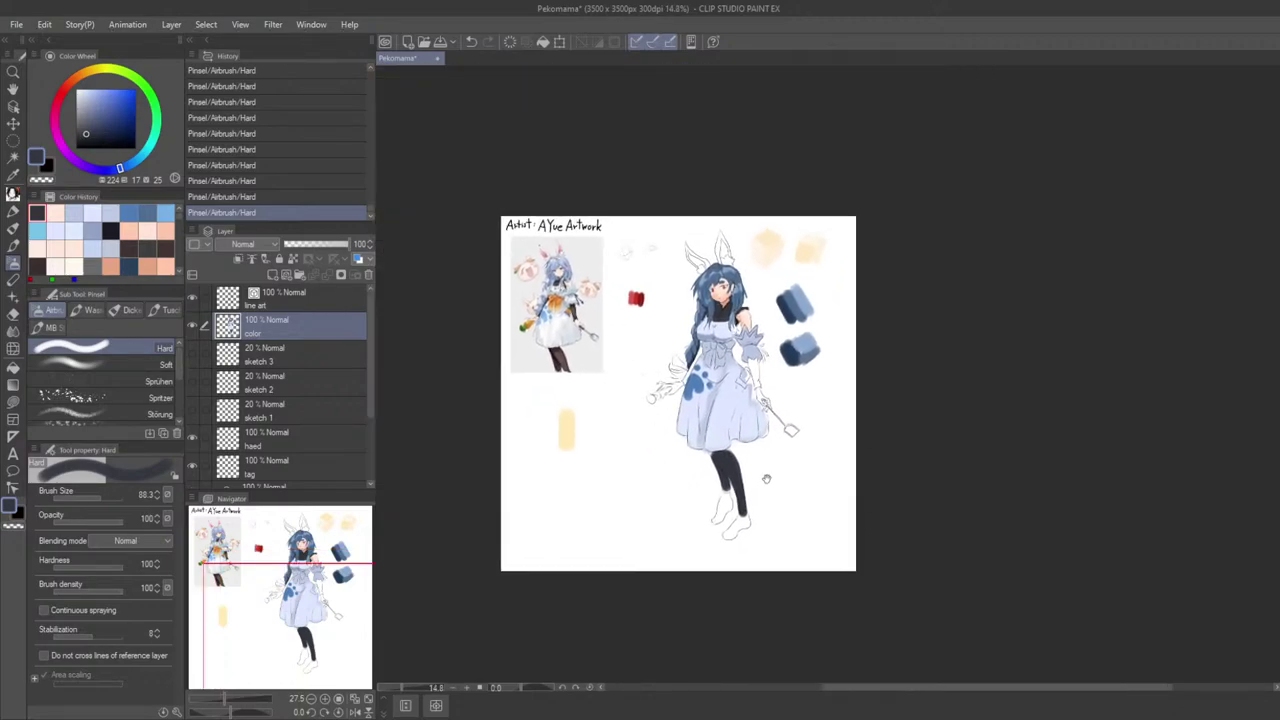
scroll(742, 540, up, 2)
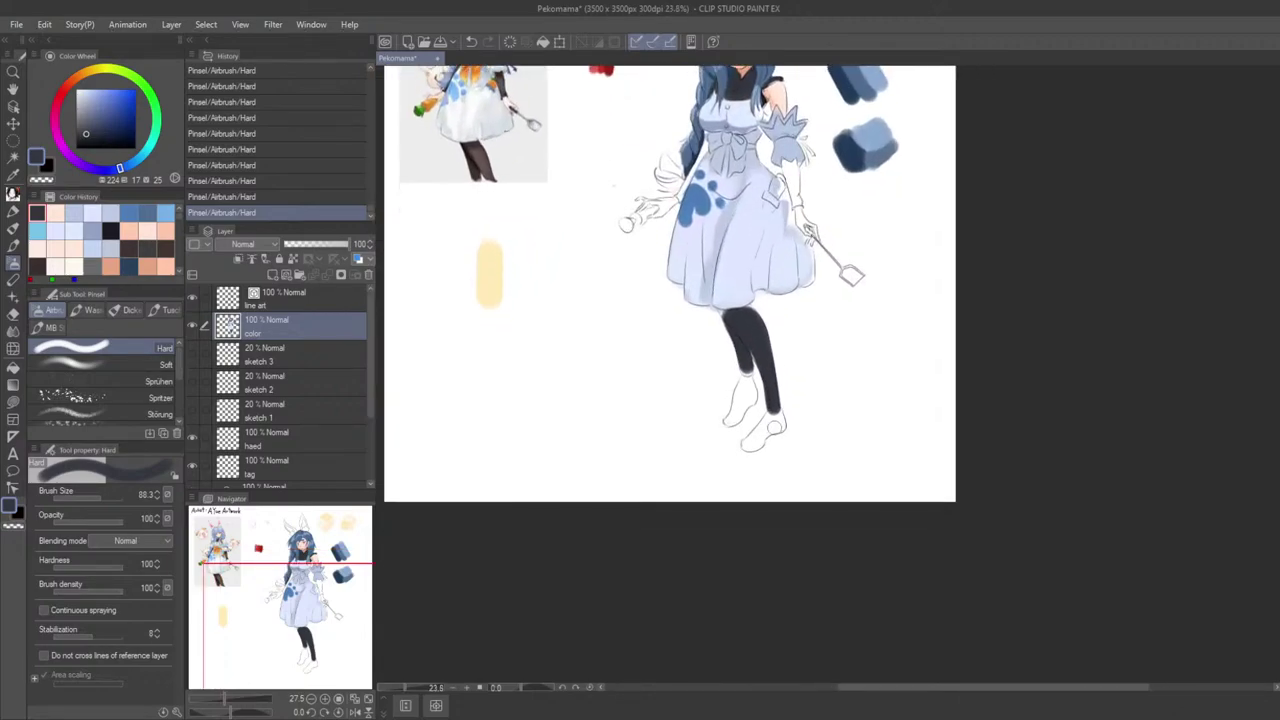
scroll(760, 420, down, 1)
scroll(772, 293, up, 2)
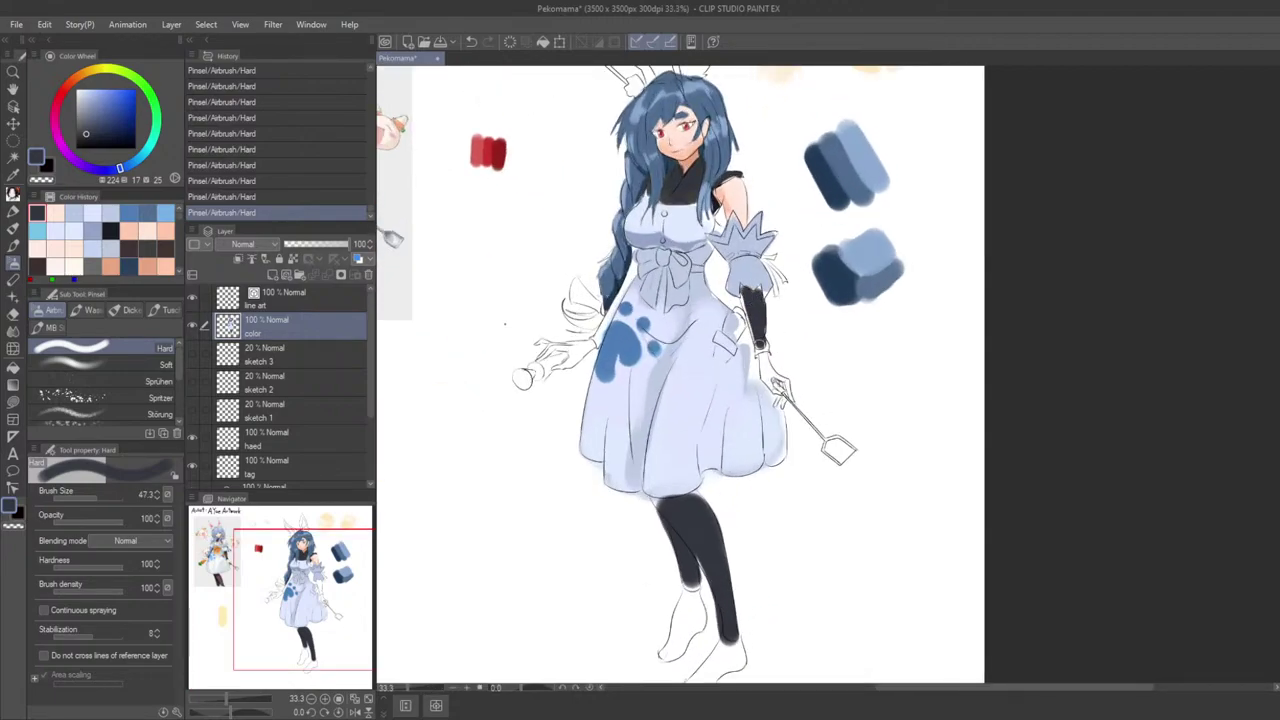
scroll(750, 326, down, 1)
drag(750, 326, 824, 323)
scroll(662, 275, up, 1)
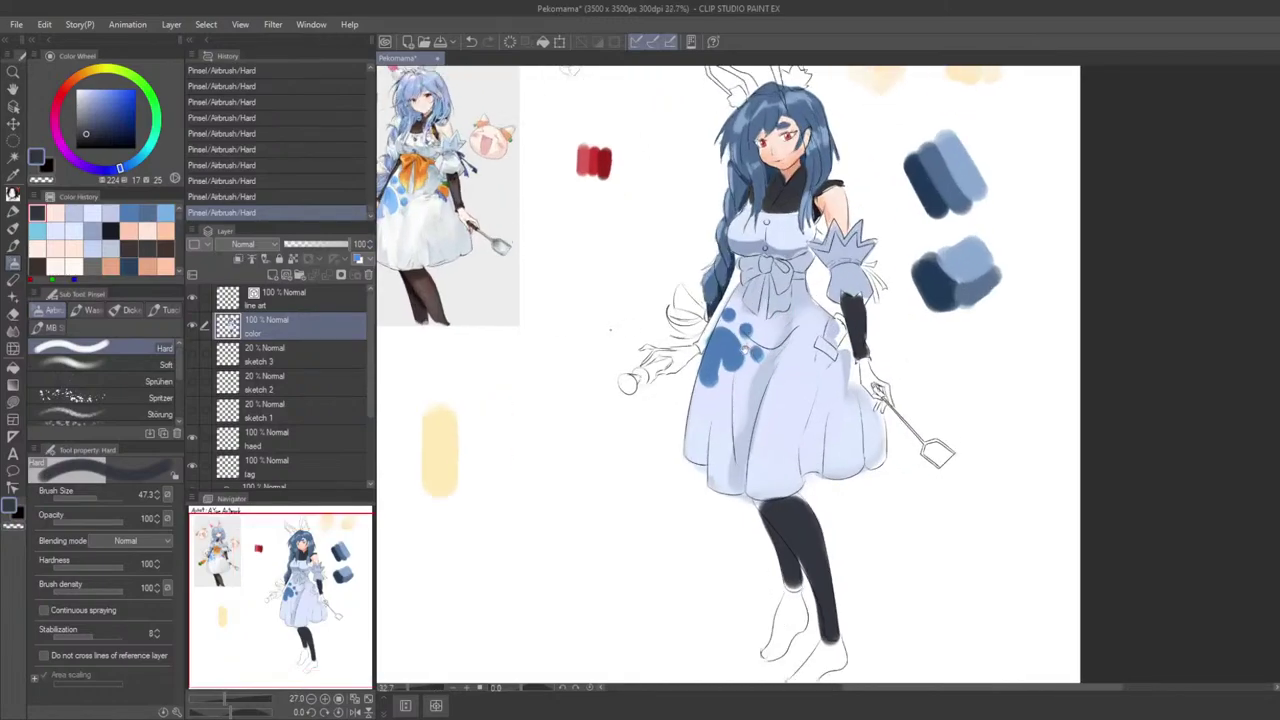
drag(686, 328, 682, 374)
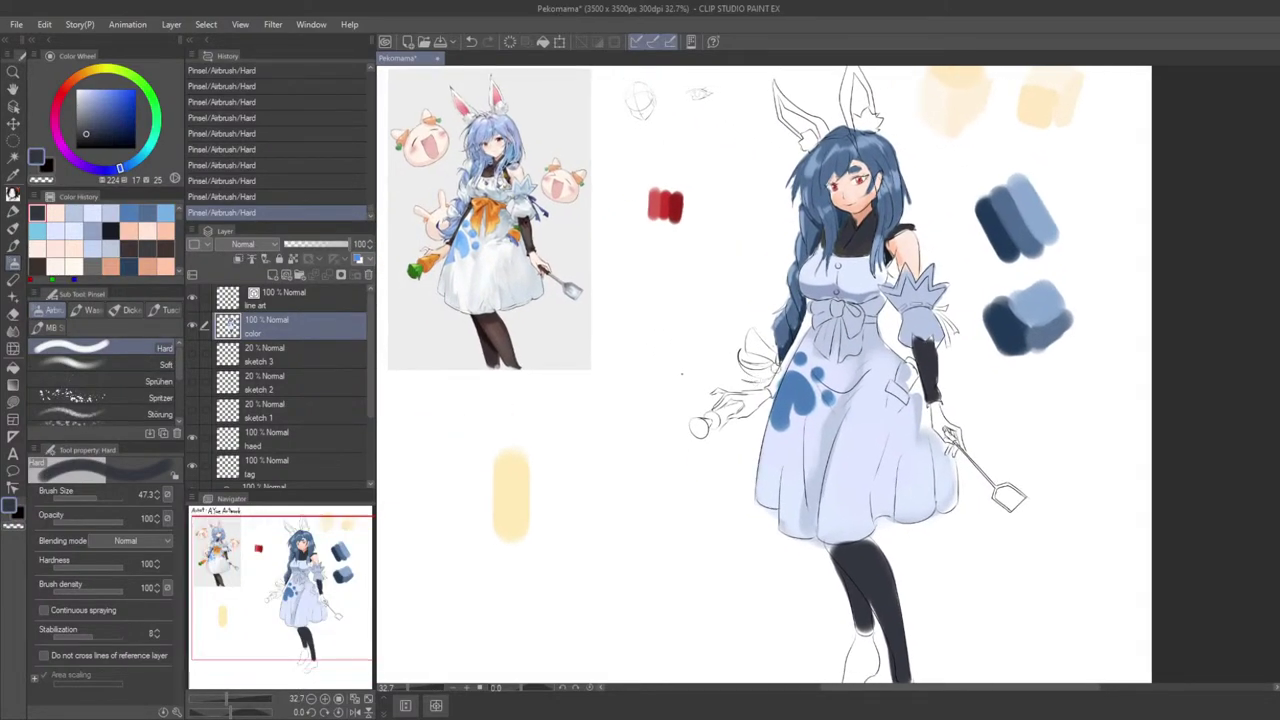
Step: Paint the lower part of the braid's end tuft in sampled hair blues, shading it with dark blue (212, 62, 34) at size 27.6
scroll(779, 367, up, 1)
alt+click(787, 329)
key(ctrl+z)
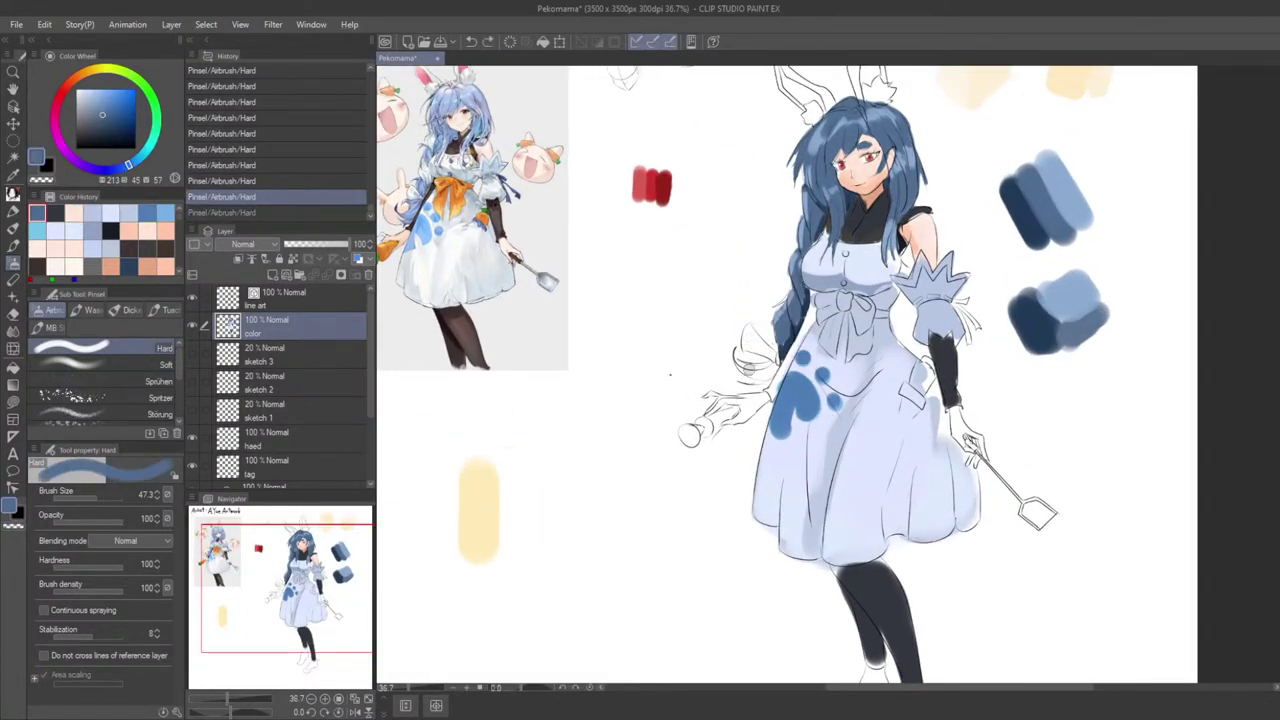
key(ctrl+y)
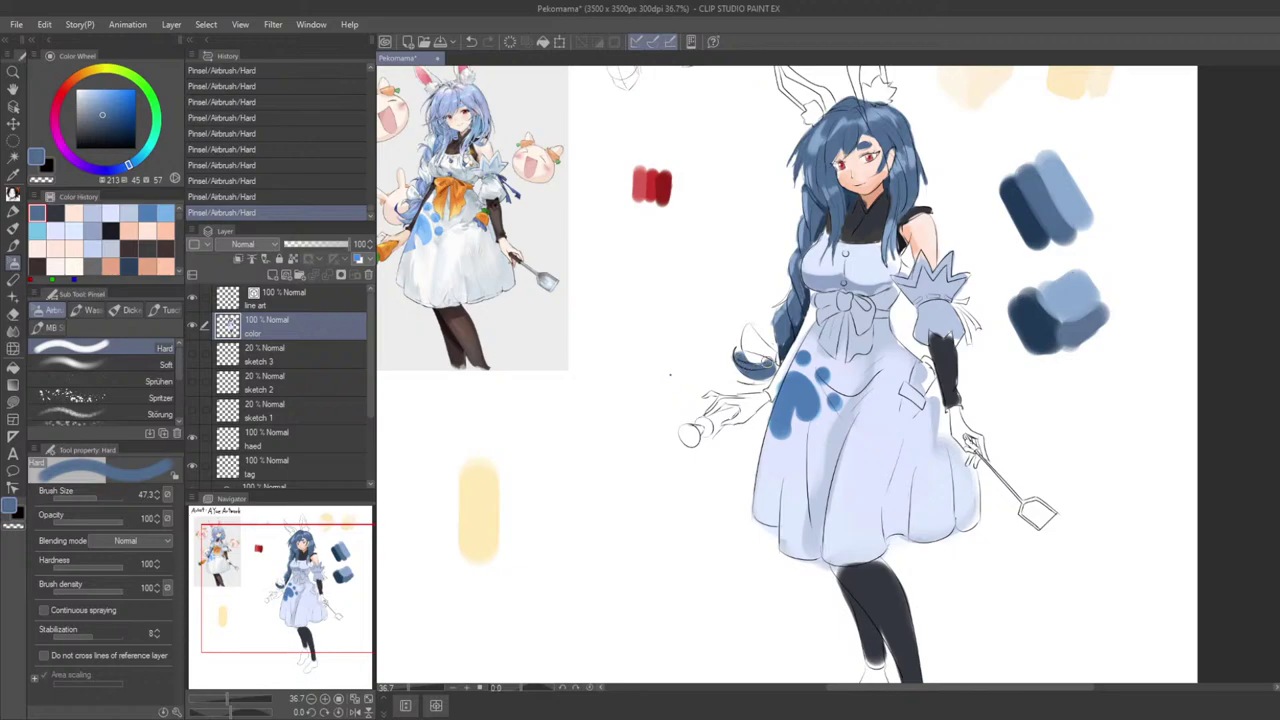
alt+click(760, 368)
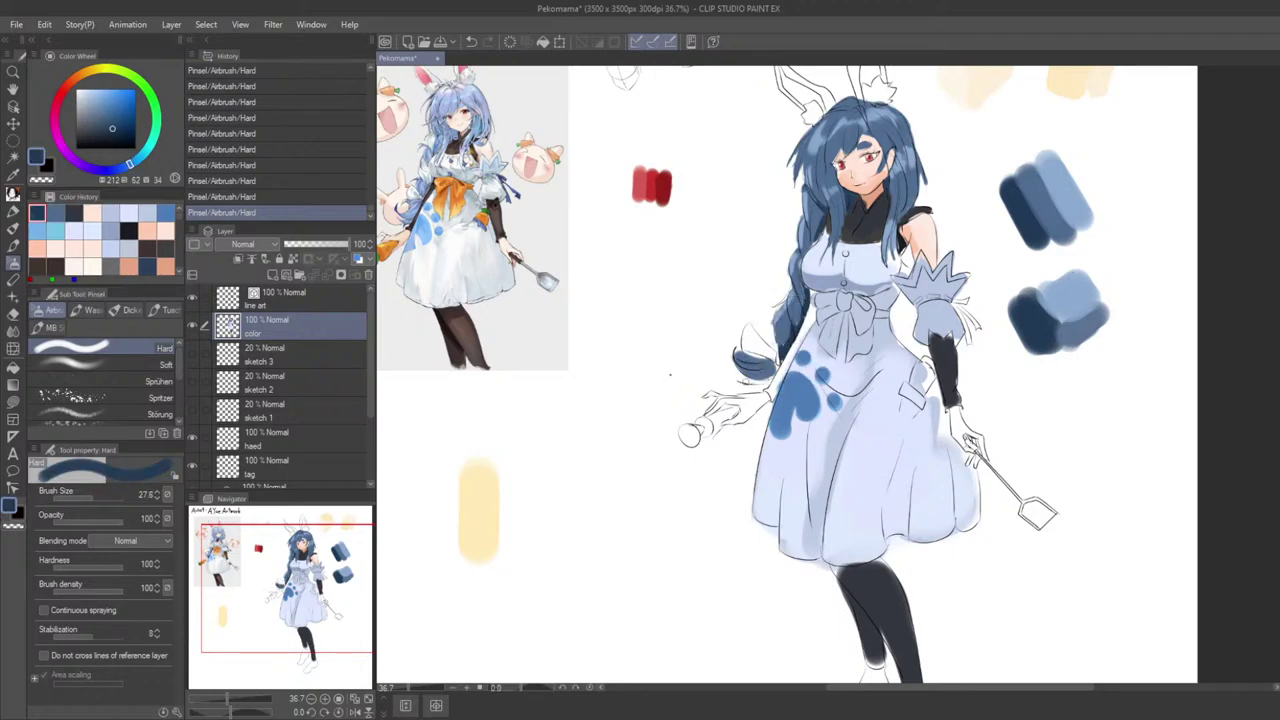
alt+click(792, 300)
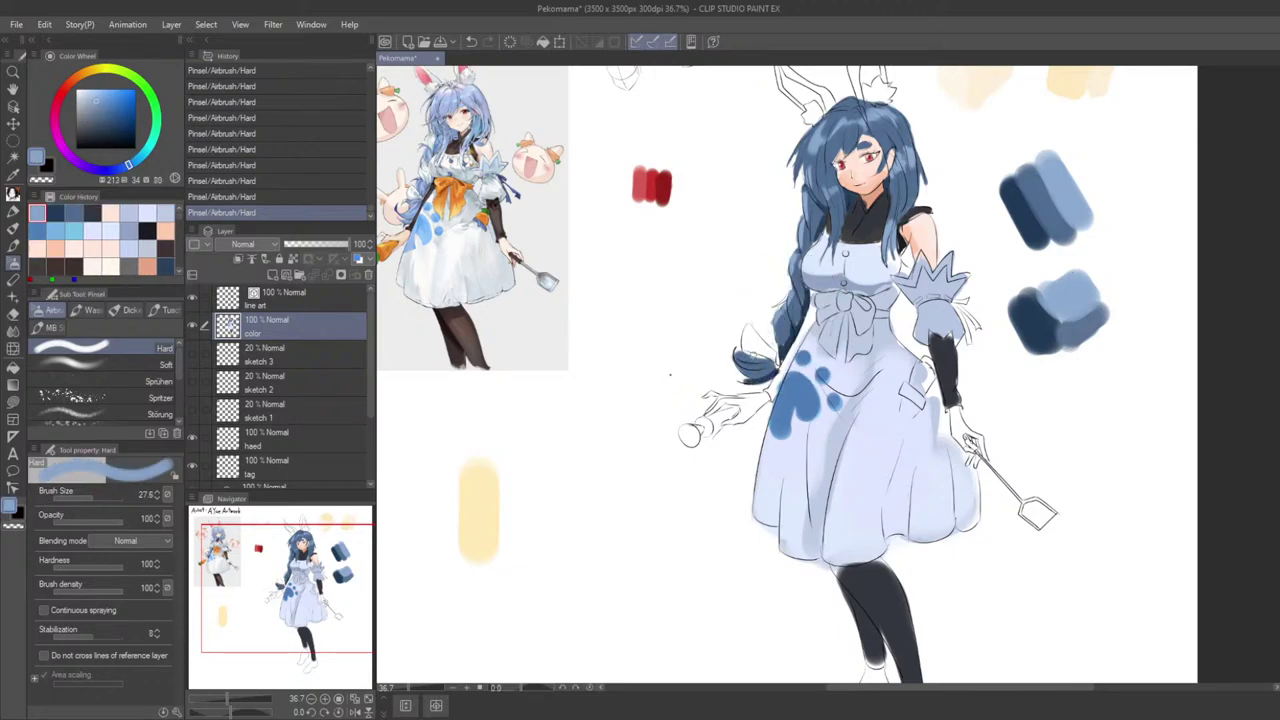
key(ctrl+z)
key(ctrl+y)
key(ctrl+z)
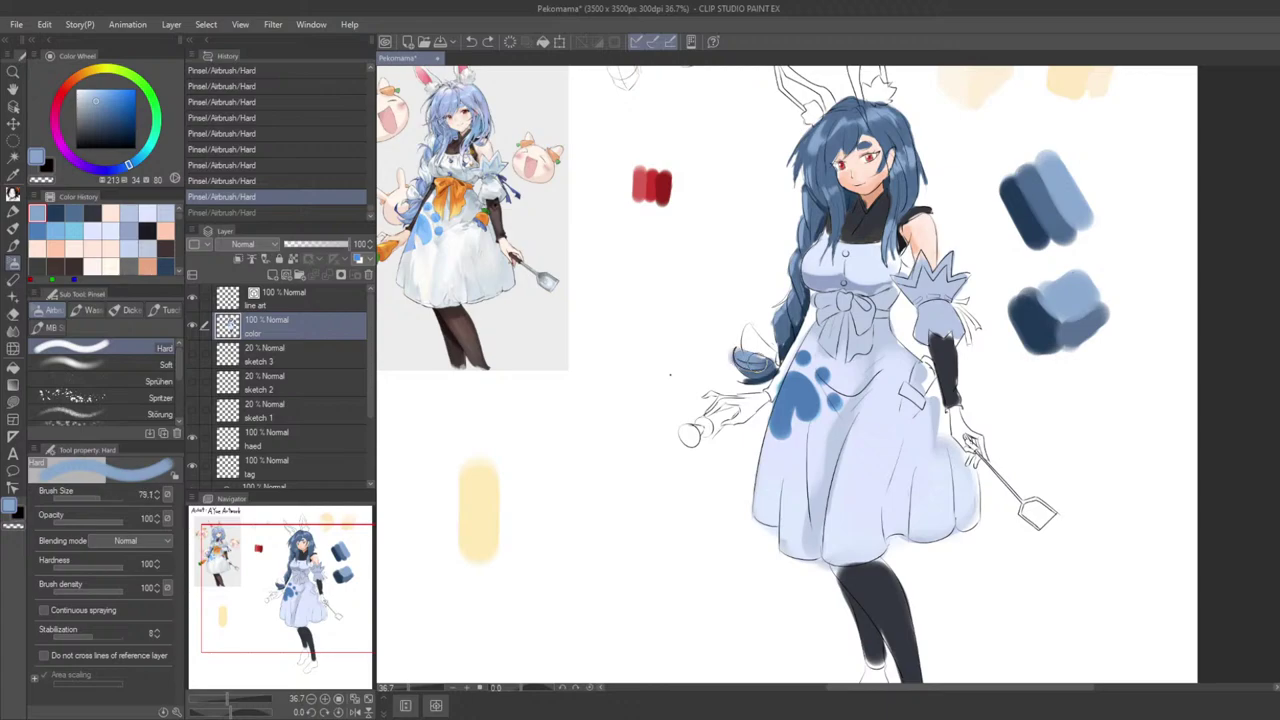
Step: Fill the upper part of the braid's end tuft with sampled pale lavender (227, 13, 100) using the Hard airbrush at size 37.7
key([)
mouse_move(737, 353)
mouse_down()
mouse_move(768, 372)
mouse_move(747, 348)
mouse_move(761, 393)
mouse_move(783, 374)
mouse_up()
alt+click(833, 373)
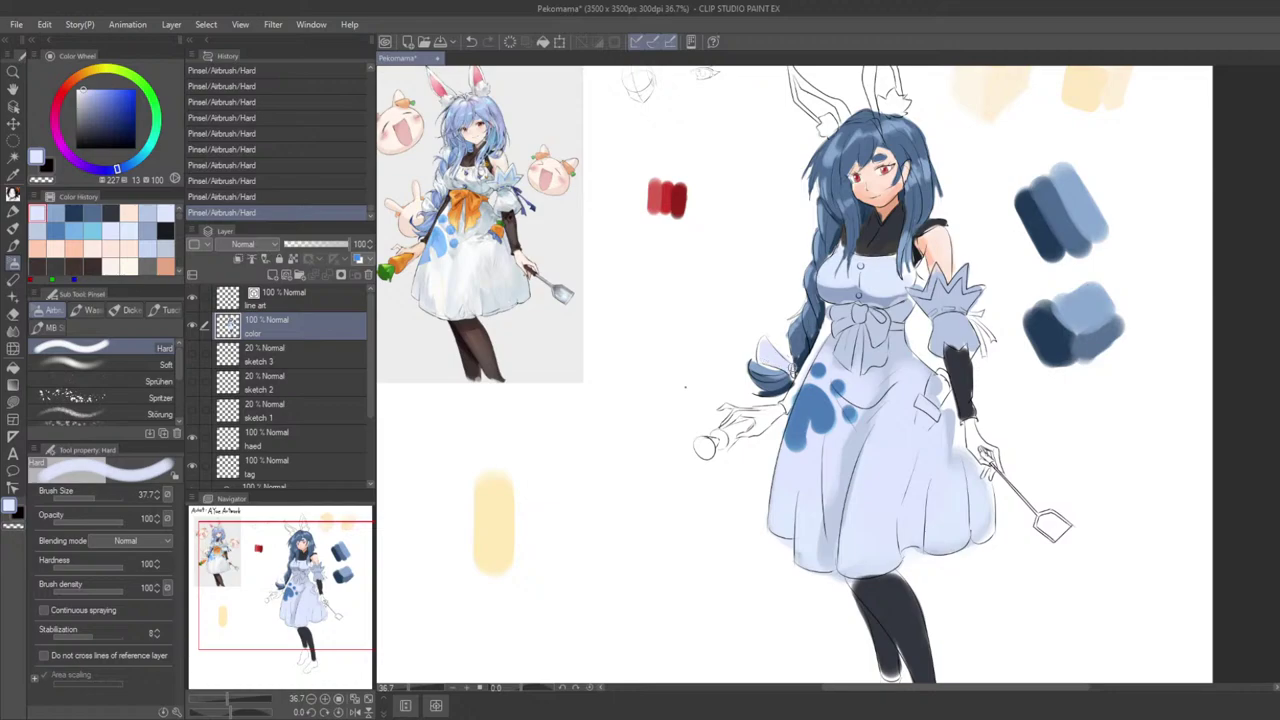
Step: Touch up the bangs and face with sampled hair blue and skin tone, using the Hard airbrush at size 37.7
scroll(793, 370, down, 8)
drag(937, 363, 880, 312)
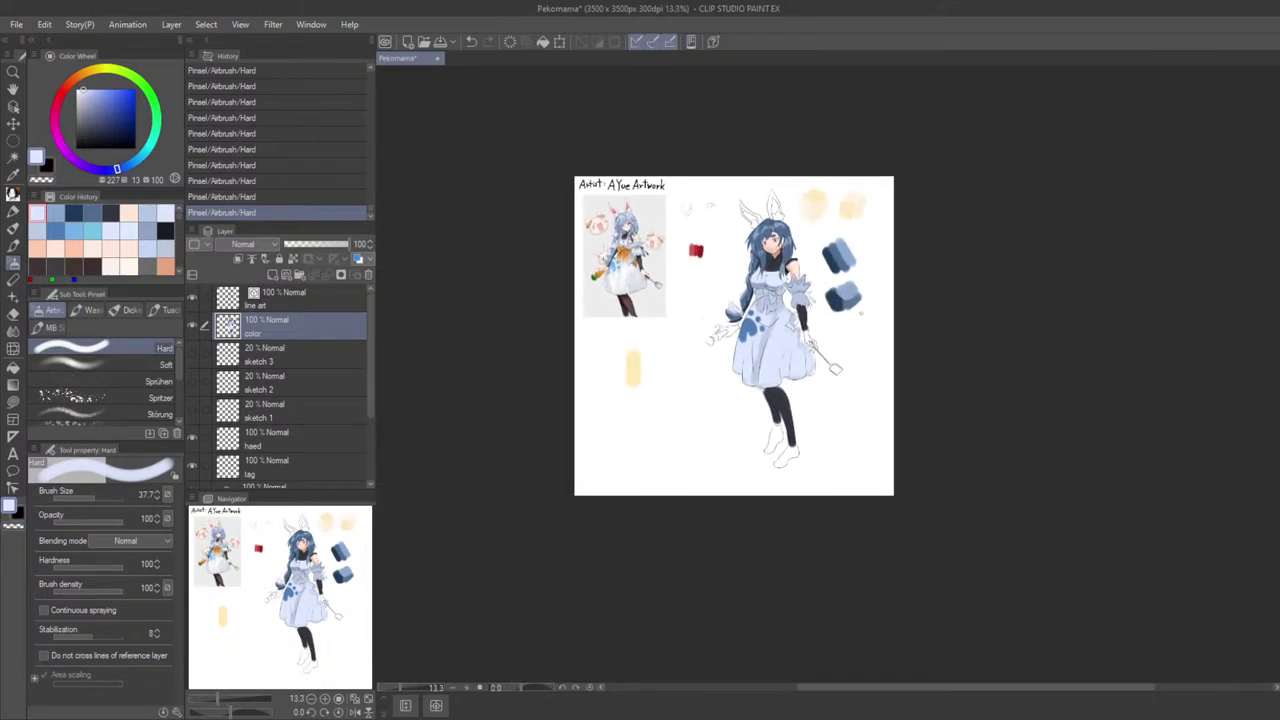
scroll(828, 372, up, 8)
scroll(754, 346, down, 3)
drag(648, 386, 783, 681)
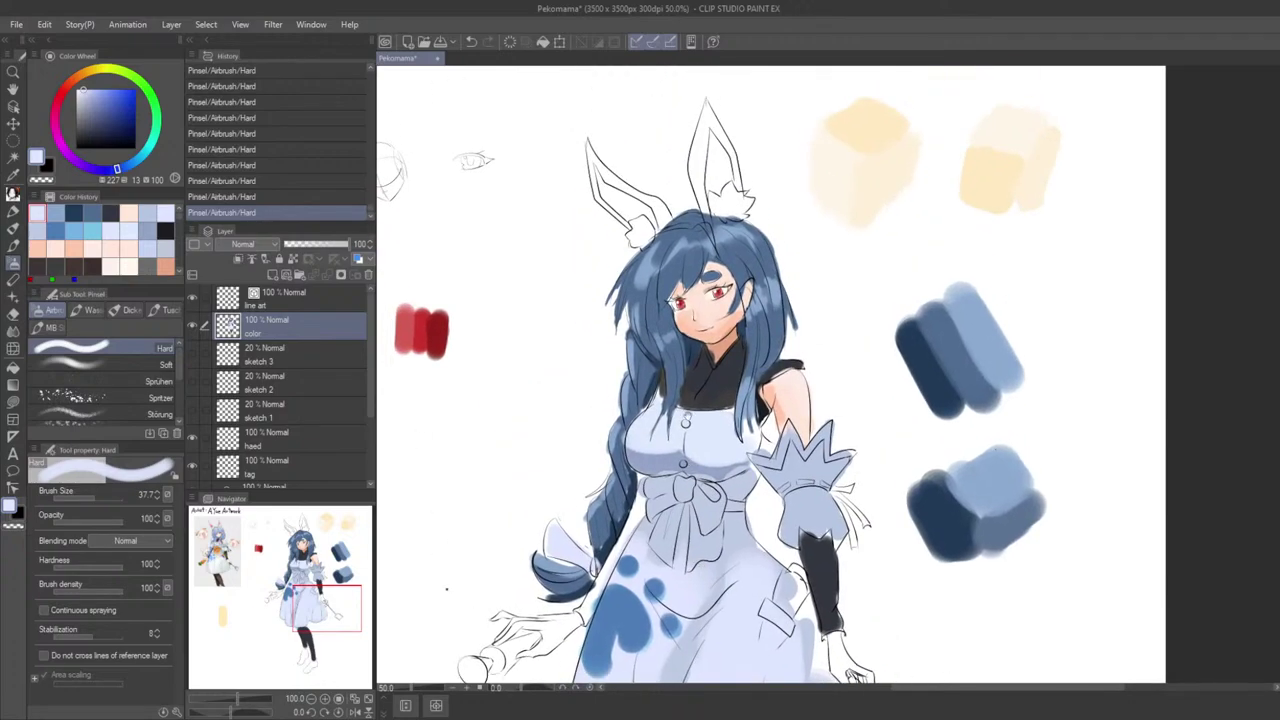
alt+click(696, 266)
alt+click(703, 307)
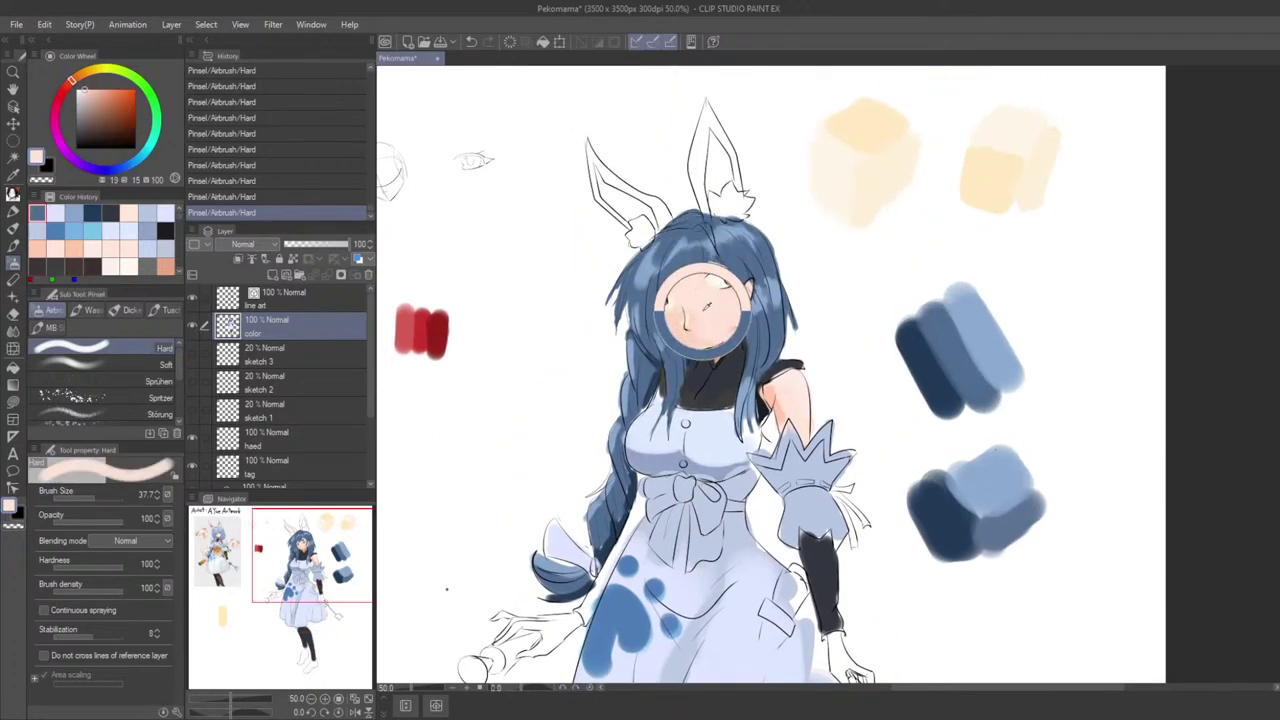
drag(657, 382, 678, 401)
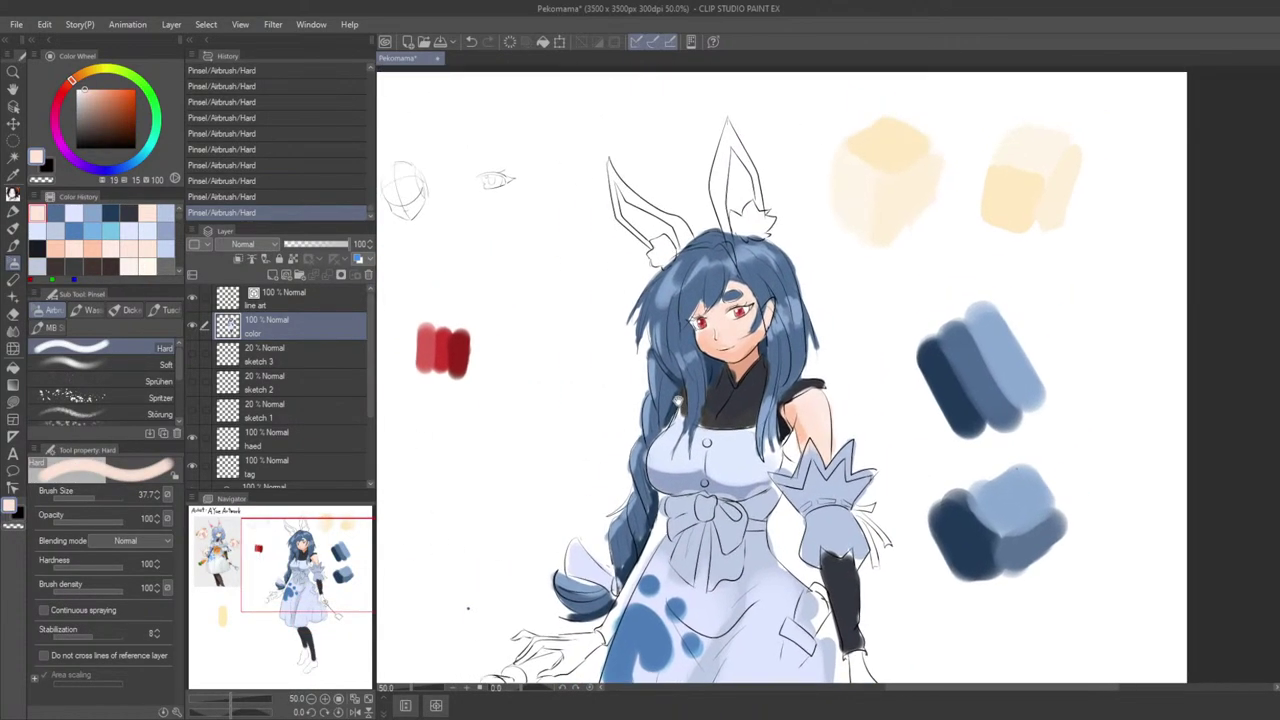
Step: Try a stroke of sampled hair blue (213, 33, 80) on the lower braid with the Hard airbrush at size 37.7
scroll(780, 380, down, 4)
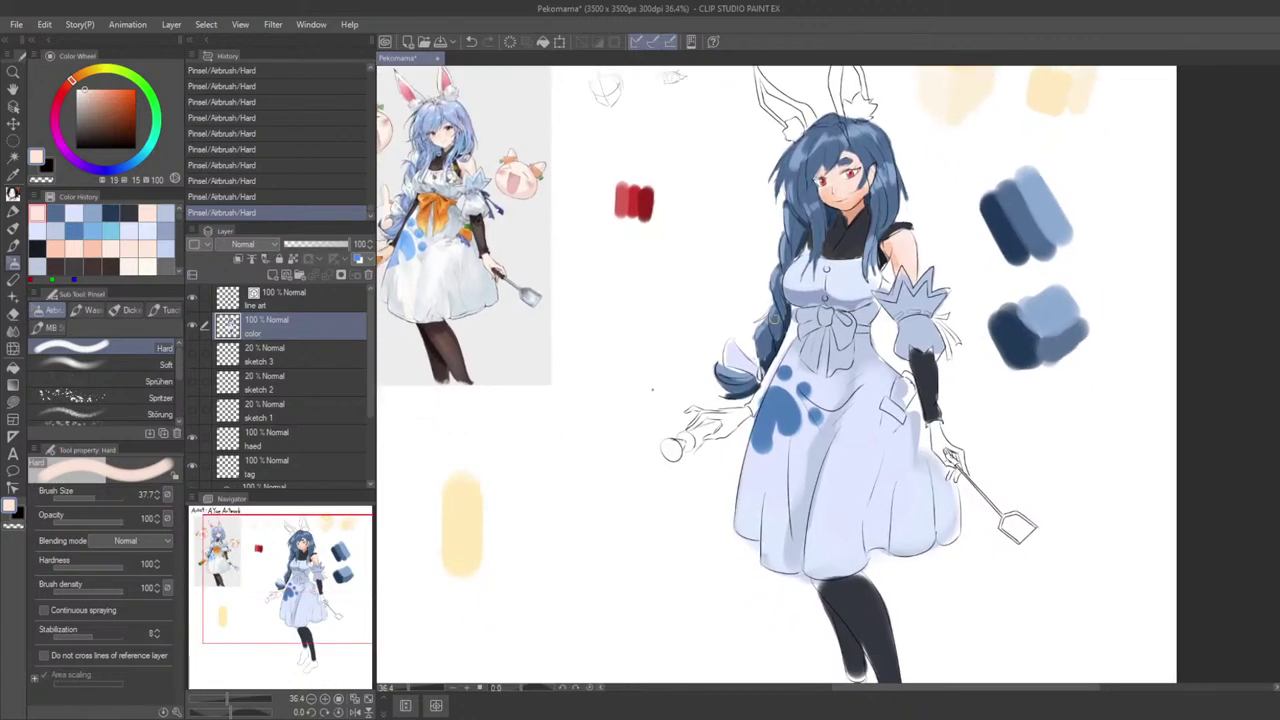
scroll(775, 339, up, 4)
alt+click(775, 326)
alt+click(762, 336)
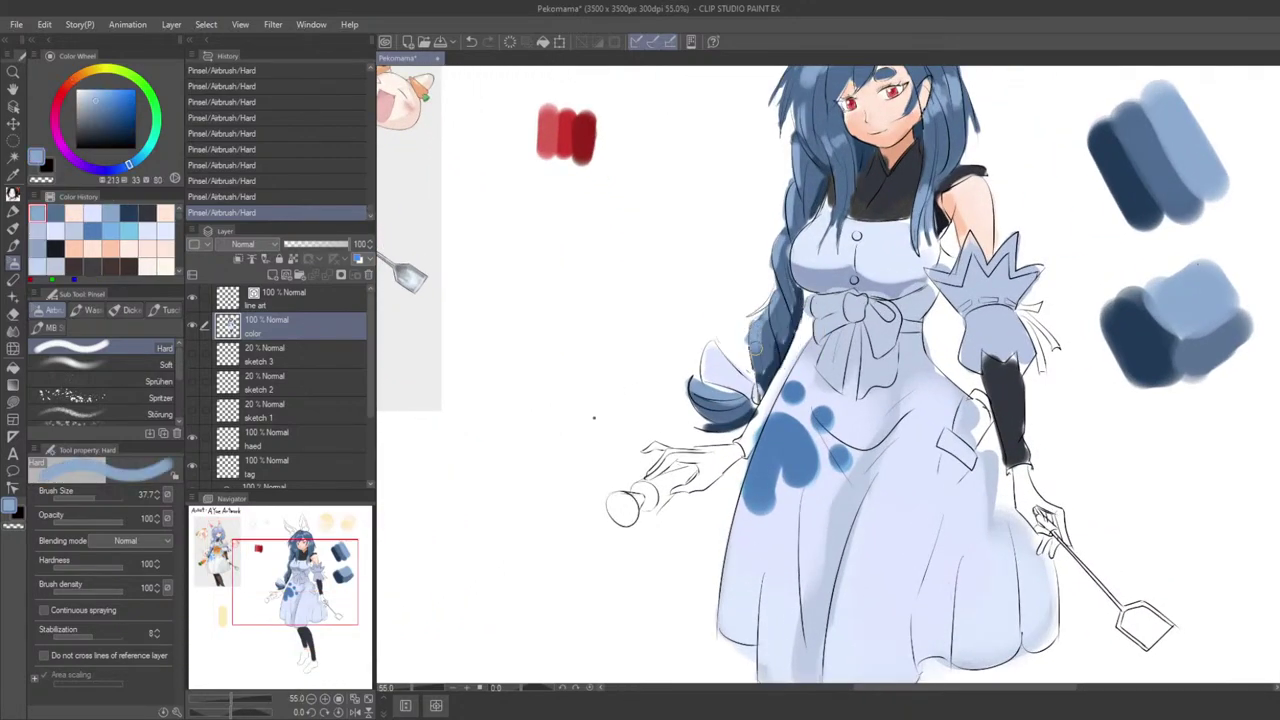
key(ctrl+z)
mouse_move(755, 349)
mouse_down()
mouse_move(786, 263)
mouse_move(773, 318)
mouse_up()
key(ctrl+z)
key(ctrl+z)
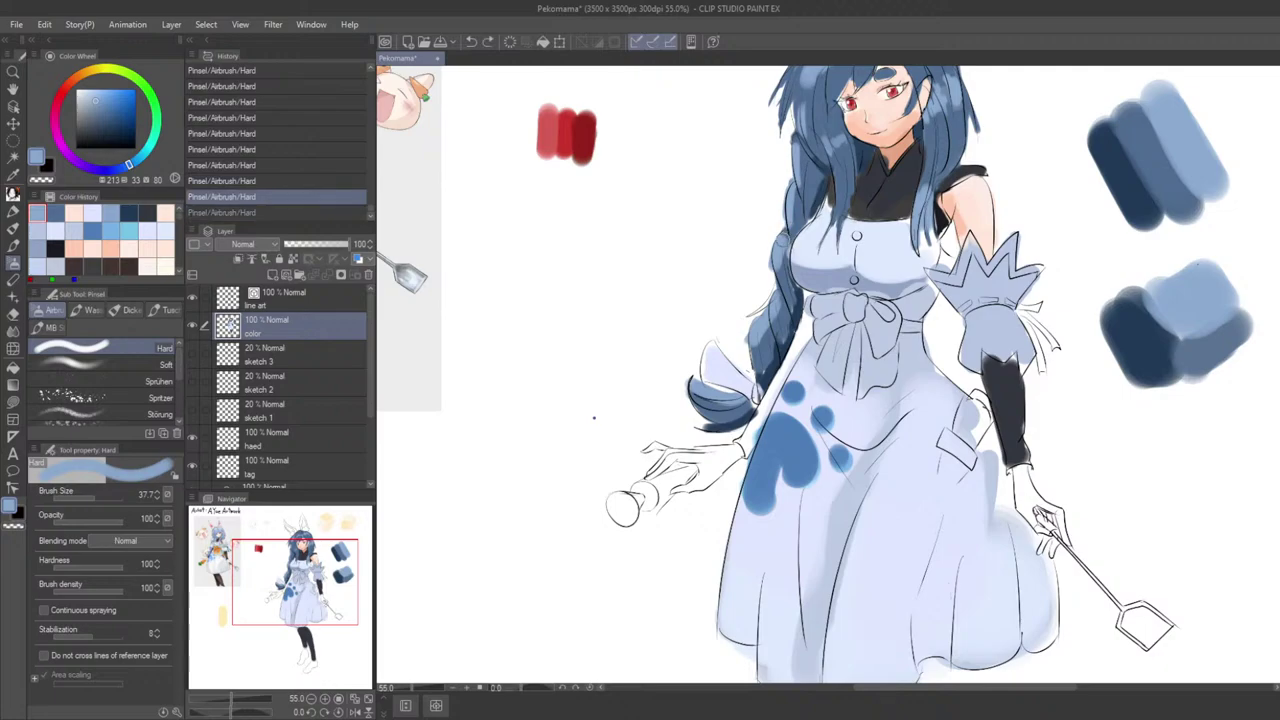
key(ctrl+y)
Step: Erase stray paint along the outer edge of the hair and braid with the hard eraser at size 17.1
key(e)
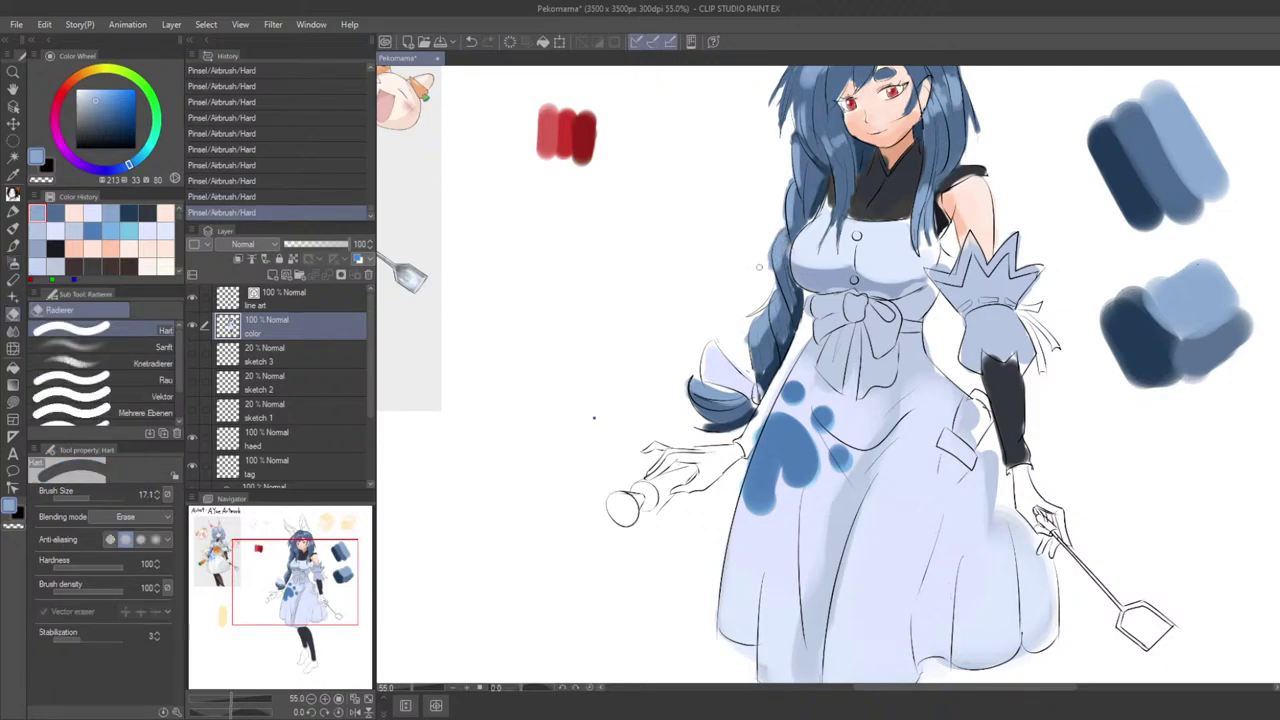
mouse_move(768, 256)
mouse_down()
mouse_move(778, 232)
mouse_move(767, 266)
mouse_up()
drag(906, 102, 834, 257)
alt+click(813, 262)
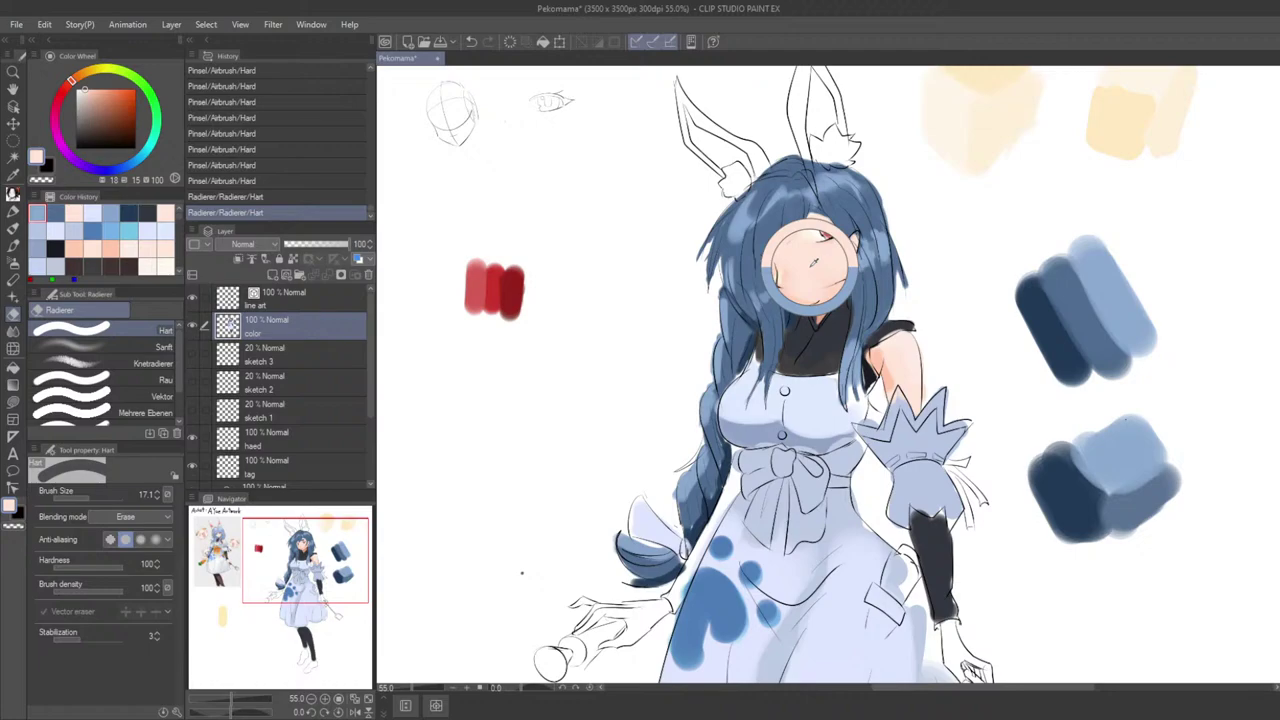
drag(765, 341, 725, 326)
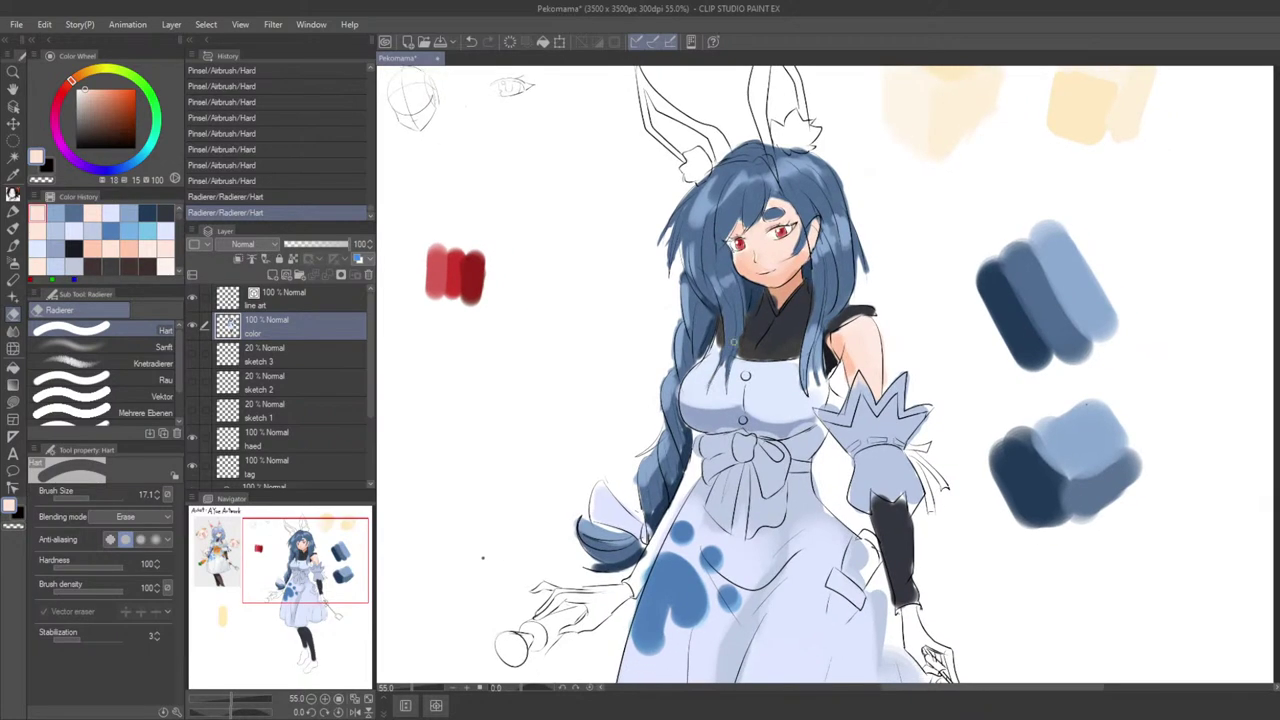
alt+click(672, 349)
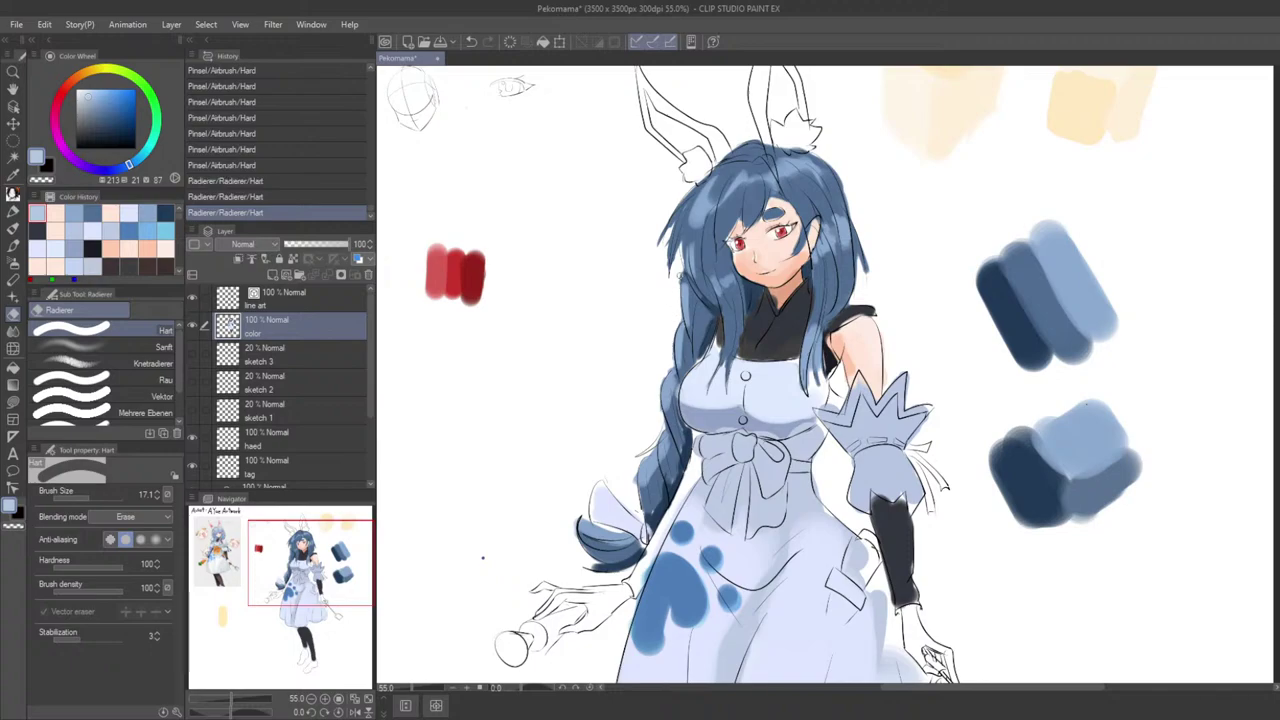
Step: Retouch the lower braid with sampled hair blue (213, 35, 77) using the Hard airbrush at size 29.7
scroll(674, 303, down, 10)
drag(738, 247, 730, 217)
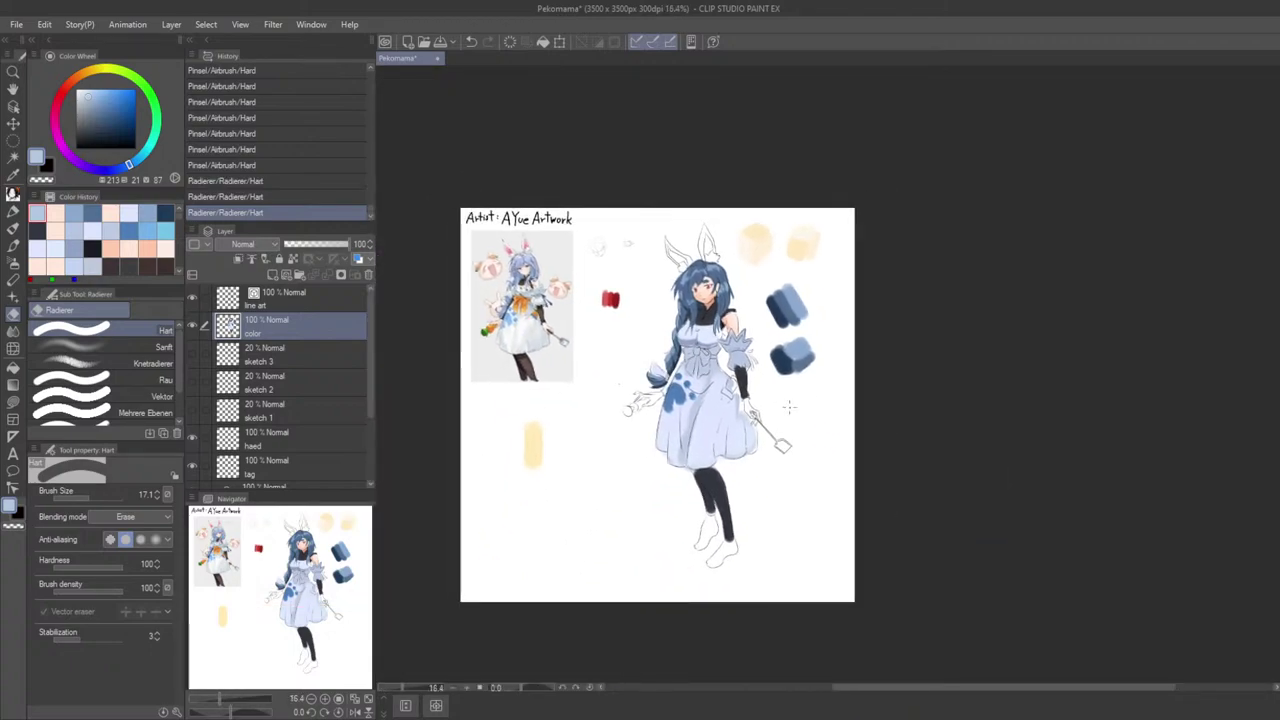
scroll(776, 384, up, 5)
scroll(836, 432, up, 3)
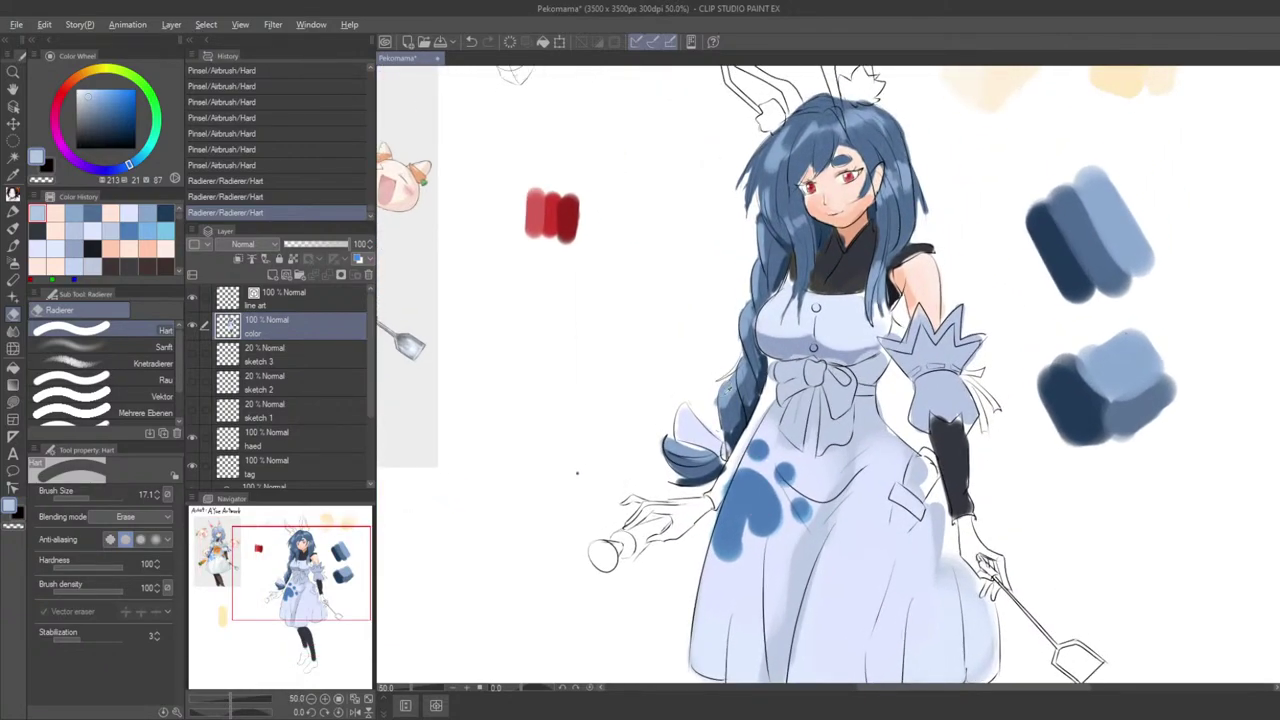
alt+click(725, 397)
key(ctrl+z)
alt+click(730, 397)
key(b)
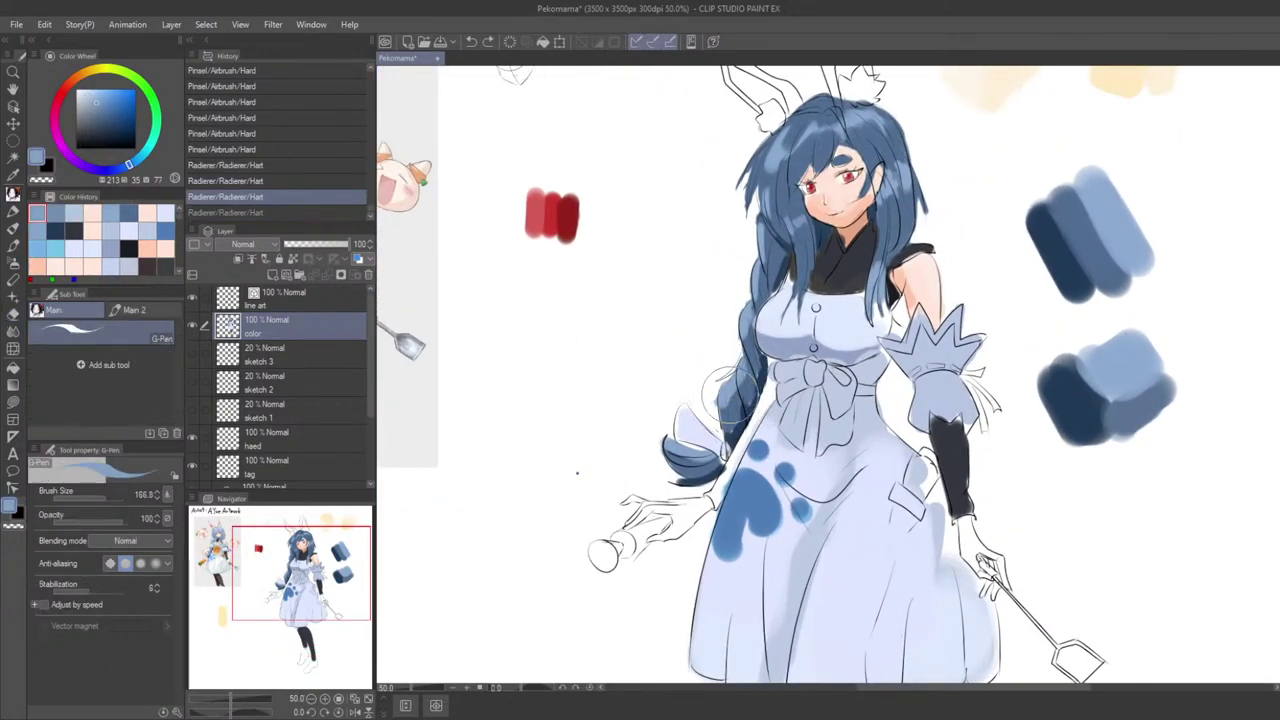
key(g)
key(b)
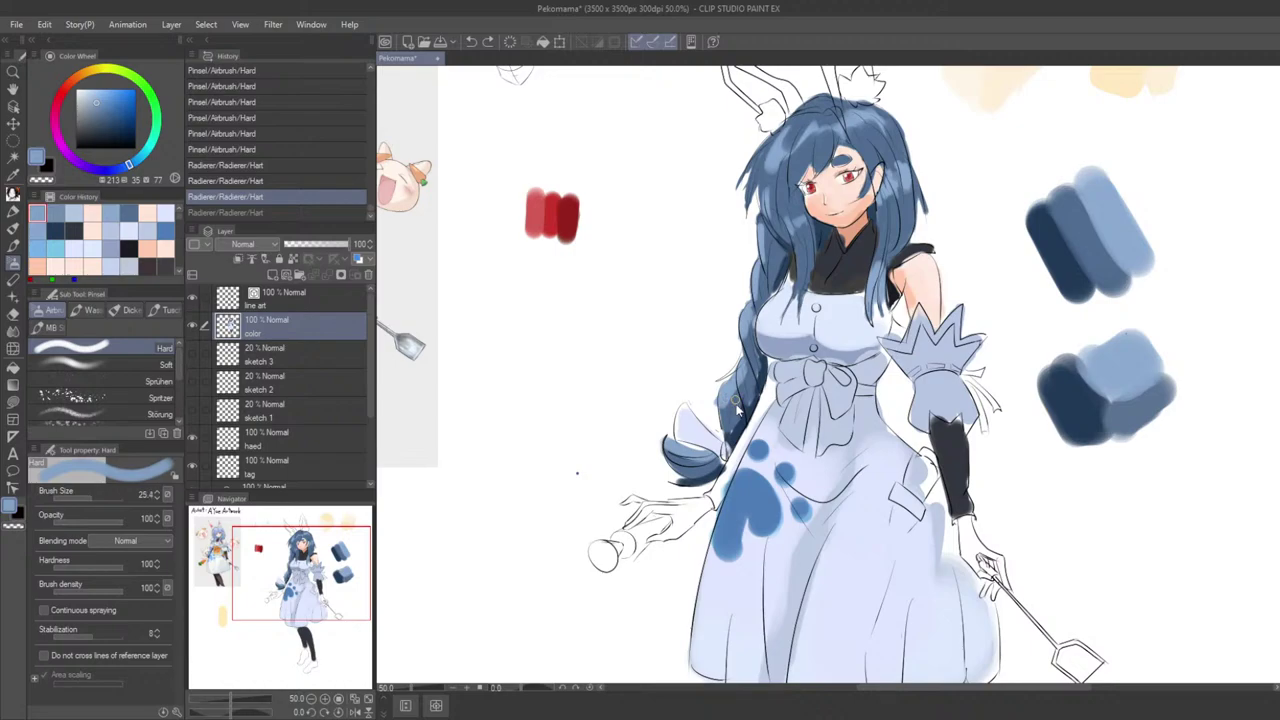
key(])
mouse_move(735, 398)
mouse_down()
mouse_move(728, 414)
mouse_move(741, 384)
mouse_up()
mouse_move(746, 362)
mouse_down()
mouse_move(743, 376)
mouse_move(744, 352)
mouse_up()
key(ctrl+z)
Step: Lighten the puffed part of the sleeve with pale lavender using the Hard airbrush at size 53.6
scroll(826, 374, down, 5)
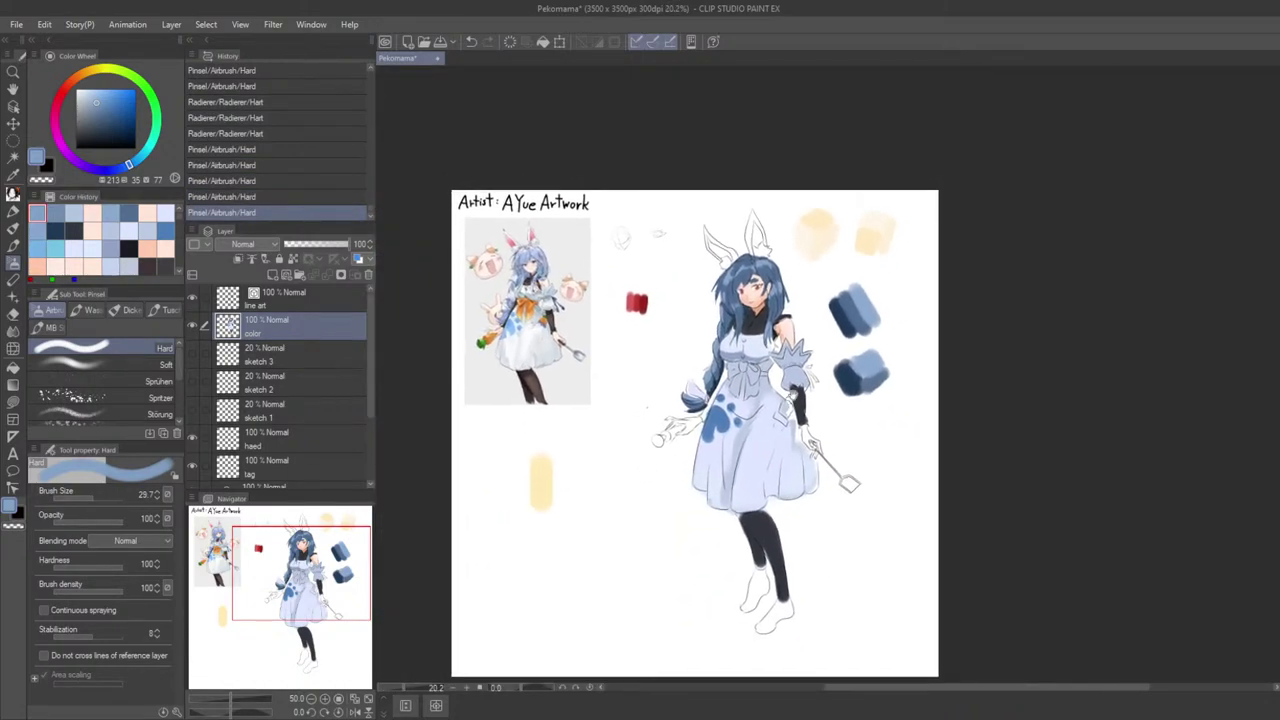
scroll(736, 384, up, 3)
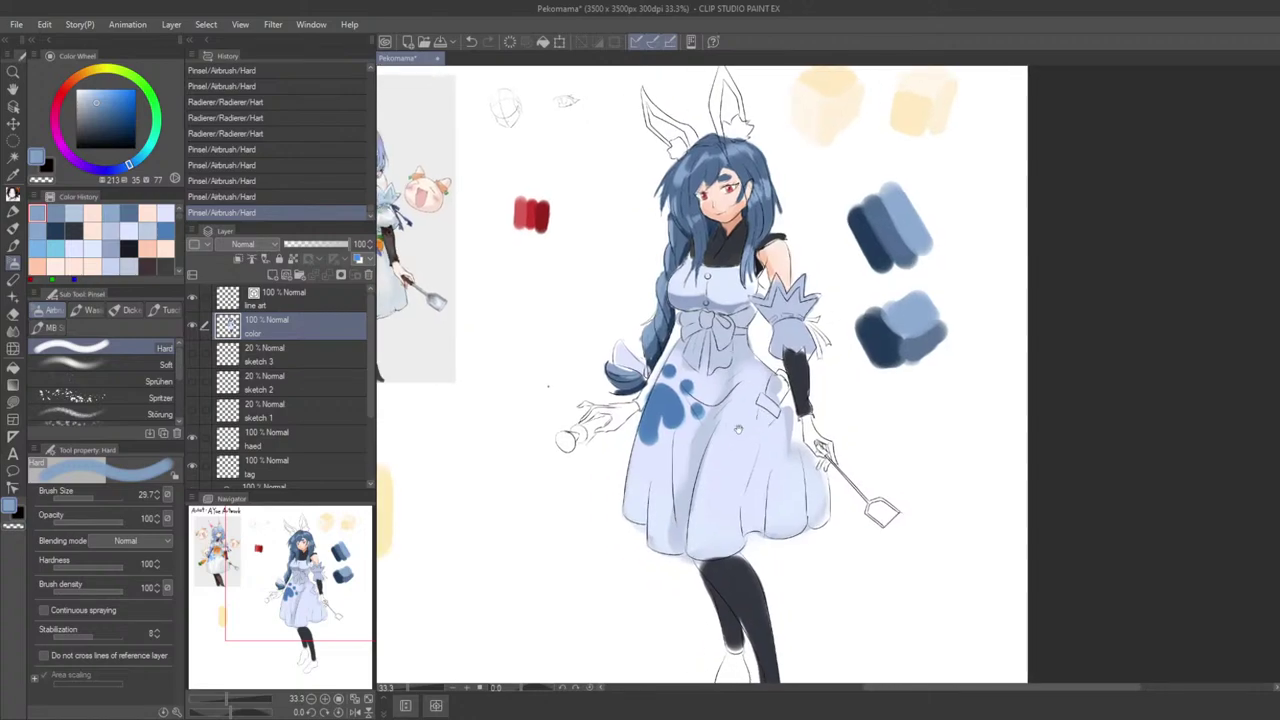
alt+click(698, 463)
drag(698, 463, 818, 431)
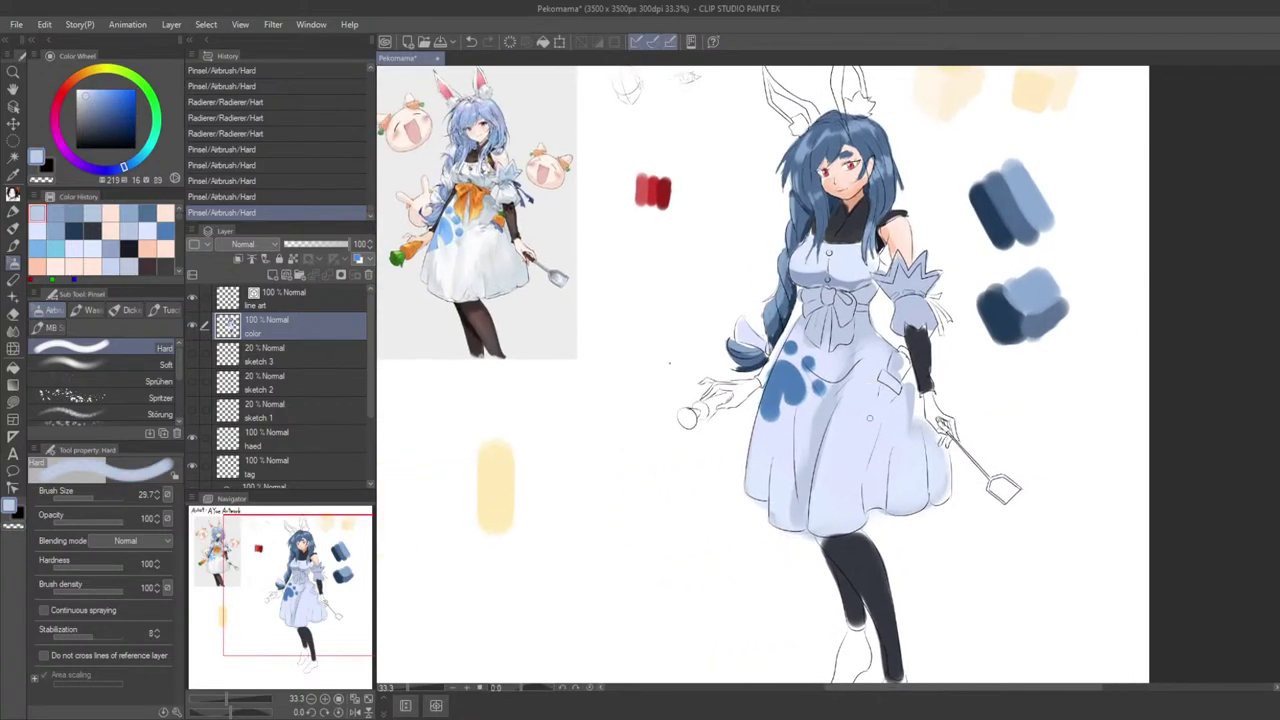
alt+click(487, 284)
mouse_move(909, 331)
mouse_down()
mouse_move(871, 393)
mouse_move(883, 368)
mouse_up()
scroll(872, 393, up, 1)
key([)
mouse_move(862, 417)
mouse_down()
mouse_move(785, 377)
mouse_move(692, 437)
mouse_move(750, 437)
mouse_move(828, 473)
mouse_move(955, 471)
mouse_move(799, 398)
mouse_up()
alt+click(750, 342)
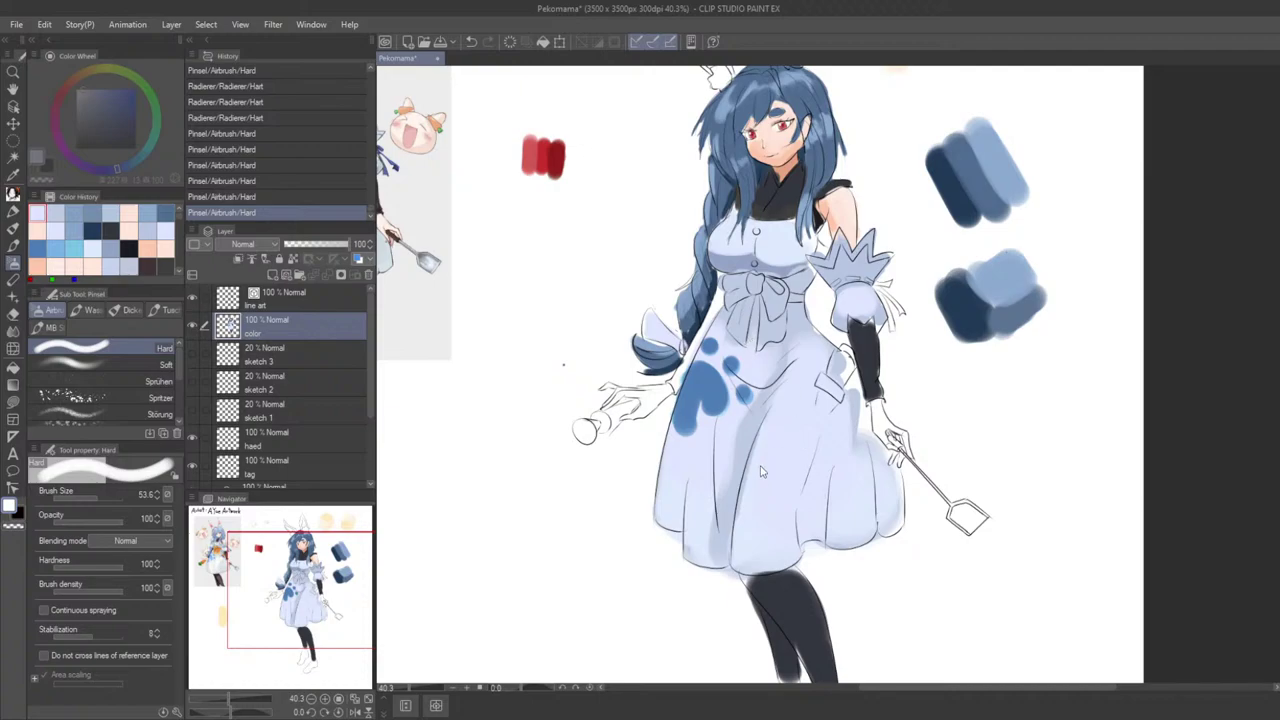
Step: Paint two vertical black swatches beside the yellow swatch with the G-Pen at size 168.6
alt+click(729, 347)
alt+click(735, 453)
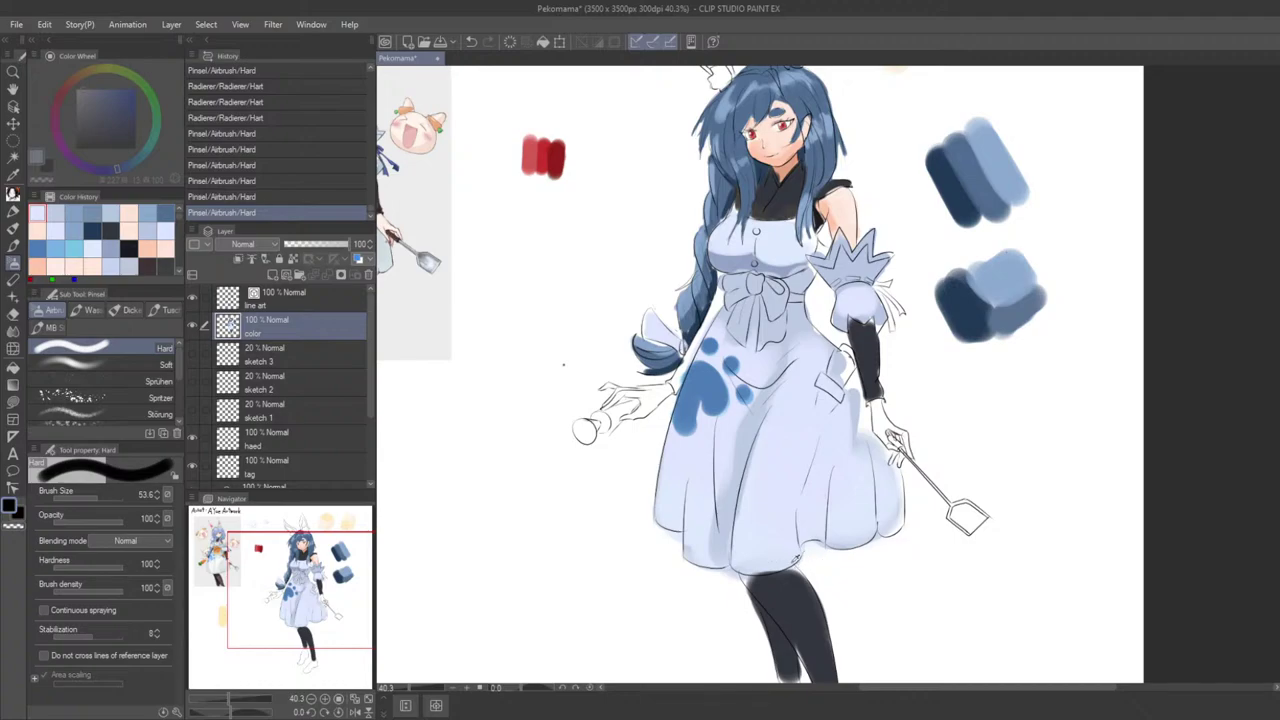
key(p)
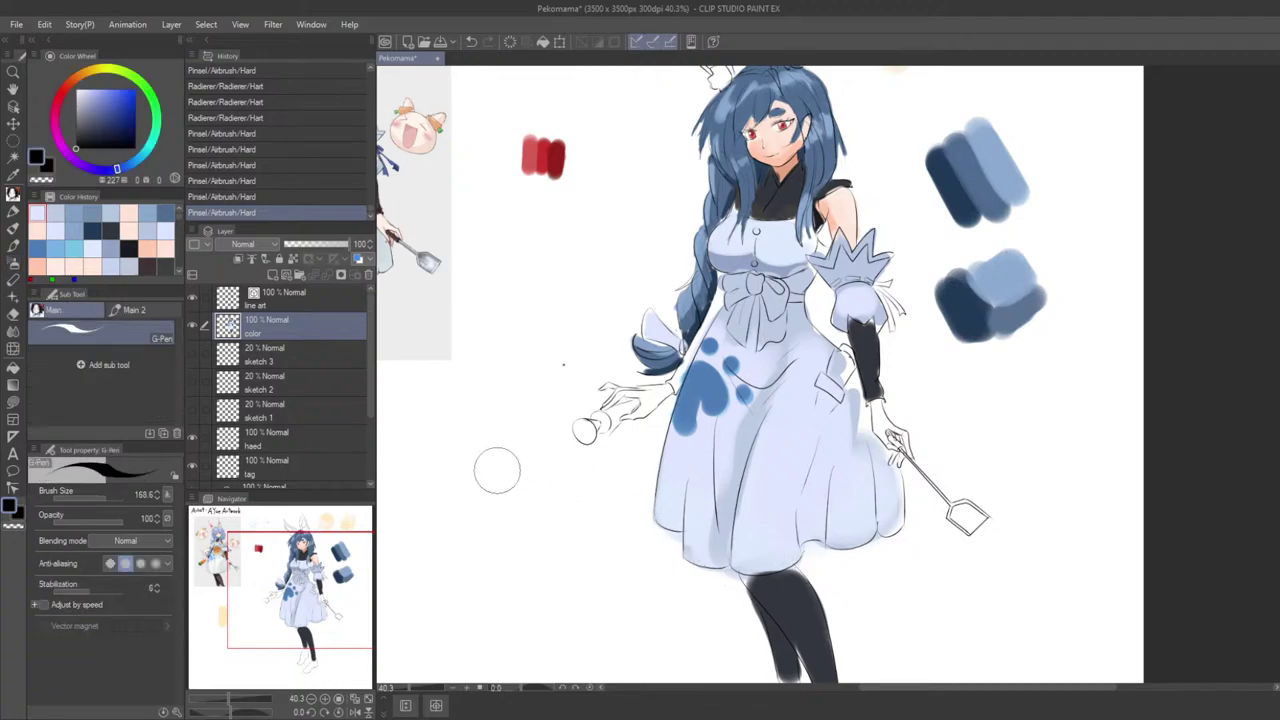
drag(479, 464, 479, 558)
drag(480, 560, 611, 499)
key(ctrl+z)
mouse_move(569, 412)
mouse_down()
mouse_move(567, 490)
mouse_move(569, 420)
mouse_move(636, 460)
mouse_move(634, 490)
mouse_up()
scroll(634, 460, up, 5)
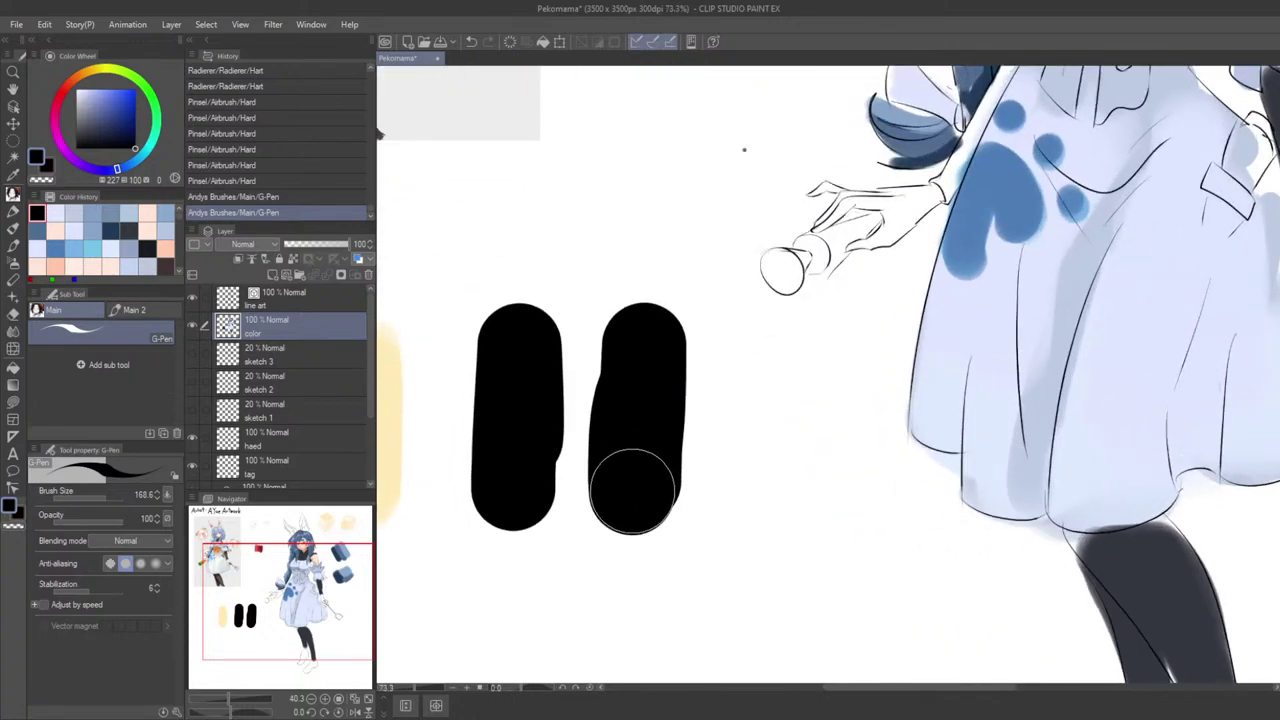
scroll(657, 463, down, 3)
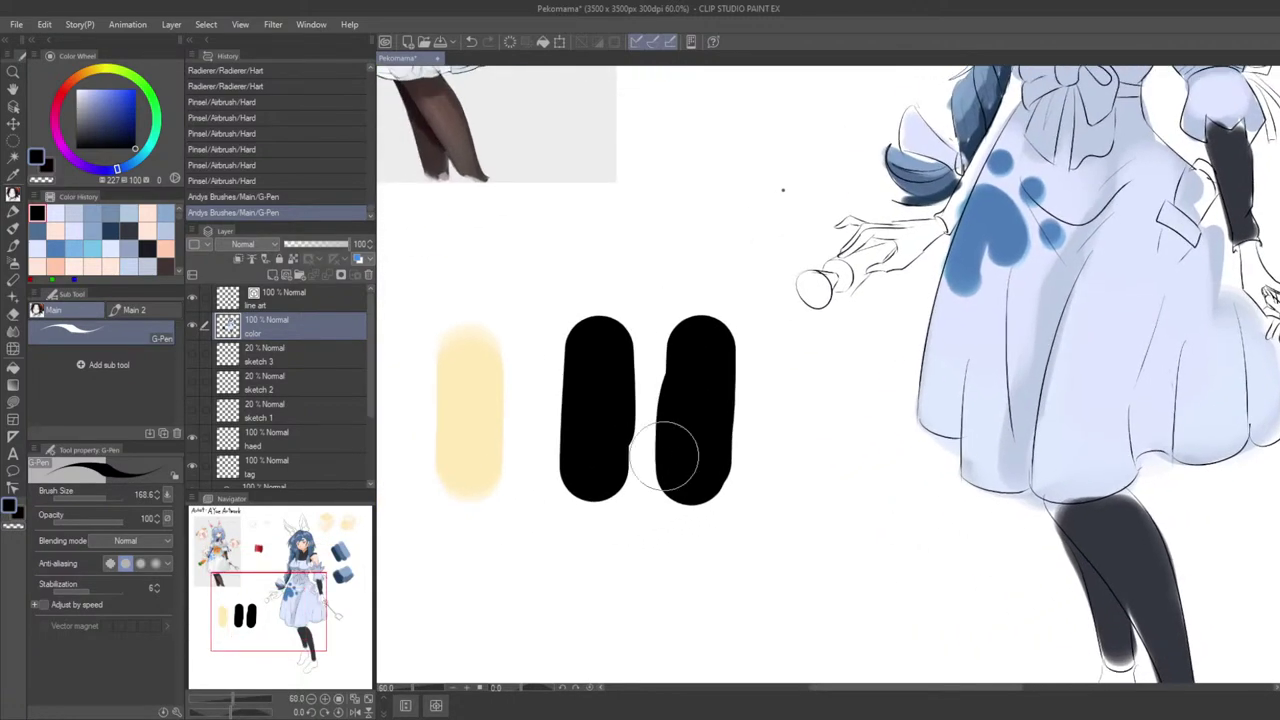
Step: Add a light lavender (227, 26, 100) and a saturated blue (227, 100, 100) swatch beneath the black ones
key(alt)
alt+click(653, 412)
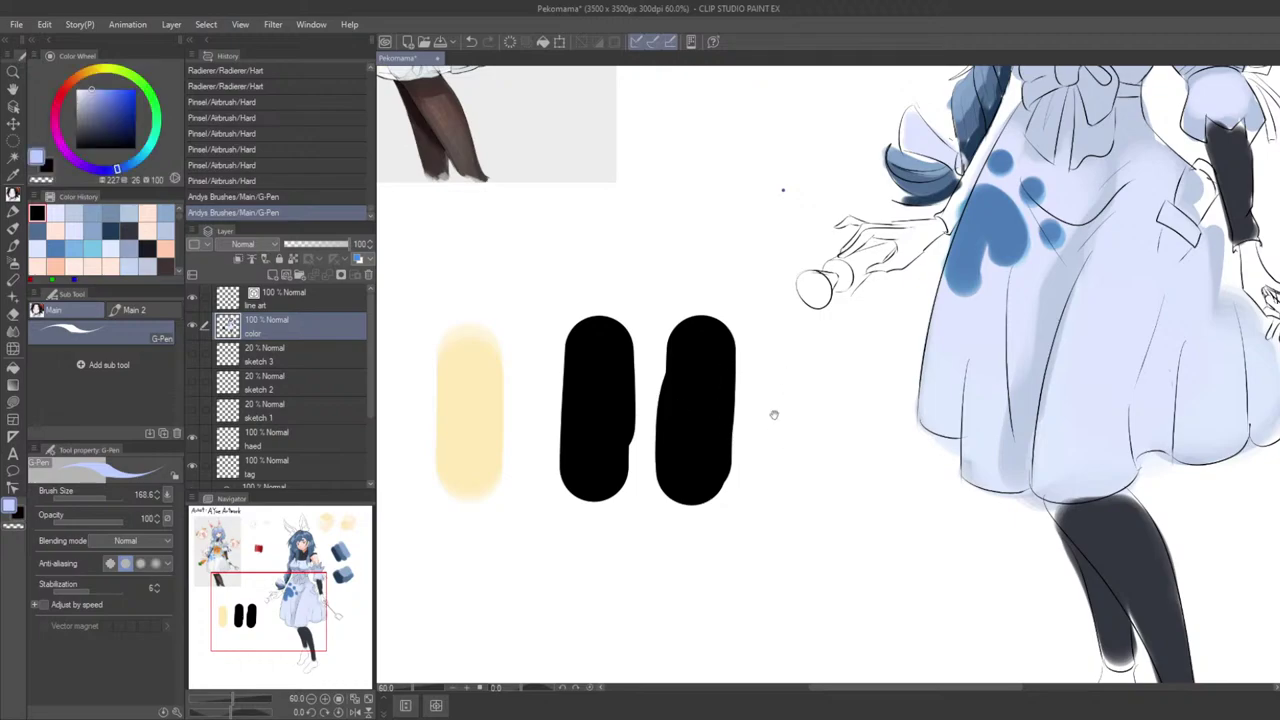
drag(774, 414, 832, 291)
drag(650, 446, 654, 430)
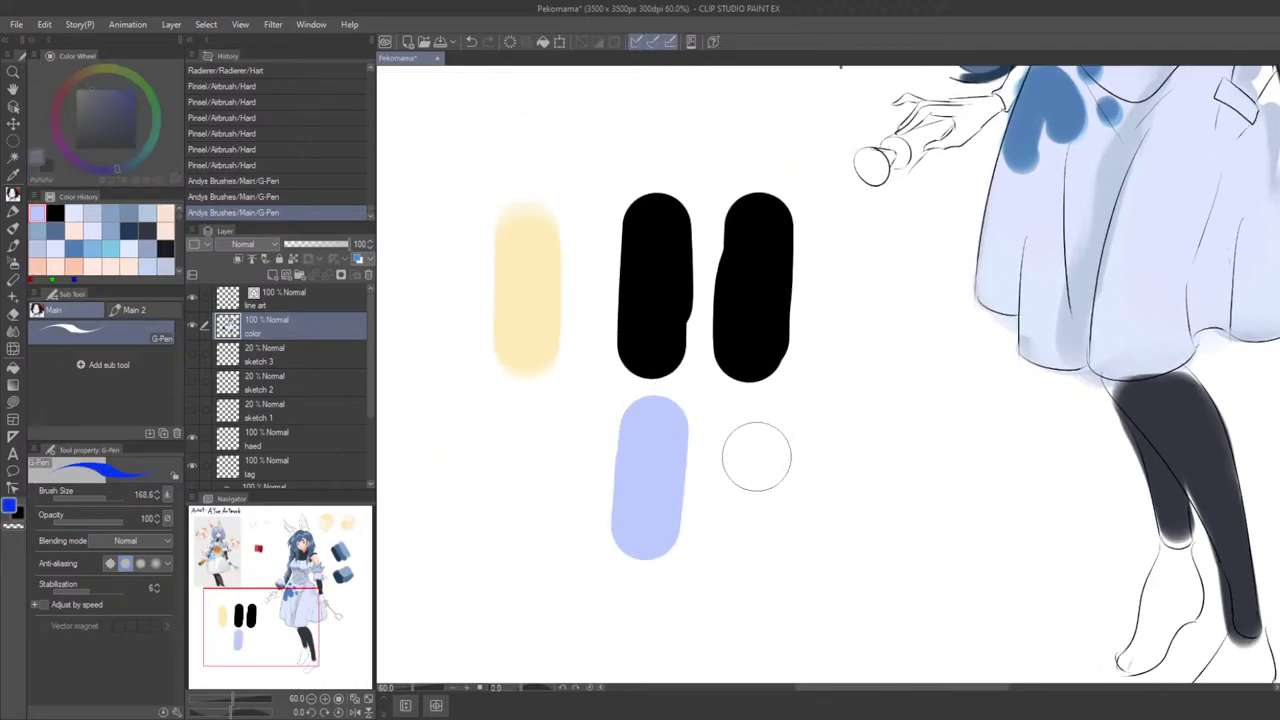
mouse_move(752, 445)
mouse_down()
mouse_move(735, 540)
mouse_move(760, 466)
mouse_move(742, 436)
mouse_up()
scroll(750, 520, down, 1)
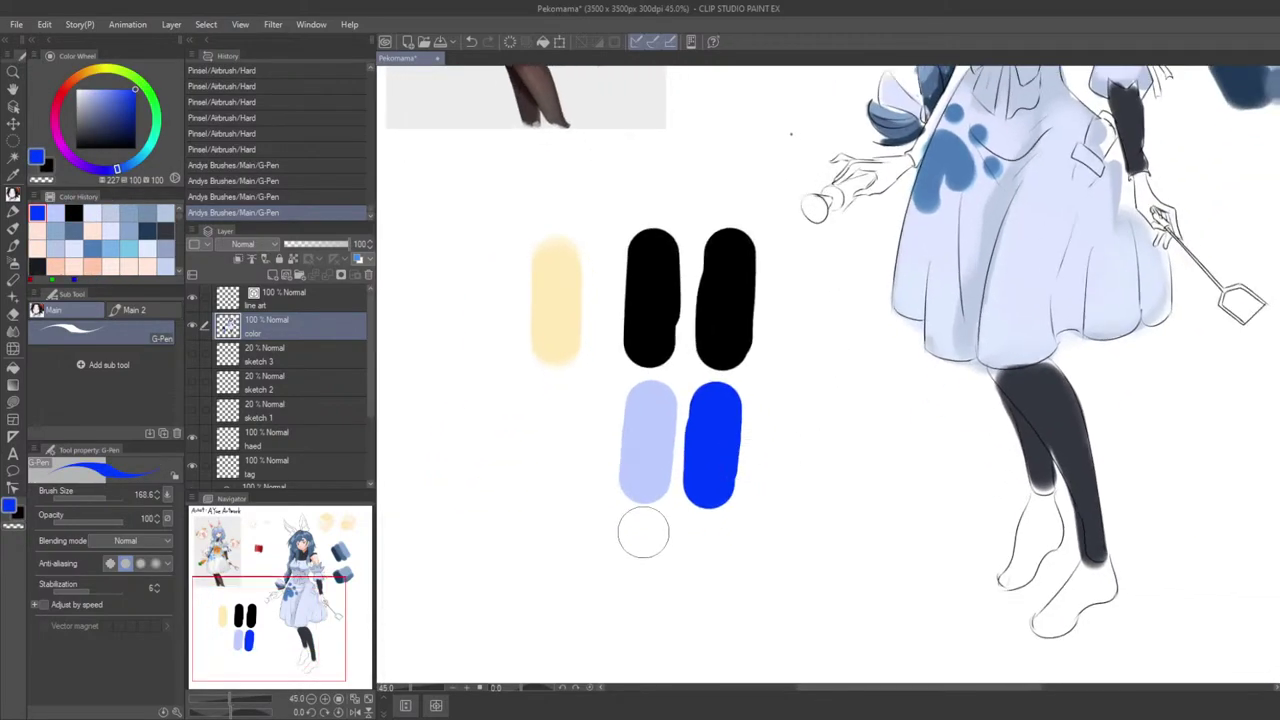
Step: Try drawing a small blue arrow from the lavender swatch to the blue one with the G-Pen at size 24.9
mouse_move(645, 545)
mouse_down()
mouse_move(687, 536)
mouse_move(680, 527)
mouse_move(694, 538)
mouse_move(696, 511)
mouse_move(672, 535)
mouse_up()
key(ctrl+z)
key(ctrl+z)
key(bracketleft)
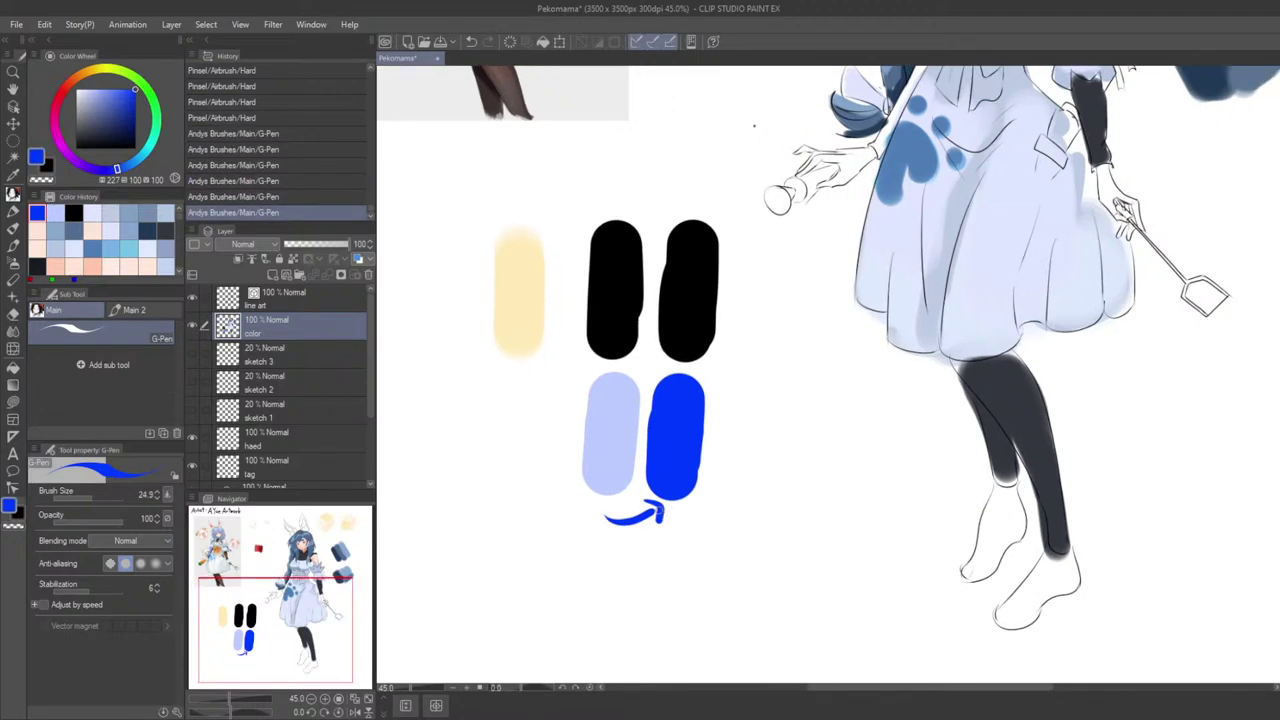
key(ctrl+z)
key(ctrl+z)
Step: Erase the black, lavender and blue demonstration swatches with the hard eraser at size 471.8
scroll(651, 510, down, 5)
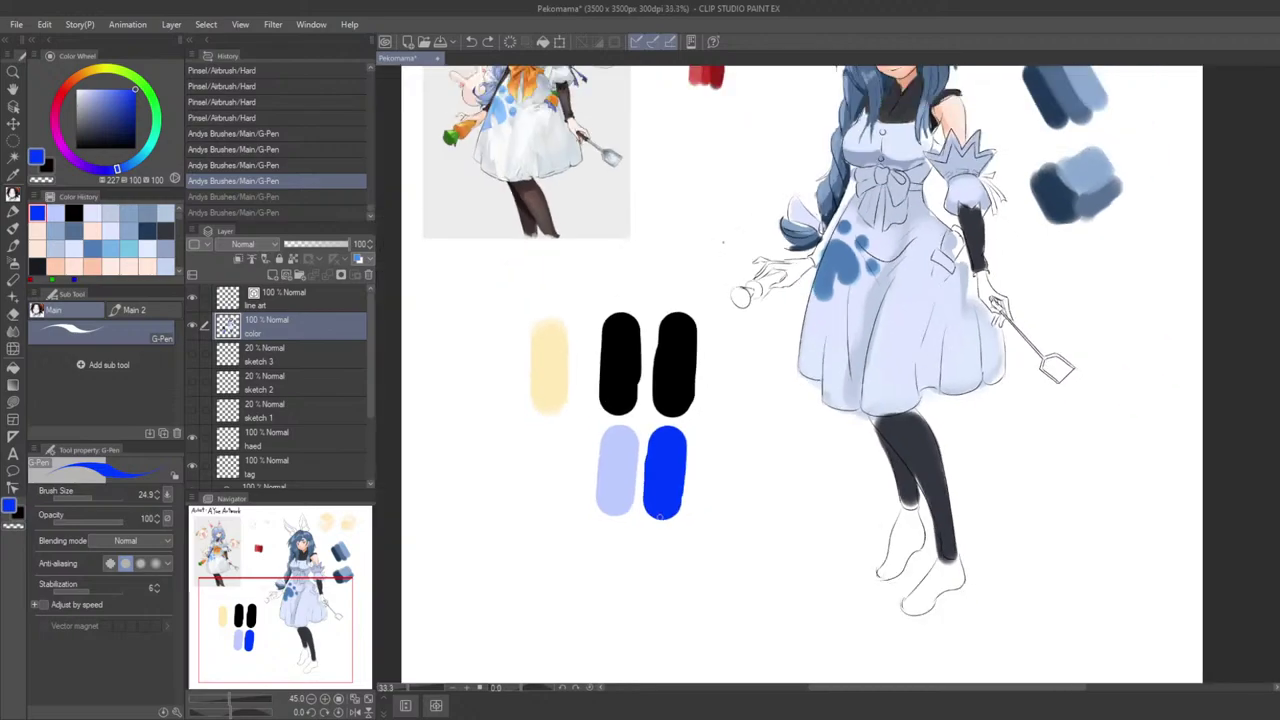
scroll(672, 455, up, 4)
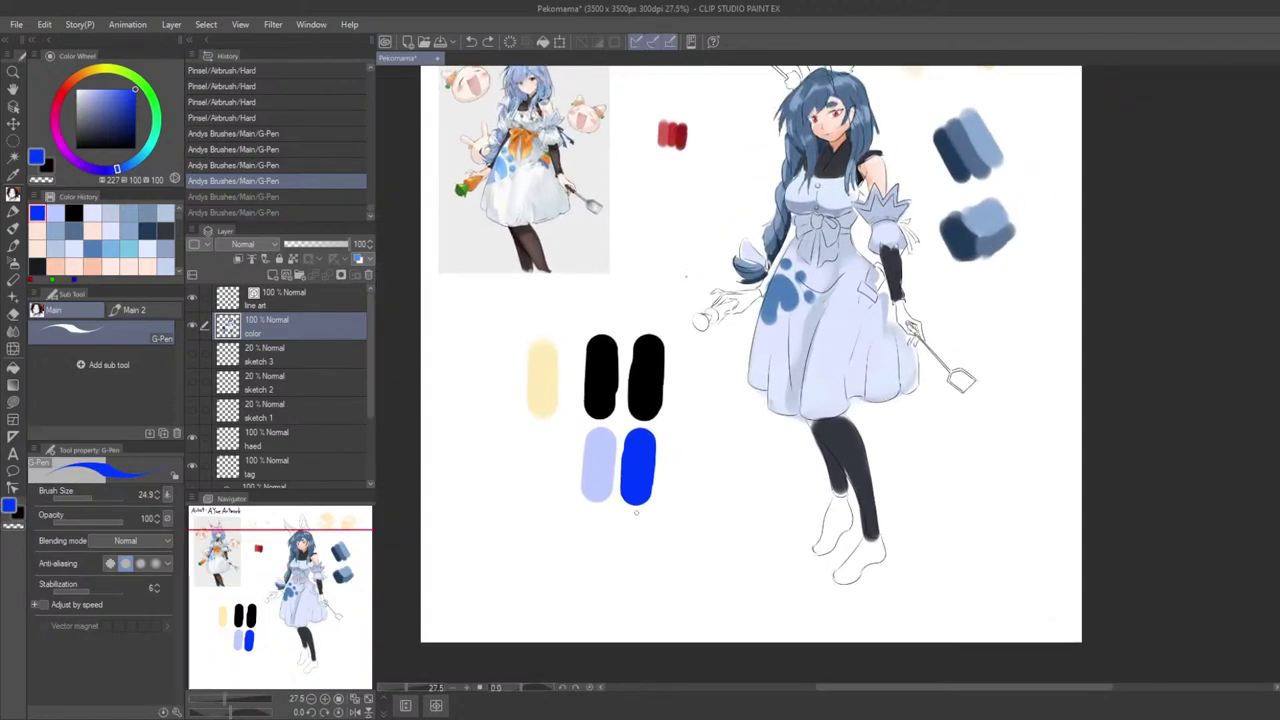
key(e)
drag(600, 377, 611, 428)
drag(568, 536, 622, 496)
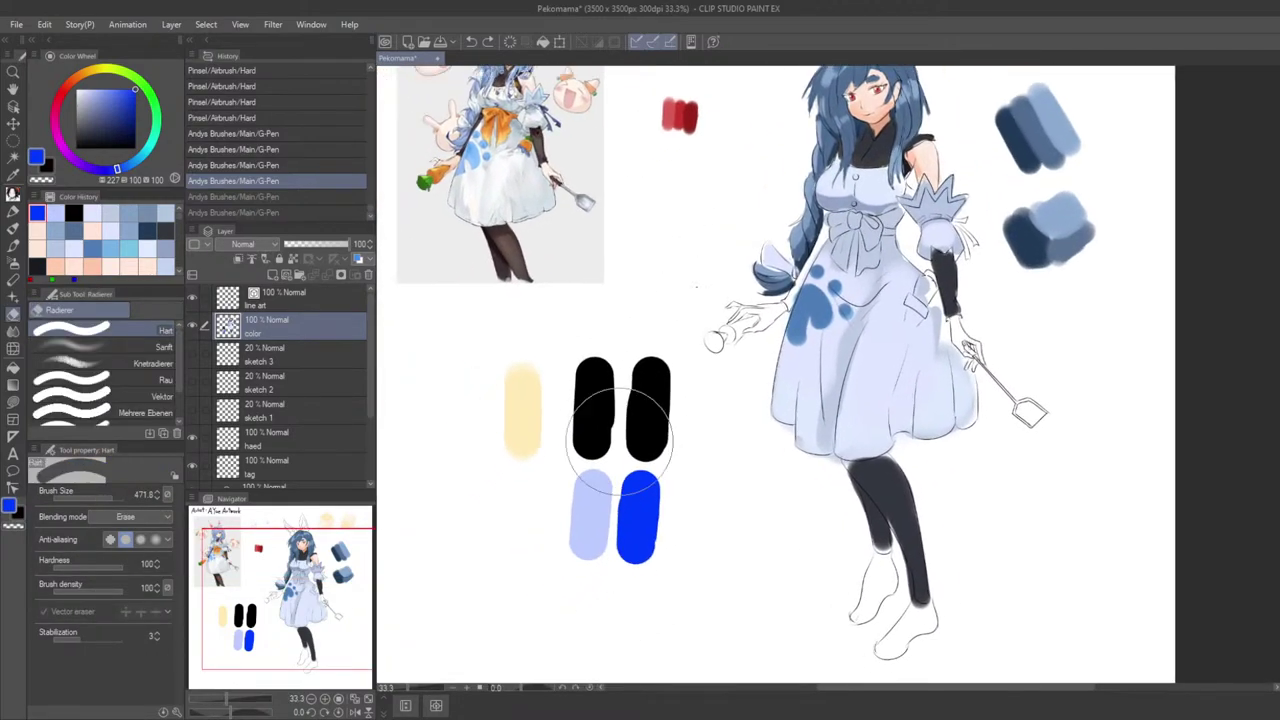
drag(621, 440, 619, 512)
Step: Touch up the skirt near the blue marking with sampled pale lavender using the G-Pen at size 24.9
key(p)
mouse_move(717, 421)
mouse_down()
mouse_move(612, 546)
mouse_move(551, 576)
mouse_up()
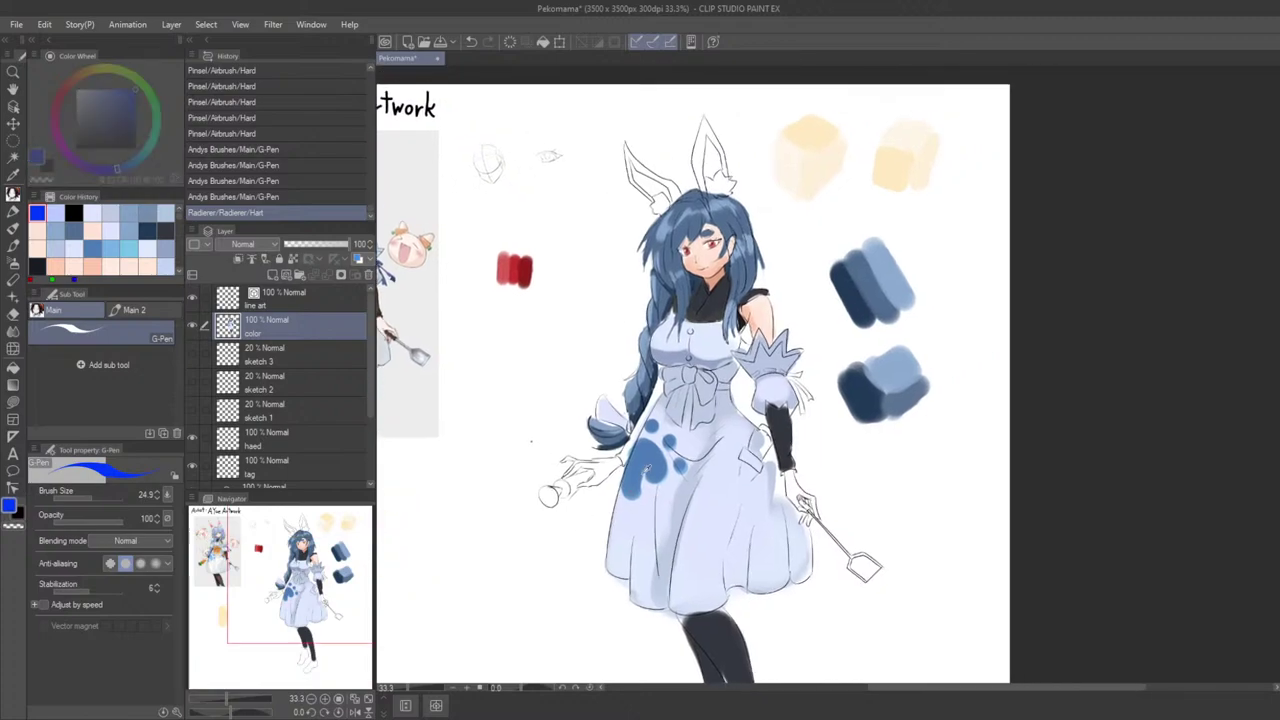
alt+click(646, 470)
alt+click(652, 524)
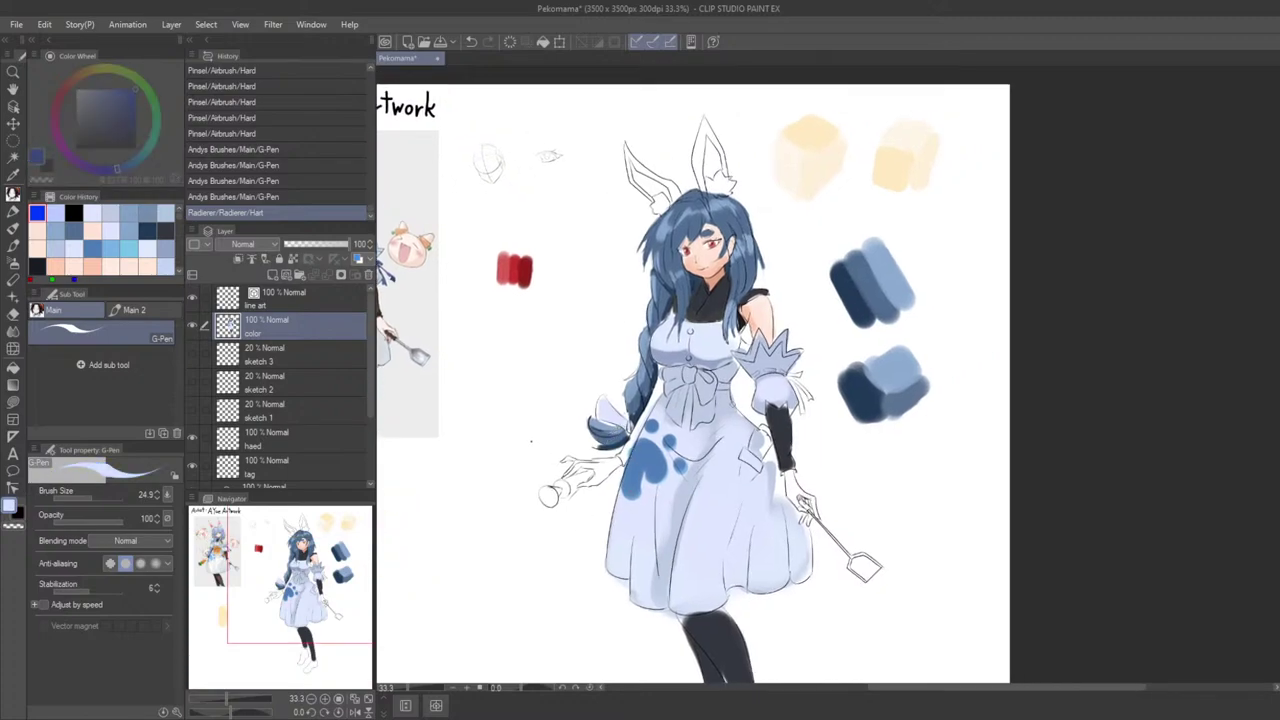
mouse_move(702, 462)
mouse_down()
mouse_move(673, 469)
mouse_move(717, 466)
mouse_up()
Step: Compare the painted character with the reference illustration at several magnifications with the interface hidden, and restore the interface
key(Tab)
scroll(580, 460, up, 2)
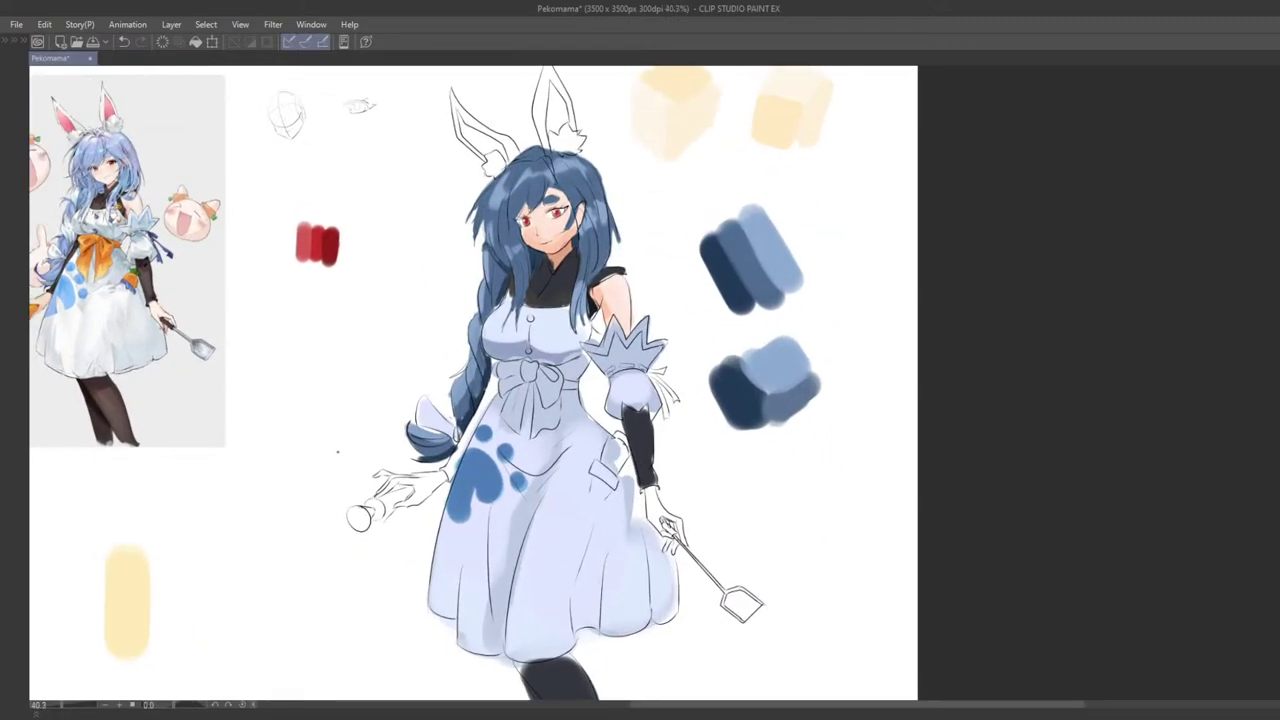
scroll(610, 385, up, 1)
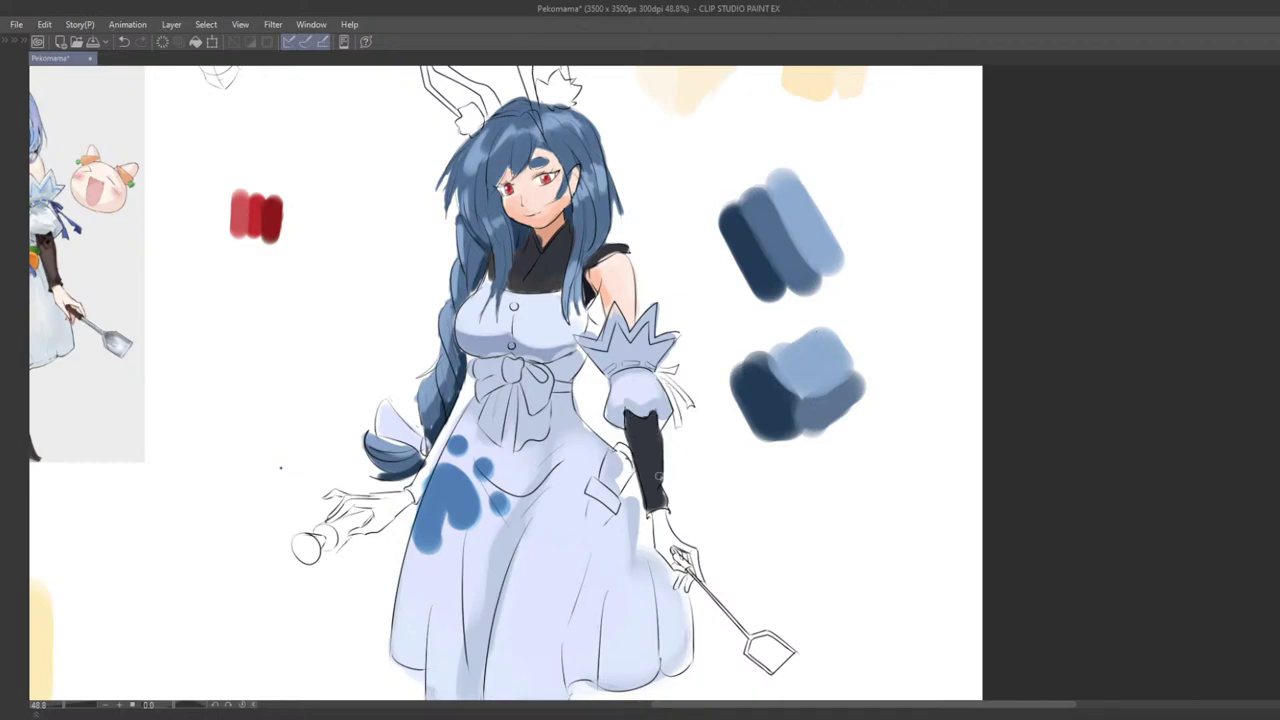
scroll(650, 400, down, 5)
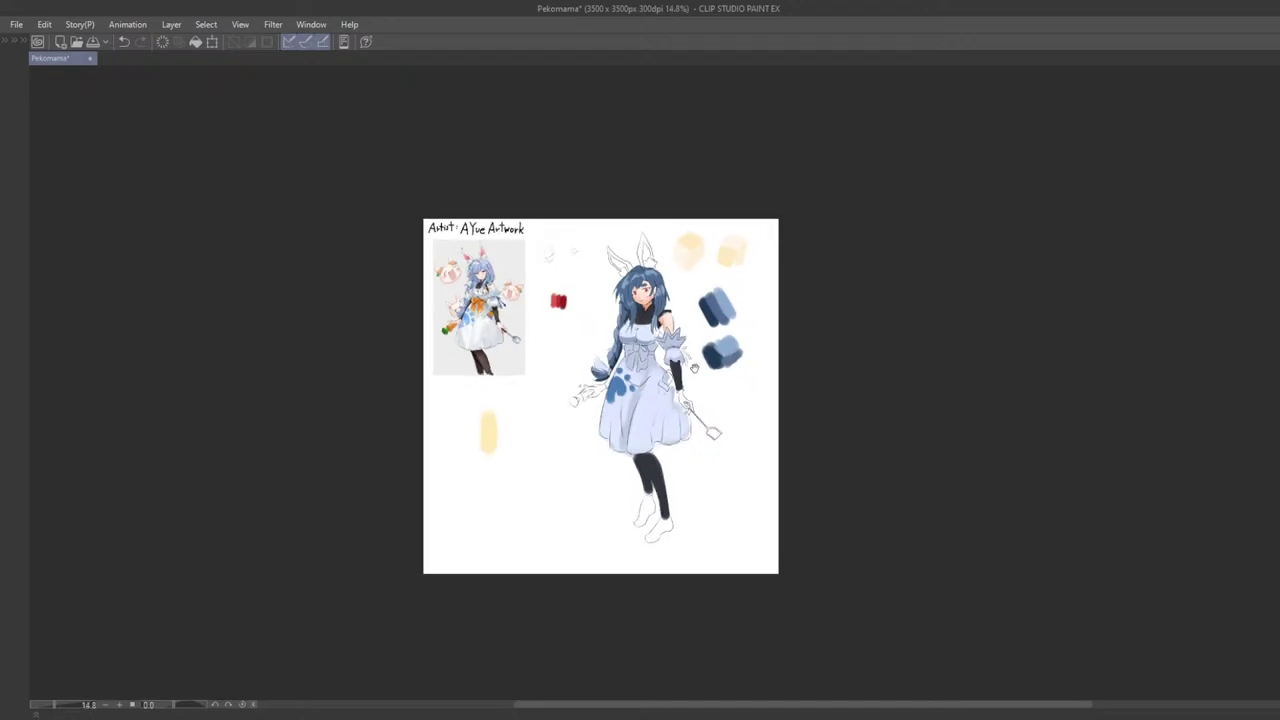
scroll(653, 390, up, 4)
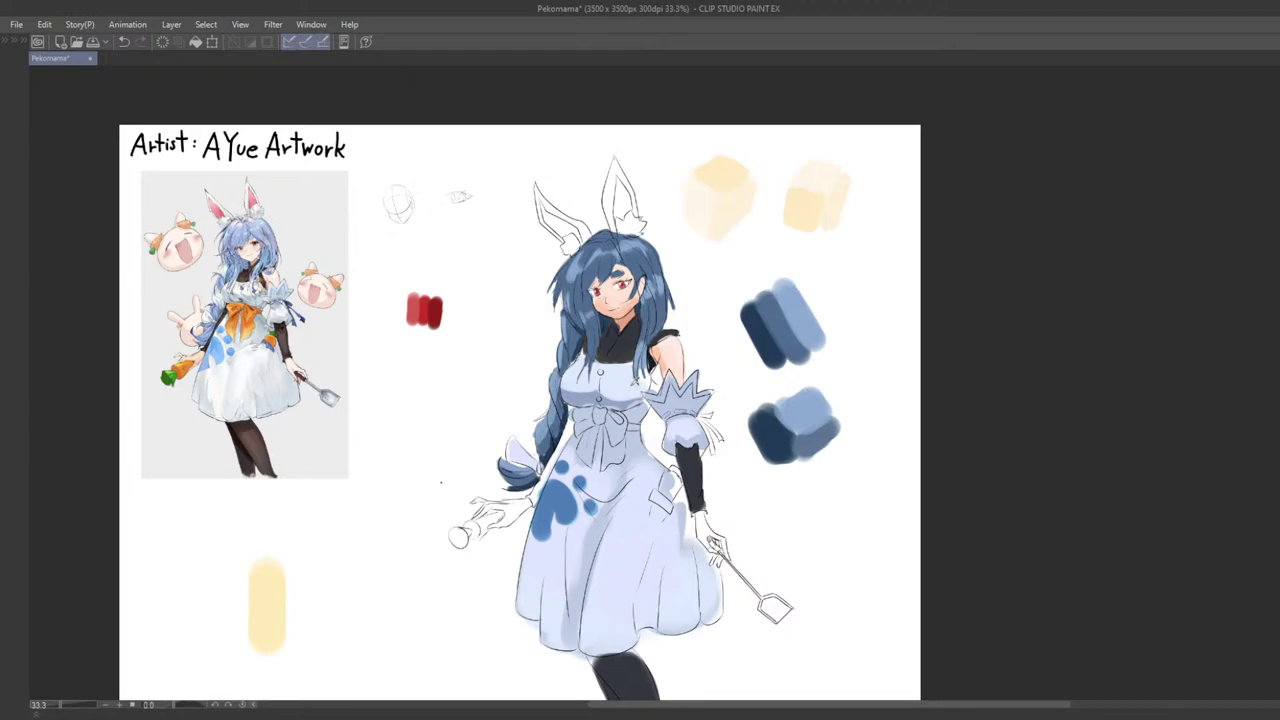
scroll(386, 376, up, 2)
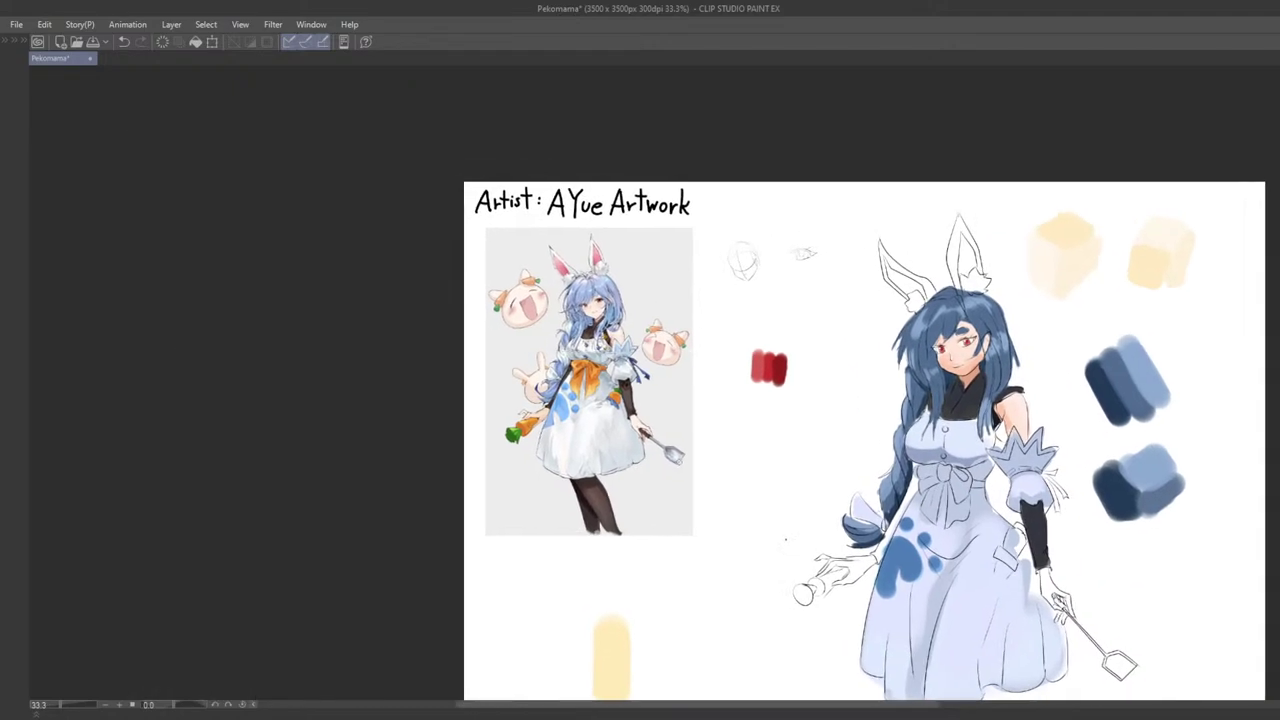
scroll(655, 395, up, 4)
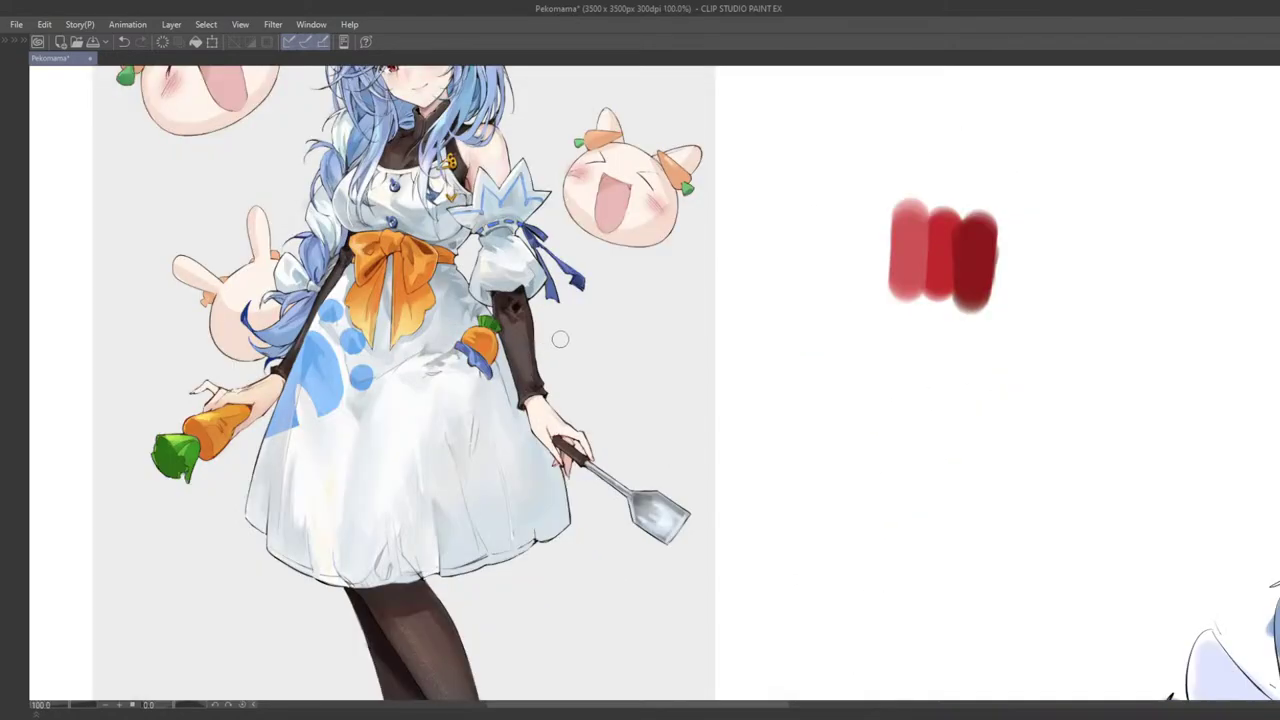
key(Tab)
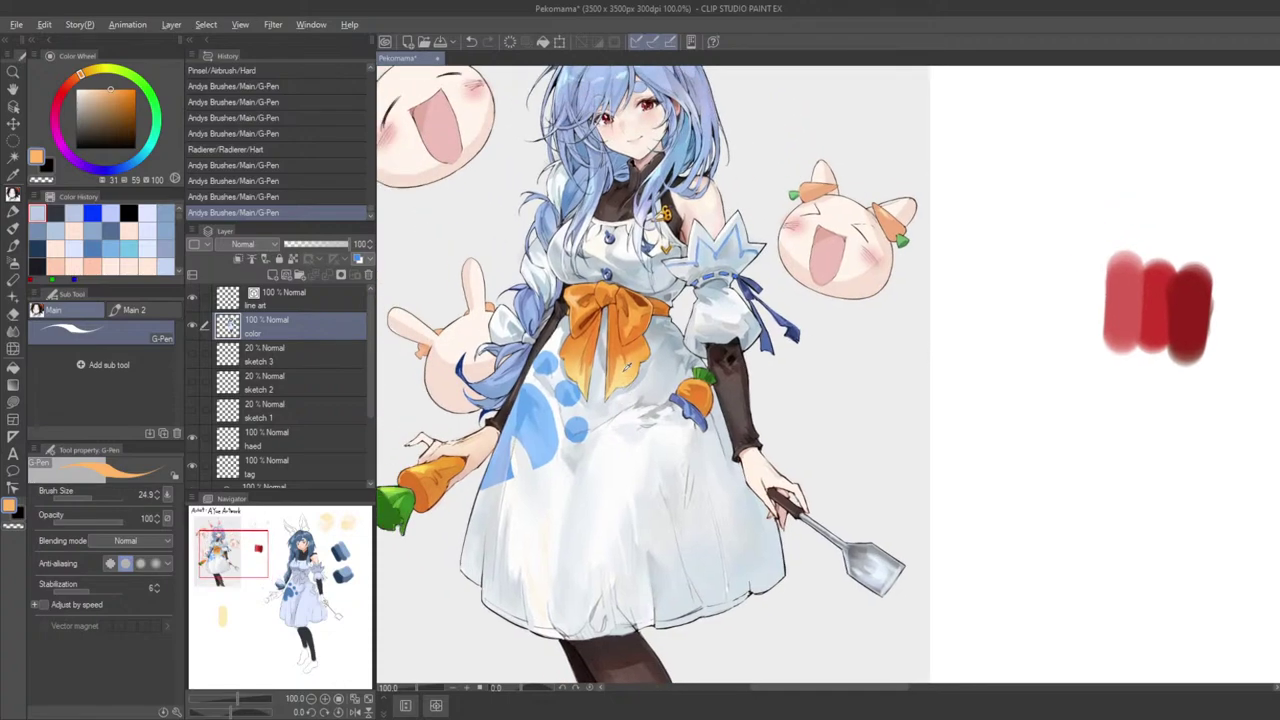
Step: Sample orange tones from the waist bow in the reference illustration for the G-Pen
mouse_move(624, 366)
mouse_down()
mouse_move(590, 314)
mouse_move(603, 289)
mouse_up()
scroll(660, 320, down, 5)
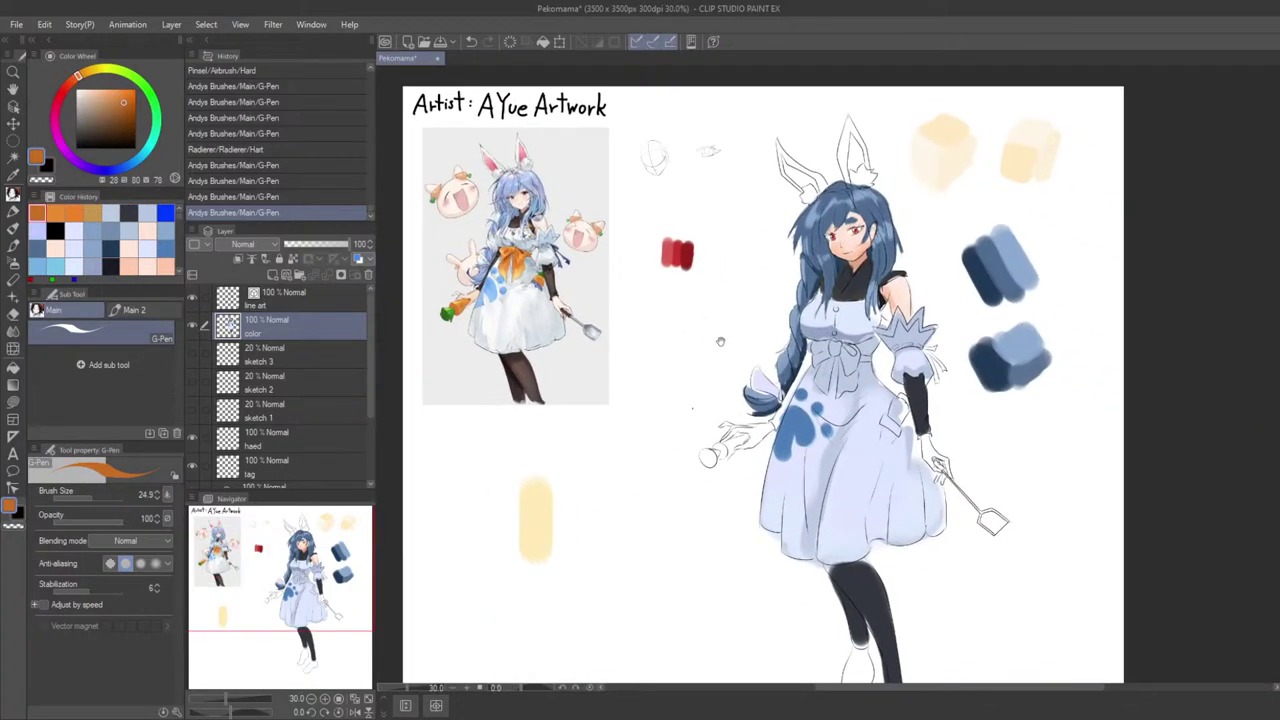
drag(720, 342, 697, 334)
scroll(706, 388, up, 1)
drag(706, 391, 605, 379)
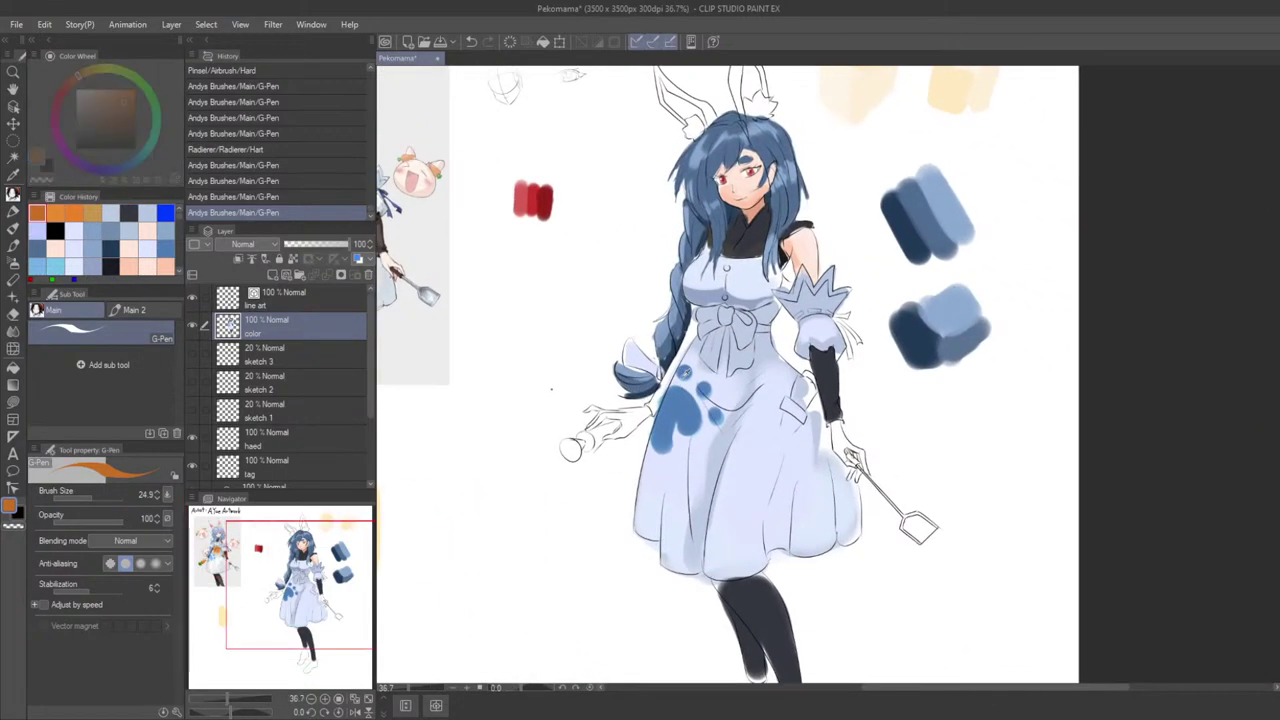
Step: Compare the painted character with the reference illustration at several magnifications with the interface hidden
key(Tab)
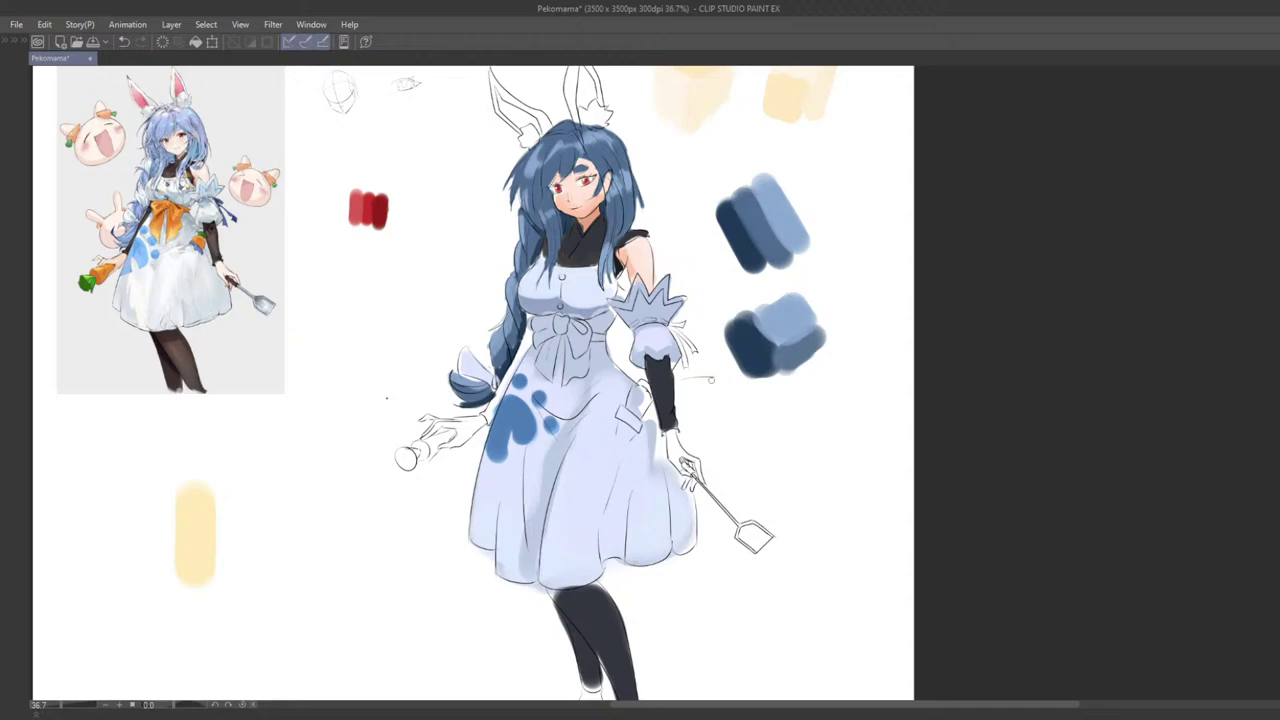
drag(666, 397, 711, 419)
drag(625, 433, 596, 601)
scroll(647, 445, down, 4)
scroll(687, 401, up, 3)
scroll(687, 401, down, 2)
scroll(621, 442, up, 5)
scroll(615, 449, down, 4)
scroll(615, 449, down, 2)
scroll(632, 461, up, 3)
scroll(639, 515, down, 4)
drag(639, 515, 624, 519)
key(Tab)
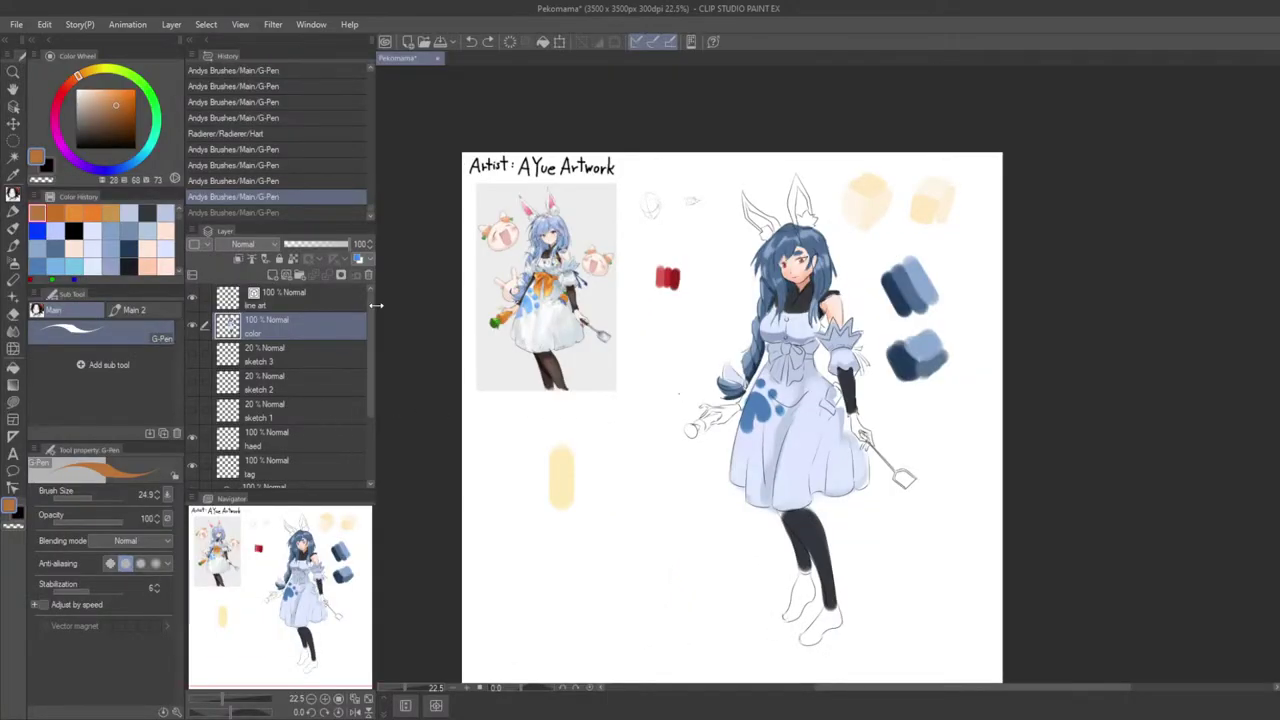
Step: Select the Paper layer and change its color from white to light grey
scroll(340, 420, down, 1)
click(320, 470)
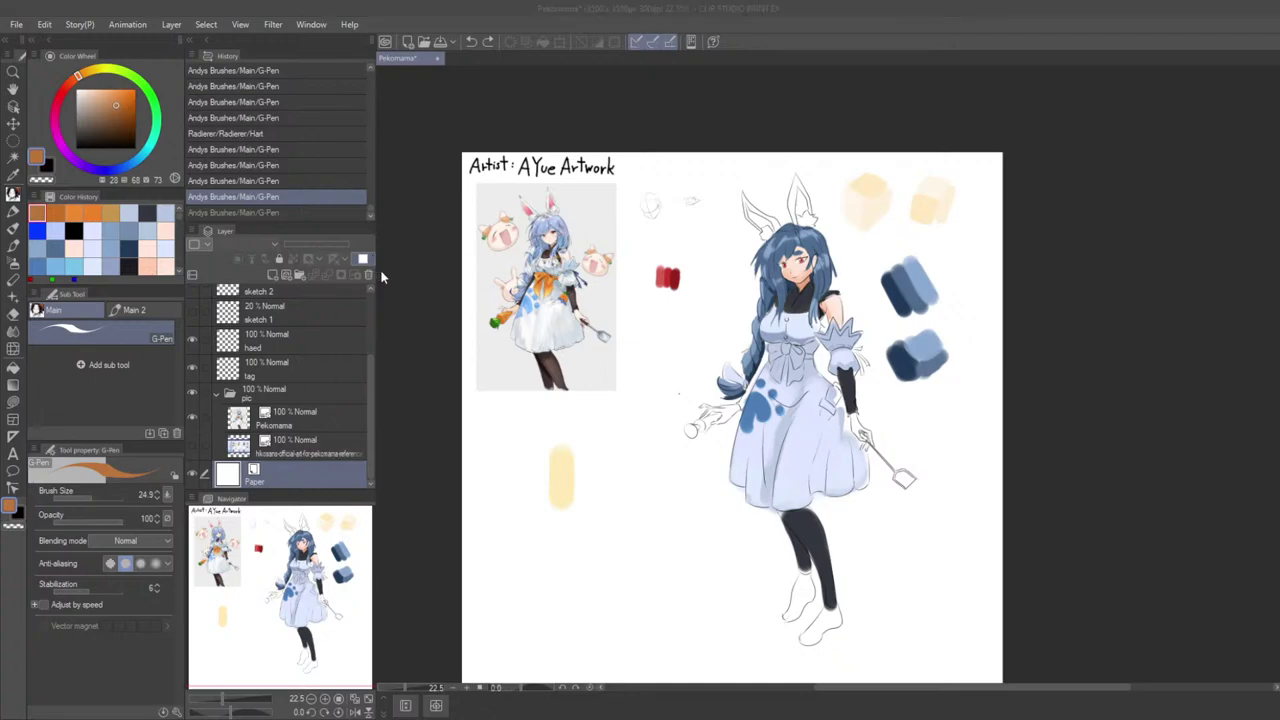
click(1023, 394)
scroll(869, 471, down, 4)
drag(960, 438, 886, 402)
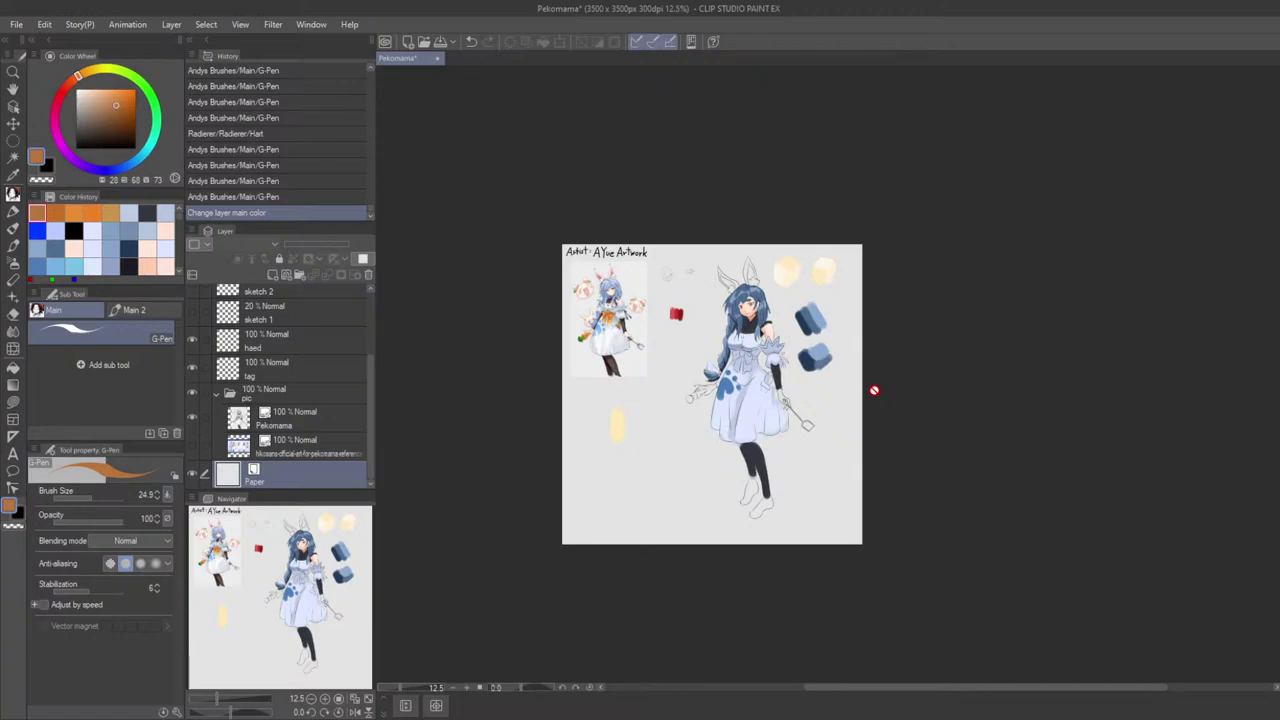
scroll(720, 366, up, 3)
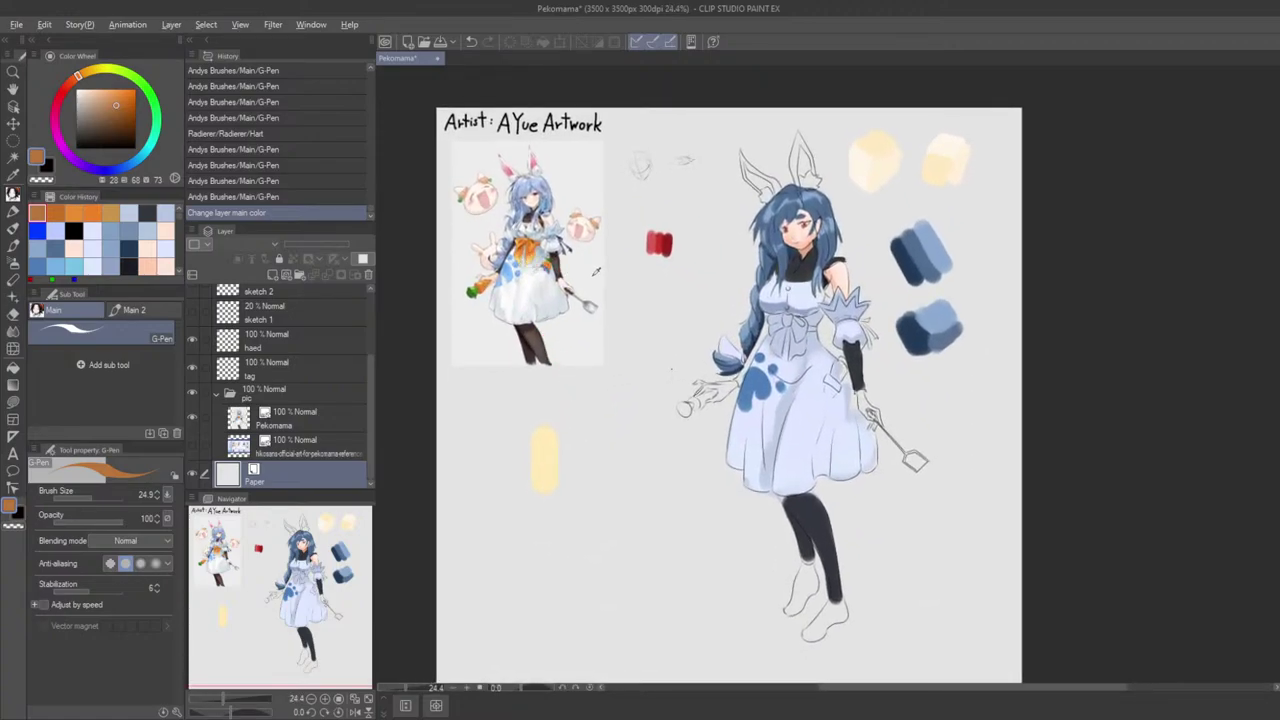
Step: Sample the pale grey background of the reference illustration and use it as the Paper layer's color
alt+click(595, 262)
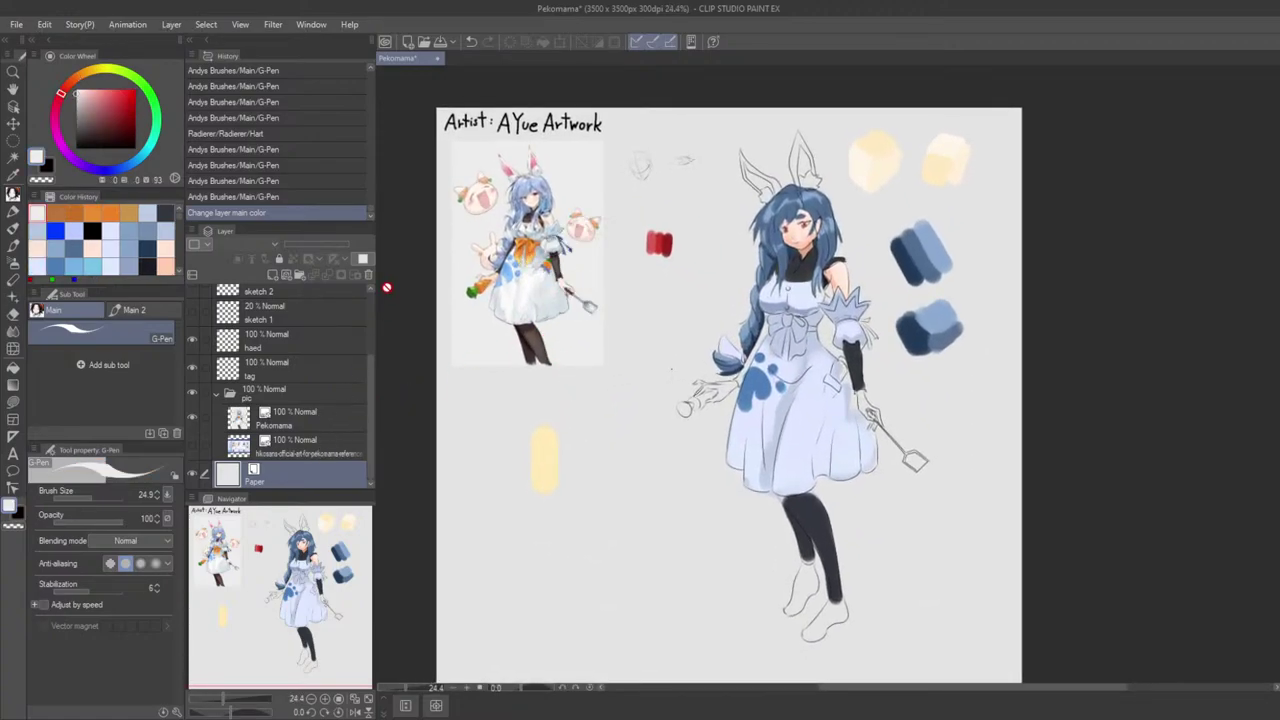
click(366, 261)
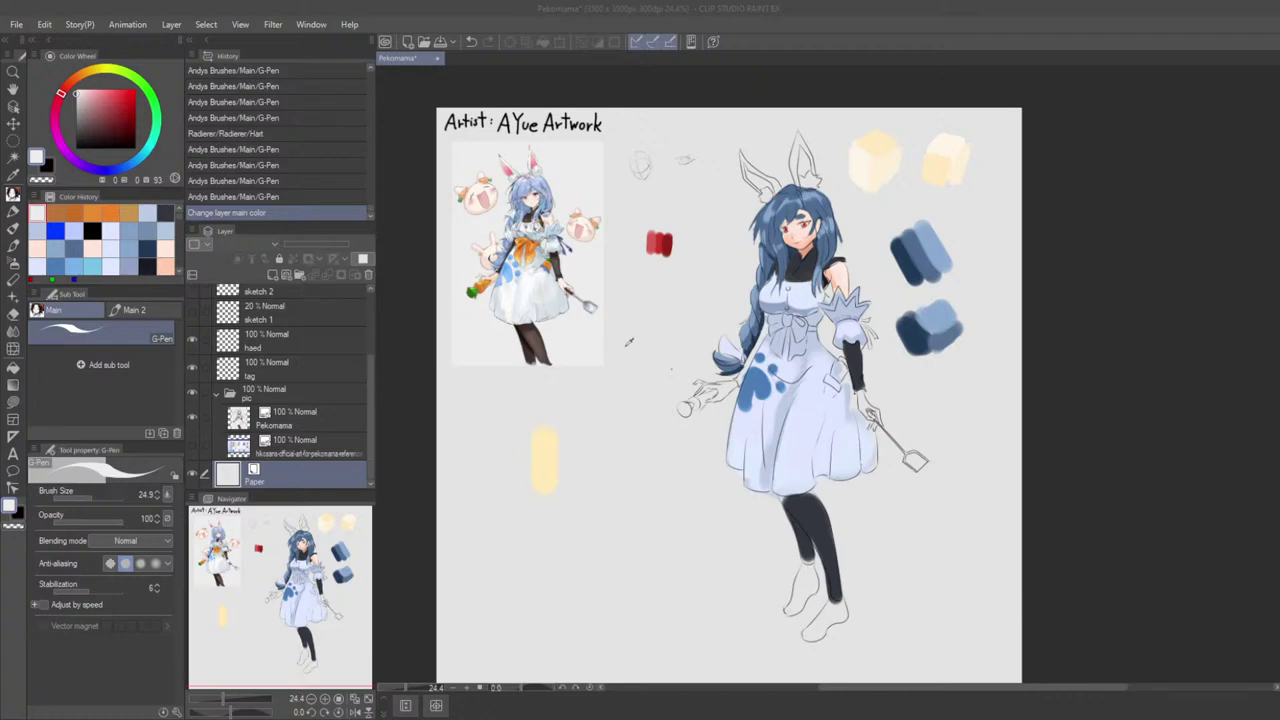
click(1028, 398)
Step: Examine the character and the reference against the pale grey background at several magnifications
scroll(966, 423, down, 2)
drag(973, 430, 855, 490)
scroll(931, 428, up, 2)
scroll(855, 490, up, 2)
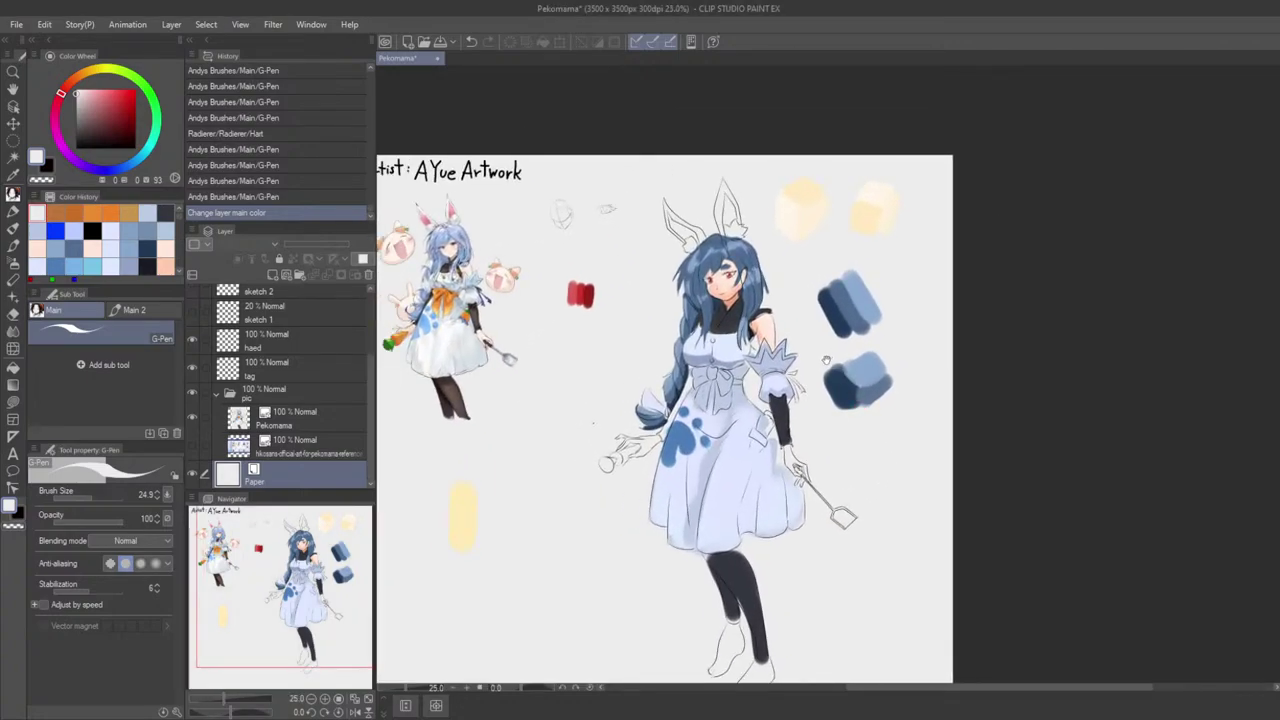
scroll(716, 390, down, 2)
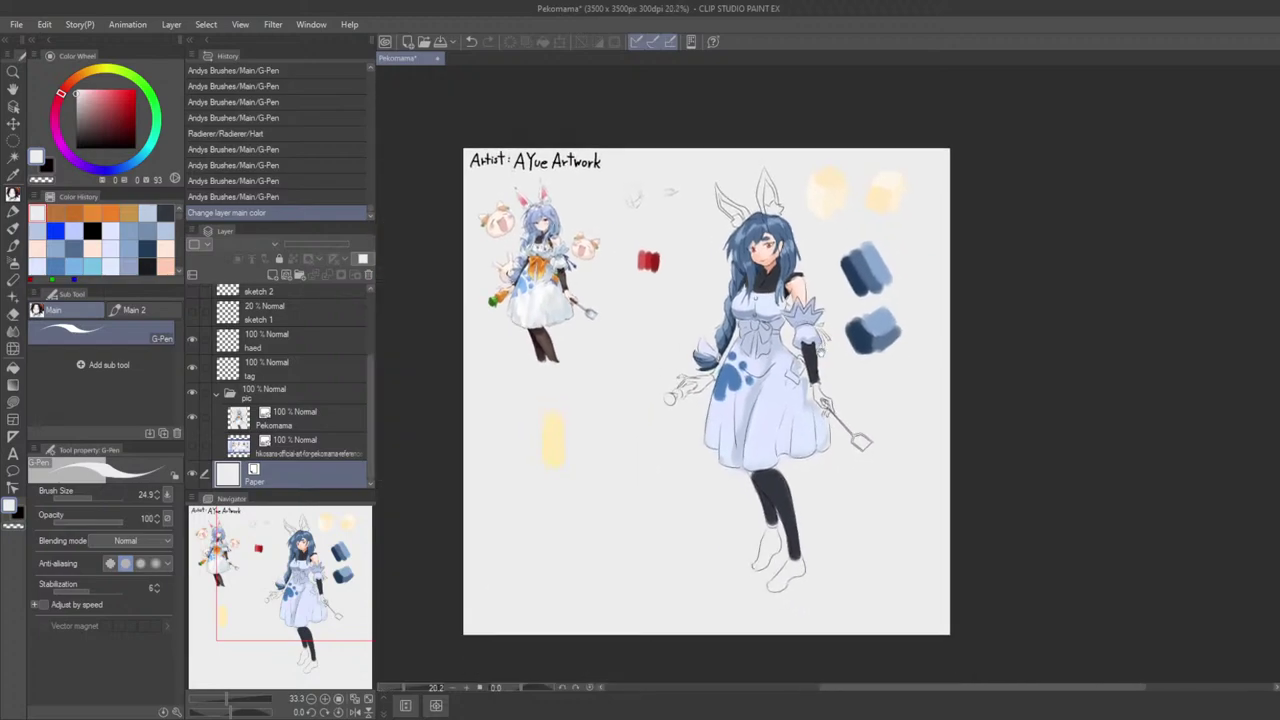
scroll(716, 390, up, 3)
scroll(652, 441, down, 3)
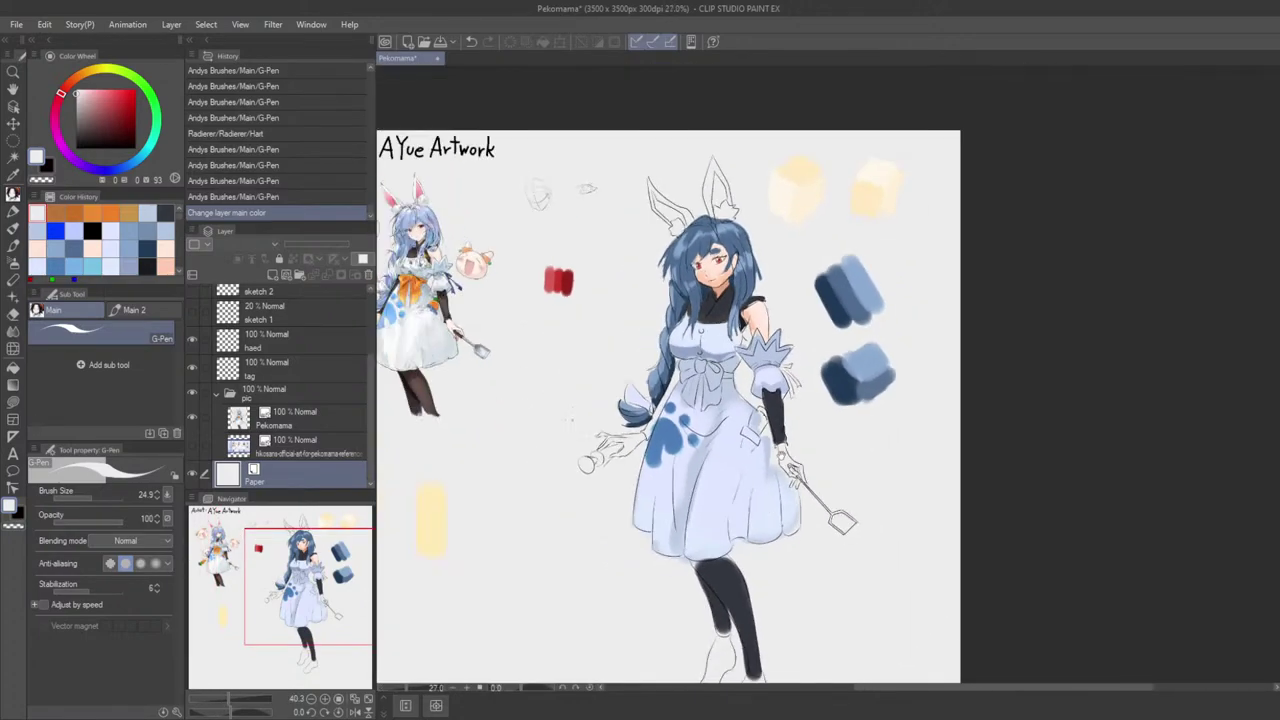
scroll(652, 441, down, 2)
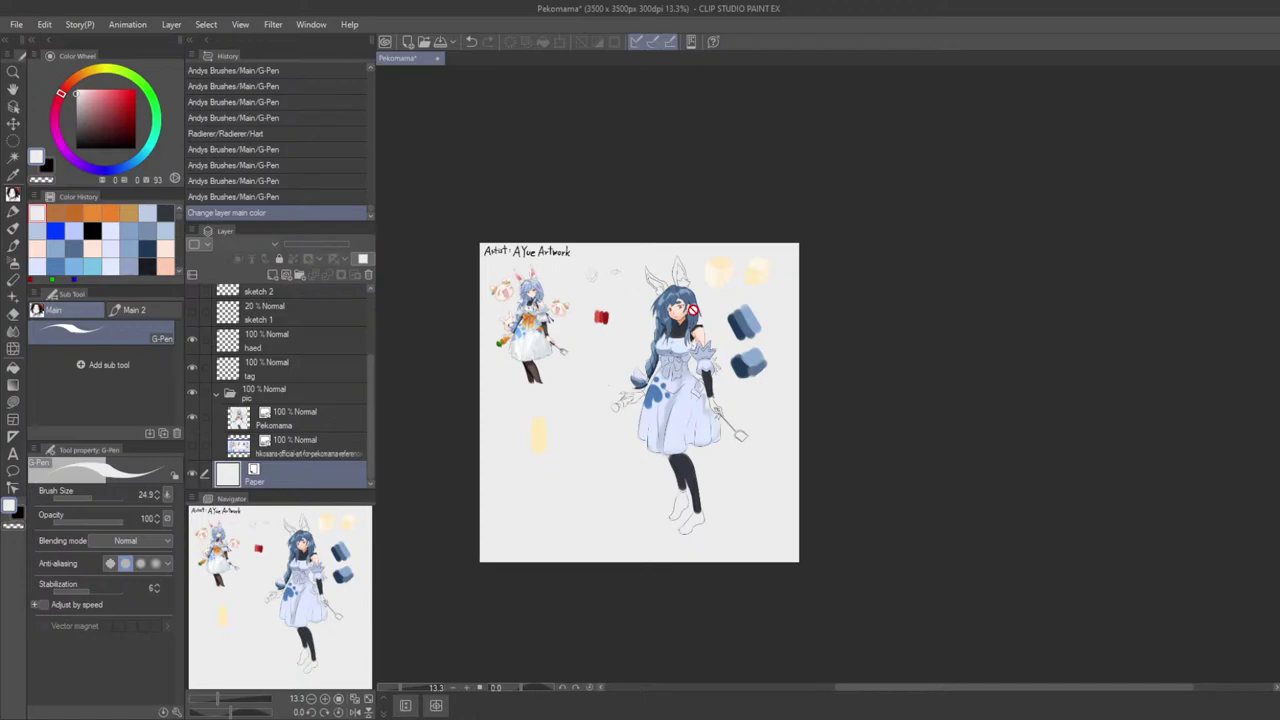
scroll(646, 418, up, 3)
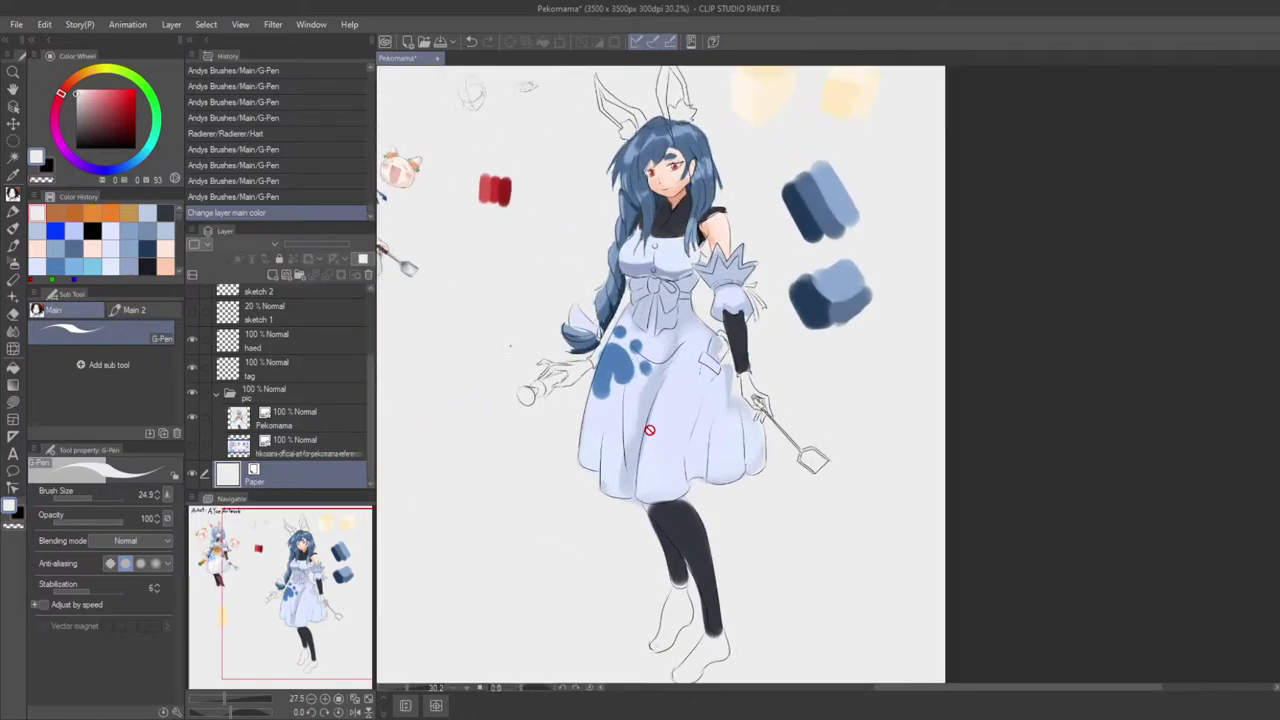
Step: Pick a light orange for the waist bow and undo the accidental change of layer order
alt+click(647, 371)
drag(679, 310, 681, 352)
drag(645, 295, 682, 303)
click(690, 303)
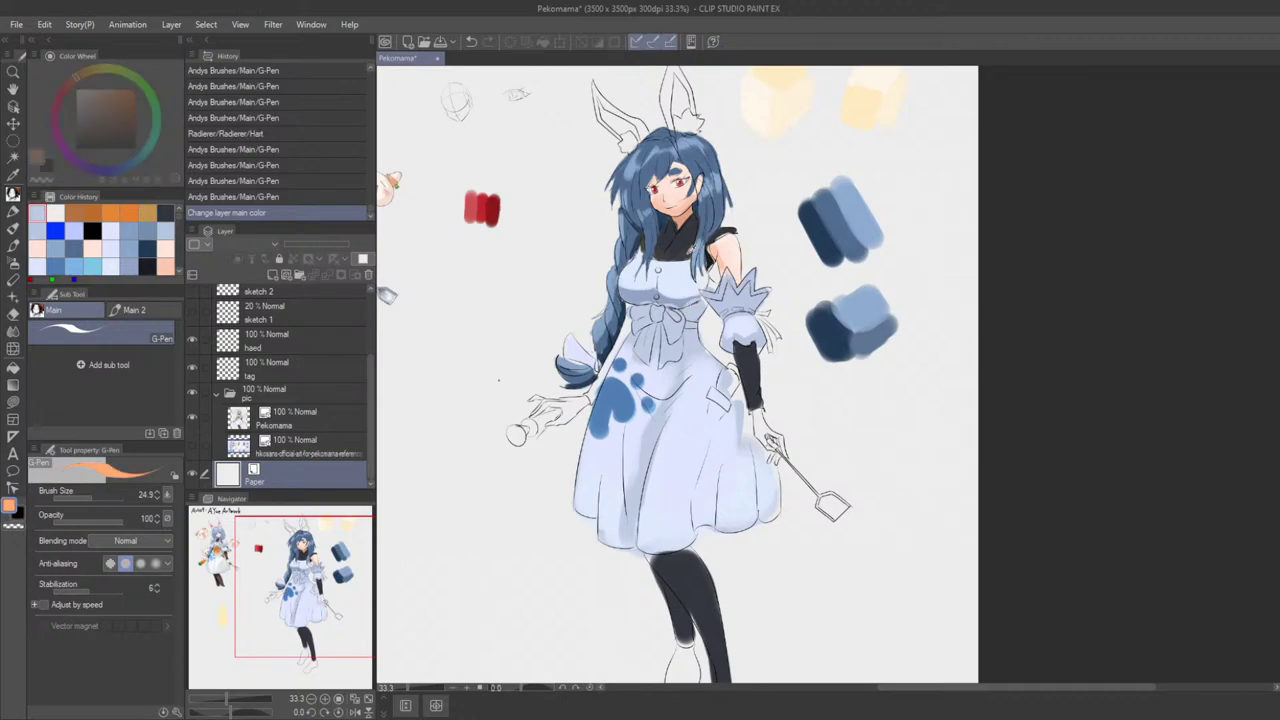
scroll(716, 266, up, 1)
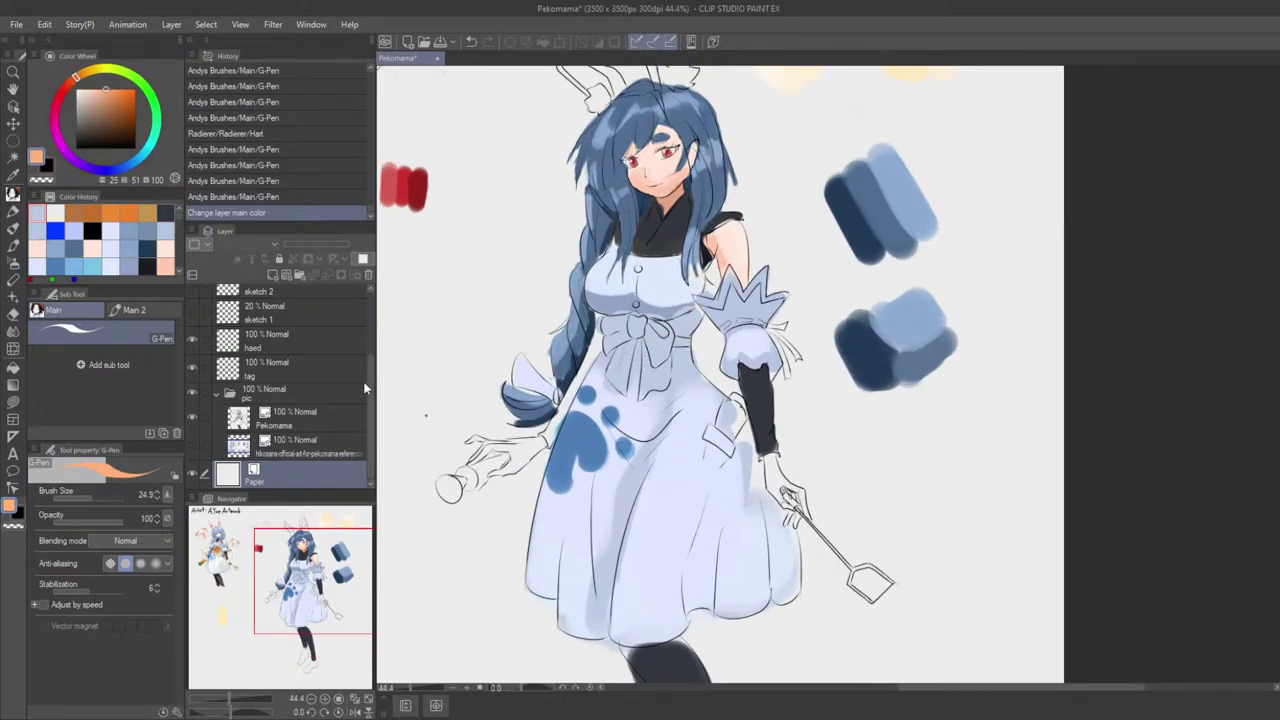
drag(364, 385, 367, 312)
key(ctrl+z)
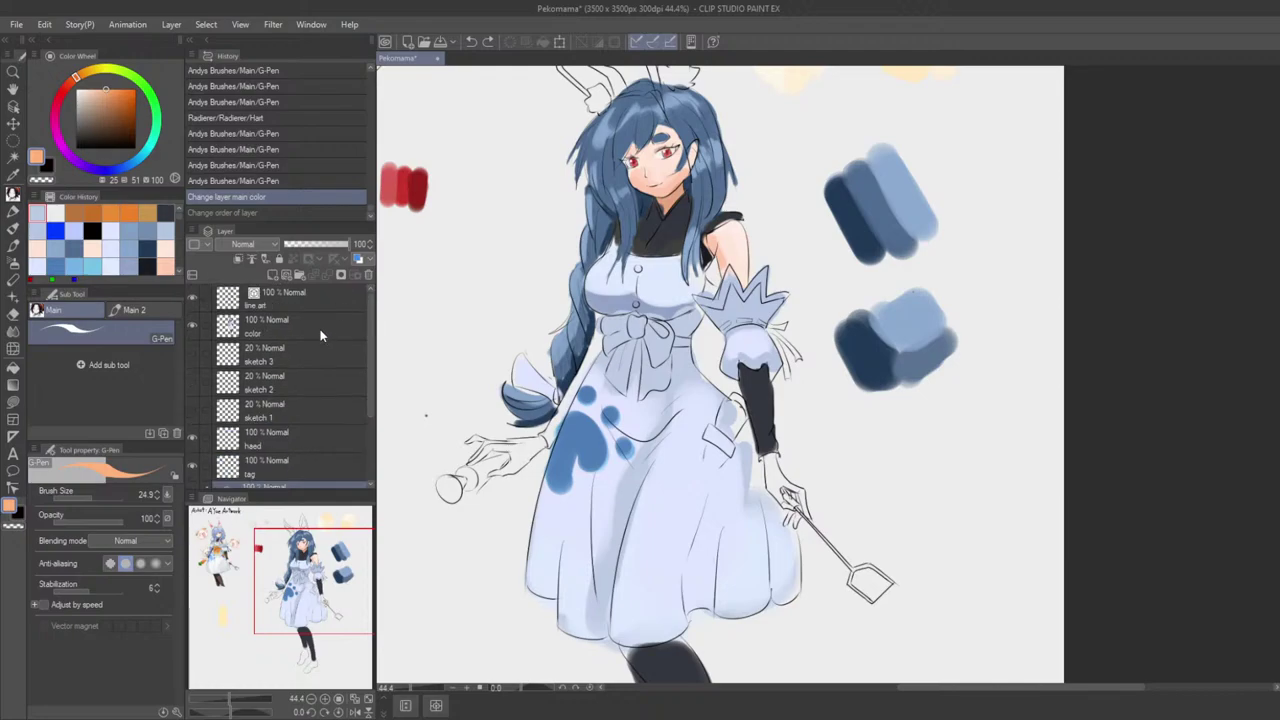
Step: Fill the waist bow's knot, loops and one hanging tail with light orange on the color layer using the G-Pen
key(Tab)
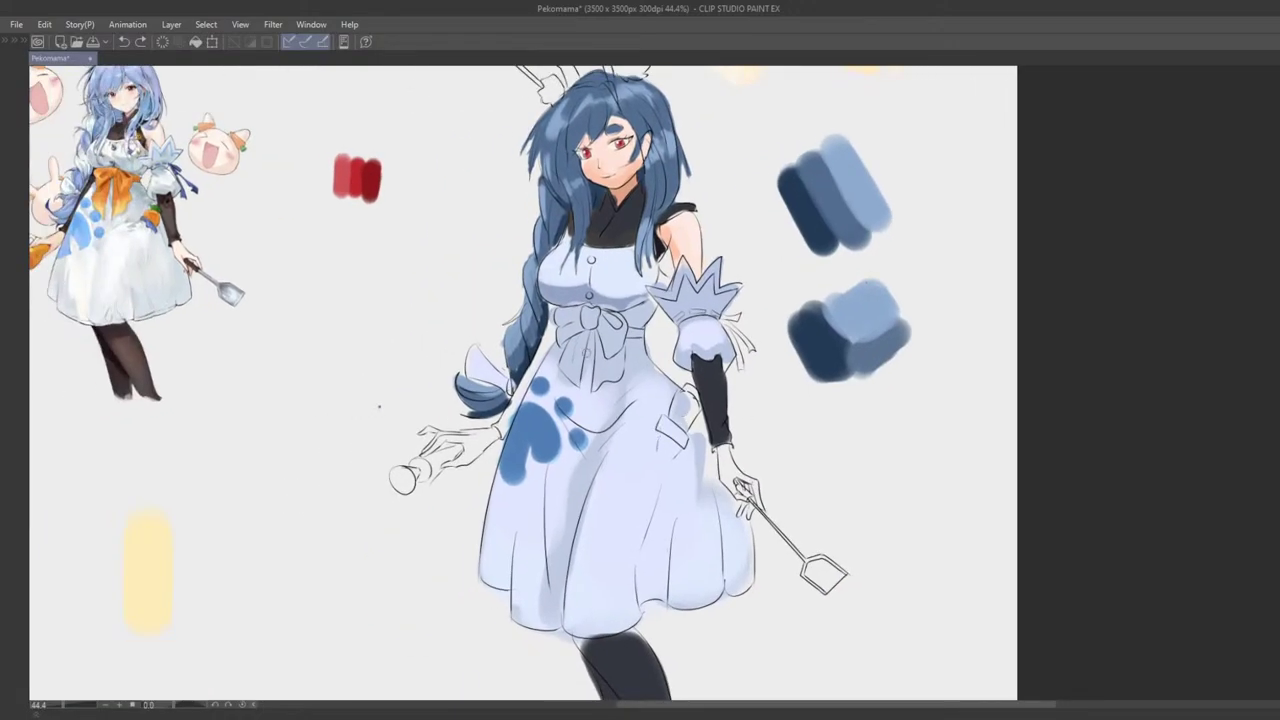
key(ctrl+z)
mouse_move(583, 319)
mouse_down()
mouse_move(614, 348)
mouse_move(606, 314)
mouse_move(578, 322)
mouse_move(597, 323)
mouse_move(600, 344)
mouse_up()
key(ctrl+z)
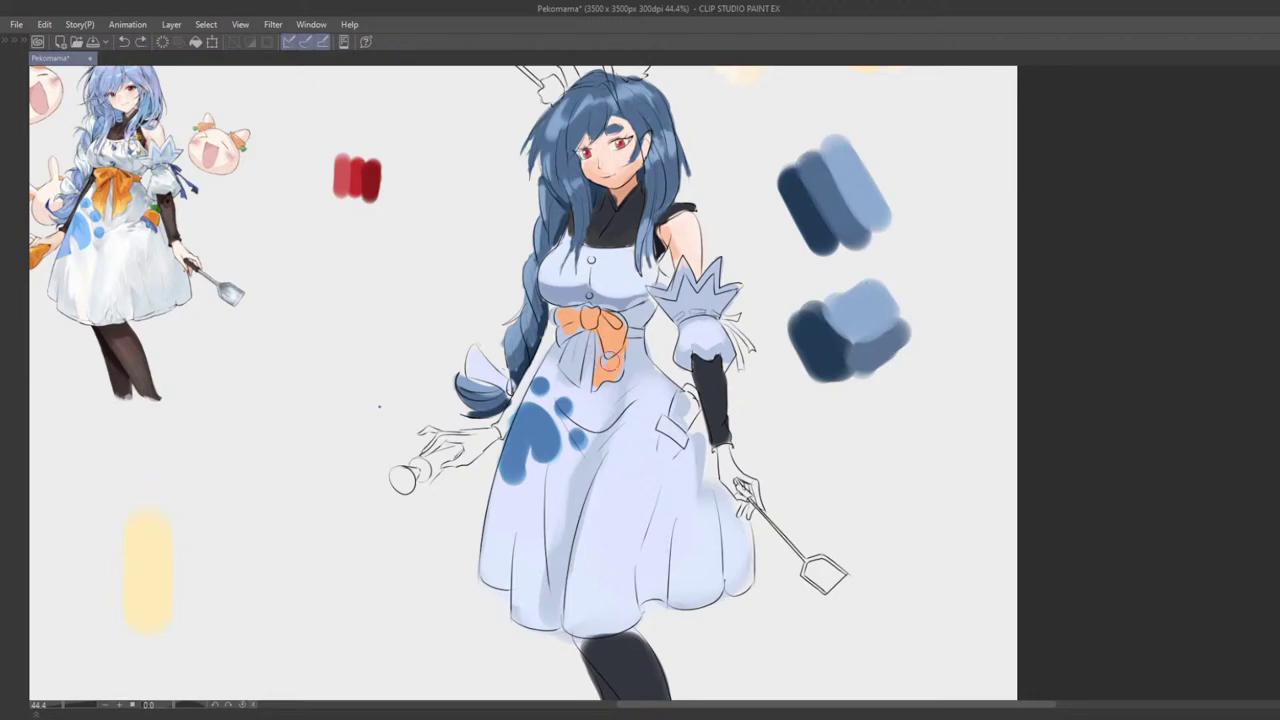
Step: Shade the waist bow with deeper orange and add pale yellow-orange to its filled tail and one loop with the G-Pen
key(Tab)
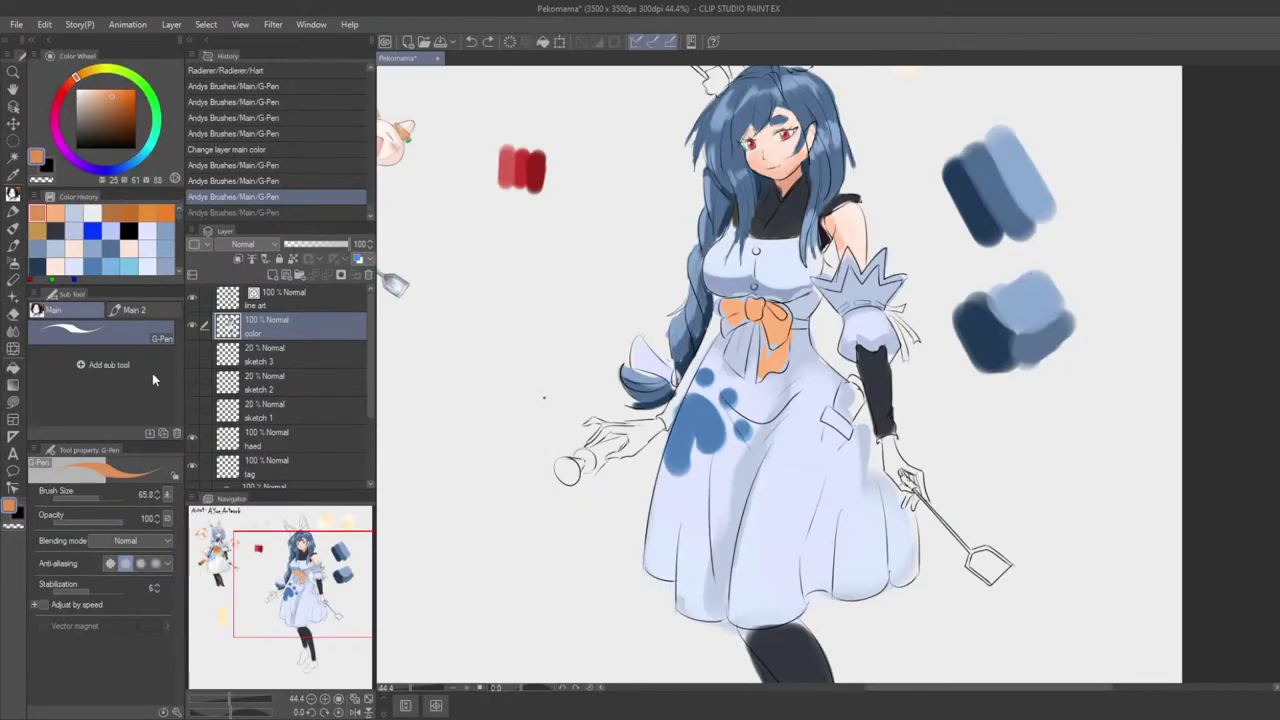
key(b)
key(Tab)
scroll(600, 345, up, 2)
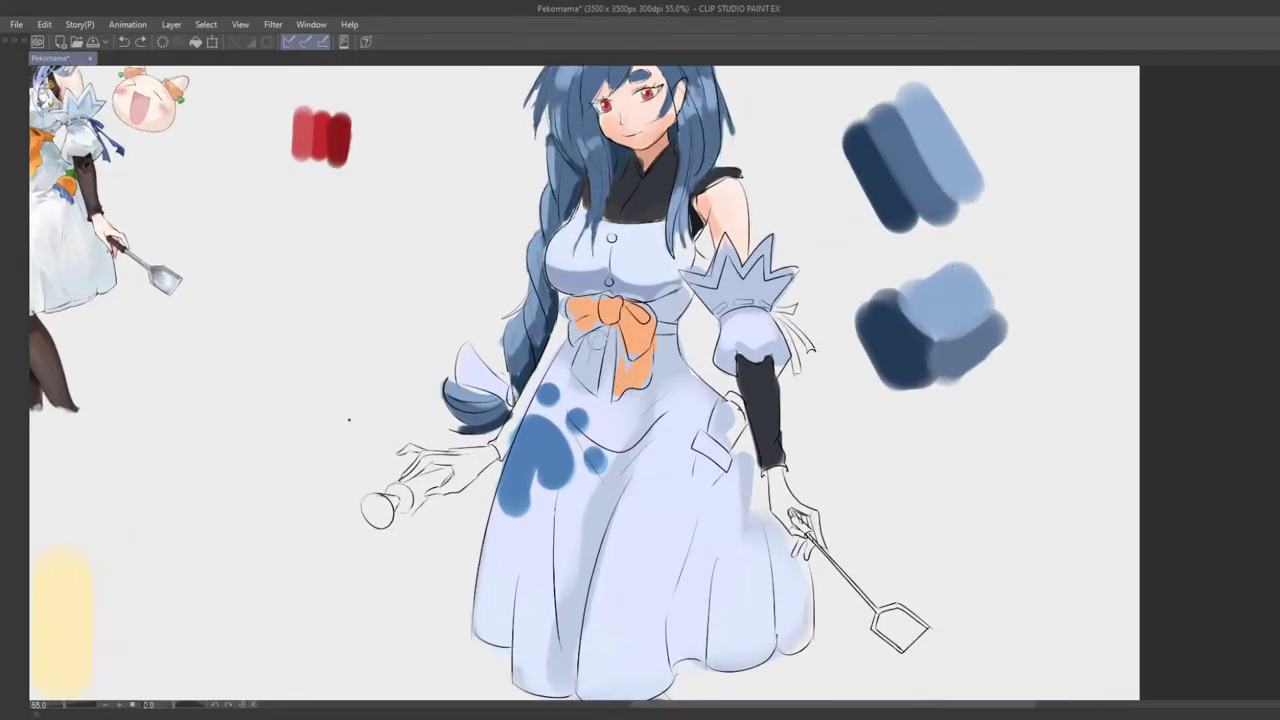
mouse_move(622, 342)
mouse_down()
mouse_move(628, 370)
mouse_move(650, 352)
mouse_move(621, 372)
mouse_up()
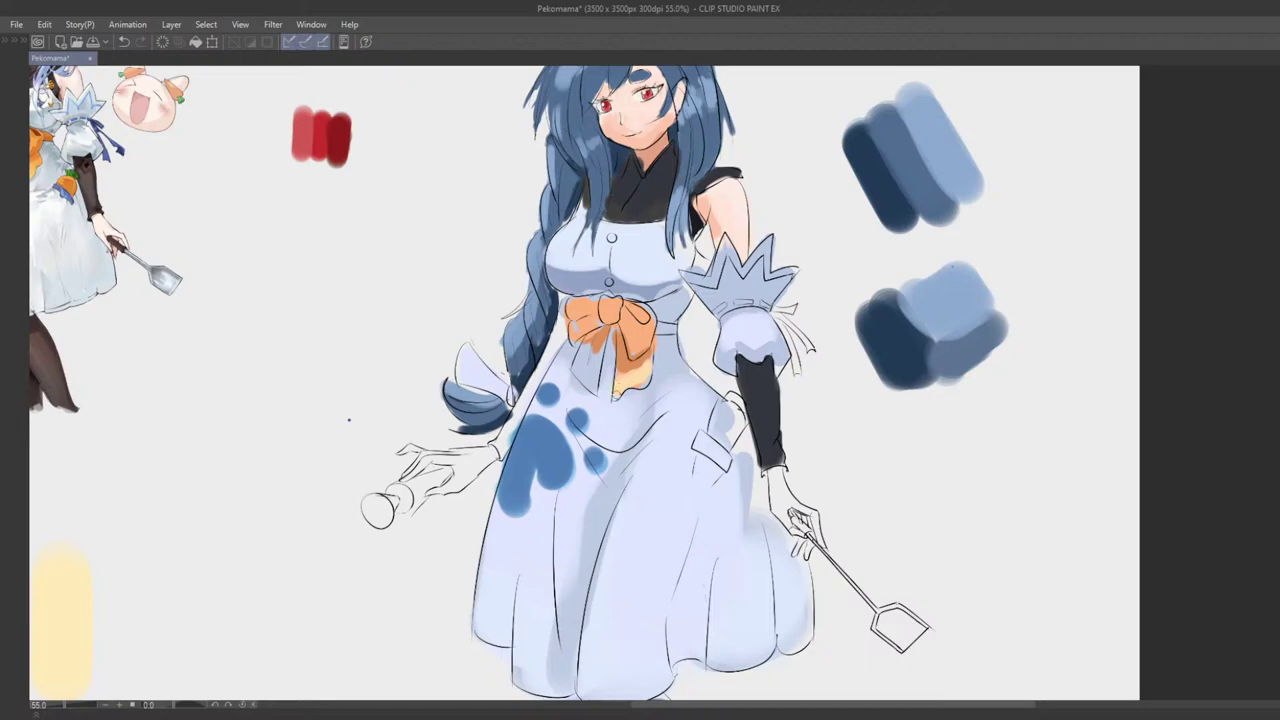
drag(646, 369, 642, 405)
mouse_move(596, 338)
mouse_down()
mouse_move(569, 345)
mouse_move(572, 376)
mouse_up()
key(ctrl+z)
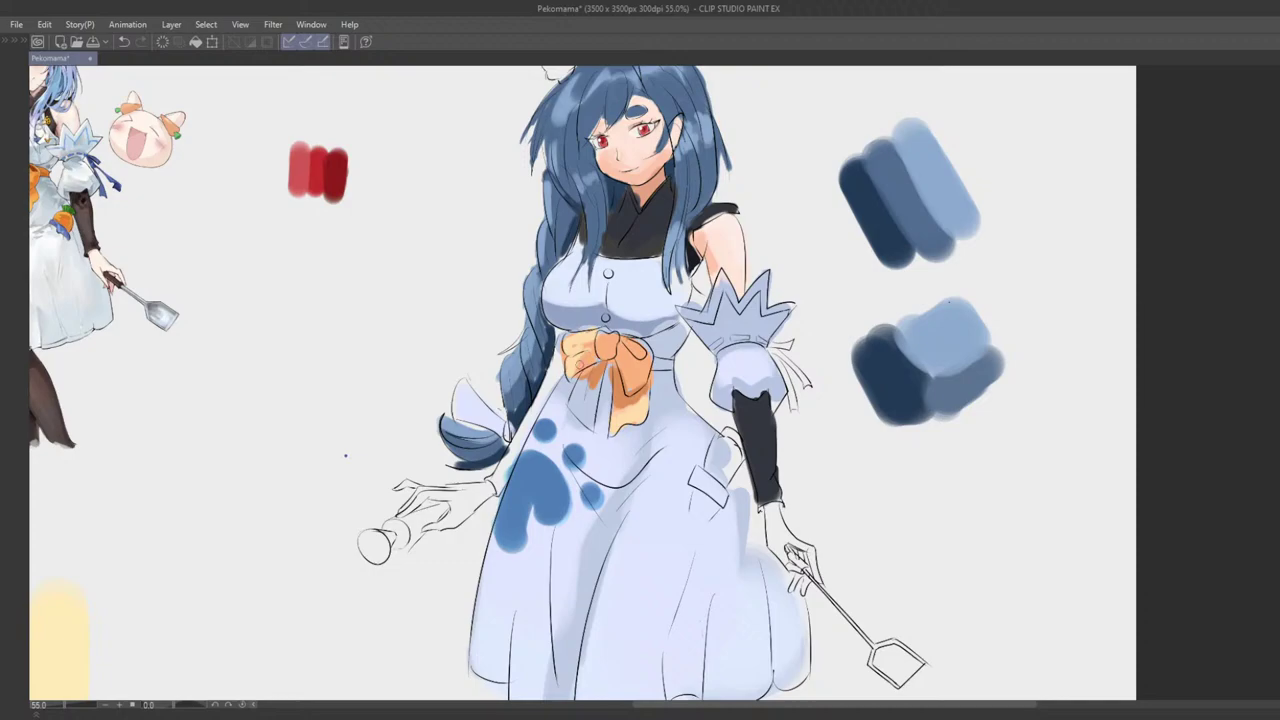
Step: Paint the bow's second hanging tail in pale yellow-orange with darker orange shading below the knot
scroll(580, 360, down, 6)
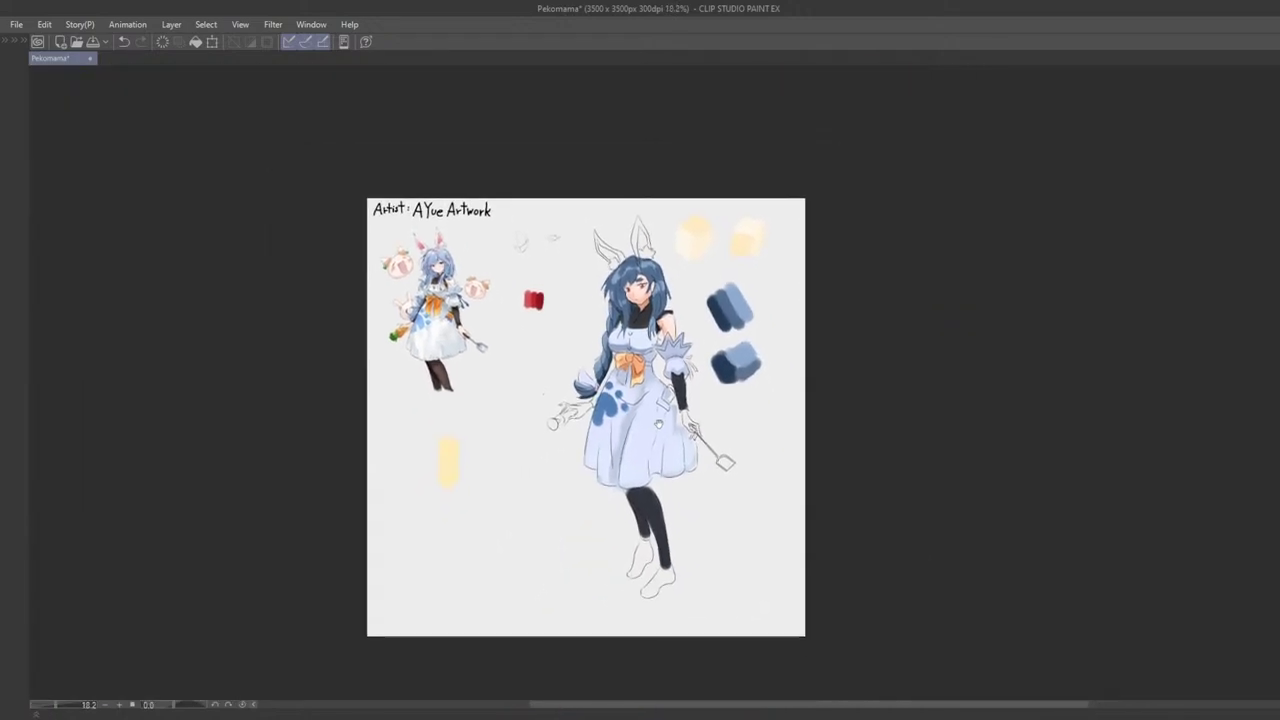
scroll(642, 349, up, 5)
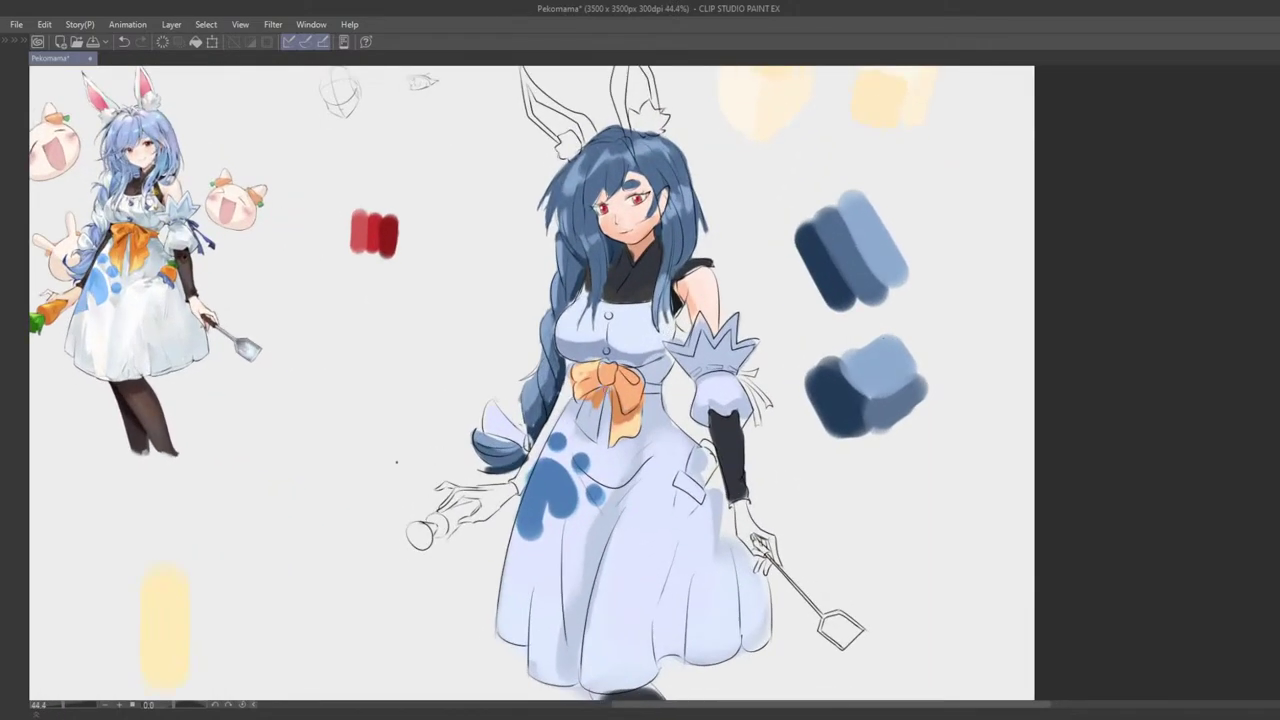
scroll(601, 409, up, 1)
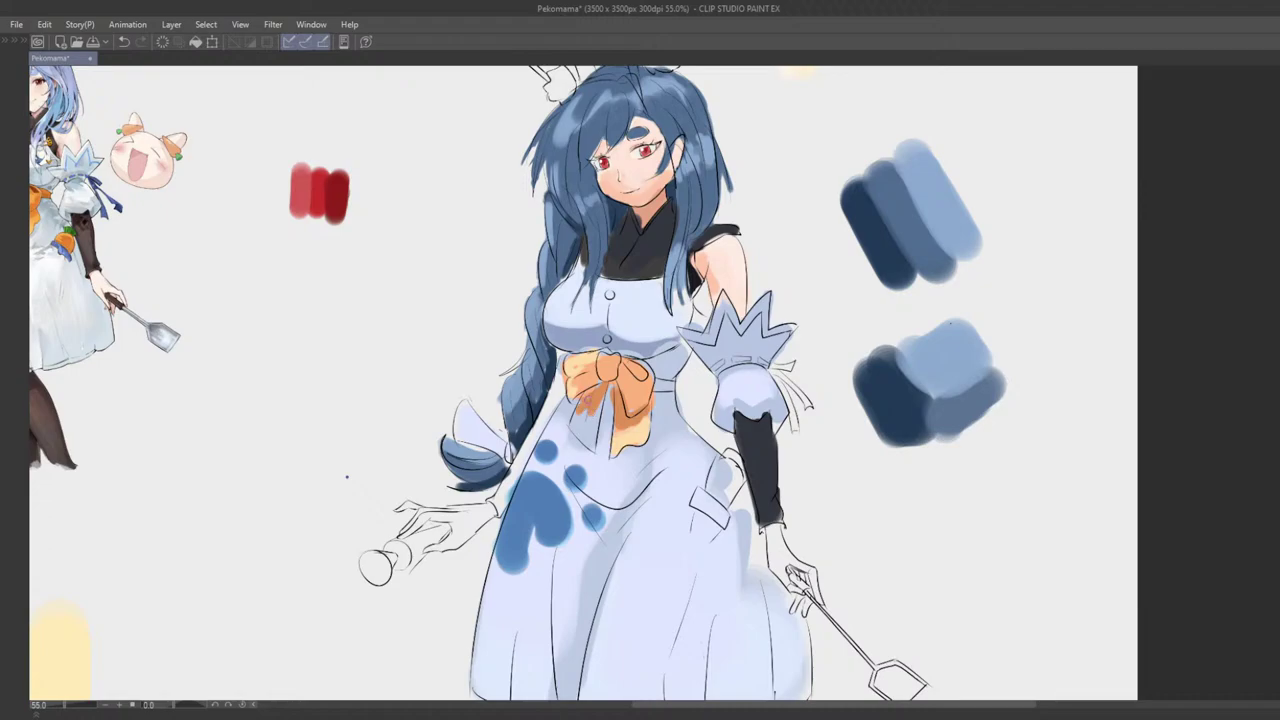
mouse_move(577, 418)
mouse_down()
mouse_move(587, 432)
mouse_move(597, 408)
mouse_move(513, 358)
mouse_move(544, 346)
mouse_move(542, 284)
mouse_move(518, 421)
mouse_up()
scroll(592, 418, down, 3)
scroll(588, 412, up, 2)
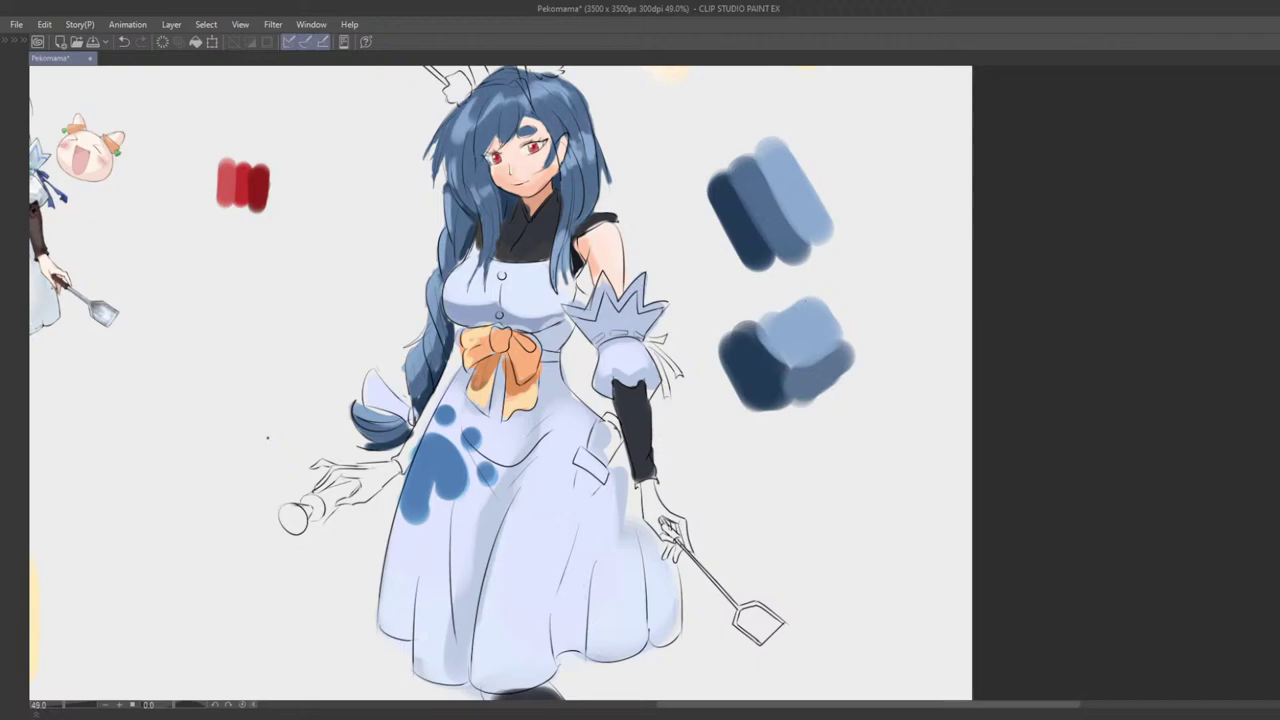
scroll(478, 511, down, 3)
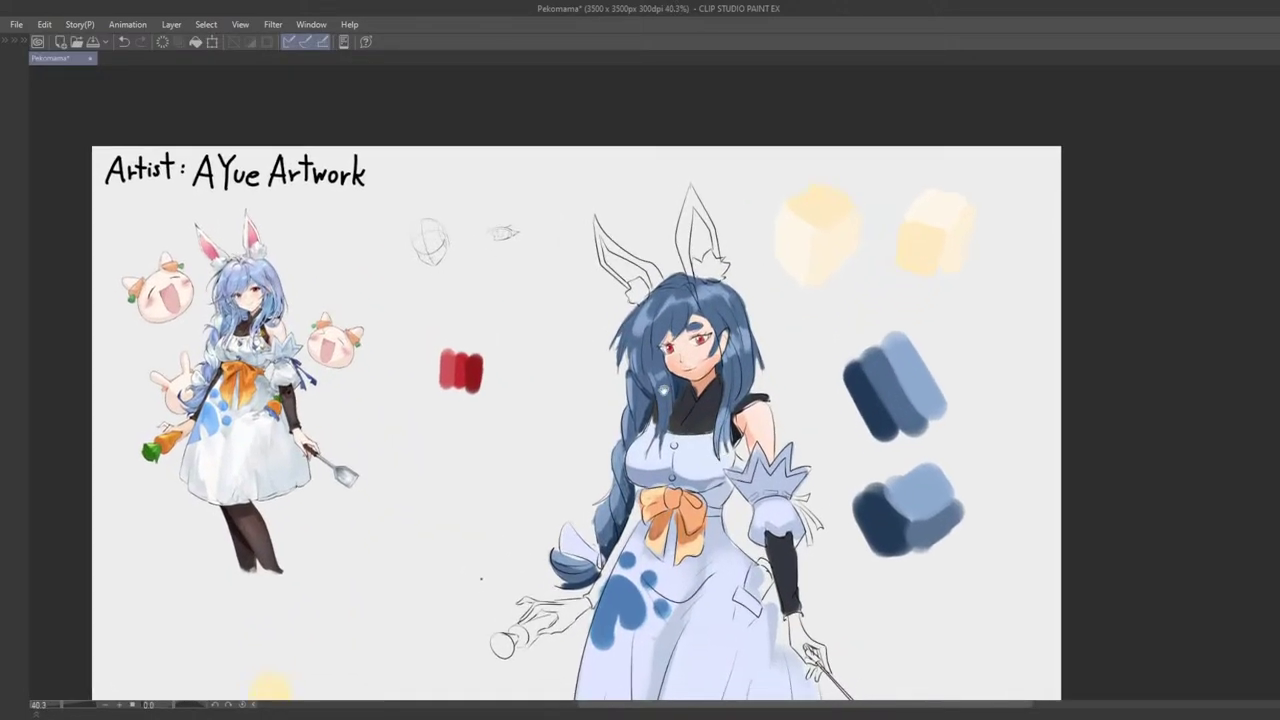
Step: Repaint the hair around the head and face in a lighter greyish blue, undoing unwanted strokes
scroll(663, 389, up, 3)
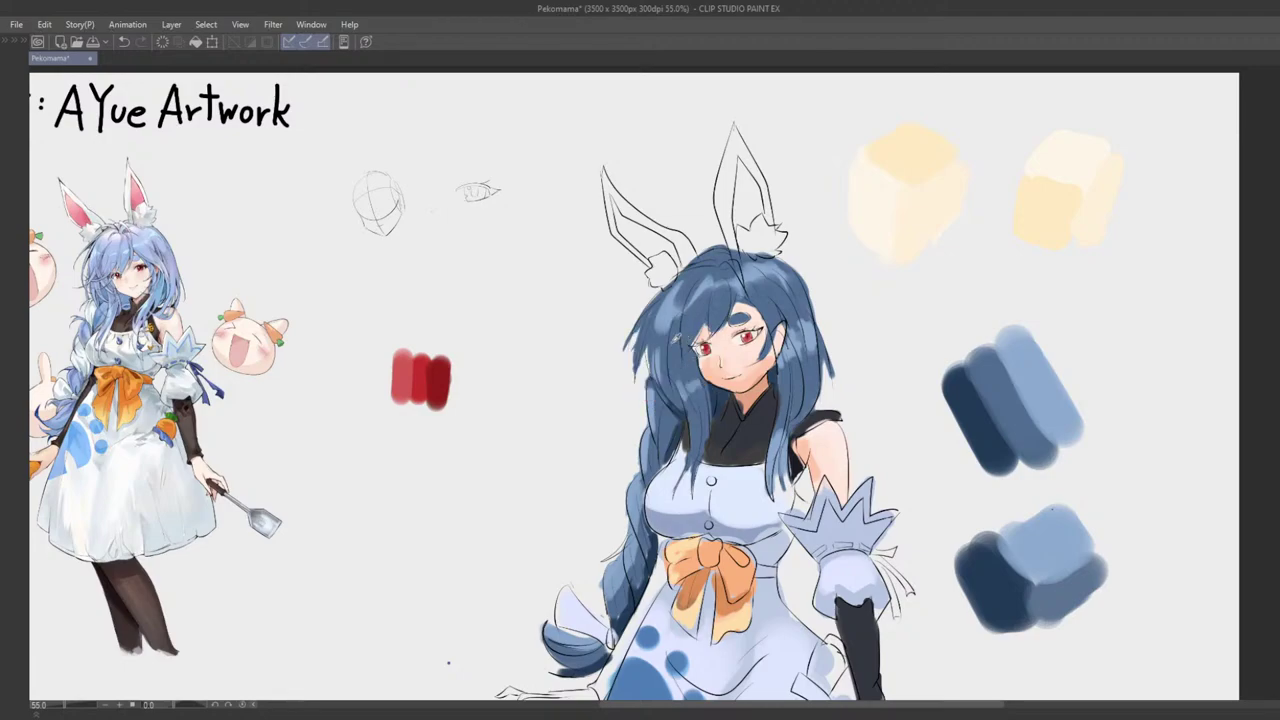
scroll(448, 662, down, 4)
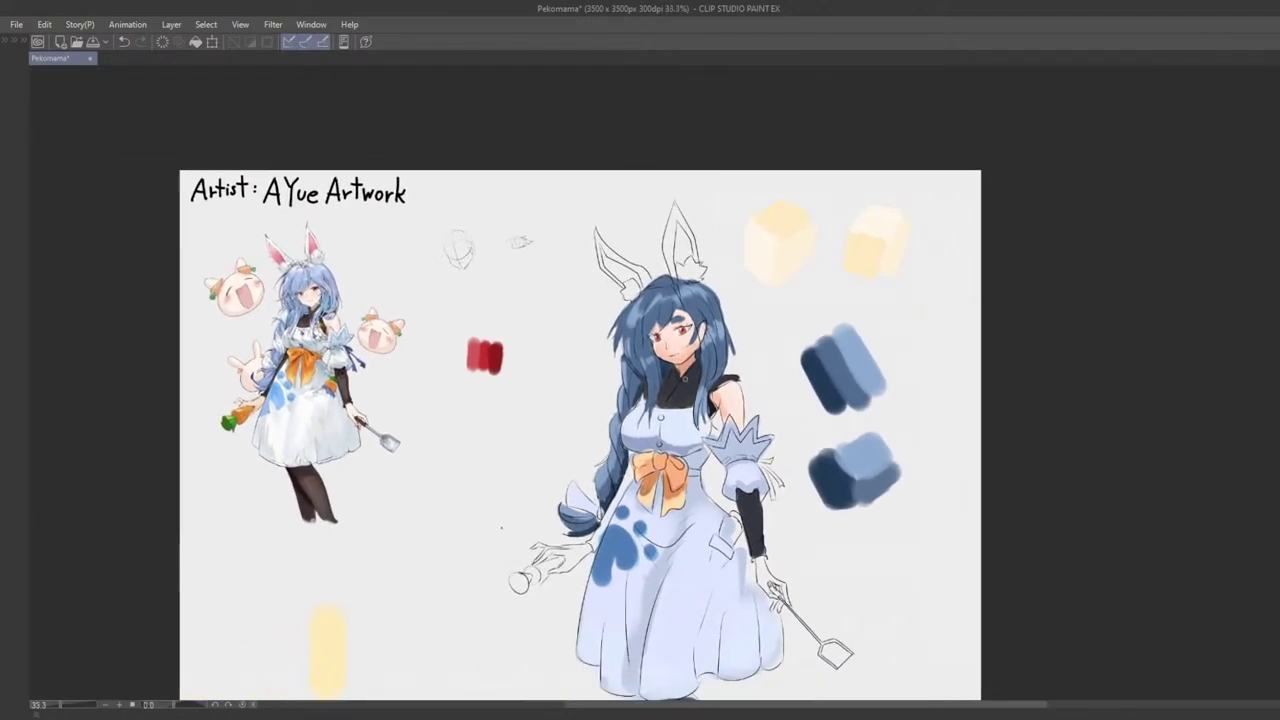
scroll(630, 384, up, 2)
mouse_move(630, 303)
mouse_down()
mouse_move(634, 336)
mouse_move(642, 293)
mouse_move(639, 350)
mouse_move(664, 262)
mouse_move(628, 317)
mouse_up()
key(ctrl+z)
key(b)
key(ctrl+z)
mouse_move(677, 264)
mouse_down()
mouse_move(718, 290)
mouse_move(699, 269)
mouse_move(732, 325)
mouse_move(722, 368)
mouse_up()
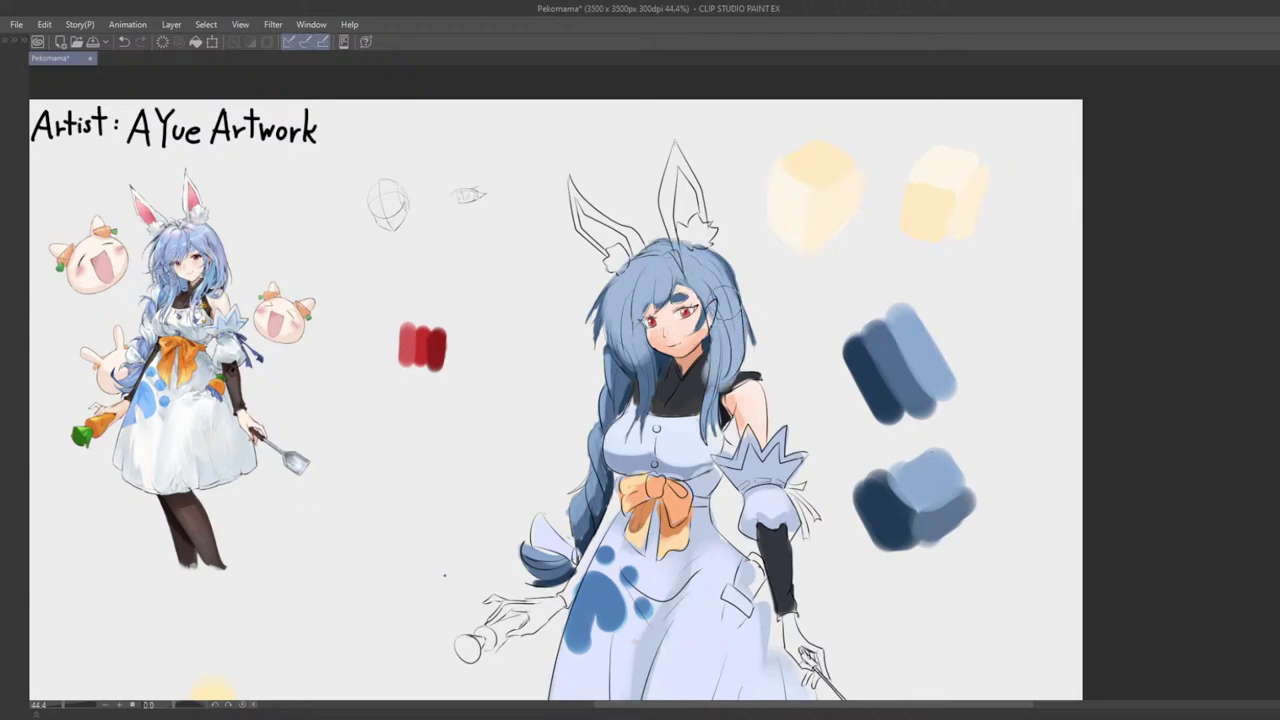
drag(605, 289, 597, 336)
key(ctrl+z)
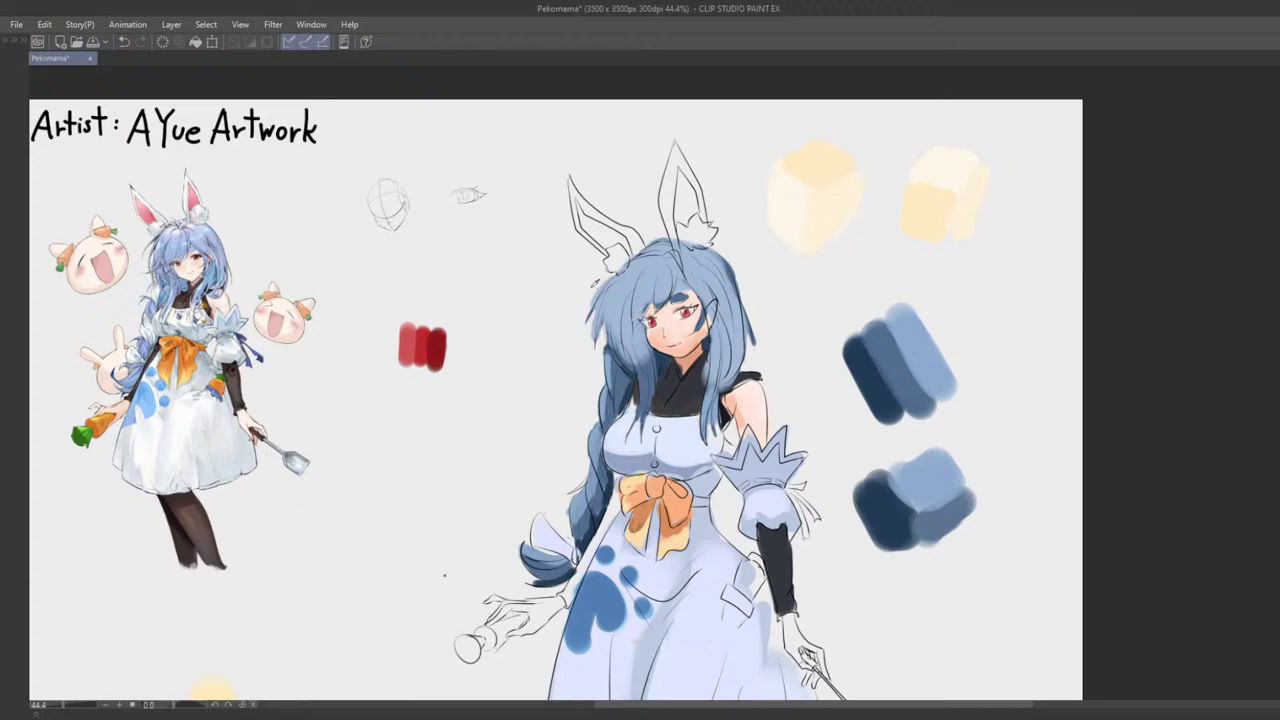
Step: Add pale blue highlights to the bangs and crown of the hair, undoing unwanted strokes
drag(660, 266, 640, 308)
key(ctrl+z)
mouse_move(645, 264)
mouse_down()
mouse_move(616, 310)
mouse_move(630, 300)
mouse_up()
mouse_move(656, 286)
mouse_down()
mouse_move(715, 262)
mouse_move(714, 208)
mouse_up()
scroll(714, 263, down, 1)
scroll(712, 312, down, 1)
scroll(712, 312, up, 1)
scroll(619, 354, up, 2)
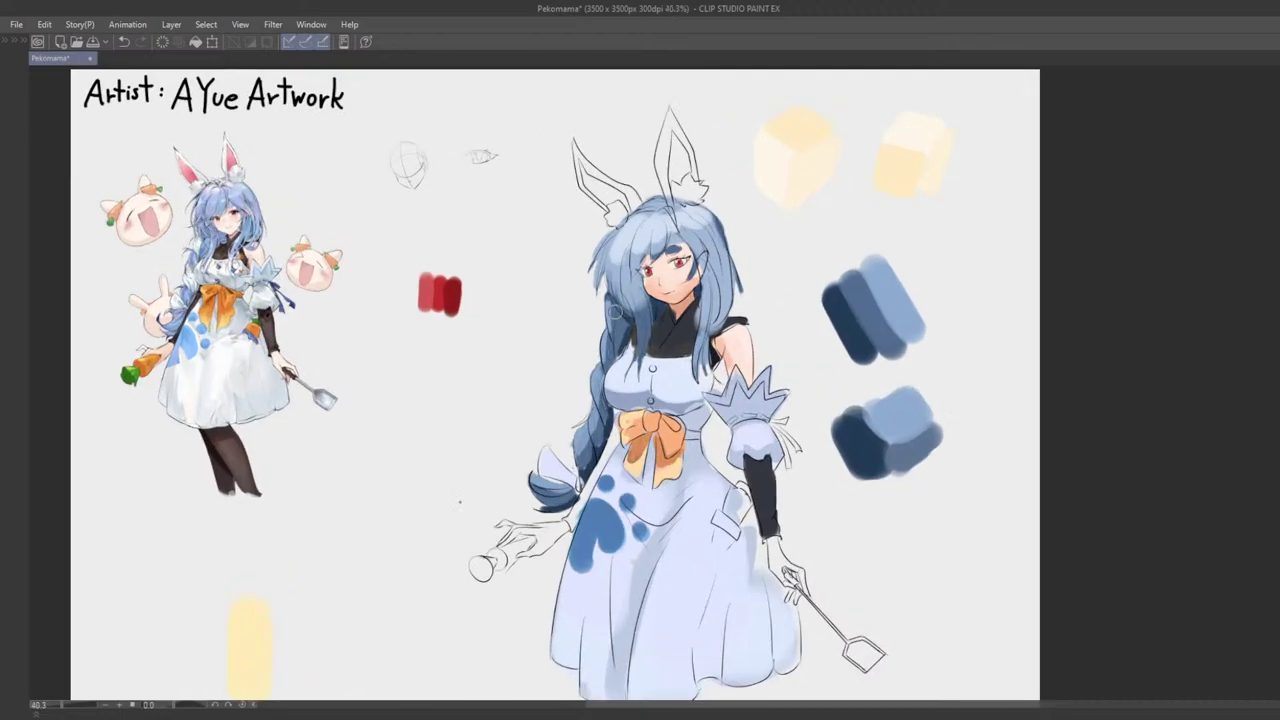
Step: Lighten the upper braid and the side hair next to it with light blue strokes
key(ctrl+z)
mouse_move(610, 297)
mouse_down()
mouse_move(618, 343)
mouse_move(585, 455)
mouse_up()
scroll(590, 440, down, 2)
scroll(626, 412, up, 2)
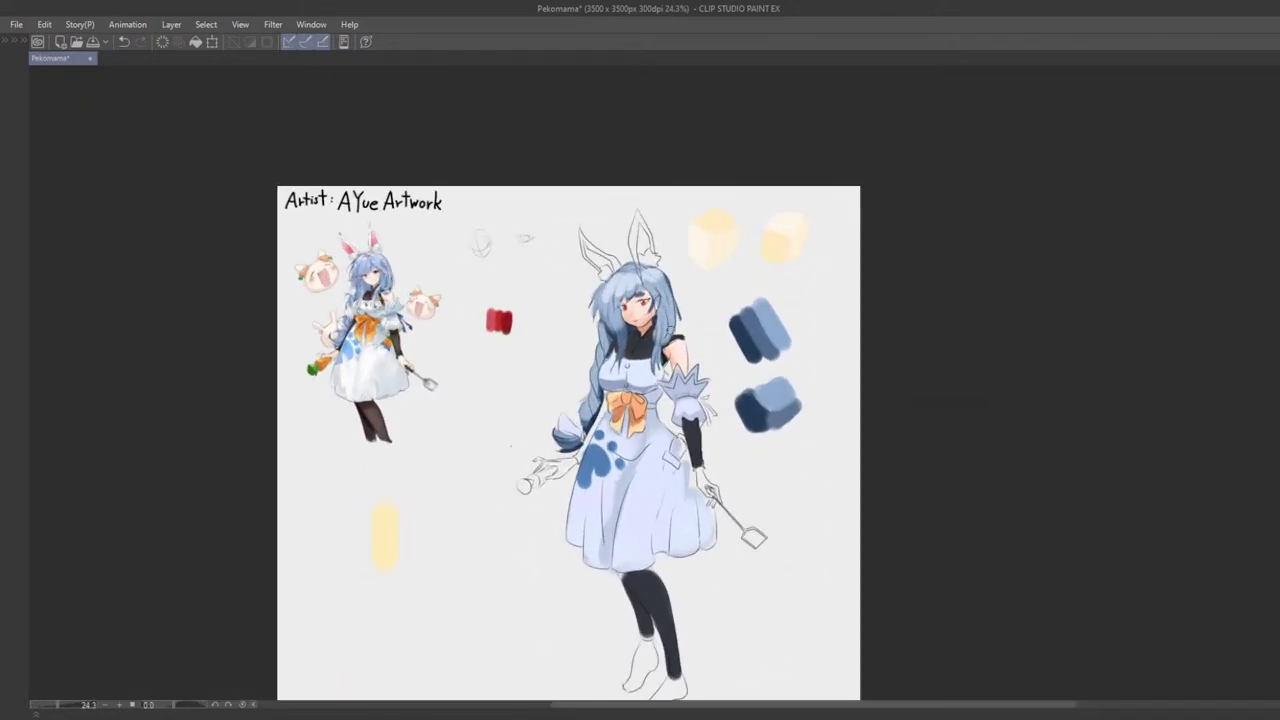
drag(576, 330, 590, 376)
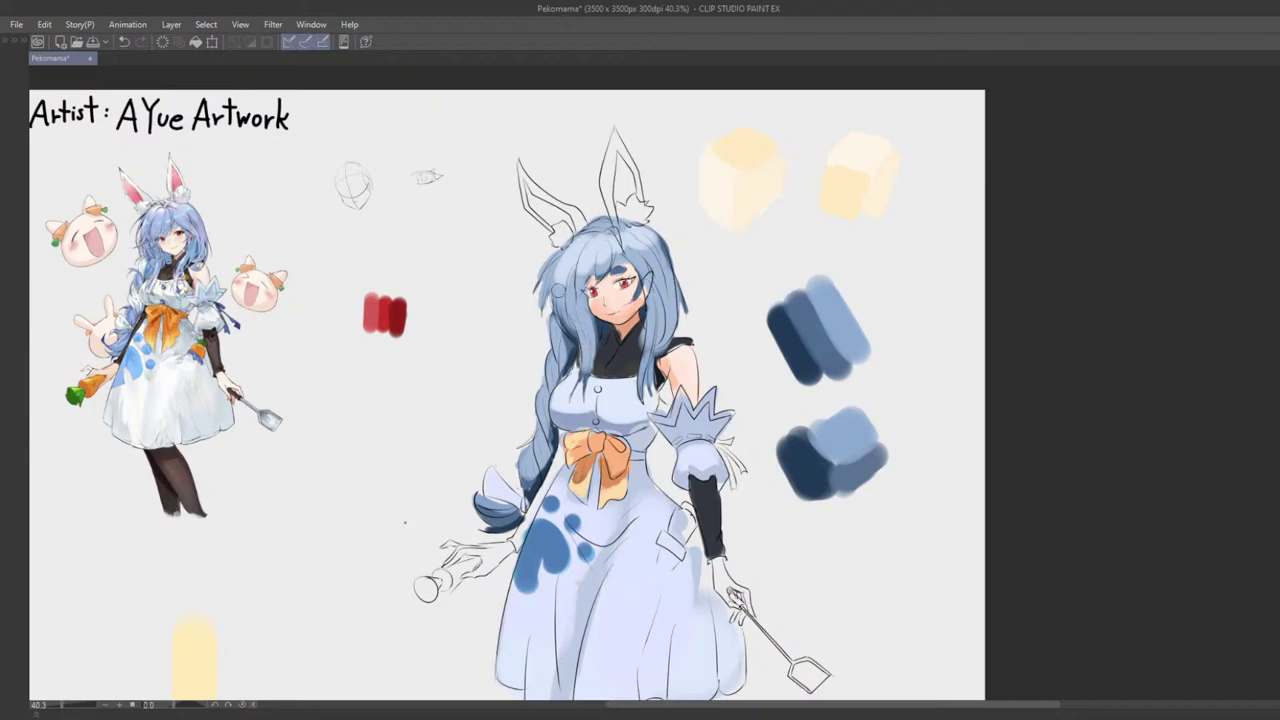
Step: Lighten the side hair beside the face with pale blue strokes, undoing the unwanted ones
mouse_move(558, 284)
mouse_down()
mouse_move(561, 374)
mouse_move(586, 370)
mouse_move(590, 346)
mouse_move(587, 359)
mouse_up()
alt+click(579, 258)
key(ctrl+z)
key(ctrl+z)
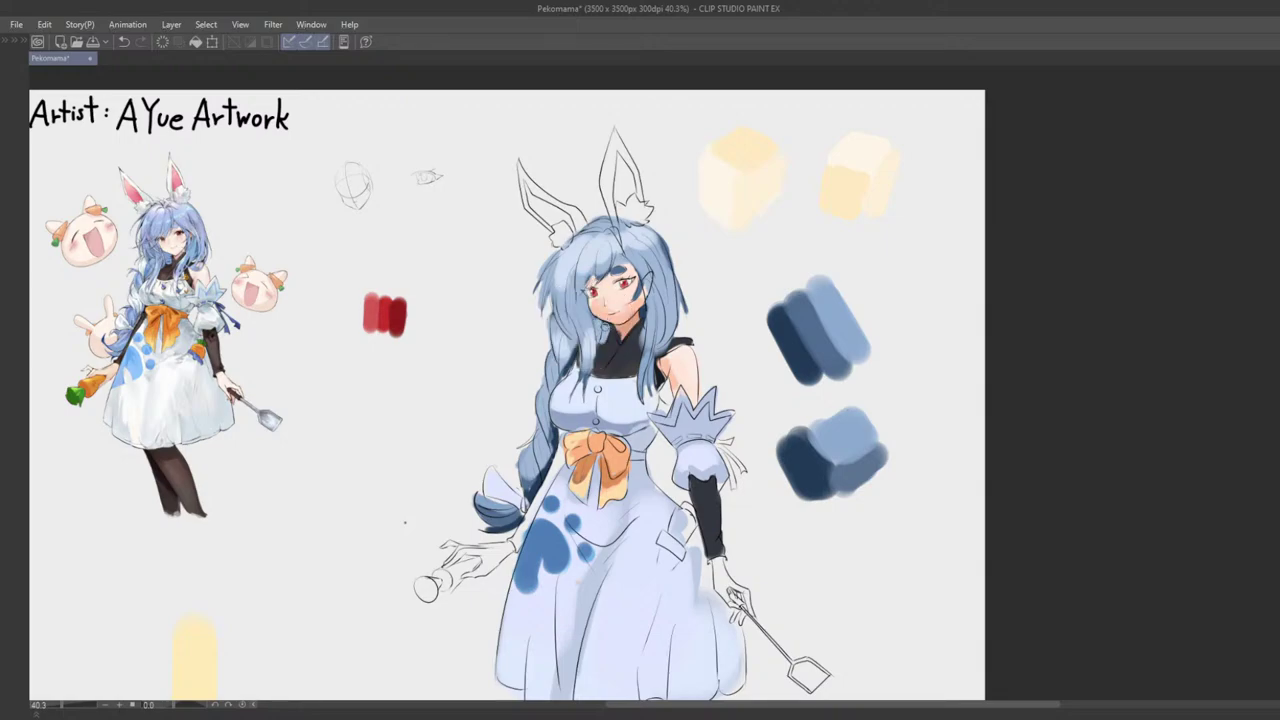
Step: Paint the inner hair beside the neck in saturated blue and touch up the crown with a sampled light blue
drag(642, 306, 642, 330)
scroll(597, 344, down, 5)
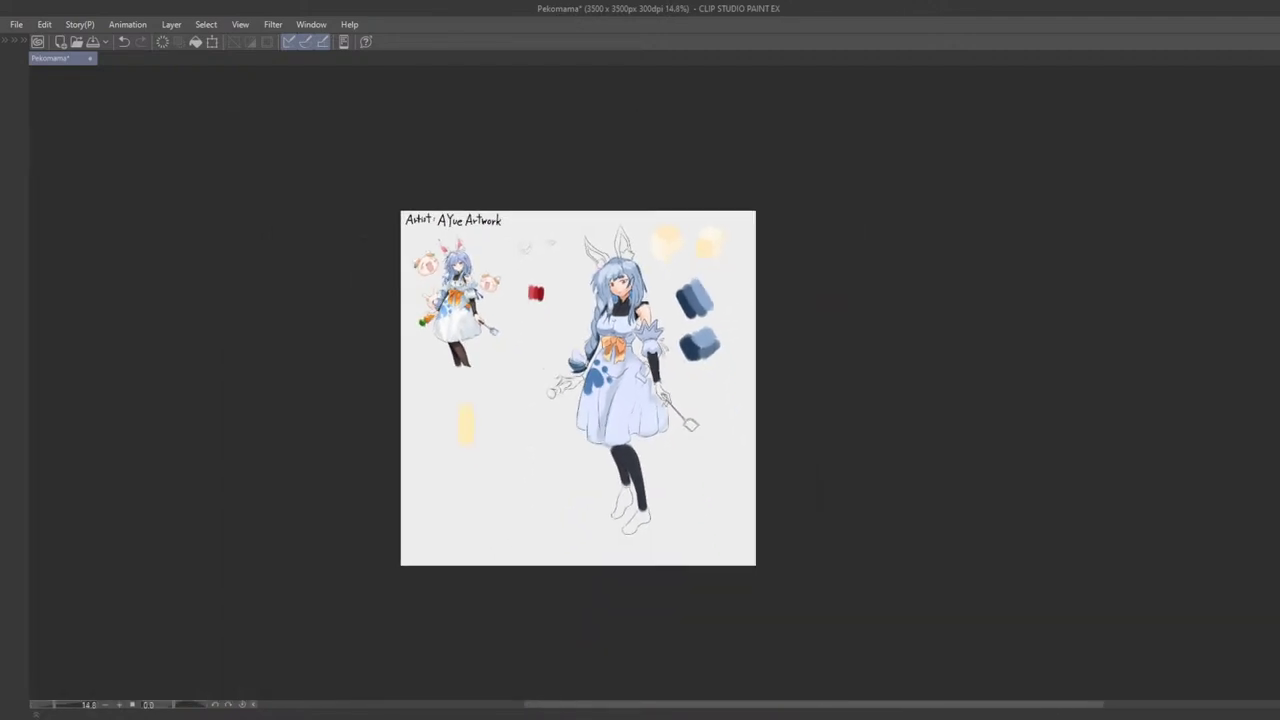
scroll(528, 374, up, 3)
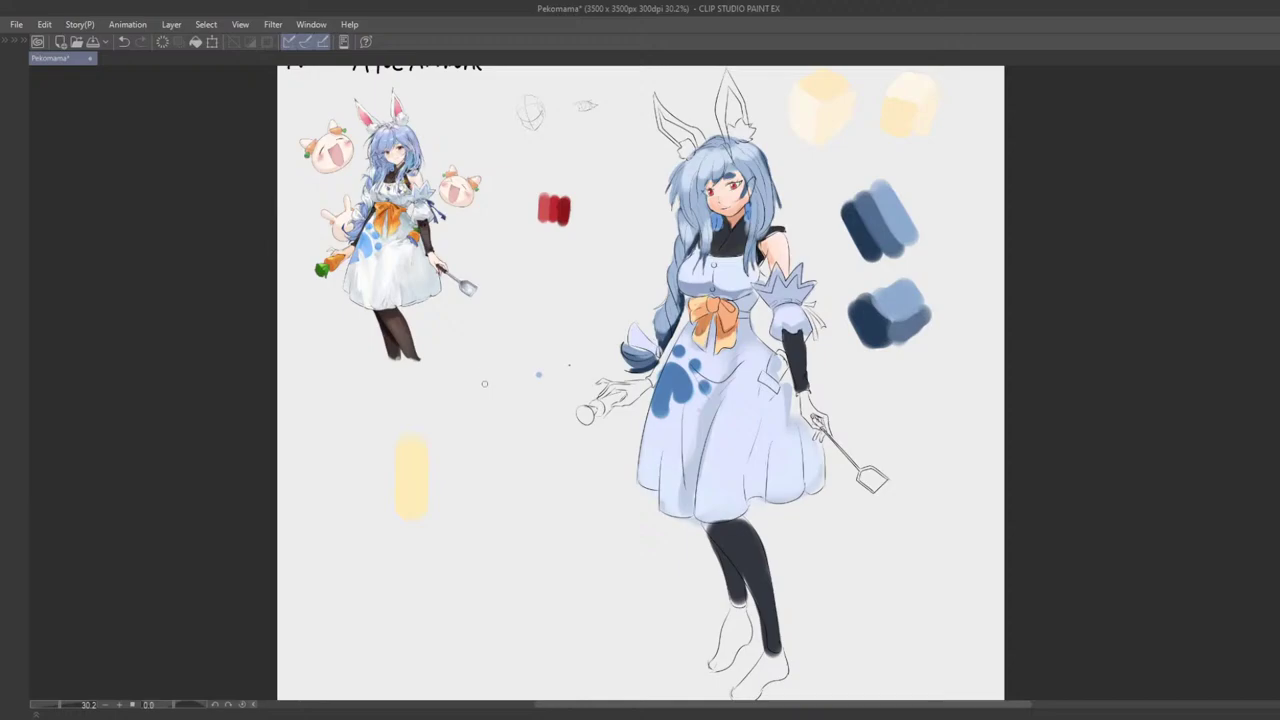
drag(485, 384, 428, 509)
scroll(604, 474, up, 2)
drag(639, 439, 577, 395)
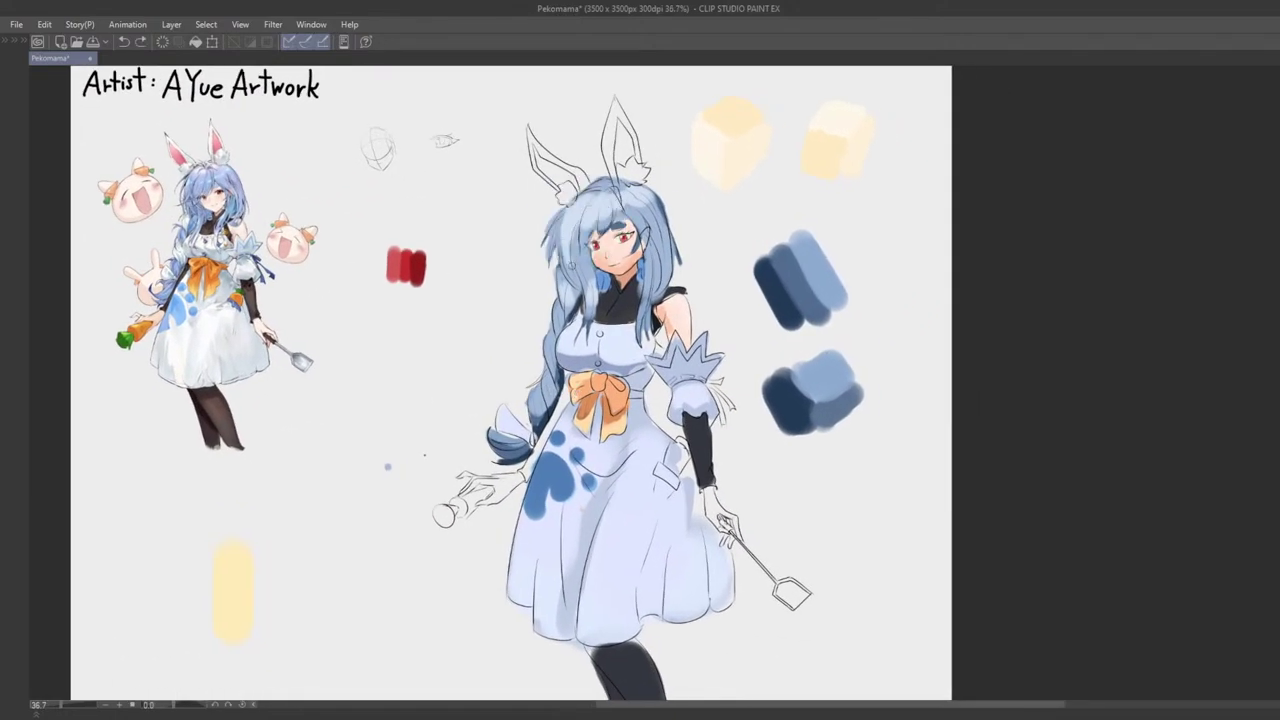
alt+click(610, 206)
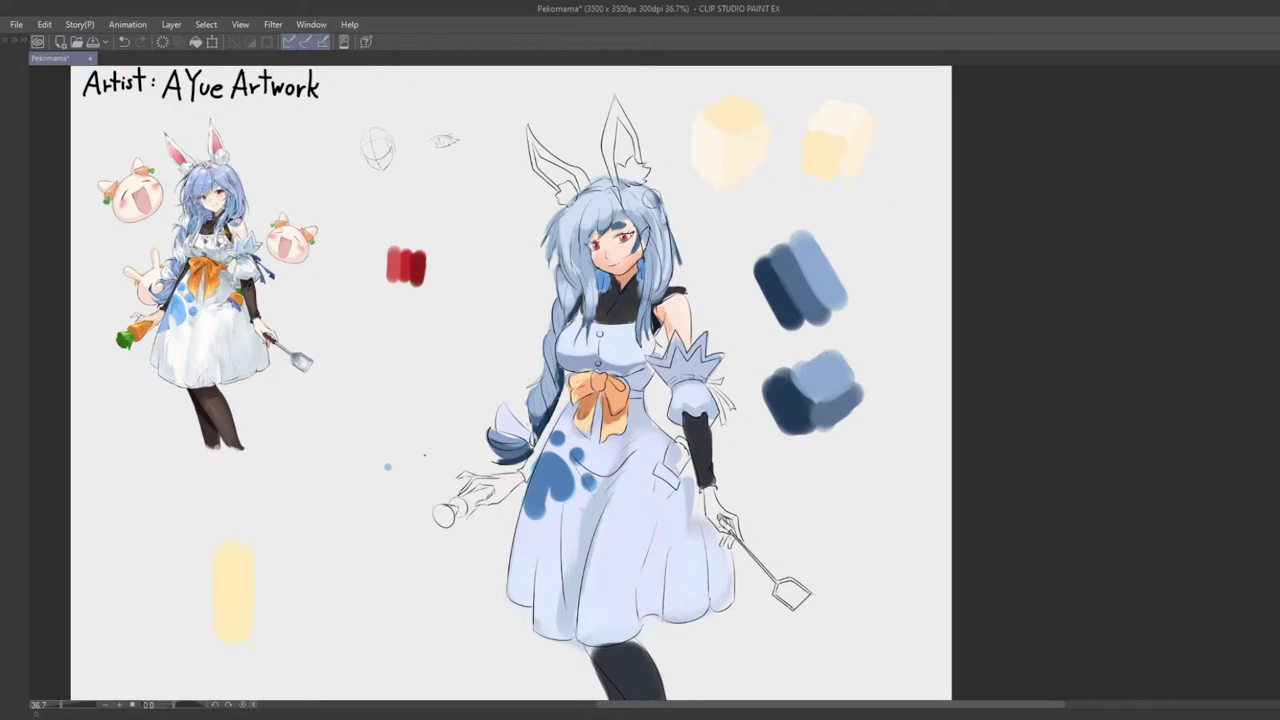
scroll(652, 233, down, 1)
scroll(700, 305, down, 1)
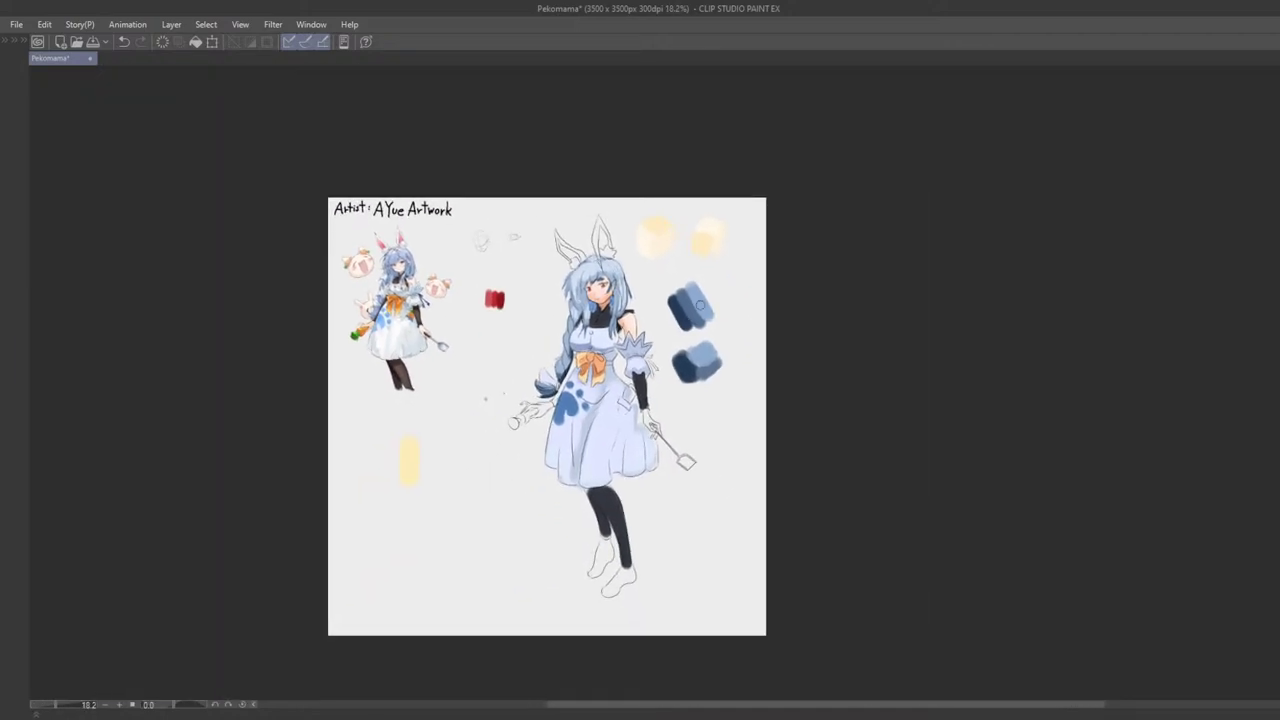
Step: Repaint the visible eyebrow in a lighter blue matching the hair, undoing an unwanted stroke
scroll(624, 363, up, 5)
drag(651, 437, 645, 462)
scroll(645, 462, down, 1)
drag(513, 202, 523, 392)
scroll(537, 395, down, 1)
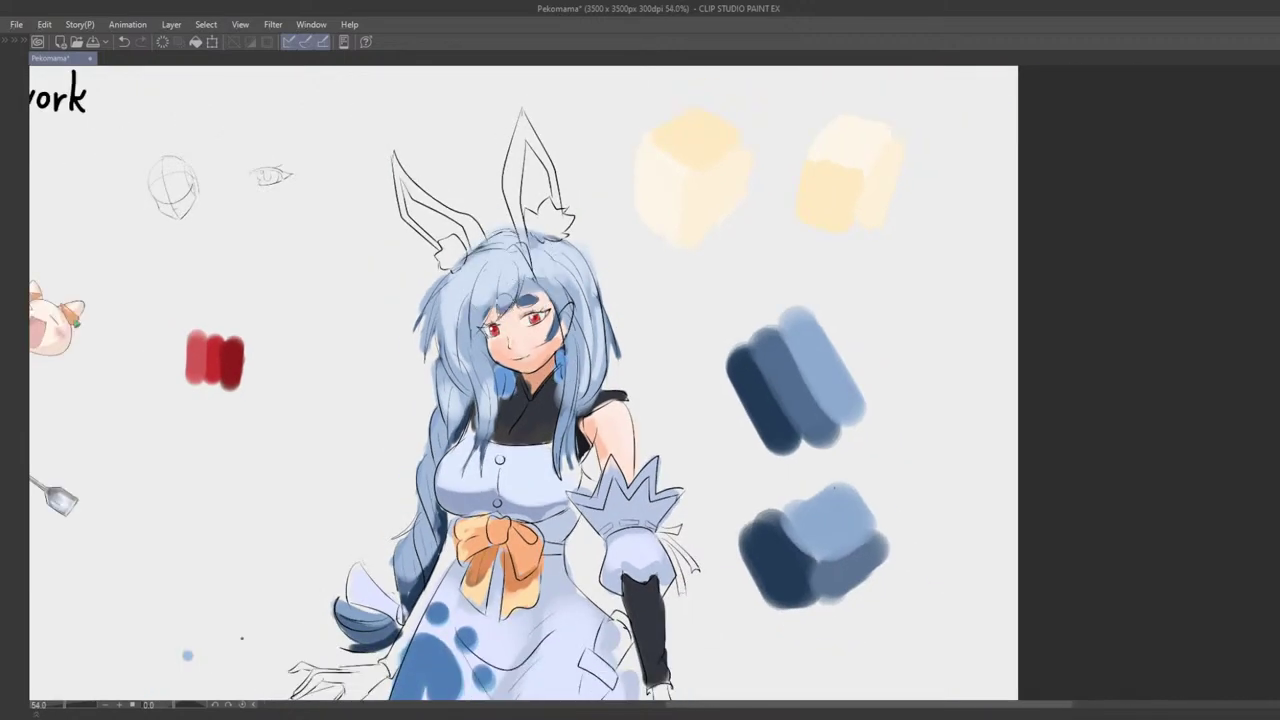
drag(520, 302, 536, 299)
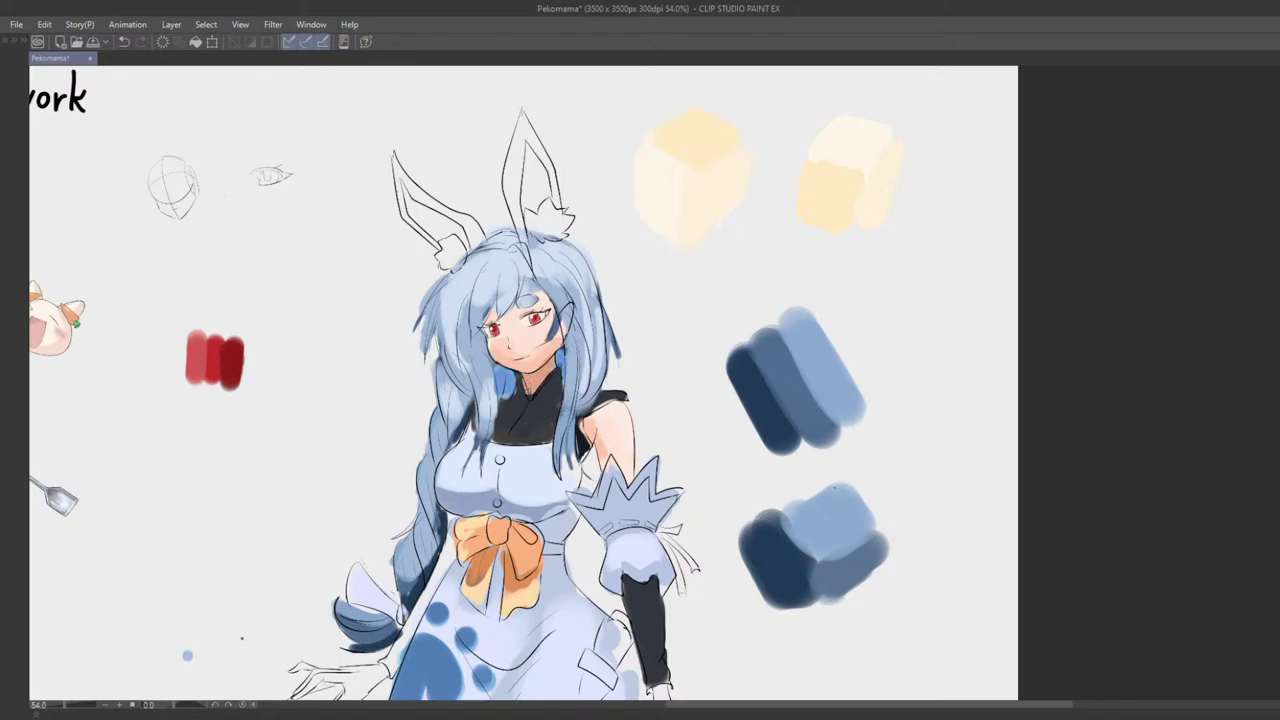
key(ctrl+z)
scroll(518, 403, down, 3)
drag(524, 425, 654, 387)
scroll(654, 387, up, 1)
scroll(637, 315, up, 2)
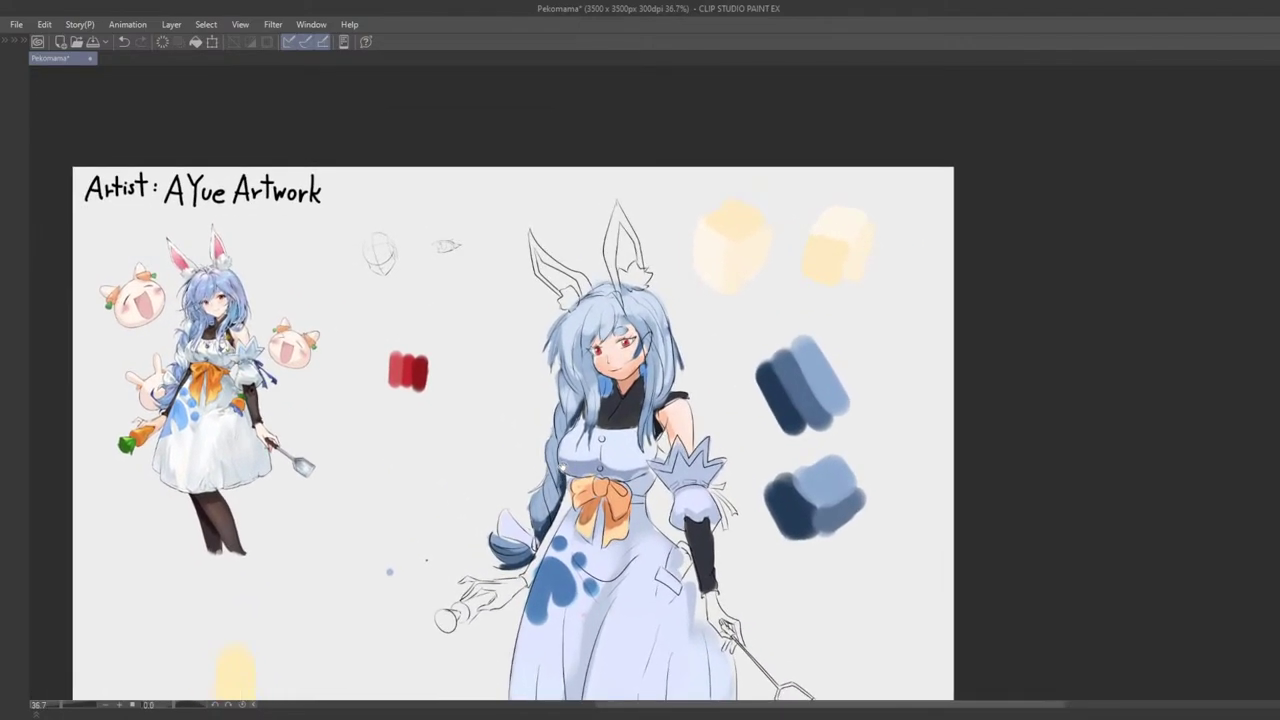
scroll(855, 290, up, 1)
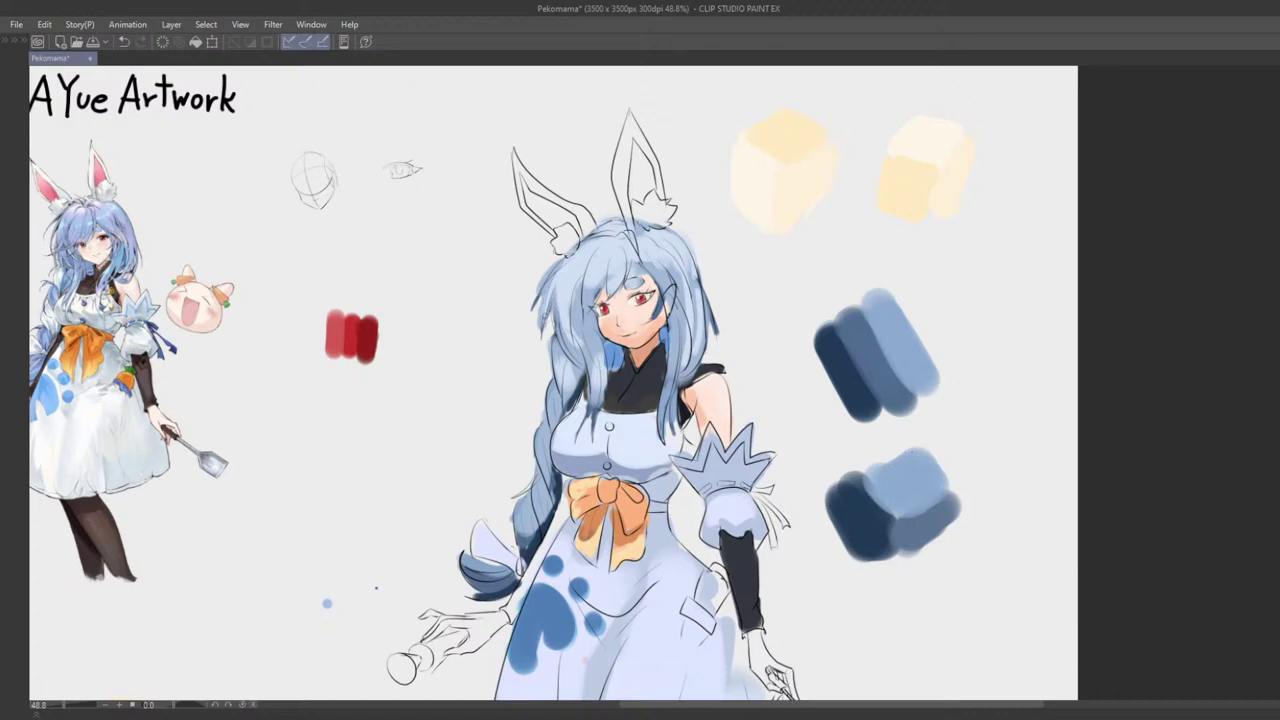
Step: Examine the colored figure as a whole and compare its hair and face with the reference illustration
scroll(600, 258, down, 3)
scroll(600, 258, up, 2)
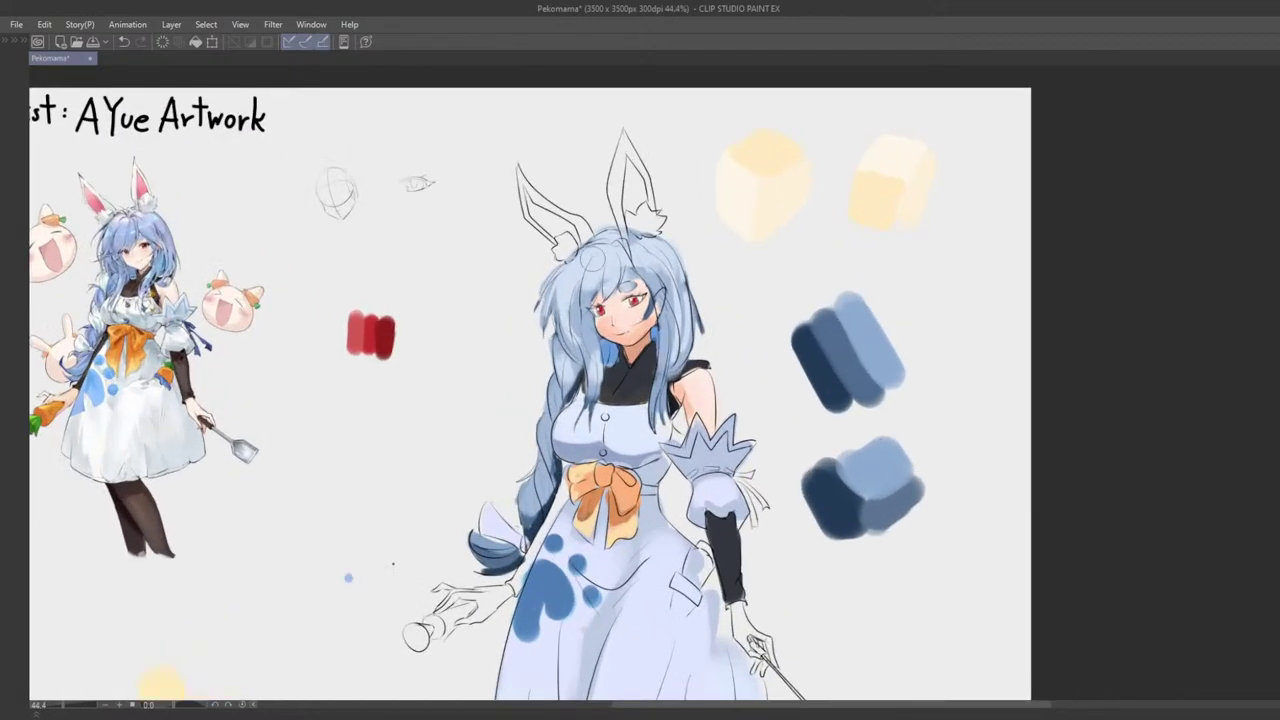
drag(595, 261, 600, 297)
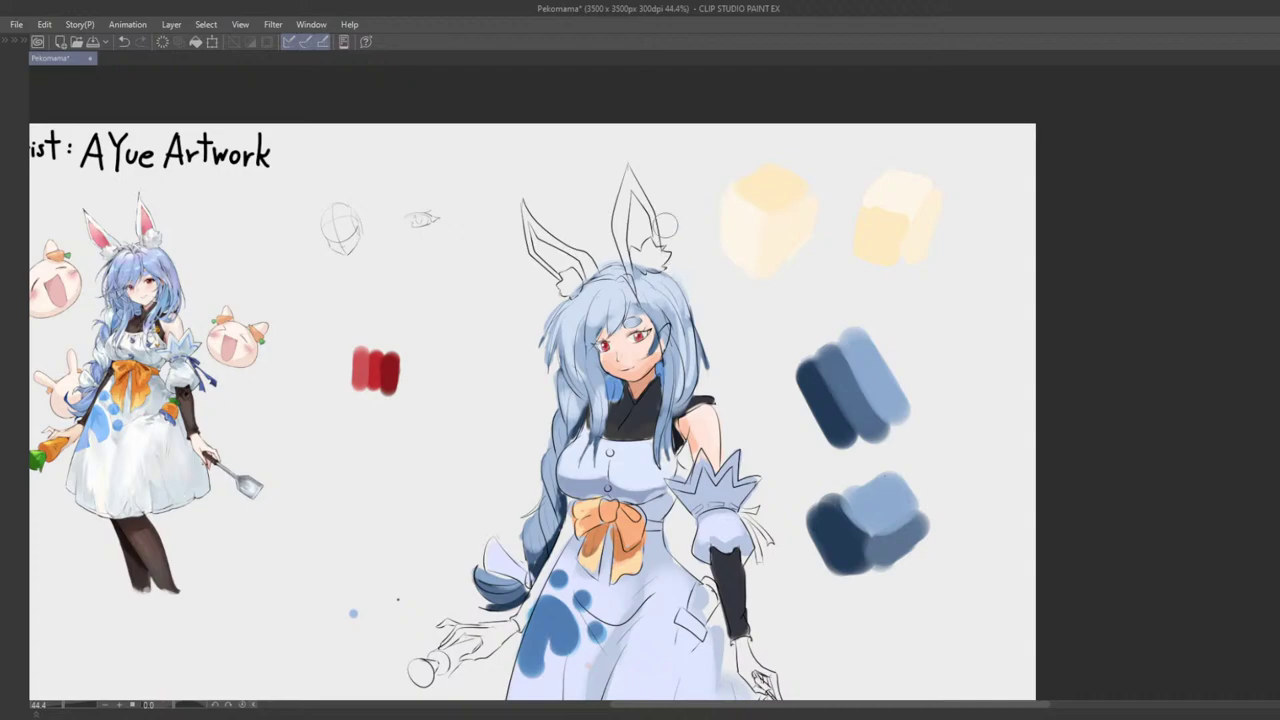
drag(681, 311, 640, 232)
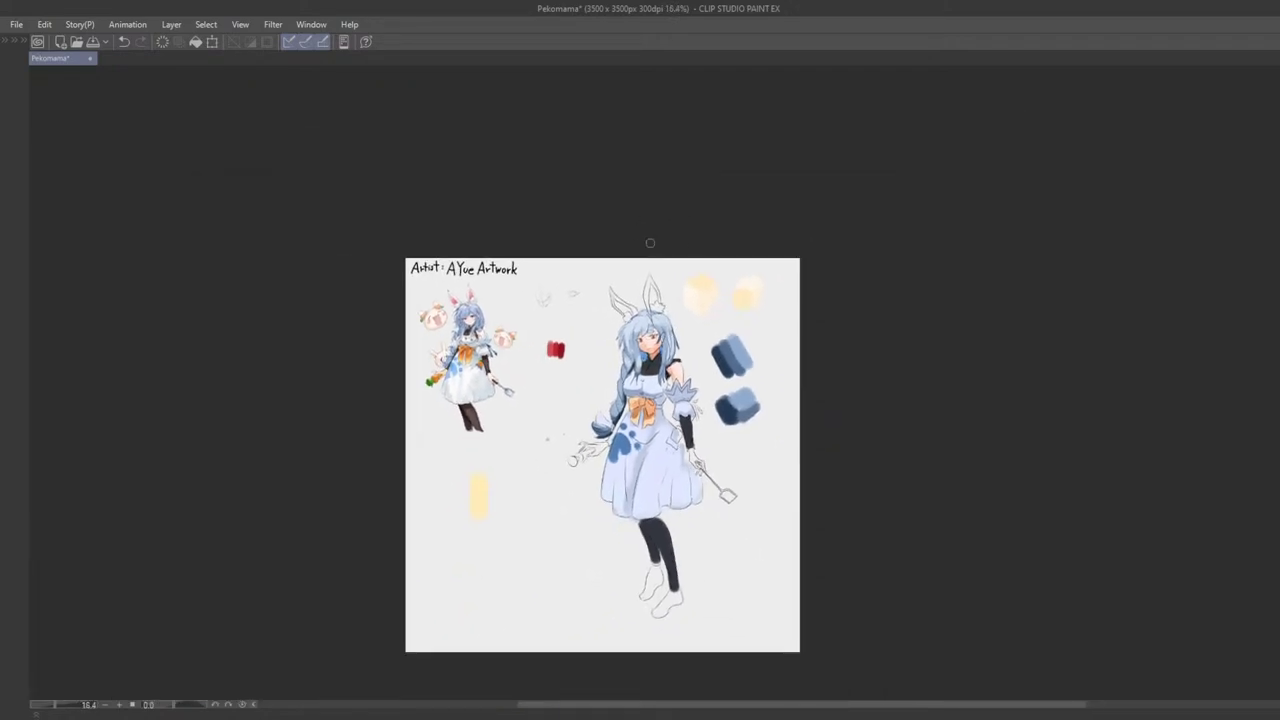
scroll(645, 238, up, 3)
scroll(551, 544, down, 2)
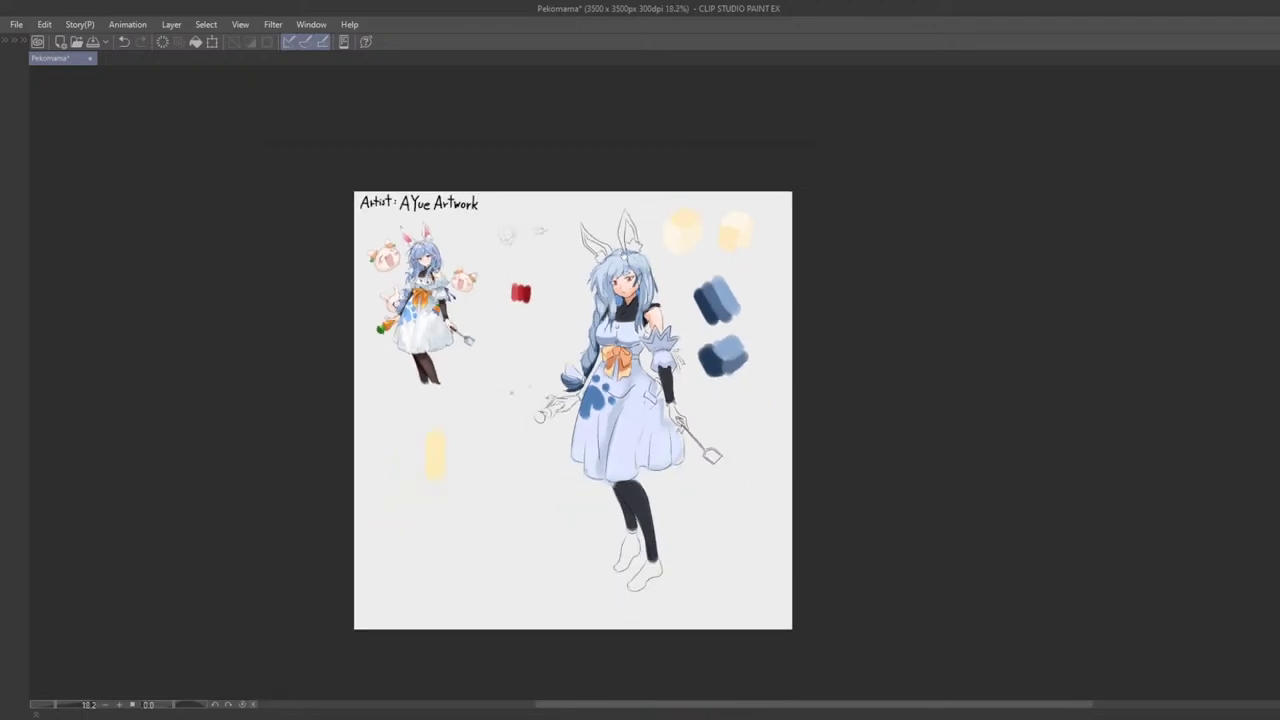
scroll(484, 372, up, 4)
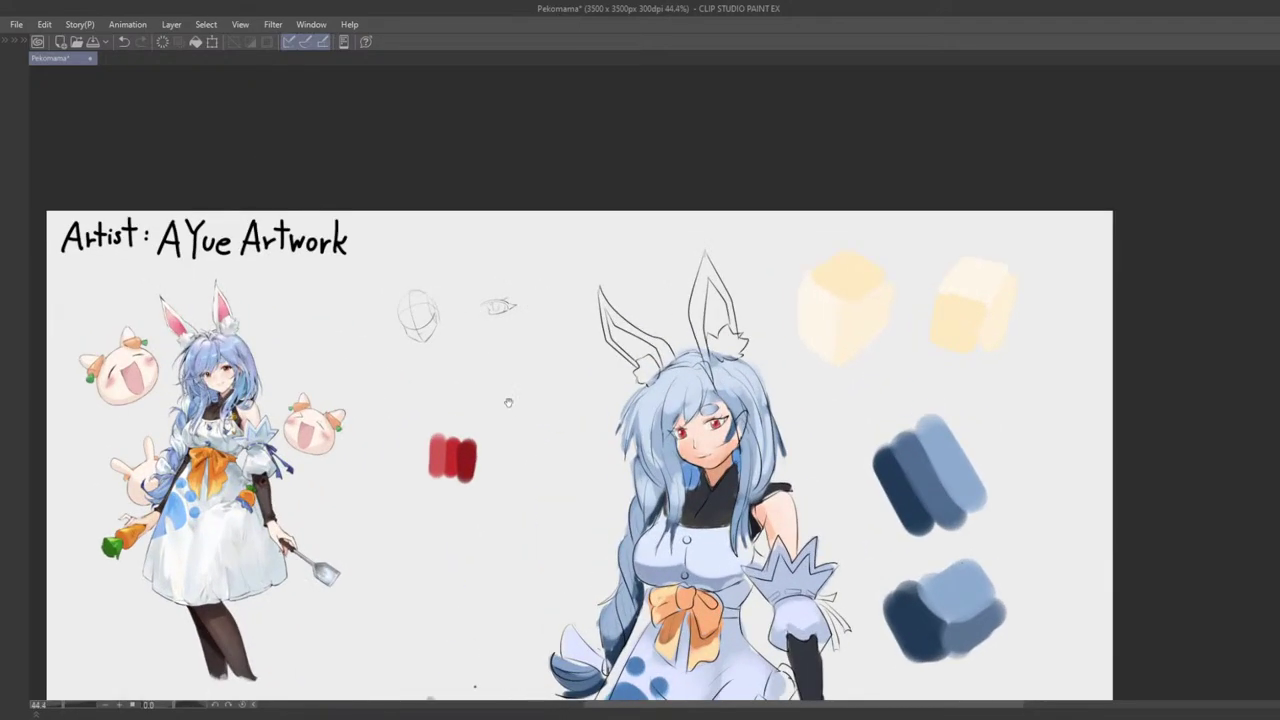
drag(507, 388, 577, 405)
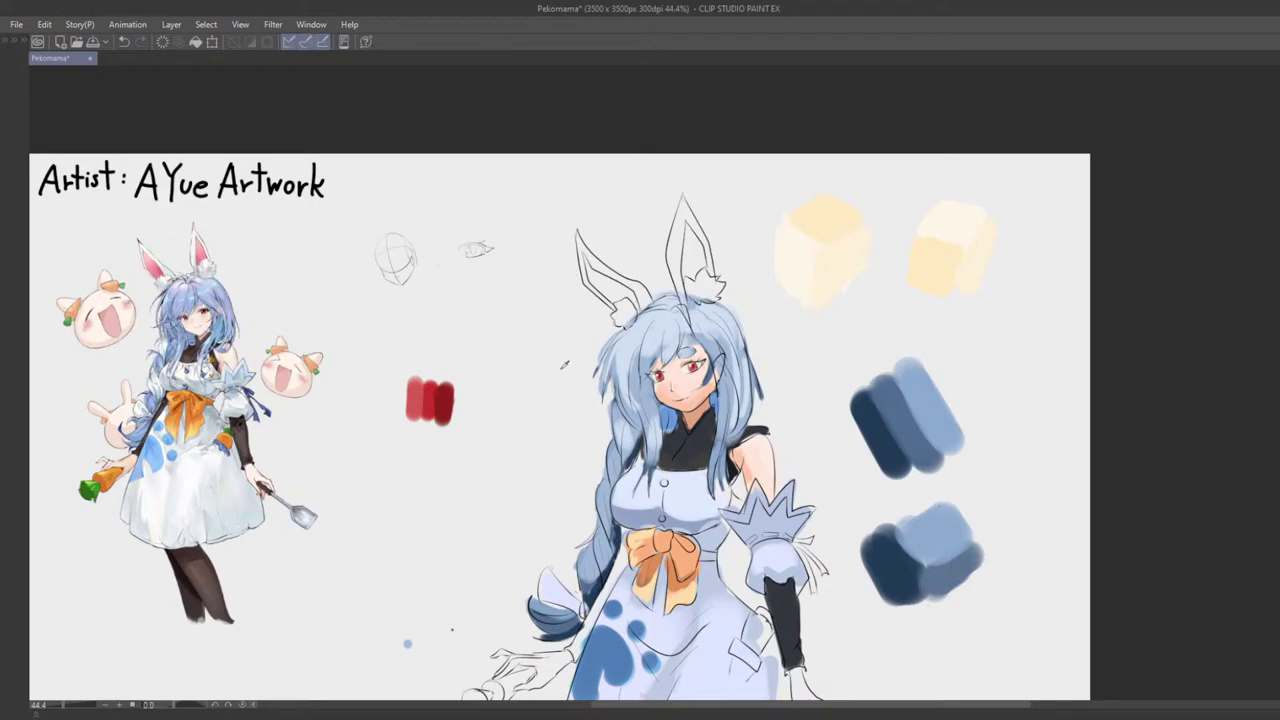
Step: Fill the inner areas of both rabbit ears with muted pink
scroll(640, 300, up, 1)
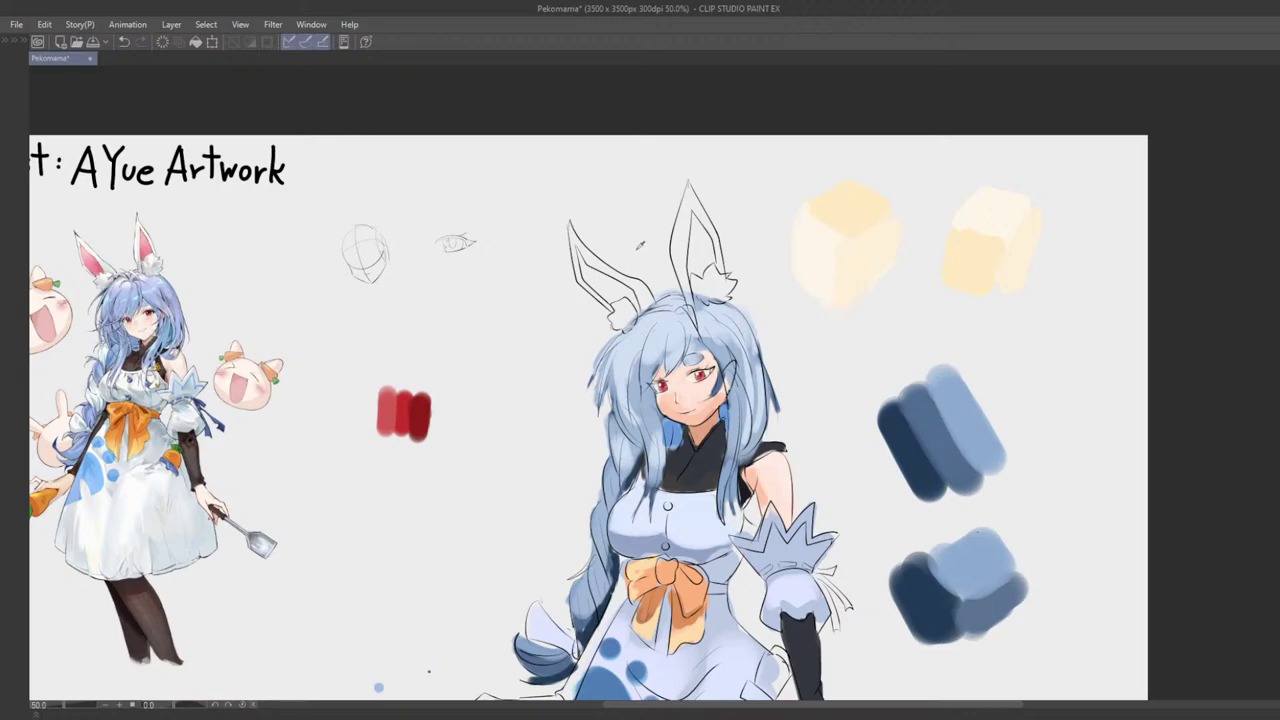
scroll(620, 287, up, 2)
mouse_move(588, 275)
mouse_down()
mouse_move(622, 293)
mouse_move(582, 268)
mouse_up()
drag(698, 258, 718, 226)
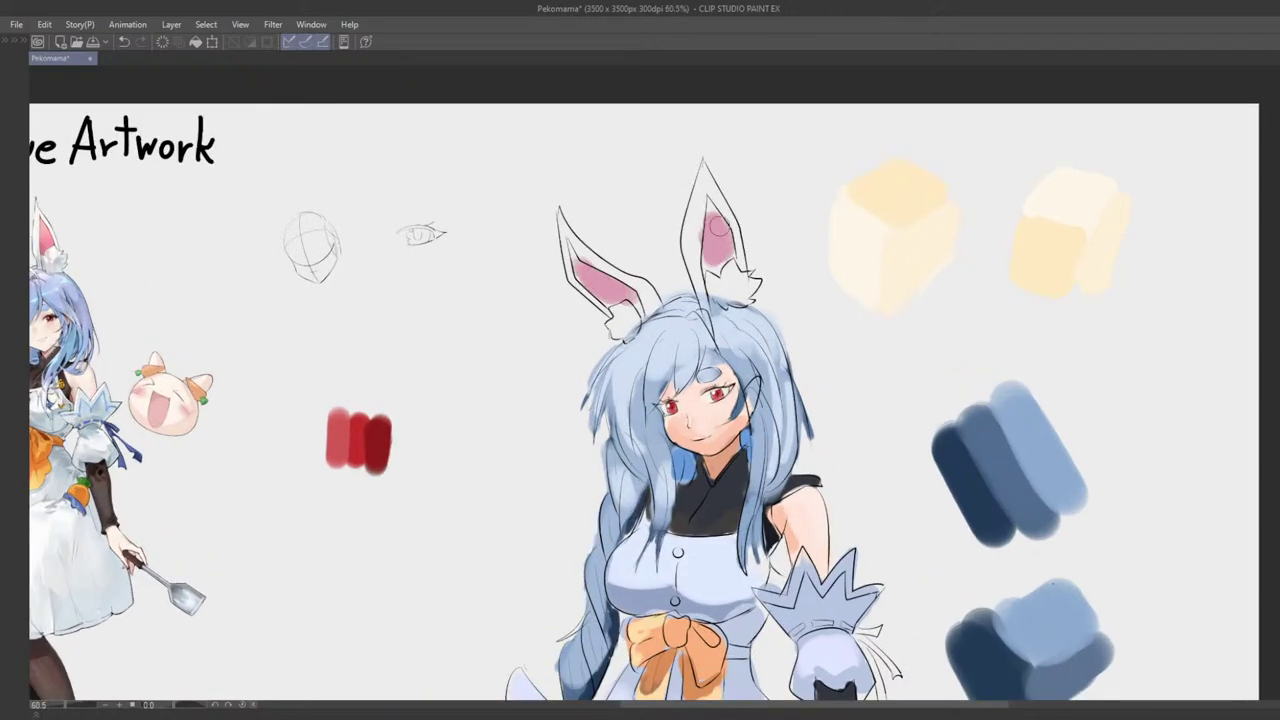
scroll(716, 228, down, 2)
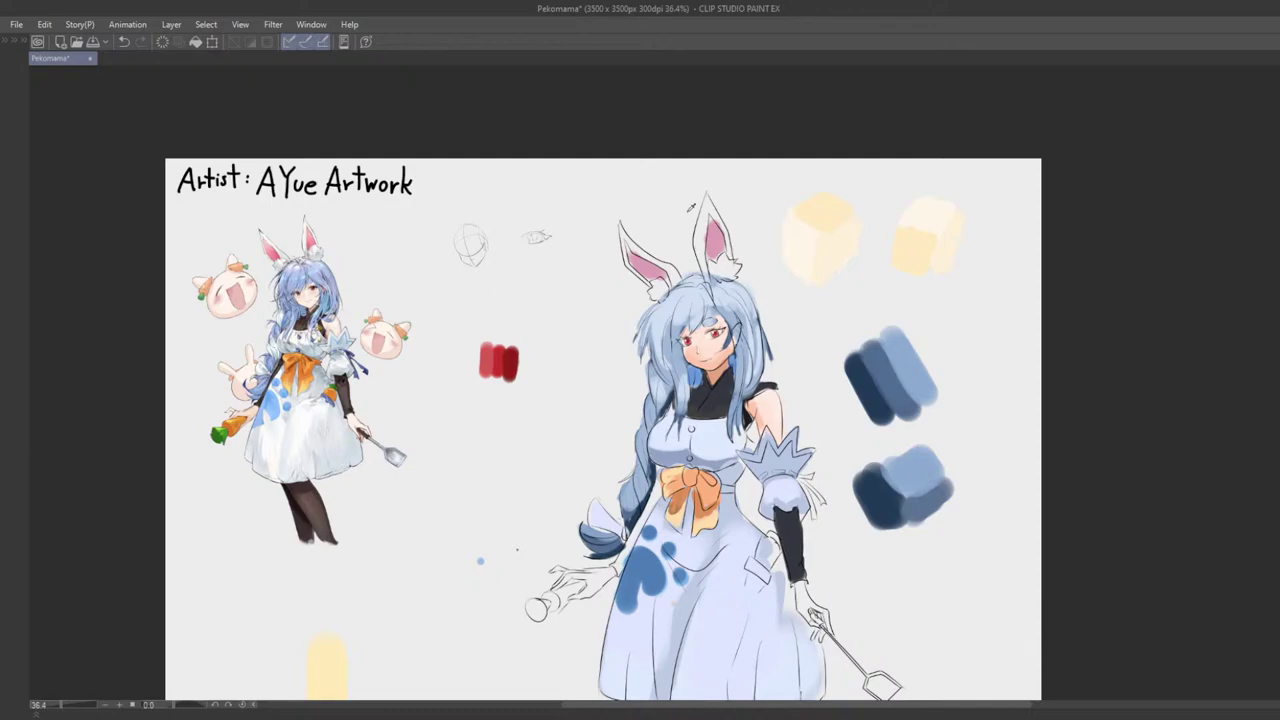
scroll(760, 209, up, 2)
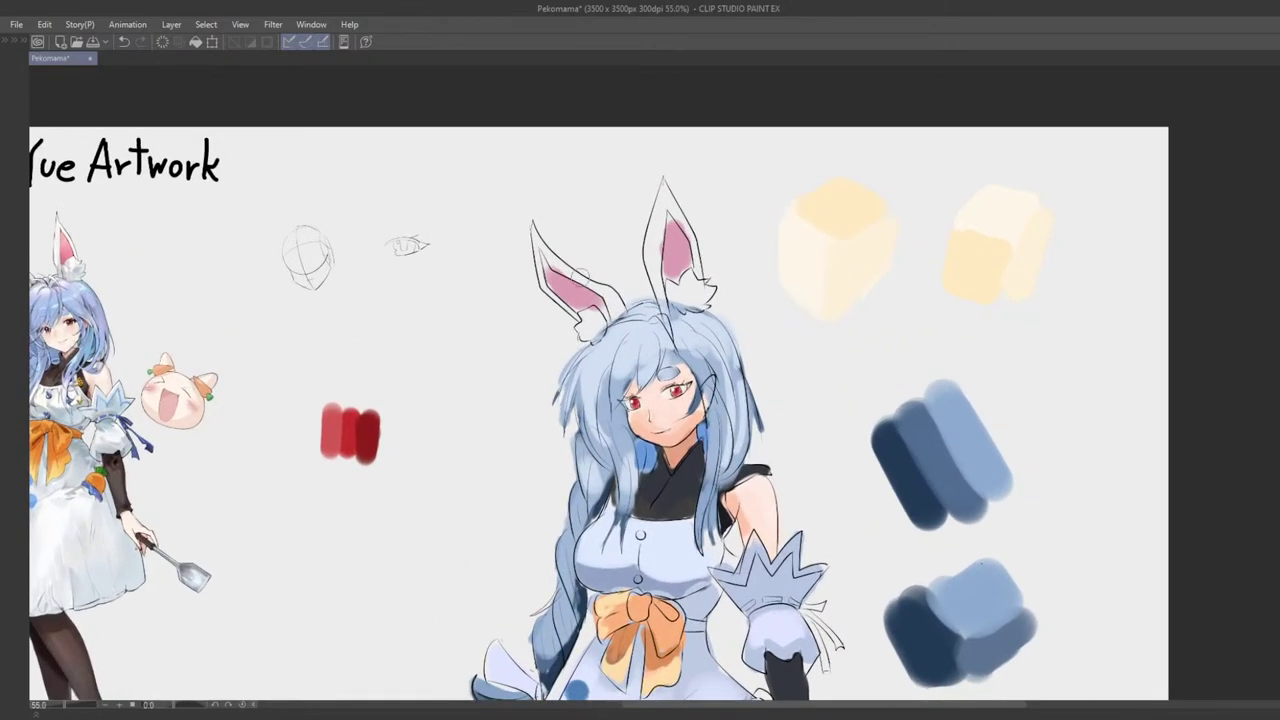
Step: Shade the bases of both inner ears in deeper pinkish red and blend them into the pink, undoing unwanted strokes
mouse_move(578, 311)
mouse_down()
mouse_move(759, 304)
mouse_move(754, 272)
mouse_move(726, 256)
mouse_move(736, 280)
mouse_move(703, 285)
mouse_move(704, 314)
mouse_move(670, 312)
mouse_move(671, 354)
mouse_up()
key(ctrl+z)
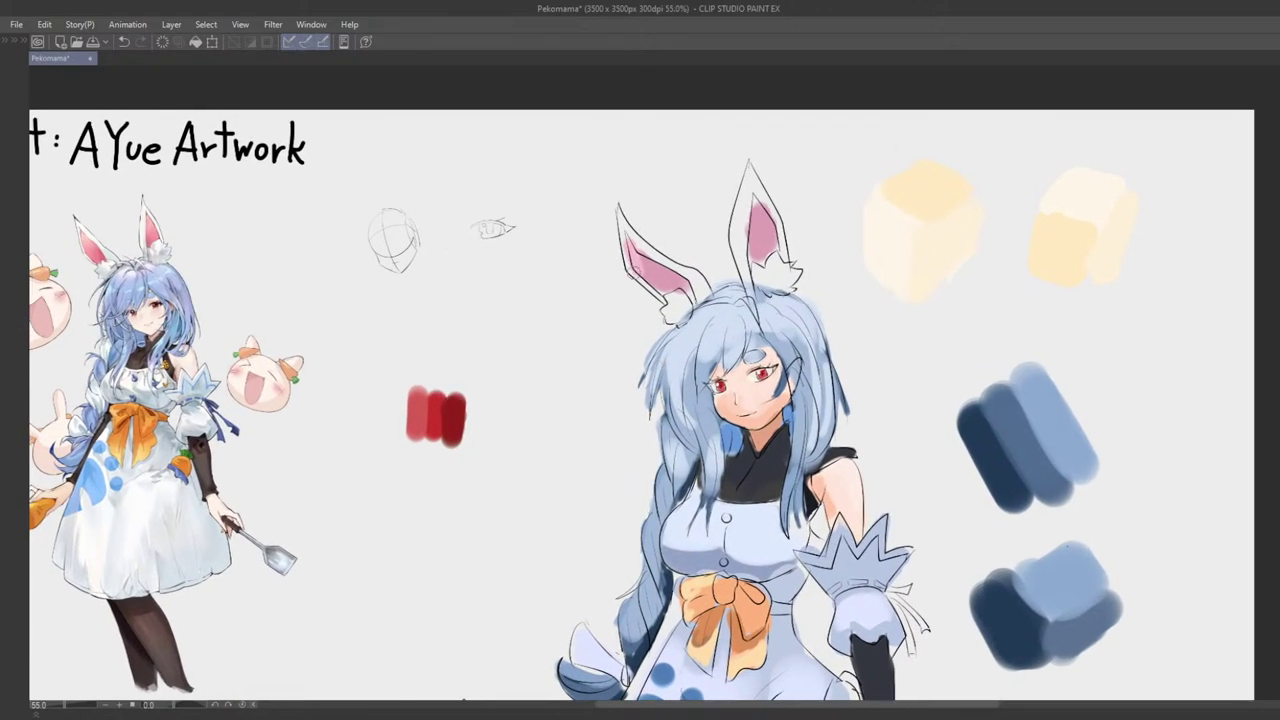
drag(636, 263, 645, 262)
key(ctrl+z)
drag(682, 281, 689, 295)
drag(755, 258, 770, 249)
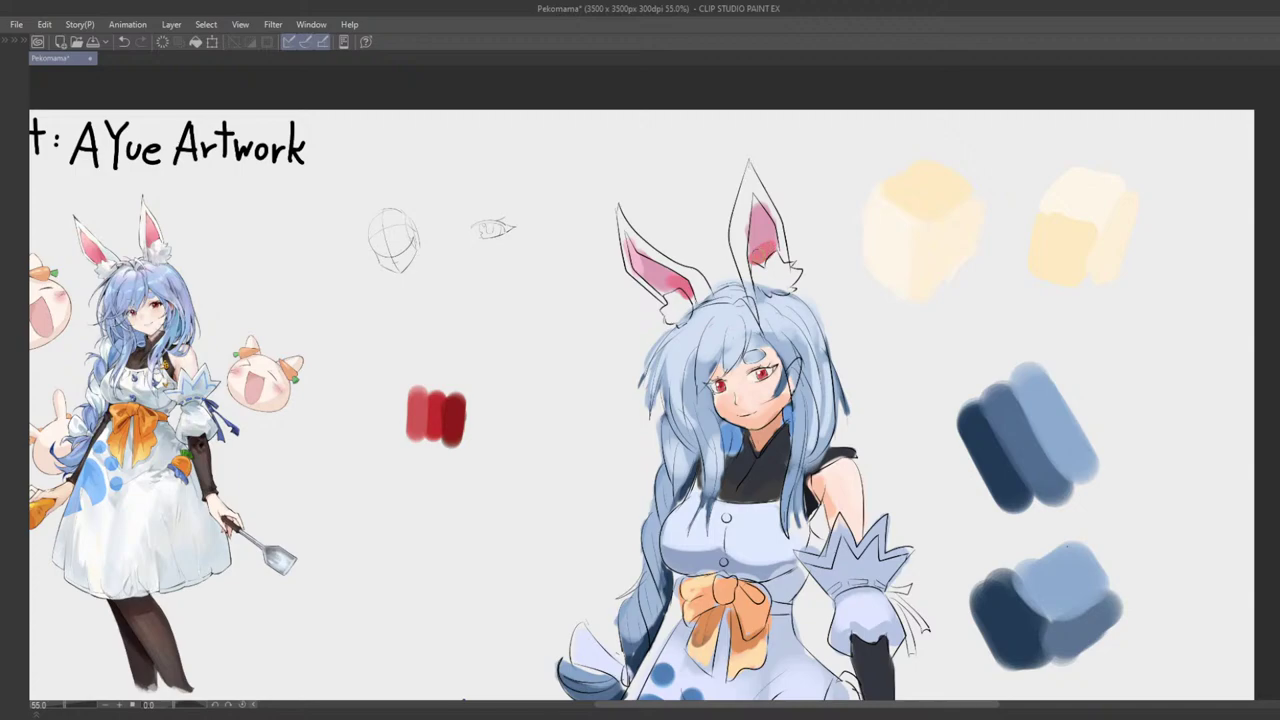
alt+click(638, 266)
drag(757, 211, 772, 260)
key(ctrl+z)
mouse_move(770, 261)
mouse_down()
mouse_move(740, 246)
mouse_move(722, 312)
mouse_move(707, 284)
mouse_move(735, 290)
mouse_move(717, 302)
mouse_move(708, 259)
mouse_up()
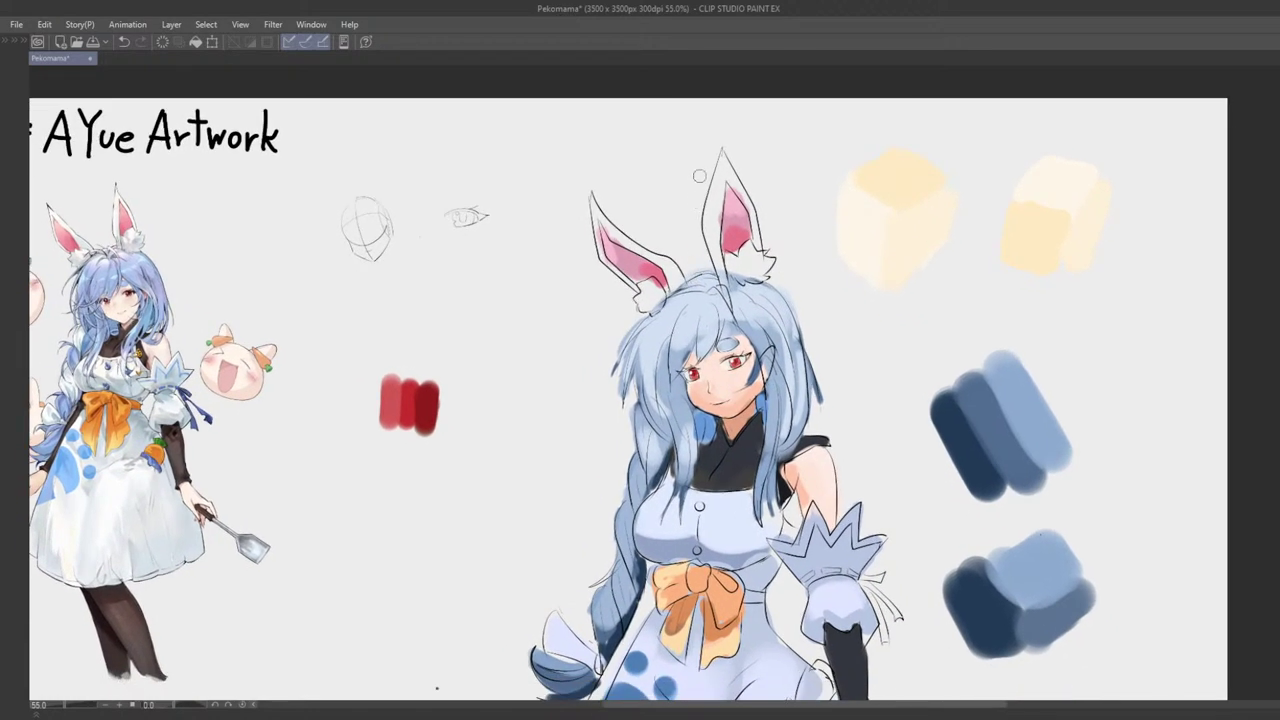
drag(712, 196, 716, 257)
key(ctrl+z)
drag(709, 208, 725, 312)
key(ctrl+z)
key(ctrl+z)
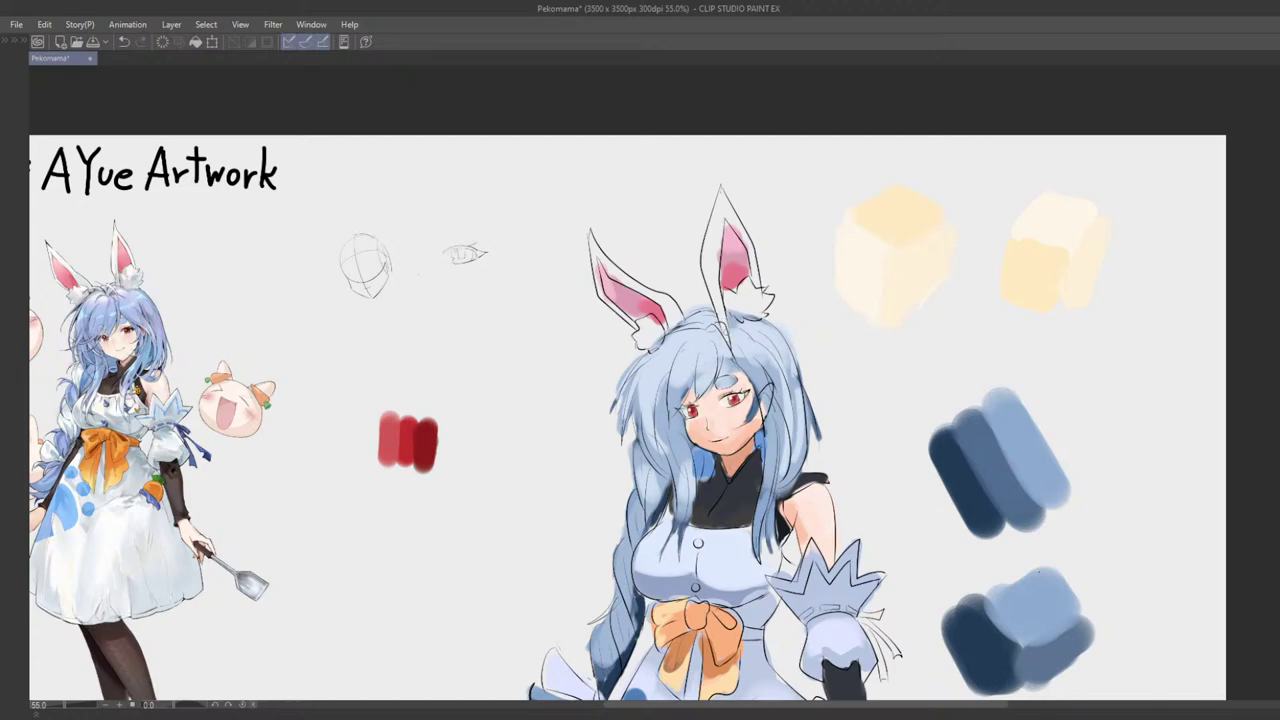
Step: Test pale blue shading strokes on the white outer part of the ears, undoing the unwanted ones
drag(742, 334, 714, 307)
drag(669, 235, 703, 287)
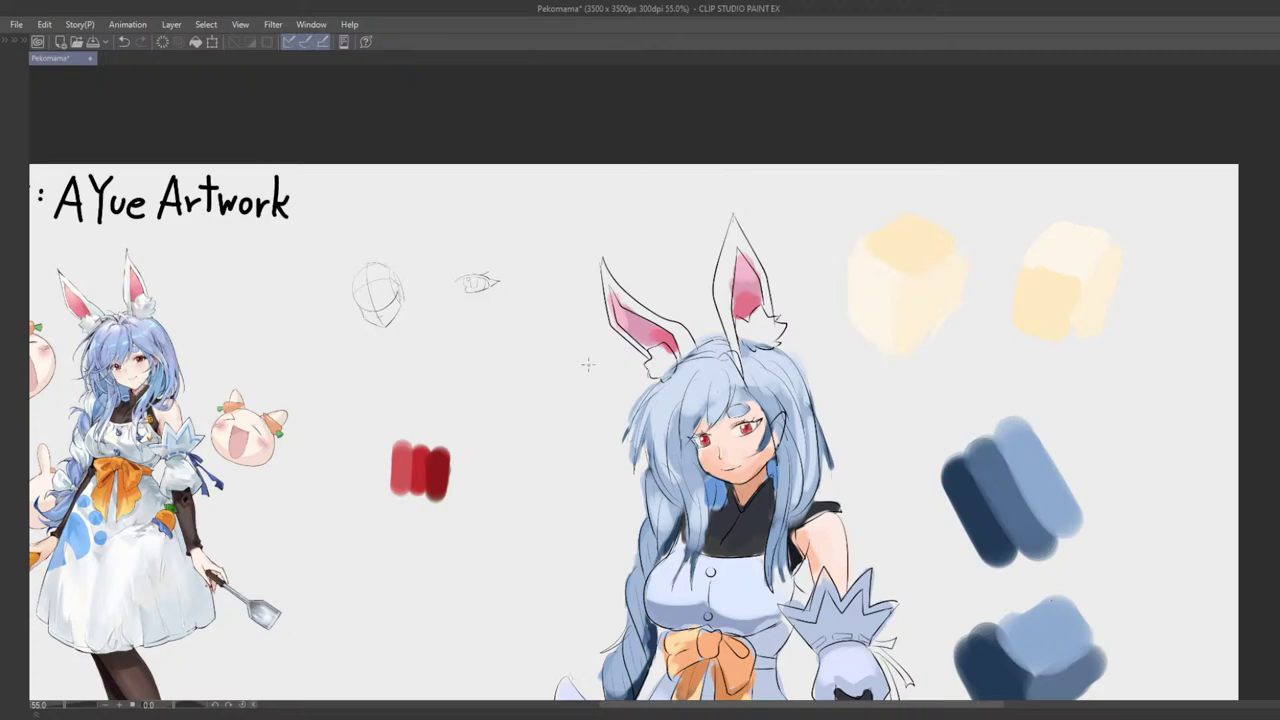
mouse_move(637, 335)
mouse_down()
mouse_move(605, 320)
mouse_move(657, 320)
mouse_up()
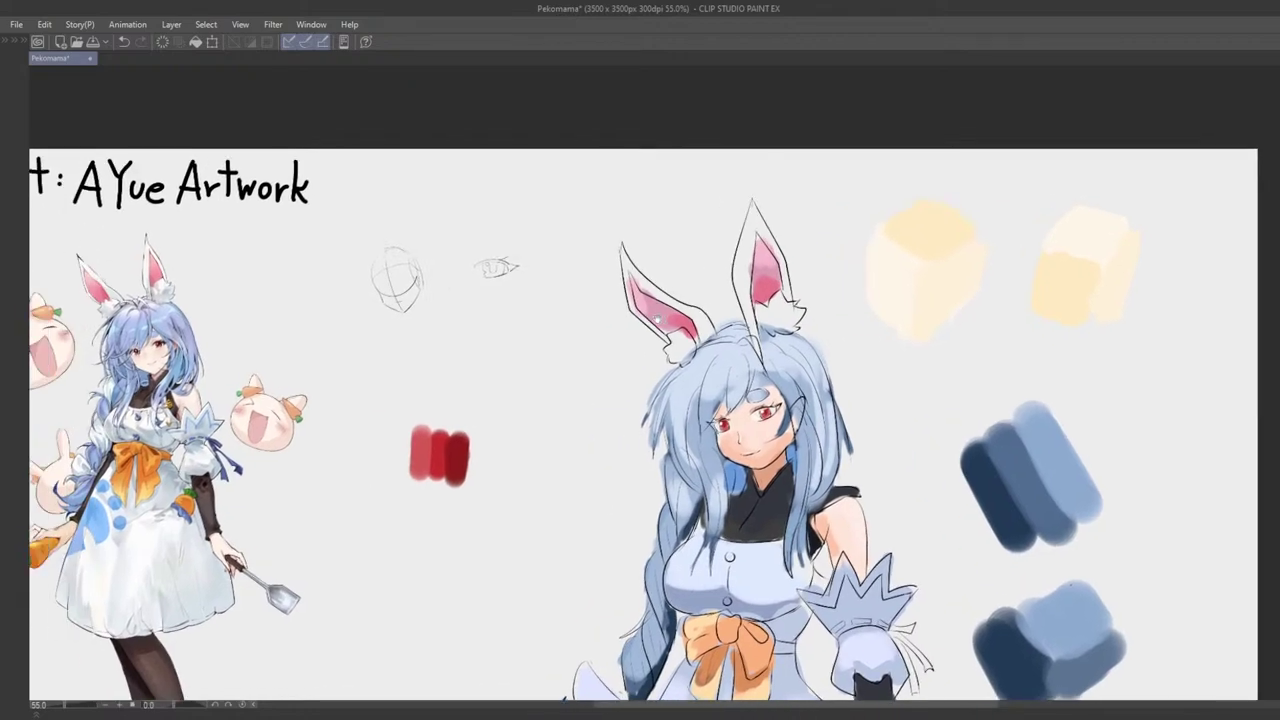
alt+click(699, 326)
key(ctrl+z)
drag(711, 323, 710, 328)
key(Tab)
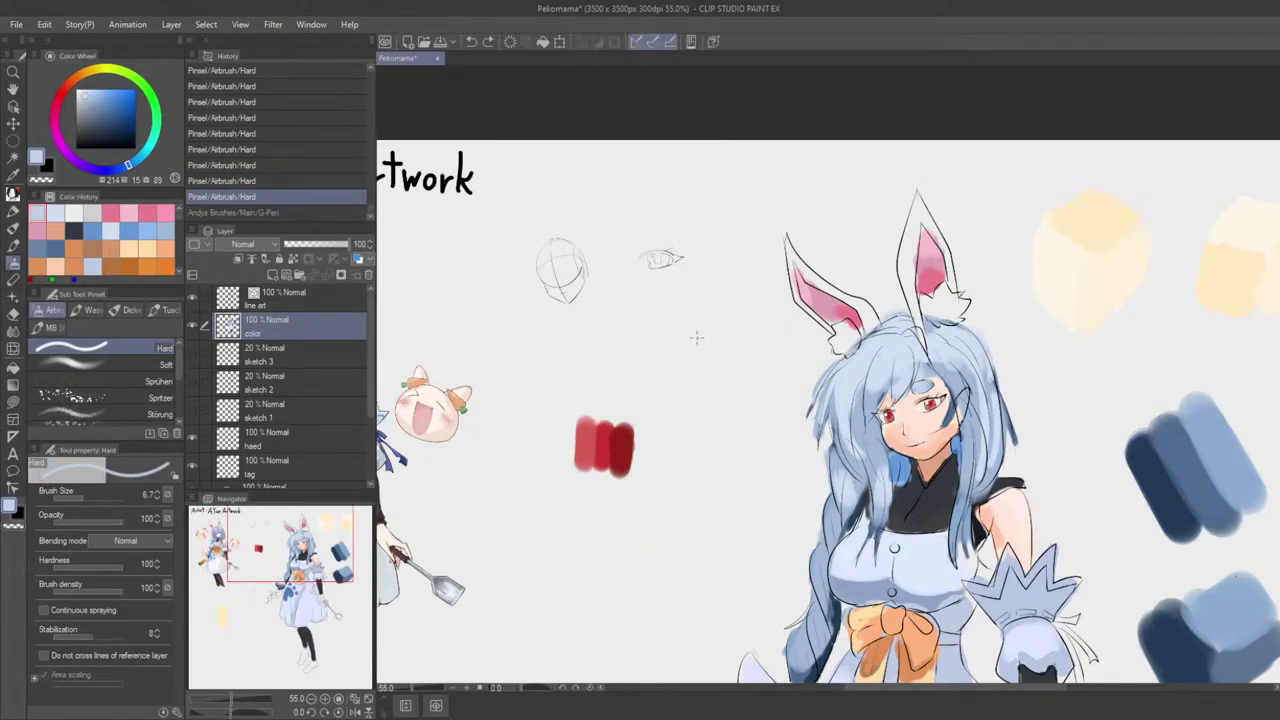
key(Tab)
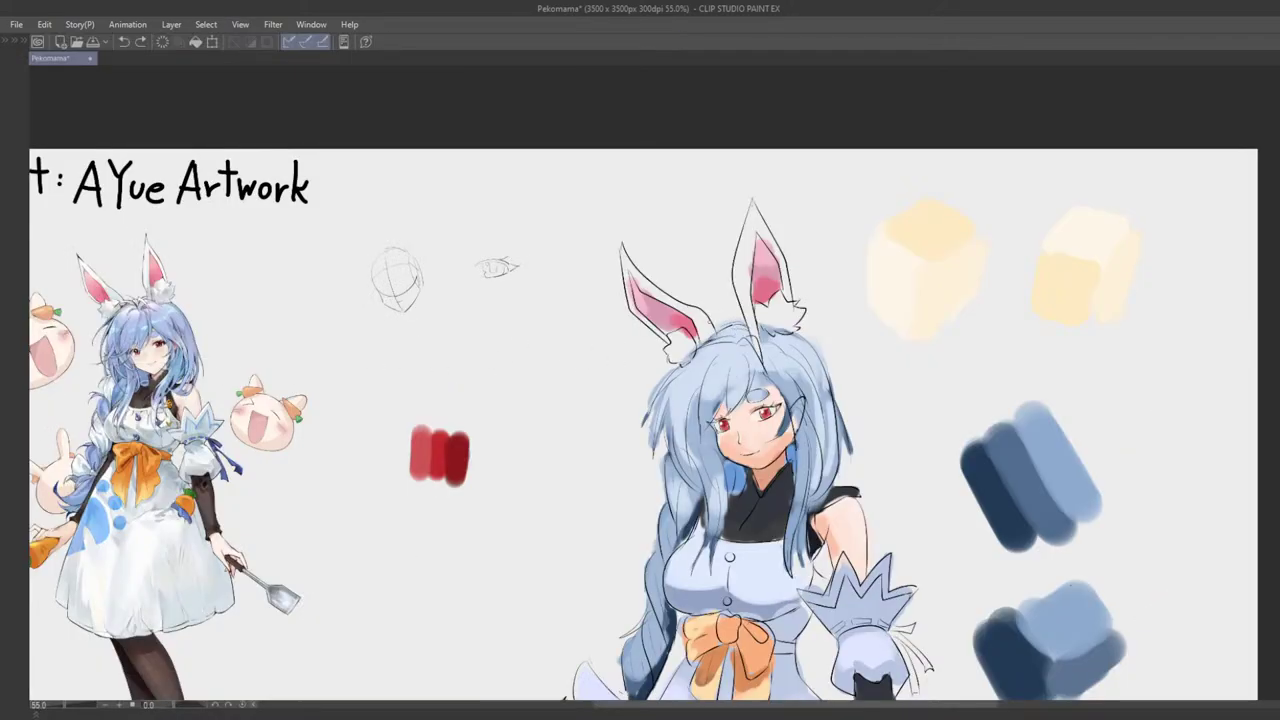
mouse_move(697, 315)
mouse_down()
mouse_move(712, 342)
mouse_move(691, 308)
mouse_up()
key(ctrl+z)
key(ctrl+z)
drag(708, 336, 656, 290)
scroll(641, 290, up, 1)
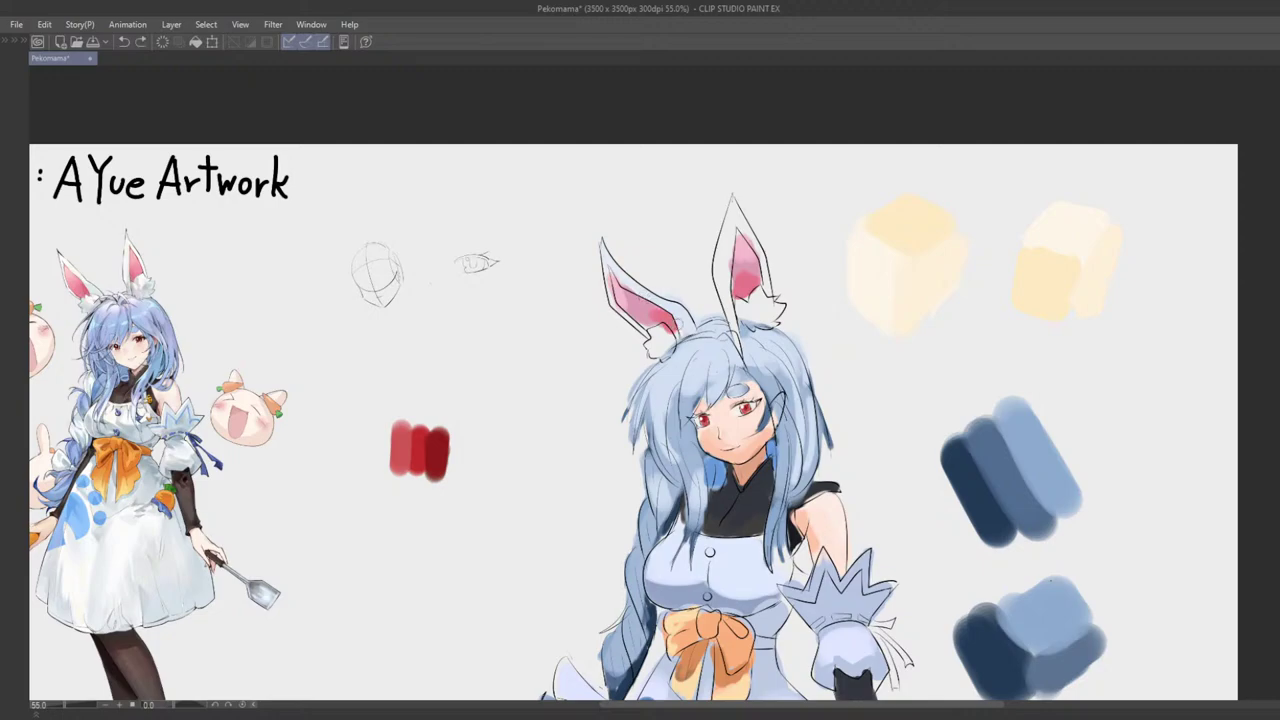
Step: Shade the outer rim of the tilted ear with soft light blue, undoing a stray stroke near the crown
alt+click(686, 323)
click(685, 329)
drag(712, 347, 685, 308)
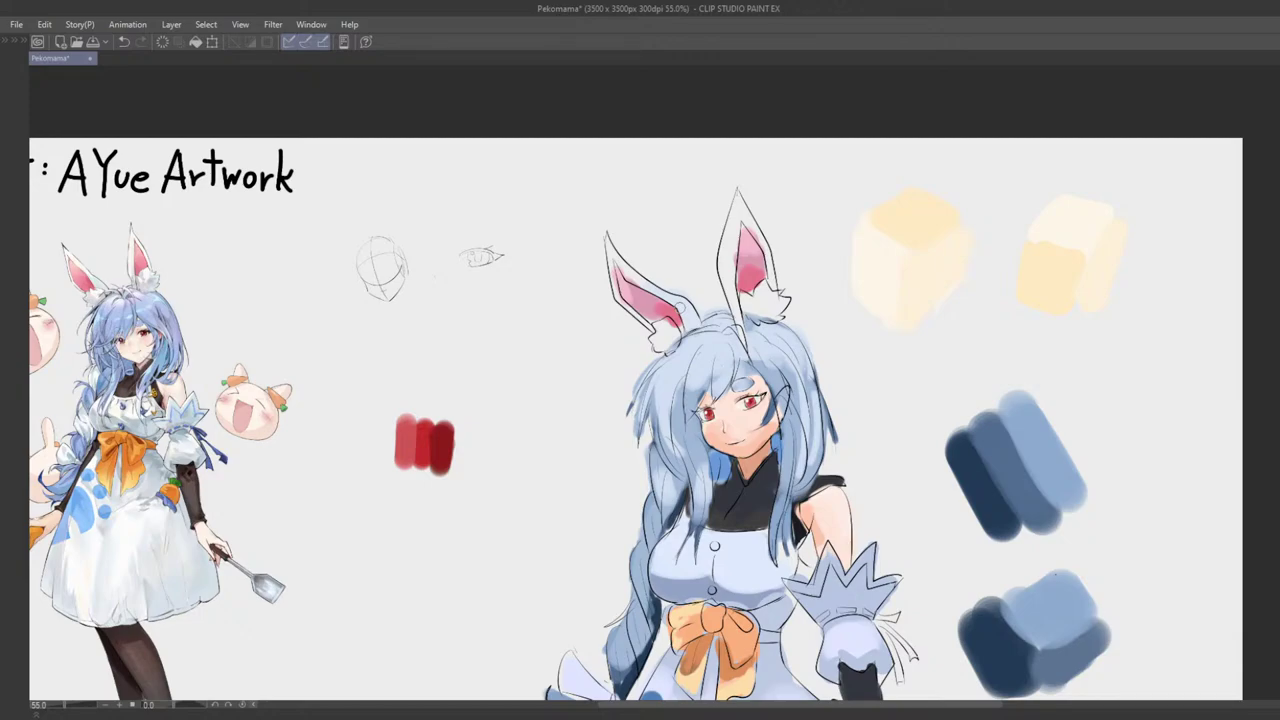
drag(680, 308, 700, 321)
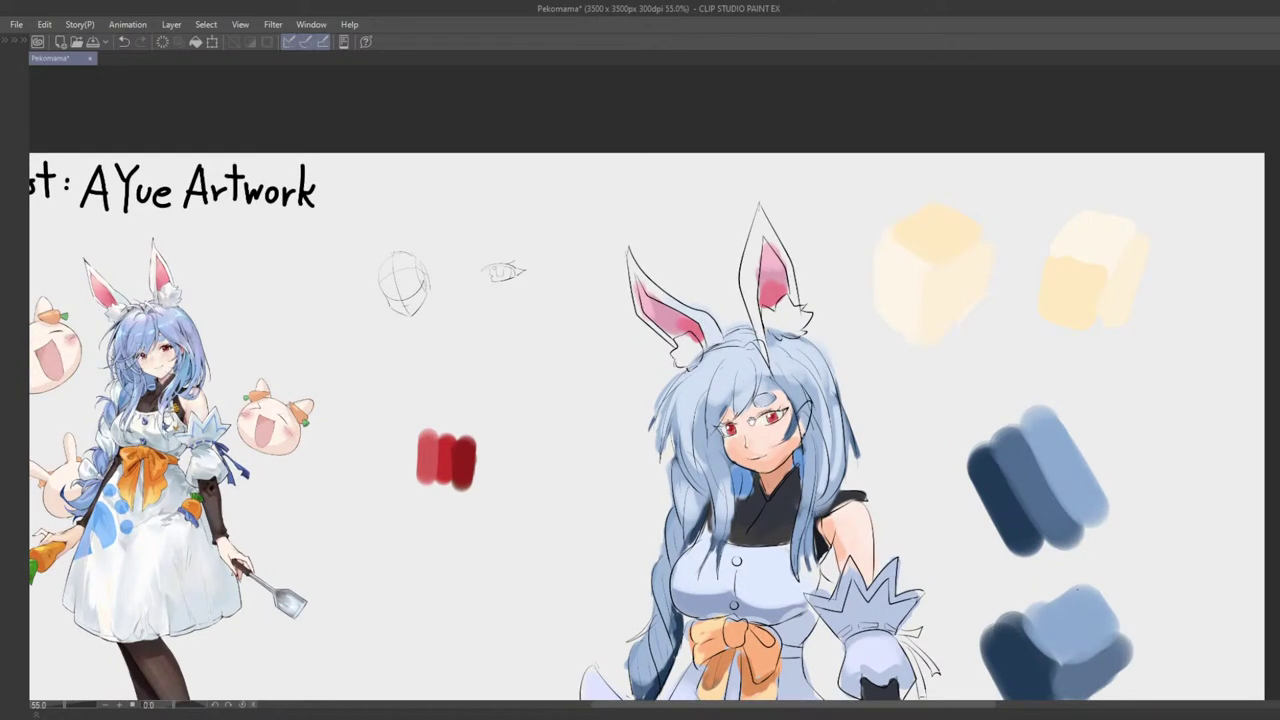
drag(707, 430, 719, 339)
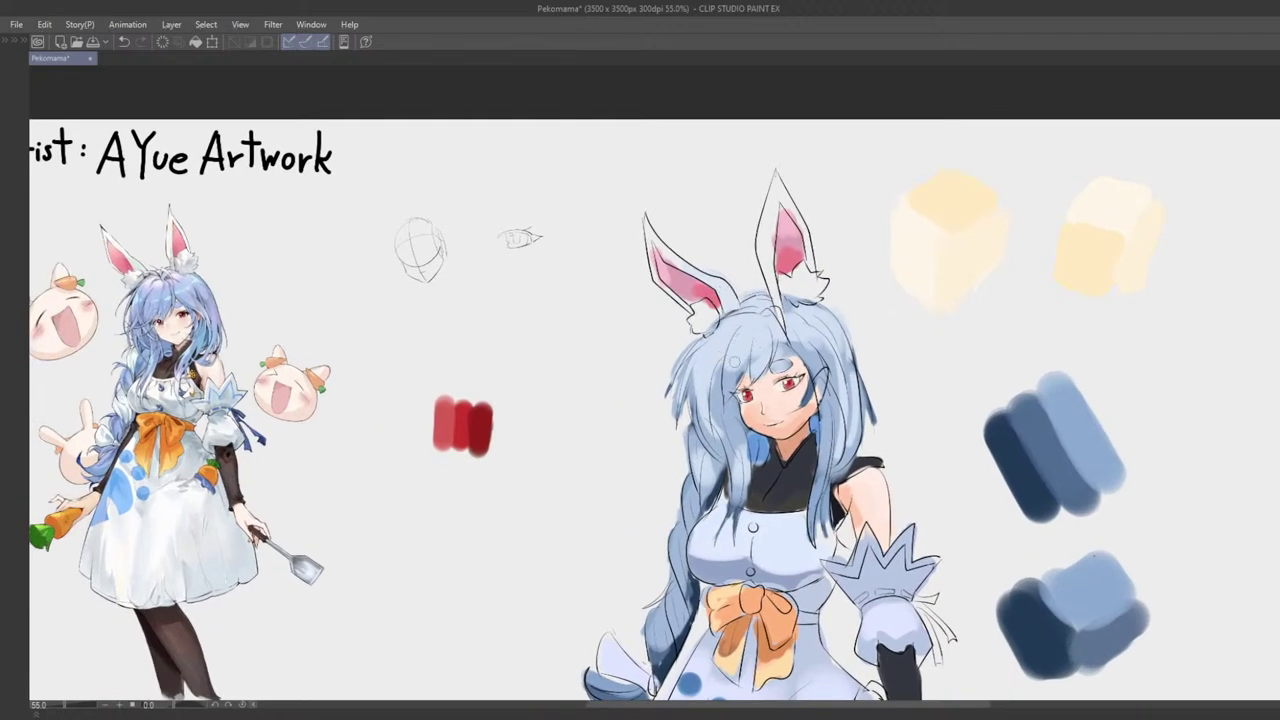
alt+click(785, 308)
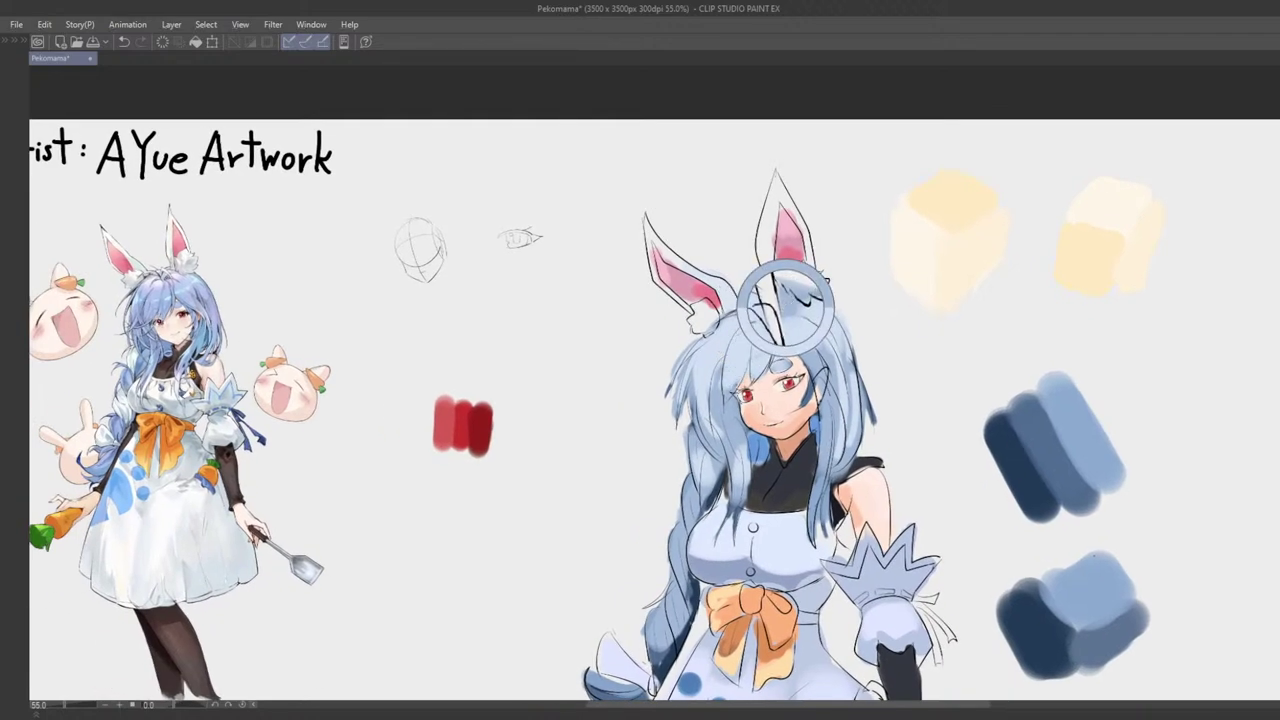
mouse_move(795, 319)
mouse_down()
mouse_move(791, 304)
mouse_move(798, 322)
mouse_up()
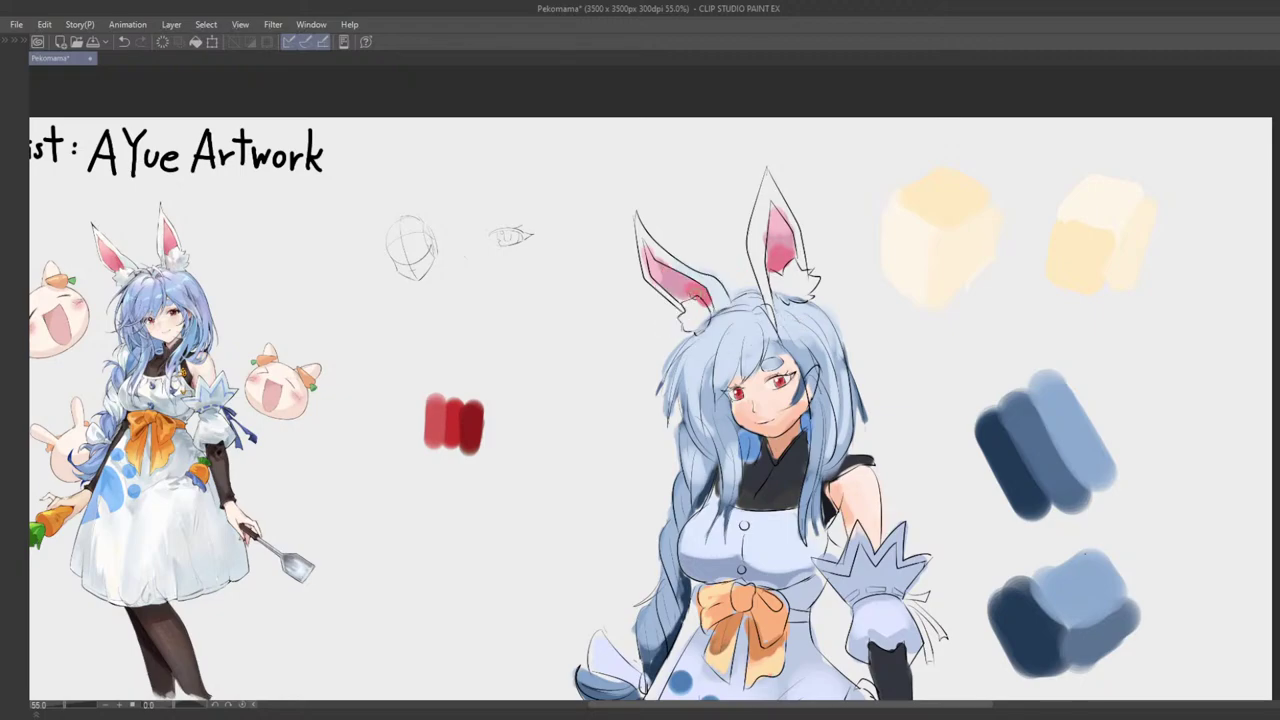
key(ctrl+z)
scroll(713, 320, down, 5)
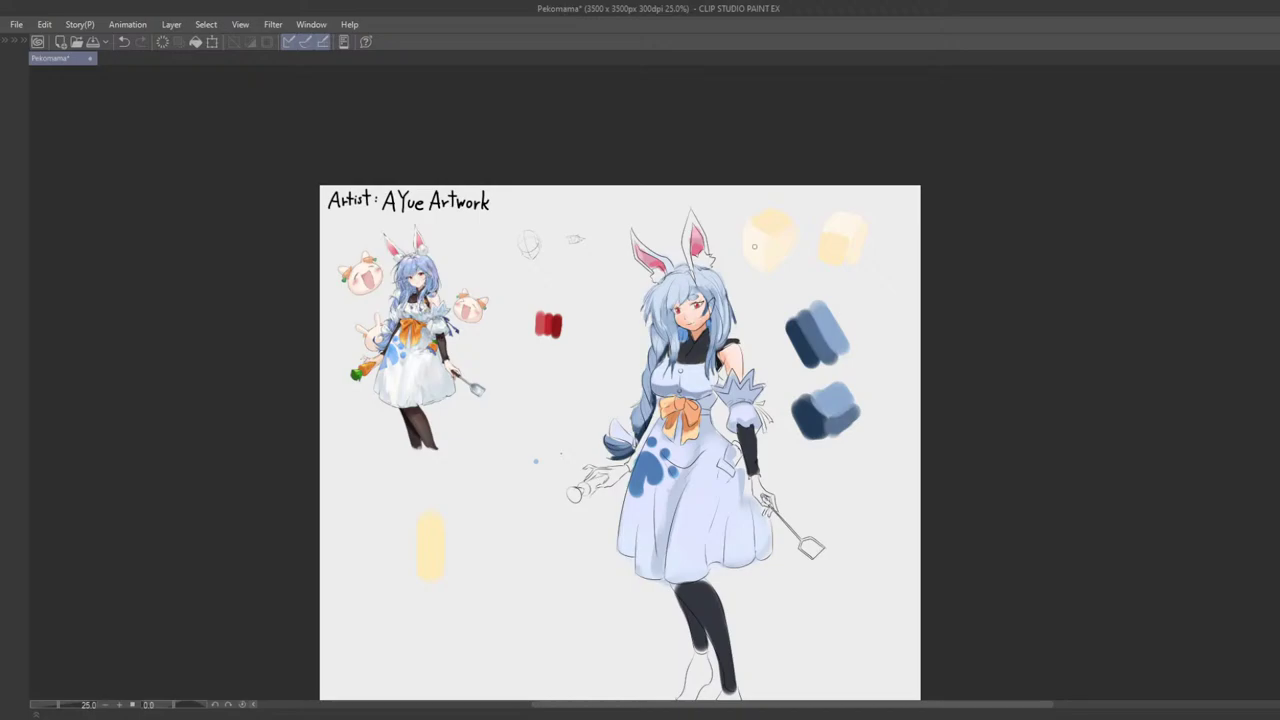
Step: Paint the inner hair on both sides of the neck in a more saturated blue
drag(597, 350, 396, 546)
scroll(690, 389, up, 5)
scroll(670, 420, down, 2)
scroll(640, 308, down, 10)
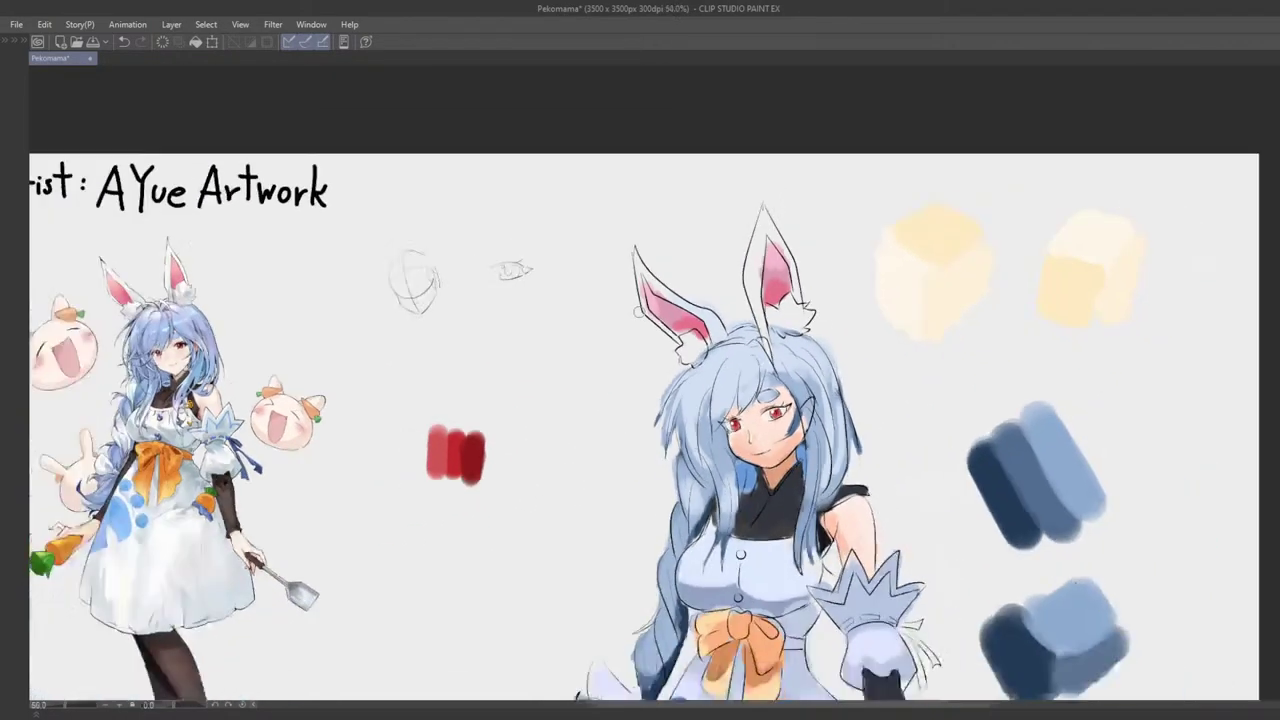
scroll(752, 368, down, 1)
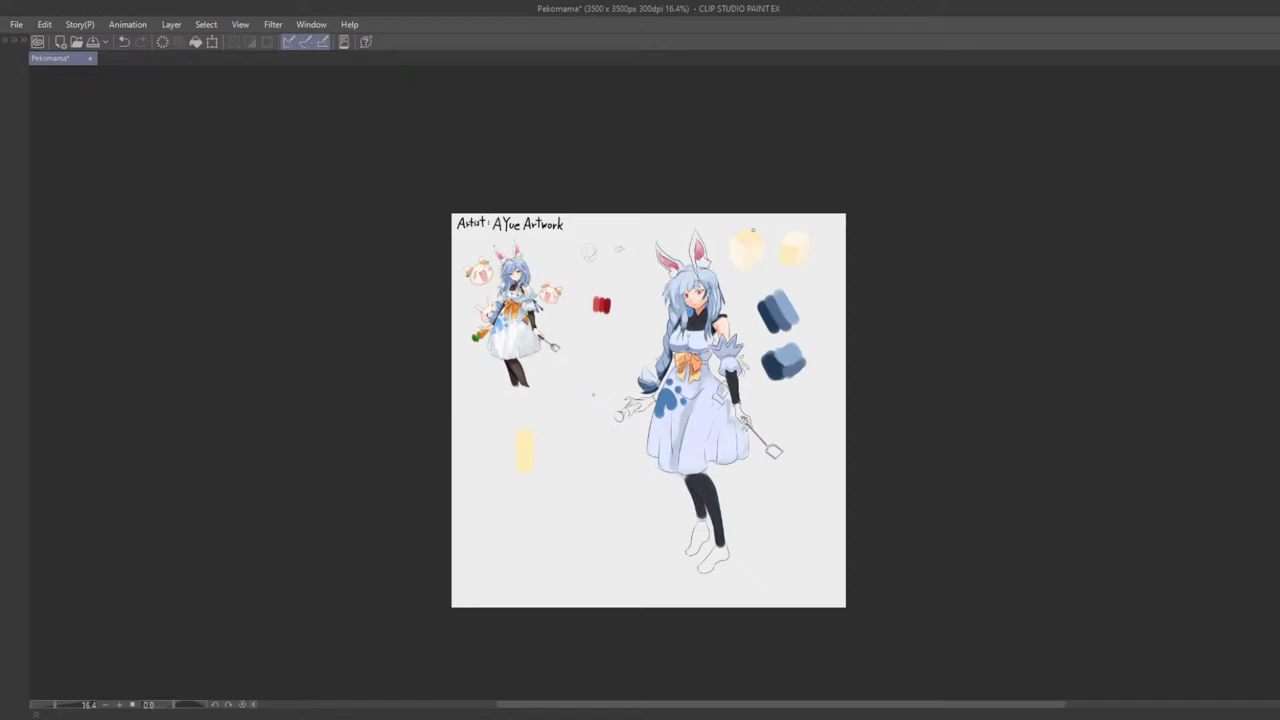
scroll(609, 300, up, 8)
drag(725, 435, 707, 495)
scroll(746, 480, down, 2)
drag(868, 447, 798, 430)
scroll(740, 368, up, 2)
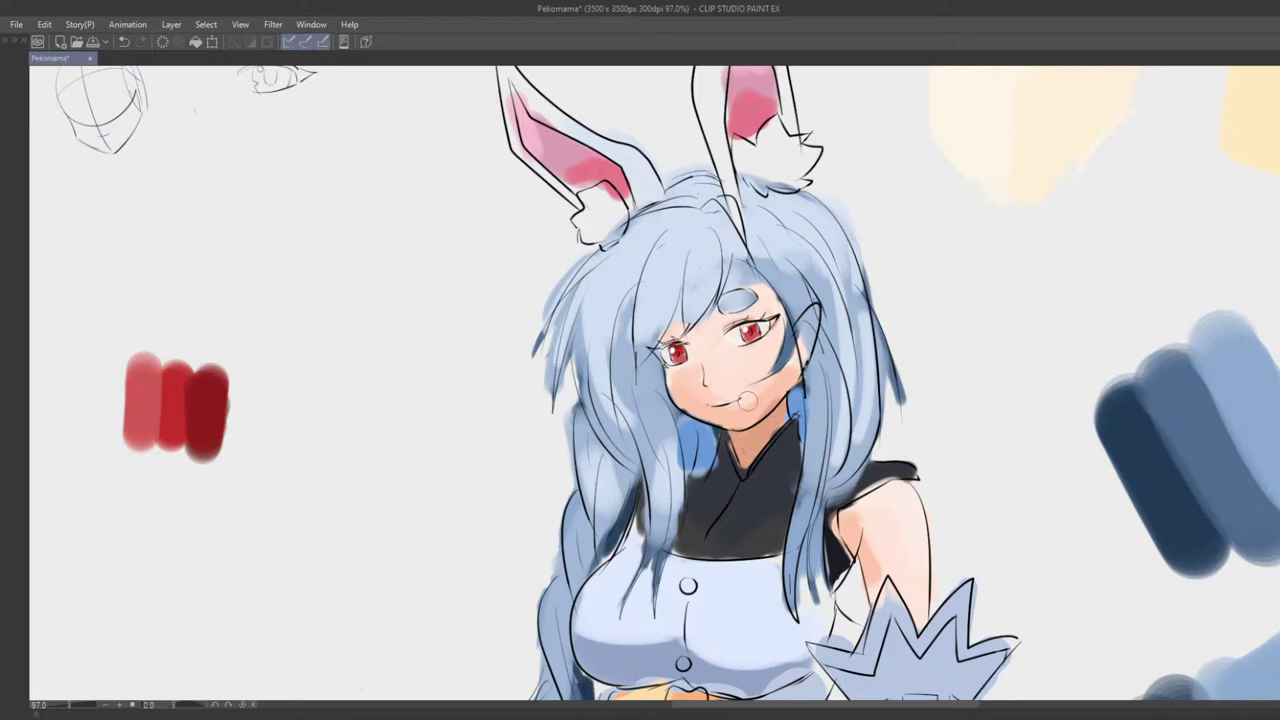
alt+click(698, 386)
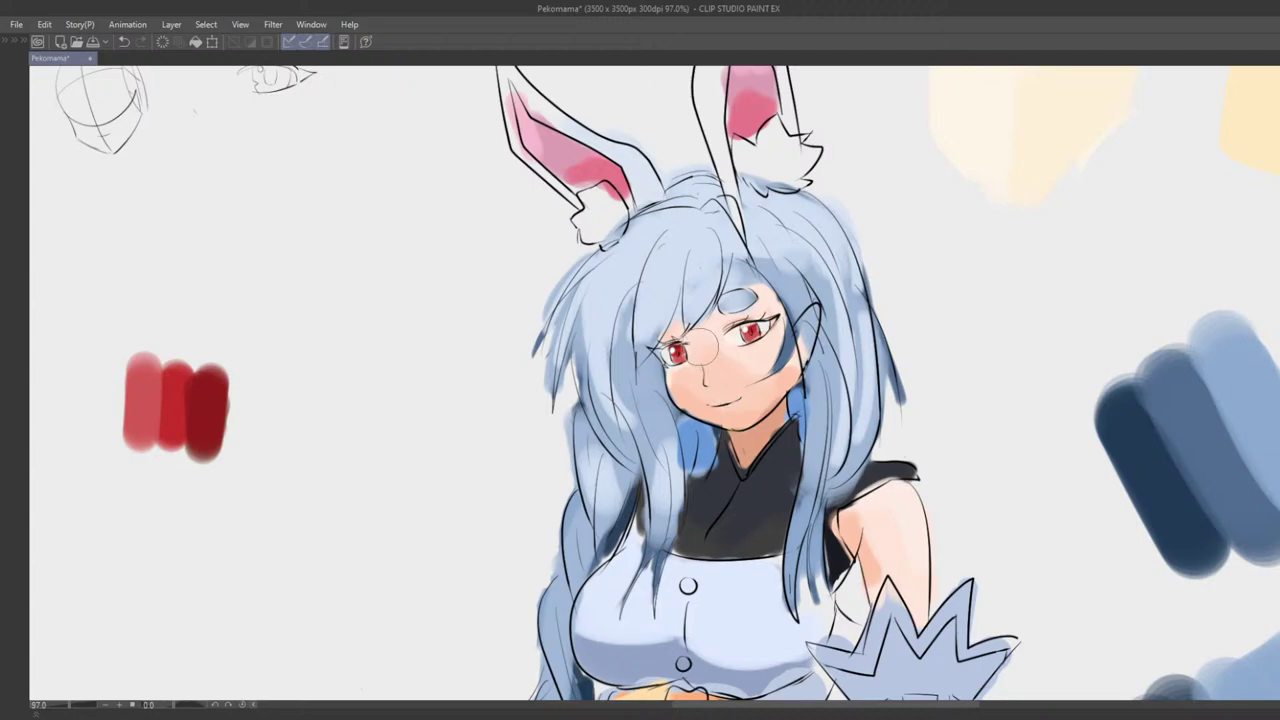
Step: Compare the character's hair, face and ear coloring with the reference artwork close up and from a distance
scroll(724, 383, down, 8)
scroll(773, 327, up, 3)
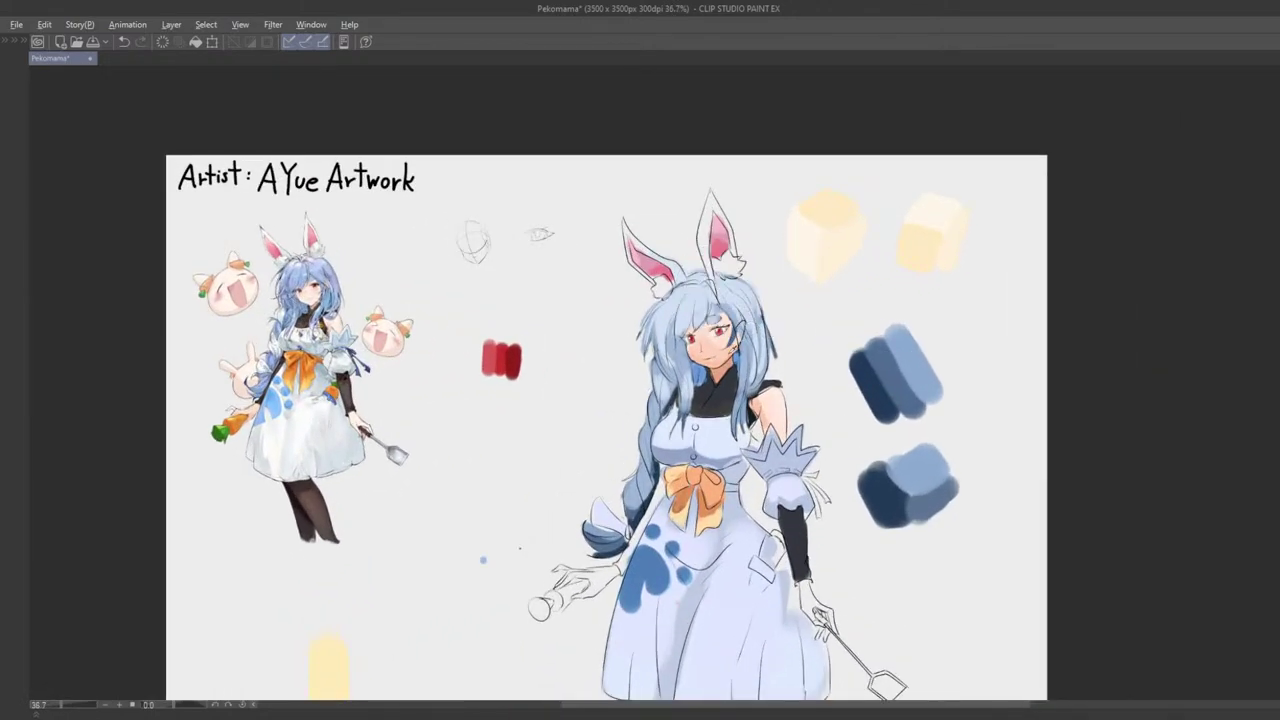
scroll(740, 347, up, 2)
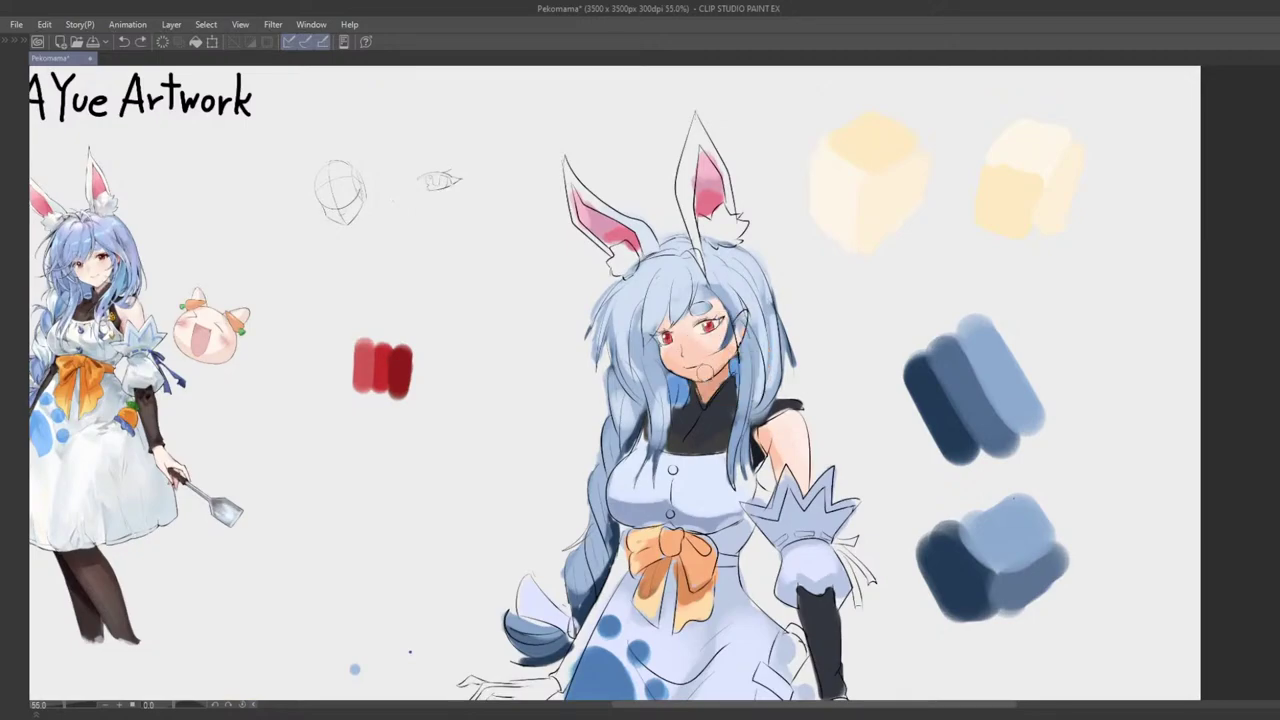
drag(738, 352, 700, 330)
drag(709, 420, 704, 463)
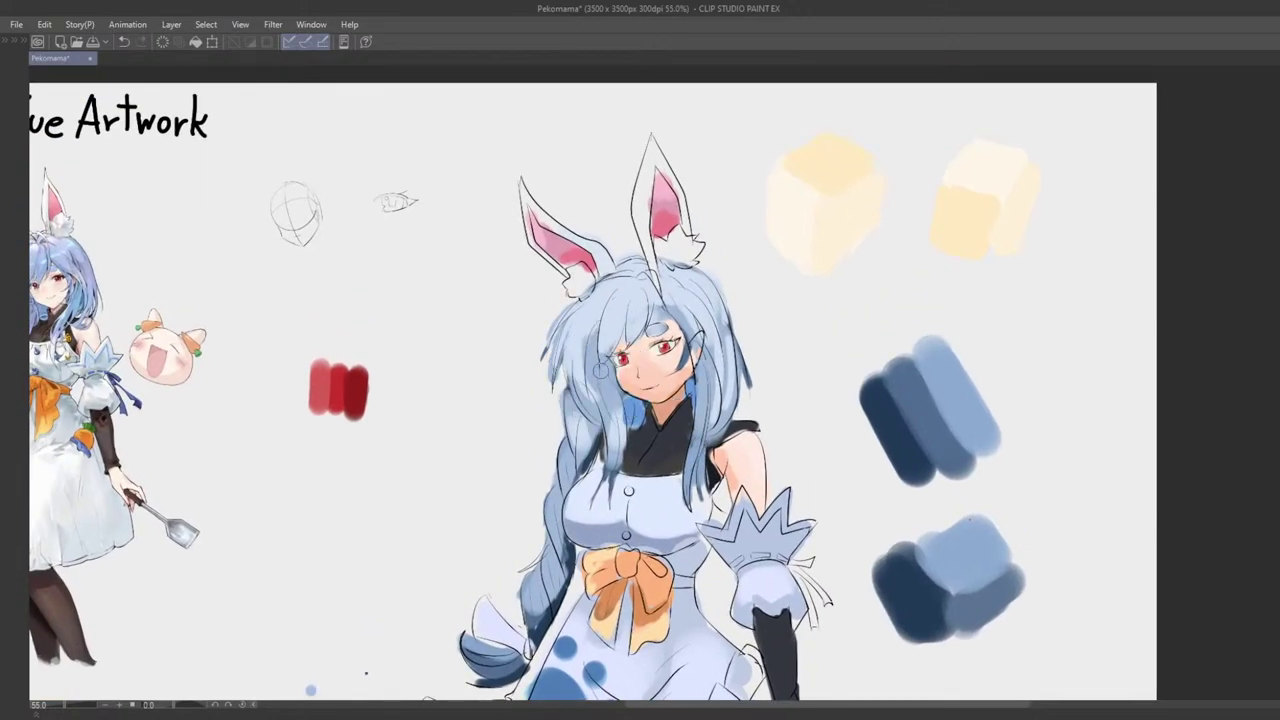
drag(596, 366, 636, 351)
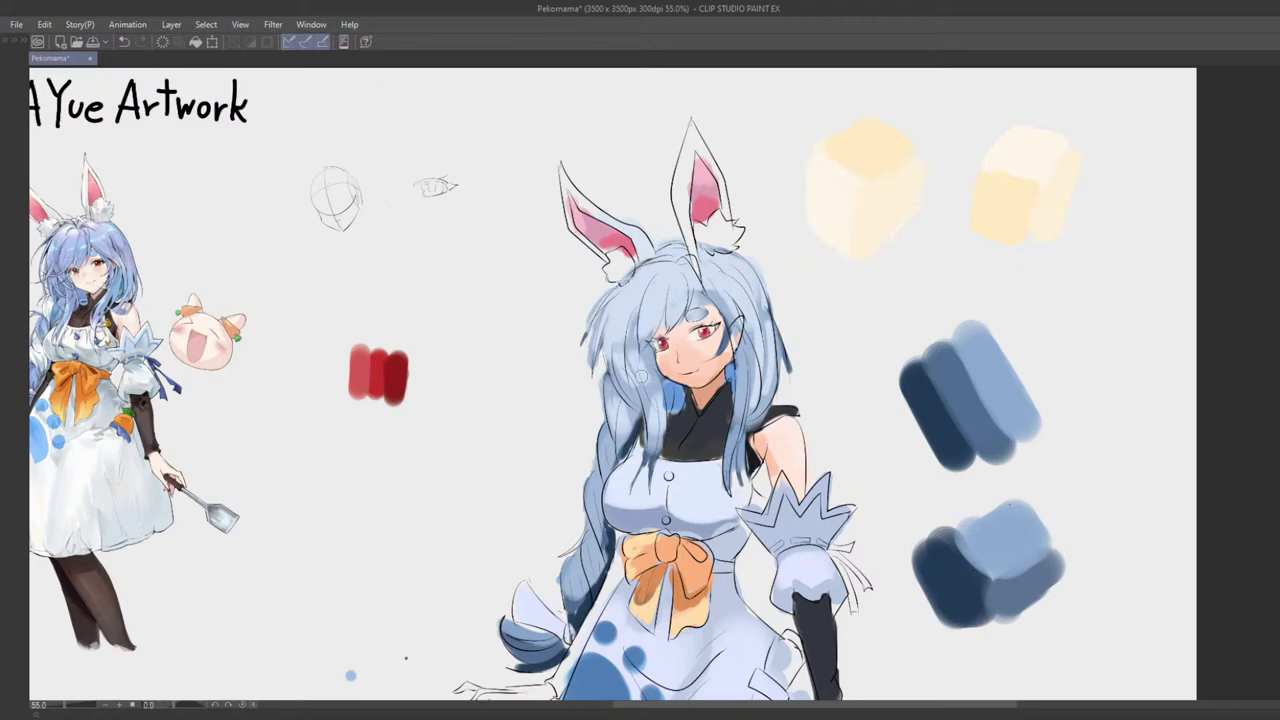
scroll(644, 410, down, 4)
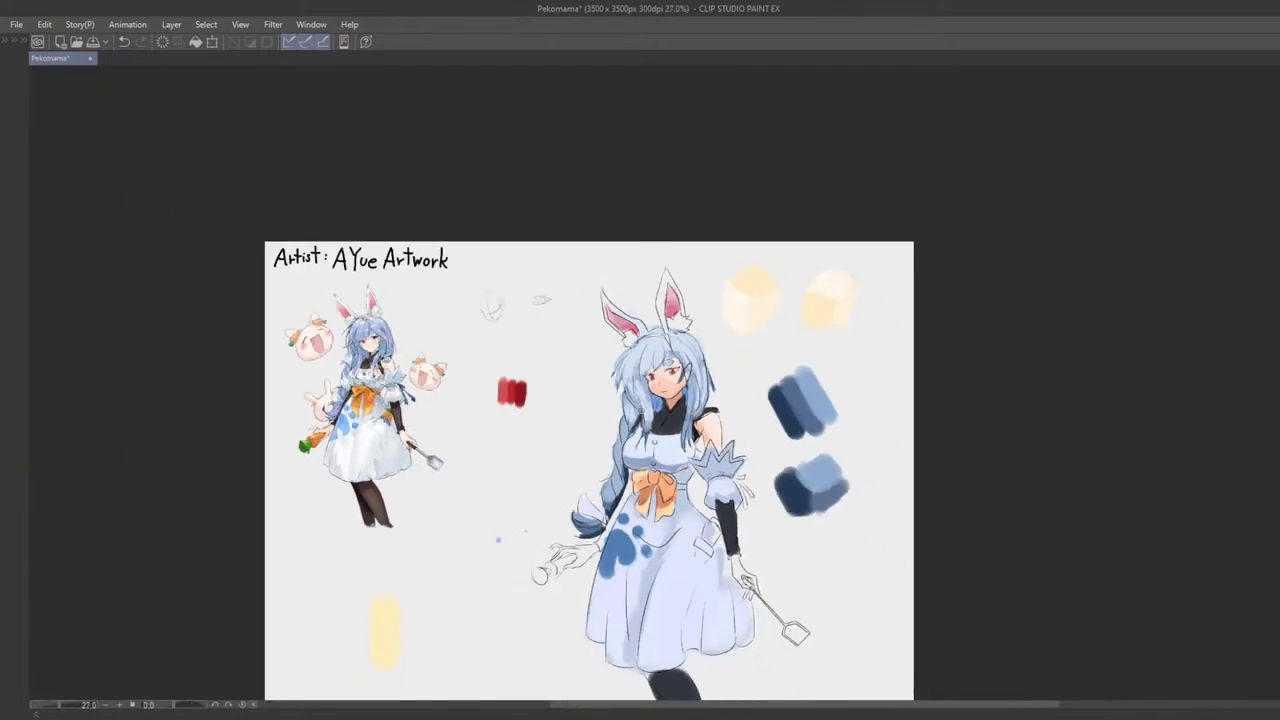
scroll(636, 315, down, 3)
scroll(688, 338, up, 6)
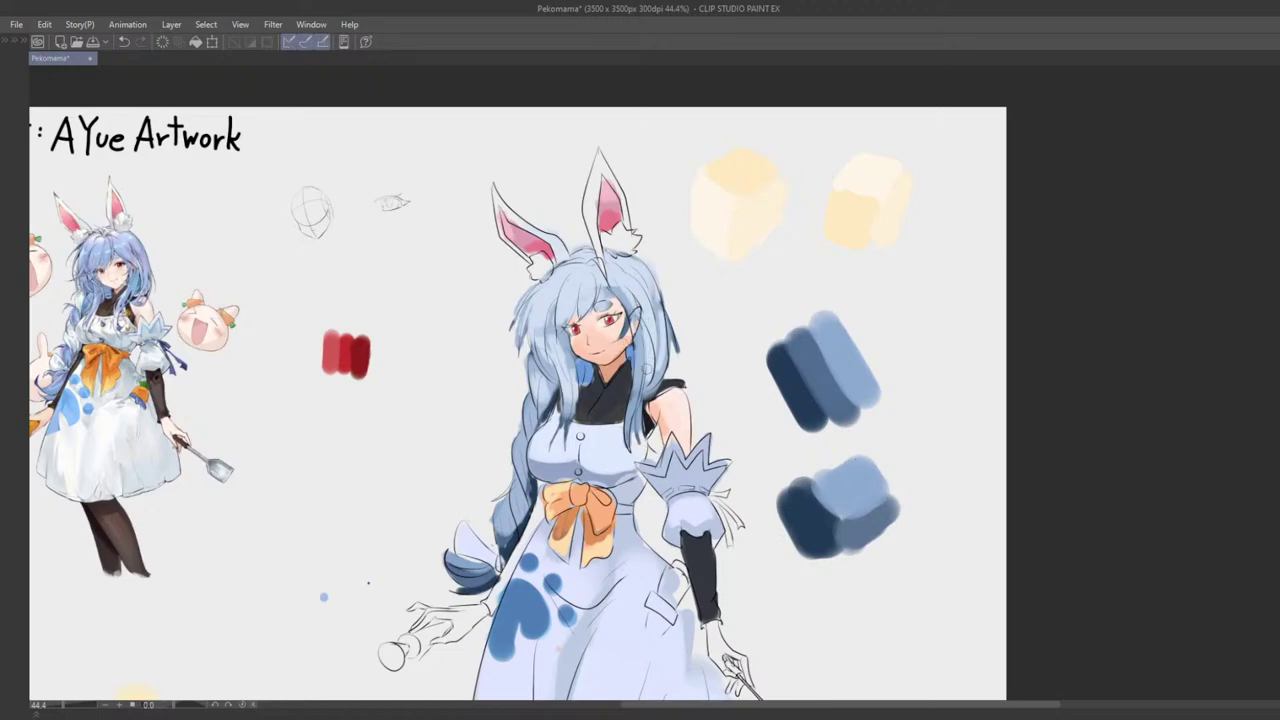
drag(631, 301, 645, 319)
scroll(636, 305, up, 2)
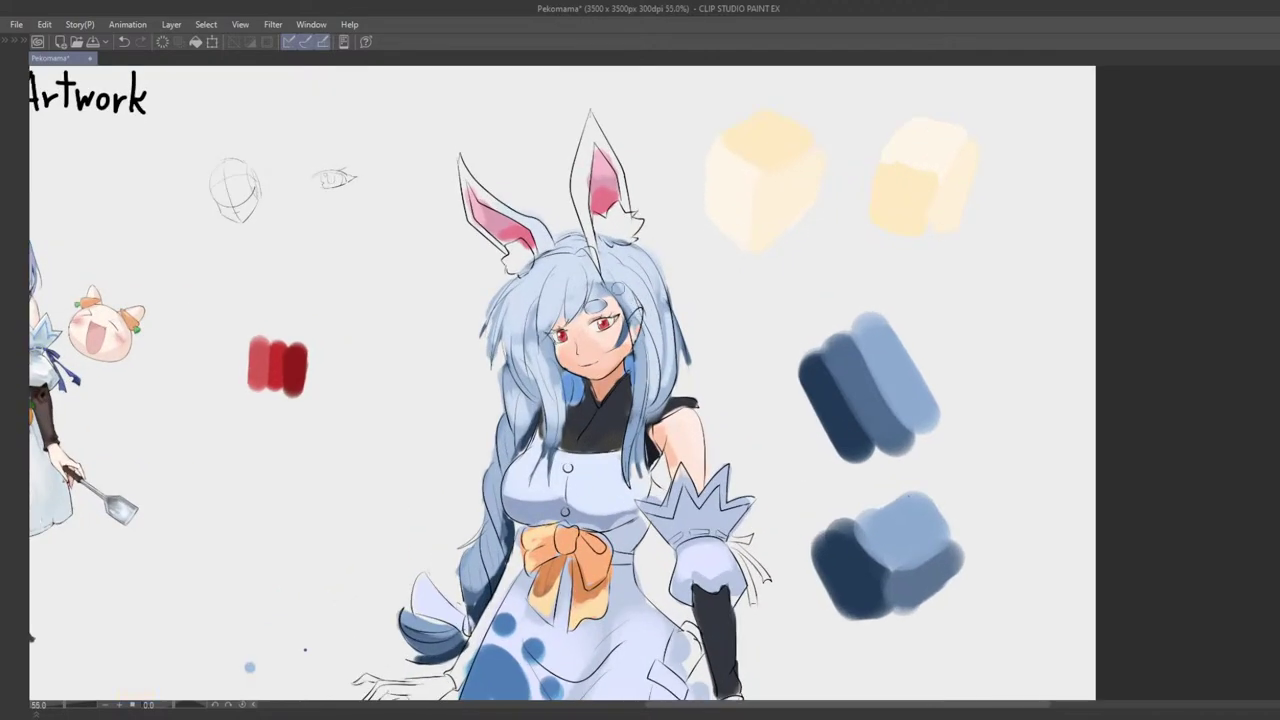
scroll(636, 318, down, 2)
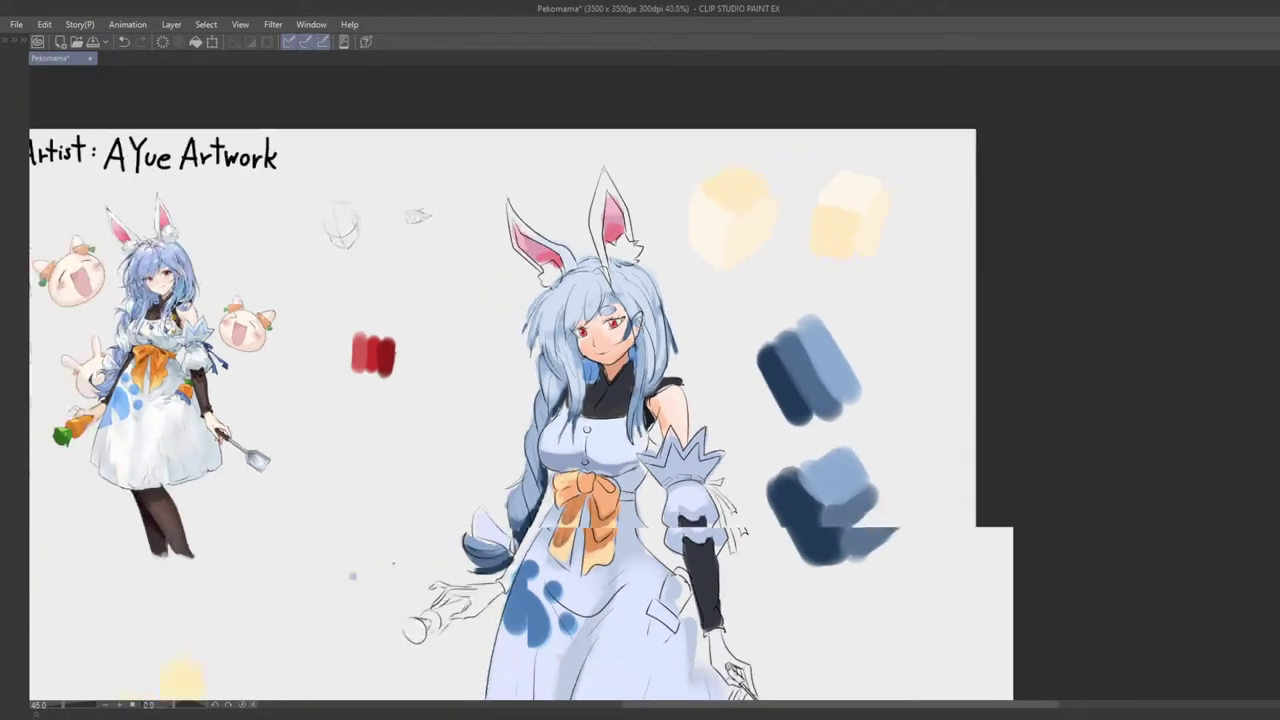
scroll(636, 318, down, 4)
drag(636, 318, 645, 345)
scroll(690, 305, up, 2)
scroll(645, 350, up, 4)
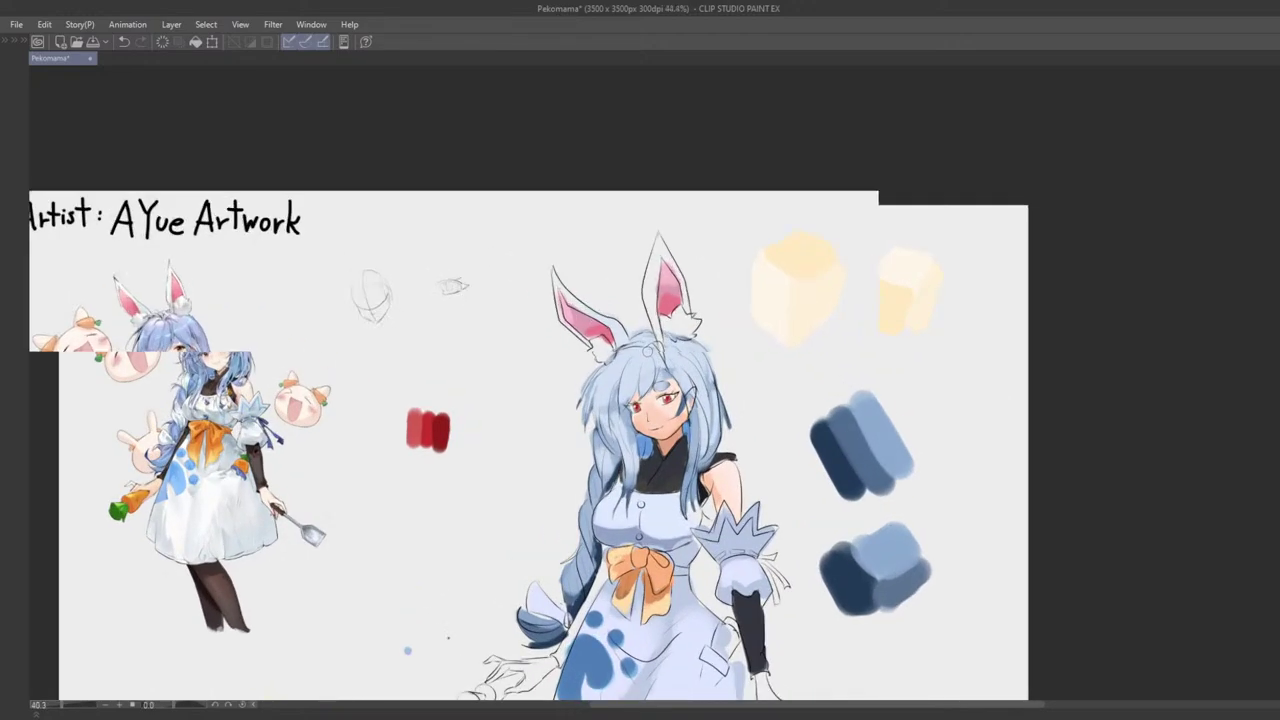
scroll(656, 352, up, 1)
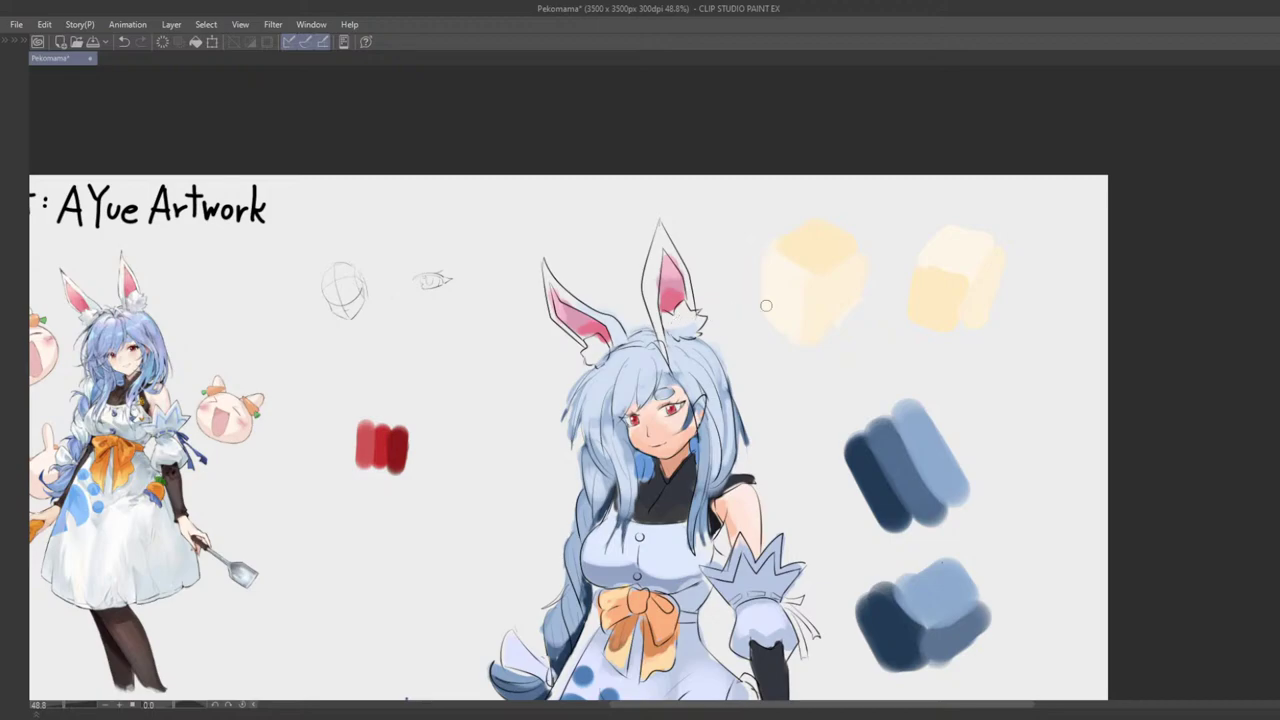
Step: Shade the fluffy fur at the base of the upright ear in pale greyish blue, undoing an unwanted stroke
drag(676, 329, 696, 330)
key(ctrl+z)
mouse_move(777, 297)
mouse_down()
mouse_move(724, 291)
mouse_move(787, 307)
mouse_move(777, 299)
mouse_move(791, 282)
mouse_move(754, 323)
mouse_move(717, 270)
mouse_move(677, 268)
mouse_up()
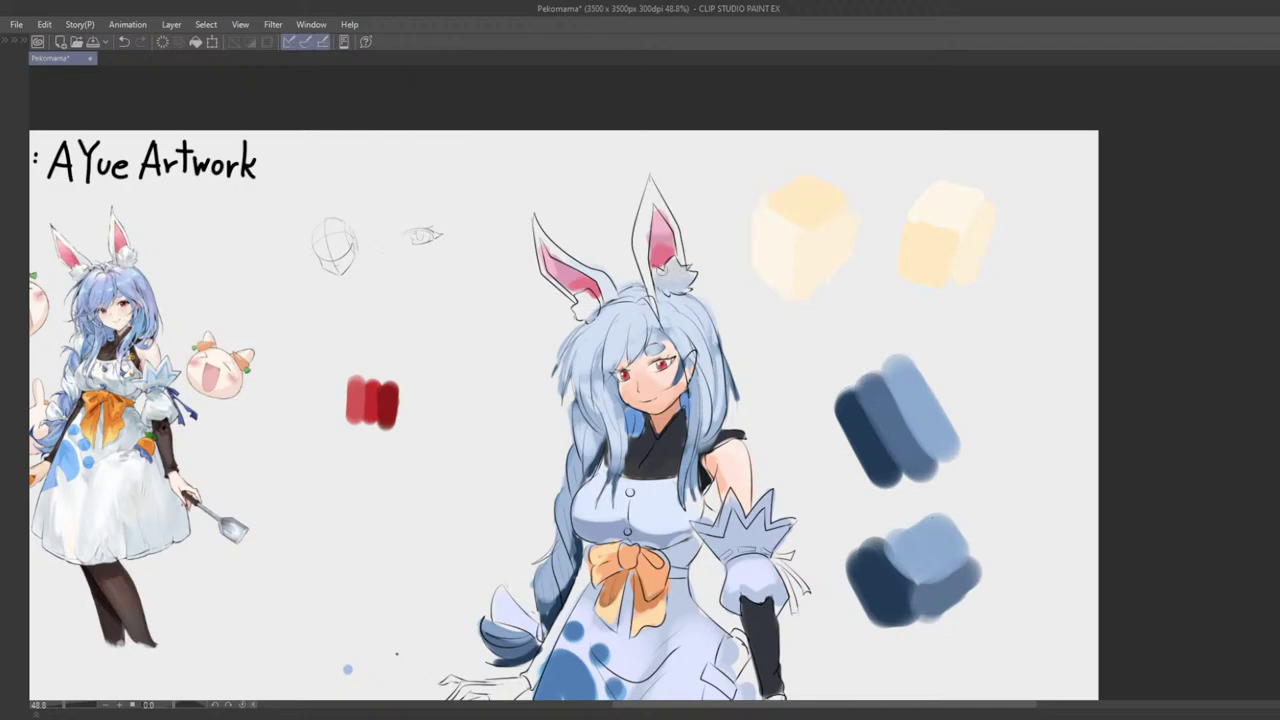
drag(574, 339, 665, 331)
drag(550, 344, 497, 367)
drag(579, 370, 569, 432)
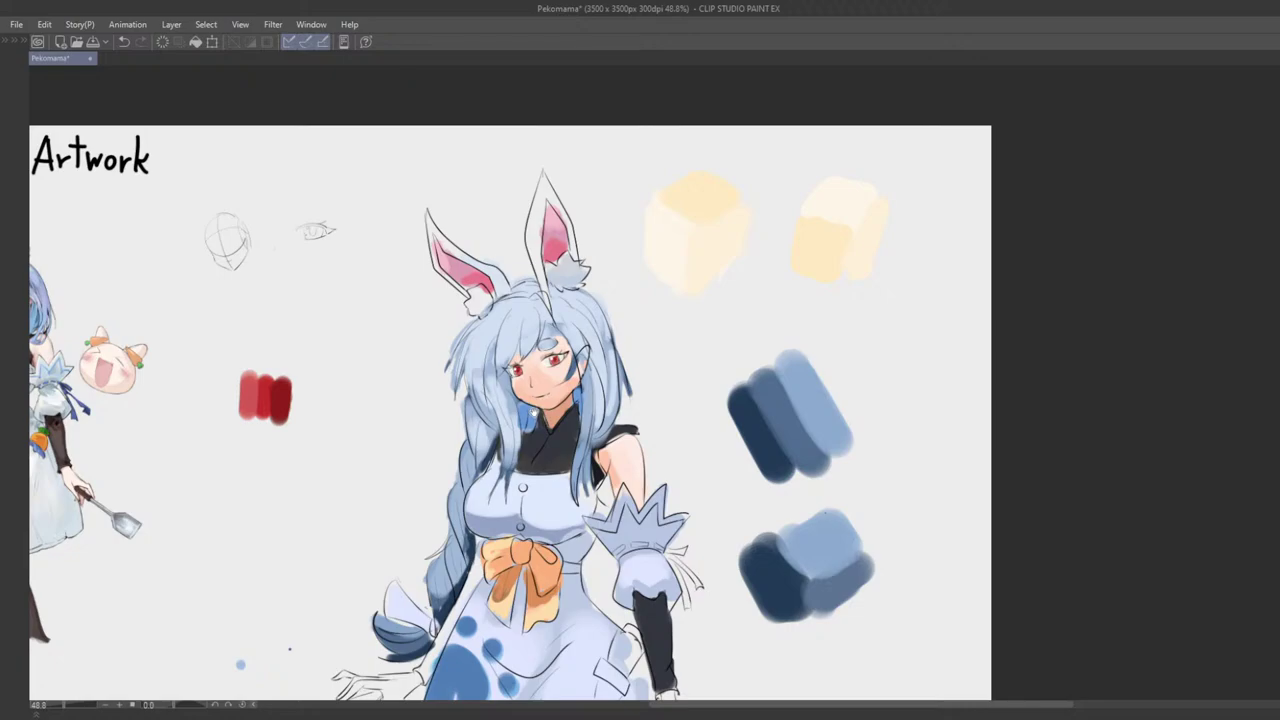
drag(548, 415, 540, 409)
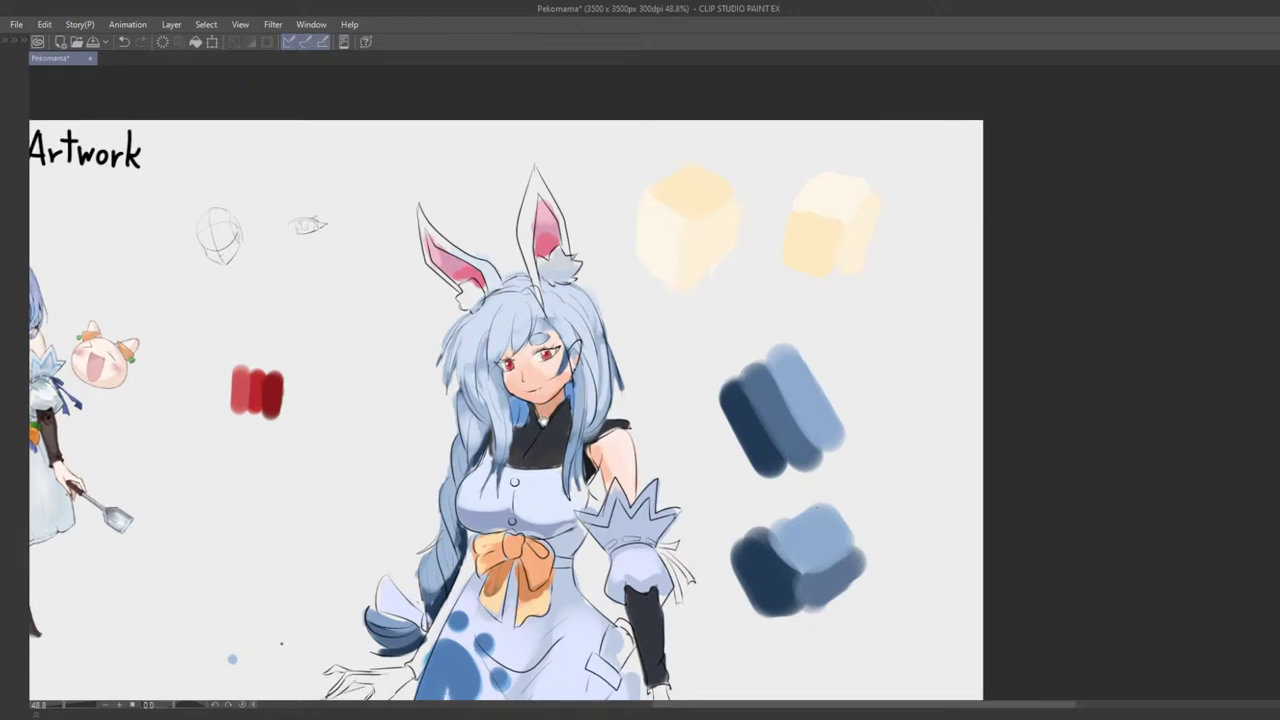
drag(539, 423, 556, 384)
scroll(610, 405, up, 2)
scroll(535, 410, down, 2)
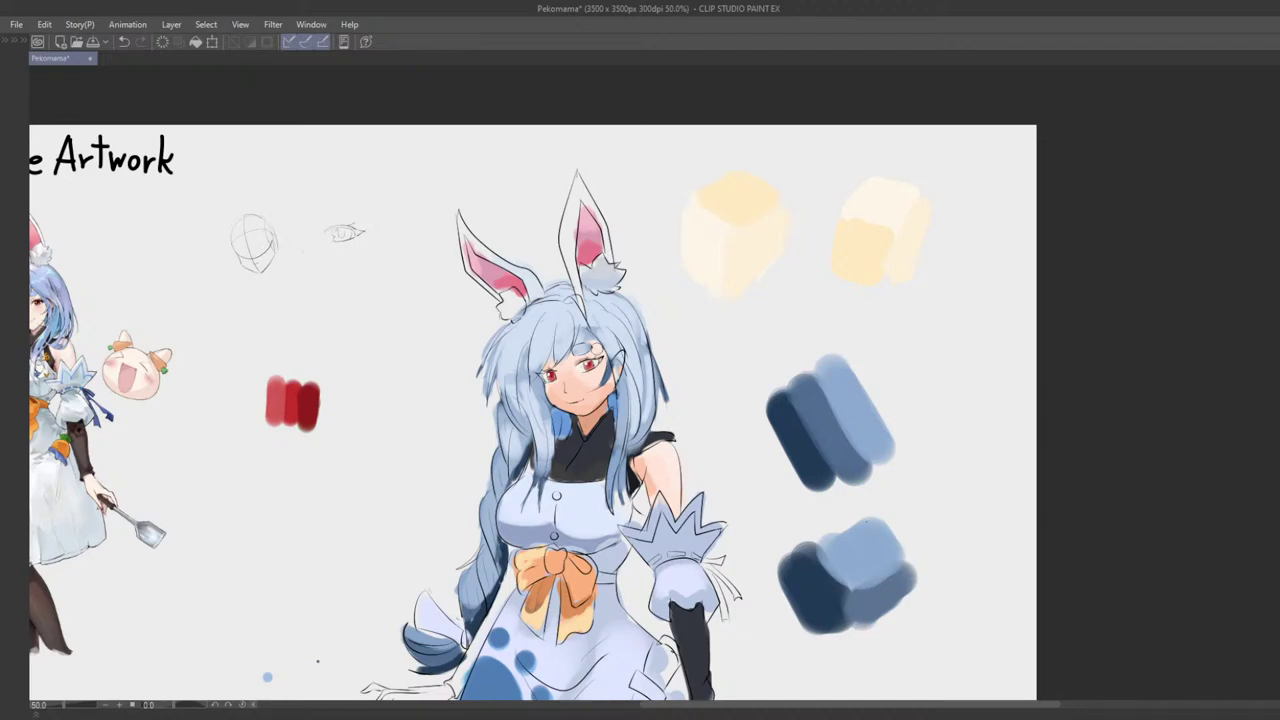
mouse_move(595, 427)
mouse_down()
mouse_move(627, 408)
mouse_move(596, 428)
mouse_up()
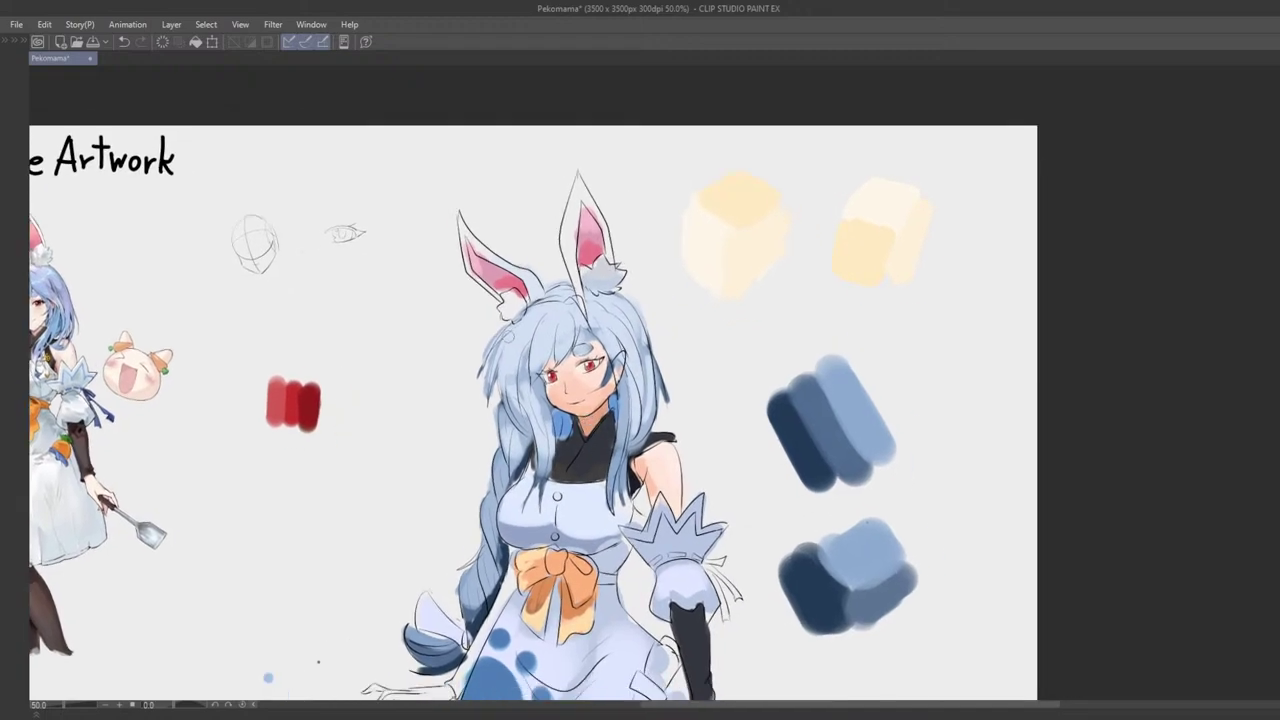
Step: Test a sampled light blue on the long front hair strand over the chest, undoing the unwanted stroke
alt+click(555, 317)
key(Tab)
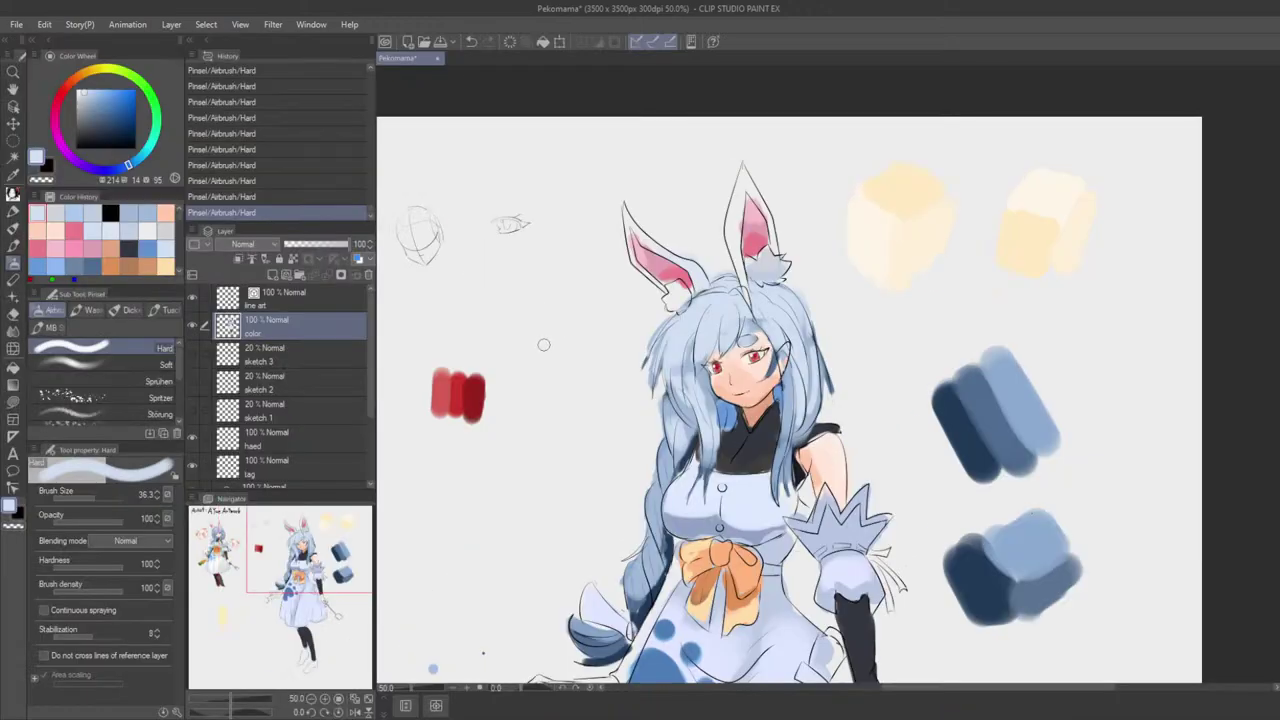
key(Tab)
drag(445, 369, 583, 341)
alt+click(191, 269)
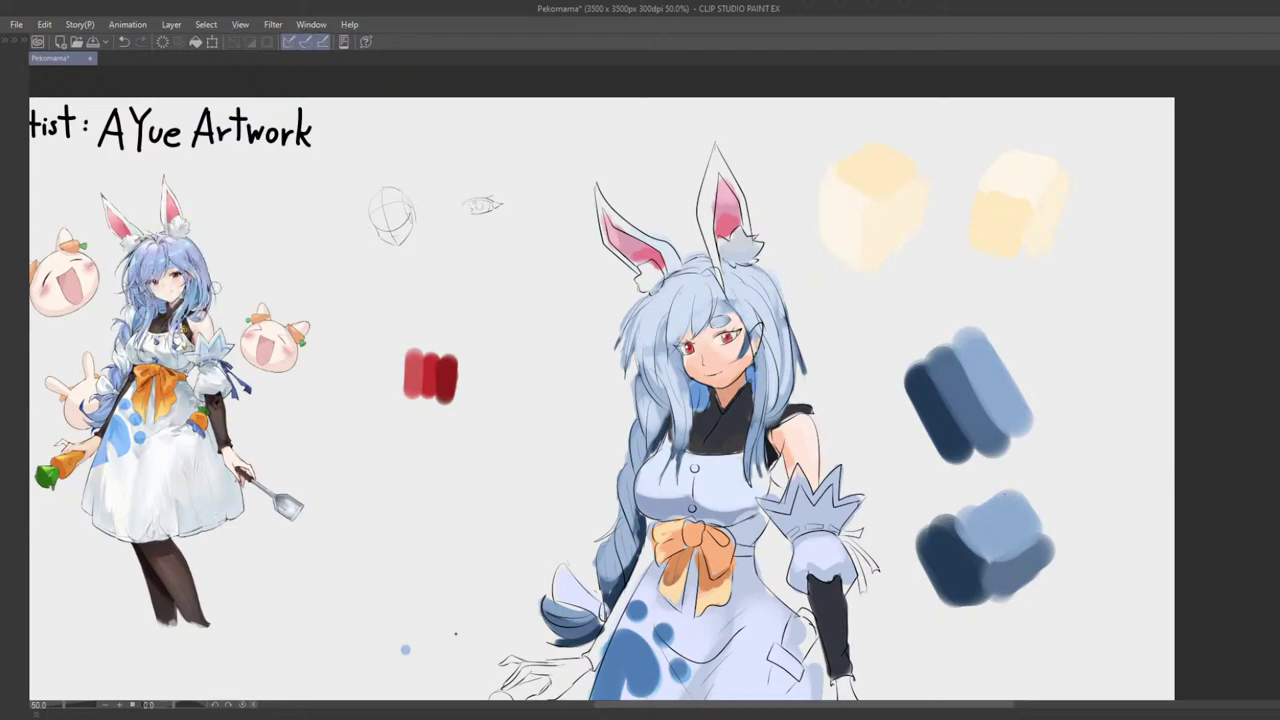
drag(704, 308, 664, 304)
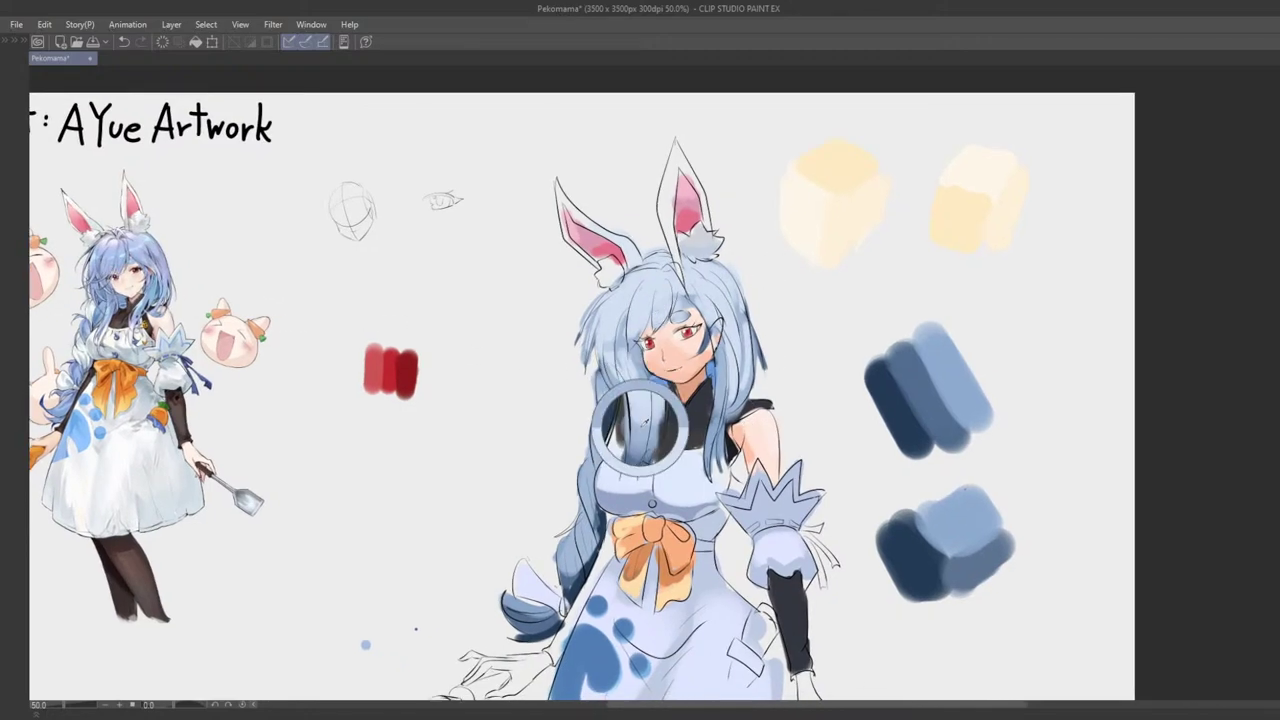
key(ctrl+z)
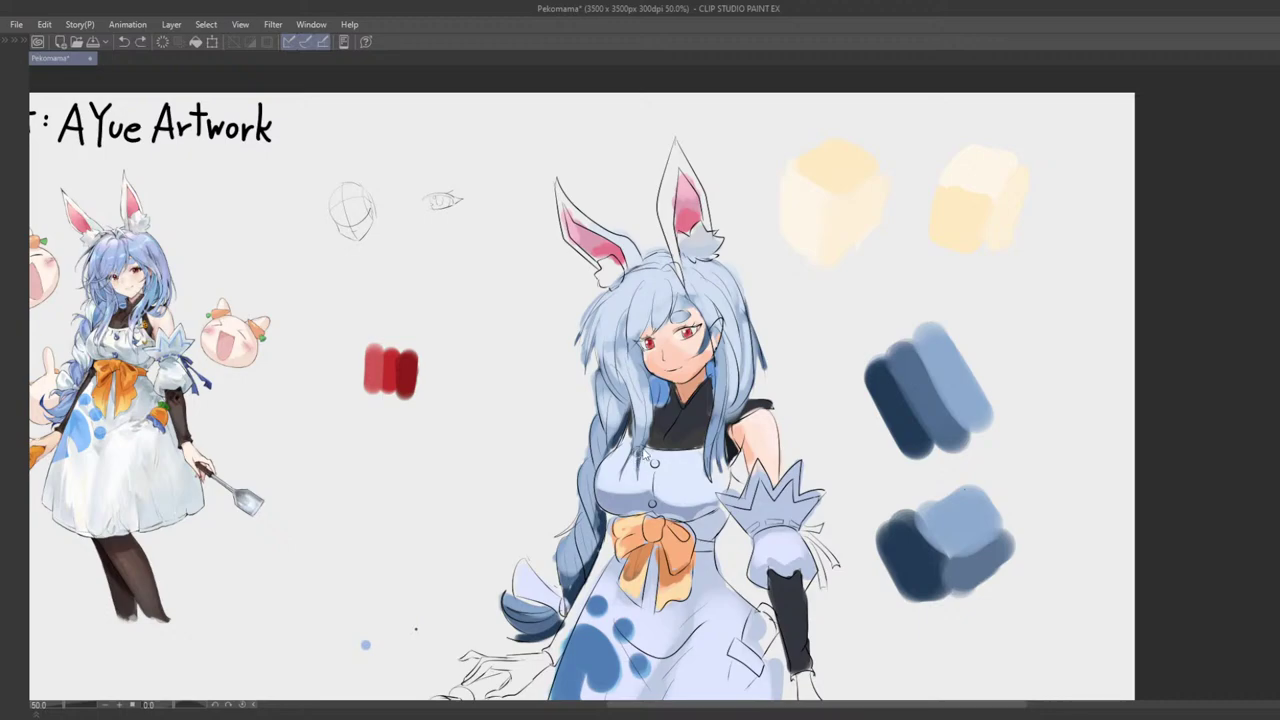
drag(643, 440, 628, 469)
scroll(654, 420, down, 4)
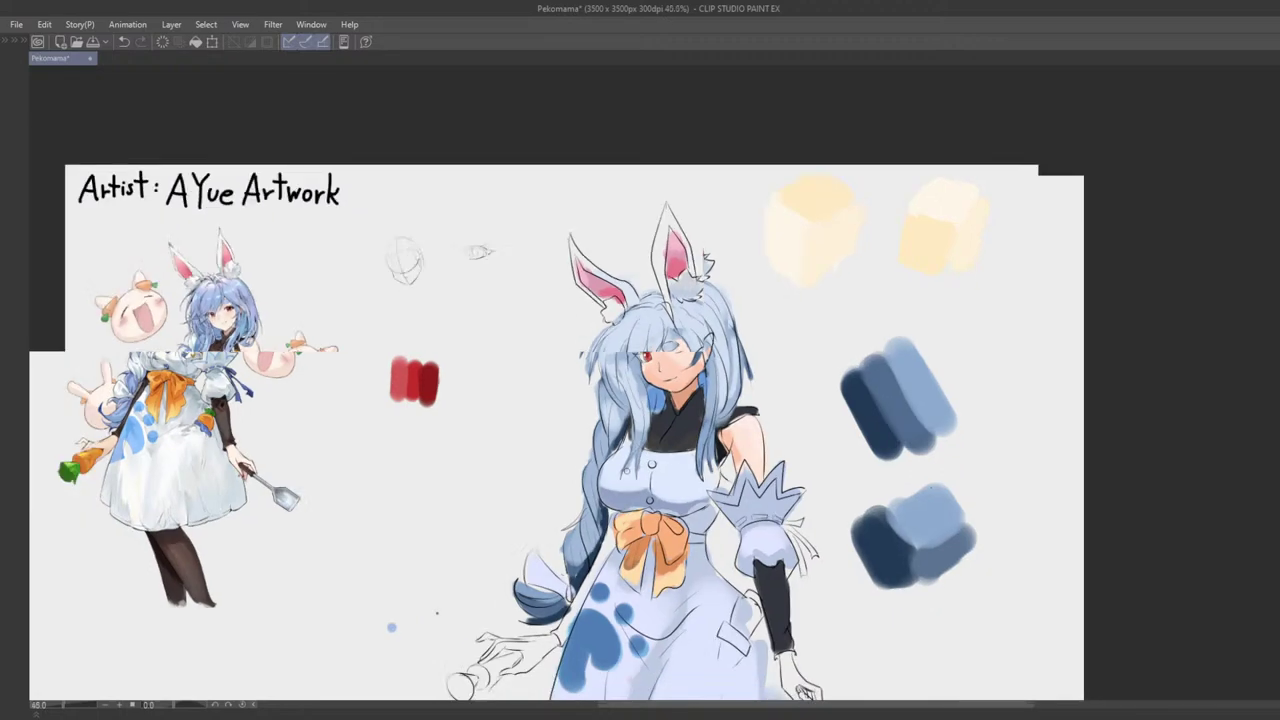
scroll(698, 383, up, 3)
scroll(700, 375, up, 1)
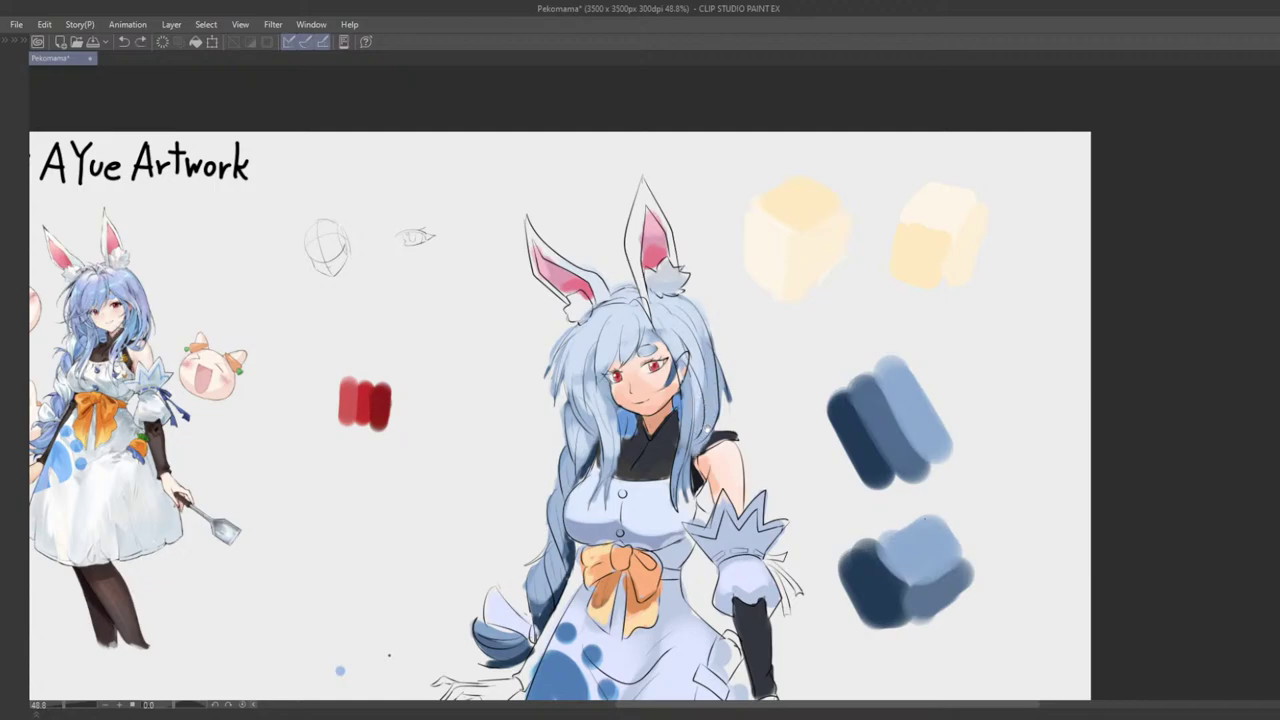
Step: Touch up the outer edge of the side hair with pale blue and the eraser, undoing the unwanted strokes
drag(700, 409, 655, 368)
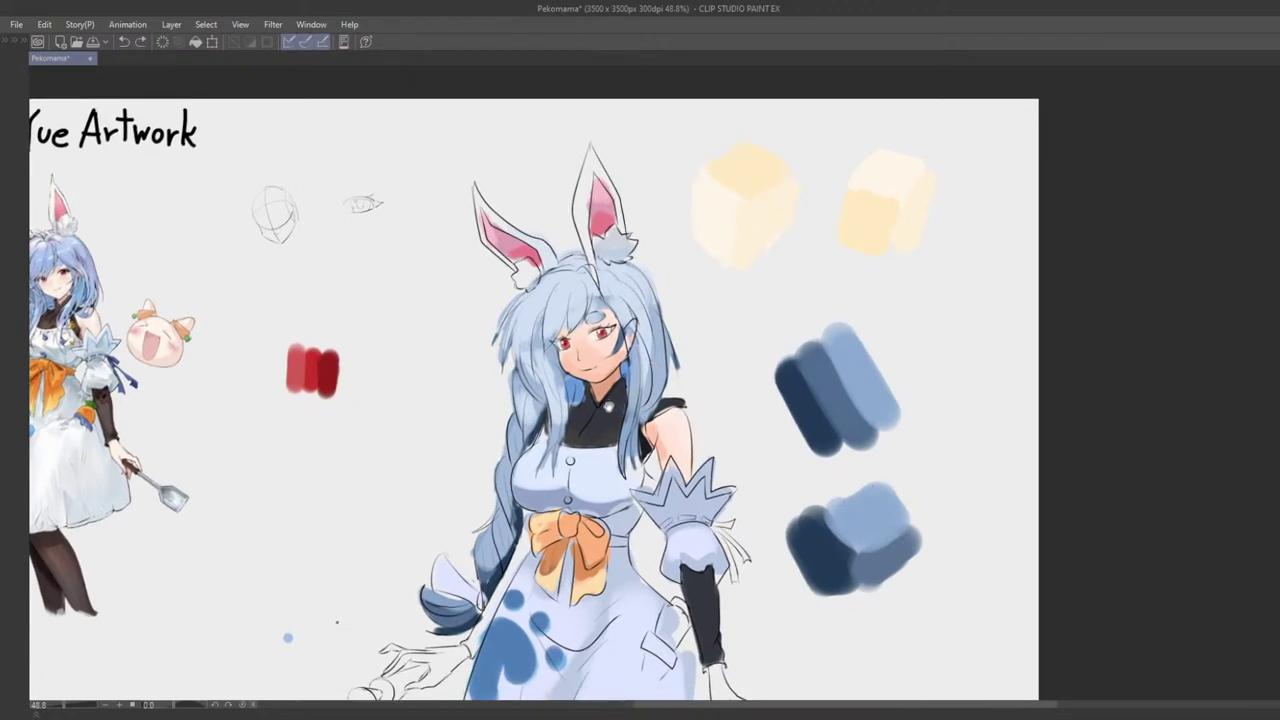
drag(630, 420, 646, 440)
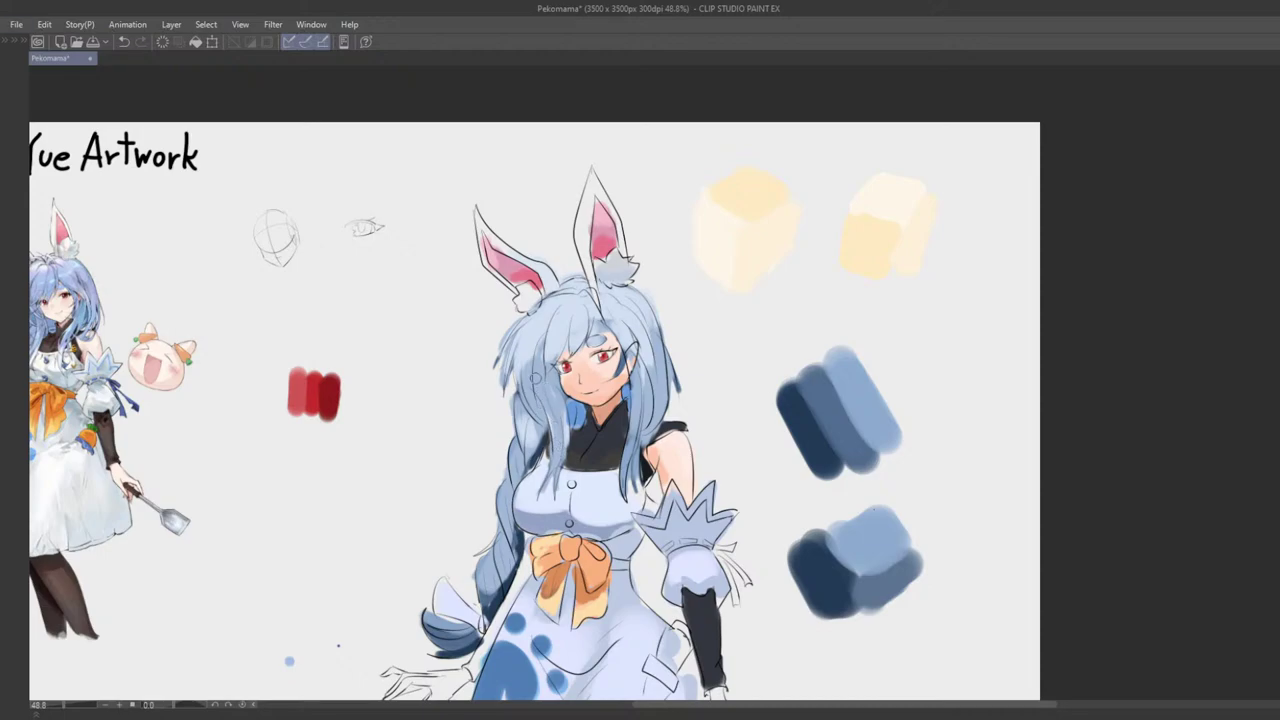
mouse_move(521, 356)
mouse_down()
mouse_move(527, 377)
mouse_move(513, 362)
mouse_move(507, 383)
mouse_move(506, 370)
mouse_move(469, 363)
mouse_move(470, 319)
mouse_move(499, 390)
mouse_move(507, 378)
mouse_up()
key(ctrl+z)
key(ctrl+z)
key(ctrl+z)
key(e)
key(ctrl+z)
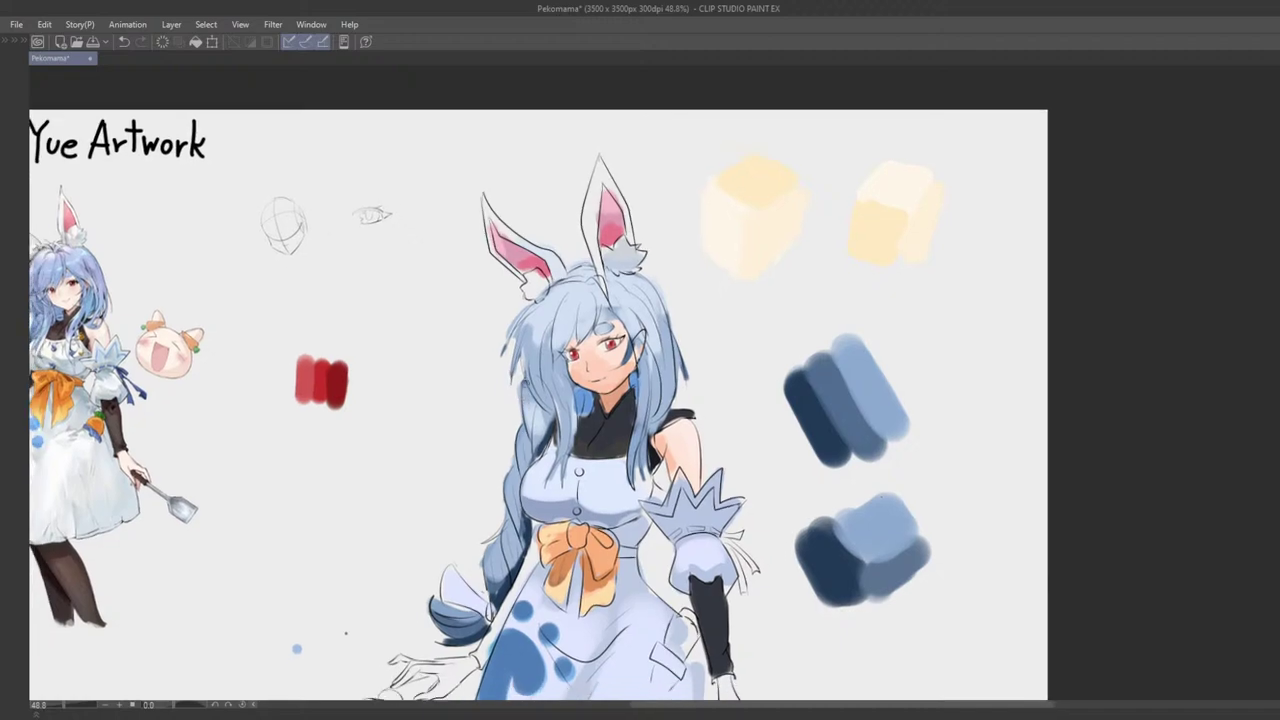
mouse_move(516, 312)
mouse_down()
mouse_move(501, 352)
mouse_move(520, 368)
mouse_move(507, 366)
mouse_move(568, 382)
mouse_move(591, 317)
mouse_up()
key(ctrl+z)
scroll(592, 323, down, 3)
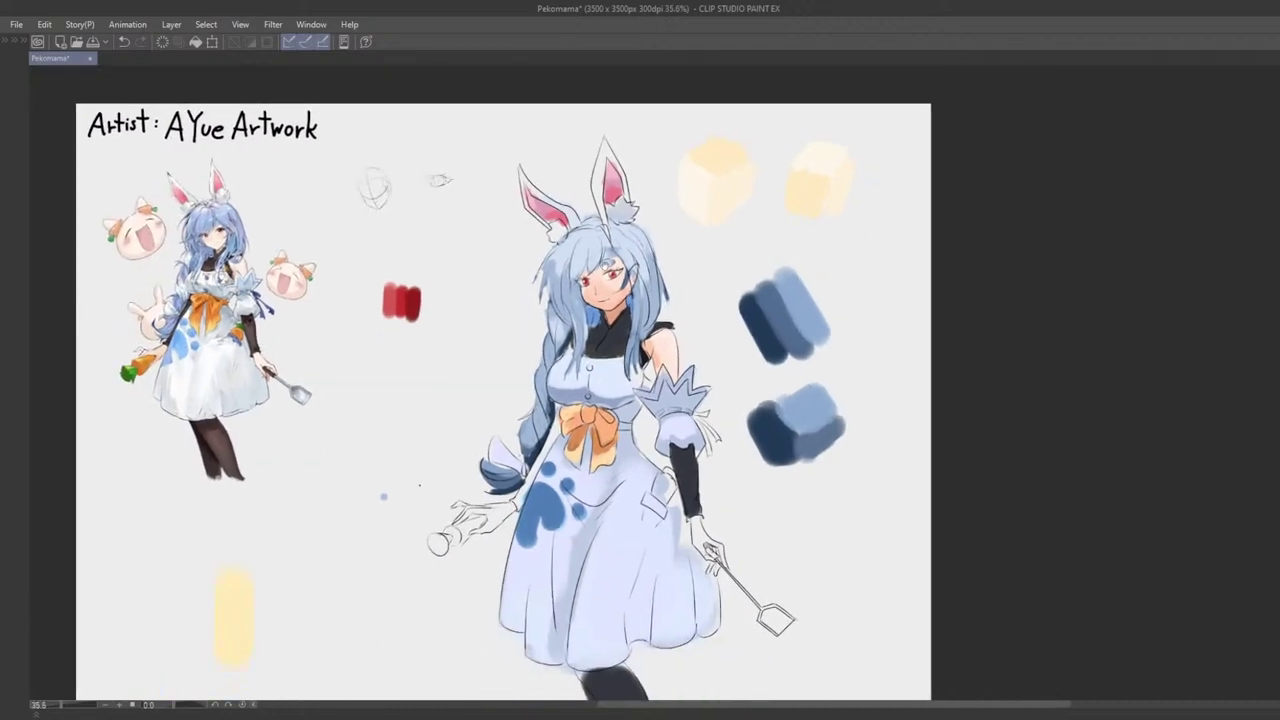
Step: Try thin pale blue highlight strokes on the side hair beside the bangs with the Hard airbrush, undoing them
scroll(584, 313, up, 5)
alt+click(541, 287)
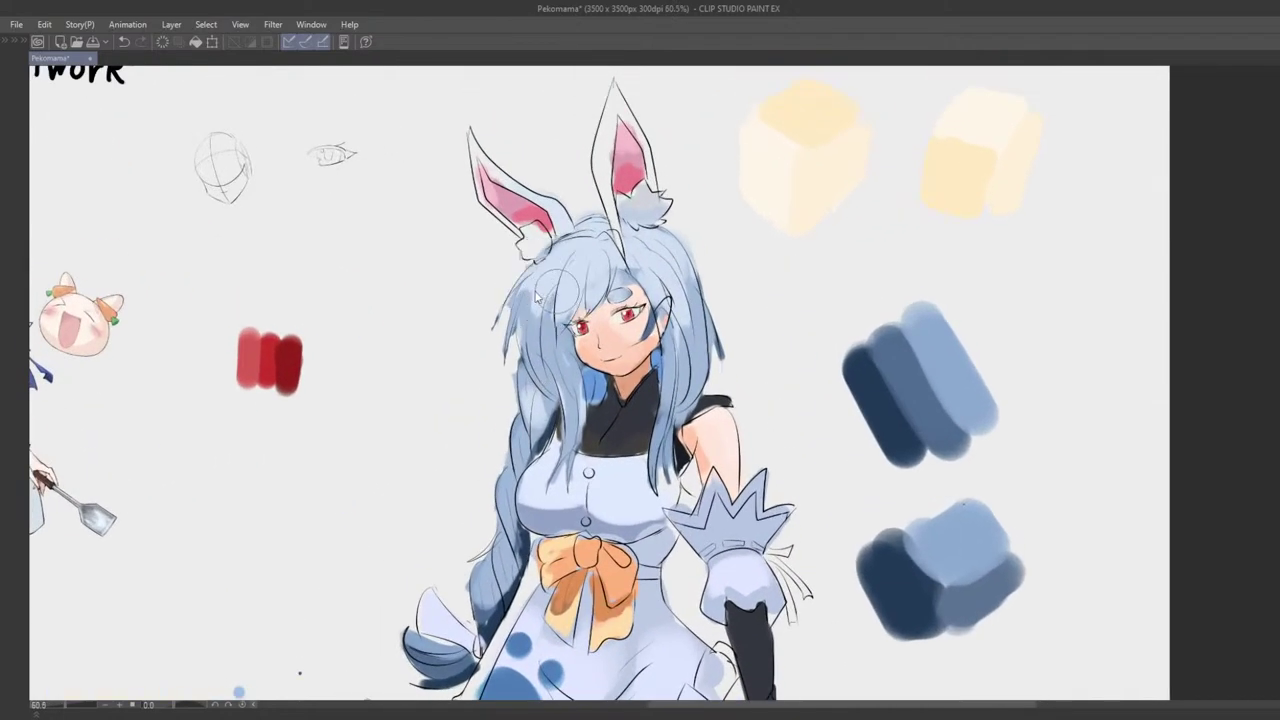
drag(543, 291, 529, 329)
key(ctrl+z)
key(Tab)
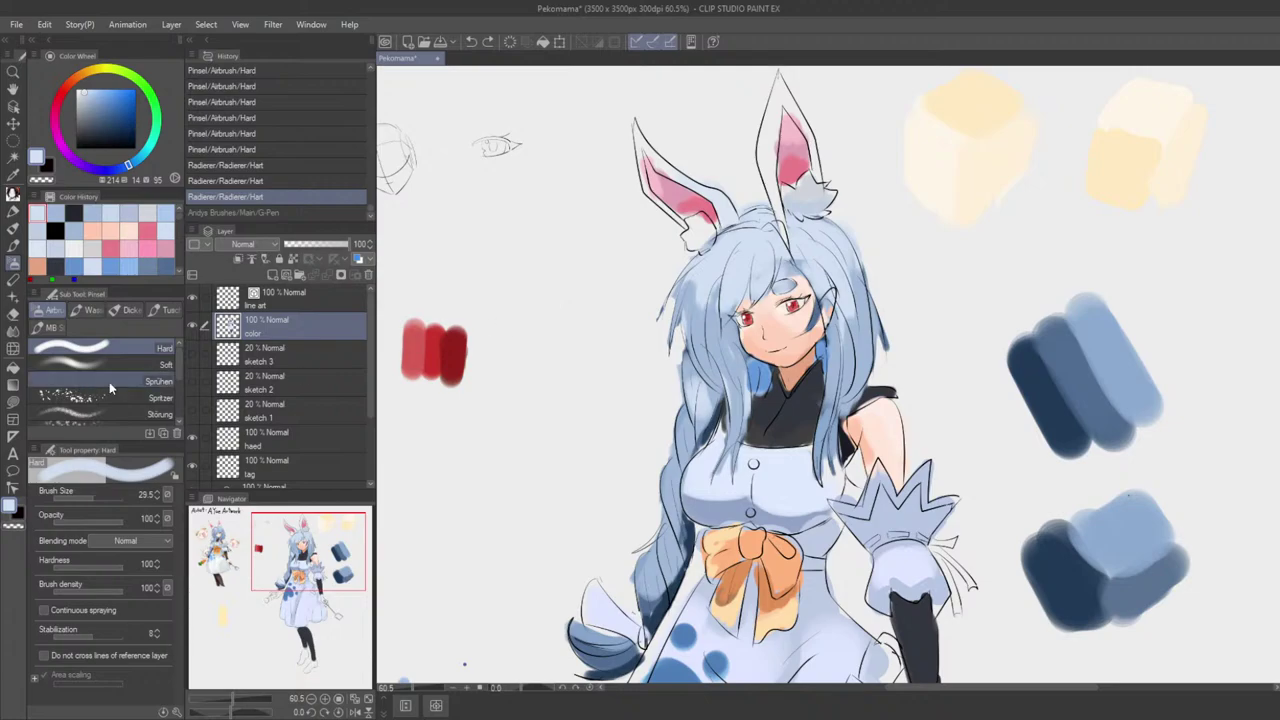
key(])
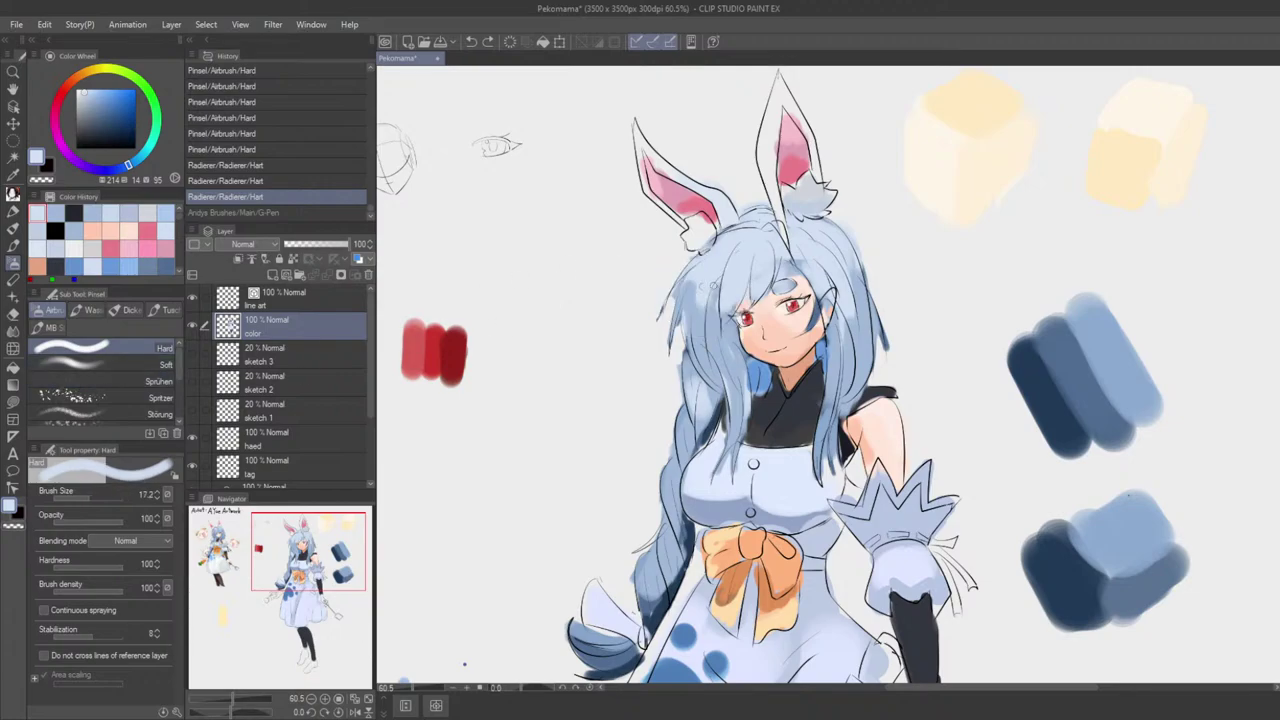
drag(700, 286, 698, 343)
key(ctrl+z)
Step: Undo the last stroke and brush broader pale blue highlights onto the side hair and the bangs with the Hard airbrush
key(])
key(])
key(ctrl+z)
mouse_move(707, 285)
mouse_down()
mouse_move(700, 310)
mouse_move(710, 290)
mouse_move(731, 316)
mouse_up()
drag(774, 262, 796, 265)
scroll(693, 320, down, 5)
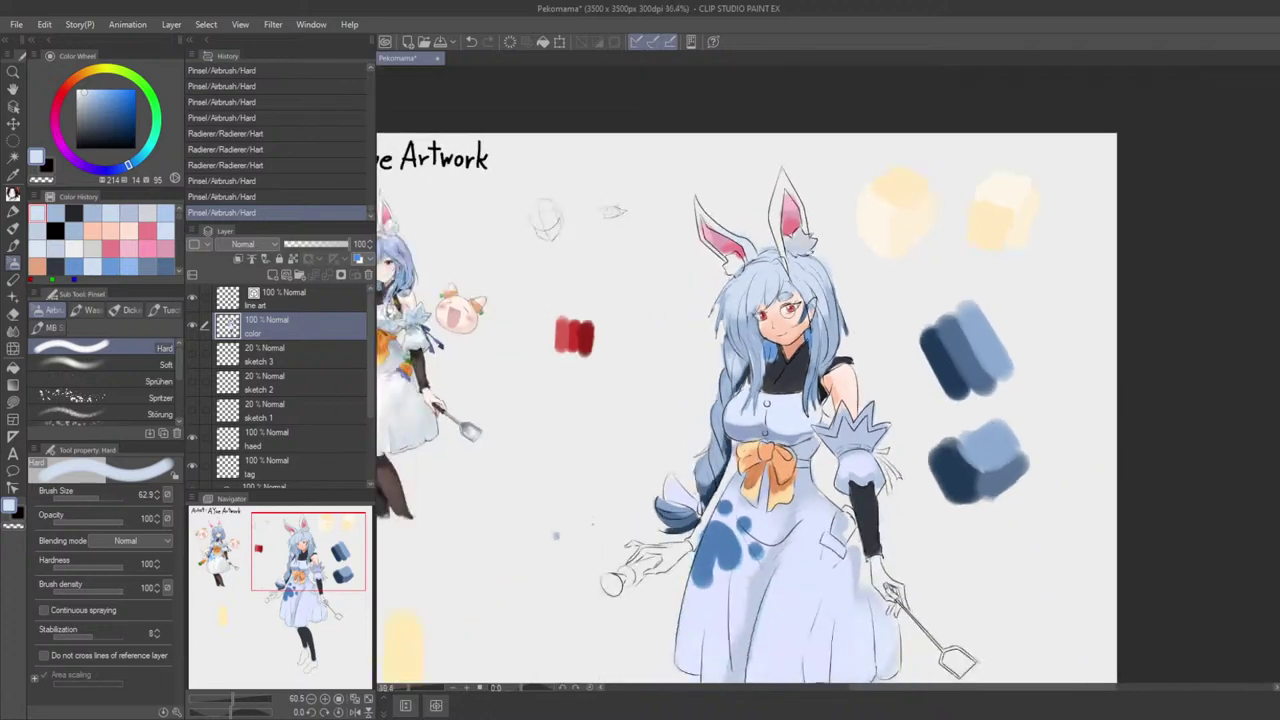
scroll(740, 340, up, 4)
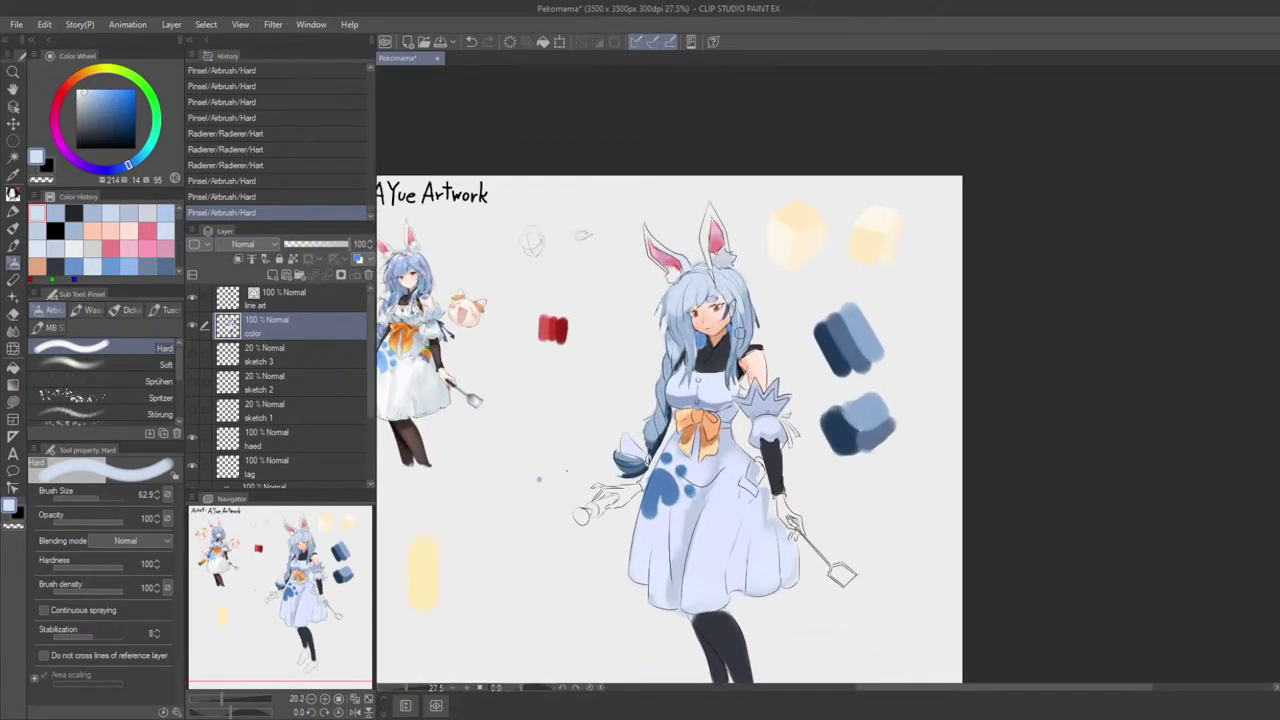
Step: Sample a pale blue from the hair and highlight the segments of the long braid, undoing the unwanted strokes
alt+click(669, 308)
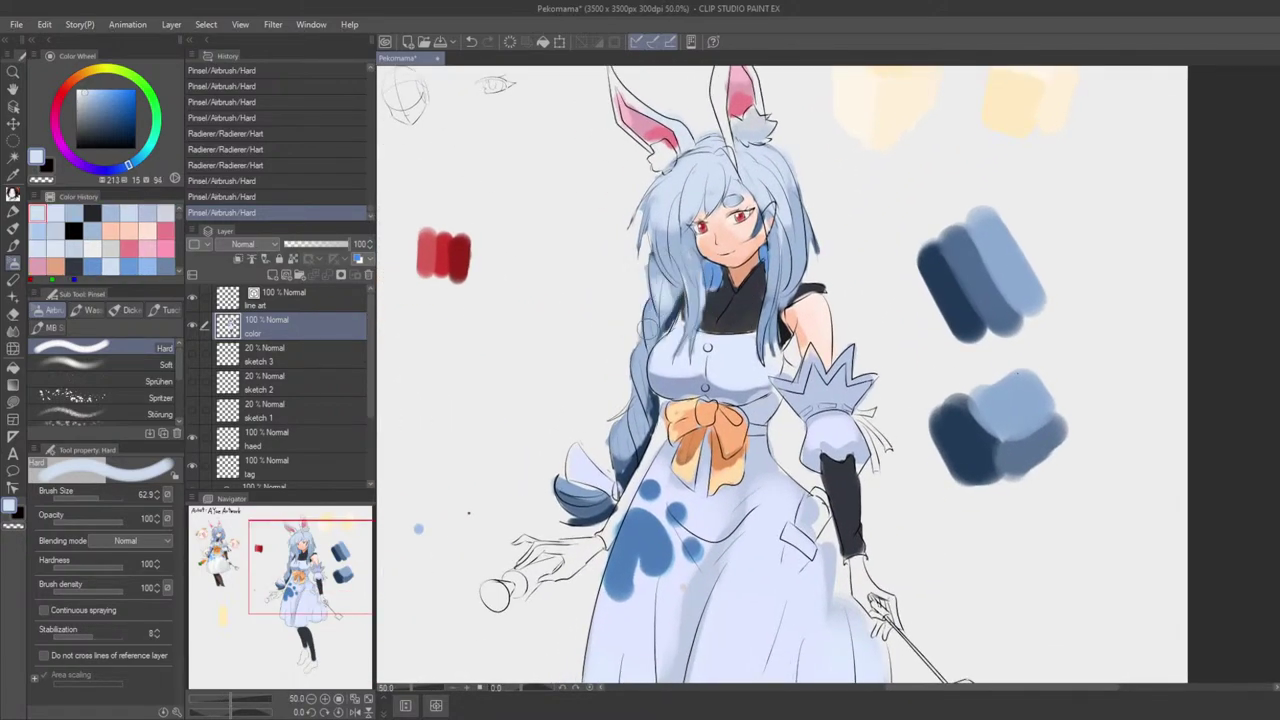
key(ctrl+z)
mouse_move(649, 325)
mouse_down()
mouse_move(646, 343)
mouse_move(650, 329)
mouse_up()
drag(644, 361, 637, 386)
key(ctrl+z)
key(ctrl+z)
drag(646, 400, 630, 432)
drag(638, 415, 618, 455)
scroll(627, 447, down, 3)
scroll(771, 252, down, 1)
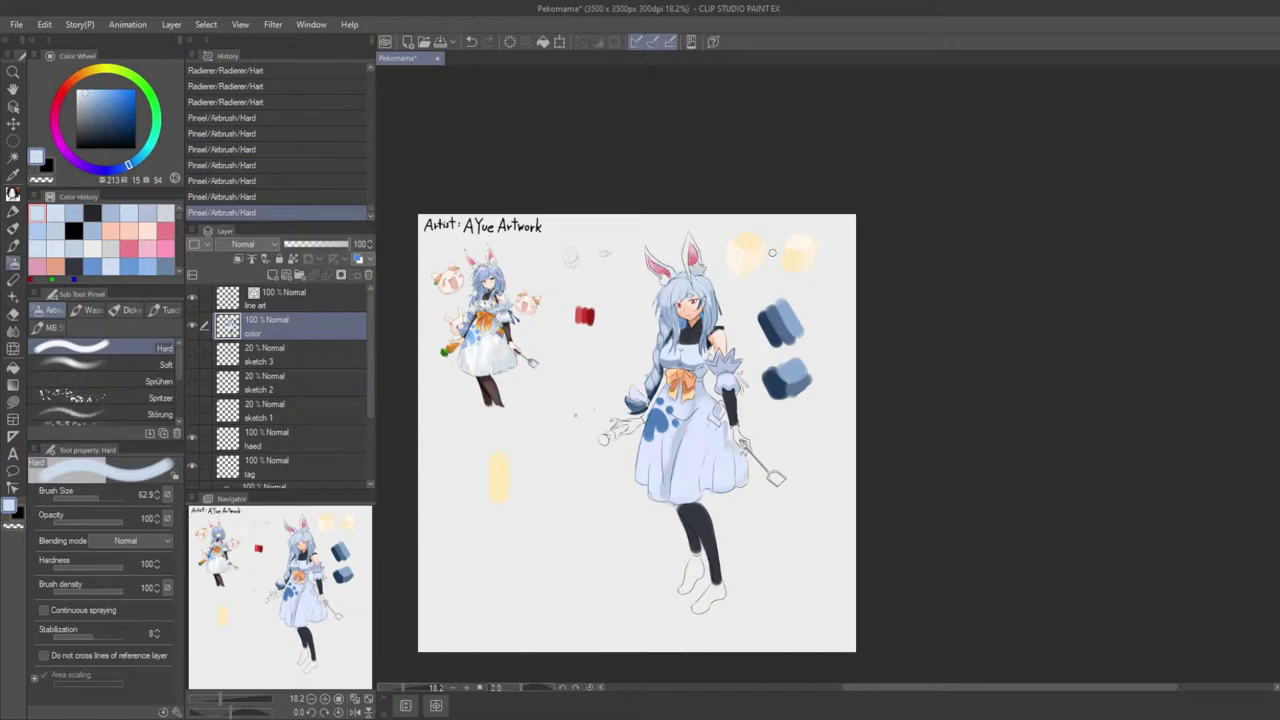
Step: Hide the interface panels and paint the fur at the base of the upright ear white
scroll(798, 398, up, 2)
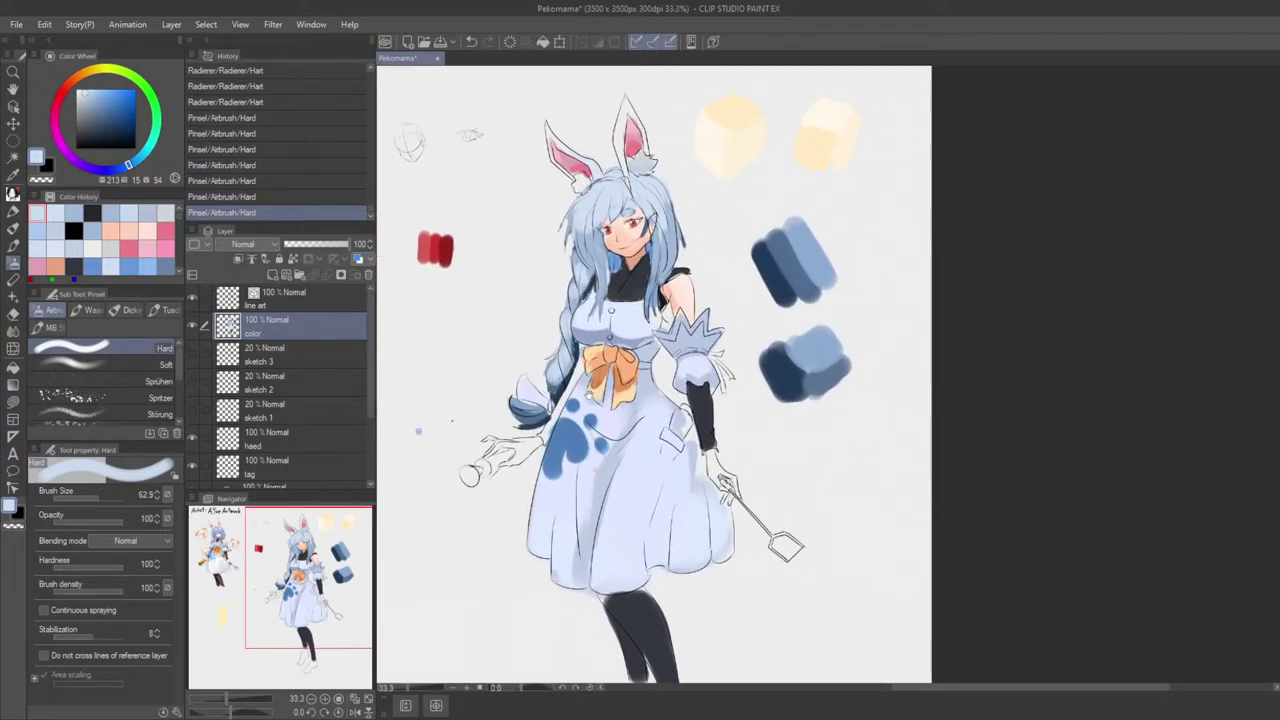
drag(576, 419, 631, 450)
scroll(619, 430, up, 1)
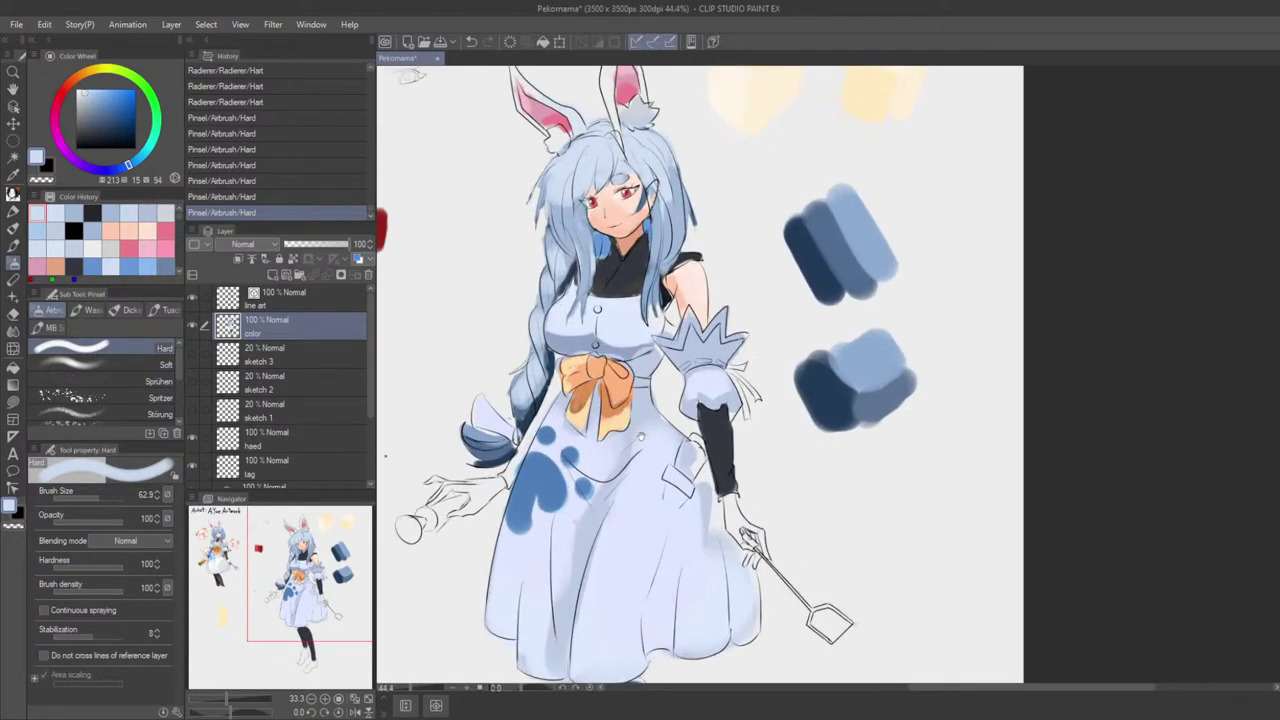
drag(652, 399, 623, 553)
drag(612, 429, 660, 424)
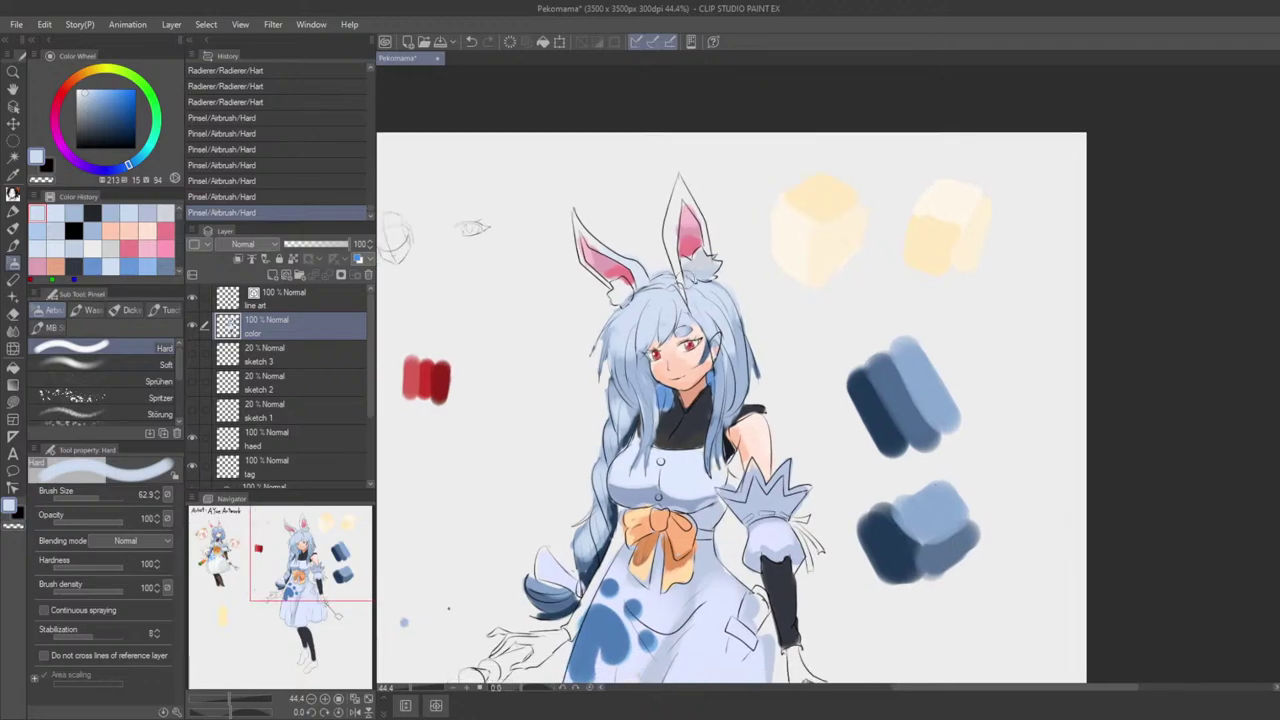
drag(624, 290, 697, 338)
key(Tab)
scroll(678, 344, up, 1)
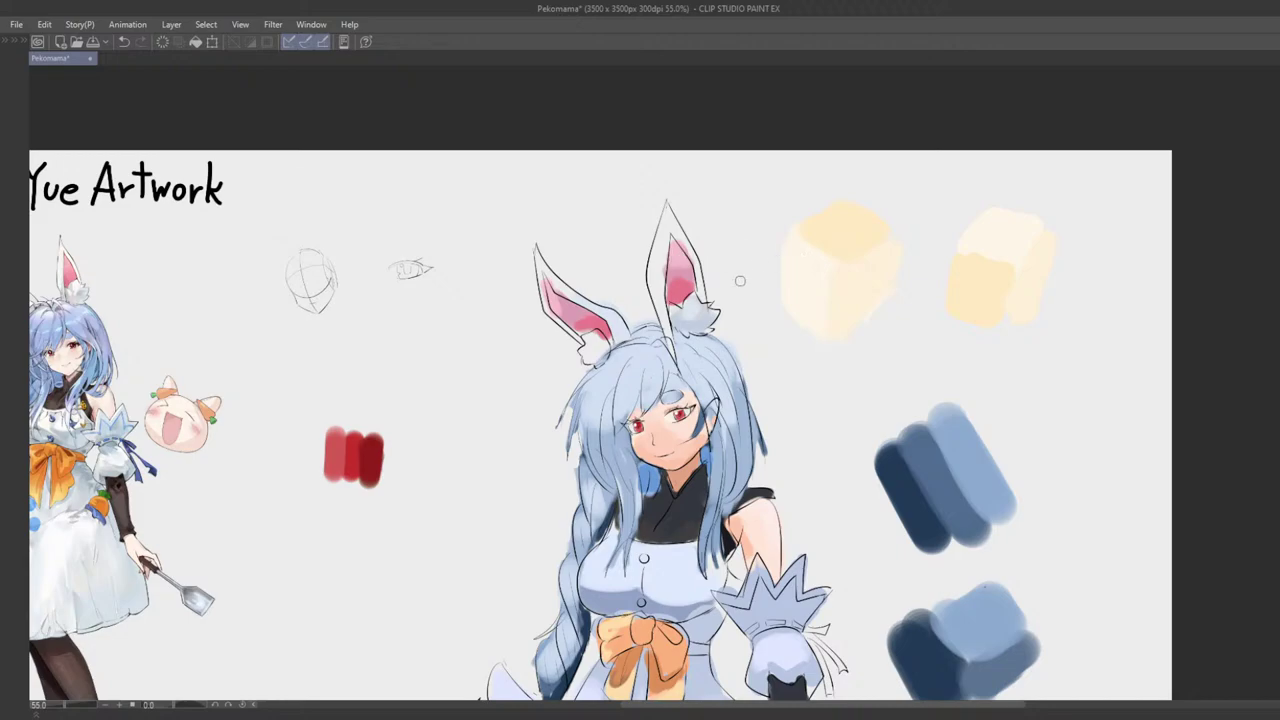
mouse_move(708, 308)
mouse_down()
mouse_move(684, 311)
mouse_move(764, 296)
mouse_up()
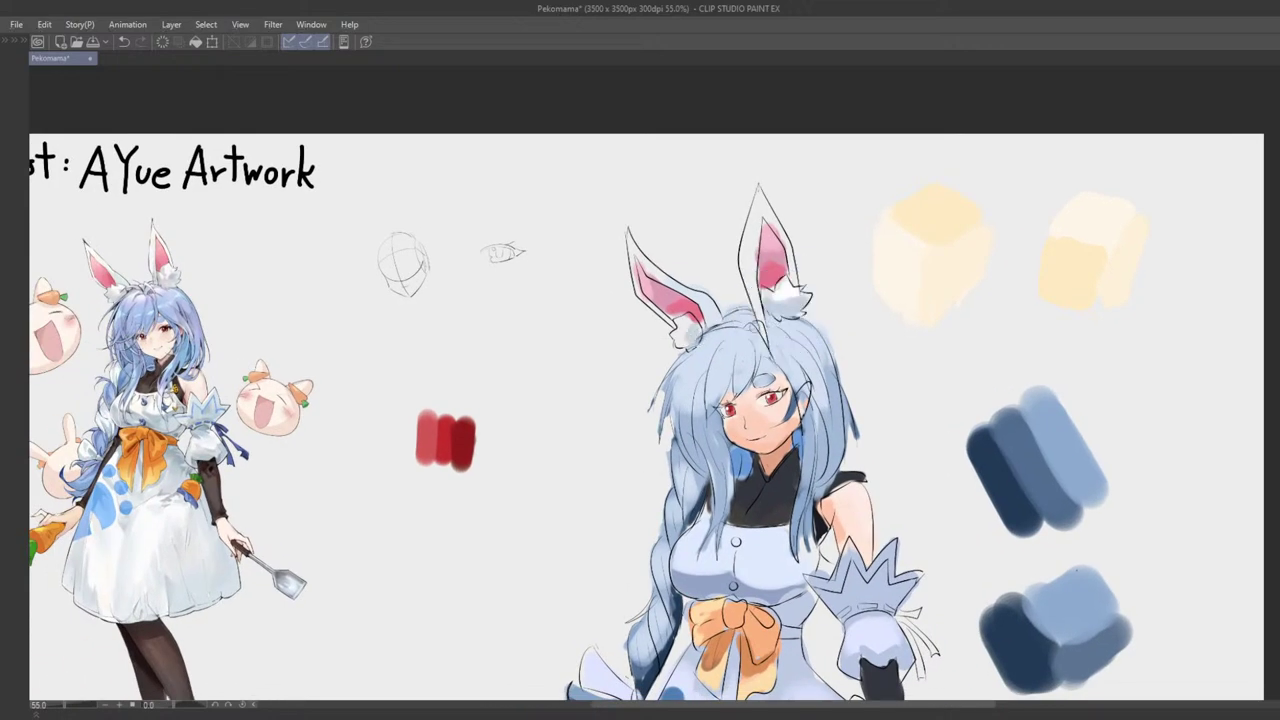
drag(703, 371, 654, 410)
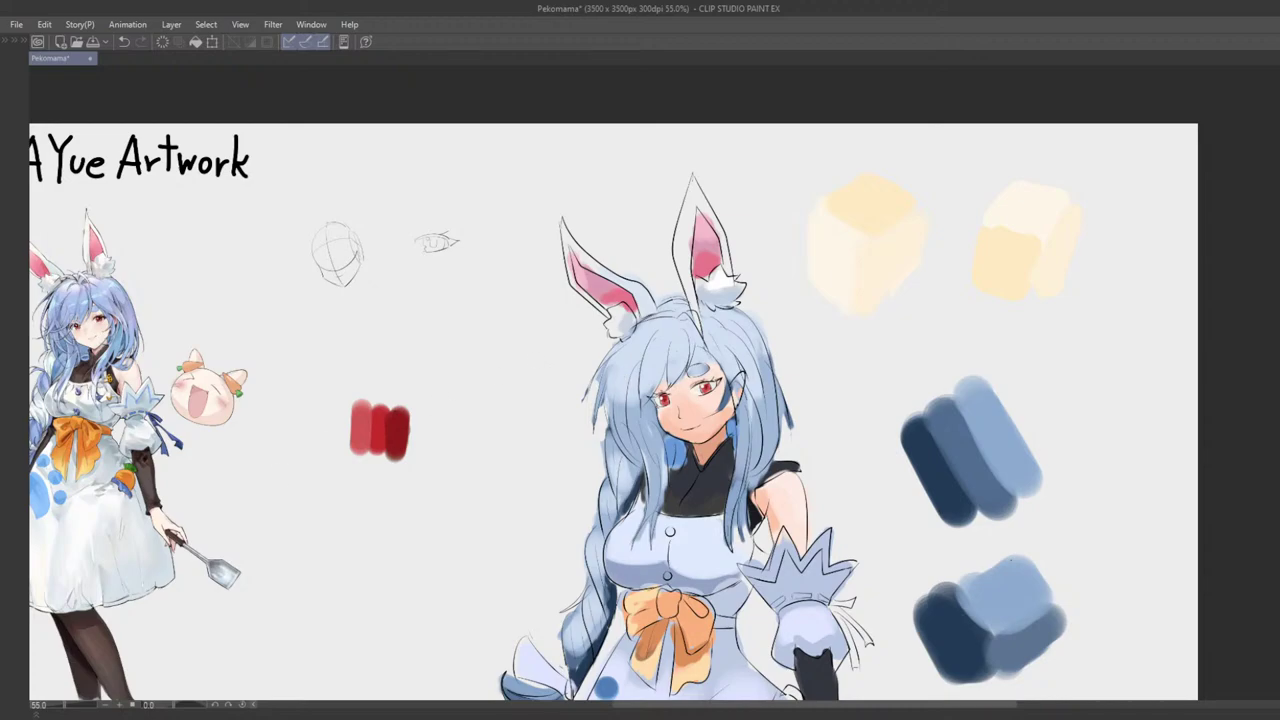
Step: Compare the character's hair and ear coloring with the reference artwork
scroll(559, 446, down, 1)
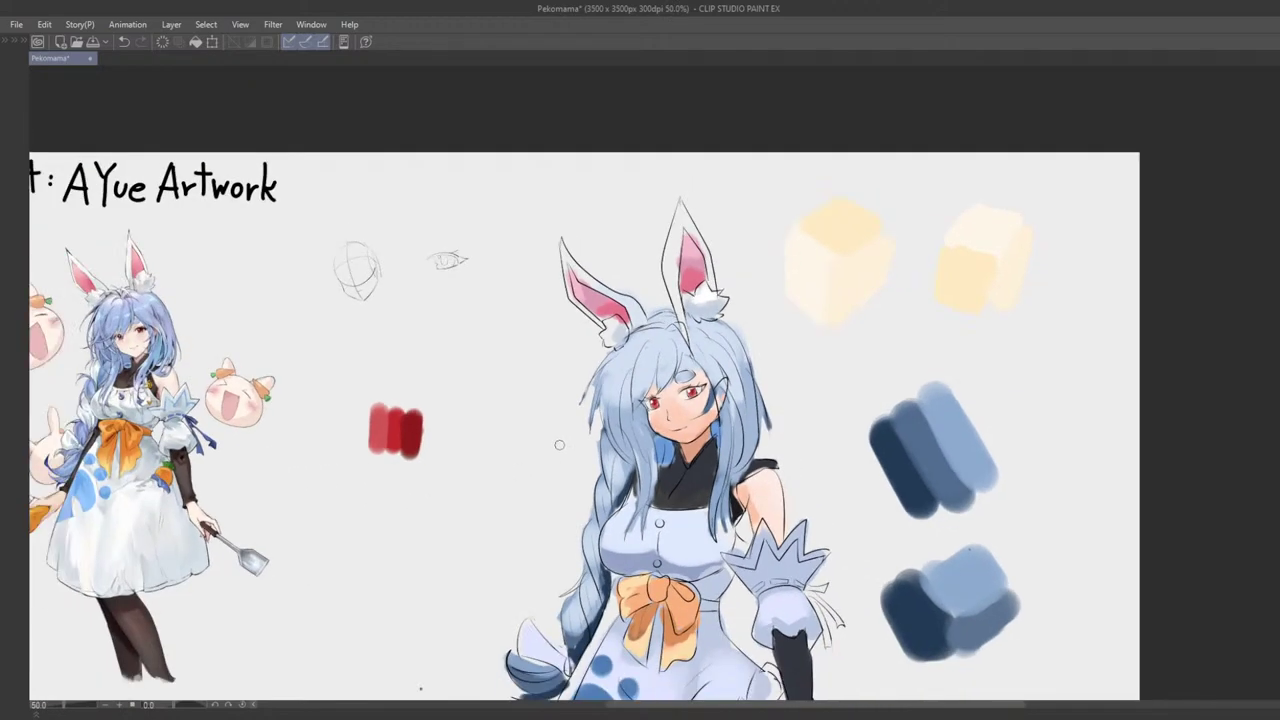
scroll(559, 445, up, 3)
scroll(559, 445, down, 5)
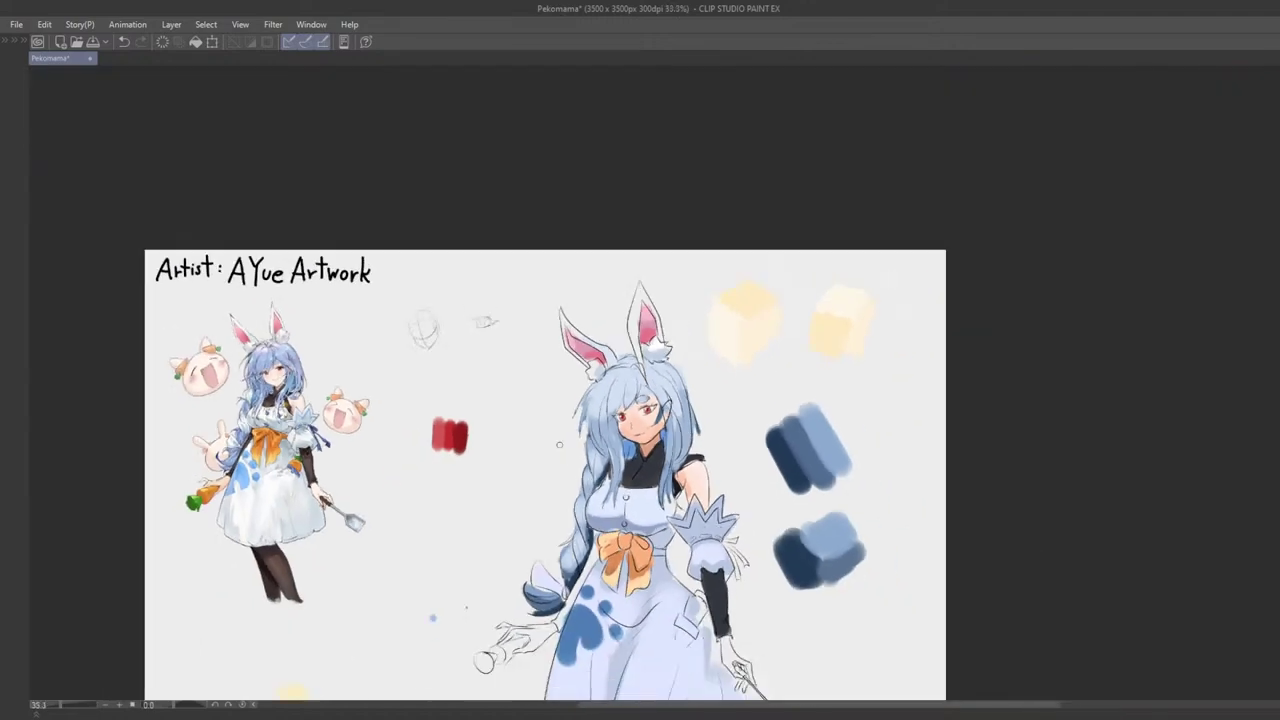
scroll(559, 445, up, 2)
drag(550, 442, 581, 414)
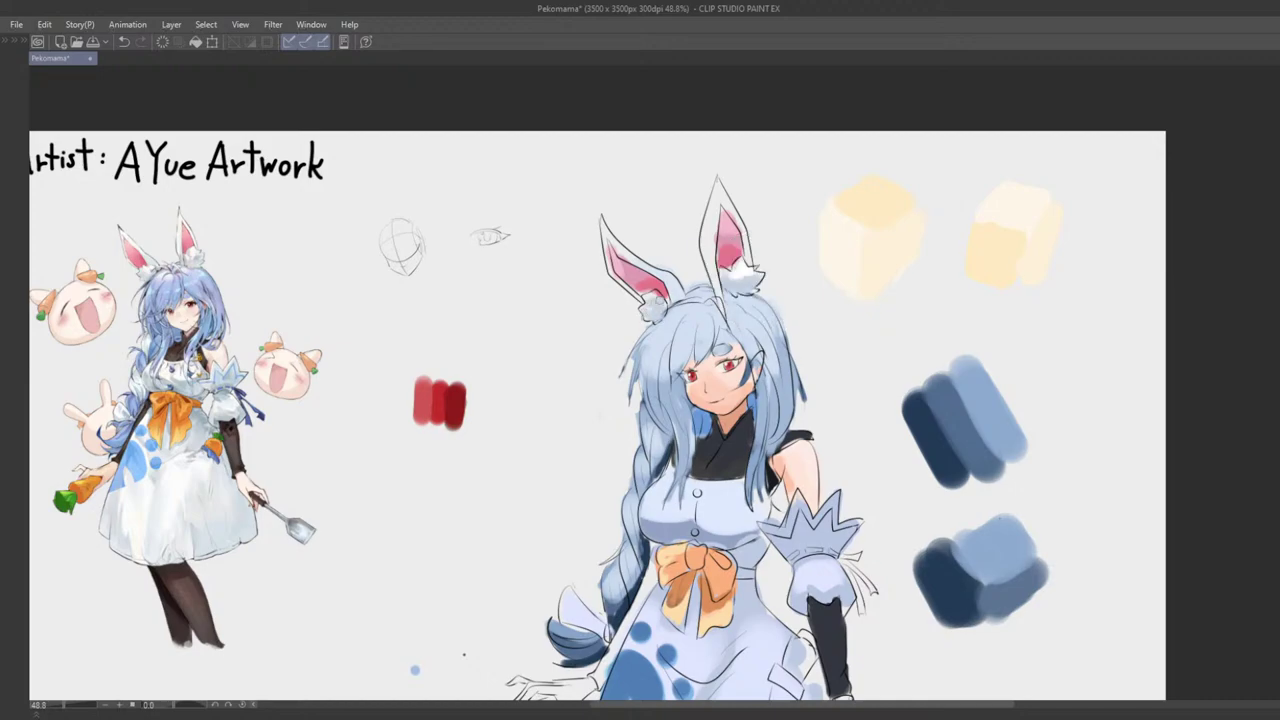
scroll(718, 292, down, 4)
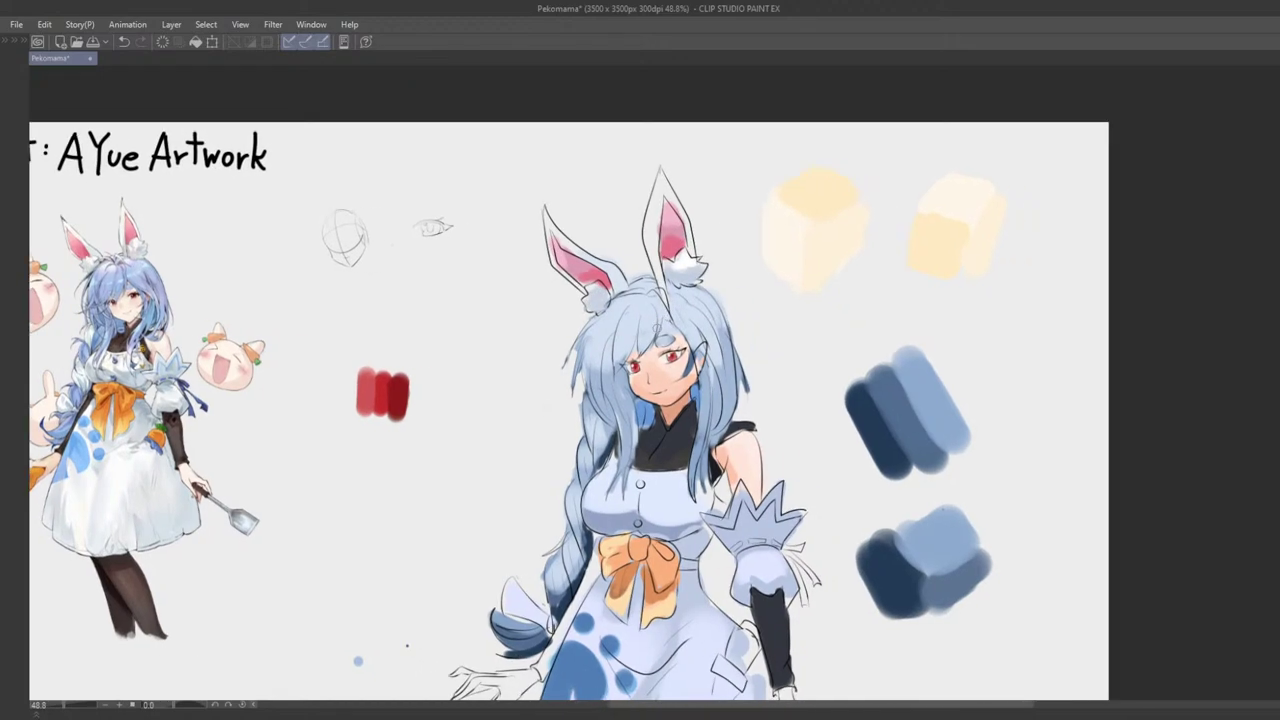
scroll(740, 253, up, 3)
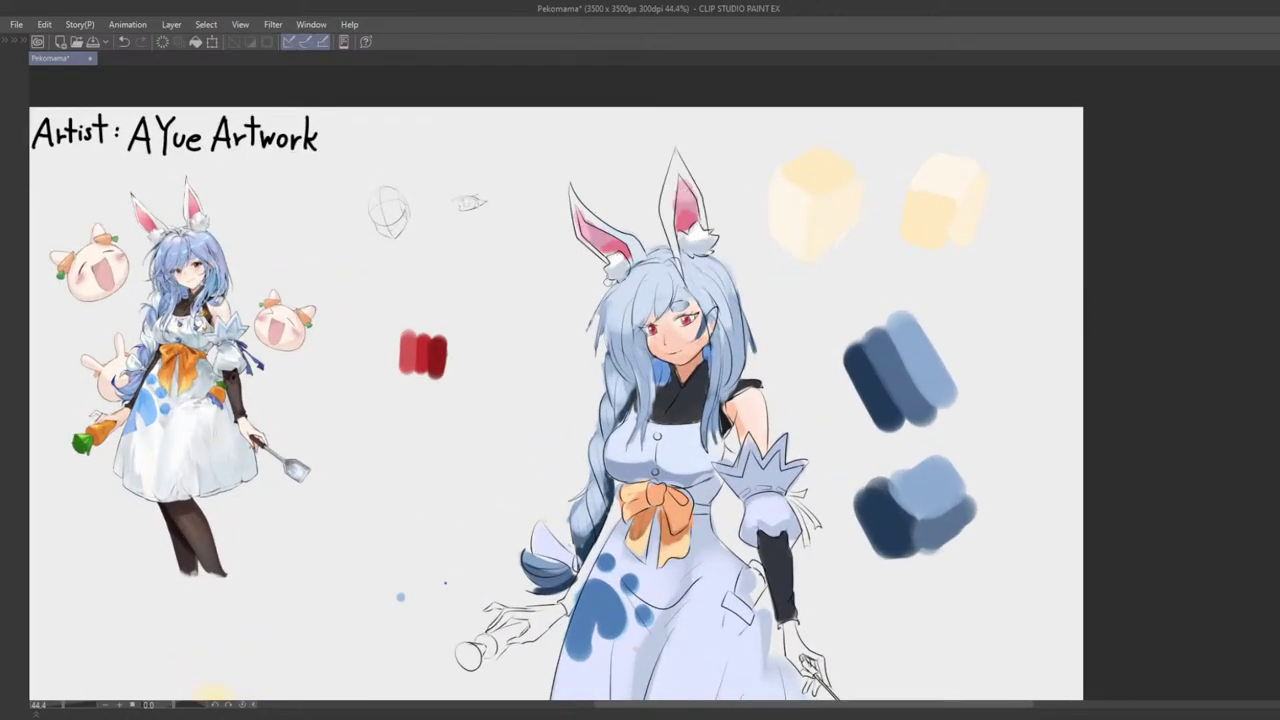
scroll(697, 189, down, 3)
scroll(697, 189, up, 2)
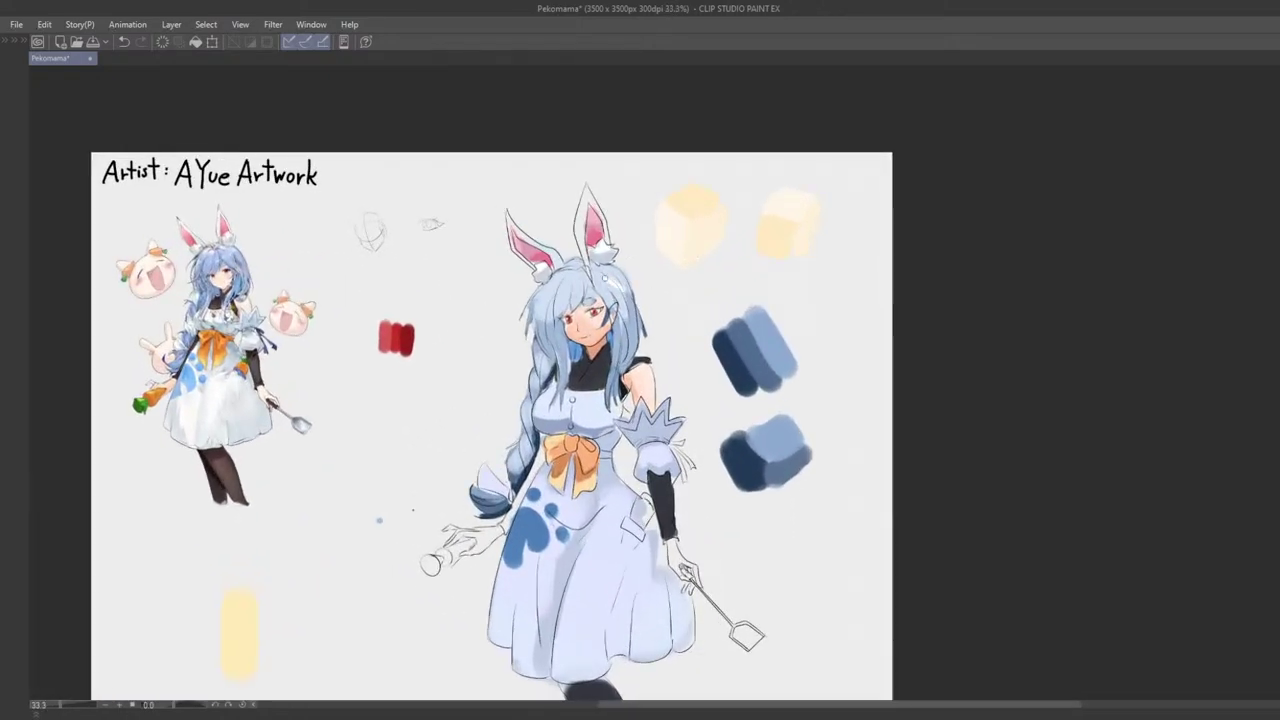
Step: Dab small light highlights on the hair just below the upright ear, undoing the unwanted strokes
drag(606, 279, 626, 322)
key(ctrl+z)
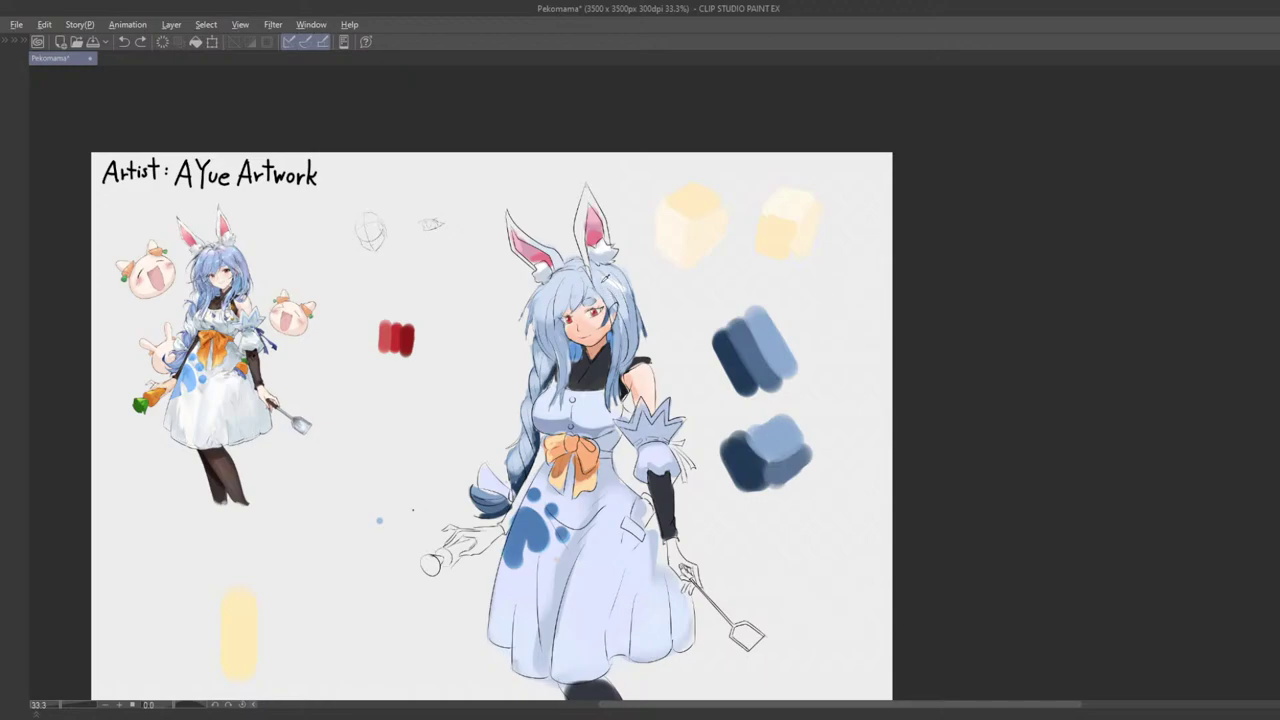
scroll(645, 325, up, 2)
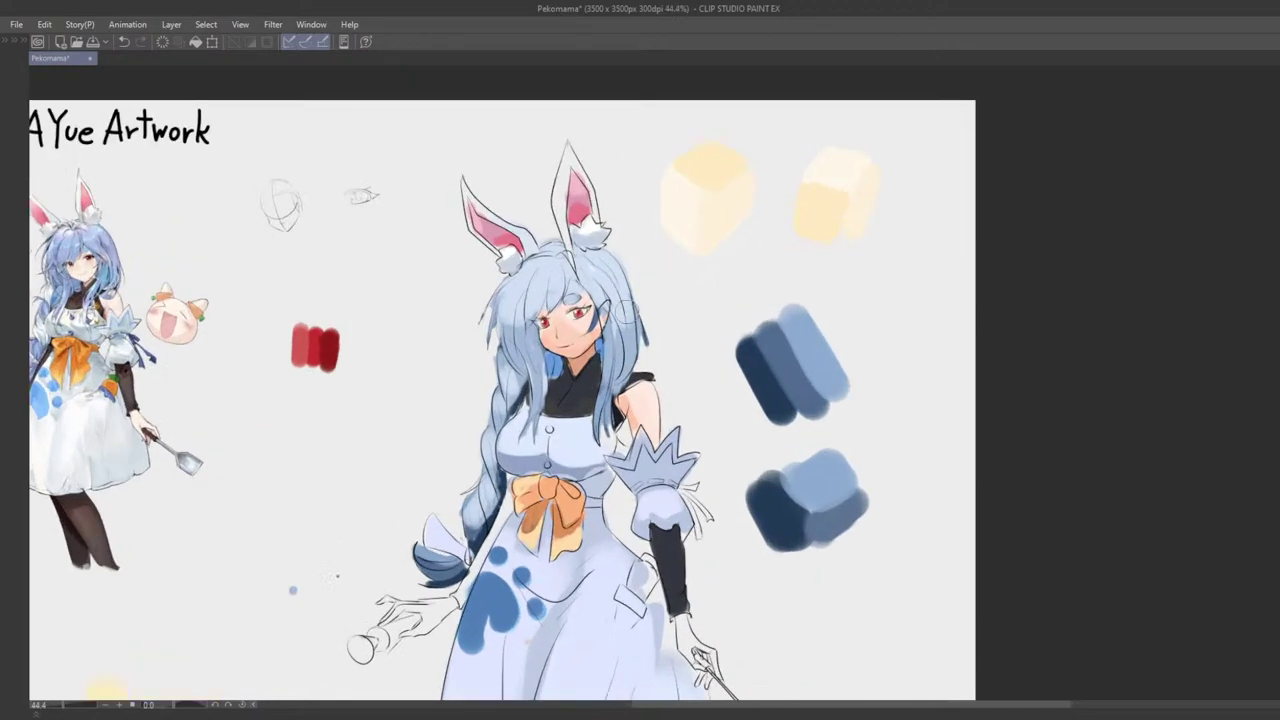
scroll(626, 312, up, 2)
mouse_move(605, 254)
mouse_down()
mouse_move(636, 313)
mouse_move(629, 257)
mouse_up()
key(ctrl+z)
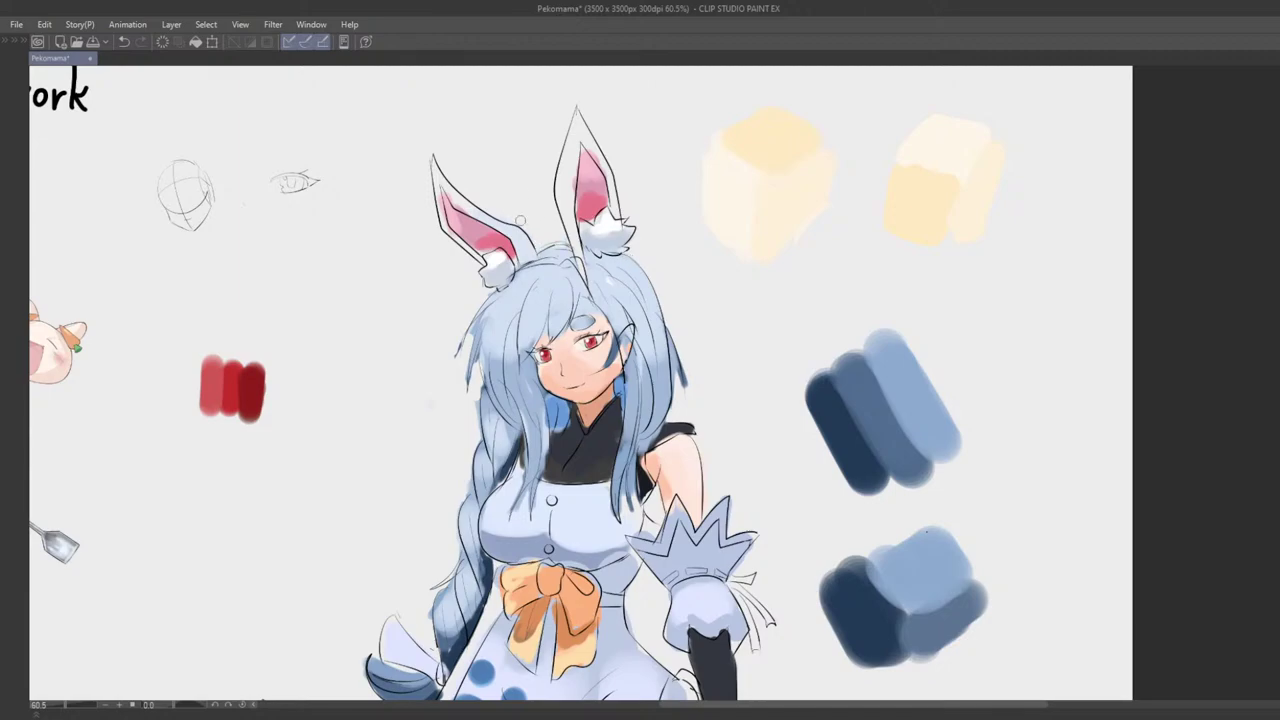
Step: Fill the outer parts of both rabbit ears with white around the pink inner areas
drag(513, 232, 650, 258)
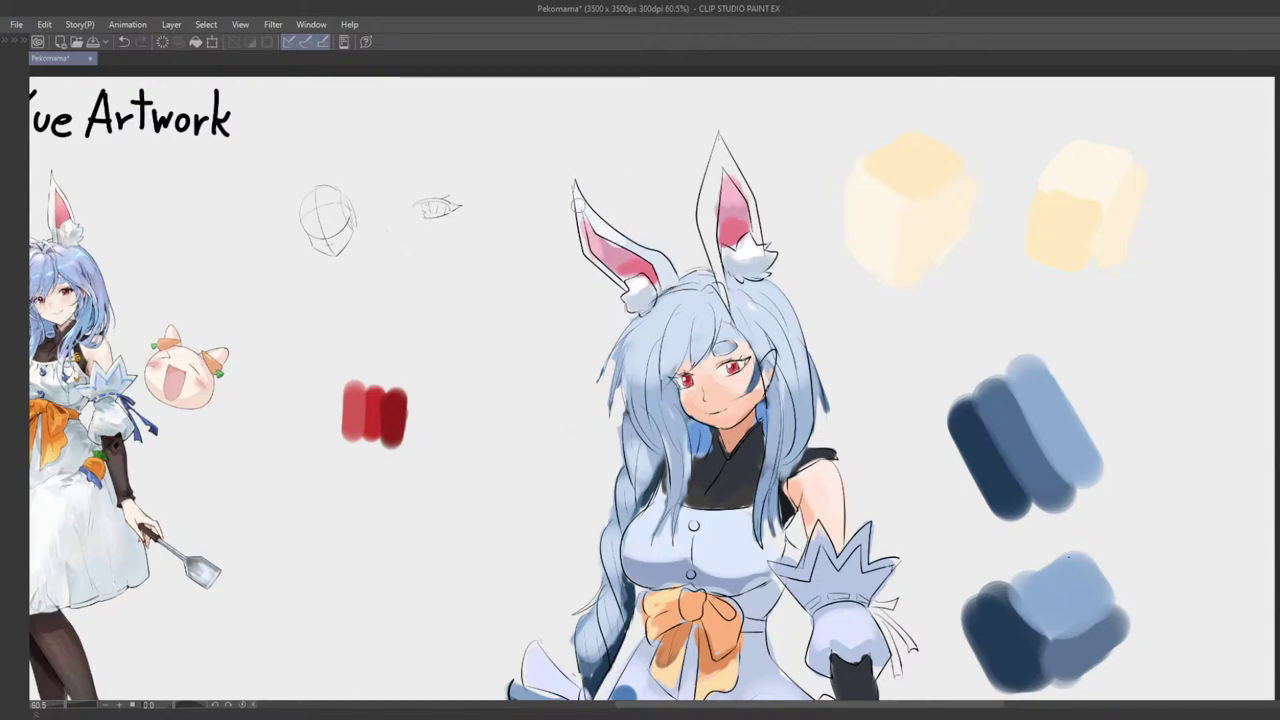
mouse_move(711, 190)
mouse_down()
mouse_move(710, 232)
mouse_move(722, 149)
mouse_move(752, 193)
mouse_move(754, 234)
mouse_up()
scroll(755, 300, down, 5)
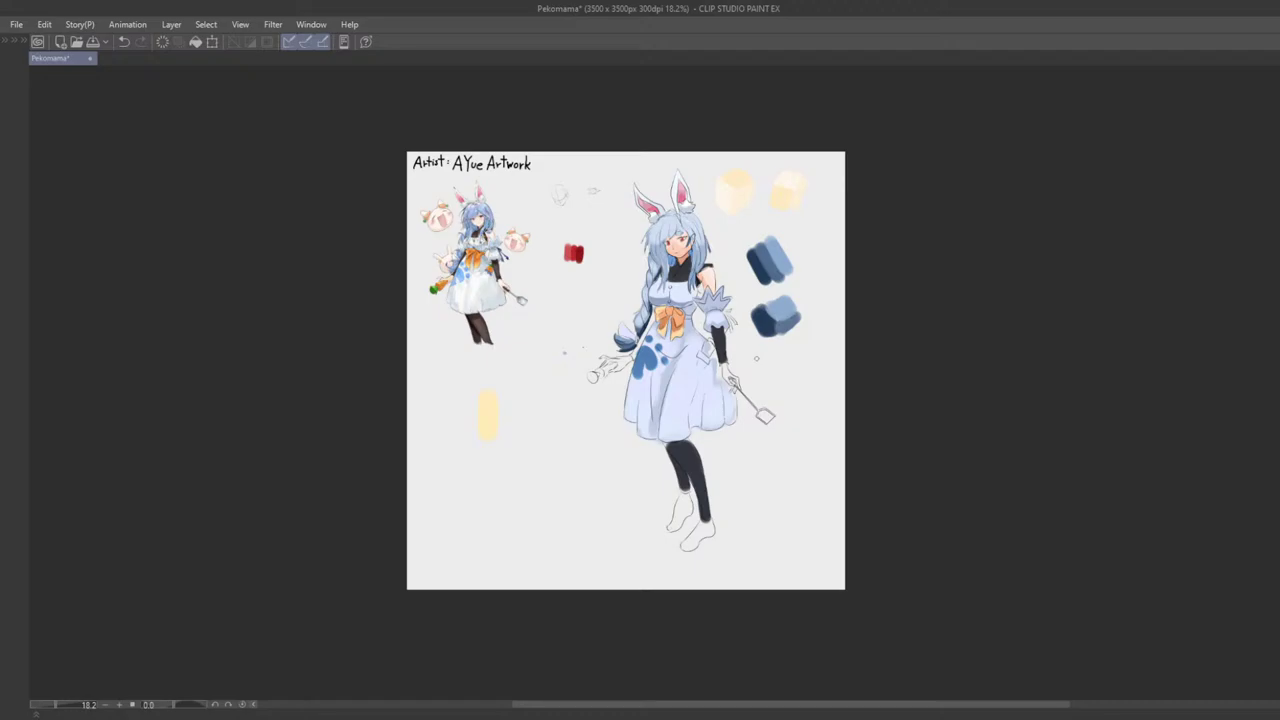
Step: Show the panels again, sample brownish orange from the bow and dab shading on its hanging tail with a smaller Hard airbrush
scroll(756, 358, up, 3)
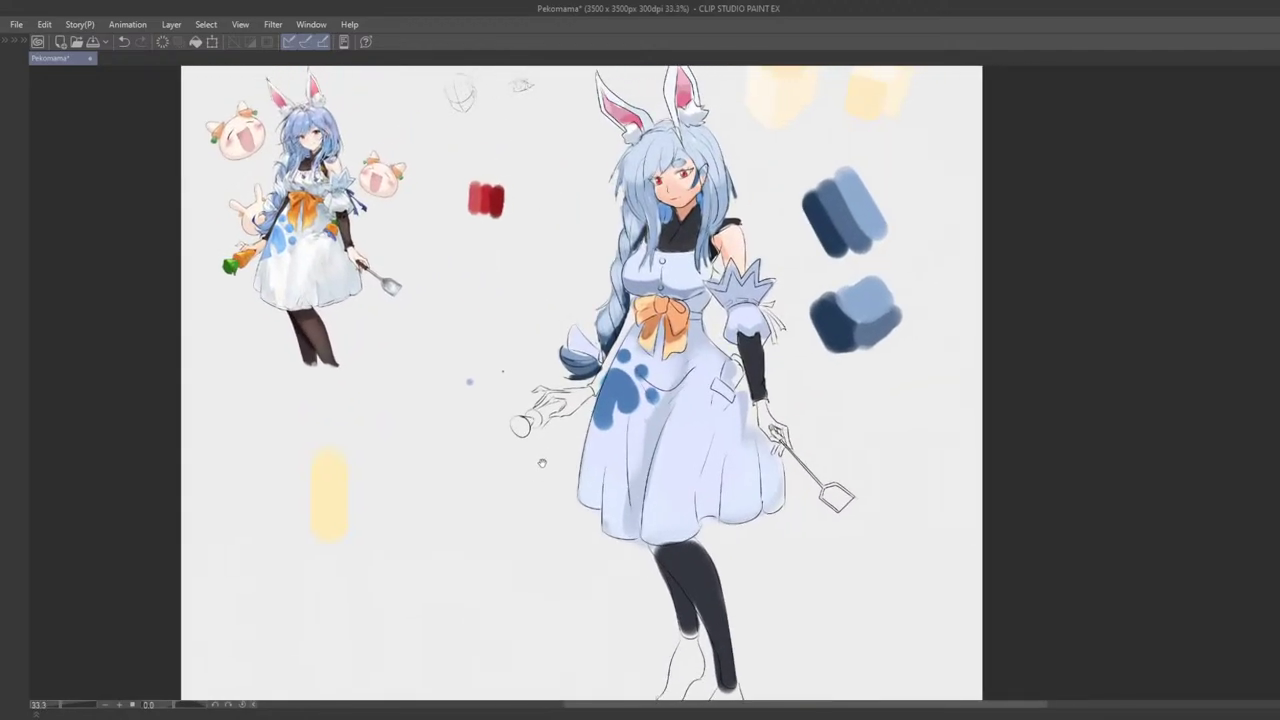
mouse_move(544, 450)
mouse_down()
mouse_move(575, 475)
mouse_move(548, 458)
mouse_up()
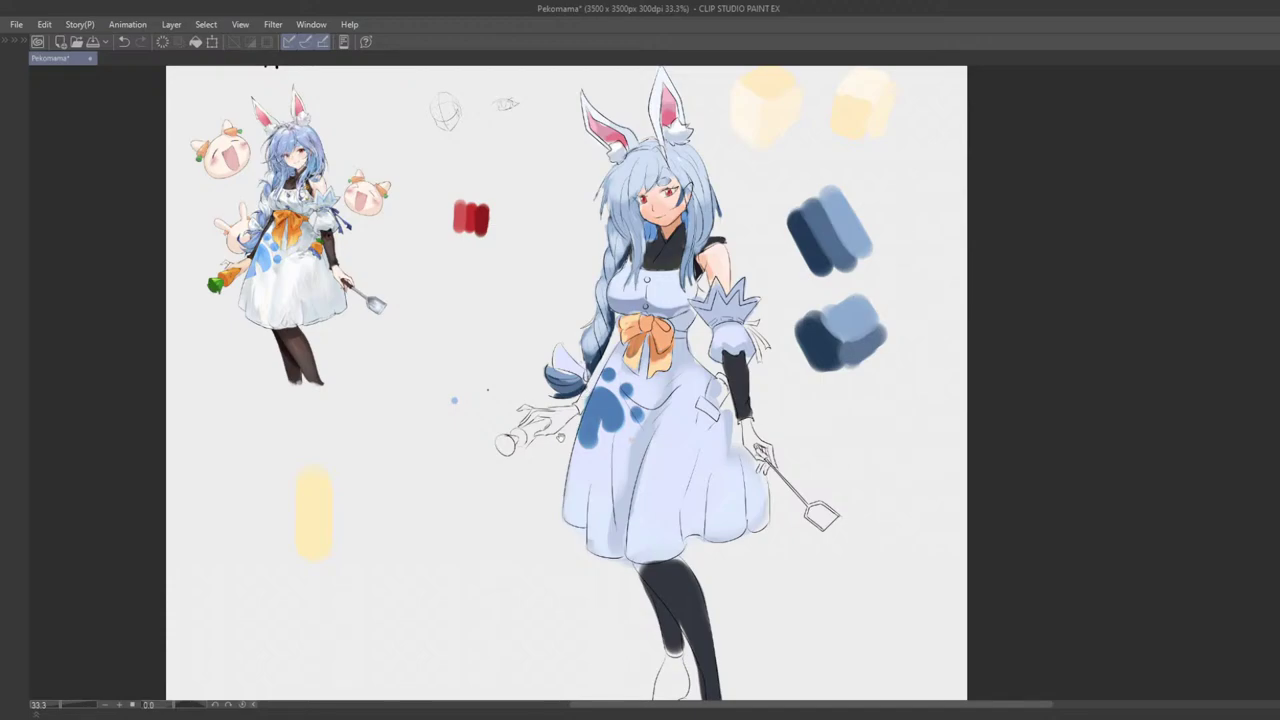
drag(561, 437, 574, 496)
scroll(603, 435, up, 1)
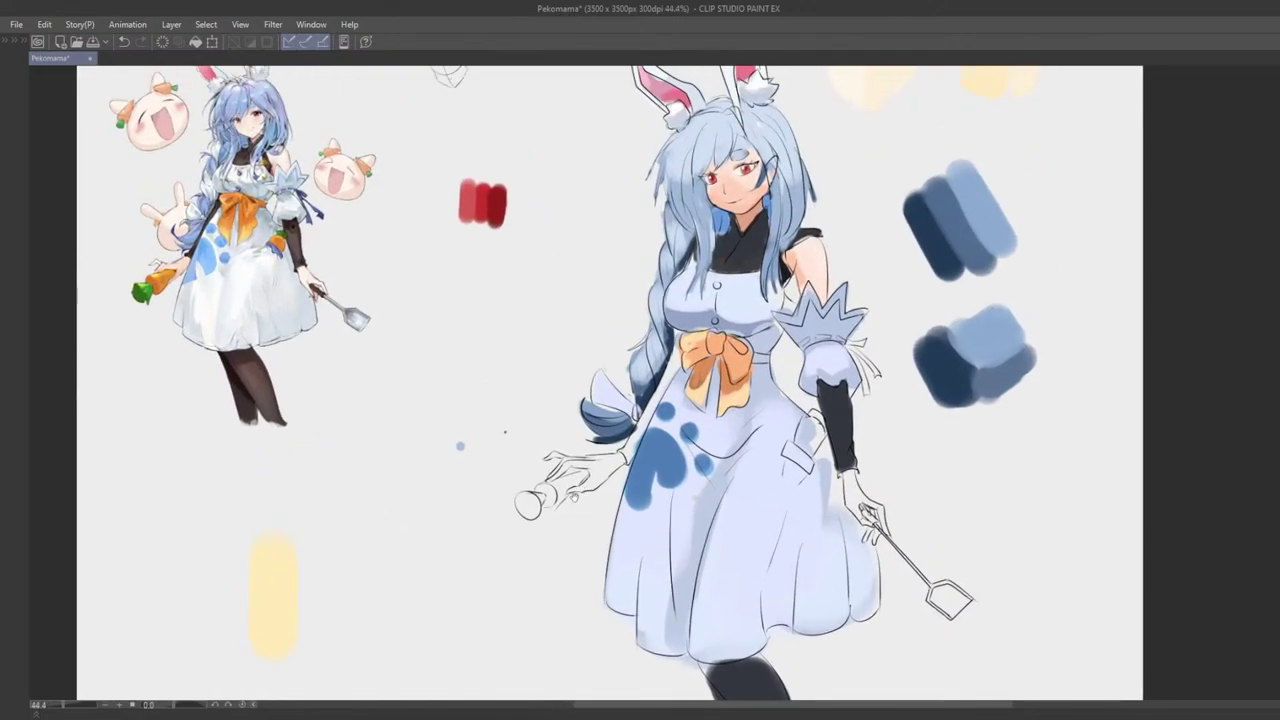
scroll(592, 437, up, 1)
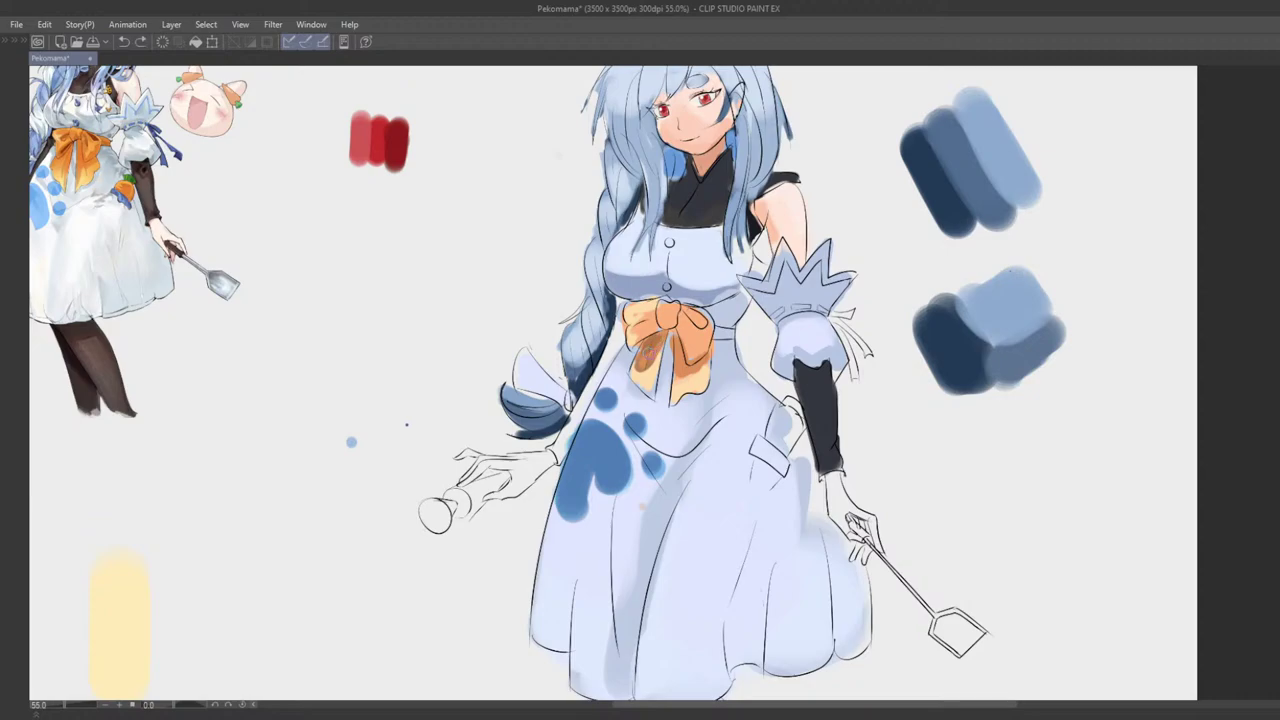
key(Tab)
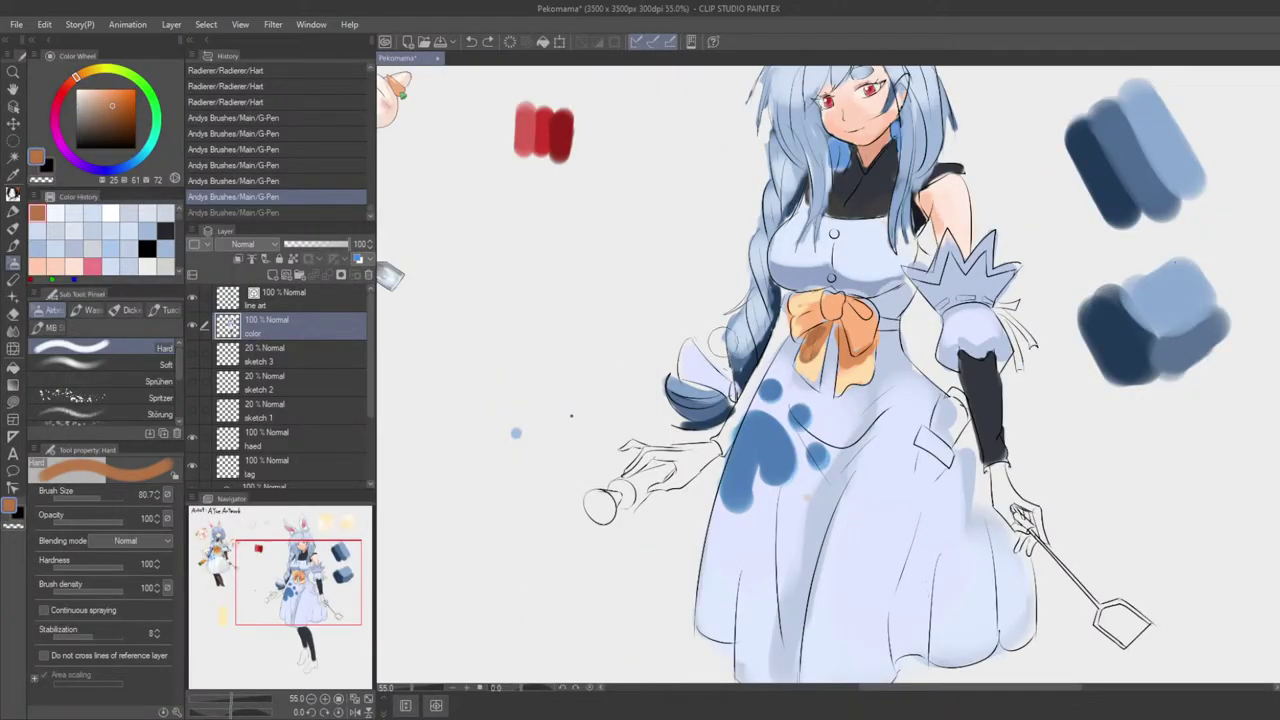
alt+click(814, 335)
key(bracketleft)
key(bracketleft)
click(816, 334)
mouse_move(873, 381)
mouse_down()
mouse_move(687, 378)
mouse_move(714, 386)
mouse_up()
Step: Blend the dark shading on the bow's hanging tail with sampled orange tones, undoing the unwanted strokes
alt+click(659, 360)
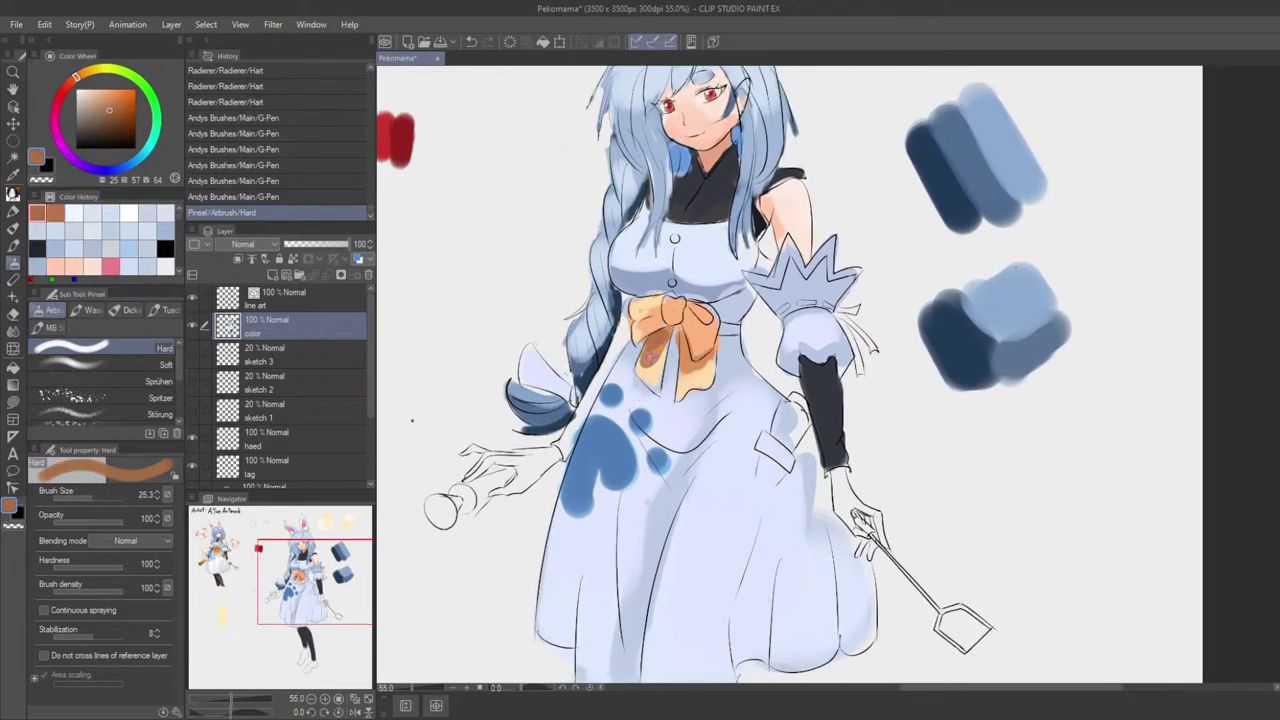
key(ctrl+z)
alt+click(655, 355)
mouse_move(646, 361)
mouse_down()
mouse_move(655, 351)
mouse_move(629, 368)
mouse_move(643, 358)
mouse_move(645, 373)
mouse_up()
key(ctrl+z)
alt+click(655, 353)
click(650, 362)
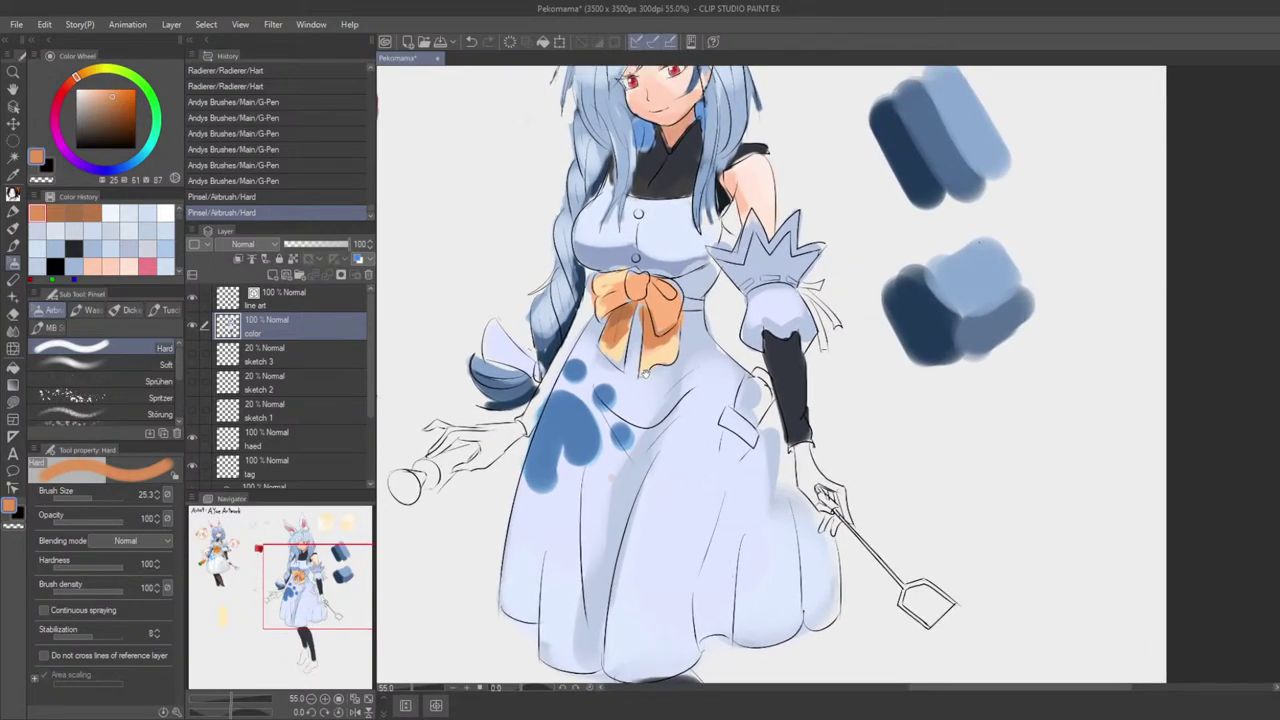
drag(652, 435, 574, 442)
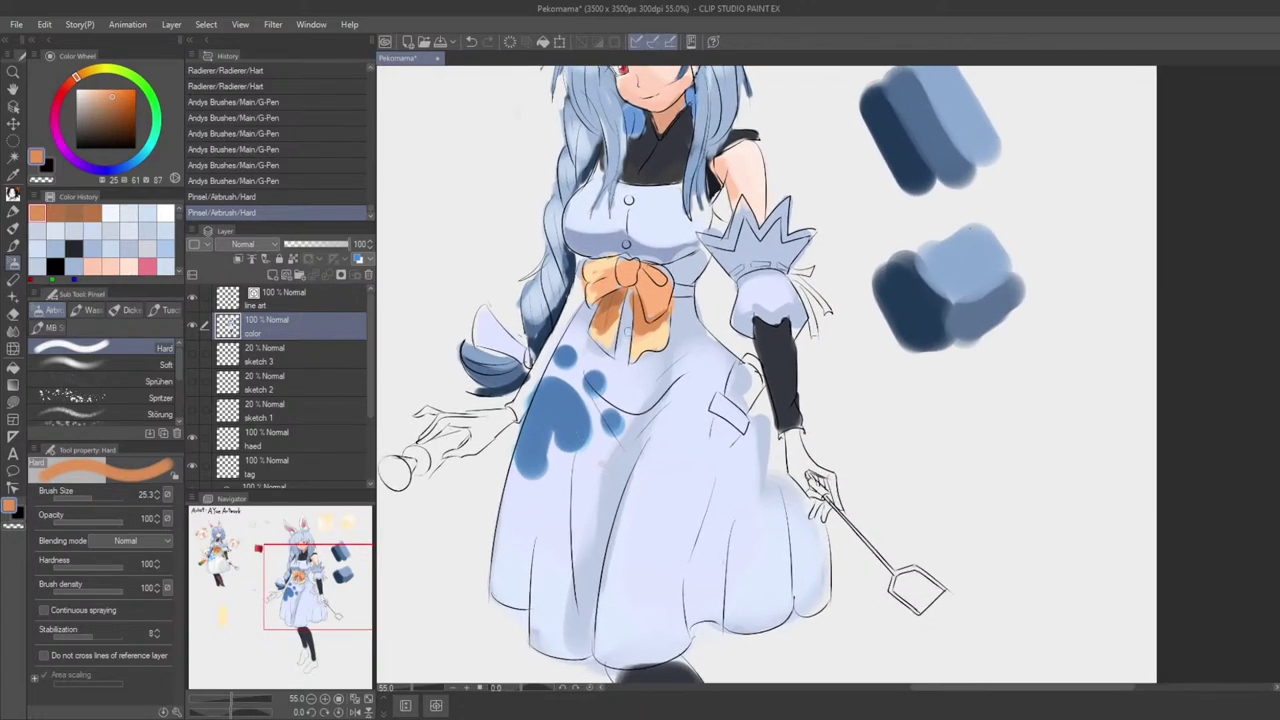
Step: Clean up the bow's tails and the gap between them with sampled orange and pale blue, undoing the unwanted strokes
alt+click(612, 339)
mouse_move(596, 339)
mouse_down()
mouse_move(612, 353)
mouse_move(655, 346)
mouse_move(665, 312)
mouse_move(622, 344)
mouse_up()
key(ctrl+z)
alt+click(648, 340)
alt+click(641, 334)
alt+click(607, 302)
key(ctrl+z)
alt+click(628, 335)
alt+click(626, 352)
key(ctrl+z)
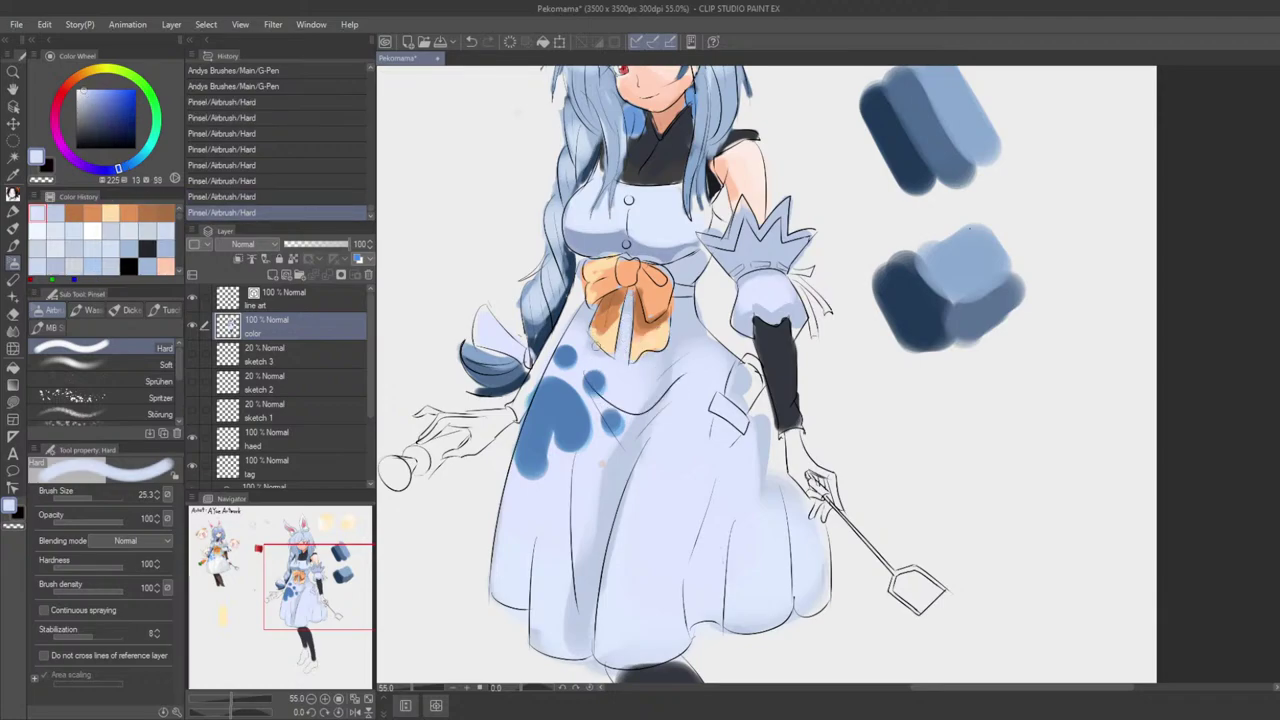
scroll(595, 345, down, 5)
scroll(590, 370, up, 2)
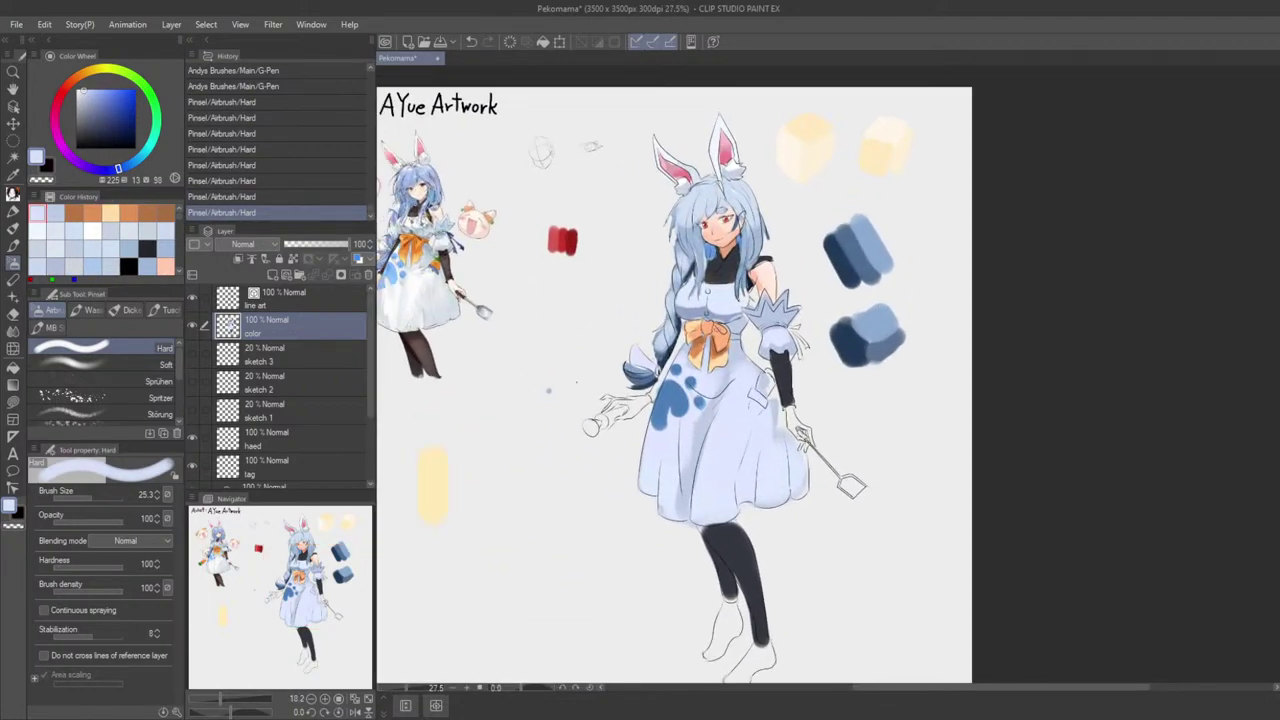
Step: Touch up the bow's loop with sampled light orange and erase stray color with the Hard eraser
scroll(713, 329, up, 4)
alt+click(665, 311)
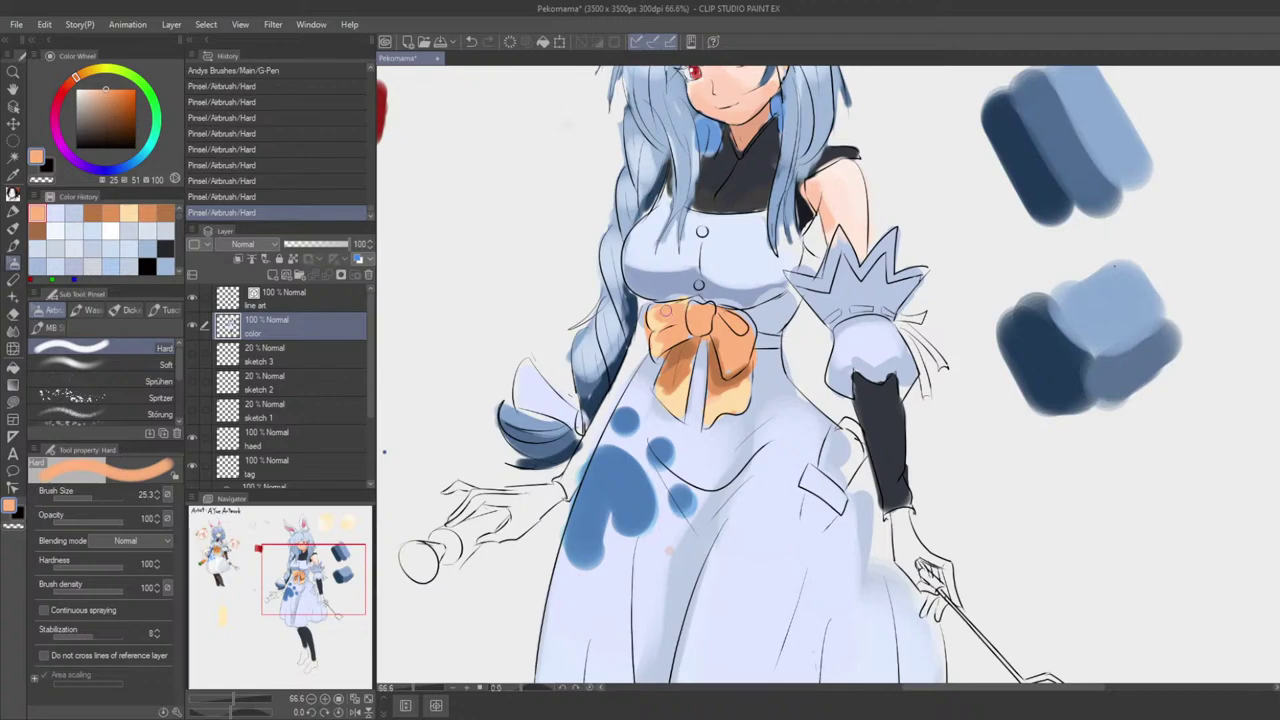
alt+click(648, 317)
scroll(654, 321, up, 1)
key(e)
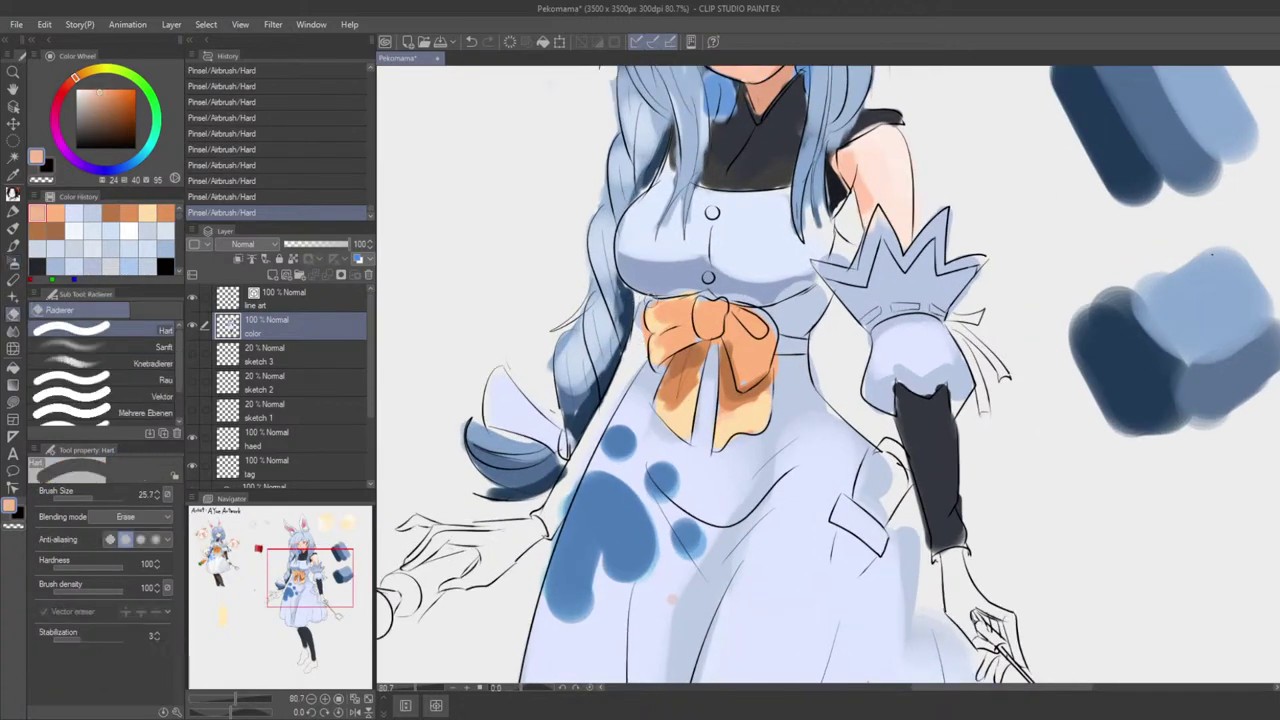
mouse_move(658, 314)
mouse_down()
mouse_move(640, 347)
mouse_move(640, 310)
mouse_move(705, 343)
mouse_up()
key(p)
alt+click(629, 320)
scroll(642, 388, down, 5)
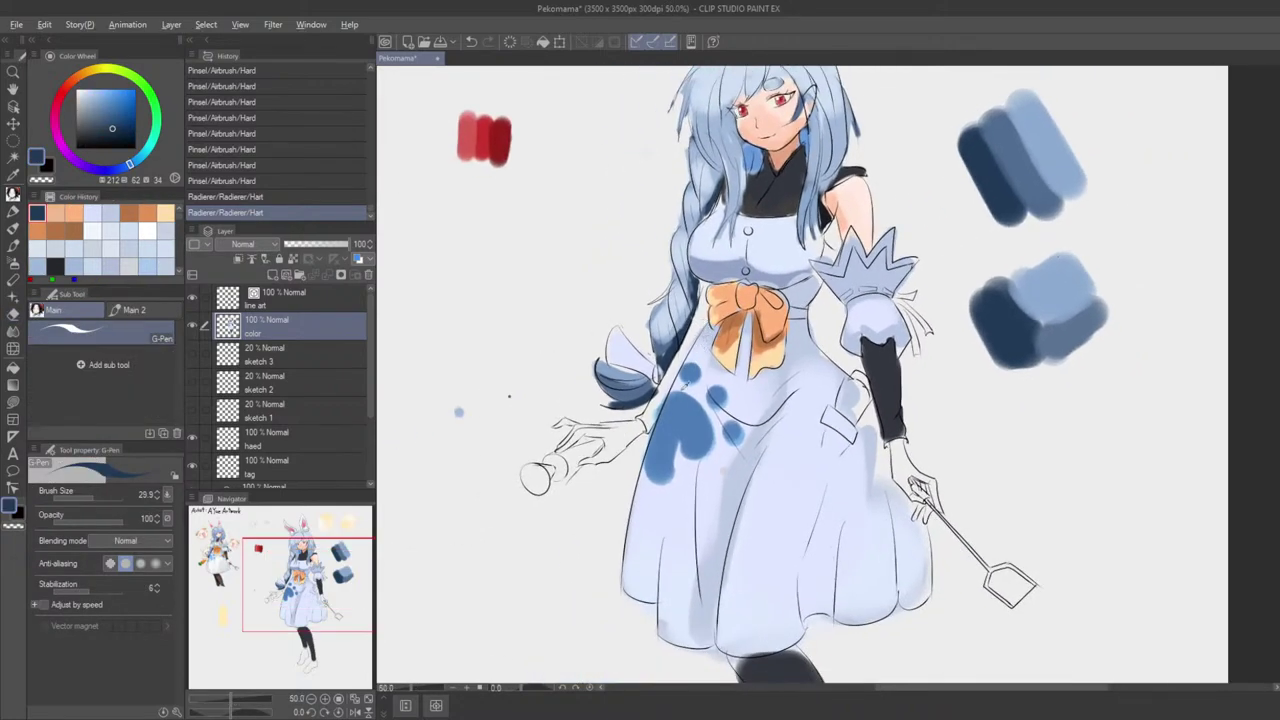
alt+click(673, 415)
scroll(673, 415, down, 3)
mouse_move(673, 415)
mouse_down()
mouse_move(838, 369)
mouse_move(727, 408)
mouse_move(843, 392)
mouse_up()
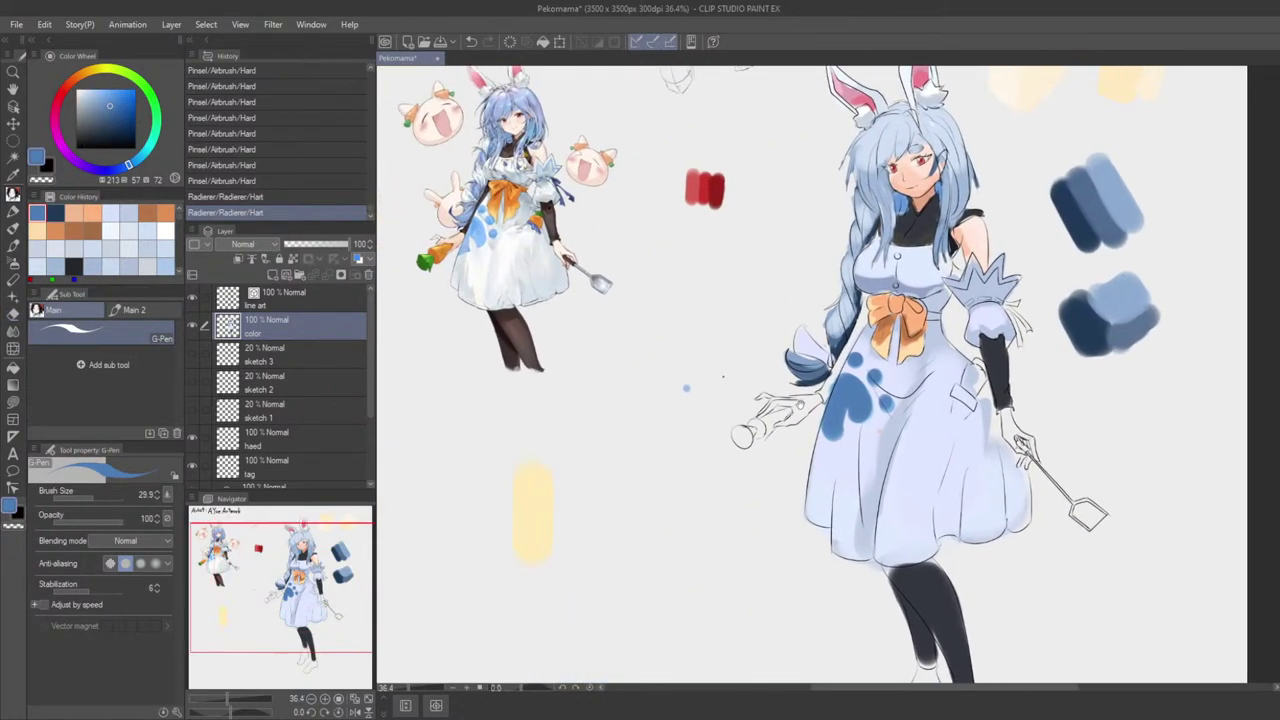
drag(1000, 377, 860, 418)
Step: Sample near-black from the painted sleeve and try a G-Pen stroke on the unpainted arm beside the bow, undoing it
alt+click(860, 418)
scroll(764, 415, up, 3)
drag(708, 451, 692, 497)
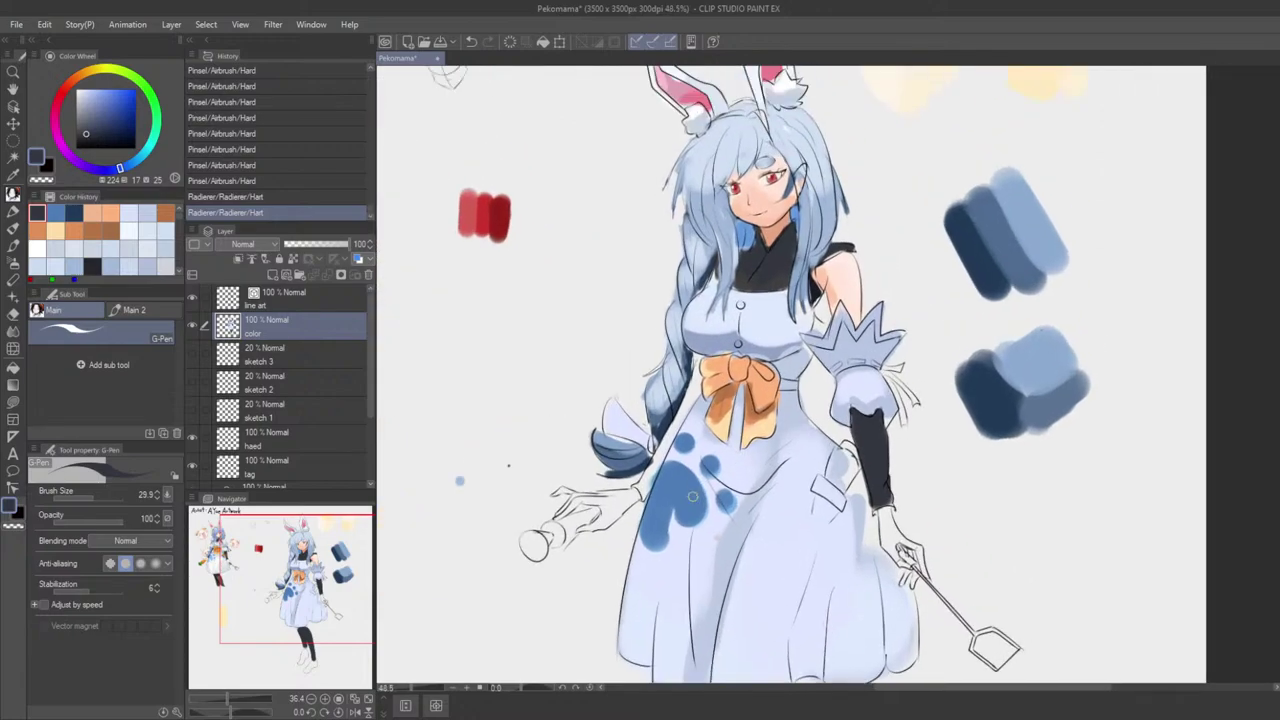
scroll(692, 496, up, 2)
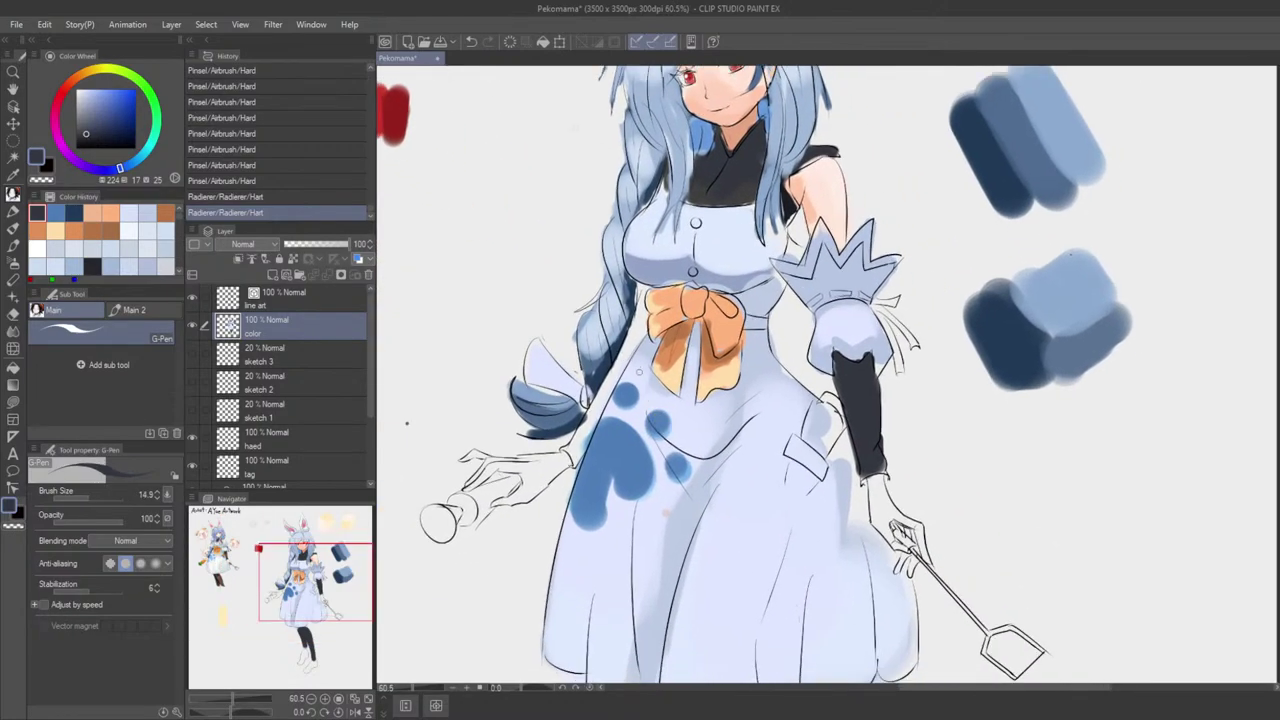
scroll(406, 423, up, 1)
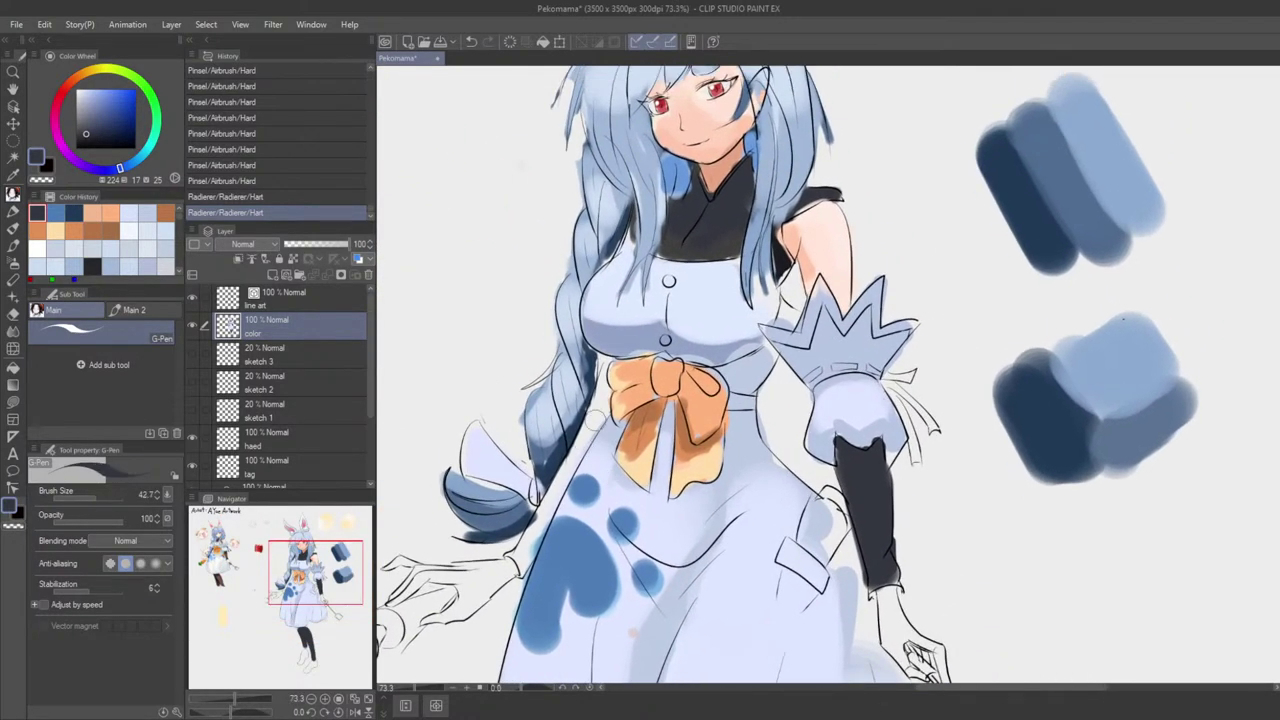
mouse_move(602, 370)
mouse_down()
mouse_move(602, 407)
mouse_move(625, 410)
mouse_up()
key(ctrl+z)
Step: Fill the bare sleeve between the bow and the braid with near-black using the Hard airbrush, down to the wrist
key(b)
key(ctrl+t)
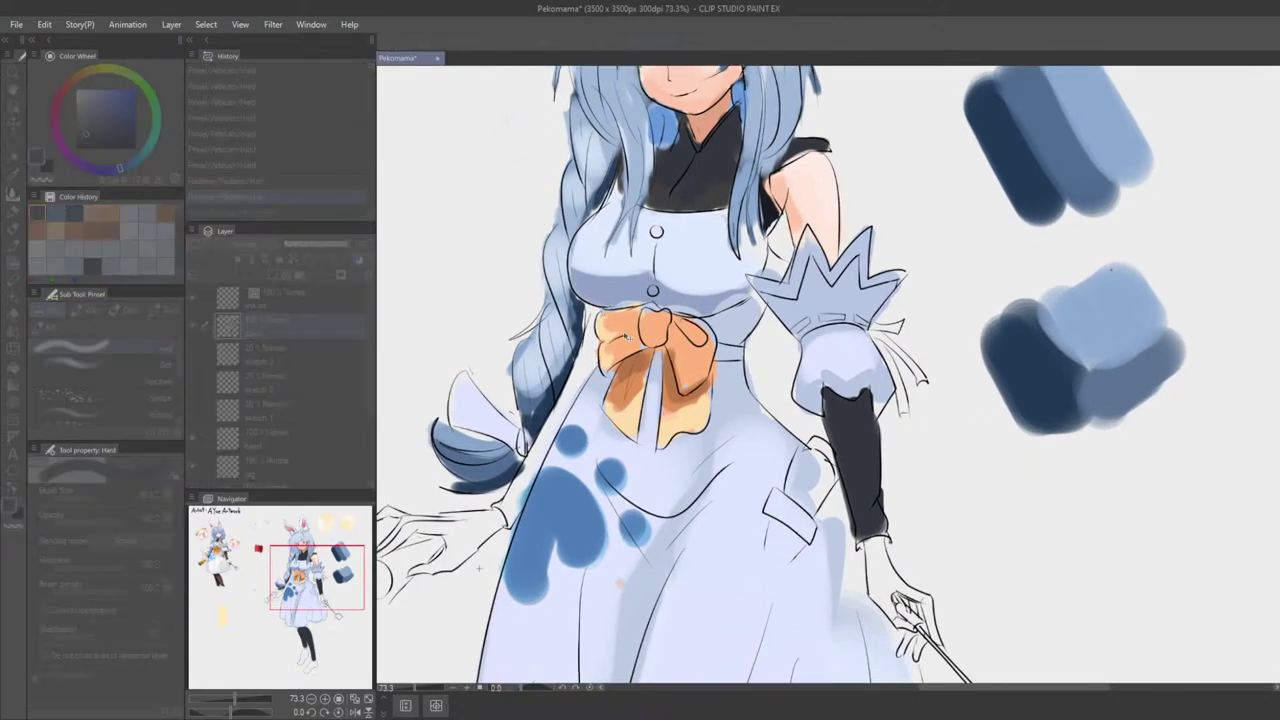
key(Tab)
key(Tab)
drag(464, 336, 648, 341)
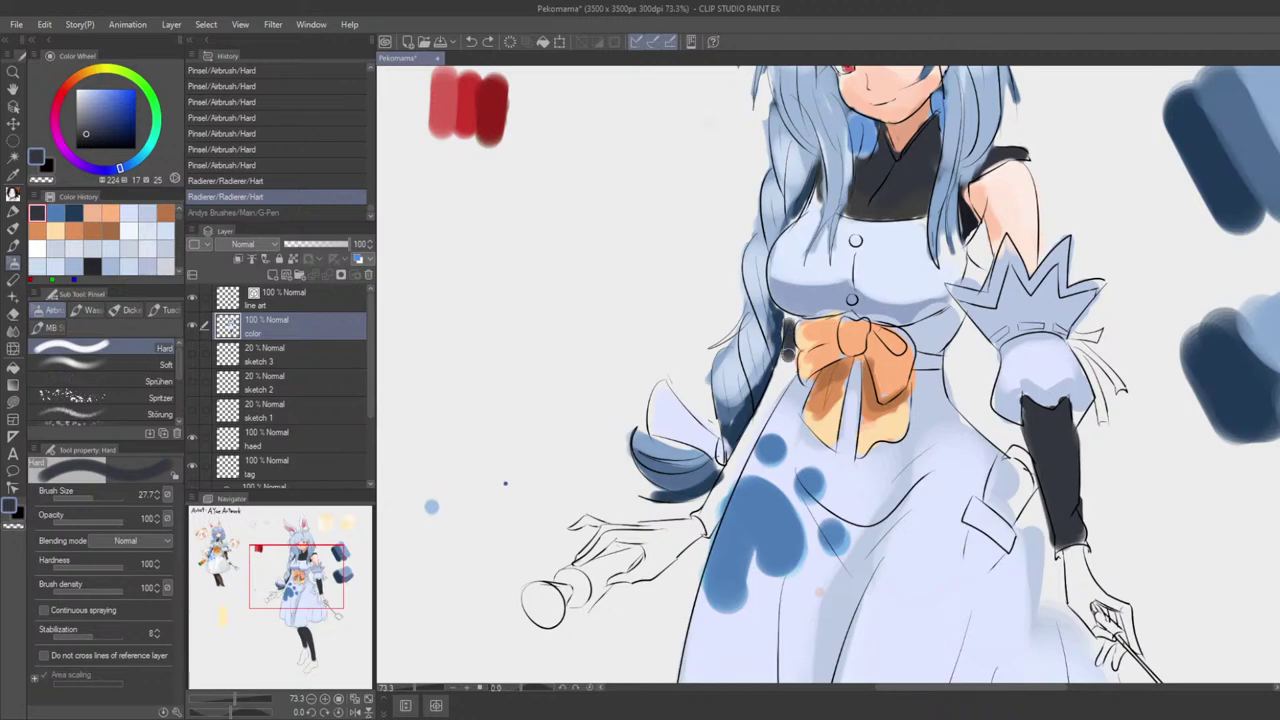
drag(786, 370, 786, 357)
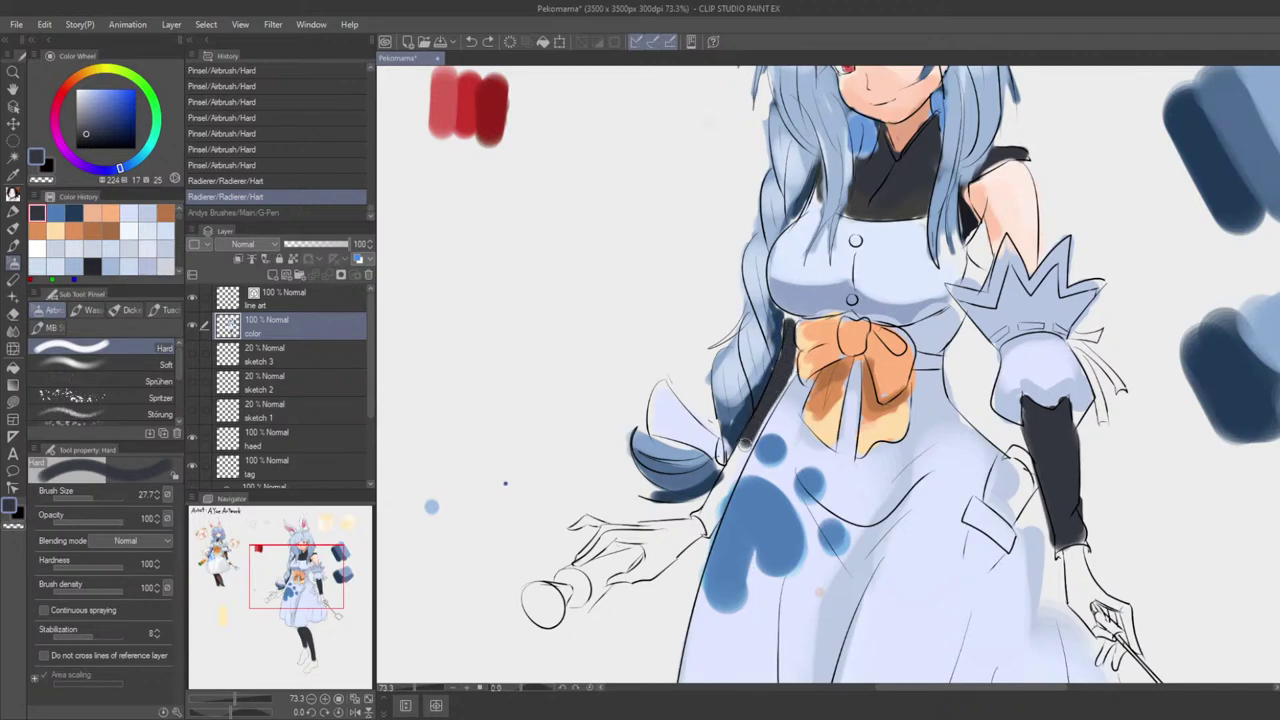
mouse_move(745, 444)
mouse_down()
mouse_move(703, 522)
mouse_move(720, 460)
mouse_move(779, 388)
mouse_up()
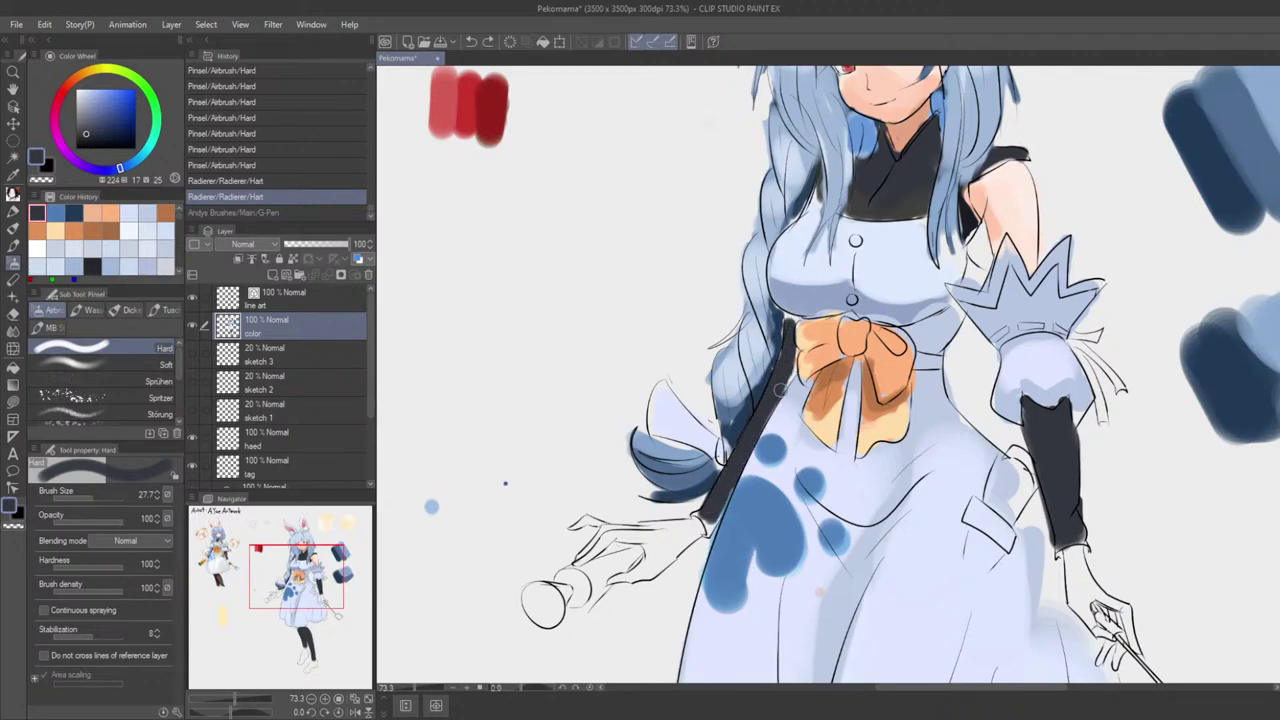
mouse_move(795, 343)
mouse_down()
mouse_move(792, 322)
mouse_move(719, 336)
mouse_up()
Step: Sample light skin tone from the upper arm and paint the base of the hand holding the carrot
scroll(793, 345, down, 6)
scroll(679, 502, up, 2)
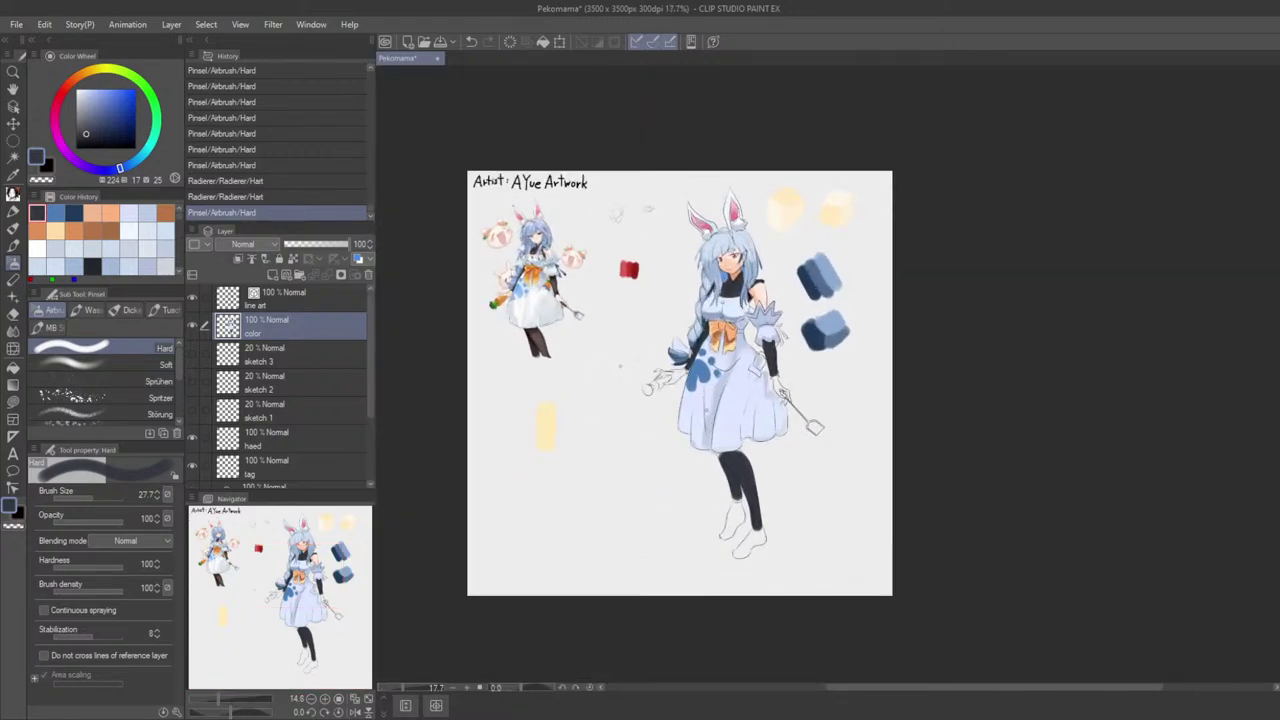
mouse_move(702, 436)
mouse_down()
mouse_move(651, 498)
mouse_move(729, 489)
mouse_move(741, 568)
mouse_up()
scroll(729, 489, up, 1)
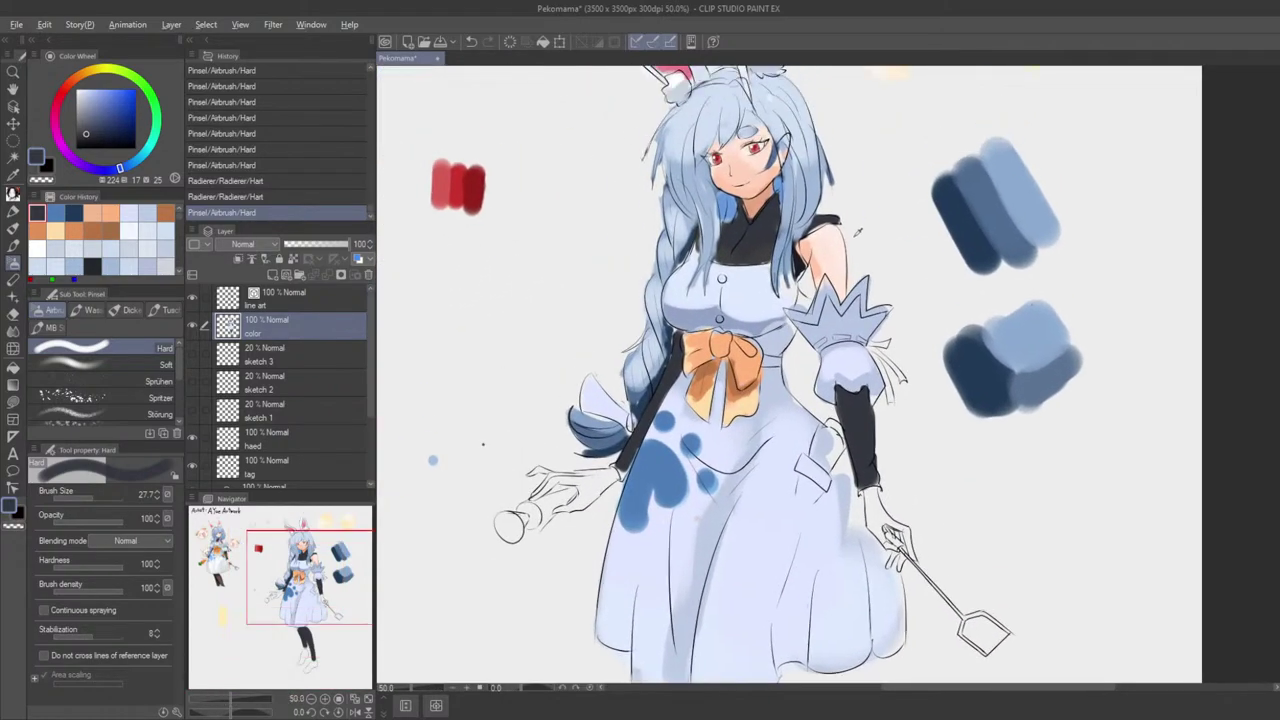
alt+click(830, 248)
scroll(750, 447, up, 1)
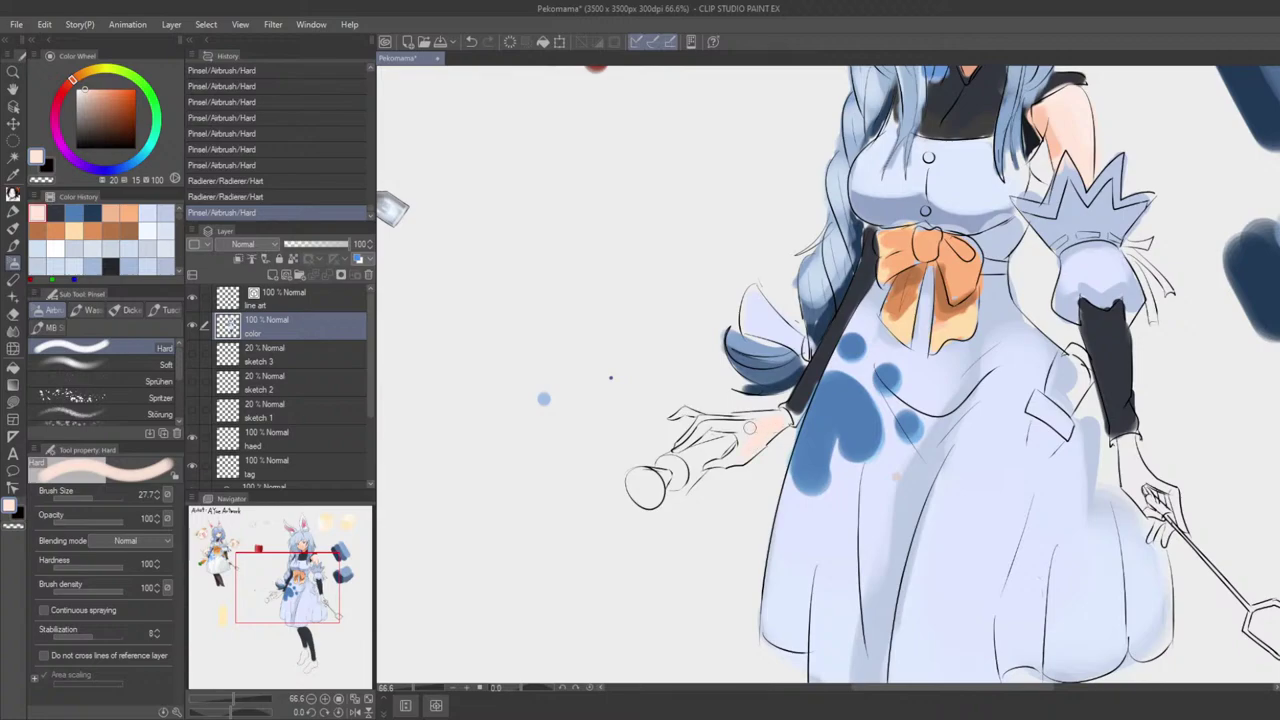
drag(750, 427, 746, 438)
Step: Sample skin color from the upper arm and paint the fingers and back of the carrot hand, undoing the unwanted strokes
alt+click(1055, 140)
mouse_move(943, 310)
mouse_down()
mouse_move(820, 232)
mouse_move(776, 236)
mouse_up()
mouse_move(757, 307)
mouse_down()
mouse_move(783, 470)
mouse_move(782, 315)
mouse_move(820, 326)
mouse_up()
scroll(738, 310, up, 2)
mouse_move(657, 347)
mouse_down()
mouse_move(628, 490)
mouse_move(549, 540)
mouse_up()
key(ctrl+z)
key(ctrl+z)
mouse_move(589, 520)
mouse_down()
mouse_move(661, 503)
mouse_move(569, 518)
mouse_move(585, 552)
mouse_move(648, 517)
mouse_move(661, 537)
mouse_move(645, 511)
mouse_up()
Step: Paint the palm and thumb of the carrot hand with light skin tones sampled from the arm and hand
alt+click(1022, 143)
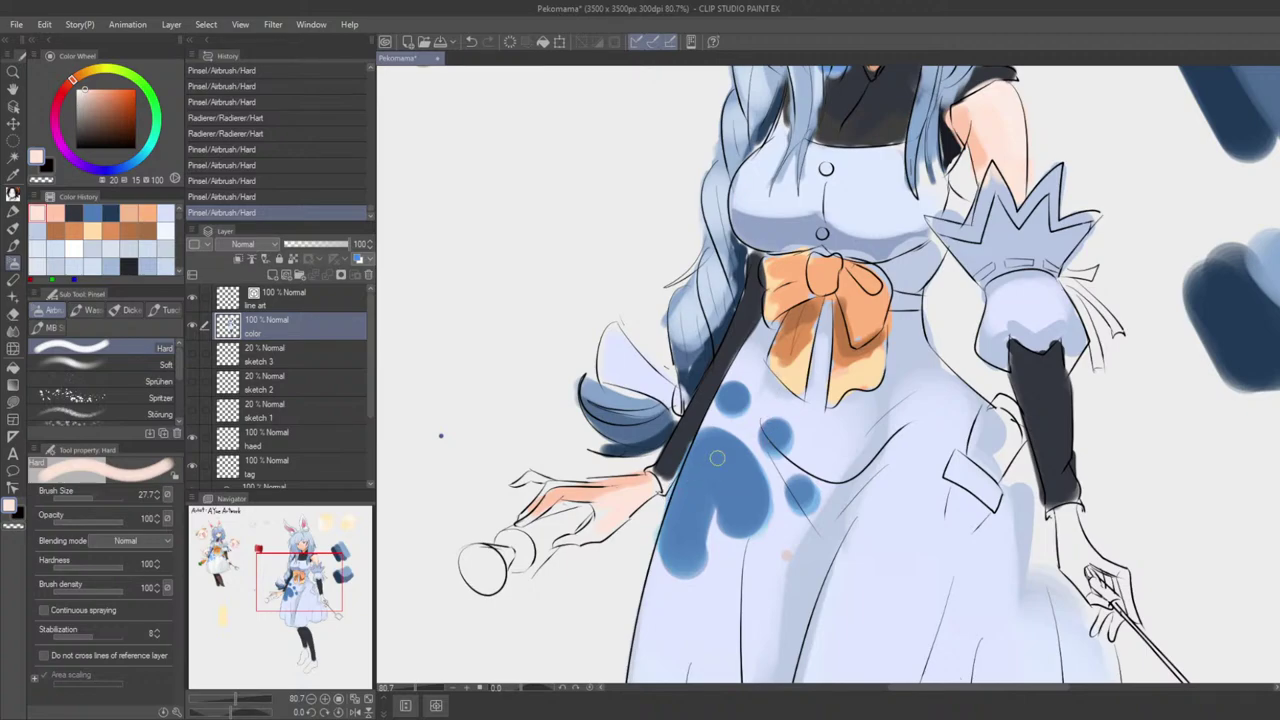
alt+click(968, 147)
alt+click(990, 141)
drag(629, 433, 672, 373)
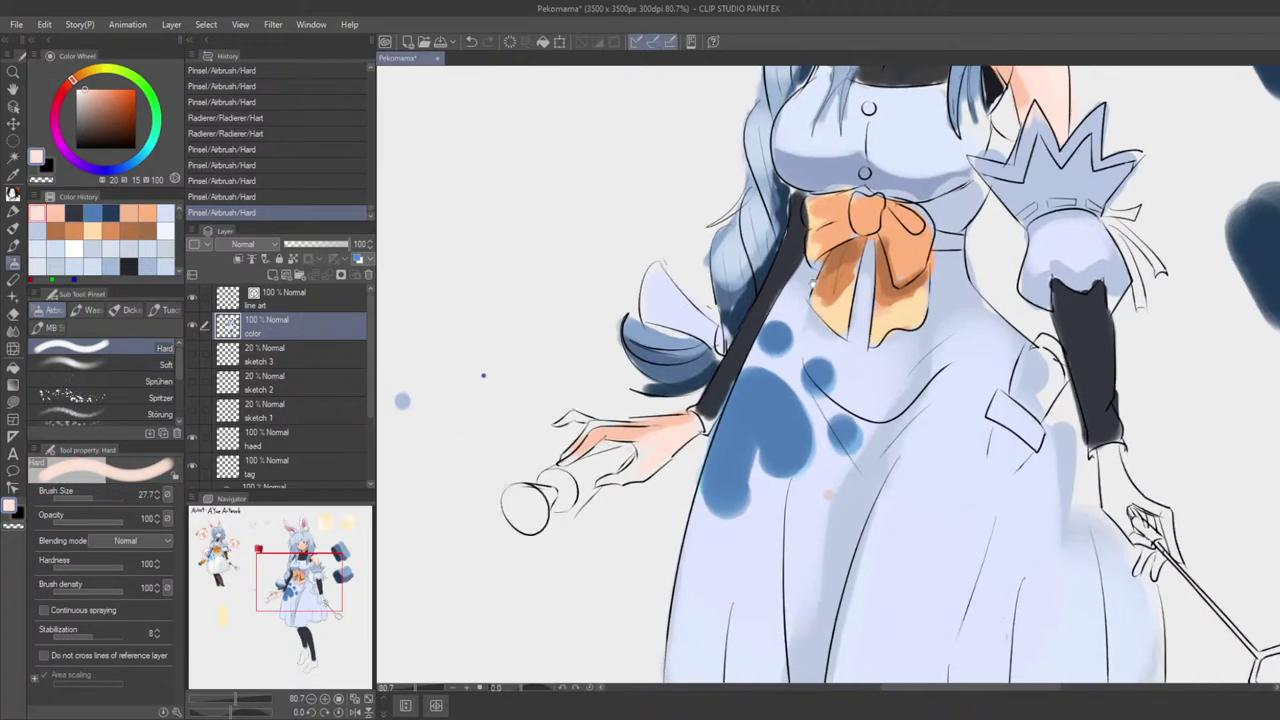
alt+click(645, 430)
mouse_move(648, 431)
mouse_down()
mouse_move(687, 420)
mouse_move(642, 420)
mouse_move(572, 448)
mouse_move(648, 469)
mouse_move(696, 438)
mouse_move(613, 481)
mouse_up()
Step: Shade the lower edge of the carrot hand with peach sampled from the arm, undoing the unwanted strokes
alt+click(690, 430)
alt+click(1021, 98)
key(ctrl+z)
key(ctrl+z)
drag(701, 430, 632, 480)
key(ctrl+z)
drag(699, 433, 630, 474)
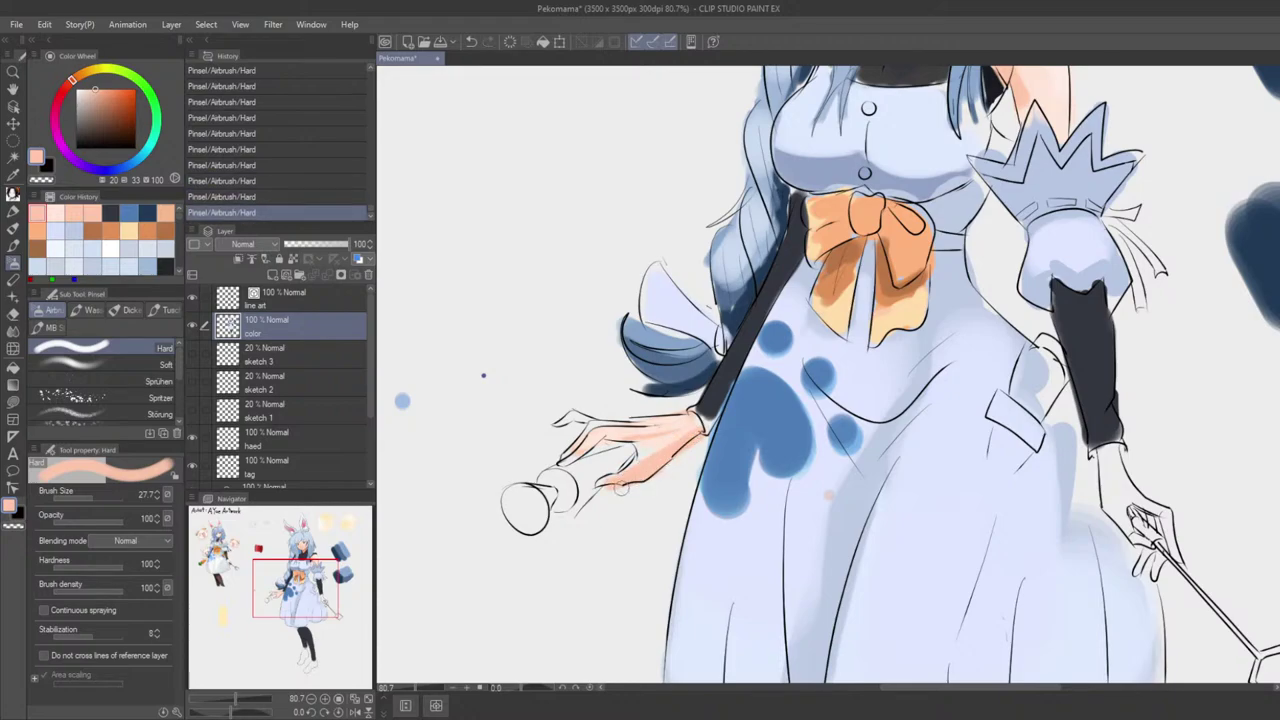
Step: Sample light skin tone from the upper arm and reduce the Hard airbrush size to 15.3 for the fingers
scroll(628, 486, down, 2)
alt+click(864, 244)
scroll(645, 422, up, 1)
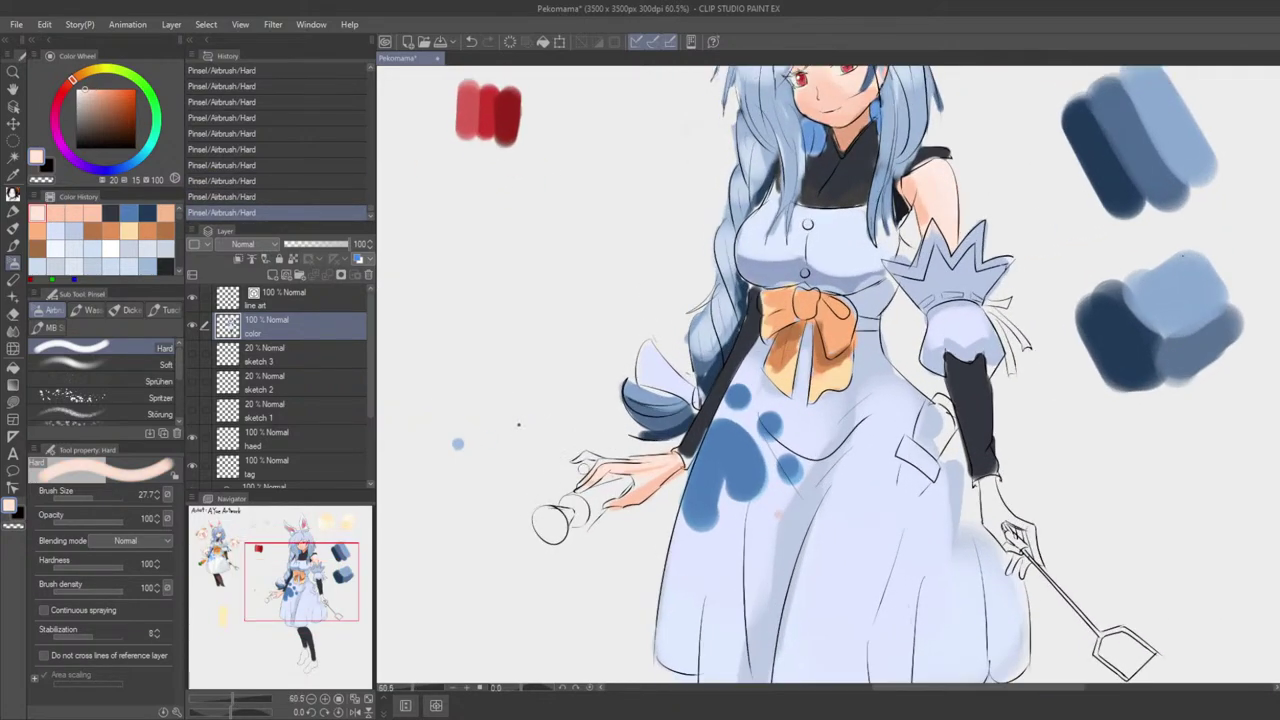
key(bracketleft)
key(bracketleft)
scroll(608, 468, up, 2)
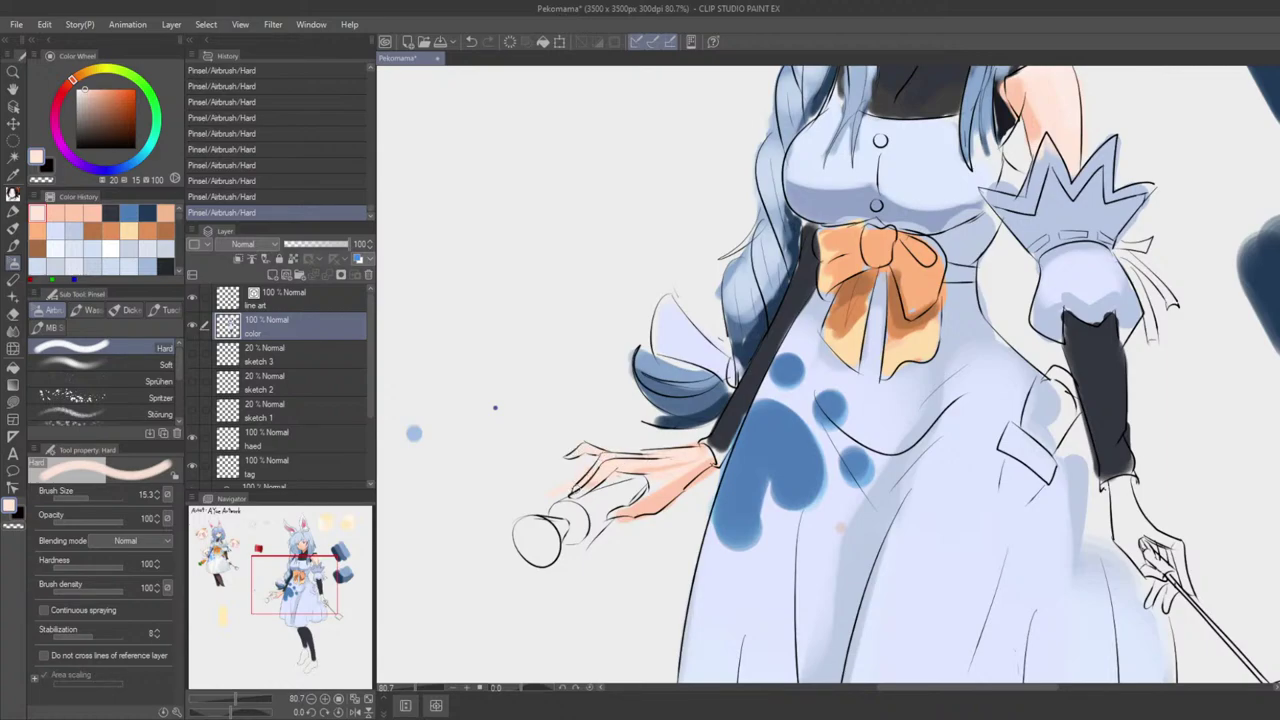
Step: Sample peach from the carrot hand and cover its palm with the Hard airbrush enlarged to 38.9
alt+click(681, 491)
key(bracketright)
key(bracketright)
key(bracketright)
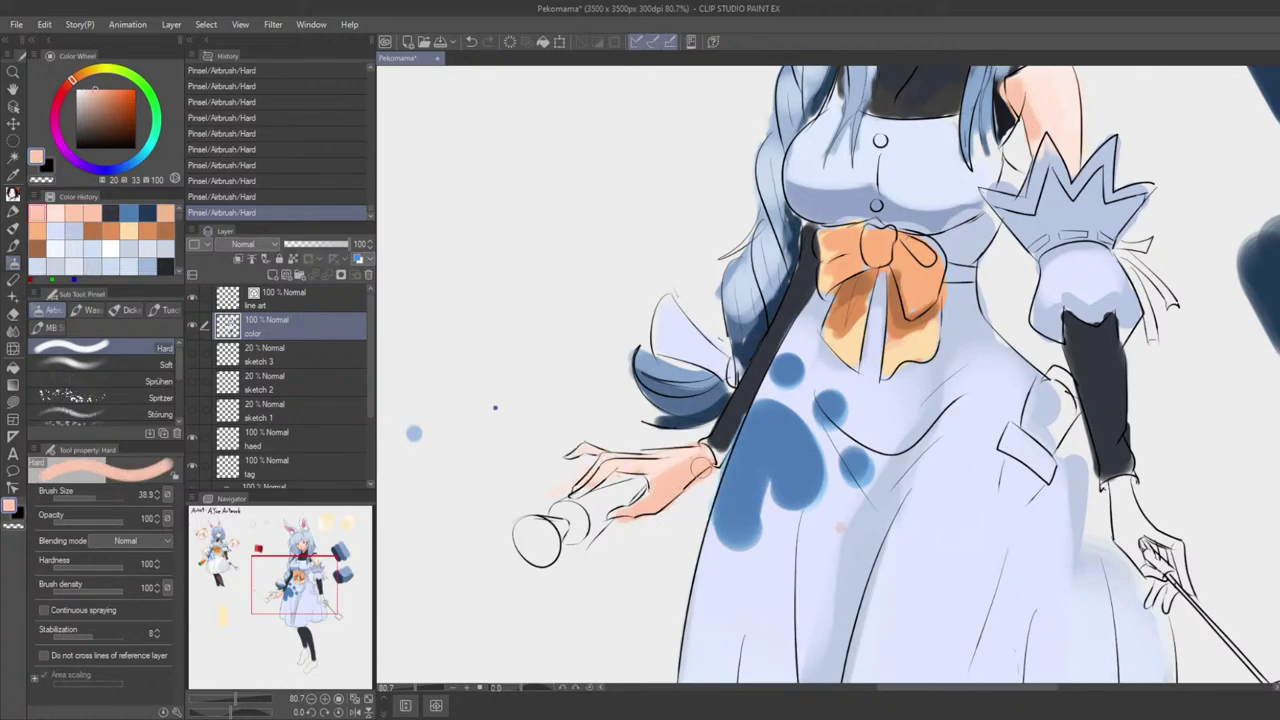
drag(667, 532, 584, 450)
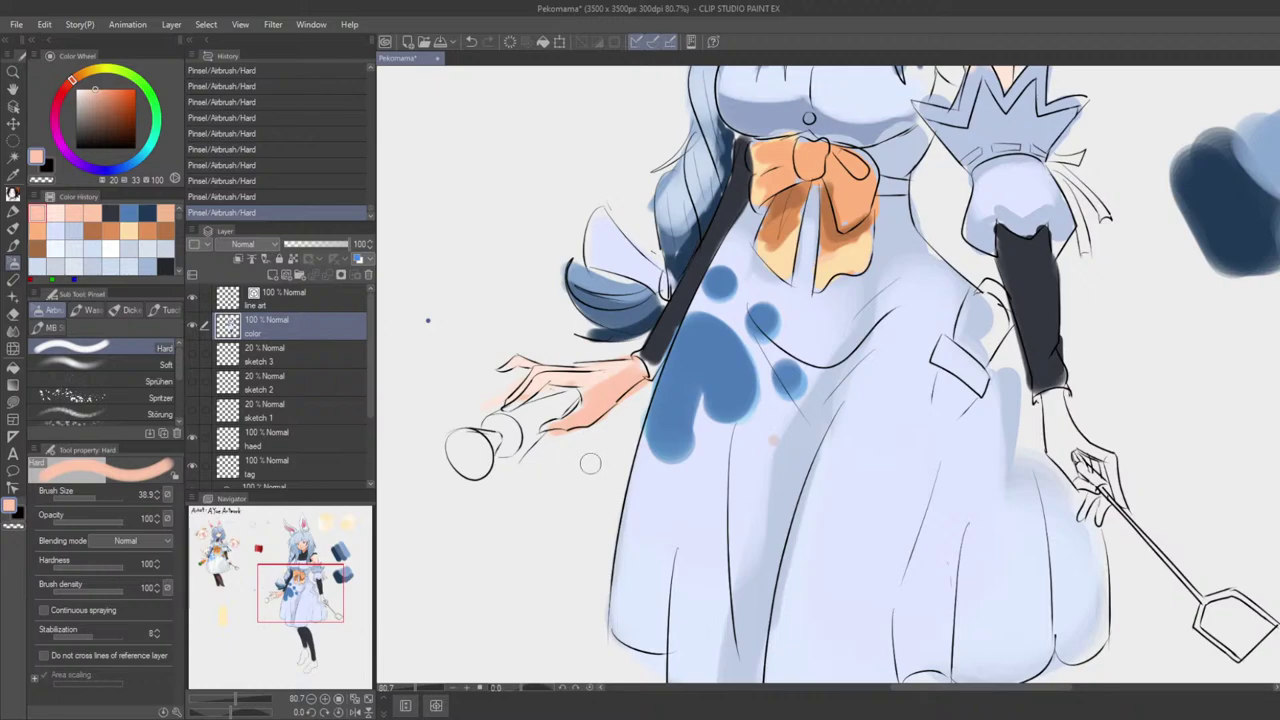
scroll(608, 455, up, 3)
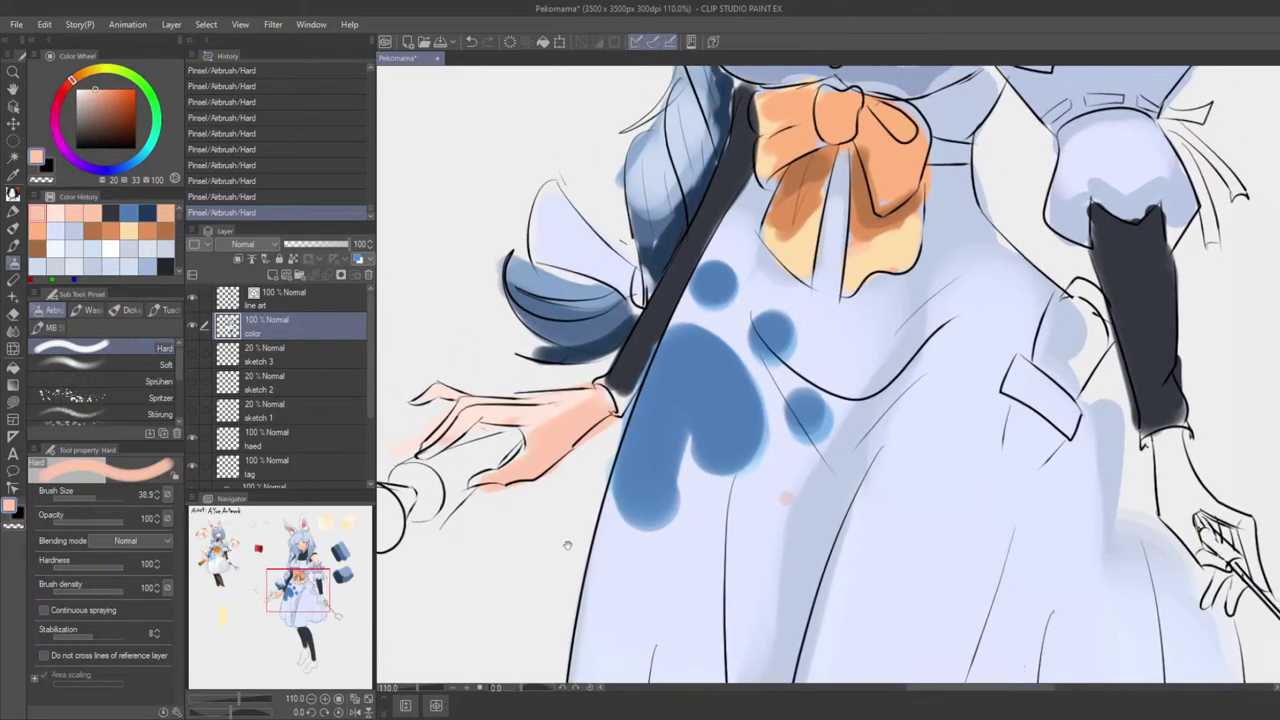
mouse_move(551, 470)
mouse_down()
mouse_move(566, 517)
mouse_move(586, 523)
mouse_up()
scroll(586, 523, down, 4)
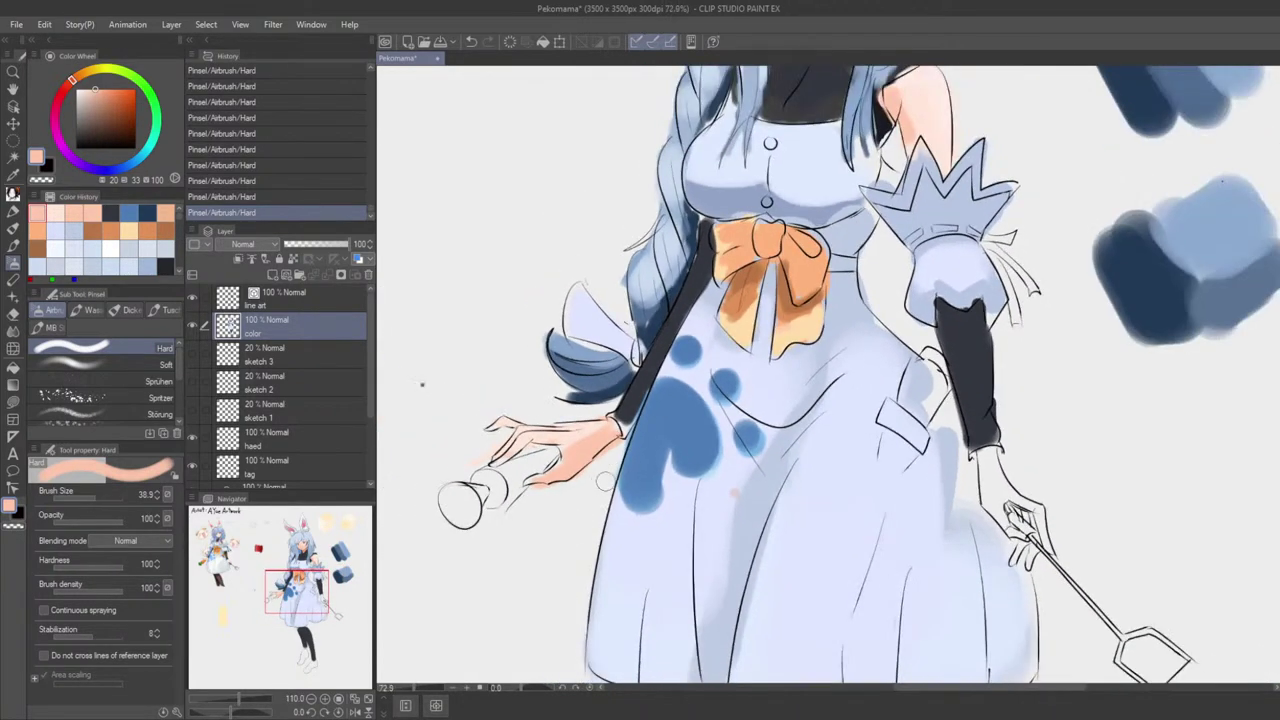
Step: Blend peach and lighter skin tone over the back of the carrot hand with the Soft airbrush
key(e)
key(g)
scroll(590, 458, up, 2)
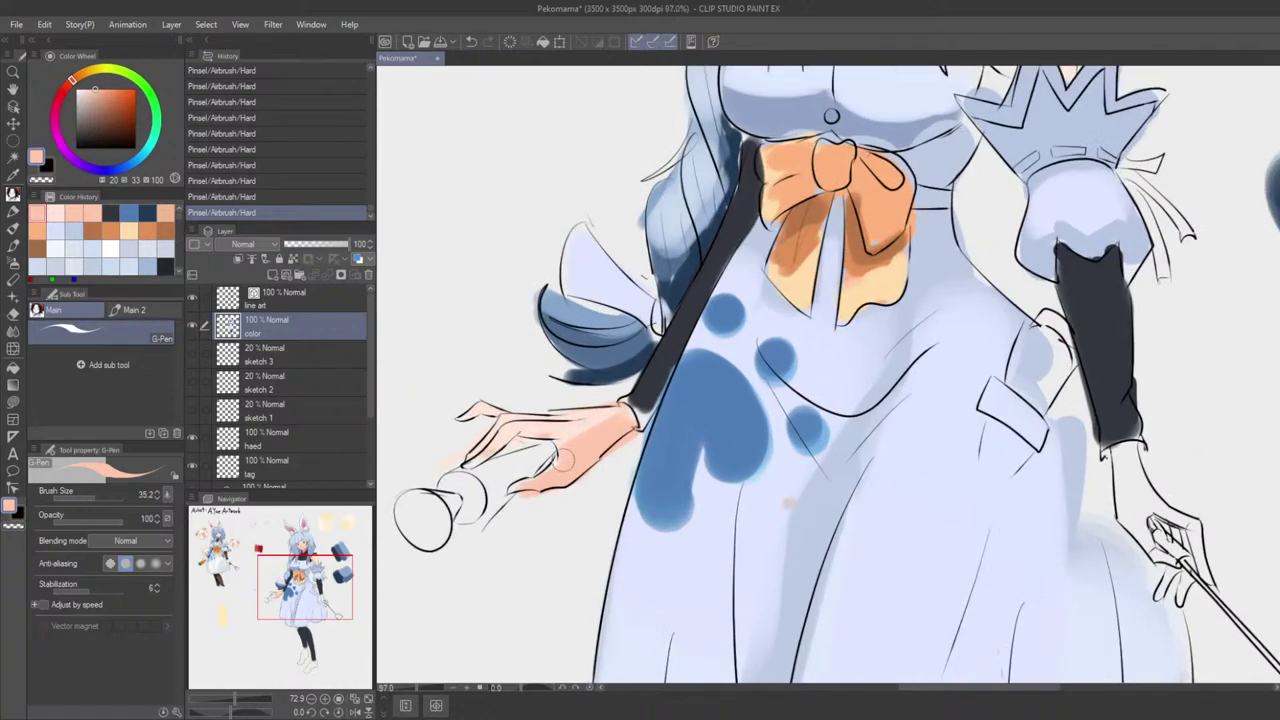
key(b)
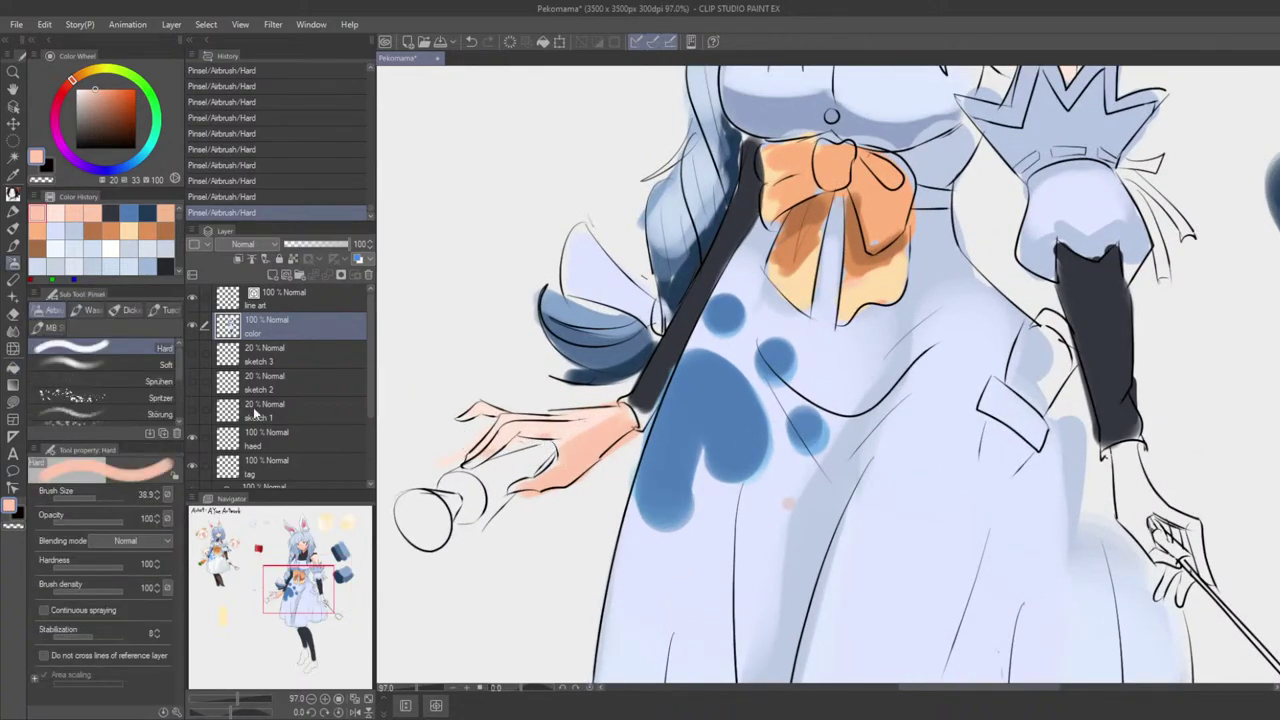
click(120, 364)
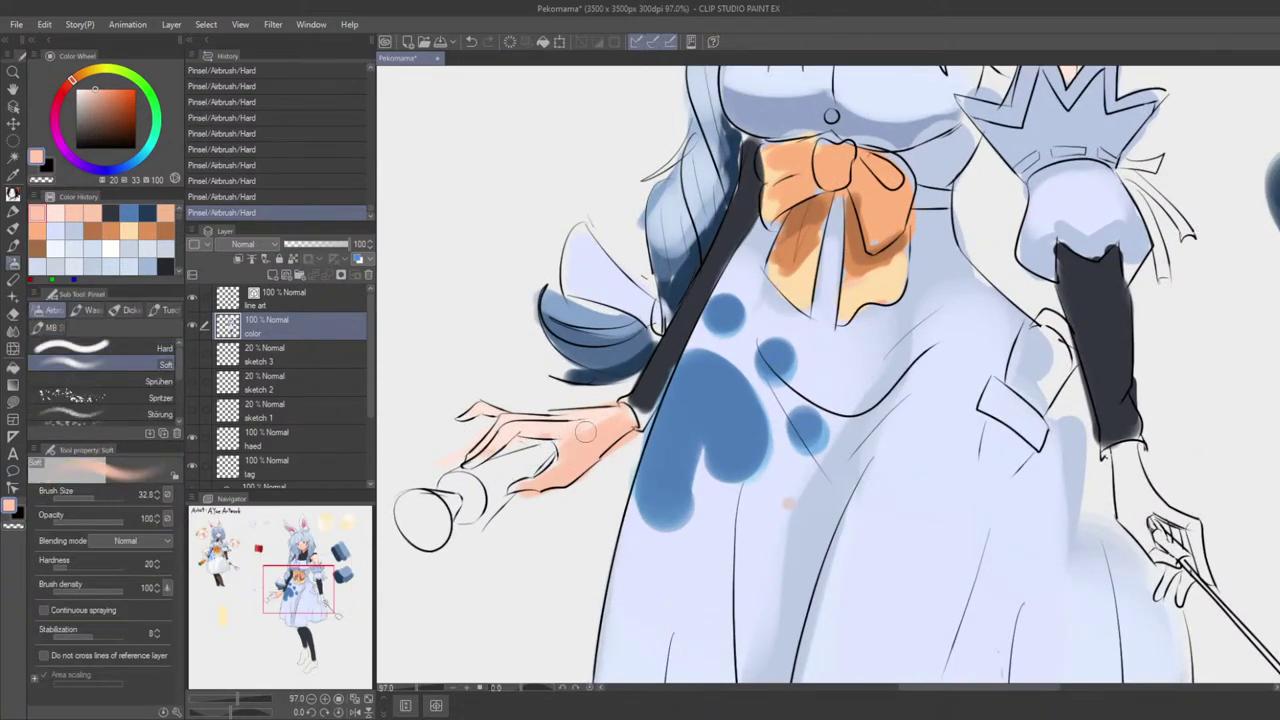
mouse_move(586, 432)
mouse_down()
mouse_move(565, 439)
mouse_move(664, 427)
mouse_up()
click(85, 89)
scroll(569, 473, down, 8)
scroll(584, 461, down, 4)
scroll(664, 430, up, 6)
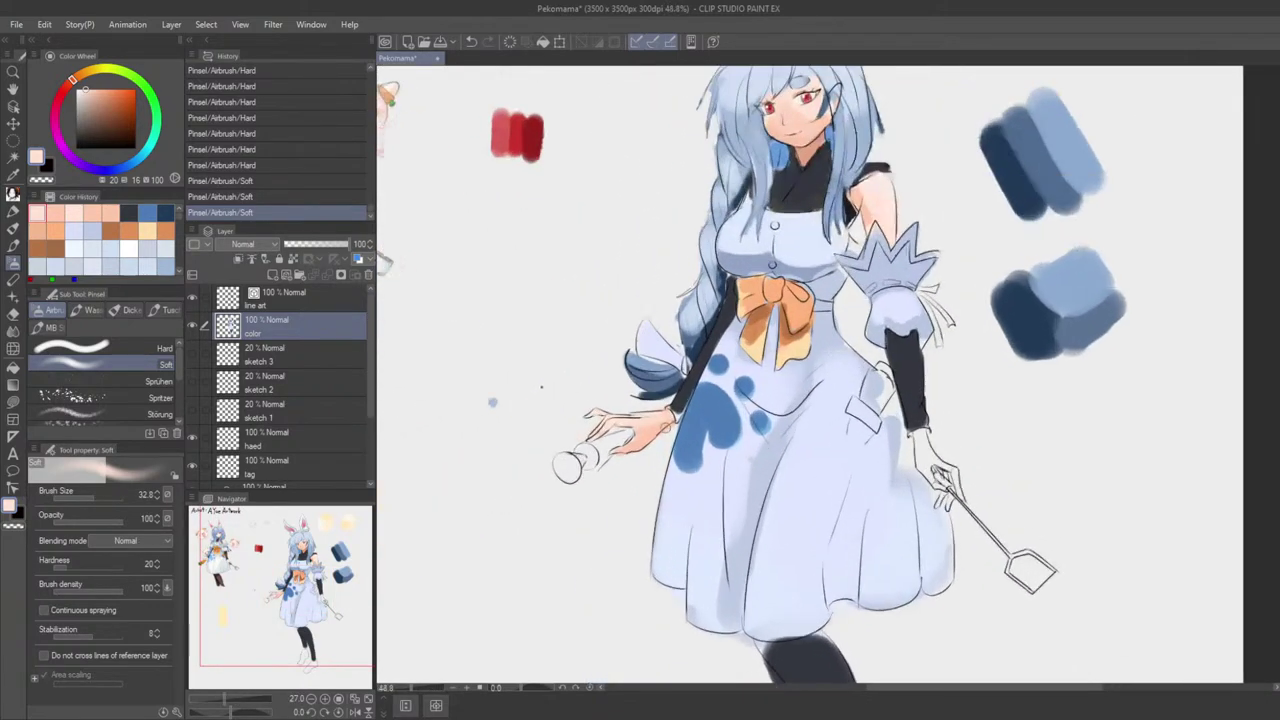
Step: Touch up the wrist and thumb of the carrot hand with the Hard airbrush, reducing its size to 18.5 for the peach
scroll(666, 428, up, 1)
click(165, 349)
drag(664, 408, 645, 405)
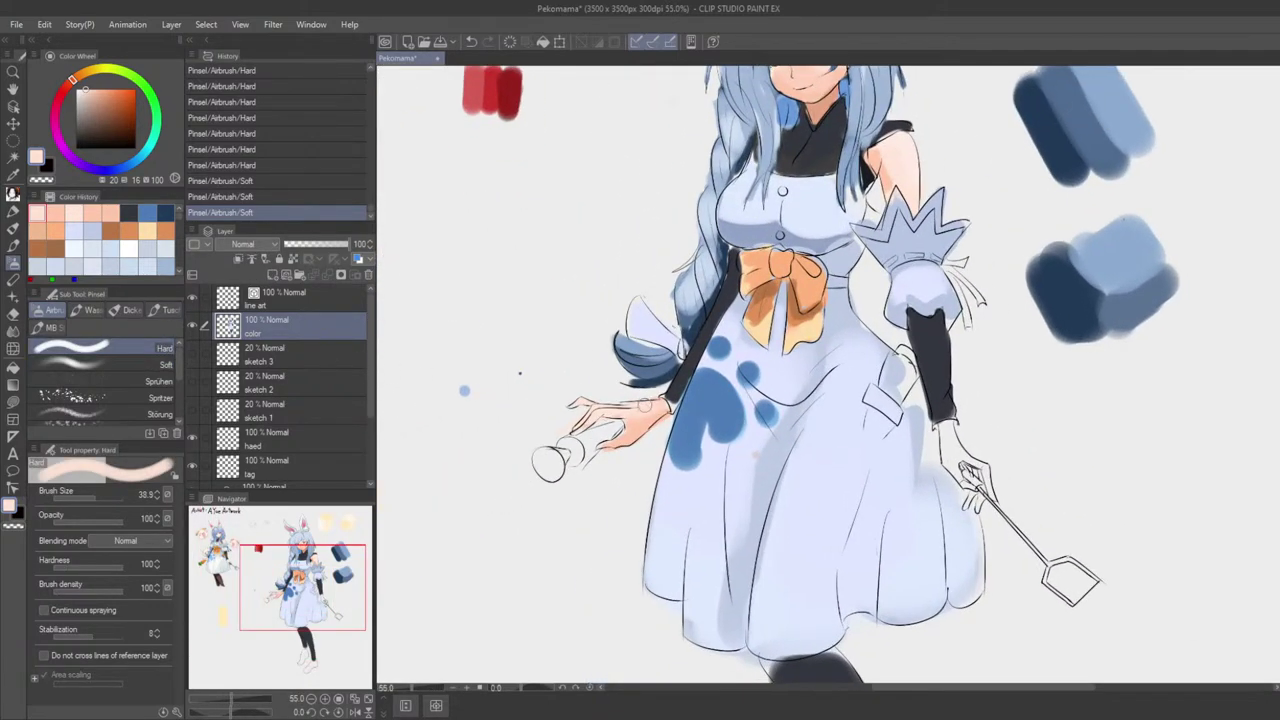
scroll(645, 405, up, 2)
scroll(620, 420, up, 1)
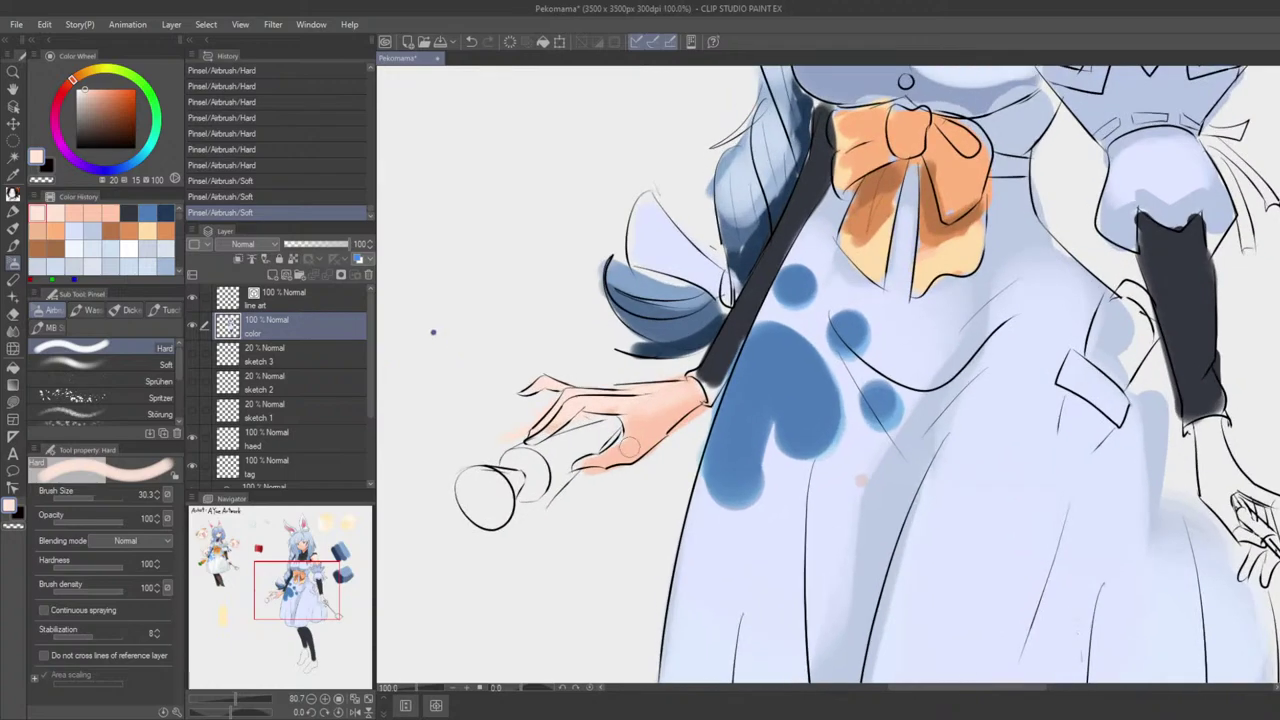
key(bracketleft)
drag(600, 469, 578, 465)
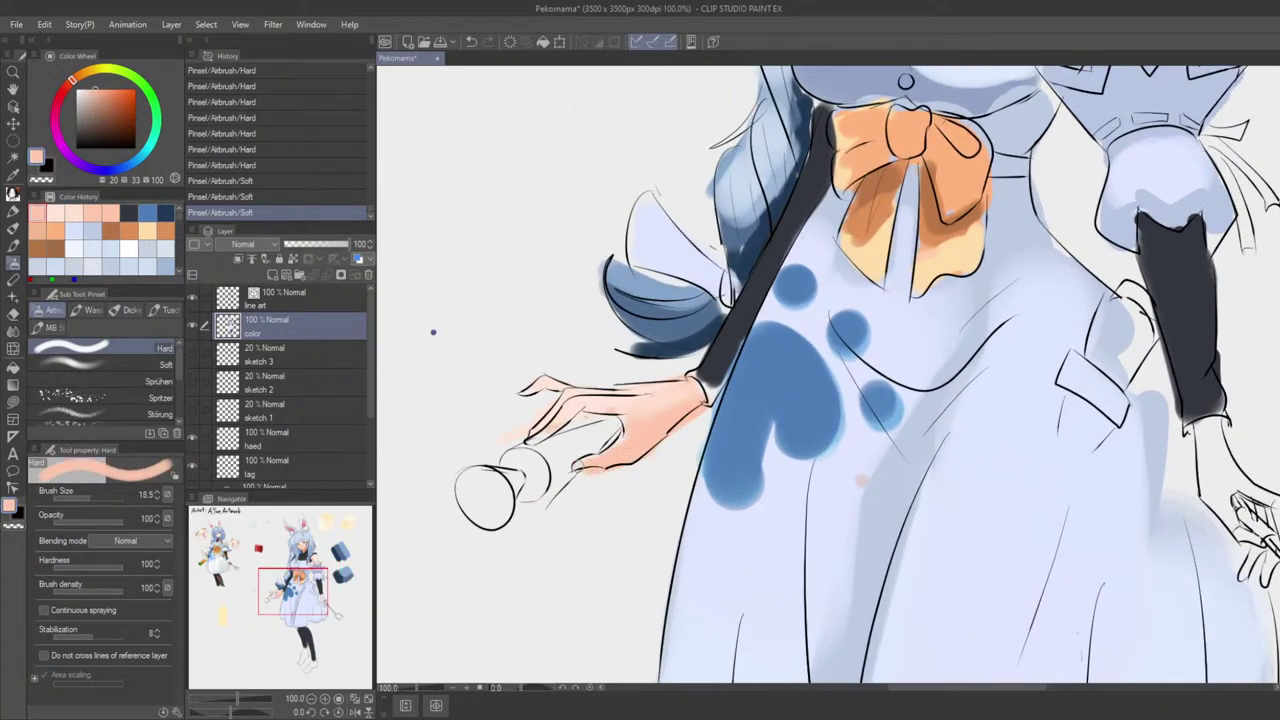
Step: Erase stray skin color along the lower edge of the carrot hand with the Hard eraser
key(e)
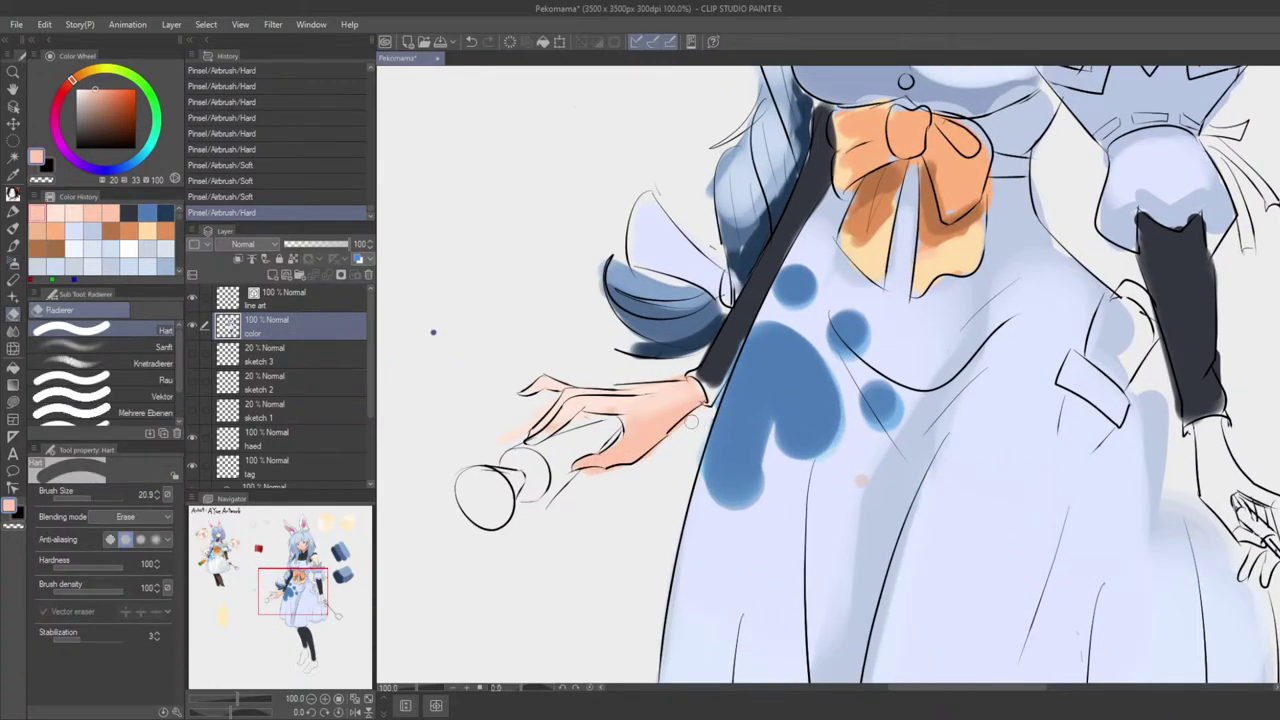
drag(692, 422, 677, 434)
mouse_move(687, 434)
mouse_down()
mouse_move(605, 477)
mouse_move(638, 469)
mouse_move(610, 486)
mouse_up()
scroll(604, 494, down, 3)
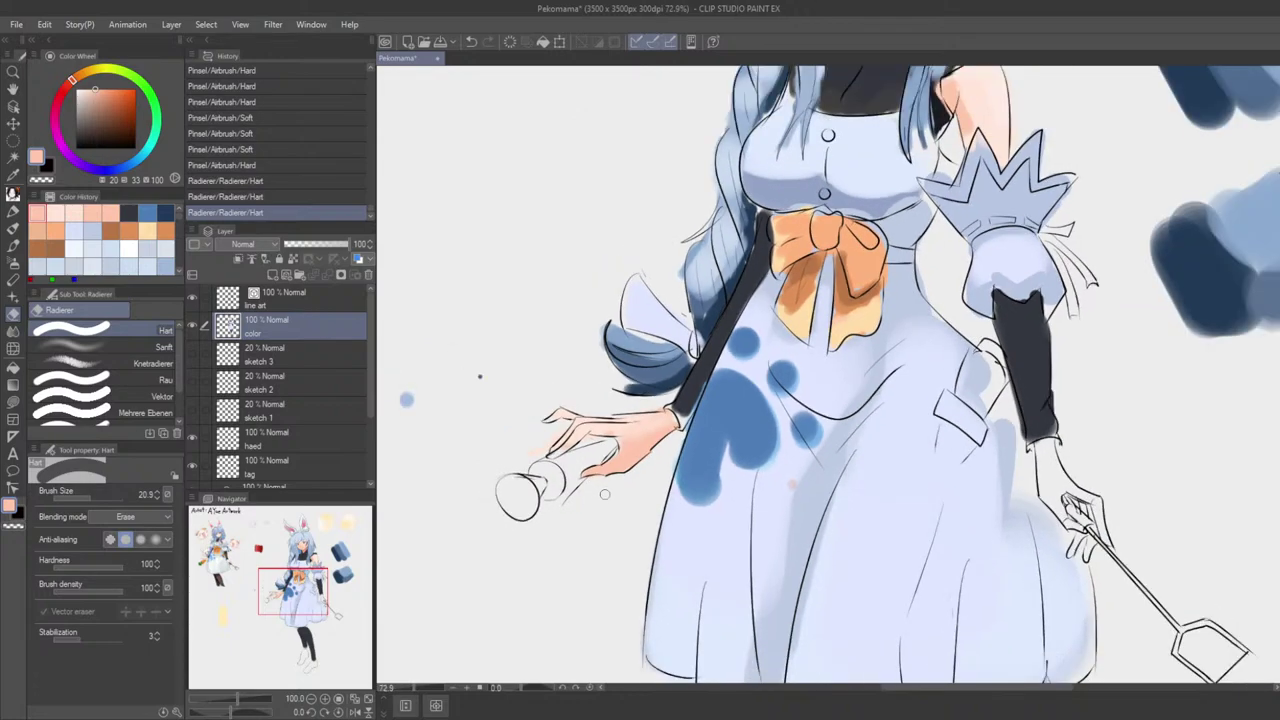
scroll(604, 493, down, 6)
Step: Pick a mid green and paint the round end of the held carrot with the G-Pen, undoing the last stroke
key(p)
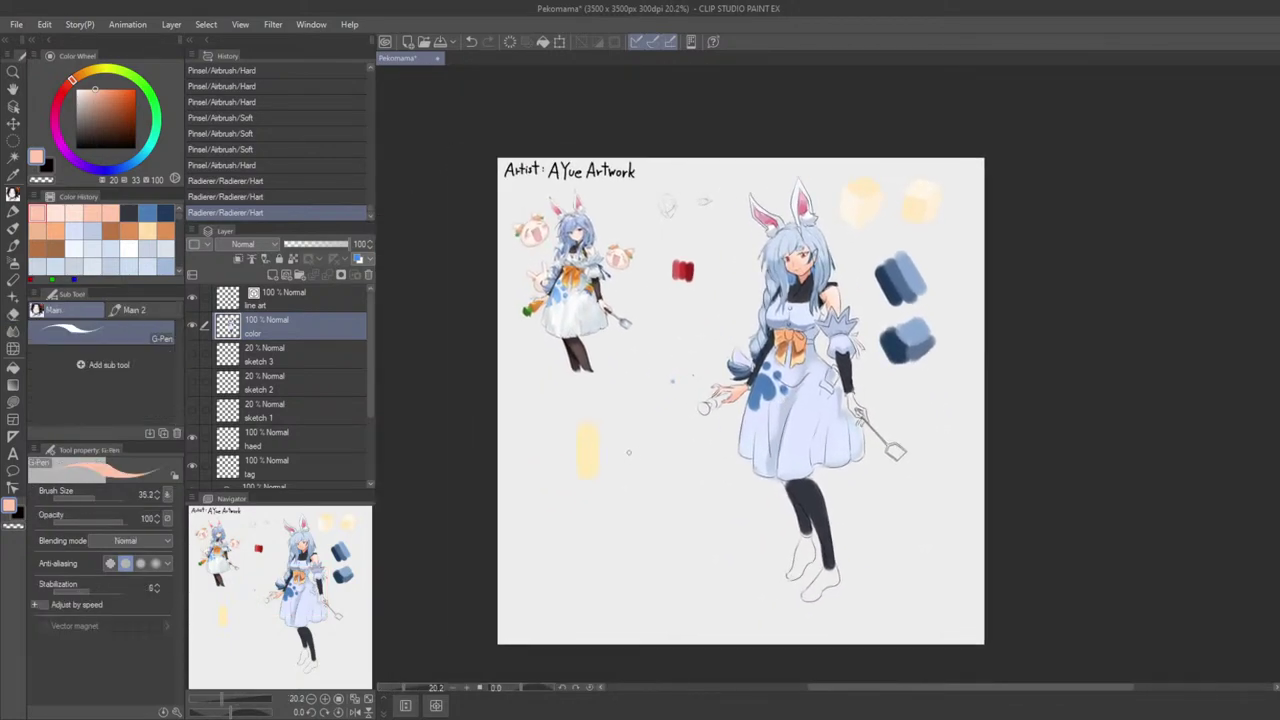
scroll(629, 452, up, 4)
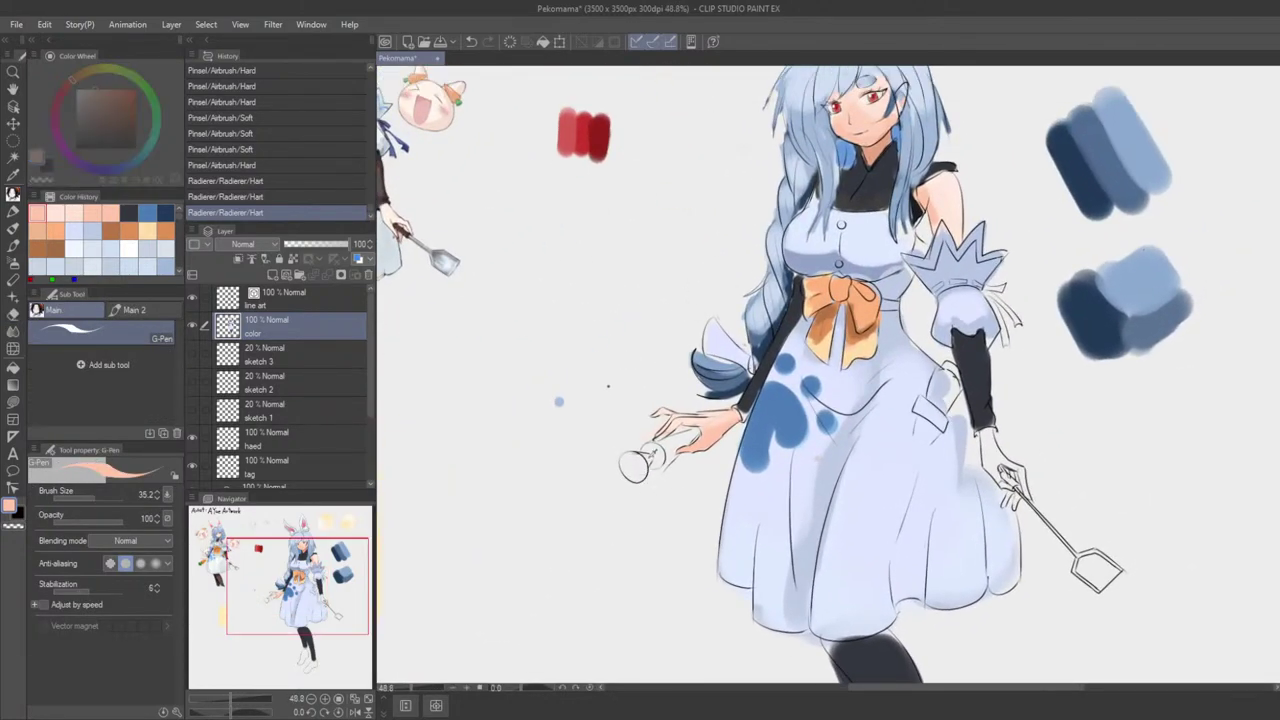
click(146, 89)
click(110, 111)
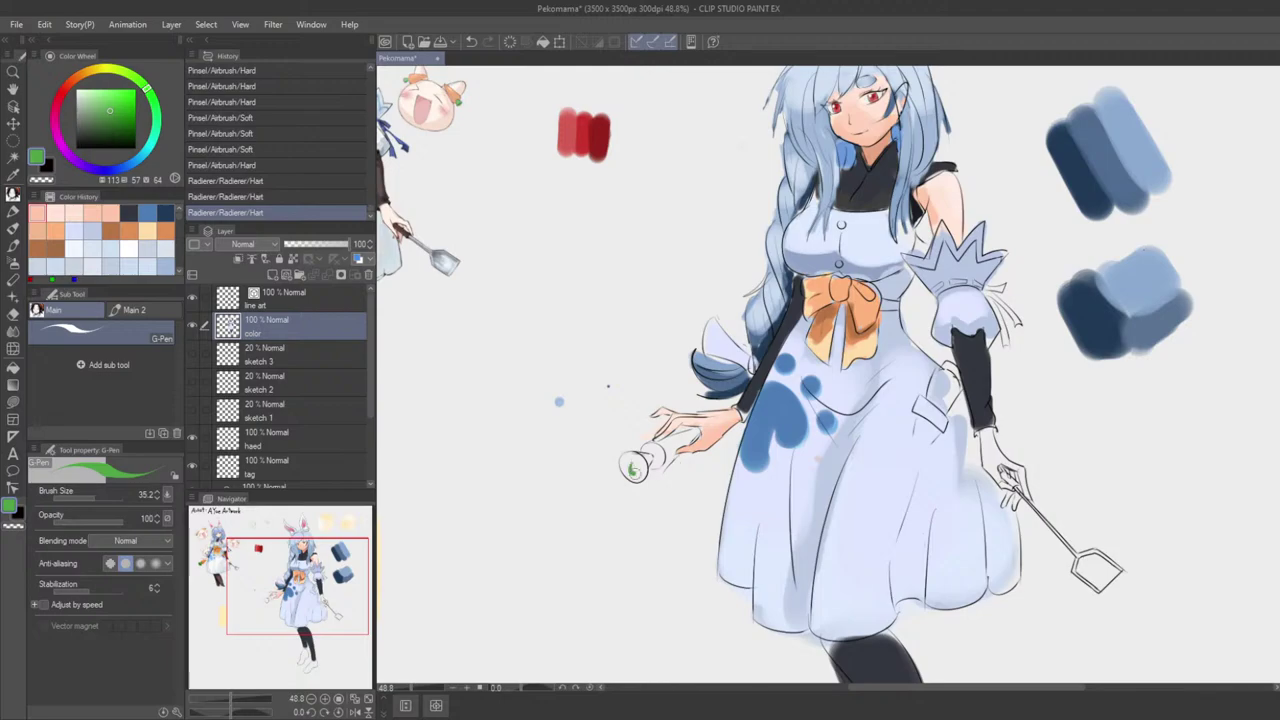
mouse_move(634, 472)
mouse_down()
mouse_move(806, 427)
mouse_move(770, 432)
mouse_up()
scroll(645, 465, down, 1)
scroll(816, 426, up, 3)
click(774, 428)
key(ctrl+z)
Step: Fill the round end of the held carrot with a darker green and return to the mid green
click(118, 126)
scroll(770, 432, down, 3)
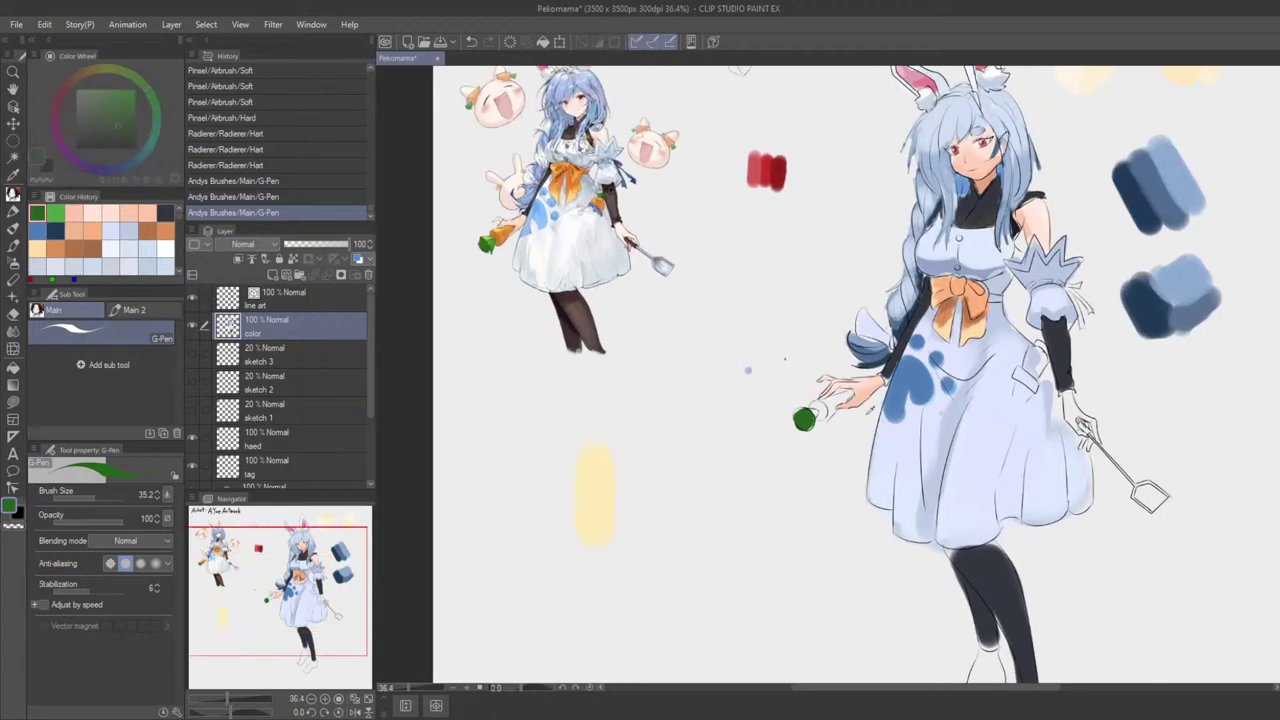
scroll(932, 430, up, 2)
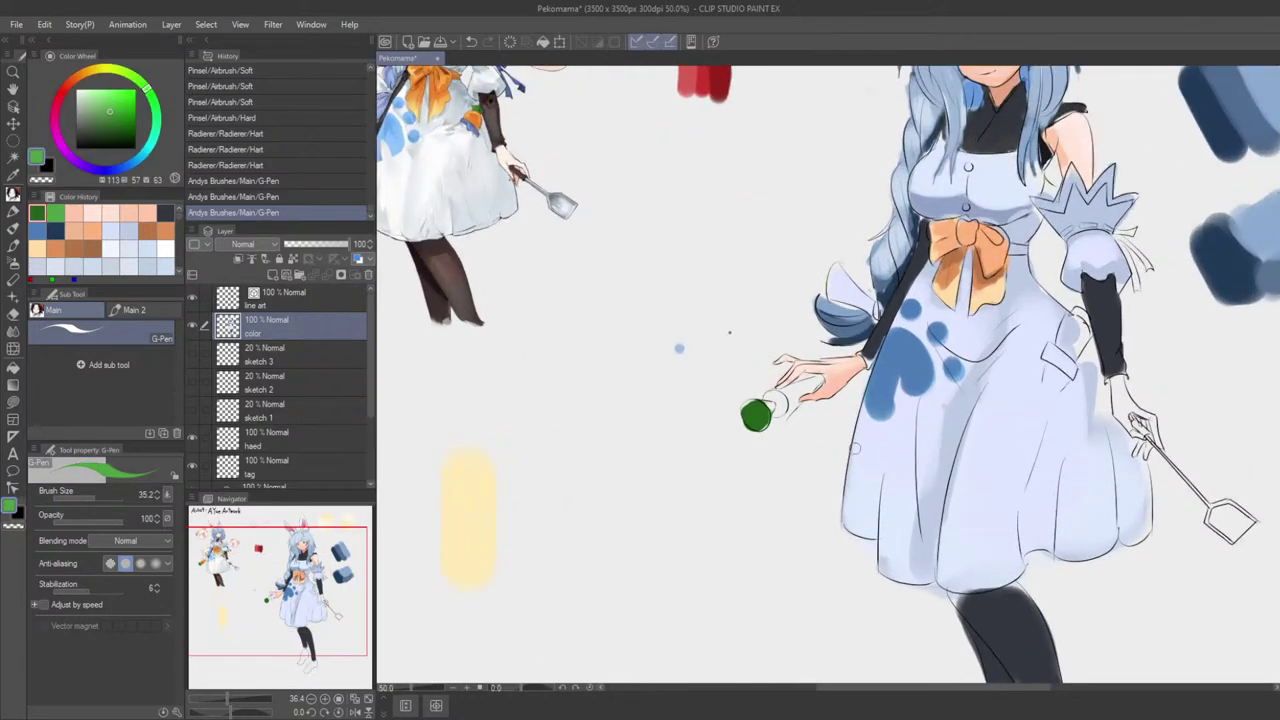
Step: Add brighter green highlights to the round end of the held carrot with the G-Pen, undoing one stroke
key(])
drag(772, 404, 757, 411)
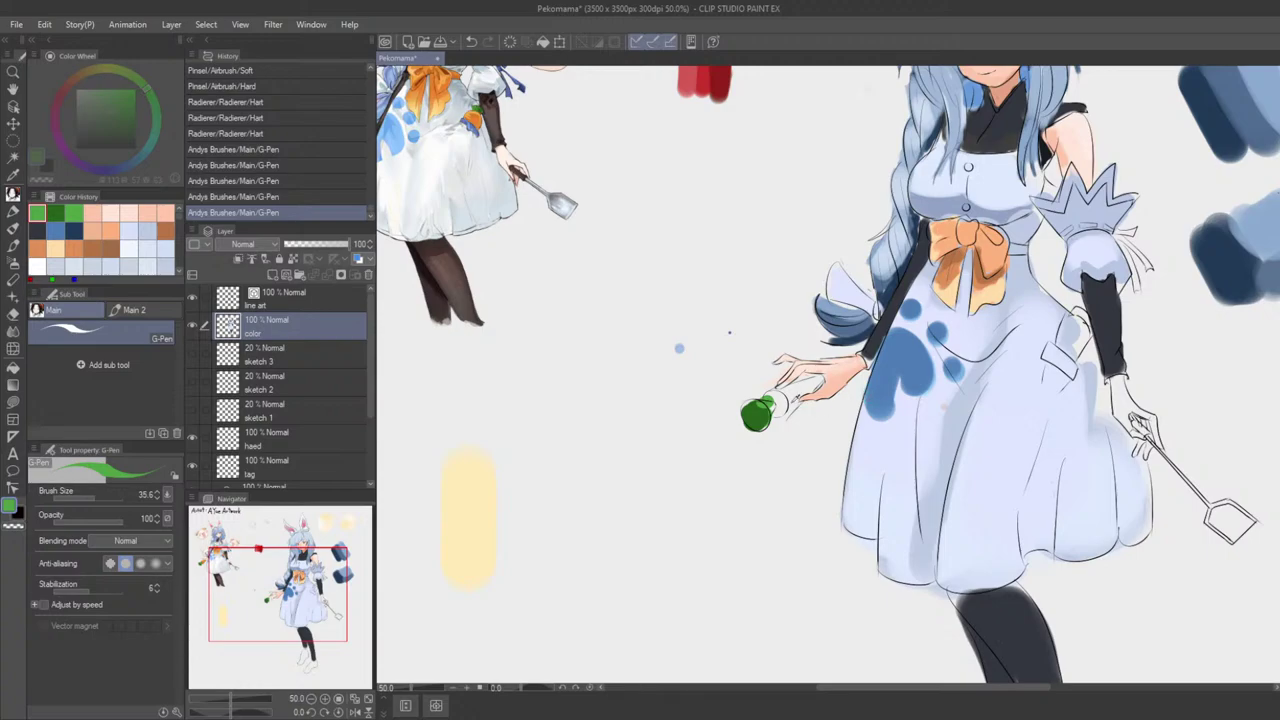
alt+click(766, 405)
key(ctrl+z)
drag(772, 407, 764, 428)
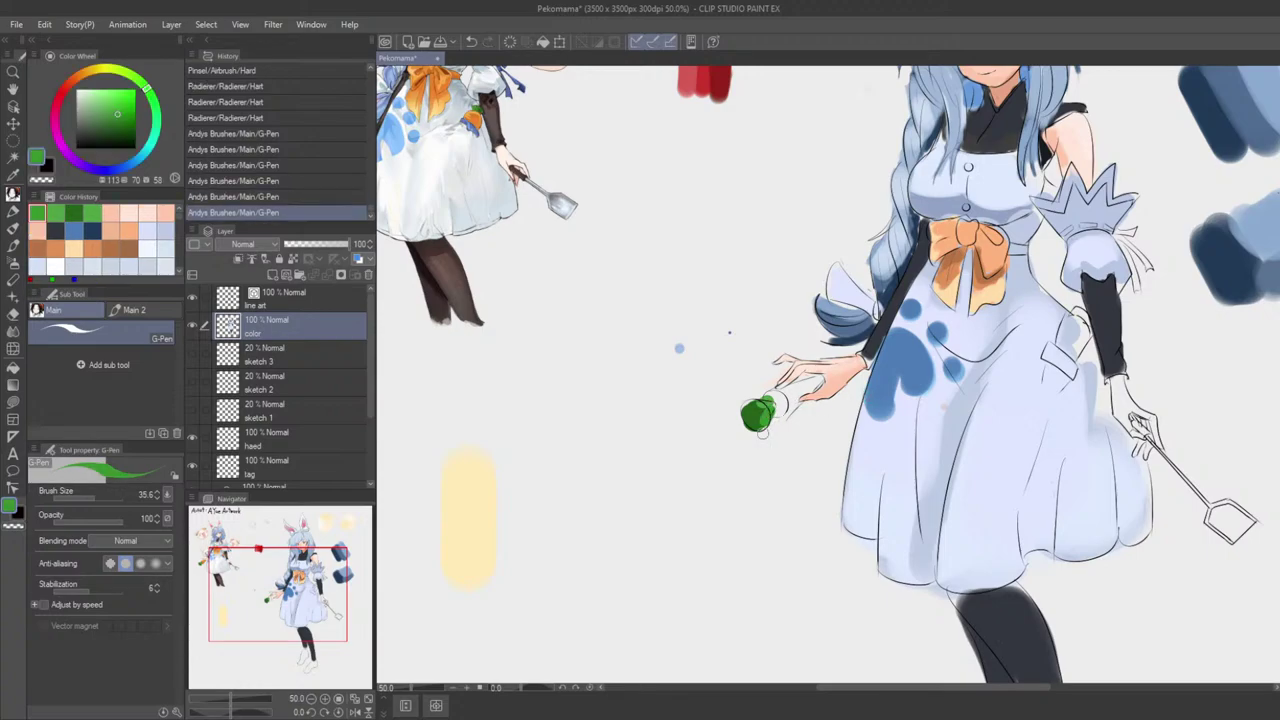
scroll(752, 438, down, 3)
drag(869, 440, 808, 431)
scroll(807, 432, up, 4)
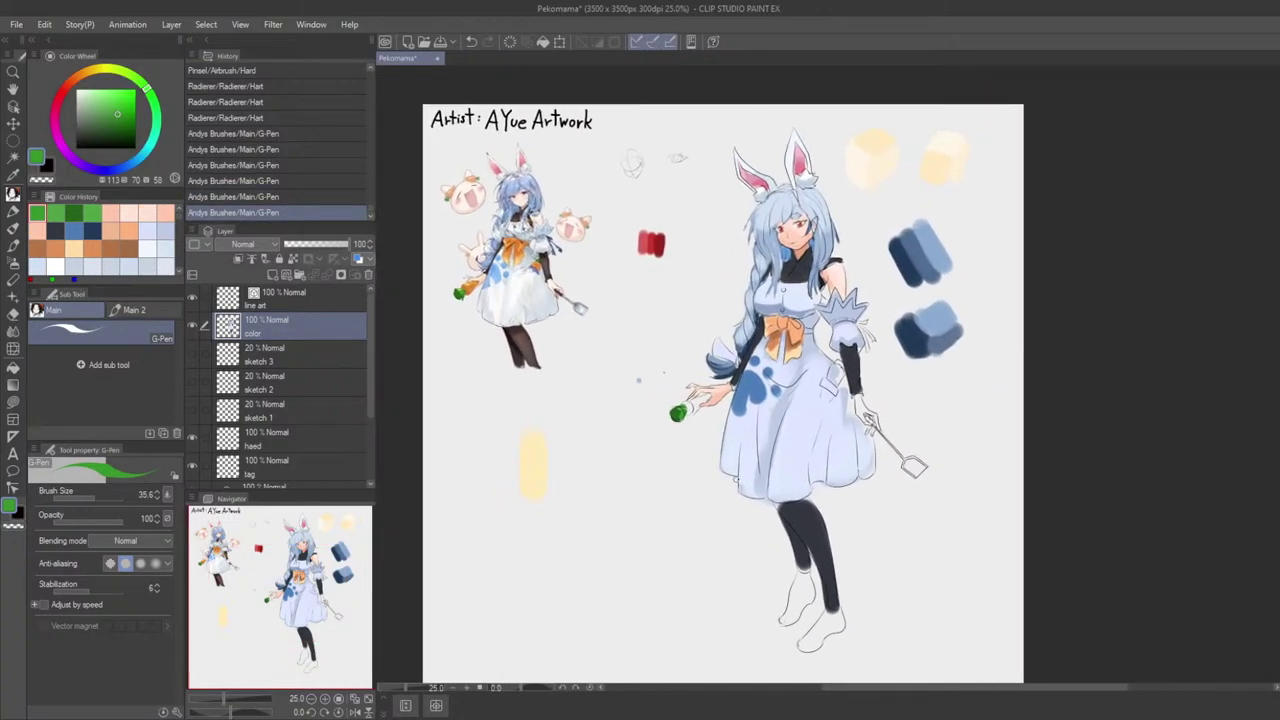
drag(634, 499, 598, 477)
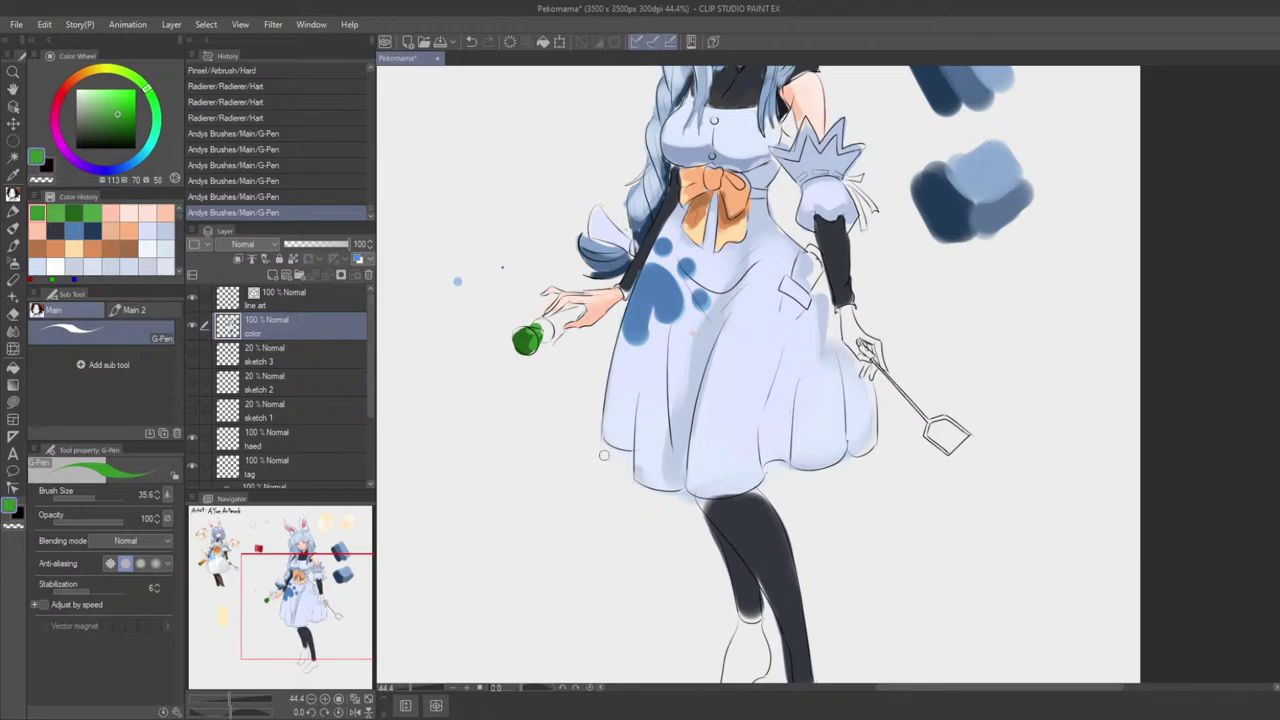
Step: Pick a strong orange and fill the body of the held carrot with the G-Pen, undoing the stray strokes
mouse_move(604, 455)
mouse_down()
mouse_move(797, 544)
mouse_move(815, 487)
mouse_up()
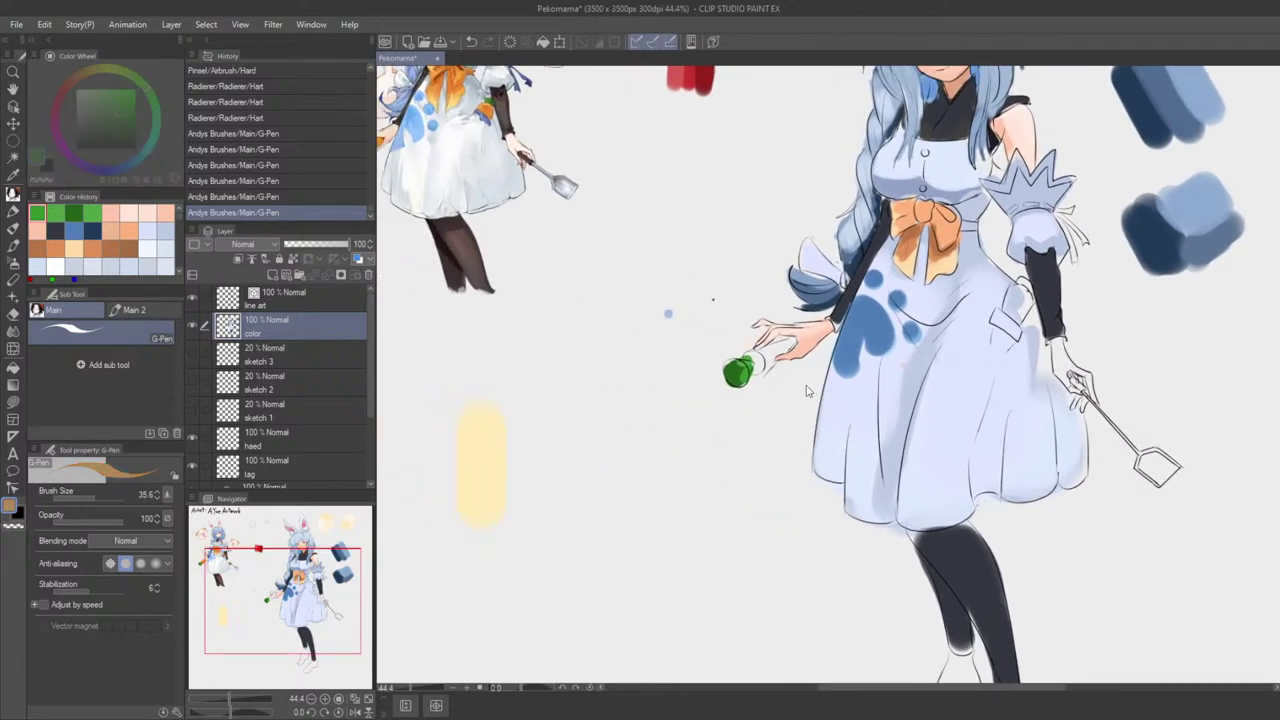
drag(800, 388, 858, 399)
scroll(823, 321, up, 2)
mouse_move(734, 364)
mouse_down()
mouse_move(783, 347)
mouse_move(743, 380)
mouse_move(783, 345)
mouse_up()
key(ctrl+z)
key(ctrl+z)
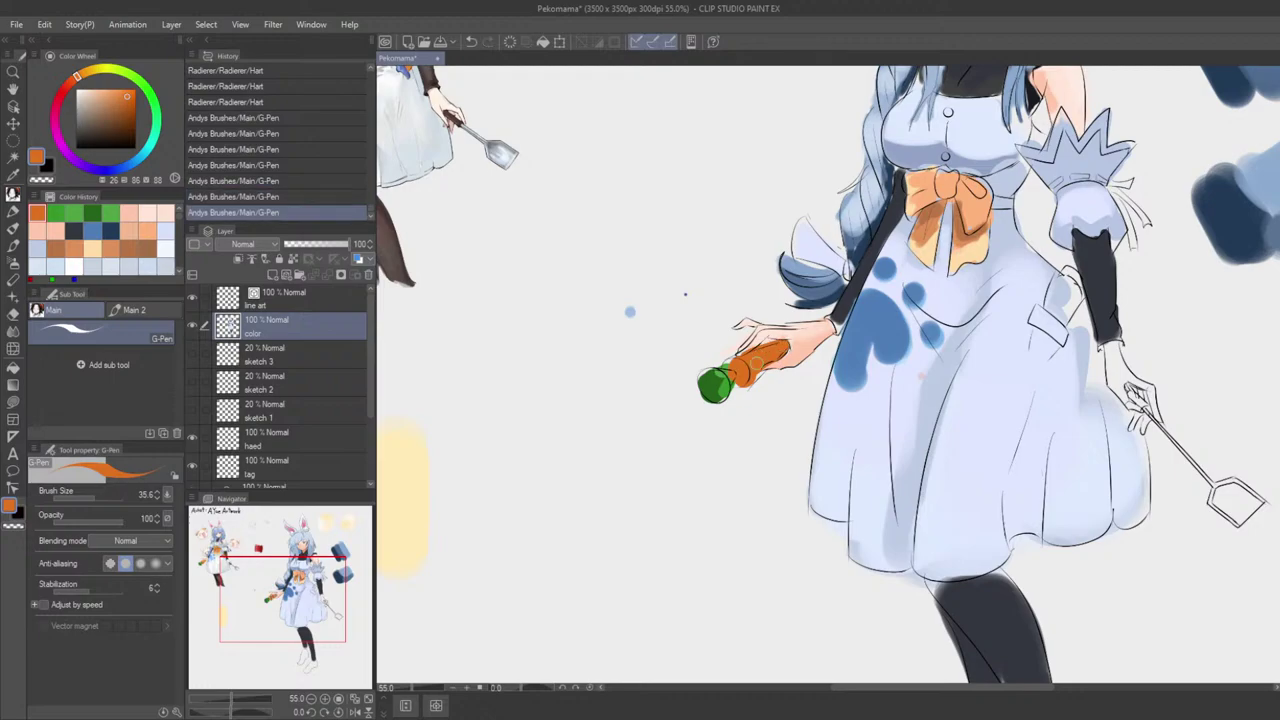
Step: Sample the dark green of the held carrot and paint the leaves of the carrot in the apron pocket at size 35.8, undoing stray strokes
scroll(785, 350, down, 6)
drag(852, 368, 834, 373)
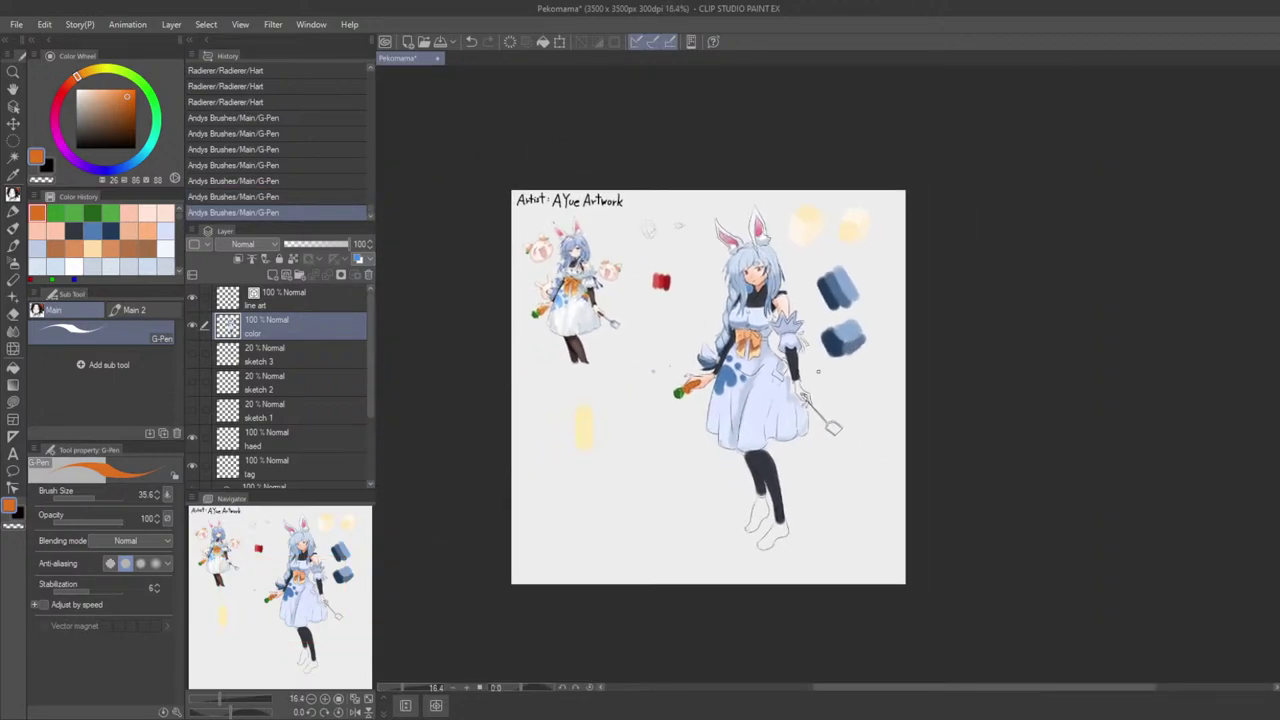
scroll(820, 372, up, 8)
drag(626, 340, 572, 340)
scroll(698, 395, down, 3)
drag(384, 405, 700, 391)
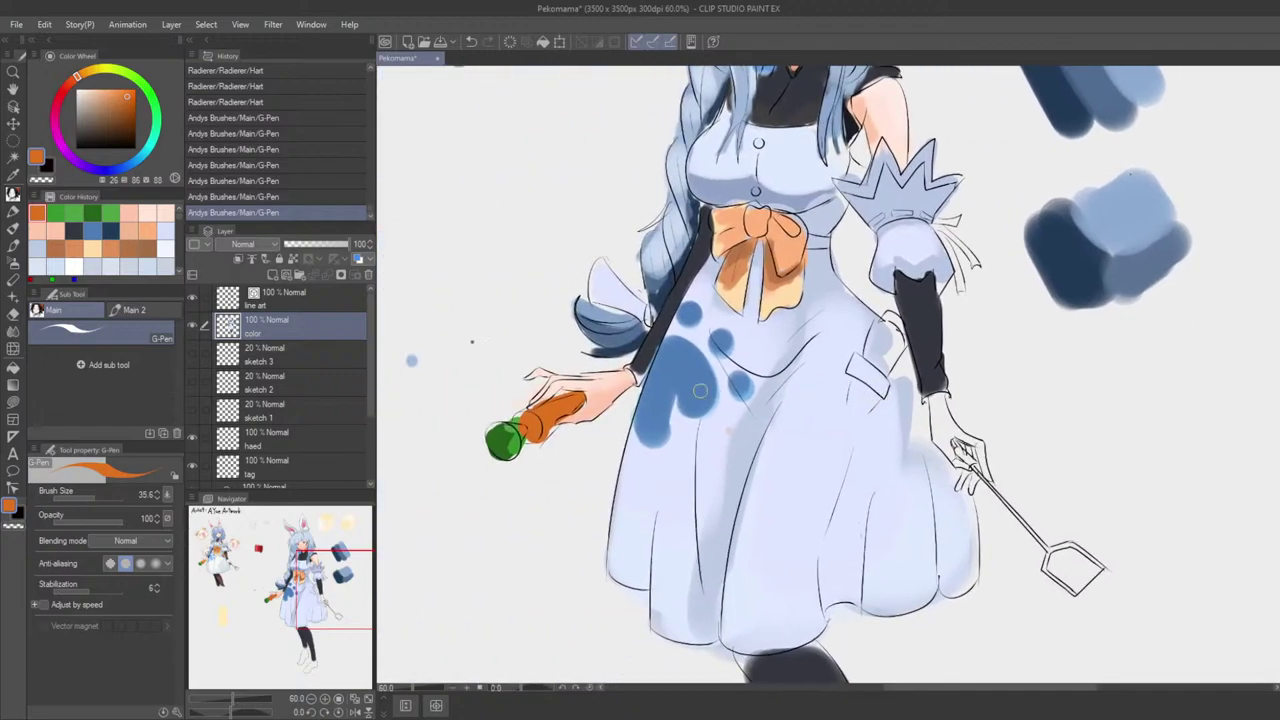
alt+click(504, 438)
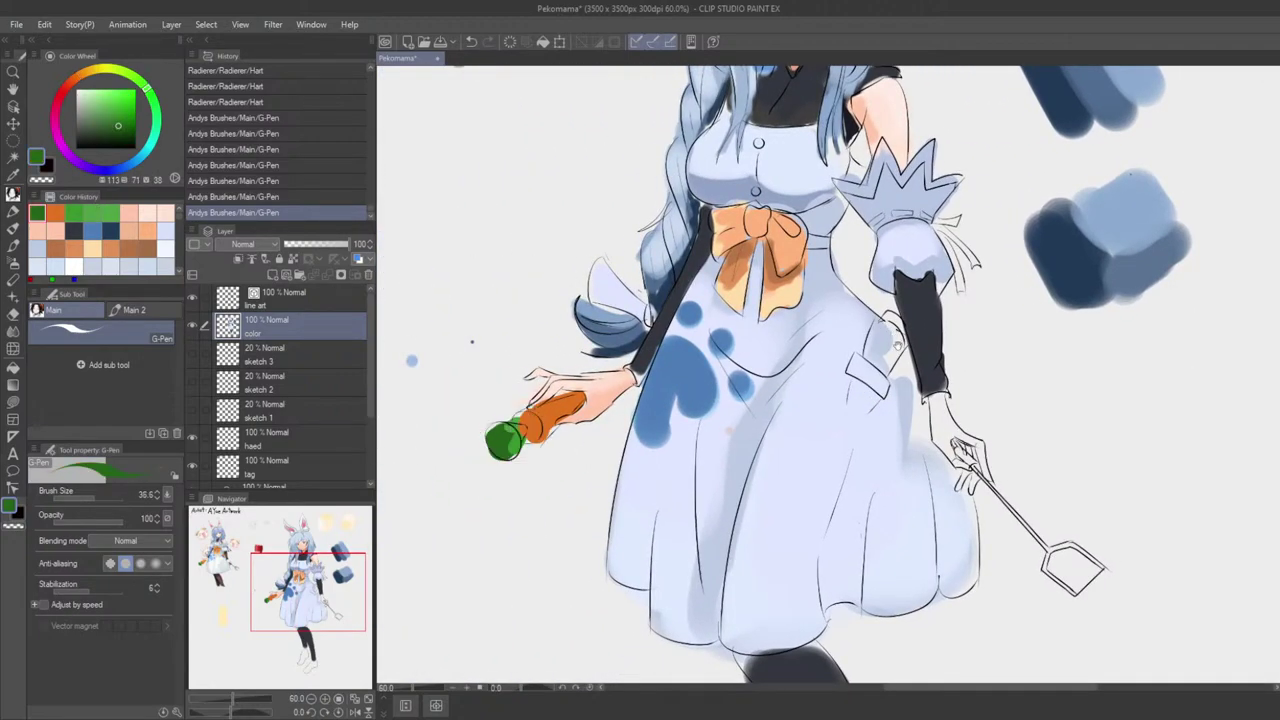
drag(472, 342, 382, 308)
mouse_move(806, 277)
mouse_down()
mouse_move(817, 303)
mouse_move(795, 319)
mouse_move(820, 337)
mouse_up()
key(ctrl+z)
key(])
drag(390, 318, 379, 307)
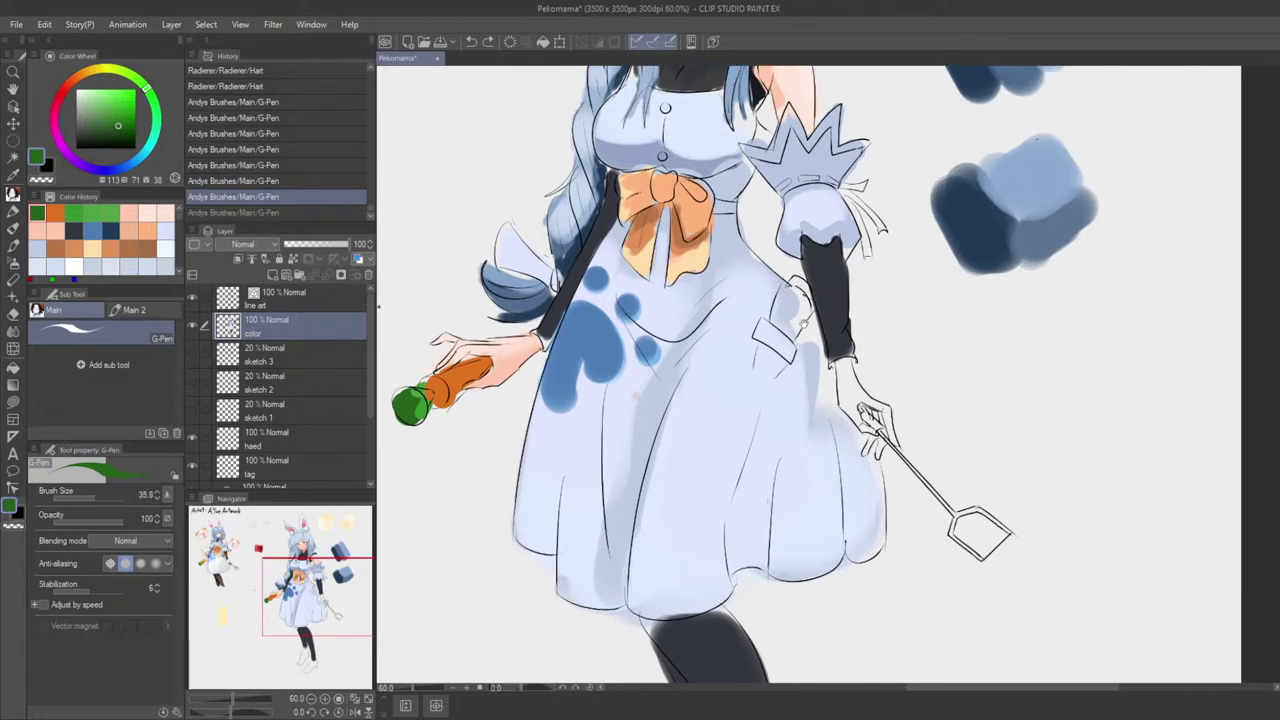
mouse_move(803, 323)
mouse_down()
mouse_move(779, 313)
mouse_move(785, 325)
mouse_move(792, 298)
mouse_up()
key(ctrl+z)
key(ctrl+z)
key(ctrl+z)
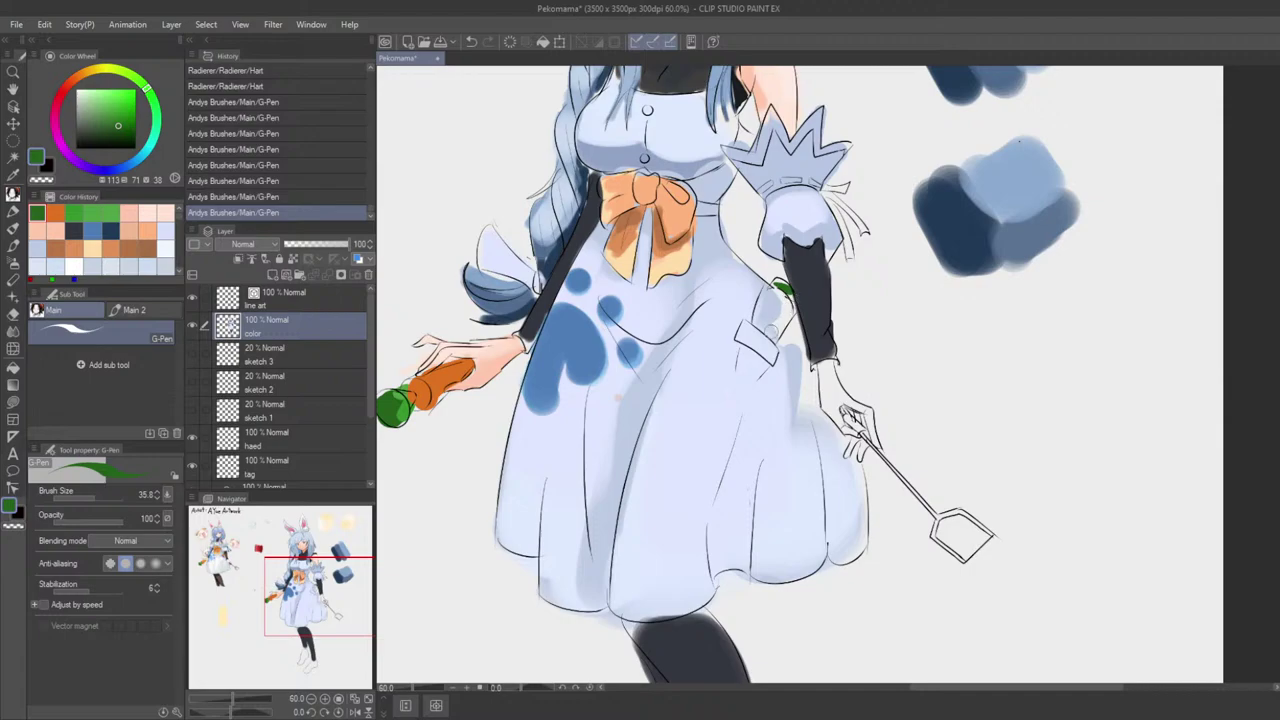
Step: Sample the brighter green and touch up the pocket carrot's leaves with the G-Pen, reducing its size to 28.3
alt+click(392, 404)
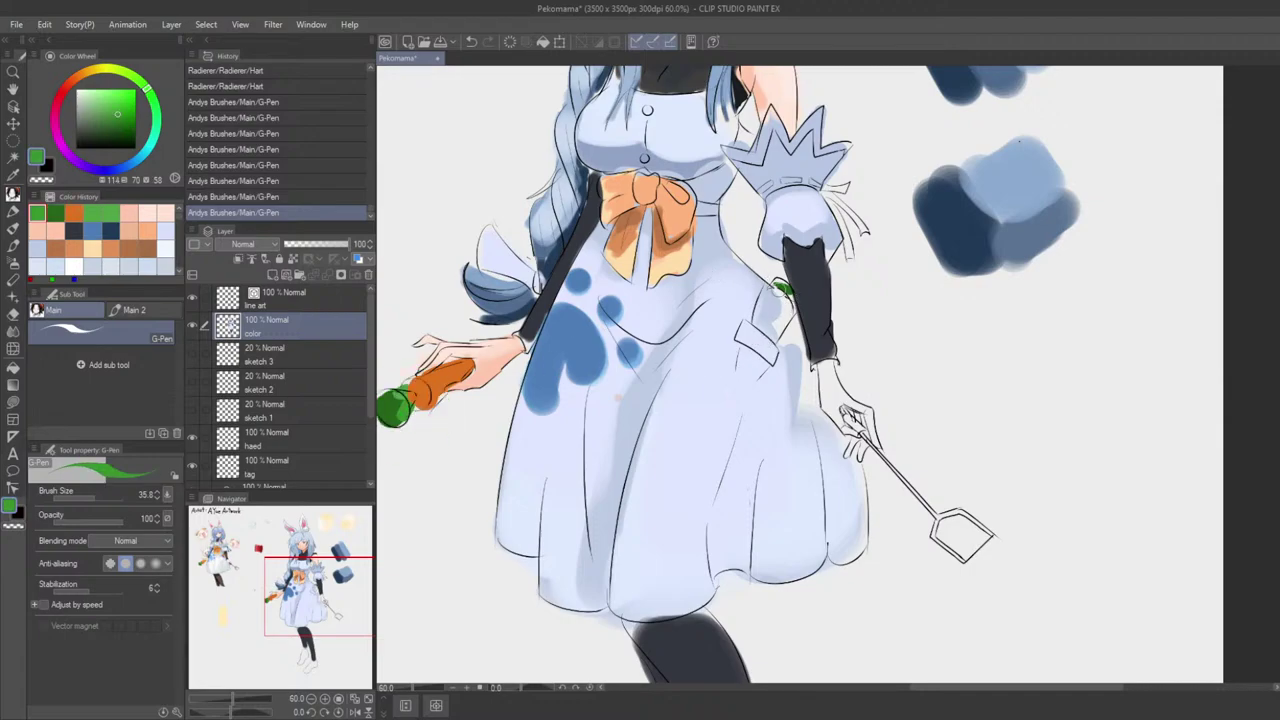
mouse_move(772, 278)
mouse_down()
mouse_move(788, 288)
mouse_move(782, 318)
mouse_up()
key(ctrl+z)
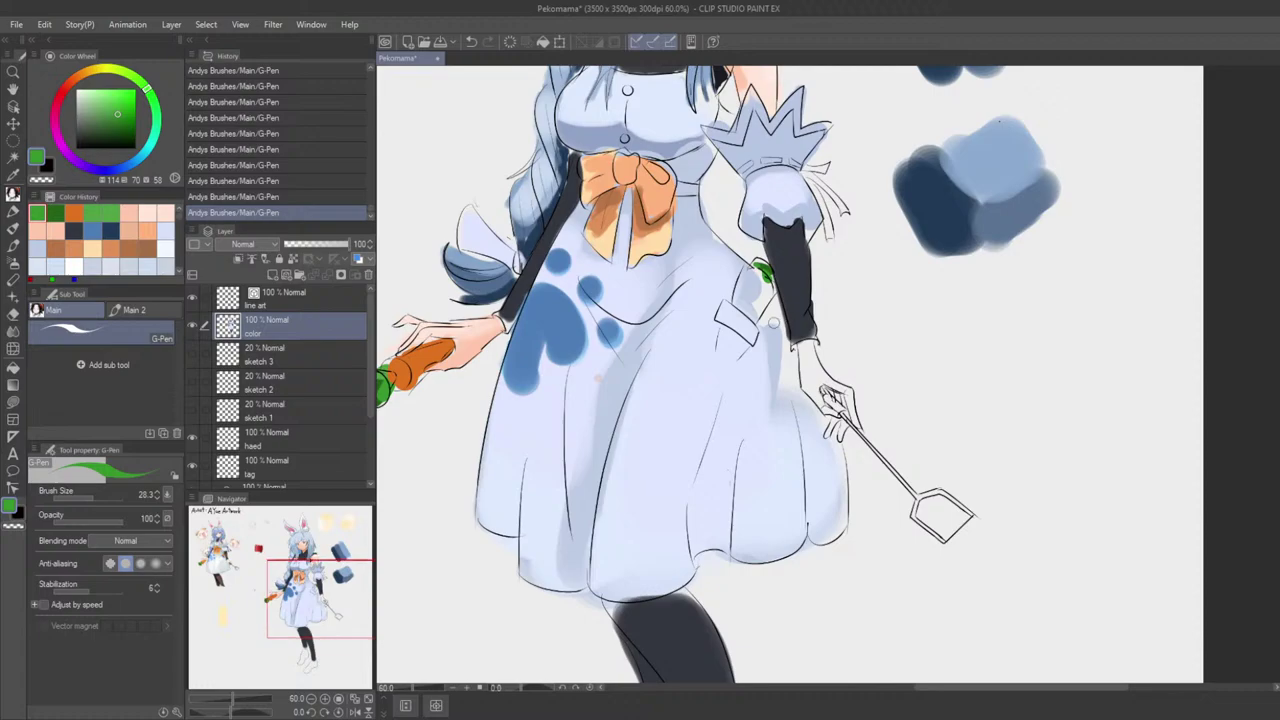
Step: Fill the pocket carrot with the held carrot's orange using the Hard airbrush, enlarged to 48.5
key(b)
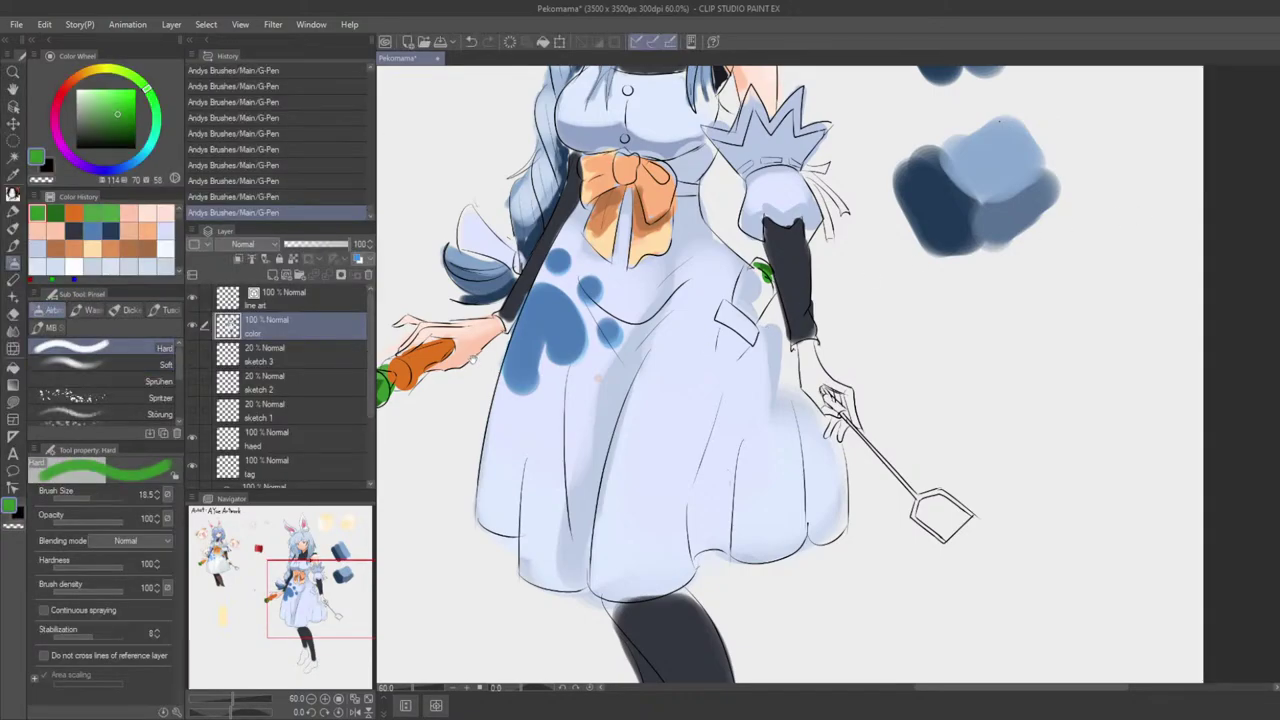
drag(473, 359, 553, 351)
alt+click(509, 352)
key(bracketright)
key(bracketright)
key(bracketright)
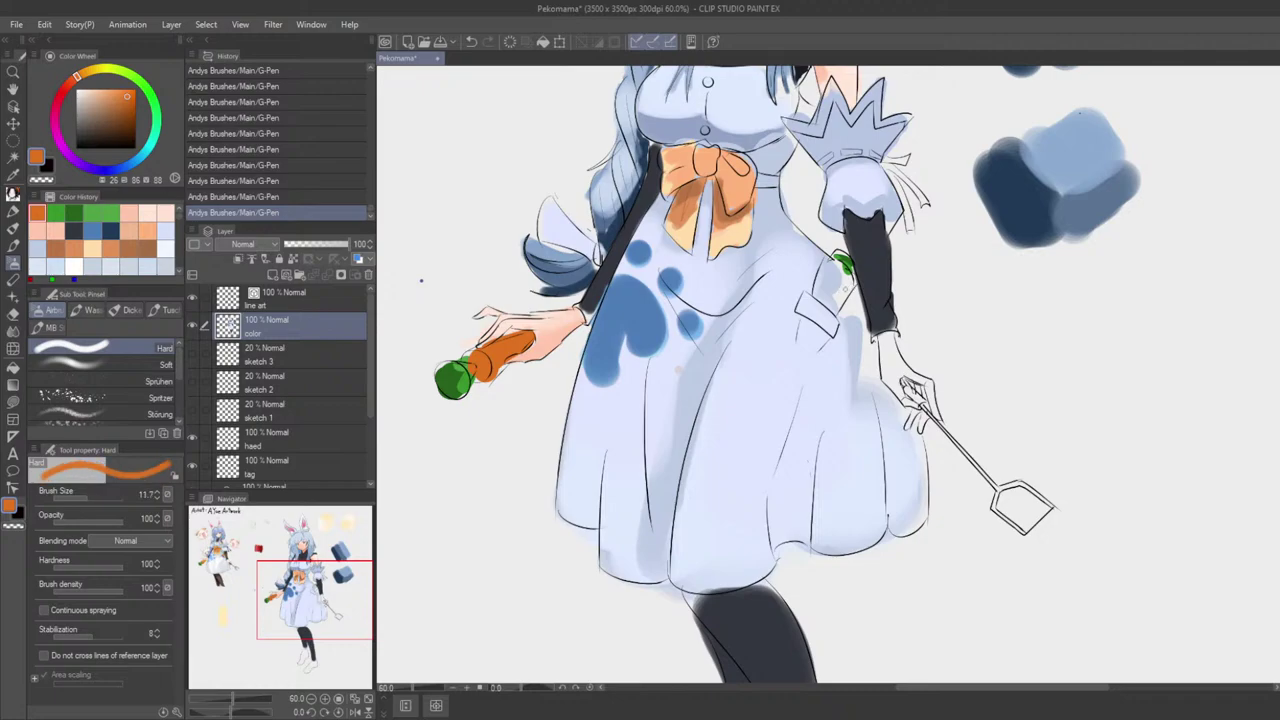
drag(847, 288, 834, 285)
scroll(834, 285, down, 4)
scroll(805, 272, down, 3)
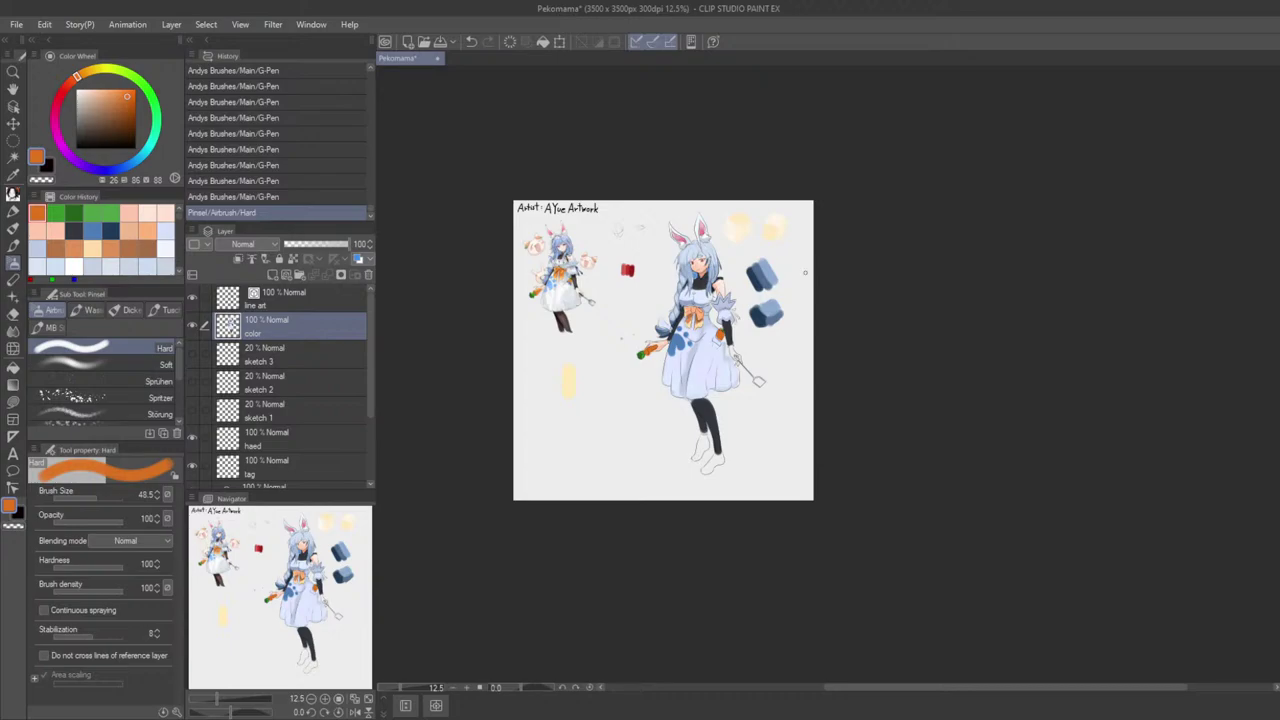
Step: Paint the spatula hand with the Hard airbrush at size 26.1, using the light skin tone and the peach shade sampled from the carrot hand
scroll(736, 326, up, 4)
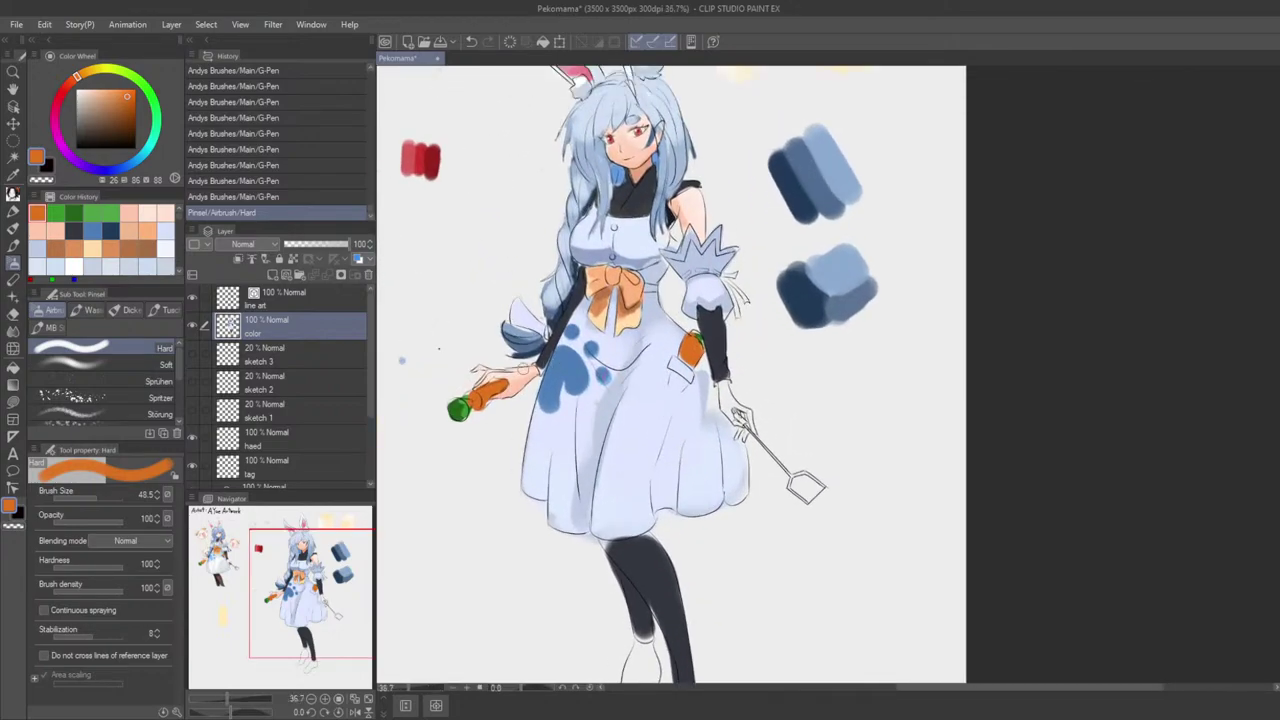
alt+click(523, 369)
scroll(712, 395, up, 2)
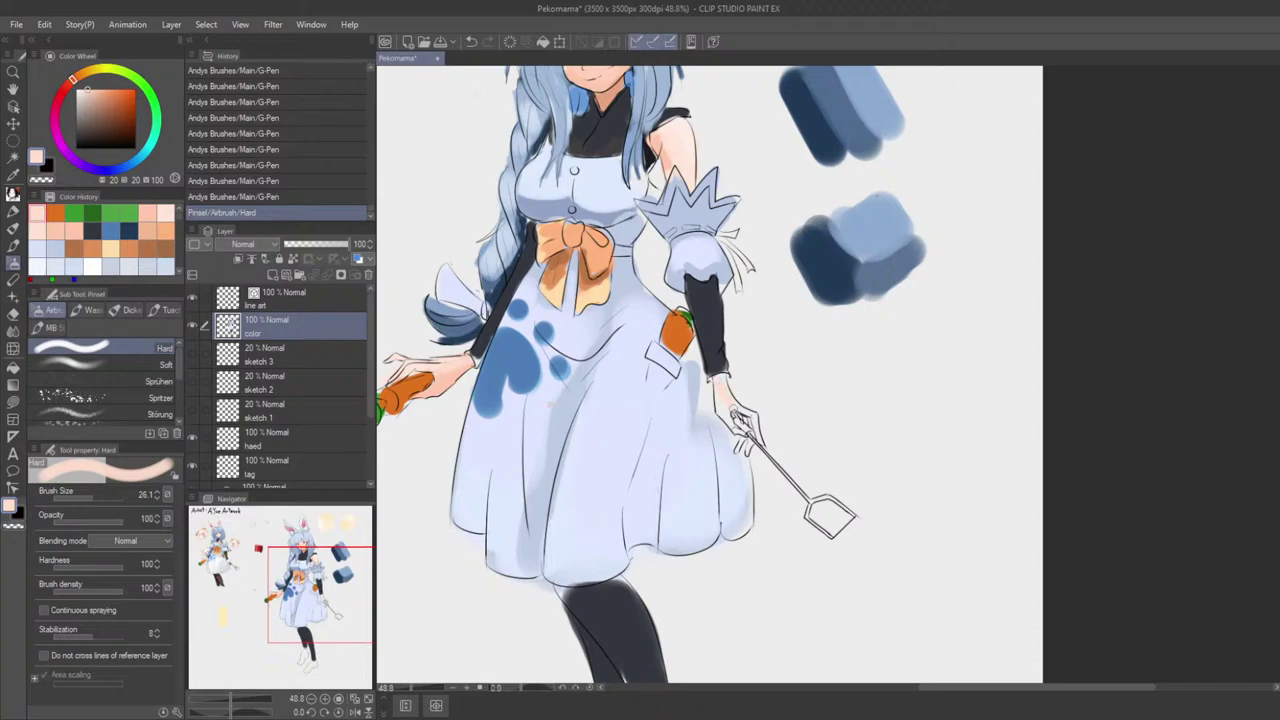
mouse_move(745, 414)
mouse_down()
mouse_move(755, 431)
mouse_move(744, 434)
mouse_up()
alt+click(441, 389)
mouse_move(740, 428)
mouse_down()
mouse_move(746, 438)
mouse_move(724, 437)
mouse_move(684, 473)
mouse_move(656, 459)
mouse_up()
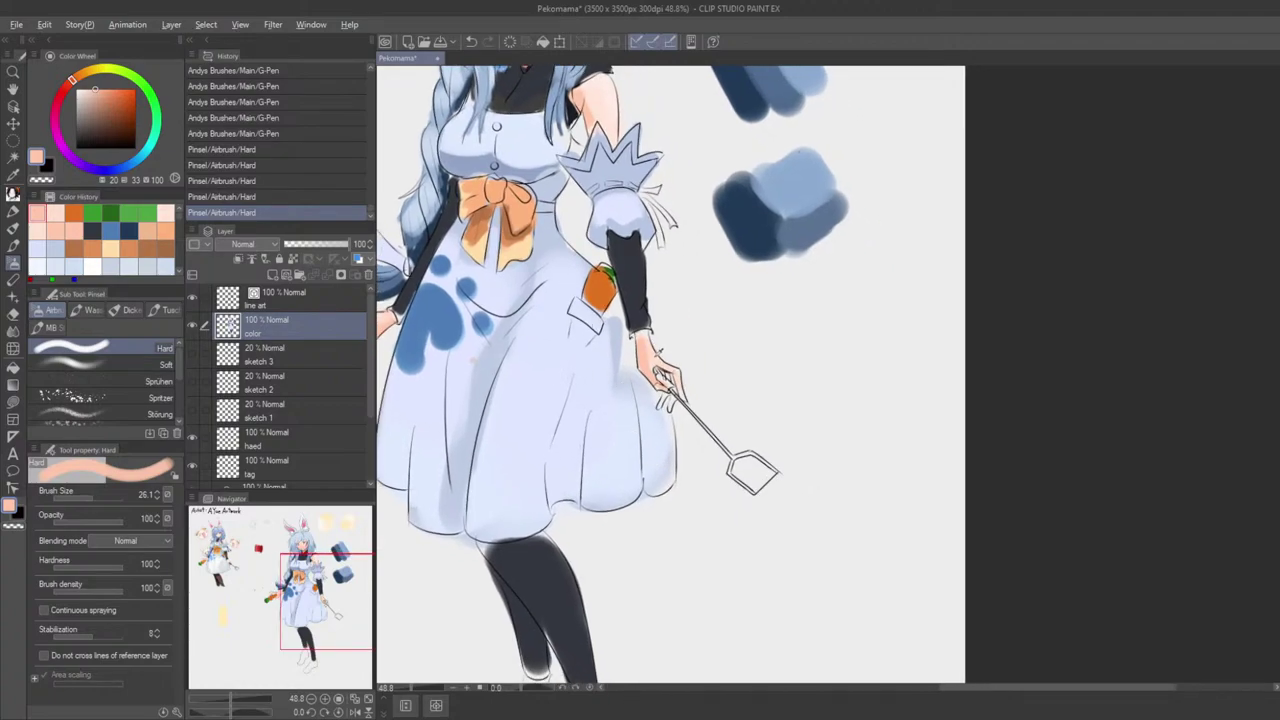
Step: Refine the wrist and fingers of the spatula hand with the sampled skin tones, reducing the Hard airbrush to 22 and undoing stray strokes
alt+click(655, 350)
drag(644, 330, 649, 344)
mouse_move(653, 402)
mouse_down()
mouse_move(639, 356)
mouse_move(610, 366)
mouse_up()
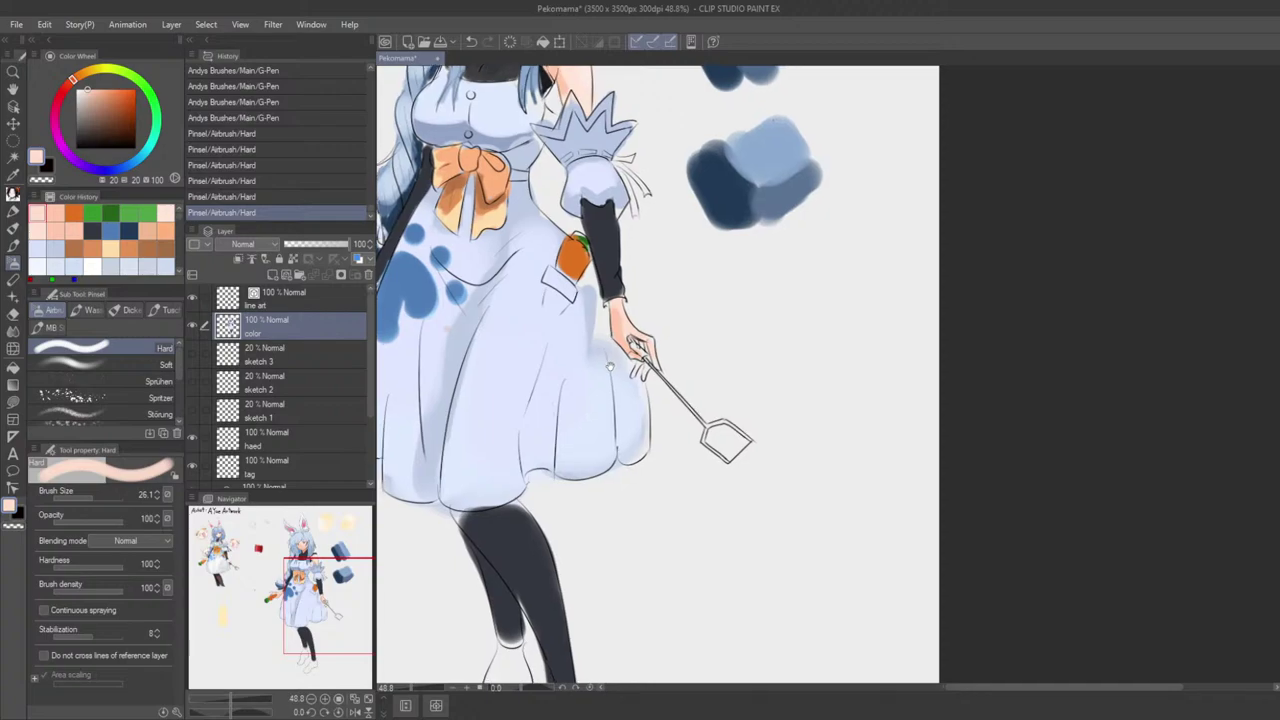
alt+click(623, 318)
mouse_move(623, 316)
mouse_down()
mouse_move(656, 366)
mouse_move(635, 374)
mouse_up()
key(ctrl+z)
alt+click(626, 330)
alt+click(627, 322)
key(ctrl+z)
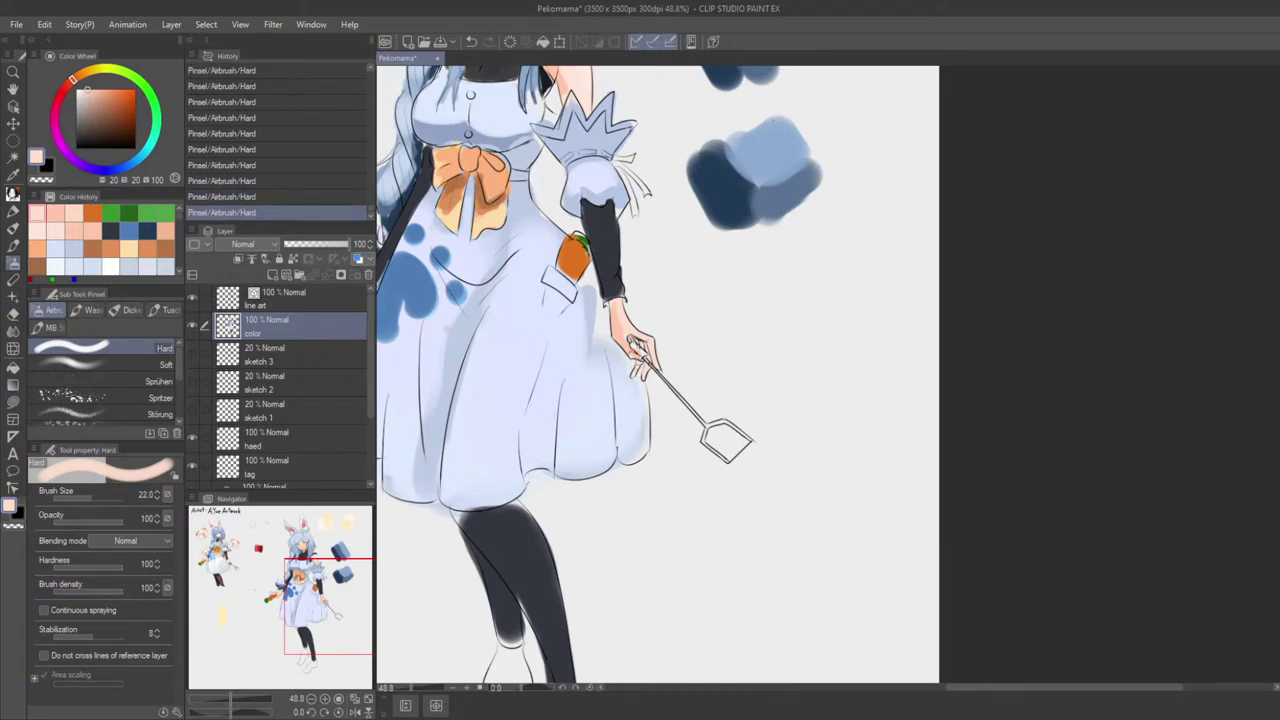
alt+click(628, 341)
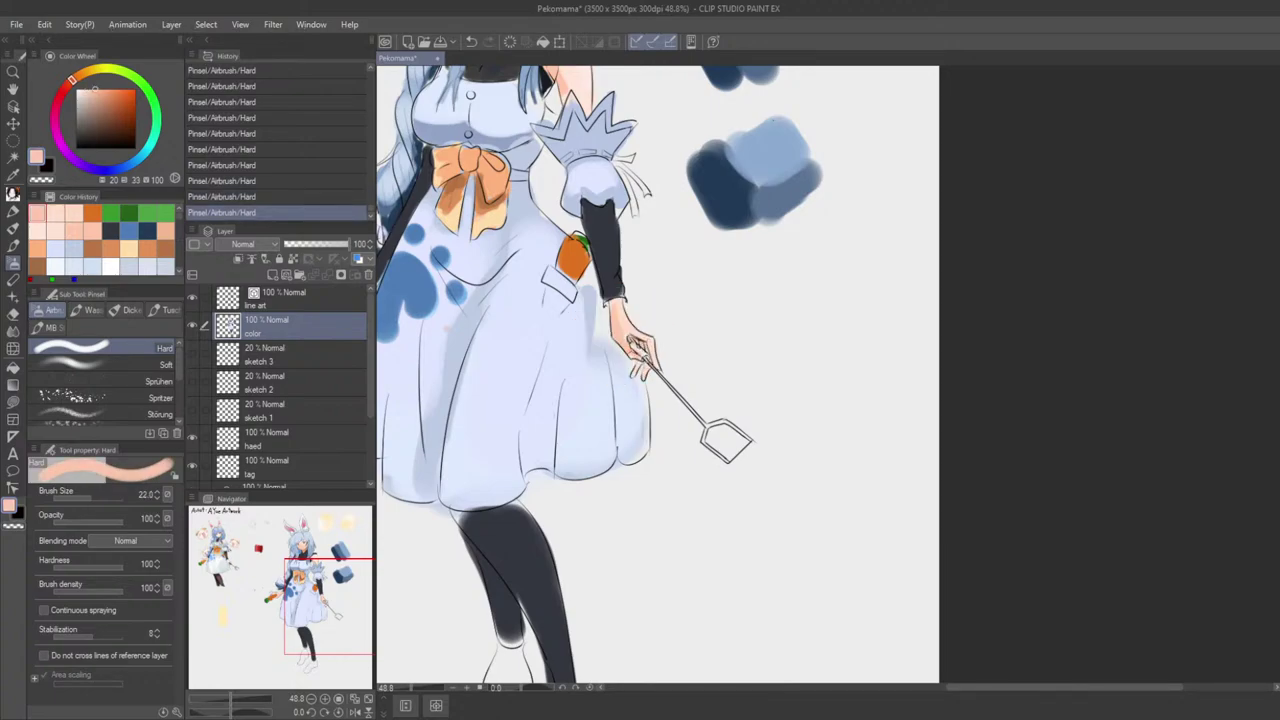
Step: Check the coloring of the whole figure against the reference drawing
scroll(692, 380, down, 2)
drag(692, 382, 710, 410)
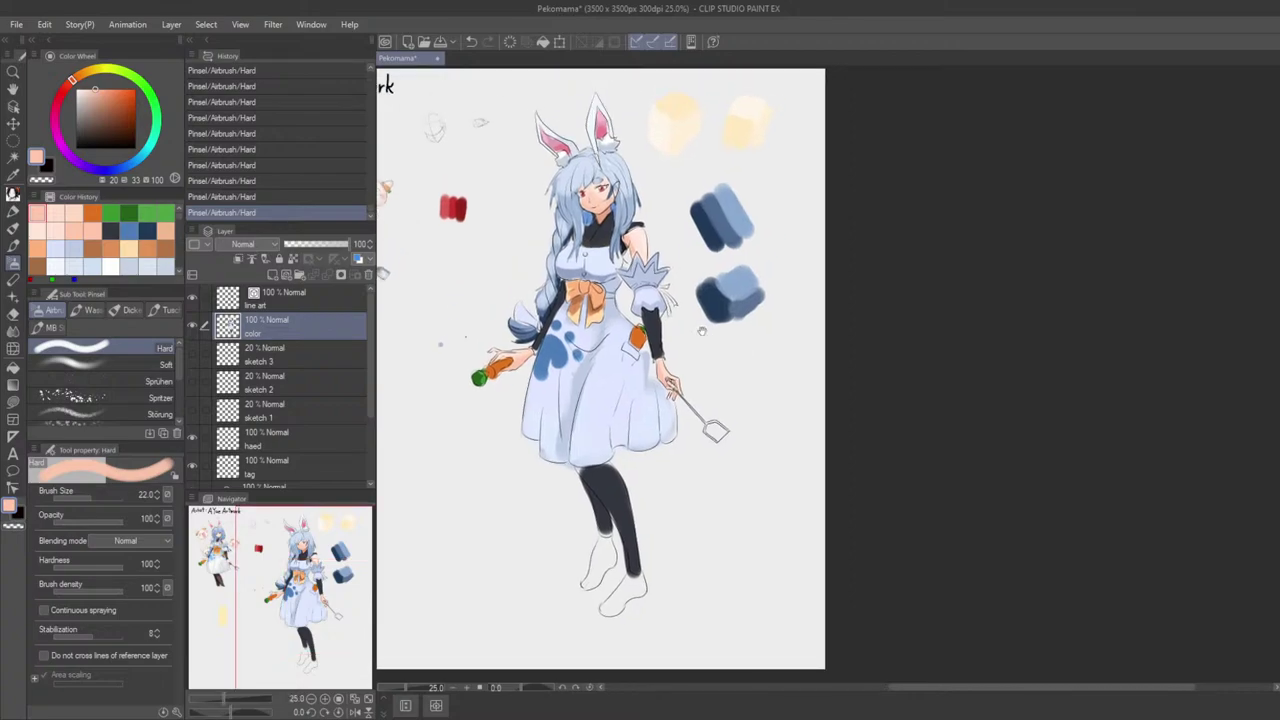
scroll(690, 360, up, 1)
alt+click(613, 228)
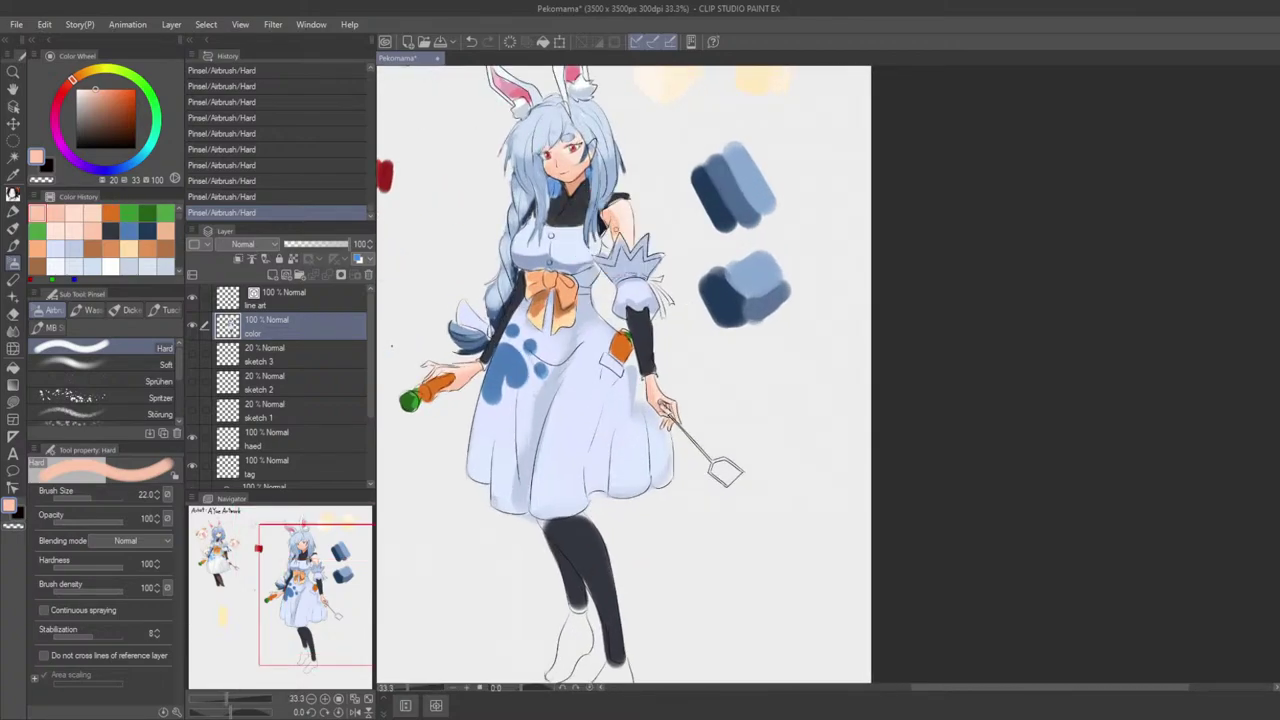
scroll(604, 214, down, 3)
drag(604, 214, 750, 308)
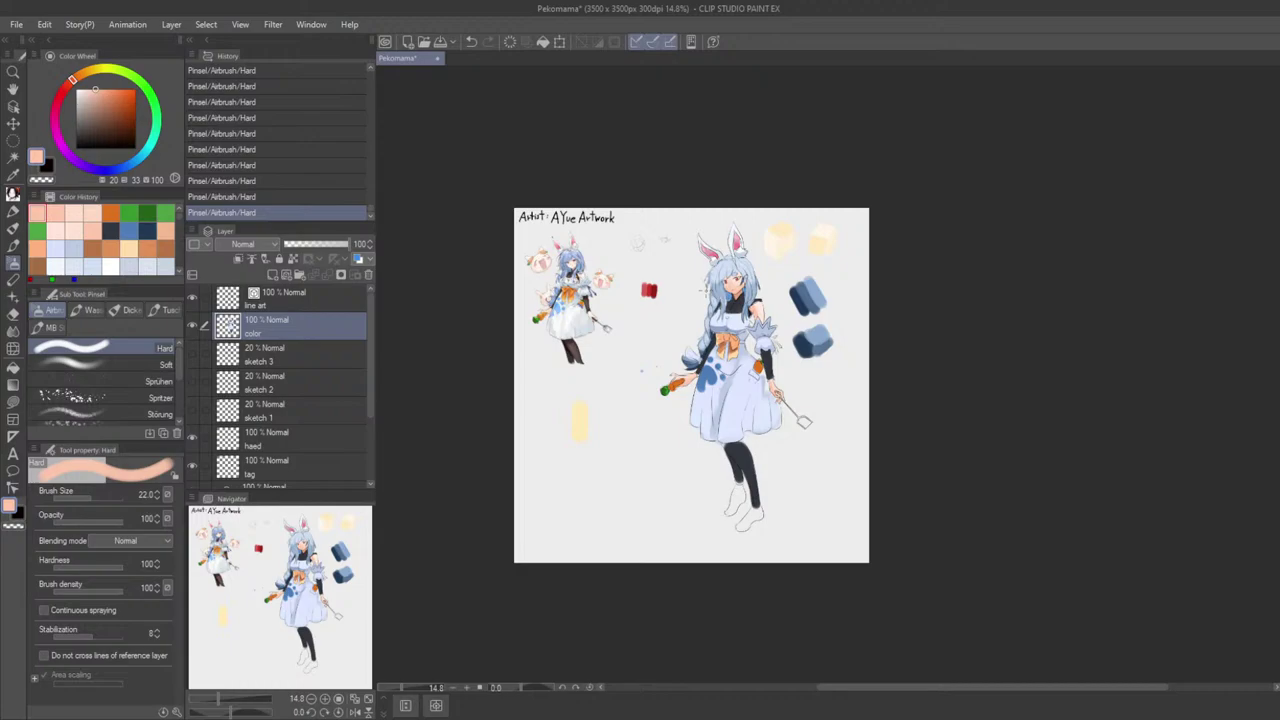
scroll(734, 324, up, 4)
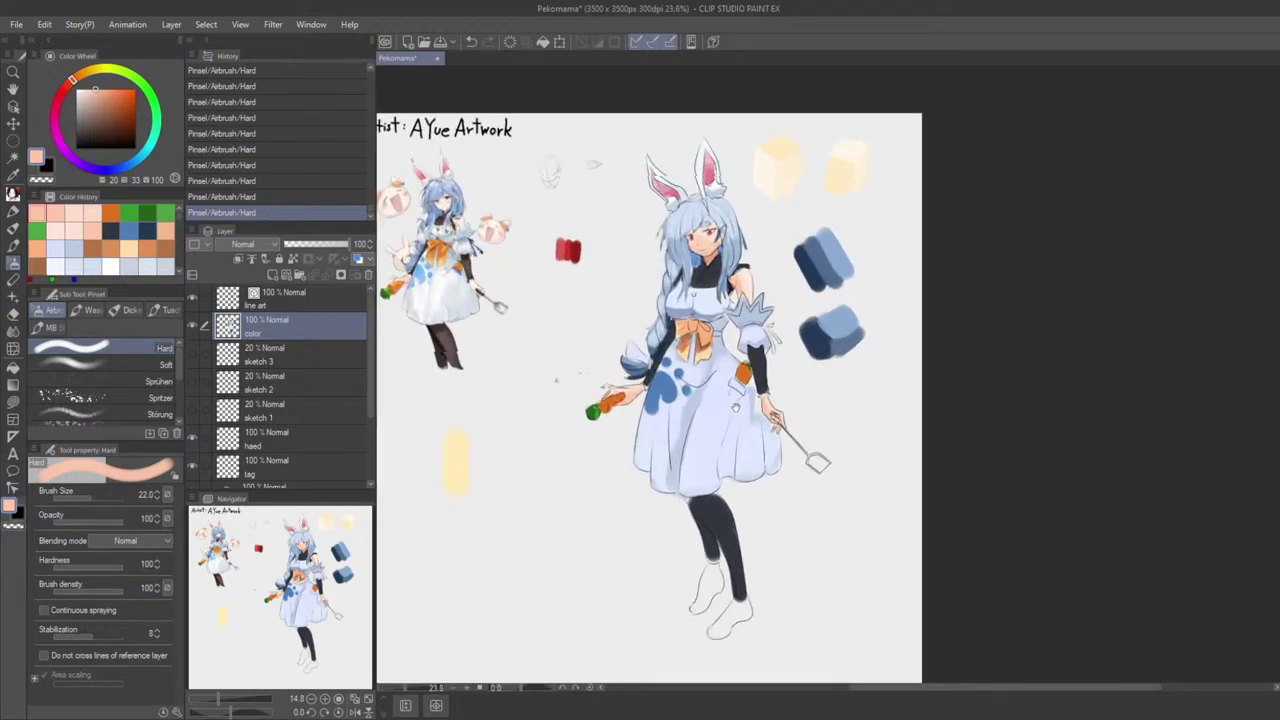
drag(735, 324, 774, 350)
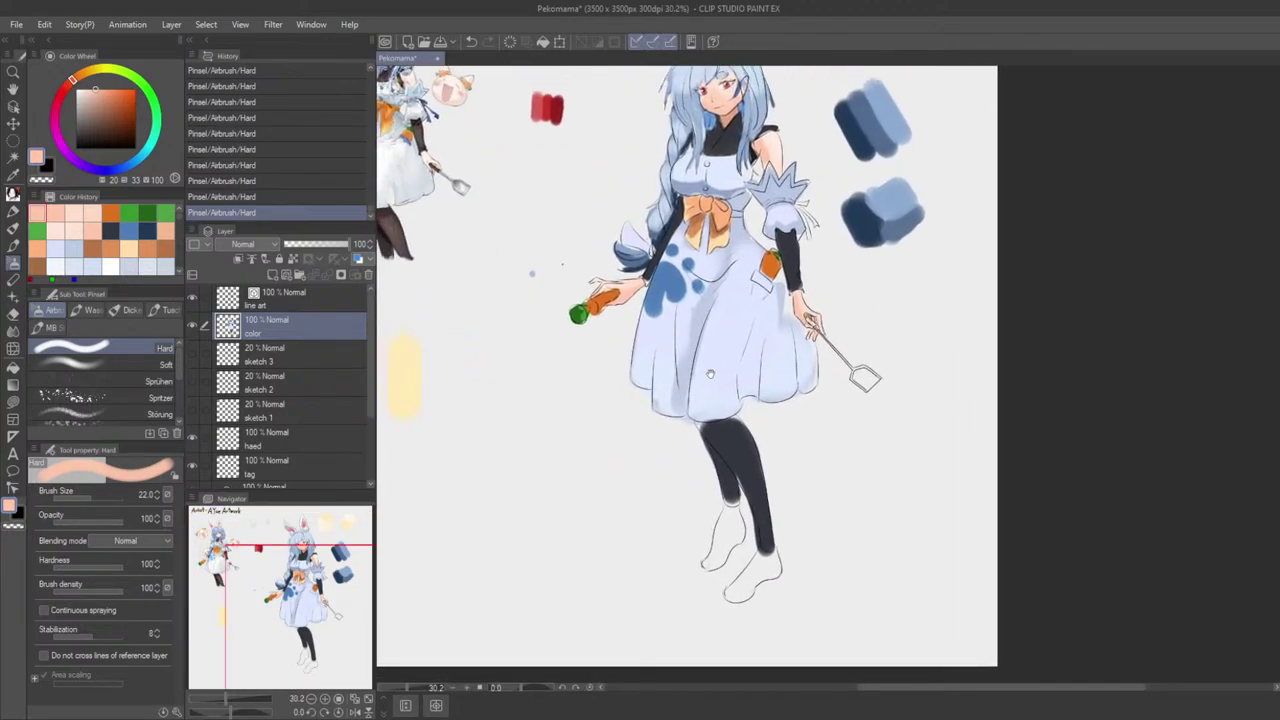
Step: Sample the skirt's pale blue and brush it over the folds with the Hard airbrush enlarged to 140.3, undoing the first strokes
alt+click(723, 356)
alt+click(697, 309)
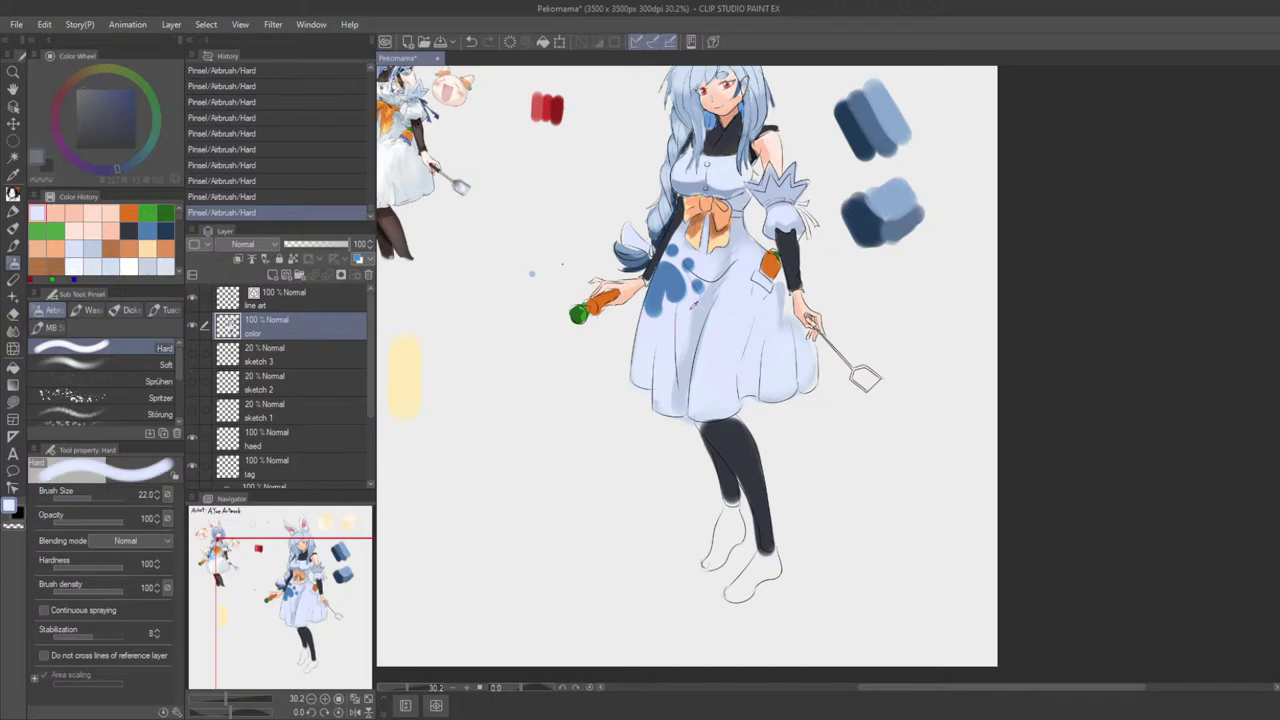
mouse_move(709, 381)
mouse_down()
mouse_move(683, 368)
mouse_move(721, 391)
mouse_up()
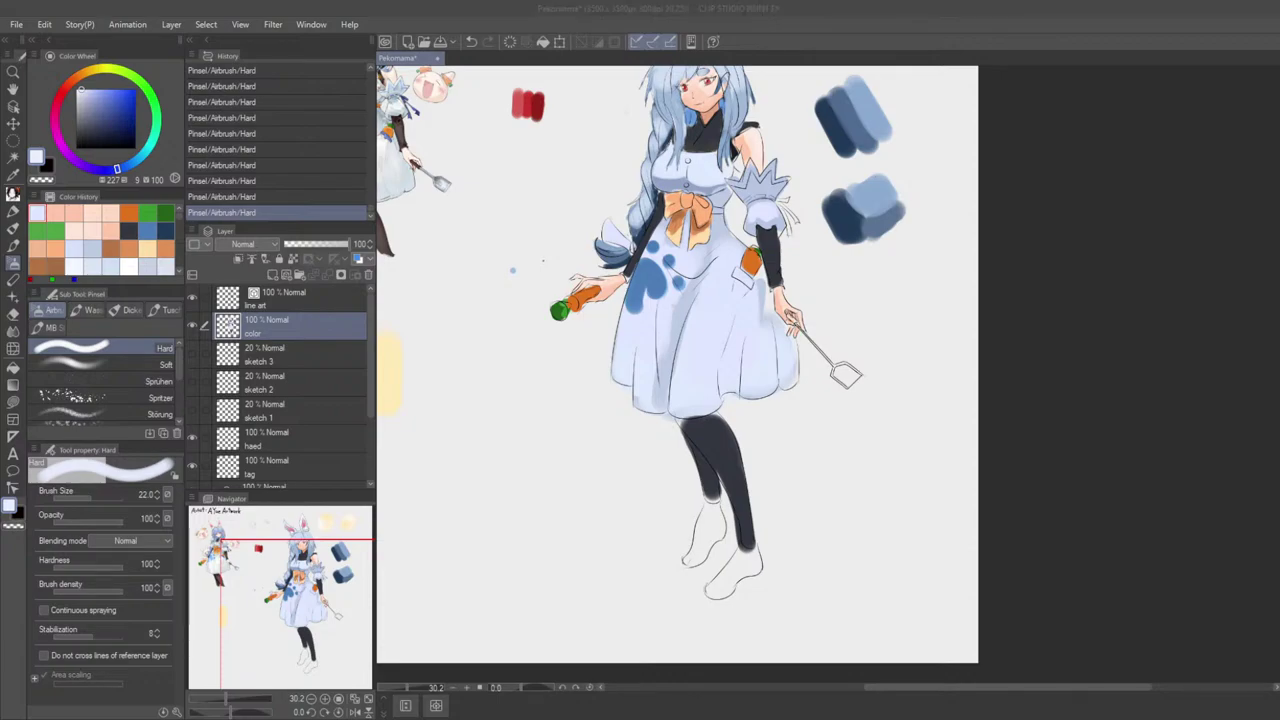
scroll(644, 530, down, 1)
scroll(651, 535, up, 2)
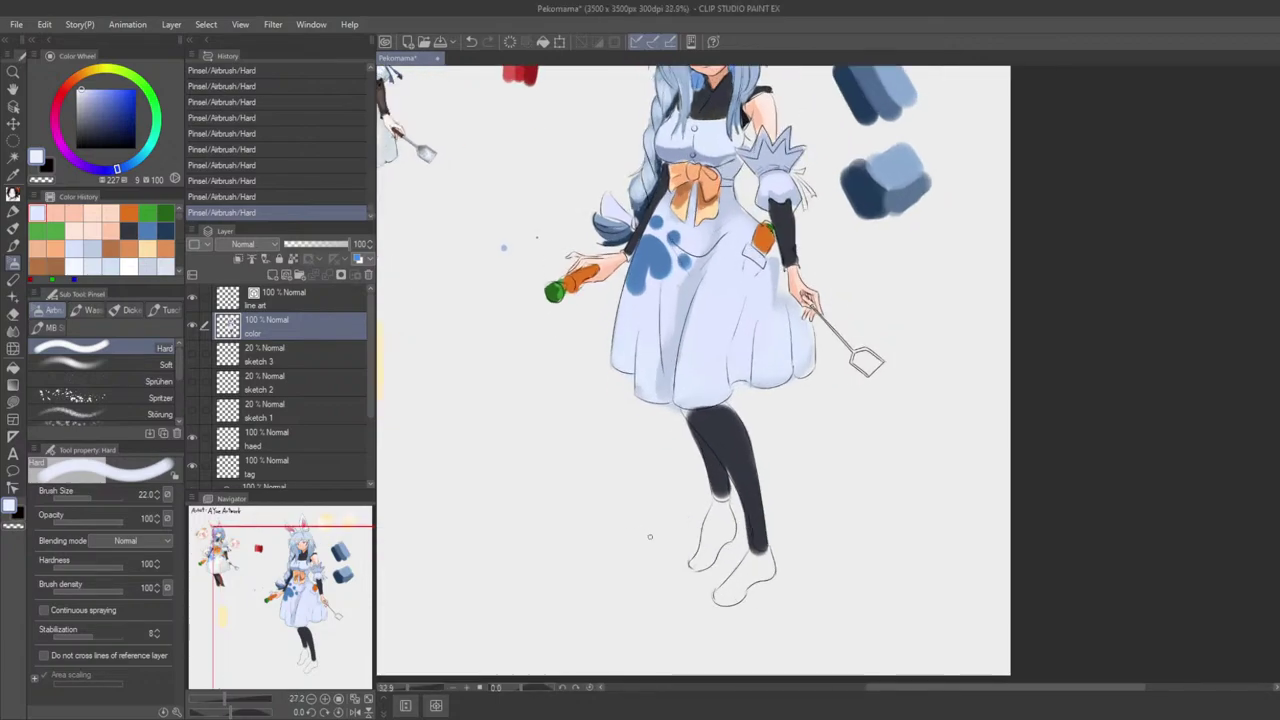
scroll(648, 535, down, 2)
mouse_move(655, 419)
mouse_down()
mouse_move(820, 386)
mouse_move(765, 425)
mouse_up()
alt+click(783, 404)
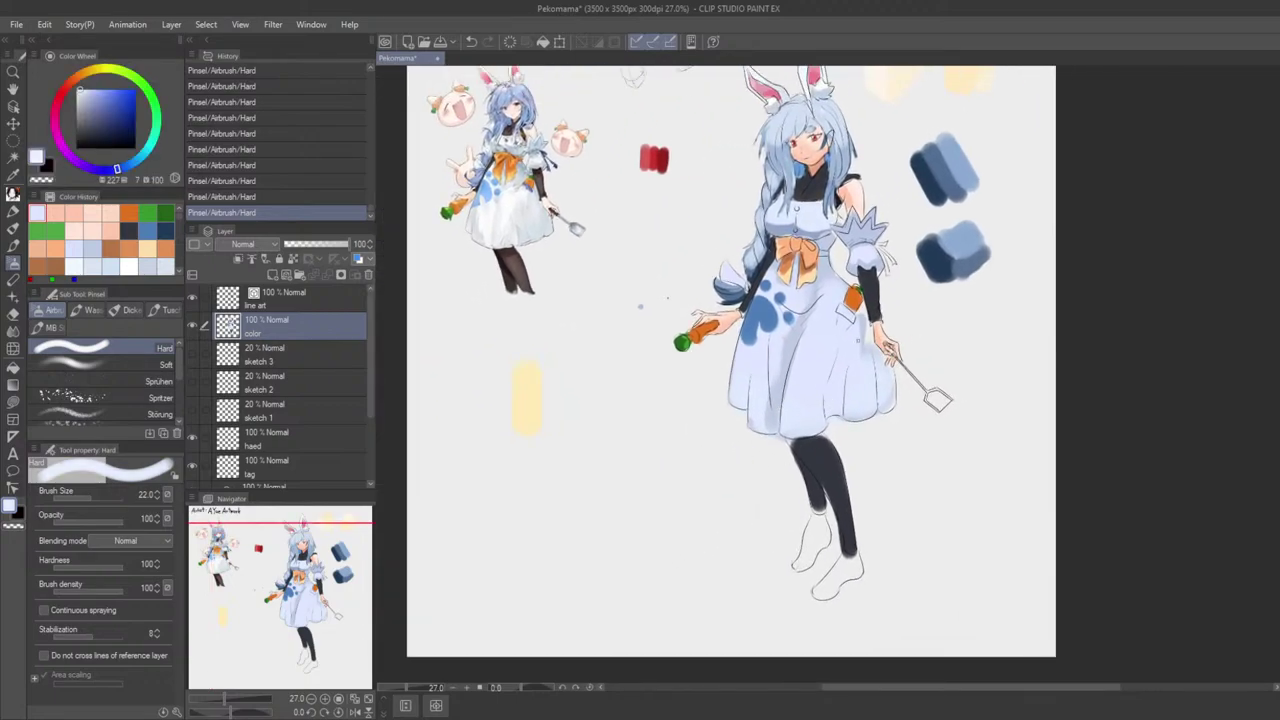
mouse_move(853, 387)
mouse_down()
mouse_move(876, 387)
mouse_move(801, 399)
mouse_move(832, 364)
mouse_move(785, 332)
mouse_move(753, 366)
mouse_move(698, 324)
mouse_move(635, 308)
mouse_move(680, 348)
mouse_move(677, 361)
mouse_up()
key(ctrl+z)
key(ctrl+z)
drag(690, 297, 674, 387)
mouse_move(680, 360)
mouse_down()
mouse_move(837, 334)
mouse_move(780, 362)
mouse_up()
Step: Sample the near-white of the reference skirt and lighten the middle and lower folds of the character's skirt, undoing one stroke
alt+click(498, 196)
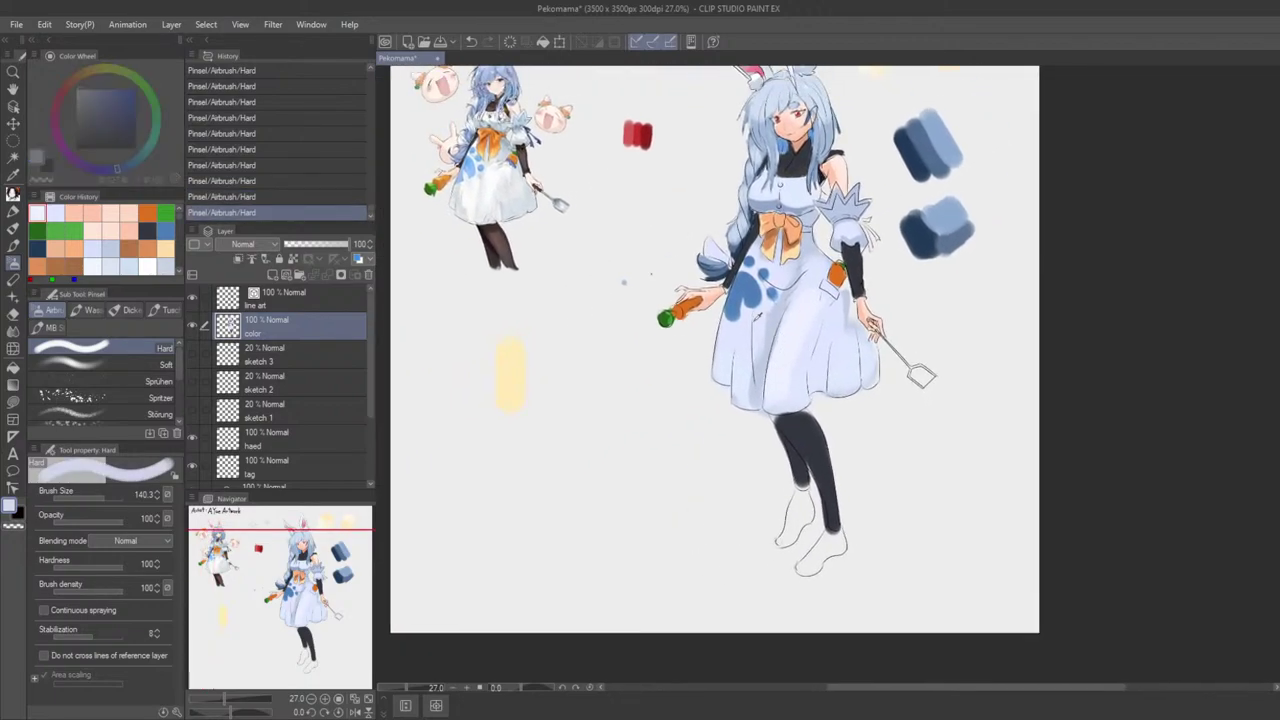
alt+click(490, 190)
mouse_move(811, 306)
mouse_down()
mouse_move(788, 368)
mouse_move(794, 341)
mouse_move(874, 266)
mouse_move(760, 332)
mouse_move(753, 365)
mouse_move(759, 342)
mouse_move(773, 374)
mouse_up()
alt+click(769, 292)
alt+click(767, 291)
key(ctrl+z)
mouse_move(779, 319)
mouse_down()
mouse_move(787, 374)
mouse_move(746, 382)
mouse_up()
mouse_move(815, 332)
mouse_down()
mouse_move(822, 368)
mouse_move(834, 367)
mouse_up()
scroll(824, 360, down, 3)
scroll(822, 360, up, 2)
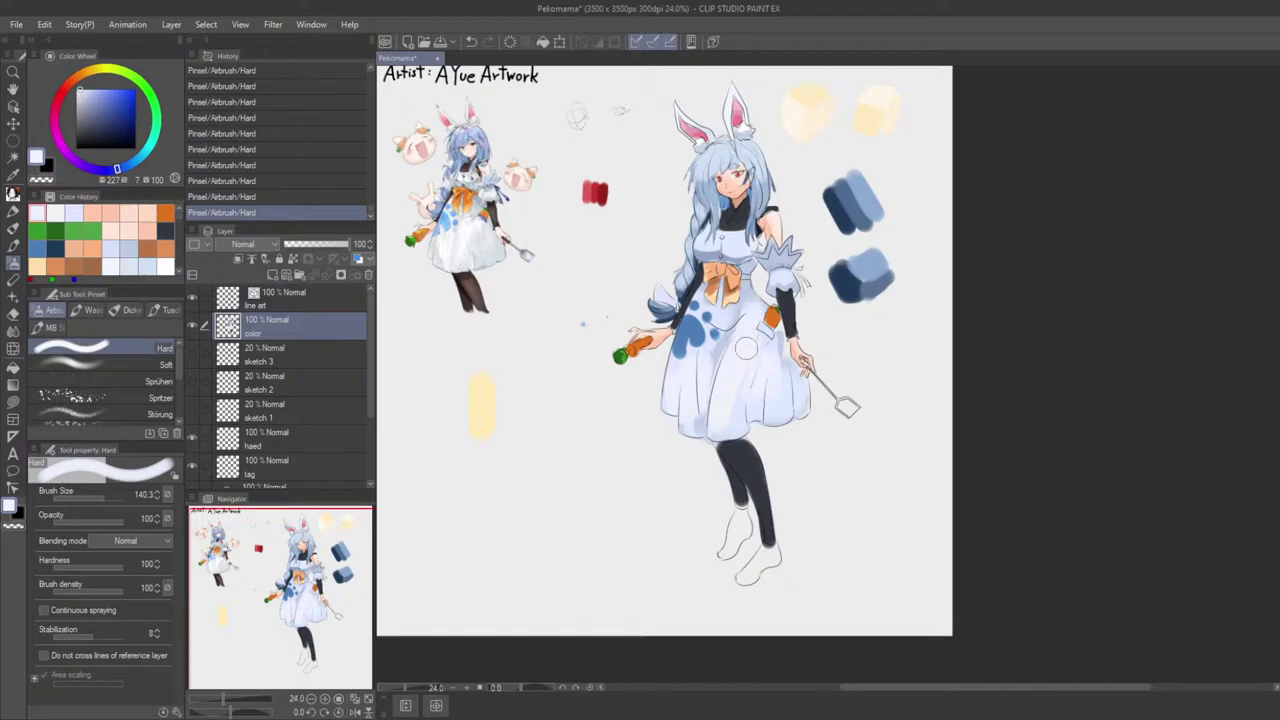
Step: Brighten the skirt further with the pale tone, enlarging the Hard airbrush to 224.8 and undoing one stroke
scroll(742, 357, up, 1)
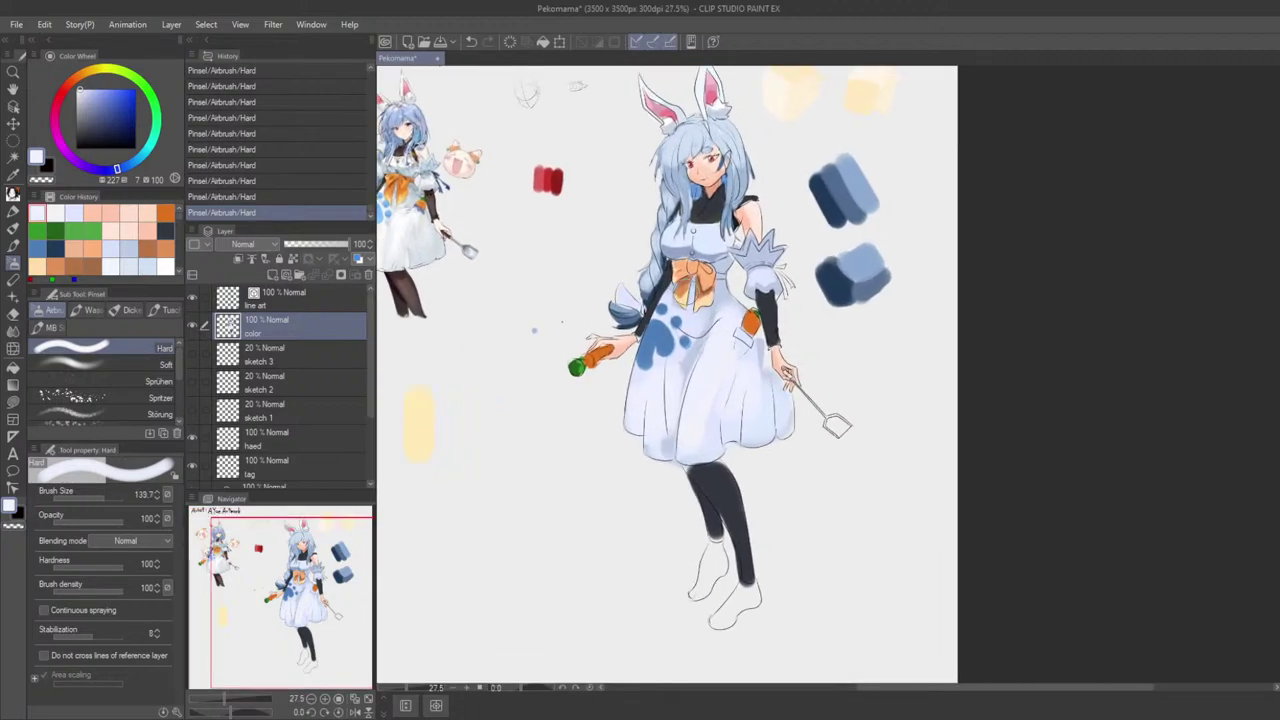
mouse_move(698, 322)
mouse_down()
mouse_move(792, 326)
mouse_move(825, 309)
mouse_up()
key(bracketright)
key(ctrl+z)
key(bracketright)
key(bracketright)
scroll(815, 308, down, 4)
scroll(861, 270, down, 1)
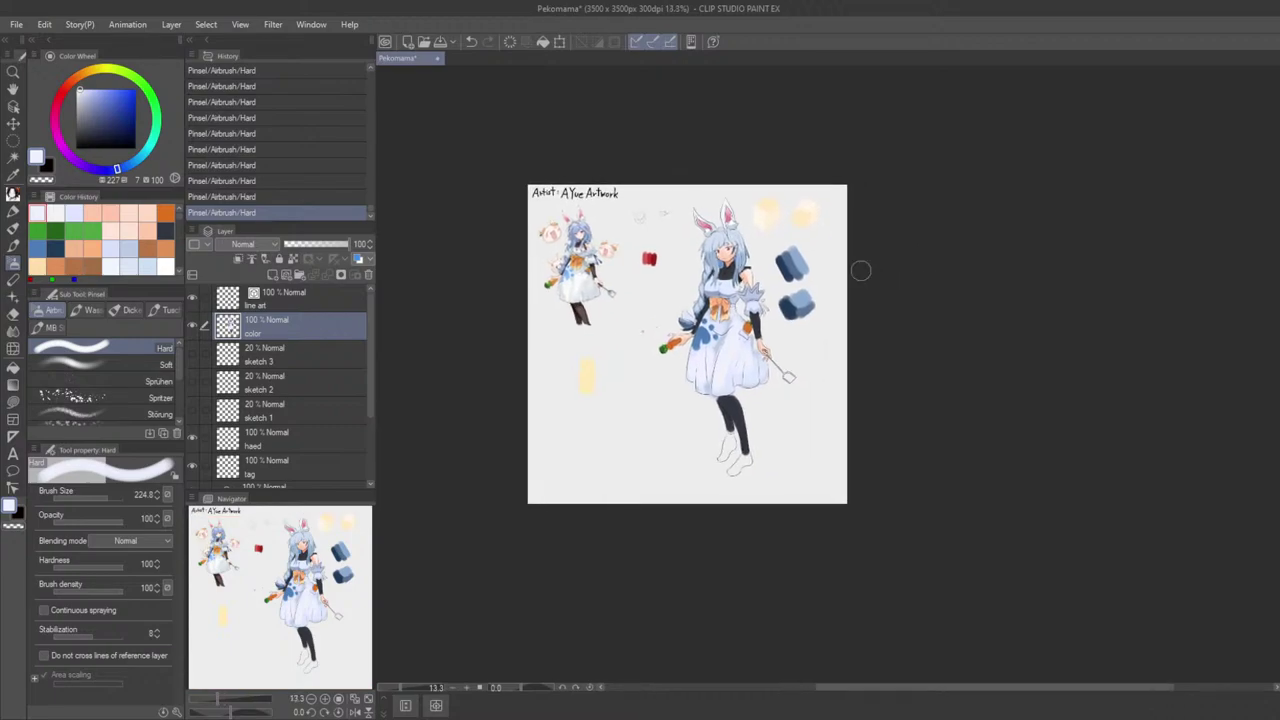
Step: Sample the skirt's near-white and touch up the frill above the elbow with the Hard airbrush reduced to 43.0
scroll(861, 270, up, 5)
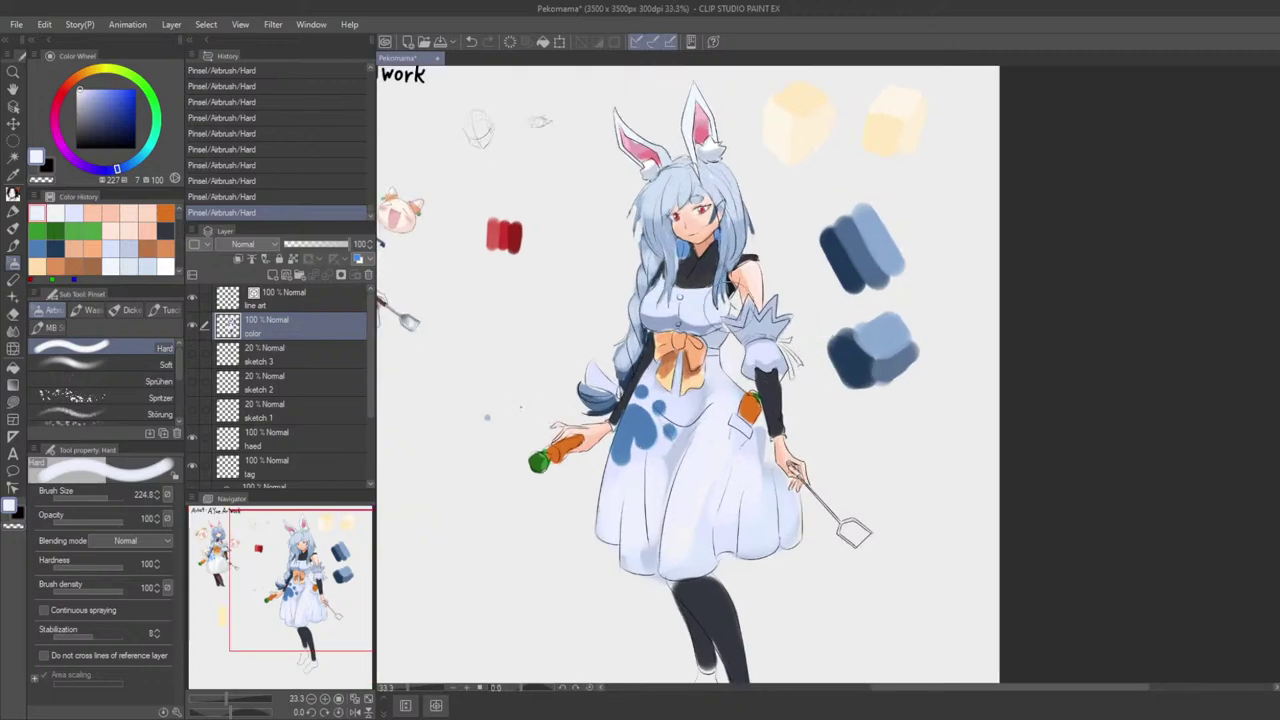
drag(797, 323, 827, 329)
key(bracketleft)
key(bracketleft)
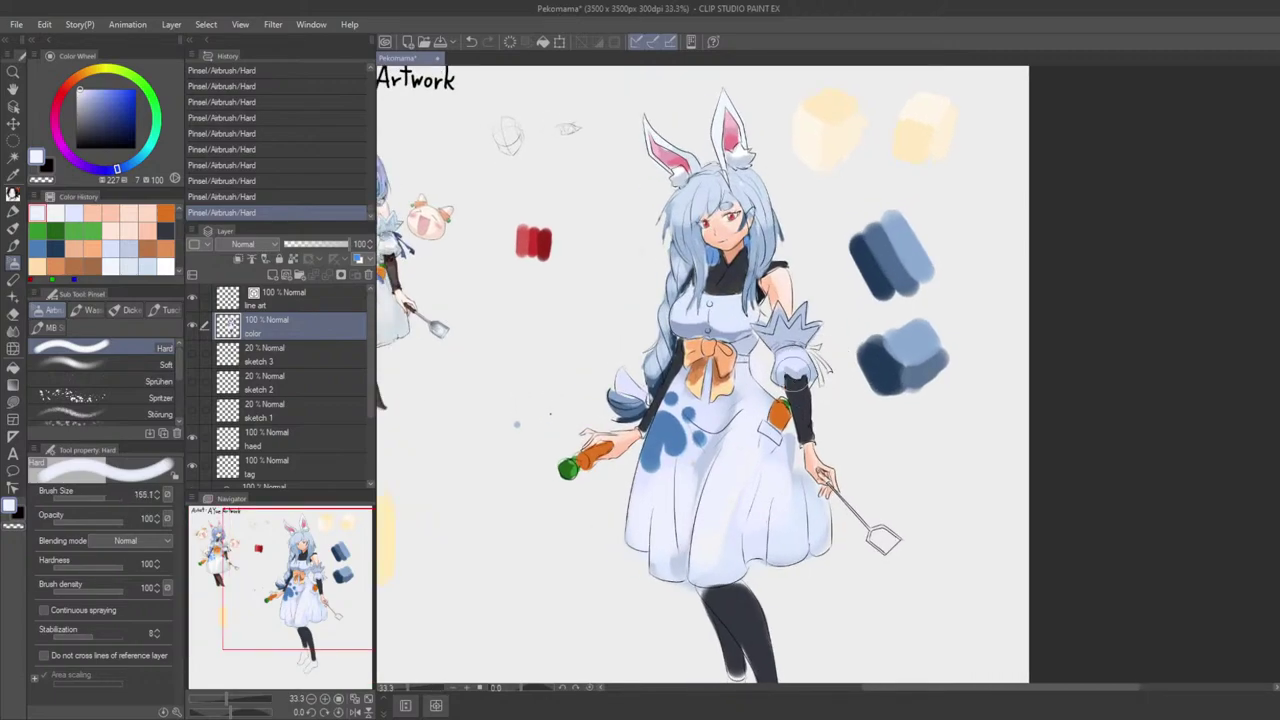
key(bracketleft)
key(bracketleft)
key(bracketleft)
scroll(450, 206, down, 2)
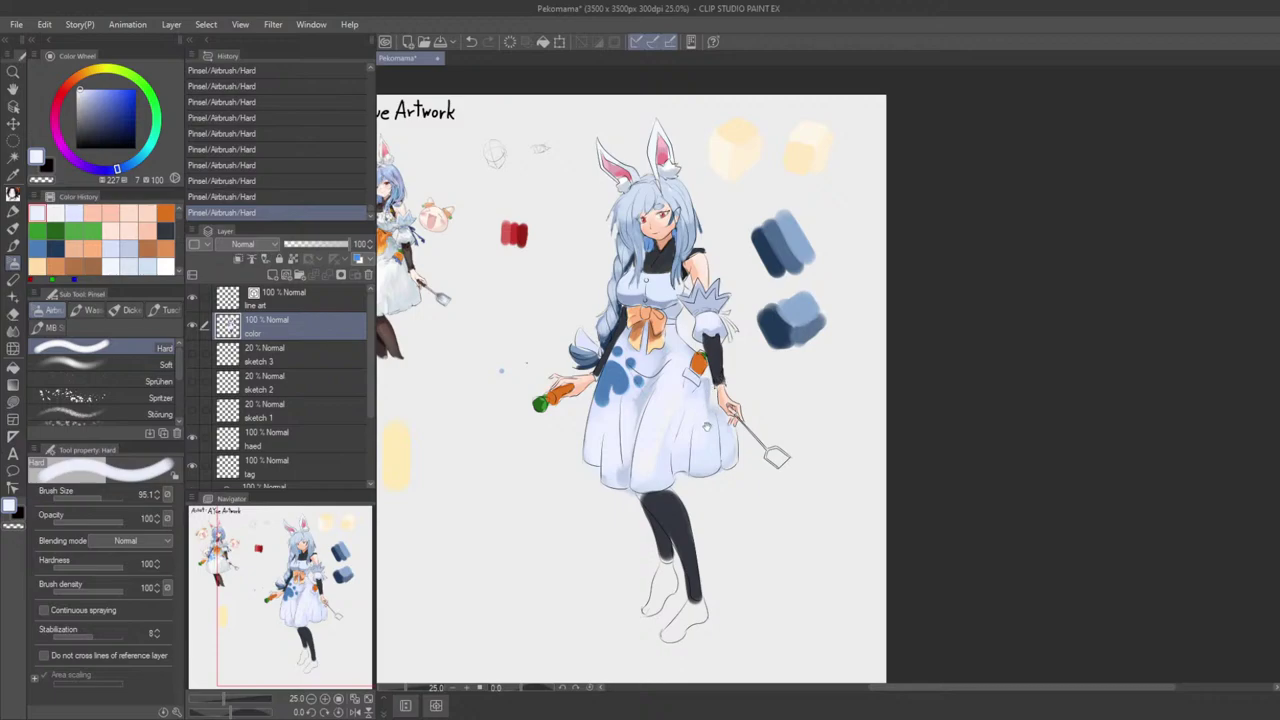
scroll(706, 426, down, 1)
scroll(706, 426, up, 2)
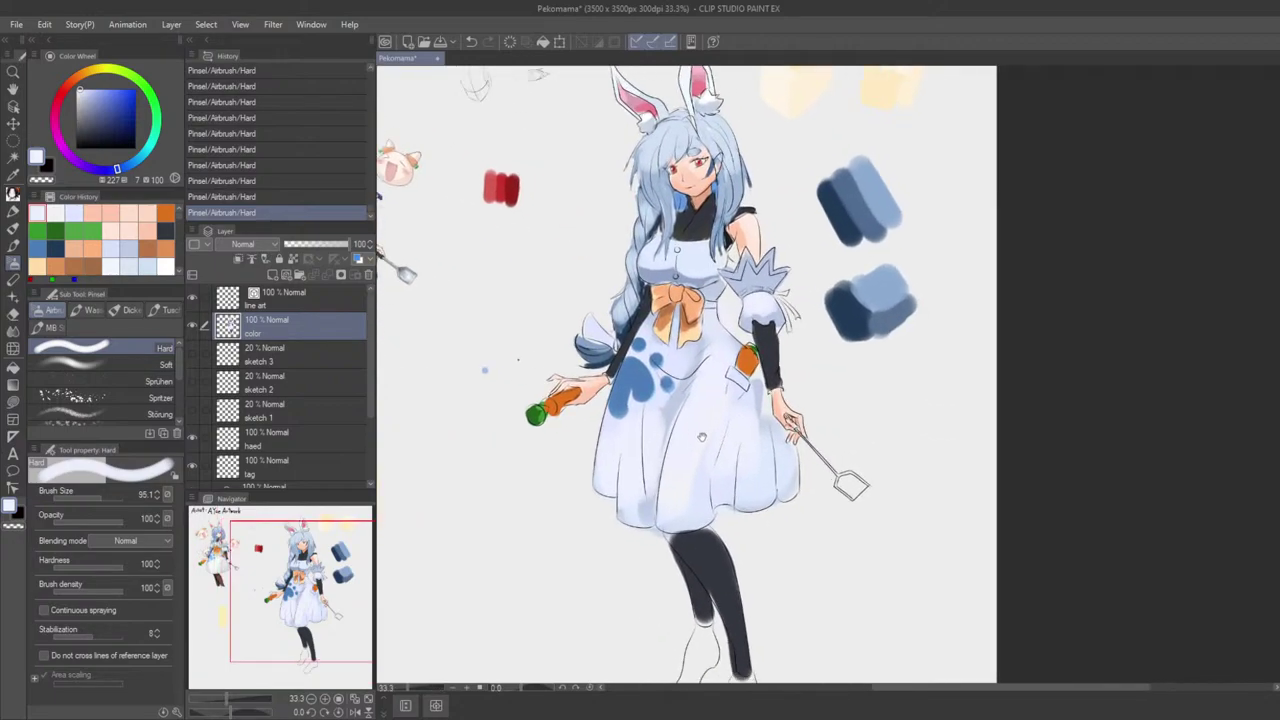
alt+click(722, 419)
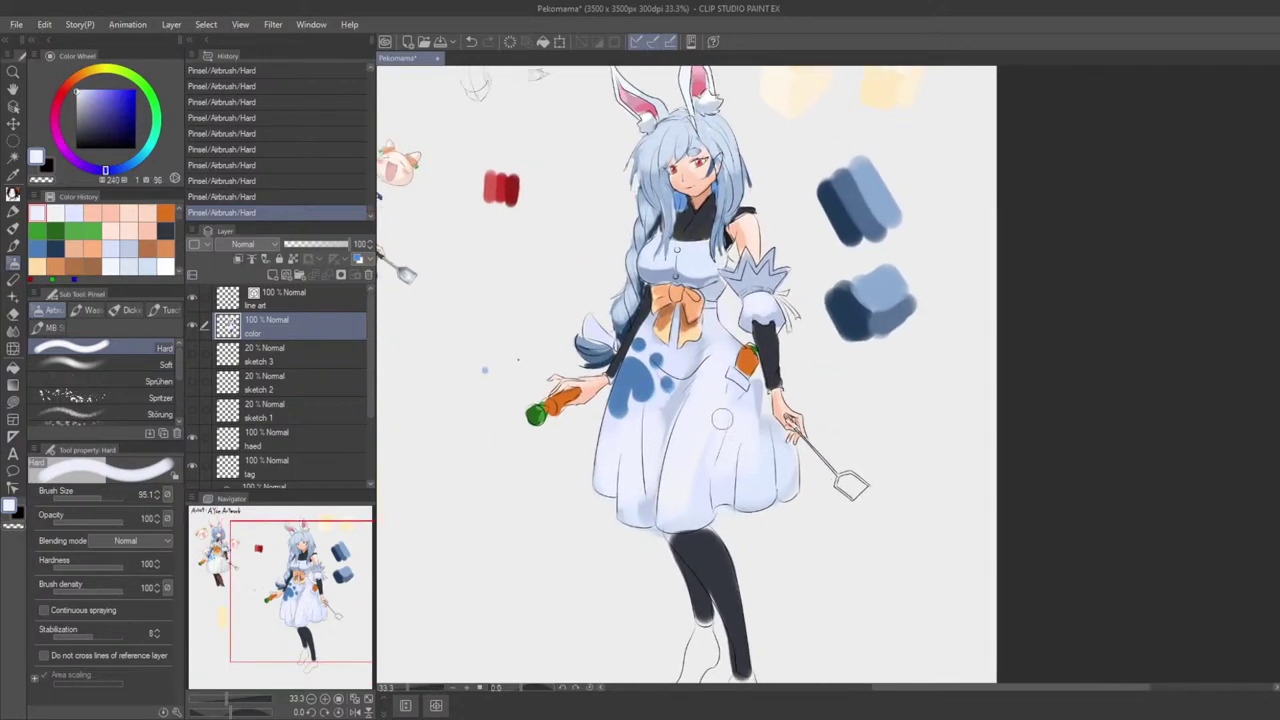
mouse_move(670, 384)
mouse_down()
mouse_move(730, 432)
mouse_move(870, 427)
mouse_move(790, 427)
mouse_up()
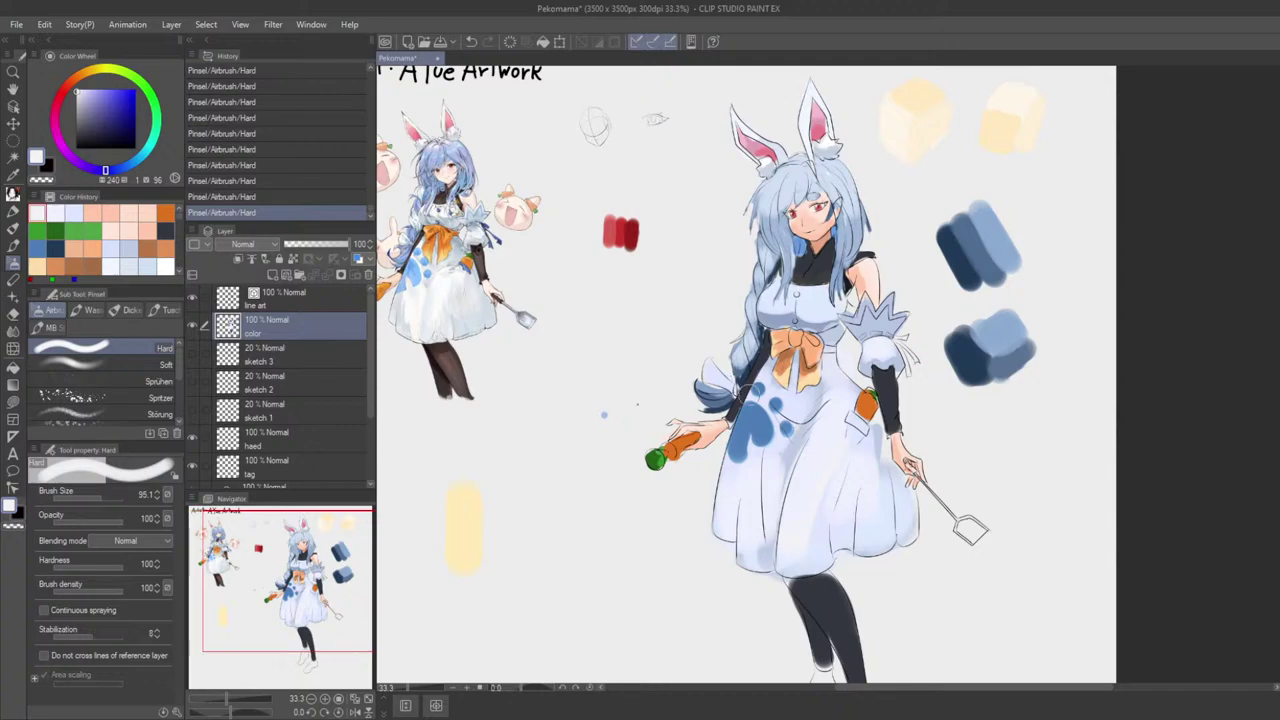
scroll(1000, 267, up, 1)
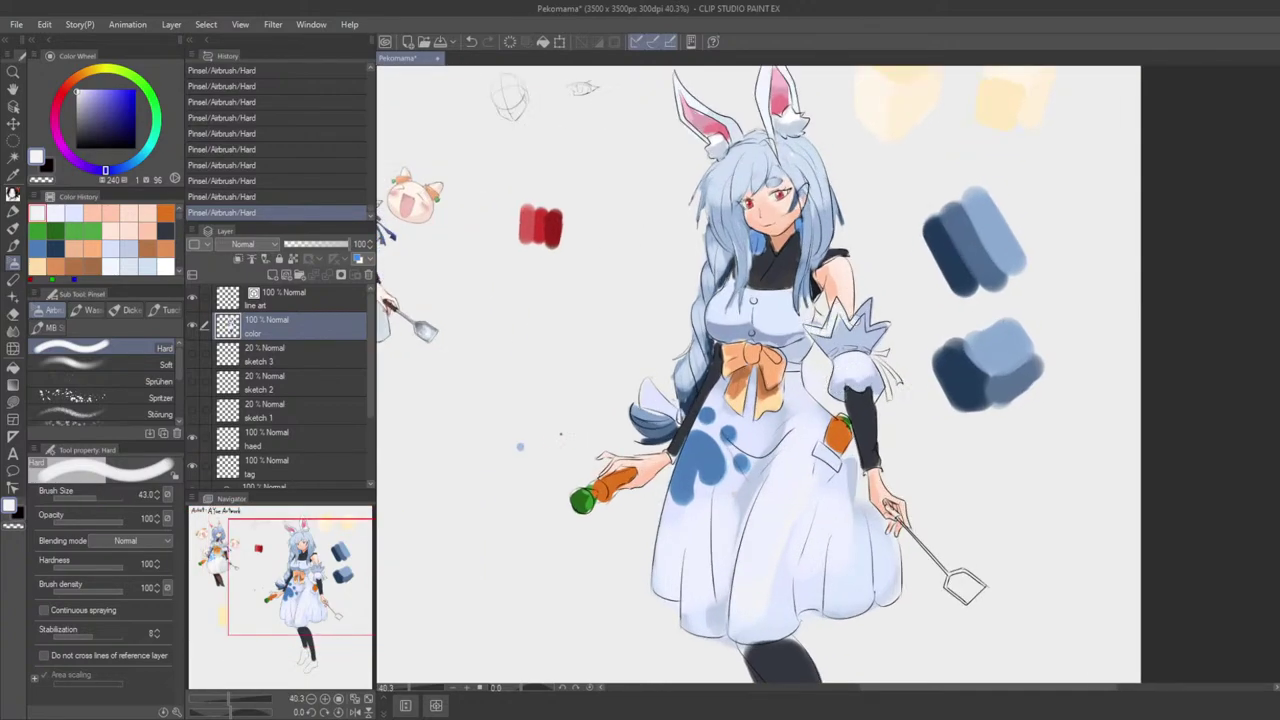
drag(857, 317, 868, 326)
scroll(874, 347, down, 5)
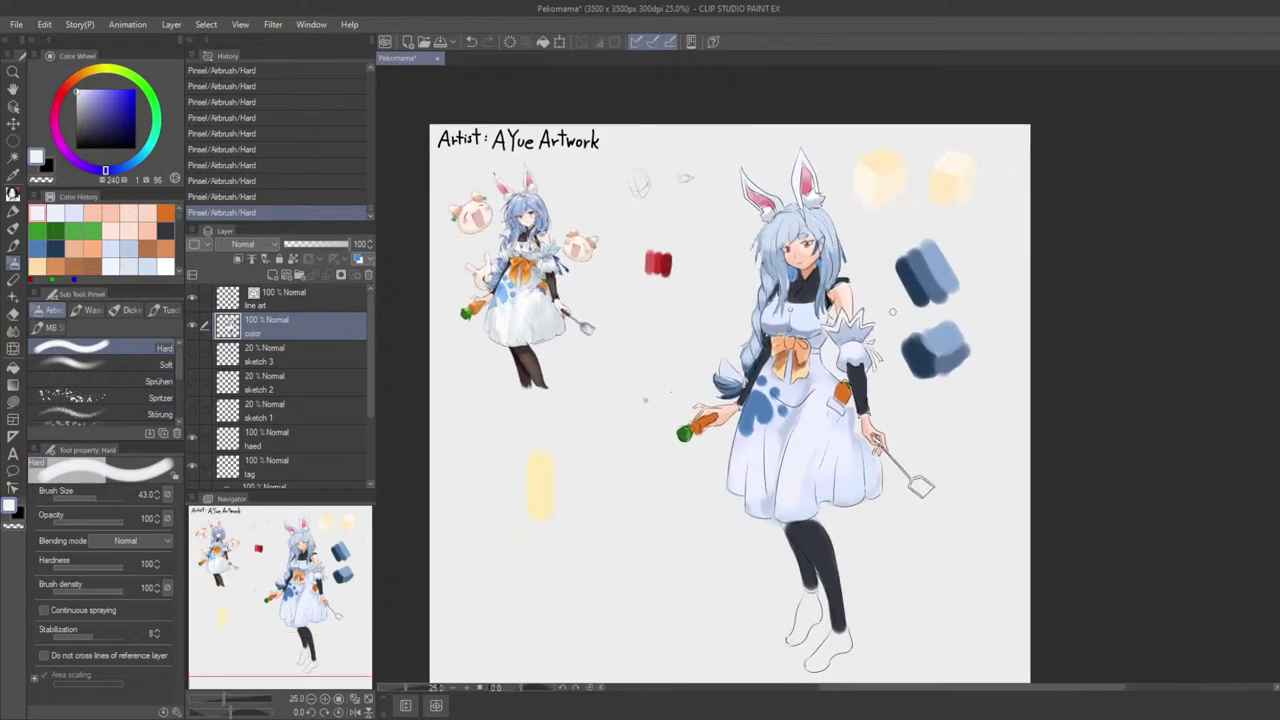
Step: Sample the frill's pale blue and shade the folds of the arm frill with the Hard airbrush at 32.9
scroll(868, 332, up, 2)
alt+click(842, 338)
scroll(842, 338, up, 1)
scroll(829, 387, up, 1)
drag(829, 387, 804, 418)
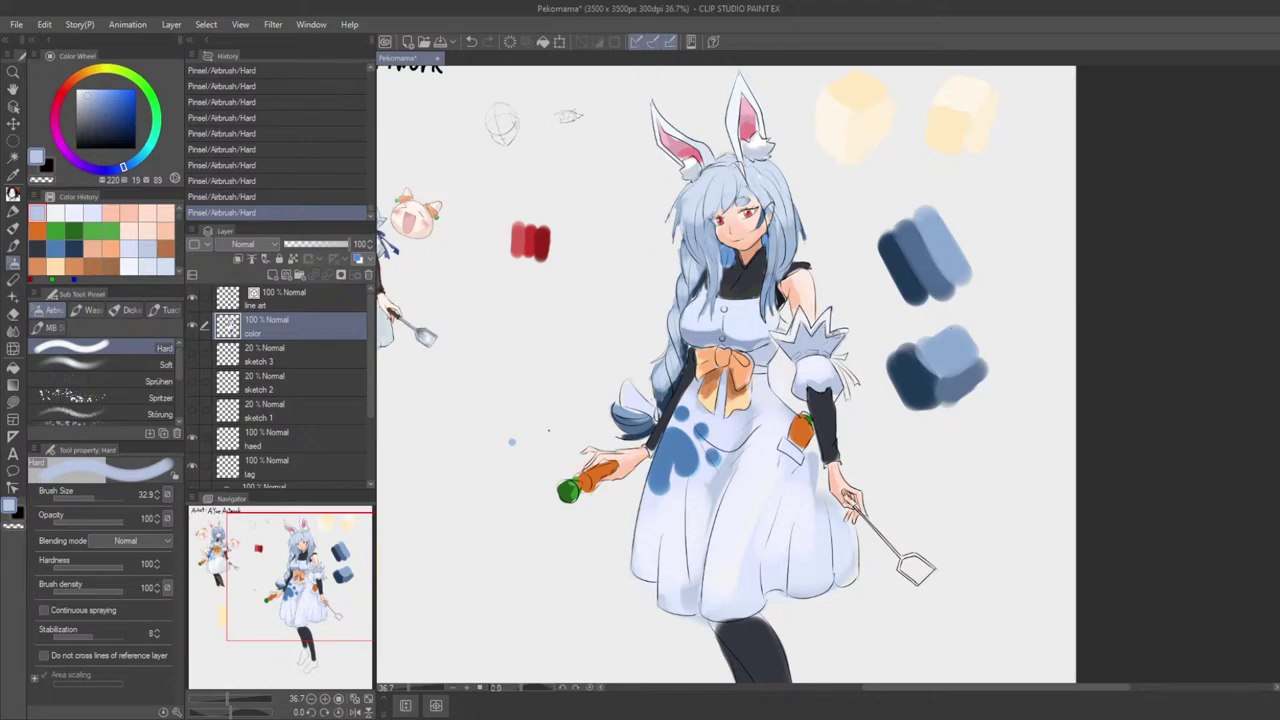
drag(811, 354, 787, 336)
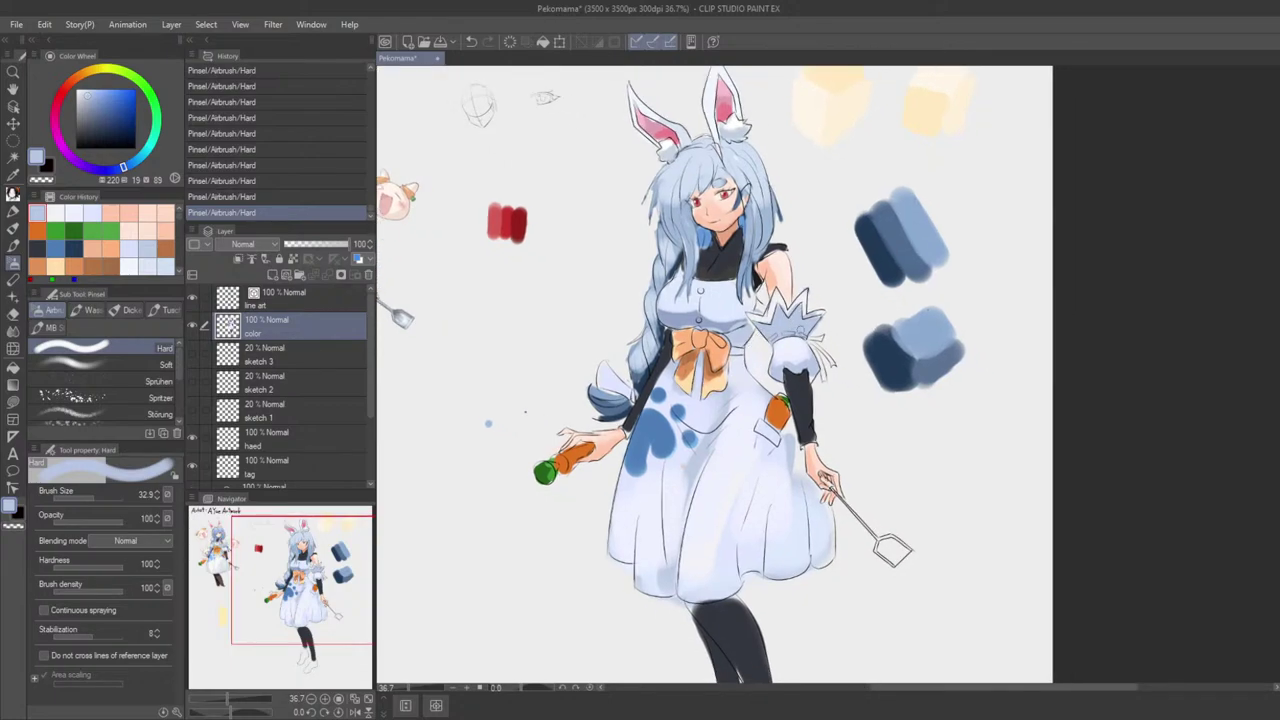
Step: Sample the skirt's near-white tones and brighten the spikes of the arm frill, undoing the unwanted strokes
alt+click(741, 468)
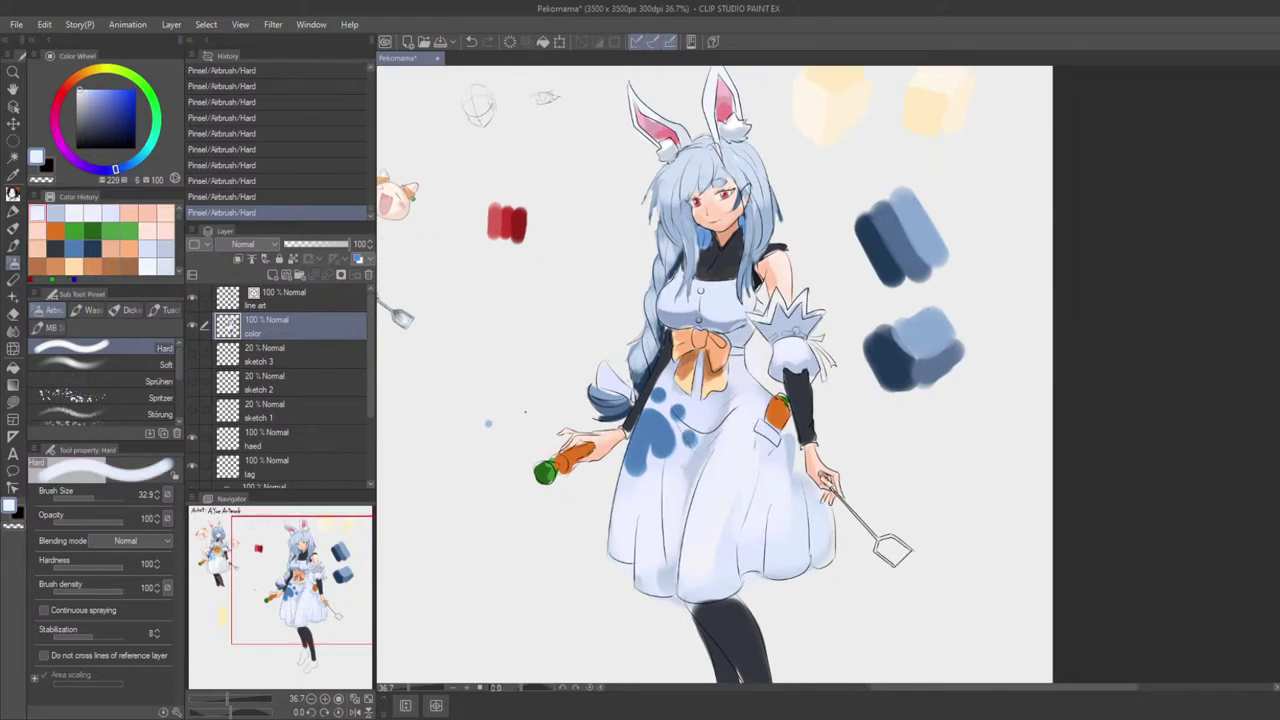
key(ctrl+z)
drag(780, 336, 763, 329)
drag(780, 330, 778, 313)
key(ctrl+z)
alt+click(750, 400)
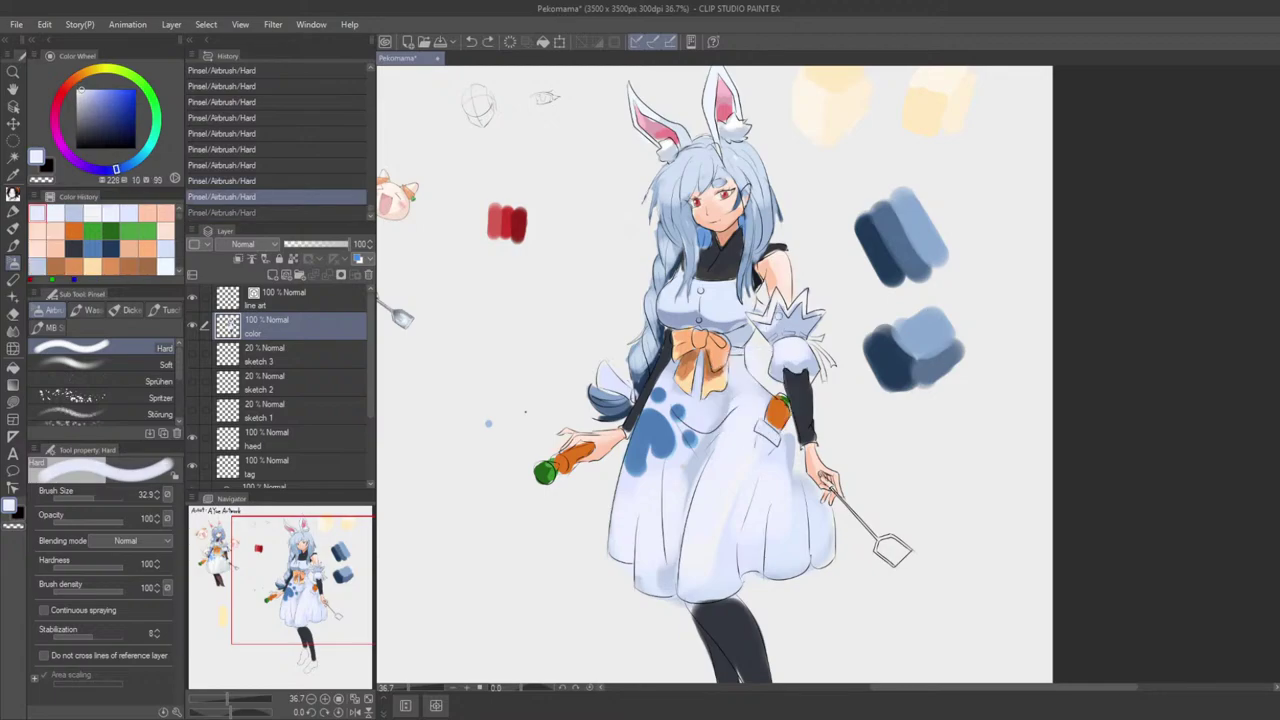
drag(784, 318, 798, 316)
scroll(880, 315, down, 3)
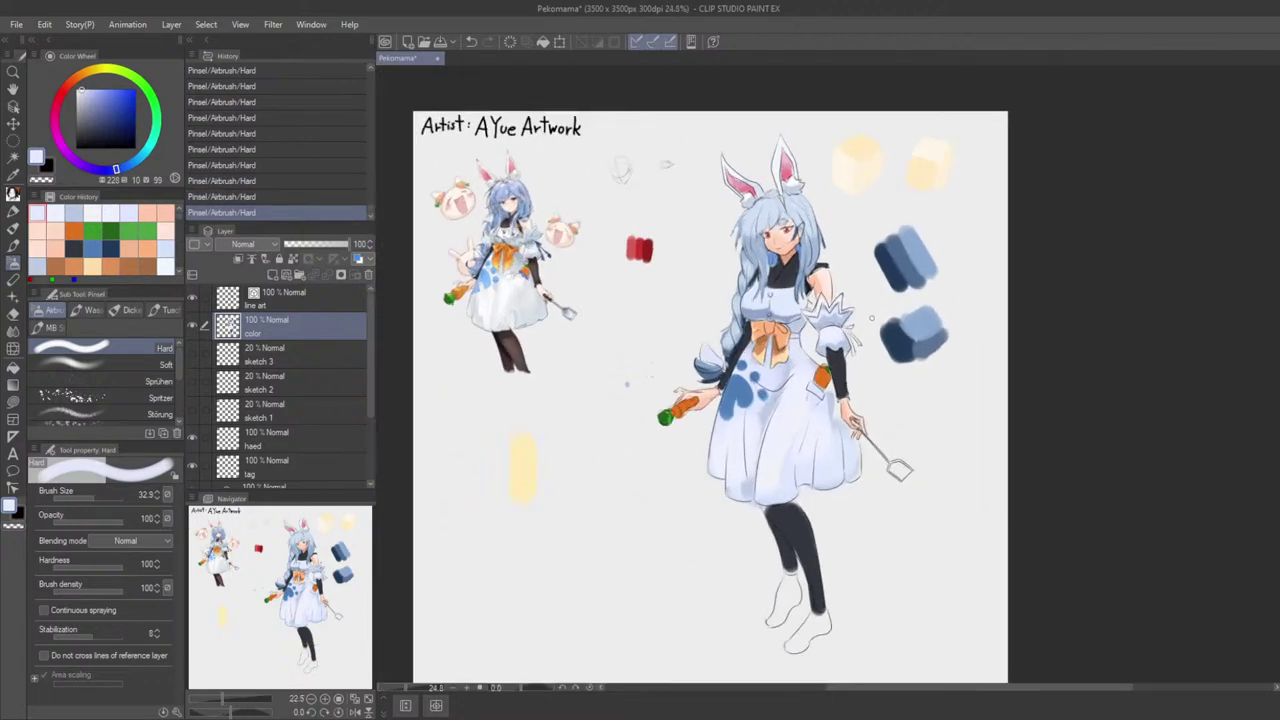
Step: Undo the last three strokes on the arm frill, sample a near-white there, and restore the strokes
scroll(865, 322, up, 2)
scroll(845, 345, up, 2)
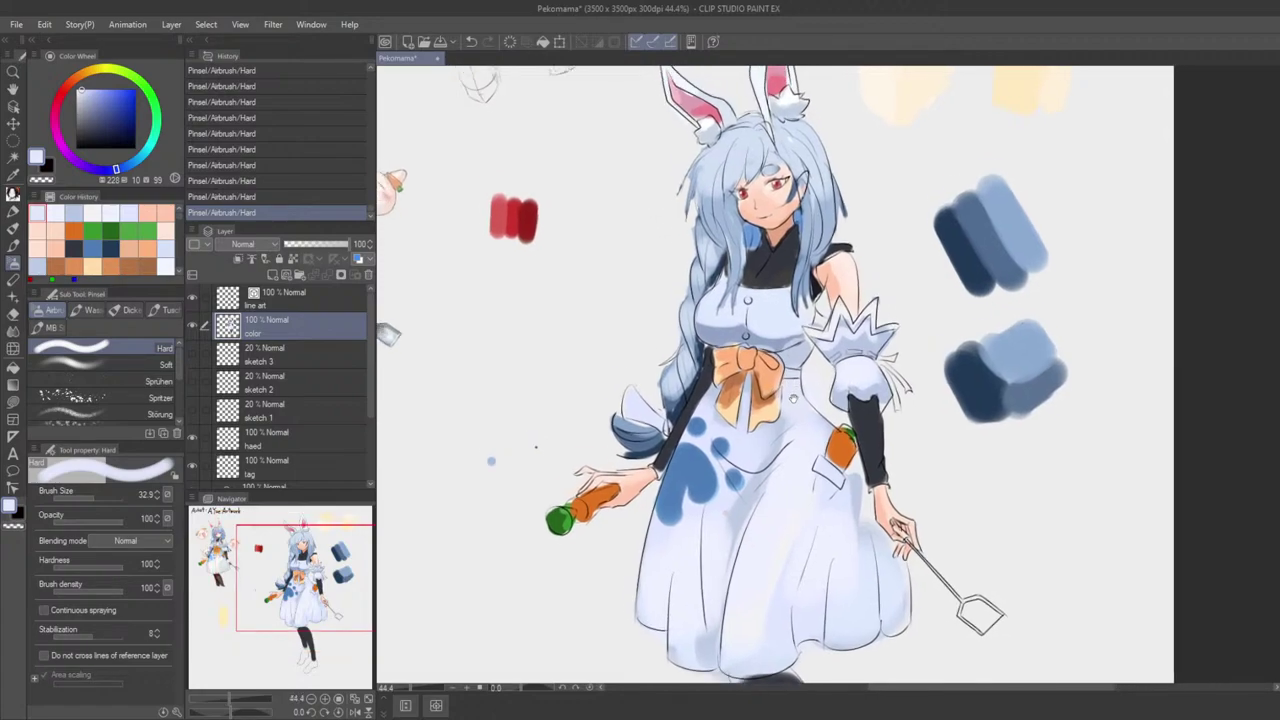
key(ctrl+z)
key(ctrl+z)
key(ctrl+z)
scroll(848, 361, down, 3)
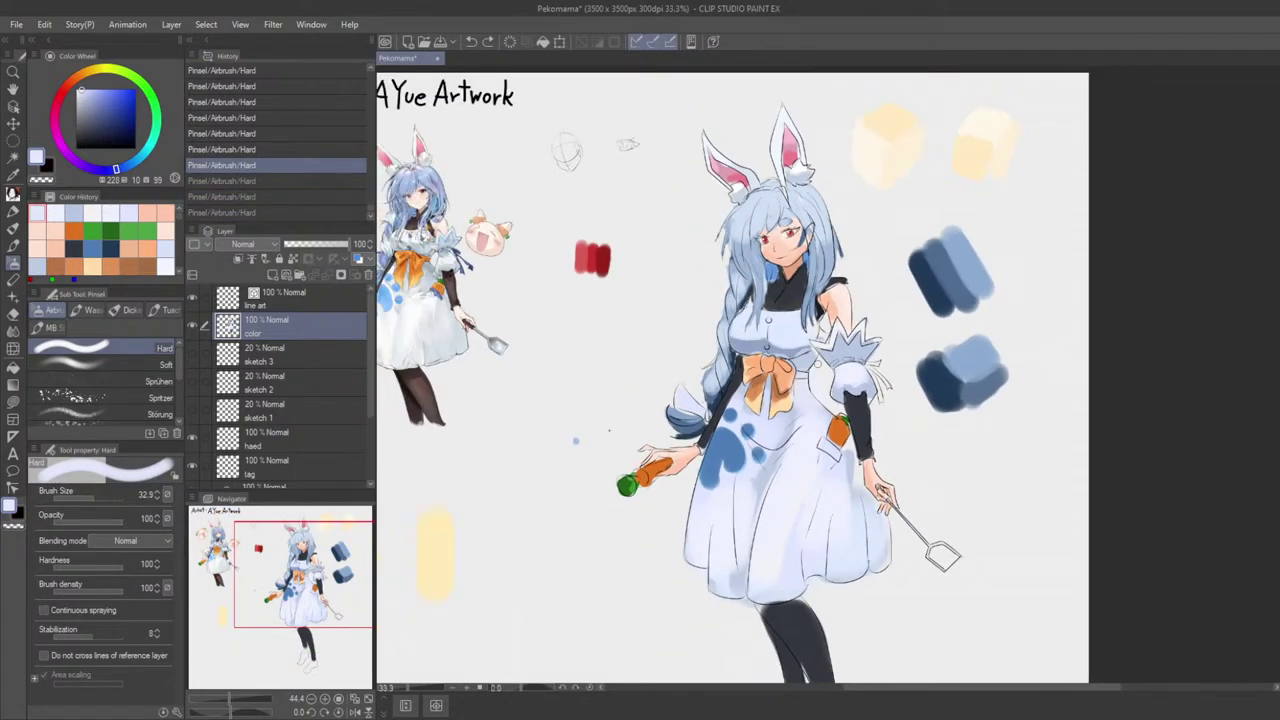
scroll(834, 351, up, 3)
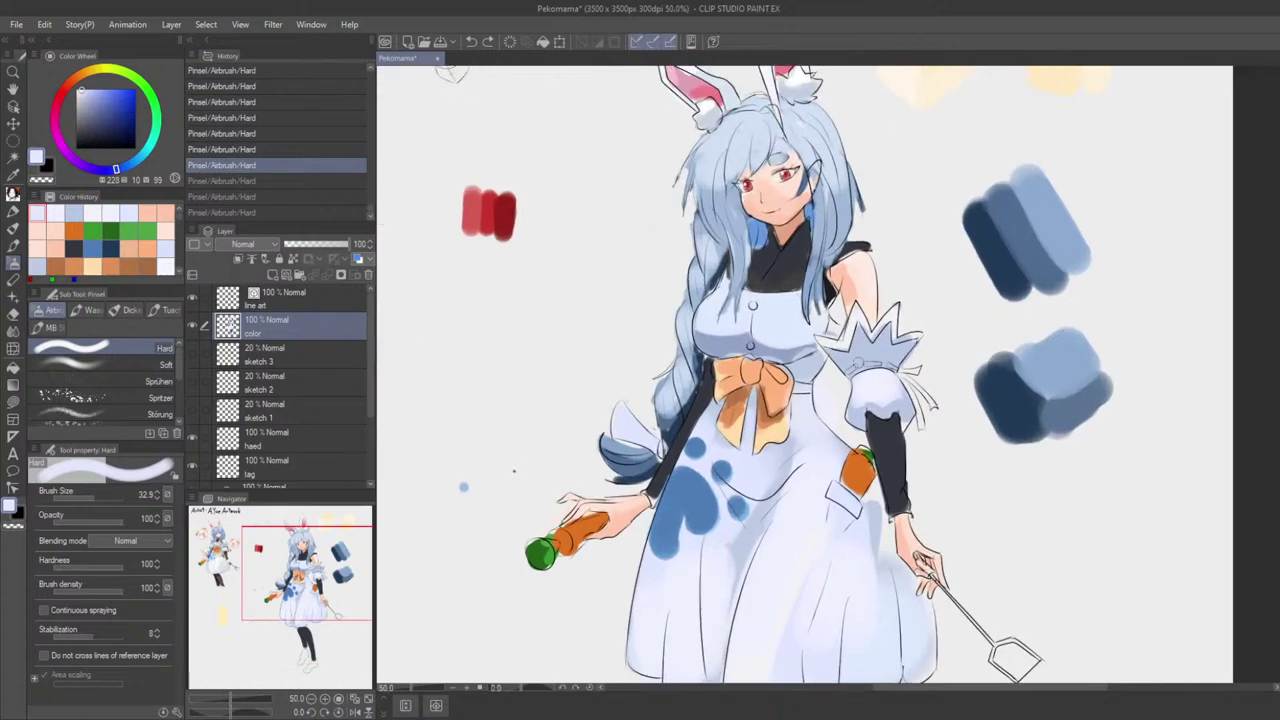
alt+click(834, 346)
key(ctrl+y)
key(ctrl+y)
key(ctrl+y)
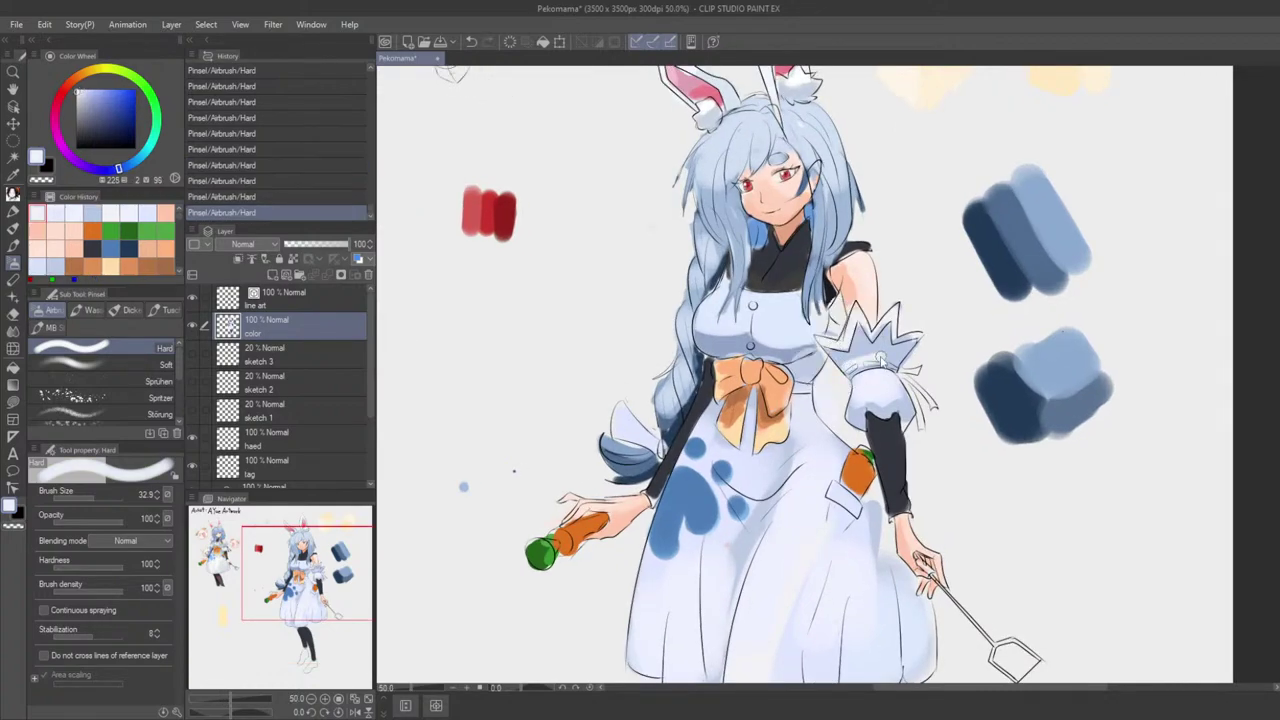
Step: Sample the black at the dark tip of the braid as the drawing color
scroll(860, 368, down, 3)
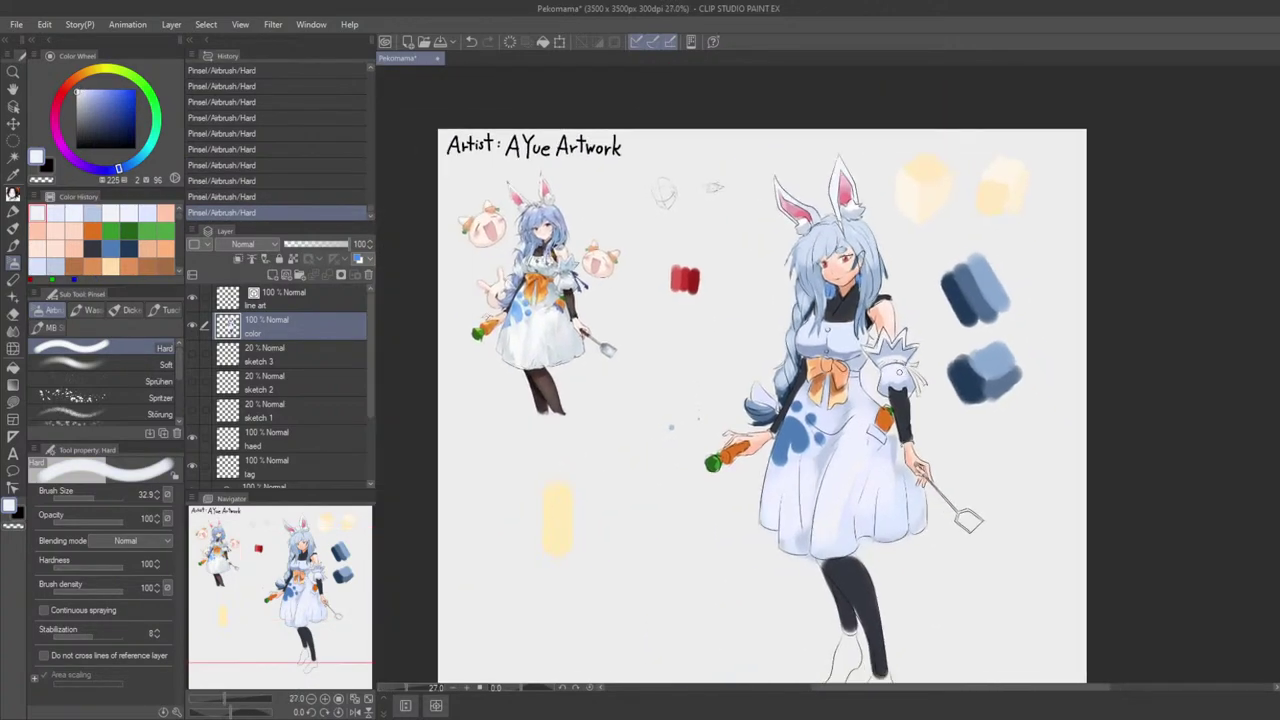
scroll(848, 368, up, 3)
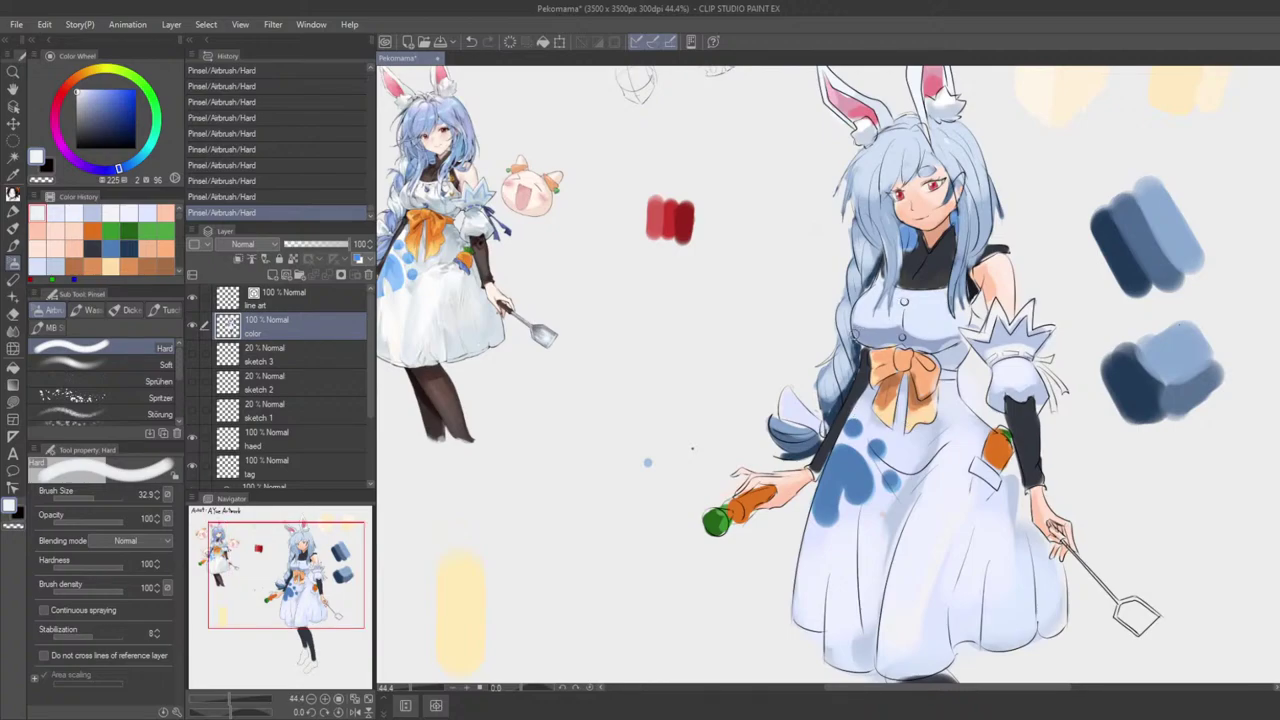
mouse_move(879, 417)
mouse_down()
mouse_move(842, 394)
mouse_move(854, 406)
mouse_move(826, 458)
mouse_move(885, 403)
mouse_up()
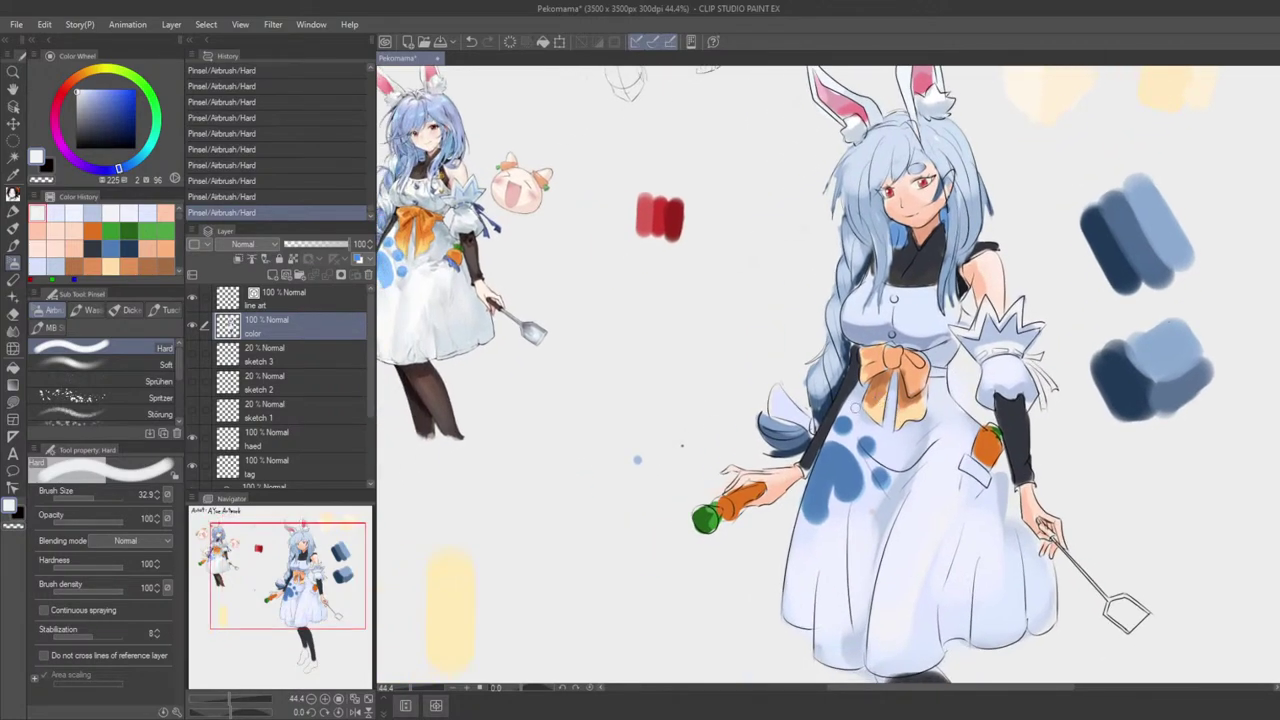
alt+click(782, 432)
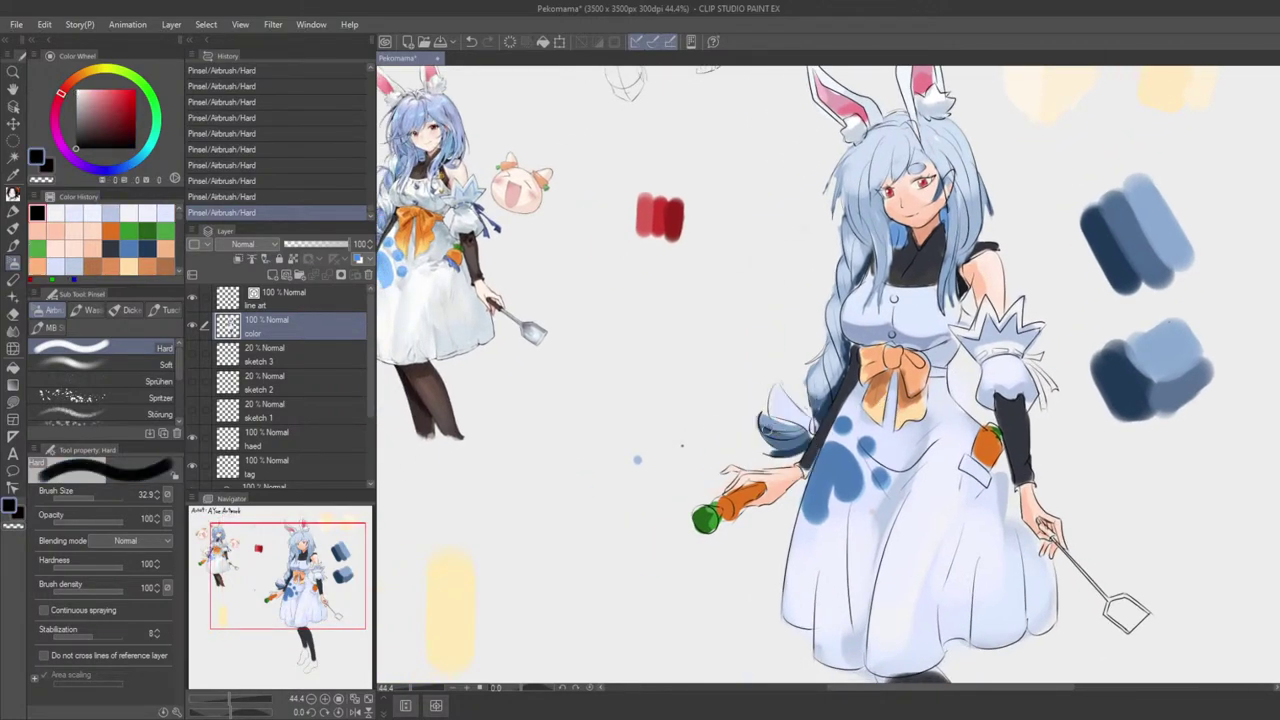
Step: Shade the tuft at the end of the braid with blue tones sampled from the hair, replacing the undone strokes
key(ctrl+z)
drag(768, 429, 794, 433)
alt+click(827, 381)
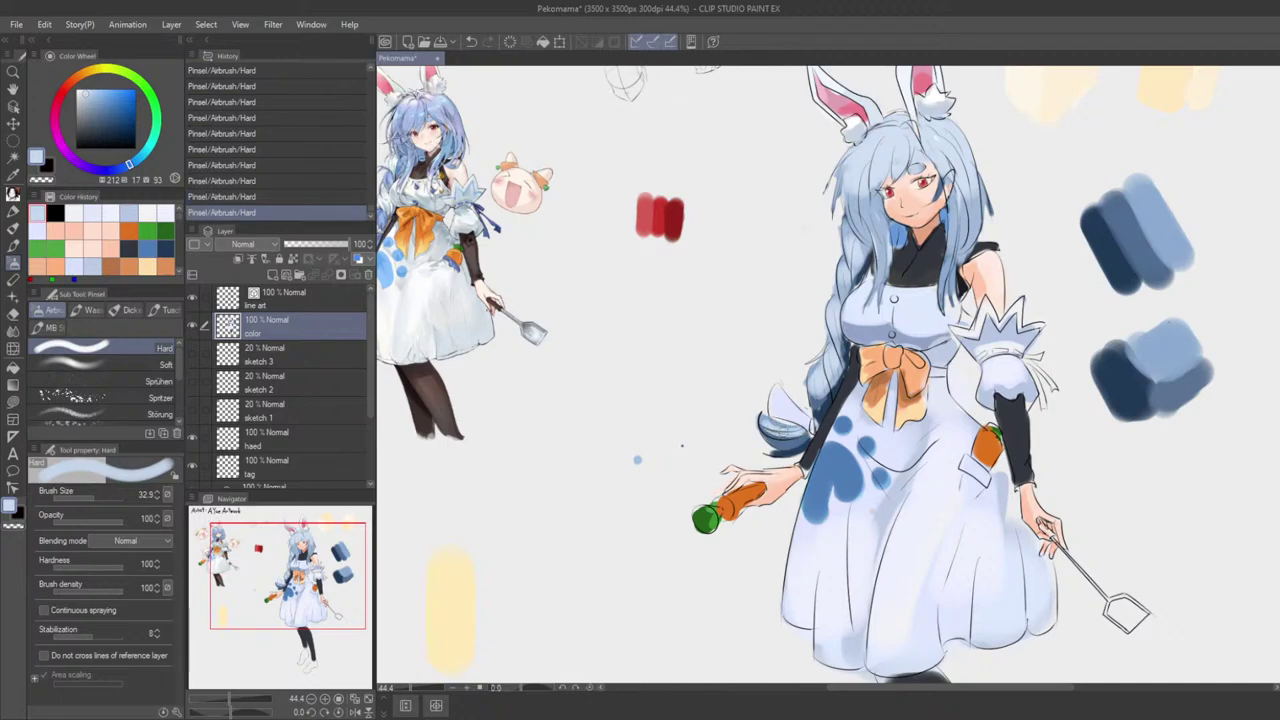
alt+click(822, 407)
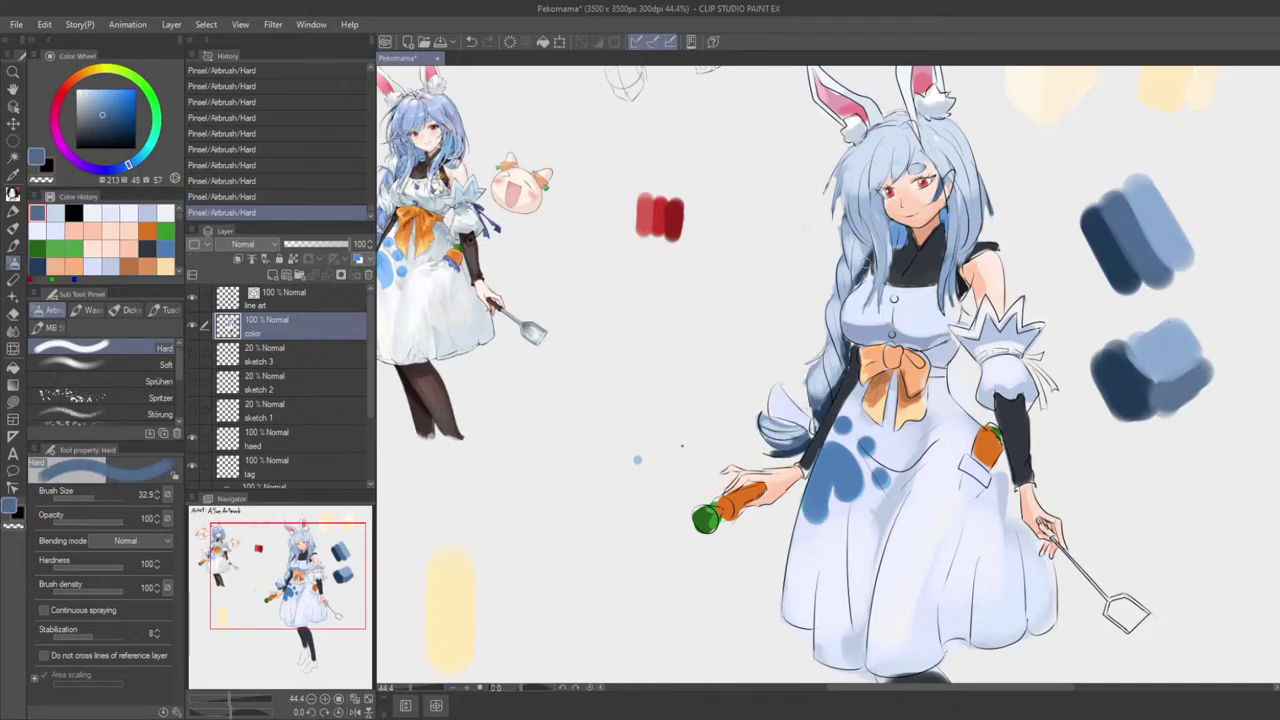
alt+click(866, 264)
key(ctrl+z)
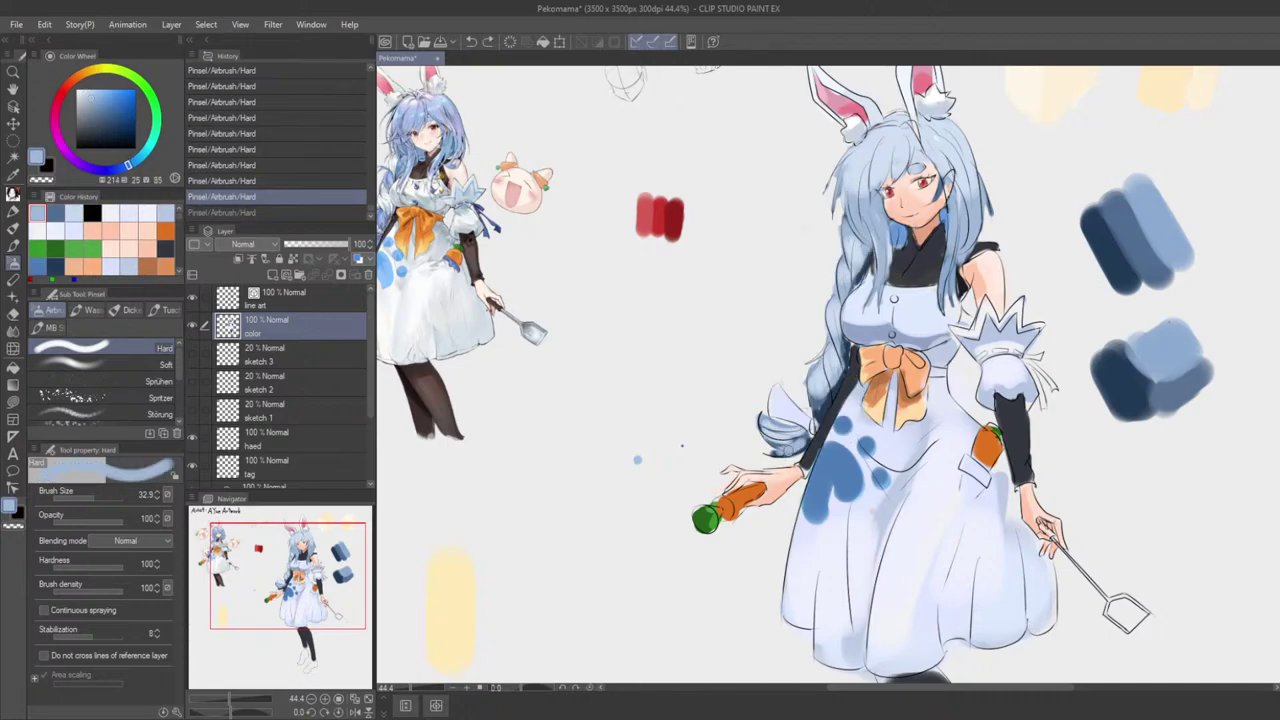
drag(786, 451, 806, 438)
scroll(790, 449, down, 4)
scroll(884, 415, up, 2)
drag(950, 407, 791, 410)
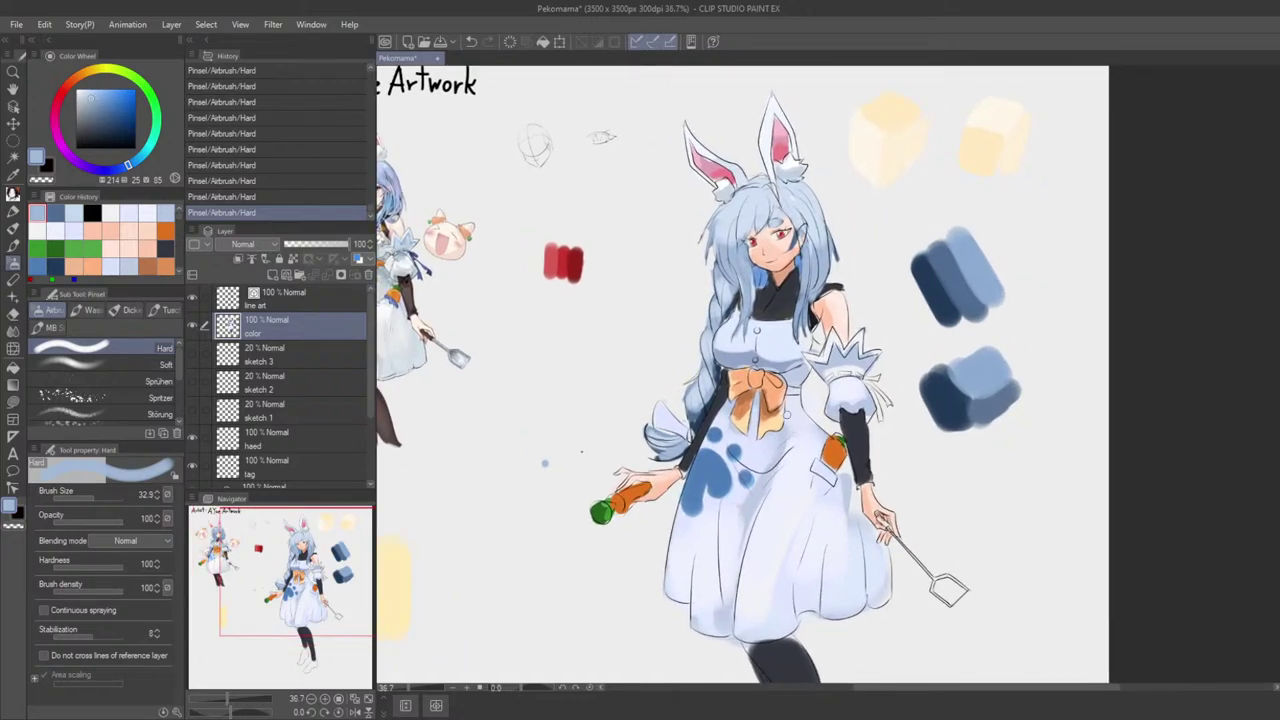
Step: Hide the palettes and erase the stray light blue spot on the empty canvas between the reference figure and the character
key(Tab)
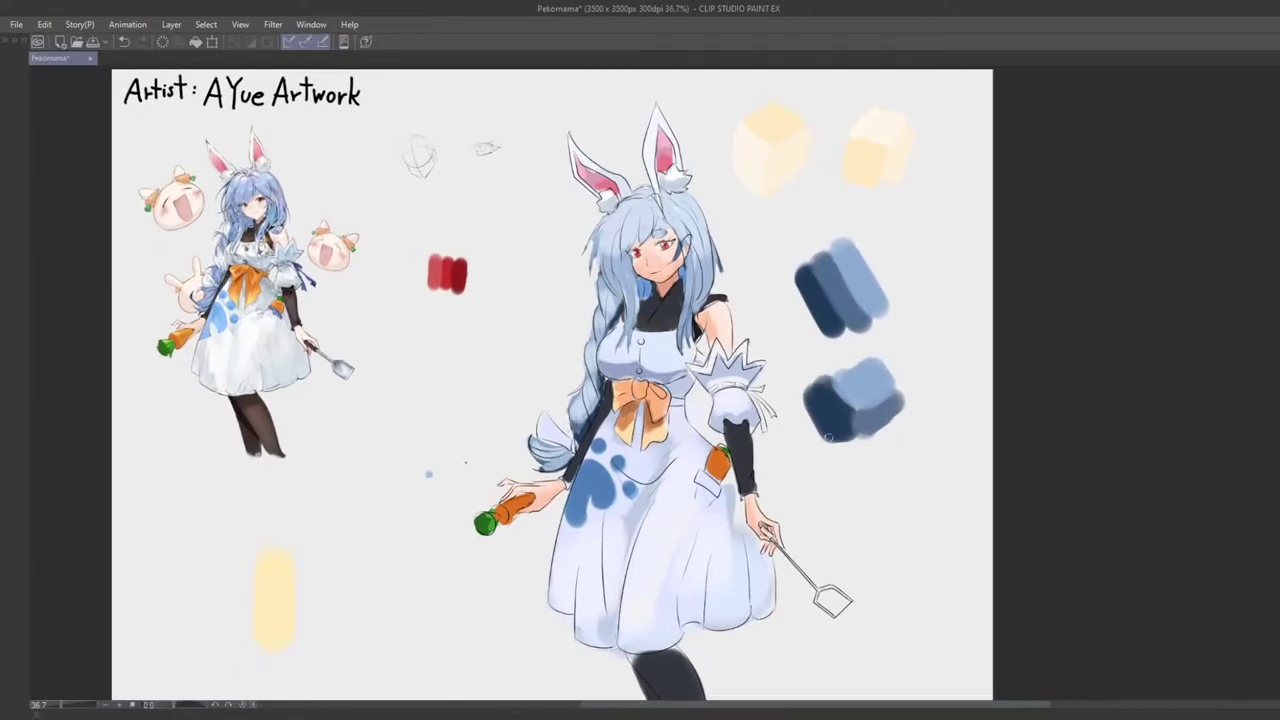
scroll(538, 435, up, 3)
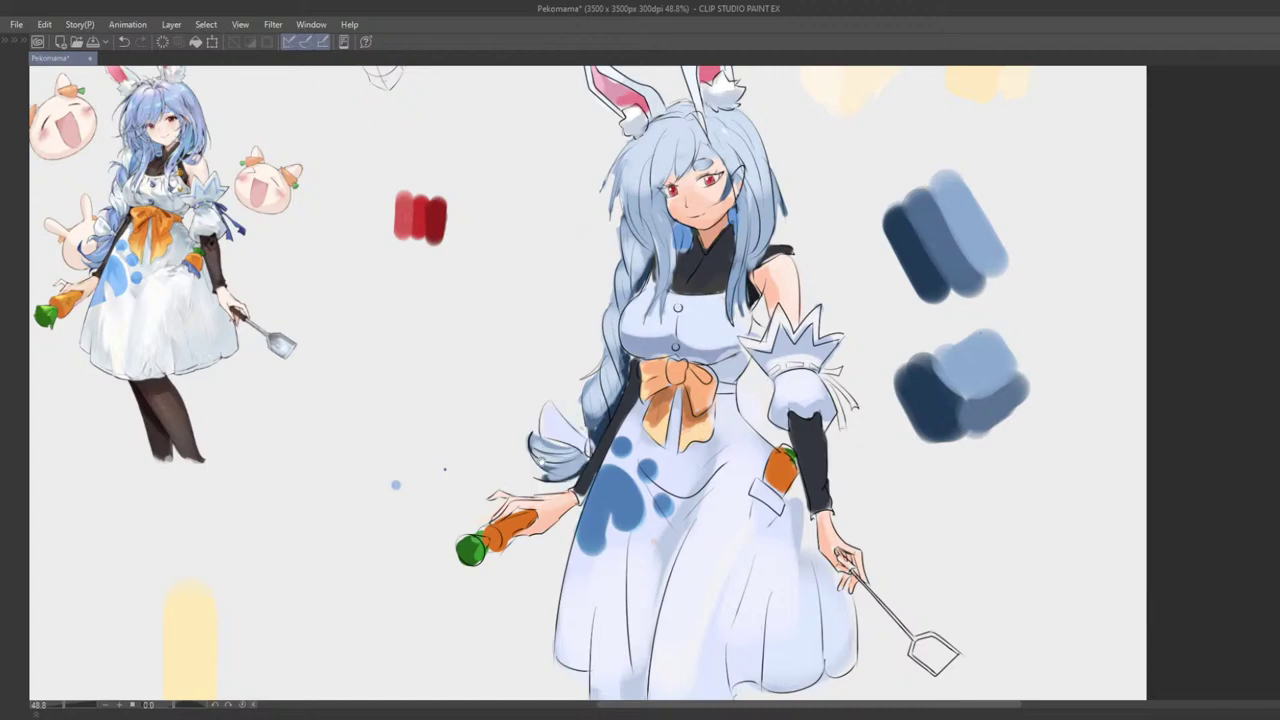
drag(524, 392, 522, 381)
drag(529, 438, 545, 381)
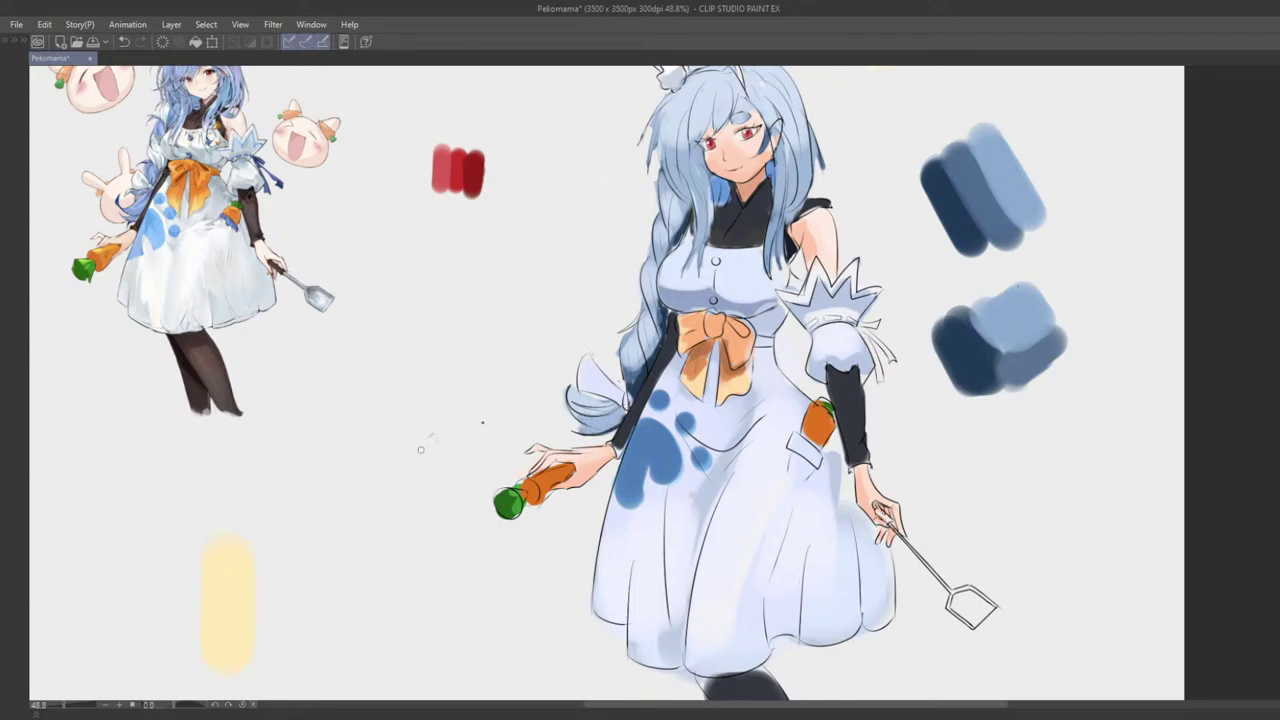
drag(564, 466, 464, 466)
drag(728, 438, 630, 446)
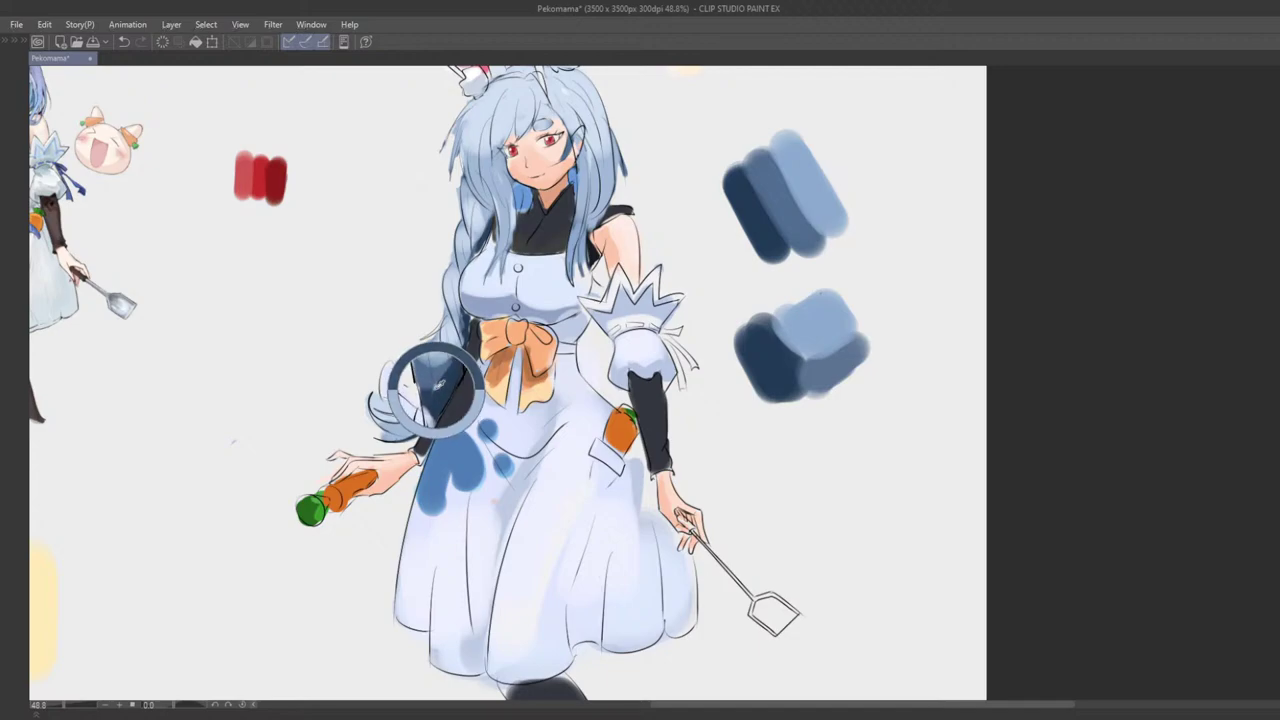
Step: Try a pen stroke on the lower part of the braid, then undo it
drag(533, 415, 612, 464)
scroll(566, 440, up, 2)
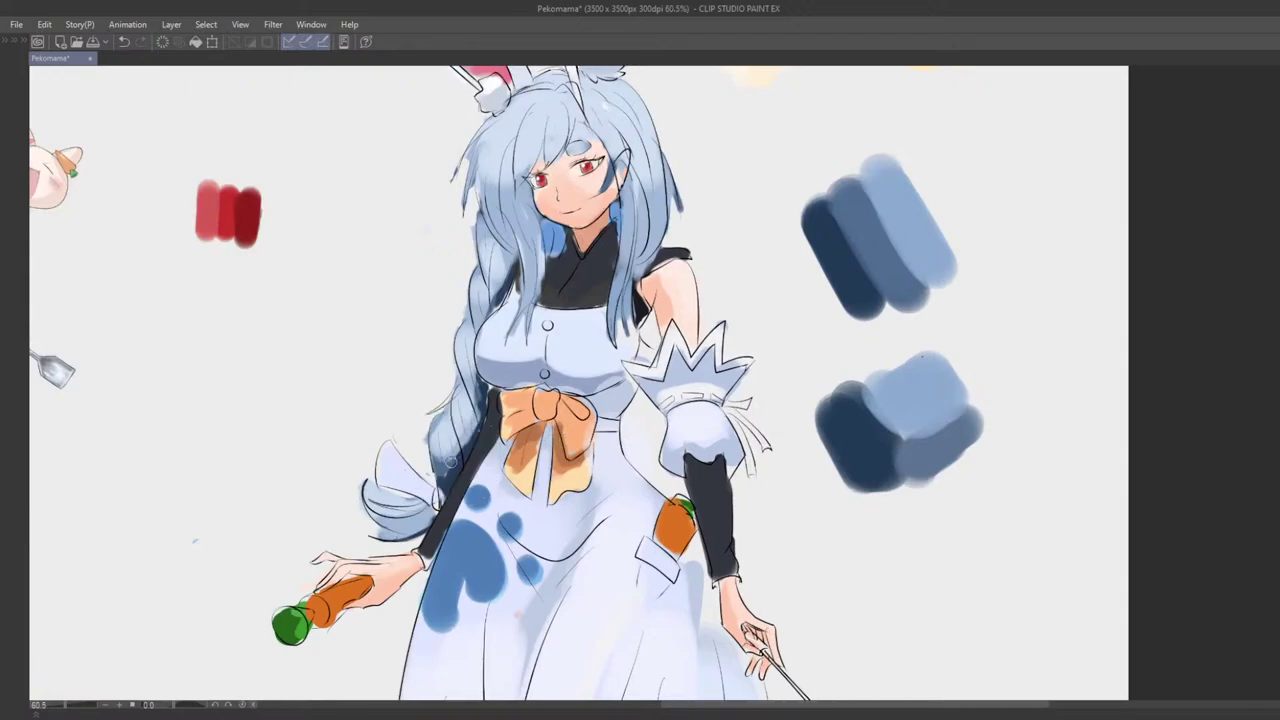
drag(451, 463, 449, 482)
key(ctrl+z)
Step: Show the palettes again, set the Hard airbrush to size 26.7 and shade the braid's lower section in light blue
key(Tab)
key(b)
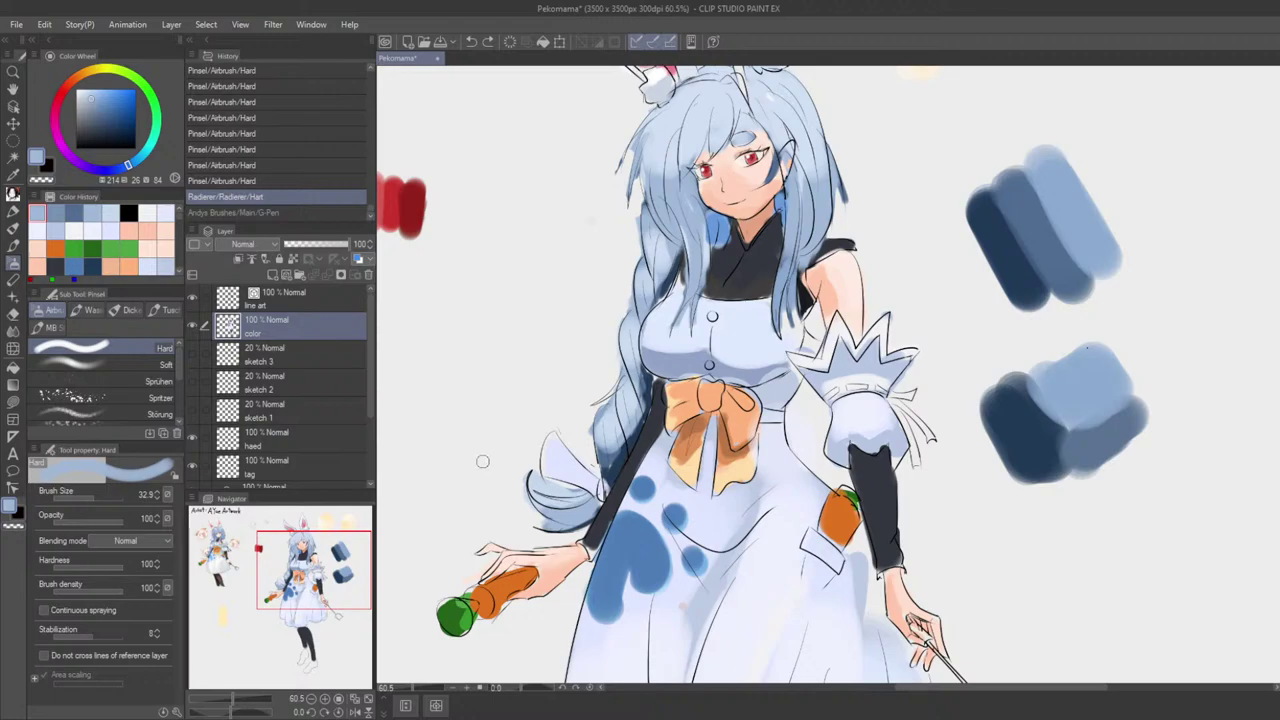
drag(598, 447, 565, 437)
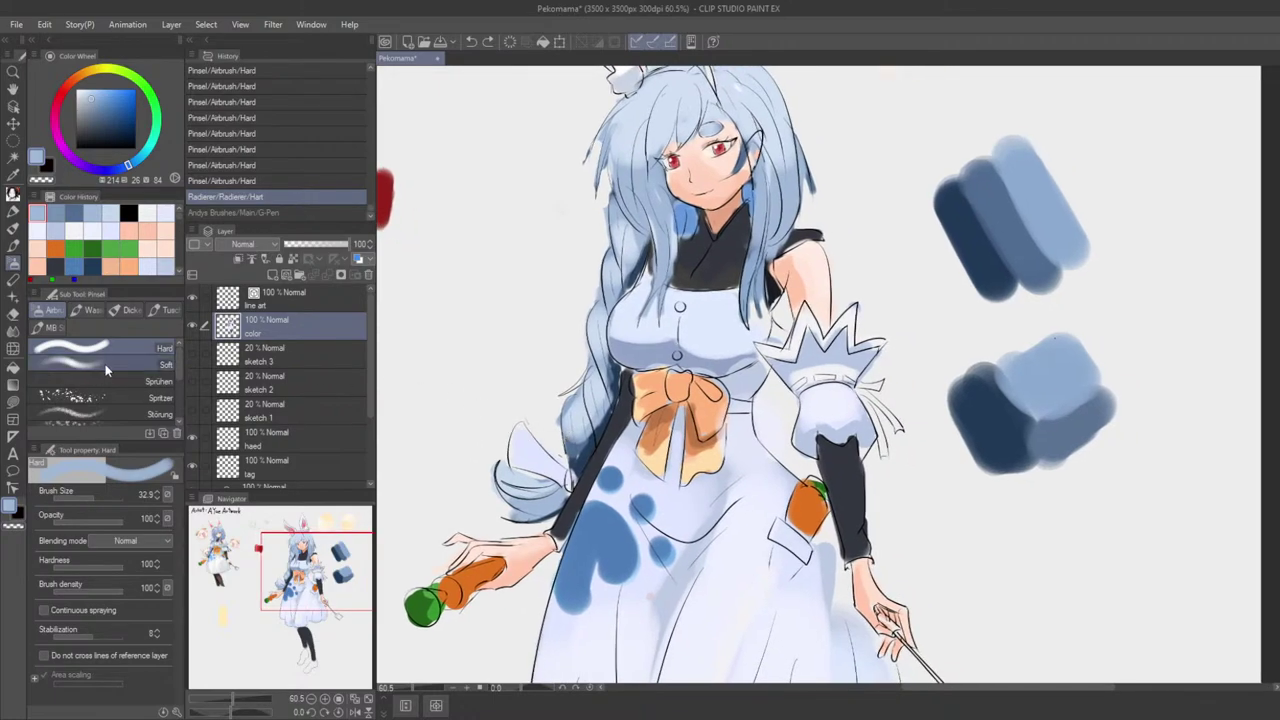
key(bracketleft)
key(bracketleft)
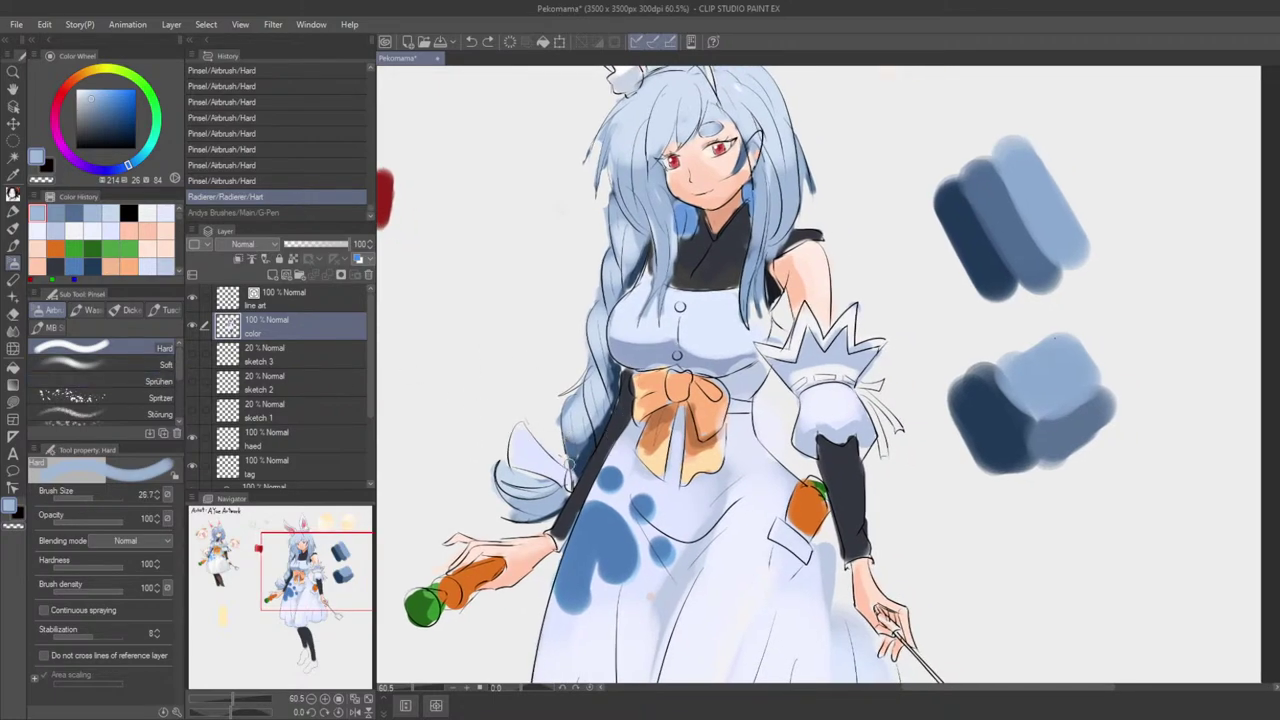
key(ctrl+z)
drag(571, 462, 608, 414)
Step: Paint the braid beside the black sleeve with blue tones sampled from the hair, undoing the strokes that do not fit
alt+click(574, 449)
alt+click(601, 363)
mouse_move(604, 420)
mouse_down()
mouse_move(573, 452)
mouse_move(610, 402)
mouse_up()
mouse_move(609, 412)
mouse_down()
mouse_move(607, 369)
mouse_move(612, 392)
mouse_up()
key(ctrl+z)
key(ctrl+z)
alt+click(606, 370)
key(ctrl+z)
alt+click(613, 375)
drag(615, 367, 613, 395)
drag(612, 372, 609, 357)
drag(633, 277, 646, 246)
key(ctrl+z)
scroll(637, 264, down, 7)
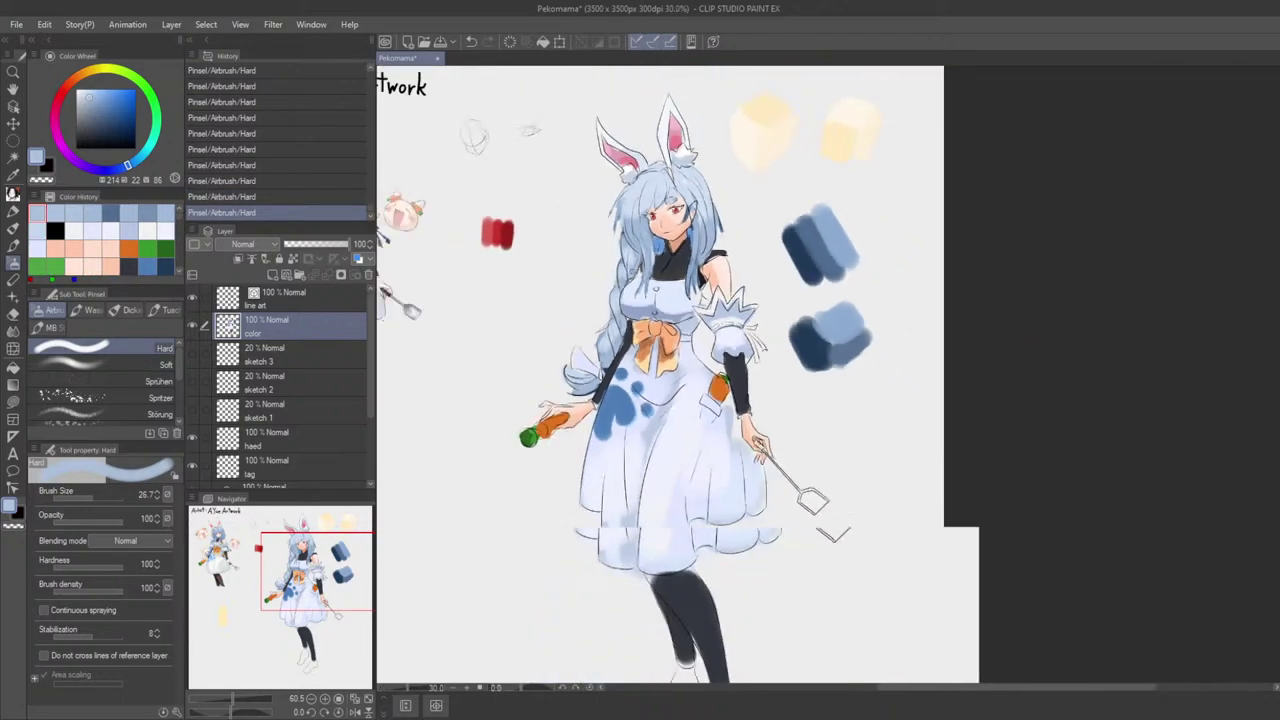
scroll(640, 400, down, 1)
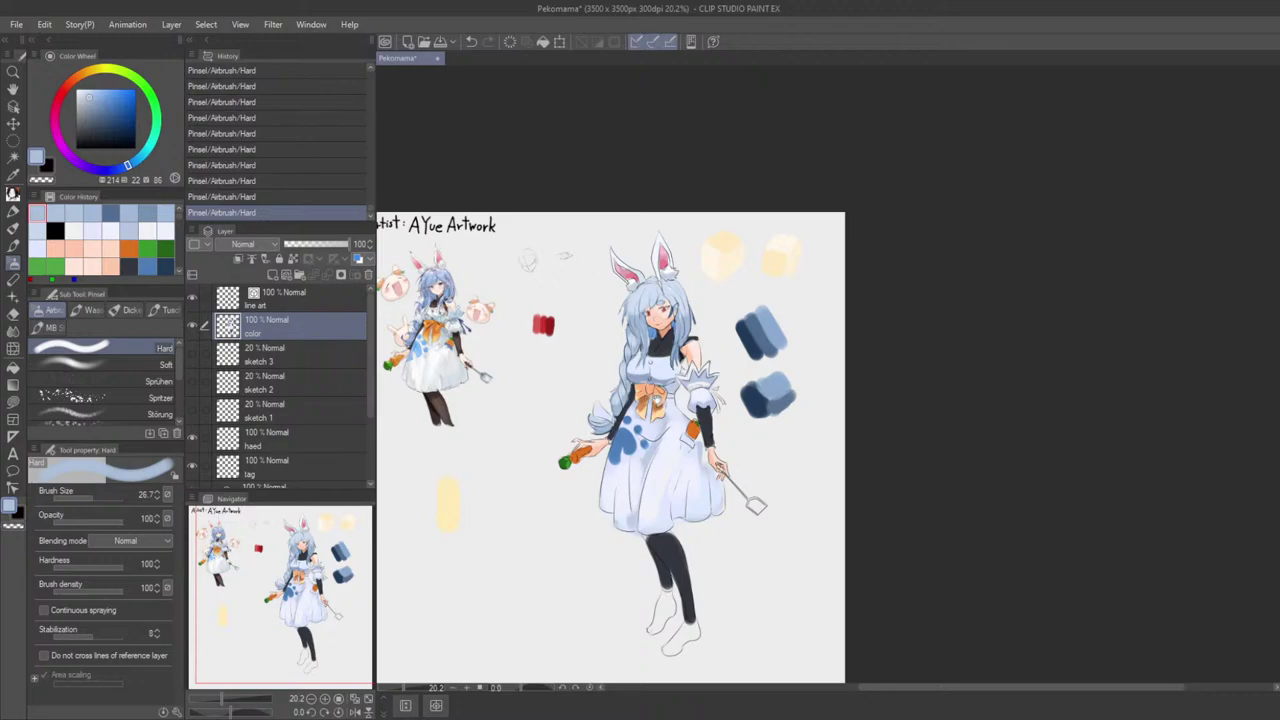
Step: Paint the hair around the neck with blue tones sampled from the neighbouring hair, redoing strokes as needed
scroll(651, 280, up, 3)
key(ctrl+z)
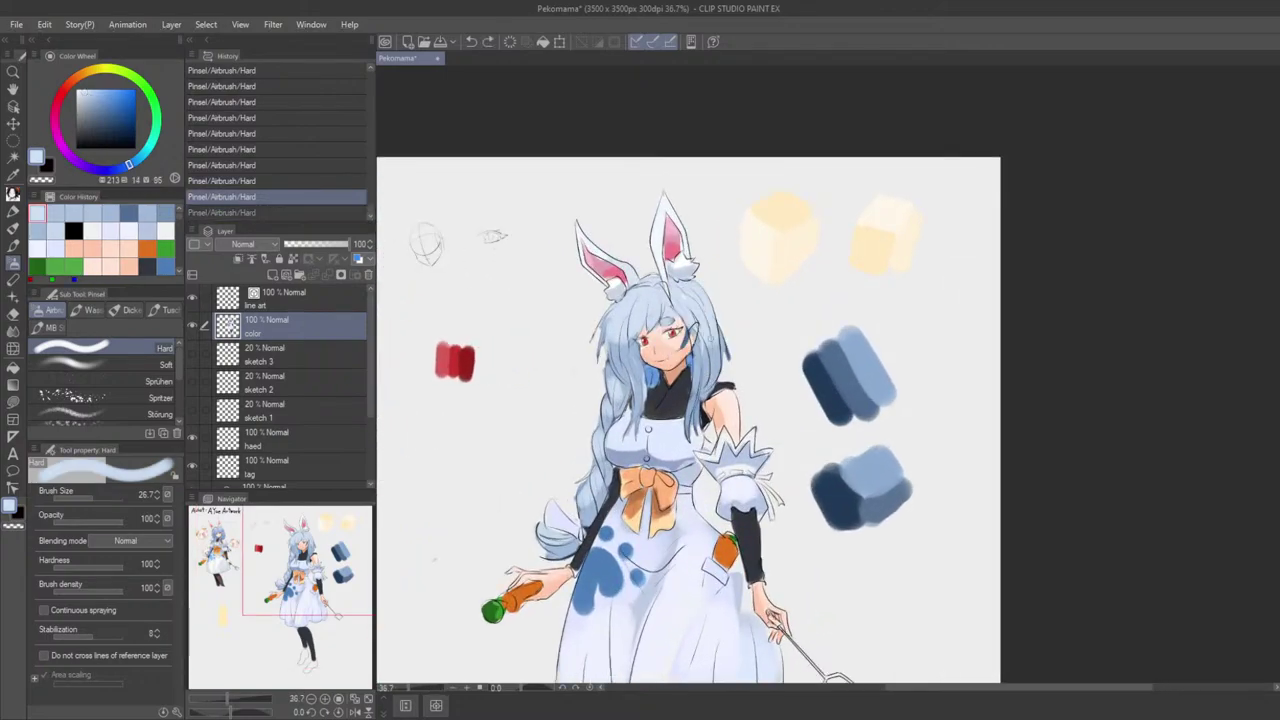
key(ctrl+y)
key(ctrl+z)
alt+click(590, 523)
drag(648, 379, 659, 385)
key(ctrl+z)
alt+click(633, 383)
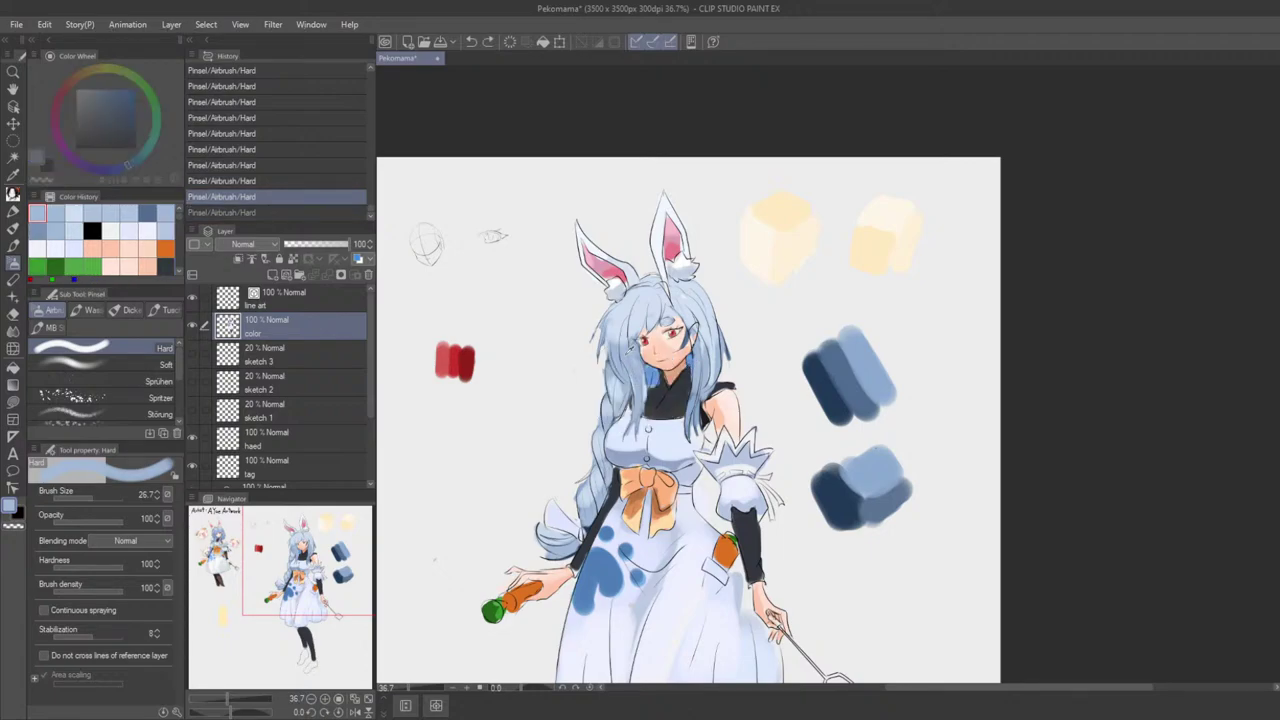
alt+click(629, 346)
drag(642, 377, 647, 379)
key(ctrl+z)
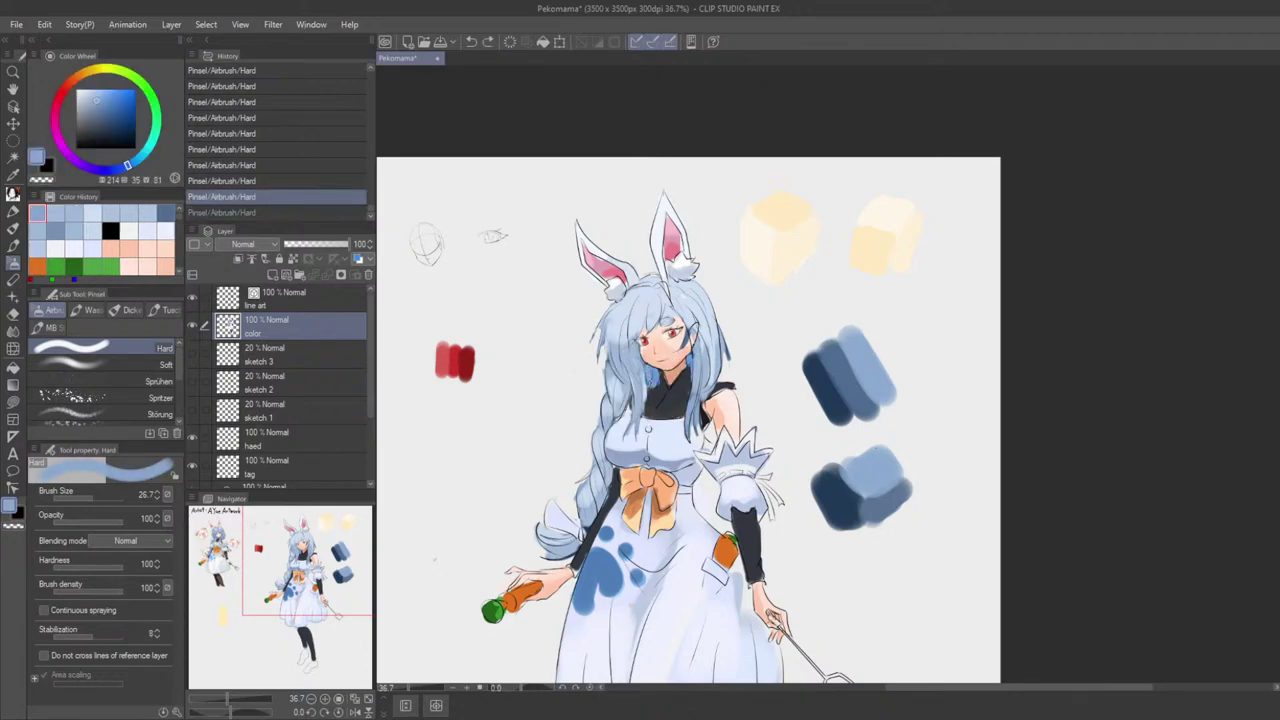
key(ctrl+y)
alt+click(660, 379)
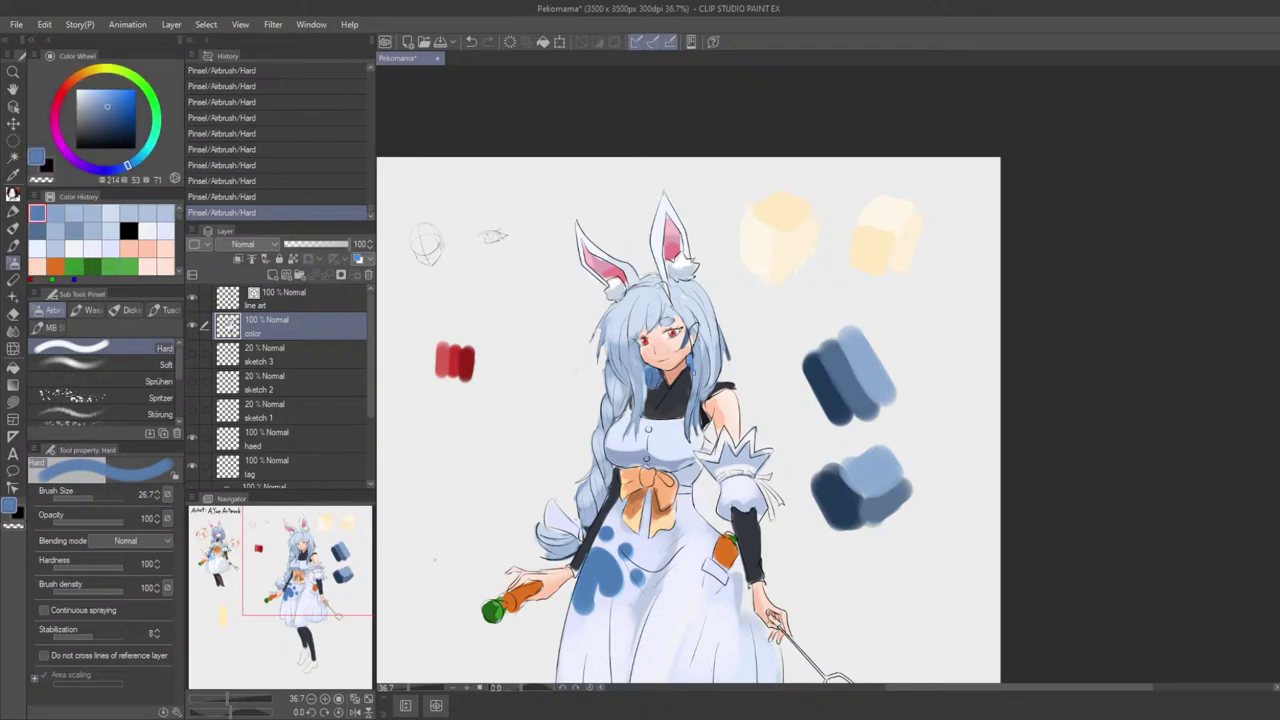
Step: Recolour the dark hair lock over the cheek beside the ear with light blue tones sampled from the hair
scroll(690, 370, up, 1)
alt+click(684, 318)
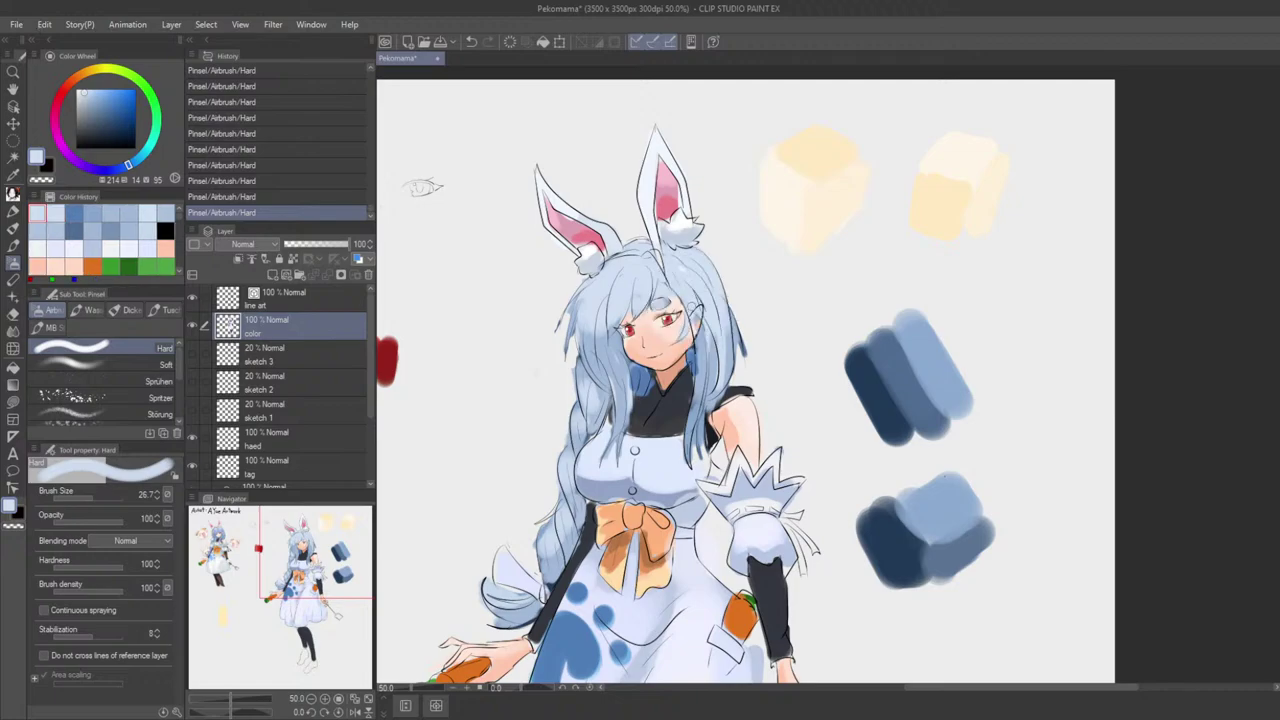
drag(714, 356, 646, 329)
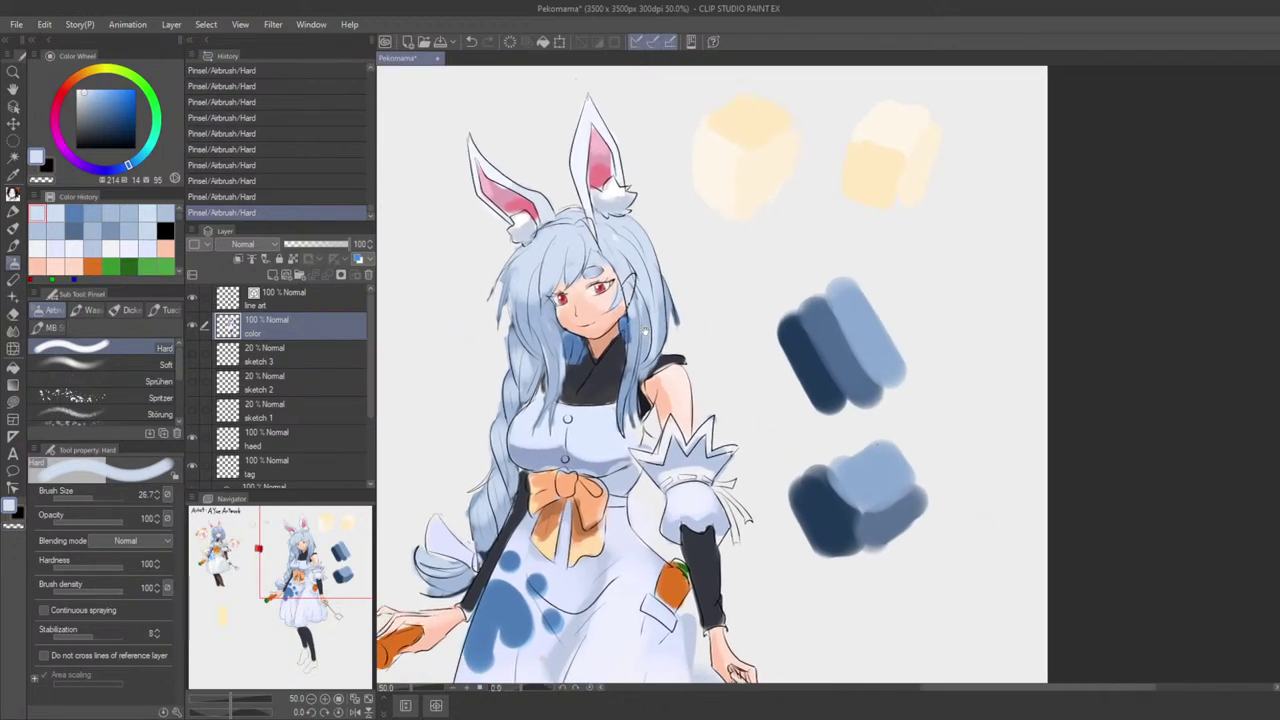
alt+click(645, 302)
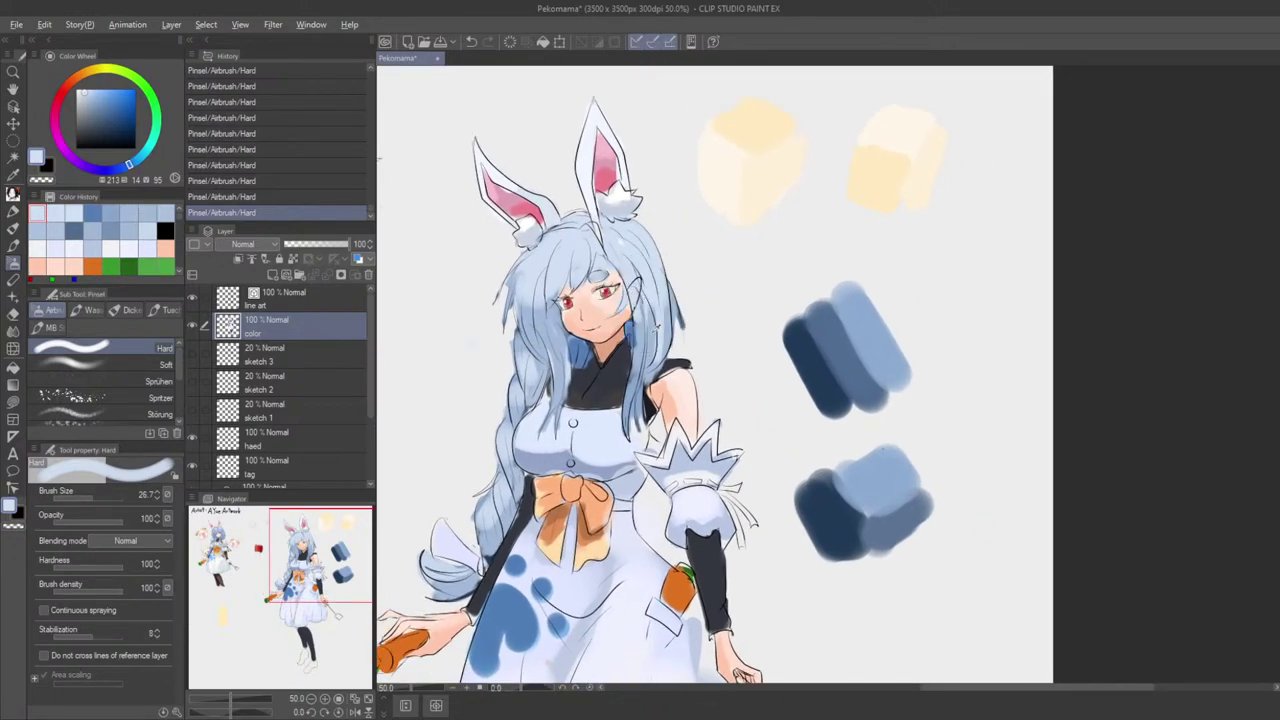
alt+click(657, 330)
drag(686, 377, 727, 402)
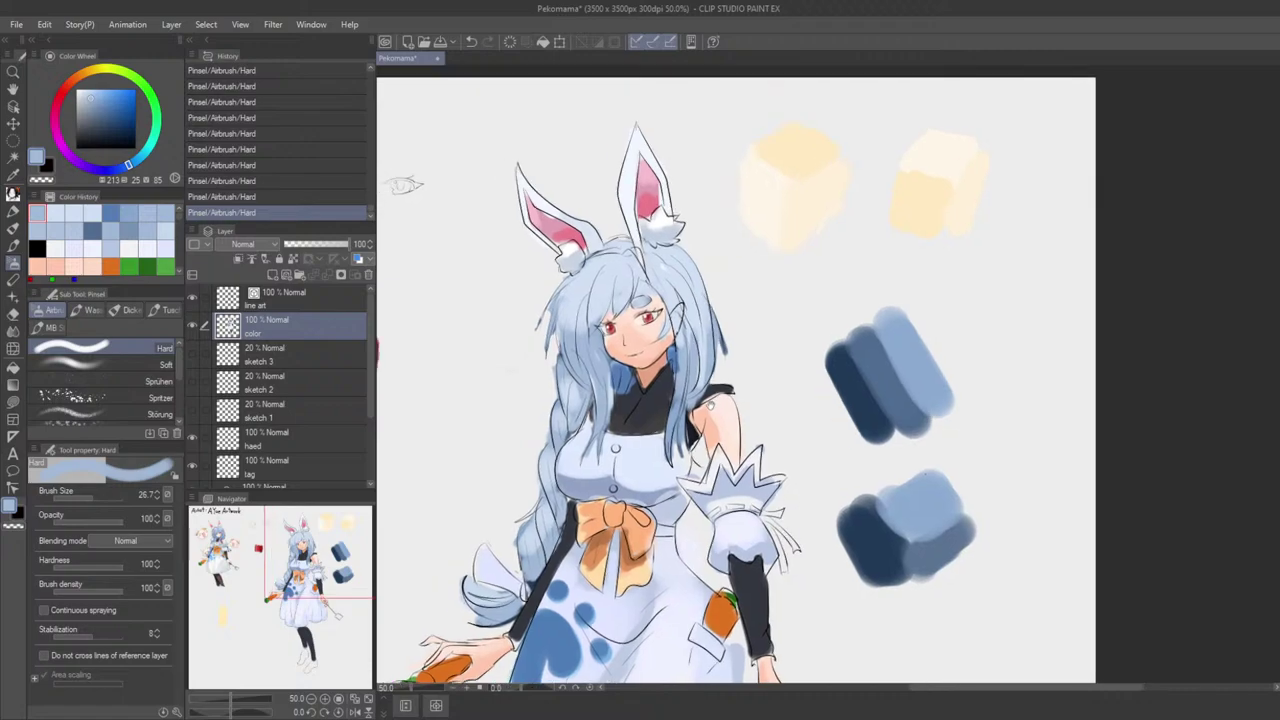
Step: Try light blue shading strokes down the long hair lock beside the ear, undoing each one
drag(707, 358, 702, 381)
key(ctrl+z)
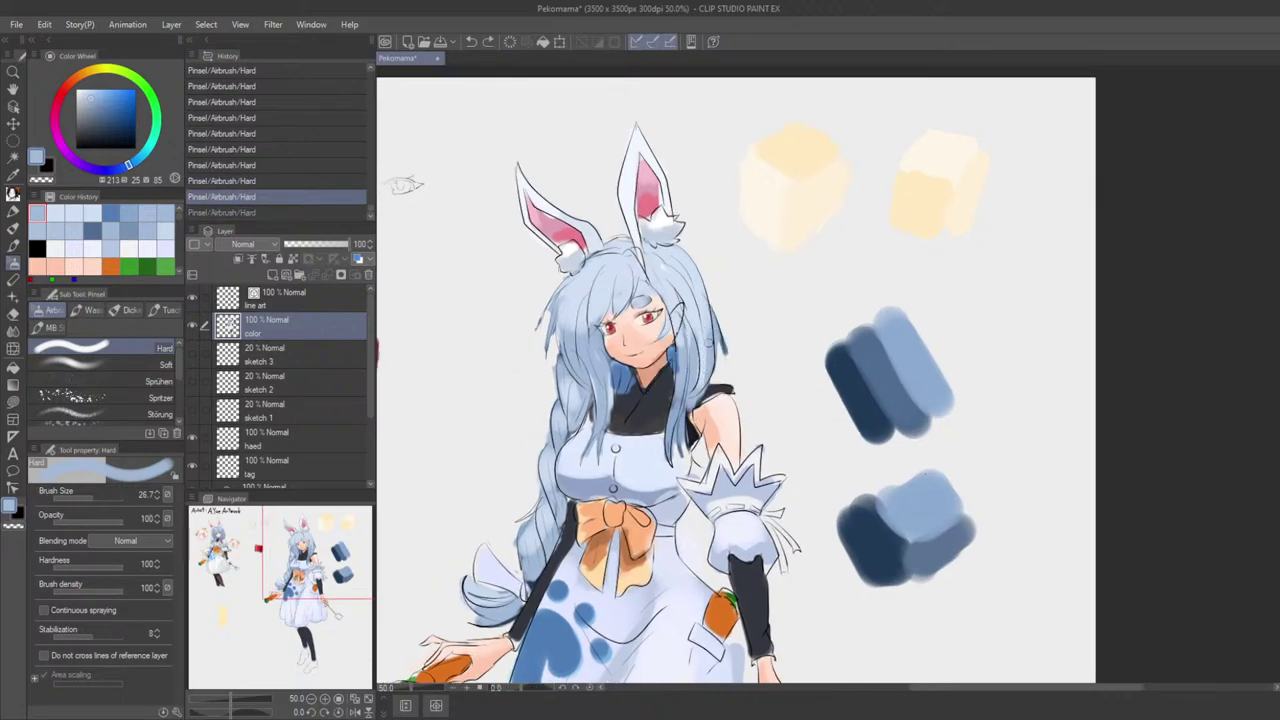
key(ctrl+z)
drag(706, 306, 698, 389)
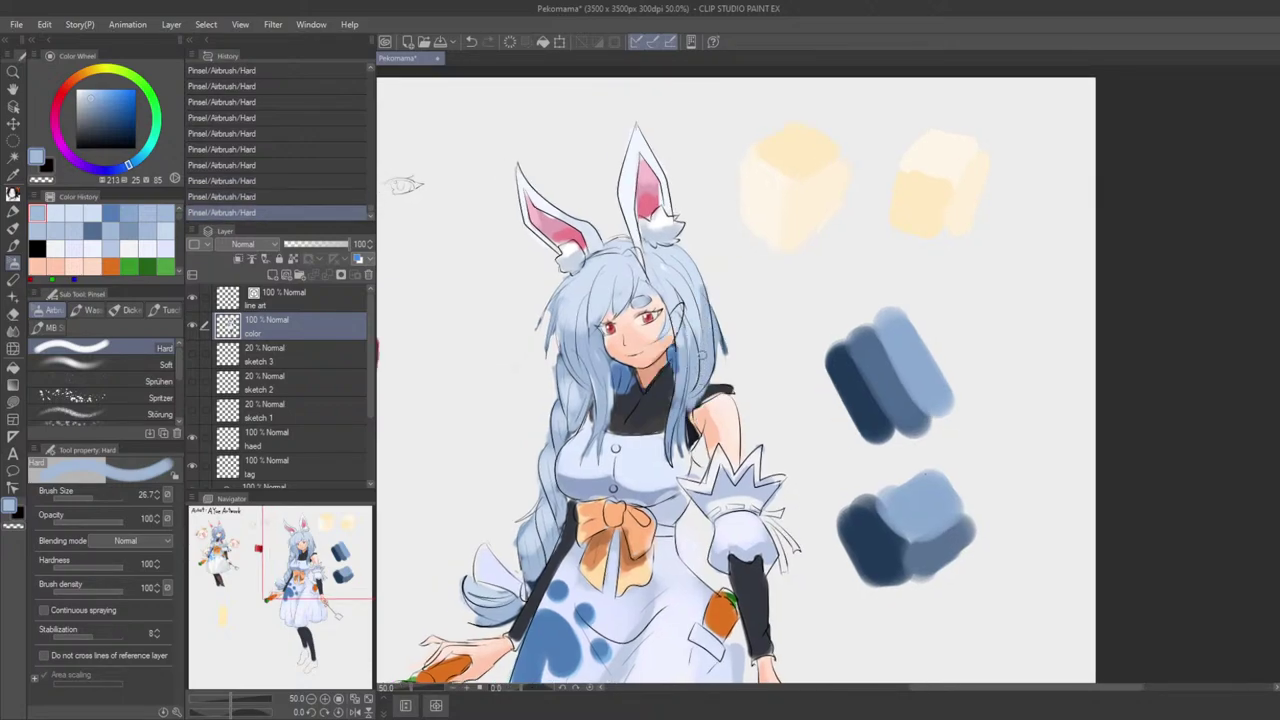
alt+click(696, 314)
key(ctrl+z)
drag(694, 328, 699, 388)
key(ctrl+z)
Step: Shade the hair framing the face with a sampled light blue, ending with the Hard airbrush at size 53.4
key([)
key([)
mouse_move(661, 281)
mouse_down()
mouse_move(696, 309)
mouse_move(601, 341)
mouse_up()
alt+click(725, 349)
key(])
key(])
key(])
key(])
key(ctrl+z)
key(ctrl+z)
mouse_move(616, 298)
mouse_down()
mouse_move(596, 334)
mouse_move(614, 310)
mouse_move(690, 298)
mouse_up()
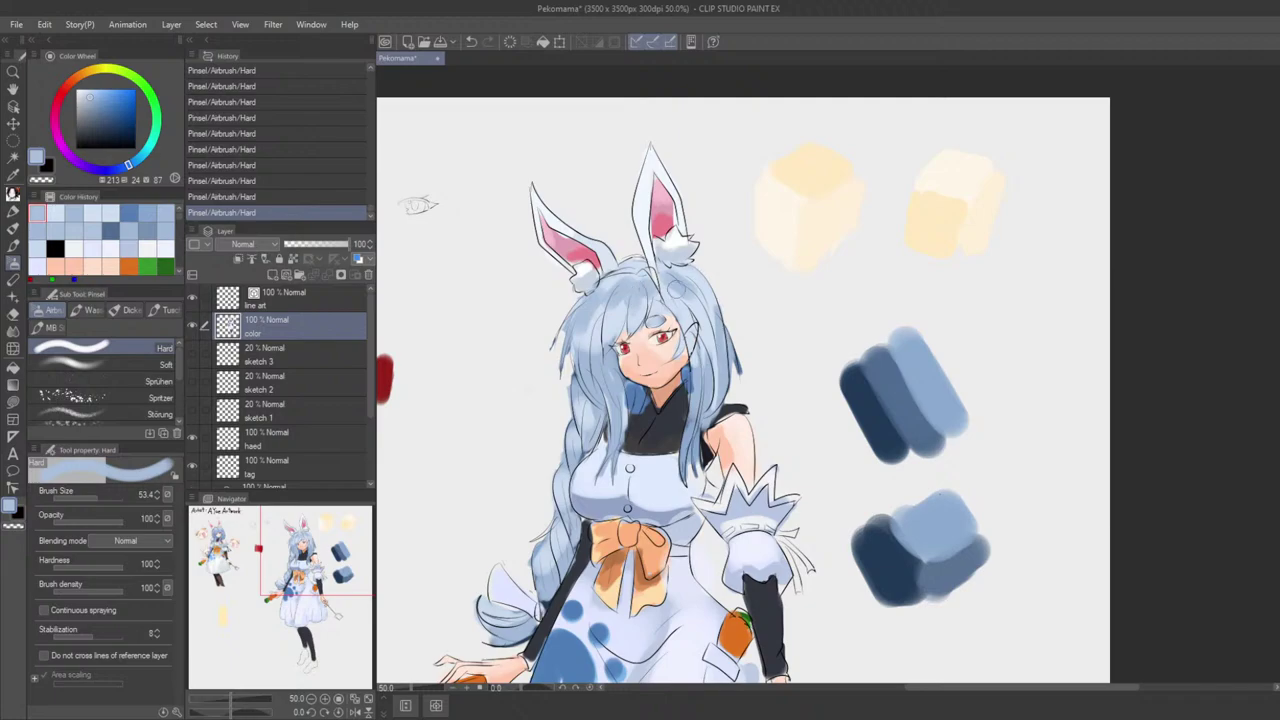
Step: Choose a deep blue with hue 213, saturation 72 and value 55 as the drawing colour for the sleeve ribbon
scroll(705, 335, down, 4)
scroll(805, 330, up, 2)
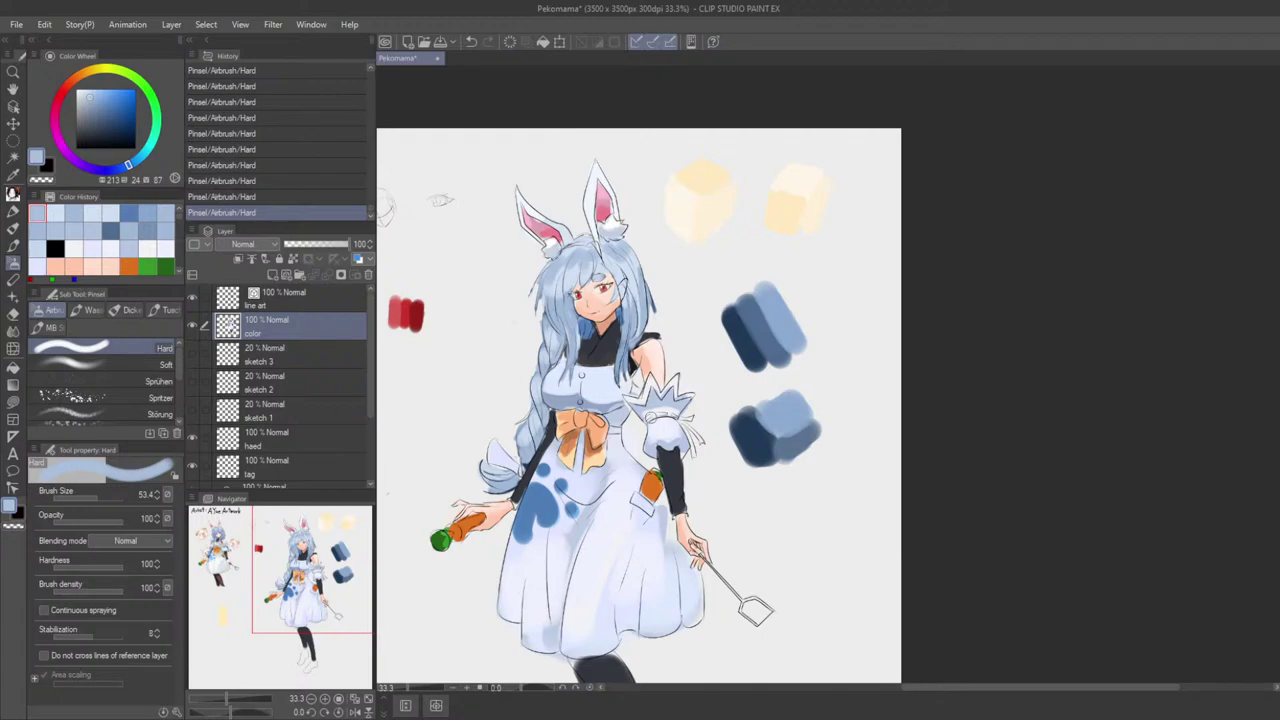
scroll(807, 349, down, 3)
scroll(807, 349, up, 2)
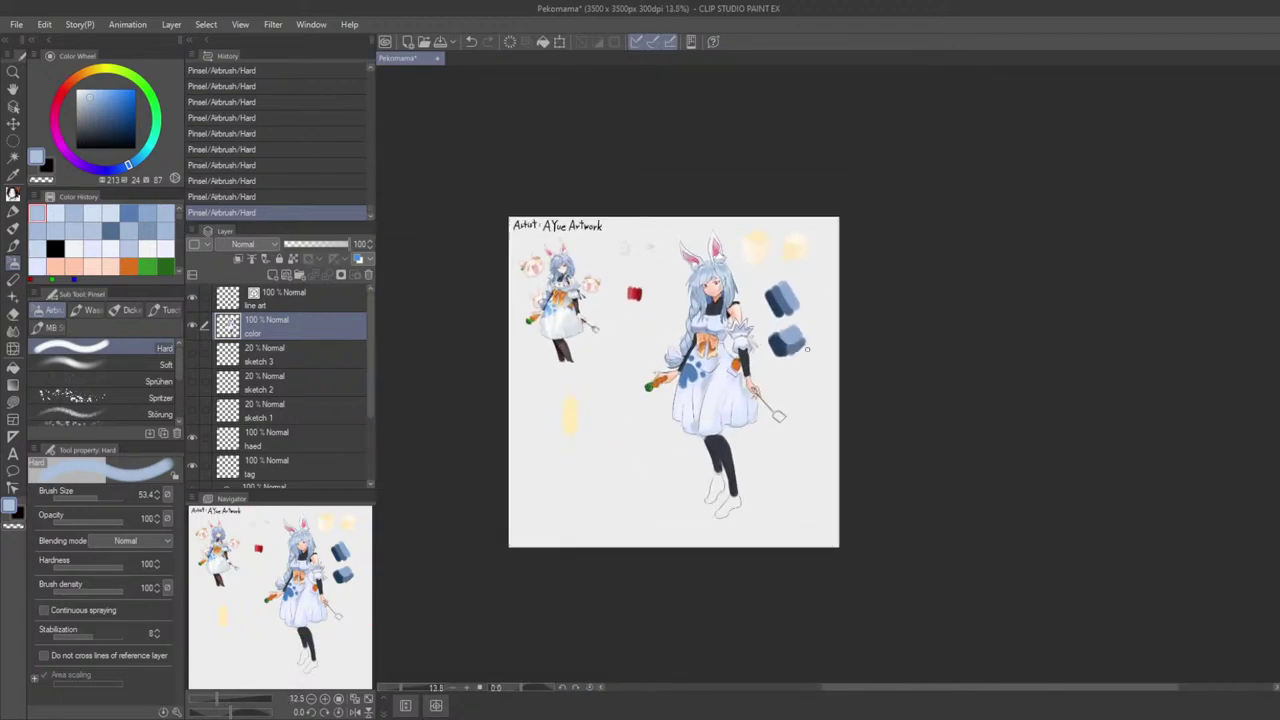
scroll(807, 349, up, 2)
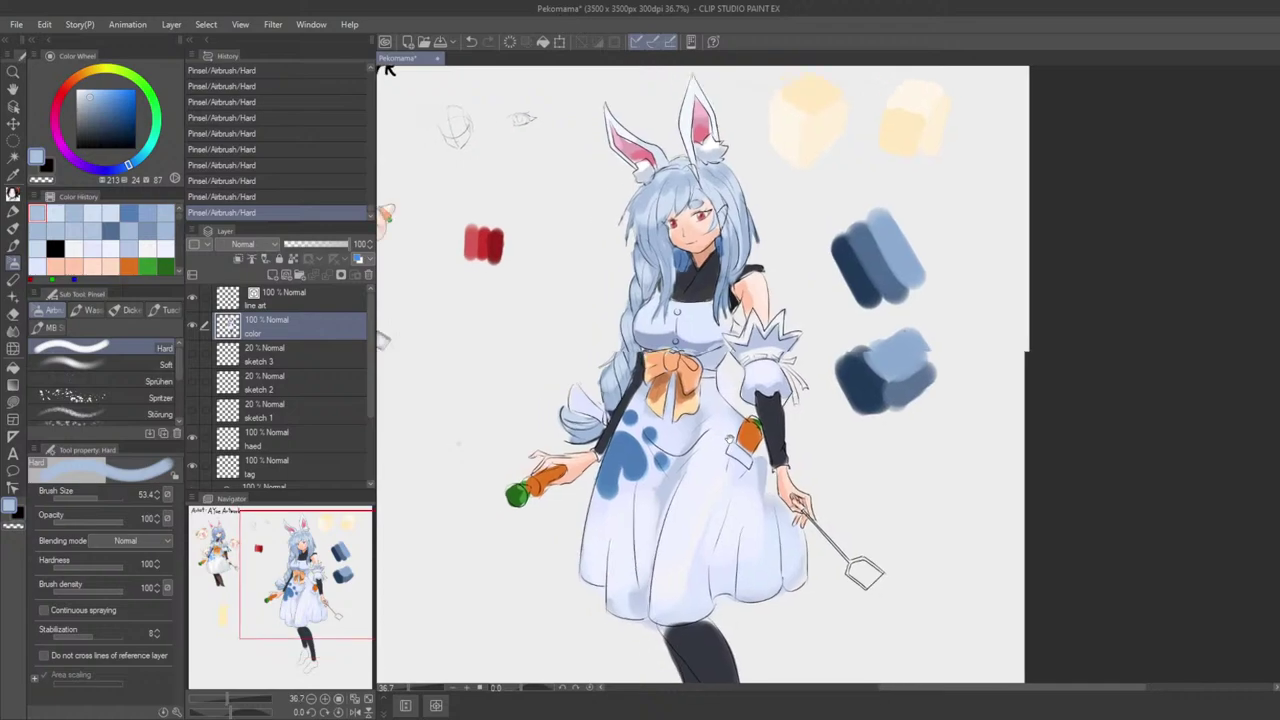
alt+click(739, 244)
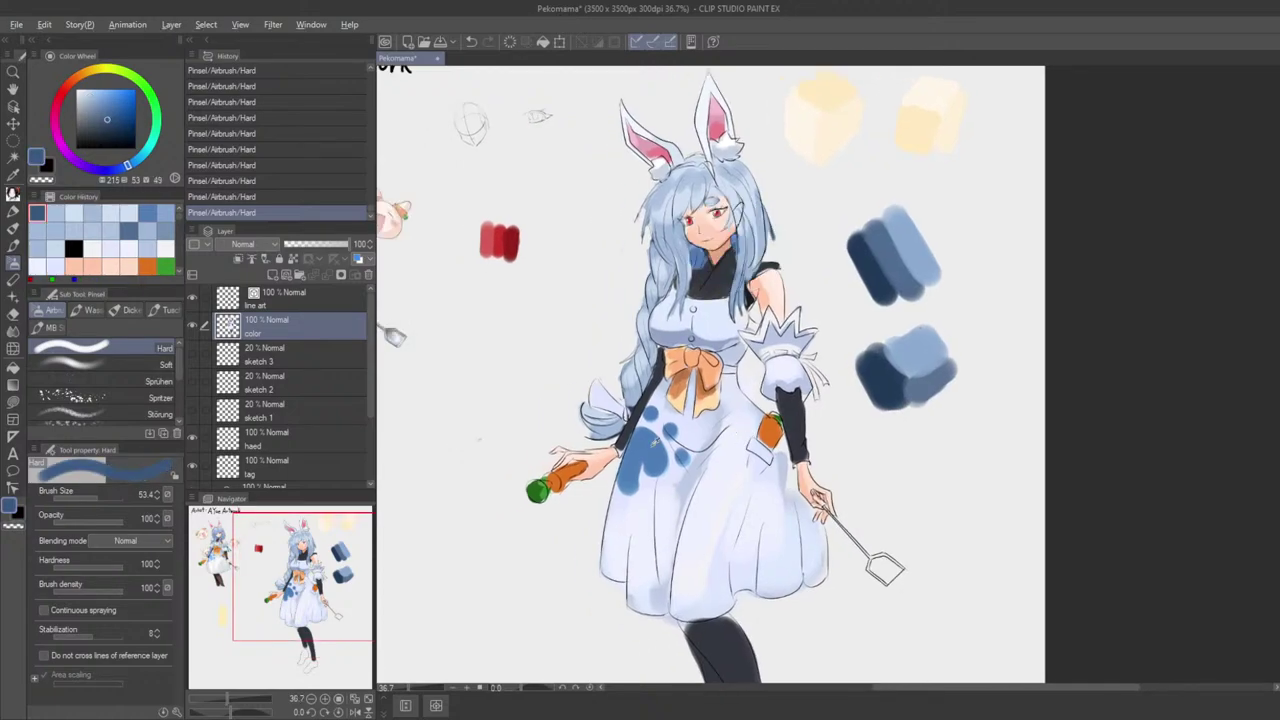
scroll(773, 368, up, 1)
scroll(773, 368, up, 3)
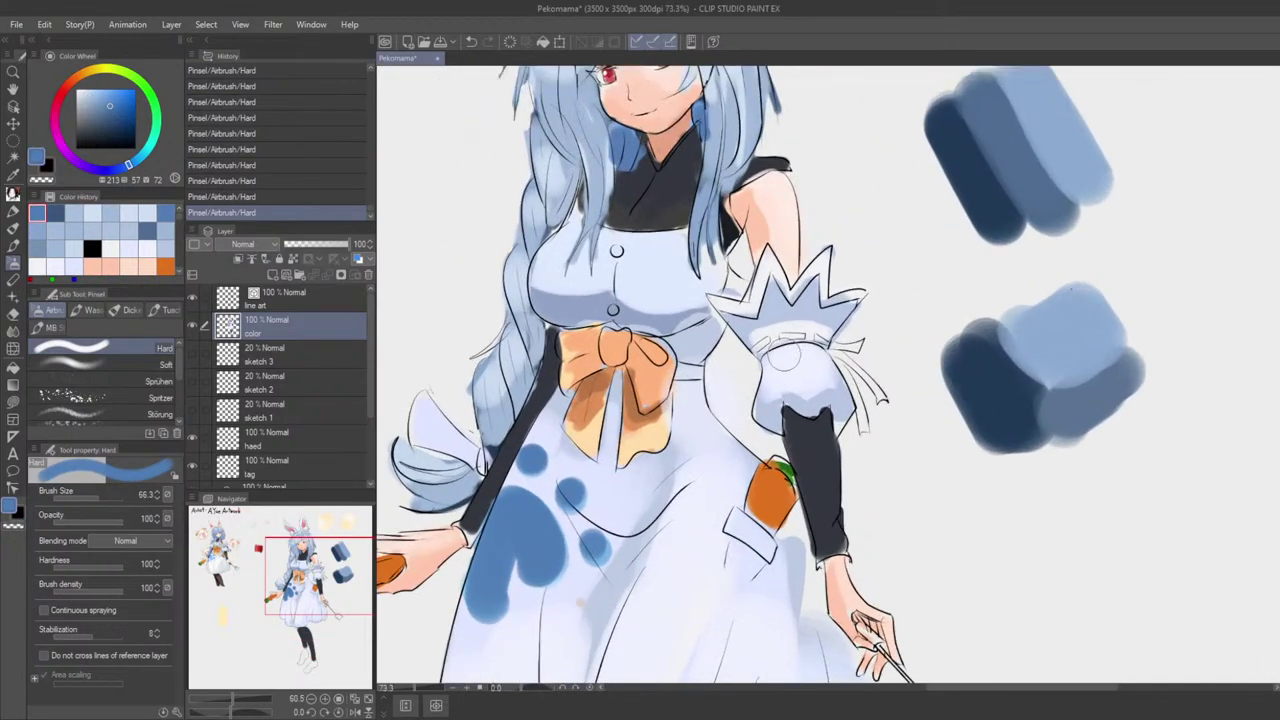
alt+click(782, 326)
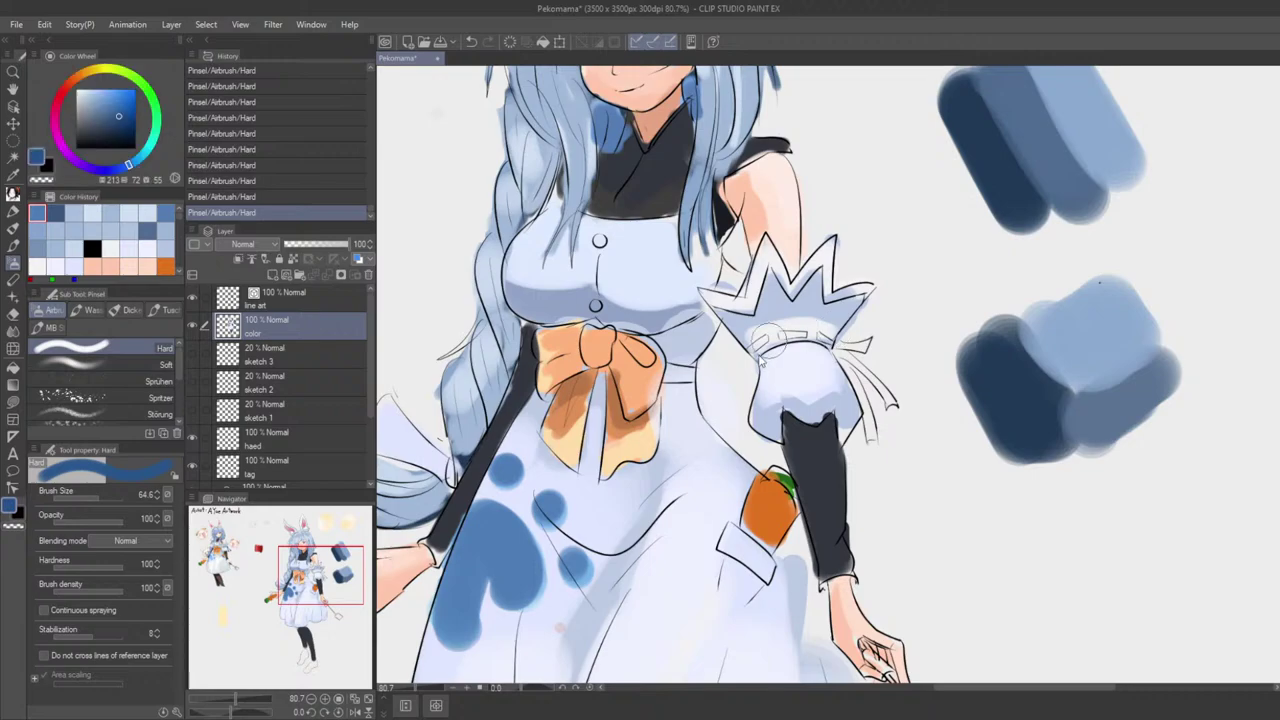
Step: Reduce the brush size to 12.1 and paint the ribbon segments on the puff sleeve's band in deep blue
key([)
key([)
key([)
key([)
key([)
drag(754, 348, 765, 340)
drag(785, 333, 799, 332)
Step: Paint the ribbon's bow and trailing tails beside the sleeve in the same deep blue at size 21.9, then reduce the brush to 12.5
drag(790, 390, 673, 398)
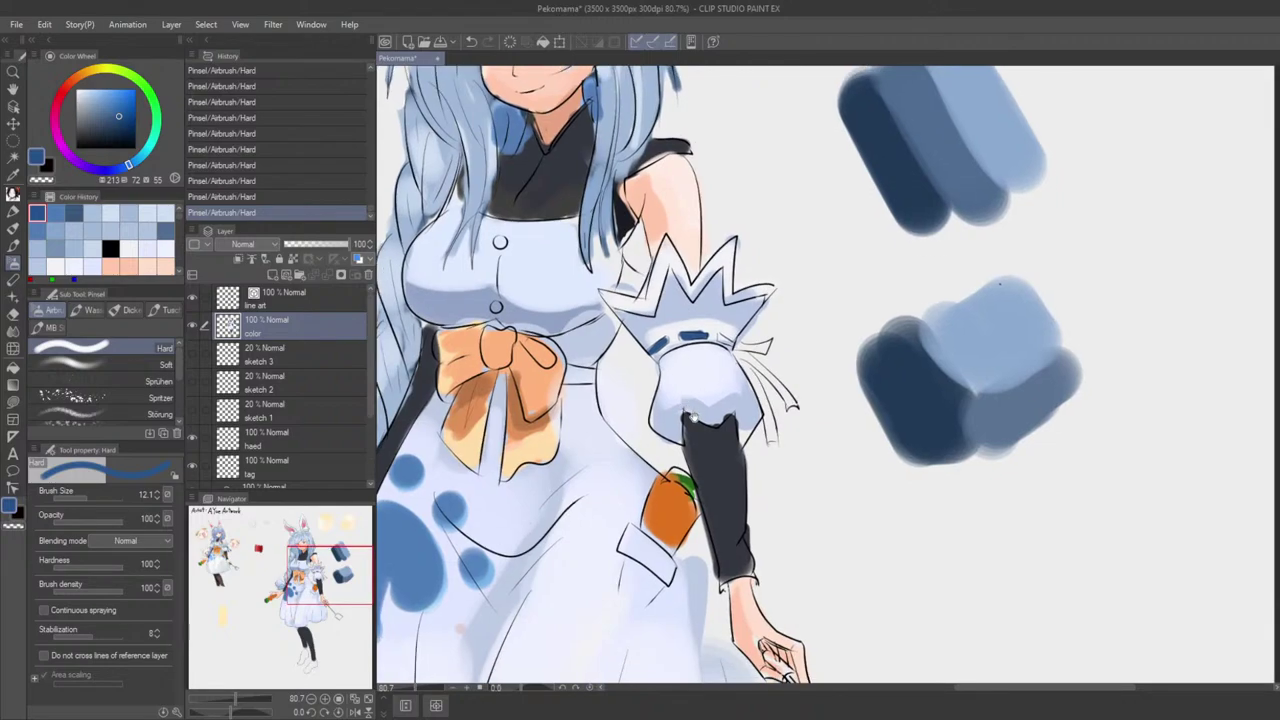
mouse_move(680, 319)
mouse_down()
mouse_move(781, 359)
mouse_move(772, 373)
mouse_move(790, 402)
mouse_up()
key(bracketright)
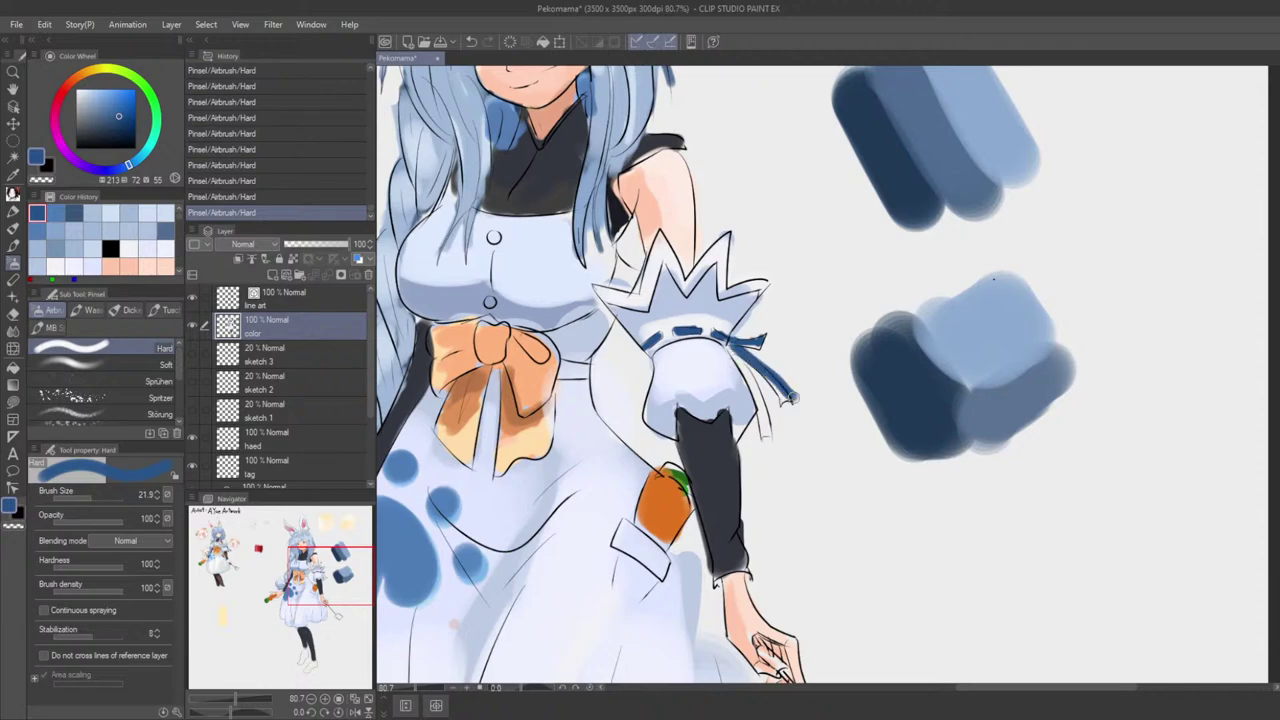
key(ctrl+z)
drag(735, 349, 788, 401)
drag(730, 353, 767, 432)
key(ctrl+z)
key(ctrl+z)
mouse_move(737, 354)
mouse_down()
mouse_move(764, 431)
mouse_move(739, 366)
mouse_up()
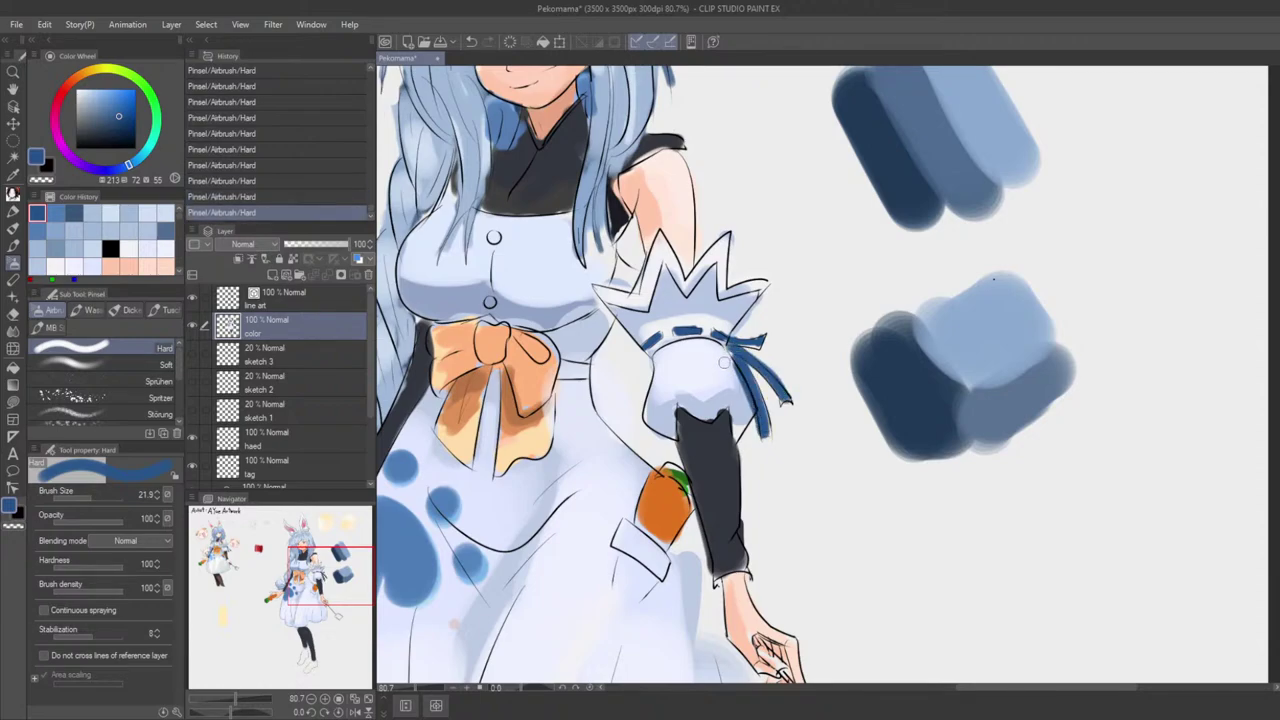
key(bracketleft)
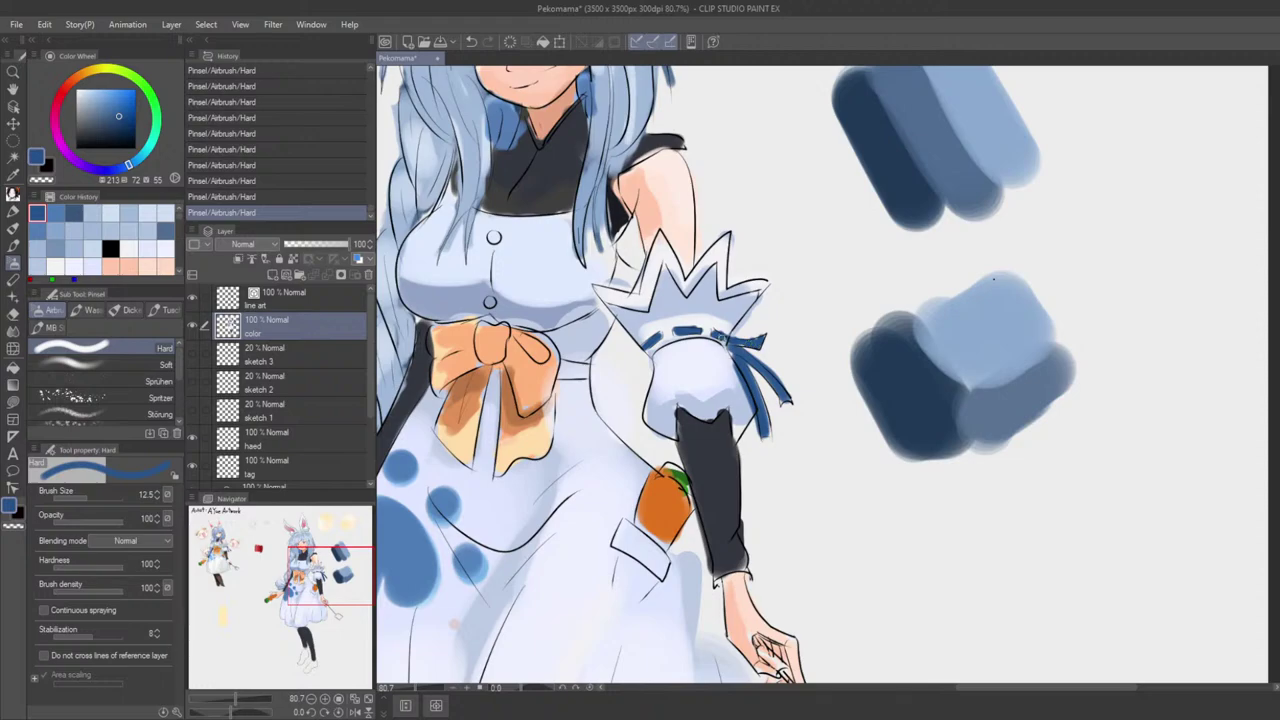
Step: Make the line art layer active and choose the black G-Pen at size 3.0 for inking the feet
scroll(690, 338, down, 4)
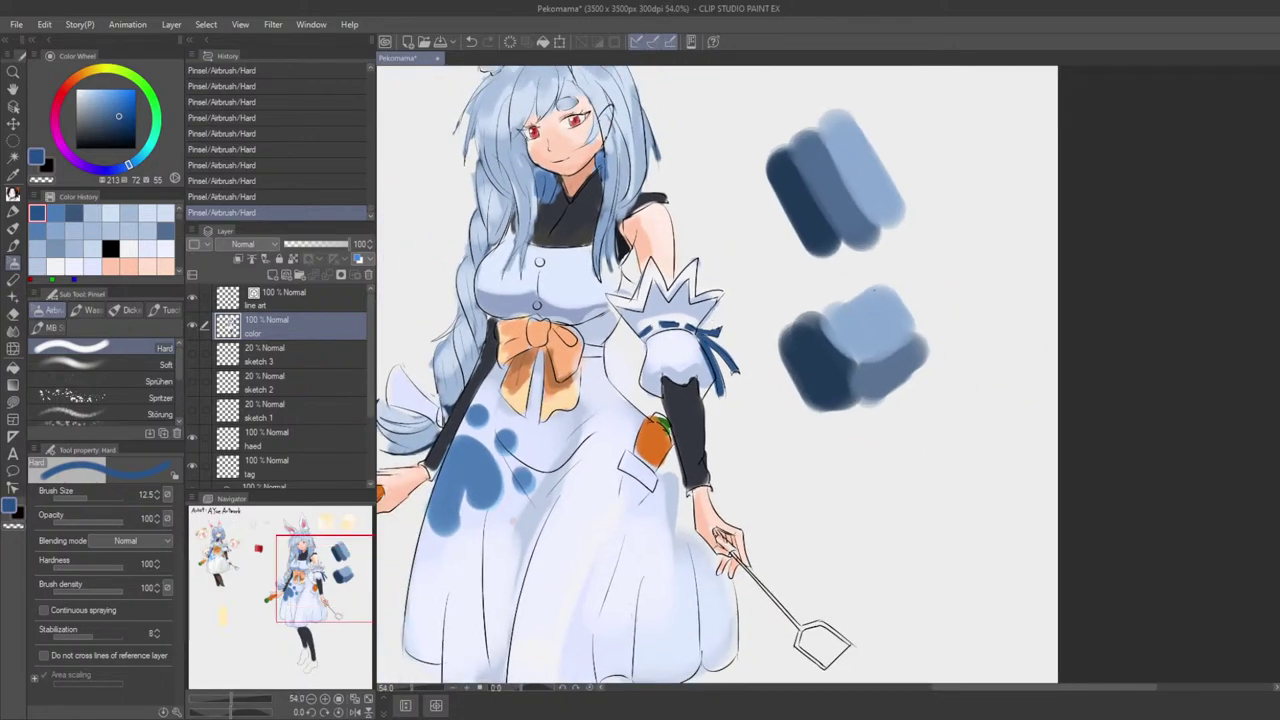
scroll(657, 343, up, 3)
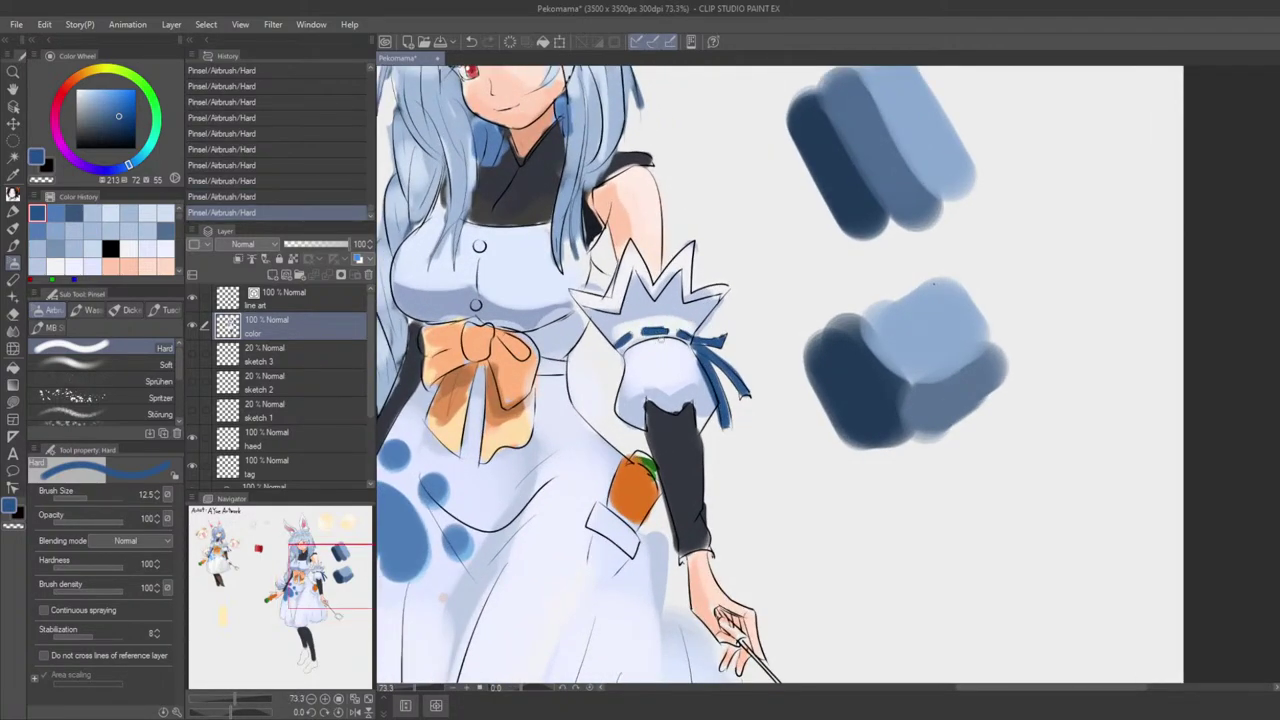
scroll(655, 345, down, 3)
scroll(795, 401, down, 4)
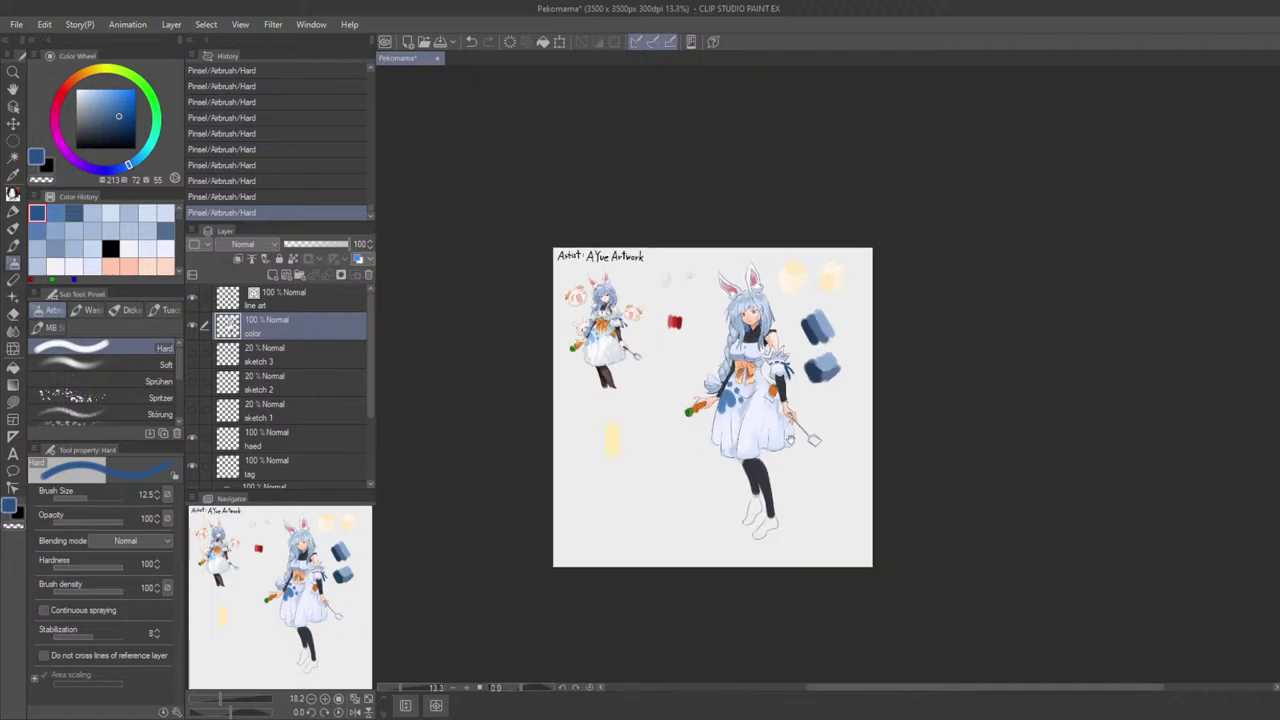
scroll(795, 380, up, 3)
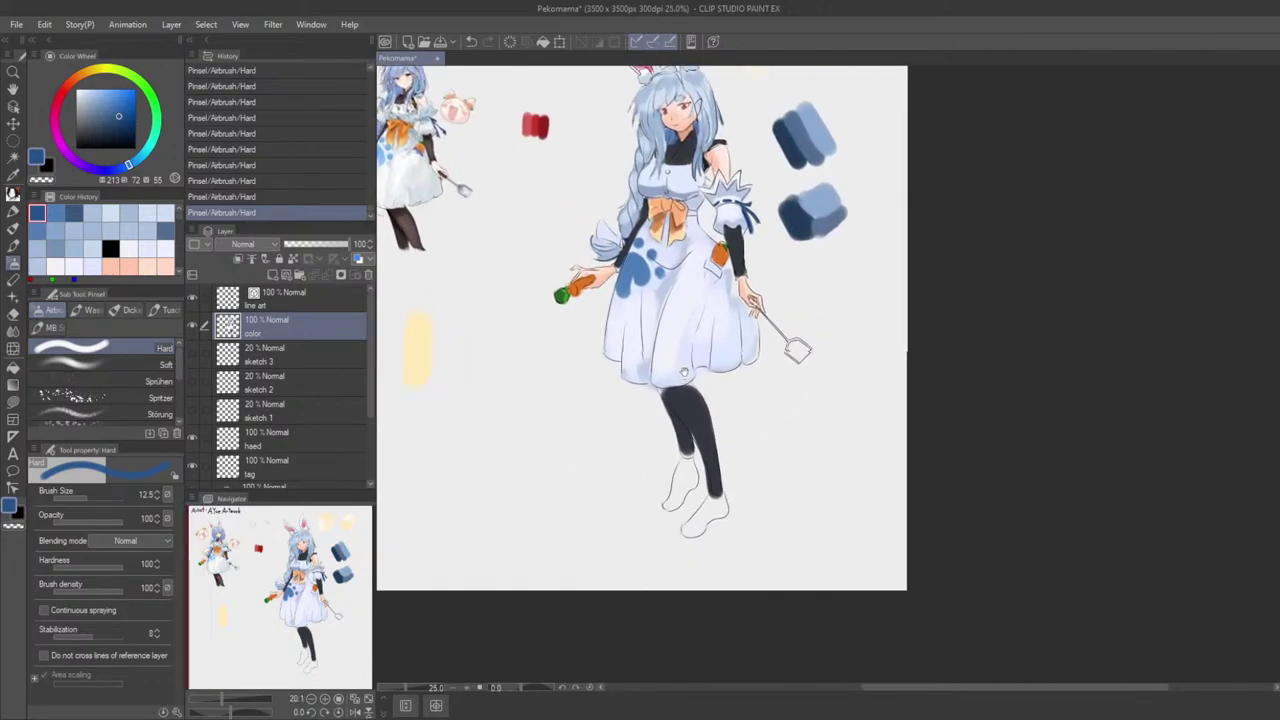
click(277, 303)
key(e)
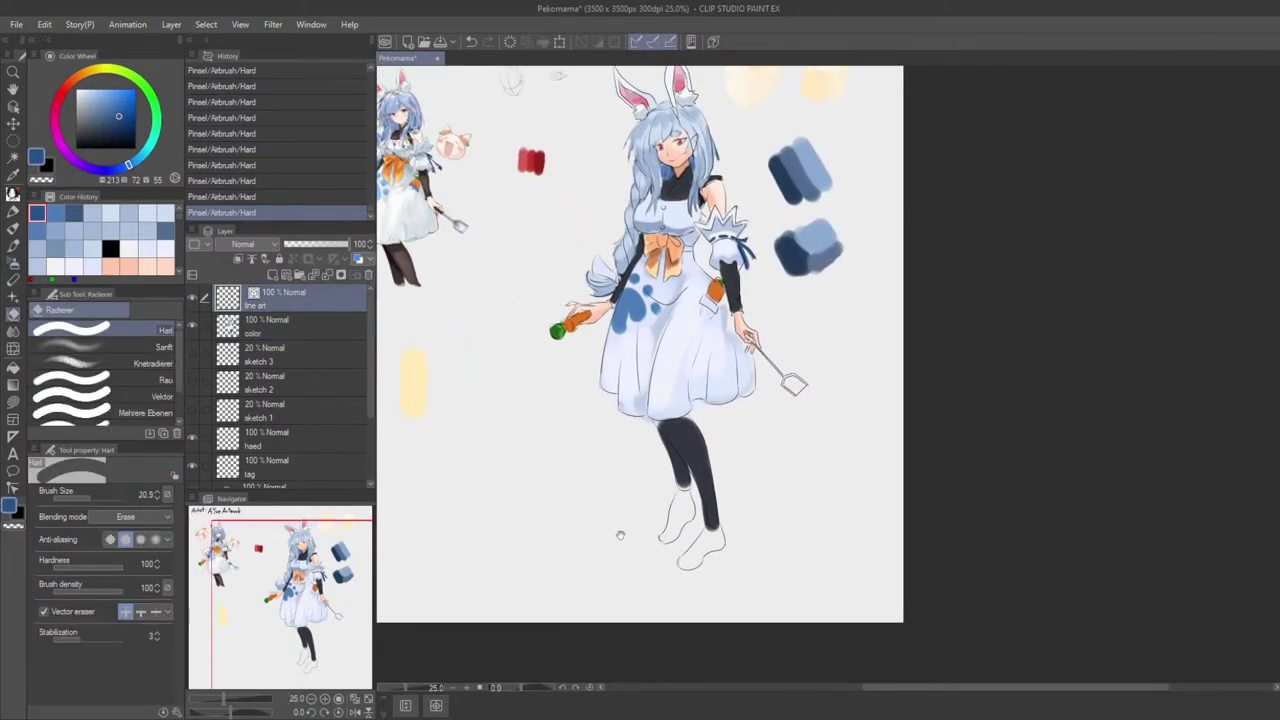
drag(602, 547, 623, 475)
key(p)
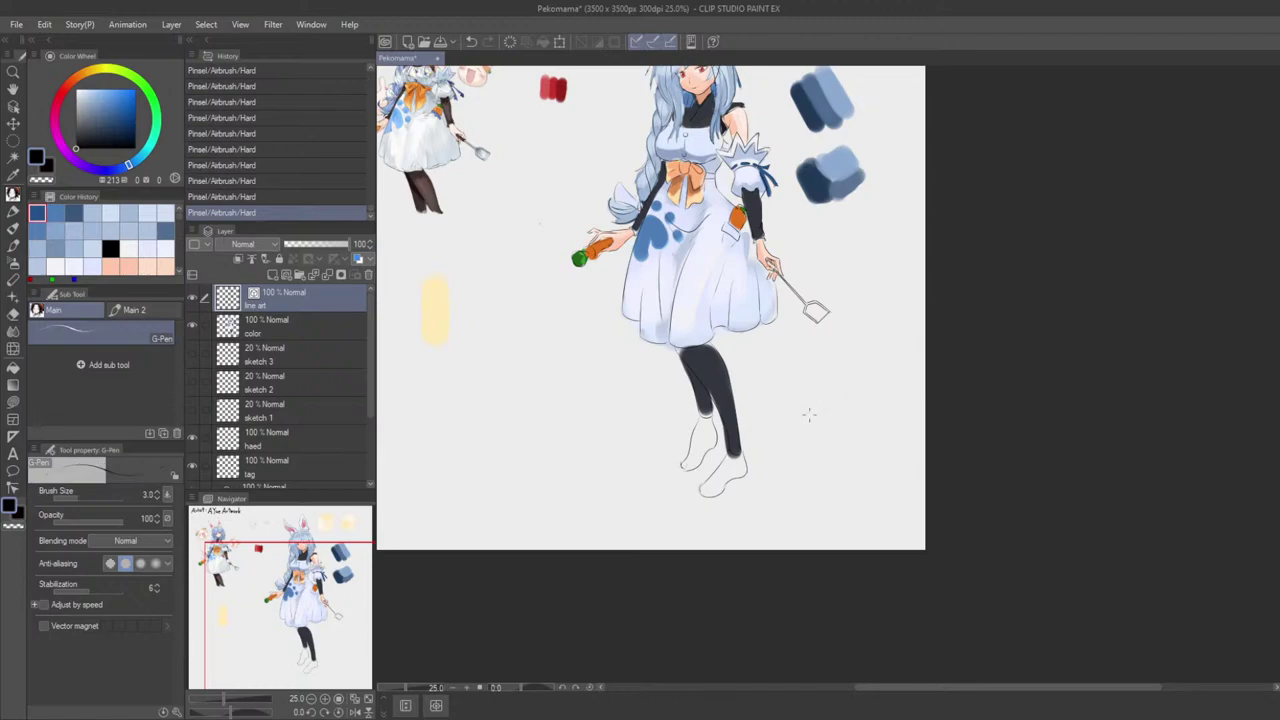
scroll(690, 465, up, 2)
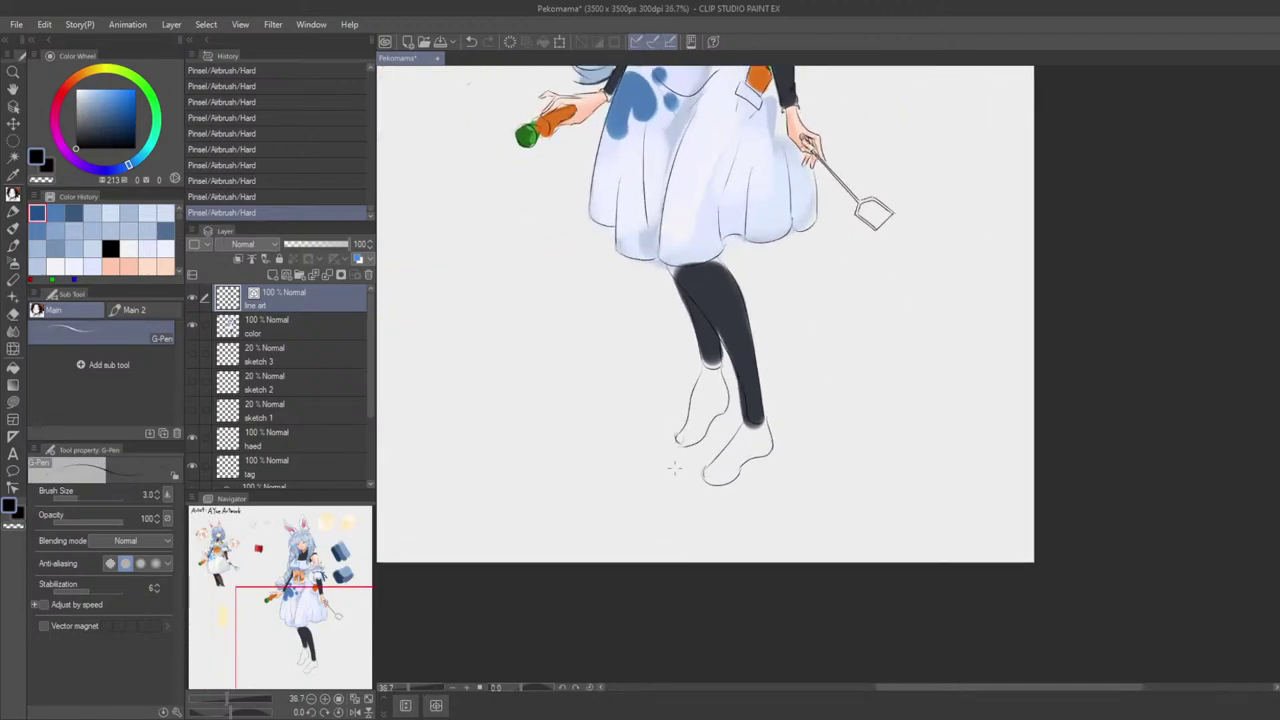
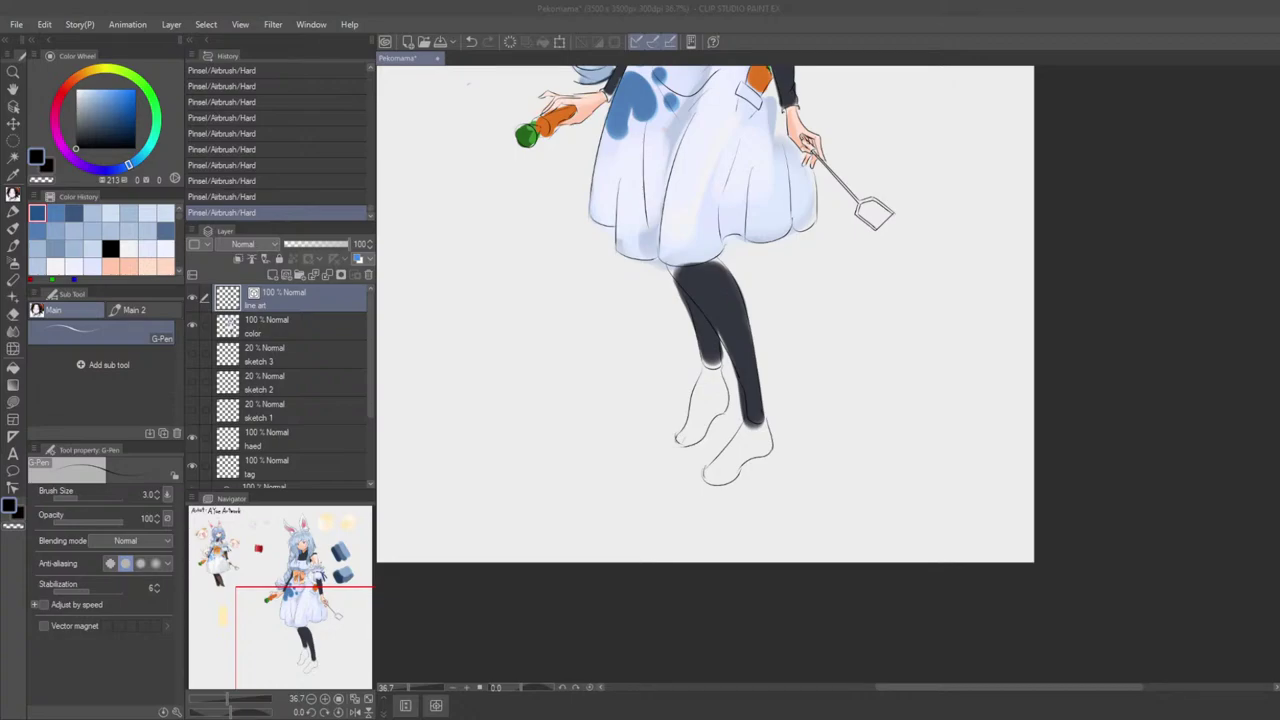
Step: Erase the rounded tip of the rear foot and start redrawing its front contour with the G-Pen
click(623, 447)
drag(623, 447, 590, 428)
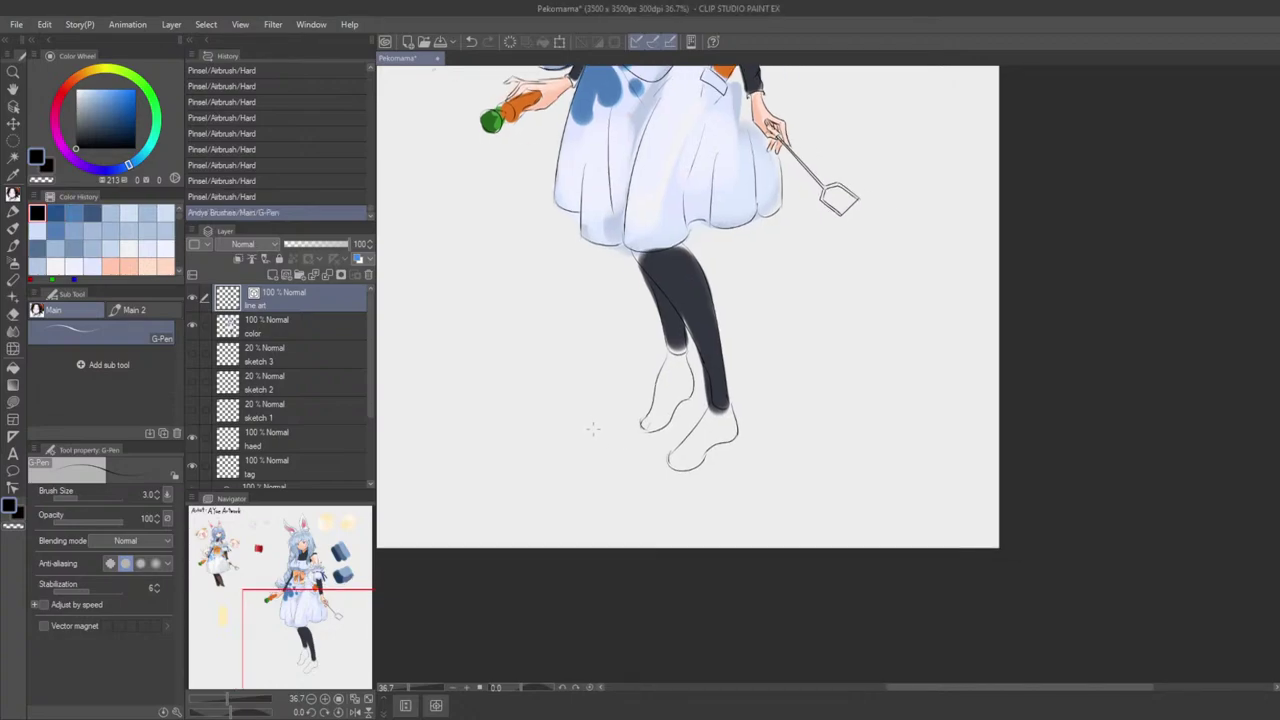
scroll(590, 428, up, 2)
scroll(563, 433, up, 1)
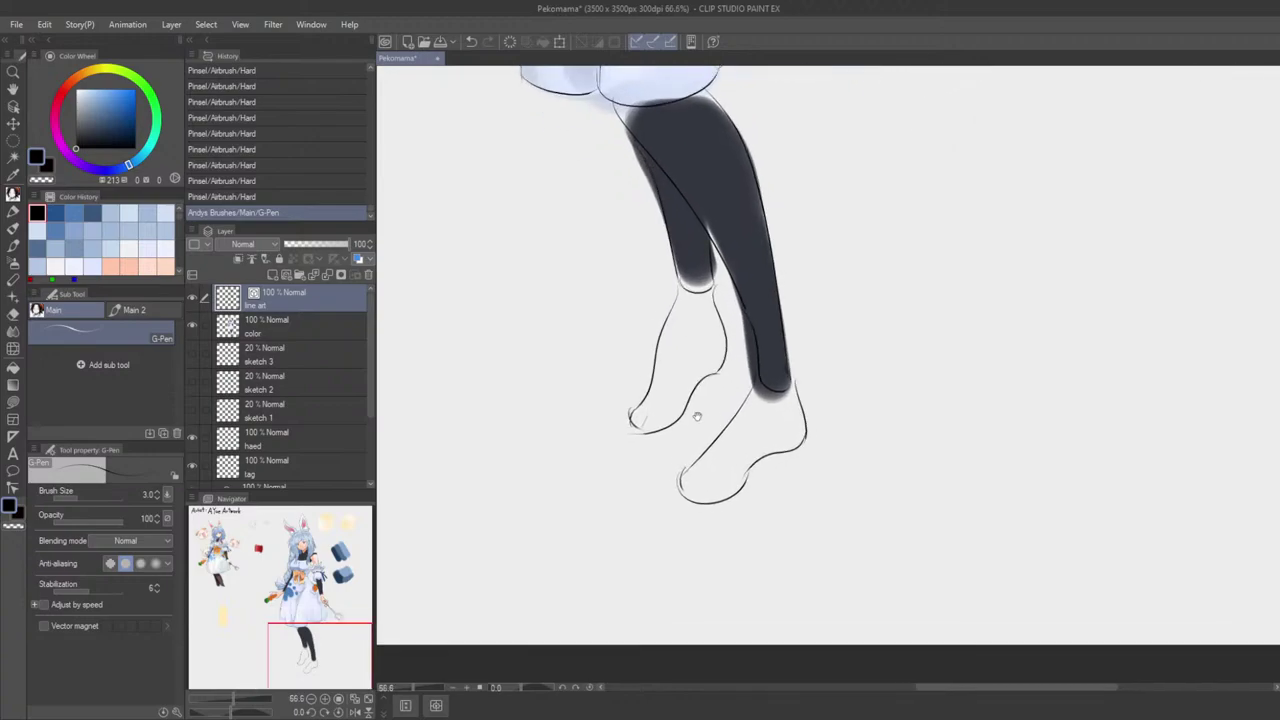
key(e)
mouse_move(641, 370)
mouse_down()
mouse_move(629, 394)
mouse_move(635, 377)
mouse_move(612, 390)
mouse_move(629, 412)
mouse_up()
key(p)
key(ctrl+z)
key(e)
key(p)
Step: Draw rounded toes with dividing lines on the rear foot, undoing and erasing strokes that miss the shape
mouse_move(606, 402)
mouse_down()
mouse_move(629, 420)
mouse_move(669, 410)
mouse_up()
key(ctrl+z)
key(ctrl+z)
key(e)
key(p)
key(ctrl+z)
key(e)
key(p)
key(e)
key(p)
key(ctrl+z)
key(e)
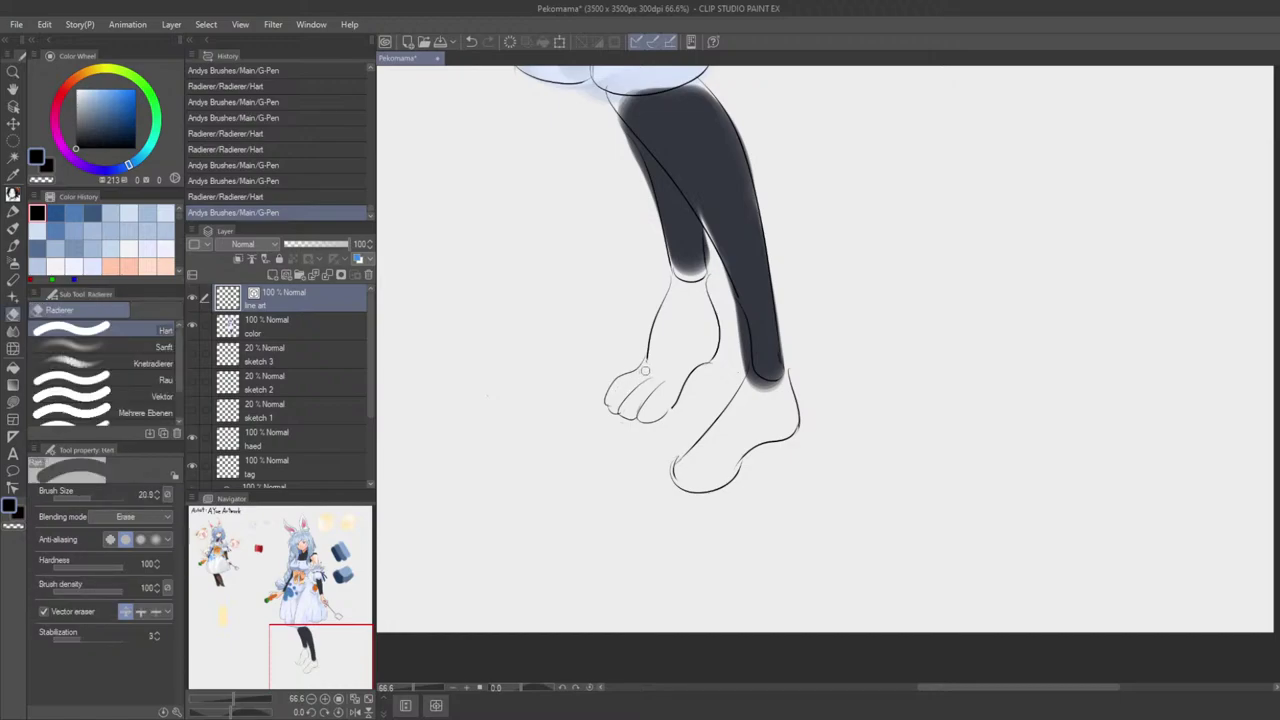
Step: Redraw the rear foot's contour between the ankle and the toes, erasing the overlapping line ends
key(p)
mouse_move(638, 369)
mouse_down()
mouse_move(607, 400)
mouse_move(646, 365)
mouse_move(609, 395)
mouse_move(654, 403)
mouse_move(611, 386)
mouse_move(605, 439)
mouse_move(622, 376)
mouse_up()
key(e)
key(p)
key(ctrl+z)
key(ctrl+y)
key(ctrl+z)
key(ctrl+y)
key(ctrl+z)
key(ctrl+y)
key(e)
key(p)
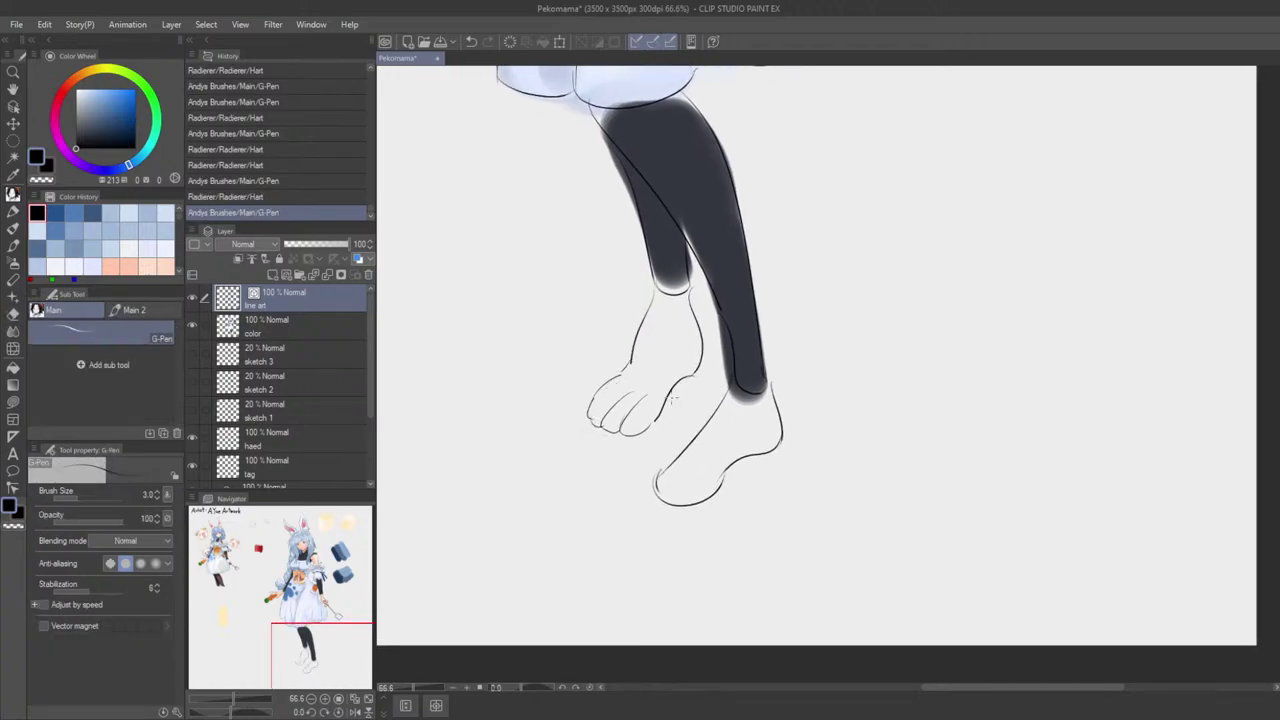
Step: Erase the excess line at the inner edge of the rear foot beside the last toe
key(e)
mouse_move(657, 421)
mouse_down()
mouse_move(687, 379)
mouse_move(656, 420)
mouse_move(654, 357)
mouse_up()
key(p)
scroll(649, 427, down, 2)
scroll(649, 429, down, 2)
scroll(659, 349, up, 1)
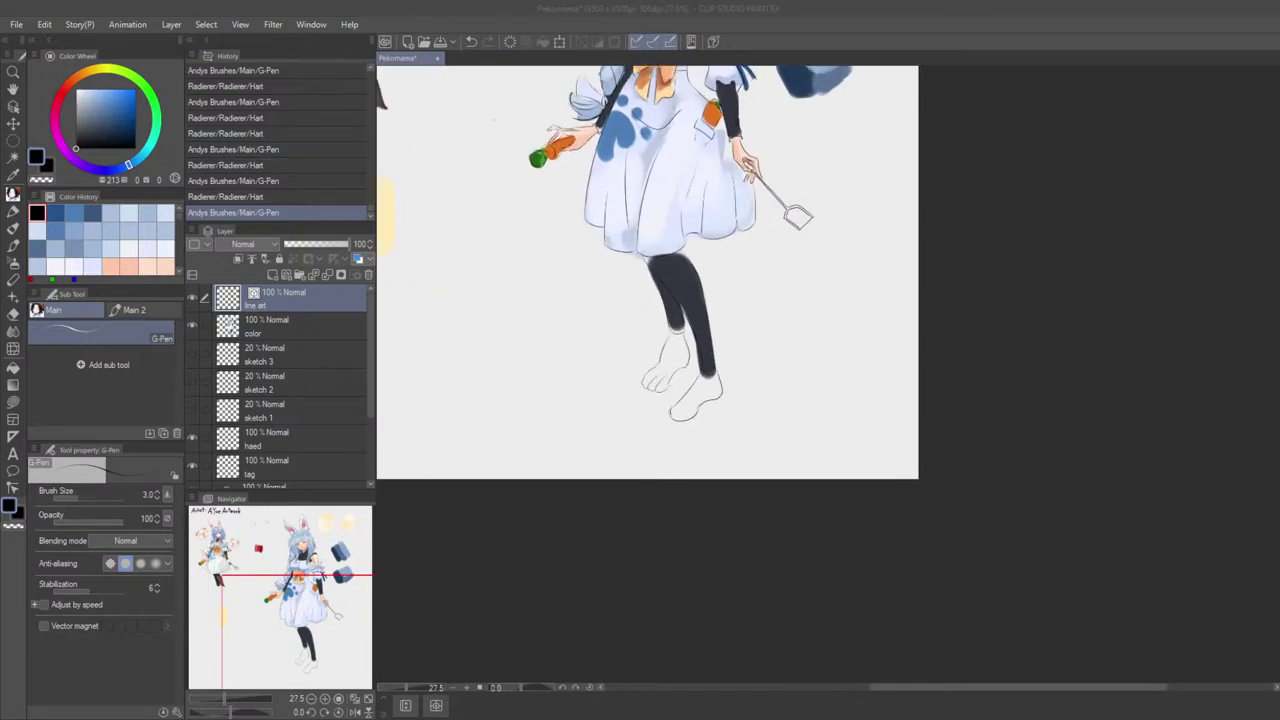
scroll(658, 511, up, 1)
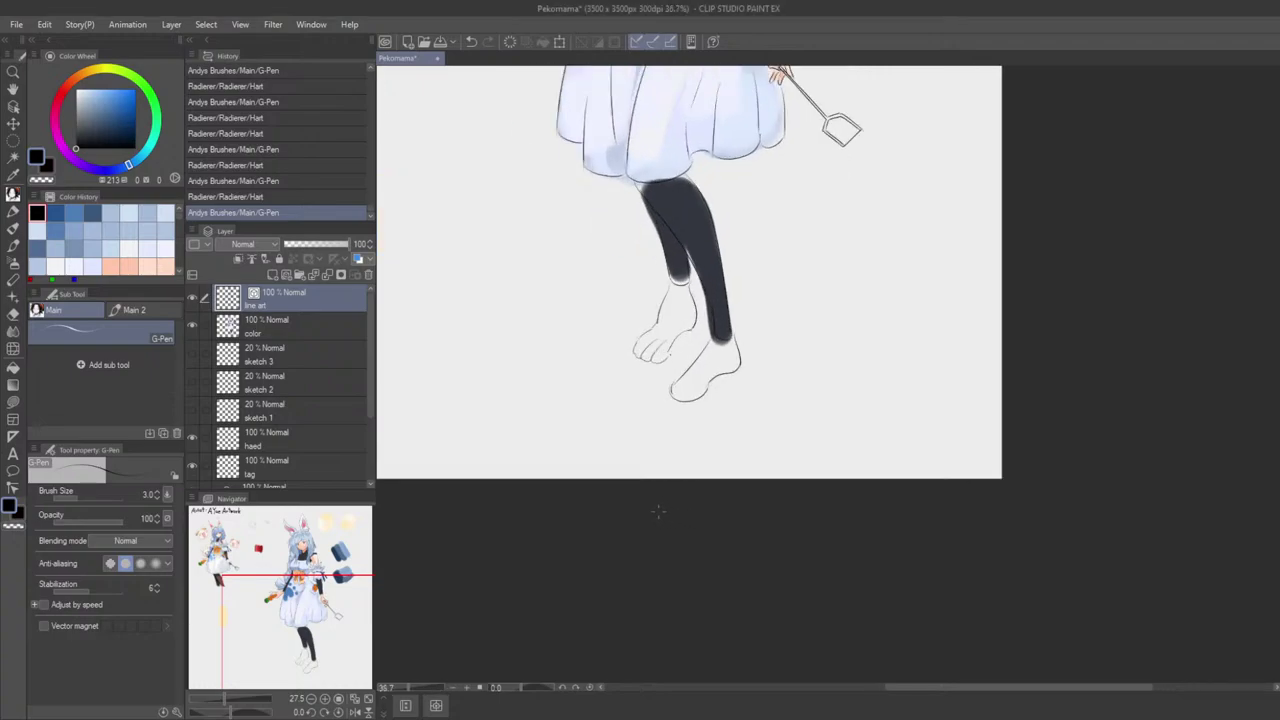
scroll(620, 392, up, 2)
Step: Erase the dividing lines between the rear foot's toes and redraw them as shorter, curved toe outlines
key(e)
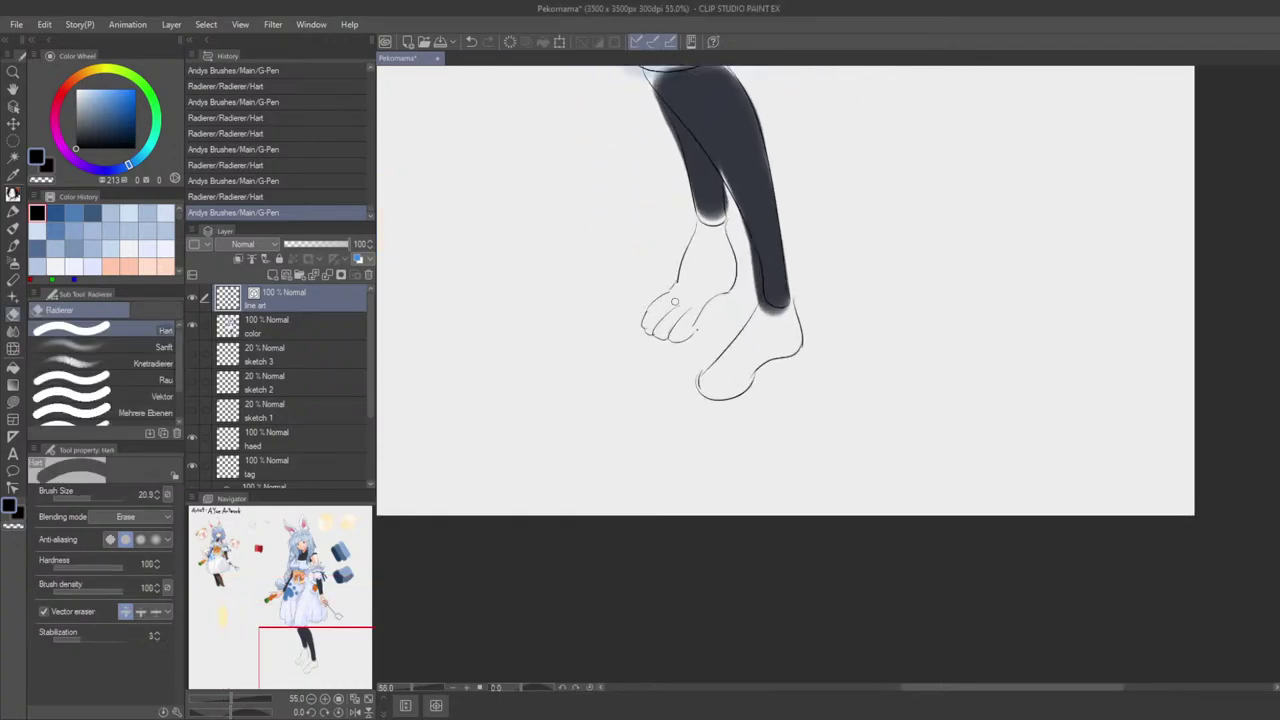
key(p)
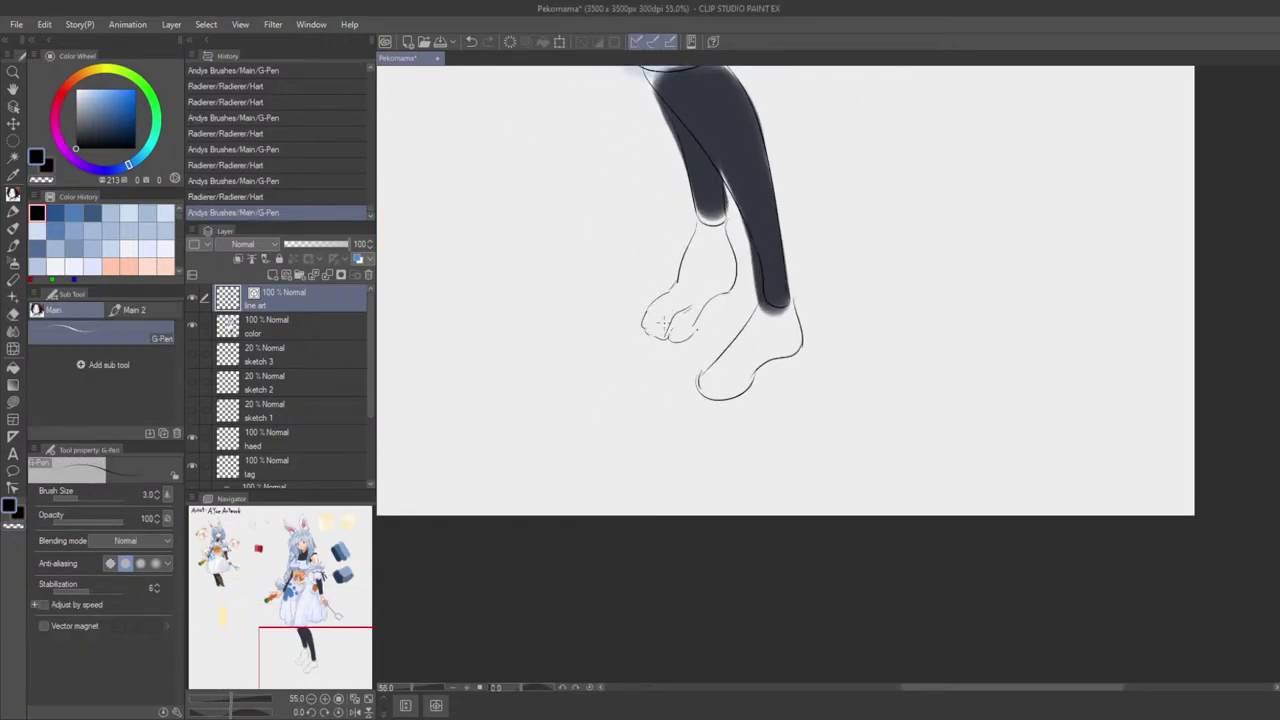
mouse_move(648, 318)
mouse_down()
mouse_move(655, 338)
mouse_move(686, 334)
mouse_move(673, 318)
mouse_move(671, 330)
mouse_move(670, 304)
mouse_move(654, 330)
mouse_move(674, 327)
mouse_move(668, 344)
mouse_move(722, 320)
mouse_move(710, 310)
mouse_up()
key(e)
key(p)
key(e)
key(p)
scroll(648, 338, down, 3)
scroll(652, 338, up, 2)
key(e)
key(p)
key(ctrl+z)
scroll(692, 336, down, 3)
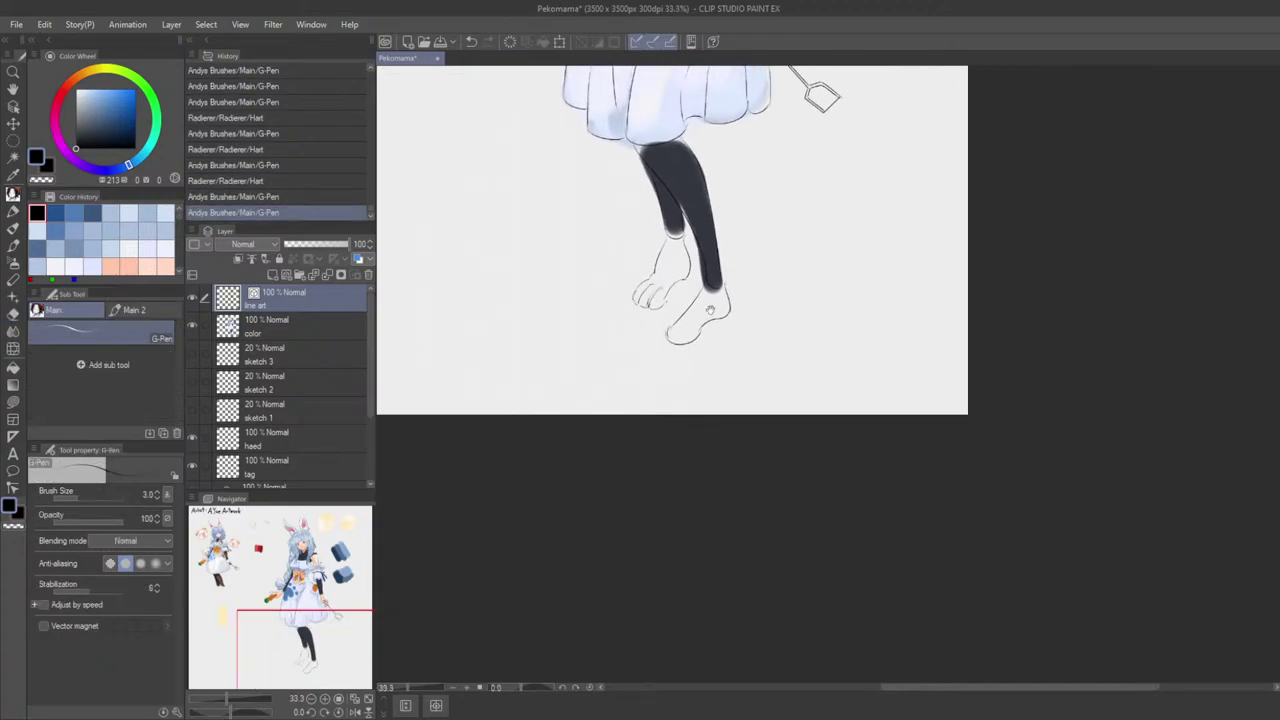
Step: Erase the rounded tip of the front foot and redraw it with separate toes using the G-Pen
scroll(709, 310, up, 2)
key(e)
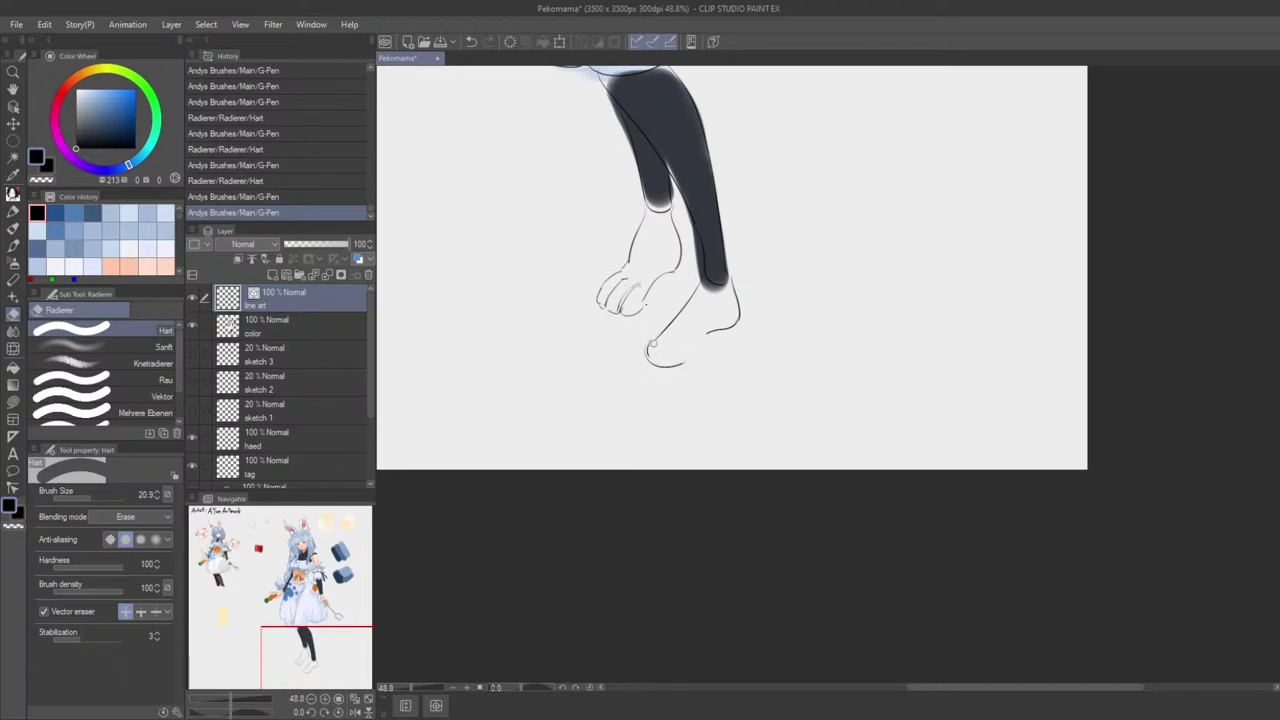
key(p)
mouse_move(648, 345)
mouse_down()
mouse_move(685, 349)
mouse_move(671, 367)
mouse_move(686, 369)
mouse_move(708, 333)
mouse_up()
key(ctrl+z)
key(ctrl+z)
key(ctrl+z)
key(ctrl+z)
drag(690, 360, 686, 366)
key(ctrl+z)
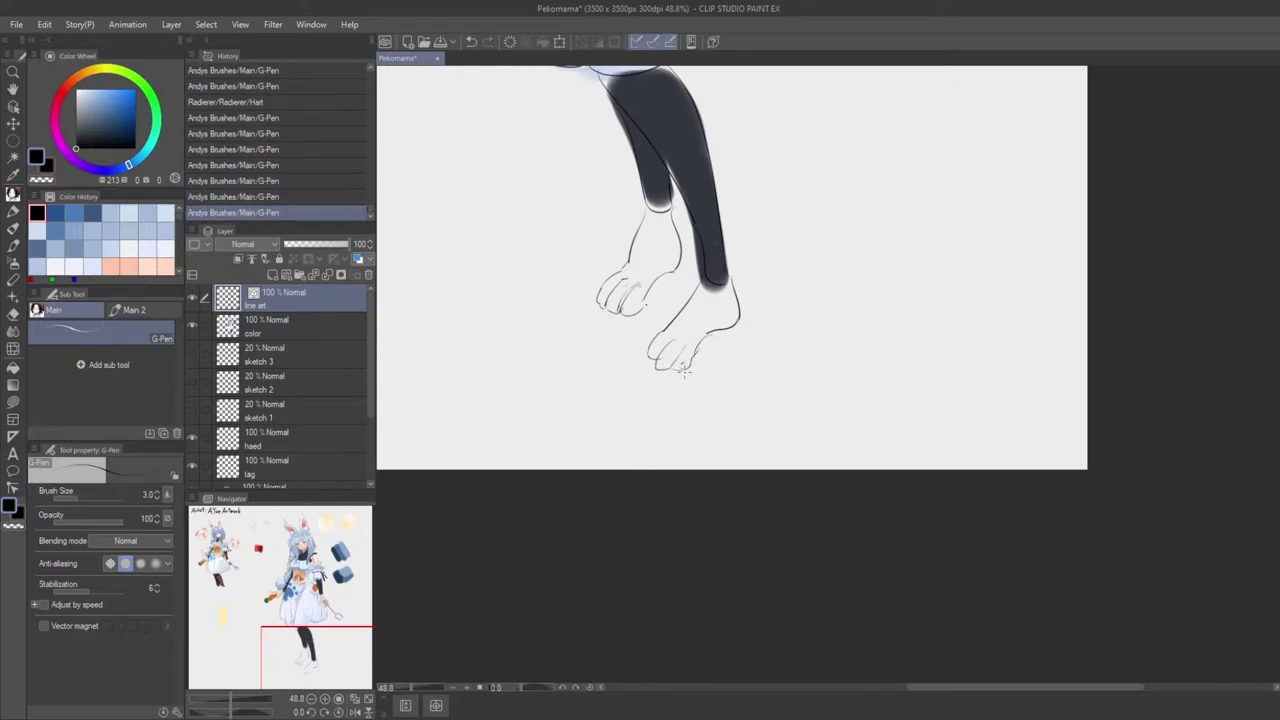
Step: Review the redrawn feet up close and within the whole figure beside the reference artwork
scroll(680, 373, down, 3)
scroll(678, 368, down, 3)
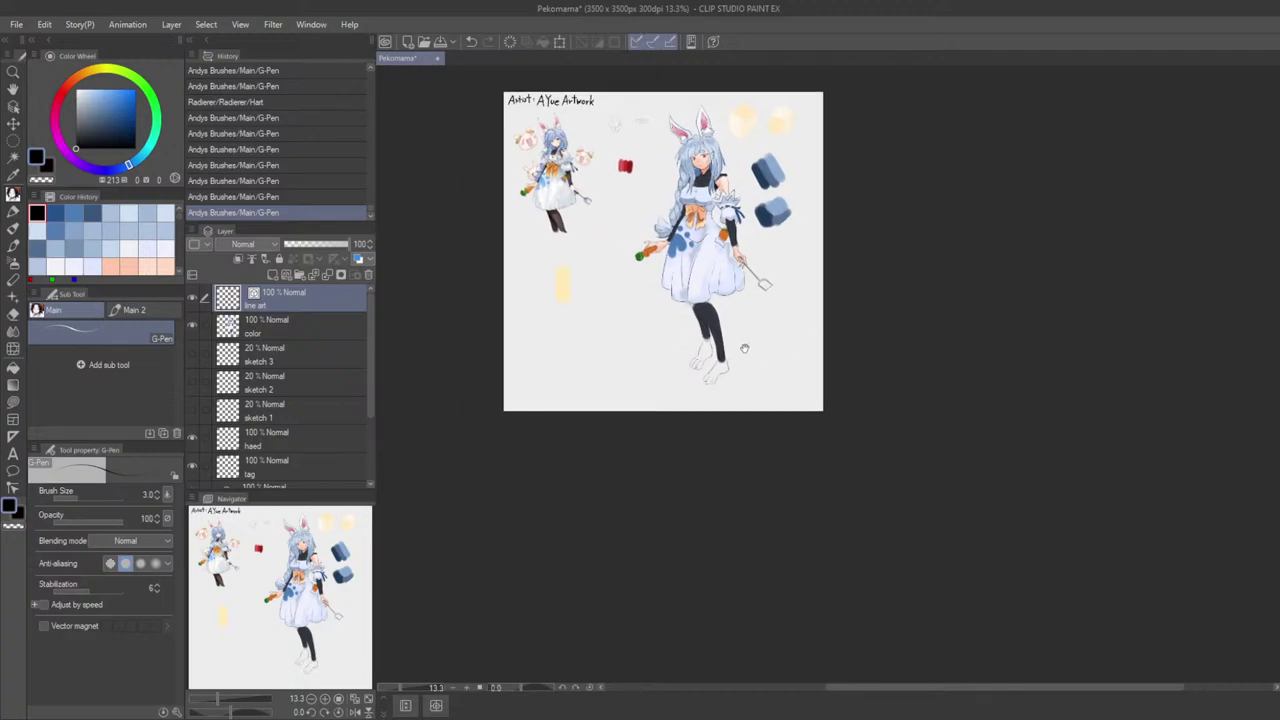
scroll(688, 366, up, 5)
scroll(697, 369, down, 1)
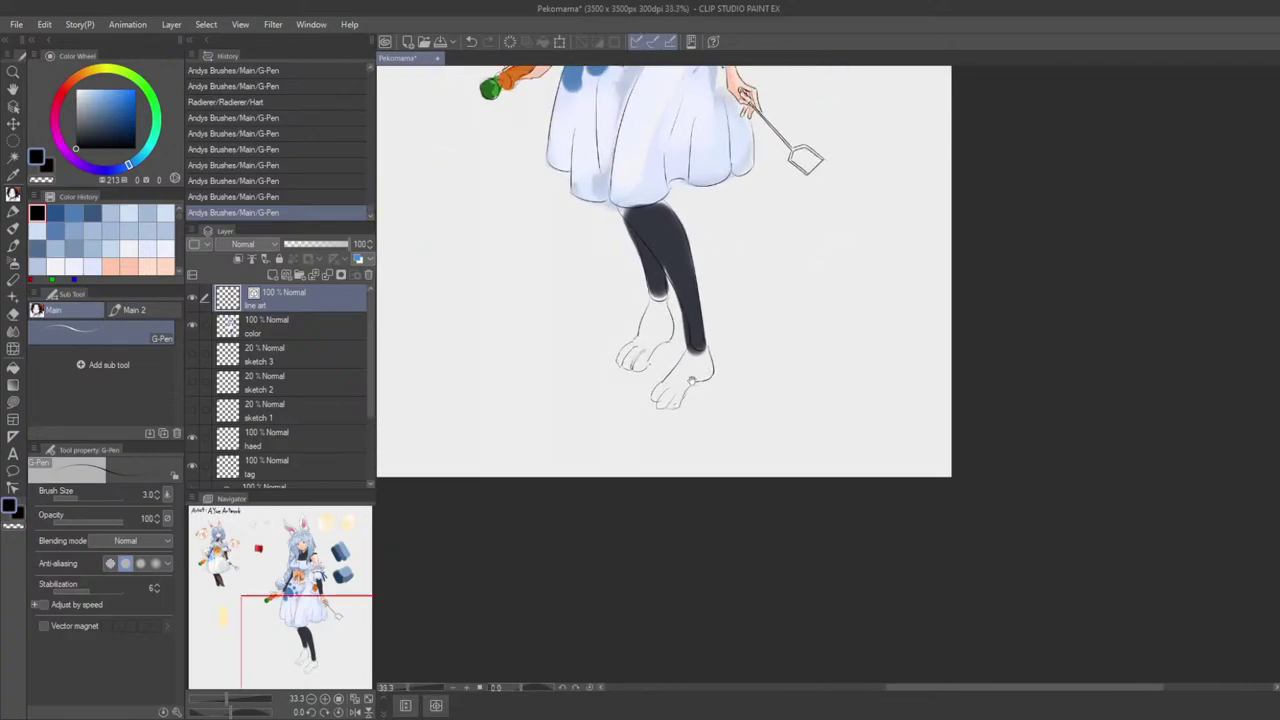
scroll(745, 400, up, 1)
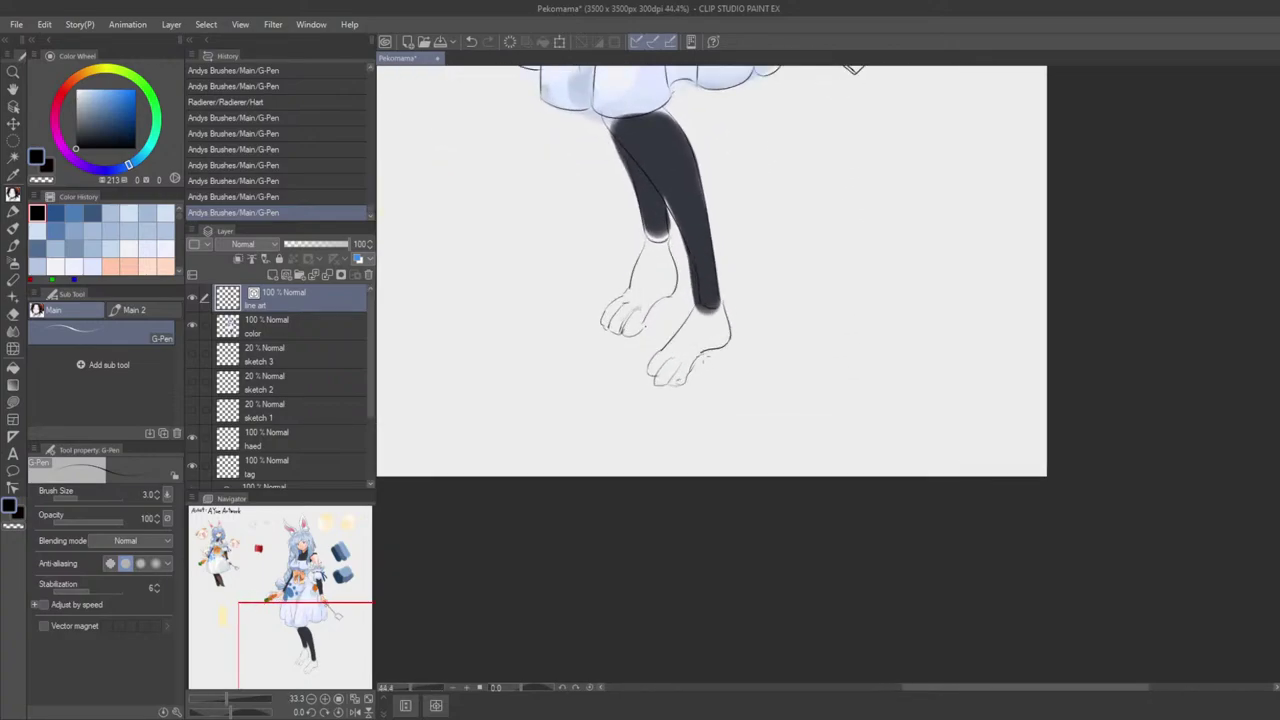
key(e)
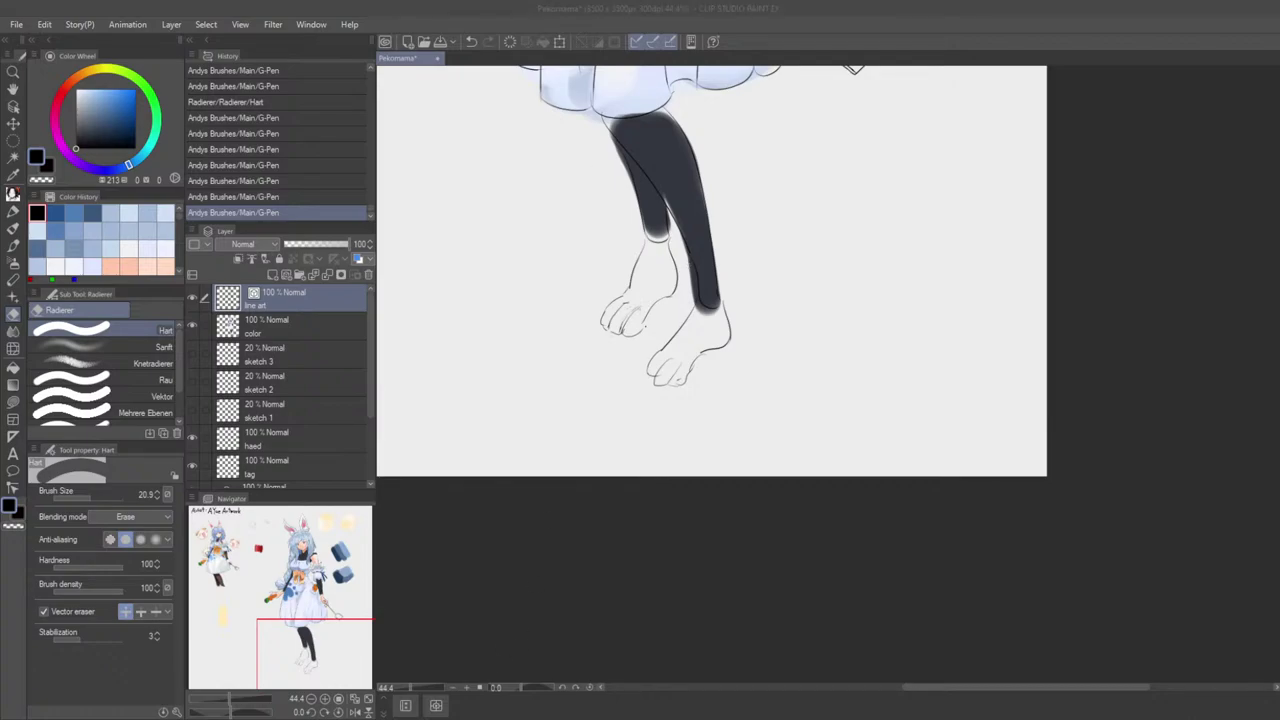
scroll(549, 371, down, 4)
drag(491, 340, 569, 471)
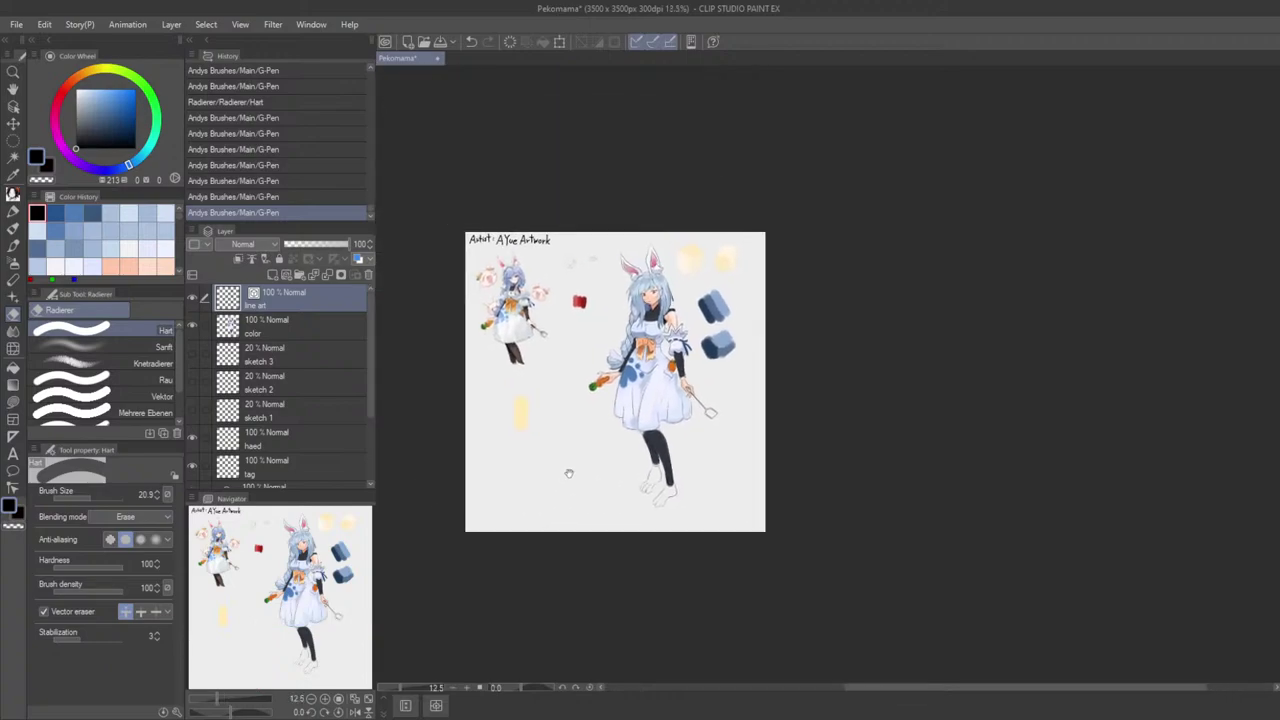
scroll(608, 430, up, 2)
drag(617, 417, 632, 453)
scroll(653, 461, down, 1)
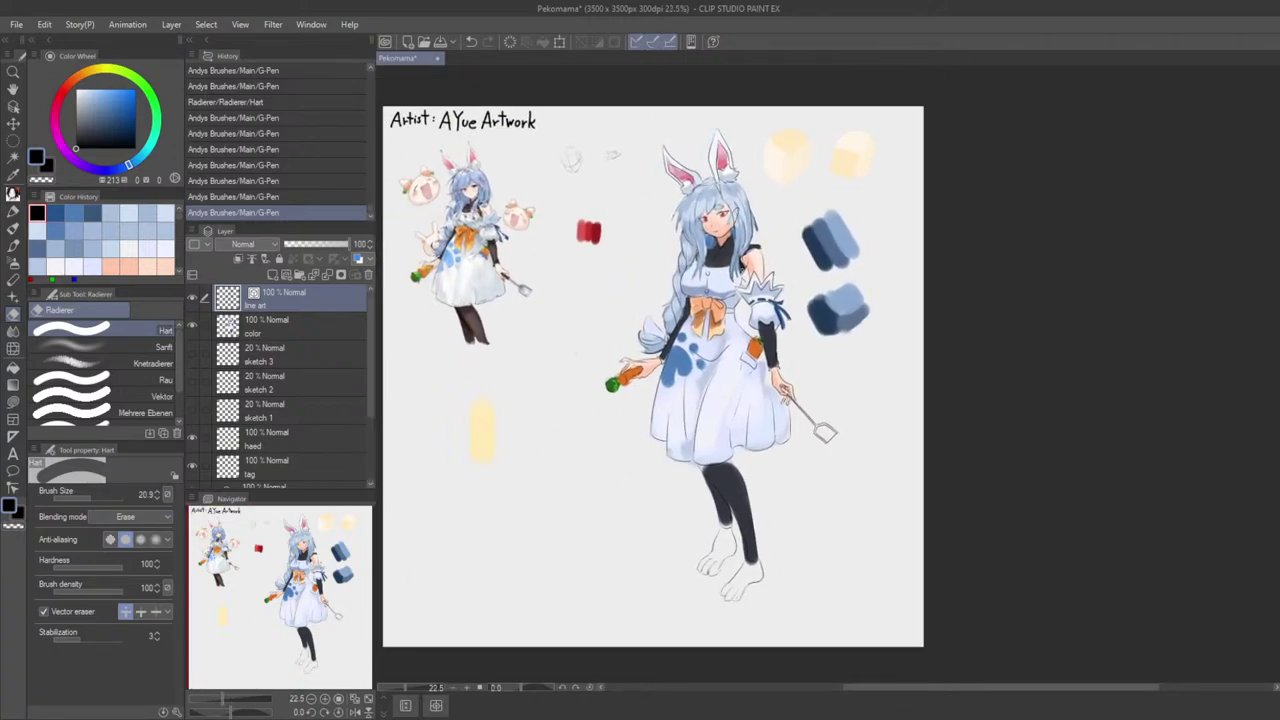
scroll(922, 460, down, 1)
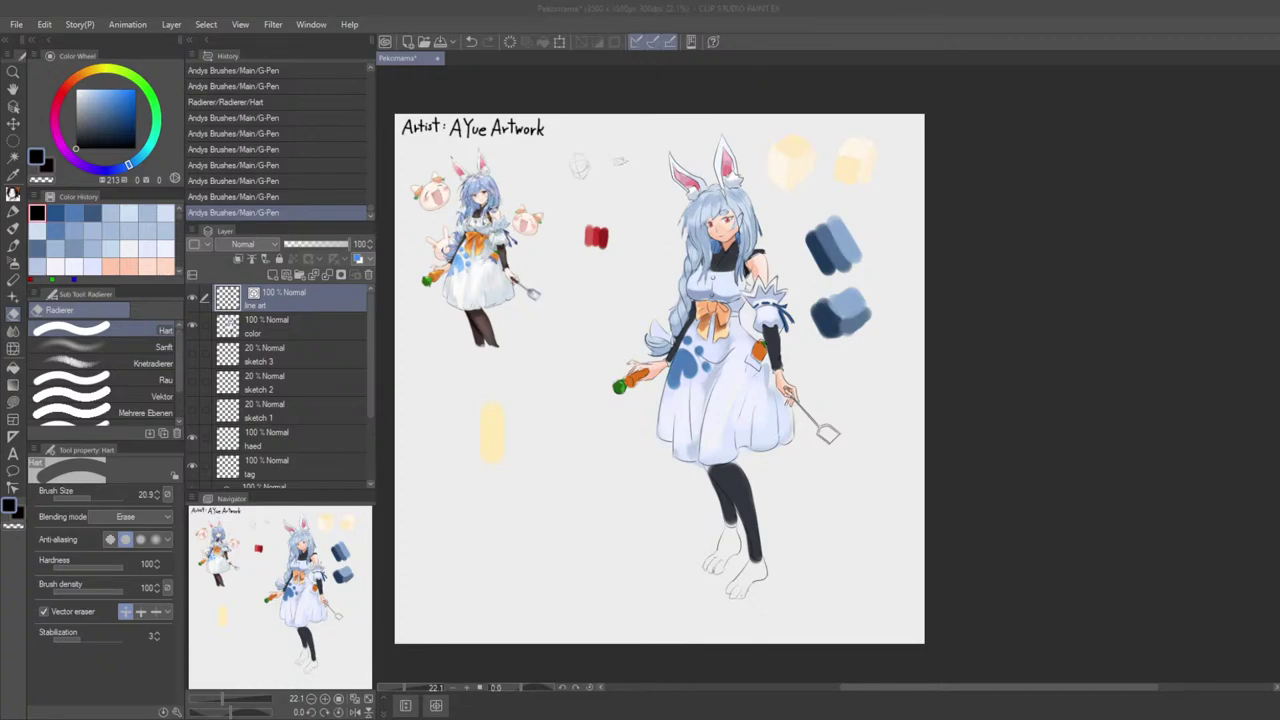
click(692, 459)
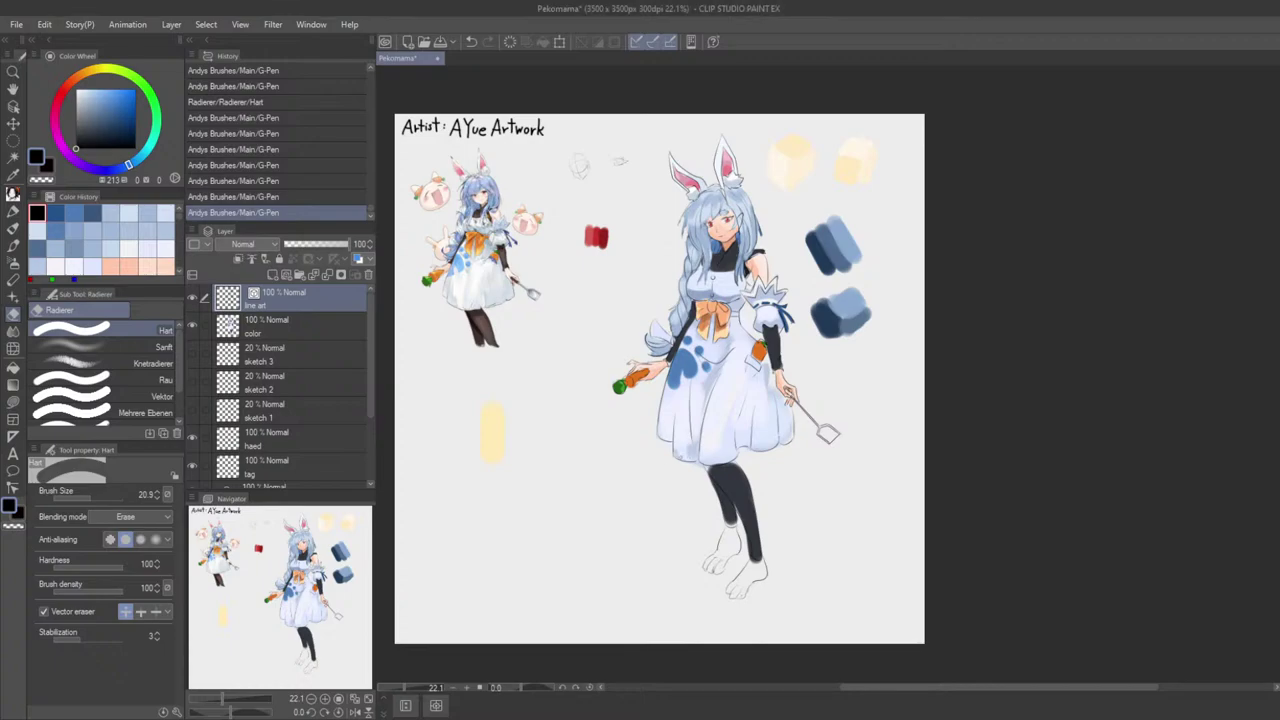
scroll(654, 456, up, 2)
scroll(654, 456, down, 2)
scroll(654, 457, up, 1)
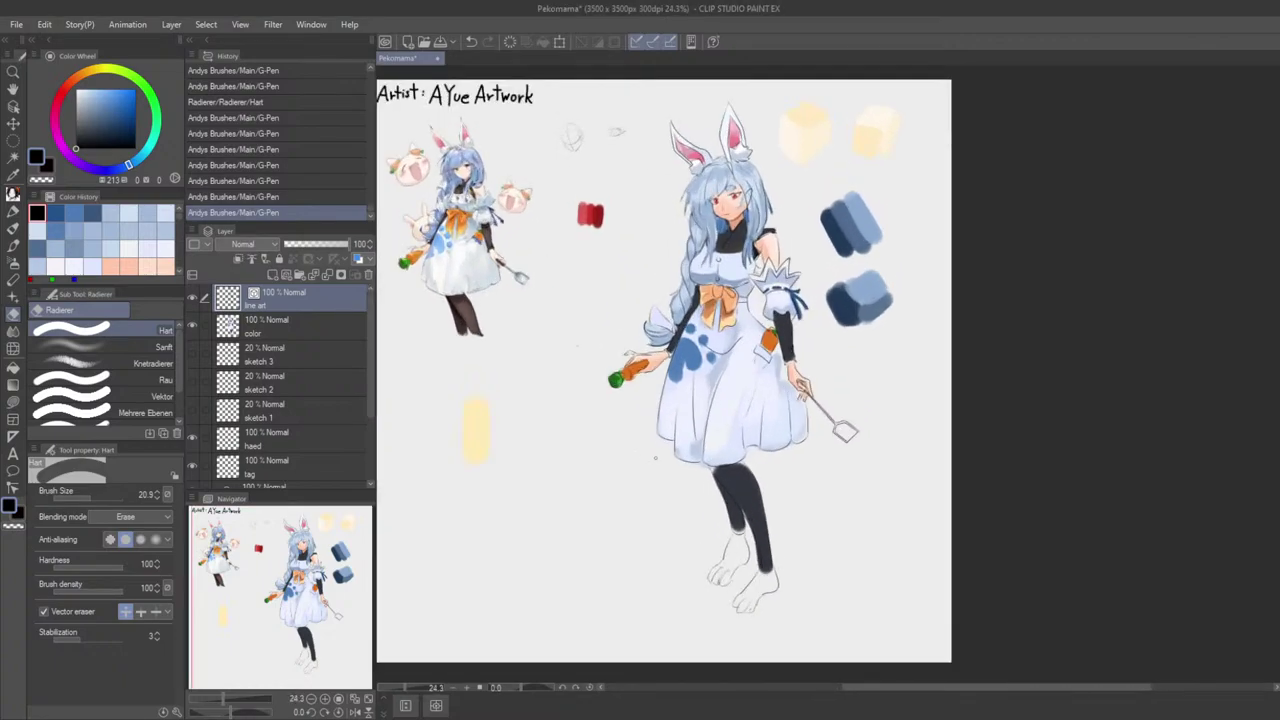
drag(723, 447, 645, 395)
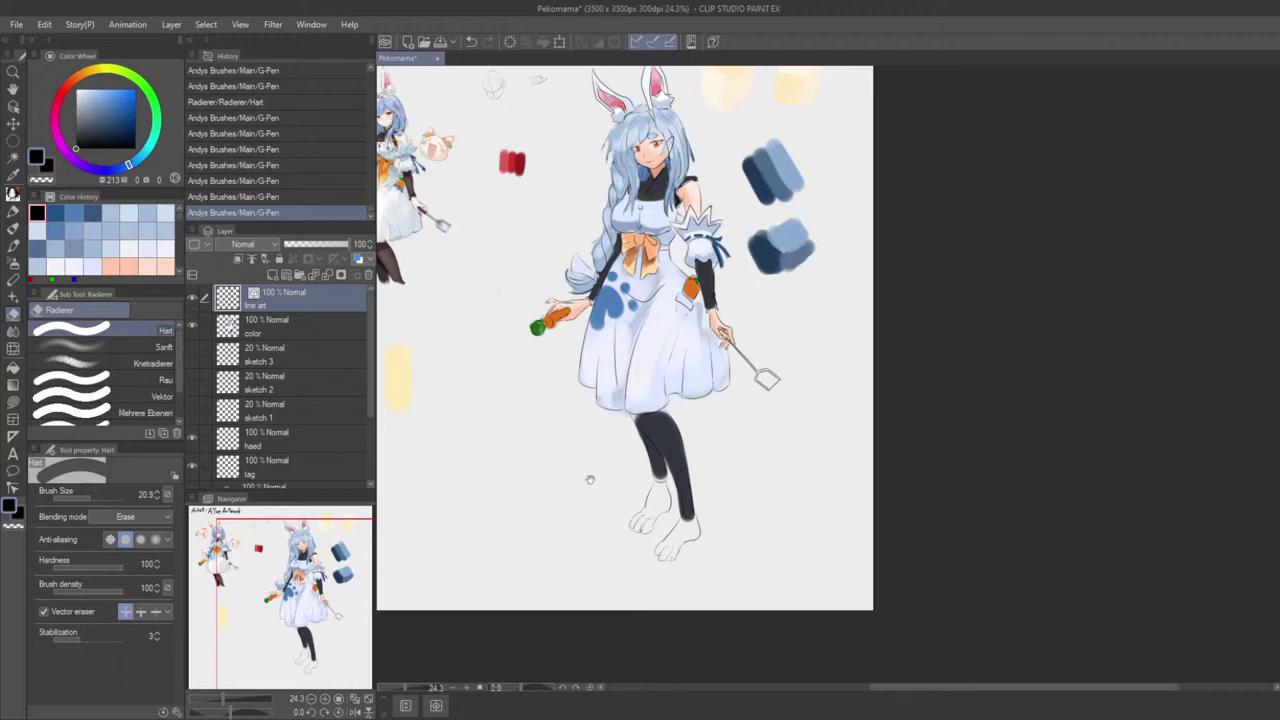
drag(628, 474, 572, 493)
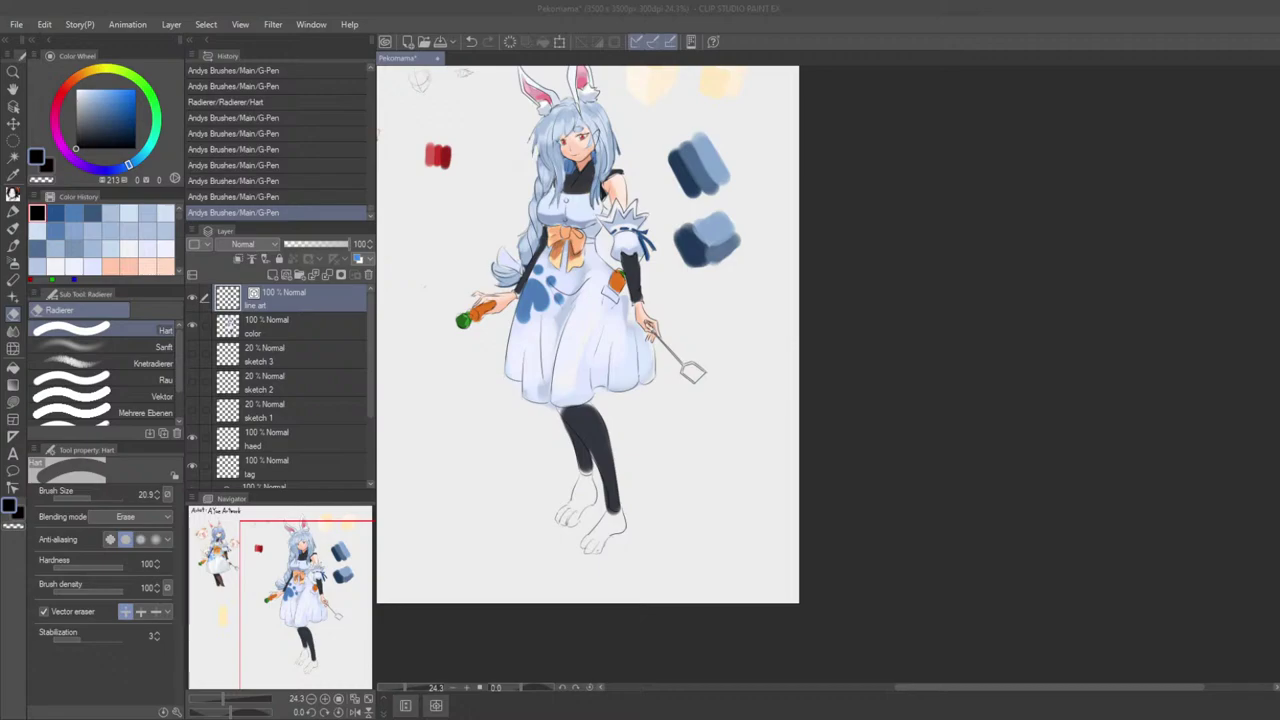
Step: Undo the stray erasing on the line art and pick the stockings' dark colour (hue 224, saturation 17, value 25) on the color layer
click(637, 488)
drag(637, 488, 697, 464)
scroll(684, 454, up, 5)
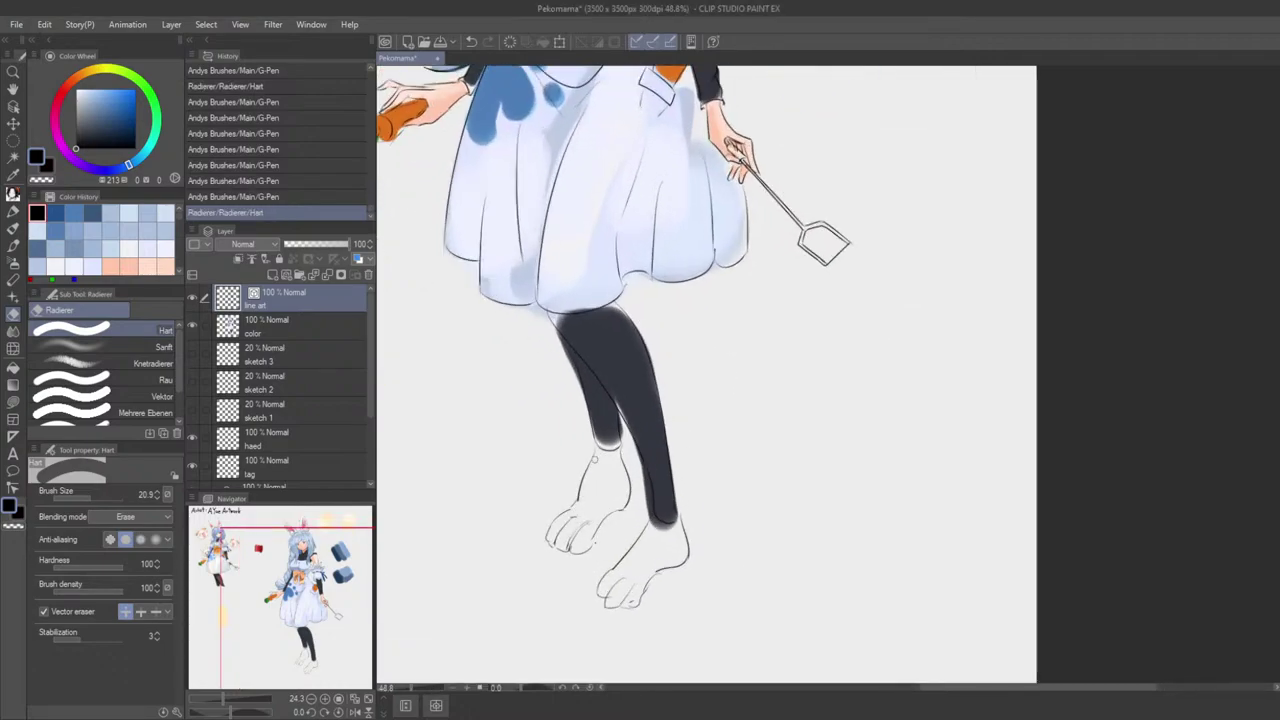
alt+click(578, 327)
key(ctrl+z)
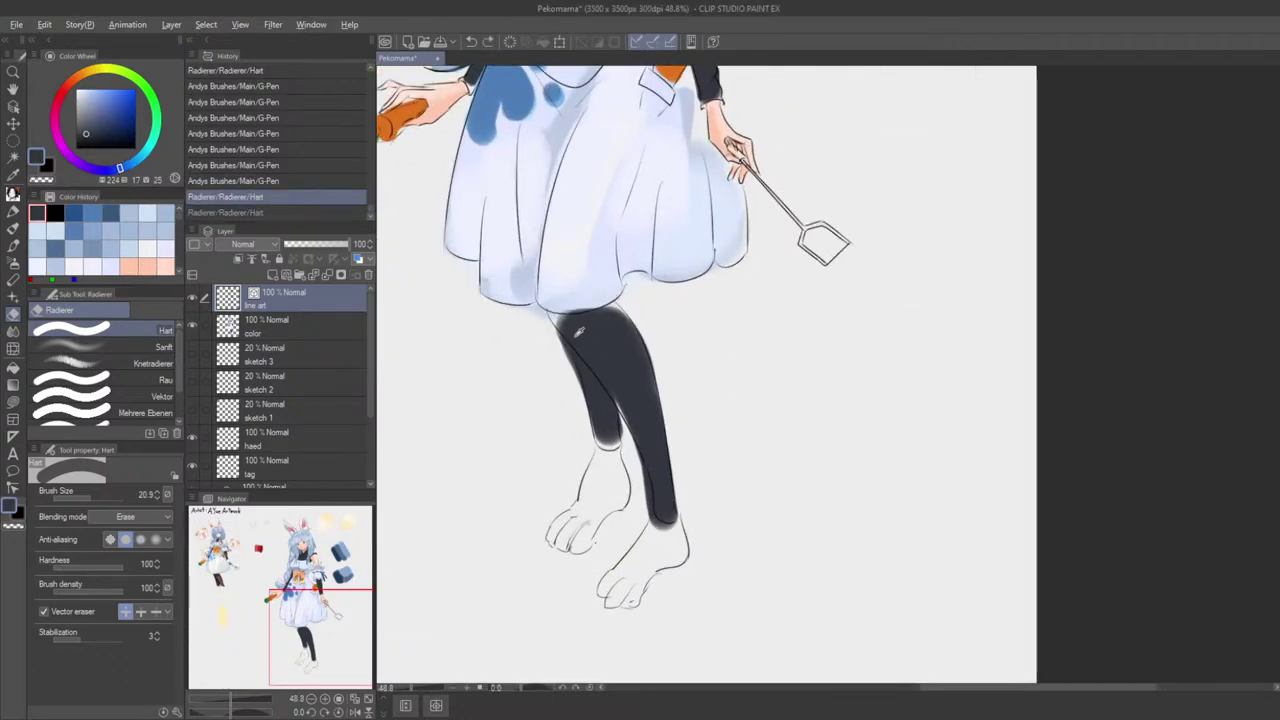
click(365, 330)
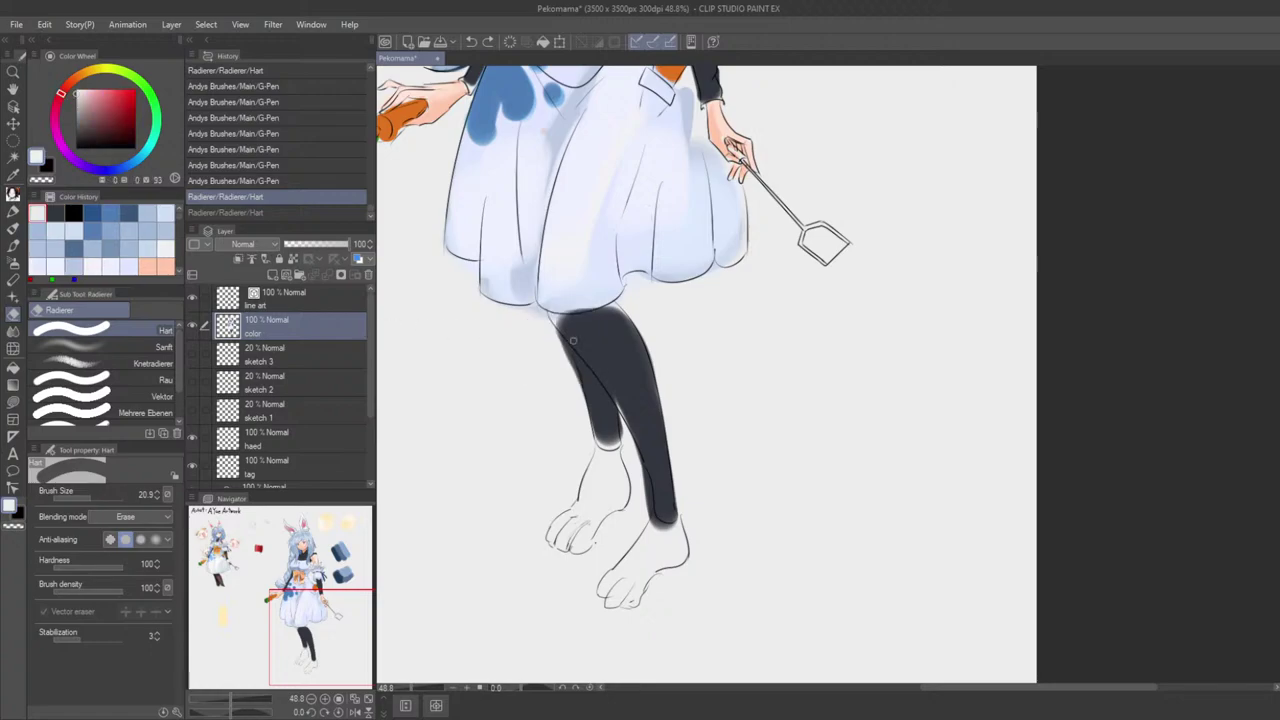
key(p)
key(b)
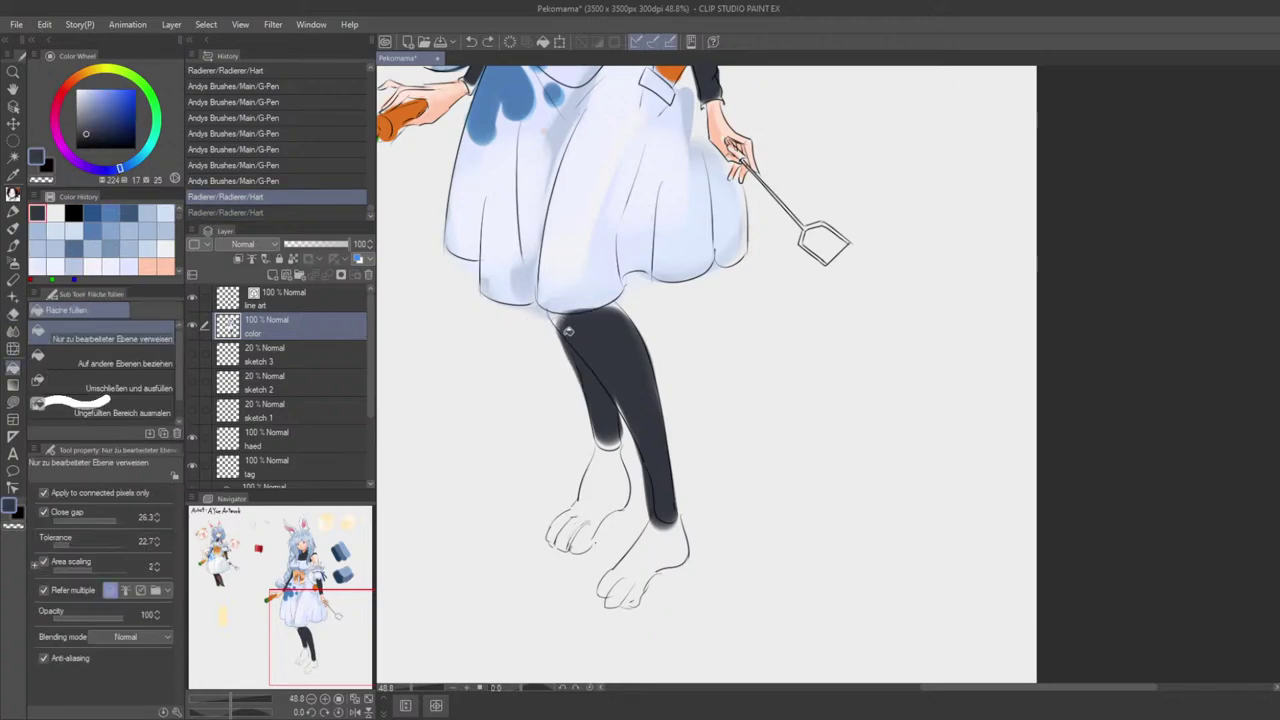
Step: Fill the uneven upper and shin areas of the dark stockings with the hard Airbrush and erase the spill at the front ankle
mouse_move(553, 318)
mouse_down()
mouse_move(612, 307)
mouse_move(626, 330)
mouse_up()
key(bracketright)
key(bracketright)
key(bracketright)
mouse_move(640, 378)
mouse_down()
mouse_move(625, 400)
mouse_move(648, 448)
mouse_up()
key(e)
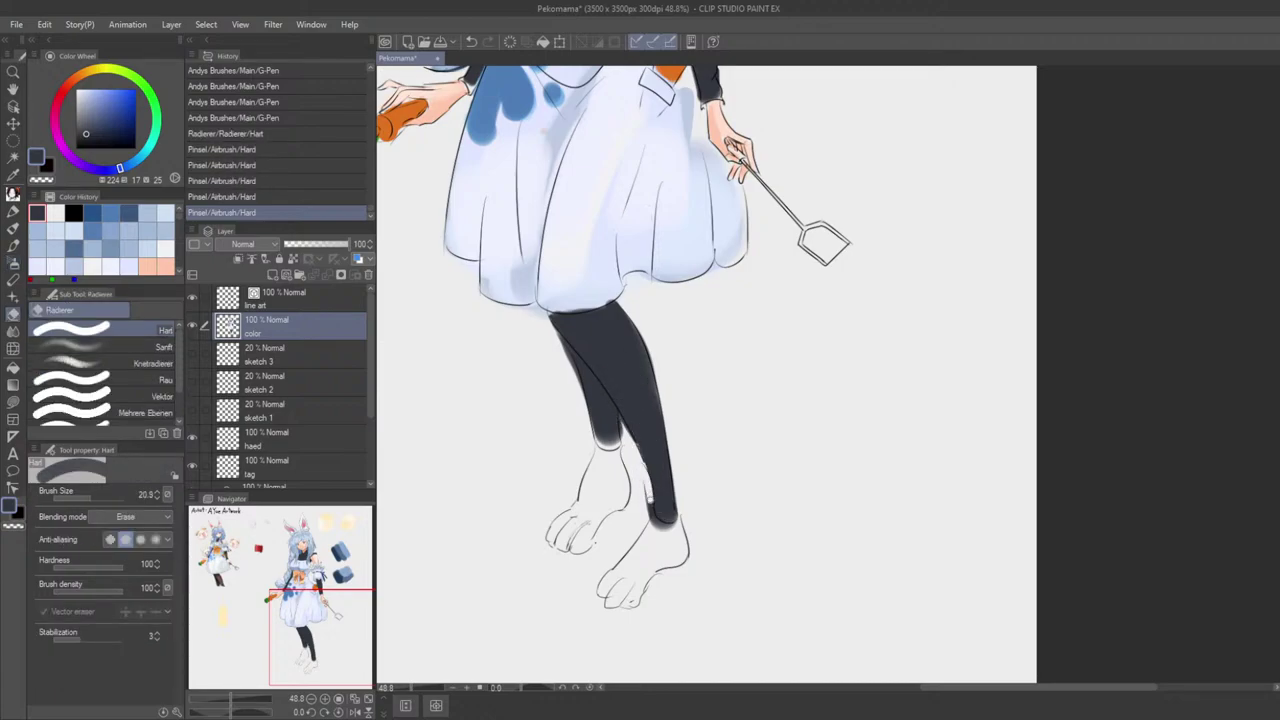
drag(650, 512, 646, 506)
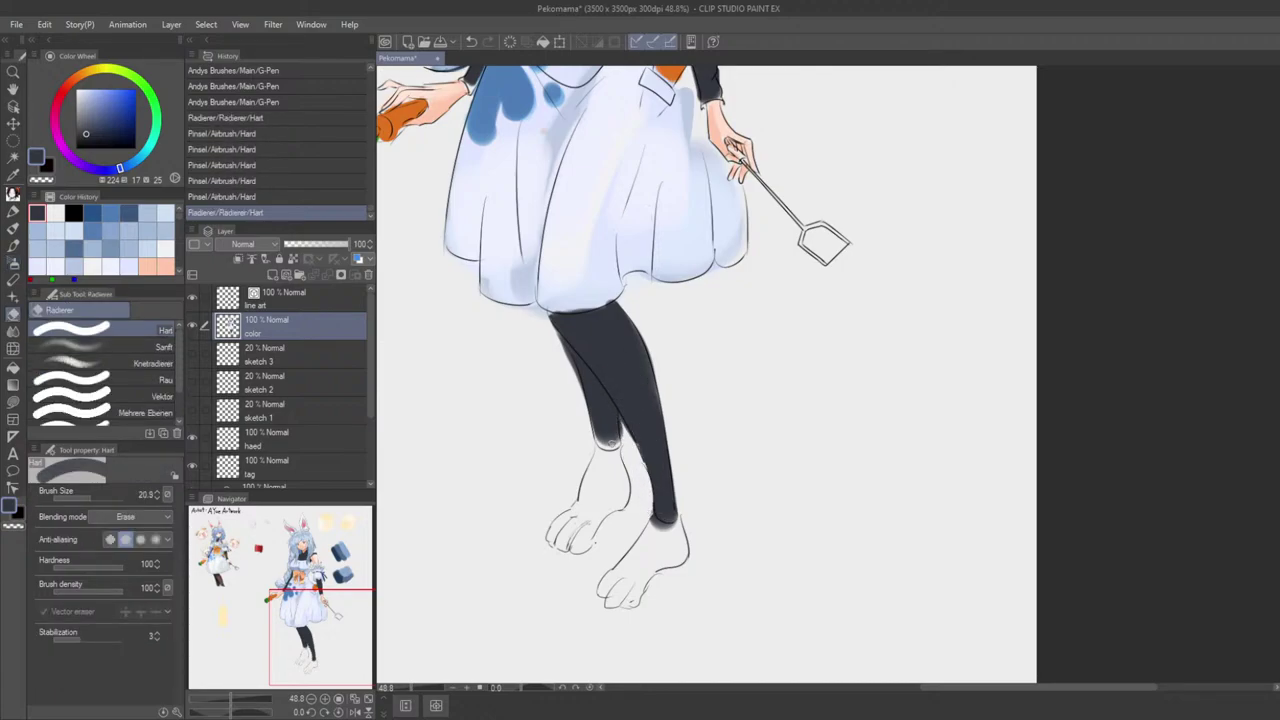
Step: Cover the remaining gaps in the stockings and tidy the rear stocking's rounded ankle end with the G-Pen and Eraser
key(p)
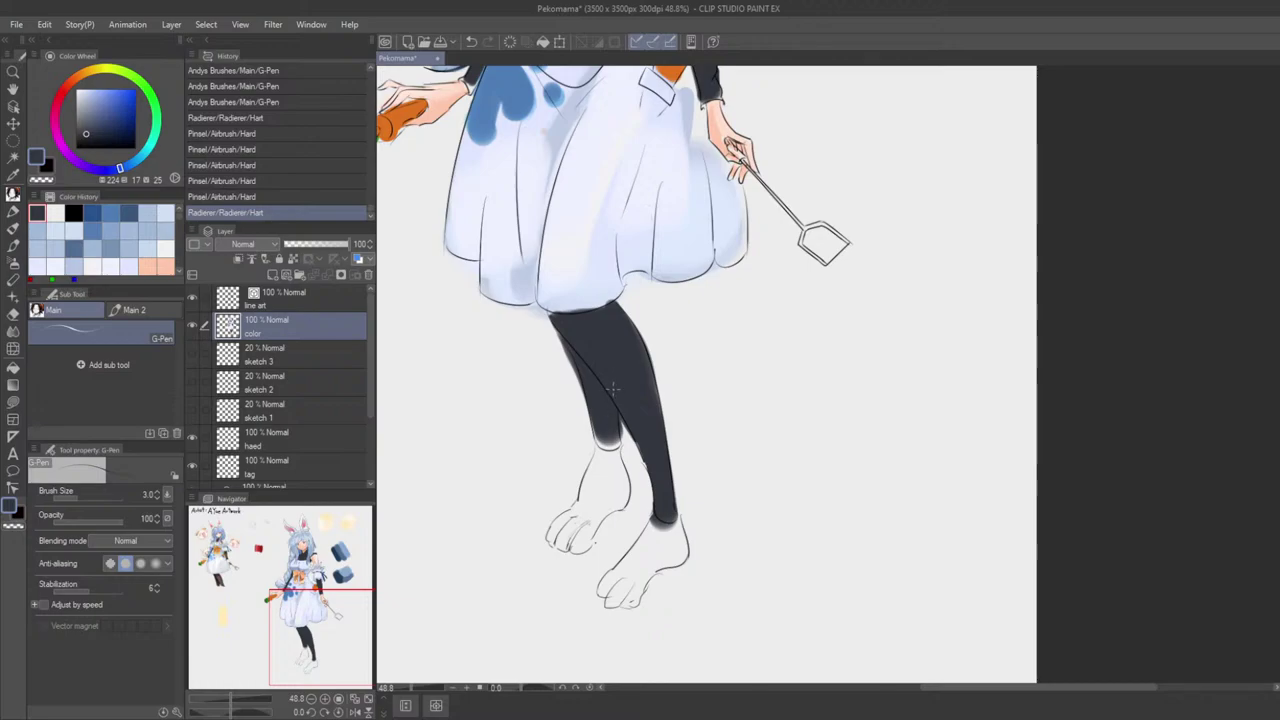
drag(613, 389, 626, 379)
drag(604, 431, 582, 406)
drag(587, 460, 538, 444)
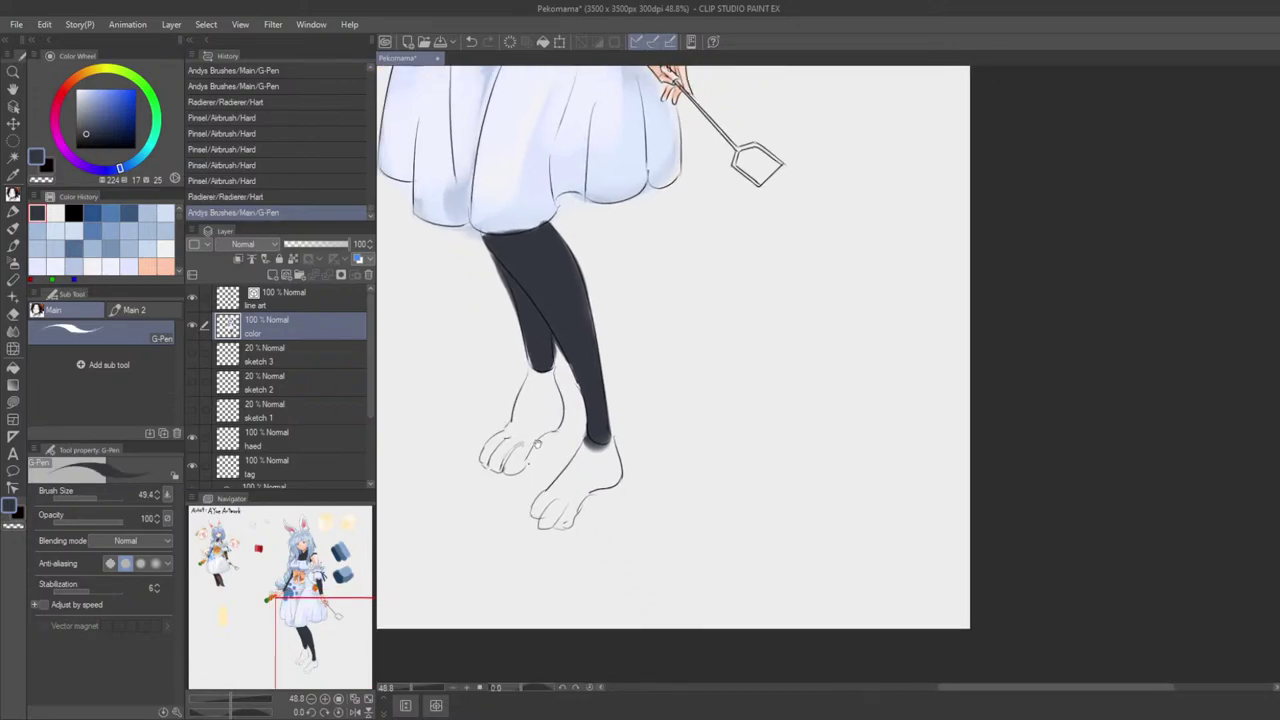
mouse_move(590, 388)
mouse_down()
mouse_move(626, 471)
mouse_move(610, 419)
mouse_move(633, 460)
mouse_move(658, 436)
mouse_move(623, 384)
mouse_move(634, 403)
mouse_up()
key(e)
key(bracketleft)
key(bracketleft)
key(bracketleft)
key(bracketleft)
key(p)
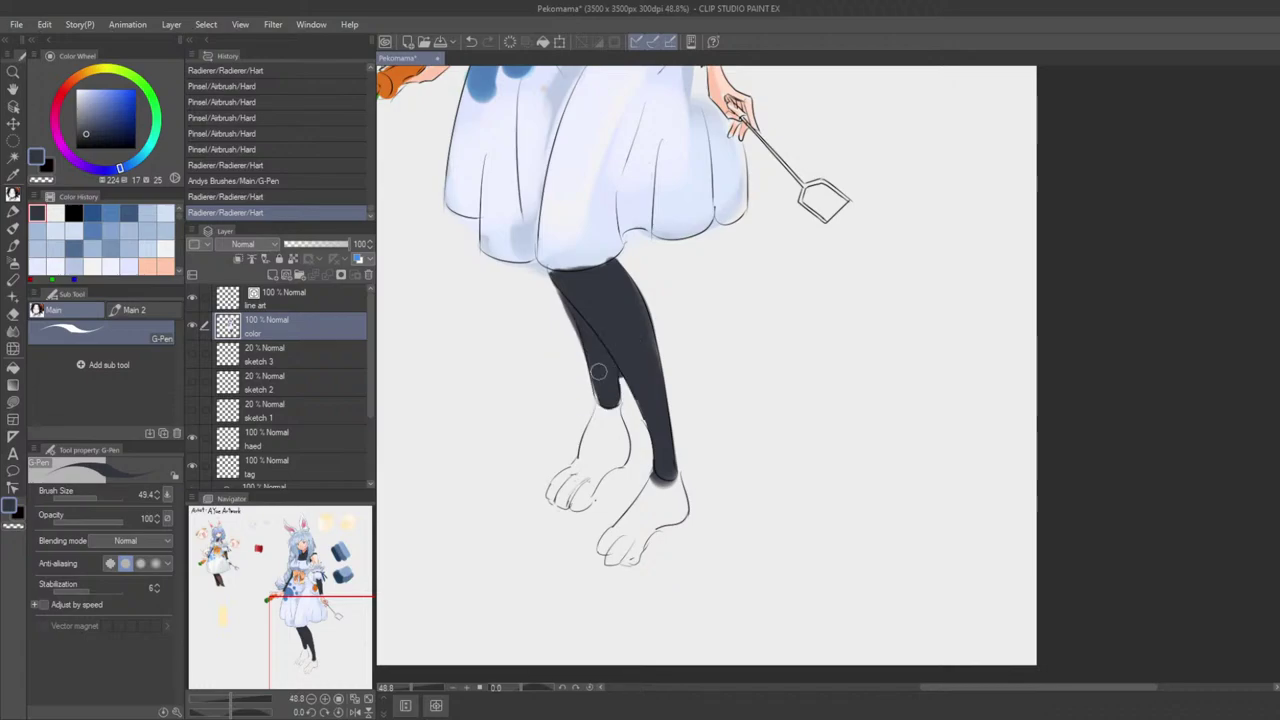
mouse_move(596, 391)
mouse_down()
mouse_move(593, 350)
mouse_move(683, 473)
mouse_move(778, 428)
mouse_move(808, 457)
mouse_up()
Step: Try a pale skin tone (hue 20, saturation 13, value 100) on the rear foot and undo it
scroll(581, 311, down, 6)
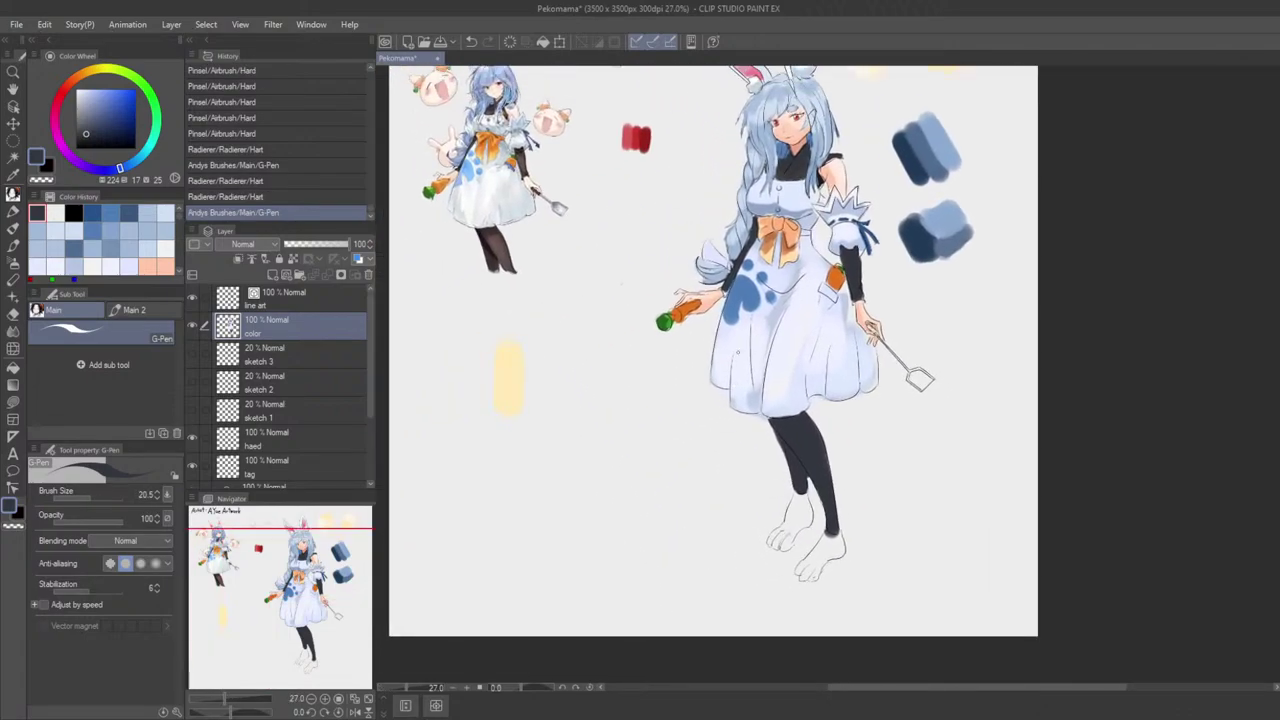
alt+click(713, 297)
alt+click(716, 316)
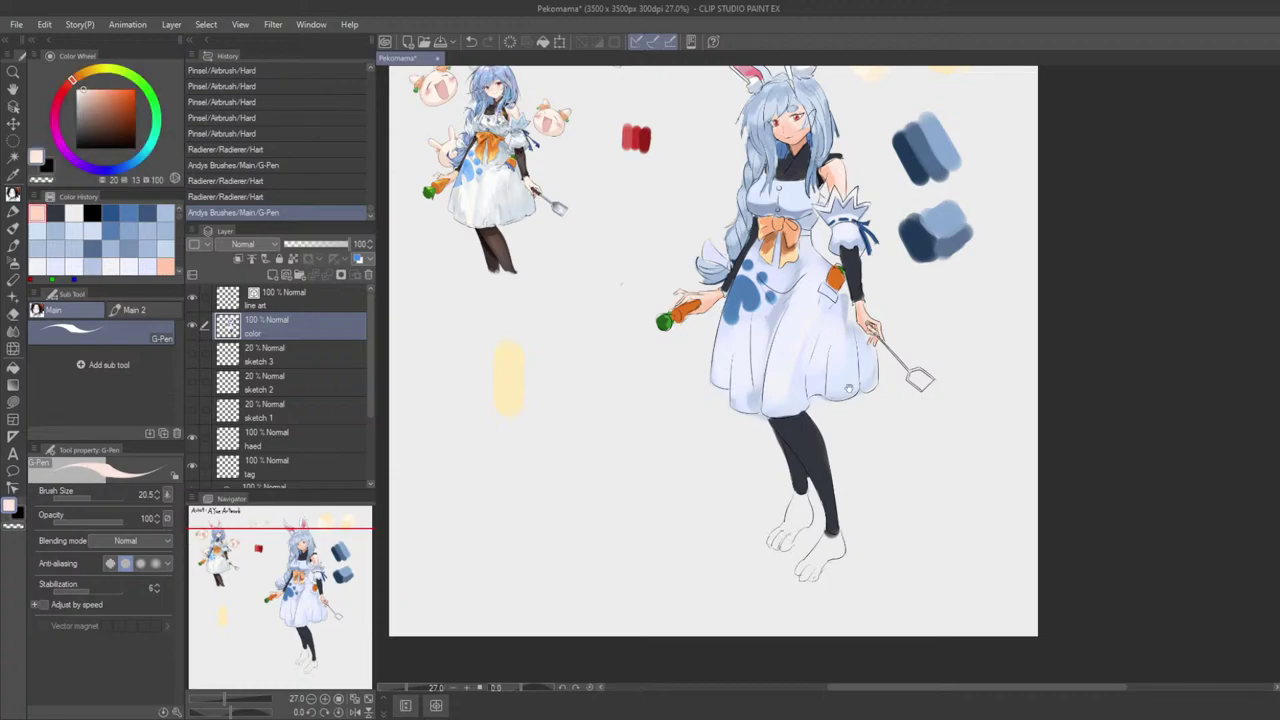
drag(840, 468, 822, 385)
scroll(822, 385, up, 2)
mouse_move(799, 444)
mouse_down()
mouse_move(712, 368)
mouse_move(731, 405)
mouse_up()
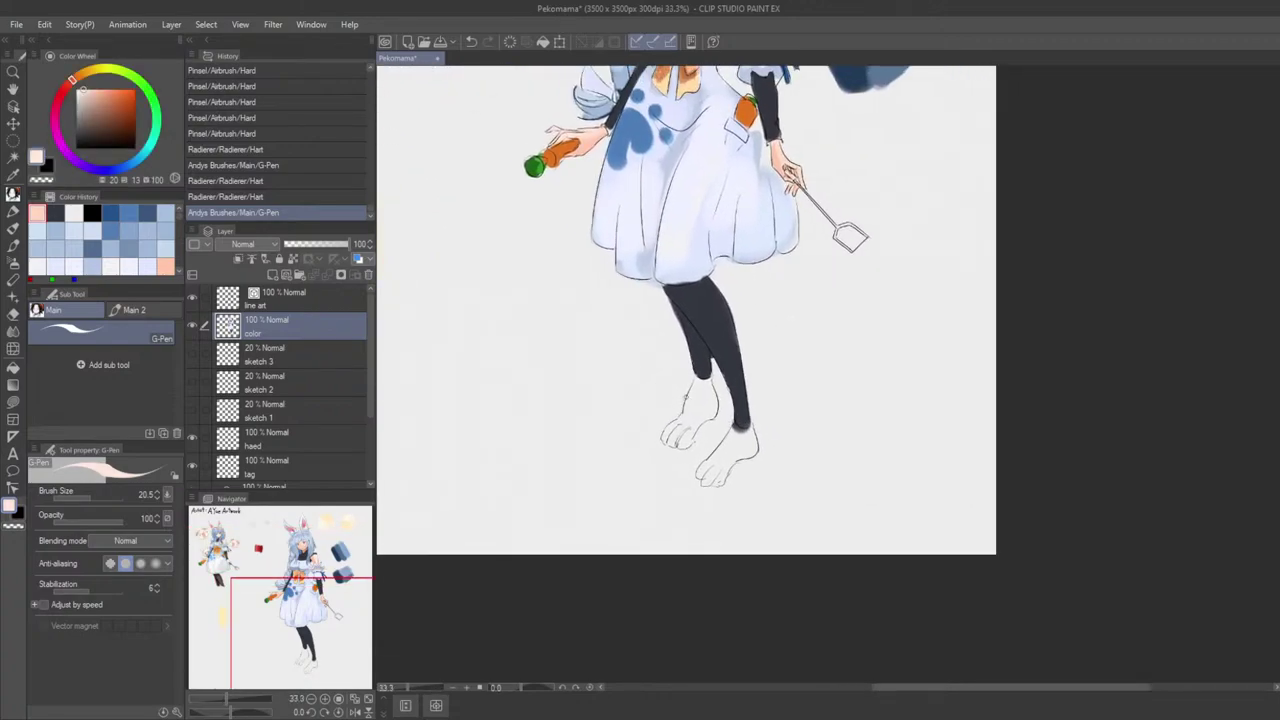
scroll(686, 404, up, 1)
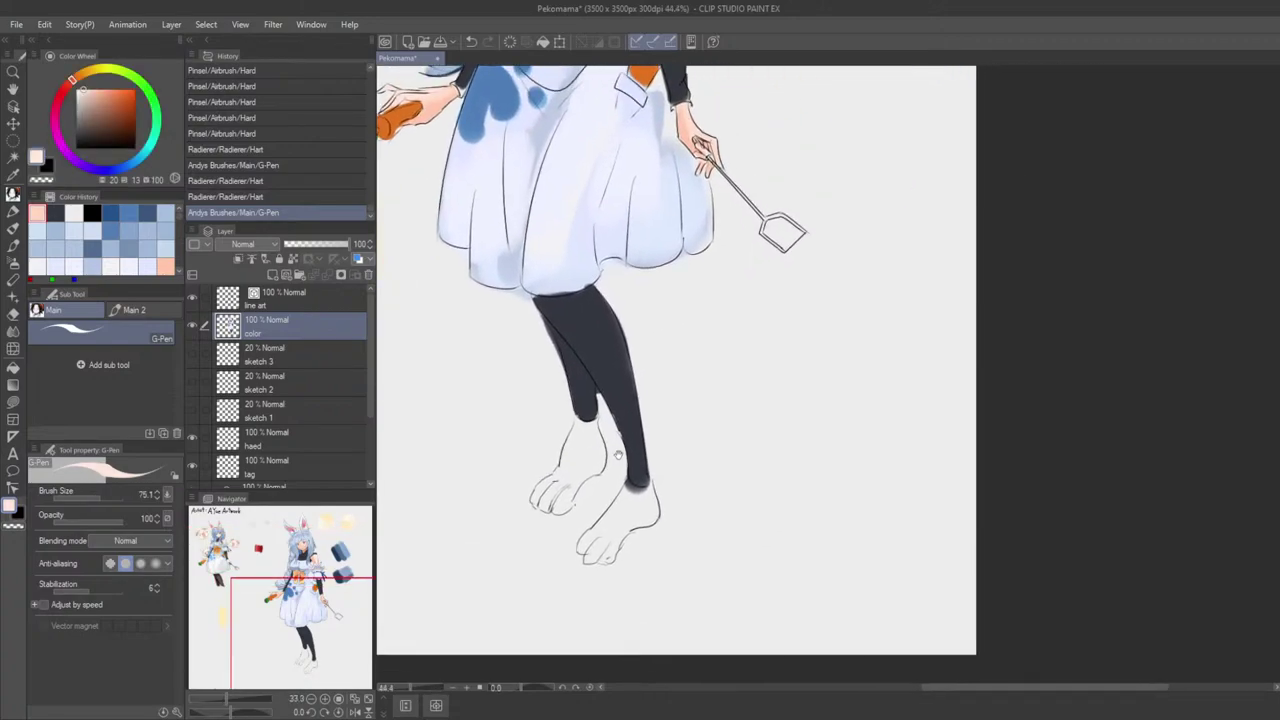
drag(665, 450, 629, 414)
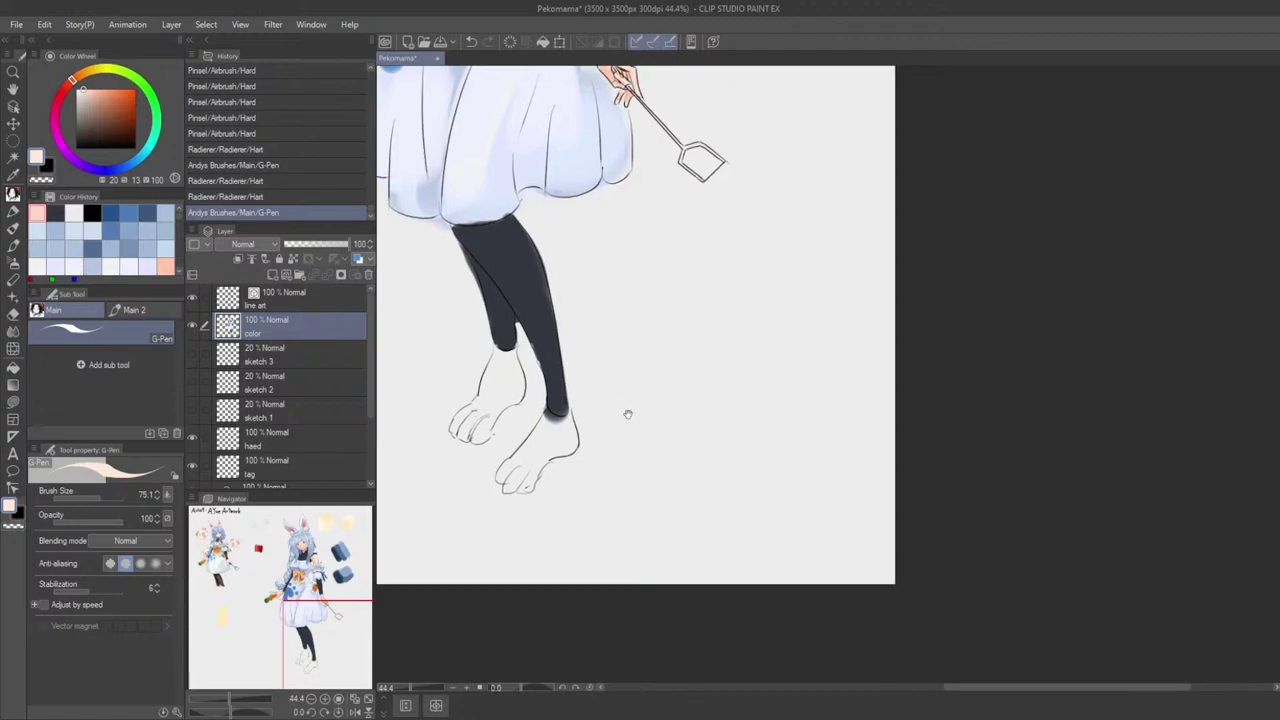
scroll(648, 430, up, 1)
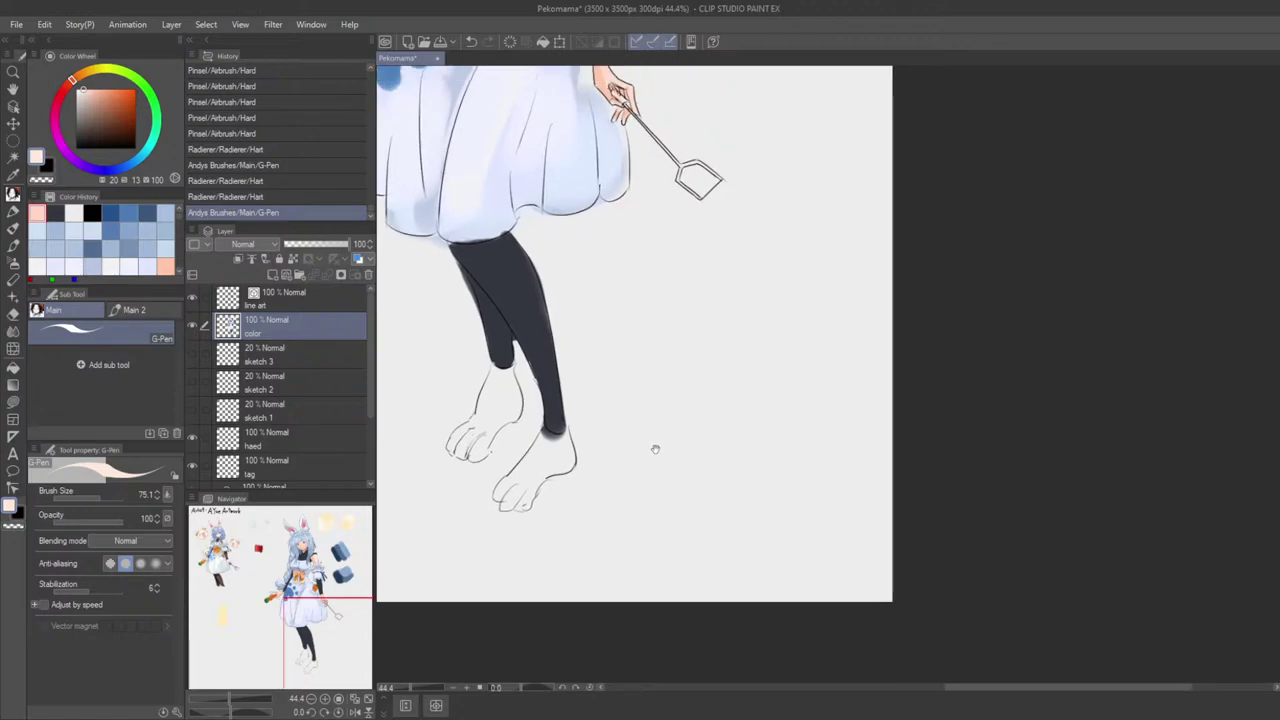
mouse_move(627, 437)
mouse_down()
mouse_move(767, 410)
mouse_move(742, 393)
mouse_up()
drag(649, 328, 630, 372)
key(ctrl+z)
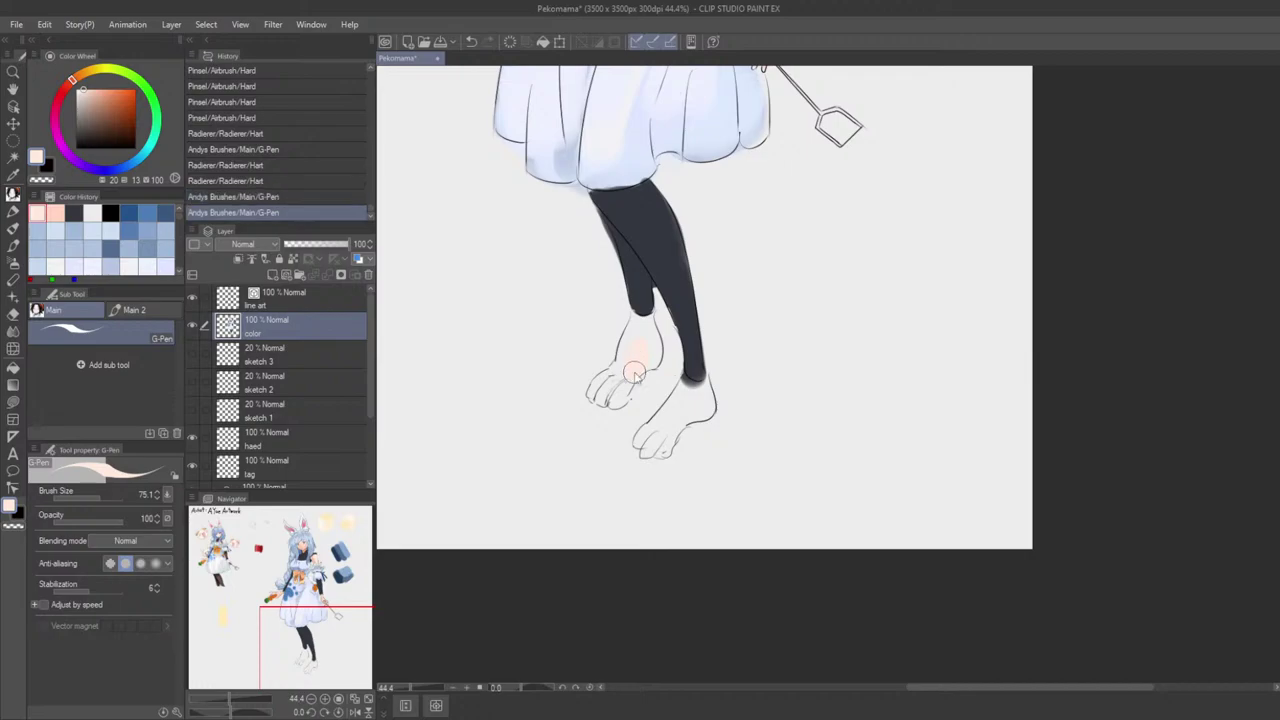
key(ctrl+z)
Step: Paint the rear foot with a muted pinkish-brown skin tone using the G-Pen
key(c)
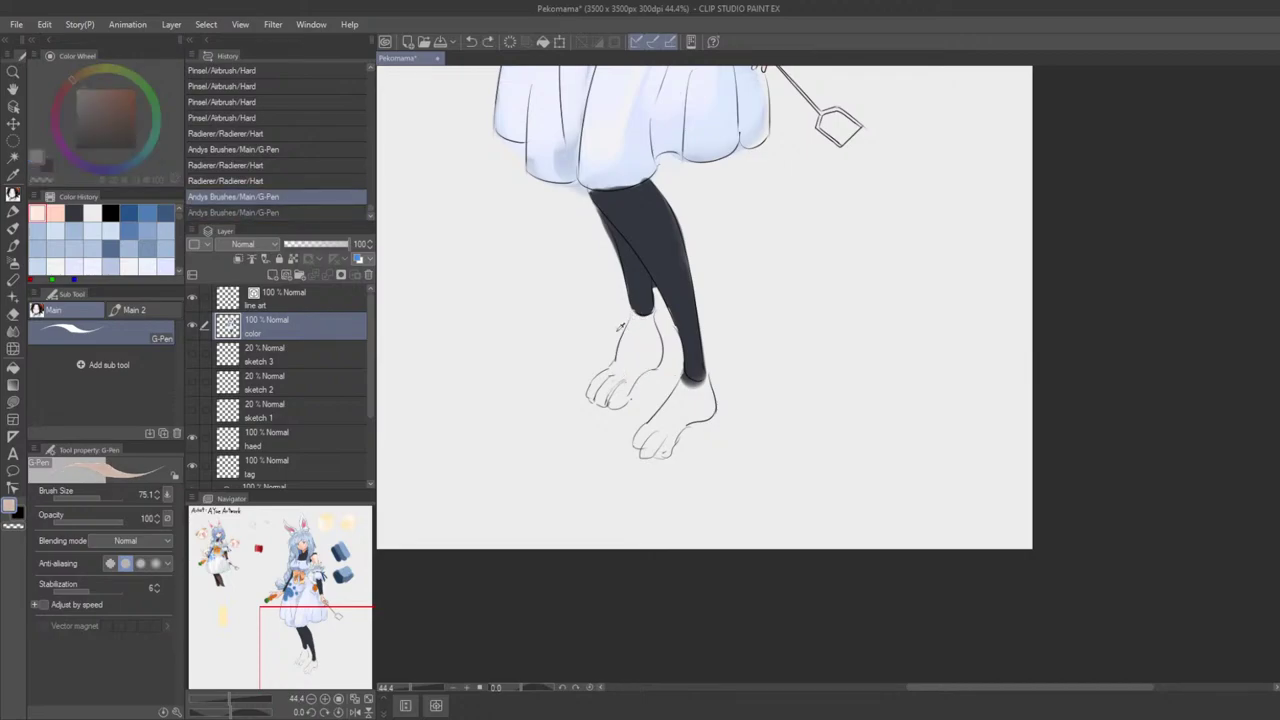
mouse_move(709, 352)
mouse_down()
mouse_move(641, 347)
mouse_move(657, 357)
mouse_move(630, 354)
mouse_move(600, 383)
mouse_move(643, 340)
mouse_up()
scroll(626, 365, down, 2)
scroll(624, 364, down, 1)
Step: Repaint the whole rear foot, including the toes, in pale lavender (hue 272, saturation 9, value 100)
key(c)
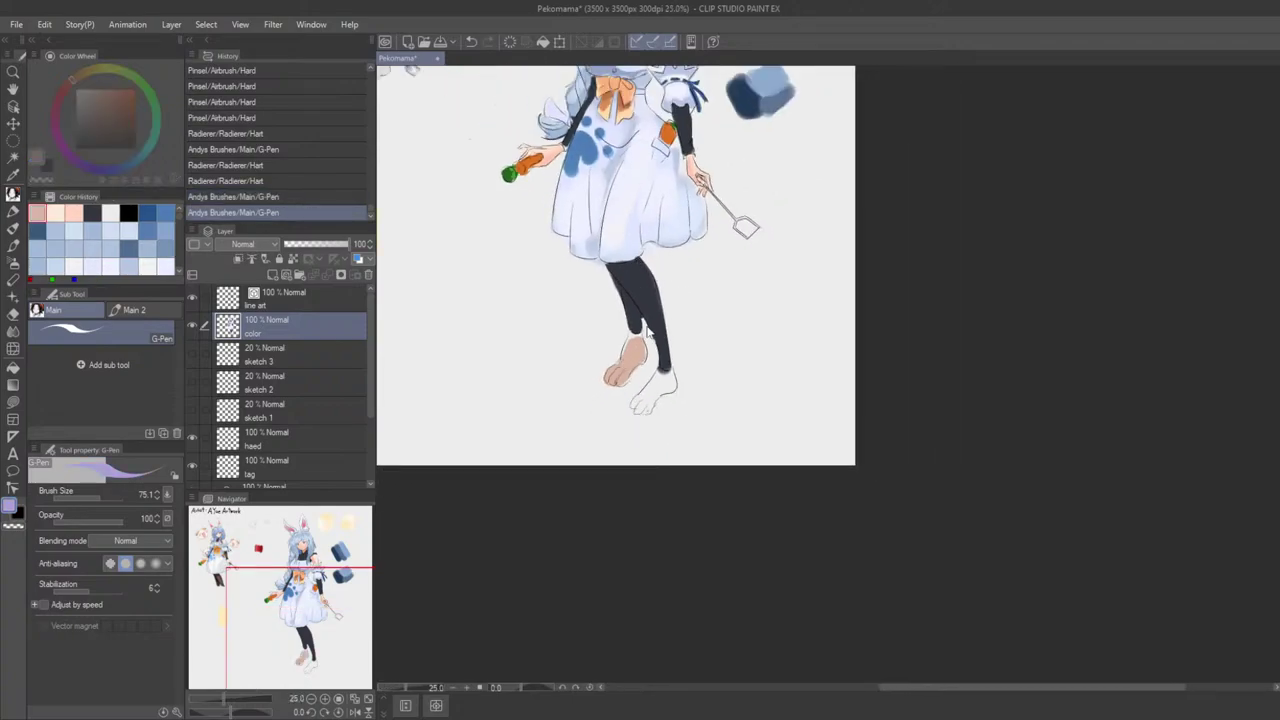
alt+click(655, 245)
alt+click(657, 244)
drag(642, 334, 628, 367)
key(ctrl+z)
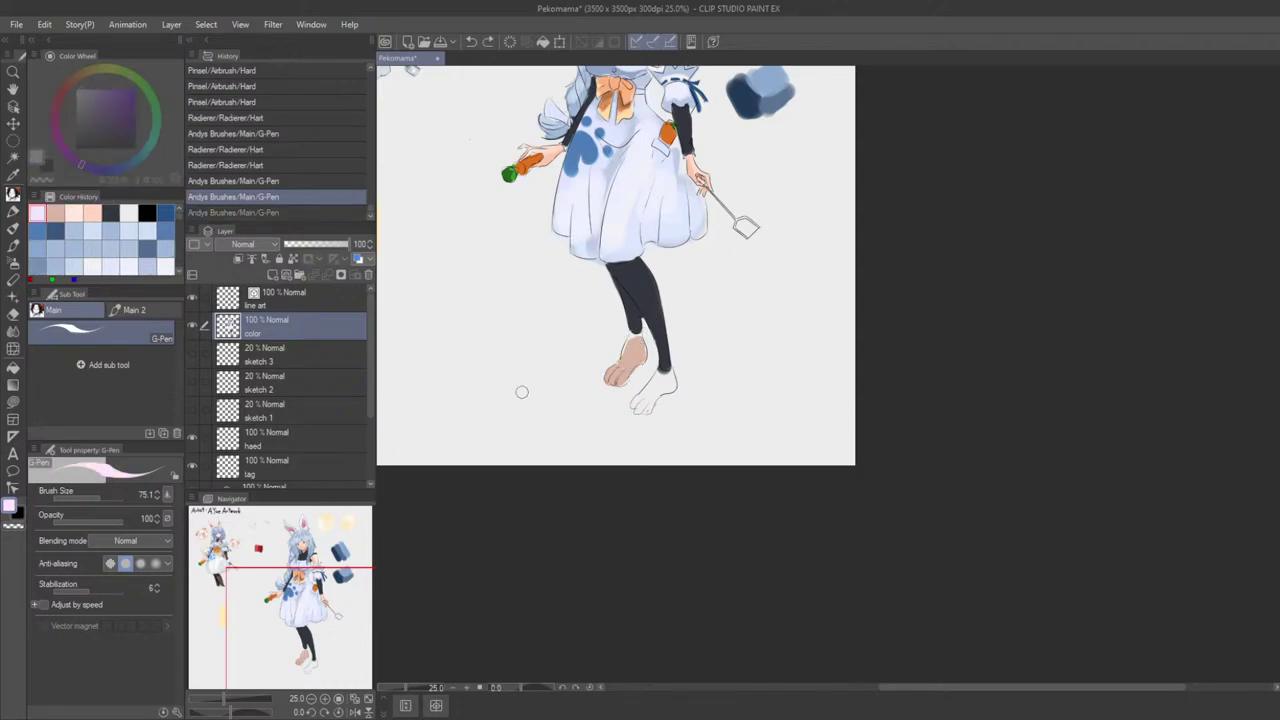
scroll(521, 392, up, 5)
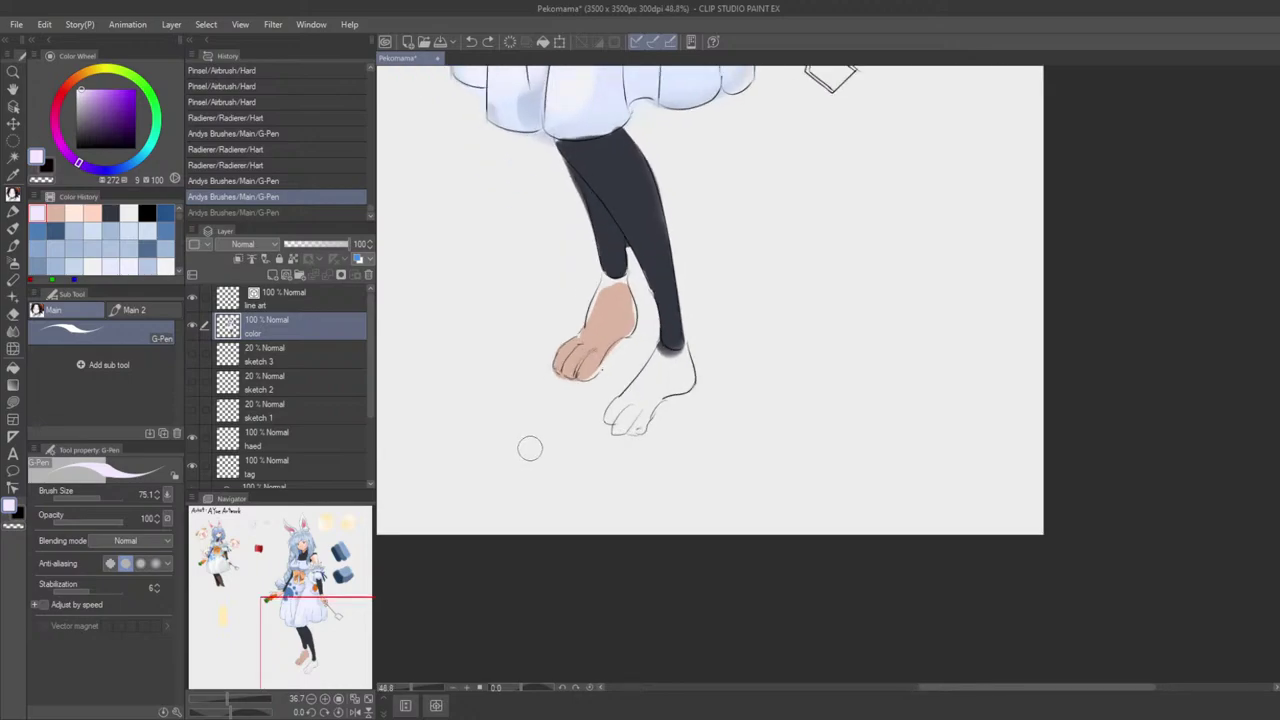
mouse_move(553, 323)
mouse_down()
mouse_move(538, 364)
mouse_move(616, 360)
mouse_move(631, 343)
mouse_move(635, 353)
mouse_move(630, 318)
mouse_move(593, 347)
mouse_move(604, 356)
mouse_move(612, 312)
mouse_move(602, 390)
mouse_up()
scroll(640, 393, down, 3)
mouse_move(632, 326)
mouse_down()
mouse_move(554, 456)
mouse_move(661, 356)
mouse_up()
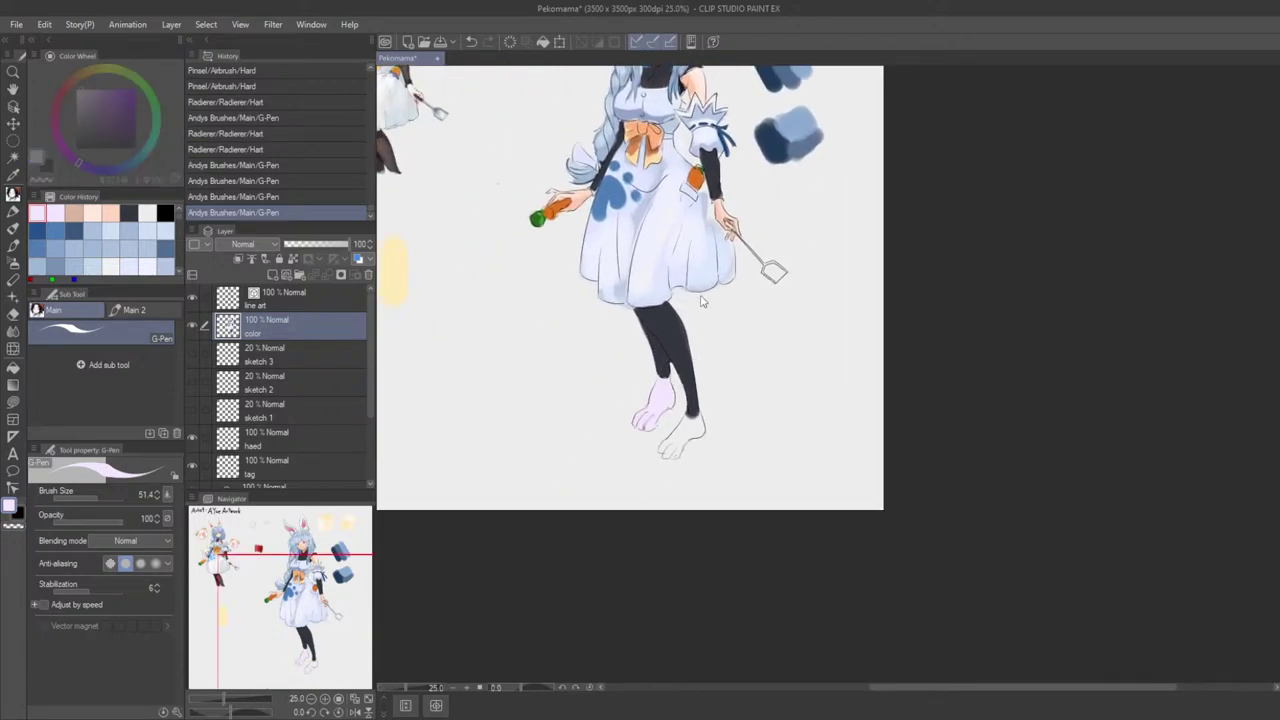
Step: Try a stronger purple (hue 272, saturation 32, value 100) on the rear foot and undo the stroke
scroll(712, 340, up, 3)
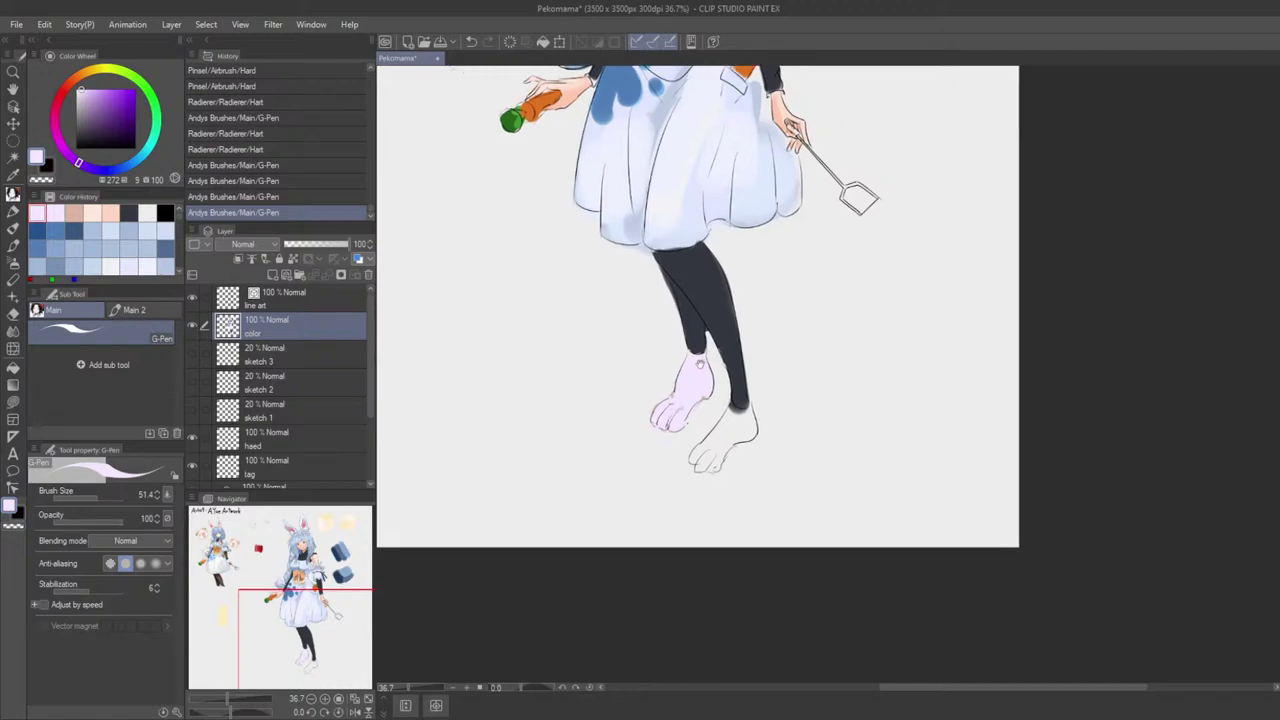
scroll(699, 364, up, 2)
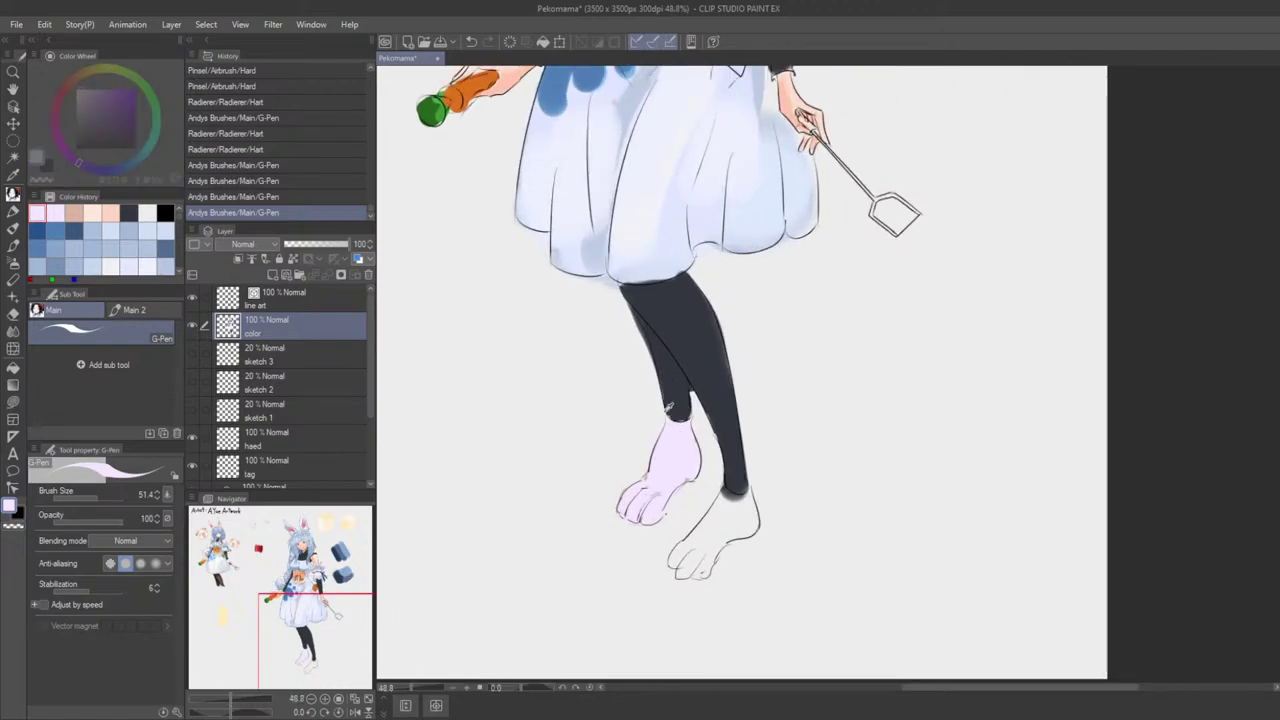
alt+click(668, 400)
drag(714, 406, 714, 373)
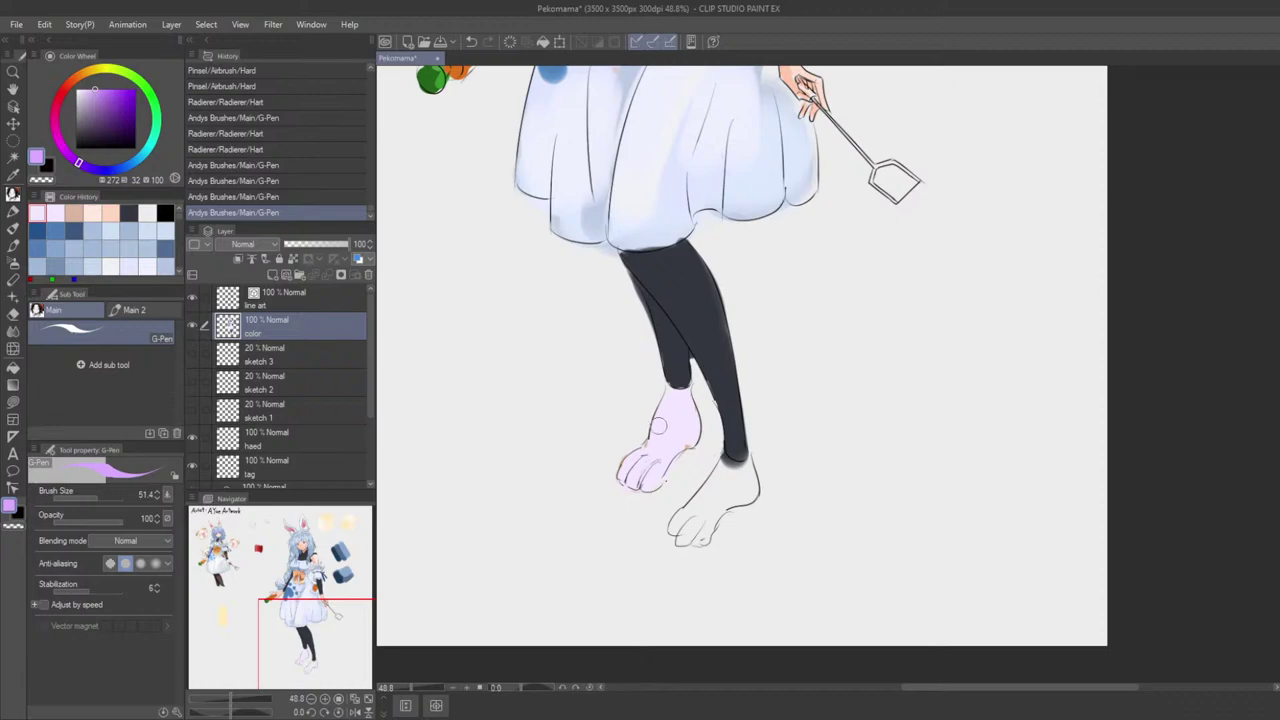
drag(658, 425, 665, 450)
key(ctrl+z)
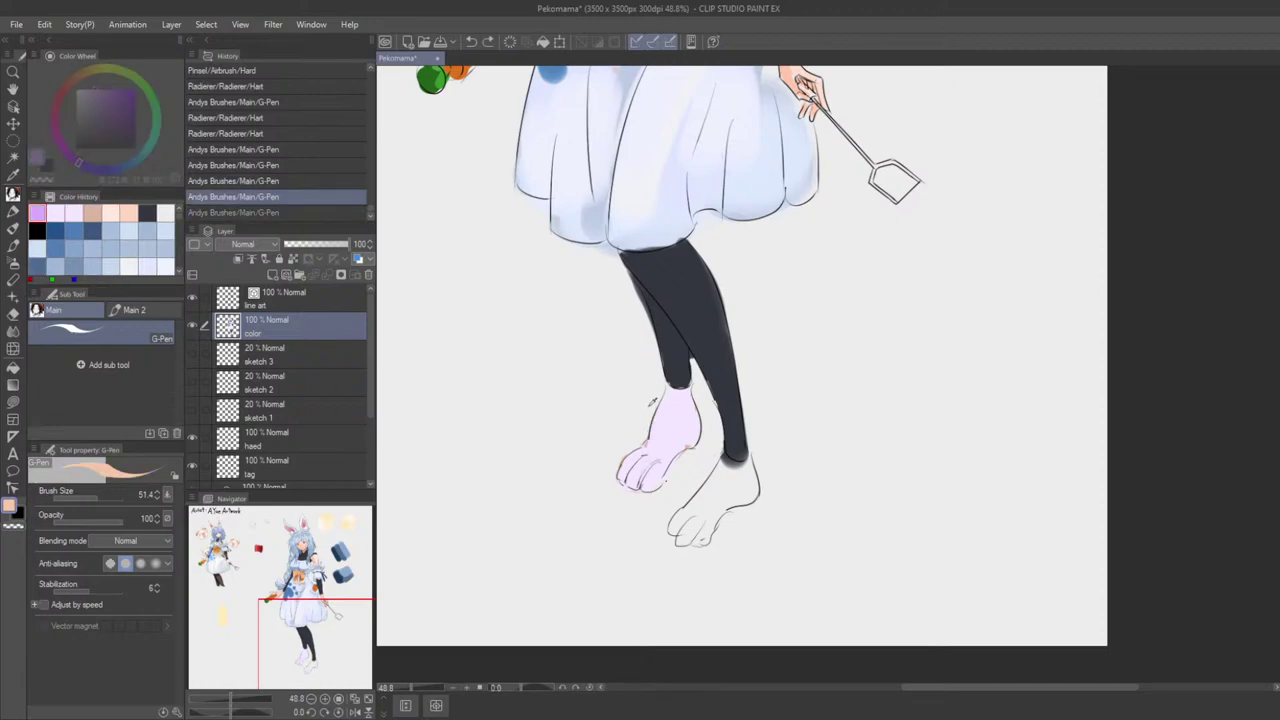
Step: Test light yellow on the rear foot, then repaint the foot in warm cream (hue 33, saturation 16, value 100)
drag(621, 395, 646, 385)
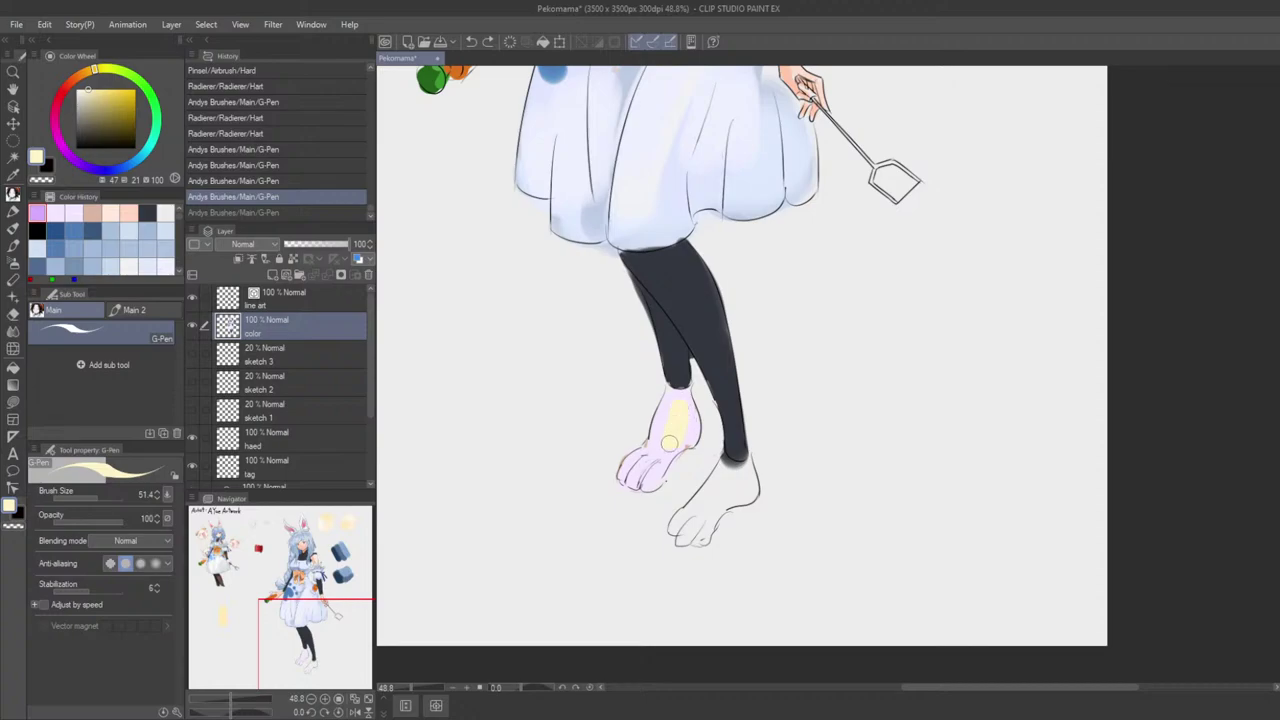
drag(668, 443, 666, 440)
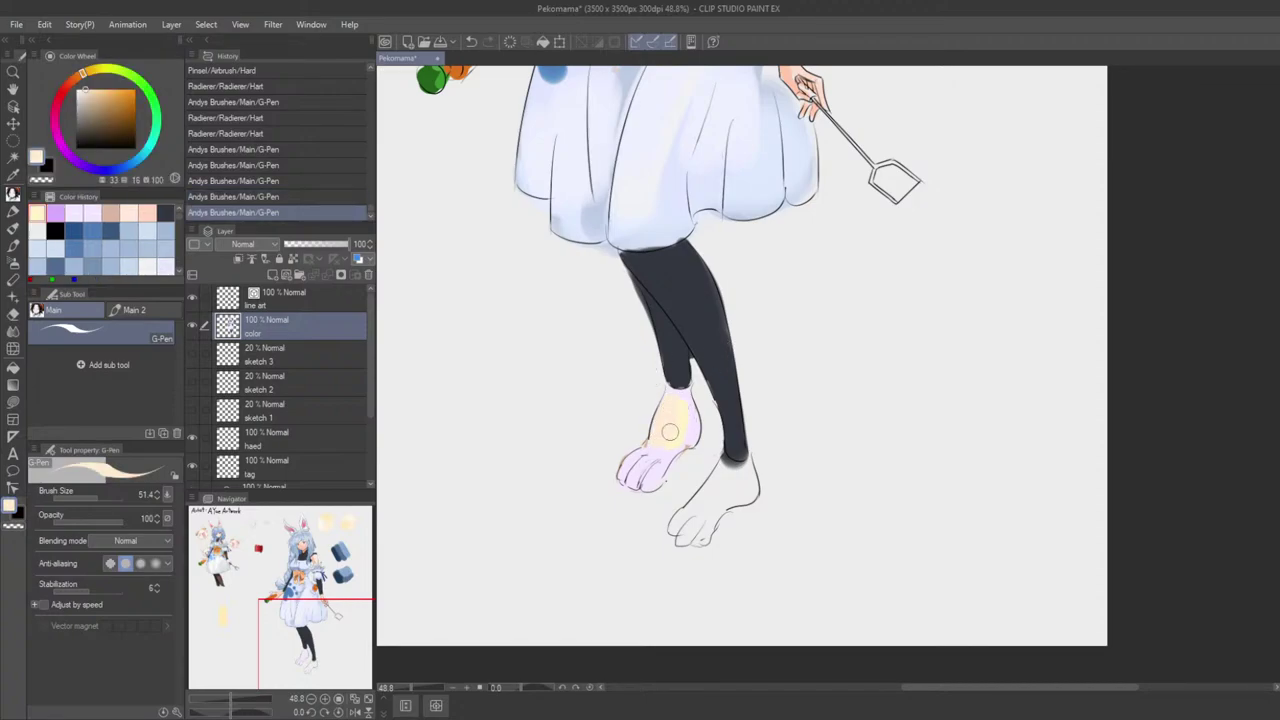
mouse_move(640, 473)
mouse_down()
mouse_move(683, 437)
mouse_move(682, 399)
mouse_move(685, 438)
mouse_up()
scroll(681, 440, down, 2)
mouse_move(704, 382)
mouse_down()
mouse_move(667, 486)
mouse_move(789, 461)
mouse_move(772, 426)
mouse_up()
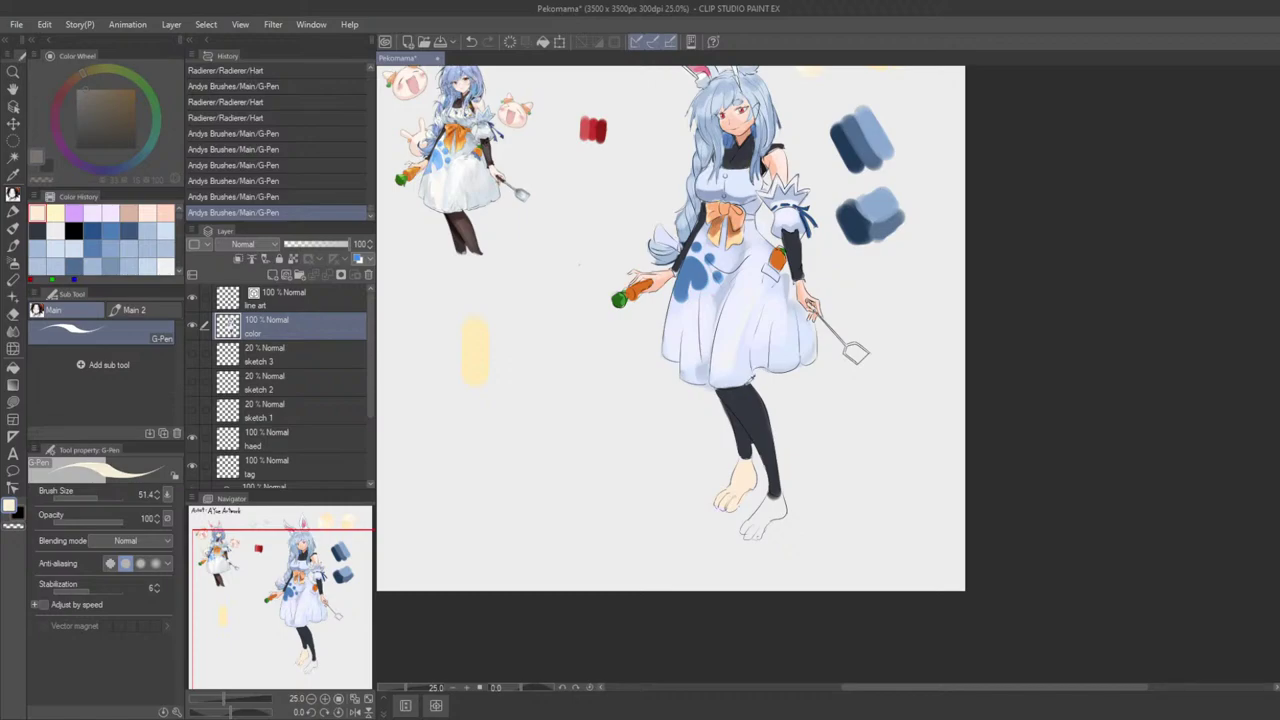
Step: Paint both feet and their toes white (hue 45, saturation 0, value 100) with the G-Pen
scroll(842, 360, up, 1)
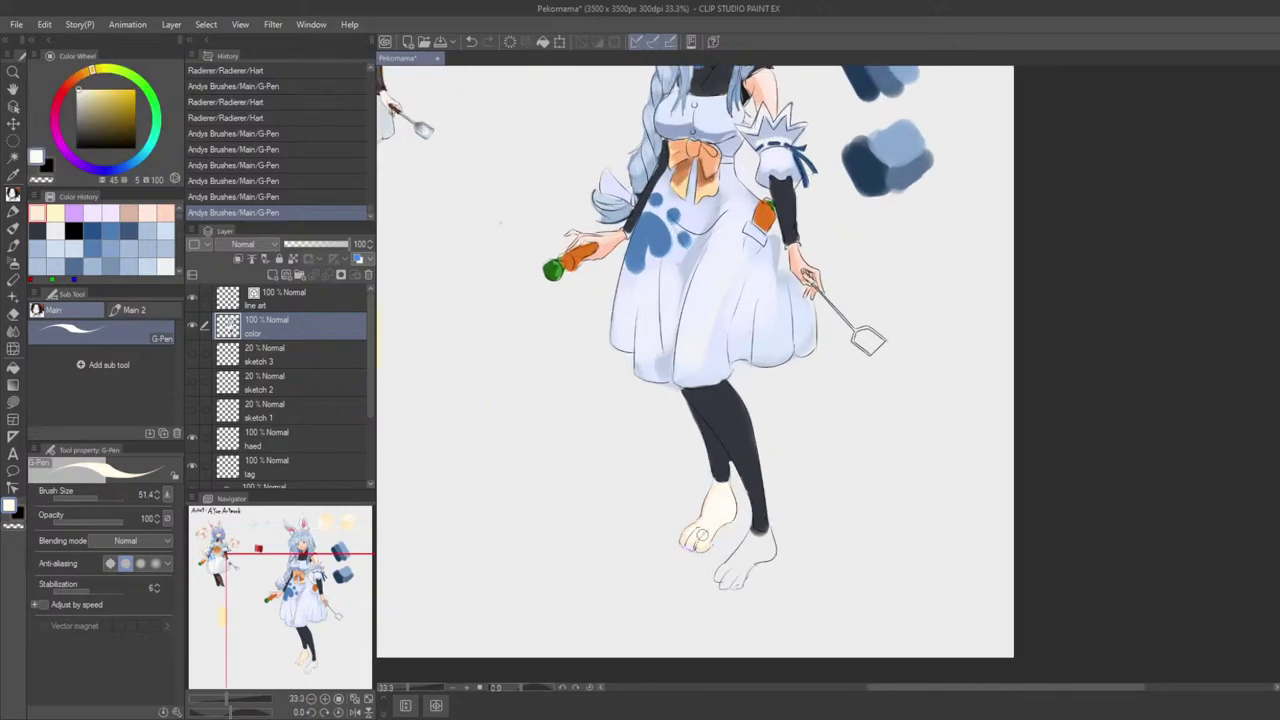
click(700, 536)
scroll(700, 536, up, 2)
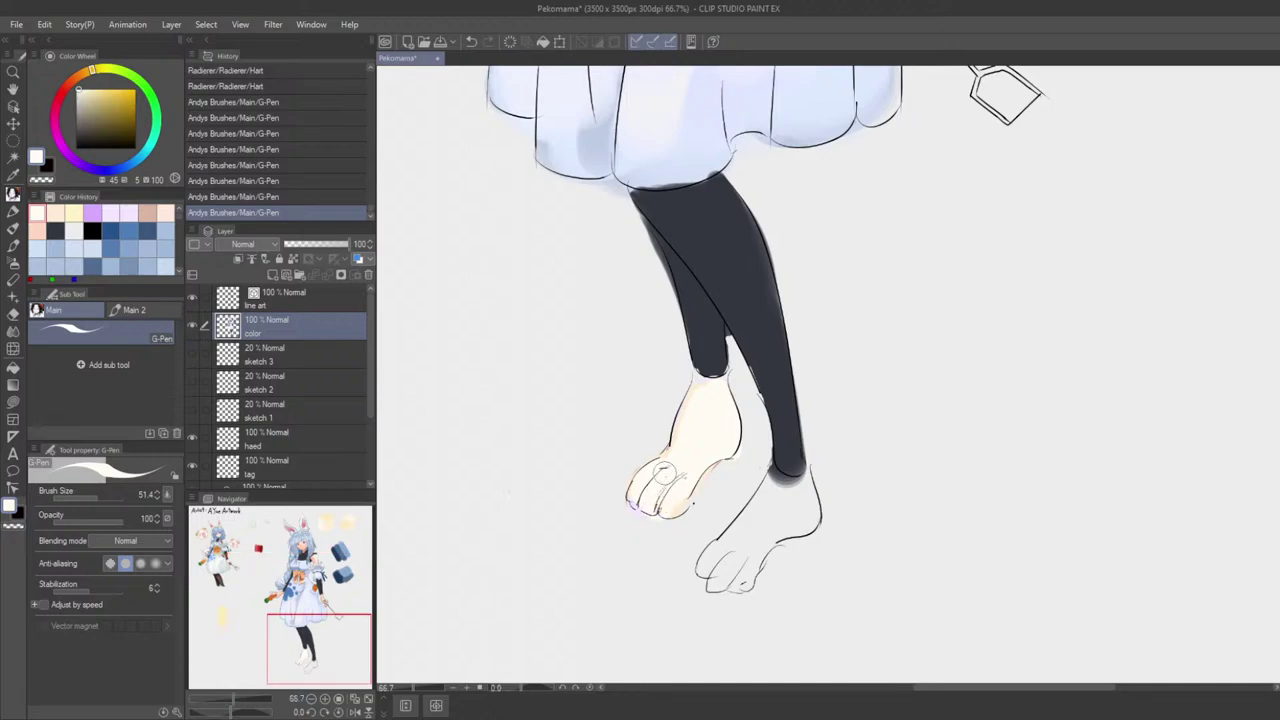
alt+click(668, 434)
alt+click(706, 422)
mouse_move(711, 417)
mouse_down()
mouse_move(707, 400)
mouse_move(714, 437)
mouse_move(663, 477)
mouse_move(677, 485)
mouse_up()
mouse_move(727, 487)
mouse_down()
mouse_move(622, 404)
mouse_move(580, 409)
mouse_up()
mouse_move(618, 447)
mouse_down()
mouse_move(589, 457)
mouse_move(587, 489)
mouse_move(638, 450)
mouse_move(645, 432)
mouse_move(625, 412)
mouse_move(650, 415)
mouse_move(575, 475)
mouse_move(645, 439)
mouse_up()
scroll(640, 437, down, 3)
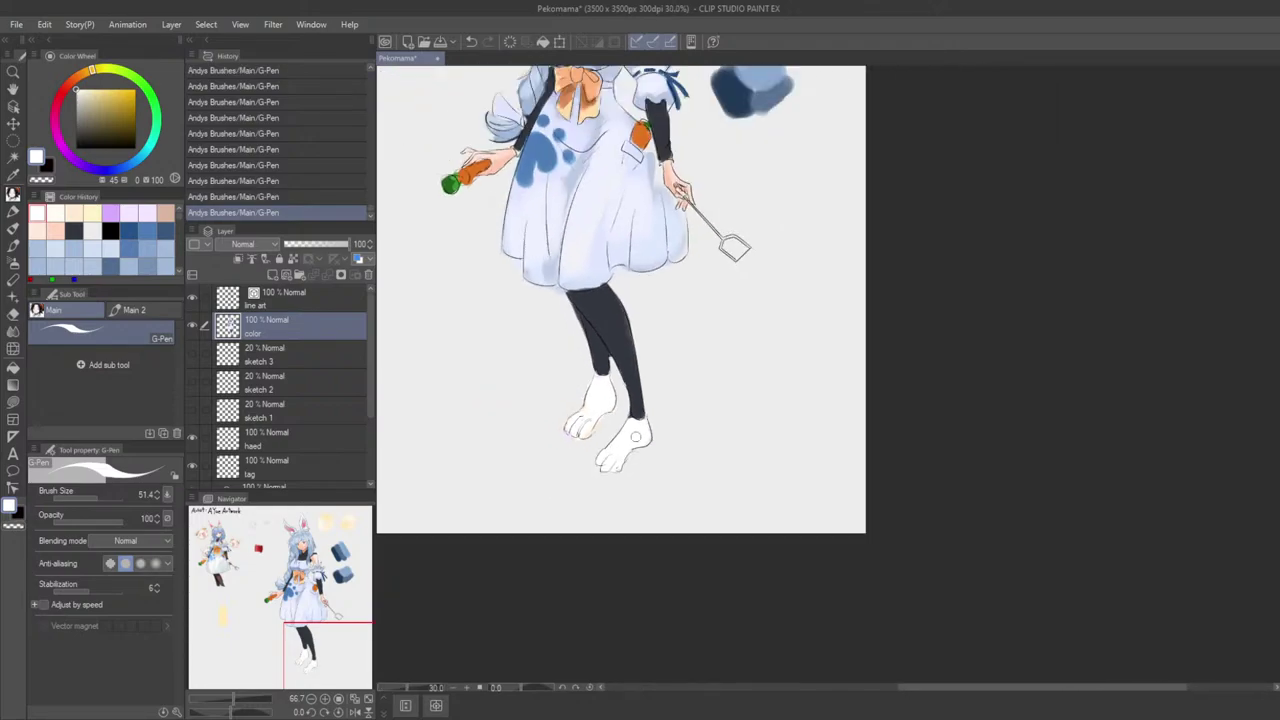
scroll(635, 437, down, 2)
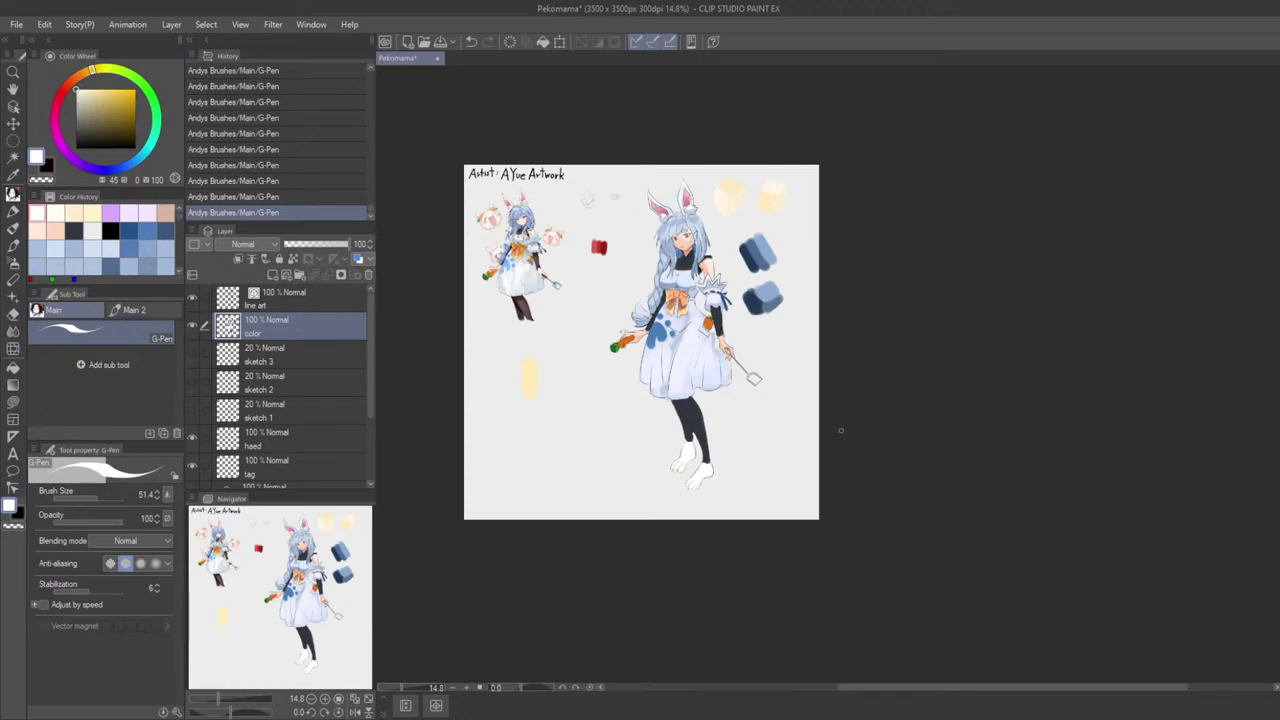
scroll(705, 385, up, 2)
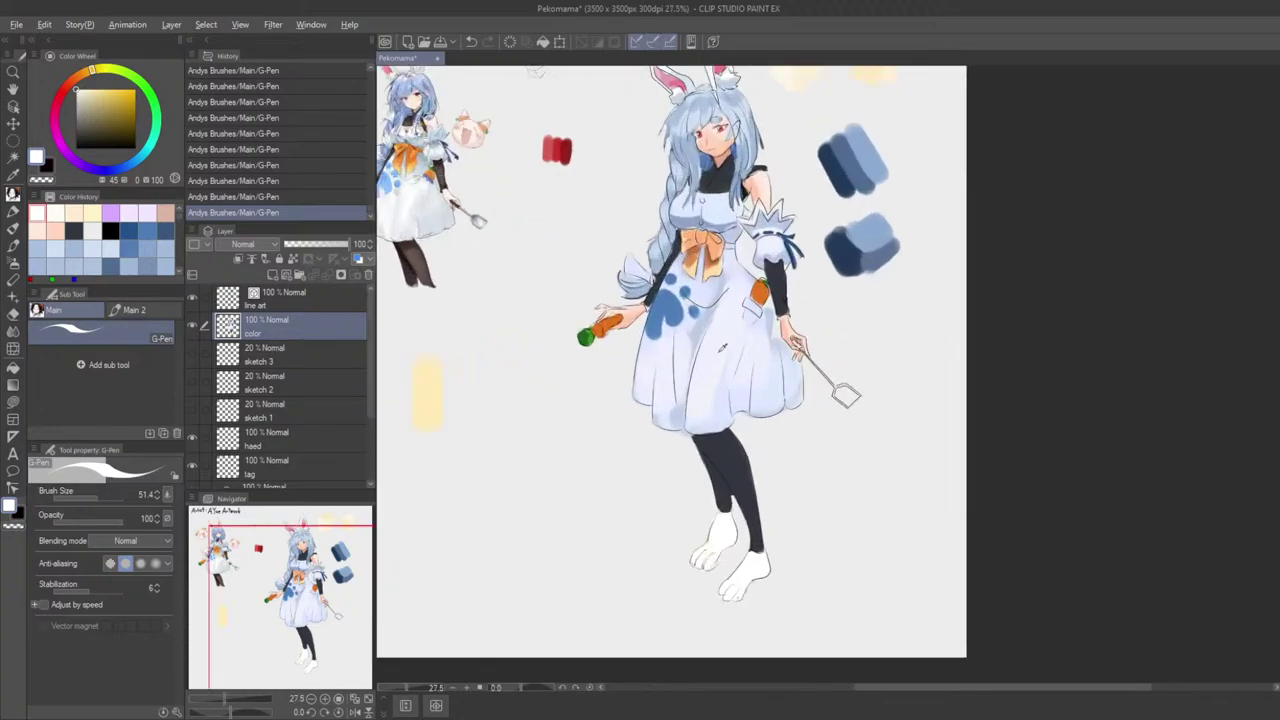
Step: Colour the bodice buttons dark blue (hue 219, saturation 70, value 59) with the G-Pen at brush size 26.5
scroll(712, 390, up, 1)
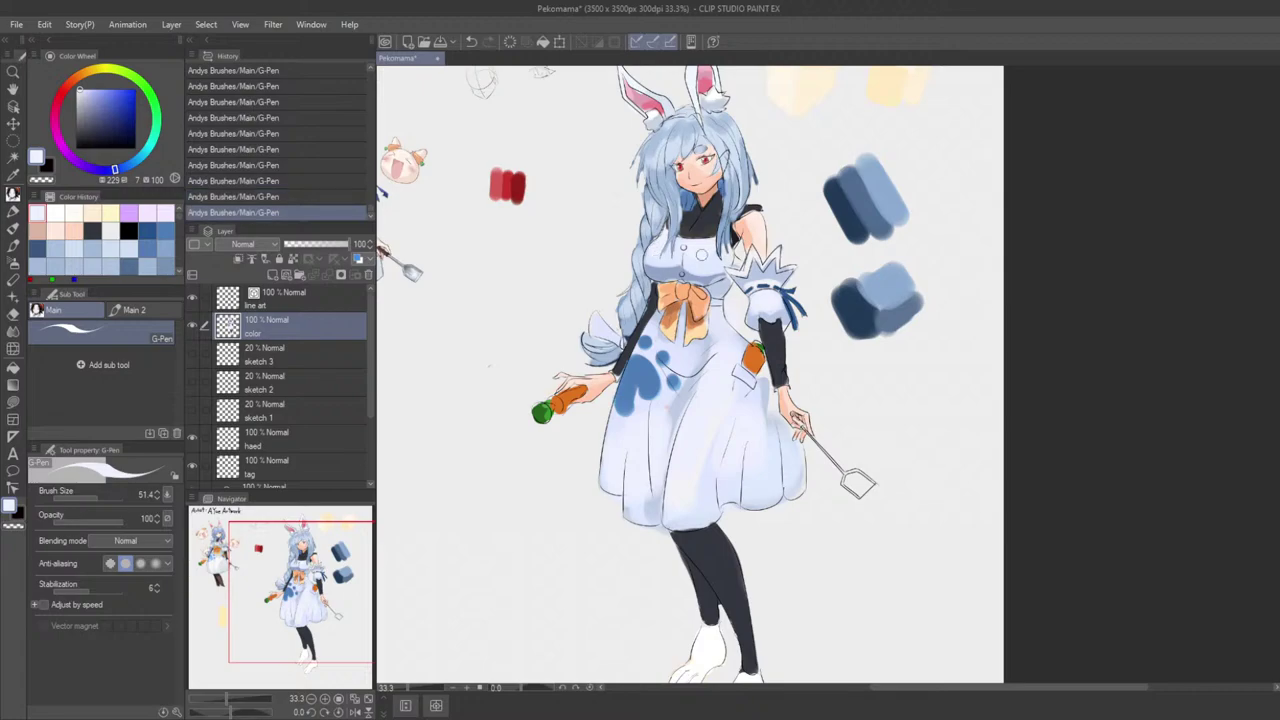
scroll(745, 228, down, 2)
scroll(758, 217, up, 3)
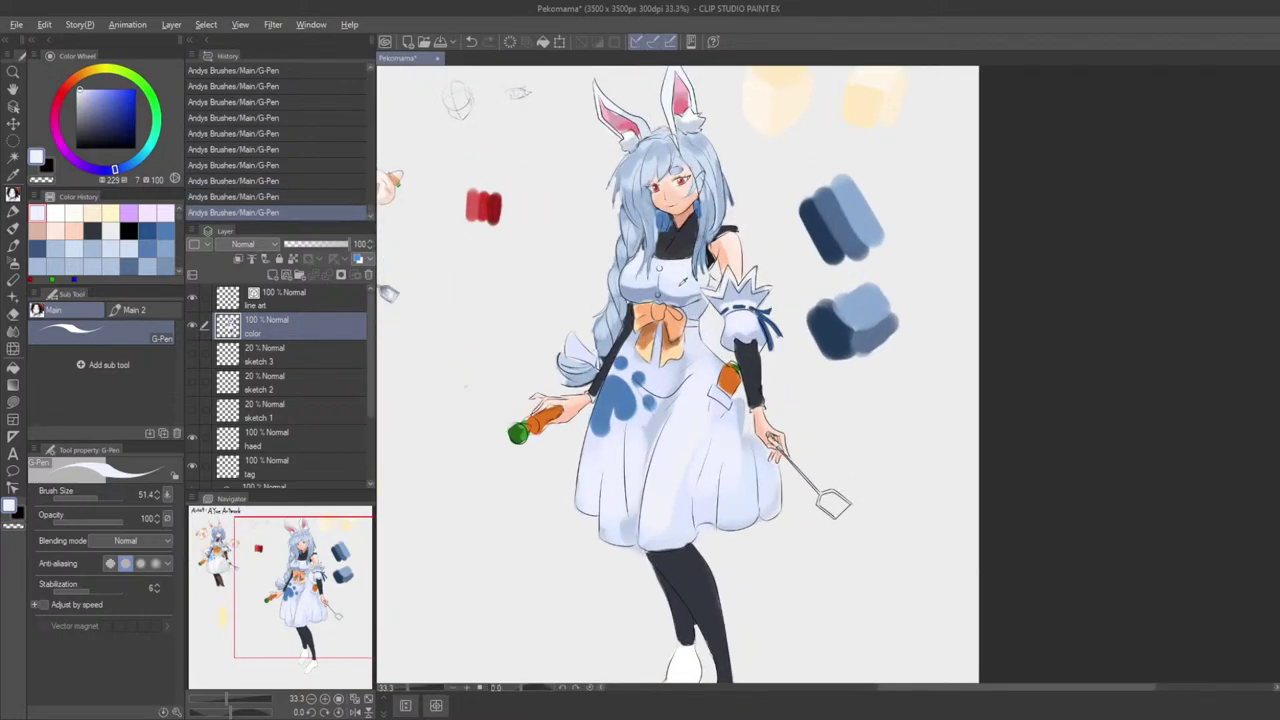
alt+click(702, 294)
mouse_move(706, 296)
mouse_down()
mouse_move(896, 299)
mouse_move(773, 307)
mouse_move(736, 376)
mouse_up()
alt+click(782, 309)
scroll(767, 316, up, 2)
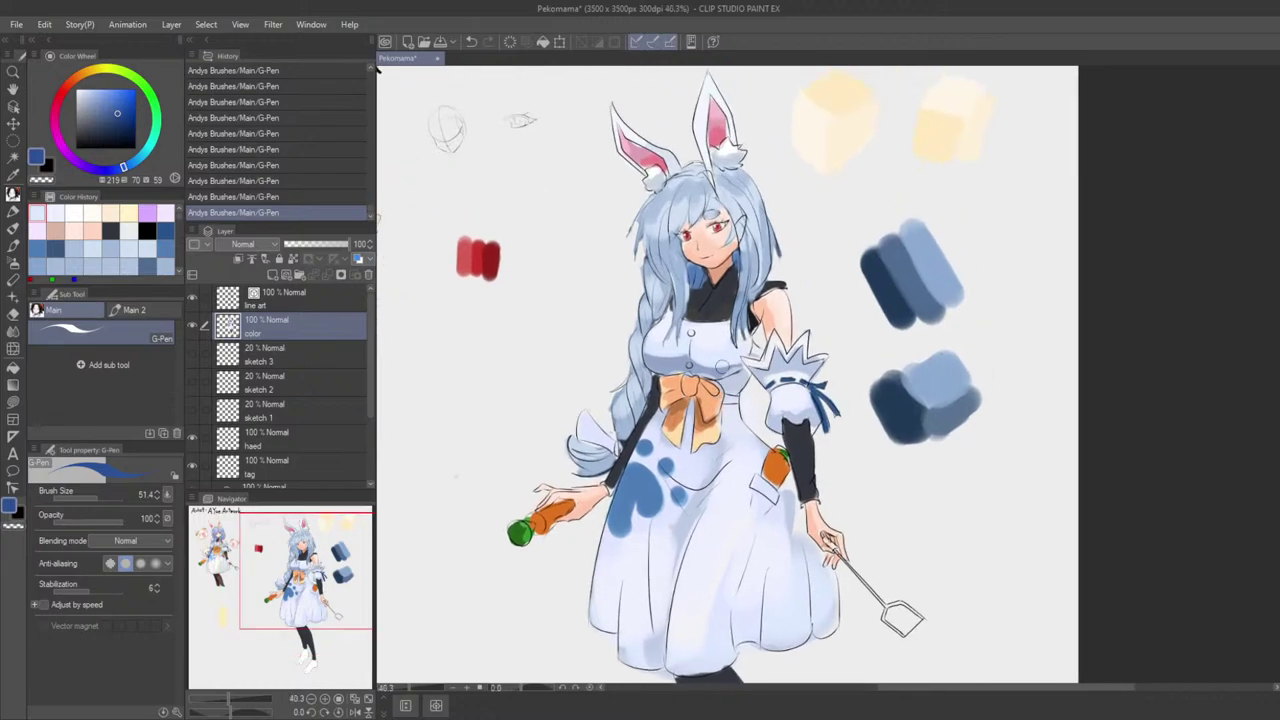
scroll(712, 352, up, 3)
key([)
key([)
key([)
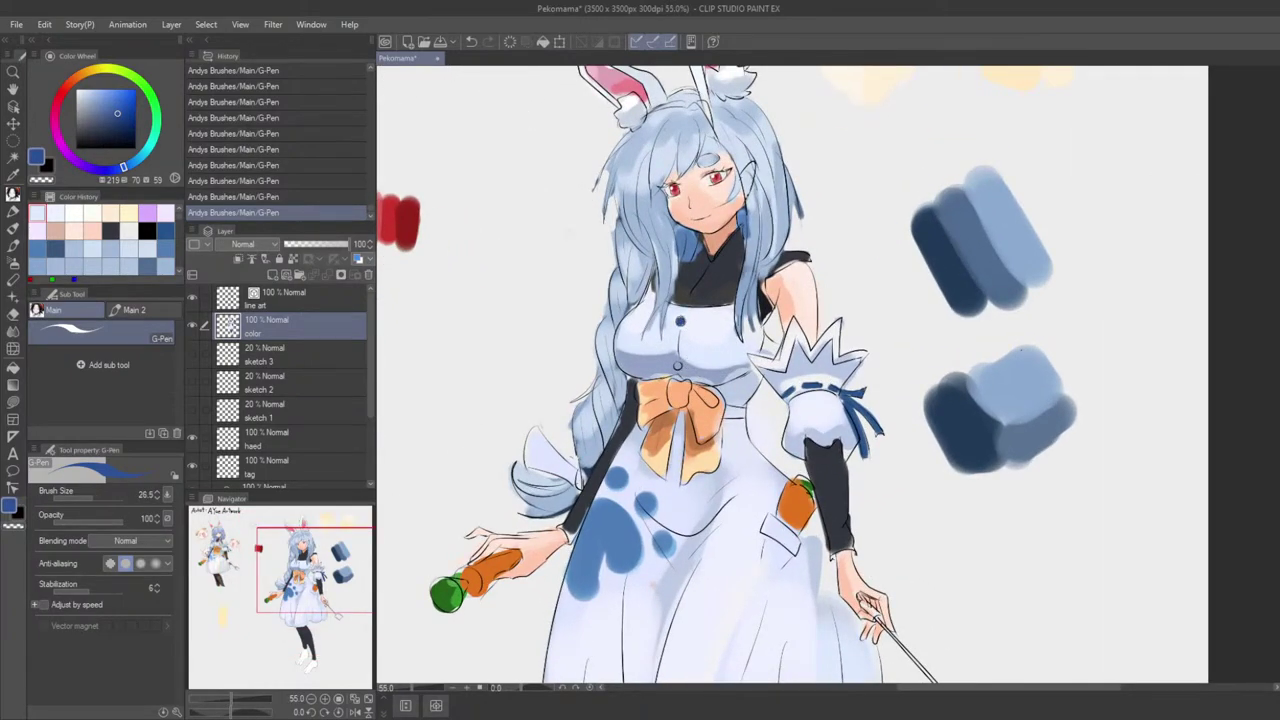
click(681, 321)
scroll(726, 293, down, 4)
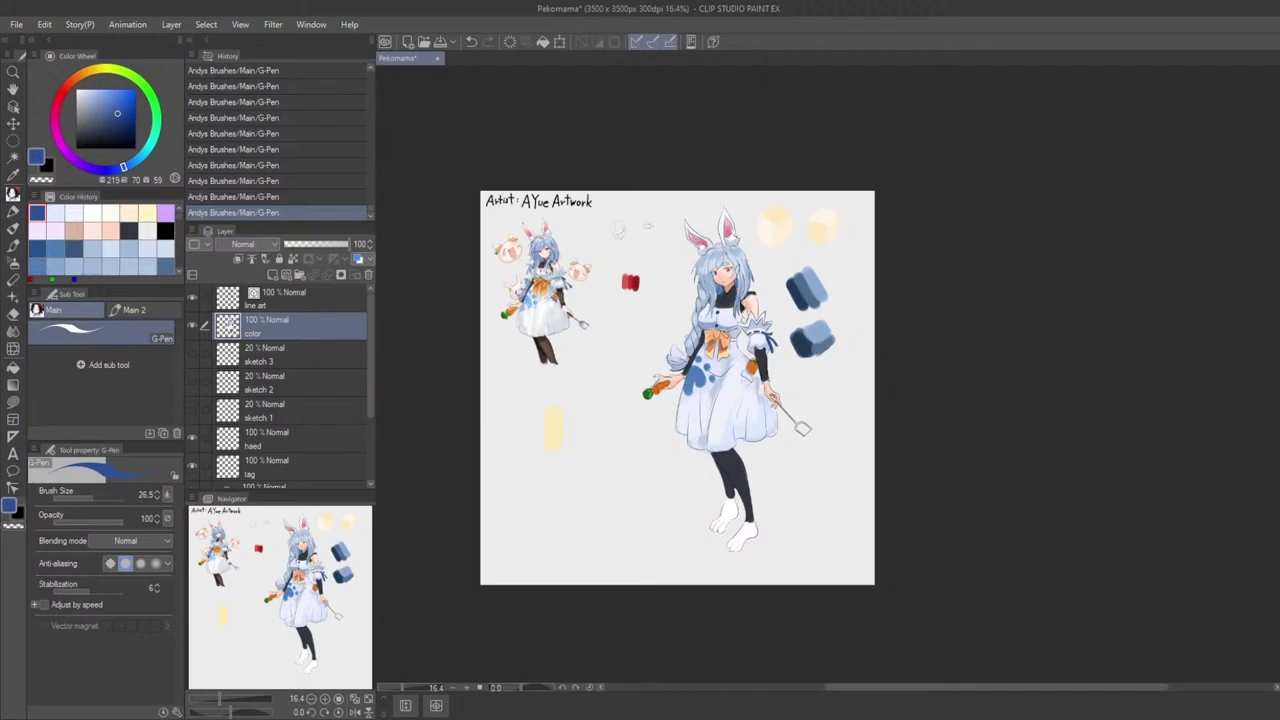
drag(755, 348, 815, 350)
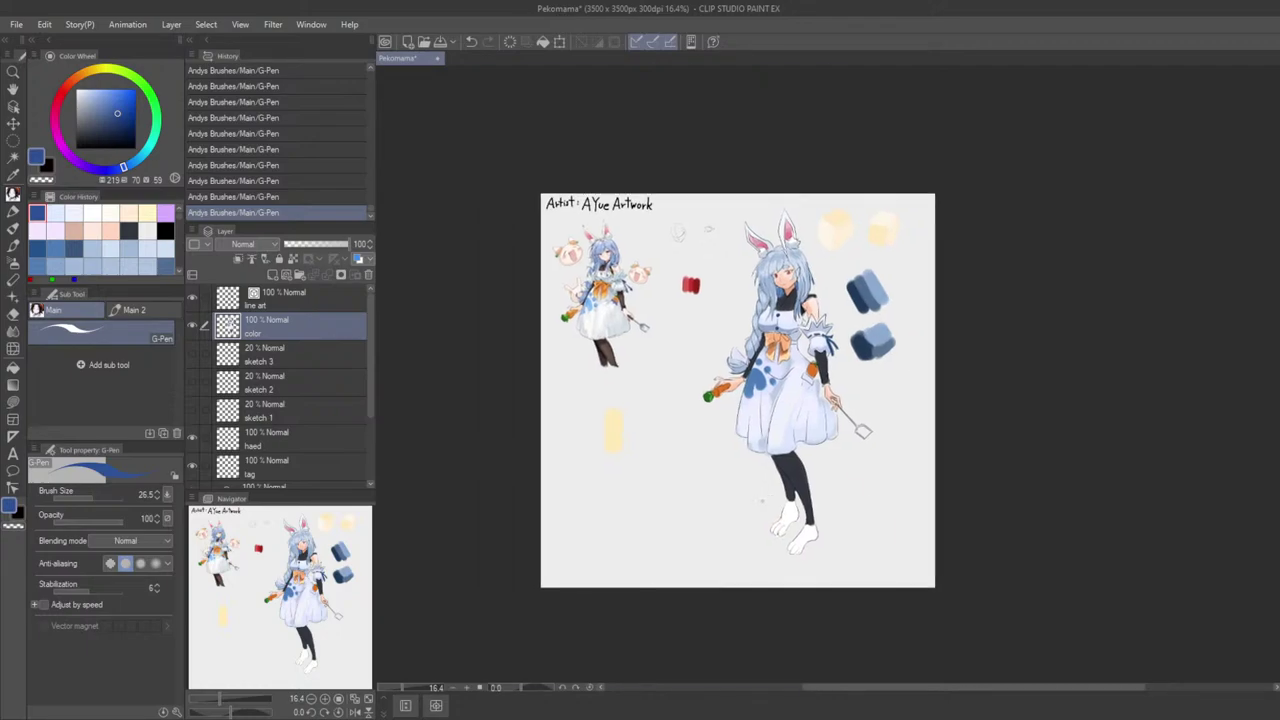
Step: Clean up the bodice around the upper button in pale blue-white (hue 229, saturation 7, value 100) with the G-Pen at brush size 28
scroll(827, 369, up, 6)
scroll(749, 490, down, 2)
drag(757, 497, 717, 449)
scroll(716, 449, down, 3)
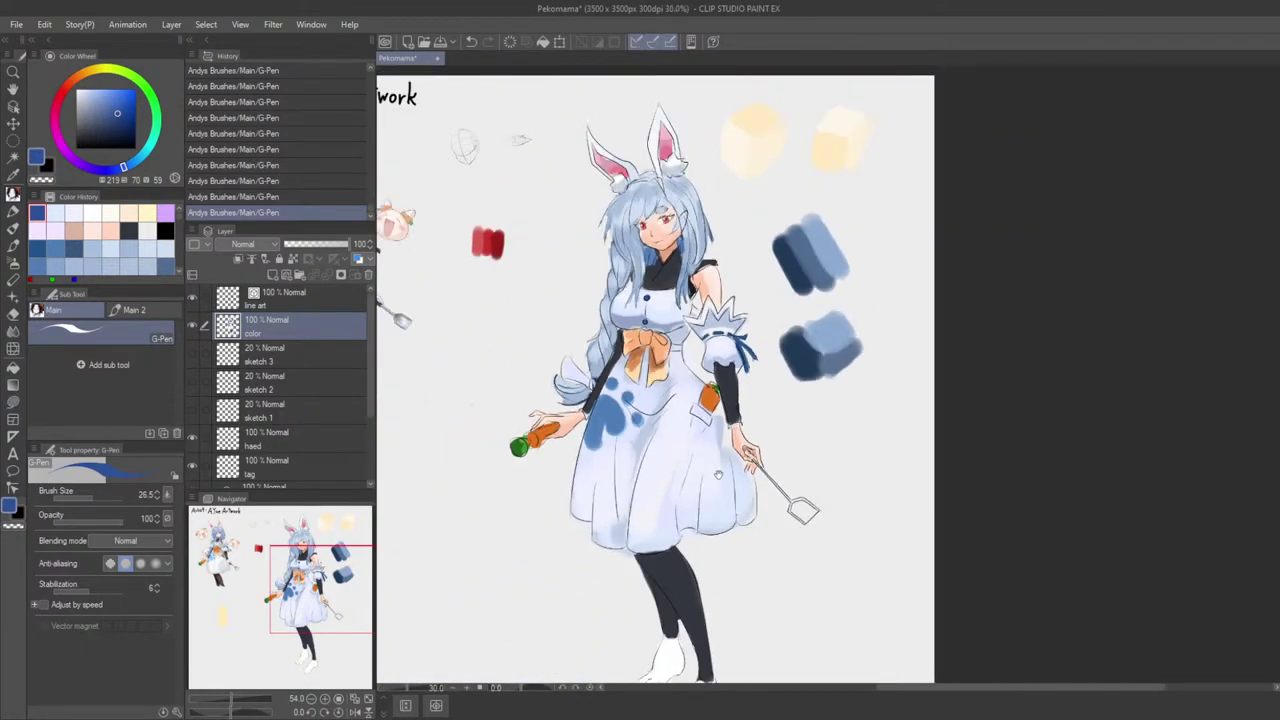
scroll(720, 400, up, 2)
alt+click(722, 370)
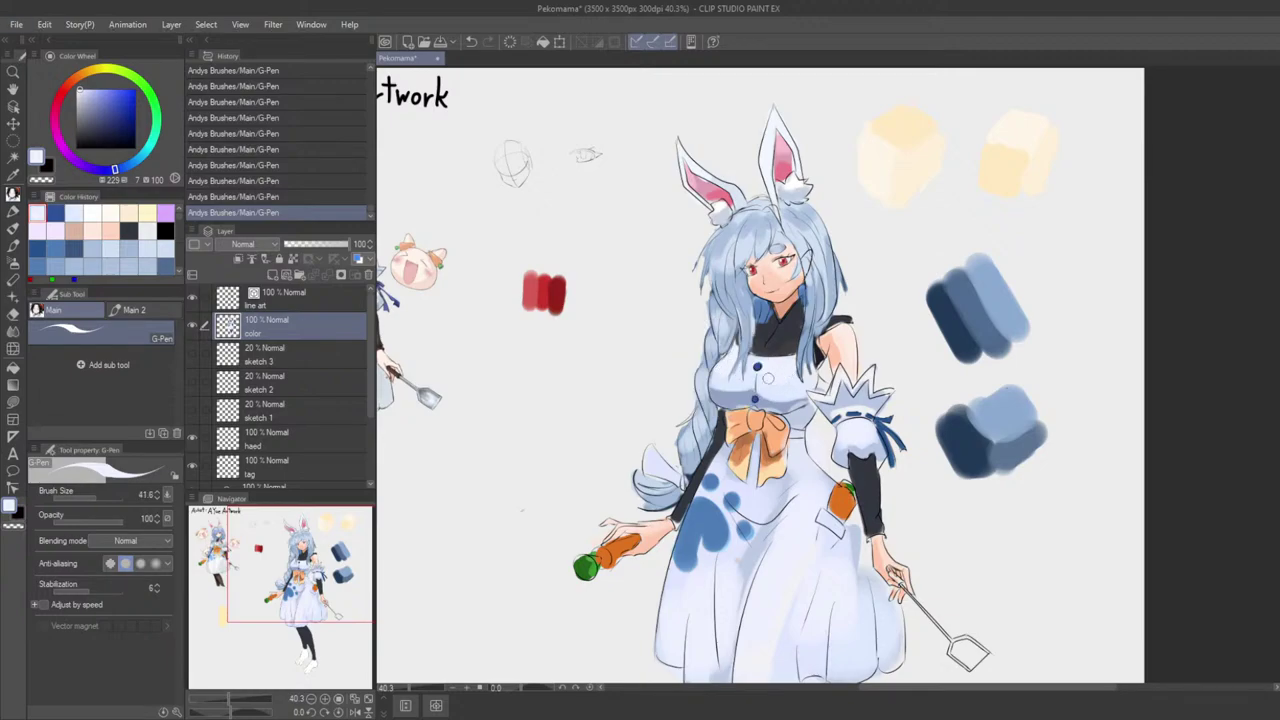
key(ctrl+z)
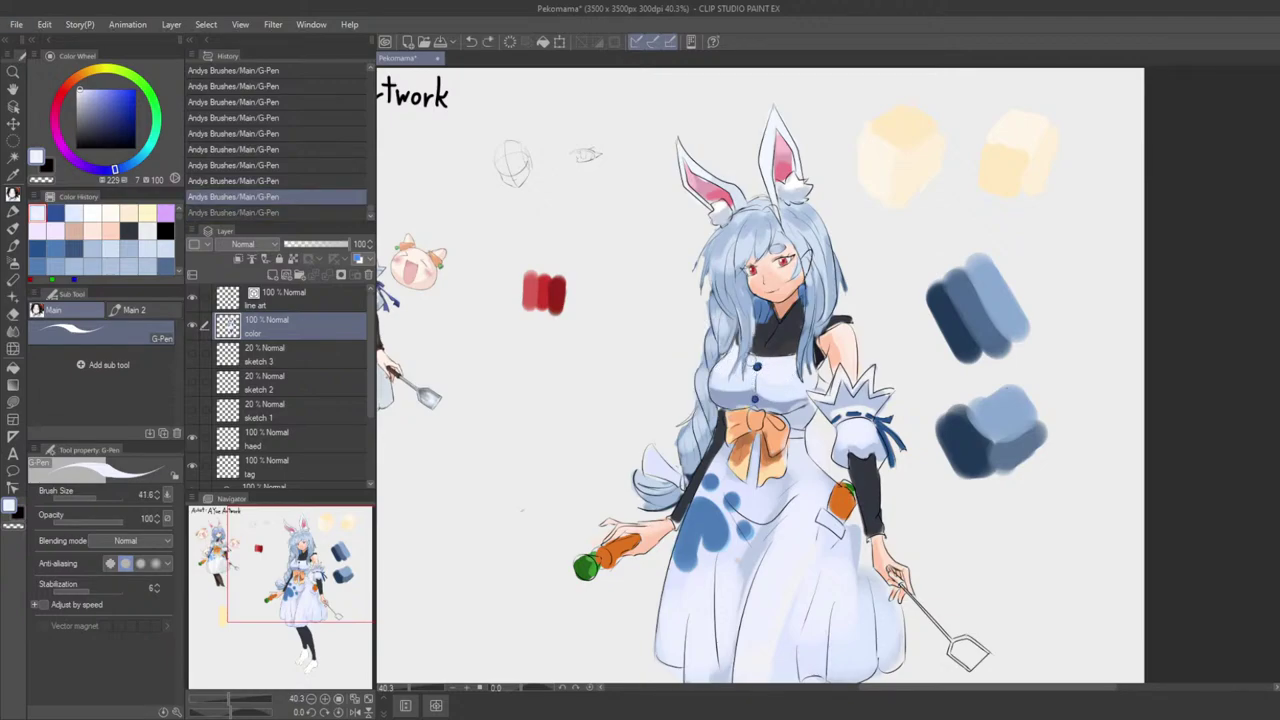
drag(751, 362, 752, 369)
scroll(738, 372, down, 3)
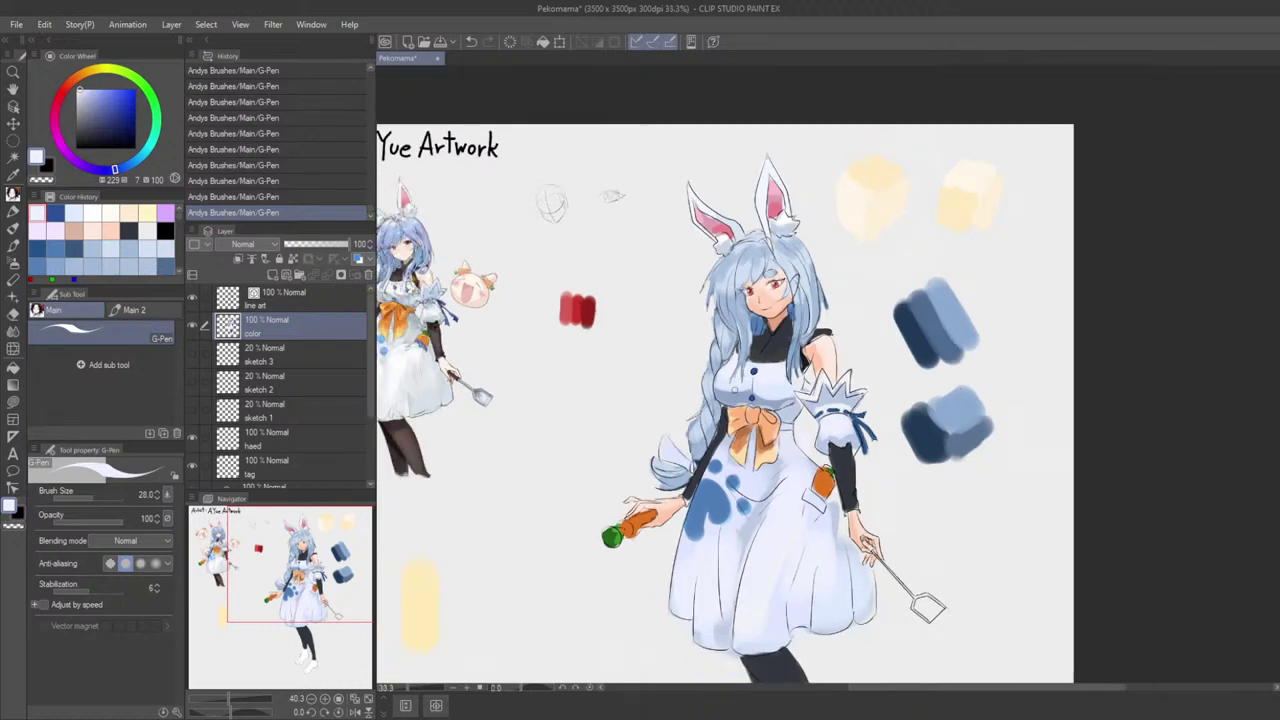
scroll(738, 372, up, 2)
scroll(717, 377, up, 2)
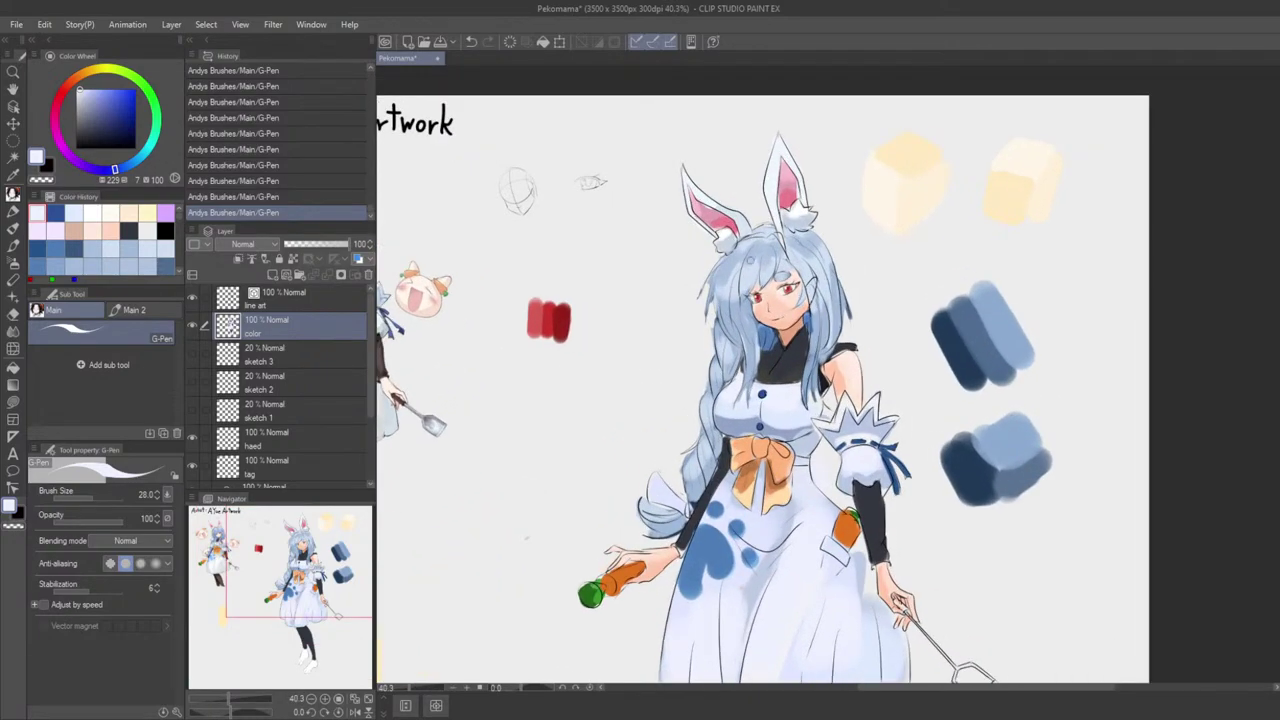
Step: Try a pale blue highlight (hue 214, saturation 14, value 95) on the hair with the G-Pen at brush size 71.8
alt+click(748, 278)
drag(739, 269, 749, 271)
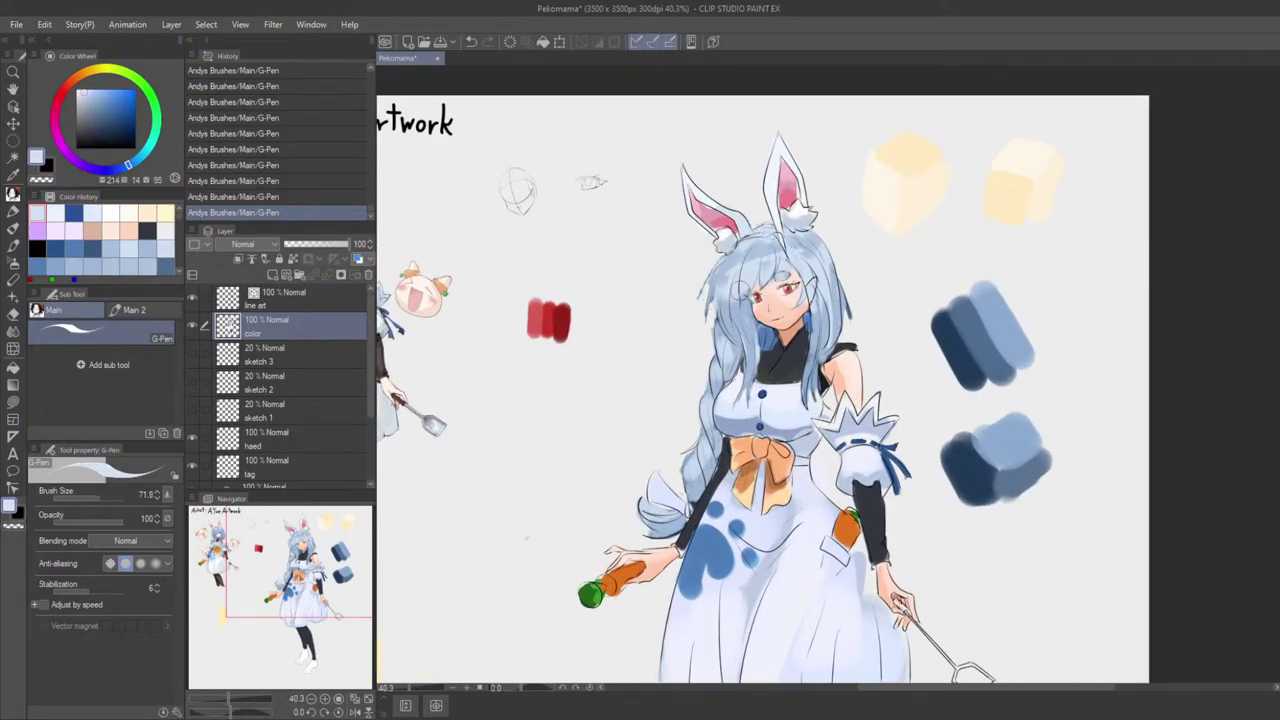
key(ctrl+z)
Step: Smooth the blue shading of the crown and the side hair with the Soft airbrush, using blues sampled from the hair
key(b)
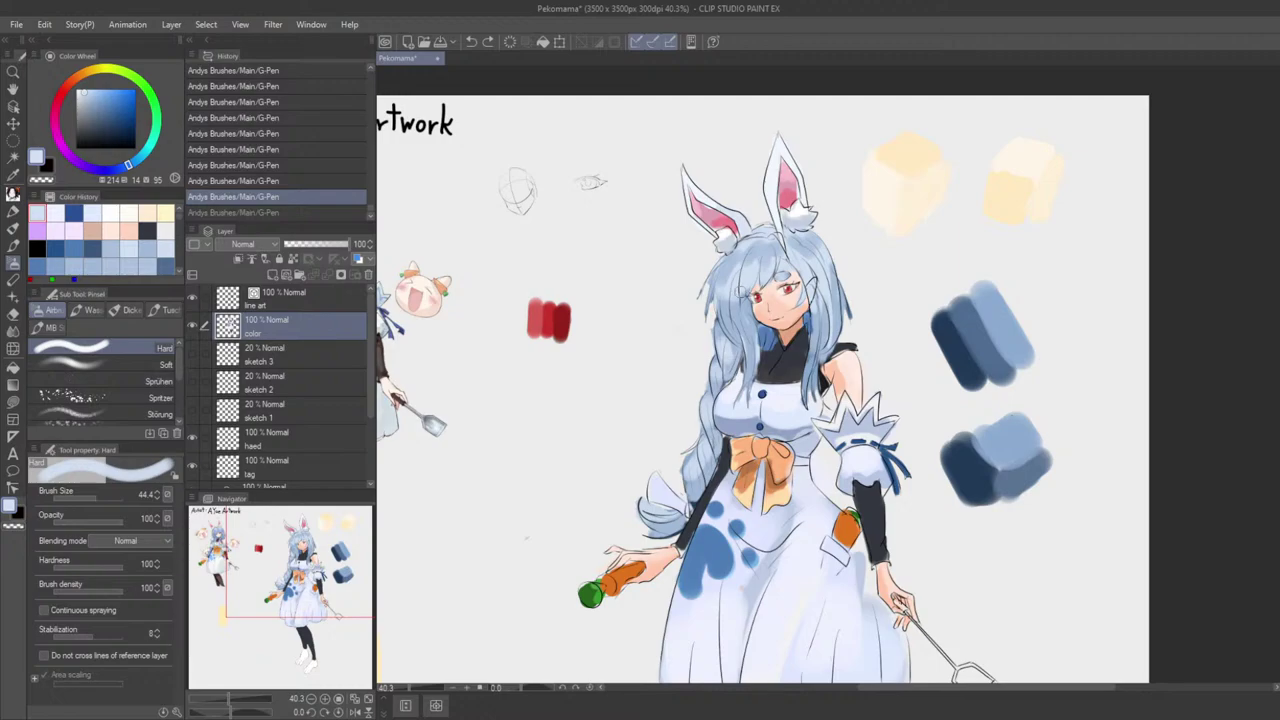
key(ctrl+t)
key(Escape)
click(110, 363)
scroll(780, 192, up, 1)
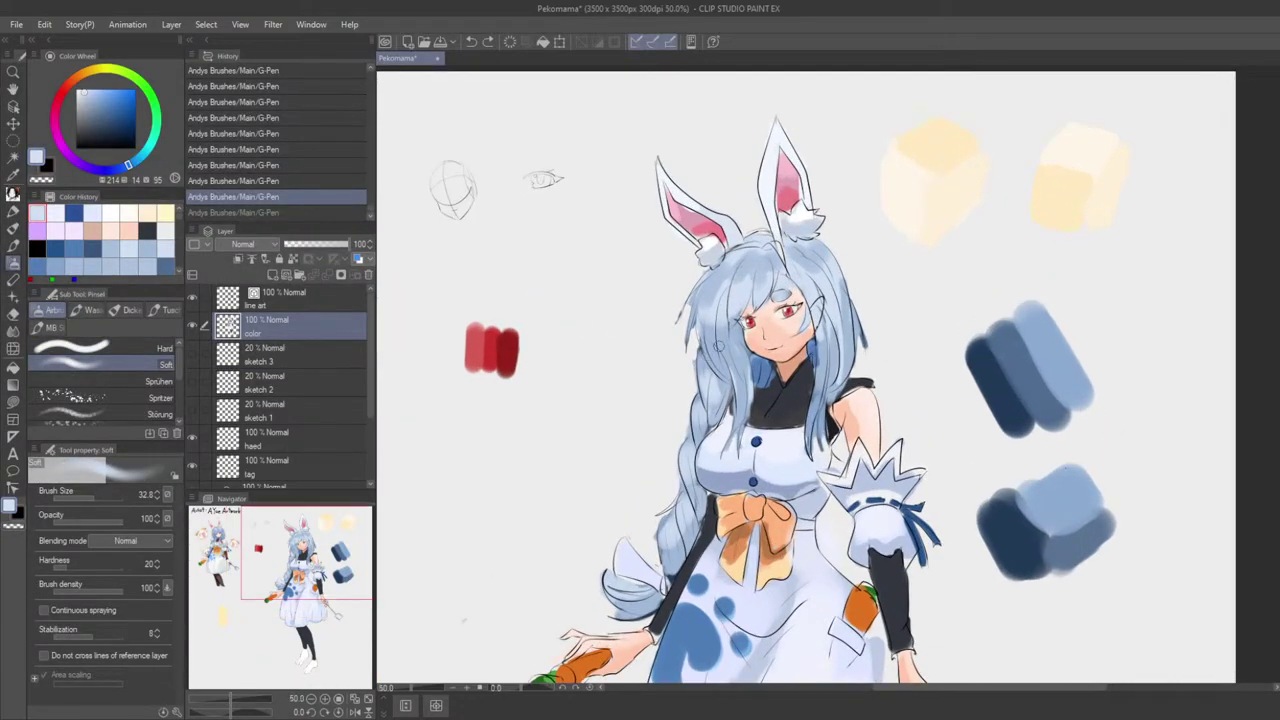
alt+click(738, 264)
mouse_move(736, 278)
mouse_down()
mouse_move(717, 318)
mouse_move(750, 276)
mouse_up()
mouse_move(746, 276)
mouse_down()
mouse_move(759, 262)
mouse_move(784, 267)
mouse_move(830, 305)
mouse_up()
mouse_move(830, 302)
mouse_down()
mouse_move(826, 274)
mouse_move(835, 328)
mouse_up()
drag(835, 330, 843, 375)
Step: Touch up the face beside the hair in light skin tone (hue 20, saturation 26, value 100) with the Soft airbrush
alt+click(778, 332)
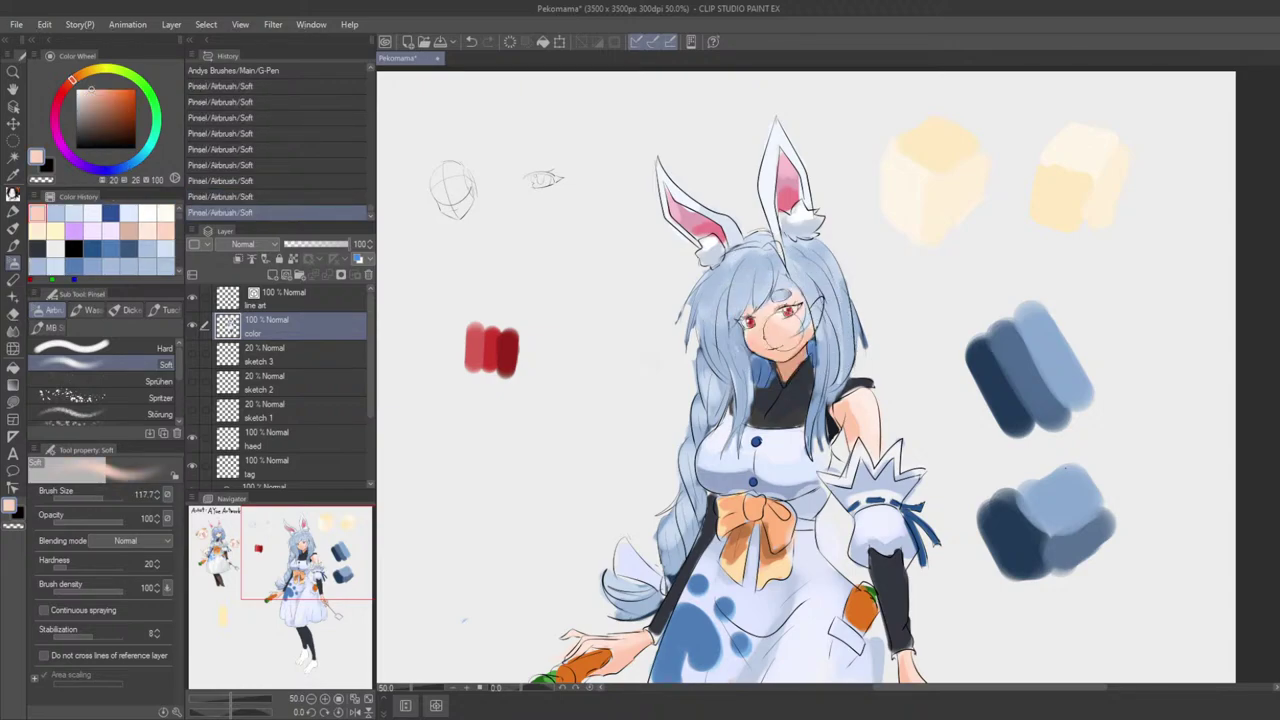
key([)
key(bracketleft)
key(bracketleft)
key(bracketright)
key(bracketright)
mouse_move(834, 330)
mouse_down()
mouse_move(771, 320)
mouse_move(757, 304)
mouse_up()
scroll(765, 312, up, 2)
key(bracketleft)
key(bracketleft)
scroll(752, 333, down, 7)
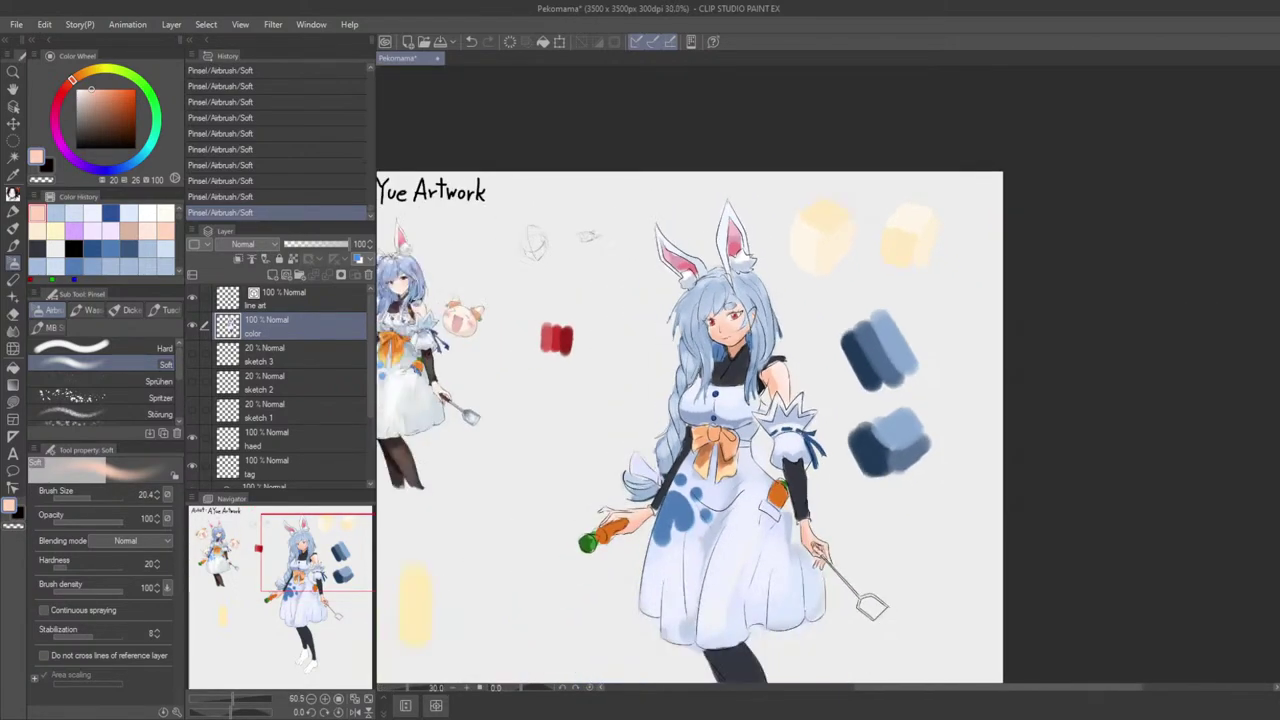
Step: Erase the hair colour above and around the character's left eyebrow with the Hard eraser
scroll(741, 331, down, 6)
scroll(786, 326, up, 5)
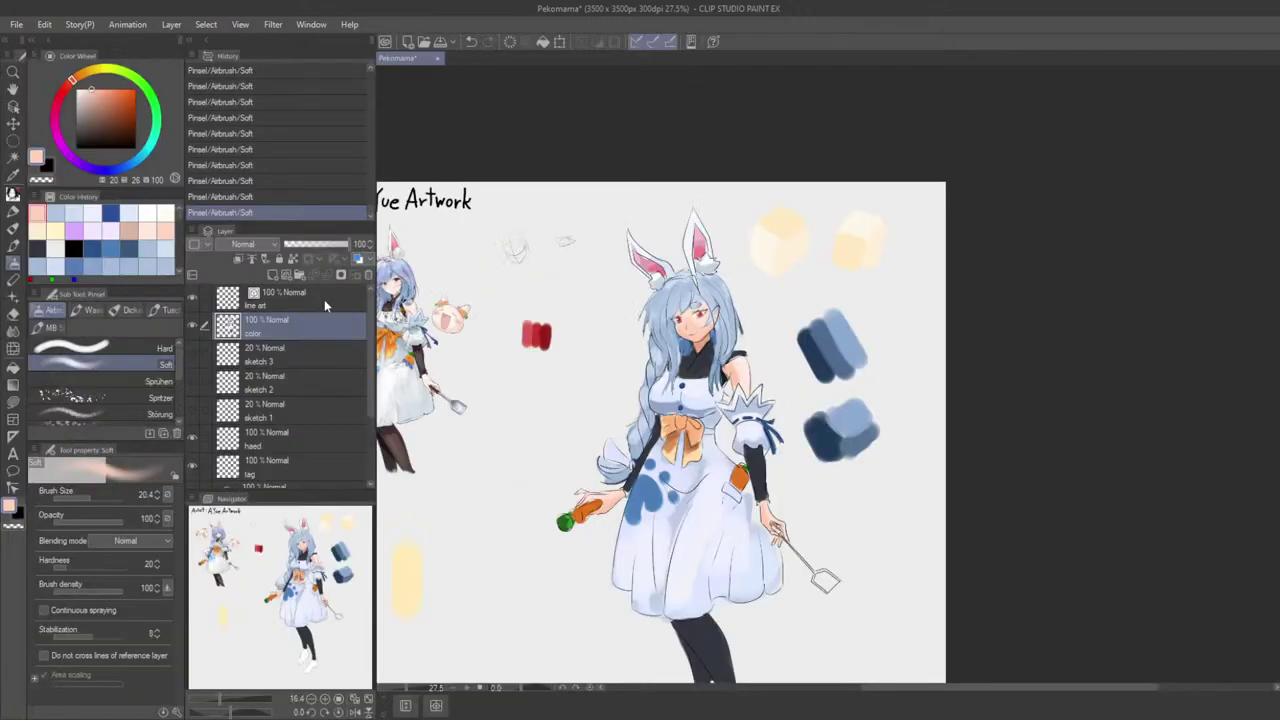
click(324, 299)
key(Tab)
scroll(560, 290, up, 5)
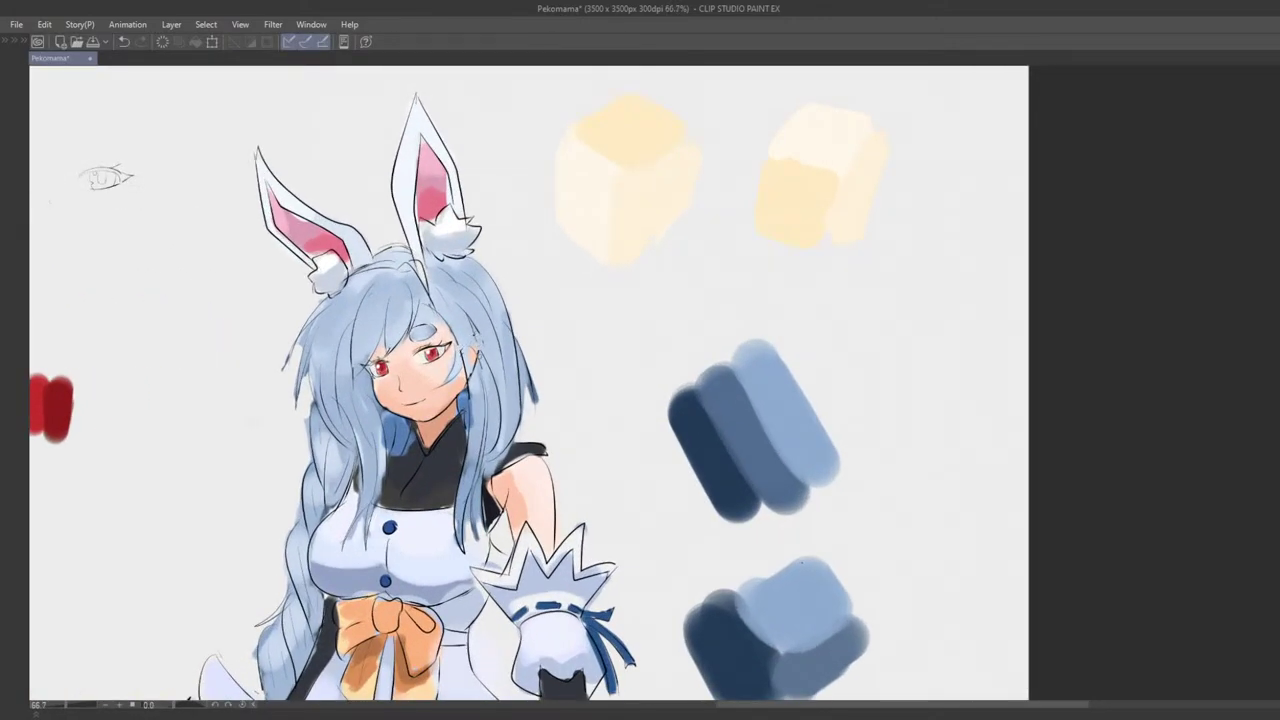
scroll(620, 300, down, 3)
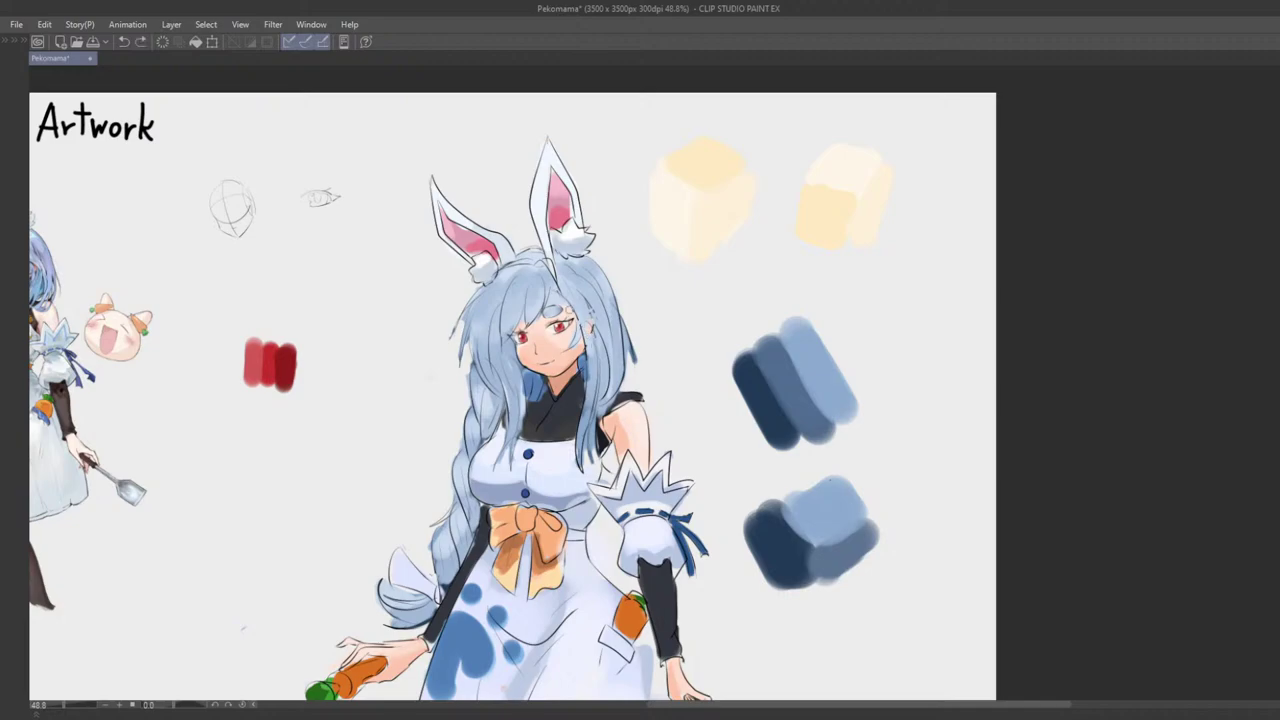
drag(570, 310, 528, 304)
scroll(565, 371, up, 1)
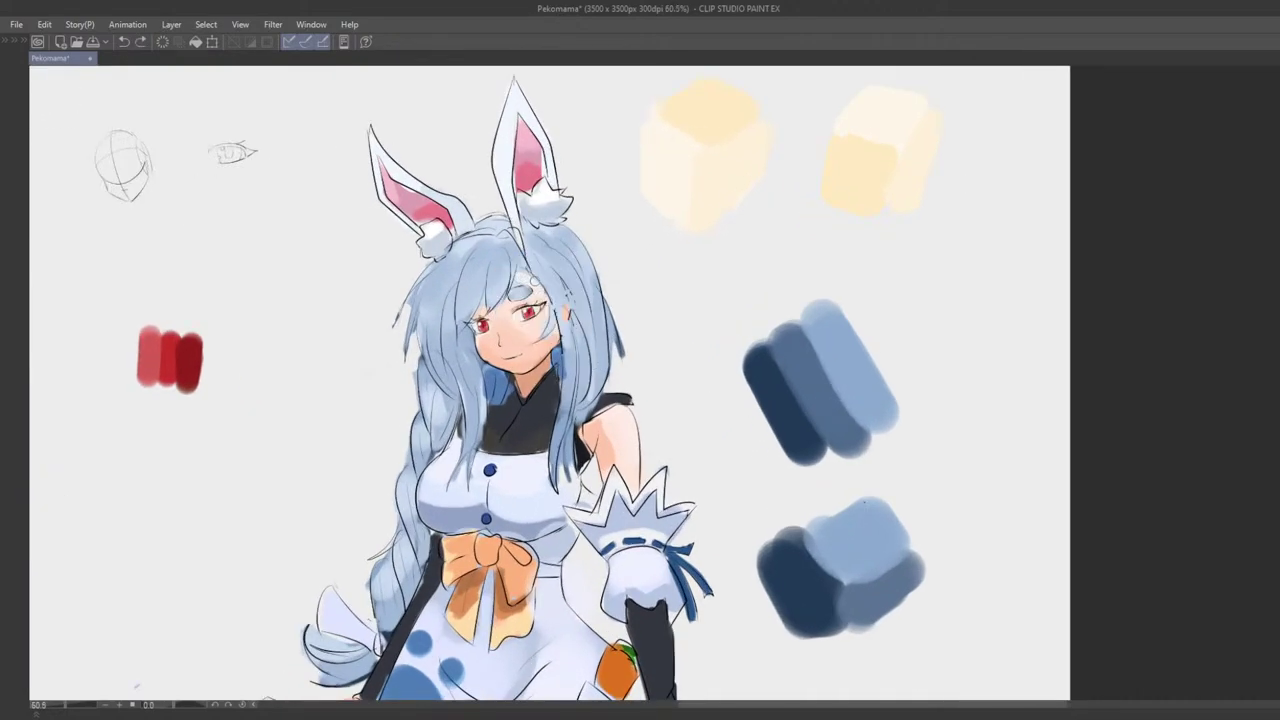
drag(535, 281, 522, 280)
Step: Paint the forehead around the character's left eyebrow in light skin tone (hue 21, saturation 15, value 100) with the G-Pen and Hard airbrush
alt+click(540, 294)
alt+click(540, 297)
key(Tab)
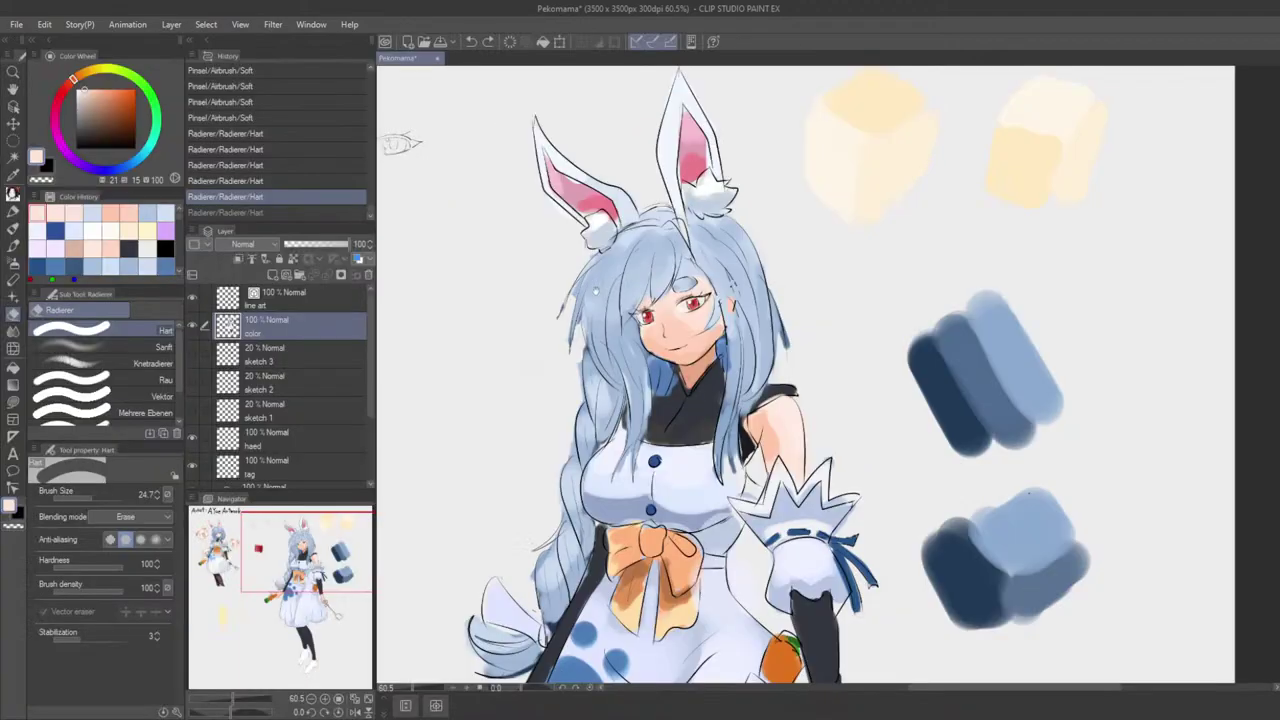
key(p)
mouse_move(596, 291)
mouse_down()
mouse_move(633, 300)
mouse_move(657, 331)
mouse_move(603, 344)
mouse_move(607, 301)
mouse_move(638, 276)
mouse_move(626, 288)
mouse_move(672, 296)
mouse_move(650, 287)
mouse_move(650, 303)
mouse_up()
scroll(602, 345, up, 2)
key(bracketright)
key(bracketright)
key(b)
alt+click(657, 298)
key(ctrl+z)
mouse_move(622, 322)
mouse_down()
mouse_move(648, 314)
mouse_move(632, 349)
mouse_move(604, 344)
mouse_move(716, 314)
mouse_up()
key(ctrl+z)
alt+click(639, 347)
Step: Thicken the upper lash line and outer wing of the character's left eye in black with the Hard airbrush
alt+click(601, 347)
scroll(601, 362, down, 4)
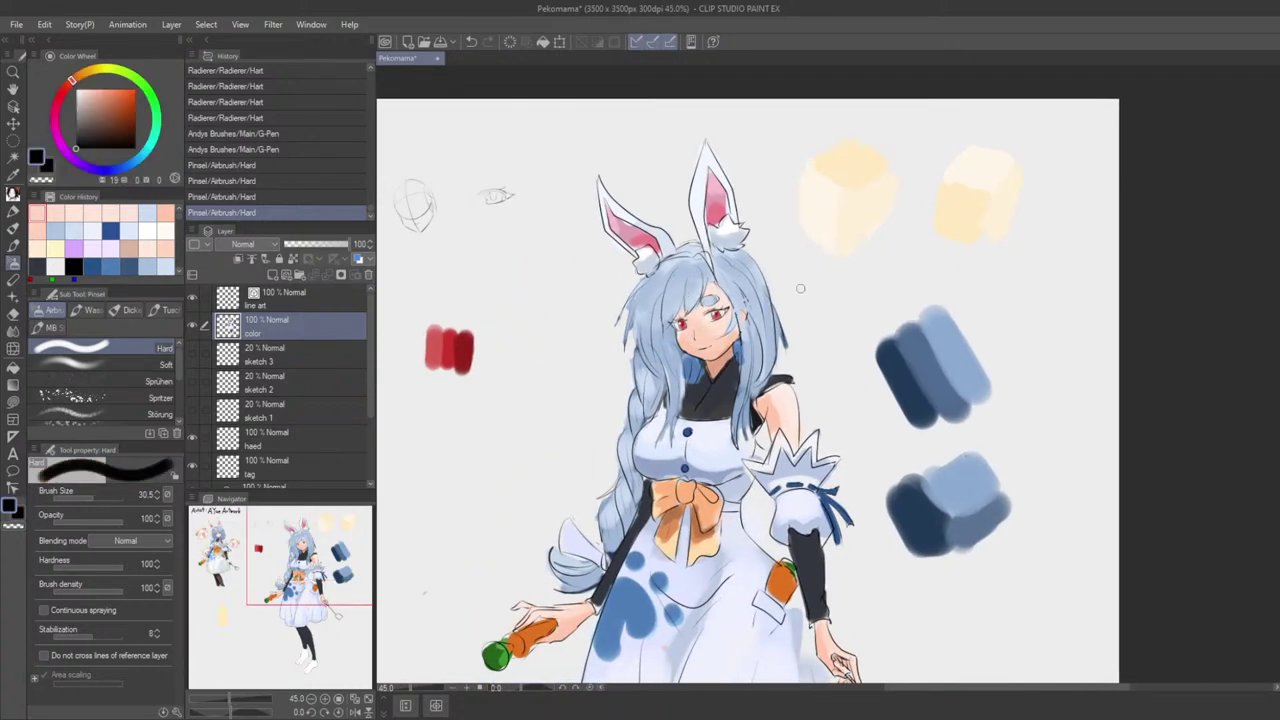
key(Tab)
scroll(645, 375, up, 6)
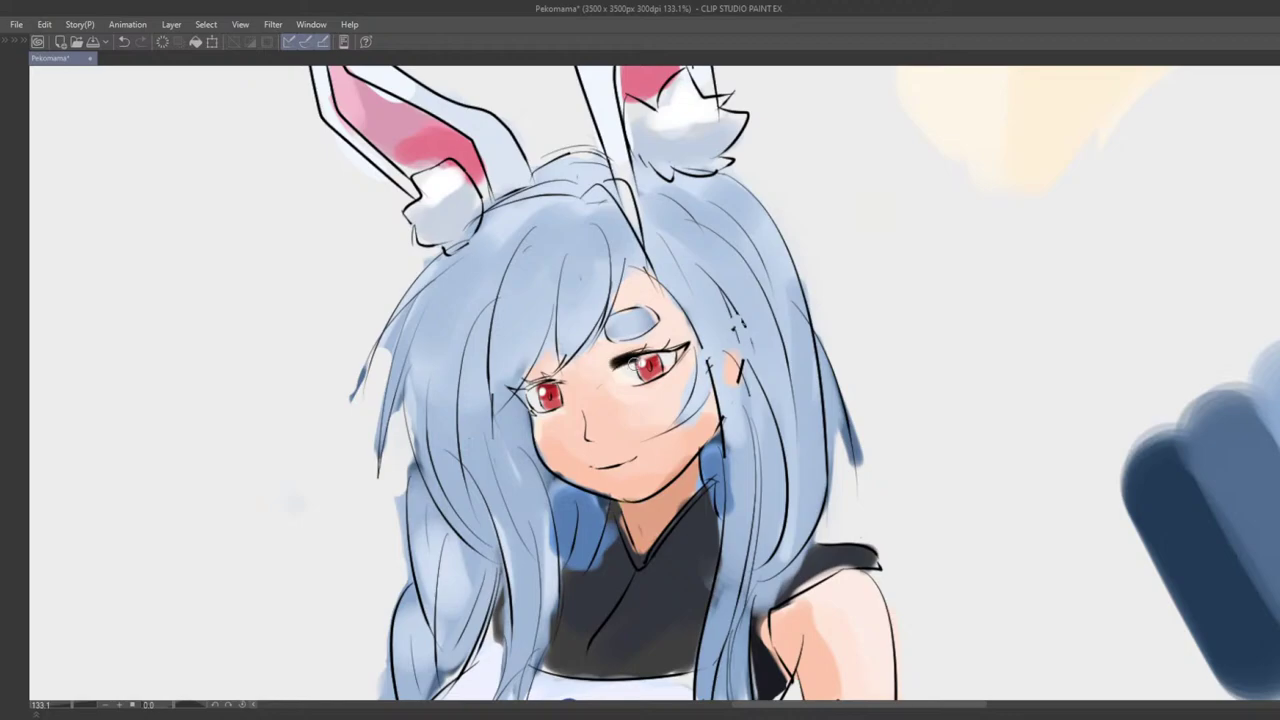
key(ctrl+z)
drag(613, 369, 650, 351)
key(ctrl+z)
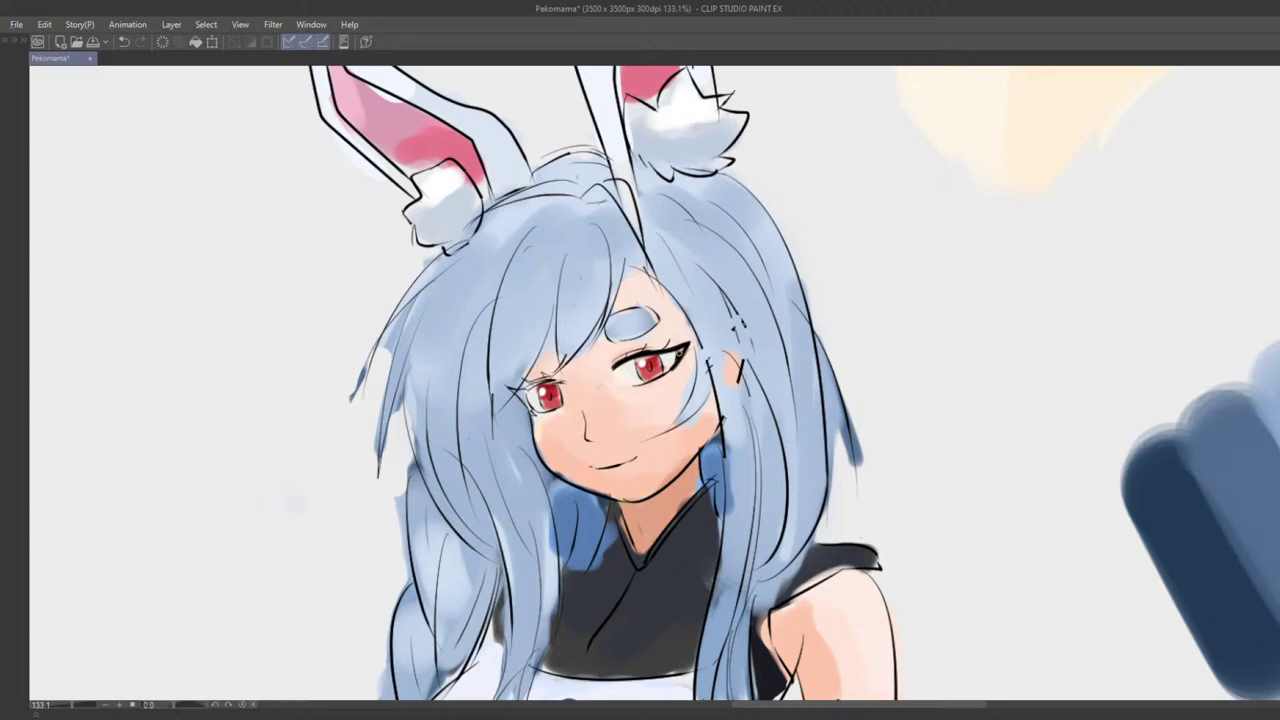
Step: Draw a thick black lower lash line joined to the outer corner of the character's left eye
scroll(674, 380, down, 10)
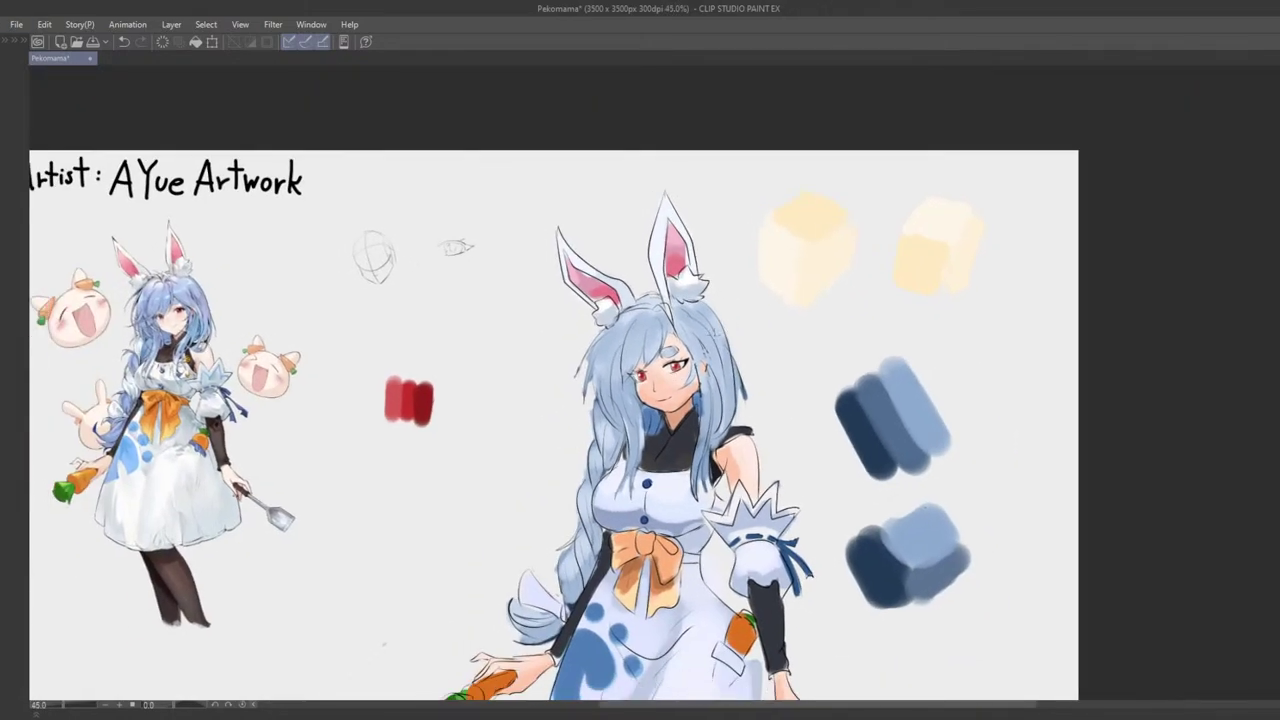
scroll(682, 362, up, 4)
scroll(685, 353, up, 3)
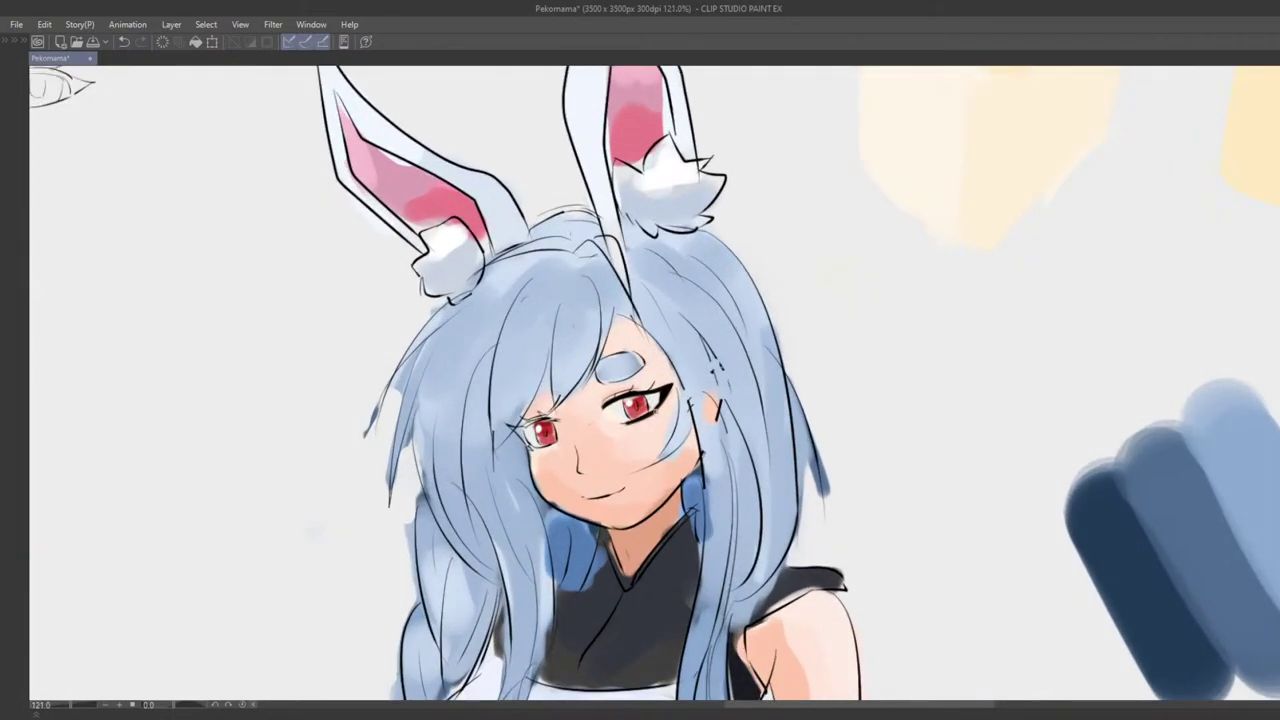
drag(621, 423, 660, 402)
scroll(656, 409, up, 2)
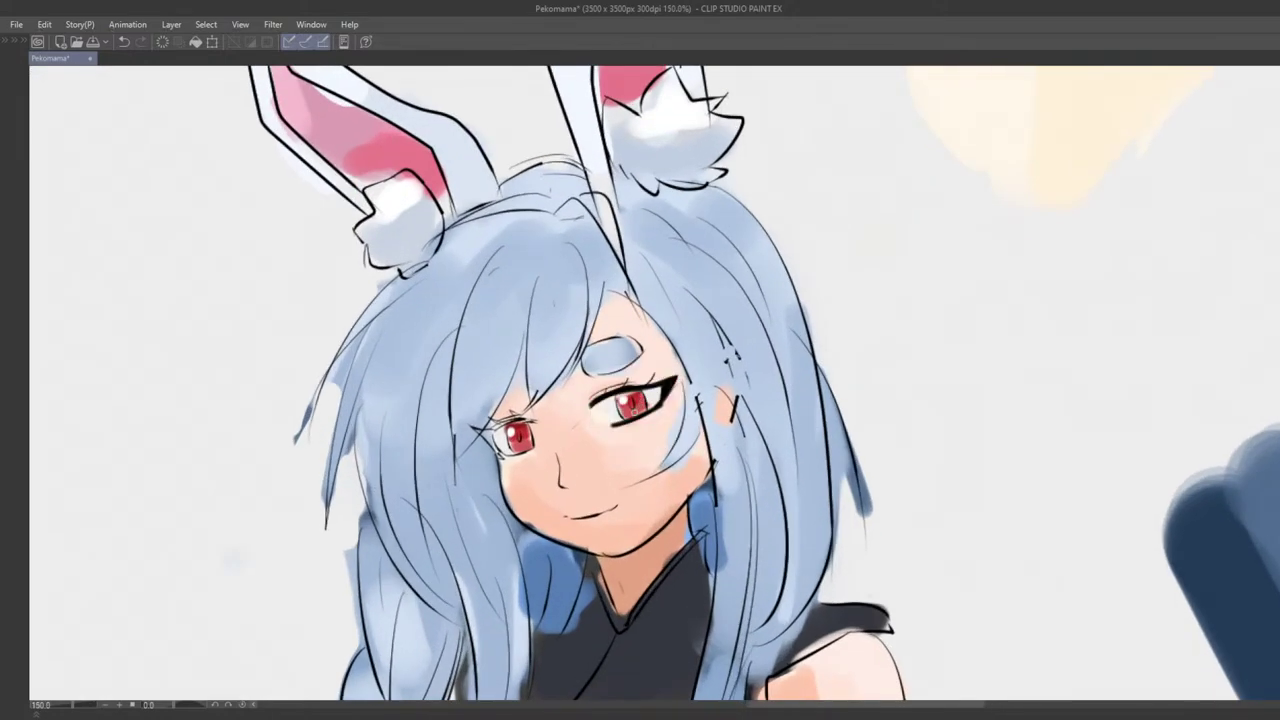
scroll(635, 418, down, 8)
drag(635, 418, 741, 404)
scroll(743, 403, up, 4)
scroll(754, 400, up, 2)
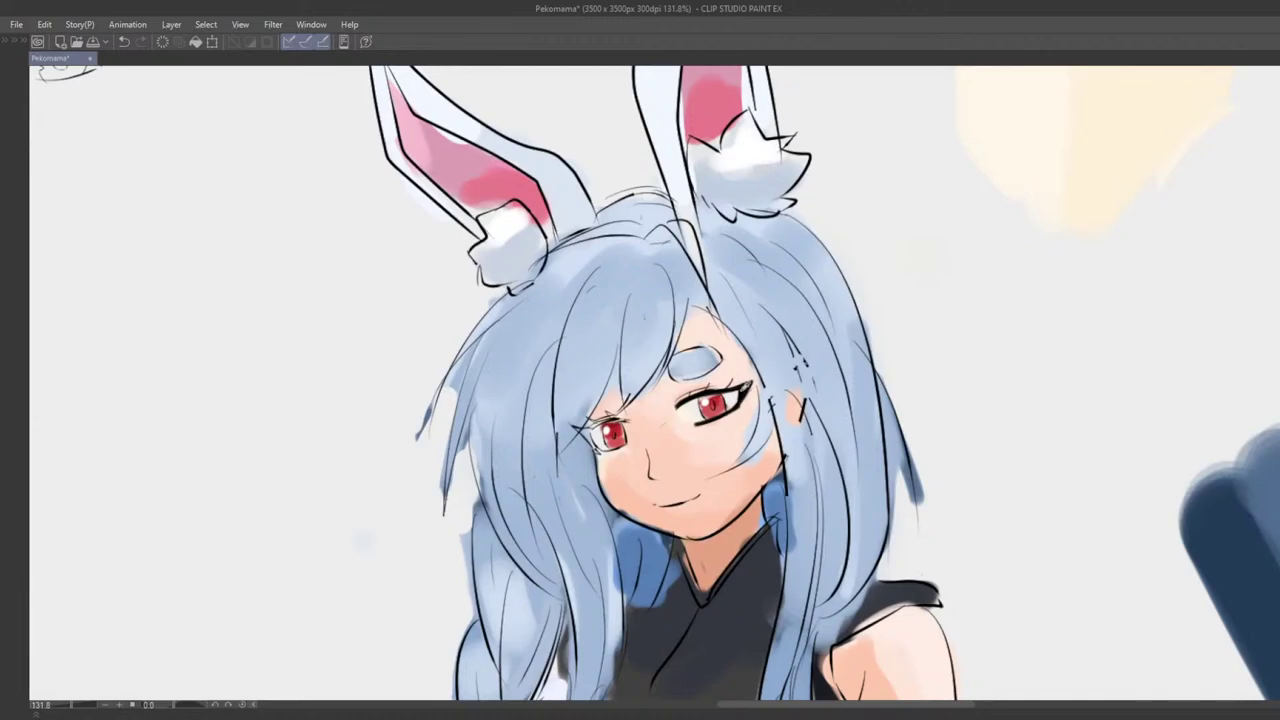
scroll(758, 396, up, 1)
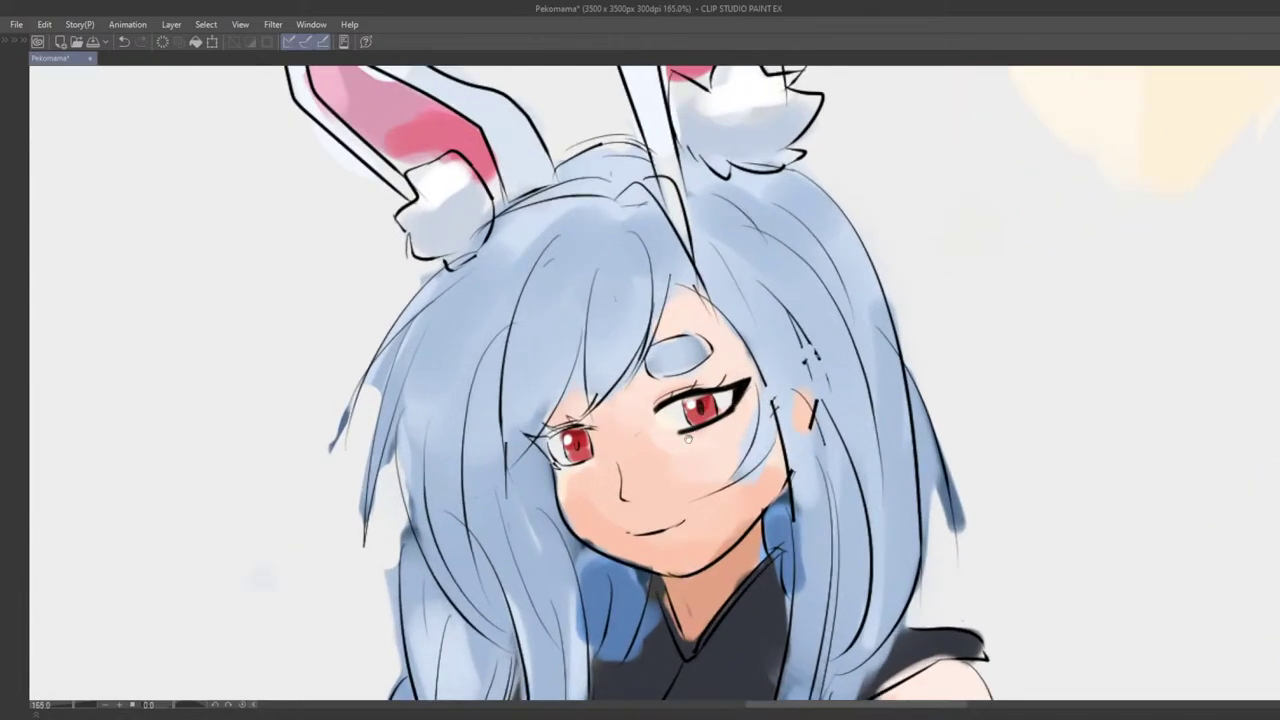
Step: Retouch the eyes with skin tone (hue 18, saturation 18, value 100) and cream (hue 38, saturation 11, value 99) at brush size 7.9
drag(688, 437, 723, 357)
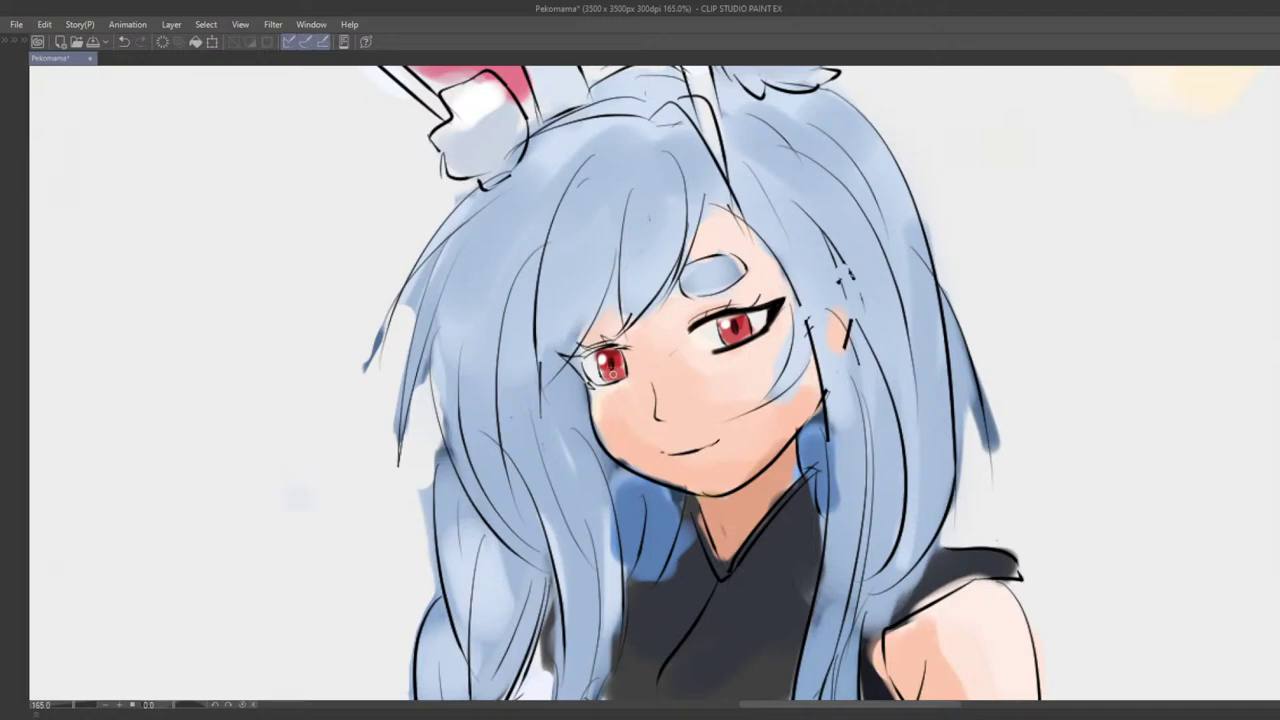
scroll(609, 363, down, 8)
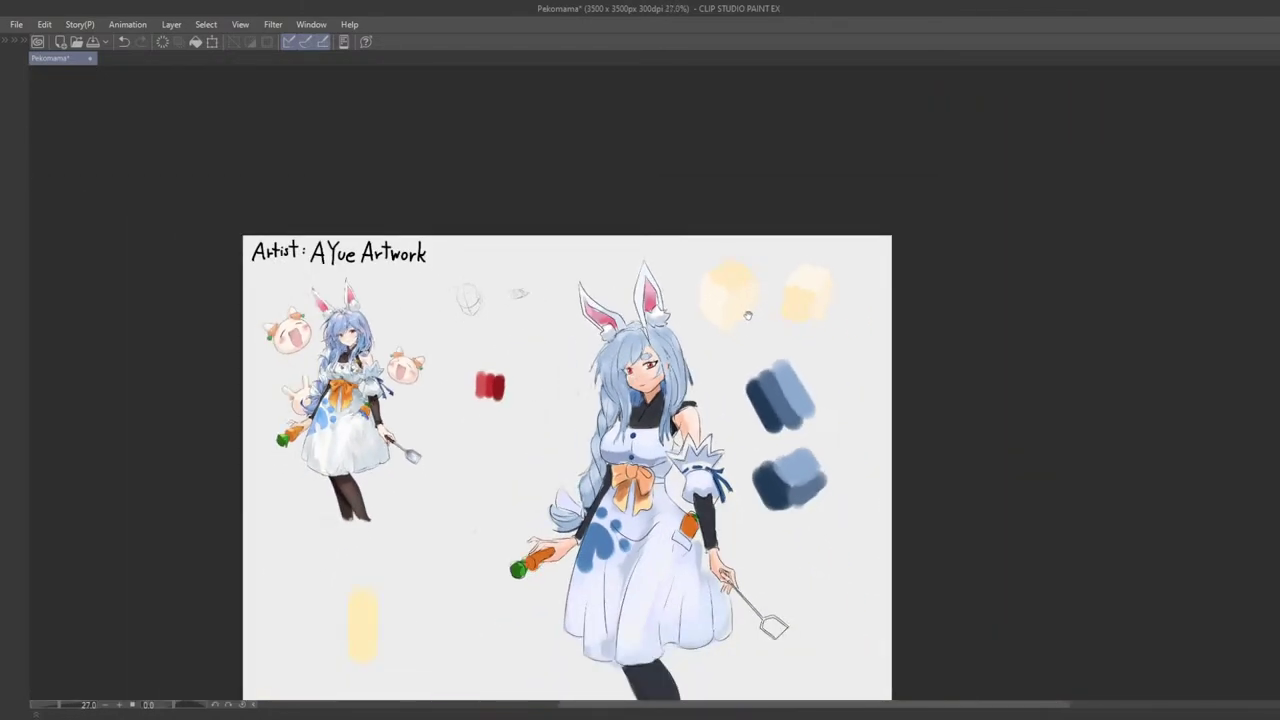
scroll(734, 316, up, 8)
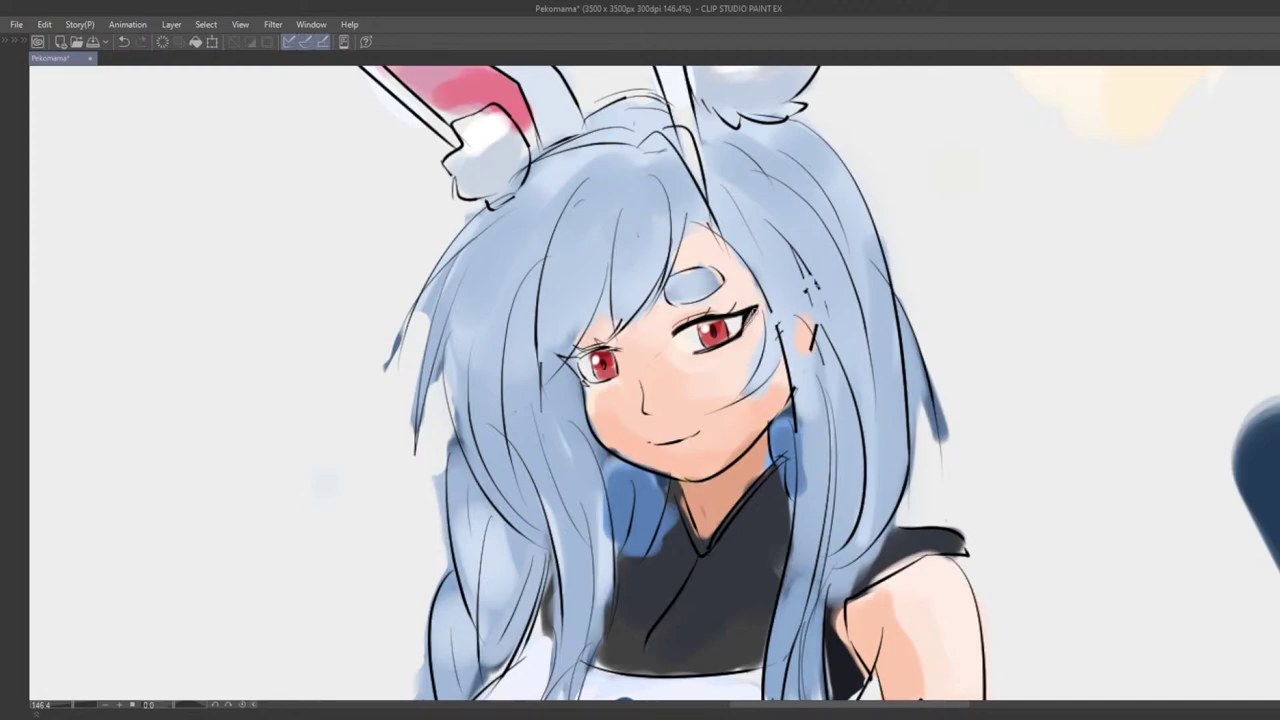
key(Tab)
key(])
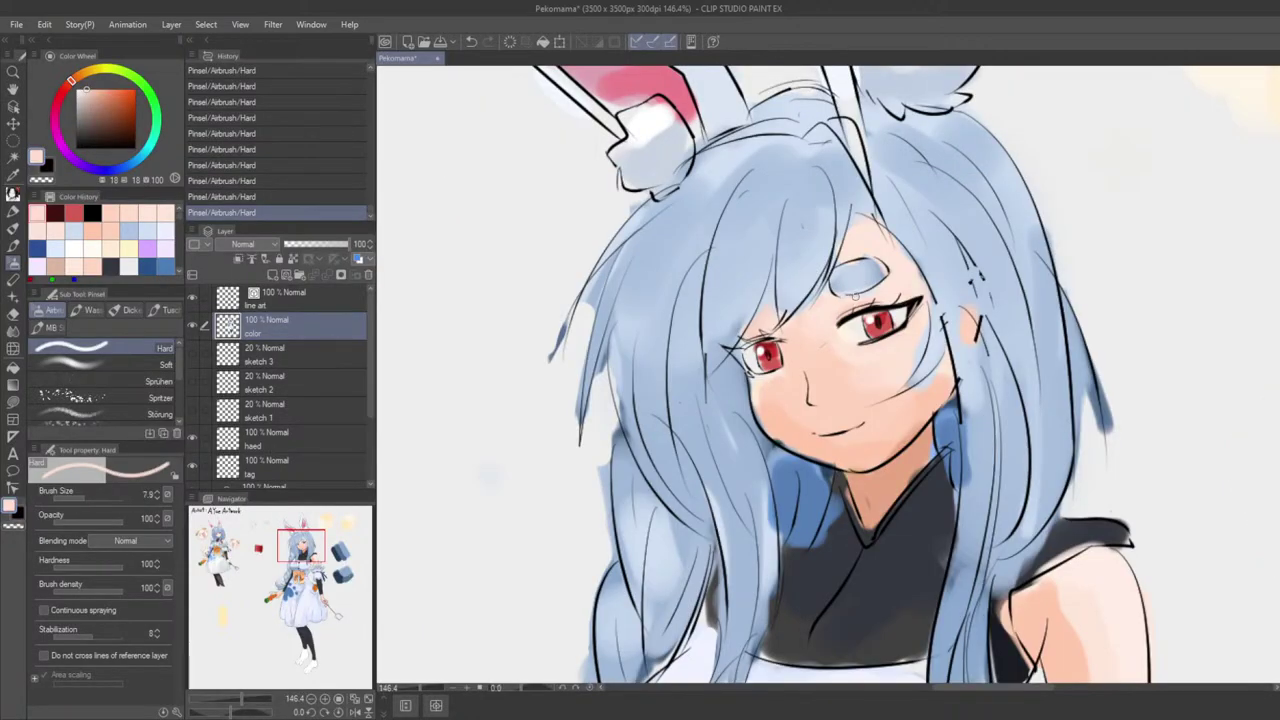
alt+click(852, 322)
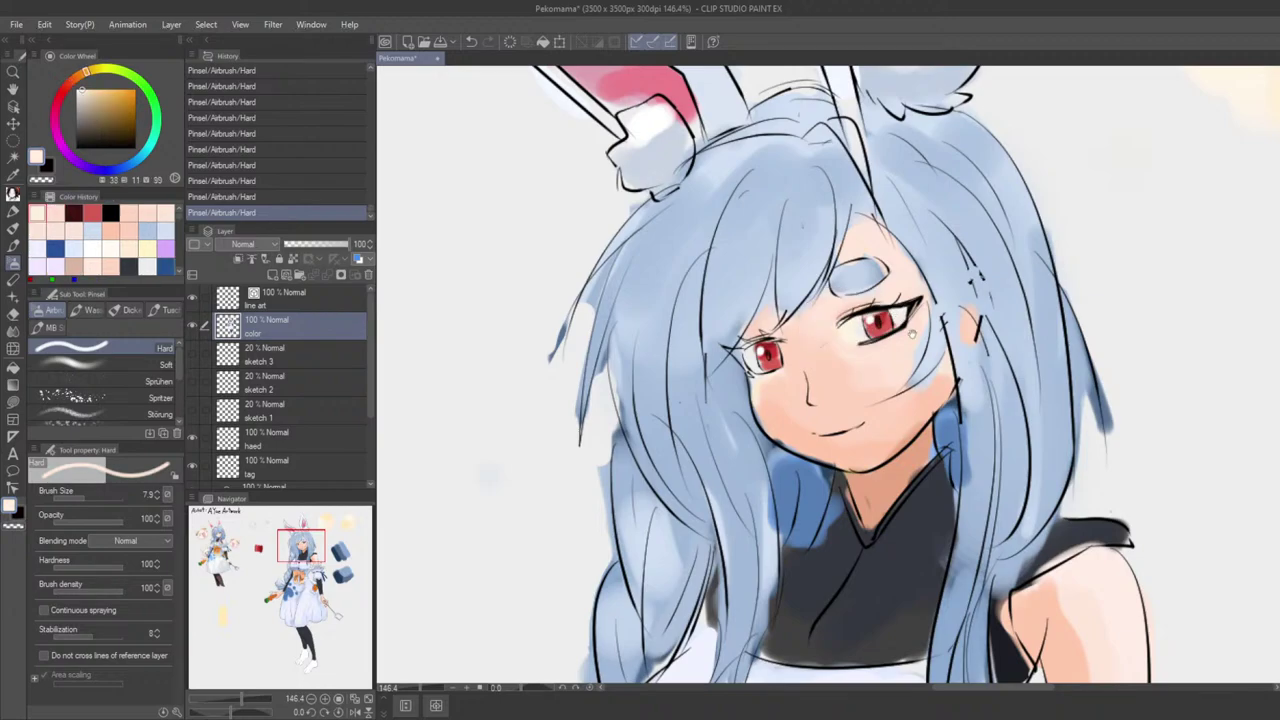
scroll(912, 334, down, 8)
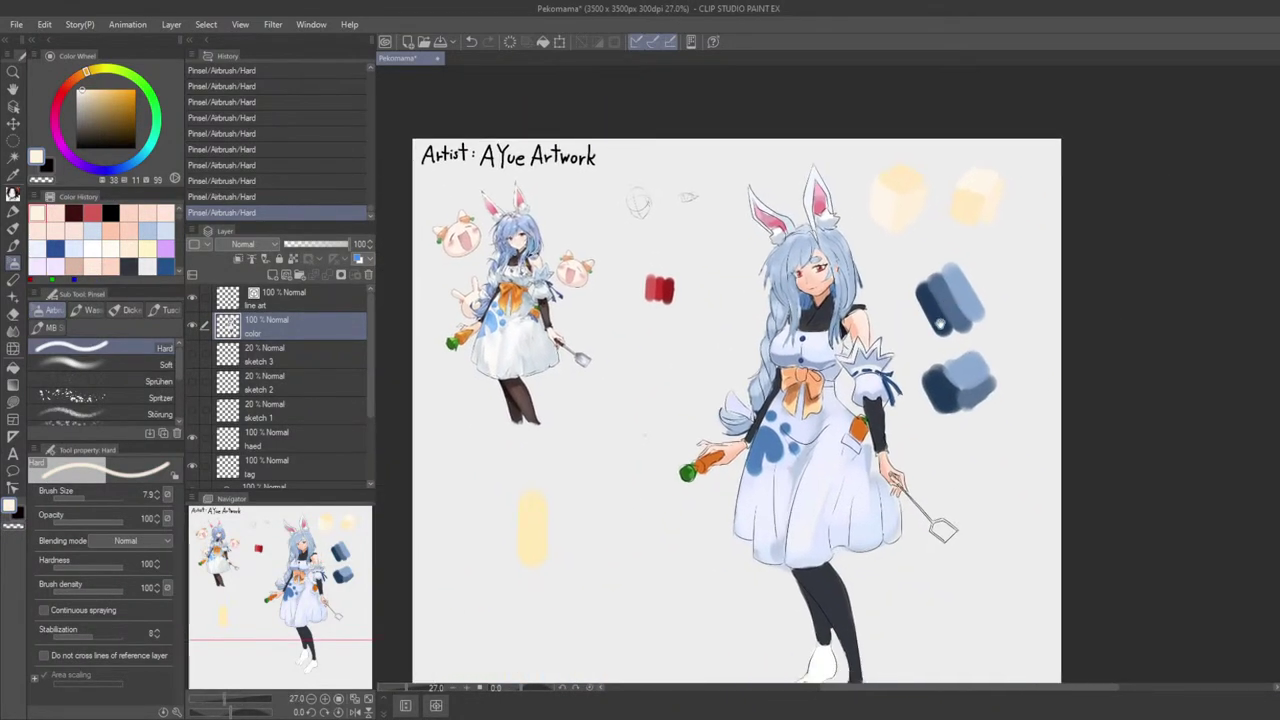
Step: Undo the recent series of Hard airbrush strokes on the eyes
key(ctrl+alt+0)
key(ctrl+z)
key(ctrl+z)
key(ctrl+z)
key(ctrl+z)
key(ctrl+z)
key(ctrl+z)
key(ctrl+z)
key(ctrl+z)
key(ctrl+z)
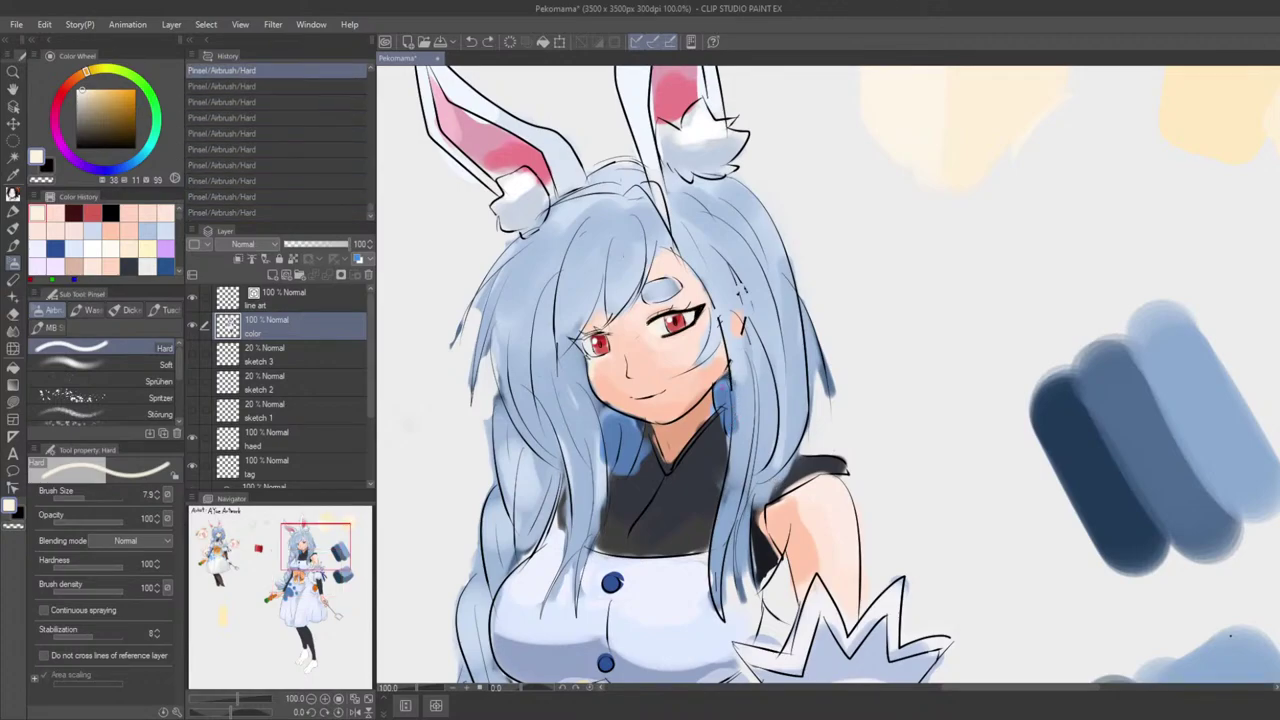
Step: Try a near-black upper lash line (hue 15, saturation 17, value 9) on the character's left eye and undo the strokes
drag(698, 399, 700, 423)
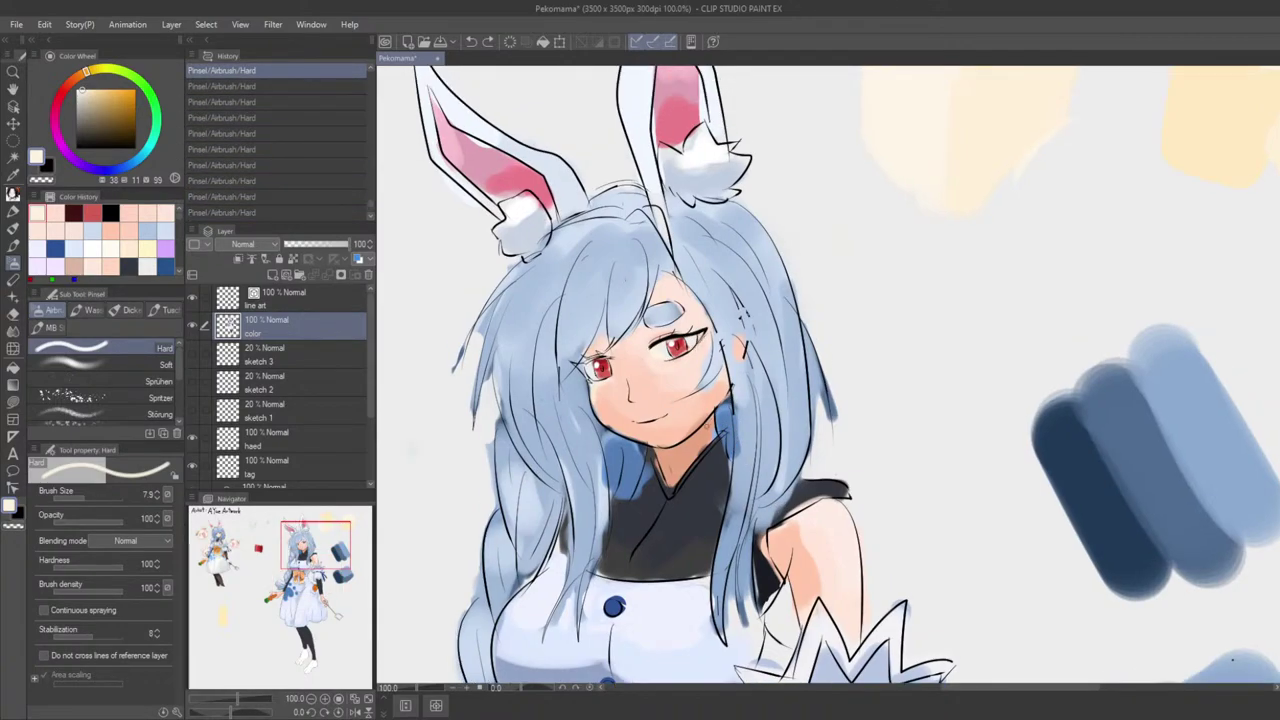
scroll(656, 336, up, 2)
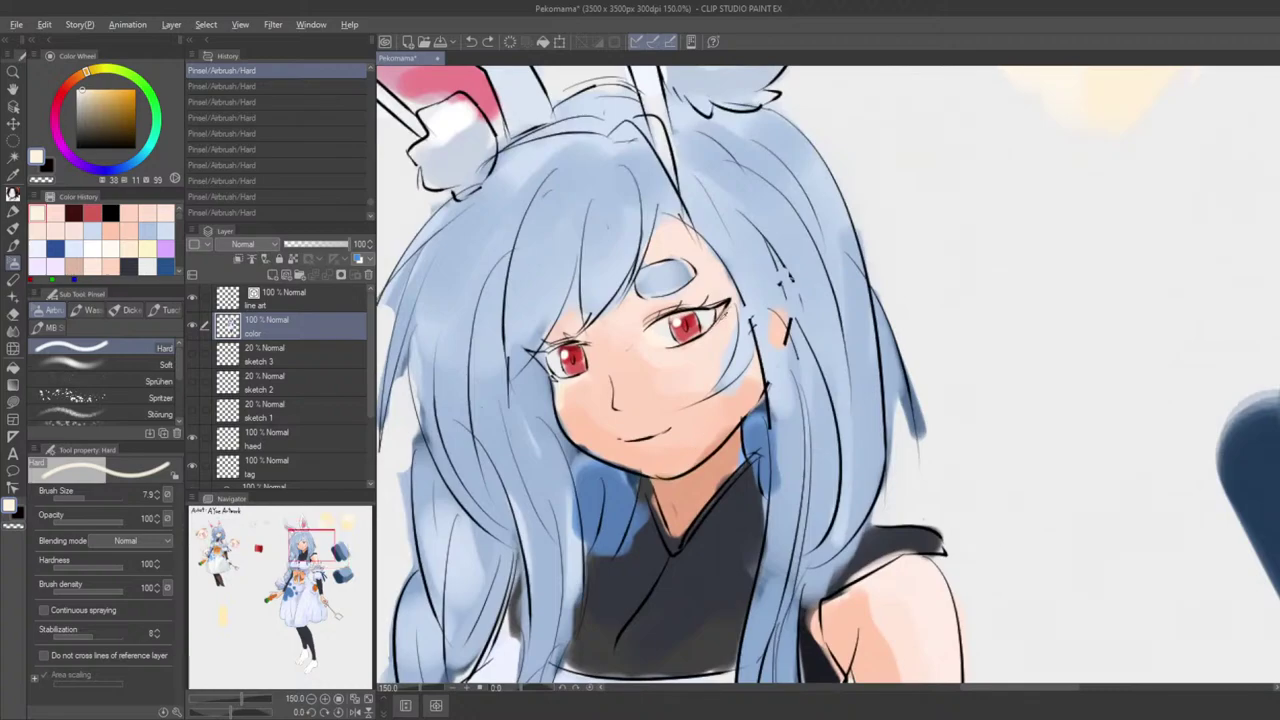
alt+click(726, 304)
key([)
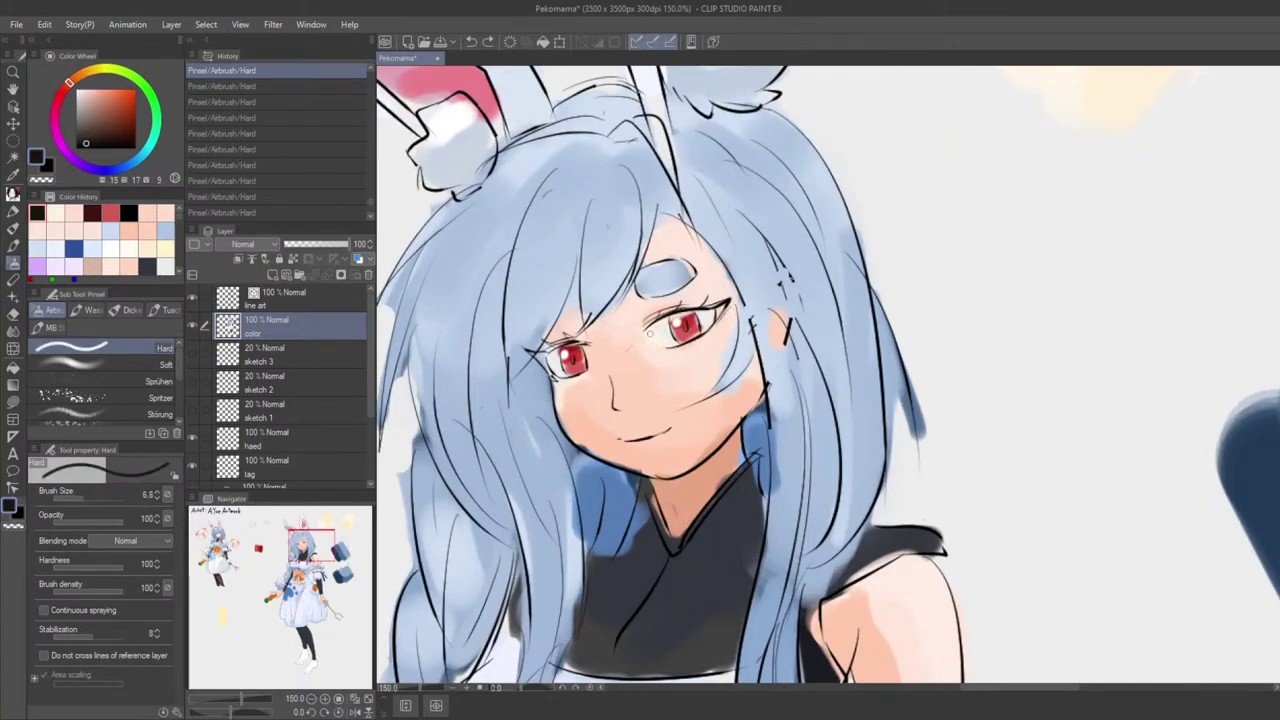
mouse_move(646, 328)
mouse_down()
mouse_move(730, 301)
mouse_move(718, 324)
mouse_up()
key(ctrl+z)
key(ctrl+z)
key(ctrl+z)
key(ctrl+z)
key(ctrl+z)
Step: Redraw the upper lash line of the character's left eye as a thin near-black line with the Hard airbrush at brush size 2
key([)
key([)
key([)
key([)
scroll(721, 329, down, 6)
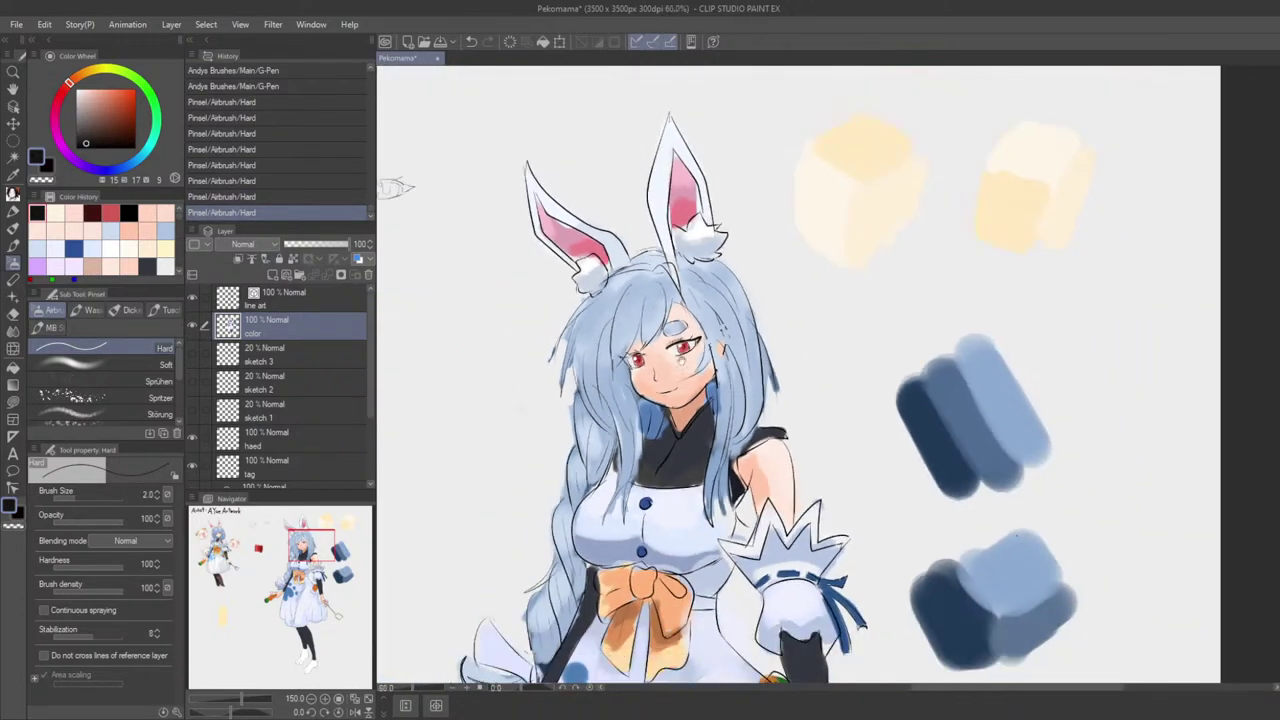
scroll(716, 318, up, 7)
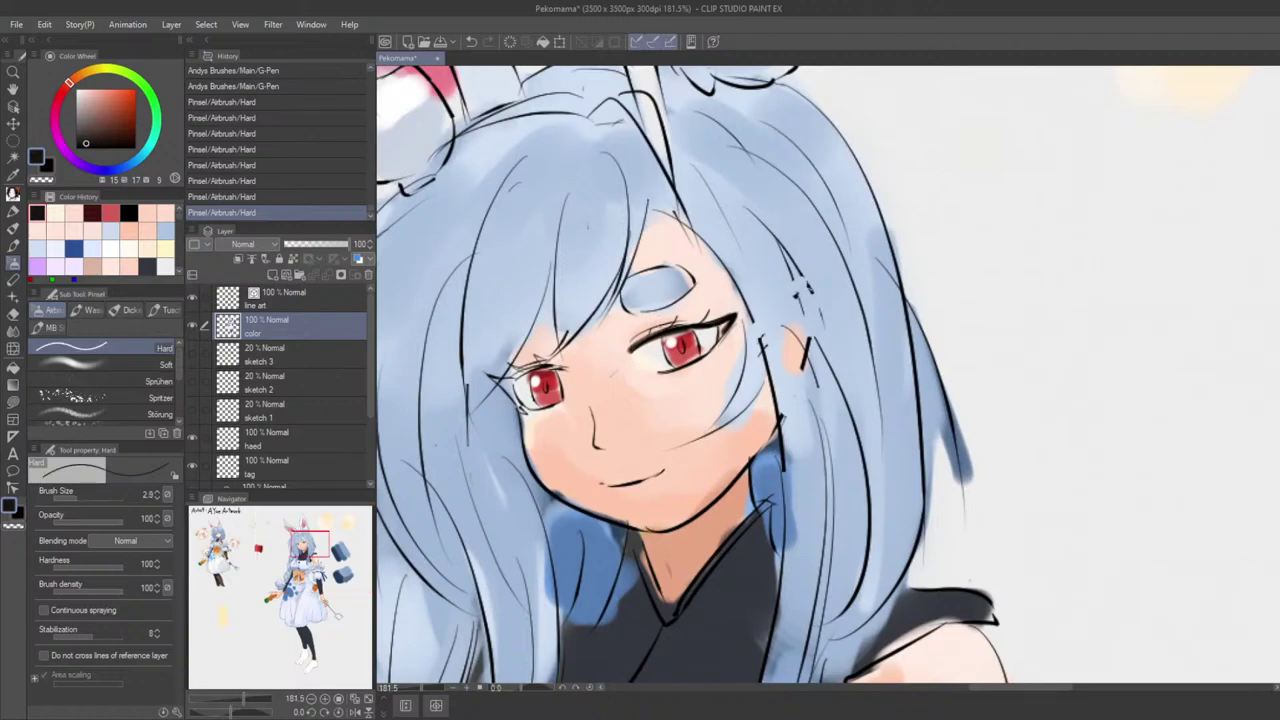
Step: Add fine near-black lashes along the upper lash line of the character's left eye at brush size 2.9, undoing unsatisfactory strokes
mouse_move(655, 337)
mouse_down()
mouse_move(648, 329)
mouse_move(709, 311)
mouse_up()
key(ctrl+z)
key(ctrl+z)
key(ctrl+z)
key(ctrl+z)
key(ctrl+z)
key(ctrl+z)
key(ctrl+z)
key(ctrl+z)
key(ctrl+z)
key(ctrl+z)
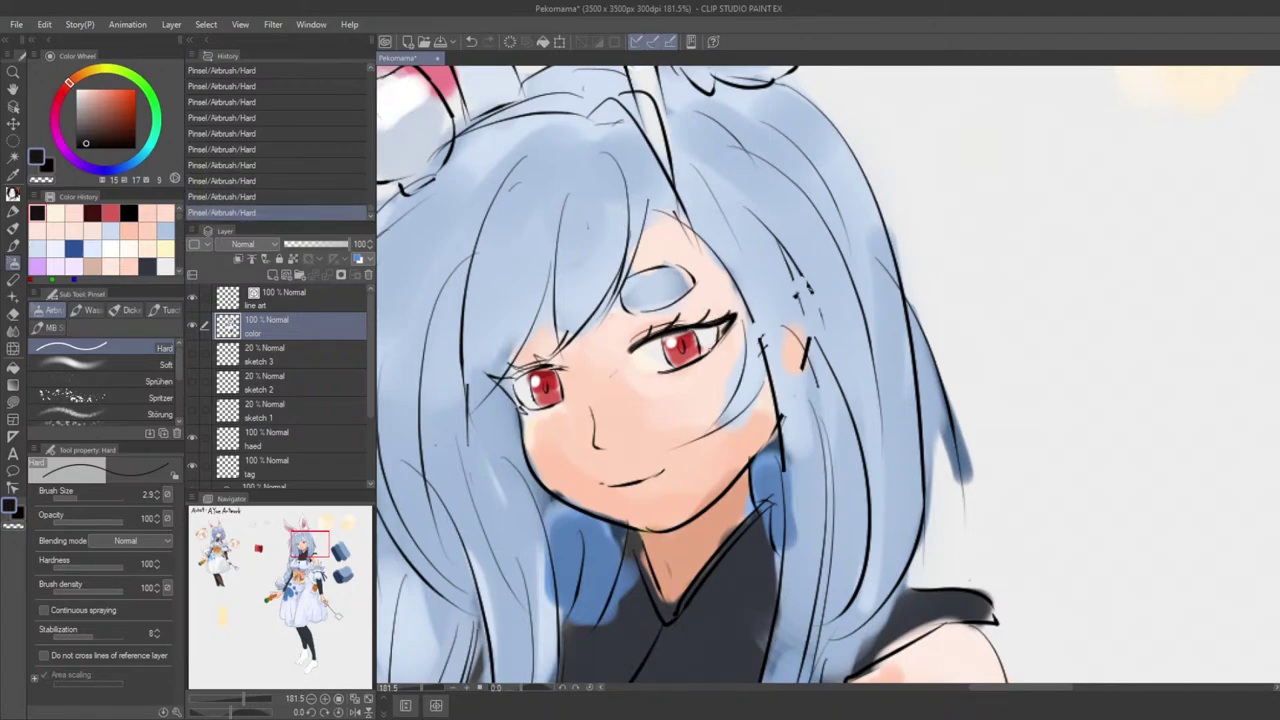
drag(677, 370, 678, 311)
key(ctrl+z)
Step: Try a near-black upper lash line on the character's right eye at brush sizes 8.9 and 3.9, and undo the strokes
scroll(648, 363, down, 12)
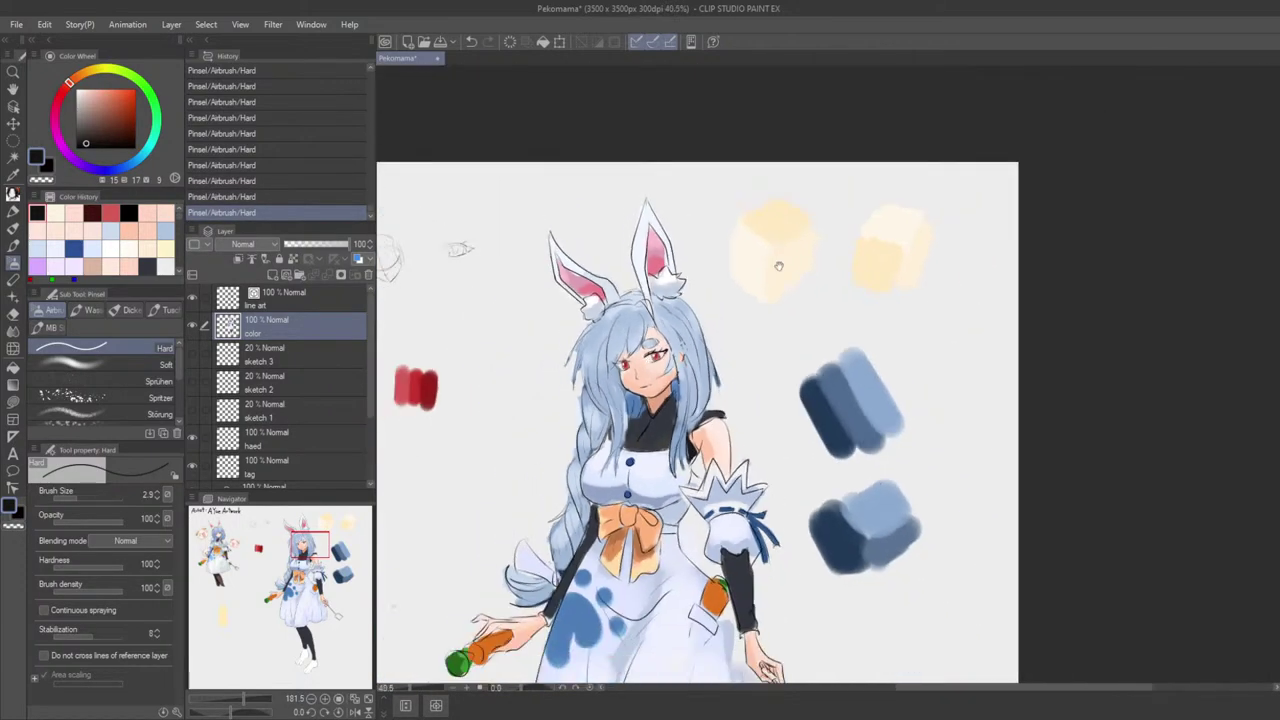
drag(777, 266, 846, 260)
key(ctrl+alt+0)
drag(686, 382, 854, 390)
scroll(688, 404, up, 3)
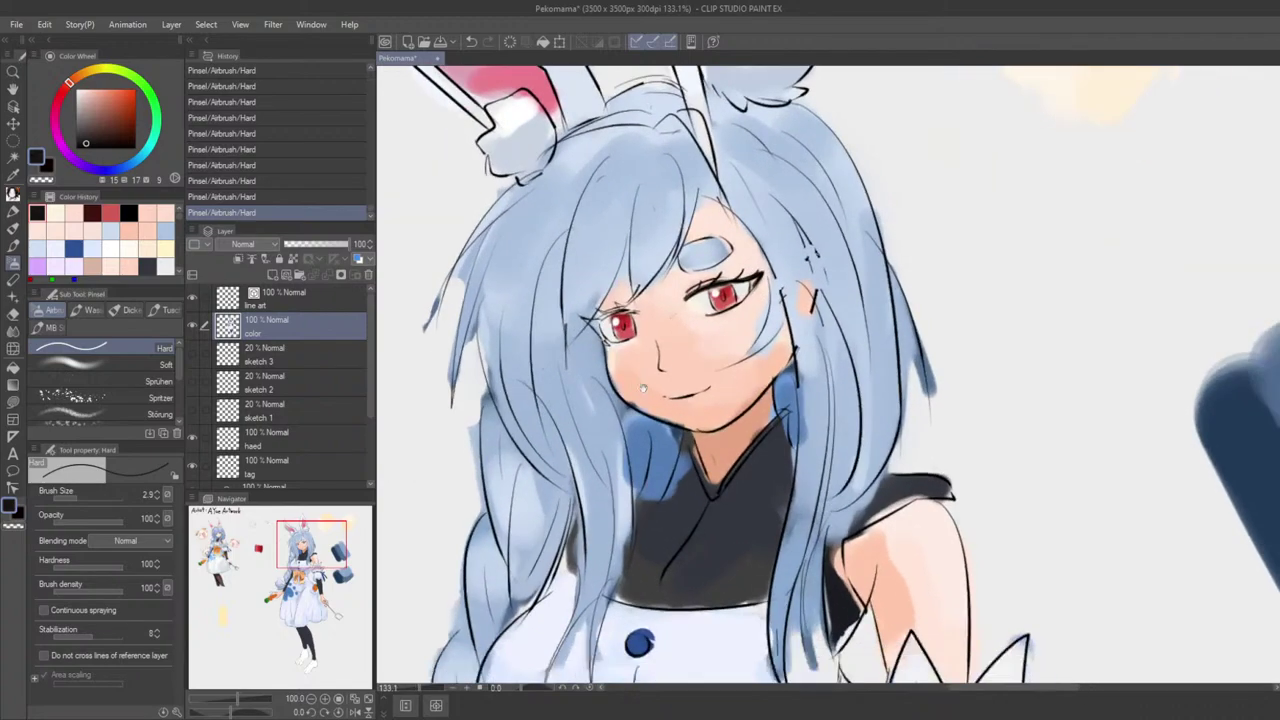
drag(716, 383, 628, 572)
scroll(650, 413, up, 2)
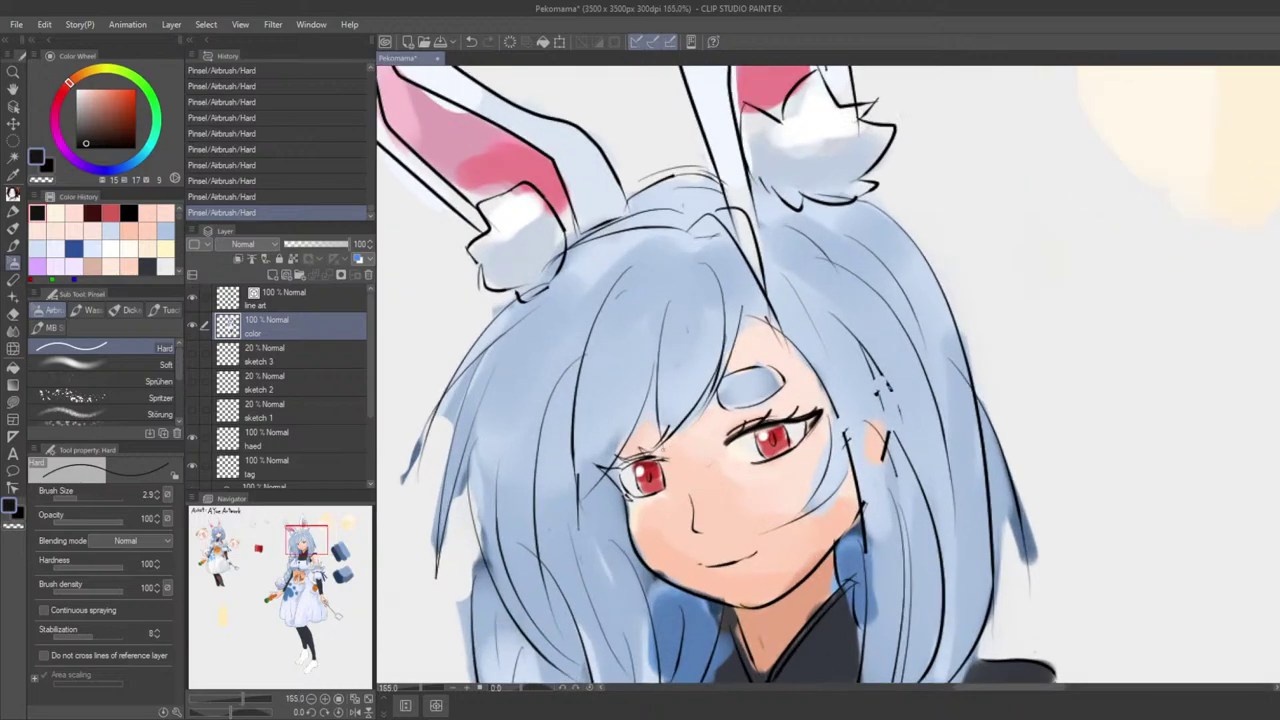
drag(650, 413, 650, 393)
key(])
key(])
key(])
key(])
key(])
key(])
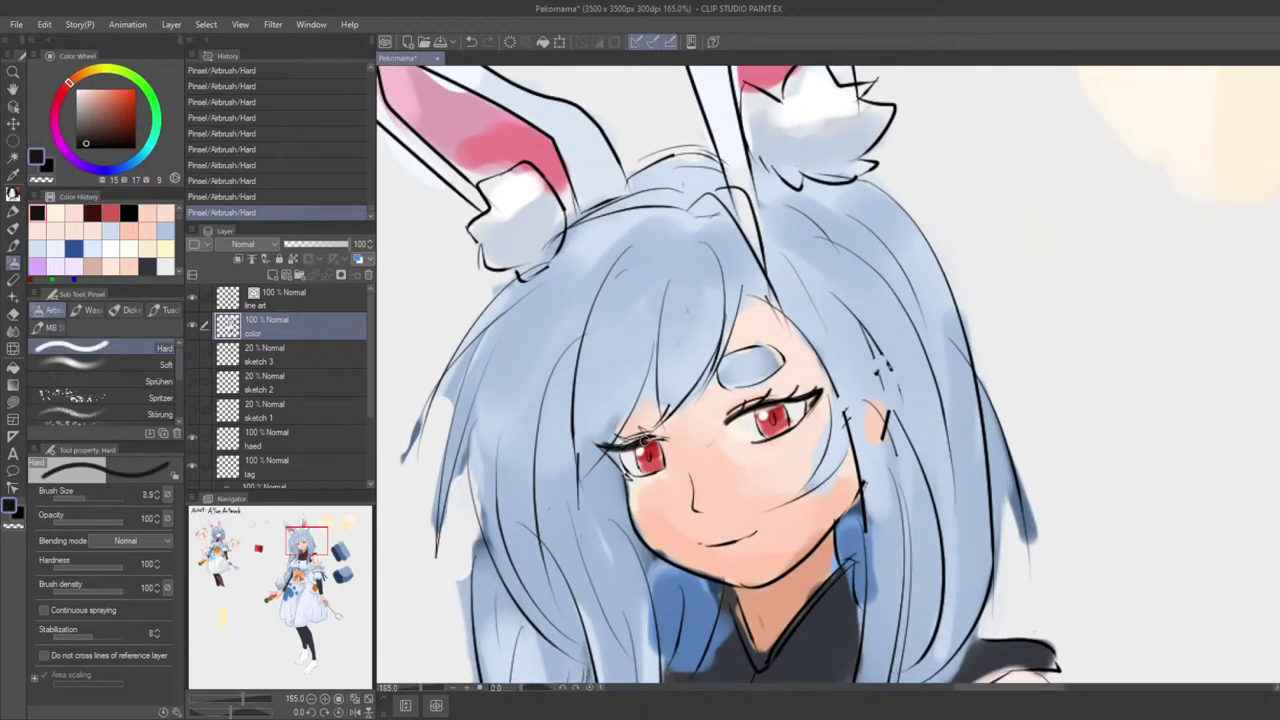
key(ctrl+z)
key(bracketleft)
key(bracketleft)
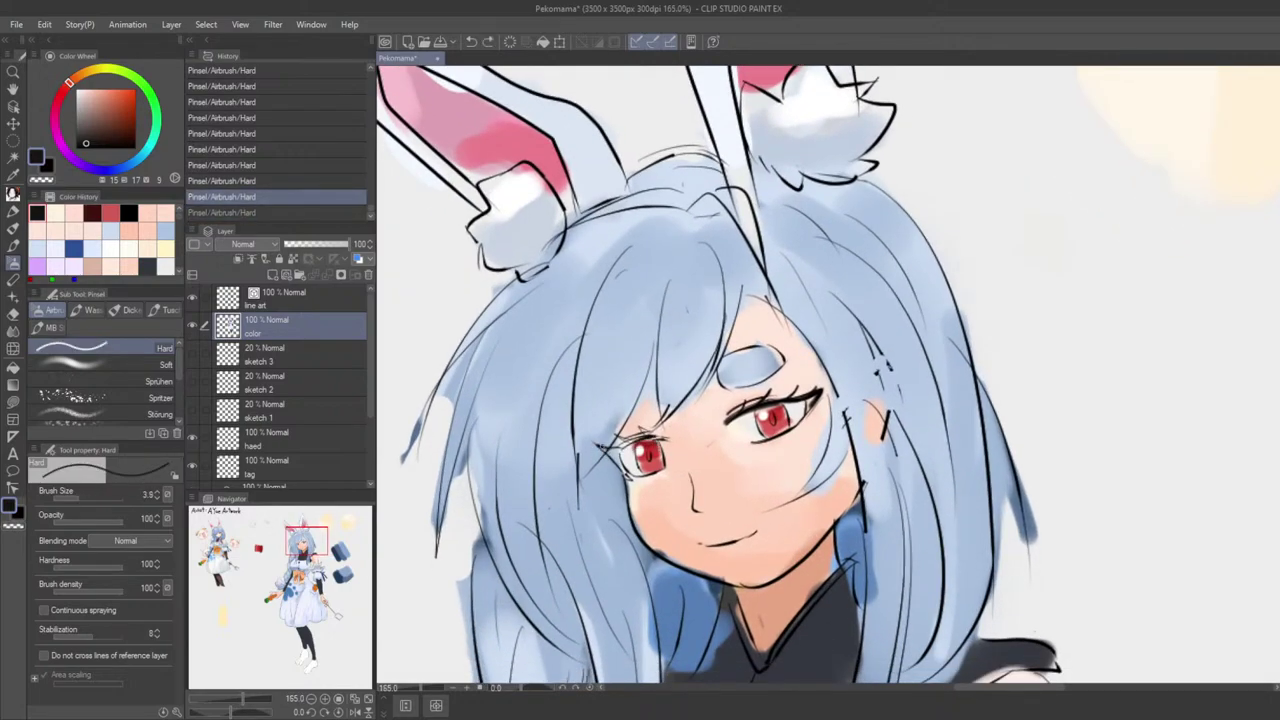
key(ctrl+z)
Step: Redraw the upper lash line of the character's right eye in near-black, trying Hard airbrush sizes 7.7 and 5.8
key(bracketright)
key(bracketright)
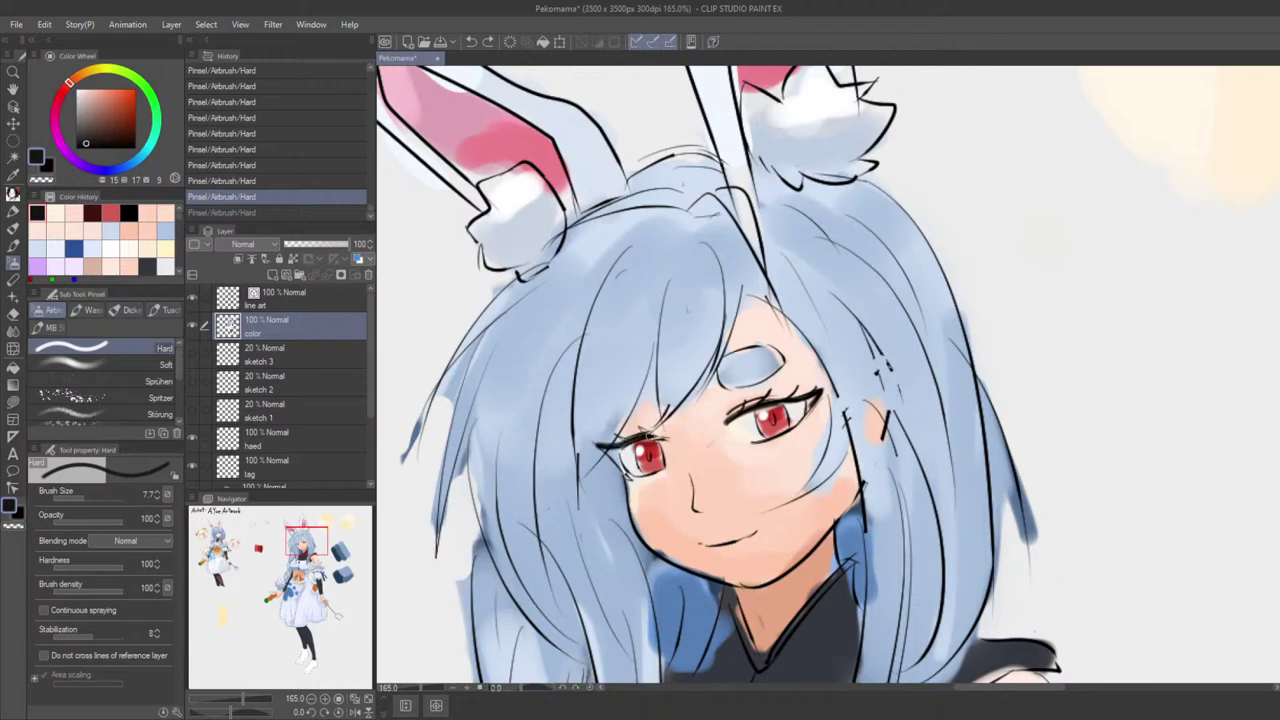
drag(643, 432, 661, 448)
drag(658, 446, 650, 430)
scroll(650, 430, up, 2)
drag(649, 353, 637, 389)
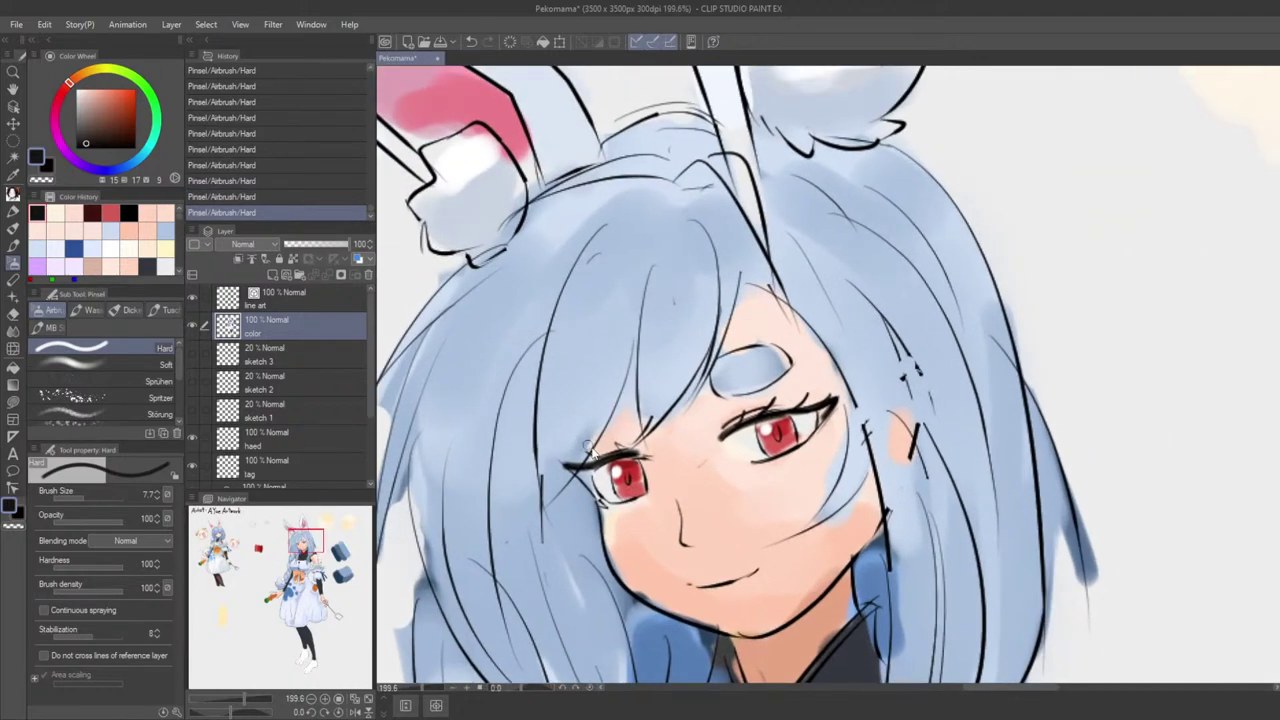
key(ctrl+z)
key(bracketleft)
key(ctrl+z)
drag(615, 456, 644, 455)
Step: Compare the right eye's lash line with and without its latest strokes and refine its inner end at brush size 3.9
scroll(650, 490, down, 10)
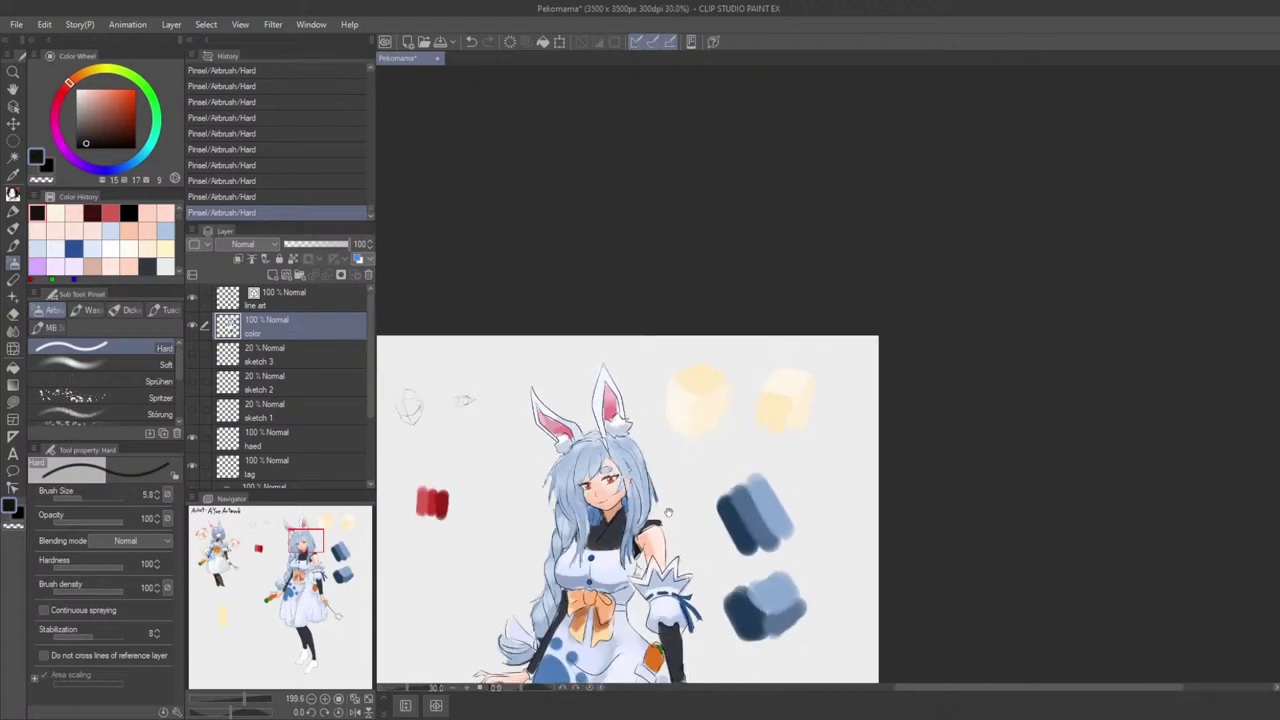
drag(669, 512, 756, 448)
scroll(758, 447, up, 5)
drag(571, 489, 1050, 395)
scroll(769, 467, up, 1)
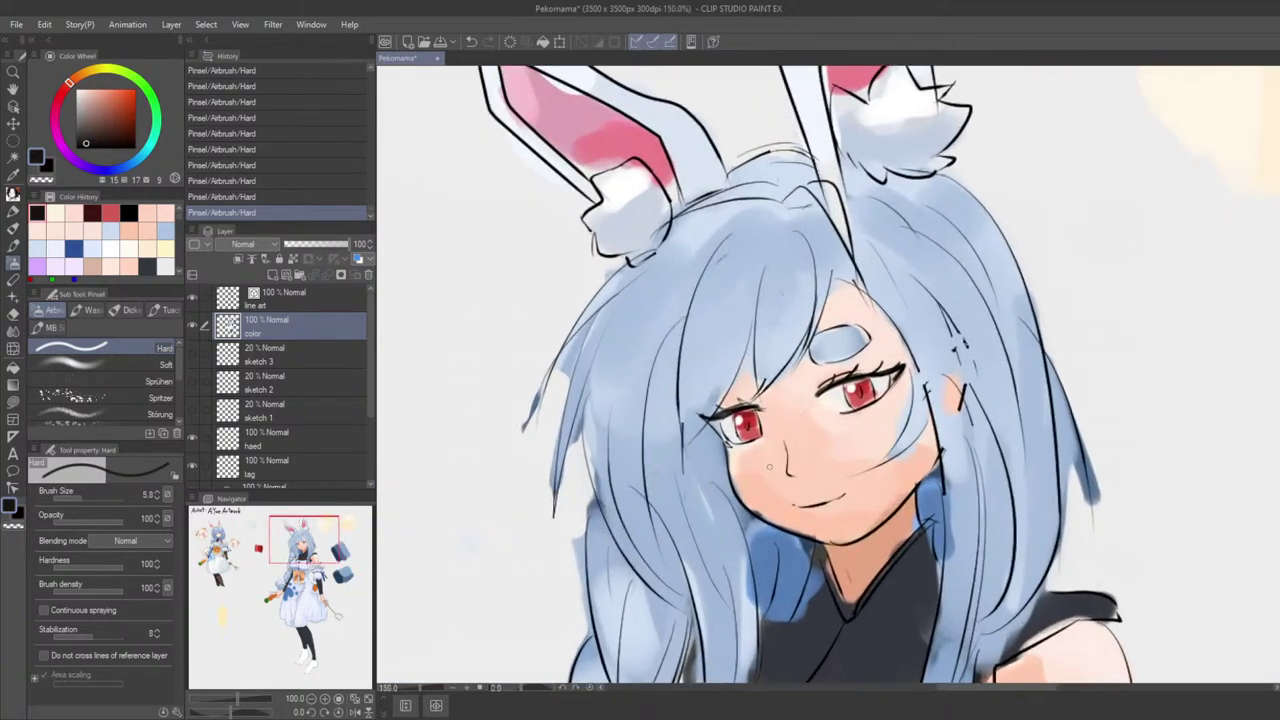
scroll(769, 466, up, 2)
key(ctrl+z)
key(ctrl+y)
key(ctrl+z)
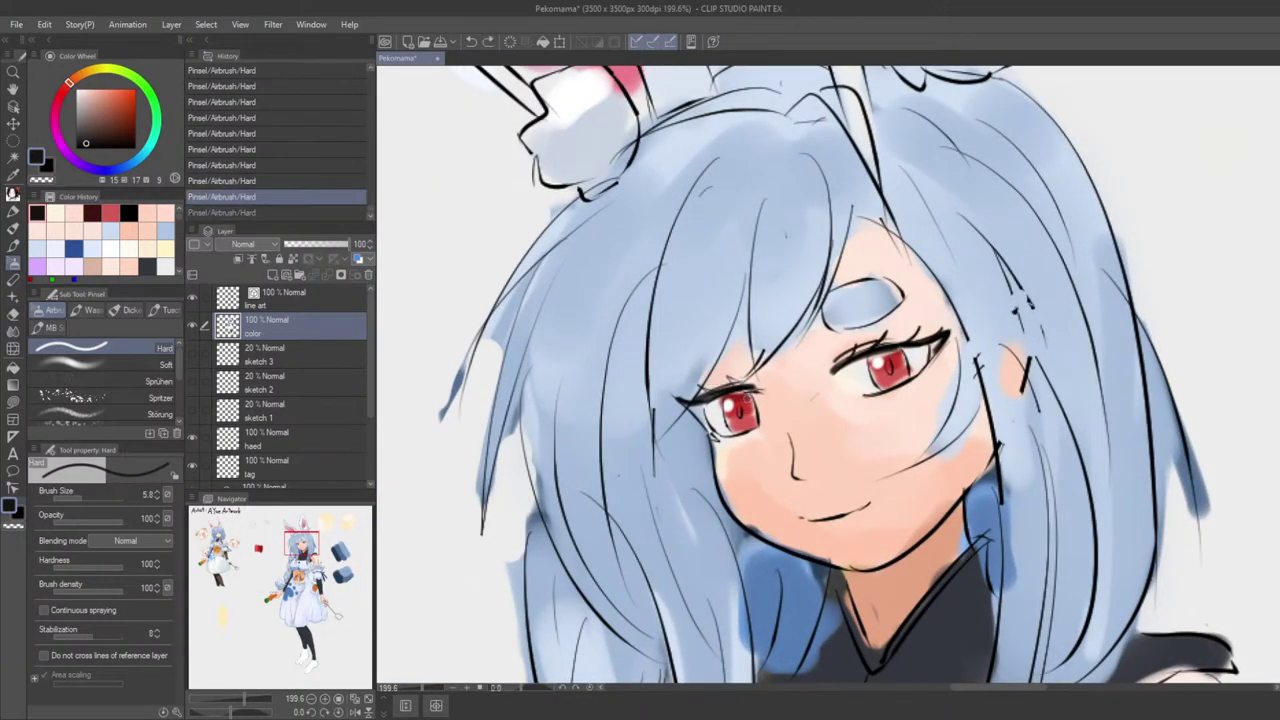
key(ctrl+y)
key(ctrl+z)
key(ctrl+z)
drag(746, 388, 762, 393)
key(bracketleft)
key(ctrl+z)
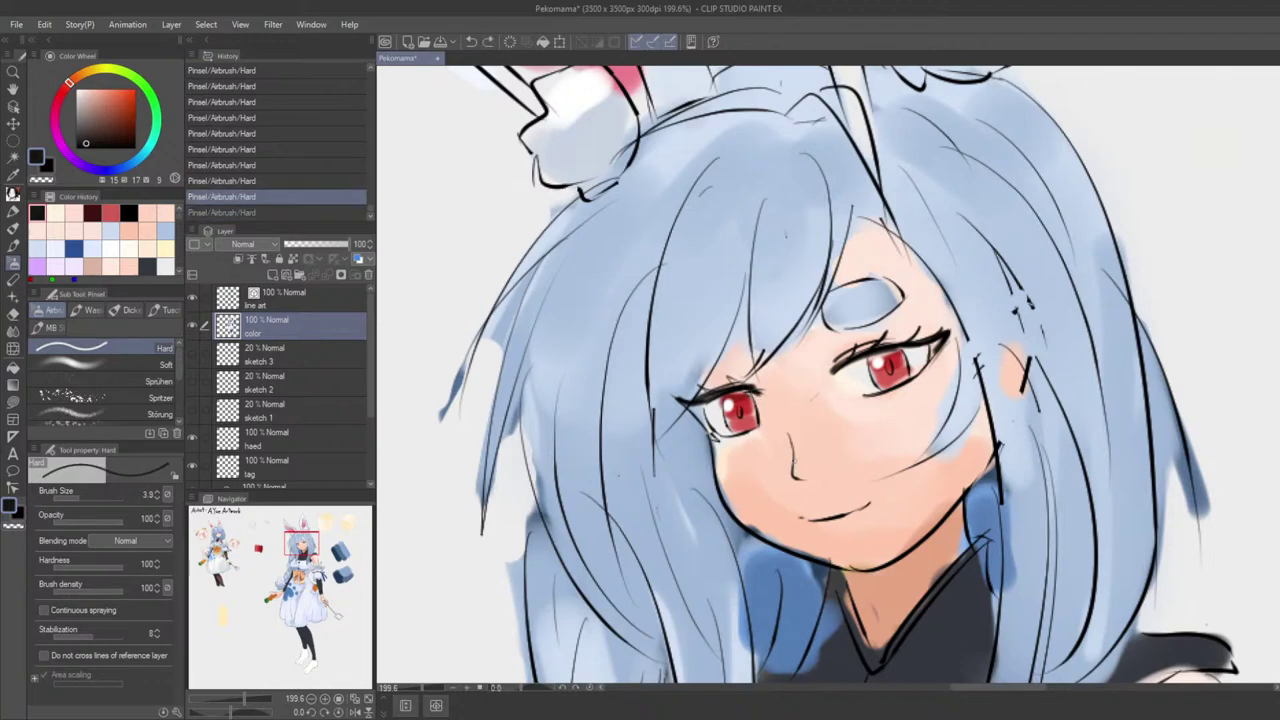
key(ctrl+y)
Step: Thicken the nose line and redraw the mouth as a cleaner near-black line at brush size 3.9
scroll(842, 374, down, 2)
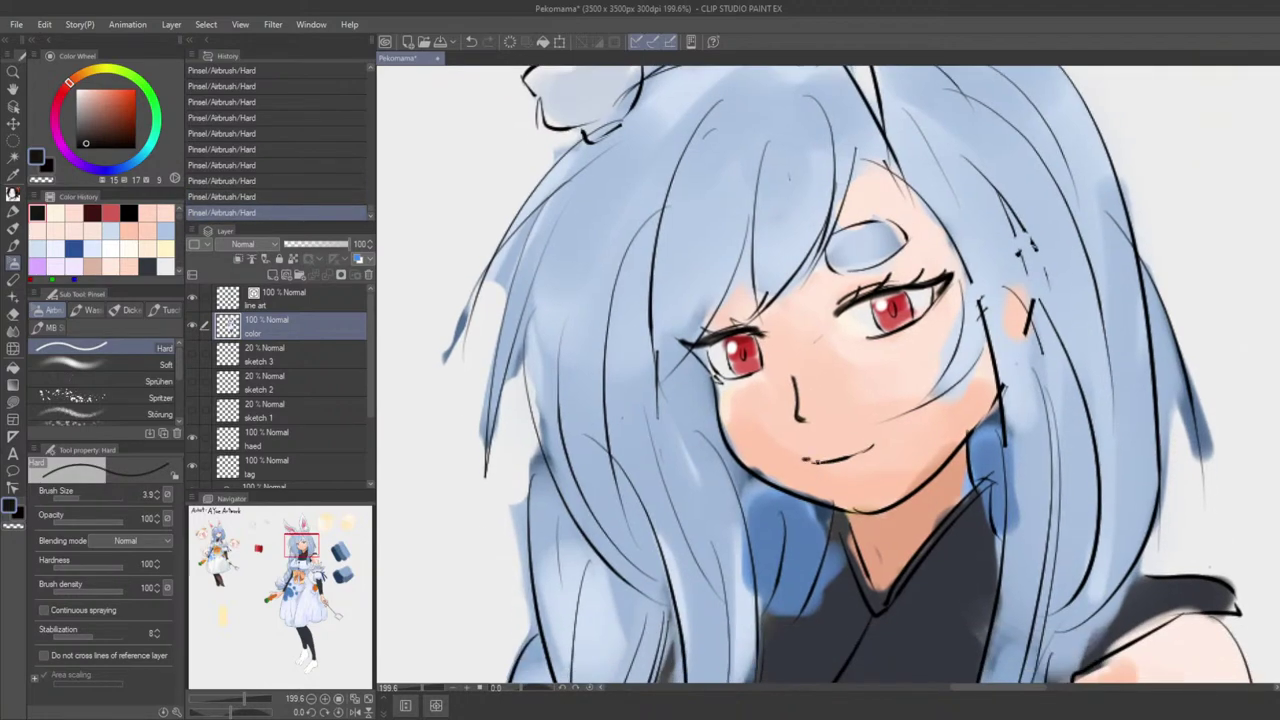
key(ctrl+z)
key(ctrl+z)
key(ctrl+z)
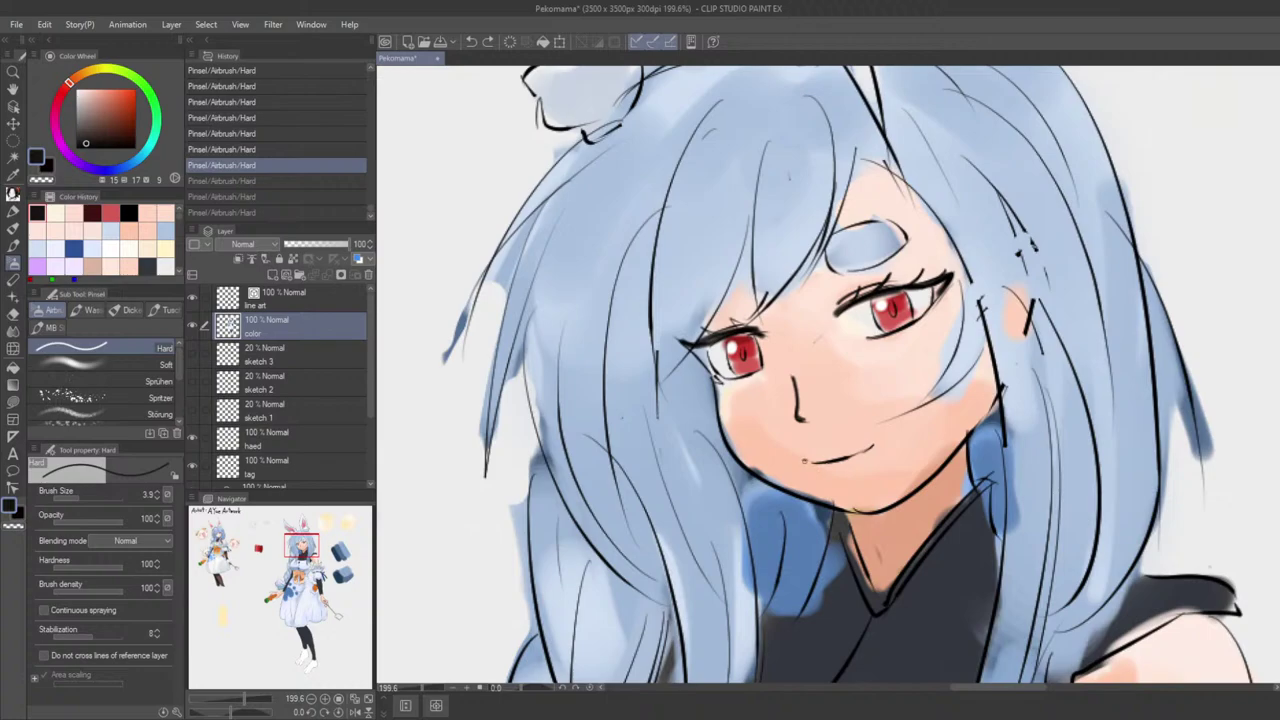
key(ctrl+y)
key(ctrl+y)
key(ctrl+y)
key(ctrl+z)
drag(826, 461, 866, 450)
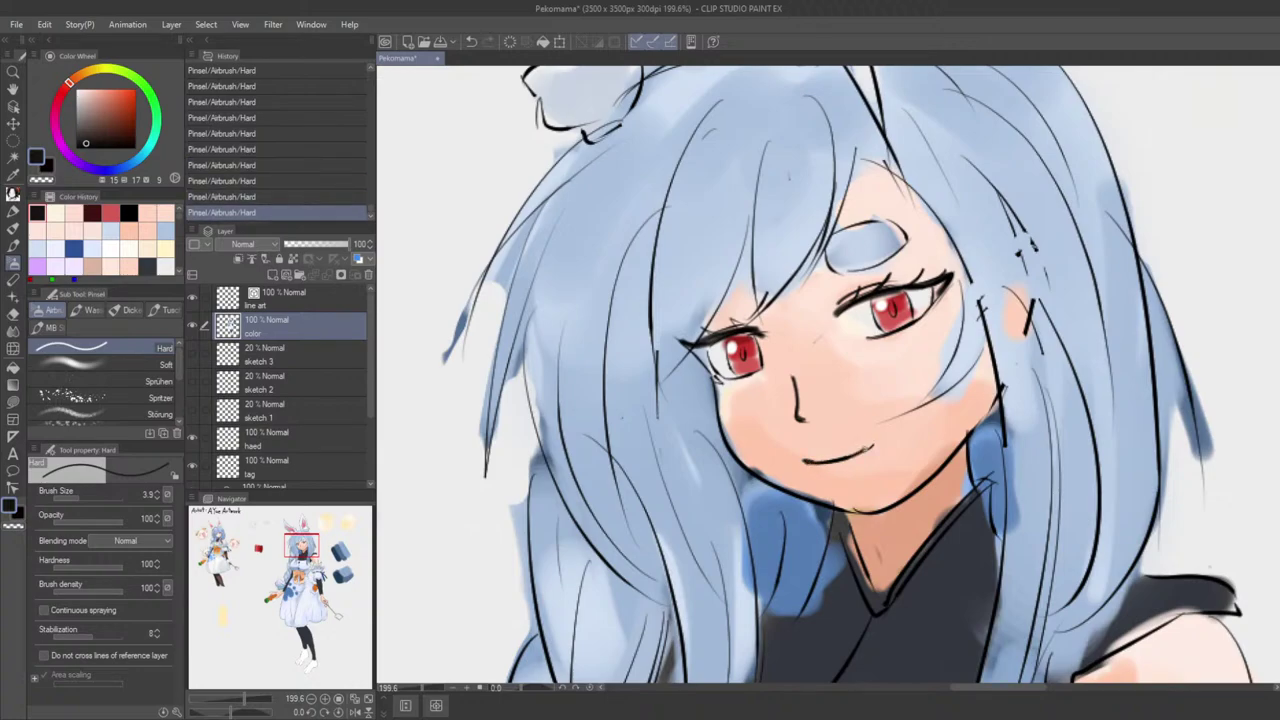
Step: Darken the outer edge of the character's right eye, picking up off-white and skin tone at brush size 9.9 for its surroundings
alt+click(690, 348)
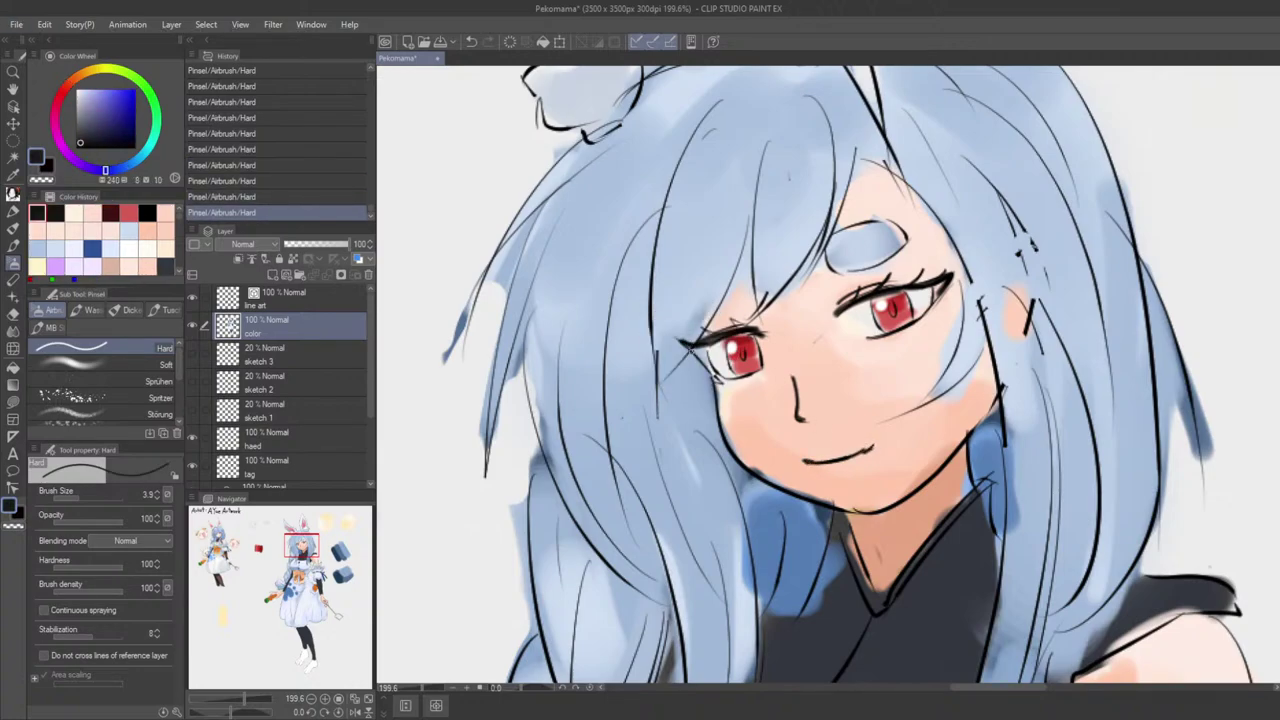
key(ctrl+z)
drag(706, 364, 718, 377)
key(bracketright)
alt+click(717, 358)
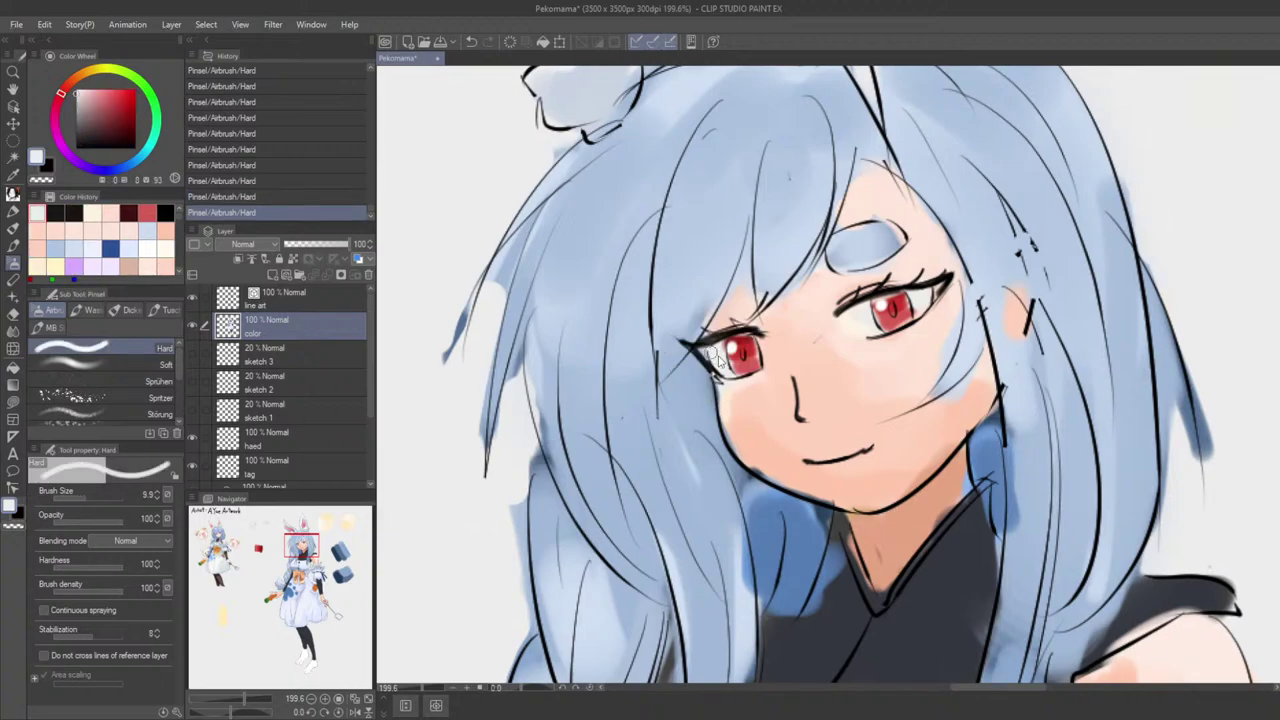
alt+click(732, 397)
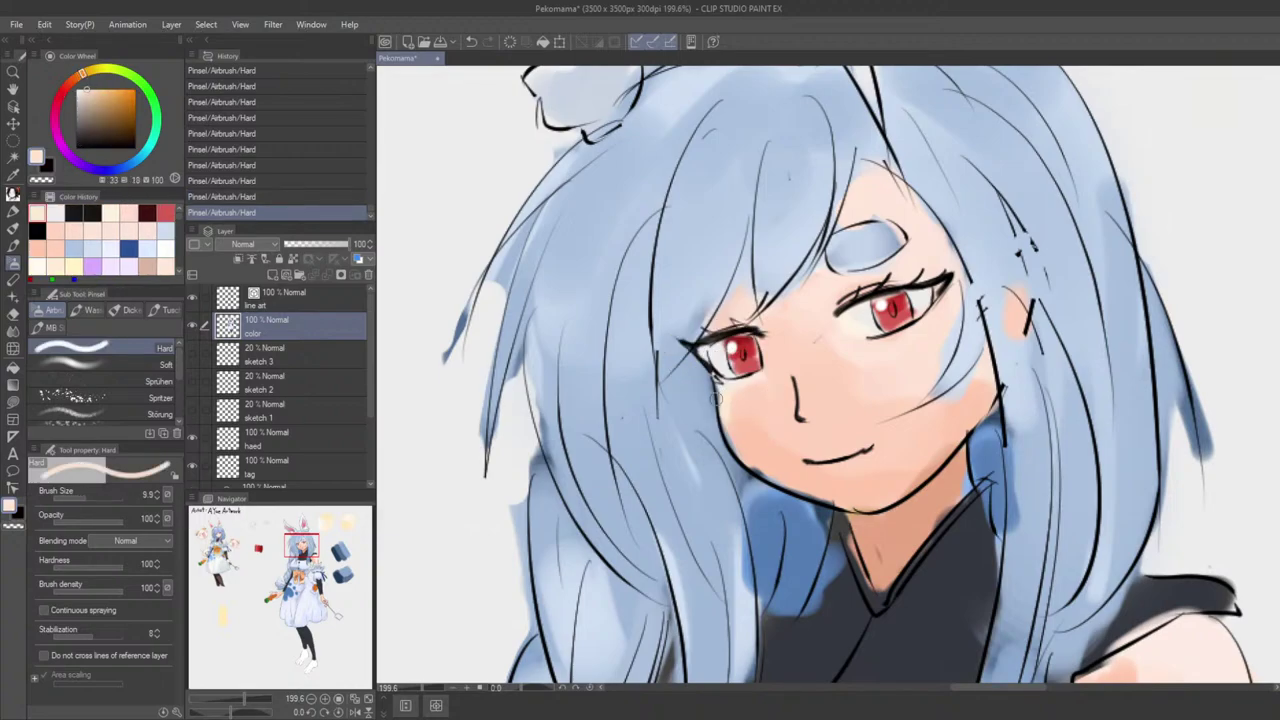
Step: Smooth the skin between the eyes with a sampled peach skin tone at brush size 37.8
scroll(732, 397, down, 4)
scroll(786, 370, up, 2)
alt+click(786, 370)
mouse_move(786, 370)
mouse_down()
mouse_move(834, 407)
mouse_move(772, 370)
mouse_up()
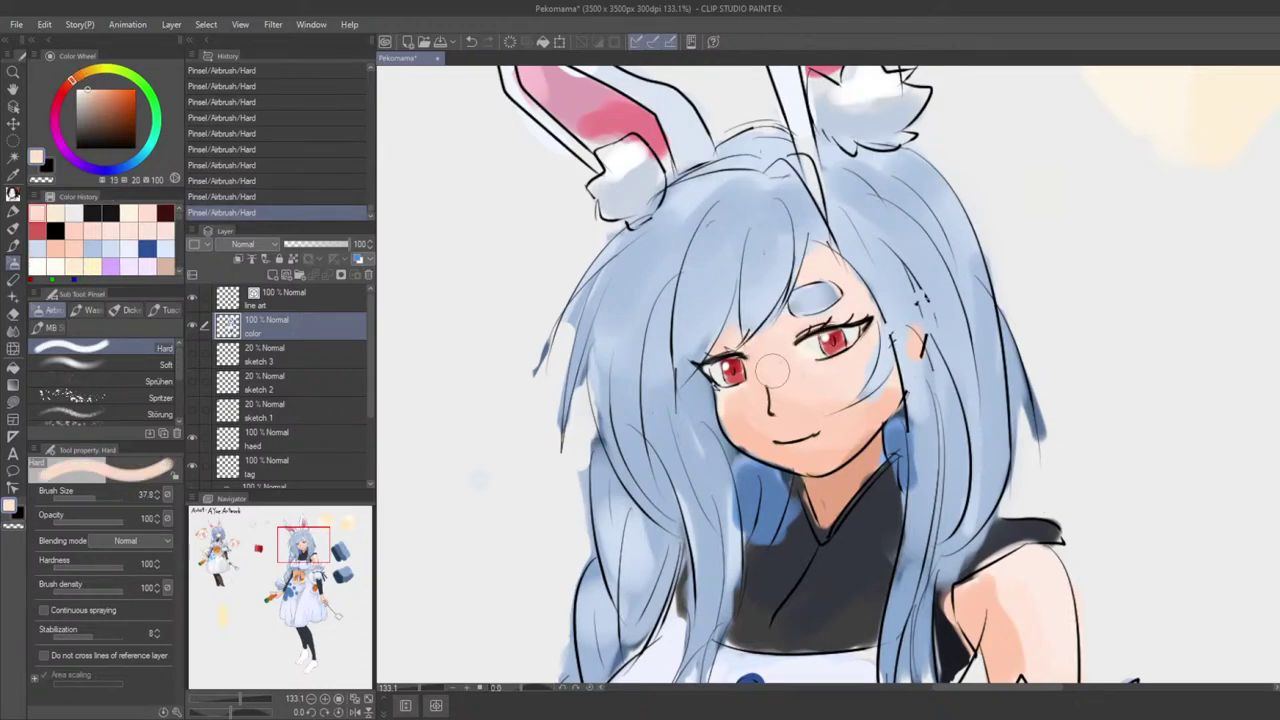
Step: Retouch the bangs above the character's right eye with sampled light blues at brush size 6.9, picking skin tone for the edge
alt+click(735, 310)
mouse_move(735, 310)
mouse_down()
mouse_move(748, 328)
mouse_move(741, 318)
mouse_up()
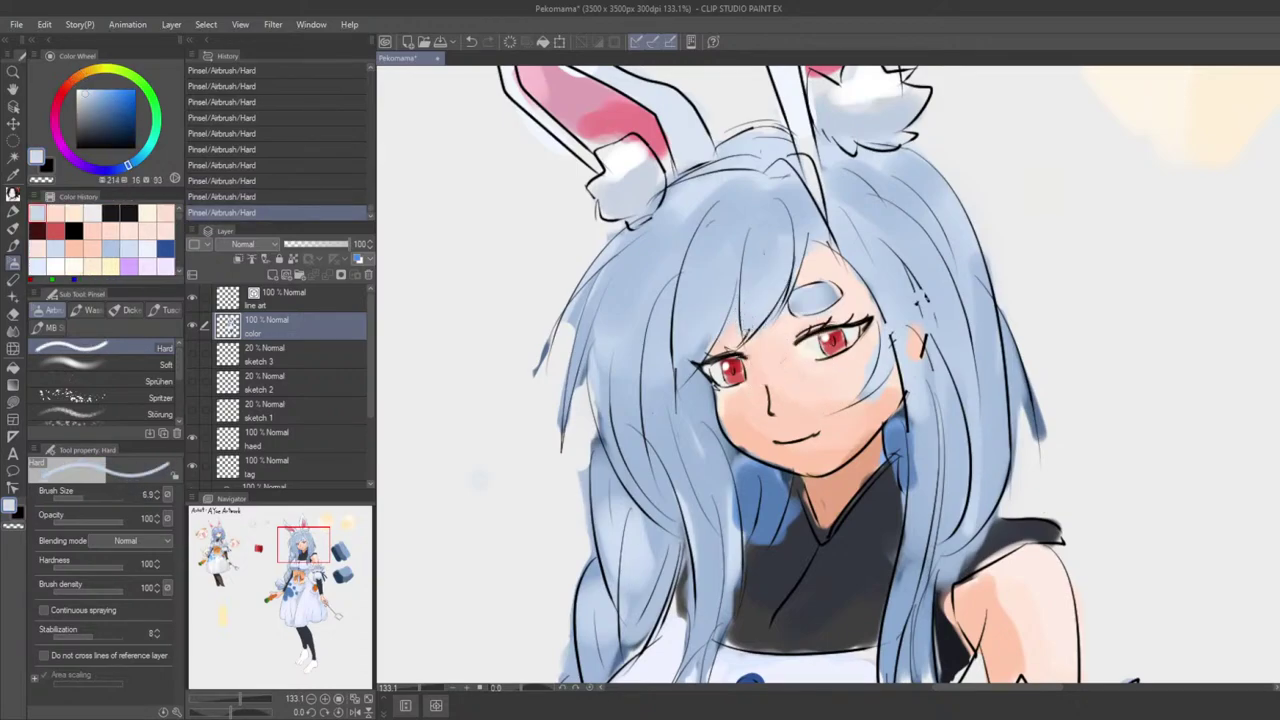
alt+click(741, 318)
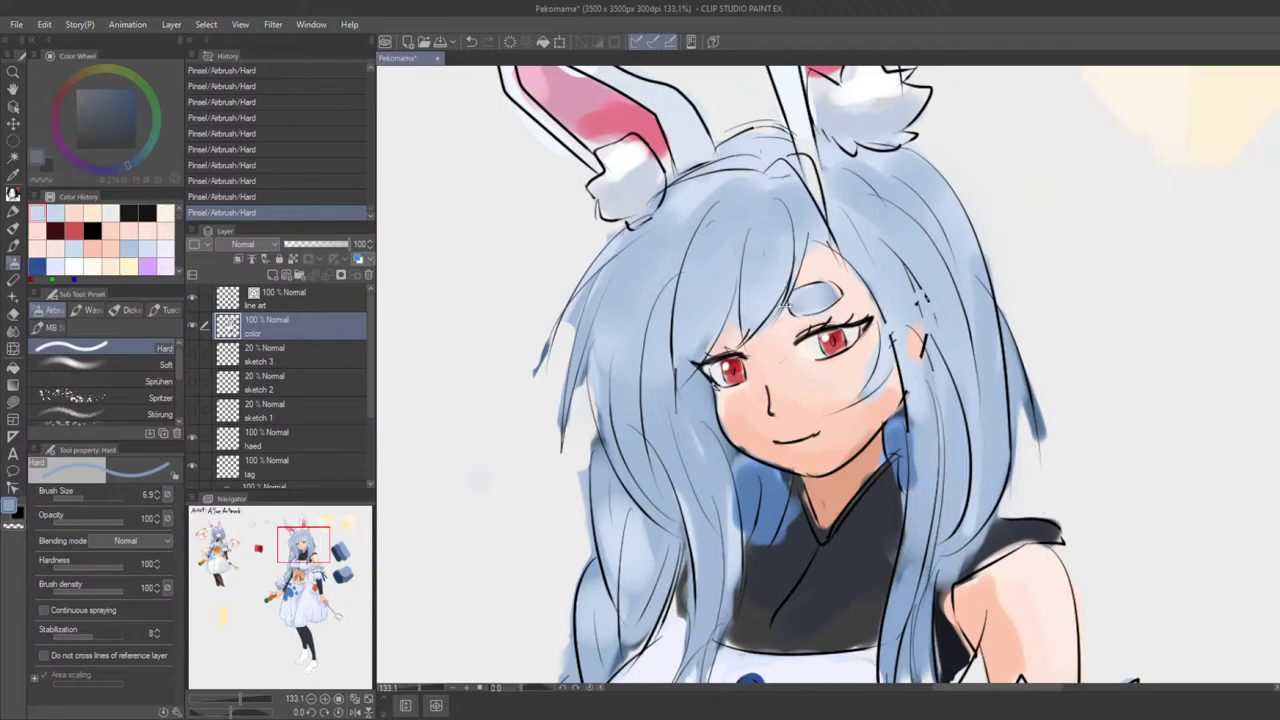
mouse_move(740, 297)
mouse_down()
mouse_move(732, 327)
mouse_move(745, 327)
mouse_move(728, 334)
mouse_move(727, 320)
mouse_up()
key(ctrl+z)
drag(735, 295, 736, 330)
alt+click(726, 338)
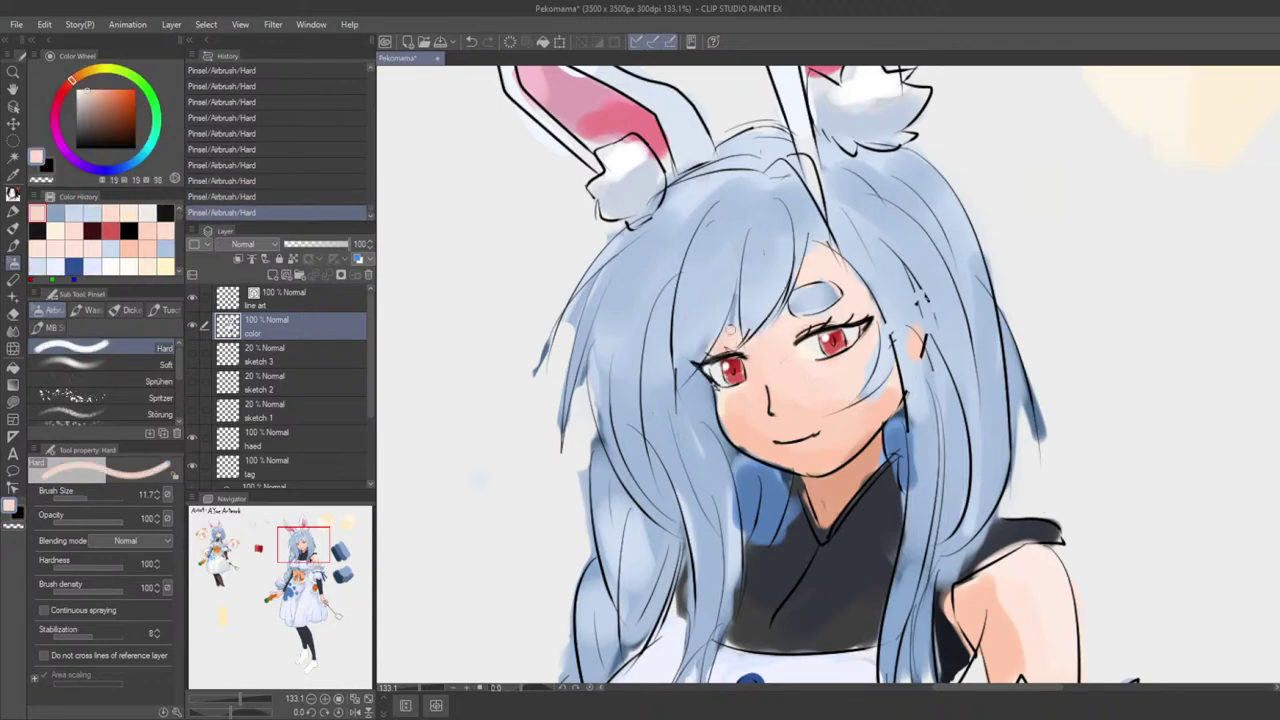
Step: Paint over the long hair strands beside the character's left cheek with sampled blue (hue 214, saturation 23, value 82)
scroll(780, 298, down, 5)
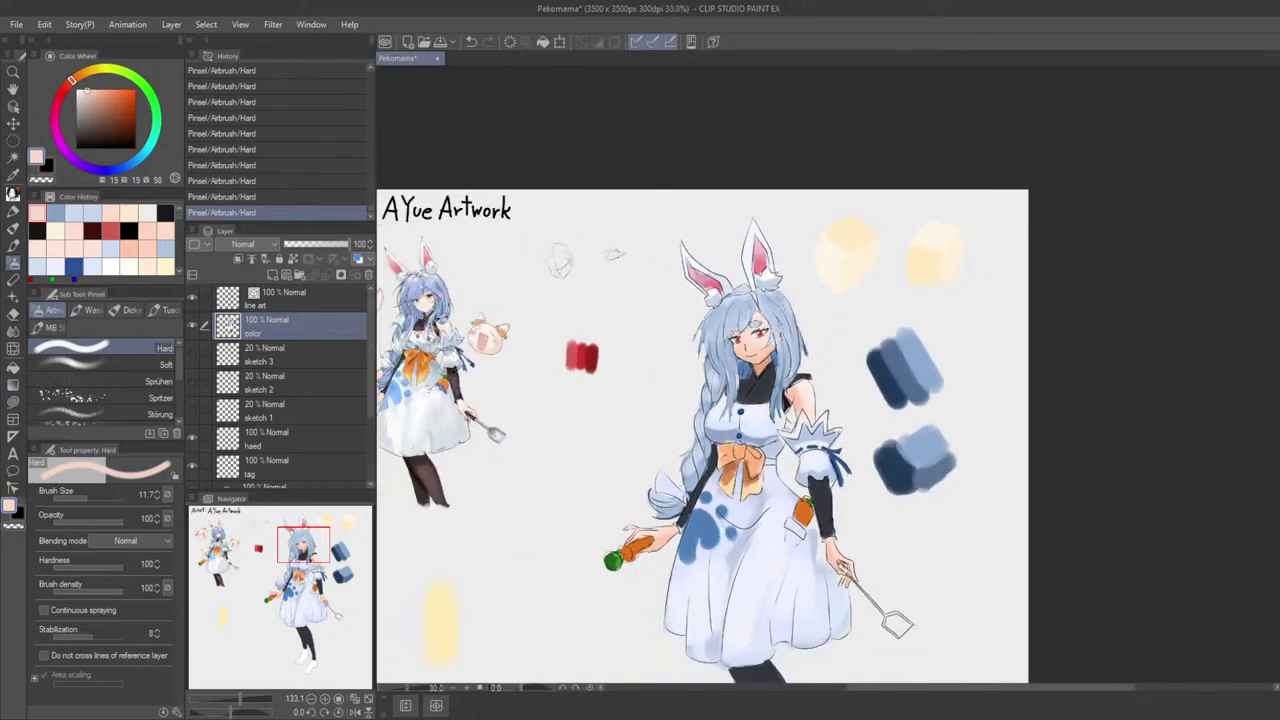
scroll(755, 322, up, 5)
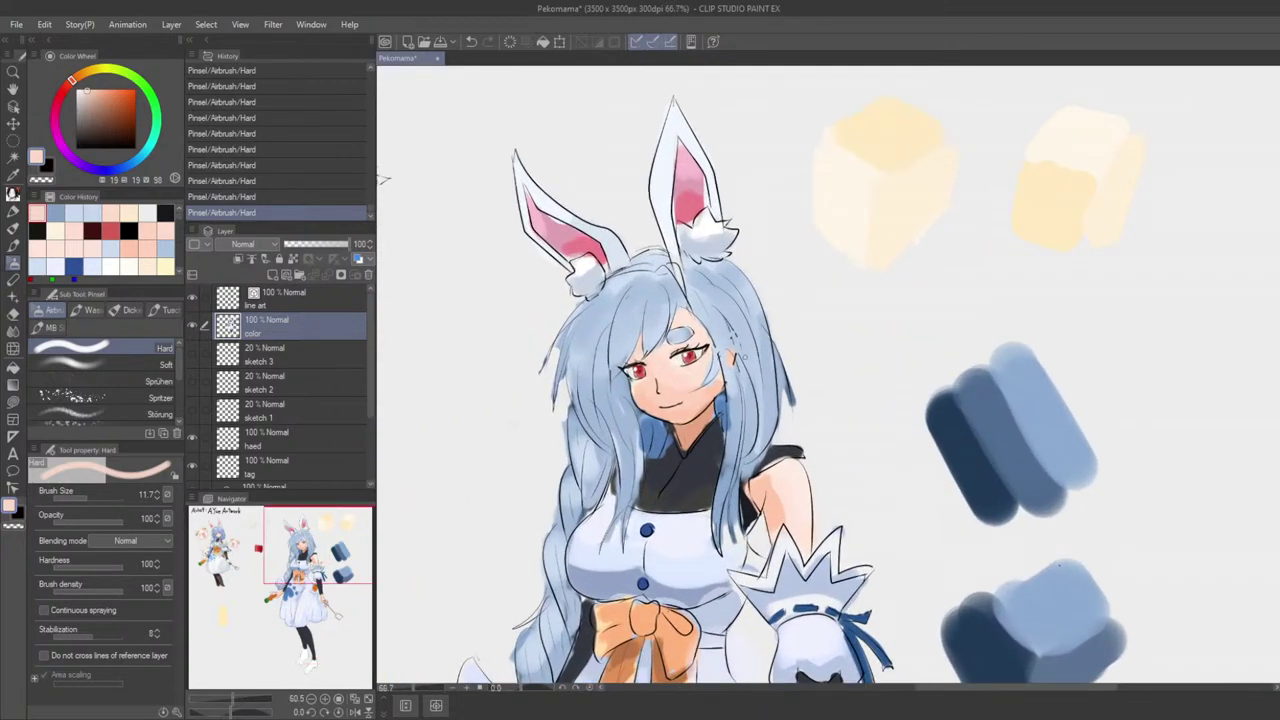
alt+click(738, 332)
mouse_move(738, 332)
mouse_down()
mouse_move(757, 376)
mouse_move(727, 358)
mouse_move(751, 417)
mouse_move(776, 386)
mouse_move(768, 352)
mouse_move(752, 488)
mouse_up()
alt+click(763, 357)
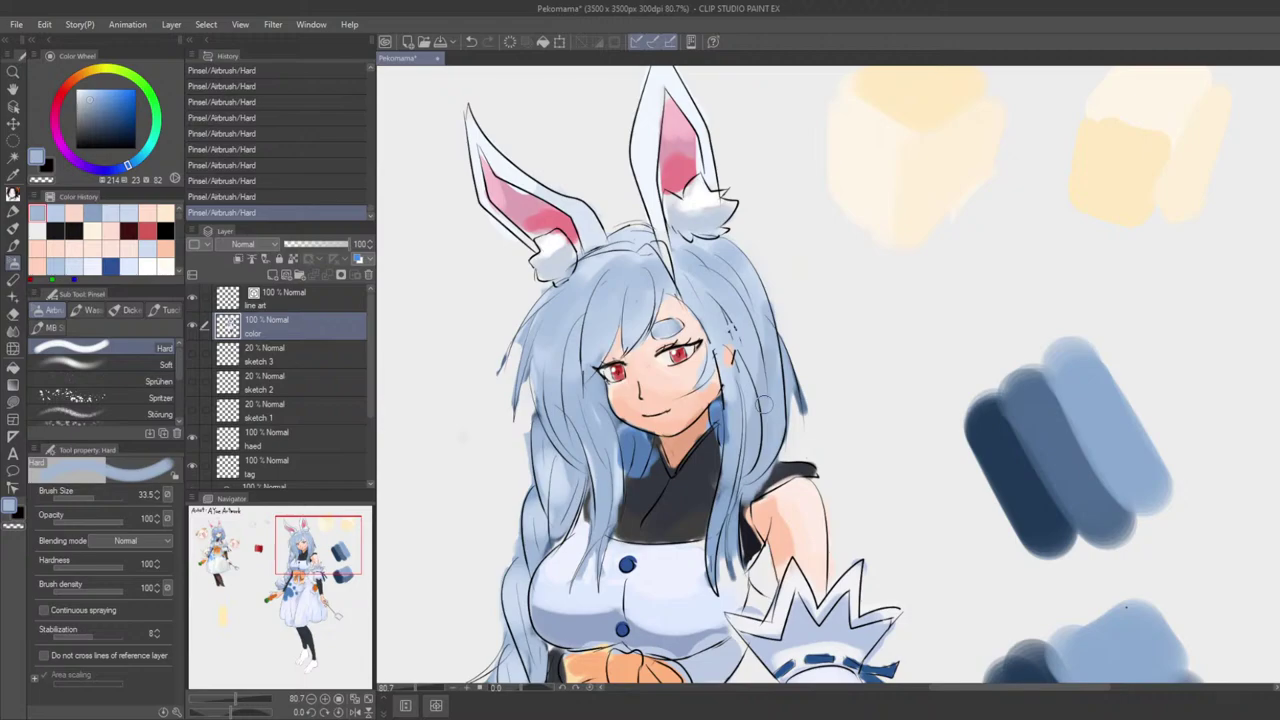
Step: Erase the blue spilling past the outer hair strands on the character's right side with the Hart eraser, reducing its size to 5.4
drag(518, 425, 620, 415)
scroll(616, 412, up, 4)
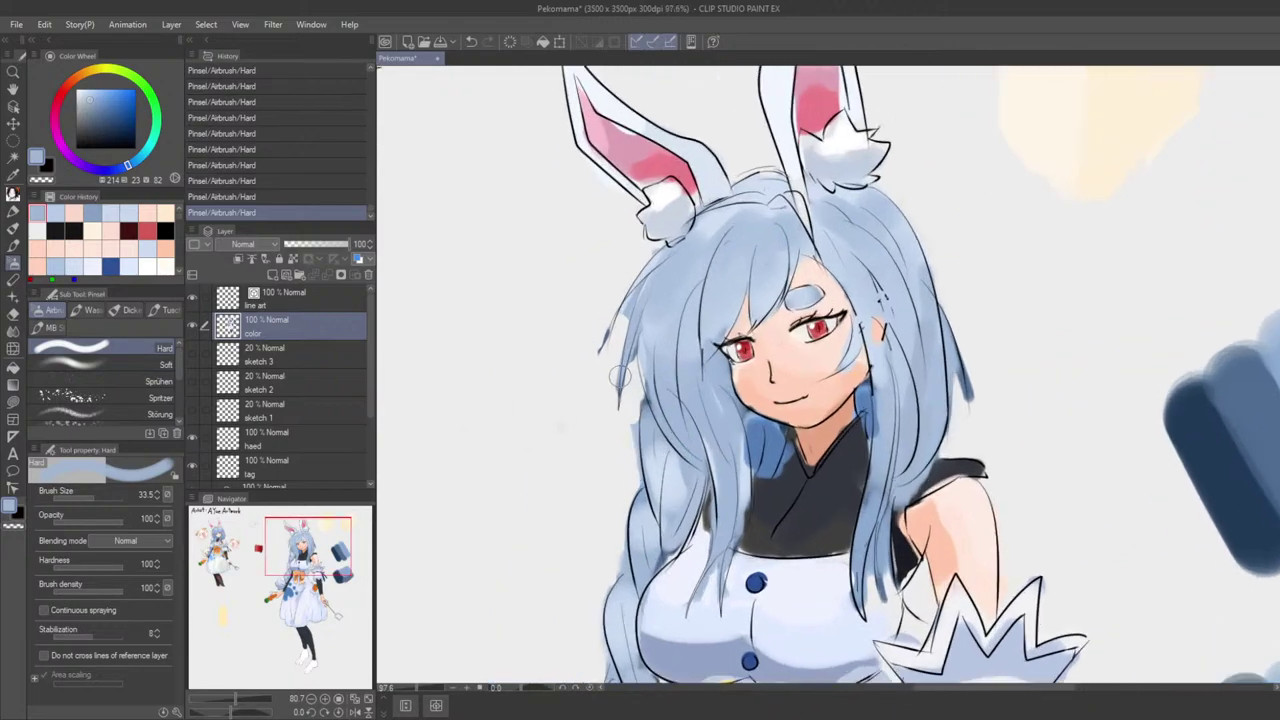
key(e)
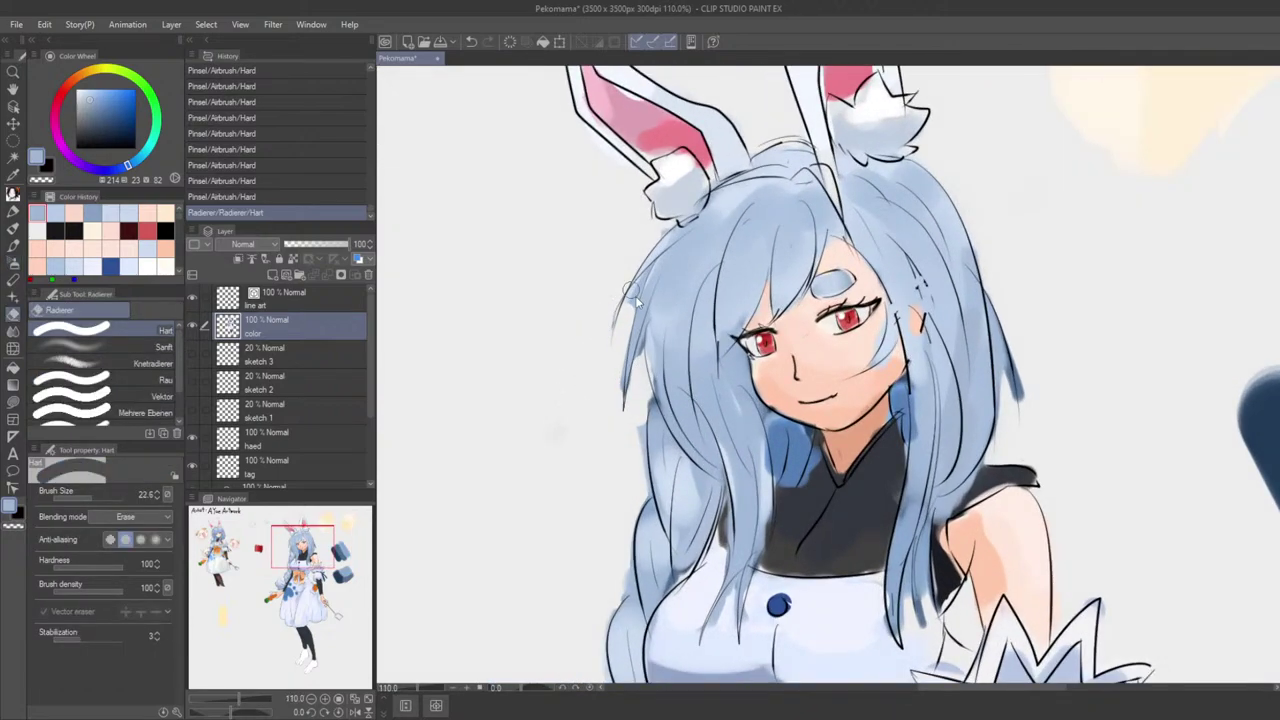
drag(637, 300, 633, 295)
mouse_move(640, 281)
mouse_down()
mouse_move(621, 328)
mouse_move(631, 307)
mouse_move(635, 383)
mouse_move(623, 343)
mouse_move(618, 403)
mouse_up()
key(ctrl+z)
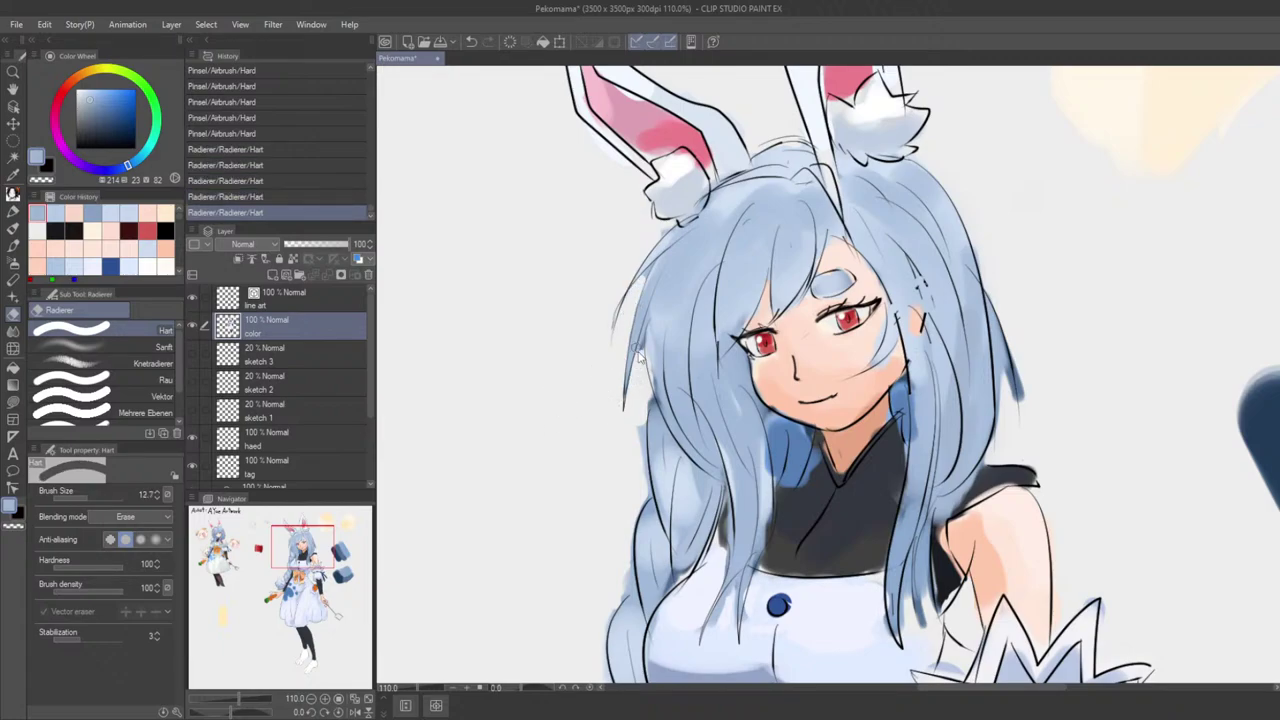
scroll(636, 347, up, 3)
drag(638, 352, 643, 345)
key(ctrl+z)
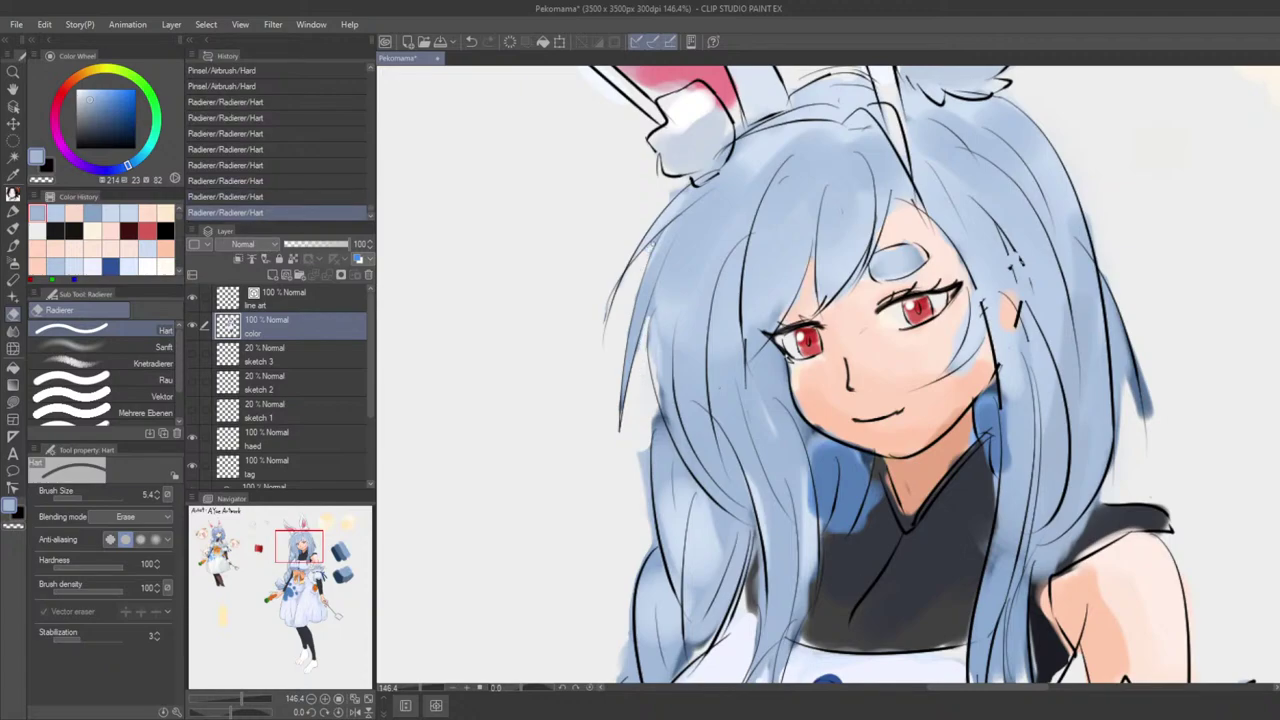
Step: Retouch the hair just below the base of the character's right ear with a sampled light blue
scroll(622, 314, down, 16)
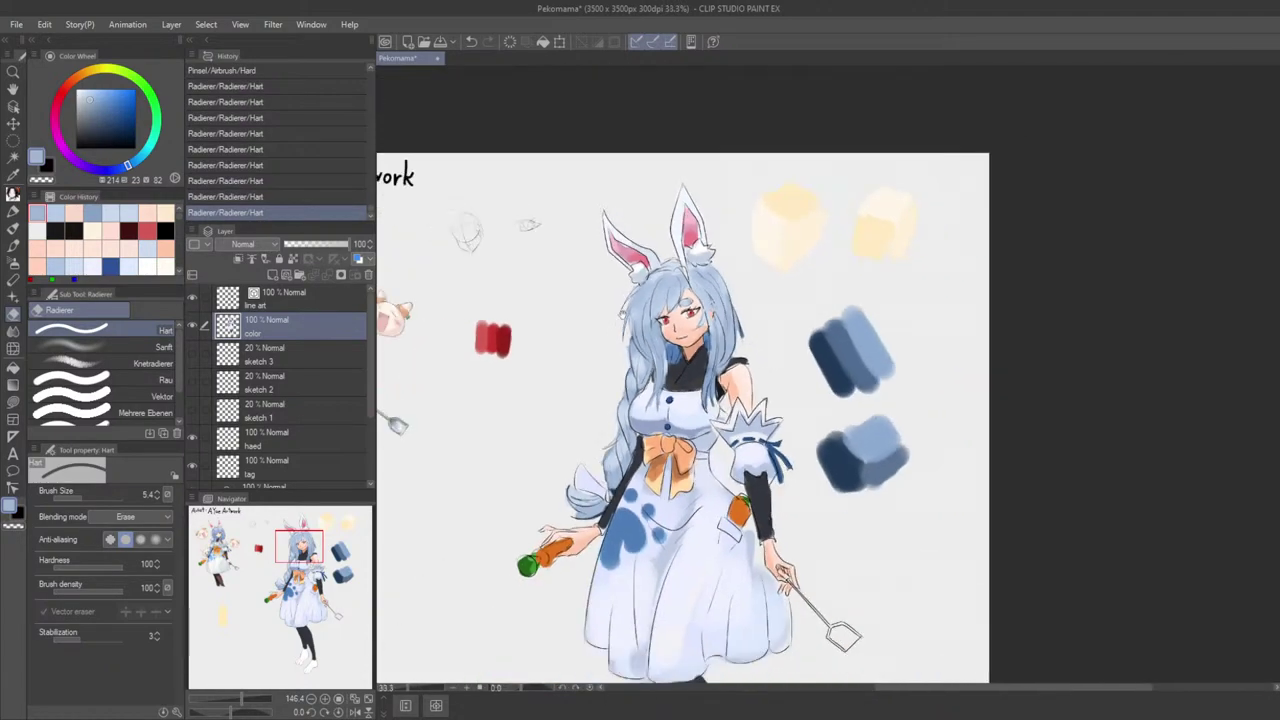
mouse_move(764, 330)
mouse_down()
mouse_move(758, 381)
mouse_move(727, 399)
mouse_move(803, 456)
mouse_up()
scroll(758, 381, up, 12)
scroll(548, 346, up, 3)
drag(548, 346, 634, 348)
alt+click(614, 348)
drag(543, 366, 615, 322)
key(ctrl+z)
key(b)
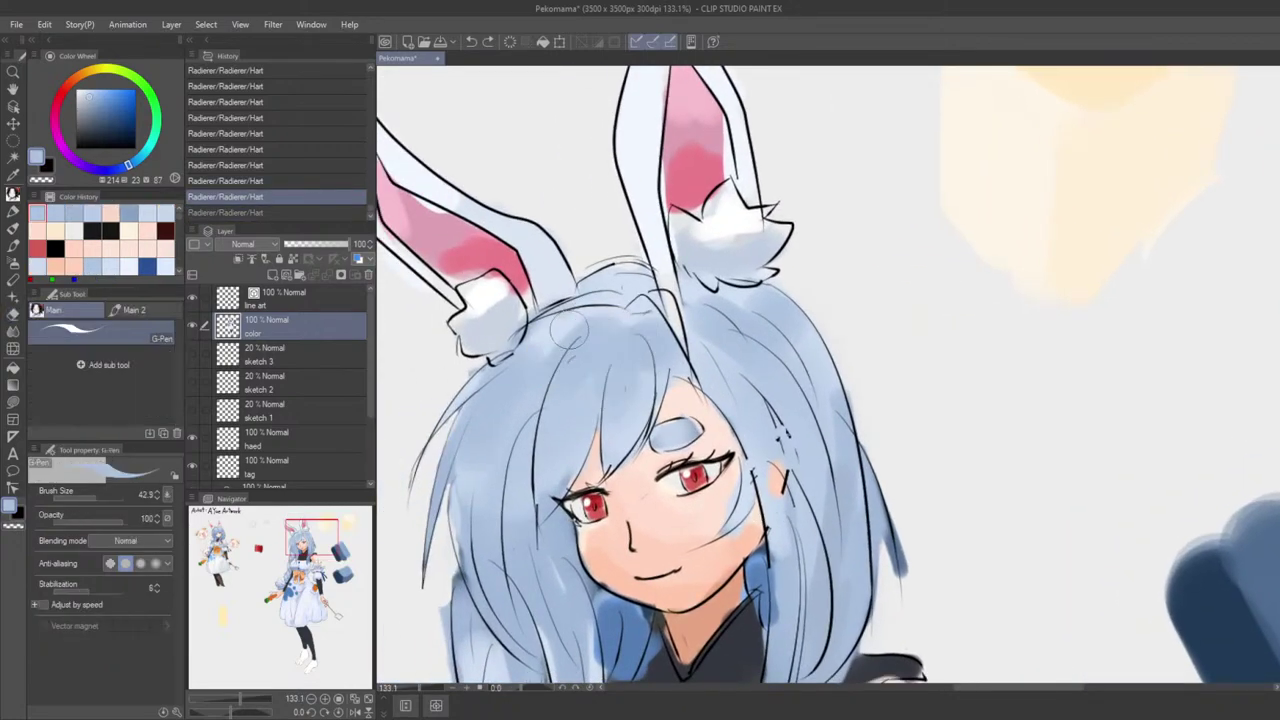
drag(548, 358, 564, 358)
mouse_move(555, 362)
mouse_down()
mouse_move(591, 331)
mouse_move(556, 366)
mouse_up()
mouse_move(567, 350)
mouse_down()
mouse_move(512, 410)
mouse_move(567, 345)
mouse_move(537, 384)
mouse_up()
Step: Clean up the fur tuft of the character's right ear and the adjoining hair edge with sampled fur and hair colours
alt+click(515, 345)
mouse_move(496, 328)
mouse_down()
mouse_move(480, 340)
mouse_move(512, 323)
mouse_up()
mouse_move(490, 315)
mouse_down()
mouse_move(588, 345)
mouse_move(567, 349)
mouse_up()
alt+click(577, 341)
alt+click(829, 275)
mouse_move(558, 349)
mouse_down()
mouse_move(603, 328)
mouse_move(582, 319)
mouse_up()
key(ctrl+z)
alt+click(593, 312)
Step: Touch up the fur tuft at the base of the character's left ear with pure white at brush size 26.6
scroll(602, 314, down, 3)
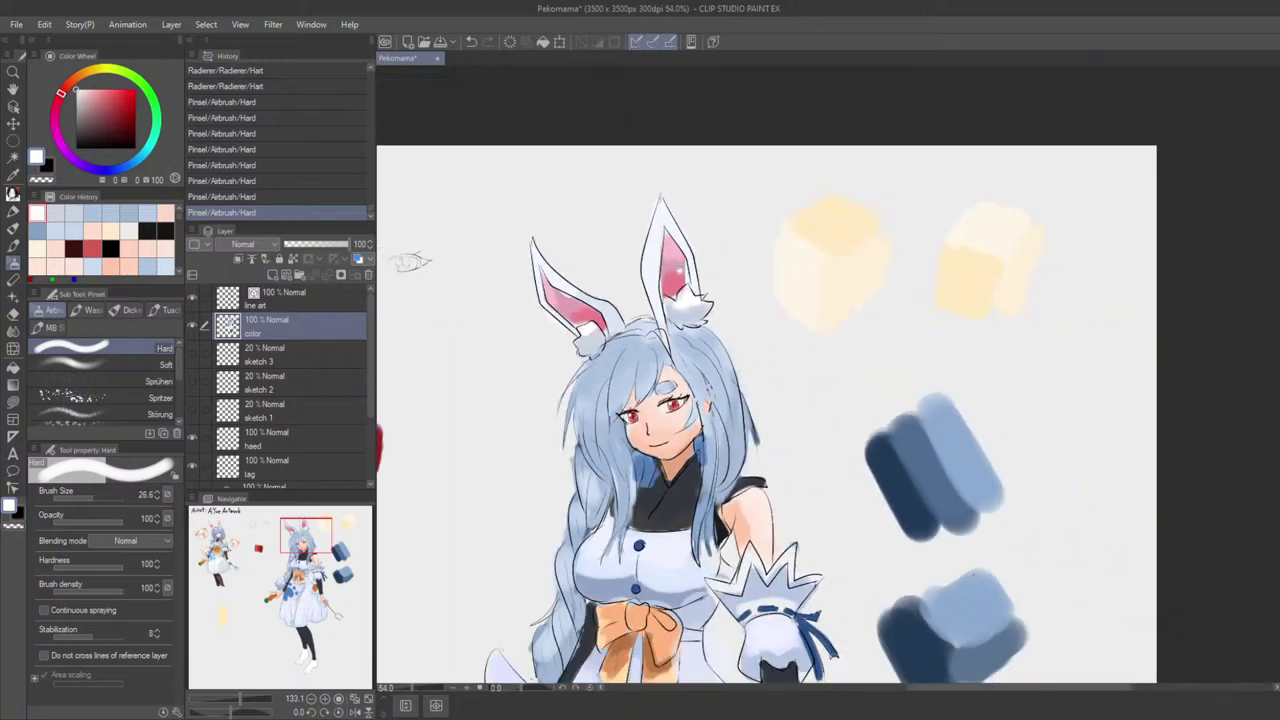
scroll(600, 306, up, 1)
click(741, 276)
scroll(727, 364, down, 5)
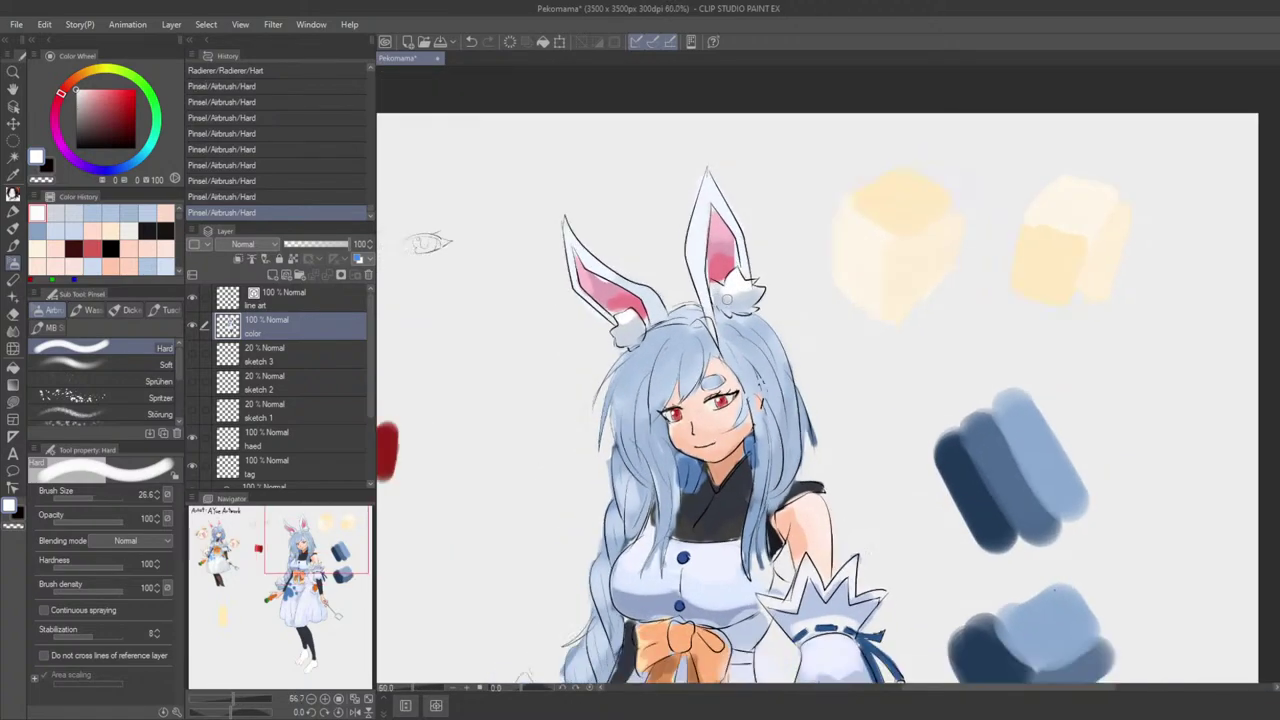
scroll(727, 364, up, 8)
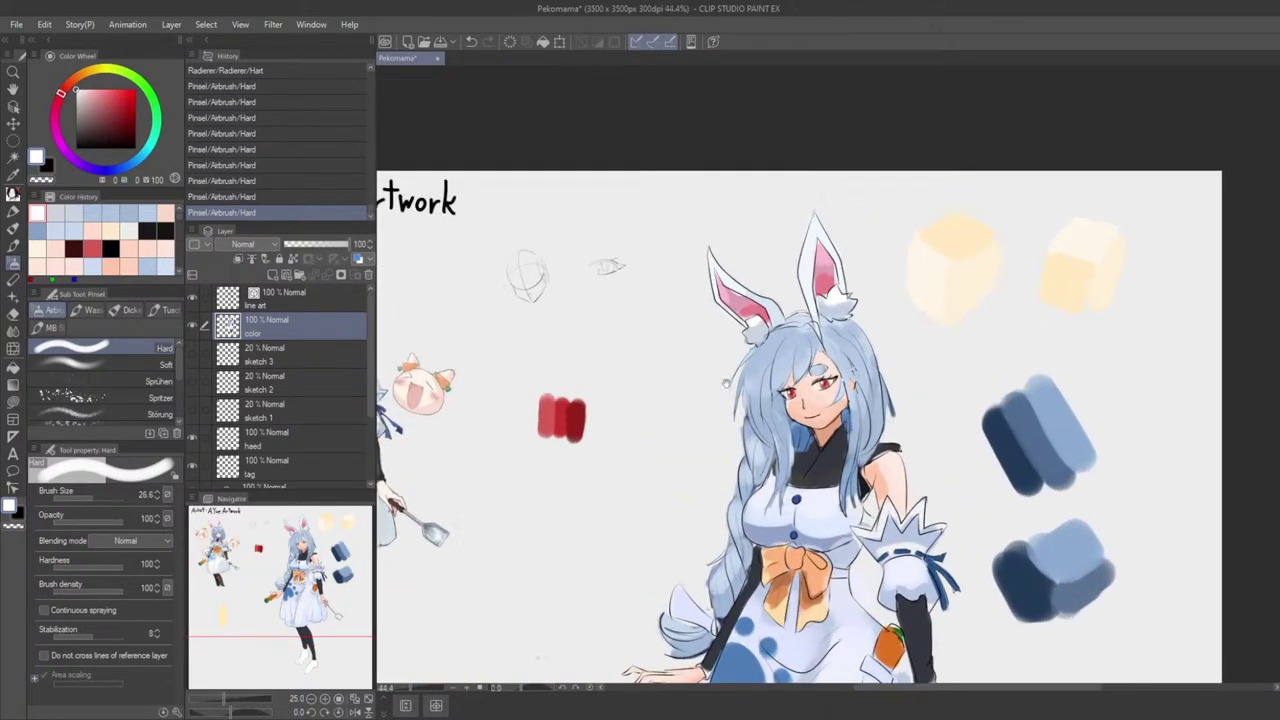
scroll(722, 342, up, 4)
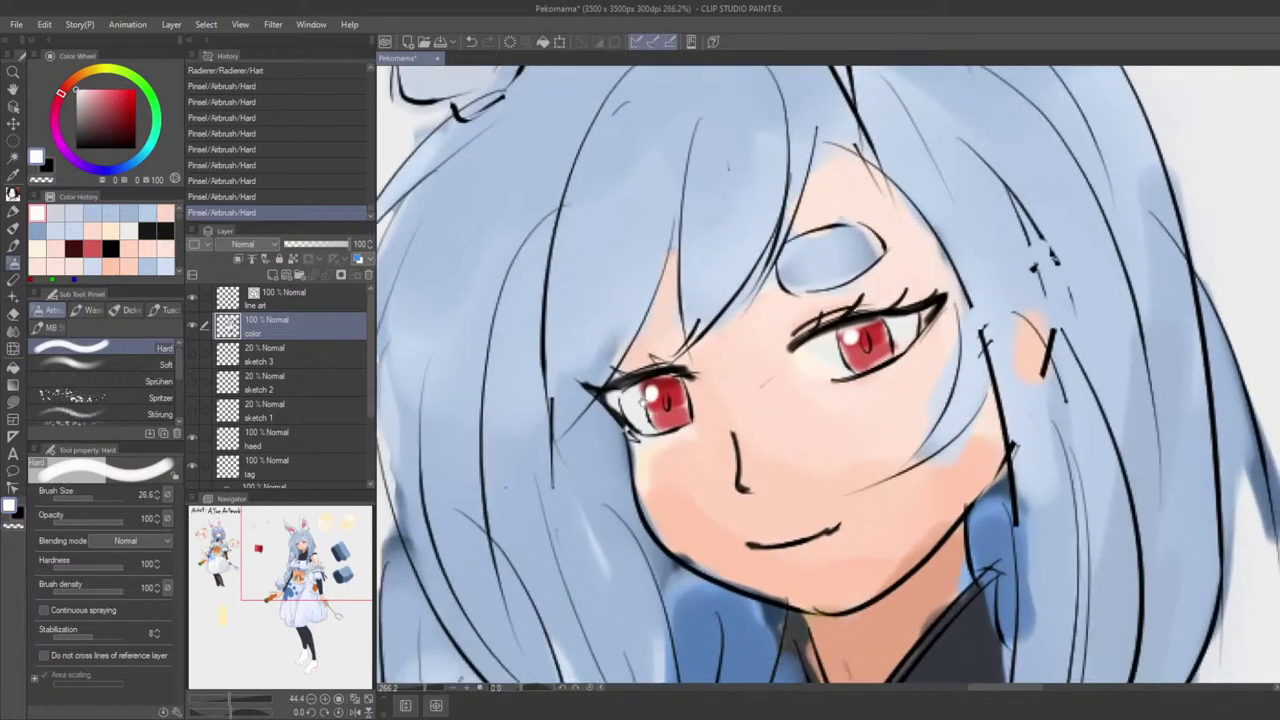
Step: Shade the iris of the character's right eye with sampled light and dark reds at brush size 8.3
alt+click(697, 397)
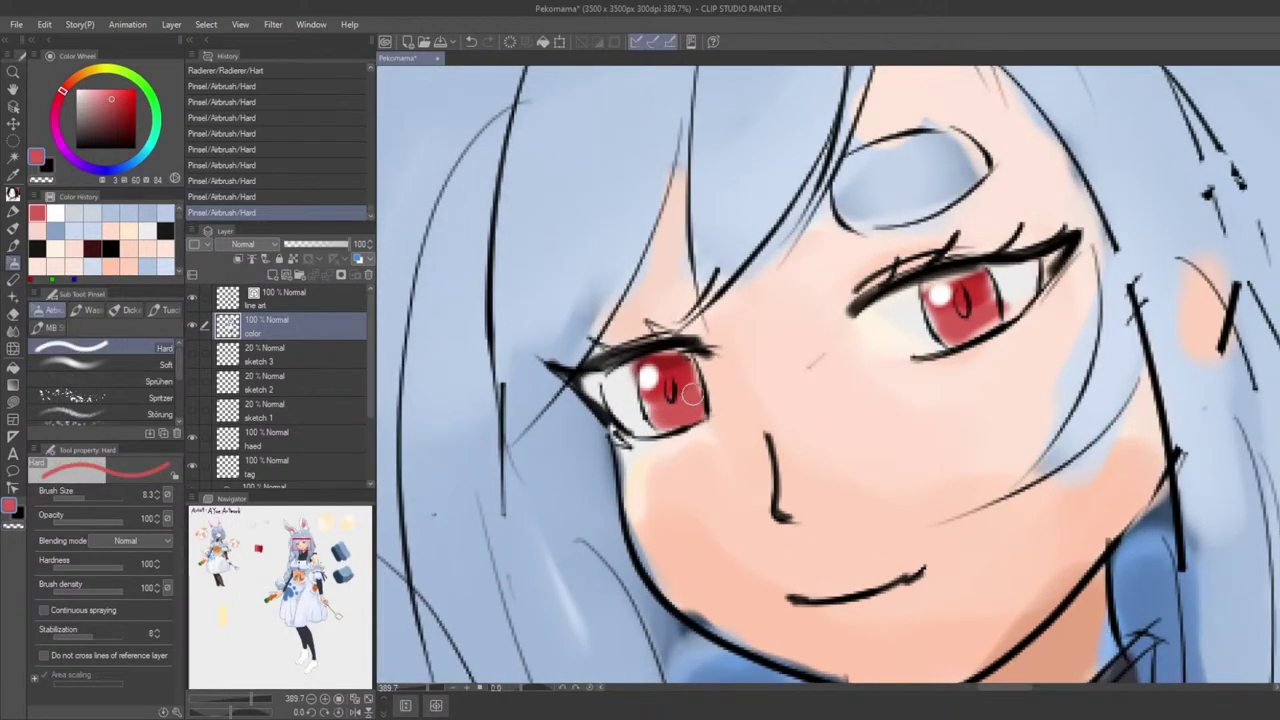
mouse_move(692, 394)
mouse_down()
mouse_move(650, 406)
mouse_move(657, 420)
mouse_move(691, 410)
mouse_move(692, 380)
mouse_up()
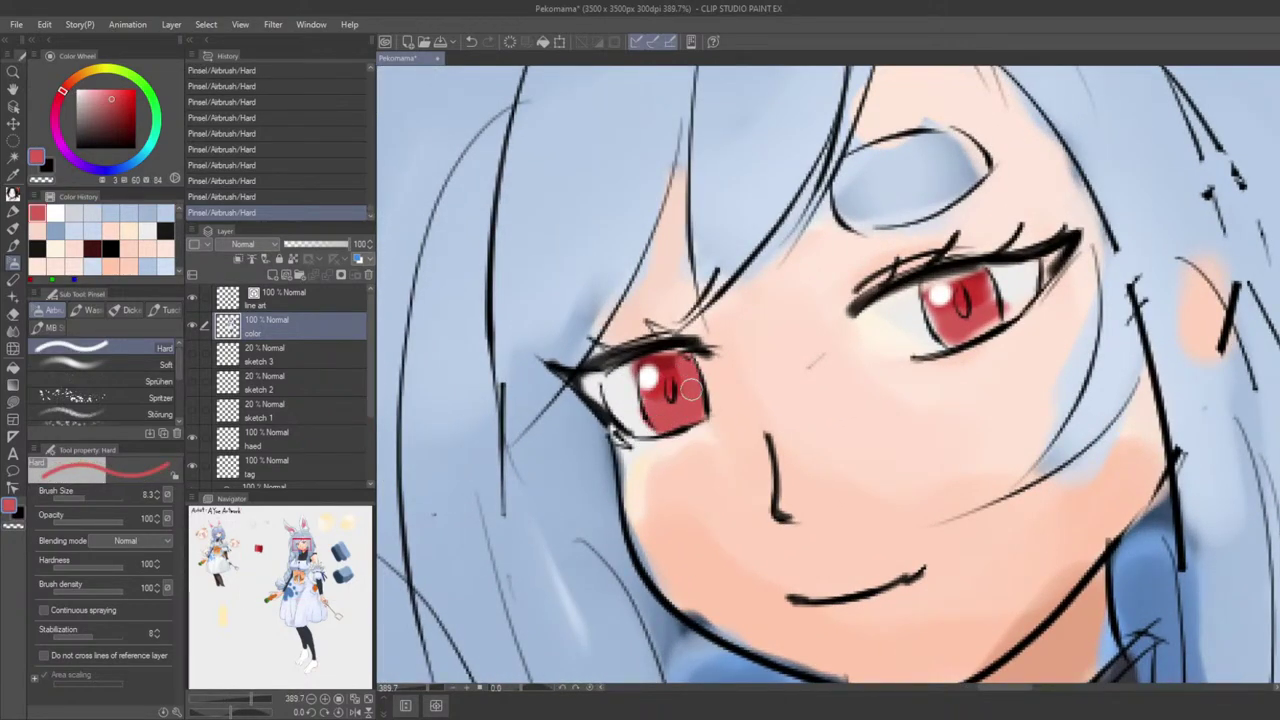
alt+click(644, 362)
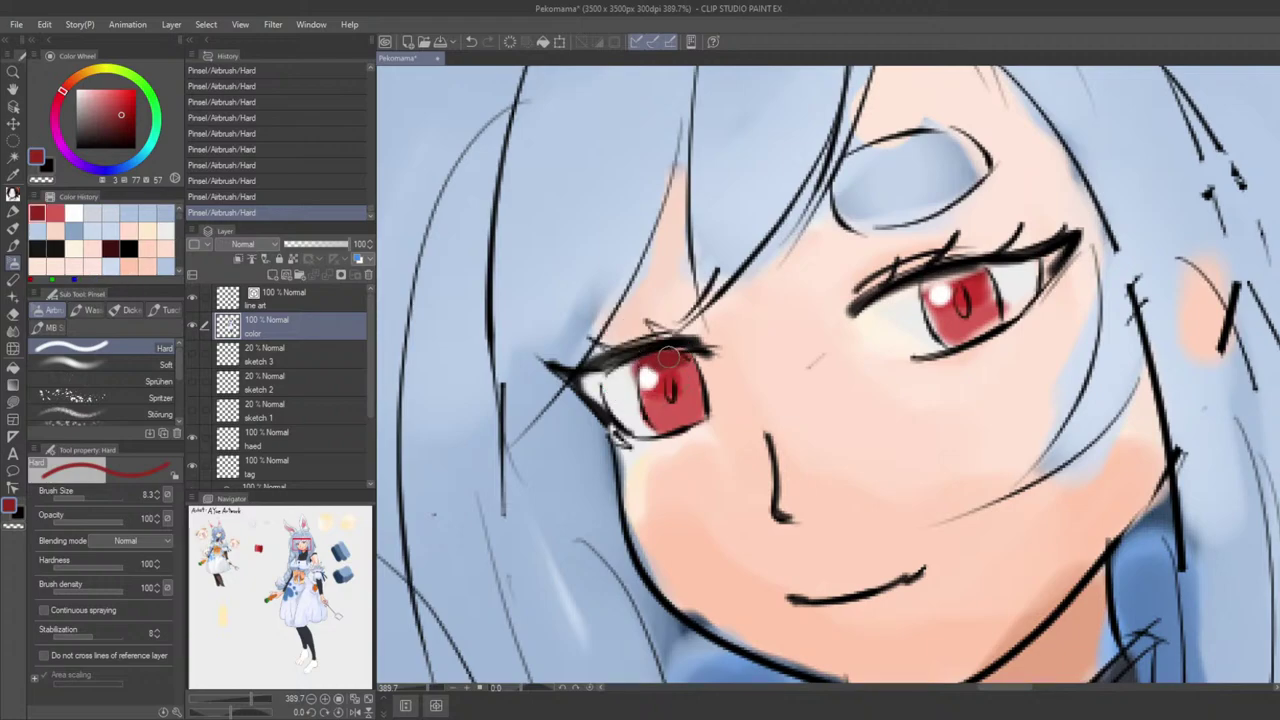
mouse_move(685, 366)
mouse_down()
mouse_move(700, 414)
mouse_move(680, 375)
mouse_move(694, 399)
mouse_move(644, 398)
mouse_move(667, 432)
mouse_move(663, 418)
mouse_move(688, 396)
mouse_up()
alt+click(671, 424)
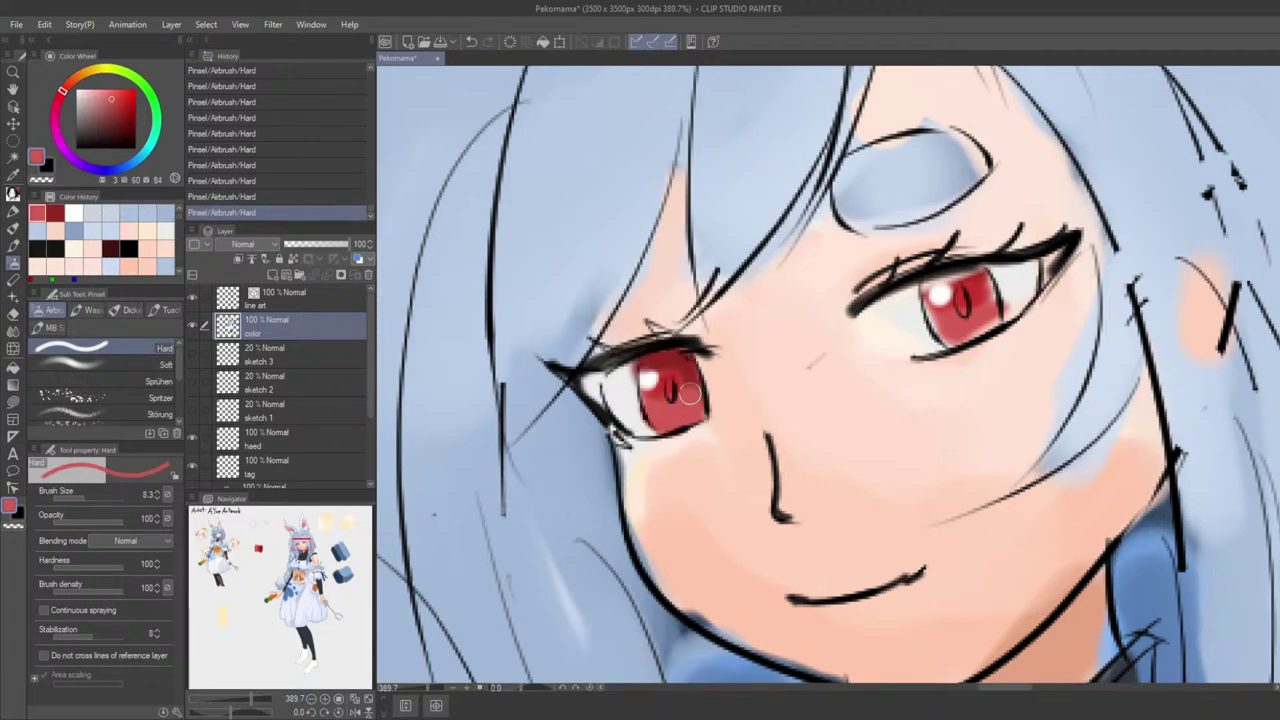
Step: Deepen the pupils and surrounding irises with sampled dark reds, reducing the brush size to 6.7
alt+click(670, 386)
alt+click(962, 308)
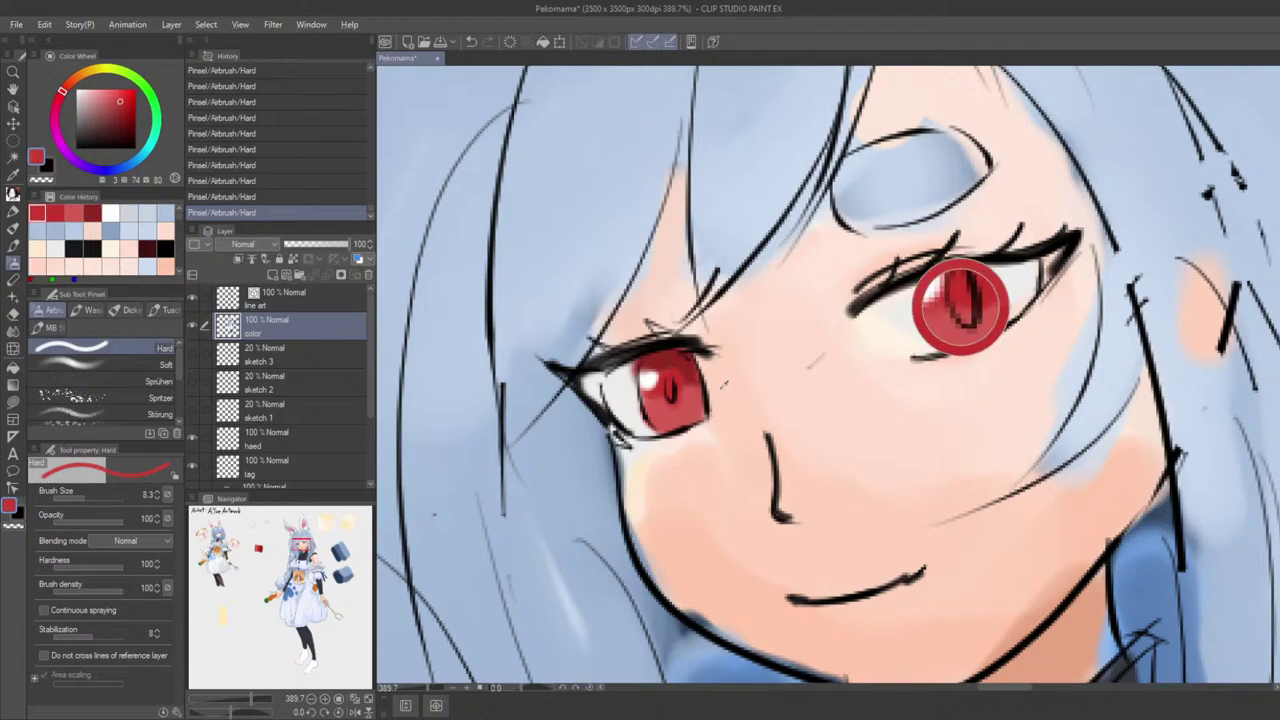
alt+click(670, 390)
alt+click(677, 376)
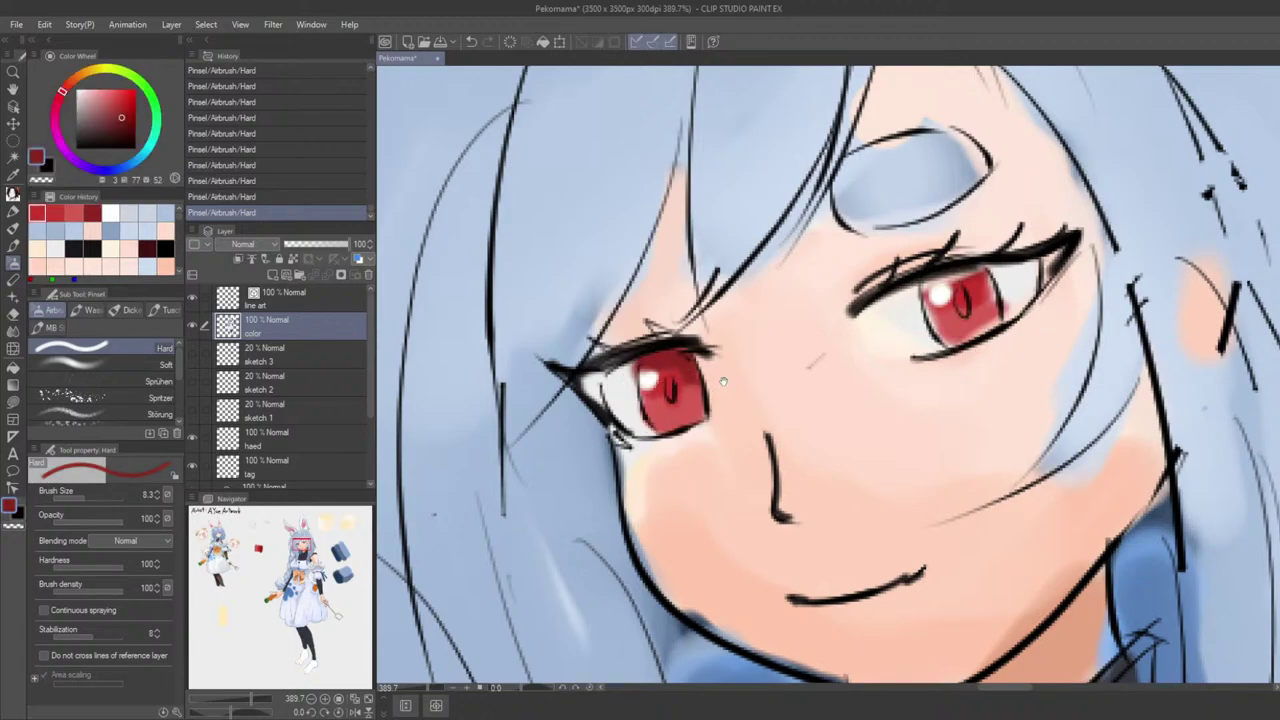
mouse_move(660, 366)
mouse_down()
mouse_move(651, 350)
mouse_move(661, 380)
mouse_up()
key([)
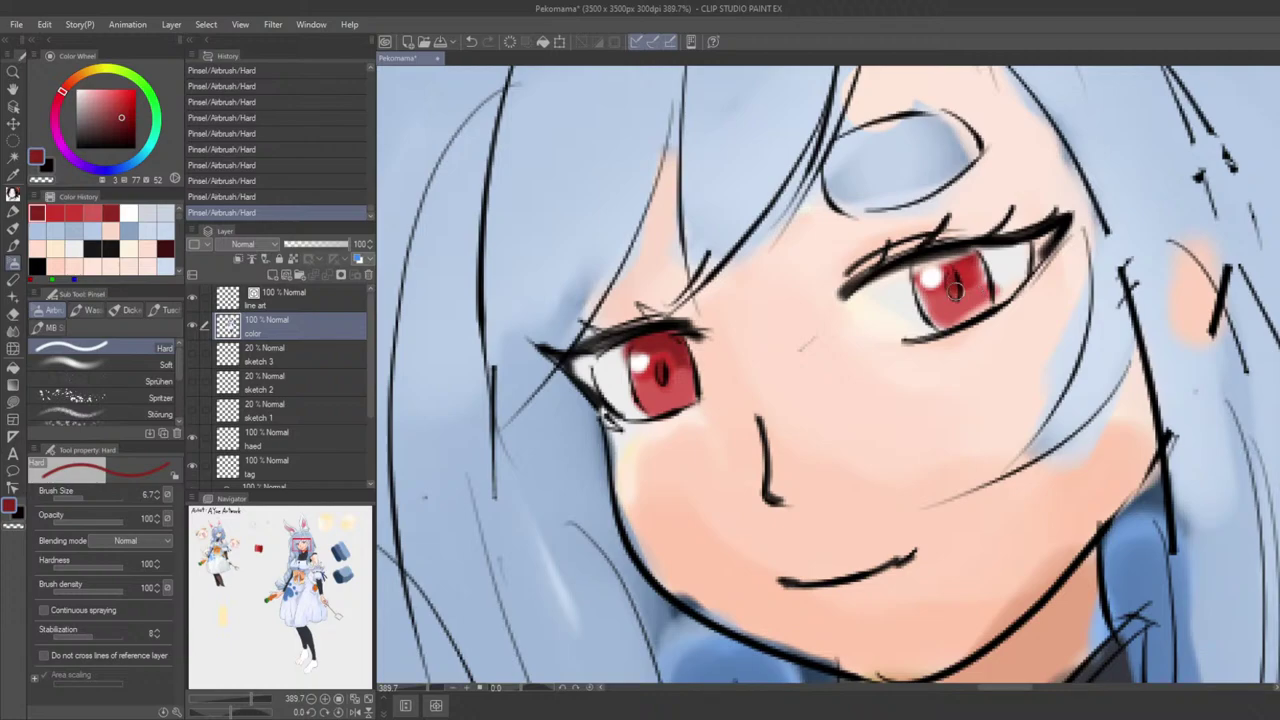
Step: Try a dark navy stroke on the eyebrow above the character's left eye, and undo it
scroll(951, 313, down, 12)
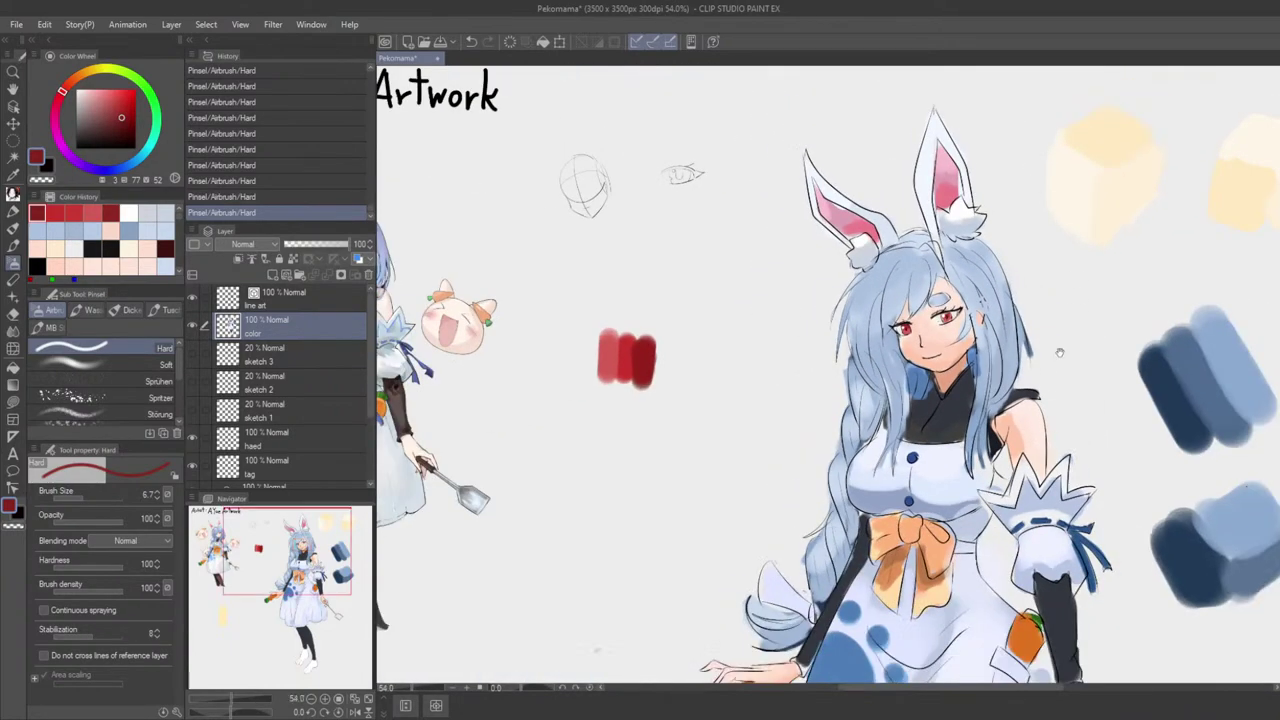
scroll(931, 350, down, 4)
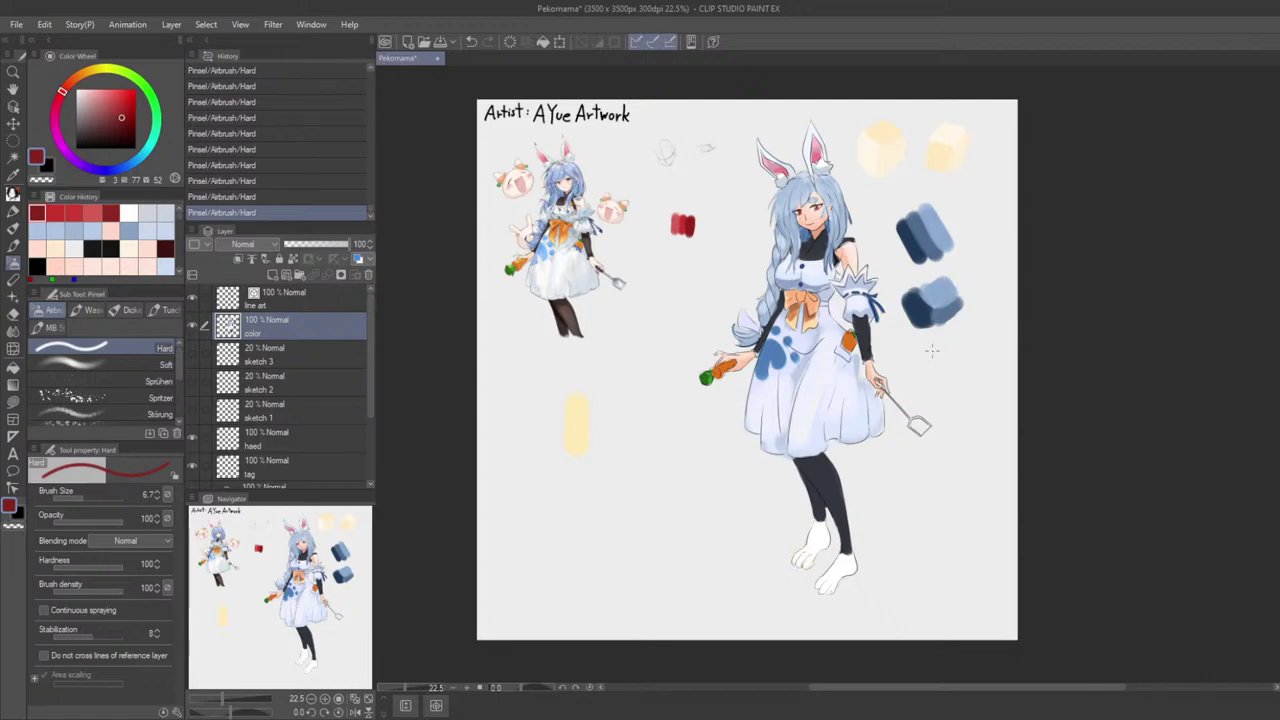
scroll(828, 377, up, 15)
drag(660, 371, 671, 690)
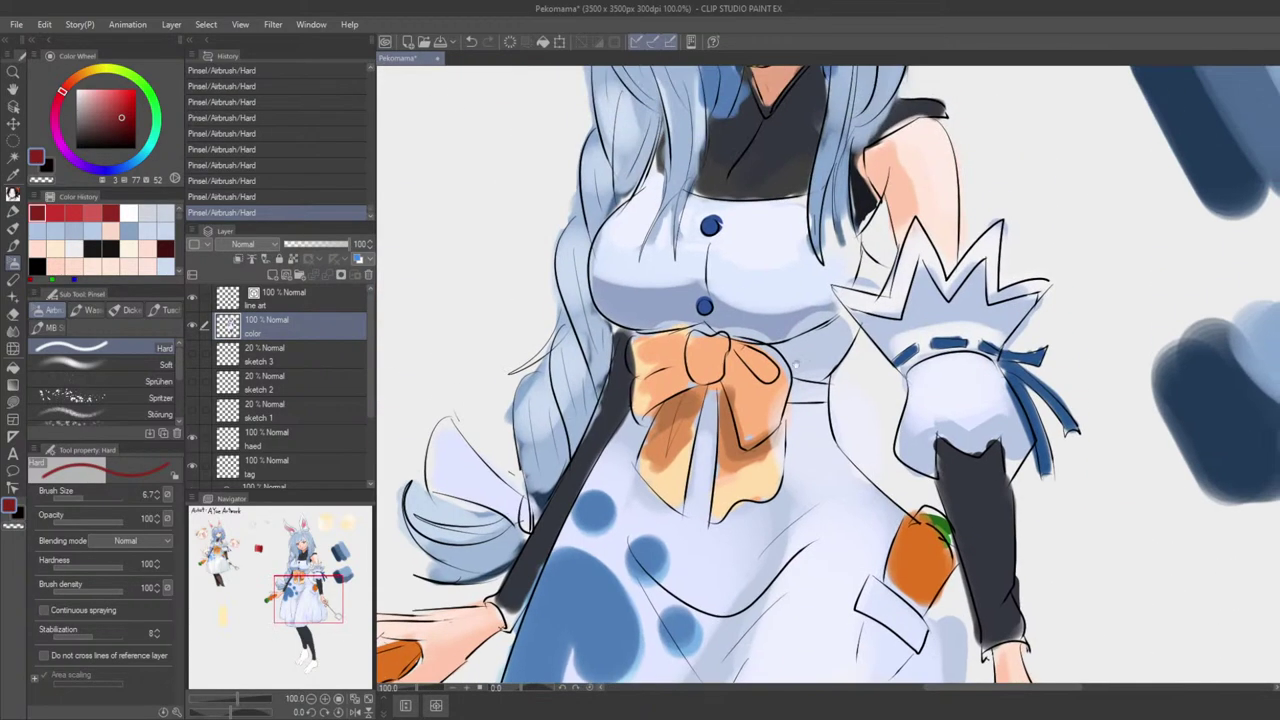
drag(840, 260, 818, 600)
scroll(829, 377, up, 3)
alt+click(852, 286)
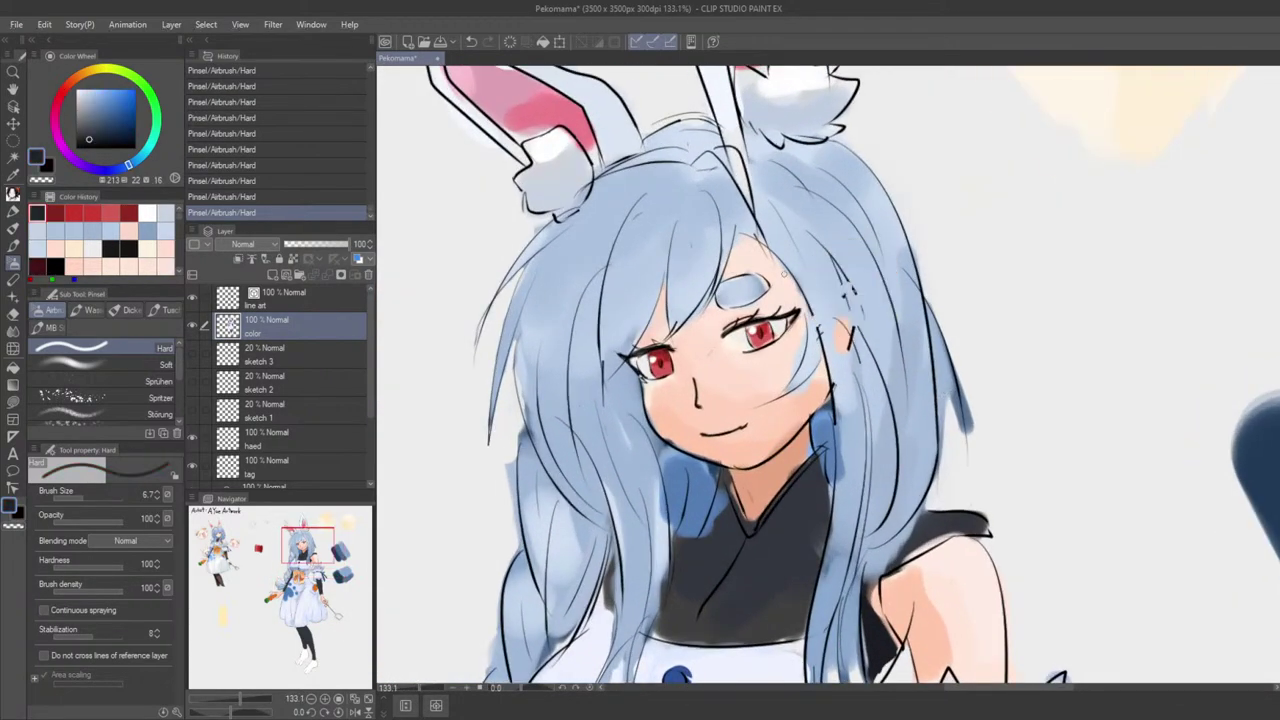
mouse_move(758, 294)
mouse_down()
mouse_move(737, 293)
mouse_move(752, 284)
mouse_up()
key(ctrl+z)
Step: Touch up the eyebrow above the character's left eye with sampled light blue and skin tone
alt+click(733, 298)
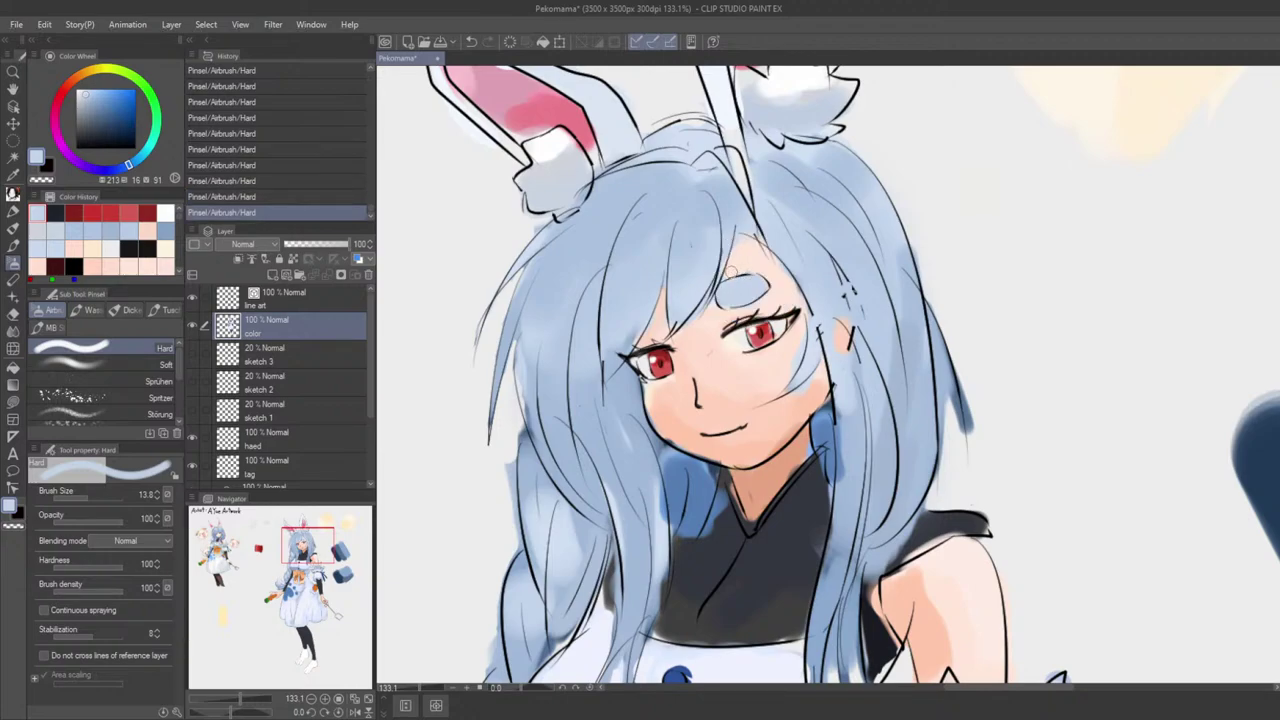
key(ctrl+z)
alt+click(761, 268)
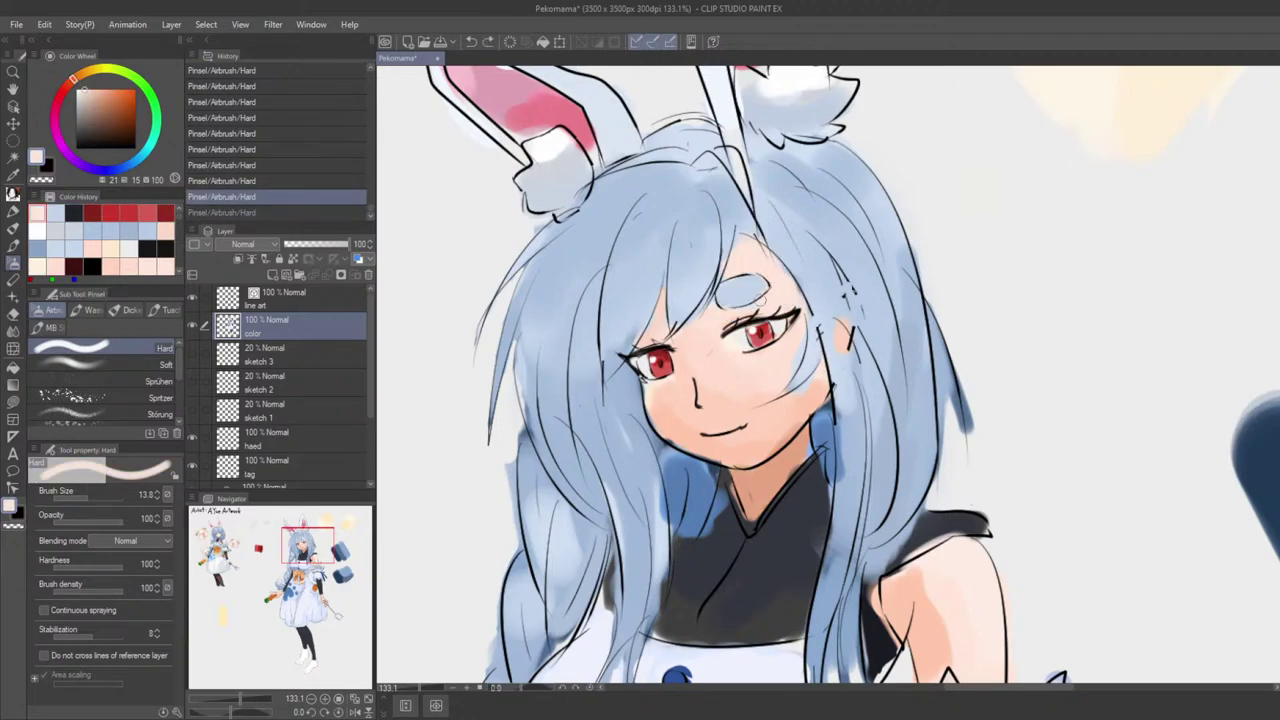
key(ctrl+y)
key(ctrl+z)
key(ctrl+y)
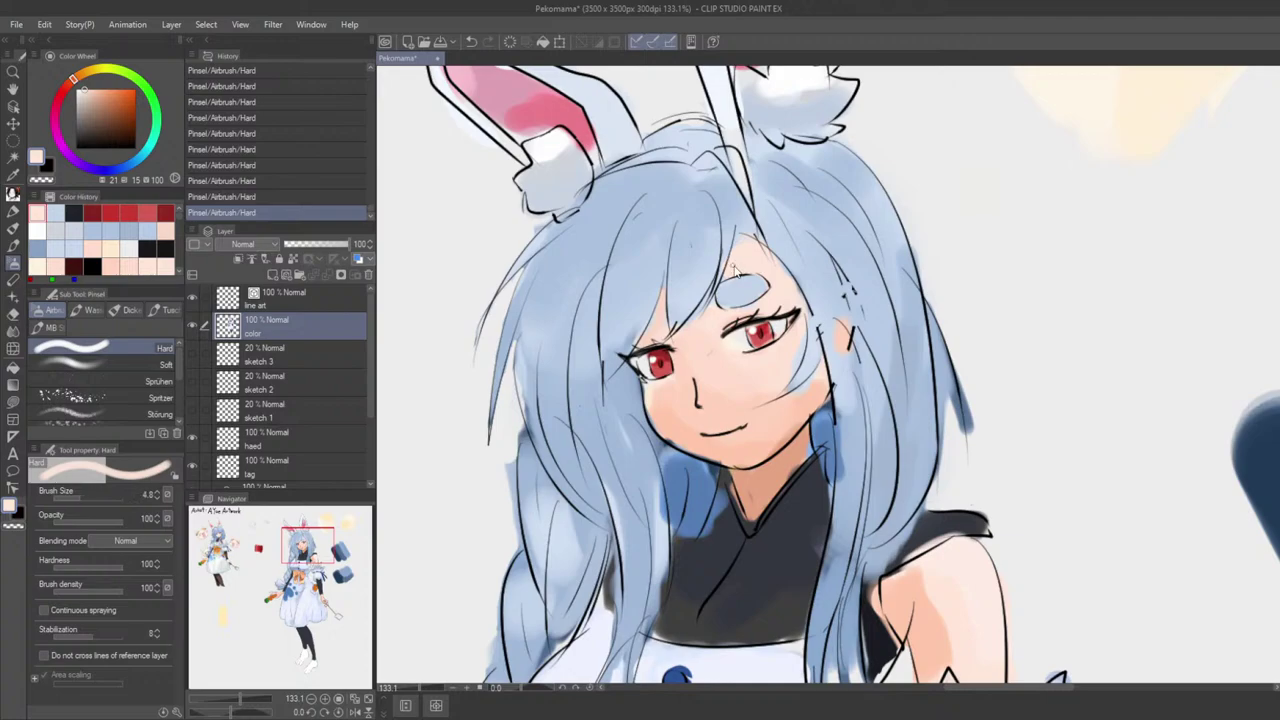
alt+click(726, 245)
key(ctrl+z)
Step: Repaint the fringe beside the character's left eyebrow with sampled light blues, enlarging the brush to 14.8
alt+click(727, 240)
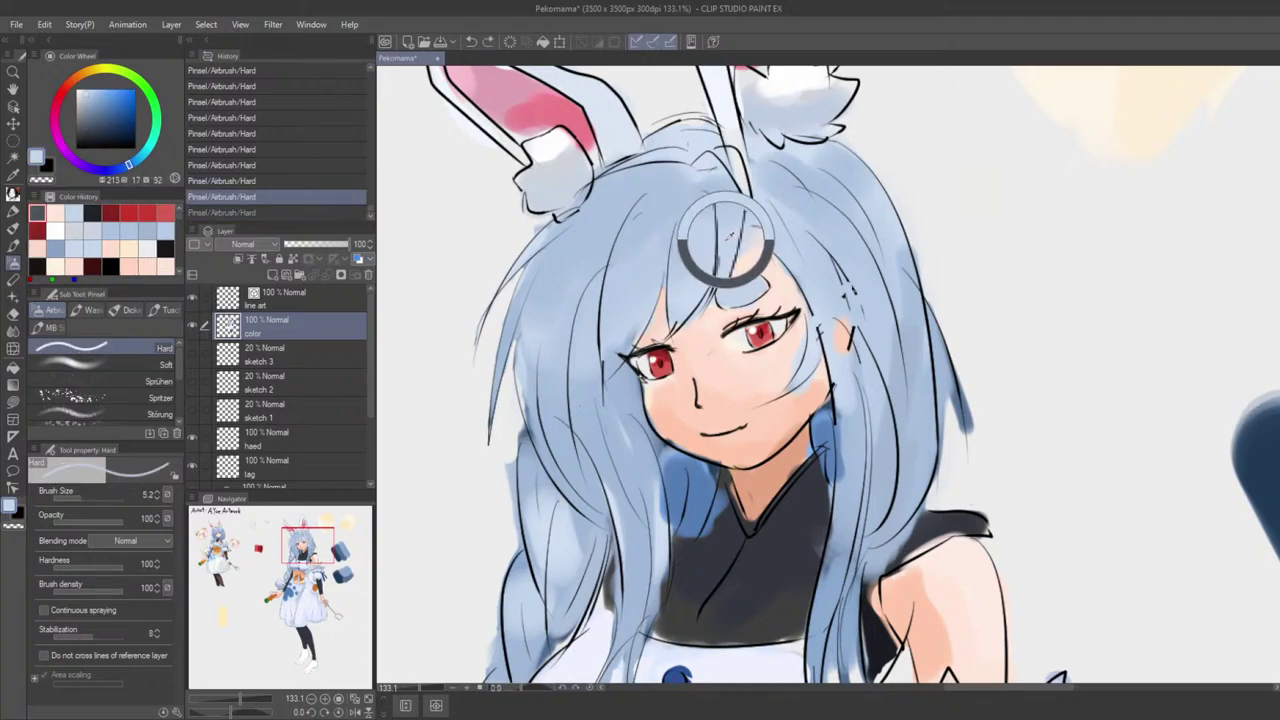
drag(729, 242, 716, 256)
key(bracketright)
drag(728, 300, 688, 311)
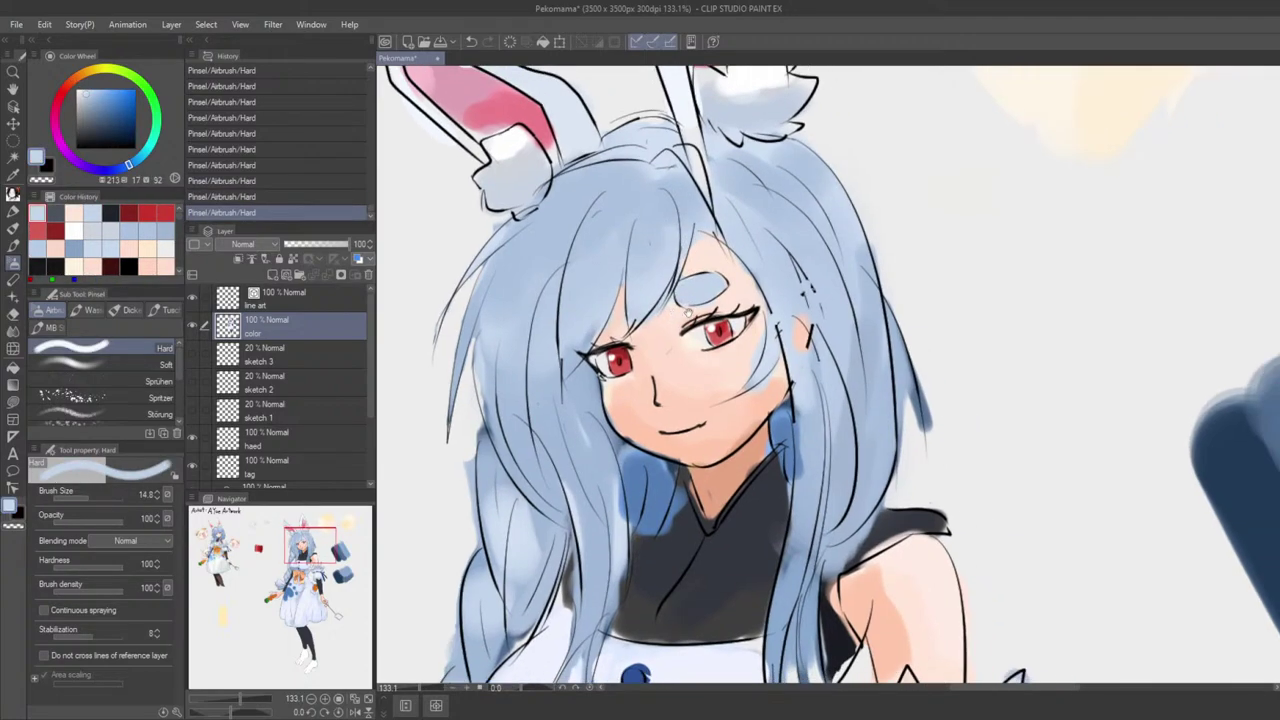
alt+click(660, 261)
drag(675, 251, 681, 257)
Step: Try repainting the hair over the character's left ear with broad sampled light blue strokes, and undo them
scroll(681, 222, down, 14)
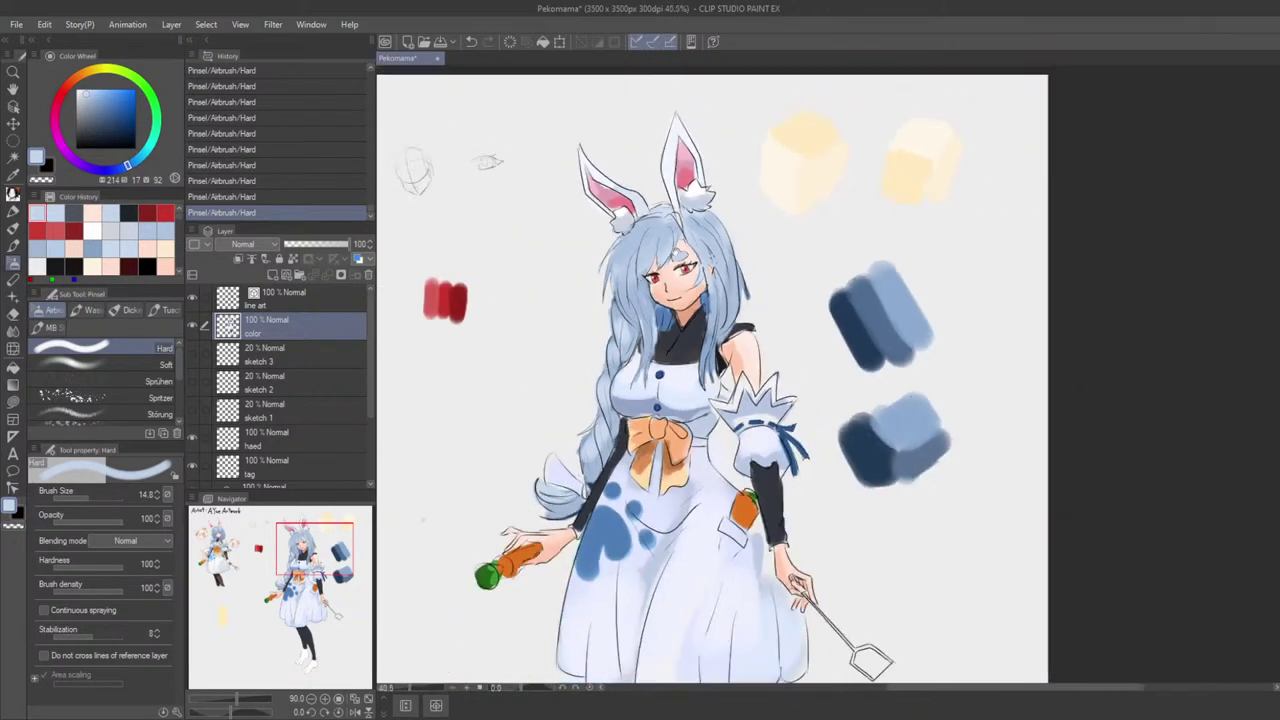
scroll(748, 238, up, 4)
scroll(748, 240, up, 1)
alt+click(753, 262)
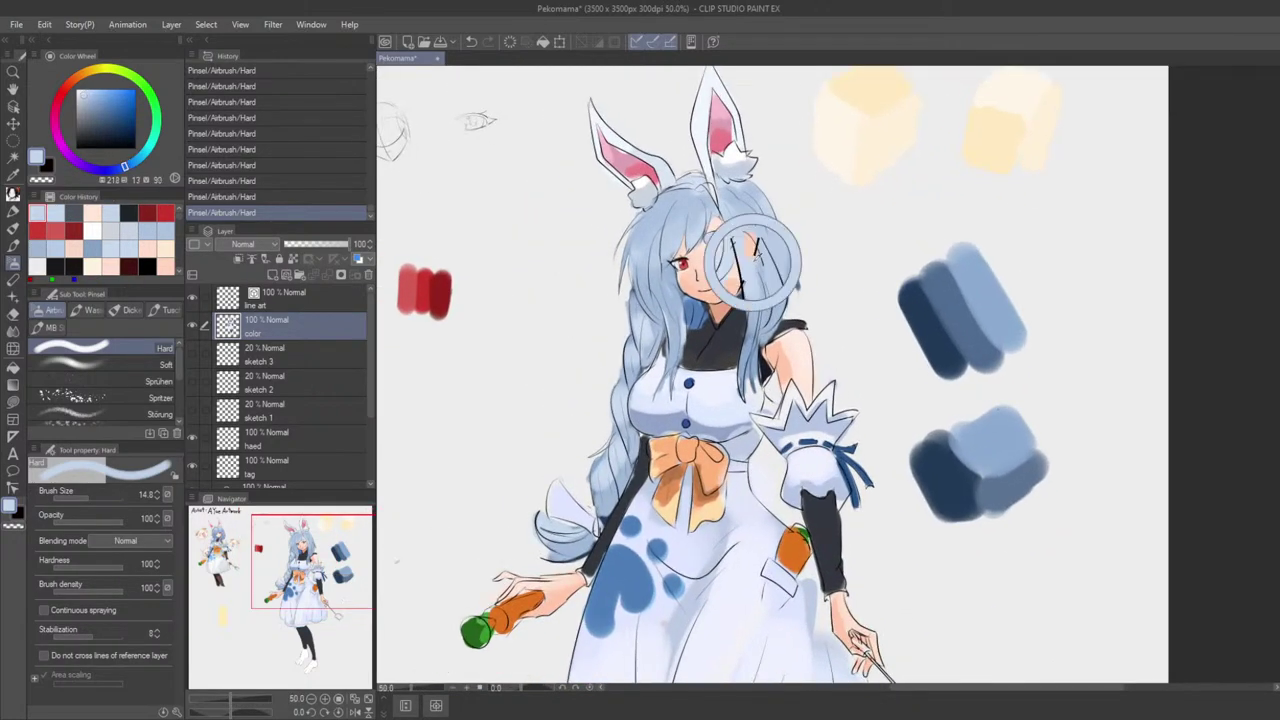
mouse_move(759, 216)
mouse_down()
mouse_move(770, 216)
mouse_move(774, 281)
mouse_up()
key(ctrl+z)
mouse_move(762, 222)
mouse_down()
mouse_move(777, 276)
mouse_move(768, 312)
mouse_up()
key(ctrl+z)
Step: Cover the dark outer strand tip on the character's left side with light blue at size 20.7, and clean its edge with the Hart eraser
drag(788, 262, 781, 262)
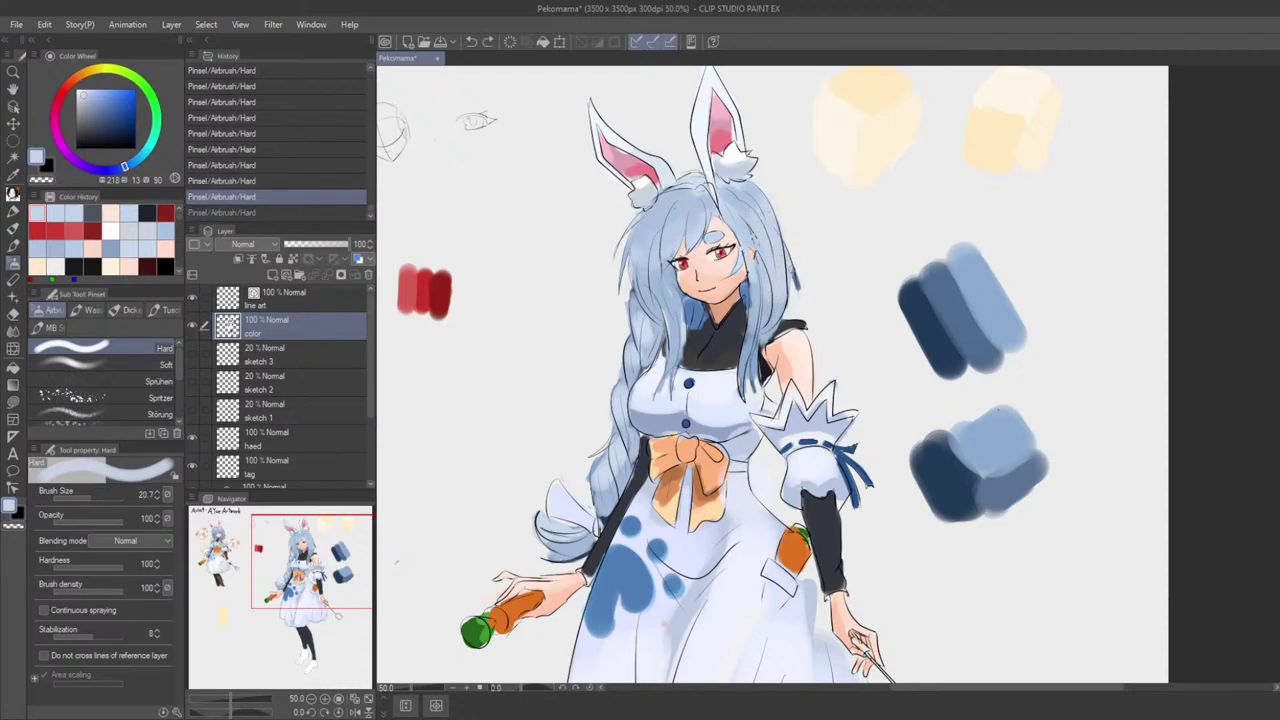
key(ctrl+y)
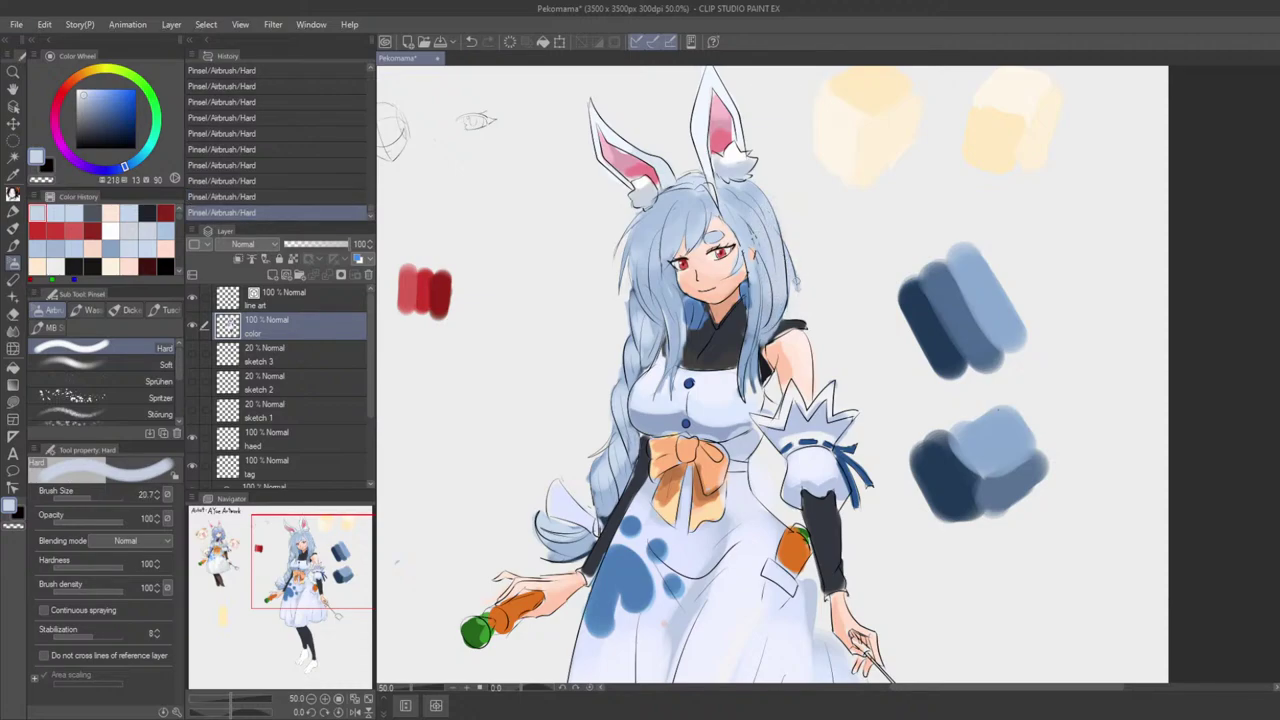
key(e)
scroll(808, 293, down, 4)
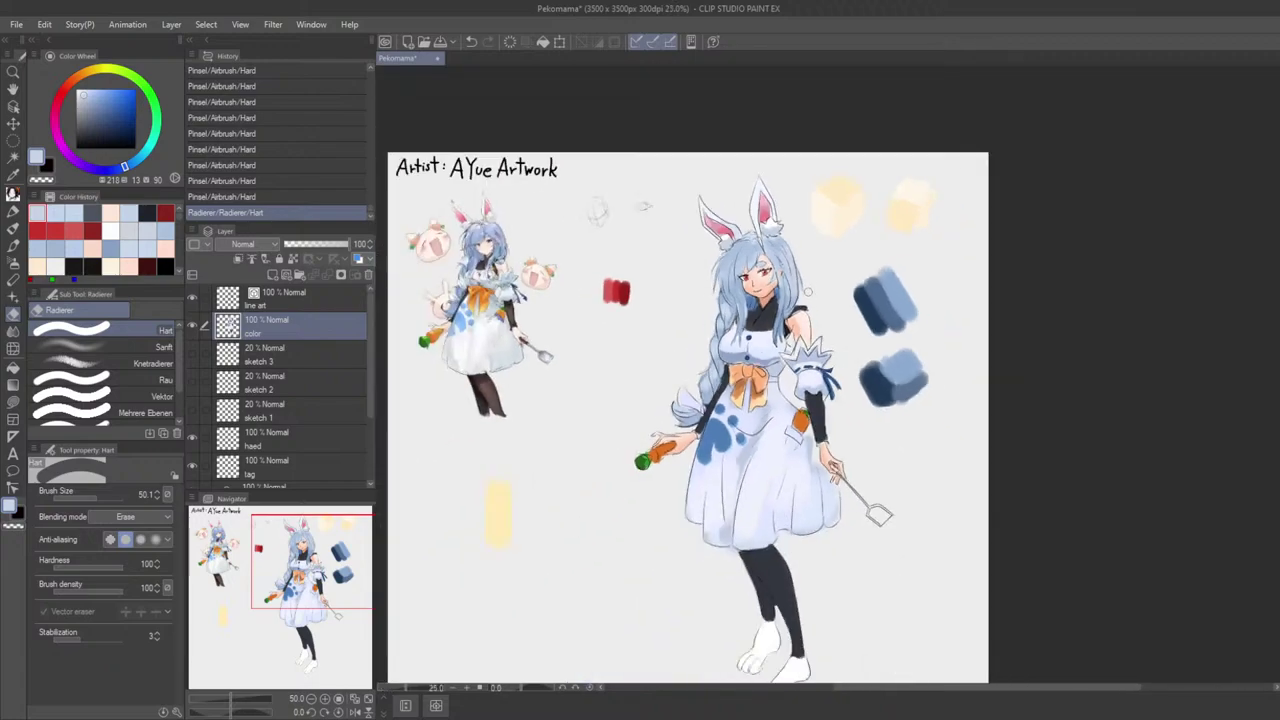
scroll(803, 291, up, 3)
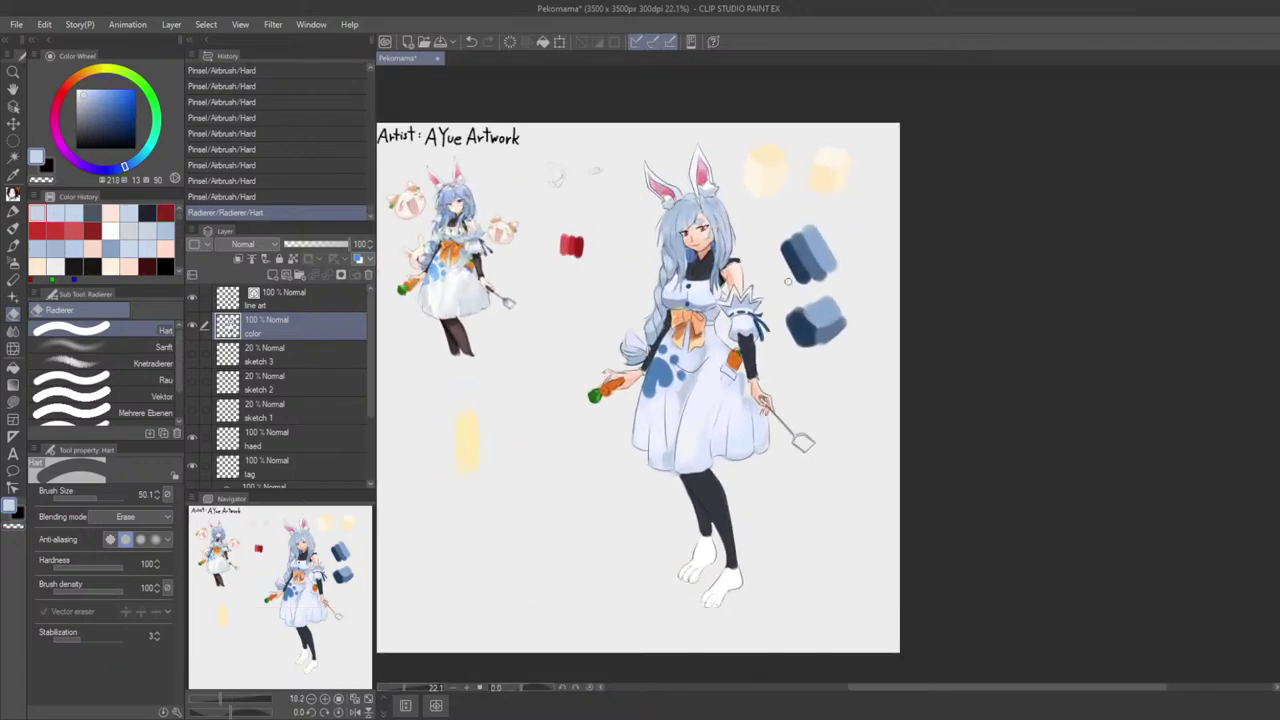
scroll(747, 338, up, 1)
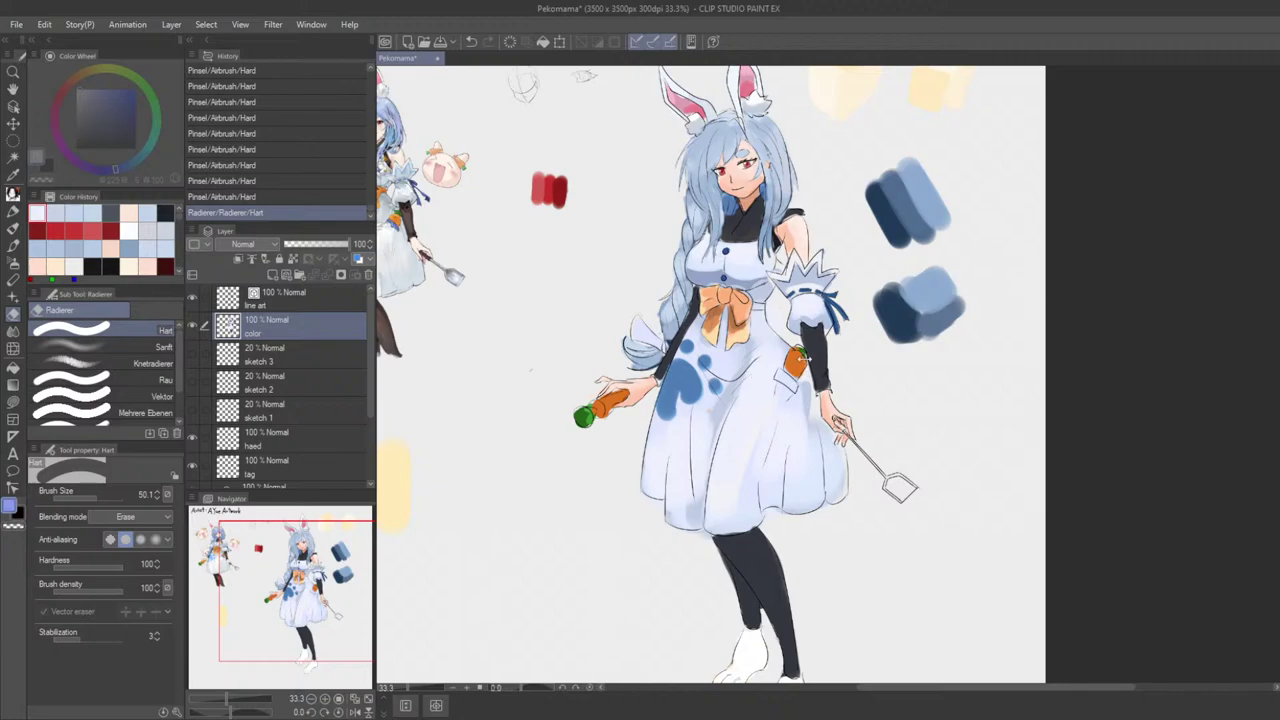
Step: Try a broad periwinkle band down the front of the skirt with the Hard airbrush at size 173.6, and undo it
drag(804, 359, 798, 362)
key(b)
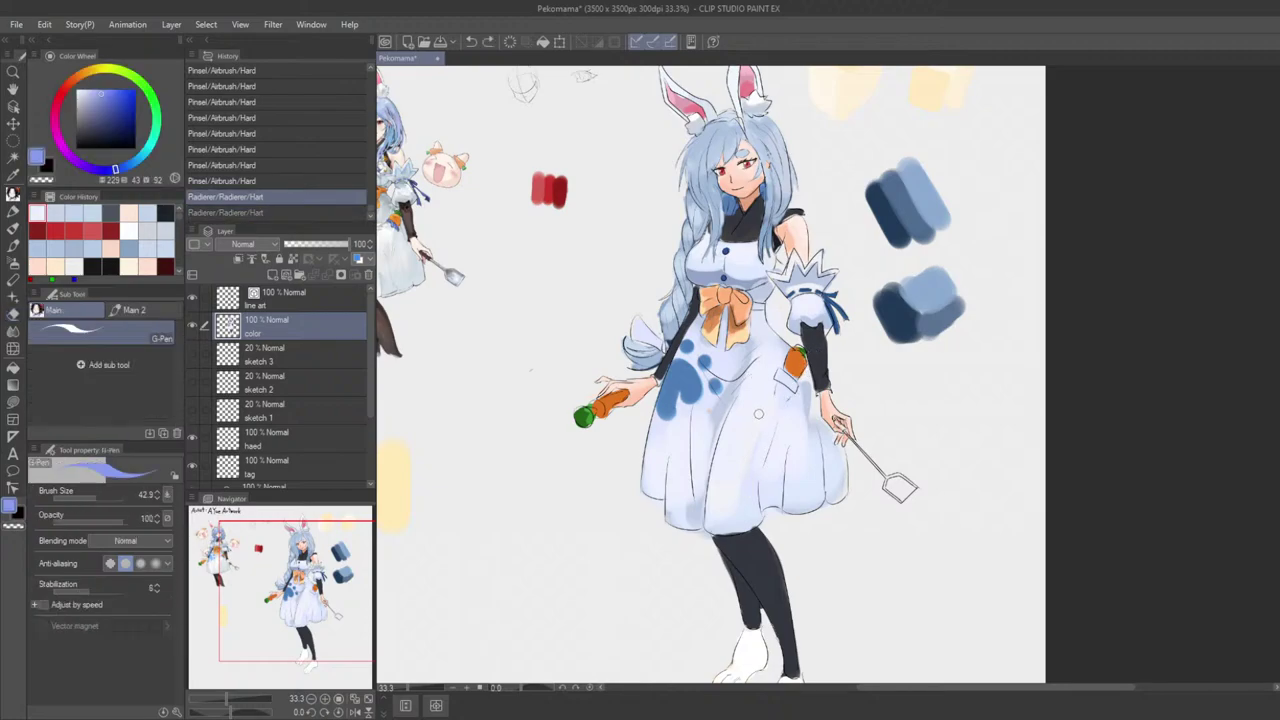
key(b)
drag(763, 411, 760, 472)
key(ctrl+z)
drag(780, 402, 750, 516)
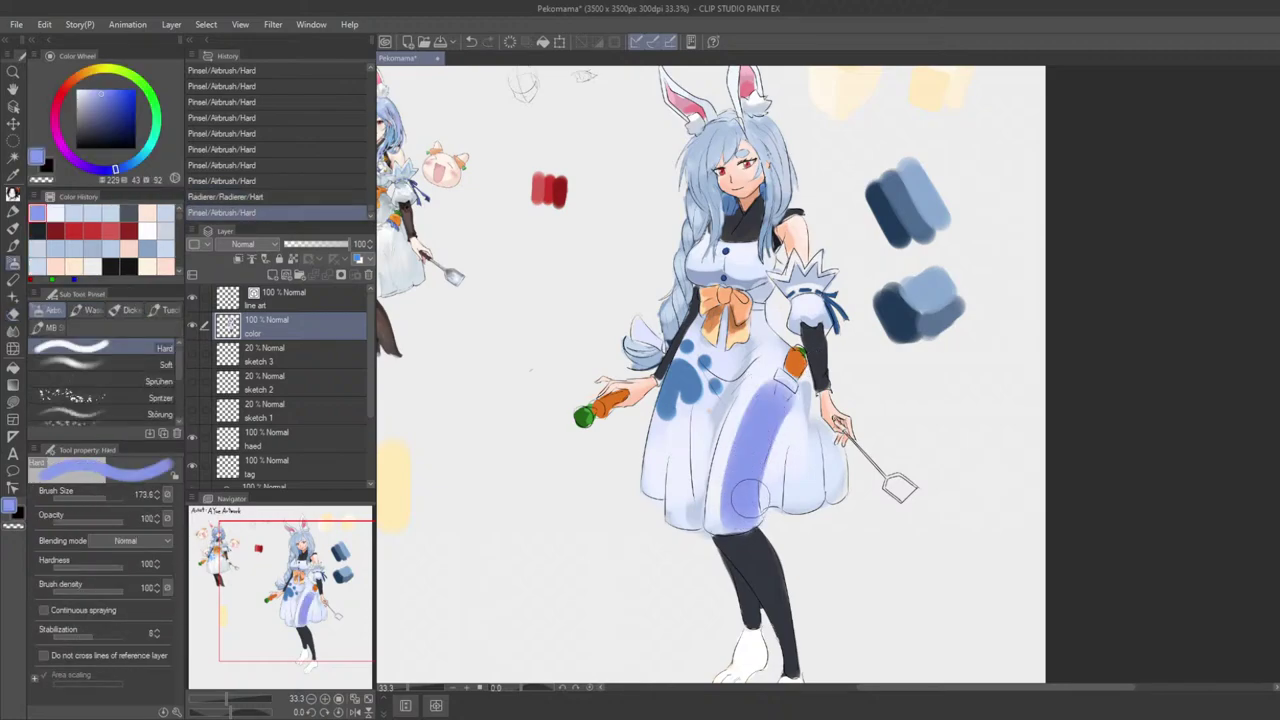
key(ctrl+z)
Step: Tint the skirt faintly with periwinkle using the Soft airbrush at size 331.5
drag(581, 457, 503, 386)
click(160, 364)
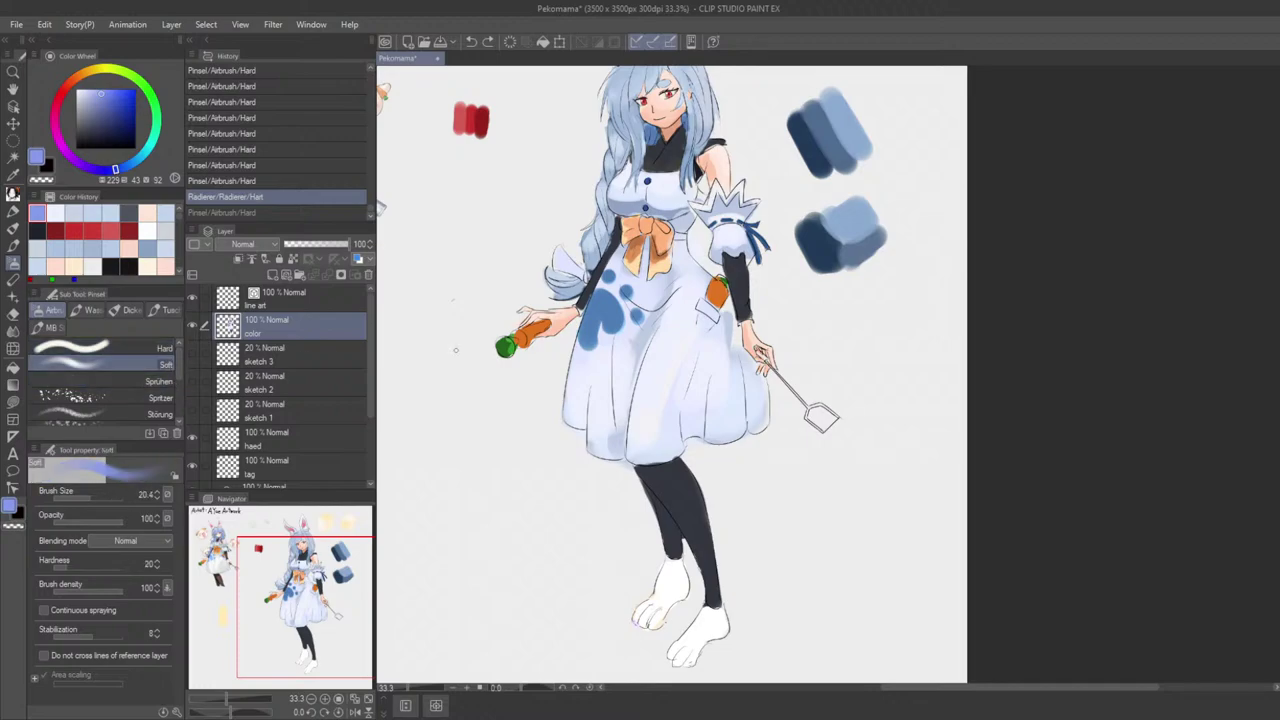
key(ctrl+z)
mouse_move(707, 396)
mouse_down()
mouse_move(667, 460)
mouse_move(670, 400)
mouse_move(675, 440)
mouse_move(690, 392)
mouse_up()
key(ctrl+z)
Step: Blend the shadow beside the carrot pocket into the skirt with sampled light blues, using the Soft airbrush at size 57.5
scroll(689, 393, down, 2)
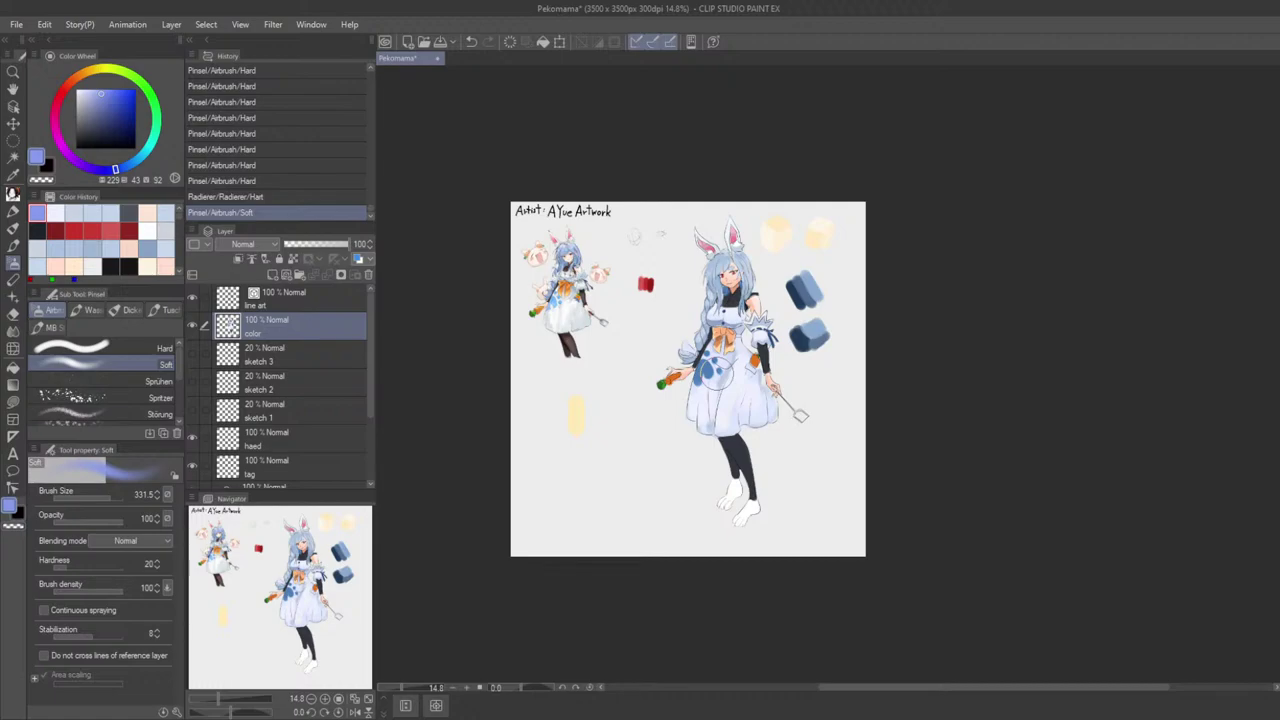
scroll(717, 371, up, 7)
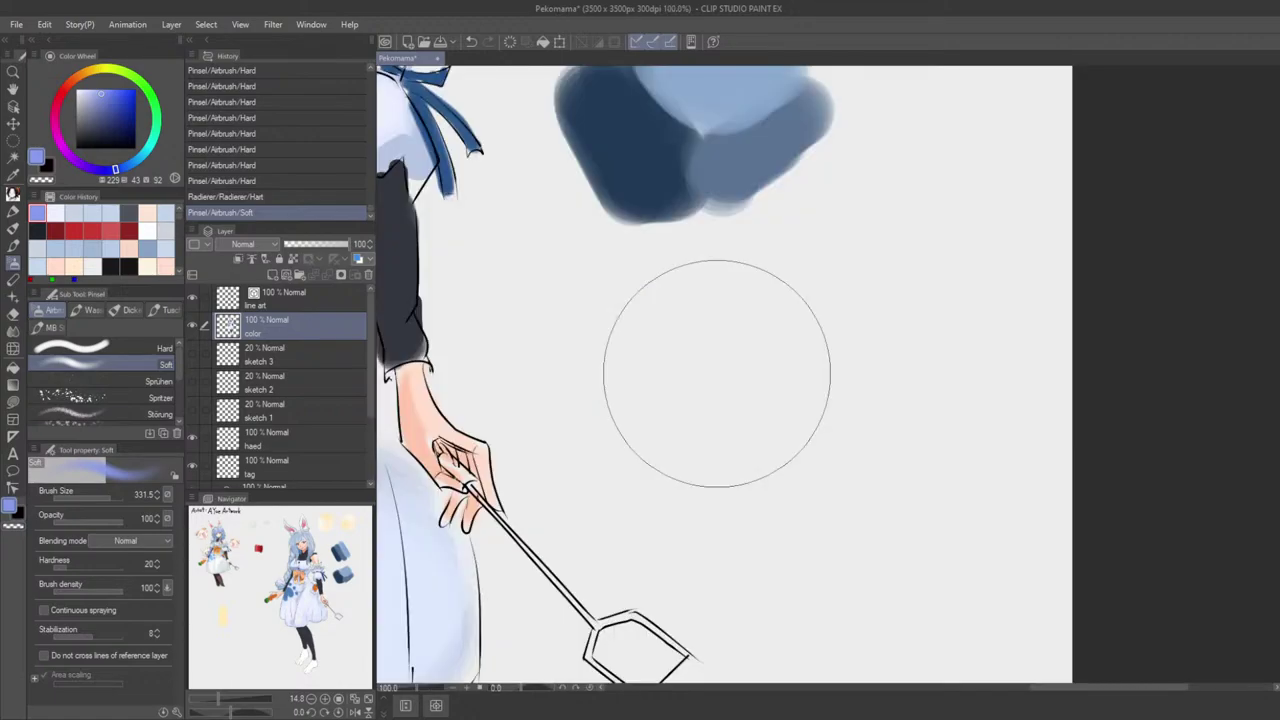
alt+click(639, 364)
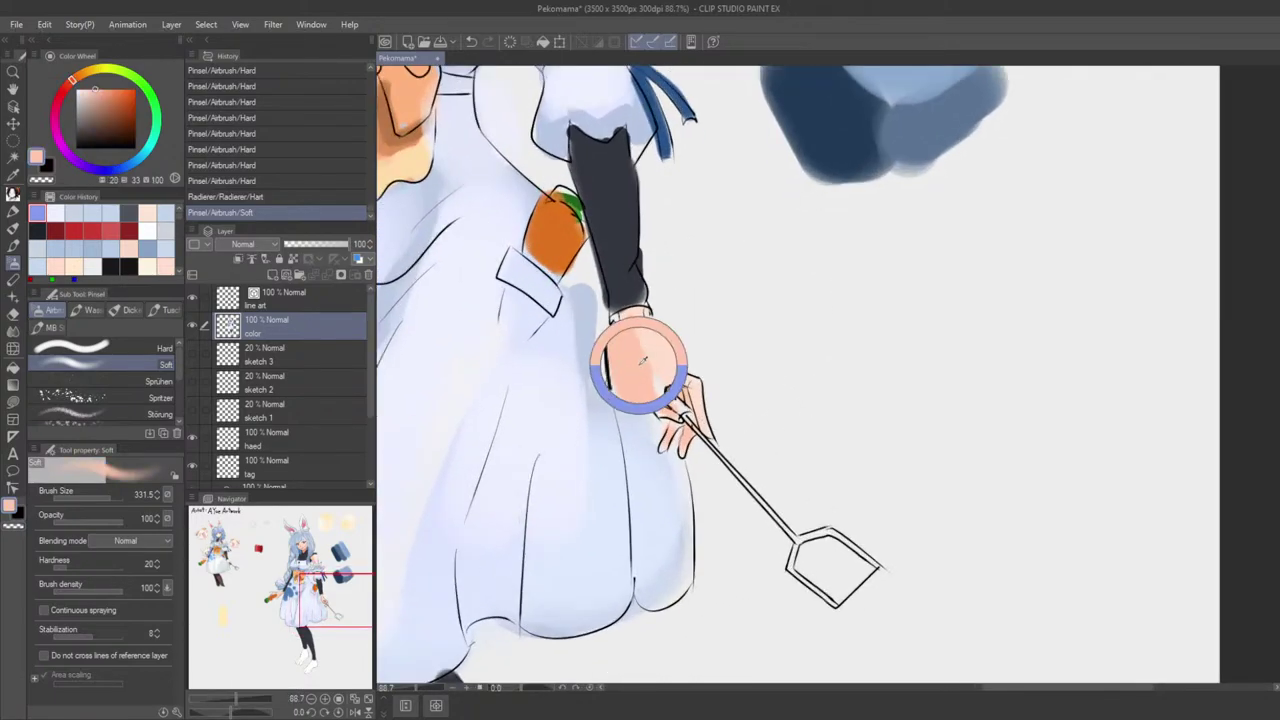
drag(561, 310, 470, 310)
scroll(592, 307, down, 5)
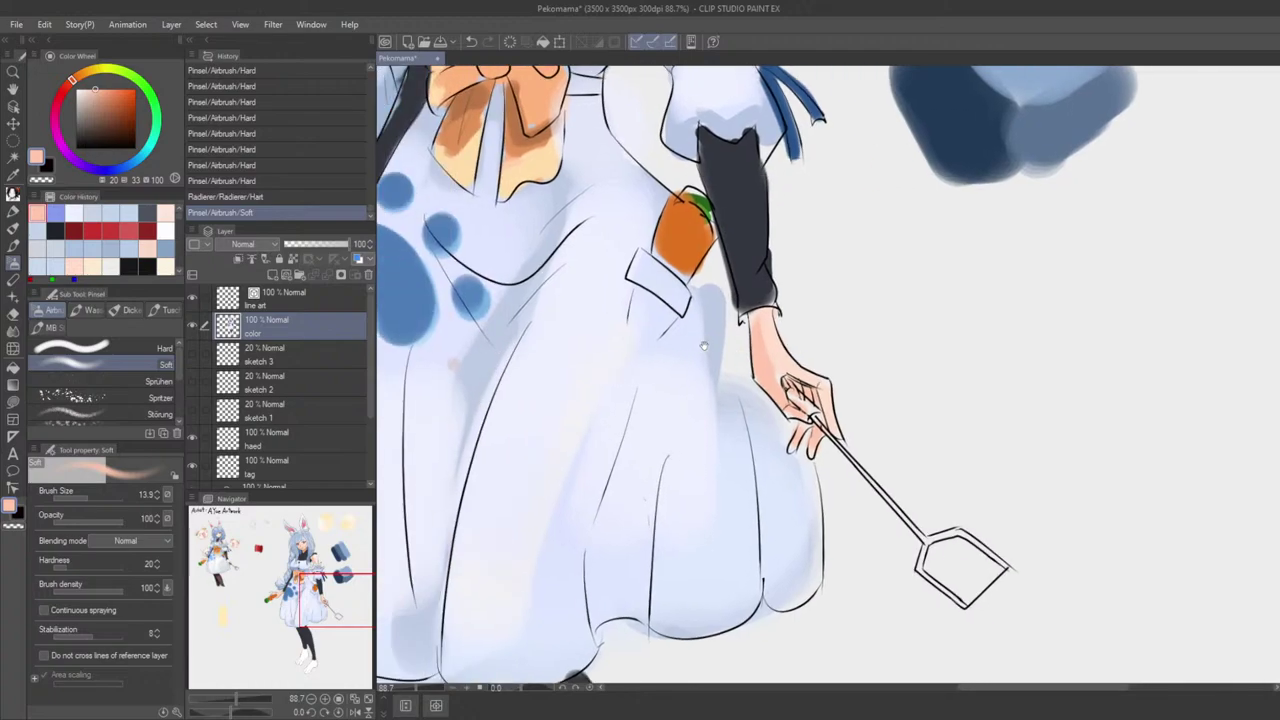
scroll(1097, 235, up, 4)
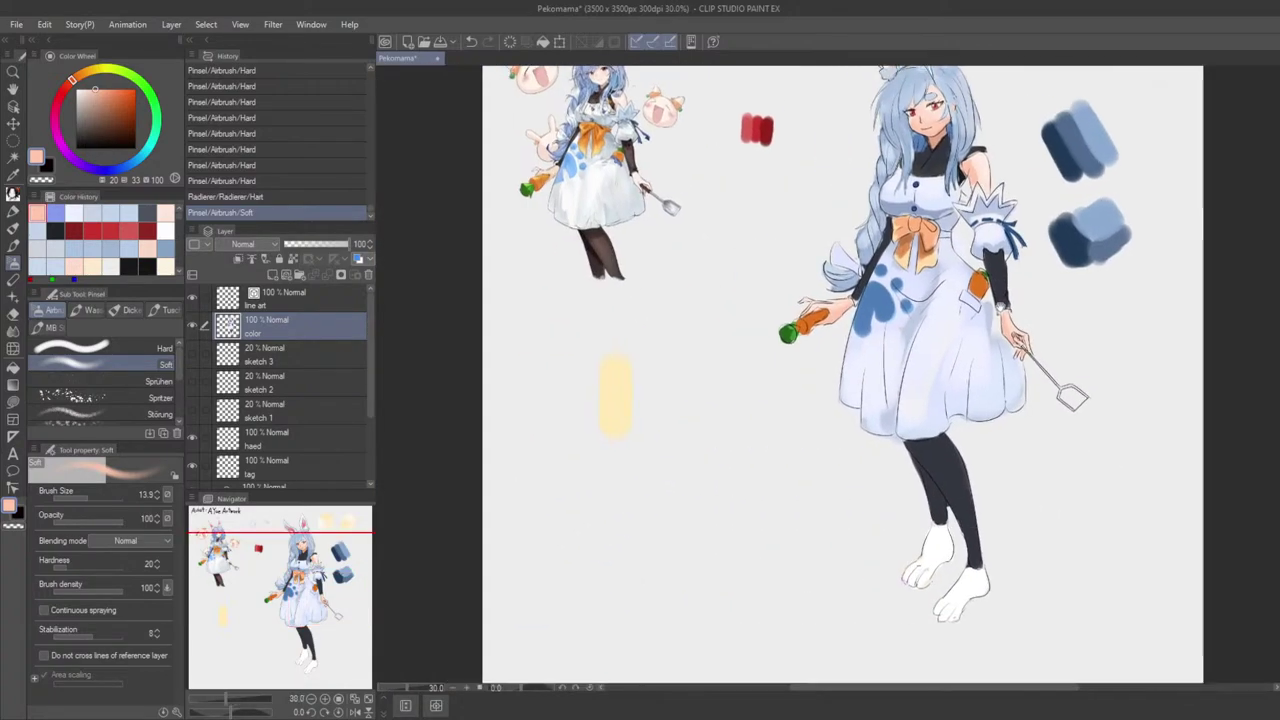
alt+click(735, 405)
drag(737, 363, 753, 363)
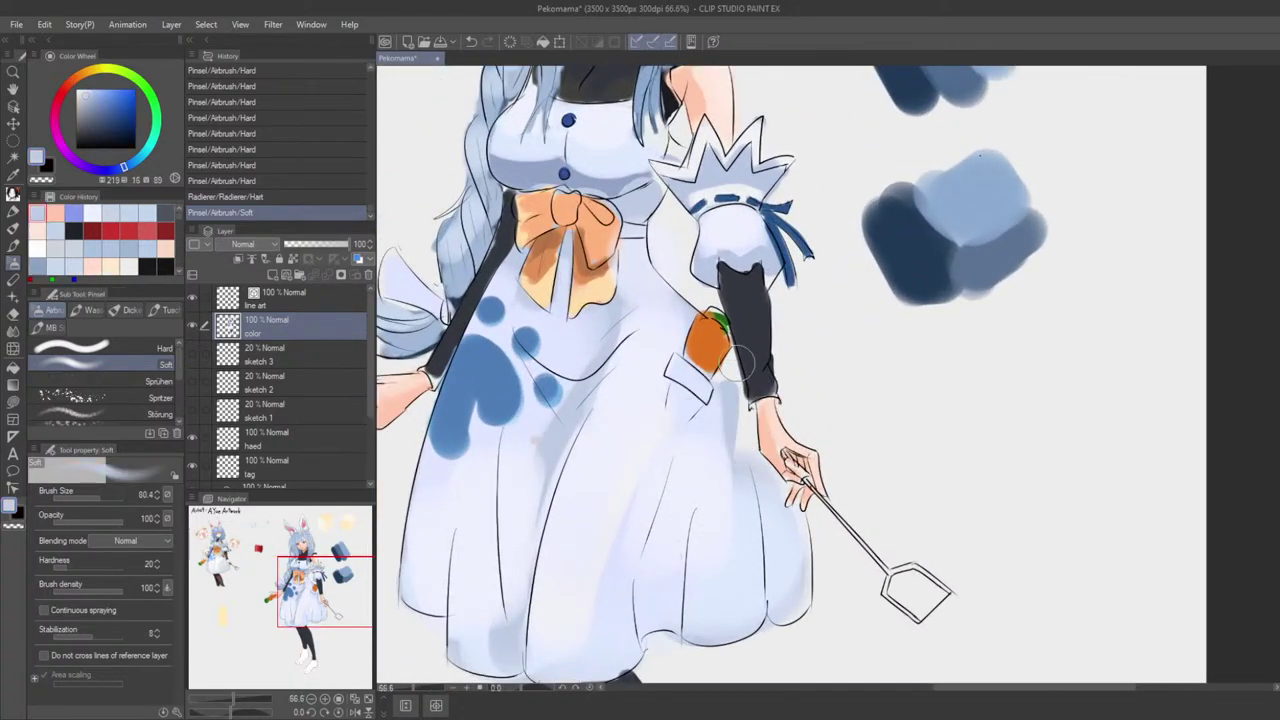
alt+click(741, 475)
mouse_move(737, 423)
mouse_down()
mouse_move(735, 451)
mouse_move(732, 372)
mouse_move(737, 387)
mouse_up()
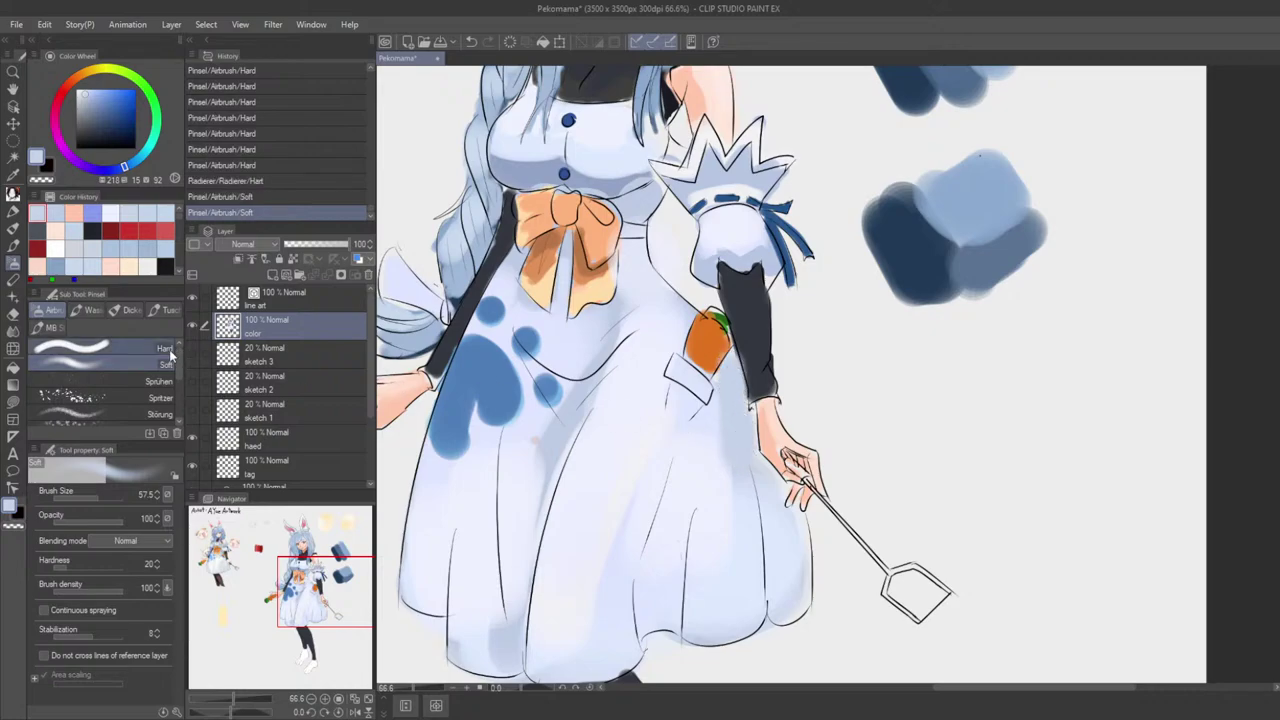
Step: Repaint the skirt folds below the carrot pocket with sampled light blue using the Hard airbrush
click(100, 348)
mouse_move(666, 409)
mouse_down()
mouse_move(600, 390)
mouse_move(630, 420)
mouse_move(632, 404)
mouse_move(612, 397)
mouse_up()
drag(666, 288, 644, 290)
drag(665, 423, 676, 446)
mouse_move(692, 459)
mouse_down()
mouse_move(712, 525)
mouse_move(709, 503)
mouse_up()
key(ctrl+z)
alt+click(674, 497)
mouse_move(652, 448)
mouse_down()
mouse_move(649, 437)
mouse_move(663, 446)
mouse_up()
Step: Shade the skirt between the carrot pocket and the character's left hand with a sampled light blue at brush size 61.6
alt+click(571, 379)
mouse_move(682, 380)
mouse_down()
mouse_move(660, 348)
mouse_move(673, 407)
mouse_move(663, 401)
mouse_move(661, 335)
mouse_move(674, 384)
mouse_up()
key(ctrl+z)
alt+click(658, 346)
drag(678, 384, 685, 450)
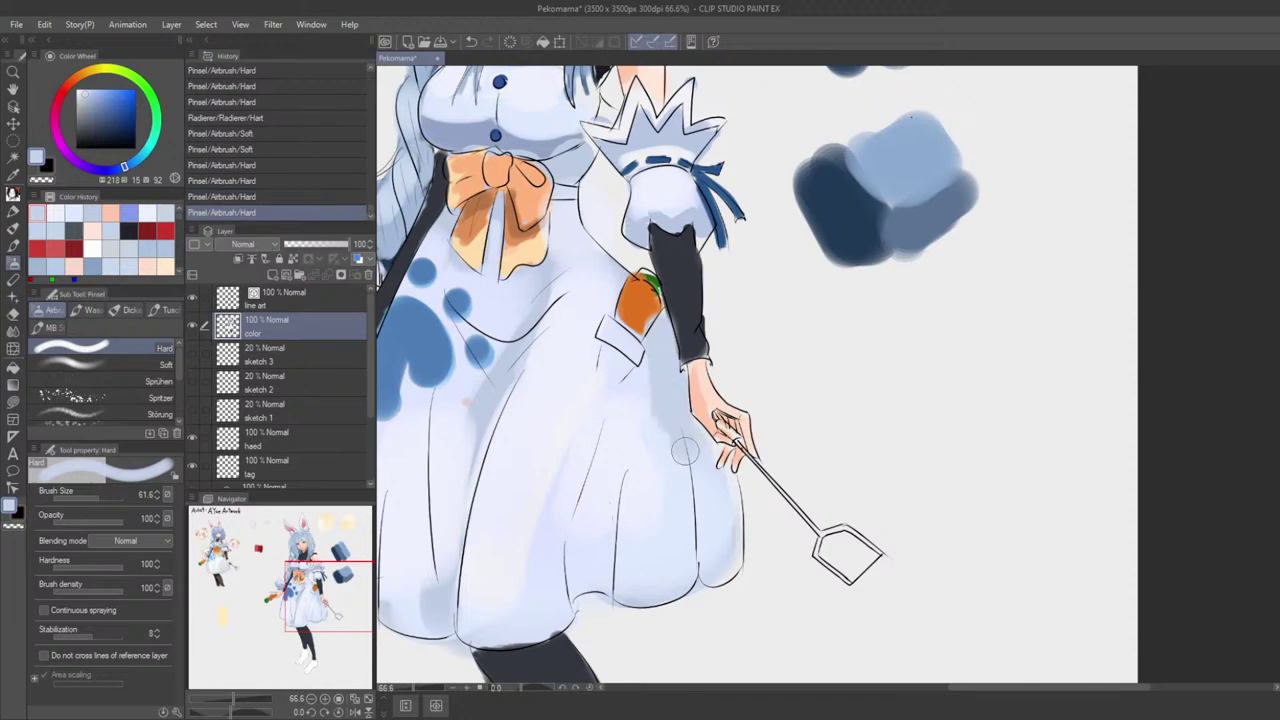
Step: Even out the outer skirt panels below the character's left hand with sampled pale blues
alt+click(572, 397)
mouse_move(675, 386)
mouse_down()
mouse_move(662, 353)
mouse_move(696, 489)
mouse_move(708, 488)
mouse_move(724, 542)
mouse_up()
key(ctrl+z)
alt+click(678, 543)
mouse_move(670, 494)
mouse_down()
mouse_move(697, 478)
mouse_move(712, 530)
mouse_move(726, 502)
mouse_up()
mouse_move(671, 333)
mouse_down()
mouse_move(667, 411)
mouse_move(661, 363)
mouse_move(663, 391)
mouse_up()
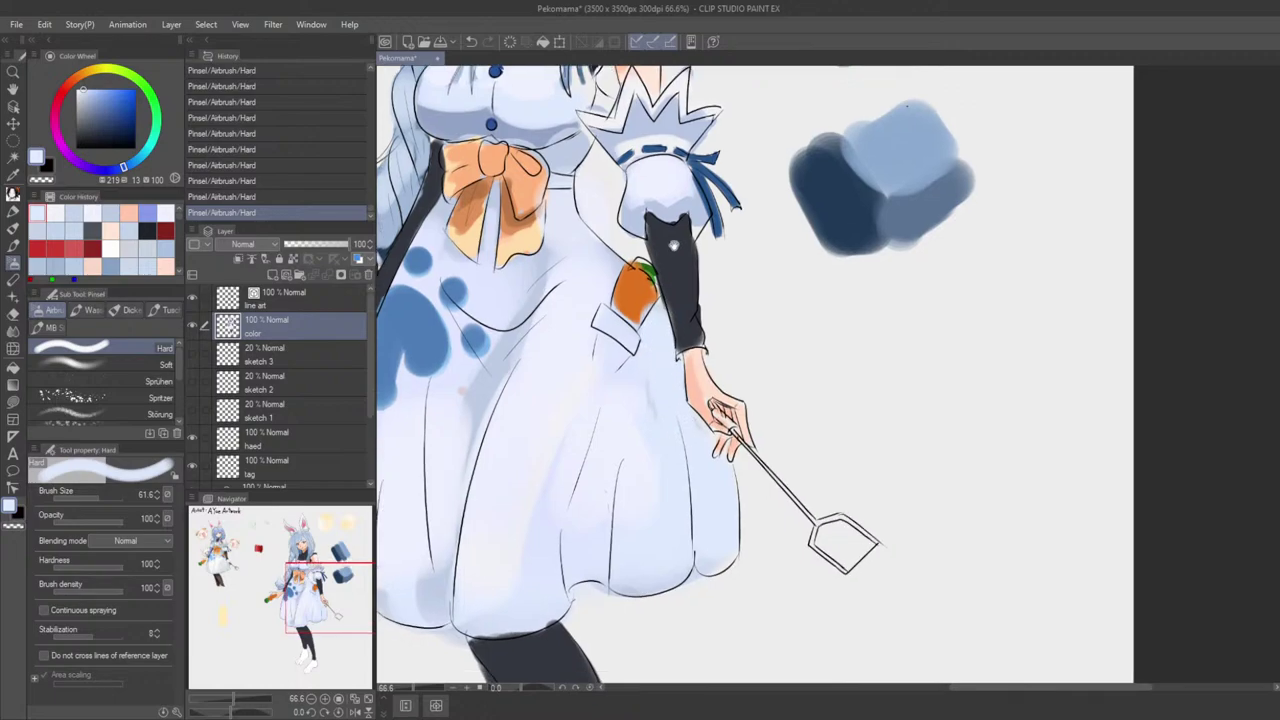
Step: Colour the flap of the carrot pocket with a sampled greyish light blue, using the Hard airbrush at size 32.3
mouse_move(684, 317)
mouse_down()
mouse_move(642, 315)
mouse_move(709, 365)
mouse_move(650, 360)
mouse_move(668, 346)
mouse_up()
alt+click(655, 336)
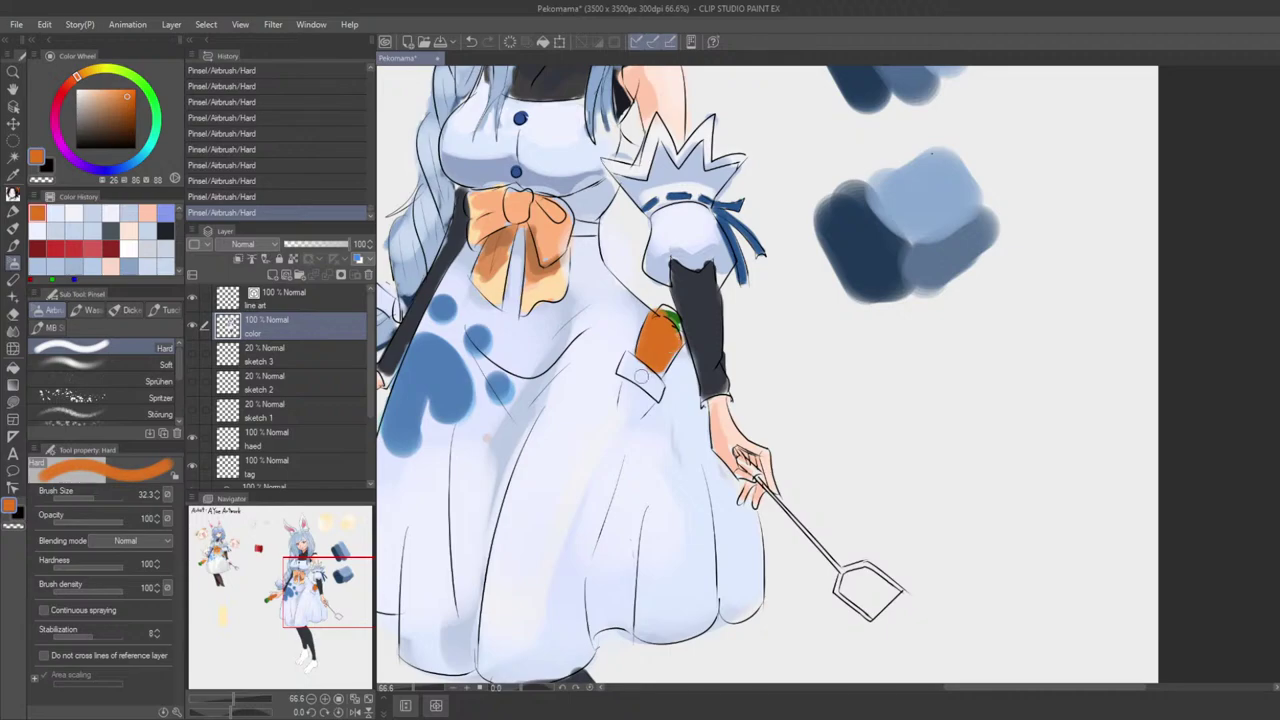
scroll(655, 350, down, 6)
scroll(660, 366, up, 3)
alt+click(670, 398)
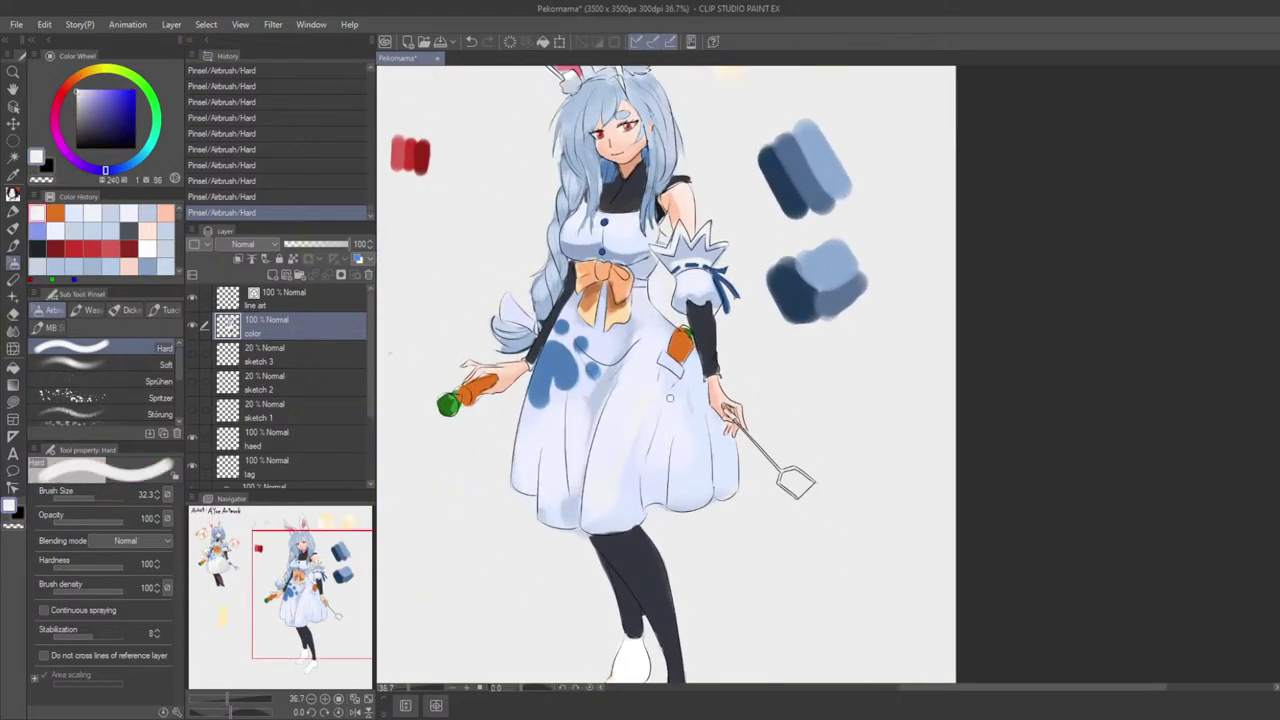
scroll(670, 398, up, 2)
alt+click(608, 444)
key(ctrl+z)
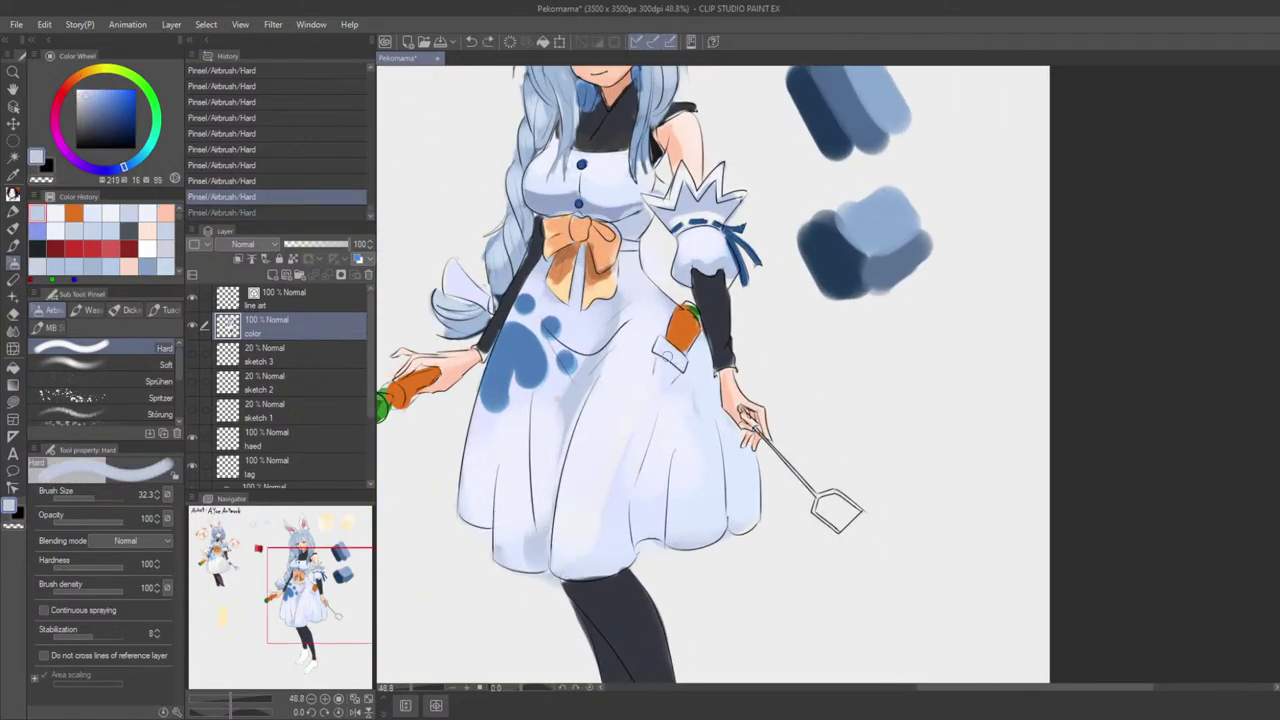
drag(660, 345, 682, 363)
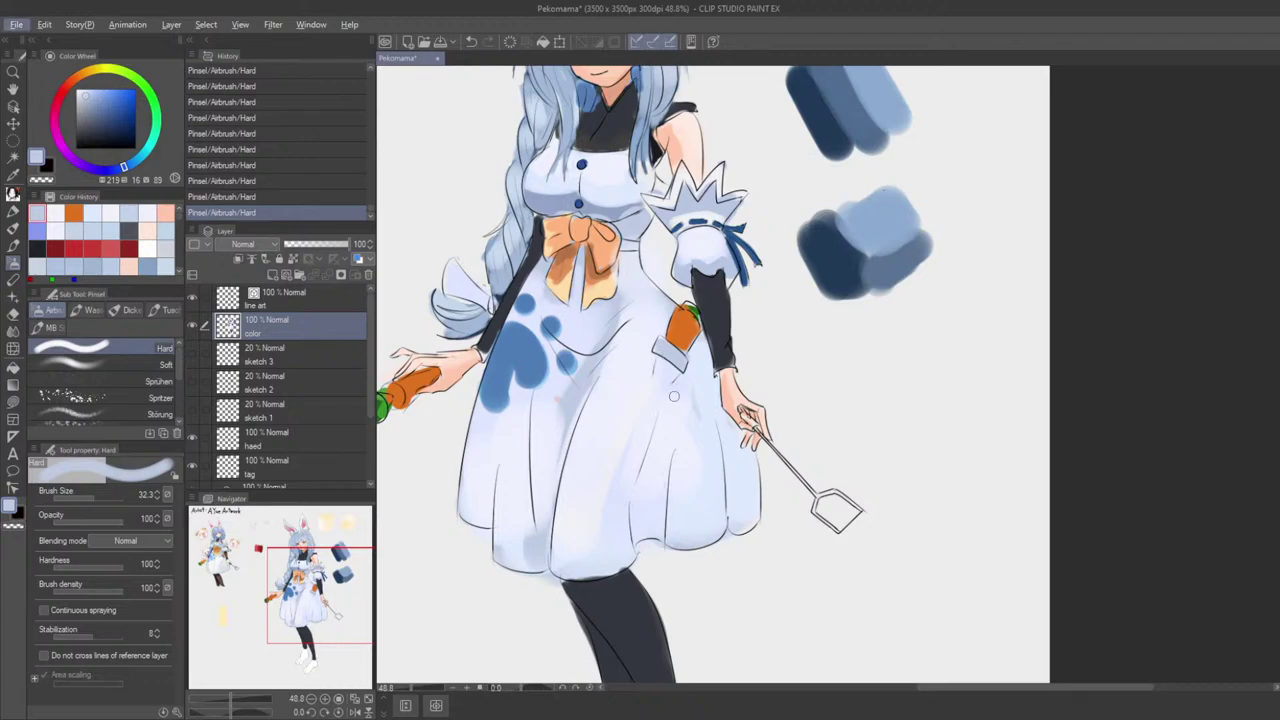
Step: Touch up the dark sleeve on the character's right arm and the bodice's shaded underside with colours sampled from each
scroll(674, 396, down, 6)
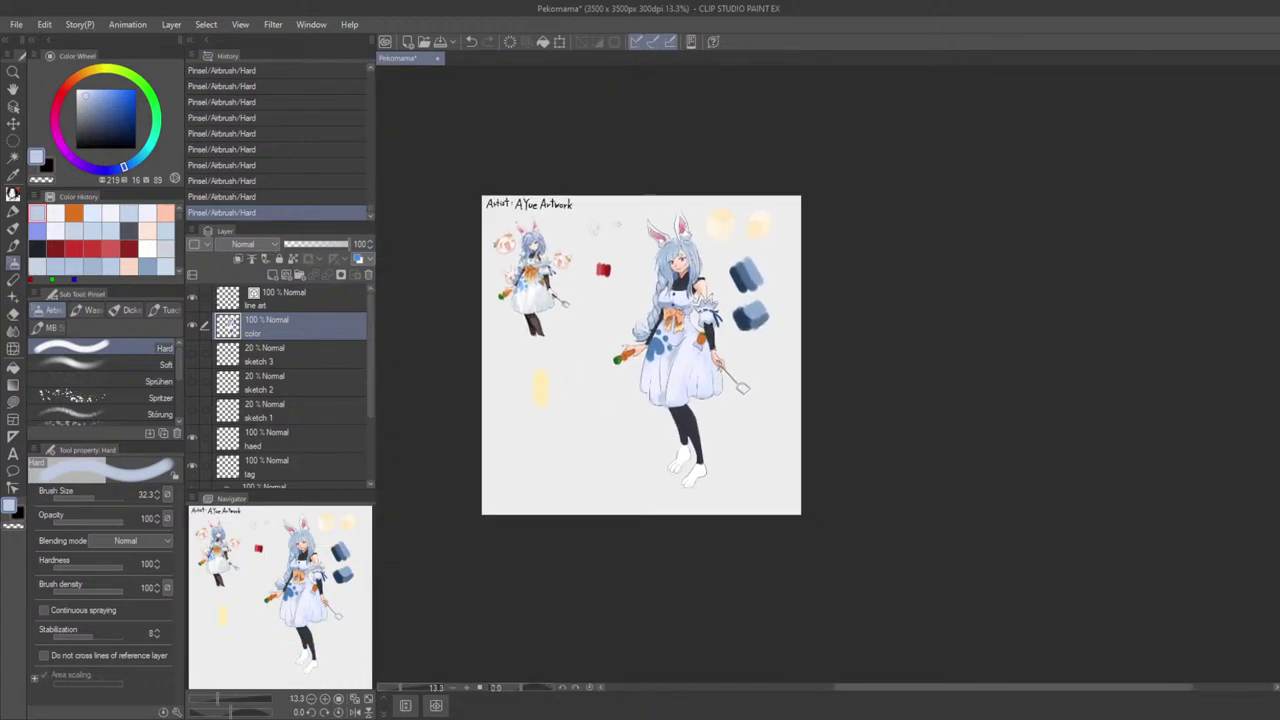
scroll(651, 340, up, 5)
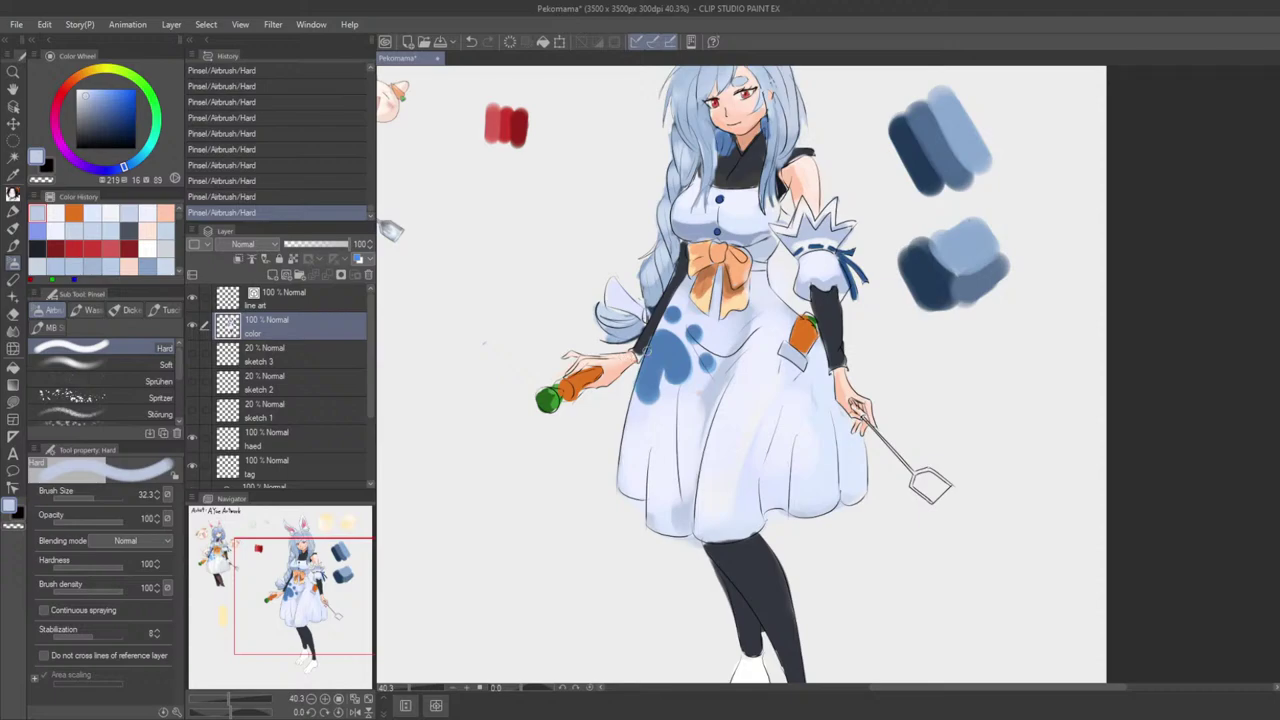
alt+click(640, 355)
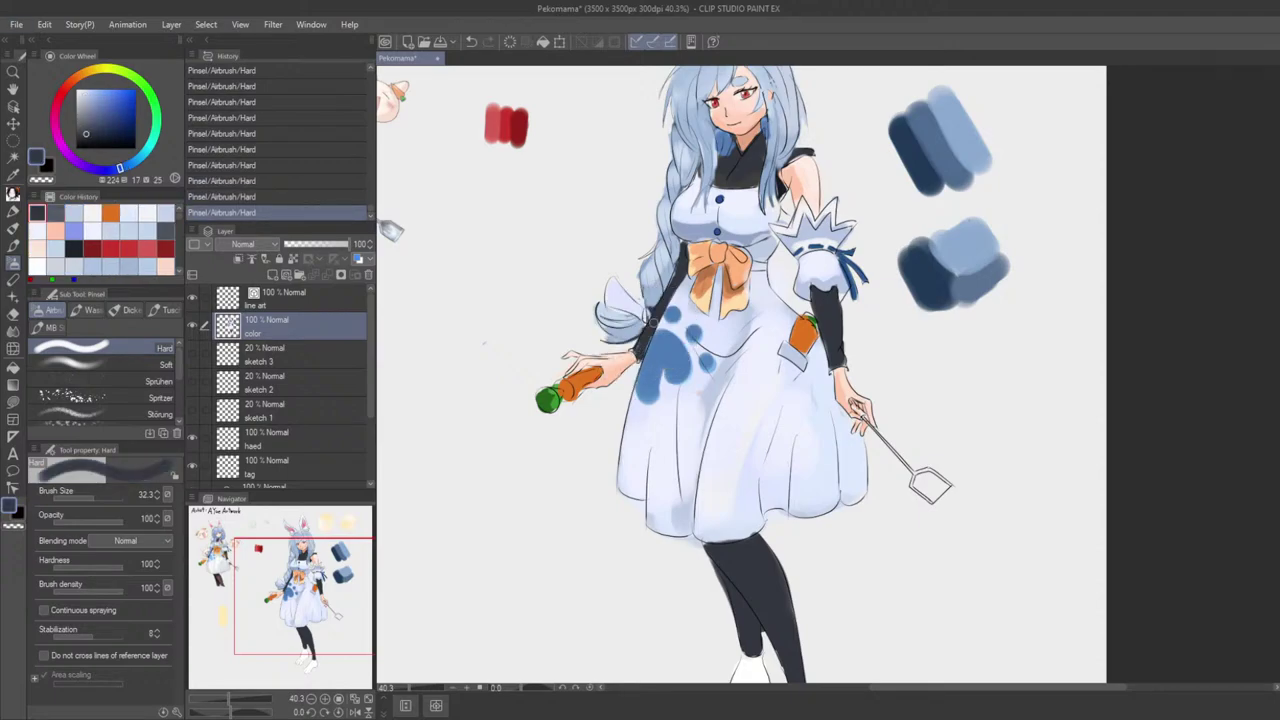
drag(653, 323, 595, 386)
scroll(604, 385, up, 2)
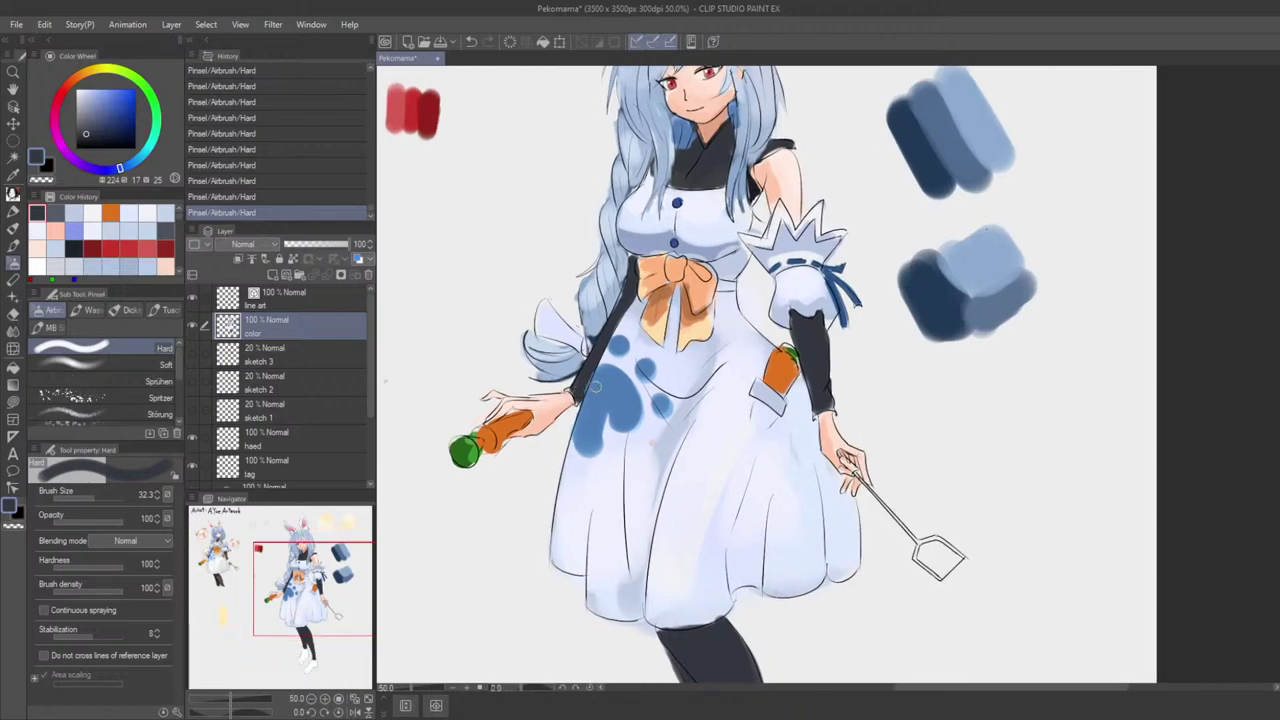
scroll(596, 386, up, 1)
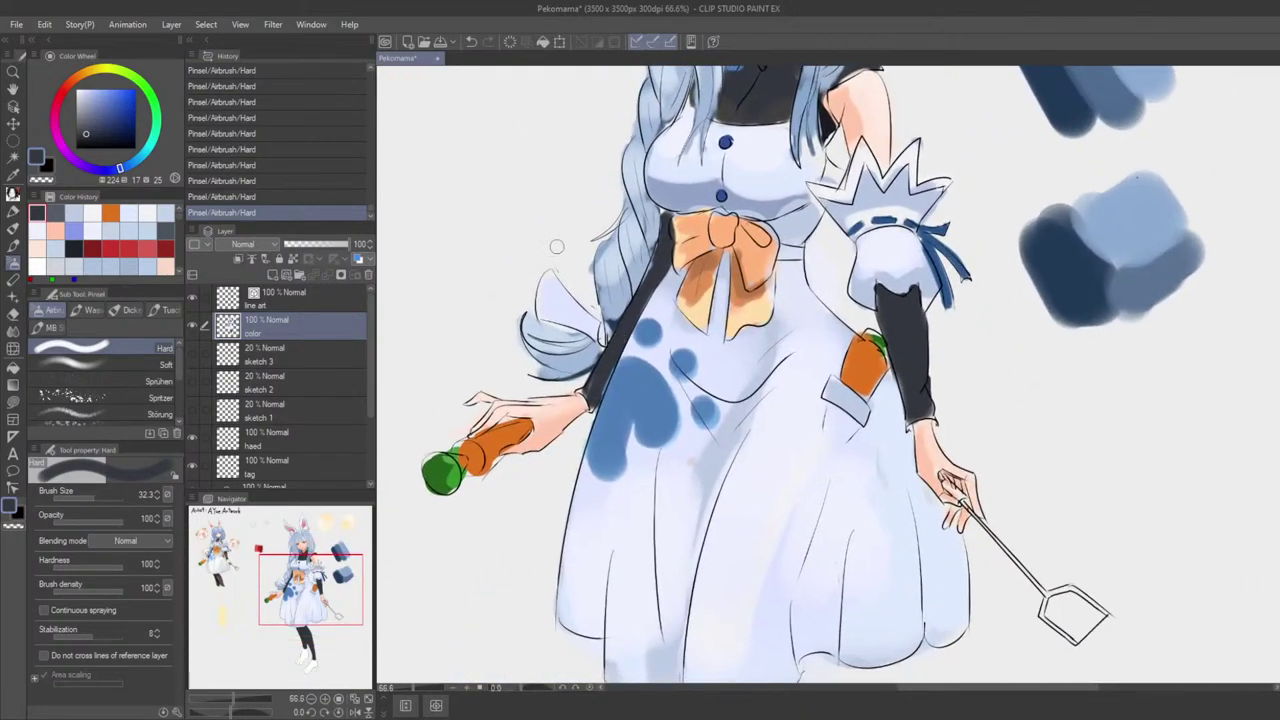
drag(662, 250, 644, 312)
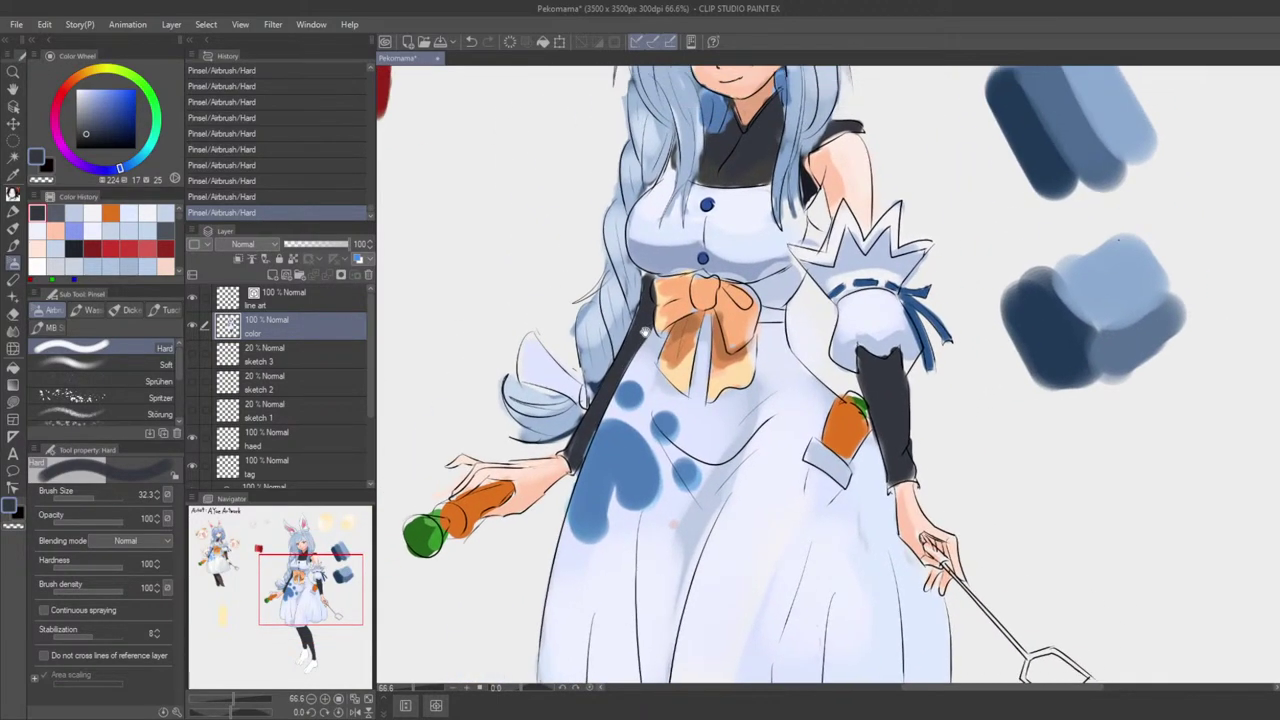
alt+click(669, 264)
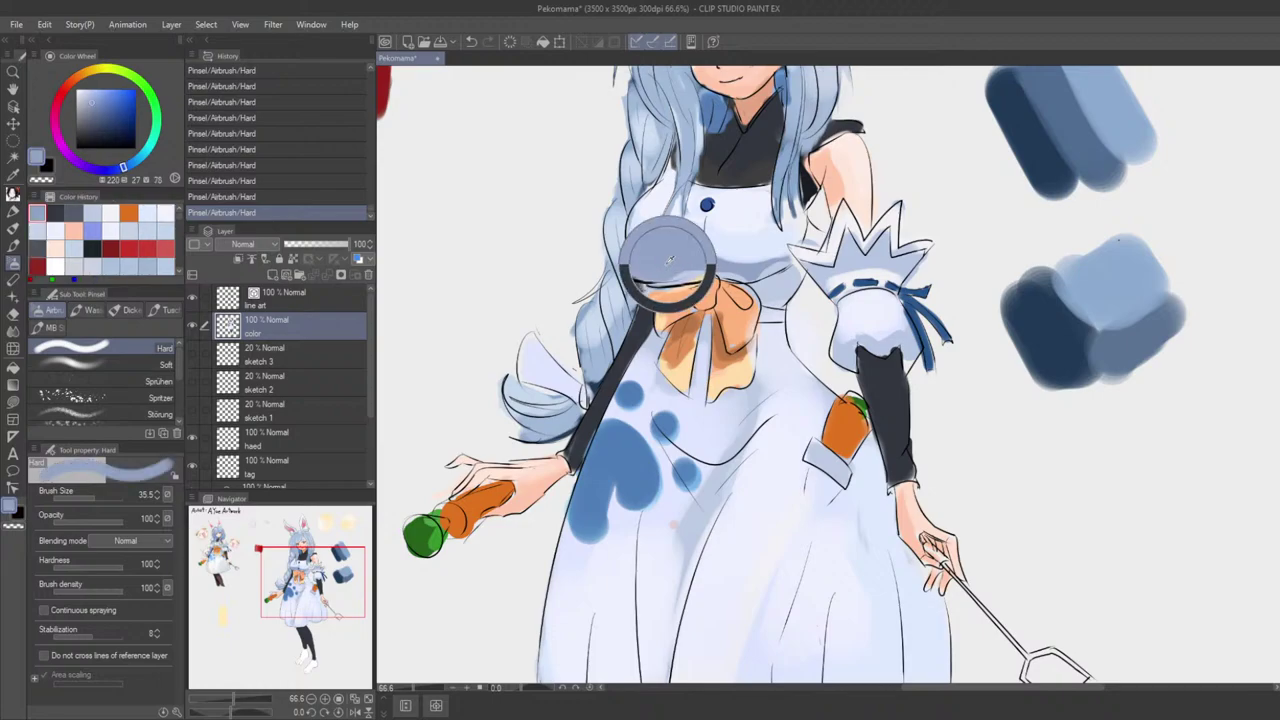
drag(712, 280, 652, 268)
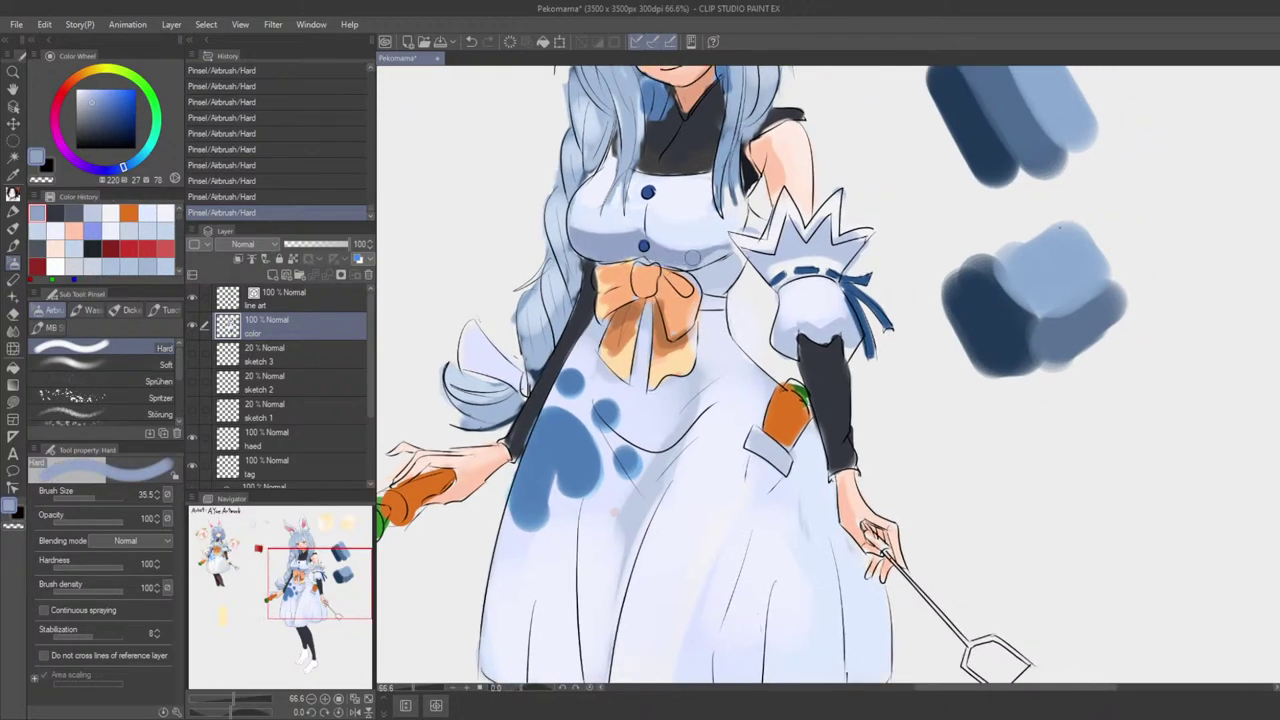
Step: Paint the inside of the bow's loop and the fold beneath it with a sampled dark brown at brush size 19
alt+click(674, 292)
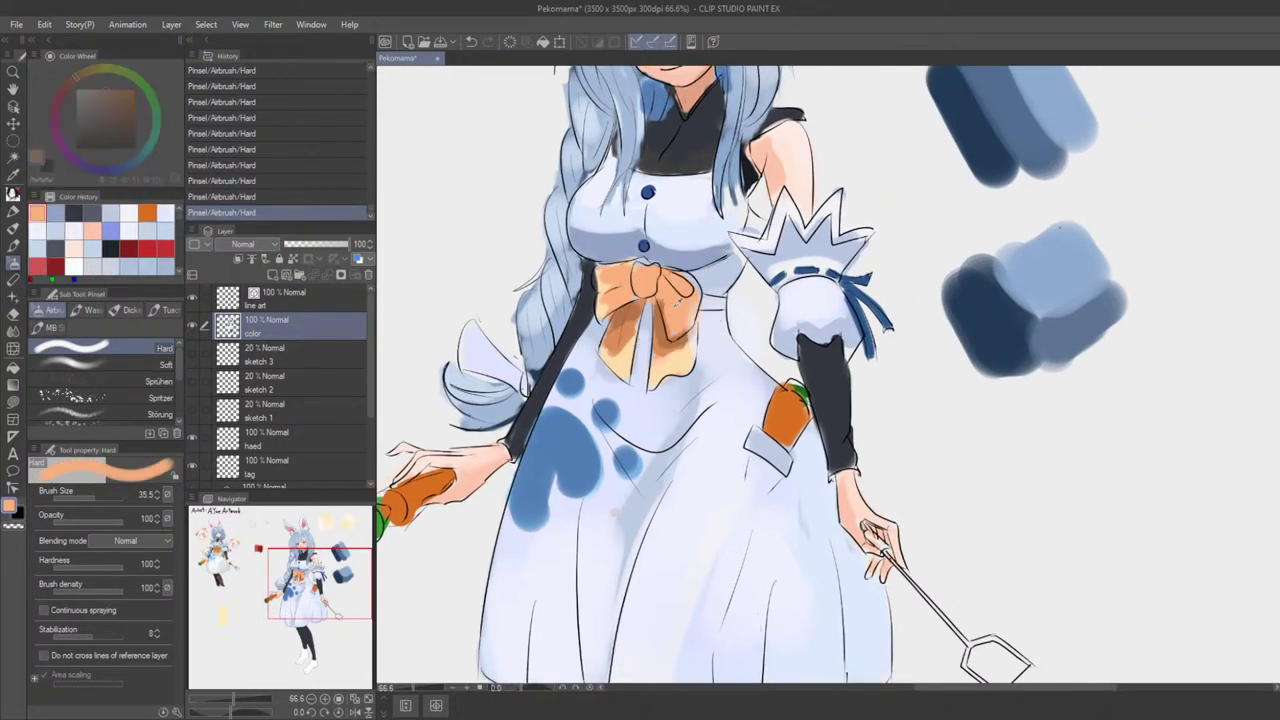
alt+click(672, 340)
alt+click(684, 336)
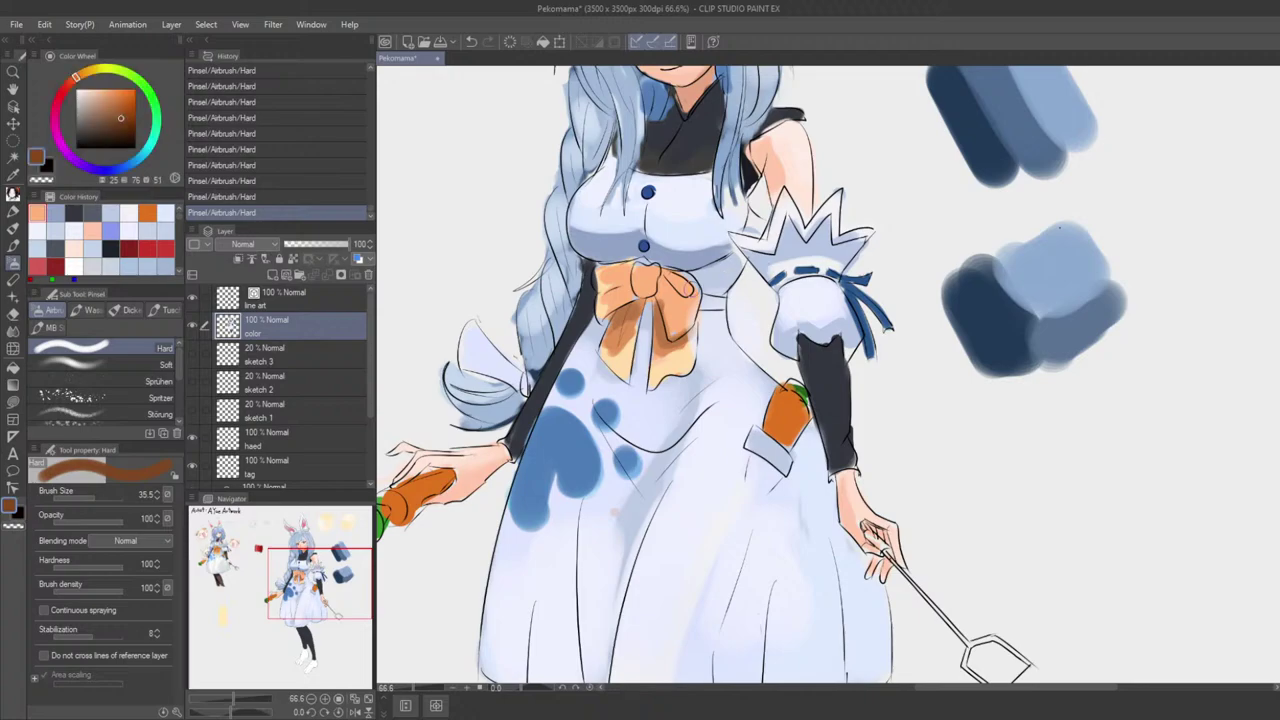
click(684, 288)
key(ctrl+z)
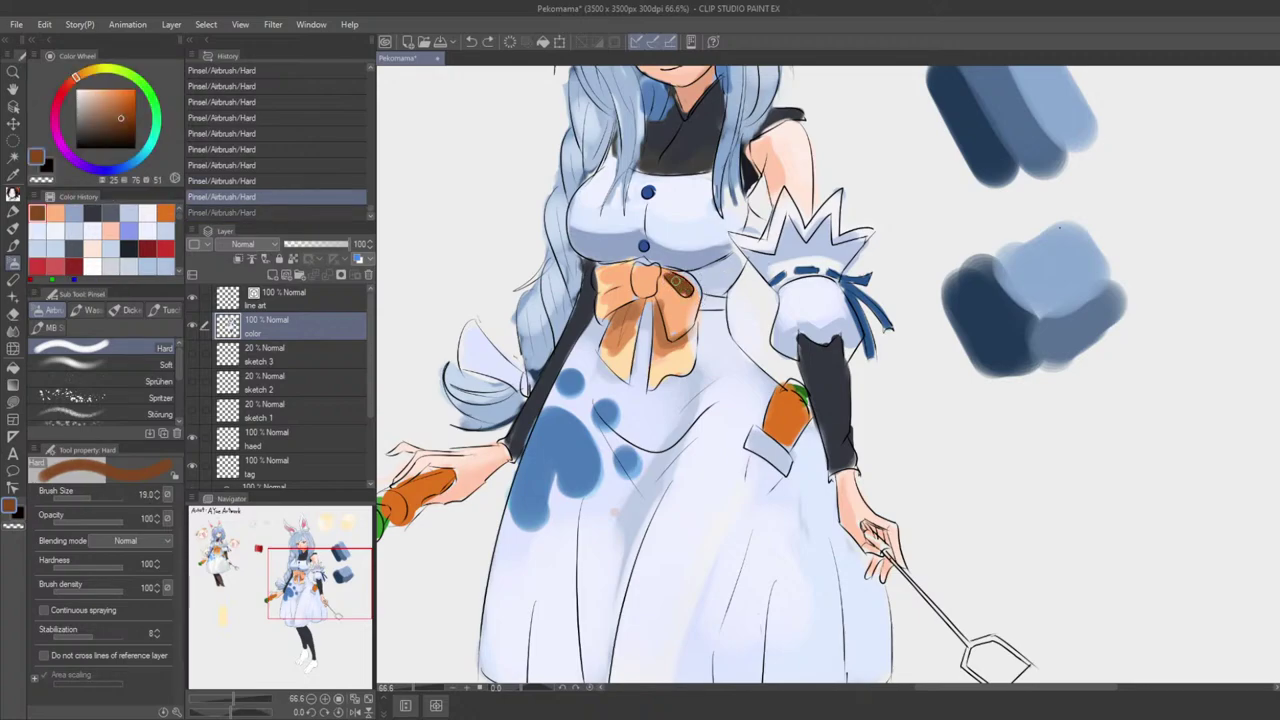
drag(677, 282, 675, 281)
mouse_move(682, 302)
mouse_down()
mouse_move(709, 340)
mouse_move(691, 372)
mouse_move(701, 375)
mouse_up()
key(ctrl+z)
key(ctrl+z)
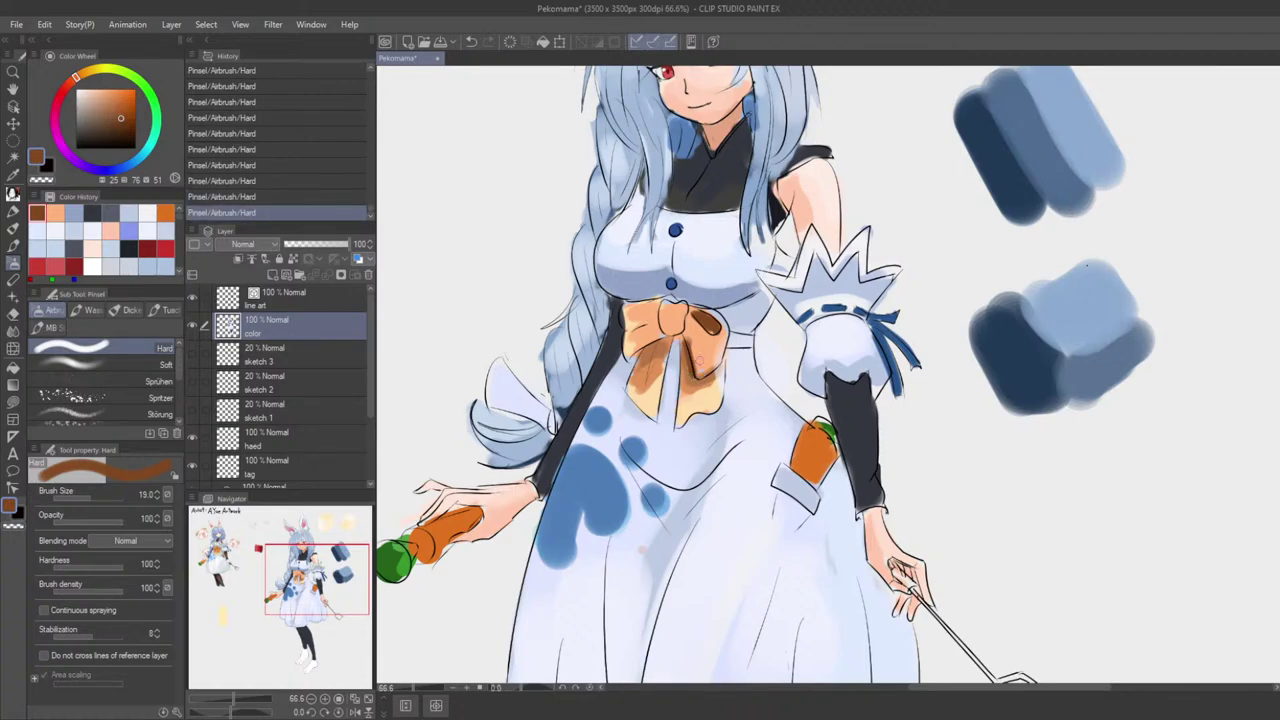
Step: Clean up the bow's surface and its border with the dark sleeve, using sampled orange, blue and near-black
alt+click(712, 319)
alt+click(704, 338)
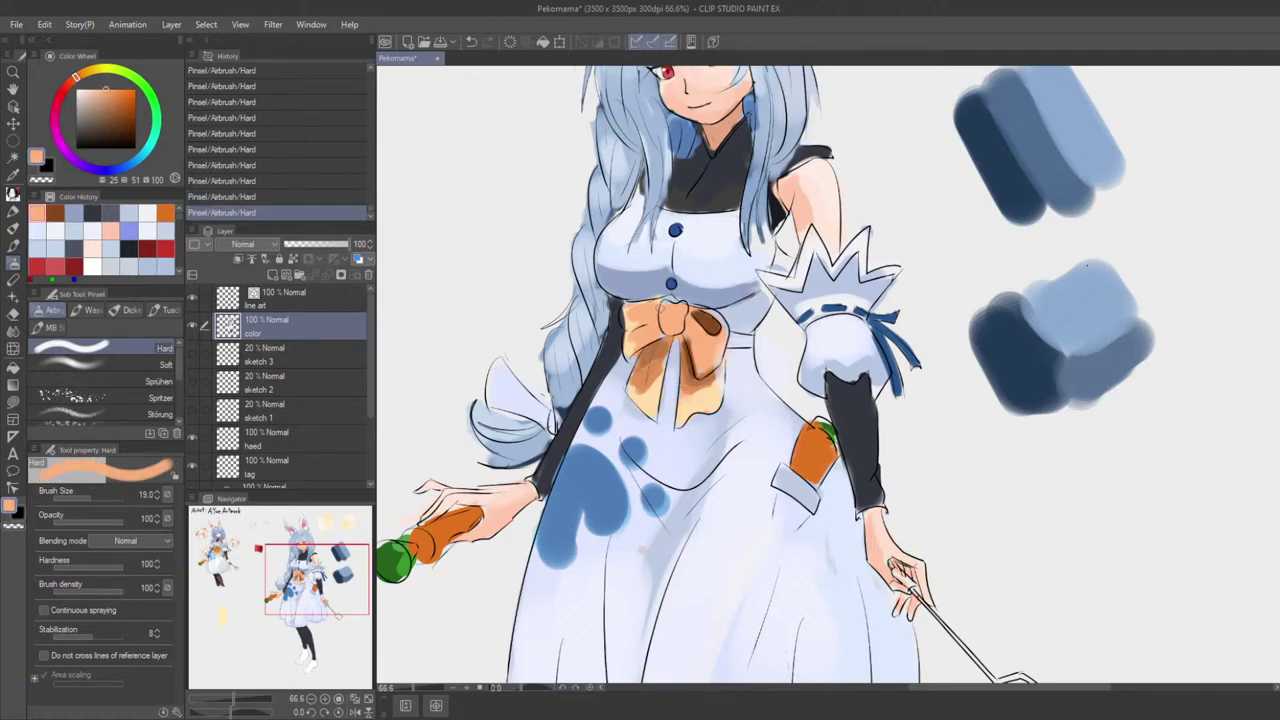
alt+click(628, 294)
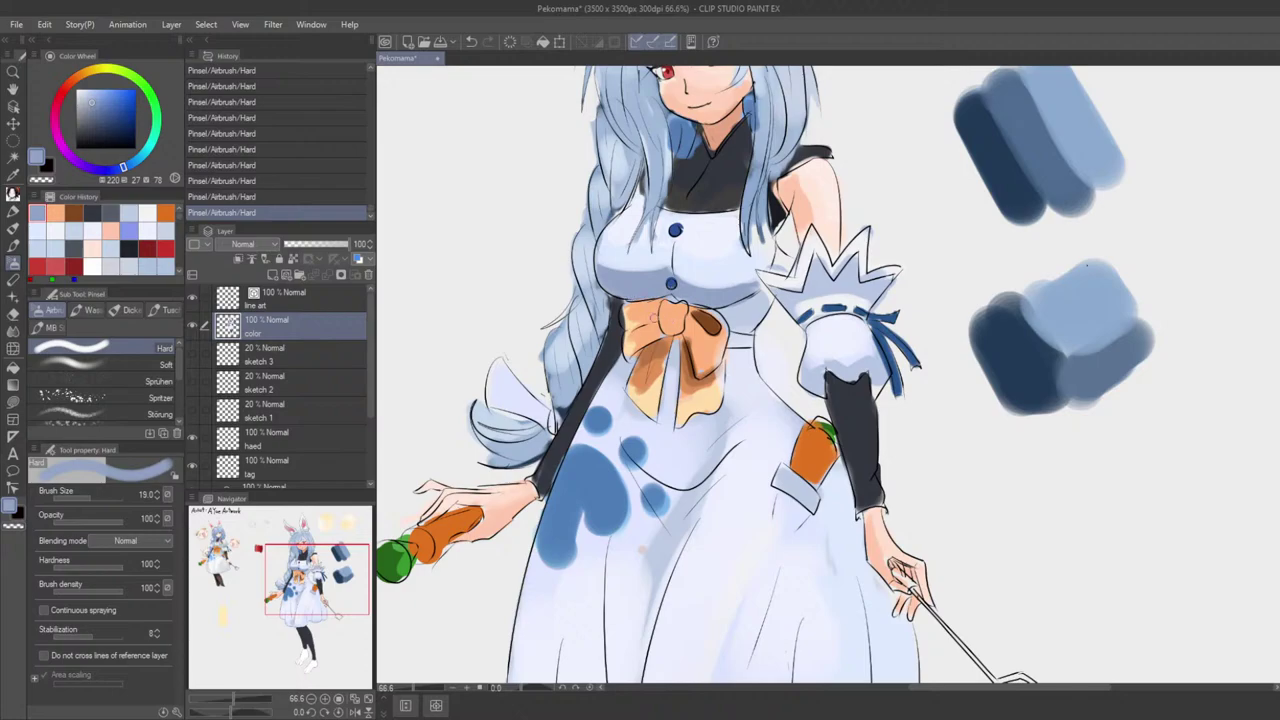
alt+click(614, 316)
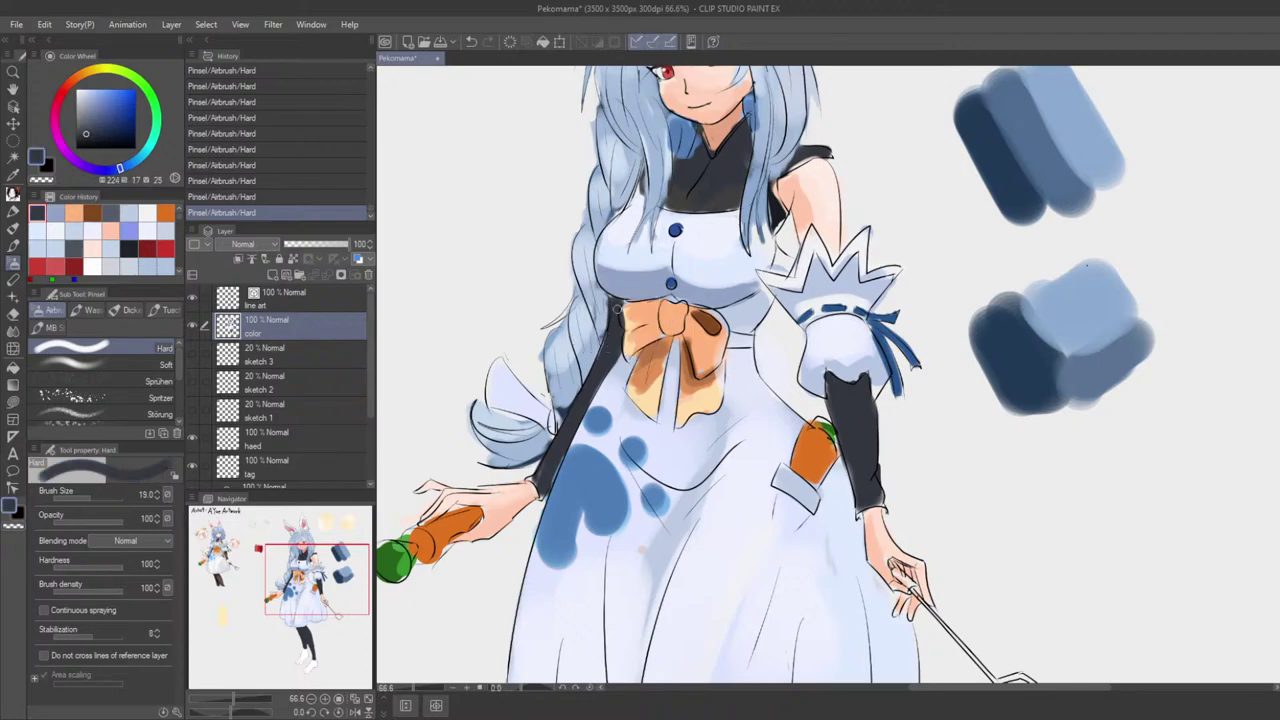
alt+click(629, 314)
alt+click(614, 330)
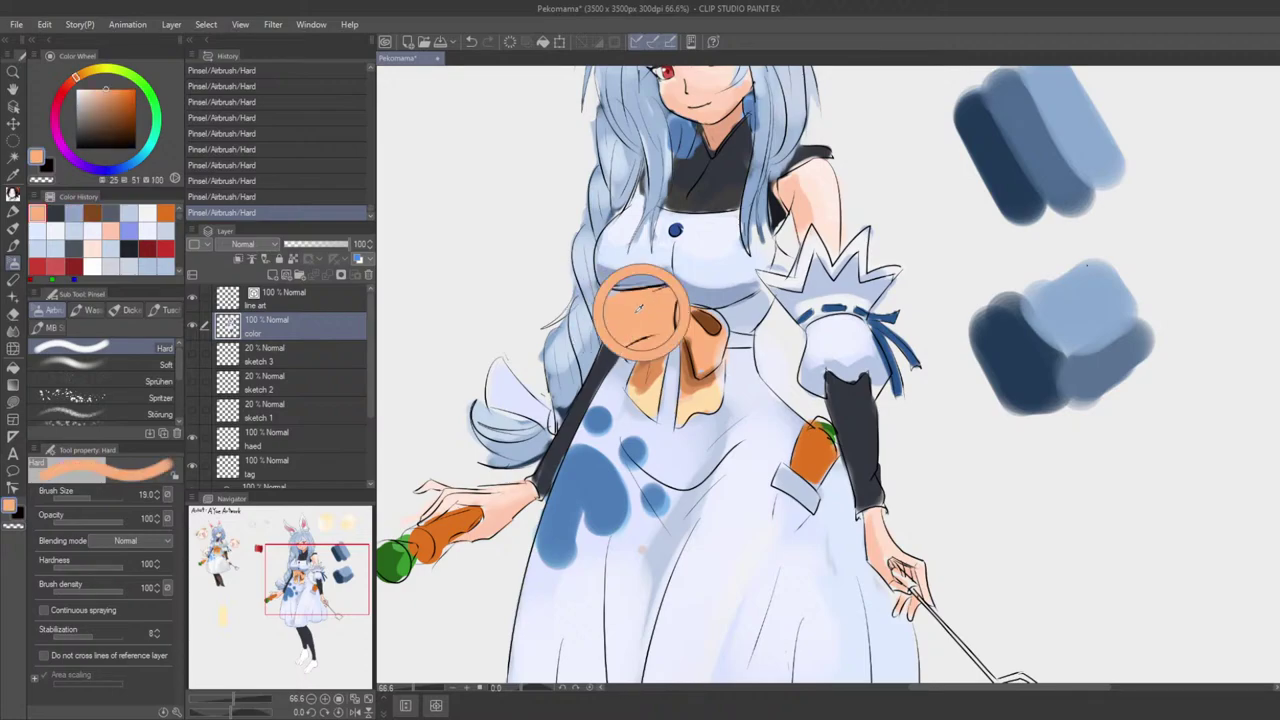
Step: Erase the colour spilling past the outer edge of the hair and braid with the hard eraser at size 25.2
alt+click(576, 260)
scroll(563, 205, up, 4)
drag(561, 248, 530, 371)
key(e)
mouse_move(562, 213)
mouse_down()
mouse_move(572, 252)
mouse_move(567, 206)
mouse_move(573, 222)
mouse_up()
drag(590, 213, 591, 213)
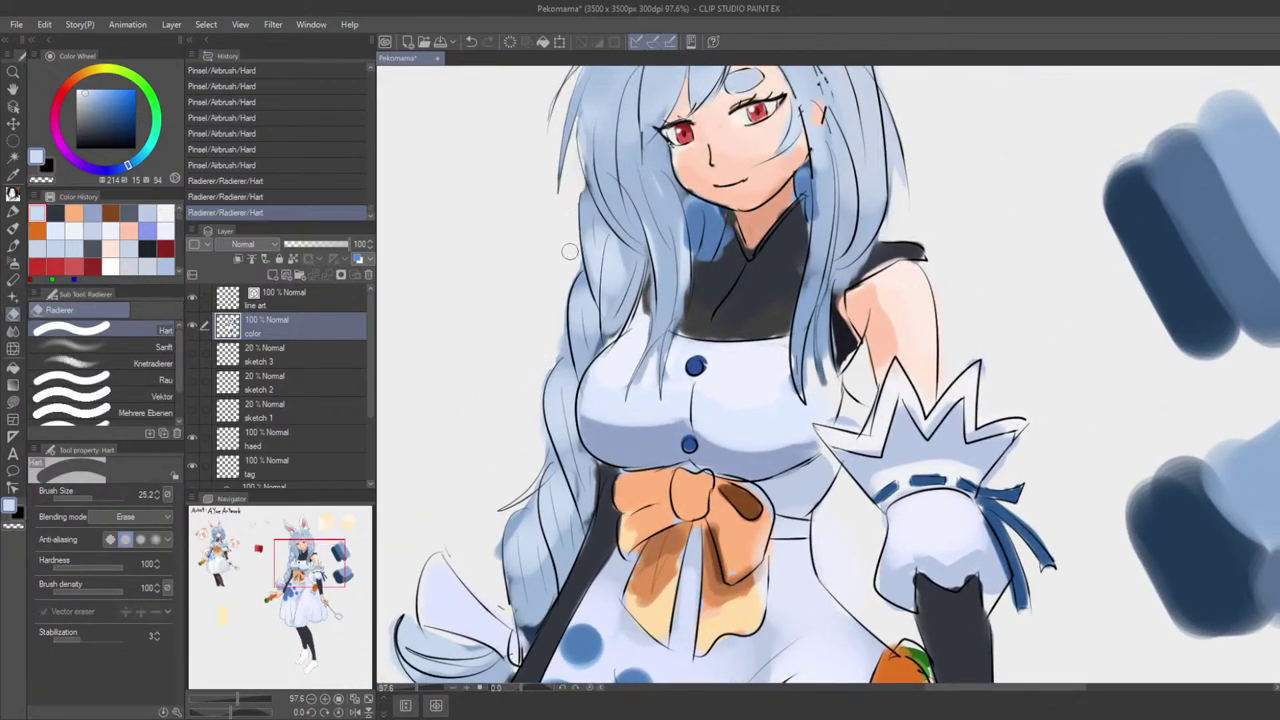
drag(560, 326, 558, 348)
drag(559, 293, 557, 315)
drag(520, 448, 567, 341)
Step: Colour the loose strand and edge of the braid with sampled blues, using the G-Pen at size 14.2
key(p)
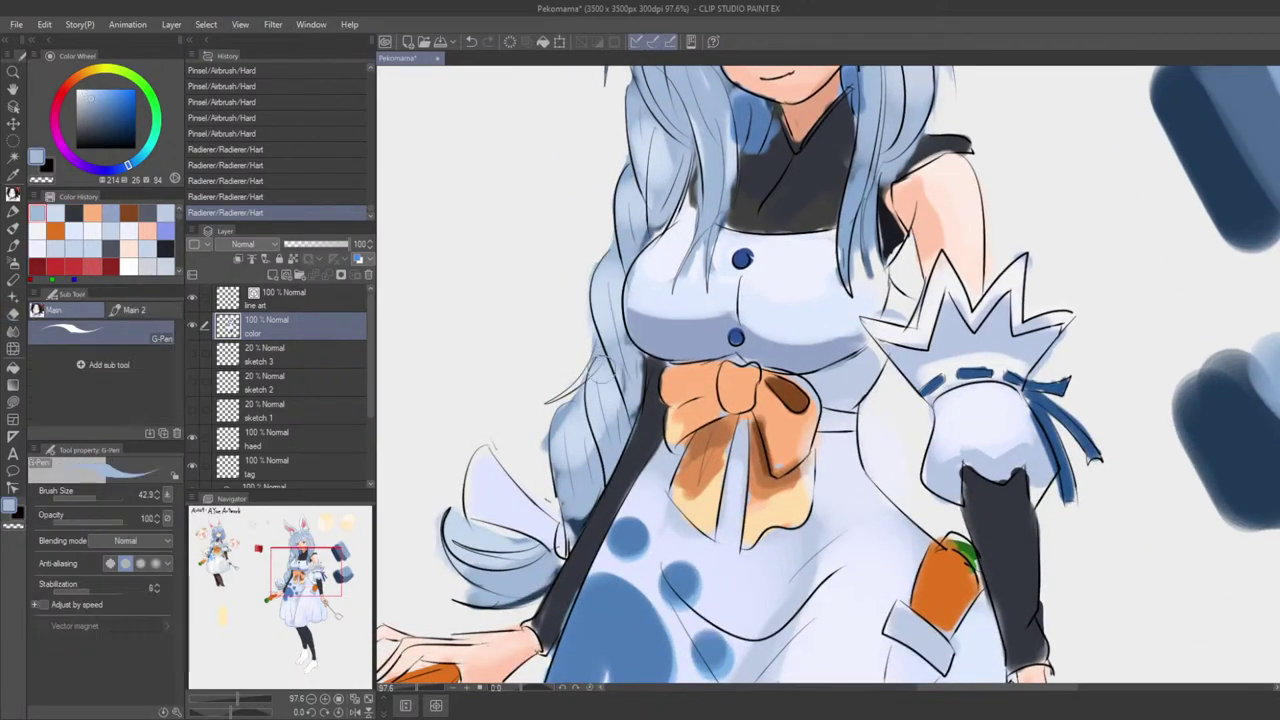
drag(596, 385, 555, 397)
drag(603, 363, 624, 324)
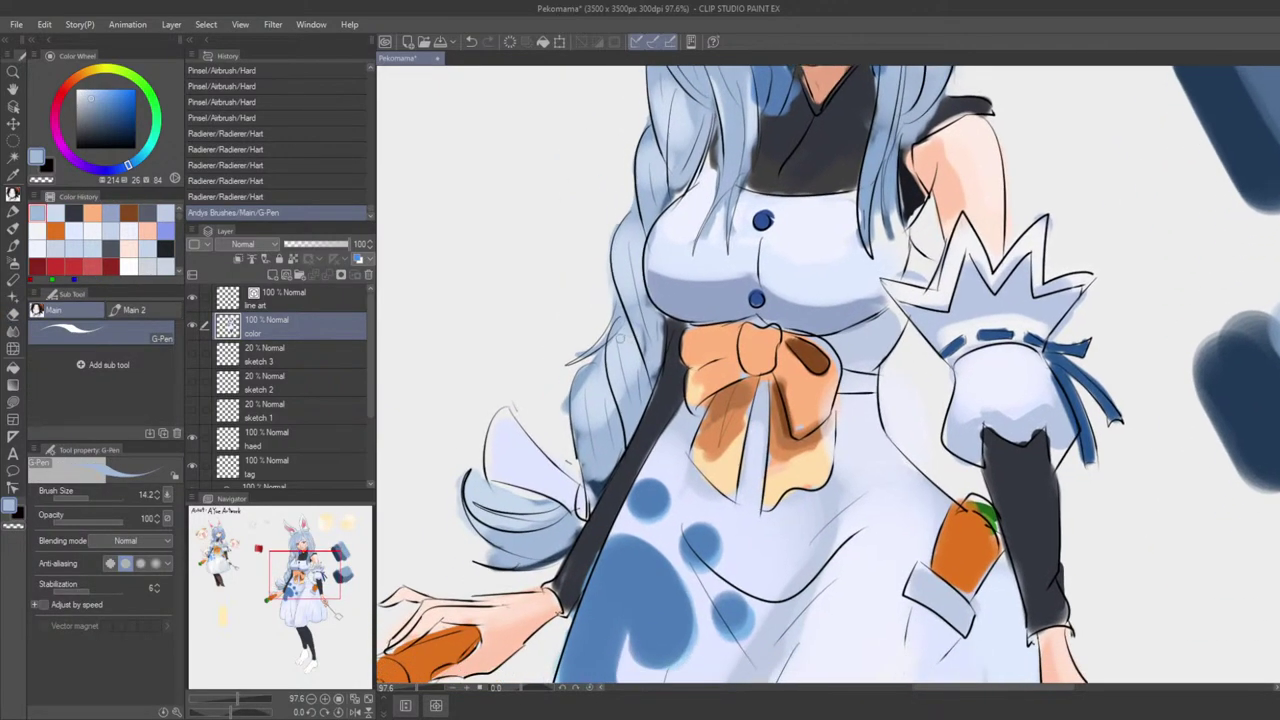
key(ctrl+z)
drag(570, 362, 624, 304)
mouse_move(622, 367)
mouse_down()
mouse_move(639, 374)
mouse_move(614, 325)
mouse_move(621, 301)
mouse_up()
key(ctrl+z)
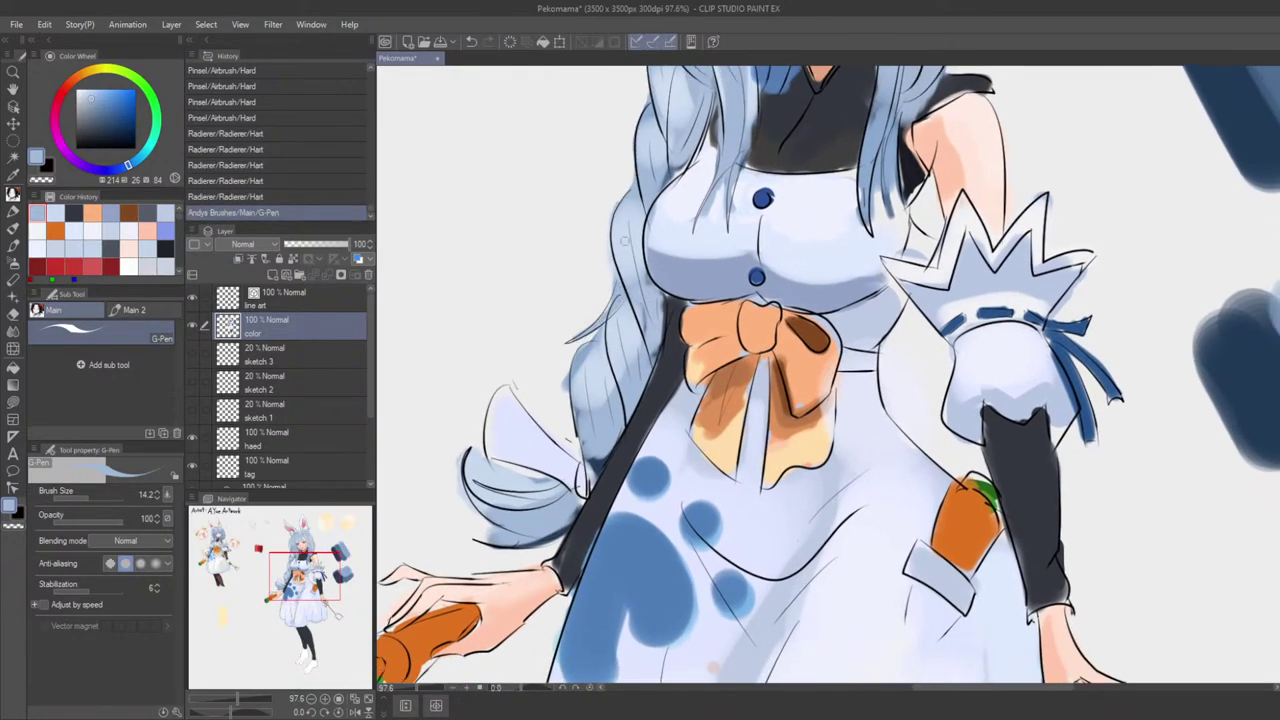
alt+click(671, 181)
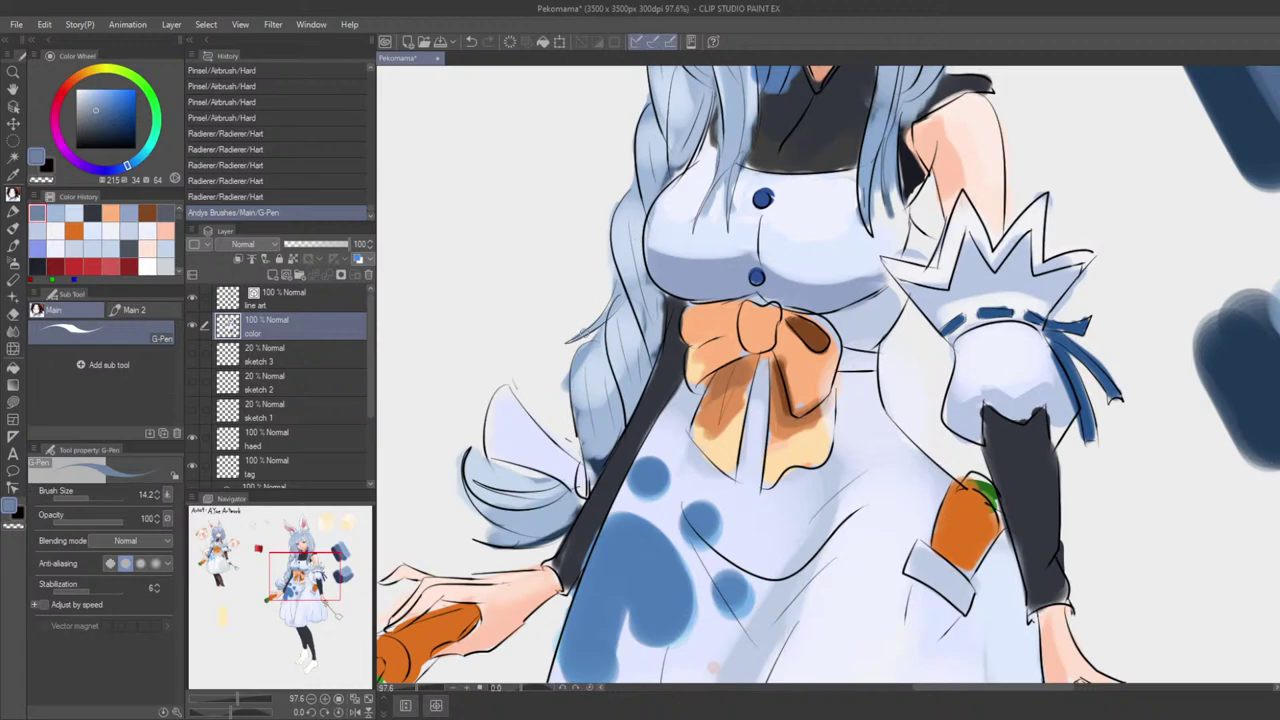
key(ctrl+z)
mouse_move(628, 283)
mouse_down()
mouse_move(574, 337)
mouse_move(621, 314)
mouse_move(624, 342)
mouse_up()
key(ctrl+z)
key(ctrl+z)
Step: Trim the lower braid's outer edge with the hard eraser and refill it with sampled blue using the G-Pen
key(e)
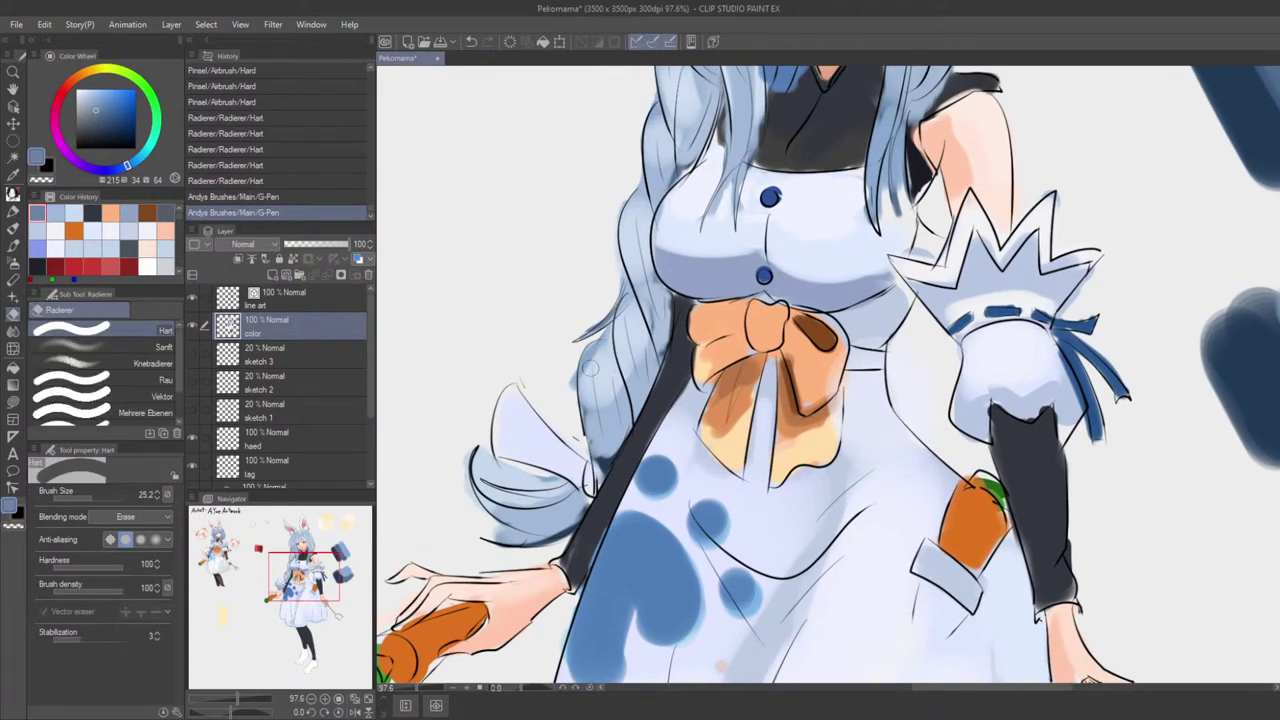
drag(564, 373, 570, 395)
mouse_move(566, 375)
mouse_down()
mouse_move(569, 400)
mouse_move(583, 374)
mouse_move(582, 388)
mouse_up()
alt+click(604, 375)
key(p)
drag(586, 372, 588, 415)
key(ctrl+z)
key(ctrl+z)
Step: Blend the outer side of the lower braid with a sampled light blue, using the Hard airbrush
key(b)
key(ctrl+t)
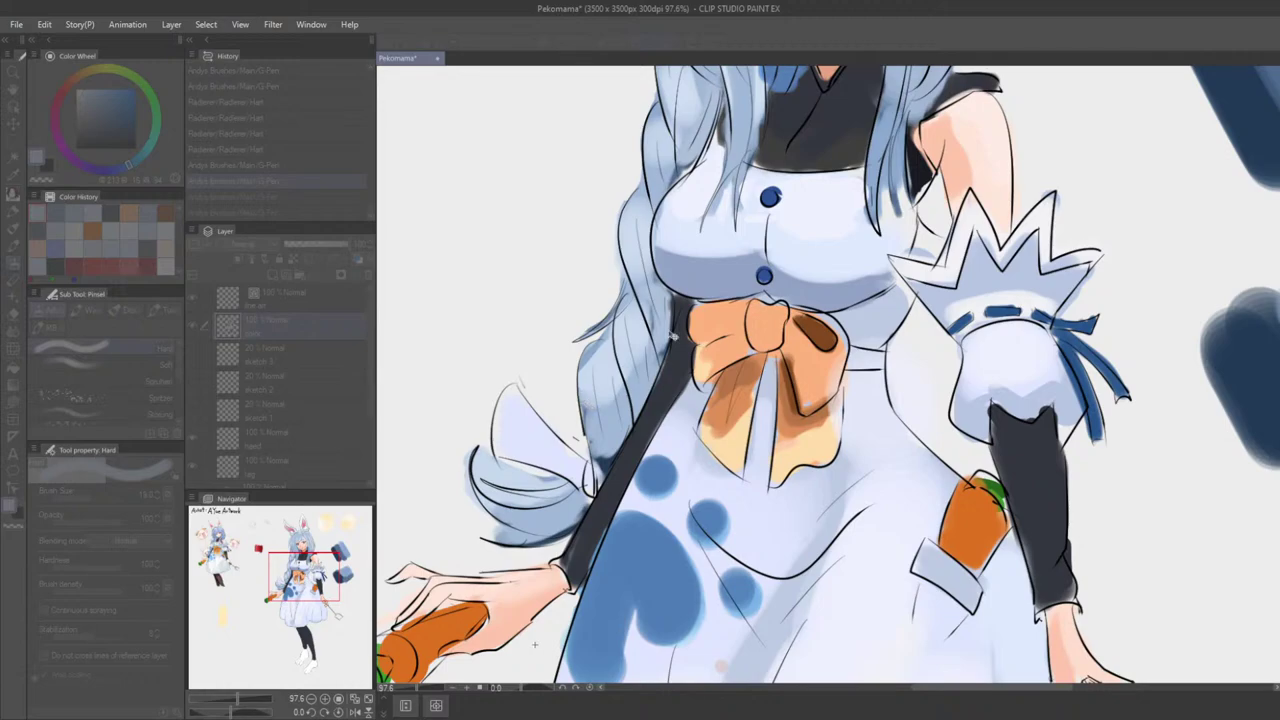
key(Escape)
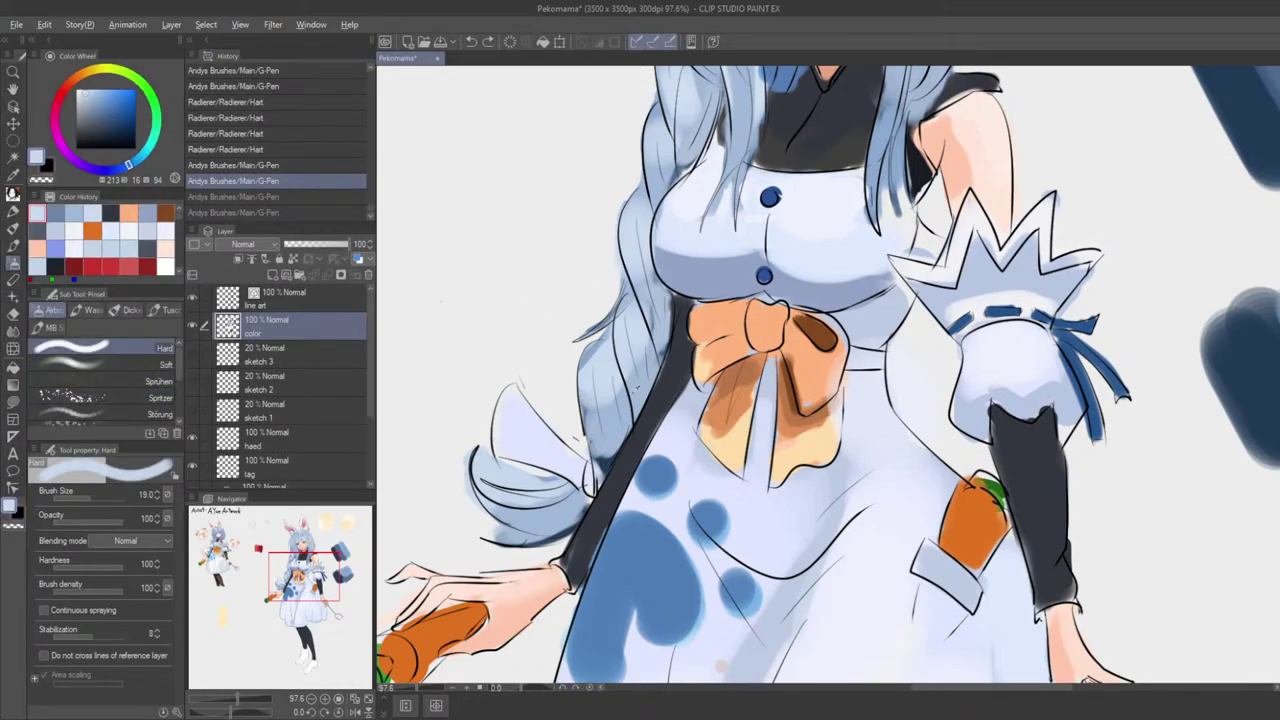
alt+click(610, 383)
drag(595, 416, 589, 392)
drag(592, 396, 600, 420)
Step: Repaint the lower braid strands beside the sleeve with sampled blues, using the Hard airbrush at size 32
alt+click(606, 418)
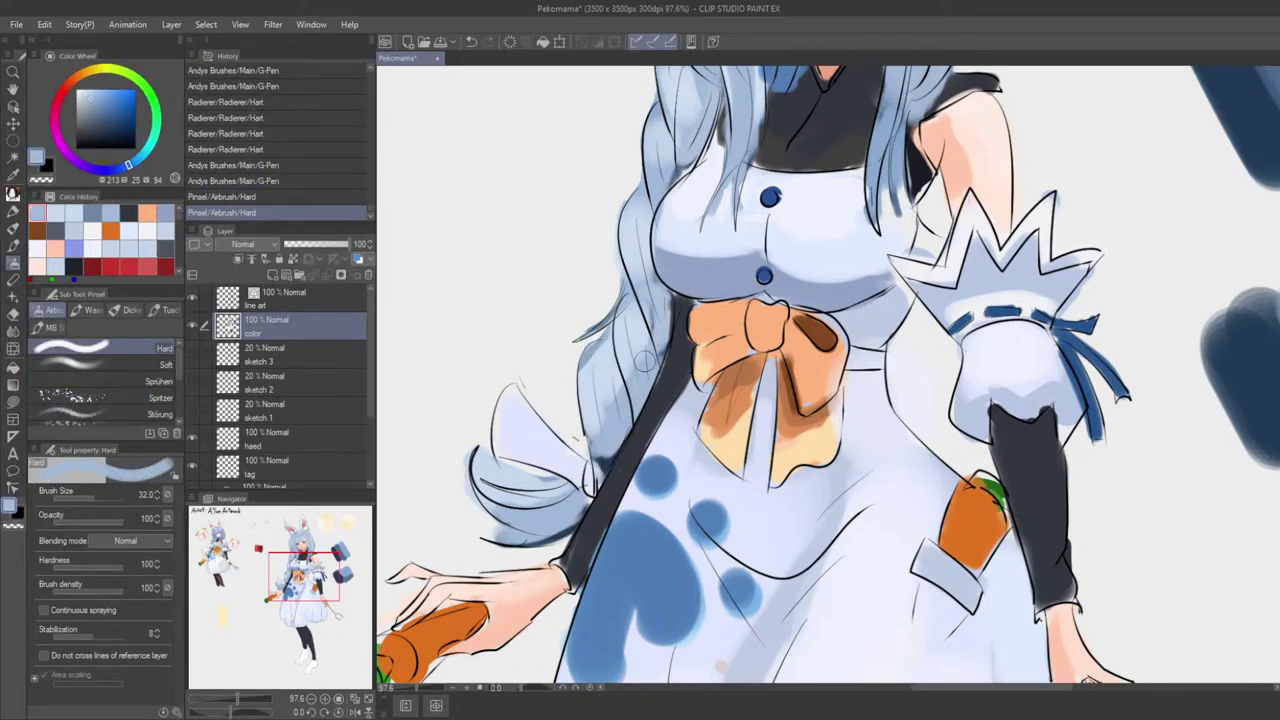
drag(648, 358, 606, 422)
key(ctrl+z)
alt+click(611, 408)
drag(618, 372, 603, 412)
drag(620, 370, 612, 408)
mouse_move(644, 344)
mouse_down()
mouse_move(620, 382)
mouse_move(632, 382)
mouse_up()
drag(646, 352, 626, 398)
Step: Lighten the hair on the crown and beside the face with light blue, using the Hard airbrush at size 98
scroll(626, 398, down, 1)
scroll(592, 400, down, 6)
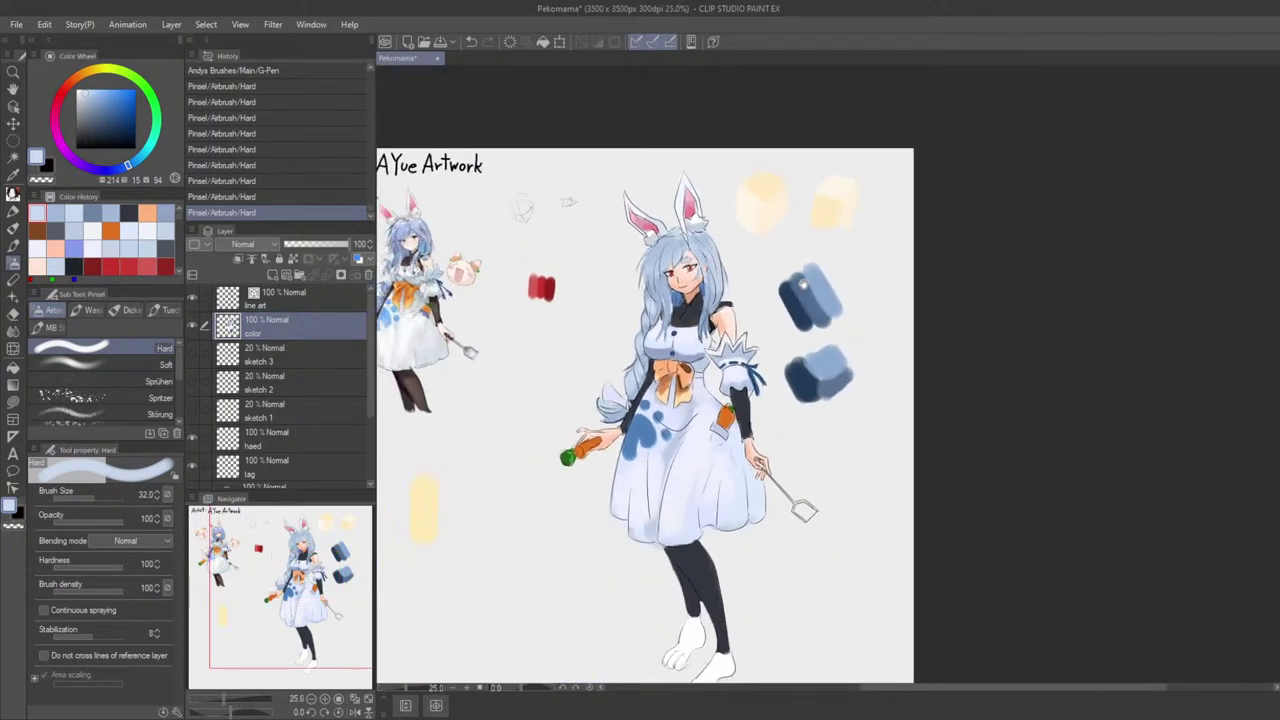
scroll(652, 401, up, 2)
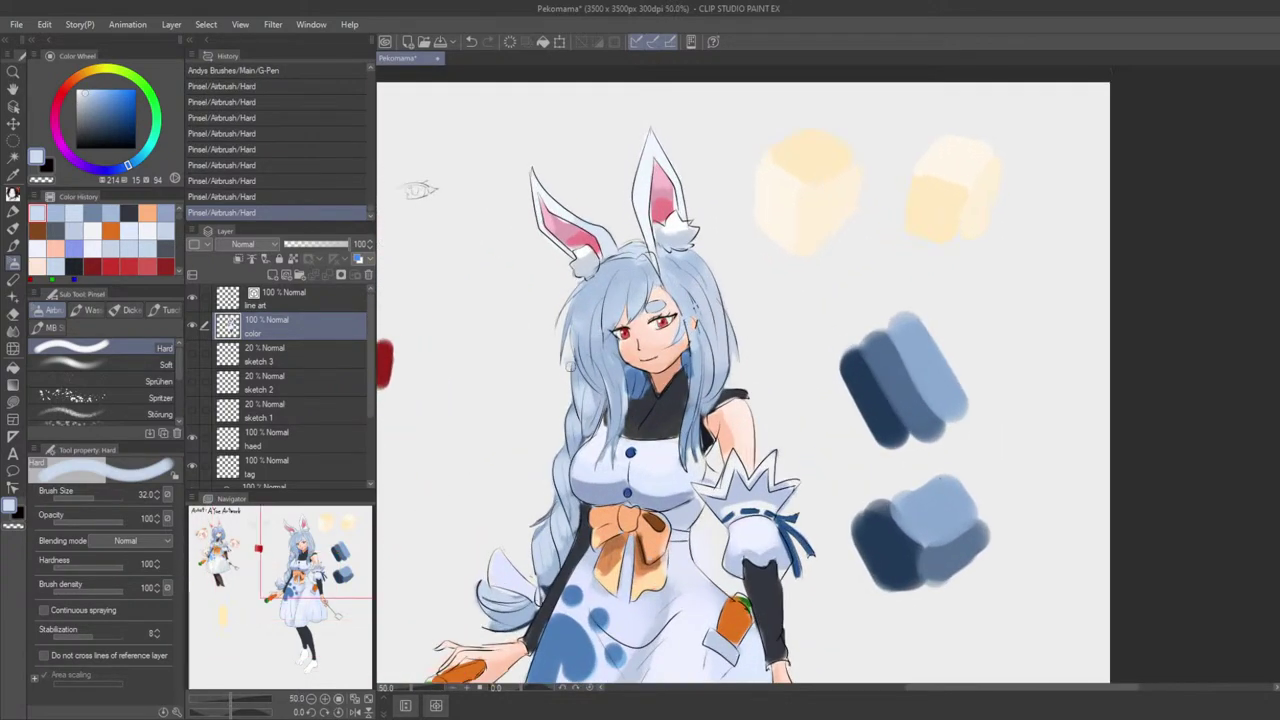
key(ctrl+z)
key(ctrl+z)
drag(577, 377, 570, 398)
scroll(600, 380, up, 1)
key(bracketright)
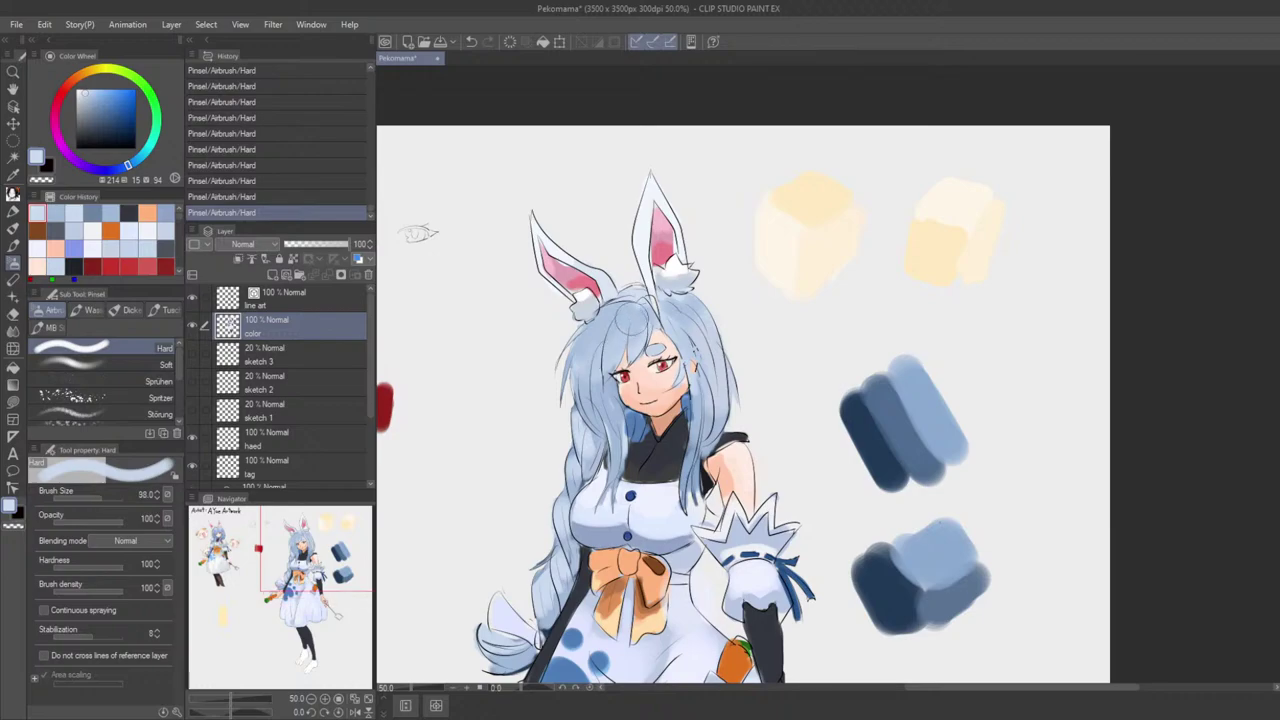
key(ctrl+z)
drag(642, 308, 588, 354)
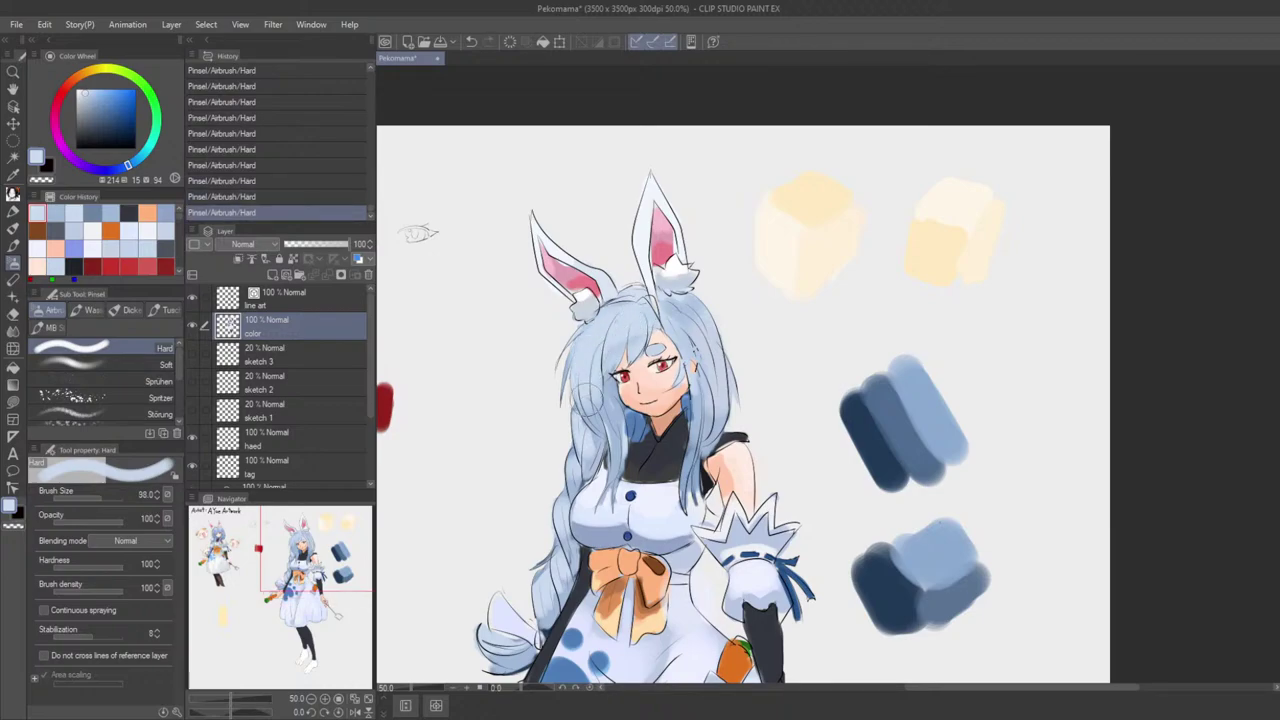
scroll(605, 398, down, 3)
scroll(630, 370, up, 1)
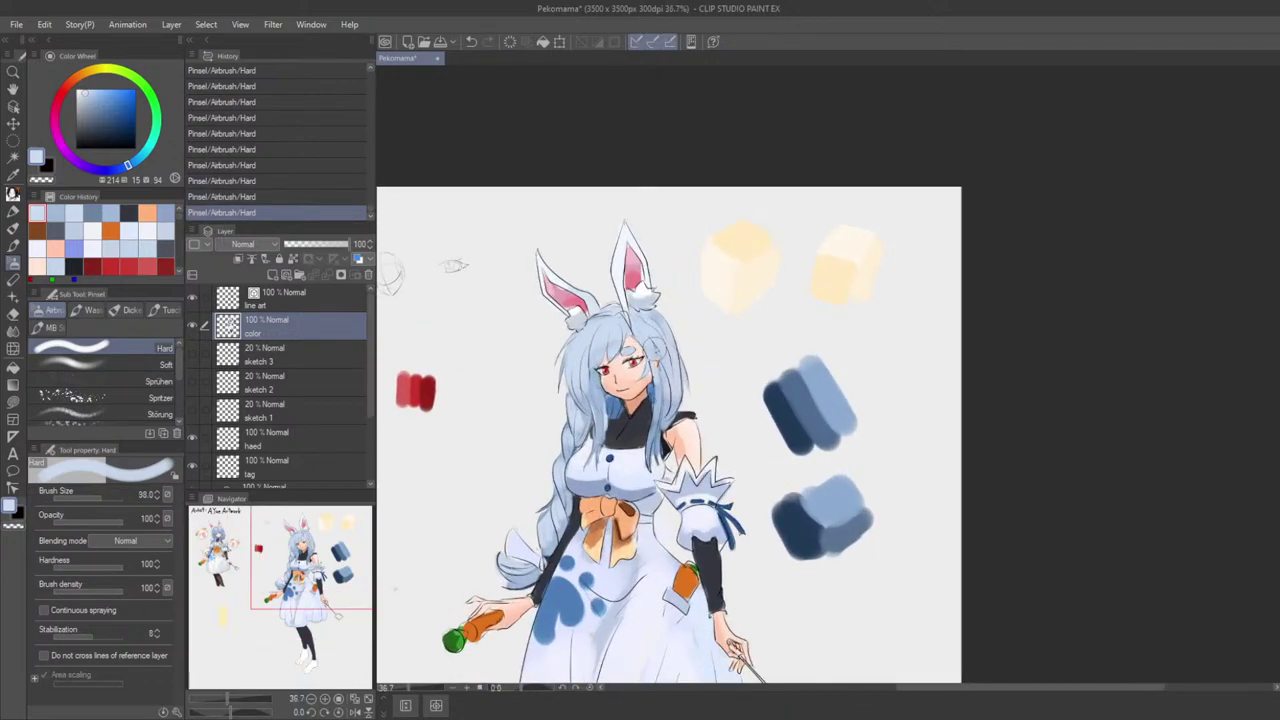
Step: Touch up the neck where it meets the dark collar with sampled skin tone, using the Hard airbrush at size 14.2
alt+click(664, 398)
key(bracketright)
key(bracketright)
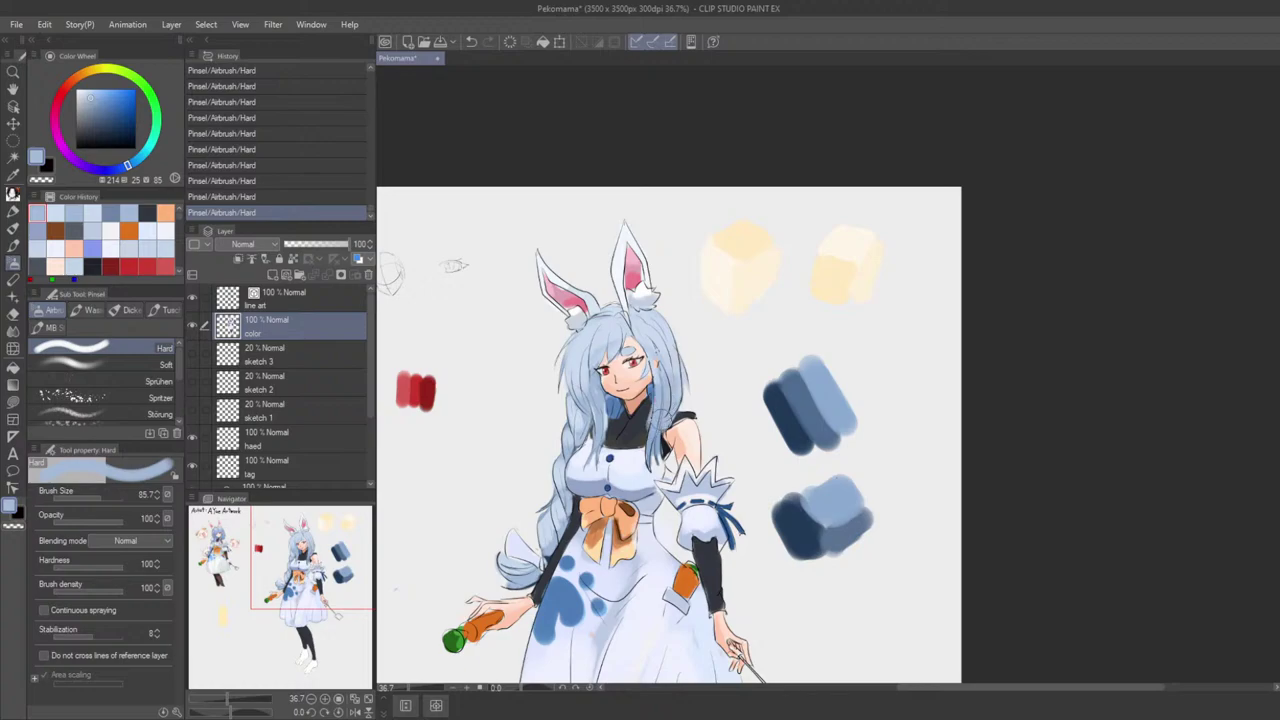
alt+click(645, 413)
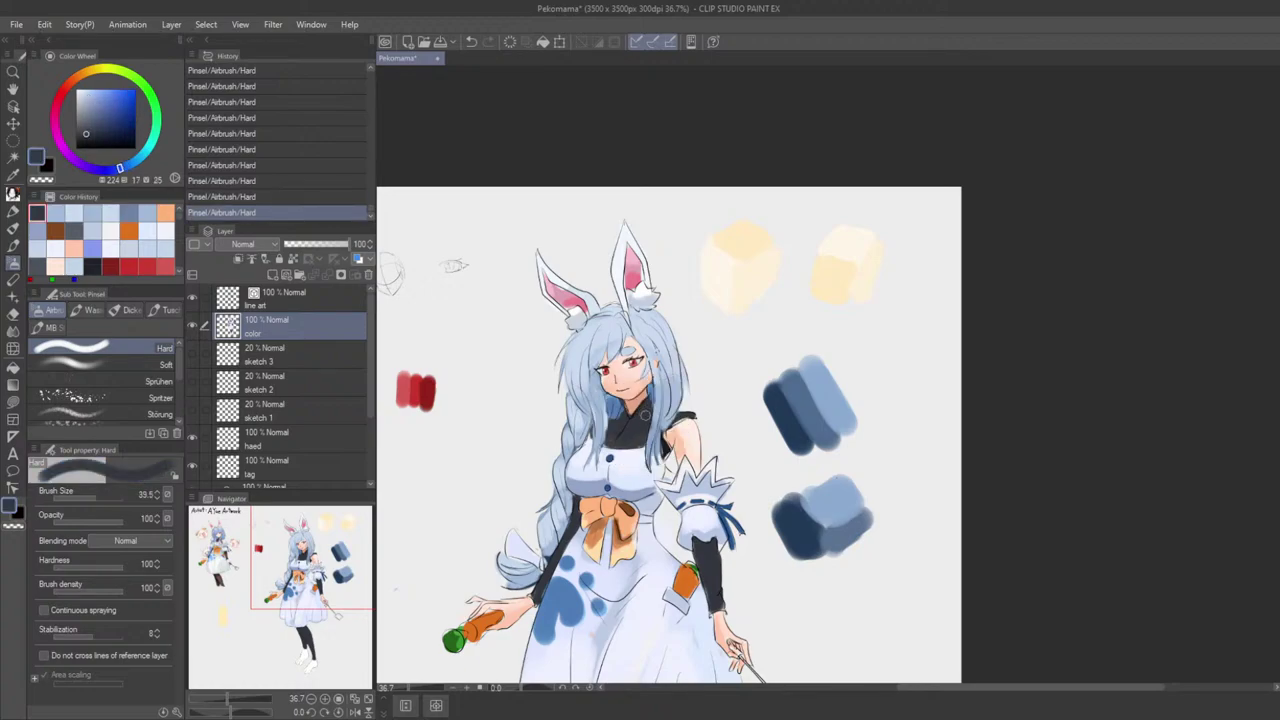
scroll(645, 413, up, 5)
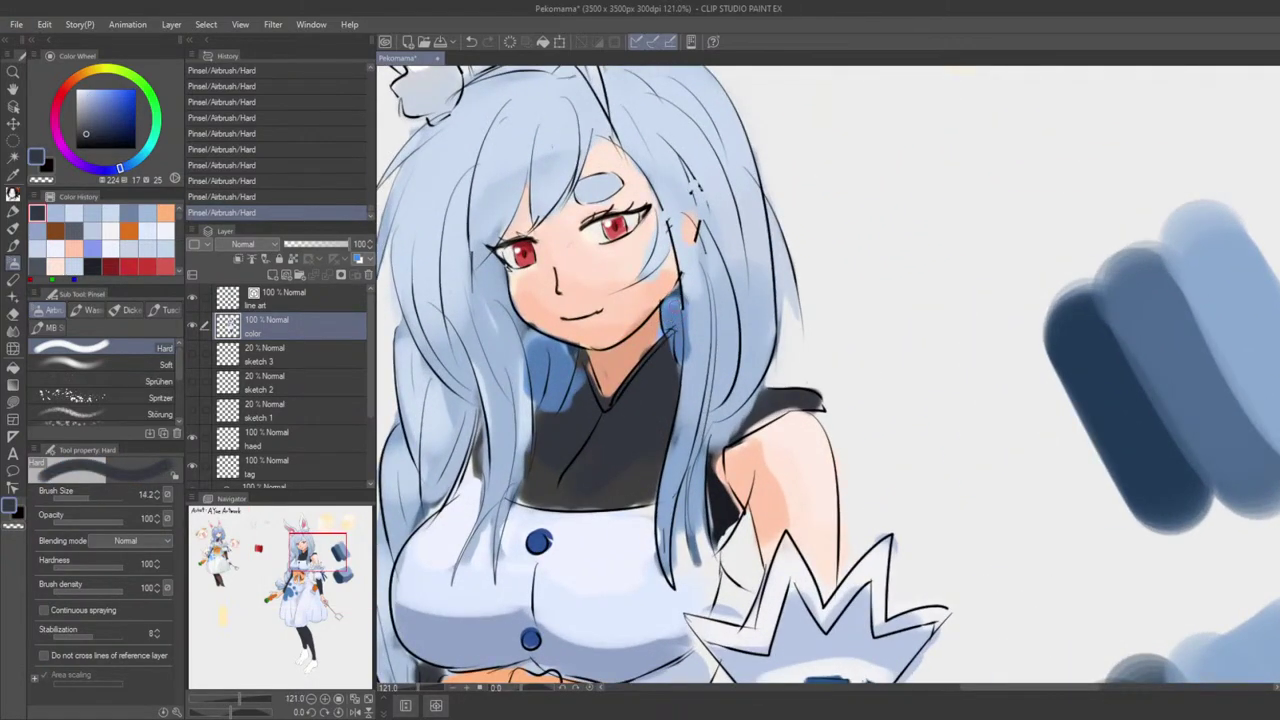
drag(670, 355, 622, 394)
alt+click(667, 344)
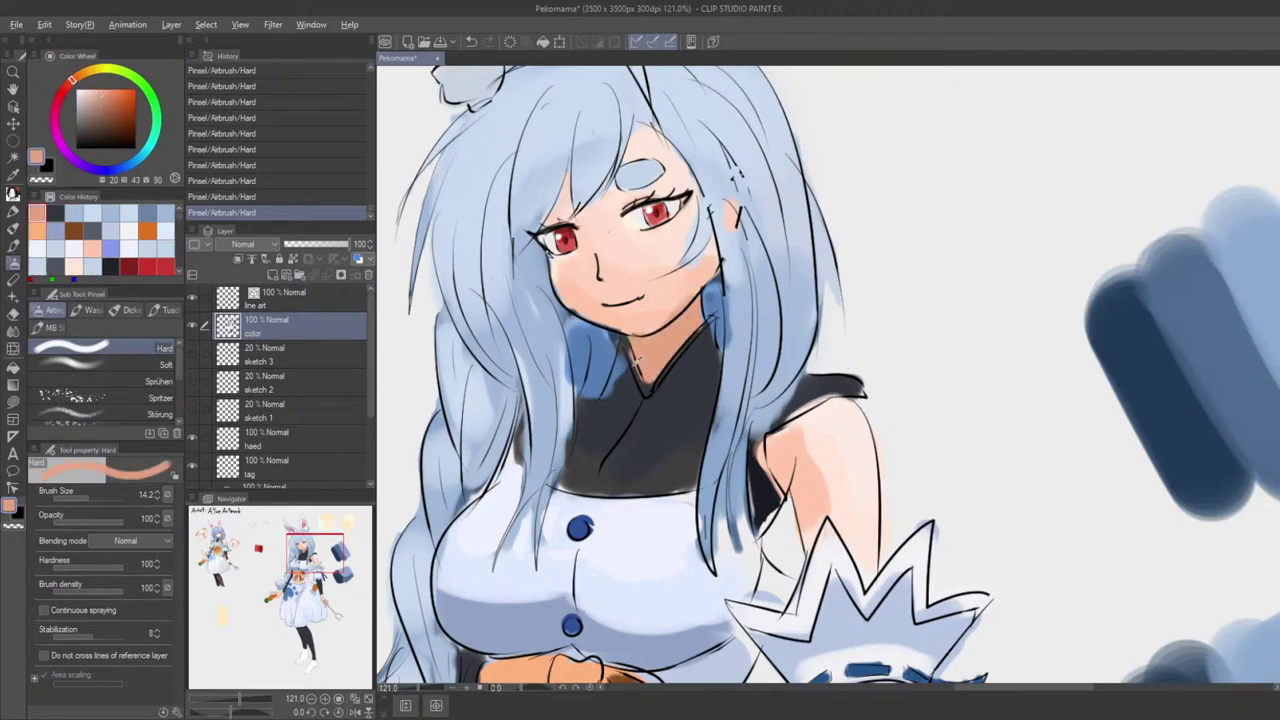
alt+click(622, 342)
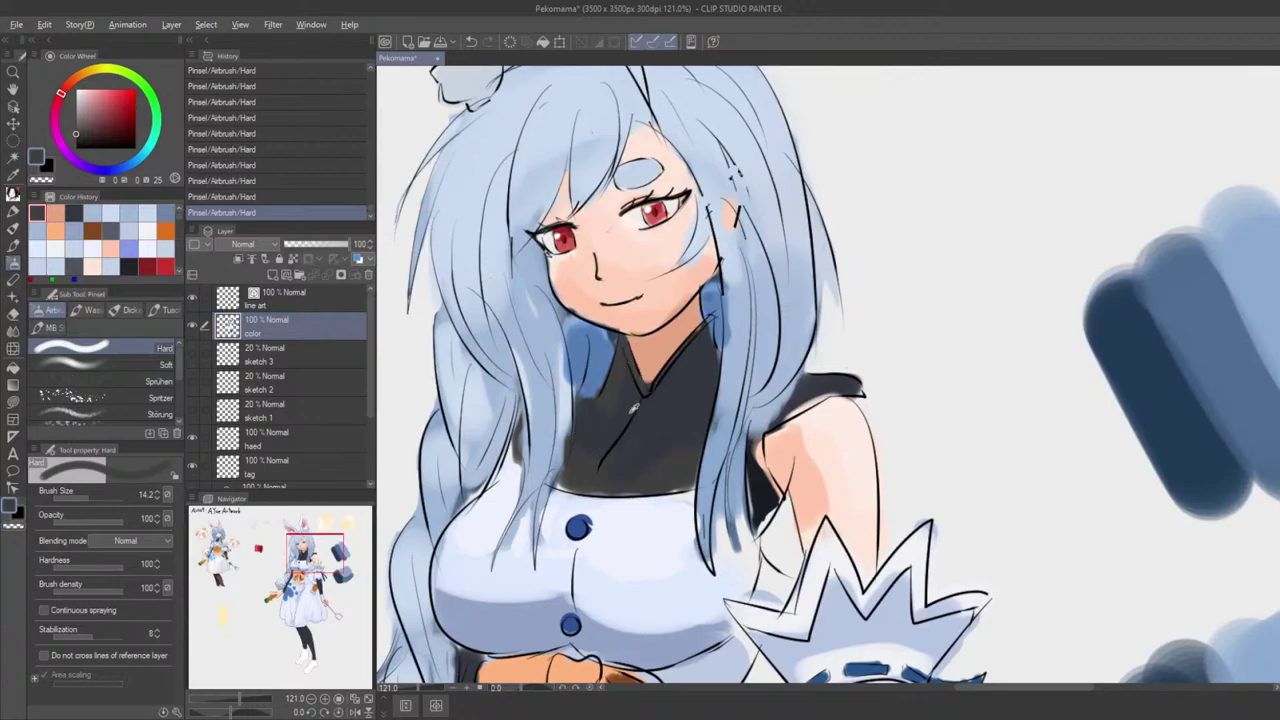
Step: Even out the dark collar and chest fabric above the apron with sampled blue-black, using the Hard airbrush at size 23.5
alt+click(633, 408)
key(])
mouse_move(640, 443)
mouse_down()
mouse_move(609, 409)
mouse_move(619, 387)
mouse_move(655, 371)
mouse_move(638, 340)
mouse_move(566, 393)
mouse_move(561, 438)
mouse_move(628, 440)
mouse_up()
key([)
key(ctrl+z)
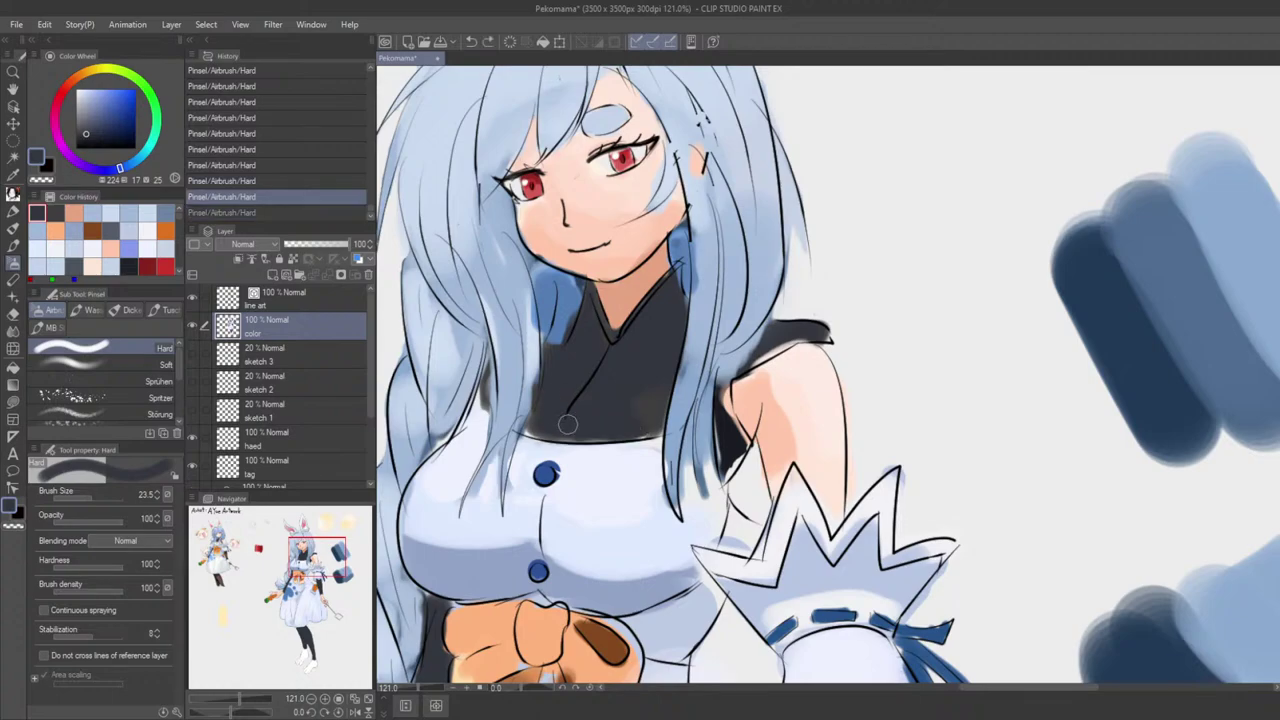
mouse_move(544, 429)
mouse_down()
mouse_move(612, 436)
mouse_move(641, 384)
mouse_up()
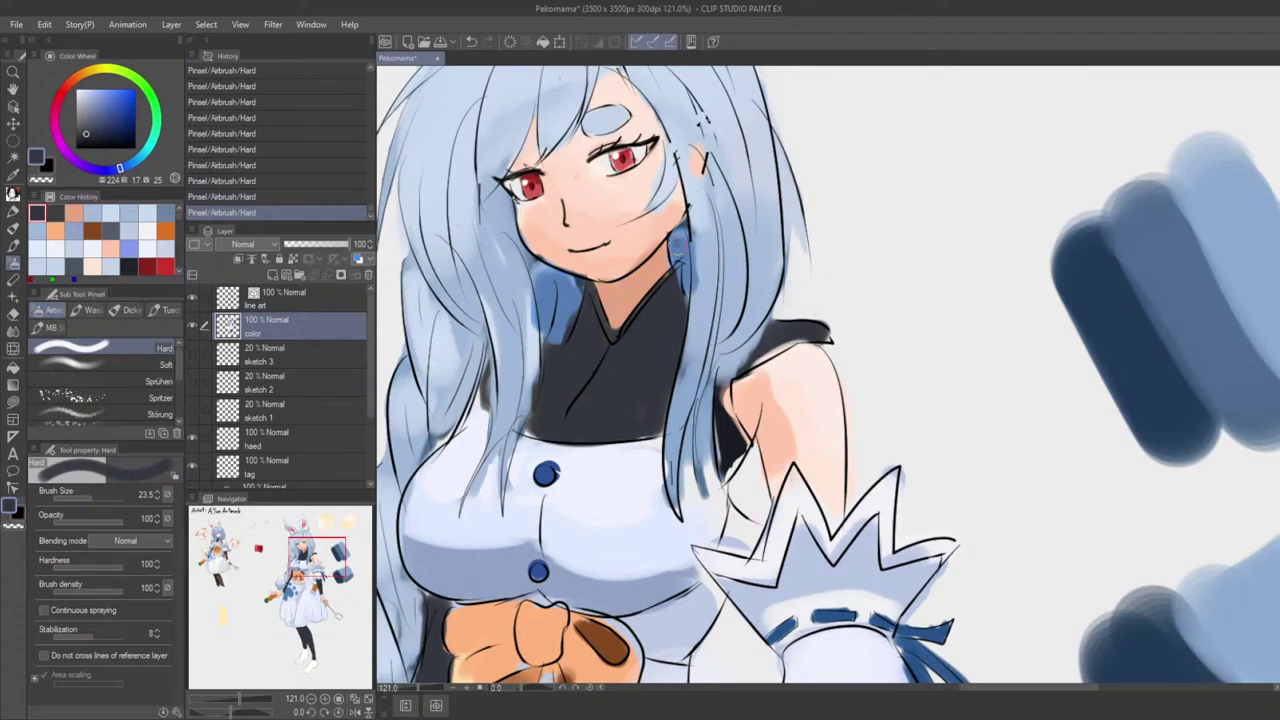
Step: Sharpen the collar's edges against the blue back hair with sampled dark and blue tones, using the Hard airbrush at size 8.1
drag(677, 268, 667, 320)
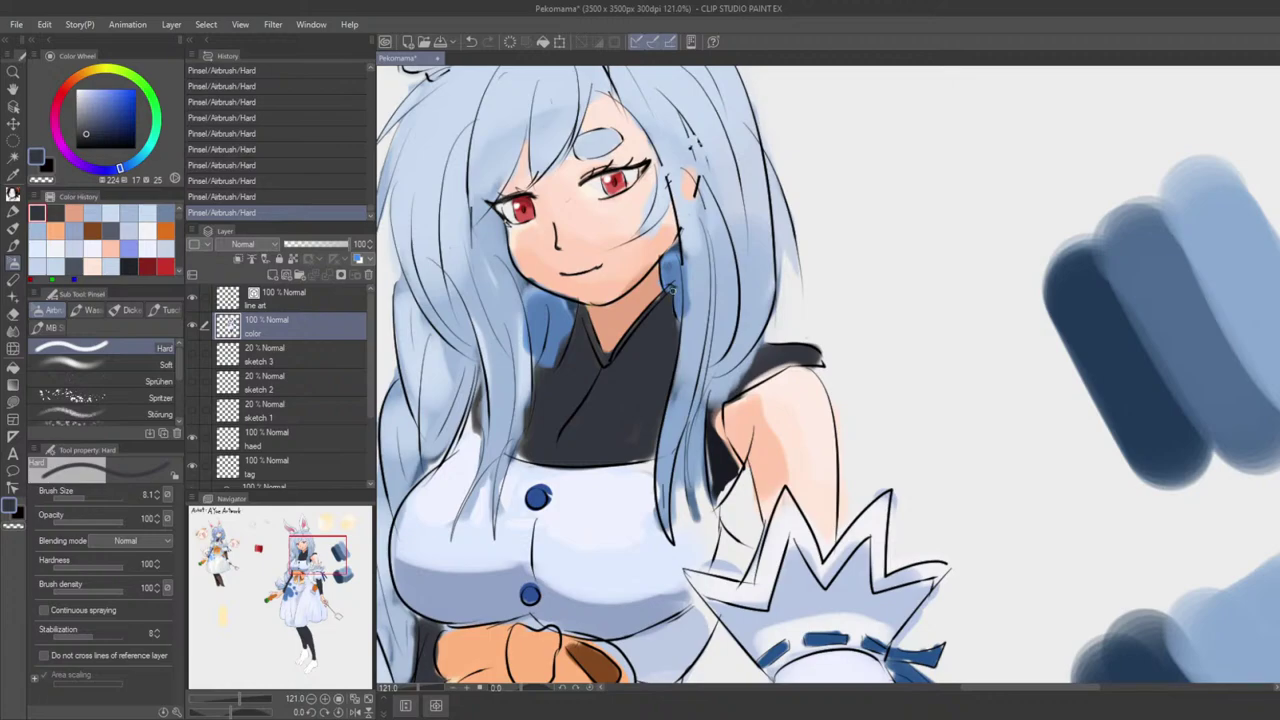
key(ctrl+z)
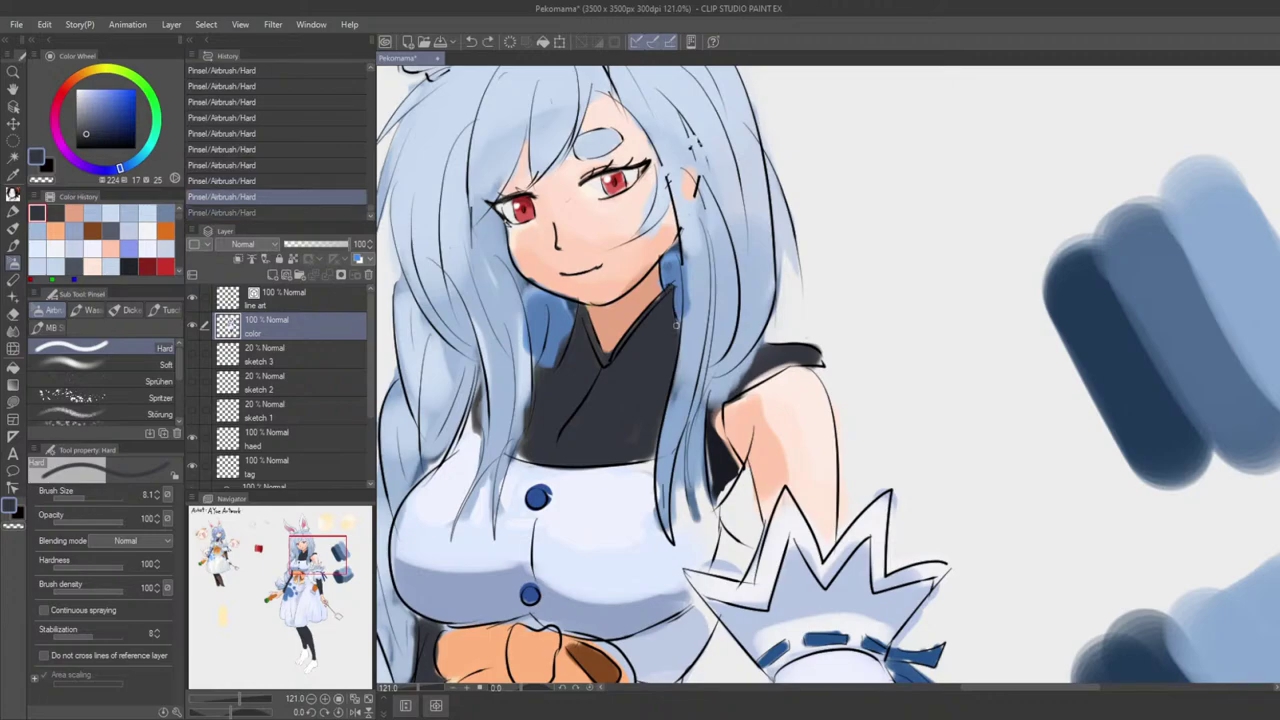
drag(676, 325, 673, 332)
mouse_move(665, 343)
mouse_down()
mouse_move(625, 311)
mouse_move(668, 294)
mouse_move(676, 308)
mouse_up()
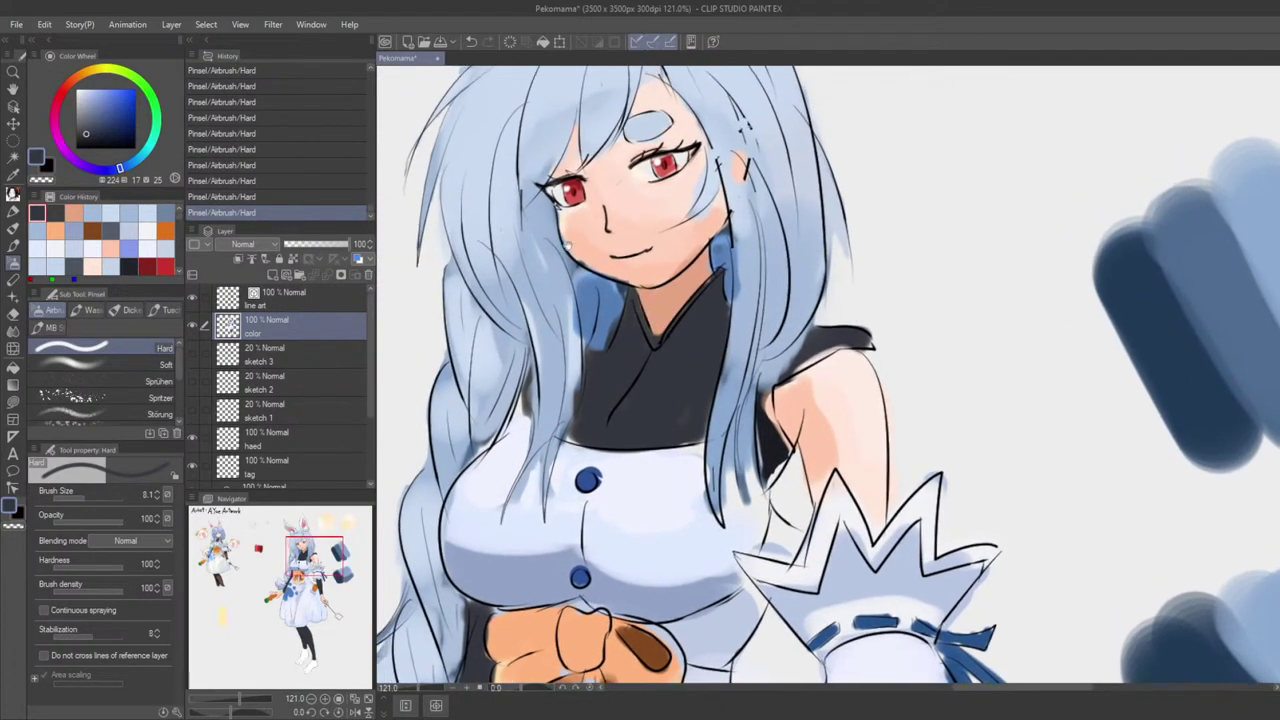
alt+click(605, 346)
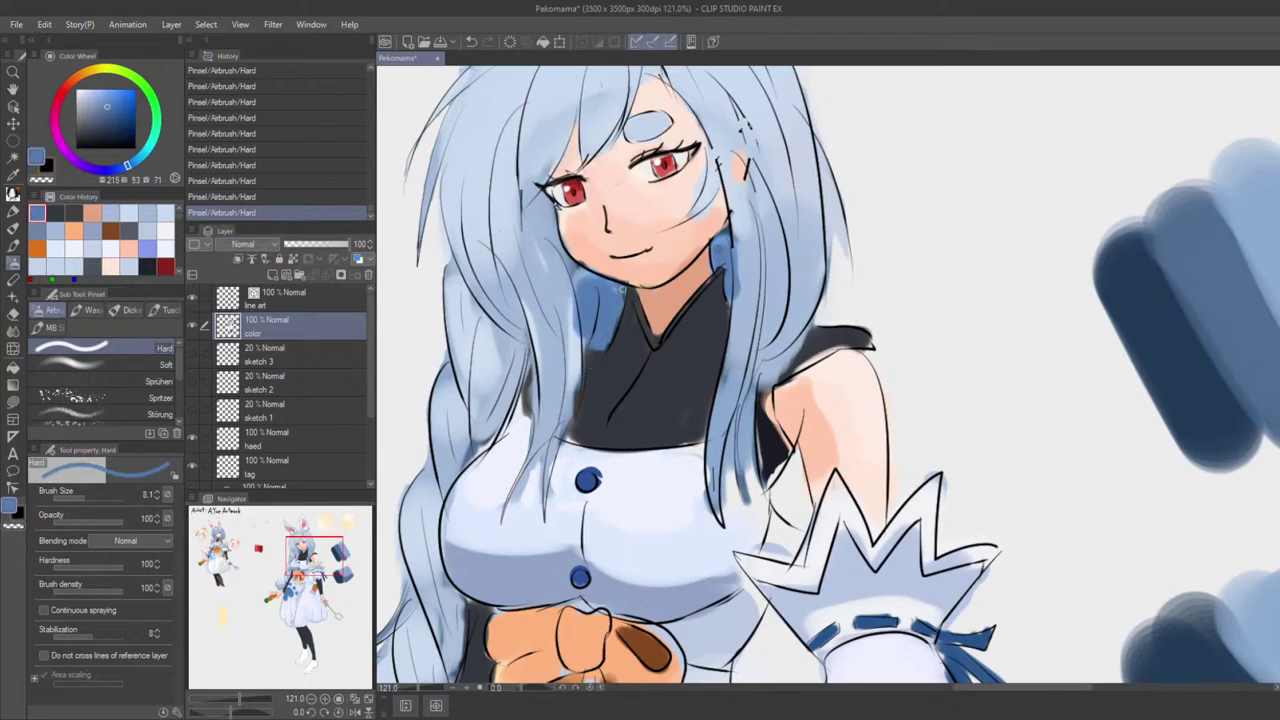
alt+click(602, 353)
drag(619, 364, 648, 330)
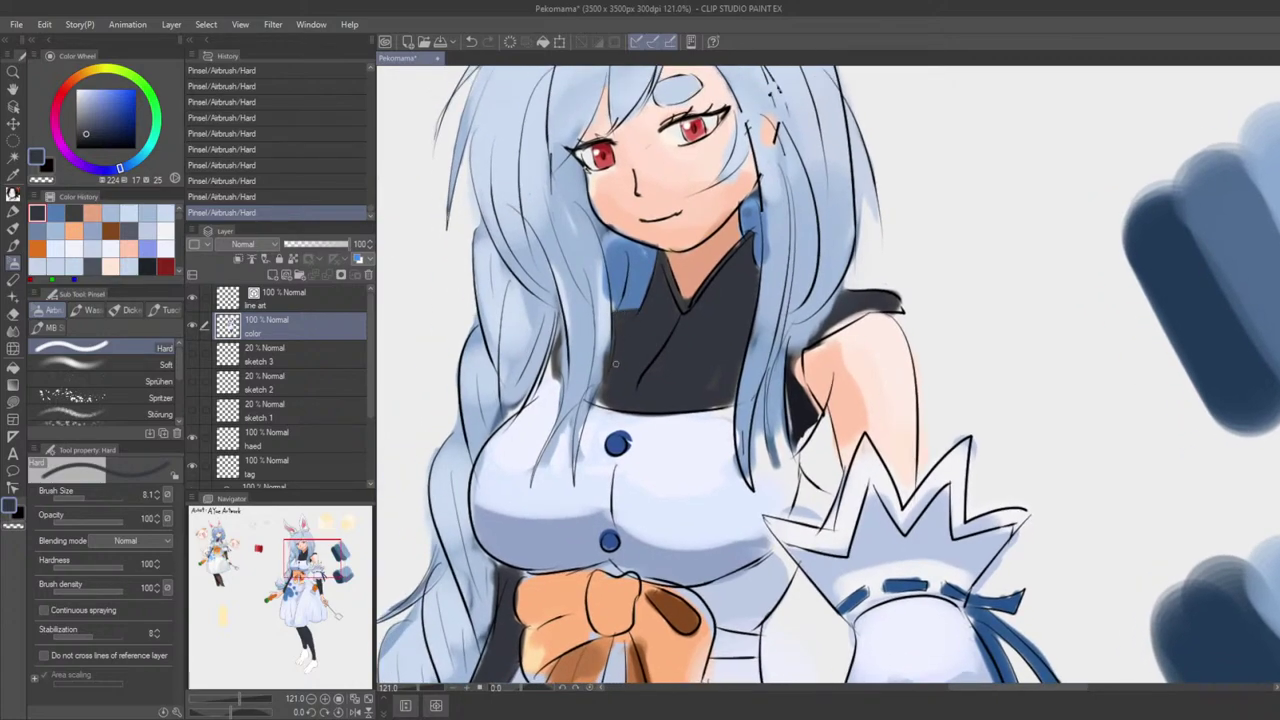
Step: Repaint the front hair lock beside the collar with sampled light blues, using the Hard airbrush at size 13.9
alt+click(600, 341)
key(])
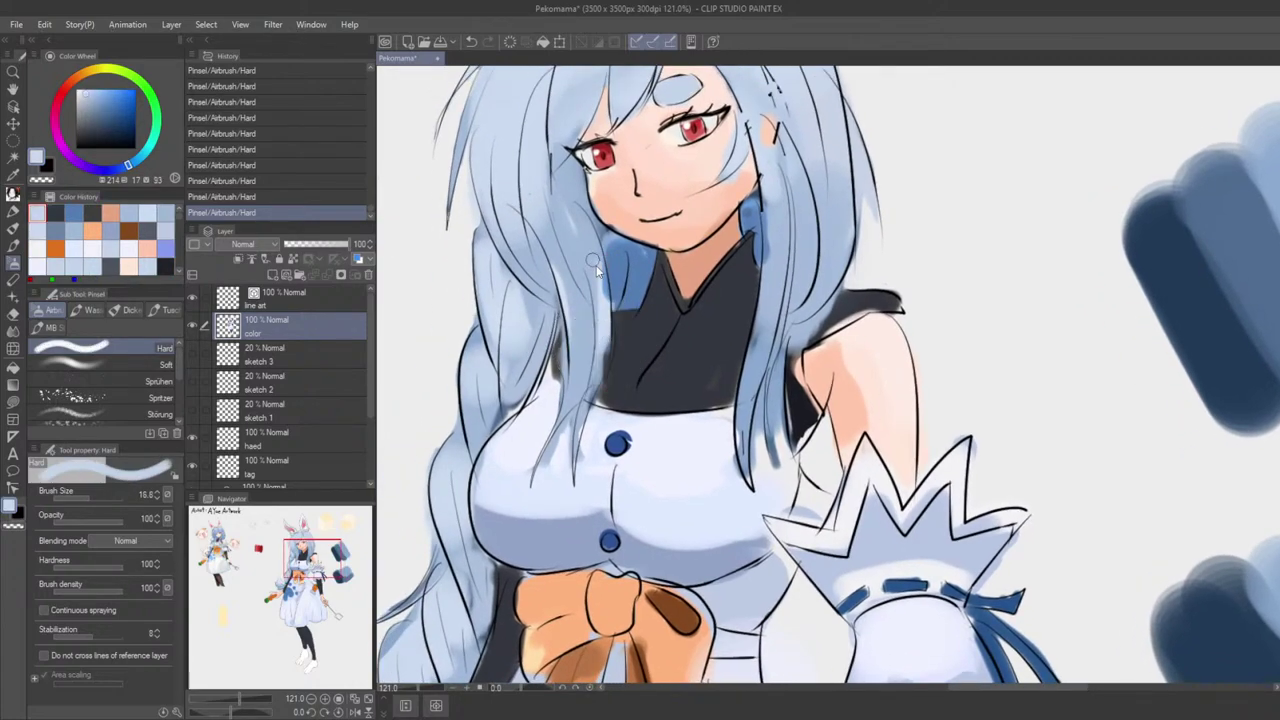
key([)
drag(597, 264, 604, 295)
key(ctrl+z)
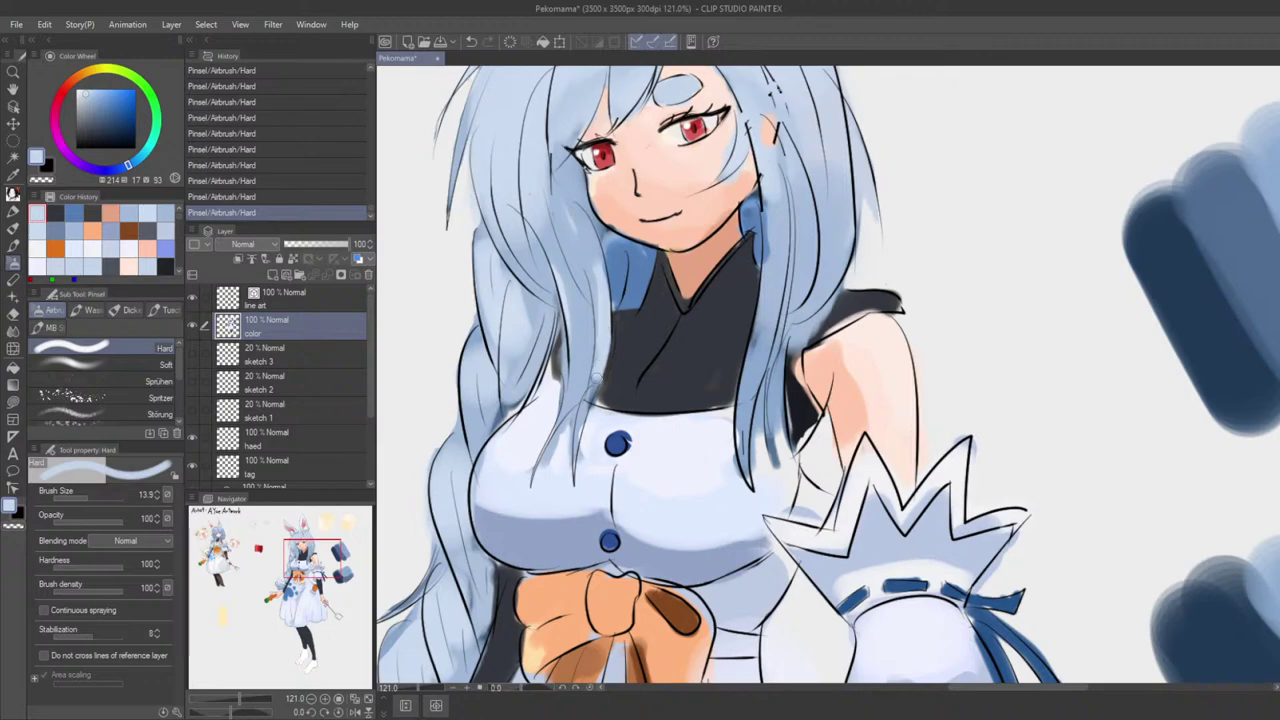
alt+click(598, 311)
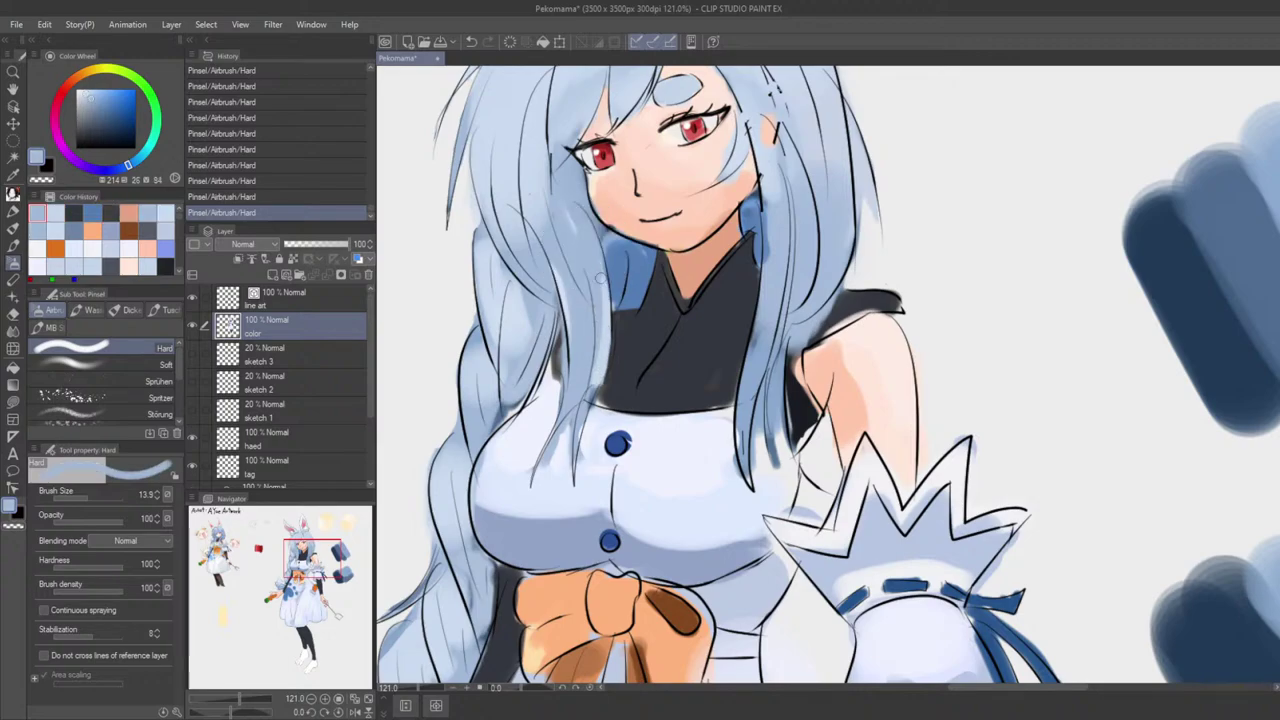
alt+click(597, 381)
mouse_move(597, 386)
mouse_down()
mouse_move(530, 502)
mouse_move(565, 421)
mouse_up()
Step: Refine the pointed hair tips over the apron bib with sampled white and blue, using the Hard airbrush at sizes 9.7 and 6.1
scroll(572, 437, up, 1)
alt+click(554, 467)
key([)
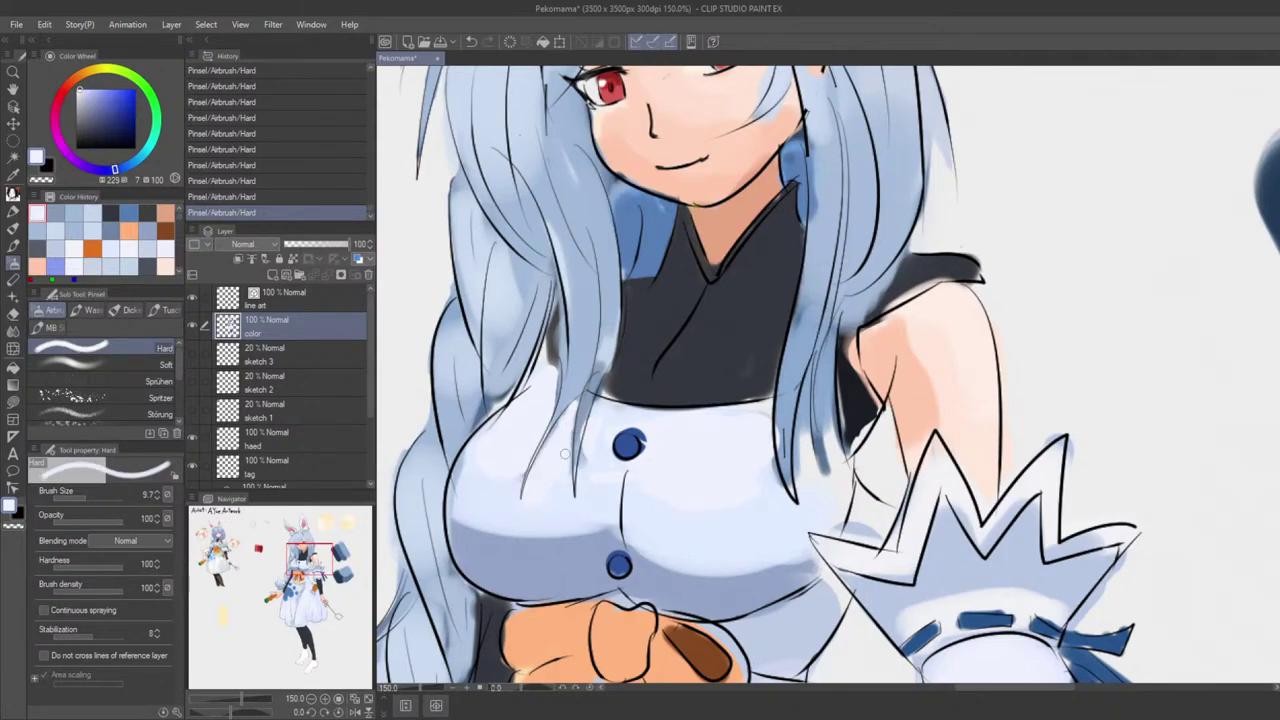
alt+click(606, 352)
mouse_move(590, 392)
mouse_down()
mouse_move(580, 368)
mouse_move(566, 455)
mouse_up()
key(ctrl+z)
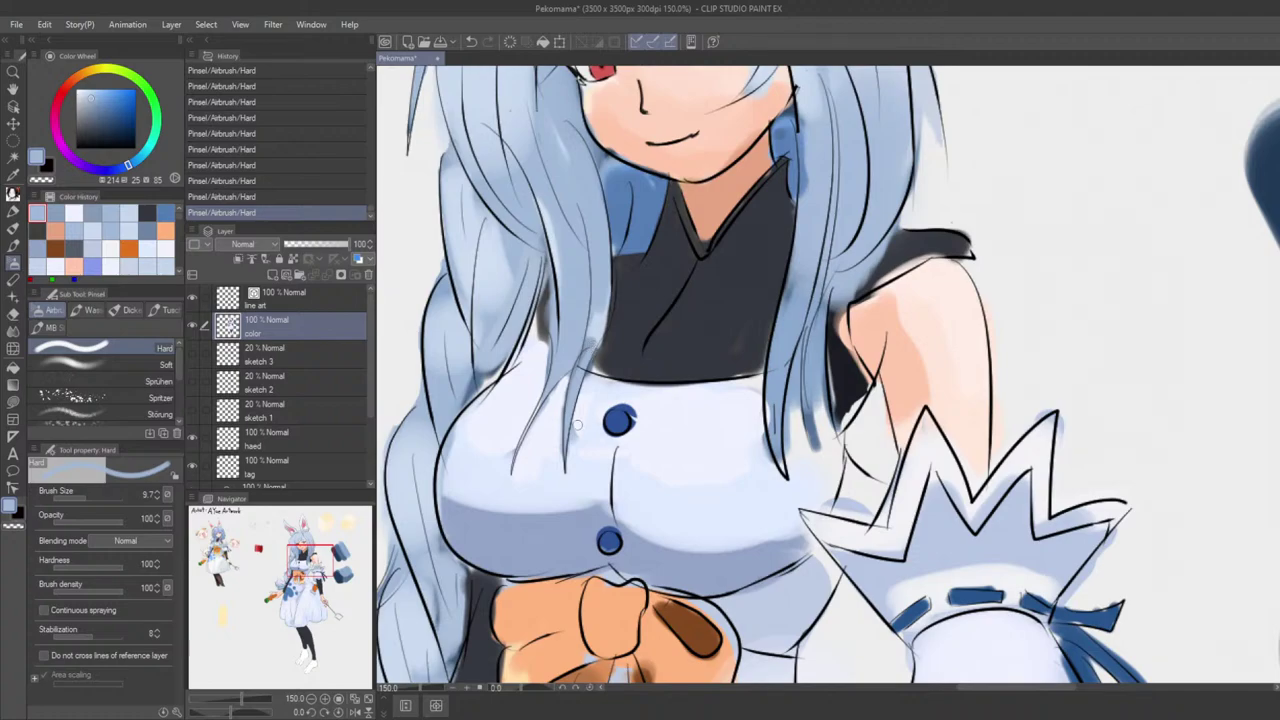
alt+click(577, 425)
alt+click(556, 380)
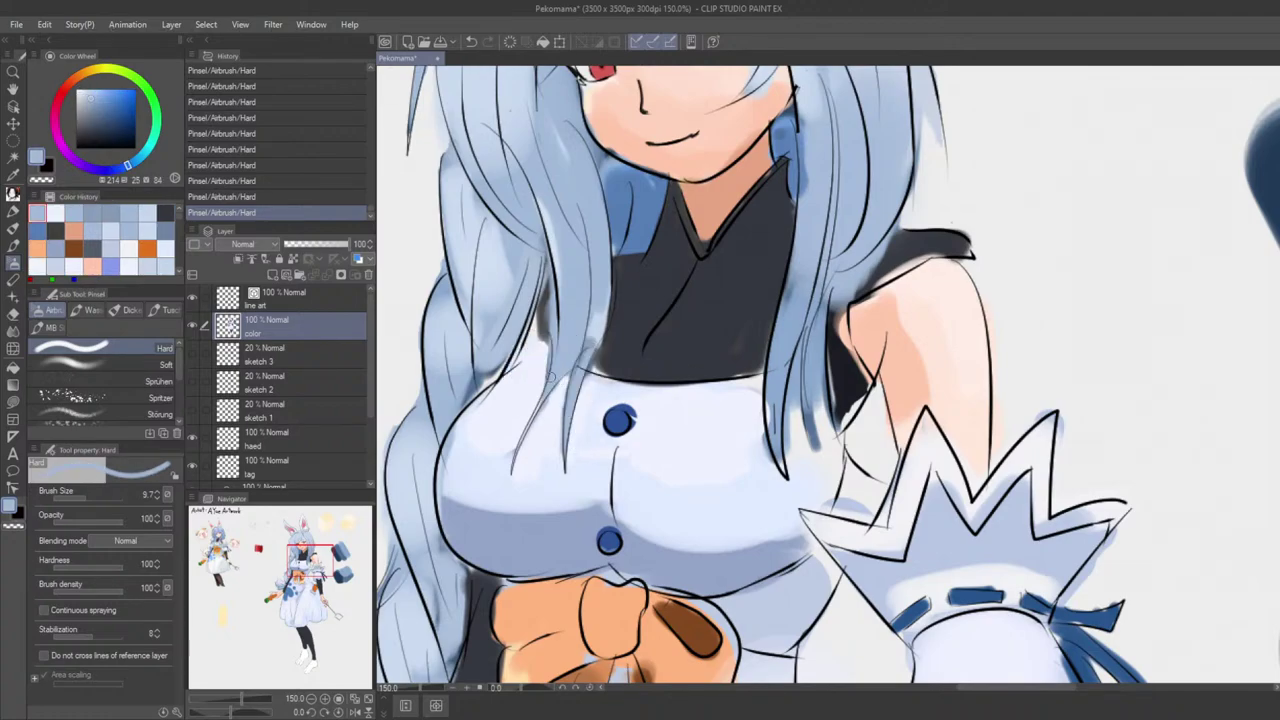
key([)
key(ctrl+z)
drag(548, 392, 513, 464)
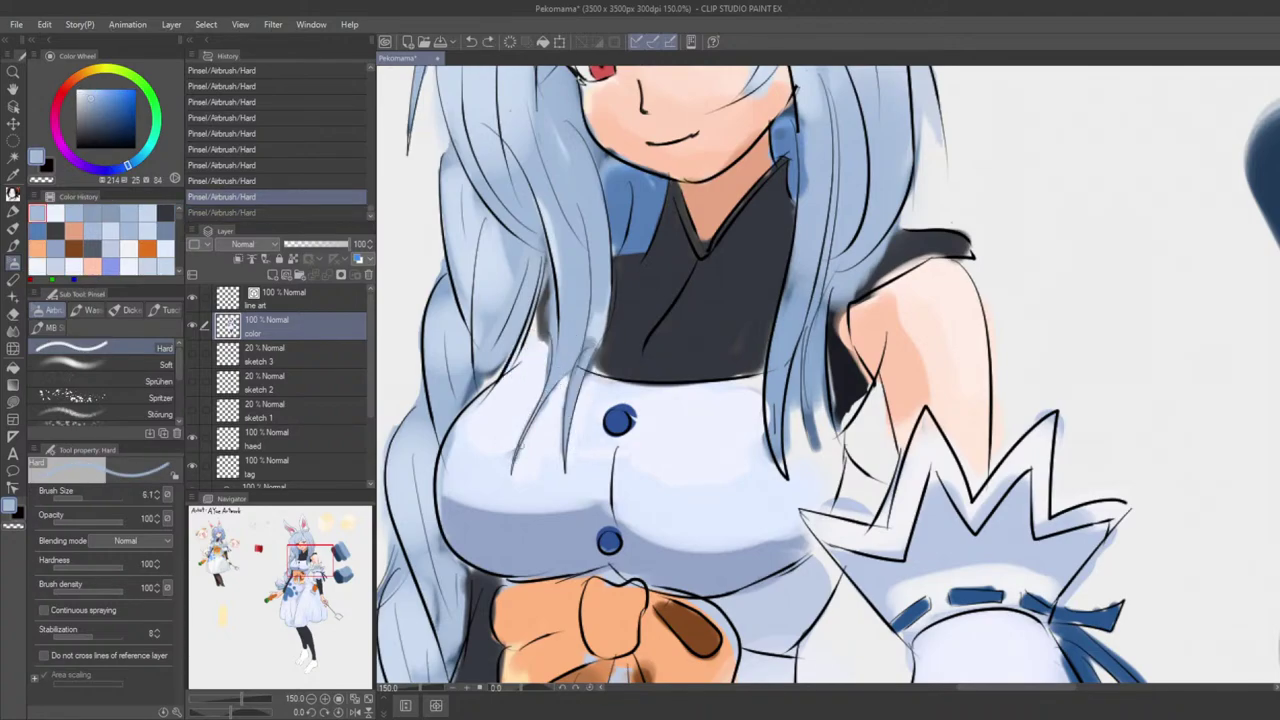
Step: Erase the stray blue outside the hair's outer edge above the bare shoulder with the hard eraser at size 35.4
scroll(565, 410, down, 7)
scroll(665, 385, down, 2)
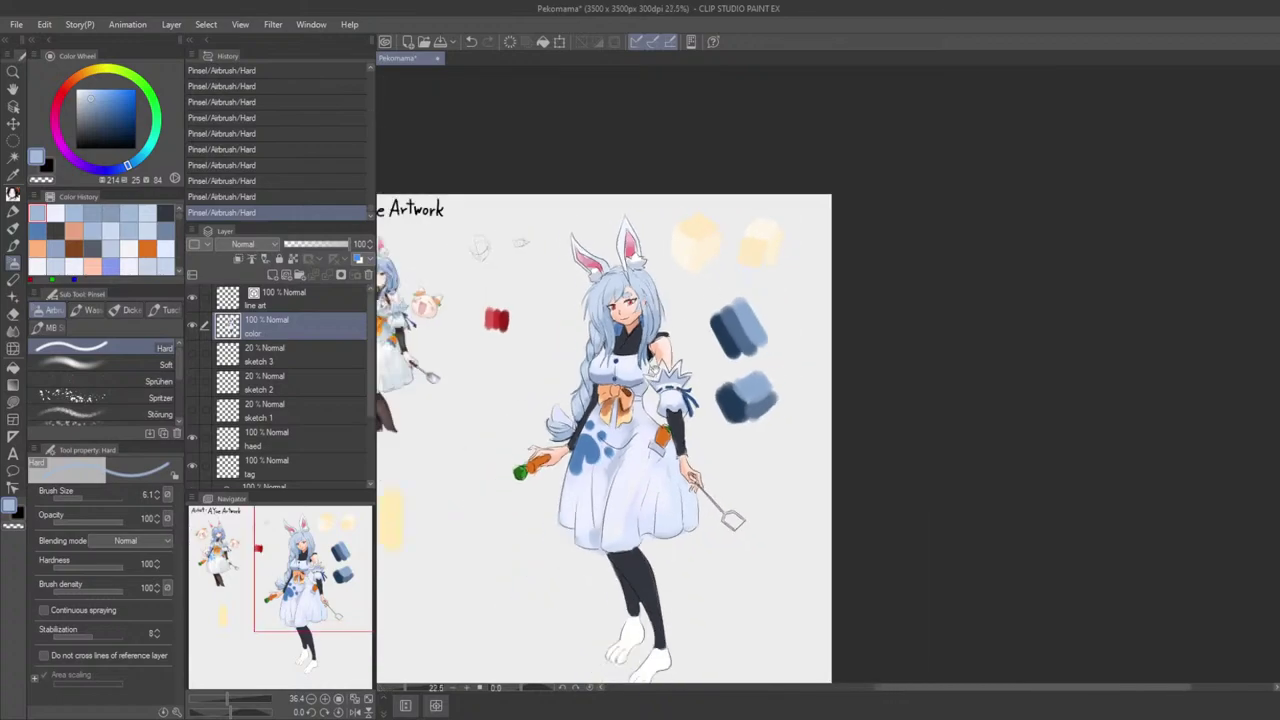
drag(665, 385, 728, 423)
scroll(836, 405, up, 5)
drag(493, 455, 800, 610)
key(e)
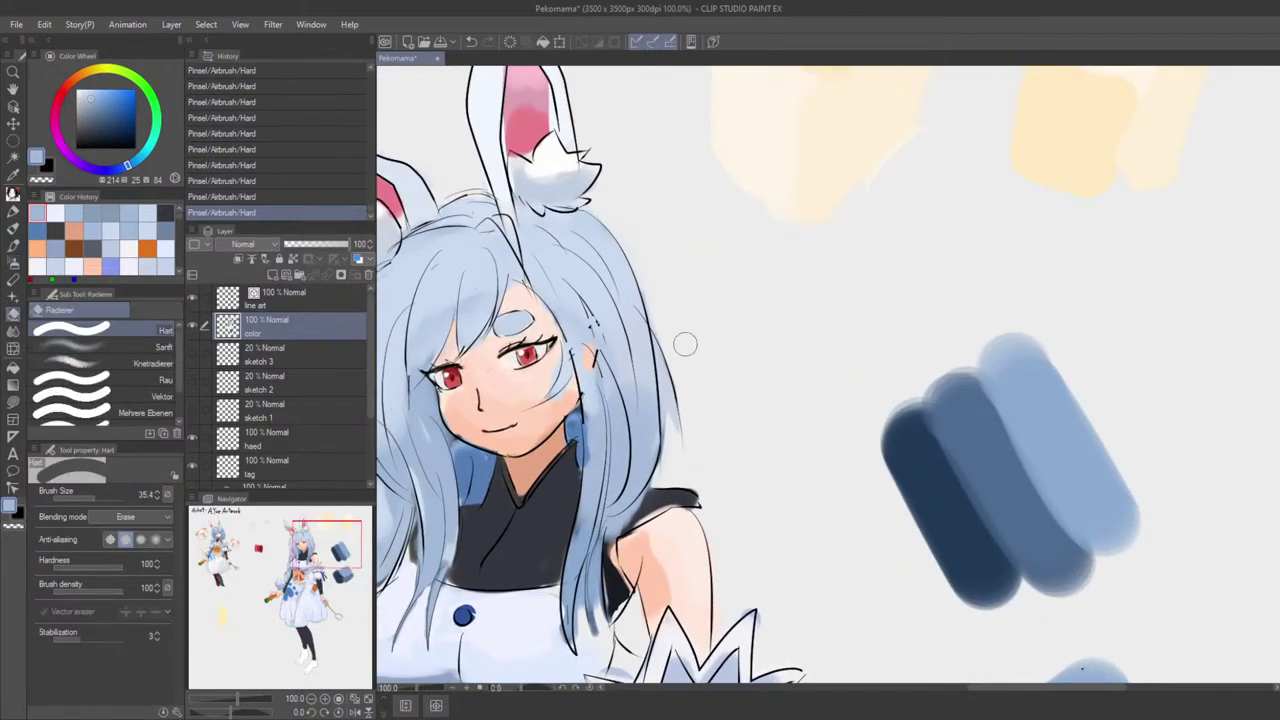
drag(686, 343, 694, 425)
mouse_move(680, 335)
mouse_down()
mouse_move(693, 425)
mouse_move(679, 435)
mouse_move(746, 342)
mouse_up()
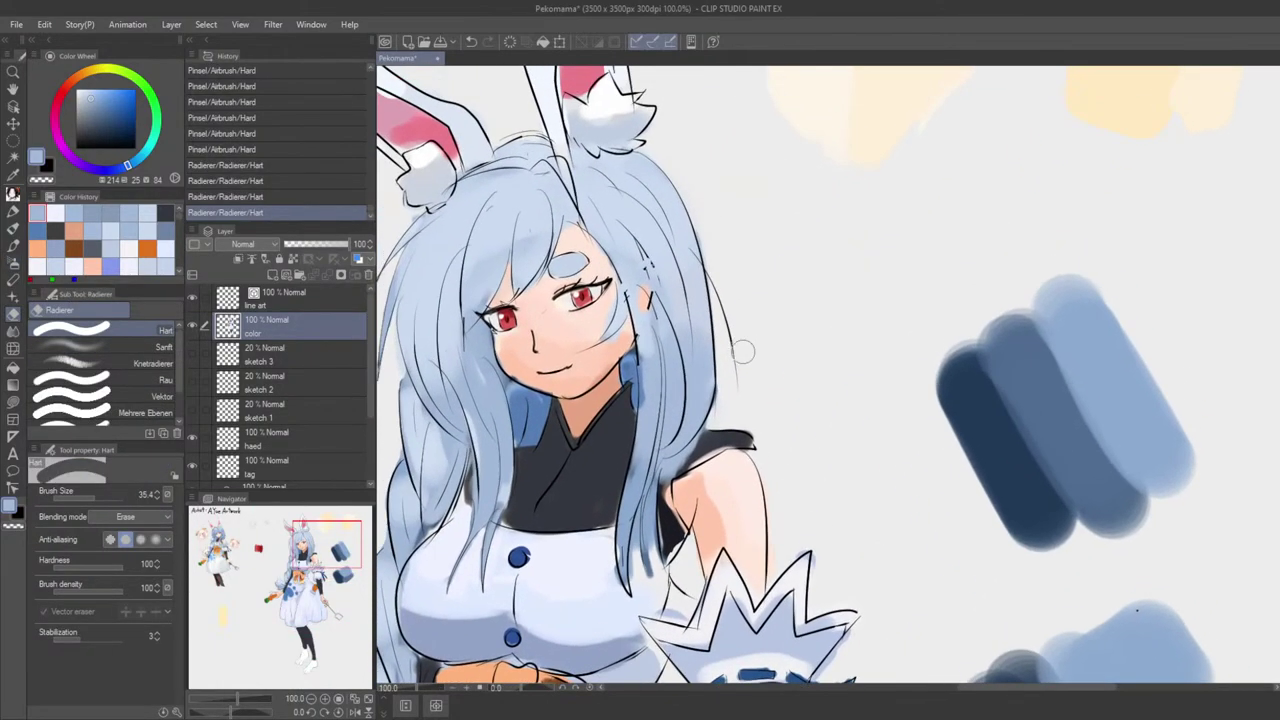
drag(728, 290, 730, 366)
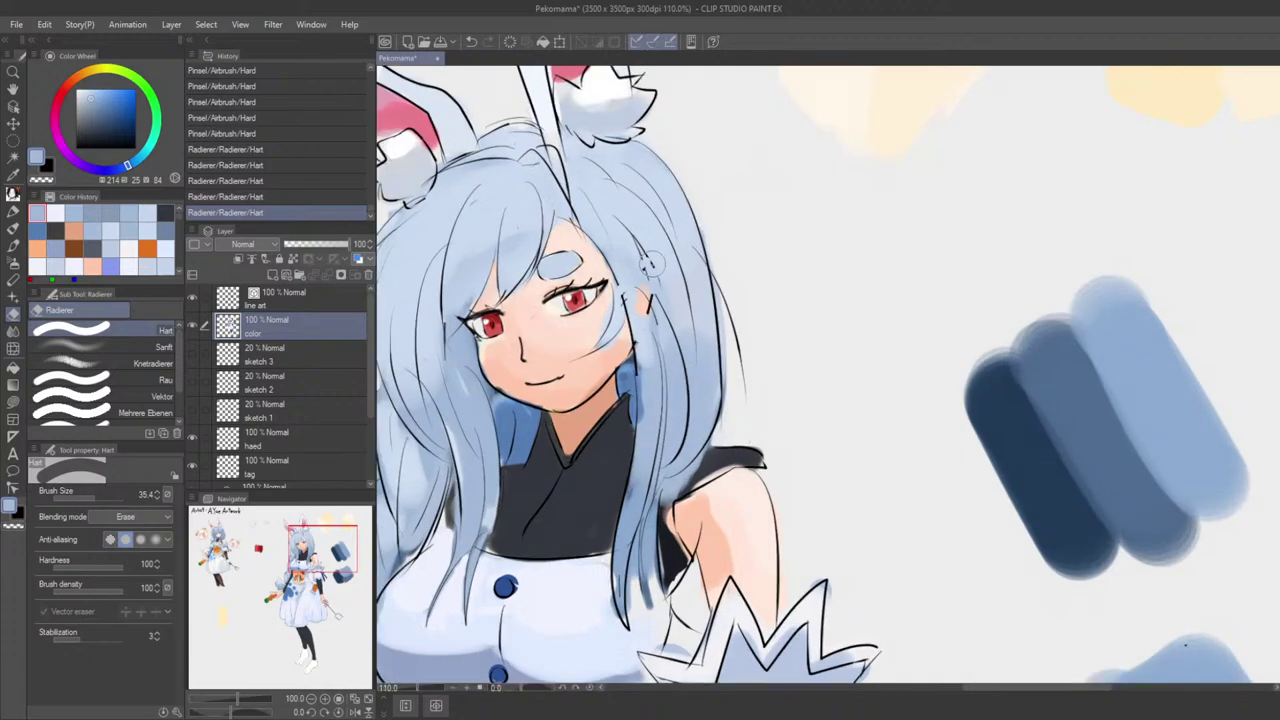
Step: Clean up the cheek with sampled skin tone and the adjoining face strand with light blue, using the Hard airbrush at size 12.7
scroll(618, 268, up, 2)
alt+click(585, 332)
key(p)
scroll(587, 332, up, 2)
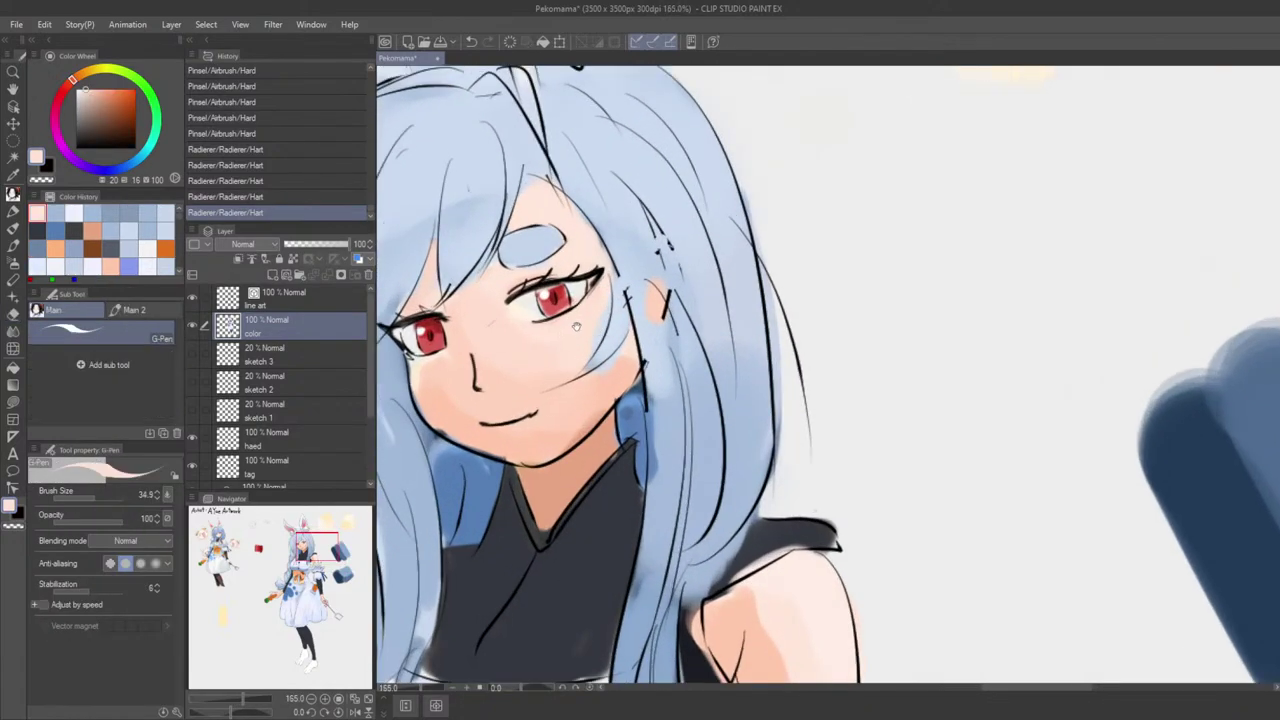
mouse_move(588, 334)
mouse_down()
mouse_move(671, 331)
mouse_move(639, 338)
mouse_up()
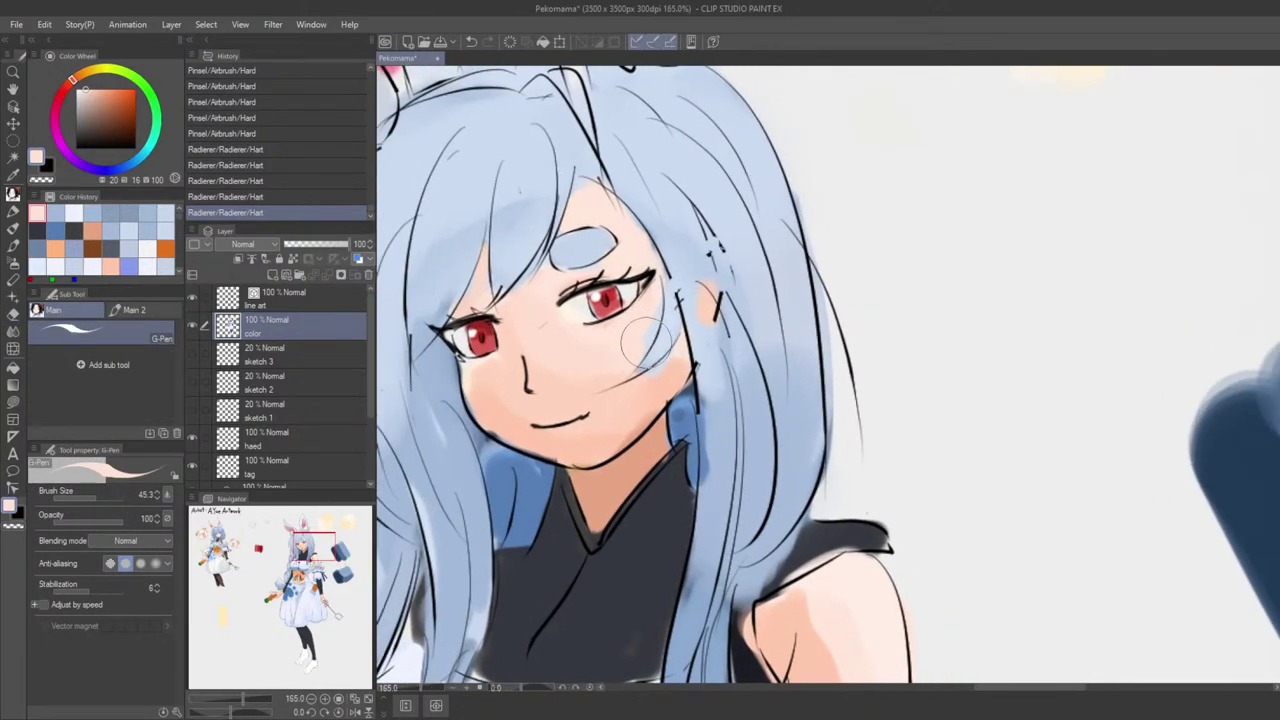
key(b)
key(bracketright)
key(bracketright)
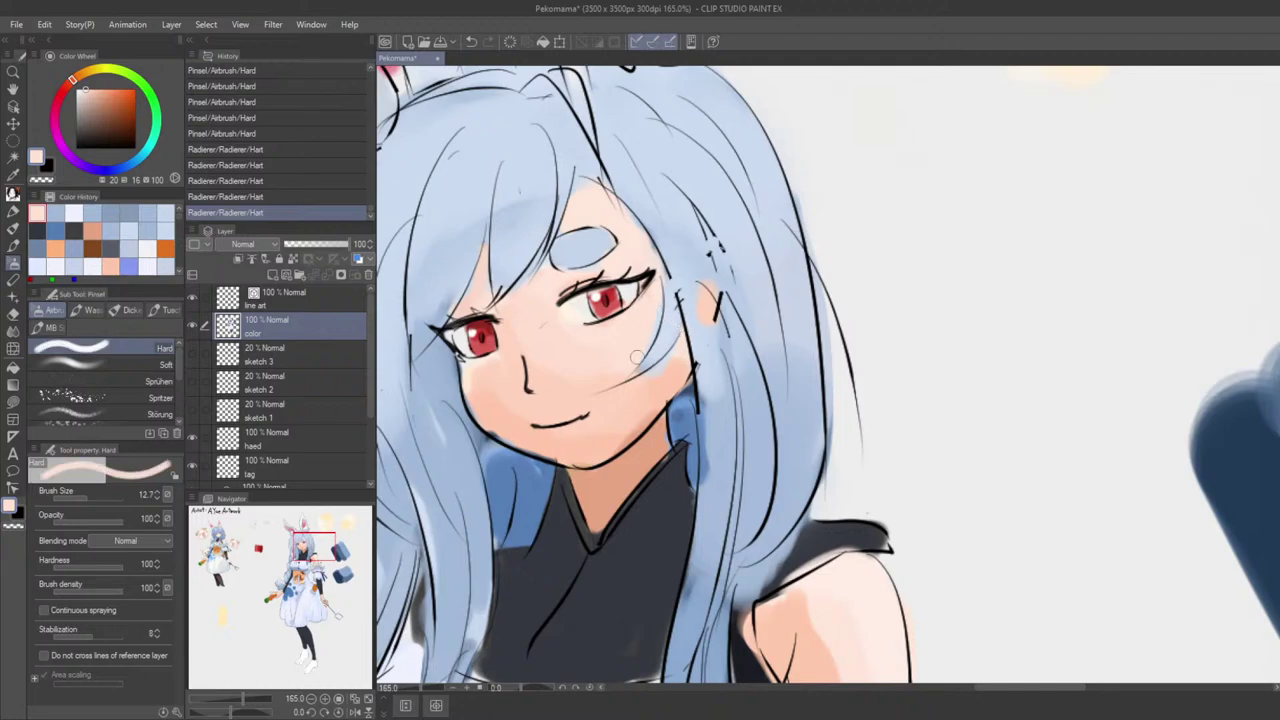
mouse_move(648, 332)
mouse_down()
mouse_move(658, 286)
mouse_move(667, 308)
mouse_up()
alt+click(674, 300)
drag(657, 234, 671, 300)
Step: Rework the bare upper arm's skin shading with sampled pale peach tones, using the Hard airbrush at size 39.9
scroll(670, 300, down, 4)
scroll(670, 300, down, 11)
scroll(675, 298, up, 6)
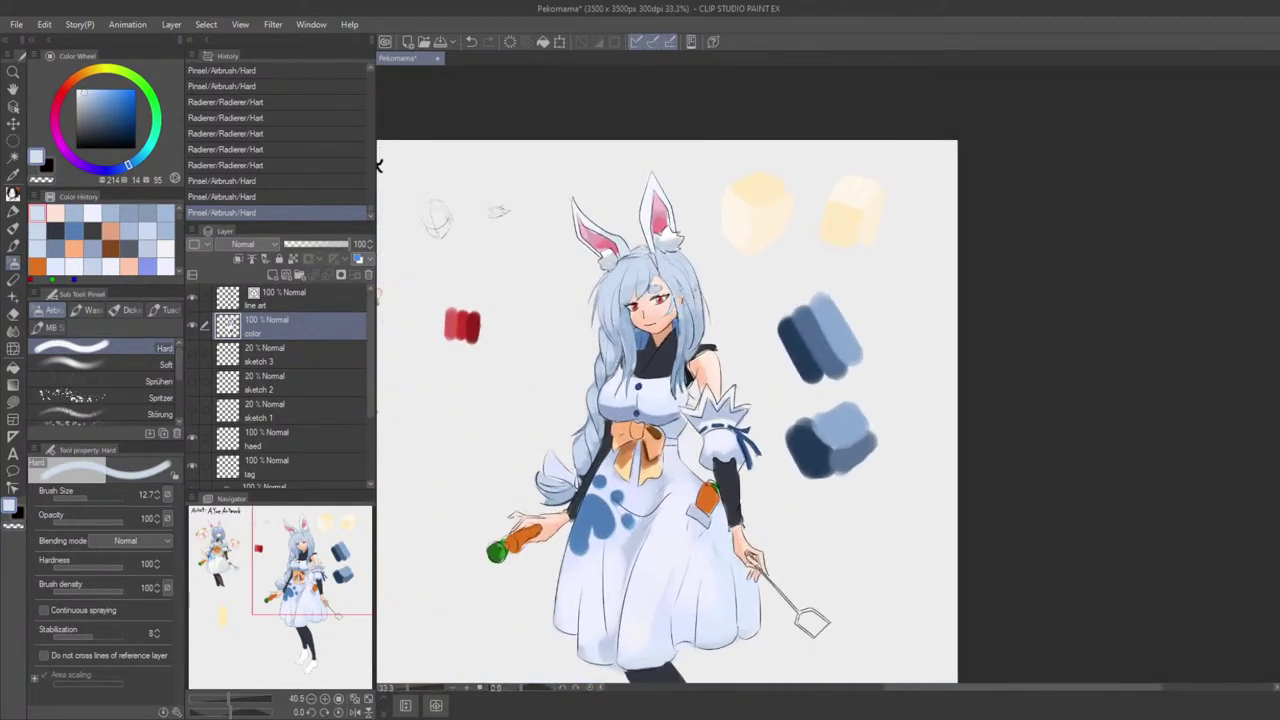
scroll(710, 493, up, 4)
alt+click(735, 412)
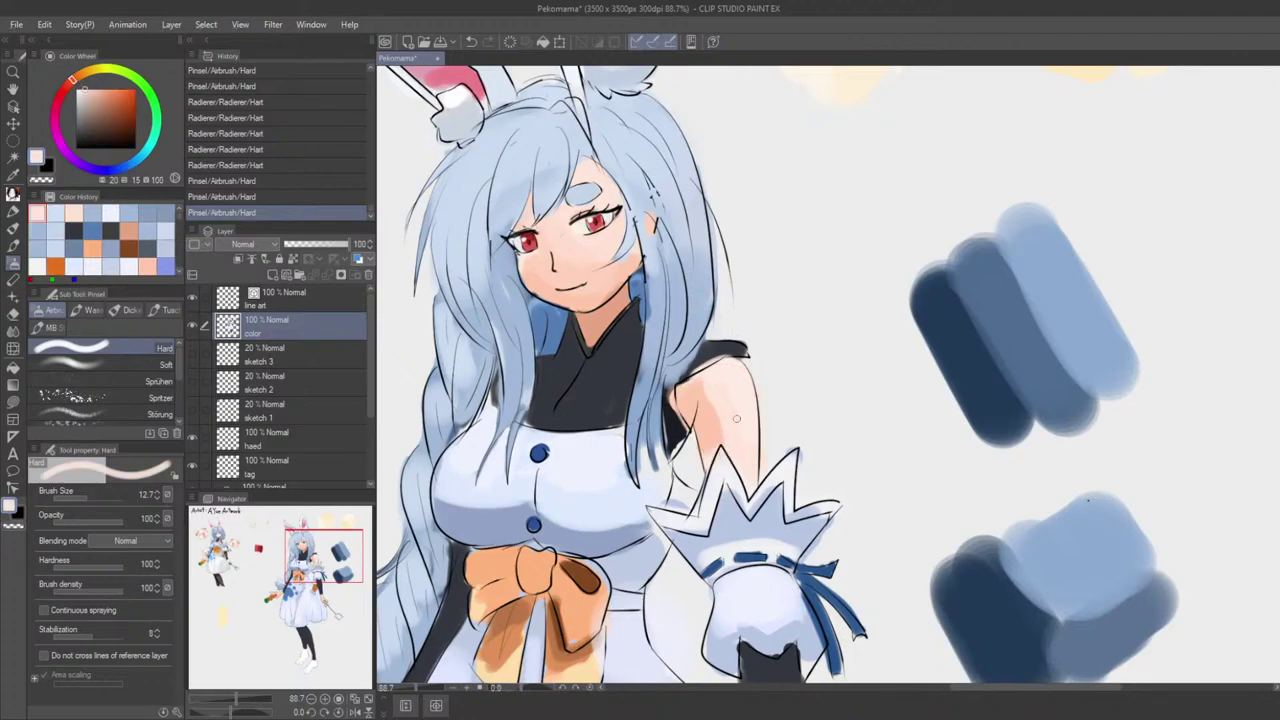
key(bracketright)
key(bracketright)
key(bracketright)
drag(728, 402, 734, 431)
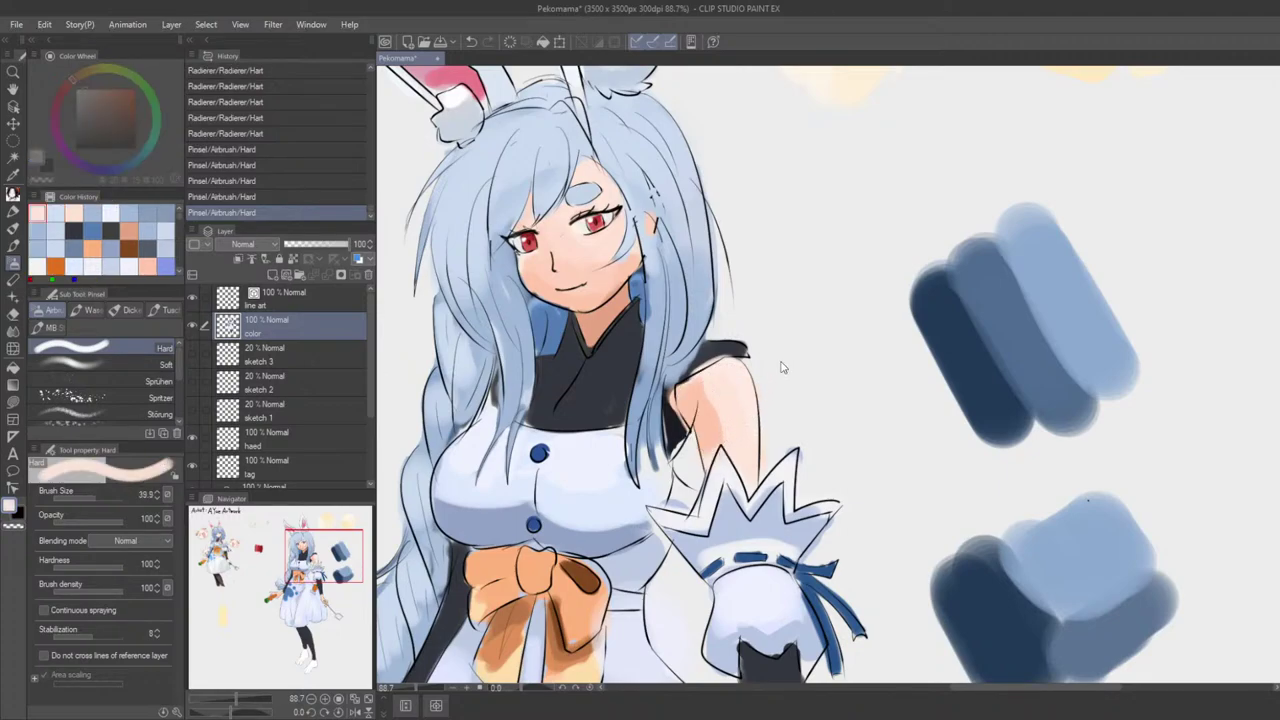
alt+click(737, 367)
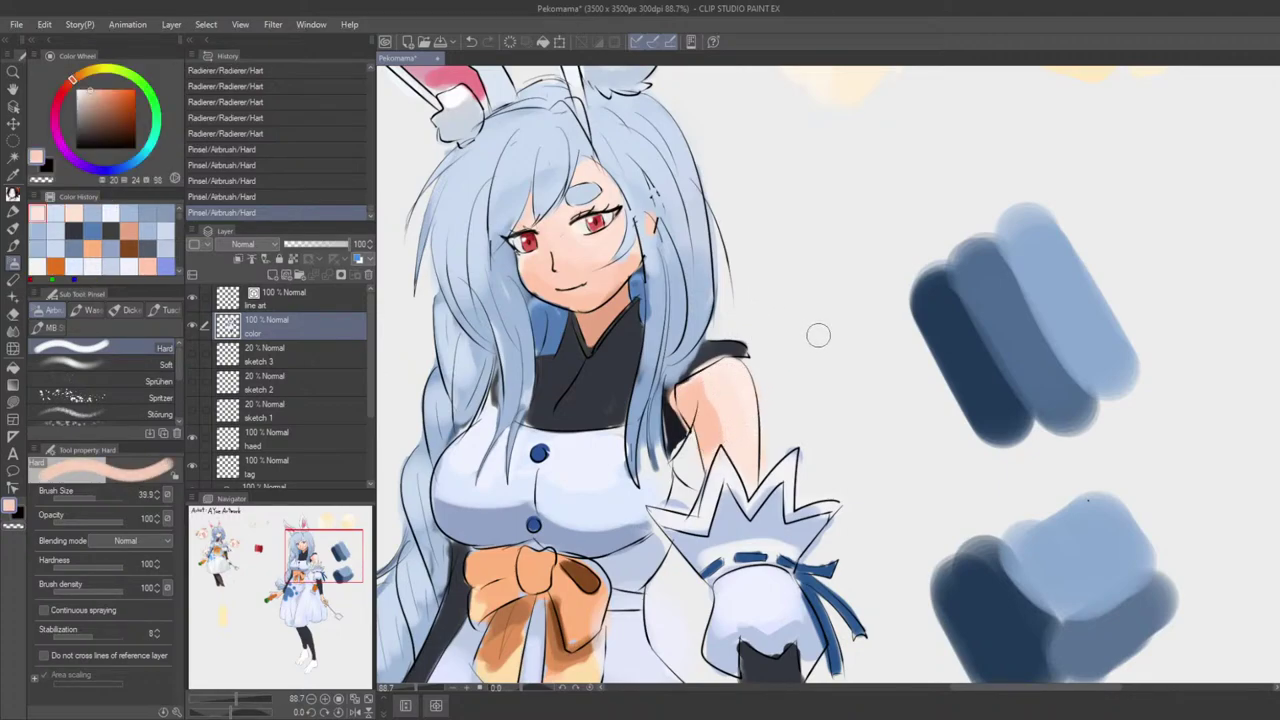
key(ctrl+z)
mouse_move(726, 403)
mouse_down()
mouse_move(743, 458)
mouse_move(708, 383)
mouse_move(740, 452)
mouse_move(705, 454)
mouse_move(703, 424)
mouse_move(718, 462)
mouse_up()
Step: Blend the light and shadow on the bare upper arm with resampled peach tones, using the Hard airbrush at size 31.9
alt+click(710, 437)
key(bracketleft)
drag(746, 460, 752, 482)
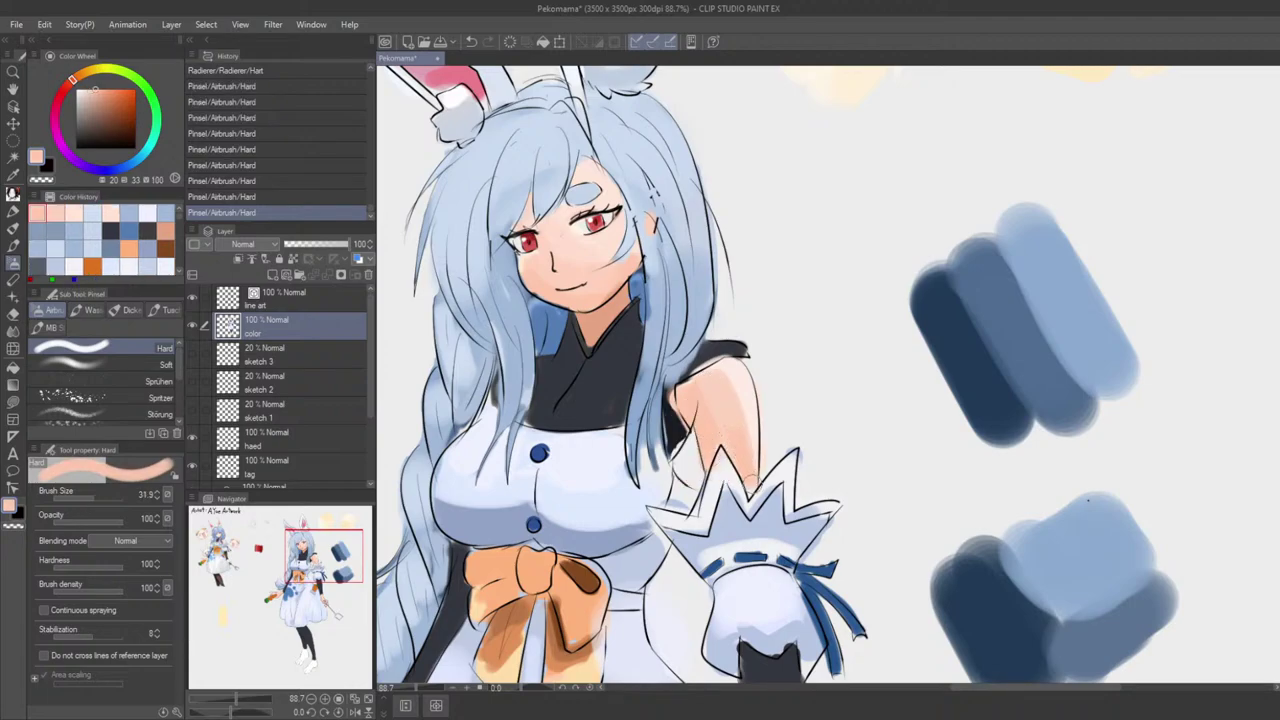
key(ctrl+z)
alt+click(718, 400)
drag(722, 385, 745, 440)
alt+click(748, 400)
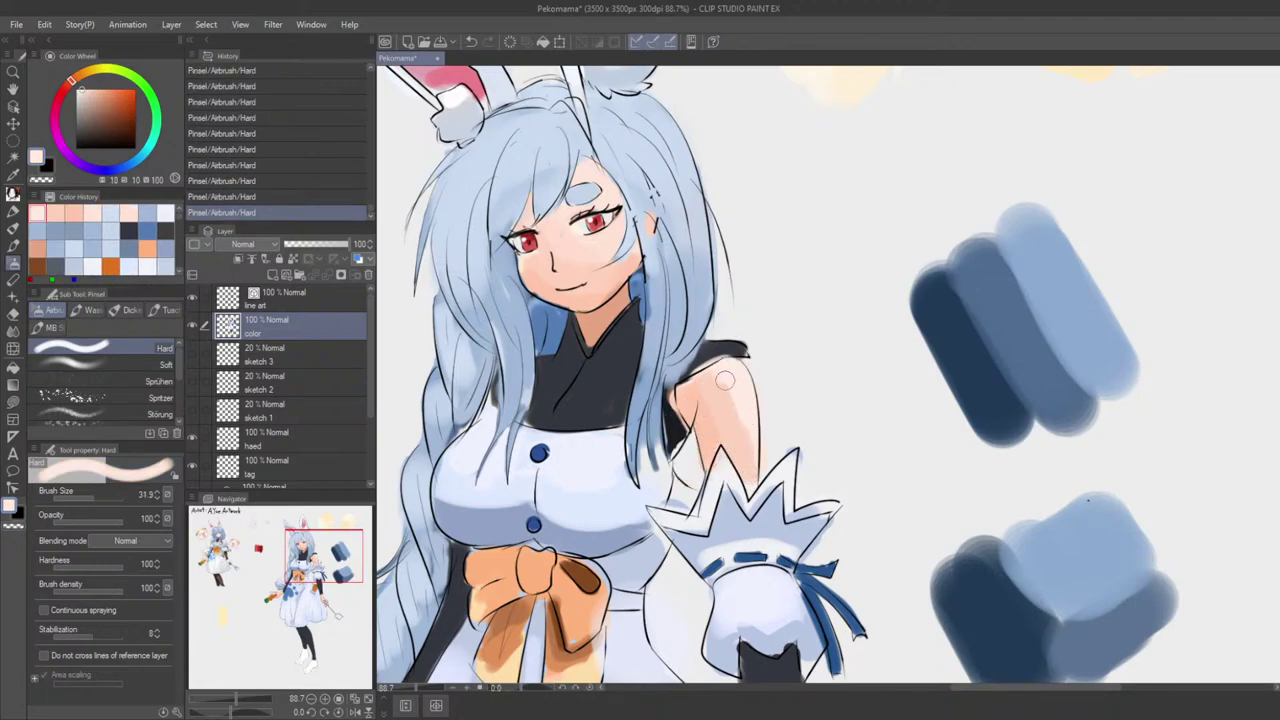
Step: Soften the bare upper arm's skin shading with sampled peach tones, using the Soft airbrush at sizes 57.5 and 51.4
scroll(750, 420, down, 6)
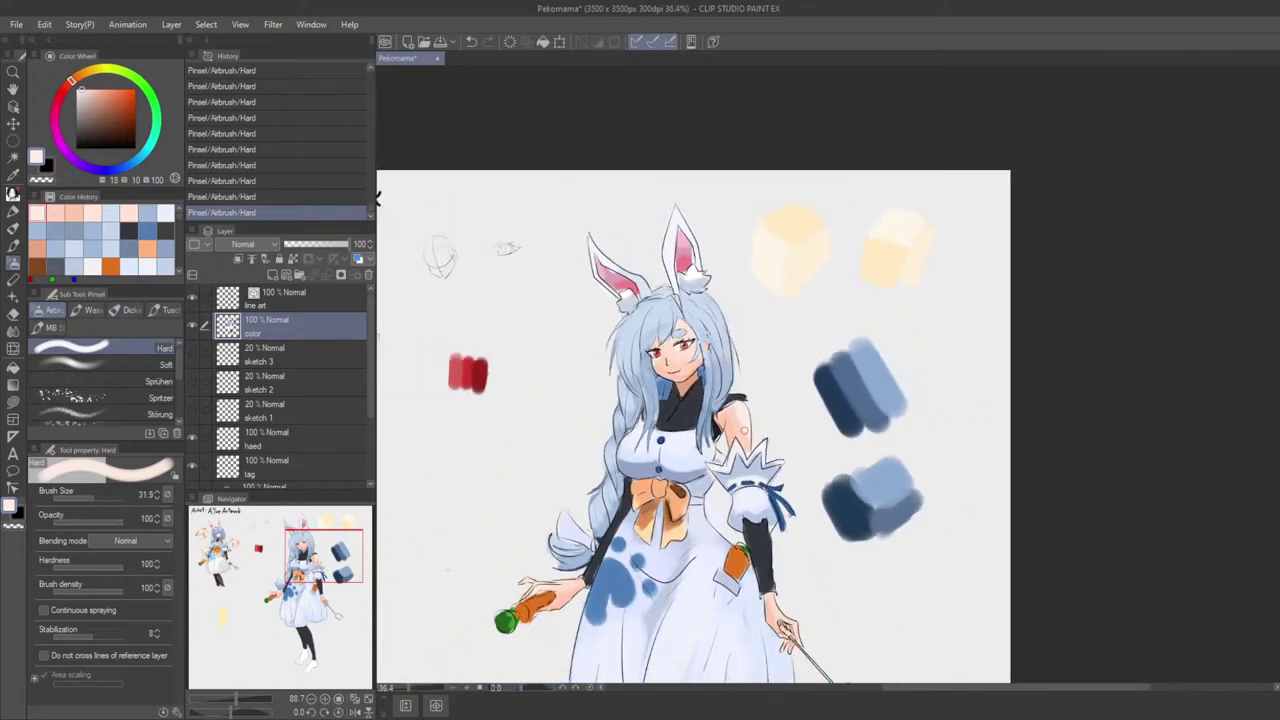
mouse_move(790, 379)
mouse_down()
mouse_move(810, 342)
mouse_move(782, 398)
mouse_up()
click(98, 364)
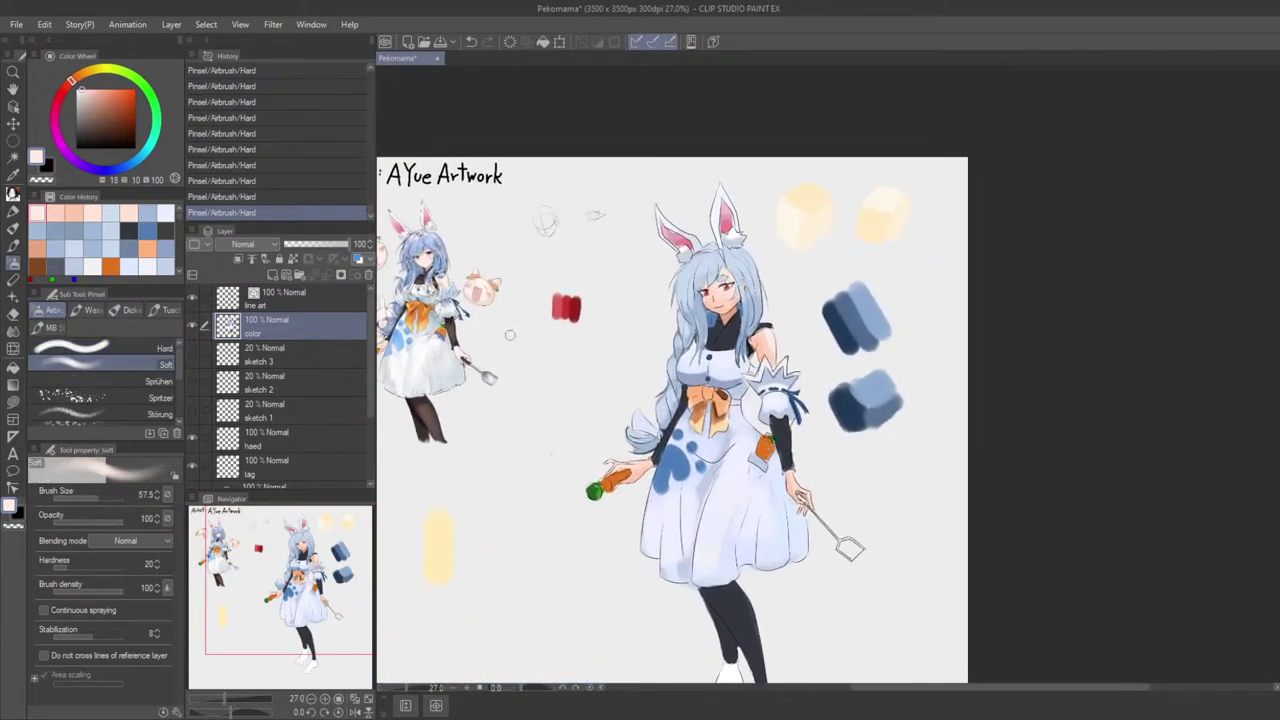
scroll(779, 330, up, 3)
scroll(783, 330, up, 3)
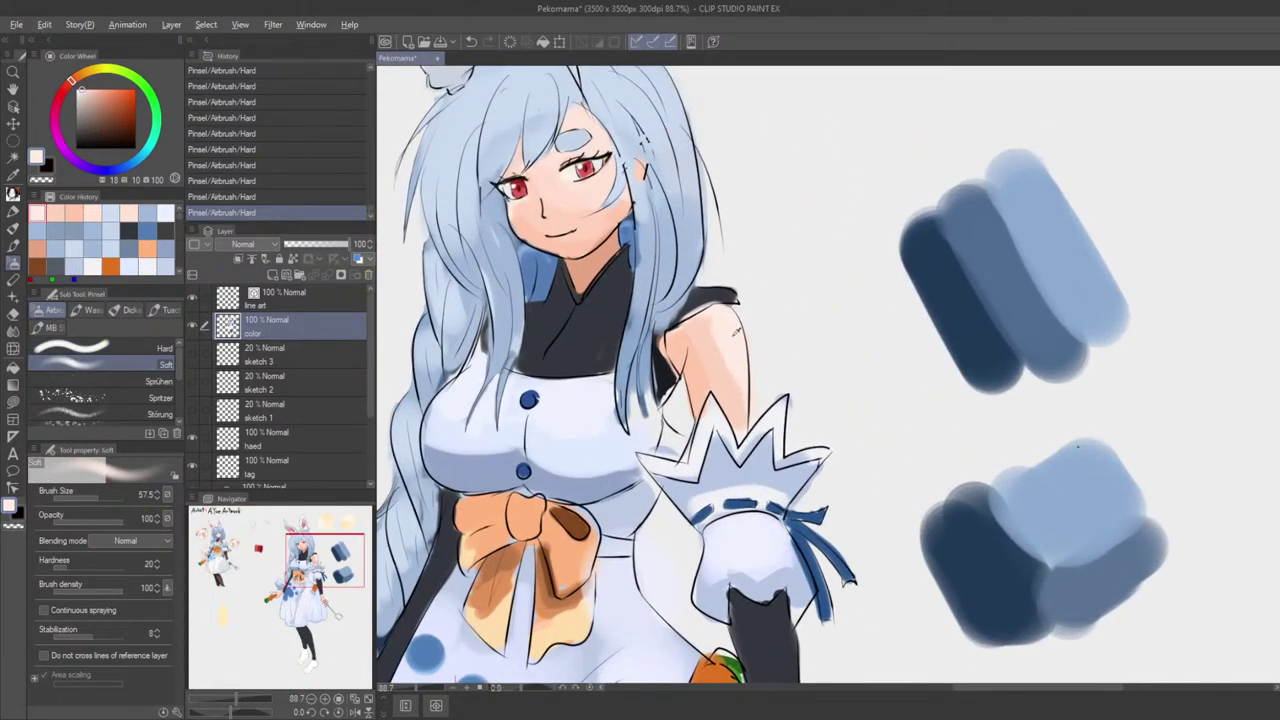
drag(717, 323, 738, 394)
alt+click(703, 345)
alt+click(694, 357)
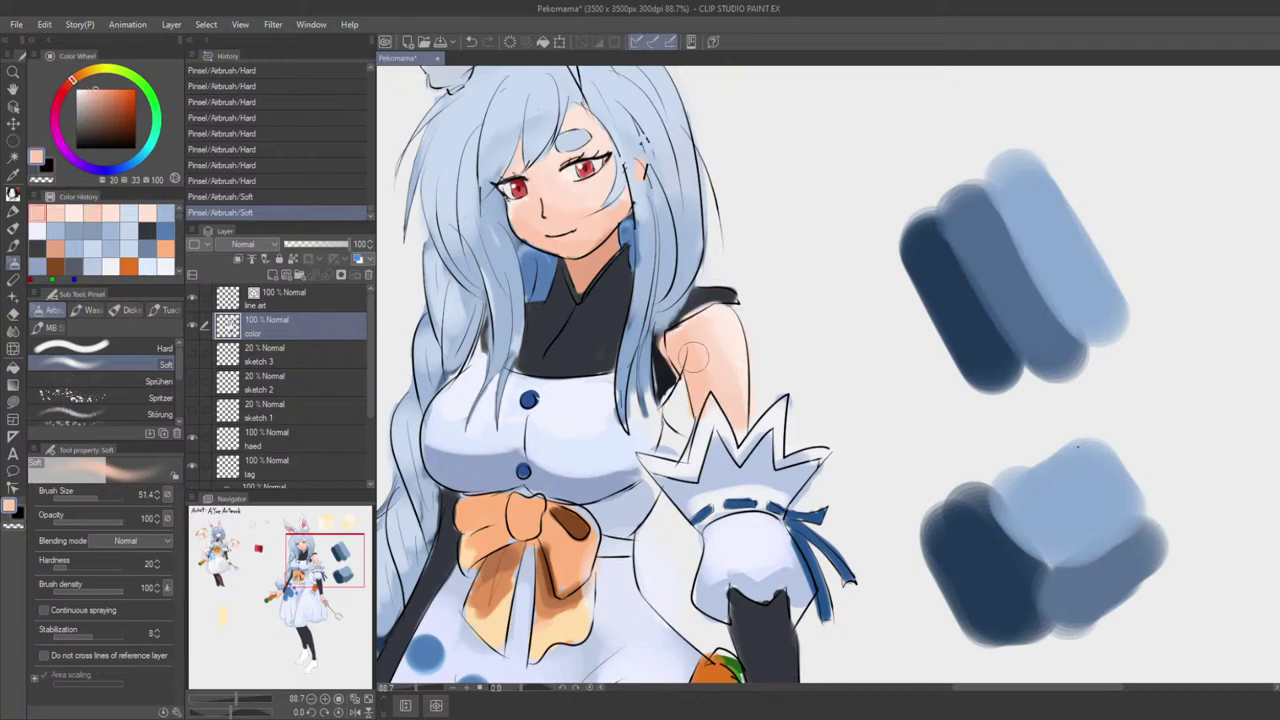
Step: Blend a sampled light peach across the bare shoulder and upper arm, using the Soft airbrush at size 99.2
alt+click(742, 398)
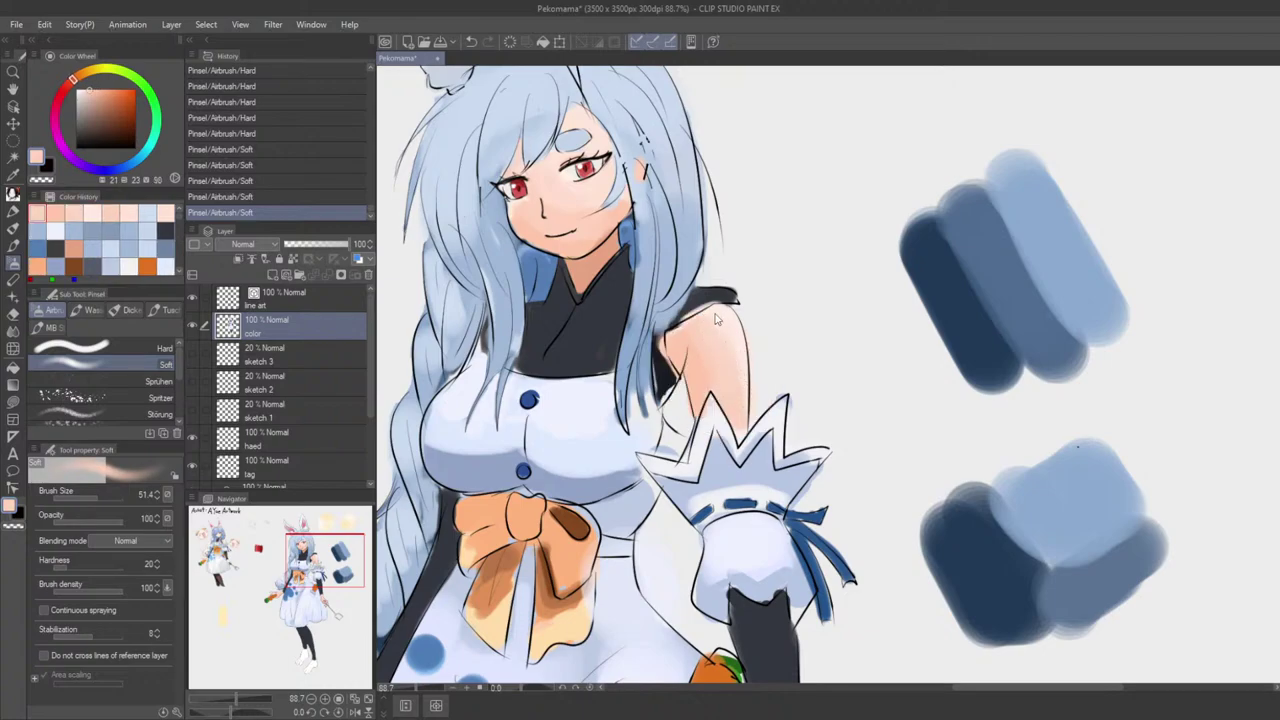
key(])
drag(729, 331, 731, 378)
key(ctrl+z)
key(])
scroll(730, 369, down, 2)
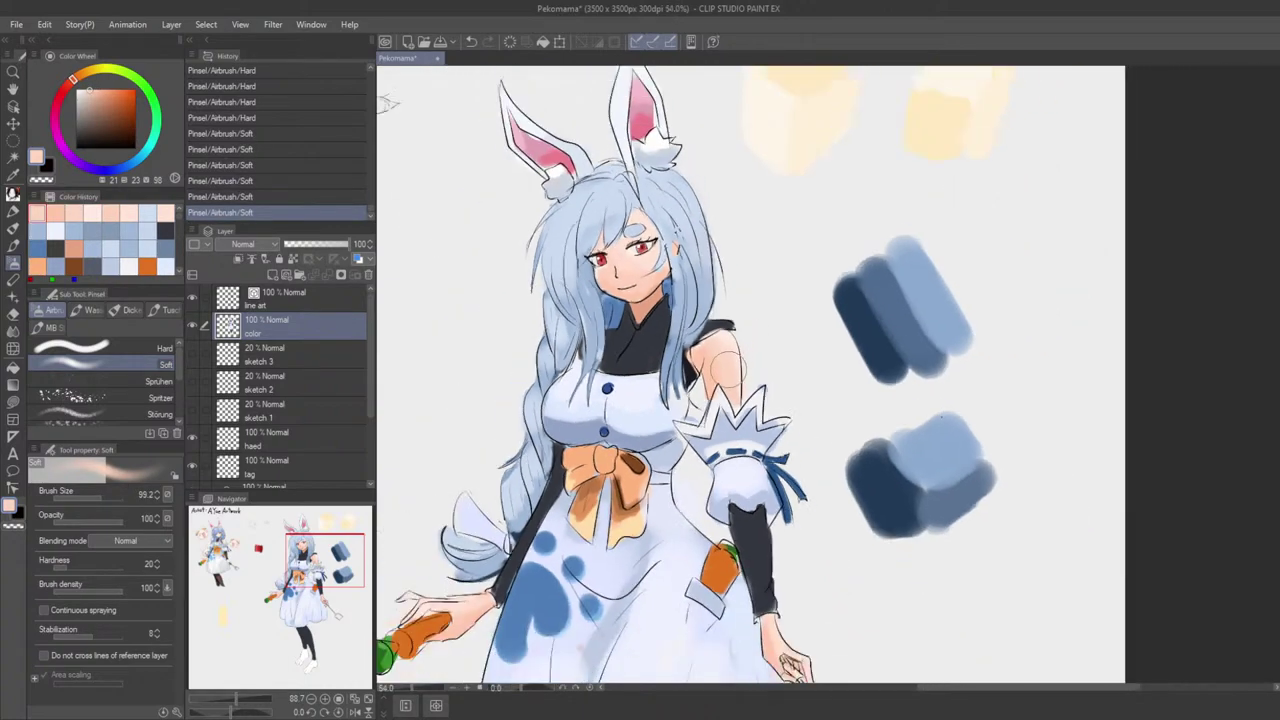
scroll(725, 366, down, 4)
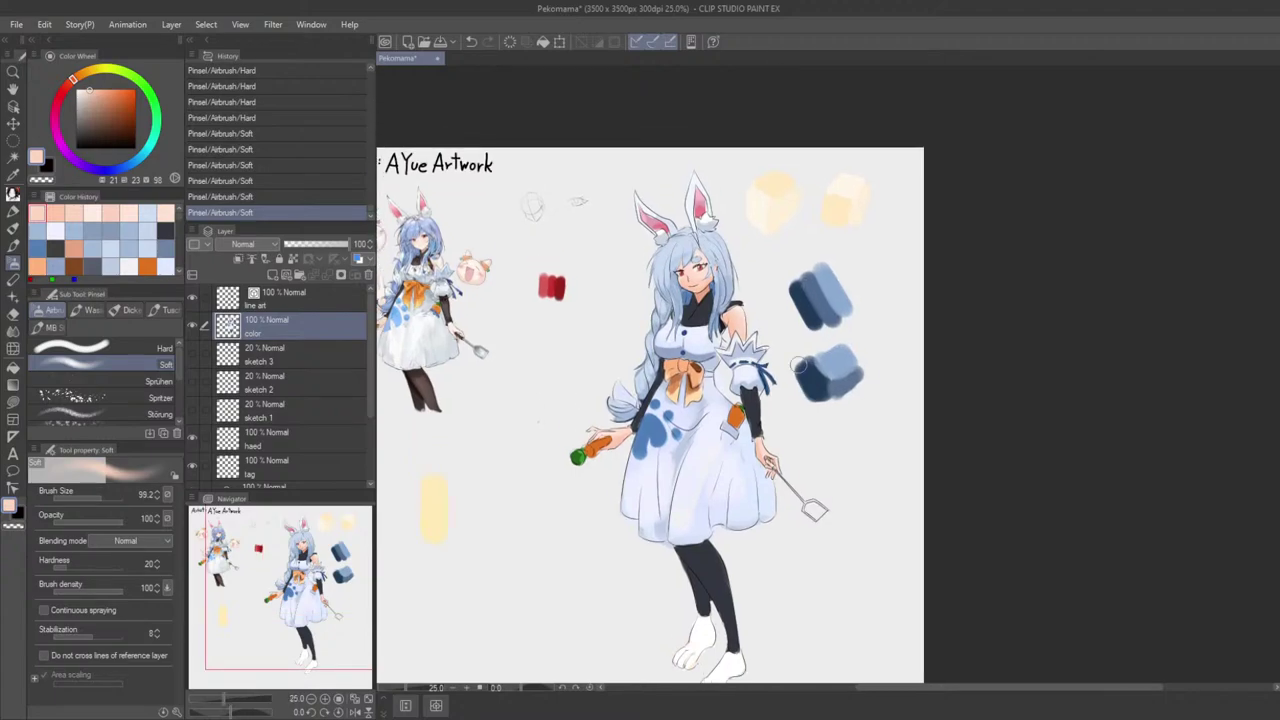
Step: Touch up the blue paw print and nearby skirt shading with sampled colours, using the Soft airbrush down to size 58.7
scroll(709, 414, up, 5)
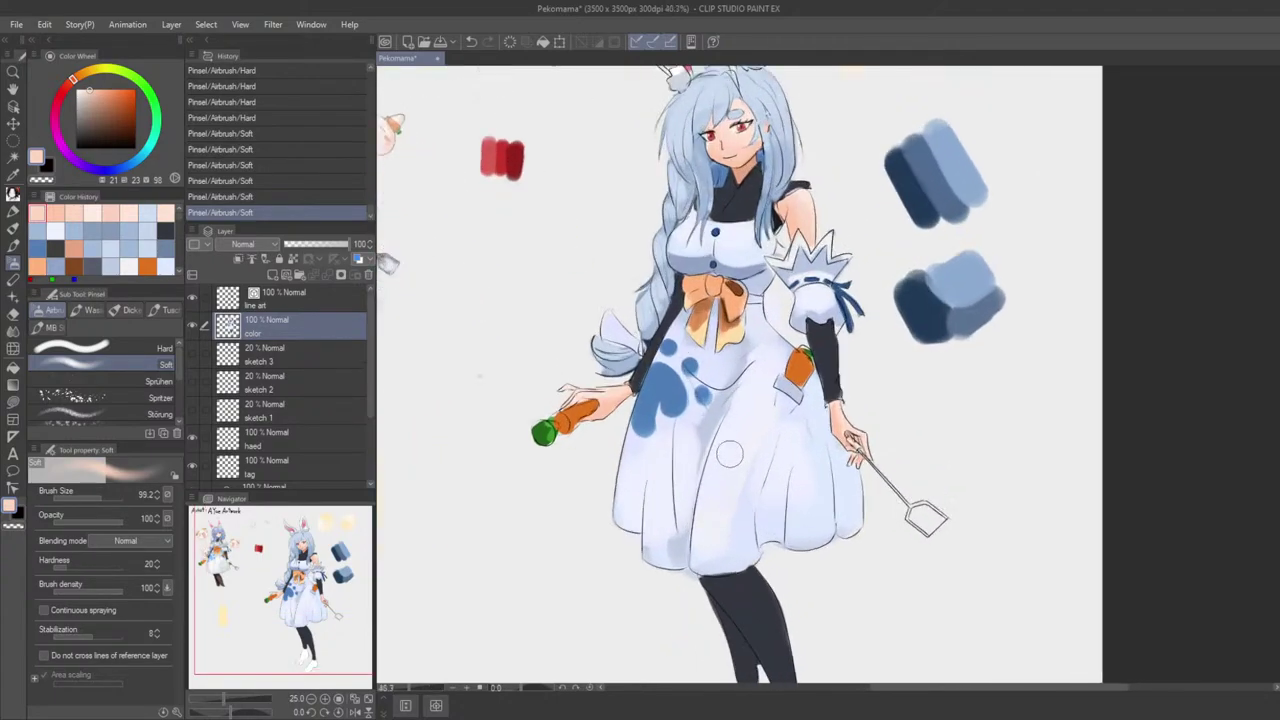
alt+click(710, 365)
mouse_move(712, 345)
mouse_down()
mouse_move(732, 297)
mouse_move(703, 338)
mouse_move(718, 340)
mouse_move(682, 362)
mouse_move(764, 338)
mouse_up()
alt+click(687, 357)
key([)
scroll(722, 372, down, 5)
scroll(718, 341, up, 1)
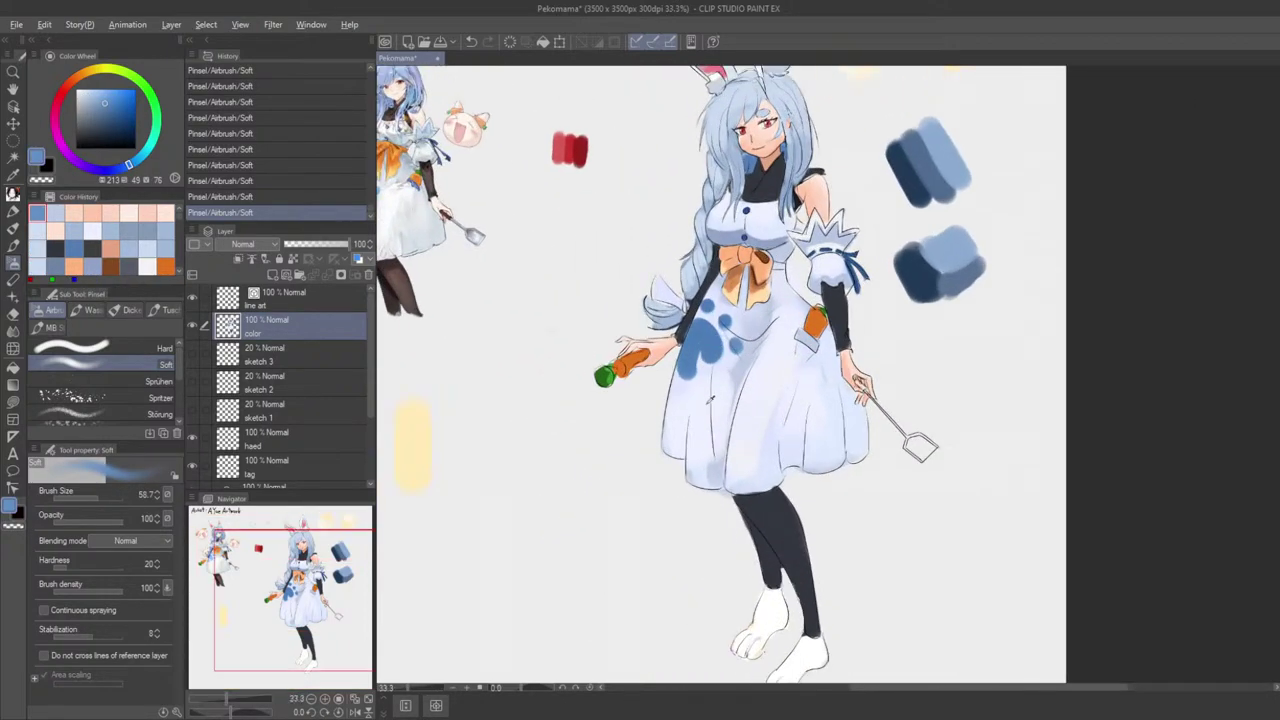
Step: Brighten the skirt's folds below the paw print with sampled white, using the Soft airbrush at size 154.3
alt+click(713, 406)
alt+click(780, 348)
key(ctrl+z)
drag(716, 388, 711, 460)
key(])
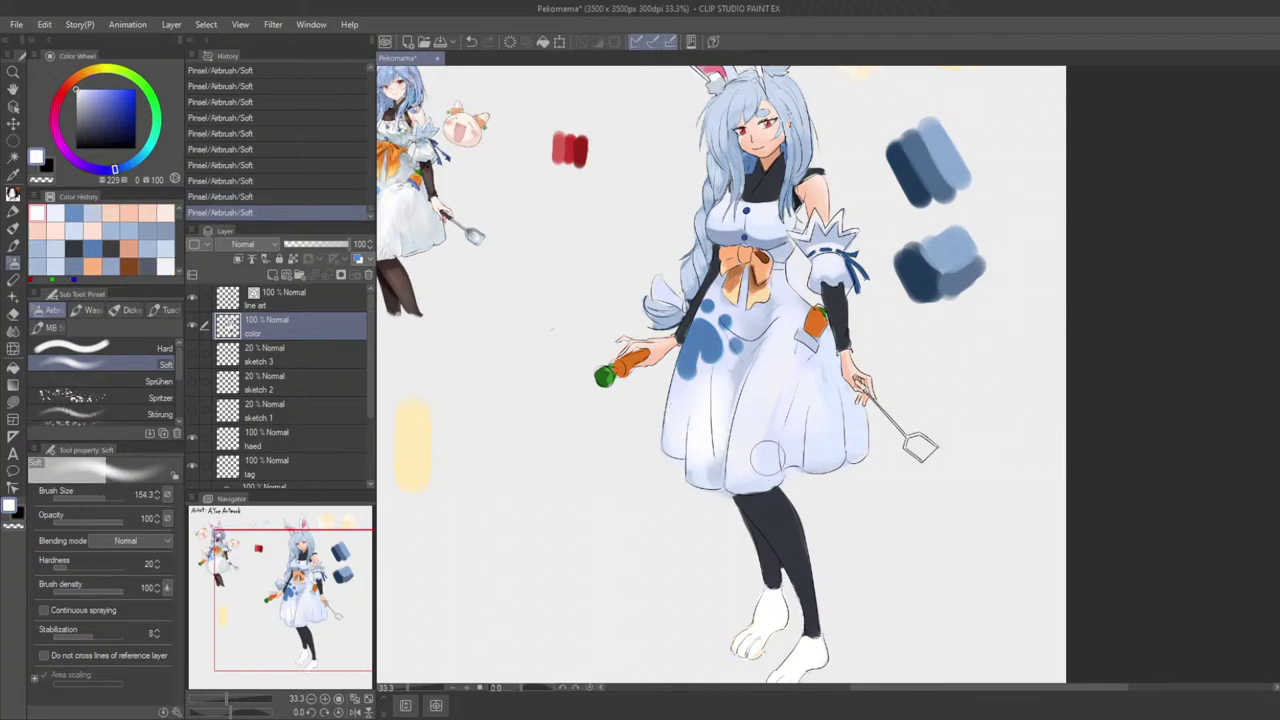
scroll(900, 307, down, 4)
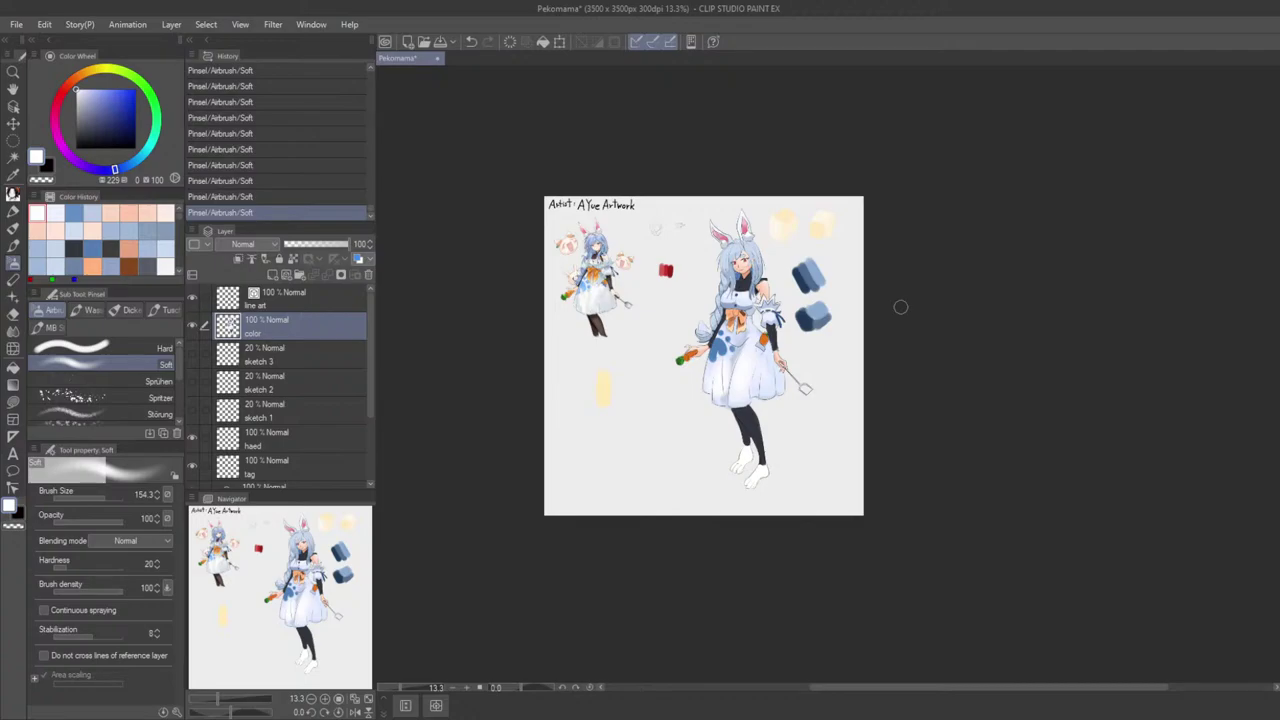
Step: Shade the hair beside the face with sampled greyish blue, using the Soft airbrush at sizes 141.5 and 123.4
scroll(900, 307, up, 5)
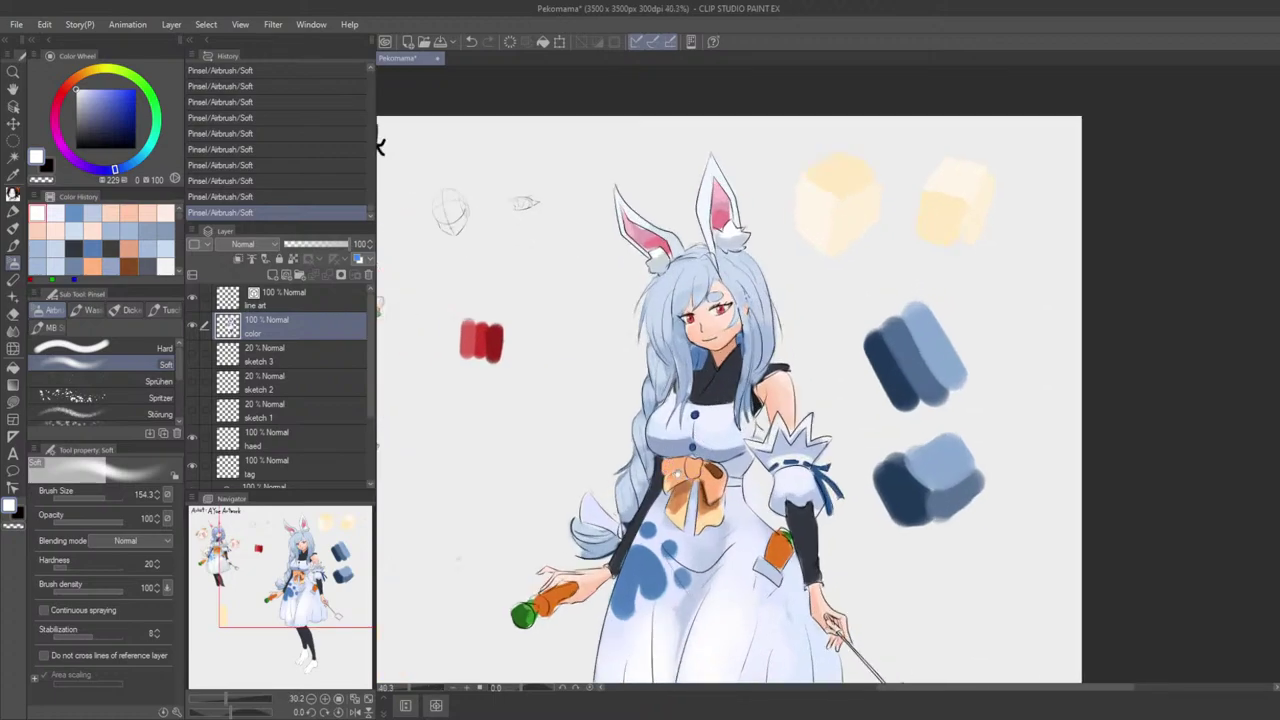
scroll(900, 307, up, 2)
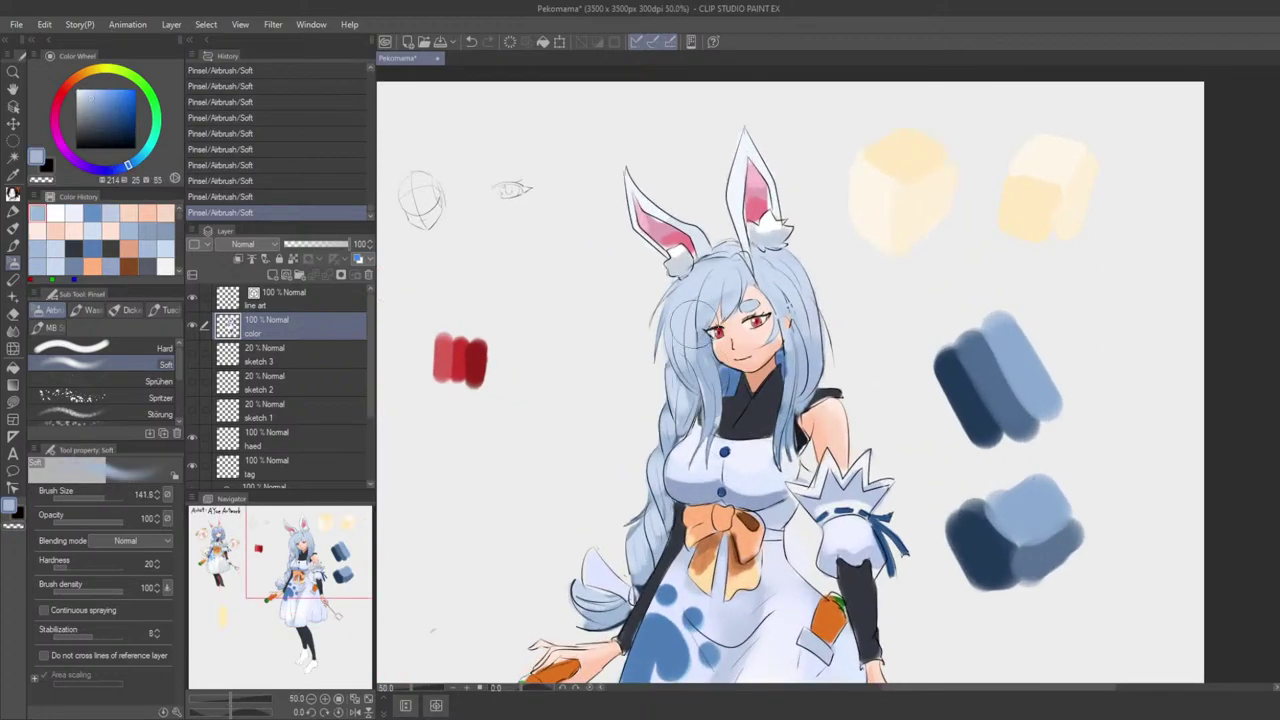
key([)
drag(685, 340, 696, 374)
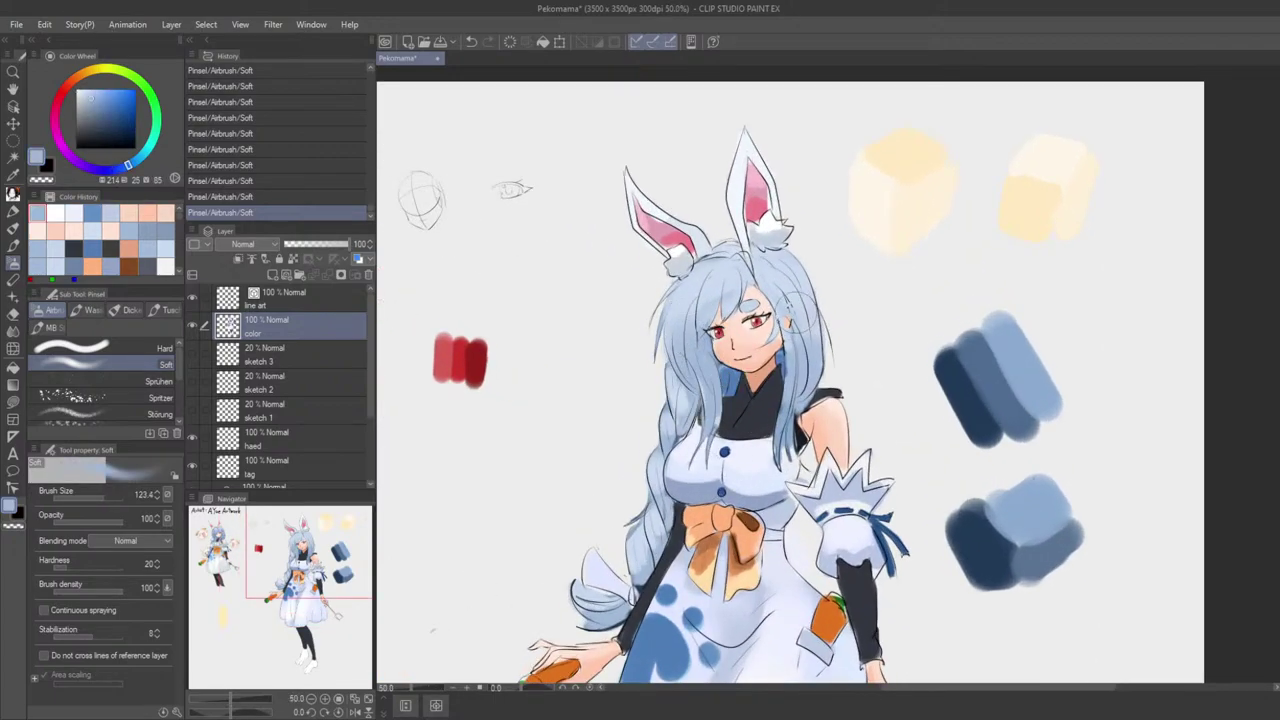
scroll(790, 310, down, 3)
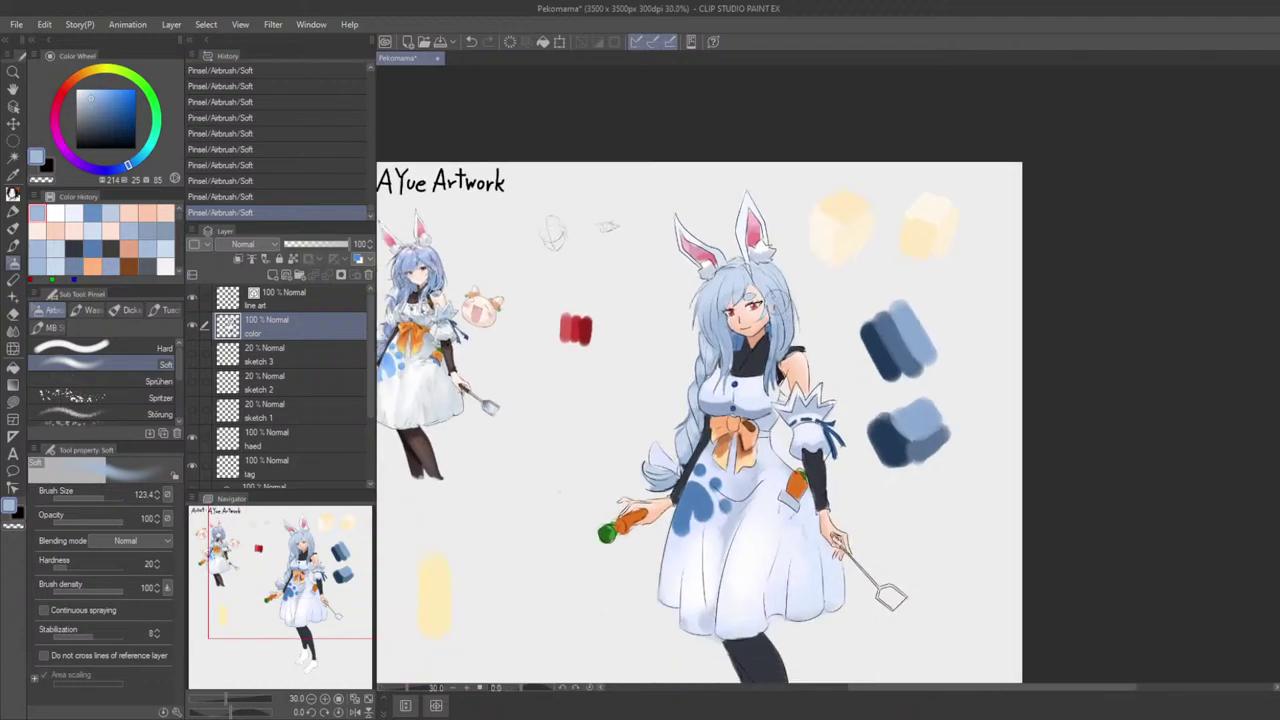
Step: Tint the fur at the base of the upright ear with sampled pale blue, using the Soft airbrush at sizes 60.4 and 34.3
scroll(770, 300, up, 3)
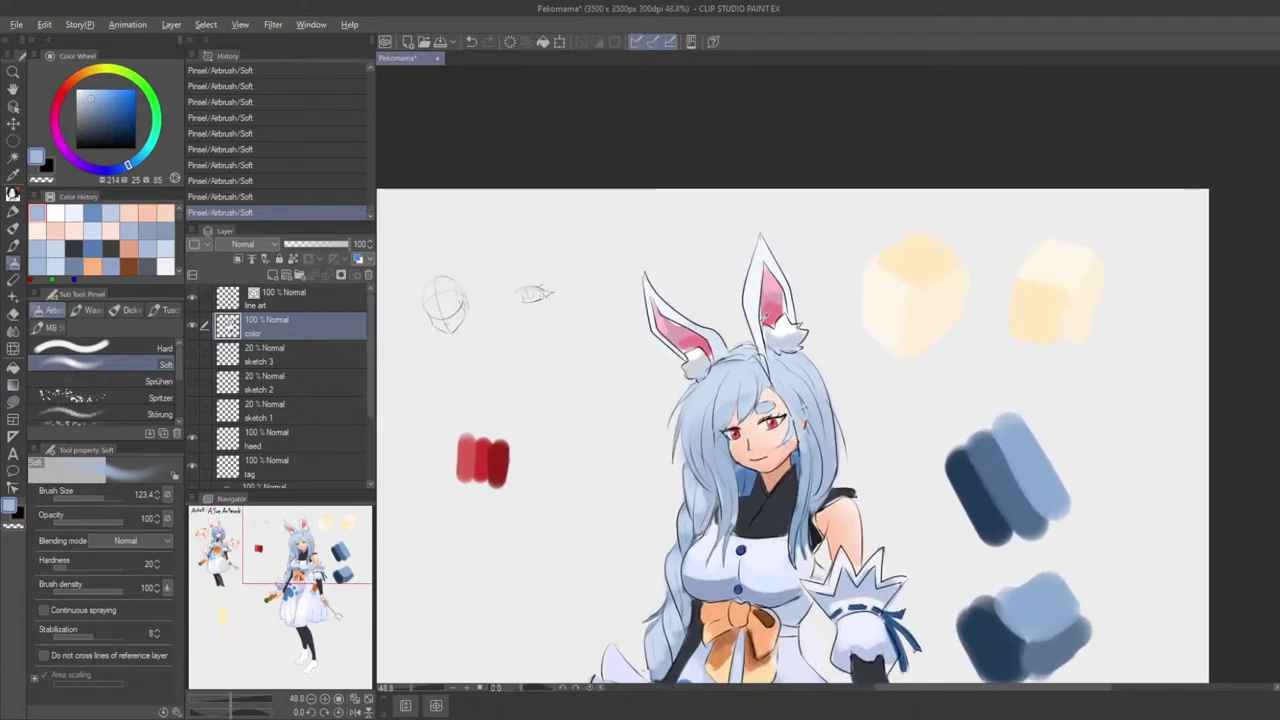
alt+click(755, 328)
drag(656, 387, 860, 362)
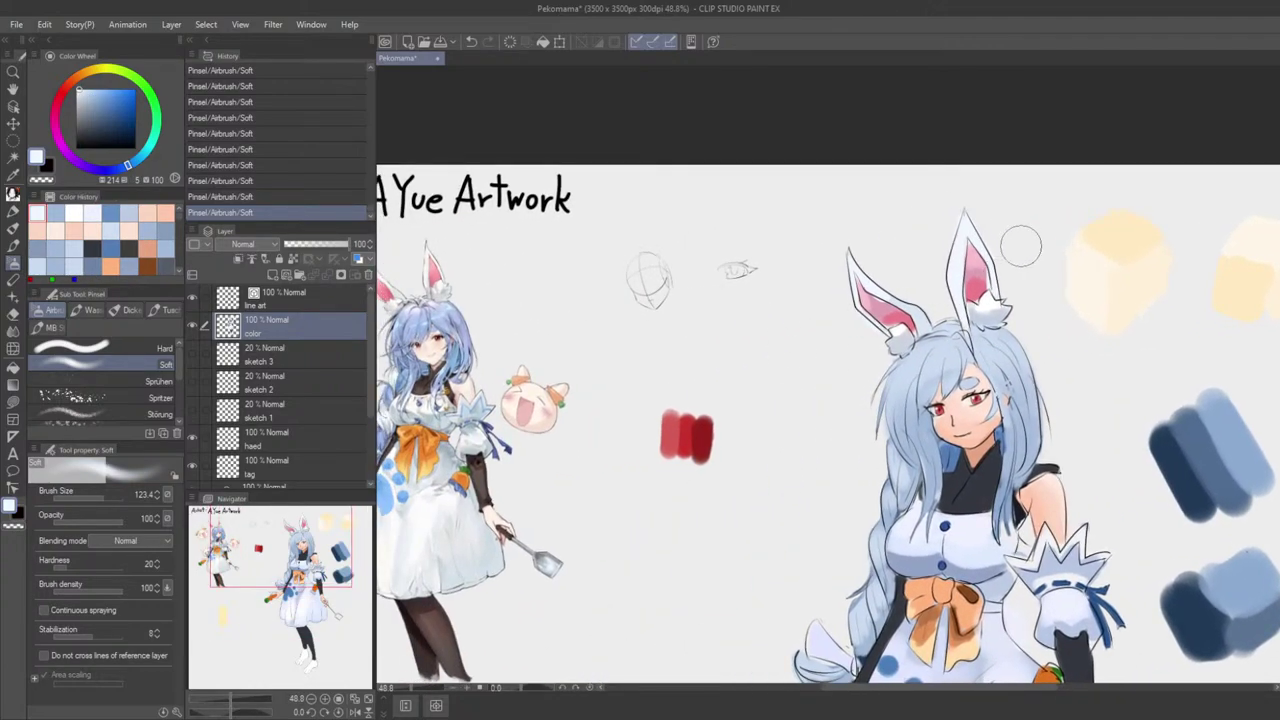
alt+click(980, 348)
key(bracketleft)
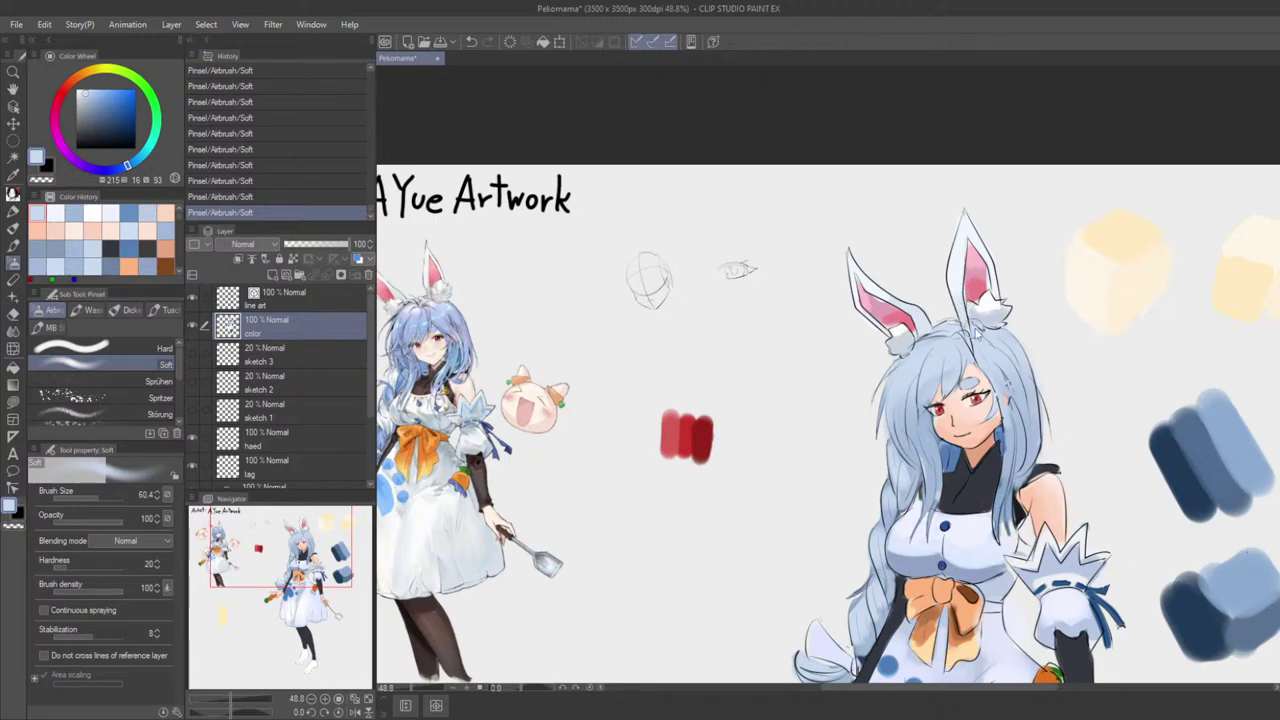
mouse_move(972, 330)
mouse_down()
mouse_move(978, 318)
mouse_move(965, 322)
mouse_up()
scroll(1005, 306, down, 8)
drag(1005, 308, 823, 229)
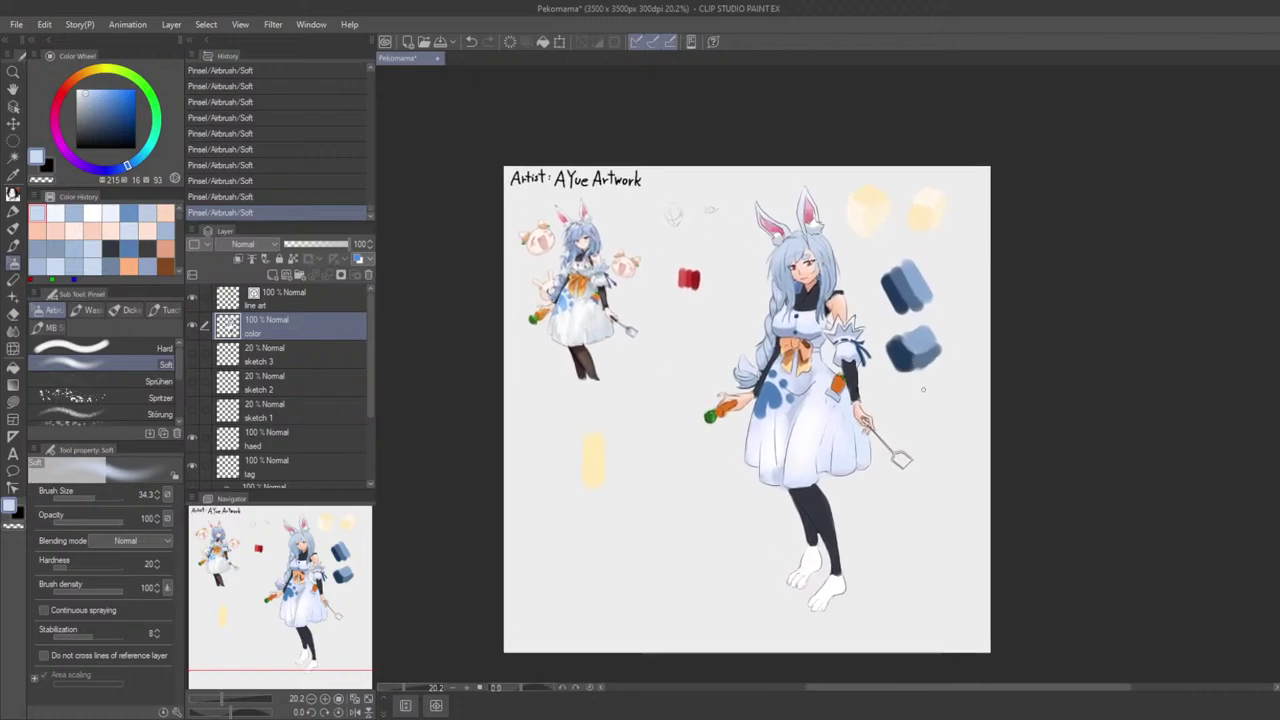
scroll(976, 383, down, 2)
drag(975, 383, 865, 314)
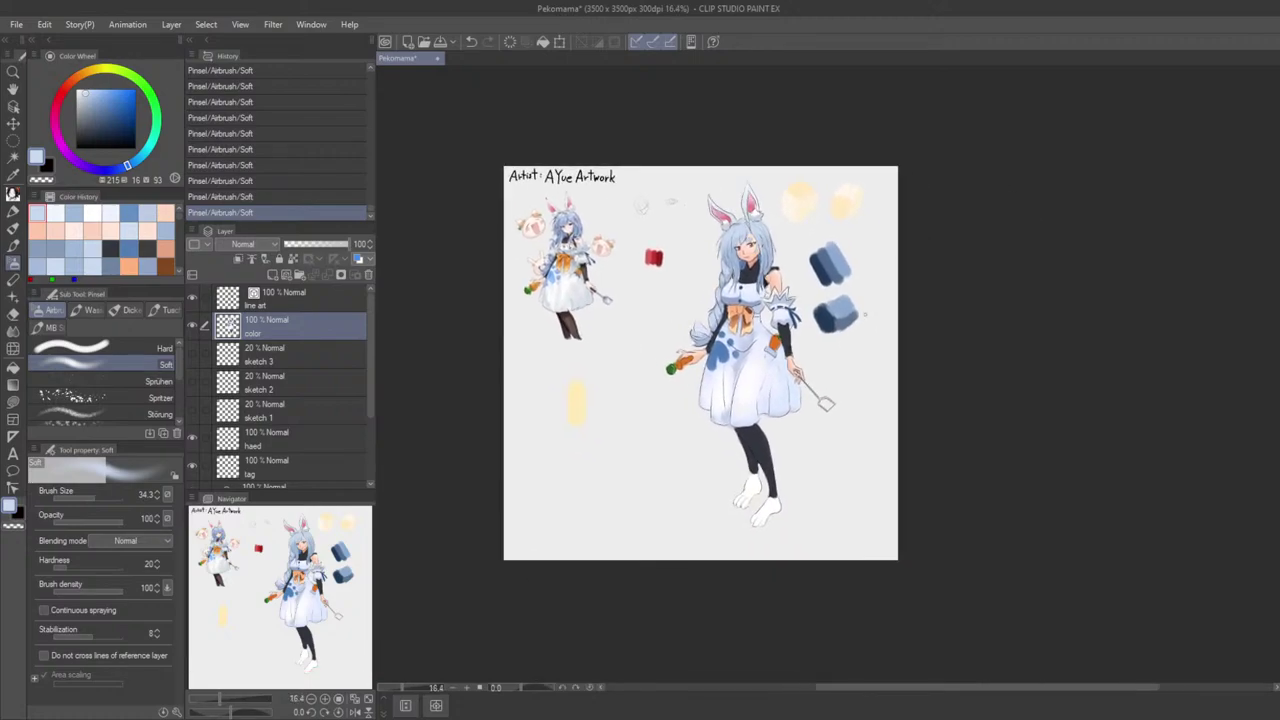
Step: Colour the spatula's grip in the hand with reddish brown sampled from the reference, using the Hard airbrush at size 21.1
scroll(800, 320, up, 3)
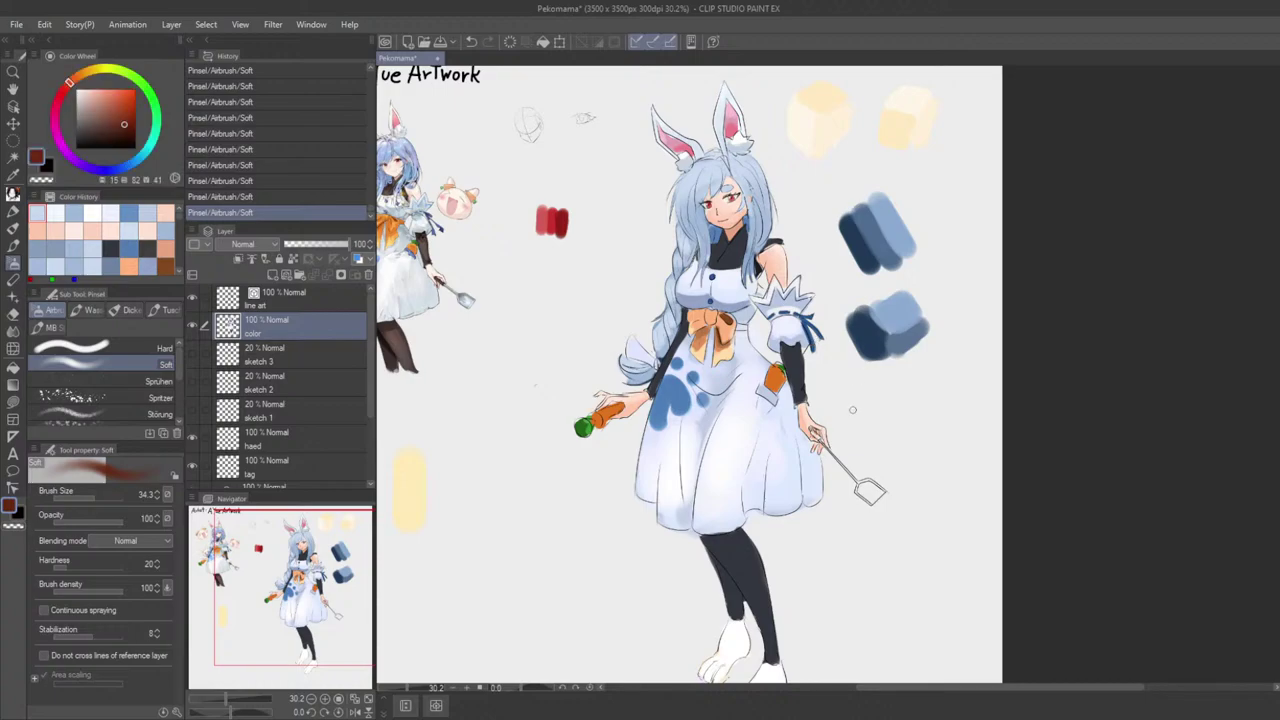
scroll(842, 428, up, 4)
click(792, 442)
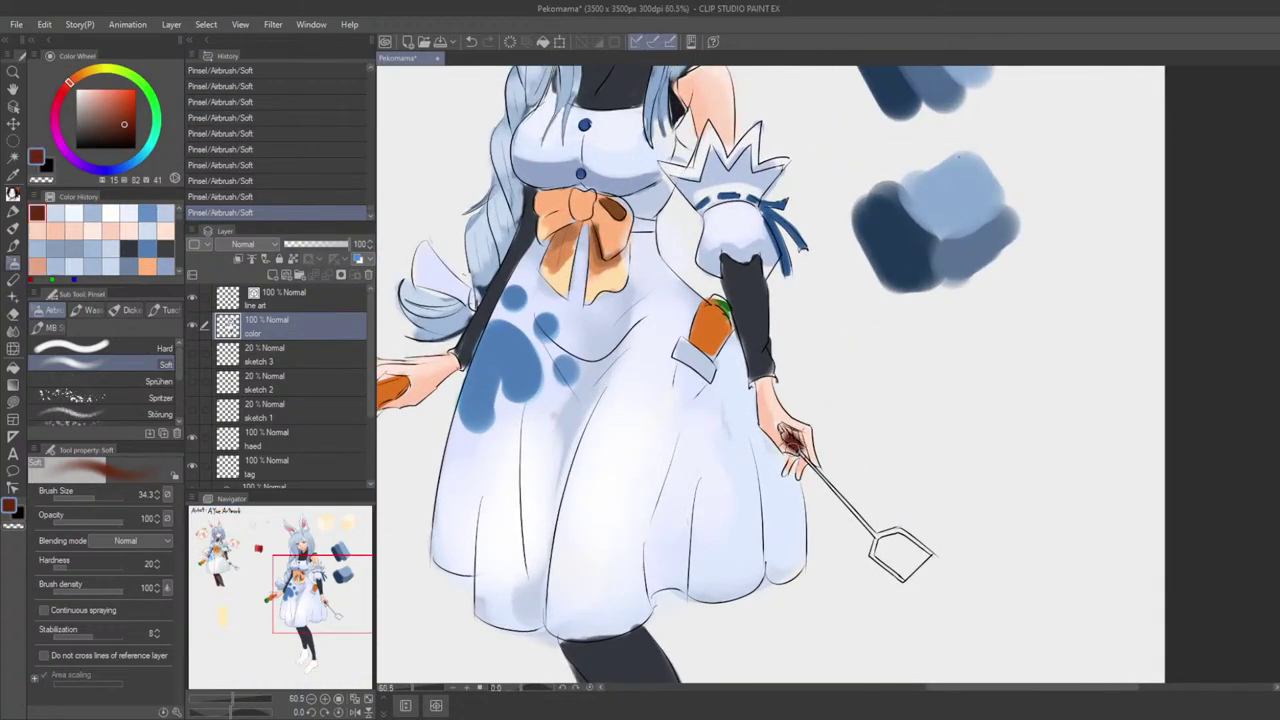
key(ctrl+z)
click(158, 346)
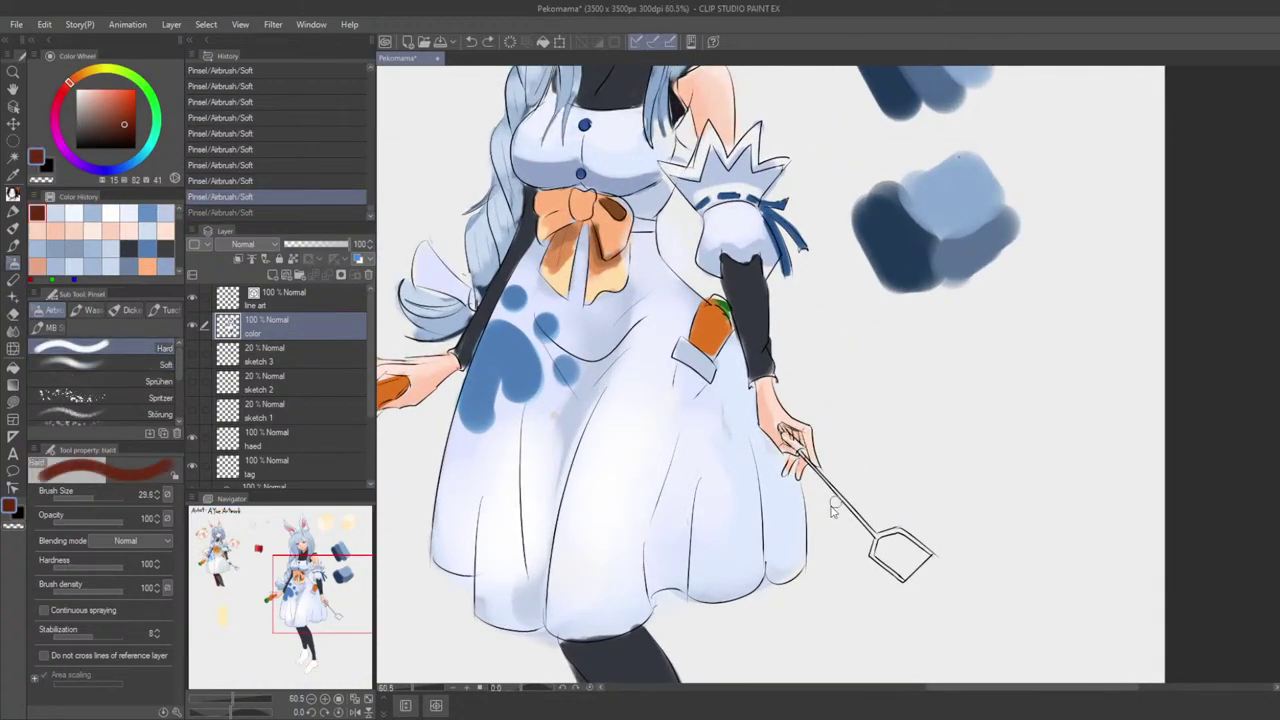
click(792, 442)
scroll(792, 442, down, 5)
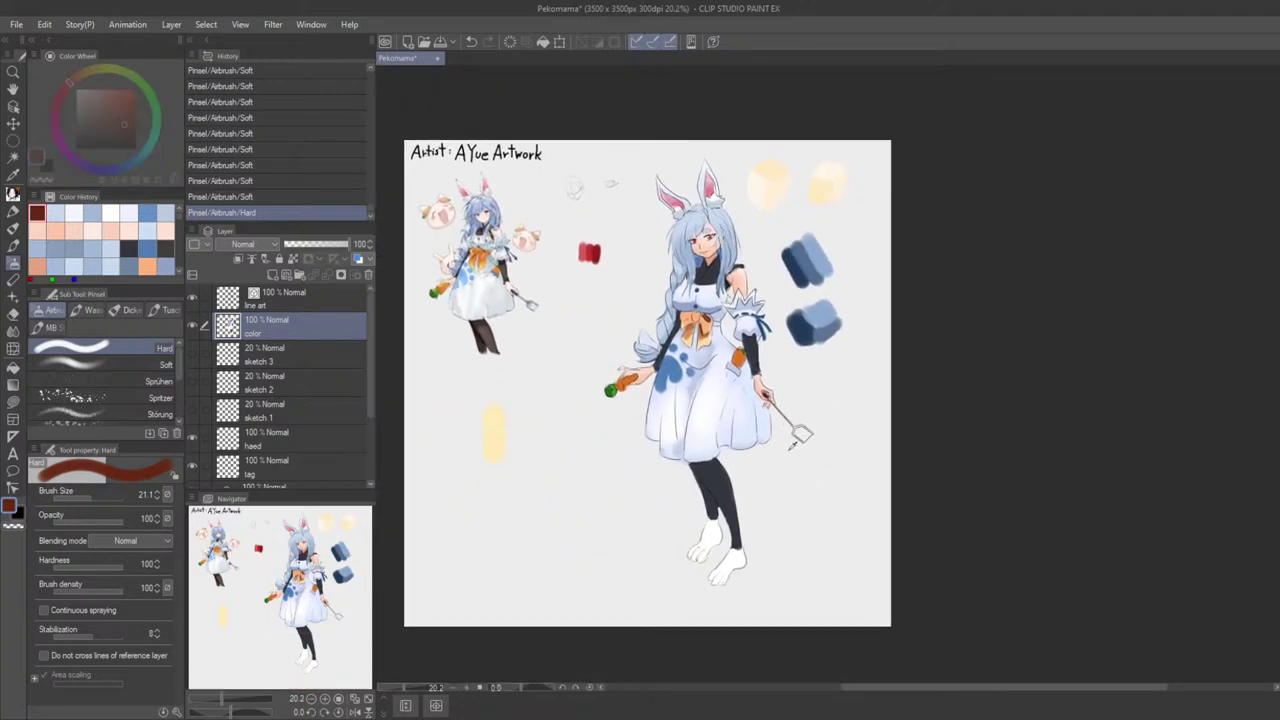
Step: Hide the palettes and paint the spatula's shaft medium grey with the Hard airbrush
key(c)
scroll(717, 422, up, 3)
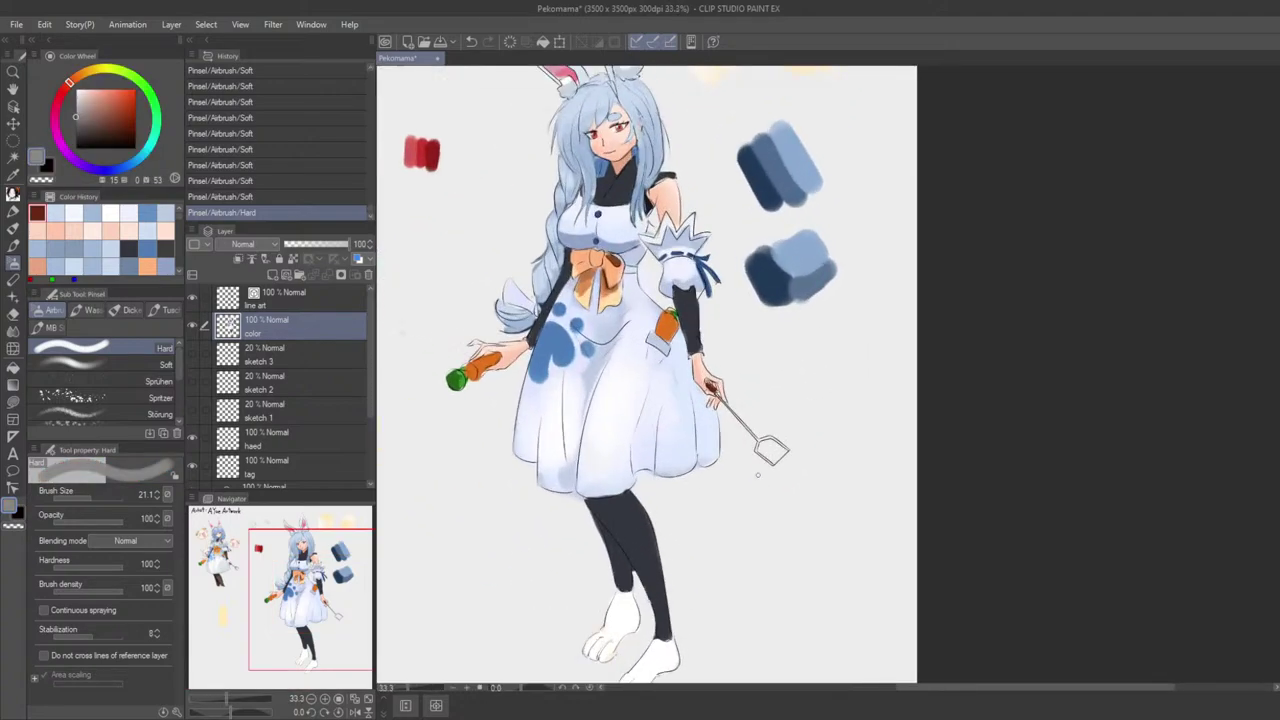
key(Tab)
scroll(717, 422, up, 2)
drag(470, 388, 527, 457)
key(ctrl+z)
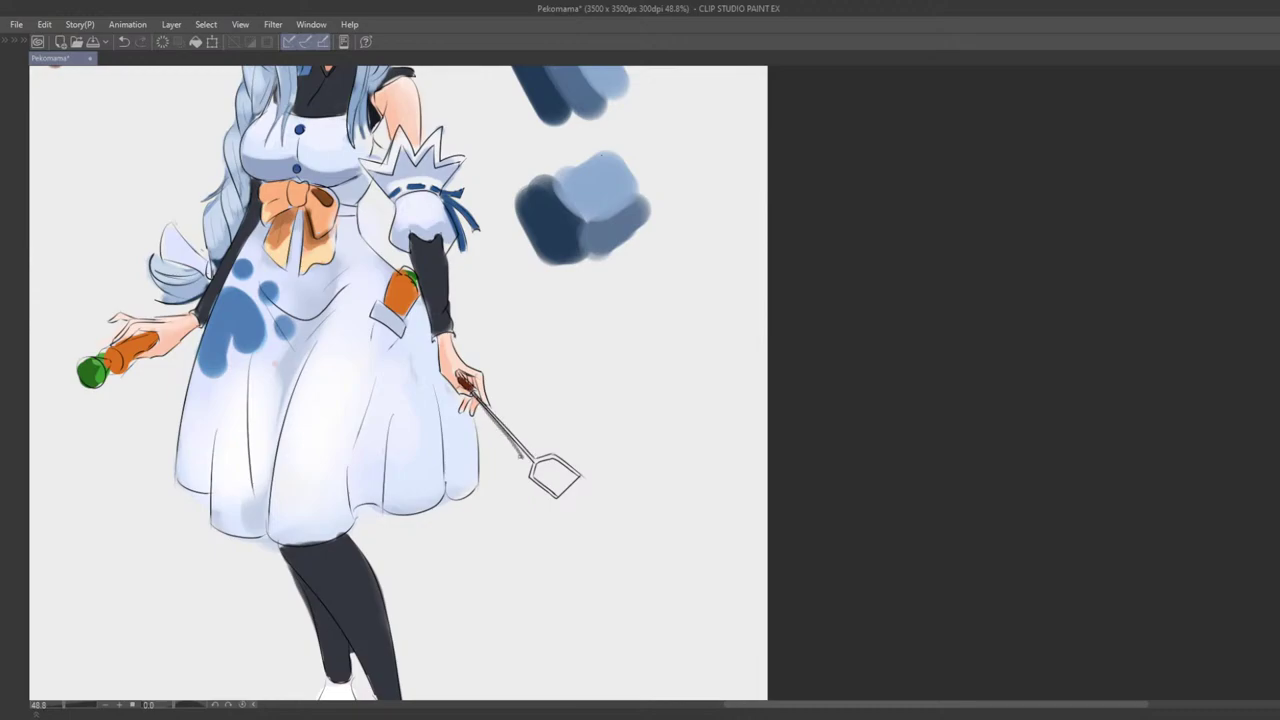
key(ctrl+z)
drag(470, 393, 536, 460)
key(ctrl+z)
Step: Fill the spatula's blade with light grey, using the Hard airbrush at size 25.1
scroll(562, 500, down, 3)
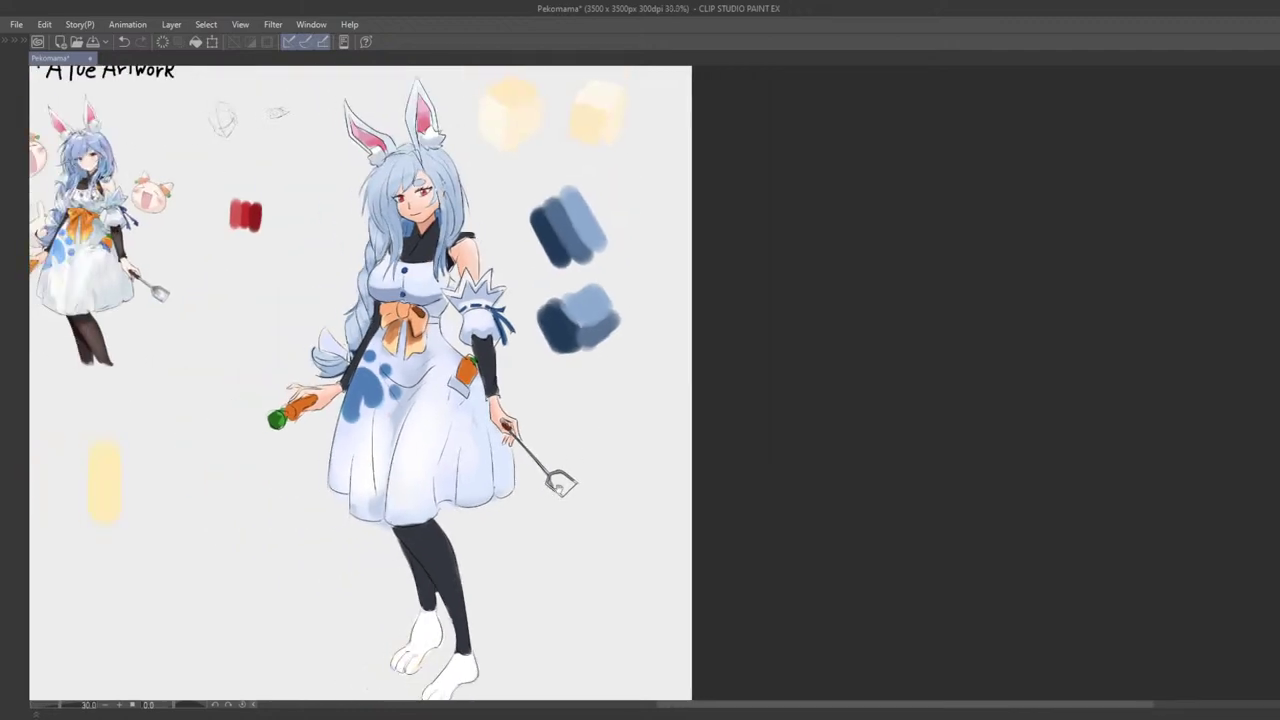
drag(536, 490, 653, 451)
scroll(717, 370, up, 1)
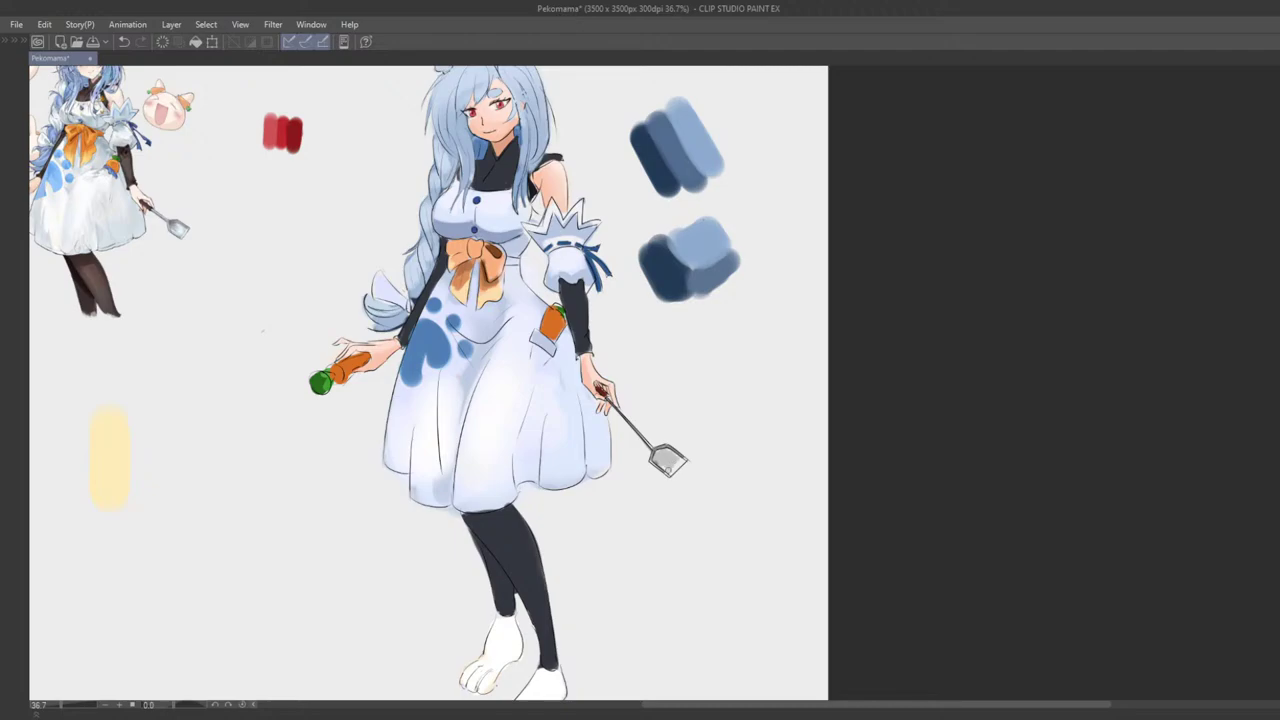
scroll(656, 460, down, 4)
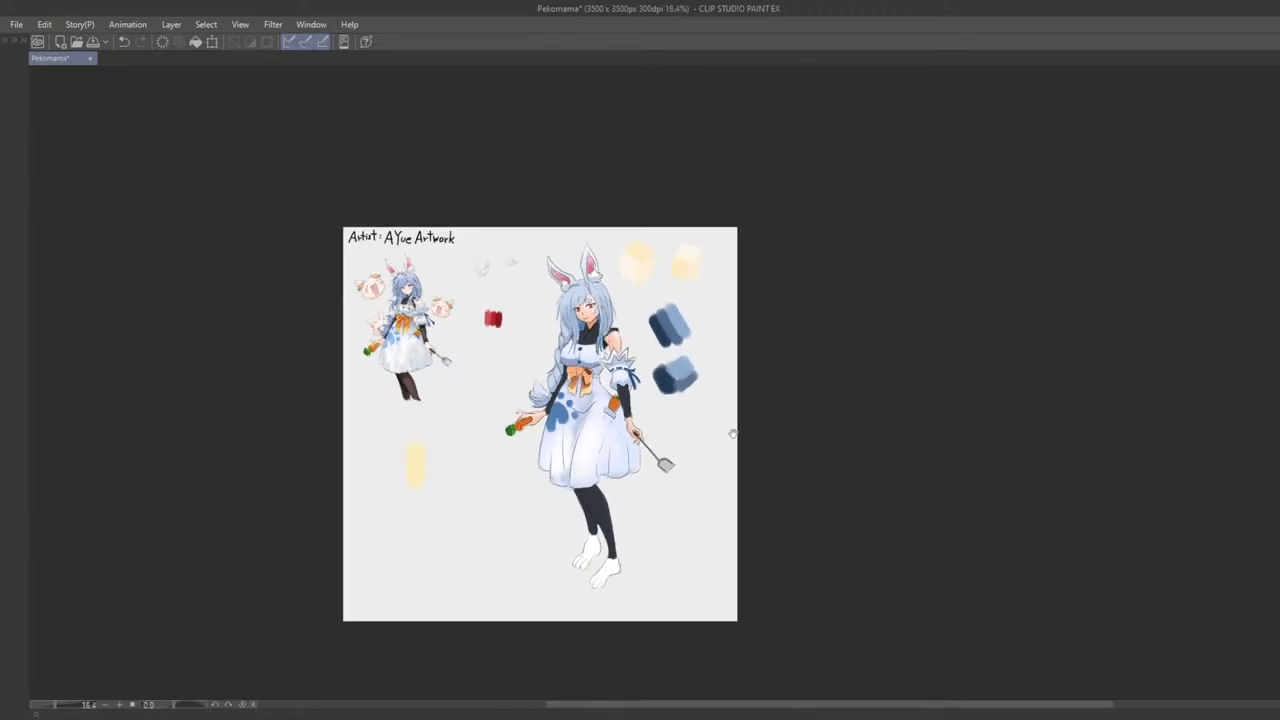
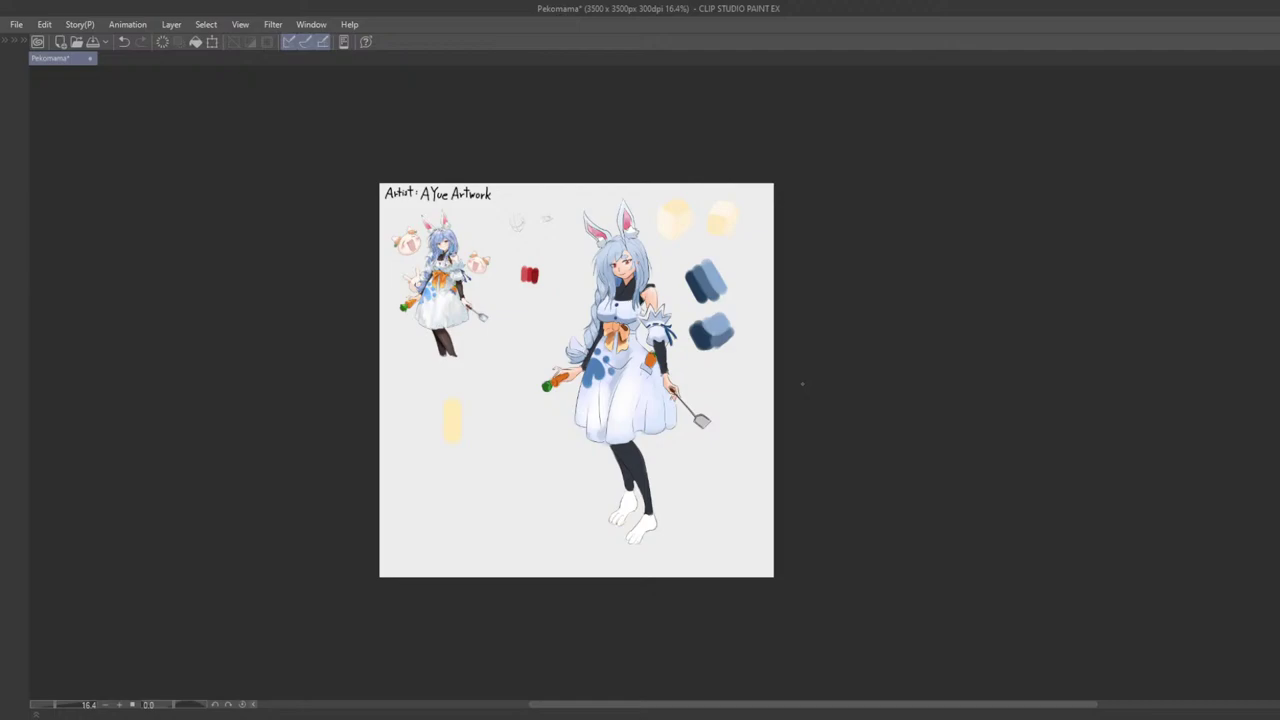
click(482, 719)
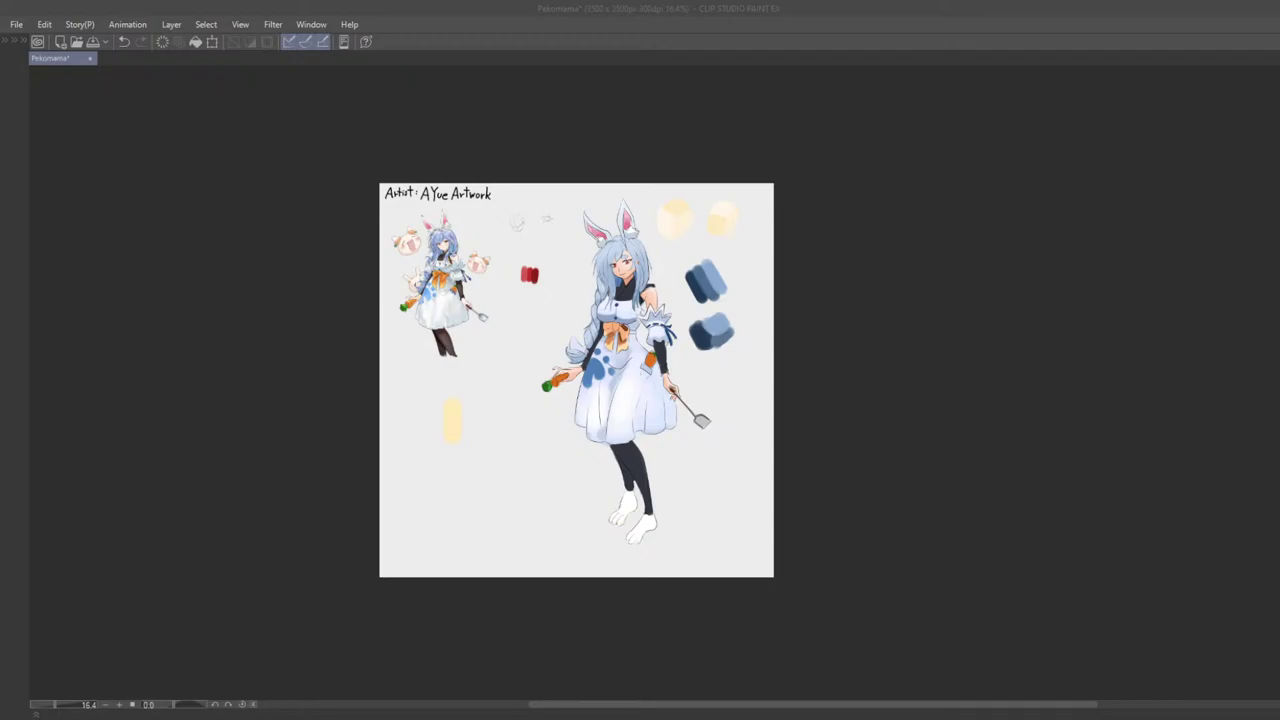
click(351, 474)
scroll(525, 414, up, 3)
drag(529, 422, 416, 427)
scroll(416, 427, down, 1)
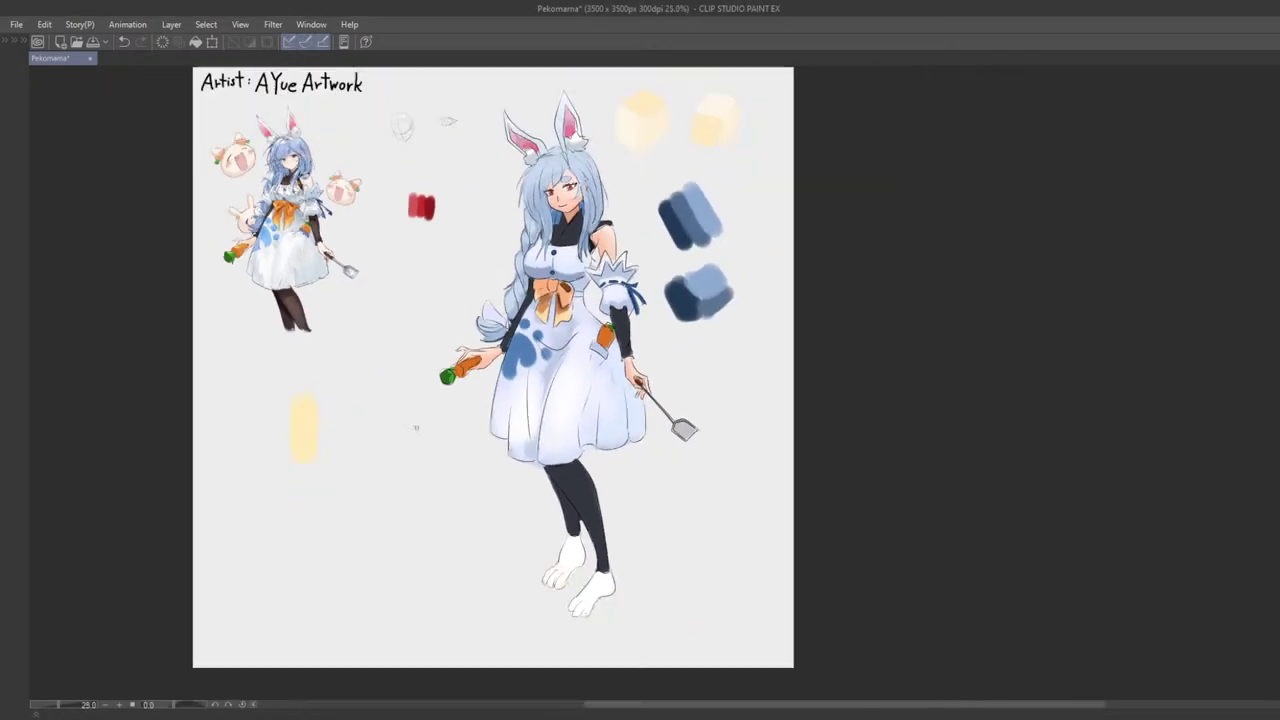
scroll(416, 427, up, 1)
scroll(493, 441, down, 2)
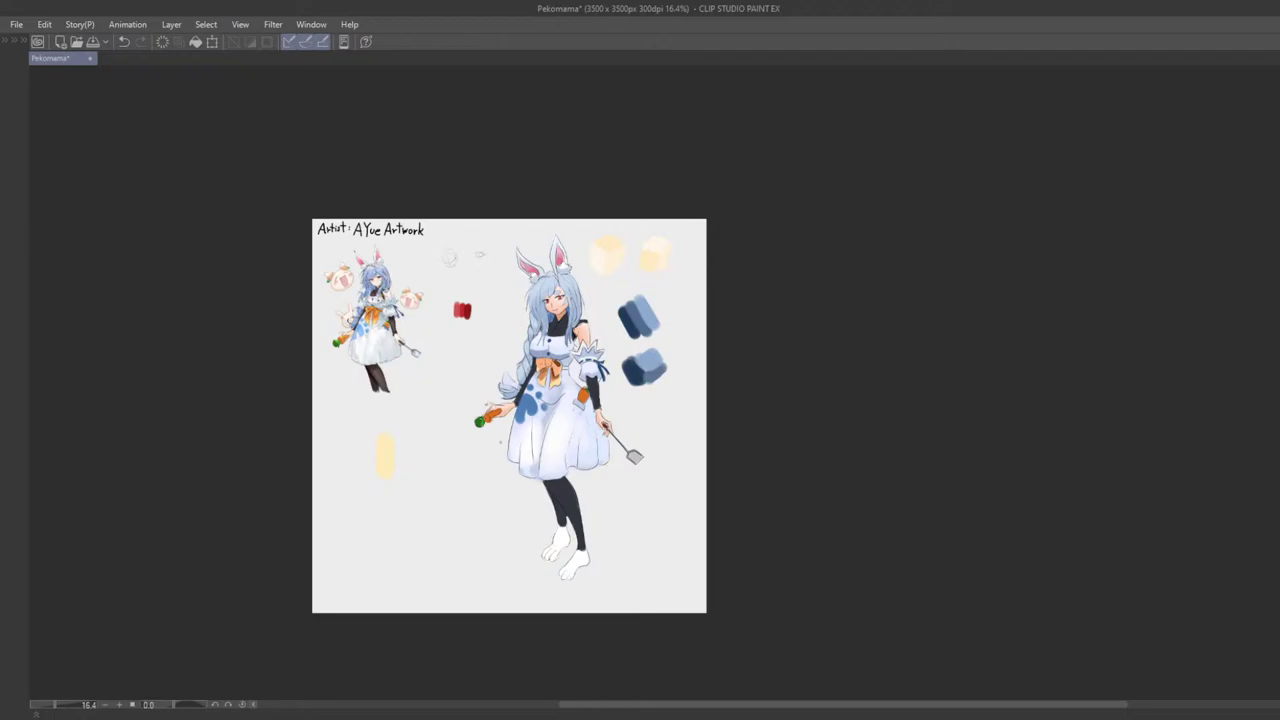
Step: Save the illustration and show the hidden palettes again
key(ctrl+s)
scroll(368, 320, up, 1)
scroll(346, 290, down, 3)
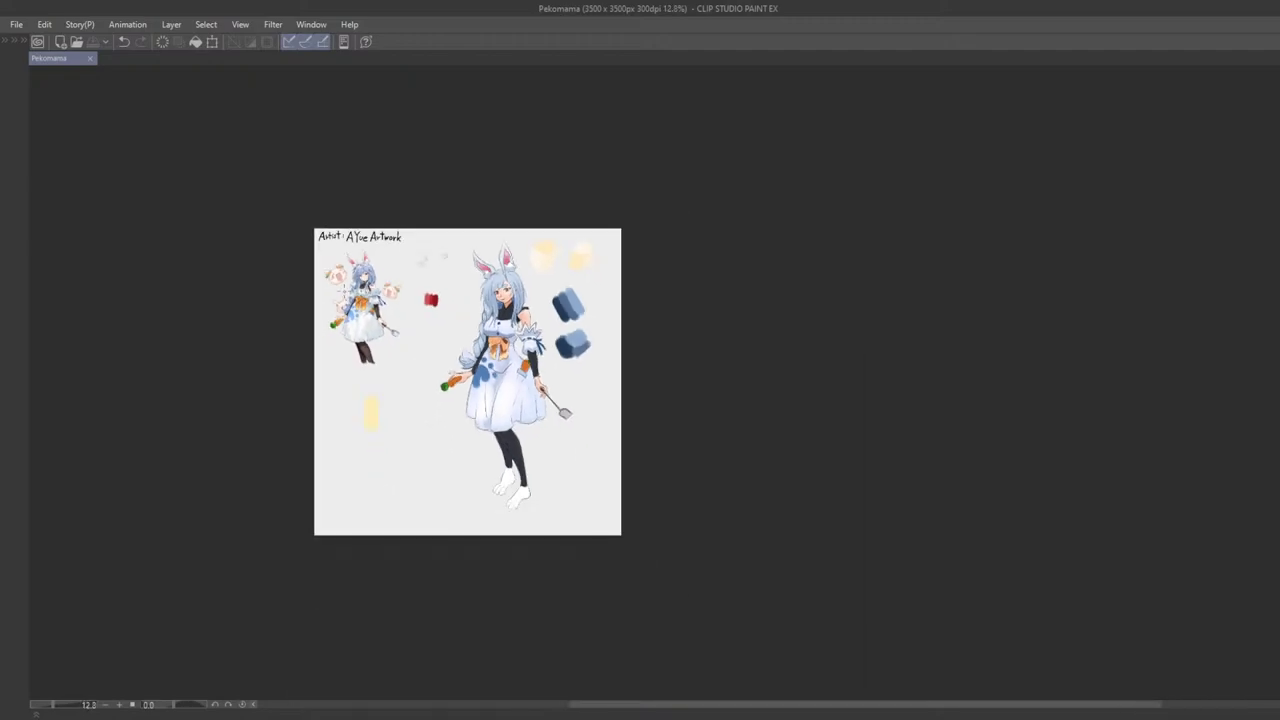
scroll(339, 291, up, 3)
key(Tab)
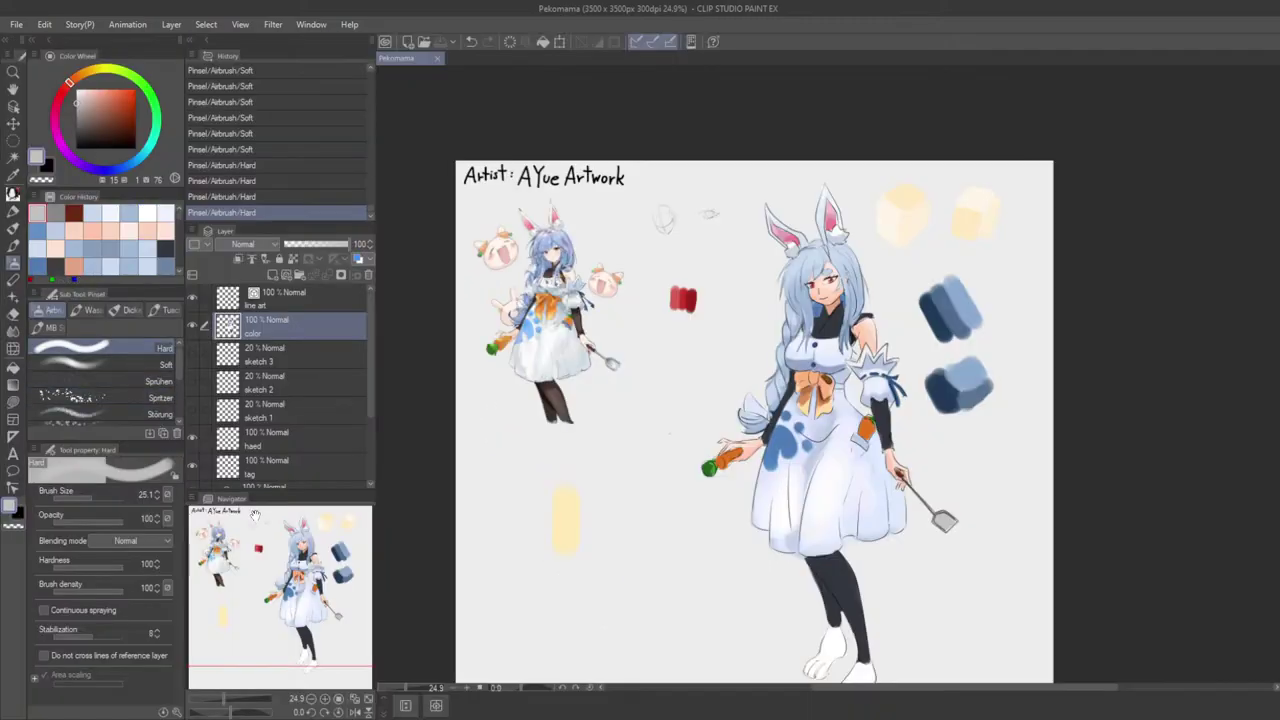
Step: Show the official character reference sheet layer and examine the outfit in its front view
click(192, 456)
scroll(665, 590, down, 1)
scroll(655, 580, up, 2)
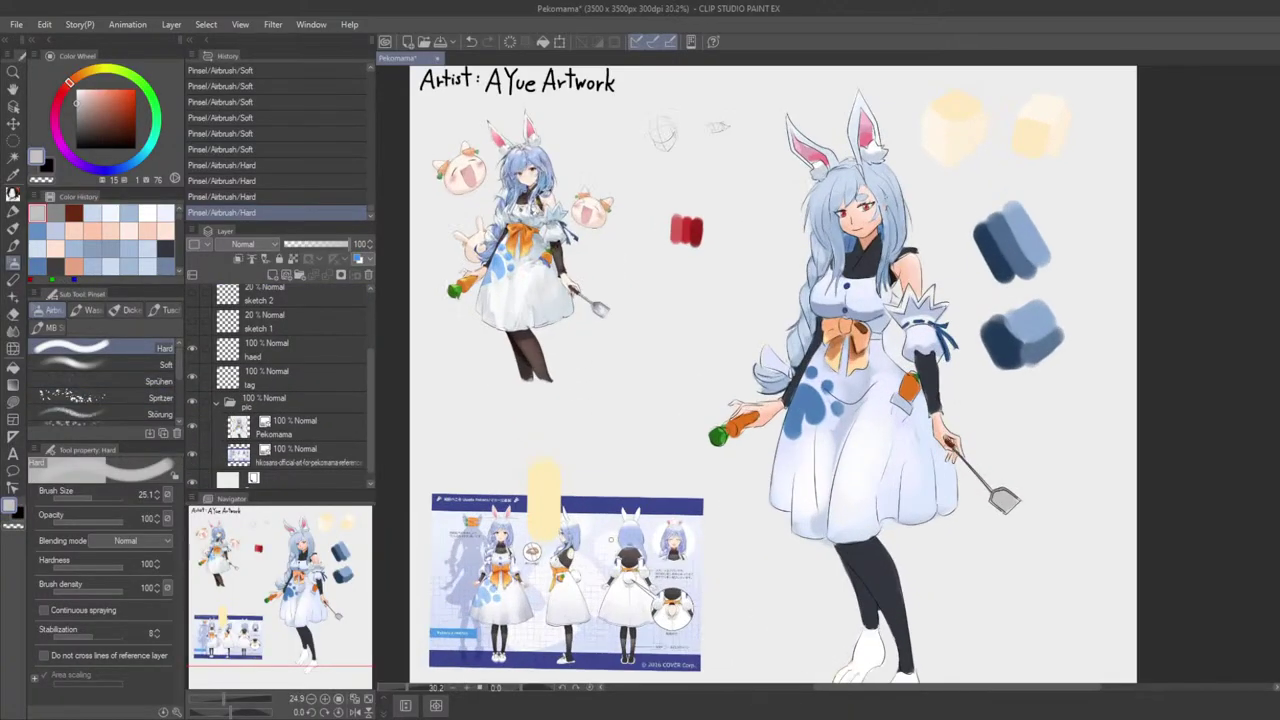
drag(590, 622, 659, 315)
scroll(647, 420, up, 4)
scroll(645, 414, up, 3)
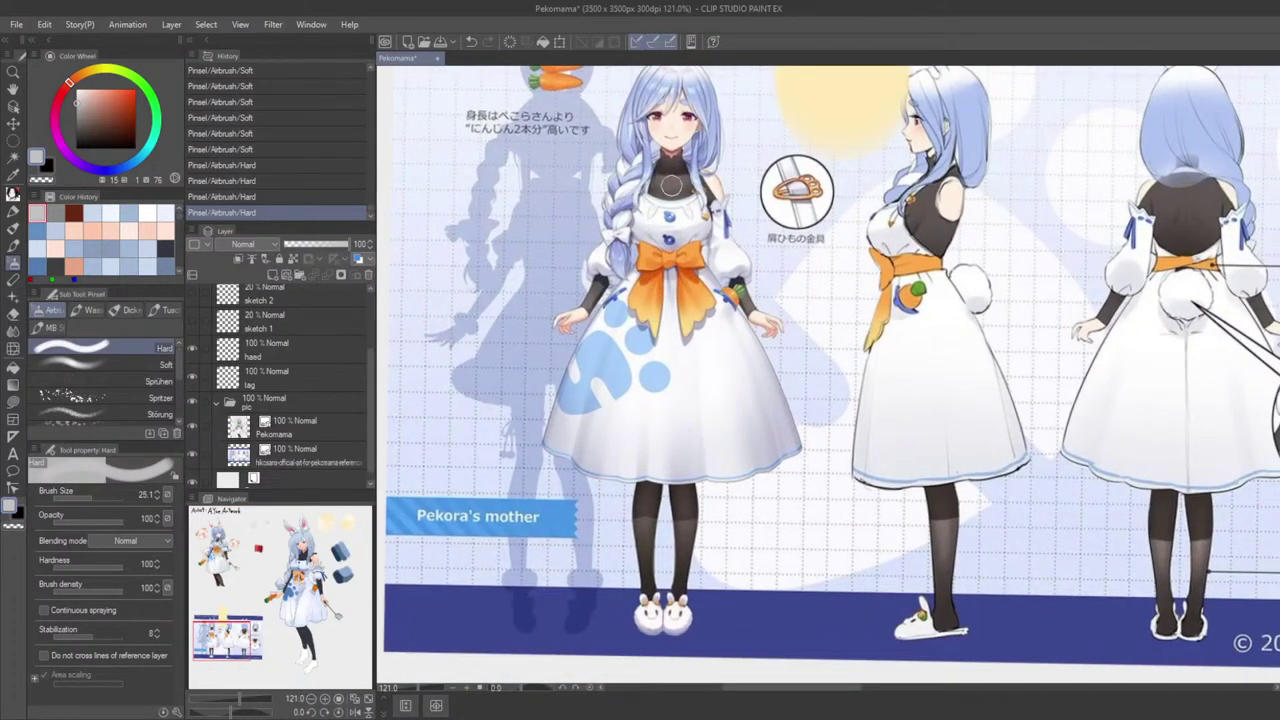
scroll(671, 185, down, 5)
drag(671, 185, 570, 675)
scroll(570, 660, up, 1)
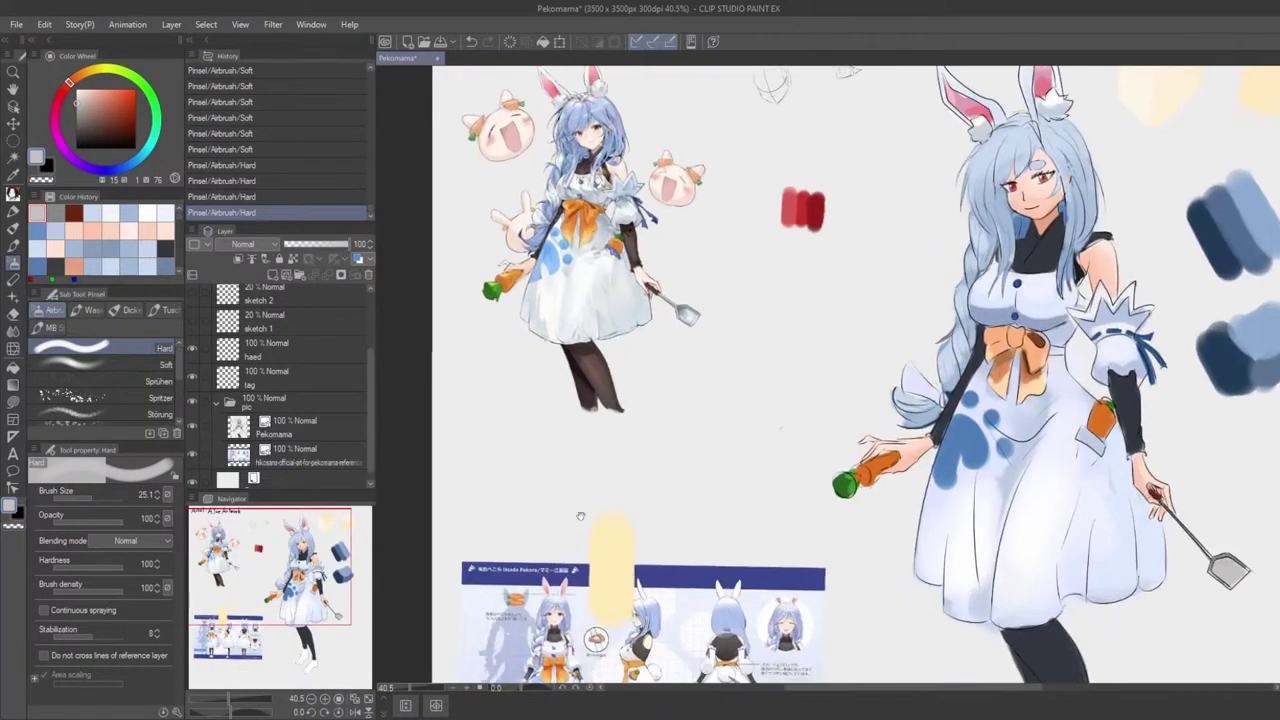
Step: Sample and compare the skin tones on the faces of the reference artwork and the drawn character
alt+click(594, 138)
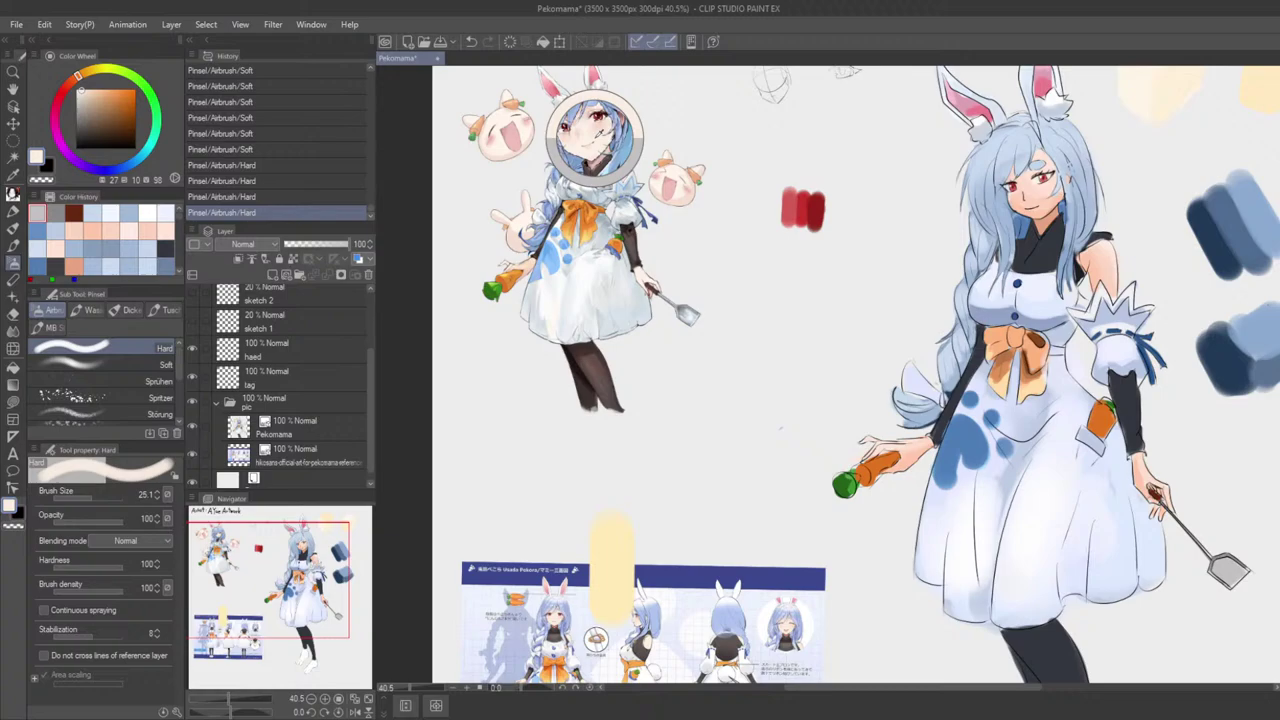
drag(595, 138, 596, 134)
drag(1056, 182, 1045, 200)
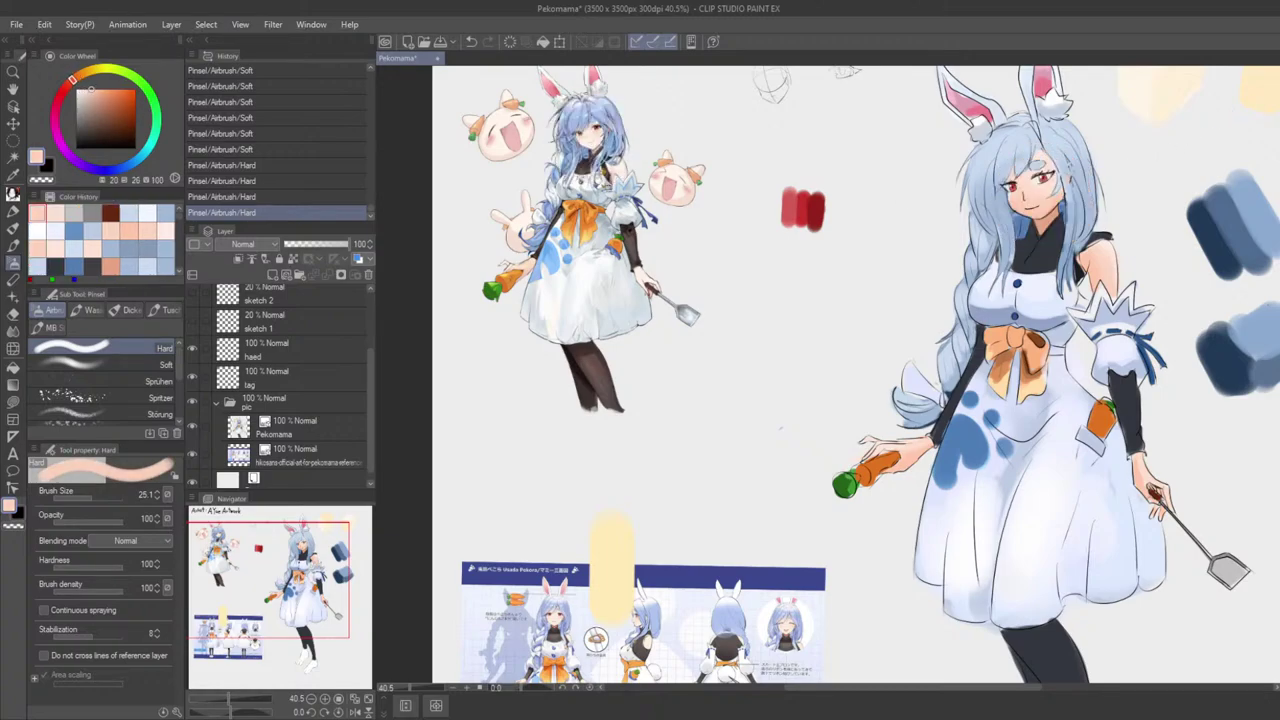
drag(602, 140, 596, 140)
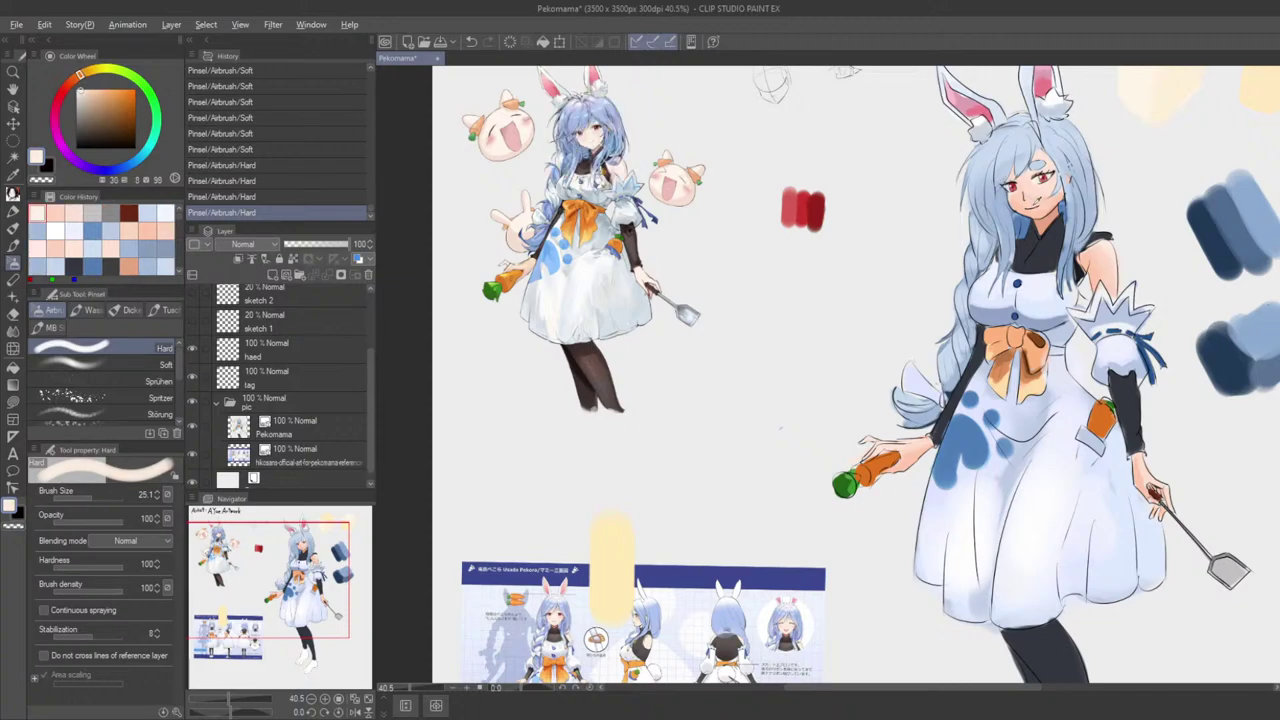
drag(1040, 200, 1040, 200)
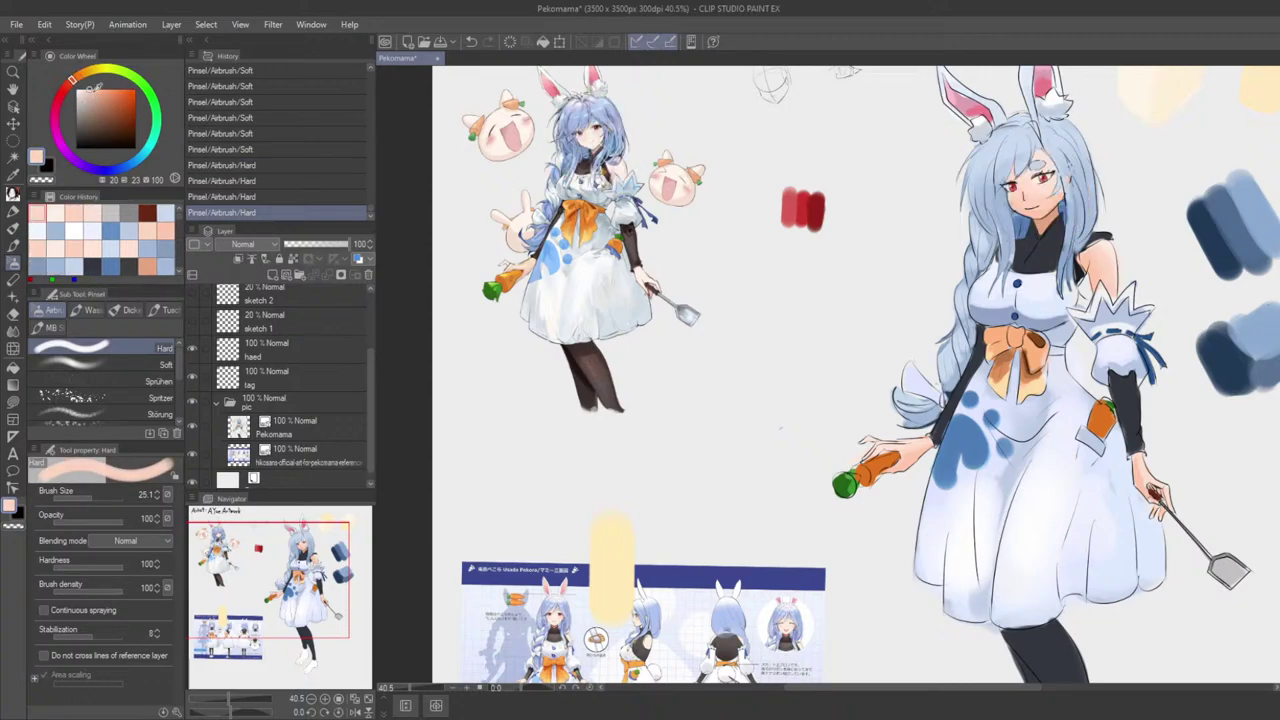
drag(90, 91, 84, 84)
Step: Compare the whole drawn character with the reference artwork and the character sheet, ending close on the reference's face
scroll(967, 281, down, 2)
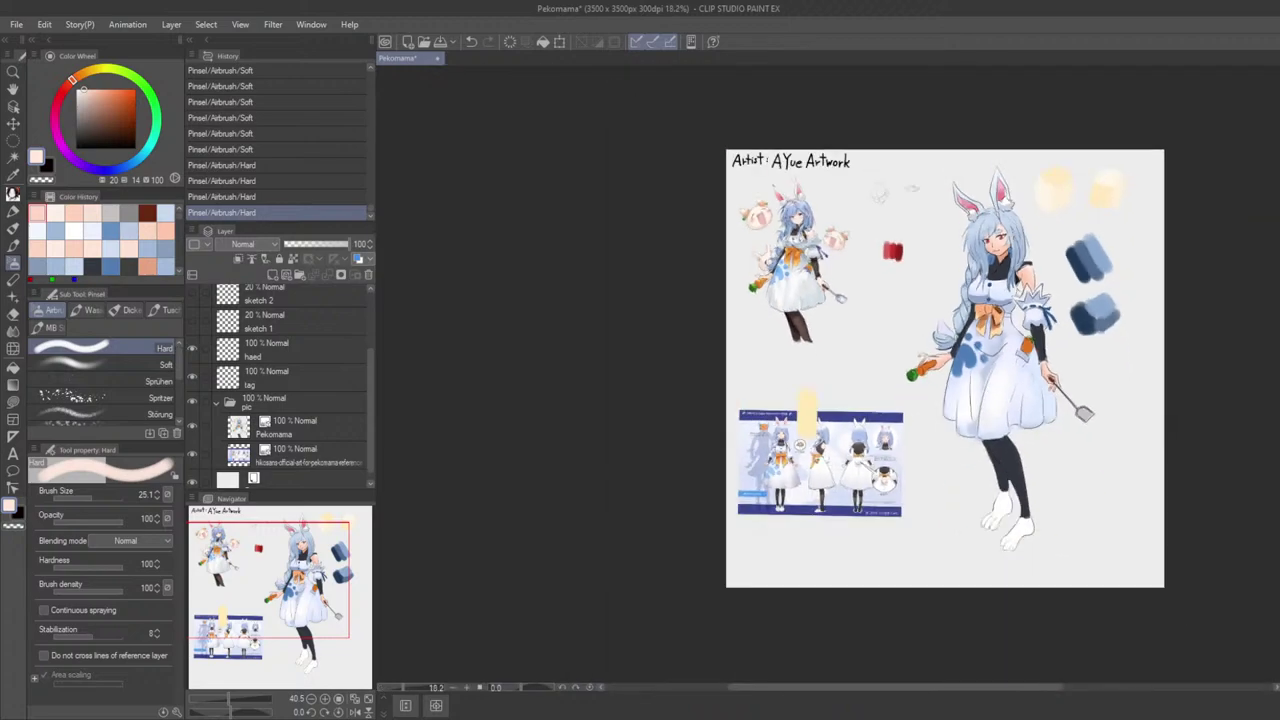
drag(967, 281, 840, 250)
scroll(794, 318, up, 2)
scroll(793, 320, down, 3)
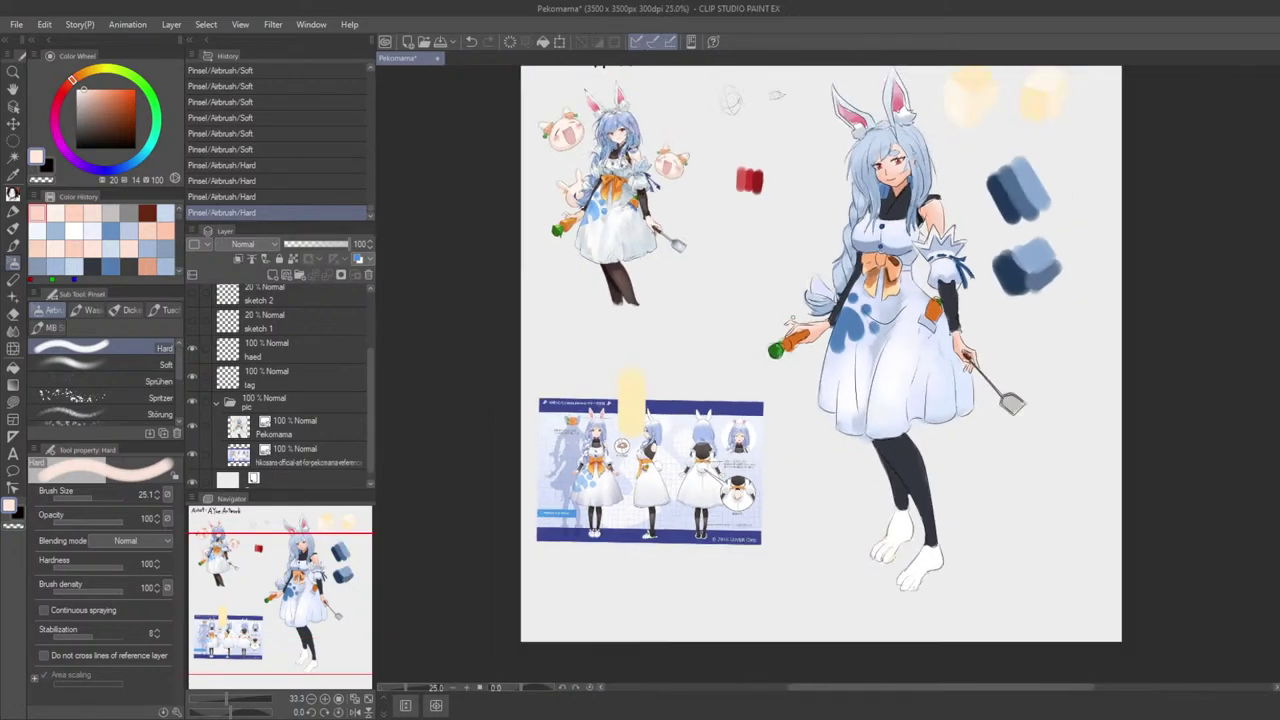
scroll(790, 320, up, 2)
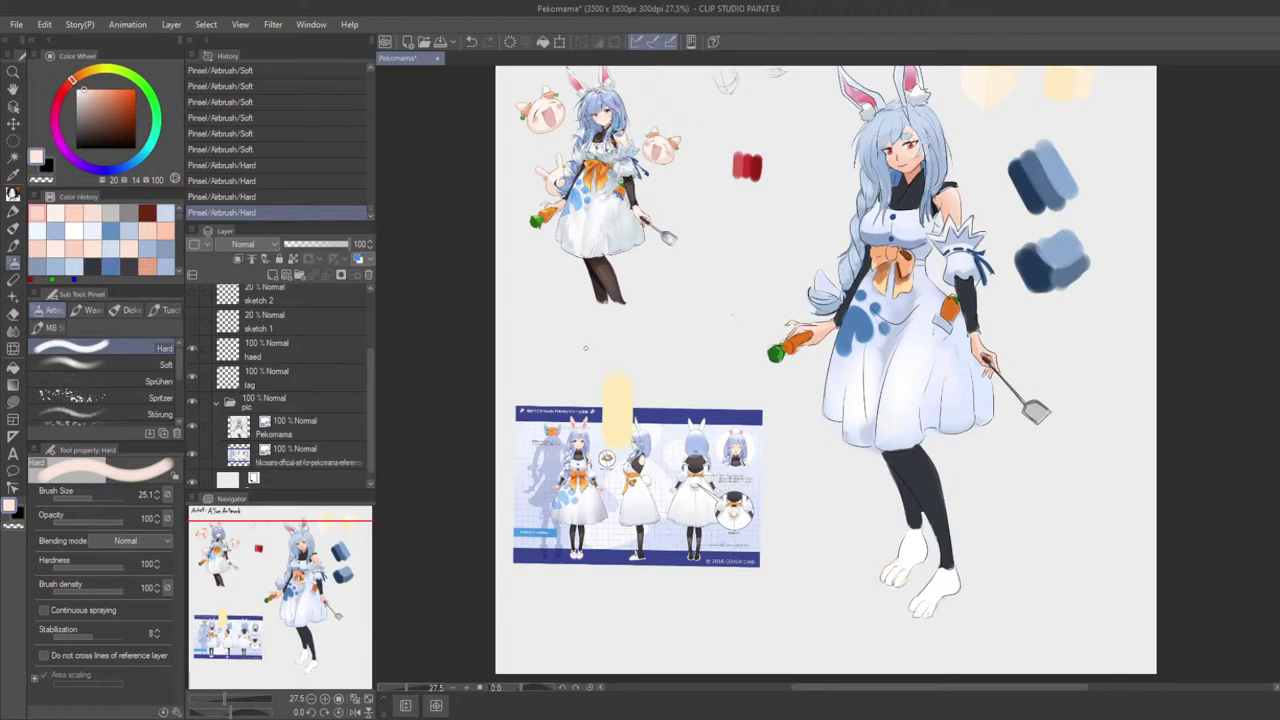
scroll(620, 368, down, 4)
scroll(606, 369, up, 1)
scroll(564, 357, up, 3)
drag(607, 368, 560, 356)
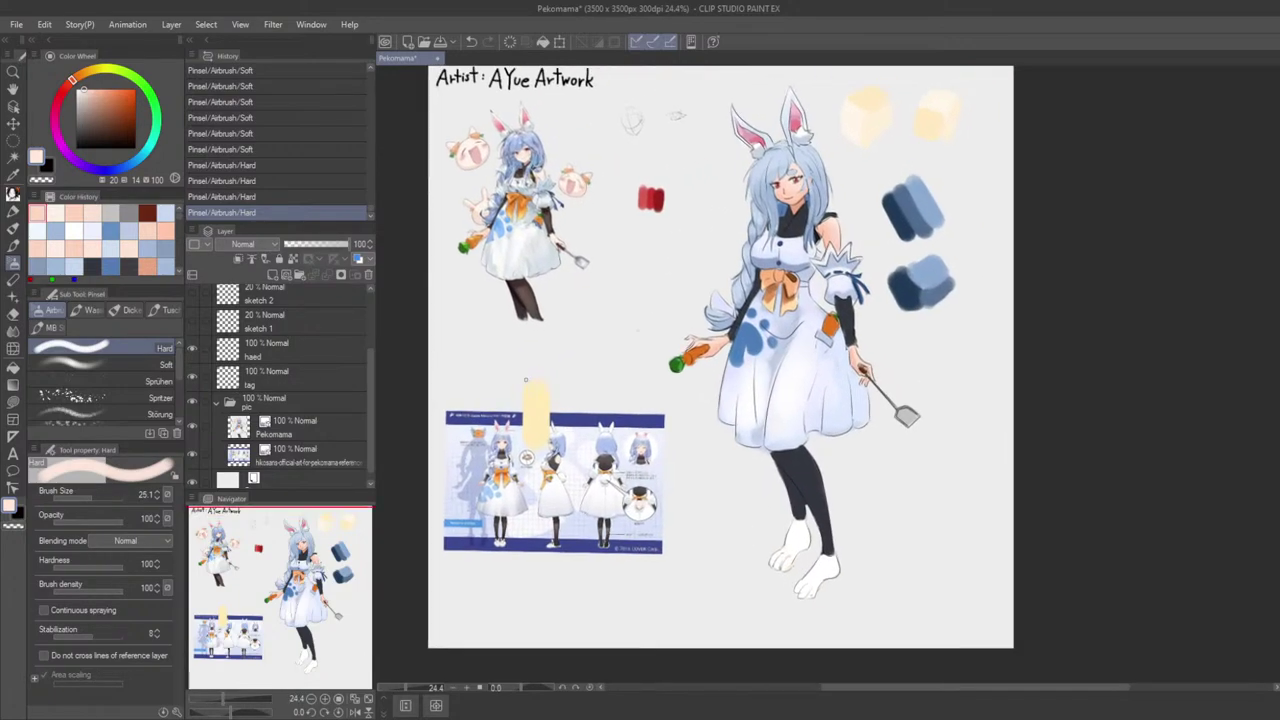
scroll(559, 357, down, 2)
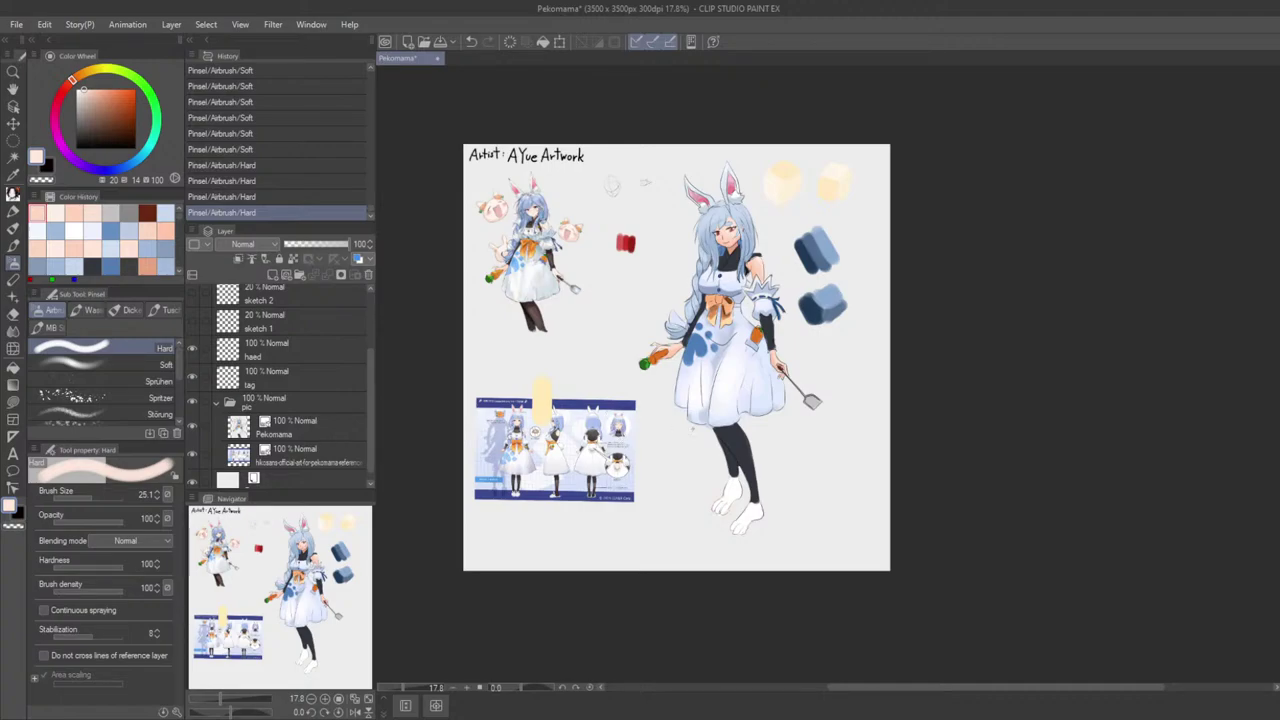
scroll(697, 415, up, 3)
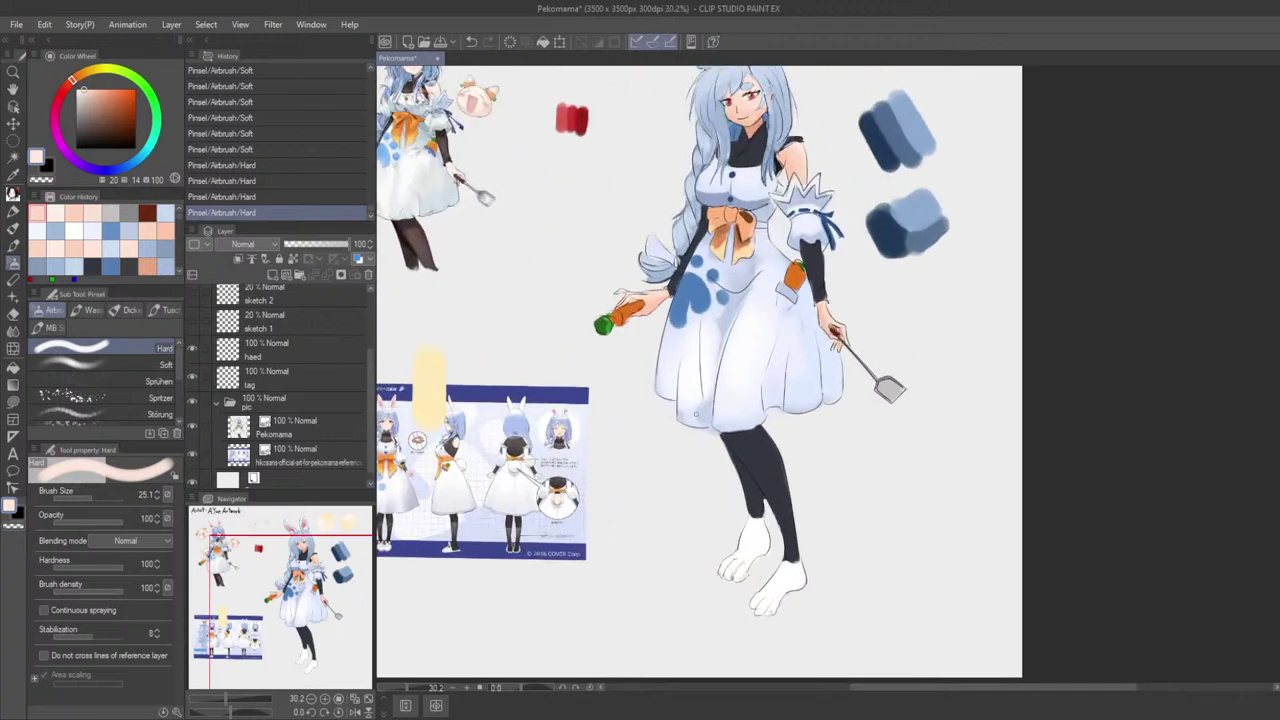
scroll(683, 408, up, 5)
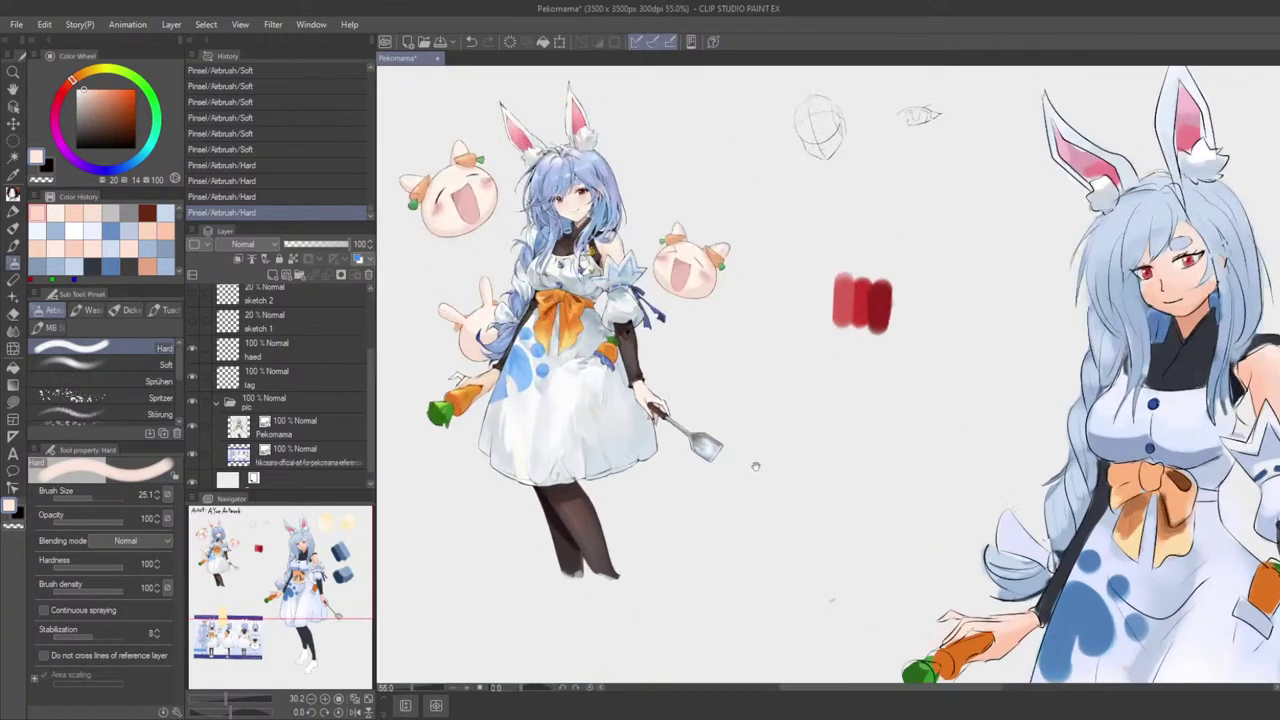
scroll(755, 516, up, 4)
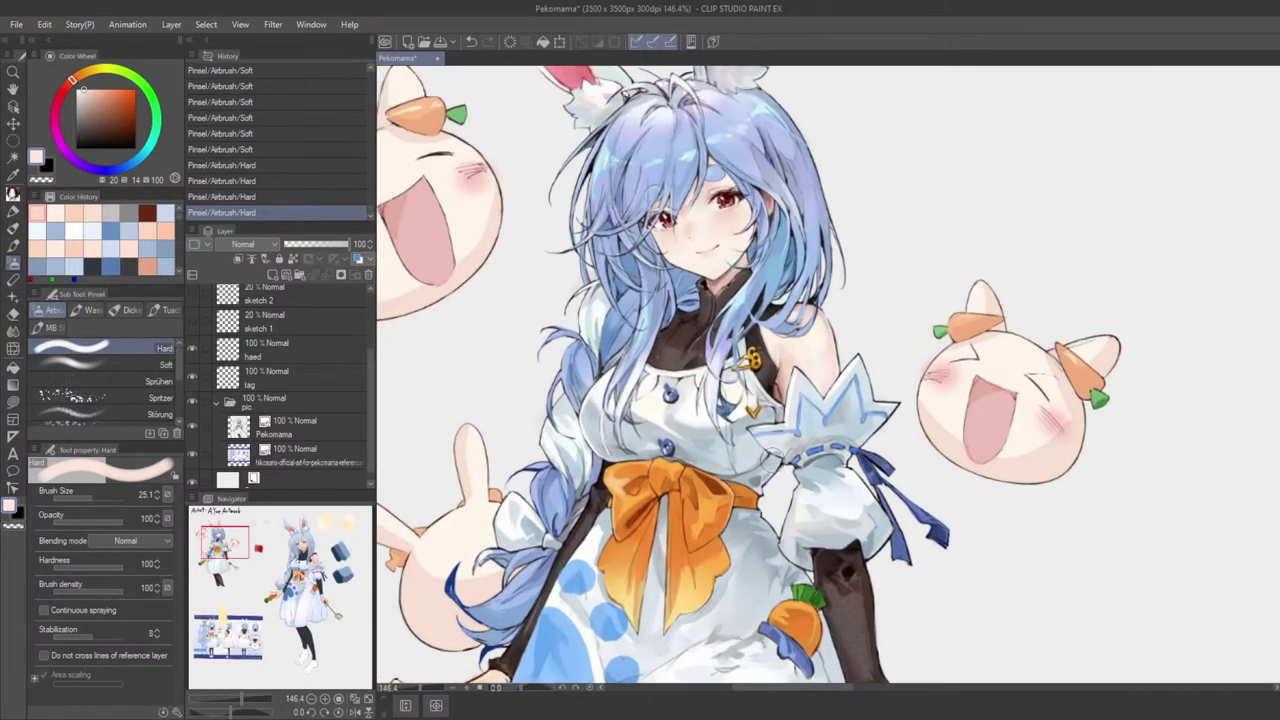
Step: Sample several light skin tones around the reference artwork's cheek and chin and compare their hues on the colour wheel
alt+click(730, 222)
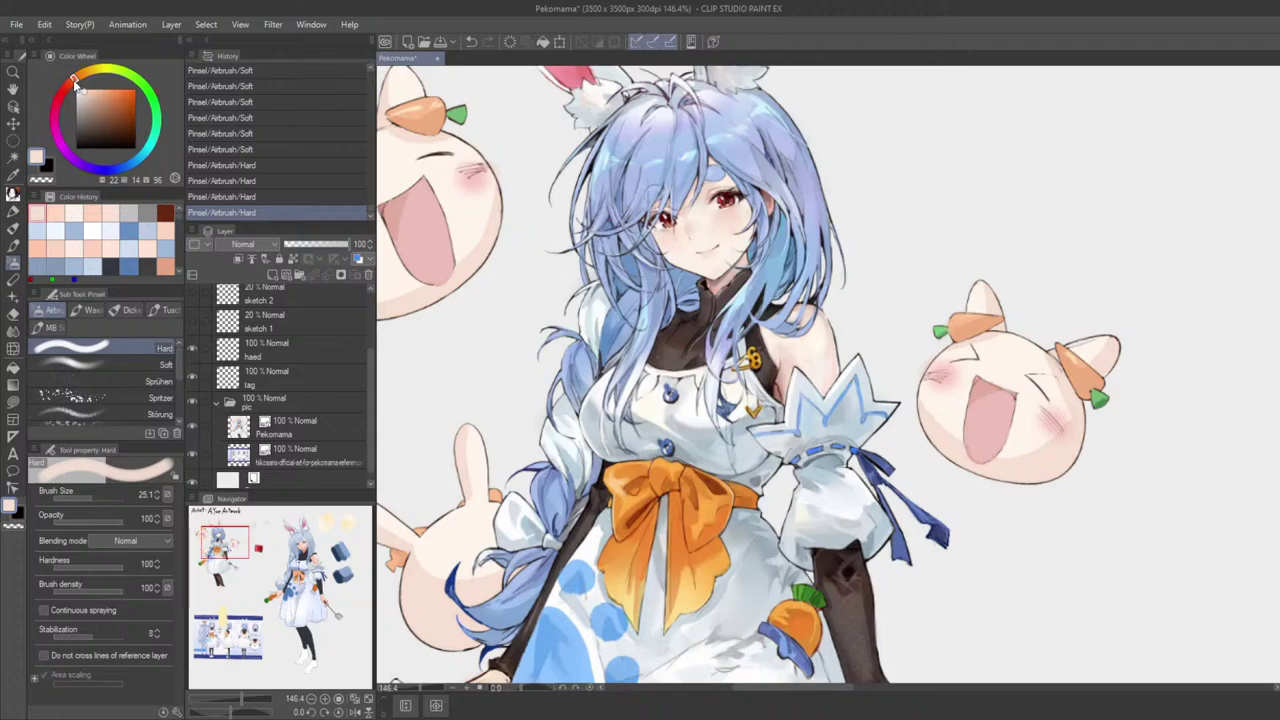
alt+click(703, 260)
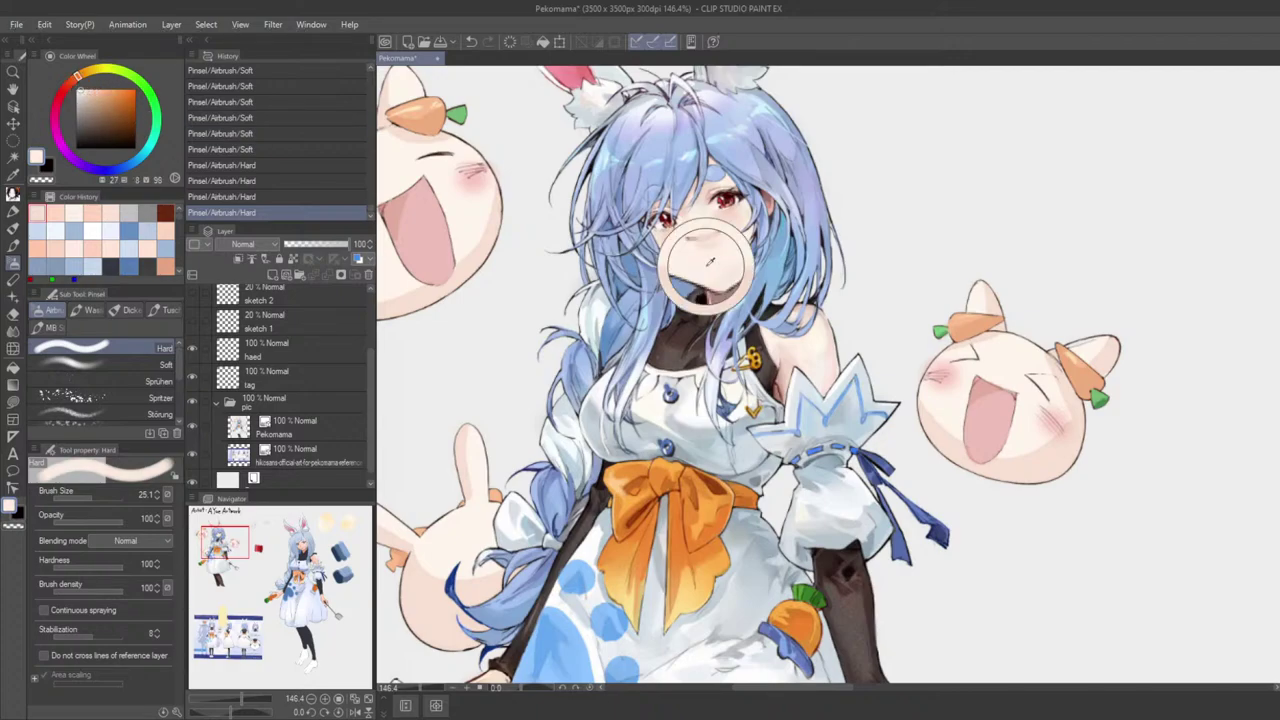
drag(89, 74, 80, 74)
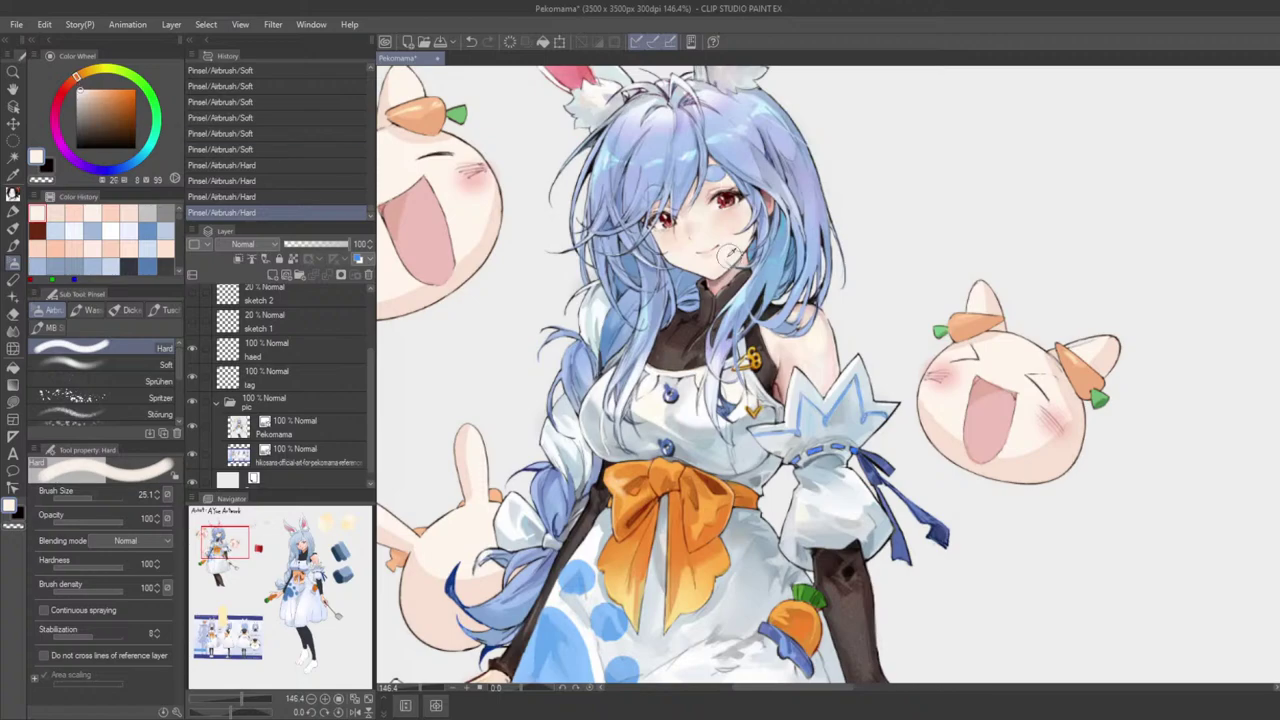
alt+click(690, 250)
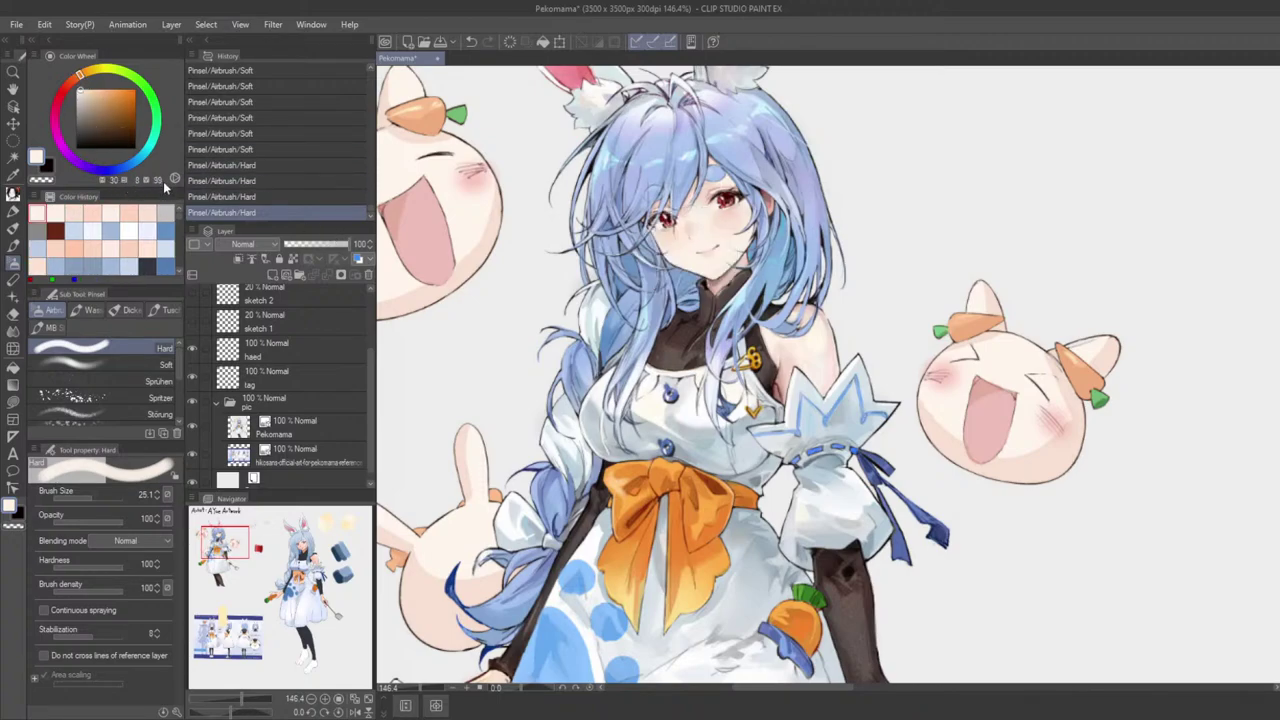
Step: Review the full illustration beside its references and save it
scroll(467, 209, down, 6)
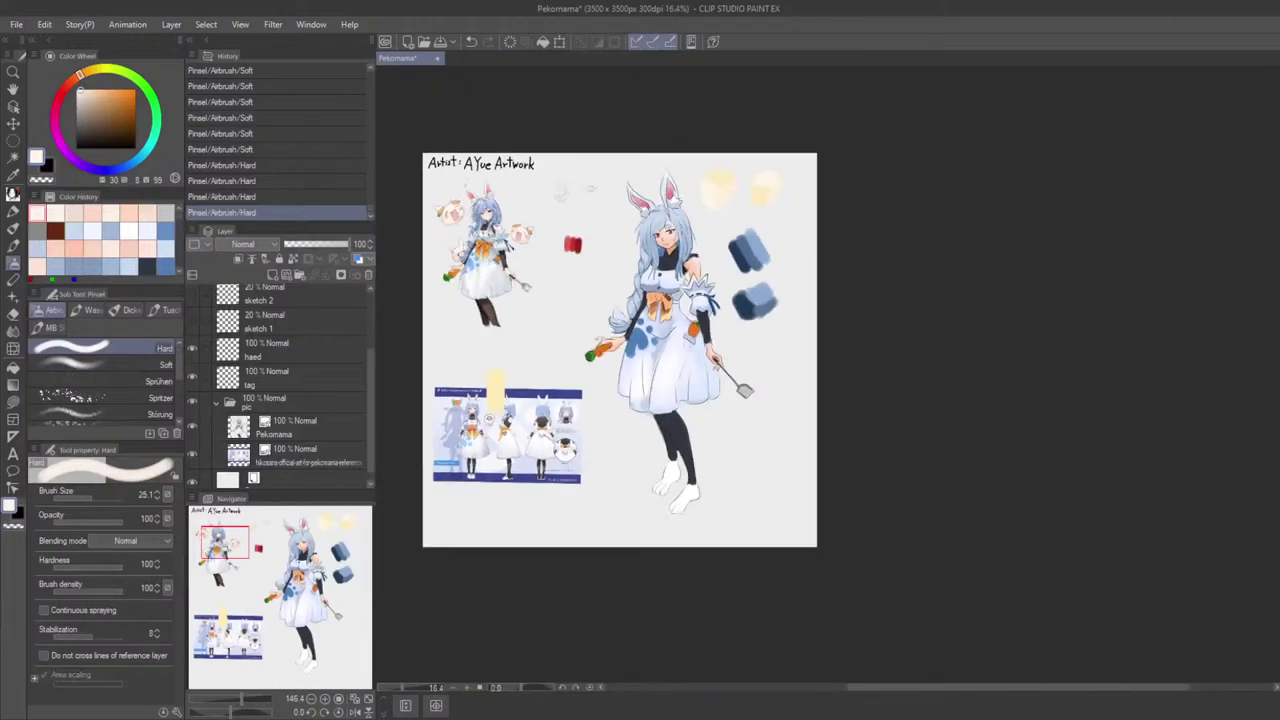
scroll(490, 222, up, 2)
scroll(701, 297, down, 3)
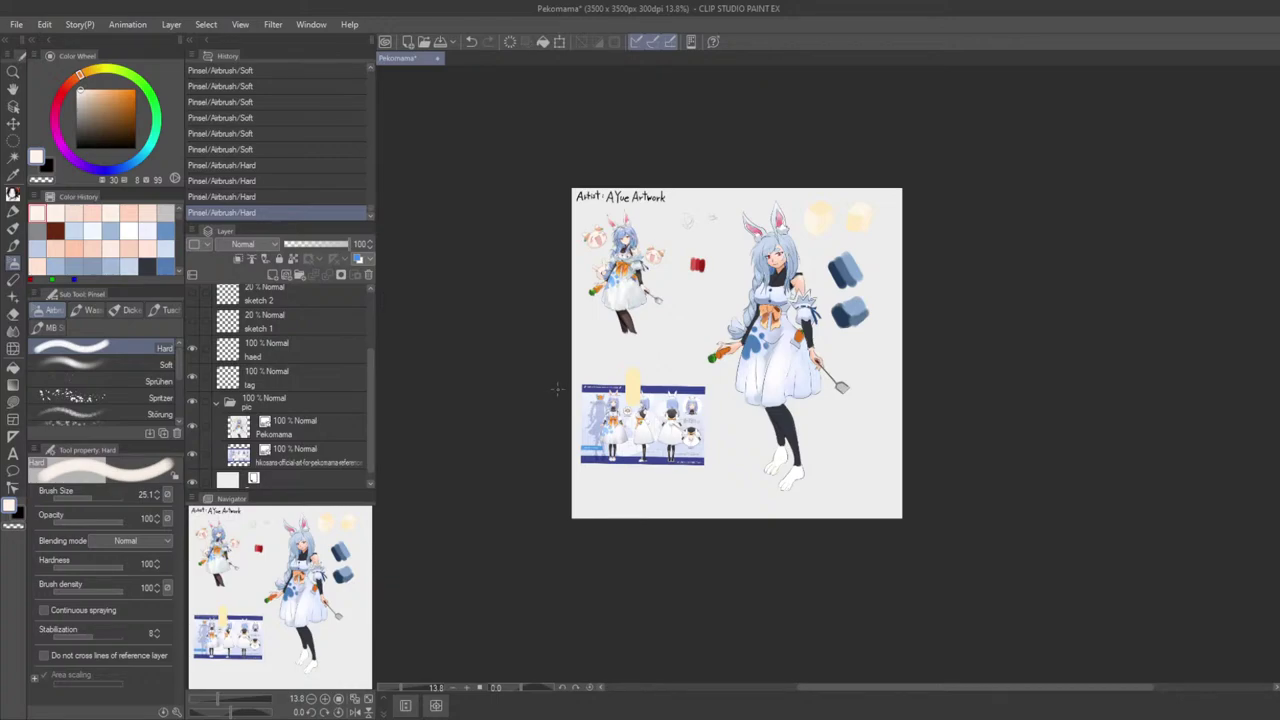
scroll(653, 403, up, 2)
scroll(653, 403, up, 1)
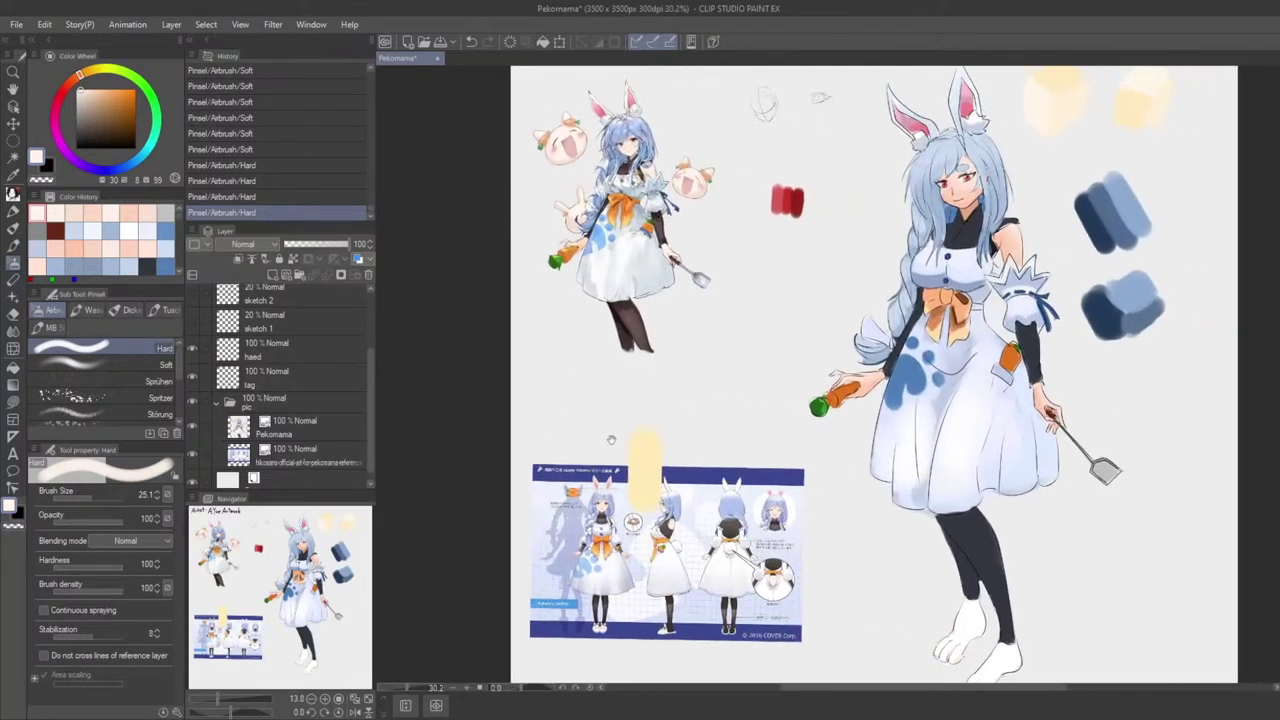
scroll(569, 428, down, 3)
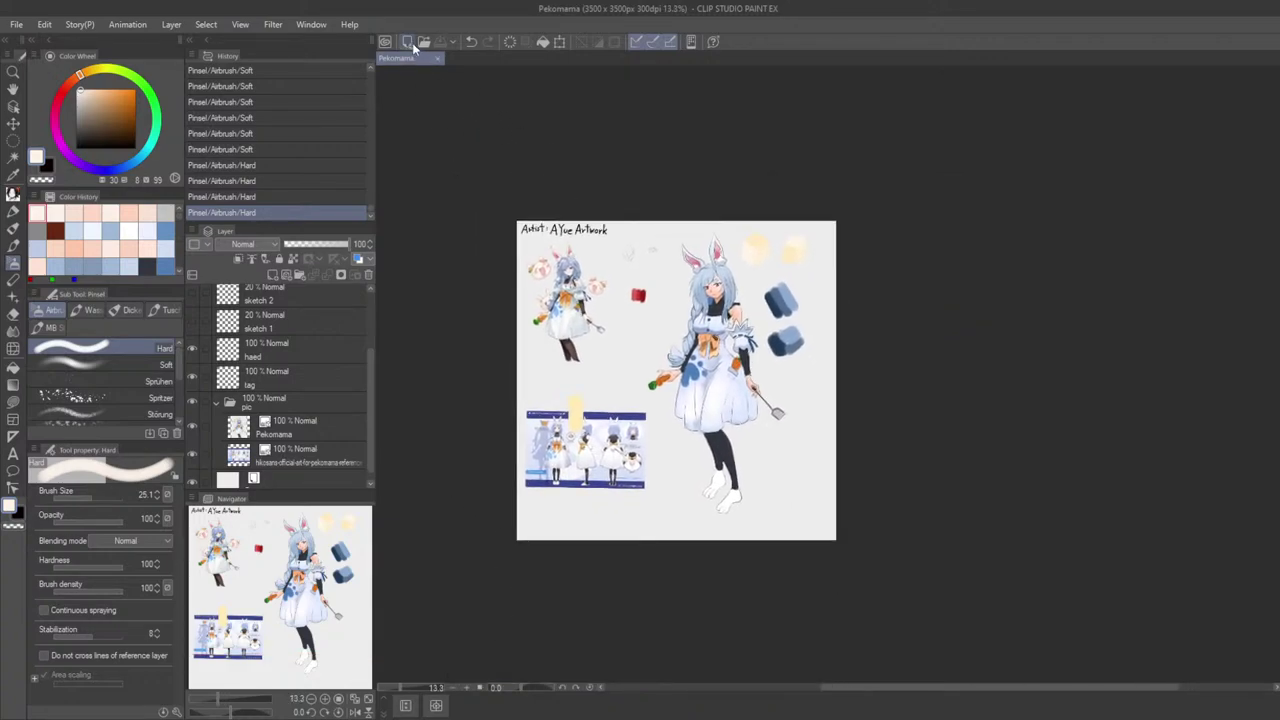
Step: Create a new 3500 x 3500 px illustration at 300 dpi and switch to its blank canvas
click(412, 43)
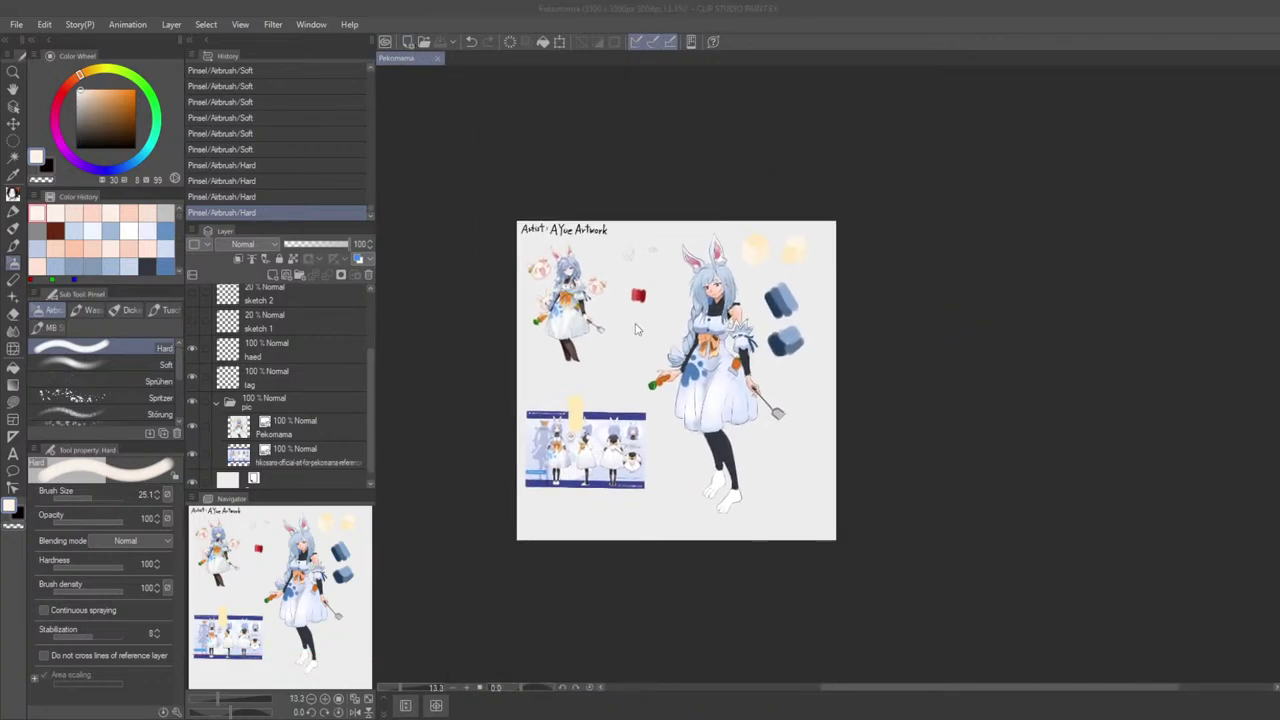
click(665, 148)
drag(620, 247, 668, 315)
click(414, 61)
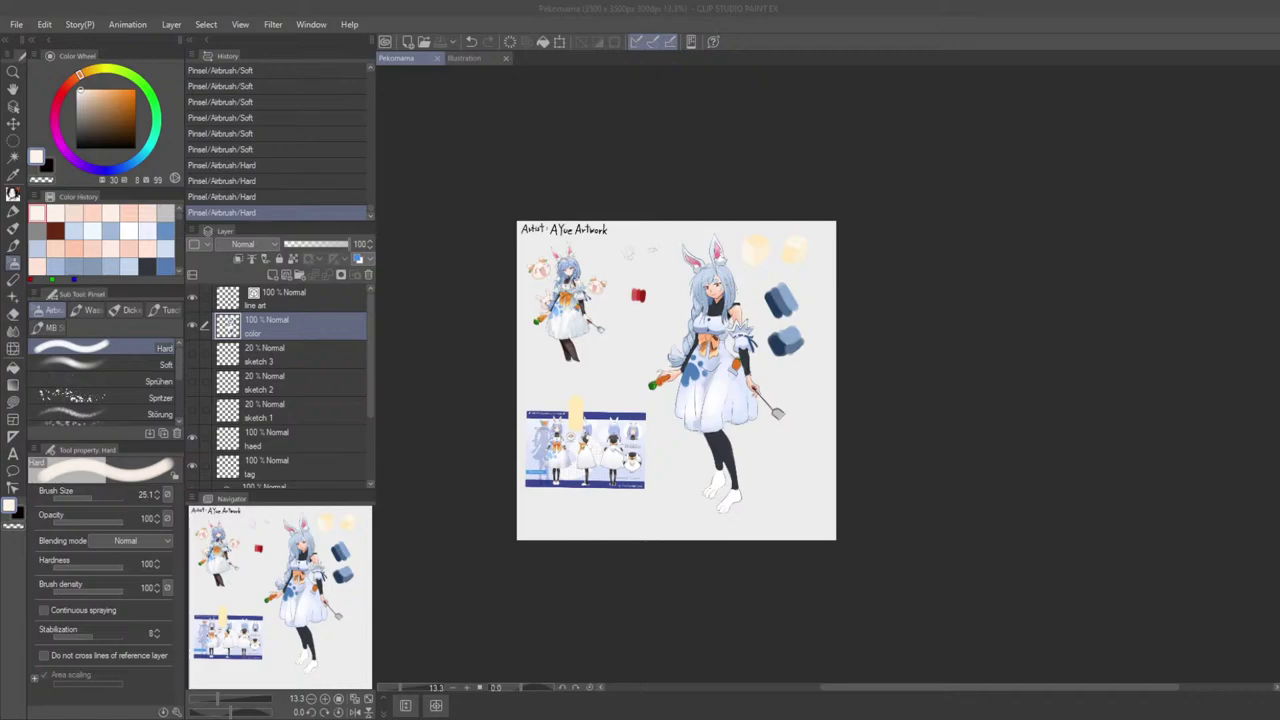
click(471, 60)
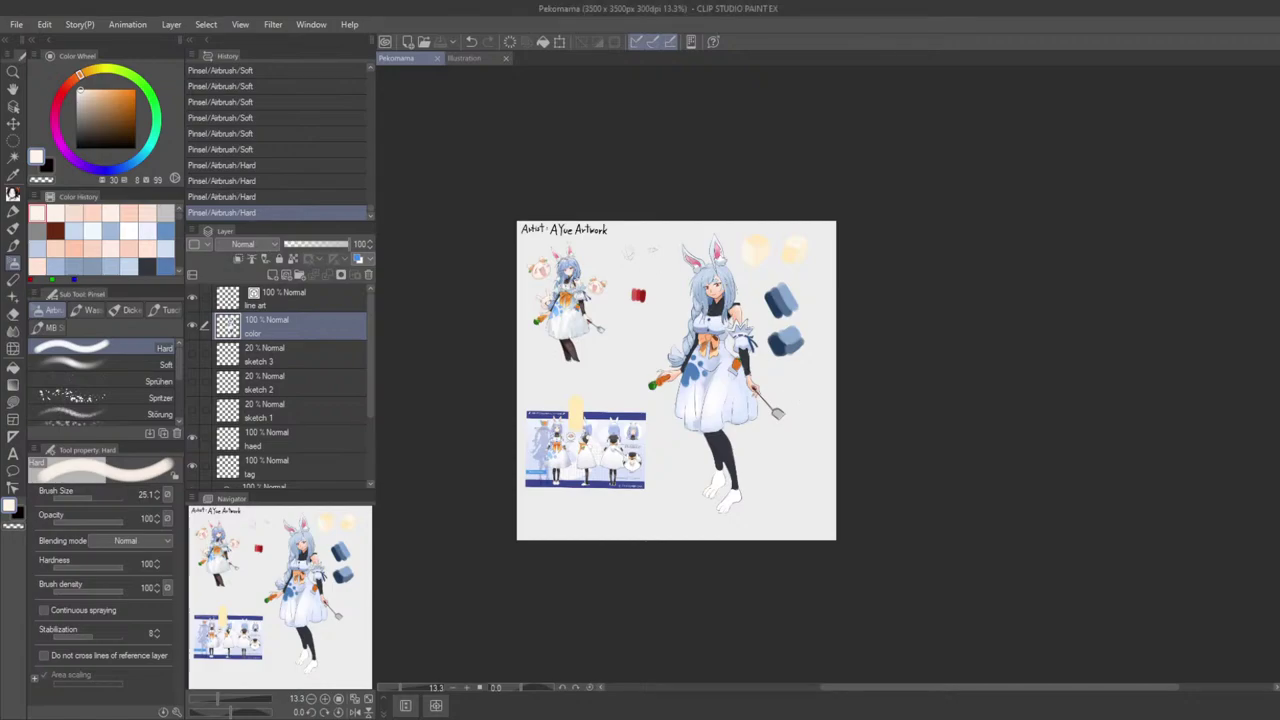
click(471, 58)
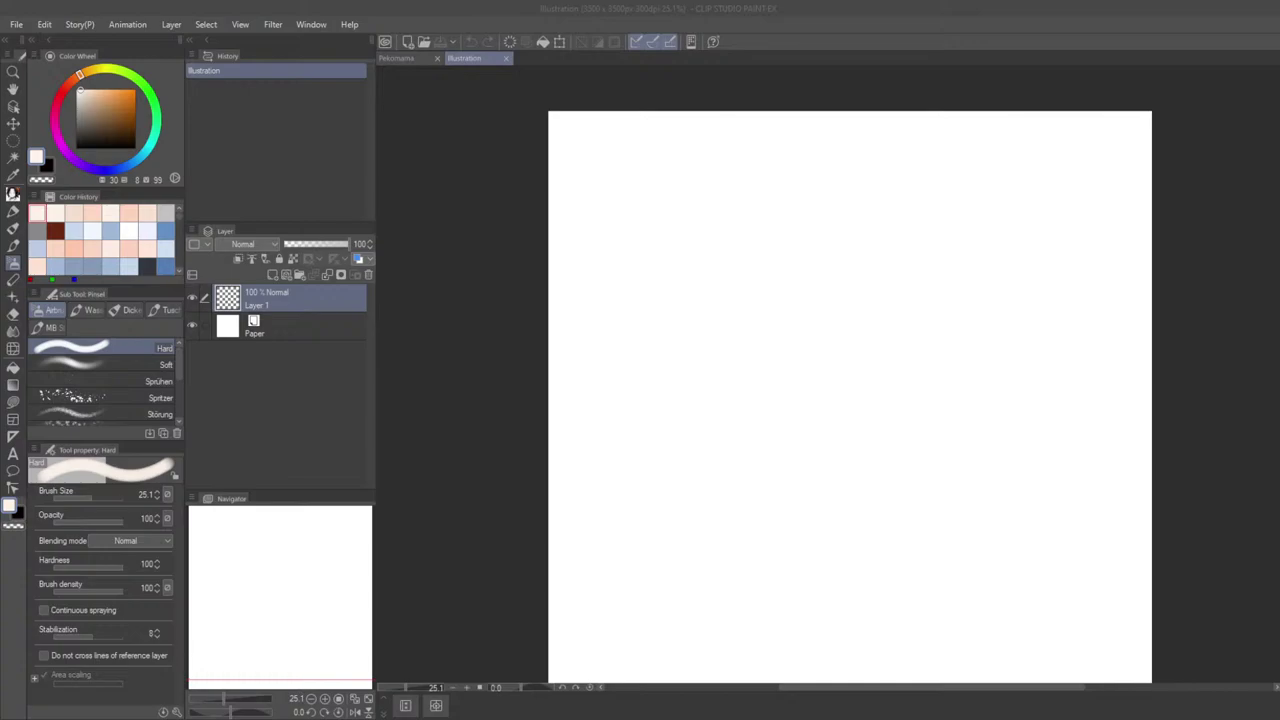
scroll(629, 560, up, 1)
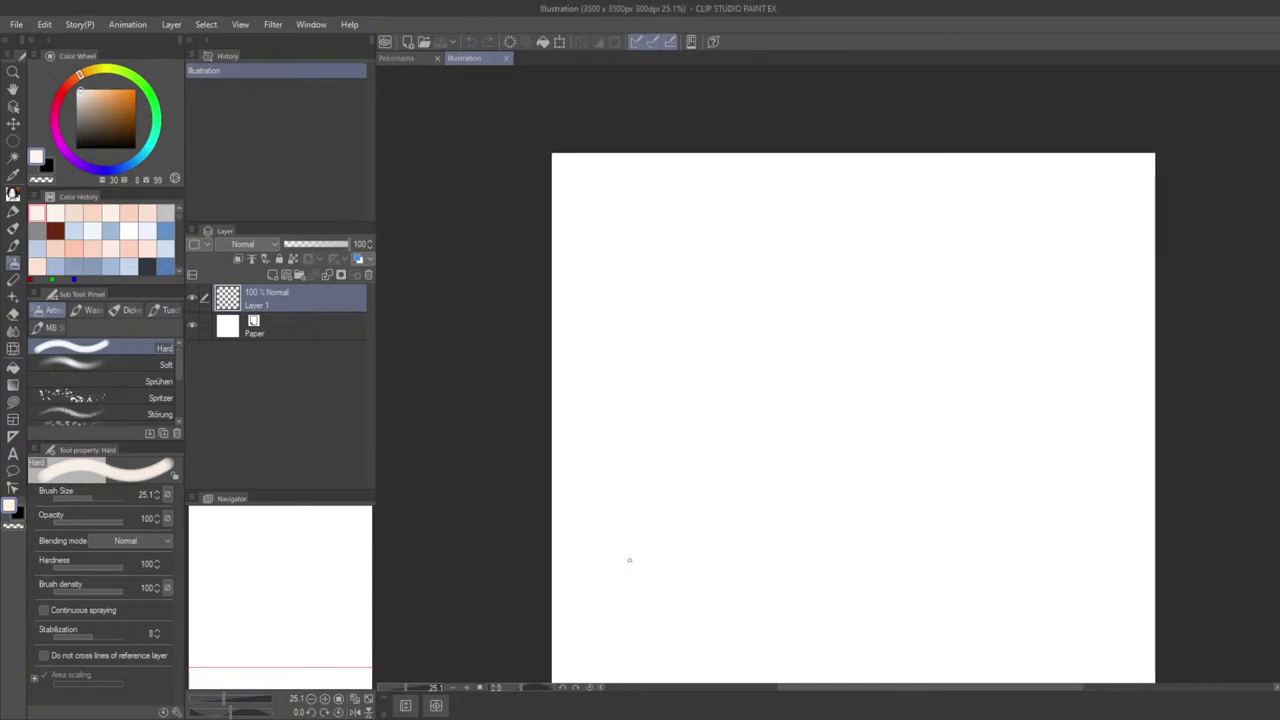
drag(765, 388, 719, 350)
drag(714, 400, 675, 378)
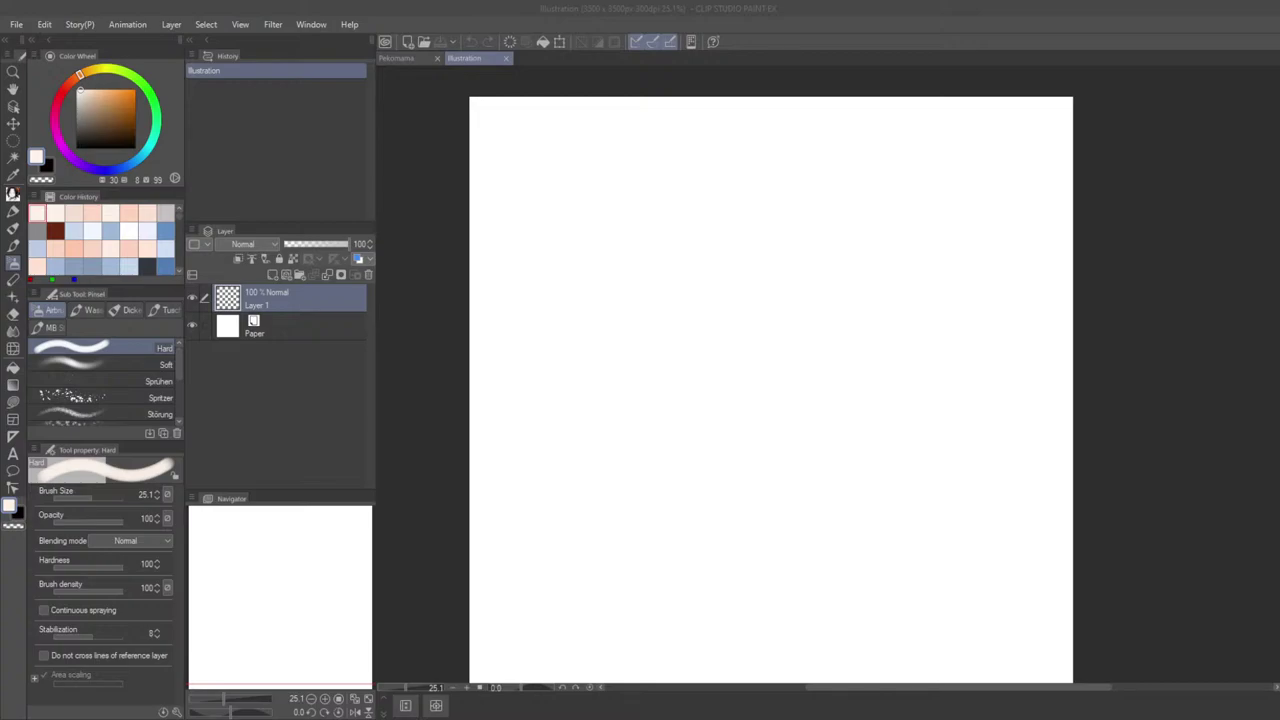
Step: Rename the new illustration's Layer 1 as Tag
click(284, 309)
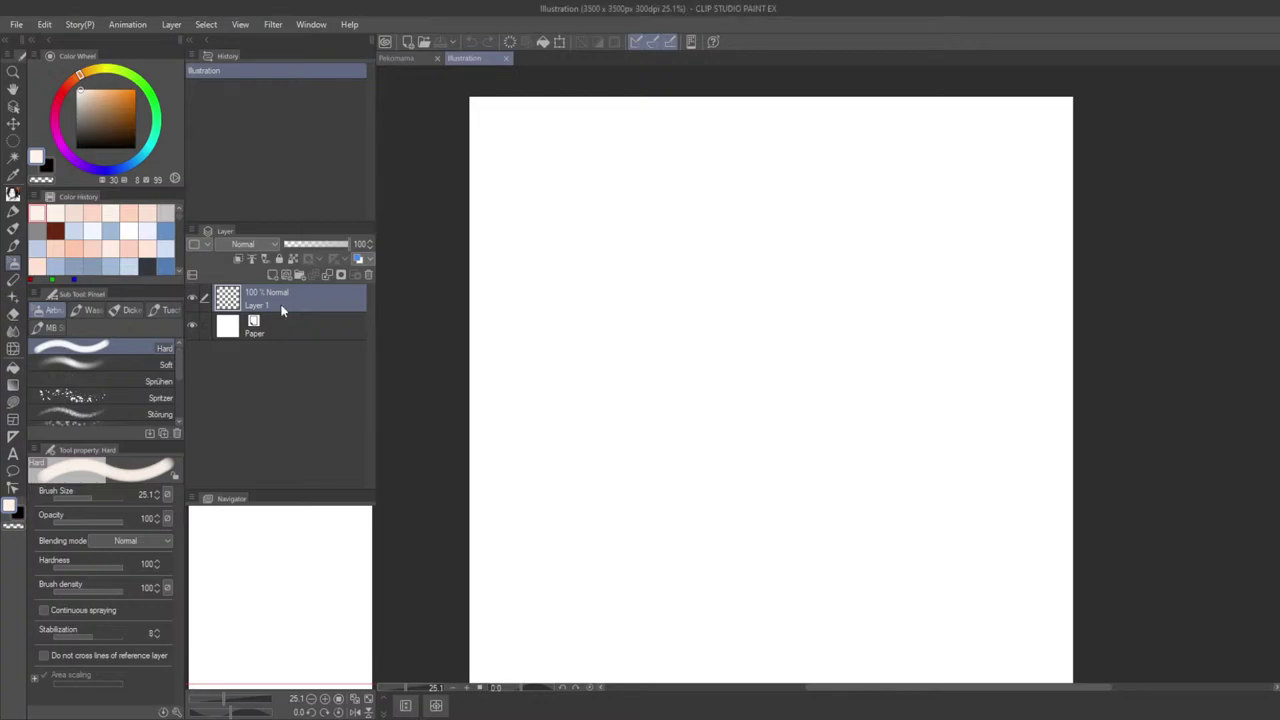
click(796, 11)
text(cosplay)
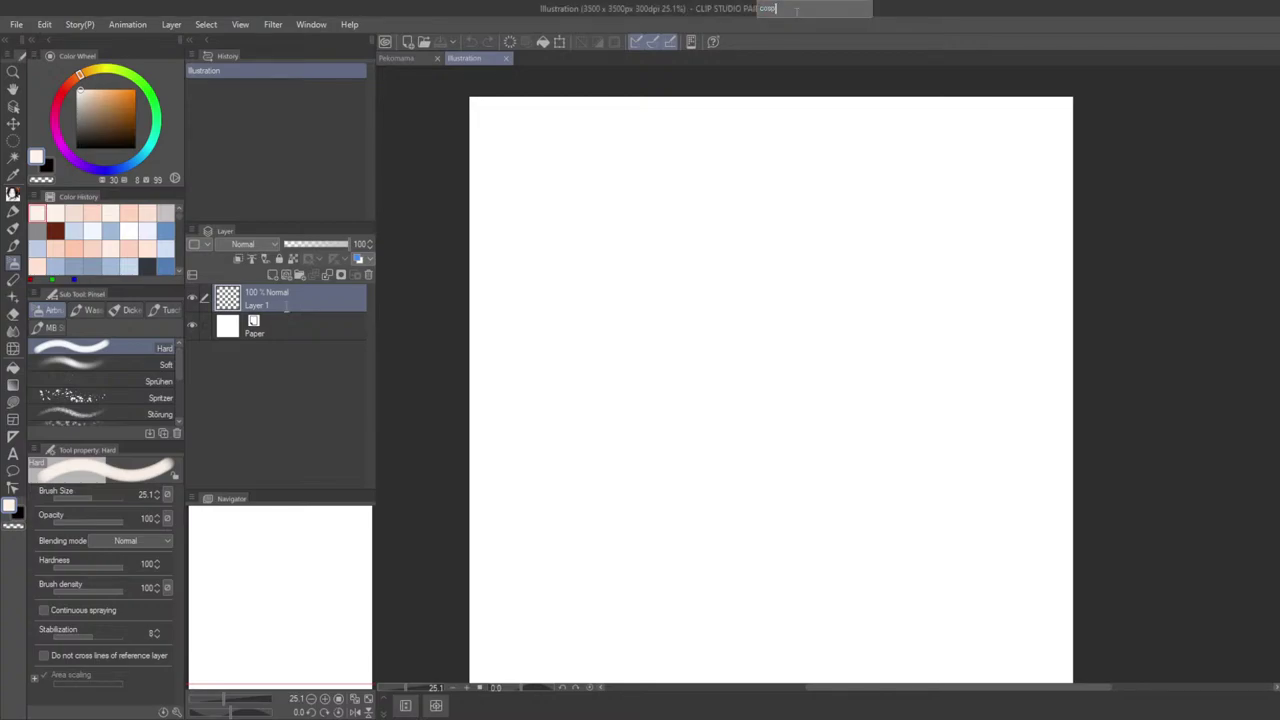
key(BackSpace)
key(BackSpace)
key(BackSpace)
key(BackSpace)
key(BackSpace)
key(BackSpace)
key(BackSpace)
key(BackSpace)
key(BackSpace)
key(Return)
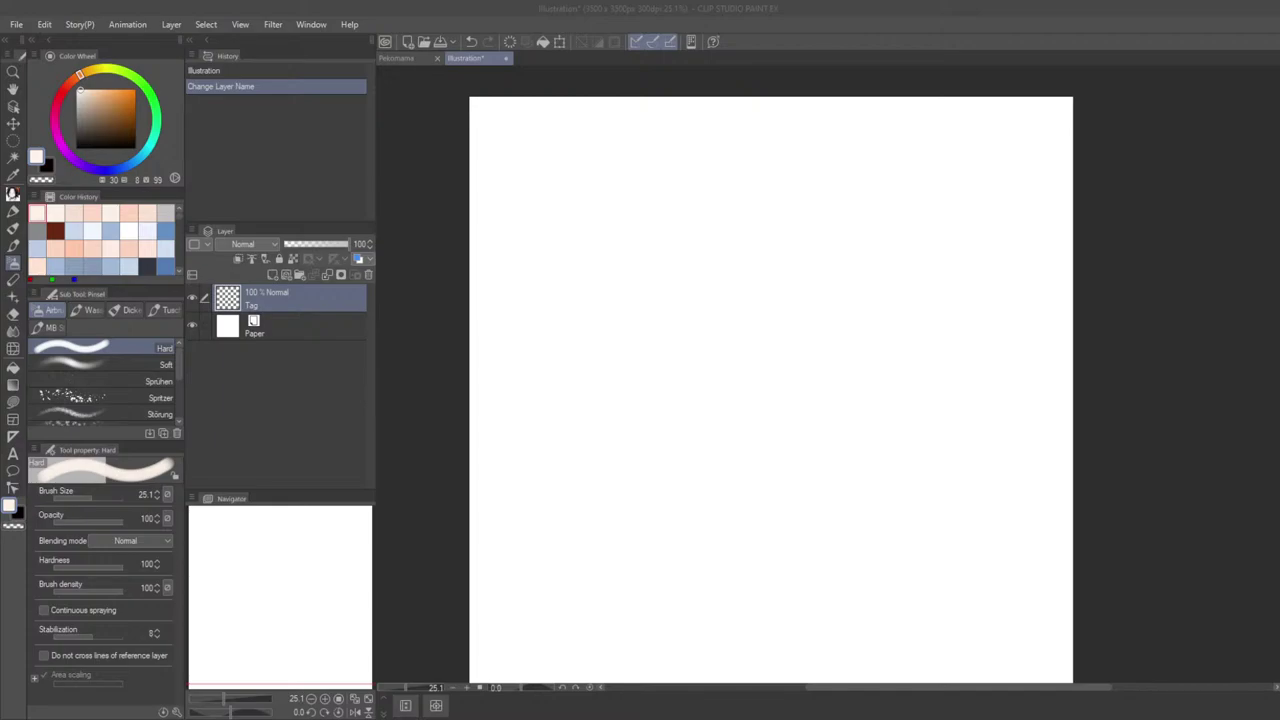
Step: Set up the G-Pen with black for drawing on the Tag layer at the canvas's top-left corner
click(281, 307)
key(ctrl+alt+0)
key(p)
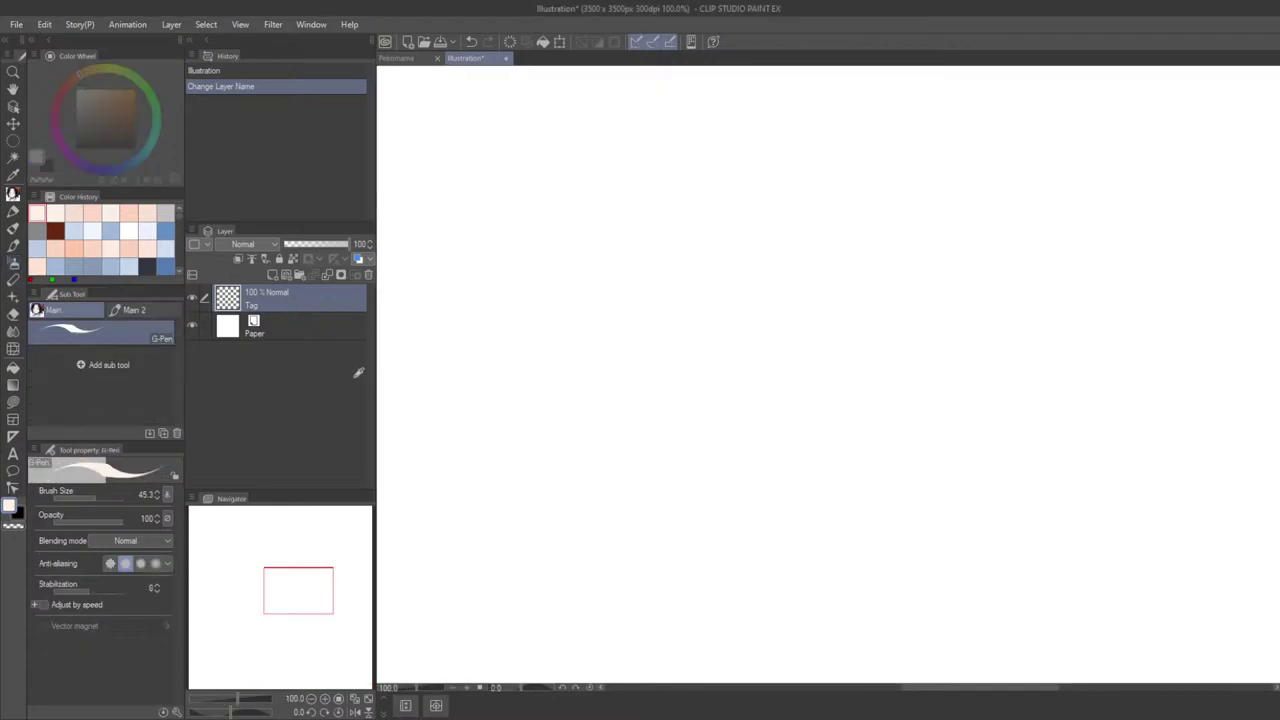
drag(512, 290, 646, 563)
drag(398, 354, 493, 564)
click(221, 519)
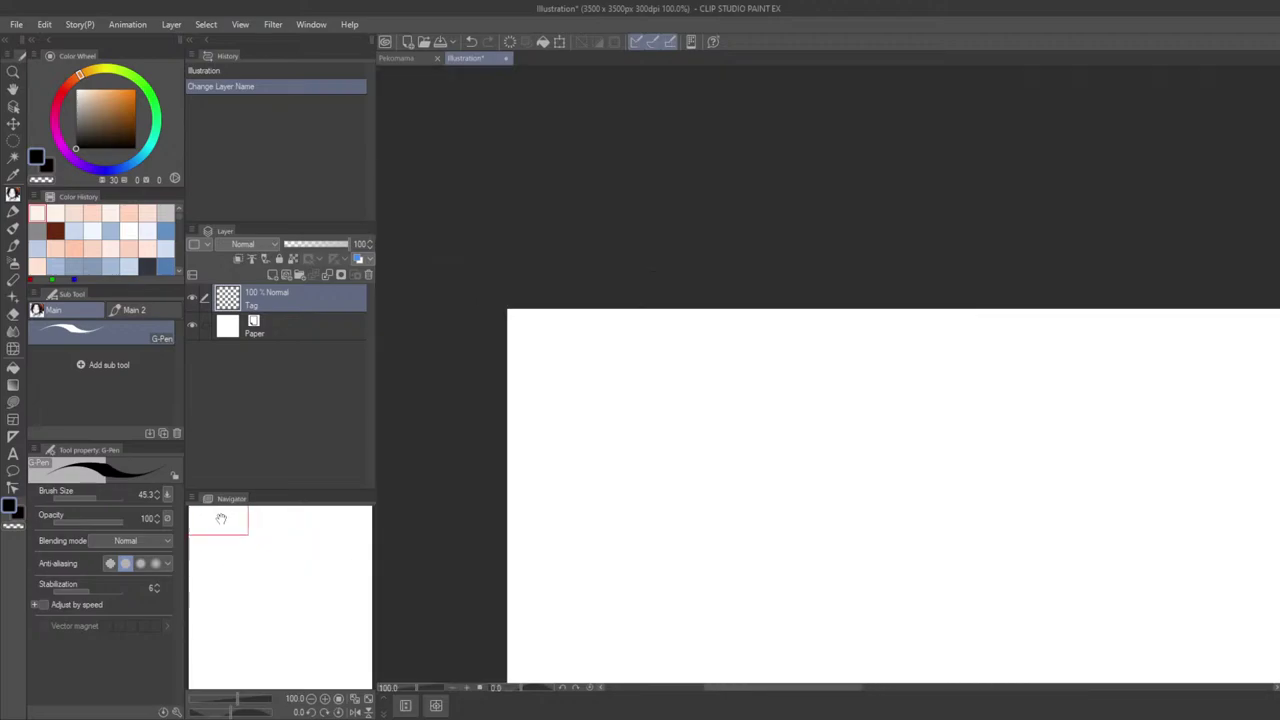
drag(221, 519, 225, 524)
drag(618, 495, 596, 446)
mouse_move(549, 274)
mouse_down()
mouse_move(532, 266)
mouse_move(528, 301)
mouse_move(566, 293)
mouse_move(546, 277)
mouse_up()
mouse_move(596, 276)
mouse_down()
mouse_move(597, 297)
mouse_move(582, 301)
mouse_up()
mouse_move(637, 282)
mouse_down()
mouse_move(567, 266)
mouse_move(538, 319)
mouse_move(542, 285)
mouse_up()
mouse_move(589, 213)
mouse_down()
mouse_move(595, 283)
mouse_move(650, 273)
mouse_up()
mouse_move(668, 258)
mouse_down()
mouse_move(638, 311)
mouse_move(704, 292)
mouse_move(742, 258)
mouse_up()
scroll(740, 331, down, 1)
key(ctrl+z)
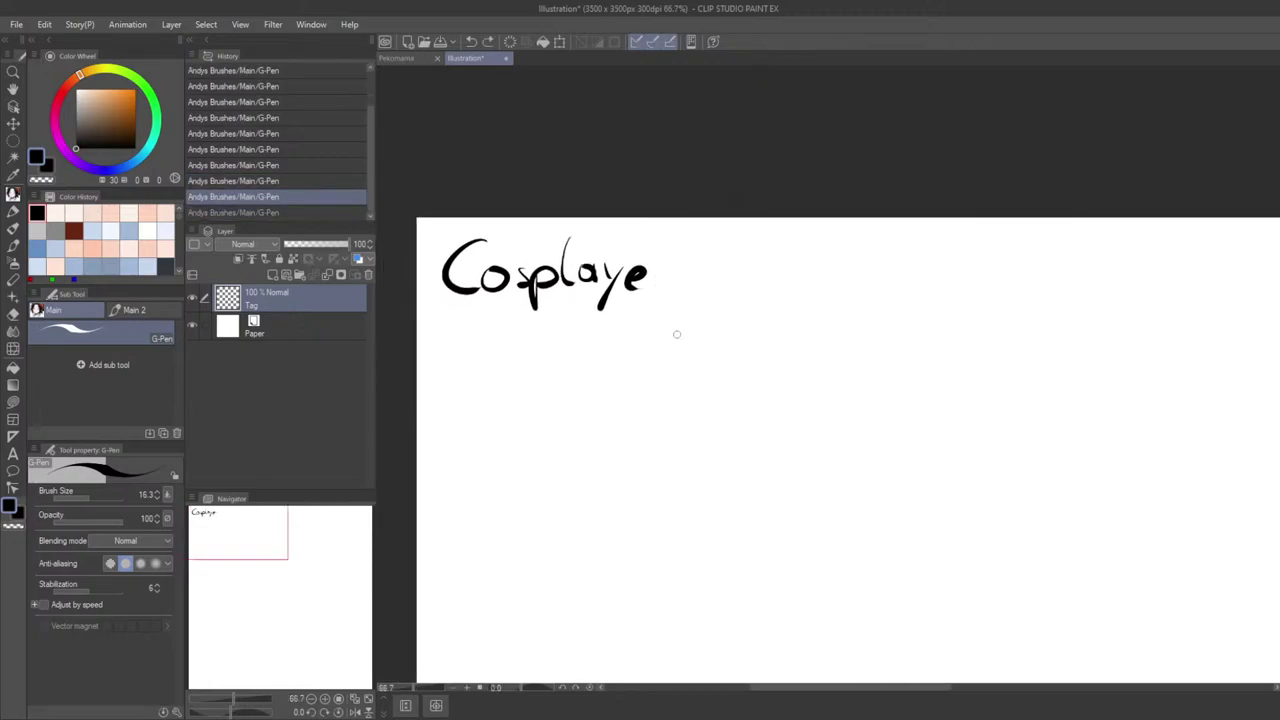
key(ctrl+z)
key(ctrl+z)
key(ctrl+z)
key(ctrl+z)
key(ctrl+z)
key(ctrl+z)
key(ctrl+z)
key(ctrl+z)
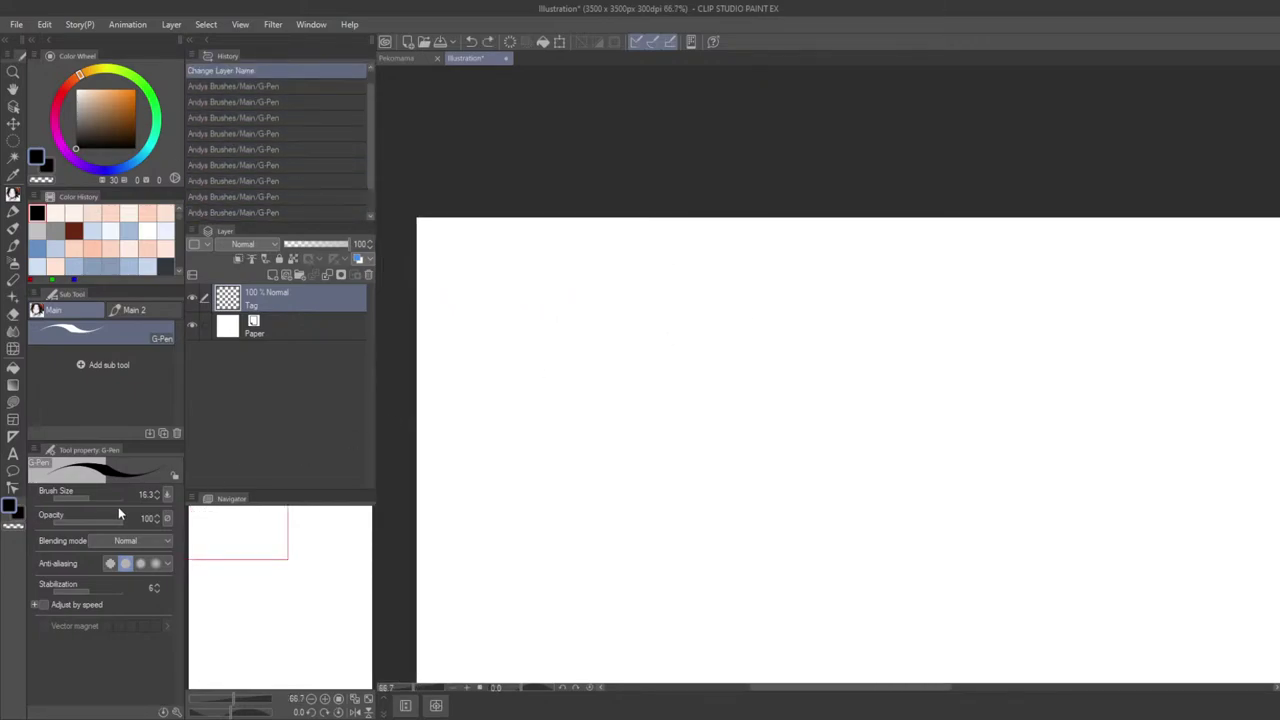
Step: Disable pressure control of the G-Pen's brush size, set the size to 16.7 and handwrite "Cosplayer on" along the canvas's upper edge
click(167, 495)
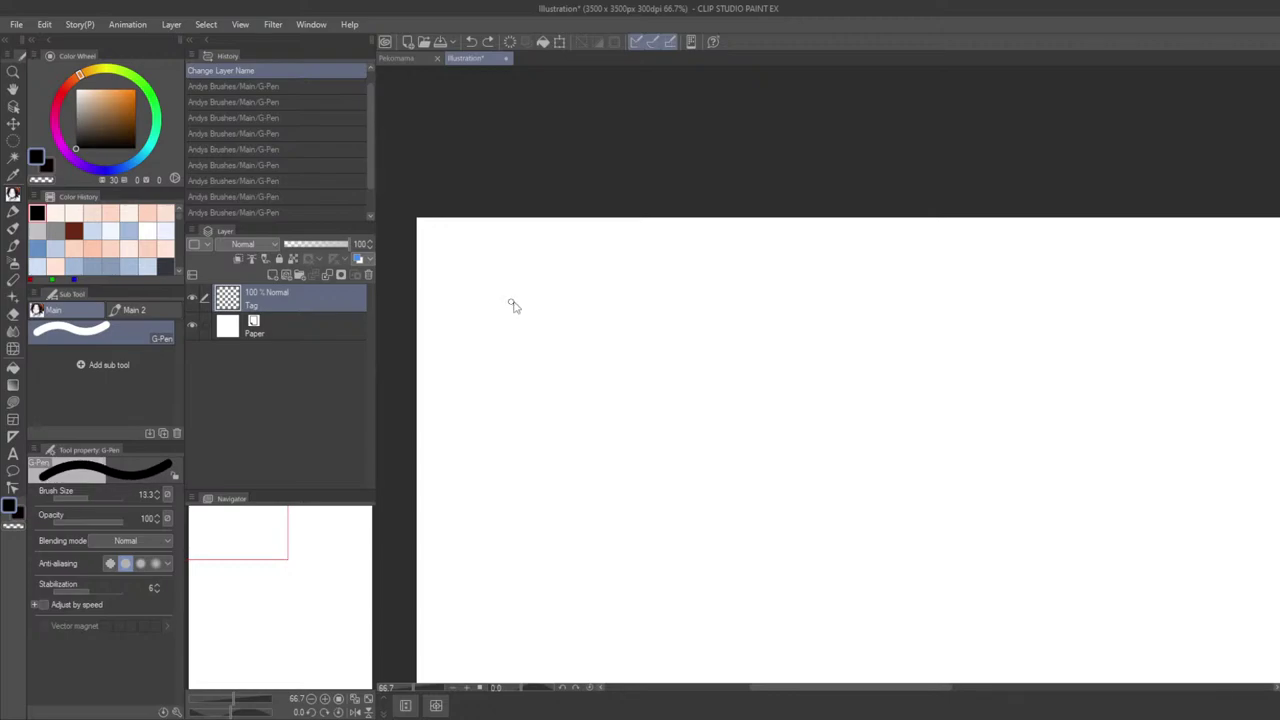
mouse_move(469, 274)
ctrl+alt+mouse_down()
mouse_move(474, 263)
mouse_move(494, 306)
mouse_move(510, 287)
mouse_move(483, 247)
mouse_move(490, 294)
mouse_move(510, 272)
mouse_move(563, 316)
ctrl+alt+mouse_up()
click(558, 282)
key(ctrl+z)
key(ctrl+z)
key(ctrl+z)
drag(568, 272, 572, 290)
drag(620, 230, 606, 296)
mouse_move(640, 268)
mouse_down()
mouse_move(626, 288)
mouse_move(648, 286)
mouse_up()
mouse_move(650, 262)
mouse_down()
mouse_move(654, 294)
mouse_move(668, 282)
mouse_up()
mouse_move(688, 266)
mouse_down()
mouse_move(660, 322)
mouse_move(760, 276)
mouse_up()
drag(787, 293, 678, 304)
mouse_move(686, 273)
mouse_down()
mouse_move(677, 299)
mouse_move(687, 274)
mouse_up()
mouse_move(712, 273)
mouse_down()
mouse_move(712, 301)
mouse_move(738, 298)
mouse_up()
drag(803, 293, 752, 287)
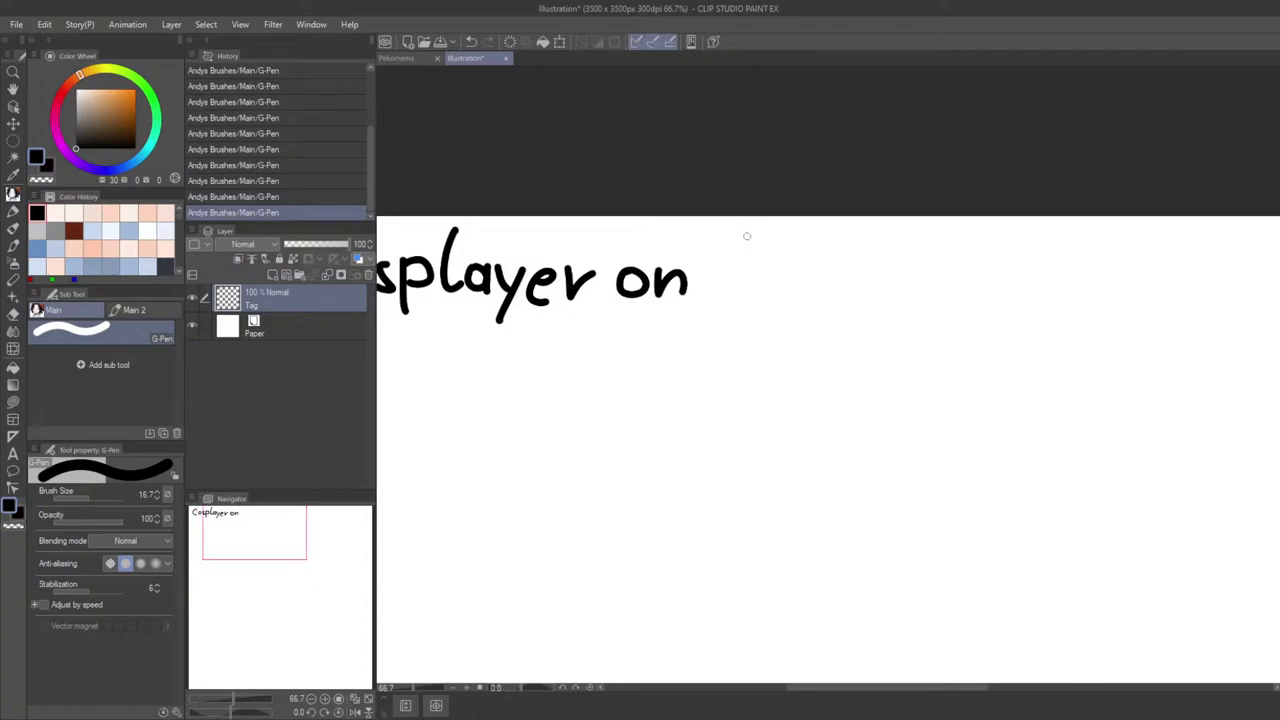
Step: Handwrite "Twitter (X):" after "Cosplayer on" to complete the first line of the tag
drag(744, 233, 741, 294)
mouse_move(712, 234)
mouse_down()
mouse_move(769, 240)
mouse_move(771, 279)
mouse_move(784, 273)
mouse_up()
drag(792, 279, 793, 297)
click(794, 265)
drag(819, 240, 818, 299)
drag(809, 260, 832, 263)
mouse_move(842, 236)
mouse_down()
mouse_move(842, 298)
mouse_move(860, 255)
mouse_up()
mouse_move(858, 272)
mouse_down()
mouse_move(878, 276)
mouse_move(882, 296)
mouse_up()
mouse_move(884, 278)
mouse_down()
mouse_move(910, 268)
mouse_move(890, 245)
mouse_move(887, 298)
mouse_up()
mouse_move(897, 263)
mouse_down()
mouse_move(920, 299)
mouse_move(888, 295)
mouse_up()
drag(925, 237, 927, 310)
key(ctrl+z)
key(ctrl+z)
key(ctrl+z)
drag(896, 247, 923, 300)
drag(890, 294, 925, 250)
mouse_move(929, 235)
mouse_down()
mouse_move(943, 288)
mouse_move(933, 300)
mouse_up()
click(962, 258)
click(962, 285)
drag(914, 345, 1116, 304)
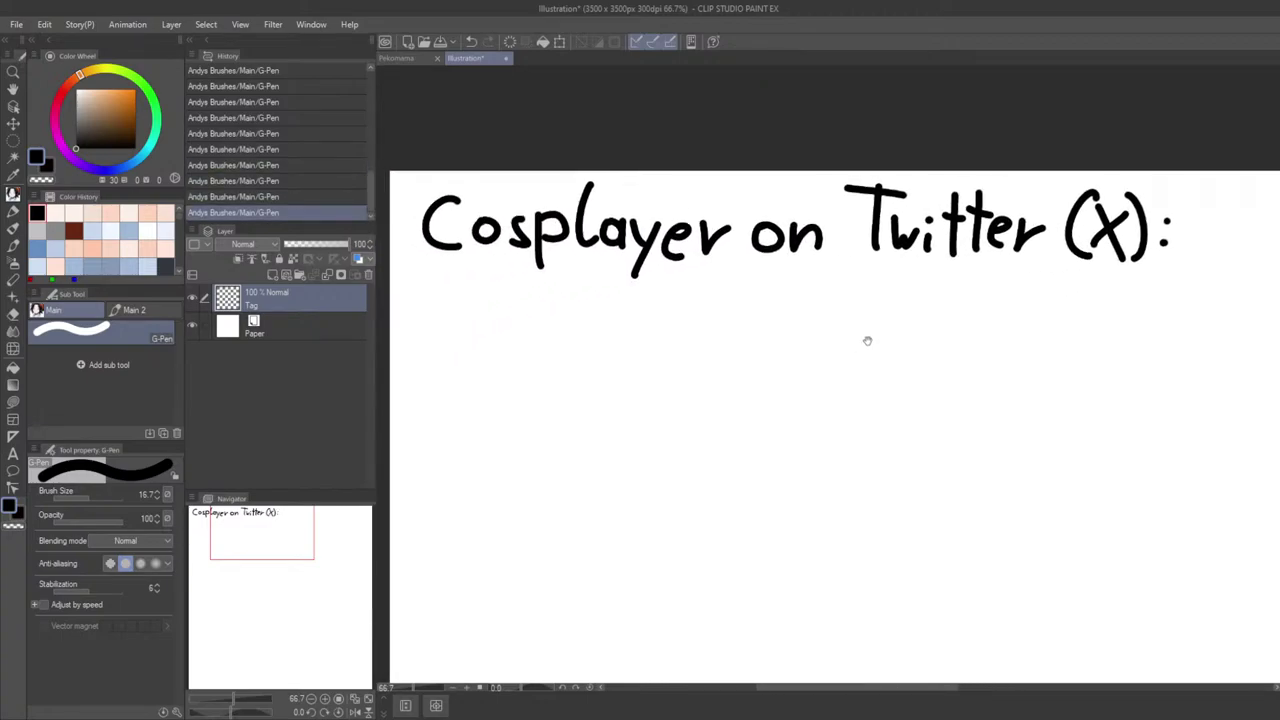
Step: Handwrite the cosplayer's Twitter handle, starting with an @ sign, beneath the first line of the tag
drag(867, 341, 900, 317)
mouse_move(482, 288)
mouse_down()
mouse_move(461, 302)
mouse_move(496, 323)
mouse_move(490, 268)
mouse_move(520, 353)
mouse_move(505, 346)
mouse_up()
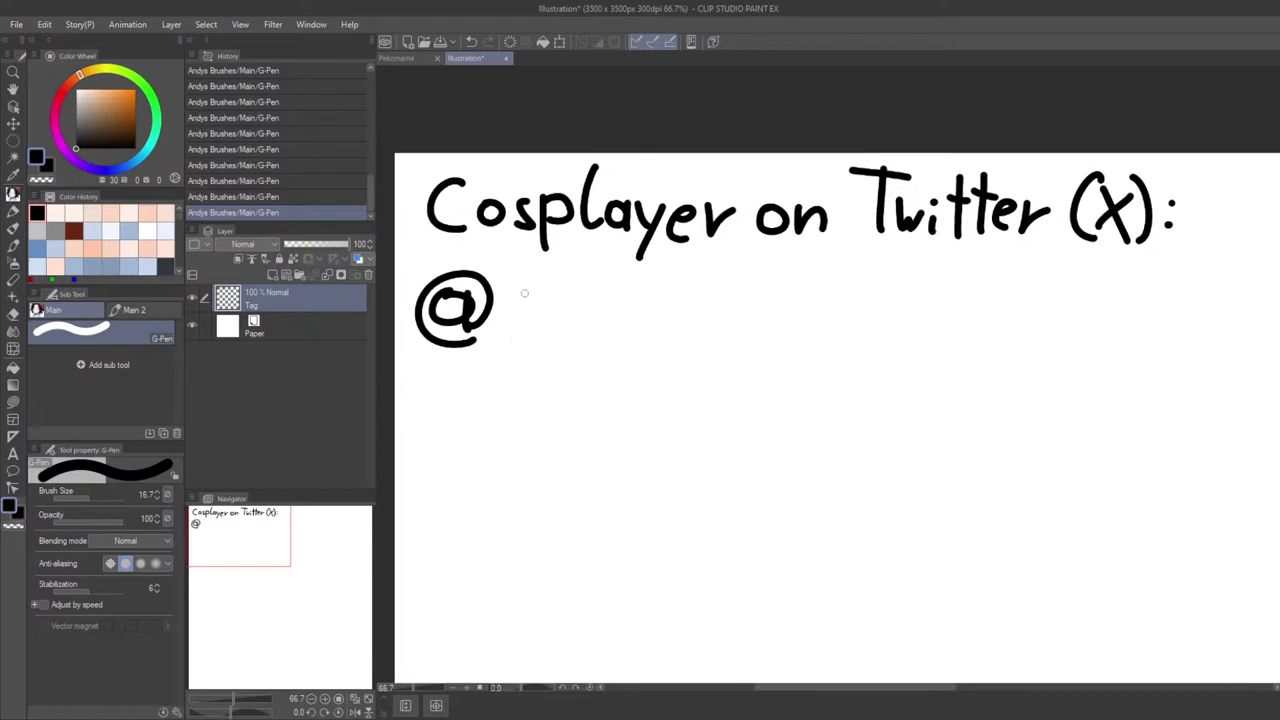
mouse_move(521, 271)
mouse_down()
mouse_move(519, 336)
mouse_move(563, 277)
mouse_up()
drag(527, 306, 560, 307)
drag(518, 336, 560, 338)
mouse_move(582, 272)
mouse_down()
mouse_move(594, 340)
mouse_move(612, 336)
mouse_up()
drag(638, 308, 590, 388)
mouse_move(576, 324)
mouse_down()
mouse_move(655, 288)
mouse_move(703, 298)
mouse_move(698, 320)
mouse_move(750, 290)
mouse_move(763, 318)
mouse_up()
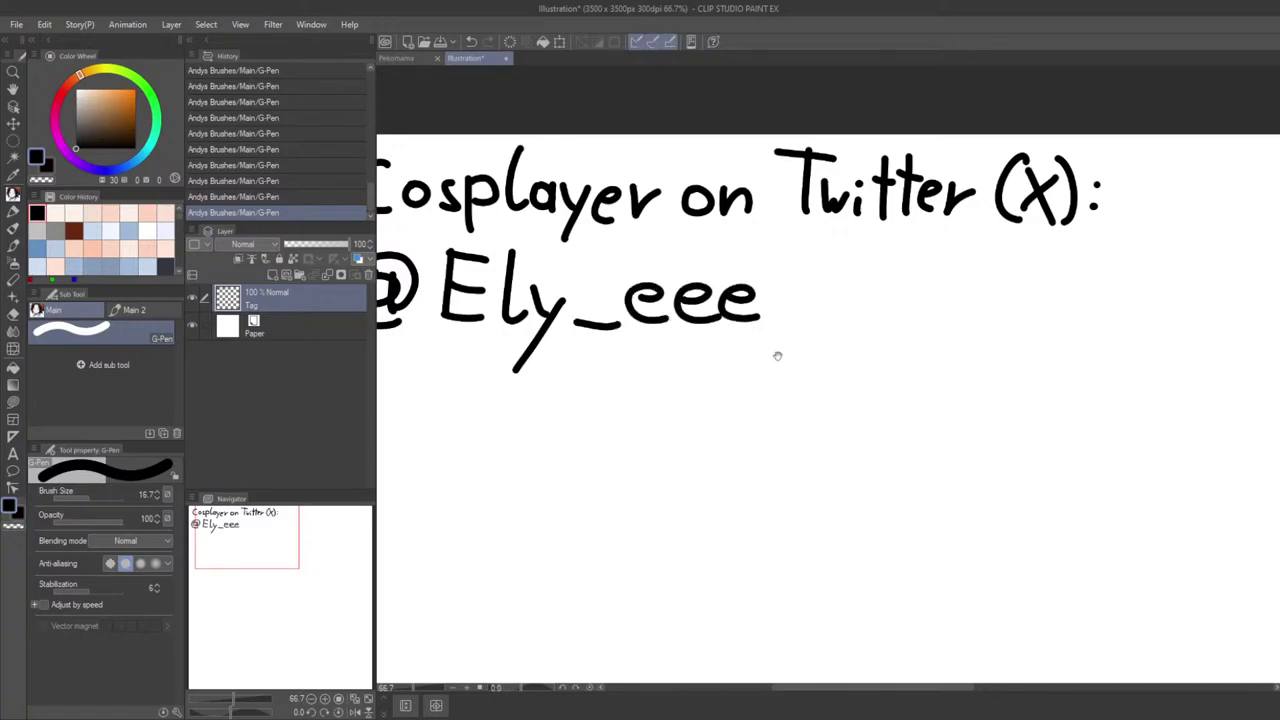
scroll(777, 356, down, 3)
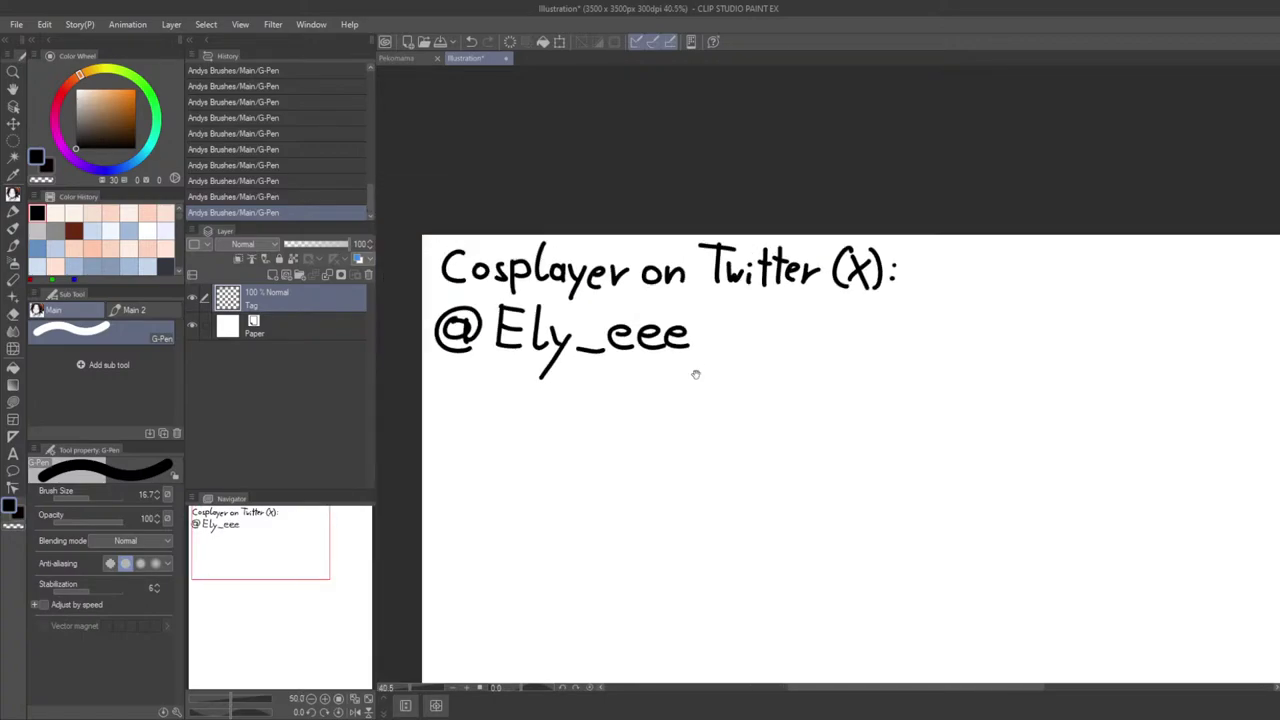
scroll(695, 374, down, 1)
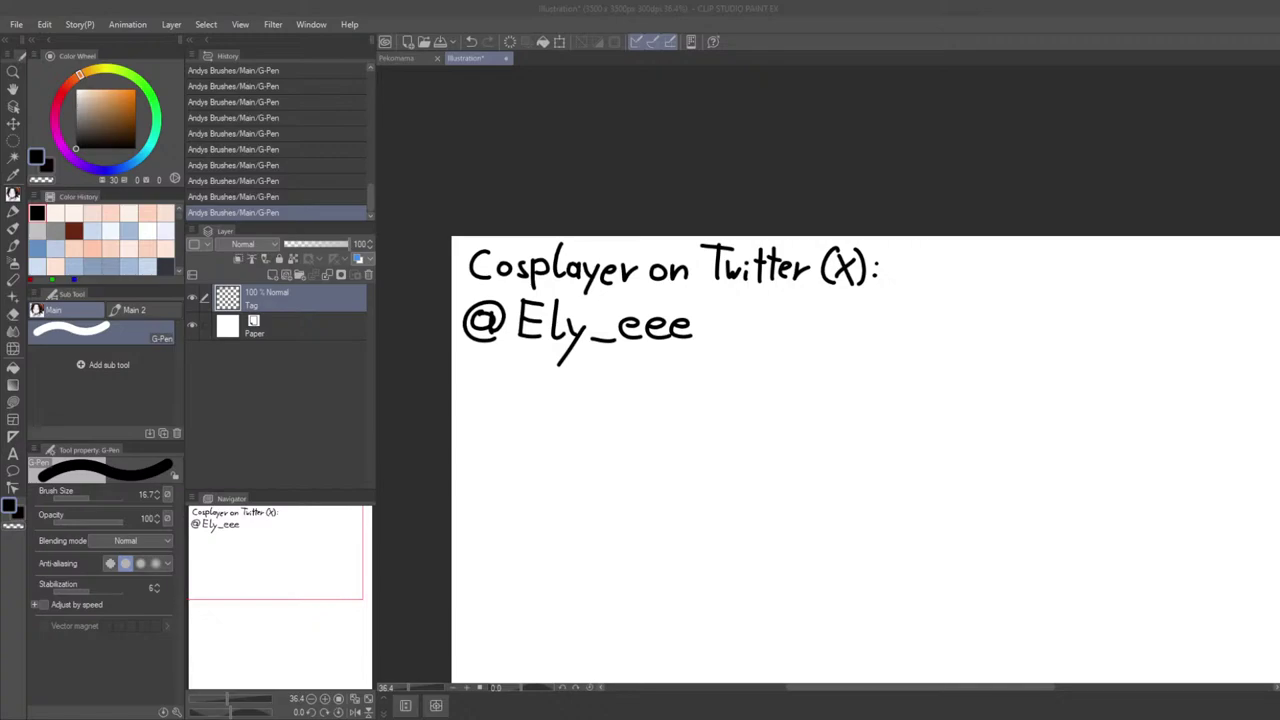
drag(764, 527, 731, 484)
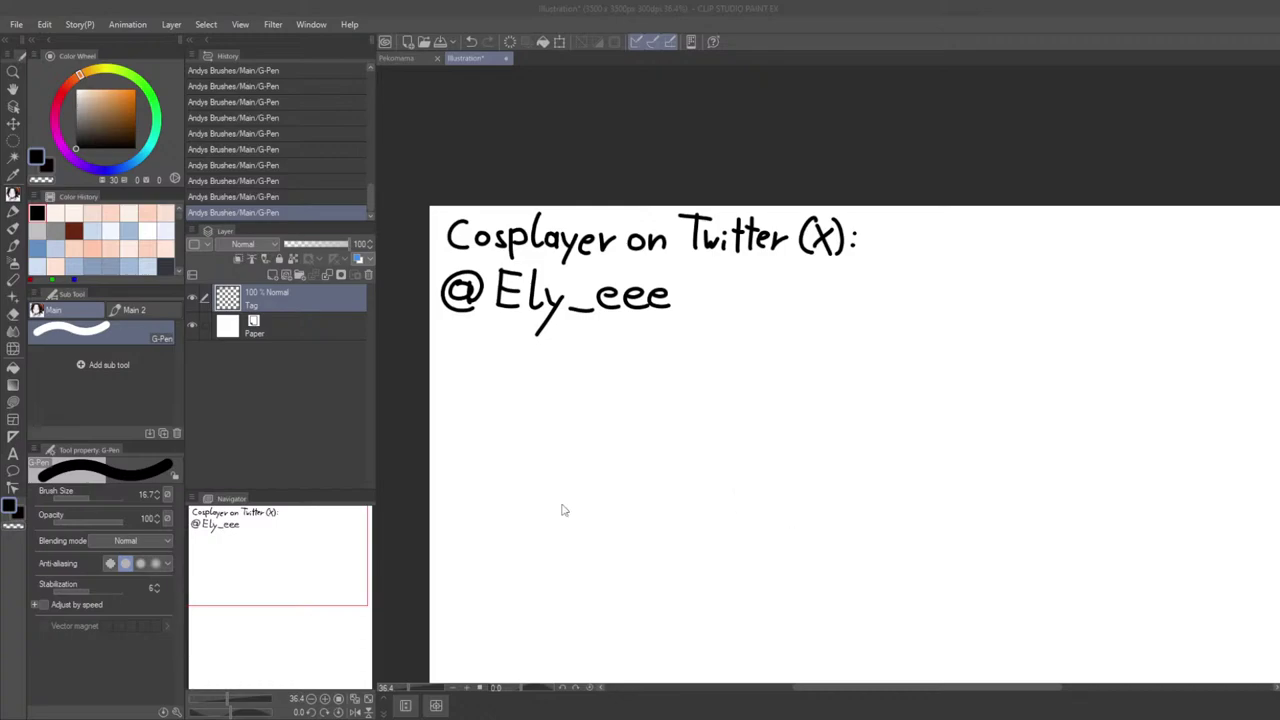
Step: Import the reference photo of the seated cosplayer in a nurse outfit onto the canvas as an image layer
drag(0, 420, 620, 397)
scroll(636, 392, down, 3)
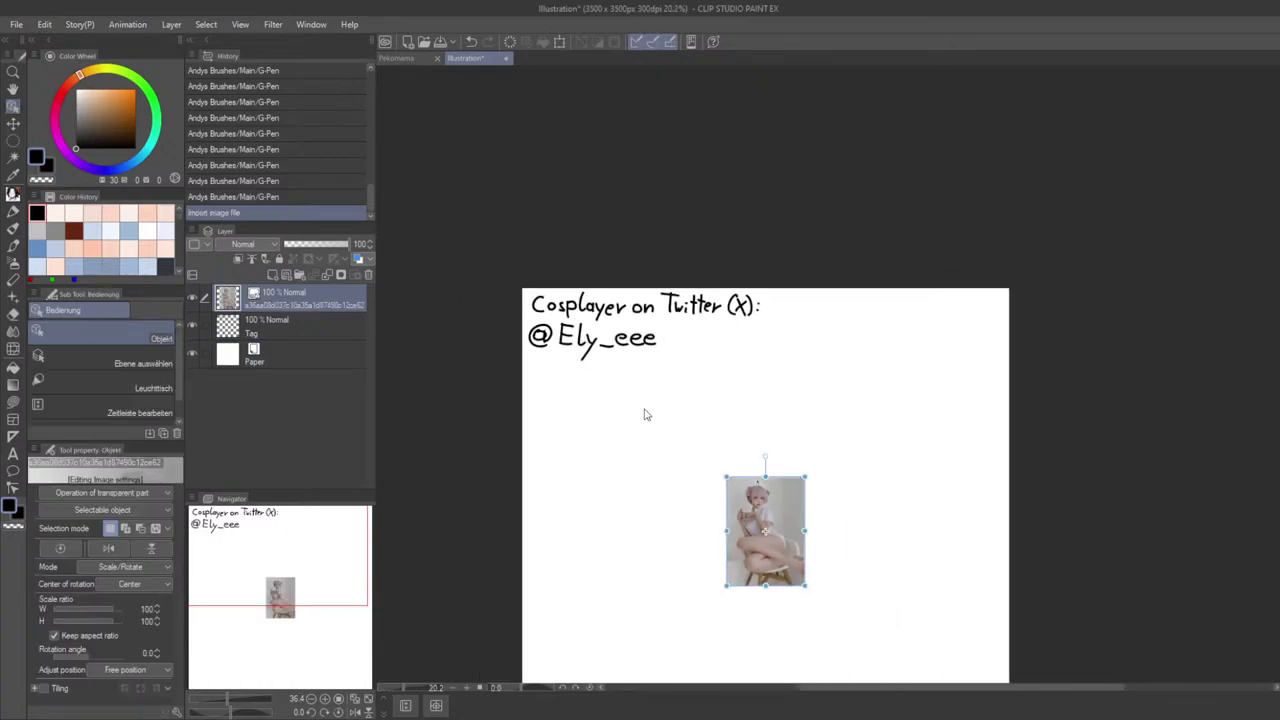
click(638, 504)
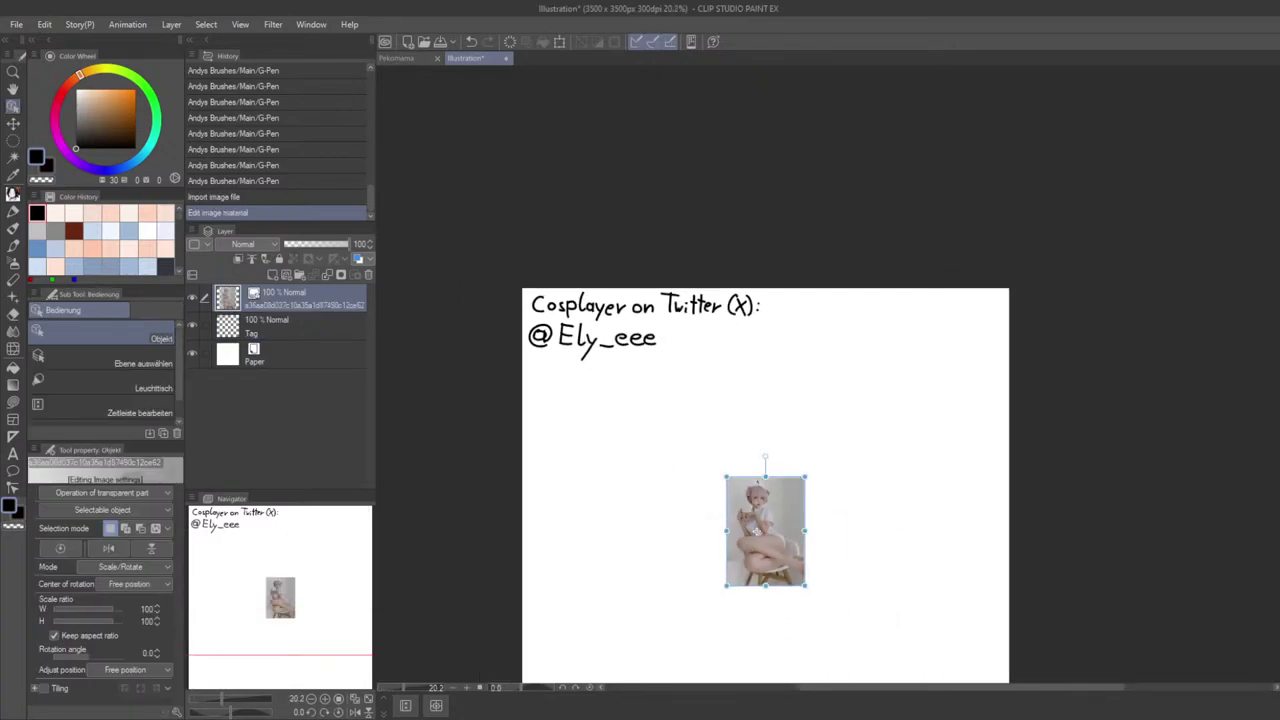
Step: Scale the reference photo to 219% with its proportions kept and place it along the canvas's left edge below the tag
drag(805, 477, 882, 370)
drag(858, 442, 663, 464)
scroll(647, 486, up, 3)
drag(629, 552, 638, 515)
drag(730, 271, 759, 232)
drag(711, 296, 671, 318)
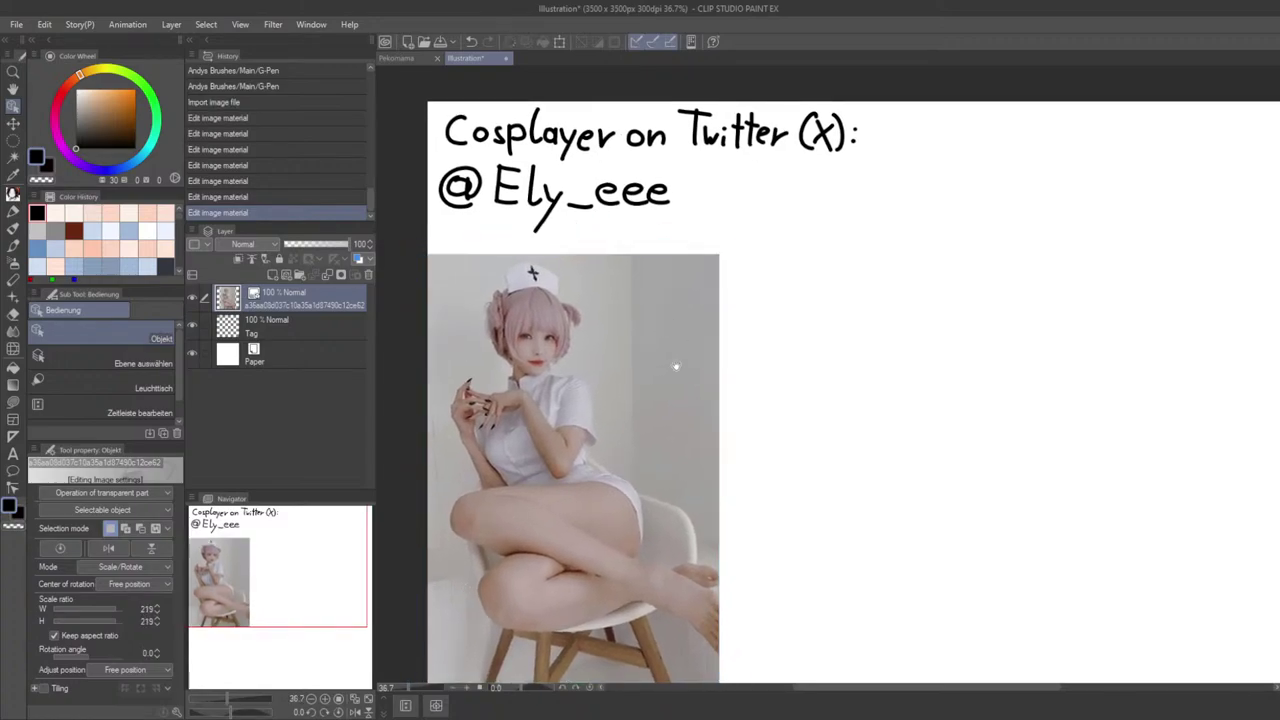
drag(676, 366, 667, 330)
drag(631, 361, 657, 362)
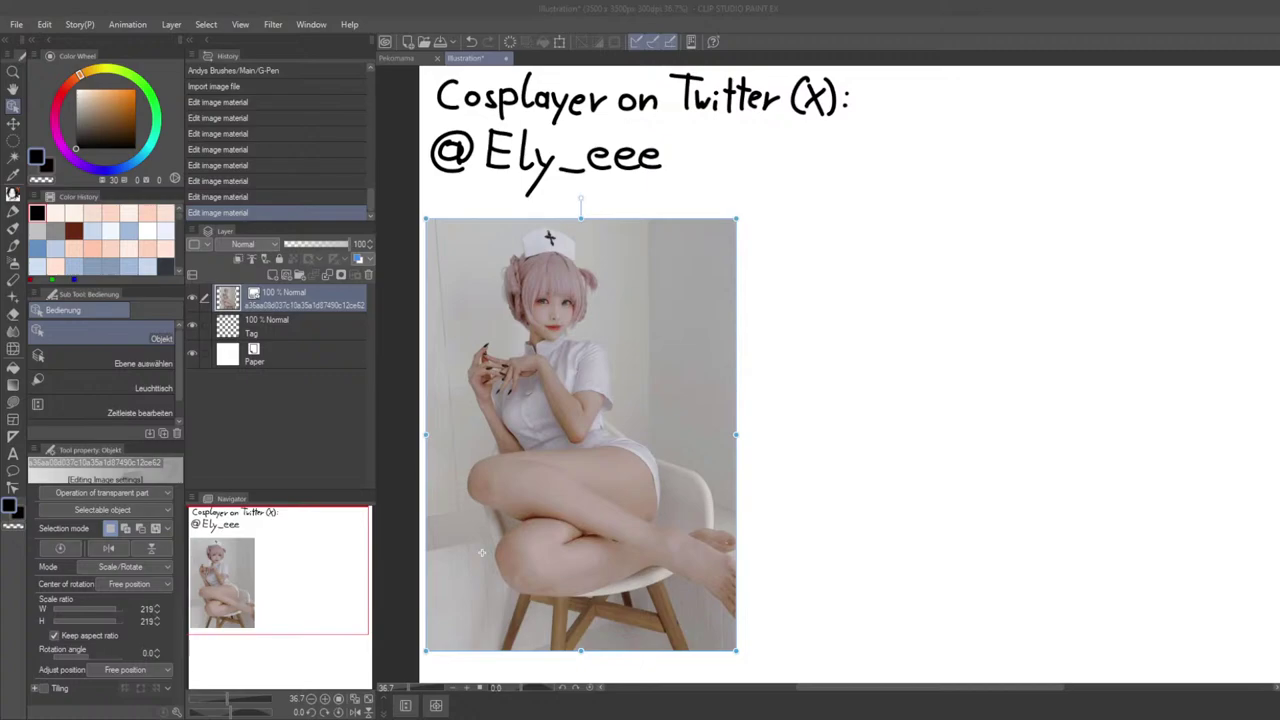
Step: Add a new raster layer above the reference photo's layer
click(891, 342)
drag(860, 427, 828, 393)
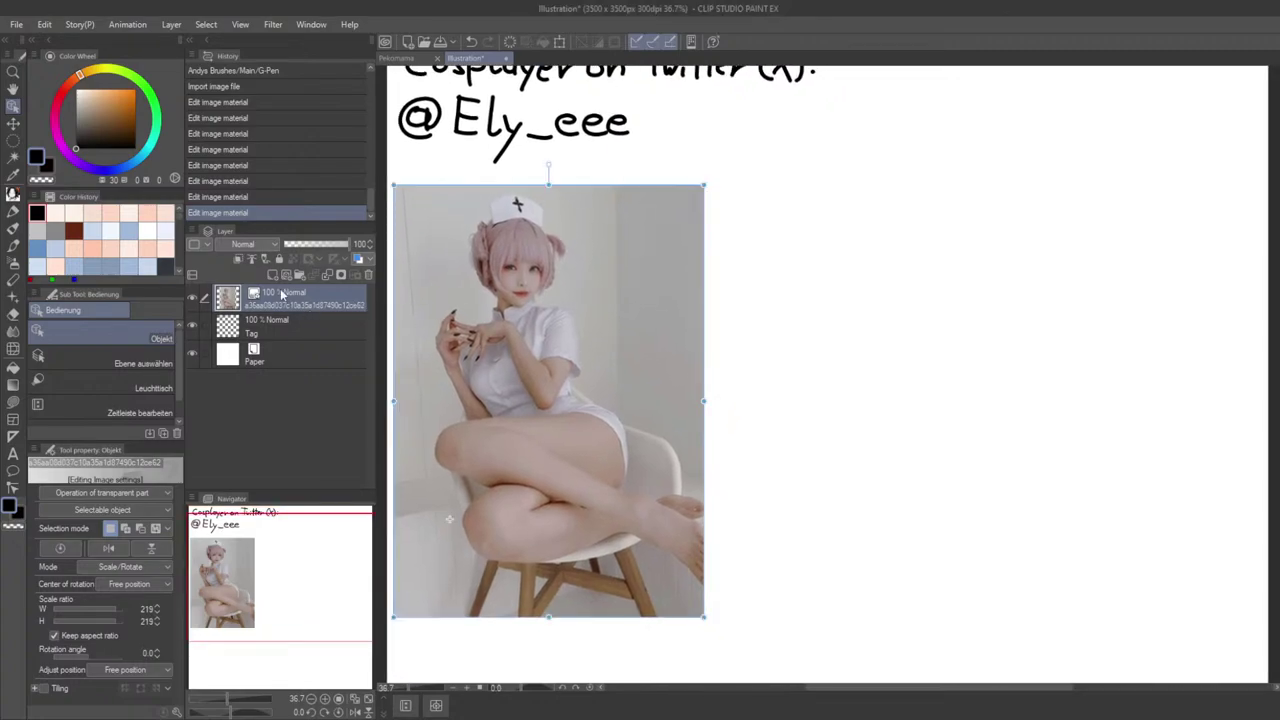
click(272, 275)
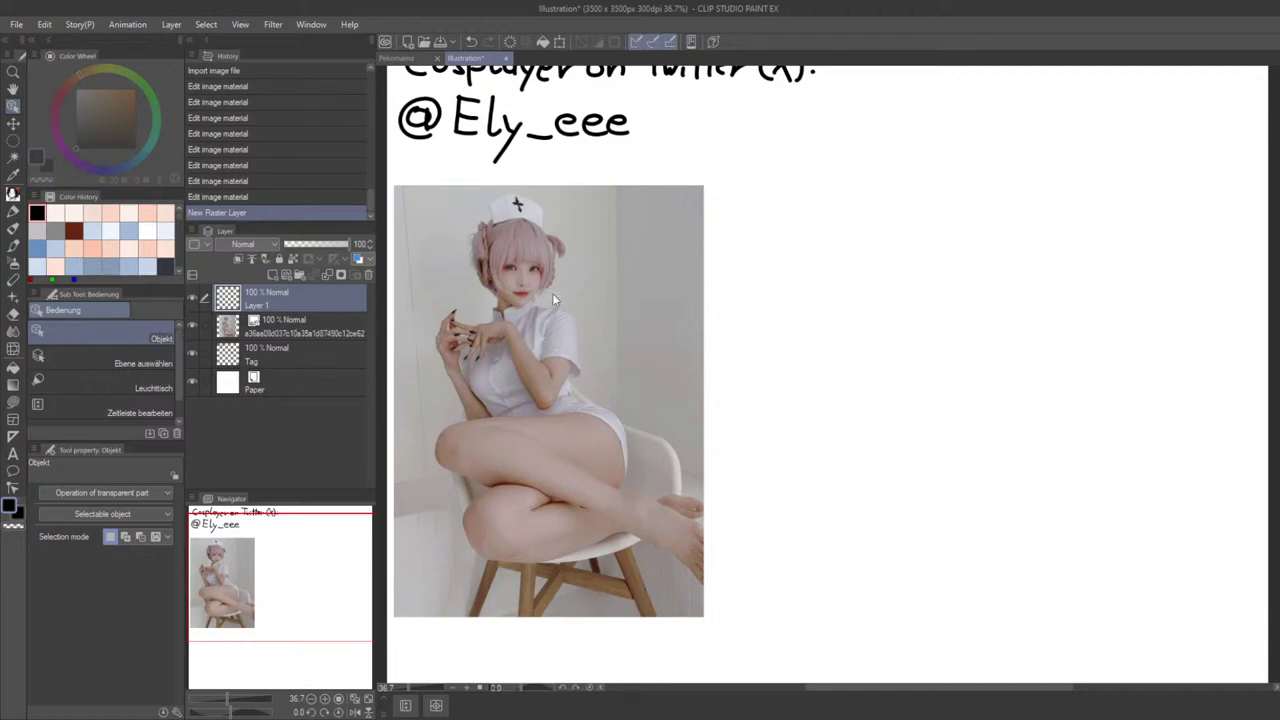
Step: Shrink the nurse reference photo on its own layer and reposition it beneath the handwritten credit text
key(p)
scroll(737, 366, up, 1)
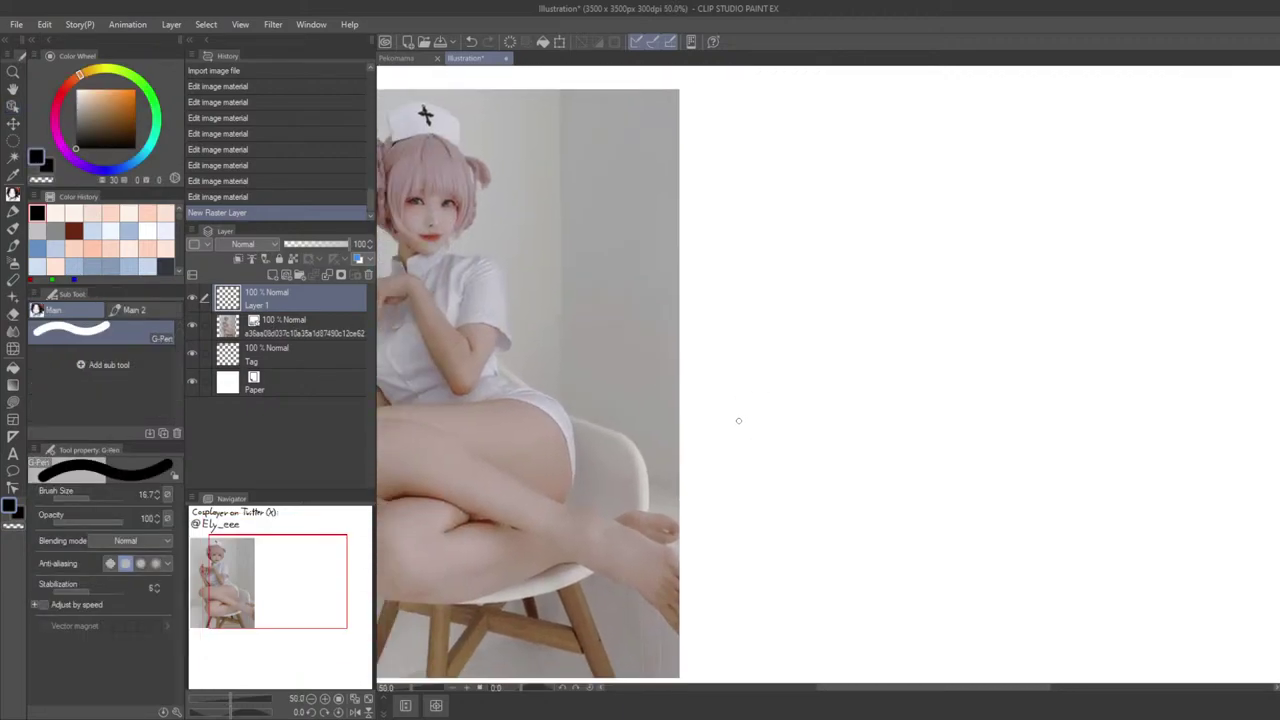
drag(722, 427, 801, 403)
scroll(799, 405, up, 2)
scroll(764, 414, down, 3)
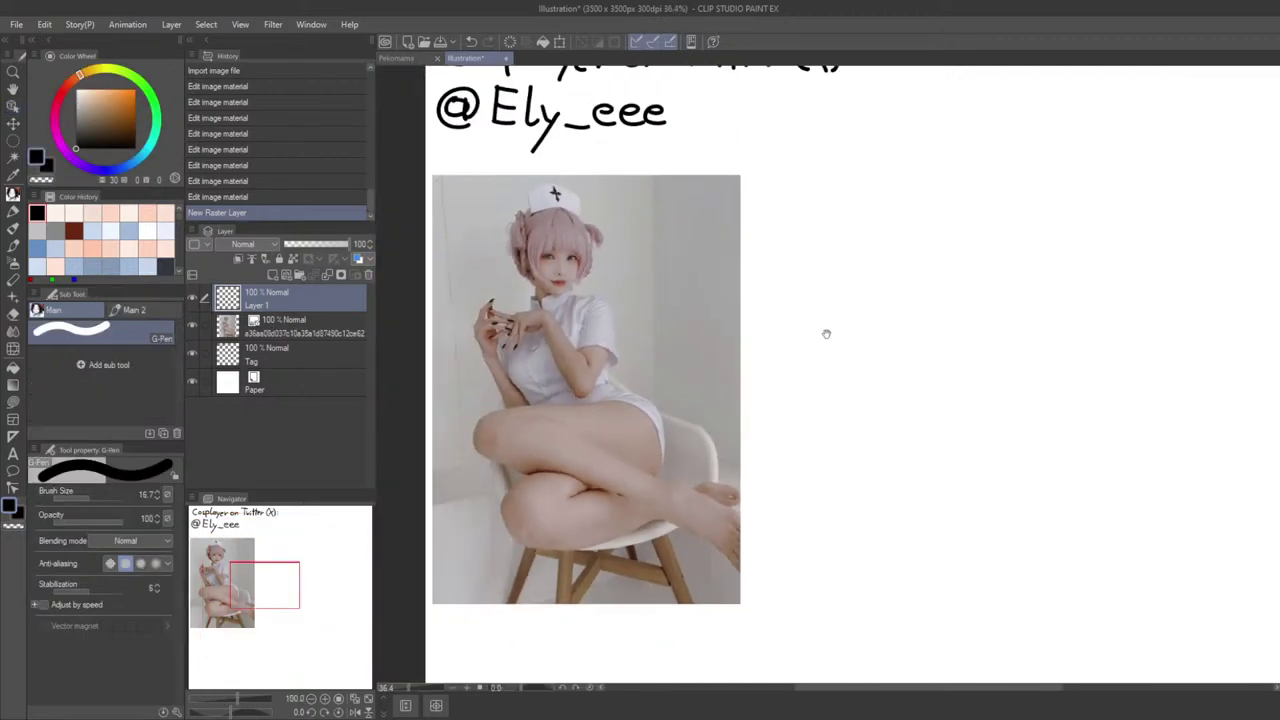
scroll(826, 334, down, 1)
click(320, 324)
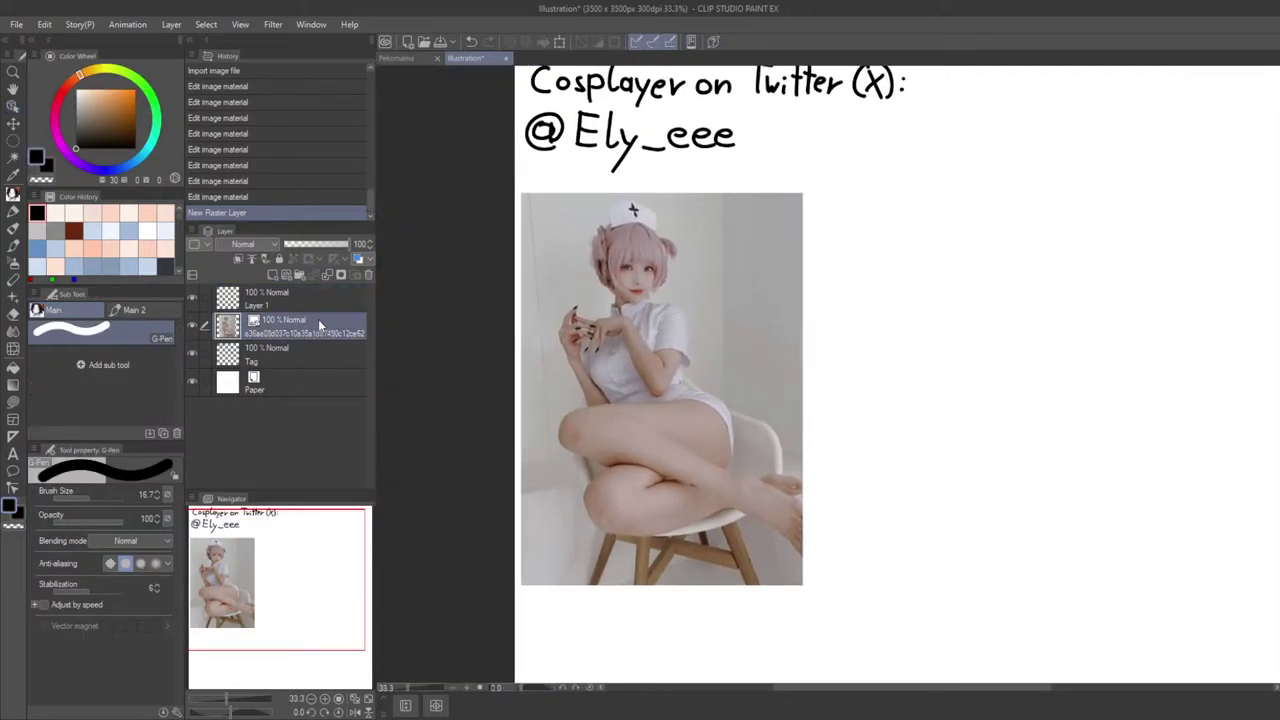
click(12, 107)
drag(801, 193, 734, 287)
drag(706, 334, 731, 256)
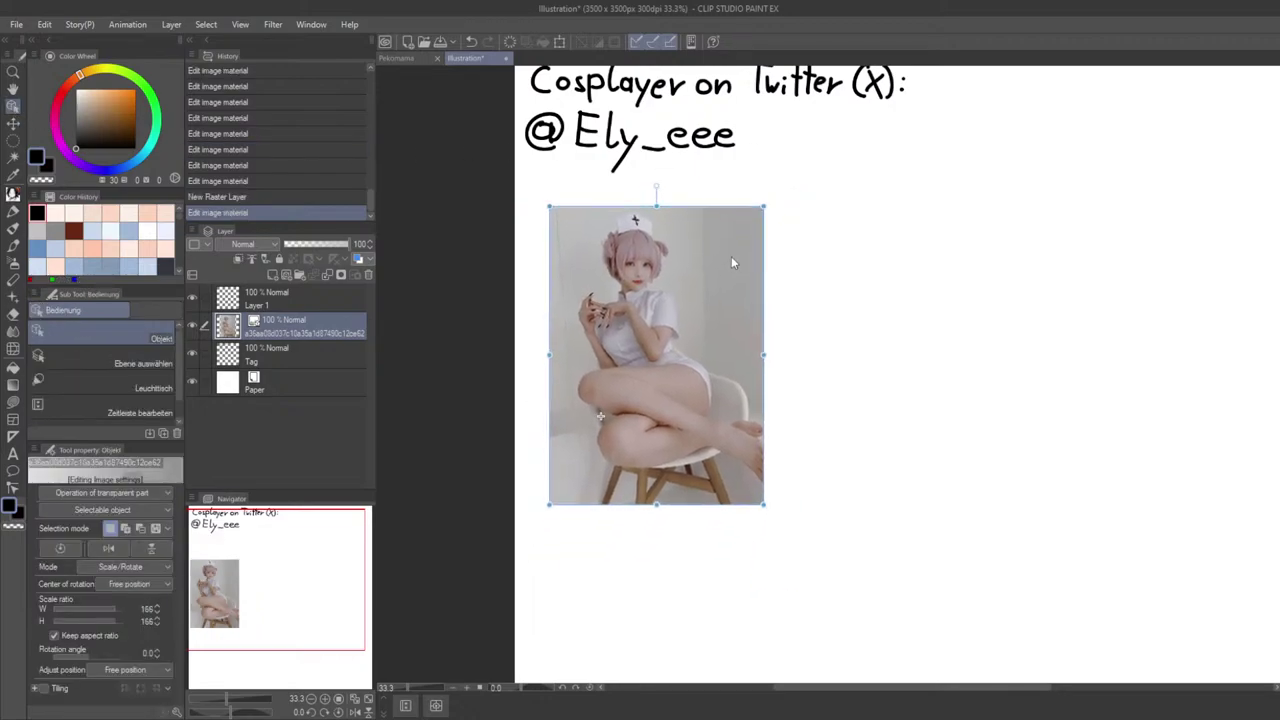
Step: Scale the reference photo down slightly more and shift it up and towards the canvas's left margin
scroll(731, 256, up, 4)
scroll(700, 320, down, 3)
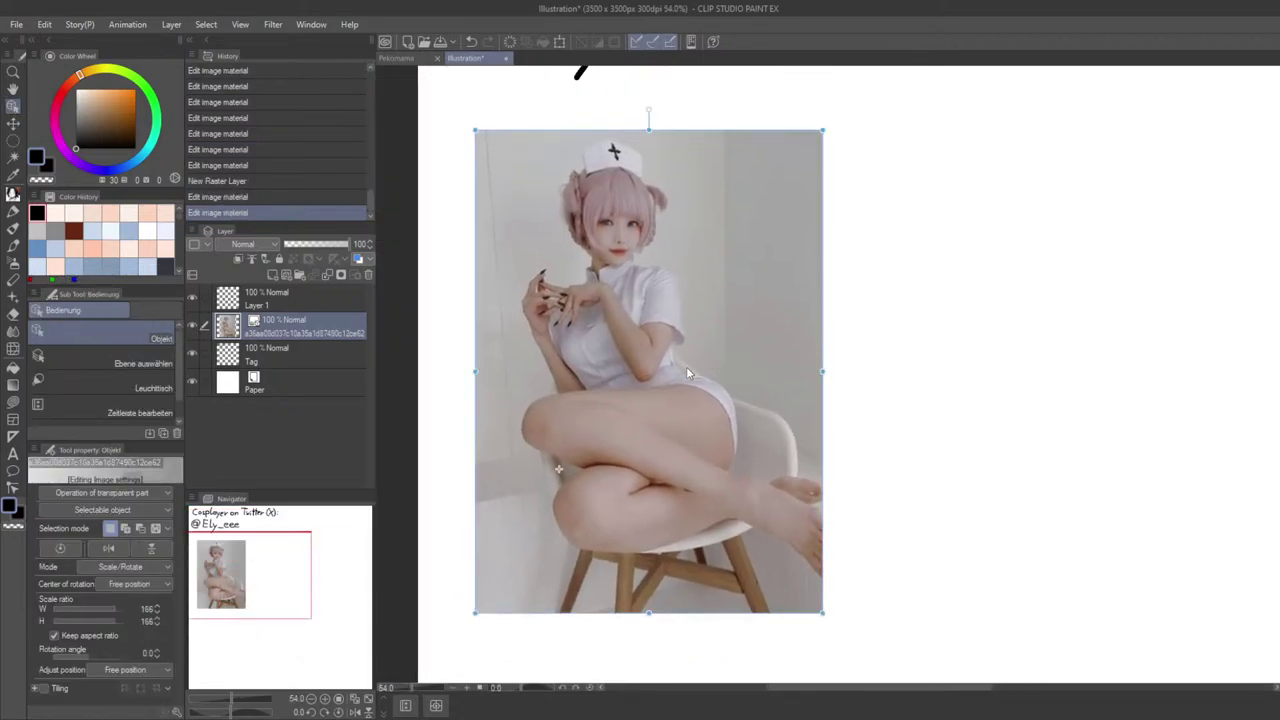
mouse_move(687, 371)
mouse_down()
mouse_move(682, 351)
mouse_move(687, 375)
mouse_up()
drag(805, 155, 757, 221)
drag(717, 292, 649, 212)
key(ctrl+alt+0)
Step: Make Layer 1 the active layer and set the G-Pen brush size to 4.0, keeping the palettes hidden for drawing
key(p)
scroll(750, 290, down, 1)
scroll(750, 290, down, 2)
click(293, 298)
drag(817, 234, 585, 366)
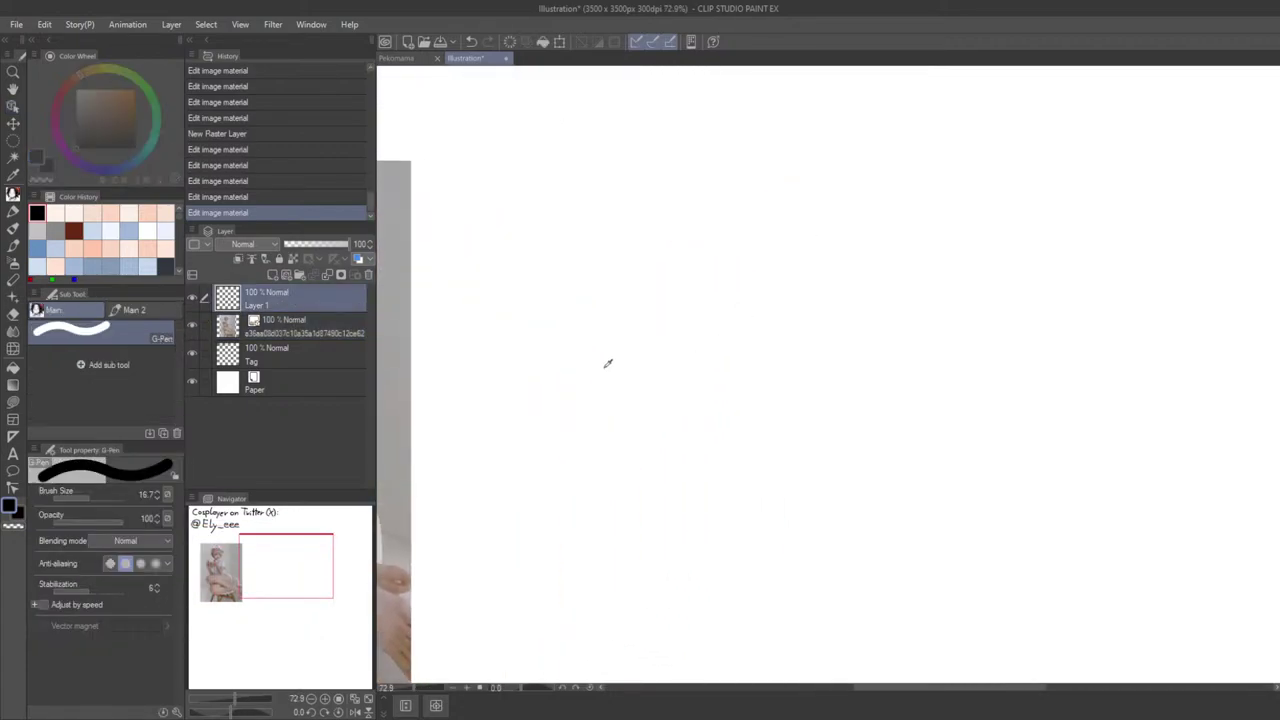
key(Tab)
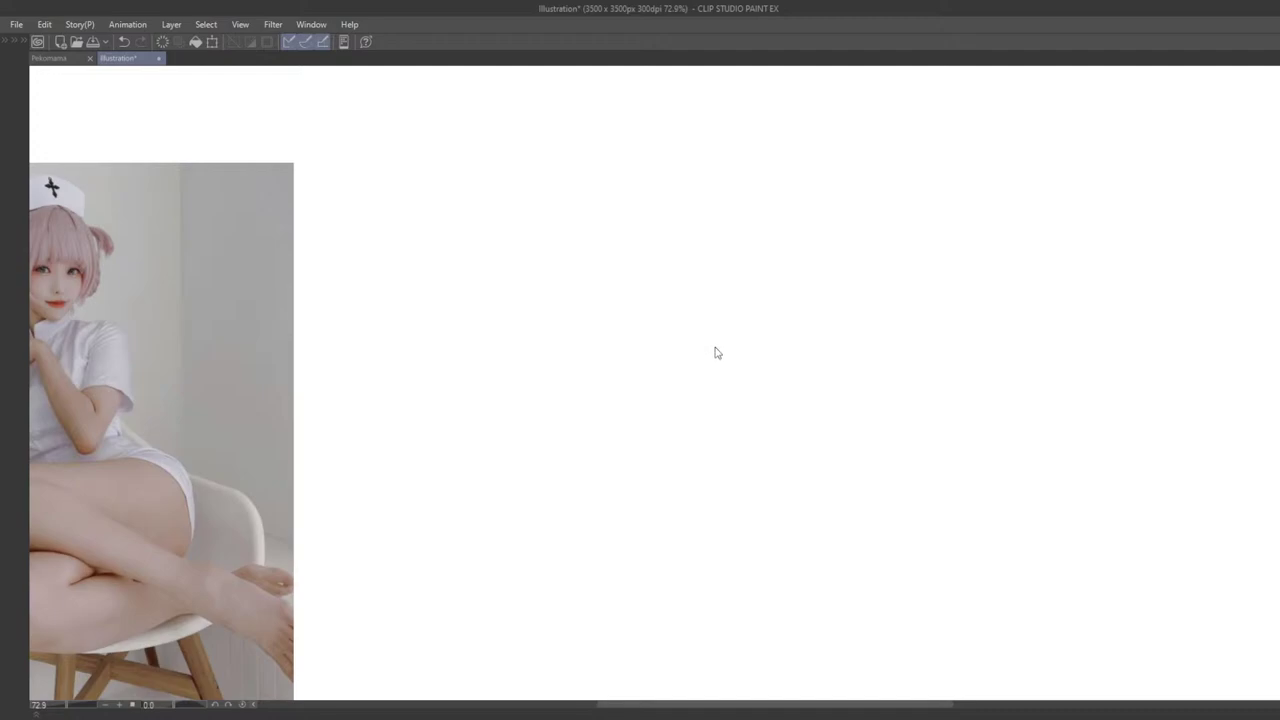
drag(824, 307, 789, 297)
key(Tab)
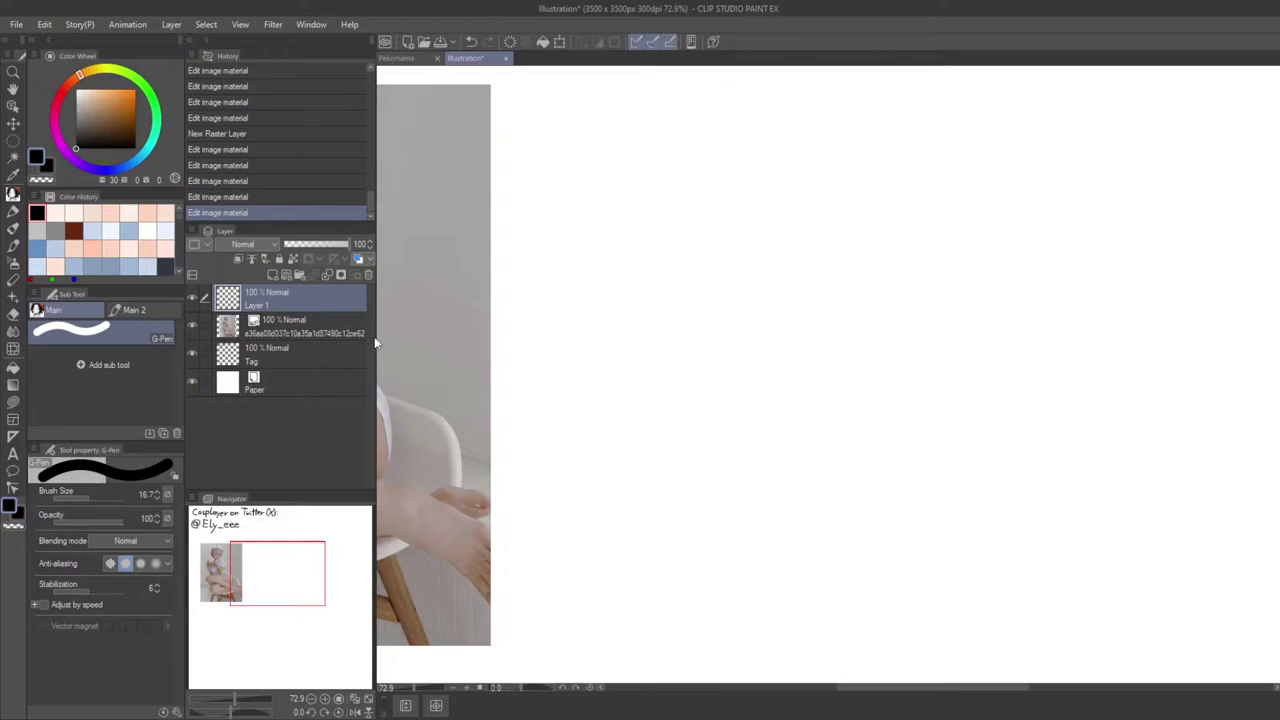
click(79, 497)
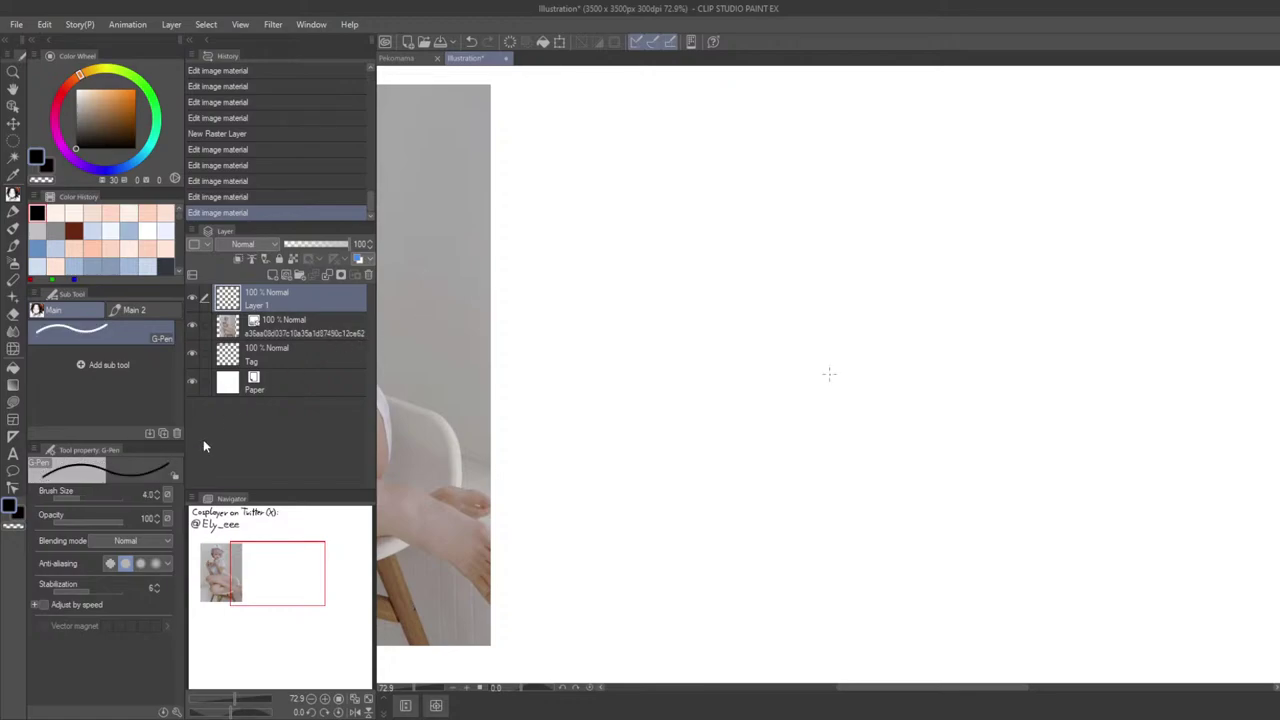
key(Tab)
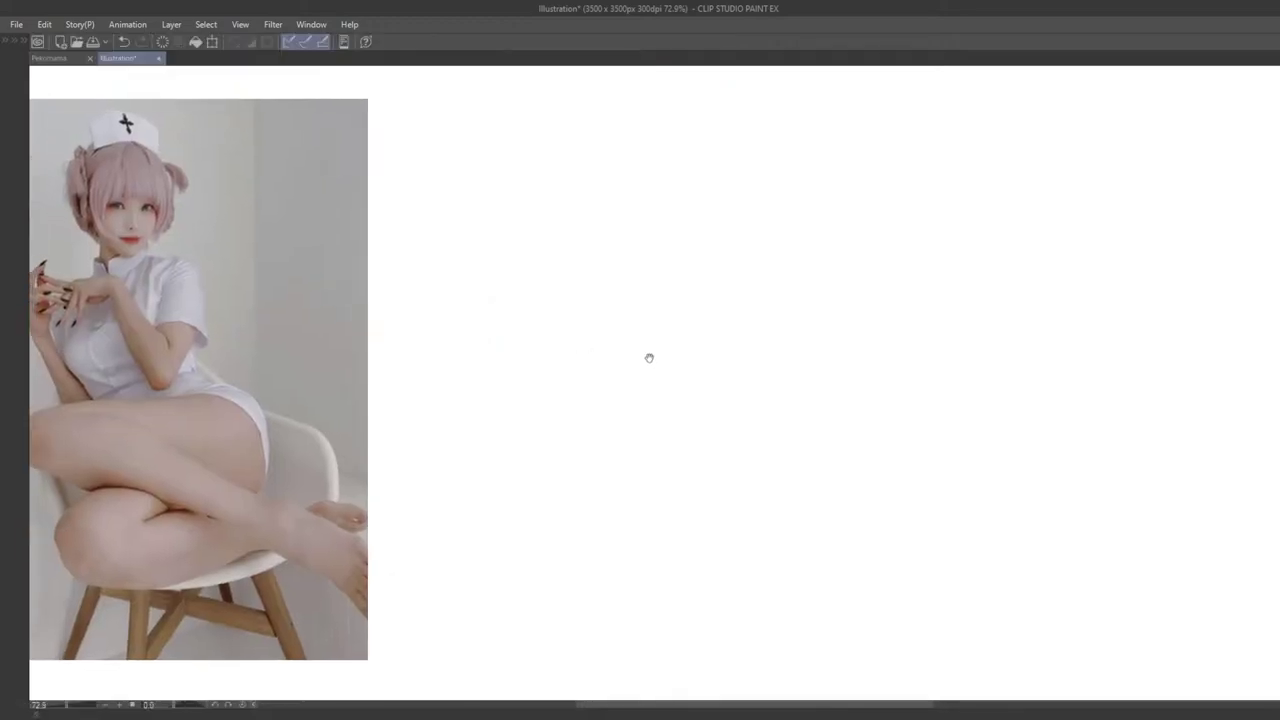
mouse_move(649, 357)
mouse_down()
mouse_move(829, 303)
mouse_move(806, 326)
mouse_move(831, 286)
mouse_move(810, 309)
mouse_up()
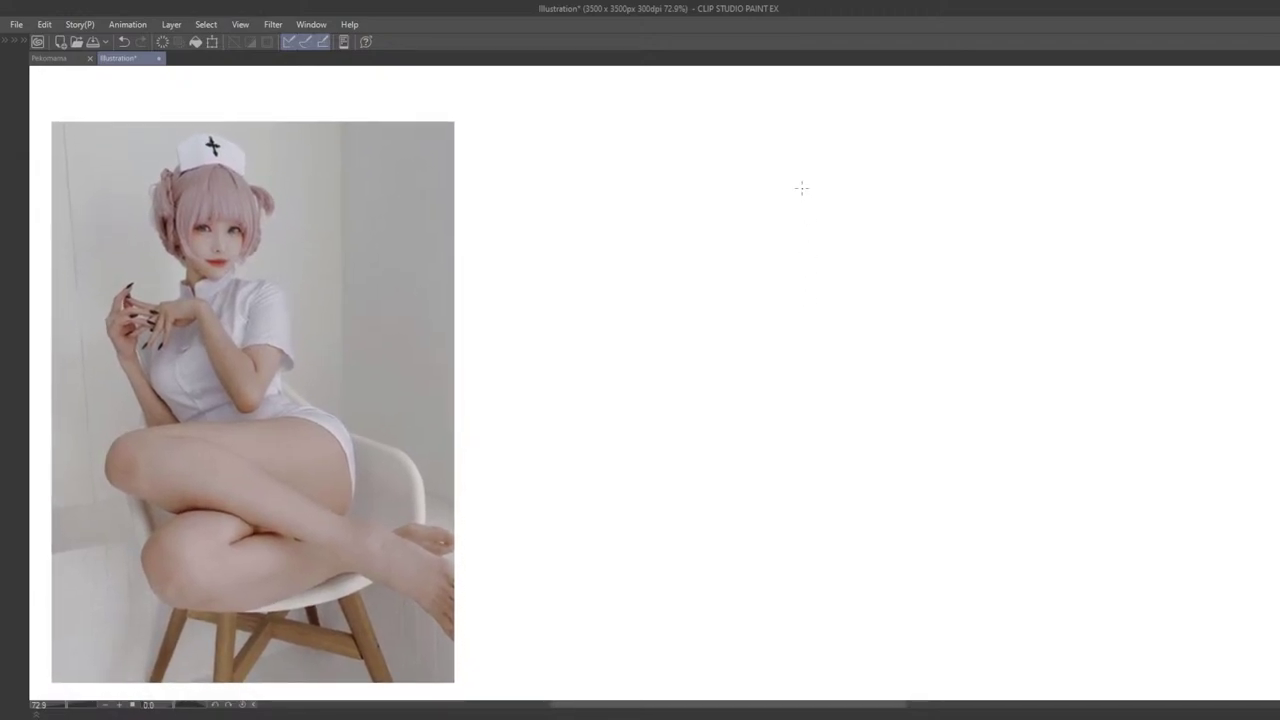
Step: Sketch a long, nearly horizontal guideline across the blank canvas beside the reference photo
drag(796, 168, 790, 230)
key(ctrl+z)
drag(800, 298, 790, 276)
scroll(795, 285, down, 2)
mouse_move(868, 291)
mouse_down()
mouse_move(791, 331)
mouse_move(762, 385)
mouse_up()
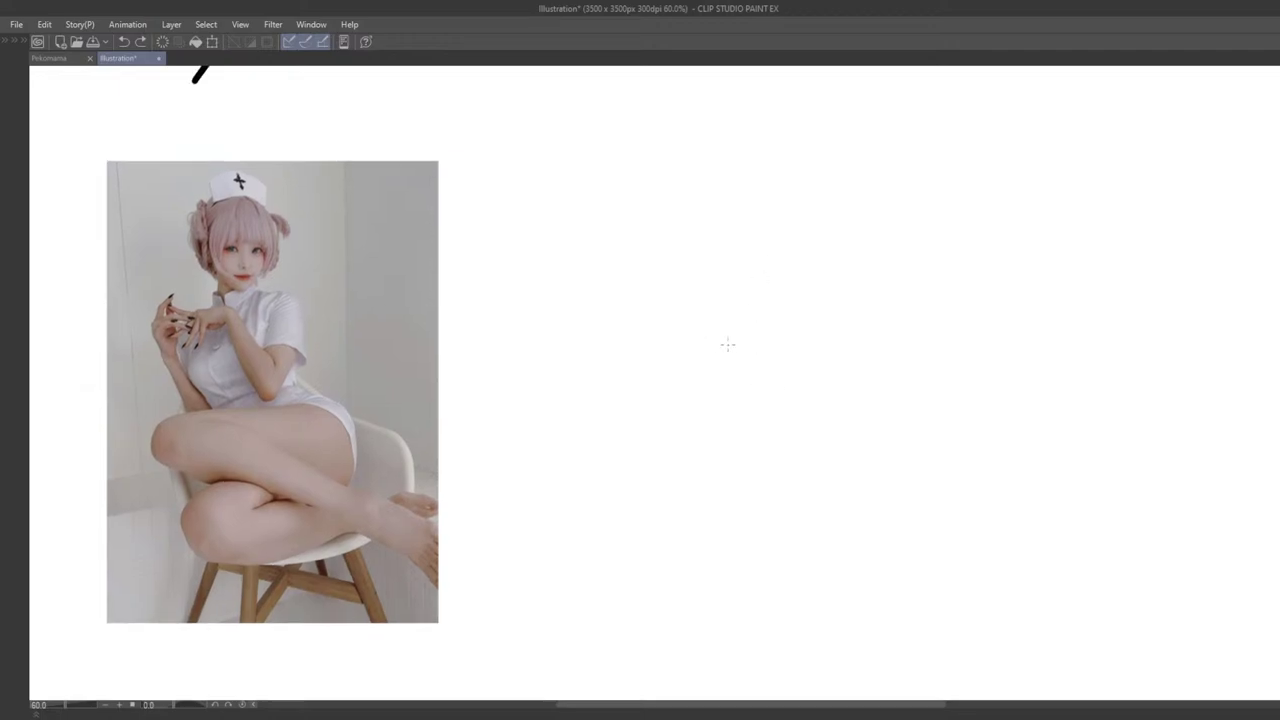
drag(607, 357, 1112, 347)
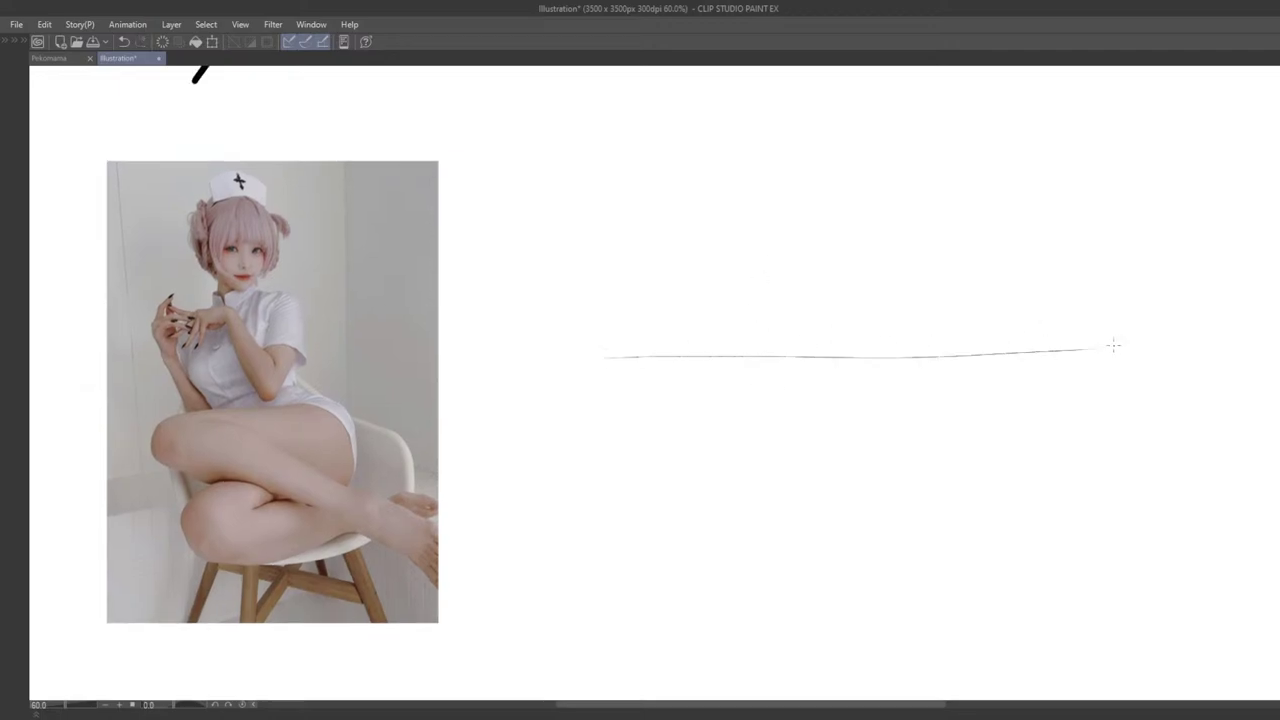
key(ctrl+z)
drag(609, 367, 1117, 349)
mouse_move(914, 409)
mouse_down()
mouse_move(975, 386)
mouse_move(866, 406)
mouse_move(884, 384)
mouse_move(857, 417)
mouse_move(834, 417)
mouse_move(874, 437)
mouse_move(930, 439)
mouse_move(884, 419)
mouse_up()
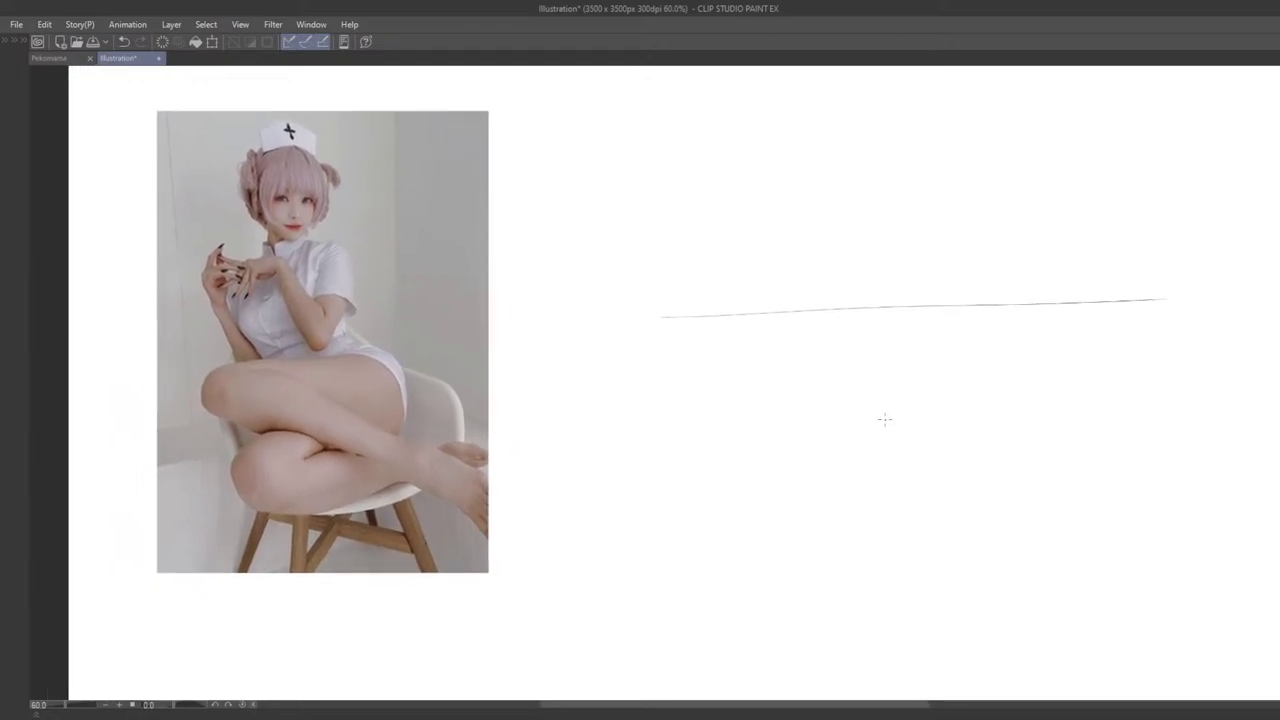
Step: Draw thin guide lines over the thigh and hip area of the woman in the reference photo
mouse_move(252, 398)
mouse_down()
mouse_move(291, 393)
mouse_move(335, 424)
mouse_move(452, 384)
mouse_up()
key(ctrl+z)
key(ctrl+z)
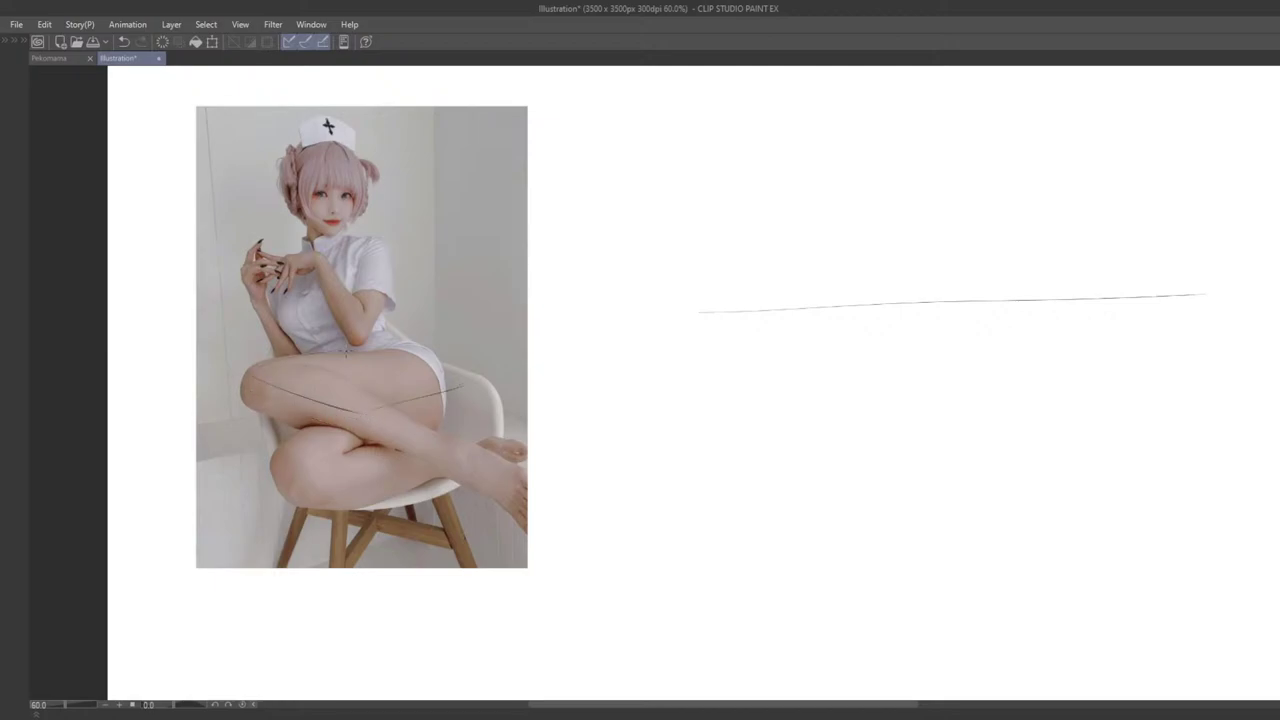
drag(344, 352, 382, 382)
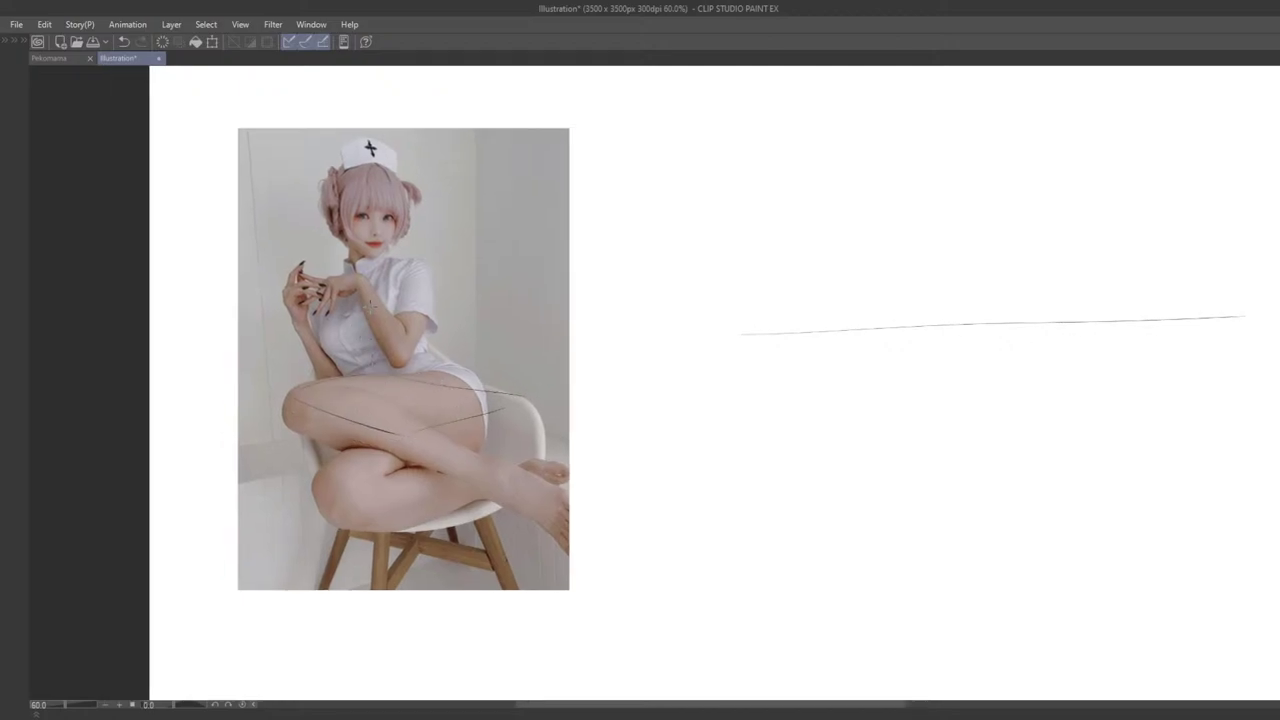
Step: Draw a long, nearly horizontal guide line across the woman's chest and elbow in the reference photo
drag(267, 319, 604, 289)
key(ctrl+z)
drag(243, 320, 617, 318)
key(ctrl+z)
drag(224, 325, 526, 314)
drag(845, 370, 783, 386)
Step: Erase the horizontal guideline beside the photo and redraw it as a straighter line with the G-Pen
key(e)
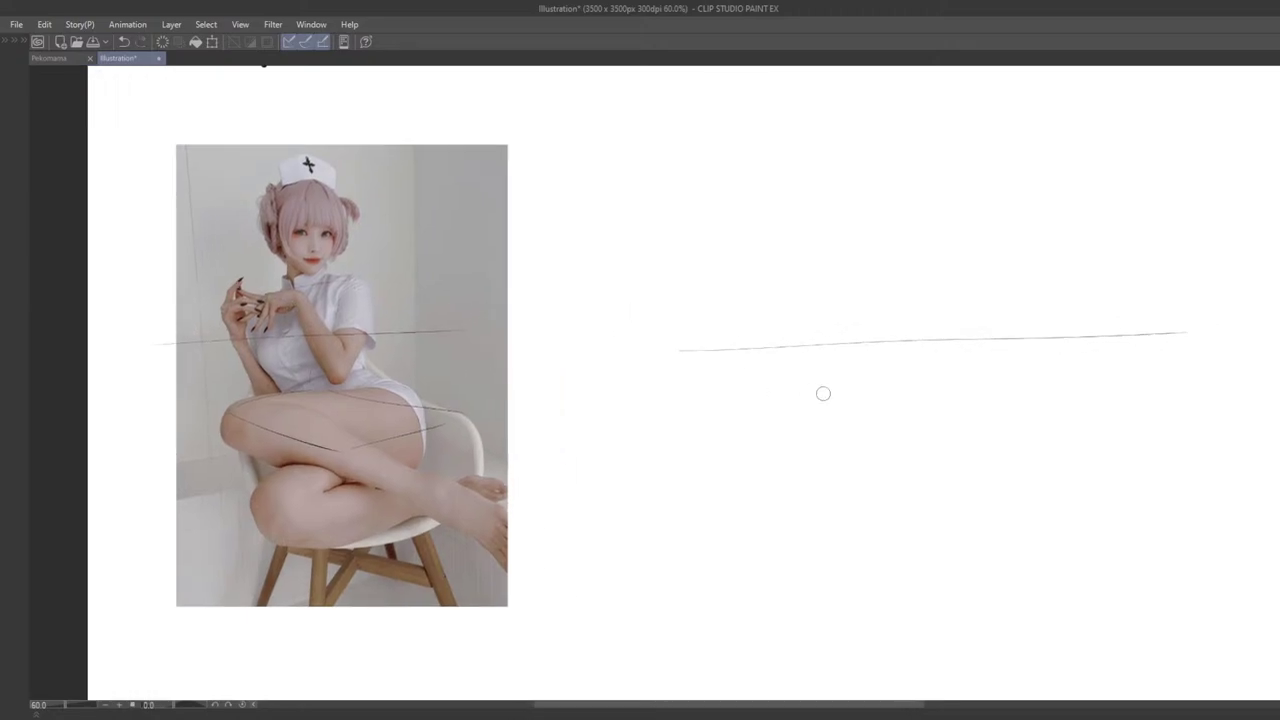
drag(936, 340, 1114, 334)
drag(825, 358, 1052, 338)
drag(792, 375, 732, 357)
key(p)
drag(600, 307, 829, 306)
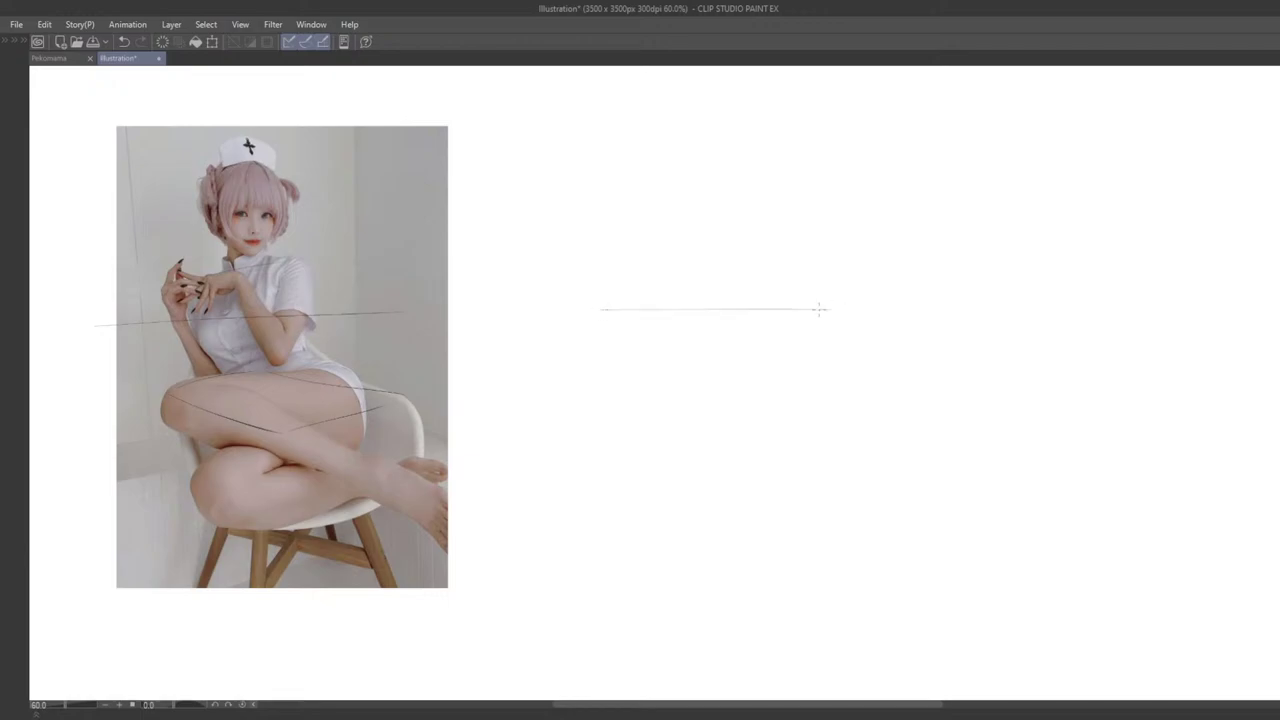
key(ctrl+z)
drag(590, 306, 1062, 306)
key(ctrl+alt+0)
drag(769, 358, 797, 449)
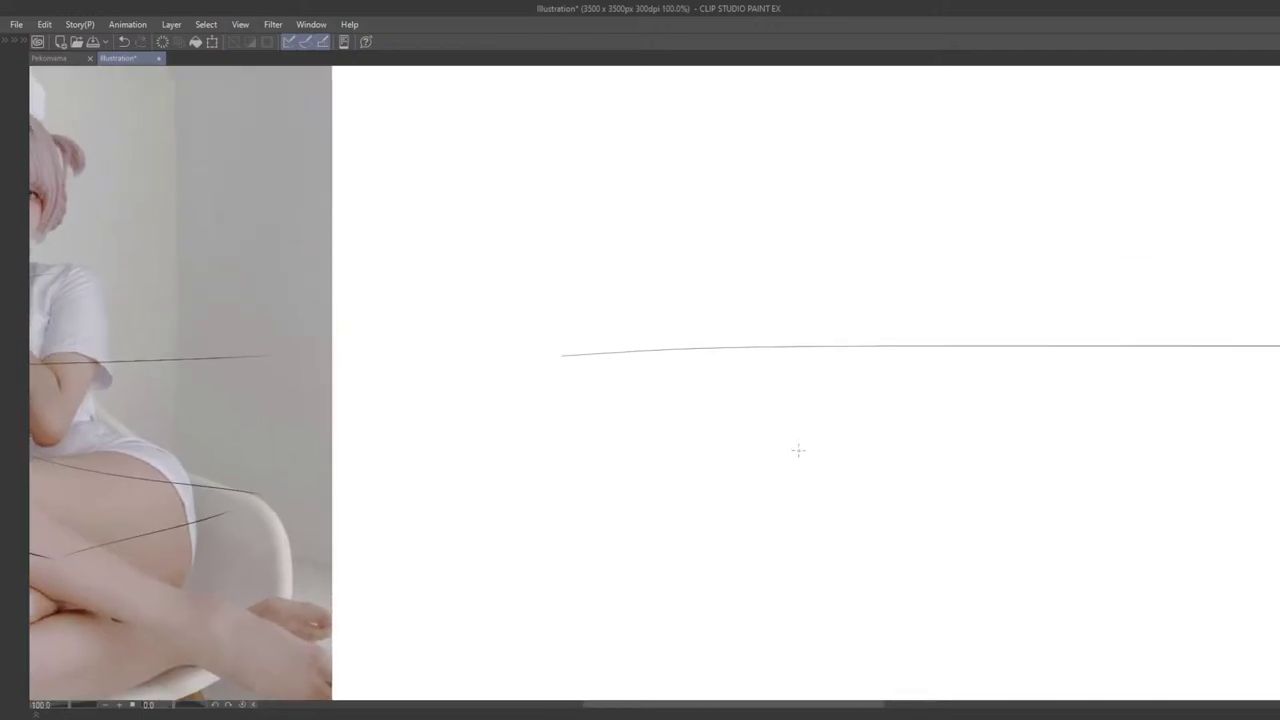
scroll(820, 437, down, 1)
drag(872, 400, 778, 371)
mouse_move(772, 284)
mouse_down()
mouse_move(755, 310)
mouse_move(783, 301)
mouse_up()
key(ctrl+z)
drag(758, 233, 758, 281)
key(ctrl+z)
key(ctrl+z)
drag(754, 229, 758, 277)
key(ctrl+z)
drag(761, 227, 806, 229)
key(ctrl+z)
key(ctrl+z)
key(Tab)
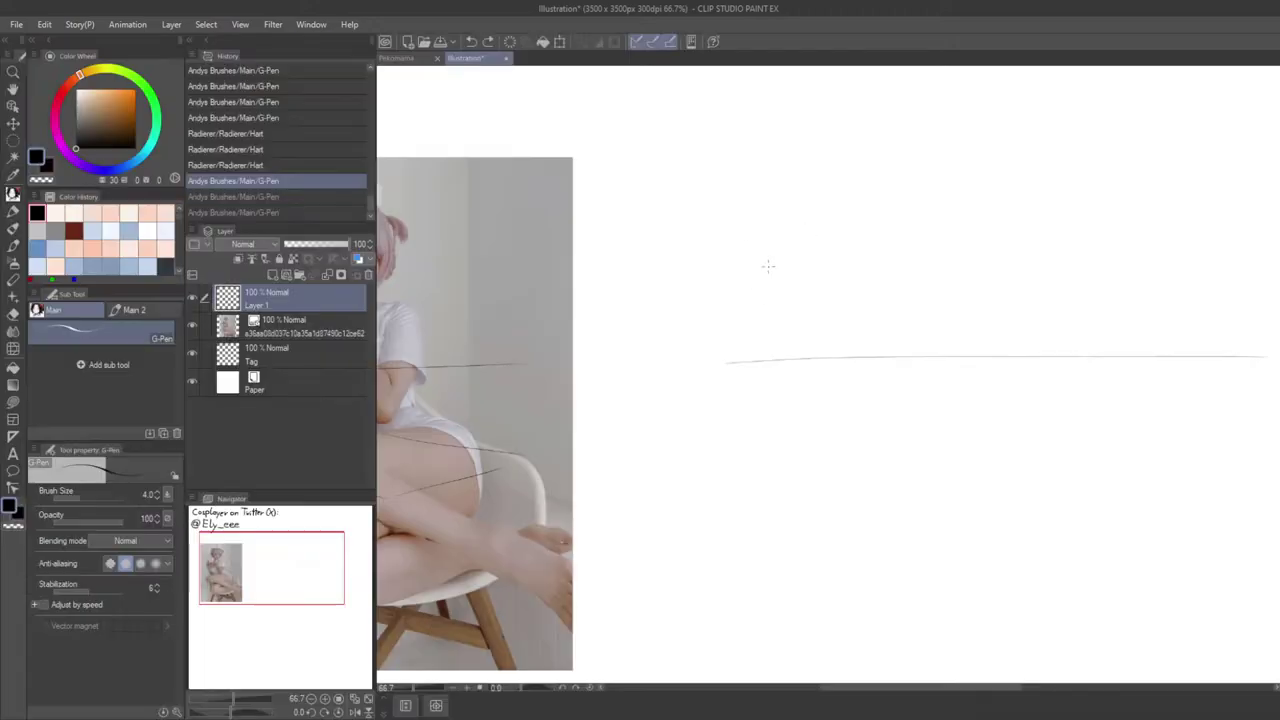
key(Tab)
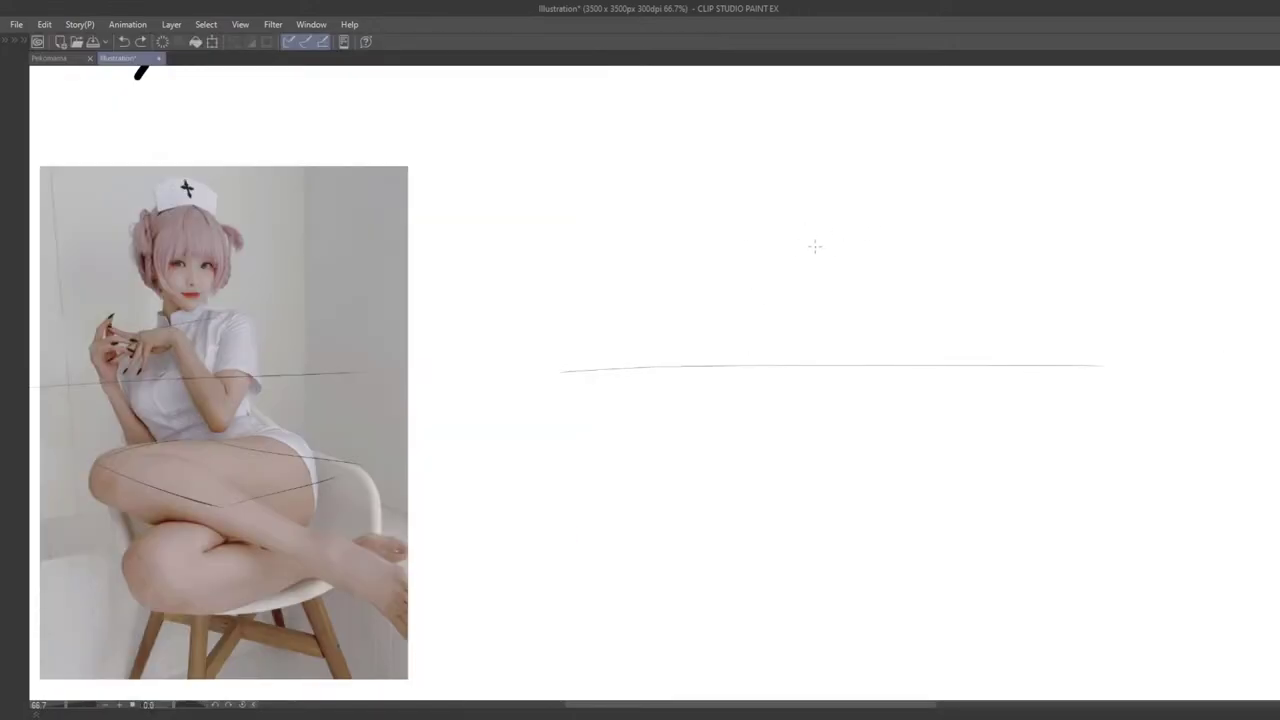
key(ctrl+z)
mouse_move(755, 234)
mouse_down()
mouse_move(751, 290)
mouse_move(803, 248)
mouse_move(848, 234)
mouse_up()
scroll(843, 245, up, 1)
scroll(843, 245, down, 2)
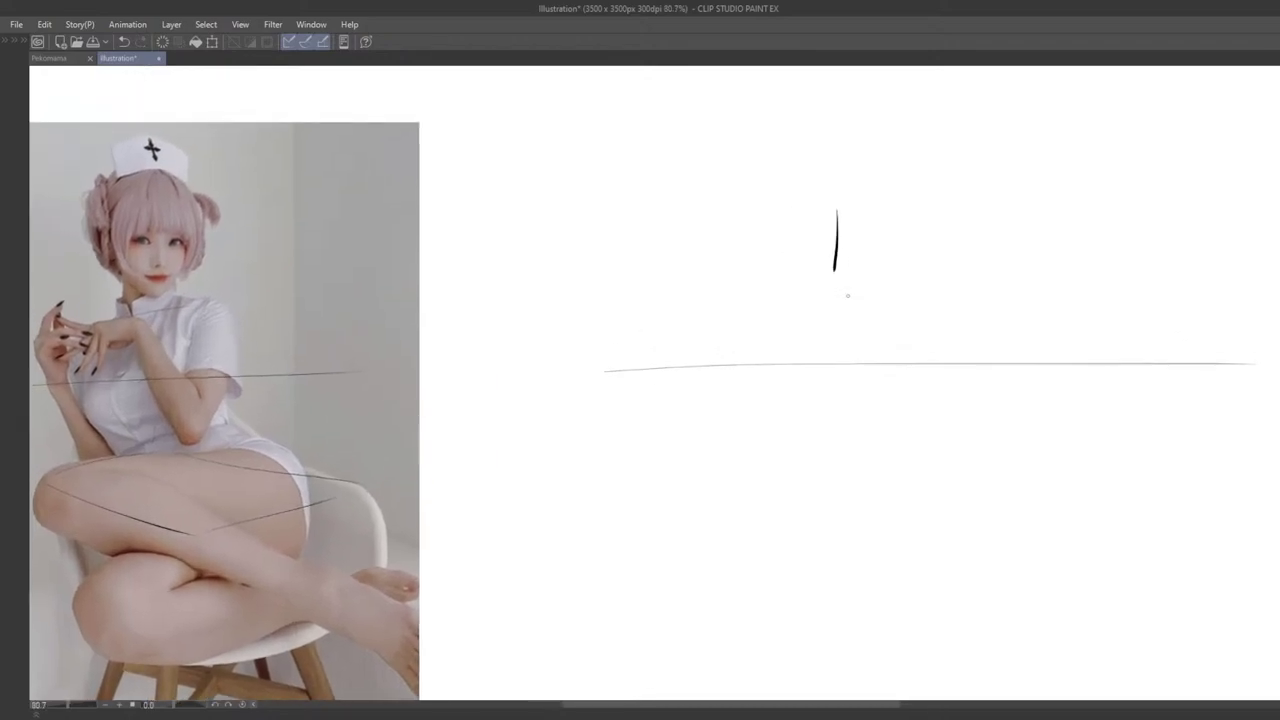
key(ctrl+z)
scroll(854, 284, up, 2)
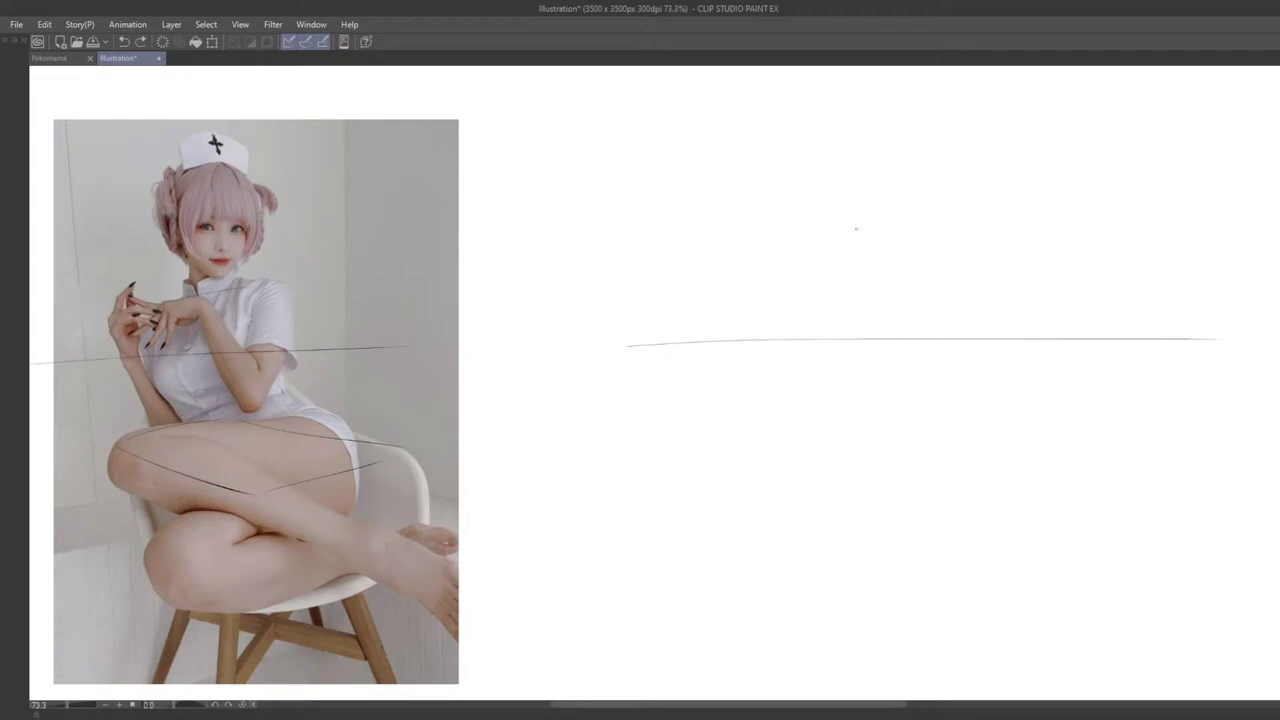
Step: Sketch the upper and side edges of a small rectangular head block above the horizontal guideline
mouse_move(853, 188)
mouse_down()
mouse_move(851, 242)
mouse_move(898, 188)
mouse_move(894, 238)
mouse_up()
key(ctrl+z)
key(ctrl+z)
key(ctrl+z)
key(ctrl+z)
key(ctrl+z)
key(ctrl+z)
mouse_move(858, 187)
mouse_down()
mouse_move(858, 248)
mouse_move(901, 190)
mouse_move(903, 249)
mouse_move(931, 323)
mouse_move(935, 302)
mouse_move(914, 280)
mouse_move(932, 306)
mouse_up()
key(ctrl+z)
key(ctrl+z)
drag(942, 224, 940, 287)
key(ctrl+z)
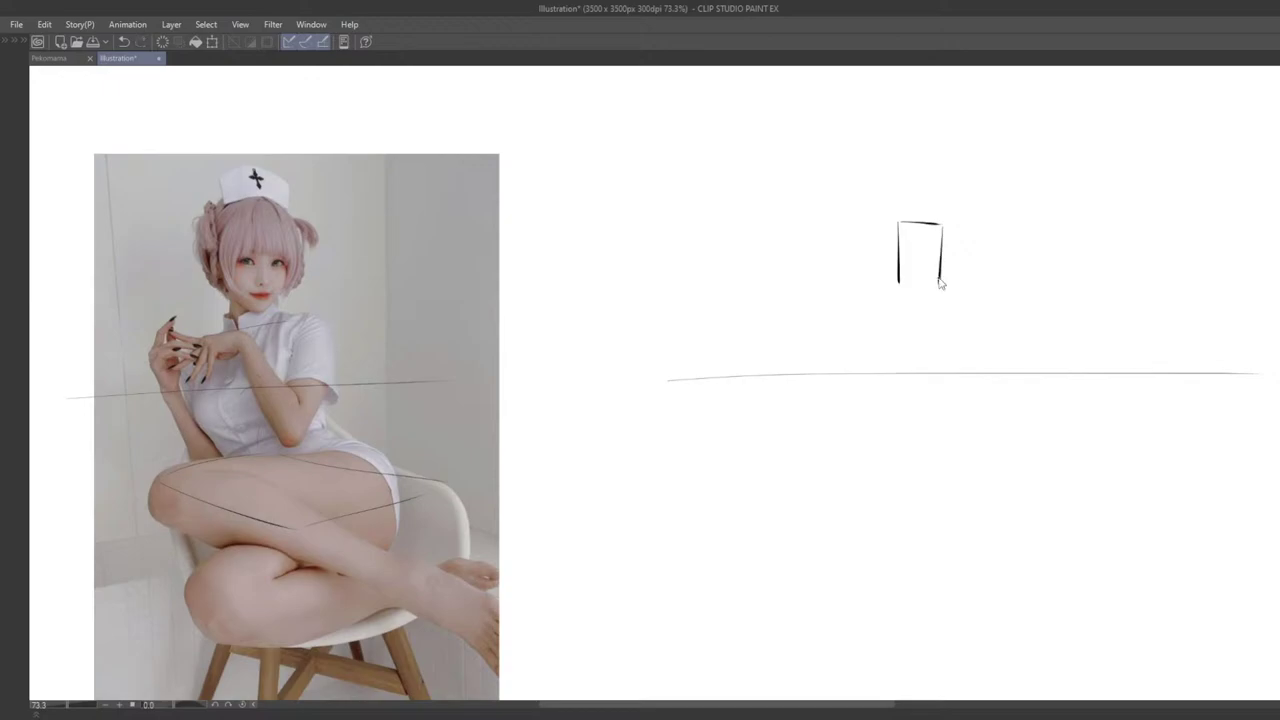
Step: Close the head block's lower edge and add a narrow side plane on its left
key(ctrl+z)
mouse_move(940, 226)
mouse_down()
mouse_move(940, 287)
mouse_move(900, 288)
mouse_up()
key(ctrl+z)
key(ctrl+z)
mouse_move(889, 238)
mouse_down()
mouse_move(889, 284)
mouse_move(901, 274)
mouse_move(880, 307)
mouse_up()
key(ctrl+z)
key(ctrl+z)
scroll(898, 275, down, 1)
key(ctrl+z)
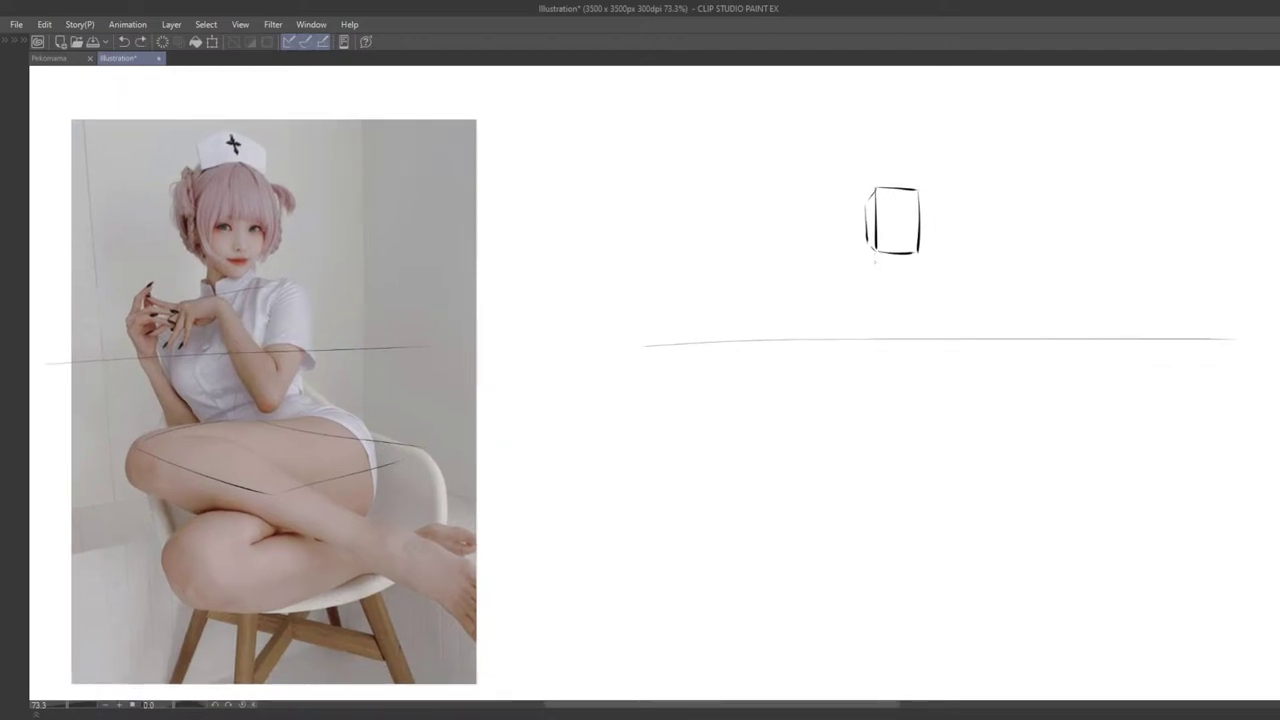
Step: Sketch two short neck lines under the head block and a slanted shoulder line below them
key(ctrl+z)
drag(843, 278, 927, 265)
key(ctrl+z)
Step: Move the head, neck and shoulder sketch closer to the horizontal guideline using a rectangular selection, and deselect it
drag(793, 131, 943, 294)
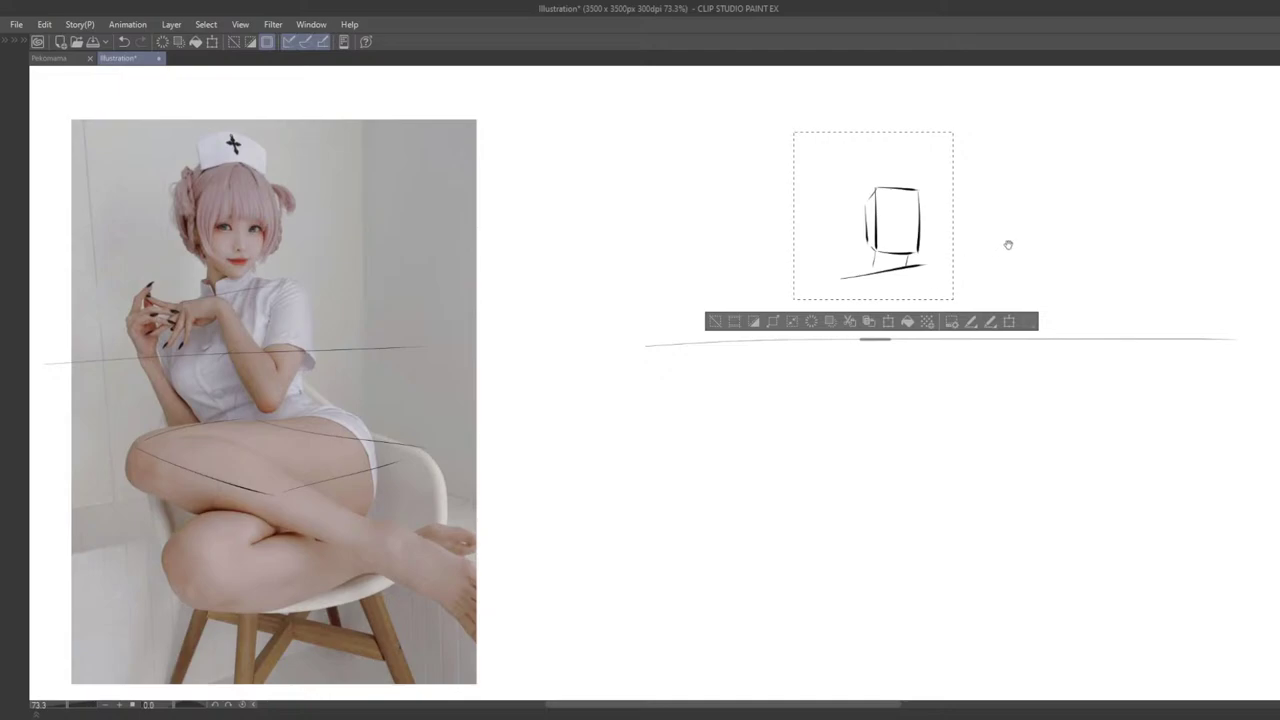
drag(1006, 243, 922, 208)
drag(917, 152, 903, 147)
mouse_move(893, 190)
mouse_down()
mouse_move(914, 209)
mouse_move(846, 249)
mouse_move(936, 264)
mouse_up()
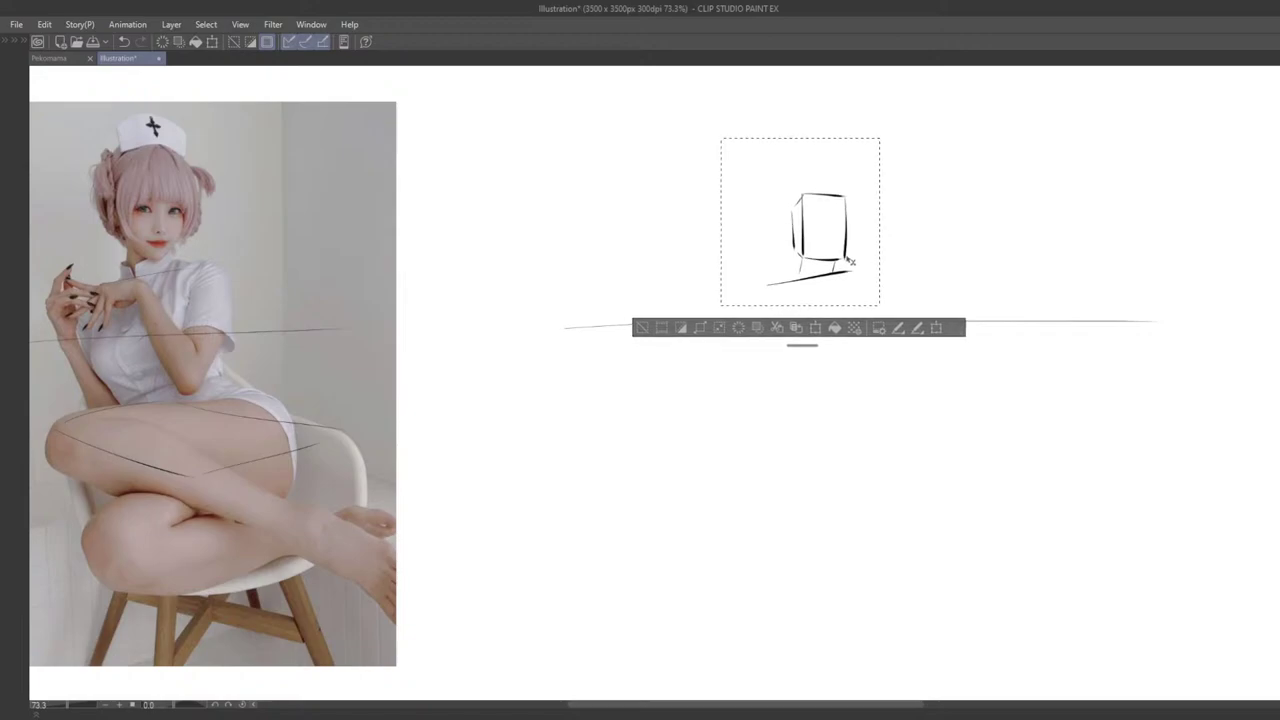
drag(850, 262, 903, 263)
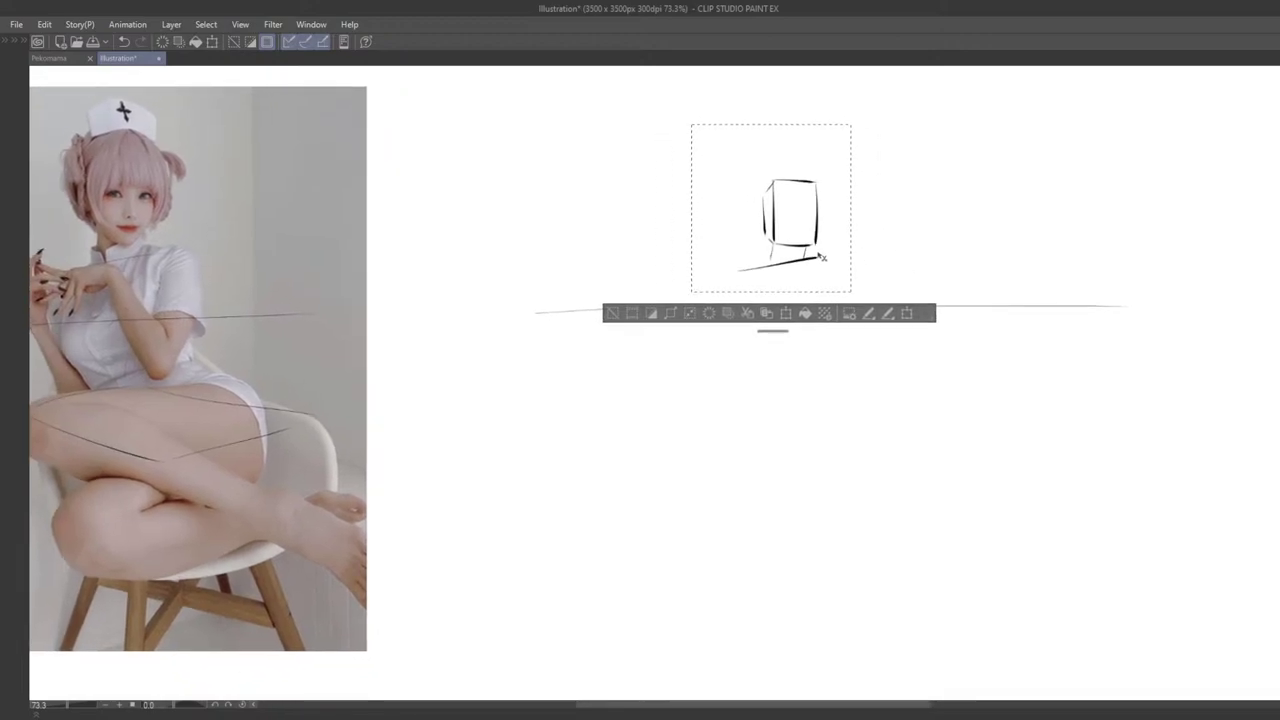
click(619, 314)
drag(789, 306, 837, 305)
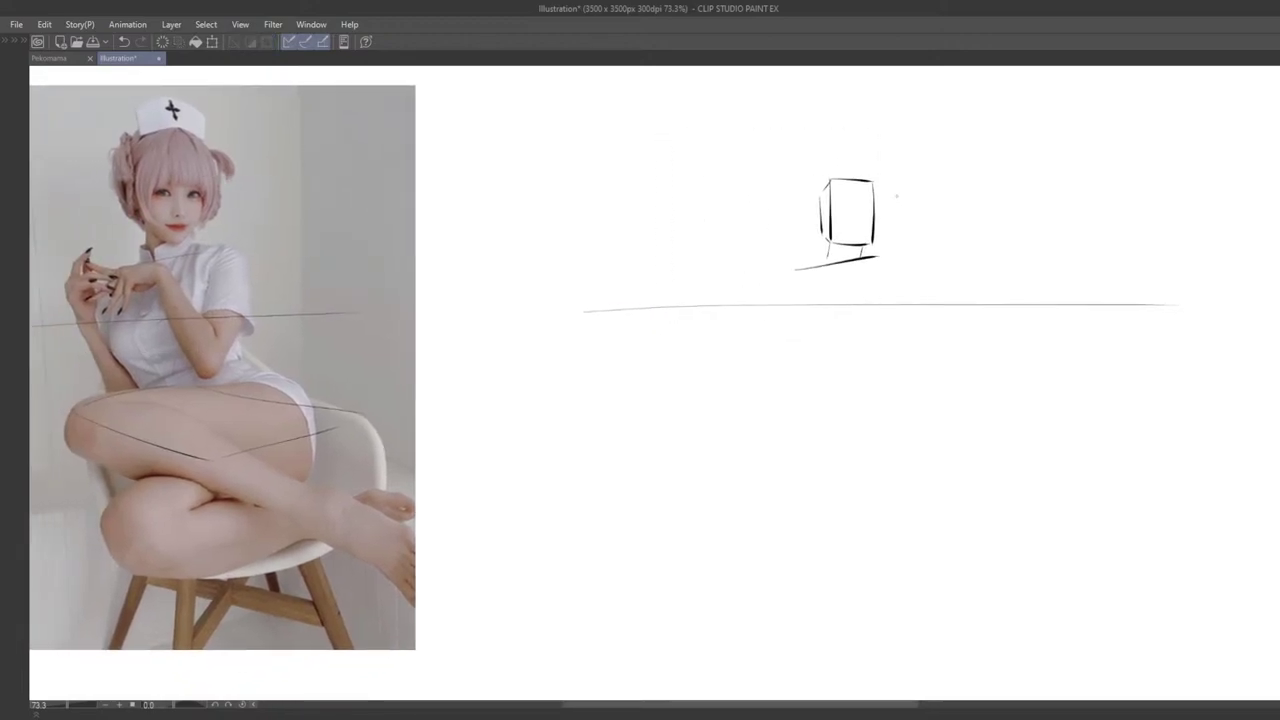
Step: Sketch the curved front plane of the torso block below the shoulder line and a short sloping shoulder stroke on its right
drag(878, 257, 900, 268)
drag(875, 266, 876, 355)
key(ctrl+z)
mouse_move(801, 288)
mouse_down()
mouse_move(806, 352)
mouse_move(869, 355)
mouse_up()
key(ctrl+z)
mouse_move(905, 286)
mouse_down()
mouse_move(909, 338)
mouse_move(894, 348)
mouse_up()
key(ctrl+z)
key(ctrl+z)
key(e)
mouse_move(976, 281)
mouse_down()
mouse_move(860, 280)
mouse_move(845, 293)
mouse_up()
key(ctrl+z)
Step: Rename Layer 1 as "sketch 1"
key(Tab)
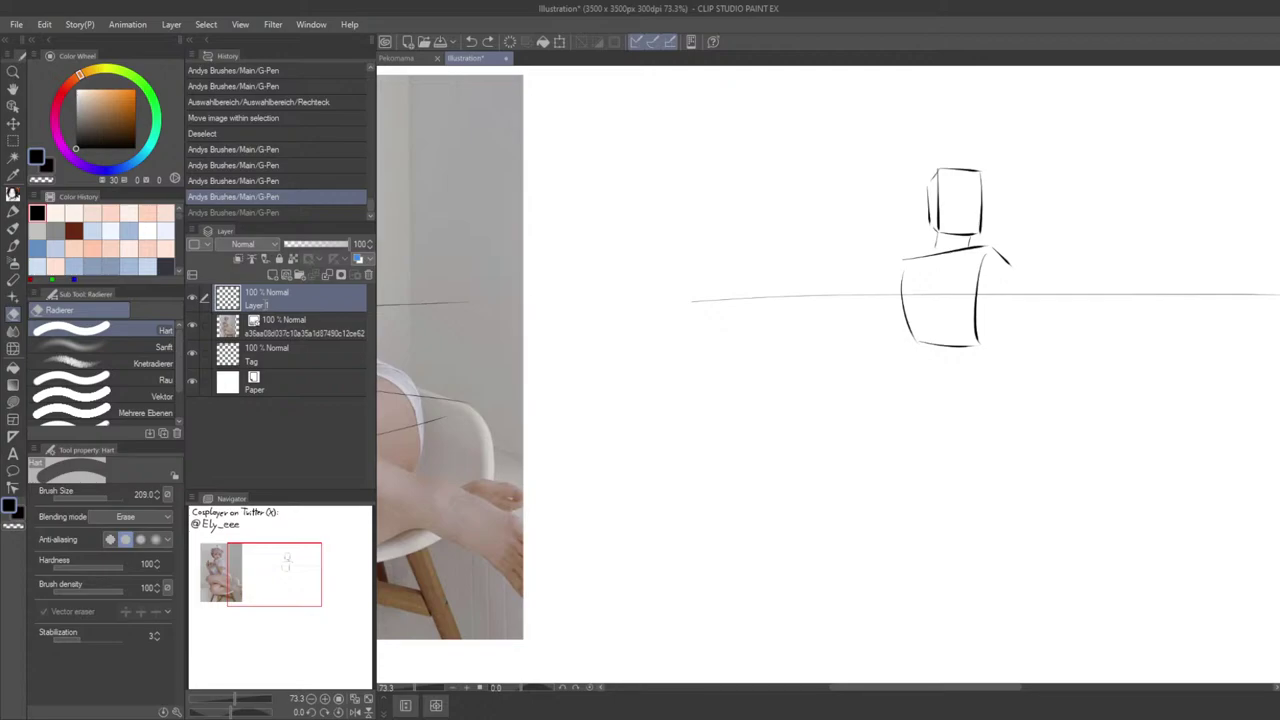
key(Return)
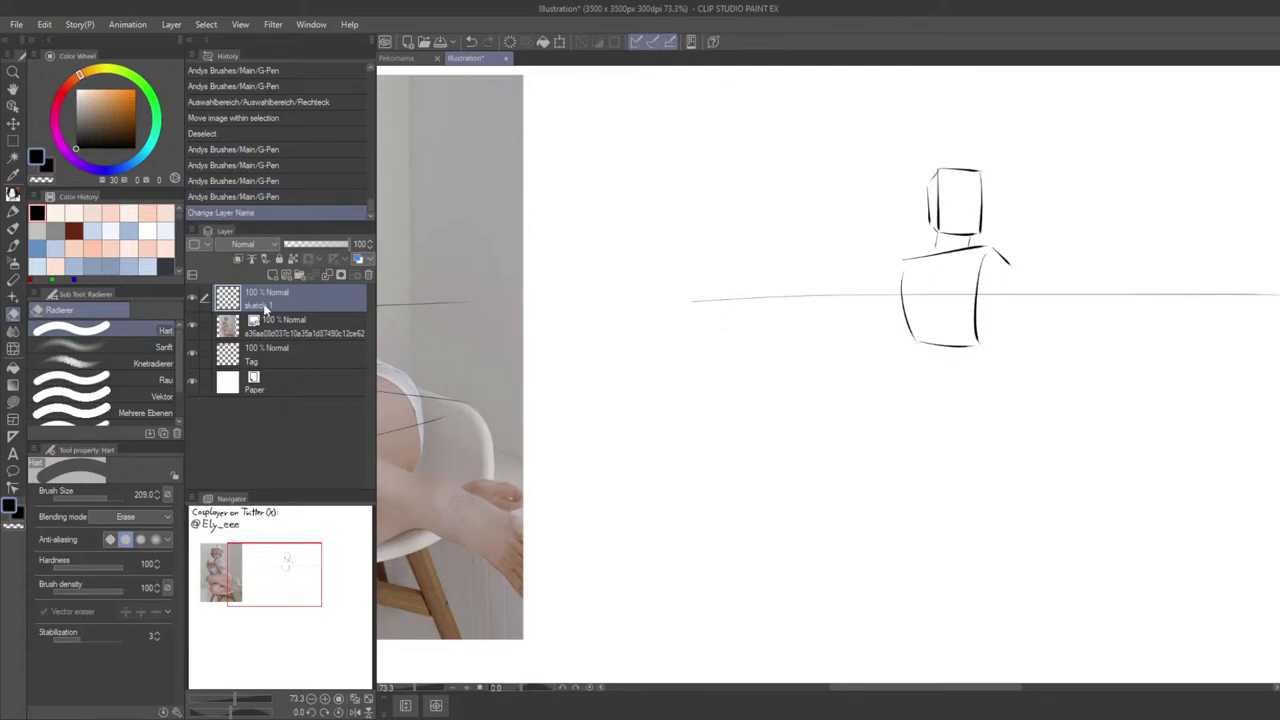
key(Tab)
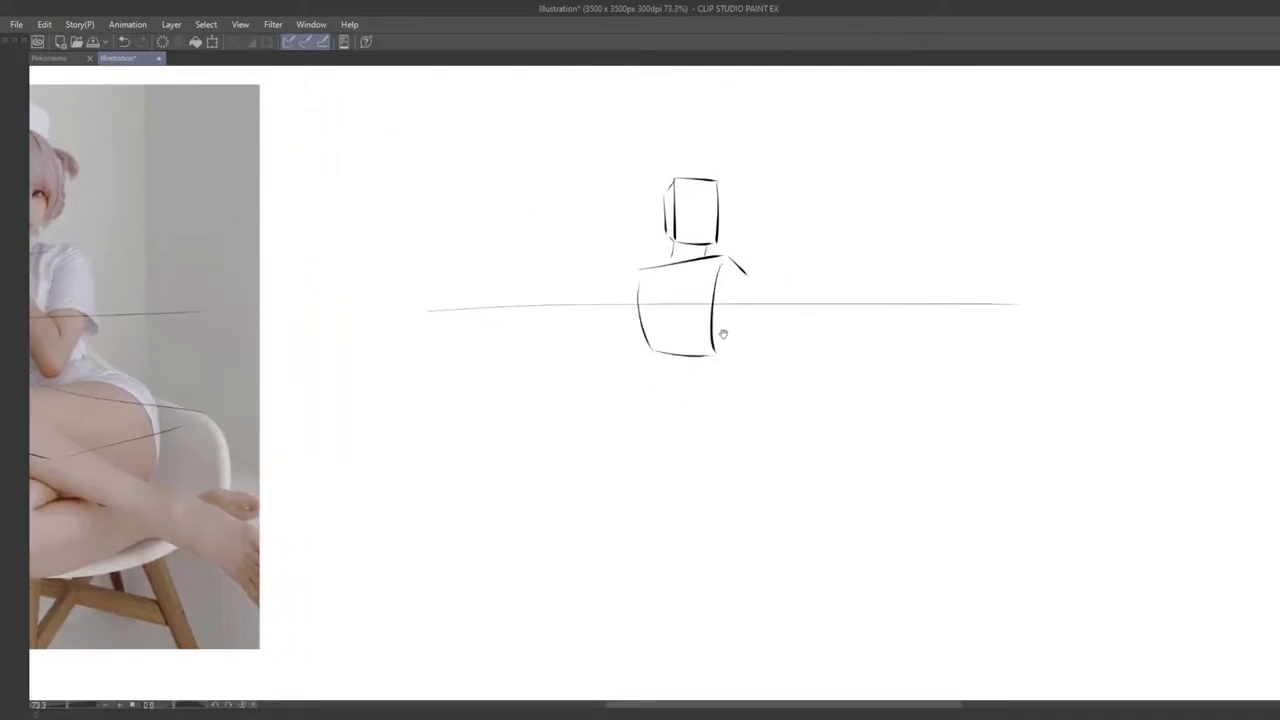
Step: Redraw the torso block's right edge at a slant and erase parts of the horizontal guideline around the torso outline
mouse_move(829, 271)
mouse_down()
mouse_move(823, 337)
mouse_move(809, 354)
mouse_move(812, 272)
mouse_move(800, 347)
mouse_up()
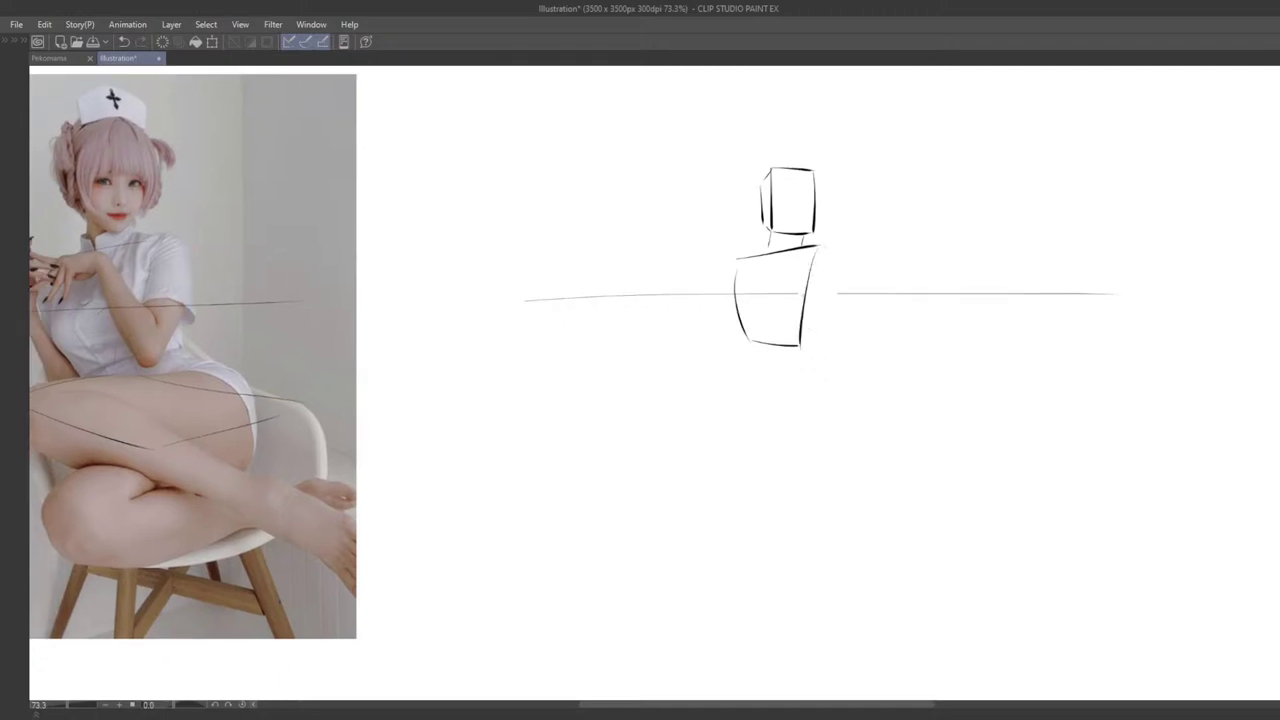
key(e)
drag(745, 288, 745, 314)
key(p)
key(ctrl+z)
mouse_move(738, 262)
mouse_down()
mouse_move(742, 328)
mouse_move(812, 313)
mouse_up()
key(ctrl+z)
Step: Sketch the sloping right shoulder edge and the torso block's narrow side plane
mouse_move(864, 246)
mouse_down()
mouse_move(891, 260)
mouse_move(871, 318)
mouse_up()
key(ctrl+z)
key(ctrl+z)
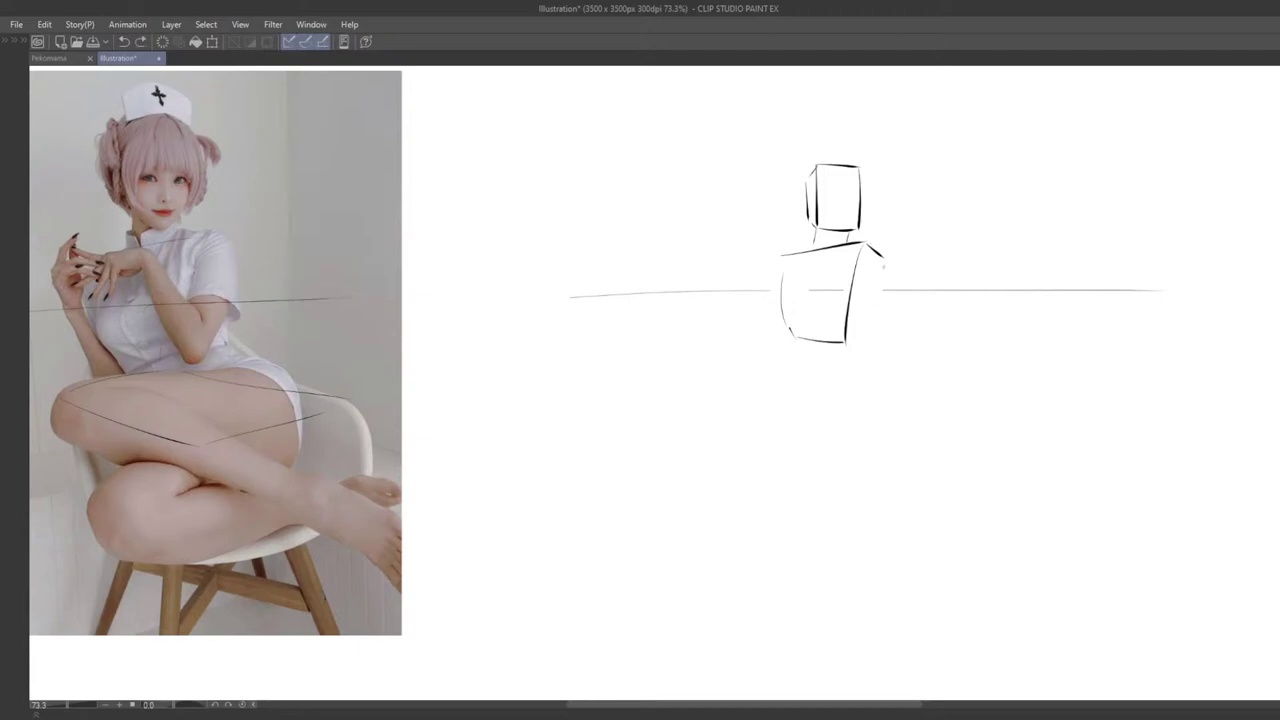
key(ctrl+z)
mouse_move(883, 266)
mouse_down()
mouse_move(876, 338)
mouse_move(808, 352)
mouse_up()
key(ctrl+z)
Step: Sketch the curved belly line descending from the front lower edge of the torso block
key(e)
key(p)
mouse_move(793, 344)
mouse_down()
mouse_move(861, 350)
mouse_move(800, 301)
mouse_move(772, 311)
mouse_move(793, 349)
mouse_move(782, 359)
mouse_up()
key(ctrl+z)
key(ctrl+z)
key(ctrl+z)
key(ctrl+z)
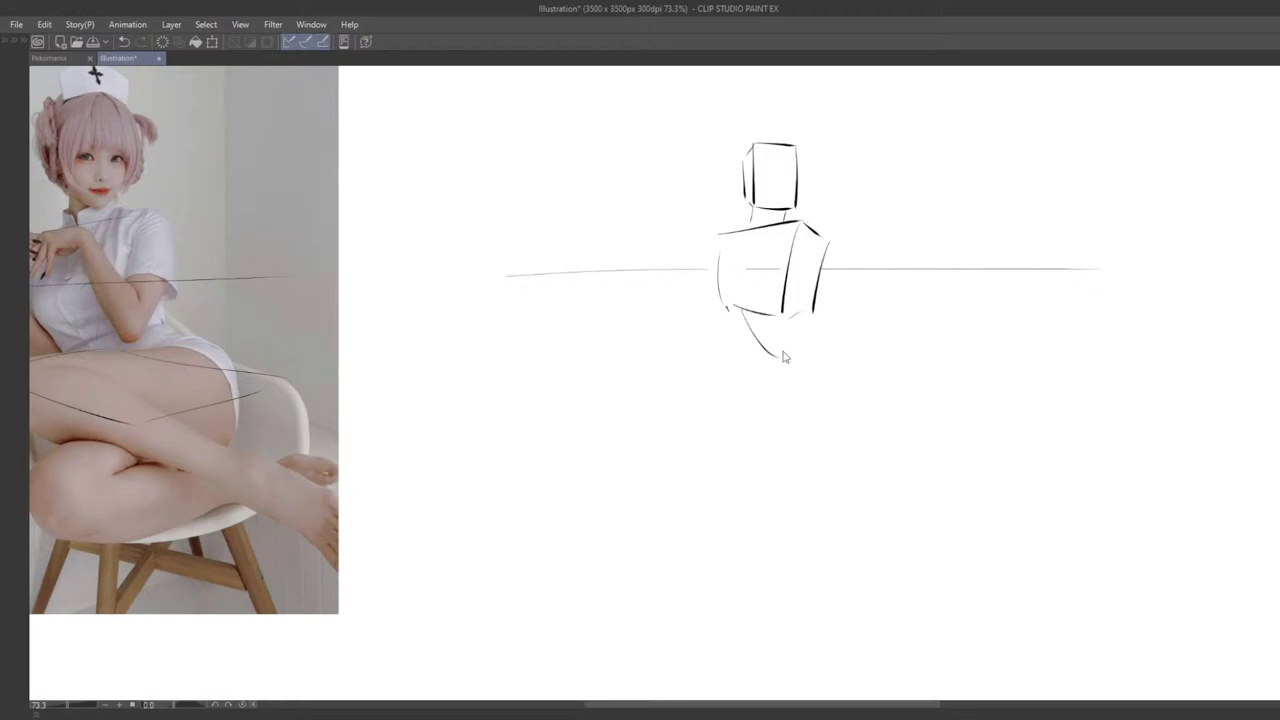
key(ctrl+z)
Step: Sketch the slanted front edge of the pelvis below the waist and a short connecting stroke from the torso's side plane
mouse_move(838, 318)
mouse_down()
mouse_move(788, 347)
mouse_move(876, 343)
mouse_move(870, 316)
mouse_move(882, 335)
mouse_move(822, 346)
mouse_move(834, 347)
mouse_up()
key(ctrl+z)
key(ctrl+z)
key(ctrl+z)
key(ctrl+z)
key(ctrl+z)
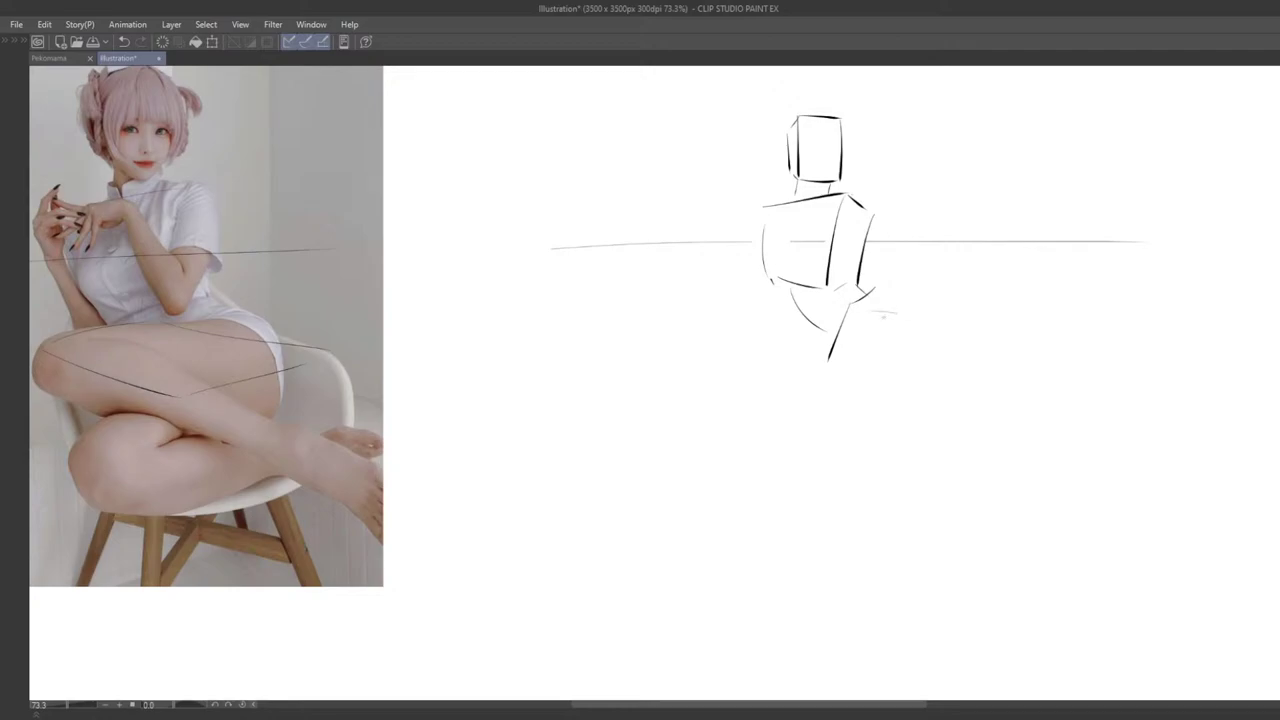
key(ctrl+z)
Step: Sketch the pelvis block's top plane as a flat four-sided shape just below the torso's side plane
mouse_move(853, 301)
mouse_down()
mouse_move(902, 330)
mouse_move(885, 388)
mouse_move(837, 351)
mouse_move(833, 376)
mouse_move(843, 343)
mouse_up()
key(ctrl+z)
key(e)
key(p)
key(ctrl+z)
drag(791, 307, 848, 322)
key(ctrl+z)
key(ctrl+z)
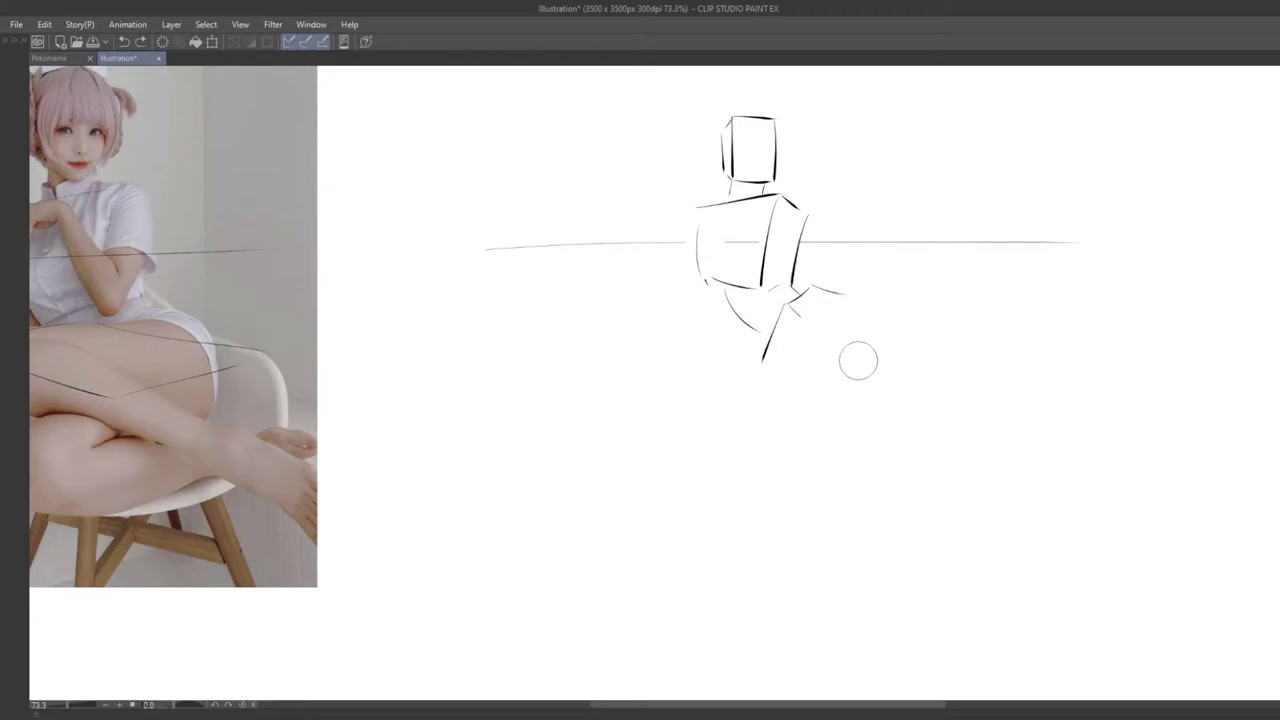
drag(799, 369, 865, 367)
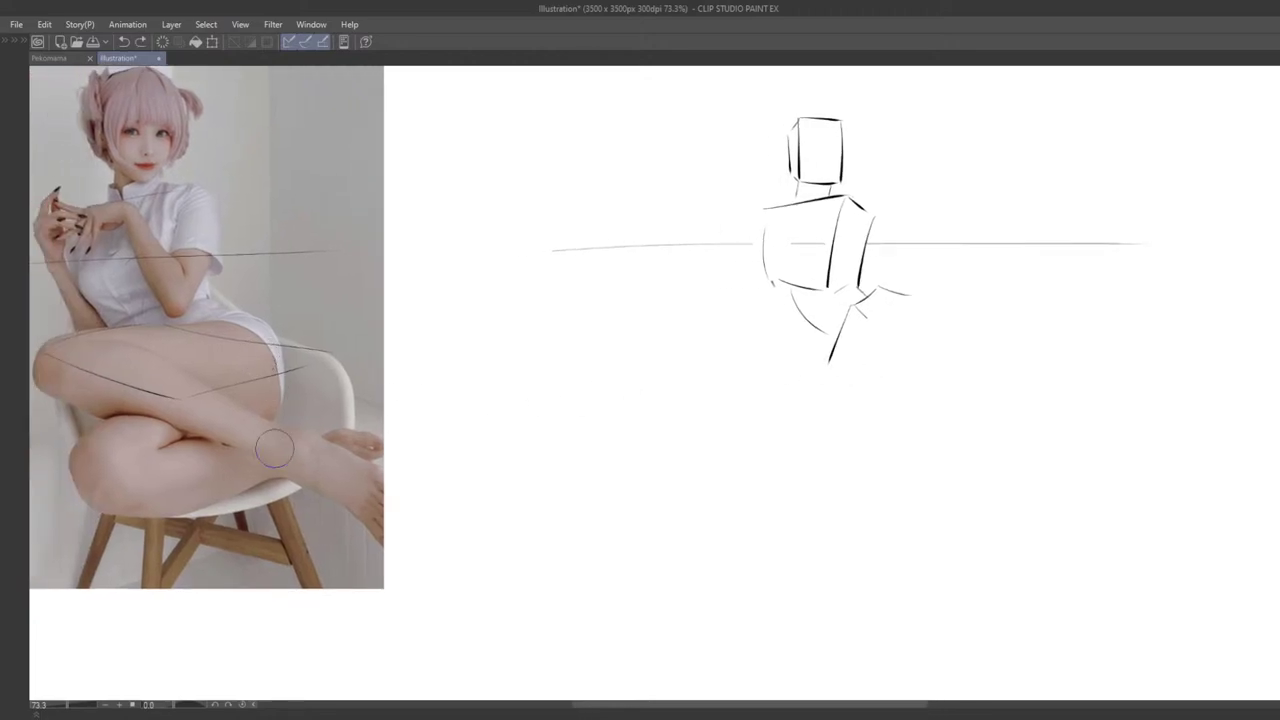
mouse_move(906, 296)
mouse_down()
mouse_move(884, 322)
mouse_move(892, 334)
mouse_move(894, 307)
mouse_move(883, 380)
mouse_move(869, 321)
mouse_up()
key(ctrl+z)
key(ctrl+z)
key(ctrl+z)
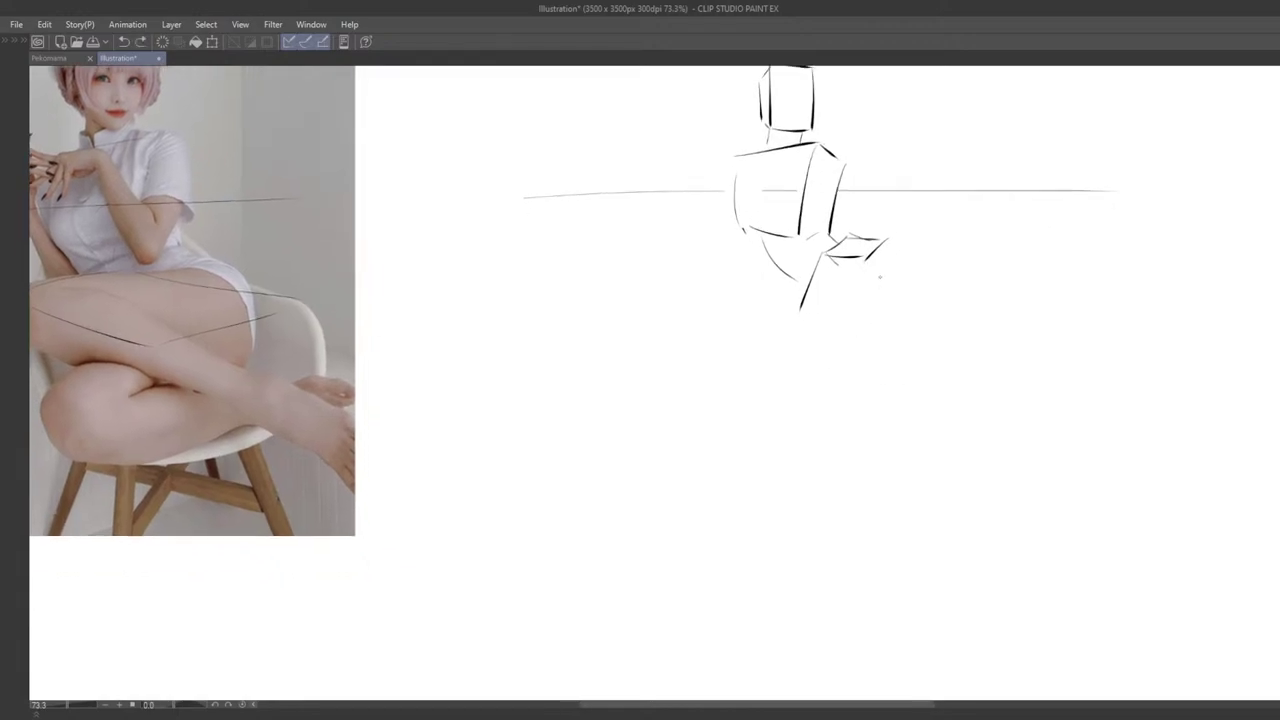
Step: Sketch the downward corner and outer side edges of the pelvis block, redrawing strokes until the side plane fits
drag(864, 262, 845, 342)
key(ctrl+z)
key(ctrl+z)
key(ctrl+z)
key(ctrl+z)
drag(864, 257, 848, 332)
key(ctrl+z)
mouse_move(863, 258)
mouse_down()
mouse_move(846, 352)
mouse_move(870, 324)
mouse_up()
key(ctrl+z)
key(ctrl+z)
mouse_move(864, 258)
mouse_down()
mouse_move(847, 341)
mouse_move(872, 322)
mouse_up()
mouse_move(860, 330)
mouse_down()
mouse_move(823, 308)
mouse_move(846, 264)
mouse_up()
Step: Clean up the pelvis edges and close the block with angled bottom edges under its front and side planes
key(e)
key(p)
mouse_move(847, 252)
mouse_down()
mouse_move(832, 316)
mouse_move(832, 295)
mouse_move(892, 346)
mouse_up()
key(ctrl+z)
key(ctrl+z)
key(ctrl+z)
key(ctrl+z)
key(e)
key(p)
Step: Sketch the top leg's thigh as a cylinder running from the pelvis block to an elliptical knee end
drag(777, 350, 926, 301)
key(ctrl+z)
key(ctrl+z)
key(ctrl+z)
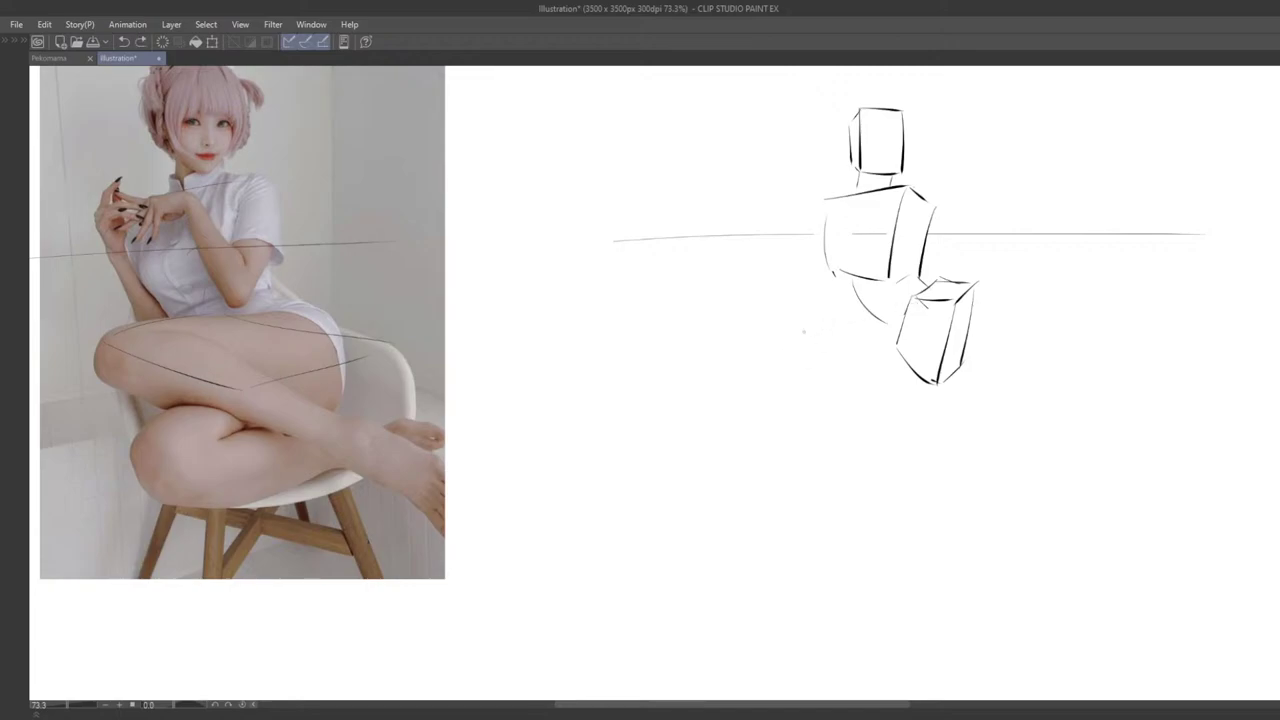
drag(801, 333, 918, 293)
key(ctrl+z)
key(ctrl+z)
drag(797, 370, 927, 351)
drag(934, 299, 940, 341)
drag(919, 348, 917, 315)
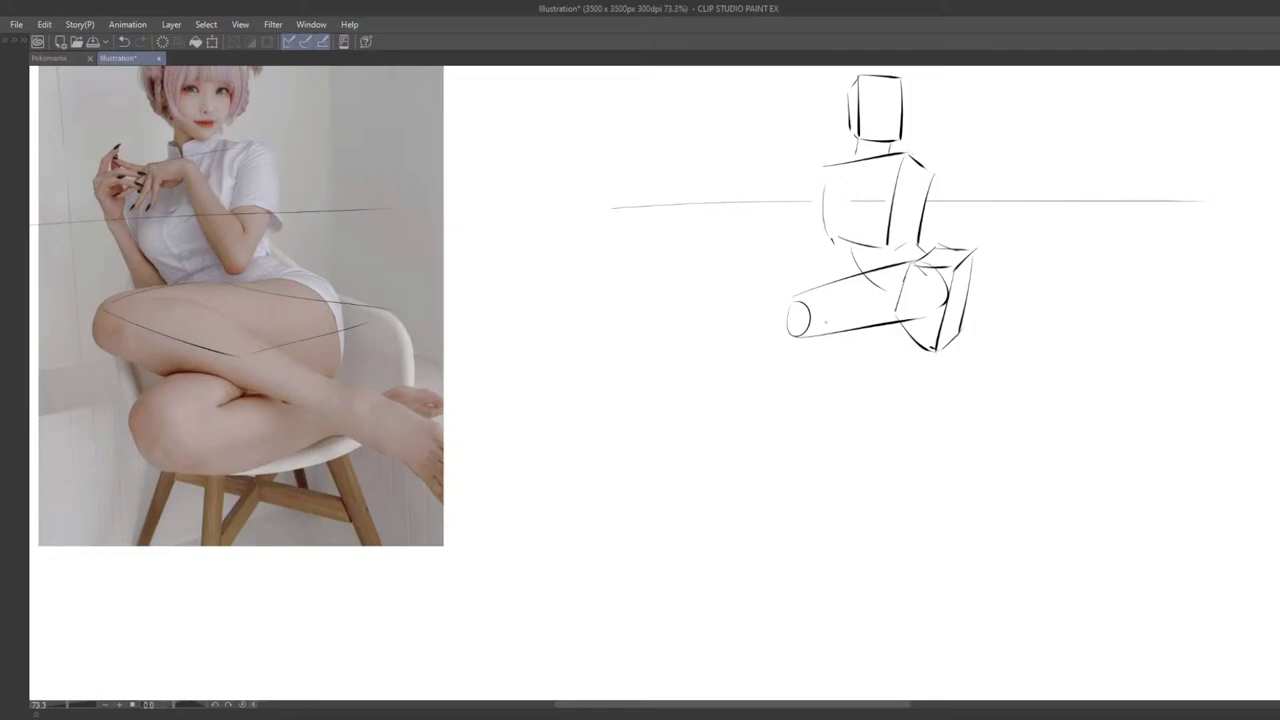
Step: Sketch the top leg's shin as a tapering cylinder from the knee across below the pelvis, ending in an ankle ellipse
drag(804, 306, 801, 338)
drag(876, 326, 980, 321)
drag(878, 354, 864, 334)
key(ctrl+z)
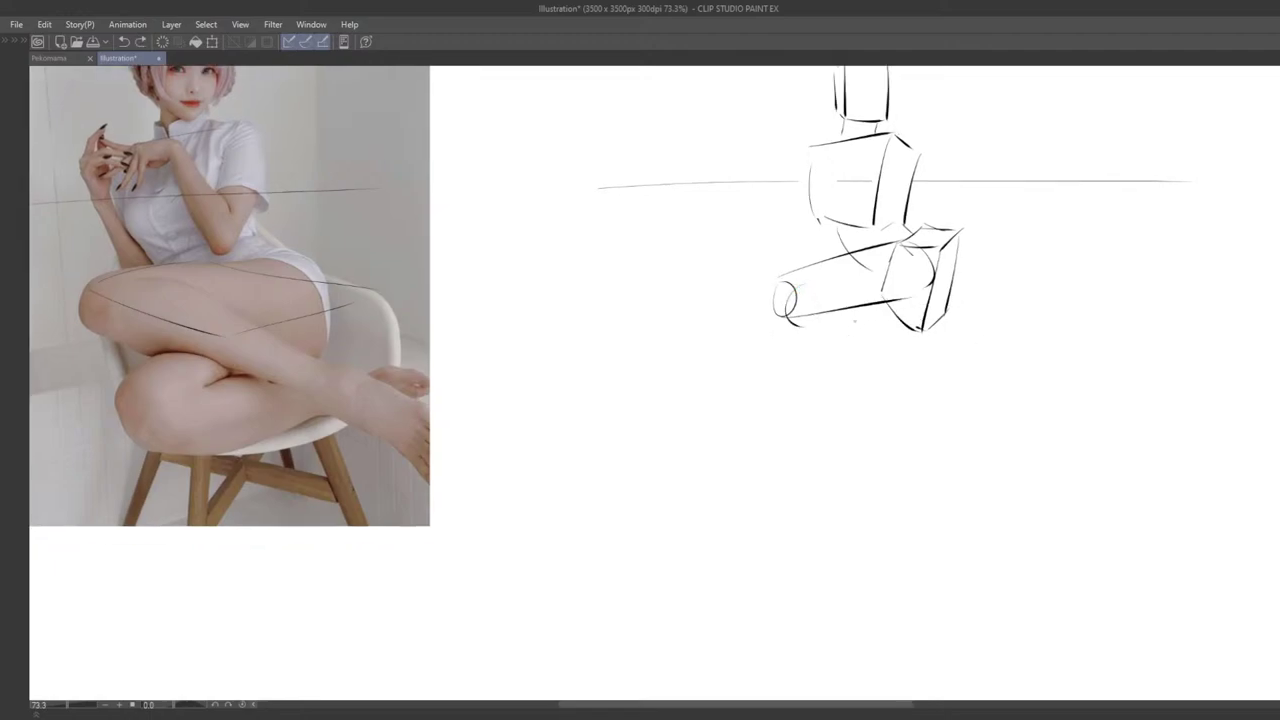
mouse_move(805, 286)
mouse_down()
mouse_move(942, 330)
mouse_move(988, 340)
mouse_up()
mouse_move(799, 324)
mouse_down()
mouse_move(972, 360)
mouse_move(884, 377)
mouse_up()
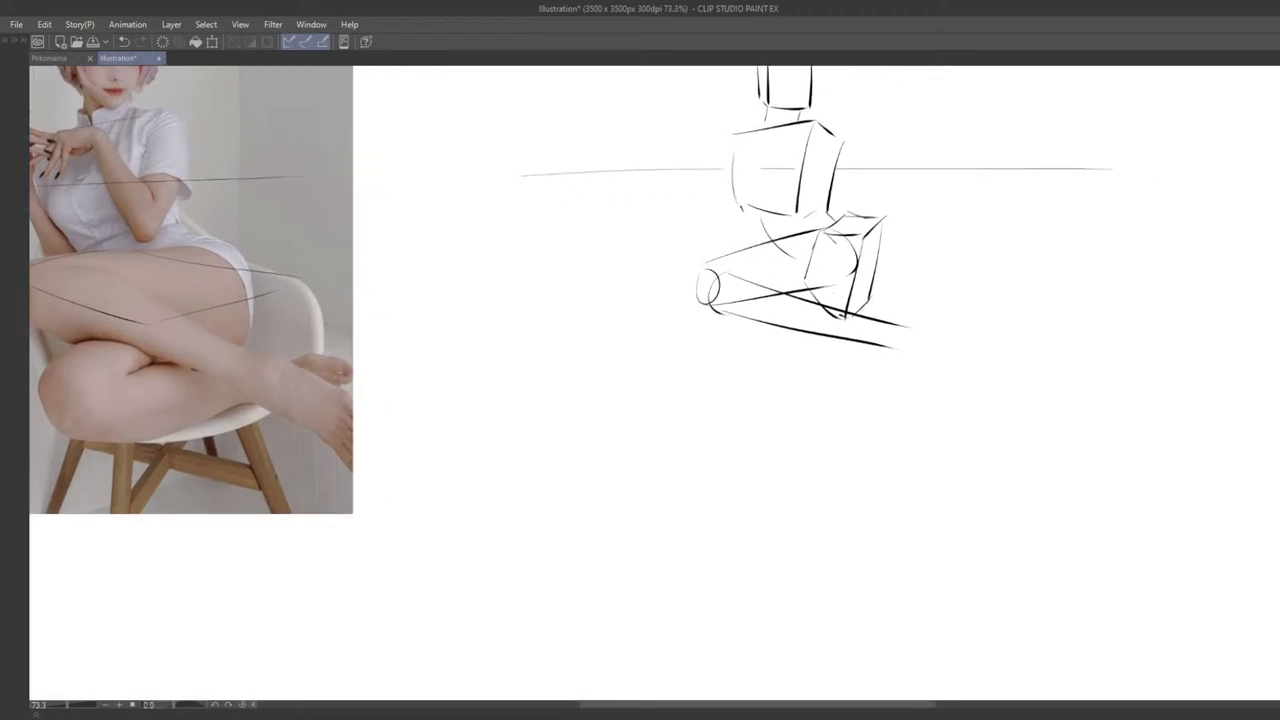
mouse_move(889, 317)
mouse_down()
mouse_move(894, 343)
mouse_move(826, 343)
mouse_move(955, 352)
mouse_move(952, 323)
mouse_up()
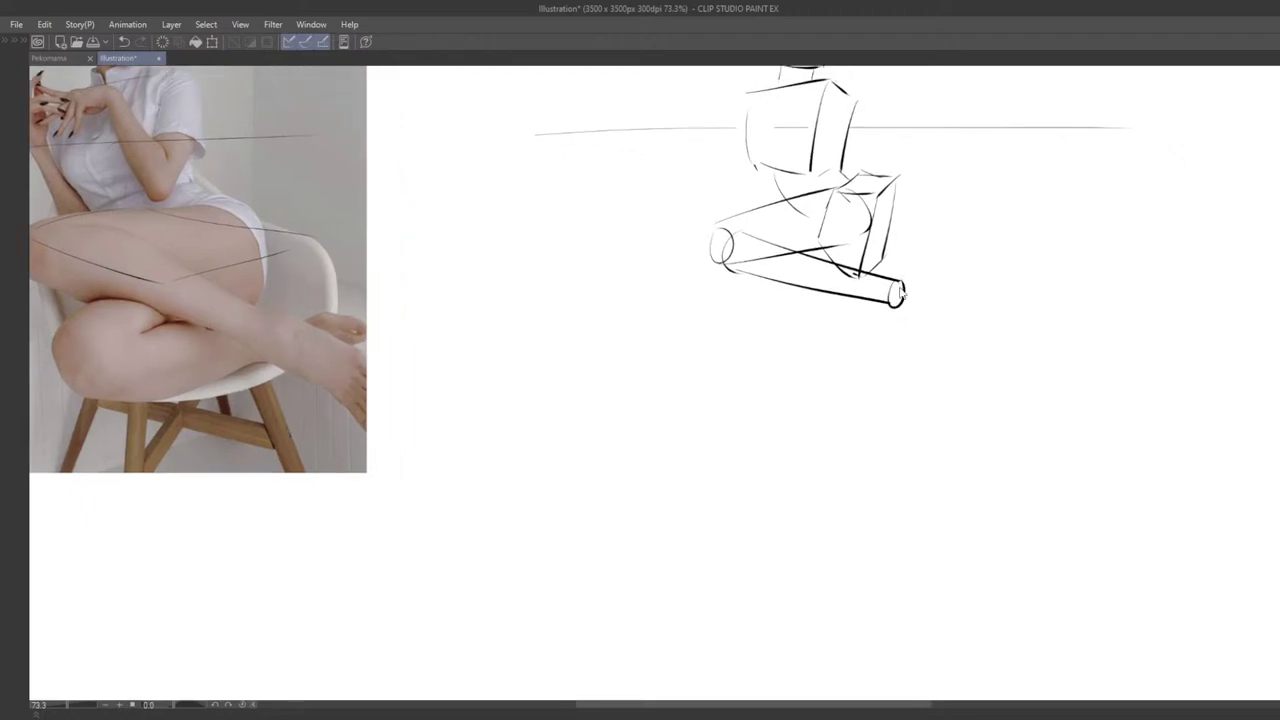
mouse_move(911, 326)
mouse_down()
mouse_move(897, 308)
mouse_move(948, 348)
mouse_move(922, 332)
mouse_up()
key(ctrl+z)
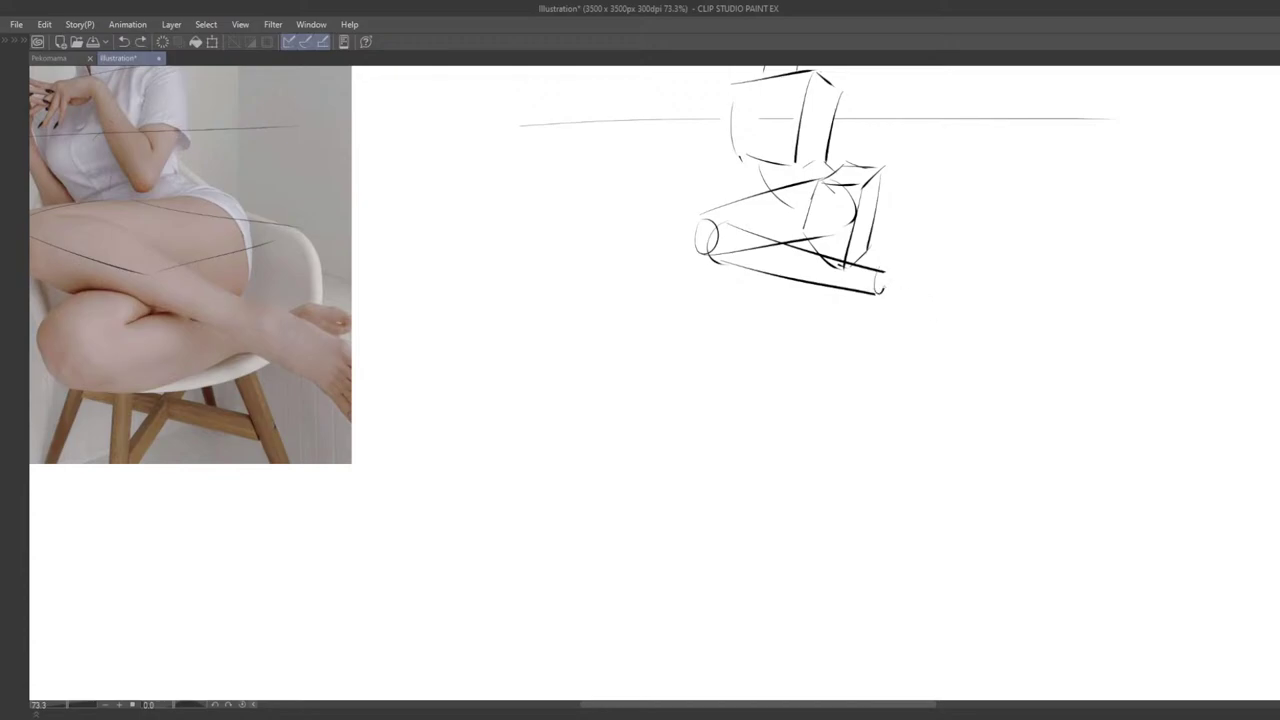
mouse_move(897, 344)
mouse_down()
mouse_move(951, 346)
mouse_move(932, 335)
mouse_up()
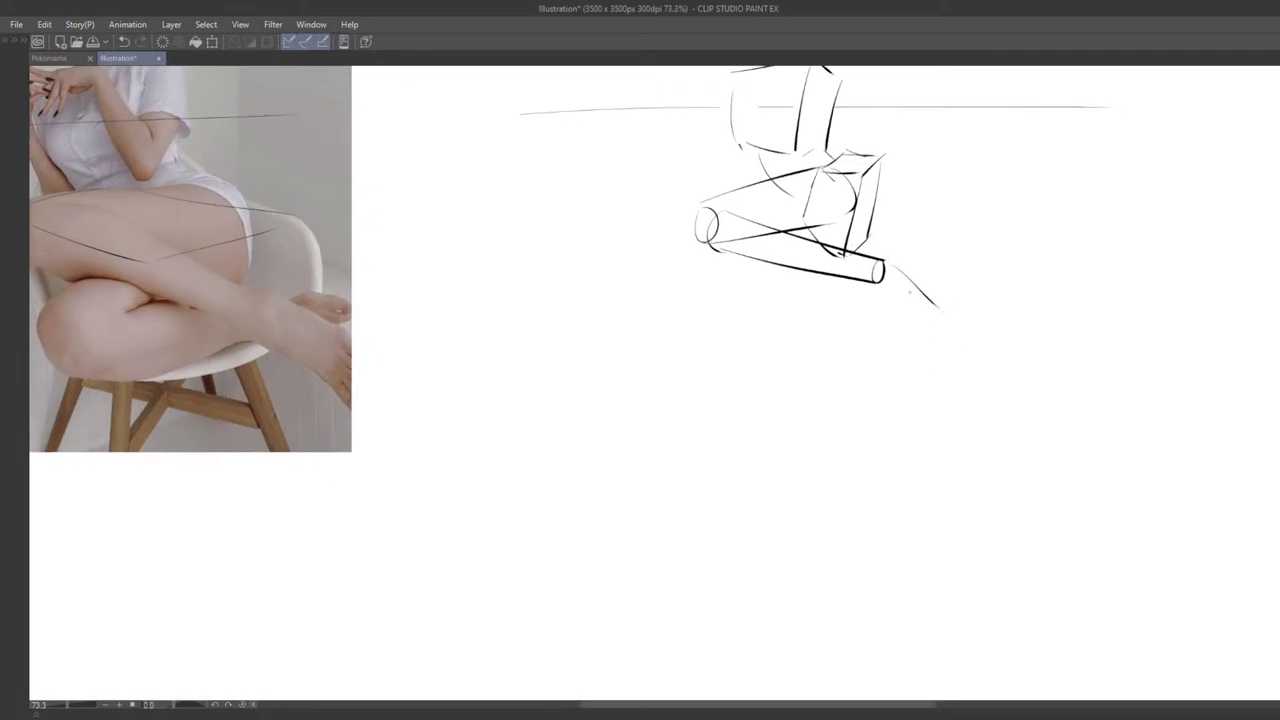
Step: Sketch the downward-sloping upper edge of the front foot, starting at the ankle ellipse
mouse_move(885, 262)
mouse_down()
mouse_move(940, 295)
mouse_move(932, 316)
mouse_up()
key(ctrl+z)
mouse_move(890, 257)
mouse_down()
mouse_move(944, 266)
mouse_move(931, 334)
mouse_move(902, 286)
mouse_move(941, 305)
mouse_up()
key(e)
key(p)
key(ctrl+z)
Step: Sketch the front foot's lower edge, top plane and toe end to complete it as a wedge
drag(870, 287, 930, 331)
key(ctrl+z)
mouse_move(868, 286)
mouse_down()
mouse_move(925, 323)
mouse_move(903, 343)
mouse_up()
key(ctrl+z)
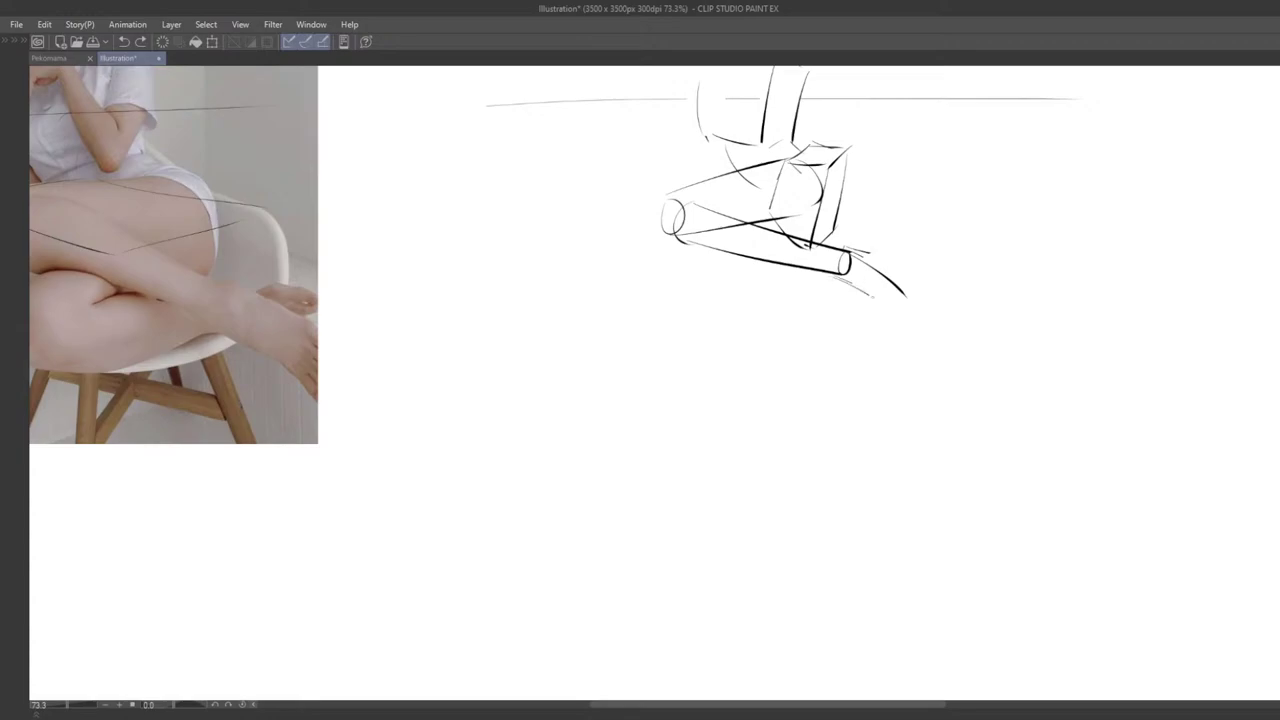
key(ctrl+z)
drag(841, 275, 897, 310)
drag(848, 250, 898, 258)
drag(880, 310, 956, 343)
mouse_move(858, 304)
mouse_down()
mouse_move(838, 294)
mouse_move(834, 331)
mouse_move(871, 294)
mouse_move(874, 351)
mouse_up()
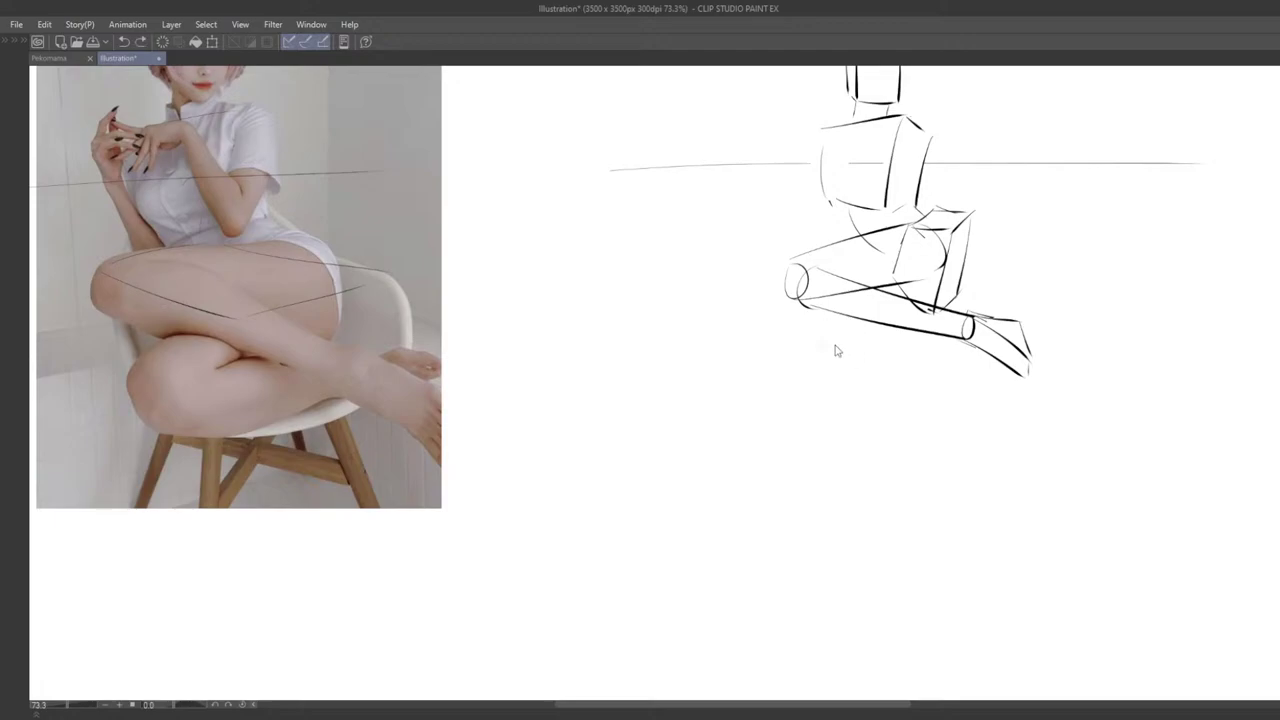
Step: Sketch the rounded knee end of the second leg beneath the crossed shin
mouse_move(832, 318)
mouse_down()
mouse_move(820, 333)
mouse_move(848, 340)
mouse_move(812, 324)
mouse_move(843, 348)
mouse_move(811, 322)
mouse_up()
key(ctrl+z)
key(ctrl+z)
drag(808, 320, 829, 310)
Step: Sketch the second leg's calf cylinder under the crossed shin and its block-shaped foot behind the front ankle
mouse_move(910, 345)
mouse_down()
mouse_move(920, 323)
mouse_move(859, 357)
mouse_move(862, 322)
mouse_move(916, 306)
mouse_move(918, 338)
mouse_move(930, 310)
mouse_move(978, 324)
mouse_move(1066, 290)
mouse_up()
key(ctrl+z)
key(ctrl+z)
key(ctrl+z)
key(ctrl+z)
key(ctrl+z)
key(ctrl+z)
key(ctrl+z)
key(ctrl+z)
key(ctrl+z)
key(ctrl+z)
key(ctrl+z)
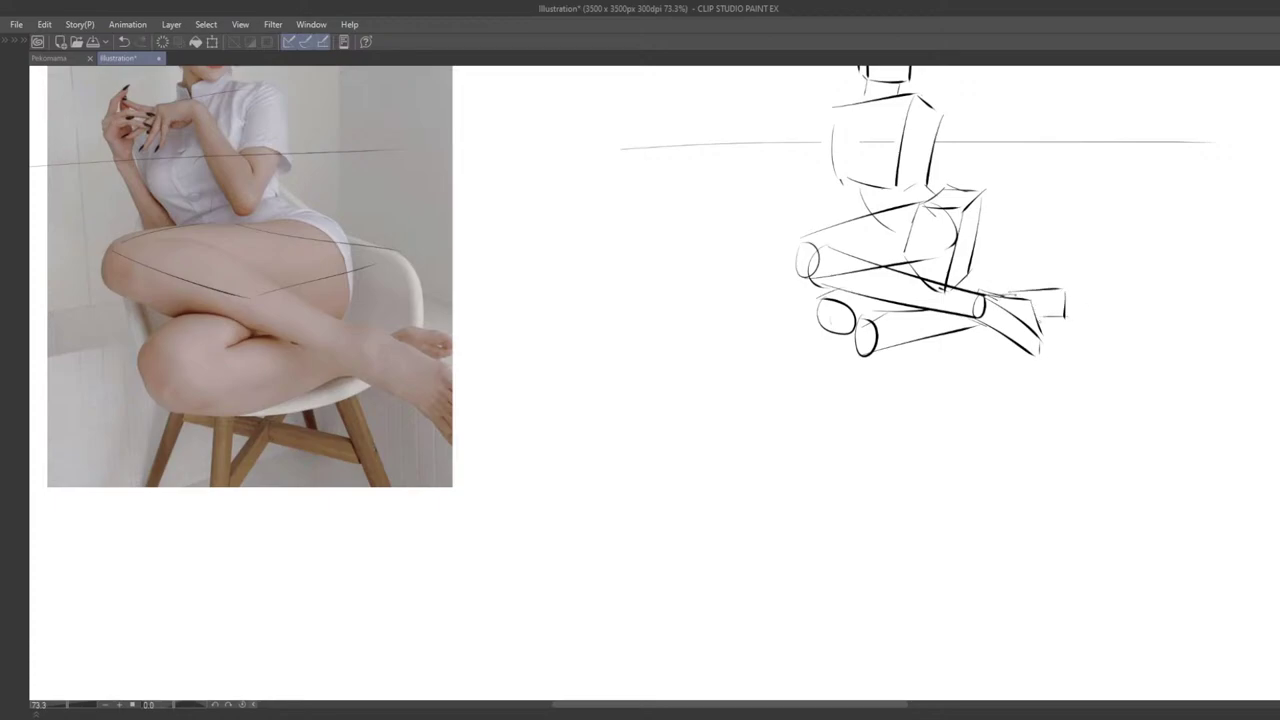
Step: Sketch the rounded shoulder and the upper arm hanging along the torso's side plane
scroll(979, 348, down, 2)
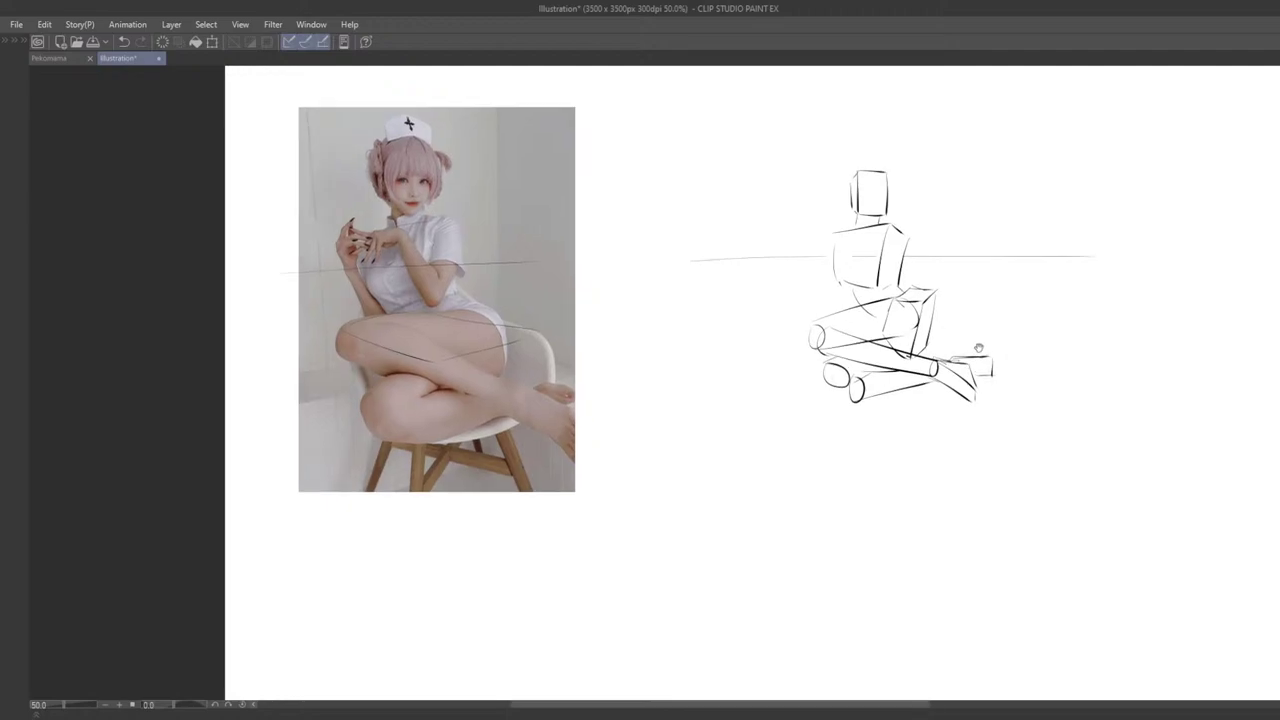
scroll(907, 322, up, 1)
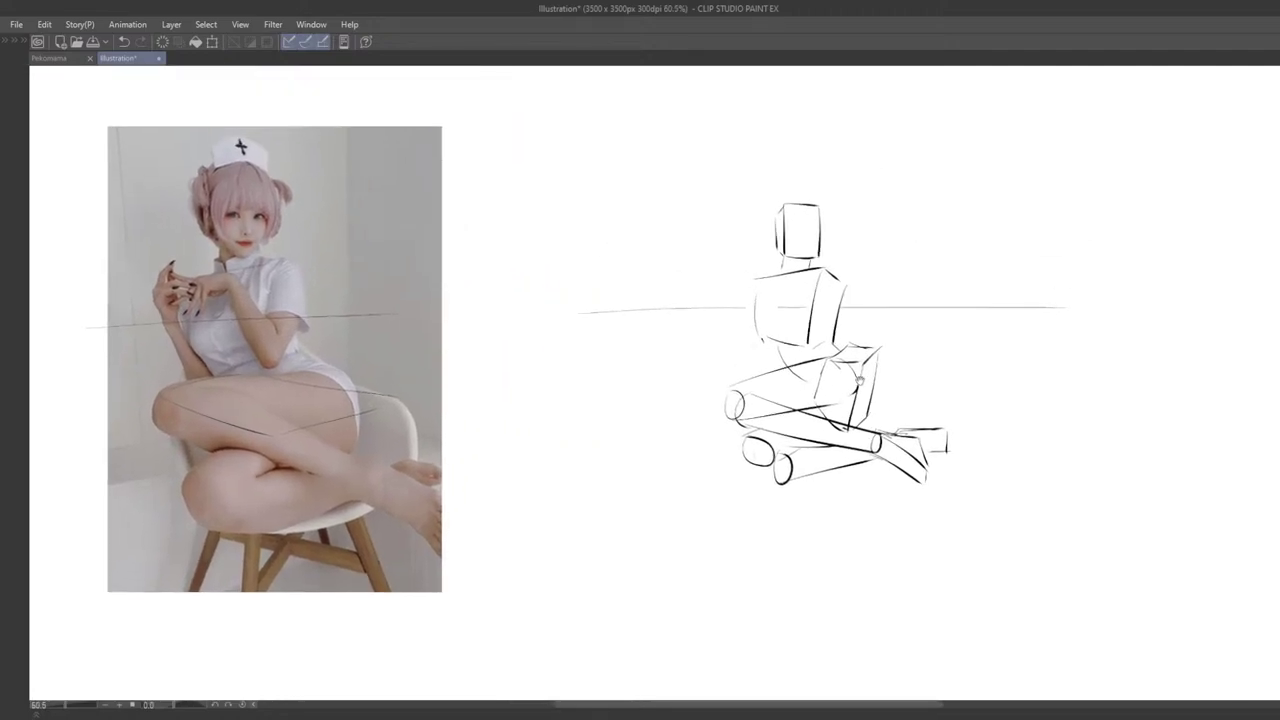
scroll(886, 366, up, 2)
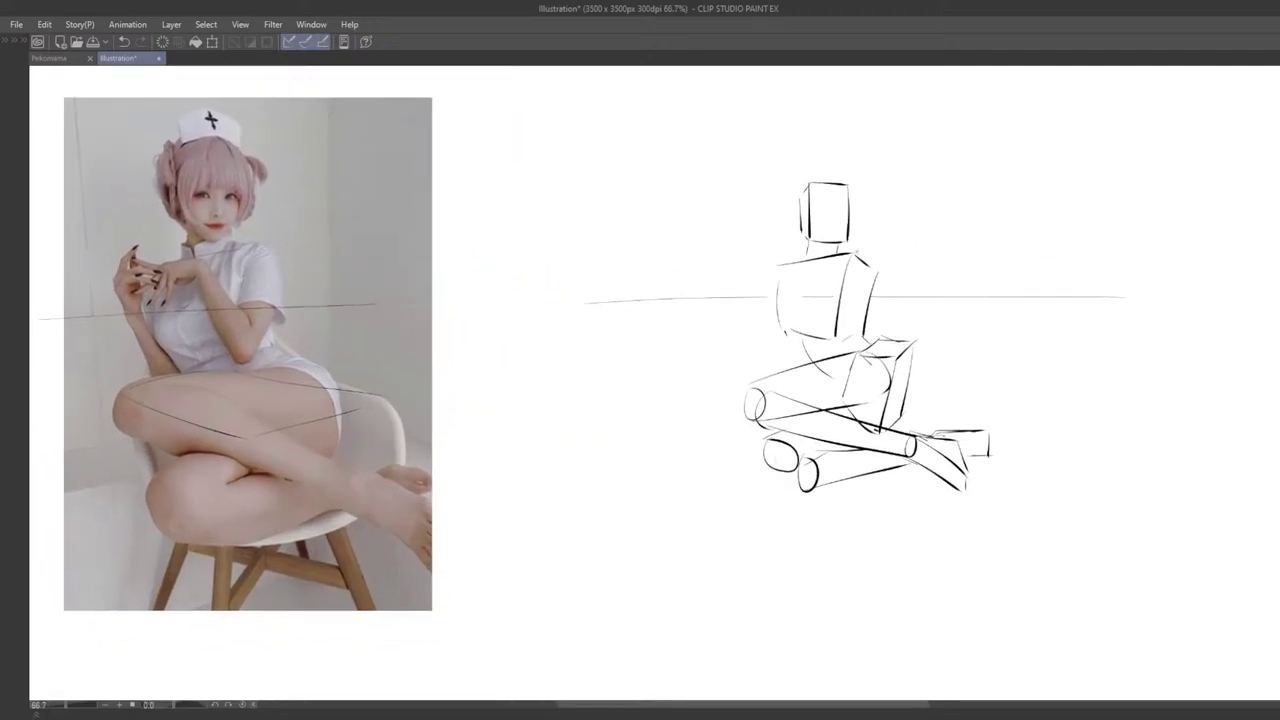
drag(864, 219, 864, 196)
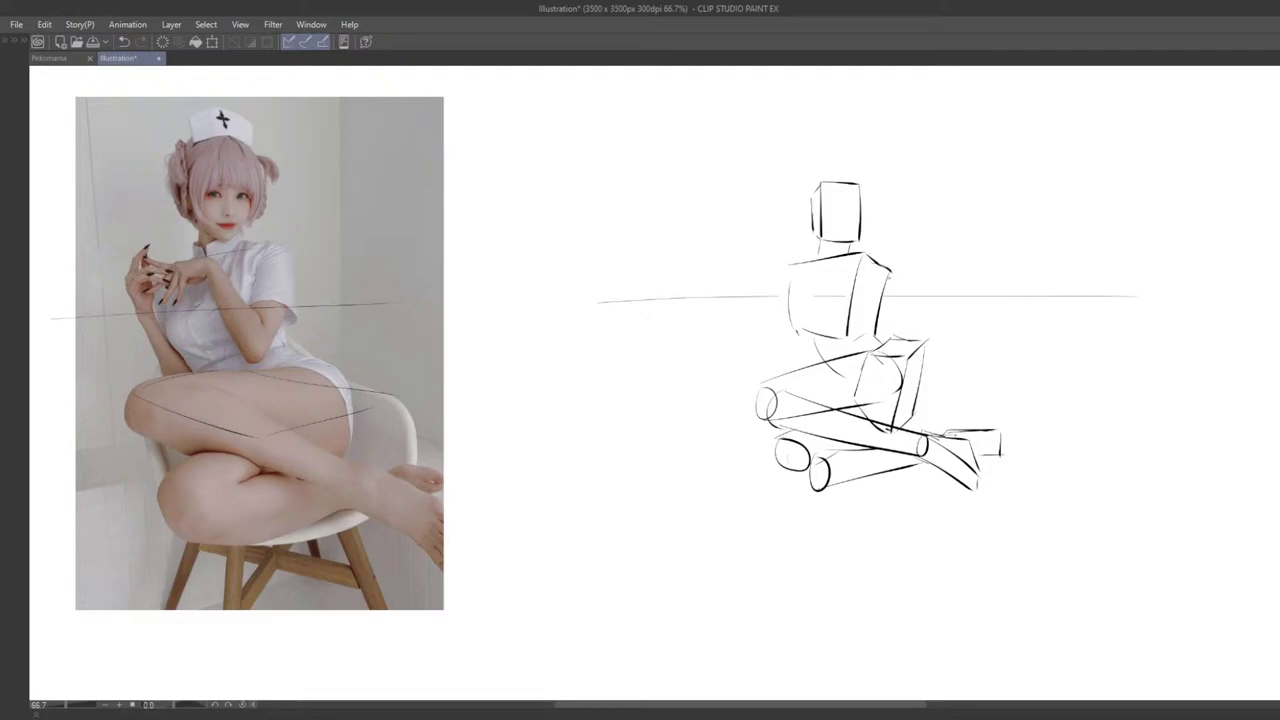
mouse_move(885, 332)
mouse_down()
mouse_move(865, 306)
mouse_move(850, 316)
mouse_move(866, 348)
mouse_move(862, 332)
mouse_move(829, 386)
mouse_move(850, 368)
mouse_move(827, 370)
mouse_up()
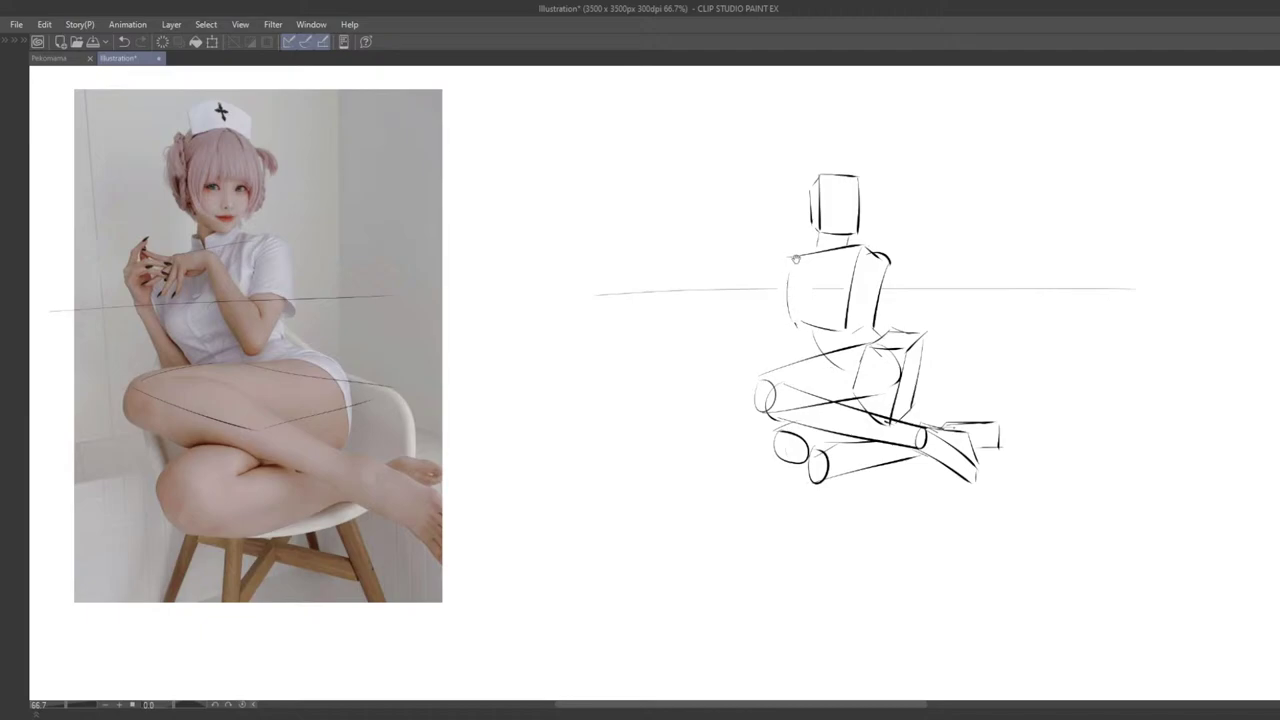
drag(817, 290, 821, 294)
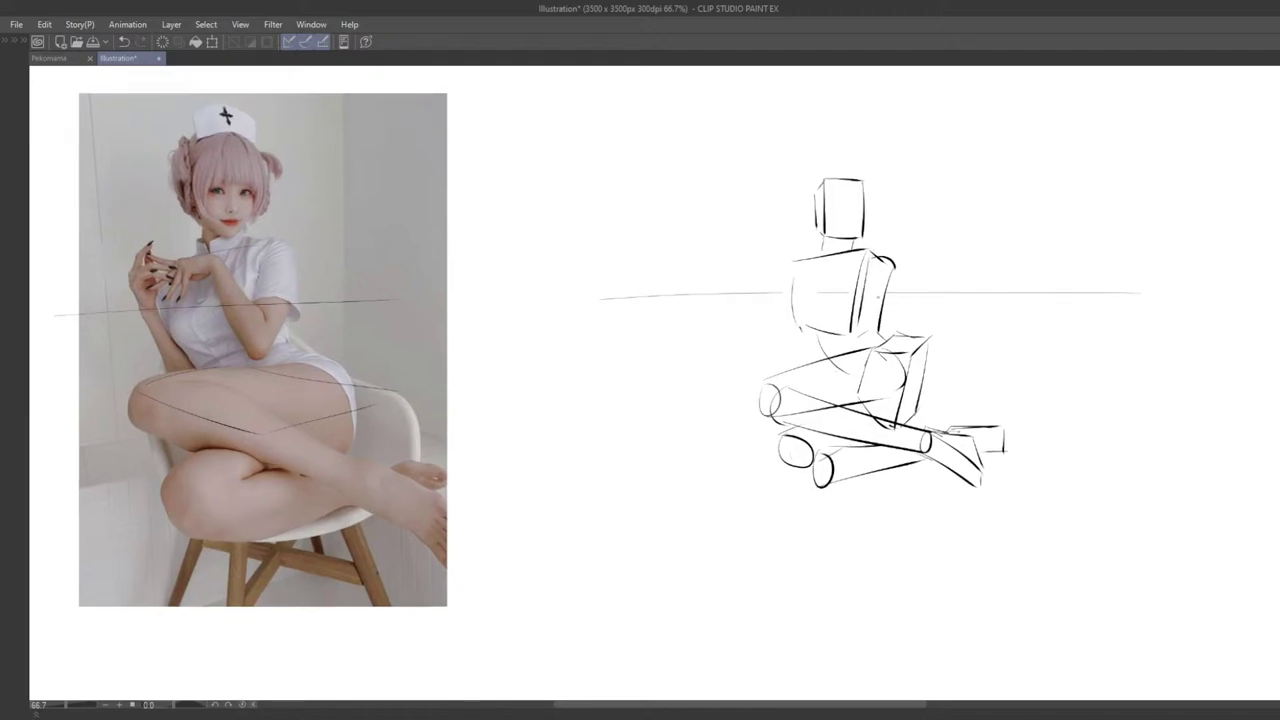
mouse_move(882, 347)
mouse_down()
mouse_move(875, 325)
mouse_move(900, 343)
mouse_move(872, 338)
mouse_up()
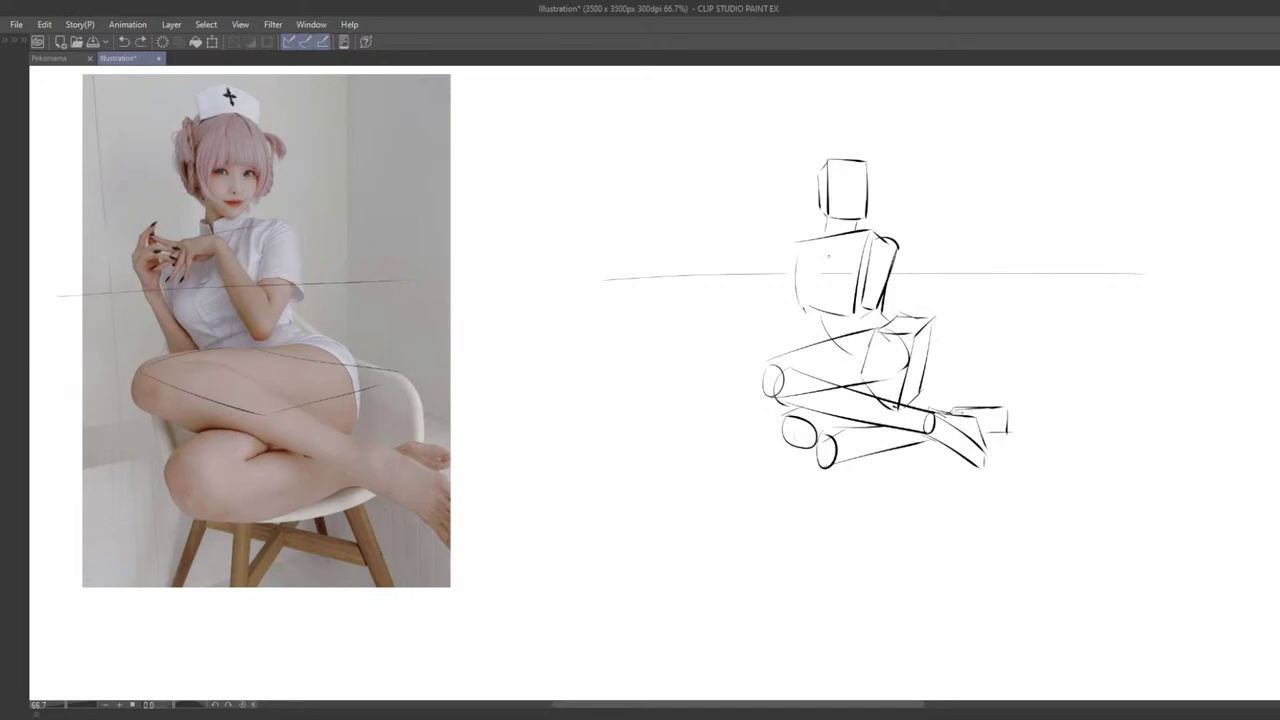
Step: Sketch the same arm's forearm as a cylinder rising diagonally from the elbow across the chest
drag(814, 251, 826, 248)
mouse_move(831, 244)
mouse_down()
mouse_move(865, 294)
mouse_move(841, 309)
mouse_up()
key(ctrl+z)
key(ctrl+z)
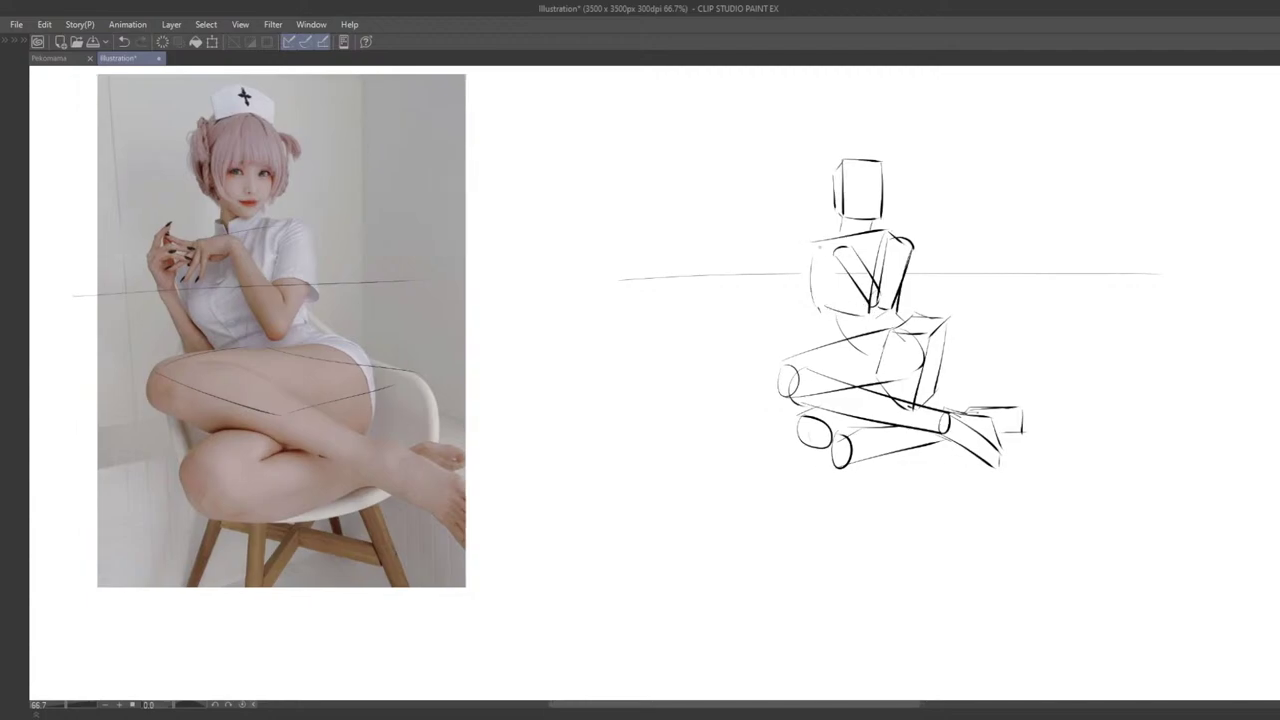
Step: Clean up the wrist end of the raised forearm and sketch a small block hand on the upper chest
key(e)
mouse_move(828, 252)
mouse_down()
mouse_move(856, 267)
mouse_move(835, 252)
mouse_move(896, 256)
mouse_move(884, 245)
mouse_up()
key(ctrl+z)
key(ctrl+z)
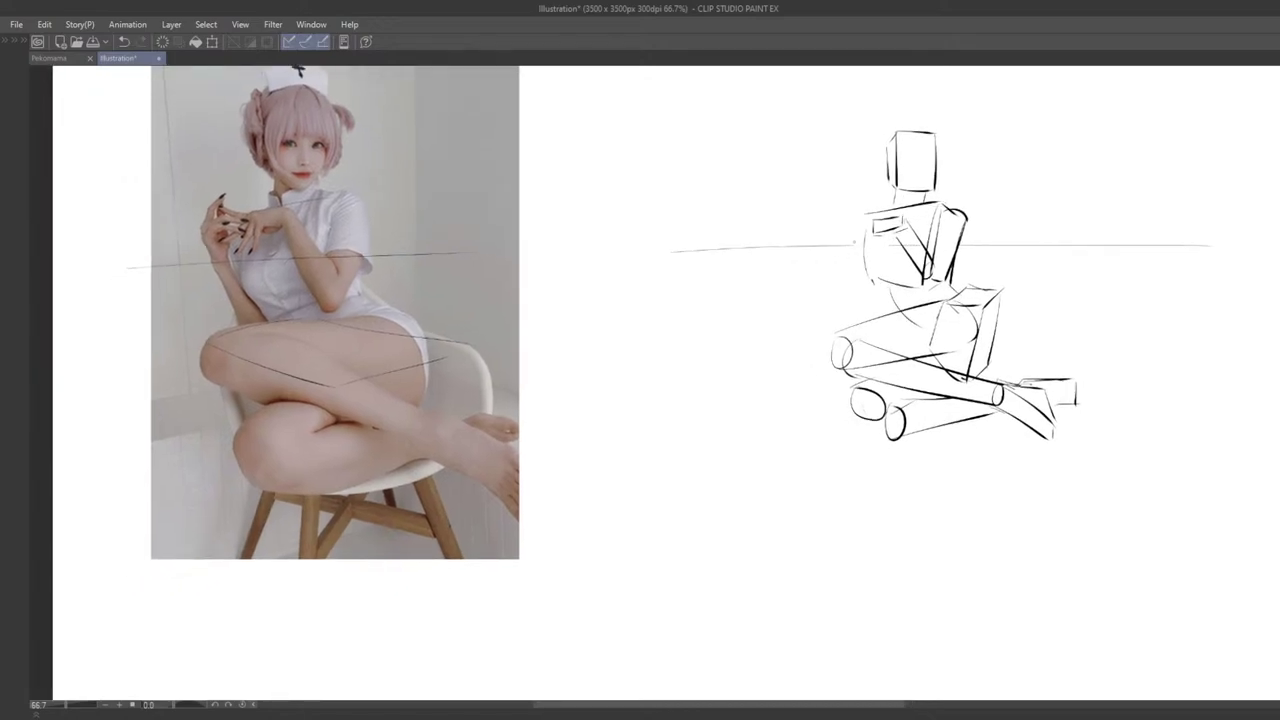
Step: Sketch the small curved wrist end of the far arm beside the torso and try out its forearm edges
key(ctrl+z)
mouse_move(856, 272)
mouse_down()
mouse_move(848, 250)
mouse_move(814, 266)
mouse_move(827, 280)
mouse_move(800, 280)
mouse_up()
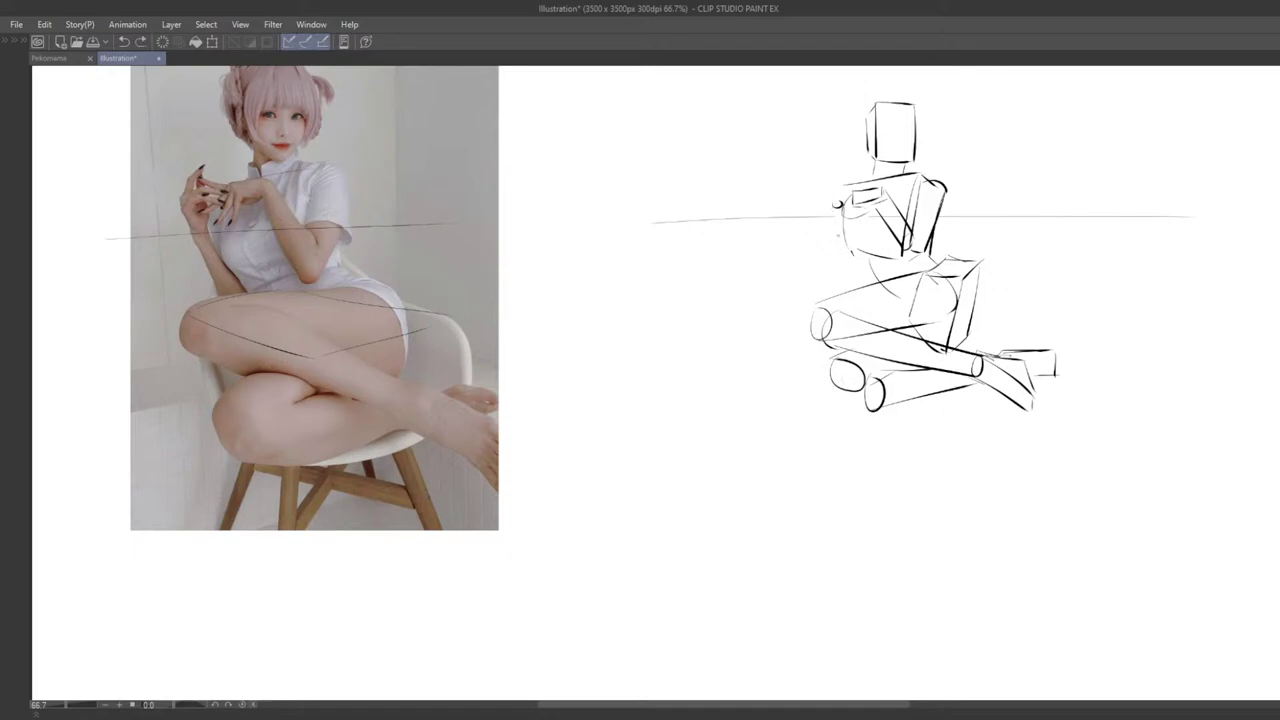
key(ctrl+z)
drag(830, 213, 848, 278)
key(ctrl+z)
key(ctrl+z)
key(ctrl+z)
mouse_move(830, 212)
mouse_down()
mouse_move(848, 278)
mouse_move(831, 246)
mouse_move(798, 238)
mouse_move(903, 304)
mouse_move(884, 294)
mouse_up()
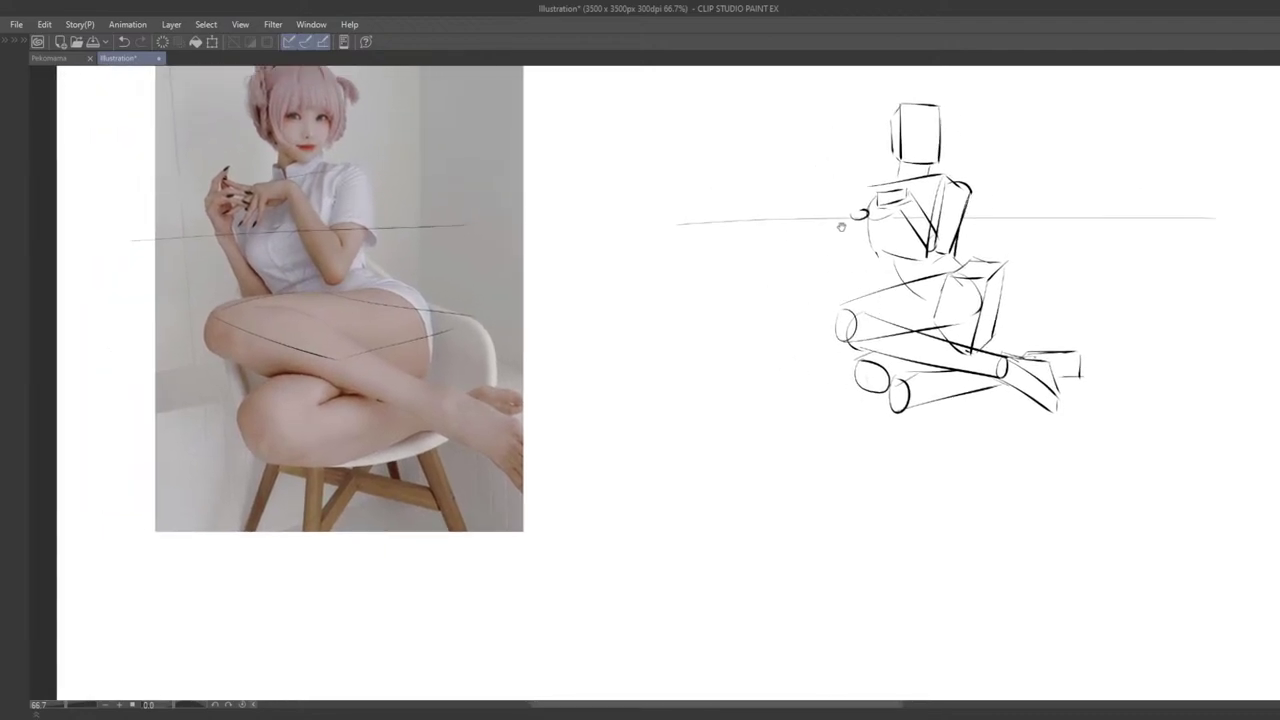
Step: Sketch the far forearm from wrist to elbow beside the torso and add its raised block hand
key(ctrl+z)
key(ctrl+z)
key(ctrl+y)
key(ctrl+z)
key(ctrl+y)
key(ctrl+z)
key(ctrl+y)
drag(849, 215, 854, 216)
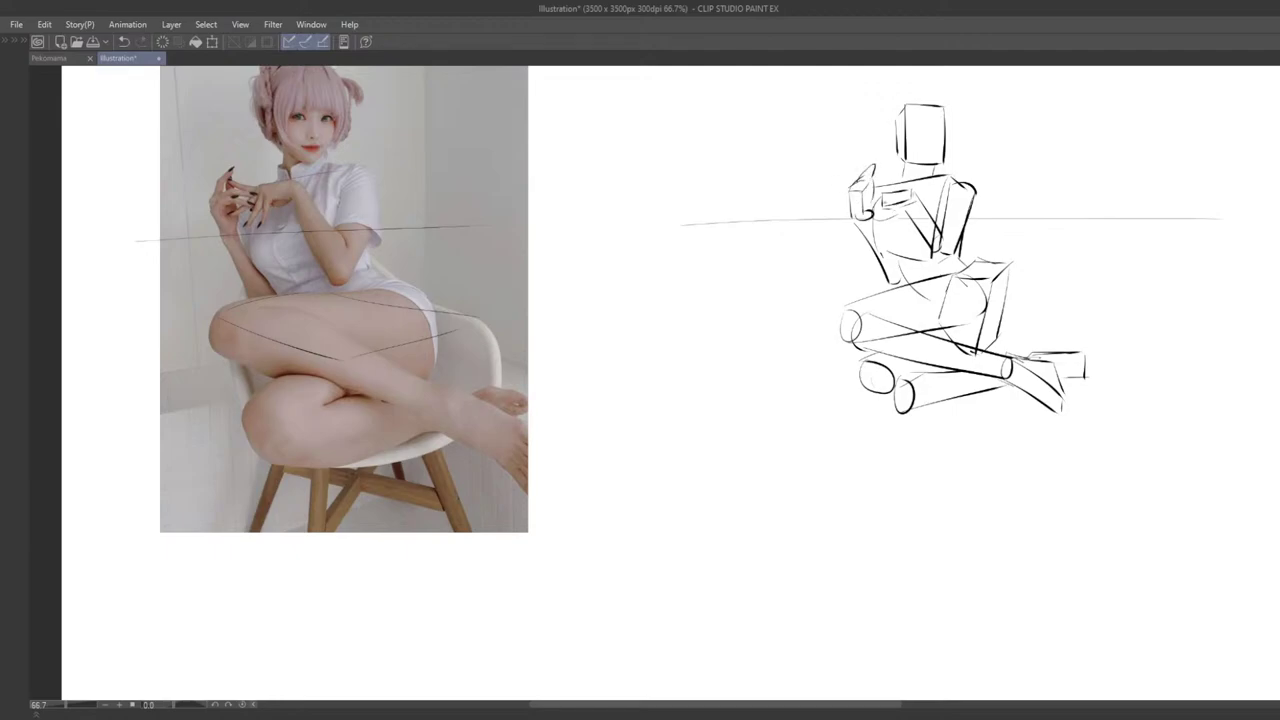
Step: Examine the proportions of the whole block figure against the reference photo
scroll(884, 233, down, 6)
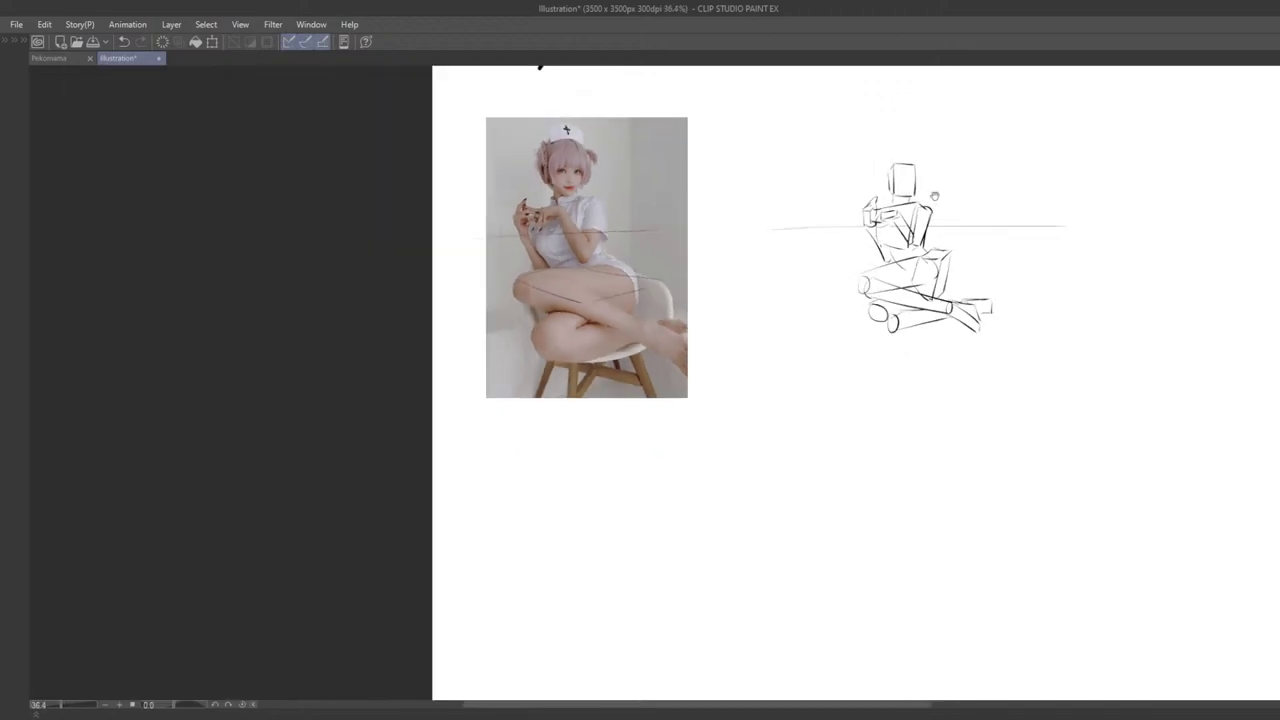
space+drag(955, 245, 898, 285)
scroll(960, 297, up, 3)
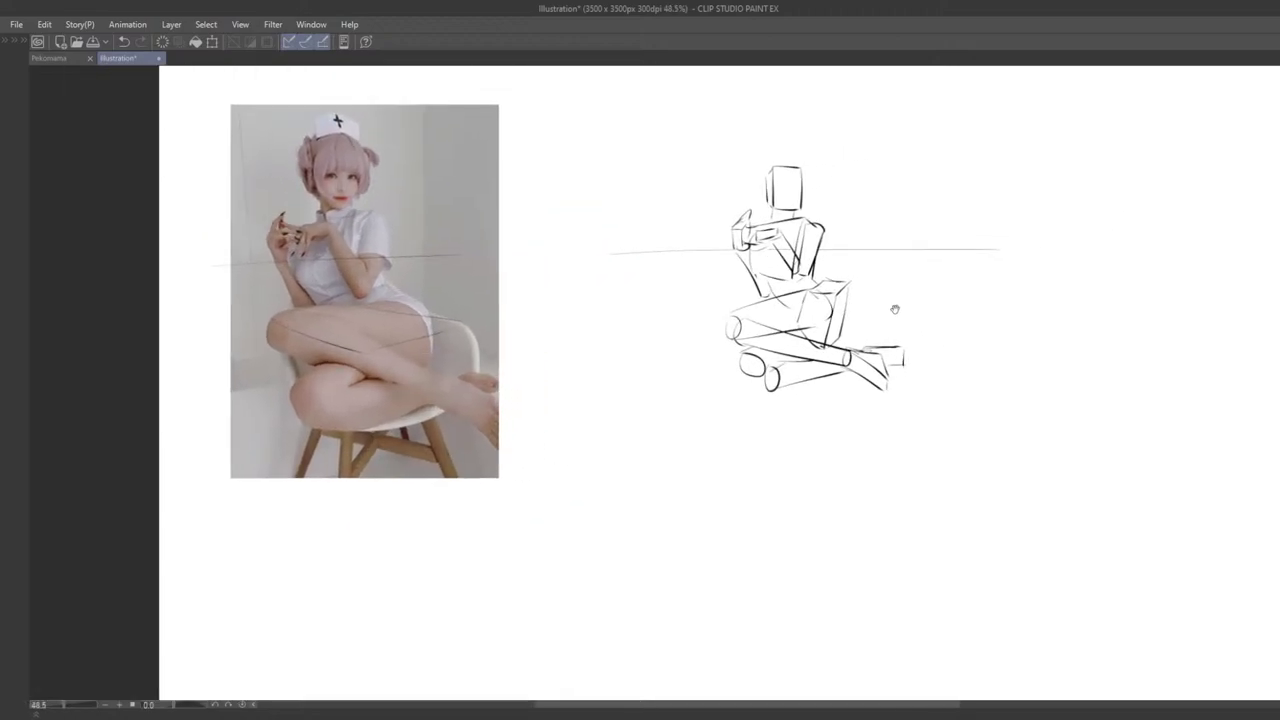
scroll(895, 309, up, 2)
scroll(920, 322, up, 1)
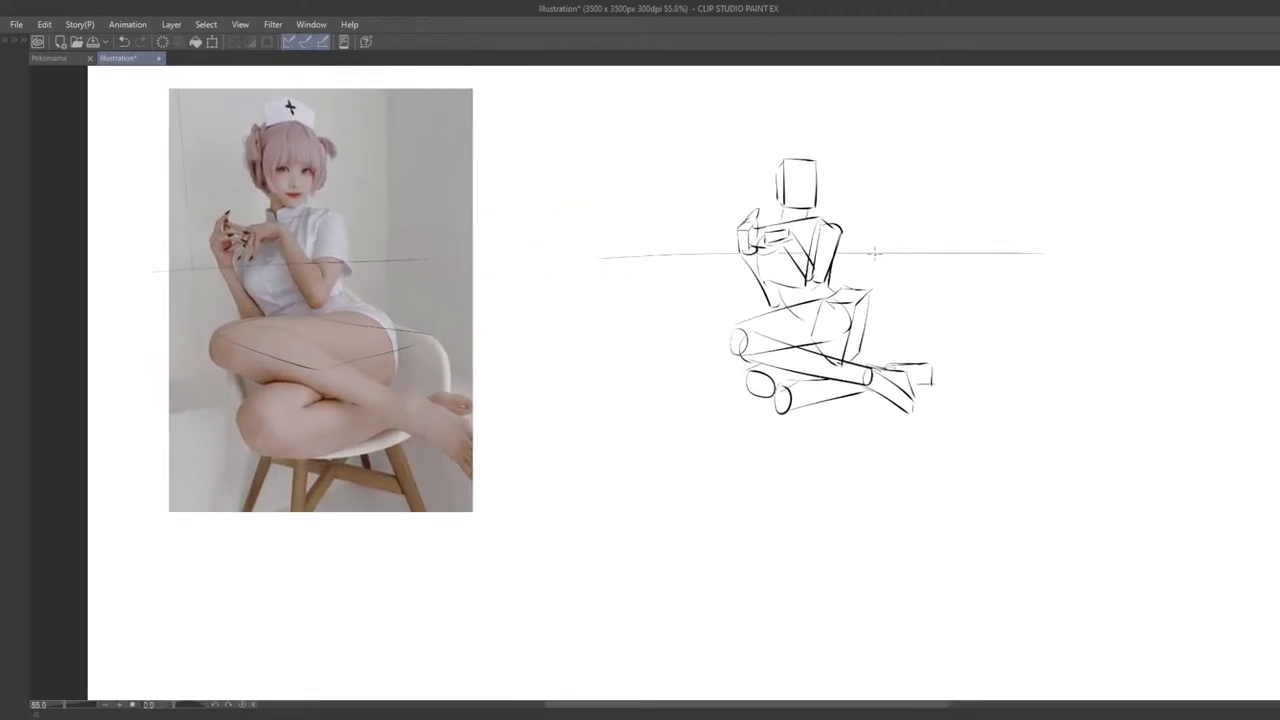
drag(855, 290, 855, 308)
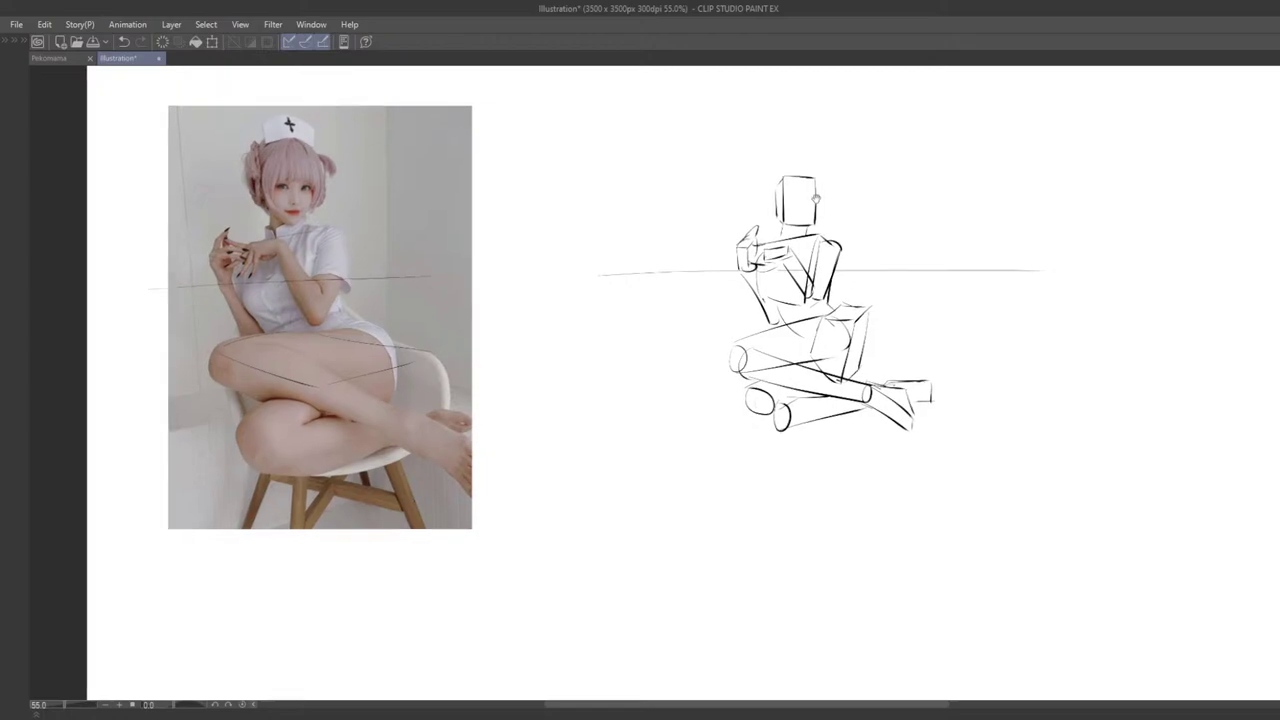
scroll(823, 212, up, 2)
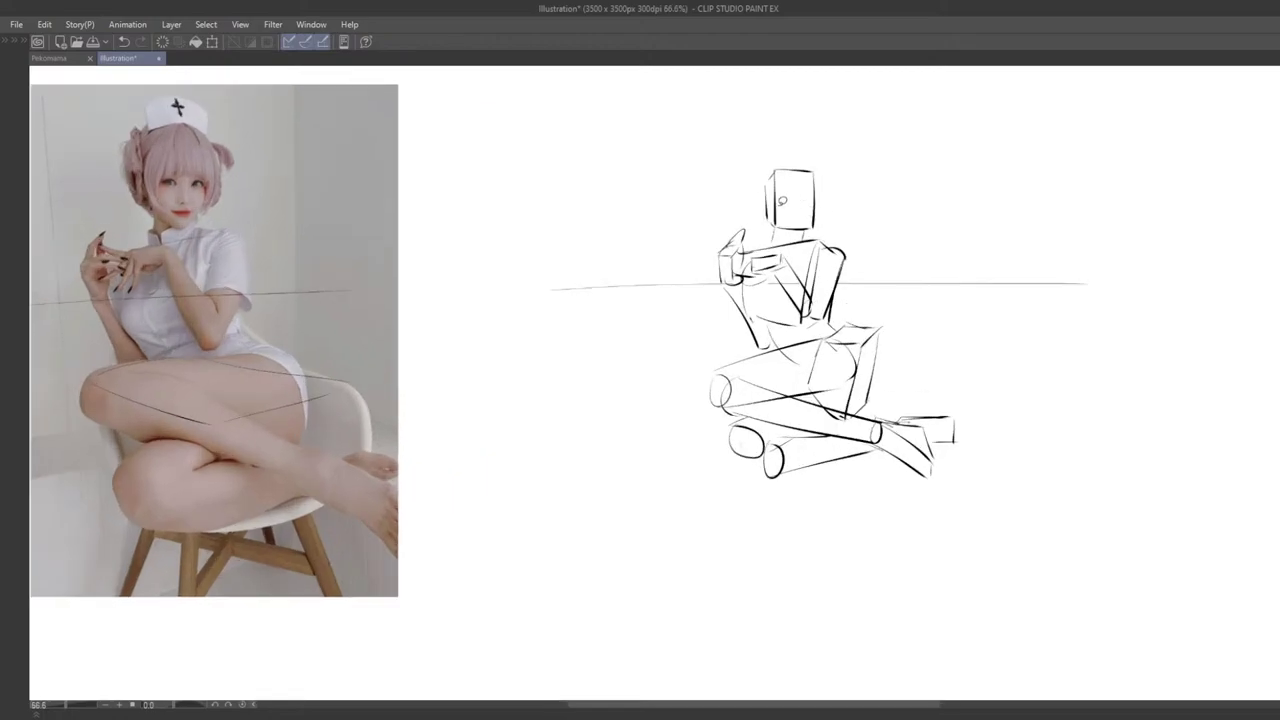
scroll(782, 200, down, 2)
Step: Lasso the whole block figure sketch, enlarge it proportionally and move it onto the reference photo
mouse_move(755, 162)
mouse_down()
mouse_move(914, 386)
mouse_move(834, 160)
mouse_move(778, 142)
mouse_up()
key(ctrl+z)
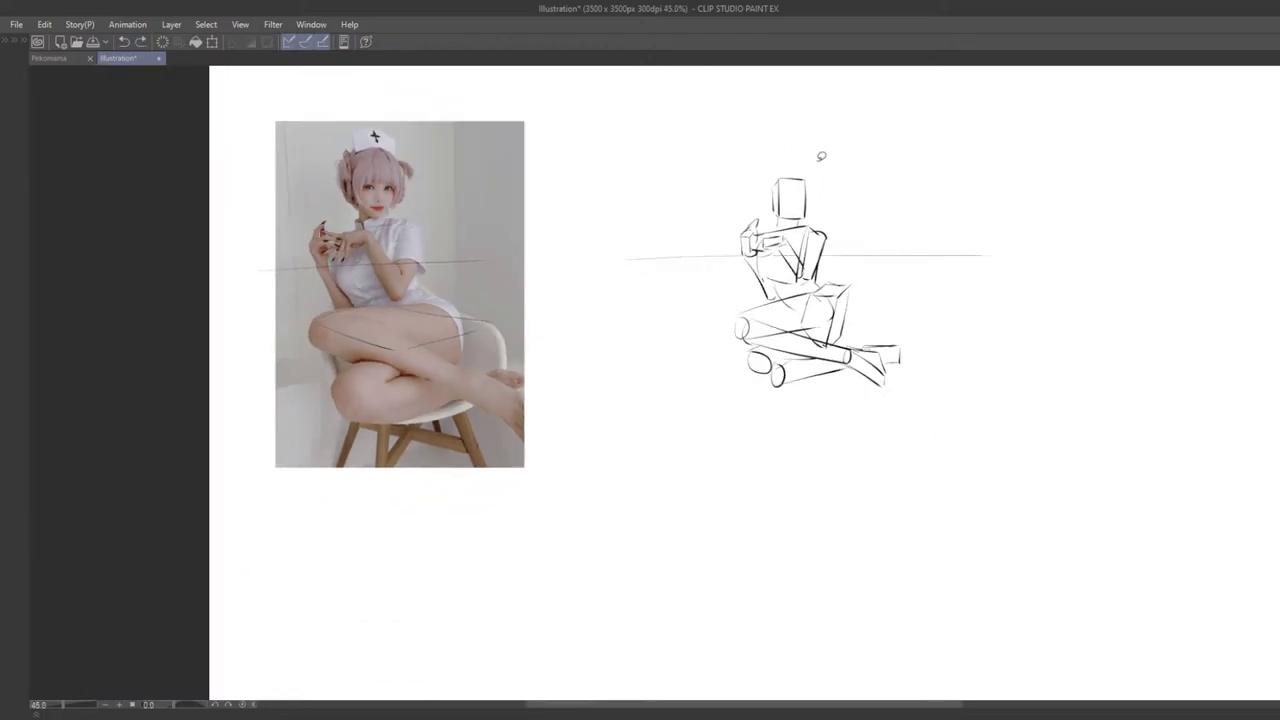
mouse_move(680, 150)
mouse_down()
mouse_move(837, 443)
mouse_move(760, 171)
mouse_up()
key(Tab)
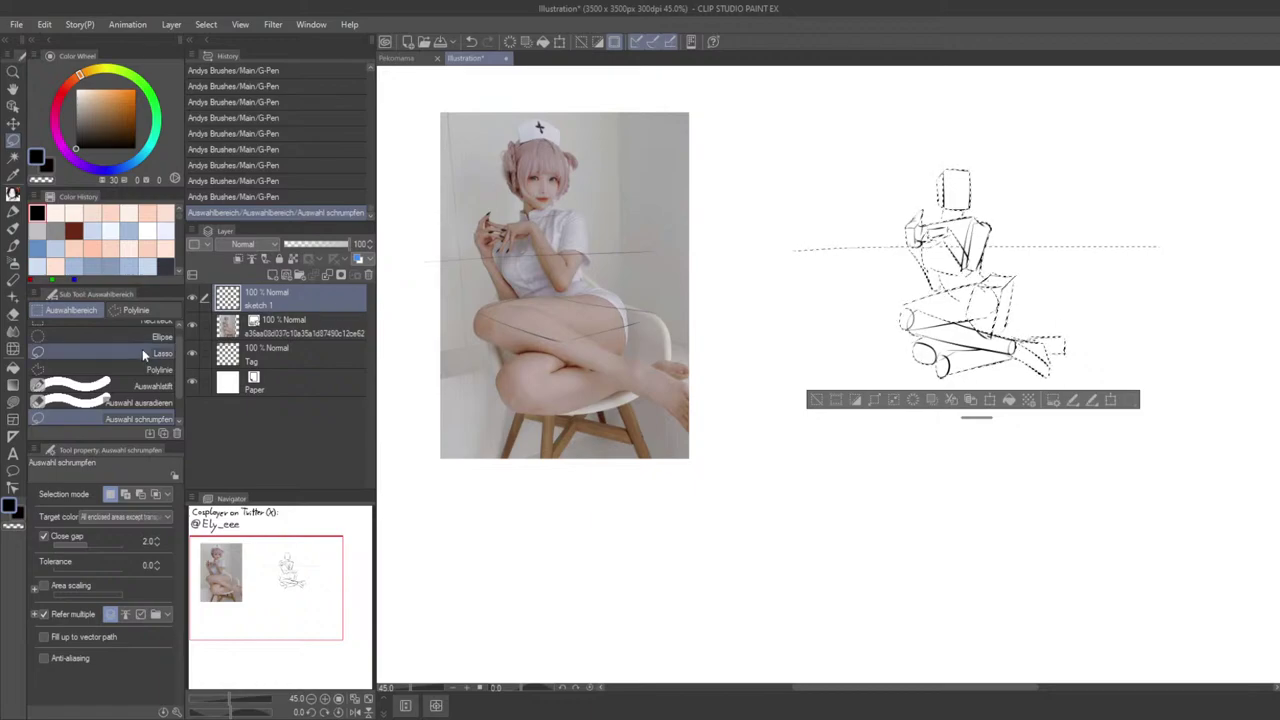
key(Tab)
key(ctrl+d)
mouse_move(656, 144)
mouse_down()
mouse_move(1107, 223)
mouse_move(656, 144)
mouse_up()
key(ctrl+t)
drag(1114, 126, 1176, 100)
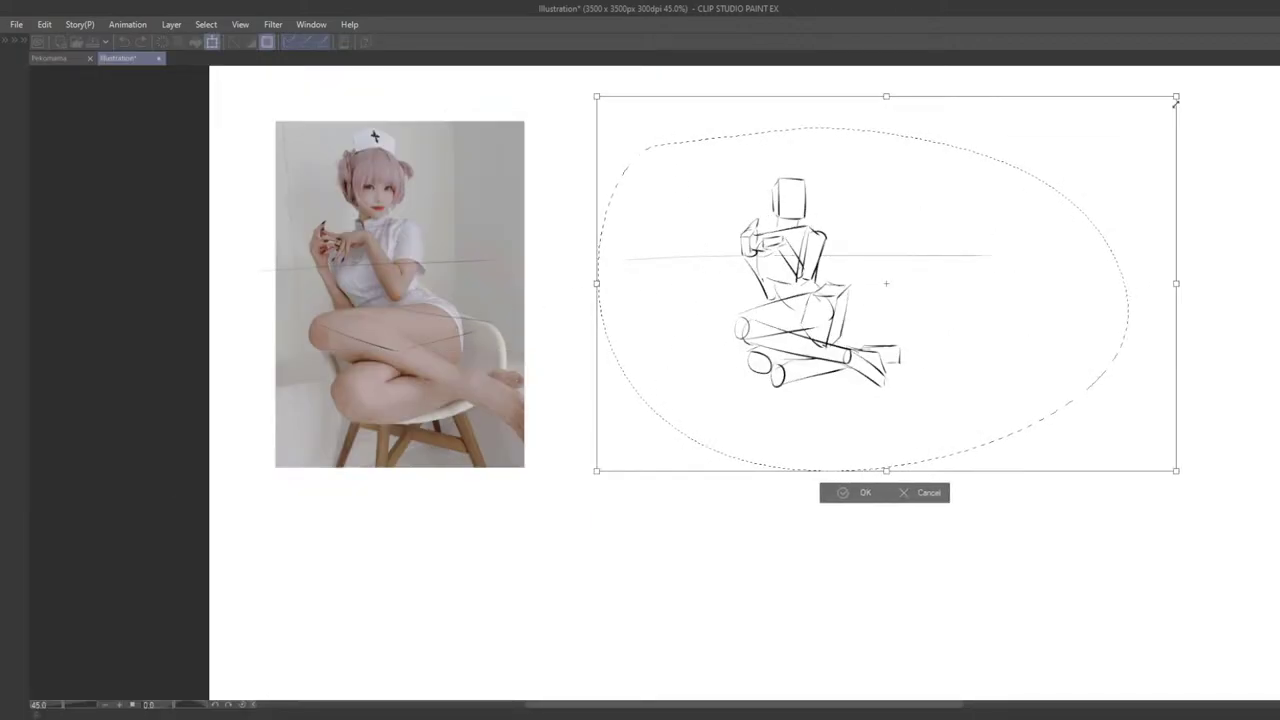
mouse_move(1052, 191)
mouse_down()
mouse_move(671, 297)
mouse_move(537, 320)
mouse_move(771, 163)
mouse_move(645, 240)
mouse_move(817, 287)
mouse_move(796, 322)
mouse_up()
key(Return)
Step: Fine-tune the sketch's scale and position until the block figure overlays the person in the photo, and clear the selection
key(ctrl+t)
mouse_move(915, 211)
mouse_down()
mouse_move(794, 251)
mouse_move(822, 249)
mouse_up()
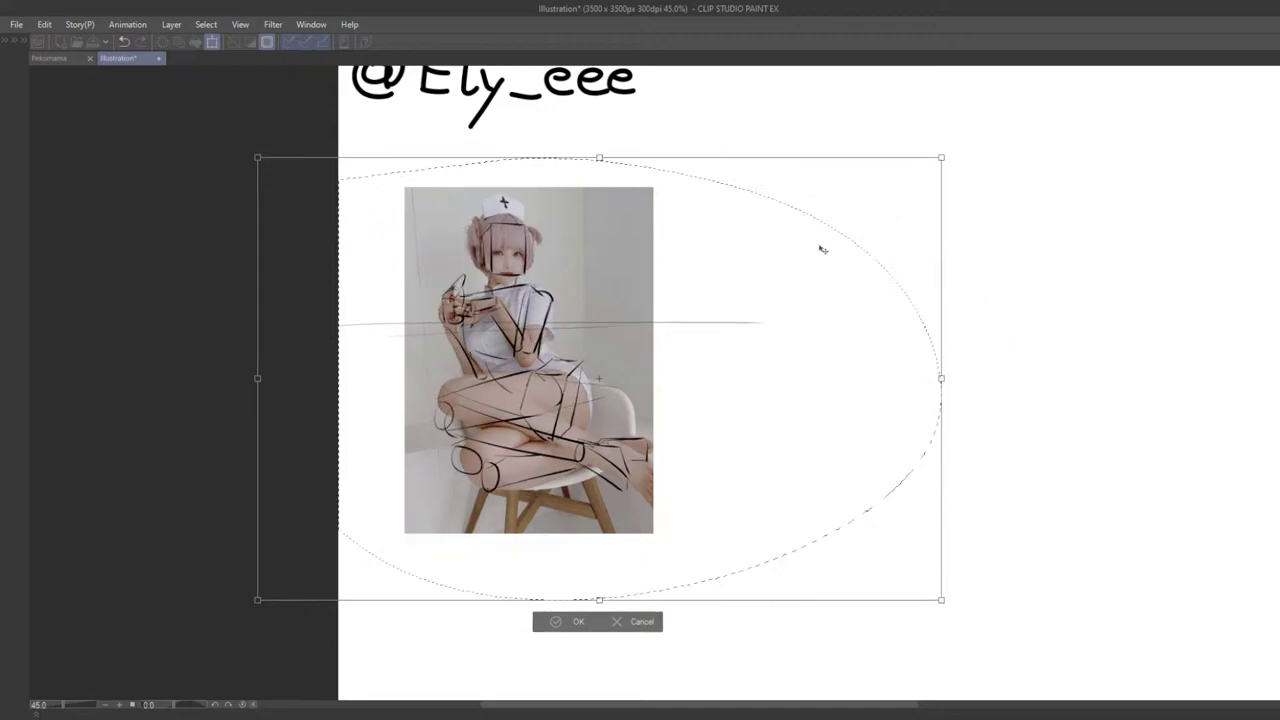
mouse_move(938, 160)
mouse_down()
mouse_move(963, 134)
mouse_move(871, 218)
mouse_up()
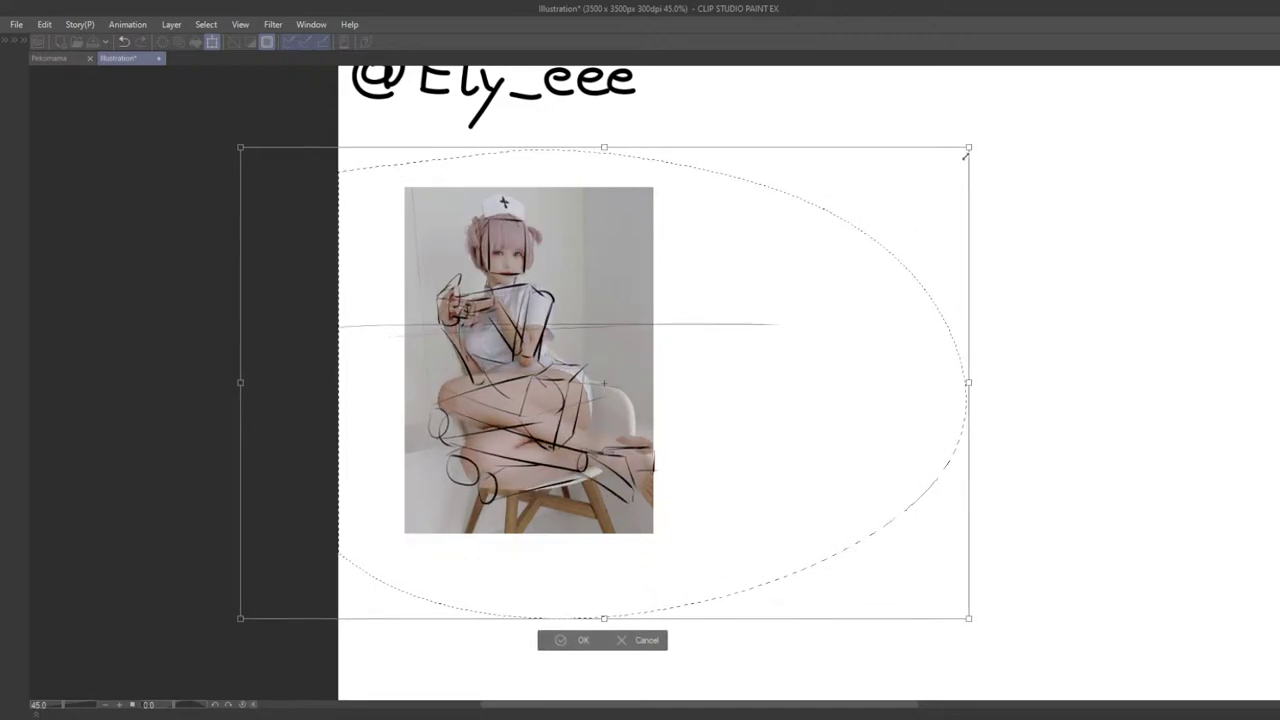
drag(967, 150, 937, 174)
drag(816, 278, 828, 272)
drag(948, 163, 935, 170)
drag(854, 240, 860, 233)
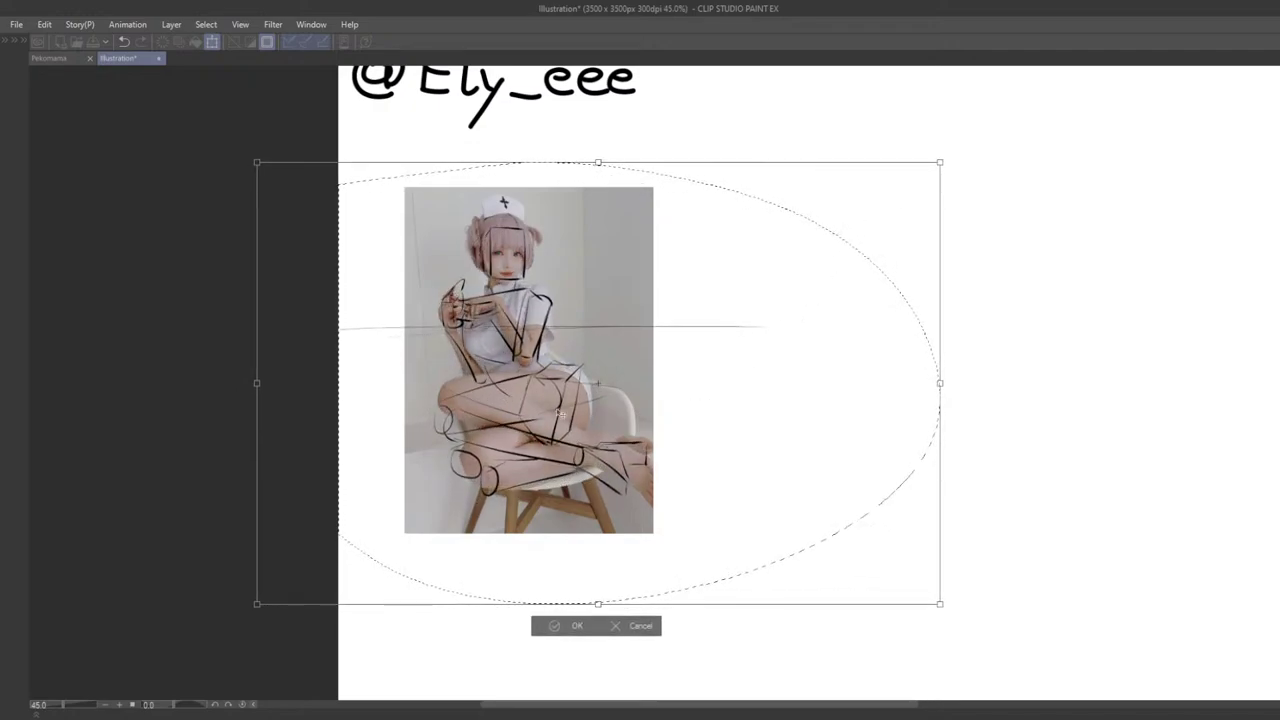
drag(550, 467, 575, 468)
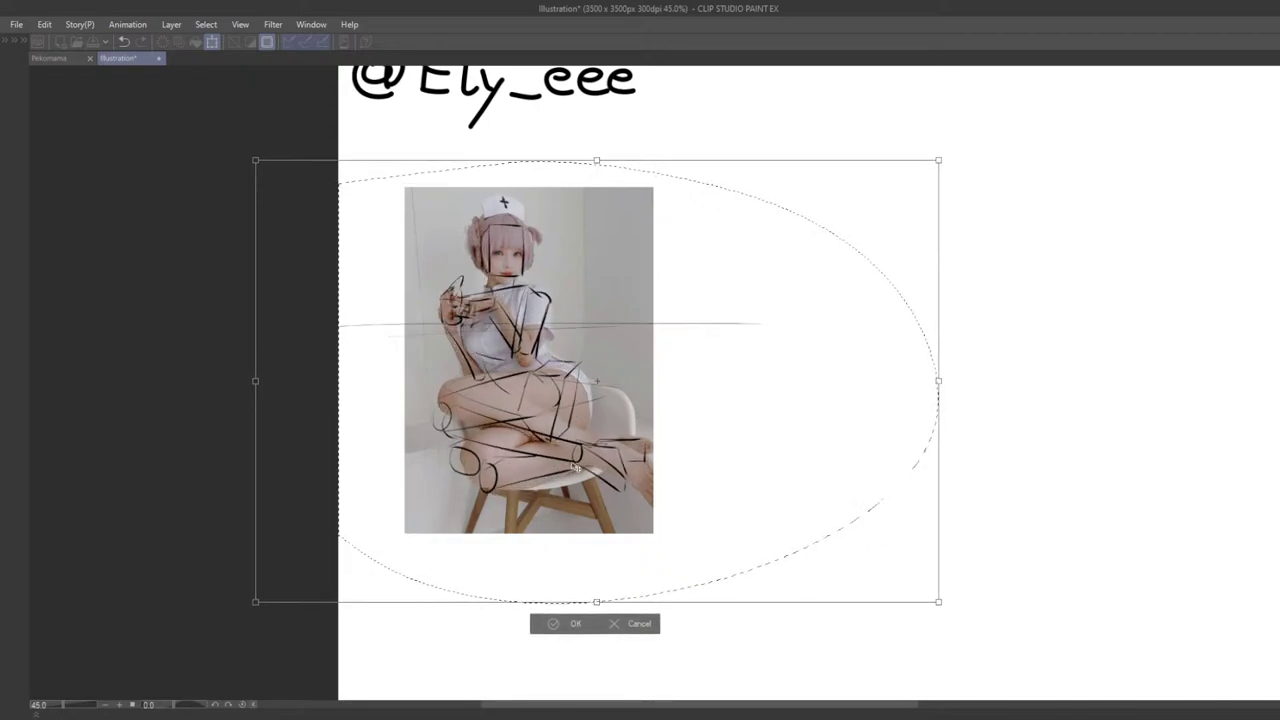
click(573, 624)
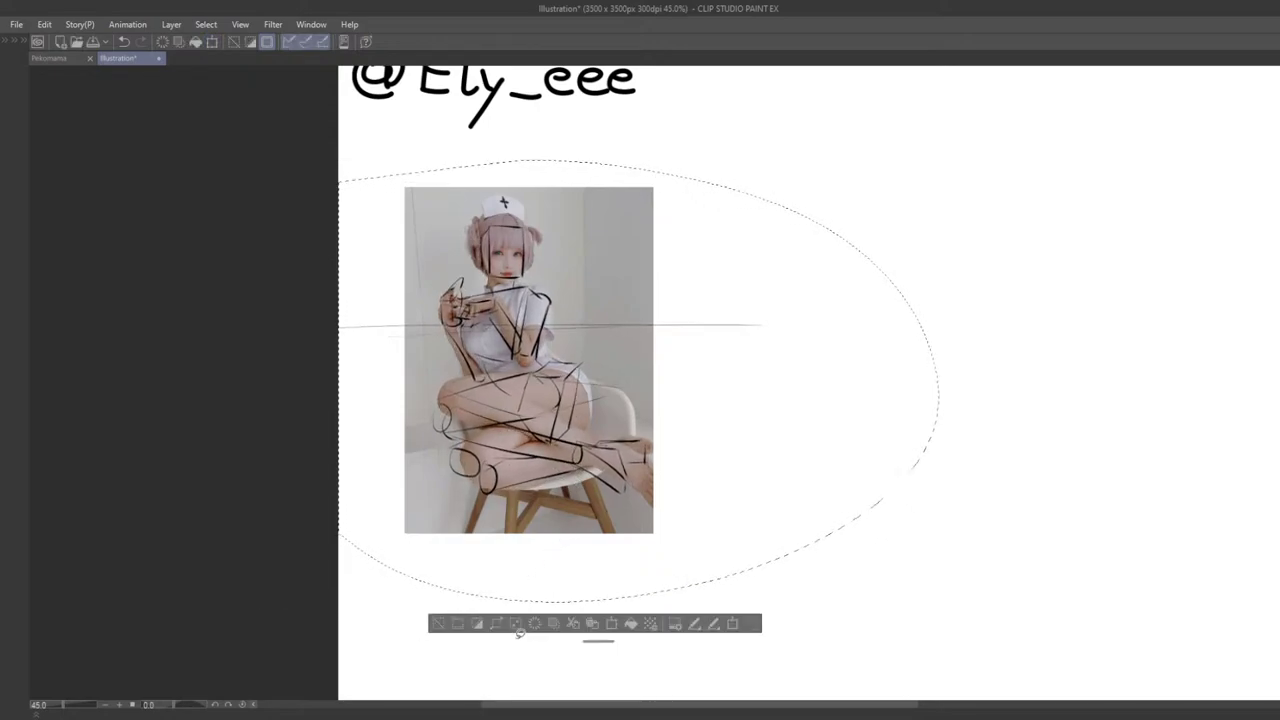
click(457, 627)
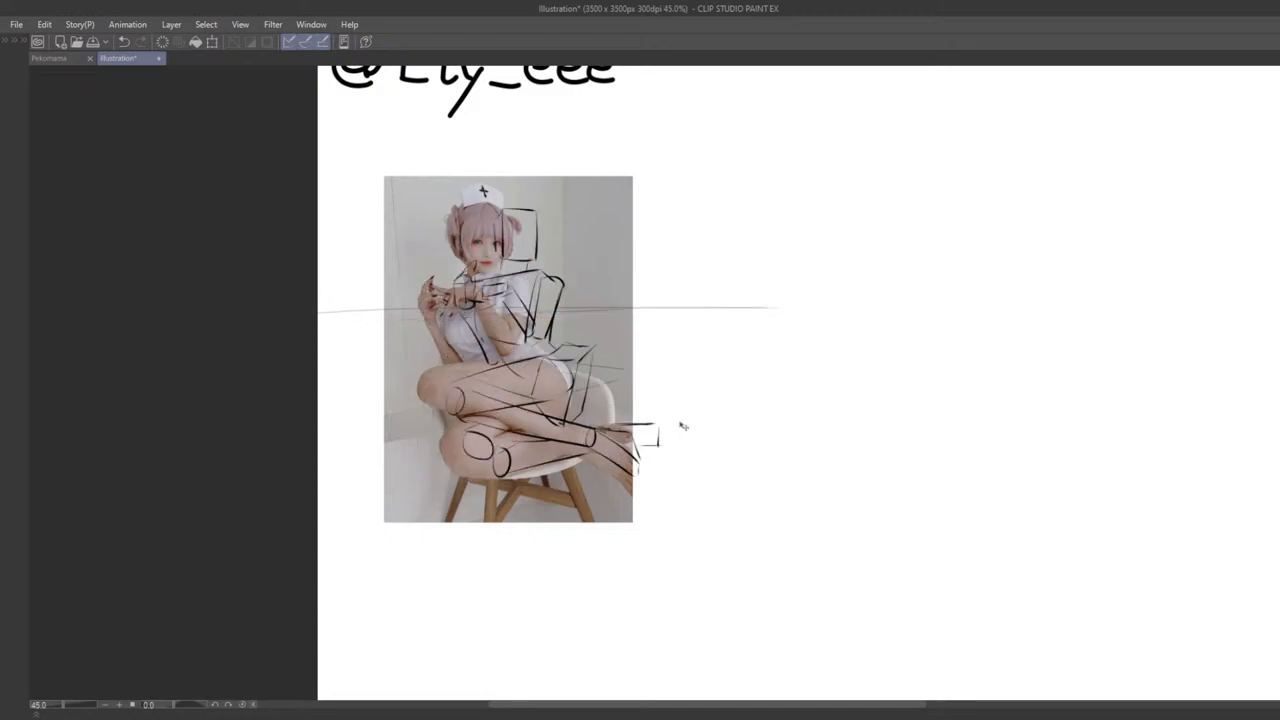
Step: Move the scaled figure sketch back to the blank area beside the reference photo
mouse_move(680, 429)
mouse_down()
mouse_move(1067, 422)
mouse_move(1027, 424)
mouse_up()
scroll(975, 460, up, 2)
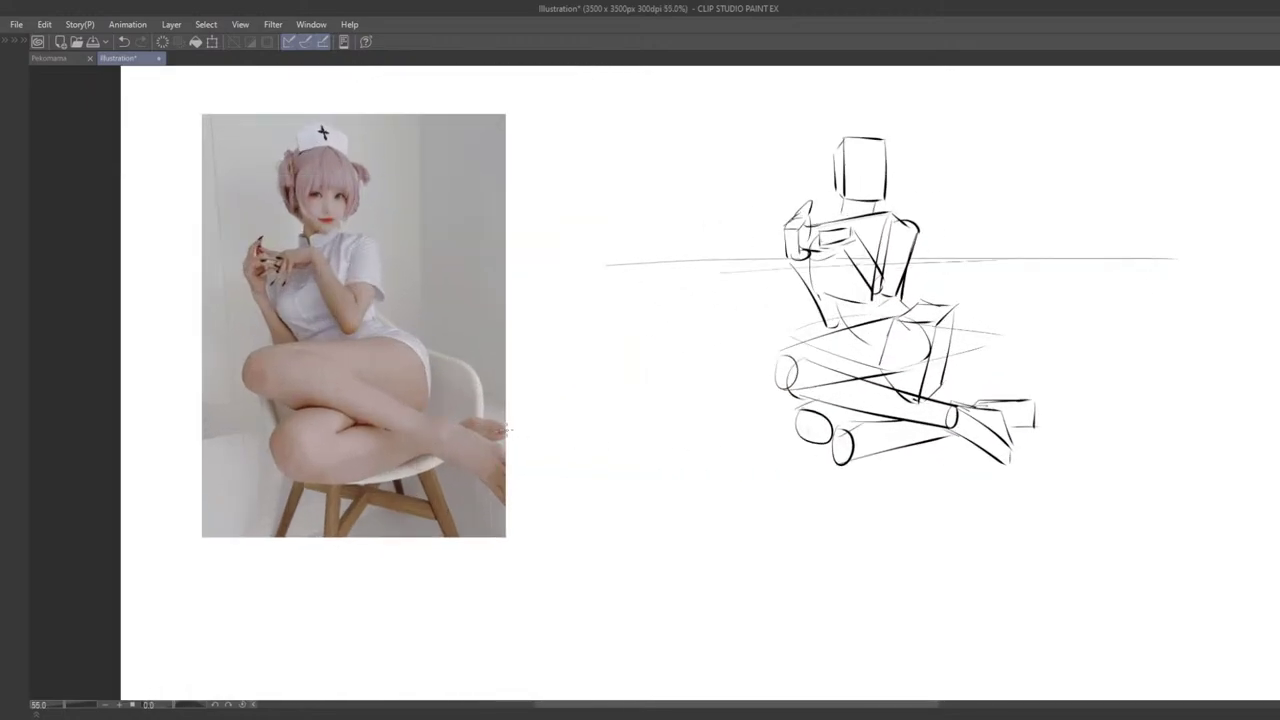
mouse_move(597, 440)
mouse_down()
mouse_move(526, 457)
mouse_move(531, 474)
mouse_move(566, 488)
mouse_move(495, 415)
mouse_up()
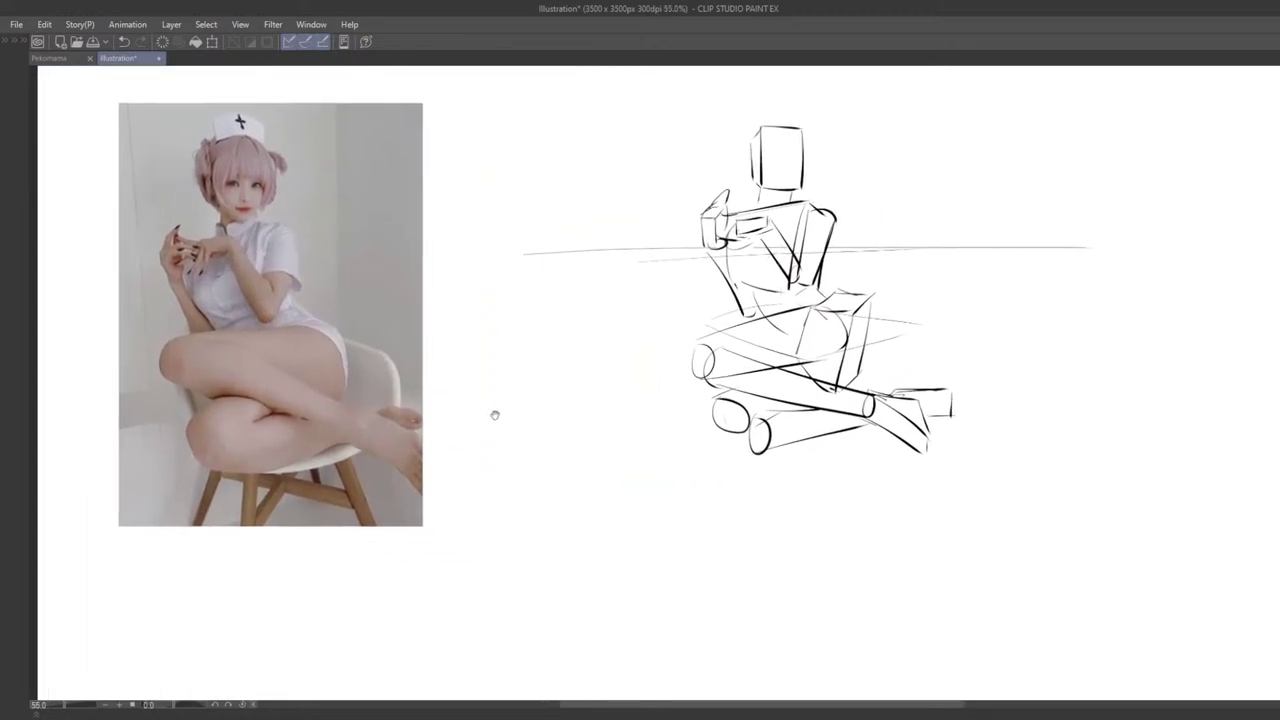
Step: Draw a nearly horizontal guide line across the photo along the top of the crossed thigh
drag(184, 338, 332, 325)
key(ctrl+z)
drag(183, 333, 333, 323)
Step: Erase the old outline and knee end of the crossed thigh and try out a flatter upper edge
drag(746, 327, 819, 304)
key(ctrl+z)
key(e)
mouse_move(707, 335)
mouse_down()
mouse_move(780, 316)
mouse_move(708, 312)
mouse_move(853, 311)
mouse_move(724, 364)
mouse_move(802, 356)
mouse_move(631, 354)
mouse_move(634, 380)
mouse_up()
key(p)
key(ctrl+z)
key(e)
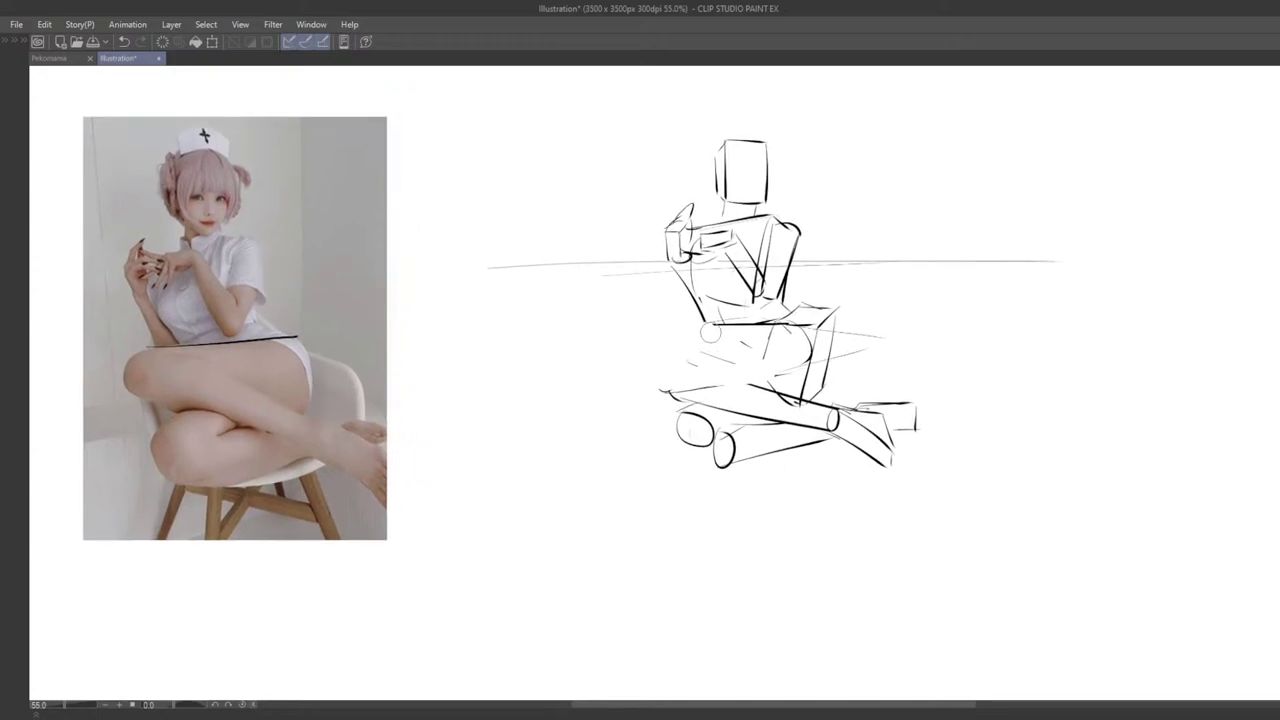
drag(711, 333, 735, 333)
Step: Redraw the crossed thigh as a nearly horizontal cylinder with flat upper and lower edges
key(p)
drag(657, 327, 790, 321)
key(ctrl+z)
key(ctrl+z)
drag(657, 356, 780, 347)
key(ctrl+z)
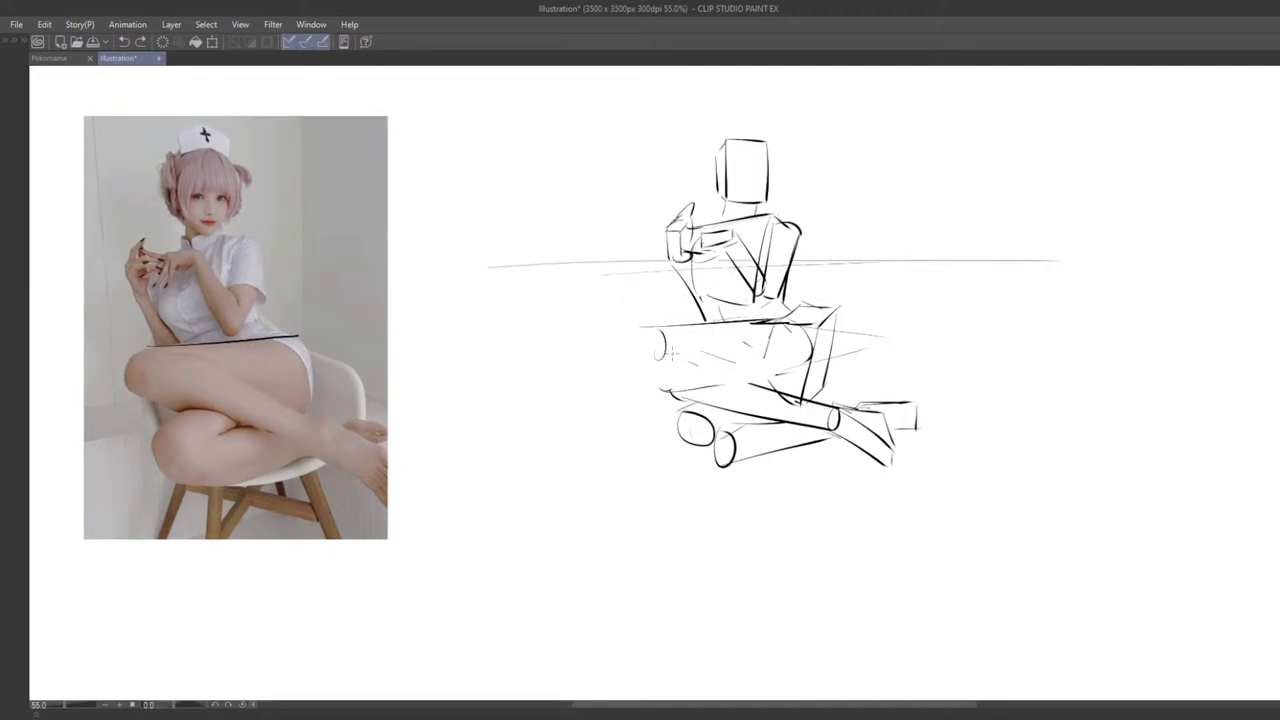
key(ctrl+z)
drag(665, 362, 782, 361)
Step: Erase the old crossed lower leg, its ankle and the overlapping lines near the hip block
mouse_move(803, 332)
mouse_down()
mouse_move(808, 354)
mouse_move(788, 366)
mouse_up()
mouse_move(764, 384)
mouse_down()
mouse_move(742, 362)
mouse_move(750, 384)
mouse_move(756, 370)
mouse_move(822, 400)
mouse_move(861, 435)
mouse_up()
mouse_move(832, 395)
mouse_down()
mouse_move(775, 412)
mouse_move(781, 401)
mouse_move(762, 396)
mouse_move(835, 424)
mouse_move(824, 399)
mouse_move(753, 385)
mouse_up()
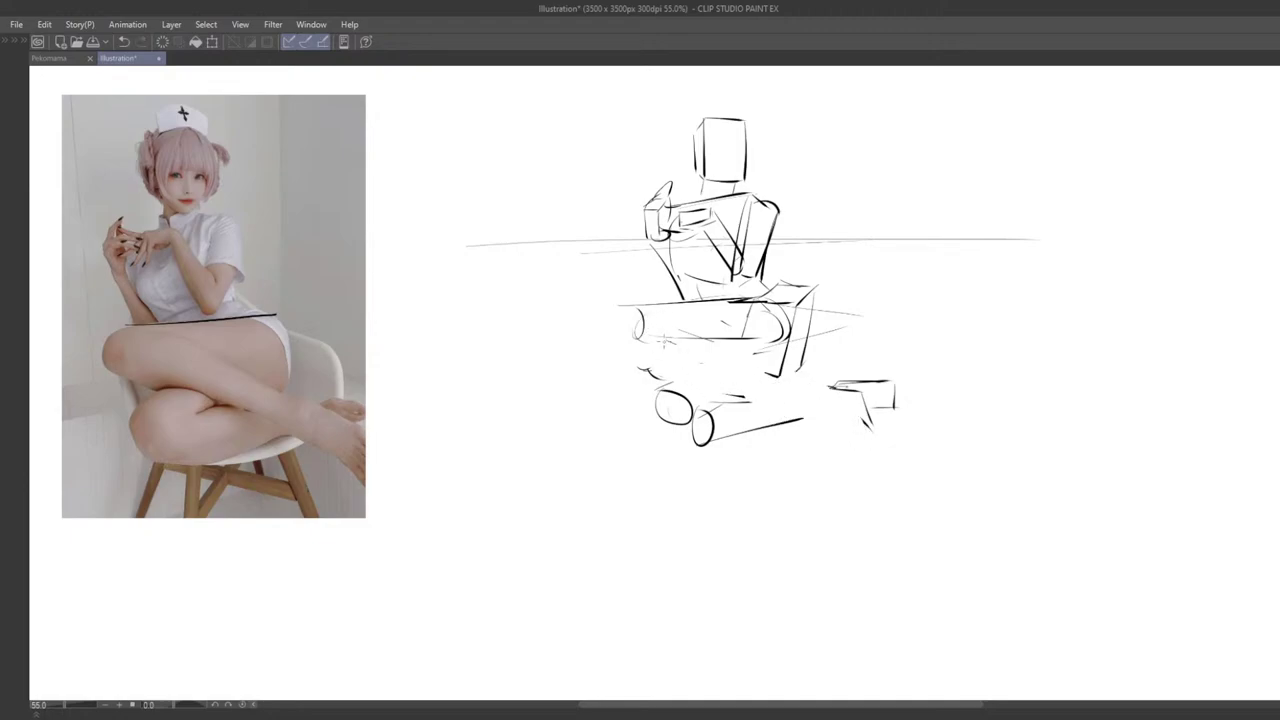
Step: Sketch the rounded knee end and the slanting upper edge of the crossed shin across the thigh
key(ctrl+z)
mouse_move(656, 323)
mouse_down()
mouse_move(745, 352)
mouse_move(703, 391)
mouse_move(723, 364)
mouse_move(661, 357)
mouse_move(835, 379)
mouse_up()
key(ctrl+z)
key(ctrl+z)
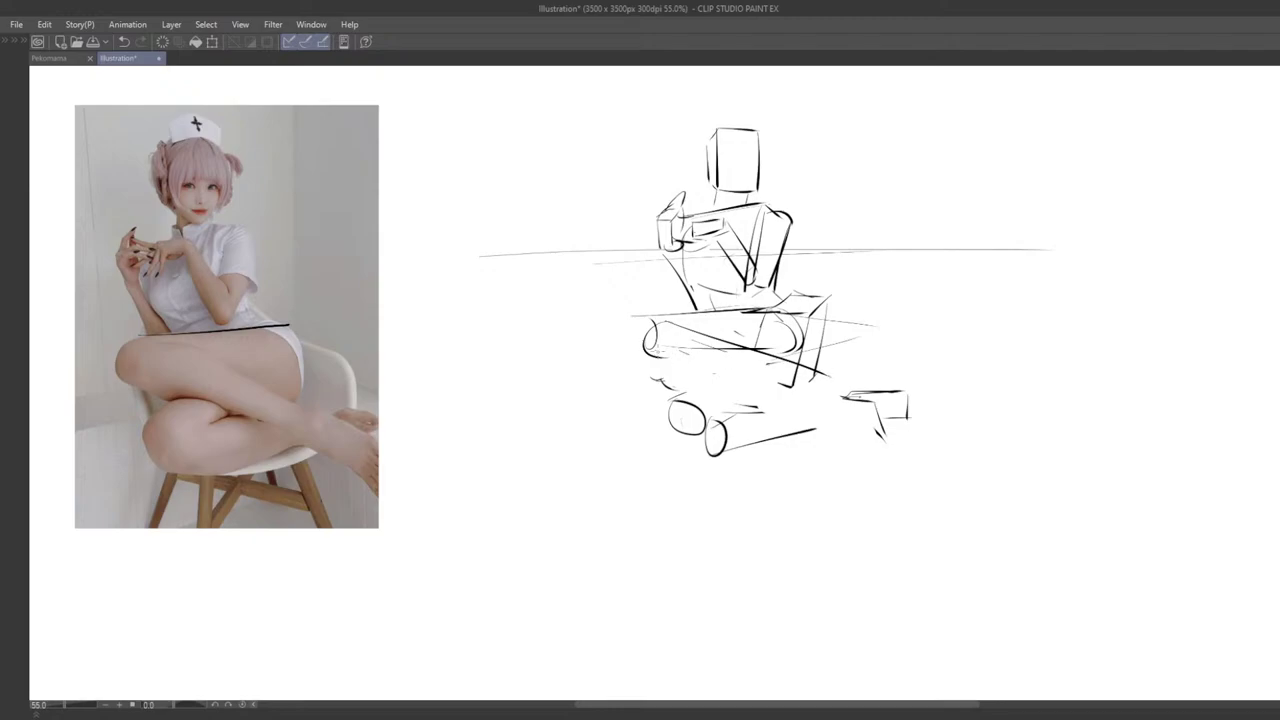
drag(656, 350, 828, 406)
mouse_move(784, 411)
mouse_down()
mouse_move(700, 366)
mouse_move(700, 380)
mouse_up()
key(ctrl+z)
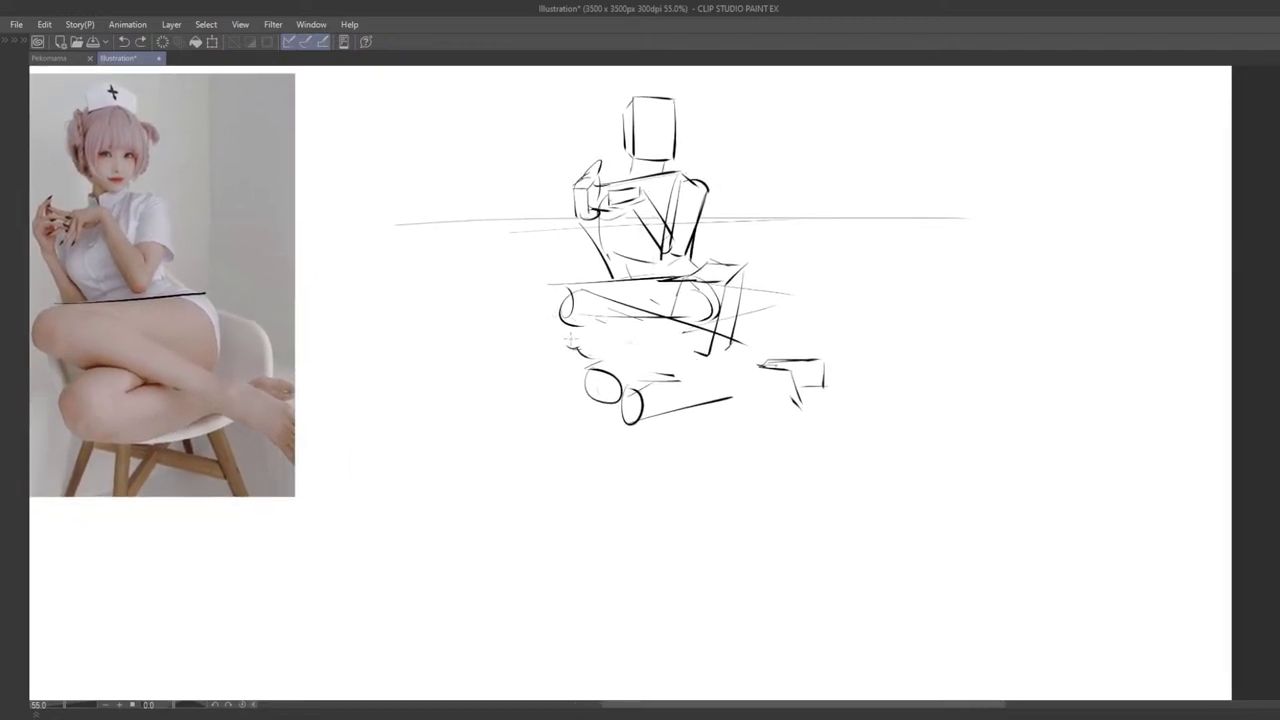
Step: Draw the lower edge of the crossed shin and close it with a small ankle ellipse
mouse_move(568, 322)
mouse_down()
mouse_move(802, 380)
mouse_move(756, 350)
mouse_move(767, 368)
mouse_move(757, 364)
mouse_move(782, 308)
mouse_move(820, 374)
mouse_up()
key(ctrl+z)
key(ctrl+z)
key(e)
key(p)
key(ctrl+z)
Step: Sketch the near foot with curved edges running down from the crossed ankle
drag(766, 336, 824, 374)
key(ctrl+z)
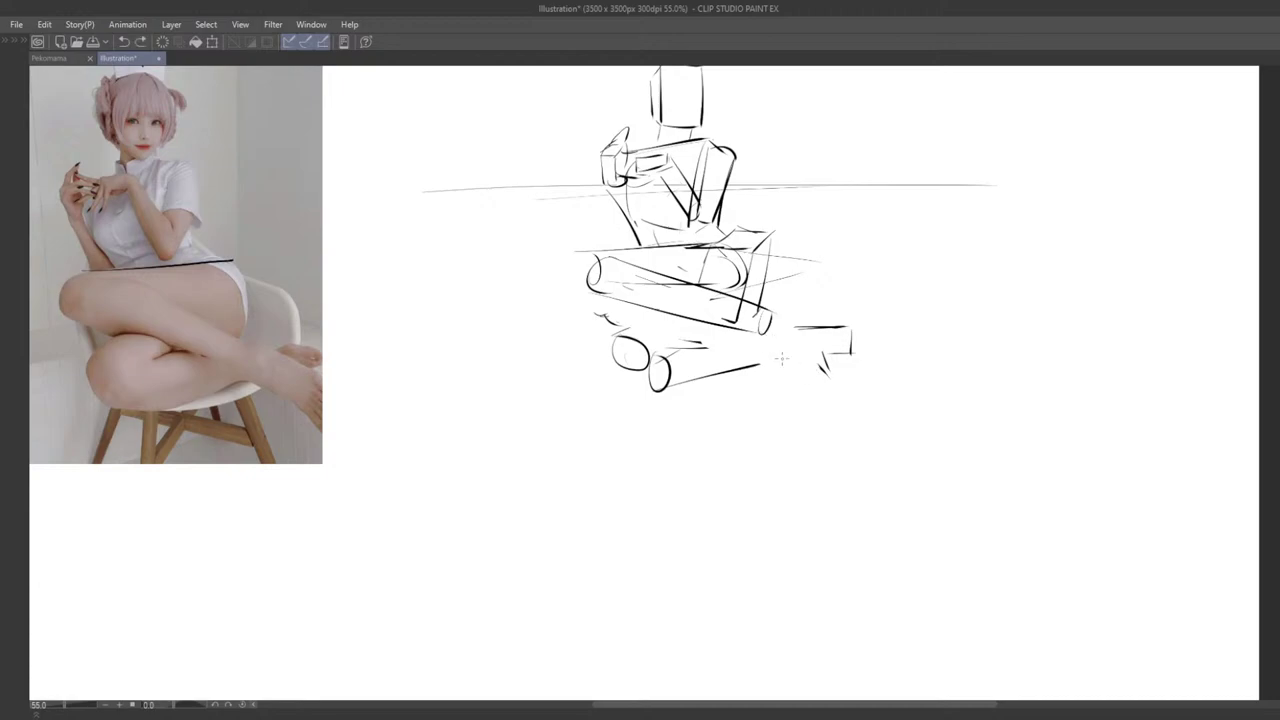
drag(762, 336, 826, 374)
key(ctrl+z)
drag(785, 316, 824, 322)
drag(829, 386, 816, 351)
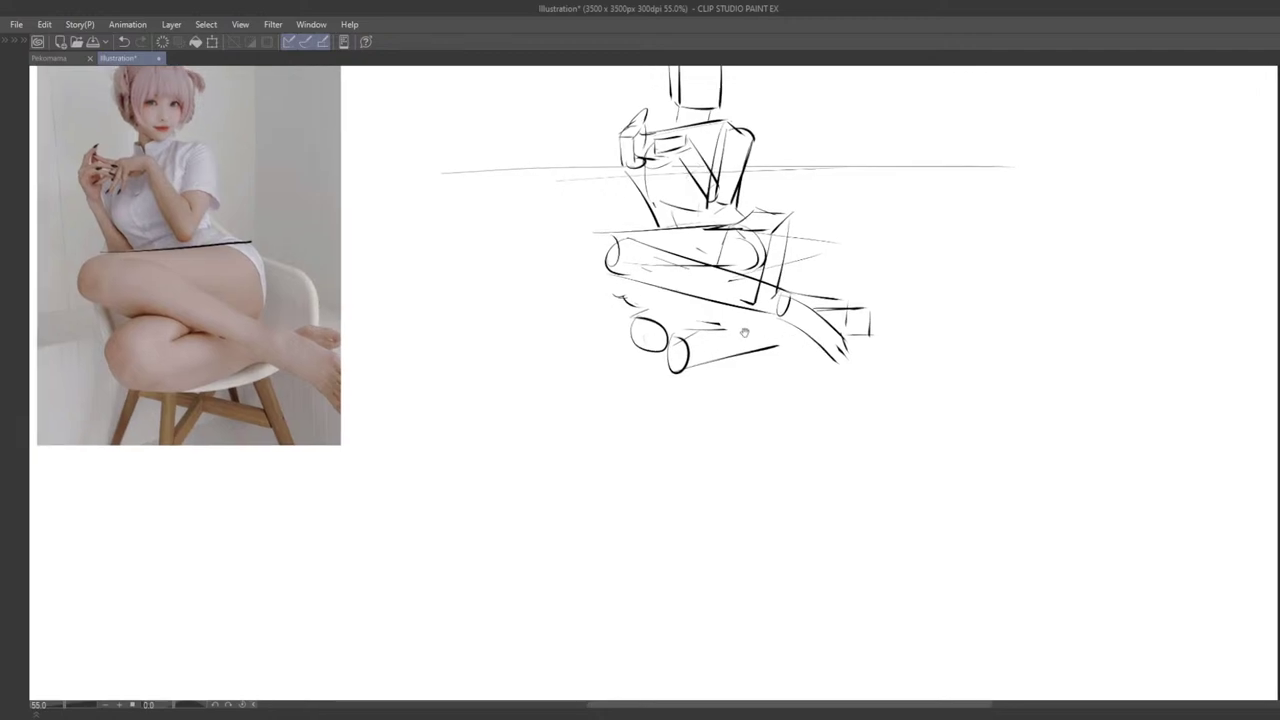
Step: Complete the folded lower leg beneath the crossed leg with new edges running back from its knee circles
key(ctrl+z)
drag(689, 331, 729, 308)
key(ctrl+z)
mouse_move(630, 321)
mouse_down()
mouse_move(667, 294)
mouse_move(691, 331)
mouse_move(790, 315)
mouse_move(820, 334)
mouse_up()
scroll(752, 367, down, 3)
mouse_move(697, 304)
mouse_down()
mouse_move(715, 330)
mouse_move(715, 373)
mouse_move(726, 370)
mouse_up()
scroll(718, 370, up, 4)
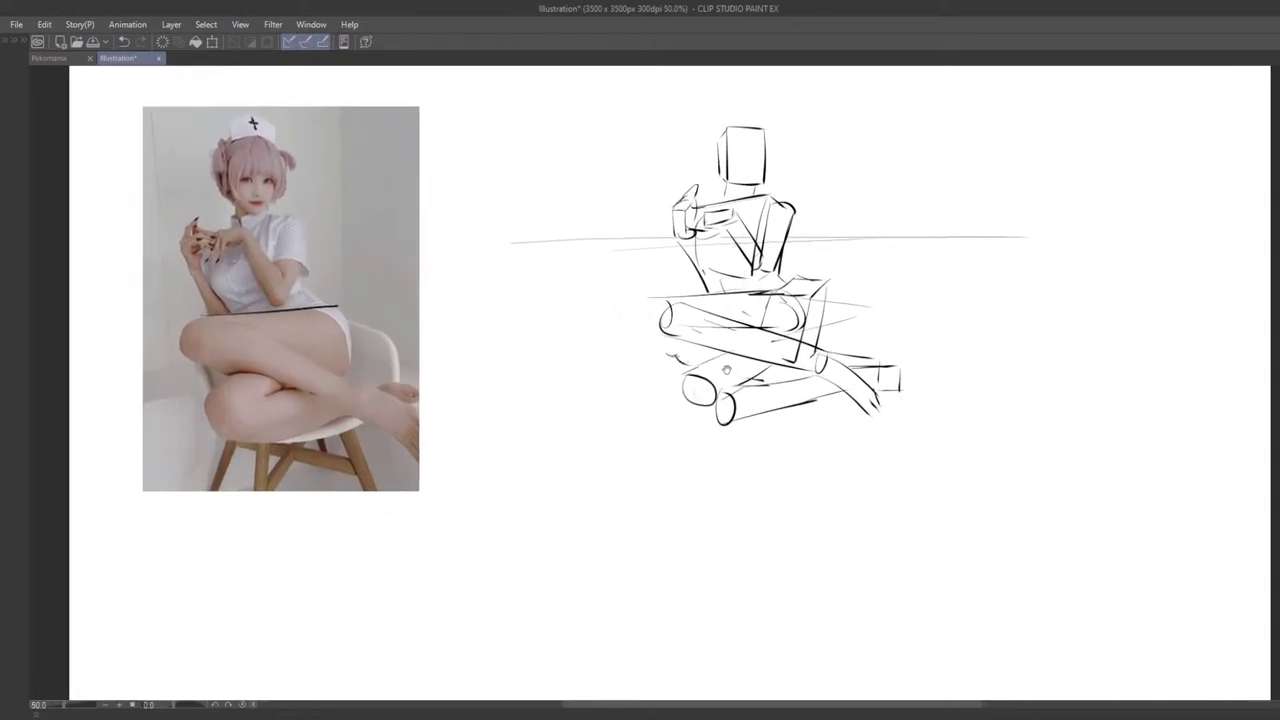
Step: Overlay the sketch on the reference photo to compare the leg proportions, and return it to its place
mouse_move(871, 388)
mouse_down()
mouse_move(494, 421)
mouse_move(676, 421)
mouse_up()
mouse_move(676, 421)
mouse_down()
mouse_move(563, 409)
mouse_move(603, 439)
mouse_up()
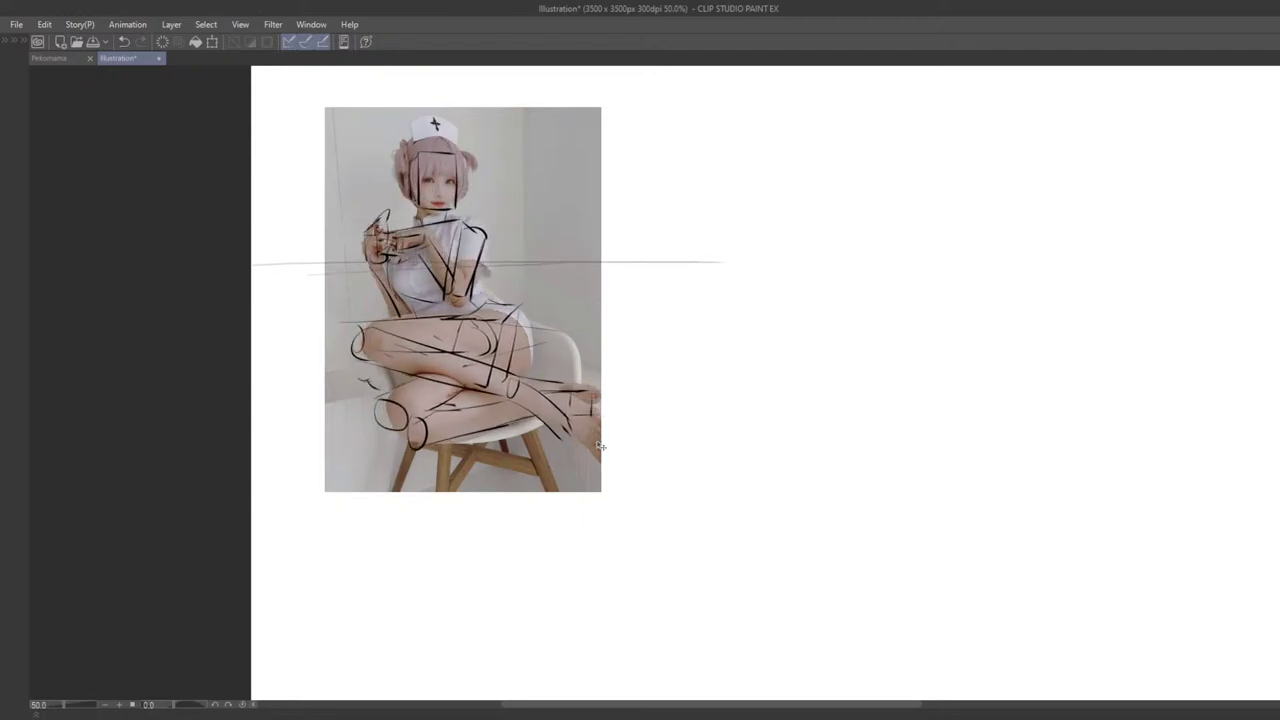
key(ctrl+z)
drag(843, 405, 653, 381)
mouse_move(733, 395)
mouse_down()
mouse_move(234, 429)
mouse_move(246, 417)
mouse_up()
drag(355, 377, 355, 386)
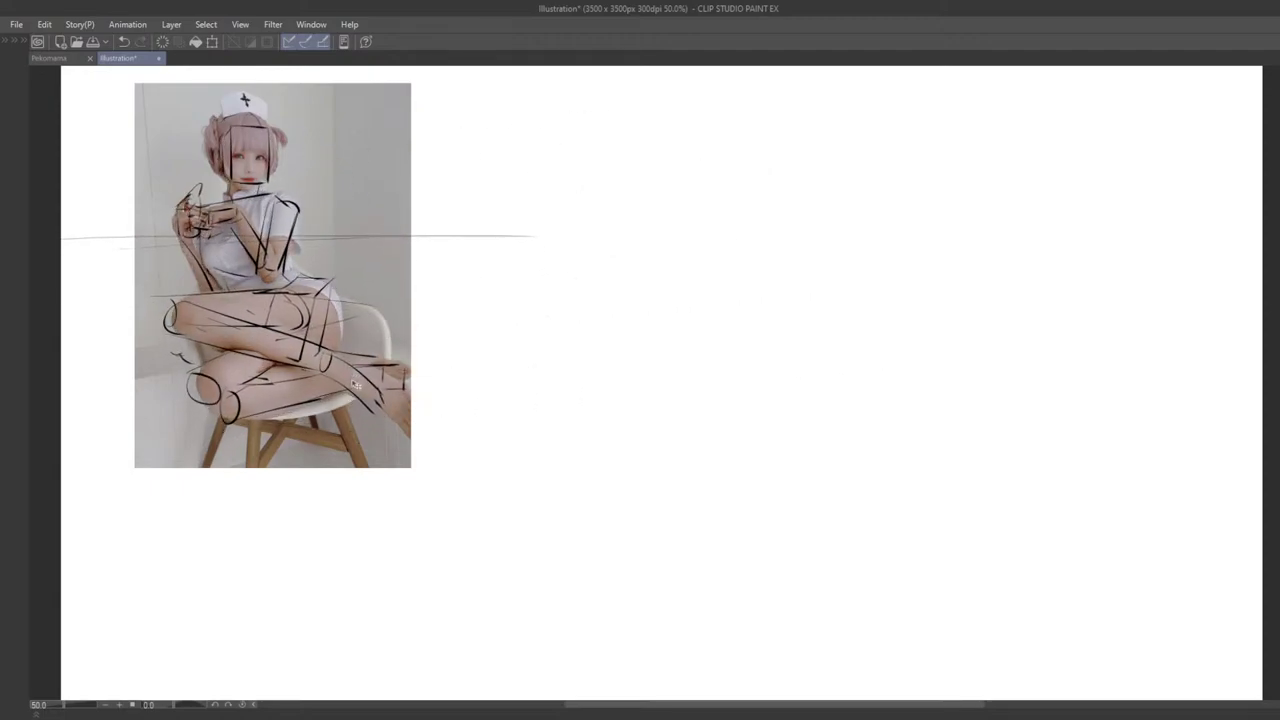
key(ctrl+z)
Step: Erase the ankle ellipse and near foot, and redraw the foot as one continuous tapered shape from the shin
drag(842, 411, 804, 415)
mouse_move(783, 342)
mouse_down()
mouse_move(809, 363)
mouse_move(782, 354)
mouse_up()
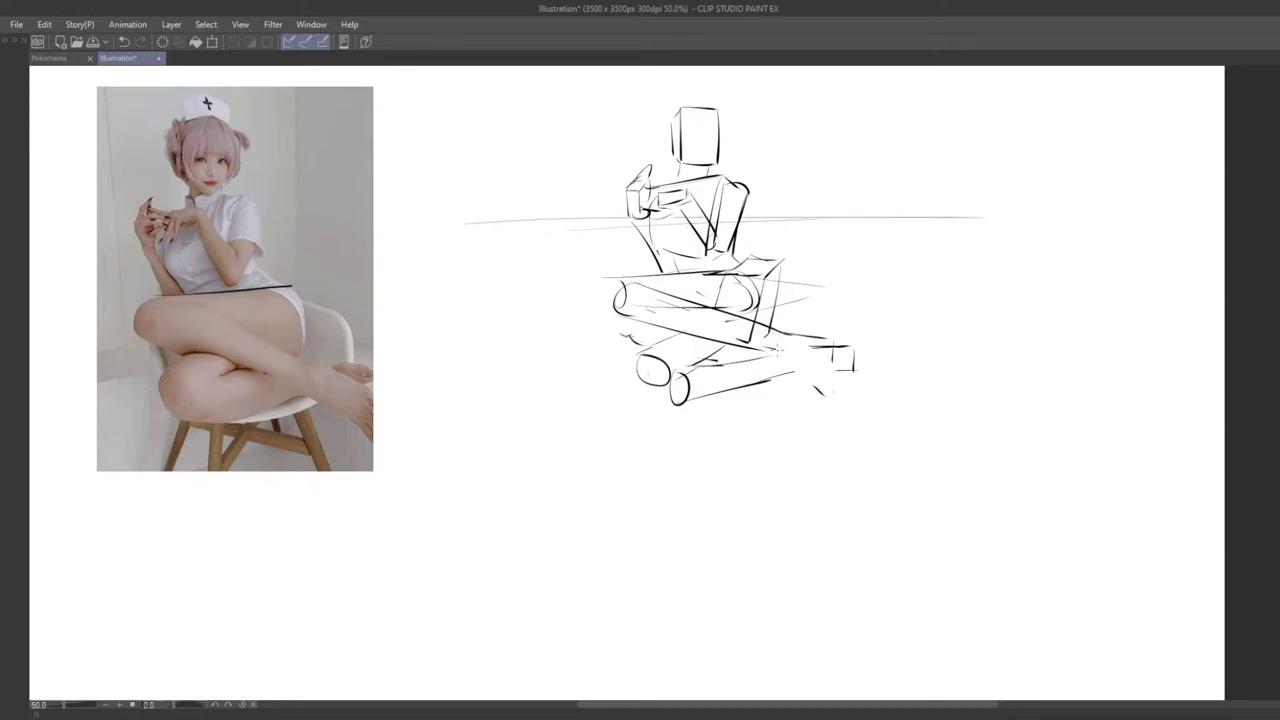
drag(786, 360, 838, 420)
mouse_move(786, 334)
mouse_down()
mouse_move(864, 380)
mouse_move(826, 358)
mouse_move(862, 392)
mouse_up()
key(ctrl+z)
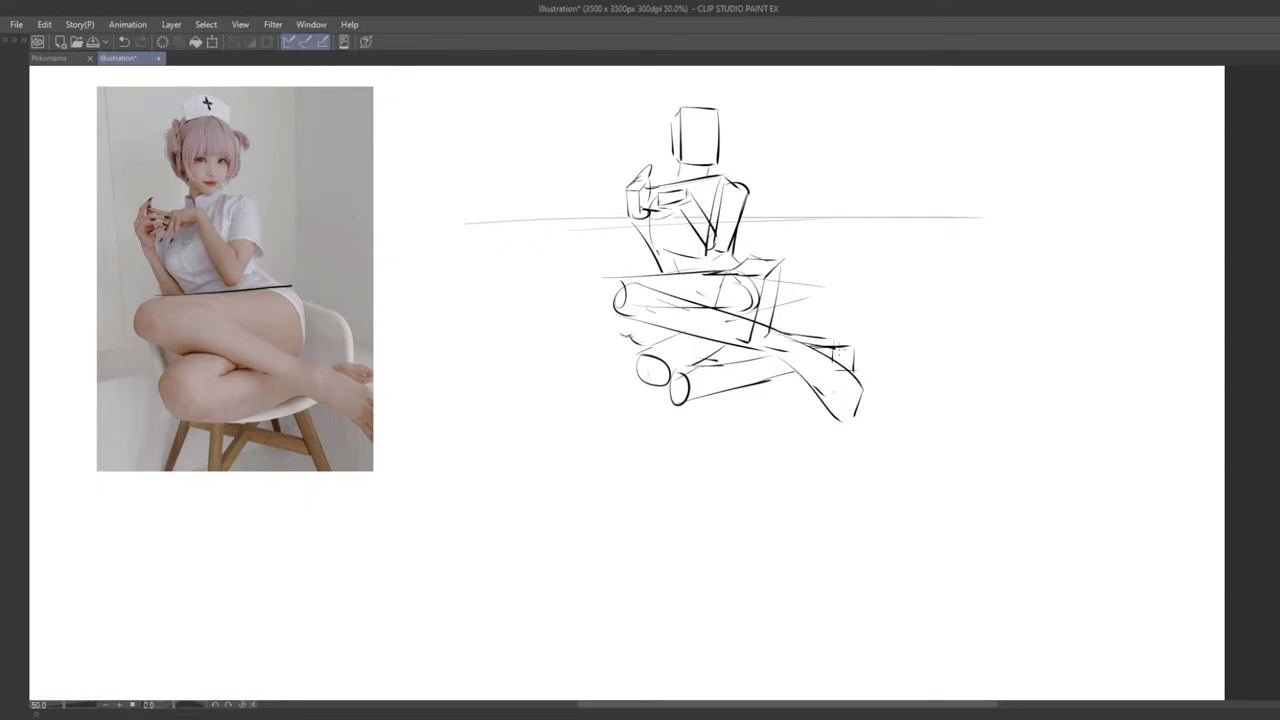
Step: Clean up the old far foot block behind the ankle and try out new upper and end edges
key(e)
mouse_move(836, 334)
mouse_down()
mouse_move(820, 334)
mouse_move(858, 356)
mouse_move(816, 349)
mouse_move(866, 367)
mouse_move(826, 339)
mouse_move(784, 373)
mouse_move(767, 418)
mouse_move(728, 416)
mouse_up()
key(p)
key(ctrl+z)
scroll(792, 355, up, 2)
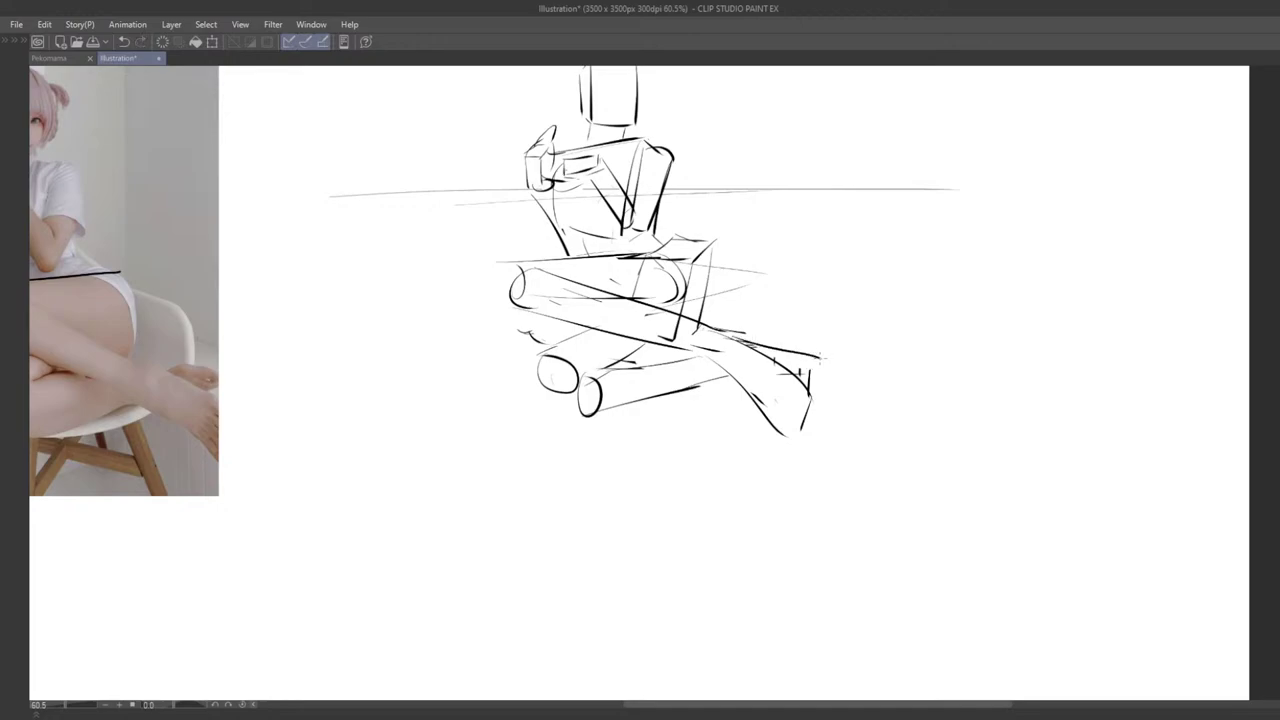
mouse_move(826, 376)
mouse_down()
mouse_move(836, 358)
mouse_move(731, 334)
mouse_up()
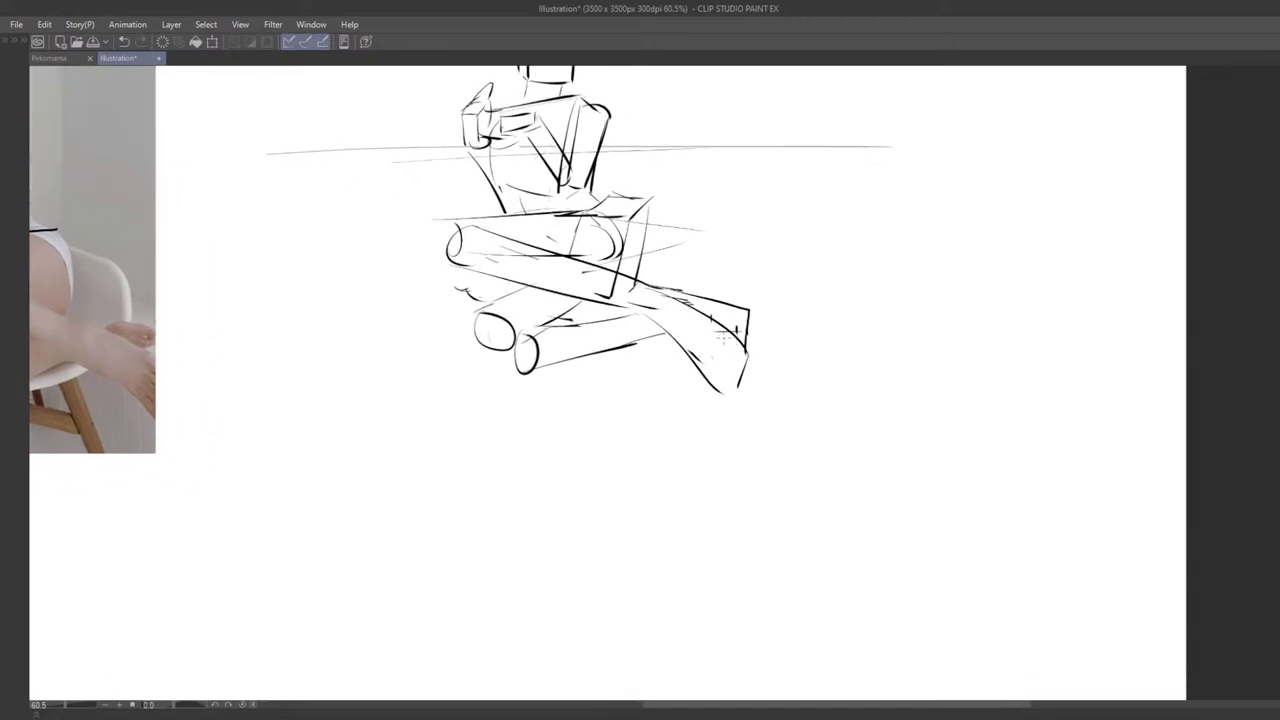
key(ctrl+z)
Step: Sketch the far foot as a small tapered block emerging behind the near foot
mouse_move(664, 284)
mouse_down()
mouse_move(826, 340)
mouse_move(802, 348)
mouse_move(867, 313)
mouse_move(829, 305)
mouse_move(875, 305)
mouse_move(855, 366)
mouse_move(838, 356)
mouse_move(850, 373)
mouse_up()
key(ctrl+z)
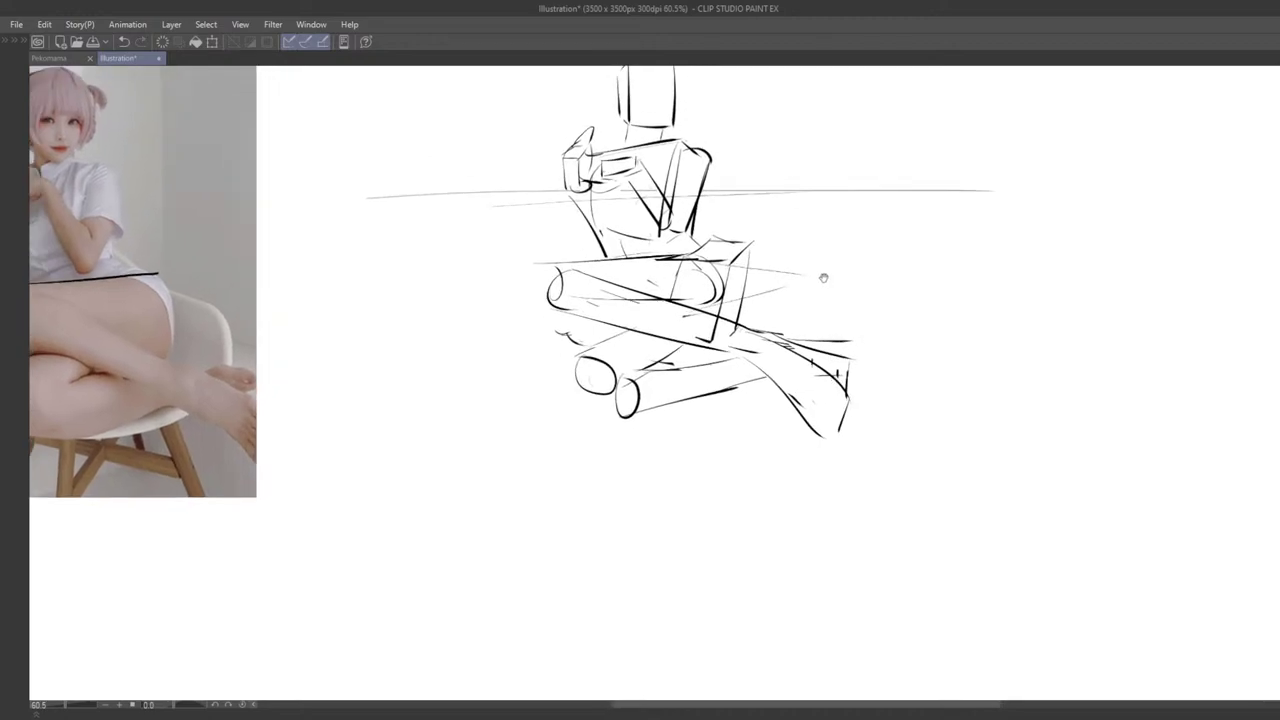
key(ctrl+z)
scroll(855, 352, down, 3)
drag(883, 317, 905, 307)
scroll(859, 355, up, 3)
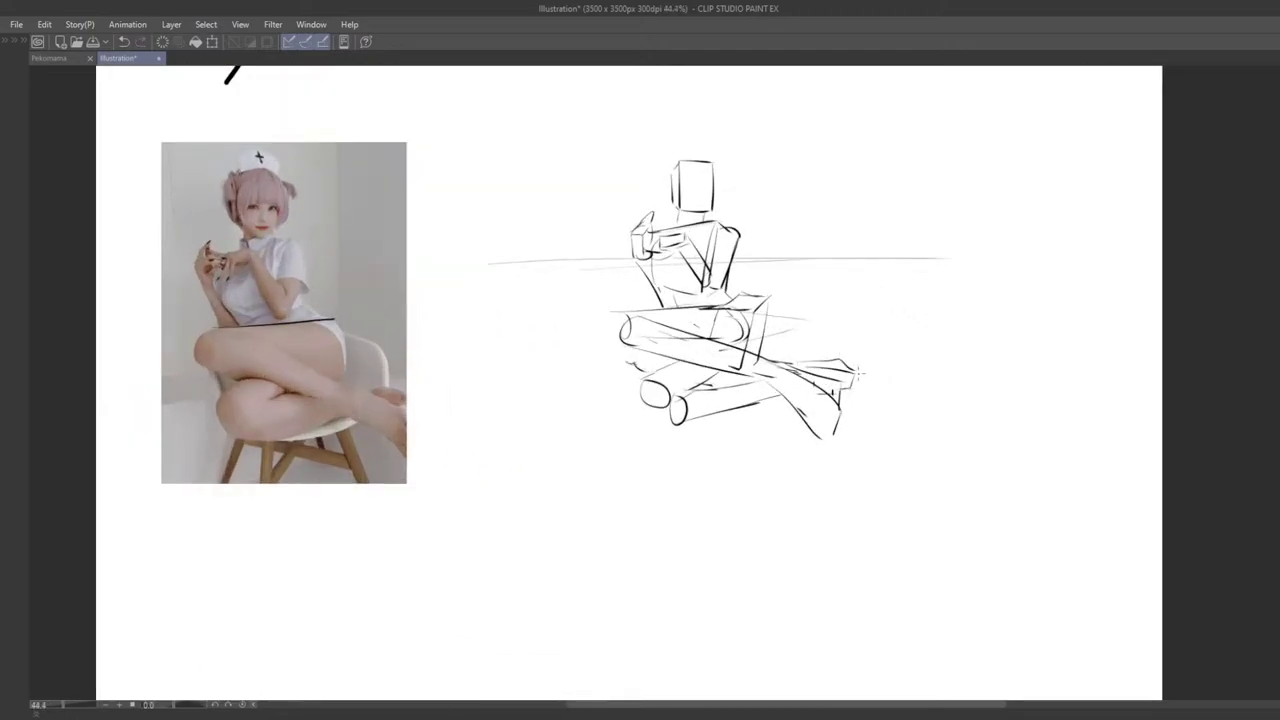
mouse_move(858, 372)
mouse_down()
mouse_move(903, 406)
mouse_move(992, 361)
mouse_move(986, 412)
mouse_move(983, 389)
mouse_up()
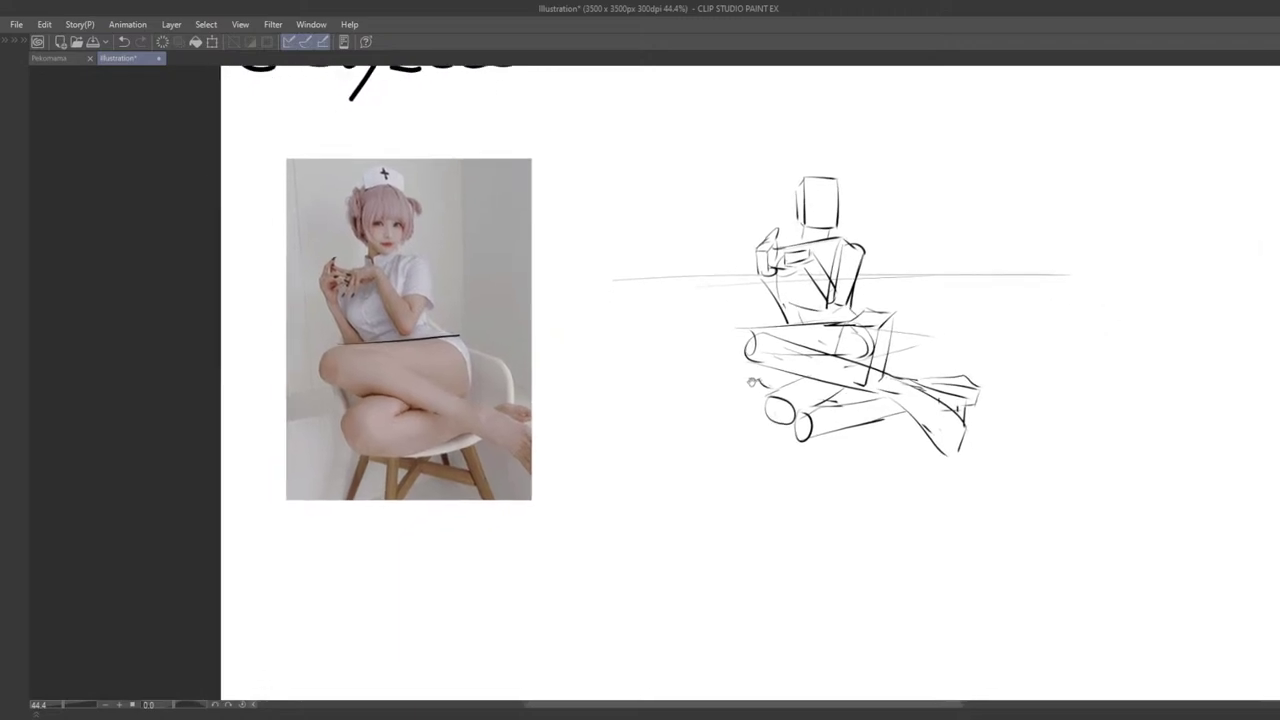
Step: Erase the guide line across the thigh on the reference photo
drag(752, 382, 737, 363)
scroll(737, 362, up, 3)
mouse_move(720, 418)
mouse_down()
mouse_move(708, 485)
mouse_move(742, 456)
mouse_up()
key(e)
drag(288, 385, 476, 381)
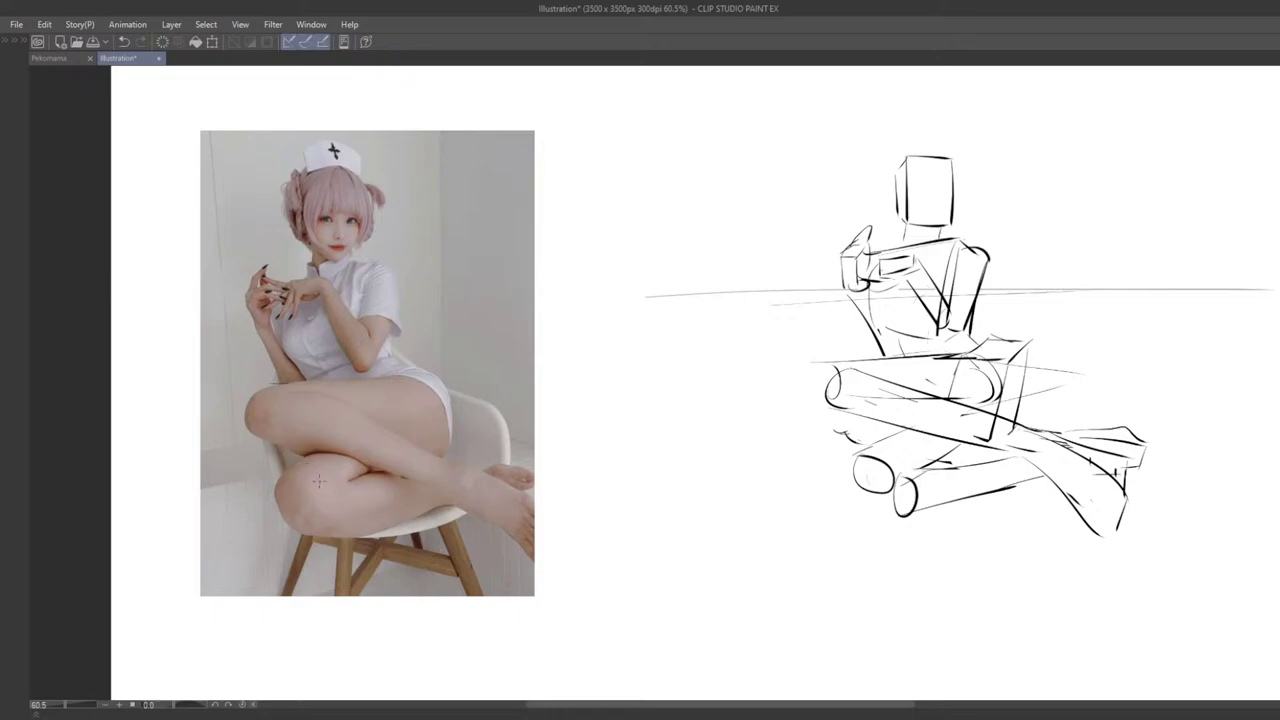
Step: Examine the redrawn legs and overall proportions of the block figure against the reference photo
scroll(594, 403, down, 7)
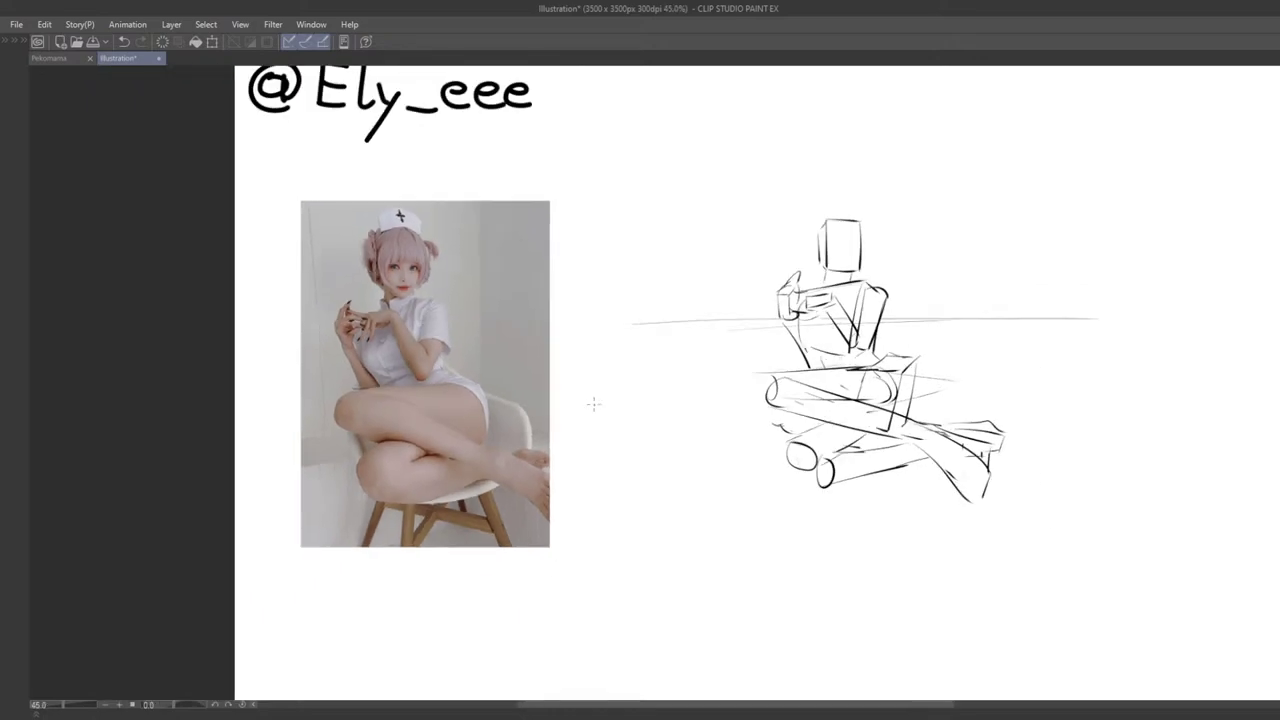
drag(693, 387, 691, 363)
drag(677, 418, 743, 423)
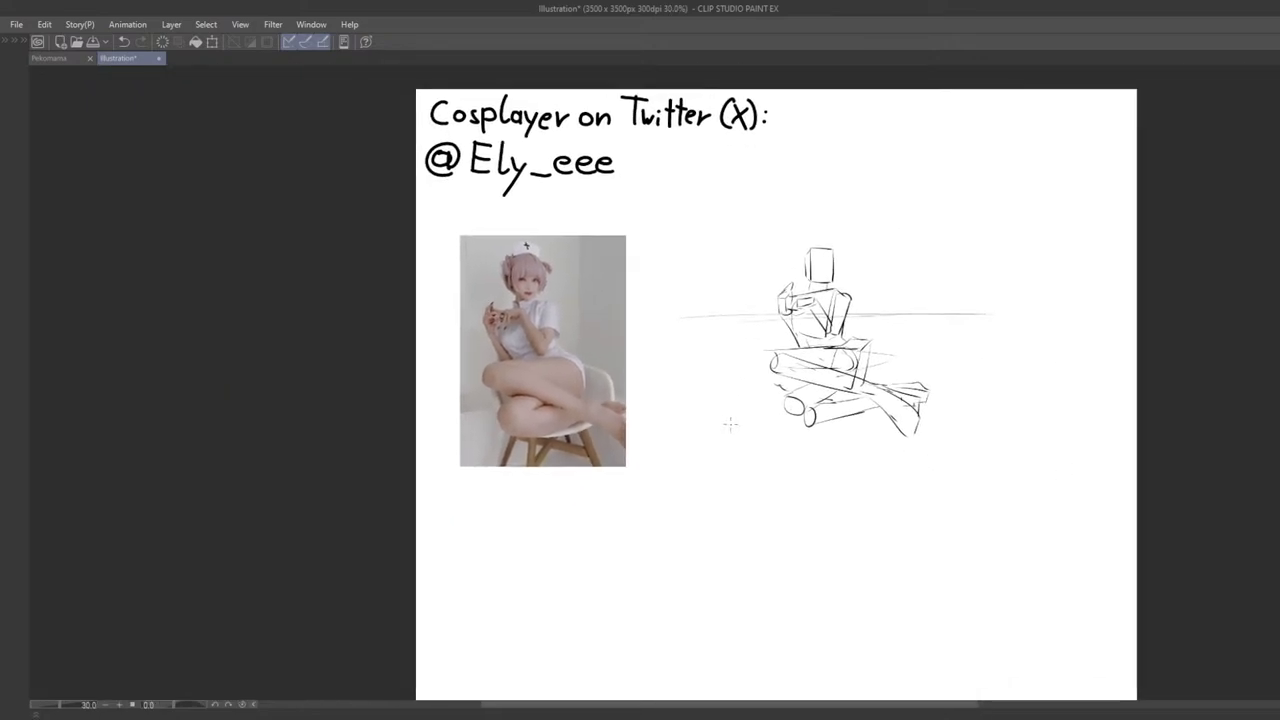
scroll(730, 423, up, 3)
drag(646, 474, 641, 536)
drag(629, 407, 665, 437)
drag(525, 427, 512, 391)
scroll(665, 400, up, 7)
scroll(568, 425, down, 6)
drag(458, 229, 460, 272)
drag(509, 376, 494, 327)
scroll(494, 327, up, 1)
drag(583, 389, 510, 370)
scroll(515, 366, down, 1)
drag(638, 352, 609, 310)
mouse_move(706, 359)
mouse_down()
mouse_move(651, 351)
mouse_move(560, 463)
mouse_move(651, 351)
mouse_move(726, 388)
mouse_up()
scroll(726, 388, up, 2)
drag(756, 453, 671, 368)
Step: Try out guide lines along the top and knee of the crossed thigh on the reference photo
mouse_move(369, 302)
mouse_down()
mouse_move(558, 290)
mouse_move(384, 291)
mouse_move(556, 288)
mouse_move(541, 292)
mouse_up()
key(ctrl+z)
key(ctrl+z)
key(ctrl+z)
mouse_move(449, 347)
mouse_down()
mouse_move(375, 383)
mouse_move(408, 356)
mouse_up()
key(ctrl+z)
key(ctrl+z)
drag(352, 307, 528, 299)
key(ctrl+z)
mouse_move(492, 331)
mouse_down()
mouse_move(340, 377)
mouse_move(486, 363)
mouse_move(474, 347)
mouse_up()
drag(413, 361, 417, 378)
key(ctrl+z)
key(ctrl+z)
mouse_move(328, 338)
mouse_down()
mouse_move(522, 331)
mouse_move(501, 331)
mouse_up()
key(ctrl+z)
mouse_move(492, 398)
mouse_down()
mouse_move(441, 362)
mouse_move(368, 376)
mouse_up()
drag(640, 363, 752, 348)
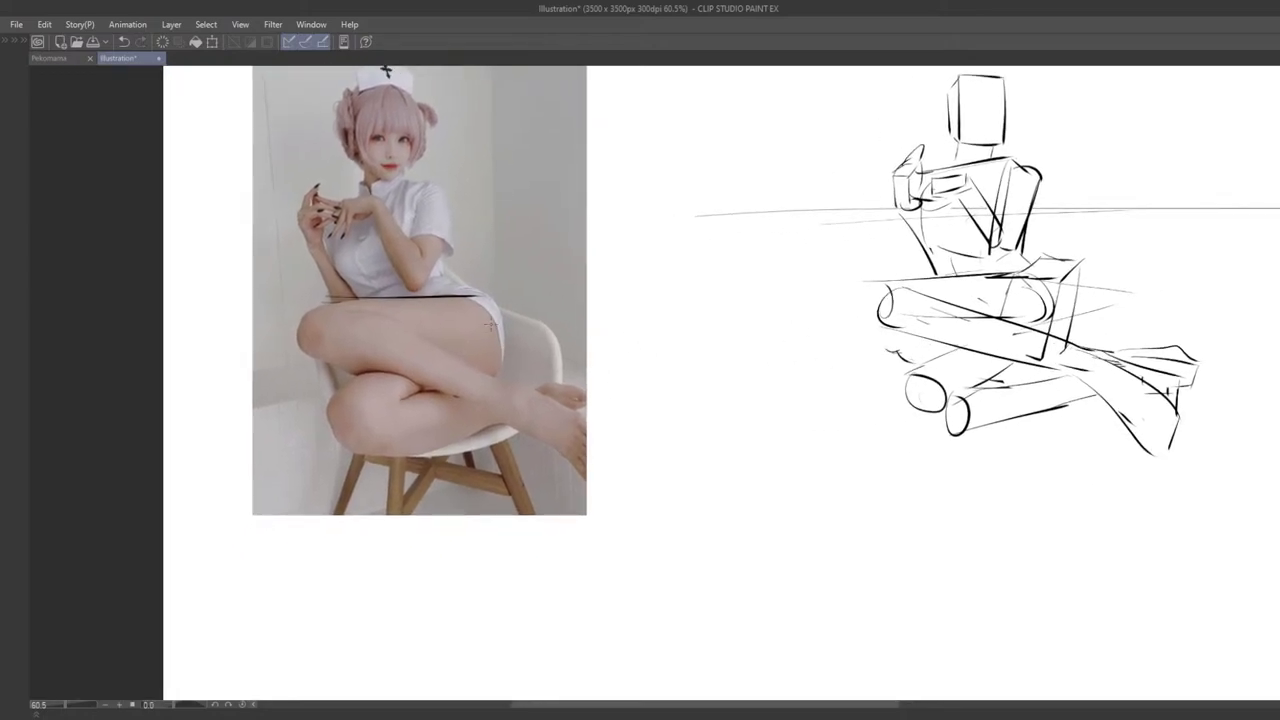
Step: Try different slants for a guide line from the knee to the hip on the reference photo
key(ctrl+z)
key(ctrl+z)
mouse_move(293, 330)
mouse_down()
mouse_move(486, 294)
mouse_move(483, 309)
mouse_up()
key(ctrl+z)
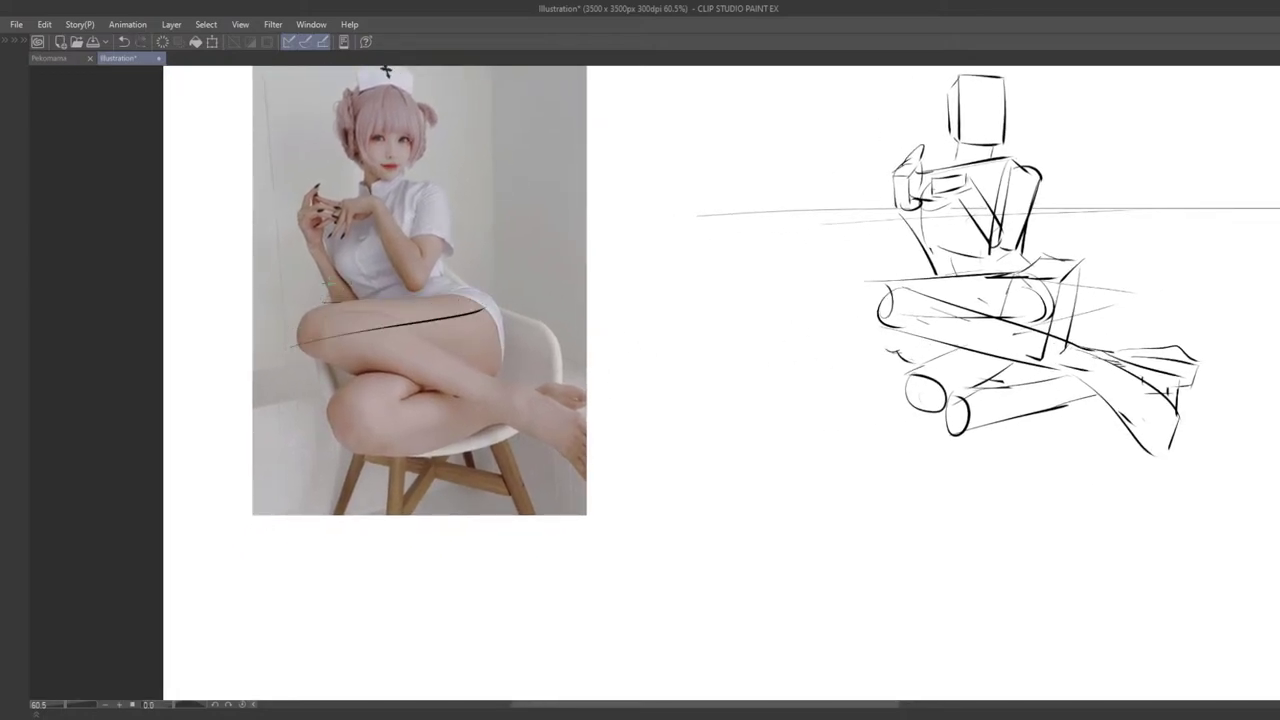
drag(288, 280, 518, 302)
key(ctrl+z)
key(ctrl+z)
key(ctrl+z)
key(ctrl+z)
mouse_move(332, 303)
mouse_down()
mouse_move(493, 298)
mouse_move(474, 300)
mouse_up()
key(ctrl+z)
mouse_move(308, 303)
mouse_down()
mouse_move(495, 298)
mouse_move(476, 299)
mouse_up()
key(ctrl+z)
key(ctrl+z)
mouse_move(453, 344)
mouse_down()
mouse_move(455, 504)
mouse_move(441, 380)
mouse_up()
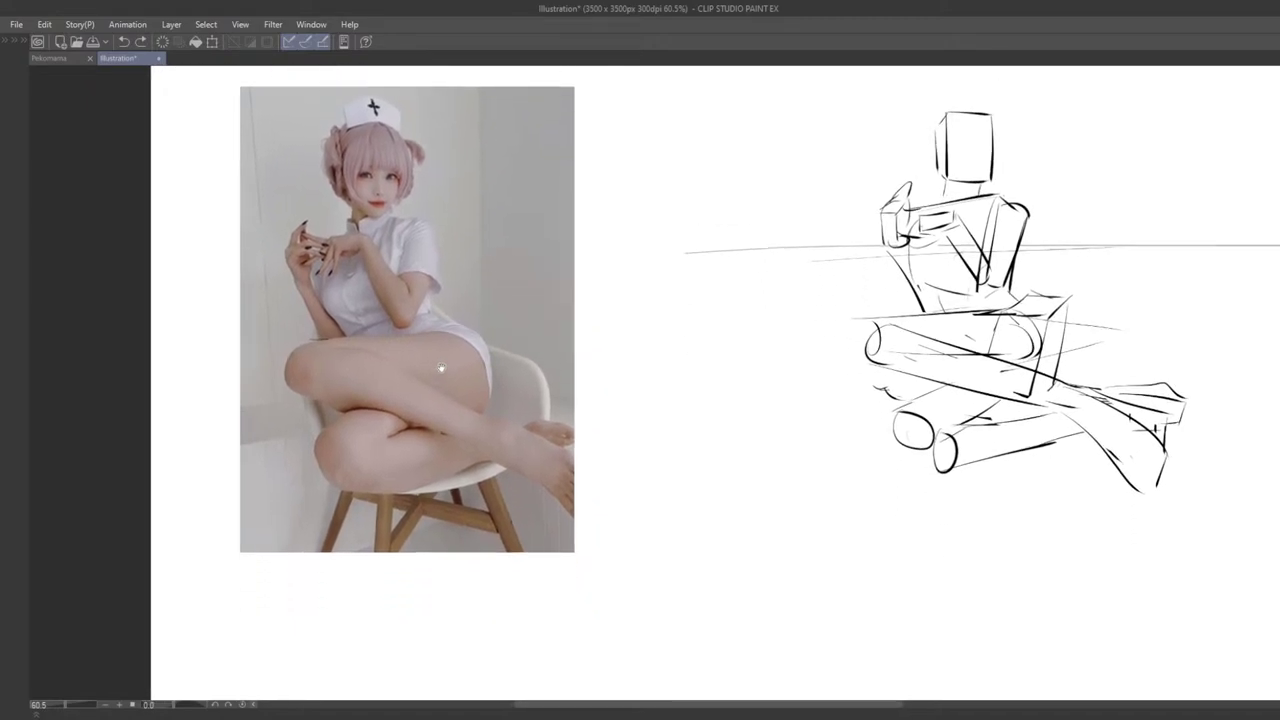
drag(411, 318, 347, 330)
scroll(347, 331, up, 2)
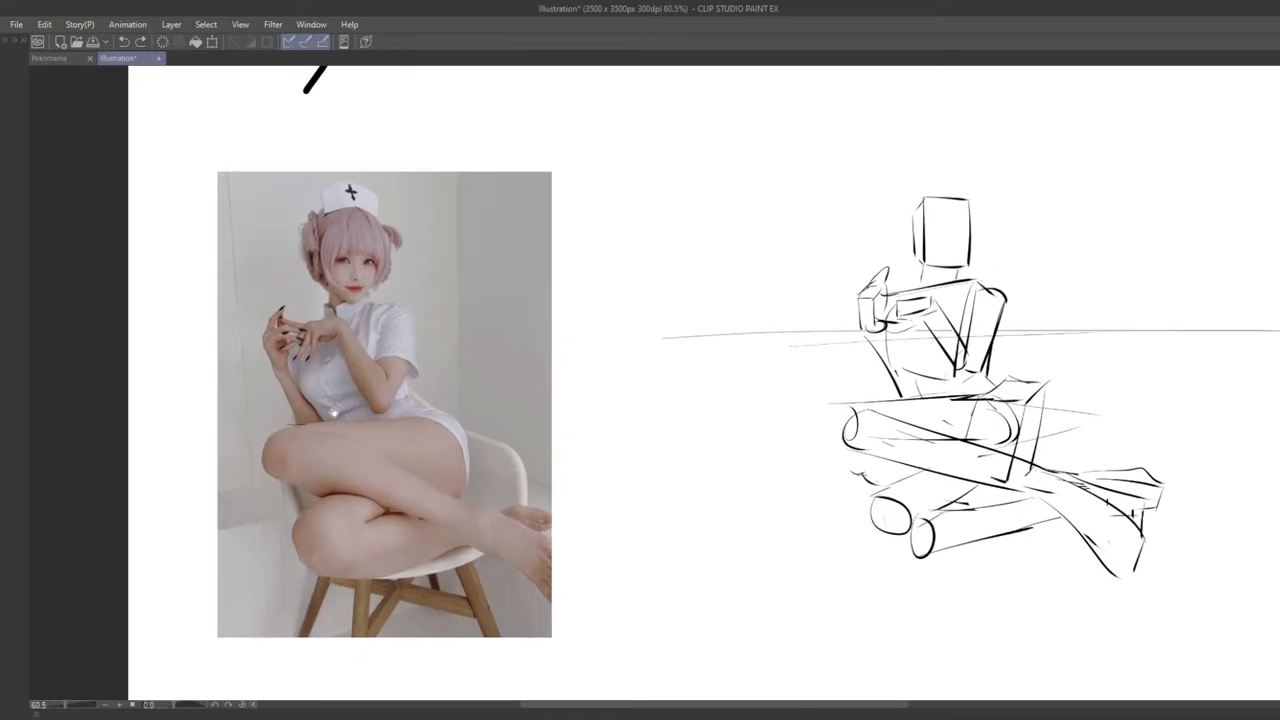
Step: Try vertical guide lines down from the head, the shoulder and the hip on the reference photo
key(ctrl+z)
drag(366, 212, 376, 448)
mouse_move(402, 232)
mouse_down()
mouse_move(414, 465)
mouse_move(446, 348)
mouse_move(460, 544)
mouse_up()
key(ctrl+z)
drag(464, 236, 477, 540)
key(ctrl+z)
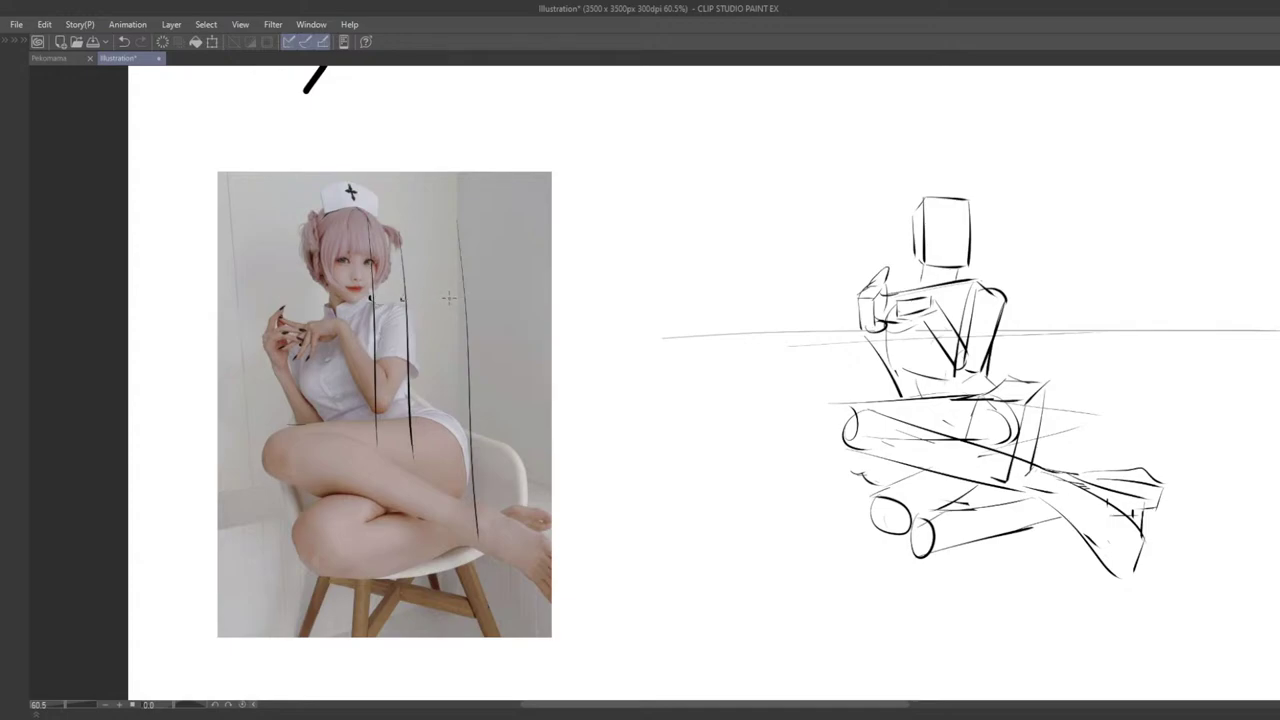
Step: Try a vertical guide line beside the block figure and undo the vertical guides on the photo
drag(486, 306, 419, 301)
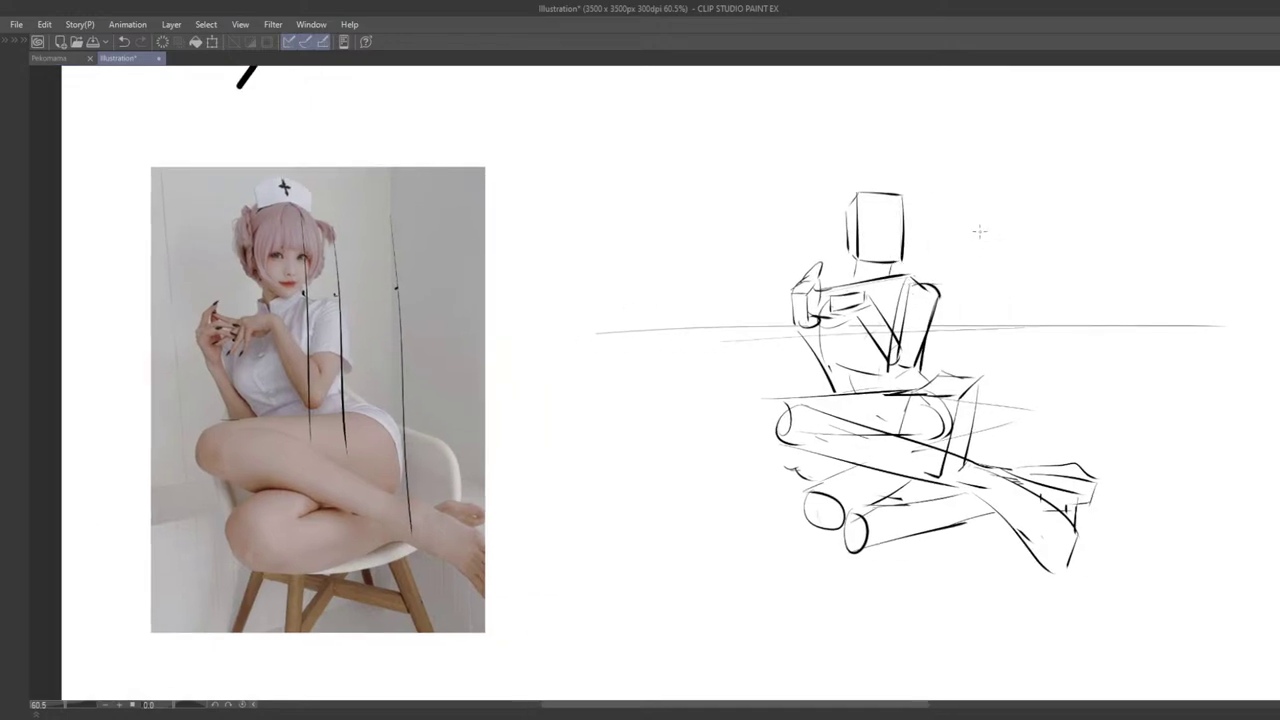
mouse_move(978, 186)
mouse_down()
mouse_move(958, 450)
mouse_move(980, 326)
mouse_move(948, 300)
mouse_up()
key(ctrl+z)
key(ctrl+z)
key(ctrl+z)
drag(451, 337, 576, 318)
key(ctrl+z)
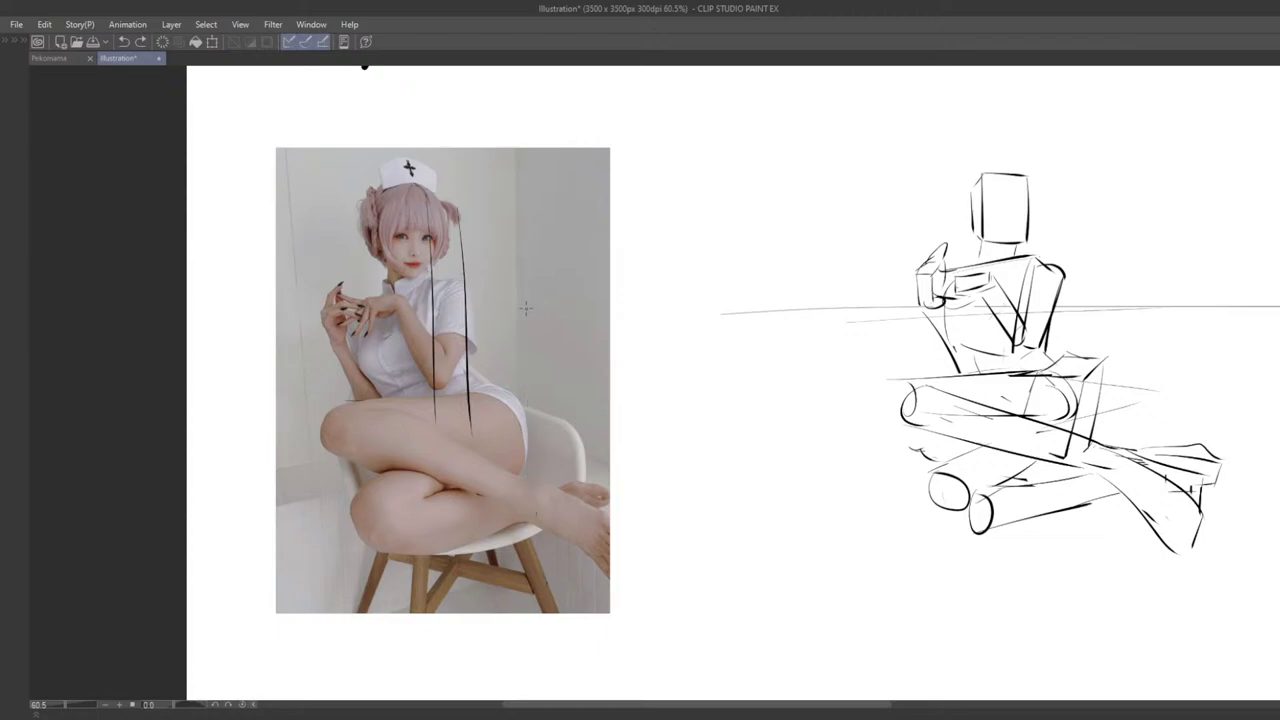
key(ctrl+z)
key(ctrl+z)
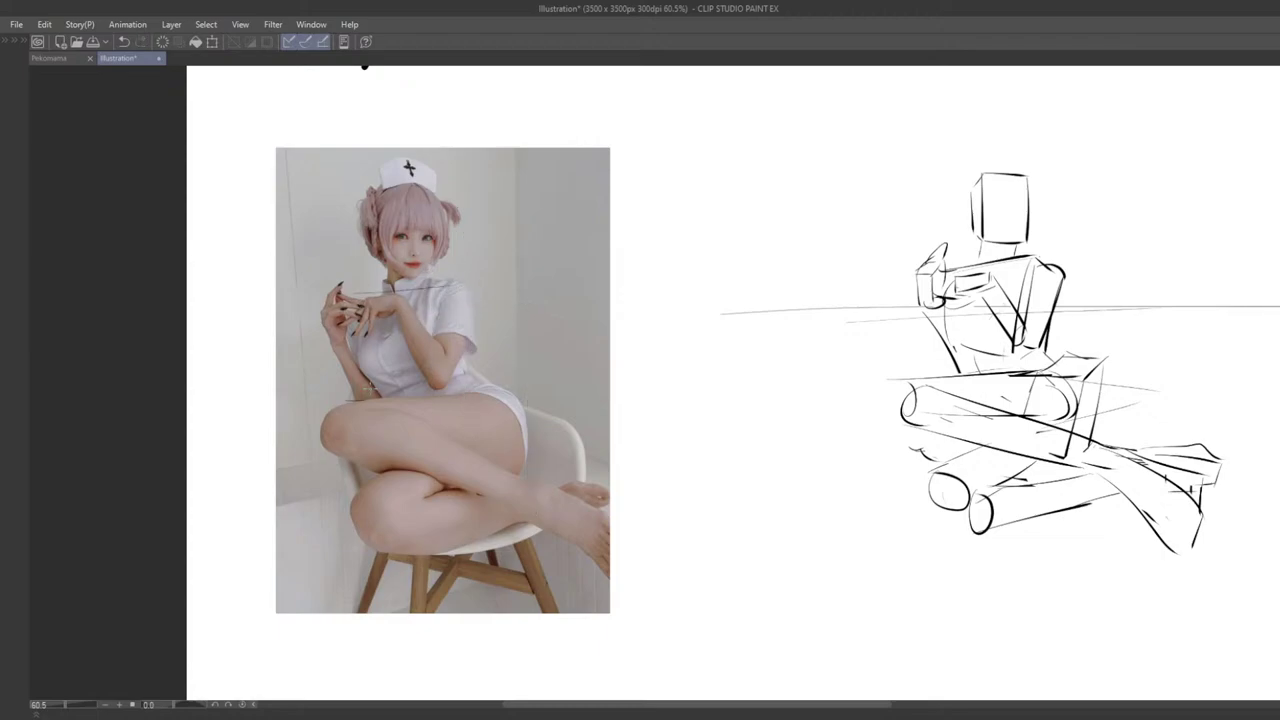
Step: Try horizontal guide lines across the shoulders and the waist on the reference photo
mouse_move(368, 390)
mouse_down()
mouse_move(468, 381)
mouse_move(490, 392)
mouse_move(477, 362)
mouse_move(443, 373)
mouse_move(419, 346)
mouse_move(560, 381)
mouse_move(611, 378)
mouse_move(465, 367)
mouse_move(467, 387)
mouse_up()
key(ctrl+z)
key(ctrl+z)
key(ctrl+z)
scroll(490, 369, down, 3)
scroll(572, 393, up, 1)
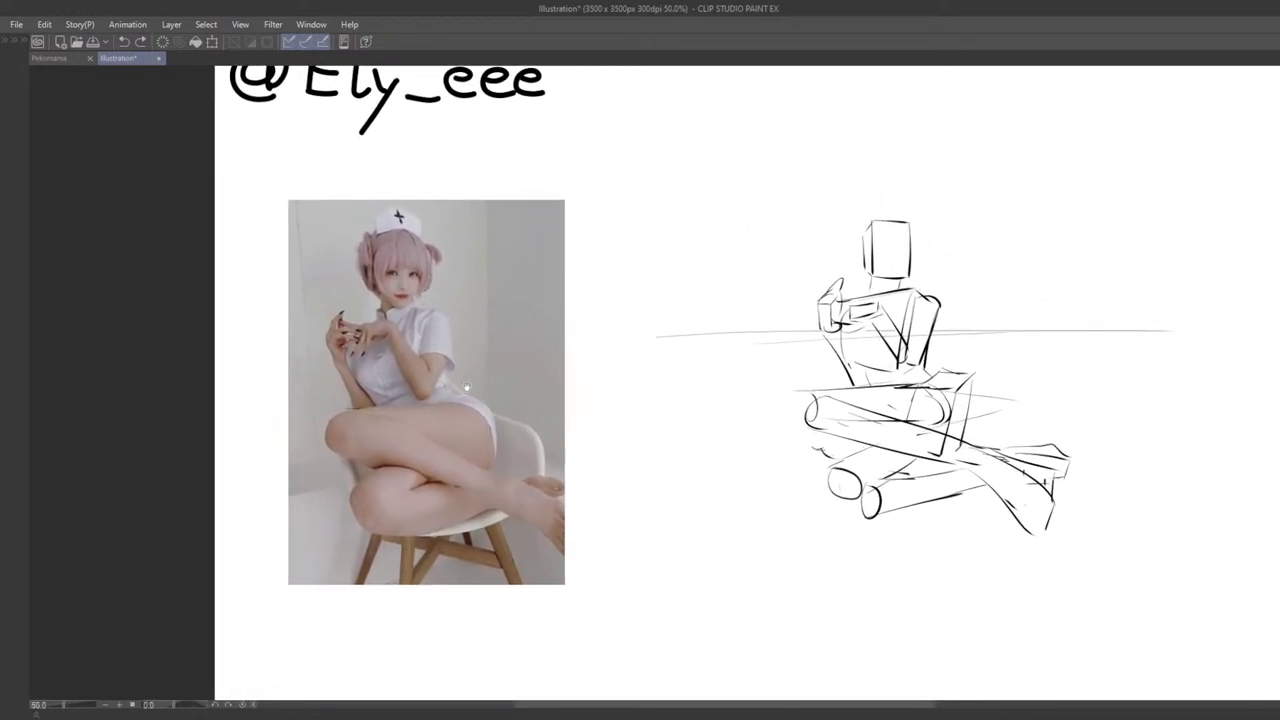
scroll(466, 387, up, 2)
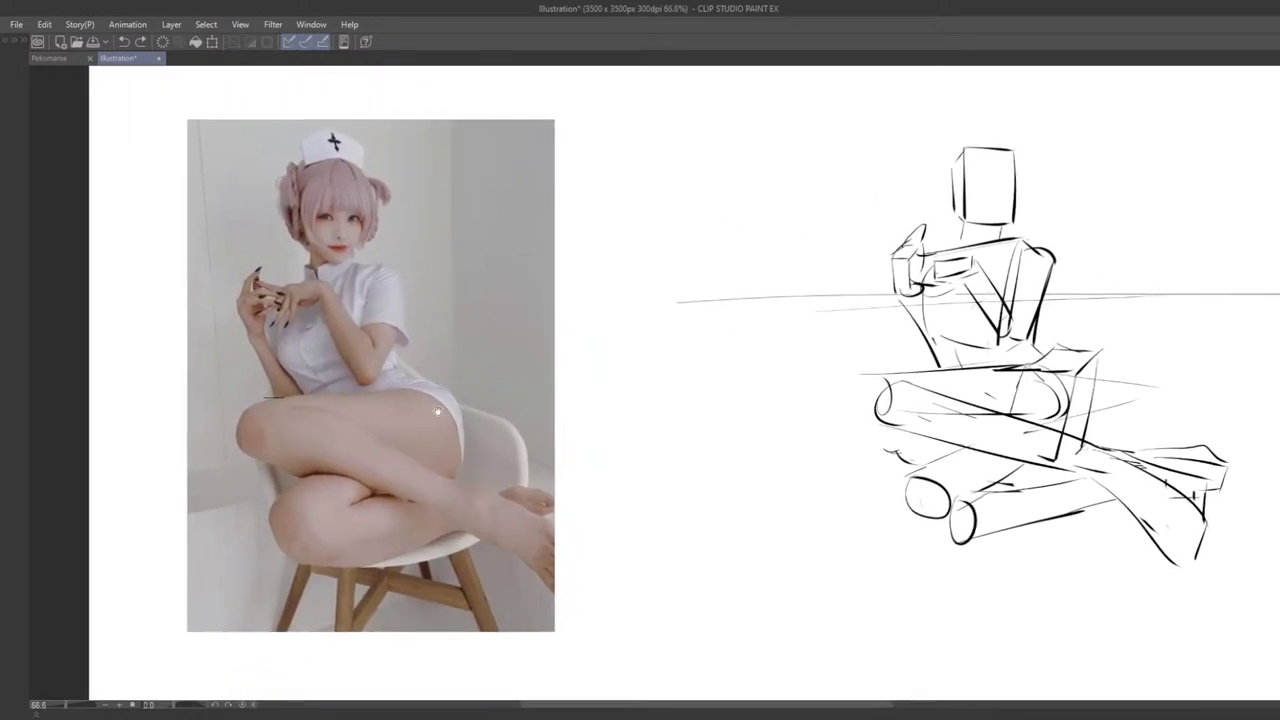
Step: Try a guide line along the top of the crossed thigh on the reference photo
scroll(437, 411, down, 2)
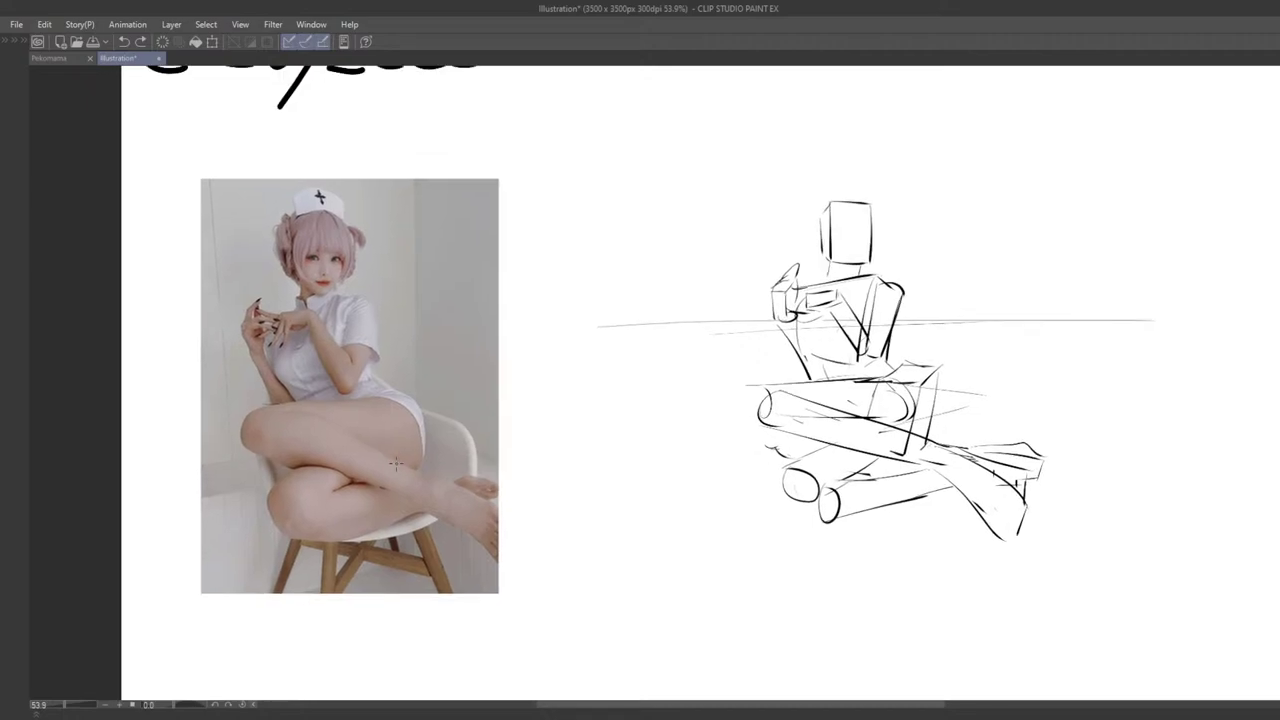
scroll(394, 457, down, 2)
mouse_move(394, 456)
mouse_down()
mouse_move(378, 405)
mouse_move(437, 421)
mouse_move(414, 402)
mouse_up()
scroll(437, 421, up, 2)
key(ctrl+z)
mouse_move(300, 347)
mouse_down()
mouse_move(448, 356)
mouse_move(439, 341)
mouse_move(411, 343)
mouse_move(408, 361)
mouse_up()
key(ctrl+z)
key(ctrl+z)
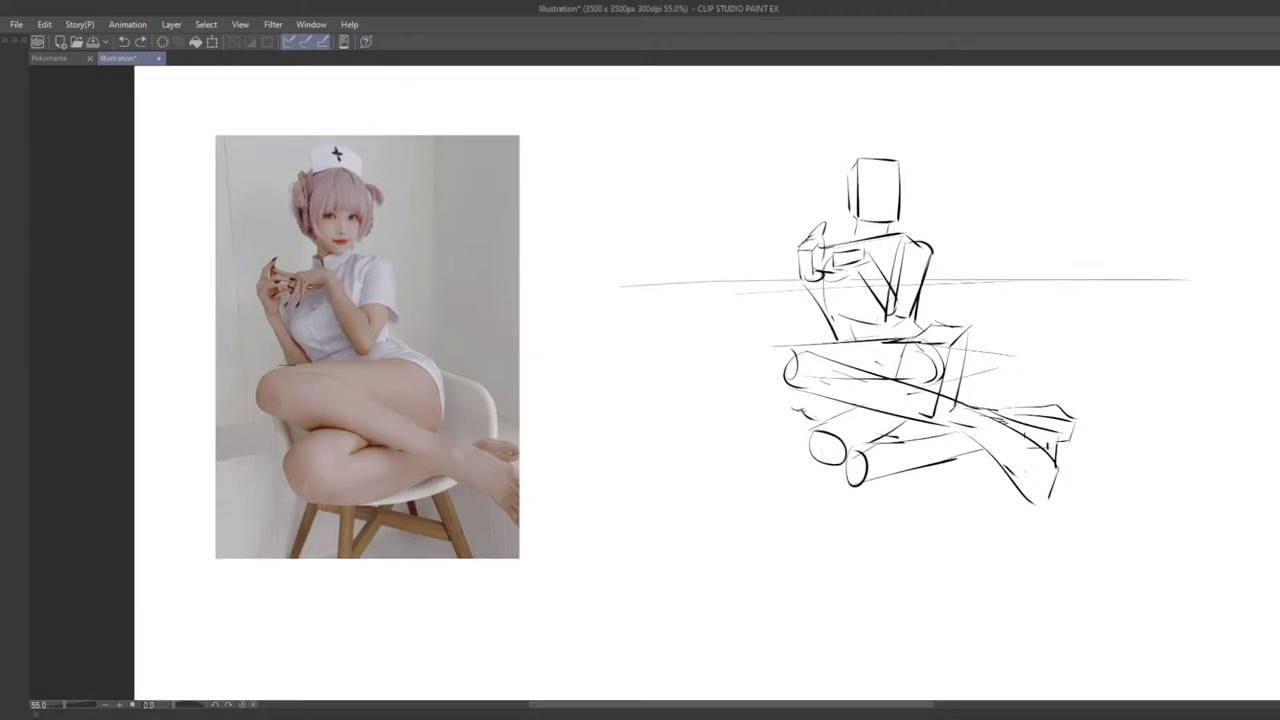
Step: Try to erase and redraw the slanted side line of the block figure's torso below the hand
drag(365, 421, 345, 419)
drag(658, 355, 641, 355)
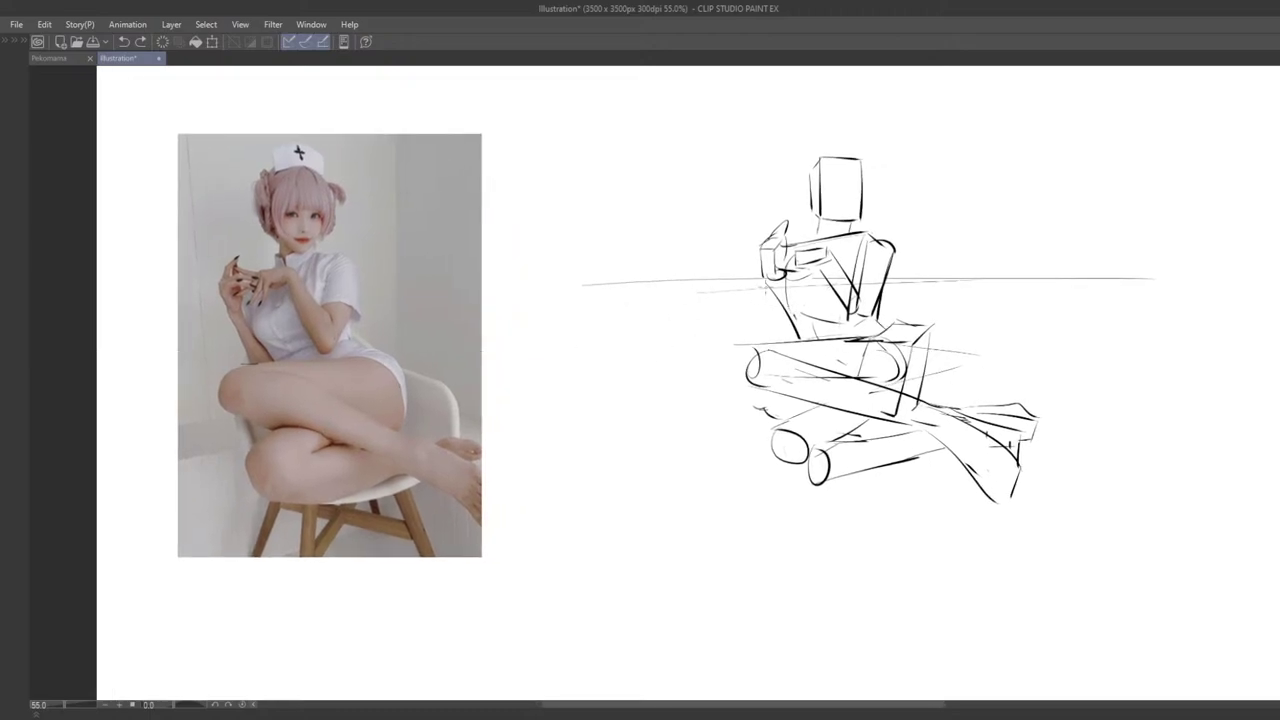
key(ctrl+z)
mouse_move(758, 280)
mouse_down()
mouse_move(790, 342)
mouse_move(746, 320)
mouse_move(754, 332)
mouse_up()
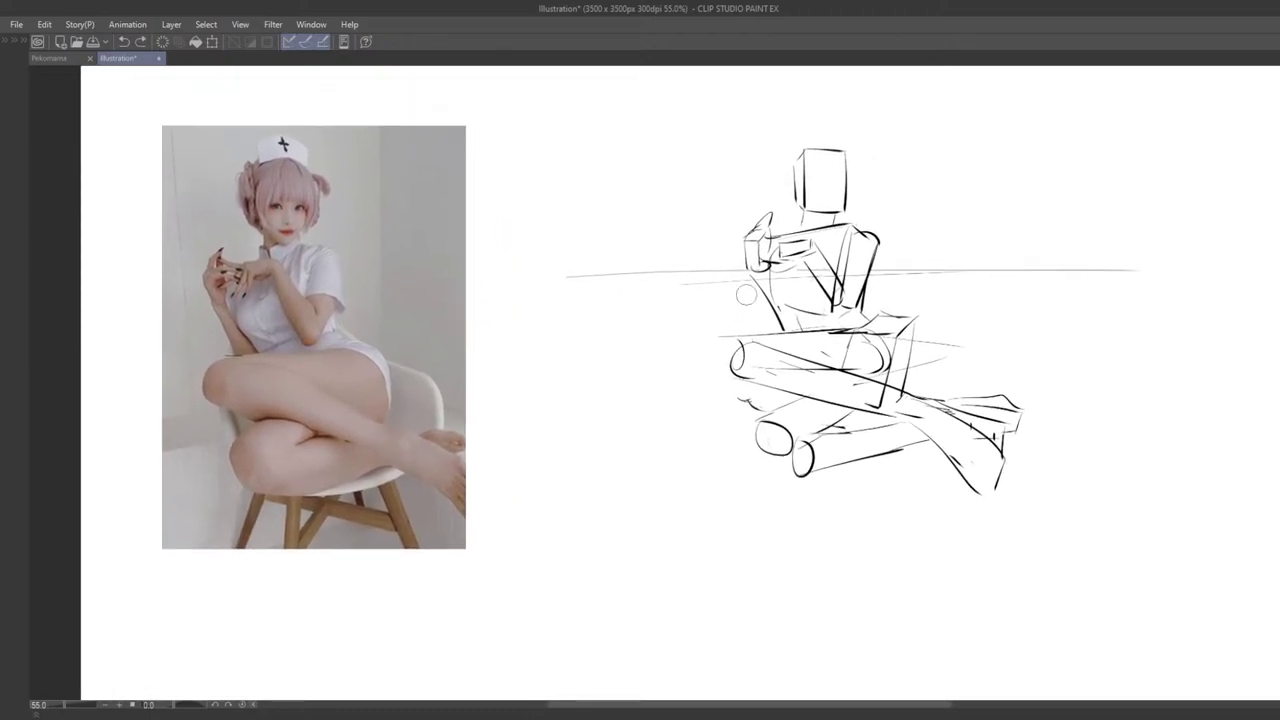
drag(749, 286, 768, 318)
drag(750, 272, 784, 327)
key(ctrl+z)
Step: Handwrite the note "1. Line of degree" in the blank area below the reference photo
drag(712, 367, 777, 230)
drag(518, 463, 606, 355)
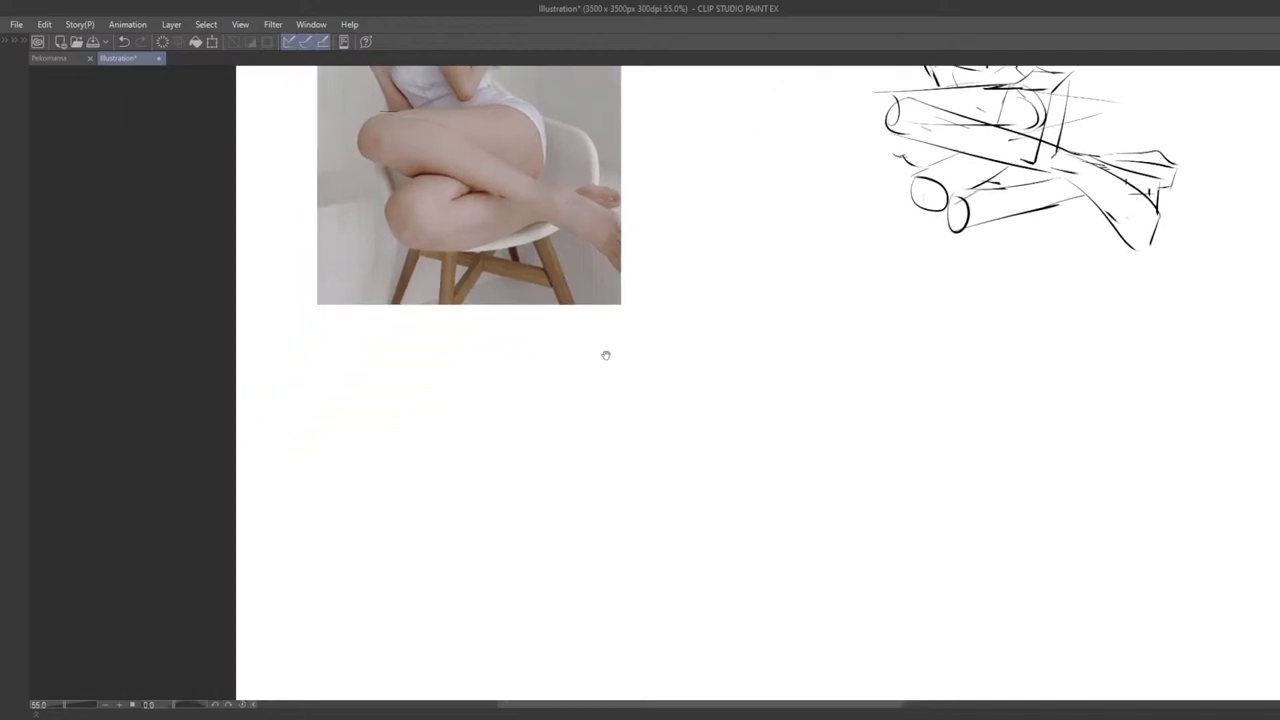
drag(443, 390, 462, 414)
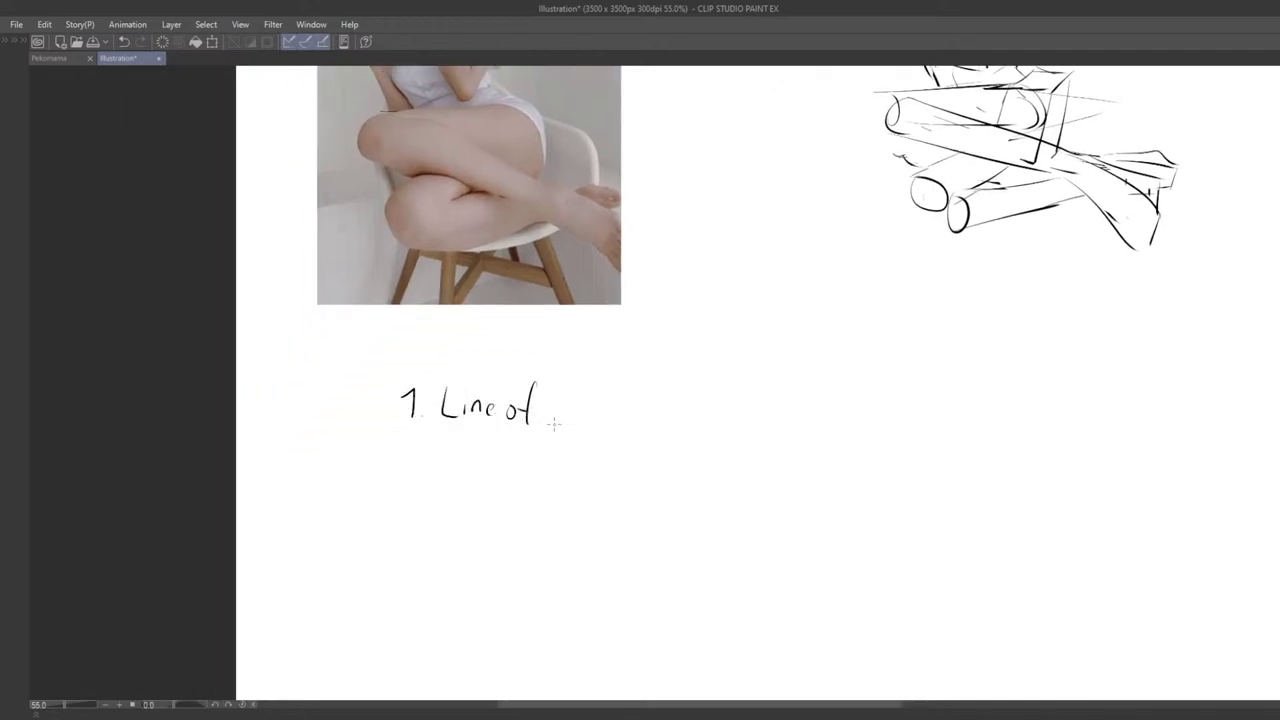
key(ctrl+z)
key(ctrl+z)
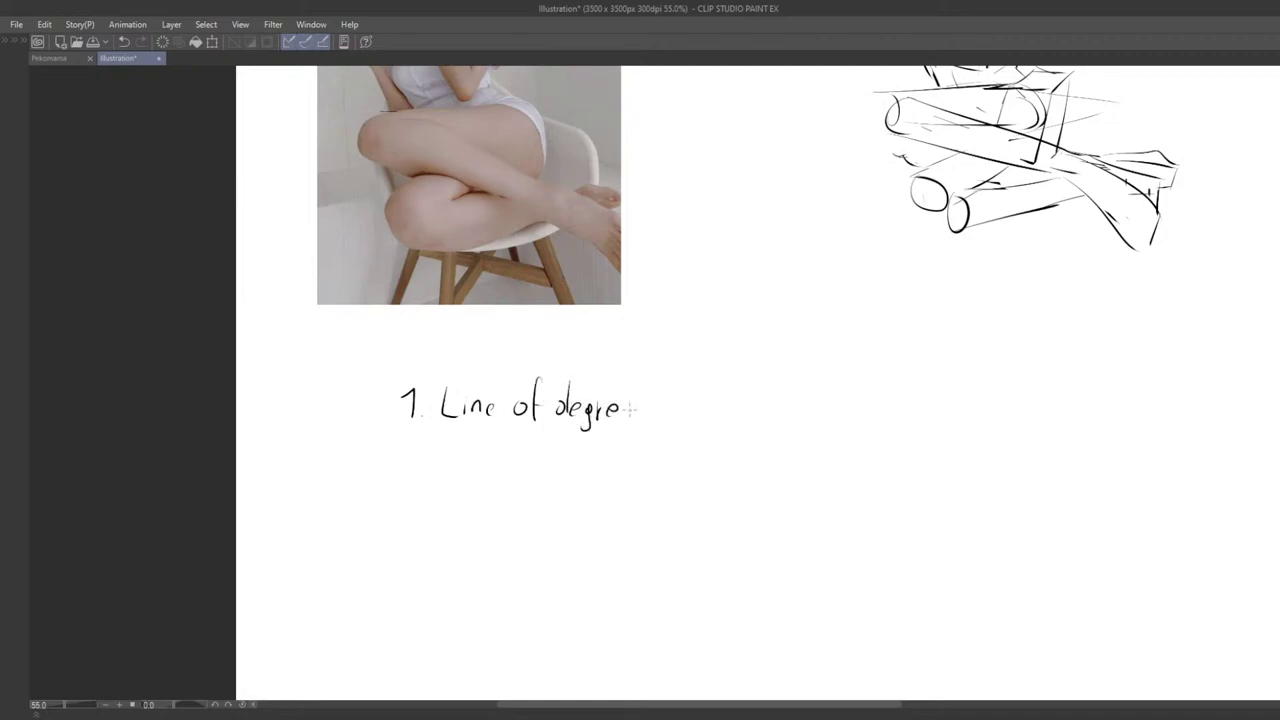
drag(631, 408, 641, 405)
Step: Draw an angle diagram under the first note with a vertical, a horizontal, two slanted lines and an arc
scroll(649, 420, down, 1)
scroll(649, 420, left, 1)
mouse_move(448, 397)
mouse_down()
mouse_move(445, 496)
mouse_move(496, 418)
mouse_up()
mouse_move(450, 492)
mouse_down()
mouse_move(554, 423)
mouse_move(484, 422)
mouse_move(447, 490)
mouse_up()
key(ctrl+z)
key(ctrl+z)
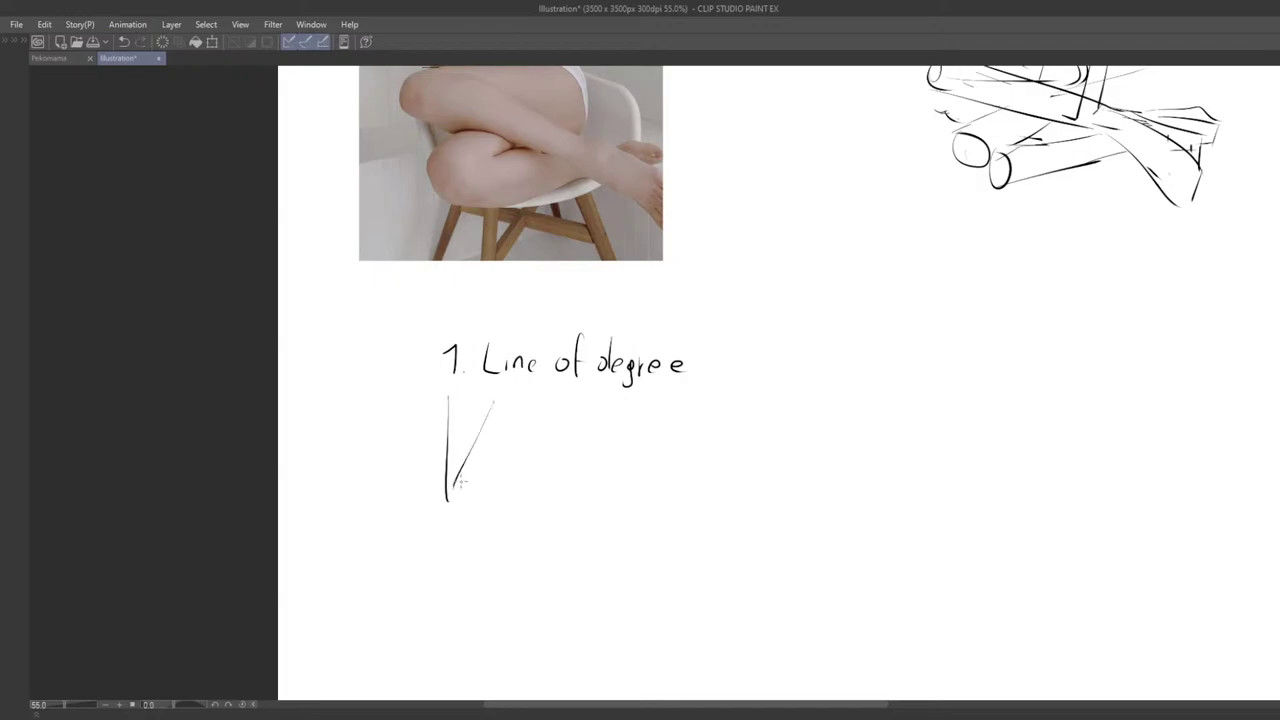
key(ctrl+z)
drag(502, 405, 446, 494)
drag(450, 492, 562, 418)
drag(448, 492, 592, 487)
mouse_move(451, 447)
mouse_down()
mouse_move(502, 490)
mouse_move(400, 531)
mouse_move(460, 498)
mouse_move(437, 532)
mouse_move(485, 517)
mouse_move(483, 496)
mouse_move(483, 518)
mouse_move(522, 524)
mouse_move(506, 514)
mouse_up()
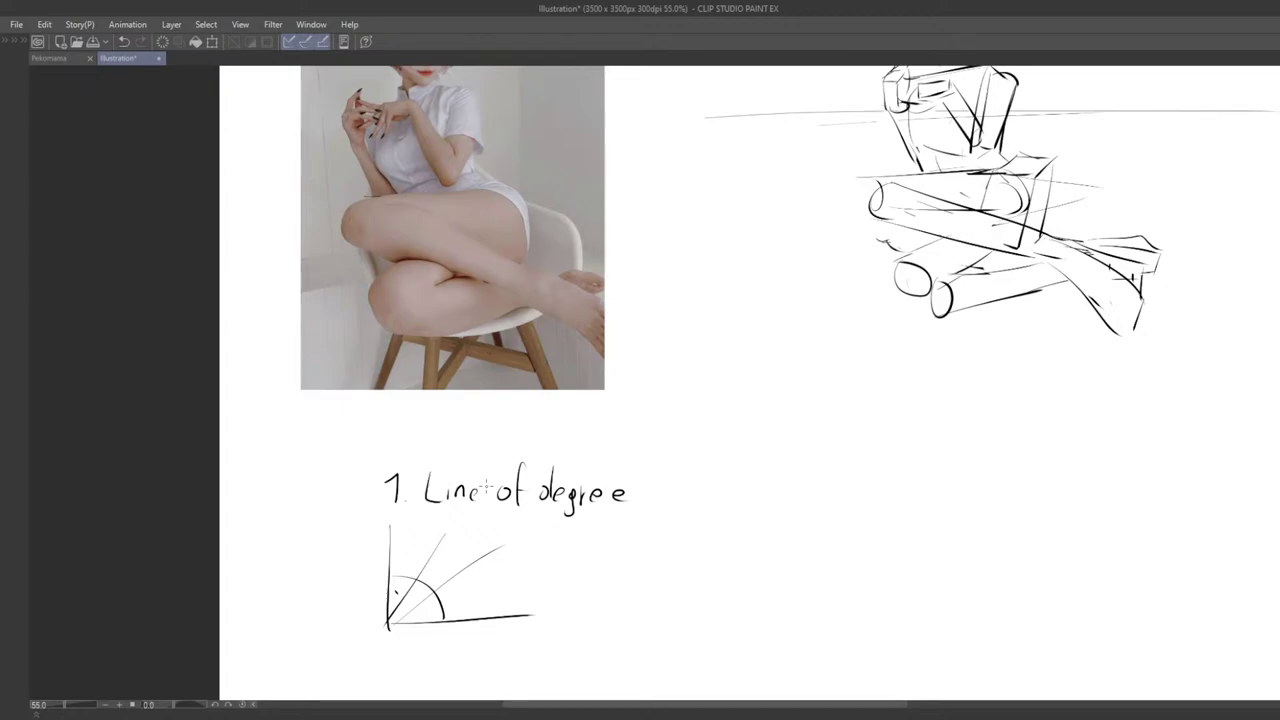
Step: Handwrite the note "2. Relation" below the angle diagram and underline the word twice
drag(544, 492, 606, 459)
scroll(600, 490, down, 3)
mouse_move(532, 546)
mouse_down()
mouse_move(503, 663)
mouse_move(505, 504)
mouse_move(517, 591)
mouse_move(536, 488)
mouse_move(511, 472)
mouse_up()
scroll(530, 485, up, 2)
drag(400, 522, 420, 554)
click(420, 552)
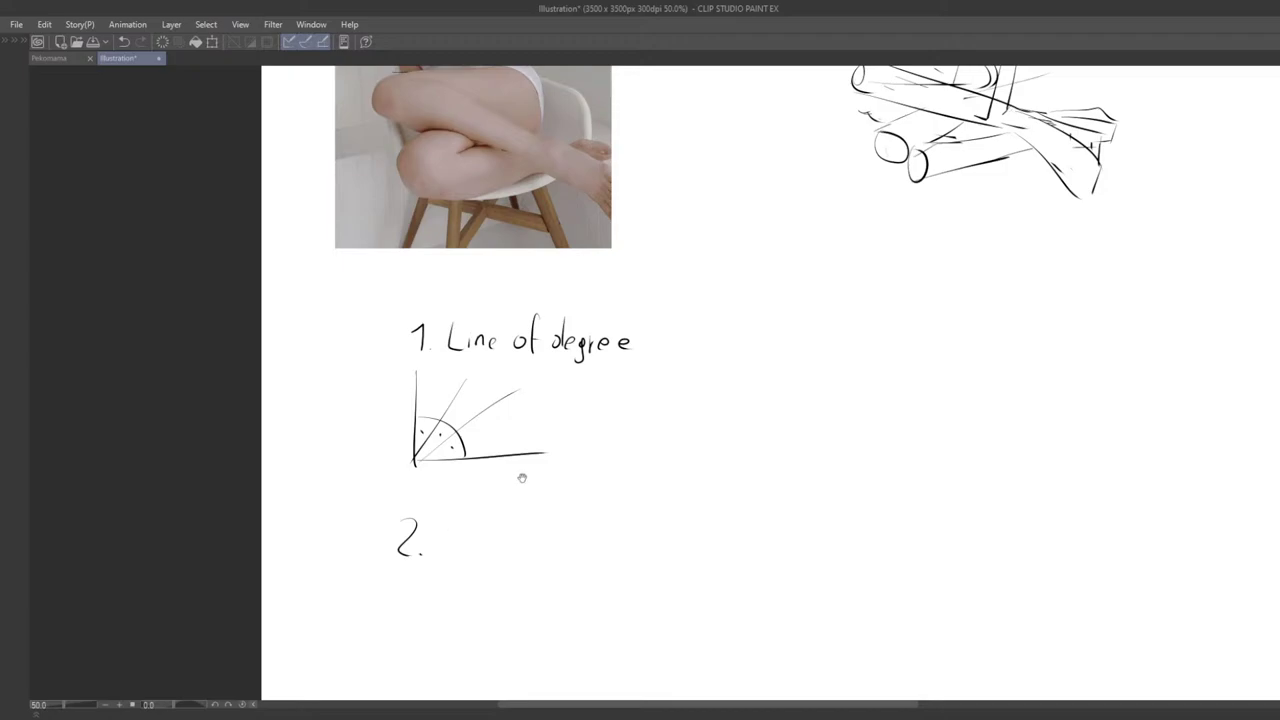
drag(521, 478, 498, 447)
drag(422, 490, 446, 514)
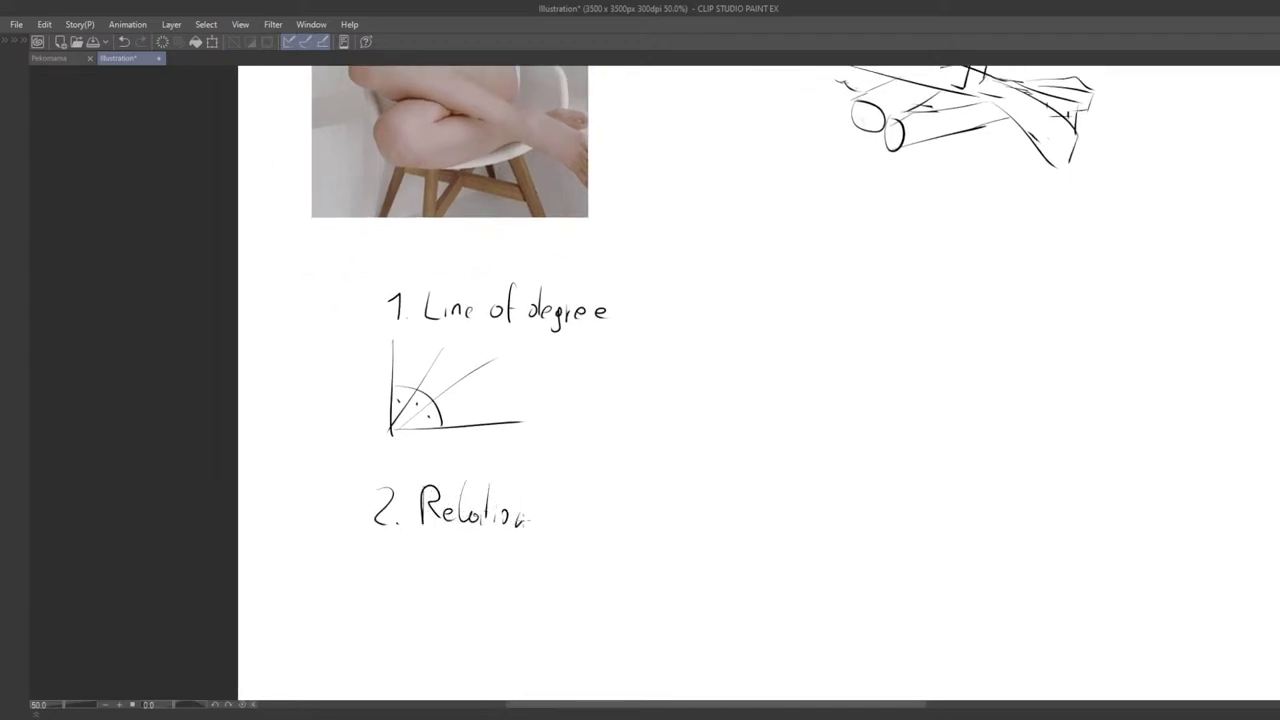
drag(523, 521, 530, 526)
drag(411, 545, 527, 544)
key(ctrl+z)
mouse_move(565, 516)
mouse_down()
mouse_move(599, 501)
mouse_move(603, 479)
mouse_move(592, 530)
mouse_up()
Step: Draw three vertical guide lines on the reference photo, beside the face, past the sleeve and at the hip
drag(528, 395, 529, 673)
drag(512, 495, 510, 588)
scroll(505, 530, up, 3)
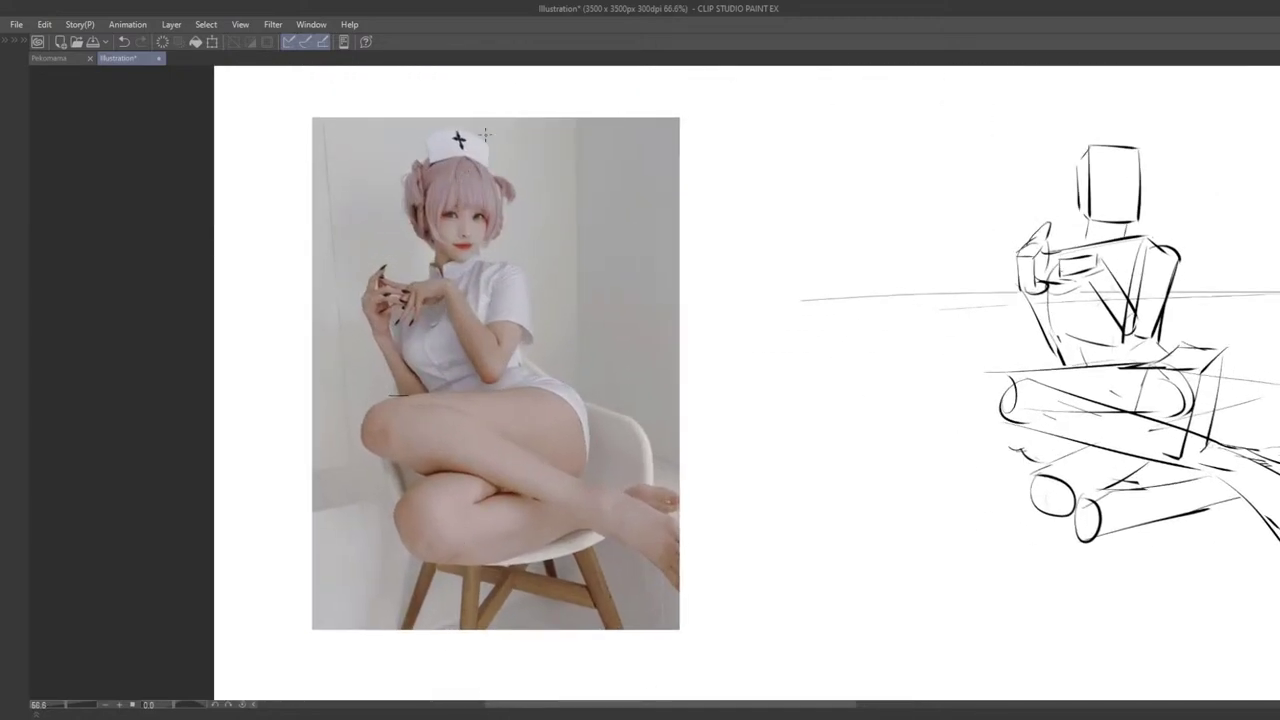
key(ctrl+z)
drag(486, 140, 494, 458)
key(ctrl+z)
drag(489, 150, 494, 452)
key(ctrl+z)
drag(492, 166, 503, 456)
drag(517, 214, 525, 434)
key(ctrl+z)
drag(527, 158, 541, 460)
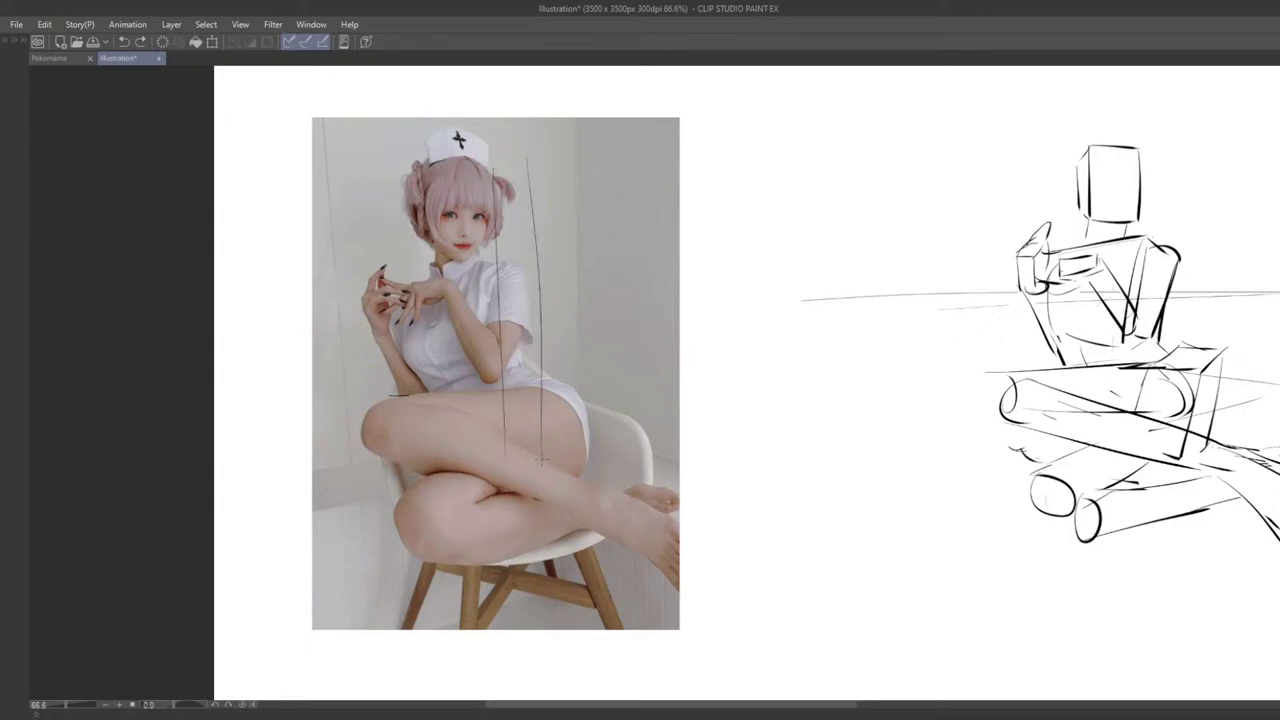
mouse_move(573, 255)
mouse_down()
mouse_move(581, 526)
mouse_move(582, 490)
mouse_up()
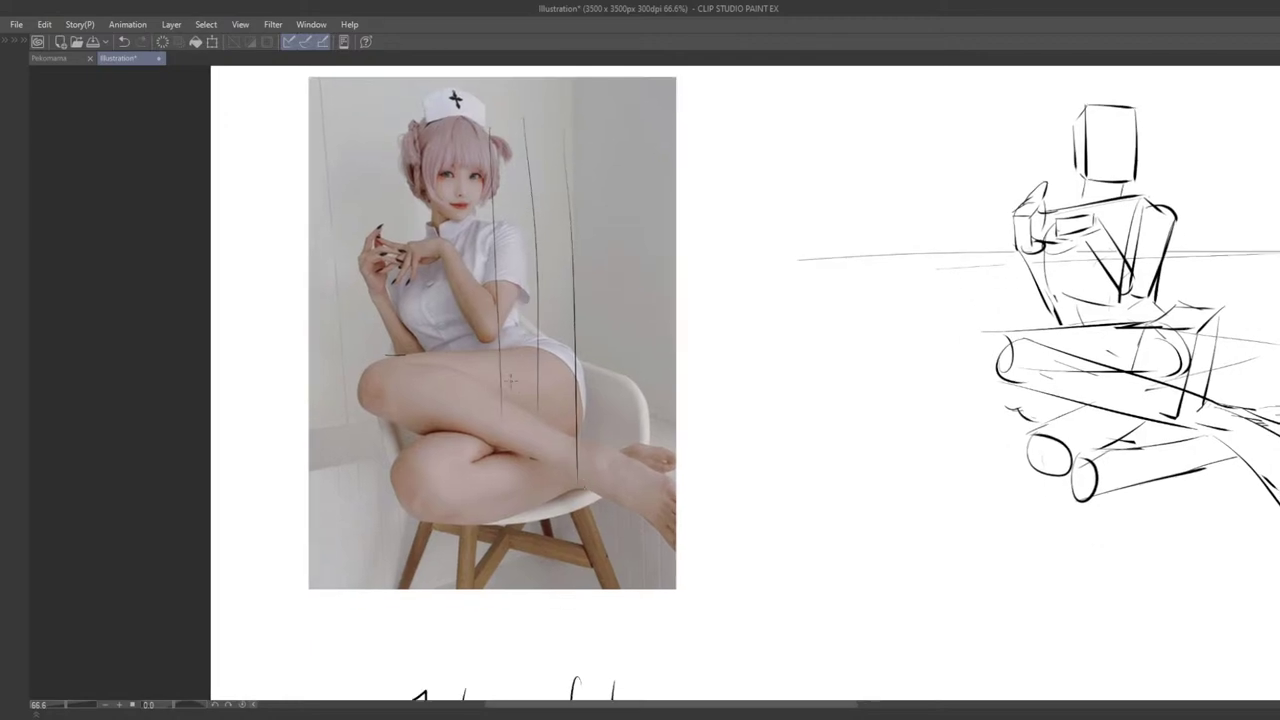
Step: Undo the vertical guides on the reference photo and redraw them straighter beside the face, the arm and the hip
key(ctrl+z)
key(ctrl+z)
key(ctrl+z)
drag(495, 120, 506, 298)
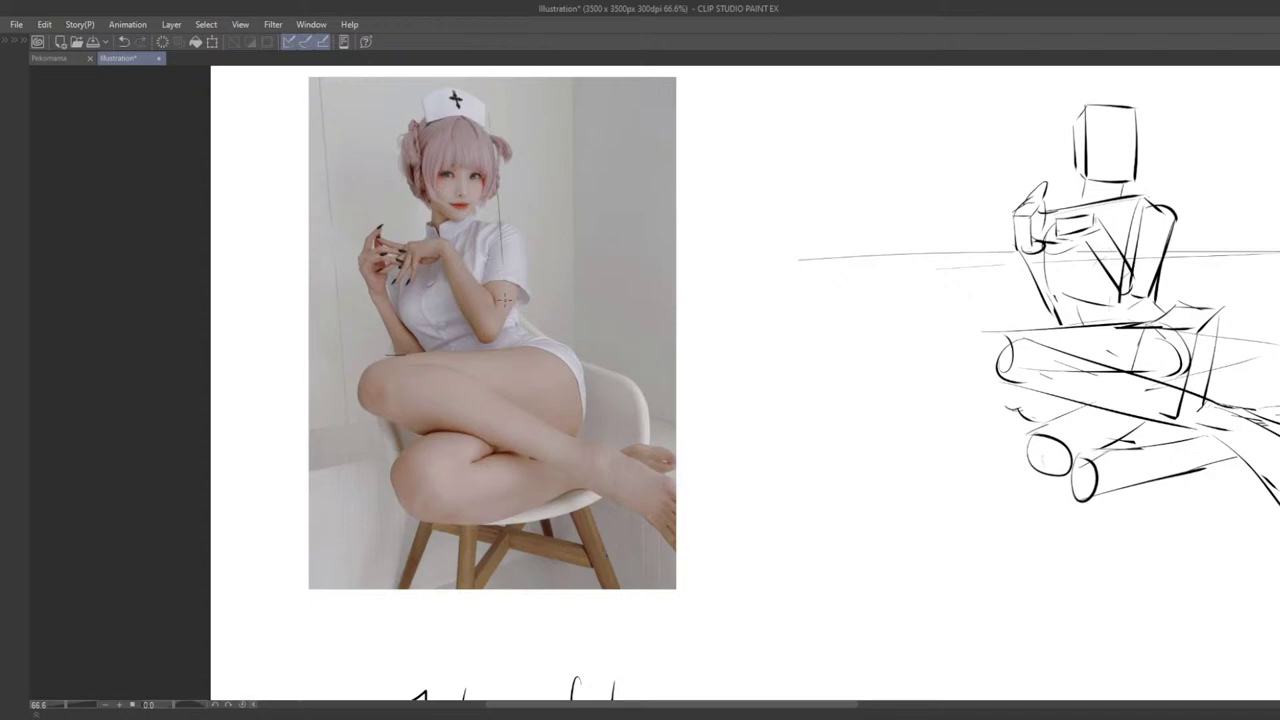
key(ctrl+z)
mouse_move(498, 124)
mouse_down()
mouse_move(505, 335)
mouse_move(525, 362)
mouse_move(530, 458)
mouse_up()
key(ctrl+z)
key(ctrl+z)
drag(531, 158, 538, 452)
drag(577, 156, 579, 412)
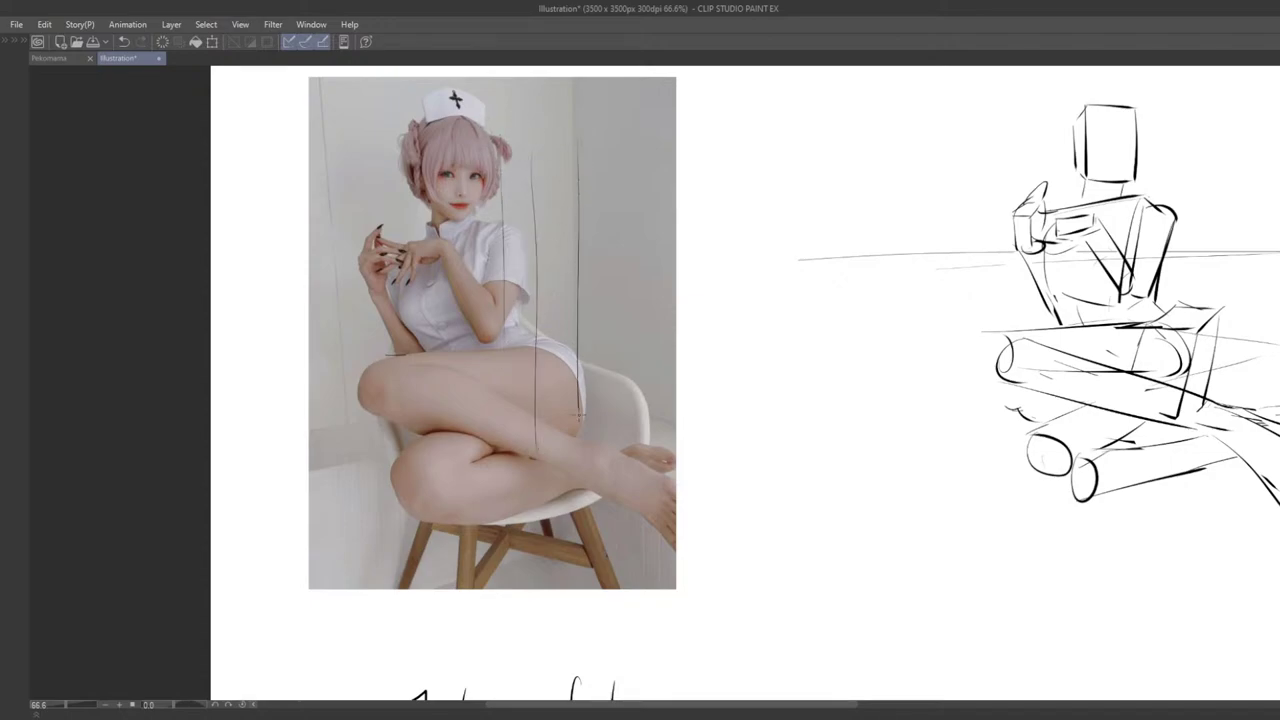
drag(527, 226, 528, 214)
Step: Handwrite the note "3. Negativ Space" below the "2. Relation" note
drag(546, 470, 550, 279)
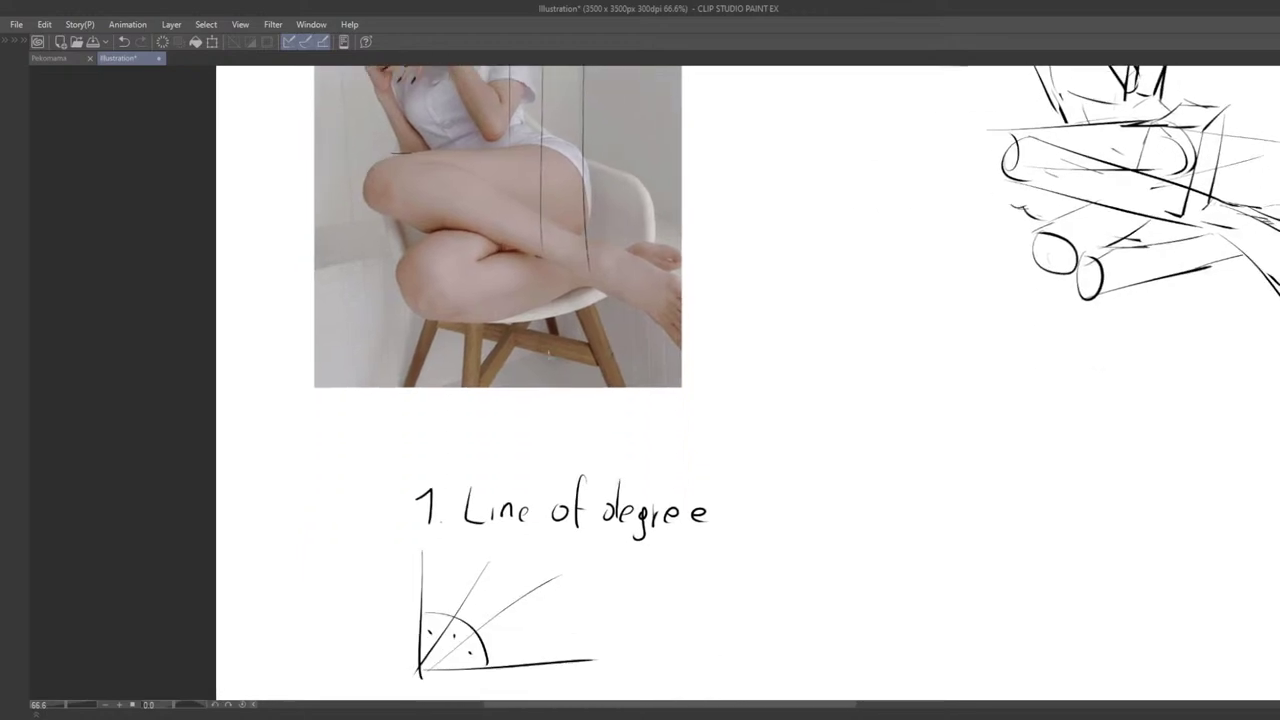
scroll(550, 300, down, 1)
drag(558, 388, 558, 278)
scroll(558, 277, down, 2)
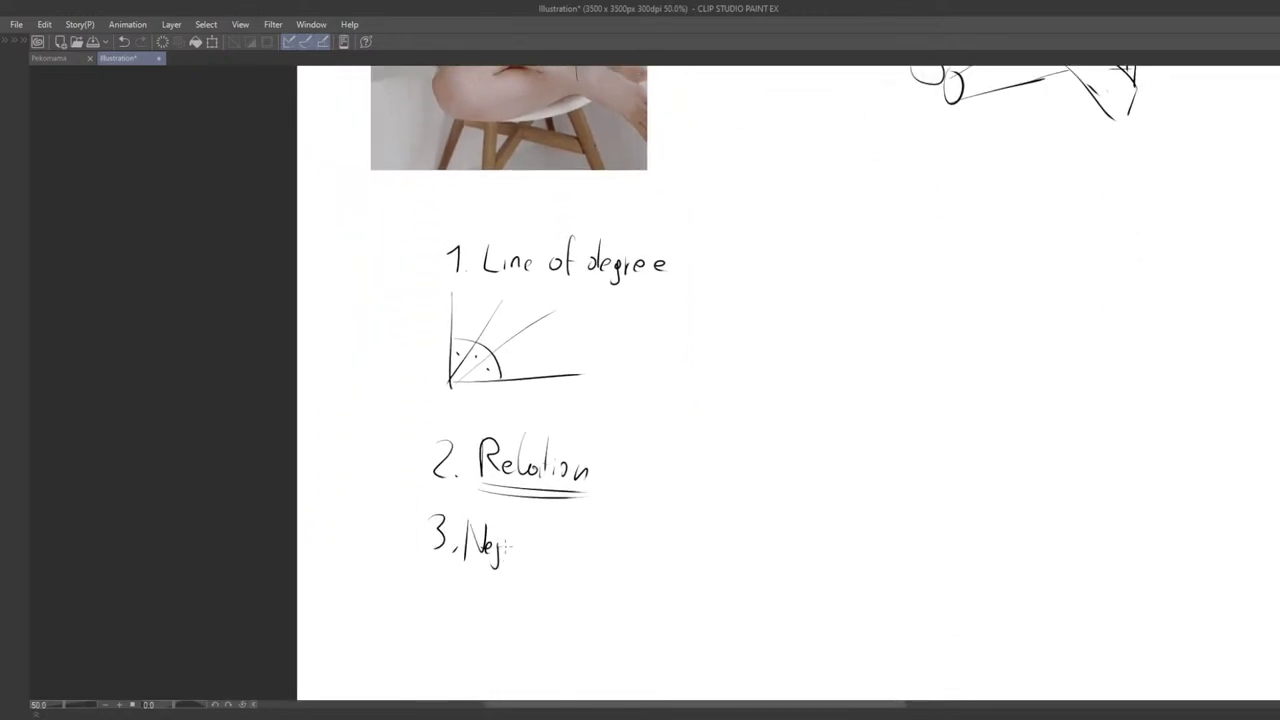
key(ctrl+z)
drag(500, 542, 492, 567)
drag(508, 545, 507, 549)
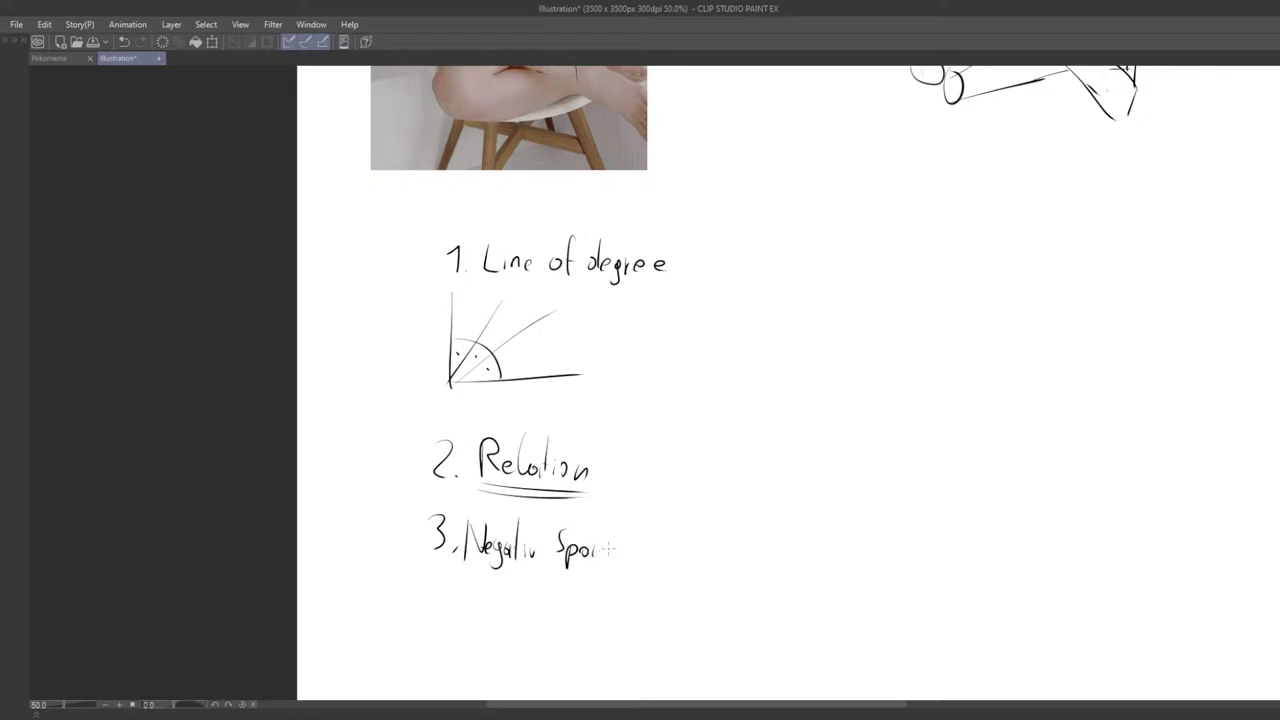
Step: Outline the negative spaces on the reference photo behind the back, between hand and neck, beside the forearm and between the knees
scroll(640, 549, up, 7)
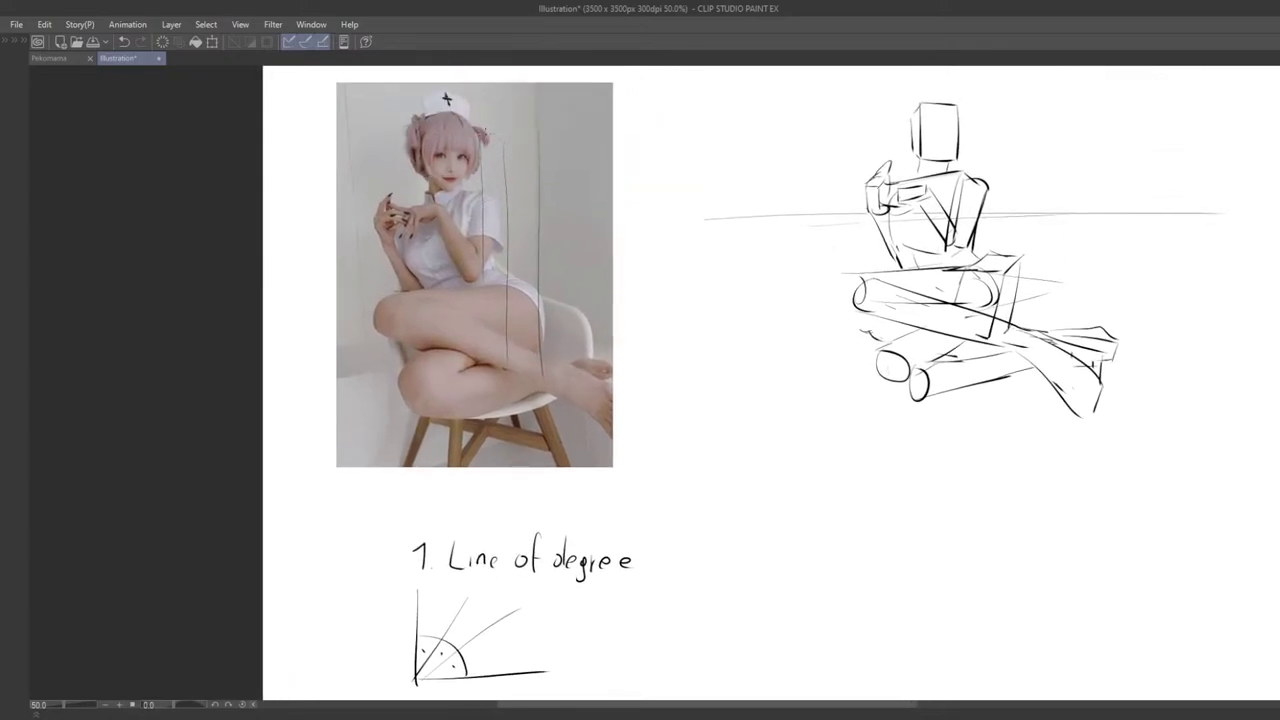
key(ctrl+z)
mouse_move(494, 139)
mouse_down()
mouse_move(504, 270)
mouse_move(550, 271)
mouse_up()
drag(397, 145, 378, 182)
drag(380, 243, 402, 297)
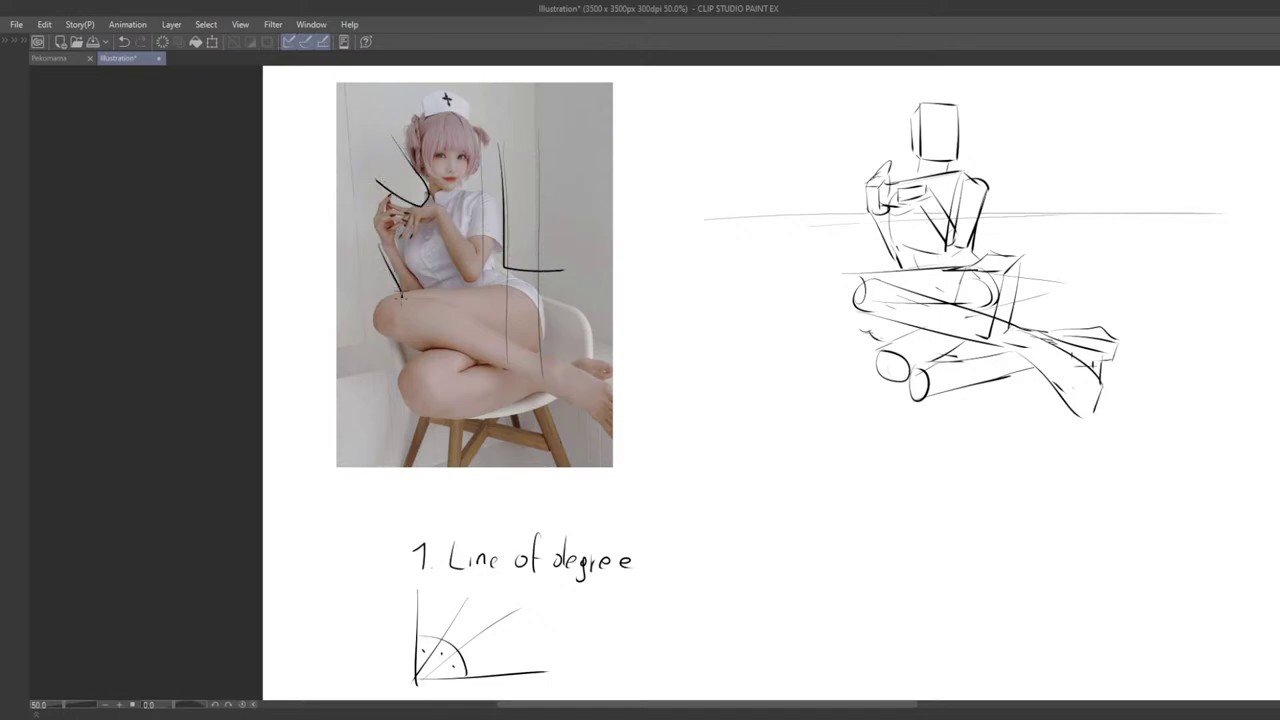
scroll(735, 296, down, 2)
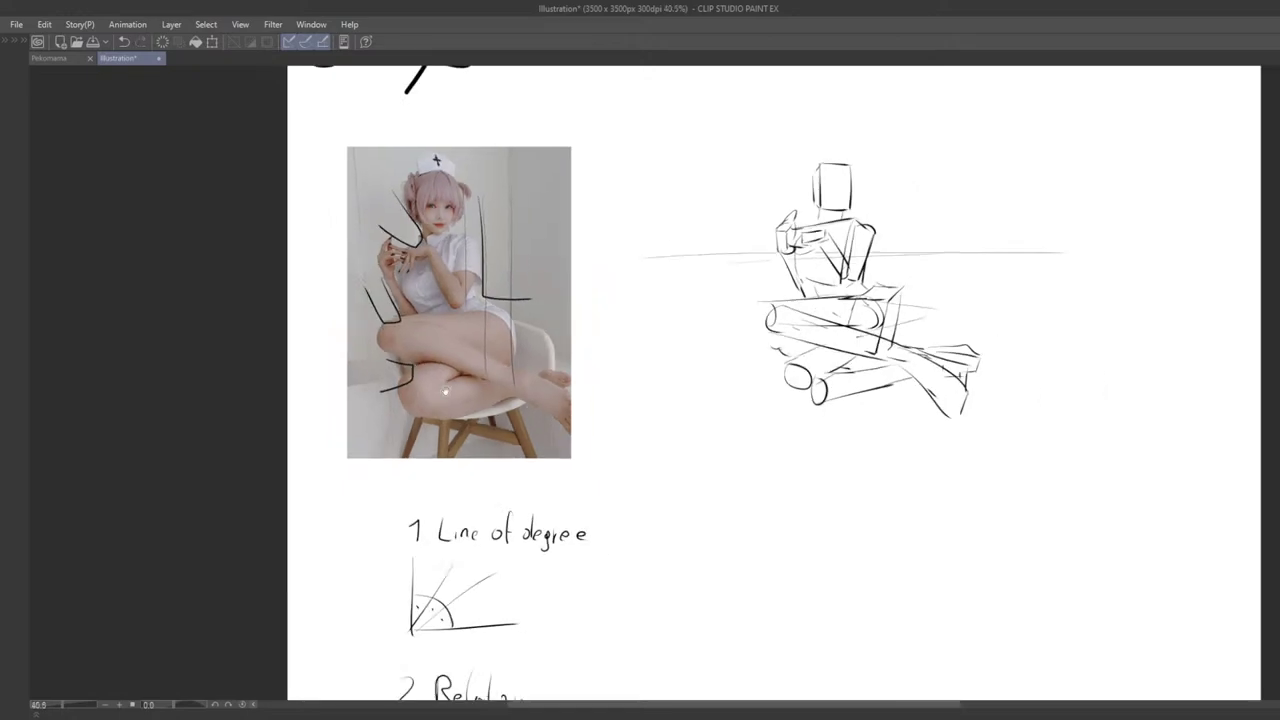
Step: Try marking the matching negative spaces with loose curves around the block figure's torso and knees
drag(735, 296, 742, 268)
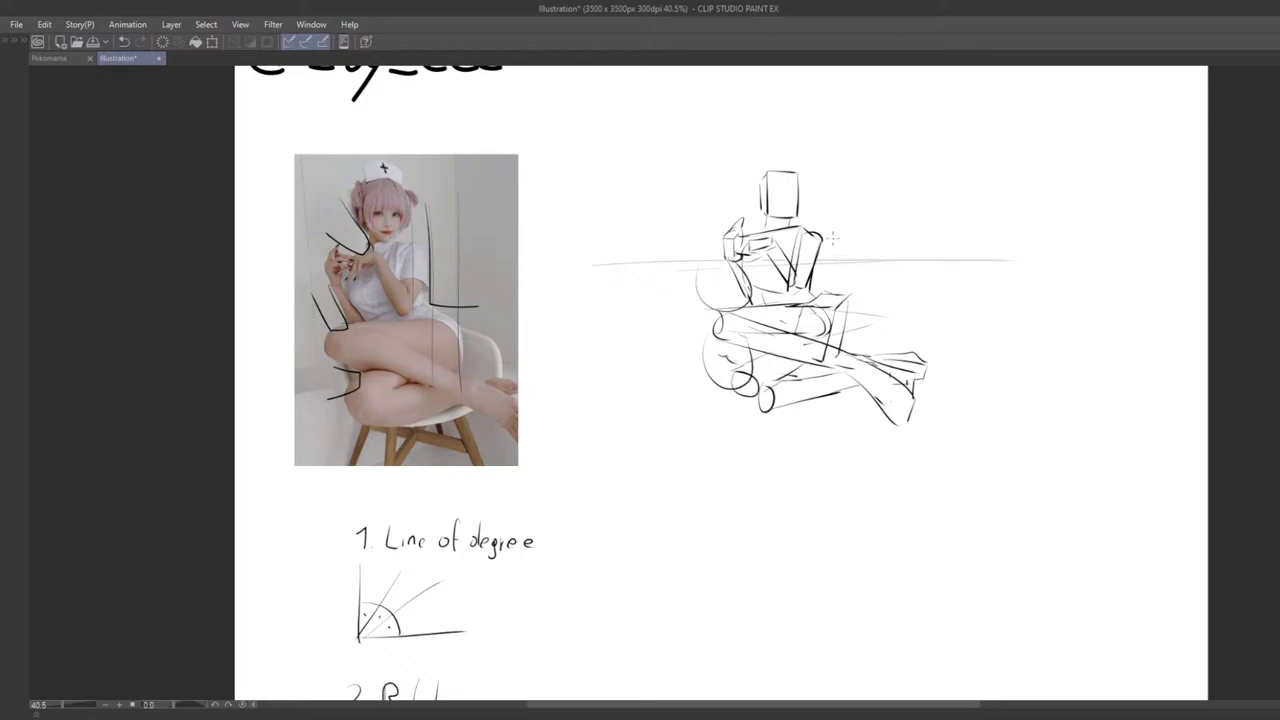
drag(842, 282, 857, 290)
key(ctrl+z)
key(ctrl+z)
key(ctrl+z)
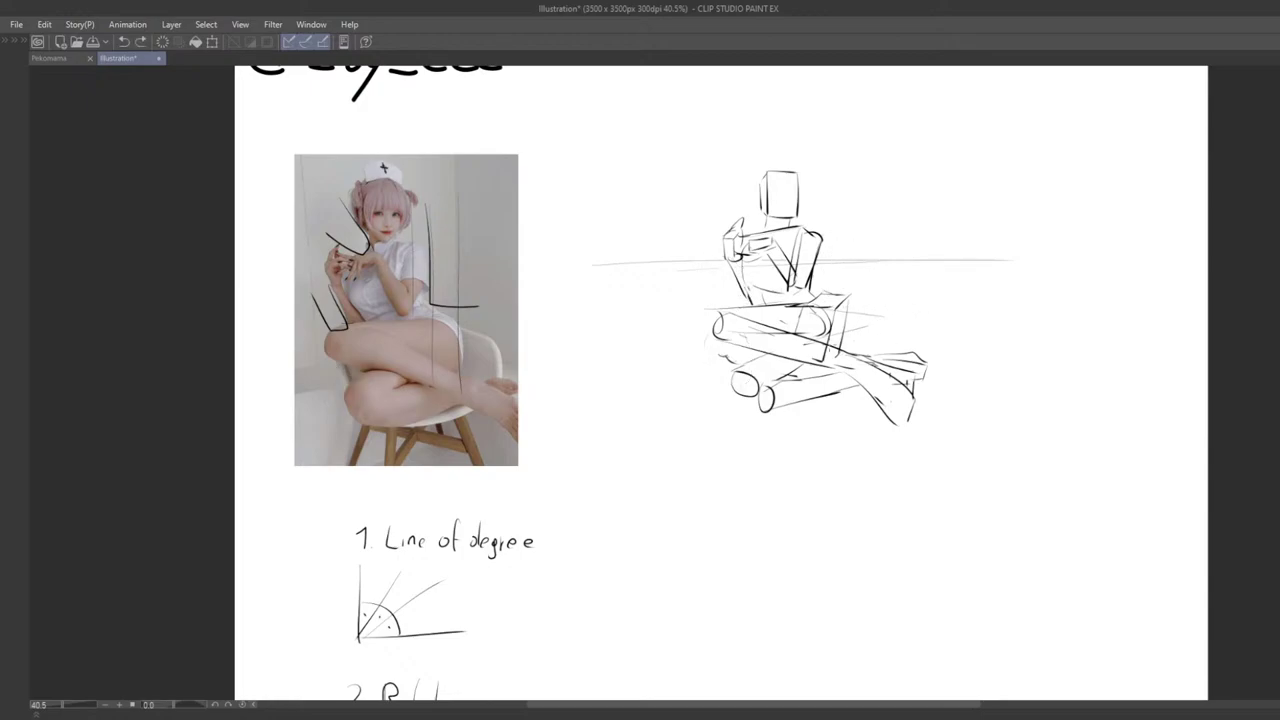
Step: Erase the guide lines and negative-space outlines from the reference photo
drag(691, 405, 776, 336)
scroll(776, 336, down, 5)
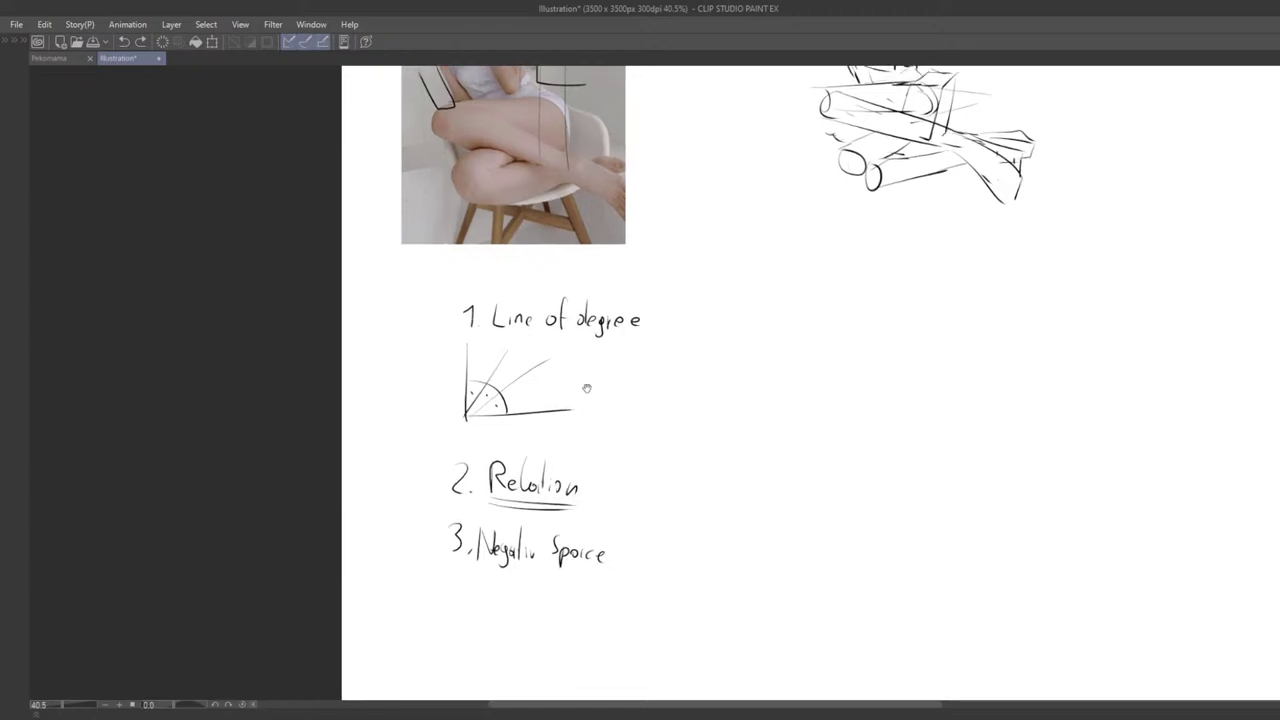
scroll(576, 481, up, 8)
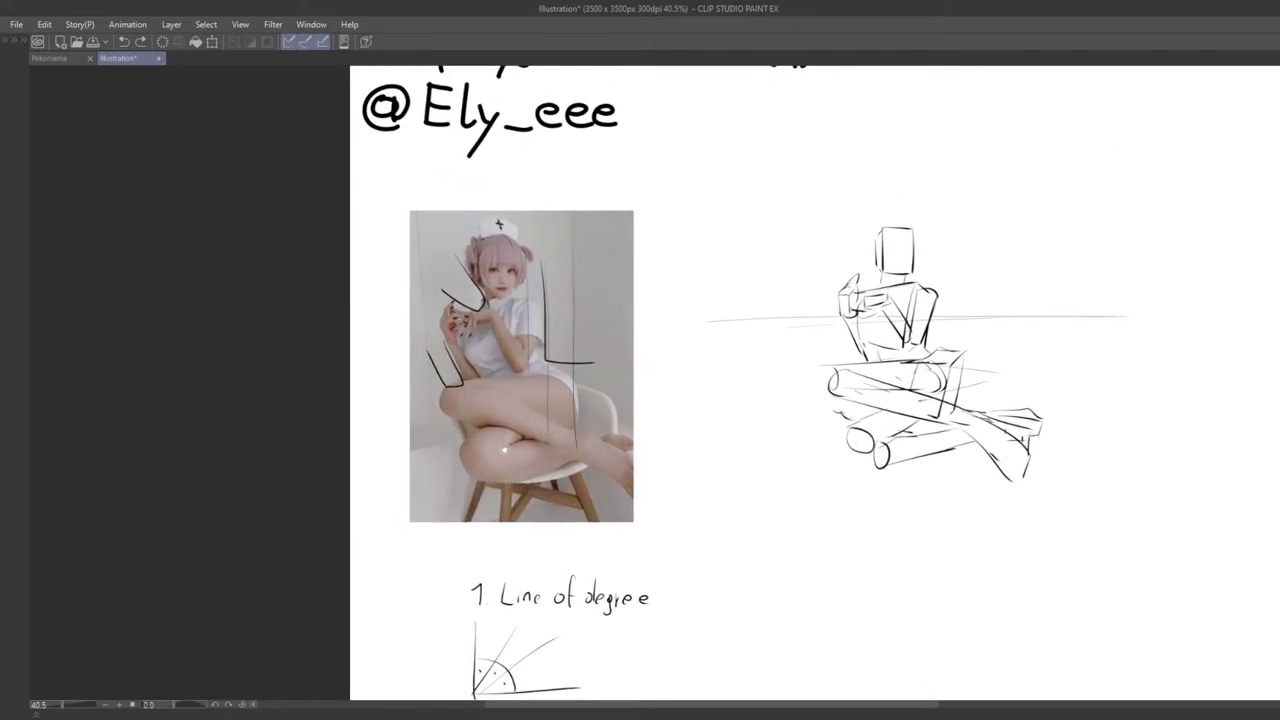
key(e)
mouse_move(478, 252)
mouse_down()
mouse_move(550, 305)
mouse_move(553, 375)
mouse_up()
mouse_move(497, 470)
mouse_down()
mouse_move(536, 380)
mouse_move(438, 614)
mouse_move(434, 662)
mouse_move(441, 439)
mouse_up()
Step: Erase the three handwritten notes and the angle diagram below the reference photo
scroll(536, 380, down, 6)
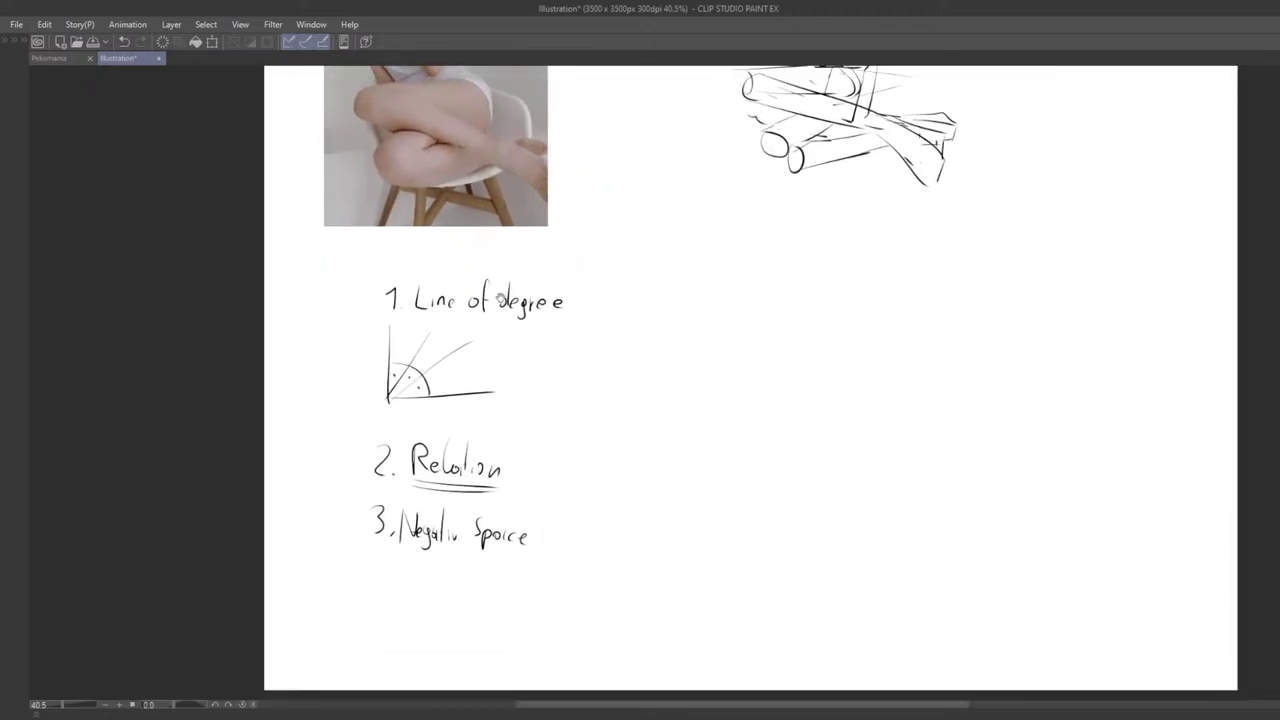
drag(501, 298, 486, 353)
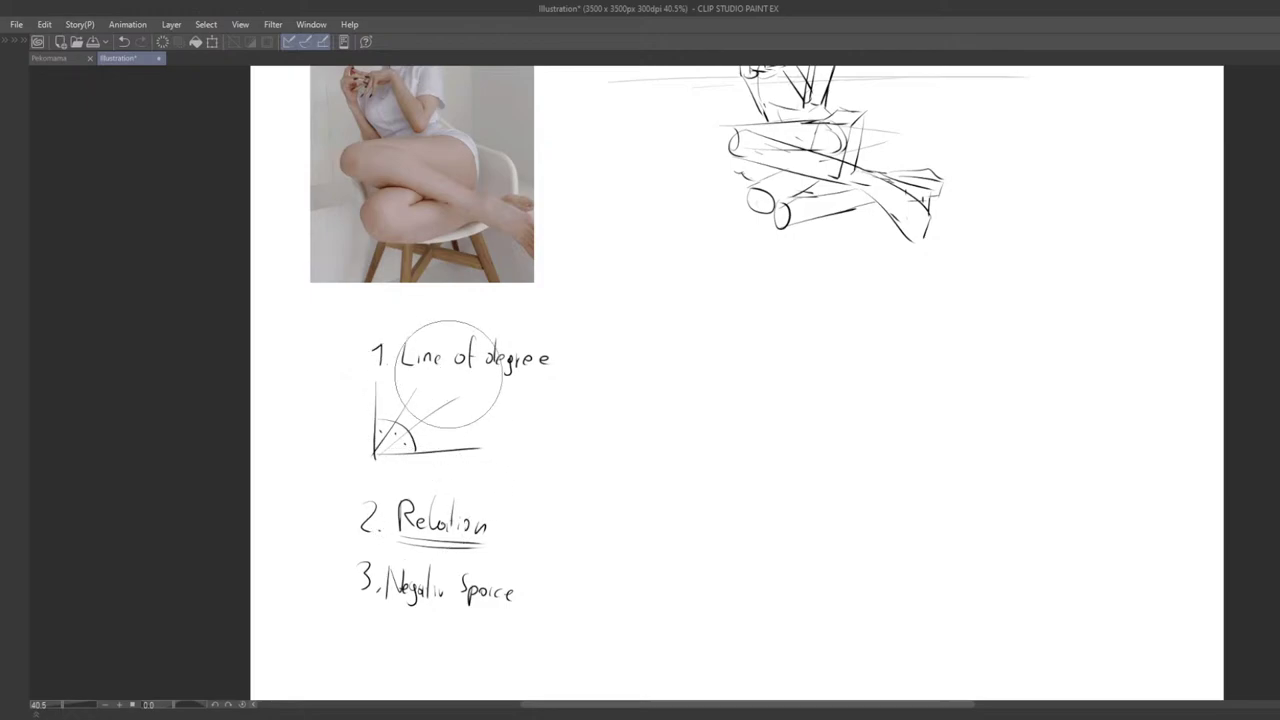
mouse_move(423, 386)
mouse_down()
mouse_move(431, 357)
mouse_move(487, 495)
mouse_up()
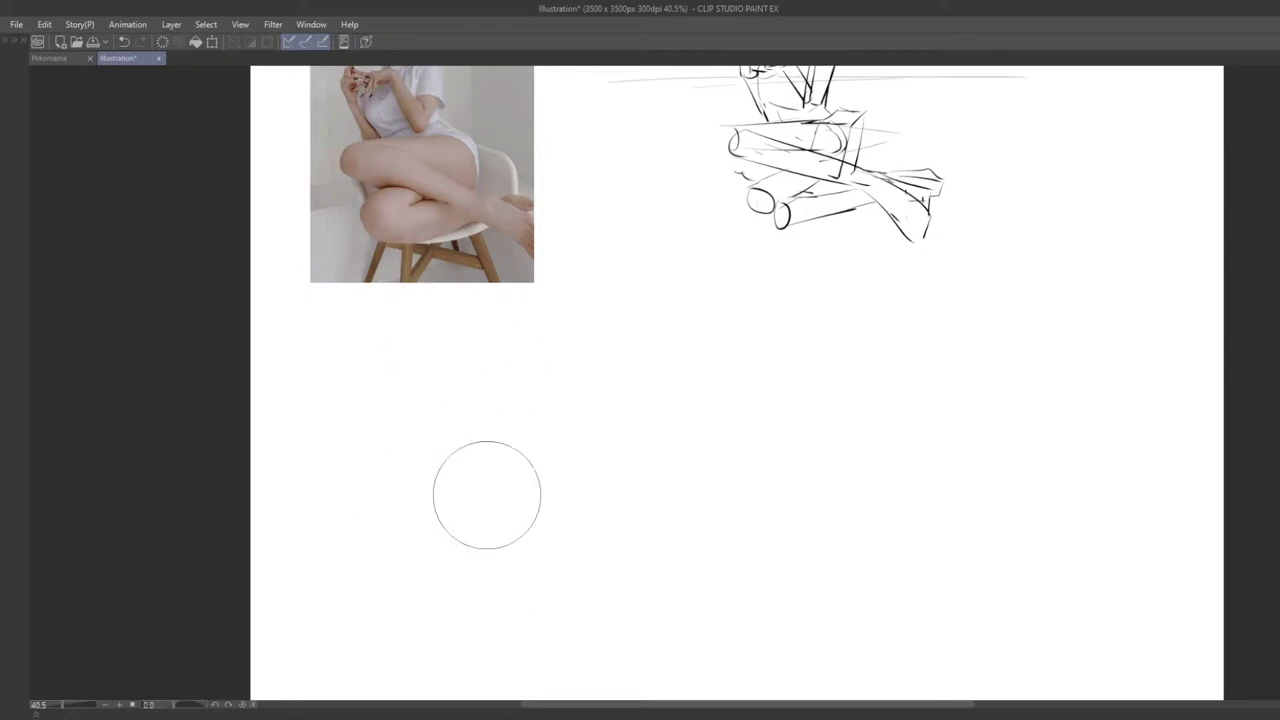
mouse_move(506, 446)
mouse_down()
mouse_move(466, 589)
mouse_move(477, 596)
mouse_up()
scroll(510, 528, up, 1)
drag(510, 528, 474, 466)
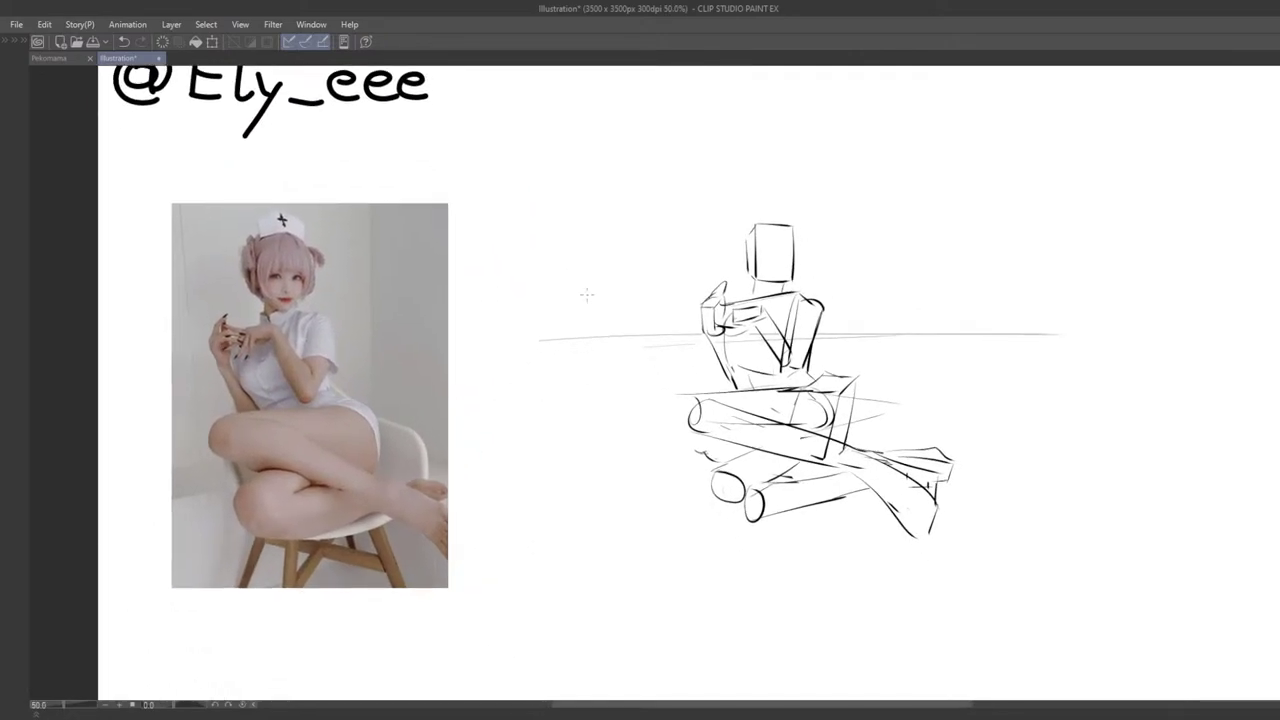
key(ctrl+z)
mouse_move(588, 299)
mouse_down()
mouse_move(623, 312)
mouse_move(550, 380)
mouse_move(640, 320)
mouse_up()
key(ctrl+z)
key(ctrl+z)
key(ctrl+z)
drag(525, 331, 651, 342)
key(ctrl+z)
drag(537, 386, 665, 363)
Step: Outline the raised thigh and hip on the reference photo as a tapering form with straight angle lines
scroll(420, 430, up, 2)
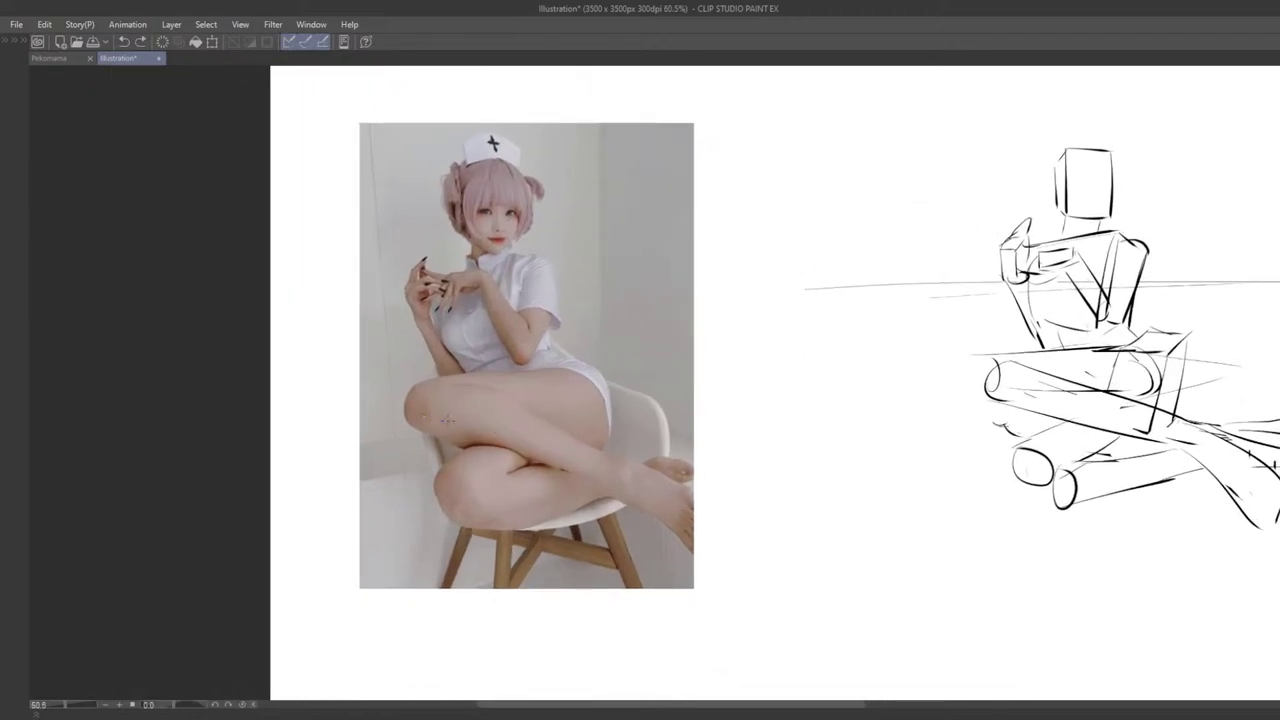
drag(587, 457, 555, 450)
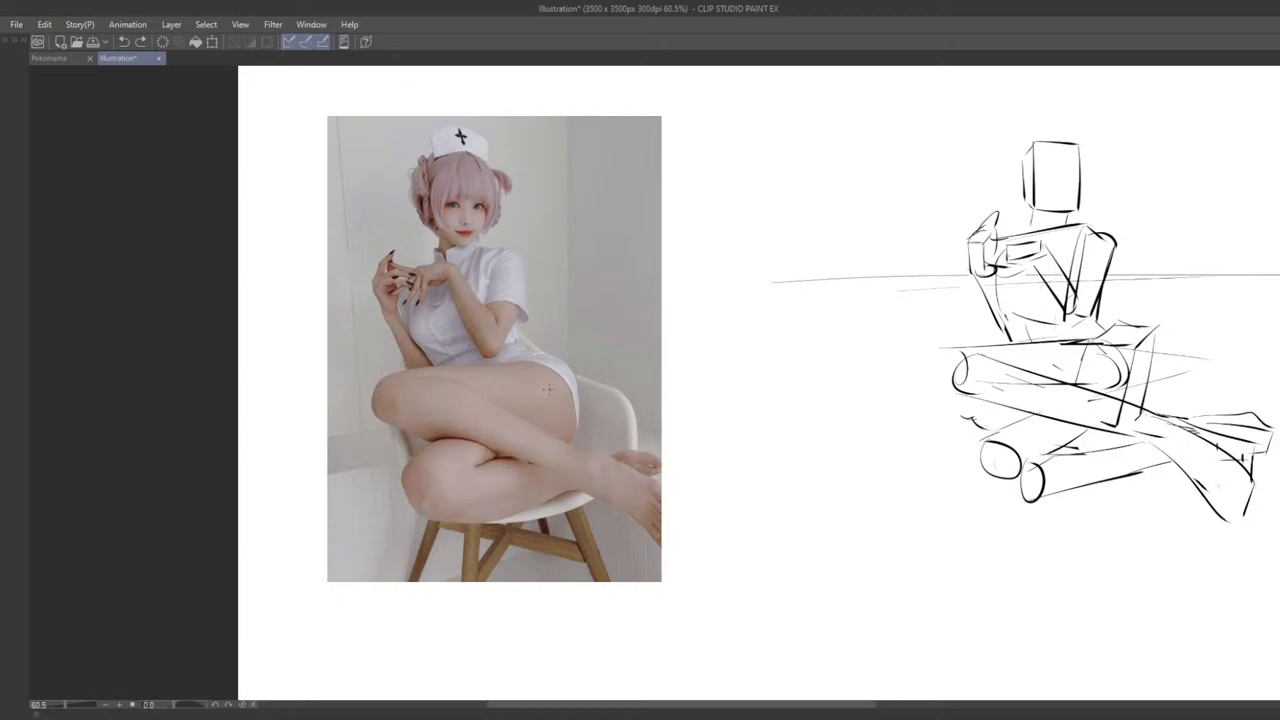
drag(394, 400, 563, 450)
key(ctrl+z)
drag(390, 398, 552, 441)
drag(537, 425, 617, 396)
drag(422, 386, 481, 371)
key(ctrl+z)
drag(484, 366, 622, 391)
drag(520, 440, 520, 523)
key(ctrl+z)
key(ctrl+z)
mouse_move(400, 397)
mouse_down()
mouse_move(554, 366)
mouse_move(606, 402)
mouse_up()
mouse_move(544, 352)
mouse_down()
mouse_move(560, 380)
mouse_move(507, 385)
mouse_move(474, 411)
mouse_up()
key(ctrl+z)
drag(424, 343, 600, 357)
key(ctrl+z)
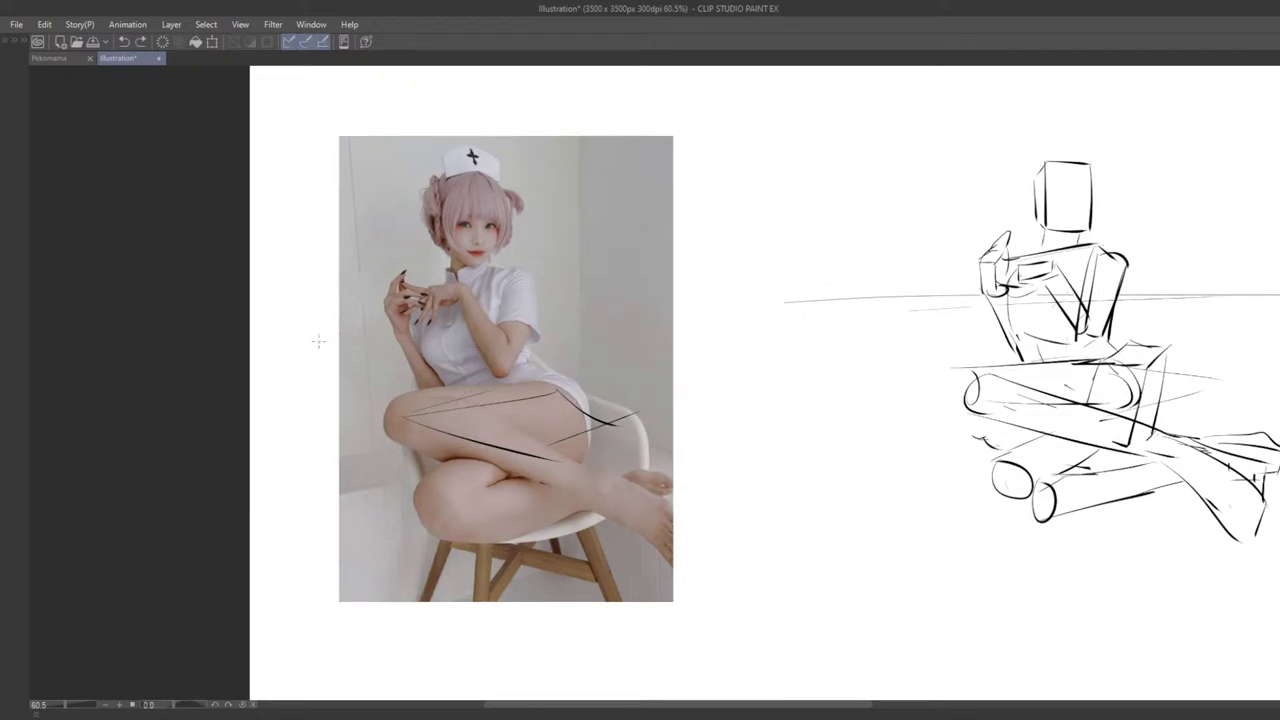
key(ctrl+z)
Step: Draw a horizontal eye-level line across the reference photo at elbow height, after trying it at other heights
mouse_move(350, 335)
mouse_down()
mouse_move(706, 324)
mouse_move(392, 333)
mouse_move(680, 346)
mouse_up()
key(ctrl+z)
key(ctrl+z)
drag(346, 506, 670, 510)
key(ctrl+z)
drag(326, 501, 708, 495)
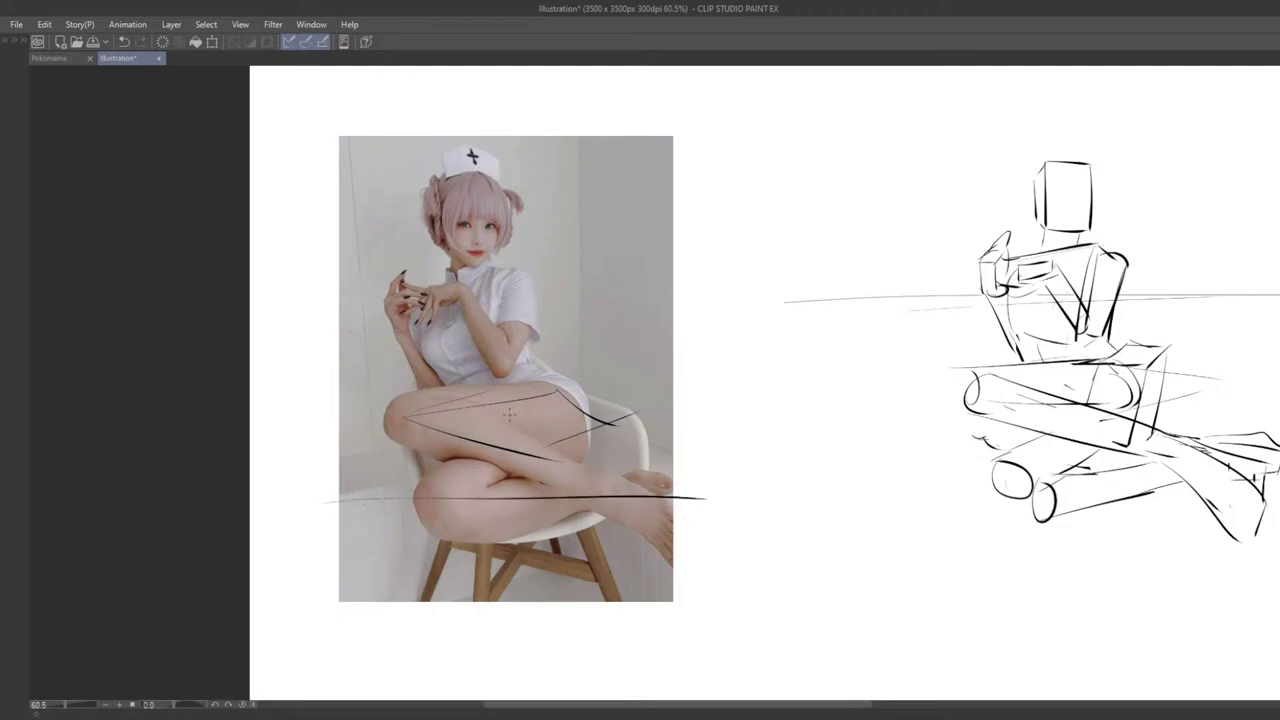
key(ctrl+z)
drag(506, 390, 508, 432)
key(ctrl+z)
mouse_move(465, 388)
mouse_down()
mouse_move(437, 491)
mouse_move(418, 464)
mouse_up()
key(ctrl+z)
drag(289, 407, 650, 412)
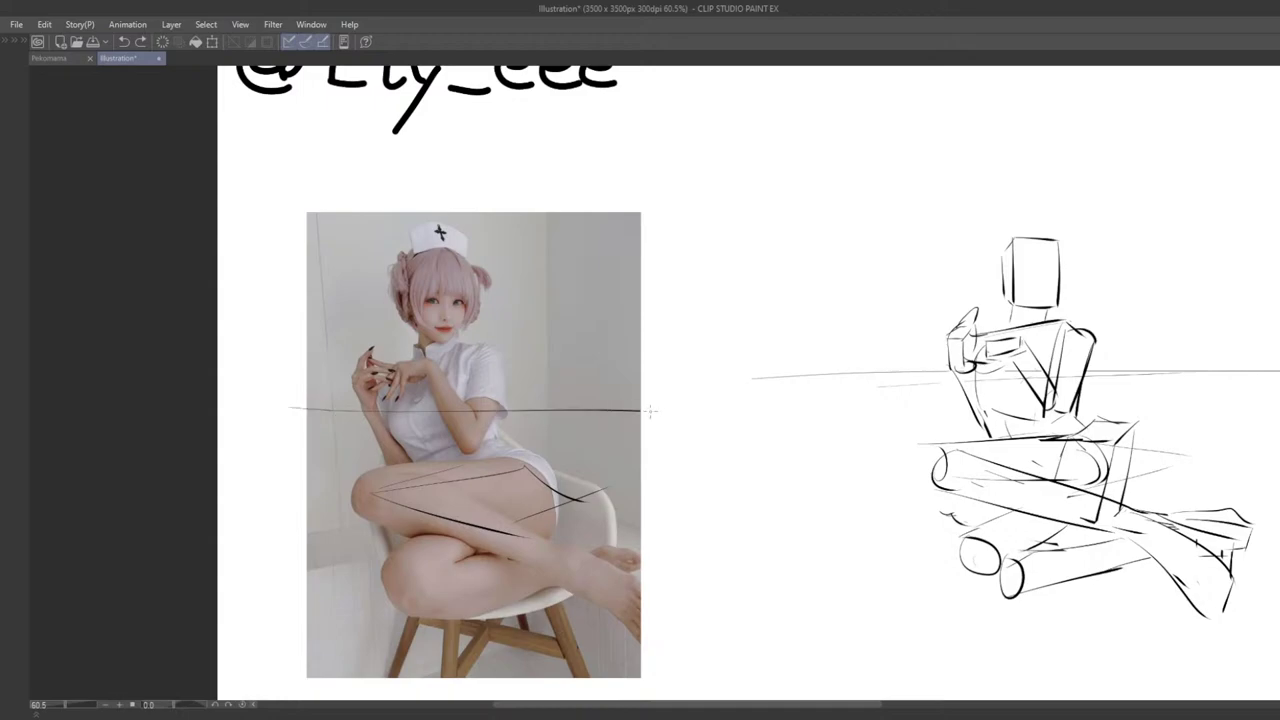
key(ctrl+z)
drag(335, 424, 684, 423)
scroll(417, 433, down, 3)
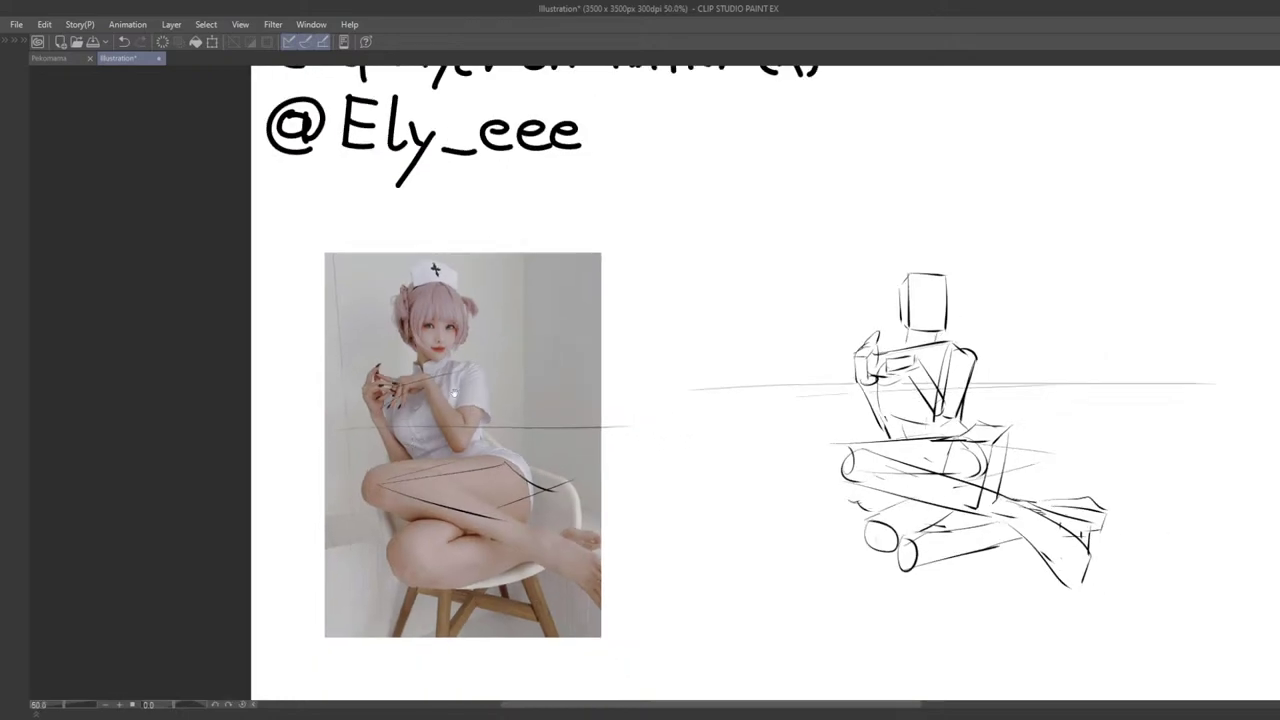
Step: Erase the thigh outline and the horizontal line from the reference photo
mouse_move(417, 433)
mouse_down()
mouse_move(344, 370)
mouse_move(452, 382)
mouse_up()
key(e)
mouse_move(894, 431)
mouse_down()
mouse_move(874, 402)
mouse_move(828, 379)
mouse_up()
scroll(828, 379, up, 1)
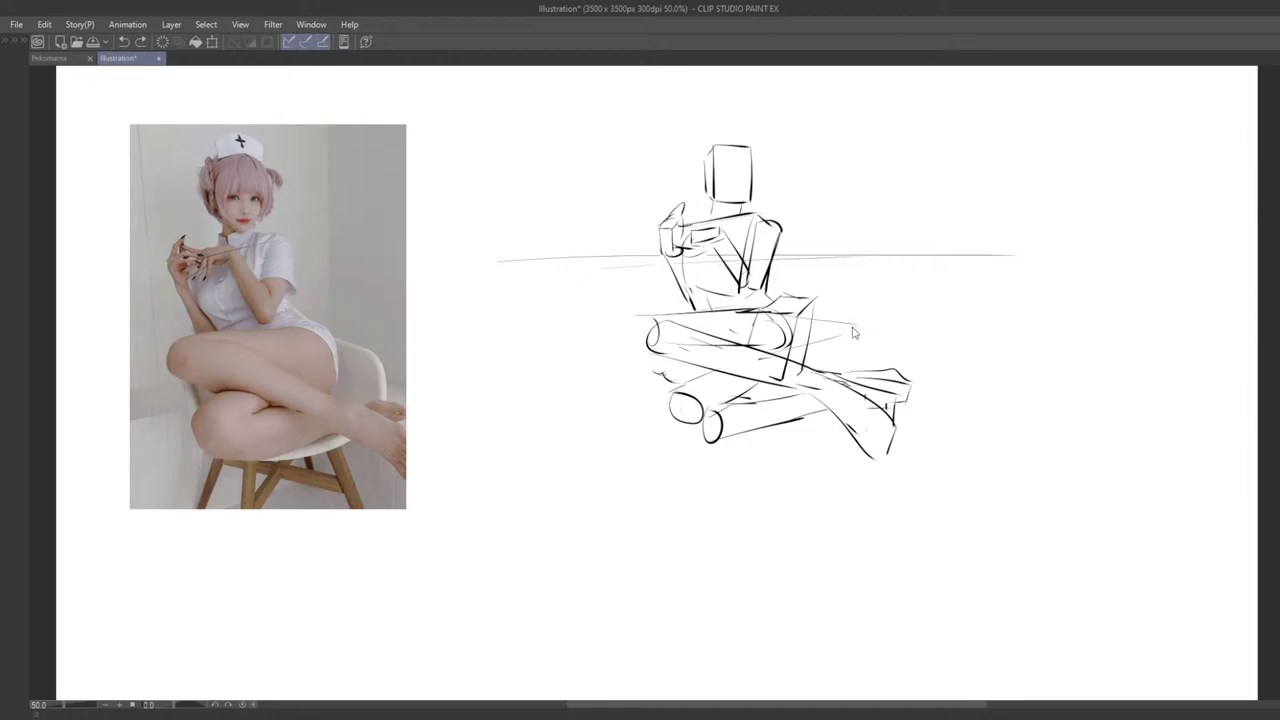
Step: Sketch the chair around the block figure with a backrest curve, a front seat edge below the knees and straight legs
key(ctrl+z)
drag(845, 335, 839, 367)
key(ctrl+z)
mouse_move(706, 438)
mouse_down()
mouse_move(776, 523)
mouse_move(710, 540)
mouse_move(718, 548)
mouse_up()
key(ctrl+z)
mouse_move(798, 467)
mouse_down()
mouse_move(758, 447)
mouse_move(788, 449)
mouse_up()
key(ctrl+z)
drag(670, 401, 712, 432)
mouse_move(712, 432)
mouse_down()
mouse_move(821, 406)
mouse_move(816, 476)
mouse_up()
key(ctrl+z)
drag(827, 406, 834, 512)
key(ctrl+z)
mouse_move(589, 431)
mouse_down()
mouse_move(803, 474)
mouse_move(678, 450)
mouse_move(683, 462)
mouse_up()
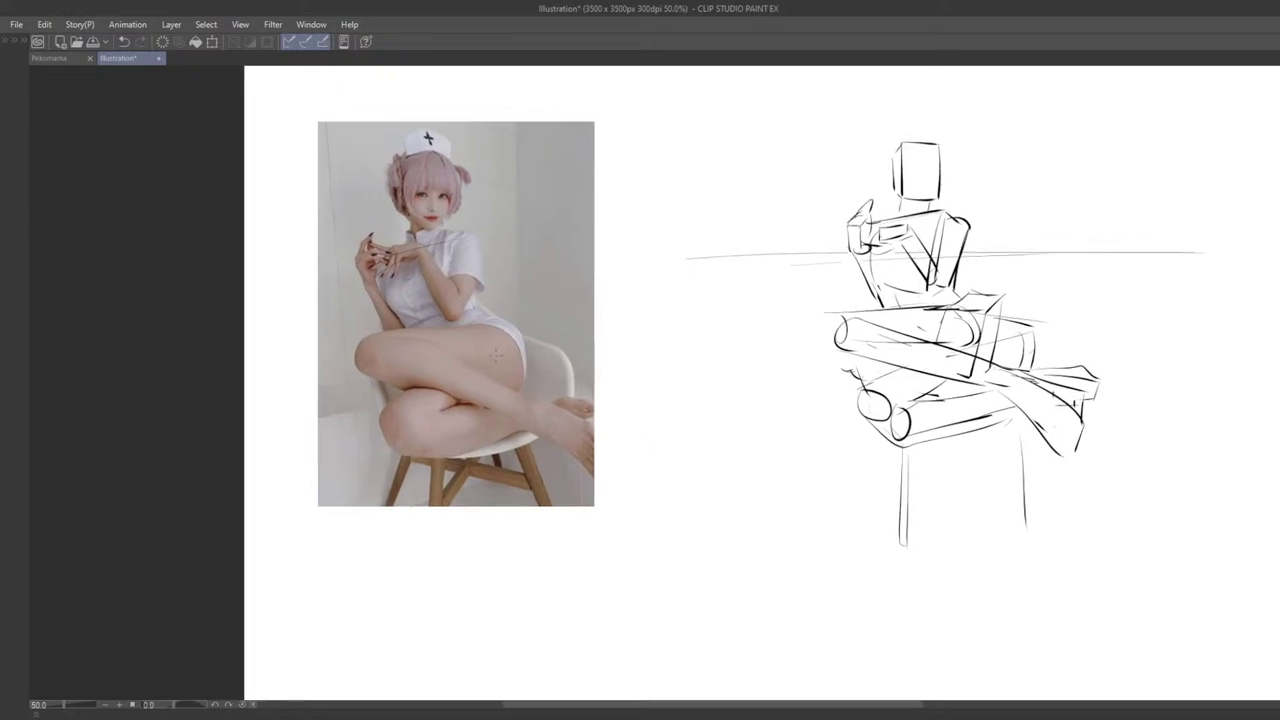
Step: Draw the top plane of a perspective box around the chair, across the thighs on the reference photo
drag(386, 356, 470, 386)
mouse_move(465, 403)
mouse_down()
mouse_move(476, 401)
mouse_move(423, 388)
mouse_move(423, 406)
mouse_up()
key(ctrl+z)
key(ctrl+z)
mouse_move(342, 351)
mouse_down()
mouse_move(428, 387)
mouse_move(455, 384)
mouse_up()
key(ctrl+z)
drag(455, 384, 516, 360)
key(ctrl+z)
mouse_move(338, 360)
mouse_down()
mouse_move(421, 391)
mouse_move(508, 358)
mouse_up()
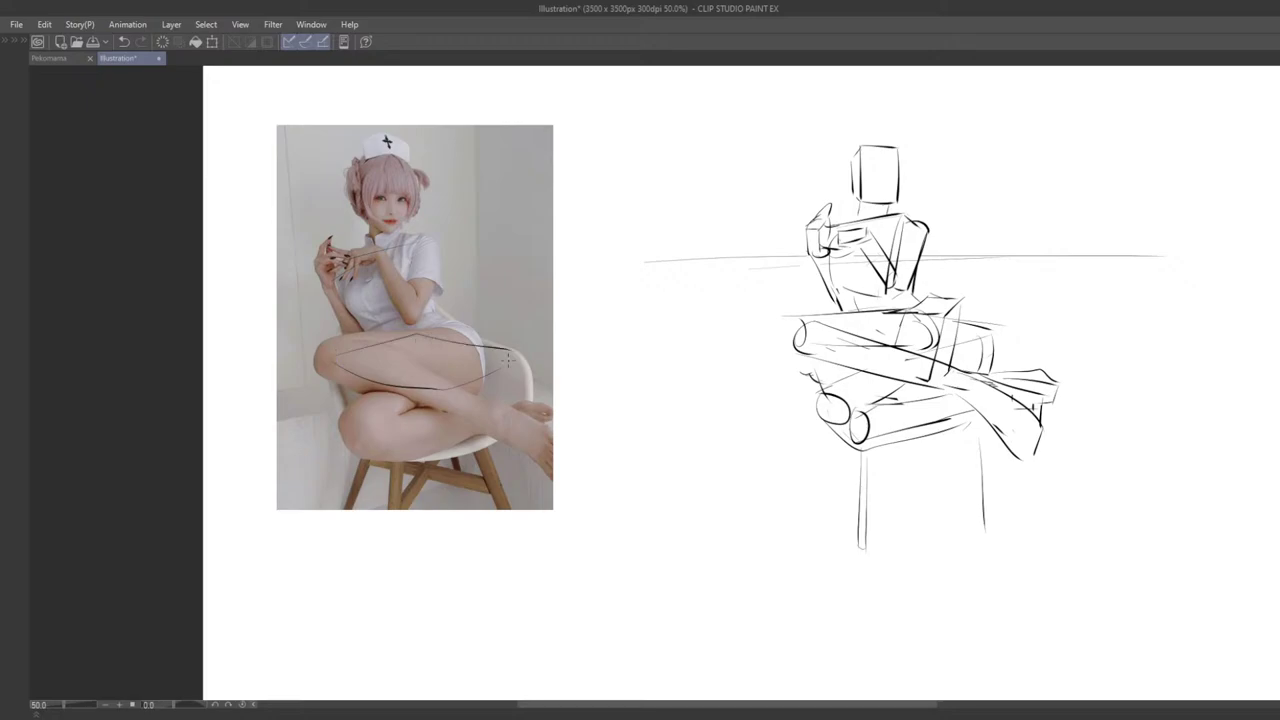
Step: Add the side and lower edges of the chair box on the reference photo and try a downward arrow onto its top
mouse_move(331, 413)
mouse_down()
mouse_move(396, 460)
mouse_move(504, 428)
mouse_up()
drag(531, 362, 525, 426)
drag(444, 330, 458, 353)
drag(443, 310, 446, 377)
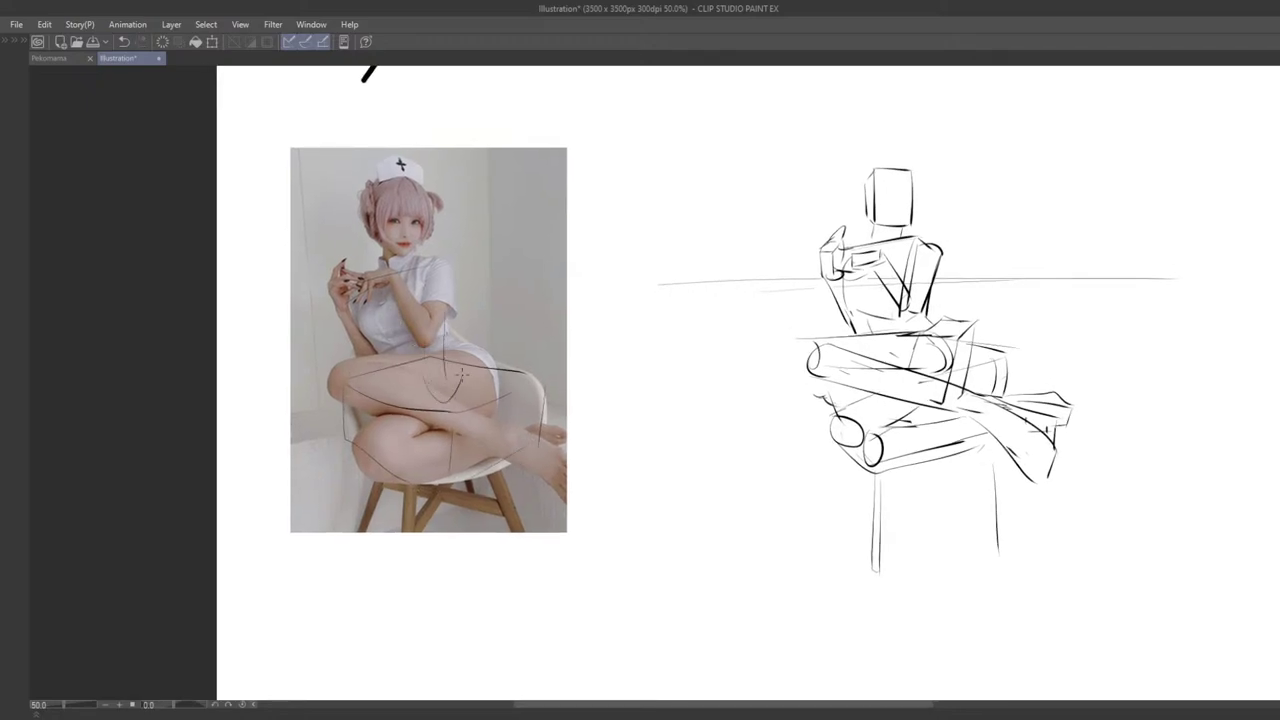
key(ctrl+z)
mouse_move(439, 306)
mouse_down()
mouse_move(441, 368)
mouse_move(420, 411)
mouse_move(460, 412)
mouse_up()
key(ctrl+z)
Step: Erase the chair box lines from the reference photo
key(e)
drag(467, 334, 427, 312)
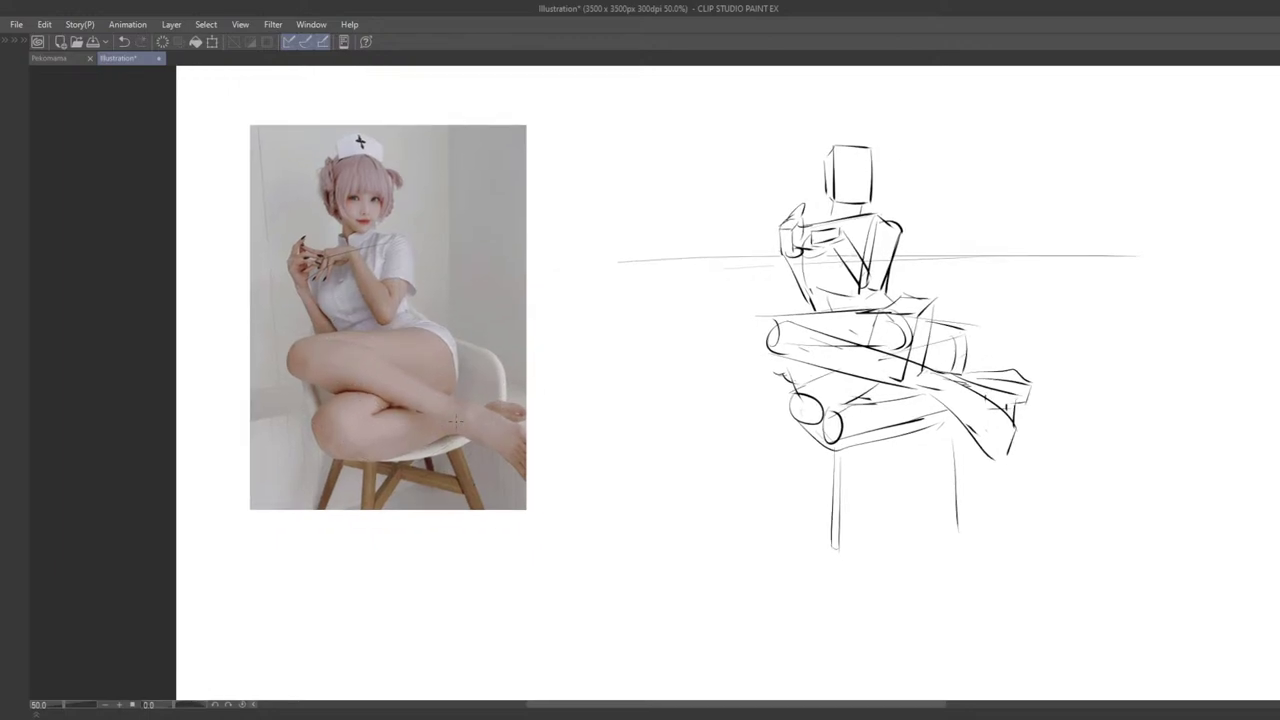
drag(588, 420, 594, 466)
drag(740, 477, 681, 443)
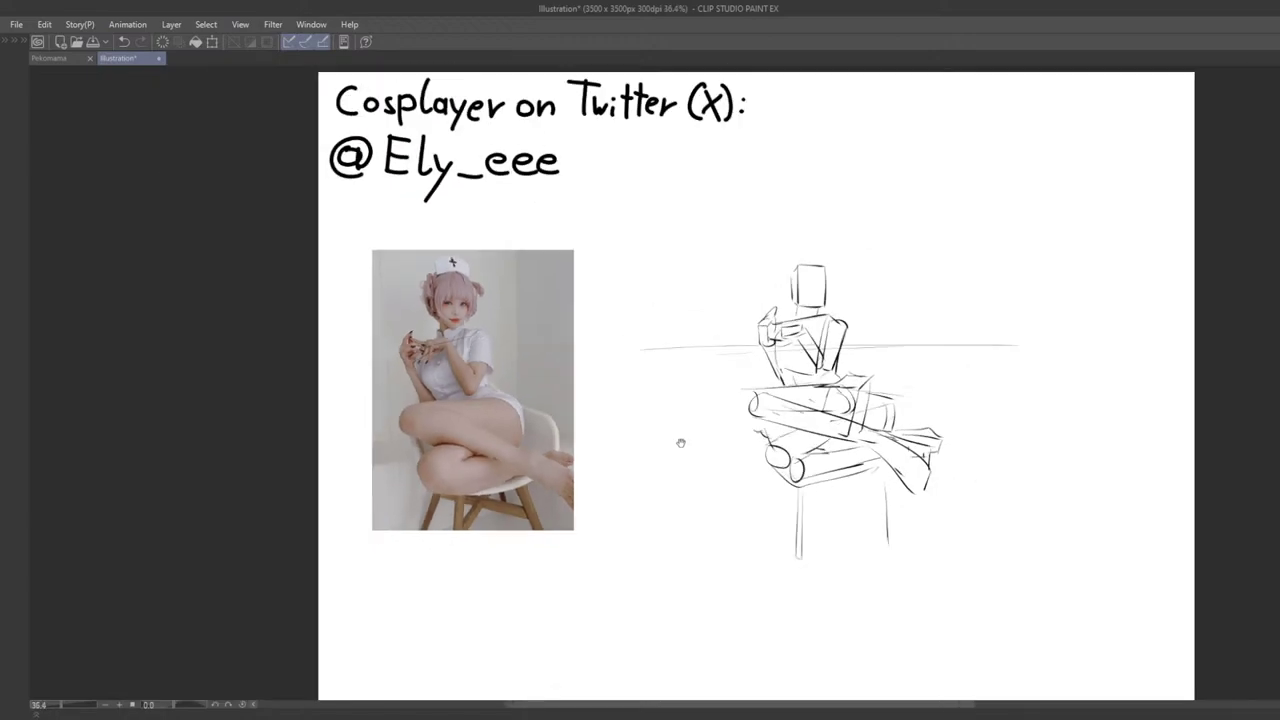
Step: Overlay the block sketch on the reference photo to compare the proportions, and undo the move
mouse_move(722, 495)
mouse_down()
mouse_move(640, 489)
mouse_move(600, 464)
mouse_move(636, 449)
mouse_up()
scroll(650, 467, down, 1)
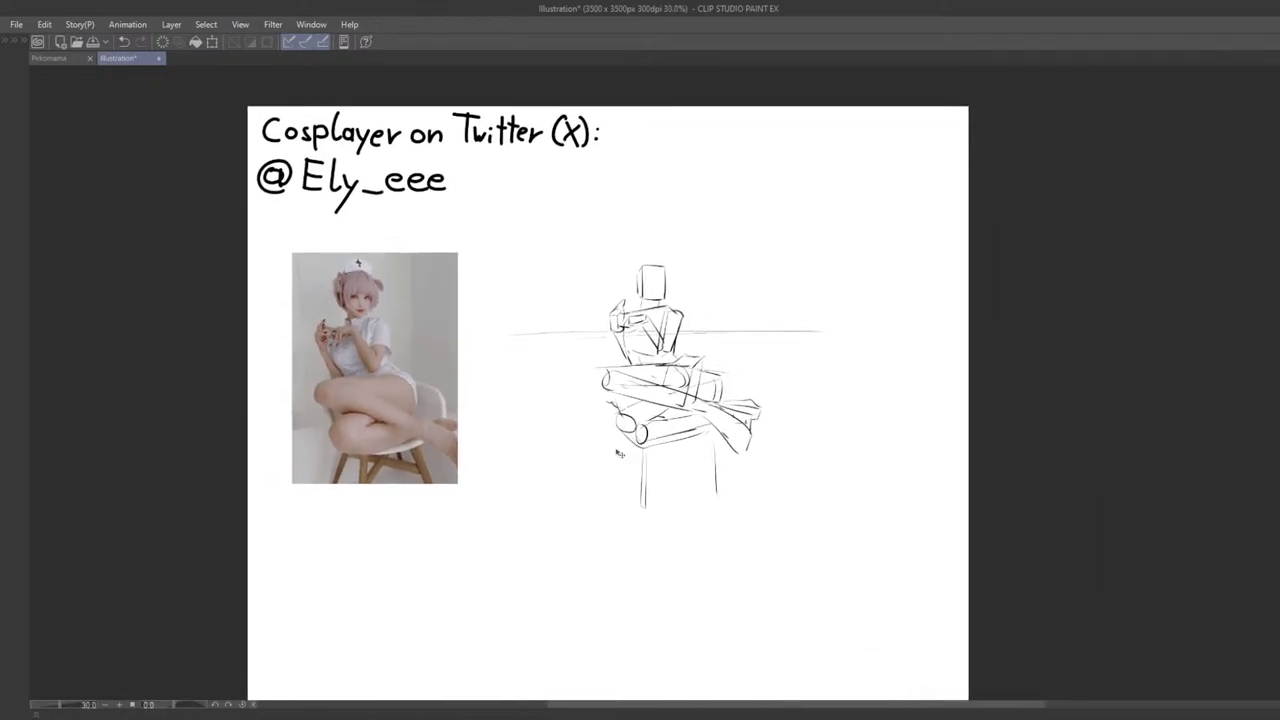
scroll(604, 452, up, 2)
mouse_move(644, 459)
mouse_down()
mouse_move(640, 511)
mouse_move(343, 480)
mouse_move(449, 470)
mouse_up()
mouse_move(529, 492)
mouse_down()
mouse_move(508, 492)
mouse_move(507, 530)
mouse_up()
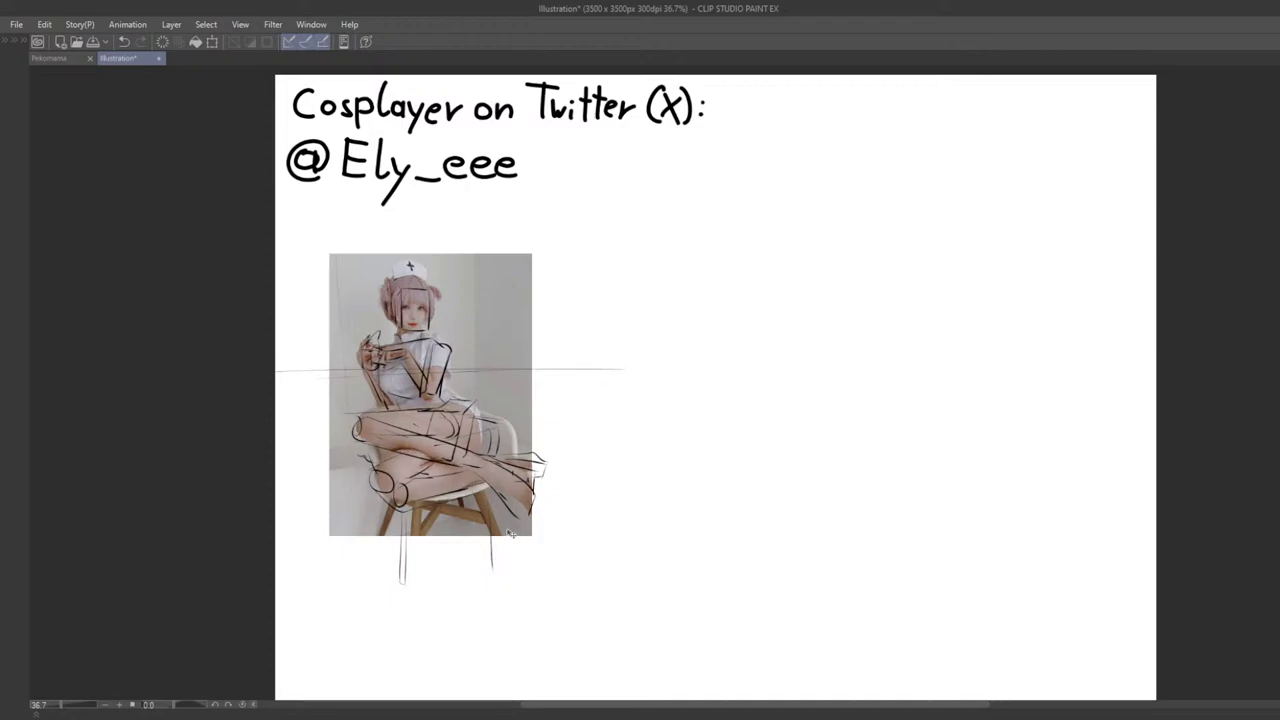
scroll(480, 517, up, 3)
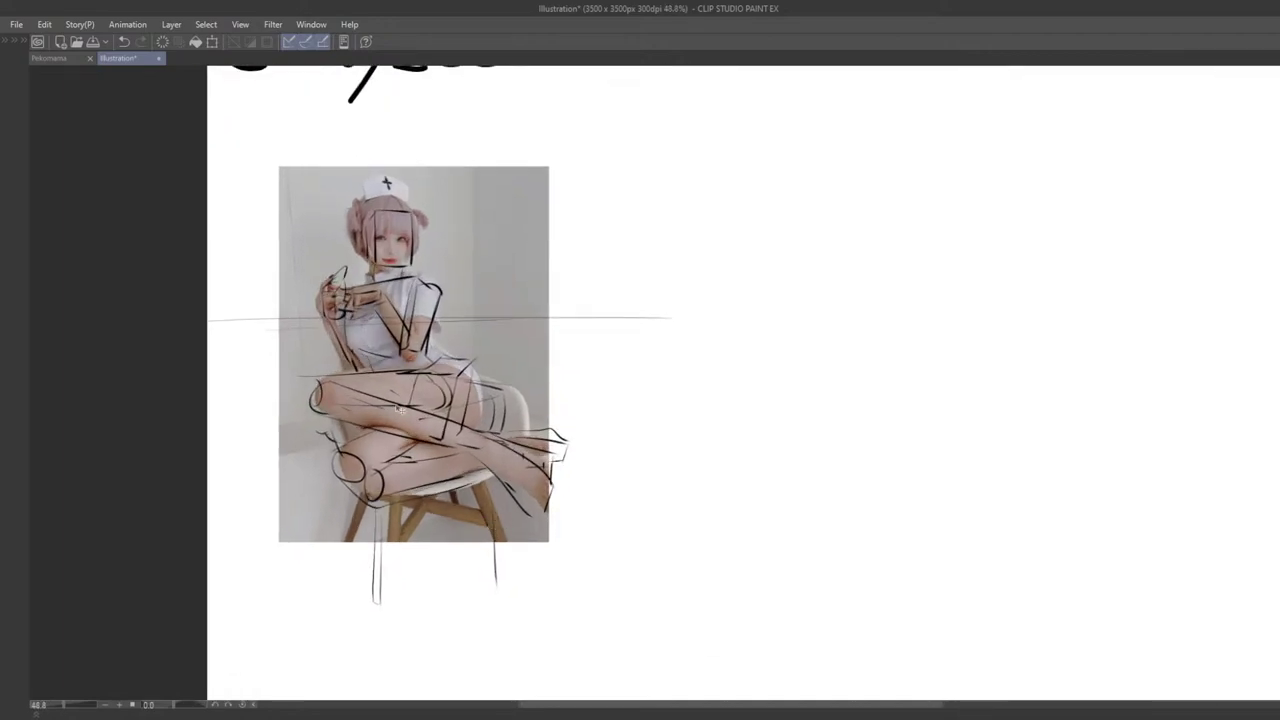
drag(394, 393, 390, 396)
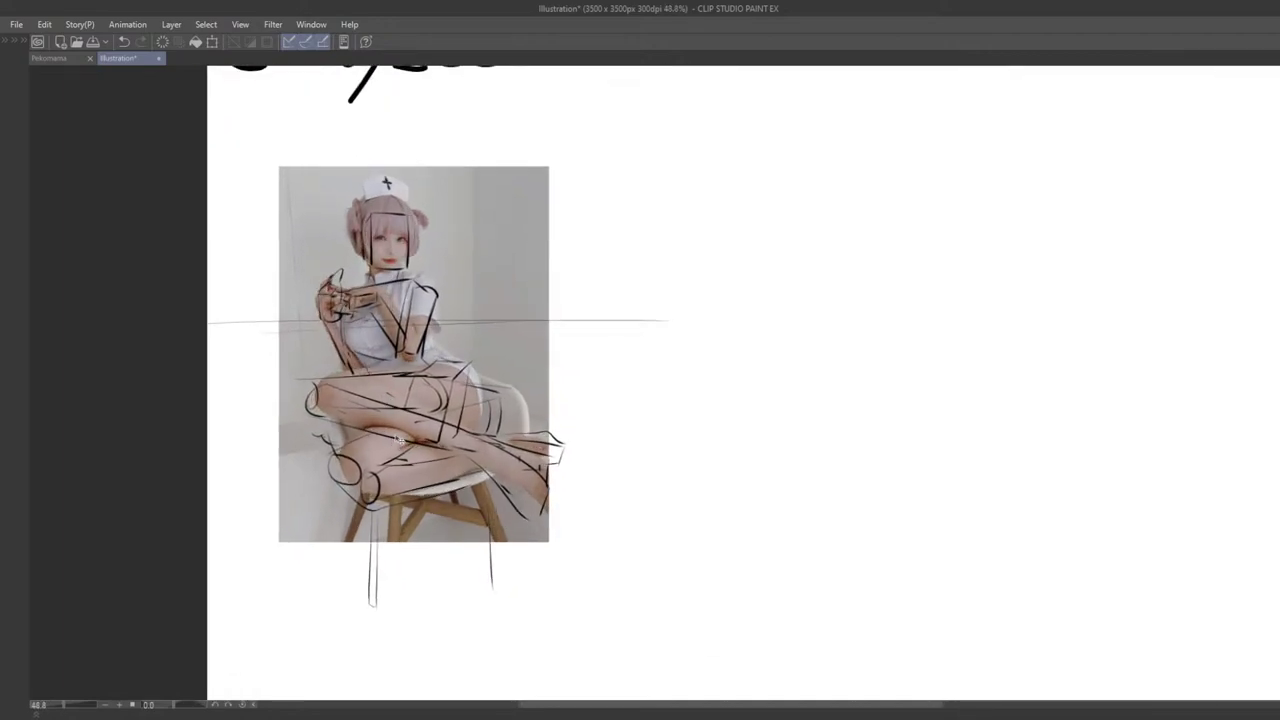
key(ctrl+z)
key(ctrl+z)
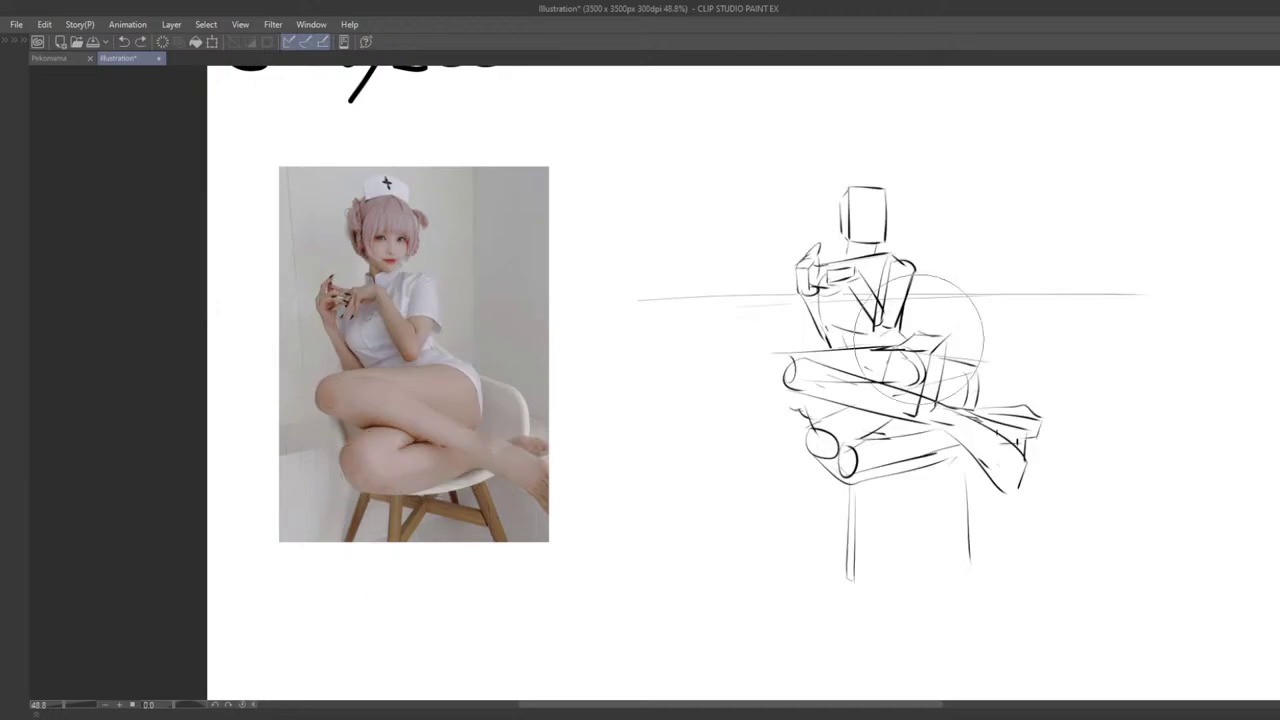
Step: Remove the small backrest curve and redraw the chair's backrest as a larger angular shape behind the hips
key(bracketleft)
key(bracketleft)
key(bracketleft)
key(bracketleft)
key(bracketleft)
mouse_move(996, 361)
mouse_down()
mouse_move(970, 378)
mouse_move(987, 365)
mouse_move(989, 421)
mouse_up()
key(ctrl+z)
key(ctrl+z)
key(ctrl+z)
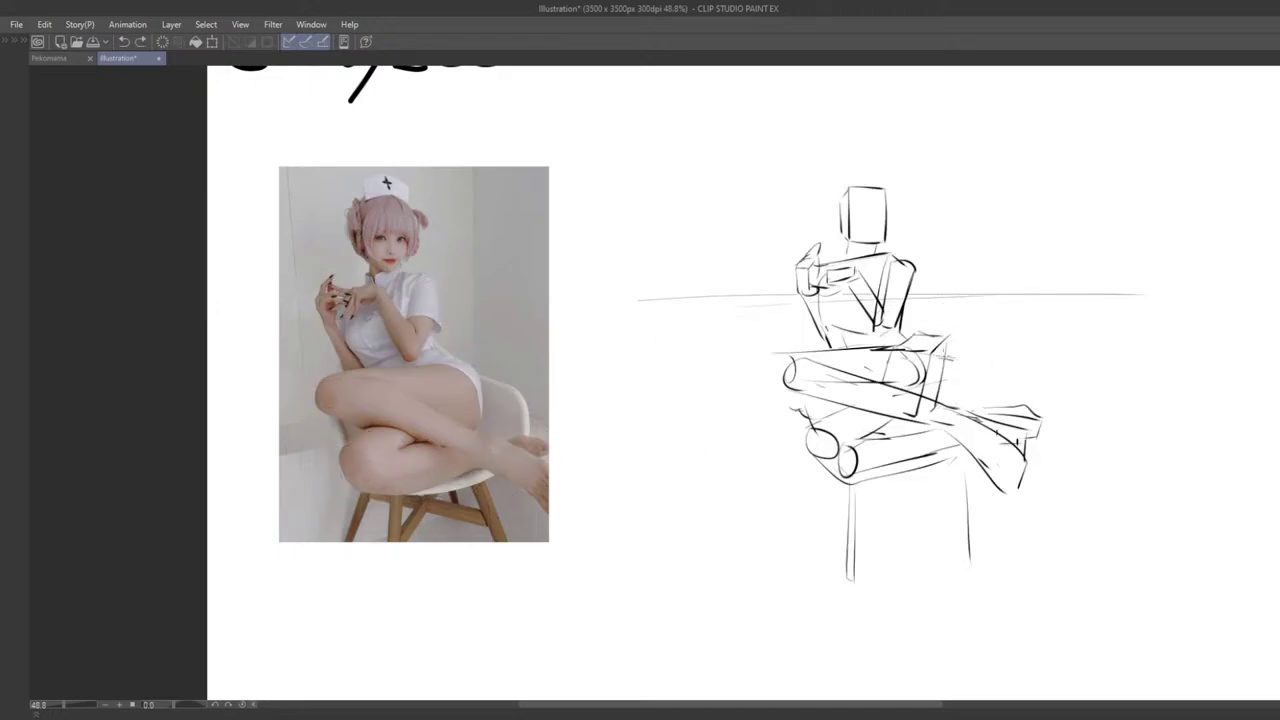
mouse_move(945, 357)
mouse_down()
mouse_move(984, 411)
mouse_move(997, 396)
mouse_move(996, 410)
mouse_up()
key(ctrl+z)
mouse_move(948, 355)
mouse_down()
mouse_move(972, 360)
mouse_move(1004, 408)
mouse_up()
key(ctrl+z)
drag(952, 356, 998, 402)
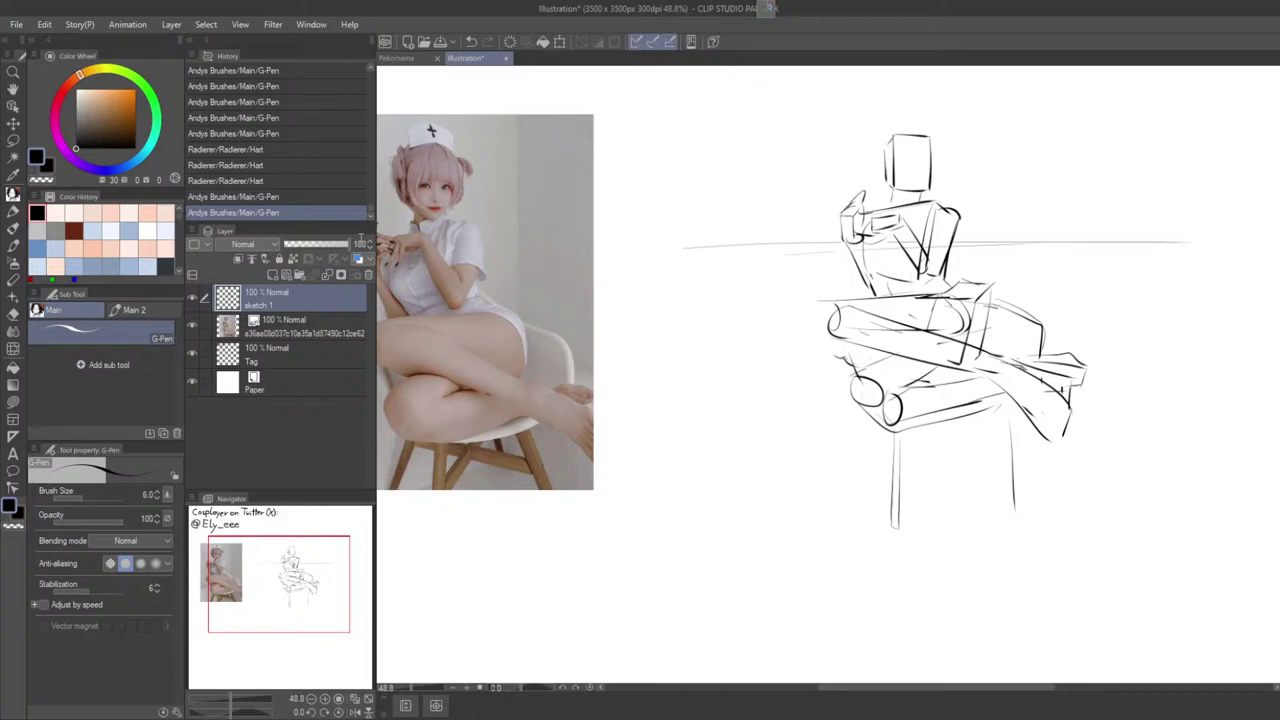
Step: Set the sketch 1 layer's opacity to 20 and add a raster layer named sketch 2 above it
click(361, 243)
text(20)
key(Return)
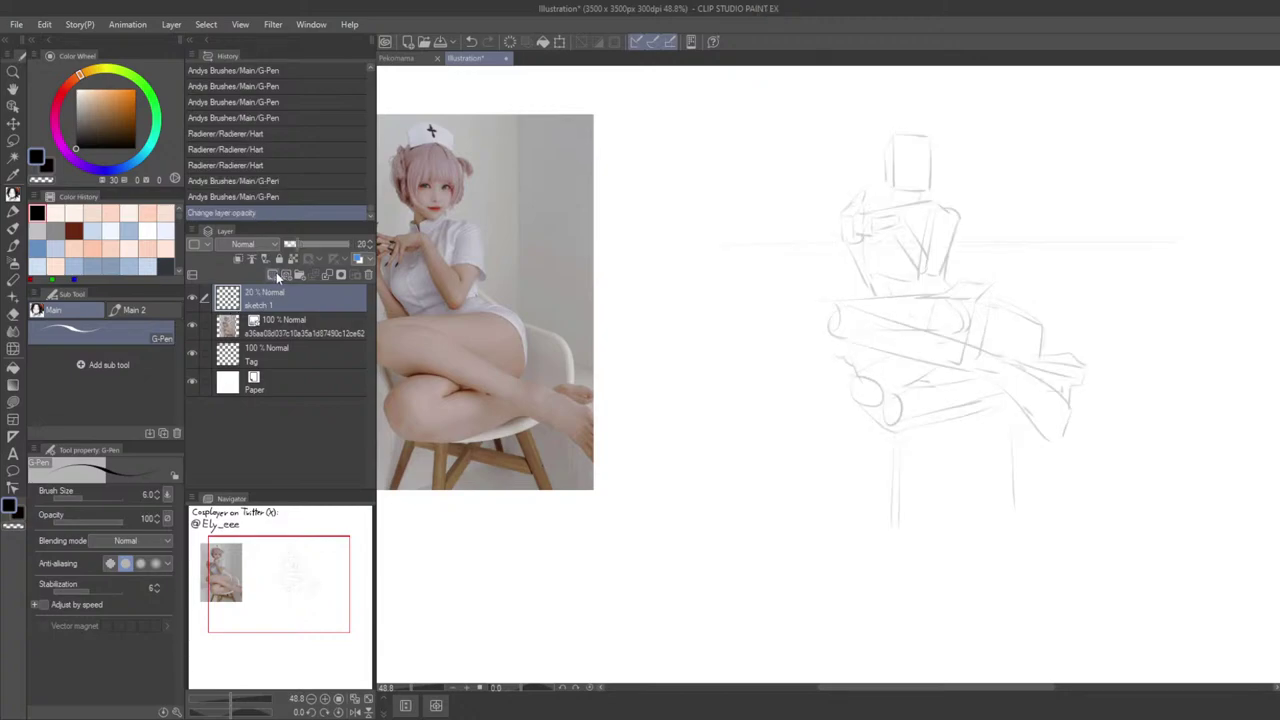
click(273, 275)
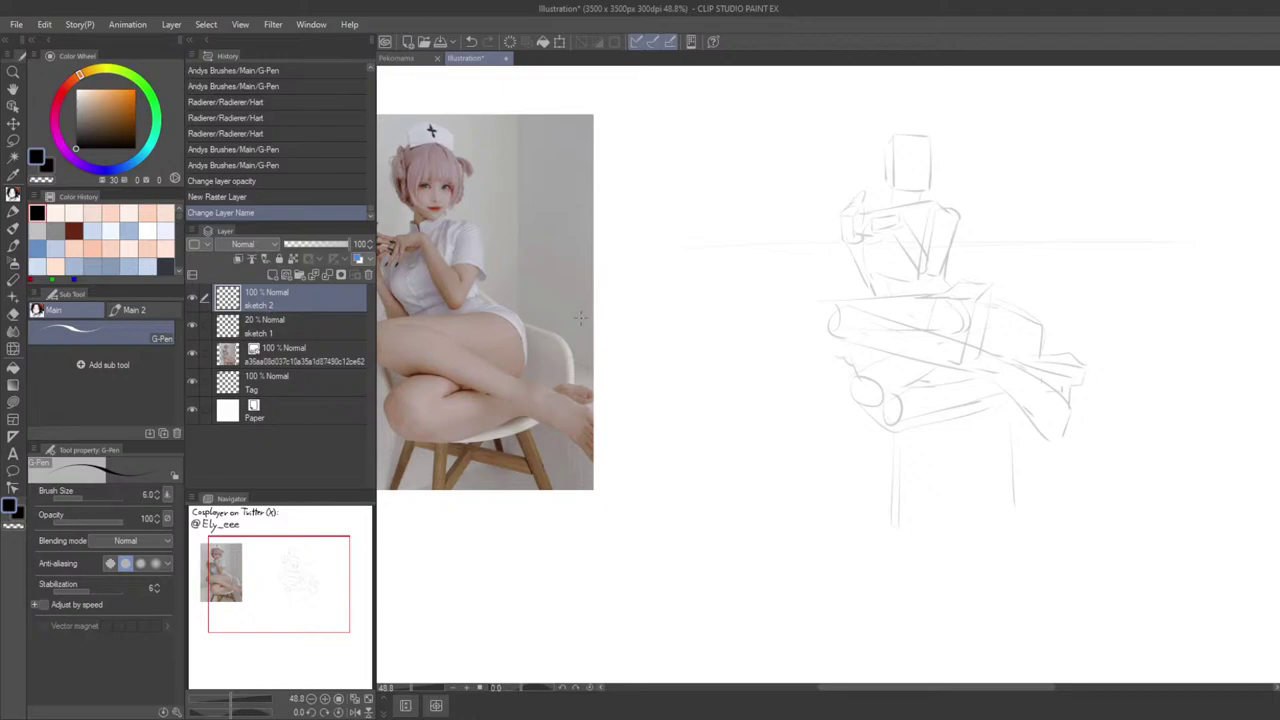
Step: Draw a circle for the skull over the faded head block
key(ctrl+alt+0)
key(Tab)
scroll(708, 241, down, 3)
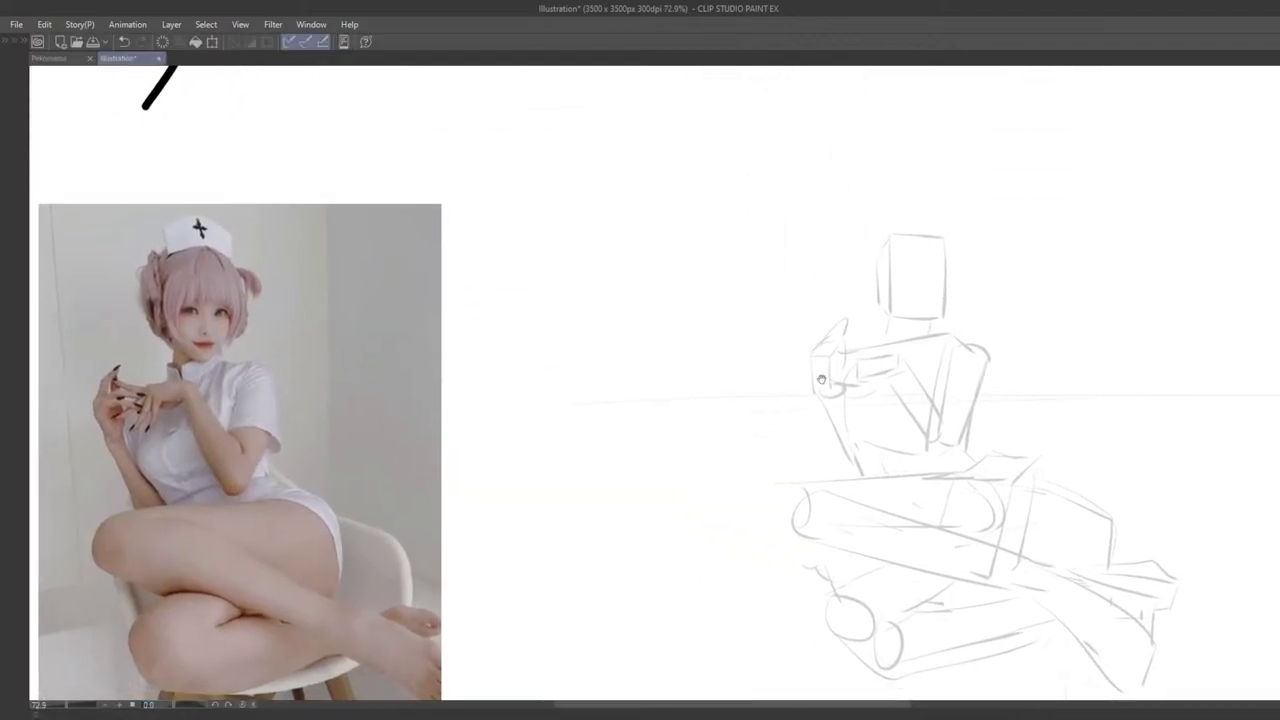
key(ctrl+z)
mouse_move(914, 231)
mouse_down()
mouse_move(939, 288)
mouse_move(928, 234)
mouse_move(948, 260)
mouse_move(877, 250)
mouse_move(903, 229)
mouse_up()
key(ctrl+z)
key(ctrl+z)
drag(917, 297, 850, 257)
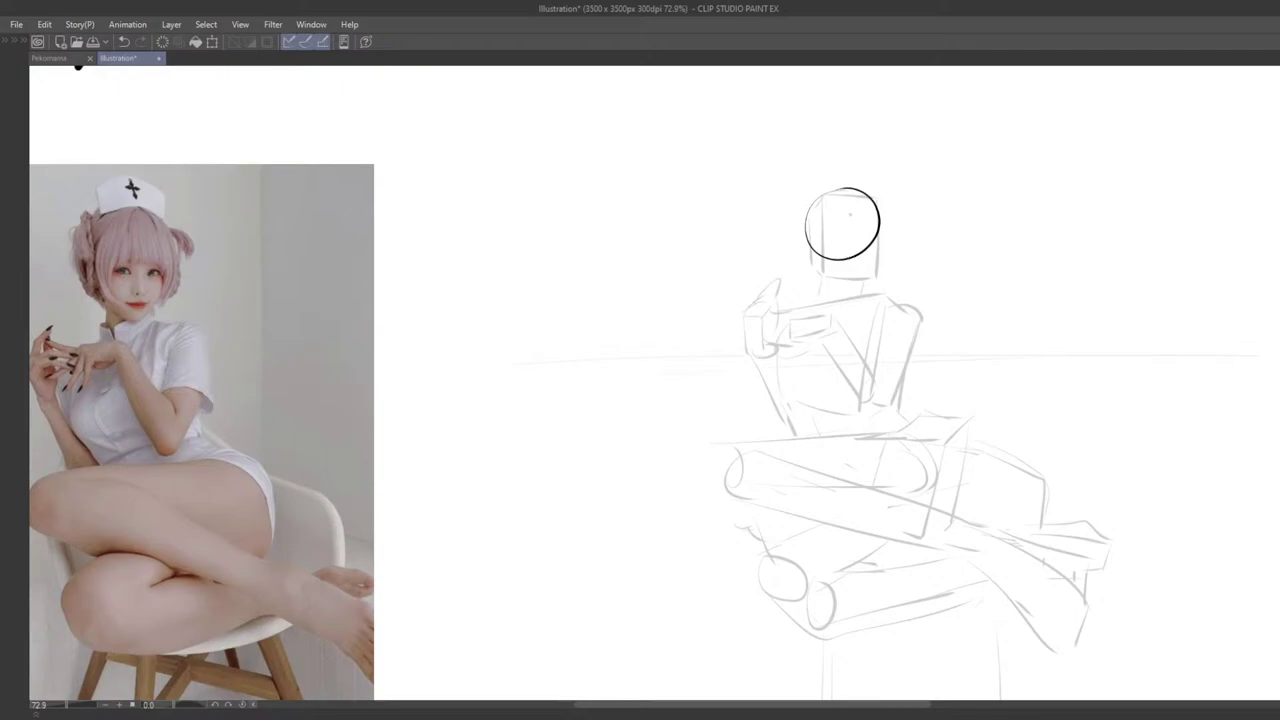
Step: Draw a slightly curved vertical centre line for the face, running from the top of the skull circle to the chin
drag(849, 192, 842, 282)
key(ctrl+z)
key(ctrl+z)
drag(851, 204, 851, 276)
key(ctrl+z)
key(ctrl+z)
drag(851, 192, 846, 289)
key(ctrl+z)
Step: Add horizontal guidelines for the face across the skull circle
mouse_move(822, 198)
mouse_down()
mouse_move(821, 258)
mouse_move(890, 221)
mouse_up()
key(ctrl+z)
key(ctrl+z)
key(ctrl+z)
mouse_move(806, 221)
mouse_down()
mouse_move(890, 221)
mouse_move(875, 250)
mouse_up()
key(ctrl+z)
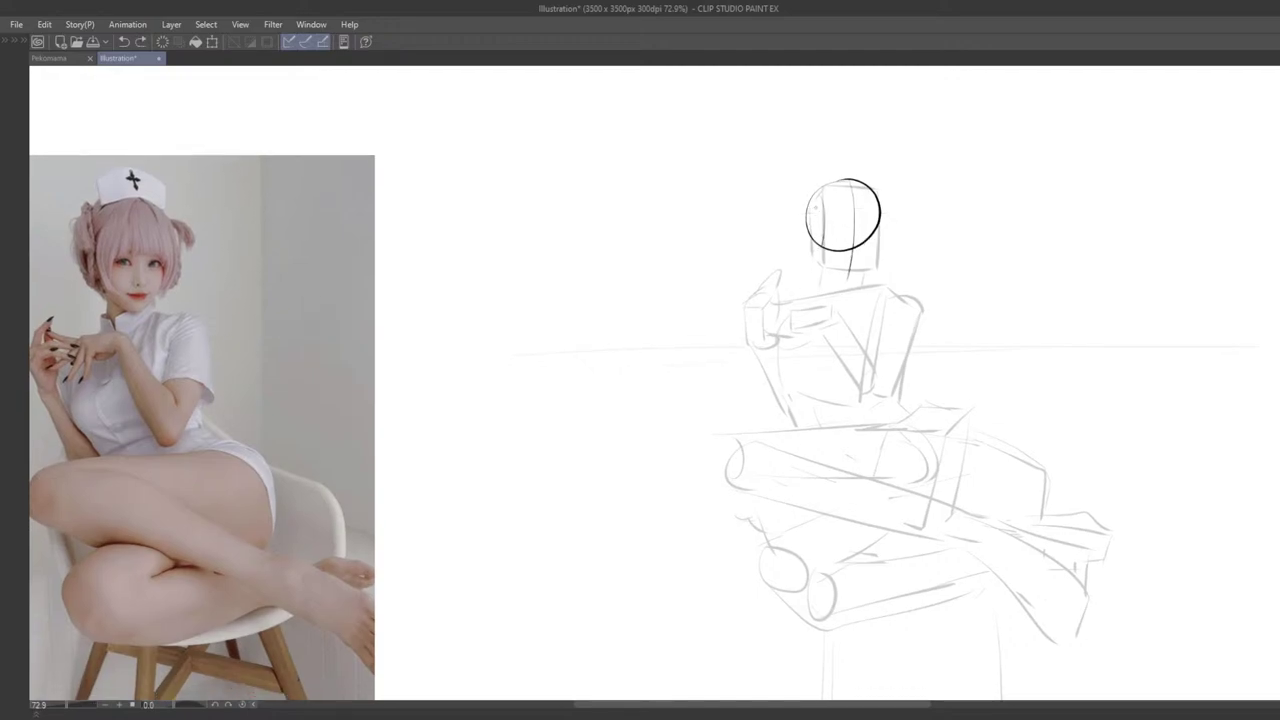
key(ctrl+z)
drag(808, 213, 880, 214)
key(ctrl+z)
Step: Construct the lower head by adding the jaw tapering to the chin and a small ear curve beside the skull circle
mouse_move(808, 226)
mouse_down()
mouse_move(819, 267)
mouse_move(854, 282)
mouse_move(873, 262)
mouse_up()
key(ctrl+z)
key(ctrl+z)
key(ctrl+z)
key(ctrl+z)
key(ctrl+z)
key(ctrl+z)
key(ctrl+z)
key(ctrl+z)
mouse_move(822, 197)
mouse_down()
mouse_move(831, 231)
mouse_move(883, 191)
mouse_move(866, 207)
mouse_up()
key(ctrl+z)
key(ctrl+z)
key(ctrl+z)
key(ctrl+z)
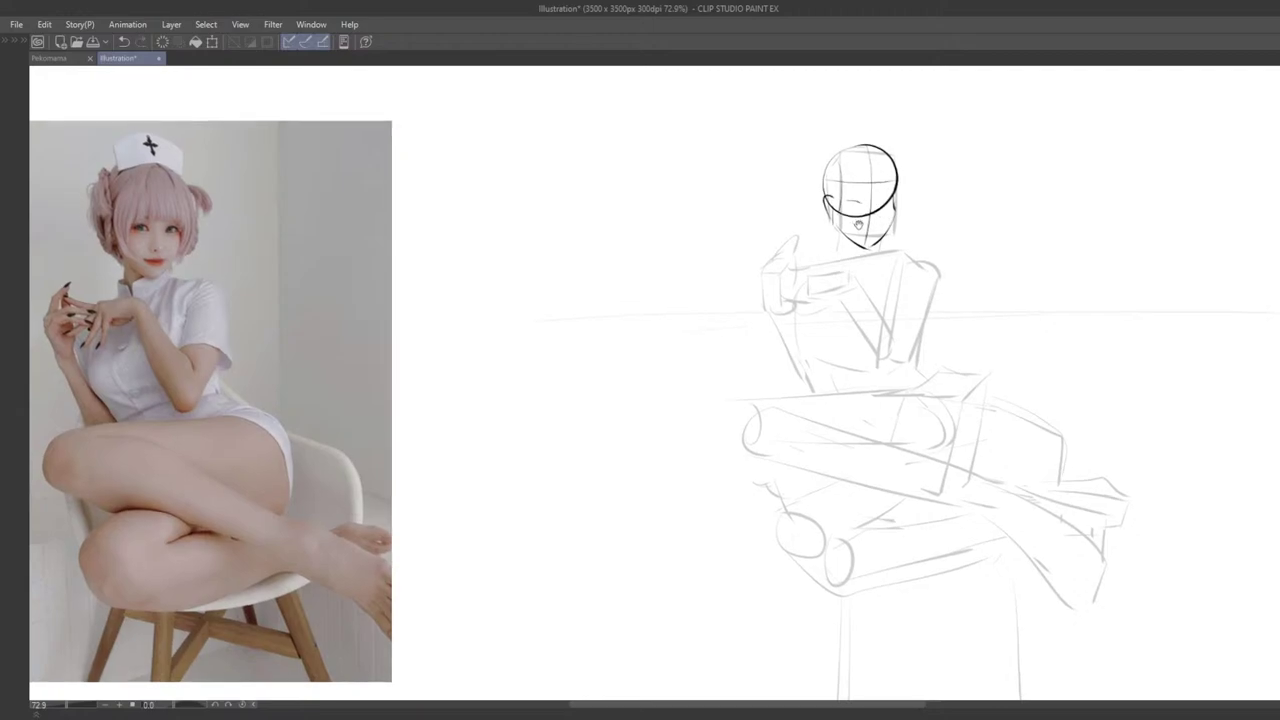
Step: Draw a large circle in the empty area beside the figure as the base for a head construction example
drag(855, 222, 853, 242)
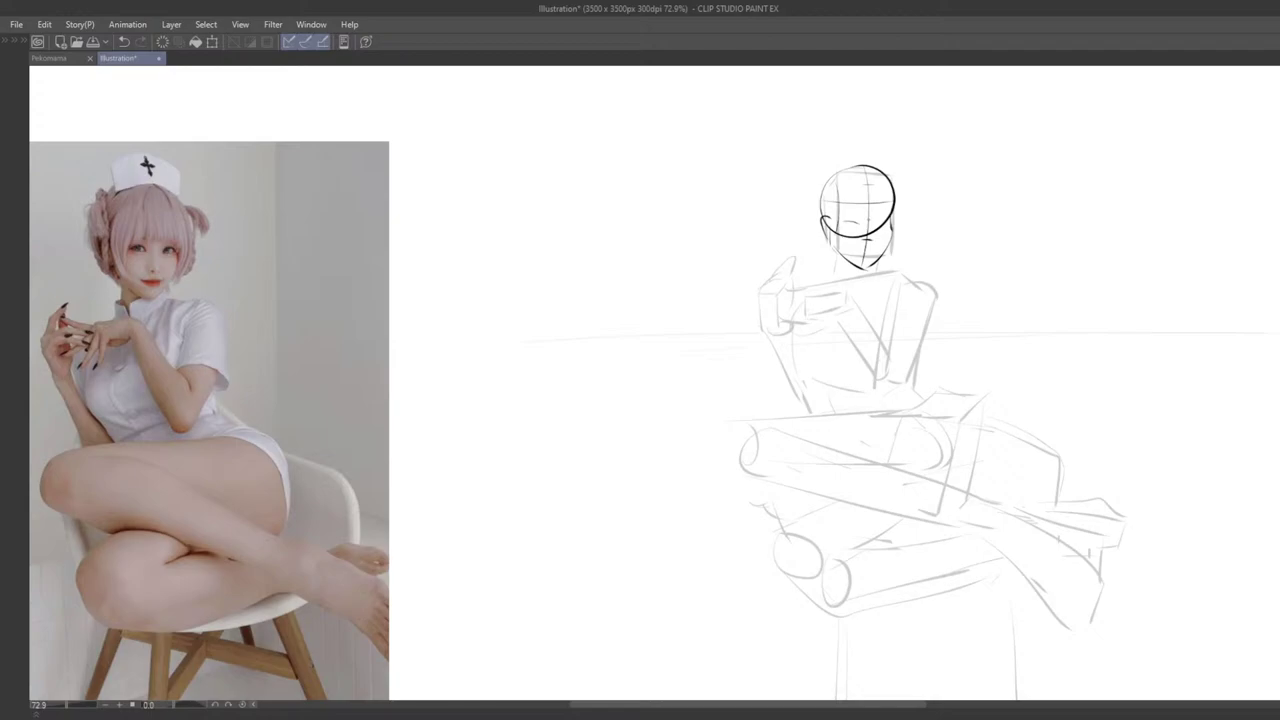
drag(843, 198, 837, 190)
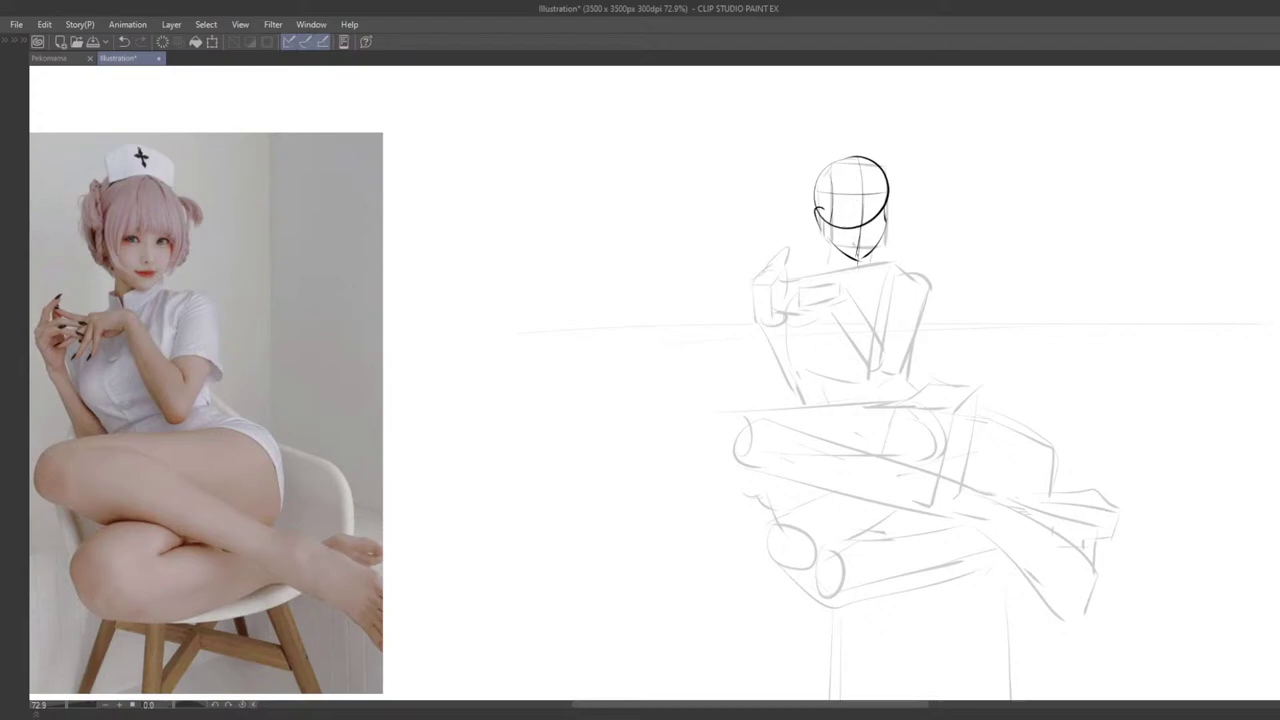
drag(867, 263, 864, 259)
drag(868, 126, 877, 136)
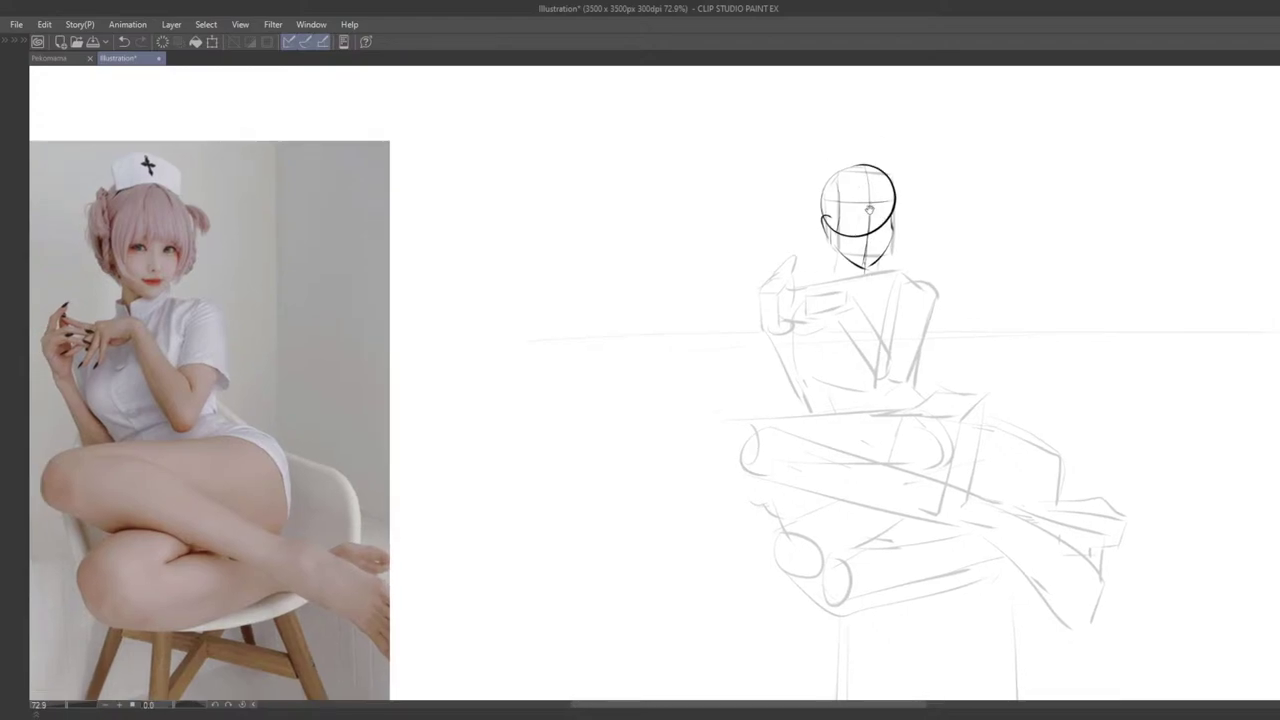
mouse_move(945, 226)
mouse_down()
mouse_move(809, 217)
mouse_move(575, 235)
mouse_up()
mouse_move(884, 180)
mouse_down()
mouse_move(914, 179)
mouse_move(818, 277)
mouse_move(862, 161)
mouse_up()
key(ctrl+z)
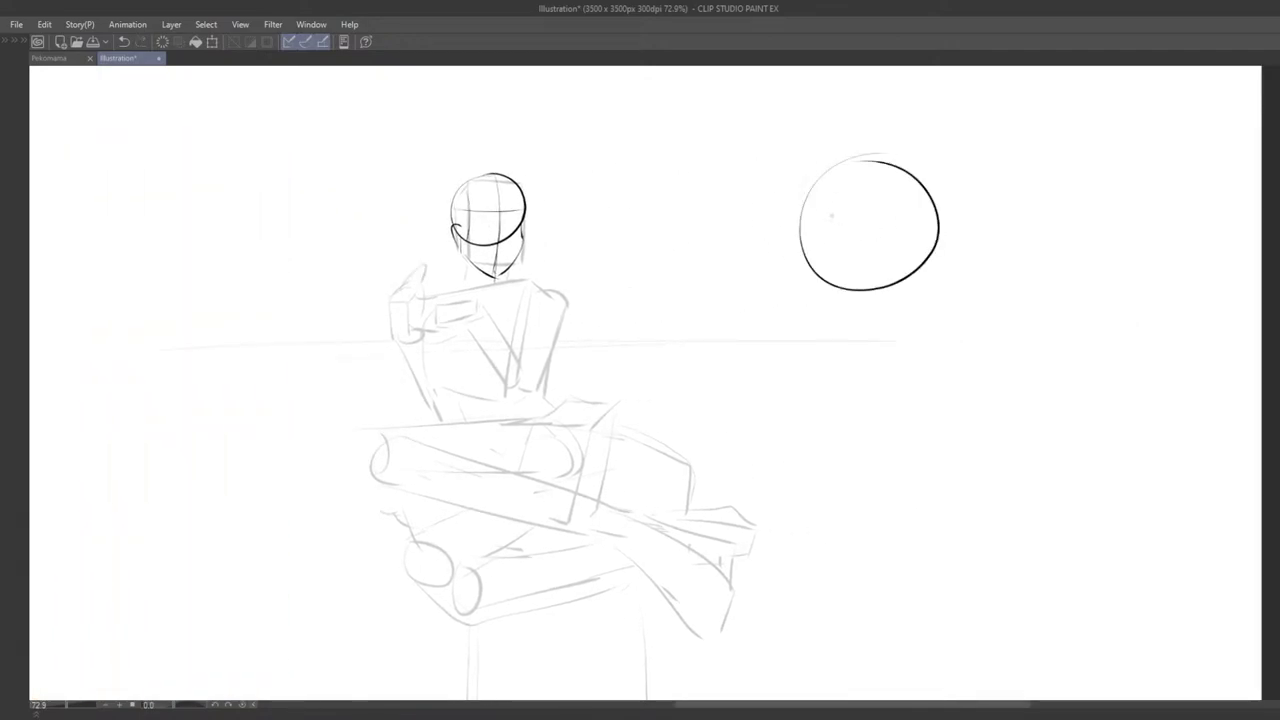
Step: Draw curved crossing guidelines over the example circle beside the figure, and undo the whole head construction example
drag(801, 201, 965, 222)
key(ctrl+z)
drag(806, 230, 948, 227)
key(ctrl+z)
mouse_move(862, 156)
mouse_down()
mouse_move(842, 286)
mouse_move(826, 245)
mouse_up()
mouse_move(798, 228)
mouse_down()
mouse_move(850, 222)
mouse_move(820, 223)
mouse_up()
key(ctrl+z)
key(ctrl+z)
key(ctrl+z)
key(ctrl+z)
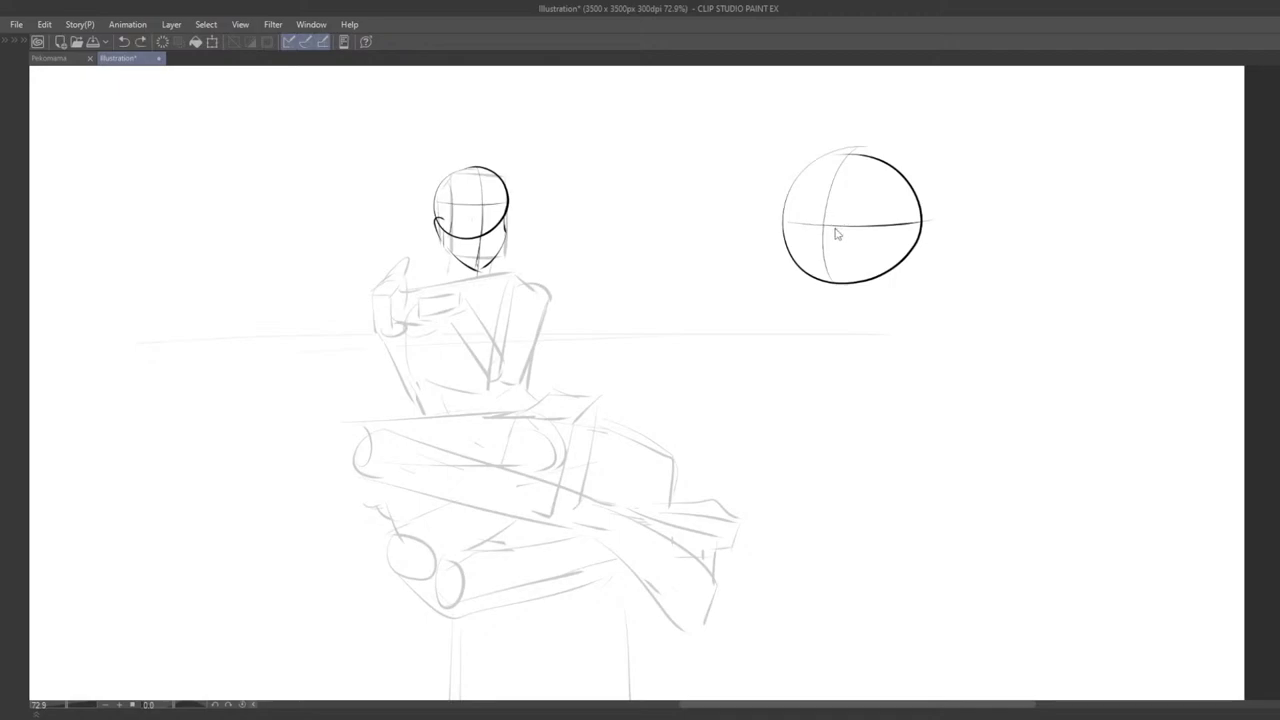
Step: Sketch the first eye on the face, between the skull's side and the vertical centre line, just above the circle's lower curve
drag(652, 266, 857, 299)
drag(780, 265, 886, 291)
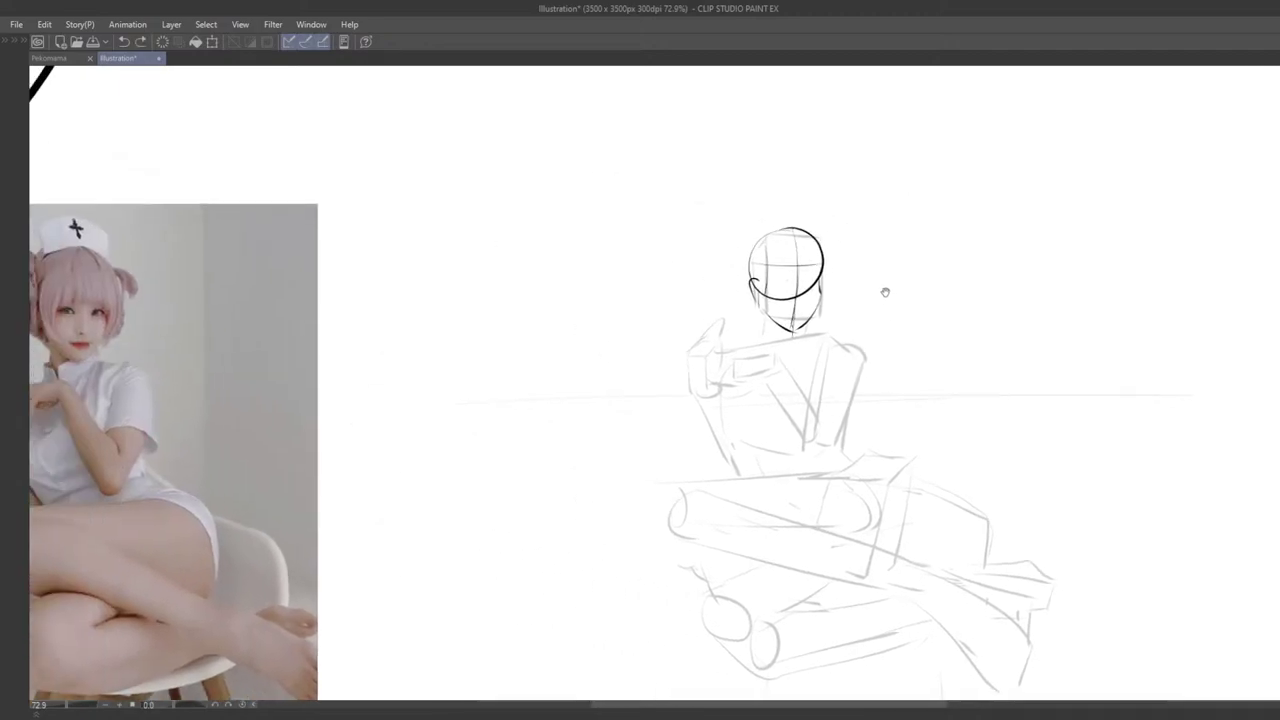
drag(782, 311, 836, 303)
mouse_move(811, 360)
mouse_down()
mouse_move(831, 363)
mouse_move(778, 353)
mouse_up()
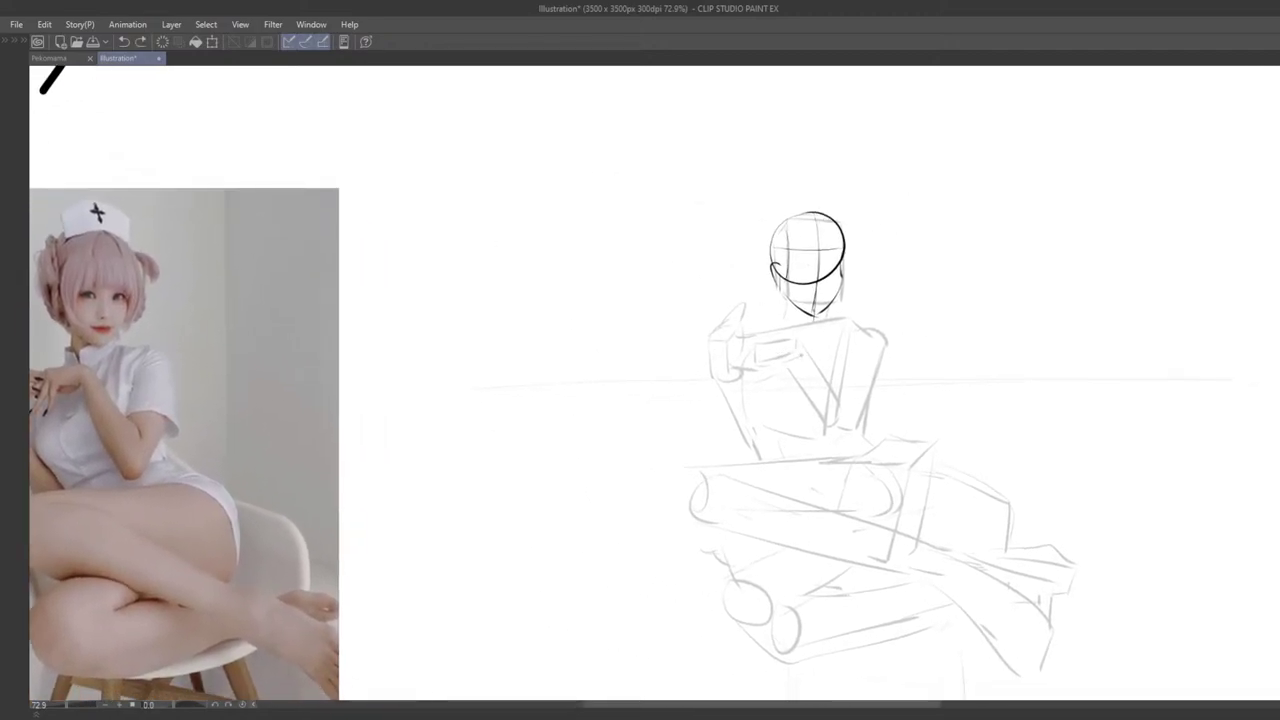
mouse_move(819, 269)
mouse_down()
mouse_move(849, 229)
mouse_move(886, 232)
mouse_move(911, 280)
mouse_move(968, 265)
mouse_up()
scroll(880, 238, up, 1)
scroll(864, 242, up, 1)
drag(976, 219, 994, 216)
key(ctrl+z)
key(ctrl+z)
key(ctrl+z)
key(ctrl+z)
key(ctrl+z)
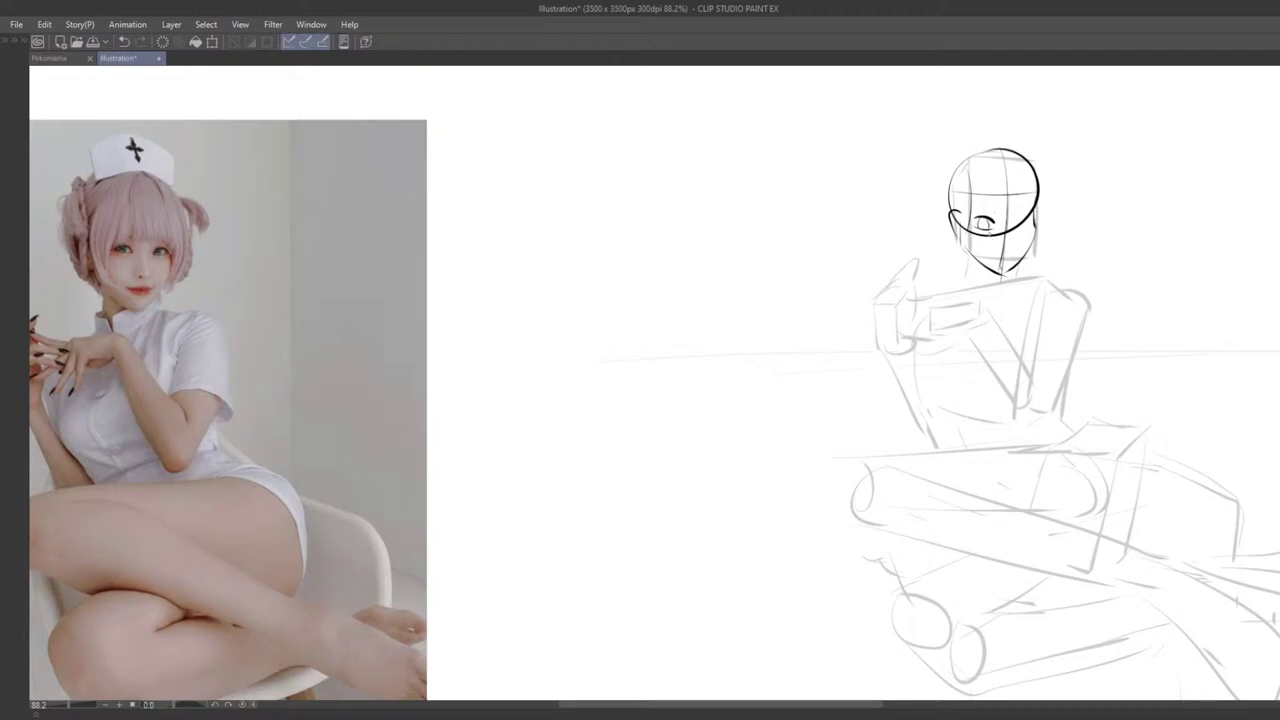
Step: Add the nose and mouth along the face's centre line, along with a dark pupil in the first eye
drag(991, 255, 954, 247)
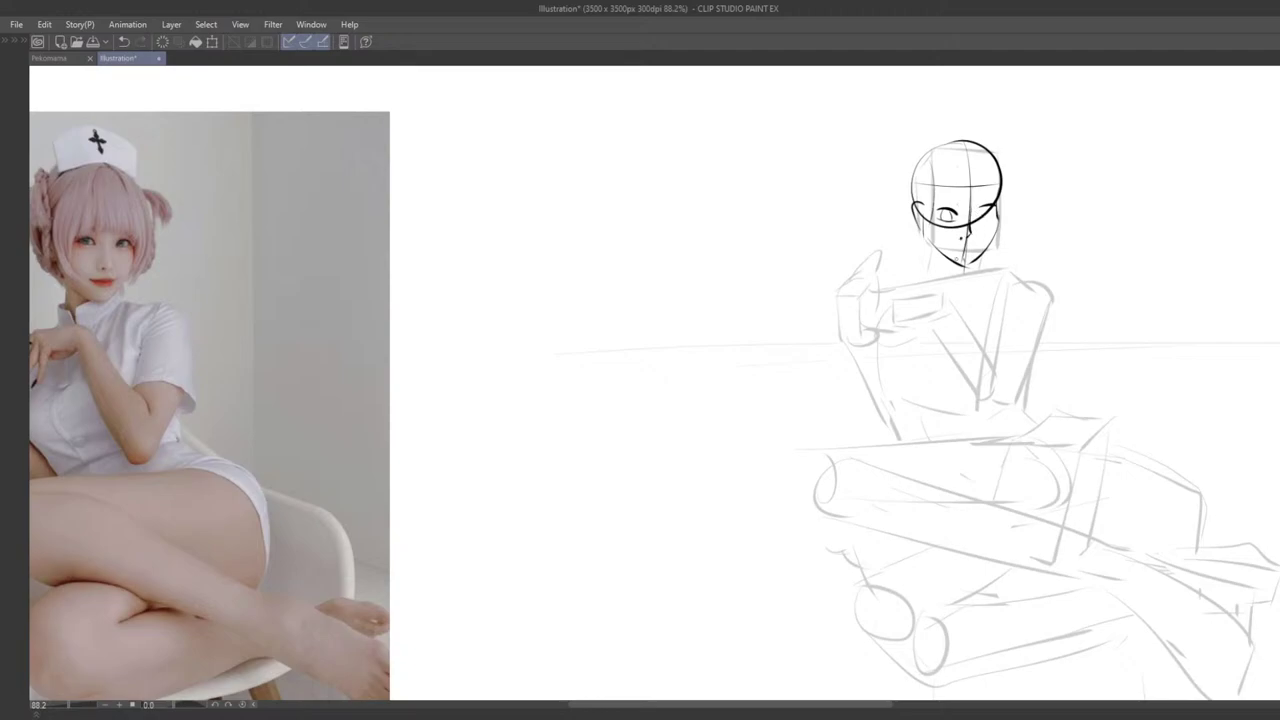
drag(958, 233, 956, 233)
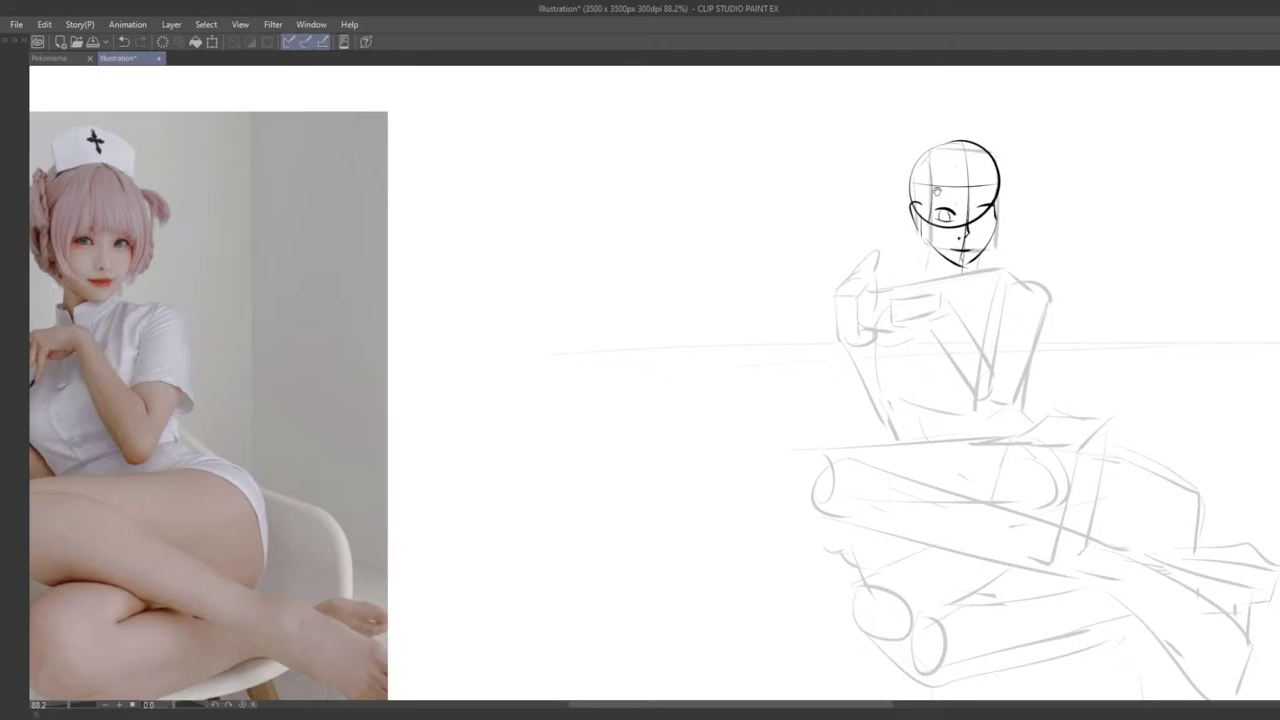
drag(937, 190, 949, 203)
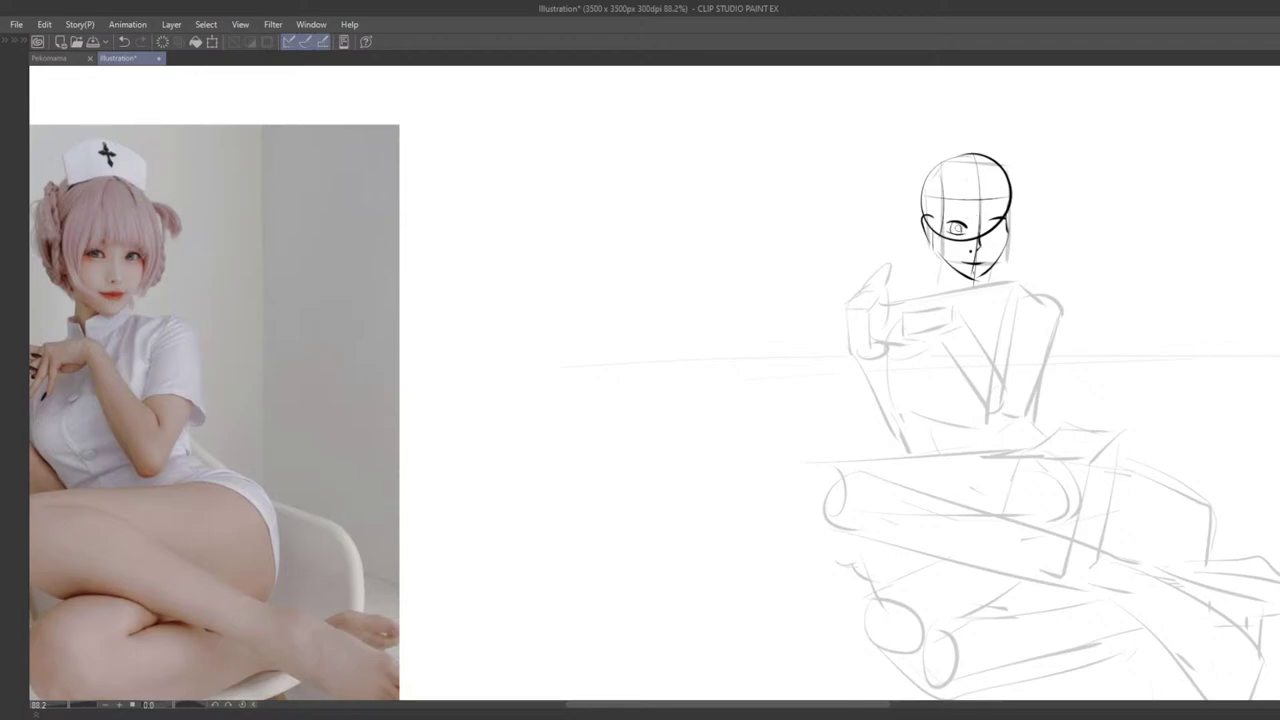
drag(960, 232, 962, 225)
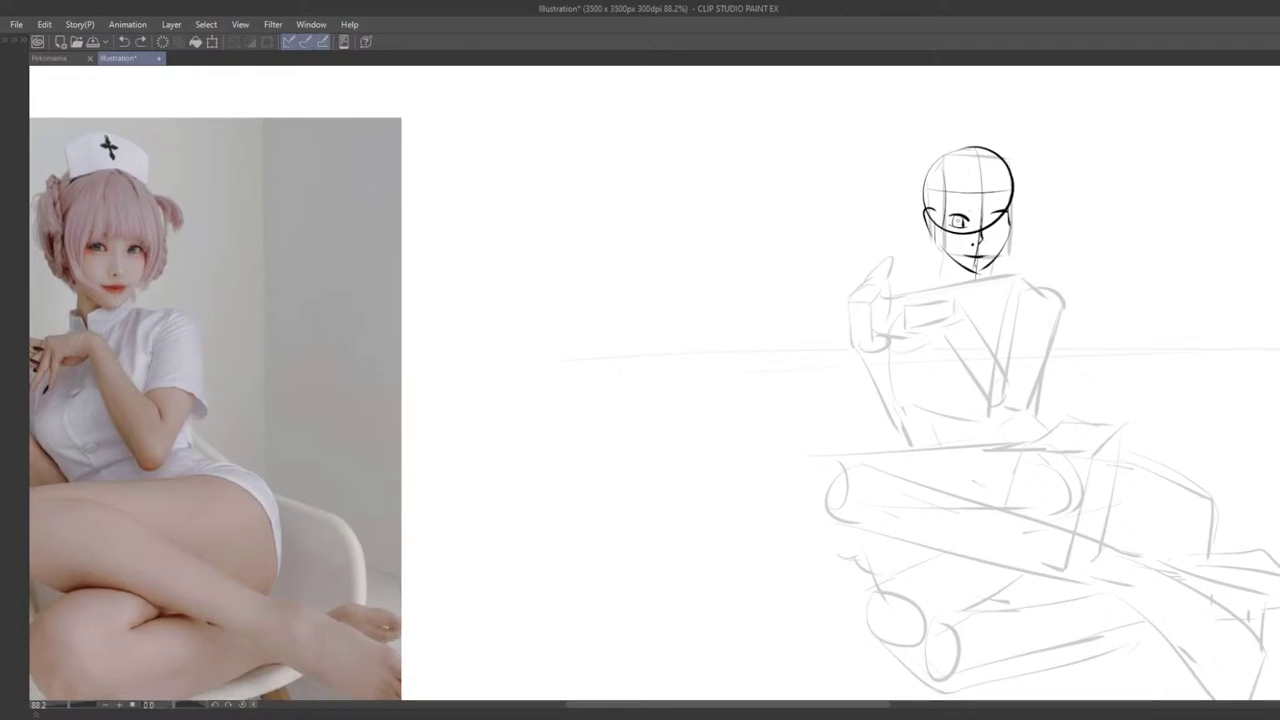
Step: Shape the upper lash line of the second eye near the far edge of the face
mouse_move(981, 309)
mouse_down()
mouse_move(931, 271)
mouse_move(1049, 266)
mouse_up()
mouse_move(964, 190)
mouse_down()
mouse_move(989, 207)
mouse_move(1036, 190)
mouse_up()
key(ctrl+z)
key(ctrl+z)
key(ctrl+z)
key(ctrl+z)
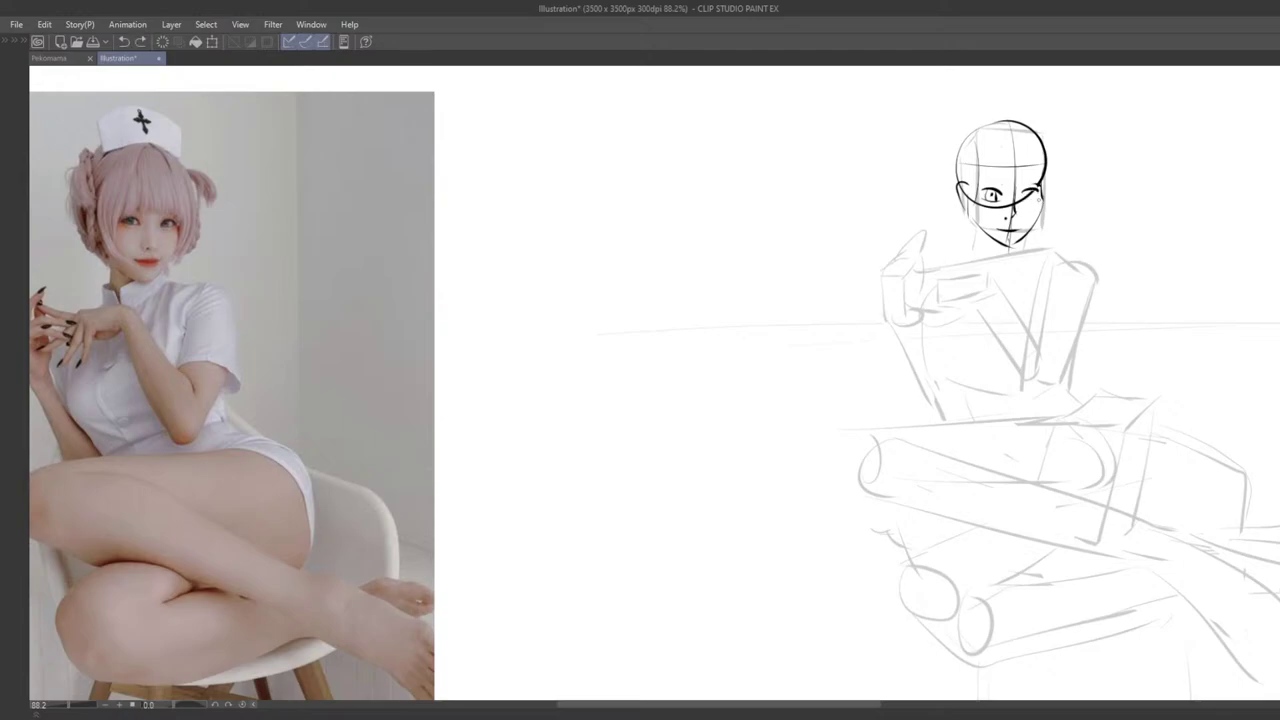
key(ctrl+z)
key(ctrl+y)
Step: Draw the second eye's iris and add eyelid crease lines above both eyes
drag(1023, 254, 1003, 260)
mouse_move(1008, 205)
mouse_down()
mouse_move(1023, 203)
mouse_move(1000, 196)
mouse_move(1036, 202)
mouse_move(1035, 189)
mouse_move(977, 193)
mouse_up()
key(ctrl+z)
key(ctrl+z)
key(ctrl+z)
key(ctrl+z)
key(ctrl+z)
mouse_move(981, 178)
mouse_down()
mouse_move(1022, 195)
mouse_move(1024, 182)
mouse_up()
key(ctrl+z)
key(ctrl+z)
key(ctrl+z)
key(ctrl+z)
key(ctrl+y)
key(ctrl+z)
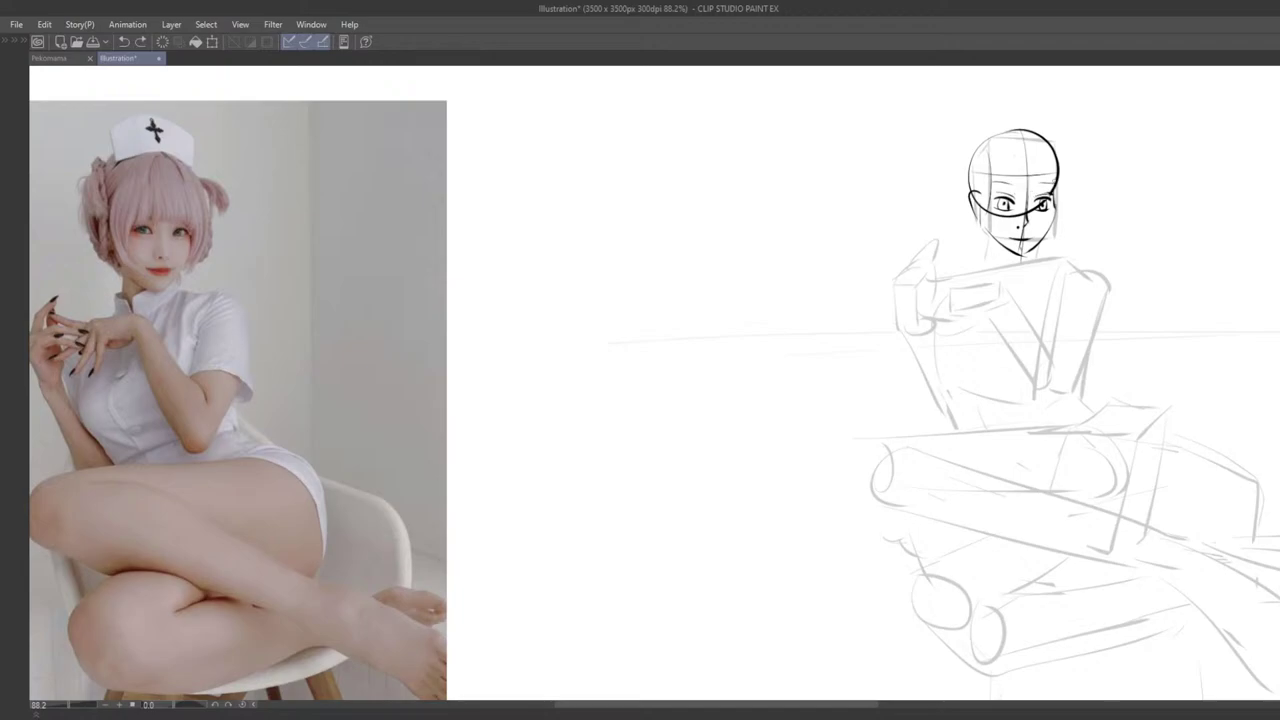
Step: Draw the fringe line across the forehead and a side hair lock ending beside the cheek
key(ctrl+y)
key(ctrl+y)
key(ctrl+z)
key(ctrl+y)
key(ctrl+z)
key(ctrl+y)
mouse_move(941, 214)
mouse_down()
mouse_move(861, 228)
mouse_move(887, 236)
mouse_up()
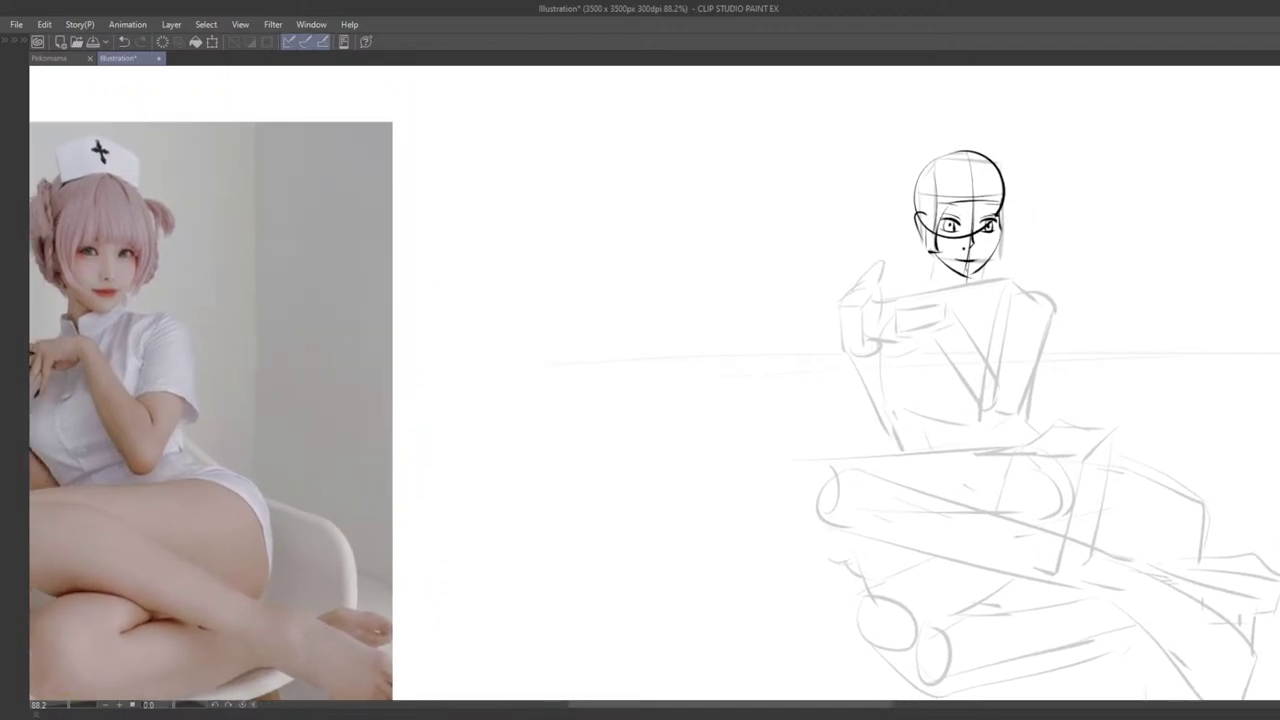
key(ctrl+z)
key(ctrl+z)
drag(925, 180, 932, 249)
mouse_move(915, 209)
mouse_down()
mouse_move(968, 200)
mouse_move(936, 204)
mouse_up()
key(ctrl+z)
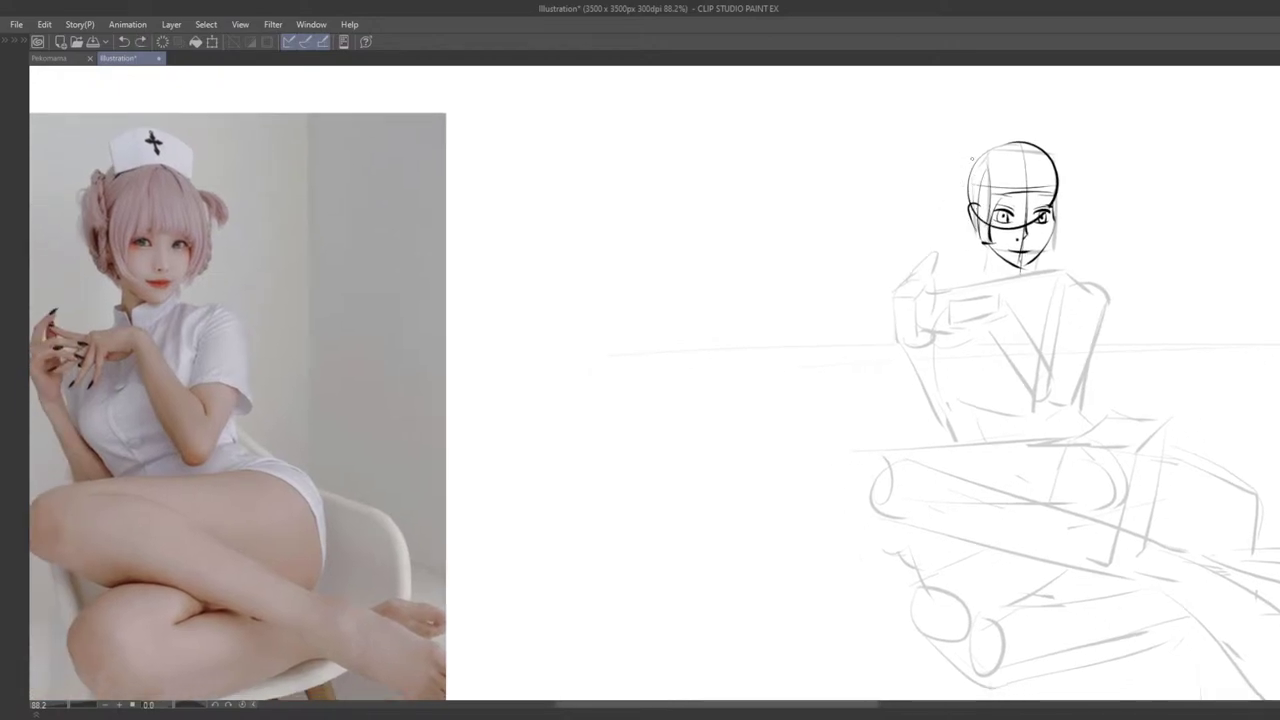
Step: Sketch the outer hair volume beside the skull and a nurse cap with a cross on top of the head
drag(964, 155, 968, 218)
drag(973, 150, 1052, 165)
key(ctrl+z)
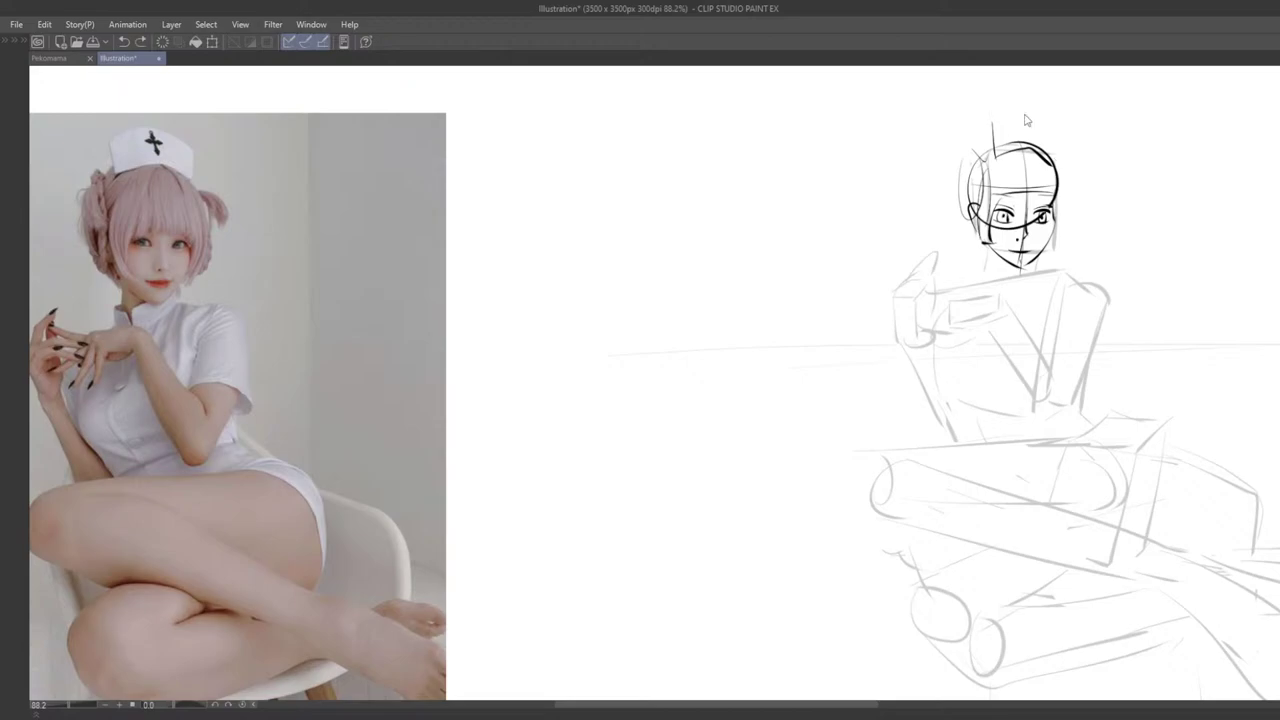
mouse_move(995, 121)
mouse_down()
mouse_move(1059, 143)
mouse_move(980, 157)
mouse_up()
key(ctrl+z)
Step: Add the small hair bun beneath the cap's far corner and the side hair falling along the face
drag(1063, 161, 1084, 180)
key(ctrl+z)
mouse_move(1059, 156)
mouse_down()
mouse_move(1081, 177)
mouse_move(1067, 219)
mouse_move(1036, 230)
mouse_up()
key(ctrl+z)
key(ctrl+z)
key(ctrl+z)
key(ctrl+z)
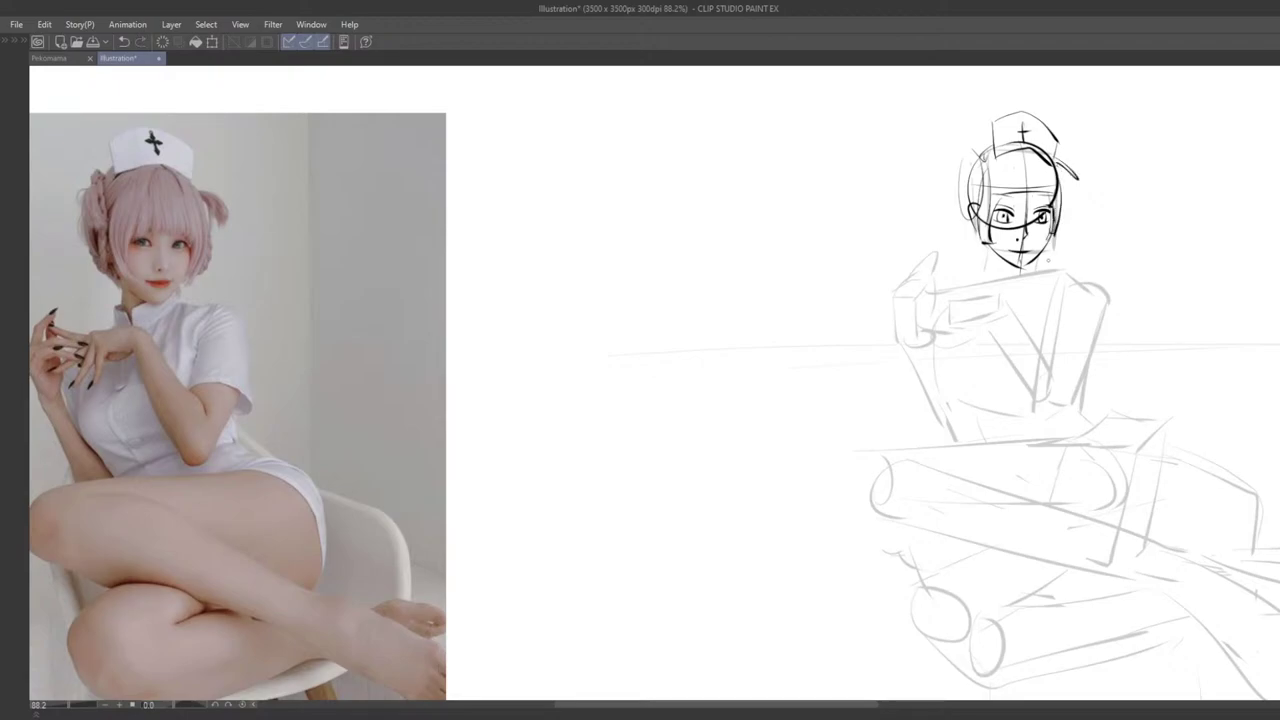
Step: Move the head sketch over the head in the reference photo and enlarge it to match the photo's proportions
scroll(1006, 244, down, 1)
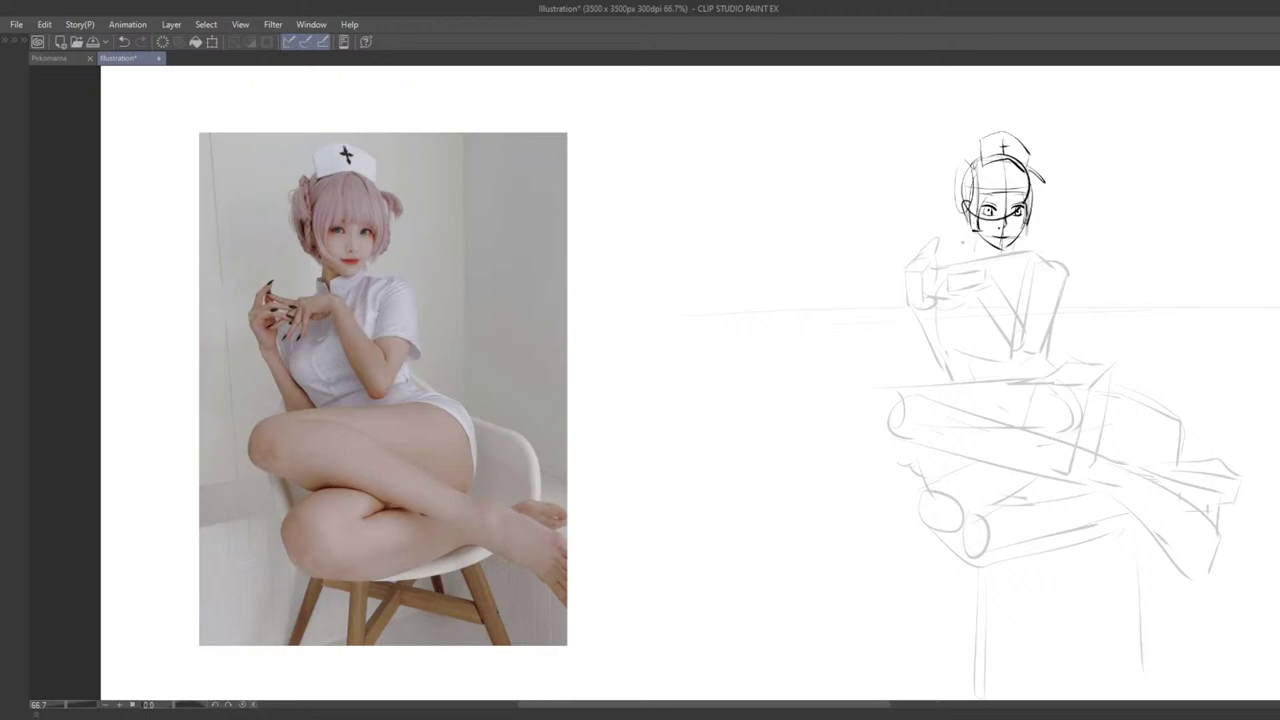
drag(970, 240, 363, 340)
mouse_move(363, 340)
mouse_down()
mouse_move(527, 346)
mouse_move(492, 270)
mouse_up()
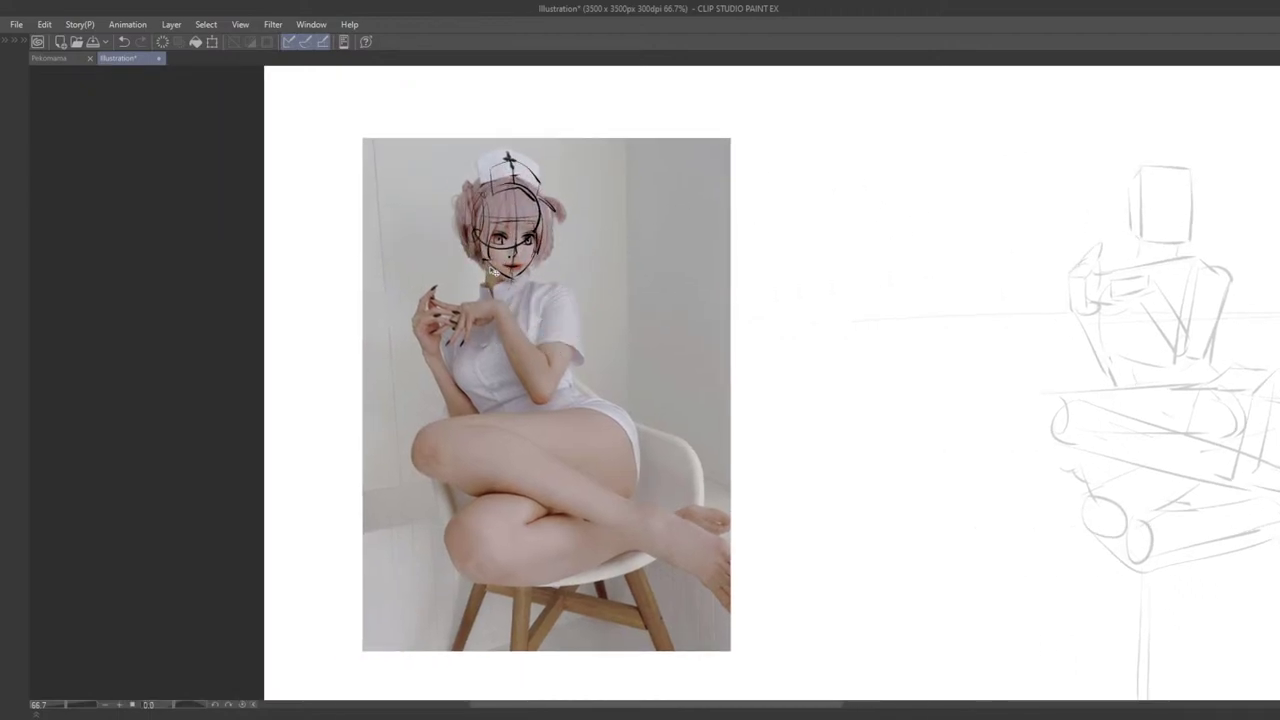
scroll(492, 270, up, 2)
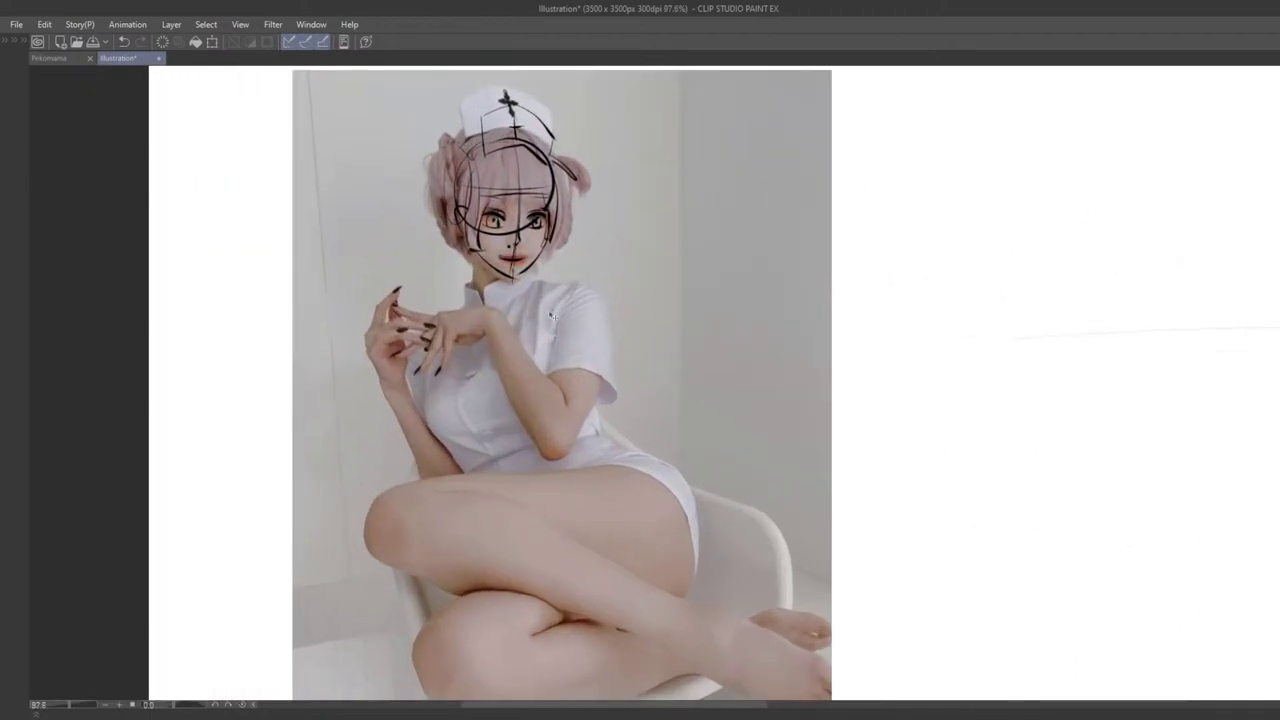
drag(551, 315, 537, 328)
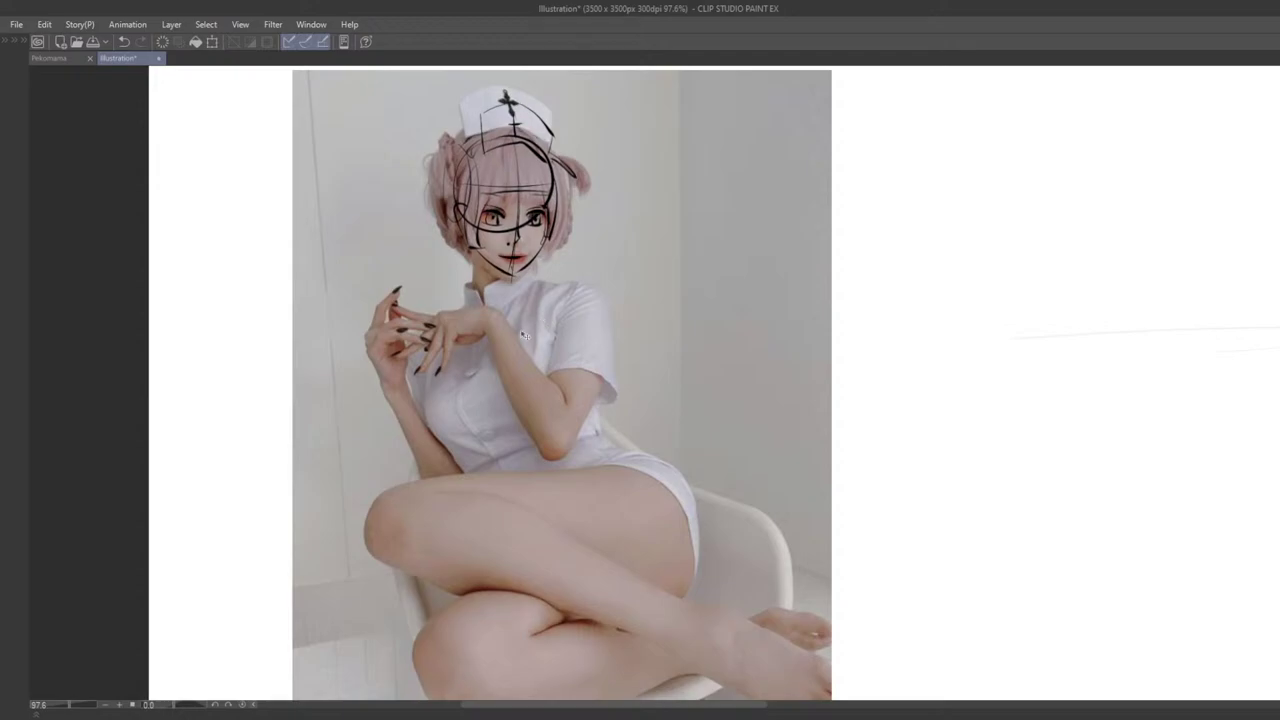
key(ctrl+t)
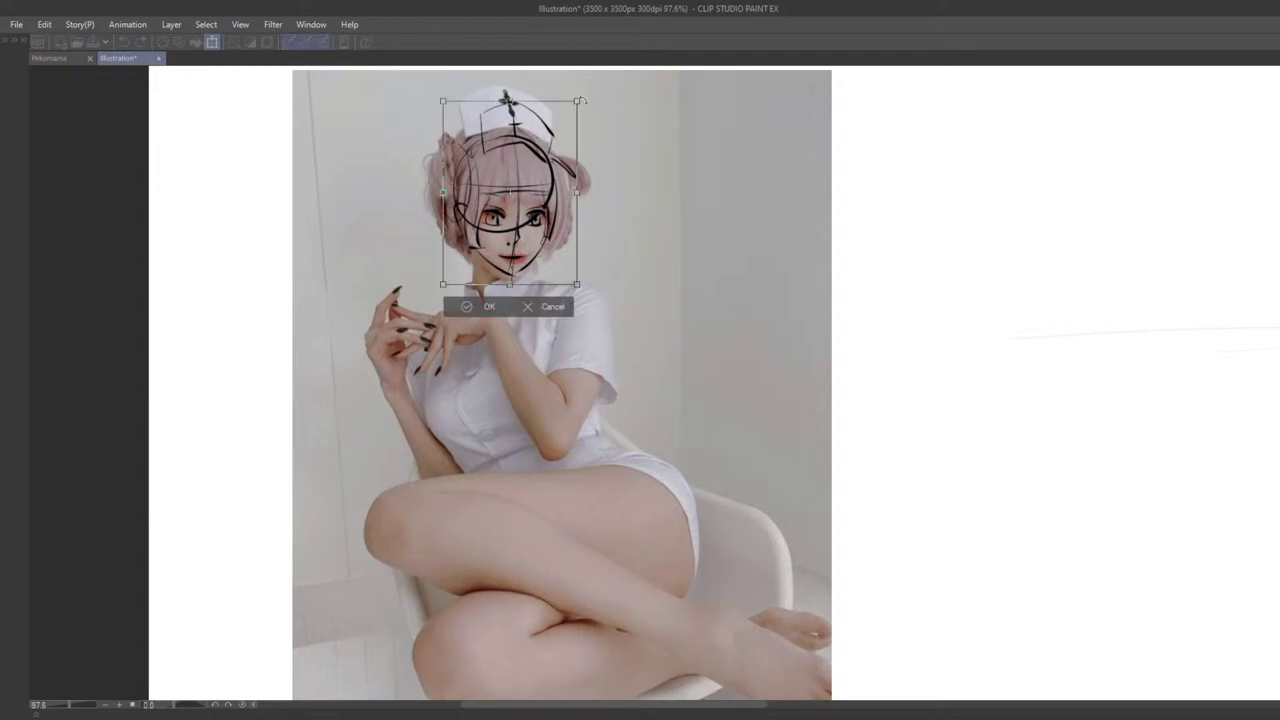
mouse_move(581, 101)
mouse_down()
mouse_move(574, 78)
mouse_move(577, 193)
mouse_up()
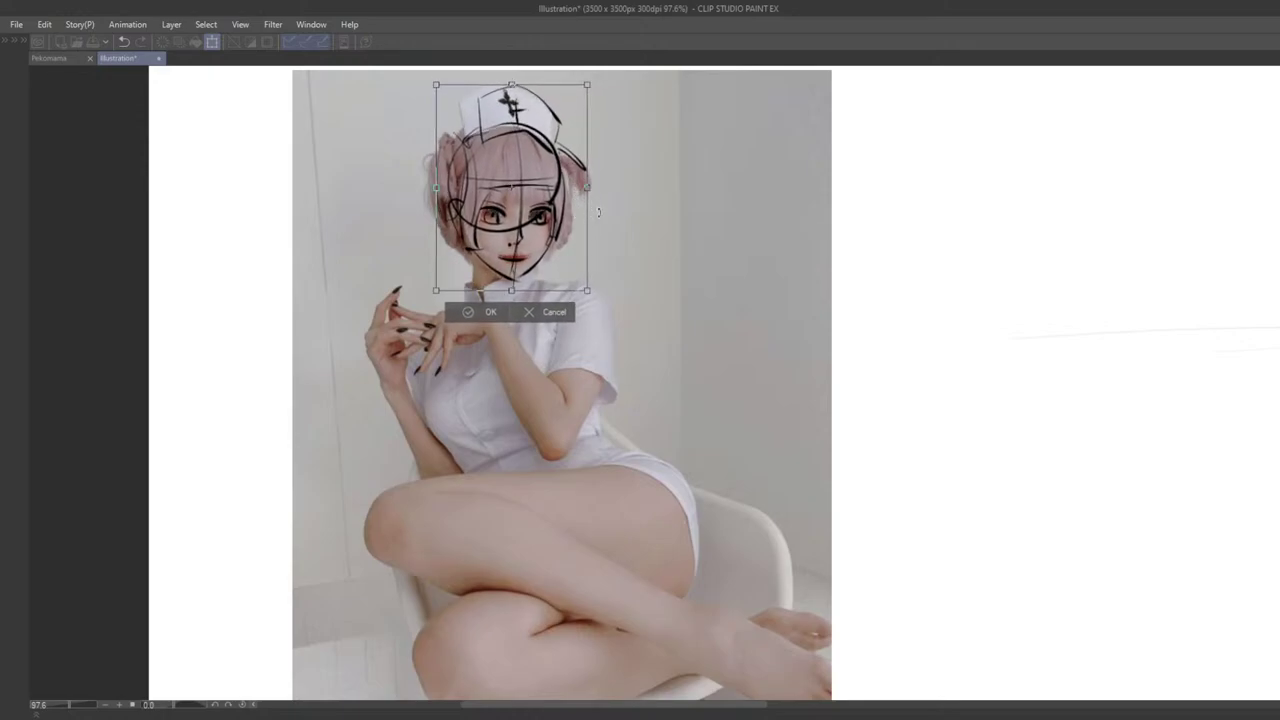
drag(591, 230, 595, 327)
click(490, 315)
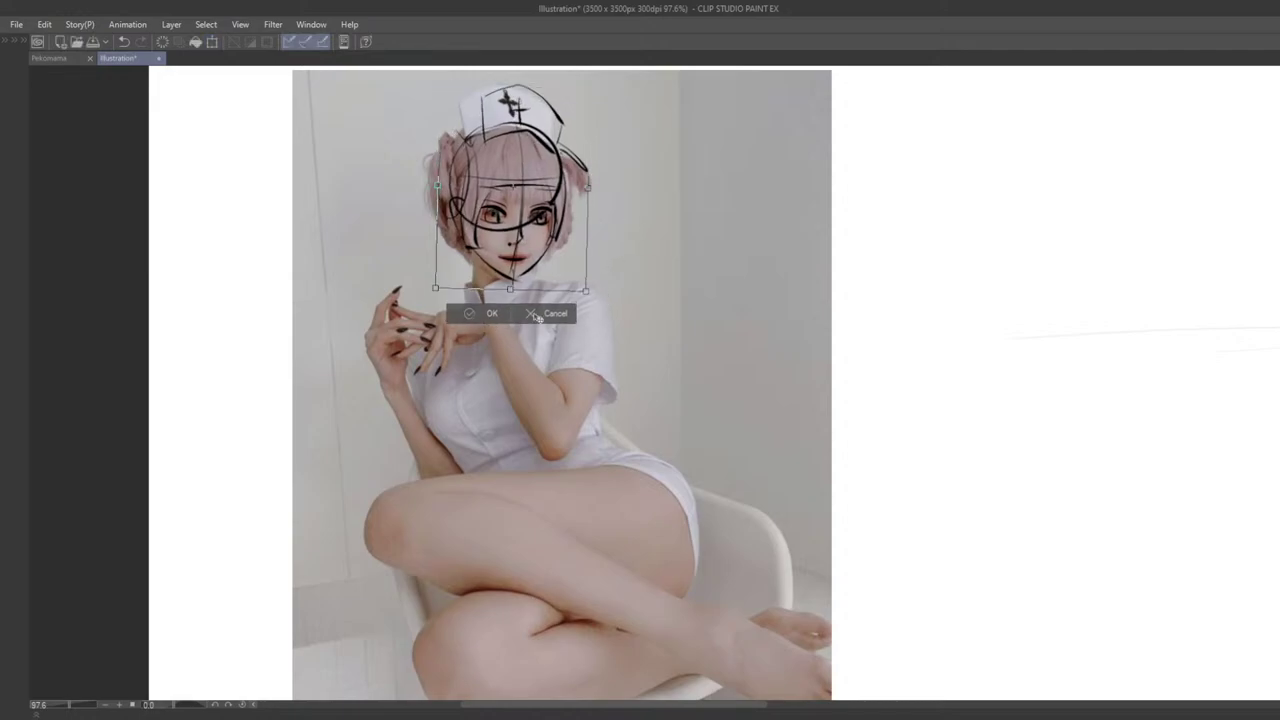
Step: Move the enlarged head sketch from the reference photo back onto the body of the faded block figure
scroll(727, 280, down, 3)
drag(731, 286, 681, 299)
drag(541, 230, 915, 232)
drag(986, 272, 781, 283)
drag(746, 288, 1071, 268)
drag(1020, 316, 916, 301)
Step: Draw the two neck lines running from the jaw down to the shoulders
scroll(923, 267, up, 2)
key(ctrl+z)
mouse_move(885, 244)
mouse_down()
mouse_move(877, 267)
mouse_move(962, 251)
mouse_up()
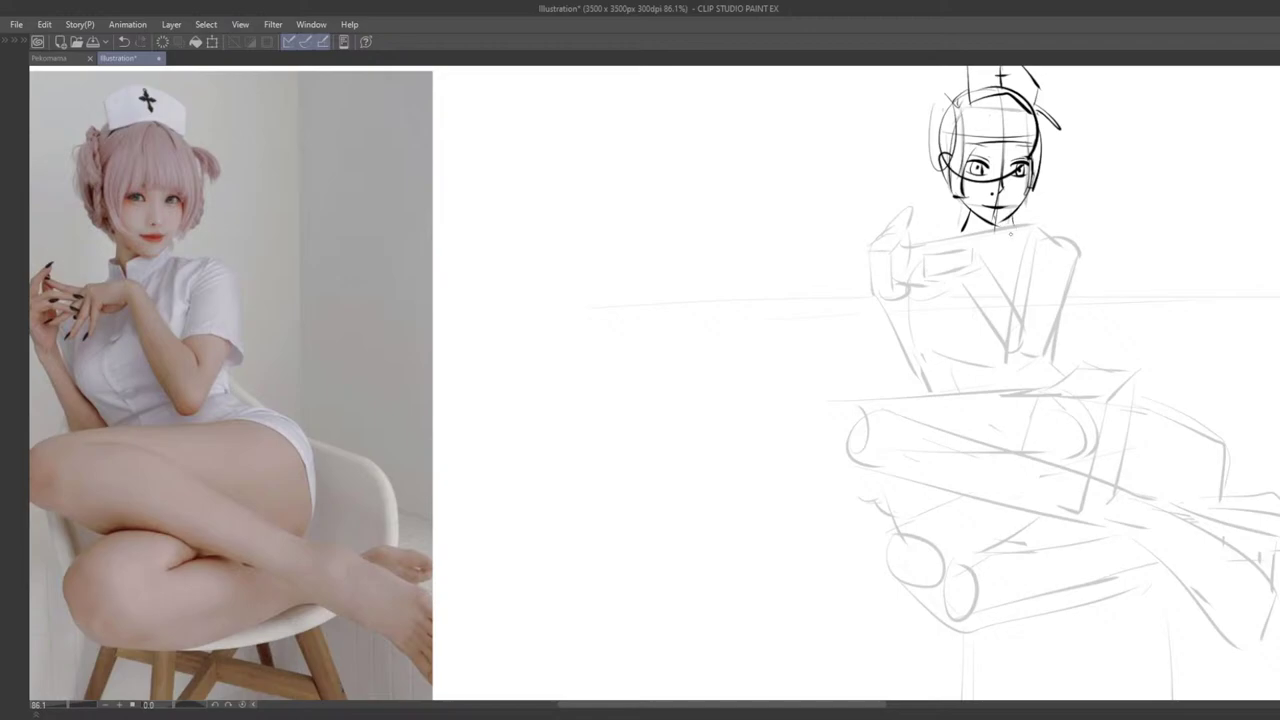
drag(1033, 266, 991, 276)
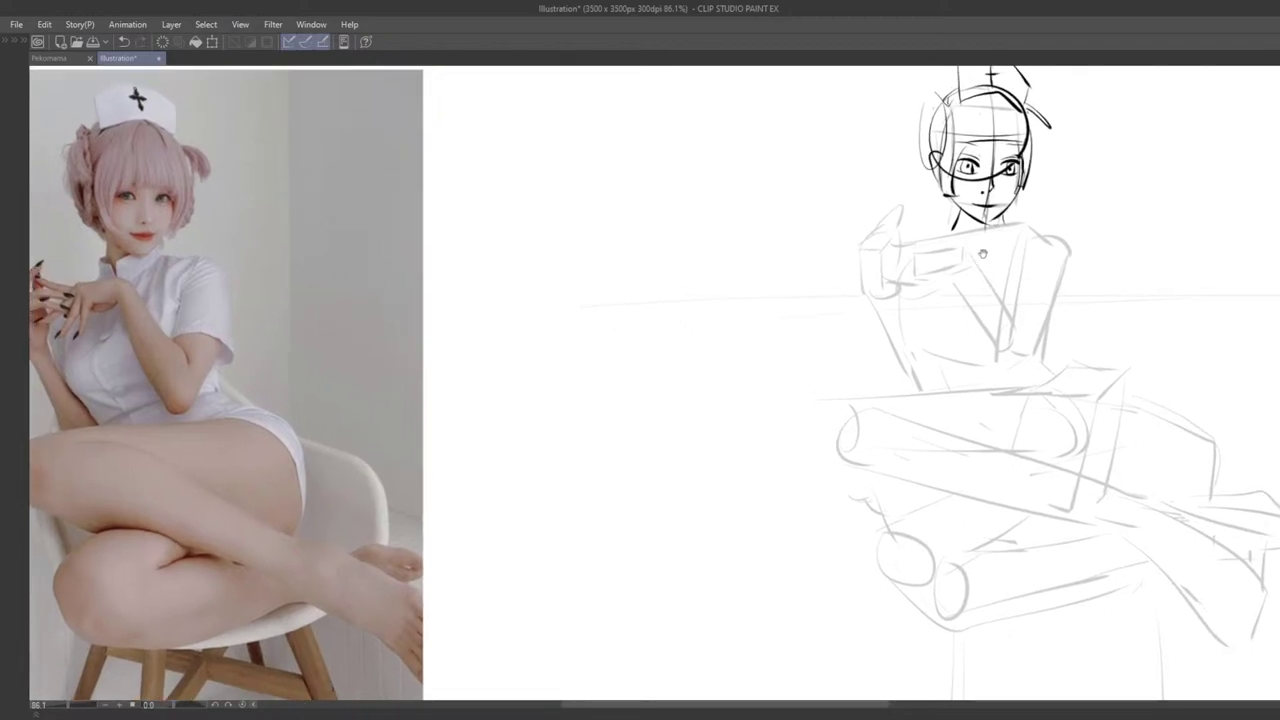
key(ctrl+z)
drag(1002, 223, 1048, 228)
key(ctrl+z)
mouse_move(1050, 227)
mouse_down()
mouse_move(1070, 272)
mouse_move(1014, 258)
mouse_move(1002, 286)
mouse_move(972, 289)
mouse_move(979, 281)
mouse_up()
key(ctrl+z)
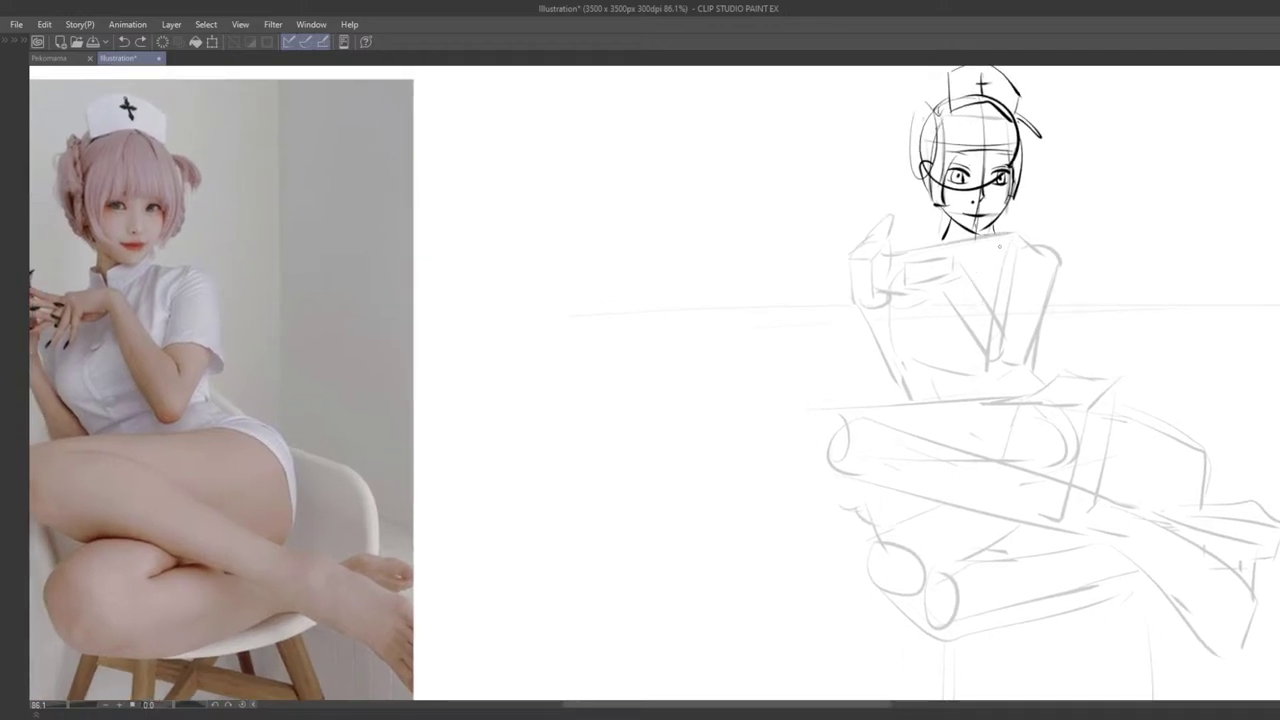
Step: Draw the near shoulder's rounded contour from the neck and continue it down the outer upper arm
mouse_move(995, 231)
mouse_down()
mouse_move(1061, 273)
mouse_move(1048, 287)
mouse_up()
key(ctrl+z)
key(ctrl+z)
drag(1034, 244, 1042, 300)
key(ctrl+z)
drag(1056, 256, 1023, 347)
key(ctrl+z)
key(ctrl+z)
mouse_move(1009, 270)
mouse_down()
mouse_move(996, 302)
mouse_move(971, 298)
mouse_move(959, 273)
mouse_up()
key(ctrl+z)
key(ctrl+z)
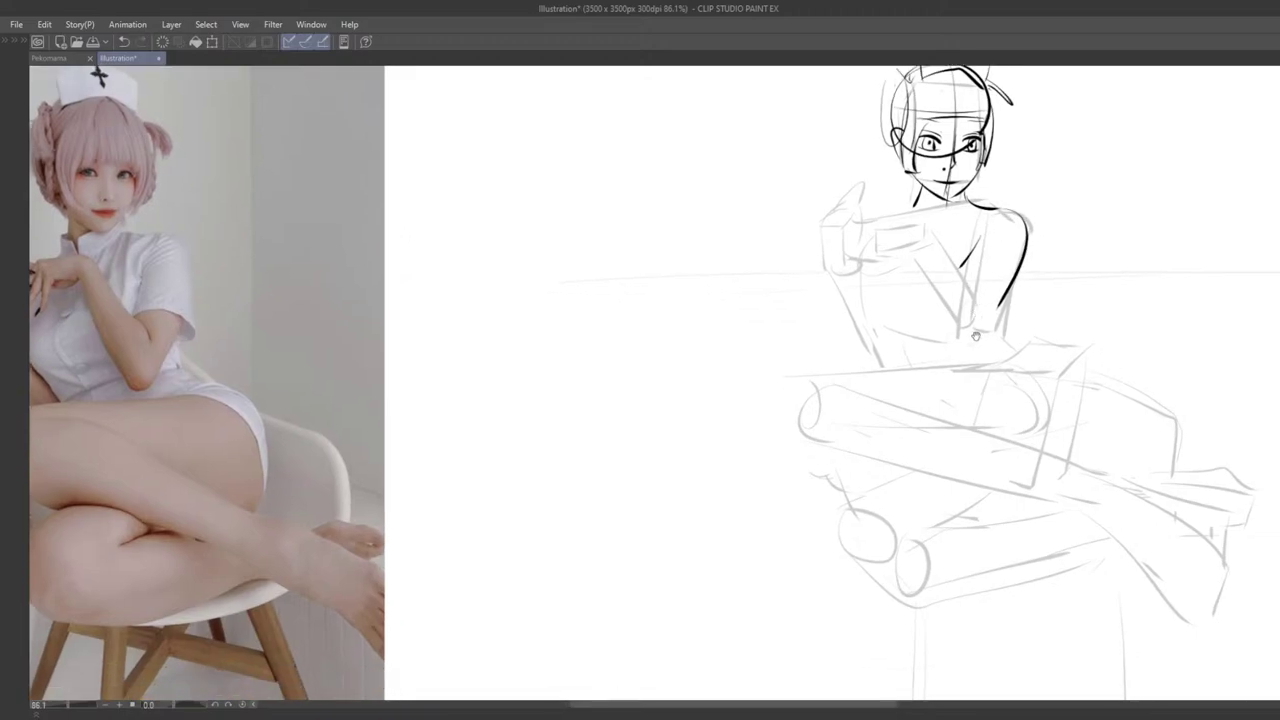
Step: Draw the inner edge of the near upper arm and trim the outer arm line back to the shoulder curve
key(ctrl+z)
mouse_move(980, 228)
mouse_down()
mouse_move(973, 298)
mouse_move(995, 313)
mouse_move(1017, 276)
mouse_move(987, 318)
mouse_up()
key(e)
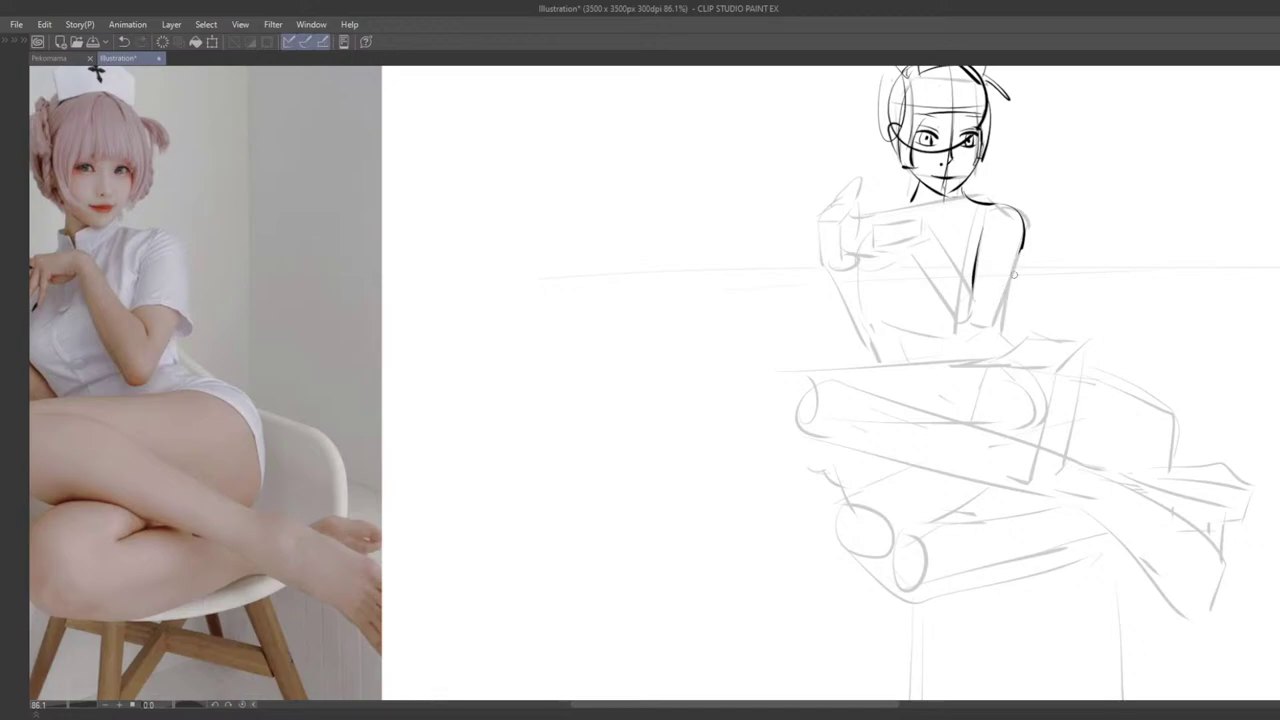
mouse_move(1014, 275)
mouse_down()
mouse_move(1029, 222)
mouse_move(1002, 300)
mouse_up()
key(ctrl+z)
key(ctrl+z)
key(ctrl+z)
key(ctrl+z)
drag(1027, 238, 997, 315)
scroll(997, 315, down, 1)
key(ctrl+z)
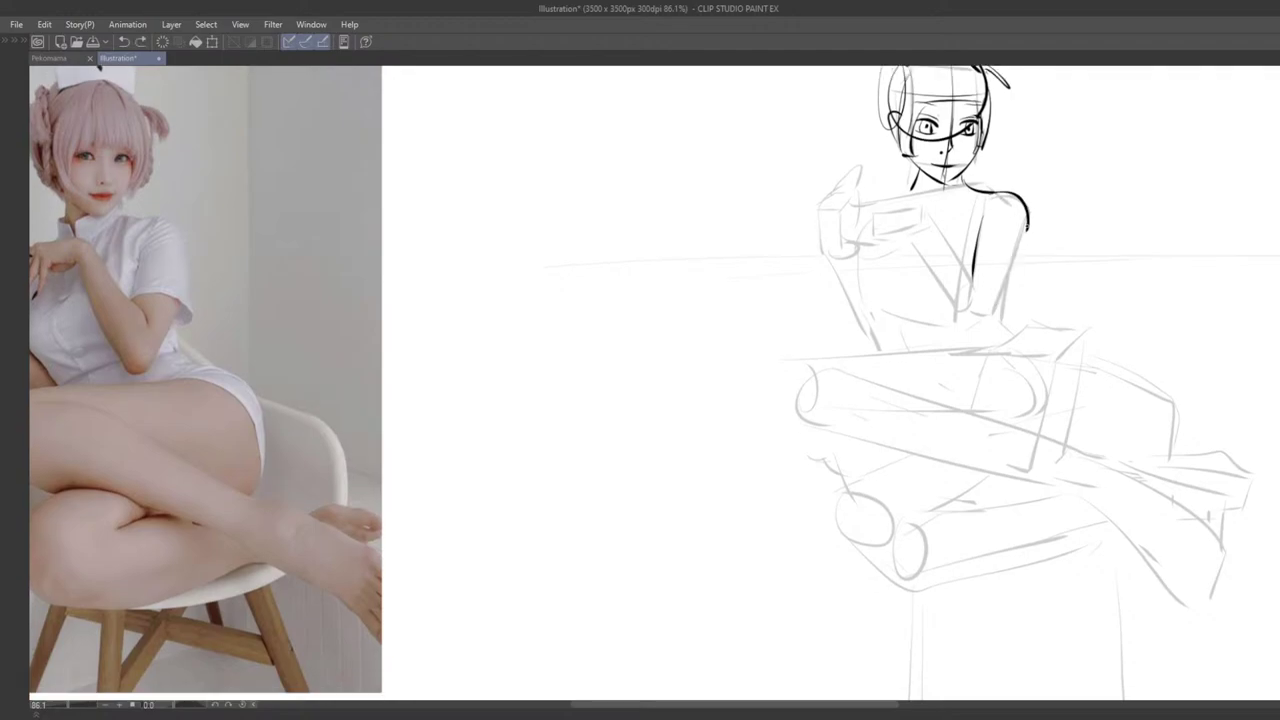
Step: Redraw the outer upper arm line from the shoulder down and close it with a rounded elbow
drag(1028, 229, 997, 291)
key(ctrl+z)
key(ctrl+z)
key(ctrl+z)
key(ctrl+z)
mouse_move(1028, 222)
mouse_down()
mouse_move(988, 318)
mouse_move(961, 313)
mouse_up()
key(ctrl+z)
drag(961, 311, 1003, 335)
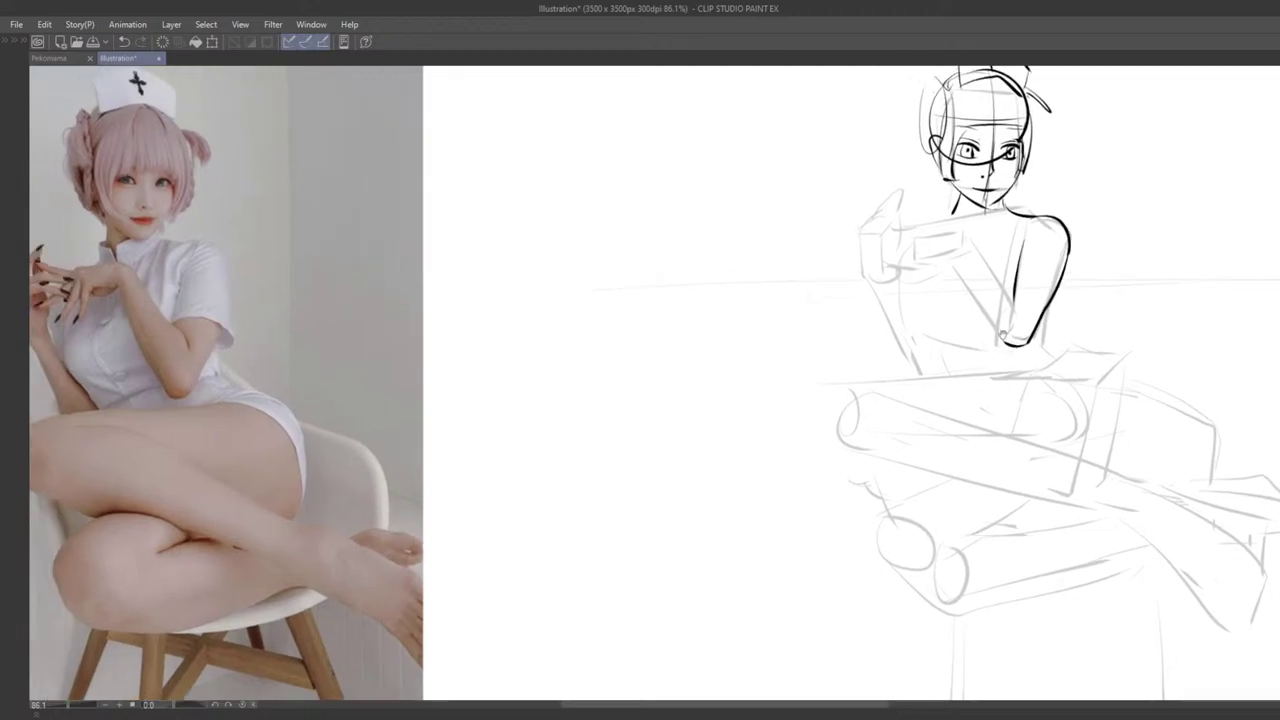
Step: Draw both edges of the raised forearm from the elbow up to the bent wrist
drag(970, 275, 908, 241)
mouse_move(900, 291)
mouse_down()
mouse_move(942, 317)
mouse_move(932, 326)
mouse_move(945, 337)
mouse_move(803, 397)
mouse_move(851, 360)
mouse_move(826, 321)
mouse_up()
drag(882, 270, 922, 275)
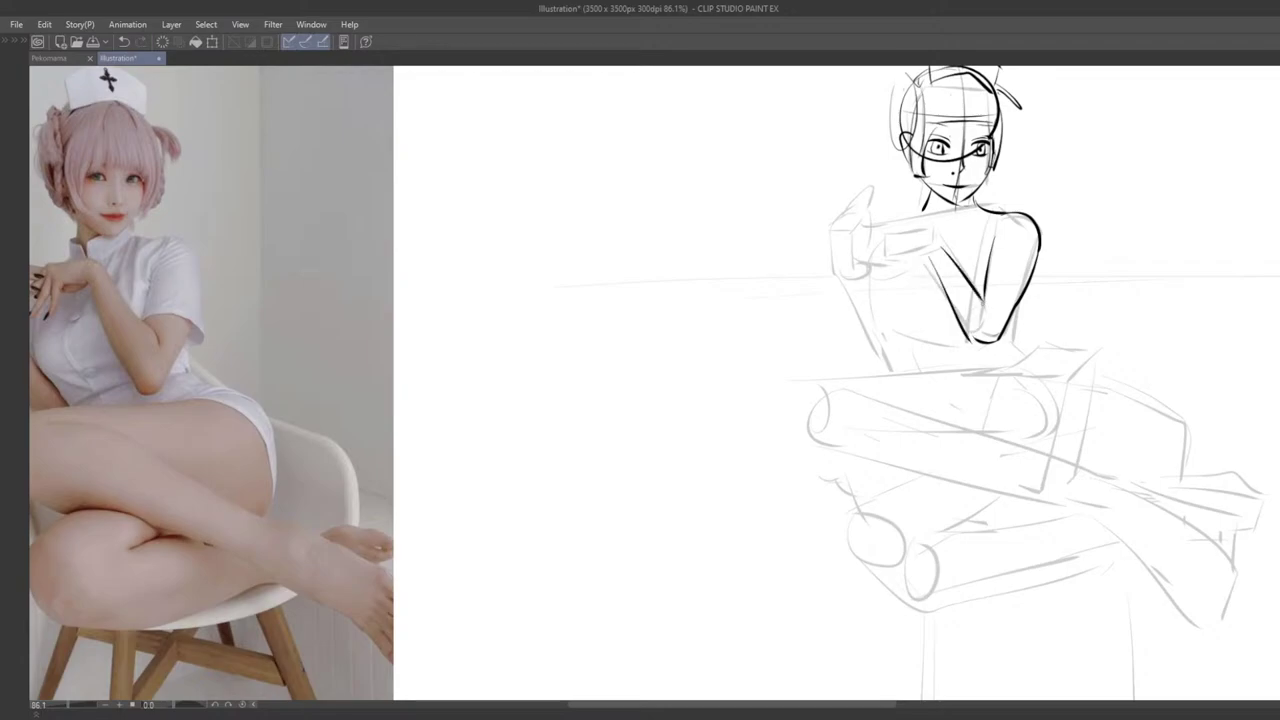
drag(950, 262, 978, 283)
key(ctrl+z)
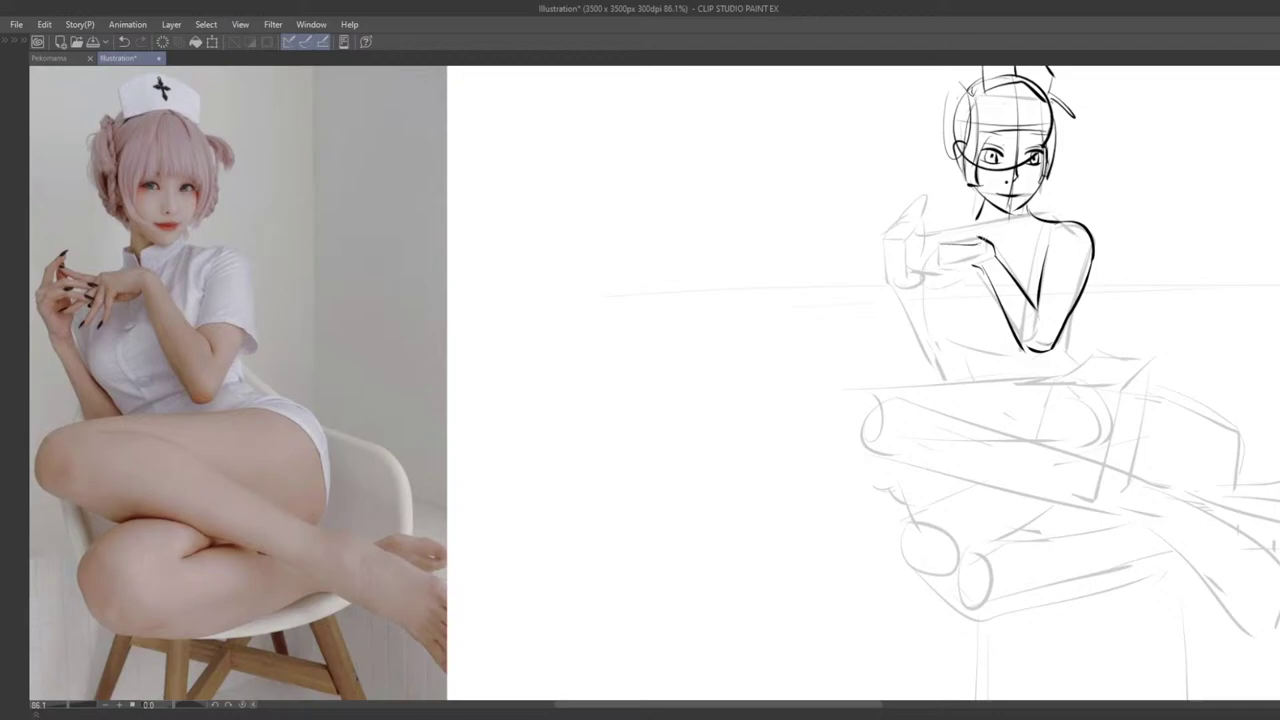
Step: Draw the back of the near hand extending from the wrist and sketch its fingers over the other hand's block
key(ctrl+z)
mouse_move(939, 244)
mouse_down()
mouse_move(980, 238)
mouse_move(1024, 254)
mouse_up()
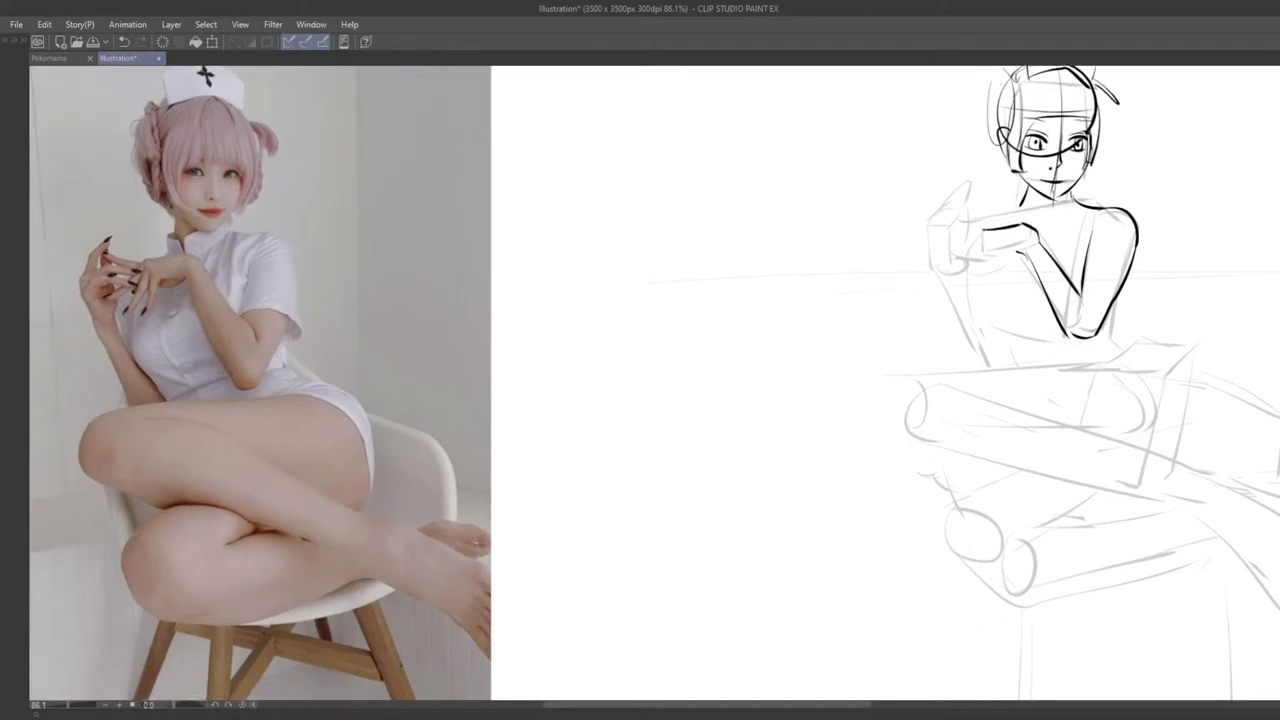
key(ctrl+z)
drag(960, 208, 982, 228)
key(ctrl+z)
key(ctrl+z)
key(ctrl+z)
key(ctrl+z)
mouse_move(1062, 276)
mouse_down()
mouse_move(840, 335)
mouse_move(811, 385)
mouse_move(880, 367)
mouse_move(890, 380)
mouse_move(954, 324)
mouse_move(1019, 308)
mouse_move(1035, 290)
mouse_up()
key(ctrl+z)
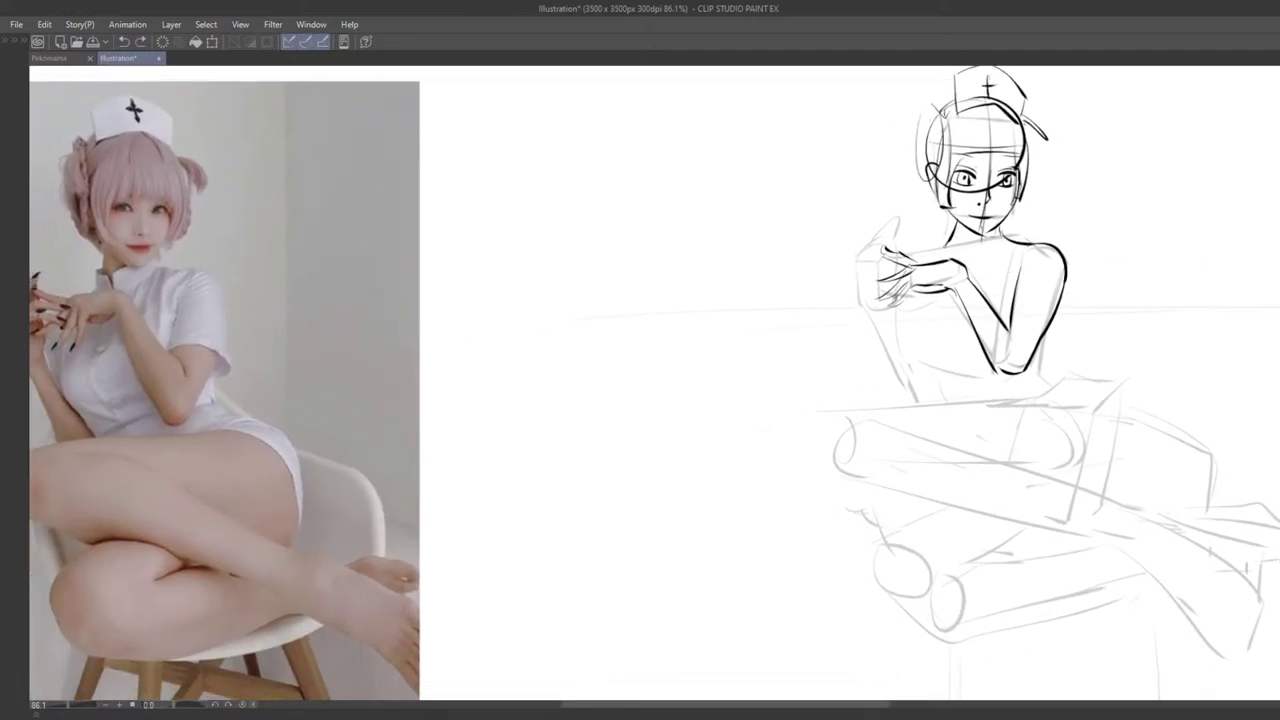
Step: Draw the far shoulder's slope from the neck to the raised hand, and rework the inner edge of the near upper arm
key(ctrl+z)
drag(949, 243, 912, 254)
key(ctrl+z)
drag(961, 311, 941, 293)
key(ctrl+z)
drag(1007, 247, 982, 288)
drag(1000, 291, 958, 280)
key(ctrl+z)
key(ctrl+z)
mouse_move(980, 235)
mouse_down()
mouse_move(956, 282)
mouse_move(887, 276)
mouse_move(914, 281)
mouse_up()
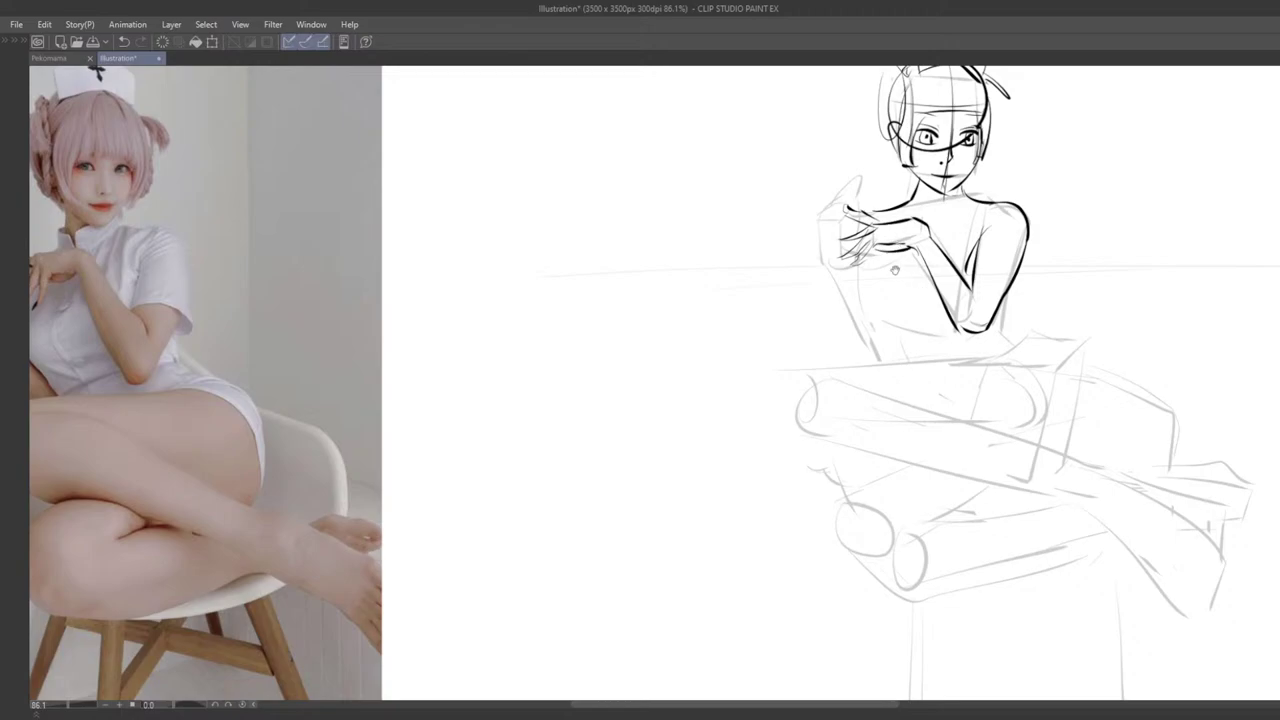
mouse_move(874, 343)
mouse_down()
mouse_move(828, 396)
mouse_move(859, 373)
mouse_move(833, 384)
mouse_up()
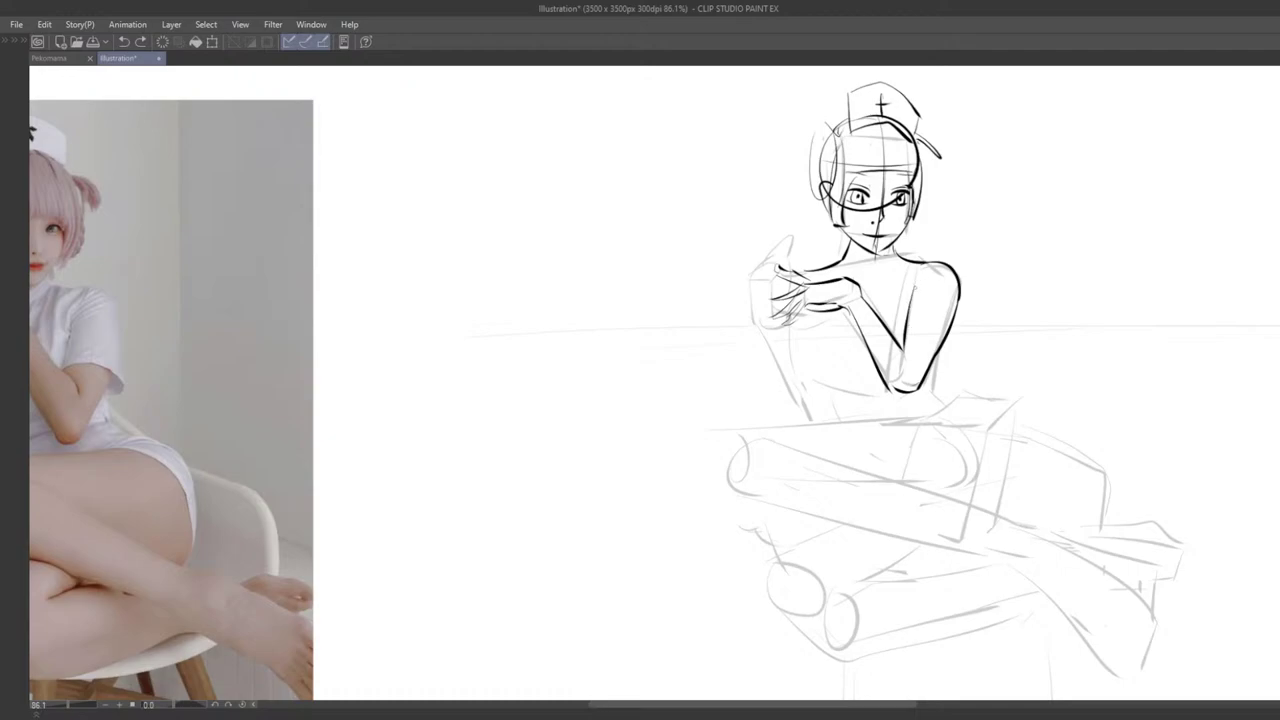
drag(905, 340, 1013, 288)
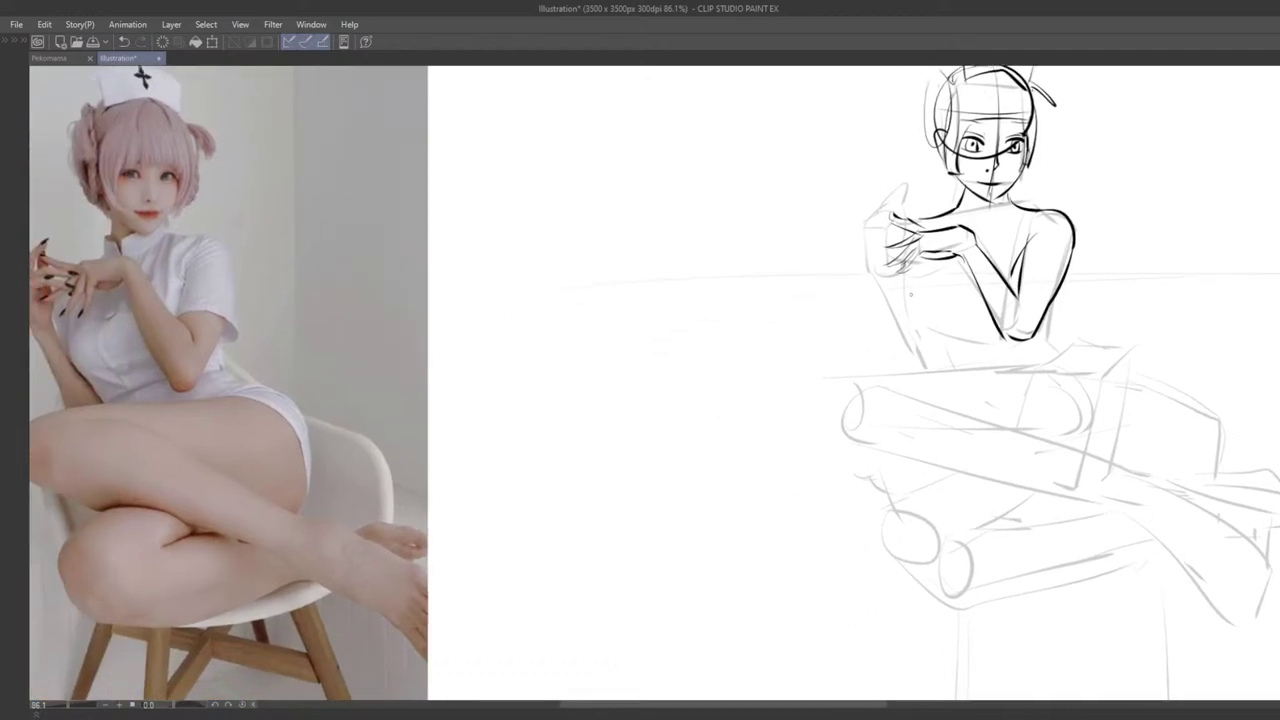
Step: Draw the rounded contour of the chest directly below the raised hands
mouse_move(909, 265)
mouse_down()
mouse_move(901, 289)
mouse_move(942, 323)
mouse_up()
key(ctrl+z)
key(ctrl+z)
key(ctrl+z)
key(ctrl+z)
key(ctrl+z)
key(ctrl+z)
drag(910, 260, 900, 318)
key(ctrl+z)
drag(912, 260, 944, 324)
key(ctrl+z)
drag(906, 258, 950, 326)
key(ctrl+z)
drag(905, 258, 950, 326)
Step: Draw the second chest contour beside the near forearm and a short line for the front of the waist
drag(956, 270, 954, 318)
key(ctrl+z)
key(ctrl+z)
key(ctrl+z)
drag(956, 322, 989, 321)
key(ctrl+z)
key(ctrl+z)
mouse_move(952, 270)
mouse_down()
mouse_move(954, 320)
mouse_move(1000, 334)
mouse_move(993, 308)
mouse_move(983, 325)
mouse_move(983, 301)
mouse_up()
key(ctrl+z)
key(ctrl+z)
key(ctrl+z)
key(ctrl+z)
key(ctrl+z)
key(ctrl+z)
mouse_move(906, 284)
mouse_down()
mouse_move(922, 276)
mouse_move(937, 308)
mouse_move(988, 335)
mouse_up()
key(ctrl+z)
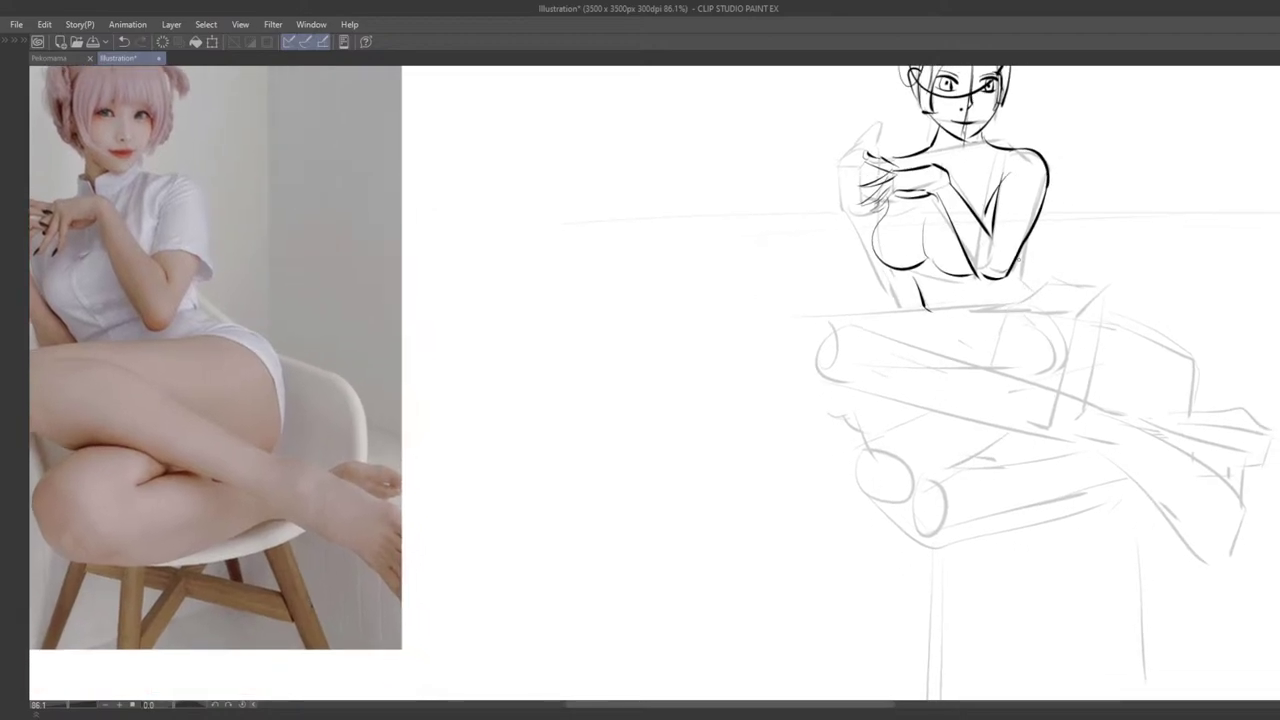
Step: Draw the back of the waist below the near elbow and try a first curve for the hip
key(ctrl+z)
drag(1020, 248, 1022, 274)
drag(1010, 279, 1108, 340)
key(ctrl+z)
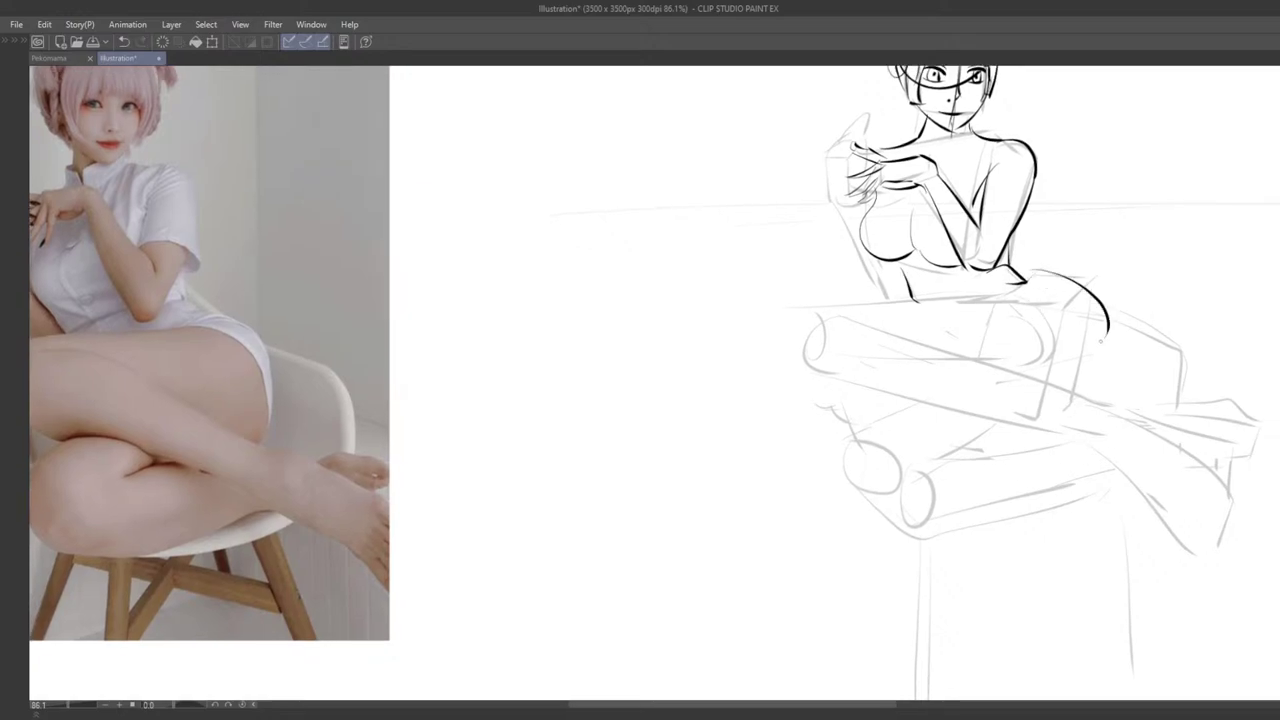
key(ctrl+z)
mouse_move(1042, 303)
mouse_down()
mouse_move(998, 289)
mouse_move(1062, 342)
mouse_up()
key(ctrl+z)
mouse_move(986, 268)
mouse_down()
mouse_move(1044, 279)
mouse_move(1056, 350)
mouse_move(1060, 333)
mouse_up()
key(ctrl+z)
key(ctrl+z)
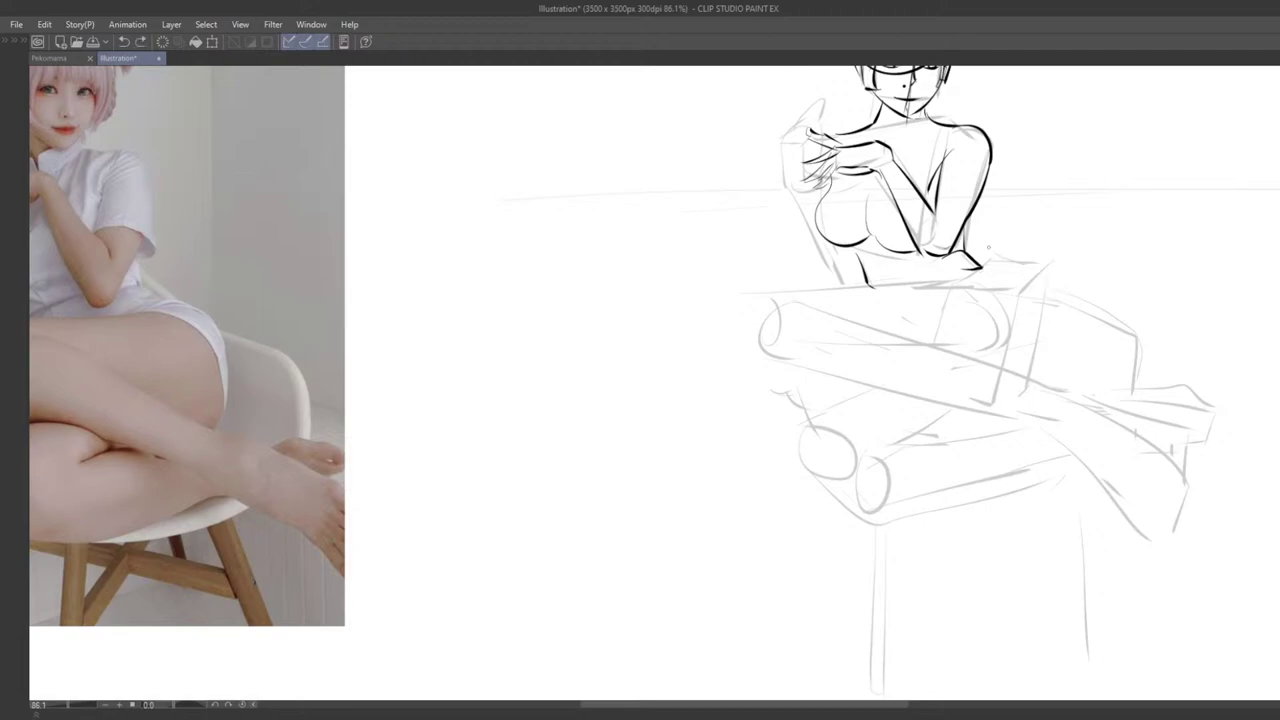
Step: Draw the rounded outer curve of the hip from the back of the waist down to the crossed leg
drag(982, 264, 1050, 374)
key(ctrl+z)
drag(984, 266, 1046, 372)
scroll(1029, 390, down, 2)
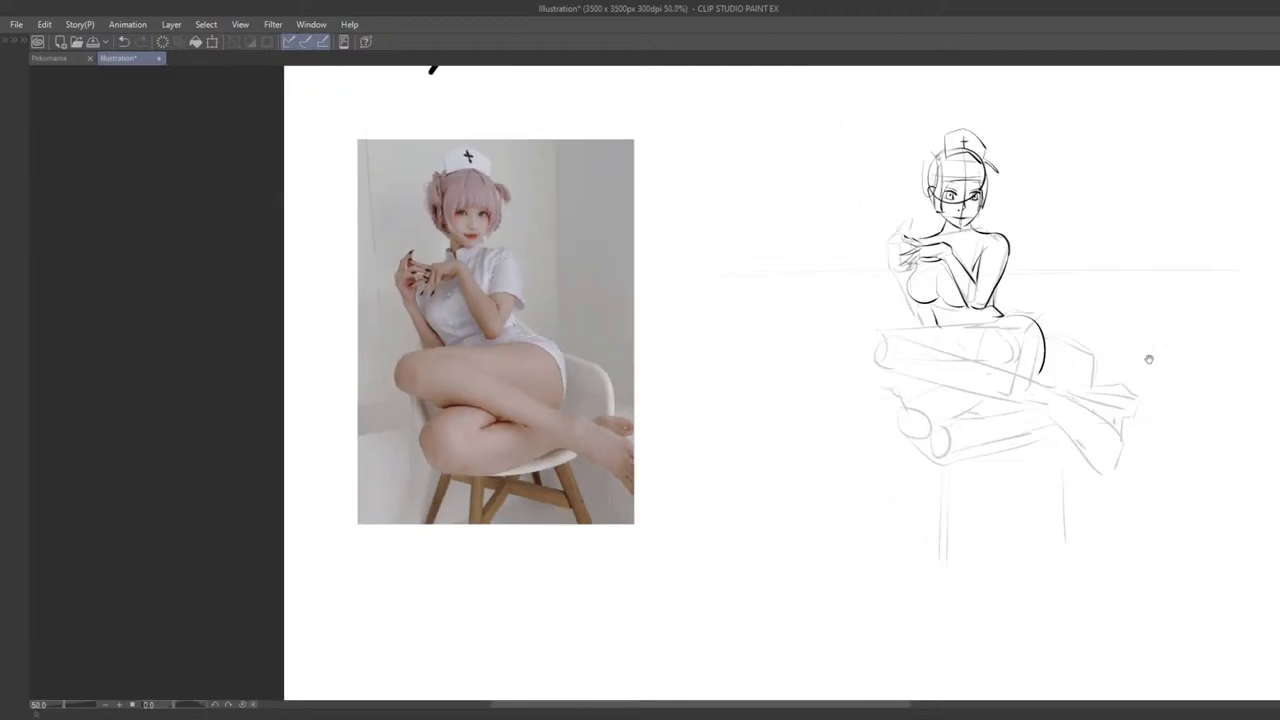
drag(1149, 357, 1083, 334)
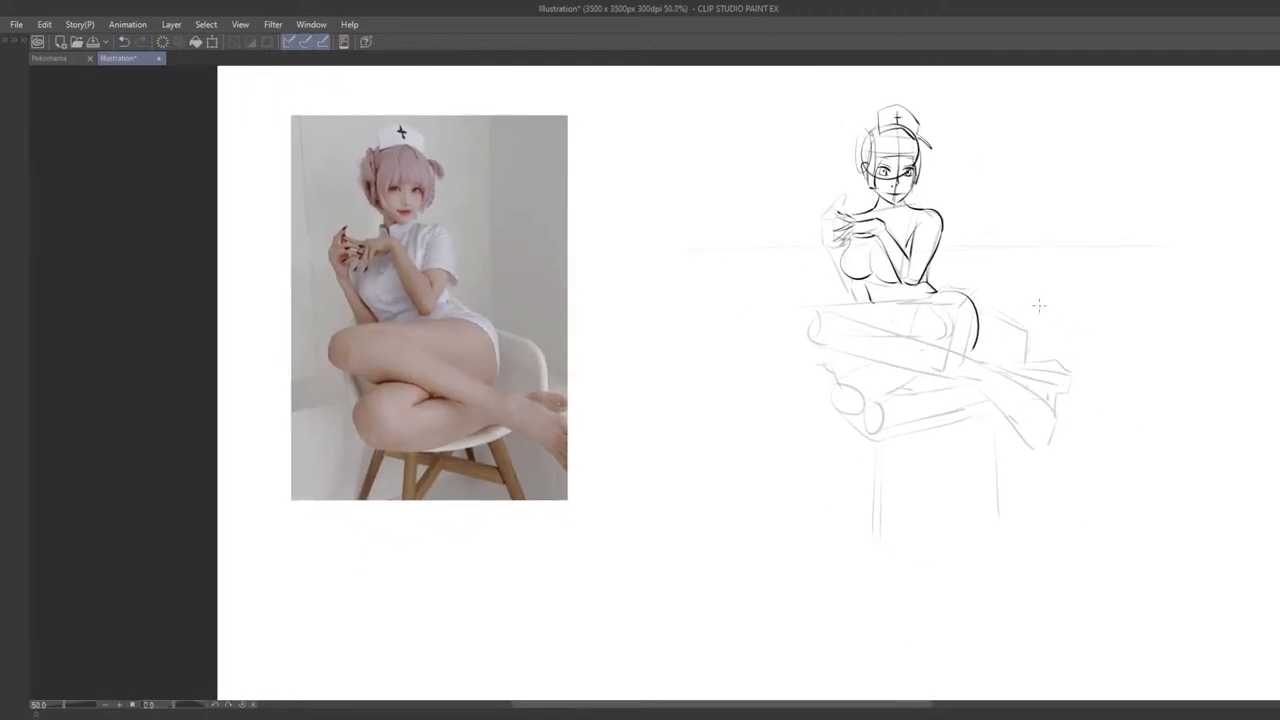
scroll(1039, 305, up, 3)
scroll(1039, 305, down, 2)
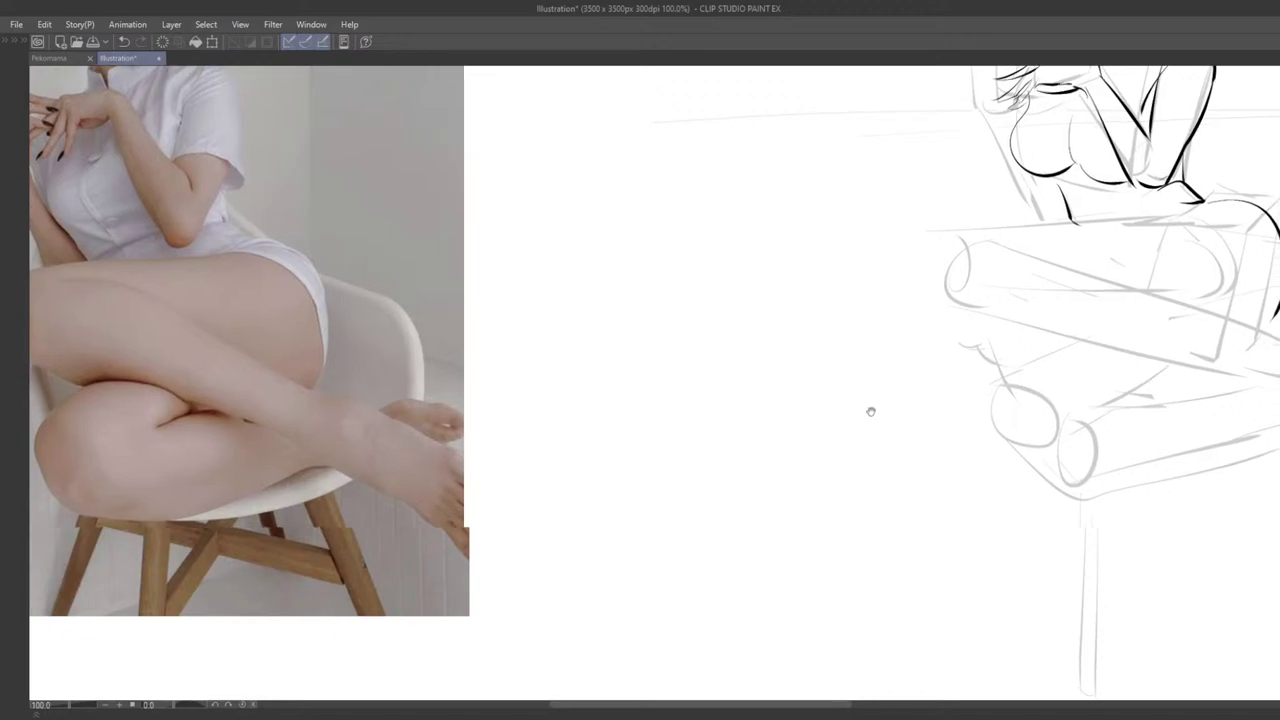
key(ctrl+z)
drag(990, 256, 1040, 345)
key(ctrl+z)
mouse_move(990, 256)
mouse_down()
mouse_move(1040, 345)
mouse_move(1020, 324)
mouse_up()
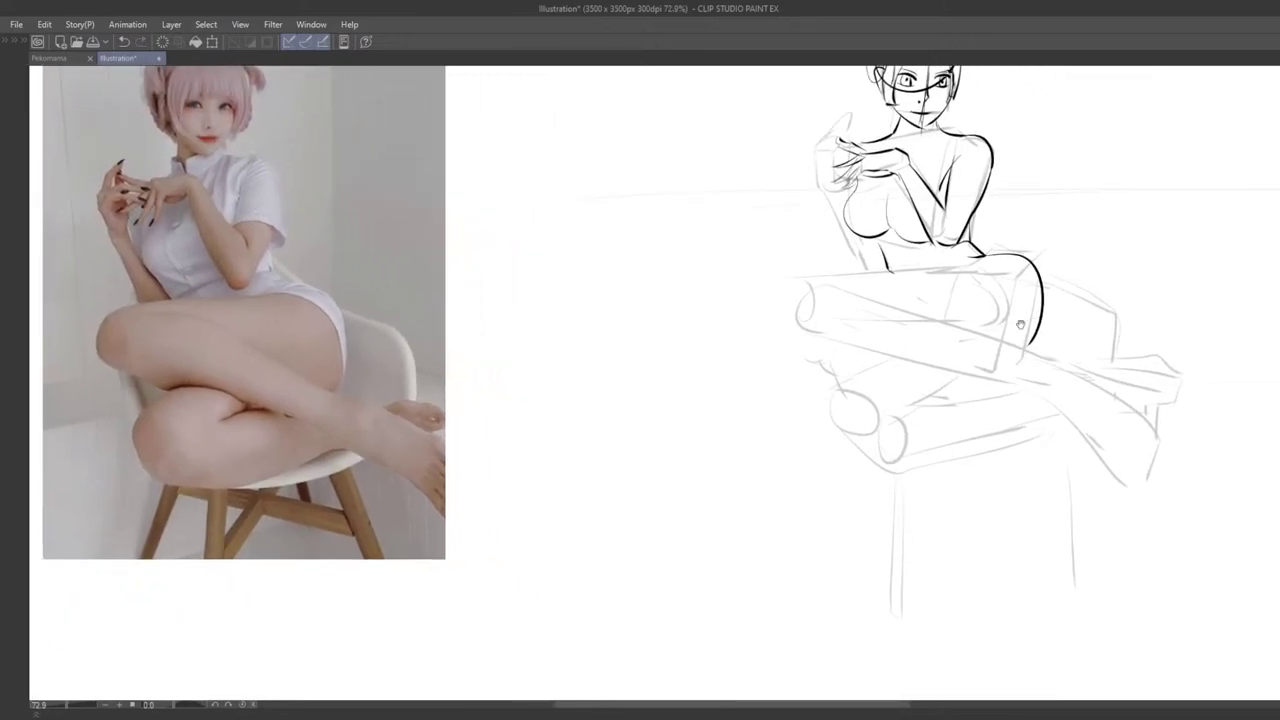
key(ctrl+z)
mouse_move(988, 260)
mouse_down()
mouse_move(1043, 327)
mouse_move(1040, 272)
mouse_move(1040, 346)
mouse_move(1020, 260)
mouse_move(1022, 350)
mouse_up()
key(ctrl+z)
key(ctrl+z)
key(ctrl+z)
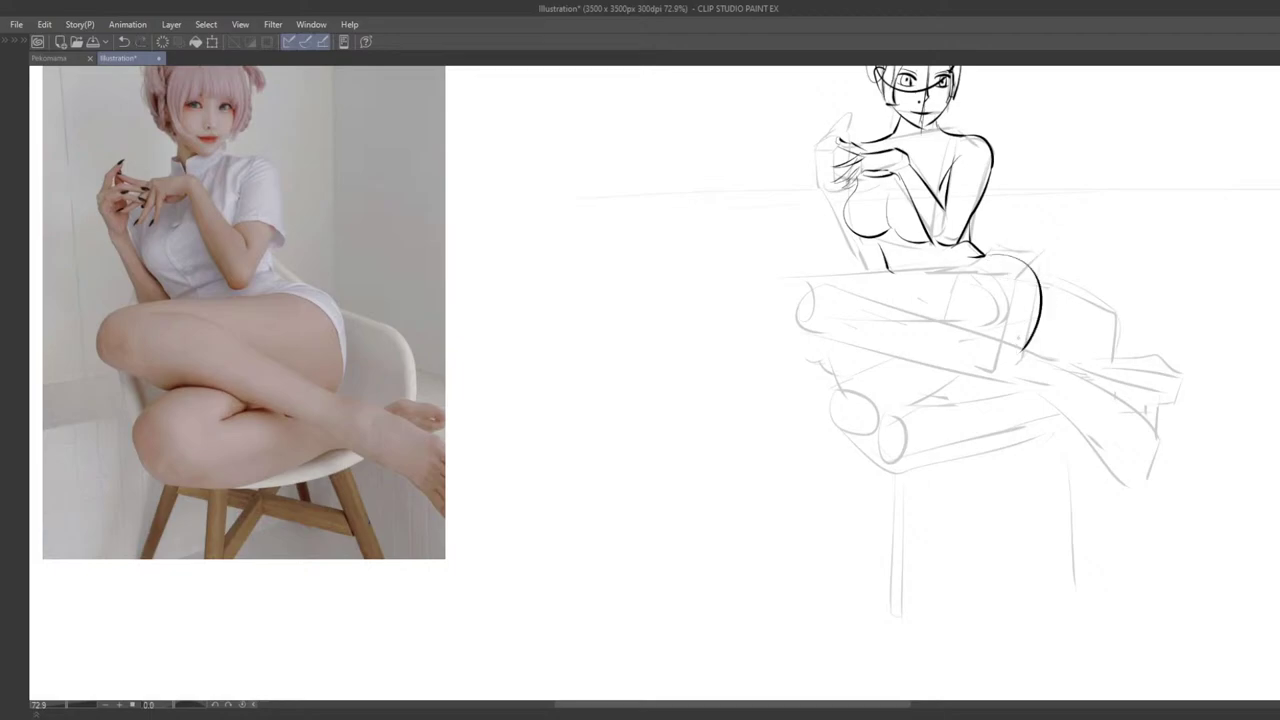
key(ctrl+z)
drag(1028, 256, 1040, 344)
key(ctrl+z)
mouse_move(986, 256)
mouse_down()
mouse_move(1044, 330)
mouse_move(1029, 352)
mouse_up()
Step: Draw the upper edge of the crossed thigh from the waist to the knee and round off the knee
mouse_move(904, 320)
mouse_down()
mouse_move(946, 300)
mouse_move(988, 306)
mouse_up()
key(ctrl+z)
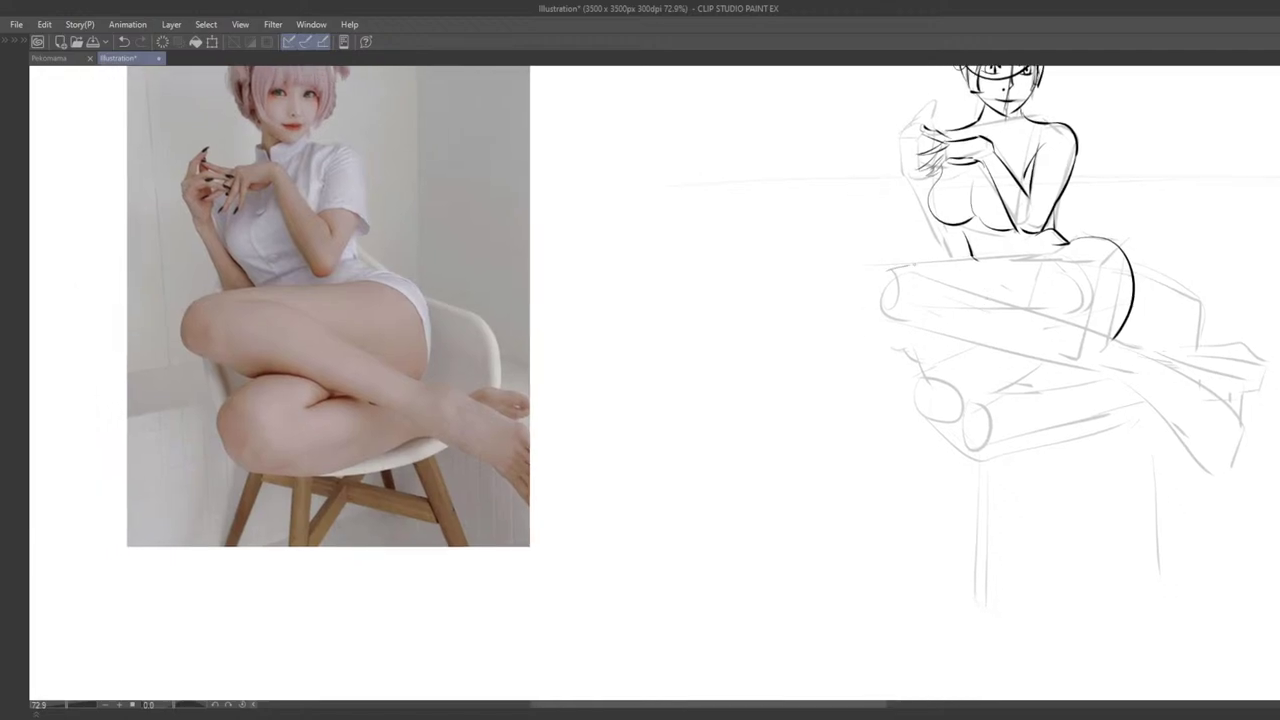
drag(878, 272, 1068, 260)
drag(1032, 305, 850, 286)
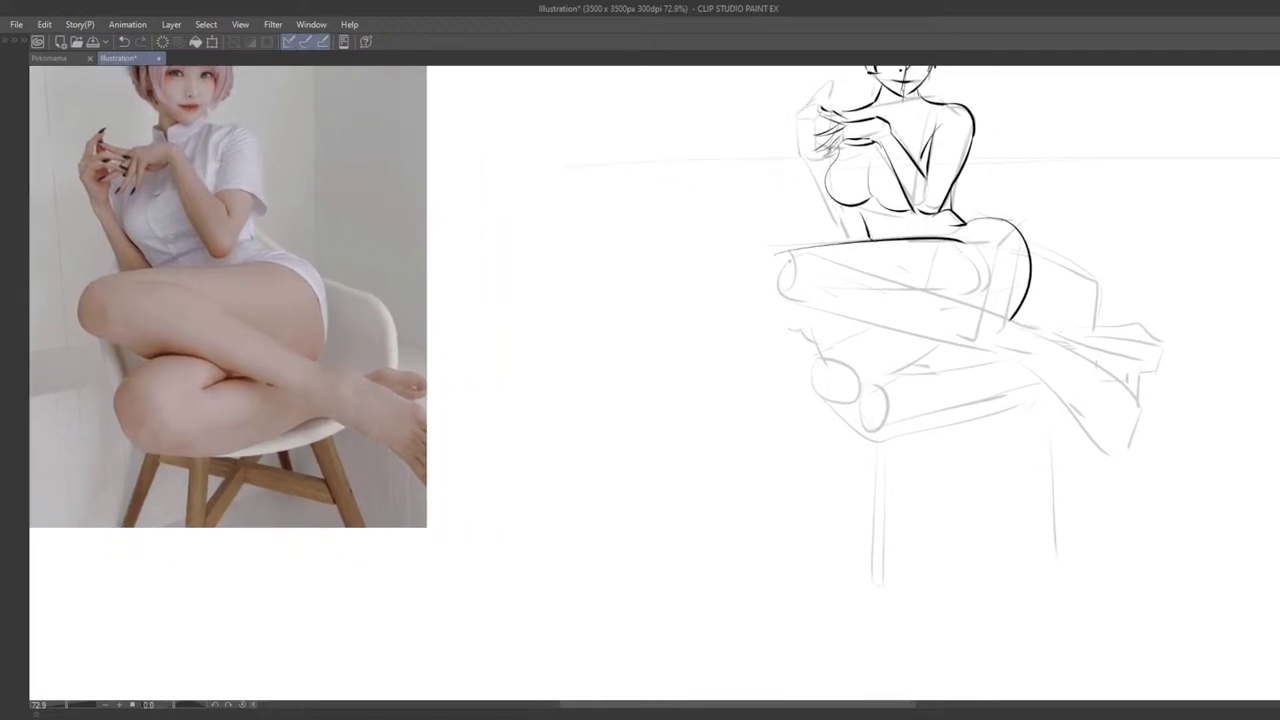
mouse_move(790, 251)
mouse_down()
mouse_move(798, 301)
mouse_move(772, 292)
mouse_move(786, 299)
mouse_up()
key(ctrl+z)
Step: Draw the upper edge of the crossed shin from below the knee down past the hip curve
drag(817, 259, 1016, 324)
key(ctrl+z)
drag(819, 262, 1036, 330)
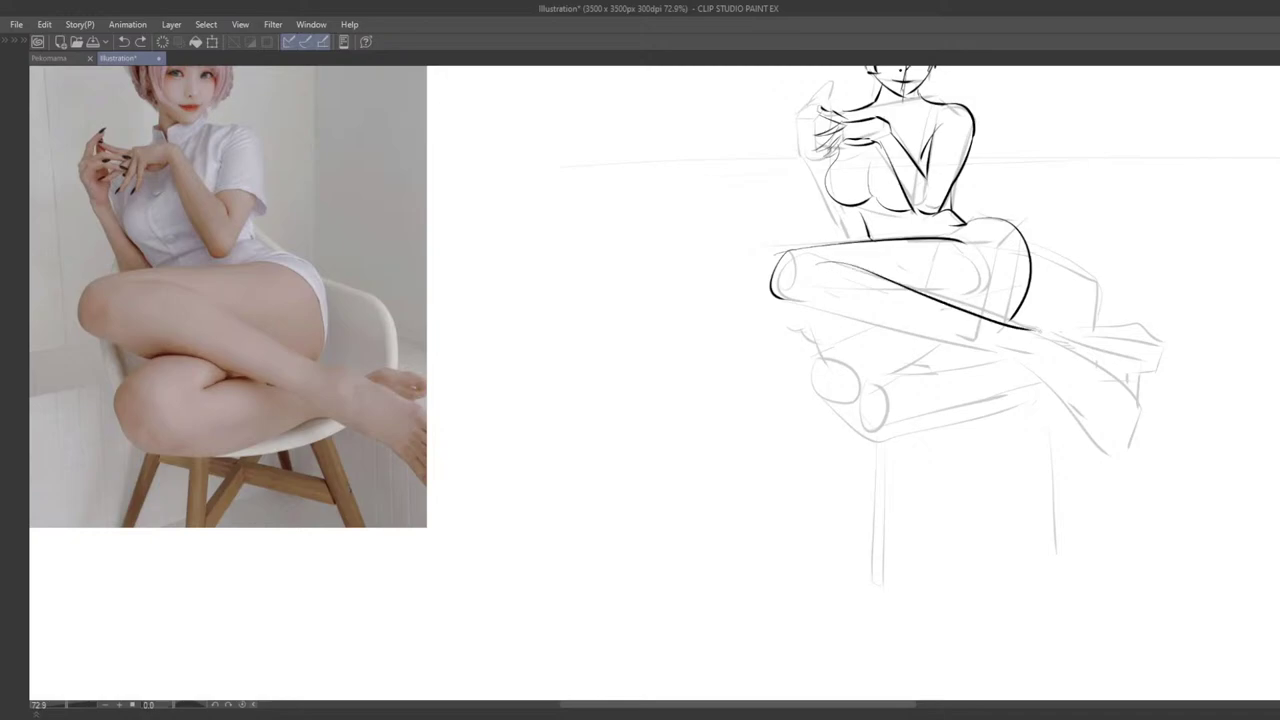
key(ctrl+z)
drag(830, 264, 1050, 330)
Step: Clean up the hip line where it meets the shin and erase the hip-side part of the thigh's upper edge
drag(910, 299, 880, 303)
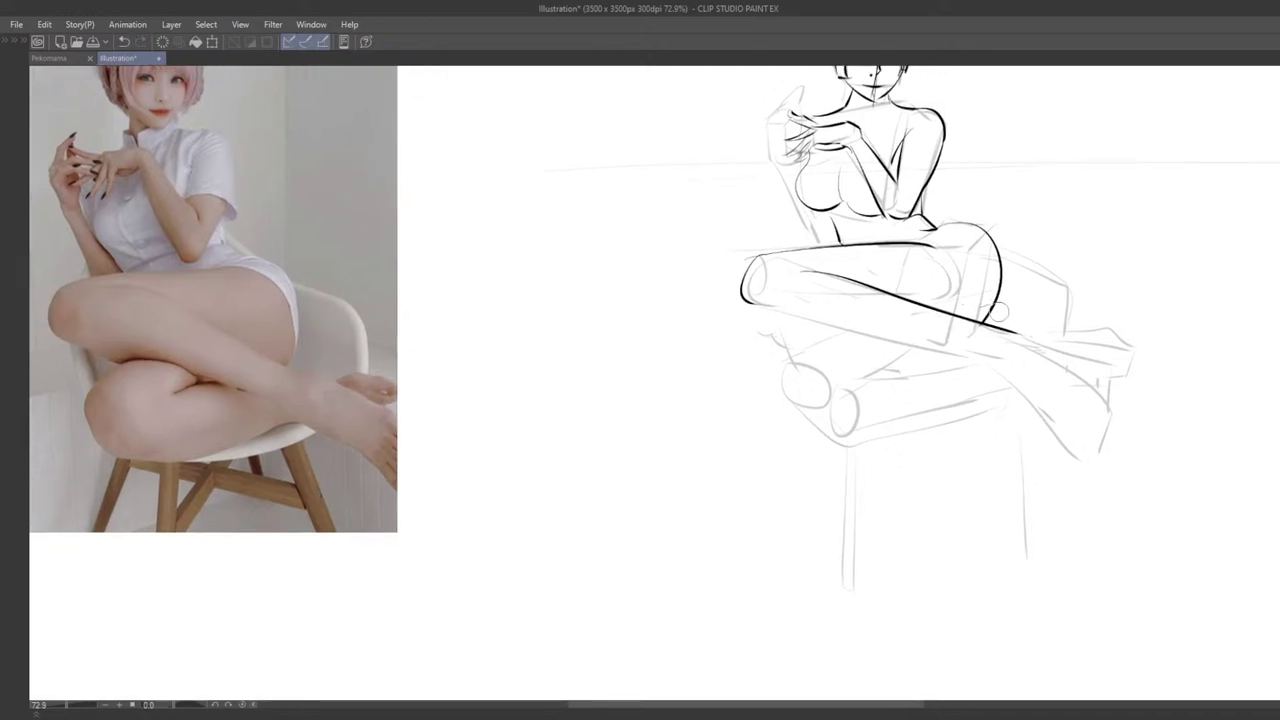
drag(990, 310, 968, 308)
drag(882, 300, 867, 357)
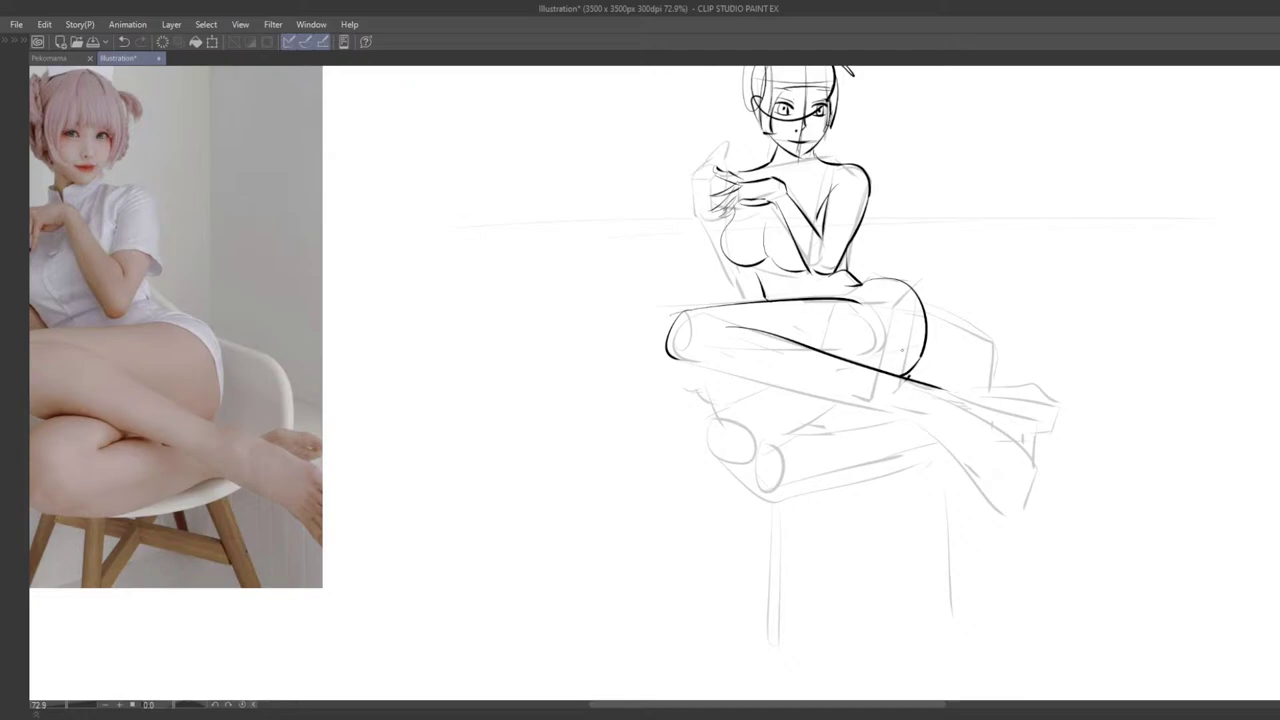
mouse_move(839, 310)
mouse_down()
mouse_move(900, 327)
mouse_move(905, 306)
mouse_up()
drag(940, 305, 977, 305)
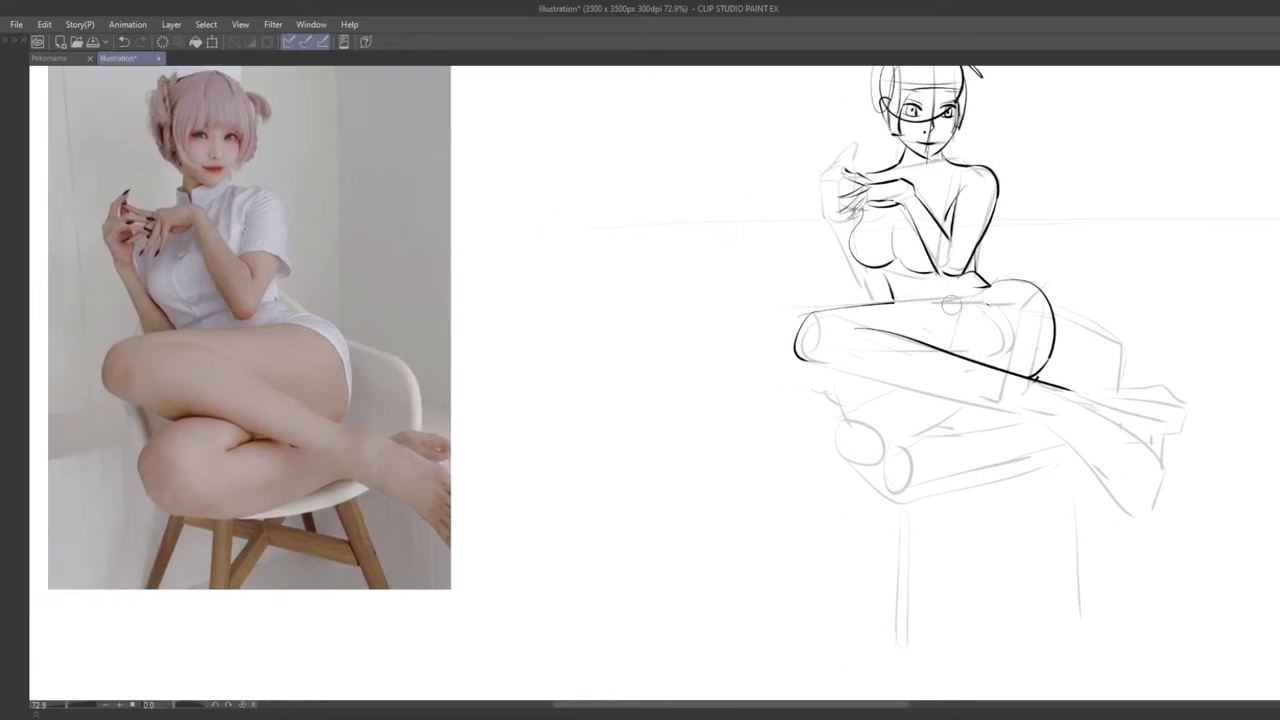
Step: Redraw the hip-side part of the crossed thigh's upper edge below the waist
mouse_move(885, 307)
mouse_down()
mouse_move(863, 307)
mouse_move(978, 299)
mouse_up()
key(ctrl+z)
key(ctrl+z)
drag(846, 315, 978, 288)
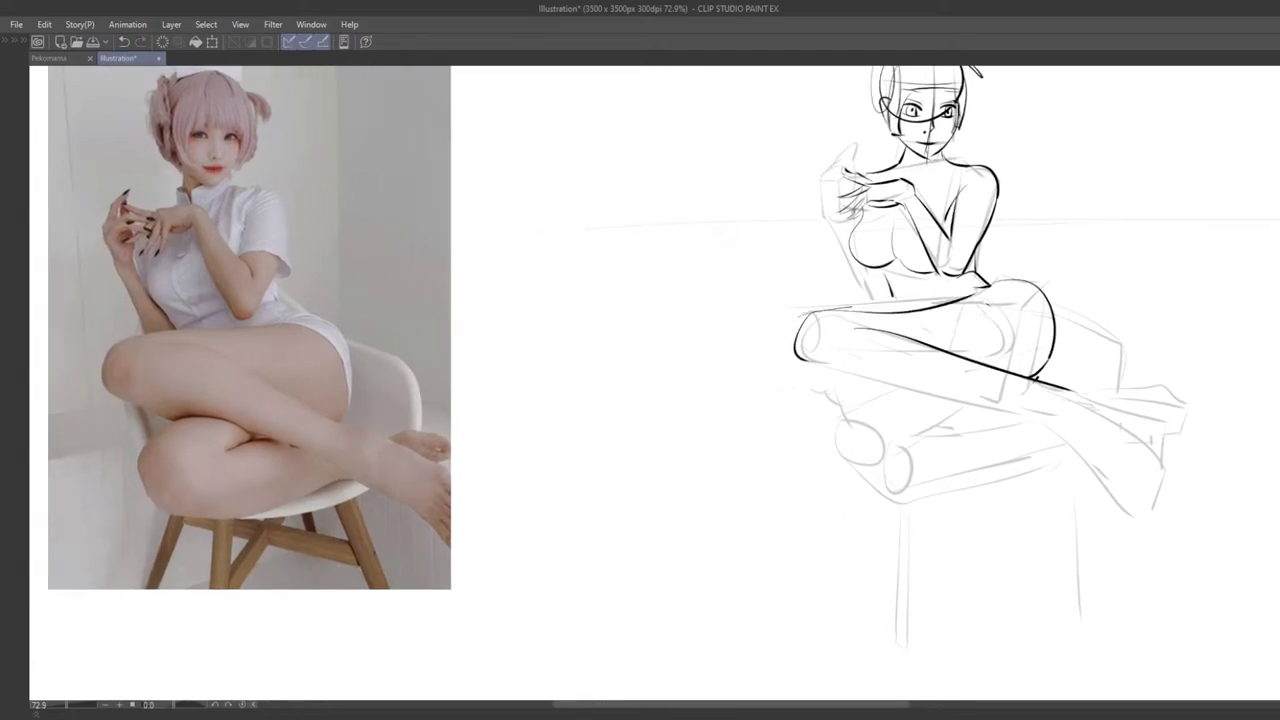
key(ctrl+z)
key(ctrl+z)
drag(810, 320, 972, 300)
key(ctrl+z)
key(ctrl+z)
drag(938, 348, 912, 298)
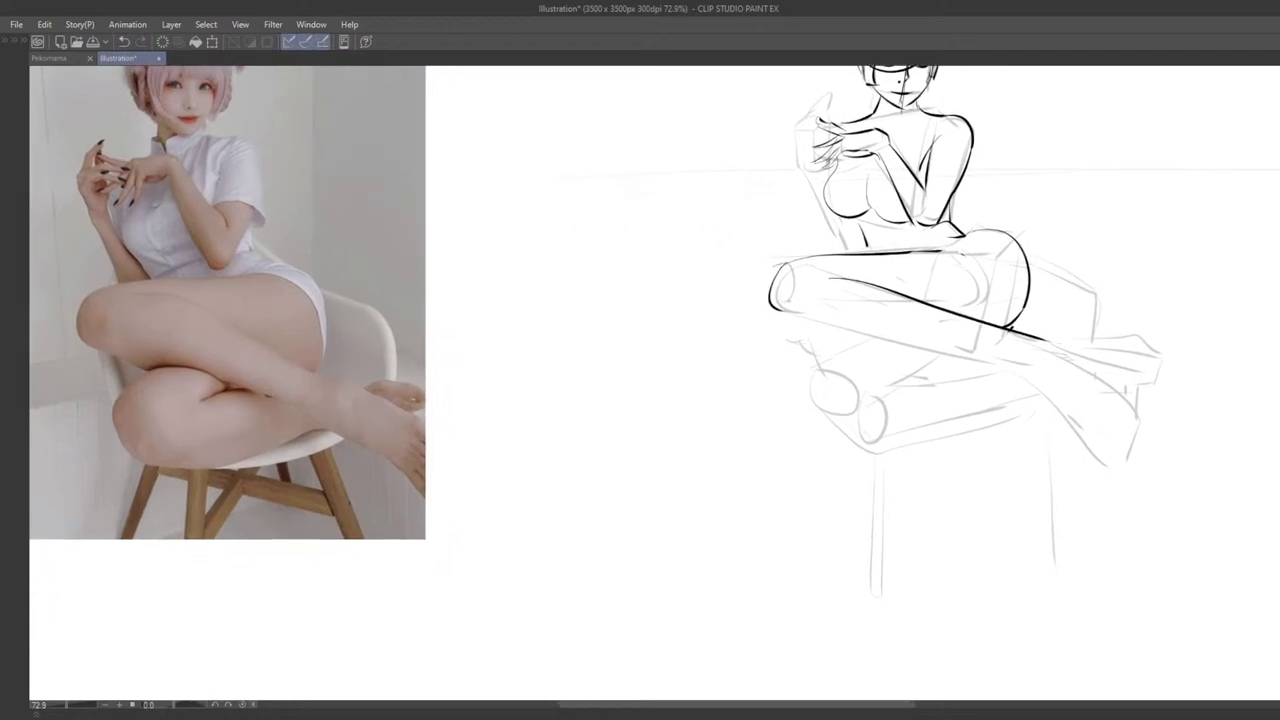
Step: Draw the underside of the crossed leg from the rounded knee toward the calf
key(e)
mouse_move(789, 310)
mouse_down()
mouse_move(784, 283)
mouse_move(798, 318)
mouse_up()
key(ctrl+z)
drag(790, 264, 798, 318)
key(ctrl+z)
mouse_move(790, 263)
mouse_down()
mouse_move(800, 320)
mouse_move(776, 310)
mouse_move(845, 327)
mouse_up()
key(ctrl+z)
mouse_move(857, 358)
mouse_down()
mouse_move(807, 338)
mouse_move(821, 355)
mouse_up()
key(ctrl+z)
key(ctrl+z)
mouse_move(759, 298)
mouse_down()
mouse_move(826, 315)
mouse_move(808, 387)
mouse_move(741, 297)
mouse_move(808, 340)
mouse_up()
key(ctrl+z)
mouse_move(737, 321)
mouse_down()
mouse_move(812, 342)
mouse_move(916, 345)
mouse_up()
key(ctrl+z)
key(ctrl+z)
drag(830, 323, 882, 343)
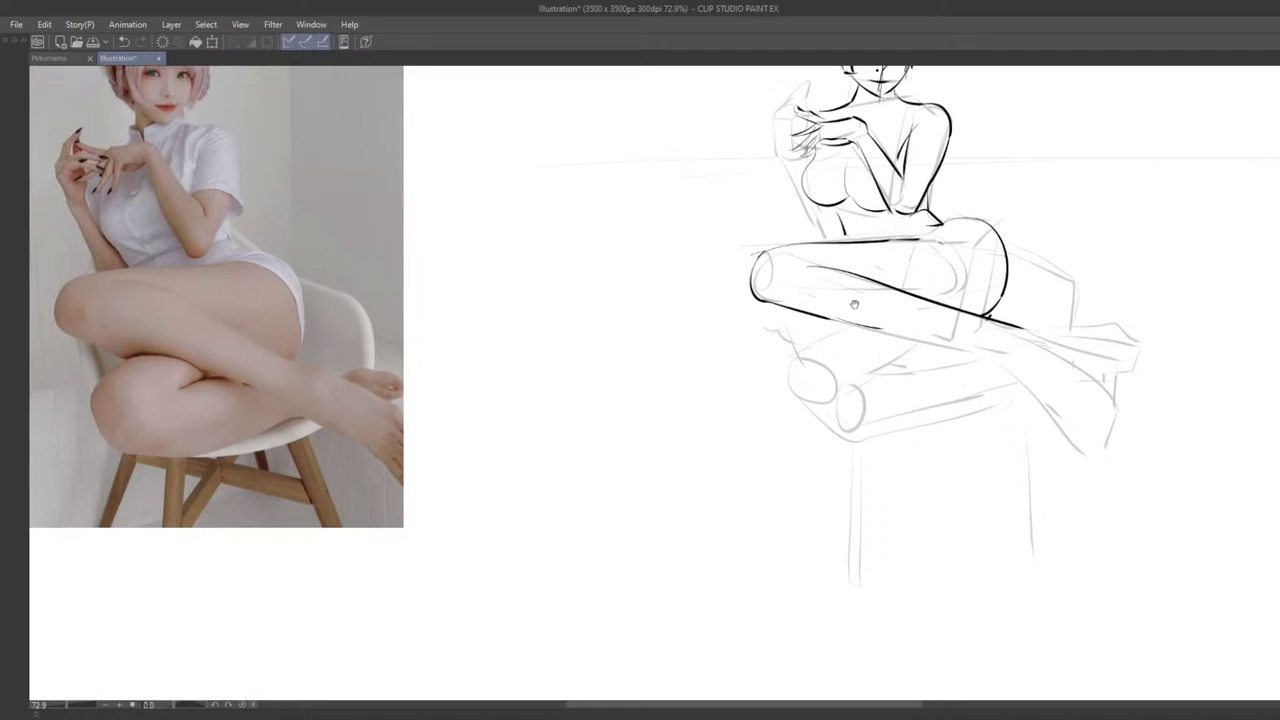
Step: Extend the shin line up toward the knee and draw the top of the crossed foot around to the toes
drag(827, 278, 877, 276)
key(ctrl+z)
mouse_move(881, 334)
mouse_down()
mouse_move(844, 301)
mouse_move(760, 282)
mouse_up()
mouse_move(893, 273)
mouse_down()
mouse_move(982, 331)
mouse_move(990, 386)
mouse_up()
key(ctrl+z)
key(ctrl+z)
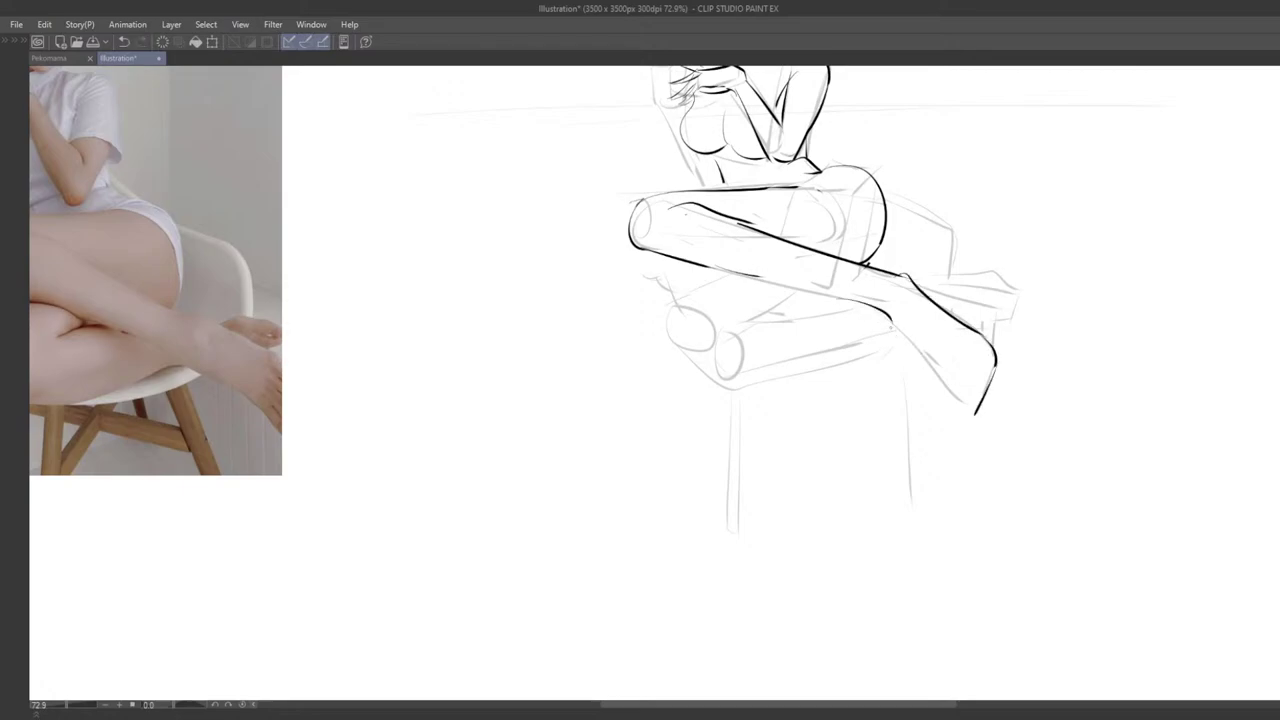
Step: Draw the lower edge of the crossed foot from the heel along the sole to the toes
drag(880, 333, 931, 351)
key(ctrl+z)
key(ctrl+z)
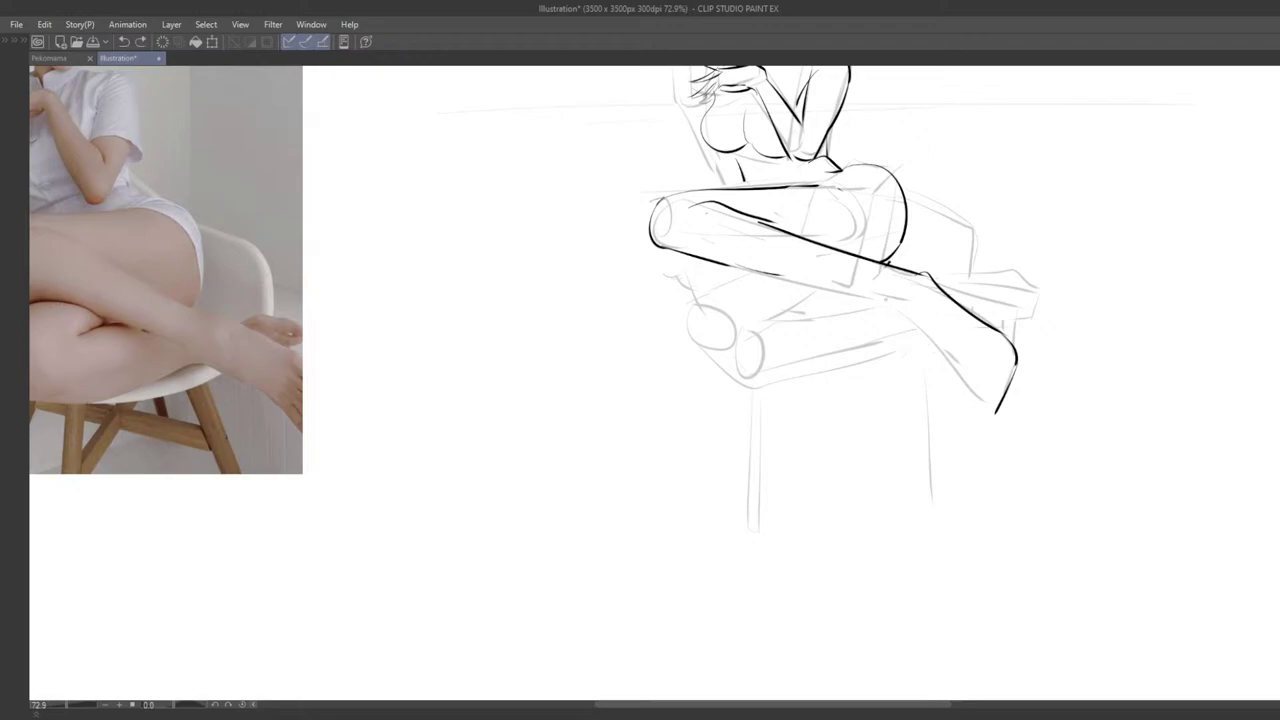
mouse_move(886, 299)
mouse_down()
mouse_move(972, 396)
mouse_move(952, 338)
mouse_move(961, 358)
mouse_up()
scroll(900, 495, down, 4)
scroll(902, 480, up, 2)
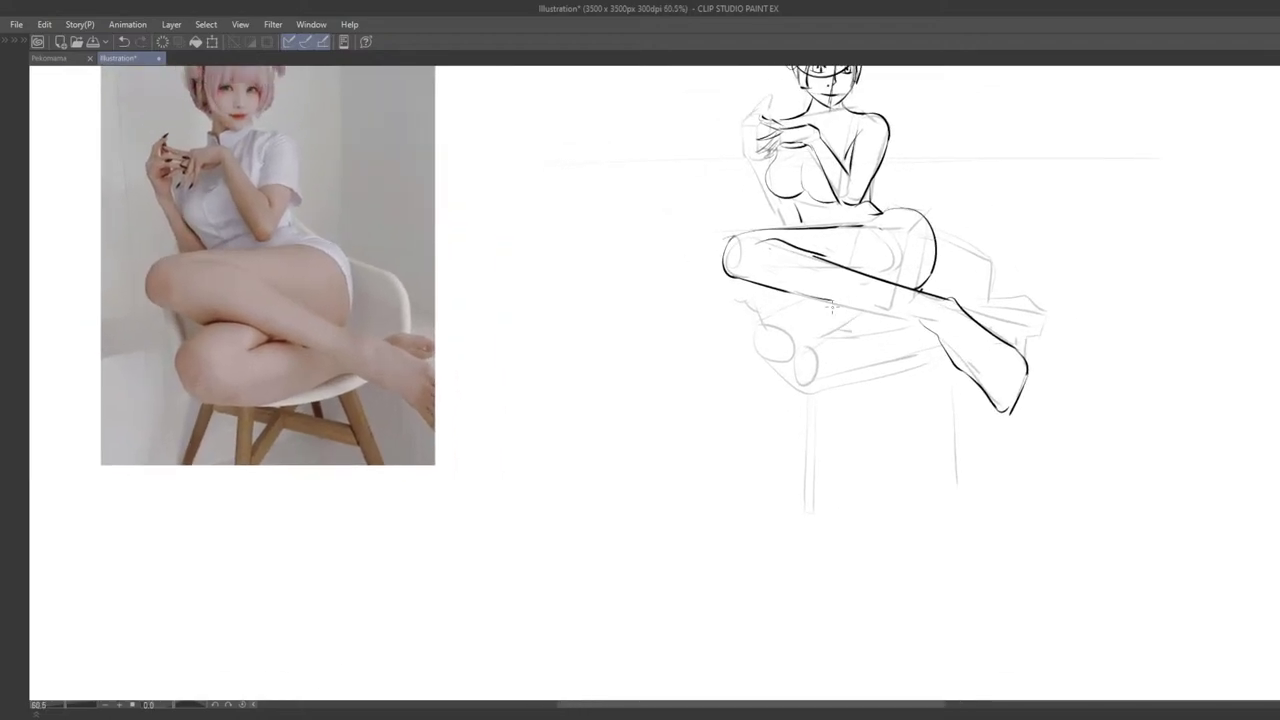
key(ctrl+z)
drag(809, 303, 760, 346)
key(ctrl+z)
drag(814, 301, 768, 331)
mouse_move(794, 335)
mouse_down()
mouse_move(826, 312)
mouse_move(756, 342)
mouse_move(795, 330)
mouse_move(743, 389)
mouse_move(711, 361)
mouse_move(719, 352)
mouse_move(747, 426)
mouse_move(717, 378)
mouse_move(723, 428)
mouse_move(745, 420)
mouse_move(744, 380)
mouse_up()
scroll(828, 318, up, 2)
scroll(800, 337, down, 2)
scroll(803, 344, up, 1)
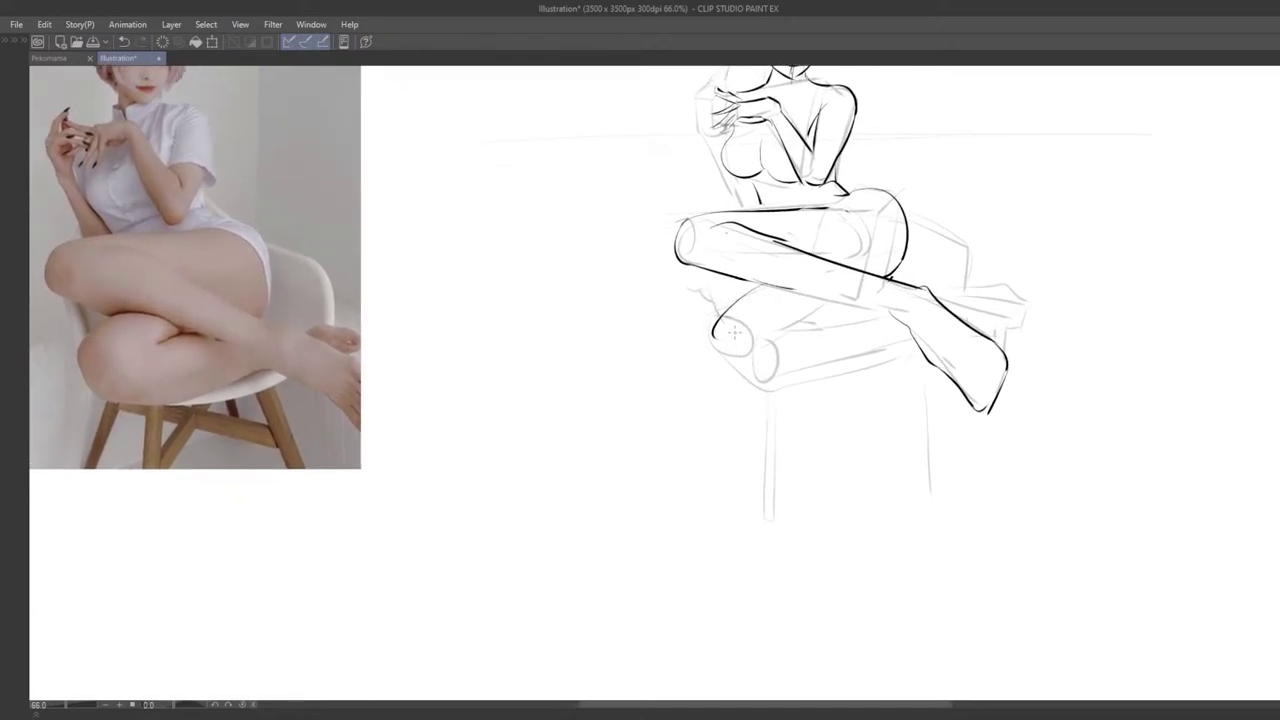
key(ctrl+z)
mouse_move(739, 302)
mouse_down()
mouse_move(717, 342)
mouse_move(756, 354)
mouse_move(746, 369)
mouse_move(656, 322)
mouse_up()
key(ctrl+z)
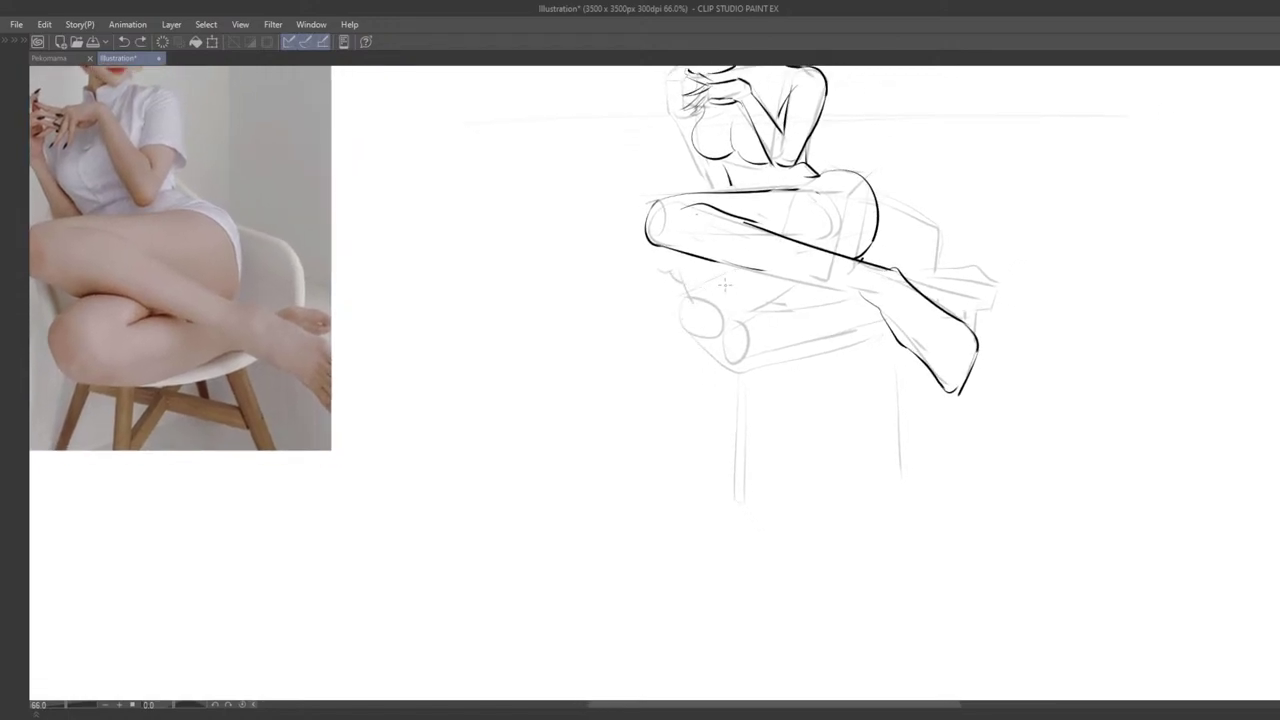
Step: Draw the folded leg under the crossed one with its thigh edge, rounded knee, shin edges and inner fold
scroll(735, 284, up, 1)
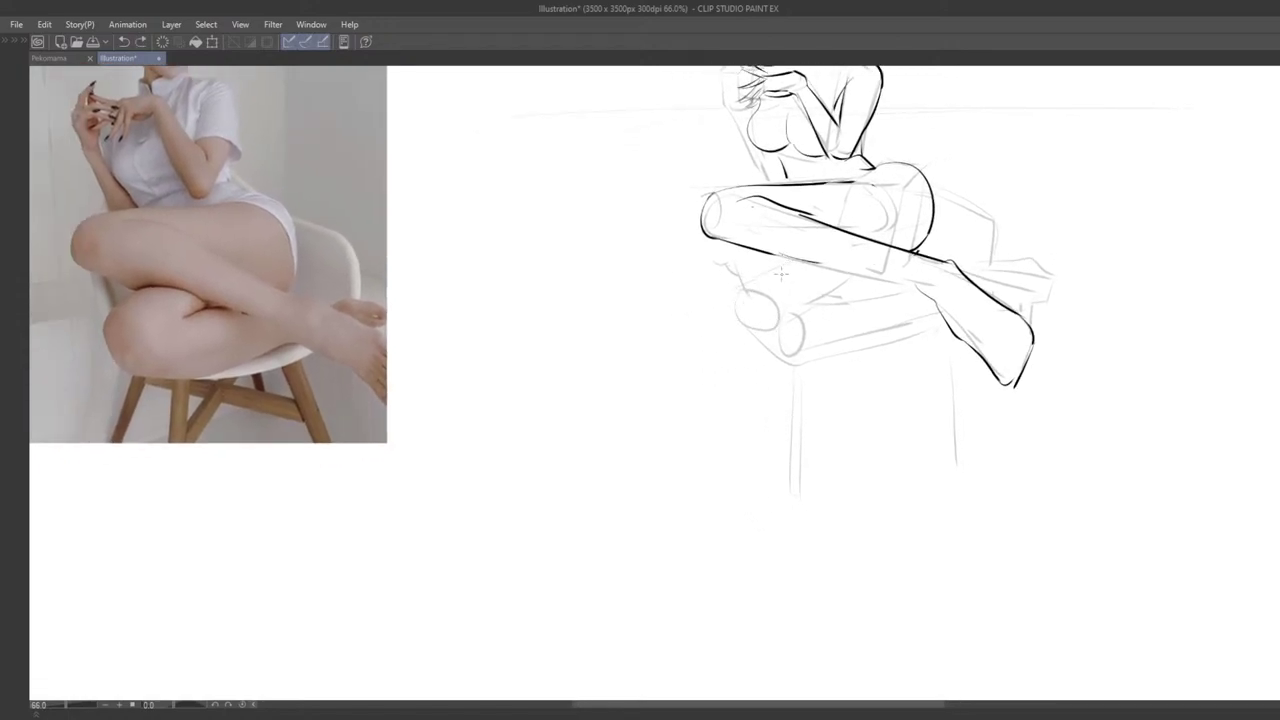
key(ctrl+z)
mouse_move(796, 260)
mouse_down()
mouse_move(738, 297)
mouse_move(765, 357)
mouse_move(811, 349)
mouse_move(762, 354)
mouse_move(833, 349)
mouse_move(751, 354)
mouse_move(827, 350)
mouse_move(831, 362)
mouse_move(925, 308)
mouse_up()
key(ctrl+z)
key(ctrl+z)
key(ctrl+z)
key(ctrl+z)
mouse_move(850, 281)
mouse_down()
mouse_move(806, 306)
mouse_move(926, 293)
mouse_up()
key(ctrl+z)
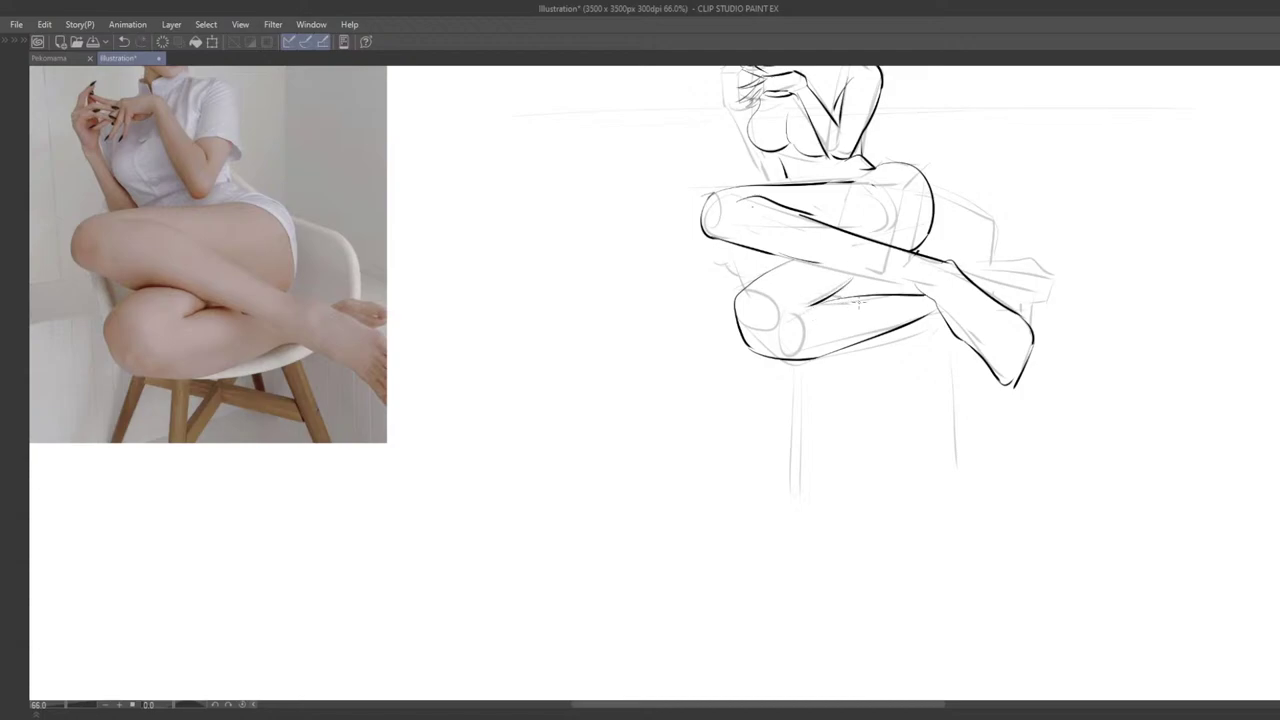
drag(768, 304, 785, 335)
key(ctrl+z)
scroll(783, 364, down, 4)
drag(924, 339, 877, 366)
drag(888, 420, 877, 491)
scroll(865, 460, up, 4)
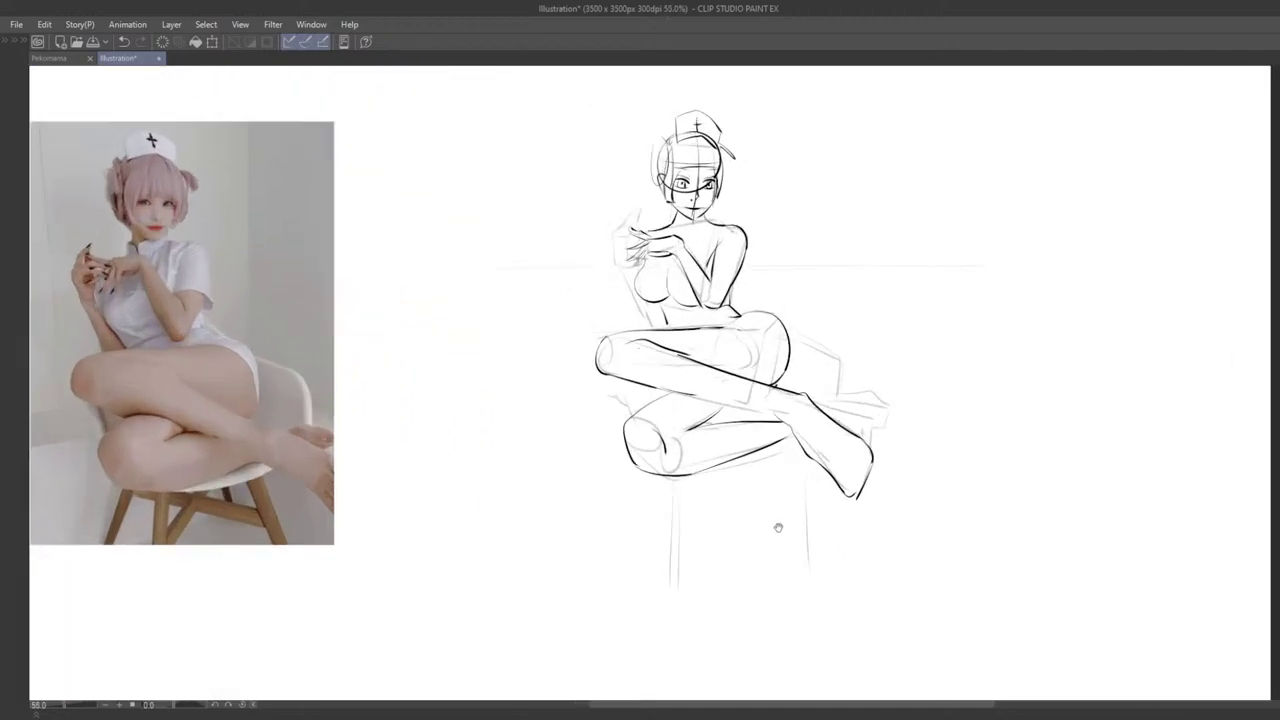
drag(705, 396, 706, 480)
scroll(698, 440, up, 2)
scroll(659, 455, up, 1)
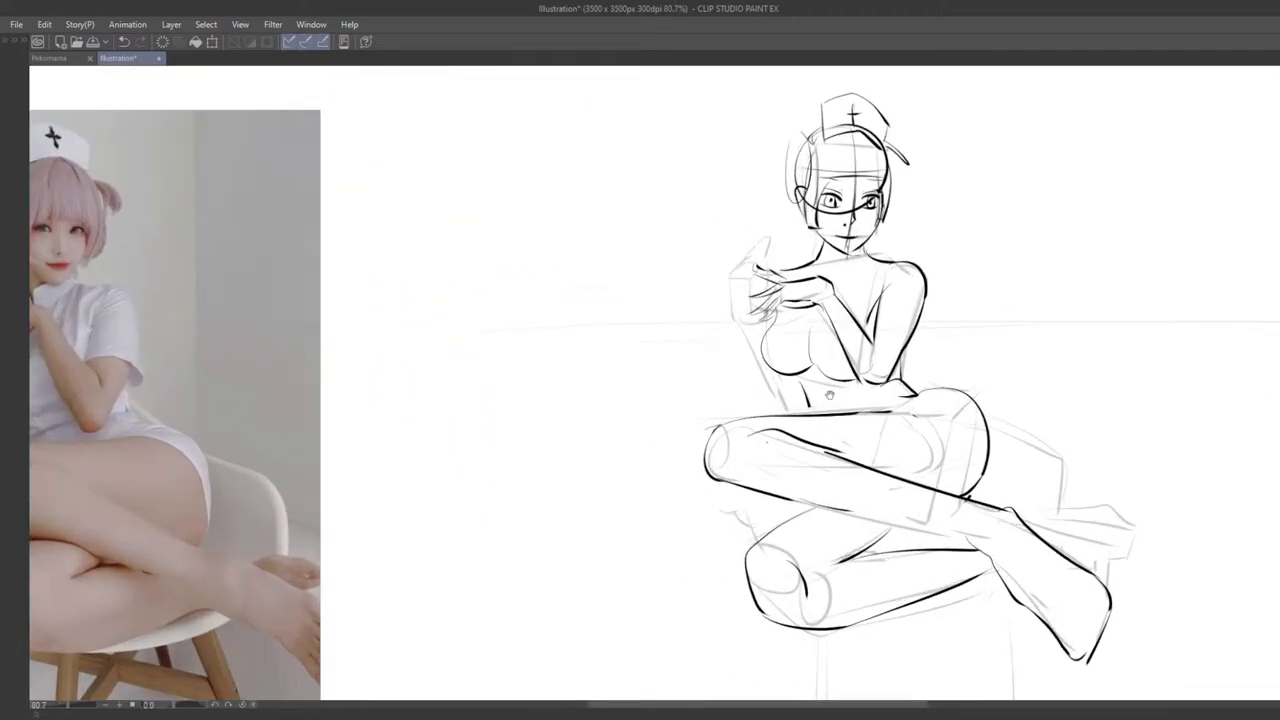
scroll(835, 390, up, 1)
drag(851, 378, 814, 365)
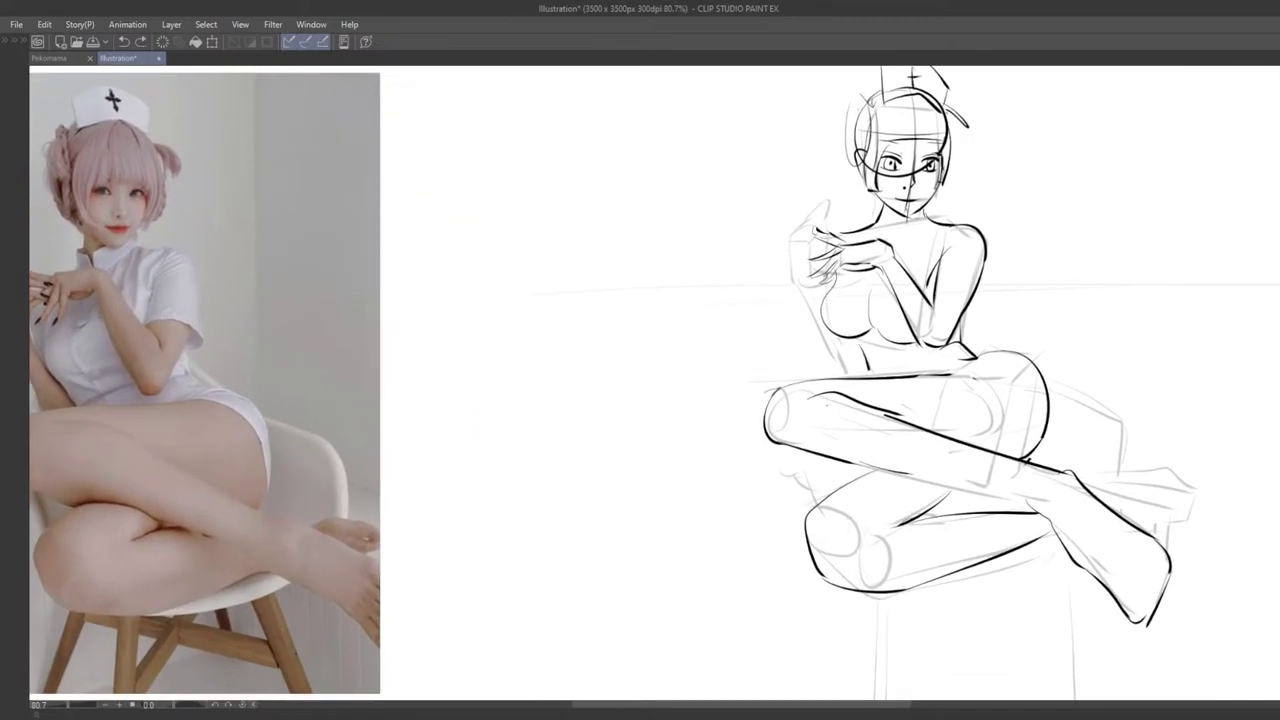
Step: Draw a short inner curve on the folded knee and the crease line where its thigh meets the crossed leg
drag(845, 557, 839, 537)
mouse_move(852, 498)
mouse_down()
mouse_move(861, 549)
mouse_move(857, 496)
mouse_move(880, 483)
mouse_up()
key(ctrl+z)
mouse_move(926, 441)
mouse_down()
mouse_move(919, 454)
mouse_move(980, 438)
mouse_move(971, 431)
mouse_up()
key(ctrl+z)
key(ctrl+z)
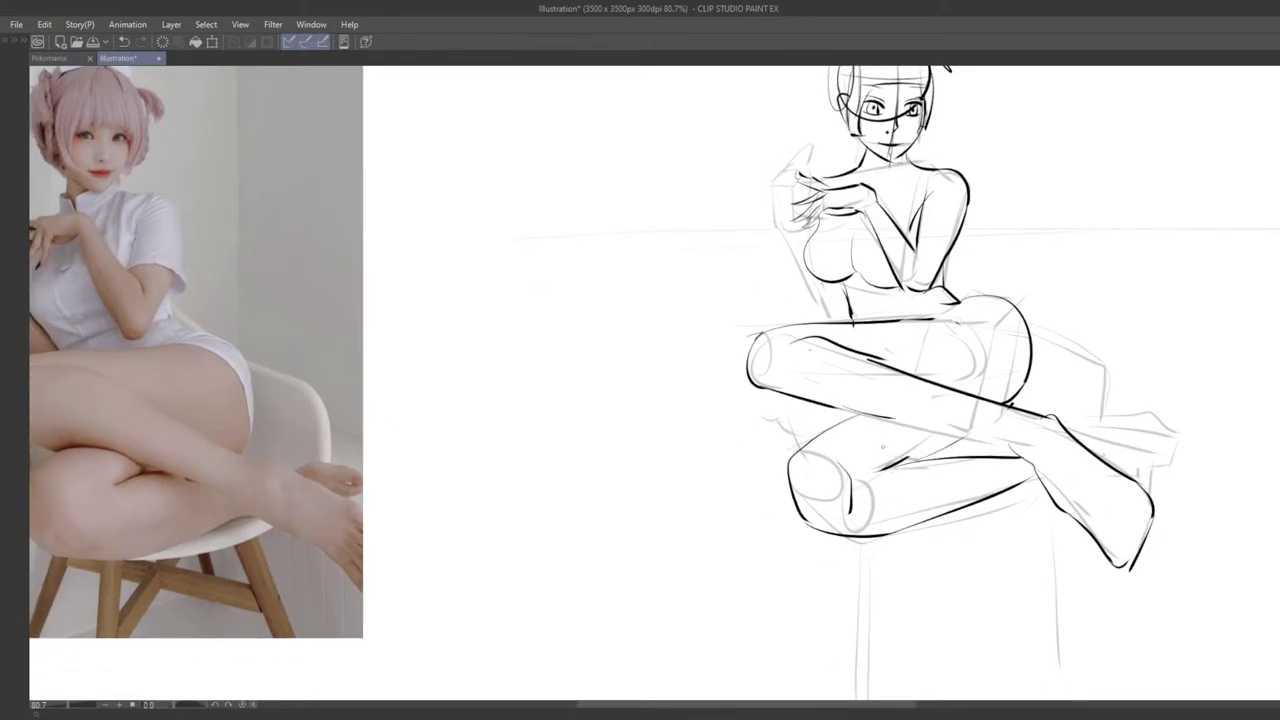
mouse_move(850, 436)
mouse_down()
mouse_move(906, 430)
mouse_move(803, 382)
mouse_up()
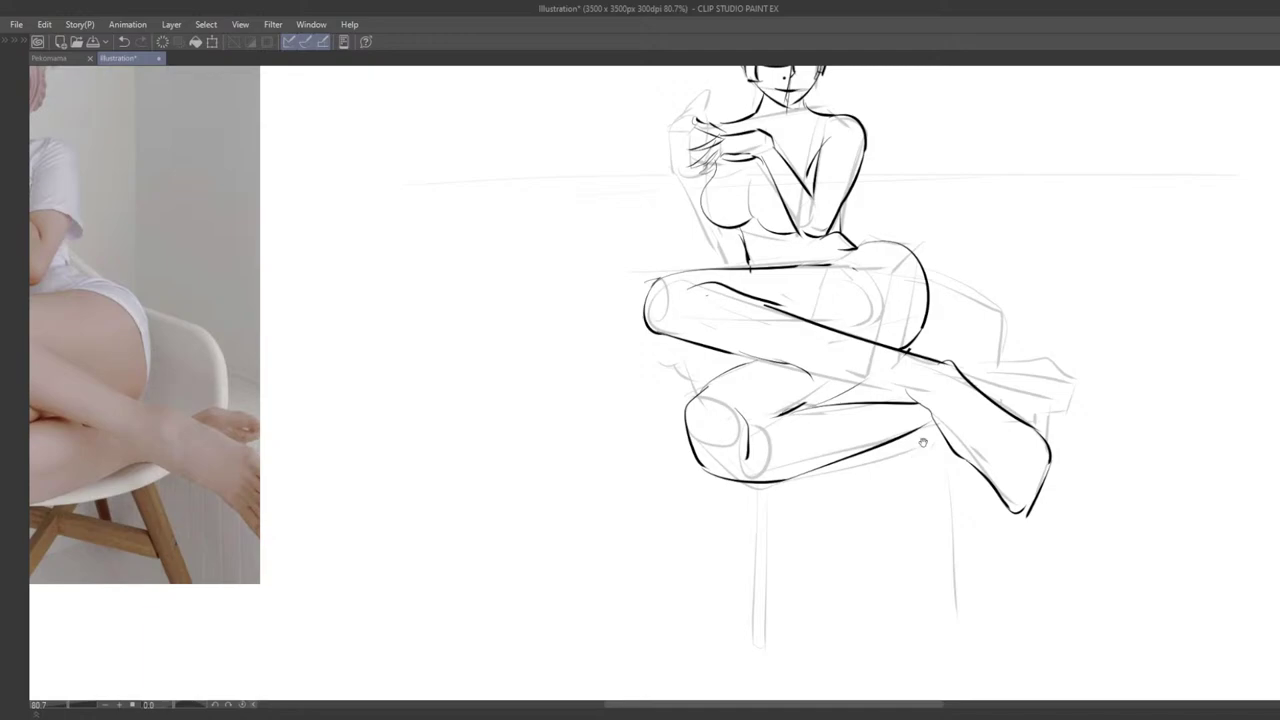
drag(923, 442, 783, 442)
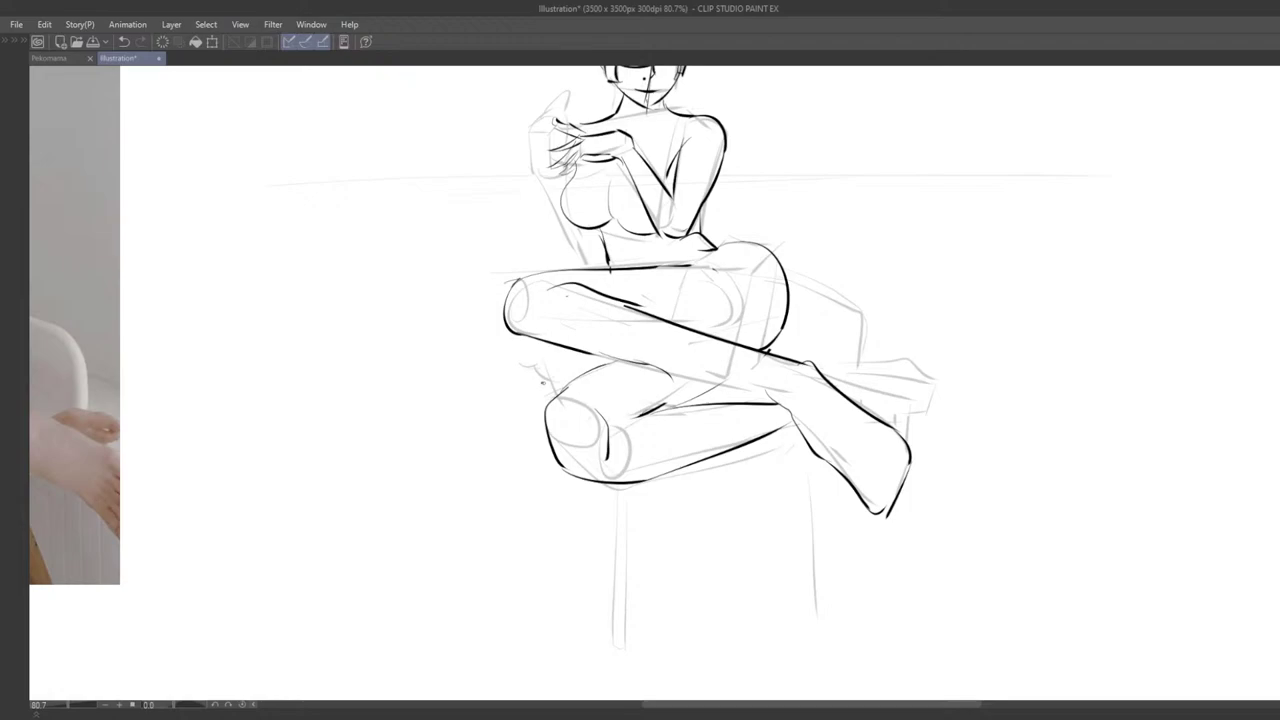
drag(543, 383, 549, 490)
scroll(757, 435, down, 1)
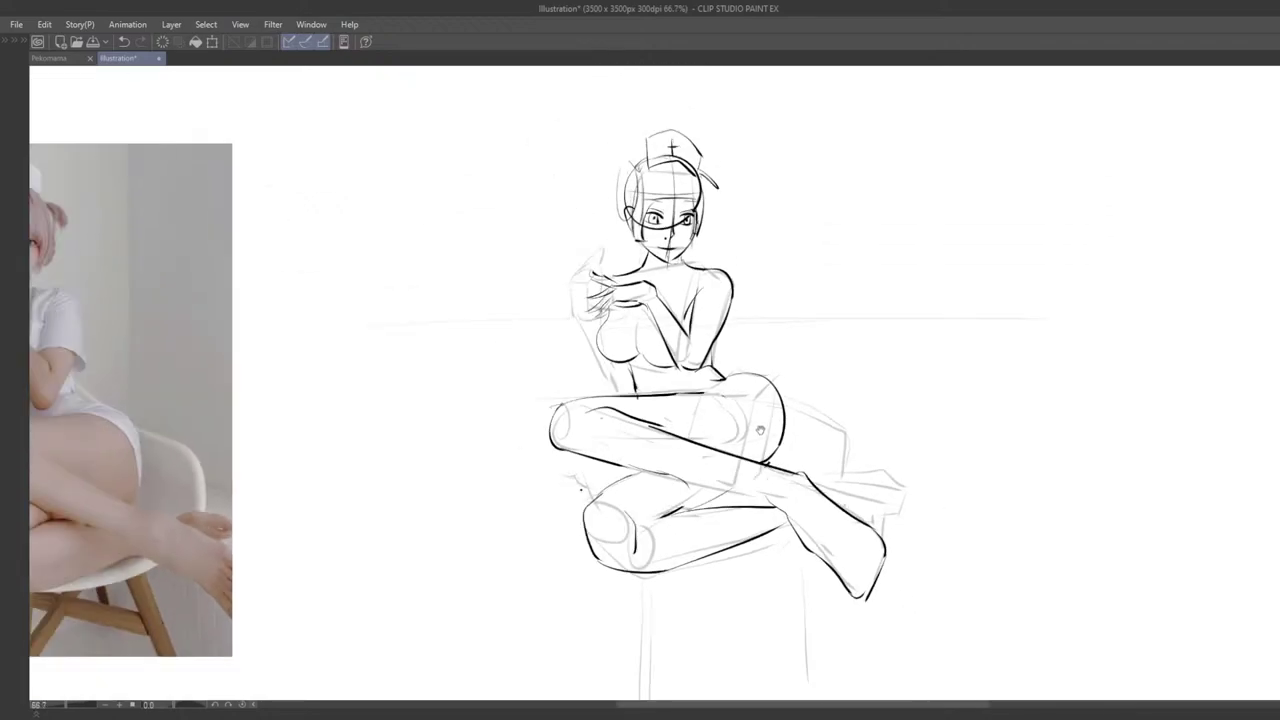
drag(760, 428, 744, 365)
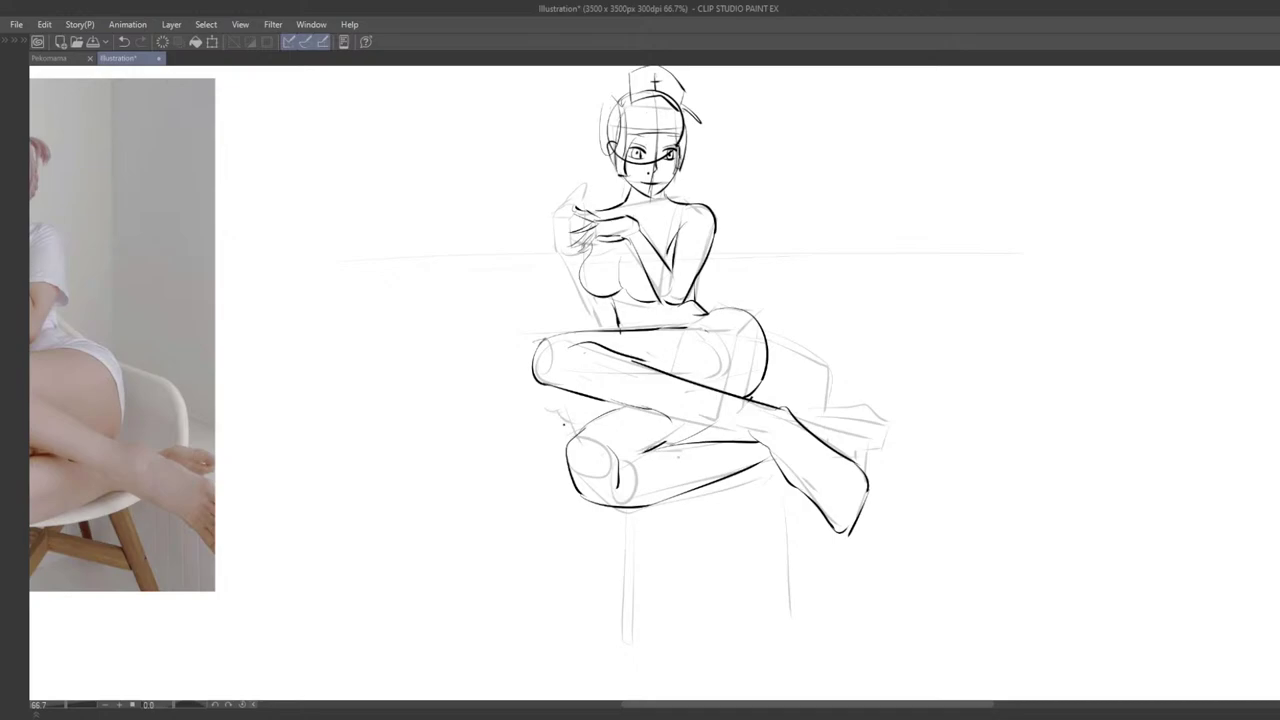
mouse_move(671, 400)
mouse_down()
mouse_move(662, 436)
mouse_move(693, 499)
mouse_move(676, 456)
mouse_move(706, 440)
mouse_move(759, 350)
mouse_move(756, 412)
mouse_move(733, 435)
mouse_up()
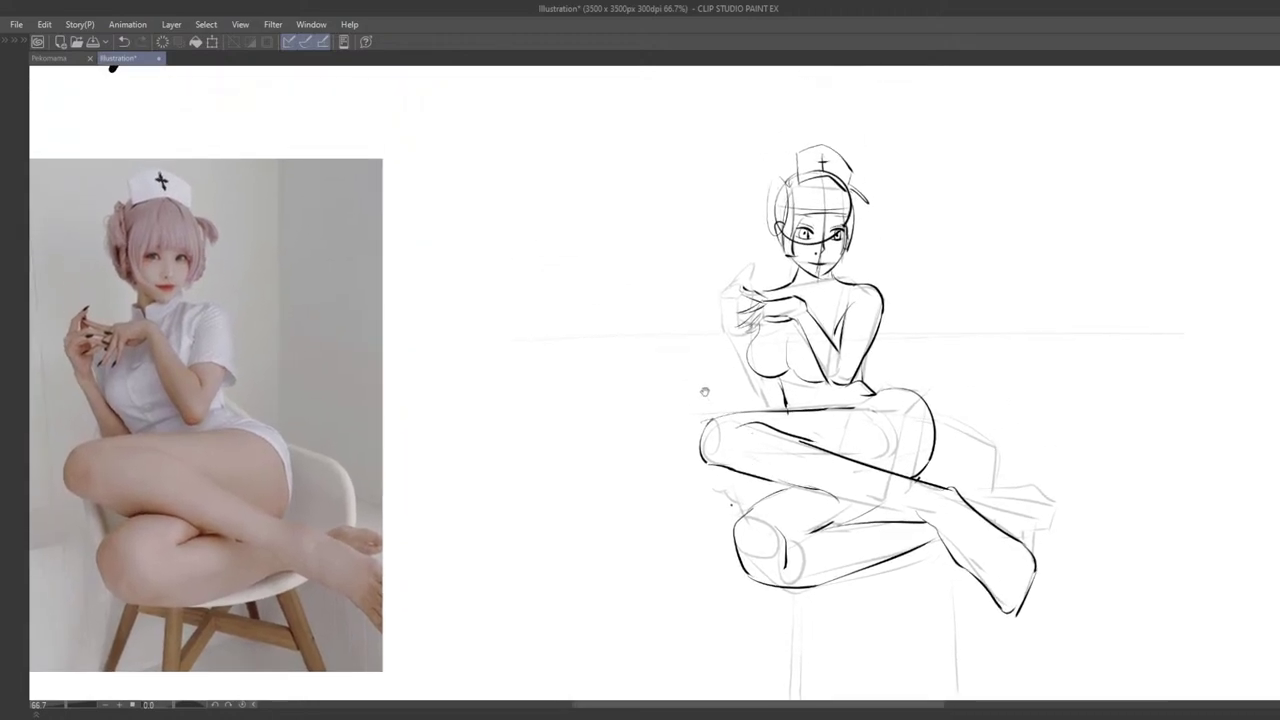
Step: Draw the outer edge of the raised forearm from the wrist down to the top of the thigh
drag(705, 392, 735, 386)
drag(745, 395, 768, 382)
key(ctrl+z)
mouse_move(763, 308)
mouse_down()
mouse_move(807, 401)
mouse_move(796, 371)
mouse_move(970, 345)
mouse_up()
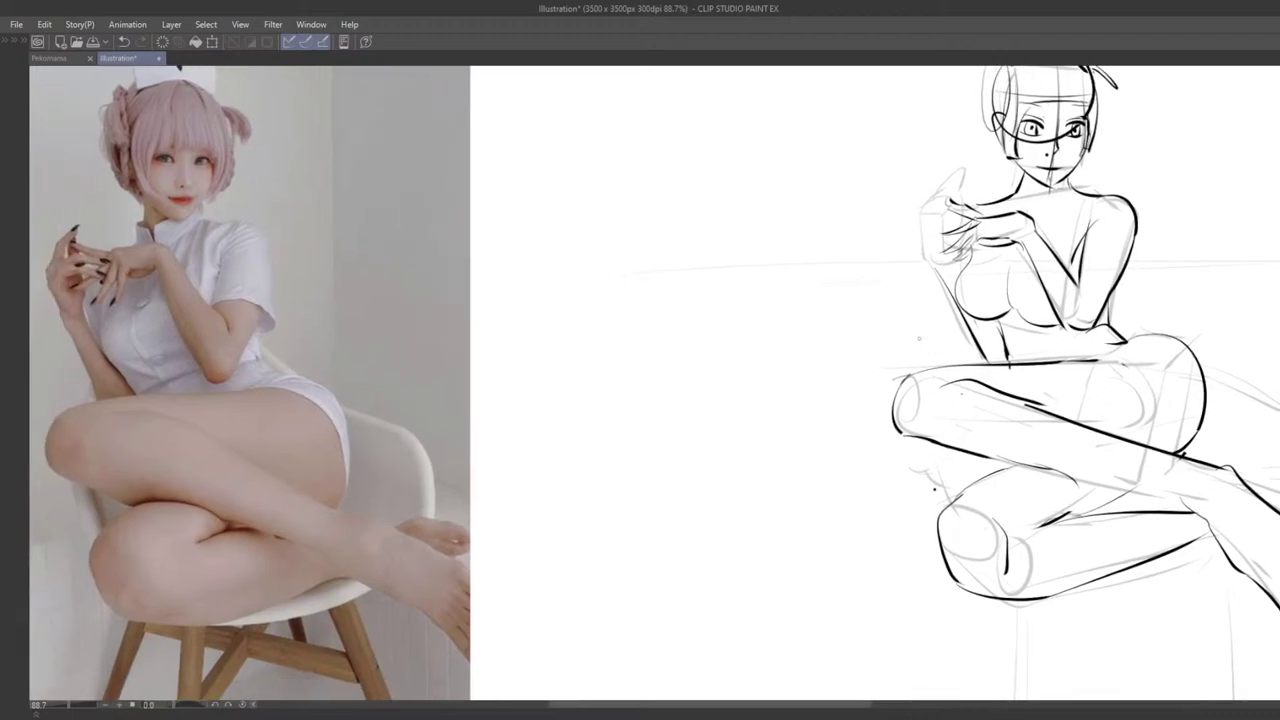
key(ctrl+z)
drag(931, 258, 965, 354)
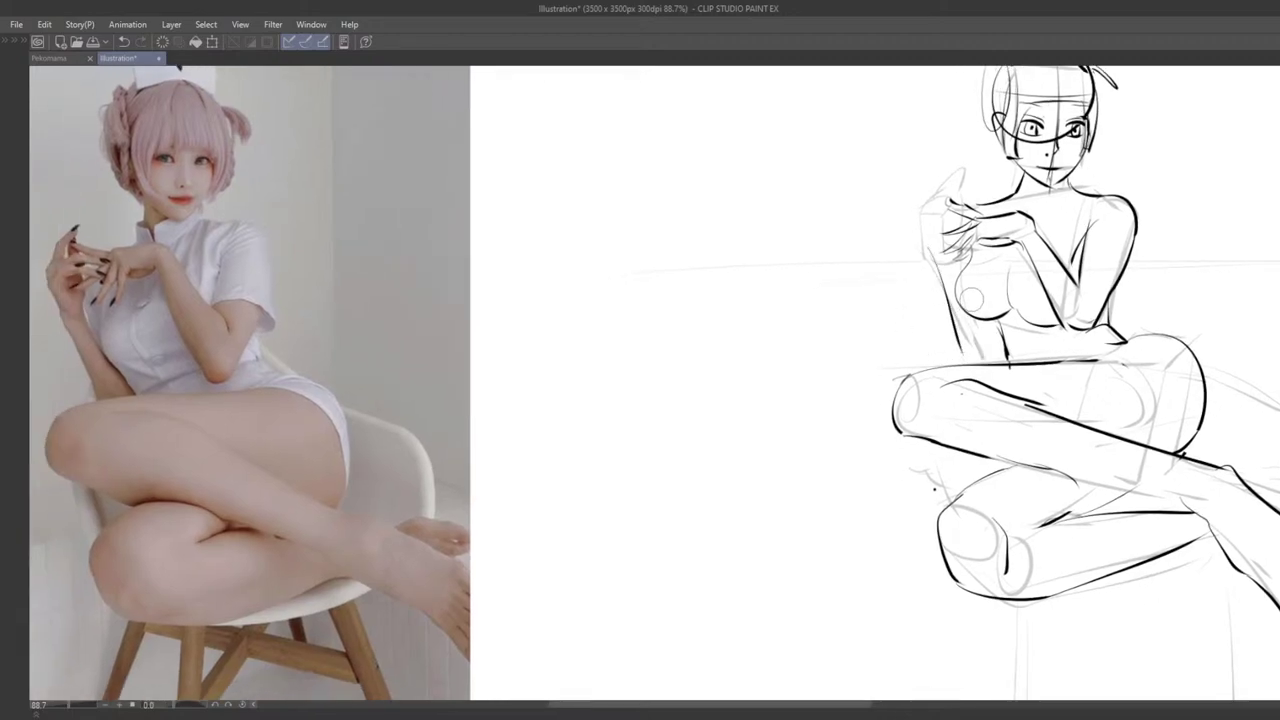
key(ctrl+z)
key(ctrl+y)
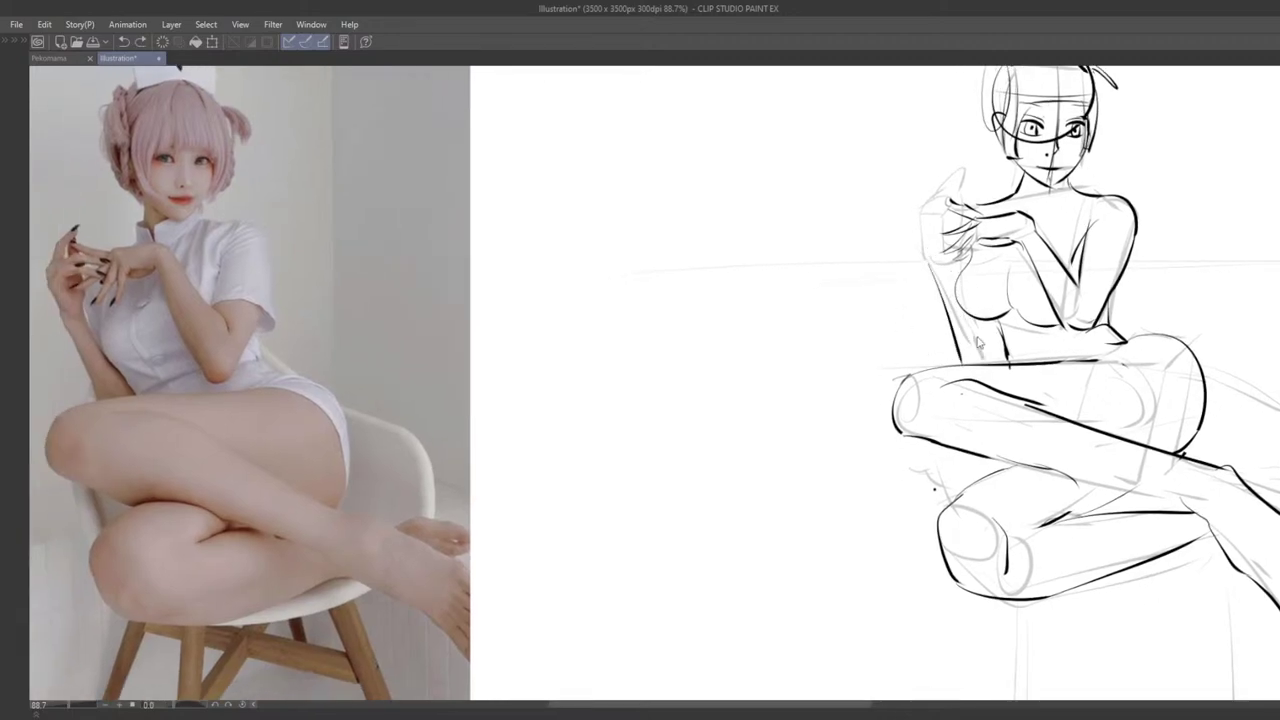
drag(966, 315, 1003, 368)
key(ctrl+z)
key(ctrl+z)
drag(932, 266, 980, 366)
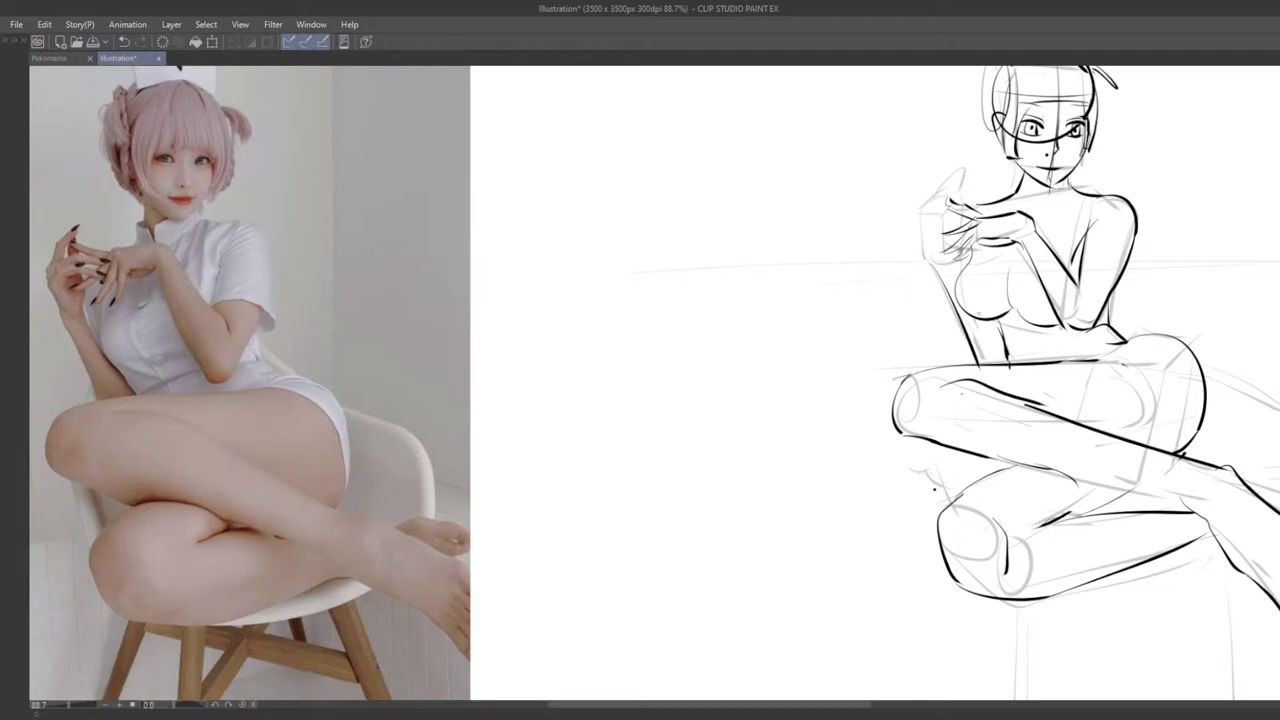
Step: Try waist strokes below the chest and clear the old waist line between the chest and the thigh
drag(984, 321, 1007, 361)
key(ctrl+z)
drag(994, 321, 1005, 350)
drag(947, 303, 963, 305)
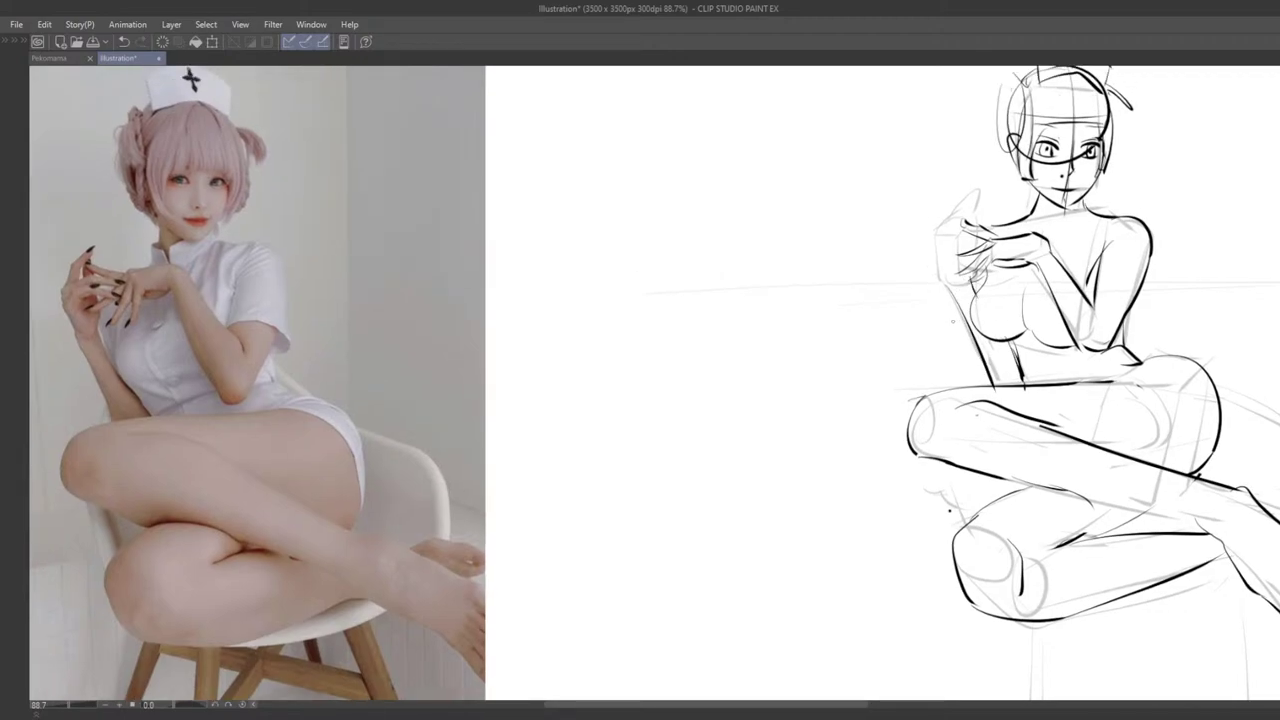
drag(998, 338, 1021, 376)
key(ctrl+z)
drag(943, 297, 989, 384)
key(ctrl+z)
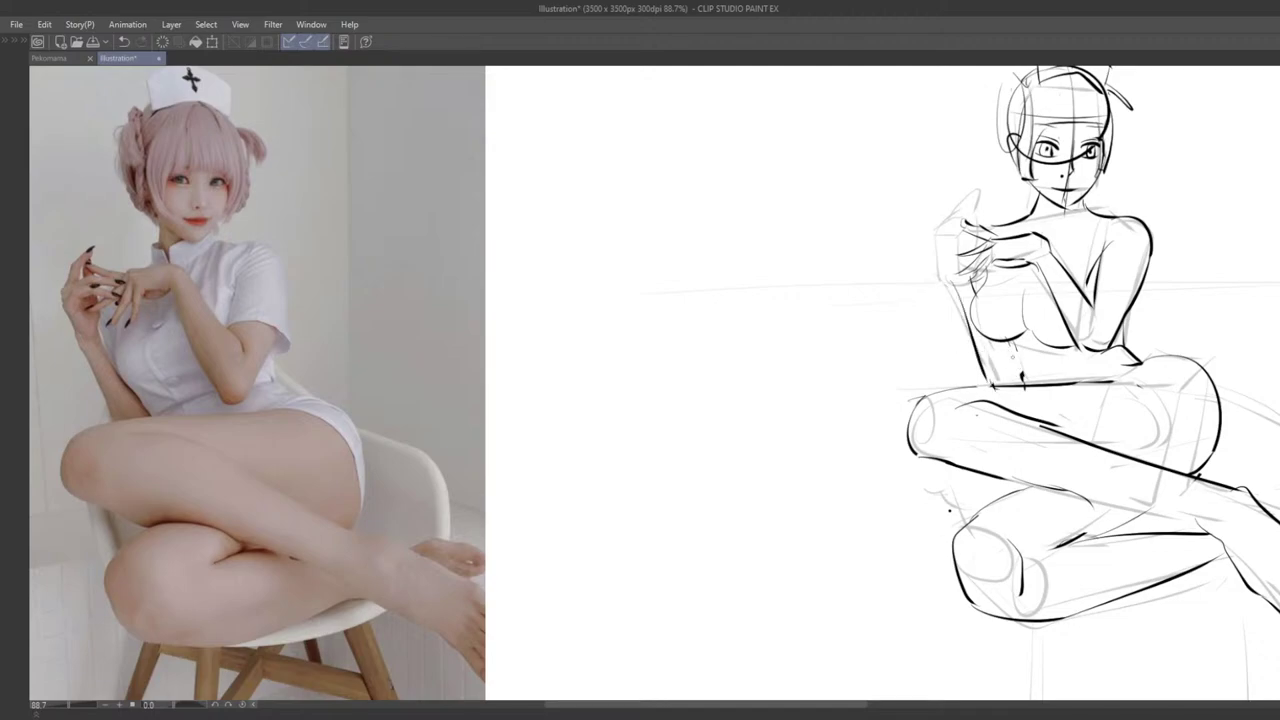
key(ctrl+z)
Step: Redraw the crossed thigh's top edge as a rounded curve from the knee to the waist
drag(988, 384, 1064, 382)
drag(1010, 384, 1097, 383)
mouse_move(948, 387)
mouse_down()
mouse_move(1125, 380)
mouse_move(986, 387)
mouse_up()
key(ctrl+z)
key(ctrl+z)
drag(876, 324, 912, 318)
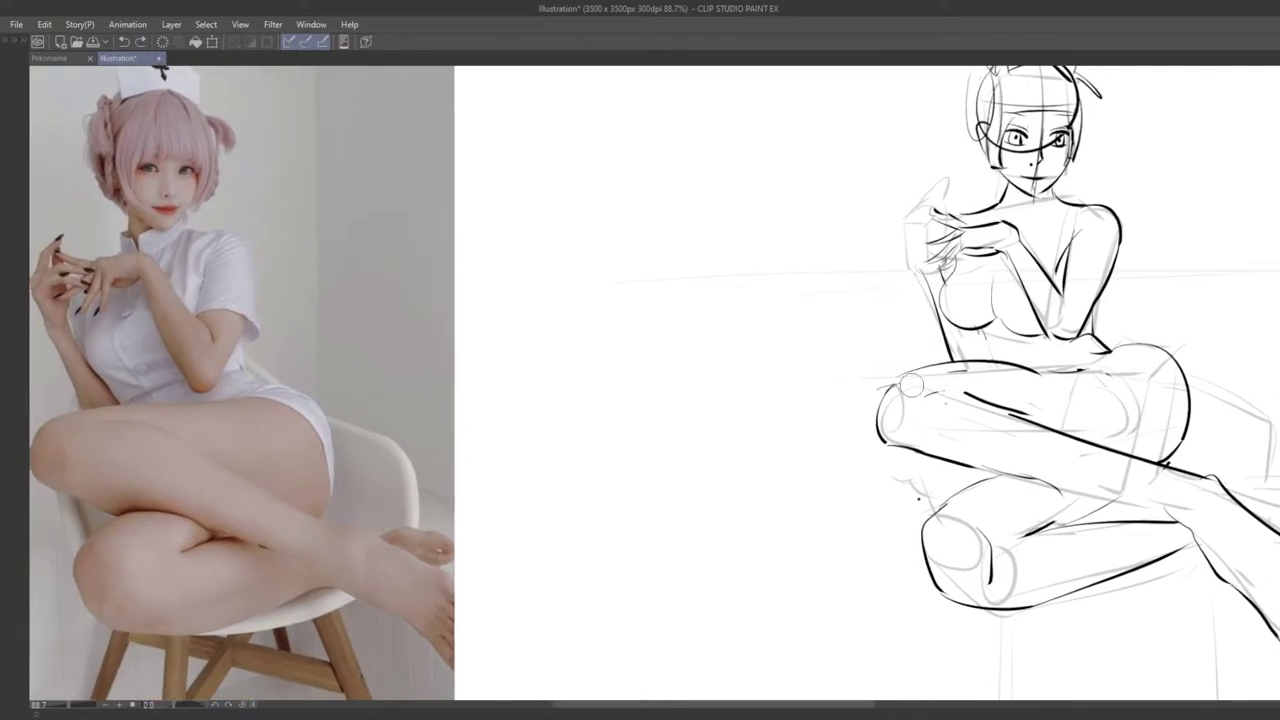
drag(910, 373, 936, 431)
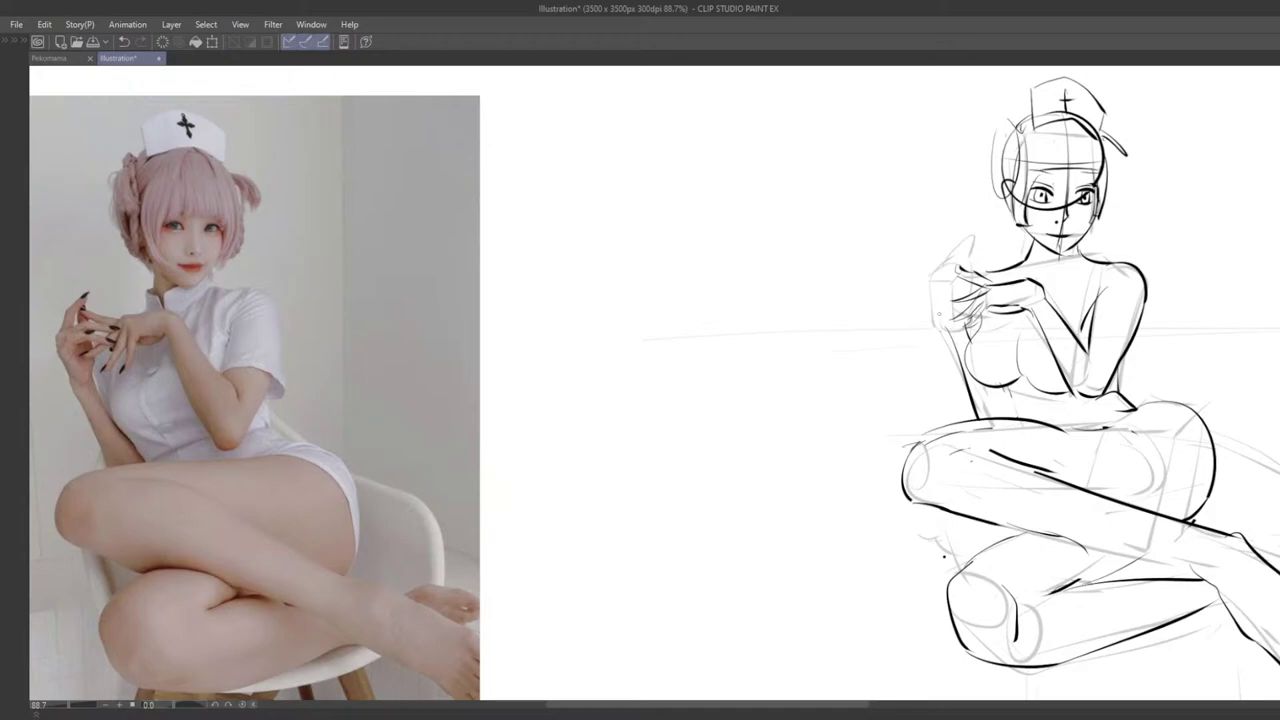
Step: Draw the raised hand's outer contour from the wrist along the back of the hand to the index finger
key(ctrl+z)
mouse_move(931, 293)
mouse_down()
mouse_move(950, 341)
mouse_move(942, 325)
mouse_up()
key(ctrl+z)
key(ctrl+z)
mouse_move(948, 250)
mouse_down()
mouse_move(972, 228)
mouse_move(950, 257)
mouse_up()
key(ctrl+z)
key(ctrl+z)
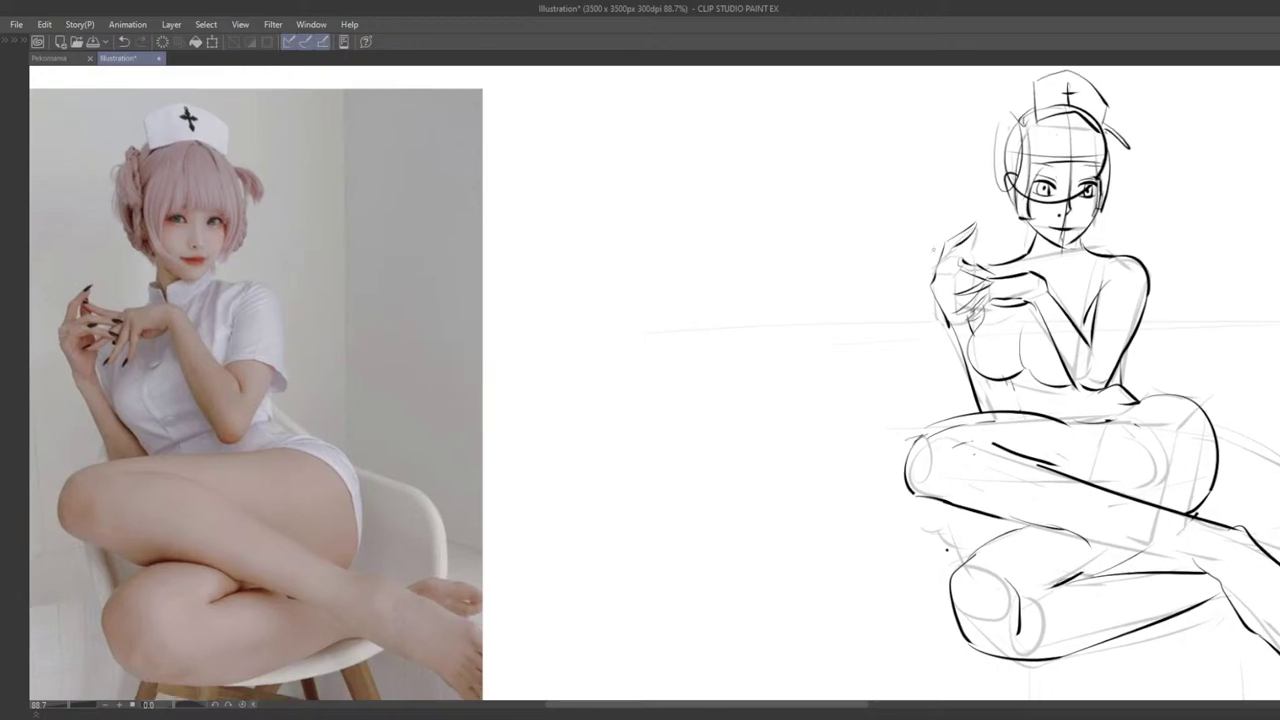
Step: Refine the raised hand's upward-pointing fingers and its palm edge
key(ctrl+z)
key(ctrl+z)
drag(952, 296, 973, 241)
key(ctrl+z)
drag(978, 308, 935, 312)
scroll(935, 314, down, 3)
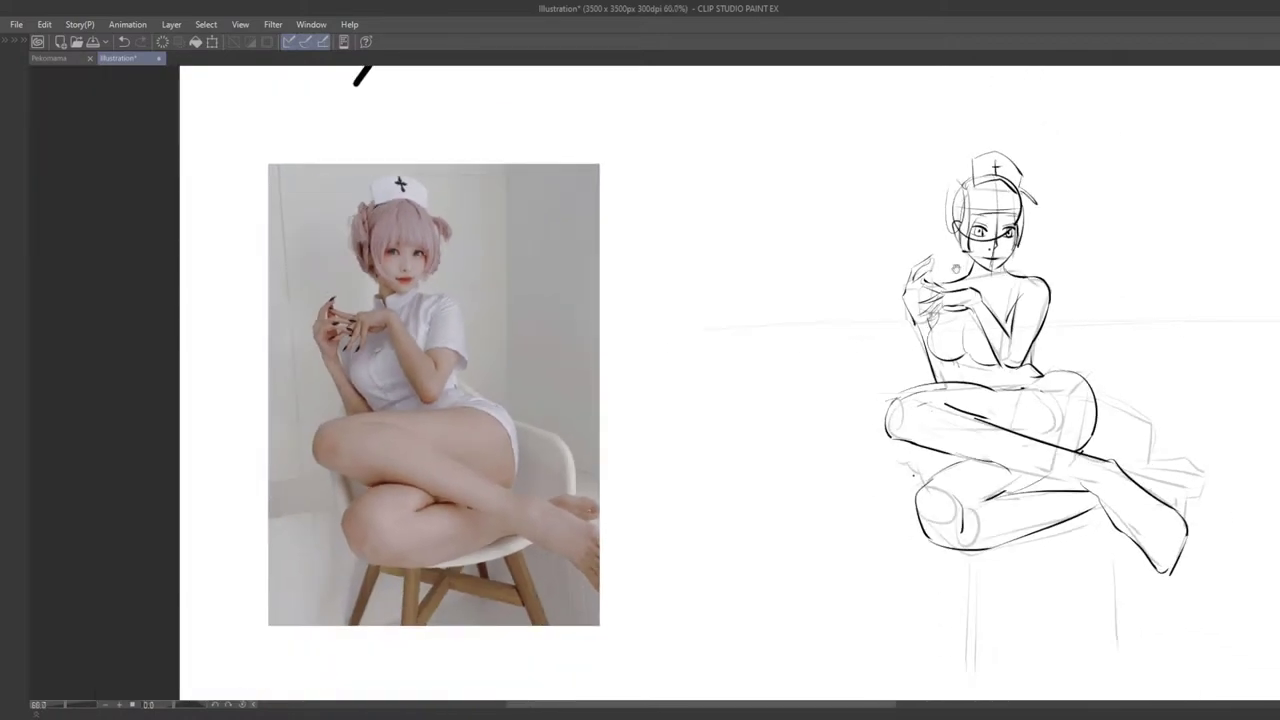
Step: Sample skin, hair and uniform tones from the reference photo, and return to black for sketching
key(Tab)
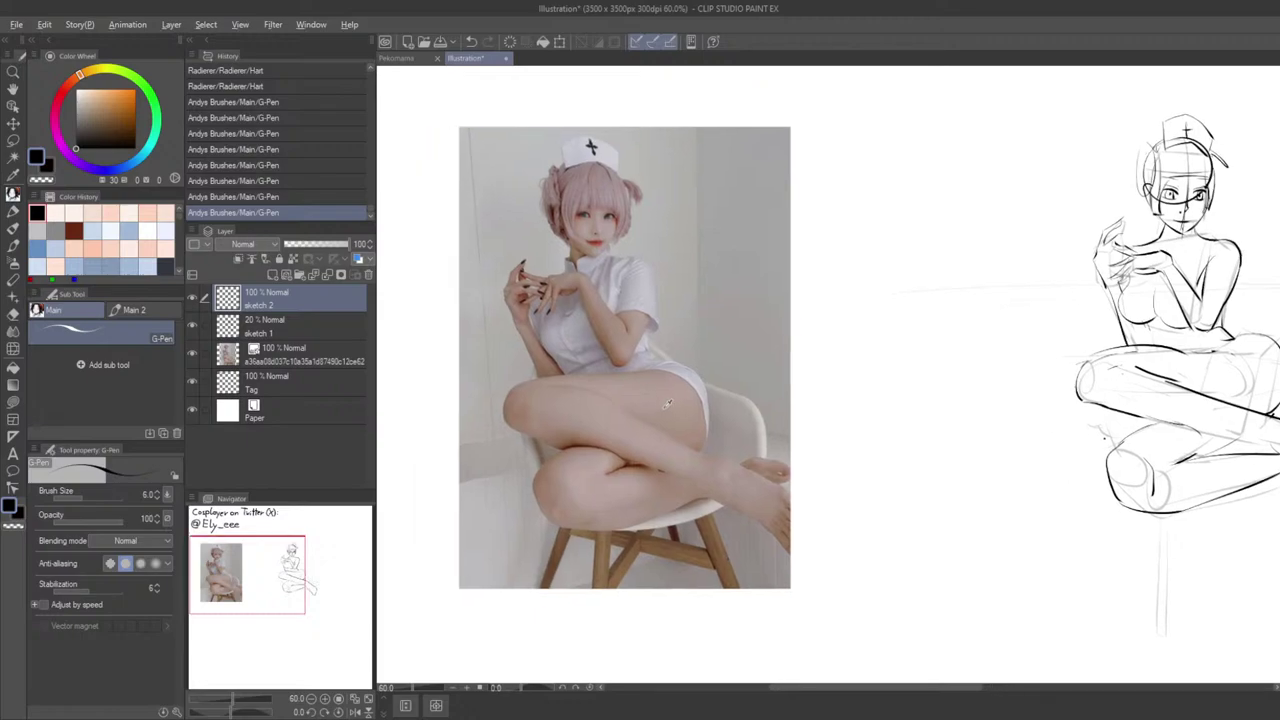
mouse_move(664, 400)
mouse_down()
mouse_move(512, 410)
mouse_move(552, 418)
mouse_move(535, 418)
mouse_move(643, 386)
mouse_move(660, 395)
mouse_up()
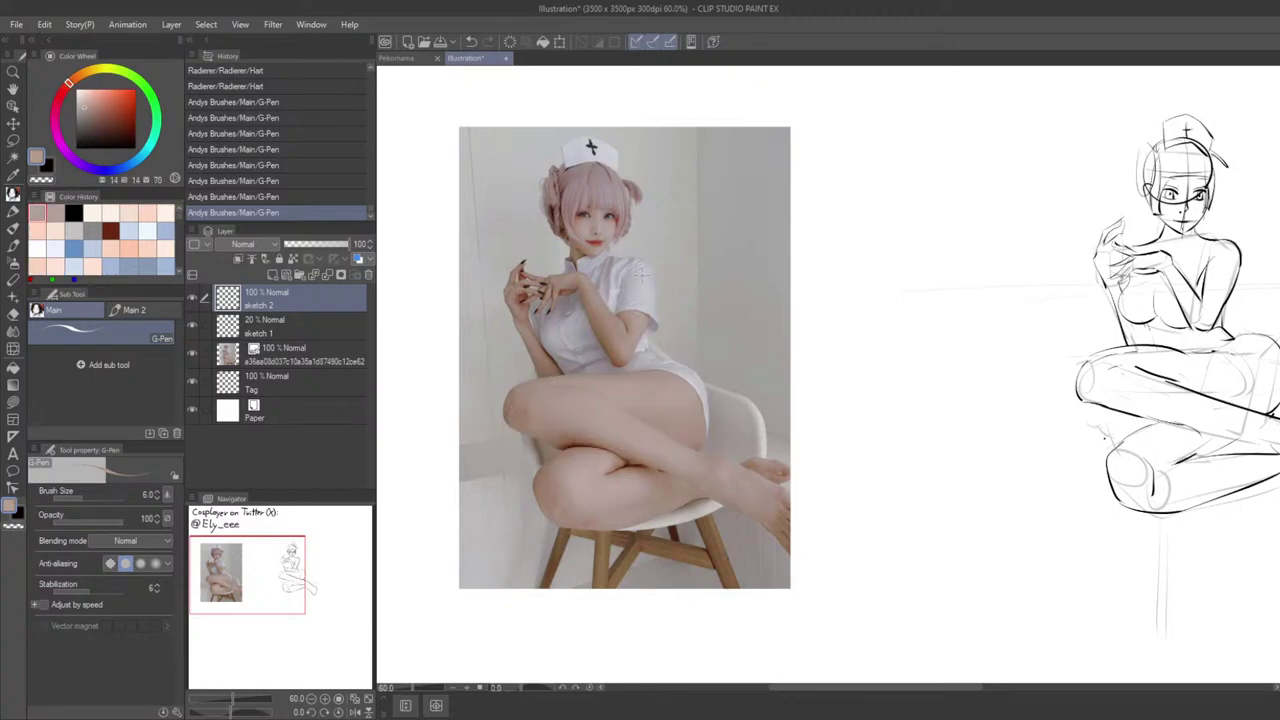
drag(648, 281, 634, 289)
drag(592, 195, 588, 230)
click(613, 394)
drag(586, 418, 644, 496)
mouse_move(620, 414)
mouse_down()
mouse_move(594, 470)
mouse_move(612, 428)
mouse_move(639, 410)
mouse_up()
drag(604, 238, 603, 231)
drag(534, 348, 534, 348)
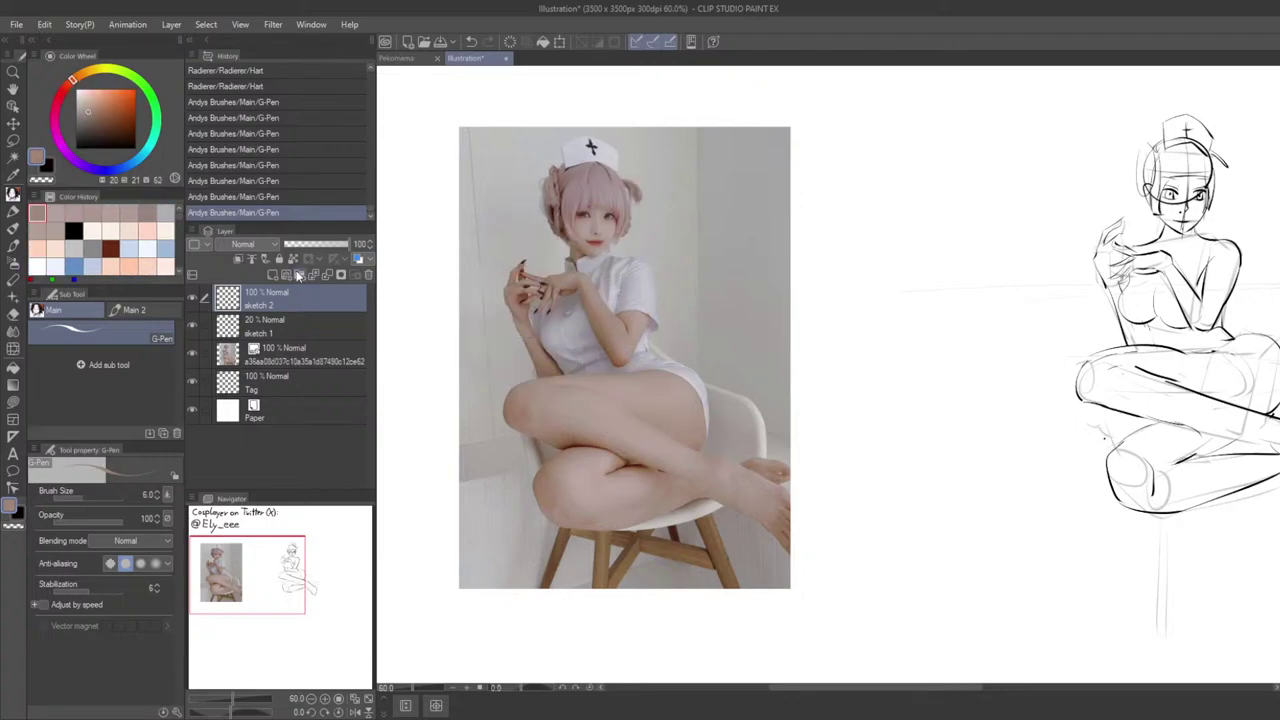
click(99, 113)
scroll(829, 391, right, 5)
key(x)
key(Tab)
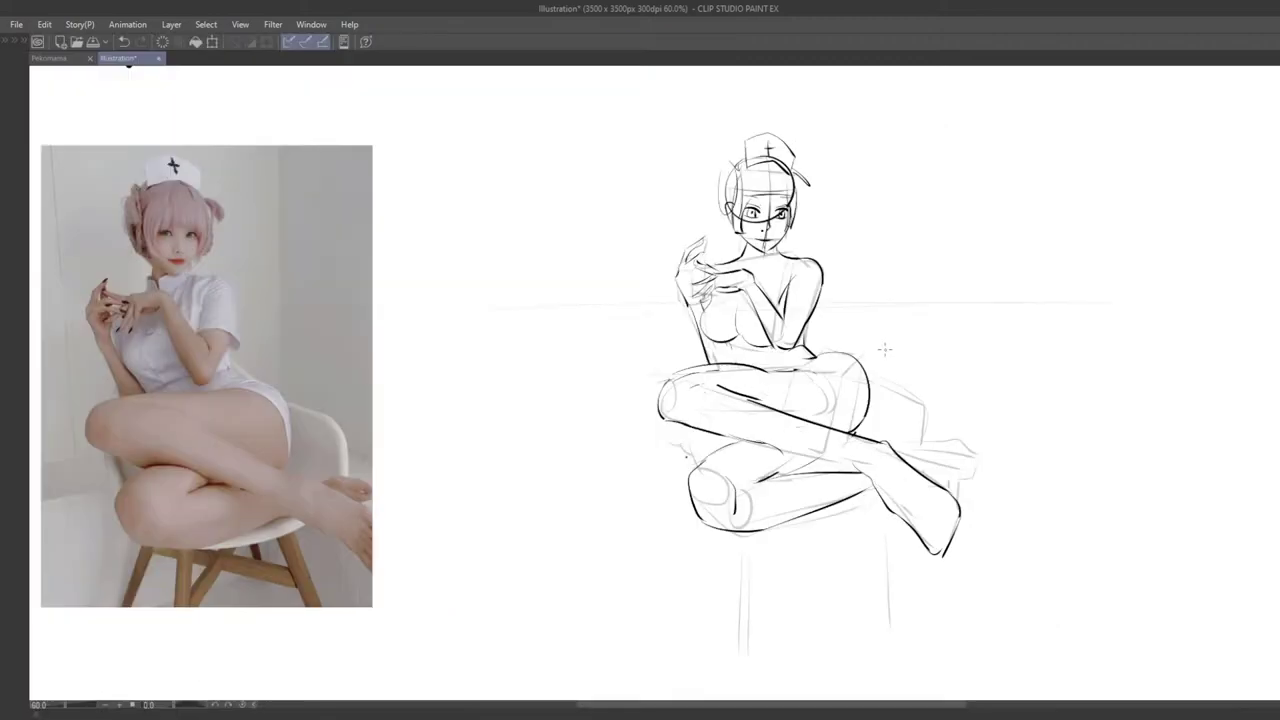
Step: Clear the finger lines of the raised hand, keeping the wrist and back-of-hand outline
drag(854, 369, 850, 377)
scroll(850, 382, down, 5)
scroll(883, 378, up, 5)
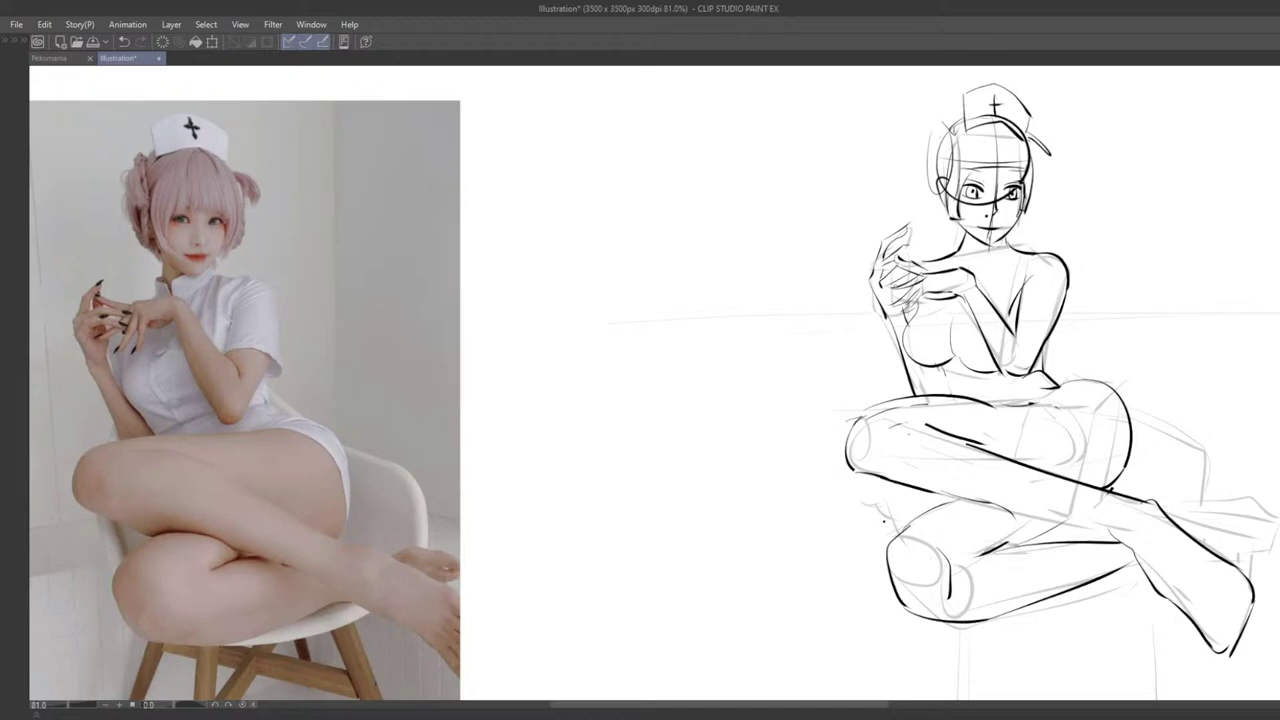
mouse_move(890, 282)
mouse_down()
mouse_move(906, 275)
mouse_move(886, 292)
mouse_move(866, 275)
mouse_move(877, 236)
mouse_move(886, 297)
mouse_move(893, 258)
mouse_move(910, 268)
mouse_up()
scroll(930, 282, down, 3)
scroll(900, 280, up, 3)
scroll(897, 240, up, 3)
drag(892, 216, 915, 232)
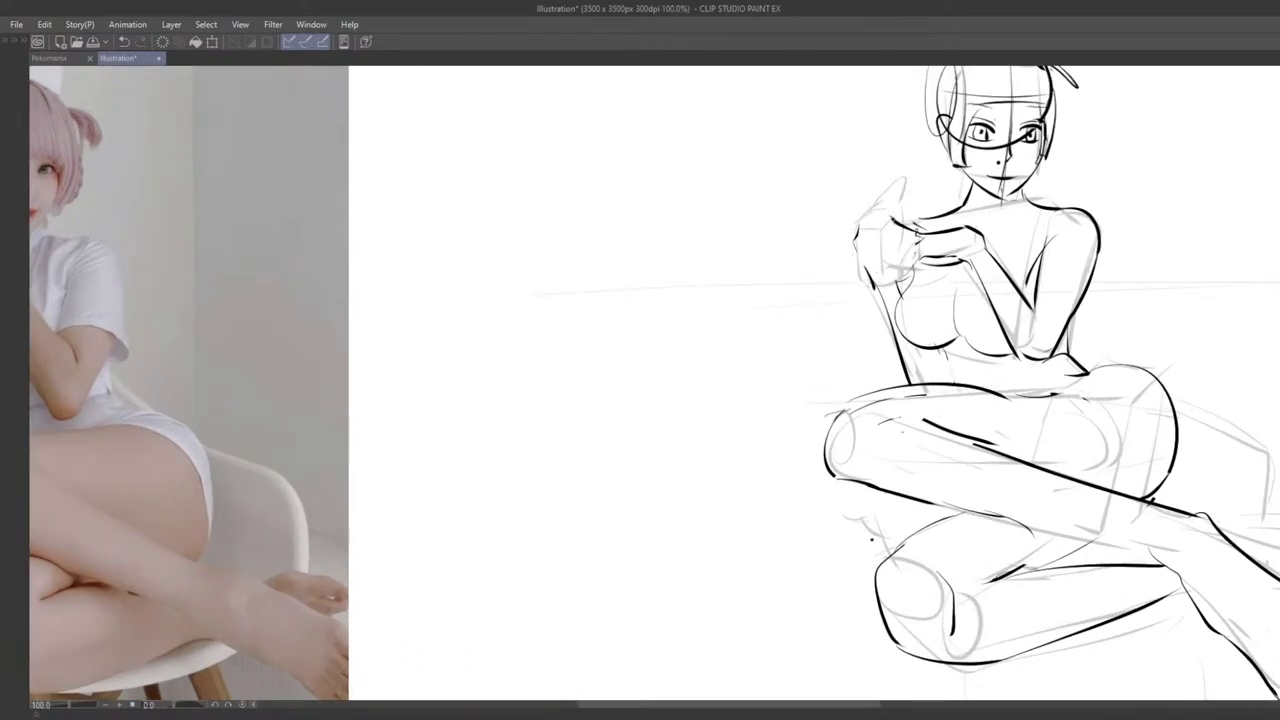
scroll(912, 240, down, 2)
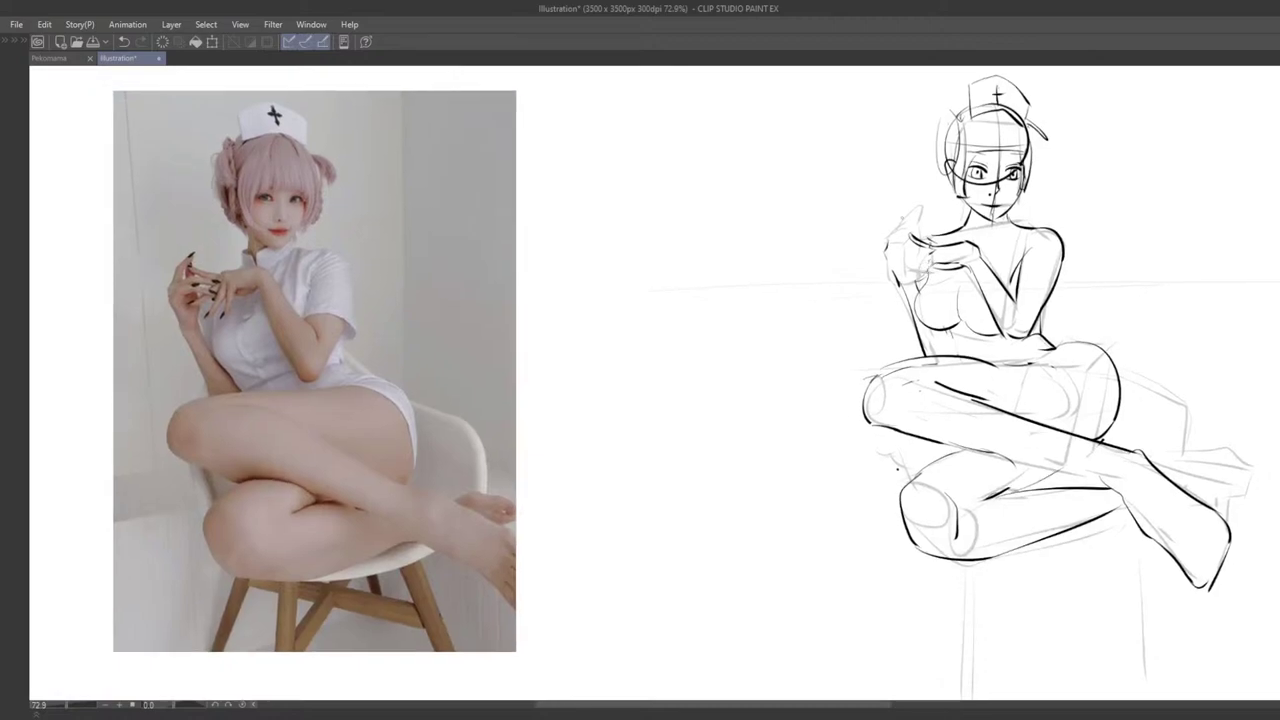
Step: Redraw the raised hand's long index finger and the upper fingers reaching toward the other hand
key(ctrl+z)
mouse_move(892, 231)
mouse_down()
mouse_move(886, 249)
mouse_move(920, 204)
mouse_move(912, 225)
mouse_move(941, 236)
mouse_move(931, 247)
mouse_up()
key(ctrl+z)
key(ctrl+z)
key(ctrl+z)
key(ctrl+z)
key(ctrl+z)
key(ctrl+z)
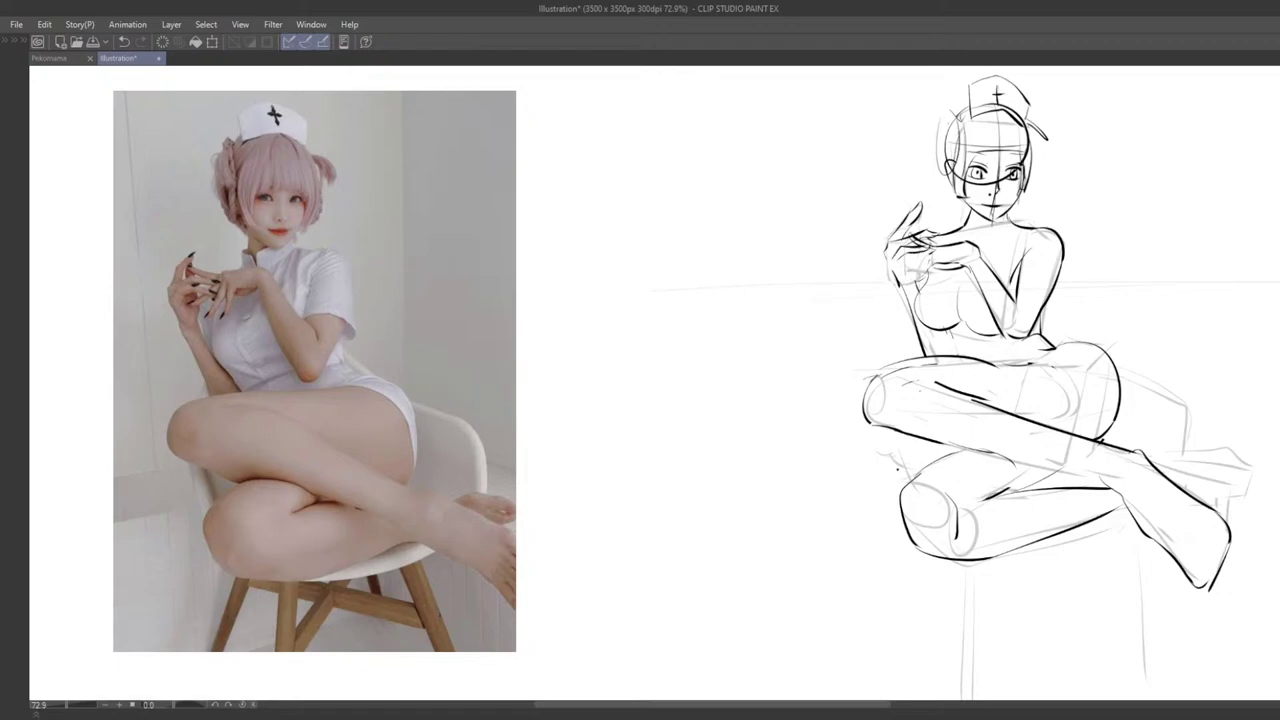
Step: Draw the raised hand's lower fingers folded beneath the other hand
mouse_move(913, 259)
mouse_down()
mouse_move(931, 254)
mouse_move(926, 285)
mouse_up()
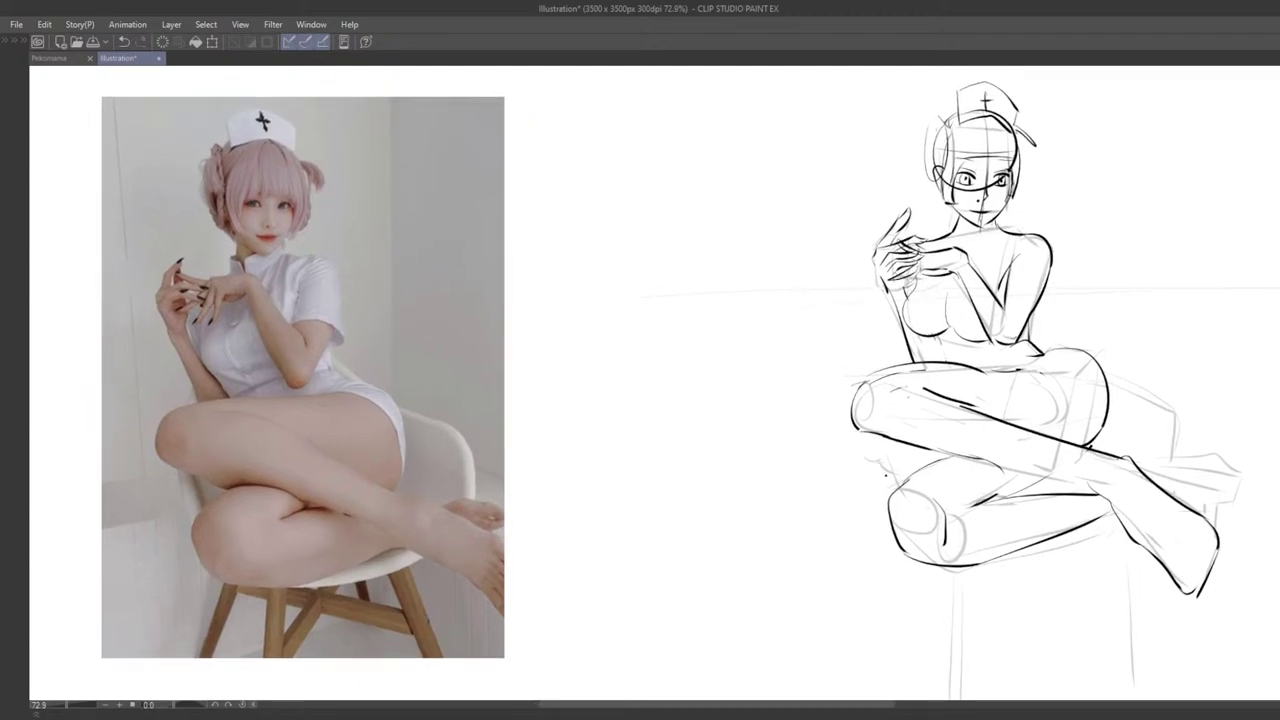
key(ctrl+z)
mouse_move(888, 284)
mouse_down()
mouse_move(896, 277)
mouse_move(869, 281)
mouse_move(862, 300)
mouse_move(913, 278)
mouse_up()
Step: Redraw the edges of the resting hand where its fingers meet the raised hand
scroll(892, 278, down, 3)
scroll(890, 287, up, 2)
drag(875, 275, 912, 262)
key(ctrl+z)
key(ctrl+z)
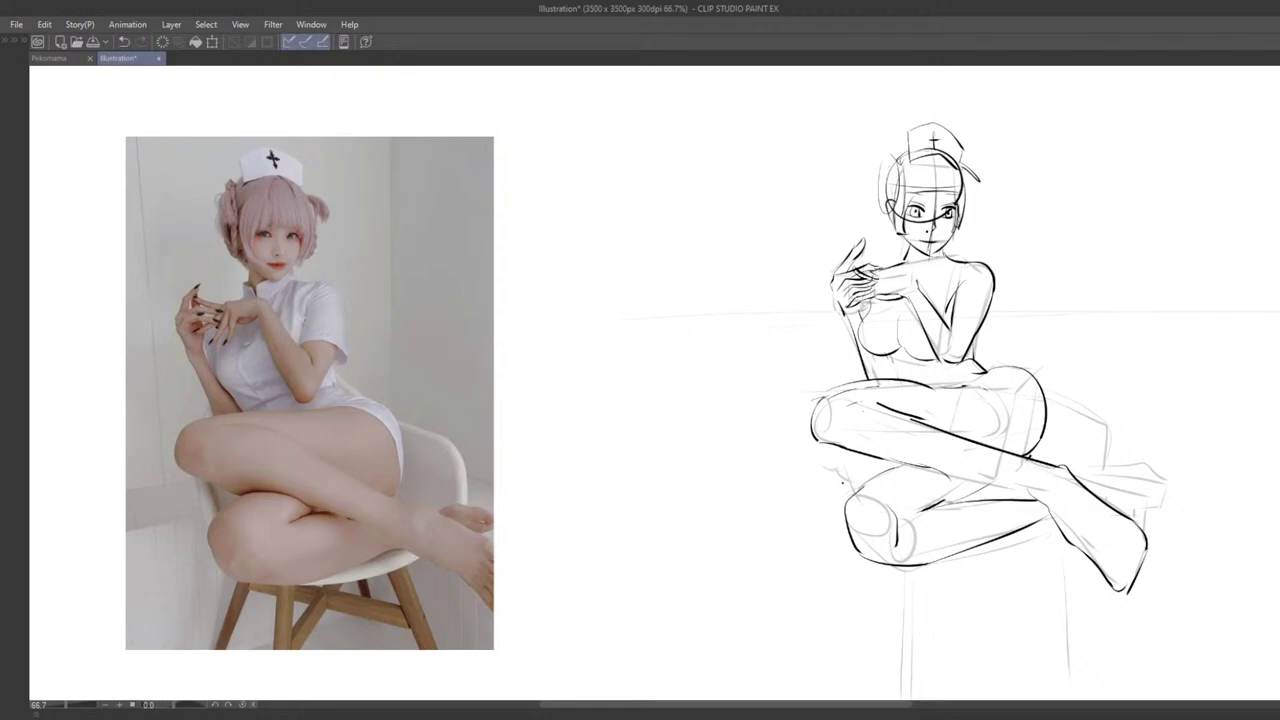
key(ctrl+z)
scroll(957, 296, down, 3)
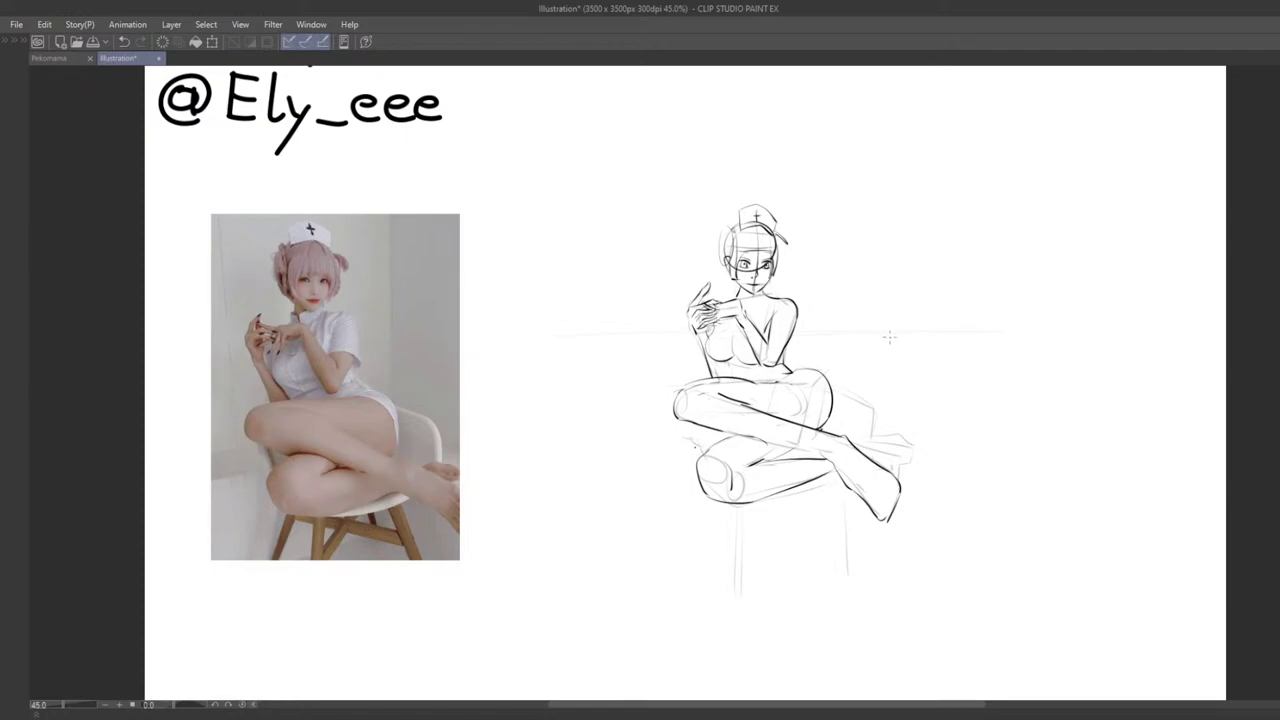
Step: Toggle the sketch 1 layer's visibility to compare the new lines with the base construction
scroll(881, 317, up, 2)
key(Tab)
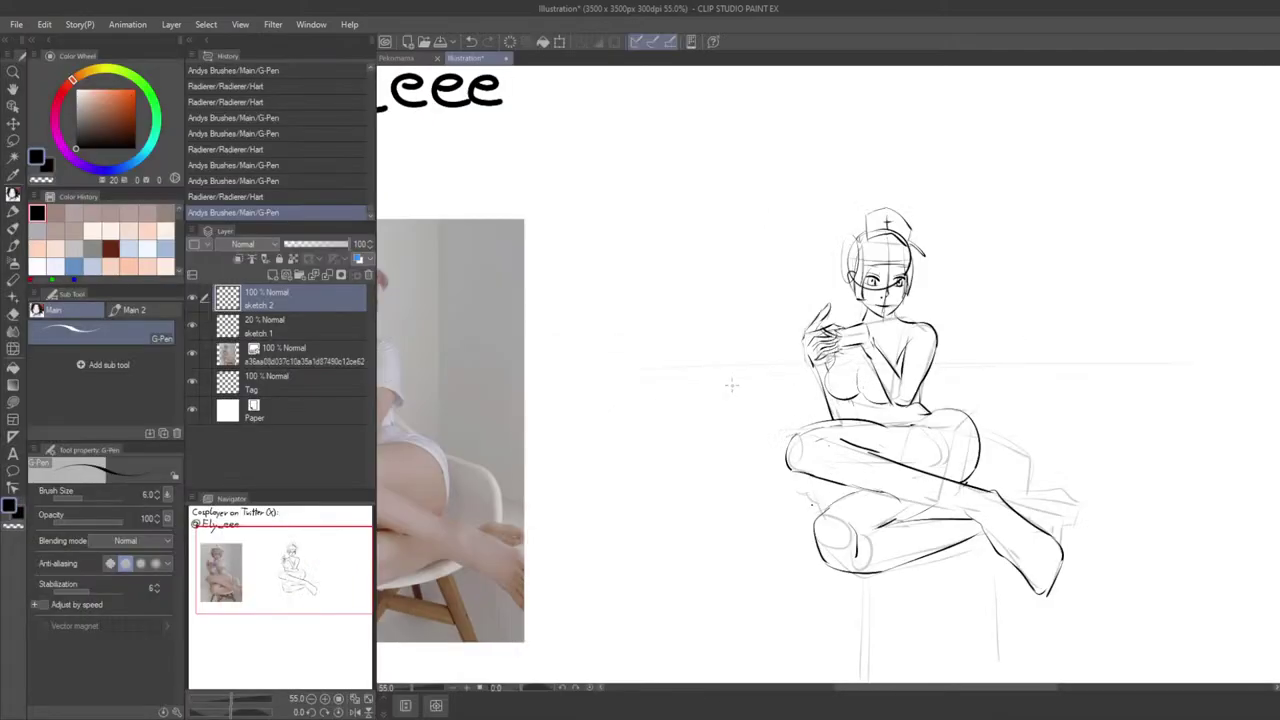
click(192, 326)
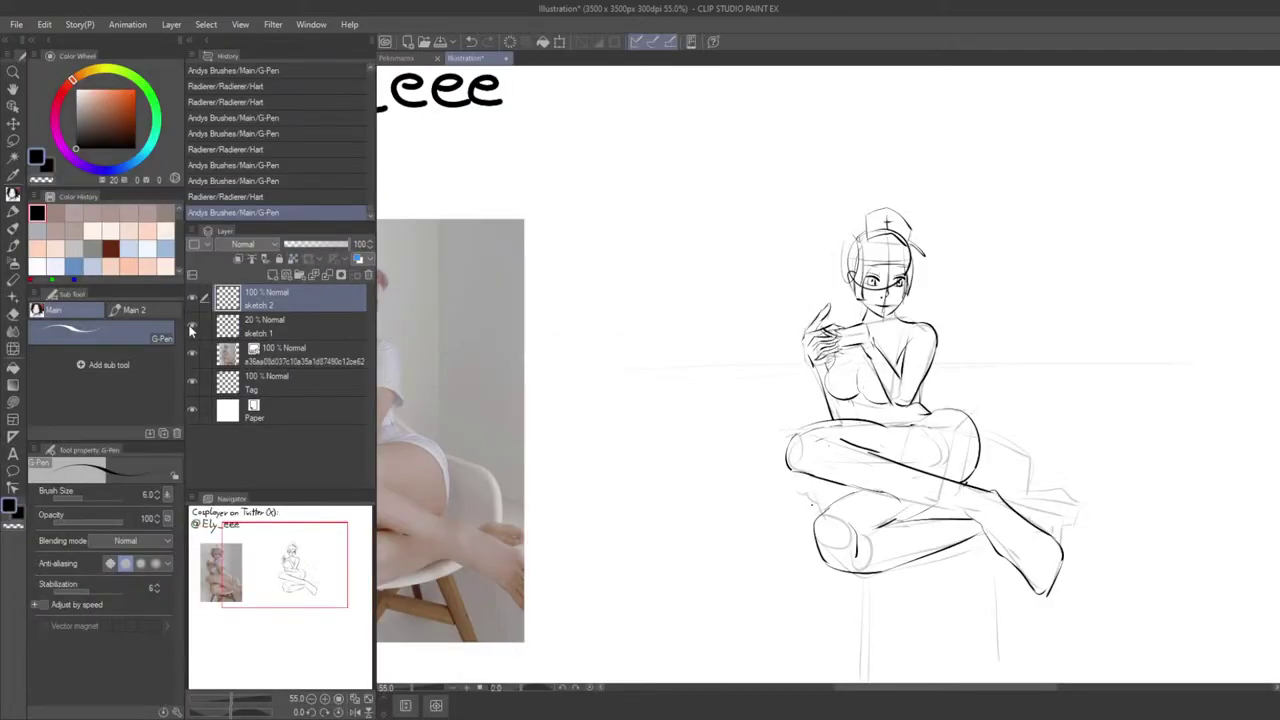
key(ctrl+minus)
click(192, 326)
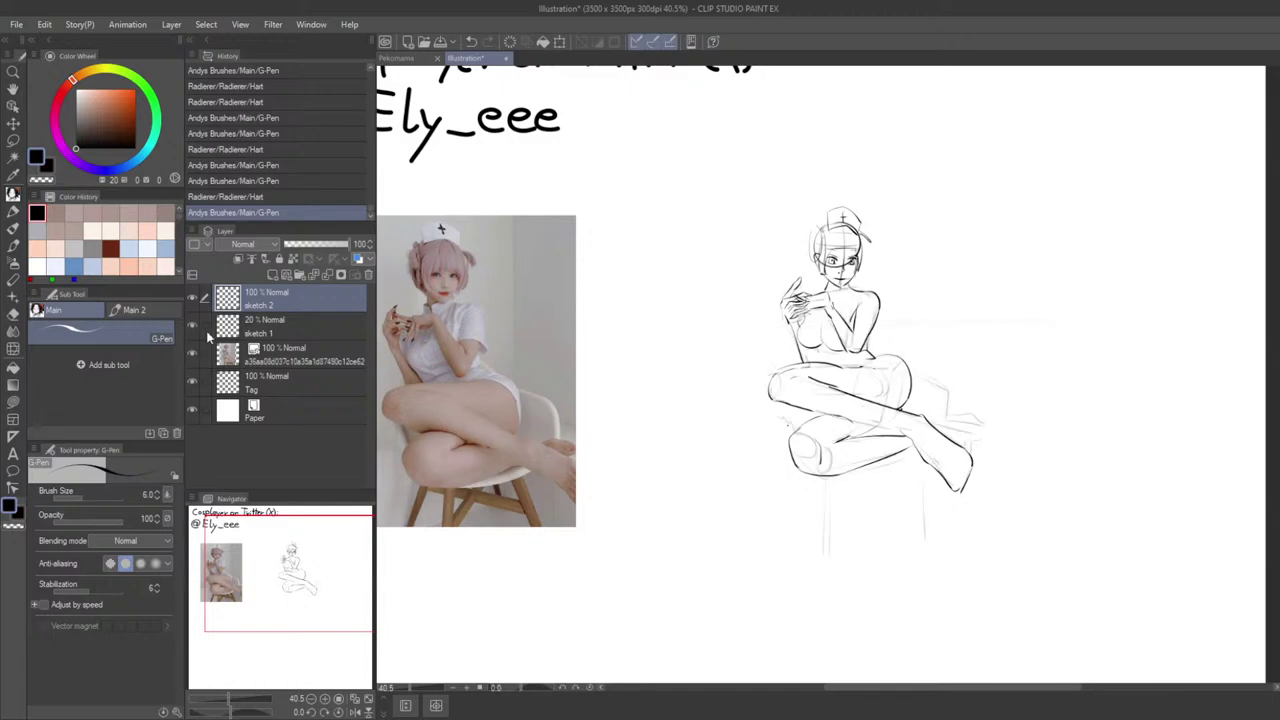
Step: Draw a long horizontal horizon line across the figure at chest height, extending past both sides
drag(758, 378, 726, 382)
drag(636, 324, 1060, 333)
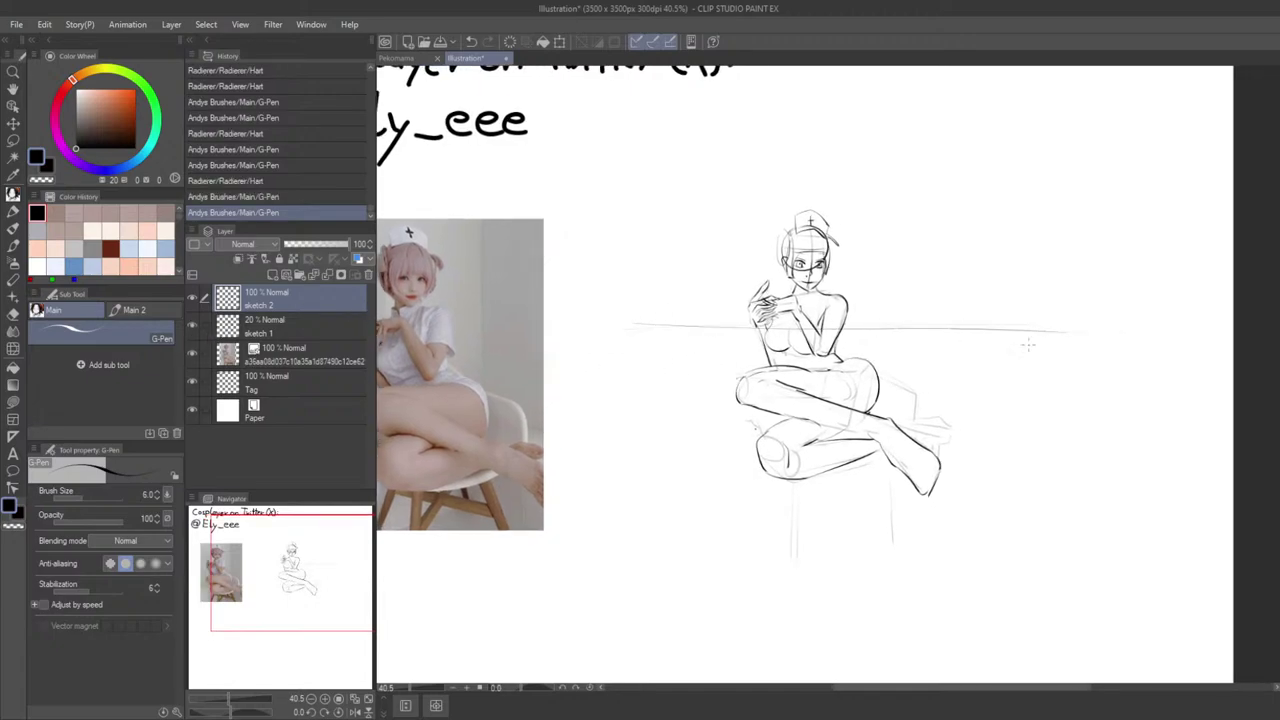
key(ctrl+z)
drag(625, 327, 1037, 325)
mouse_move(931, 414)
mouse_down()
mouse_move(942, 401)
mouse_move(928, 384)
mouse_up()
key(ctrl+z)
Step: Draw the rear foot behind the crossed ankle, with its upper edge, sole and toe edge
key(ctrl+plus)
key(Tab)
drag(882, 449, 910, 435)
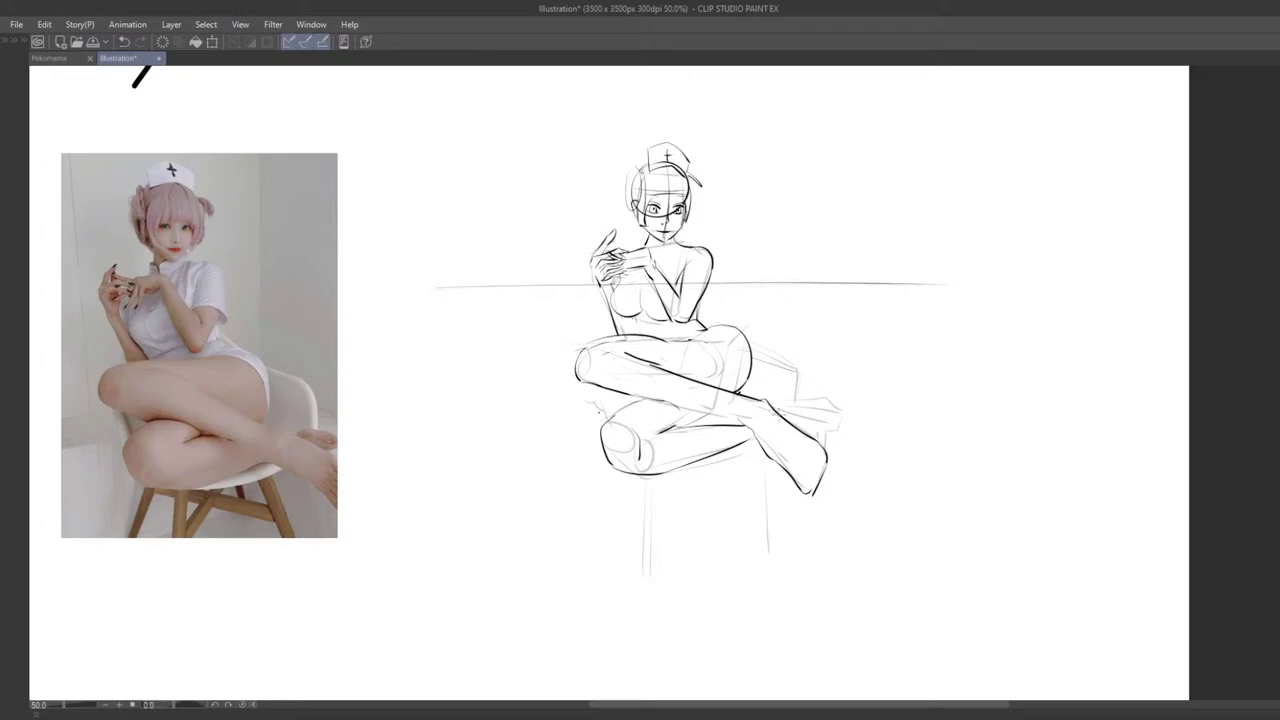
mouse_move(778, 411)
mouse_down()
mouse_move(836, 407)
mouse_move(790, 411)
mouse_move(834, 405)
mouse_move(797, 406)
mouse_up()
key(ctrl+z)
key(ctrl+z)
key(ctrl+z)
mouse_move(738, 446)
mouse_down()
mouse_move(838, 403)
mouse_move(812, 438)
mouse_move(808, 405)
mouse_up()
key(ctrl+z)
key(ctrl+z)
key(ctrl+z)
key(ctrl+z)
key(ctrl+z)
key(ctrl+z)
key(ctrl+z)
scroll(804, 450, down, 3)
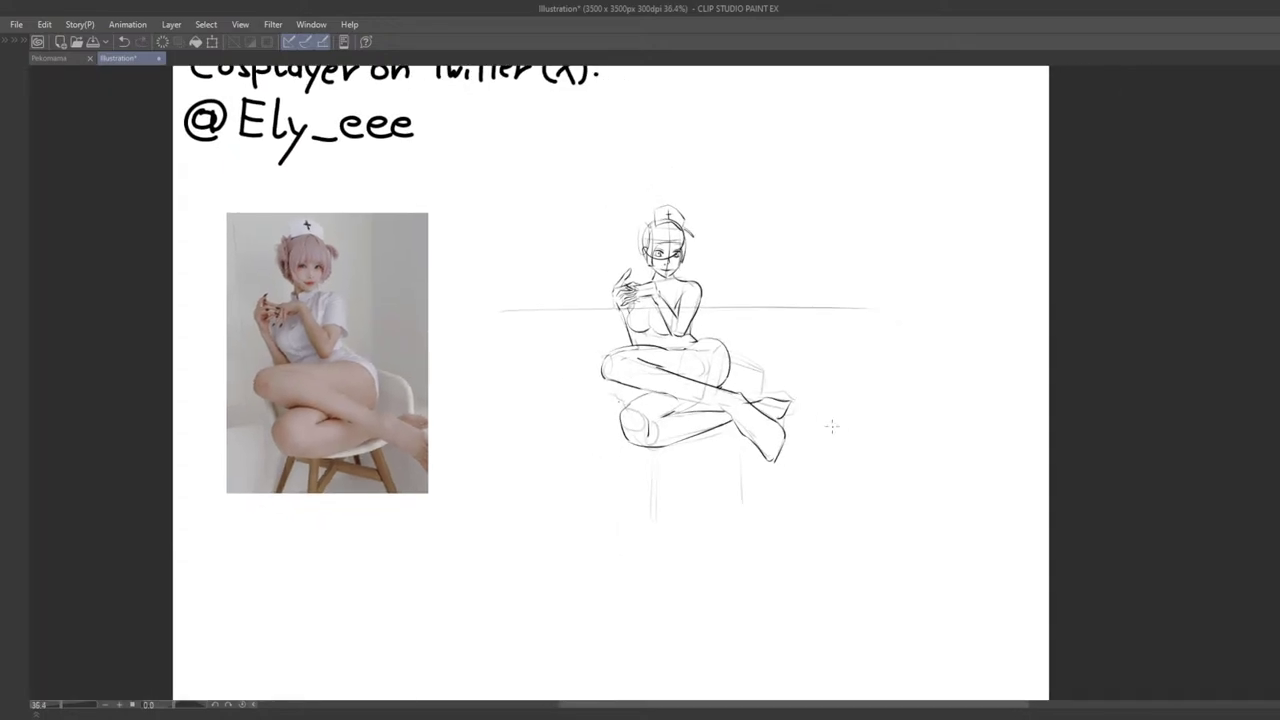
Step: Set the sketch 2 layer's opacity to 20%
drag(743, 303, 693, 399)
key(Tab)
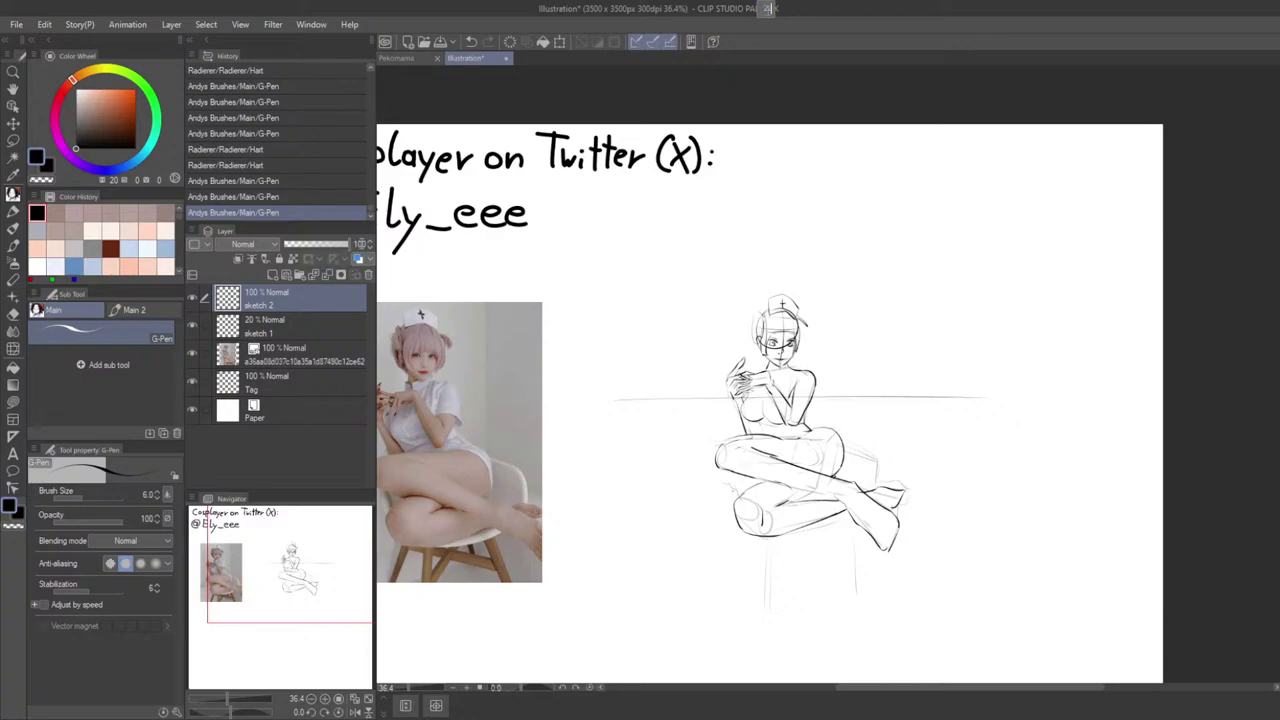
key(Return)
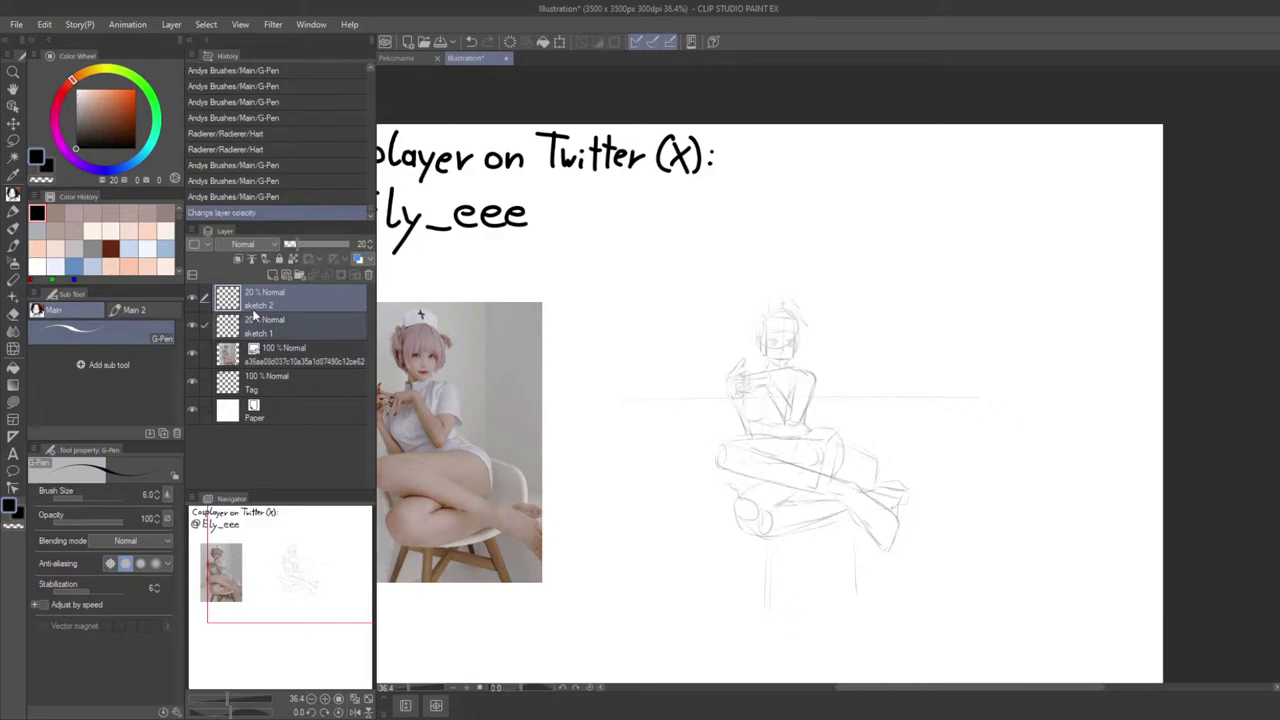
Step: Hide the sketch 1 layer and bring the sketch 2 layer back to full opacity
click(193, 326)
drag(334, 245, 400, 249)
key(Tab)
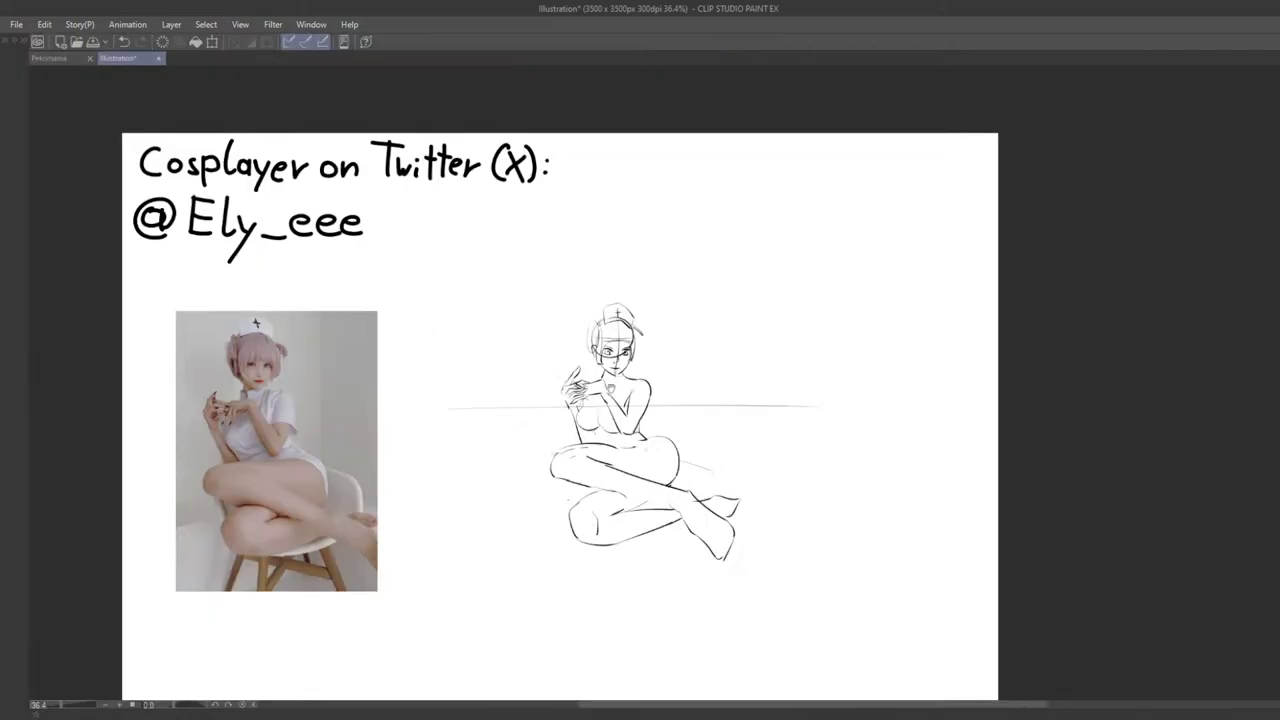
Step: Overlay the sketch on the reference photo to compare proportions, and undo the move
mouse_move(835, 445)
mouse_down()
mouse_move(478, 462)
mouse_move(453, 502)
mouse_move(479, 523)
mouse_move(429, 506)
mouse_move(569, 449)
mouse_move(540, 383)
mouse_move(543, 429)
mouse_up()
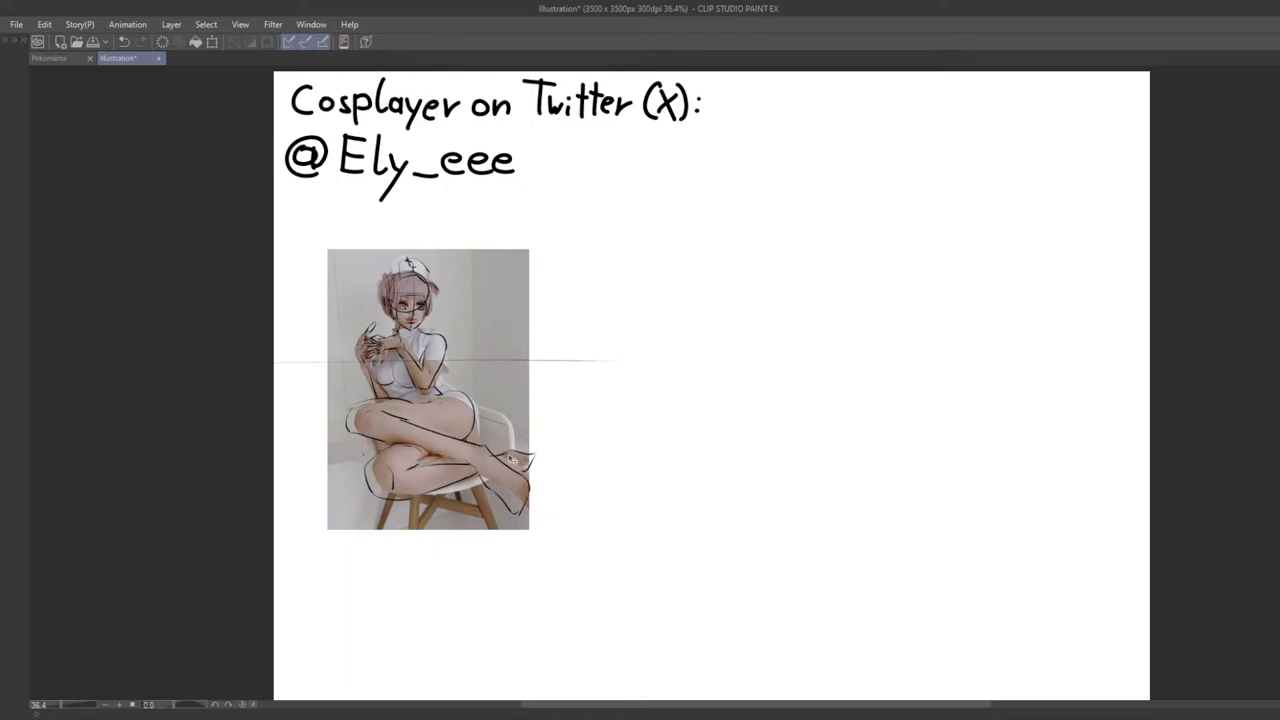
mouse_move(527, 484)
mouse_down()
mouse_move(484, 472)
mouse_move(476, 440)
mouse_up()
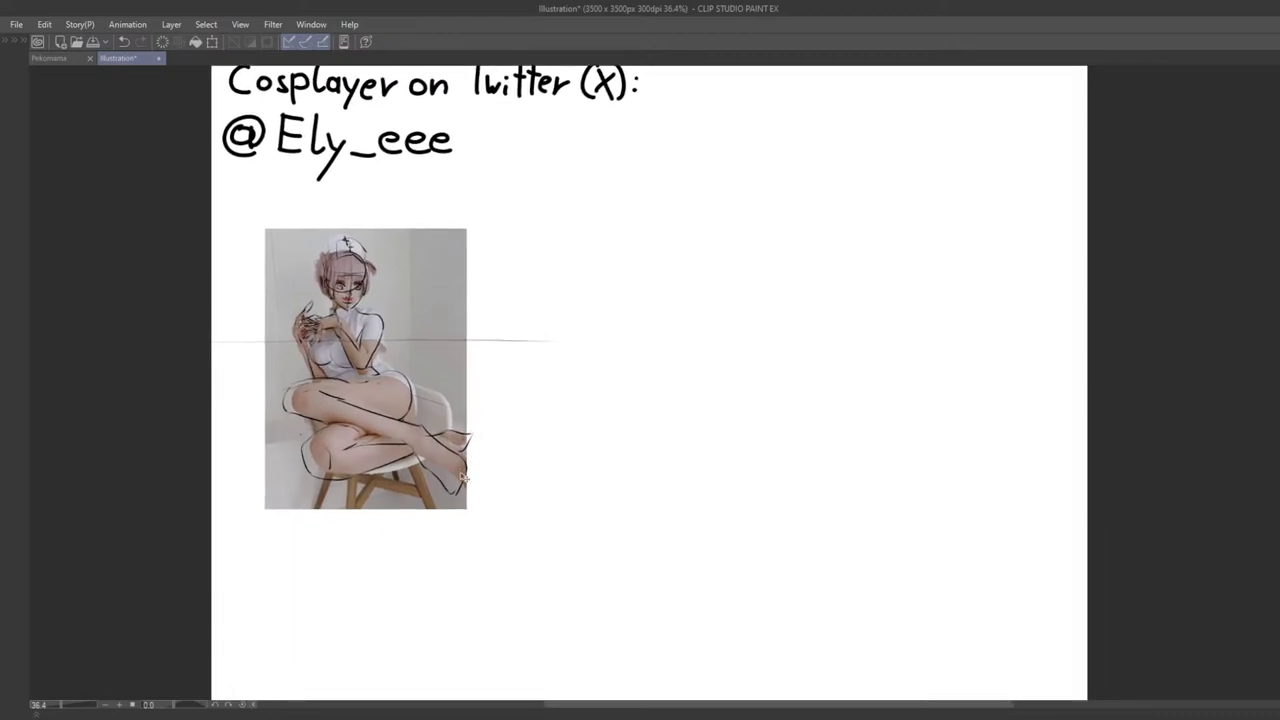
key(ctrl+z)
Step: Erase the nurse cap's old outline on the head and try new edge strokes for it
drag(697, 425, 689, 469)
scroll(735, 388, up, 3)
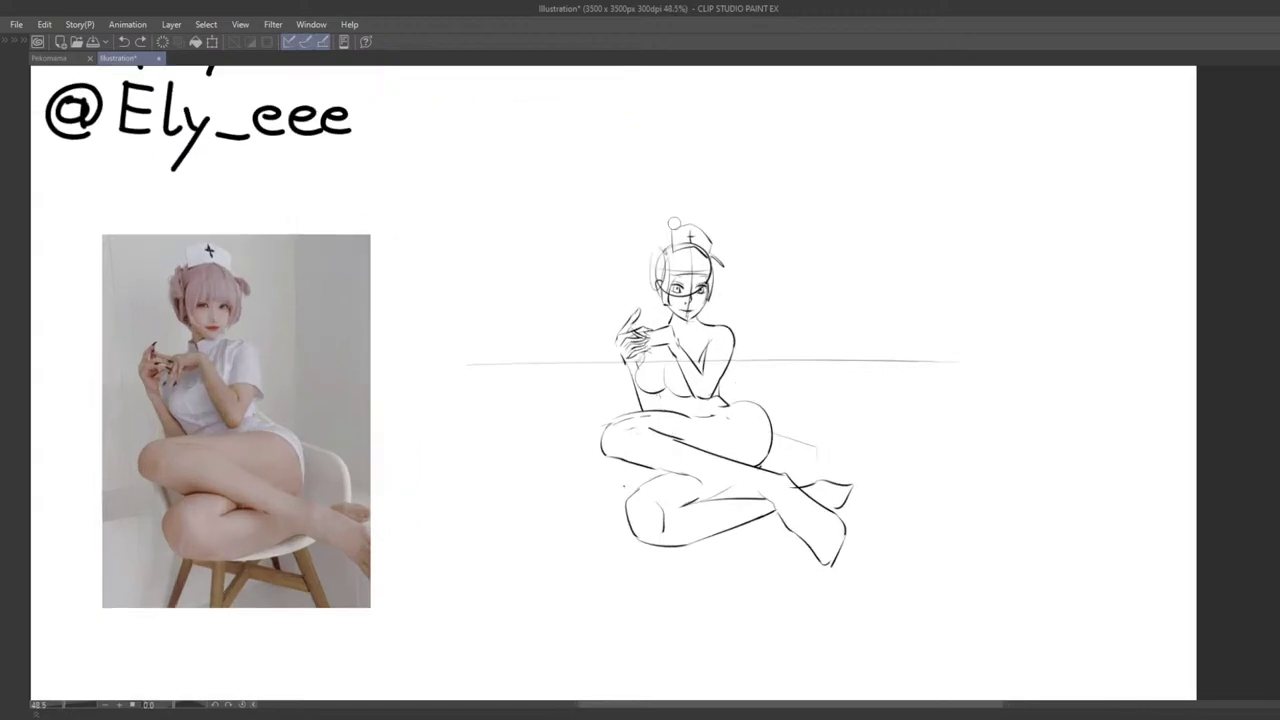
mouse_move(674, 223)
mouse_down()
mouse_move(670, 242)
mouse_move(705, 245)
mouse_move(735, 284)
mouse_up()
mouse_move(692, 246)
mouse_down()
mouse_move(701, 273)
mouse_move(714, 218)
mouse_up()
key(ctrl+z)
key(ctrl+z)
key(ctrl+z)
key(ctrl+z)
Step: Redraw the nurse cap with a peaked top, slanted sides and a small cross on the front
drag(687, 227, 706, 213)
mouse_move(720, 236)
mouse_down()
mouse_move(660, 225)
mouse_move(704, 224)
mouse_move(698, 199)
mouse_move(727, 244)
mouse_move(695, 220)
mouse_up()
key(ctrl+z)
key(ctrl+z)
key(ctrl+z)
key(ctrl+z)
key(ctrl+z)
key(ctrl+z)
key(ctrl+z)
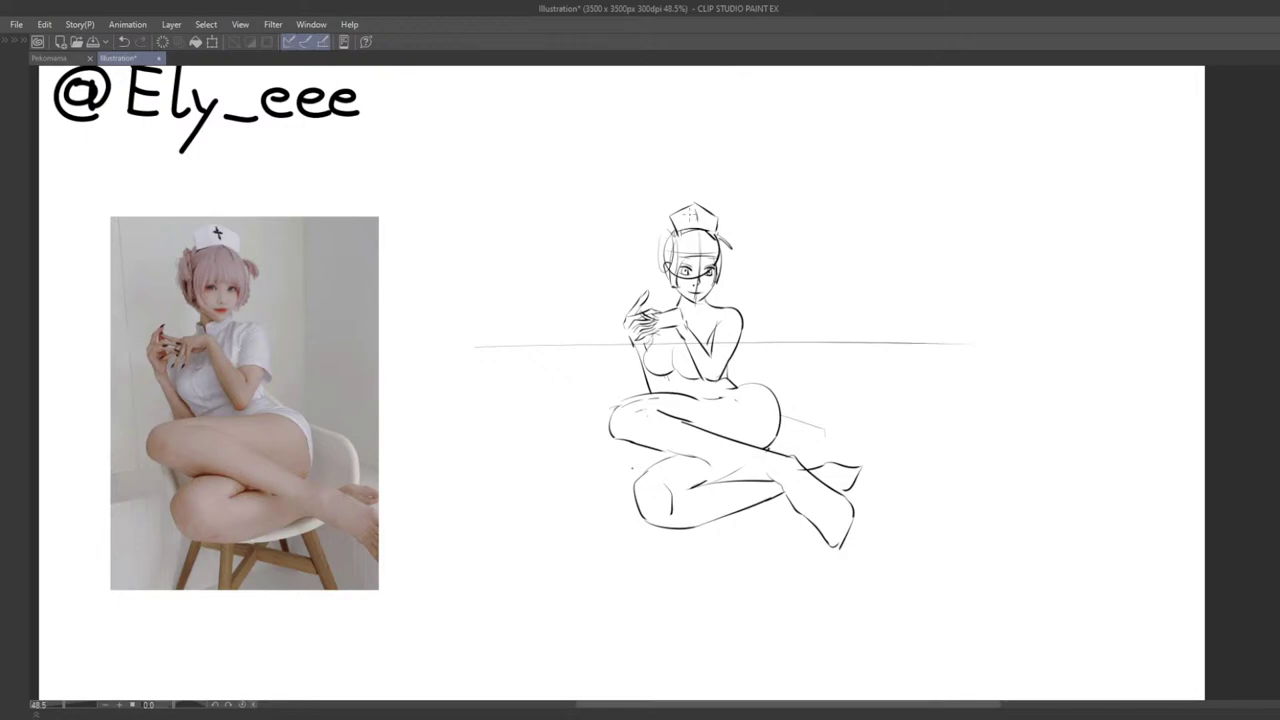
scroll(688, 260, down, 3)
drag(706, 272, 610, 359)
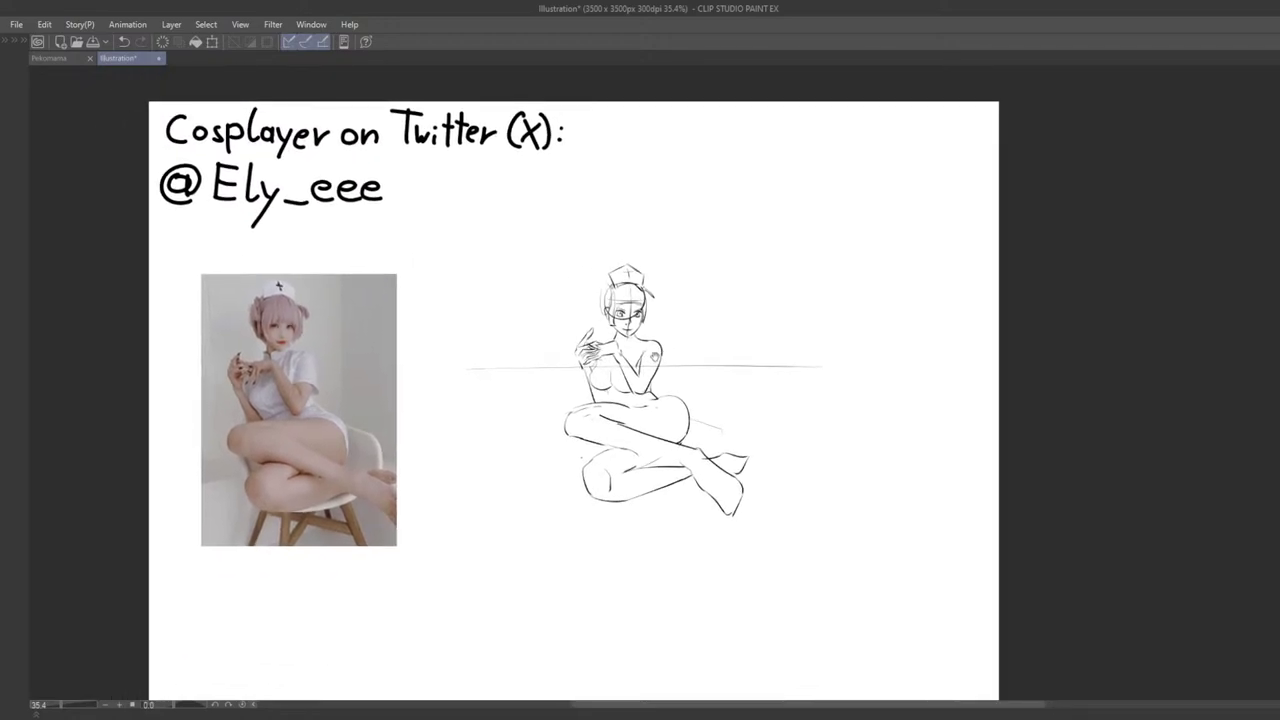
Step: Handwrite the word "scheiße" in the blank canvas area above and beside the seated figure
drag(652, 294, 604, 302)
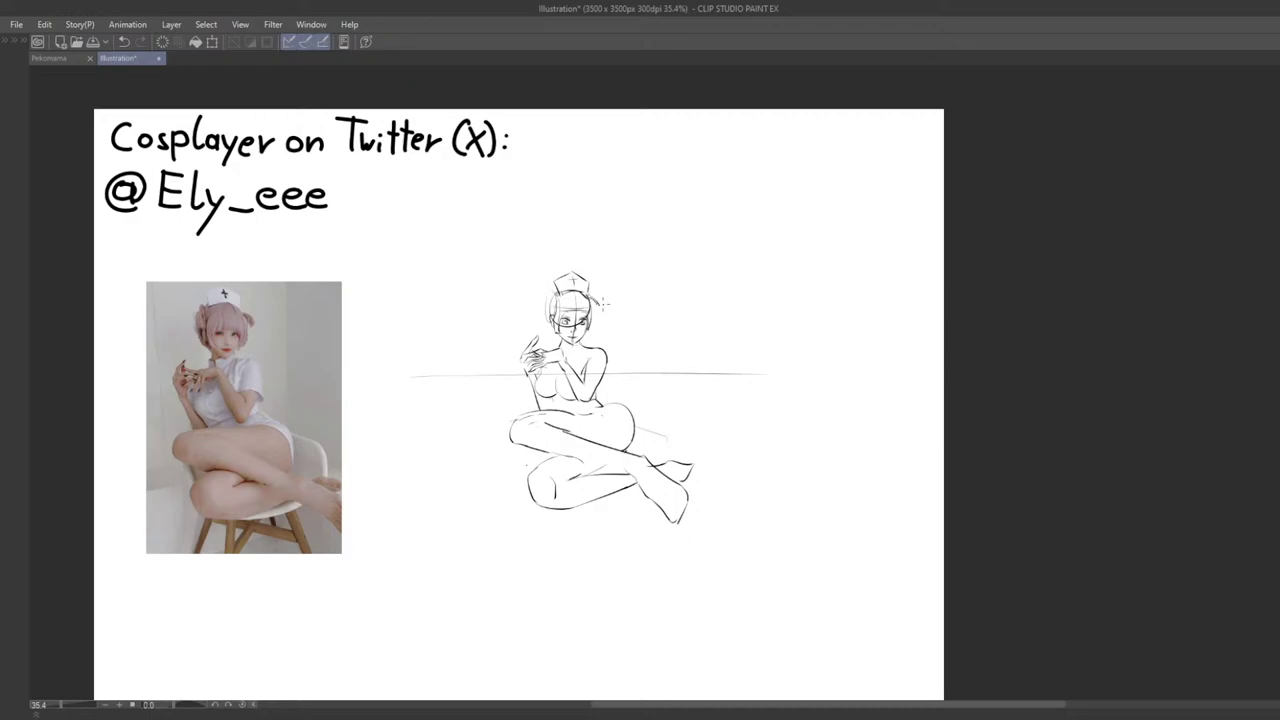
drag(603, 303, 565, 349)
drag(620, 439, 636, 430)
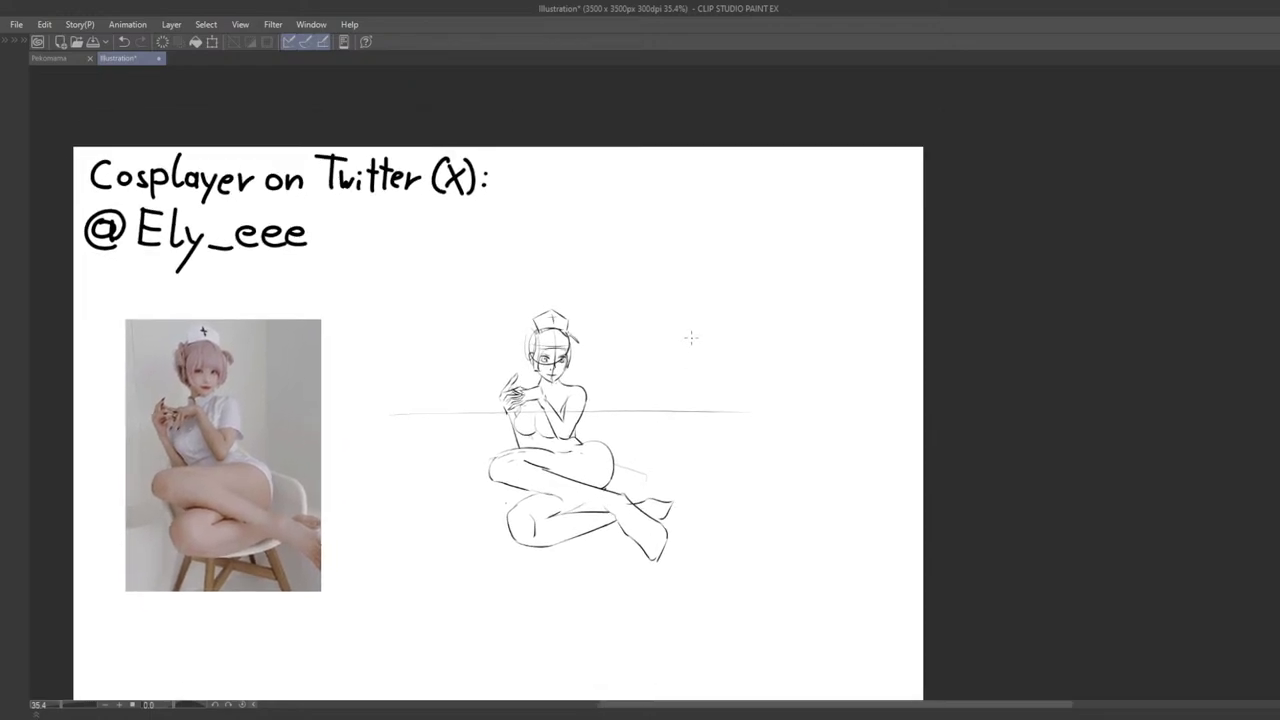
drag(704, 239, 673, 275)
drag(724, 245, 724, 271)
drag(729, 217, 756, 280)
mouse_move(659, 300)
mouse_down()
mouse_move(783, 290)
mouse_move(772, 278)
mouse_up()
mouse_move(758, 348)
mouse_down()
mouse_move(670, 332)
mouse_move(703, 354)
mouse_move(700, 369)
mouse_move(640, 471)
mouse_move(617, 571)
mouse_up()
mouse_move(684, 390)
mouse_down()
mouse_move(663, 349)
mouse_move(700, 300)
mouse_move(684, 328)
mouse_move(701, 341)
mouse_up()
key(ctrl+z)
key(ctrl+z)
mouse_move(714, 319)
mouse_down()
mouse_move(714, 344)
mouse_move(747, 306)
mouse_move(740, 330)
mouse_up()
mouse_move(761, 332)
mouse_down()
mouse_move(778, 340)
mouse_move(720, 372)
mouse_up()
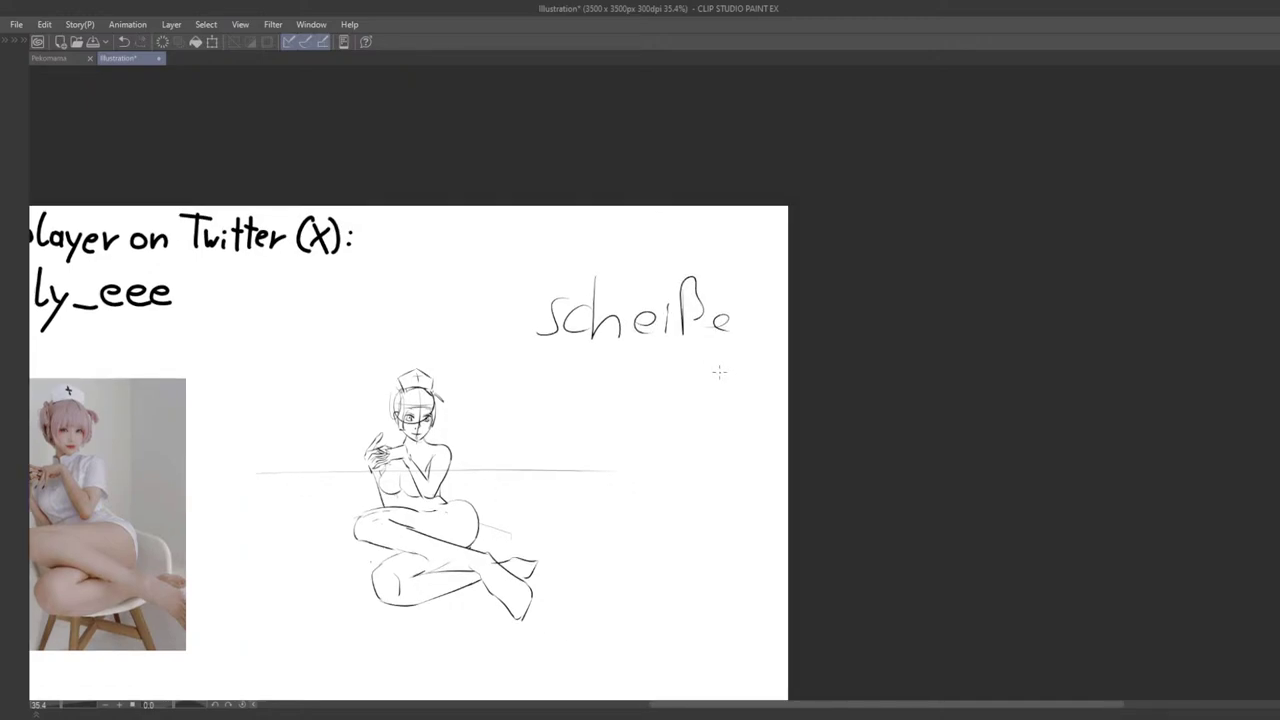
Step: Erase the handwritten word beside the figure and write "Schokolade" in its place
drag(579, 354, 565, 356)
key(e)
mouse_move(530, 309)
mouse_down()
mouse_move(528, 323)
mouse_move(592, 325)
mouse_up()
key(p)
mouse_move(522, 359)
mouse_down()
mouse_move(580, 306)
mouse_move(563, 301)
mouse_move(583, 352)
mouse_move(578, 334)
mouse_up()
mouse_move(574, 214)
mouse_down()
mouse_move(543, 256)
mouse_move(578, 256)
mouse_up()
mouse_move(585, 214)
mouse_down()
mouse_move(583, 257)
mouse_move(602, 256)
mouse_up()
drag(614, 242, 618, 268)
mouse_move(632, 240)
mouse_down()
mouse_move(631, 268)
mouse_move(647, 252)
mouse_move(700, 270)
mouse_up()
drag(716, 225, 709, 266)
drag(721, 272, 735, 281)
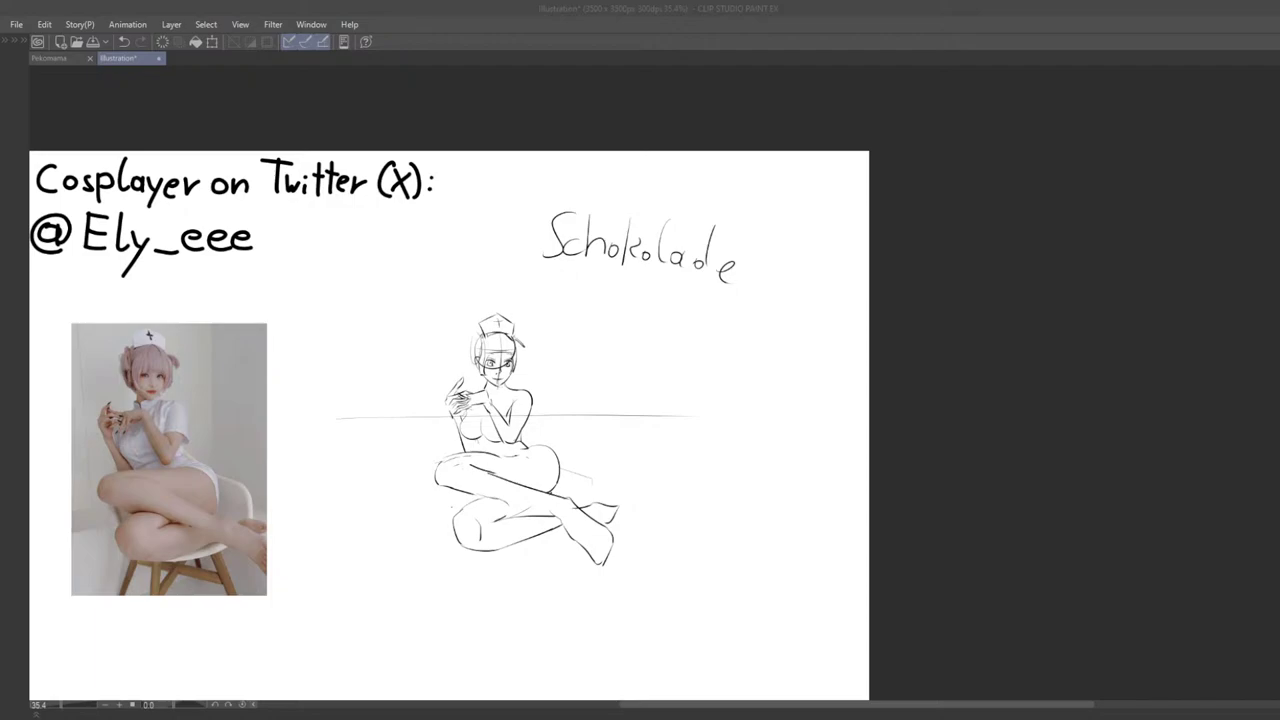
Step: Erase the handwritten word and rewrite "Schokolade" in clearer letters, underlining its ending "lade"
scroll(634, 320, up, 2)
mouse_move(636, 320)
mouse_down()
mouse_move(666, 389)
mouse_move(611, 391)
mouse_up()
key(e)
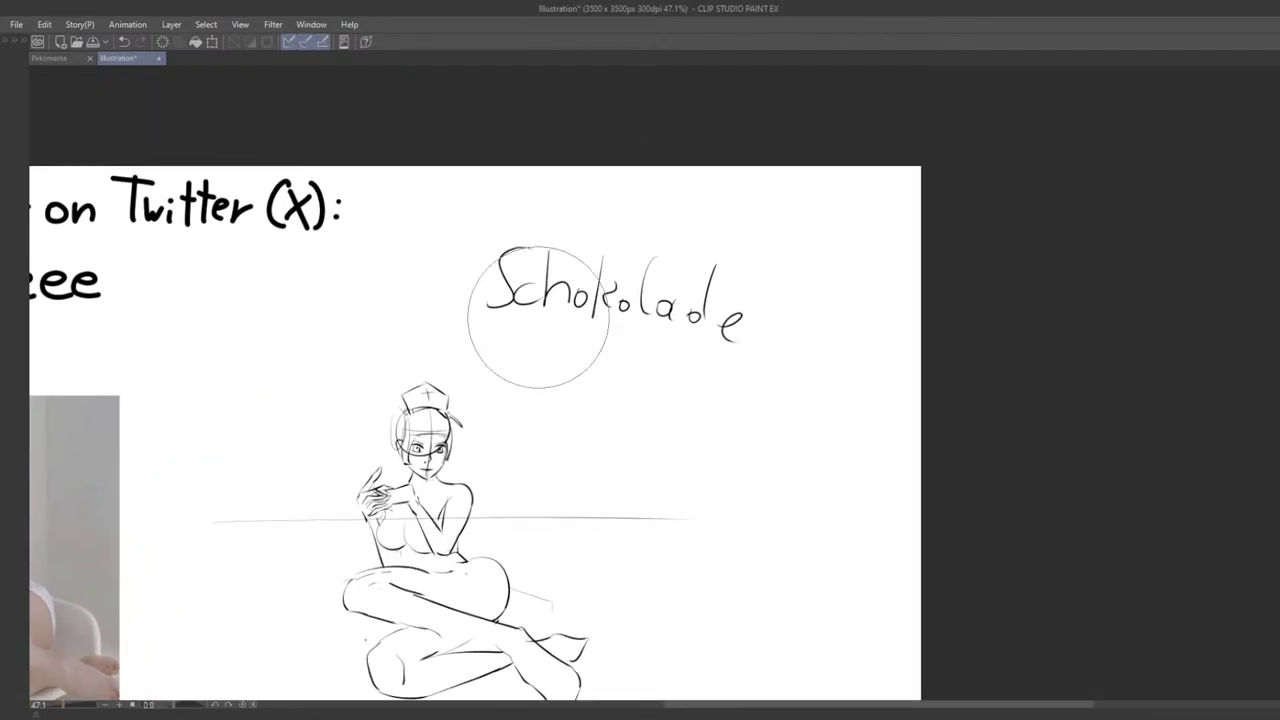
drag(508, 281, 766, 314)
key(p)
mouse_move(555, 234)
mouse_down()
mouse_move(507, 287)
mouse_move(560, 293)
mouse_move(584, 272)
mouse_move(597, 295)
mouse_up()
drag(618, 277, 641, 306)
drag(658, 277, 658, 306)
mouse_move(672, 287)
mouse_down()
mouse_move(663, 302)
mouse_move(628, 284)
mouse_up()
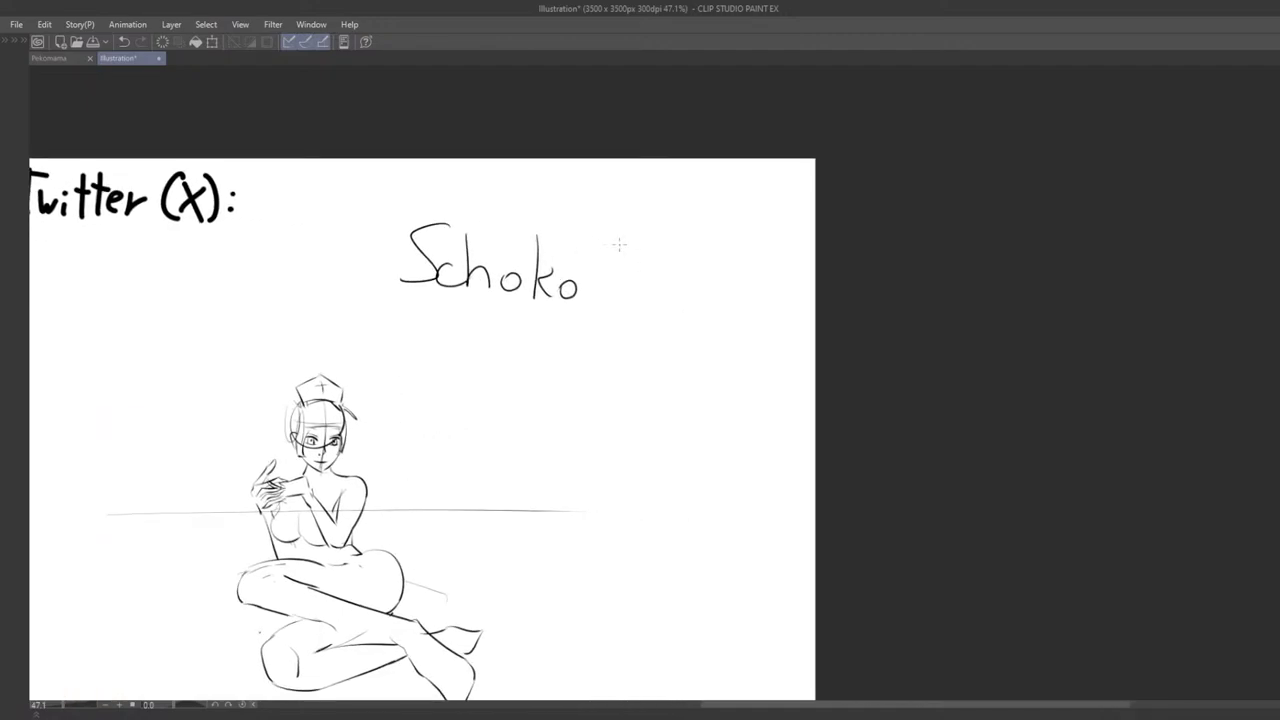
mouse_move(603, 242)
mouse_down()
mouse_move(612, 302)
mouse_move(662, 307)
mouse_up()
drag(668, 248, 670, 312)
drag(676, 301, 697, 320)
mouse_move(702, 344)
mouse_down()
mouse_move(709, 283)
mouse_move(686, 267)
mouse_move(647, 367)
mouse_up()
mouse_move(560, 314)
mouse_down()
mouse_move(706, 328)
mouse_move(684, 319)
mouse_up()
key(ctrl+z)
scroll(589, 349, down, 3)
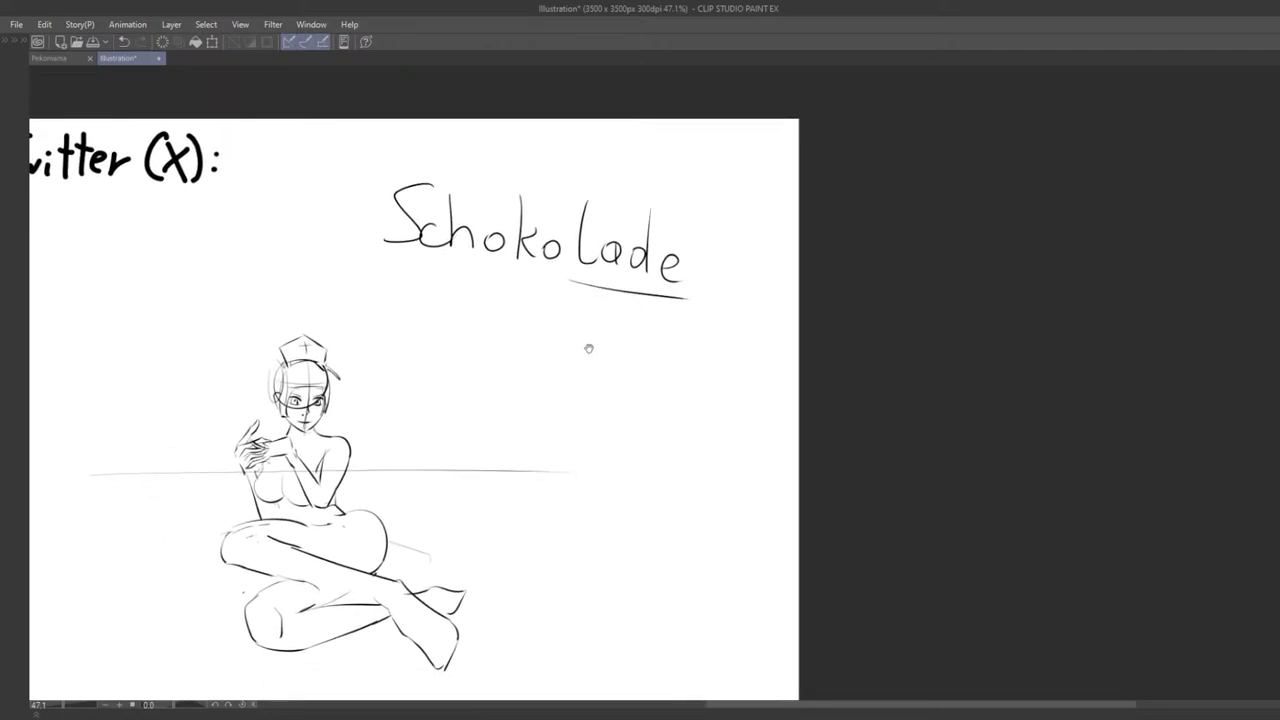
Step: Erase the handwritten "Schokolade" and its underline from the blank area beside the figure
mouse_move(552, 317)
mouse_down()
mouse_move(537, 360)
mouse_move(560, 371)
mouse_move(538, 443)
mouse_up()
scroll(538, 440, down, 2)
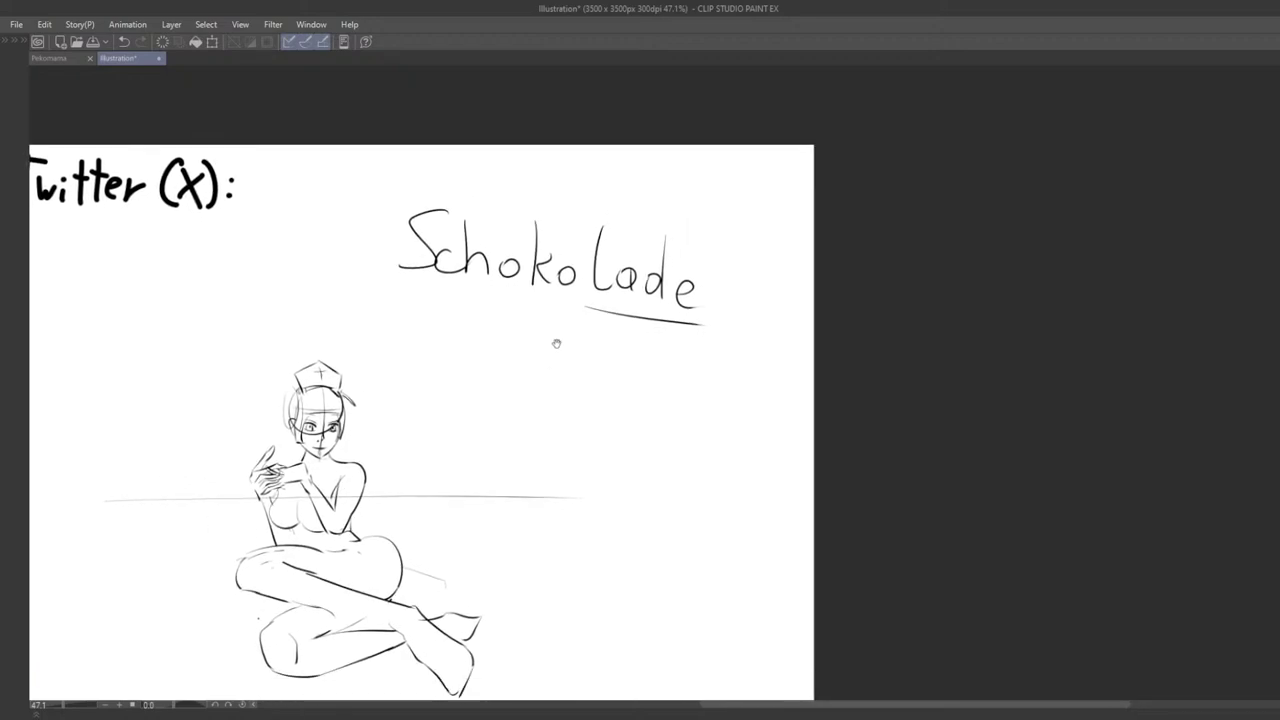
drag(575, 373, 603, 379)
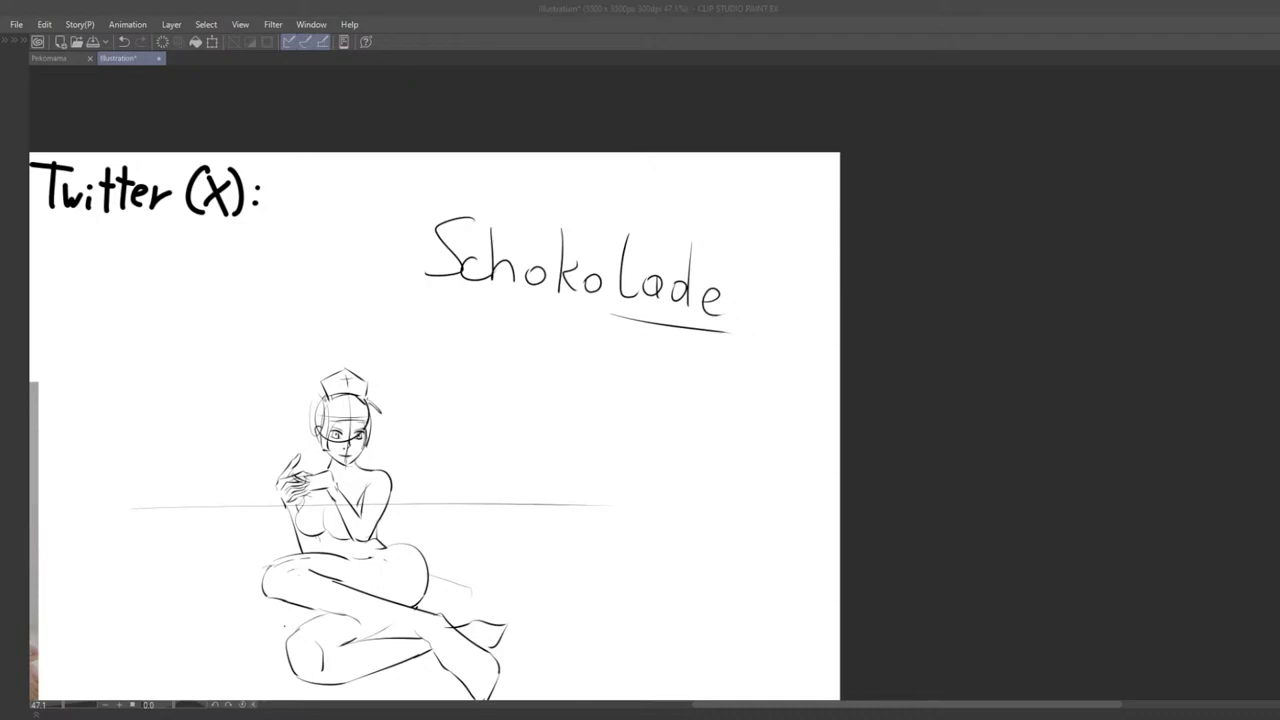
scroll(557, 540, down, 2)
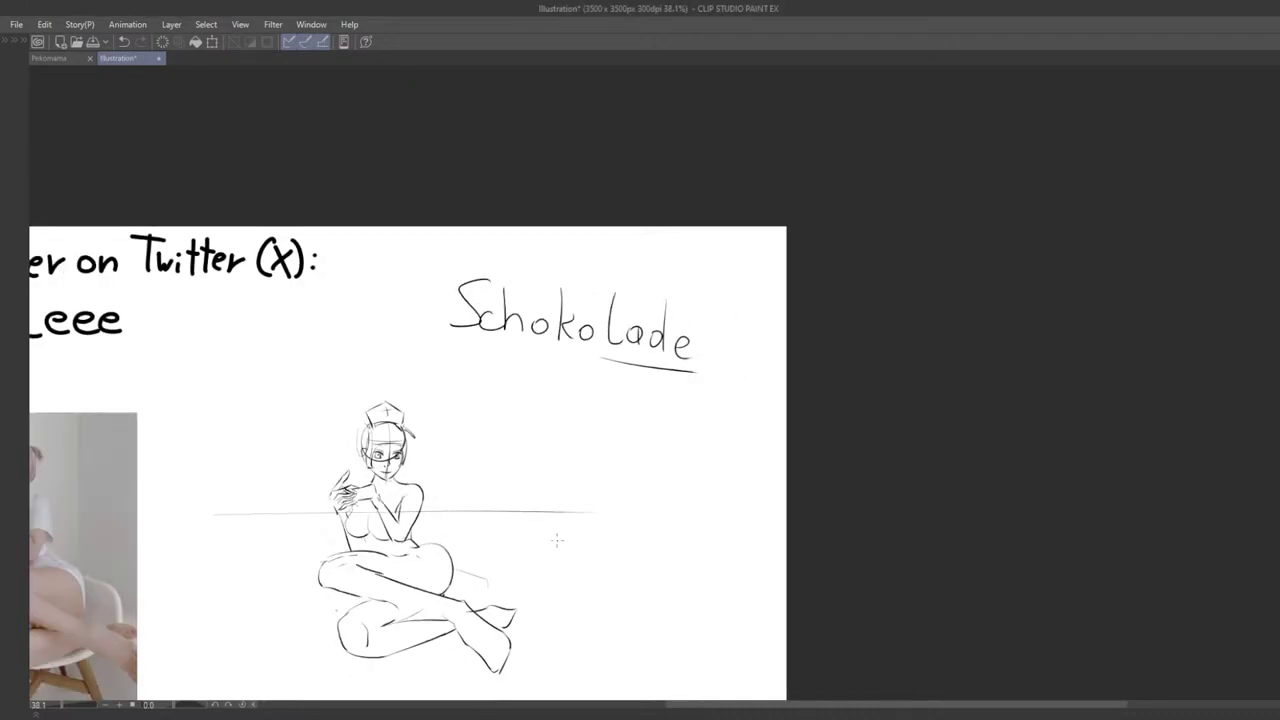
scroll(603, 397, up, 2)
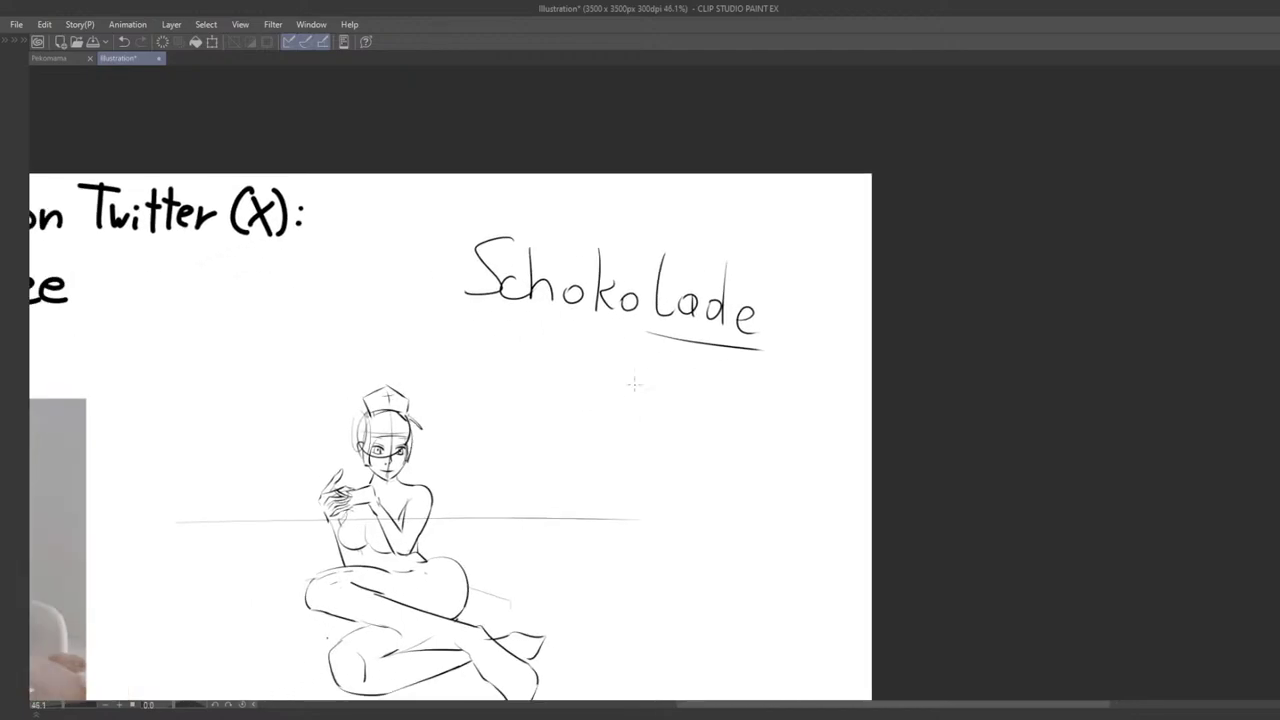
drag(466, 271, 763, 311)
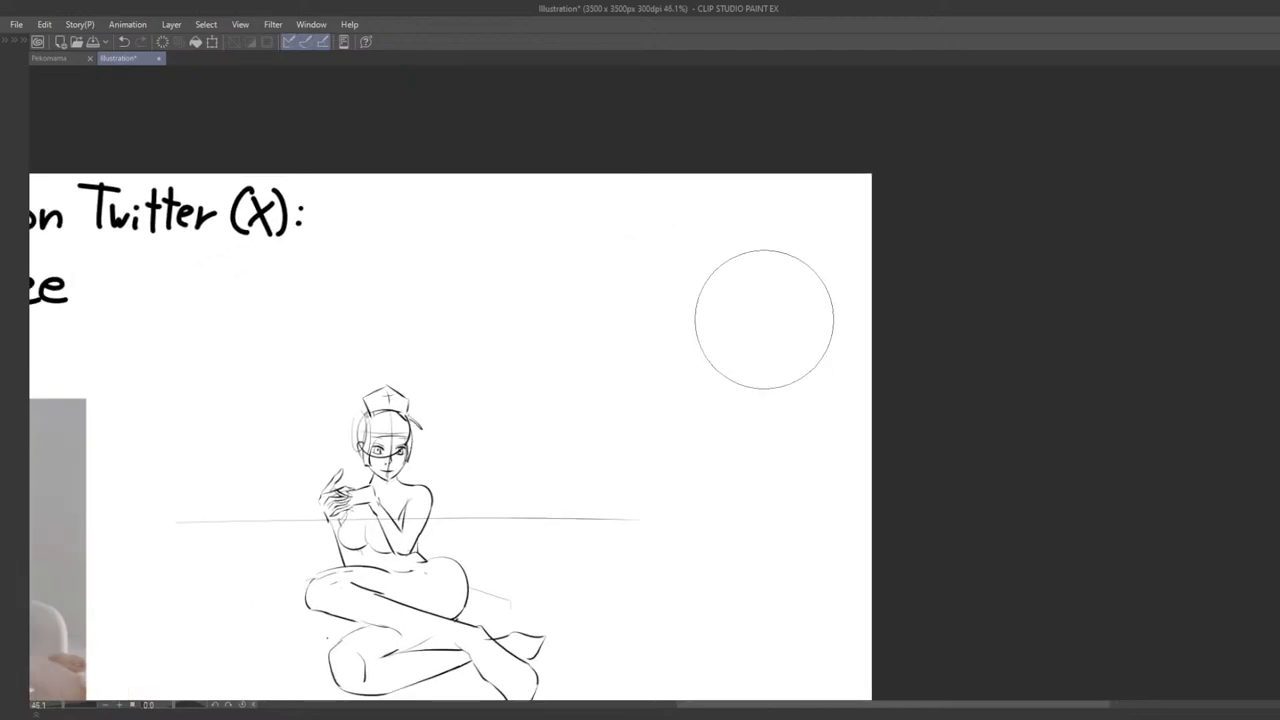
Step: Sketch the chair's curved backrest behind the figure's hips, undoing and retrying strokes until the curve matches the photo
scroll(714, 337, up, 8)
key(Tab)
key(Tab)
mouse_move(602, 389)
mouse_down()
mouse_move(718, 296)
mouse_move(766, 323)
mouse_move(959, 253)
mouse_move(606, 374)
mouse_up()
scroll(705, 311, down, 3)
drag(372, 453, 638, 352)
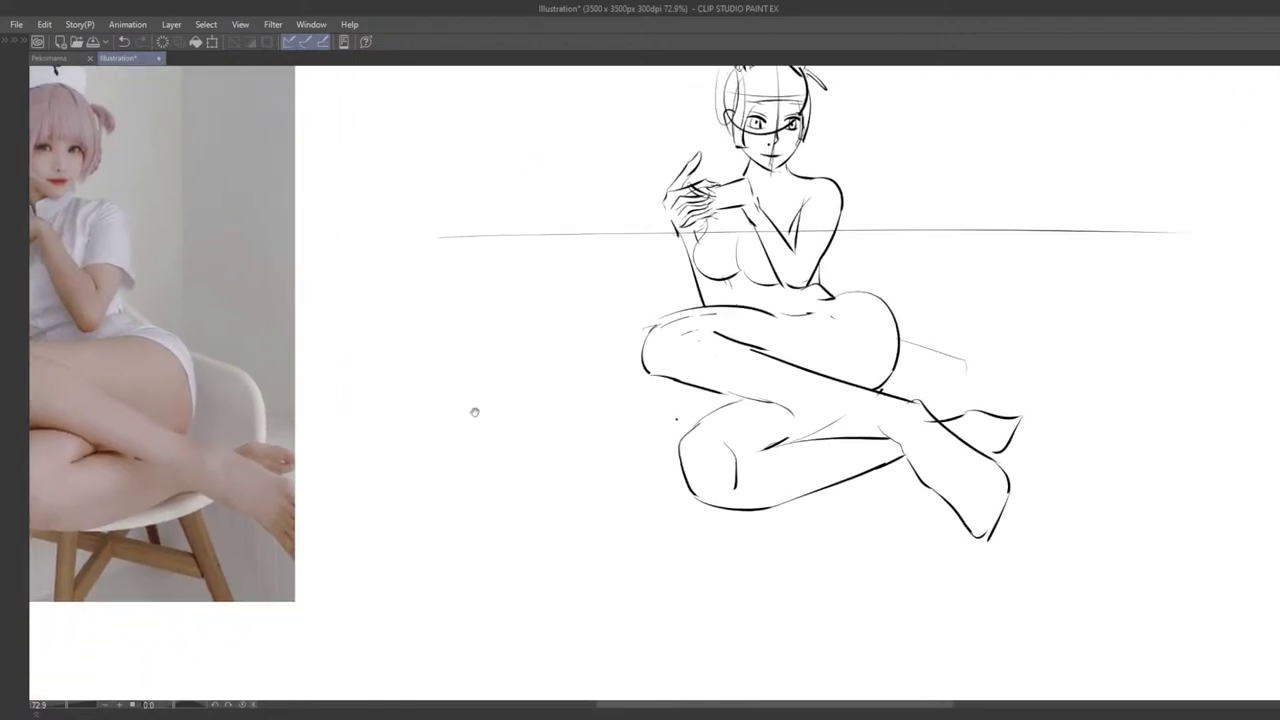
mouse_move(596, 456)
mouse_down()
mouse_move(514, 451)
mouse_move(537, 446)
mouse_move(557, 503)
mouse_move(506, 514)
mouse_move(704, 449)
mouse_up()
scroll(704, 449, down, 4)
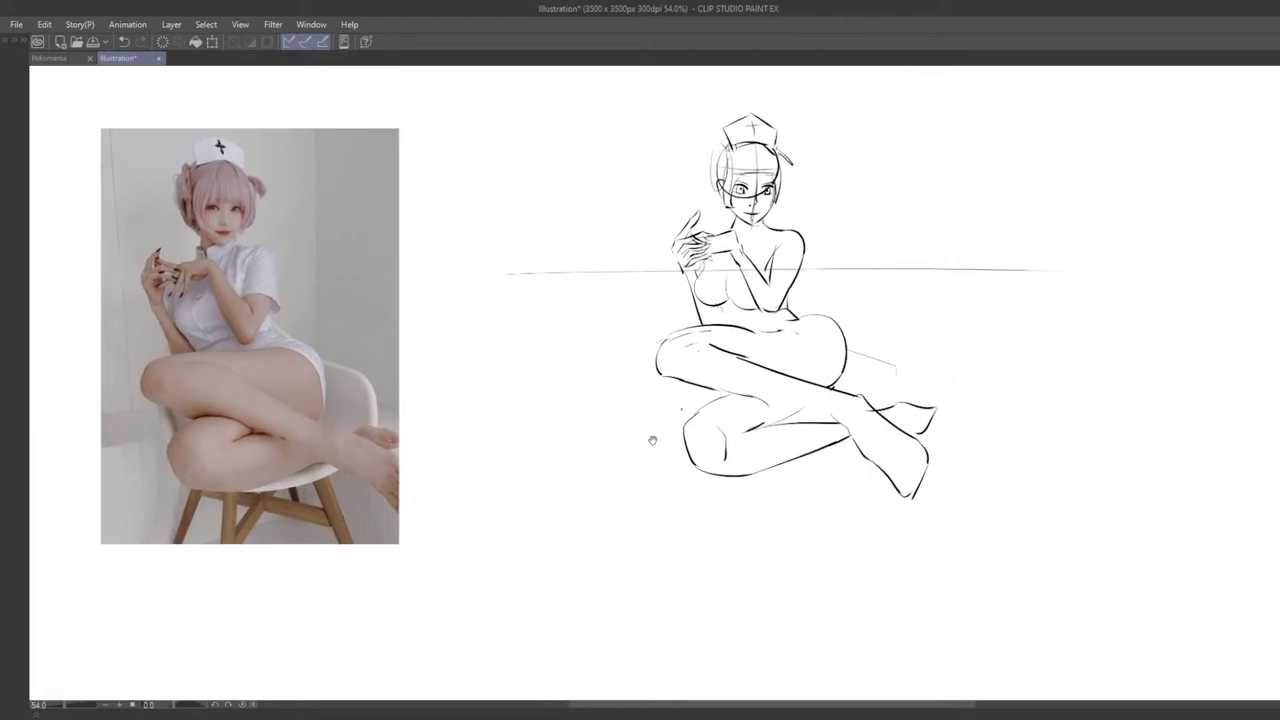
key(ctrl+z)
drag(667, 337, 669, 355)
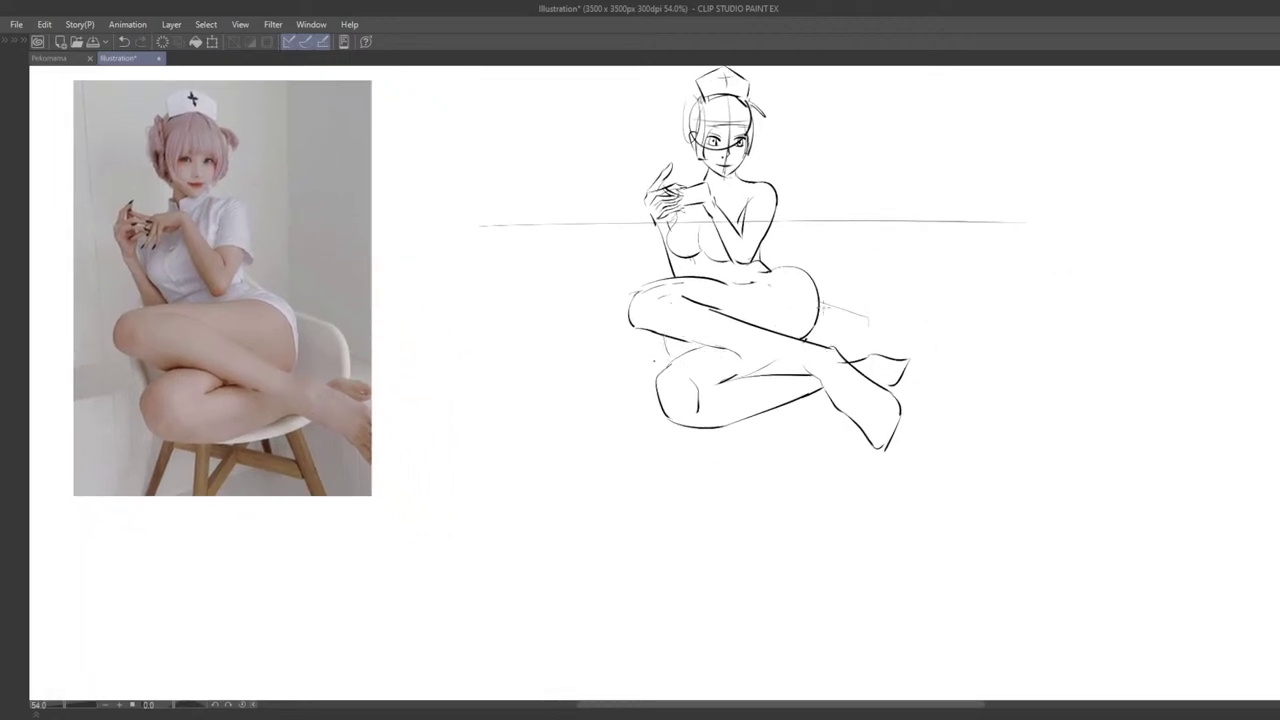
key(ctrl+z)
mouse_move(821, 301)
mouse_down()
mouse_move(857, 311)
mouse_move(865, 355)
mouse_move(850, 305)
mouse_move(880, 351)
mouse_move(867, 321)
mouse_move(866, 350)
mouse_up()
key(ctrl+z)
key(ctrl+z)
key(ctrl+z)
drag(864, 380, 859, 351)
key(ctrl+z)
drag(762, 385, 818, 366)
key(ctrl+z)
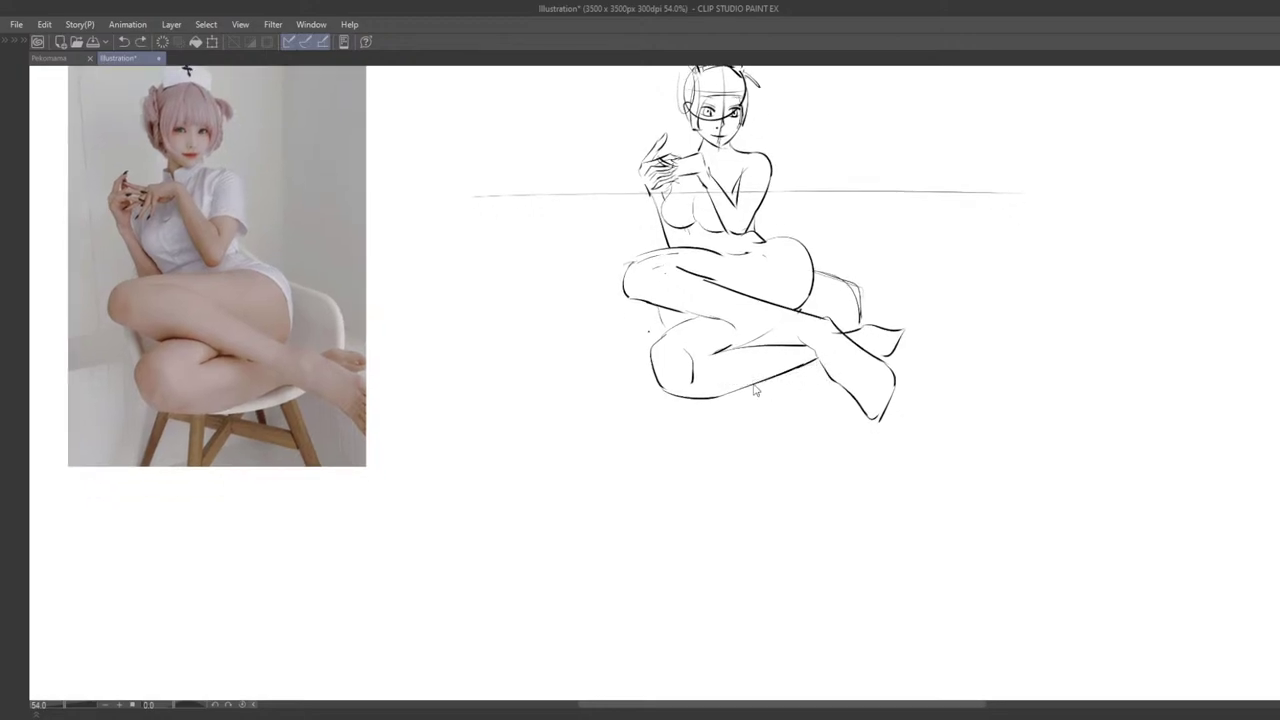
Step: Sketch the chair's seat edge, splayed legs and diagonal crossbar beneath the figure's crossed legs
mouse_move(743, 388)
mouse_down()
mouse_move(801, 380)
mouse_move(698, 414)
mouse_move(690, 502)
mouse_up()
key(ctrl+z)
mouse_move(713, 405)
mouse_down()
mouse_move(704, 476)
mouse_move(718, 463)
mouse_up()
key(ctrl+z)
key(ctrl+z)
key(ctrl+z)
mouse_move(785, 394)
mouse_down()
mouse_move(812, 425)
mouse_move(714, 440)
mouse_move(852, 432)
mouse_up()
key(ctrl+z)
key(ctrl+z)
key(ctrl+z)
mouse_move(825, 380)
mouse_down()
mouse_move(842, 446)
mouse_move(854, 448)
mouse_up()
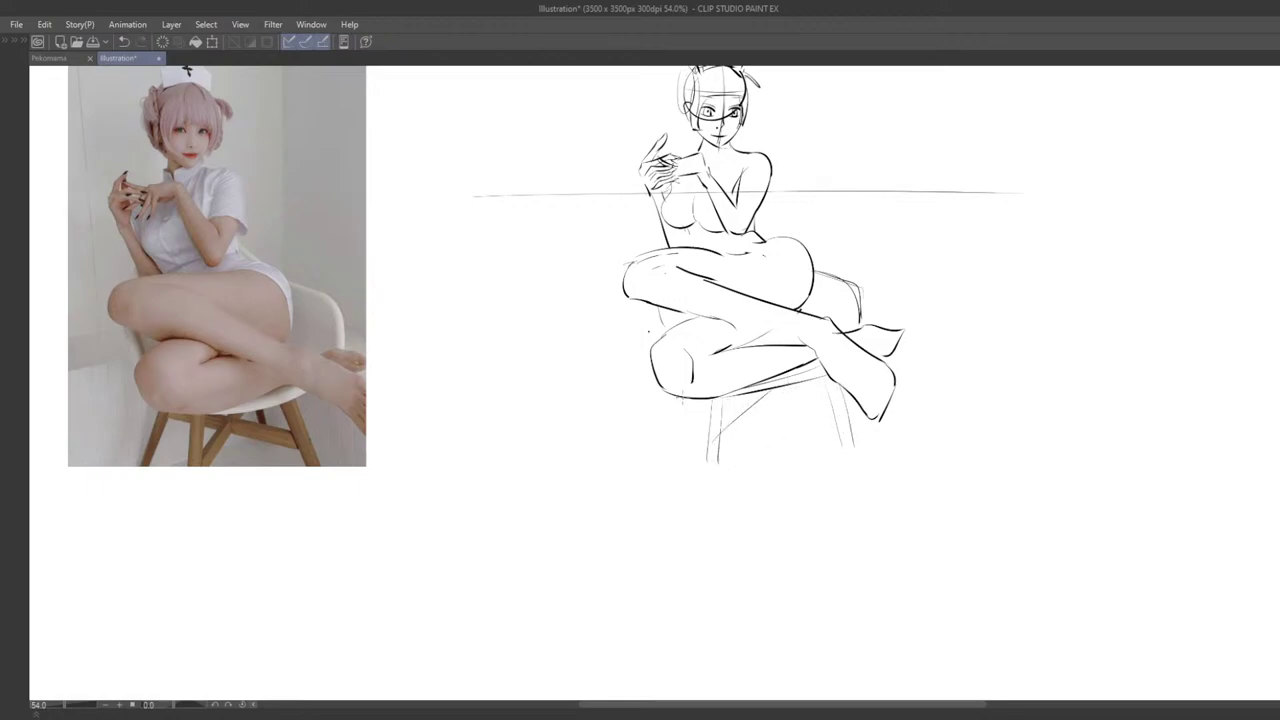
key(ctrl+z)
drag(688, 399, 673, 452)
drag(679, 466, 645, 494)
scroll(650, 470, down, 2)
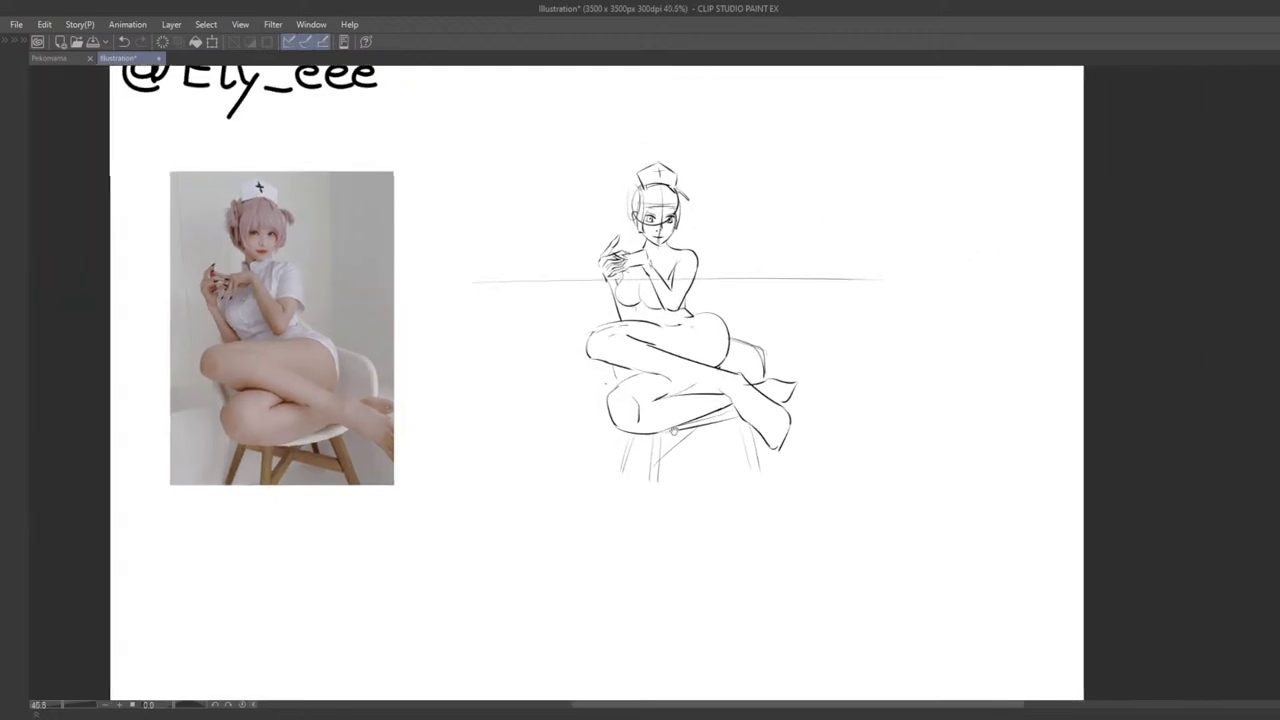
drag(680, 407, 687, 441)
Step: Lower the sketch 2 layer's opacity to 20 percent
key(Tab)
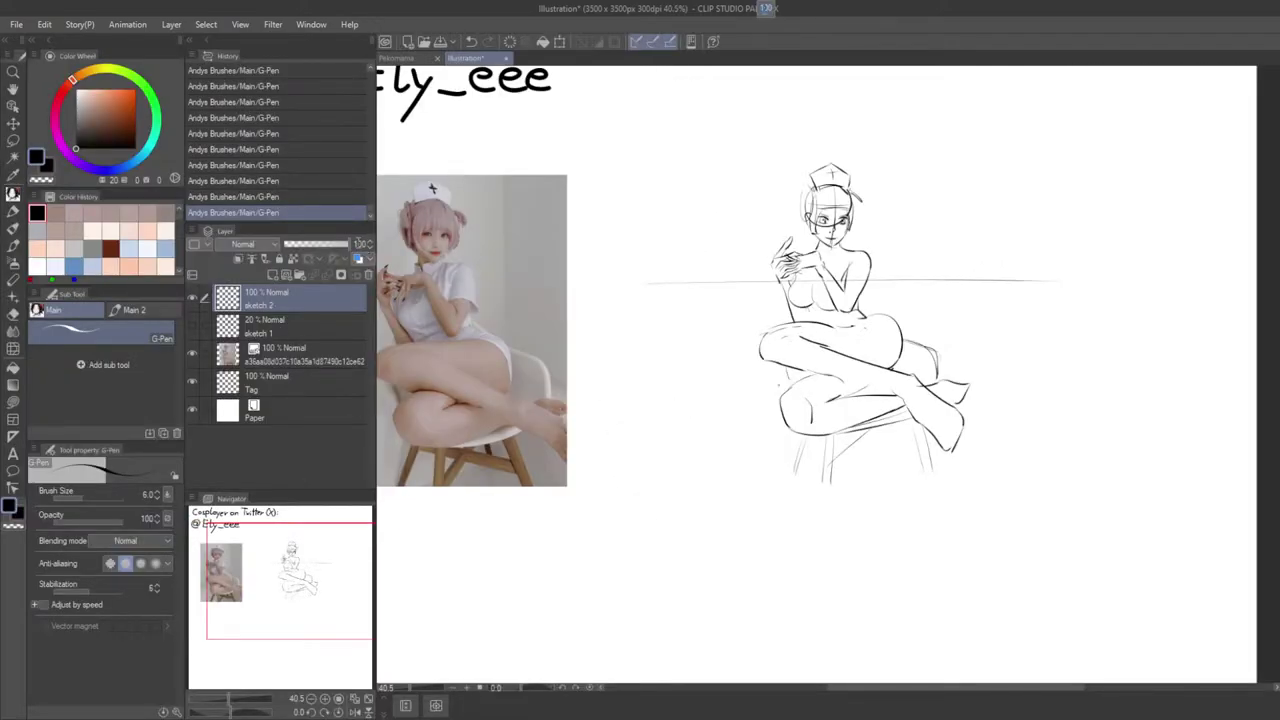
key(Return)
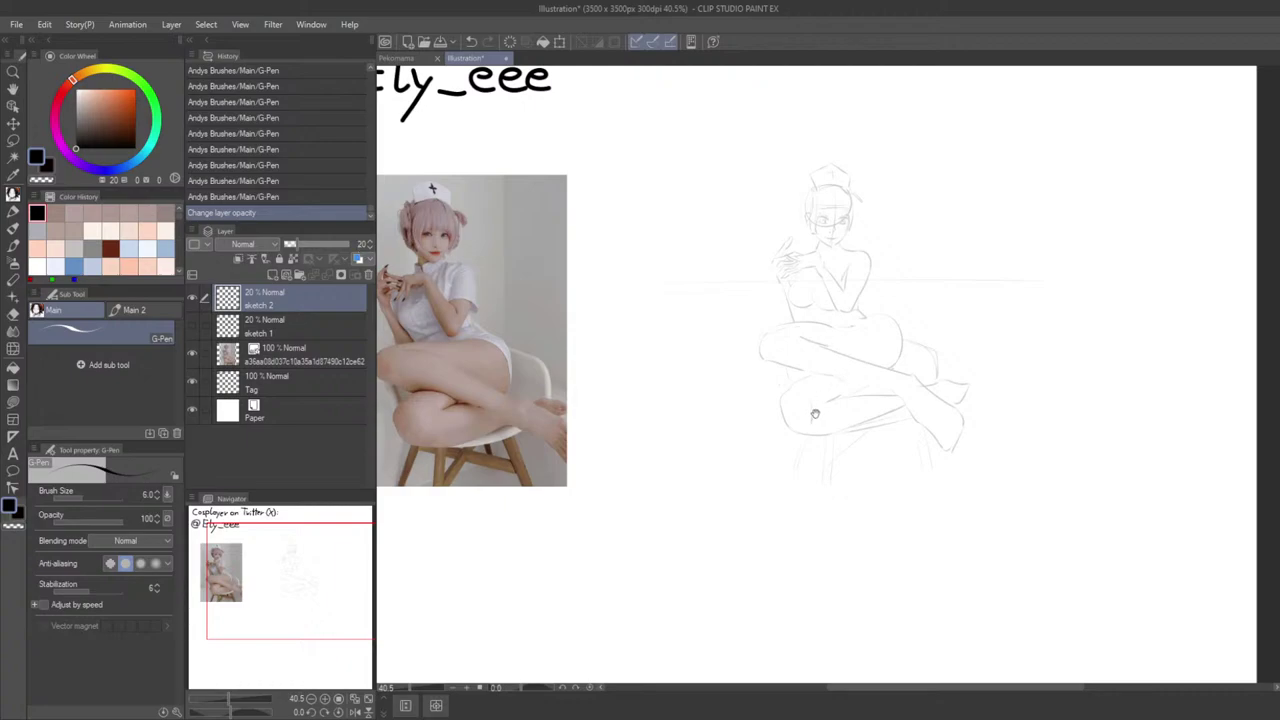
drag(814, 414, 711, 396)
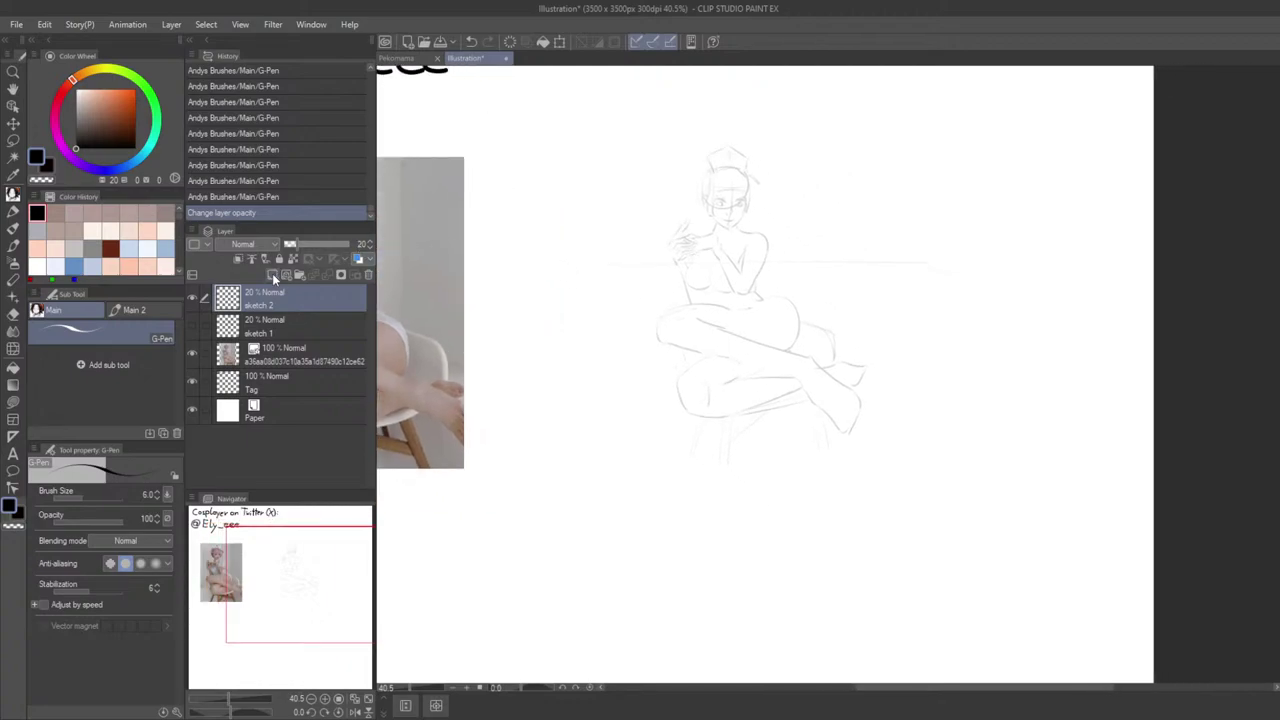
Step: Add a new raster layer above sketch 2 and name it sketch 3
click(272, 273)
drag(478, 259, 560, 283)
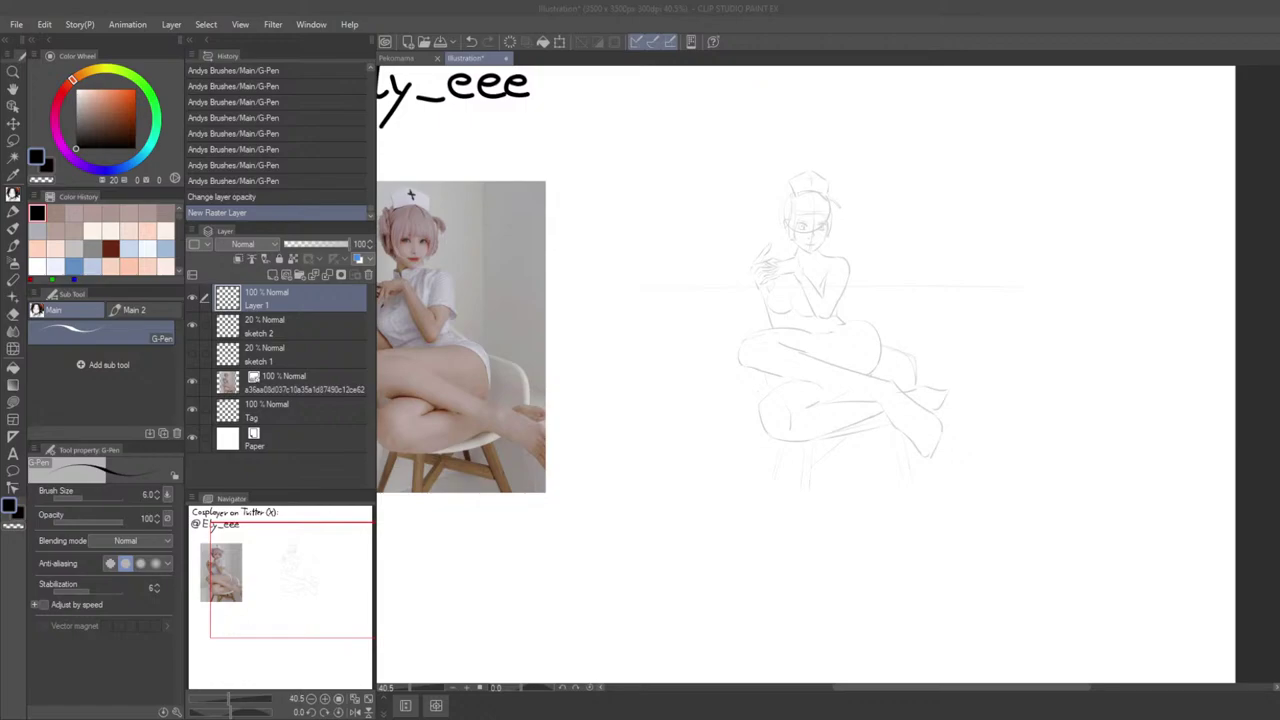
click(590, 415)
scroll(829, 457, up, 5)
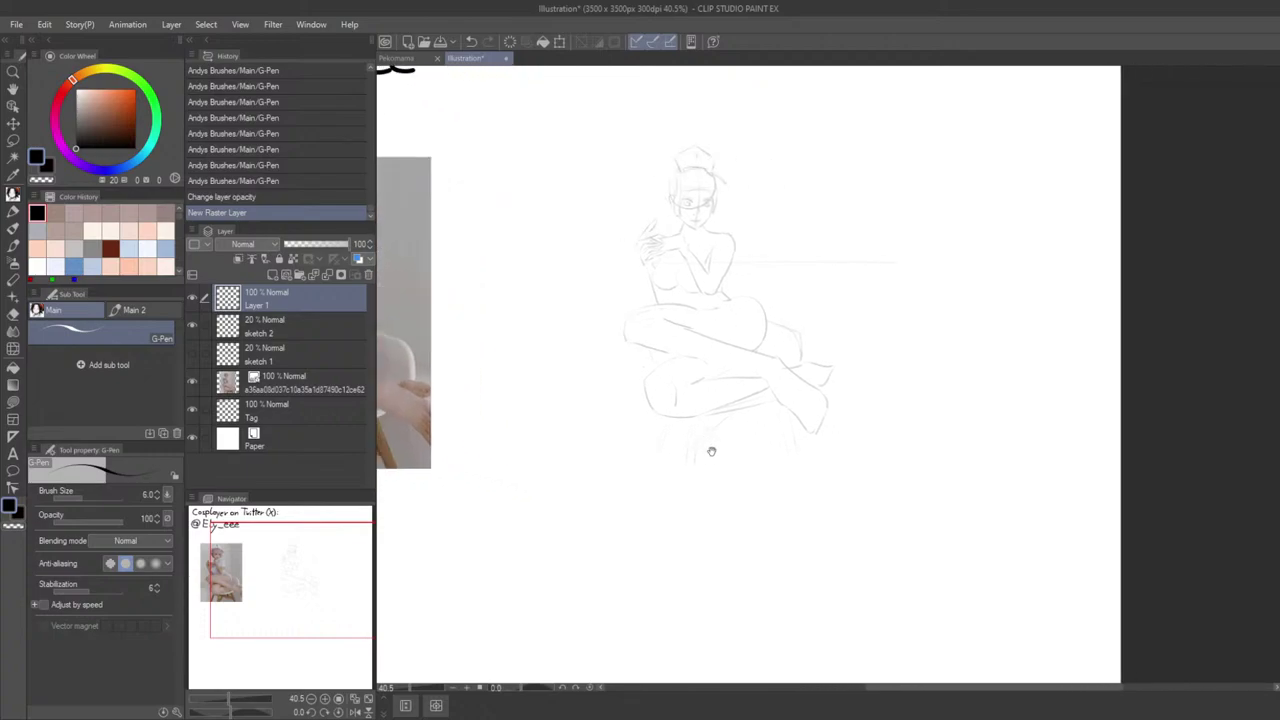
mouse_move(616, 406)
mouse_down()
mouse_move(723, 511)
mouse_move(698, 472)
mouse_move(640, 529)
mouse_move(615, 511)
mouse_up()
scroll(614, 511, down, 3)
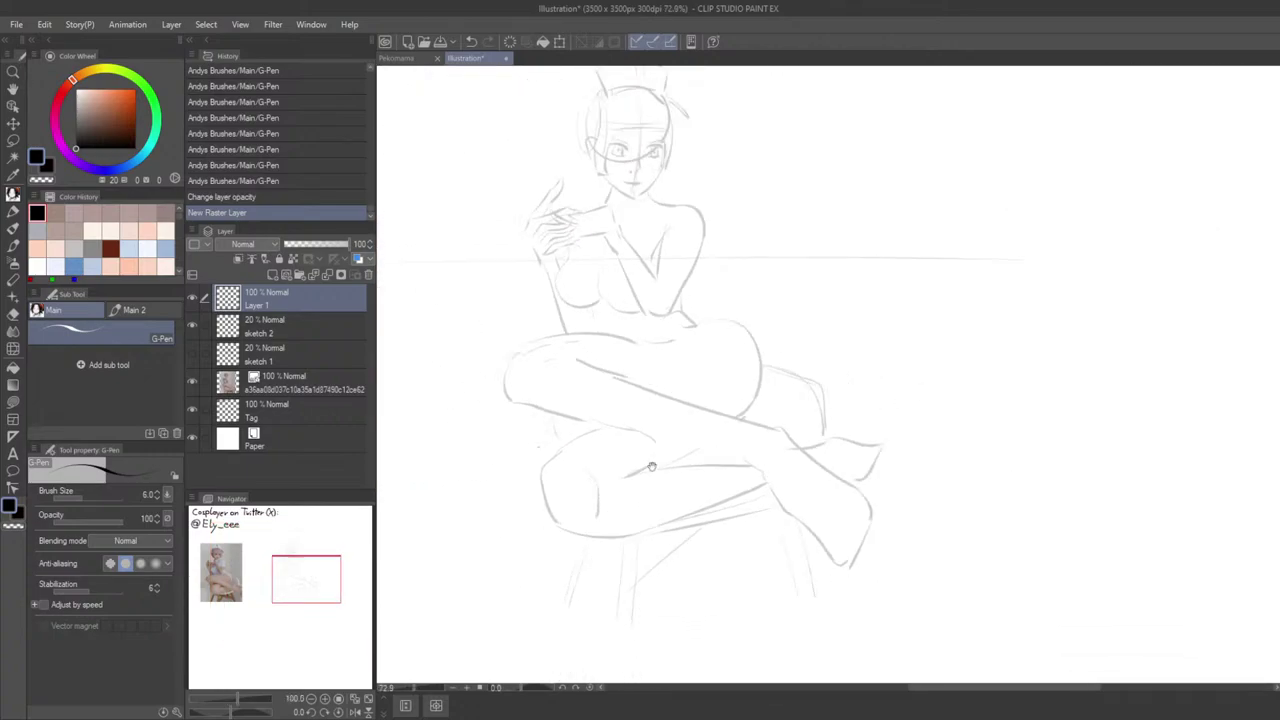
mouse_move(764, 540)
mouse_down()
mouse_move(757, 503)
mouse_move(791, 537)
mouse_move(643, 646)
mouse_move(644, 610)
mouse_move(586, 540)
mouse_move(603, 569)
mouse_move(600, 504)
mouse_up()
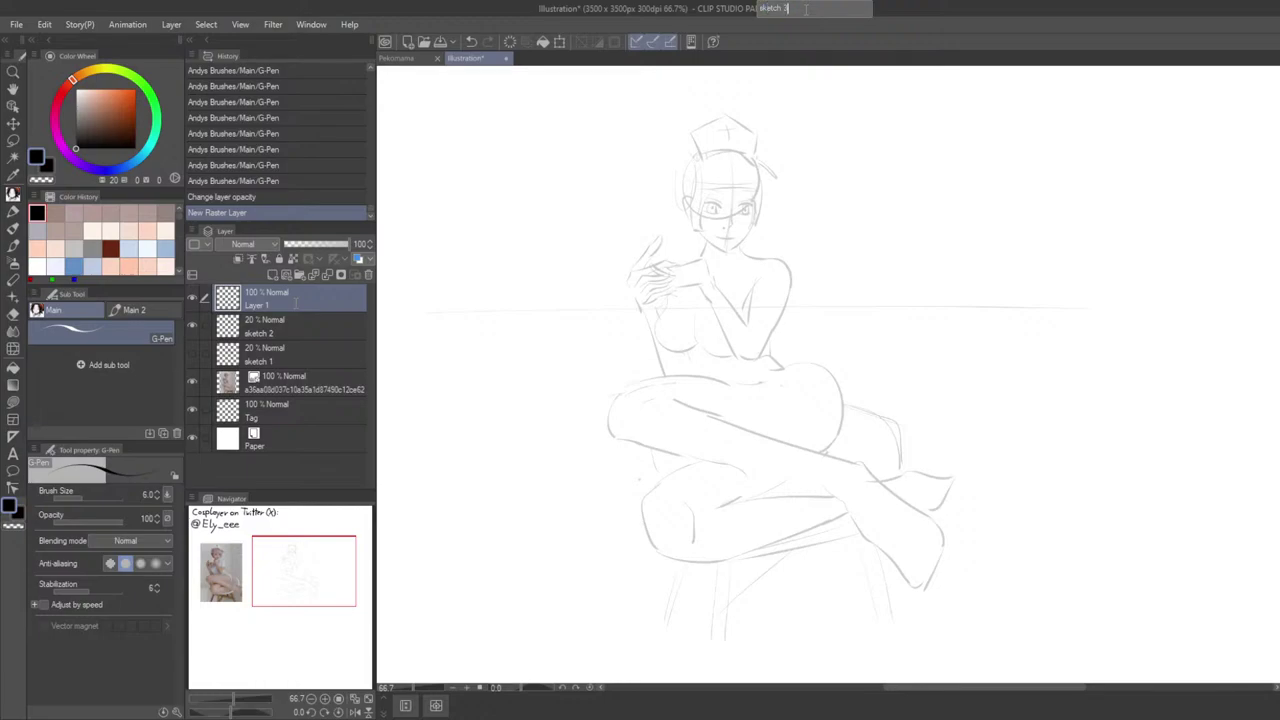
key(Return)
Step: Reduce the G-Pen brush size to 3 and draw the uniform's V-shaped collar line across the base of the neck
key(Tab)
key(ctrl+plus)
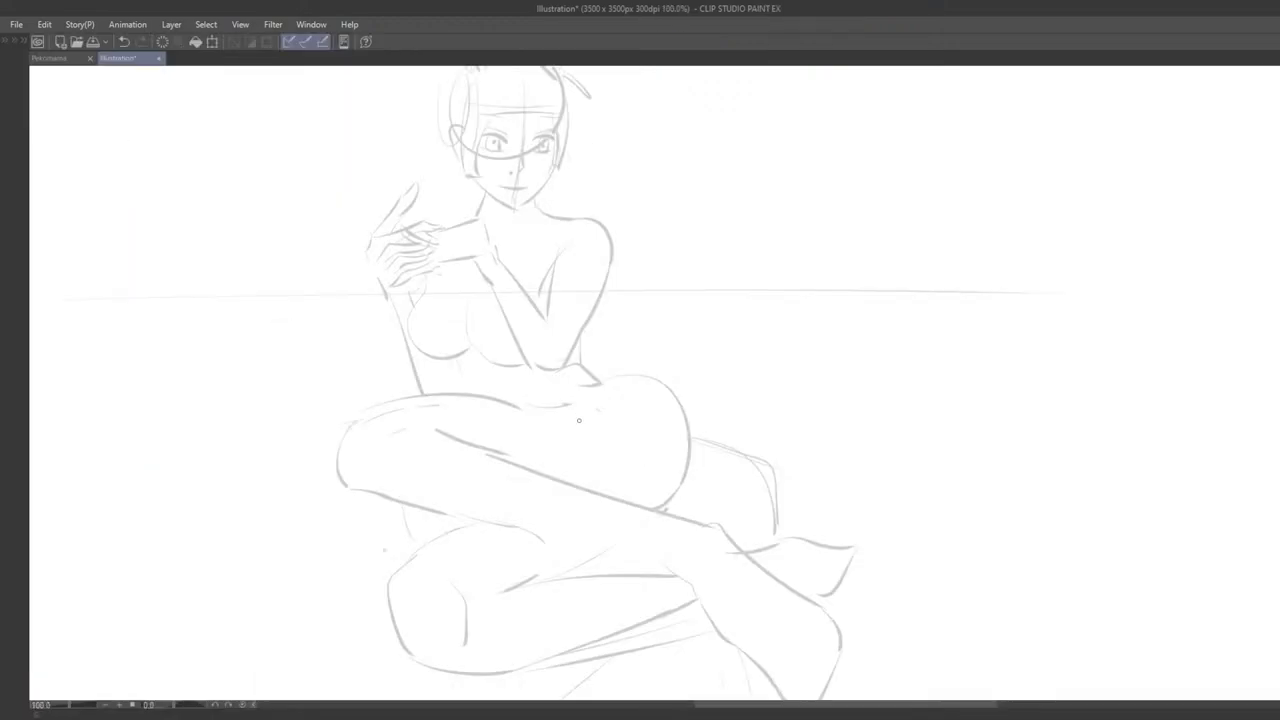
mouse_move(536, 419)
mouse_down()
mouse_move(721, 473)
mouse_move(1066, 444)
mouse_move(730, 556)
mouse_up()
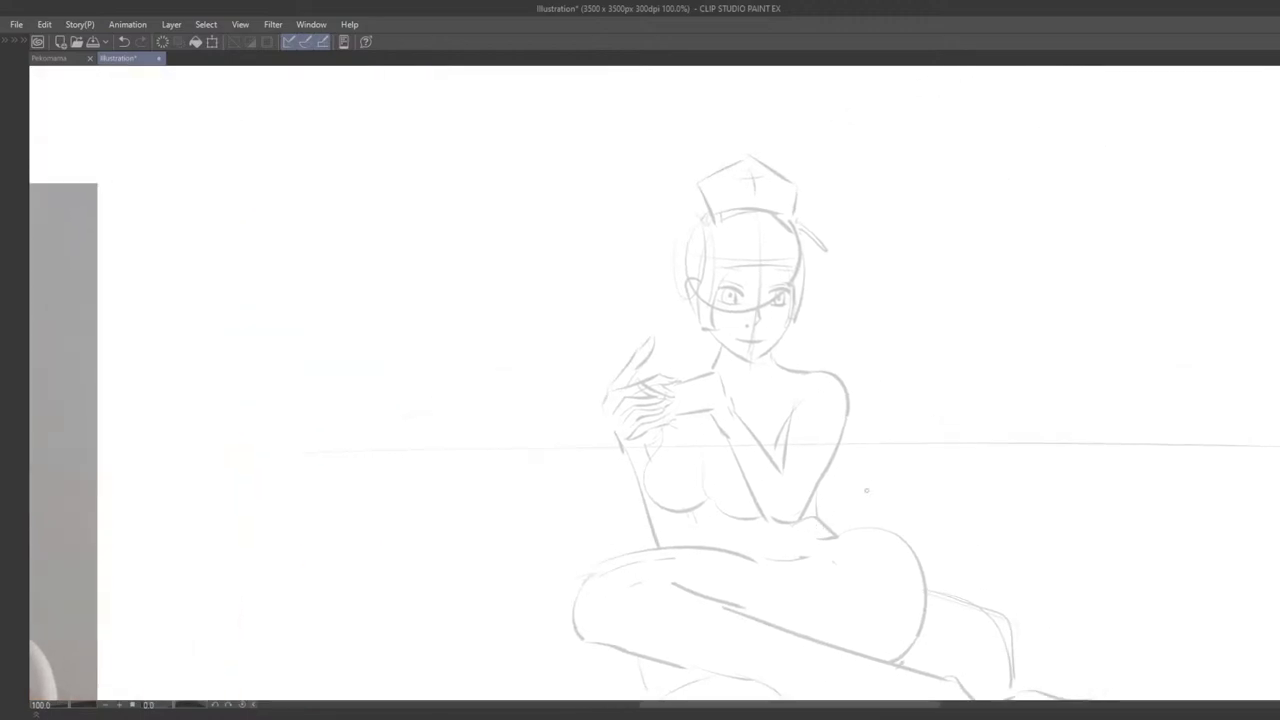
drag(866, 489, 912, 487)
key(Tab)
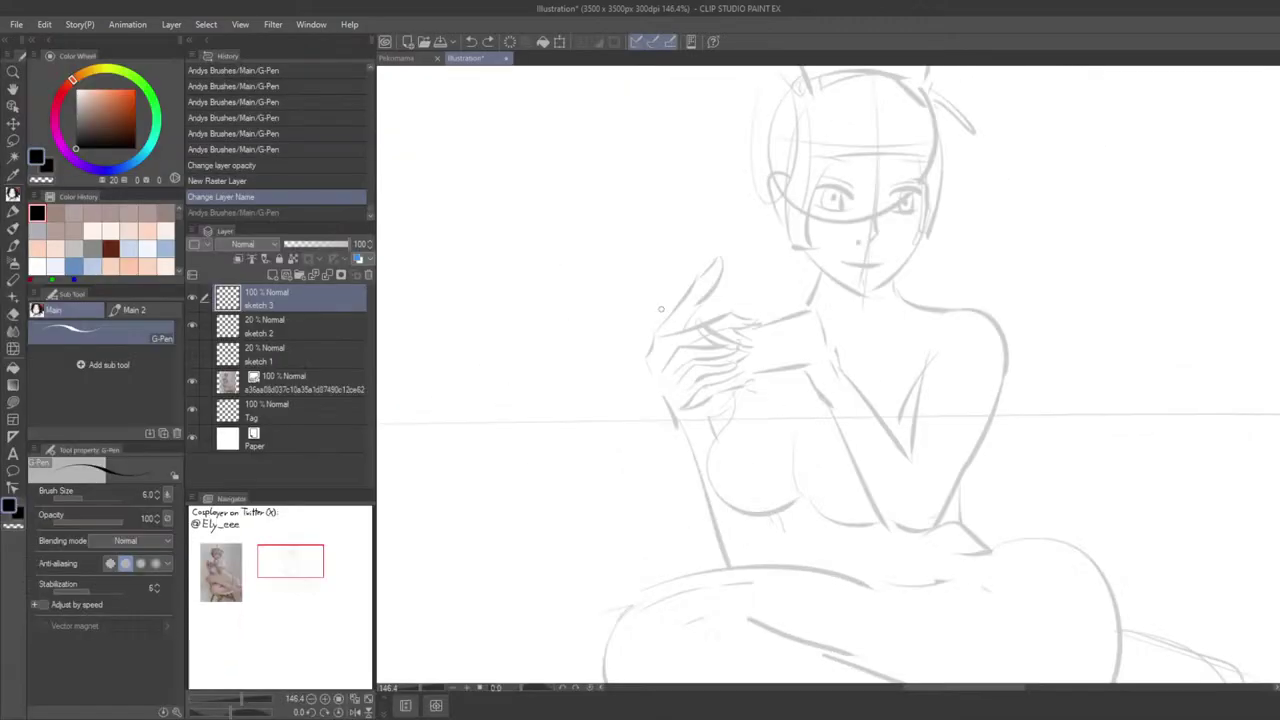
key([)
key([)
key([)
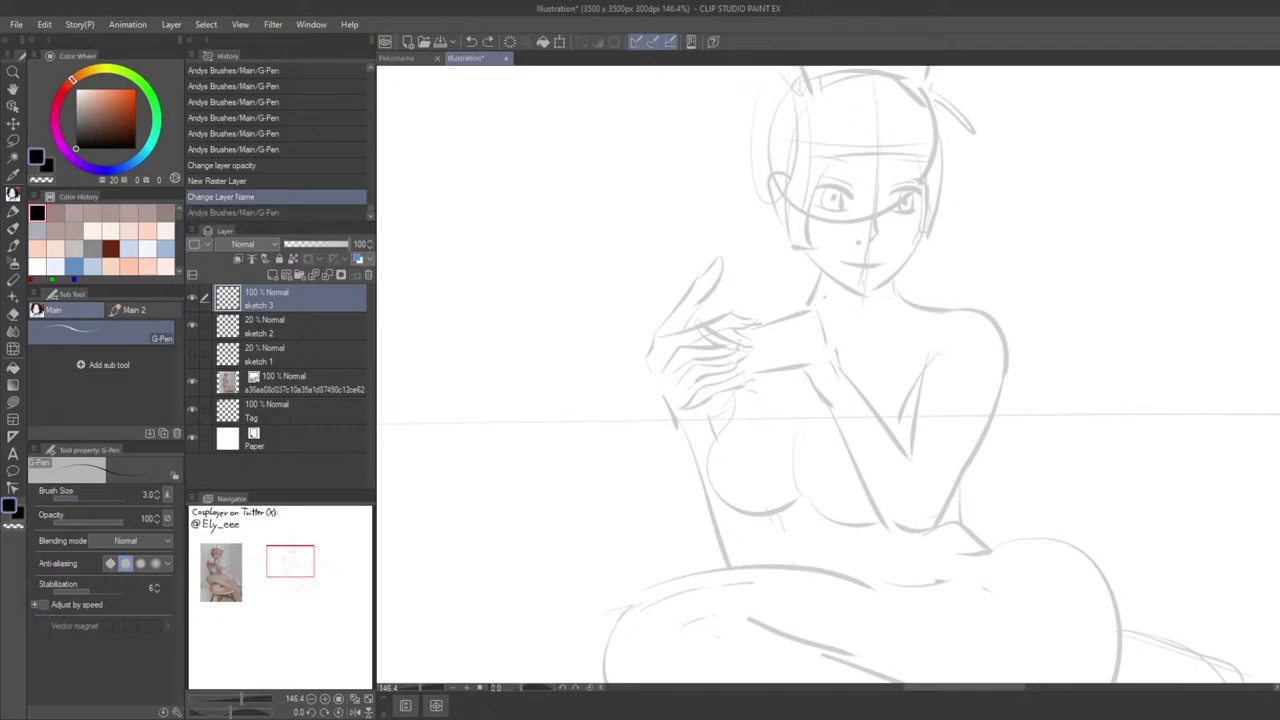
drag(825, 297, 844, 310)
mouse_move(844, 310)
mouse_down()
mouse_move(796, 298)
mouse_move(843, 283)
mouse_up()
key(ctrl+z)
key(ctrl+z)
key(ctrl+z)
key(ctrl+z)
mouse_move(763, 277)
mouse_down()
mouse_move(801, 299)
mouse_move(853, 280)
mouse_up()
scroll(850, 315, down, 5)
key(Tab)
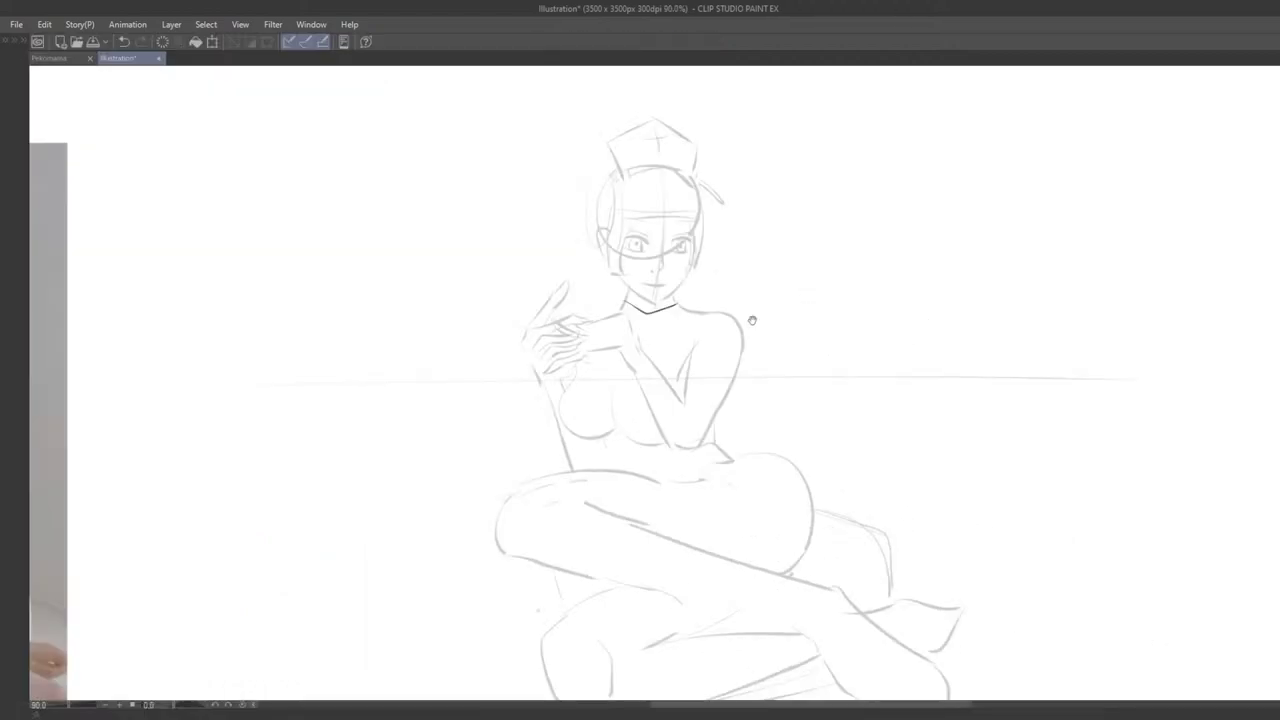
Step: Erase the left half of the uniform's collar line using a smaller eraser
mouse_move(752, 320)
mouse_down()
mouse_move(892, 262)
mouse_move(873, 255)
mouse_move(913, 278)
mouse_move(1021, 267)
mouse_move(941, 258)
mouse_move(888, 288)
mouse_move(927, 290)
mouse_up()
key(e)
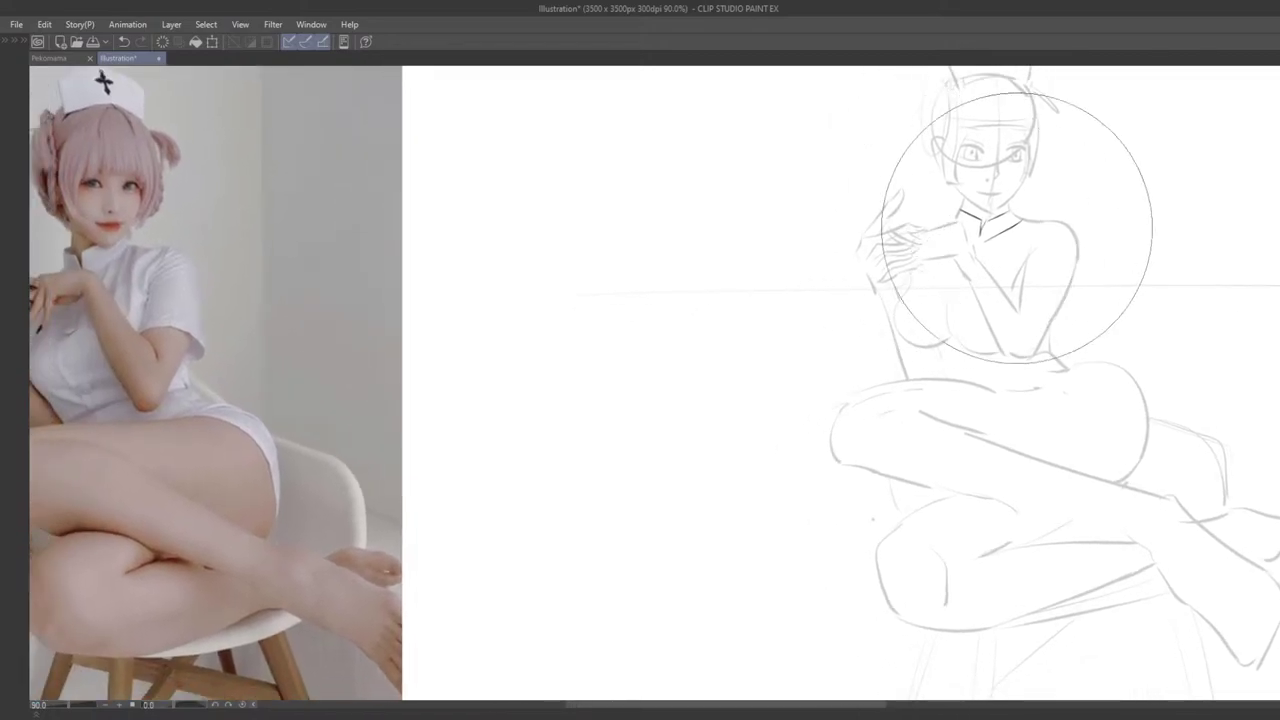
key(bracketleft)
key(bracketleft)
key(bracketleft)
key(bracketleft)
key(bracketleft)
key(bracketleft)
key(bracketleft)
key(bracketleft)
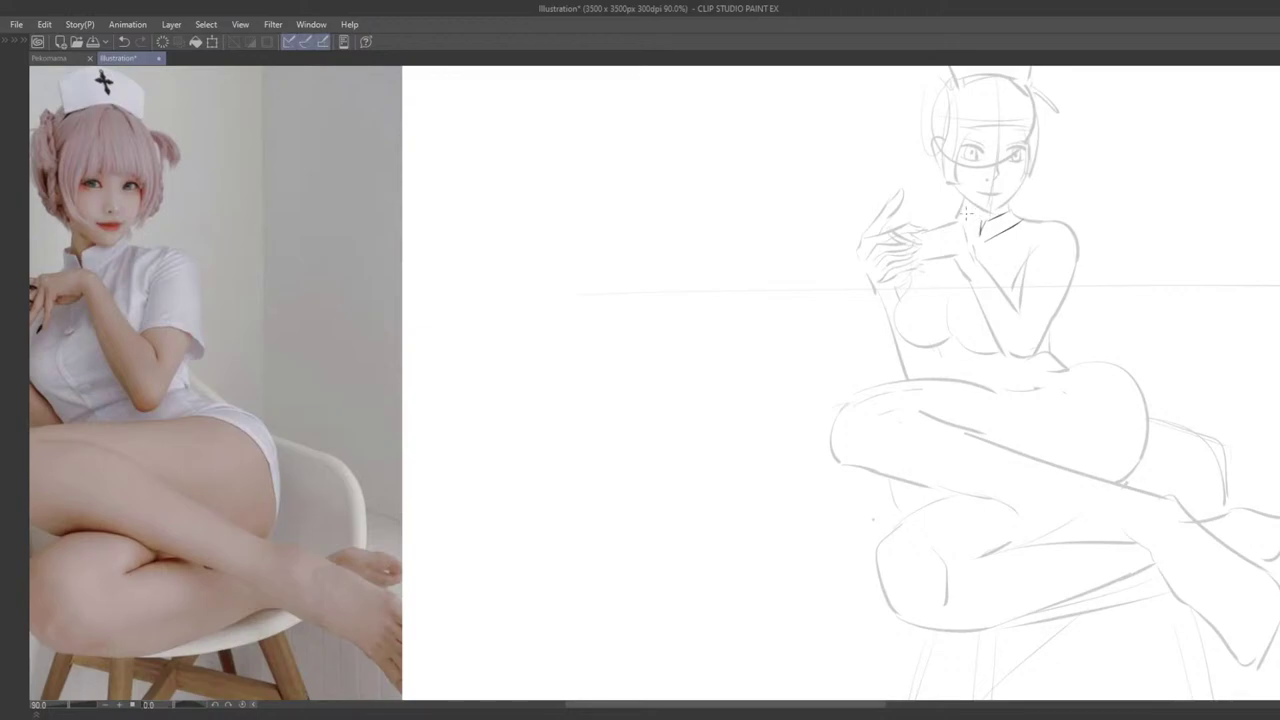
Step: Redraw the collar's left half as a short standing edge that meets the notch at the base of the neck
mouse_move(982, 262)
mouse_down()
mouse_move(935, 251)
mouse_move(947, 256)
mouse_move(932, 307)
mouse_move(947, 288)
mouse_move(958, 311)
mouse_move(960, 293)
mouse_up()
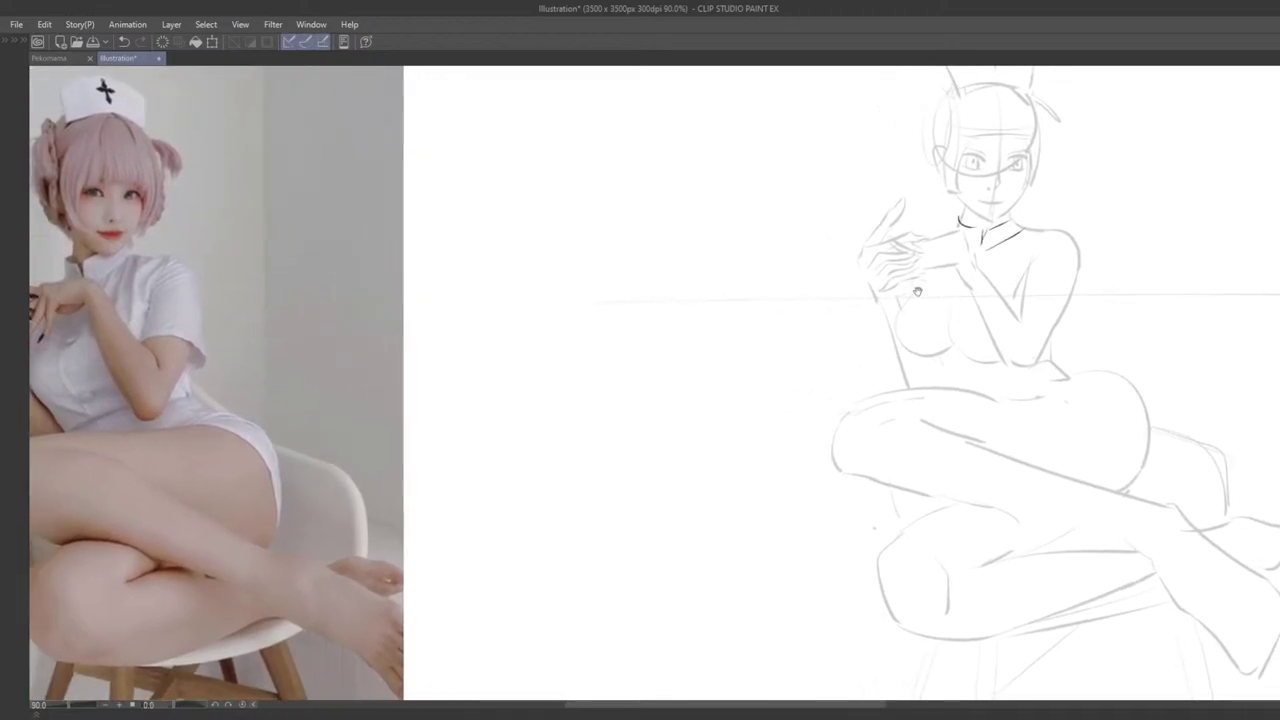
key(ctrl+z)
key(ctrl+z)
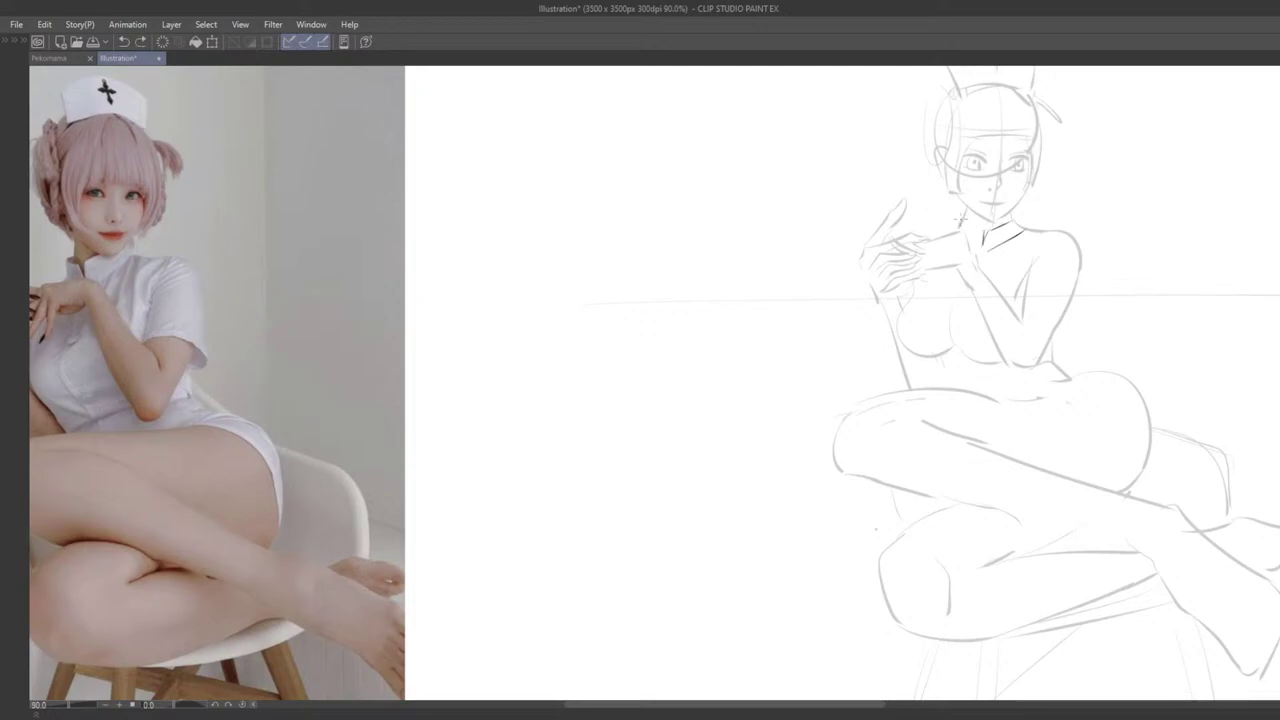
drag(994, 264, 954, 341)
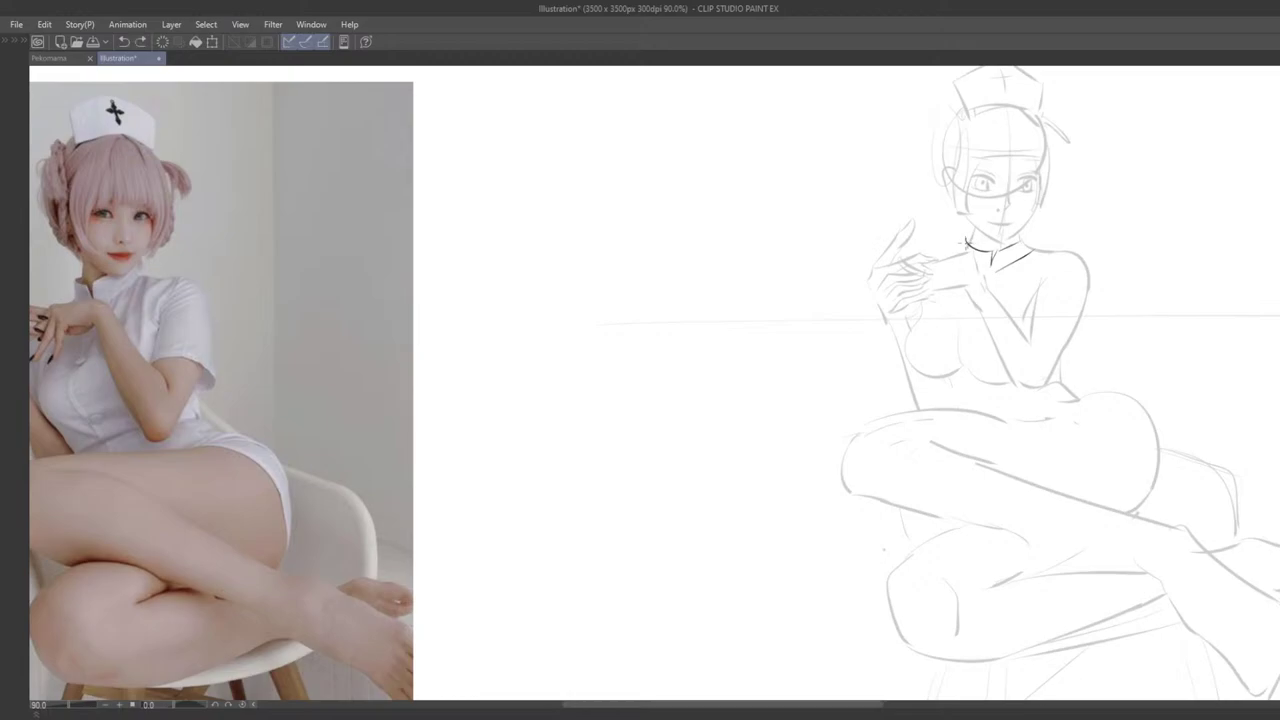
drag(950, 268, 948, 254)
key(ctrl+z)
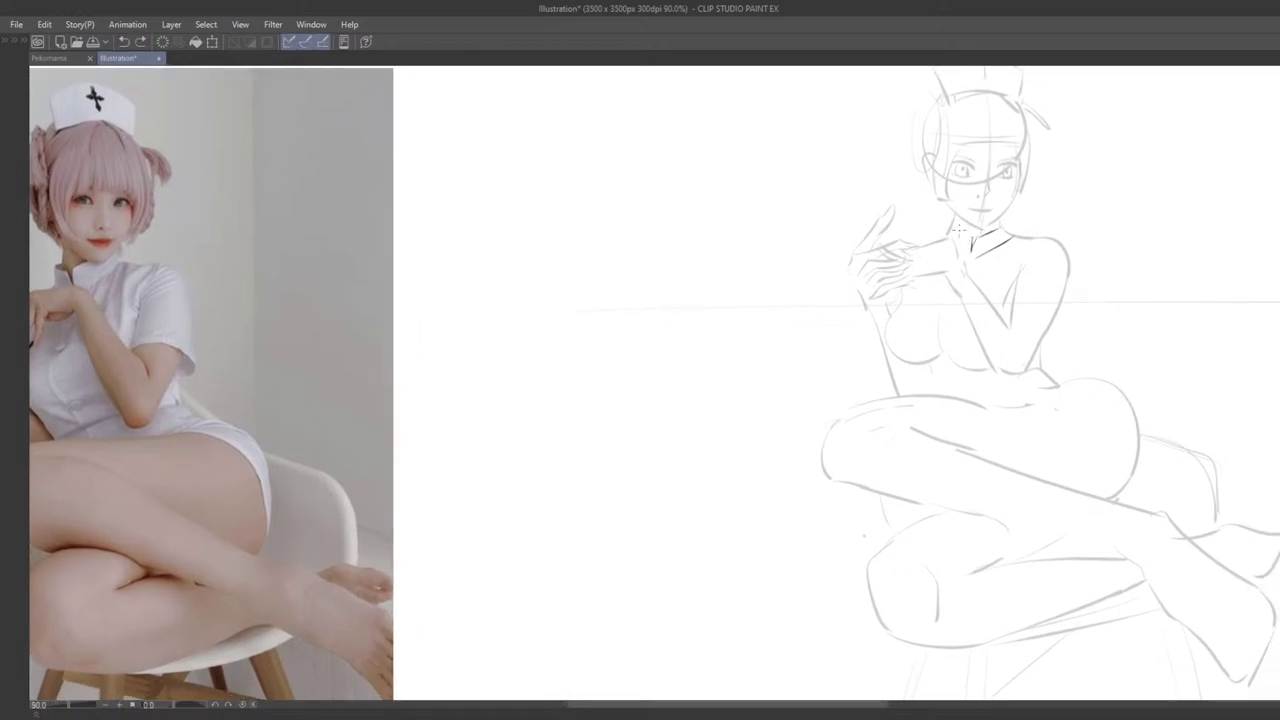
key(ctrl+z)
key(ctrl+z)
drag(951, 227, 980, 233)
drag(947, 250, 955, 243)
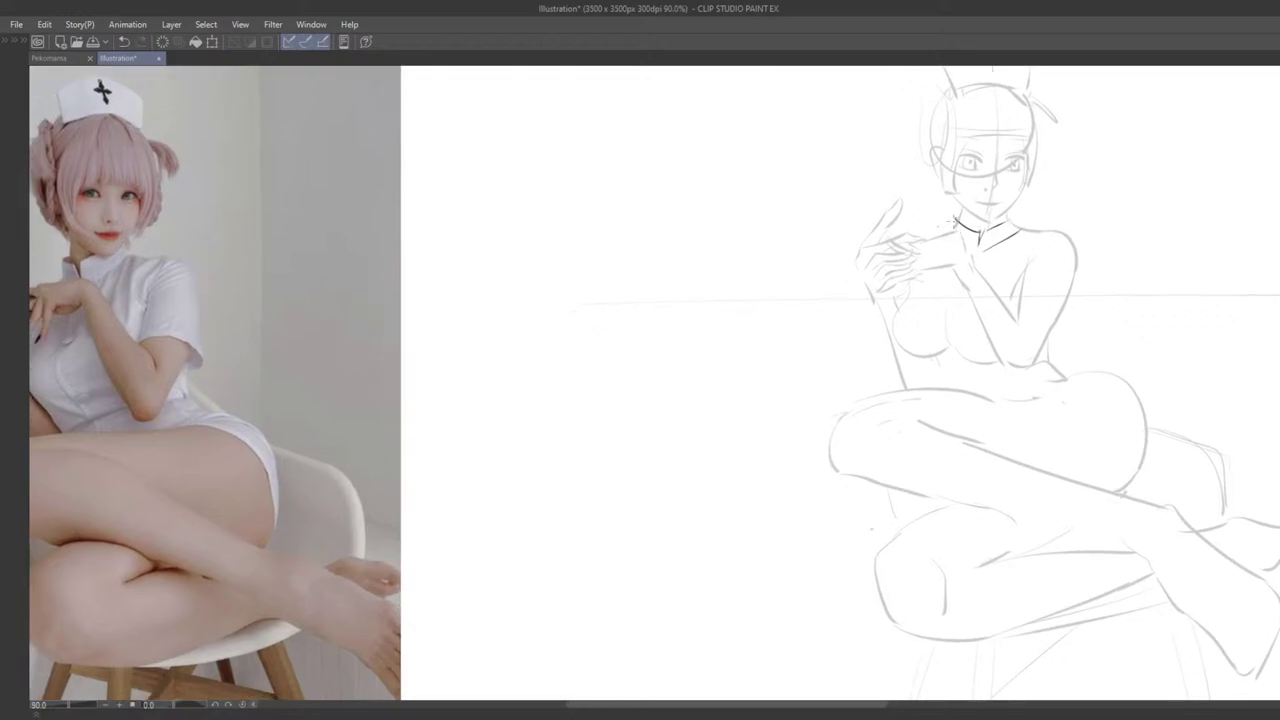
key(ctrl+z)
Step: Draw the shoulder seam and begin the curved sleeve hem around the bent arm
mouse_move(1001, 257)
mouse_down()
mouse_move(987, 245)
mouse_move(1010, 252)
mouse_move(1055, 315)
mouse_up()
key(ctrl+z)
drag(1007, 305, 1041, 337)
key(ctrl+z)
drag(1061, 240, 1057, 332)
key(ctrl+z)
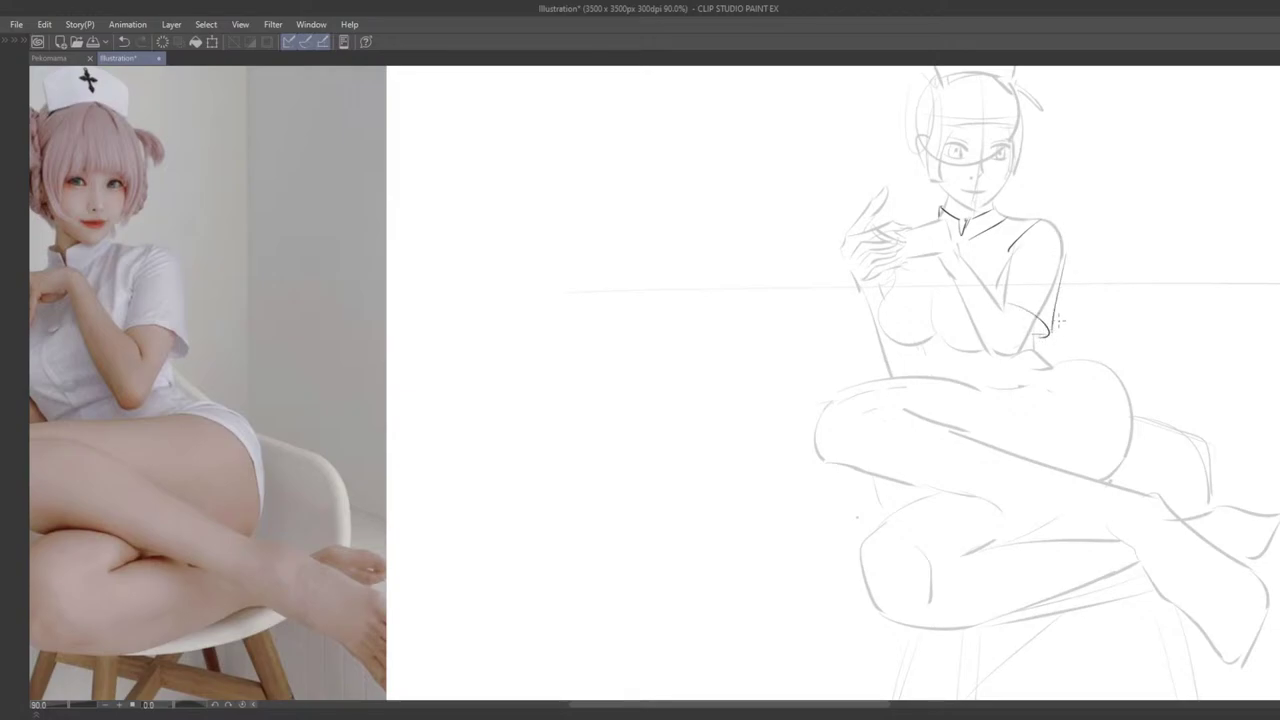
Step: Draw the sleeve's outer edge from the shoulder down to the hem, redoing the stroke until it follows the reference
key(ctrl+z)
mouse_move(1053, 229)
mouse_down()
mouse_move(1058, 331)
mouse_move(1060, 262)
mouse_move(1050, 336)
mouse_move(926, 326)
mouse_move(857, 459)
mouse_move(867, 434)
mouse_move(933, 406)
mouse_move(973, 446)
mouse_move(962, 427)
mouse_up()
key(ctrl+z)
key(ctrl+z)
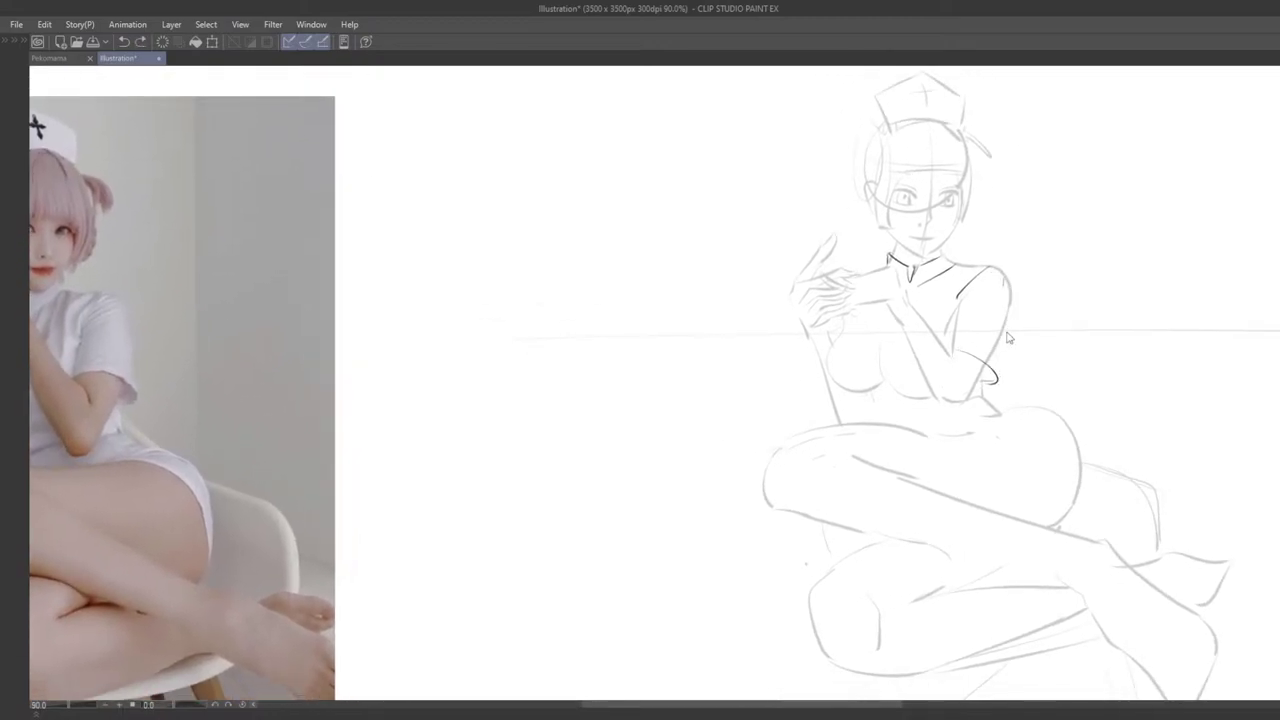
drag(1000, 266, 1002, 372)
key(ctrl+z)
mouse_move(1001, 266)
mouse_down()
mouse_move(1006, 380)
mouse_move(1005, 330)
mouse_move(1008, 378)
mouse_move(986, 337)
mouse_move(972, 361)
mouse_move(1003, 370)
mouse_move(955, 354)
mouse_move(970, 325)
mouse_up()
key(ctrl+z)
scroll(977, 356, up, 1)
scroll(955, 354, down, 2)
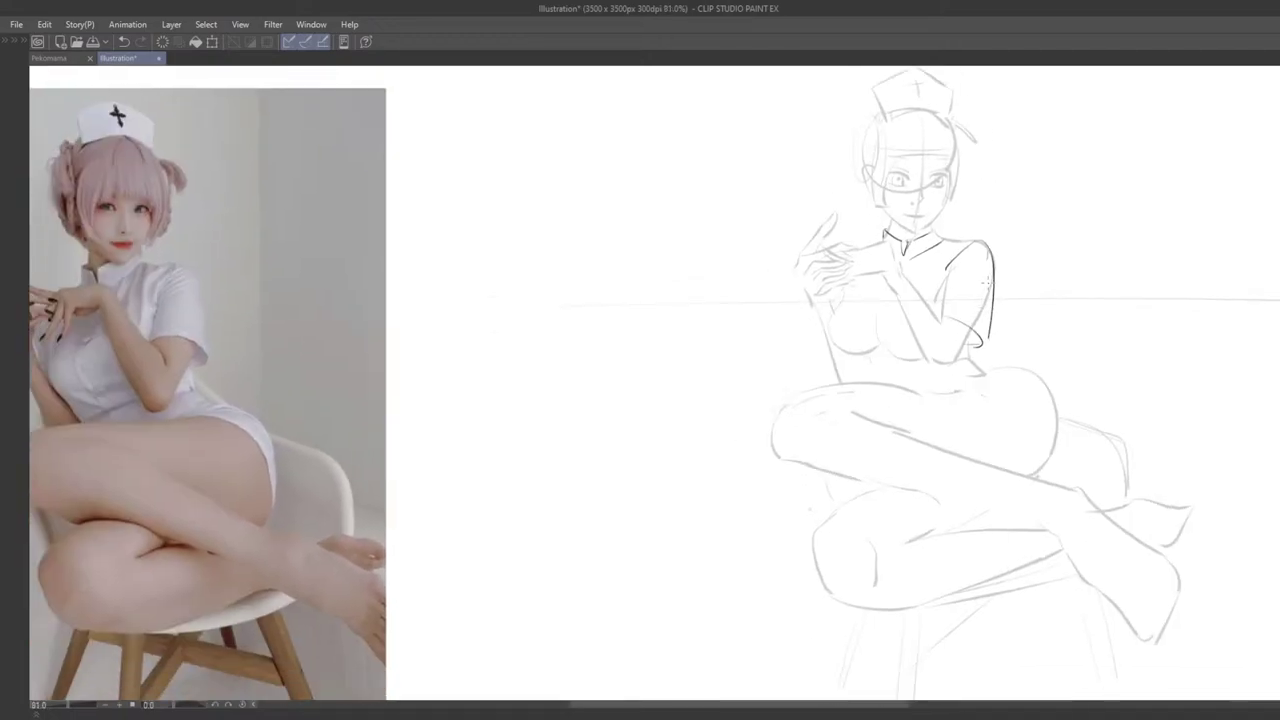
key(ctrl+z)
key(ctrl+z)
mouse_move(989, 252)
mouse_down()
mouse_move(988, 351)
mouse_move(1006, 348)
mouse_move(988, 331)
mouse_up()
key(ctrl+z)
key(ctrl+z)
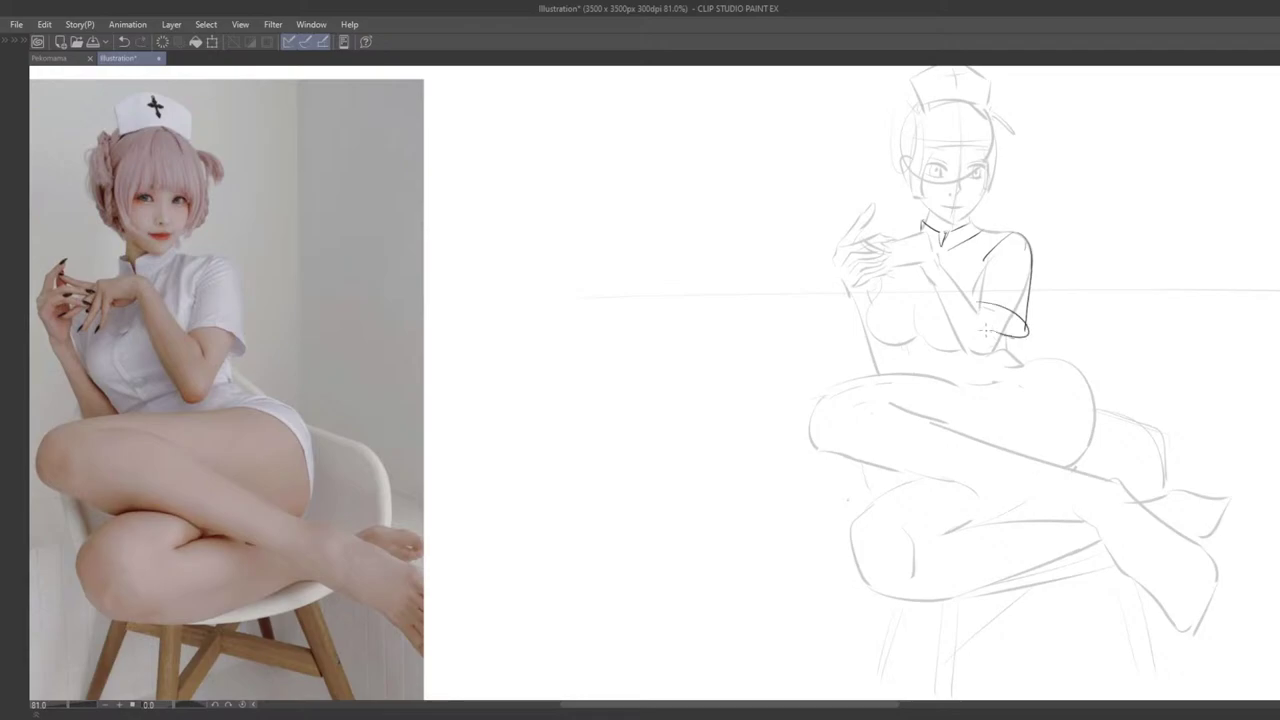
Step: Close the short sleeve's hem with a curve around the upper arm above the elbow
key(ctrl+z)
drag(1031, 268, 1022, 336)
key(ctrl+z)
drag(1034, 326, 1058, 326)
key(ctrl+z)
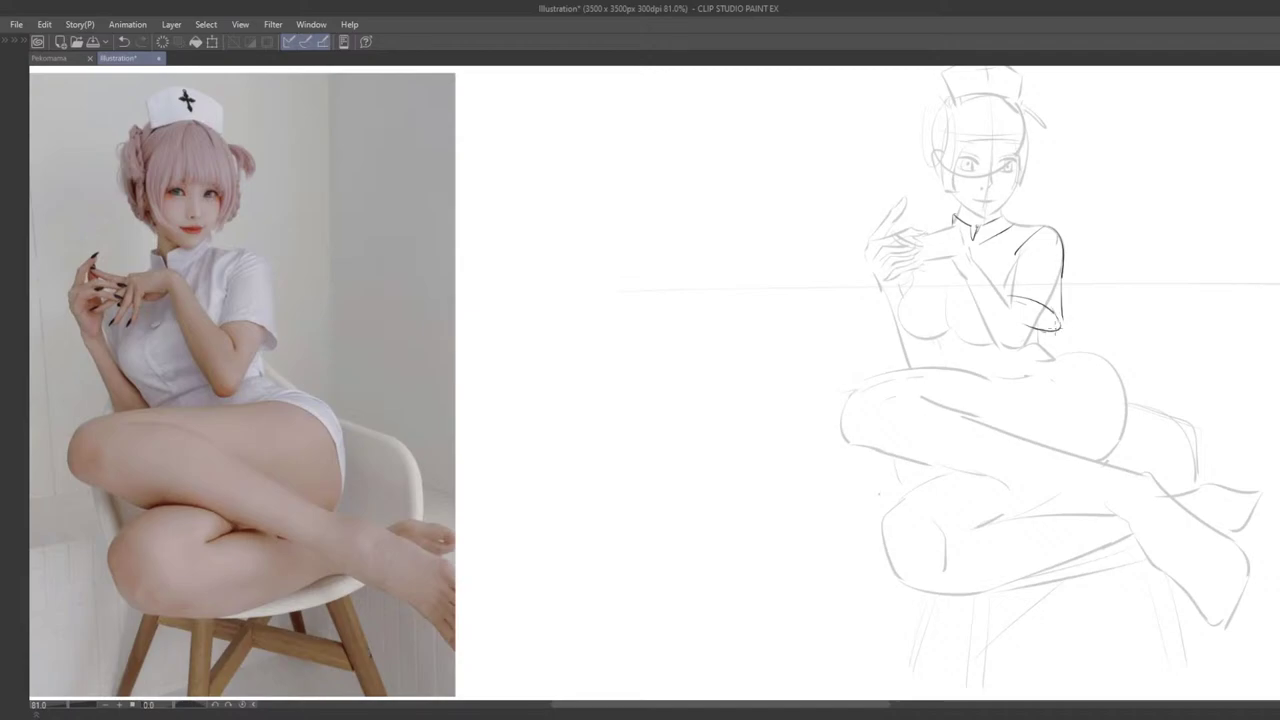
Step: Draw the uniform's front contour around the bust down to the waist, with the waistline above the thigh and folds under the bust
drag(945, 321, 970, 315)
key(ctrl+z)
mouse_move(945, 259)
mouse_down()
mouse_move(924, 293)
mouse_move(952, 354)
mouse_up()
key(ctrl+z)
key(ctrl+z)
key(ctrl+z)
key(ctrl+z)
key(ctrl+z)
mouse_move(945, 345)
mouse_down()
mouse_move(957, 362)
mouse_move(948, 354)
mouse_move(985, 356)
mouse_move(945, 351)
mouse_move(975, 362)
mouse_up()
key(ctrl+z)
key(ctrl+z)
key(ctrl+z)
key(ctrl+z)
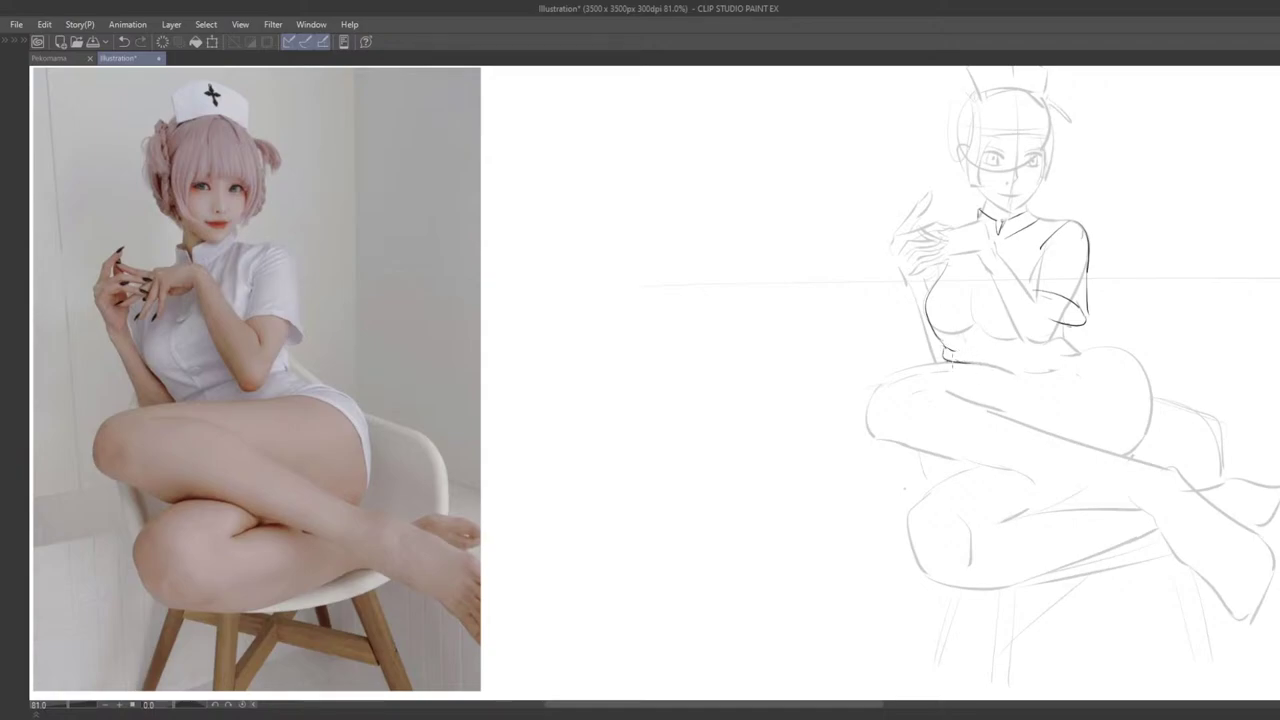
mouse_move(956, 362)
mouse_down()
mouse_move(1013, 350)
mouse_move(1006, 372)
mouse_up()
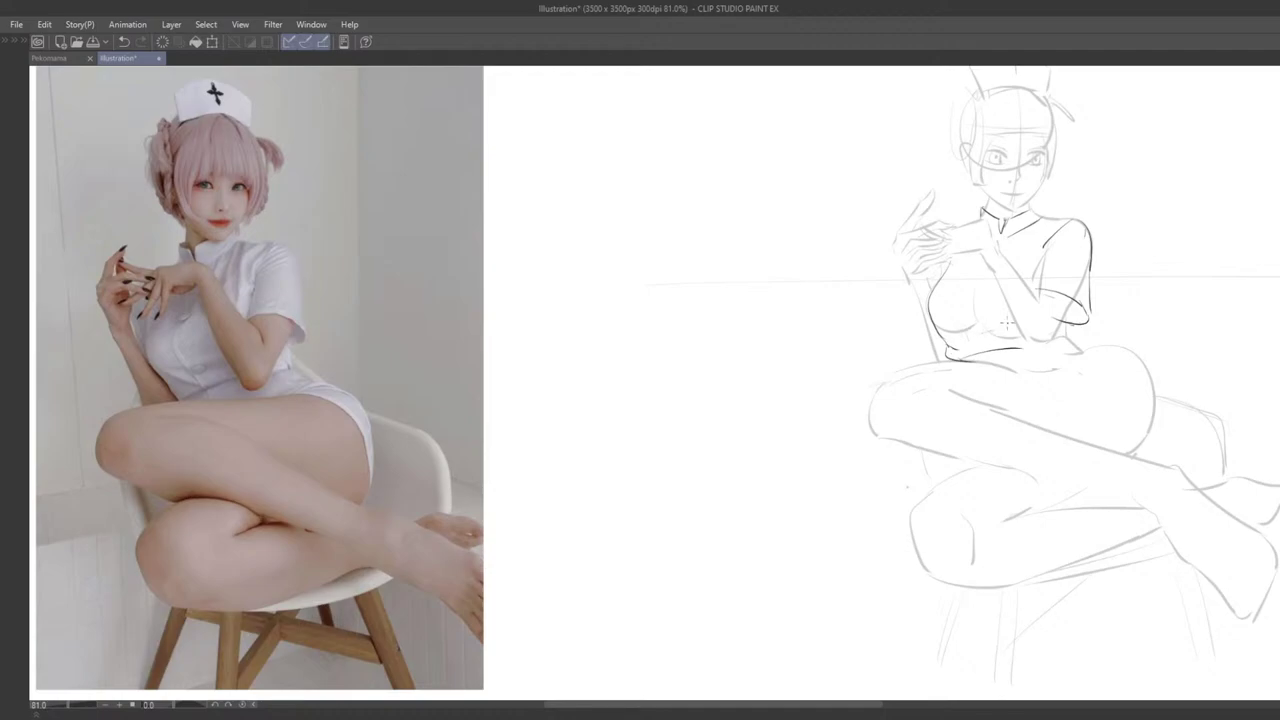
drag(1004, 328, 962, 332)
Step: Draw a small round button on the uniform's chest, just beneath the raised hands
drag(985, 284, 981, 300)
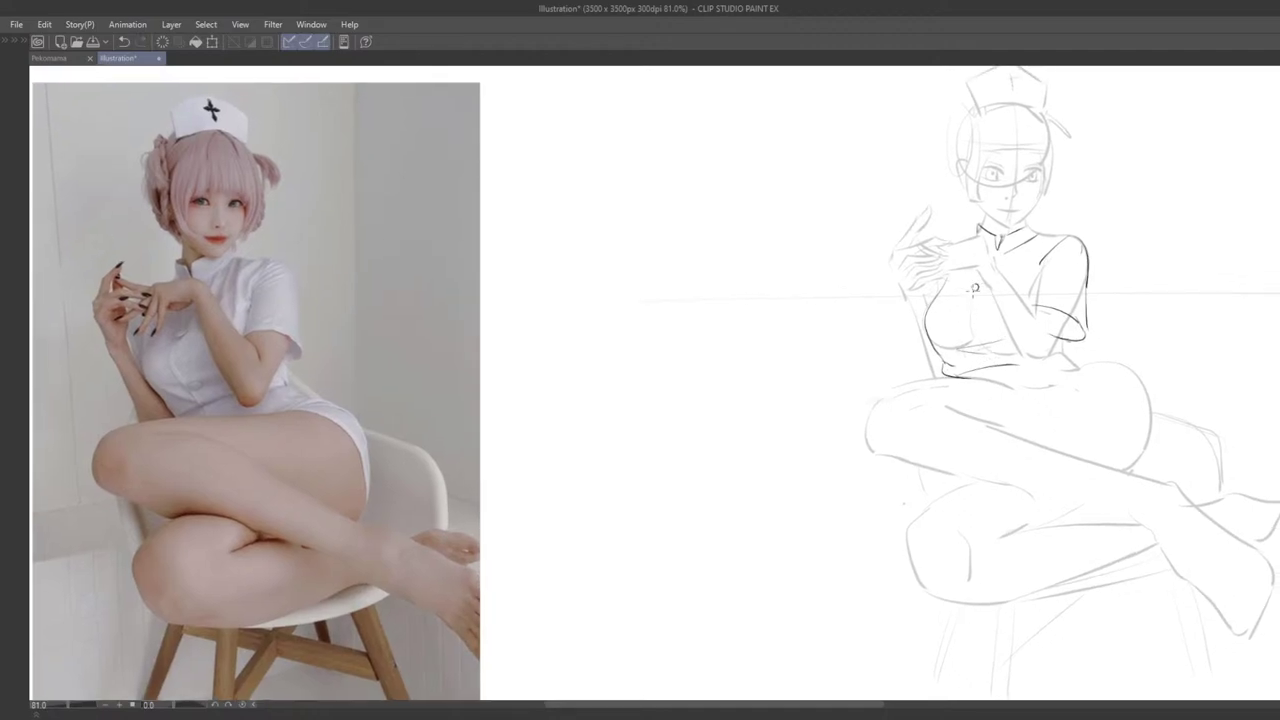
drag(973, 291, 974, 285)
mouse_move(990, 319)
mouse_down()
mouse_move(920, 291)
mouse_move(905, 262)
mouse_up()
mouse_move(928, 320)
mouse_down()
mouse_move(941, 321)
mouse_move(912, 305)
mouse_move(922, 298)
mouse_up()
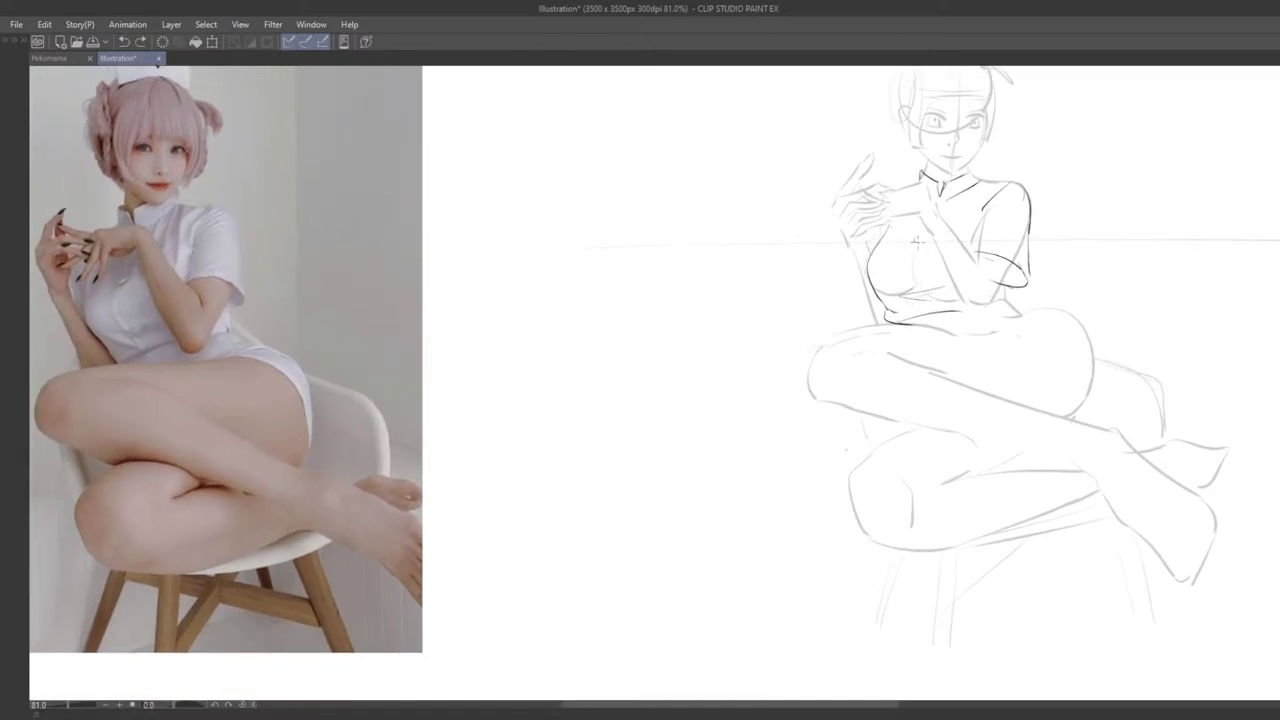
mouse_move(916, 241)
mouse_down()
mouse_move(884, 235)
mouse_move(830, 280)
mouse_up()
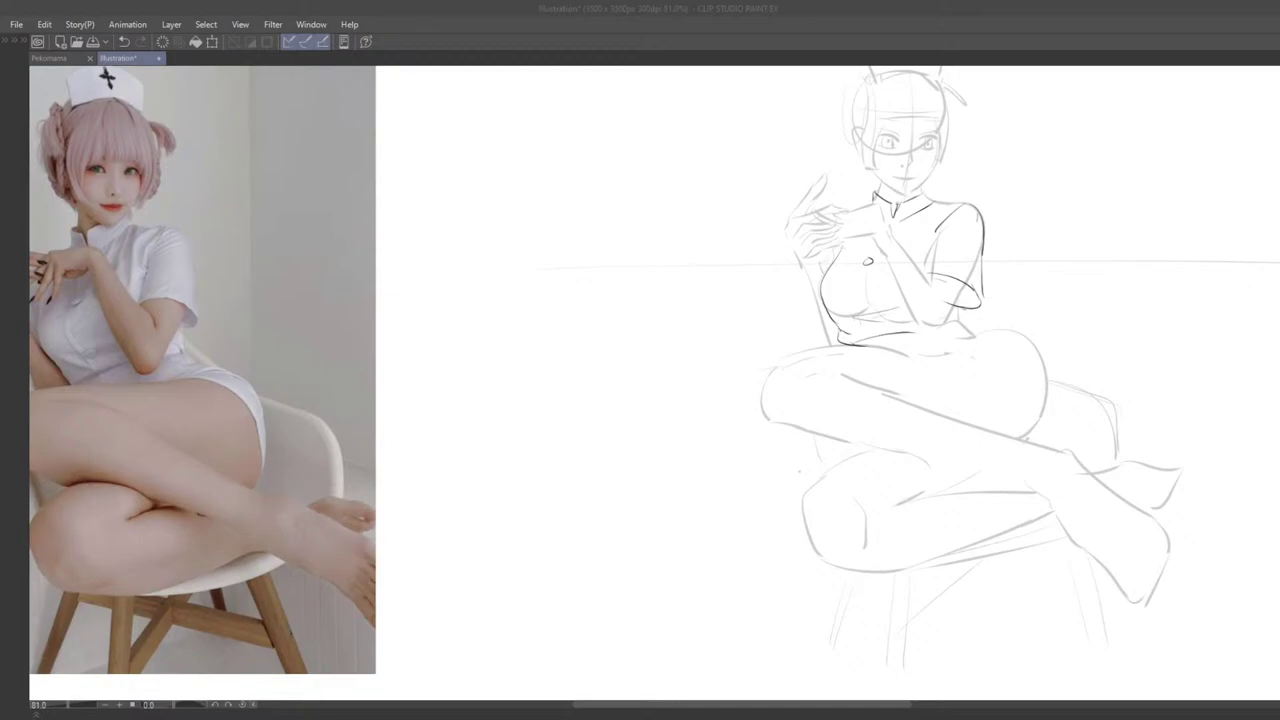
Step: Draw a curved front-opening line running from the chest button down beneath the bust
key(ctrl+plus)
drag(832, 377, 973, 416)
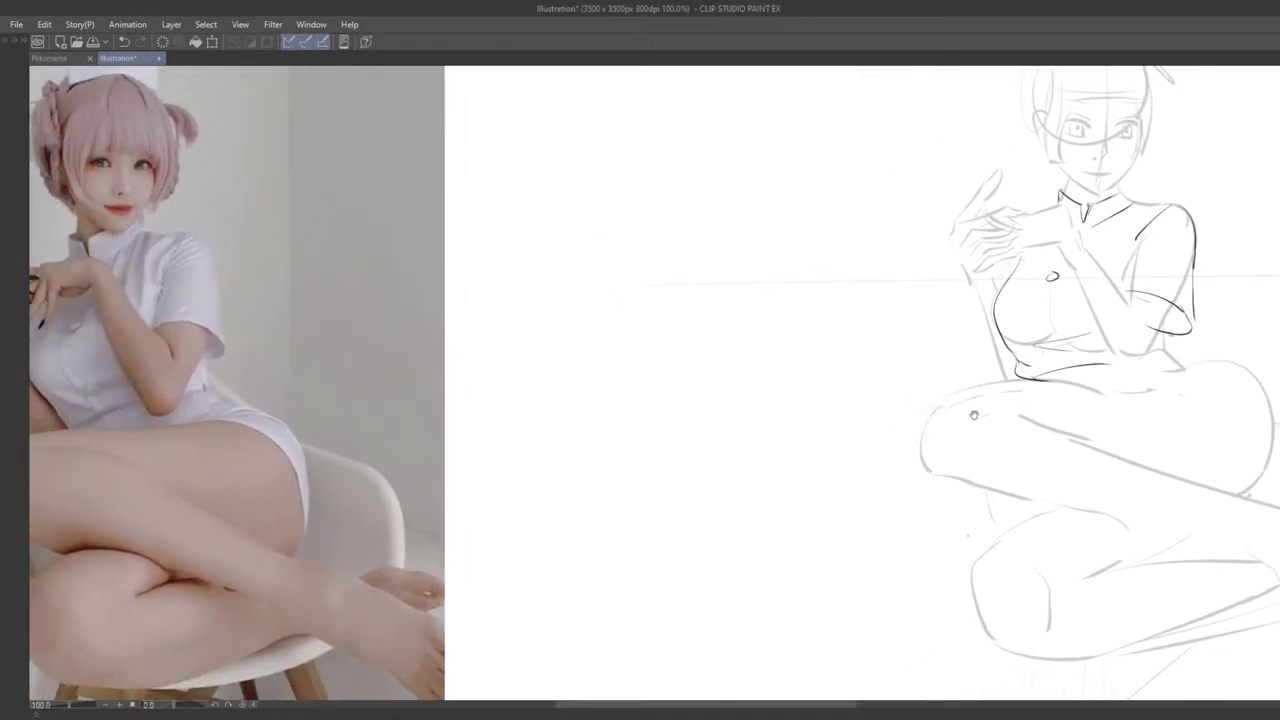
mouse_move(1047, 290)
mouse_down()
mouse_move(1042, 320)
mouse_move(1057, 318)
mouse_up()
key(ctrl+z)
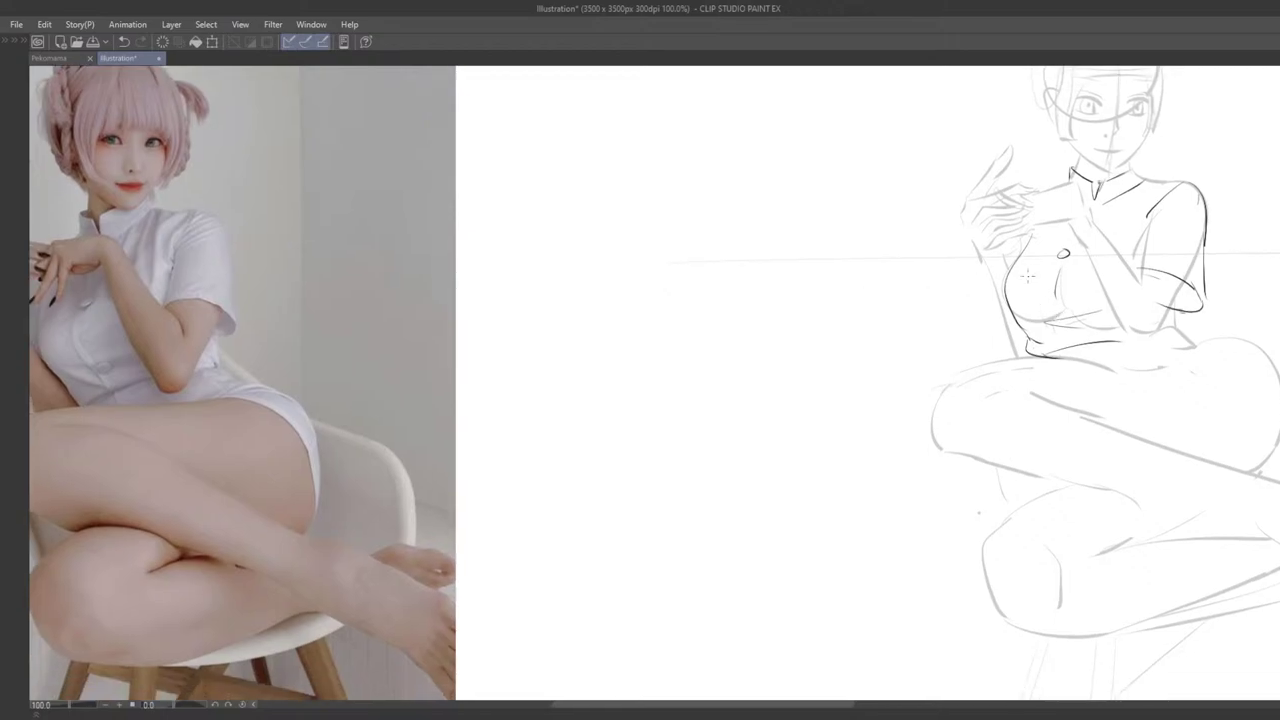
key(ctrl+z)
mouse_move(1061, 258)
mouse_down()
mouse_move(1059, 309)
mouse_move(1073, 330)
mouse_move(1023, 300)
mouse_up()
key(ctrl+z)
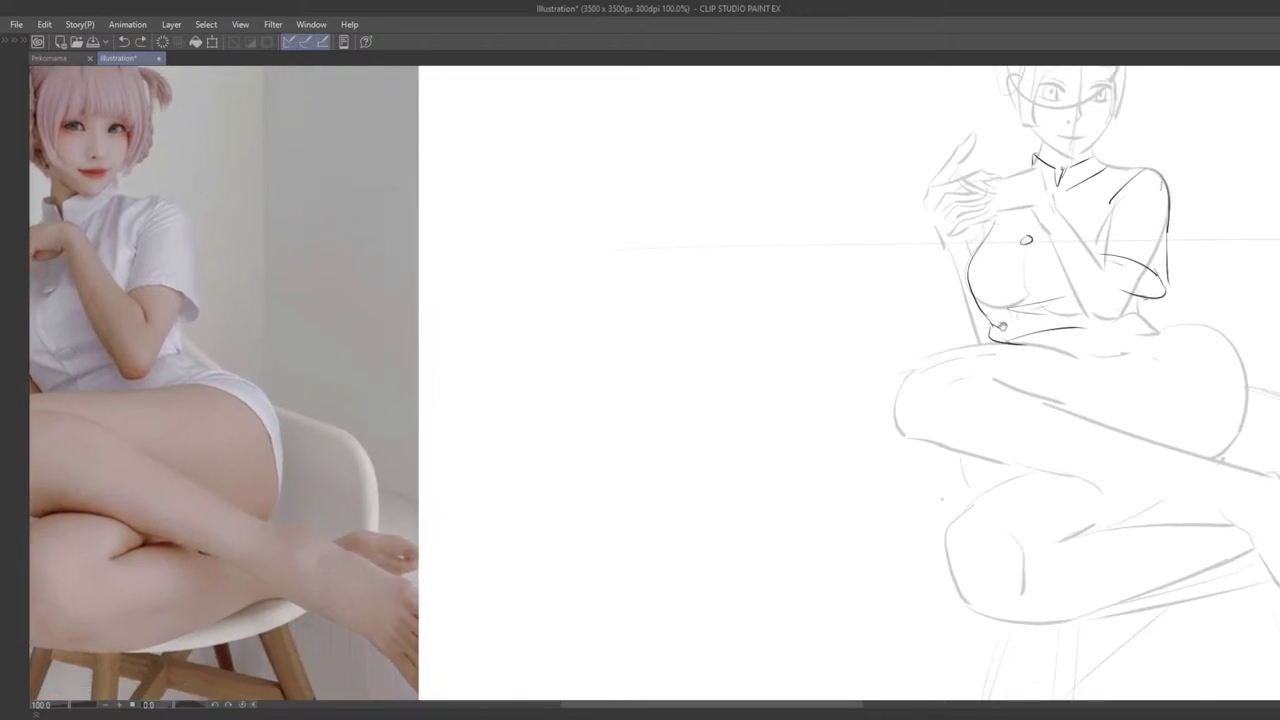
mouse_move(986, 357)
mouse_down()
mouse_move(962, 363)
mouse_move(963, 401)
mouse_move(984, 430)
mouse_move(1013, 404)
mouse_move(1039, 424)
mouse_up()
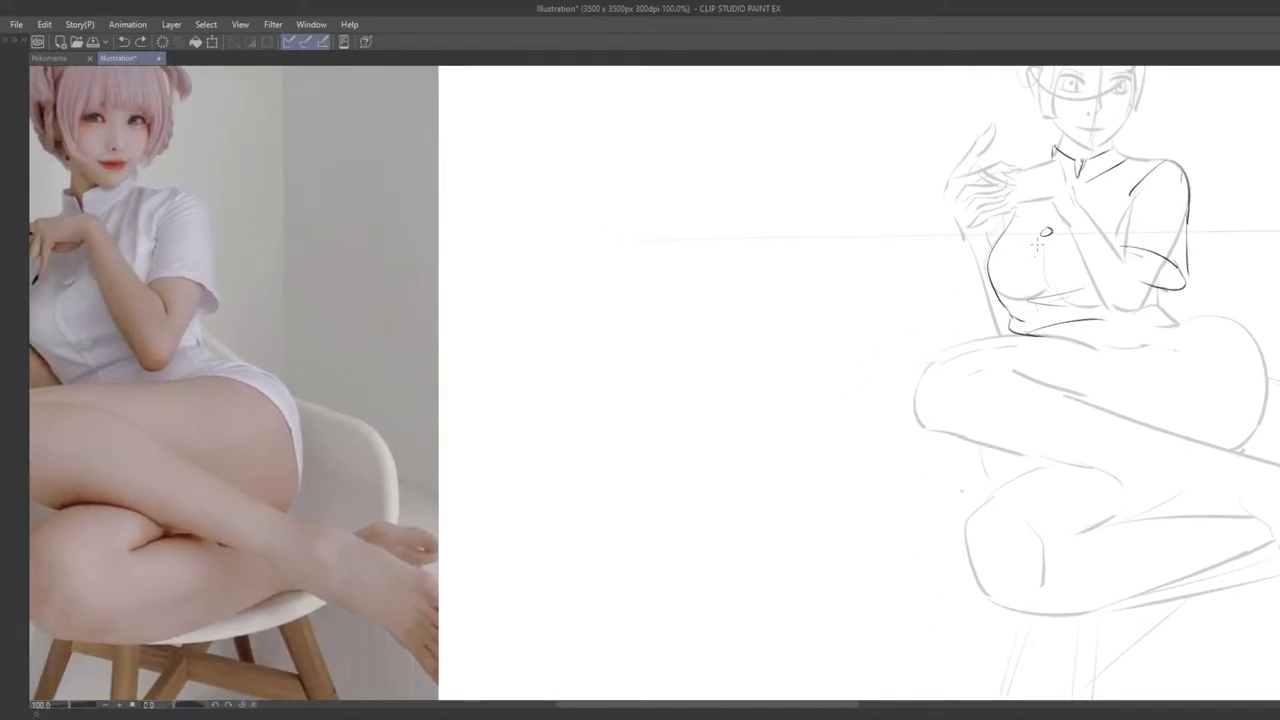
mouse_move(1049, 289)
mouse_down()
mouse_move(1057, 246)
mouse_move(1068, 294)
mouse_up()
key(ctrl+z)
key(ctrl+z)
drag(1057, 235, 1066, 291)
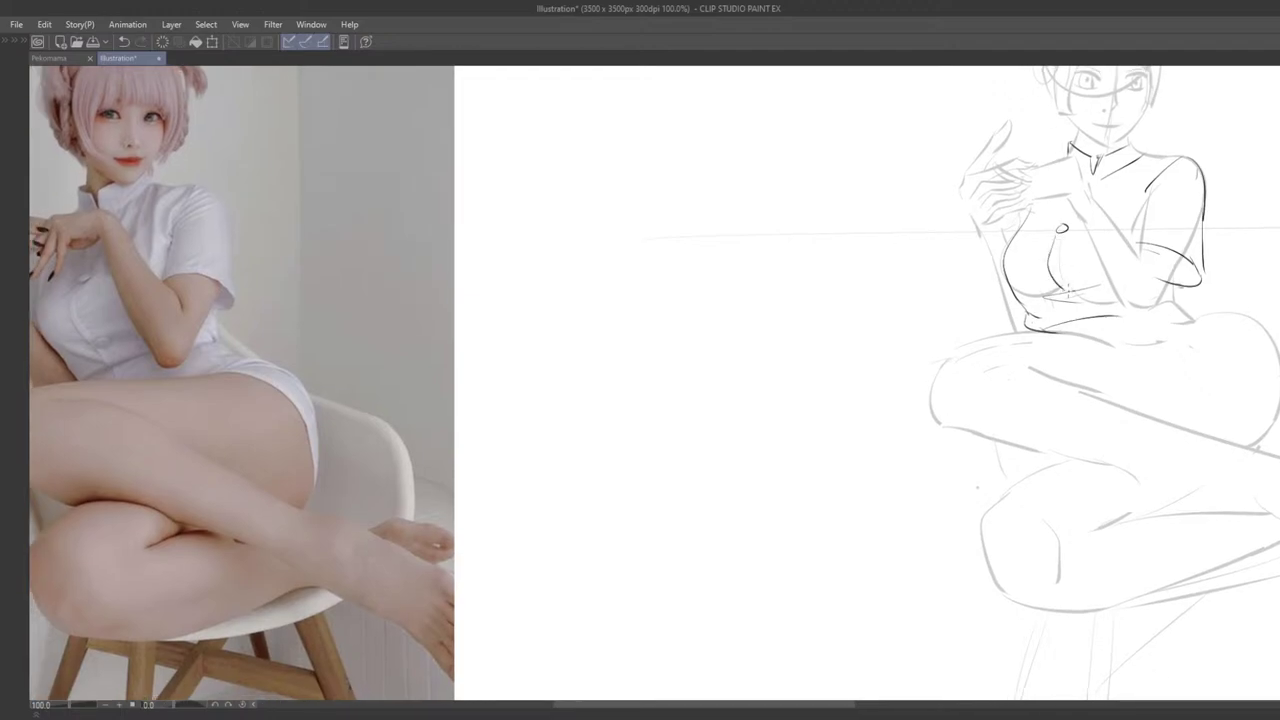
Step: Refine the front opening into two curved lines below the chest button and add a second button under the bust
key(ctrl+z)
drag(1061, 235, 1064, 289)
key(ctrl+z)
drag(1061, 235, 1067, 288)
key(ctrl+z)
mouse_move(1060, 236)
mouse_down()
mouse_move(1079, 292)
mouse_move(1059, 304)
mouse_move(1019, 296)
mouse_up()
key(ctrl+z)
key(ctrl+z)
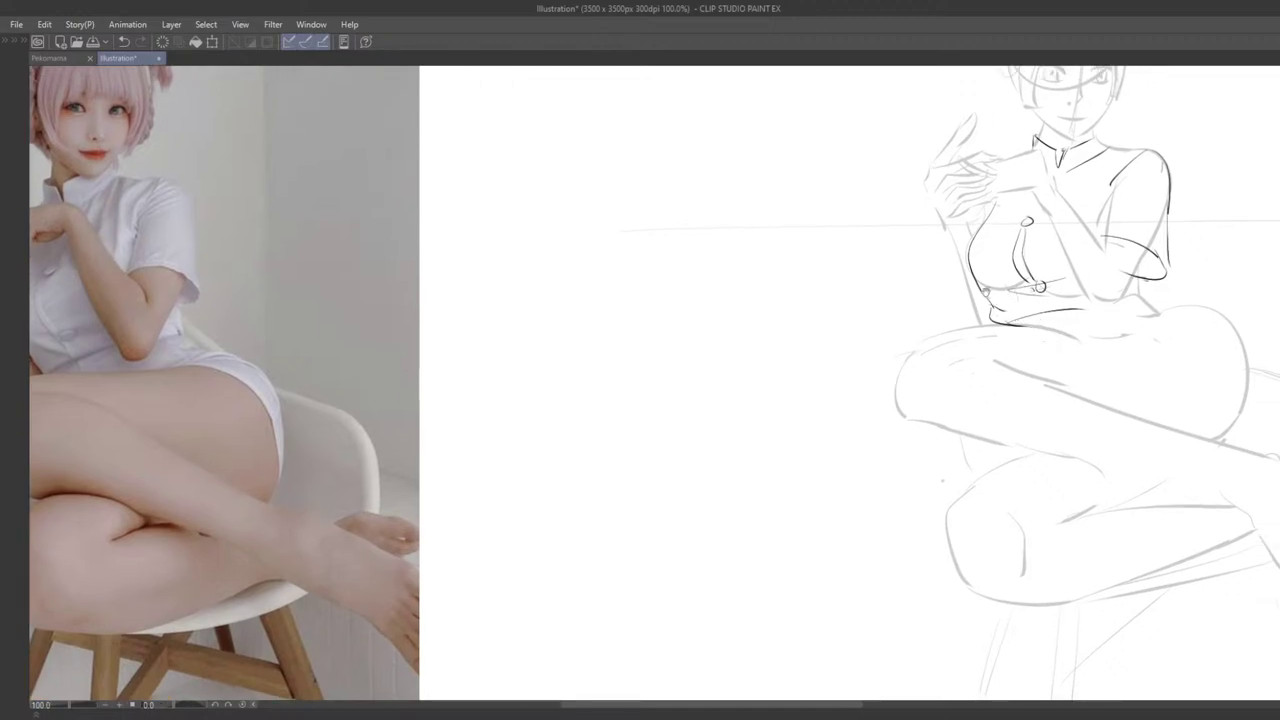
Step: Rework the folds around the second button and continue the front opening down to the waist
drag(1008, 346, 1013, 348)
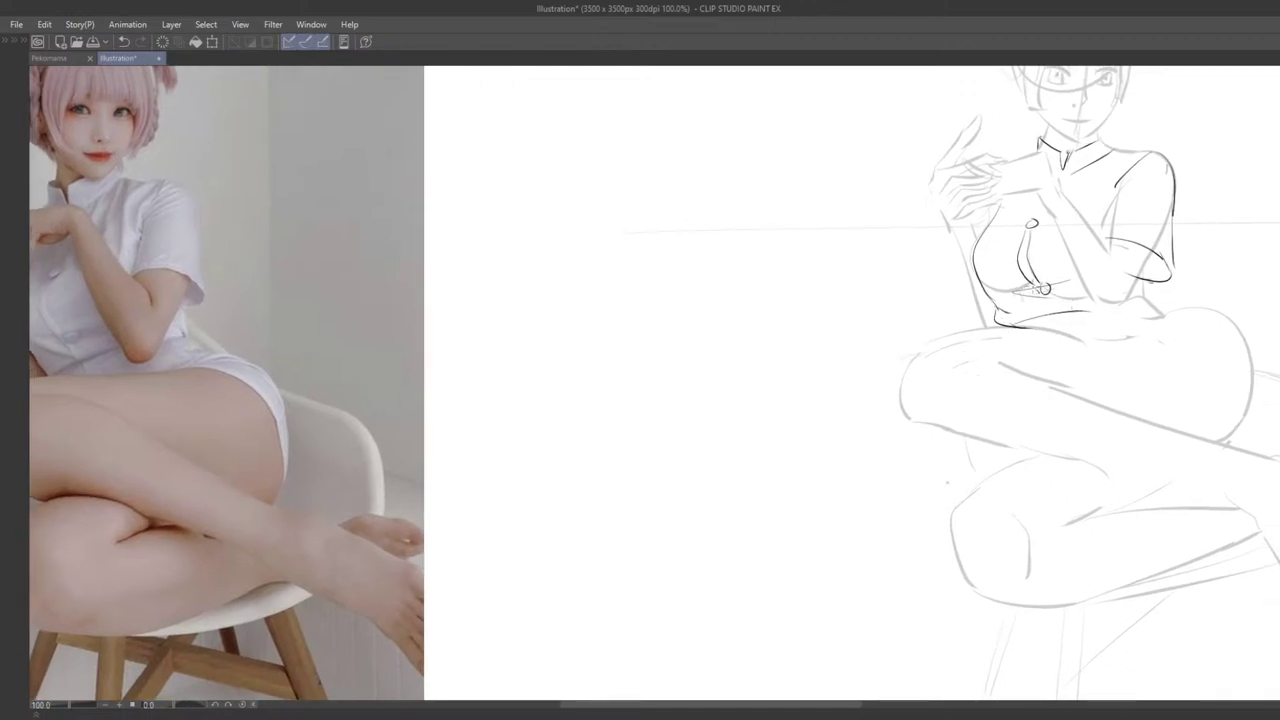
key(ctrl+z)
key(ctrl+z)
drag(1036, 290, 1040, 299)
key(ctrl+z)
key(ctrl+y)
key(ctrl+z)
key(ctrl+y)
key(ctrl+z)
drag(1041, 312, 1052, 375)
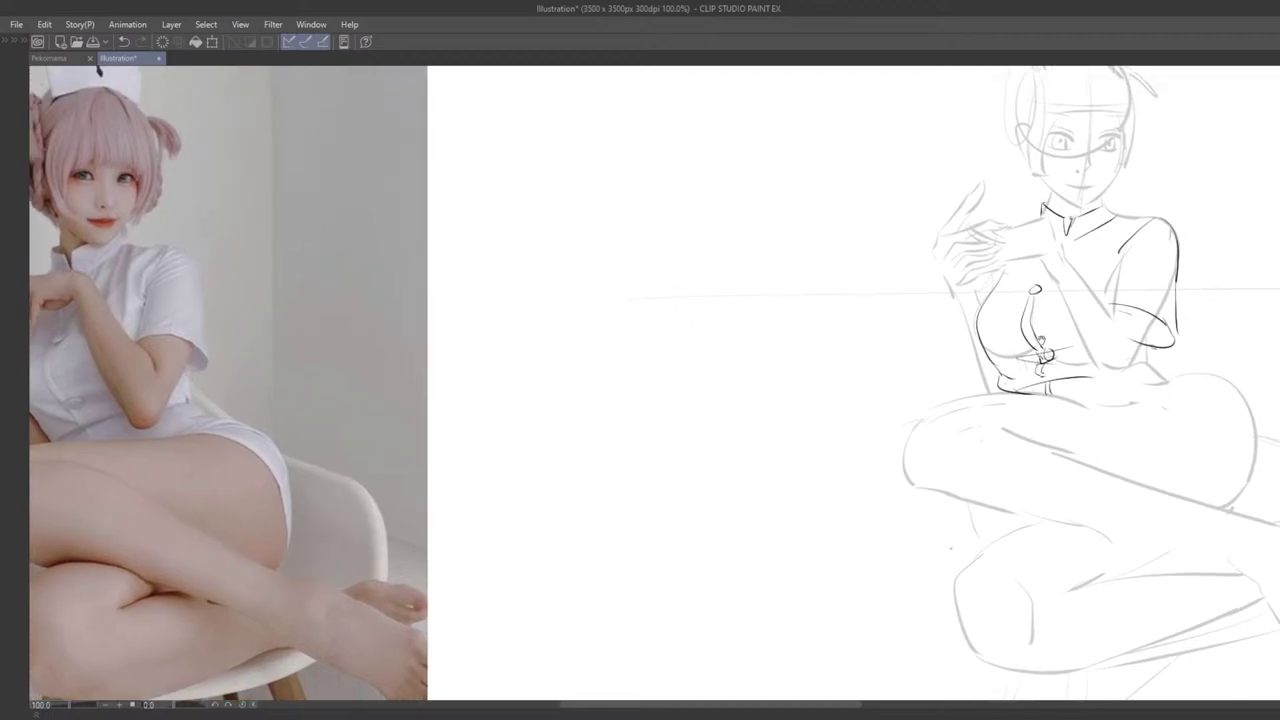
Step: Draw the uniform's lower hem as a curve over the hip and down the side of the upper thigh
mouse_move(1046, 261)
mouse_down()
mouse_move(1040, 286)
mouse_move(1058, 265)
mouse_move(1032, 306)
mouse_move(993, 285)
mouse_up()
key(ctrl+z)
scroll(1050, 290, down, 3)
scroll(1056, 265, up, 2)
key(ctrl+z)
key(ctrl+z)
scroll(1034, 302, down, 5)
scroll(1087, 338, up, 2)
mouse_move(1087, 338)
mouse_down()
mouse_move(1047, 335)
mouse_move(1096, 396)
mouse_move(1099, 380)
mouse_up()
key(ctrl+z)
key(ctrl+z)
drag(1055, 326, 1100, 391)
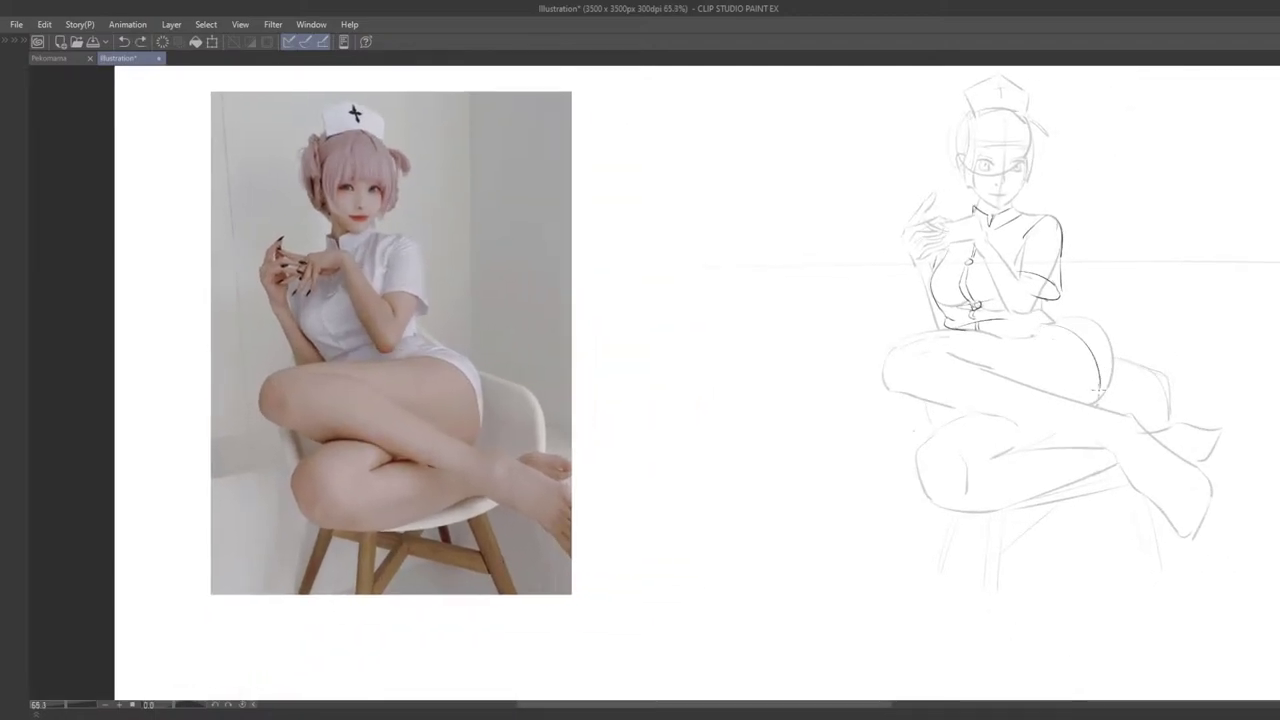
Step: Draw the fabric fold at the back of the waist and clean up its strokes with the eraser
mouse_move(1046, 321)
mouse_down()
mouse_move(1101, 321)
mouse_move(1114, 354)
mouse_move(1101, 363)
mouse_up()
key(ctrl+z)
key(ctrl+z)
key(ctrl+z)
key(ctrl+z)
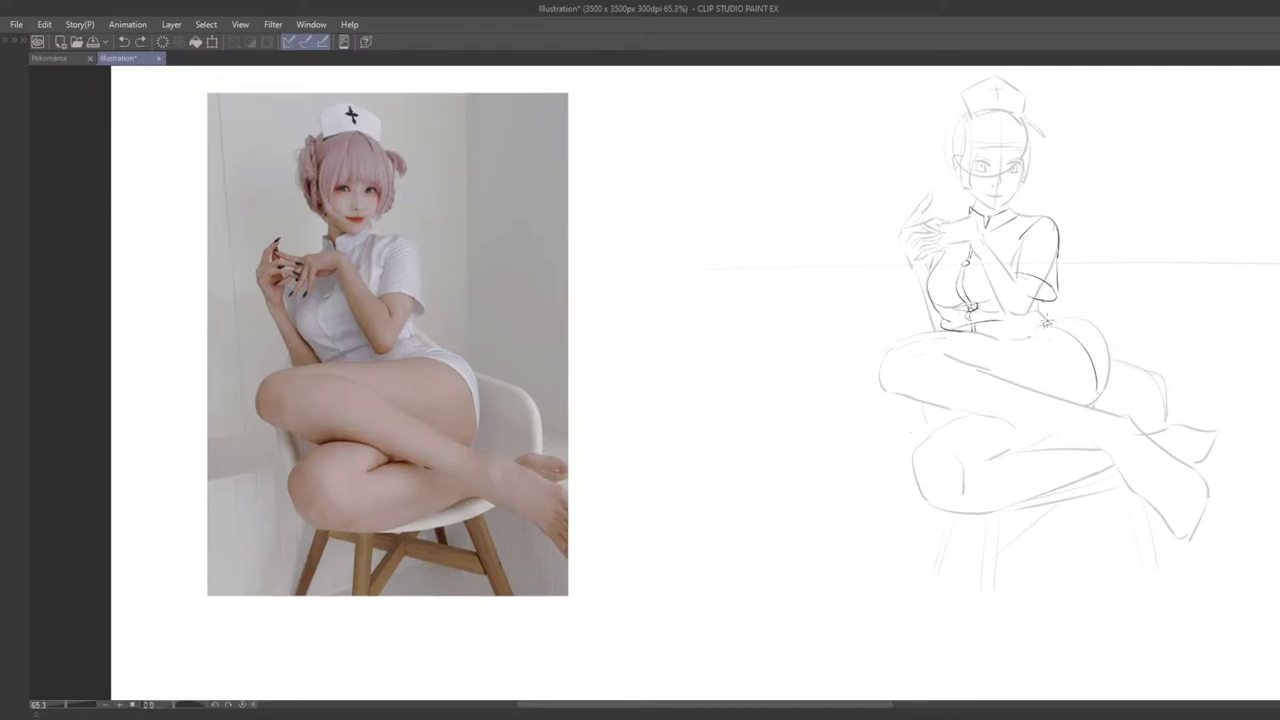
mouse_move(1049, 318)
mouse_down()
mouse_move(1092, 323)
mouse_move(1114, 348)
mouse_move(1087, 360)
mouse_move(959, 315)
mouse_up()
scroll(1050, 344, up, 2)
drag(997, 359, 996, 401)
key(e)
mouse_move(1034, 322)
mouse_down()
mouse_move(1005, 293)
mouse_move(968, 286)
mouse_move(1069, 309)
mouse_move(1031, 309)
mouse_move(1049, 312)
mouse_move(1024, 283)
mouse_move(1106, 342)
mouse_up()
key(e)
key(p)
Step: Try to draw the uniform's outer contour from the back waist fold around the hip
key(ctrl+z)
key(ctrl+z)
key(ctrl+z)
key(ctrl+z)
key(ctrl+z)
key(ctrl+z)
key(ctrl+z)
key(ctrl+z)
key(ctrl+z)
drag(1020, 298, 1100, 366)
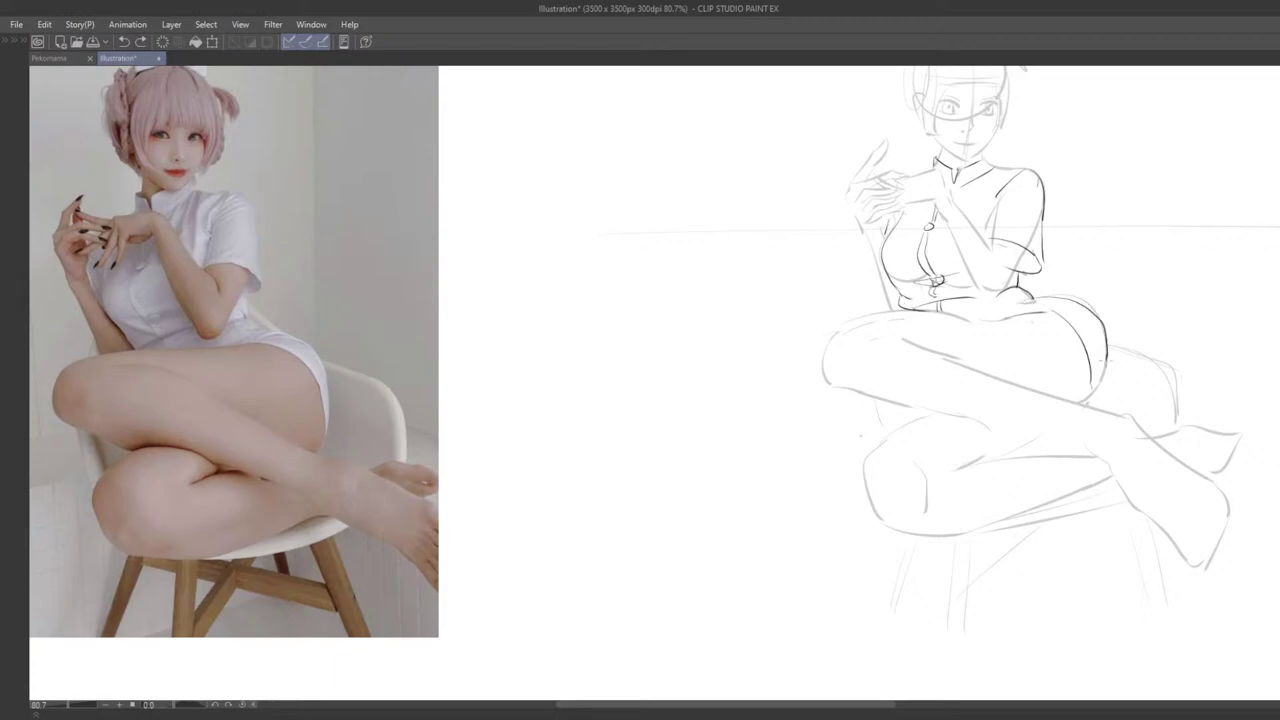
key(ctrl+z)
mouse_move(1024, 296)
mouse_down()
mouse_move(1112, 334)
mouse_move(1110, 366)
mouse_up()
key(ctrl+z)
mouse_move(1028, 294)
mouse_down()
mouse_move(1108, 320)
mouse_move(1106, 358)
mouse_move(966, 343)
mouse_up()
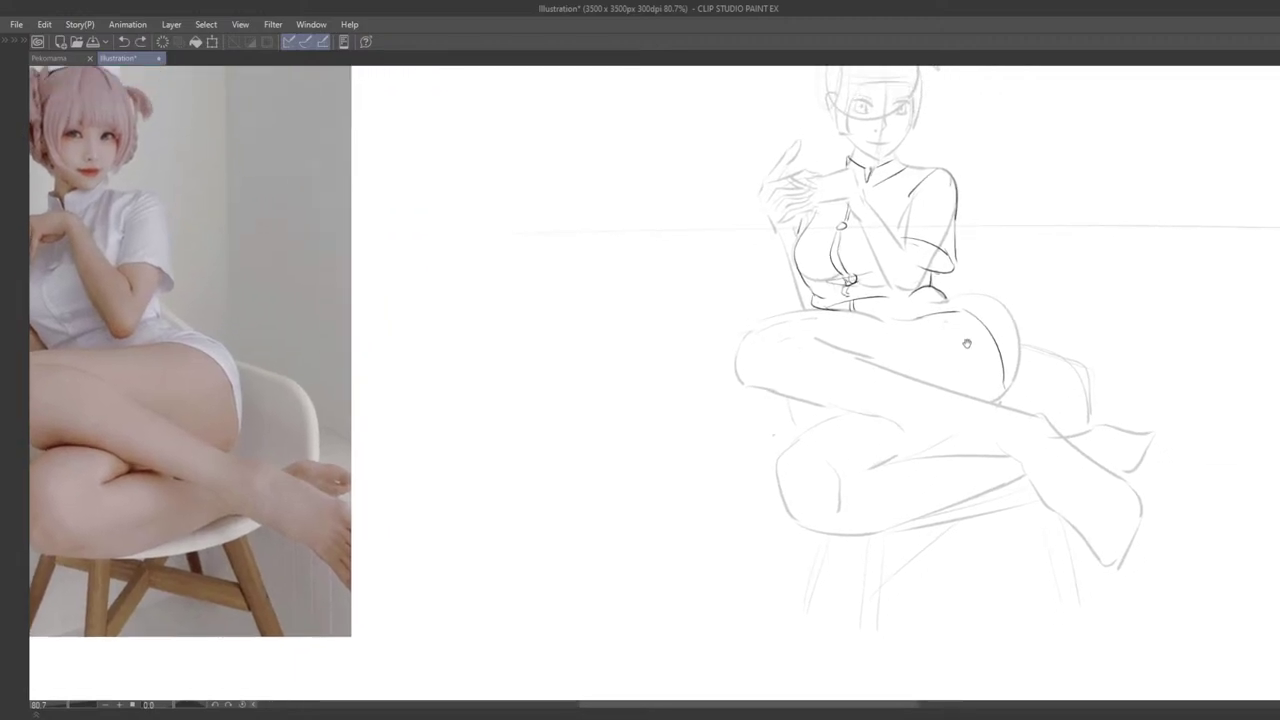
Step: Draw the uniform's outer hip contour from the waist fold down to the point where it meets the hem
mouse_move(948, 301)
mouse_down()
mouse_move(1017, 339)
mouse_move(1013, 325)
mouse_move(1017, 370)
mouse_move(1006, 372)
mouse_move(1024, 350)
mouse_move(1006, 388)
mouse_move(986, 330)
mouse_move(1006, 385)
mouse_up()
key(ctrl+z)
key(ctrl+z)
key(ctrl+z)
key(ctrl+z)
key(e)
key(p)
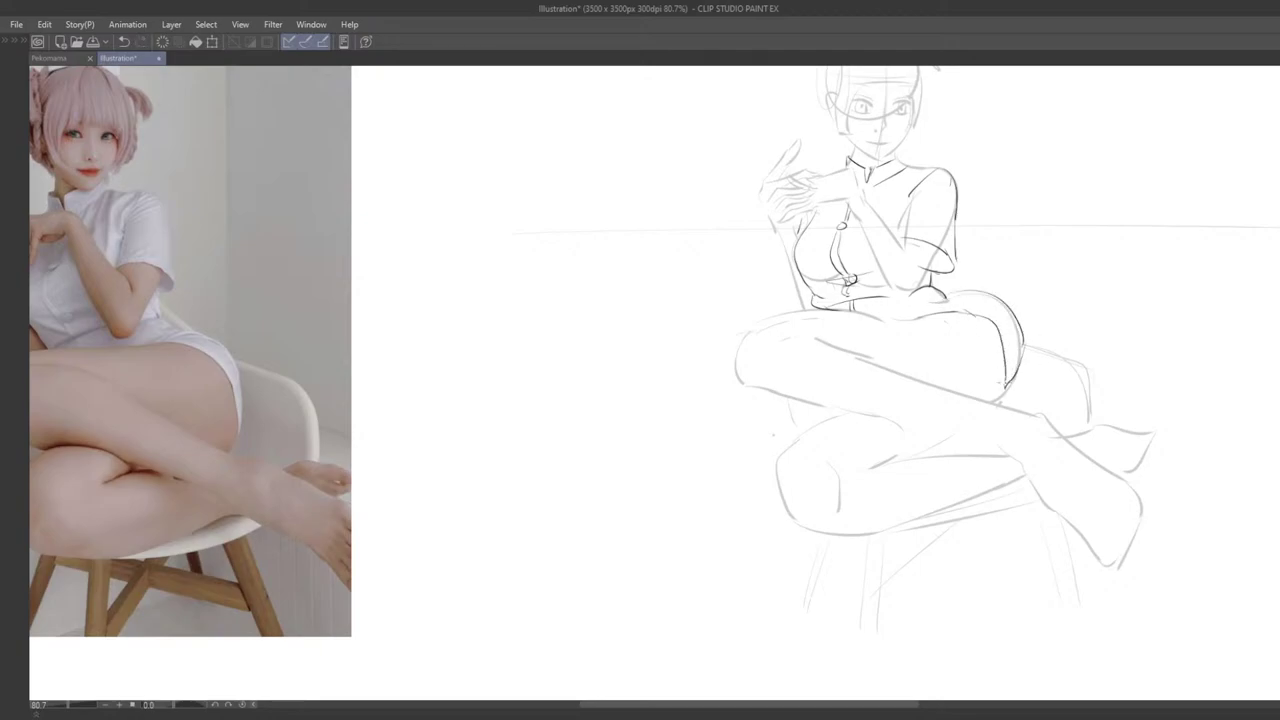
key(ctrl+z)
mouse_move(968, 314)
mouse_down()
mouse_move(997, 389)
mouse_move(1069, 331)
mouse_move(1040, 301)
mouse_up()
Step: Compare the whole seated figure with the reference photo
key(ctrl+minus)
key(ctrl+minus)
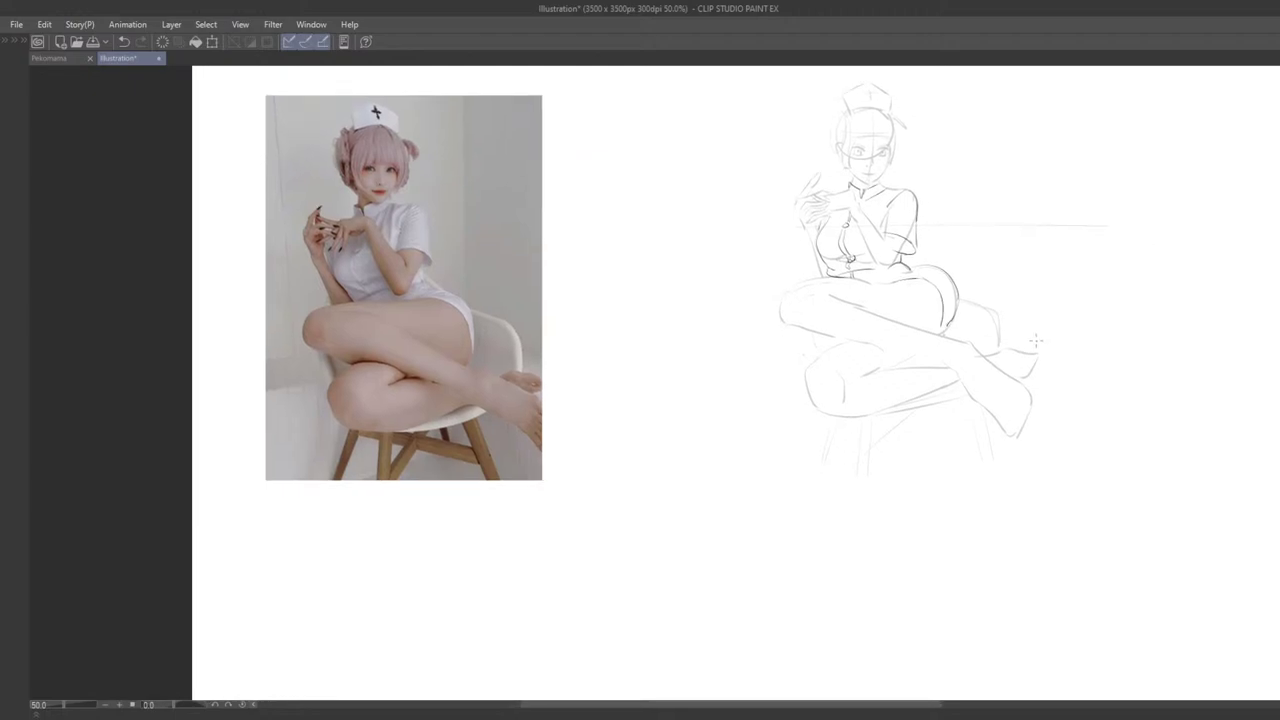
scroll(1040, 355, up, 3)
scroll(1040, 357, down, 4)
drag(1056, 434, 1015, 496)
drag(827, 378, 834, 466)
scroll(818, 432, up, 2)
scroll(841, 551, down, 1)
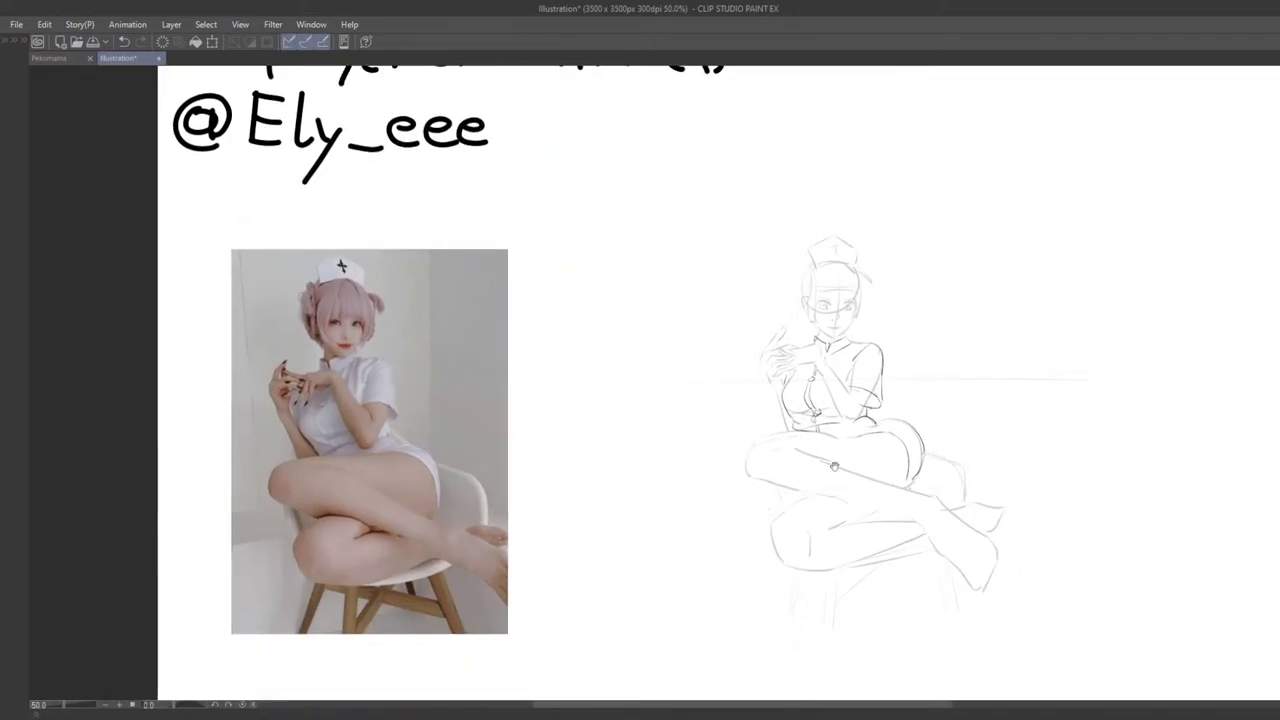
Step: Lower the sketch 3 layer's opacity to 20 percent
key(Tab)
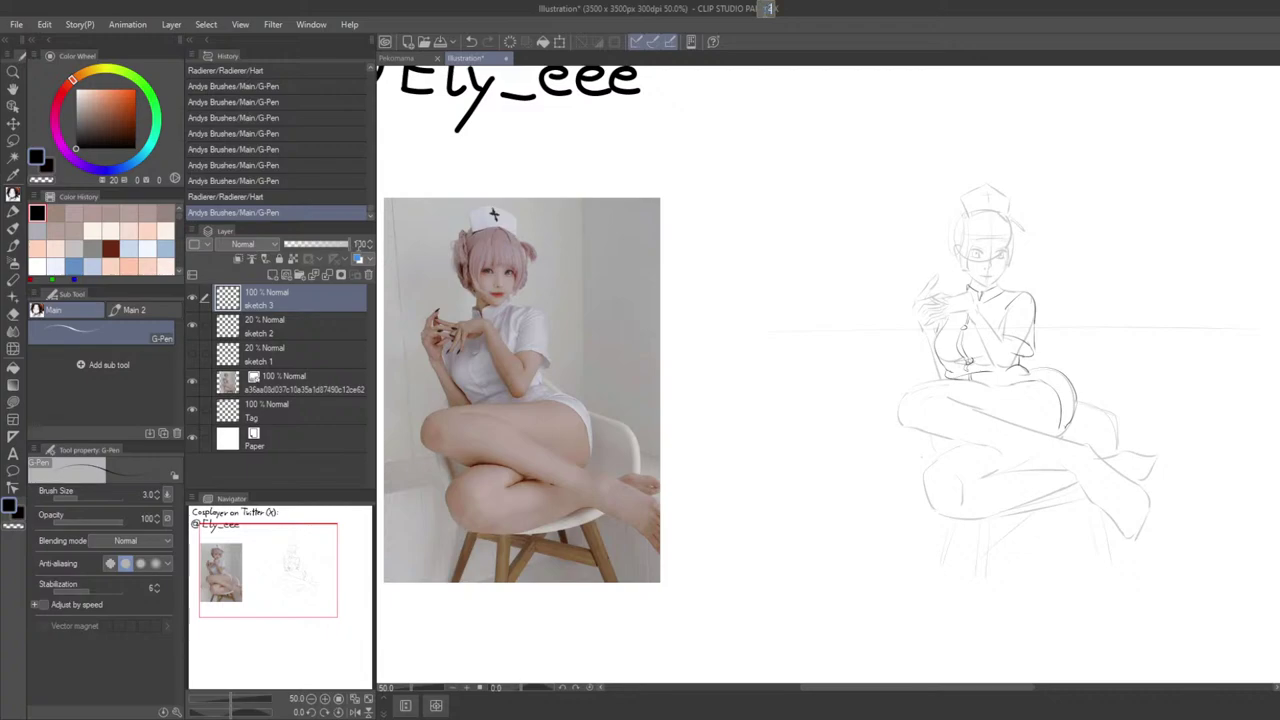
text(20)
key(Return)
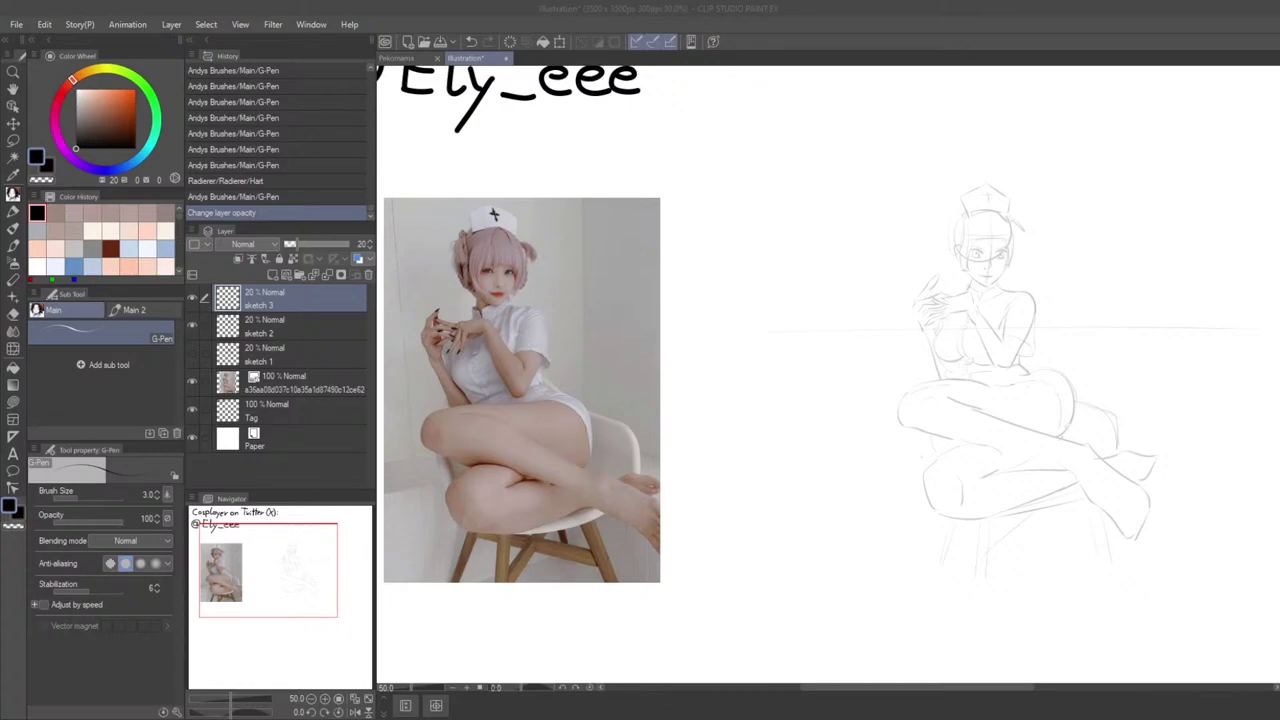
scroll(632, 451, down, 1)
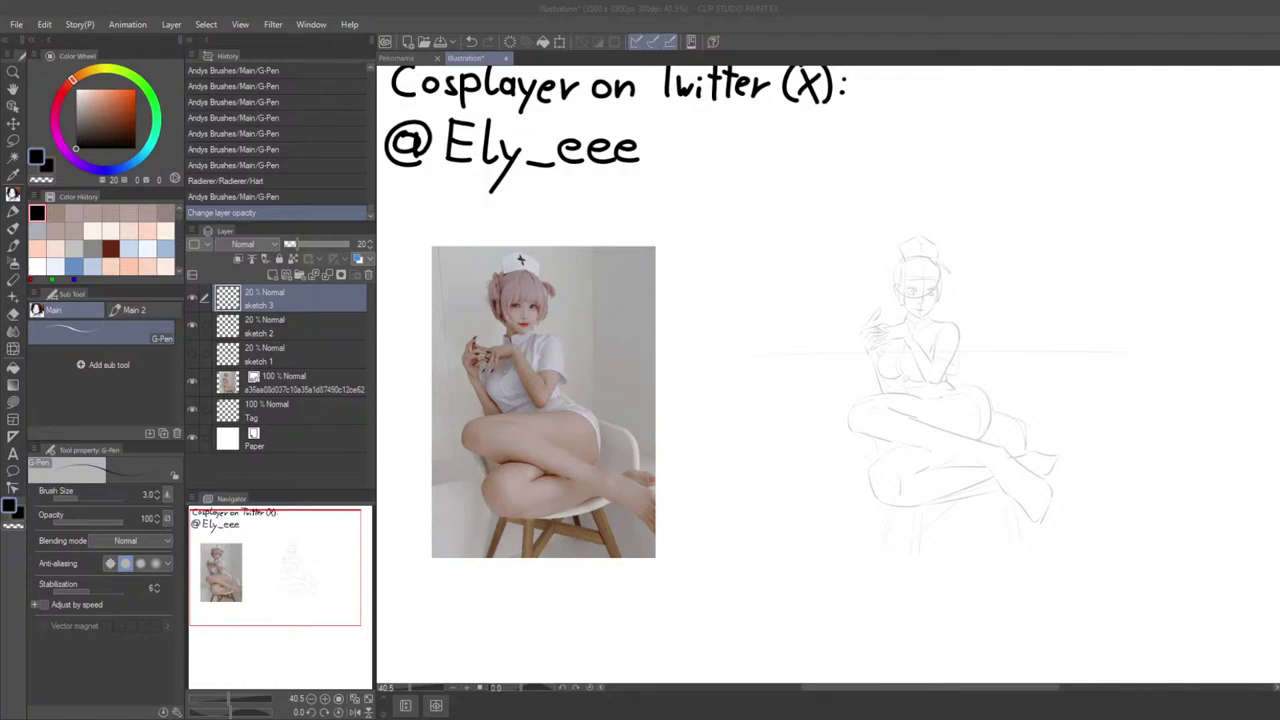
Step: Create a new vector layer above the sketch 3 layer
click(1060, 472)
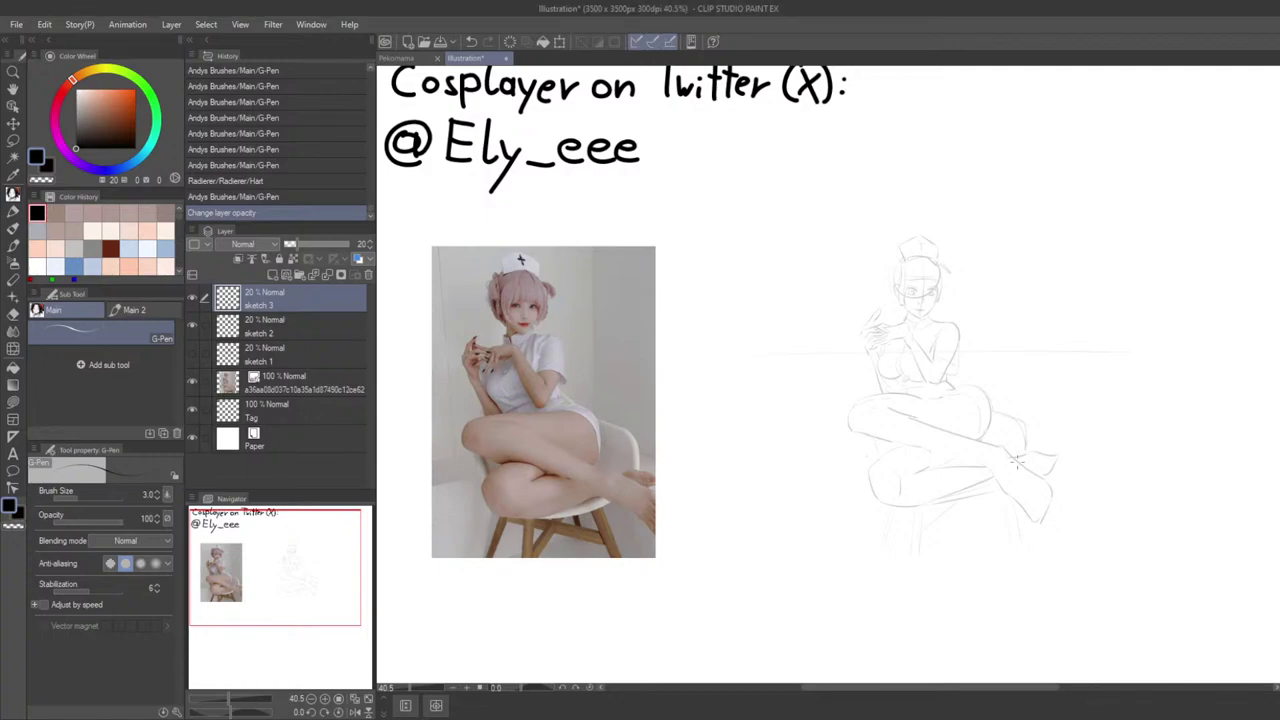
drag(896, 428, 764, 385)
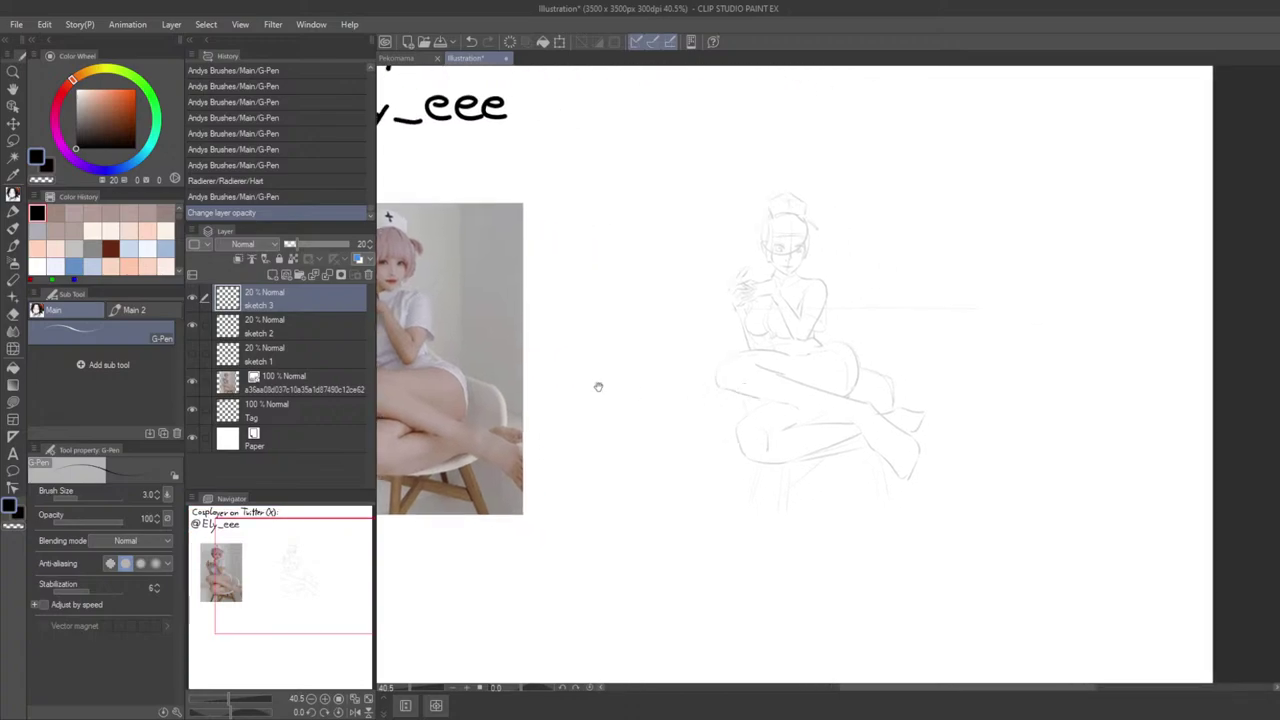
click(288, 275)
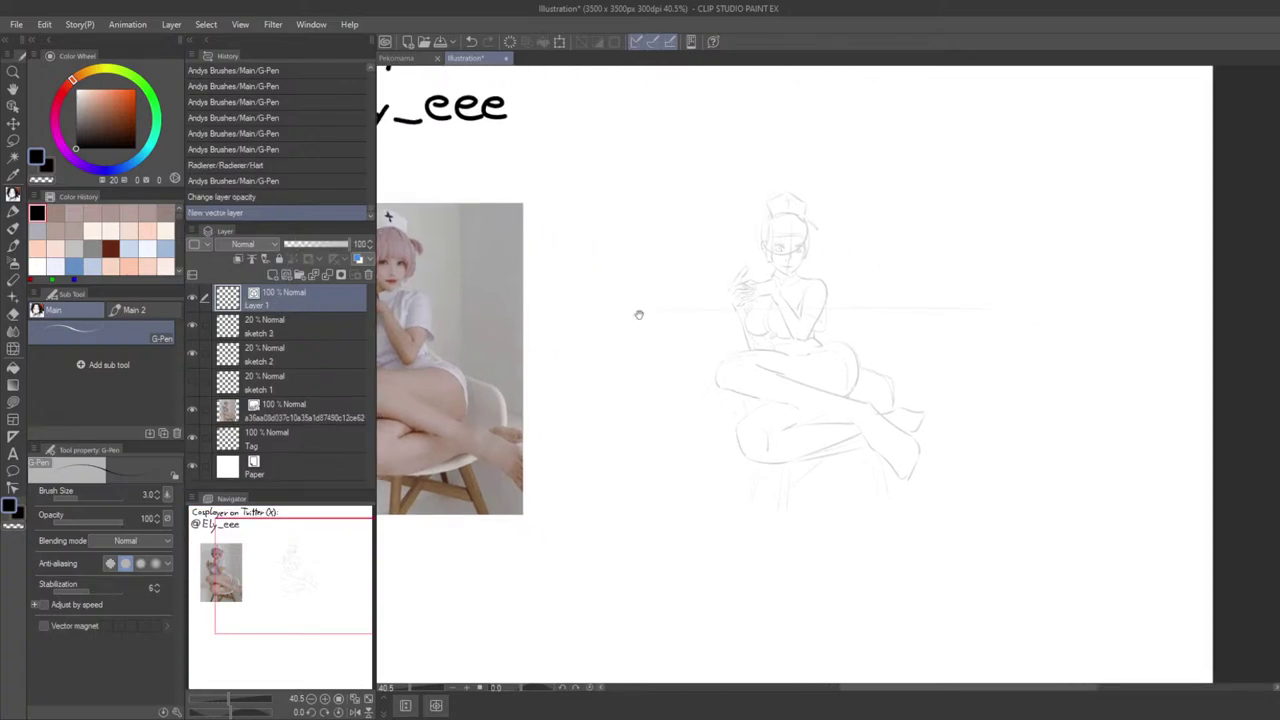
Step: Set the G-Pen's stabilization to 18
drag(637, 311, 641, 411)
key(Tab)
scroll(641, 414, up, 10)
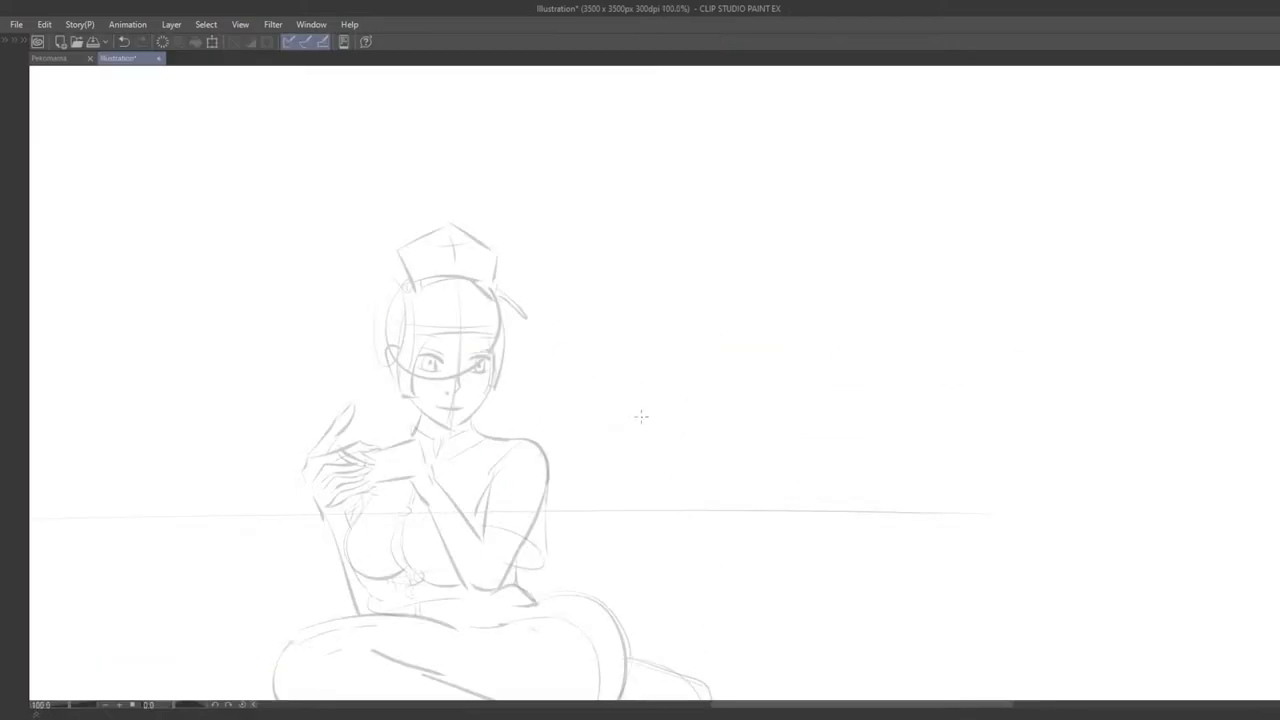
drag(566, 447, 628, 461)
scroll(604, 441, up, 4)
key(Tab)
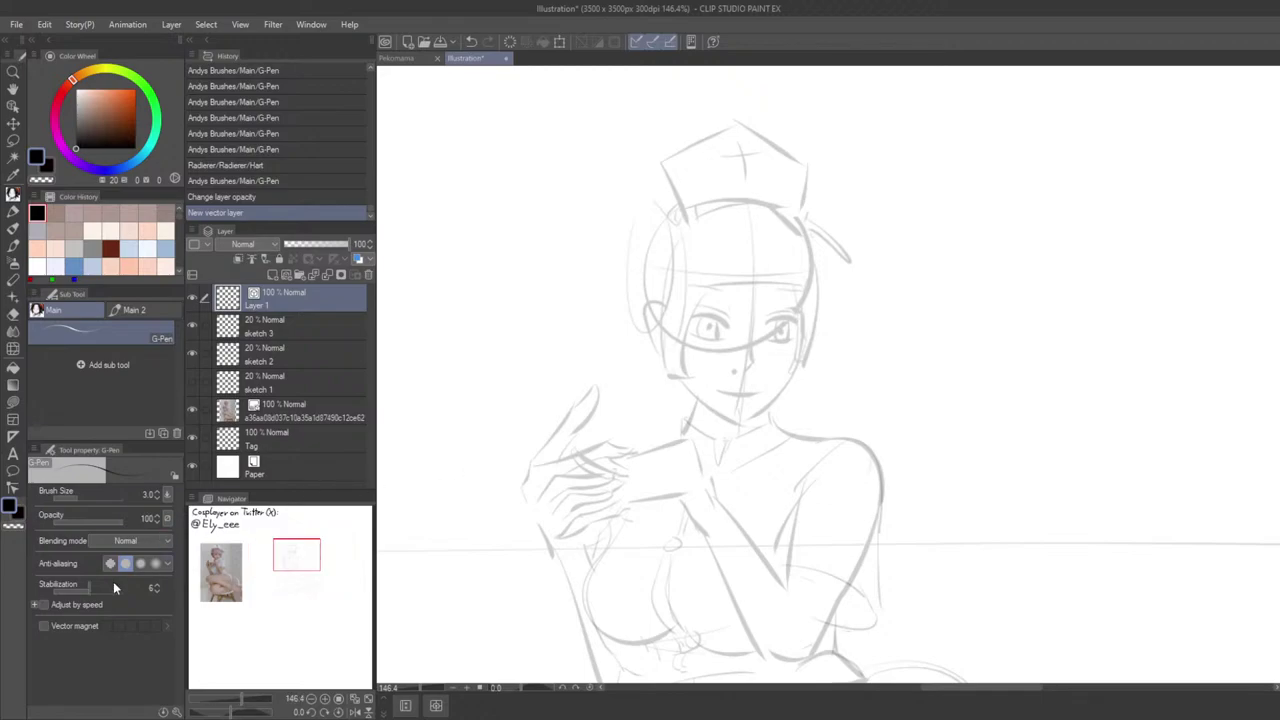
click(150, 587)
text(6)
text(18)
Step: Ink the upper lid line of the nurse's eye on the right side of the face
scroll(597, 389, down, 4)
key(Tab)
scroll(582, 410, up, 7)
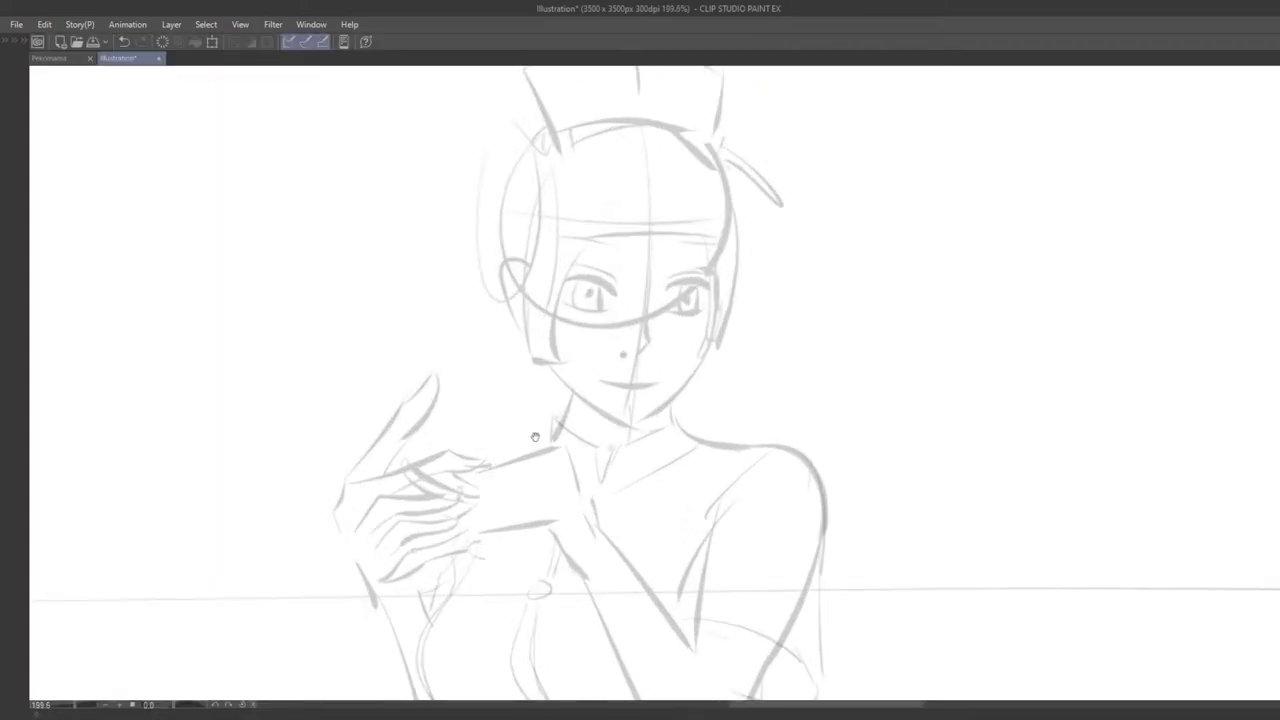
scroll(535, 437, up, 3)
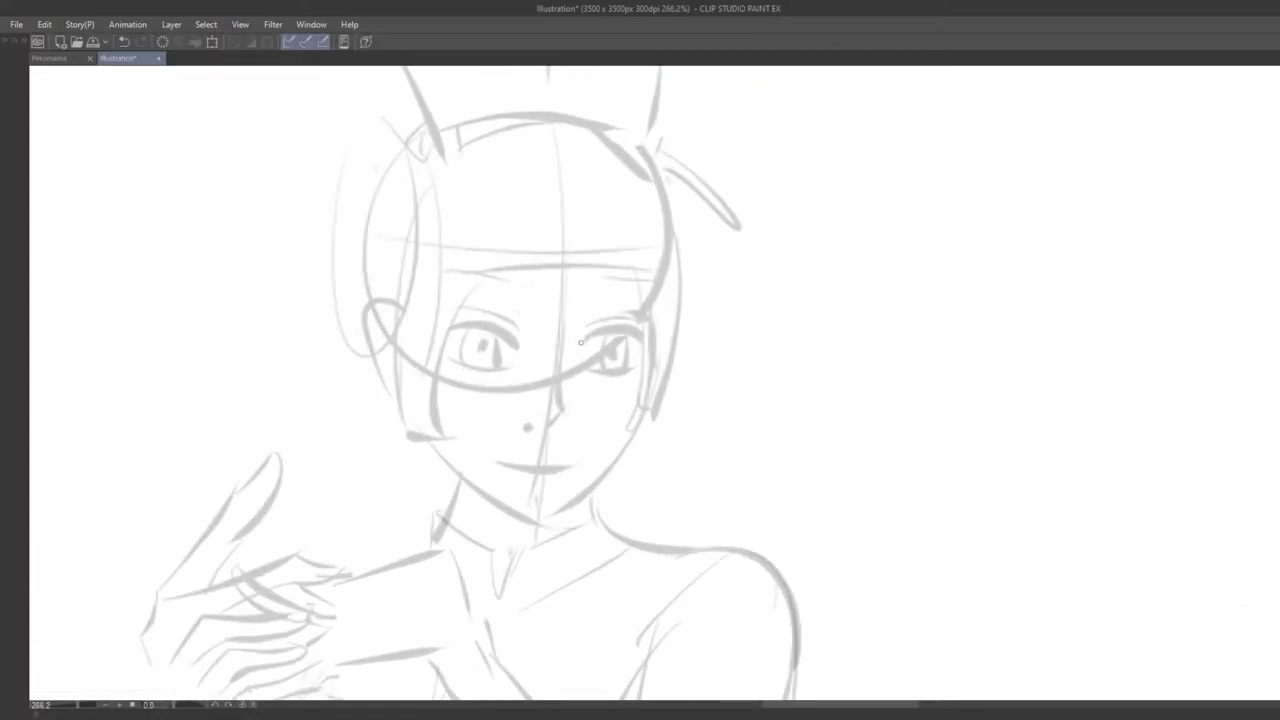
mouse_move(581, 339)
mouse_down()
mouse_move(648, 342)
mouse_move(590, 328)
mouse_move(638, 324)
mouse_up()
key(ctrl+z)
key(ctrl+z)
key(ctrl+z)
Step: Complete the right-hand eye with its lower lid, iris, pupil, highlight, lashes and lid crease
mouse_move(589, 371)
mouse_down()
mouse_move(642, 361)
mouse_move(633, 371)
mouse_move(599, 351)
mouse_move(607, 371)
mouse_move(599, 346)
mouse_move(607, 369)
mouse_move(639, 351)
mouse_move(597, 353)
mouse_move(618, 366)
mouse_move(639, 349)
mouse_move(603, 347)
mouse_move(726, 319)
mouse_up()
key(ctrl+z)
key(ctrl+z)
key(ctrl+z)
scroll(609, 363, down, 1)
key(ctrl+z)
key(ctrl+z)
key(ctrl+z)
scroll(623, 369, up, 4)
key(ctrl+z)
key(ctrl+z)
key(ctrl+z)
key(ctrl+z)
key(ctrl+z)
key(ctrl+z)
key(ctrl+z)
key(ctrl+z)
key(ctrl+z)
scroll(597, 341, down, 8)
scroll(702, 318, up, 6)
scroll(704, 314, up, 2)
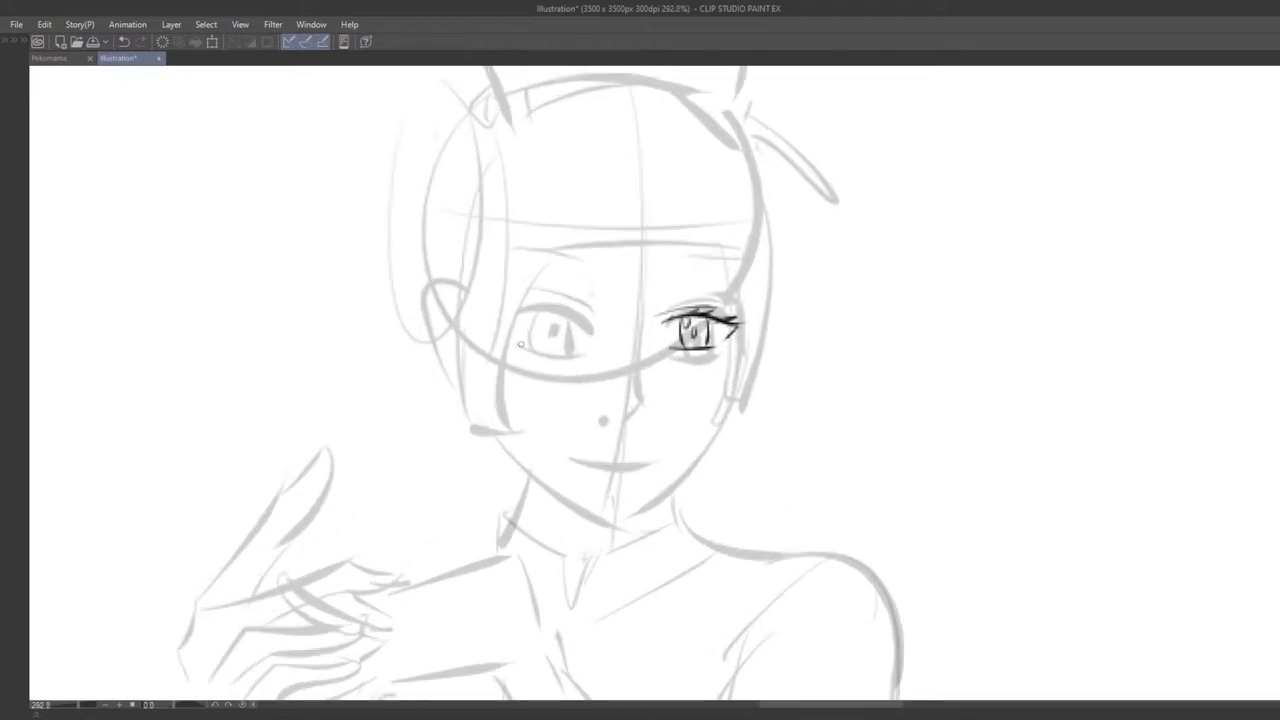
Step: Ink the upper and lower lid lines of the eye on the left side of the face
key(ctrl+z)
mouse_move(519, 344)
mouse_down()
mouse_move(586, 354)
mouse_move(565, 310)
mouse_move(510, 319)
mouse_move(580, 320)
mouse_move(498, 322)
mouse_move(576, 316)
mouse_move(502, 318)
mouse_move(571, 360)
mouse_up()
key(ctrl+z)
key(ctrl+z)
key(ctrl+z)
key(ctrl+z)
key(ctrl+z)
key(ctrl+z)
key(ctrl+z)
key(ctrl+z)
key(ctrl+z)
key(ctrl+z)
key(ctrl+z)
key(ctrl+z)
key(ctrl+z)
key(ctrl+z)
Step: Erase the untidy ends of the left-hand eye's lid lines and redraw them
key(e)
click(547, 421)
key(p)
key(ctrl+z)
key(ctrl+z)
key(ctrl+z)
mouse_move(586, 405)
mouse_down()
mouse_move(512, 401)
mouse_move(591, 410)
mouse_up()
key(ctrl+z)
key(ctrl+z)
Step: Ink the iris sides of the left-hand eye, cleaning up the stroke ends with the eraser
mouse_move(548, 342)
mouse_down()
mouse_move(614, 343)
mouse_move(571, 353)
mouse_move(547, 340)
mouse_move(606, 345)
mouse_move(552, 351)
mouse_move(565, 388)
mouse_move(558, 355)
mouse_up()
key(ctrl+z)
key(e)
mouse_move(566, 345)
mouse_down()
mouse_move(558, 352)
mouse_move(600, 347)
mouse_move(560, 340)
mouse_up()
key(p)
key(ctrl+z)
key(ctrl+z)
key(ctrl+z)
drag(584, 312, 589, 342)
key(ctrl+z)
key(ctrl+z)
key(ctrl+z)
key(ctrl+z)
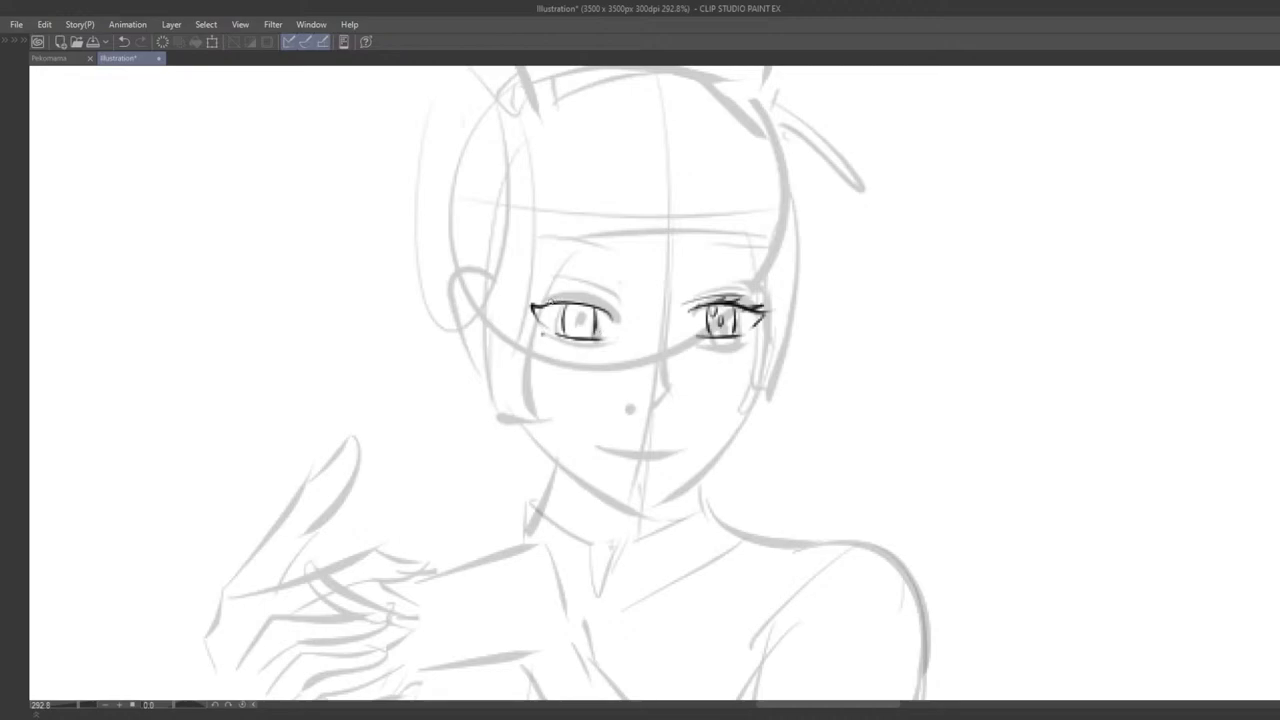
Step: Add the upper lashes, pupil and highlight to the left-hand eye to match the other eye
drag(534, 305, 575, 299)
key(ctrl+z)
key(ctrl+z)
drag(558, 302, 616, 305)
key(ctrl+z)
key(ctrl+z)
mouse_move(538, 300)
mouse_down()
mouse_move(576, 294)
mouse_move(578, 326)
mouse_move(577, 312)
mouse_up()
key(ctrl+z)
key(ctrl+z)
drag(569, 386, 518, 326)
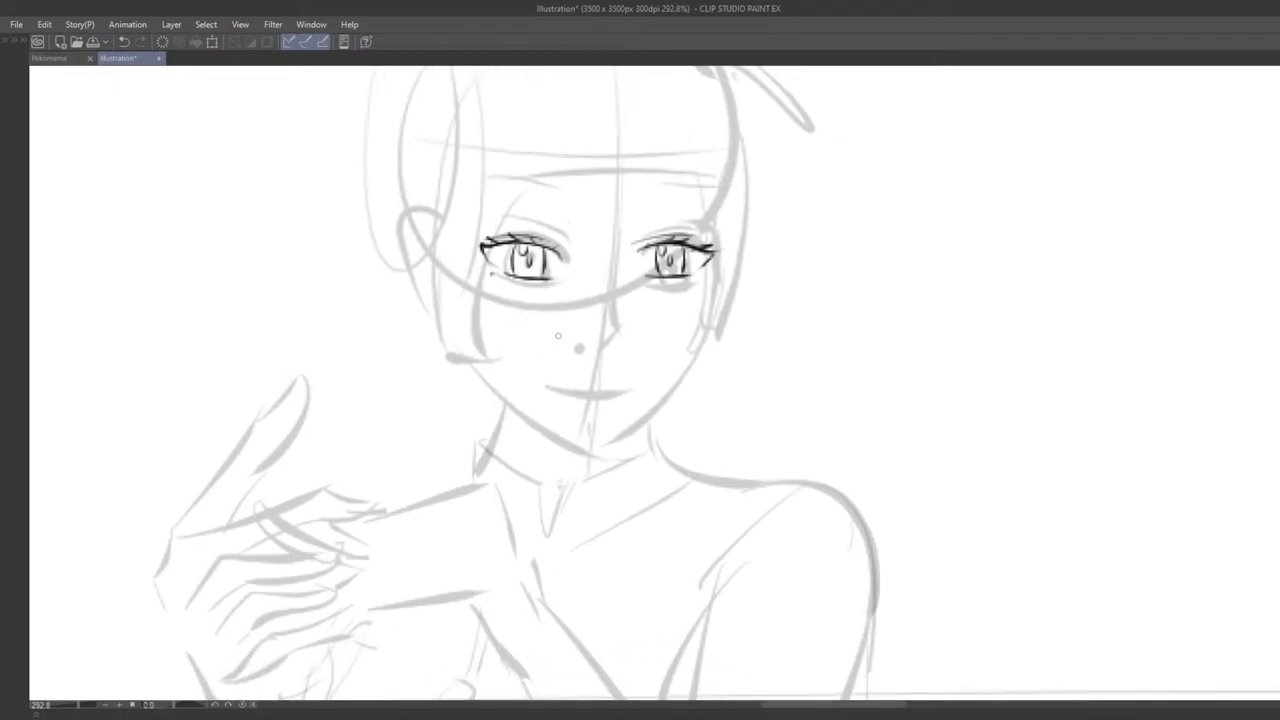
Step: Ink the bridge and tip of the nose with one short angled line
drag(612, 297, 597, 350)
key(ctrl+z)
scroll(576, 388, down, 3)
scroll(576, 391, down, 2)
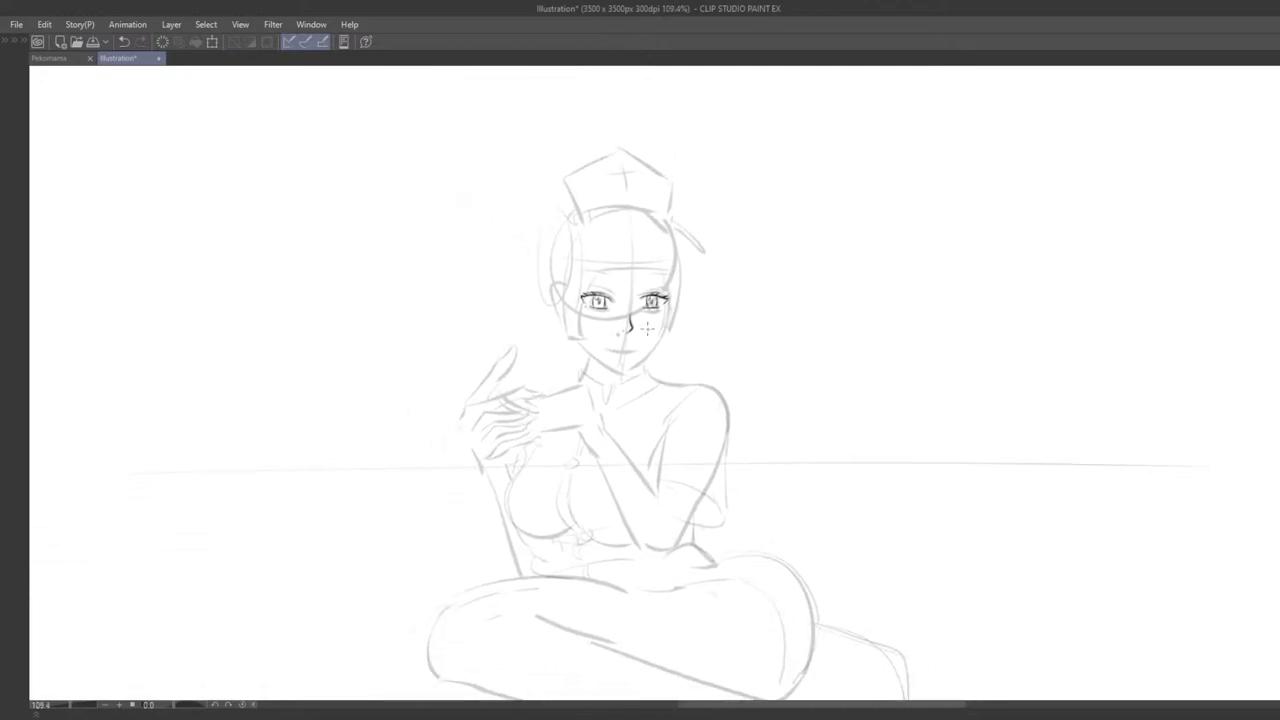
Step: Ink the mouth's parting line and the lower lip's edge beneath it
scroll(585, 370, up, 4)
mouse_move(580, 353)
mouse_down()
mouse_move(641, 357)
mouse_move(591, 359)
mouse_move(641, 357)
mouse_move(594, 363)
mouse_move(636, 367)
mouse_move(596, 381)
mouse_move(584, 365)
mouse_move(641, 362)
mouse_up()
key(ctrl+z)
key(ctrl+z)
key(ctrl+z)
key(ctrl+z)
key(ctrl+z)
key(ctrl+z)
key(ctrl+z)
scroll(604, 404, down, 4)
scroll(604, 404, down, 4)
drag(590, 438, 790, 440)
scroll(957, 337, up, 3)
scroll(957, 337, up, 5)
scroll(750, 338, up, 3)
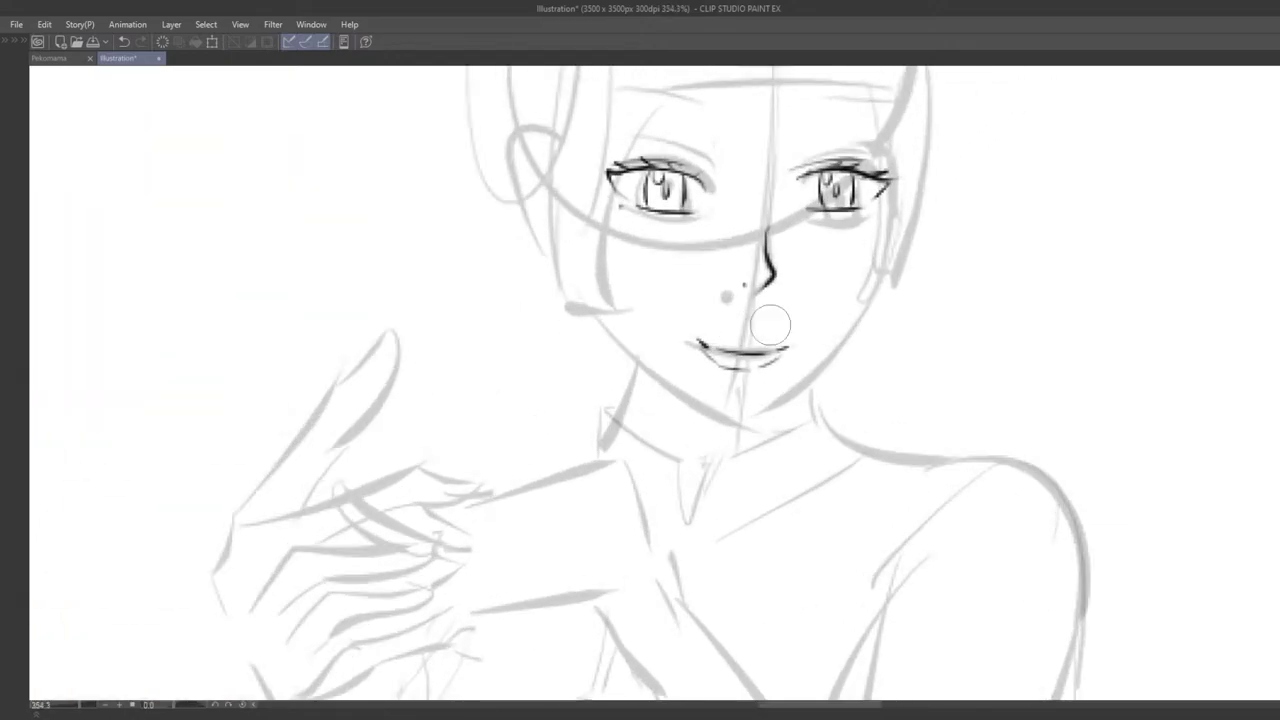
Step: Ink the upper lip's contour and refine the lower lip, erasing its uneven stroke ends
drag(698, 340, 750, 338)
key(ctrl+z)
drag(756, 336, 794, 346)
key(ctrl+z)
key(e)
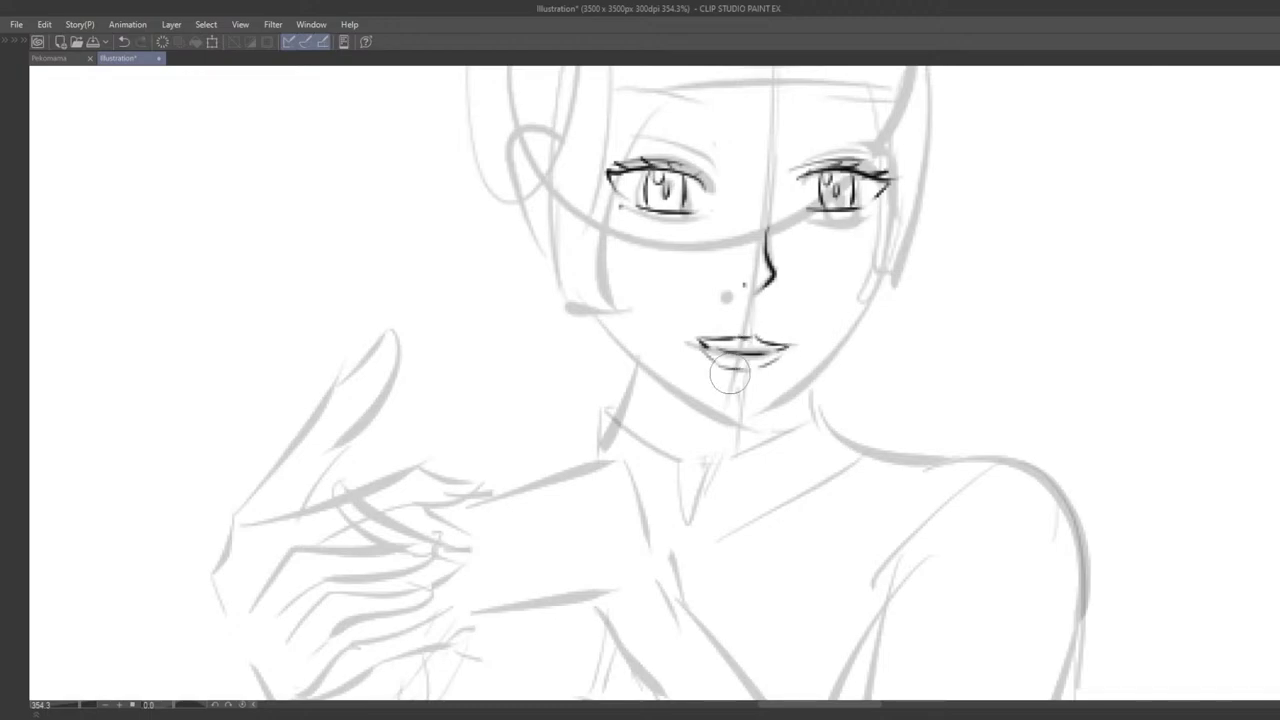
drag(730, 374, 770, 378)
key(p)
key(ctrl+z)
mouse_move(704, 349)
mouse_down()
mouse_move(716, 360)
mouse_move(791, 349)
mouse_up()
key(e)
drag(697, 371, 704, 371)
key(p)
mouse_move(778, 353)
mouse_down()
mouse_move(746, 378)
mouse_move(815, 349)
mouse_move(803, 319)
mouse_up()
Step: Try to ink the left side of the jaw from the cheek down to the chin
scroll(749, 378, down, 8)
scroll(800, 319, up, 6)
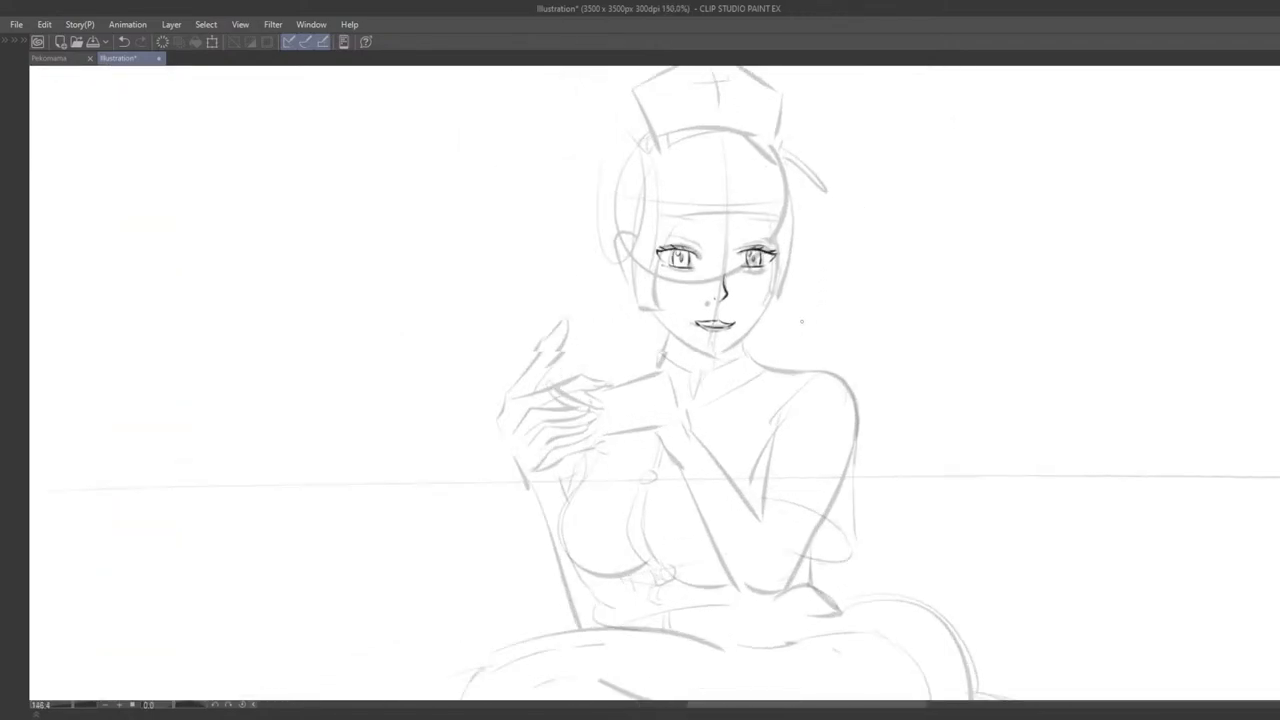
drag(569, 317, 650, 401)
key(ctrl+z)
key(ctrl+z)
key(ctrl+z)
mouse_move(564, 334)
mouse_down()
mouse_move(683, 412)
mouse_move(652, 405)
mouse_up()
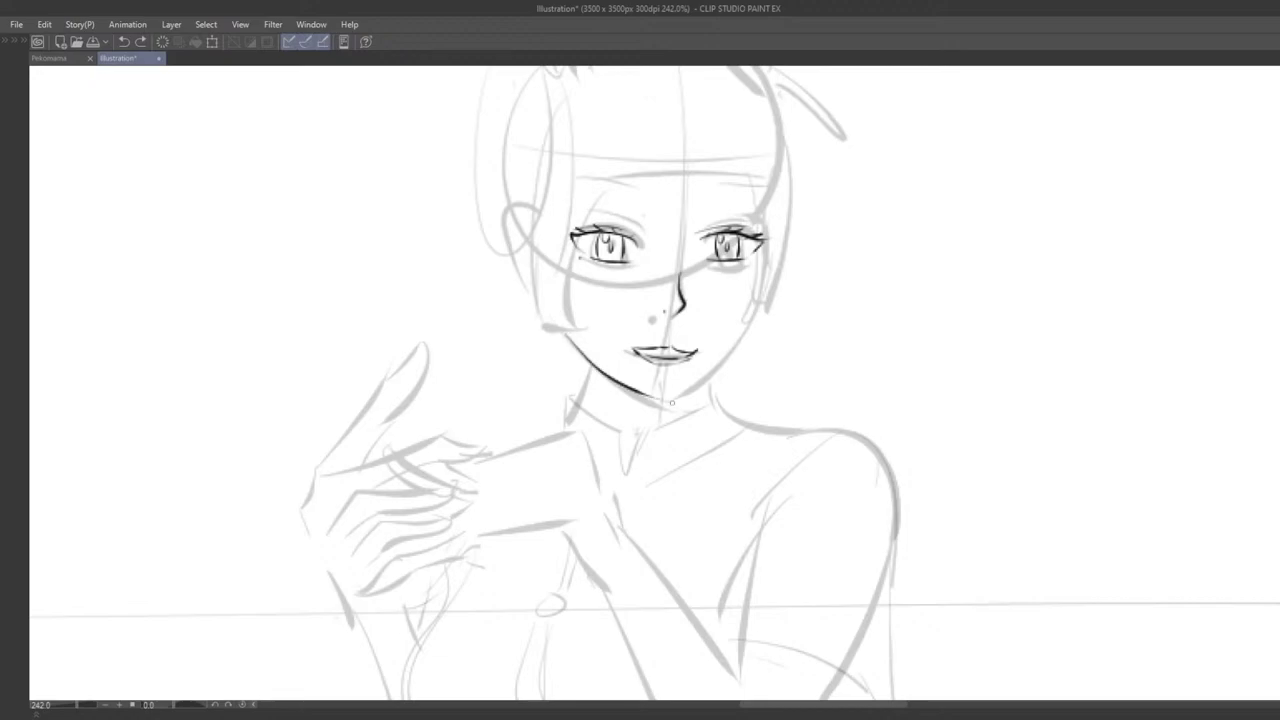
key(ctrl+z)
mouse_move(563, 331)
mouse_down()
mouse_move(626, 389)
mouse_move(666, 408)
mouse_up()
key(ctrl+z)
mouse_move(566, 328)
mouse_down()
mouse_move(666, 400)
mouse_move(612, 380)
mouse_move(665, 401)
mouse_up()
key(ctrl+z)
mouse_move(704, 405)
mouse_down()
mouse_move(641, 385)
mouse_move(649, 473)
mouse_move(669, 434)
mouse_up()
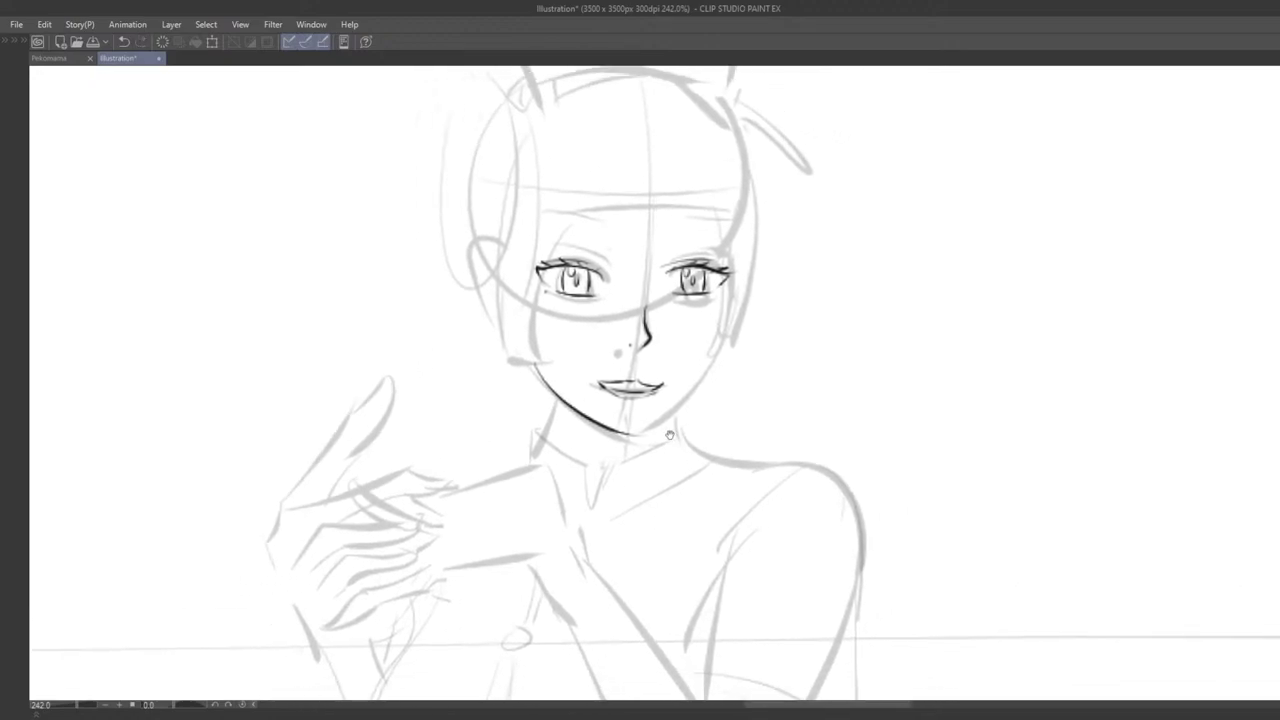
scroll(643, 425, up, 3)
key(ctrl+z)
drag(503, 347, 619, 426)
key(ctrl+z)
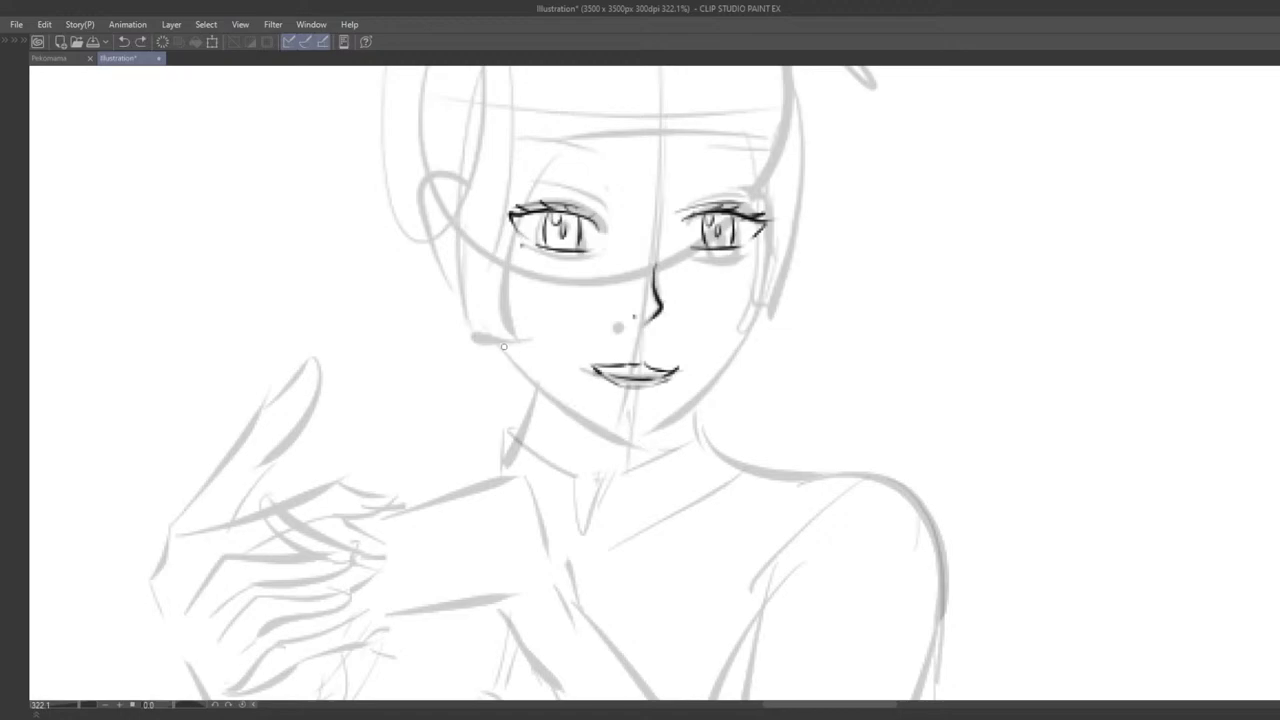
Step: Ink the complete jawline from the left cheek around the chin and up to the right cheek
mouse_move(502, 345)
mouse_down()
mouse_move(581, 406)
mouse_move(668, 440)
mouse_up()
key(ctrl+z)
mouse_move(497, 342)
mouse_down()
mouse_move(539, 392)
mouse_move(660, 451)
mouse_move(533, 378)
mouse_move(652, 448)
mouse_up()
key(ctrl+z)
key(ctrl+z)
mouse_move(496, 343)
mouse_down()
mouse_move(627, 438)
mouse_move(640, 439)
mouse_move(546, 386)
mouse_move(639, 433)
mouse_move(741, 372)
mouse_up()
key(ctrl+z)
key(ctrl+z)
mouse_move(502, 343)
mouse_down()
mouse_move(620, 432)
mouse_move(525, 376)
mouse_move(630, 432)
mouse_move(752, 345)
mouse_up()
key(ctrl+z)
key(Tab)
key(Tab)
drag(818, 427, 734, 517)
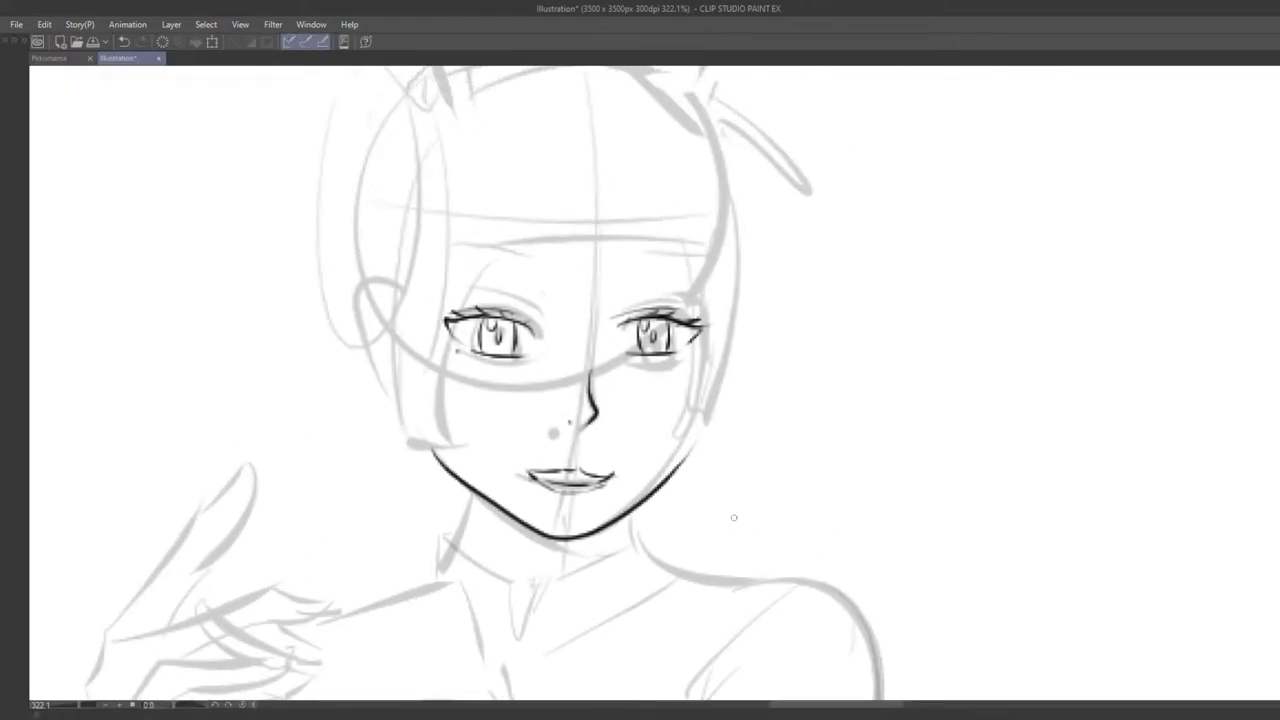
scroll(734, 517, down, 4)
drag(813, 470, 840, 374)
scroll(824, 380, up, 1)
scroll(708, 463, up, 5)
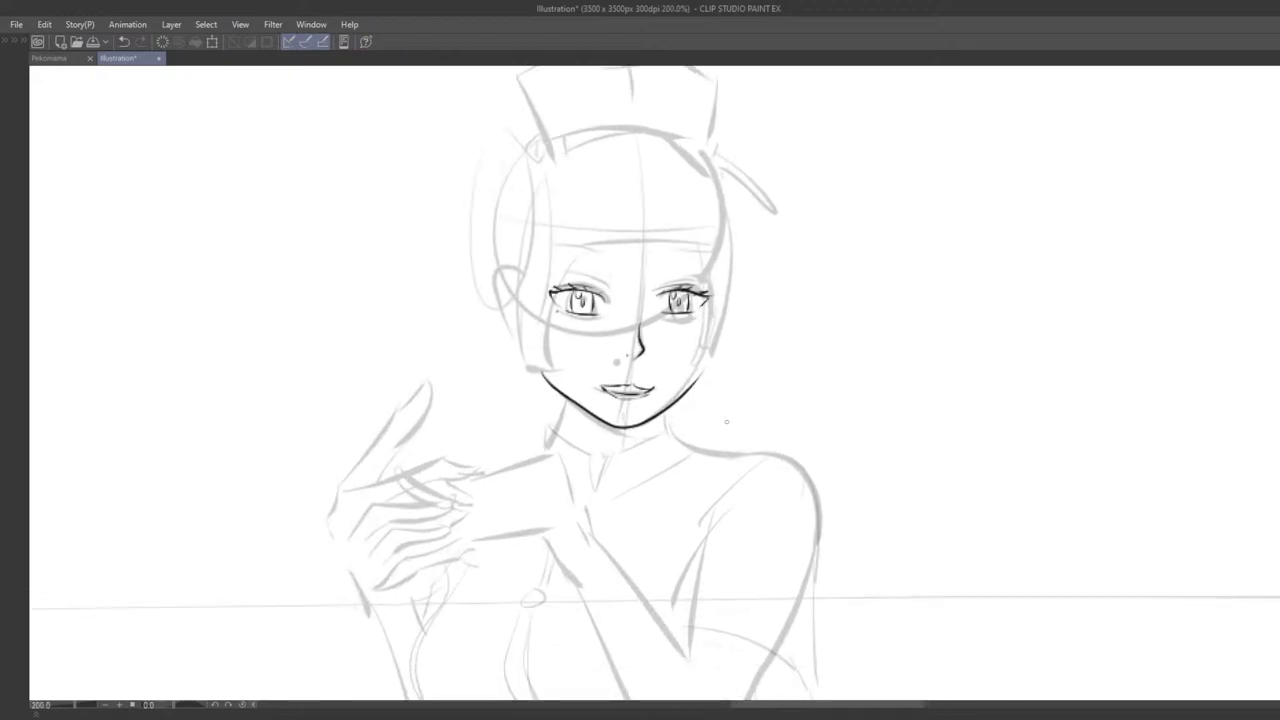
Step: Try to ink a hair strand along the left side of the face
mouse_move(418, 337)
mouse_down()
mouse_move(449, 376)
mouse_move(522, 419)
mouse_move(590, 432)
mouse_up()
key(ctrl+z)
mouse_move(418, 336)
mouse_down()
mouse_move(550, 434)
mouse_move(569, 436)
mouse_move(658, 377)
mouse_up()
key(ctrl+z)
key(ctrl+z)
mouse_move(549, 434)
mouse_down()
mouse_move(657, 371)
mouse_move(686, 326)
mouse_move(552, 437)
mouse_up()
key(ctrl+z)
scroll(731, 442, down, 5)
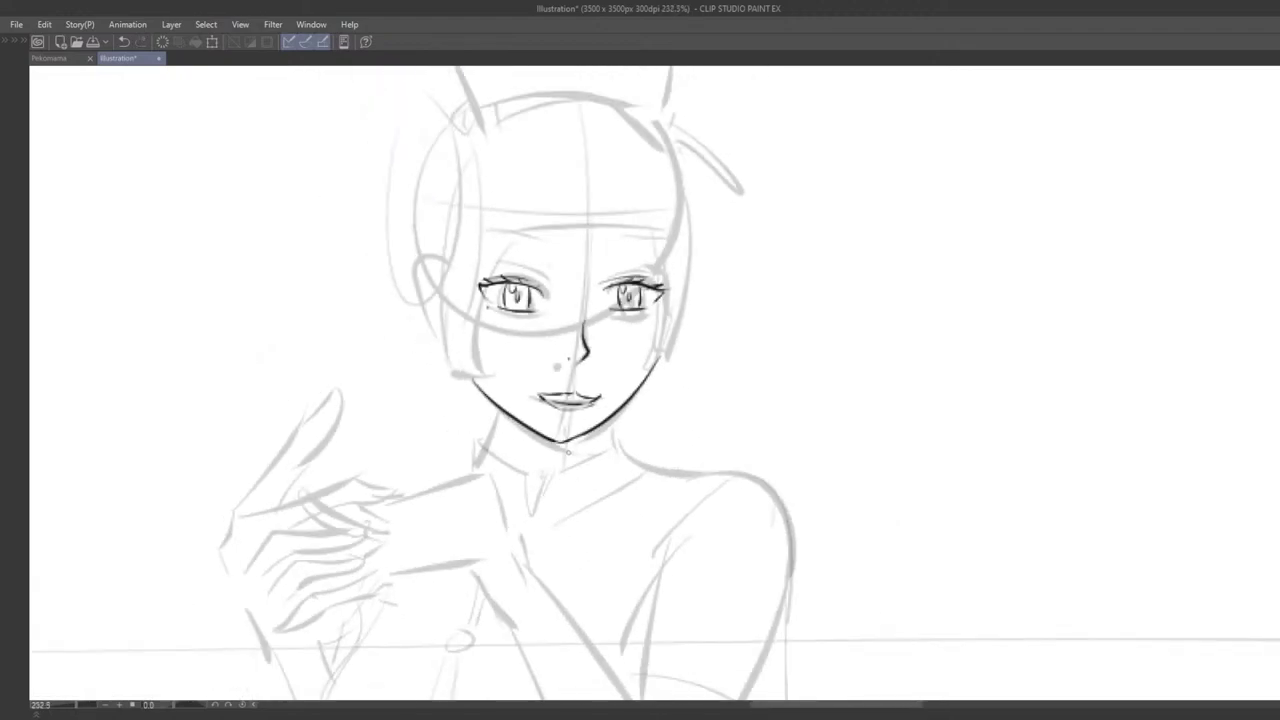
Step: Try to ink the inner and outer edges of the side lock from the forehead to the left cheek
scroll(640, 383, up, 1)
mouse_move(620, 281)
mouse_down()
mouse_move(578, 381)
mouse_move(599, 323)
mouse_move(587, 408)
mouse_up()
key(ctrl+z)
drag(557, 279, 570, 429)
key(ctrl+z)
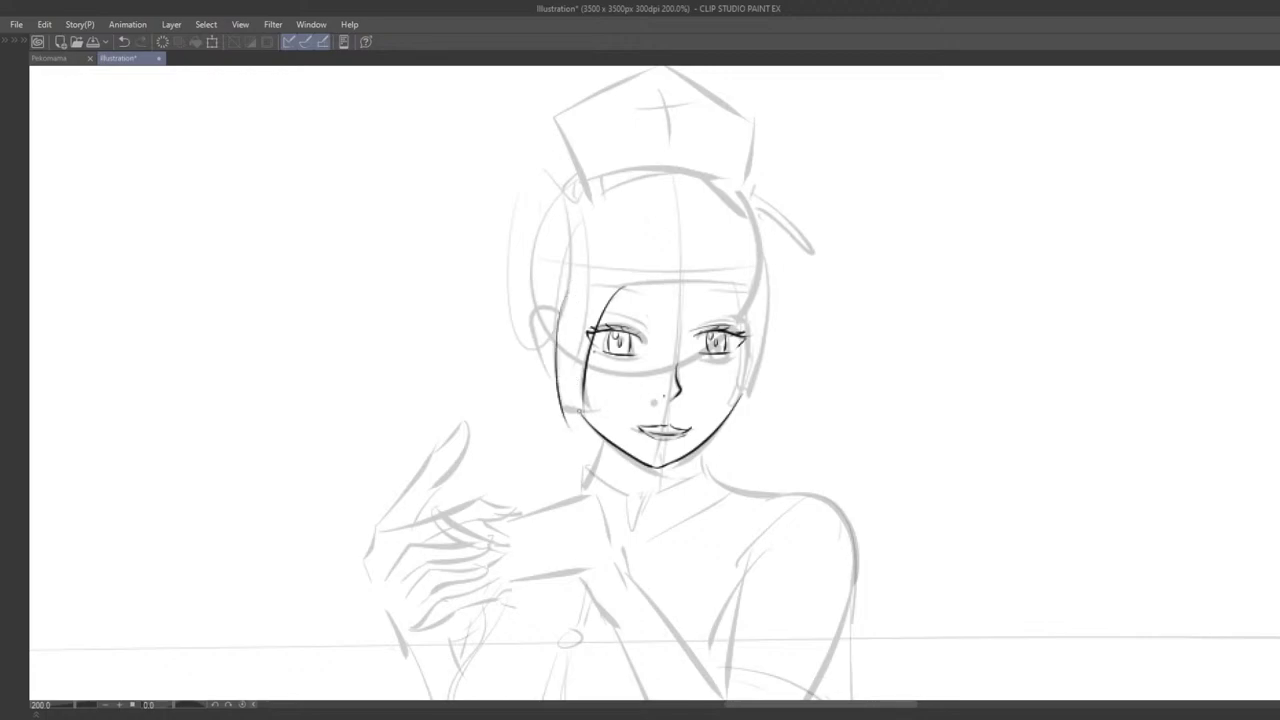
key(ctrl+z)
scroll(558, 412, down, 3)
drag(558, 386, 946, 300)
scroll(709, 397, up, 3)
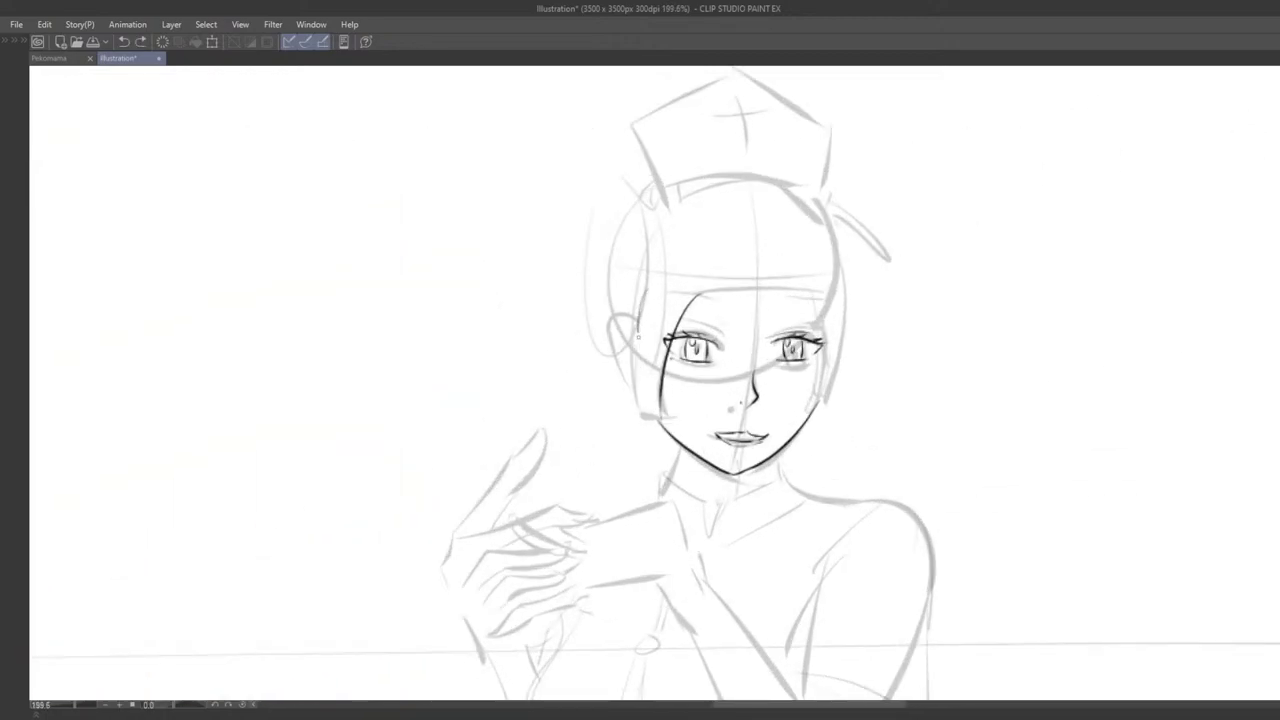
drag(638, 336, 664, 415)
key(ctrl+z)
key(ctrl+z)
key(ctrl+z)
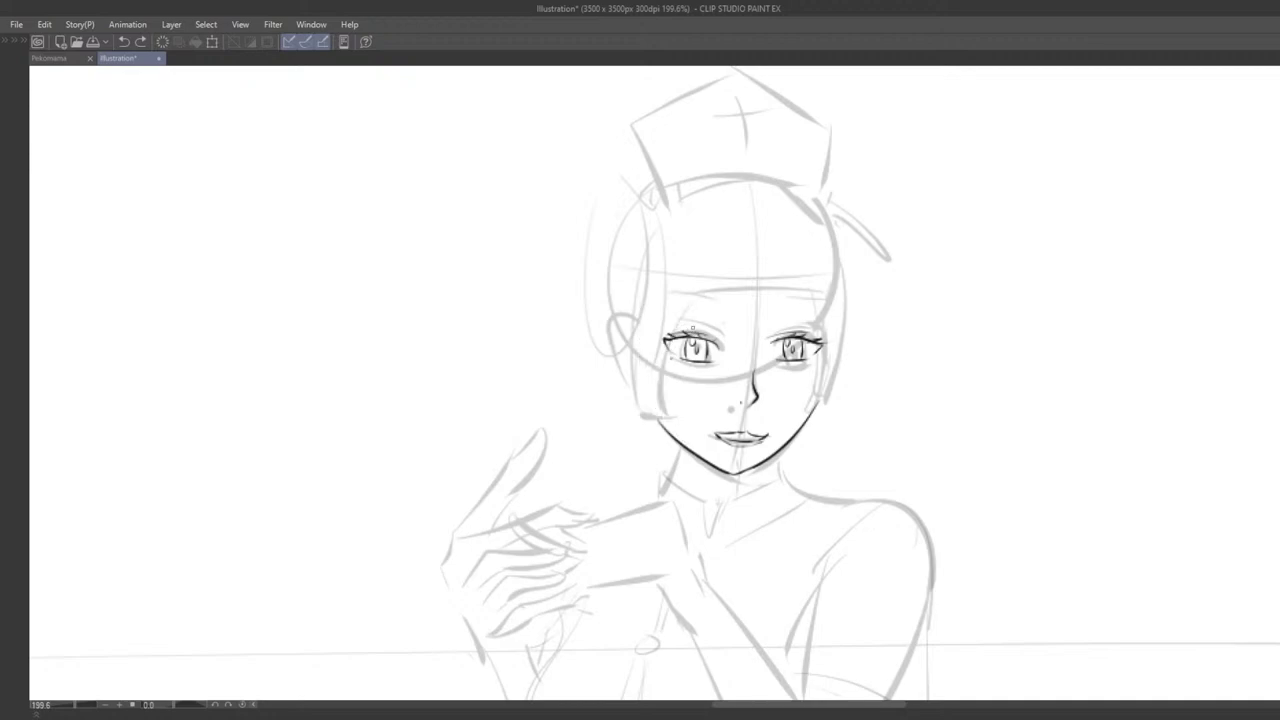
Step: Ink the side lock framing the face, with inner and outer edges curving from the forehead to the left jaw
drag(702, 292, 664, 420)
key(ctrl+z)
drag(695, 291, 688, 438)
mouse_move(637, 320)
mouse_down()
mouse_move(675, 383)
mouse_move(639, 322)
mouse_move(696, 440)
mouse_up()
key(ctrl+z)
drag(634, 350, 660, 228)
key(ctrl+z)
key(ctrl+z)
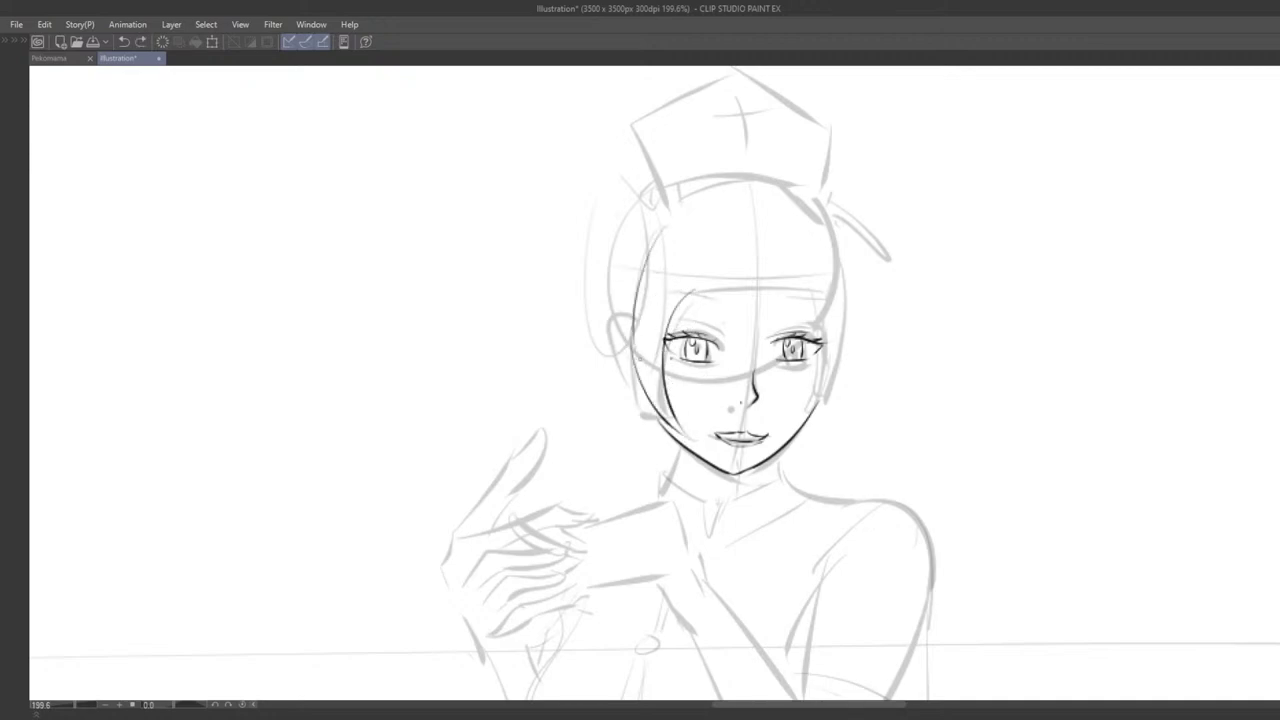
Step: Ink a fringe strand sweeping from the middle of the forehead down toward the side lock's upper end
scroll(690, 278, down, 5)
mouse_move(690, 280)
mouse_down()
mouse_move(1097, 283)
mouse_move(1189, 297)
mouse_move(768, 340)
mouse_move(801, 288)
mouse_move(814, 366)
mouse_up()
scroll(768, 340, up, 1)
key(ctrl+z)
key(ctrl+z)
drag(795, 317, 811, 363)
drag(811, 364, 862, 358)
key(ctrl+z)
key(ctrl+z)
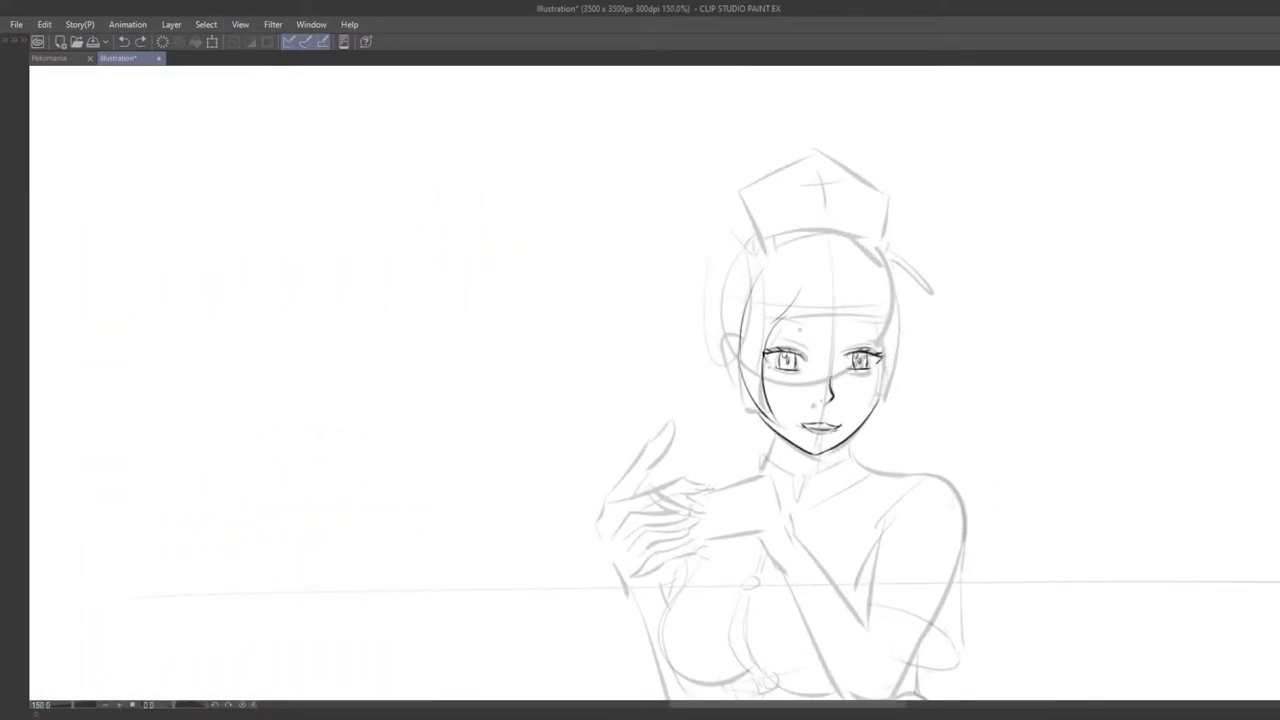
Step: Ink the fringe strands across the forehead, following the bangs in the reference photo
scroll(985, 311, down, 5)
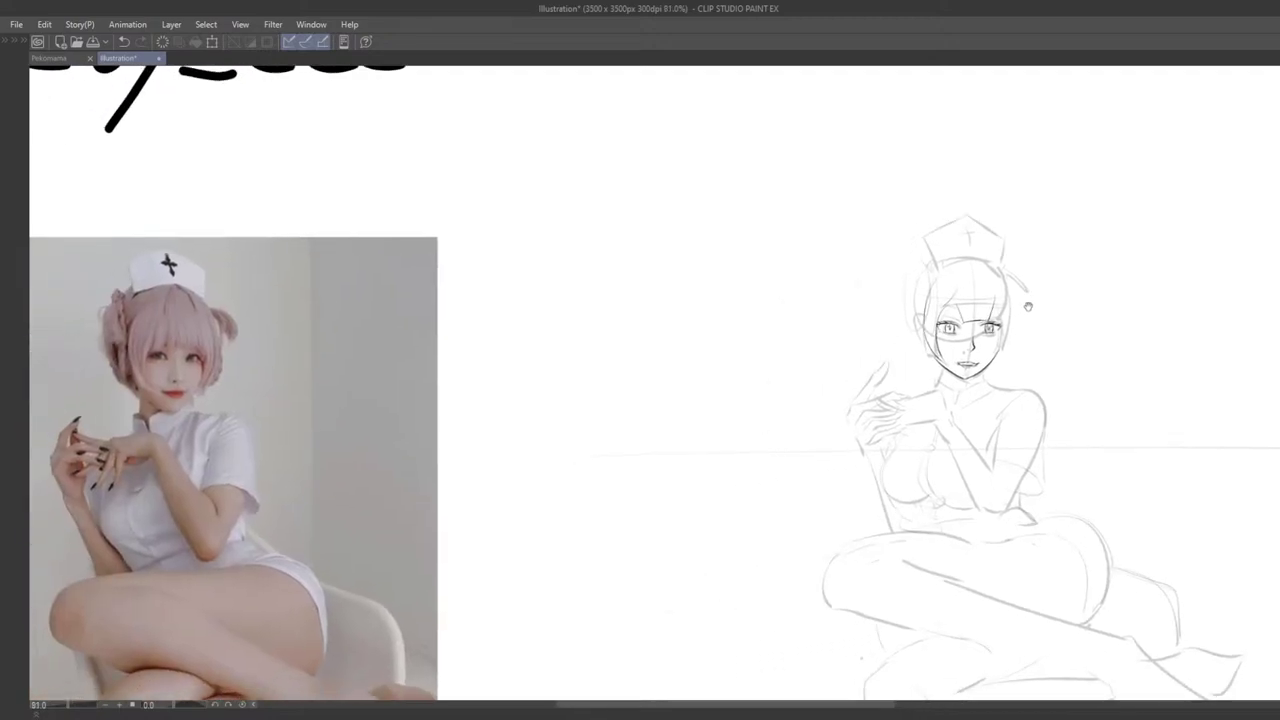
scroll(985, 311, up, 5)
key(ctrl+z)
mouse_move(894, 240)
mouse_down()
mouse_move(877, 289)
mouse_move(905, 304)
mouse_move(913, 354)
mouse_up()
key(ctrl+z)
key(ctrl+z)
mouse_move(901, 292)
mouse_down()
mouse_move(913, 356)
mouse_move(1125, 276)
mouse_move(1036, 320)
mouse_move(1149, 296)
mouse_up()
scroll(913, 360, down, 4)
scroll(1039, 321, up, 3)
key(ctrl+z)
scroll(1078, 290, down, 3)
scroll(1149, 296, up, 3)
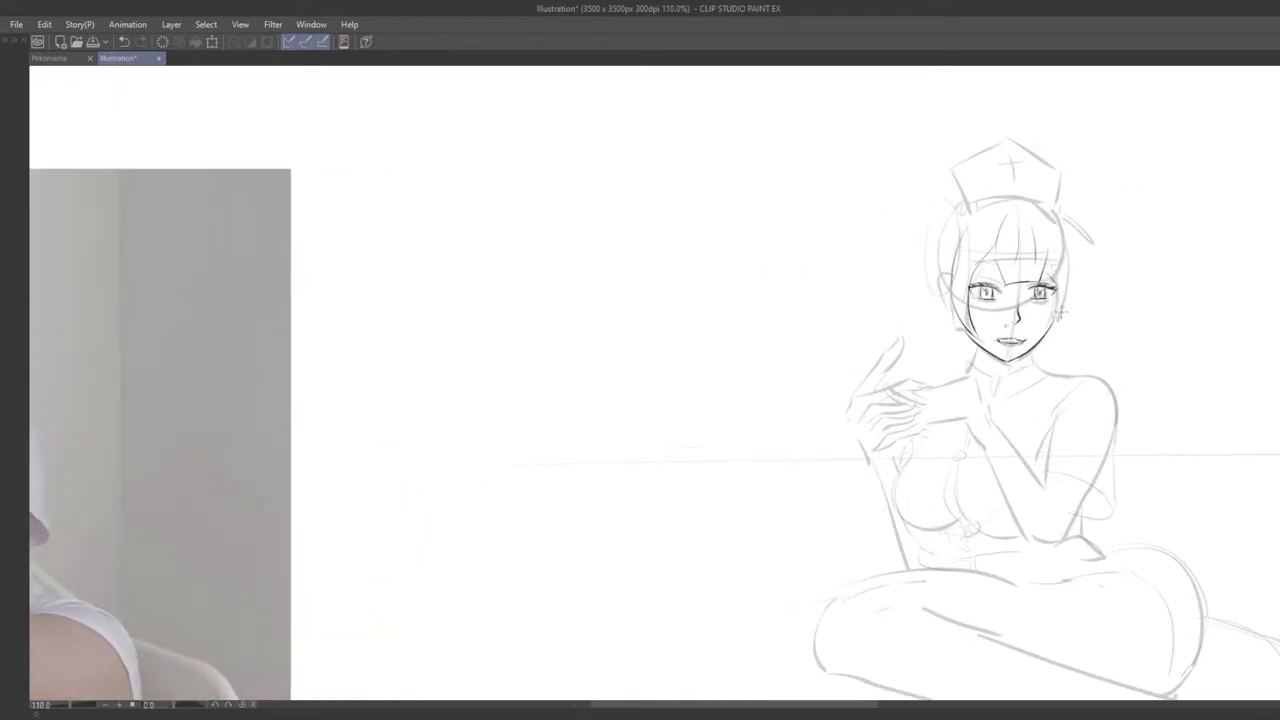
Step: Compare the sketched face and hair proportions with the reference photo of the seated nurse
mouse_move(990, 275)
mouse_down()
mouse_move(1010, 274)
mouse_move(958, 271)
mouse_move(1046, 270)
mouse_move(968, 264)
mouse_up()
key(p)
key(ctrl+z)
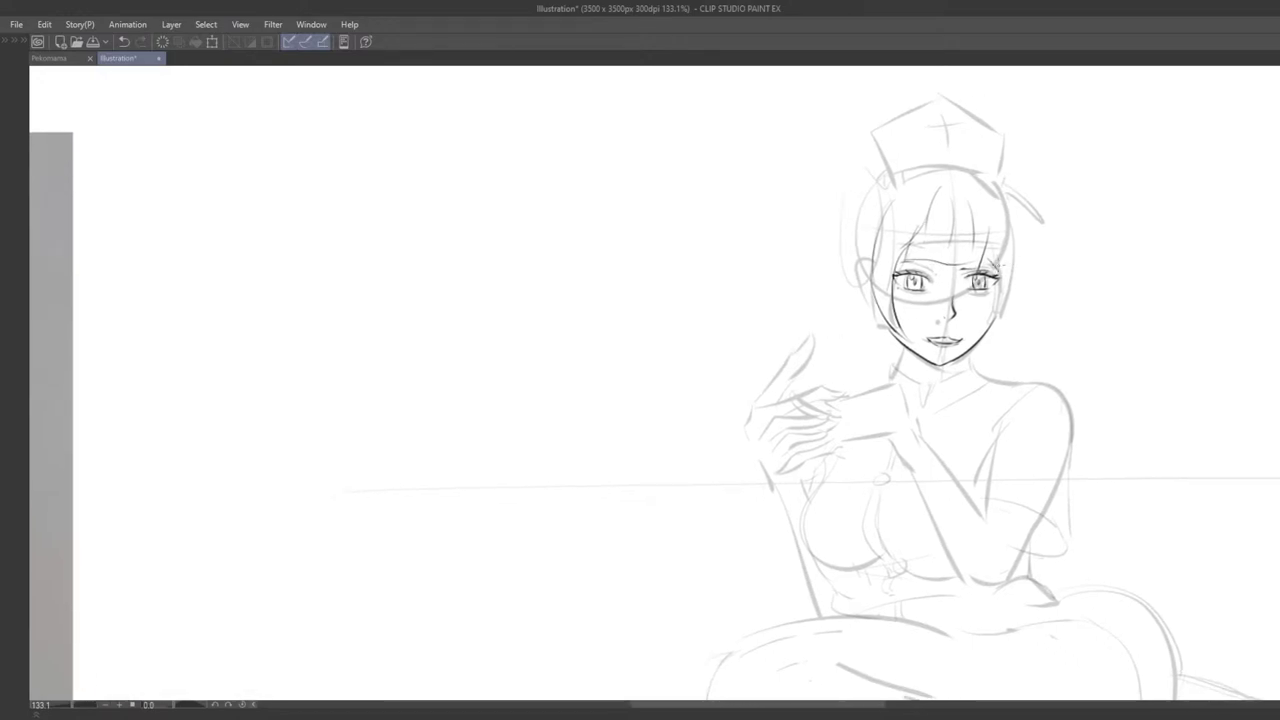
scroll(1020, 275, down, 8)
drag(1085, 237, 909, 307)
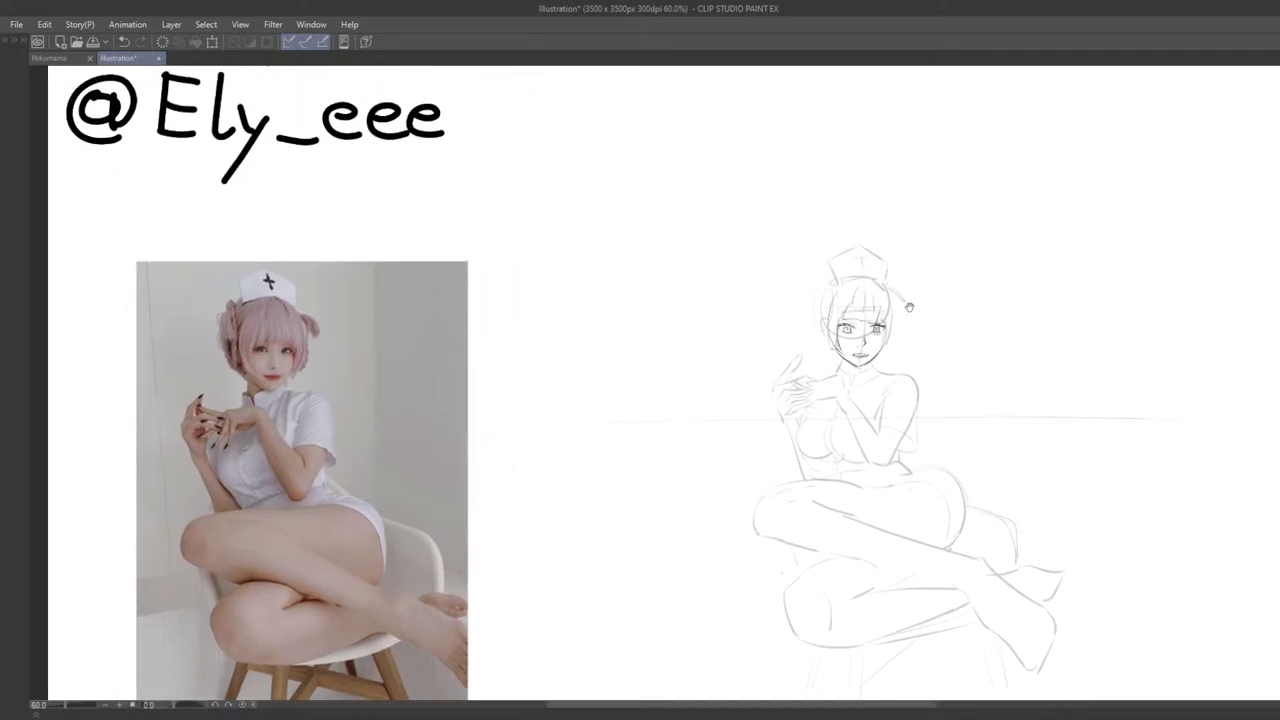
scroll(922, 314, up, 4)
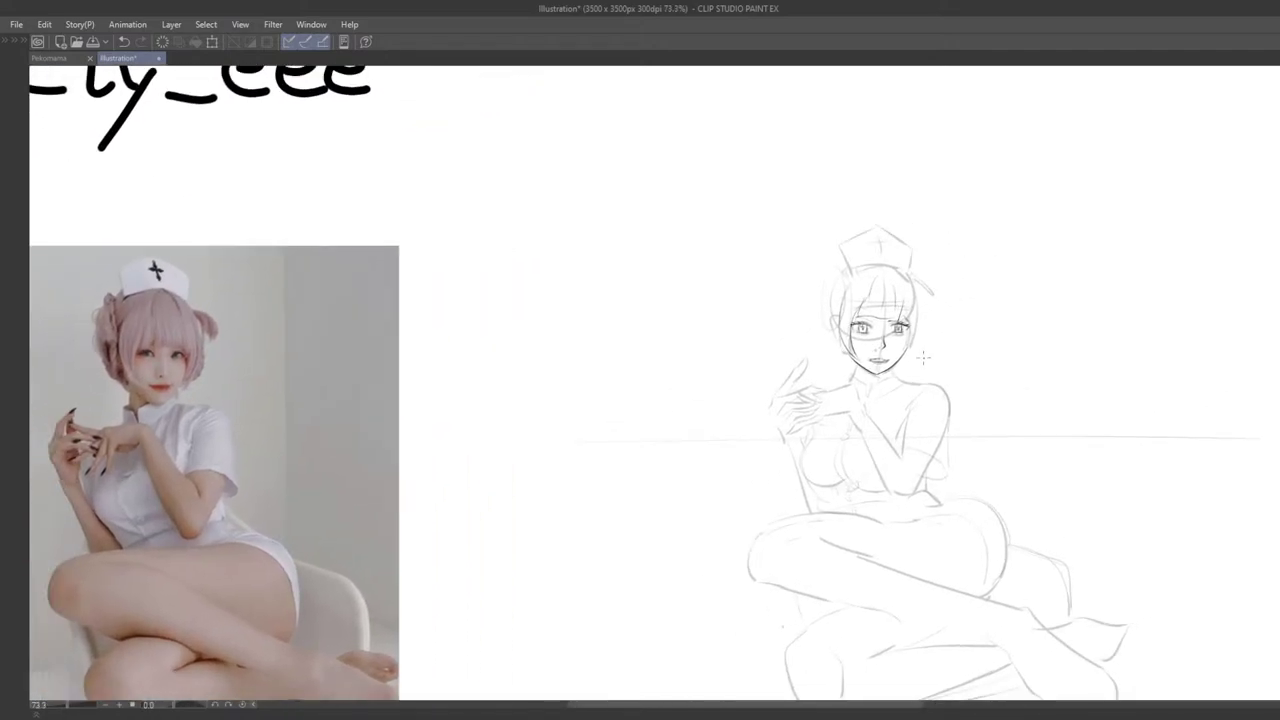
scroll(922, 333, up, 3)
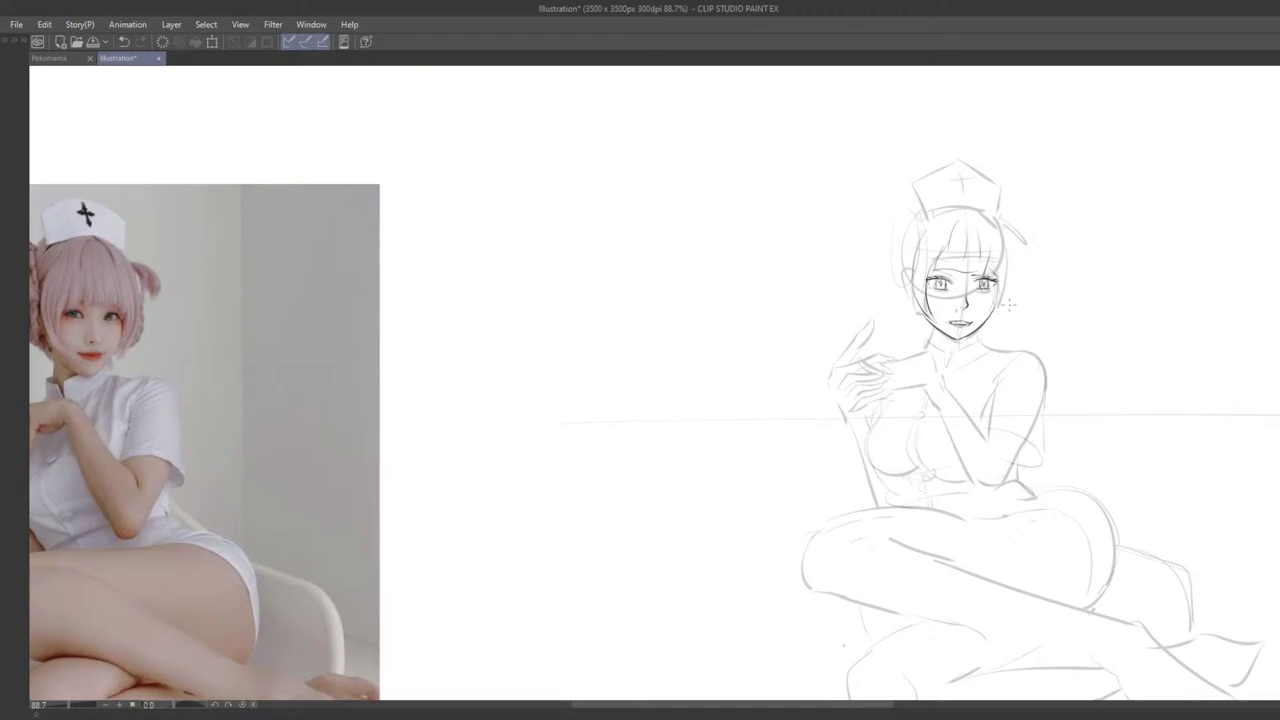
scroll(1008, 304, up, 5)
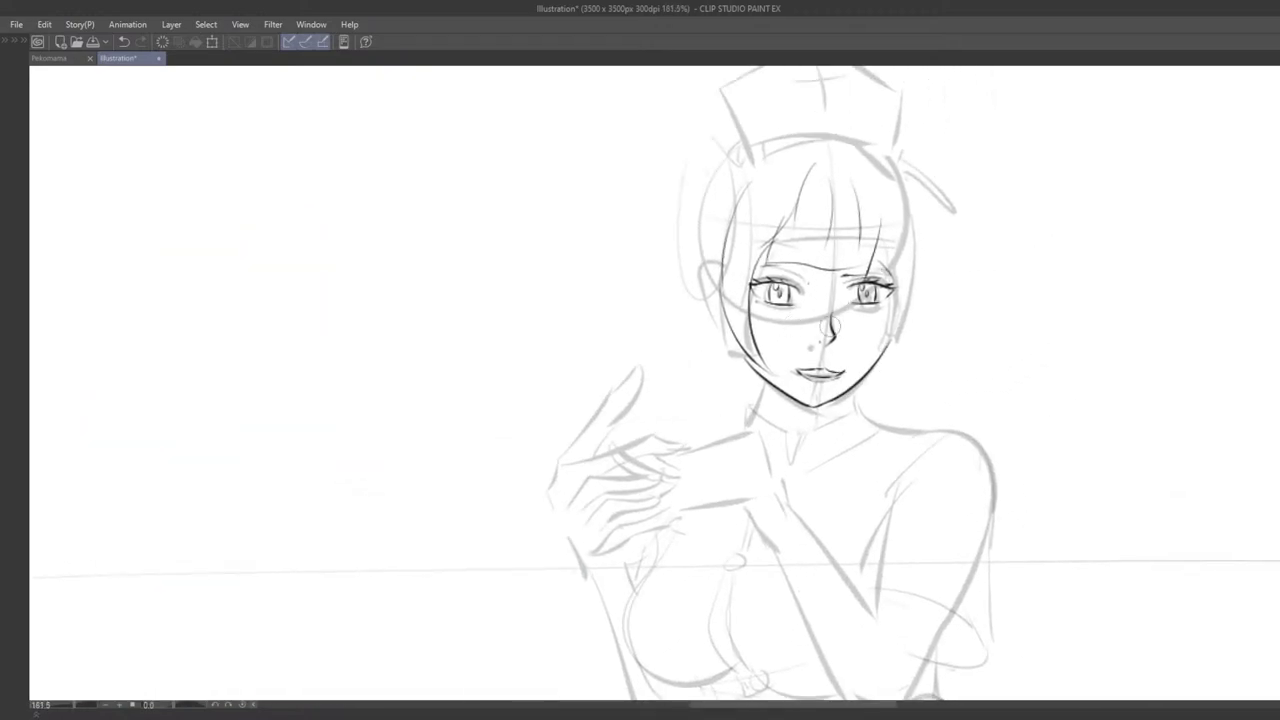
drag(838, 274, 898, 320)
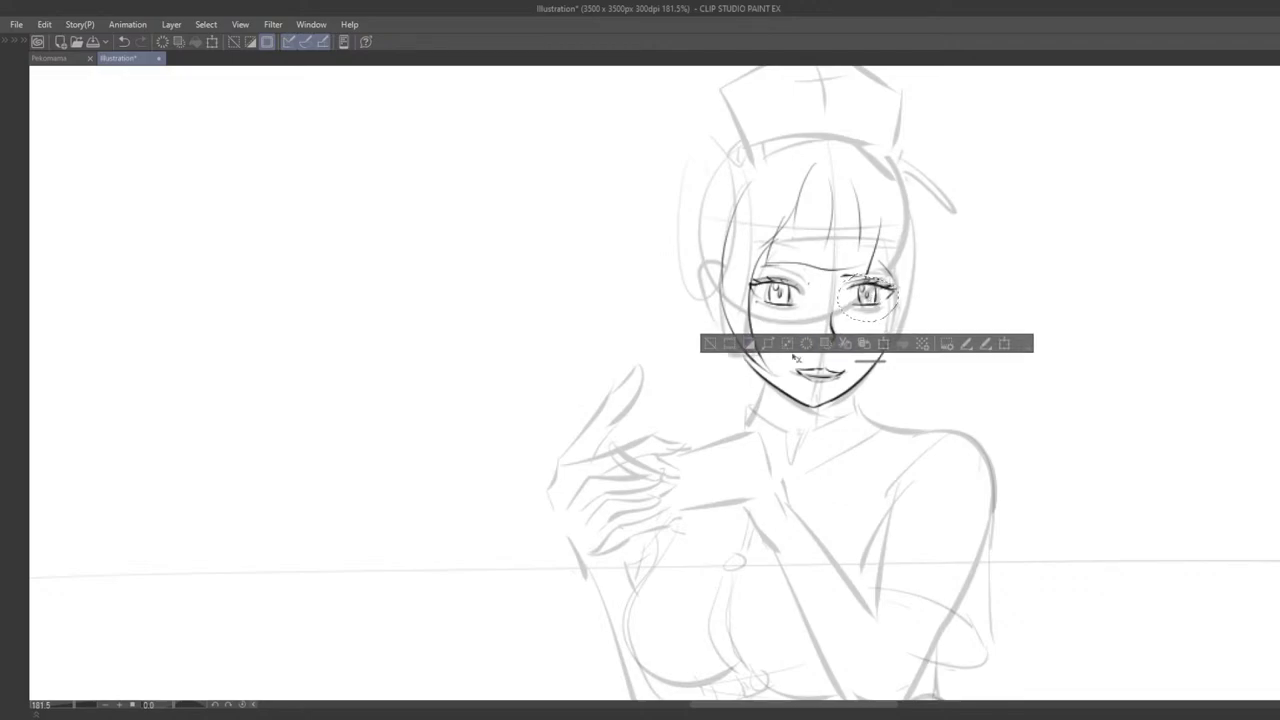
click(705, 347)
mouse_move(860, 294)
mouse_down()
mouse_move(773, 350)
mouse_move(813, 402)
mouse_up()
key(ctrl+z)
key(ctrl+z)
Step: Try short outline strokes for the hair beside the cheek on the figure's right-hand side as seen
drag(803, 322, 812, 399)
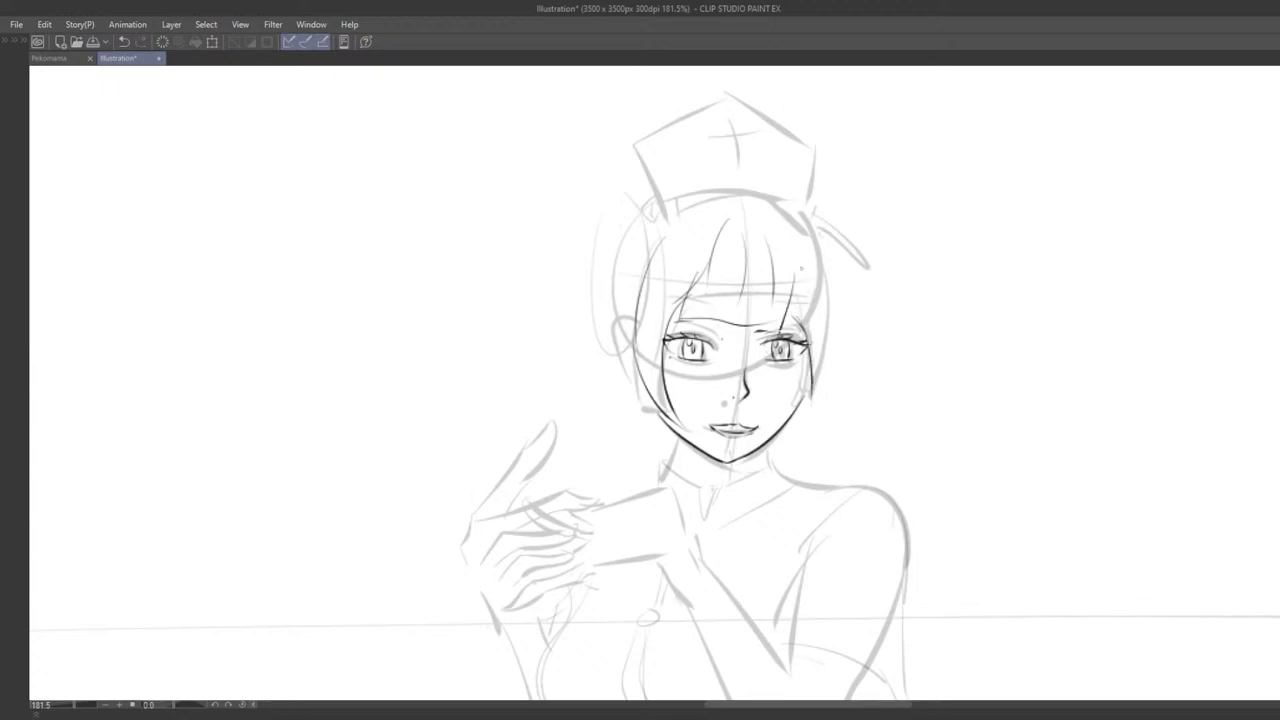
drag(807, 228, 822, 342)
key(ctrl+z)
drag(819, 257, 820, 395)
scroll(815, 404, down, 8)
drag(920, 237, 1108, 180)
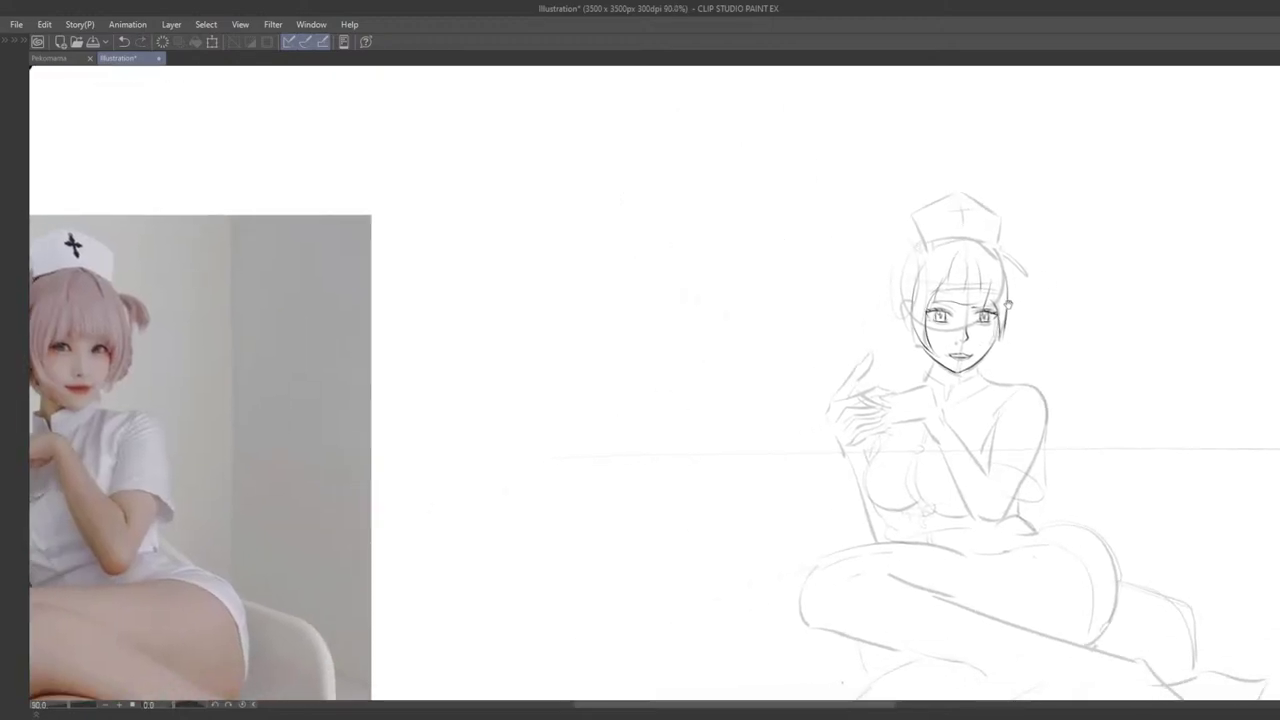
key(ctrl+z)
scroll(975, 325, up, 6)
key(ctrl+z)
drag(940, 307, 940, 384)
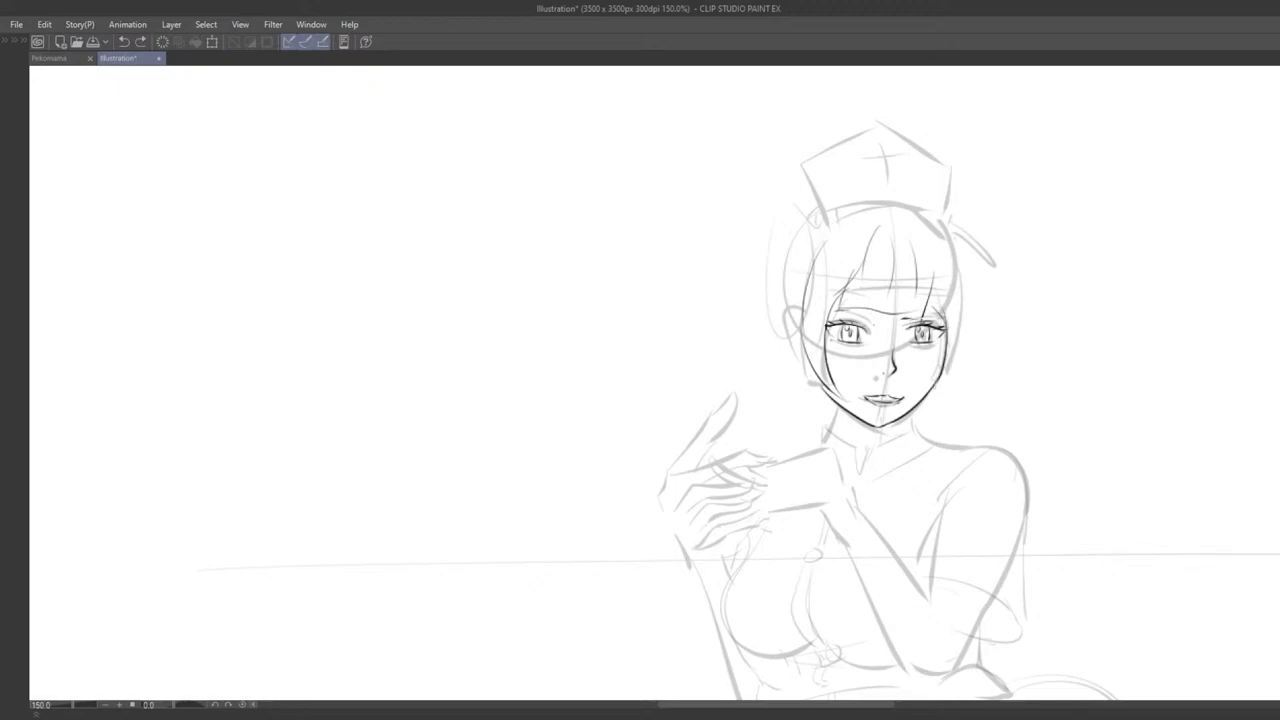
Step: Draw one long hair outline from below the nurse cap to the jaw on the side opposite the raised hand
drag(962, 257, 946, 377)
key(ctrl+z)
key(ctrl+z)
drag(957, 238, 942, 387)
scroll(945, 384, down, 3)
drag(915, 344, 1108, 295)
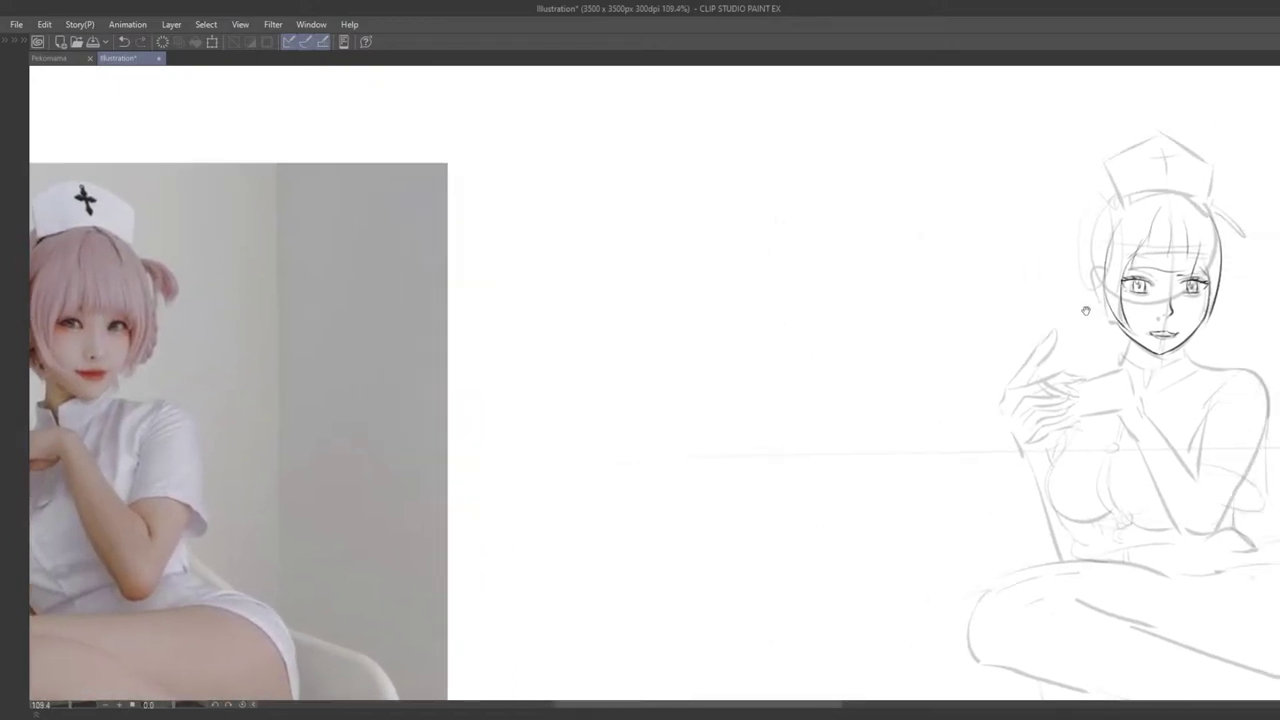
Step: Draw the first strands of the side bun on the raised-hand side of the head, redoing unsuitable strokes
scroll(1000, 350, up, 2)
key(ctrl+z)
mouse_move(868, 250)
mouse_down()
mouse_move(863, 306)
mouse_move(942, 266)
mouse_up()
scroll(858, 289, down, 4)
mouse_move(891, 301)
mouse_down()
mouse_move(1020, 260)
mouse_move(661, 436)
mouse_up()
scroll(680, 420, up, 3)
drag(765, 326, 766, 330)
key(ctrl+z)
drag(761, 302, 761, 361)
key(ctrl+z)
key(ctrl+z)
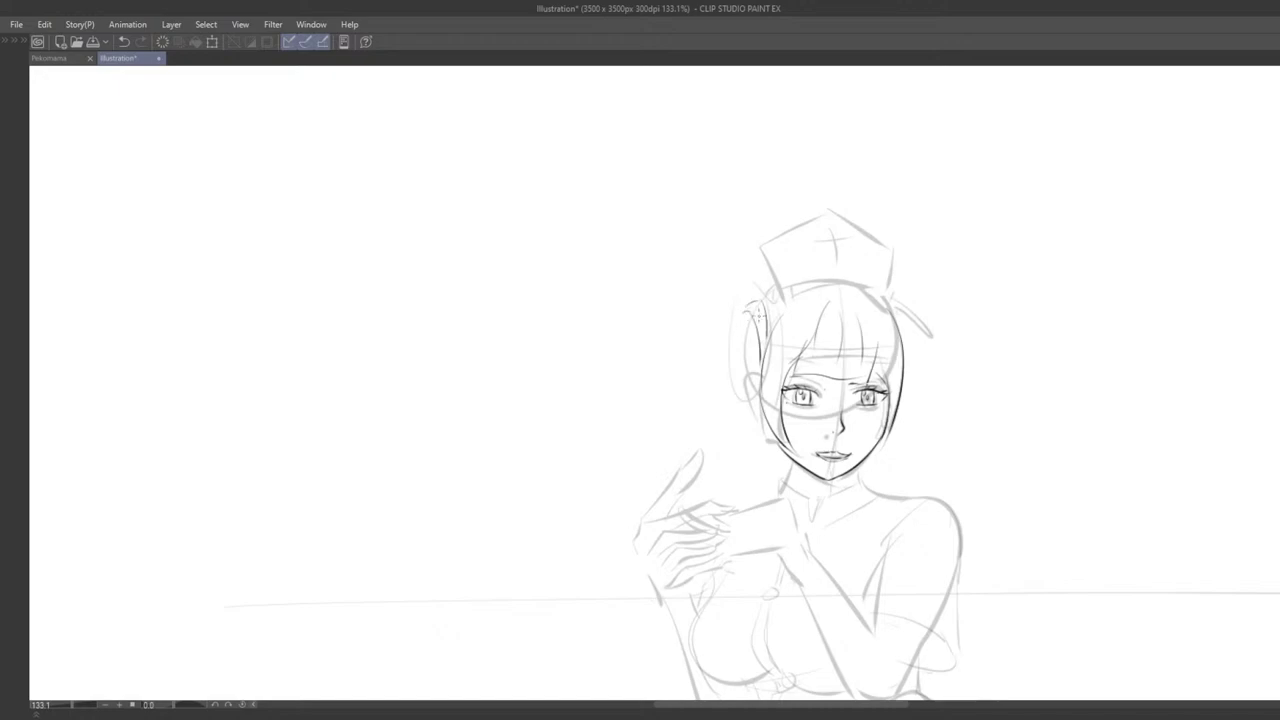
Step: Build up the looped outline and inner strands of that side bun down to ear level
key(ctrl+z)
drag(745, 308, 746, 408)
drag(746, 388, 754, 398)
key(ctrl+z)
key(ctrl+z)
mouse_move(743, 311)
mouse_down()
mouse_move(748, 406)
mouse_move(759, 378)
mouse_move(856, 381)
mouse_move(1003, 350)
mouse_move(887, 335)
mouse_up()
scroll(751, 410, down, 4)
scroll(887, 335, up, 2)
drag(909, 289, 912, 337)
key(ctrl+z)
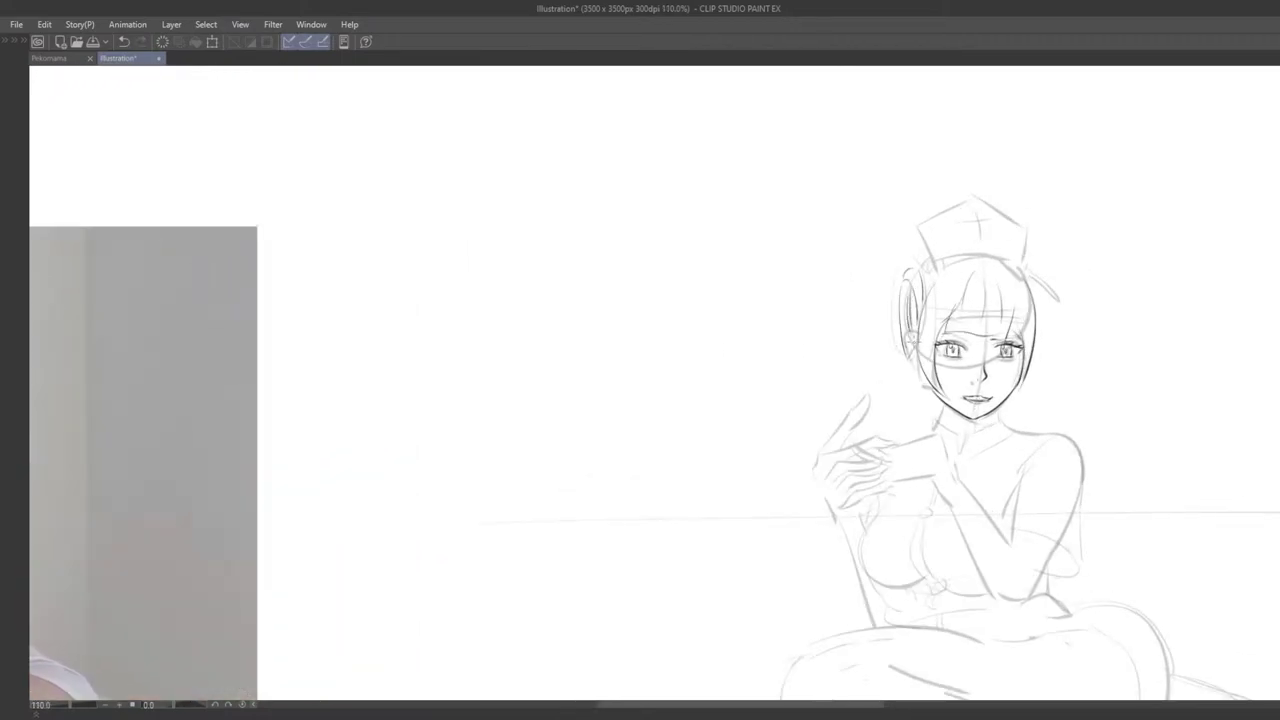
Step: Check the shape and placement of the side buns against the reference photo
scroll(911, 341, down, 6)
scroll(920, 335, up, 7)
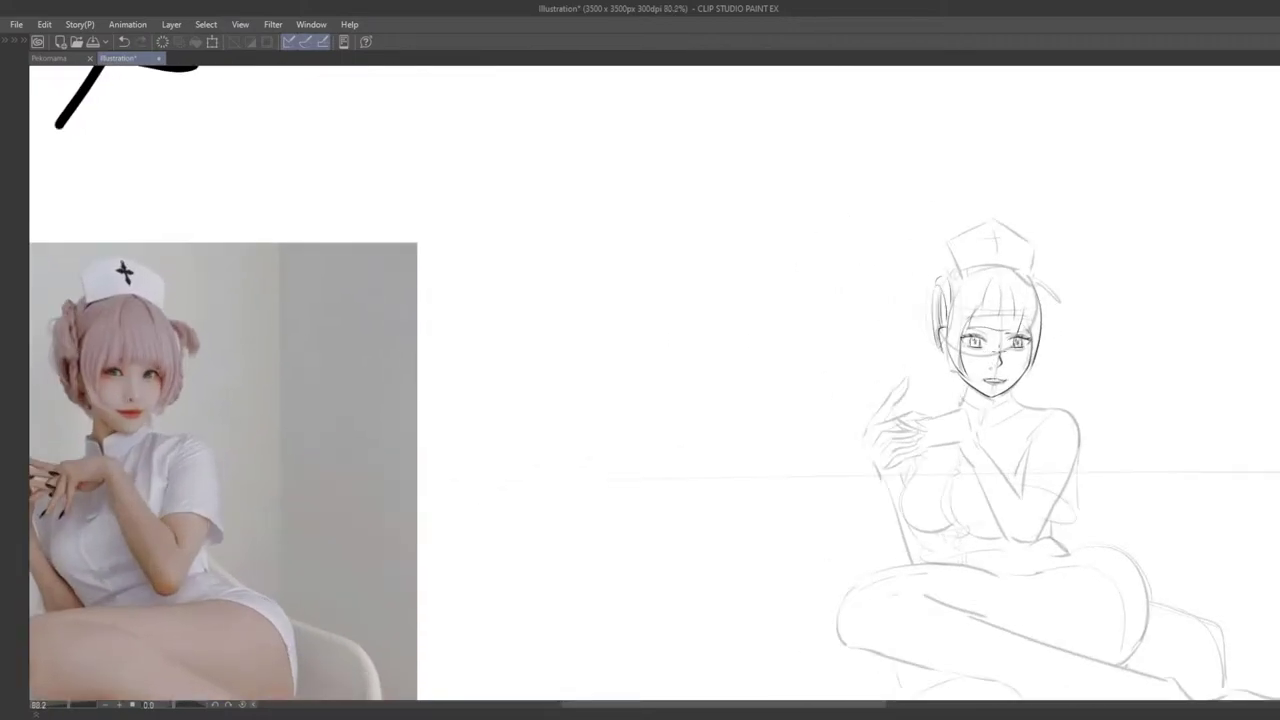
drag(925, 305, 929, 347)
key(ctrl+z)
mouse_move(1019, 365)
mouse_down()
mouse_move(1005, 355)
mouse_move(1132, 322)
mouse_move(975, 347)
mouse_up()
scroll(1005, 355, down, 1)
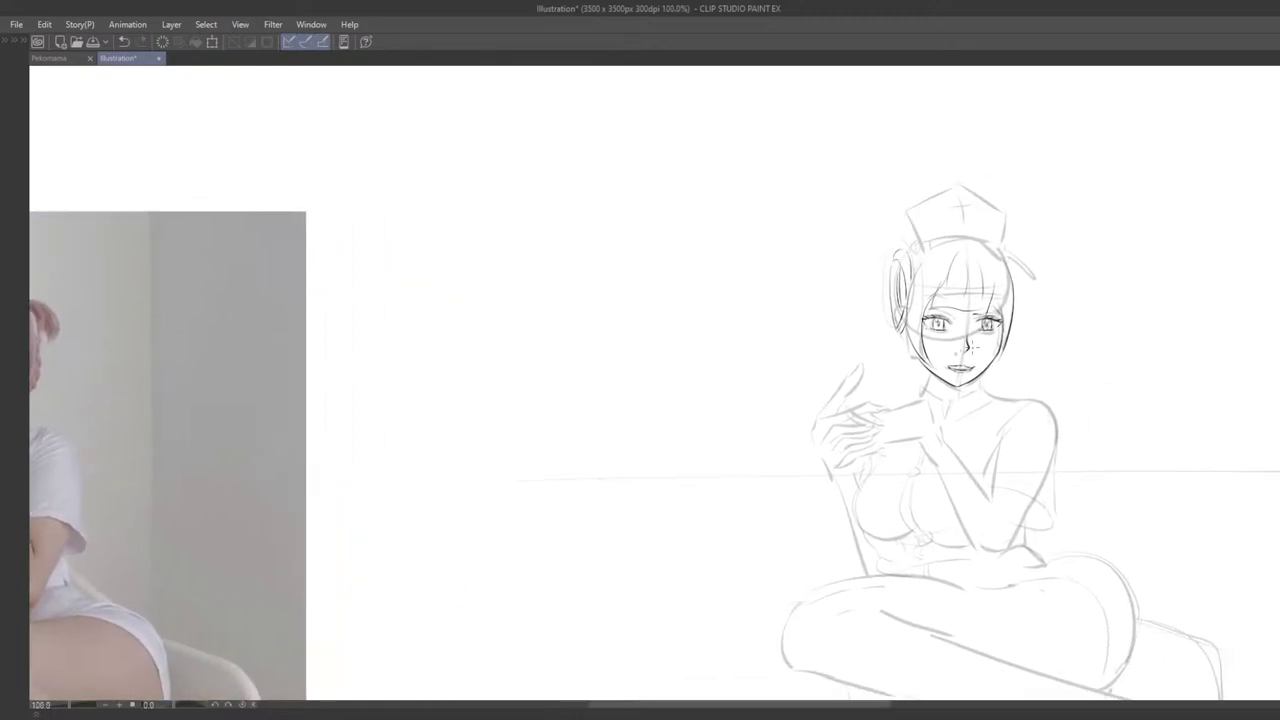
scroll(990, 355, up, 3)
scroll(1021, 300, down, 3)
mouse_move(1021, 307)
mouse_down()
mouse_move(1125, 272)
mouse_move(1009, 288)
mouse_up()
scroll(1106, 271, up, 1)
Step: Try curved strands for the short hair tuft sticking out below the nurse cap, opposite the finished bun
mouse_move(945, 241)
mouse_down()
mouse_move(974, 288)
mouse_move(979, 269)
mouse_up()
key(ctrl+z)
key(ctrl+z)
key(ctrl+z)
mouse_move(969, 249)
mouse_down()
mouse_move(980, 270)
mouse_move(1003, 265)
mouse_up()
scroll(1026, 286, down, 3)
scroll(1025, 287, up, 2)
mouse_move(1014, 299)
mouse_down()
mouse_move(997, 303)
mouse_move(1028, 296)
mouse_move(1027, 315)
mouse_up()
key(ctrl+z)
drag(1000, 233, 1016, 262)
mouse_move(1012, 232)
mouse_down()
mouse_move(1018, 264)
mouse_move(1085, 267)
mouse_up()
key(ctrl+z)
key(ctrl+z)
key(ctrl+z)
key(ctrl+z)
drag(1053, 223, 1077, 257)
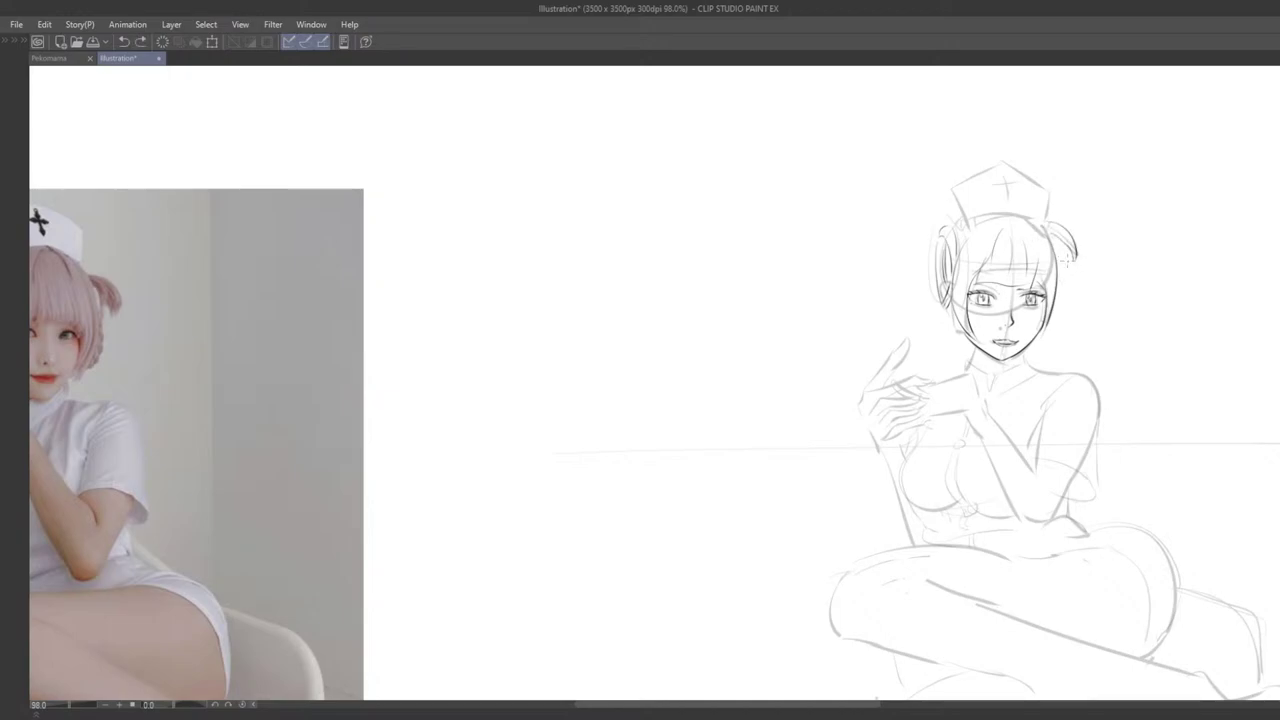
mouse_move(1062, 268)
mouse_down()
mouse_move(1025, 289)
mouse_move(1003, 272)
mouse_up()
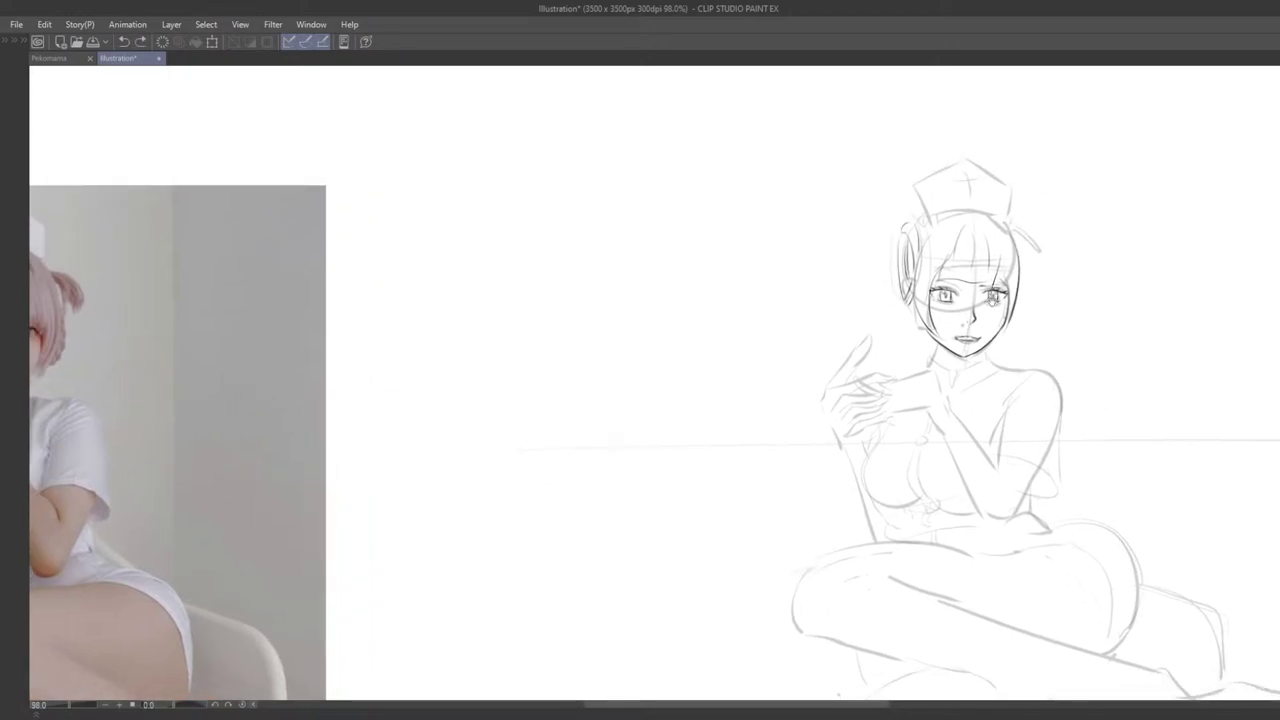
Step: Draw short hair tufts hanging outward below the nurse cap on both sides of the head
scroll(995, 273, down, 3)
drag(972, 337, 852, 359)
scroll(852, 358, down, 2)
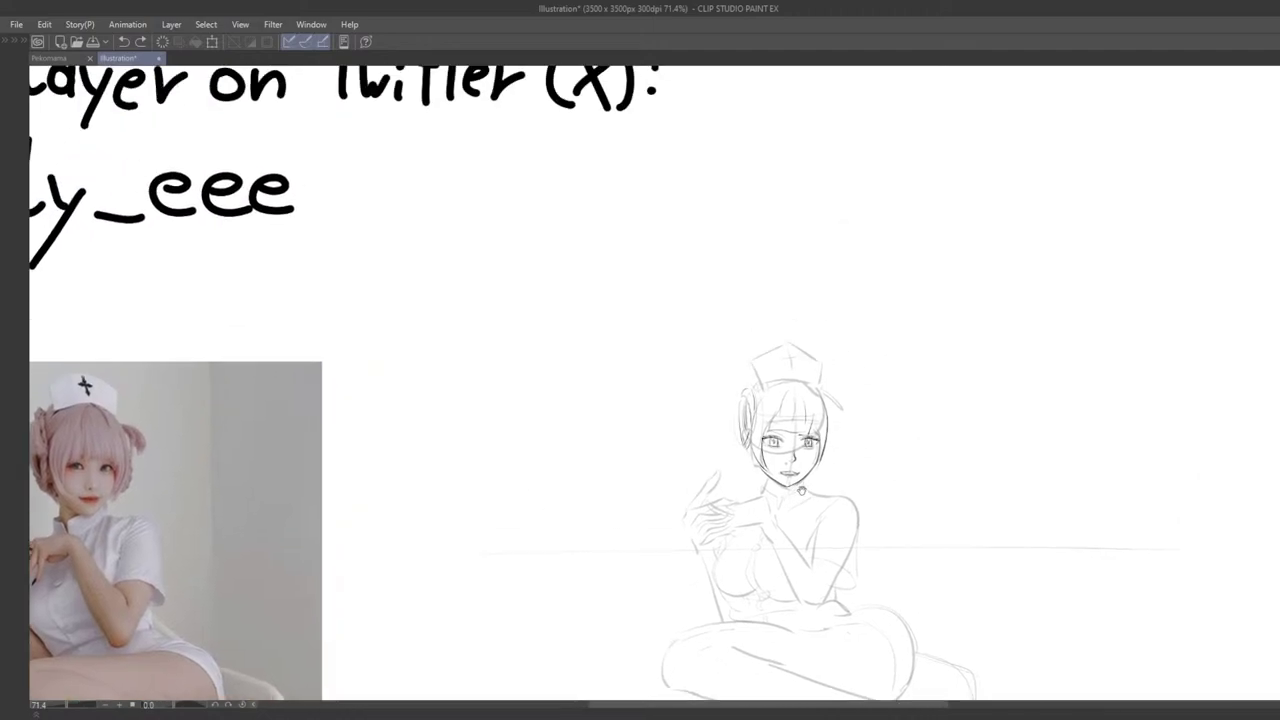
scroll(852, 358, up, 4)
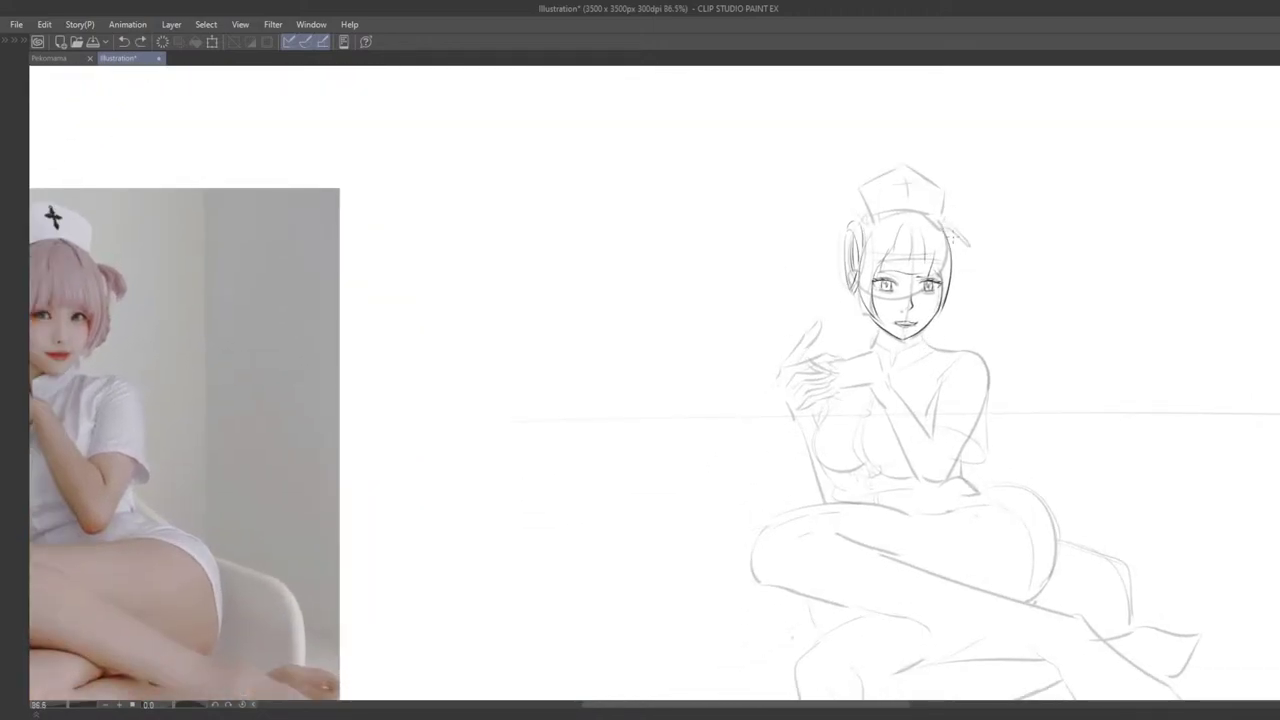
mouse_move(969, 292)
mouse_down()
mouse_move(957, 268)
mouse_move(963, 289)
mouse_up()
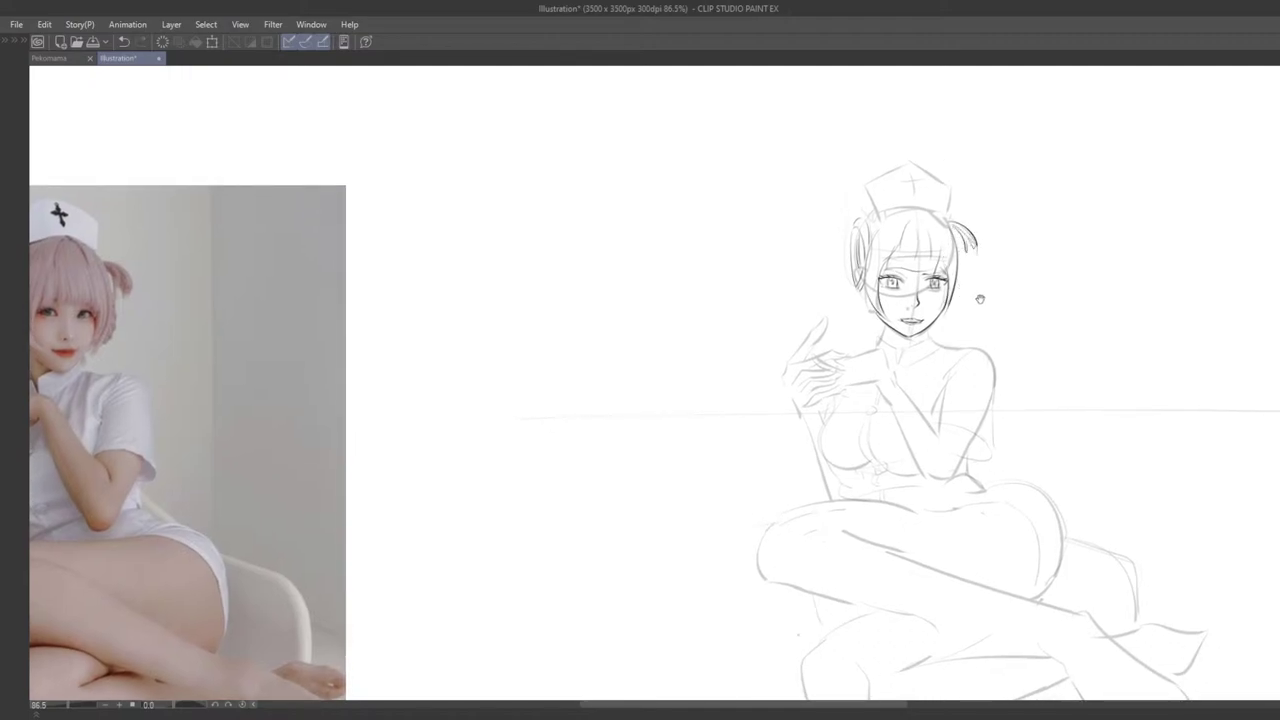
scroll(980, 299, up, 1)
drag(902, 259, 994, 256)
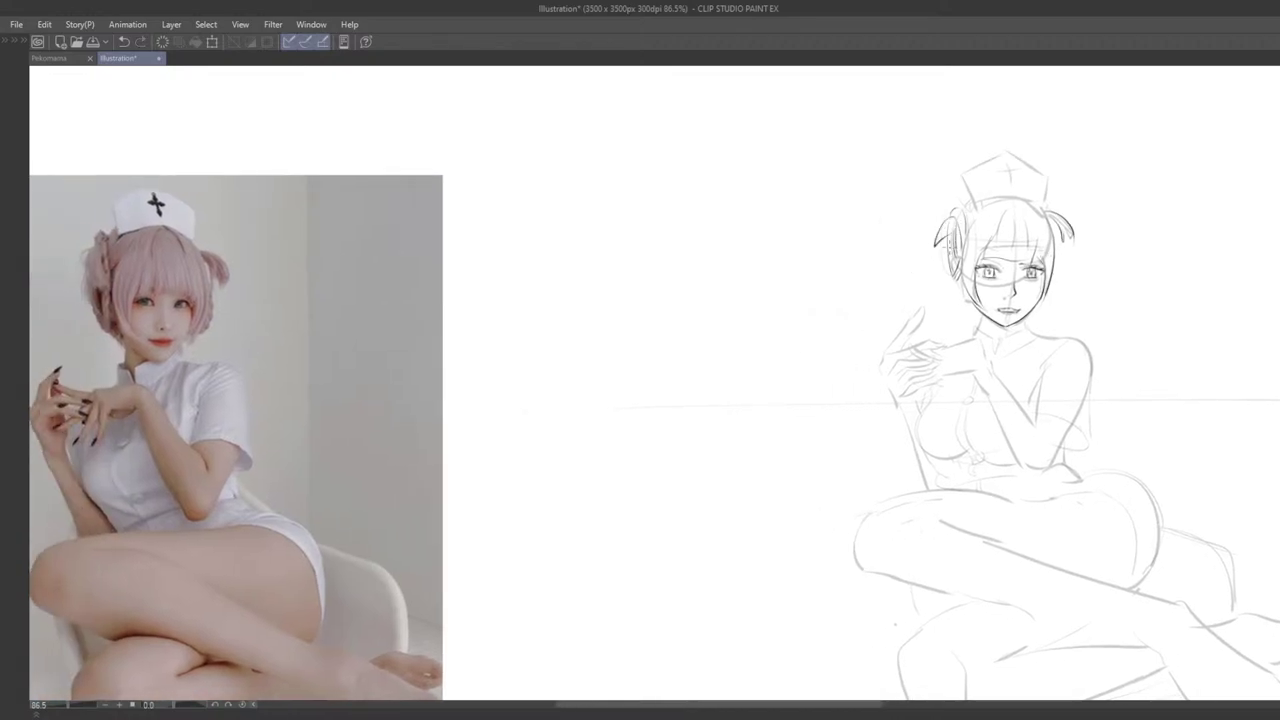
key(ctrl+z)
Step: Add a new raster layer above Layer 1 and lower the G-Pen's stabilization
scroll(948, 254, down, 4)
drag(1063, 320, 720, 406)
key(ctrl+alt+0)
key(Tab)
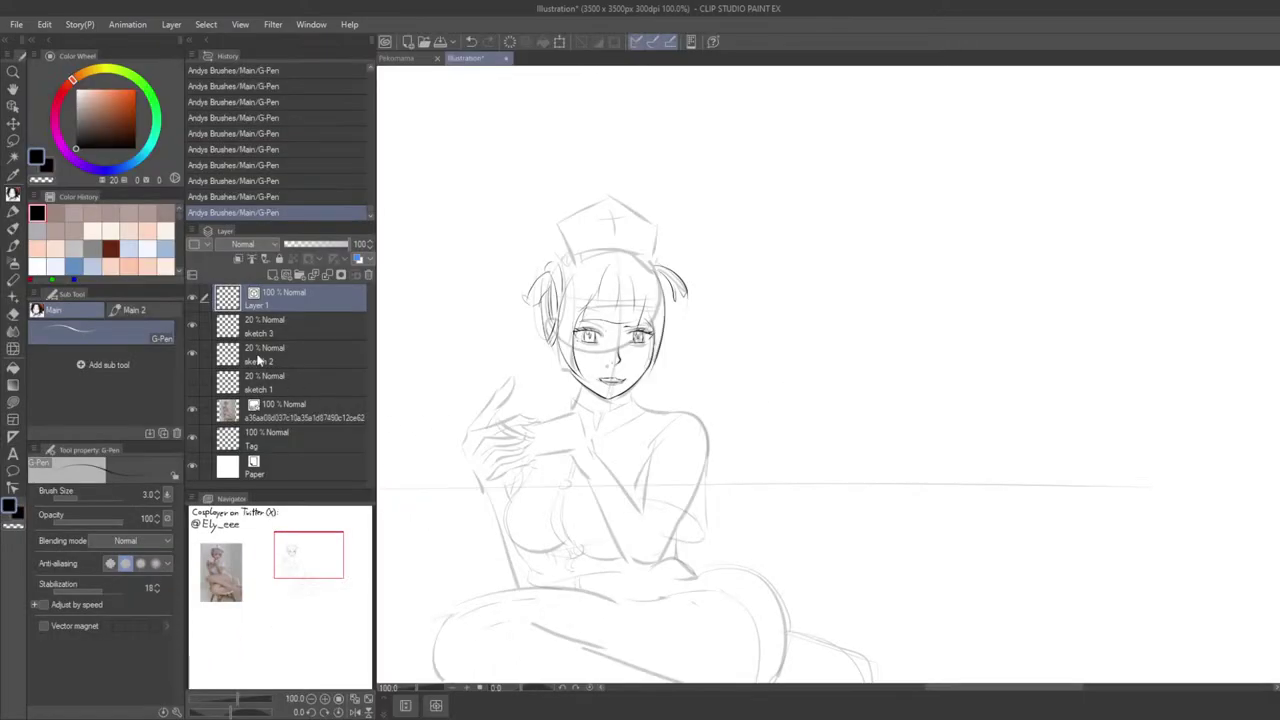
click(287, 346)
click(292, 299)
click(275, 275)
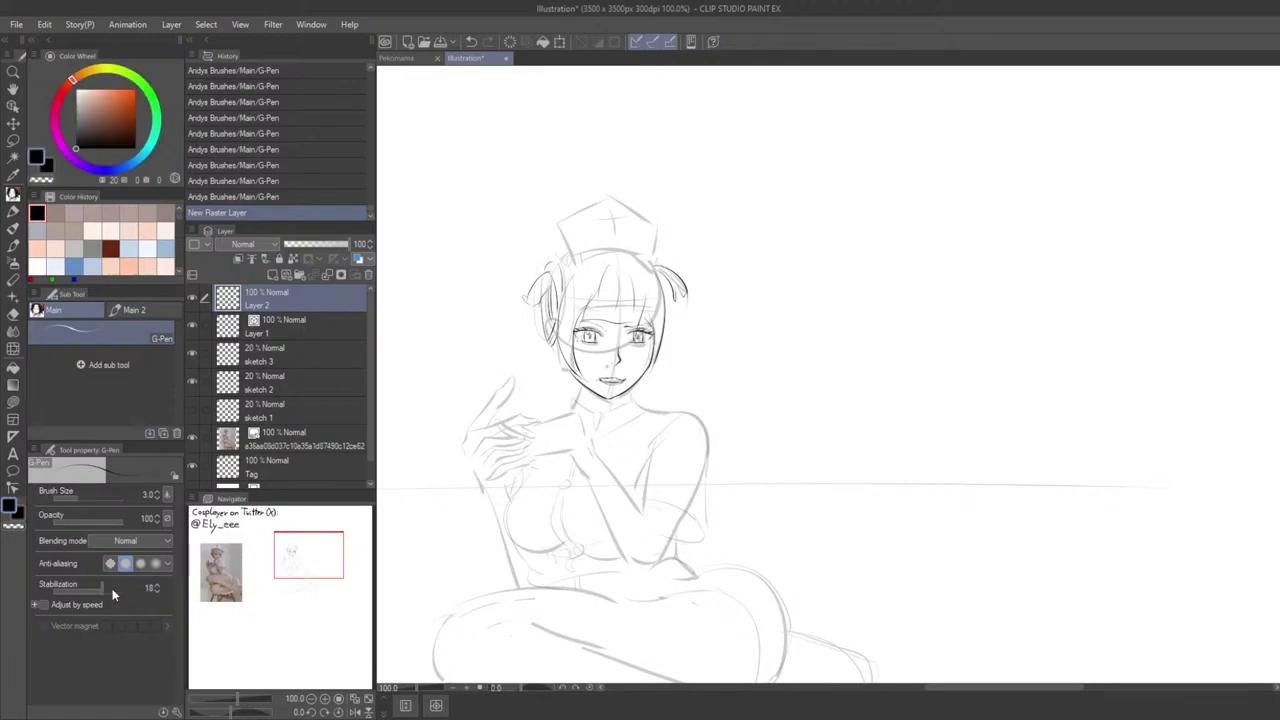
drag(112, 588, 86, 585)
Step: Sketch a skull's rounded cranium, two round eye sockets, brow lines and cheek sides in the blank canvas area
key(Tab)
scroll(614, 511, down, 2)
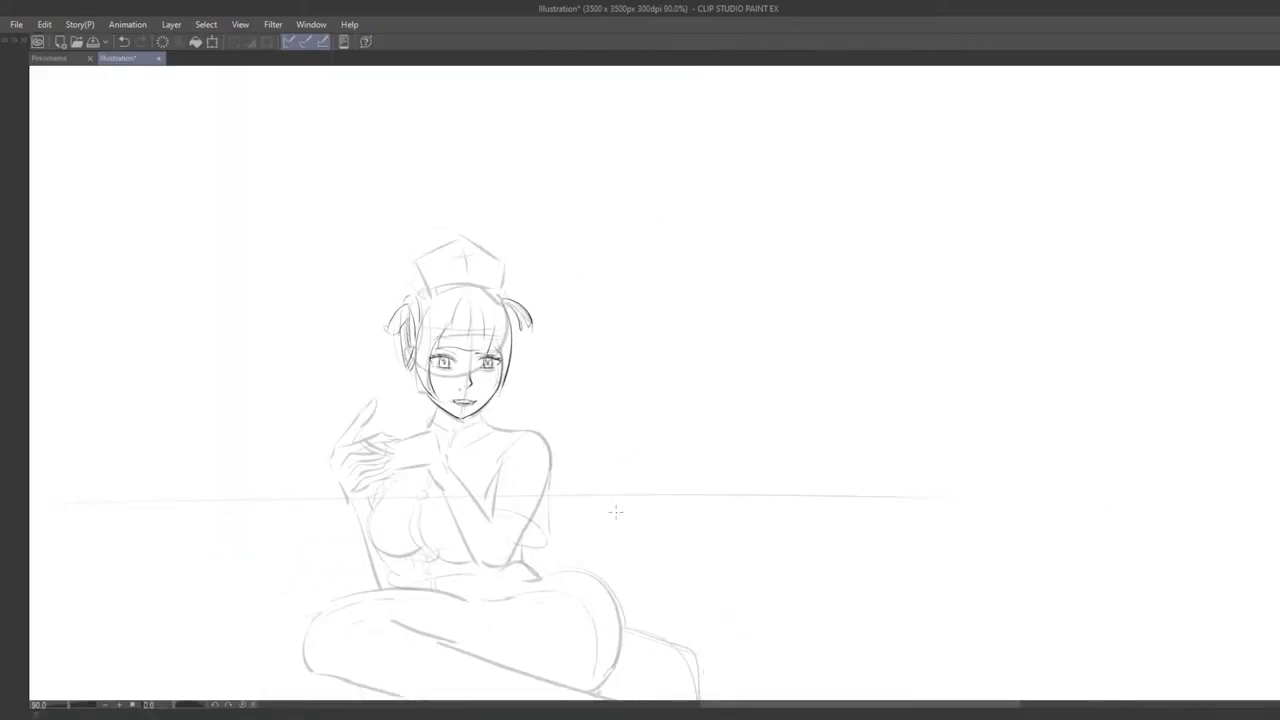
mouse_move(586, 485)
mouse_down()
mouse_move(772, 349)
mouse_move(577, 483)
mouse_up()
scroll(577, 483, up, 3)
drag(801, 400, 684, 411)
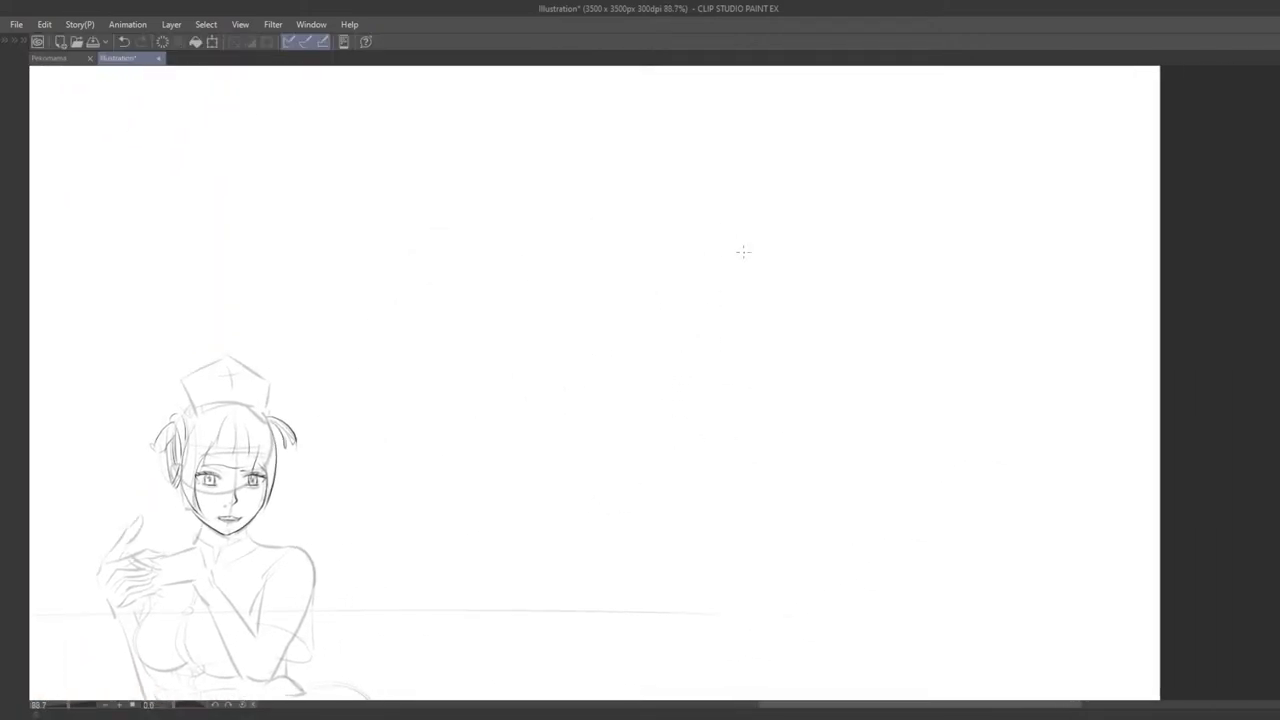
key(ctrl+z)
mouse_move(708, 236)
mouse_down()
mouse_move(693, 286)
mouse_move(755, 272)
mouse_up()
key(ctrl+z)
mouse_move(777, 314)
mouse_down()
mouse_move(720, 337)
mouse_move(722, 300)
mouse_up()
key(ctrl+z)
mouse_move(647, 316)
mouse_down()
mouse_move(727, 290)
mouse_move(656, 302)
mouse_move(698, 304)
mouse_up()
key(ctrl+z)
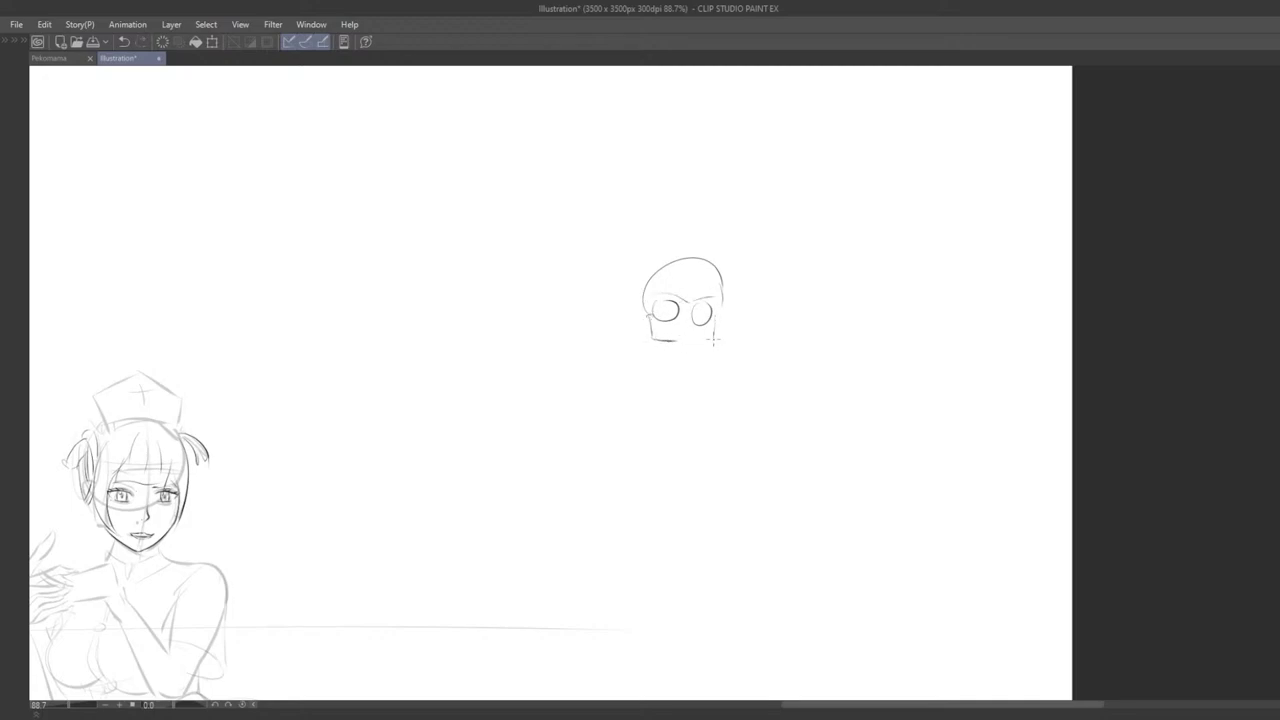
Step: Add the nose, upper jaw, mouth lines and lower jaw to the skull sketch
key(ctrl+z)
drag(671, 369, 674, 340)
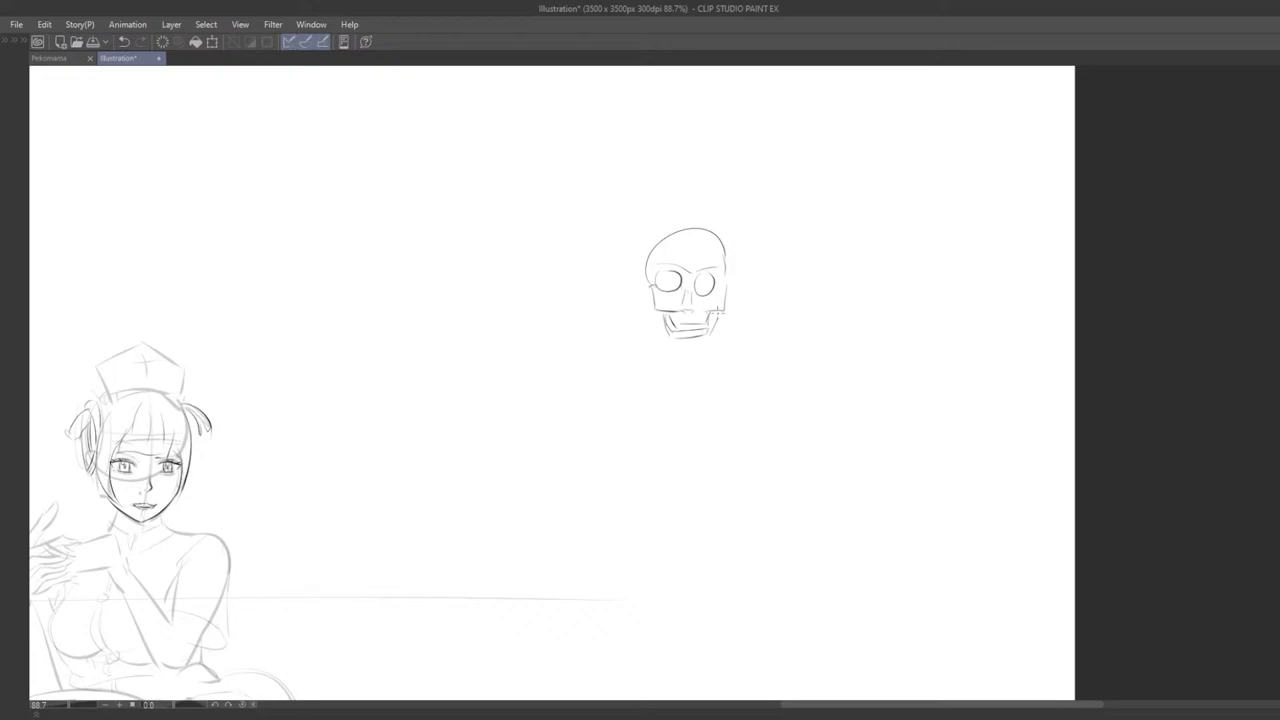
drag(687, 344, 697, 341)
key(ctrl+z)
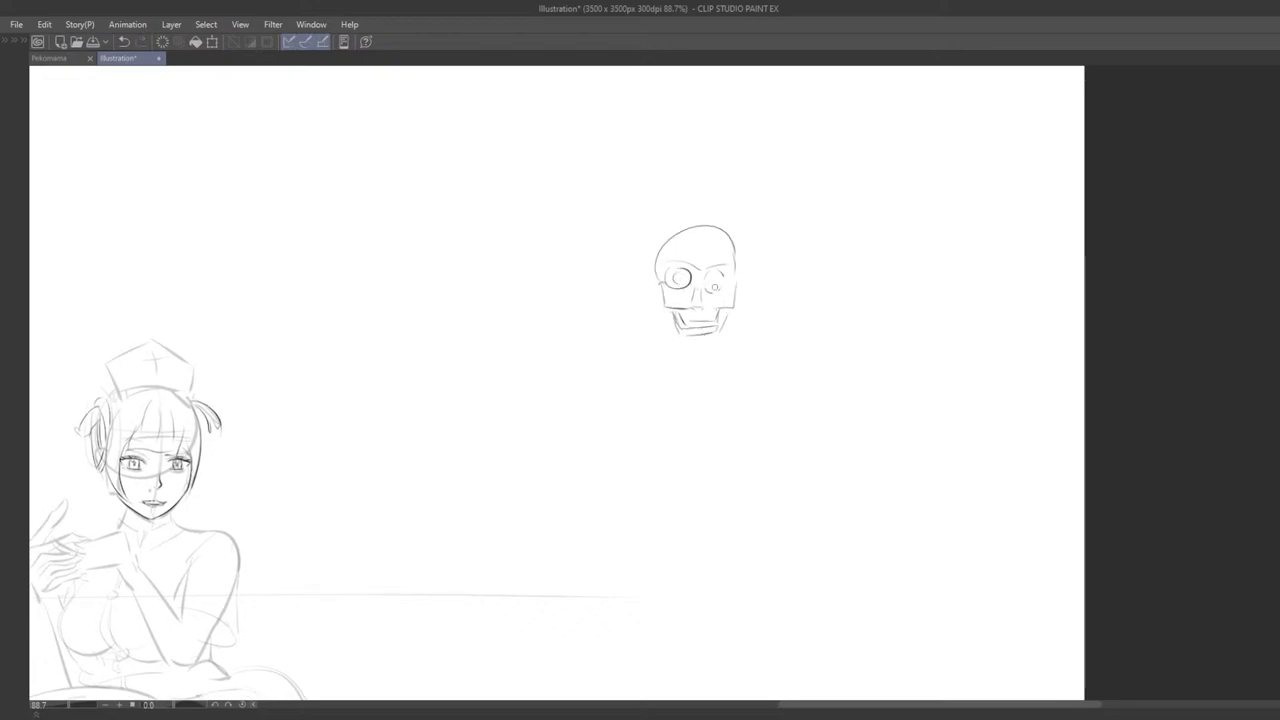
Step: Redraw the skull's right-hand eye socket and add small cheekbone bumps on both sides
drag(711, 273, 733, 276)
key(ctrl+z)
mouse_move(714, 289)
mouse_down()
mouse_move(726, 276)
mouse_move(711, 289)
mouse_move(737, 288)
mouse_up()
key(ctrl+z)
drag(657, 273, 681, 301)
key(ctrl+z)
key(ctrl+z)
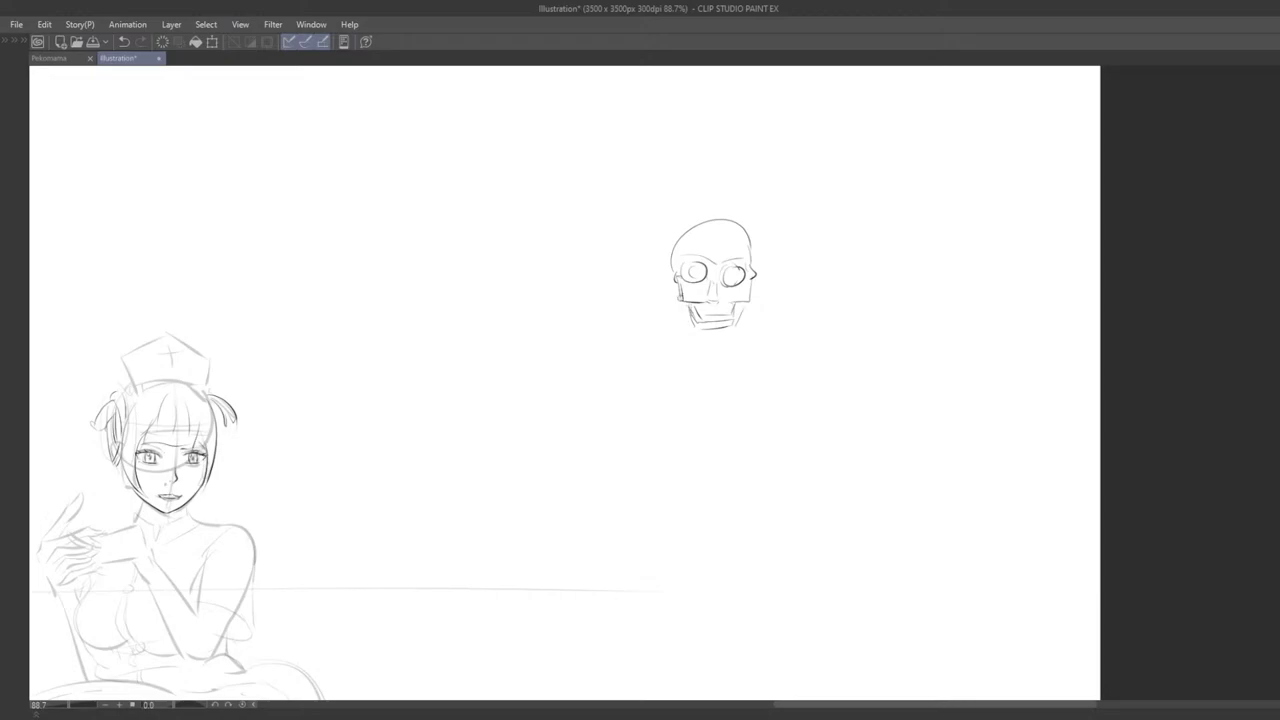
Step: Refine the skull's temple line near the right-hand socket and the lines around its chin
drag(734, 347, 736, 331)
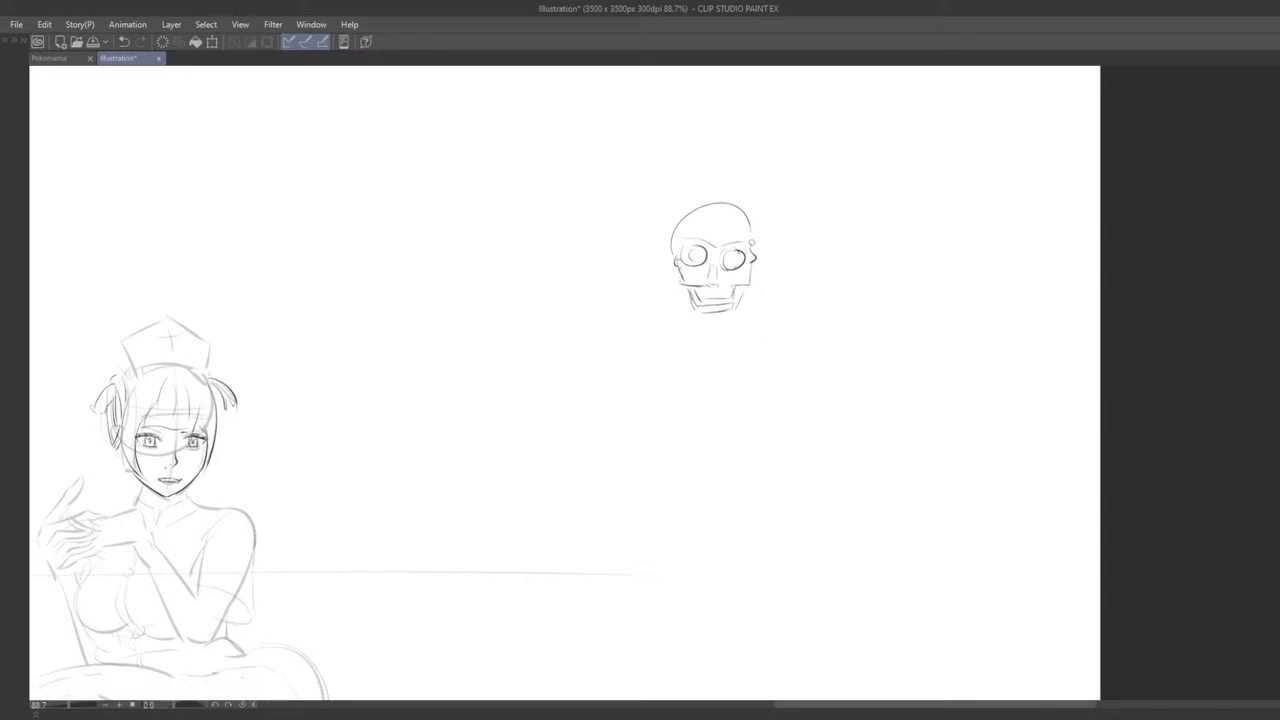
mouse_move(747, 221)
mouse_down()
mouse_move(755, 246)
mouse_move(697, 253)
mouse_move(755, 243)
mouse_up()
key(ctrl+z)
key(ctrl+z)
key(ctrl+z)
key(ctrl+z)
mouse_move(712, 316)
mouse_down()
mouse_move(714, 380)
mouse_move(713, 324)
mouse_up()
key(ctrl+z)
Step: Try several long curved spine lines running down from beneath the skull
drag(711, 253, 704, 489)
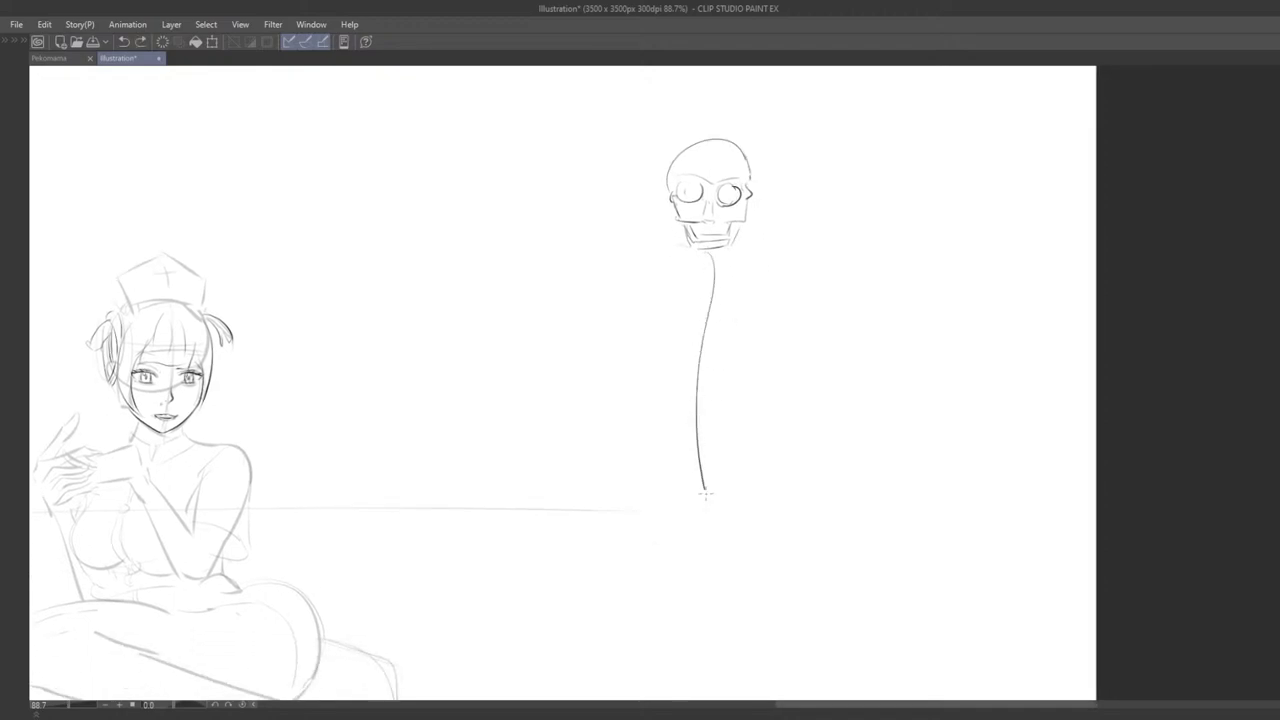
key(ctrl+z)
drag(698, 257, 705, 600)
key(ctrl+z)
drag(716, 254, 716, 600)
key(ctrl+z)
mouse_move(708, 254)
mouse_down()
mouse_move(703, 354)
mouse_move(710, 568)
mouse_up()
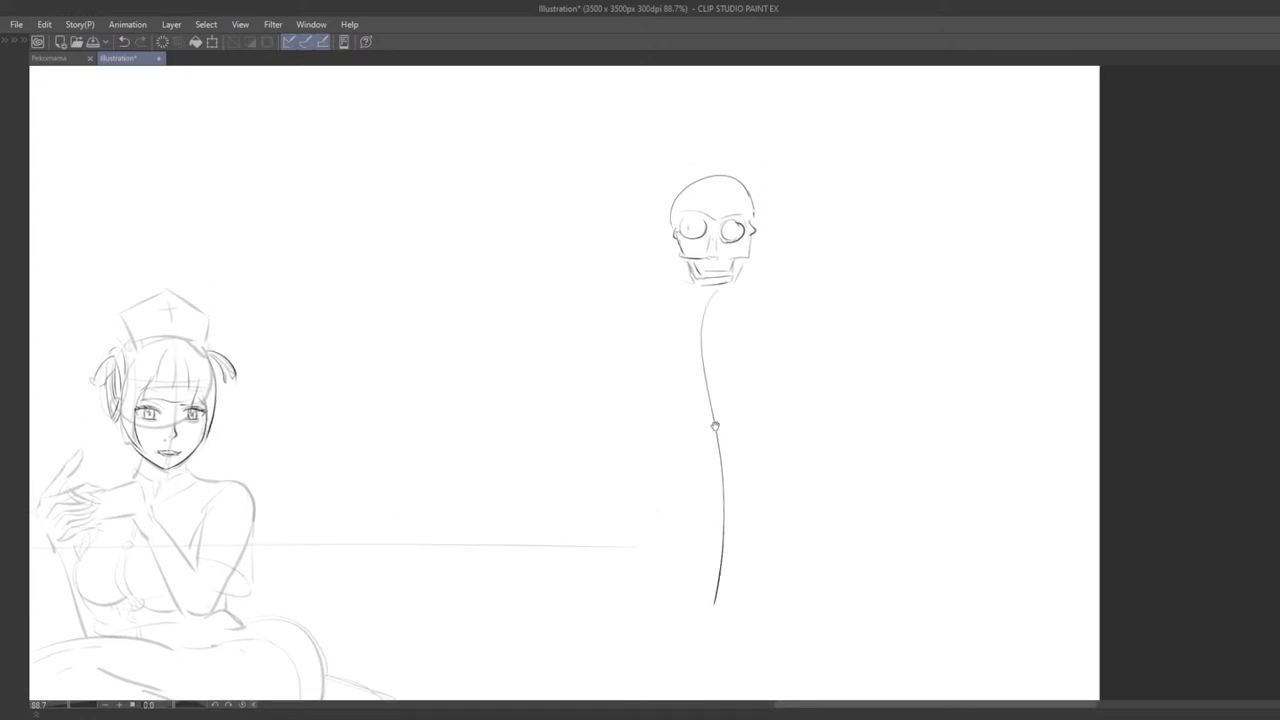
drag(694, 340, 684, 318)
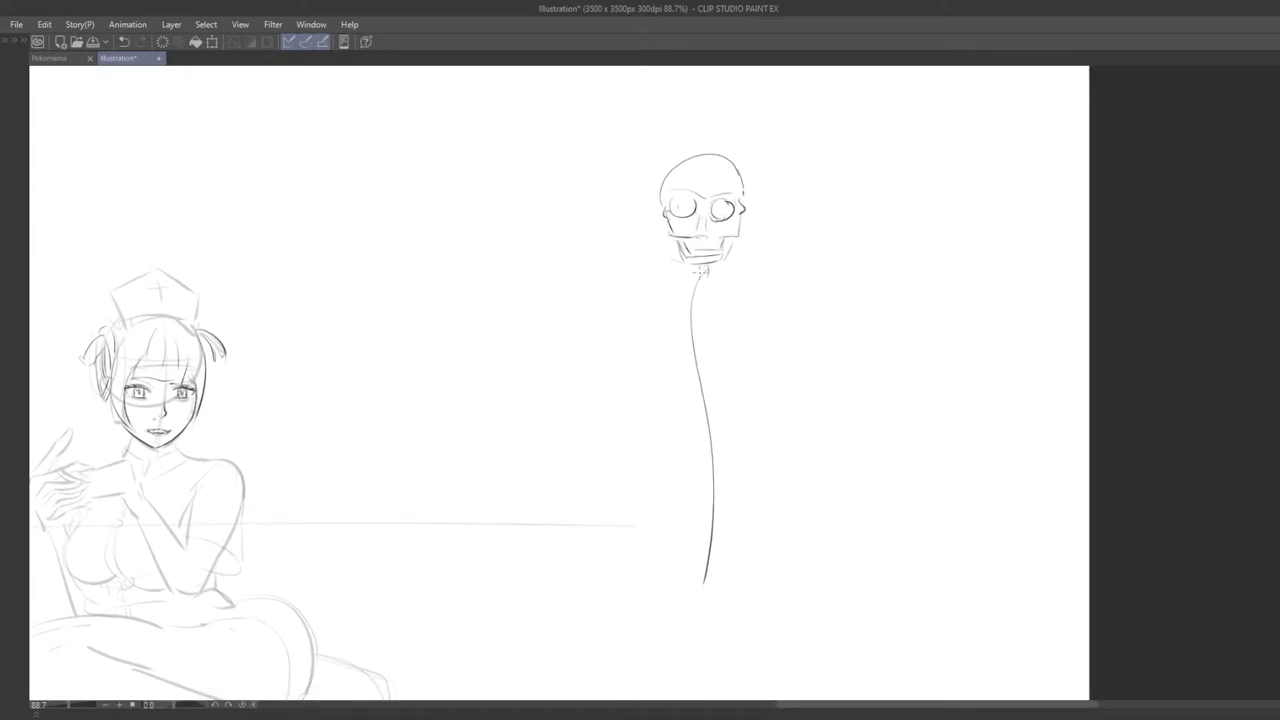
key(ctrl+z)
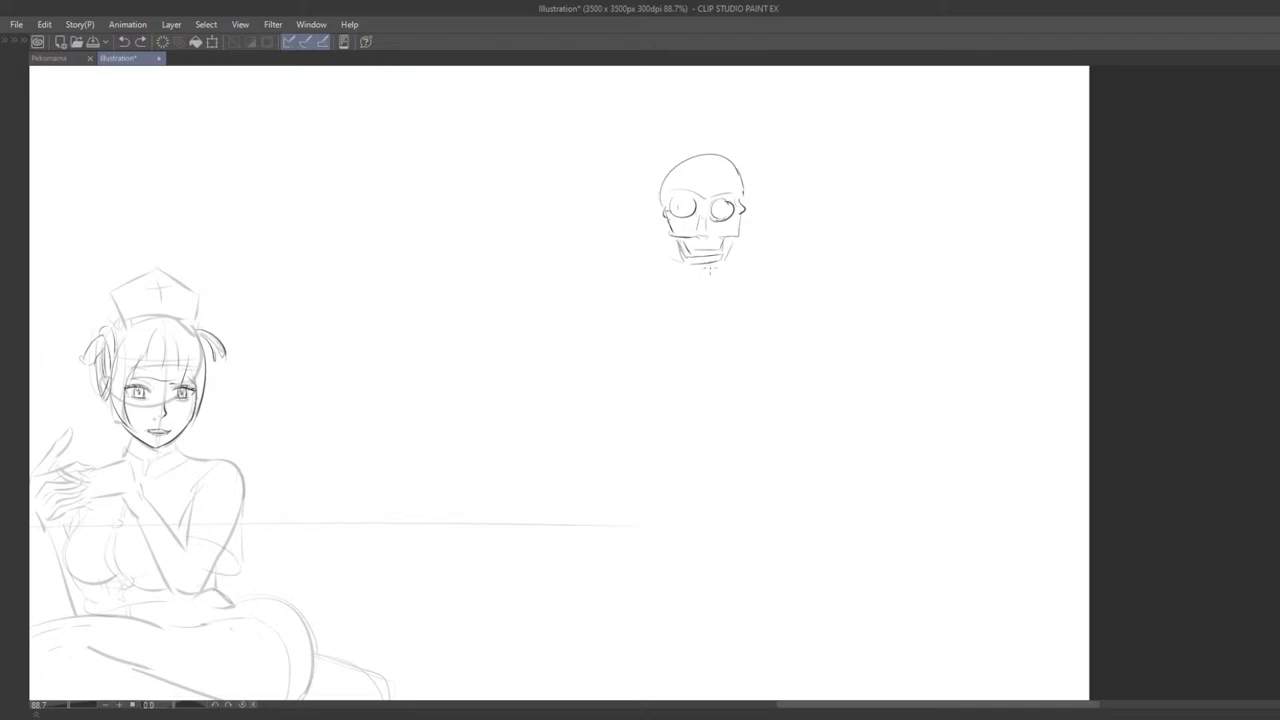
drag(710, 262, 696, 466)
key(ctrl+z)
key(ctrl+z)
mouse_move(709, 280)
mouse_down()
mouse_move(692, 320)
mouse_move(698, 432)
mouse_up()
key(ctrl+z)
scroll(900, 220, right, 2)
mouse_move(897, 197)
mouse_down()
mouse_move(885, 443)
mouse_move(856, 468)
mouse_up()
drag(877, 272, 874, 288)
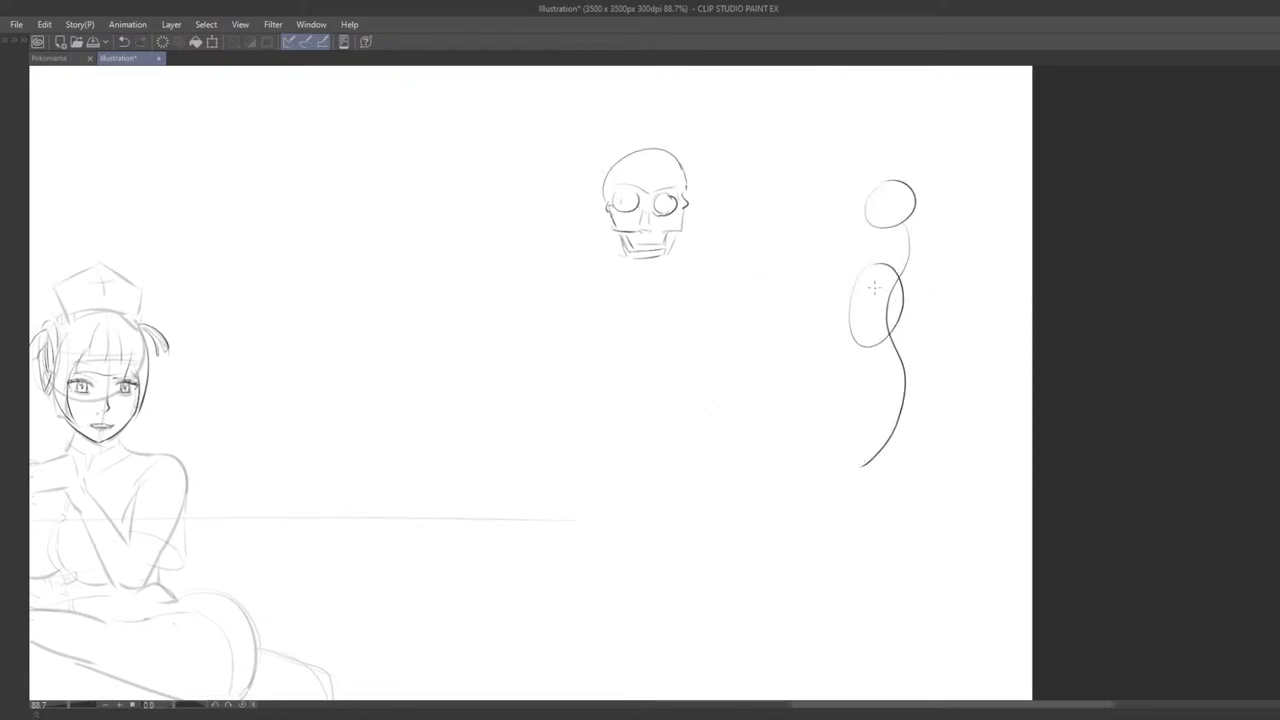
key(ctrl+z)
key(ctrl+z)
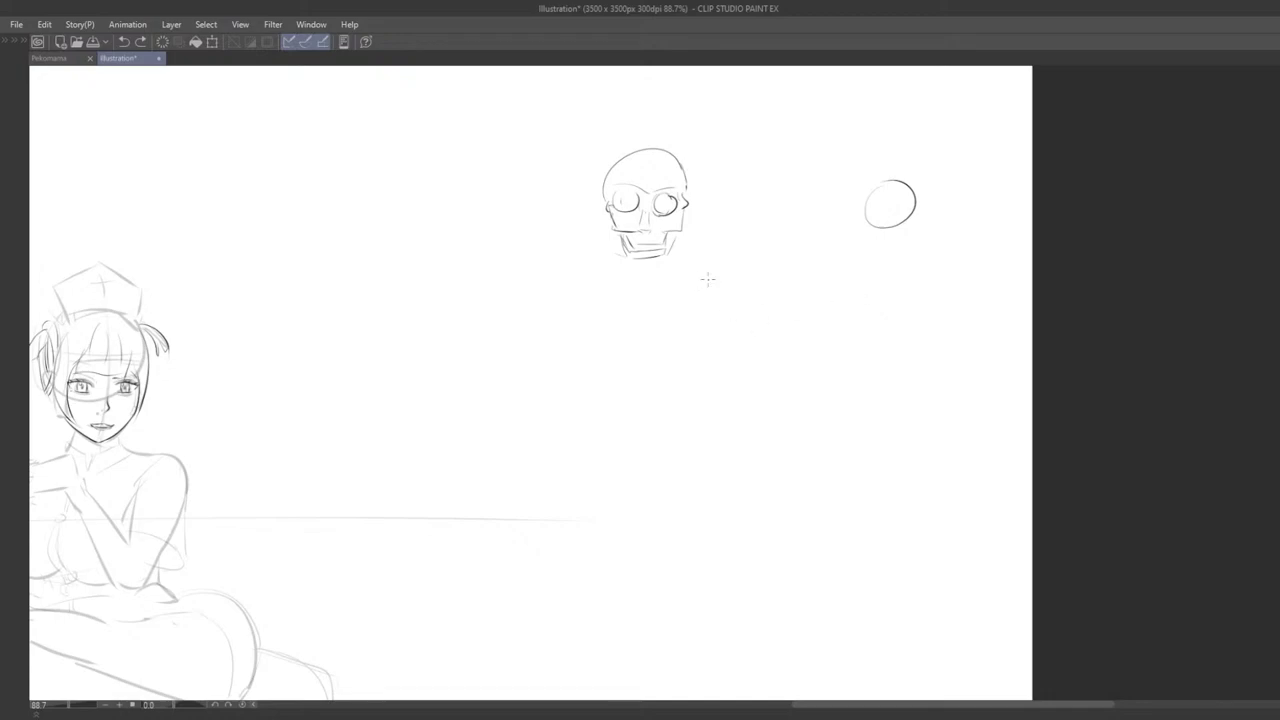
key(ctrl+z)
Step: Draw a long, gently S-curved spine line running down from beneath the skull's jaw
mouse_move(645, 258)
mouse_down()
mouse_move(645, 293)
mouse_move(642, 270)
mouse_move(631, 362)
mouse_move(643, 545)
mouse_up()
key(ctrl+z)
key(ctrl+z)
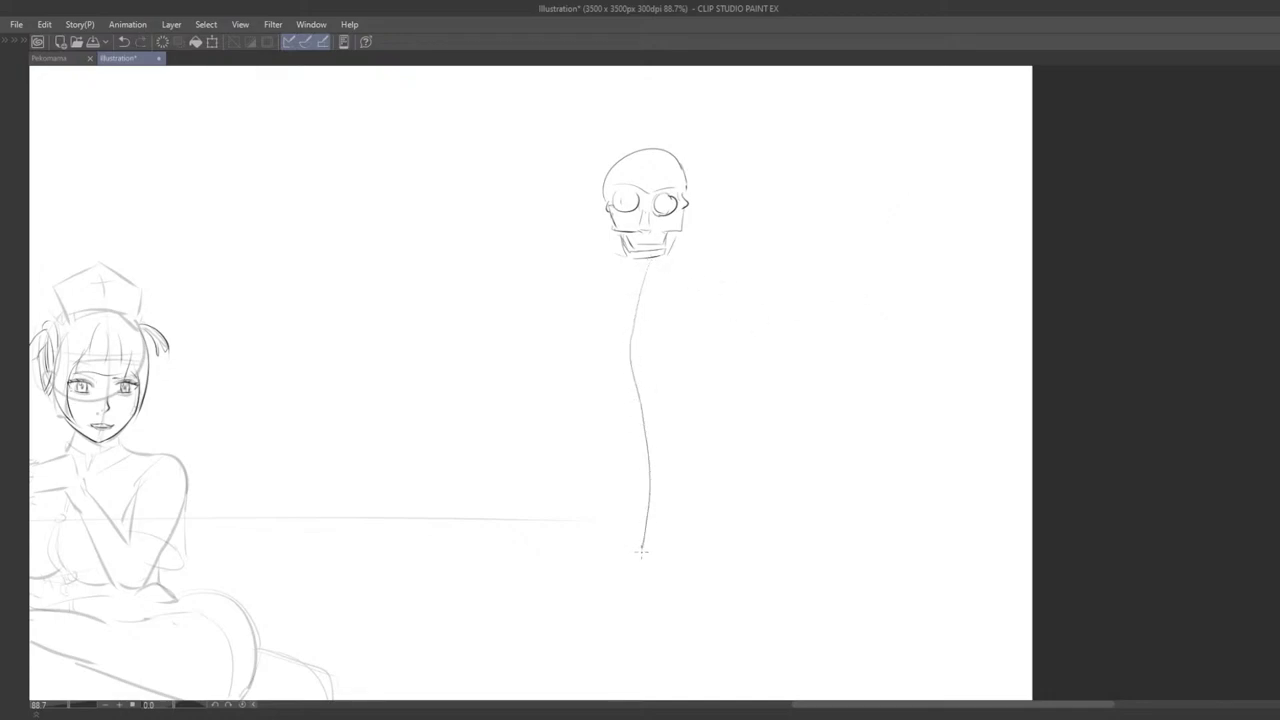
drag(644, 439, 660, 465)
mouse_move(626, 334)
mouse_down()
mouse_move(681, 348)
mouse_move(710, 297)
mouse_move(701, 290)
mouse_move(714, 295)
mouse_move(679, 283)
mouse_move(788, 284)
mouse_up()
key(ctrl+z)
key(ctrl+z)
key(ctrl+z)
key(ctrl+z)
key(ctrl+z)
key(ctrl+z)
key(ctrl+z)
key(ctrl+z)
Step: Sketch the two shoulder blades and the collarbones on both sides of the upper spine
drag(665, 286, 684, 325)
mouse_move(690, 327)
mouse_down()
mouse_move(706, 294)
mouse_move(669, 276)
mouse_move(783, 288)
mouse_up()
key(ctrl+z)
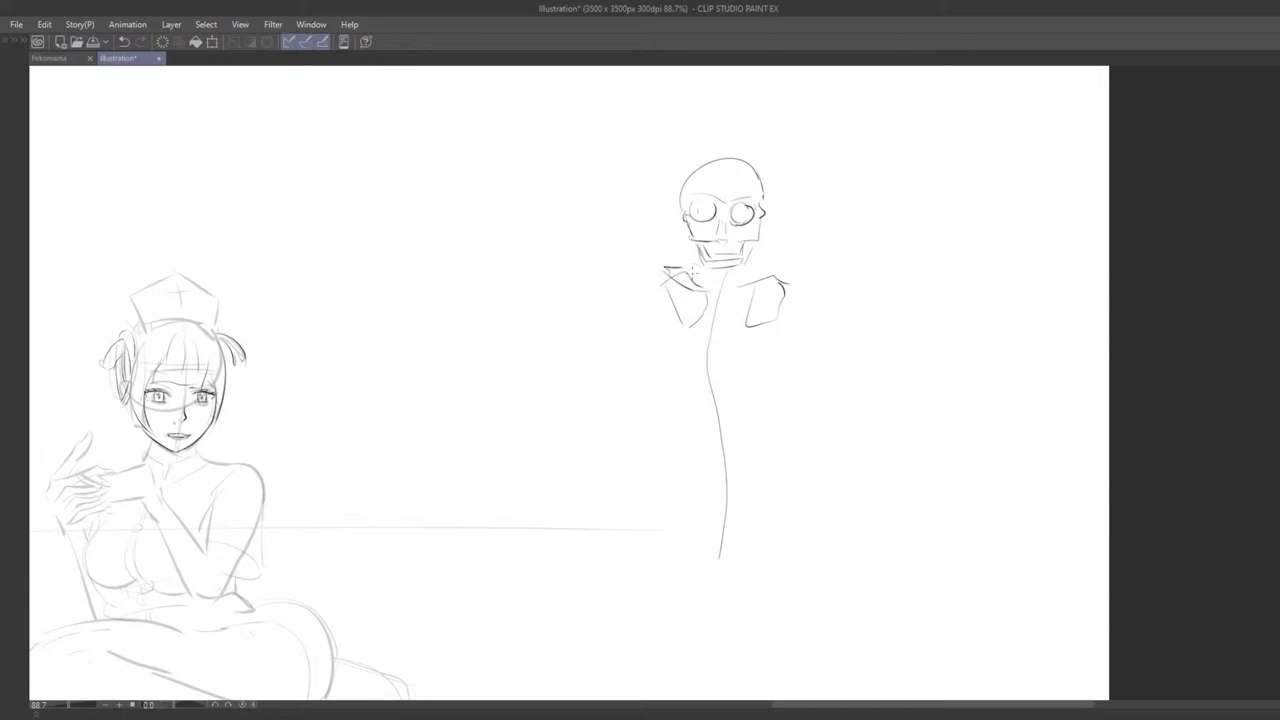
key(ctrl+z)
mouse_move(763, 268)
mouse_down()
mouse_move(787, 275)
mouse_move(790, 295)
mouse_up()
key(ctrl+z)
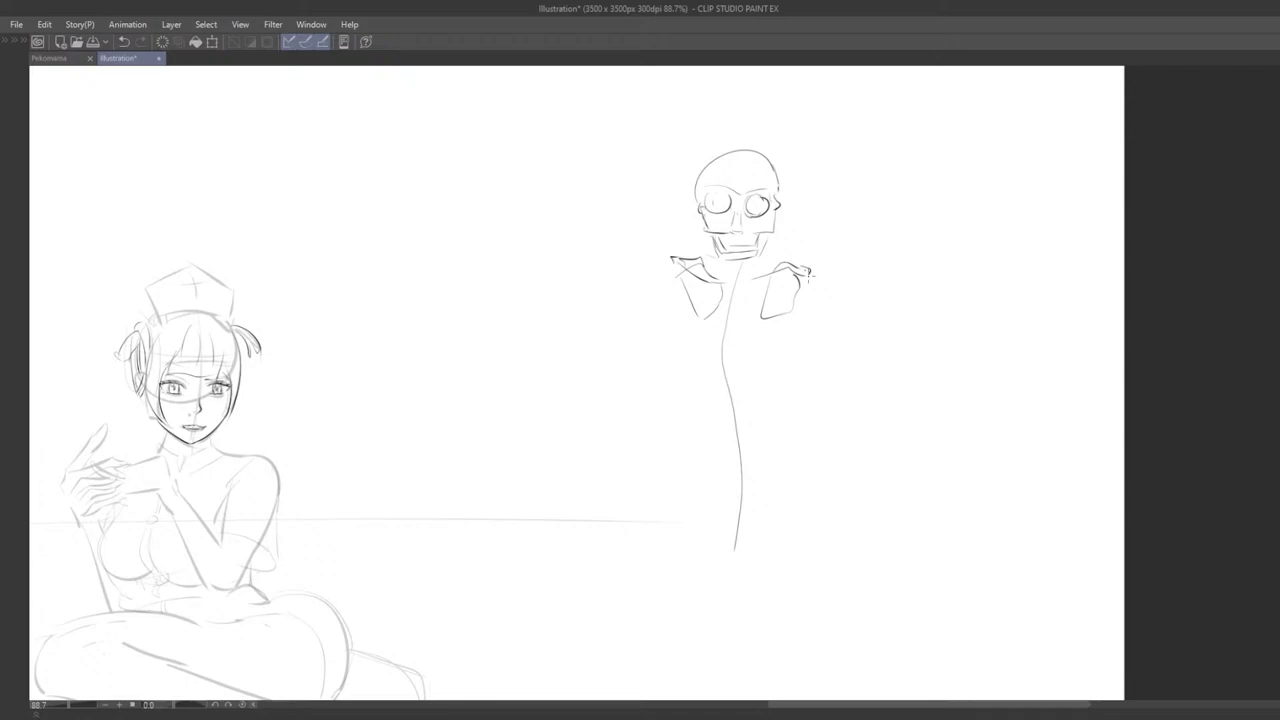
drag(797, 322, 799, 292)
Step: Draw the egg-shaped rib cage outline around the upper spine, with a small notch where the collarbones meet
mouse_move(695, 264)
mouse_down()
mouse_move(690, 319)
mouse_move(748, 332)
mouse_move(728, 234)
mouse_move(742, 240)
mouse_up()
key(ctrl+z)
key(ctrl+z)
key(ctrl+z)
mouse_move(742, 240)
mouse_down()
mouse_move(703, 244)
mouse_move(714, 248)
mouse_up()
key(ctrl+z)
drag(746, 354, 727, 333)
key(ctrl+z)
mouse_move(761, 234)
mouse_down()
mouse_move(741, 285)
mouse_move(712, 293)
mouse_up()
key(ctrl+z)
key(ctrl+z)
key(ctrl+z)
Step: Add curved rib lines across the rib cage and an arch at its lower end
mouse_move(681, 236)
mouse_down()
mouse_move(714, 243)
mouse_move(704, 250)
mouse_up()
drag(687, 303, 709, 271)
key(ctrl+z)
mouse_move(687, 301)
mouse_down()
mouse_move(691, 288)
mouse_move(728, 297)
mouse_move(723, 324)
mouse_move(711, 286)
mouse_move(721, 308)
mouse_up()
key(ctrl+z)
key(ctrl+z)
key(ctrl+z)
mouse_move(678, 268)
mouse_down()
mouse_move(708, 263)
mouse_move(729, 333)
mouse_up()
Step: Darken the spine just below the rib cage and draw the left-hand wing of the pelvis
scroll(700, 250, down, 1)
key(ctrl+z)
mouse_move(707, 302)
mouse_down()
mouse_move(719, 346)
mouse_move(693, 399)
mouse_up()
key(ctrl+z)
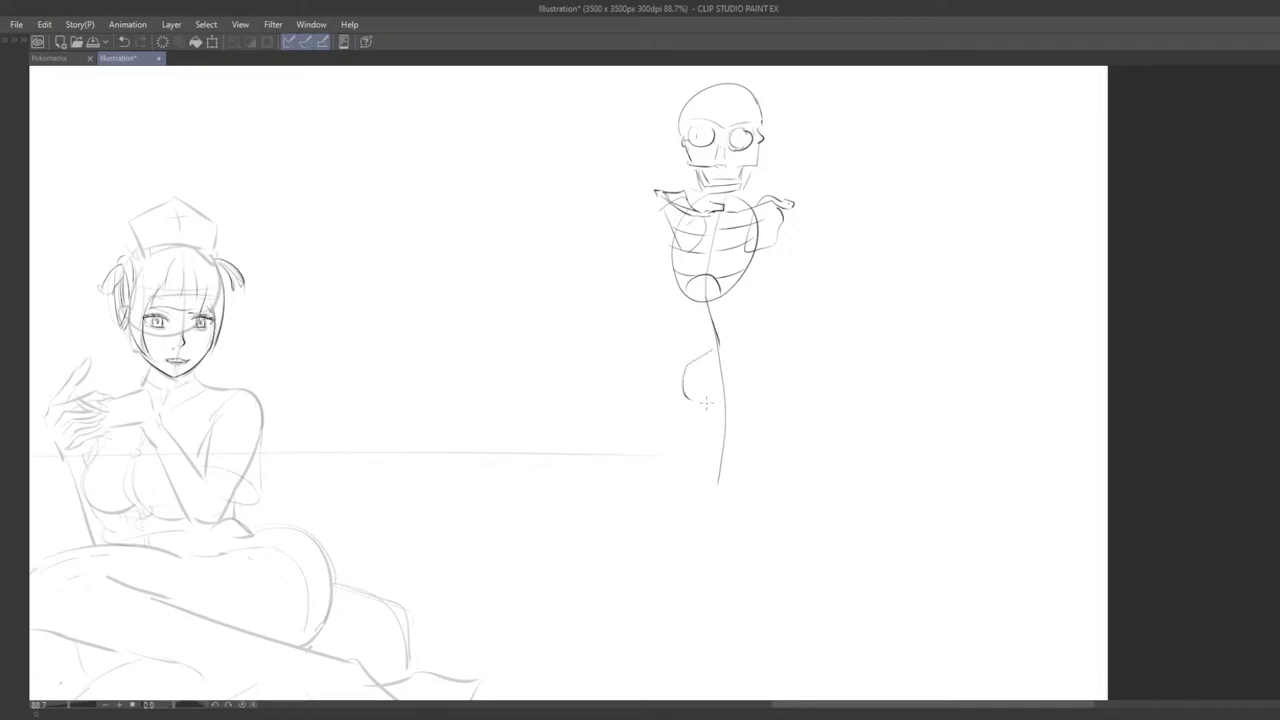
key(ctrl+z)
mouse_move(714, 346)
mouse_down()
mouse_move(702, 395)
mouse_move(753, 389)
mouse_move(707, 417)
mouse_up()
key(ctrl+z)
drag(704, 396, 703, 422)
key(ctrl+z)
key(ctrl+z)
Step: Complete the pelvis with its right-hand wing, a central arch and the two lower lobes
mouse_move(705, 410)
mouse_down()
mouse_move(736, 400)
mouse_move(746, 421)
mouse_up()
mouse_move(704, 376)
mouse_down()
mouse_move(697, 366)
mouse_move(757, 390)
mouse_move(748, 413)
mouse_up()
key(ctrl+z)
key(ctrl+z)
key(ctrl+z)
mouse_move(750, 415)
mouse_down()
mouse_move(766, 406)
mouse_move(720, 412)
mouse_move(731, 388)
mouse_move(724, 412)
mouse_move(710, 402)
mouse_move(720, 416)
mouse_up()
key(ctrl+z)
drag(711, 385, 715, 331)
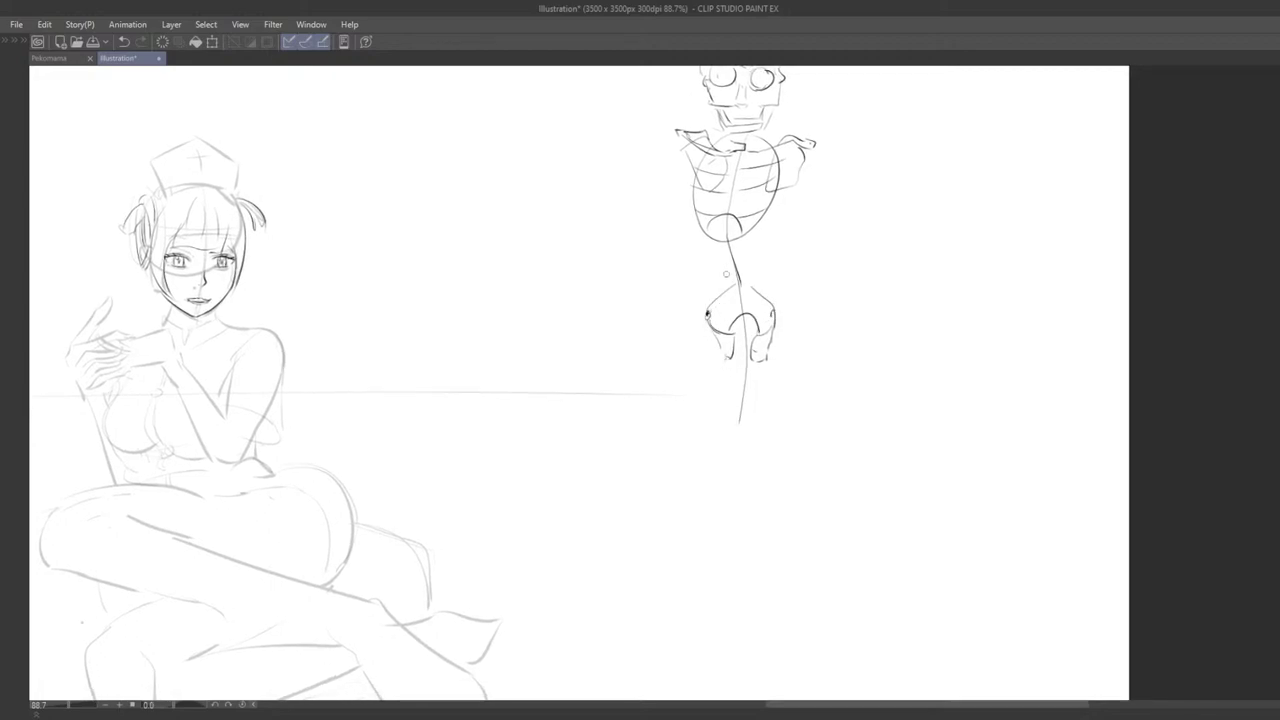
Step: Erase part of the spine below the rib cage, then lasso the pelvis, move it slightly upward and deselect
mouse_move(731, 257)
mouse_down()
mouse_move(740, 276)
mouse_move(724, 270)
mouse_up()
key(m)
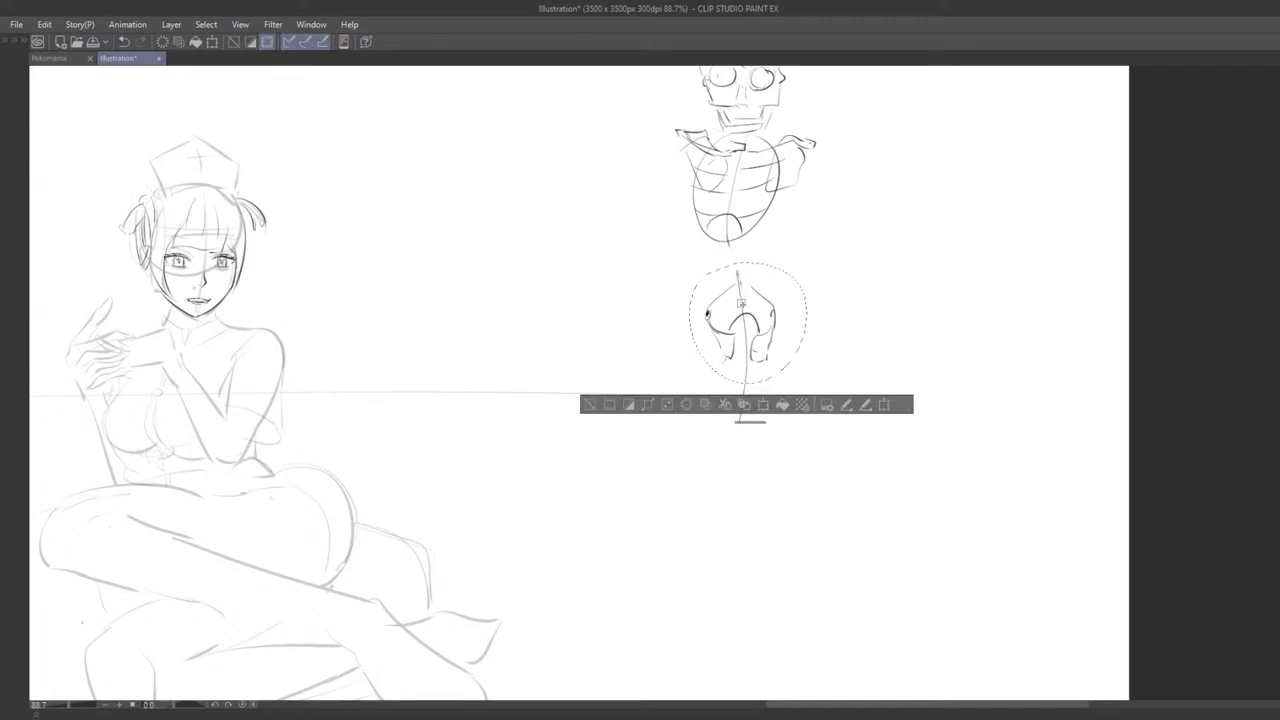
drag(765, 322, 760, 301)
click(589, 403)
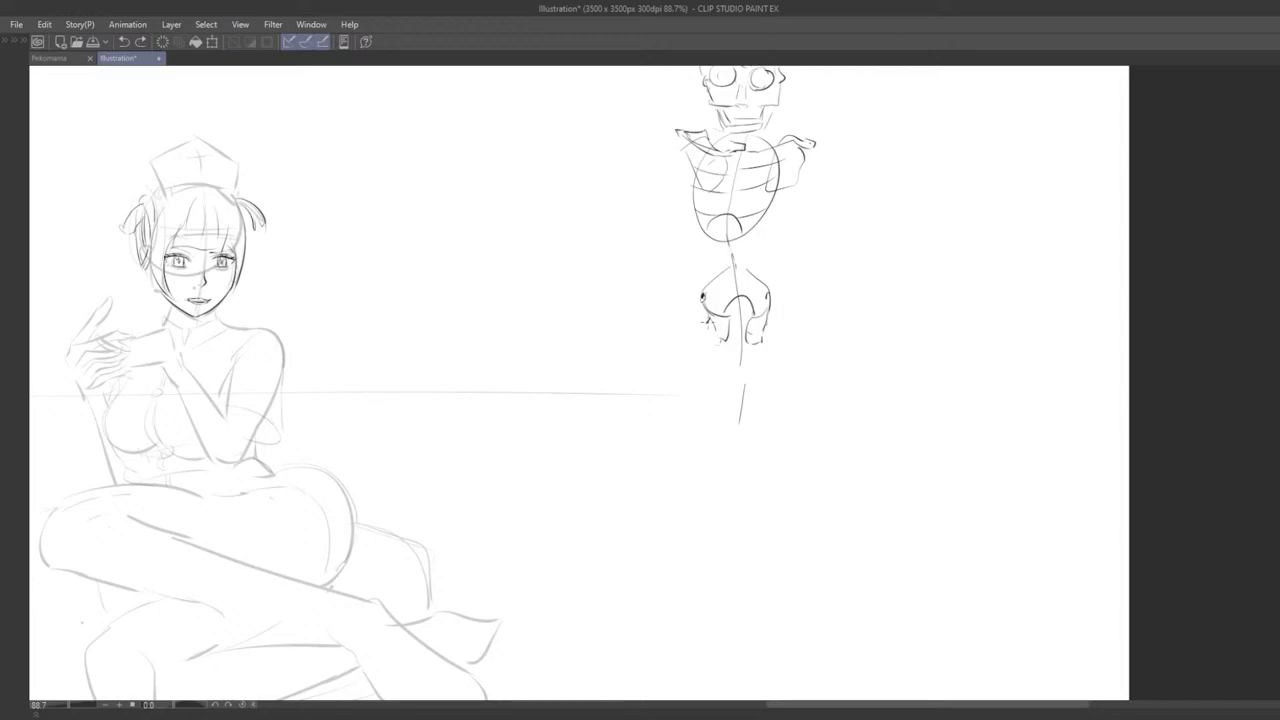
Step: Draw the short, angled neck of the left-hand thighbone with a rounded end beside the pelvis
mouse_move(712, 318)
mouse_down()
mouse_move(691, 353)
mouse_move(690, 492)
mouse_up()
key(ctrl+z)
mouse_move(711, 322)
mouse_down()
mouse_move(692, 363)
mouse_move(697, 478)
mouse_up()
key(ctrl+z)
mouse_move(714, 322)
mouse_down()
mouse_move(691, 342)
mouse_move(699, 350)
mouse_up()
key(ctrl+z)
key(ctrl+z)
Step: Draw the left-hand thigh line, the right-hand hip neck and thigh line, and a trial left-hand shin line
mouse_move(705, 372)
mouse_down()
mouse_move(693, 354)
mouse_move(720, 488)
mouse_up()
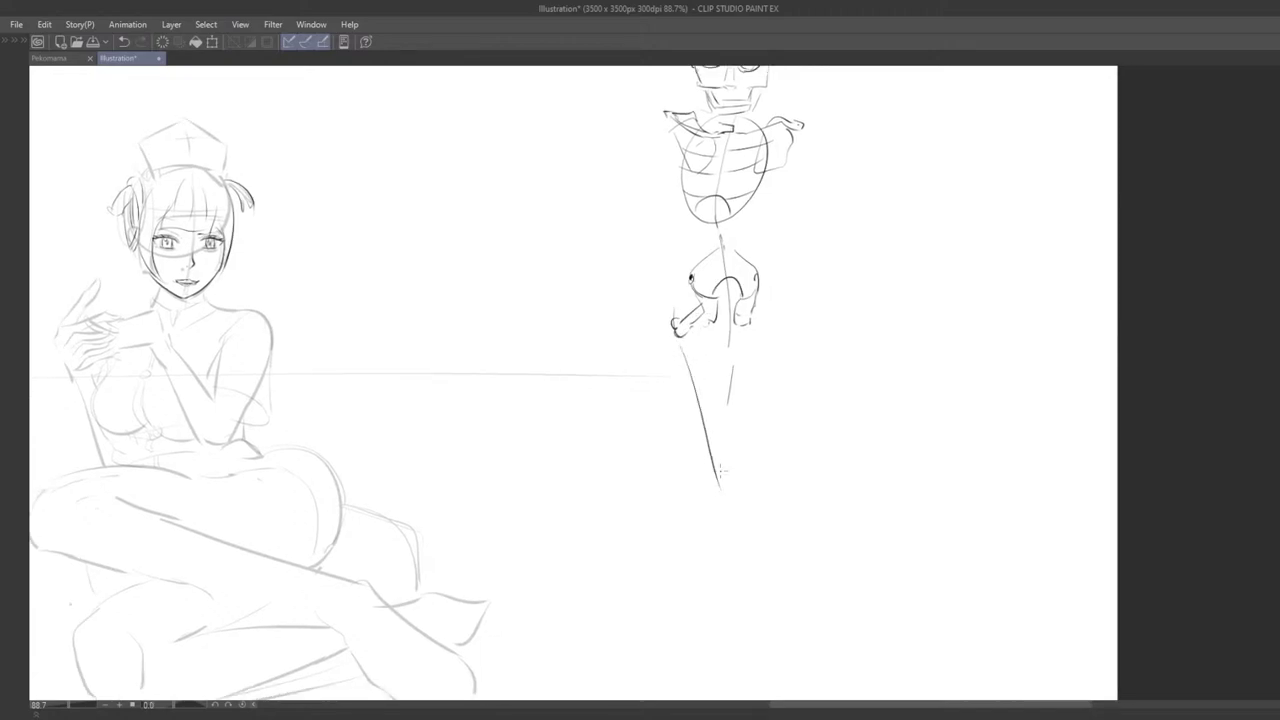
key(ctrl+z)
drag(682, 342, 716, 476)
drag(760, 309, 781, 325)
key(ctrl+z)
drag(758, 294, 783, 321)
mouse_move(755, 308)
mouse_down()
mouse_move(776, 323)
mouse_move(741, 466)
mouse_up()
key(ctrl+z)
drag(787, 333, 706, 606)
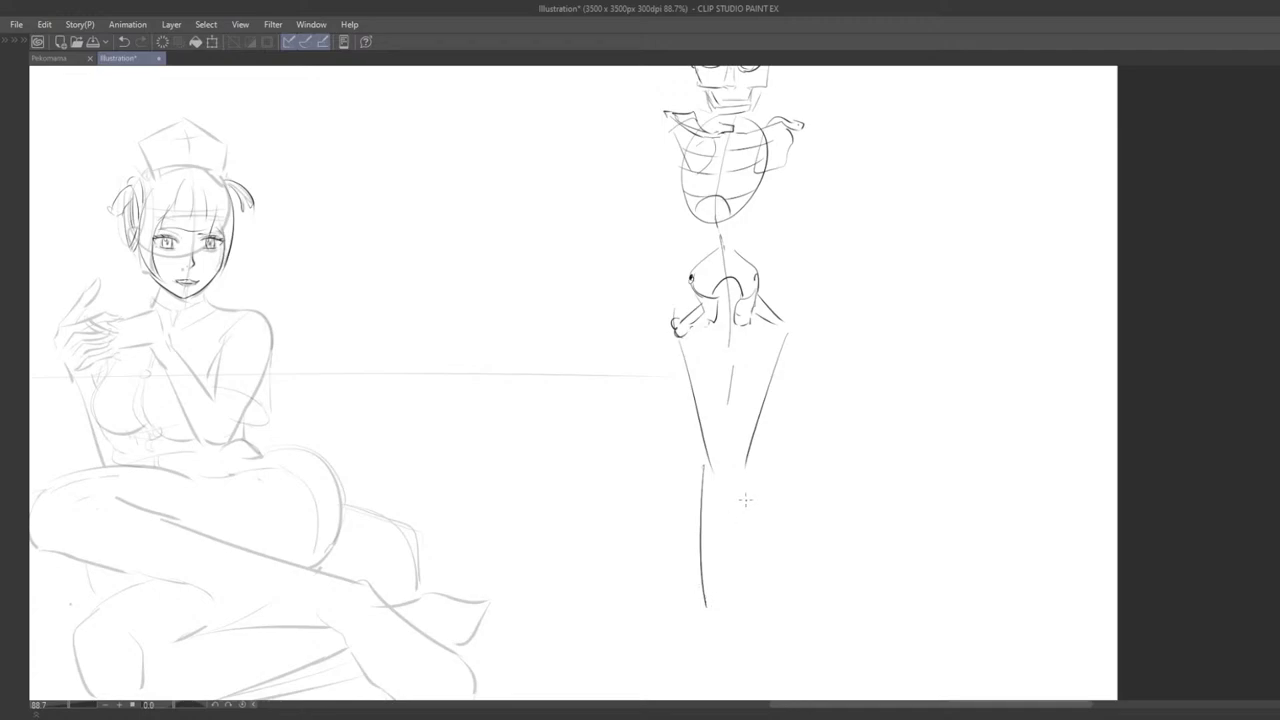
Step: Remove the trial shin line and redraw the left-hand thighbone straighter, with a rounded knee end
scroll(746, 503, down, 3)
scroll(771, 423, up, 1)
key(ctrl+z)
key(e)
mouse_move(711, 431)
mouse_down()
mouse_move(690, 345)
mouse_move(691, 413)
mouse_up()
key(p)
key(ctrl+z)
mouse_move(686, 334)
mouse_down()
mouse_move(692, 434)
mouse_move(697, 424)
mouse_up()
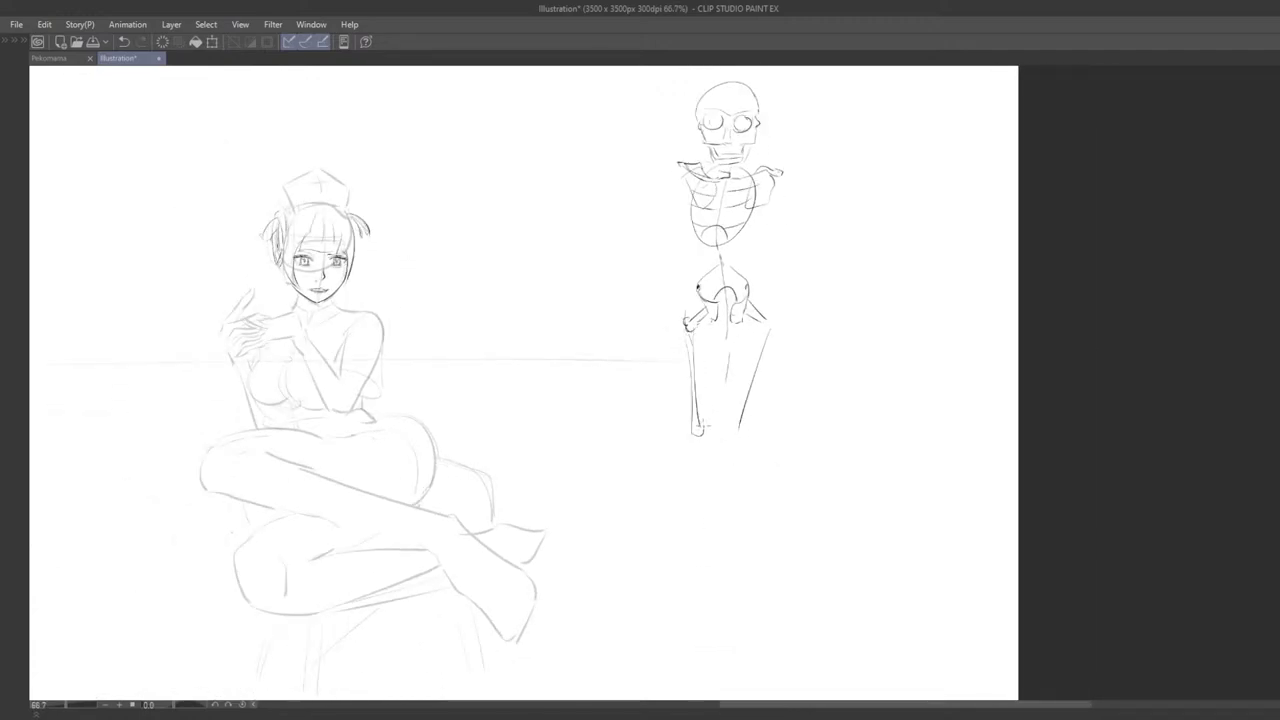
Step: Redraw the right-hand thighbone as a double line with a small knee end
drag(767, 344, 748, 410)
key(ctrl+z)
key(ctrl+z)
drag(767, 328, 746, 426)
mouse_move(772, 332)
mouse_down()
mouse_move(757, 416)
mouse_move(701, 467)
mouse_move(700, 435)
mouse_move(760, 412)
mouse_up()
key(ctrl+z)
Step: Draw a straight shin line down from the left-hand knee
mouse_move(697, 456)
mouse_down()
mouse_move(700, 434)
mouse_move(696, 506)
mouse_up()
key(ctrl+z)
drag(702, 418, 699, 520)
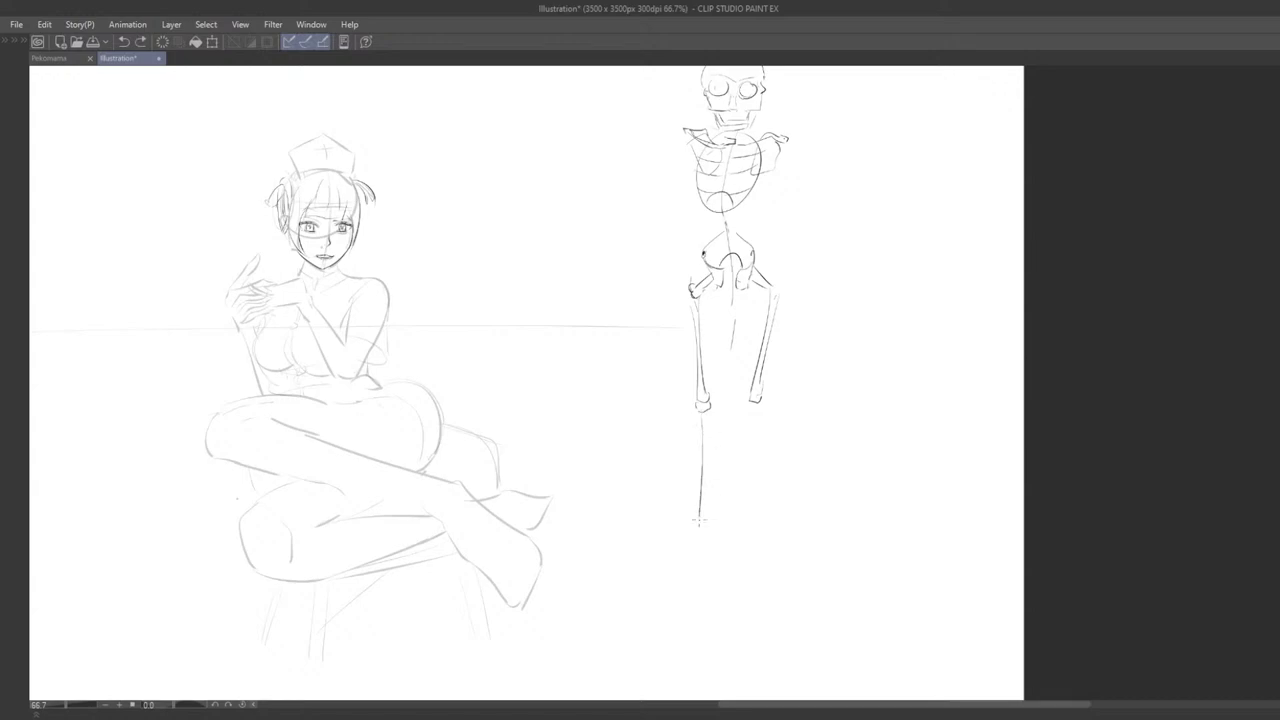
drag(710, 450, 710, 520)
key(ctrl+z)
key(ctrl+z)
key(ctrl+z)
drag(703, 419, 701, 495)
scroll(718, 282, down, 3)
scroll(700, 381, up, 2)
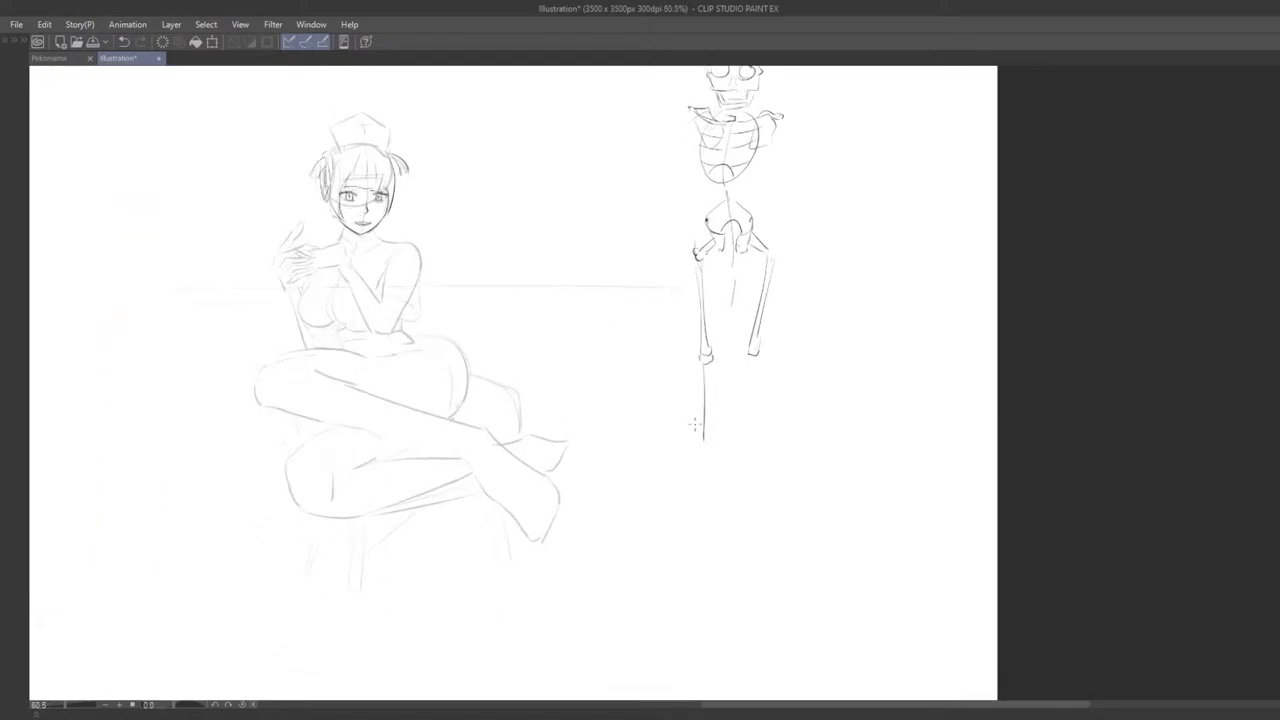
Step: Lasso the knees and the shin line, move them up to shorten the thighs, and deselect
drag(699, 308, 765, 308)
mouse_move(702, 288)
mouse_down()
mouse_move(760, 437)
mouse_move(780, 305)
mouse_move(744, 327)
mouse_move(752, 341)
mouse_up()
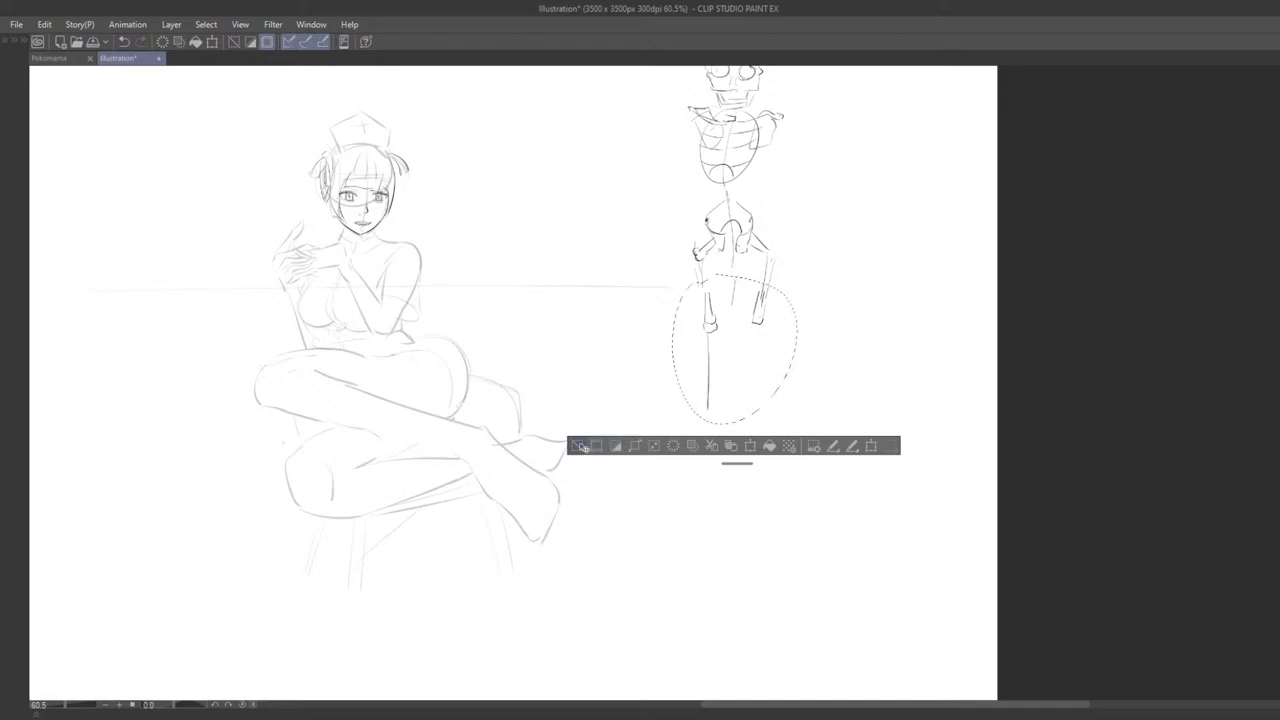
click(580, 446)
Step: Draw the left-hand shinbone as two parallel lines below the knee
drag(699, 290, 711, 339)
key(ctrl+z)
mouse_move(689, 384)
mouse_down()
mouse_move(687, 344)
mouse_move(687, 382)
mouse_up()
key(ctrl+z)
drag(689, 331, 687, 390)
drag(697, 330, 694, 390)
key(ctrl+z)
key(ctrl+z)
drag(687, 331, 690, 402)
drag(693, 328, 691, 401)
Step: Draw the right-hand shinbone and add simple wedge-shaped feet under both legs
mouse_move(736, 332)
mouse_down()
mouse_move(737, 399)
mouse_move(703, 441)
mouse_move(696, 405)
mouse_move(746, 425)
mouse_up()
key(ctrl+z)
drag(758, 362, 748, 453)
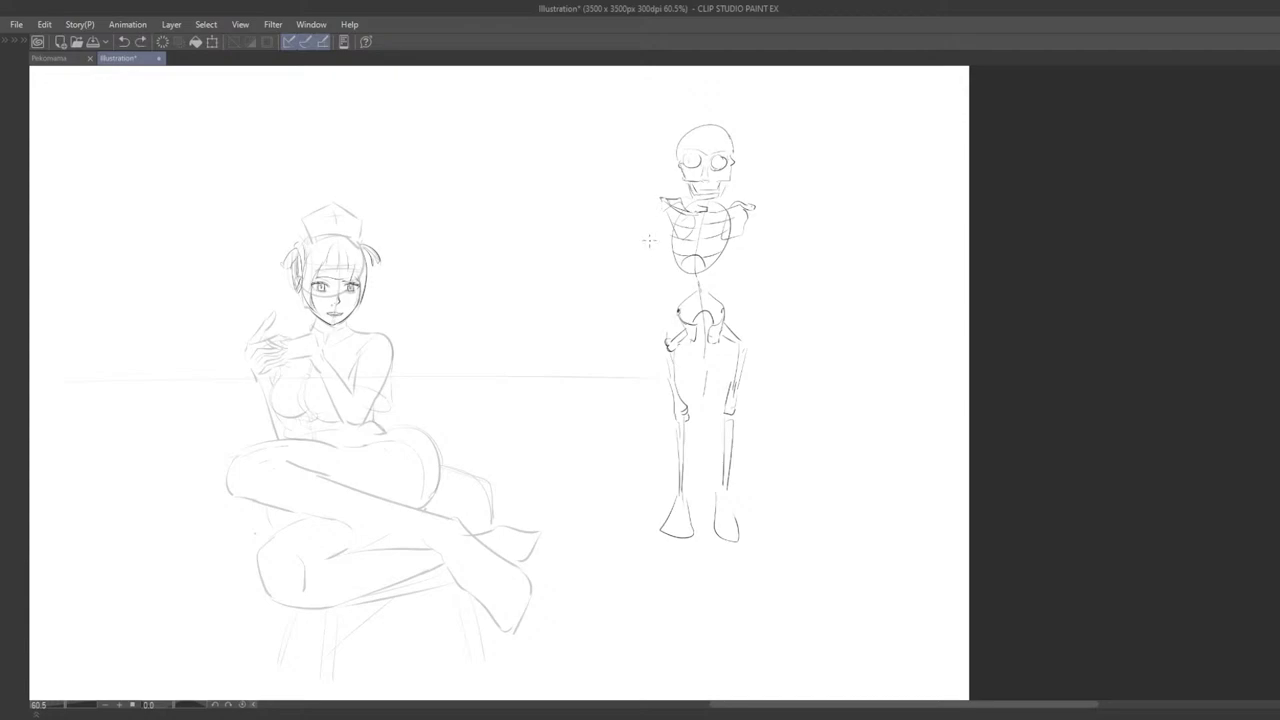
Step: Draw the left-hand shoulder joint and an upper arm bone slanting outward down to the elbow
scroll(651, 245, up, 1)
mouse_move(671, 238)
mouse_down()
mouse_move(638, 304)
mouse_move(677, 222)
mouse_up()
key(ctrl+z)
key(ctrl+z)
key(ctrl+z)
drag(666, 228, 641, 304)
key(ctrl+z)
key(ctrl+z)
key(ctrl+z)
mouse_move(667, 216)
mouse_down()
mouse_move(678, 240)
mouse_move(676, 228)
mouse_up()
mouse_move(668, 224)
mouse_down()
mouse_move(640, 289)
mouse_move(637, 384)
mouse_up()
key(ctrl+z)
key(ctrl+z)
Step: Draw the left-hand forearm down from the elbow and finish it with a simple rounded hand
drag(640, 299, 638, 365)
drag(646, 305, 654, 365)
key(ctrl+z)
key(ctrl+z)
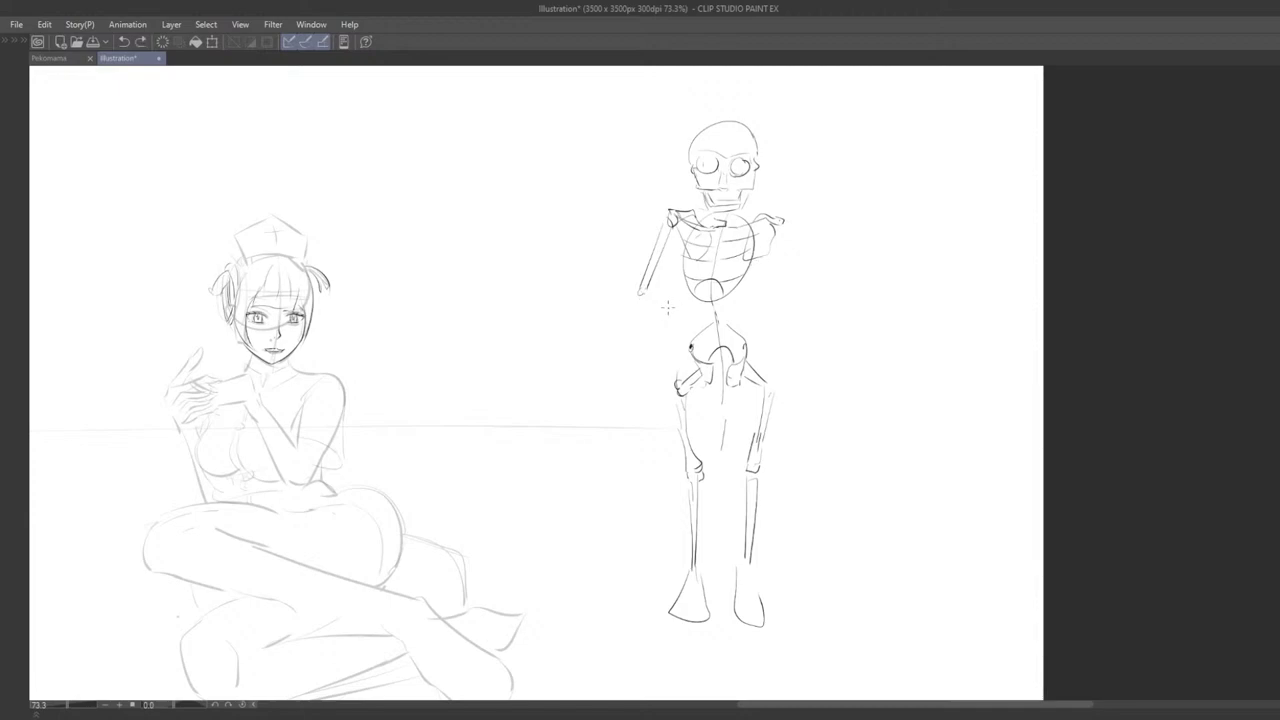
drag(638, 298, 645, 384)
key(ctrl+z)
Step: Draw the right-hand upper arm, forearm and rounded hand to match the other side
mouse_move(781, 227)
mouse_down()
mouse_move(800, 295)
mouse_move(795, 357)
mouse_up()
key(ctrl+z)
key(ctrl+z)
drag(797, 290, 802, 370)
scroll(800, 372, down, 3)
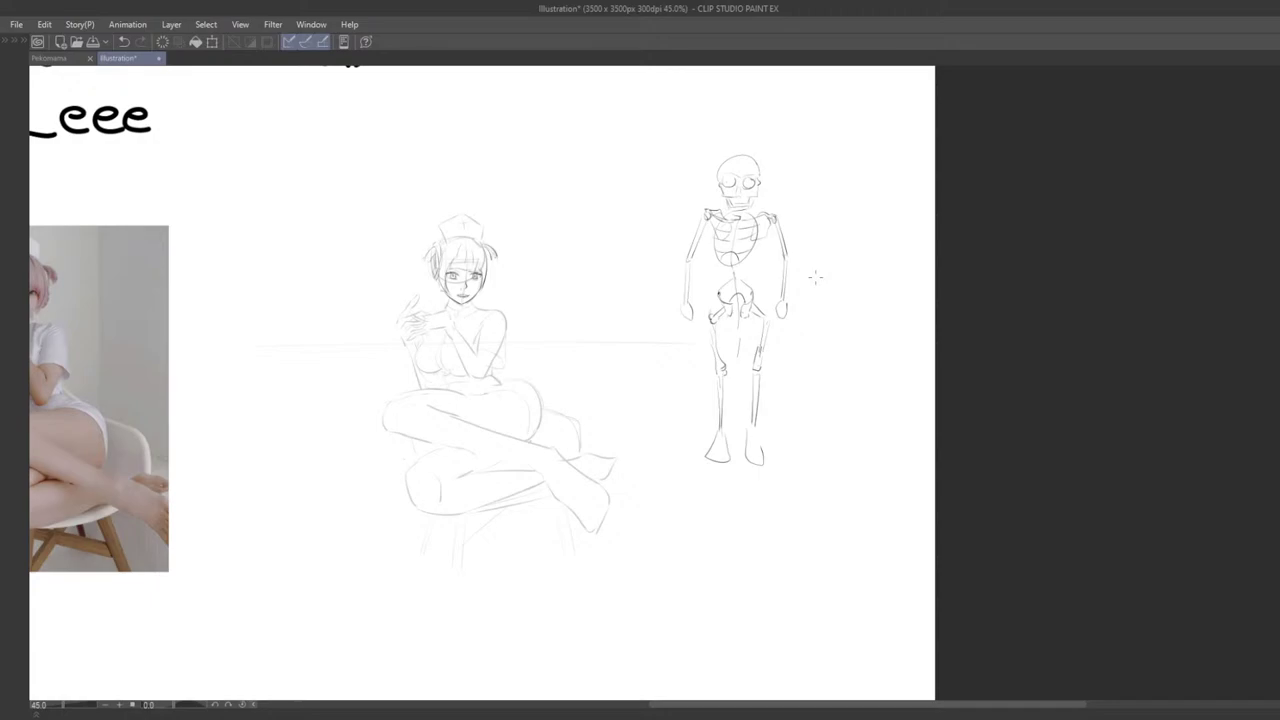
Step: Bring back the hidden palettes and make Layer 1 active to continue the nurse's line art
drag(812, 345, 804, 445)
scroll(760, 474, down, 2)
scroll(804, 445, up, 1)
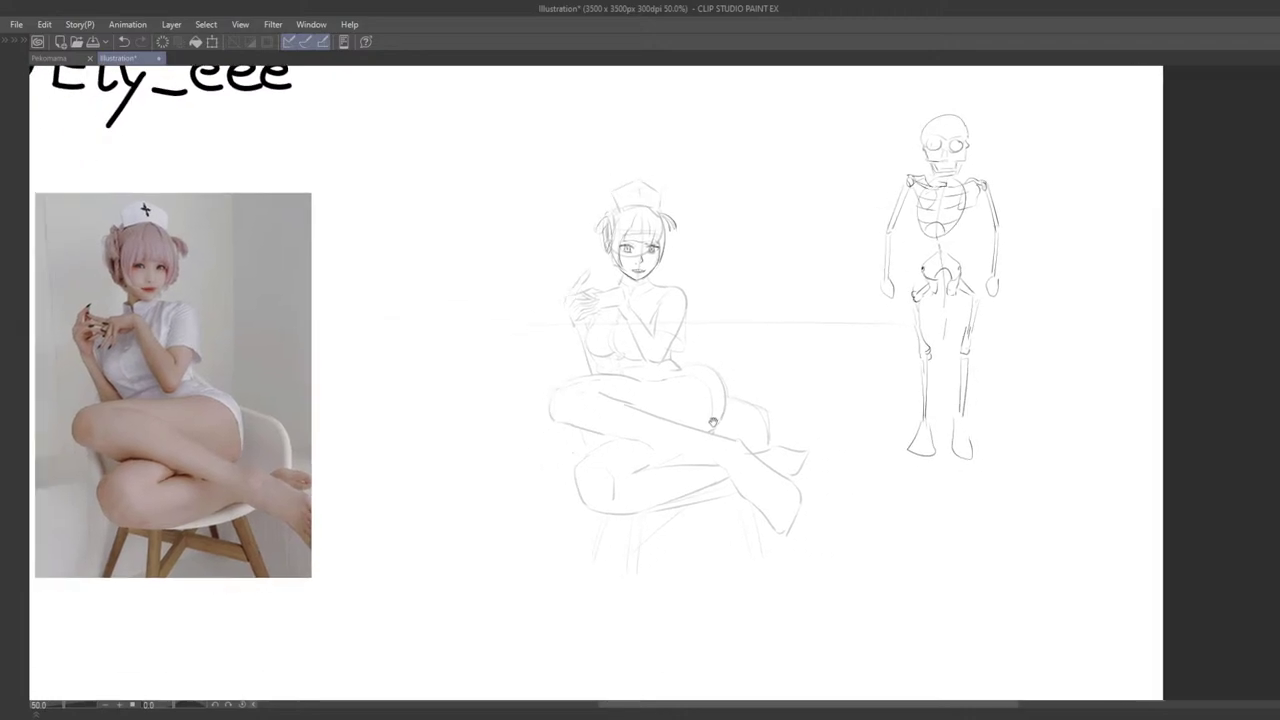
key(Tab)
click(279, 330)
key(ctrl+plus)
key(ctrl+plus)
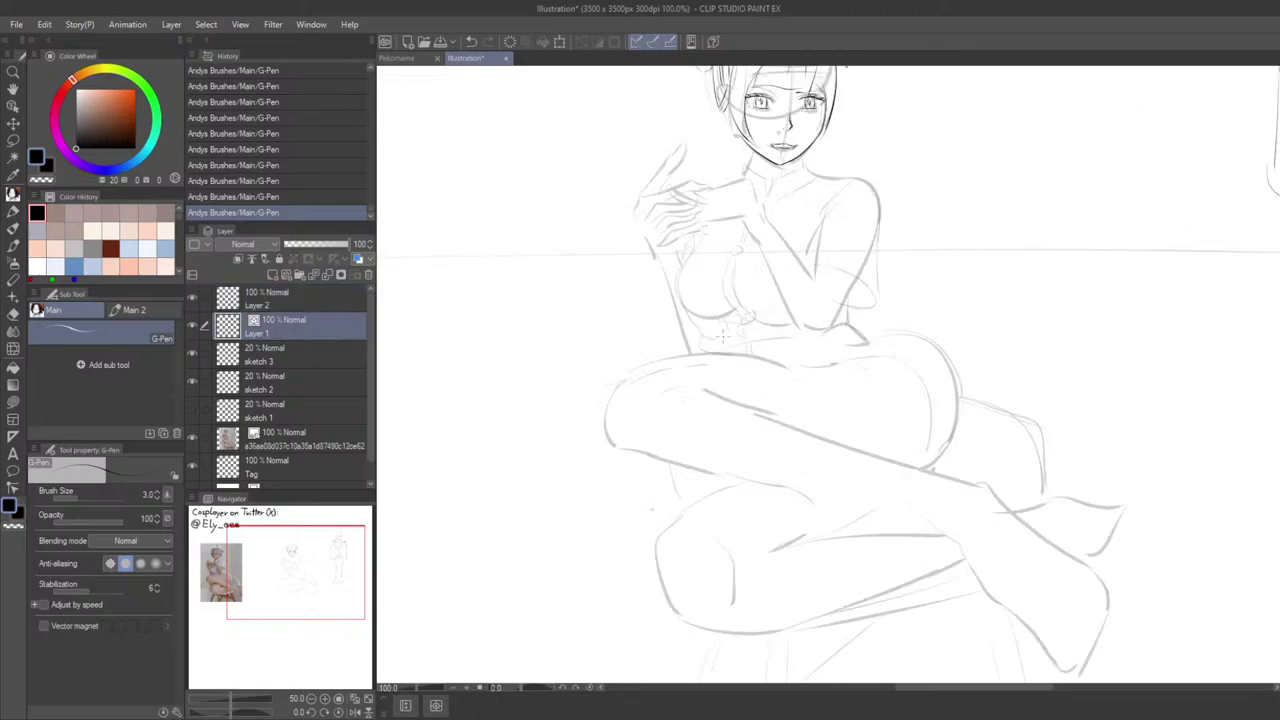
Step: Ink a long loose lock of hair hanging from the right-hand pigtail beside the nurse's face
key(Tab)
drag(700, 400, 690, 498)
drag(645, 345, 658, 411)
scroll(658, 411, up, 3)
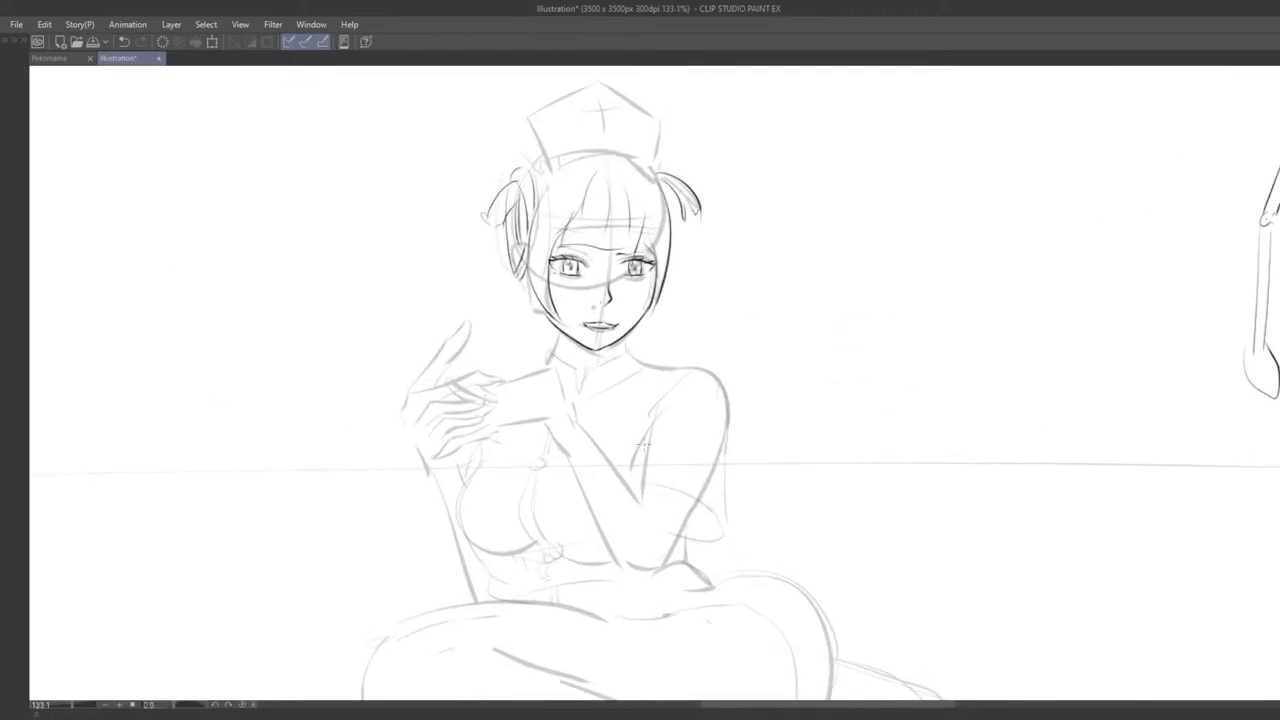
drag(679, 244, 652, 288)
drag(646, 232, 654, 328)
key(ctrl+z)
key(ctrl+z)
key(ctrl+z)
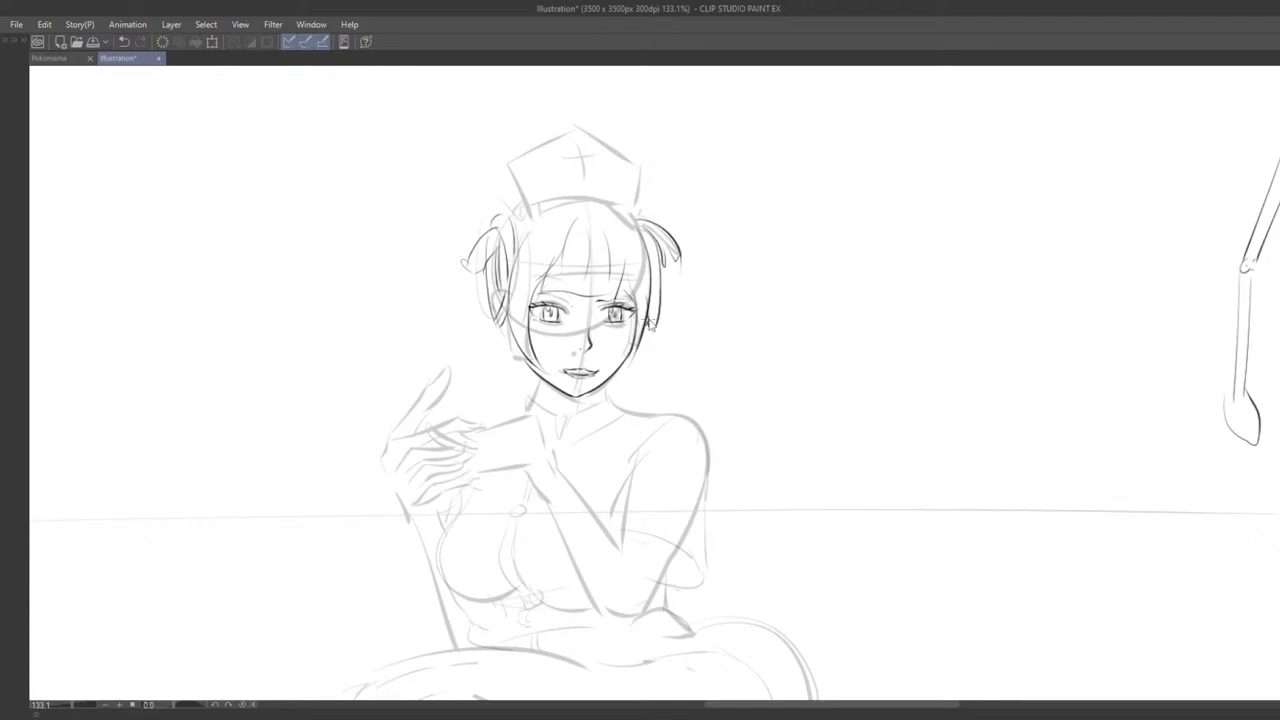
key(ctrl+z)
drag(645, 234, 656, 330)
key(ctrl+z)
mouse_move(650, 294)
mouse_down()
mouse_move(653, 328)
mouse_move(762, 302)
mouse_up()
scroll(662, 347, down, 7)
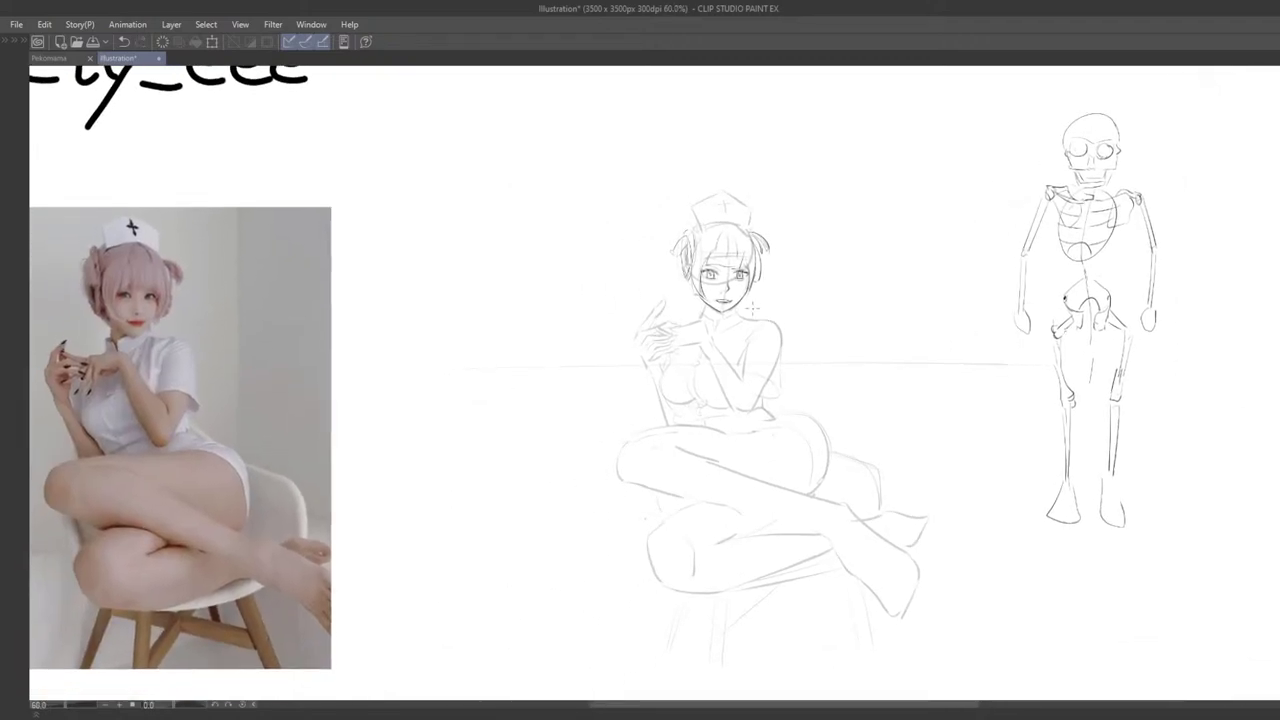
scroll(752, 308, up, 3)
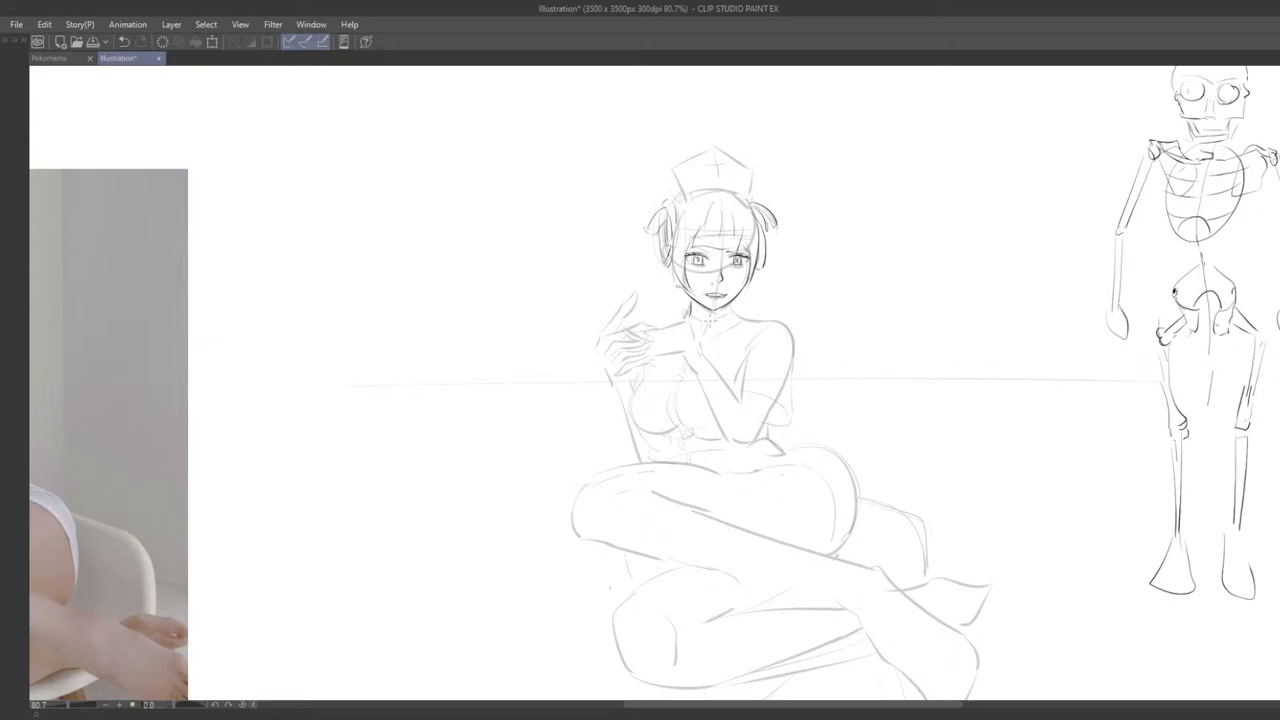
Step: Ink the neck lines below the jaw and a first version of the left-hand half of the stand-up collar
drag(701, 360, 767, 344)
scroll(888, 304, up, 6)
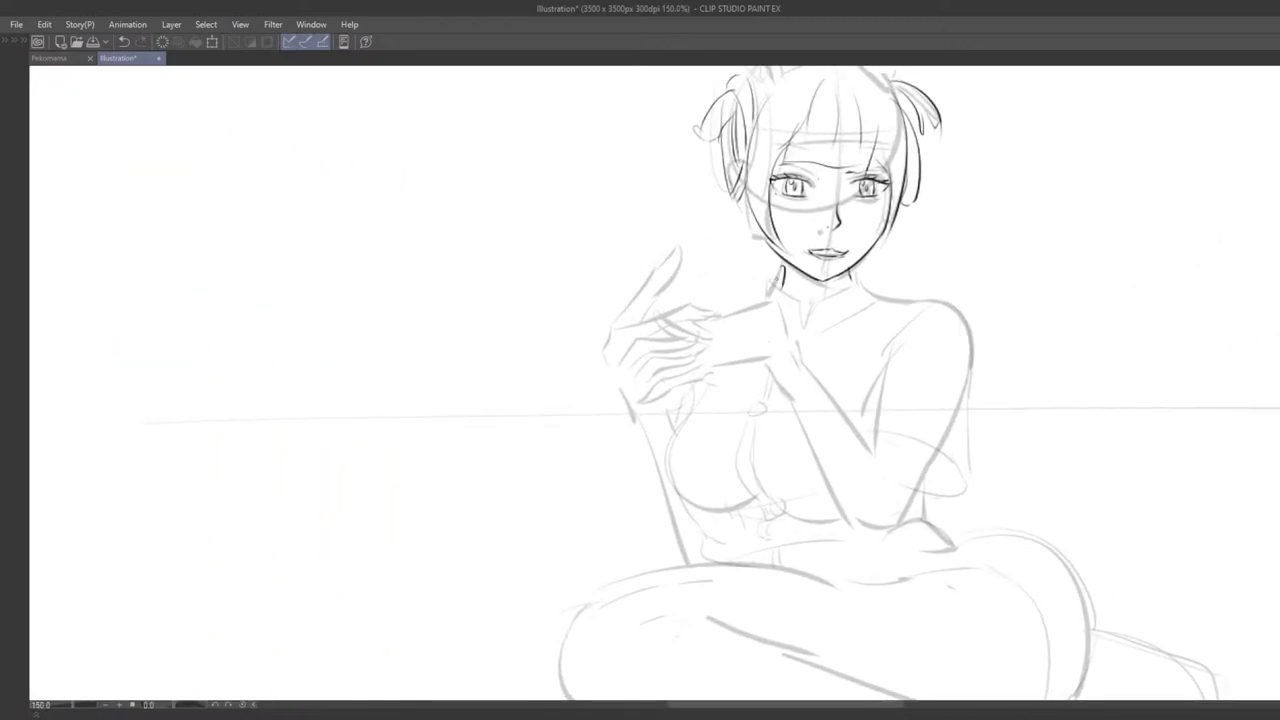
drag(783, 266, 786, 292)
key(ctrl+z)
key(ctrl+z)
mouse_move(770, 280)
mouse_down()
mouse_move(808, 309)
mouse_move(781, 324)
mouse_move(789, 361)
mouse_move(899, 296)
mouse_move(742, 351)
mouse_move(726, 438)
mouse_up()
key(ctrl+z)
scroll(789, 350, down, 2)
scroll(882, 309, up, 2)
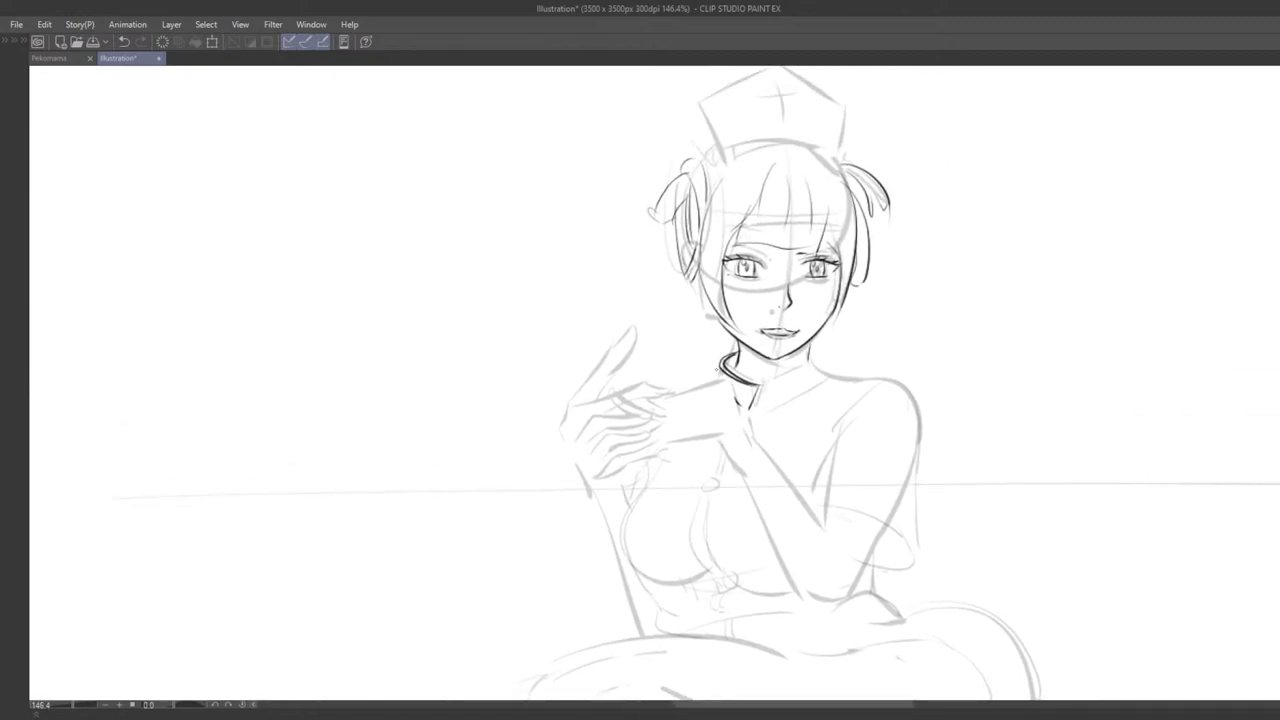
key(ctrl+alt+0)
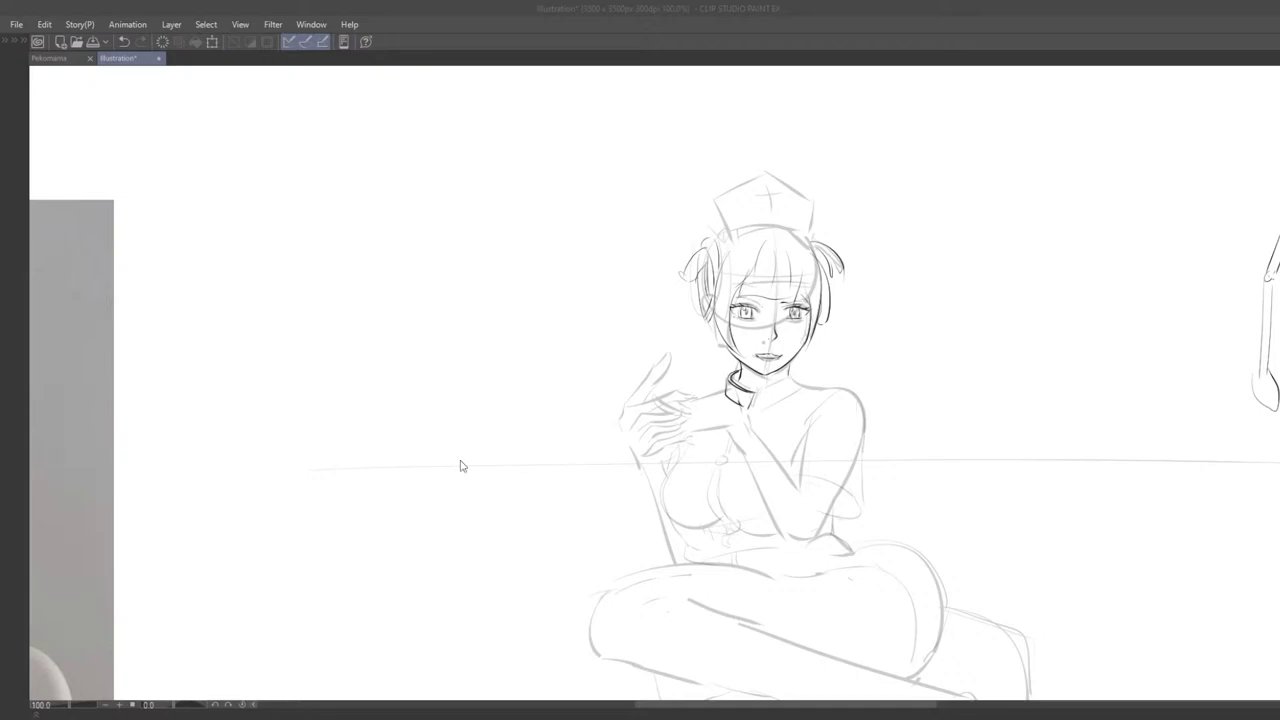
drag(772, 521, 660, 470)
scroll(652, 415, up, 3)
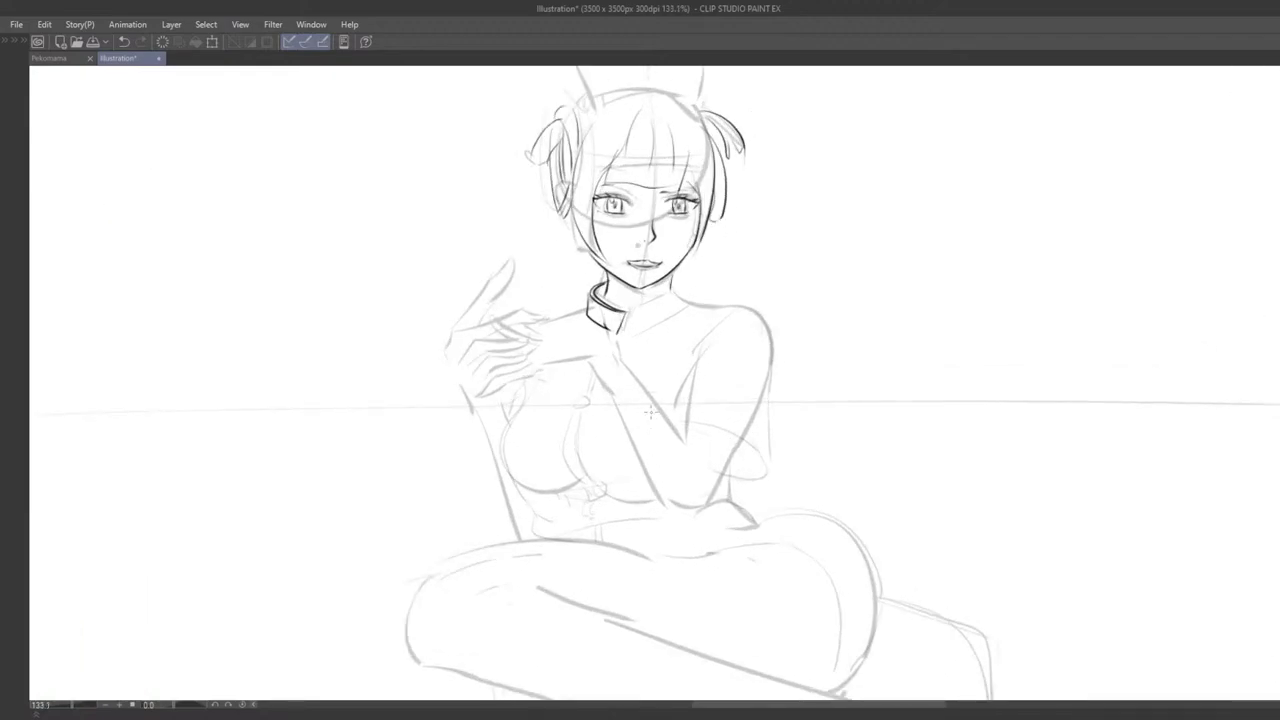
Step: Compare the drawing with and without the latest collar strokes, and undo the collar
key(ctrl+z)
key(ctrl+z)
key(ctrl+y)
key(ctrl+y)
key(ctrl+z)
key(ctrl+z)
key(ctrl+y)
key(ctrl+y)
key(ctrl+z)
key(ctrl+z)
key(ctrl+y)
key(ctrl+y)
key(ctrl+z)
key(ctrl+z)
key(ctrl+z)
Step: Erase the stray line work at the base of the neck with the Hart eraser
key(e)
drag(608, 316, 610, 330)
key(Tab)
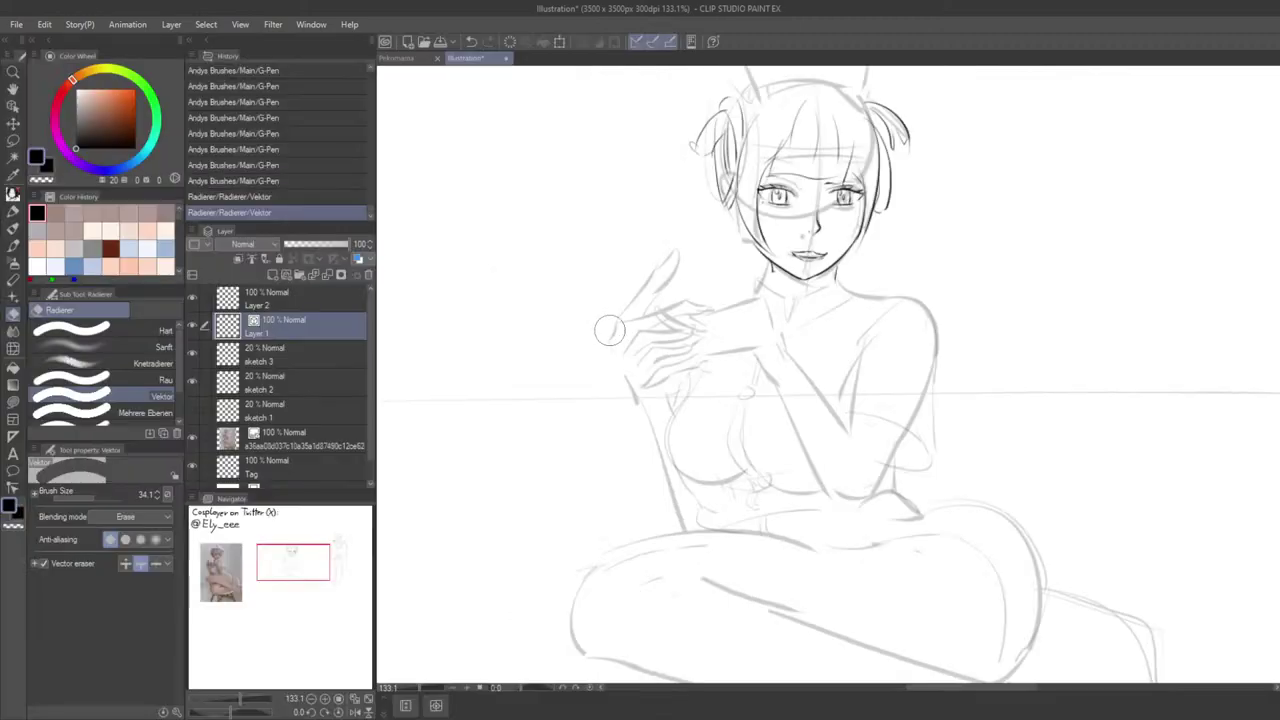
click(100, 330)
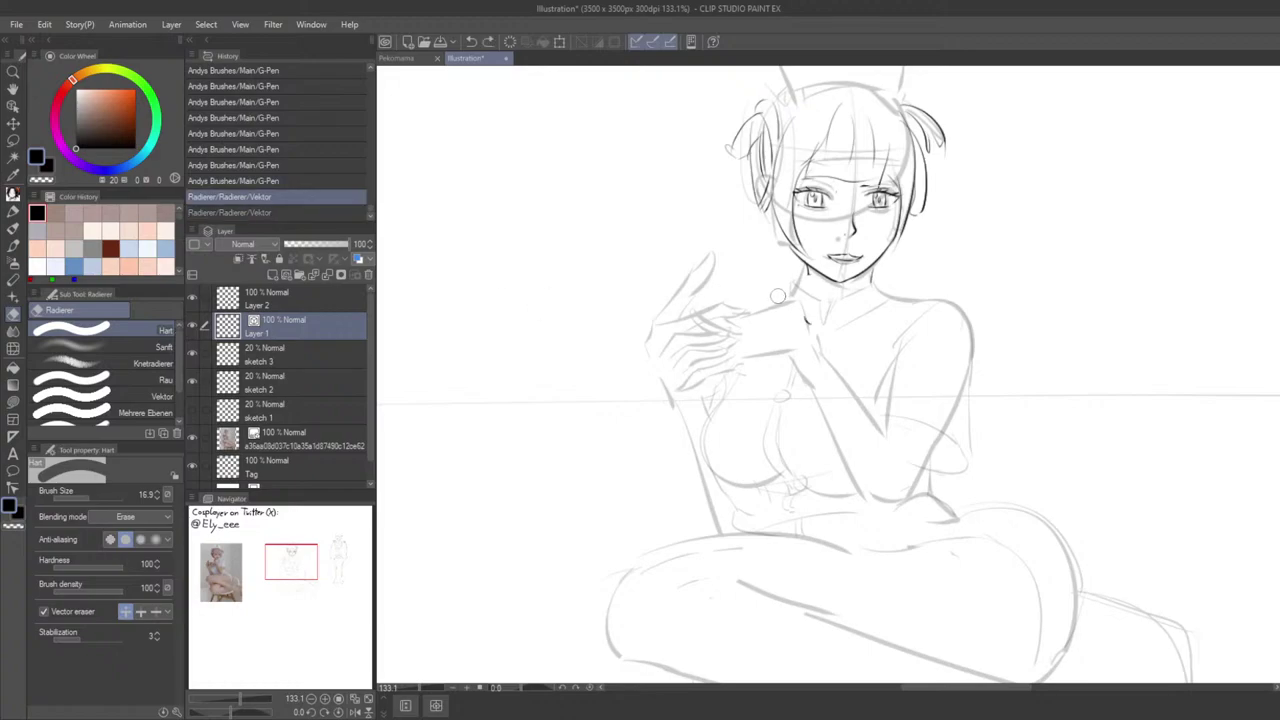
key(ctrl+y)
Step: Redraw the left-hand half of the stand-up collar with the G-Pen as a curved double-edged band
key(p)
drag(806, 294, 819, 329)
key(ctrl+z)
key(ctrl+z)
drag(819, 328, 785, 336)
key(ctrl+z)
key(ctrl+y)
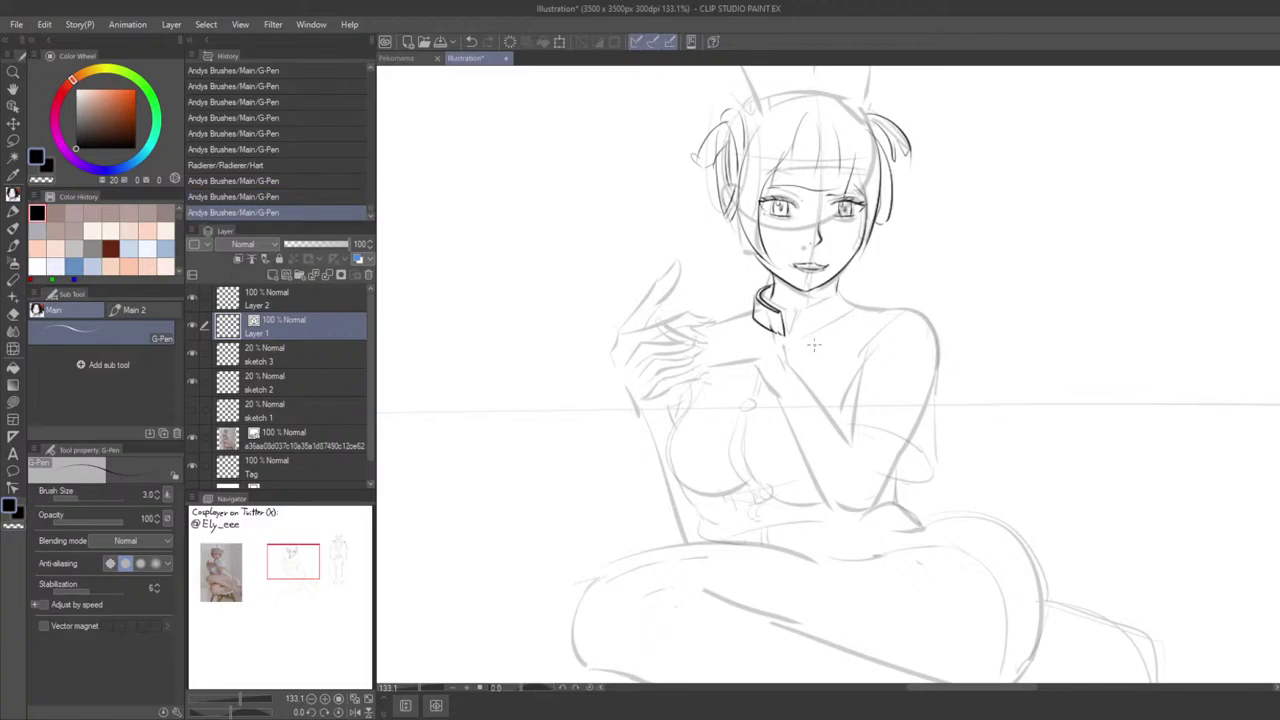
key(Tab)
scroll(624, 336, up, 3)
key(ctrl+z)
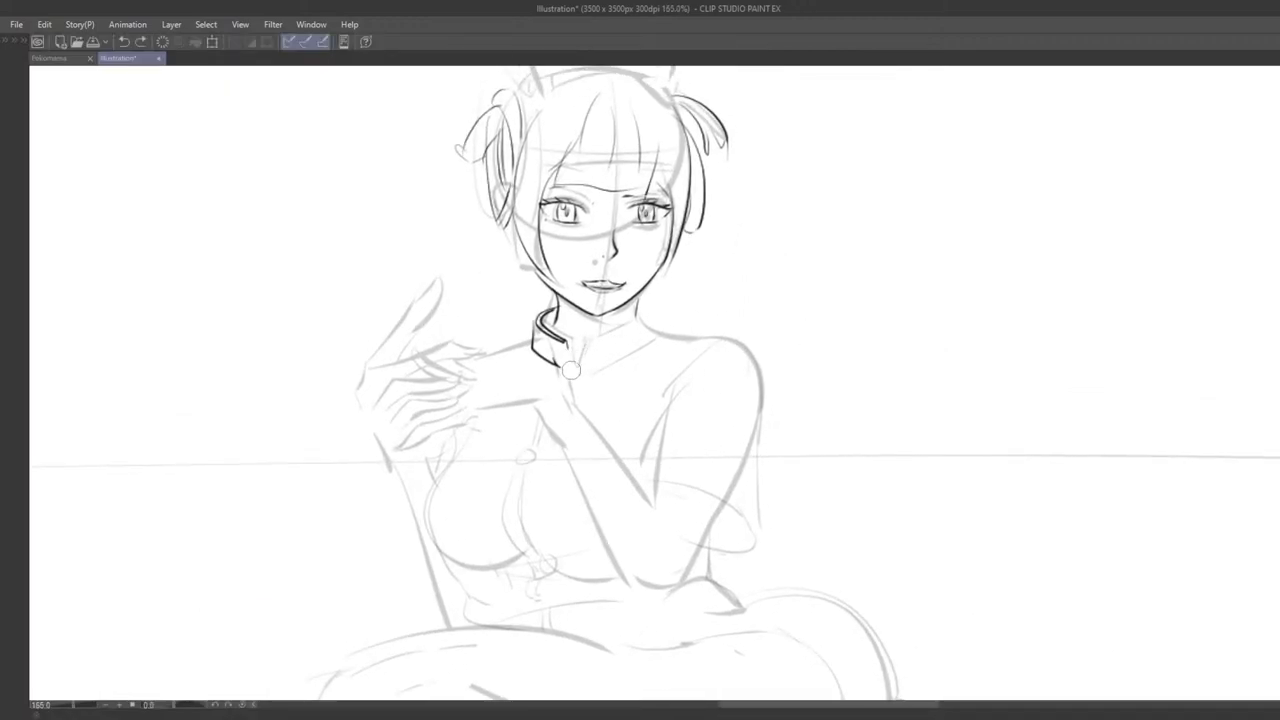
Step: Finish the notched front of the collar and ink its right-hand half up to the neck
mouse_move(574, 367)
mouse_down()
mouse_move(570, 344)
mouse_move(638, 317)
mouse_move(644, 336)
mouse_move(637, 319)
mouse_up()
key(ctrl+z)
key(ctrl+z)
key(ctrl+z)
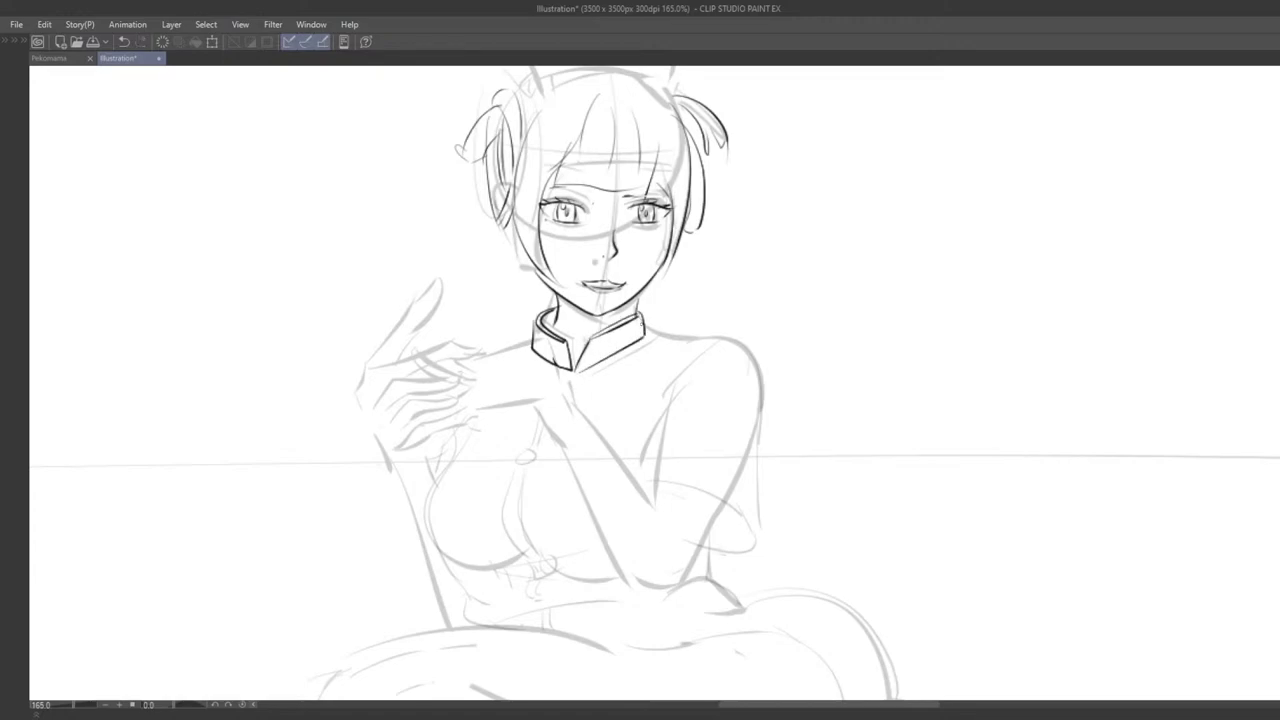
scroll(715, 270, down, 3)
scroll(628, 325, up, 4)
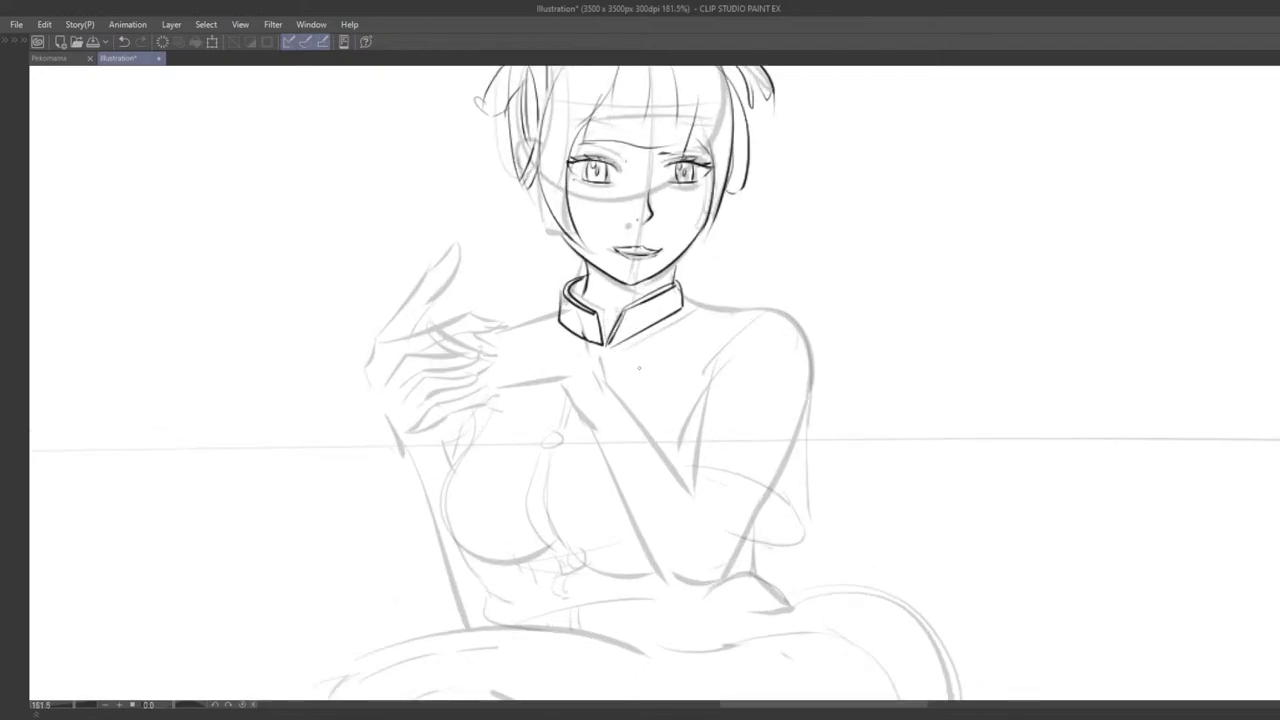
Step: Ink the right-hand shoulder line outward from the collar and a pointed fabric fold on the chest below it
scroll(639, 368, down, 5)
drag(660, 358, 820, 360)
scroll(942, 339, up, 3)
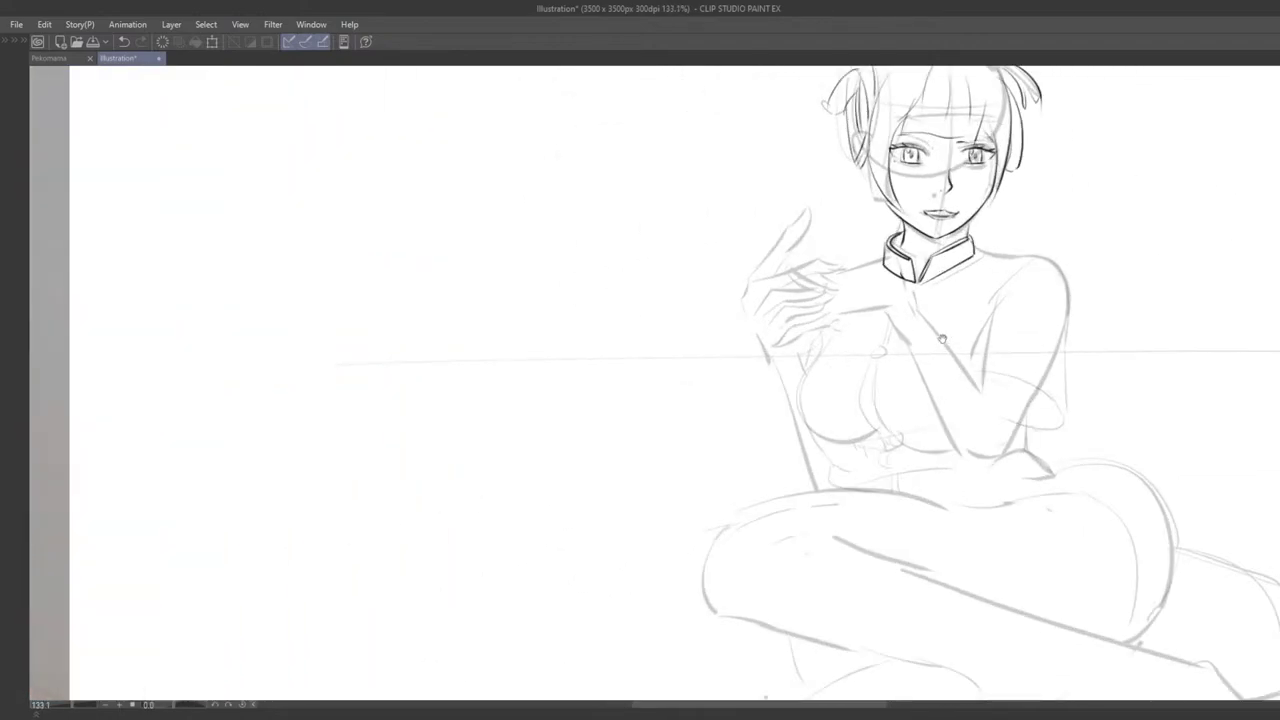
mouse_move(942, 340)
mouse_down()
mouse_move(880, 290)
mouse_move(908, 291)
mouse_move(938, 267)
mouse_move(918, 265)
mouse_move(970, 286)
mouse_up()
key(ctrl+z)
key(ctrl+z)
key(ctrl+z)
key(ctrl+z)
drag(882, 254, 971, 285)
drag(931, 382, 767, 368)
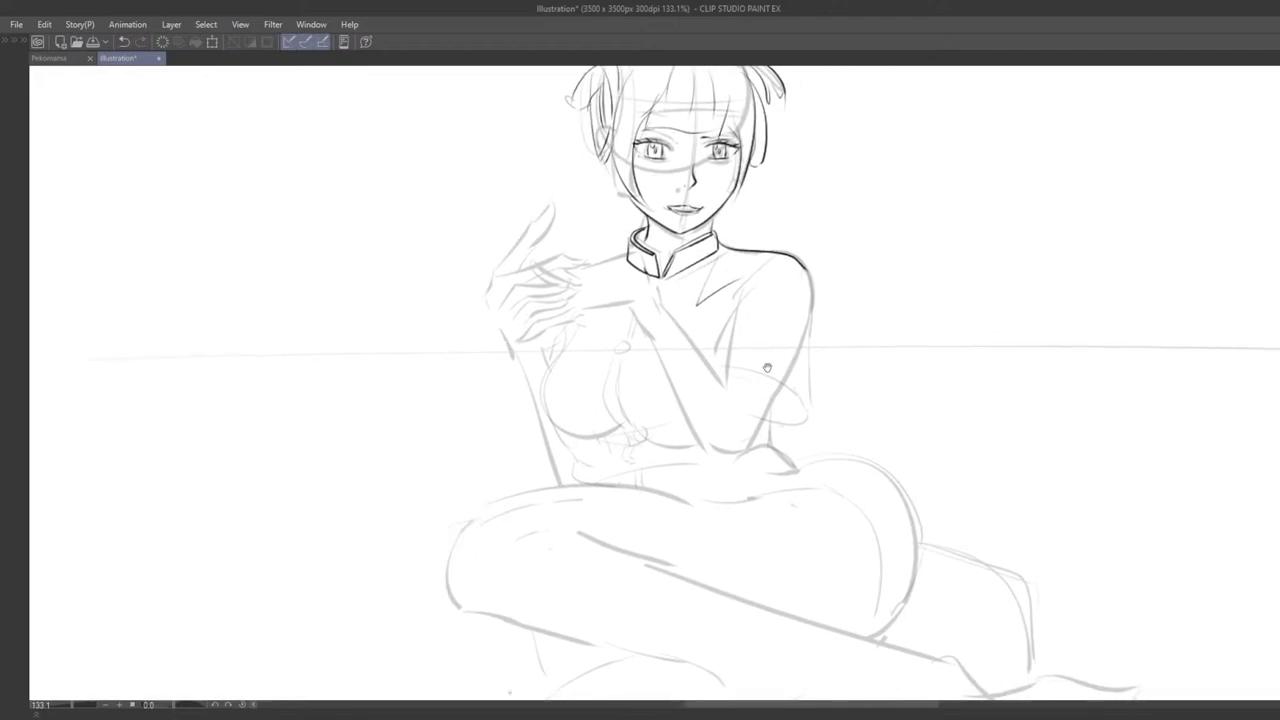
scroll(767, 368, up, 2)
key(ctrl+z)
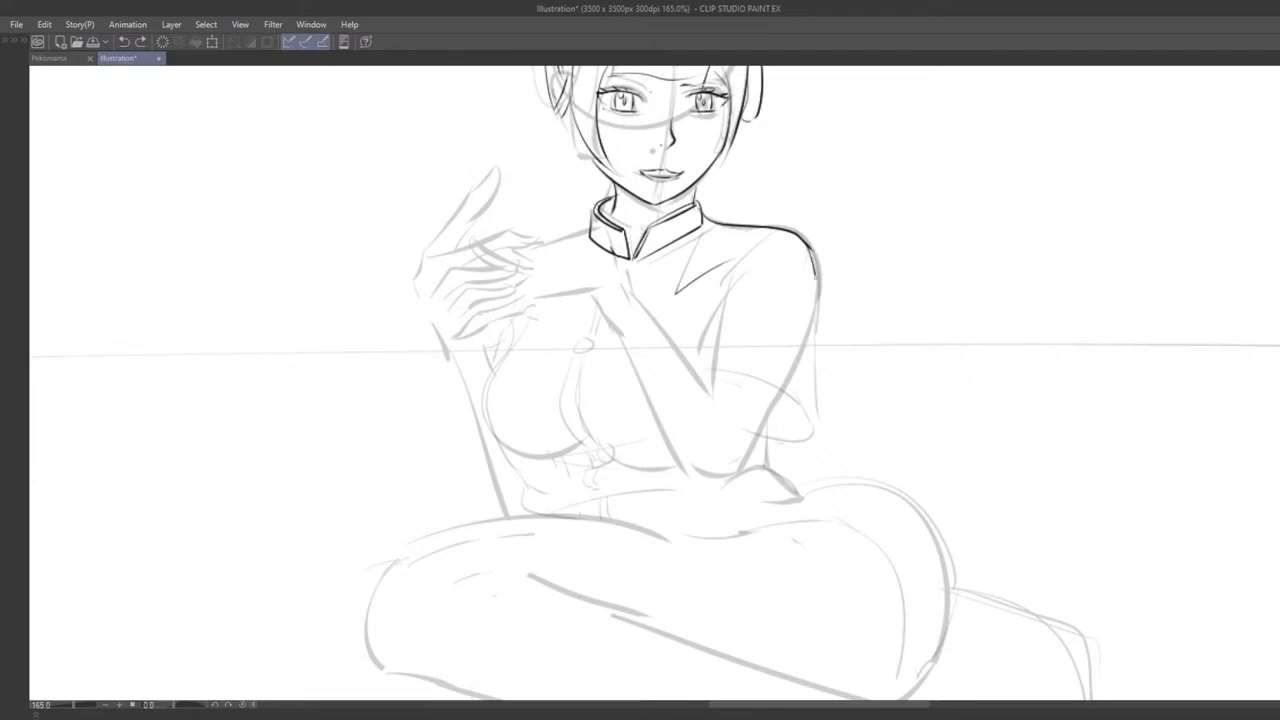
Step: Ink the sleeve's outer edge from the shoulder down to the hem
drag(815, 276, 818, 424)
key(ctrl+z)
drag(806, 244, 816, 416)
key(ctrl+z)
drag(808, 248, 817, 402)
Step: Add two curved fold lines inside the upper part of the short sleeve
drag(791, 293, 780, 322)
key(ctrl+z)
drag(795, 267, 763, 359)
key(ctrl+z)
drag(799, 266, 762, 359)
key(ctrl+z)
drag(798, 266, 766, 364)
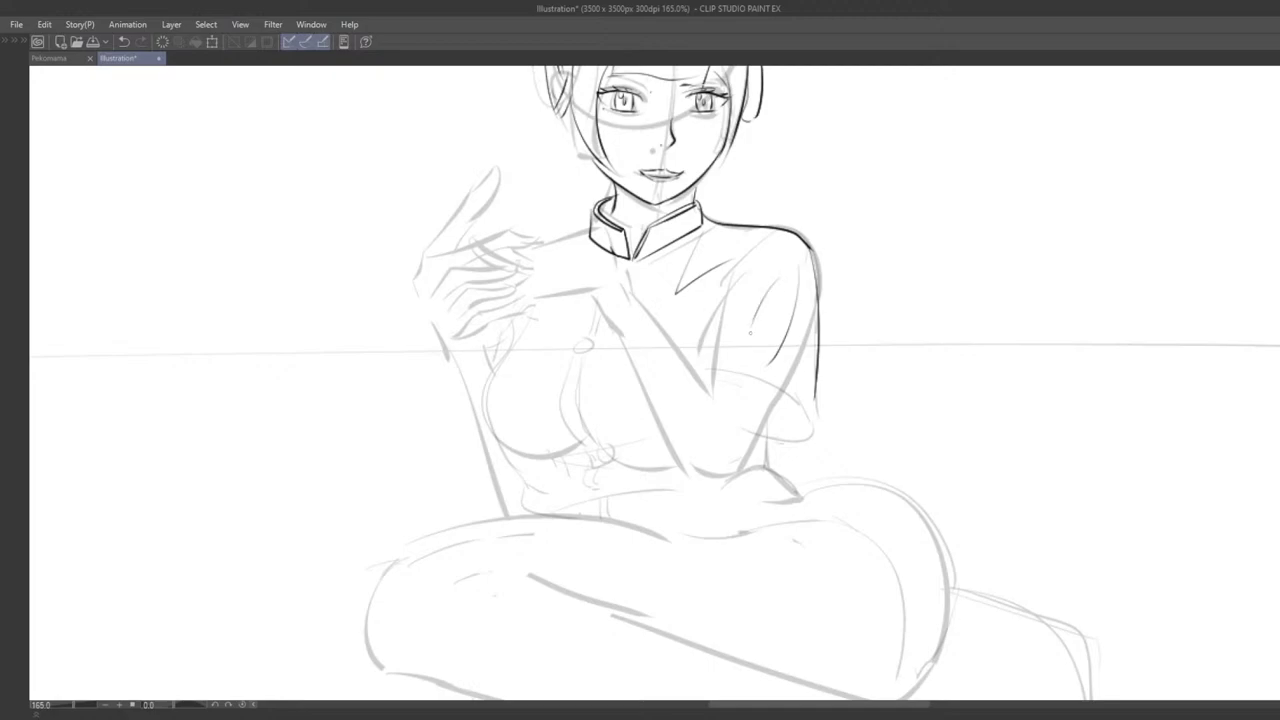
key(ctrl+z)
drag(774, 284, 746, 330)
Step: Ink the sleeve's inner edge from the armpit down to the hem
mouse_move(731, 276)
mouse_down()
mouse_move(712, 383)
mouse_move(710, 372)
mouse_up()
key(ctrl+z)
key(ctrl+z)
key(ctrl+z)
drag(732, 278, 711, 374)
key(ctrl+z)
Step: Ink the curved sleeve hem across the arm and close the sleeve opening with a lower curve
mouse_move(728, 282)
mouse_down()
mouse_move(735, 366)
mouse_move(812, 428)
mouse_up()
key(ctrl+z)
drag(714, 366, 818, 430)
key(ctrl+z)
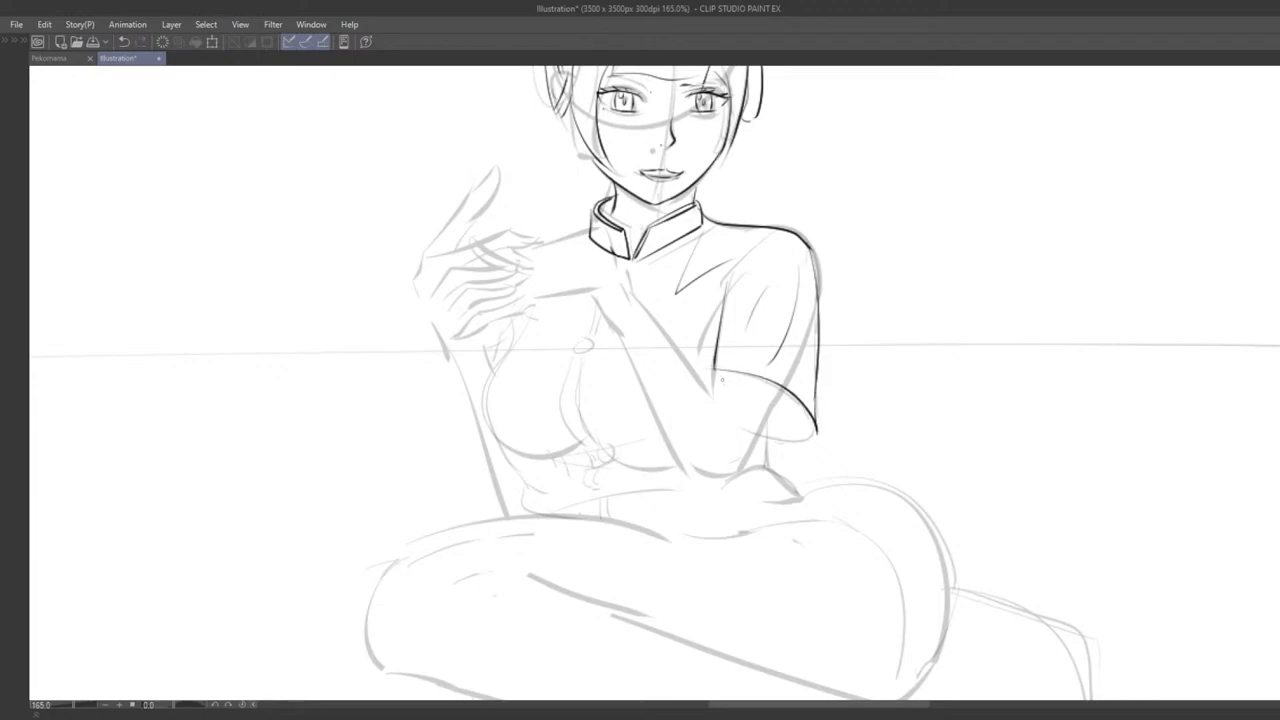
scroll(840, 400, down, 6)
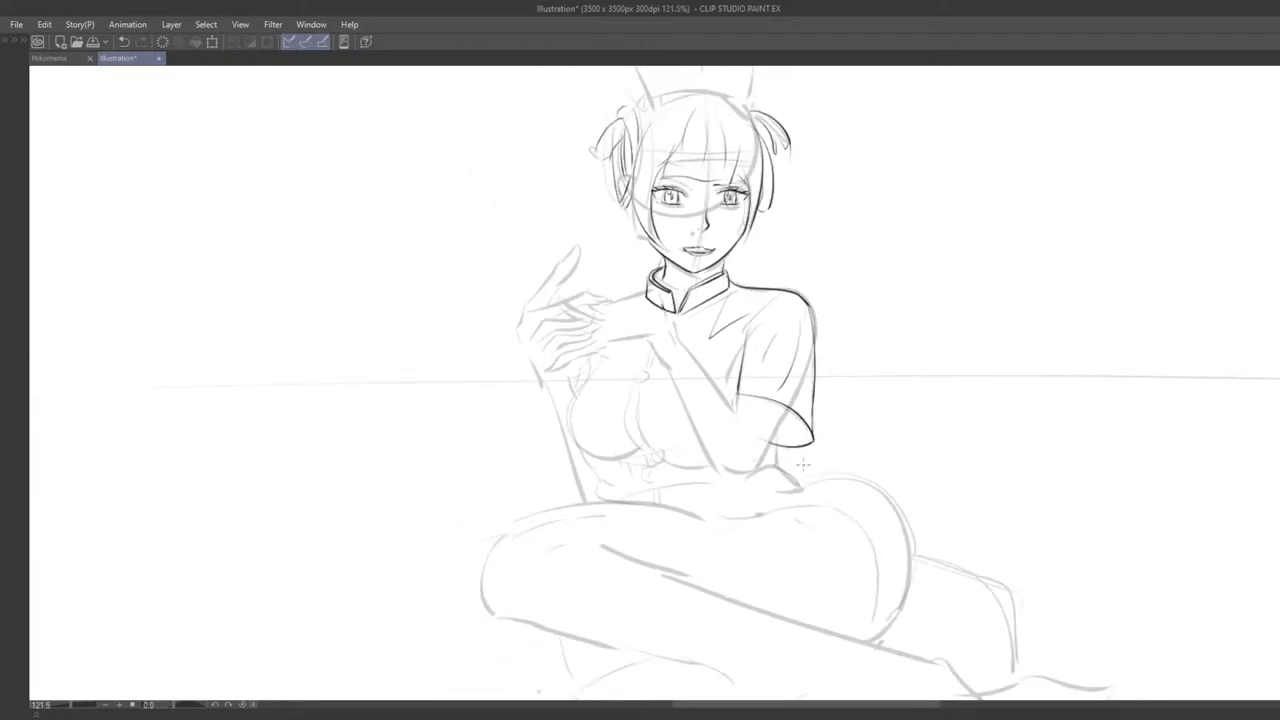
scroll(848, 397, up, 6)
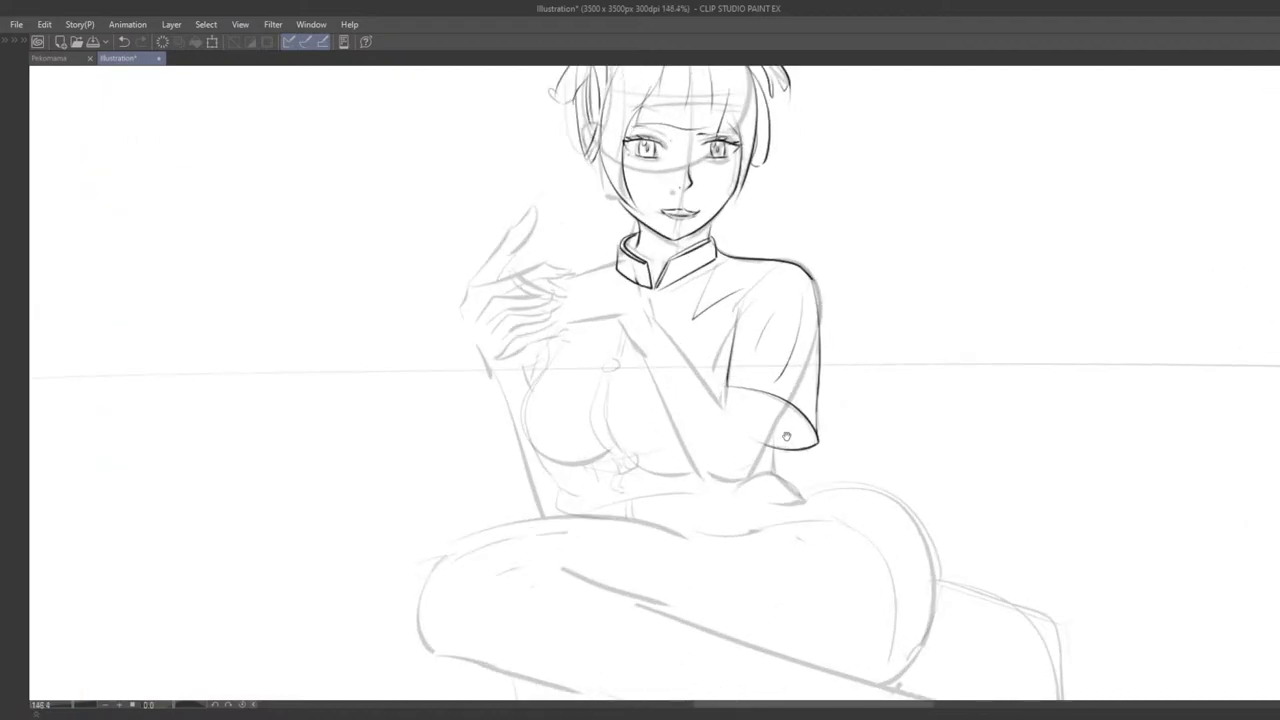
Step: Ink the back of the upper arm from the sleeve hem down to the elbow
key(ctrl+z)
drag(817, 345, 763, 419)
key(ctrl+z)
drag(814, 346, 766, 416)
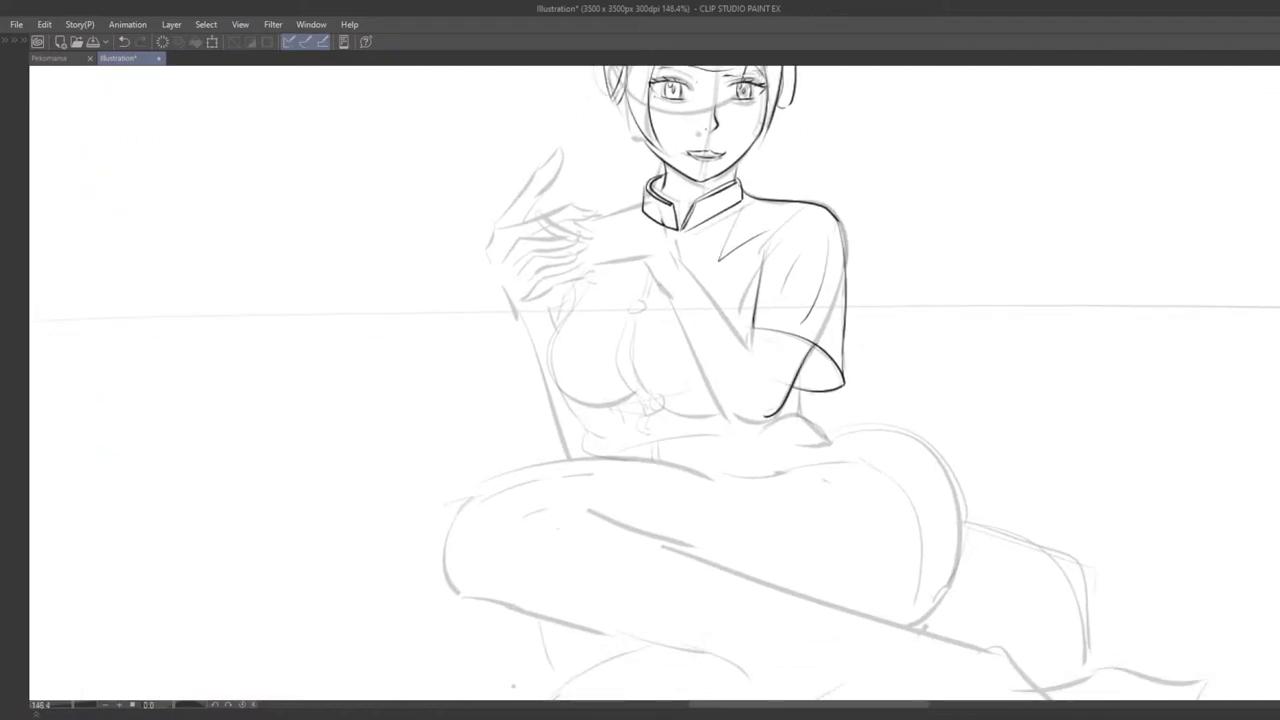
Step: Try several long strokes for the raised forearm's lower edge between the wrist and the elbow
drag(650, 264, 725, 403)
key(ctrl+z)
key(ctrl+z)
mouse_move(649, 262)
mouse_down()
mouse_move(728, 409)
mouse_move(711, 372)
mouse_move(758, 418)
mouse_up()
mouse_move(829, 397)
mouse_down()
mouse_move(787, 393)
mouse_move(770, 411)
mouse_move(765, 382)
mouse_move(809, 370)
mouse_up()
scroll(809, 370, up, 2)
key(ctrl+z)
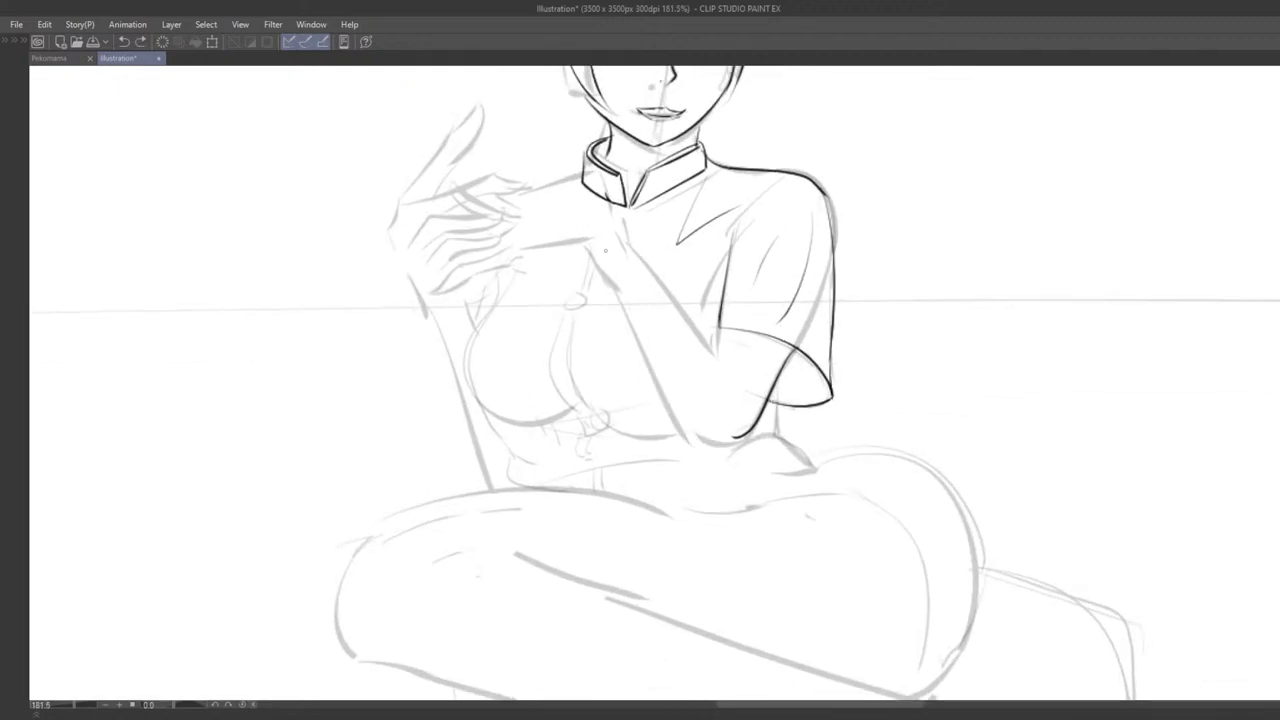
mouse_move(587, 247)
mouse_down()
mouse_move(684, 437)
mouse_move(678, 424)
mouse_up()
key(ctrl+z)
key(ctrl+z)
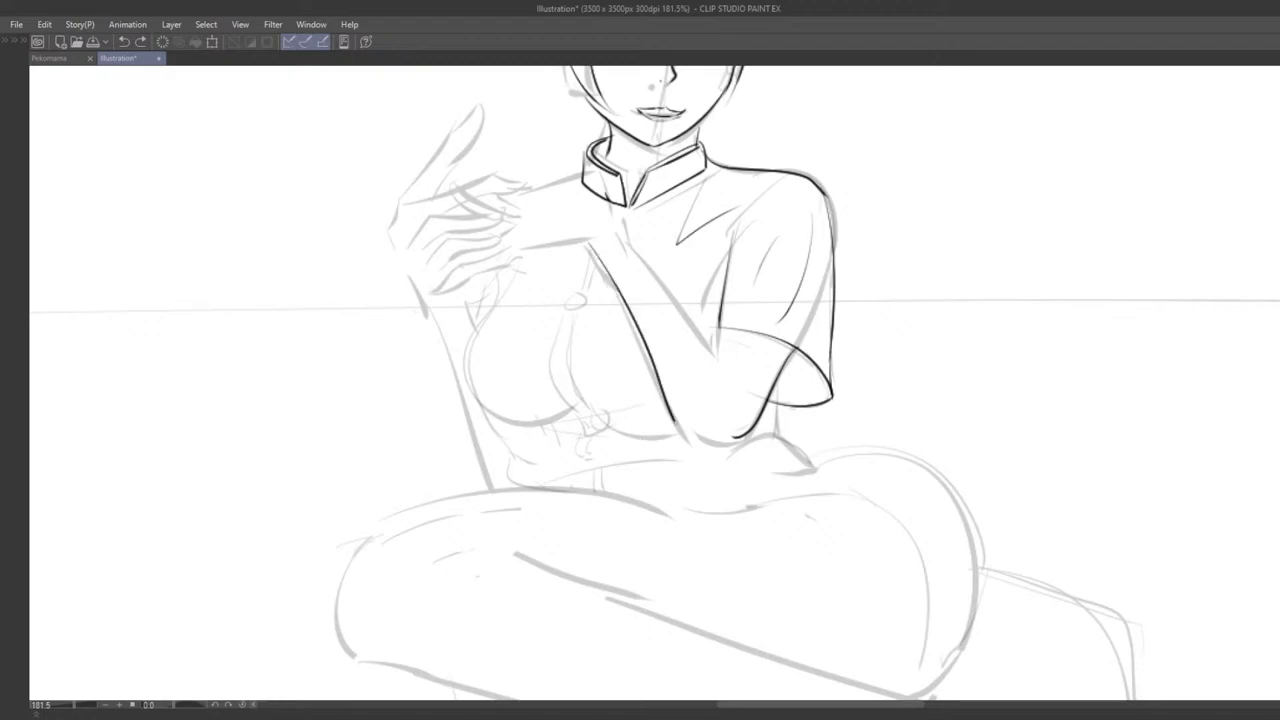
key(ctrl+z)
drag(587, 248, 685, 431)
key(ctrl+z)
mouse_move(588, 248)
mouse_down()
mouse_move(675, 413)
mouse_move(704, 442)
mouse_move(736, 450)
mouse_up()
key(ctrl+z)
drag(588, 250, 686, 434)
key(ctrl+z)
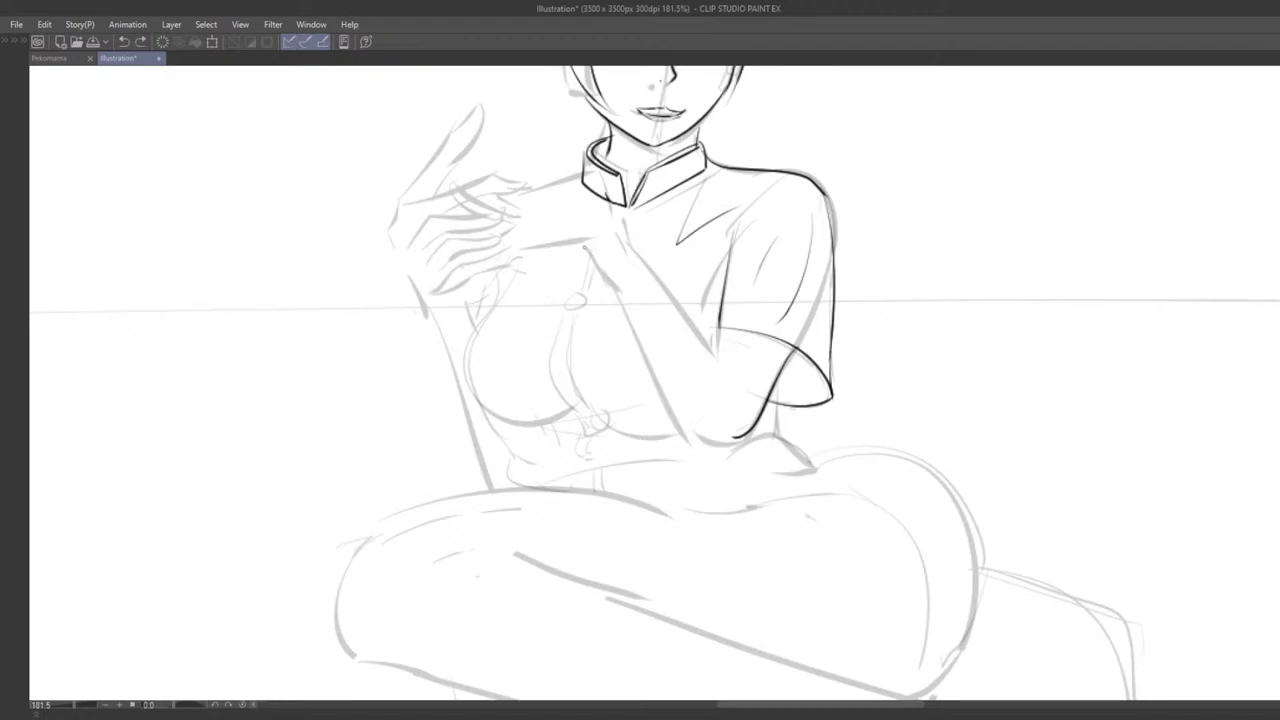
Step: Ink the raised forearm's lower edge, the elbow's underside, the forearm's upper edge and the crease inside the elbow
drag(584, 246, 700, 440)
key(ctrl+z)
mouse_move(620, 238)
mouse_down()
mouse_move(731, 373)
mouse_move(717, 335)
mouse_up()
key(ctrl+z)
key(ctrl+z)
key(ctrl+z)
scroll(742, 376, down, 6)
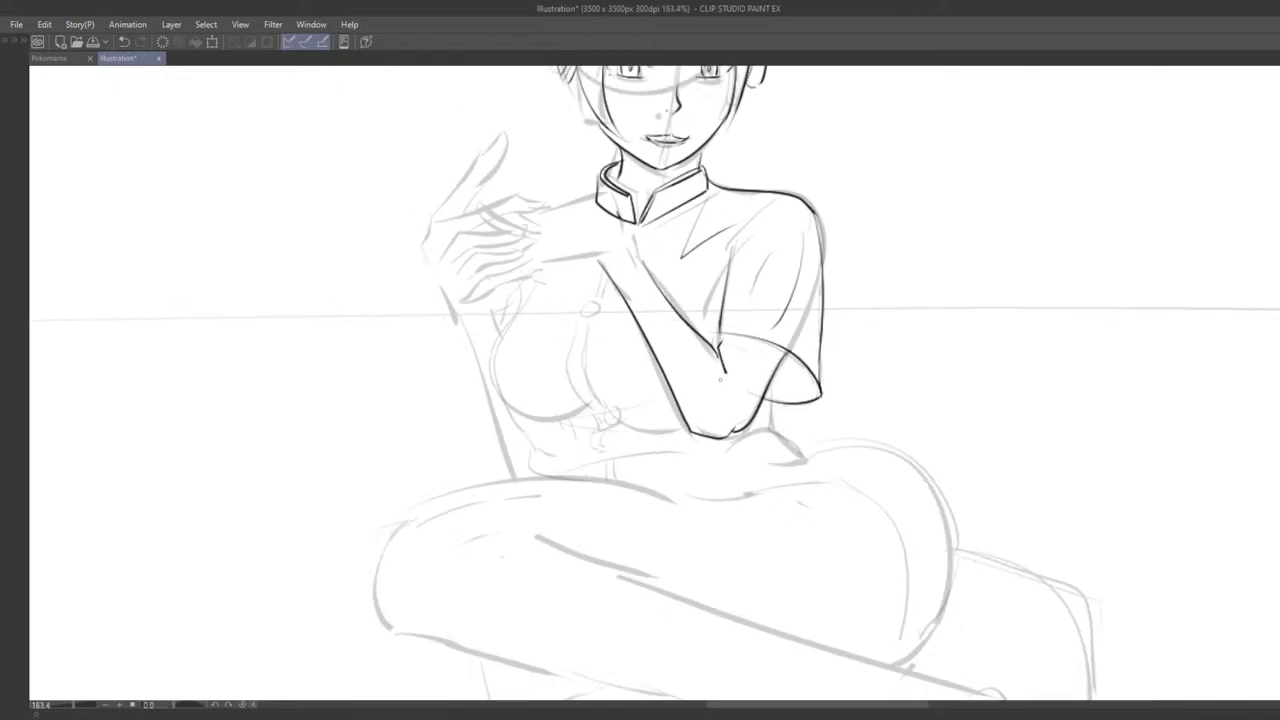
scroll(734, 312, up, 5)
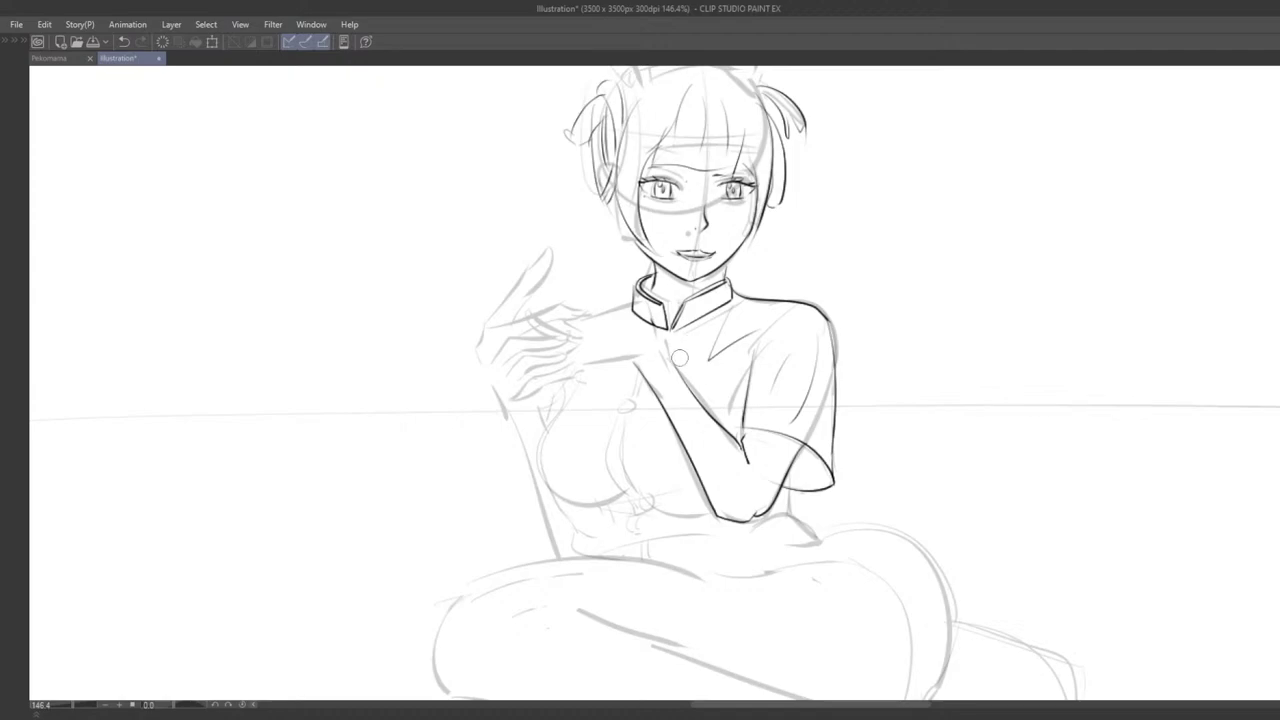
Step: Rework both forearm outlines where they reach the wrist beneath the collar
key(ctrl+z)
mouse_move(673, 368)
mouse_down()
mouse_move(651, 329)
mouse_move(660, 344)
mouse_up()
key(ctrl+z)
key(ctrl+z)
key(ctrl+z)
mouse_move(660, 402)
mouse_down()
mouse_move(640, 357)
mouse_move(686, 389)
mouse_up()
key(ctrl+z)
key(ctrl+z)
key(ctrl+z)
key(ctrl+z)
drag(675, 352, 705, 350)
Step: Ink the back of the bent hand from the wrist below the collar toward the fingers
scroll(704, 351, up, 2)
drag(586, 304, 670, 307)
key(ctrl+z)
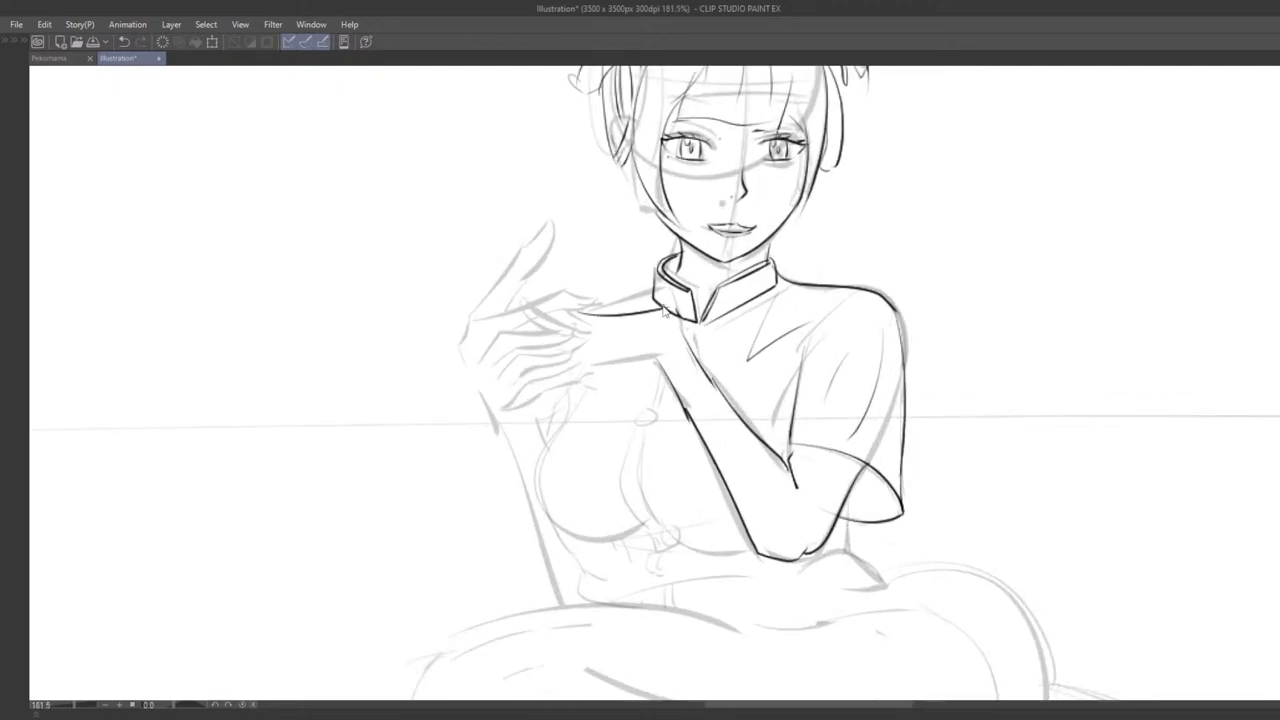
key(ctrl+z)
mouse_move(592, 311)
mouse_down()
mouse_move(691, 356)
mouse_move(658, 304)
mouse_move(693, 342)
mouse_up()
key(ctrl+z)
key(ctrl+z)
key(ctrl+z)
mouse_move(592, 310)
mouse_down()
mouse_move(685, 337)
mouse_move(658, 310)
mouse_move(690, 345)
mouse_move(628, 292)
mouse_up()
key(ctrl+z)
key(ctrl+z)
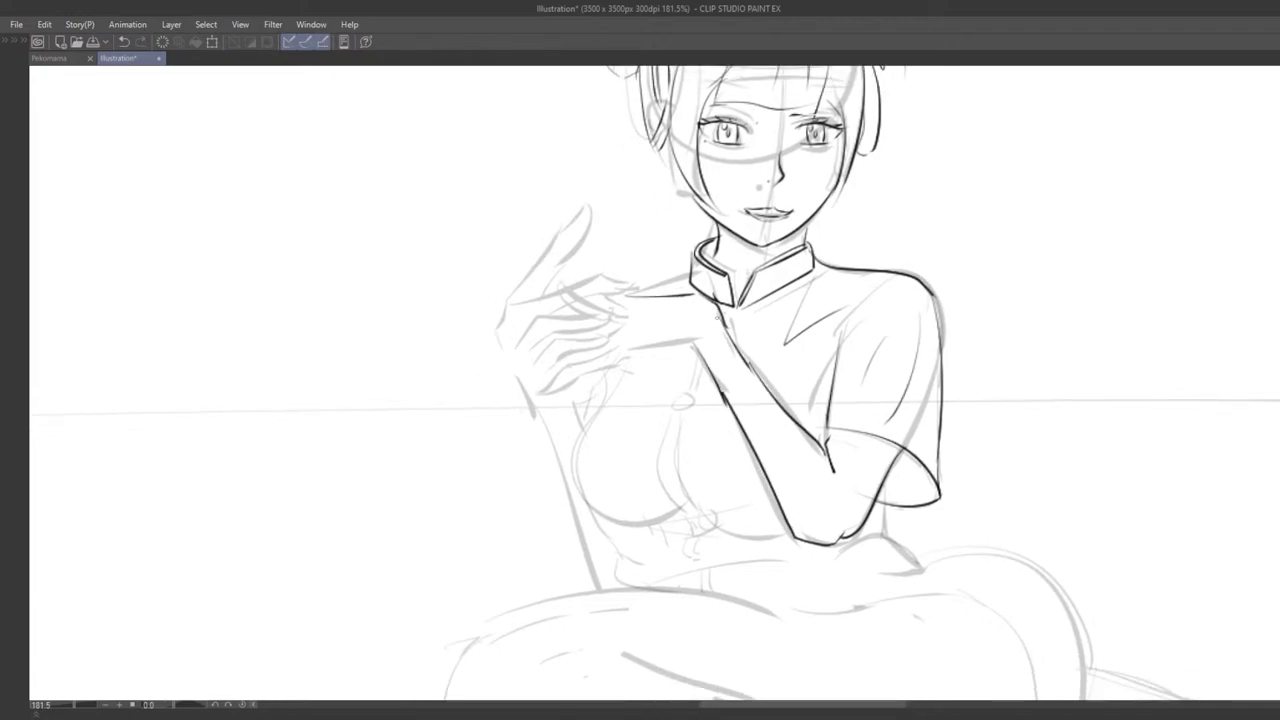
Step: Try several strokes for the bent hand's first finger, extending the line from the back of the hand
drag(705, 345, 648, 327)
mouse_move(648, 327)
mouse_down()
mouse_move(866, 316)
mouse_move(987, 336)
mouse_move(901, 355)
mouse_up()
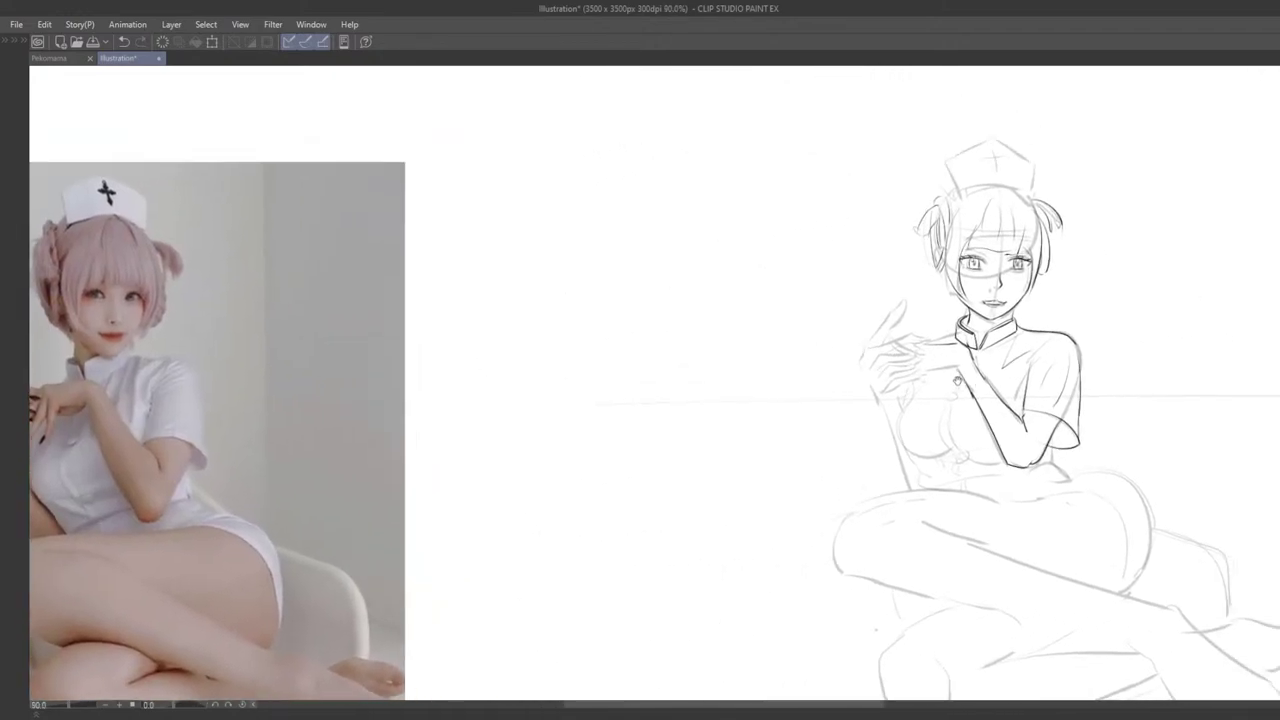
scroll(826, 300, up, 7)
mouse_move(822, 332)
mouse_down()
mouse_move(758, 292)
mouse_move(745, 290)
mouse_move(748, 308)
mouse_up()
key(ctrl+z)
key(ctrl+z)
key(ctrl+z)
key(ctrl+z)
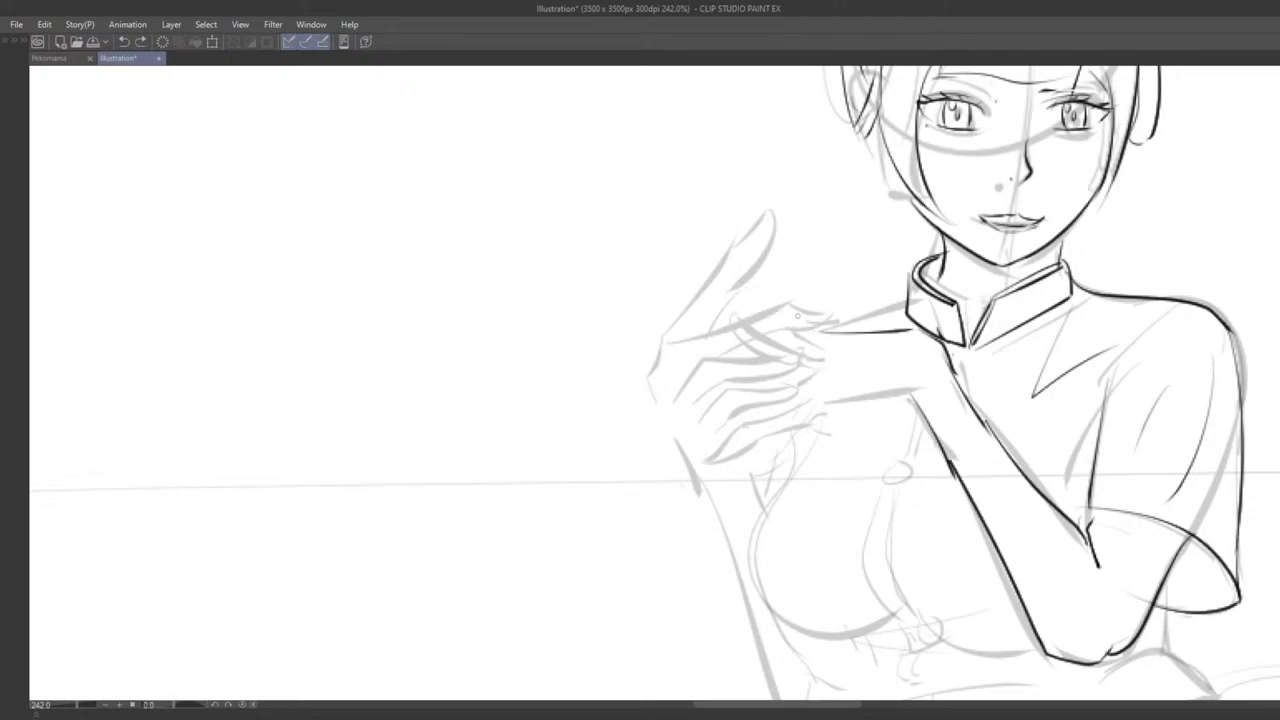
mouse_move(818, 327)
mouse_down()
mouse_move(738, 288)
mouse_move(741, 312)
mouse_move(777, 329)
mouse_move(727, 327)
mouse_move(681, 360)
mouse_move(669, 303)
mouse_move(732, 362)
mouse_move(745, 366)
mouse_move(747, 349)
mouse_up()
key(ctrl+z)
key(ctrl+z)
key(ctrl+z)
key(ctrl+z)
key(ctrl+z)
key(ctrl+z)
key(ctrl+z)
key(ctrl+z)
key(ctrl+z)
key(ctrl+z)
key(ctrl+z)
key(ctrl+z)
key(ctrl+z)
drag(688, 340, 766, 352)
key(ctrl+z)
key(ctrl+z)
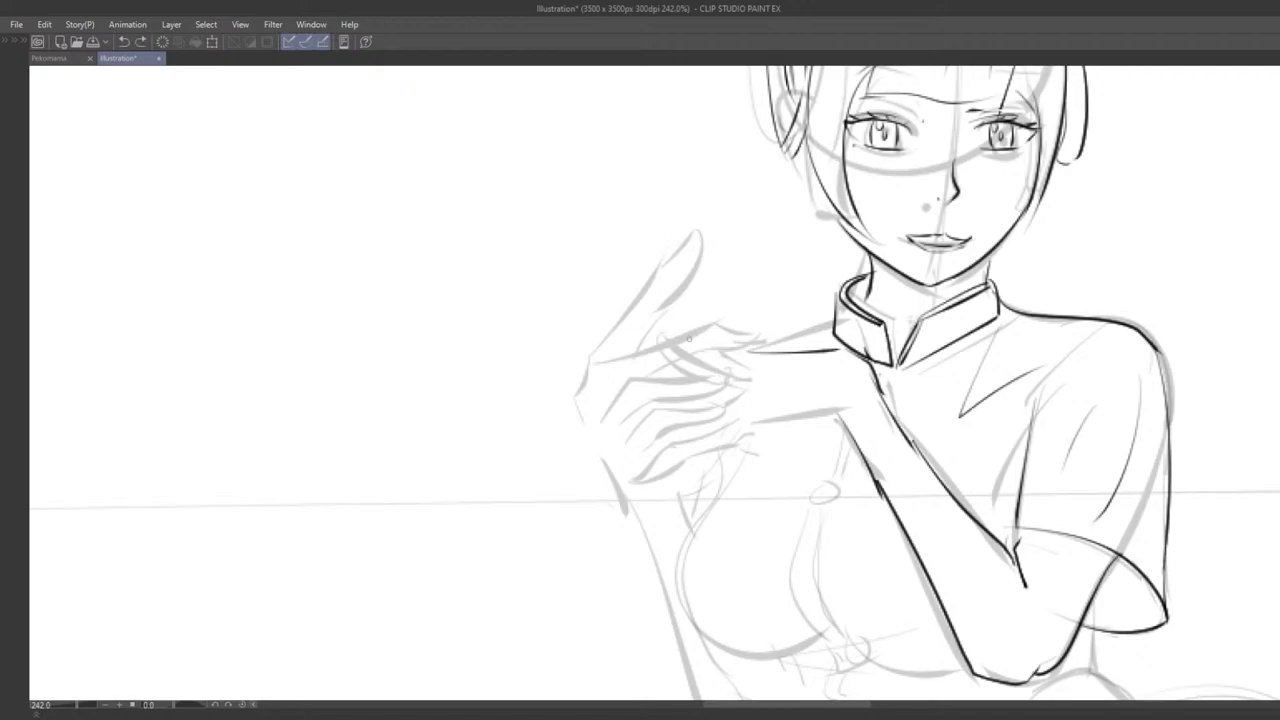
key(ctrl+z)
Step: Ink the first finger's upper edge as a curve rising from the back of the bent hand to the fingertip
drag(690, 341, 764, 356)
key(ctrl+z)
mouse_move(698, 354)
mouse_down()
mouse_move(748, 374)
mouse_move(678, 328)
mouse_move(662, 357)
mouse_up()
key(ctrl+z)
key(ctrl+z)
scroll(748, 374, down, 4)
scroll(658, 372, up, 1)
scroll(688, 336, up, 5)
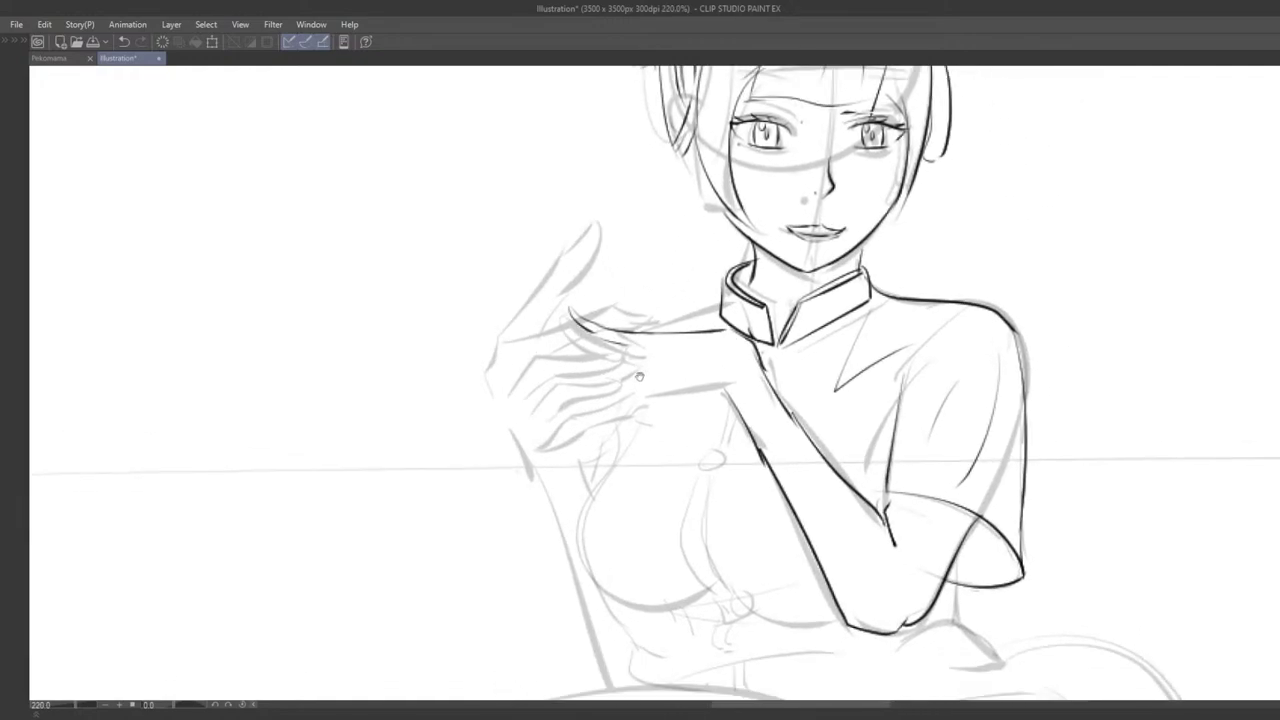
drag(663, 467, 634, 435)
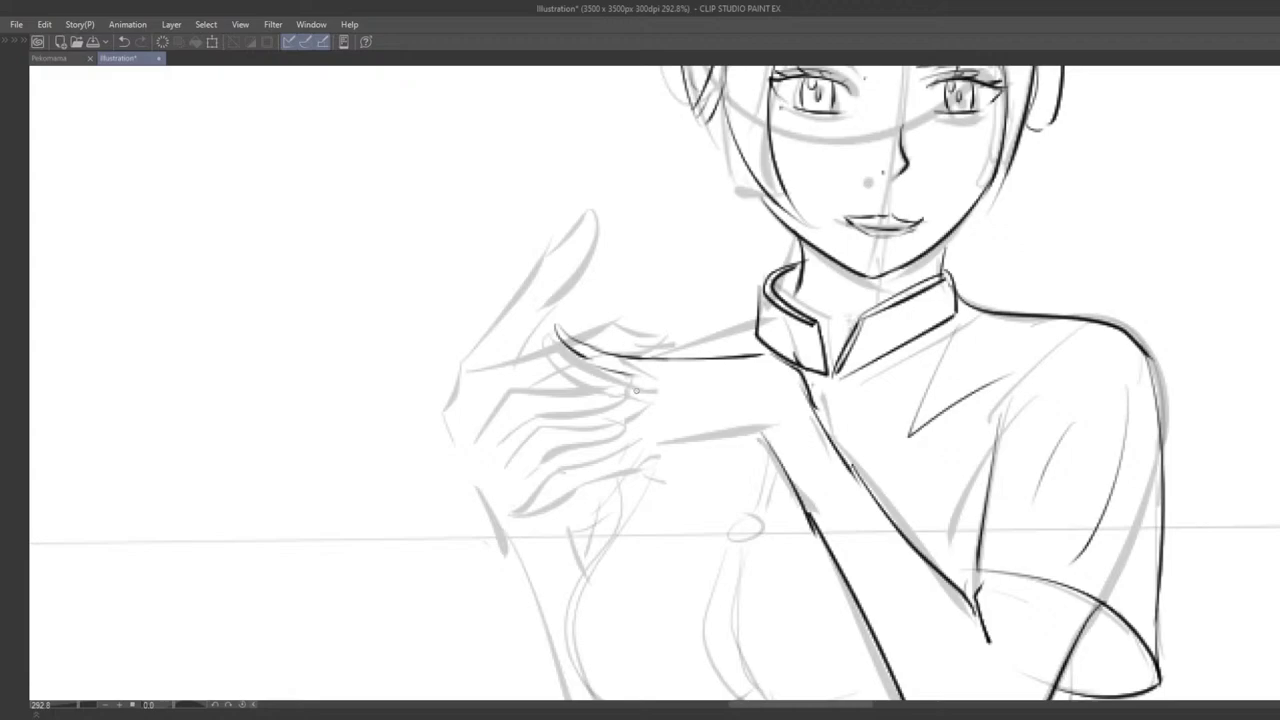
Step: Ink the underside of the wrist from the hand to the corner where the forearm's lower edge begins
scroll(648, 396, down, 1)
scroll(630, 418, up, 1)
drag(669, 439, 770, 429)
key(ctrl+z)
key(ctrl+z)
key(ctrl+z)
drag(658, 422, 760, 431)
key(ctrl+z)
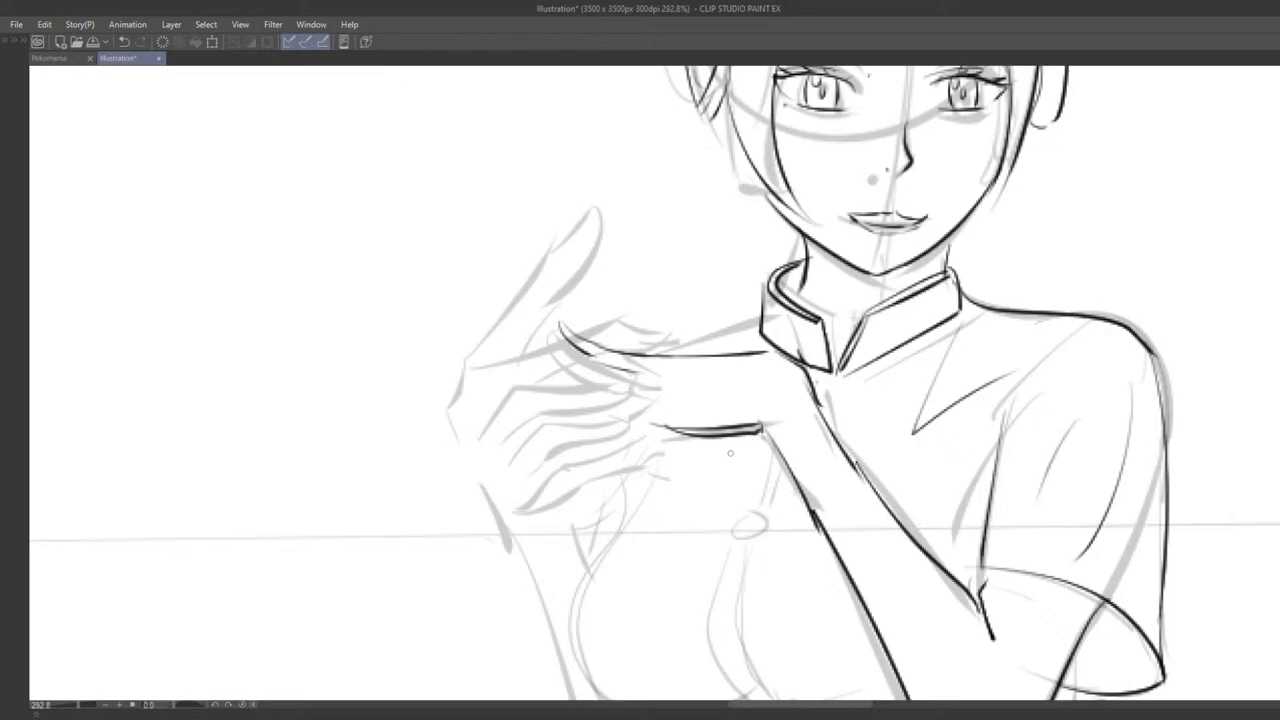
Step: Ink the first finger's lower edge from the fingertip back into the hand
mouse_move(664, 381)
mouse_down()
mouse_move(687, 359)
mouse_move(648, 364)
mouse_move(686, 358)
mouse_up()
key(e)
key(p)
key(ctrl+z)
drag(606, 334, 689, 353)
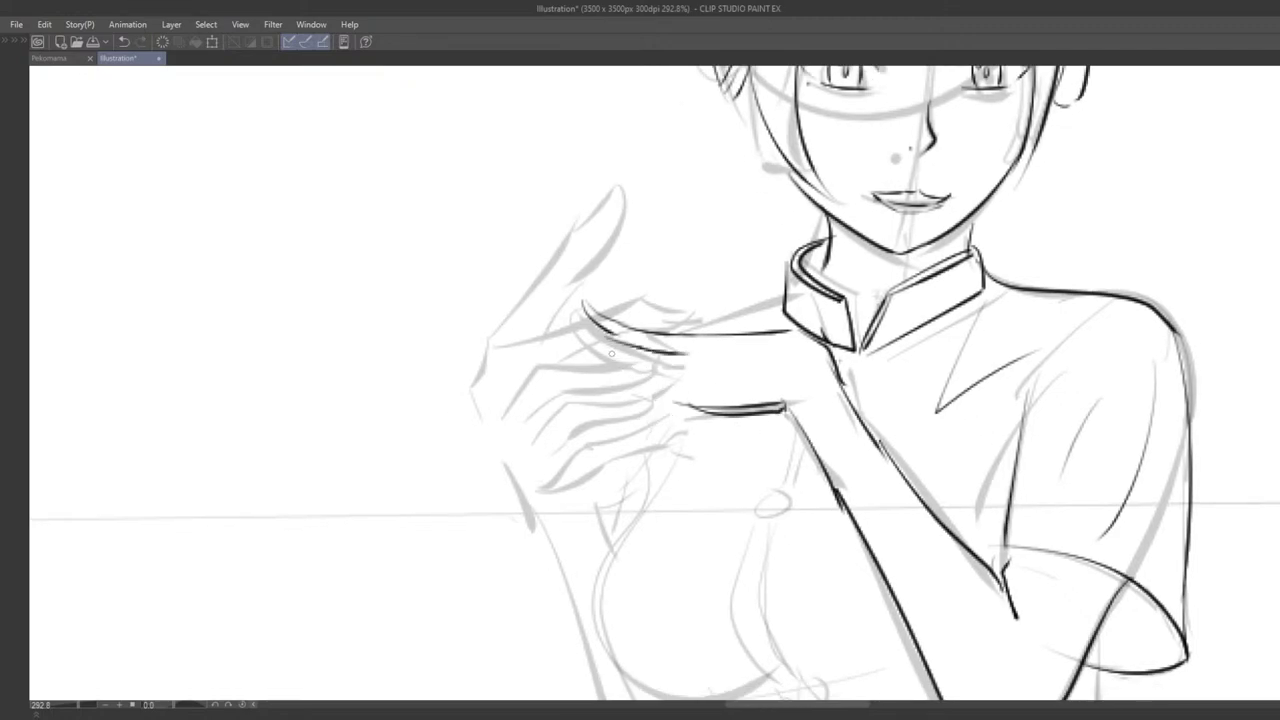
Step: Try a few strokes beneath the first finger and a small curved fingertip above the back of the hand
drag(612, 353, 576, 352)
key(ctrl+z)
mouse_move(613, 346)
mouse_down()
mouse_move(610, 372)
mouse_move(569, 406)
mouse_move(605, 405)
mouse_up()
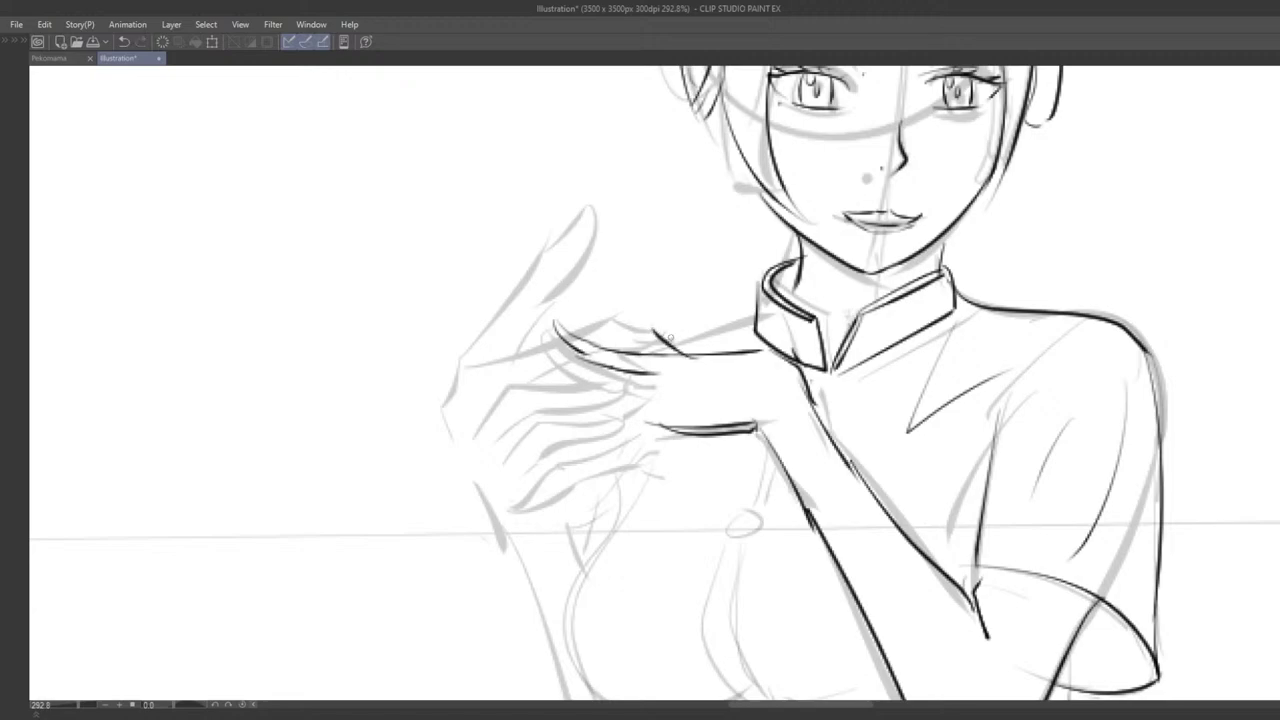
key(ctrl+z)
drag(660, 336, 632, 322)
key(ctrl+z)
drag(646, 344, 674, 357)
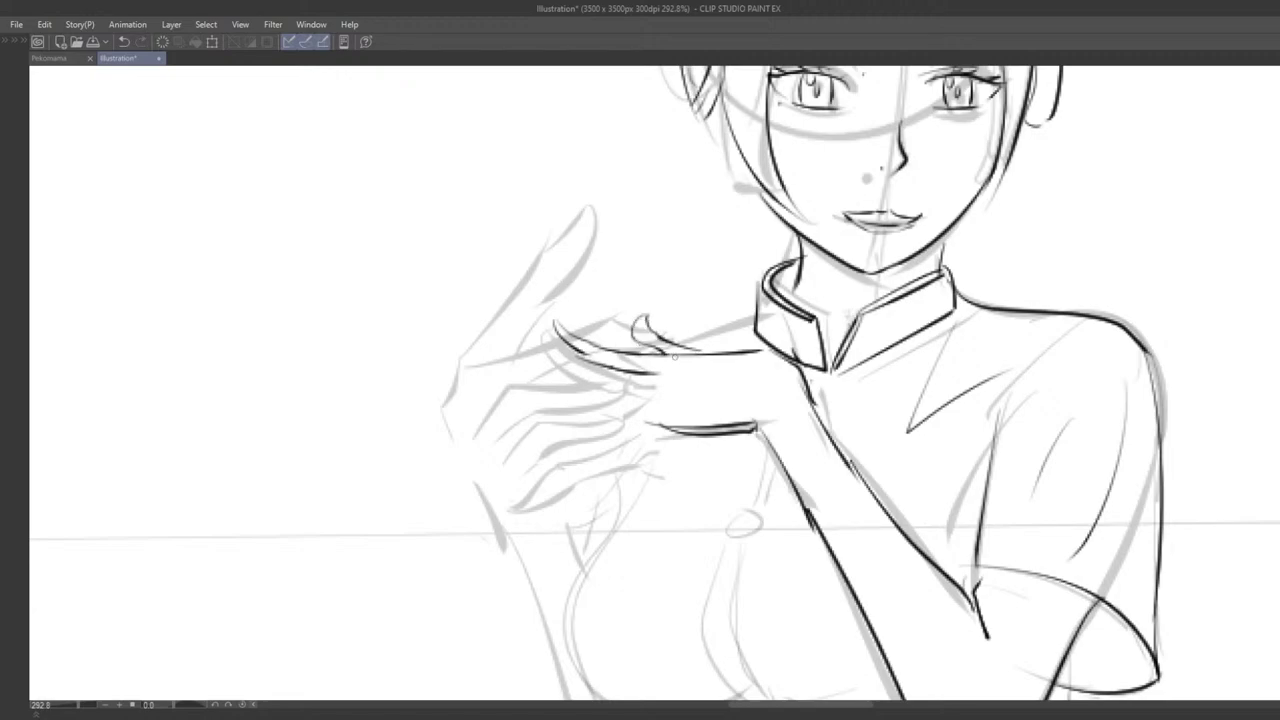
key(ctrl+z)
key(ctrl+z)
mouse_move(646, 316)
mouse_down()
mouse_move(651, 352)
mouse_move(669, 358)
mouse_up()
key(ctrl+z)
scroll(653, 380, down, 6)
scroll(653, 380, up, 5)
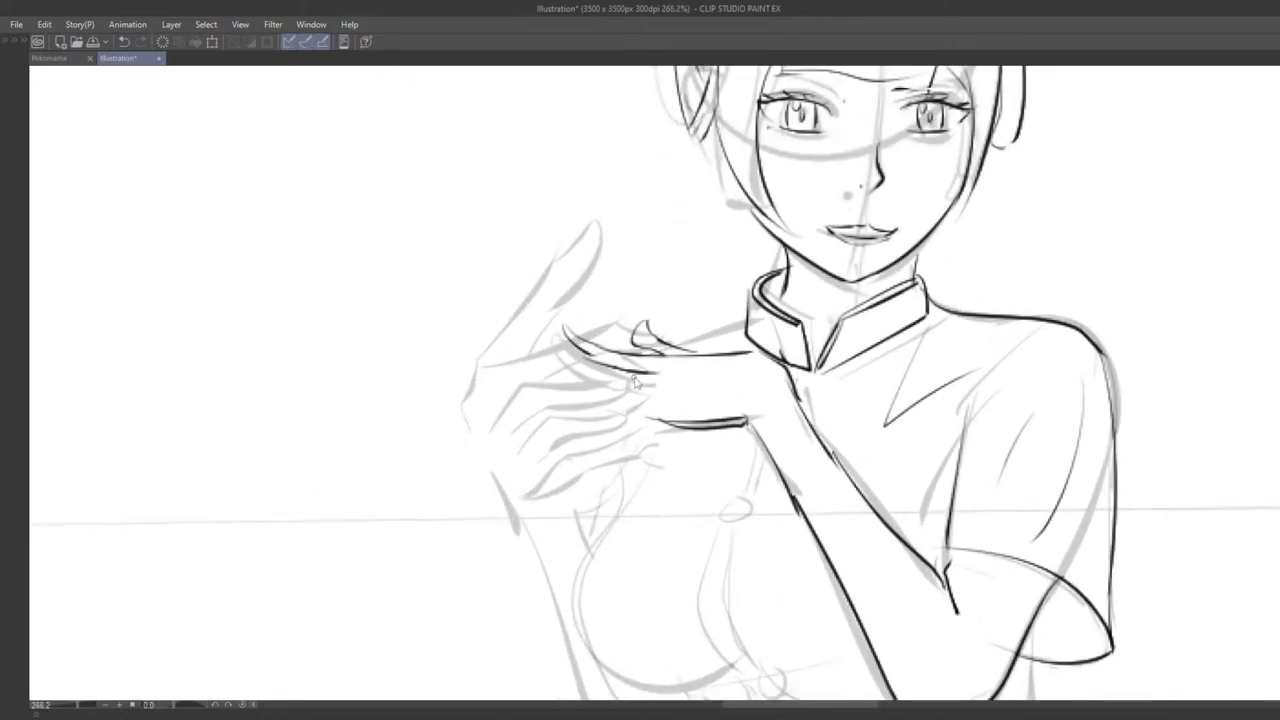
key(ctrl+z)
key(ctrl+z)
key(ctrl+z)
Step: Clean up the doubled line under the wrist with the eraser and pen, leaving one thinner contour
drag(650, 405, 653, 383)
key(e)
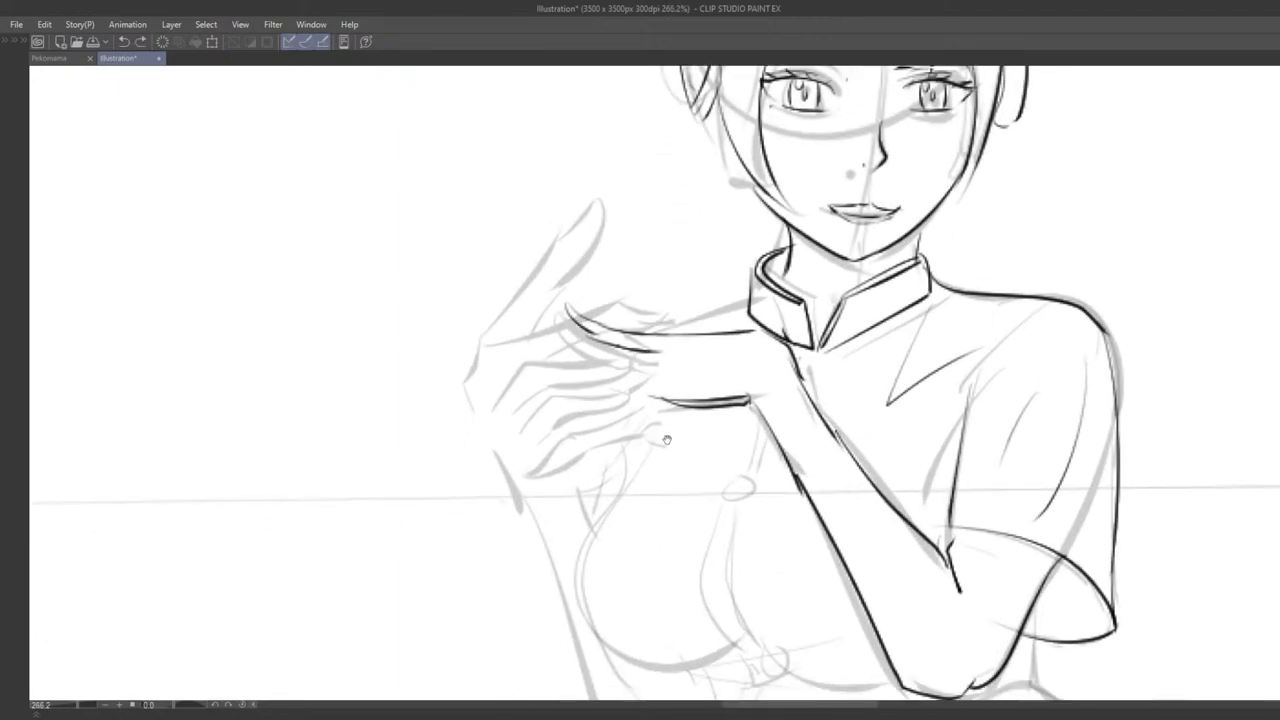
drag(667, 440, 648, 433)
mouse_move(650, 408)
mouse_down()
mouse_move(632, 406)
mouse_move(659, 391)
mouse_move(735, 392)
mouse_move(651, 387)
mouse_move(742, 394)
mouse_move(715, 378)
mouse_up()
key(ctrl+z)
key(ctrl+z)
key(e)
key(p)
key(ctrl+z)
drag(617, 347, 639, 376)
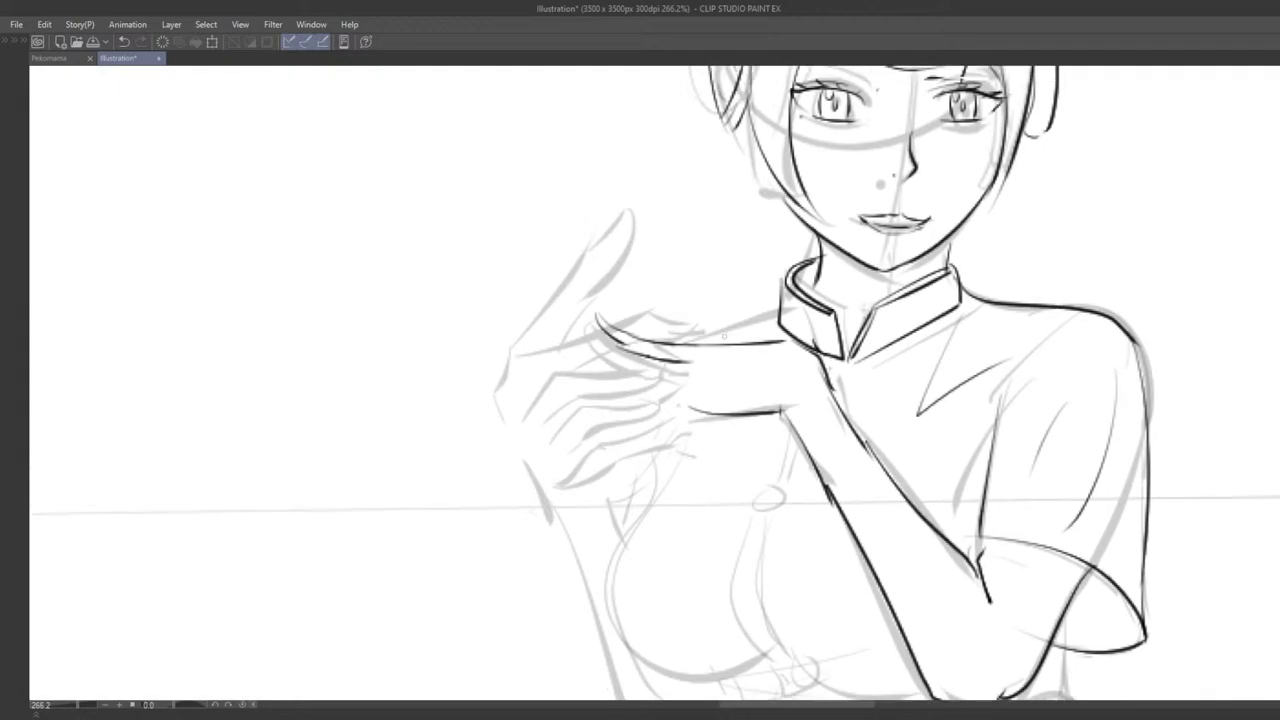
Step: Ink the small curved fingertip that rises above the back of the bent hand
mouse_move(709, 333)
mouse_down()
mouse_move(747, 340)
mouse_move(680, 331)
mouse_up()
key(ctrl+z)
key(ctrl+z)
key(ctrl+z)
key(ctrl+z)
key(ctrl+z)
key(ctrl+z)
mouse_move(684, 335)
mouse_down()
mouse_move(702, 339)
mouse_move(667, 314)
mouse_move(682, 338)
mouse_move(692, 313)
mouse_up()
key(ctrl+z)
key(ctrl+z)
key(ctrl+z)
key(ctrl+z)
drag(692, 313, 680, 333)
key(ctrl+z)
key(ctrl+z)
key(ctrl+z)
drag(679, 332, 692, 332)
Step: Try several strokes for the second finger directly beneath the first one
drag(695, 388, 719, 366)
key(ctrl+z)
mouse_move(608, 321)
mouse_down()
mouse_move(712, 339)
mouse_move(636, 330)
mouse_move(693, 348)
mouse_up()
key(ctrl+z)
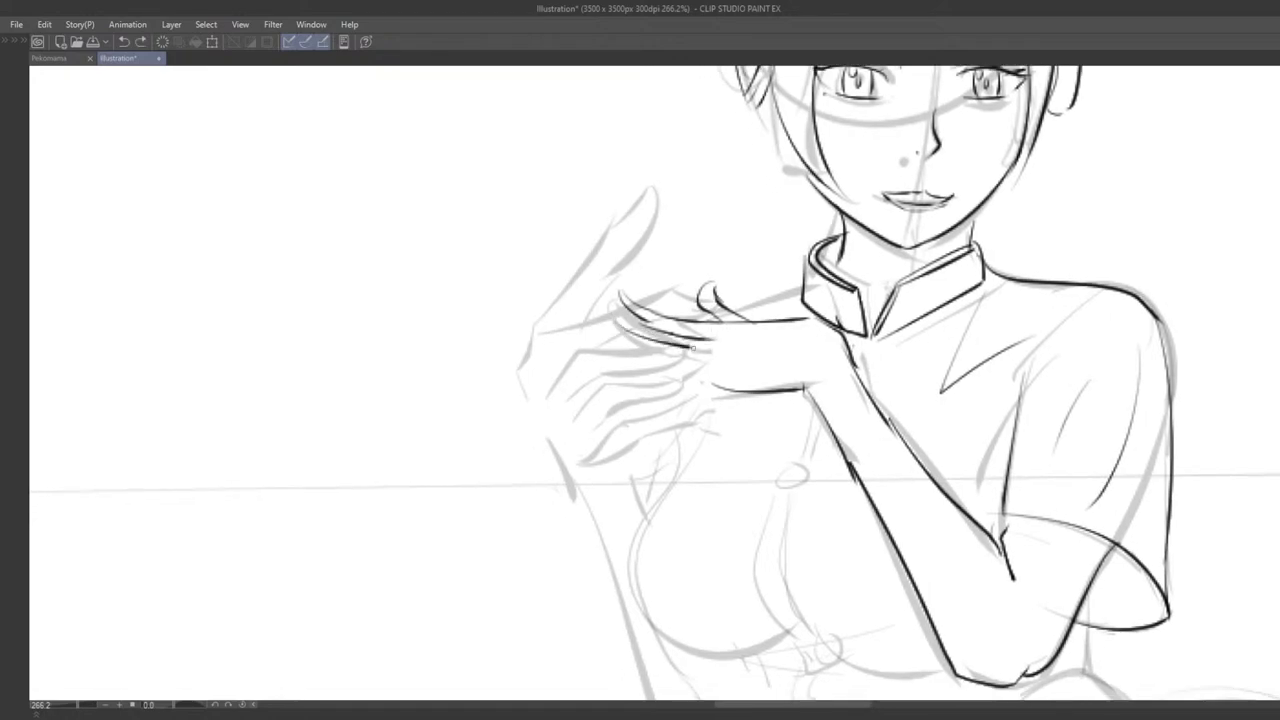
key(ctrl+z)
mouse_move(608, 318)
mouse_down()
mouse_move(635, 339)
mouse_move(617, 351)
mouse_move(608, 316)
mouse_move(644, 354)
mouse_move(621, 369)
mouse_move(637, 386)
mouse_move(626, 367)
mouse_move(688, 368)
mouse_up()
key(ctrl+z)
key(ctrl+z)
key(ctrl+z)
key(ctrl+z)
key(ctrl+z)
key(ctrl+z)
drag(600, 357, 632, 373)
key(ctrl+z)
key(ctrl+z)
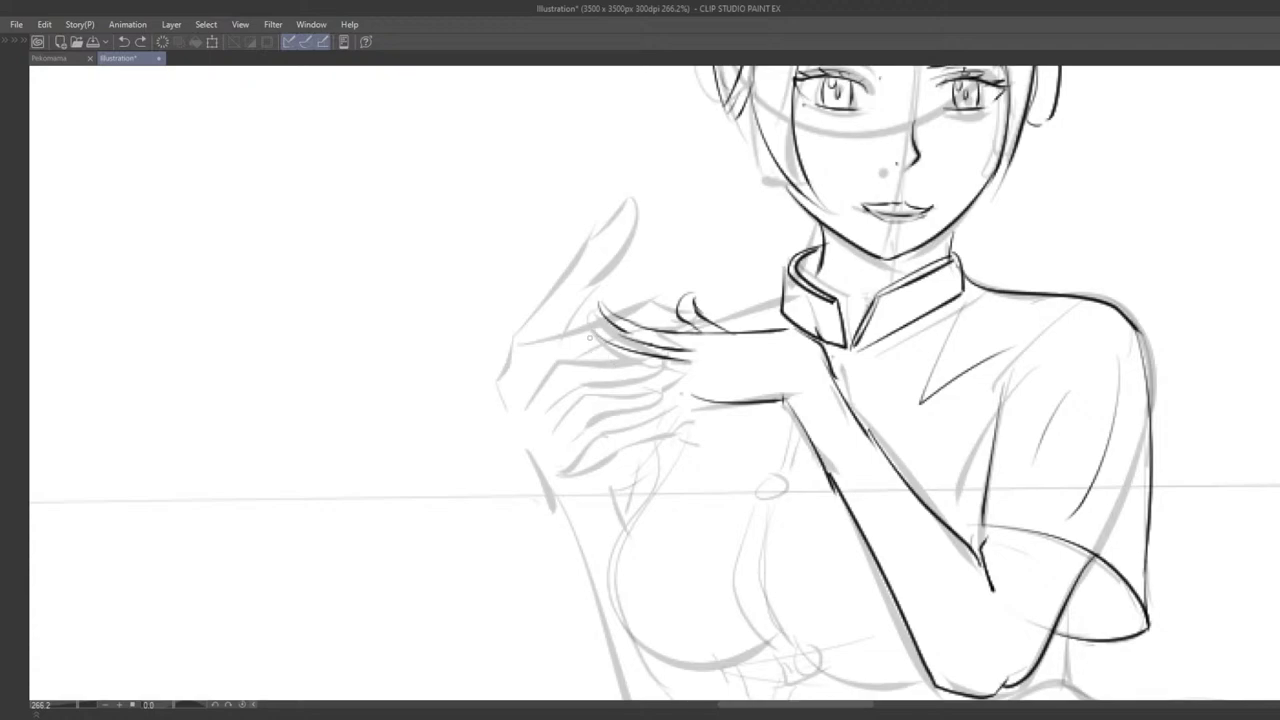
Step: Try a longer second finger that reaches past the first, with a curved tip and lower edge
key(ctrl+z)
mouse_move(593, 333)
mouse_down()
mouse_move(597, 357)
mouse_move(618, 348)
mouse_move(589, 351)
mouse_move(681, 373)
mouse_move(624, 383)
mouse_move(646, 412)
mouse_up()
key(ctrl+z)
key(ctrl+z)
key(ctrl+z)
key(ctrl+z)
key(ctrl+z)
key(ctrl+z)
key(ctrl+z)
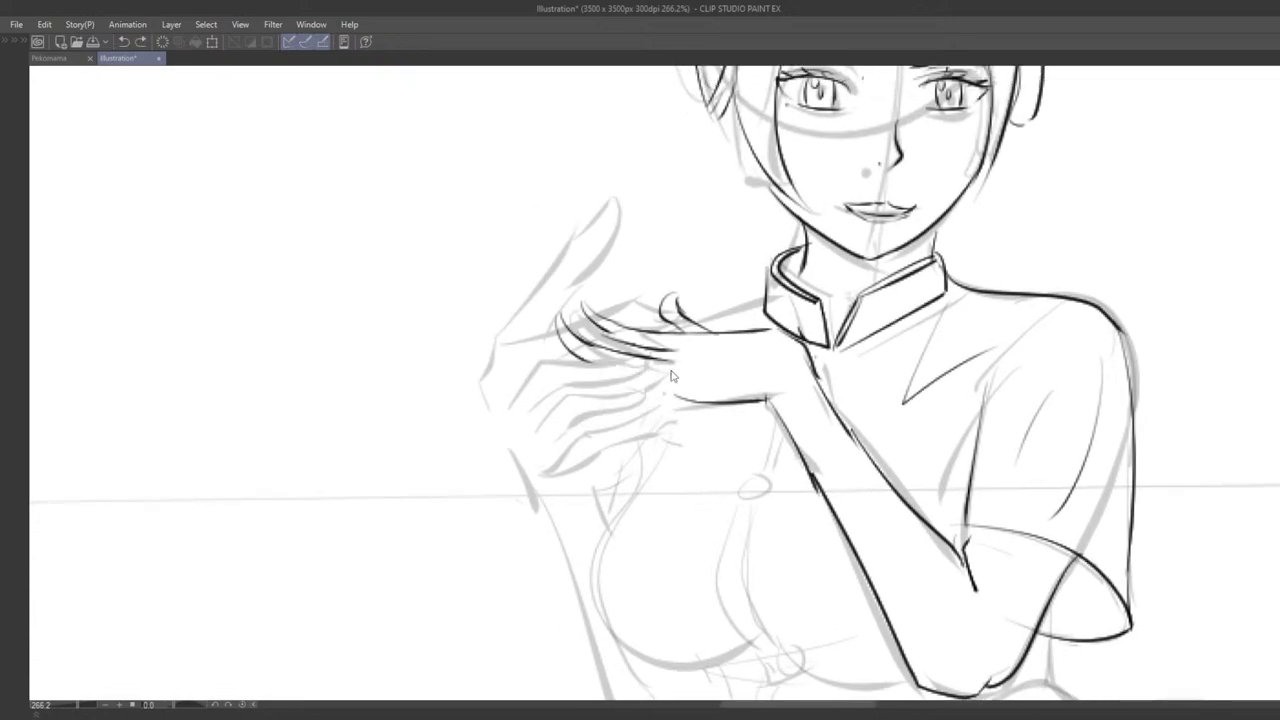
drag(584, 358, 668, 376)
key(ctrl+z)
key(ctrl+z)
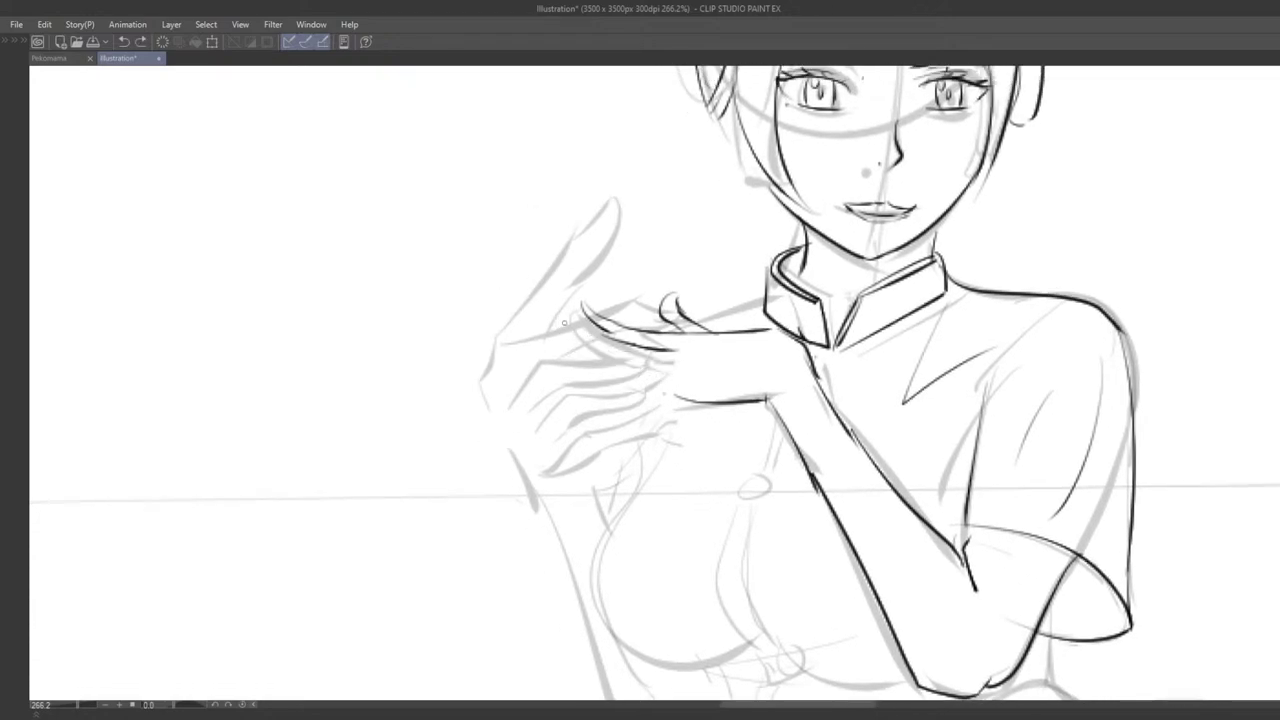
Step: Ink the second finger's upper edge from a tip beyond the first finger back to the knuckles
drag(576, 321, 688, 347)
key(ctrl+z)
drag(556, 312, 686, 352)
key(ctrl+z)
key(ctrl+z)
mouse_move(549, 307)
mouse_down()
mouse_move(561, 330)
mouse_move(551, 334)
mouse_move(613, 351)
mouse_up()
key(ctrl+z)
key(ctrl+z)
key(ctrl+z)
key(ctrl+z)
key(ctrl+z)
key(ctrl+z)
key(ctrl+z)
mouse_move(548, 306)
mouse_down()
mouse_move(633, 361)
mouse_move(658, 358)
mouse_move(649, 335)
mouse_move(680, 339)
mouse_move(668, 337)
mouse_move(686, 355)
mouse_move(674, 332)
mouse_move(700, 326)
mouse_up()
Step: Touch up the finger bases and the short knuckle and palm lines with the eraser and pen
scroll(632, 395, down, 2)
scroll(632, 395, down, 1)
scroll(614, 428, up, 3)
key(e)
key(p)
key(ctrl+z)
key(e)
key(ctrl+z)
click(682, 329)
key(p)
key(ctrl+z)
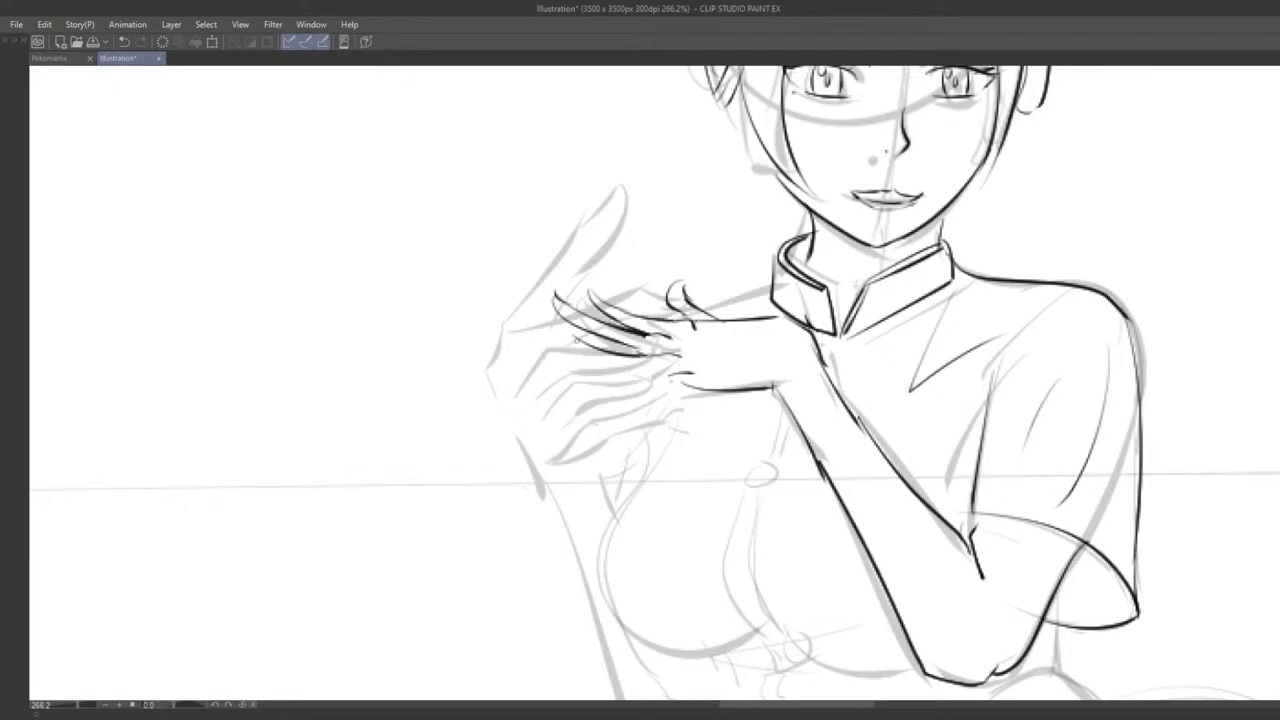
Step: Refine the second finger's lower edge and ink the third finger's curved tip beneath it
mouse_move(588, 367)
mouse_down()
mouse_move(503, 434)
mouse_move(508, 357)
mouse_move(511, 397)
mouse_move(551, 424)
mouse_move(522, 414)
mouse_move(536, 405)
mouse_up()
drag(565, 330, 642, 349)
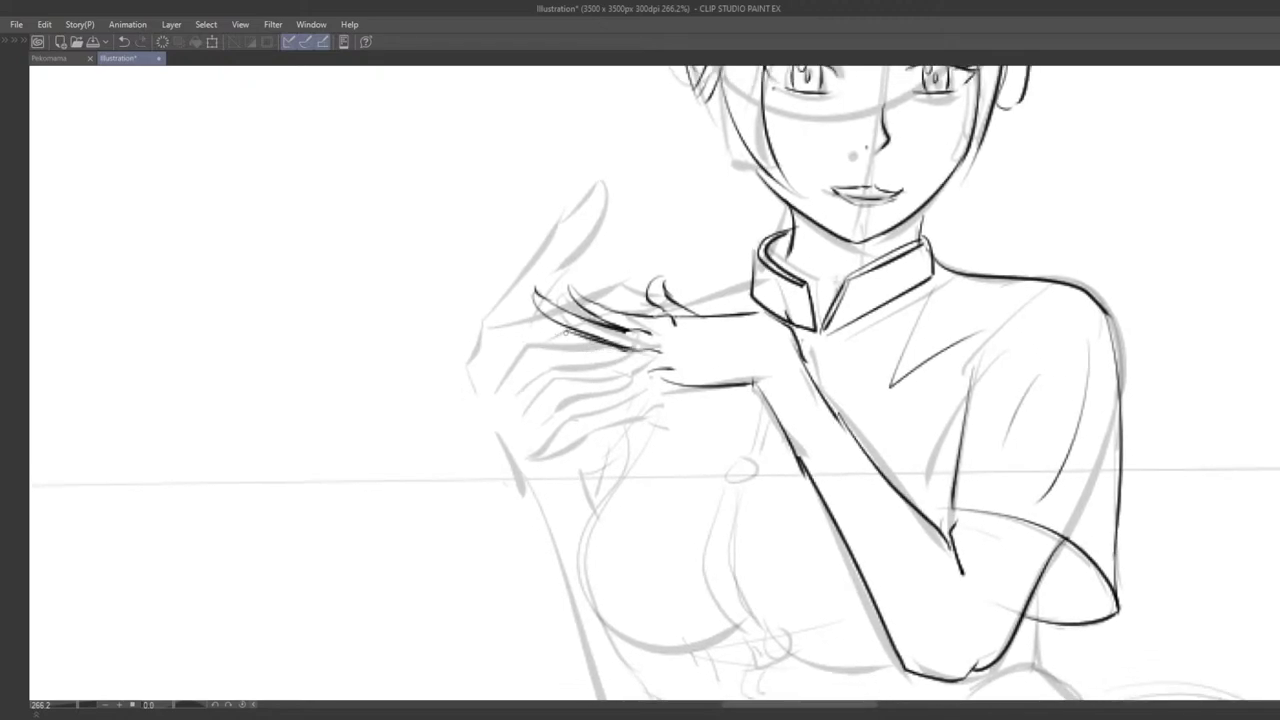
mouse_move(563, 328)
mouse_down()
mouse_move(594, 342)
mouse_move(584, 338)
mouse_move(592, 361)
mouse_move(649, 367)
mouse_up()
key(ctrl+z)
key(ctrl+z)
key(ctrl+z)
key(ctrl+z)
key(ctrl+y)
key(ctrl+z)
key(ctrl+z)
key(ctrl+z)
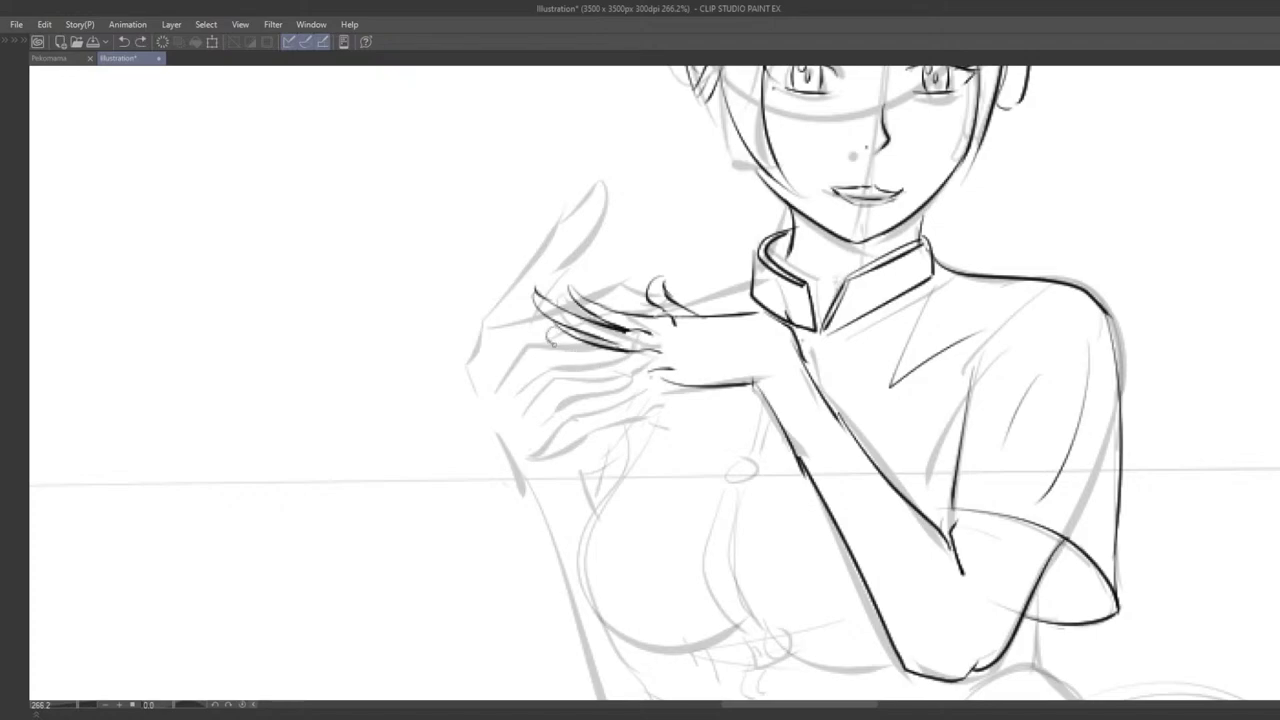
Step: Ink the third finger's upper and lower edges from its tip back to the palm
key(ctrl+z)
mouse_move(549, 331)
mouse_down()
mouse_move(615, 362)
mouse_move(659, 363)
mouse_move(597, 373)
mouse_move(677, 379)
mouse_up()
key(ctrl+z)
key(ctrl+z)
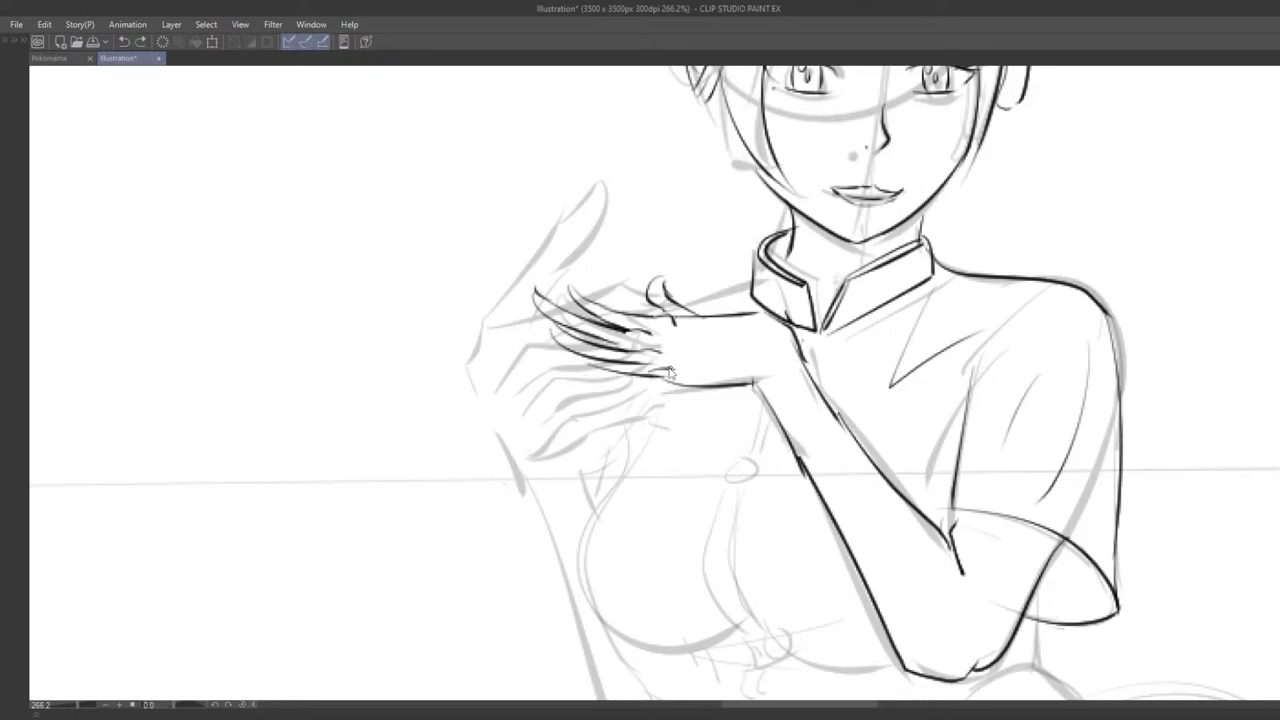
Step: Try to ink the lowest finger's edge from its tip back to the palm
key(ctrl+z)
drag(569, 355, 675, 370)
mouse_move(575, 358)
mouse_down()
mouse_move(656, 386)
mouse_move(662, 373)
mouse_up()
key(ctrl+z)
key(ctrl+z)
Step: Erase the inked fingers and thumb, leaving the wrist and forearm lines
scroll(645, 397, down, 11)
scroll(655, 374, up, 6)
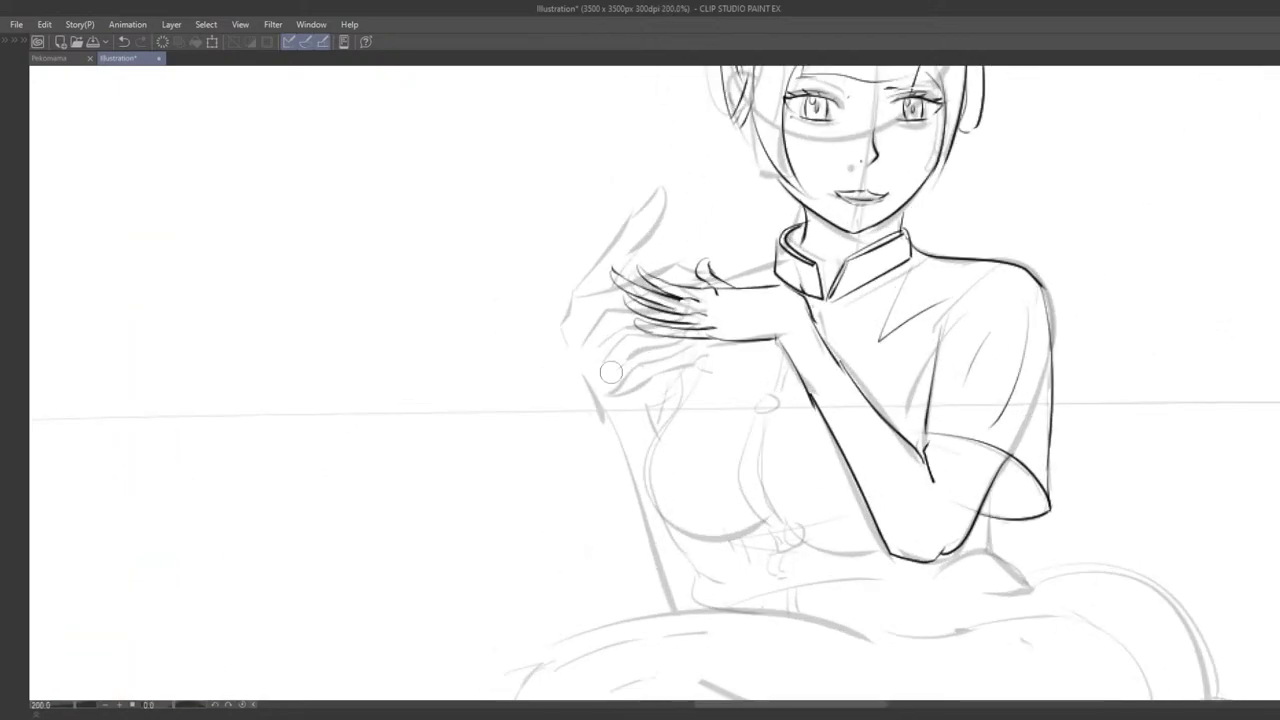
scroll(672, 320, up, 2)
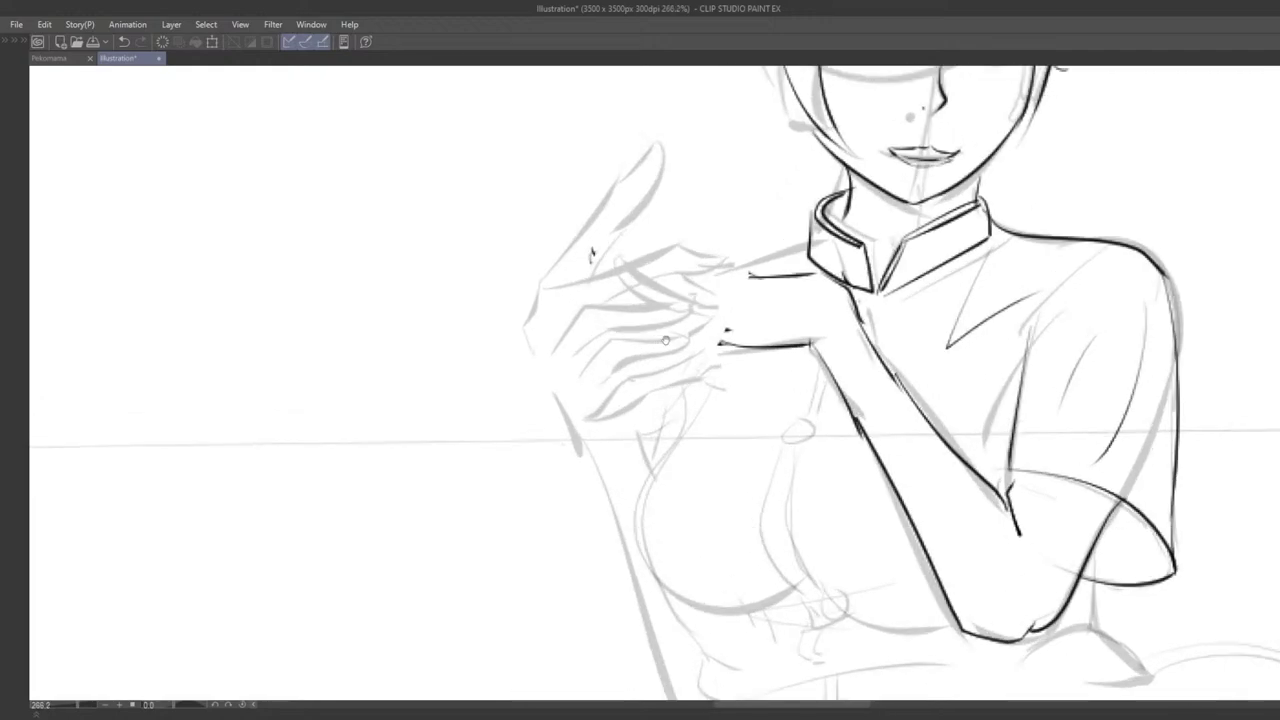
drag(650, 350, 634, 352)
key(p)
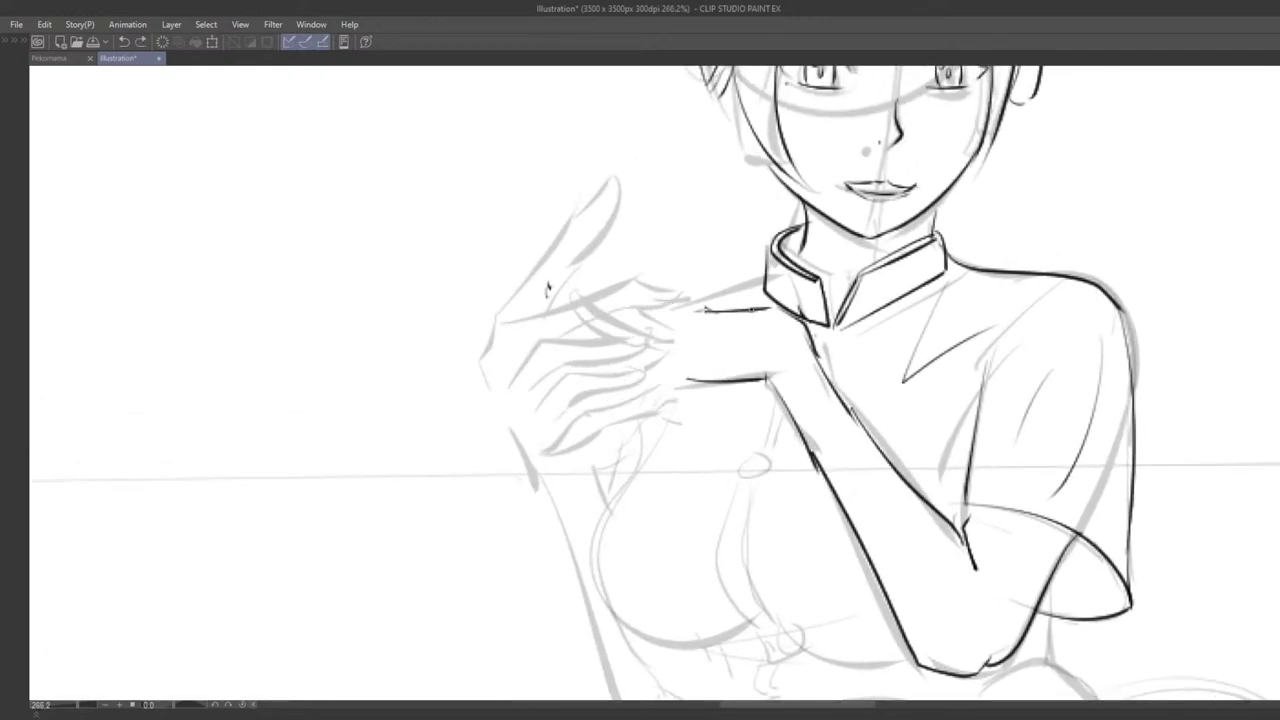
Step: Try to ink the hand's upper edge from the wrist out towards the fingers
key(ctrl+z)
mouse_move(743, 308)
mouse_down()
mouse_move(707, 268)
mouse_move(687, 287)
mouse_move(700, 273)
mouse_move(734, 344)
mouse_move(705, 361)
mouse_move(612, 338)
mouse_up()
key(ctrl+z)
key(ctrl+z)
key(ctrl+z)
key(ctrl+z)
key(ctrl+z)
Step: Ink the raised thumb above the wrist, redoing its tip and base curve until they fit
mouse_move(637, 280)
mouse_down()
mouse_move(626, 293)
mouse_move(656, 343)
mouse_up()
key(ctrl+z)
key(ctrl+z)
key(ctrl+z)
key(ctrl+z)
key(ctrl+z)
key(ctrl+z)
key(ctrl+z)
key(ctrl+z)
mouse_move(642, 308)
mouse_down()
mouse_move(700, 361)
mouse_move(735, 365)
mouse_up()
key(ctrl+z)
key(ctrl+z)
key(e)
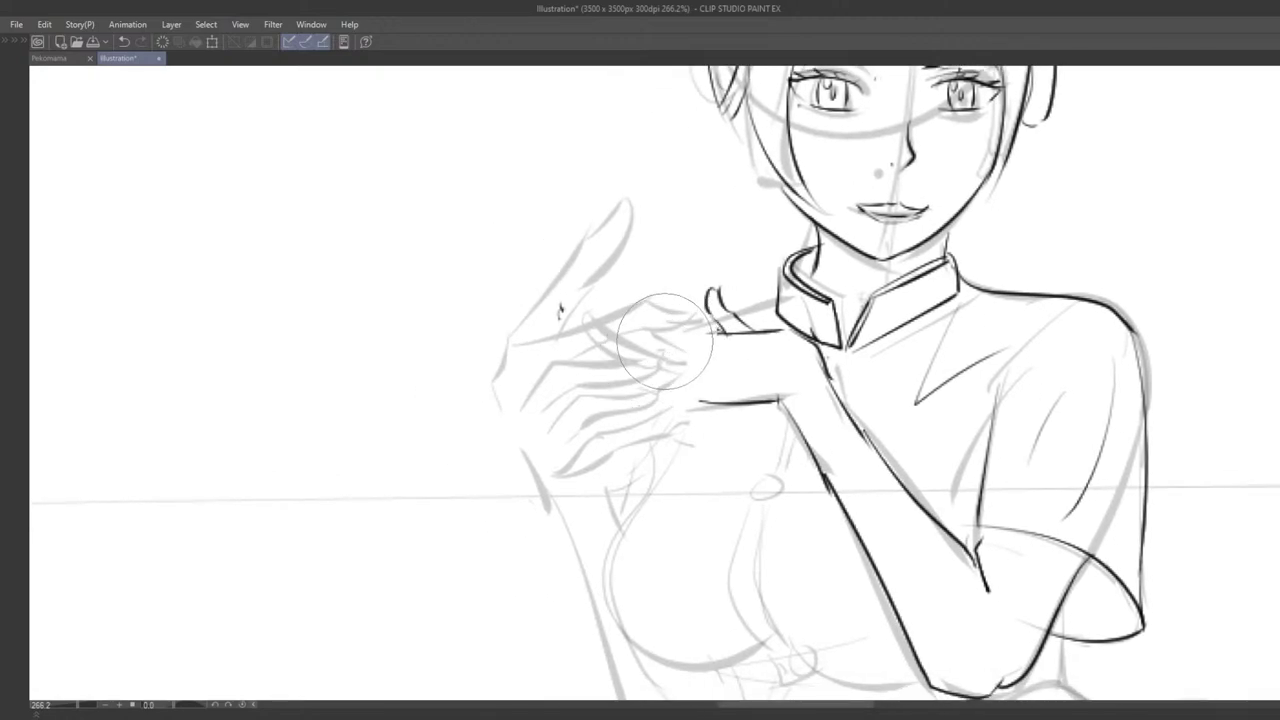
Step: Ink the back of the hand from the wrist to the knuckle and the first finger's upper edge to its tip
key(p)
key(ctrl+z)
mouse_move(672, 326)
mouse_down()
mouse_move(734, 340)
mouse_move(620, 325)
mouse_move(630, 330)
mouse_move(600, 336)
mouse_up()
key(ctrl+z)
key(ctrl+z)
key(ctrl+z)
key(ctrl+z)
key(ctrl+z)
key(ctrl+z)
key(ctrl+z)
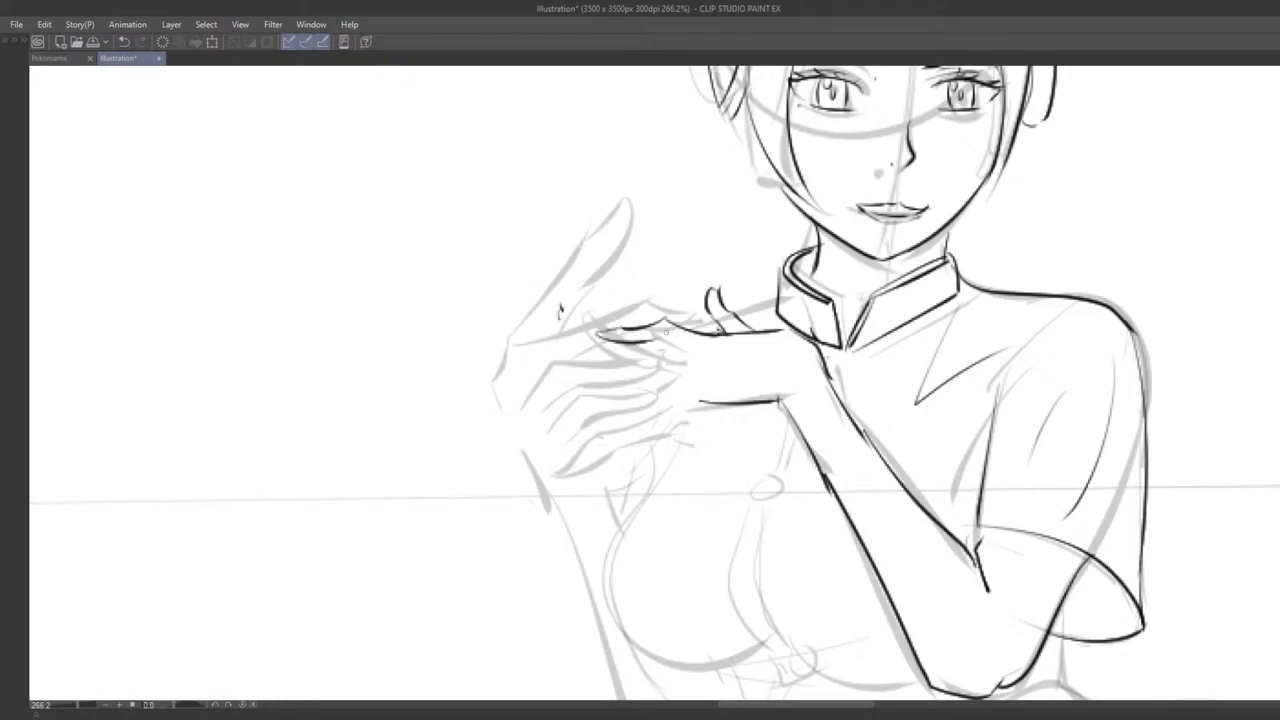
Step: Ink the first finger's lower edge and the second finger's tip and upper edge beneath it
key(ctrl+z)
key(ctrl+z)
mouse_move(662, 337)
mouse_down()
mouse_move(700, 347)
mouse_move(585, 351)
mouse_move(694, 369)
mouse_move(688, 346)
mouse_move(664, 357)
mouse_move(725, 358)
mouse_move(681, 372)
mouse_up()
key(ctrl+z)
key(ctrl+z)
key(ctrl+z)
key(ctrl+z)
key(ctrl+z)
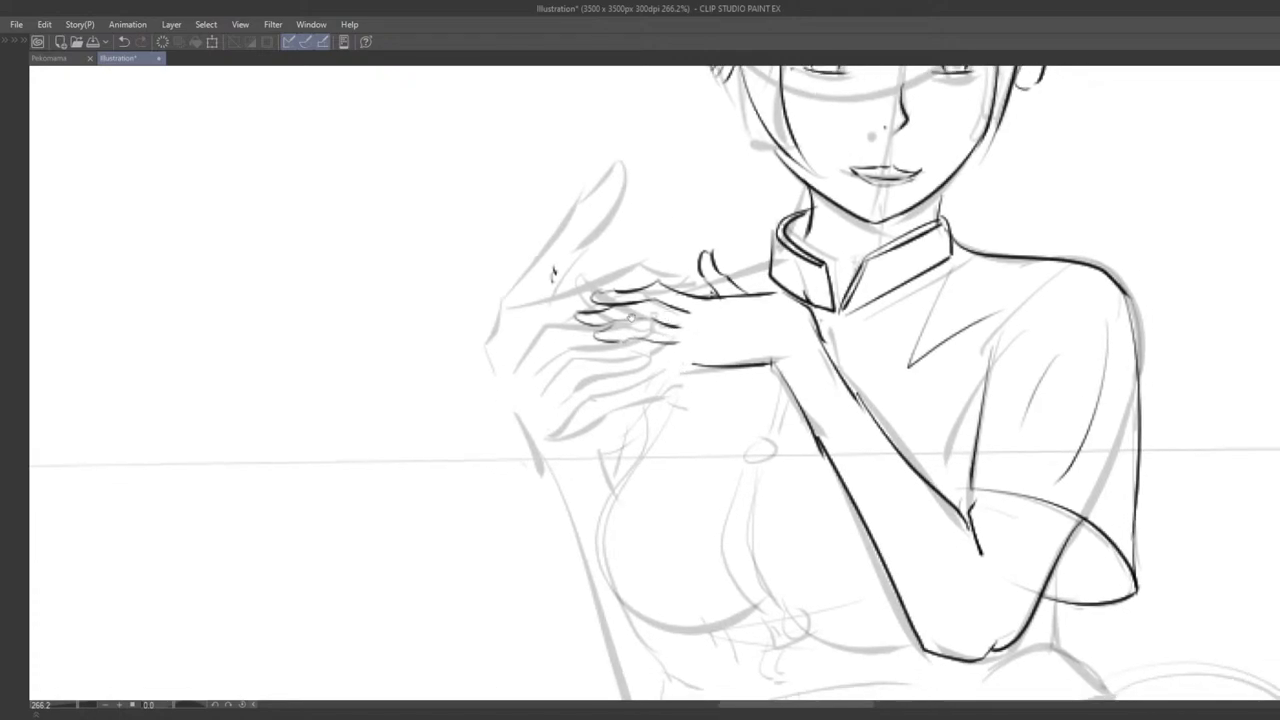
Step: Clean up the strokes beneath the second finger with the eraser and redraw its lower edge
mouse_move(622, 340)
mouse_down()
mouse_move(589, 349)
mouse_move(595, 366)
mouse_move(637, 355)
mouse_move(585, 365)
mouse_move(625, 353)
mouse_move(643, 383)
mouse_move(575, 362)
mouse_move(617, 395)
mouse_move(604, 384)
mouse_up()
key(ctrl+z)
key(e)
key(ctrl+z)
key(ctrl+z)
key(ctrl+z)
key(p)
key(ctrl+z)
key(ctrl+z)
key(ctrl+z)
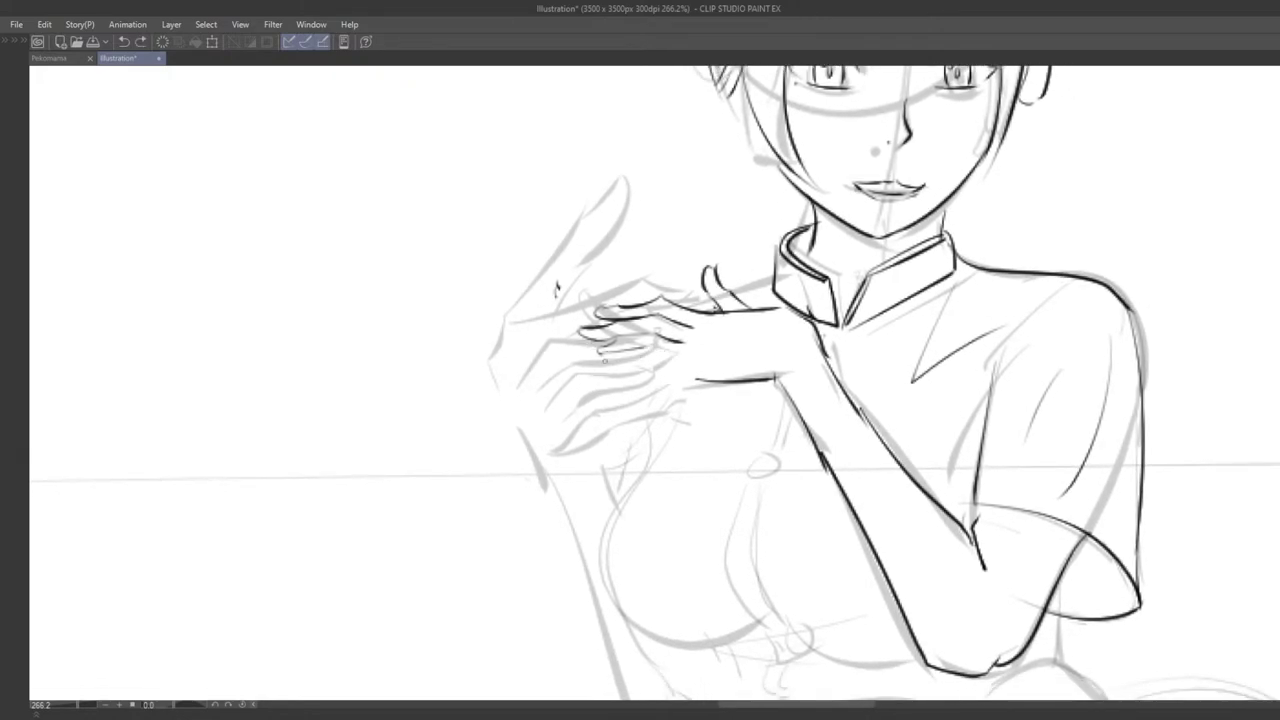
Step: Extend the line beneath the second finger back to the knuckle and refine the fingertips
mouse_move(655, 348)
mouse_down()
mouse_move(694, 359)
mouse_move(695, 347)
mouse_up()
key(ctrl+z)
key(e)
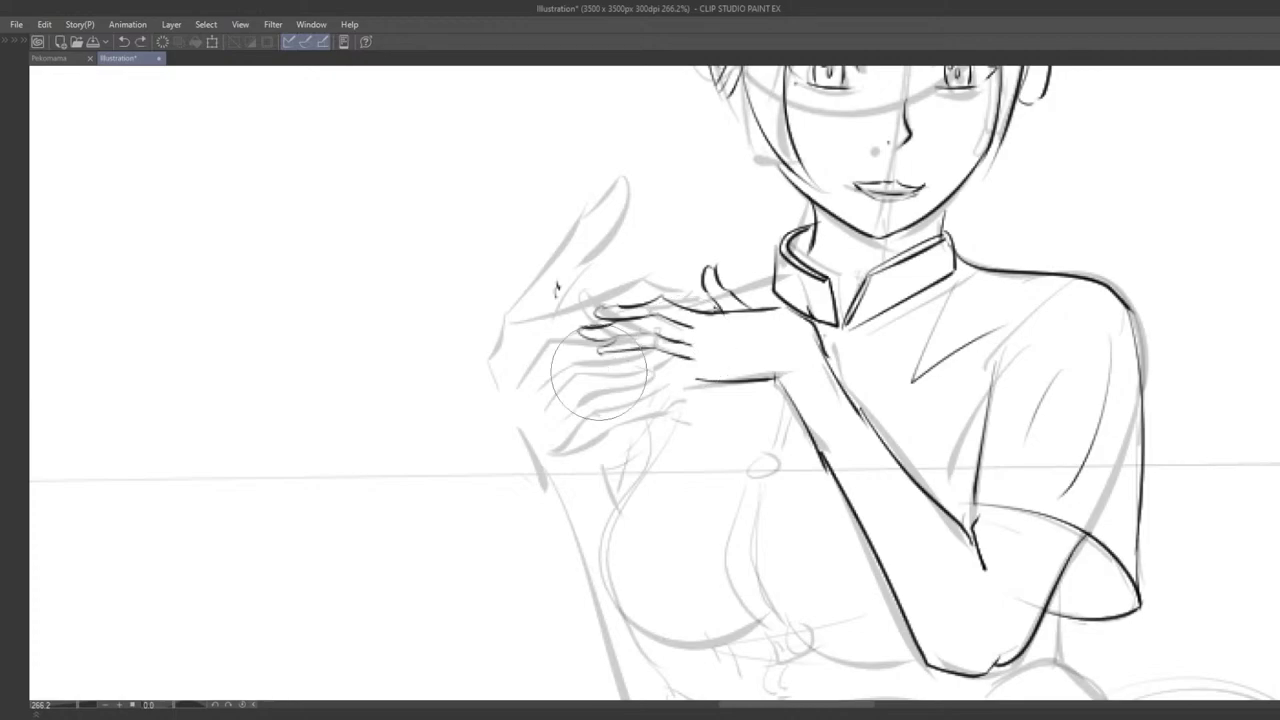
key(p)
drag(613, 344, 607, 351)
mouse_move(637, 393)
mouse_down()
mouse_move(589, 367)
mouse_move(645, 395)
mouse_up()
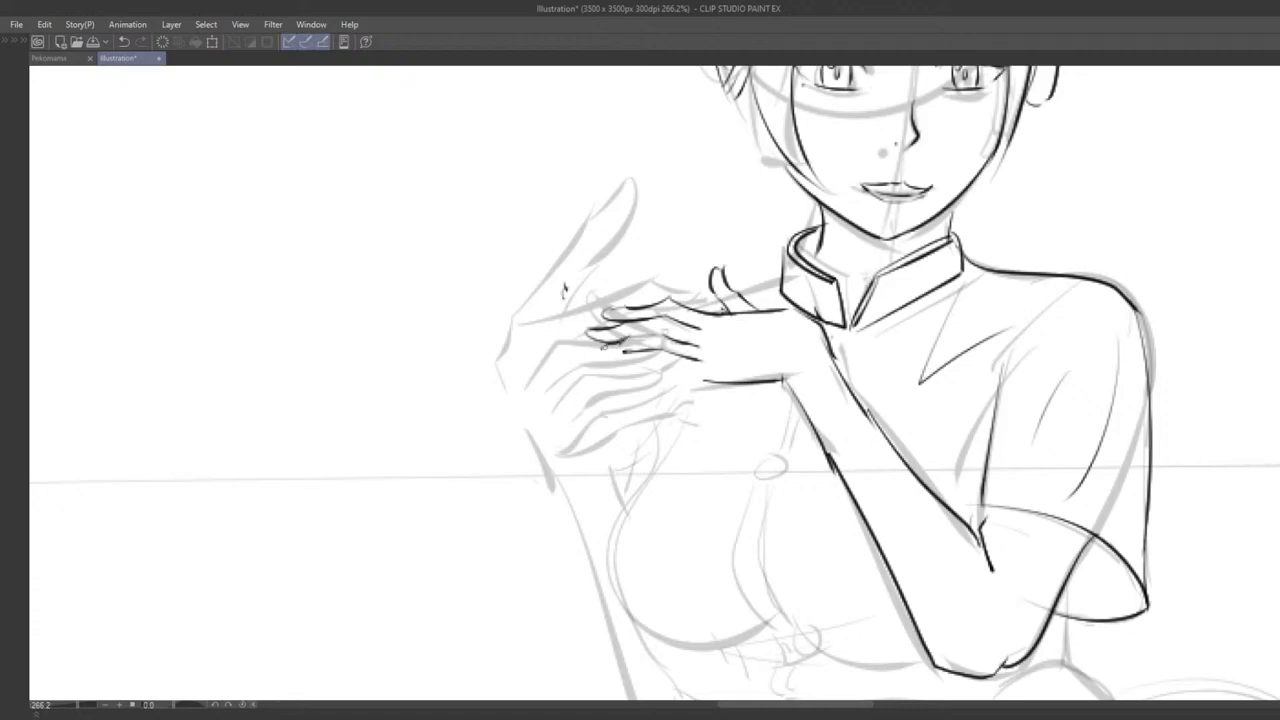
drag(646, 362, 637, 351)
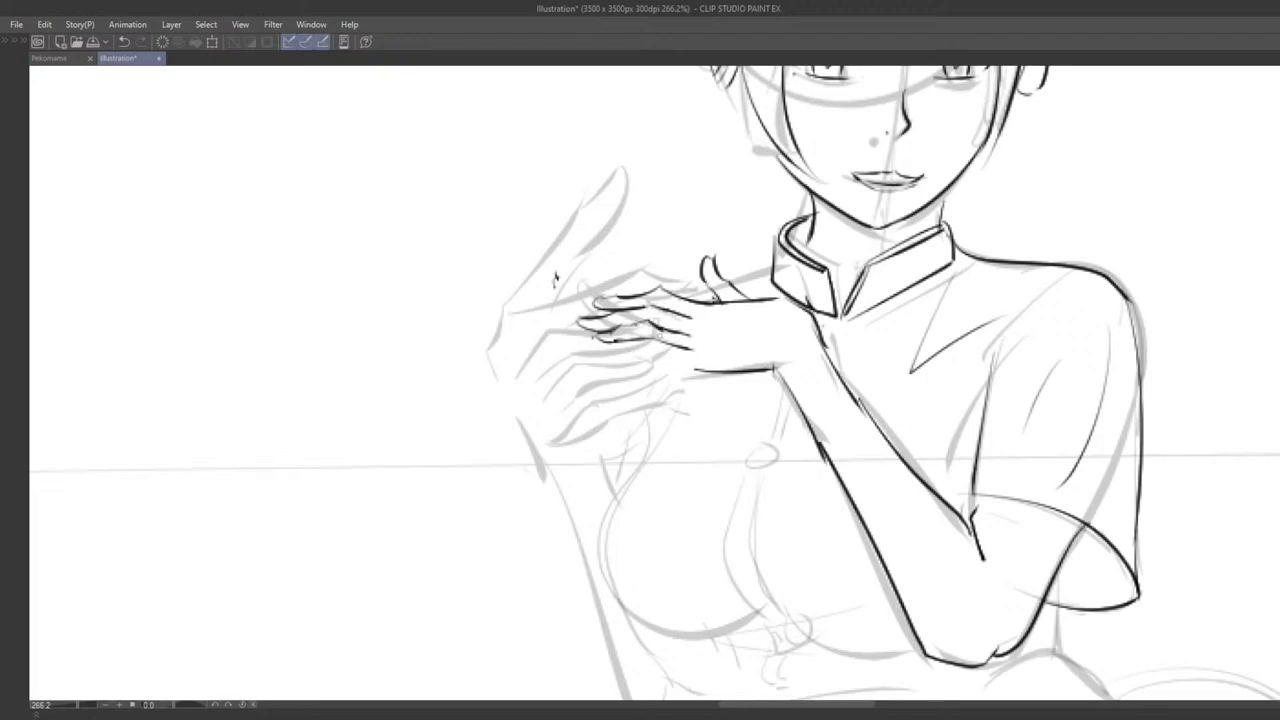
Step: Ink the third finger's lower edge and the palm's curved edge leading into the wrist
key(ctrl+z)
mouse_move(636, 325)
mouse_down()
mouse_move(662, 328)
mouse_move(702, 372)
mouse_move(628, 358)
mouse_move(700, 373)
mouse_move(620, 362)
mouse_move(616, 374)
mouse_move(573, 352)
mouse_move(591, 346)
mouse_up()
key(ctrl+z)
key(ctrl+z)
key(ctrl+z)
key(ctrl+z)
key(ctrl+z)
key(ctrl+z)
key(ctrl+z)
key(ctrl+z)
key(ctrl+z)
key(ctrl+z)
key(ctrl+z)
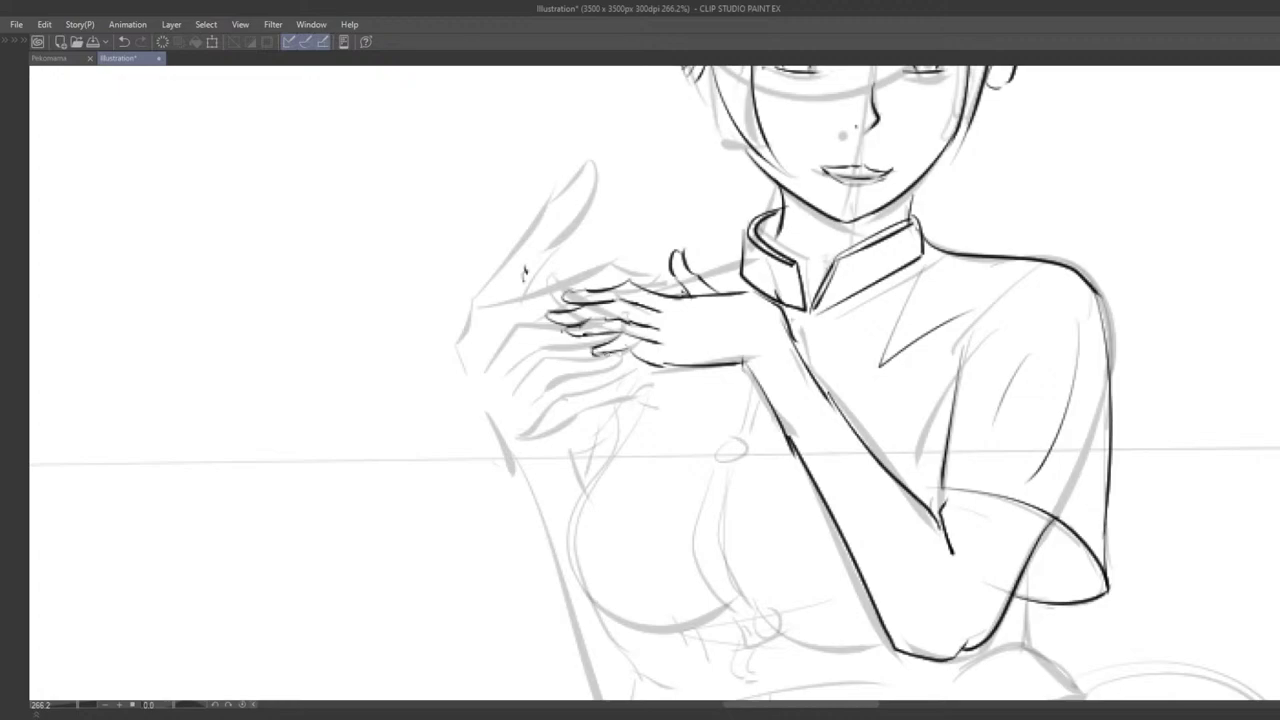
Step: Ink the little finger beneath the third finger and join it to the palm
key(ctrl+z)
key(ctrl+z)
key(ctrl+z)
drag(630, 349, 588, 347)
key(ctrl+z)
key(ctrl+z)
key(ctrl+z)
drag(588, 344, 588, 348)
key(ctrl+z)
key(ctrl+z)
key(ctrl+z)
mouse_move(588, 346)
mouse_down()
mouse_move(665, 364)
mouse_move(623, 393)
mouse_up()
key(ctrl+z)
key(ctrl+z)
scroll(650, 388, down, 1)
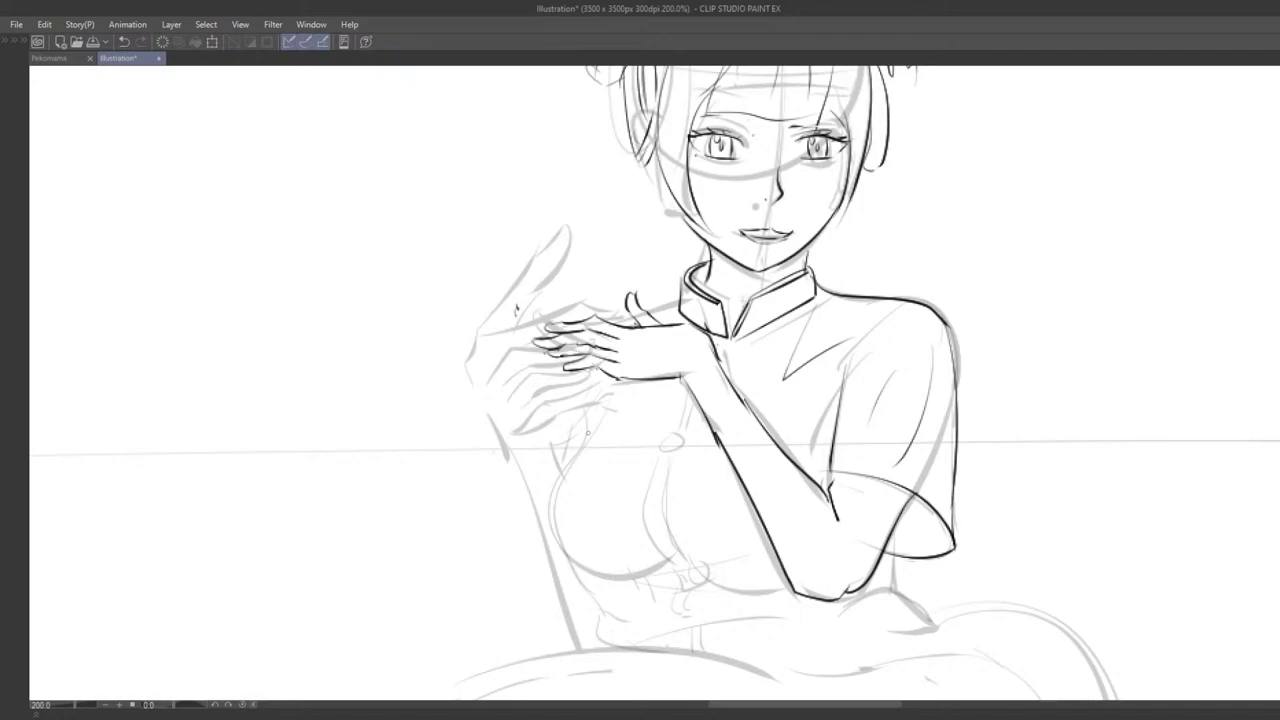
scroll(624, 338, up, 2)
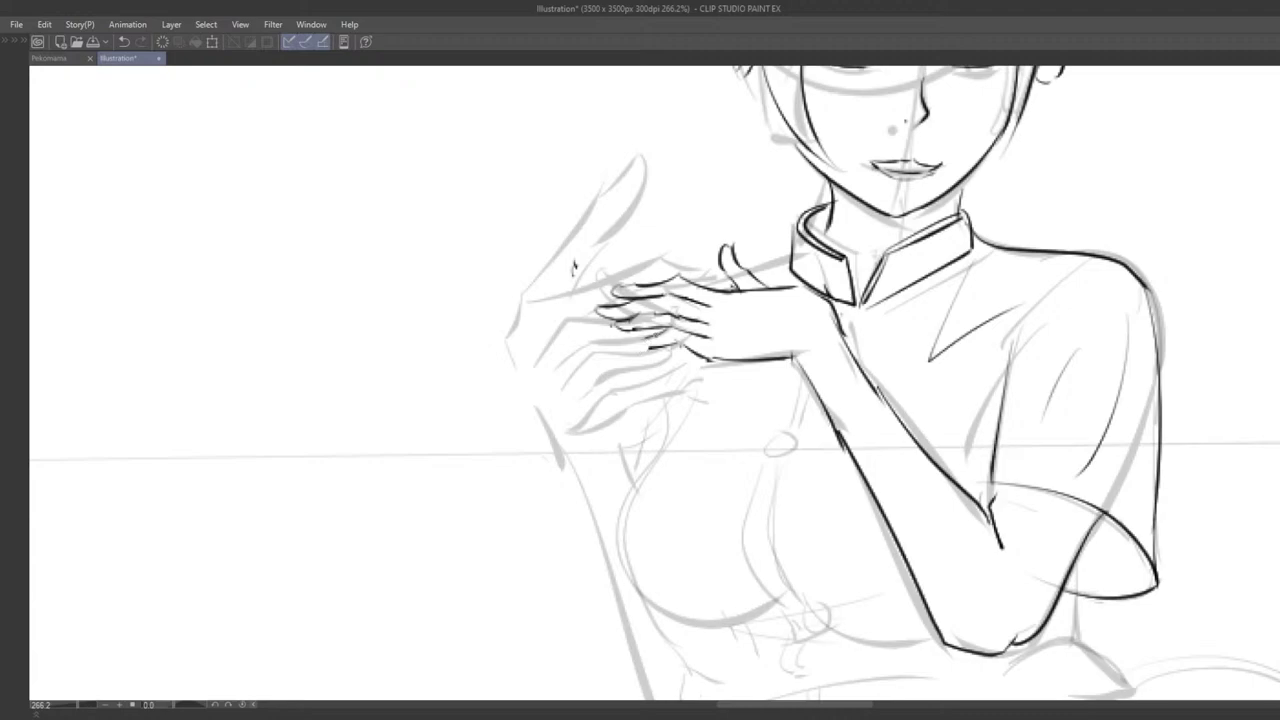
Step: Refine the edges of the third and little fingers where they meet the palm
key(p)
mouse_move(652, 341)
mouse_down()
mouse_move(672, 330)
mouse_move(627, 340)
mouse_move(623, 319)
mouse_move(638, 334)
mouse_up()
key(ctrl+z)
key(ctrl+z)
key(ctrl+z)
key(ctrl+z)
drag(655, 316, 634, 335)
key(ctrl+z)
scroll(628, 332, down, 5)
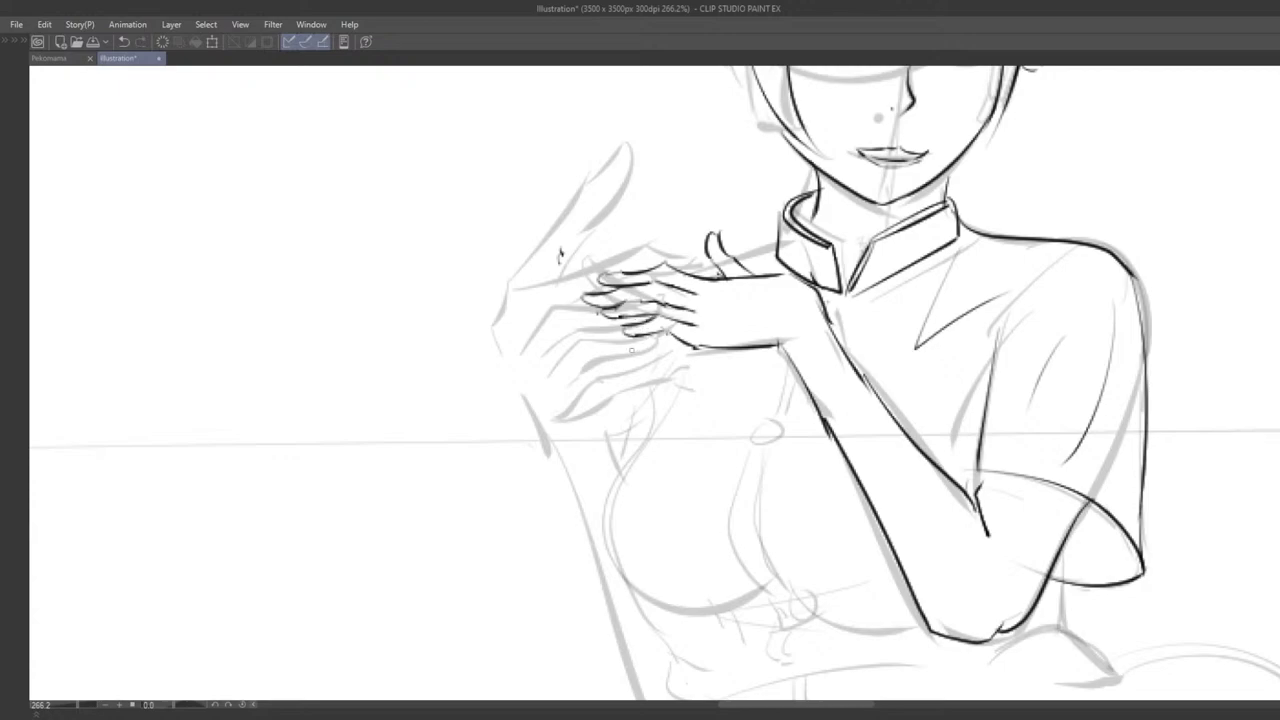
Step: Erase the hand's lower edge and redraw it from the palm to the wrist
scroll(688, 340, up, 4)
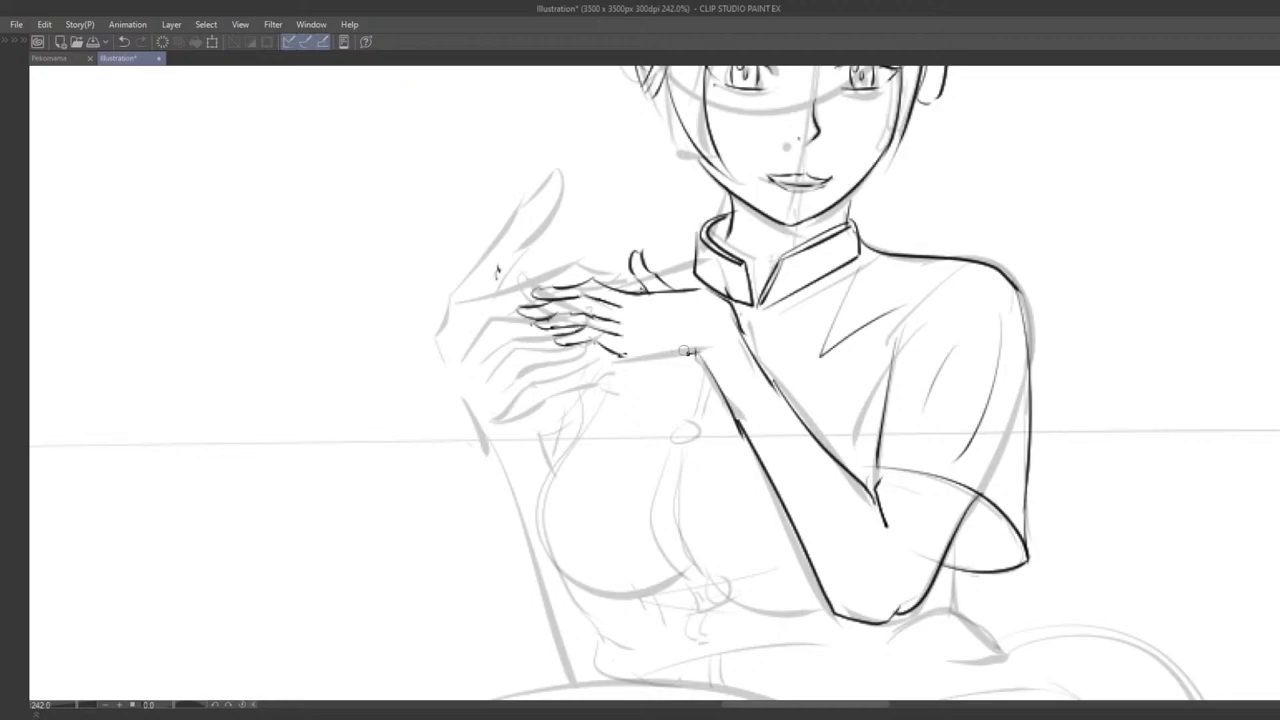
mouse_move(695, 337)
mouse_down()
mouse_move(707, 363)
mouse_move(704, 346)
mouse_up()
key(ctrl+z)
key(ctrl+z)
mouse_move(624, 356)
mouse_down()
mouse_move(716, 338)
mouse_move(706, 355)
mouse_up()
key(ctrl+z)
drag(684, 390, 606, 397)
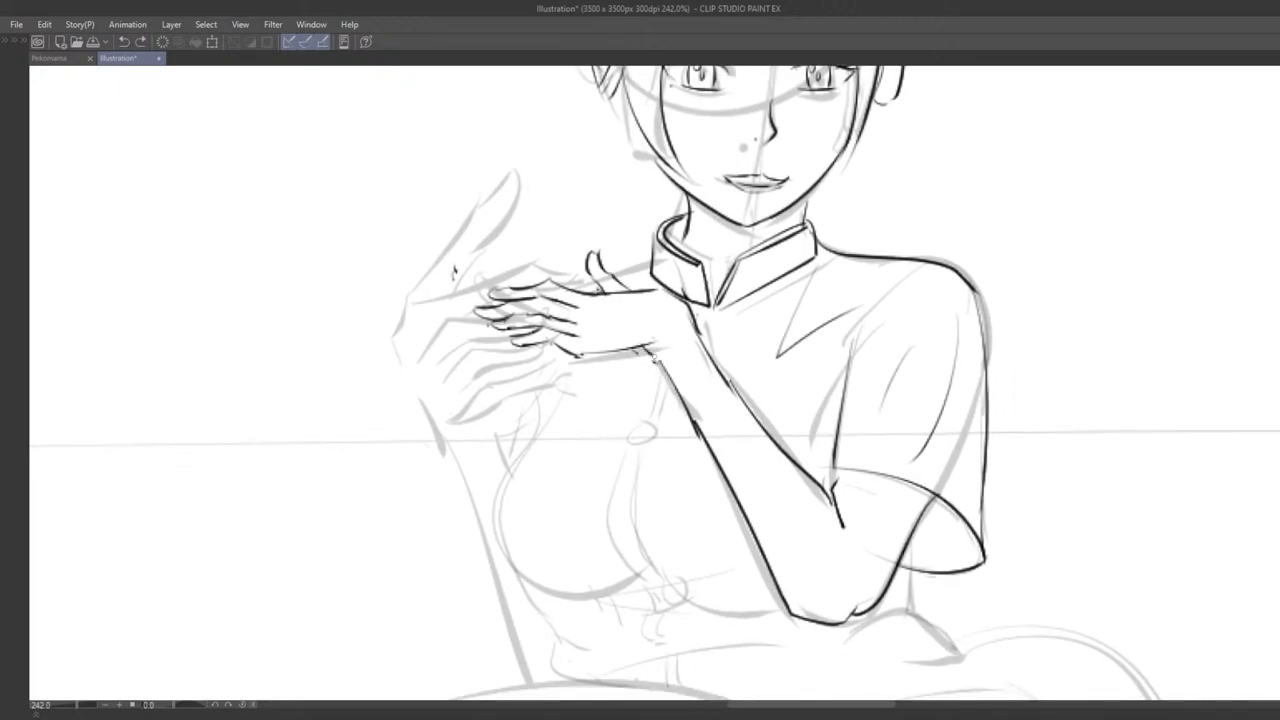
Step: Ink the uniform's two front placket lines below the wrist and the round button at their end
scroll(655, 350, down, 5)
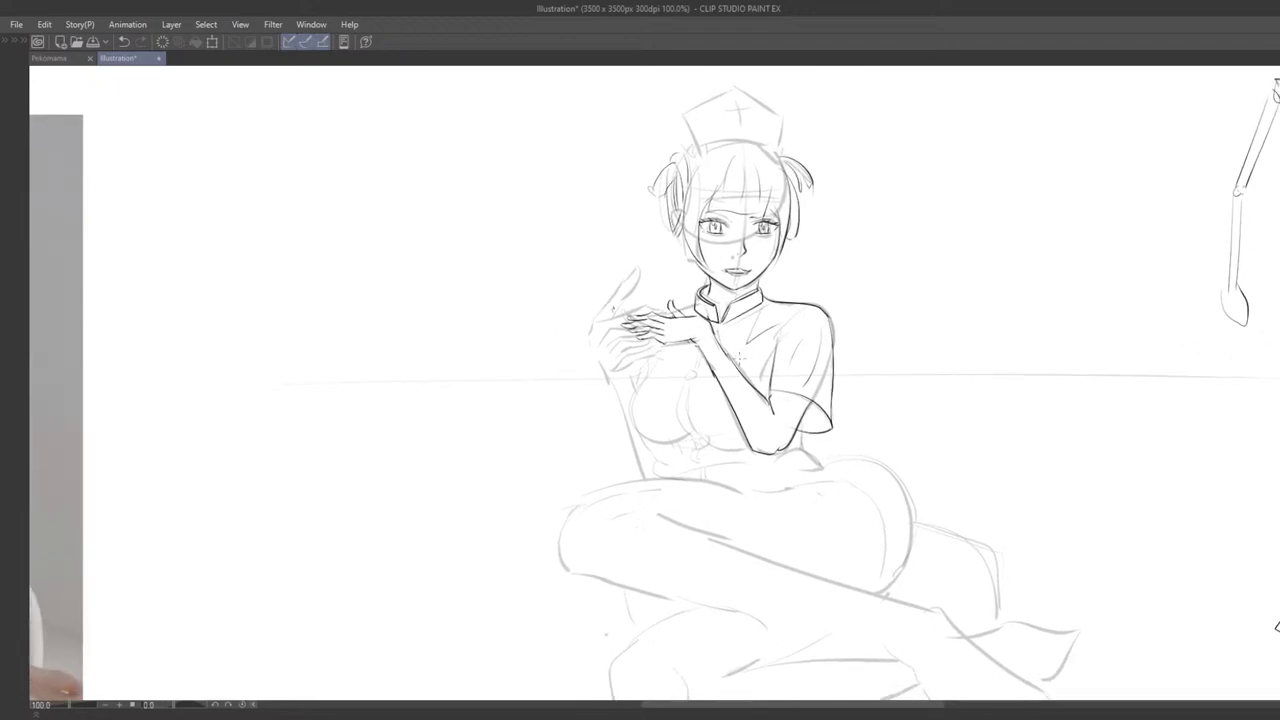
scroll(662, 397, up, 4)
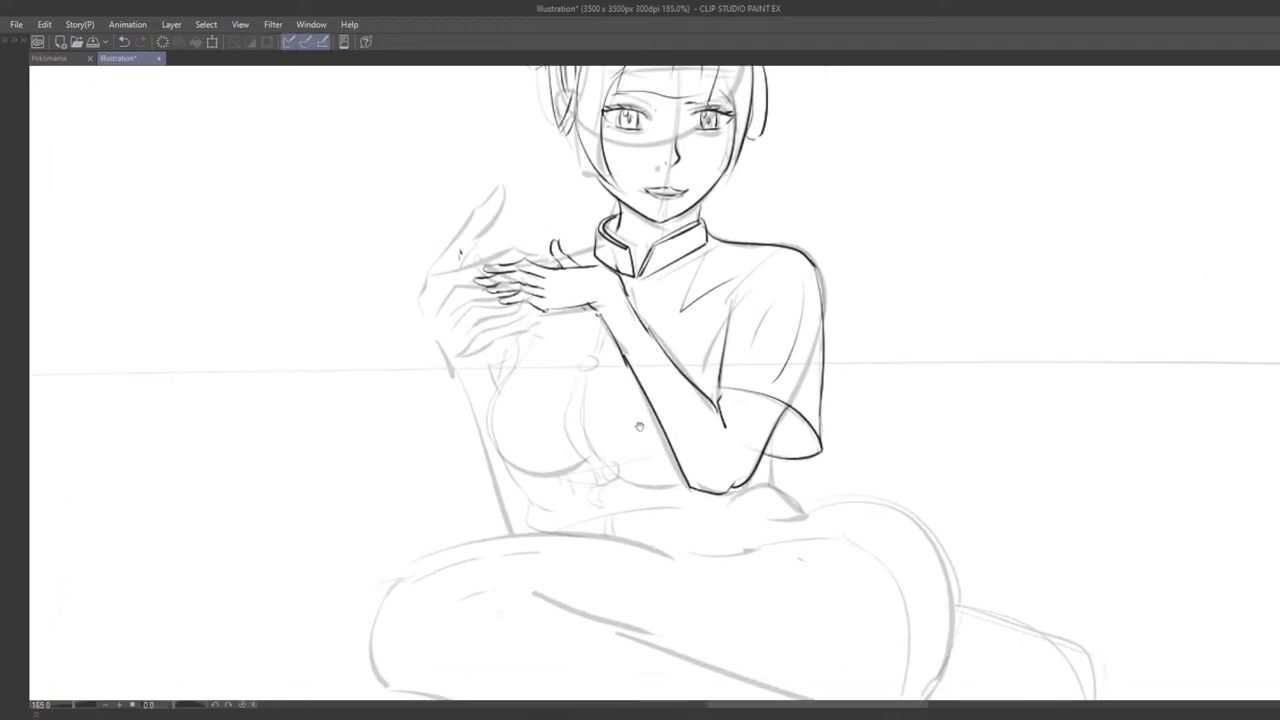
drag(606, 405, 611, 397)
mouse_move(588, 291)
mouse_down()
mouse_move(611, 344)
mouse_move(595, 308)
mouse_up()
key(ctrl+z)
scroll(555, 328, down, 5)
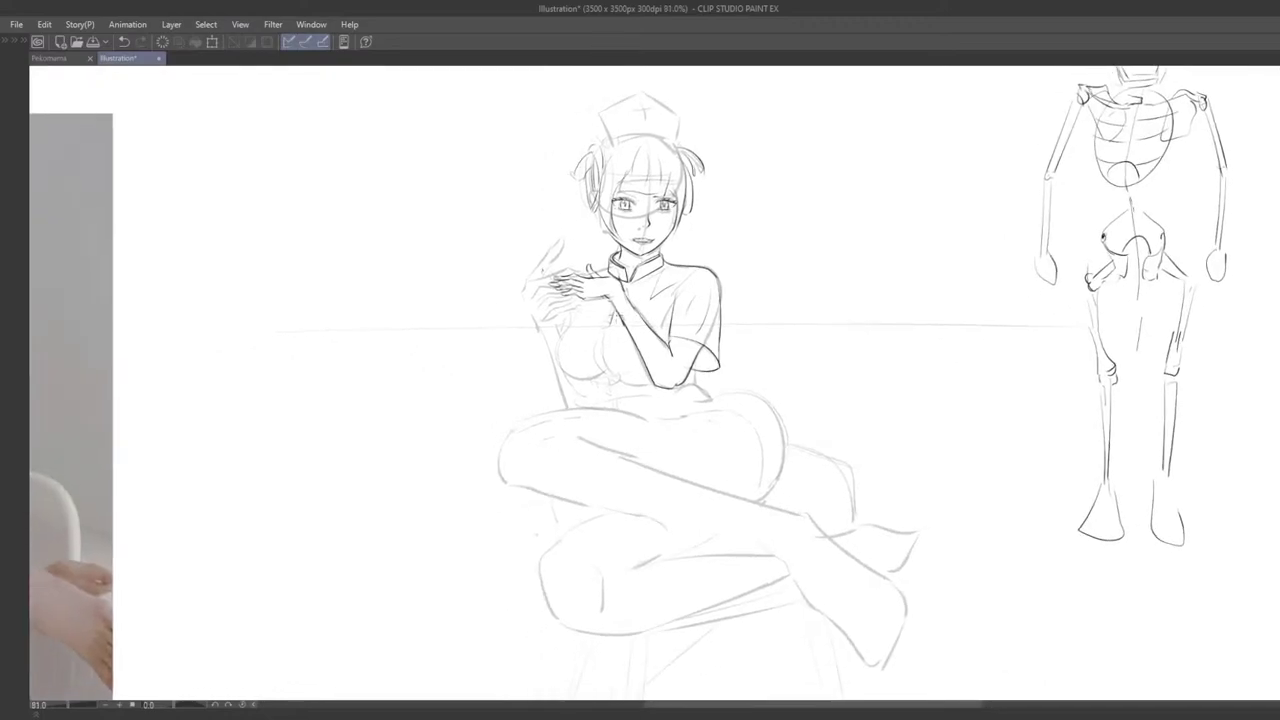
scroll(594, 310, up, 6)
drag(521, 348, 586, 400)
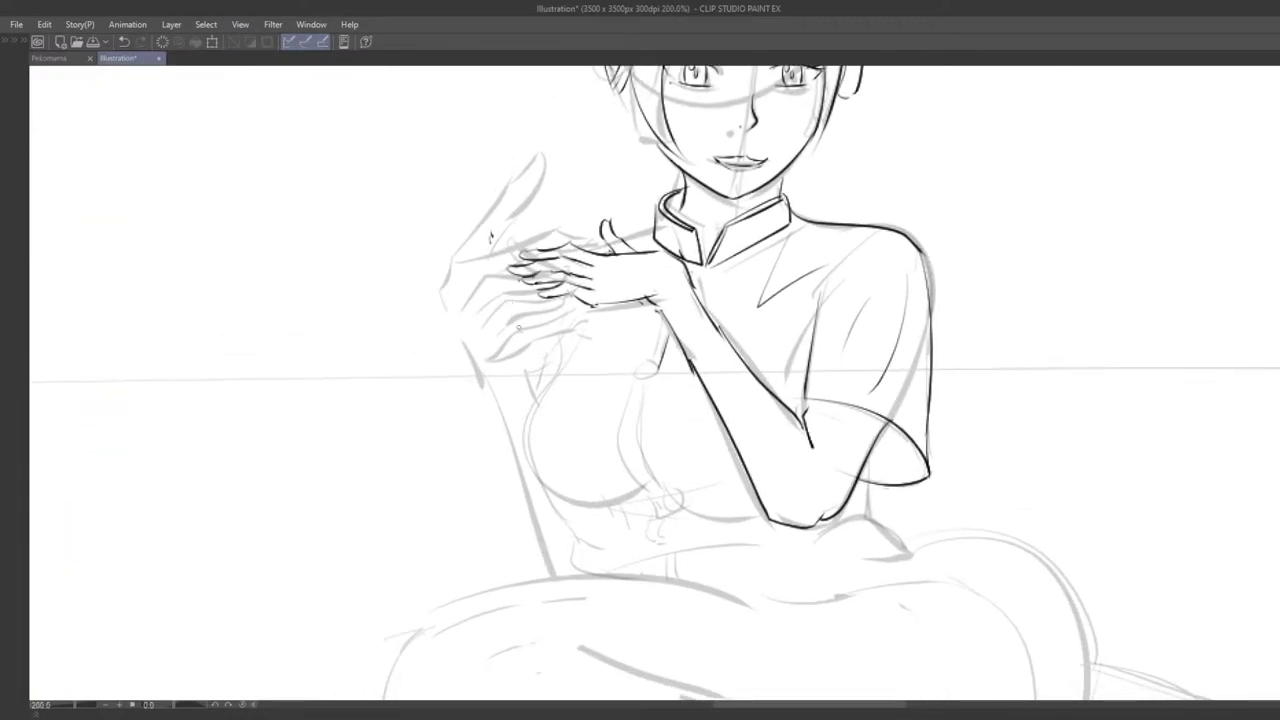
drag(512, 328, 509, 384)
drag(534, 449, 530, 405)
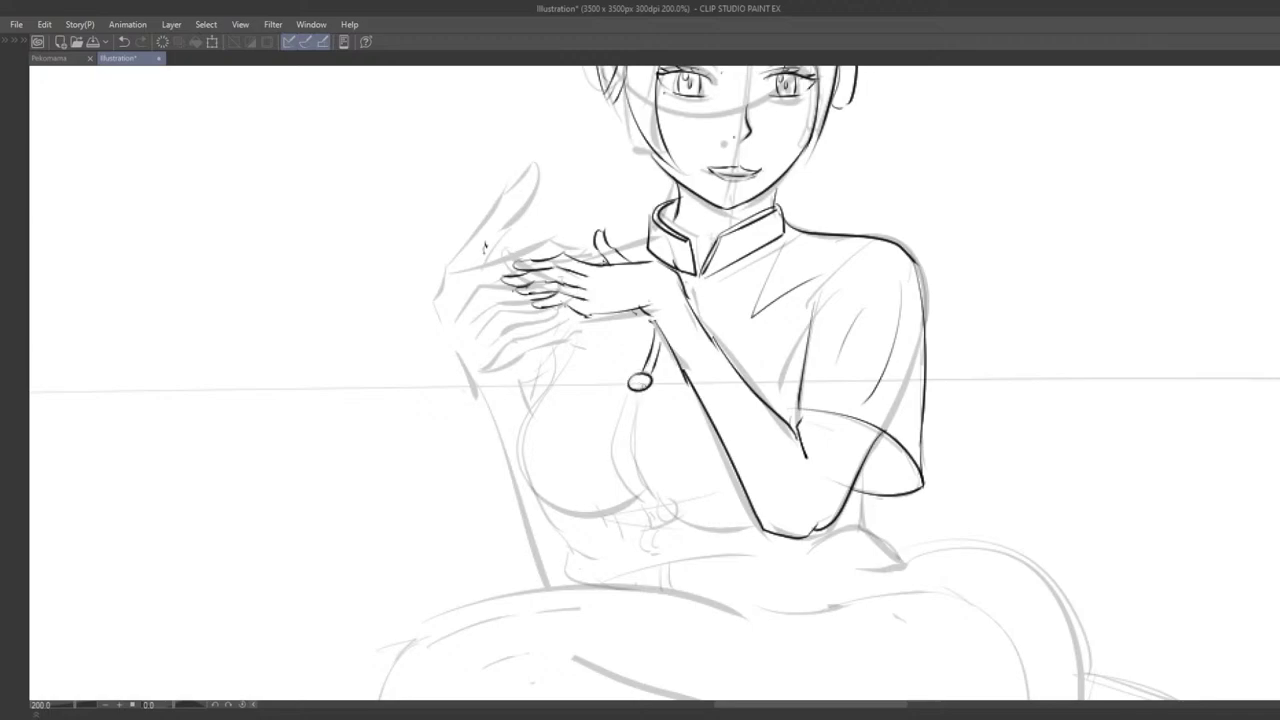
Step: Ink the placket's two bent edges from the round button down to the base of the bust
scroll(635, 382, down, 4)
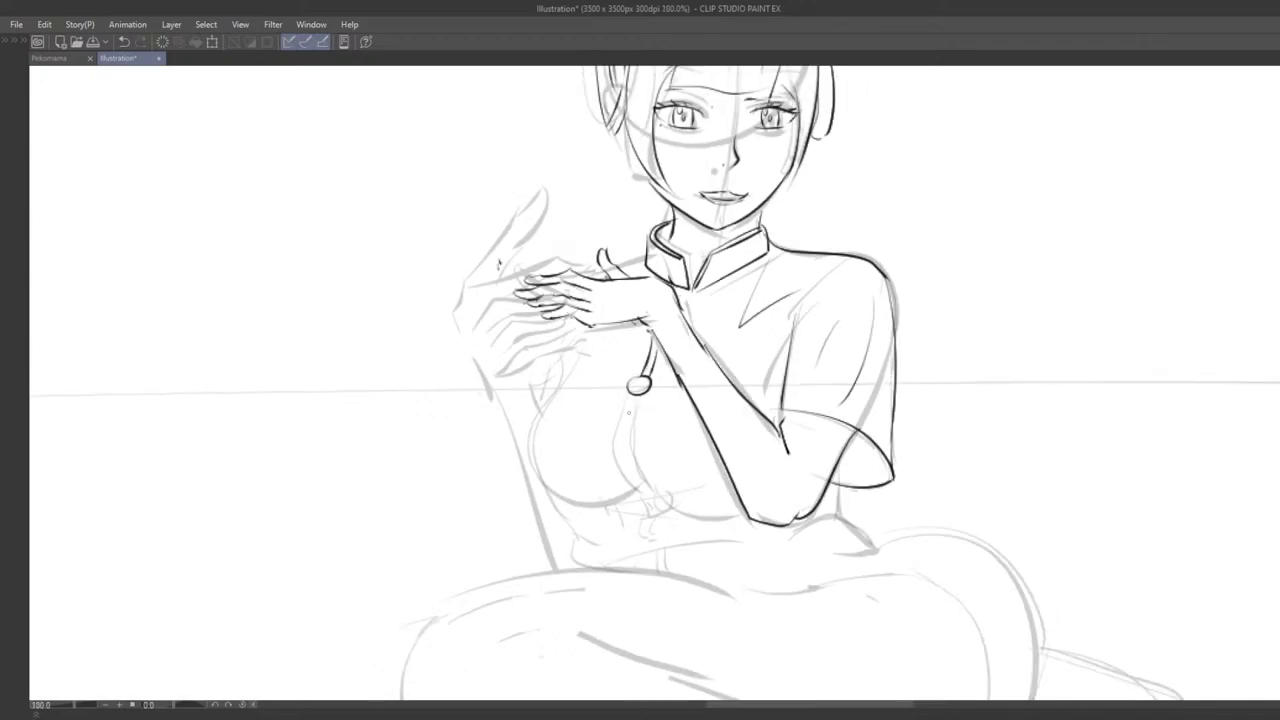
scroll(630, 376, up, 4)
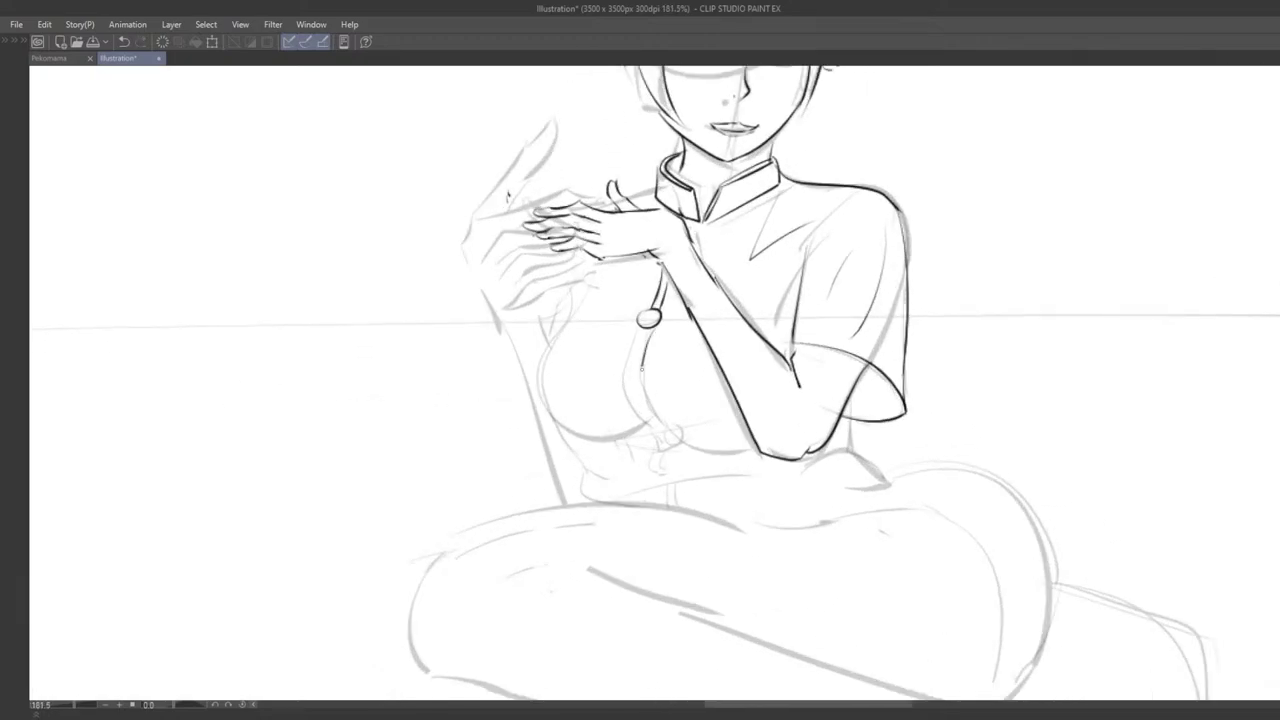
key(ctrl+z)
mouse_move(651, 329)
mouse_down()
mouse_move(641, 372)
mouse_move(667, 424)
mouse_up()
key(ctrl+z)
scroll(625, 366, down, 2)
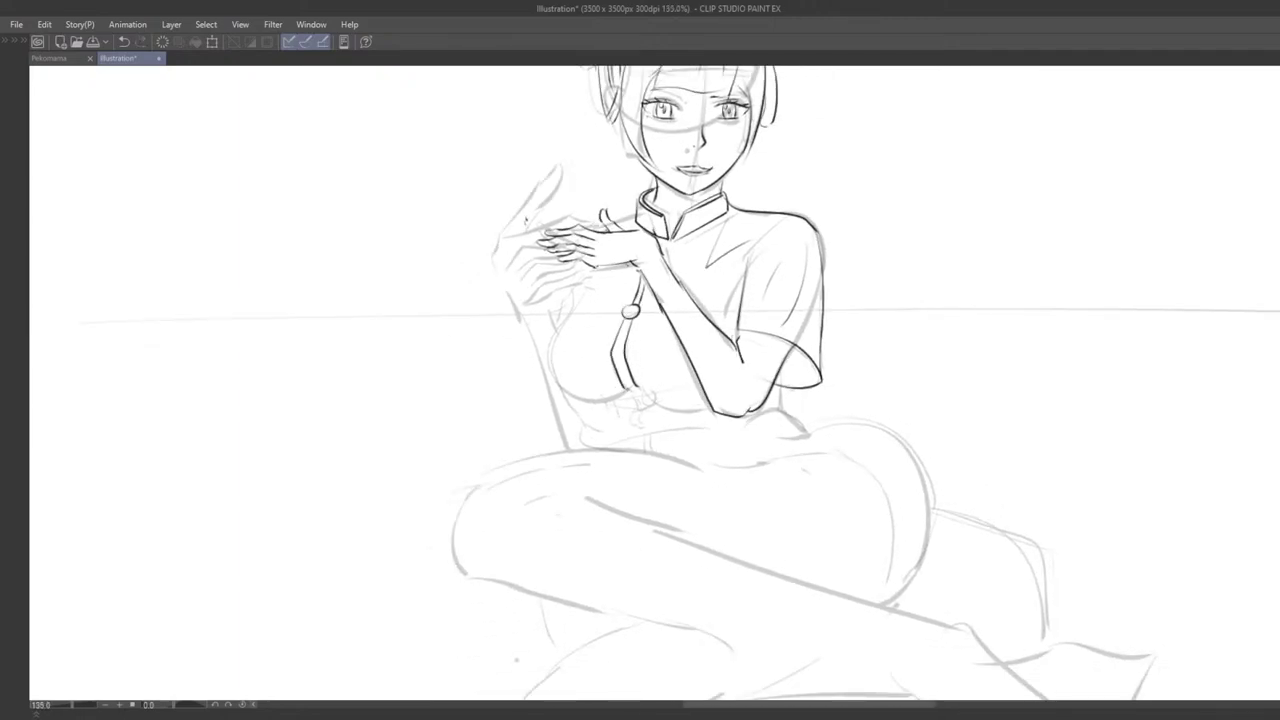
scroll(630, 340, up, 2)
key(Tab)
key(Tab)
scroll(622, 358, up, 1)
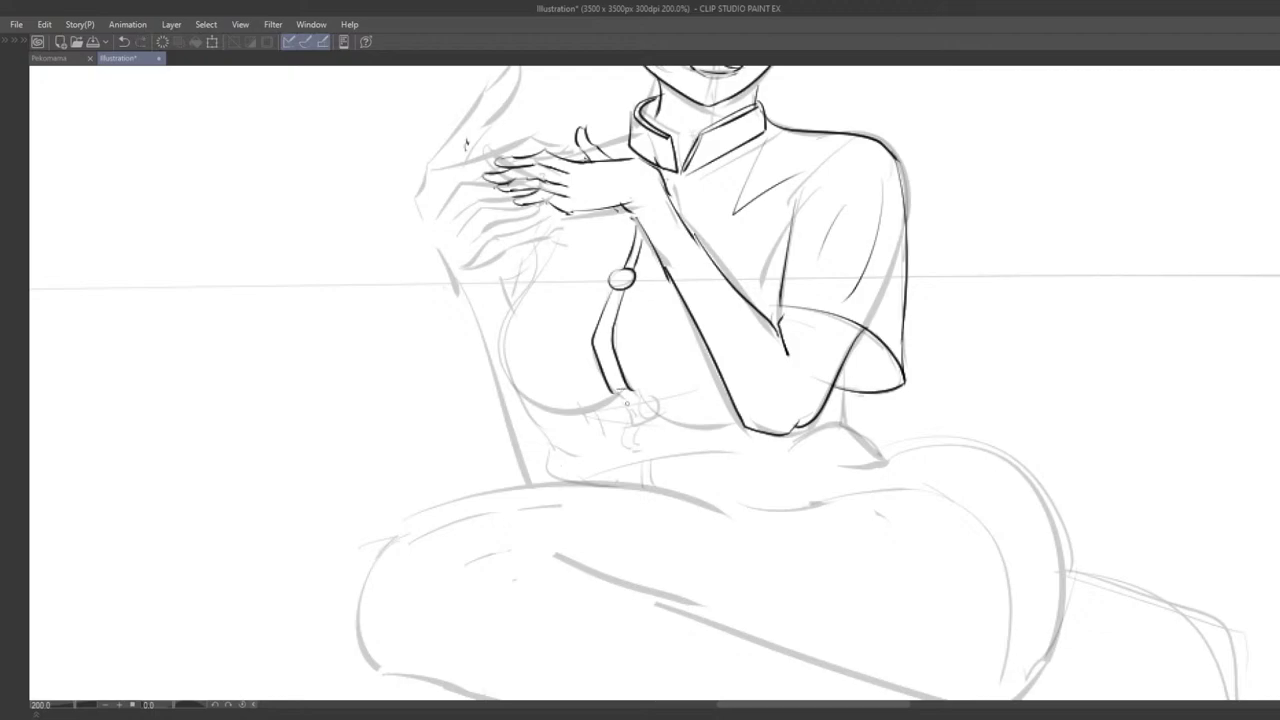
Step: Ink the two curves under the bust on either side of the placket
mouse_move(522, 394)
mouse_down()
mouse_move(597, 406)
mouse_move(553, 411)
mouse_move(617, 394)
mouse_up()
key(ctrl+z)
drag(617, 390, 722, 425)
key(ctrl+z)
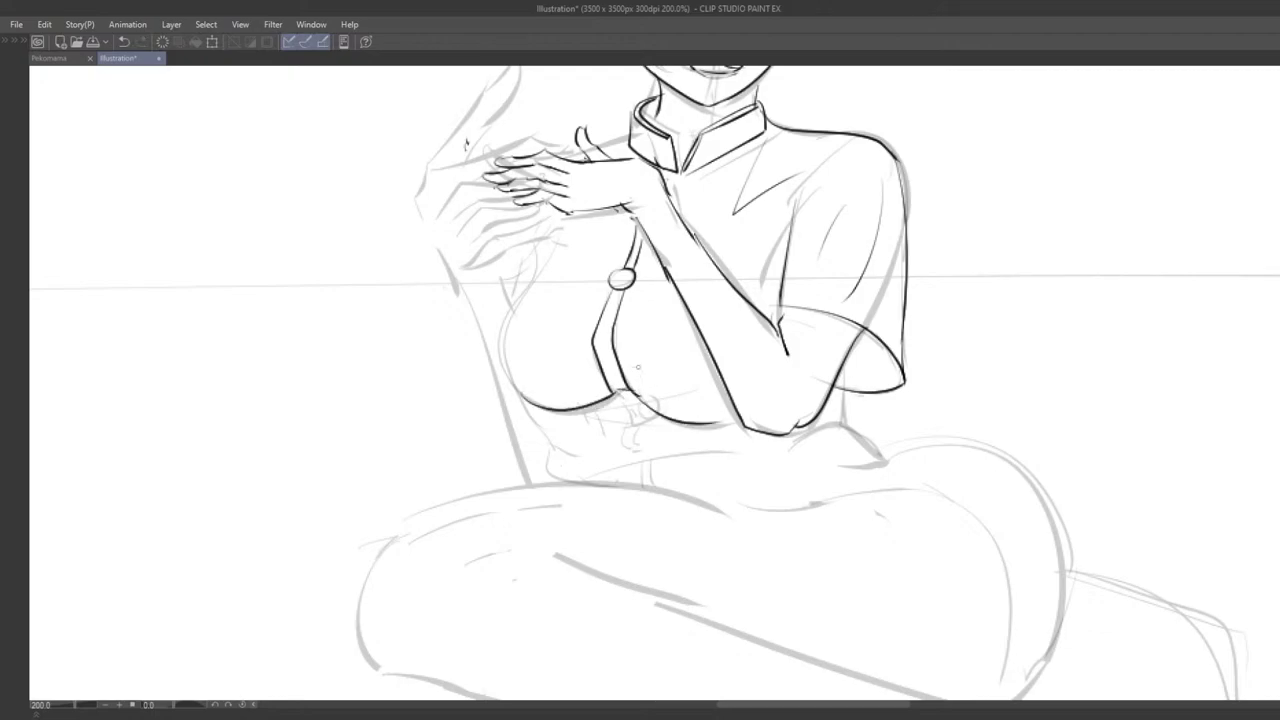
Step: Add thin curved fold lines to the uniform on both sides of the chest
drag(638, 367, 676, 391)
key(ctrl+z)
drag(542, 322, 590, 369)
key(ctrl+z)
mouse_move(526, 334)
mouse_down()
mouse_move(580, 373)
mouse_move(604, 373)
mouse_move(503, 380)
mouse_up()
drag(500, 379, 1130, 338)
drag(1235, 342, 789, 385)
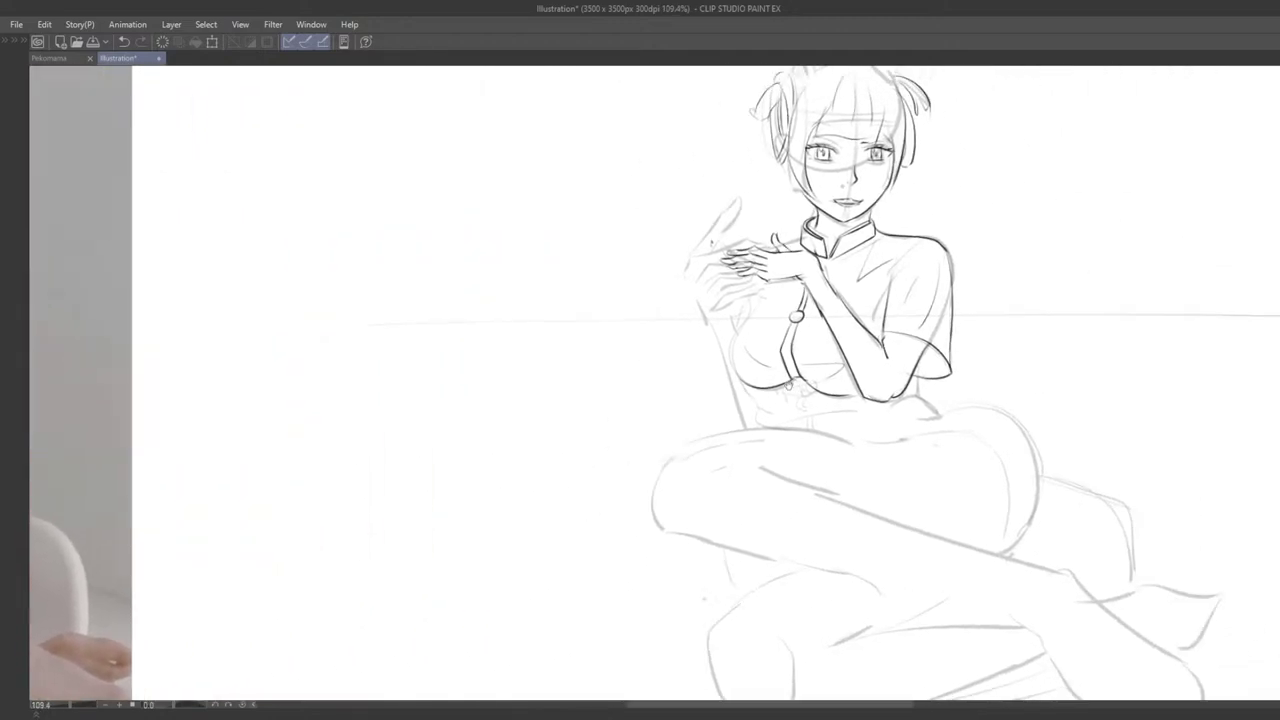
Step: Ink the second round button at the placket's lower end and connect it to the underbust curve
scroll(790, 386, up, 5)
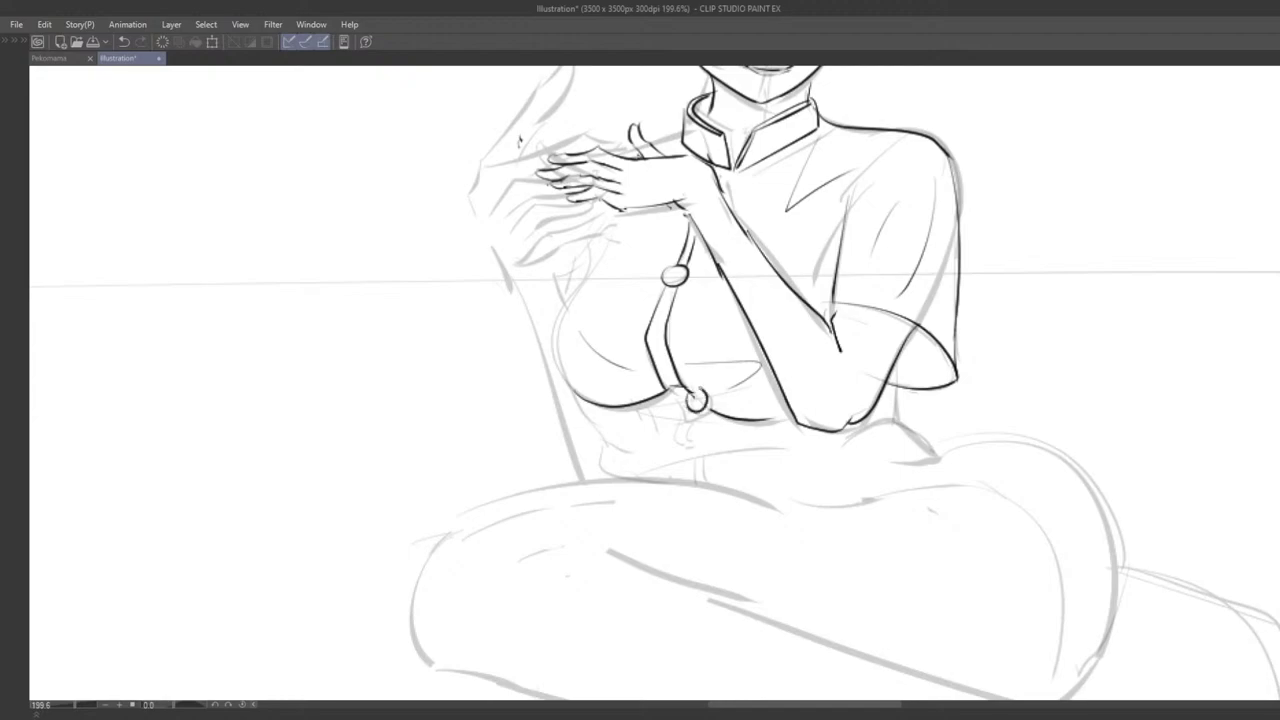
key(ctrl+z)
key(ctrl+z)
drag(694, 399, 732, 420)
key(ctrl+z)
Step: Ink the waist seam and torso side below the bust, and the upper chest edge below the hand
drag(648, 446, 757, 428)
key(ctrl+z)
drag(612, 448, 748, 431)
key(ctrl+z)
key(ctrl+z)
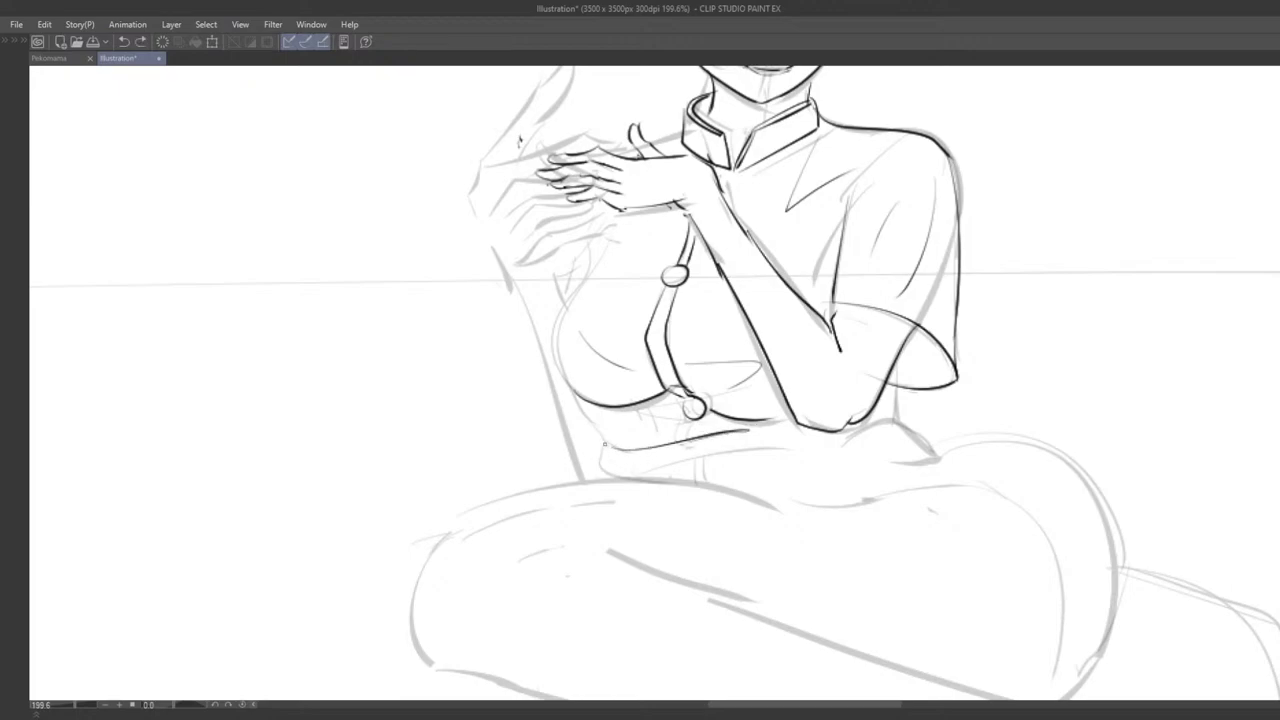
key(ctrl+z)
mouse_move(604, 445)
mouse_down()
mouse_move(601, 475)
mouse_move(646, 434)
mouse_up()
key(ctrl+z)
drag(632, 242, 600, 310)
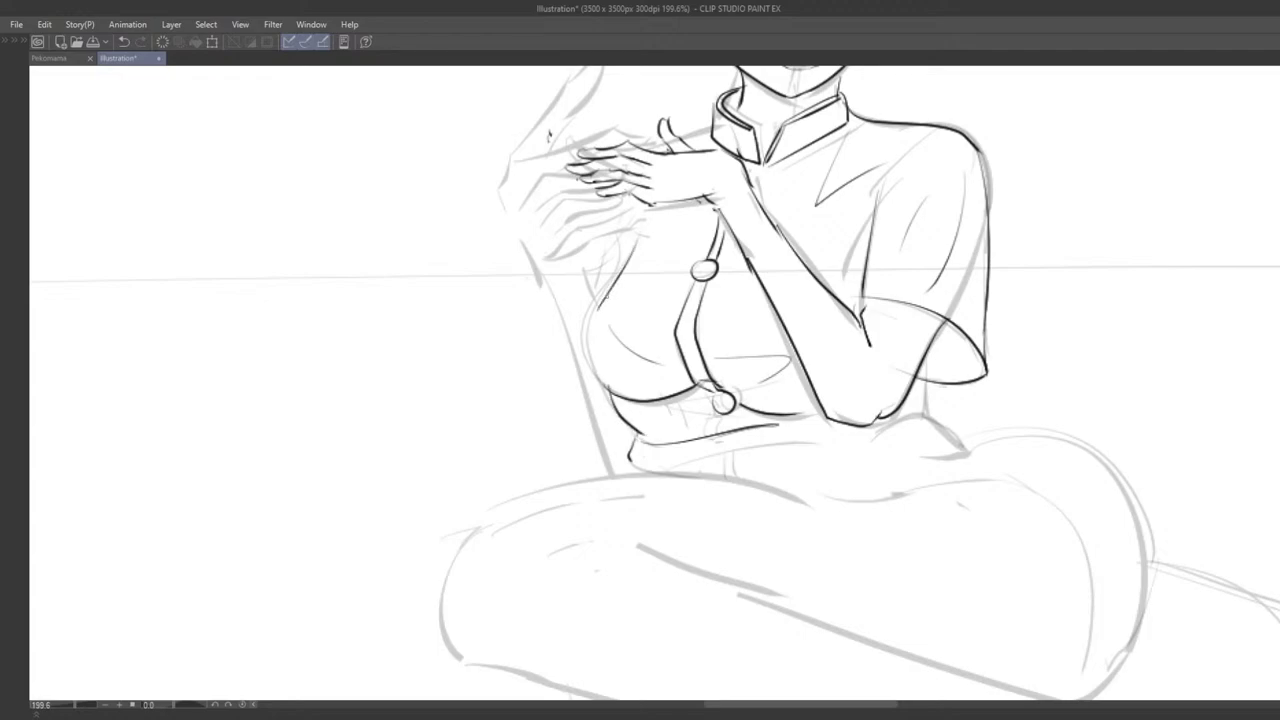
Step: Ink the outer curve of the chest from below the hand down to the underbust line
key(ctrl+z)
drag(632, 252, 588, 378)
key(ctrl+z)
mouse_move(629, 243)
mouse_down()
mouse_move(608, 390)
mouse_move(609, 291)
mouse_move(608, 390)
mouse_move(588, 358)
mouse_move(590, 384)
mouse_up()
key(ctrl+z)
key(ctrl+z)
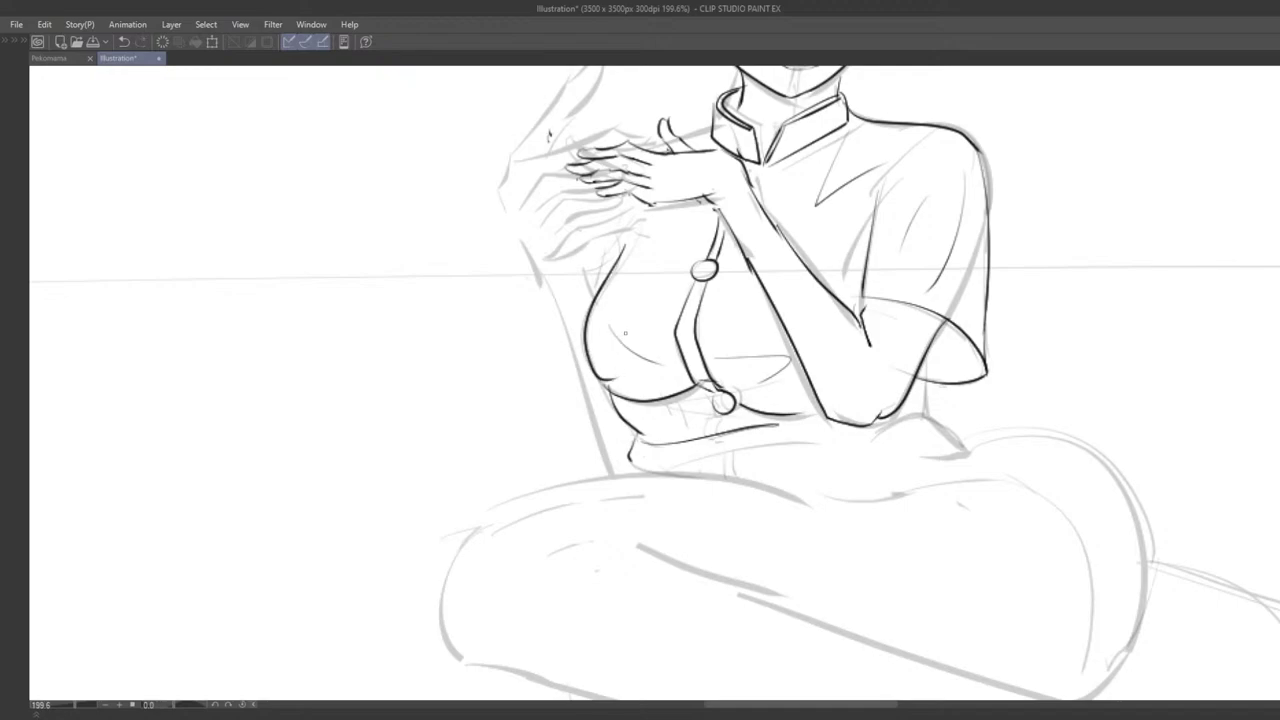
key(ctrl+z)
drag(628, 256, 590, 390)
key(ctrl+z)
drag(622, 257, 625, 393)
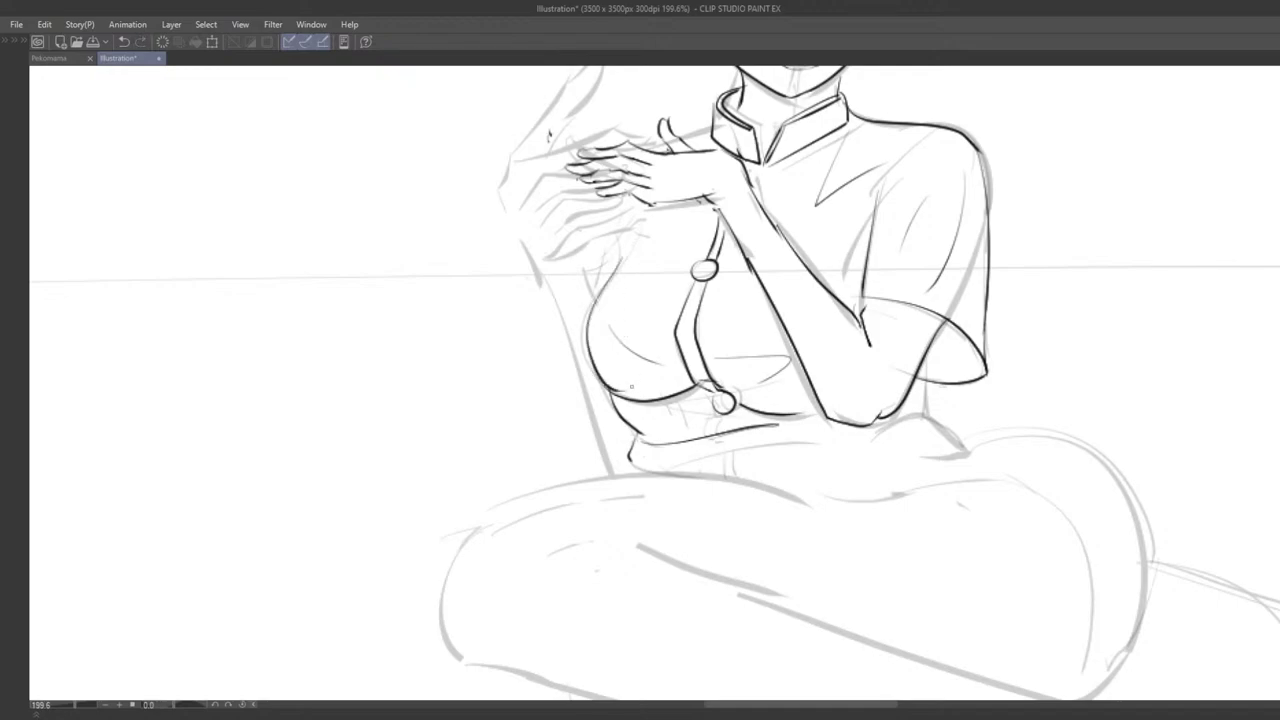
key(ctrl+z)
key(ctrl+z)
mouse_move(622, 254)
mouse_down()
mouse_move(590, 329)
mouse_move(599, 303)
mouse_move(633, 315)
mouse_move(613, 312)
mouse_move(593, 348)
mouse_move(616, 410)
mouse_move(630, 280)
mouse_move(616, 411)
mouse_move(618, 303)
mouse_move(627, 413)
mouse_up()
key(ctrl+z)
key(ctrl+z)
key(ctrl+z)
key(ctrl+z)
key(ctrl+z)
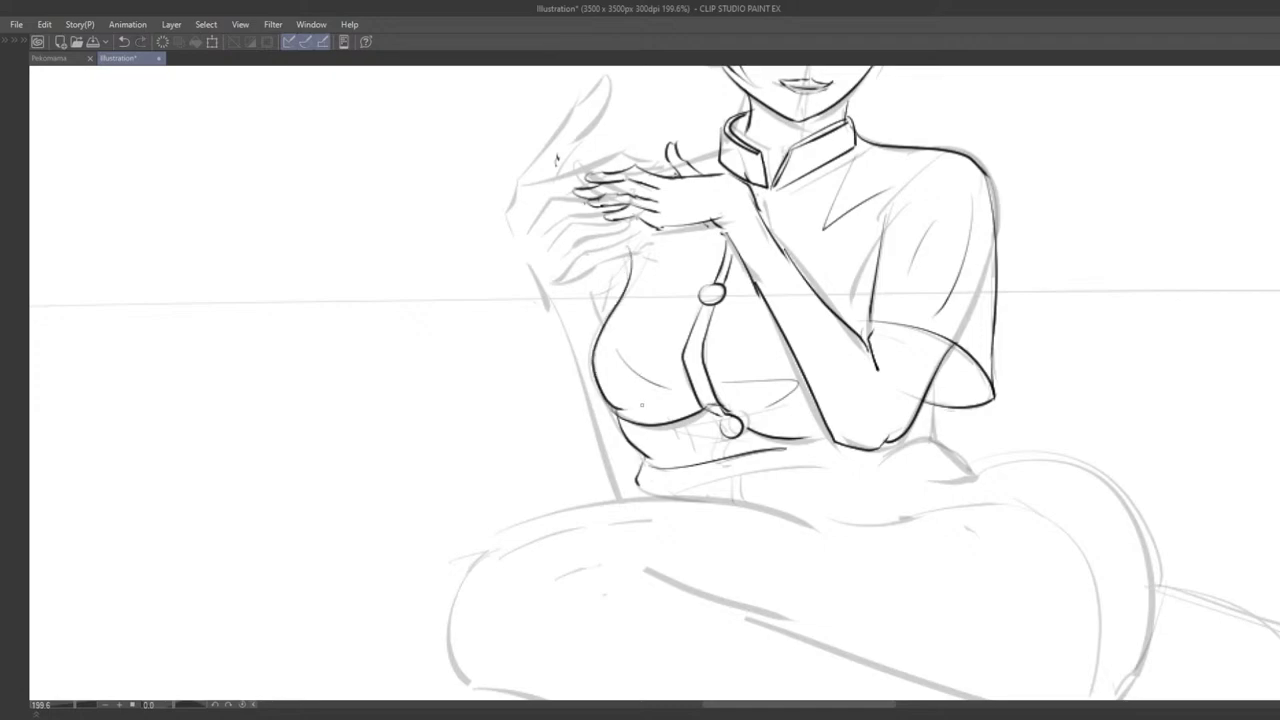
scroll(650, 400, down, 3)
drag(679, 369, 703, 327)
scroll(703, 327, up, 2)
scroll(628, 363, up, 1)
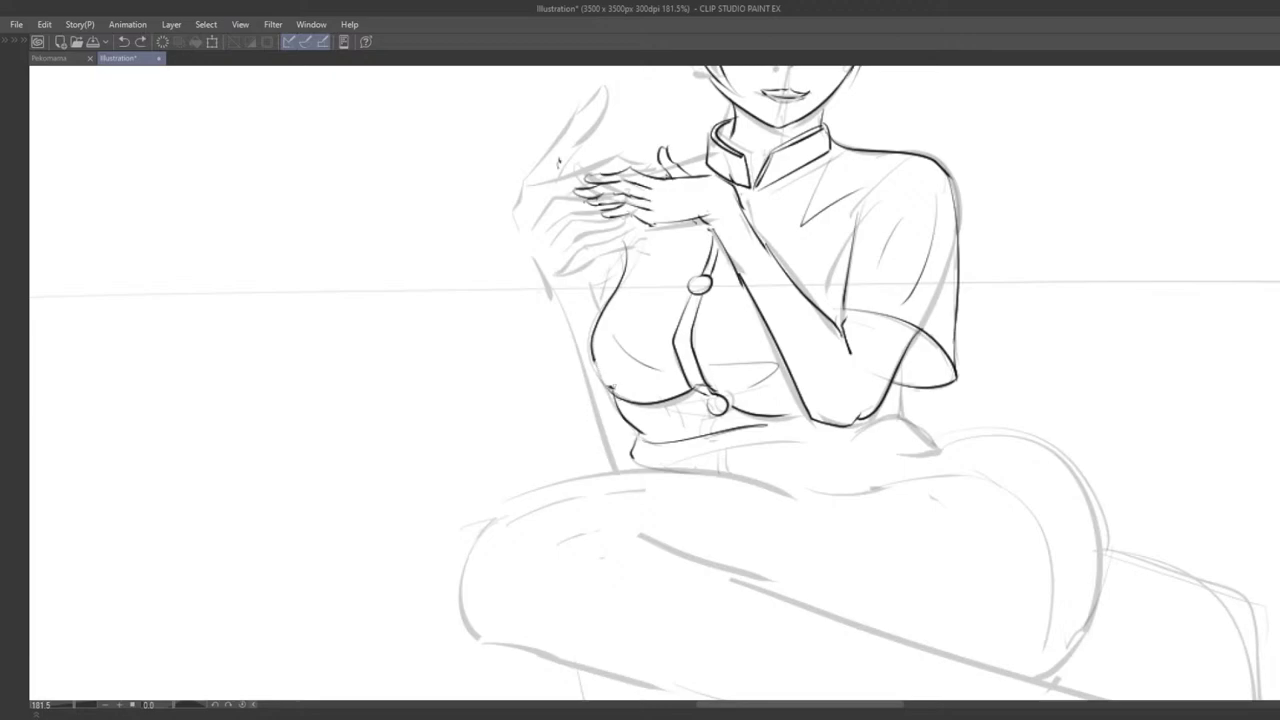
Step: Ink the short placket lines running down from the second button to the waist
scroll(610, 390, down, 5)
drag(754, 250, 774, 226)
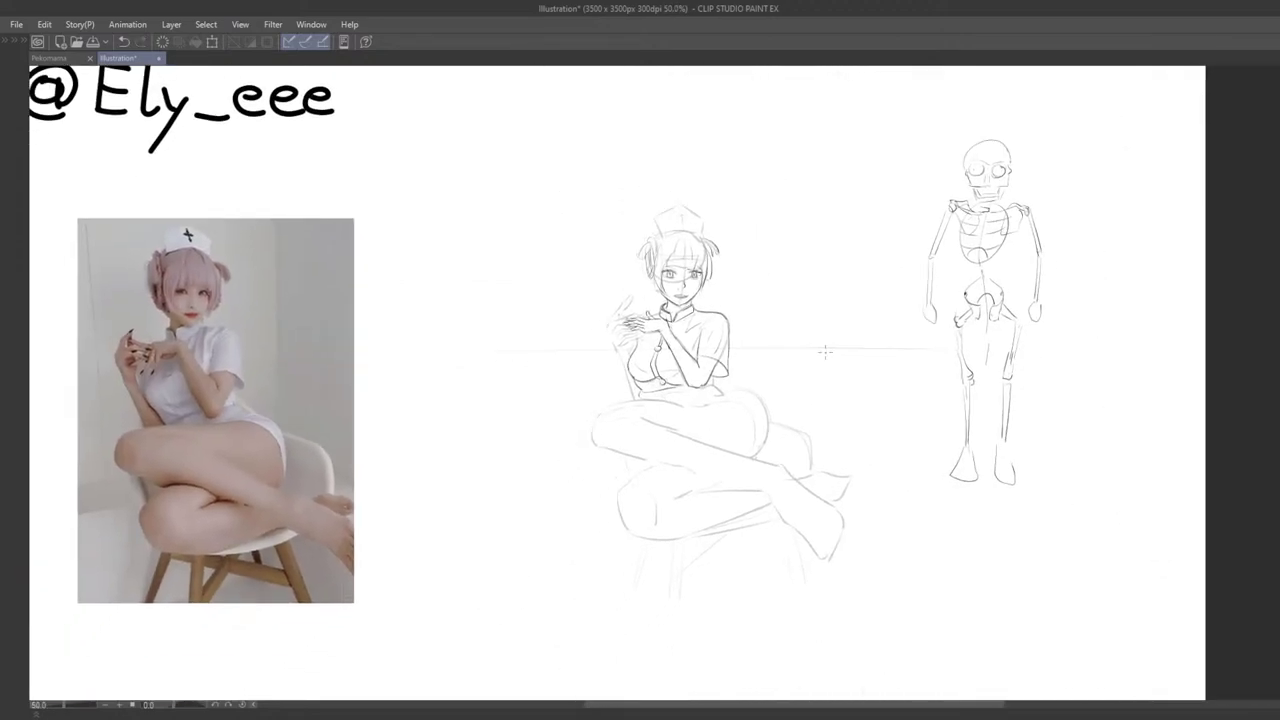
scroll(700, 380, up, 5)
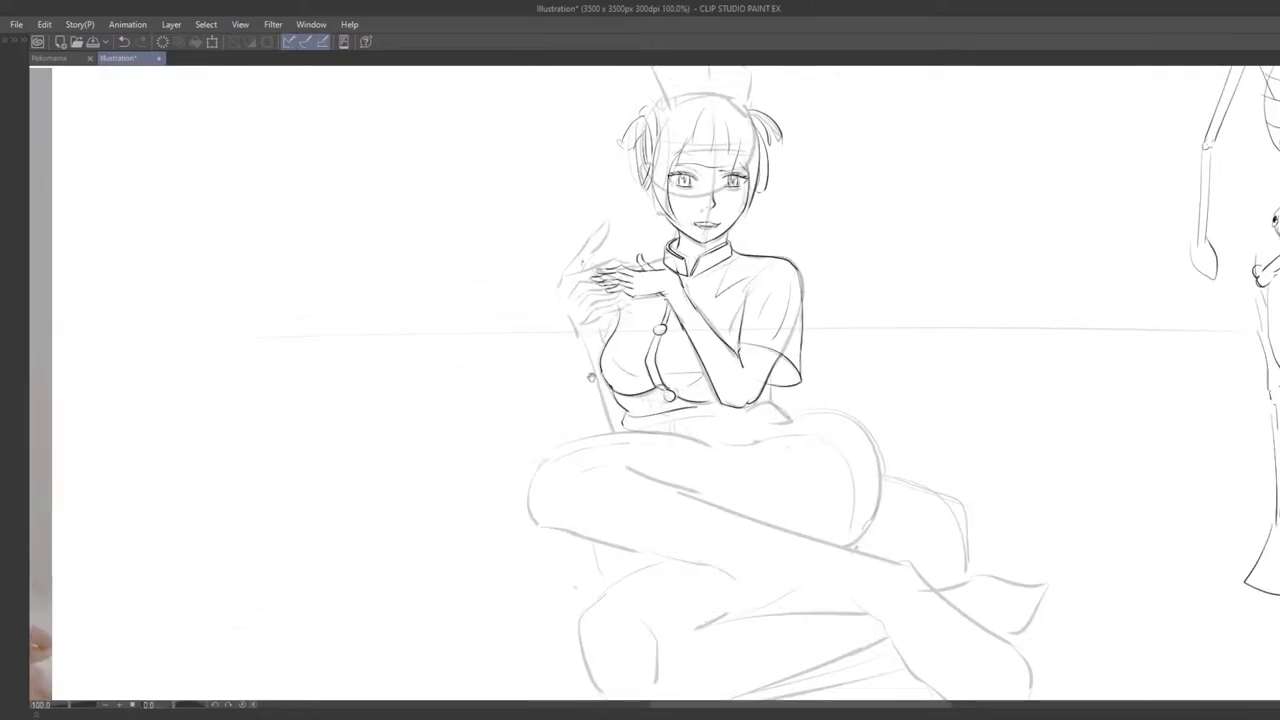
scroll(622, 418, up, 2)
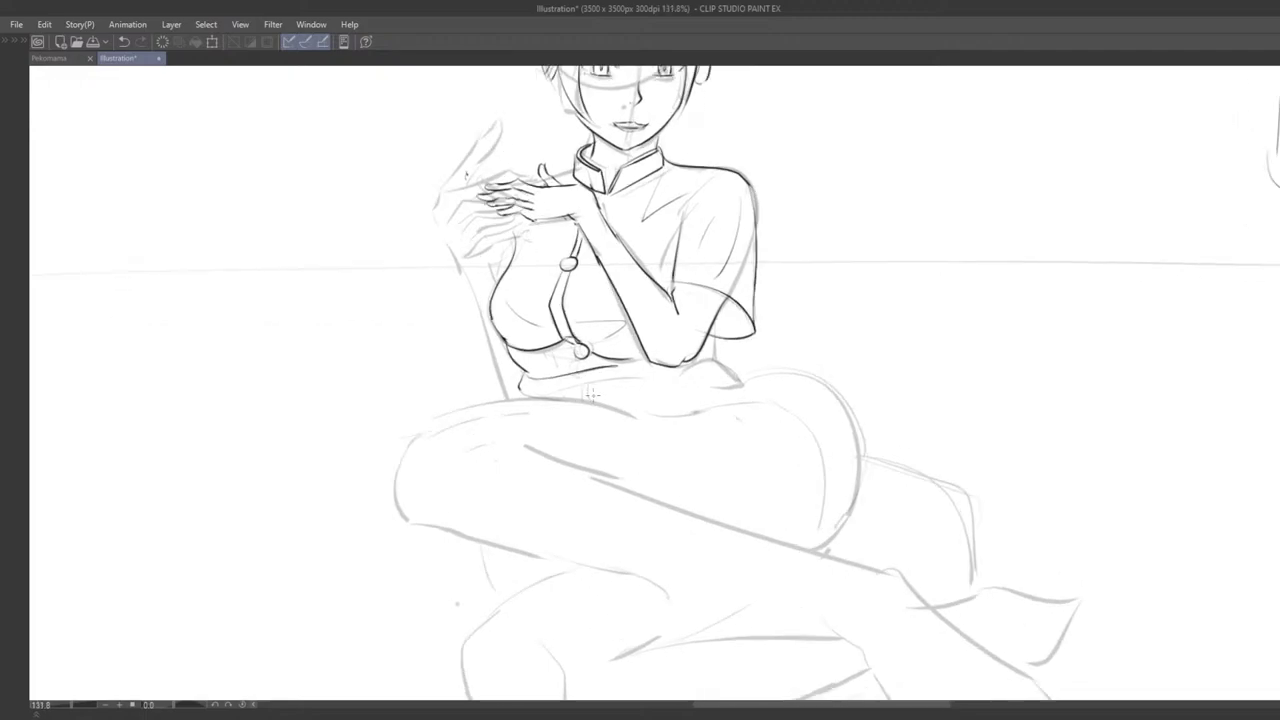
key(ctrl+z)
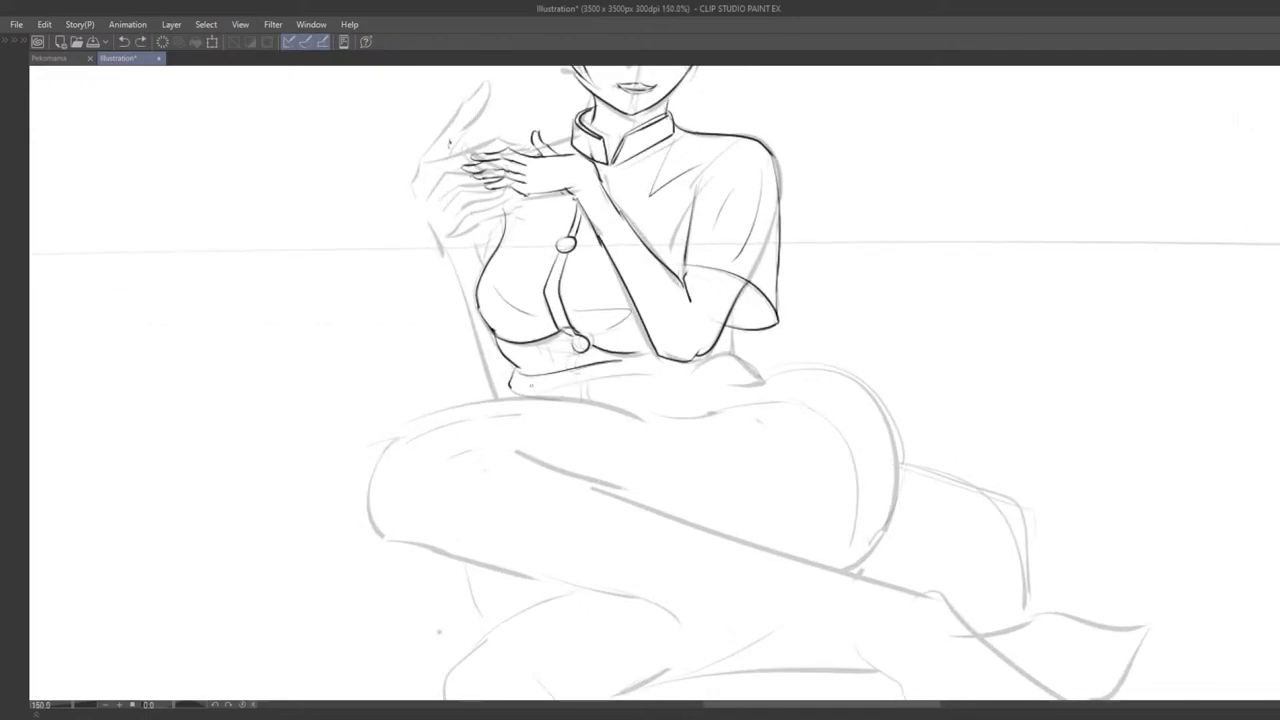
key(ctrl+z)
drag(511, 387, 538, 393)
key(ctrl+z)
mouse_move(574, 351)
mouse_down()
mouse_move(559, 371)
mouse_move(579, 354)
mouse_move(591, 361)
mouse_up()
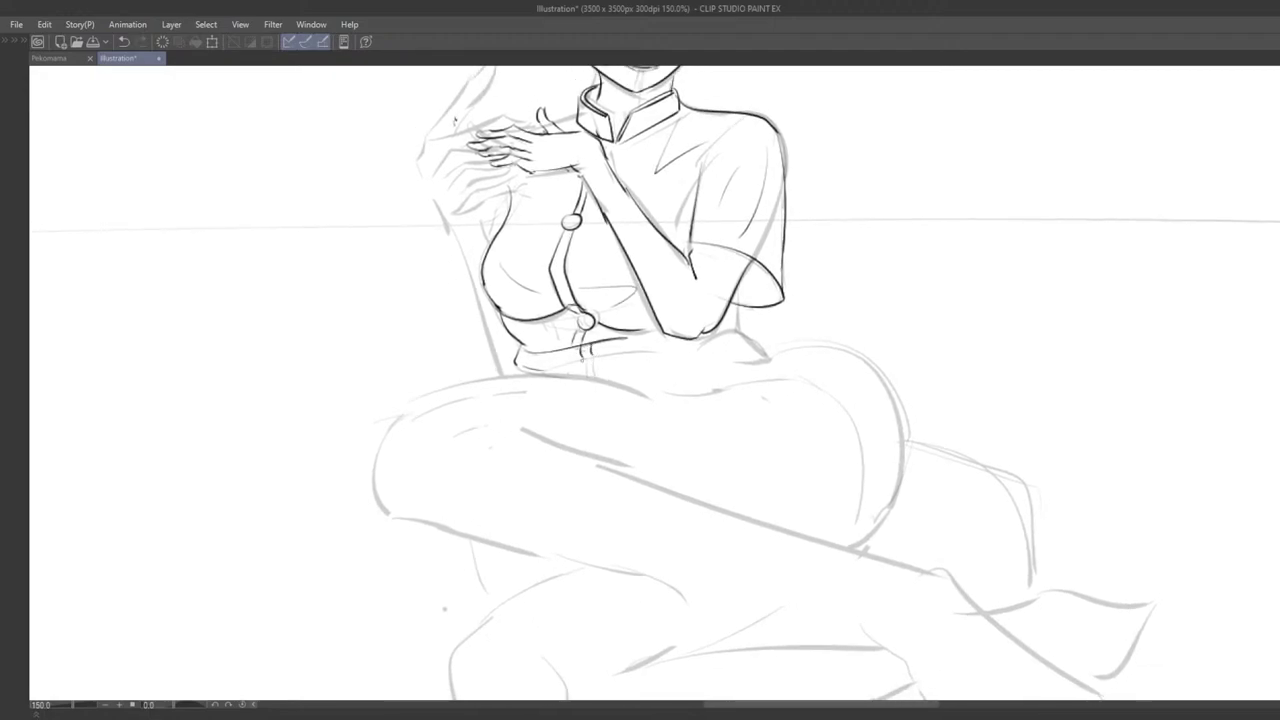
Step: Ink the lower edge of the waistband and continue the placket lines across it
drag(524, 371, 621, 356)
key(ctrl+z)
key(ctrl+z)
mouse_move(625, 392)
mouse_down()
mouse_move(612, 383)
mouse_move(629, 367)
mouse_up()
key(ctrl+z)
drag(525, 346, 625, 330)
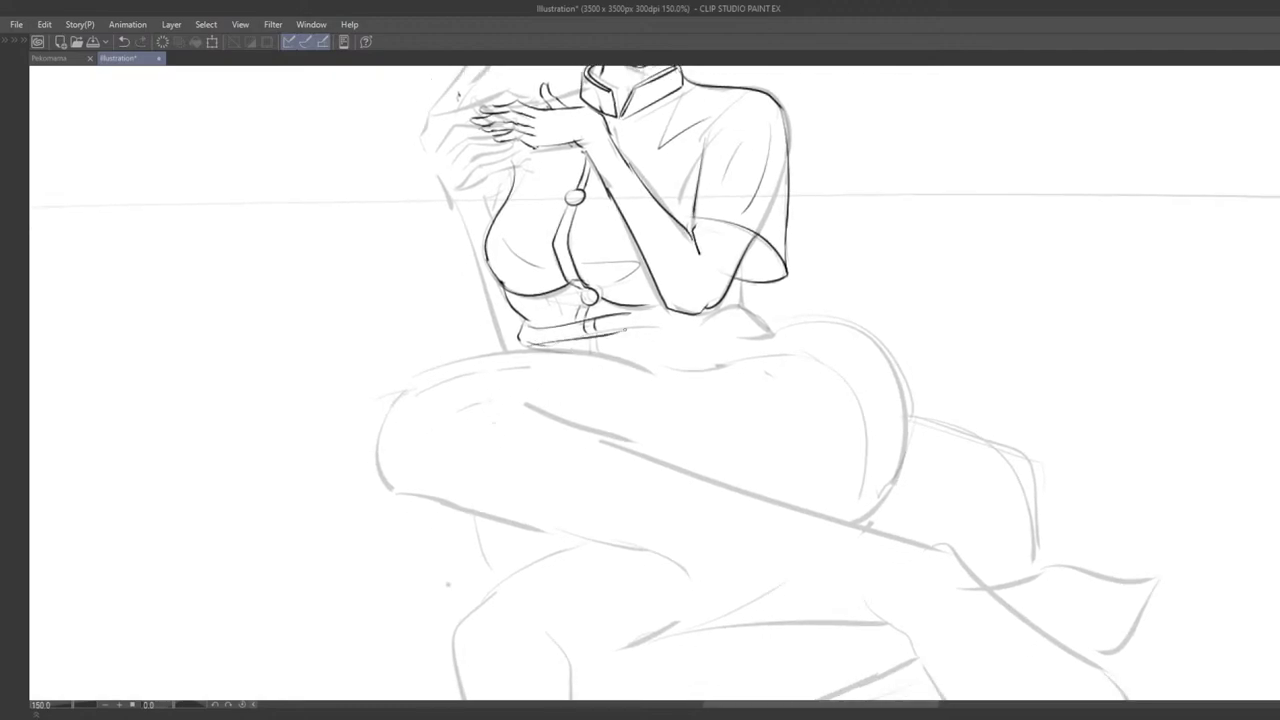
key(ctrl+z)
drag(521, 341, 588, 336)
key(ctrl+z)
mouse_move(555, 374)
mouse_down()
mouse_move(566, 382)
mouse_move(543, 325)
mouse_up()
key(ctrl+z)
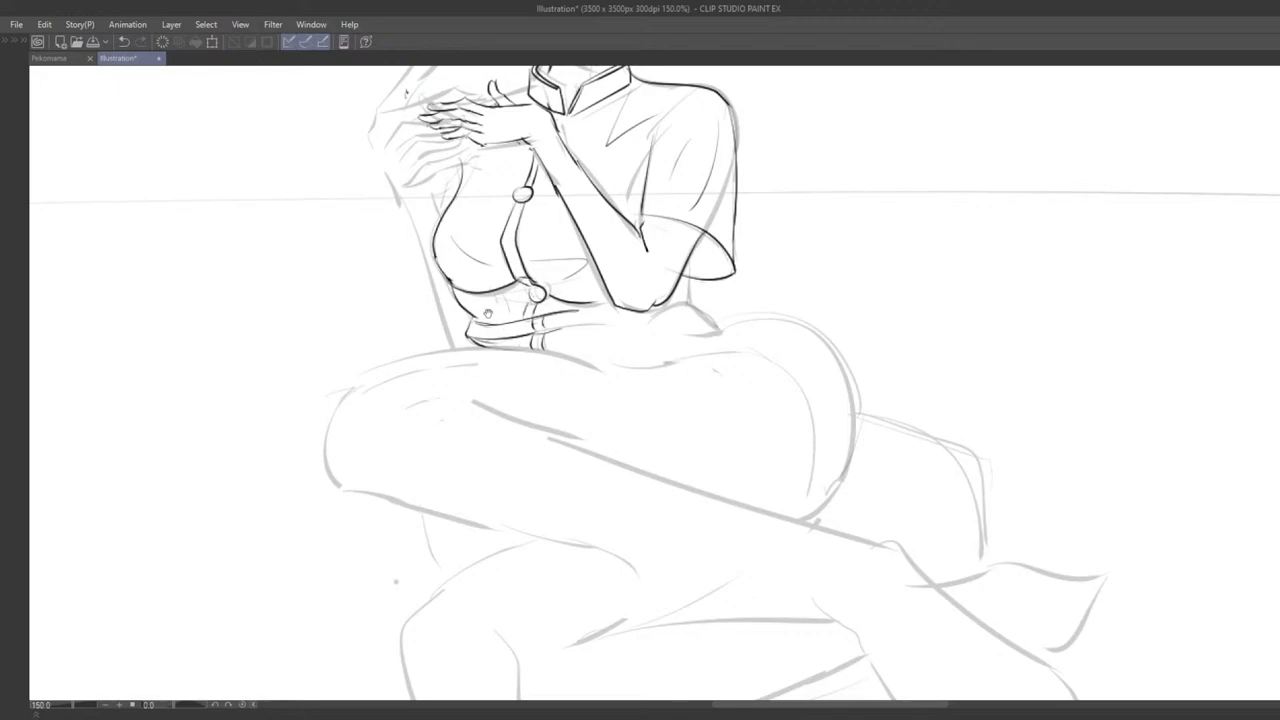
Step: Ink the torso side behind the elbow and the short slanted fold where the waist meets the hip
mouse_move(487, 313)
mouse_down()
mouse_move(543, 405)
mouse_move(537, 387)
mouse_up()
key(ctrl+z)
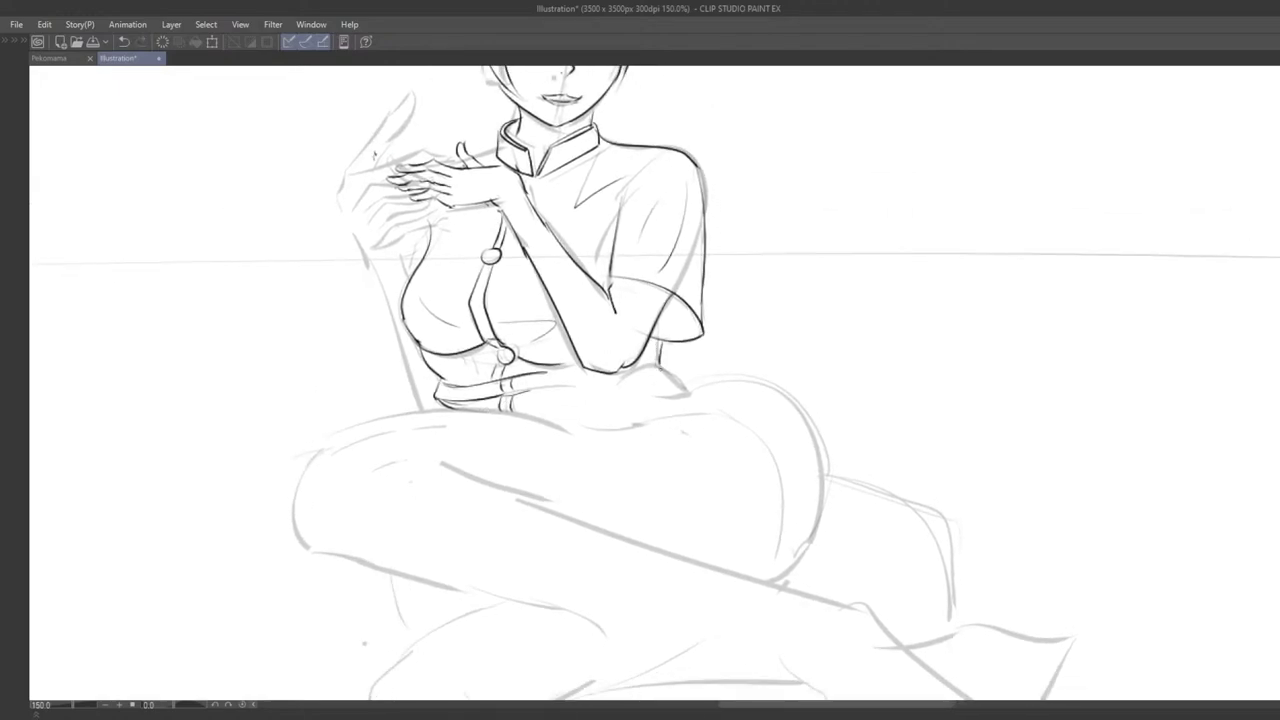
key(ctrl+z)
key(ctrl+z)
mouse_move(671, 405)
mouse_down()
mouse_move(639, 381)
mouse_move(795, 444)
mouse_up()
scroll(788, 460, down, 3)
drag(857, 346, 834, 290)
scroll(797, 375, down, 1)
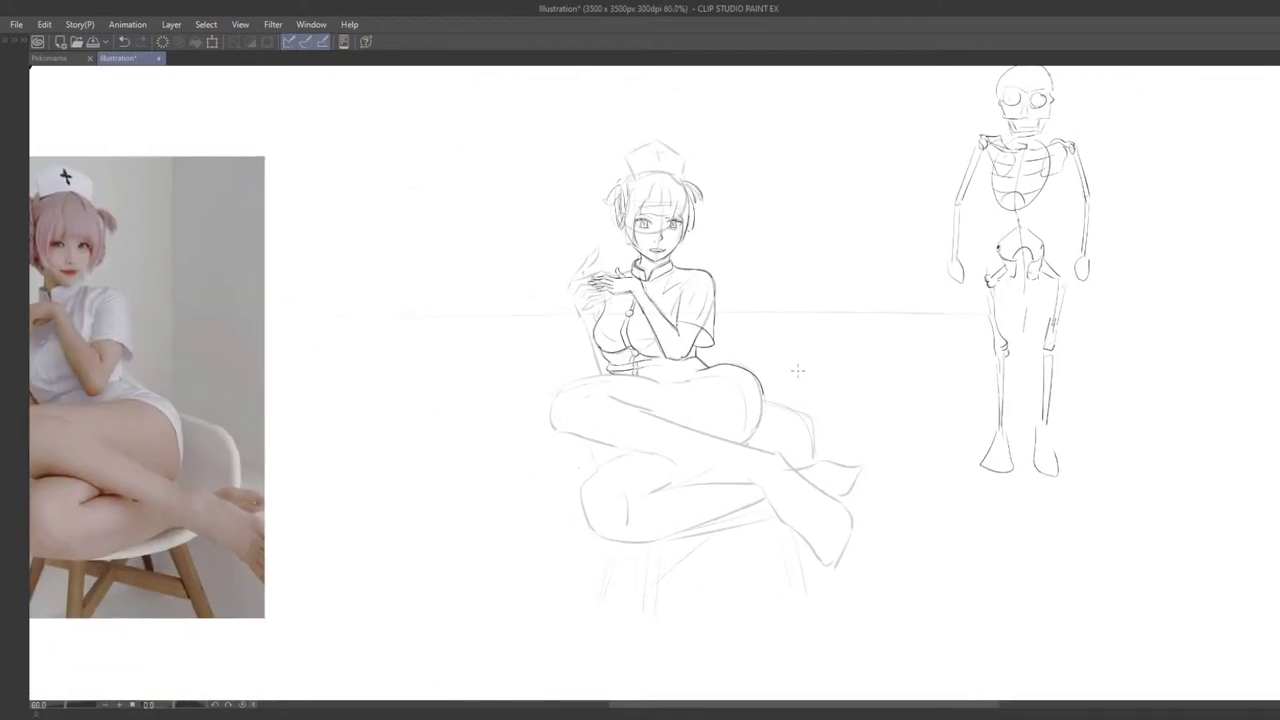
scroll(797, 370, up, 5)
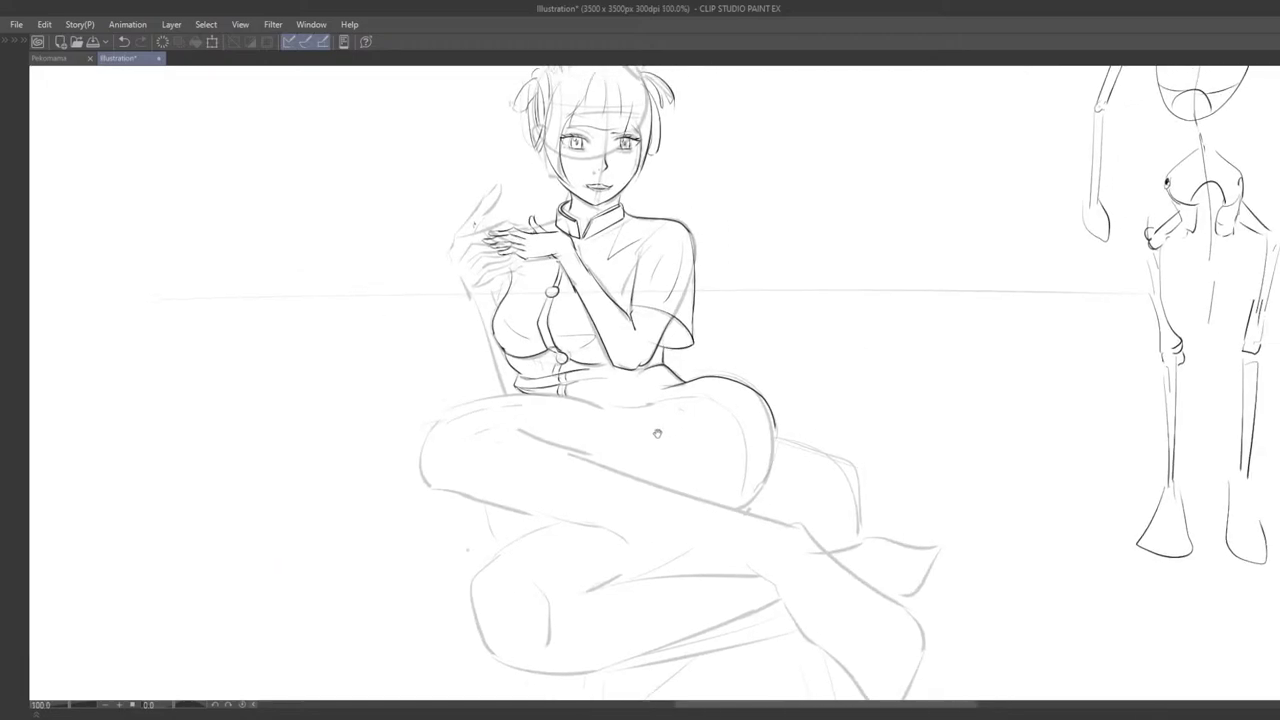
mouse_move(611, 338)
mouse_down()
mouse_move(674, 323)
mouse_move(757, 440)
mouse_move(754, 365)
mouse_move(740, 480)
mouse_move(759, 382)
mouse_move(738, 474)
mouse_move(756, 397)
mouse_move(740, 467)
mouse_move(671, 431)
mouse_move(682, 412)
mouse_move(657, 386)
mouse_up()
key(ctrl+z)
key(ctrl+z)
key(ctrl+z)
key(ctrl+z)
scroll(675, 426, down, 2)
scroll(657, 386, up, 4)
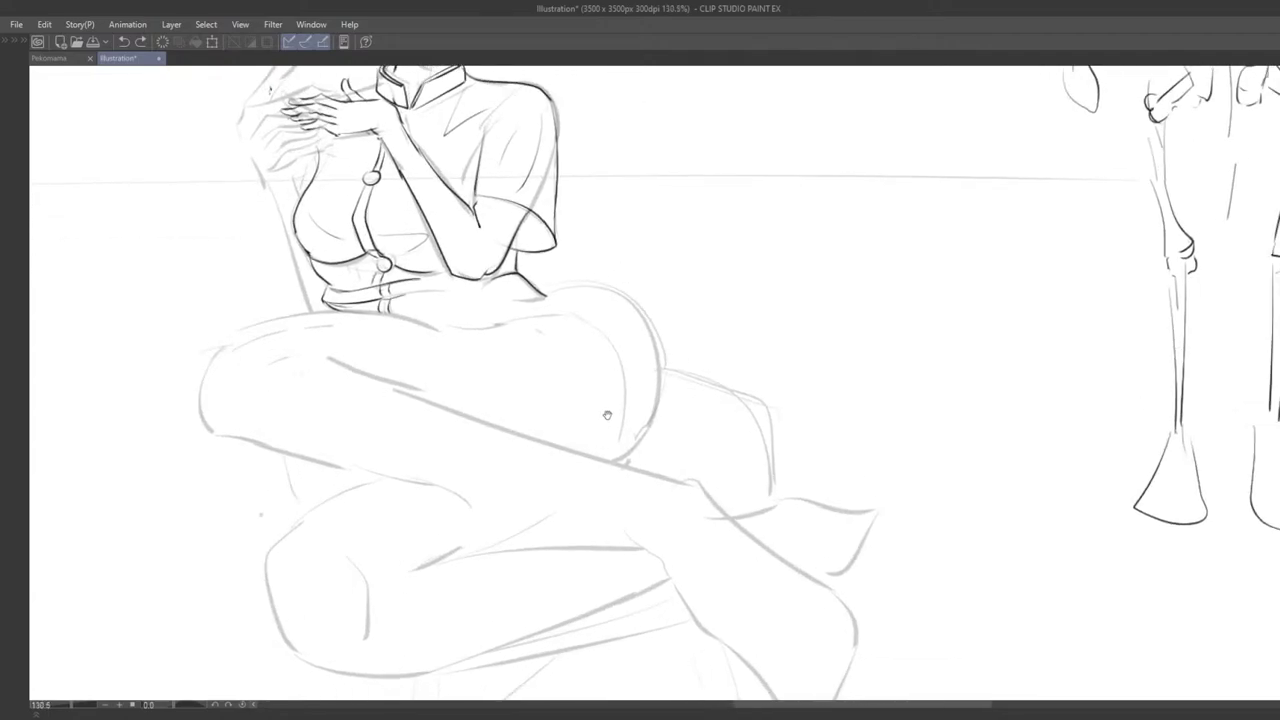
Step: Ink the rounded hip contour from the waist fold down to the back of the thigh
drag(515, 287, 668, 418)
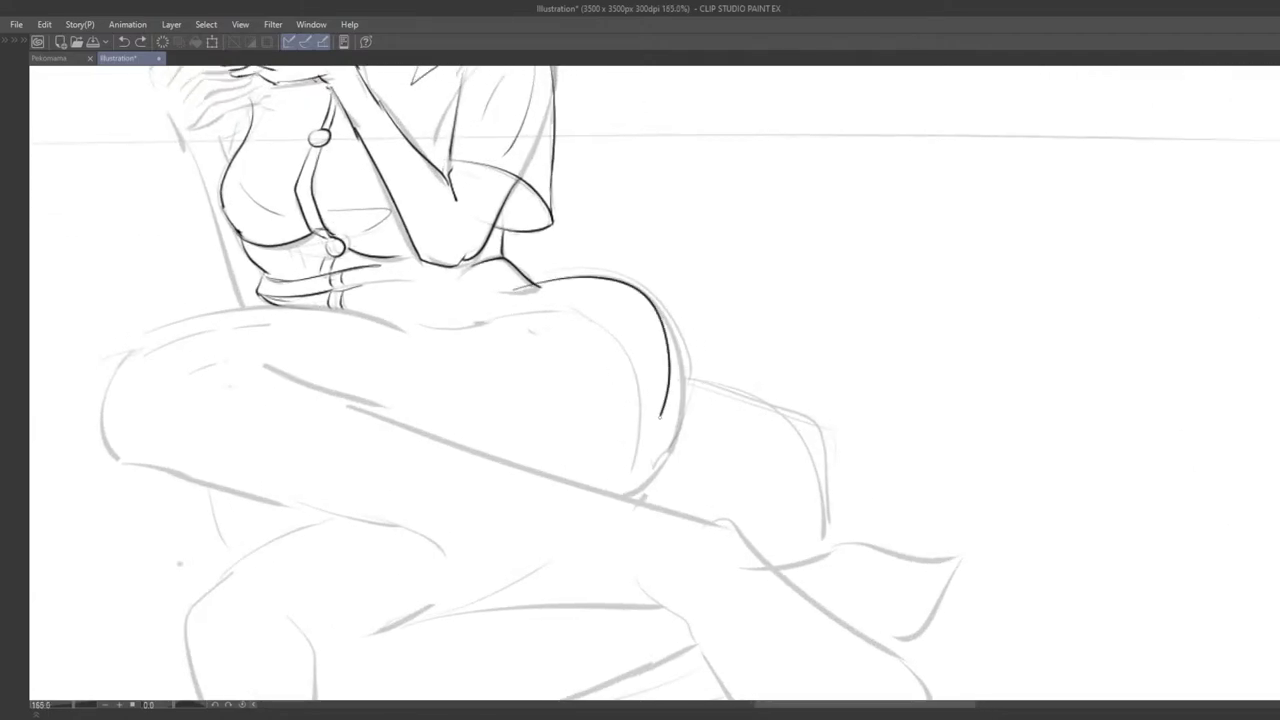
key(ctrl+z)
drag(540, 284, 672, 482)
key(ctrl+z)
drag(508, 290, 668, 472)
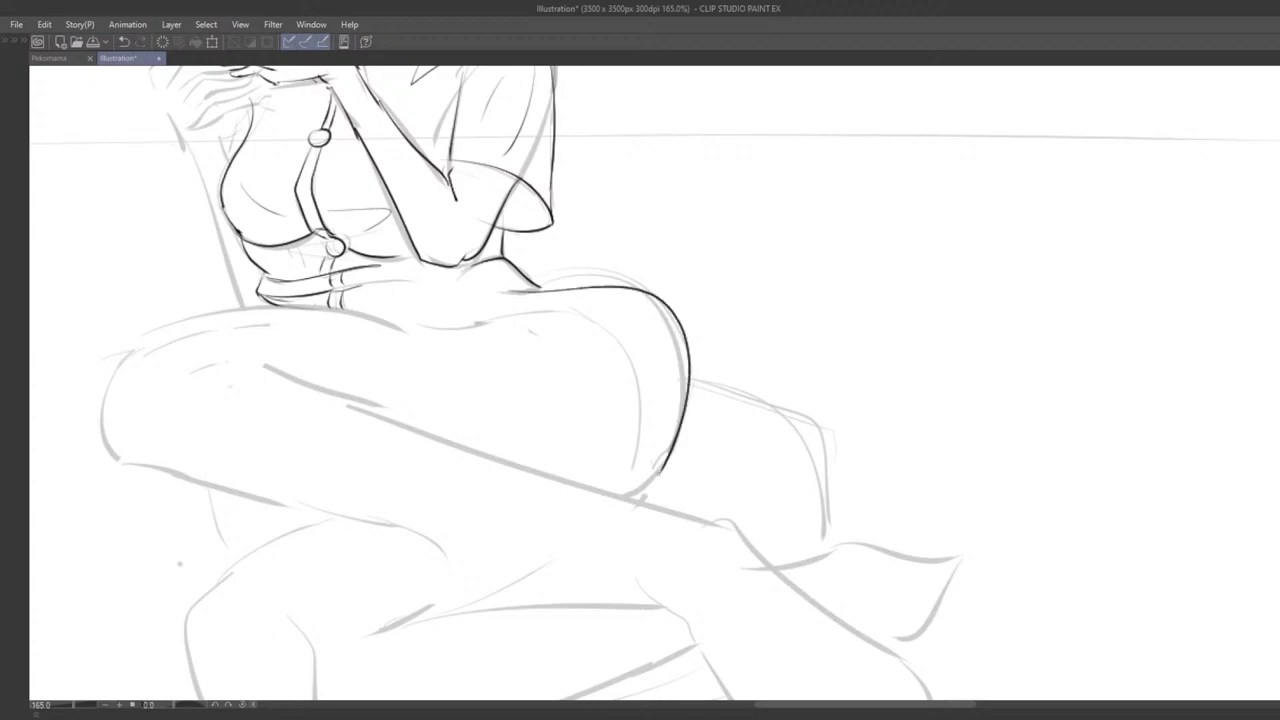
key(ctrl+z)
drag(503, 285, 666, 408)
key(ctrl+z)
mouse_move(502, 290)
mouse_down()
mouse_move(684, 390)
mouse_move(655, 492)
mouse_move(590, 278)
mouse_move(643, 492)
mouse_up()
key(ctrl+z)
scroll(640, 495, down, 5)
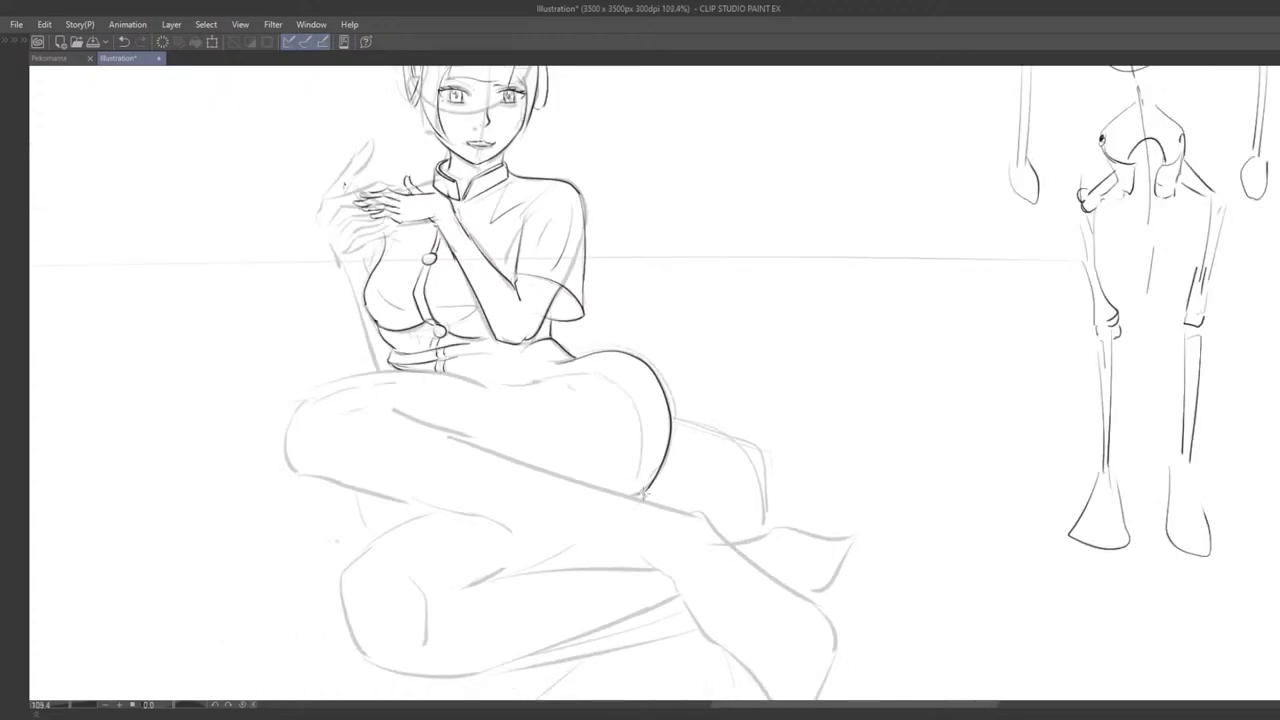
scroll(709, 465, up, 2)
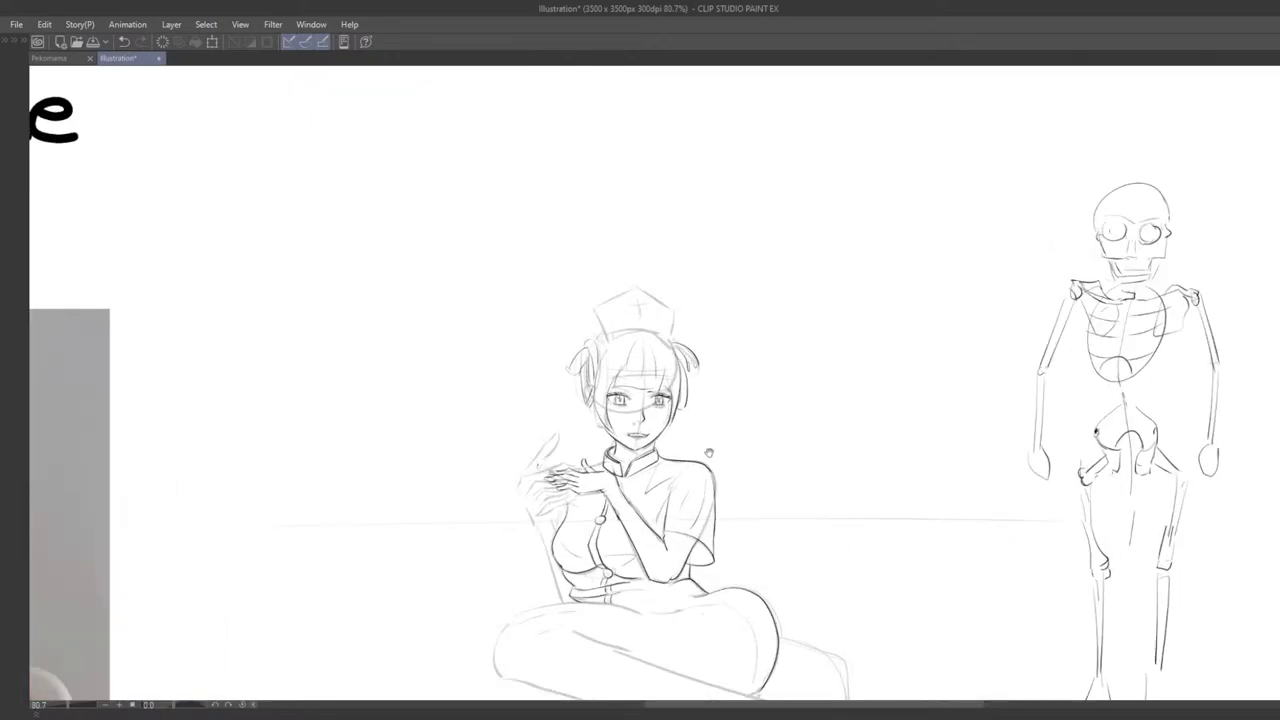
Step: Draw a large round head outline for a doodle face in the blank area beside the nurse
drag(709, 451, 932, 482)
mouse_move(597, 226)
mouse_down()
mouse_move(653, 259)
mouse_move(586, 226)
mouse_up()
key(ctrl+z)
mouse_move(588, 212)
mouse_down()
mouse_move(543, 246)
mouse_move(572, 216)
mouse_up()
scroll(606, 263, up, 5)
scroll(606, 263, down, 1)
mouse_move(606, 263)
mouse_down()
mouse_move(550, 319)
mouse_move(634, 286)
mouse_up()
scroll(531, 340, up, 2)
key(ctrl+z)
drag(573, 282, 633, 284)
mouse_move(617, 321)
mouse_down()
mouse_move(683, 326)
mouse_move(596, 335)
mouse_up()
key(ctrl+z)
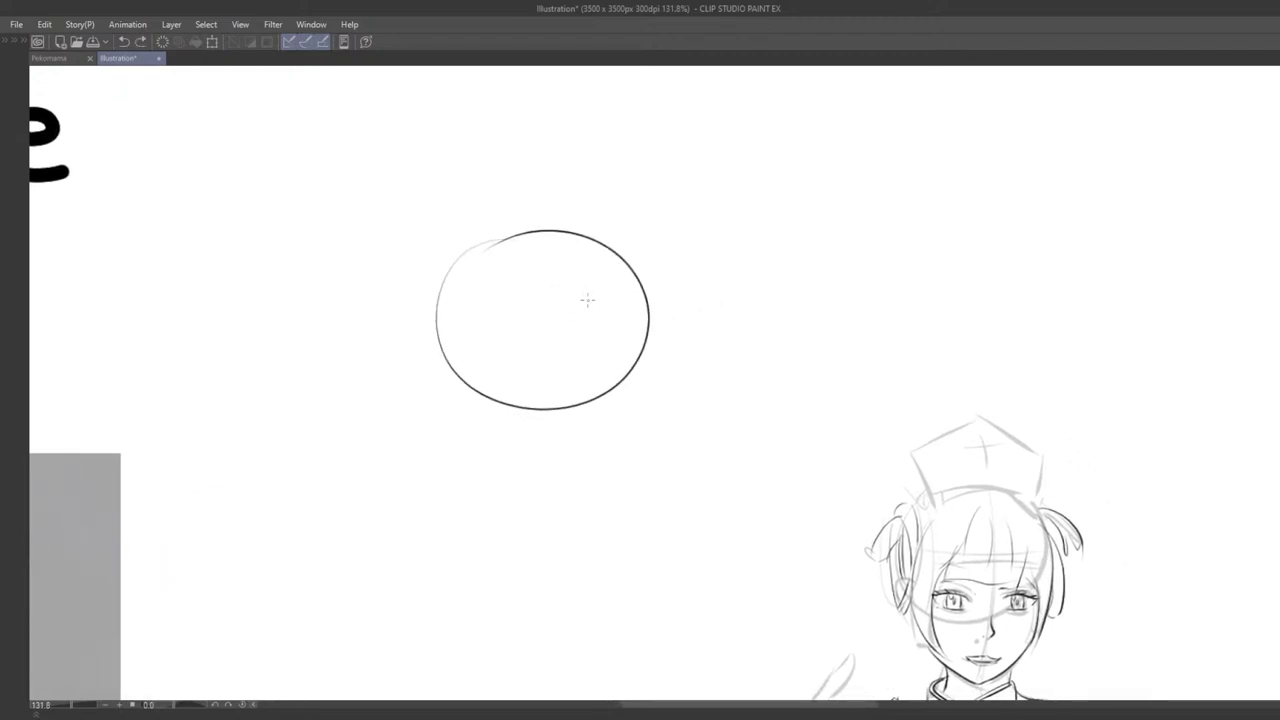
key(ctrl+z)
Step: Draw an eye with iris and lid crease on the right half of the doodle face, plus an oval mouth
mouse_move(560, 286)
mouse_down()
mouse_move(630, 286)
mouse_move(602, 304)
mouse_move(635, 313)
mouse_up()
key(ctrl+z)
key(ctrl+z)
key(ctrl+z)
key(ctrl+z)
key(ctrl+z)
mouse_move(561, 300)
mouse_down()
mouse_move(632, 300)
mouse_move(585, 307)
mouse_up()
key(ctrl+z)
drag(604, 287, 603, 308)
key(ctrl+z)
drag(508, 340, 506, 343)
key(ctrl+z)
key(ctrl+z)
drag(564, 277, 624, 272)
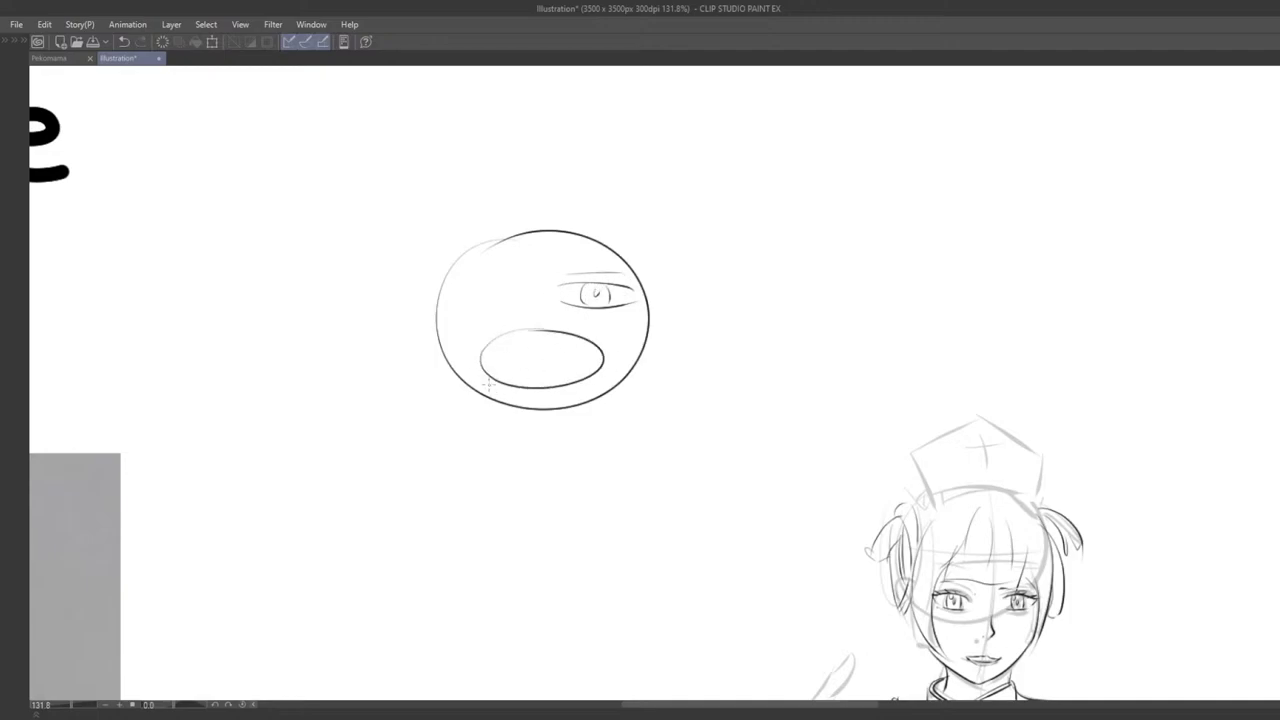
Step: Draw a teardrop-shaped drip hanging from the left corner of the doodle's mouth
key(ctrl+z)
mouse_move(488, 384)
mouse_down()
mouse_move(463, 446)
mouse_move(561, 387)
mouse_up()
key(ctrl+z)
mouse_move(535, 384)
mouse_down()
mouse_move(603, 403)
mouse_move(568, 351)
mouse_up()
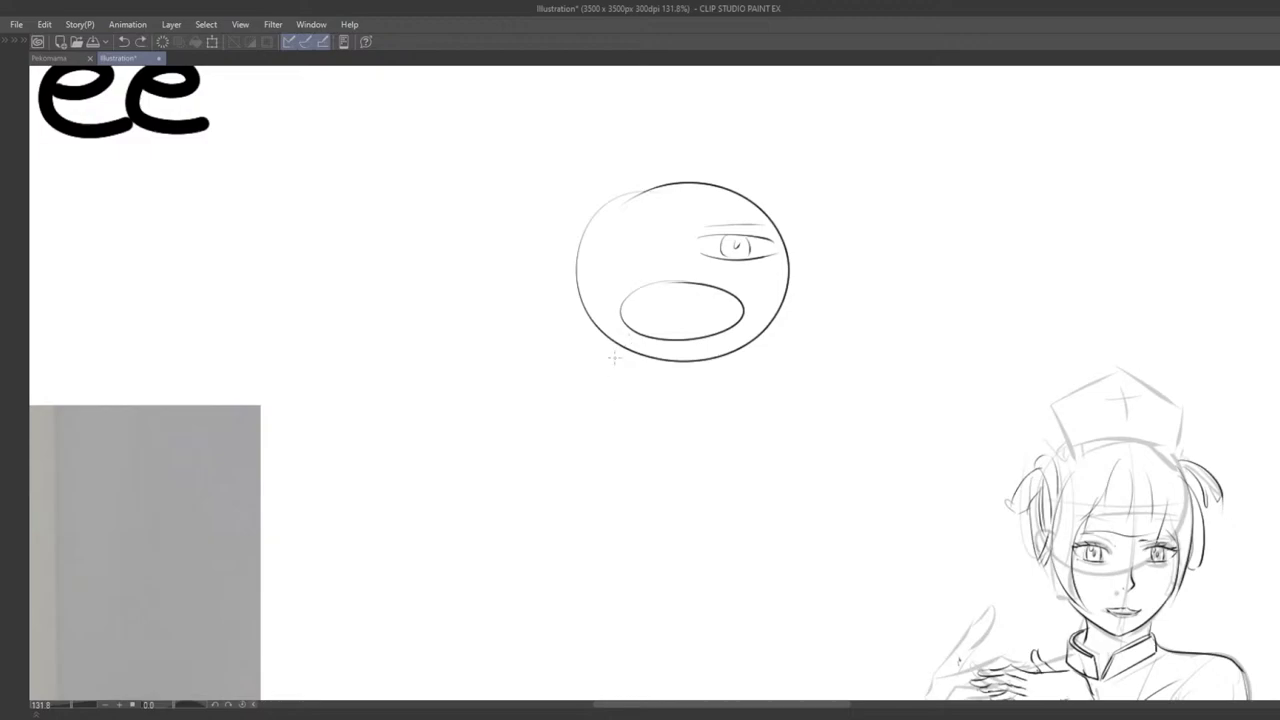
mouse_move(628, 340)
mouse_down()
mouse_move(594, 373)
mouse_move(628, 386)
mouse_move(586, 386)
mouse_move(627, 378)
mouse_up()
key(ctrl+z)
drag(637, 364, 689, 362)
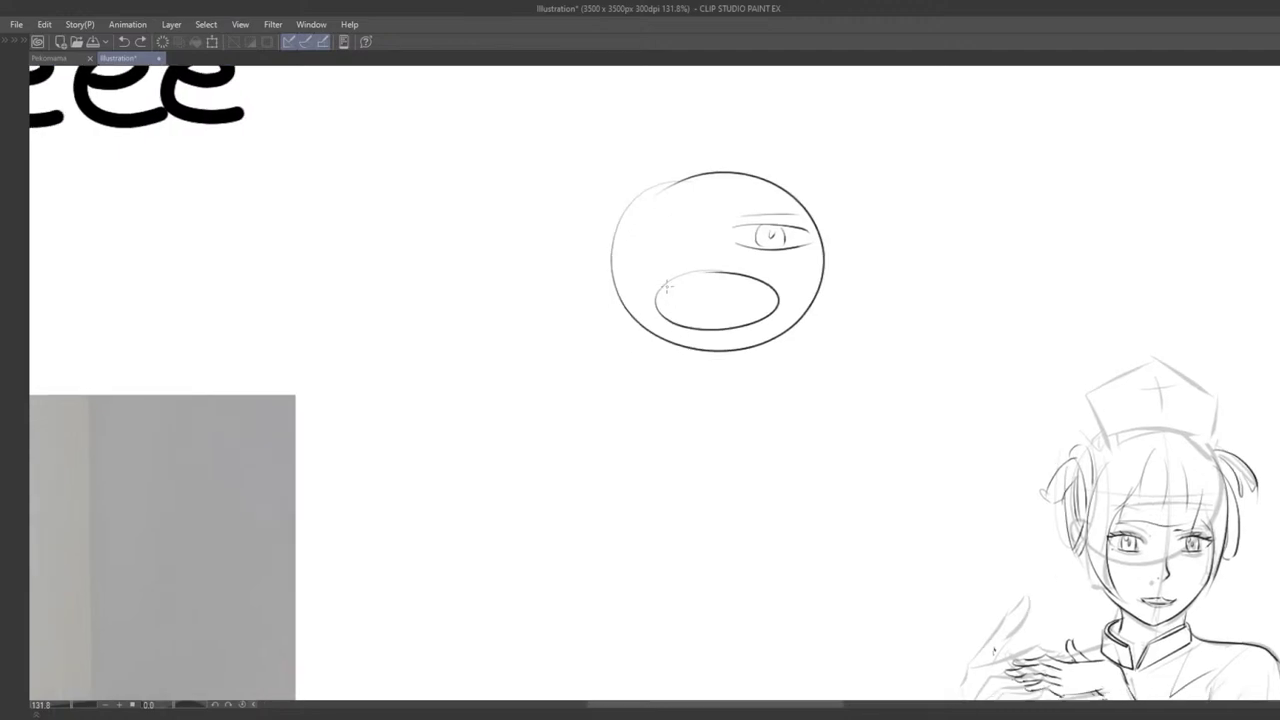
mouse_move(658, 308)
mouse_down()
mouse_move(670, 354)
mouse_move(654, 364)
mouse_move(688, 381)
mouse_move(674, 318)
mouse_move(682, 350)
mouse_up()
key(ctrl+z)
key(ctrl+z)
key(ctrl+z)
key(ctrl+z)
key(ctrl+z)
key(ctrl+z)
key(ctrl+z)
scroll(770, 318, down, 3)
scroll(700, 314, up, 3)
key(ctrl+z)
Step: Draw a curved tongue line inside the doodle's oval mouth
drag(698, 301, 770, 312)
key(ctrl+z)
drag(646, 246, 678, 276)
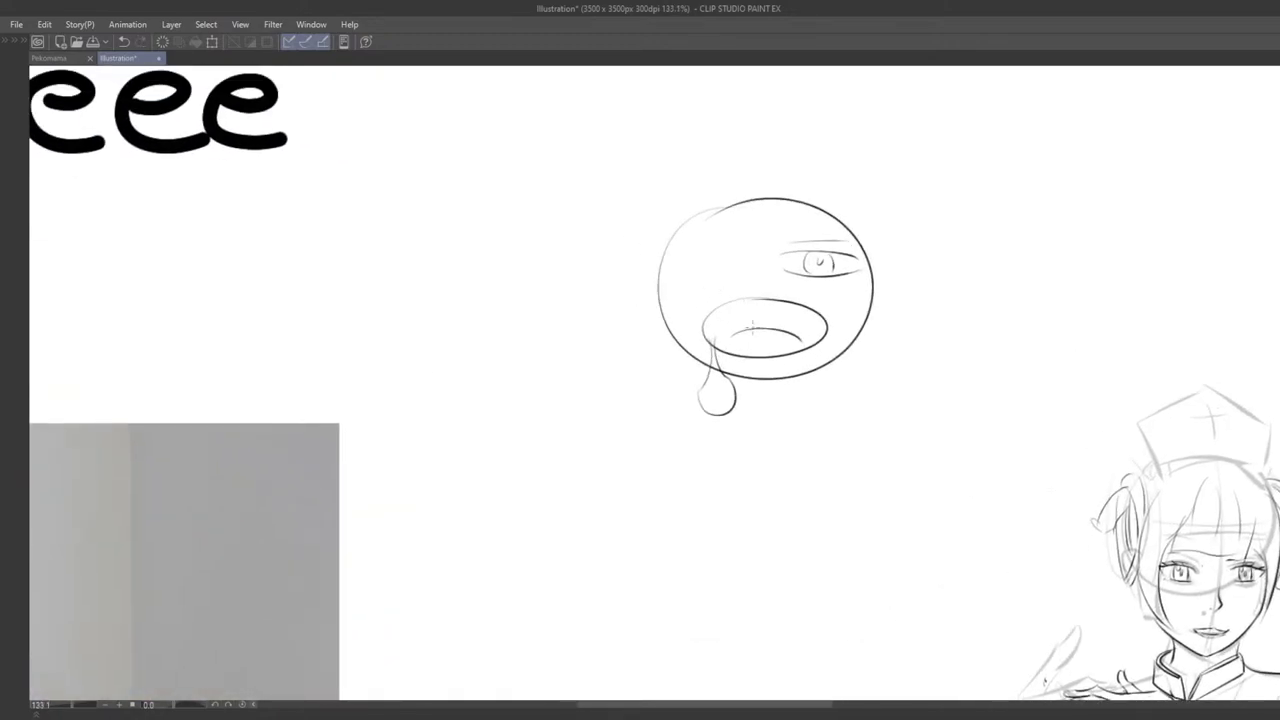
key(ctrl+z)
mouse_move(720, 343)
mouse_down()
mouse_move(802, 346)
mouse_move(758, 374)
mouse_up()
key(ctrl+z)
drag(790, 250, 822, 243)
key(ctrl+z)
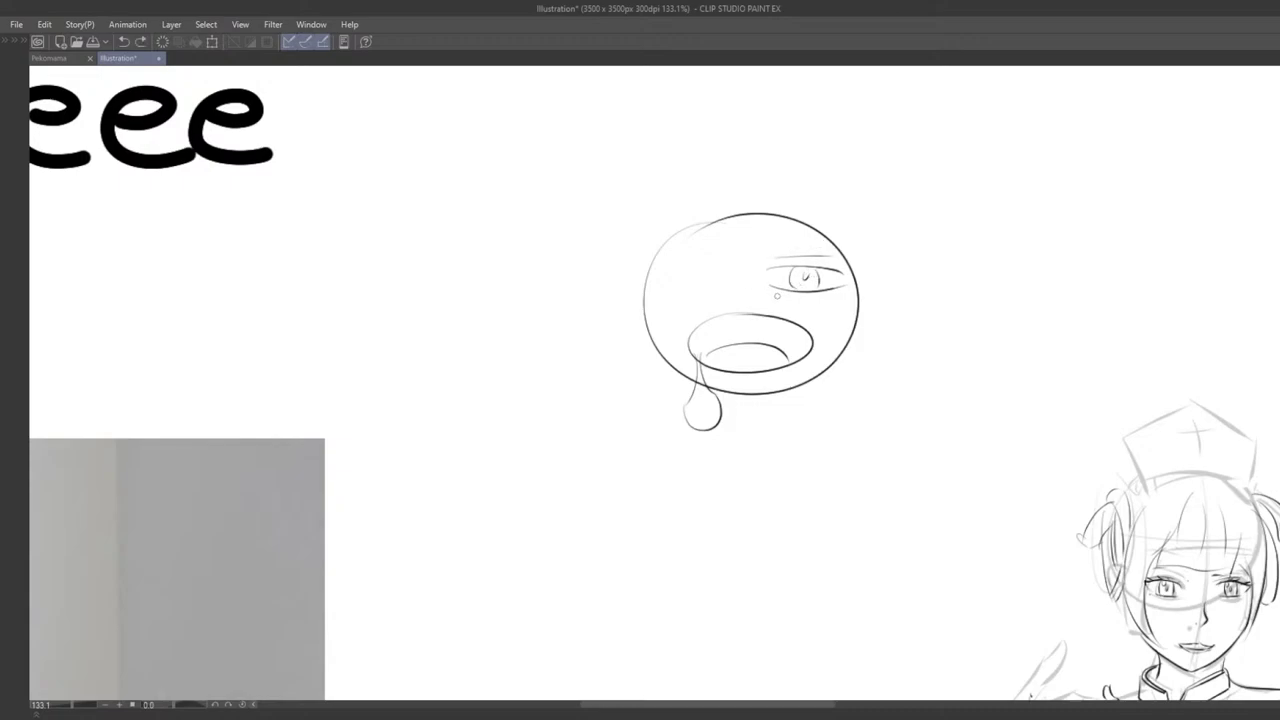
drag(748, 308, 758, 318)
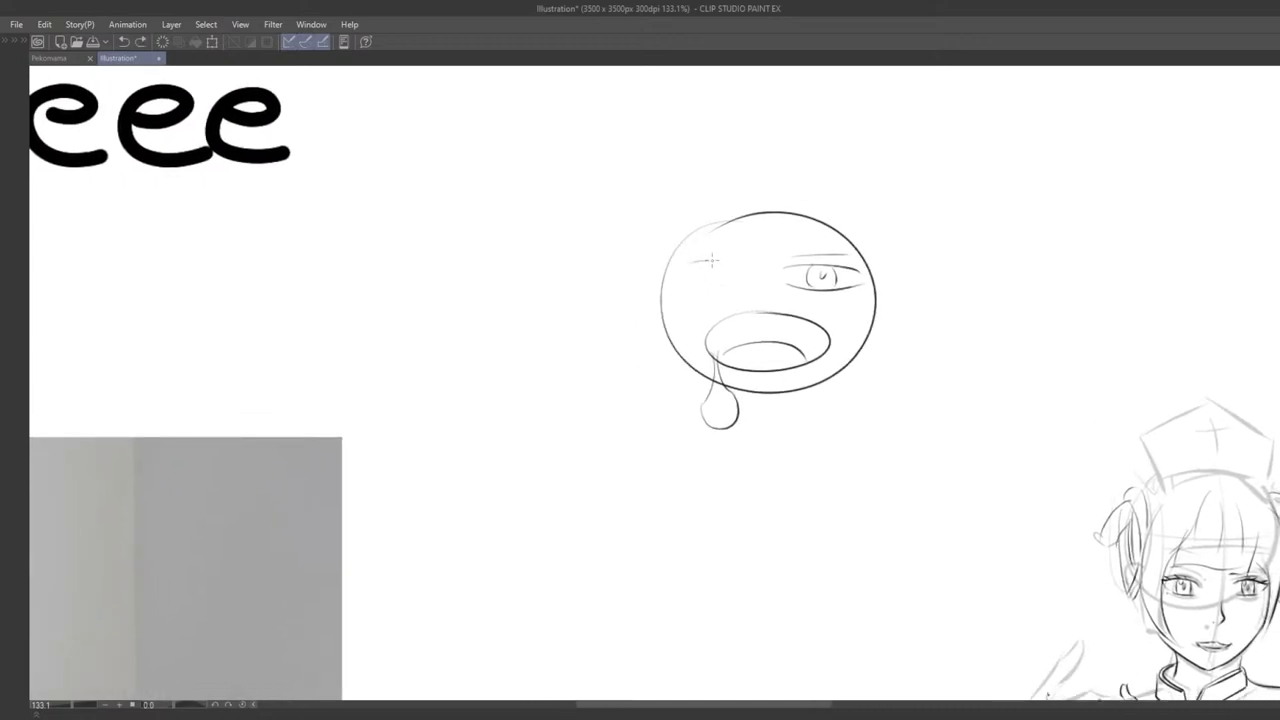
Step: Draw the upper and lower lid lines of the second eye on the left half of the doodle face
key(ctrl+z)
mouse_move(681, 265)
mouse_down()
mouse_move(754, 264)
mouse_move(718, 261)
mouse_move(748, 288)
mouse_move(728, 258)
mouse_move(748, 270)
mouse_move(700, 290)
mouse_move(750, 279)
mouse_move(698, 286)
mouse_move(748, 280)
mouse_up()
key(ctrl+z)
key(ctrl+z)
key(ctrl+z)
key(ctrl+z)
key(ctrl+z)
key(ctrl+z)
key(ctrl+z)
key(ctrl+z)
mouse_move(741, 306)
mouse_down()
mouse_move(688, 300)
mouse_move(696, 323)
mouse_move(659, 296)
mouse_move(699, 297)
mouse_move(646, 298)
mouse_move(704, 289)
mouse_move(652, 295)
mouse_up()
key(ctrl+z)
key(ctrl+z)
key(ctrl+z)
key(ctrl+z)
key(ctrl+z)
mouse_move(680, 269)
mouse_down()
mouse_move(681, 293)
mouse_move(655, 295)
mouse_up()
key(ctrl+z)
key(ctrl+z)
mouse_move(680, 293)
mouse_down()
mouse_move(734, 313)
mouse_move(662, 303)
mouse_up()
key(ctrl+z)
key(ctrl+z)
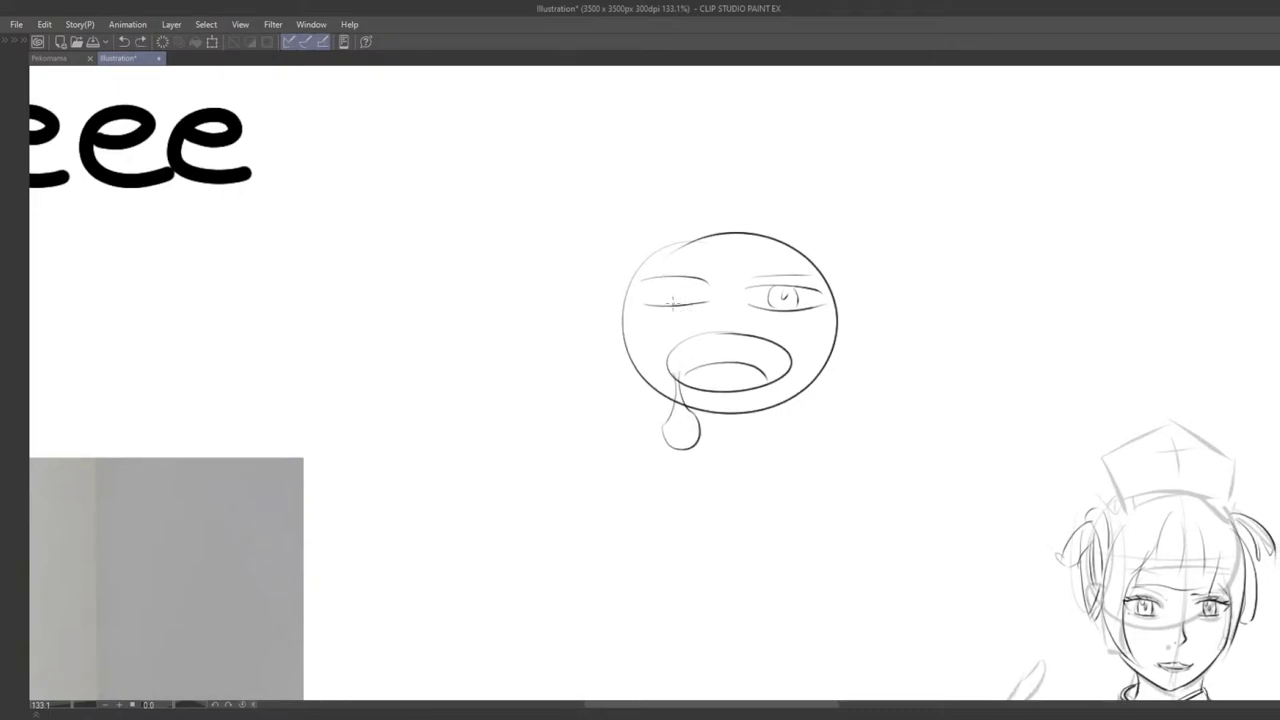
Step: Refine the upper lid of the doodle's left eye and add its iris and a slanted brow line
drag(647, 279, 704, 284)
key(ctrl+z)
mouse_move(644, 284)
mouse_down()
mouse_move(711, 284)
mouse_move(685, 281)
mouse_move(693, 304)
mouse_move(658, 290)
mouse_move(708, 287)
mouse_move(659, 290)
mouse_move(698, 297)
mouse_move(683, 300)
mouse_move(676, 282)
mouse_move(707, 283)
mouse_up()
key(ctrl+z)
key(ctrl+z)
key(ctrl+z)
drag(741, 287, 717, 282)
drag(643, 267, 682, 275)
key(ctrl+z)
key(ctrl+z)
key(ctrl+z)
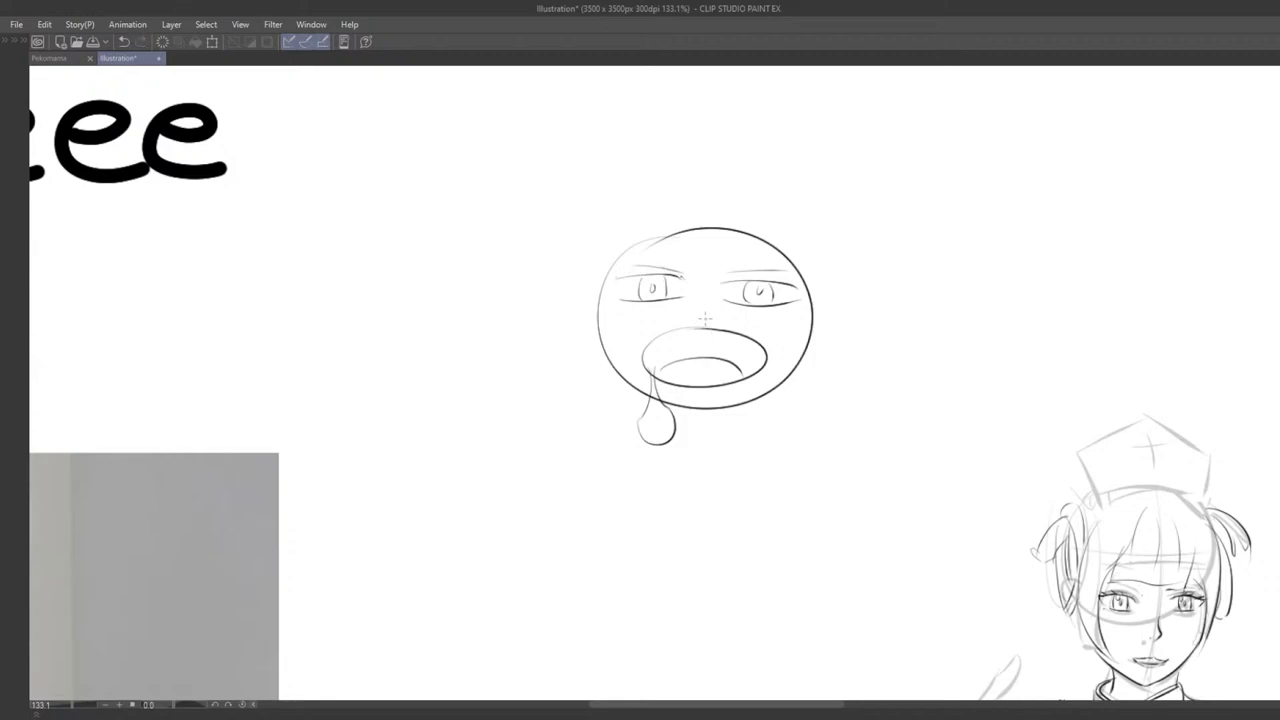
mouse_move(728, 347)
mouse_down()
mouse_move(784, 326)
mouse_move(693, 329)
mouse_move(720, 308)
mouse_up()
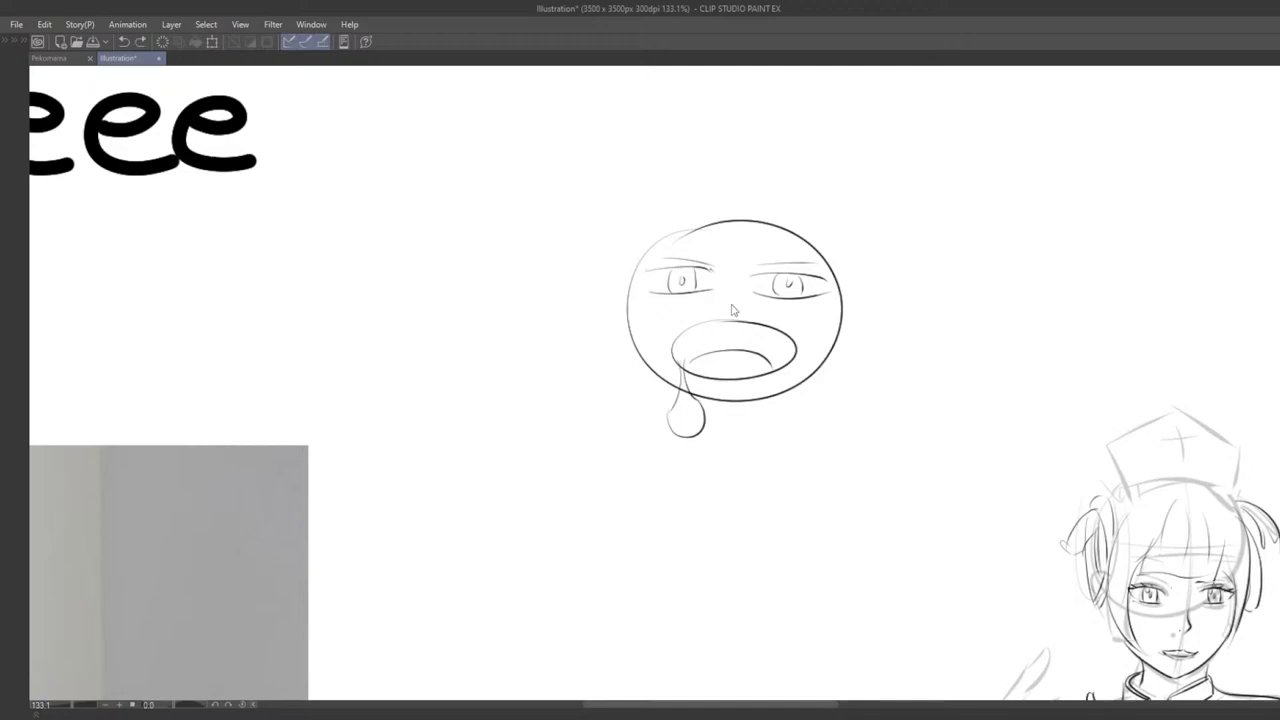
Step: Add two nostril dots and draw upper and lower lip lines around the doodle's oval mouth
mouse_move(746, 388)
mouse_down()
mouse_move(687, 308)
mouse_move(690, 354)
mouse_move(678, 348)
mouse_move(730, 346)
mouse_move(713, 359)
mouse_move(779, 313)
mouse_move(819, 328)
mouse_up()
key(ctrl+z)
key(ctrl+z)
key(ctrl+z)
key(ctrl+z)
key(ctrl+z)
mouse_move(709, 321)
mouse_down()
mouse_move(736, 311)
mouse_move(818, 338)
mouse_up()
key(ctrl+z)
key(ctrl+z)
mouse_move(703, 345)
mouse_down()
mouse_move(758, 313)
mouse_move(816, 324)
mouse_move(816, 338)
mouse_up()
key(ctrl+z)
mouse_move(705, 342)
mouse_down()
mouse_move(755, 308)
mouse_move(826, 342)
mouse_move(732, 386)
mouse_move(825, 371)
mouse_move(757, 362)
mouse_up()
key(ctrl+z)
key(ctrl+z)
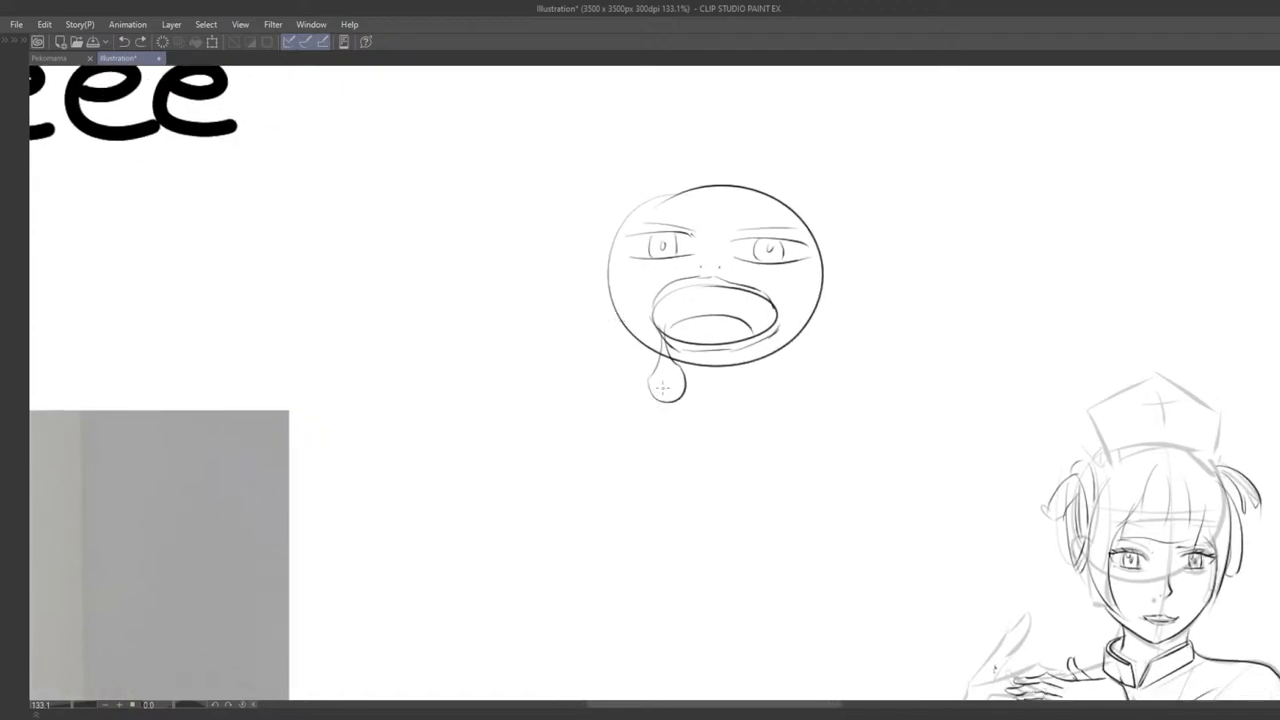
Step: Draw two tube-like limb shapes spreading left and right from beneath the doodle's drip, the right one with a rounded end
drag(556, 418, 669, 399)
mouse_move(640, 448)
mouse_down()
mouse_move(646, 426)
mouse_move(662, 430)
mouse_up()
key(ctrl+z)
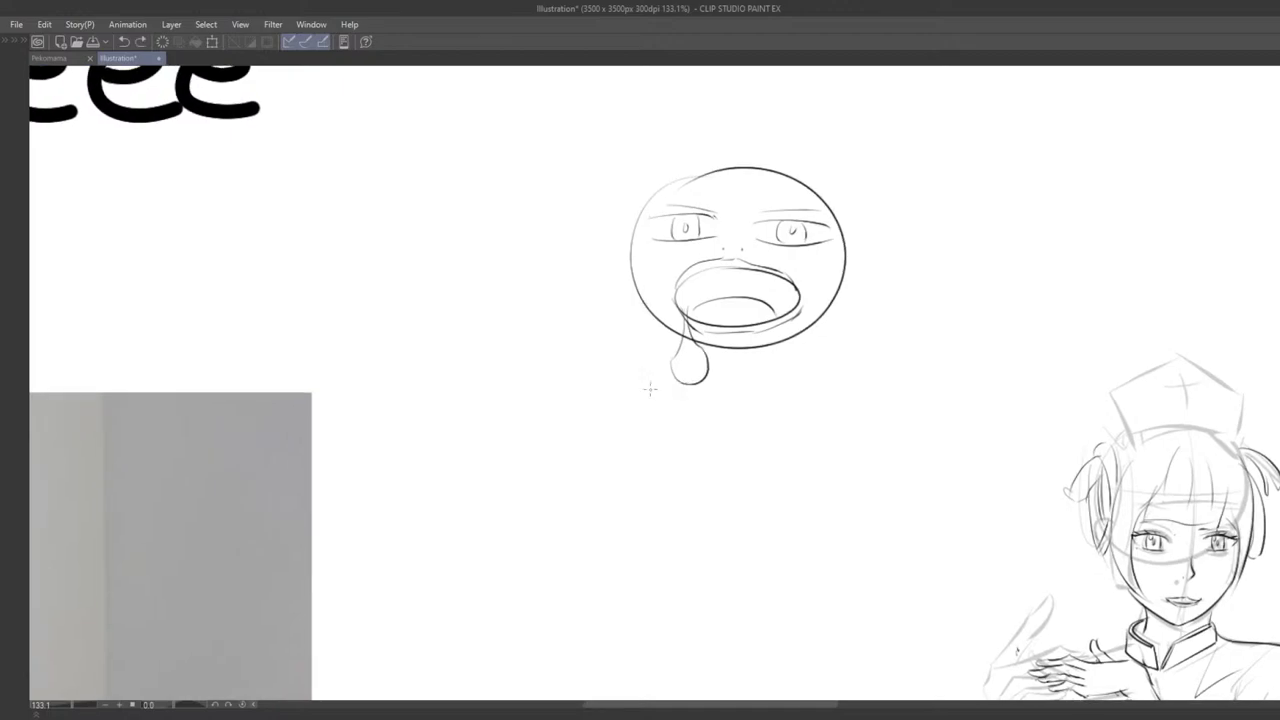
mouse_move(586, 397)
mouse_down()
mouse_move(672, 375)
mouse_move(778, 440)
mouse_move(748, 442)
mouse_up()
drag(683, 408, 767, 439)
key(ctrl+z)
key(ctrl+z)
mouse_move(677, 408)
mouse_down()
mouse_move(612, 426)
mouse_move(631, 363)
mouse_move(606, 392)
mouse_up()
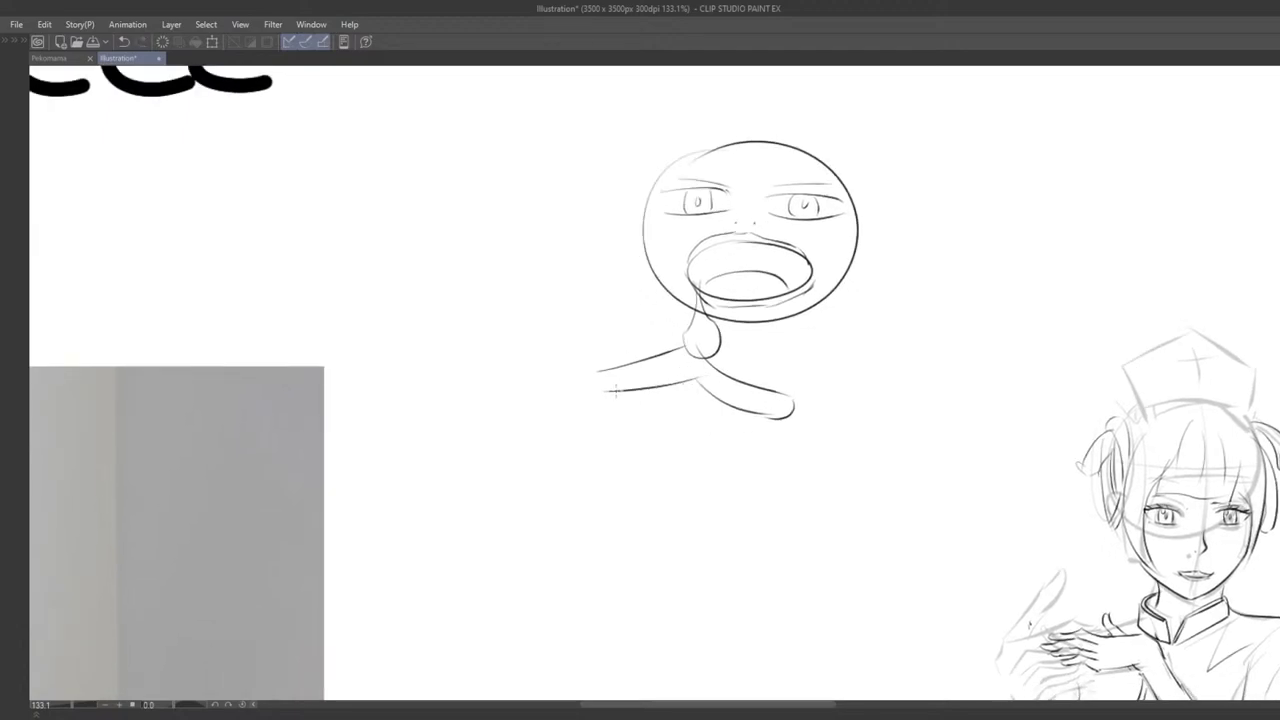
Step: Redraw the lower edge of the left limb so it meets the right limb under the drip
scroll(530, 361, down, 4)
scroll(693, 371, up, 5)
key(ctrl+z)
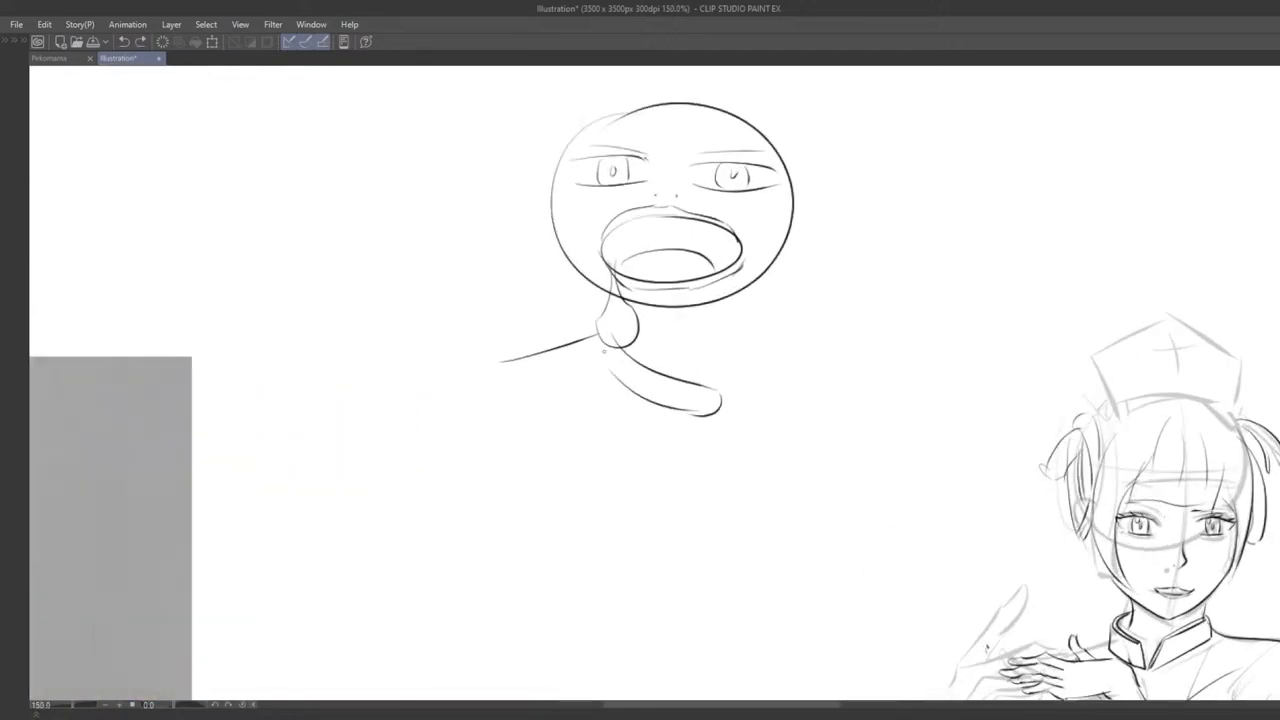
key(ctrl+z)
drag(508, 384, 614, 366)
drag(642, 425, 637, 418)
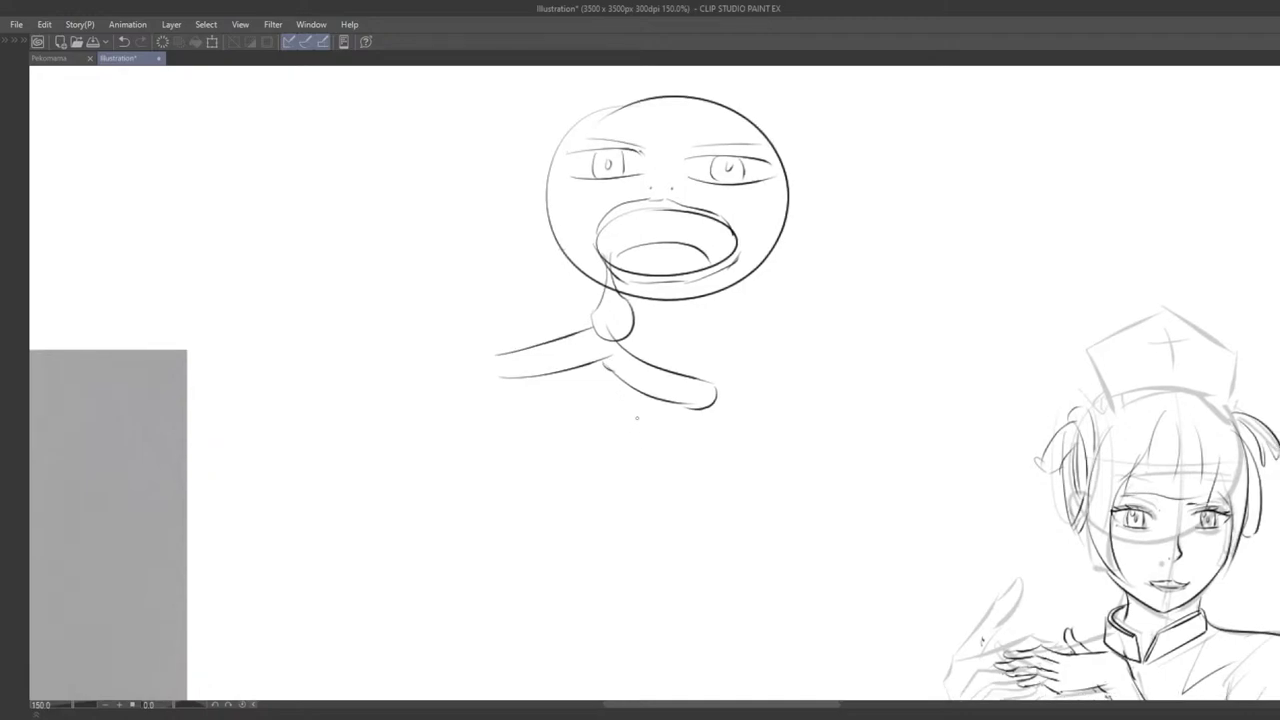
Step: Erase most of the left limb's lines and the rounded end of the right limb
drag(791, 474, 705, 514)
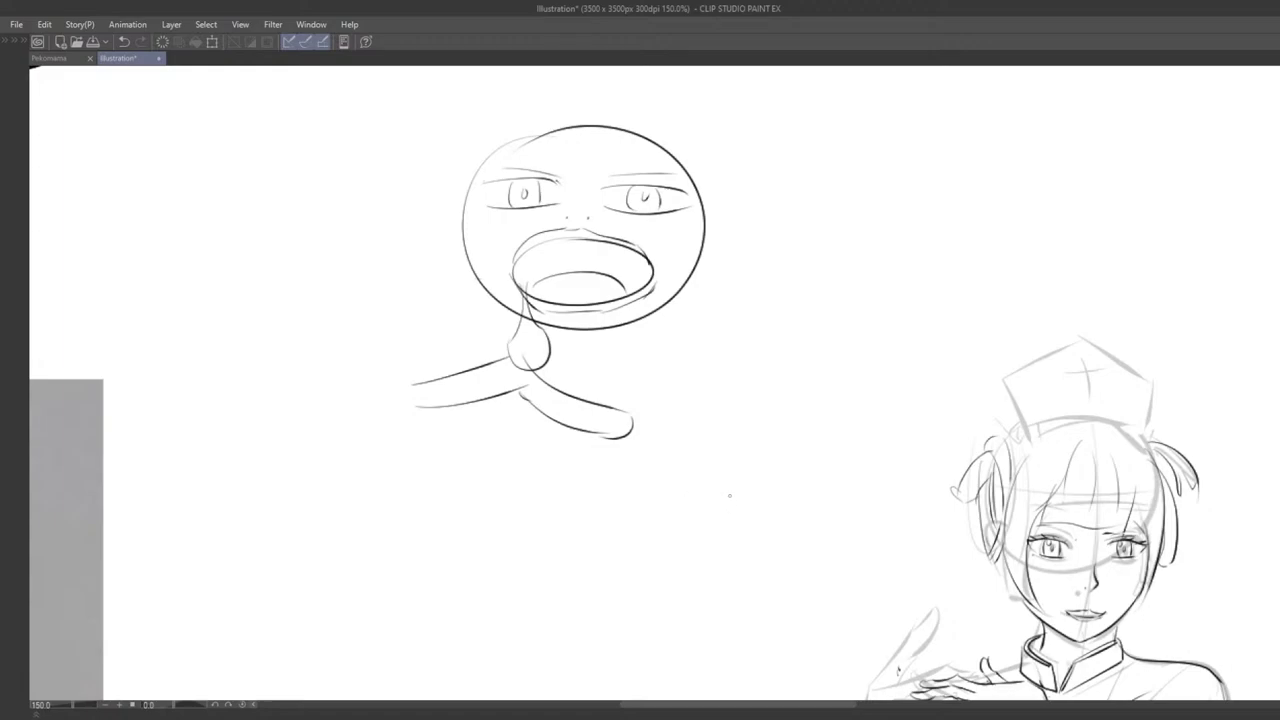
drag(696, 520, 726, 493)
drag(606, 340, 658, 347)
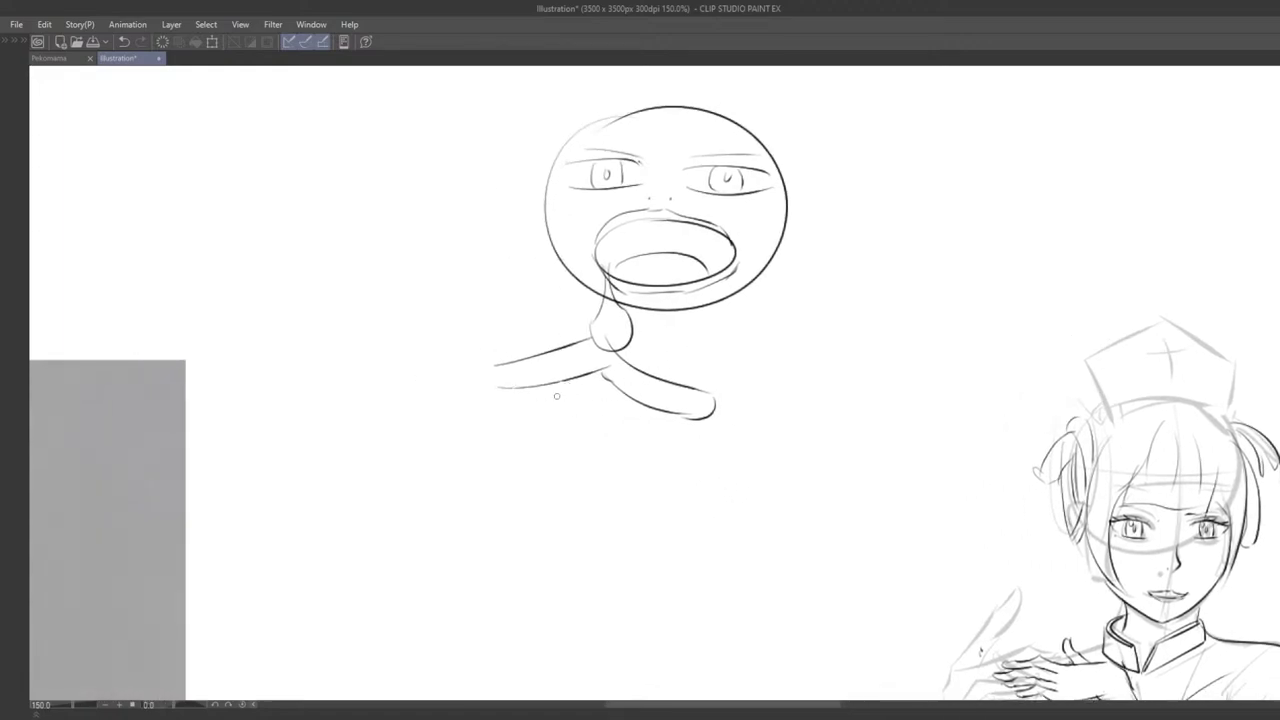
mouse_move(556, 396)
mouse_down()
mouse_move(607, 415)
mouse_move(536, 423)
mouse_move(655, 456)
mouse_move(646, 416)
mouse_move(703, 418)
mouse_up()
key(ctrl+z)
key(e)
drag(554, 358, 545, 349)
key(ctrl+z)
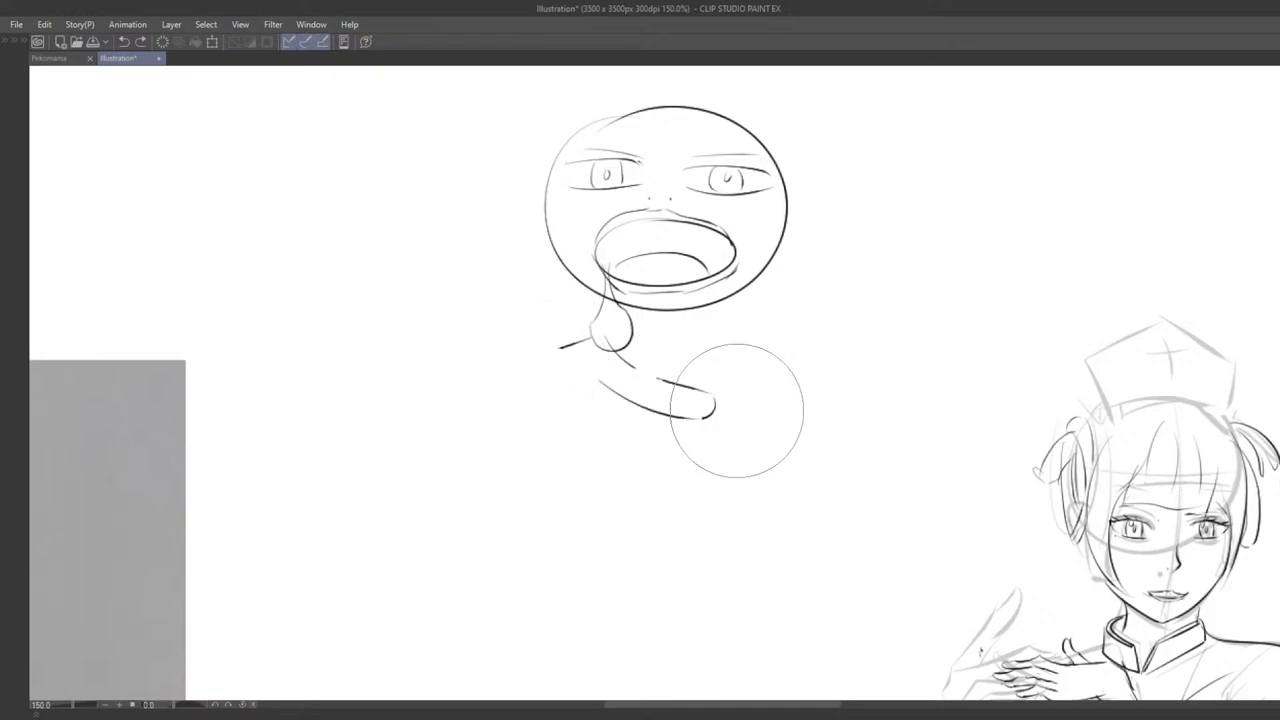
drag(736, 410, 697, 408)
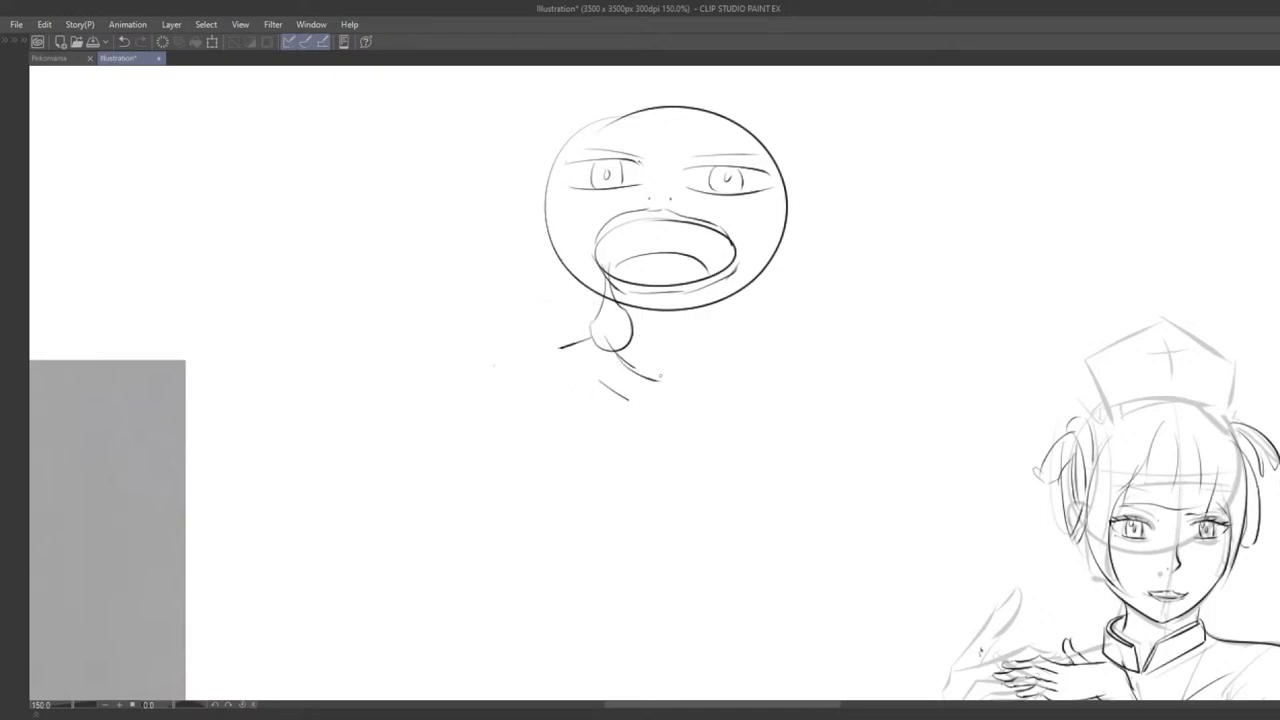
Step: Redraw the left limb's upper line and give the right limb a tapered, pointed end, clearing stray marks
drag(500, 361, 562, 346)
mouse_move(664, 381)
mouse_down()
mouse_move(726, 406)
mouse_move(716, 409)
mouse_move(716, 378)
mouse_move(643, 348)
mouse_move(692, 372)
mouse_up()
key(ctrl+z)
key(ctrl+z)
mouse_move(684, 373)
mouse_down()
mouse_move(679, 383)
mouse_move(597, 368)
mouse_move(657, 385)
mouse_move(560, 353)
mouse_up()
key(ctrl+z)
key(ctrl+z)
key(ctrl+z)
key(e)
drag(553, 398, 543, 394)
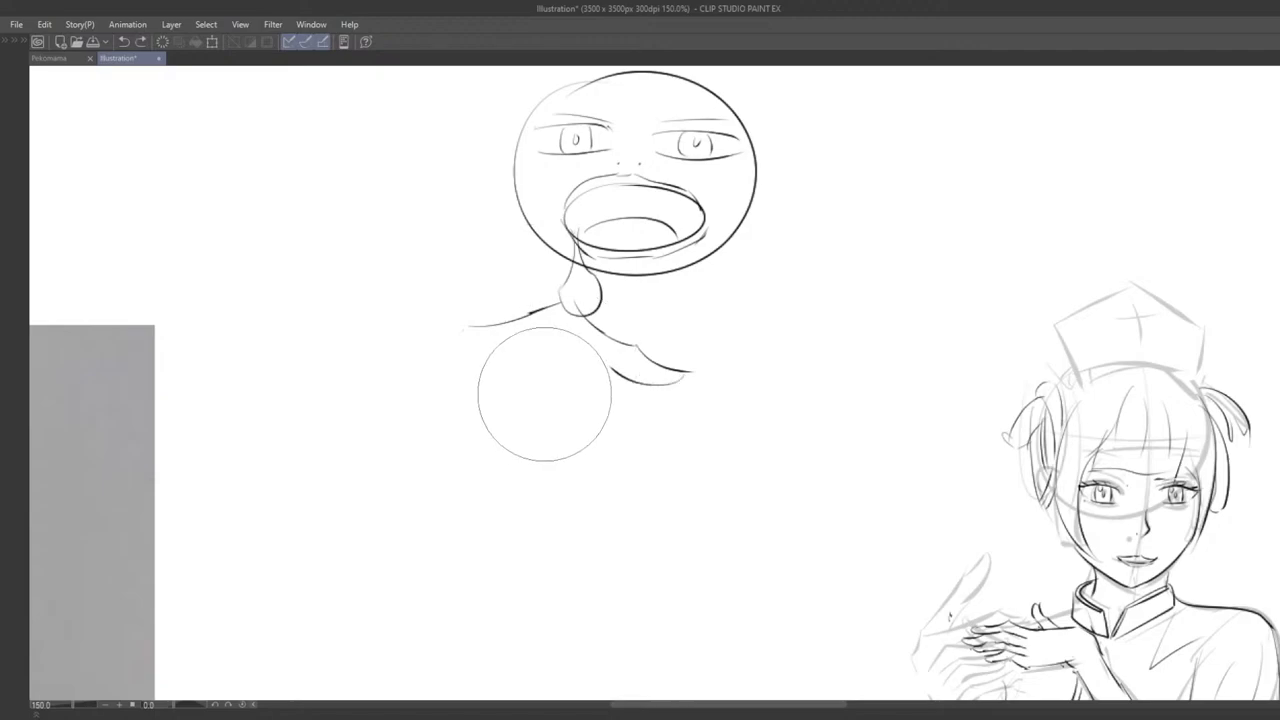
Step: Connect the right limb's lower contour and draw a short lower line for the left limb
key(p)
mouse_move(618, 372)
mouse_down()
mouse_move(564, 342)
mouse_move(488, 354)
mouse_move(536, 365)
mouse_move(466, 364)
mouse_up()
key(ctrl+z)
drag(574, 330, 457, 351)
key(ctrl+z)
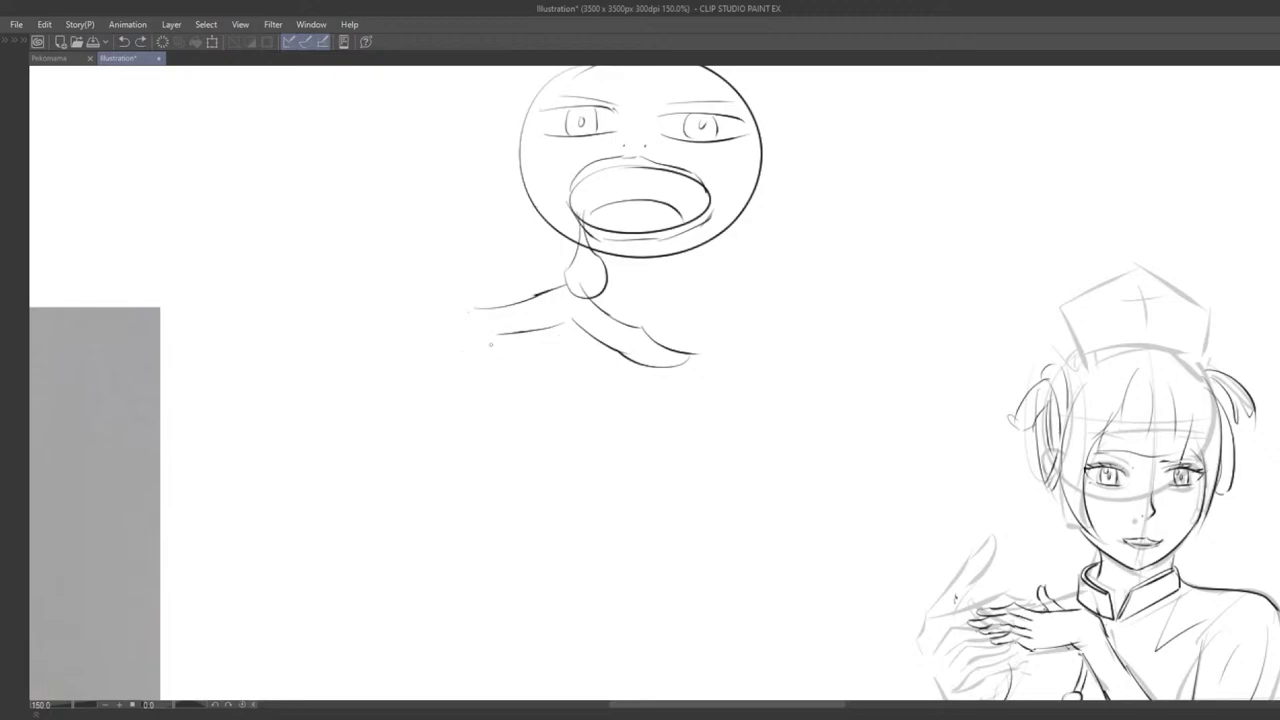
Step: Draw a bent hand outline with a curved inner finger line above the left limb, reaching toward the drip
drag(504, 303, 538, 286)
key(ctrl+z)
drag(446, 294, 502, 256)
key(ctrl+z)
mouse_move(444, 292)
mouse_down()
mouse_move(503, 254)
mouse_move(574, 264)
mouse_move(487, 301)
mouse_move(517, 289)
mouse_up()
key(ctrl+z)
key(ctrl+z)
key(ctrl+z)
key(ctrl+z)
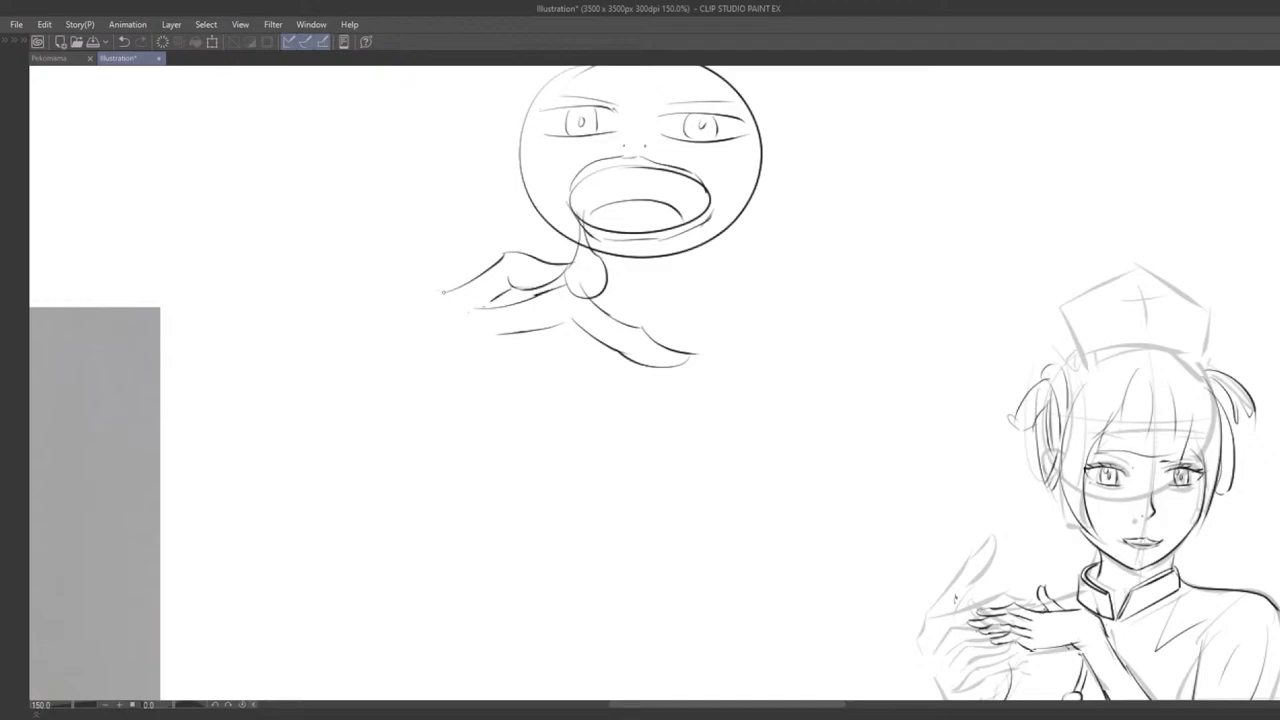
Step: Reduce the eraser size and clean up the left end of the hand, closing it with a rounded fingertip
key(e)
click(497, 300)
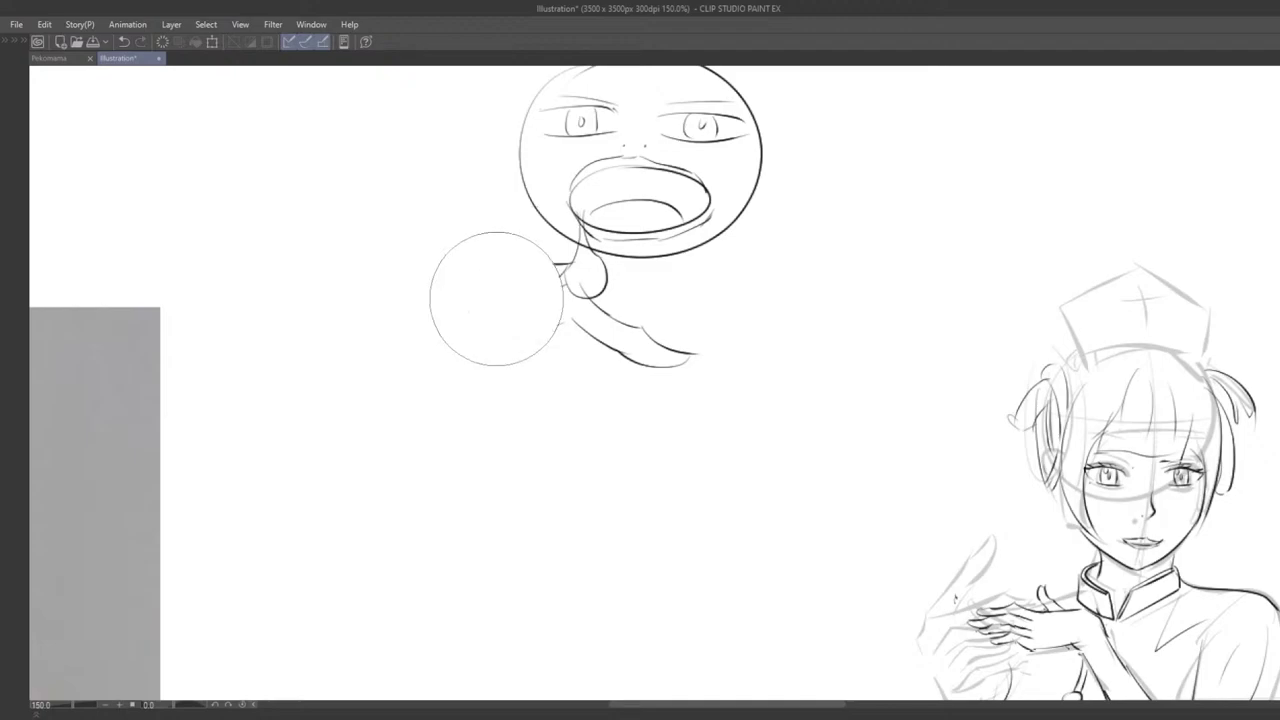
key(ctrl+z)
key(bracketleft)
key(bracketleft)
key(bracketleft)
key(bracketleft)
key(bracketleft)
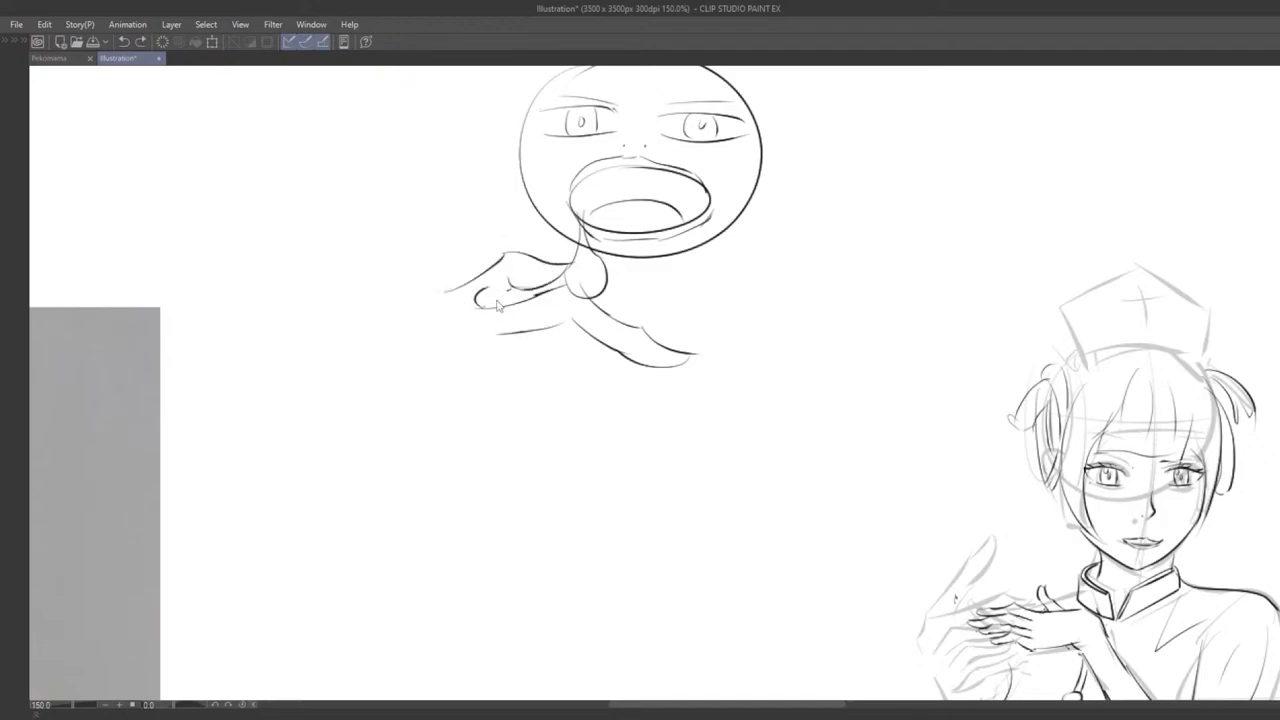
Step: Redraw the line trailing left from the hand's upper knuckle as one smooth stroke
key(ctrl+z)
key(ctrl+z)
mouse_move(468, 298)
mouse_down()
mouse_move(476, 308)
mouse_move(449, 287)
mouse_move(484, 271)
mouse_move(437, 296)
mouse_move(531, 302)
mouse_move(447, 307)
mouse_move(474, 320)
mouse_move(449, 357)
mouse_move(429, 354)
mouse_move(469, 369)
mouse_move(420, 366)
mouse_up()
key(e)
key(p)
key(ctrl+z)
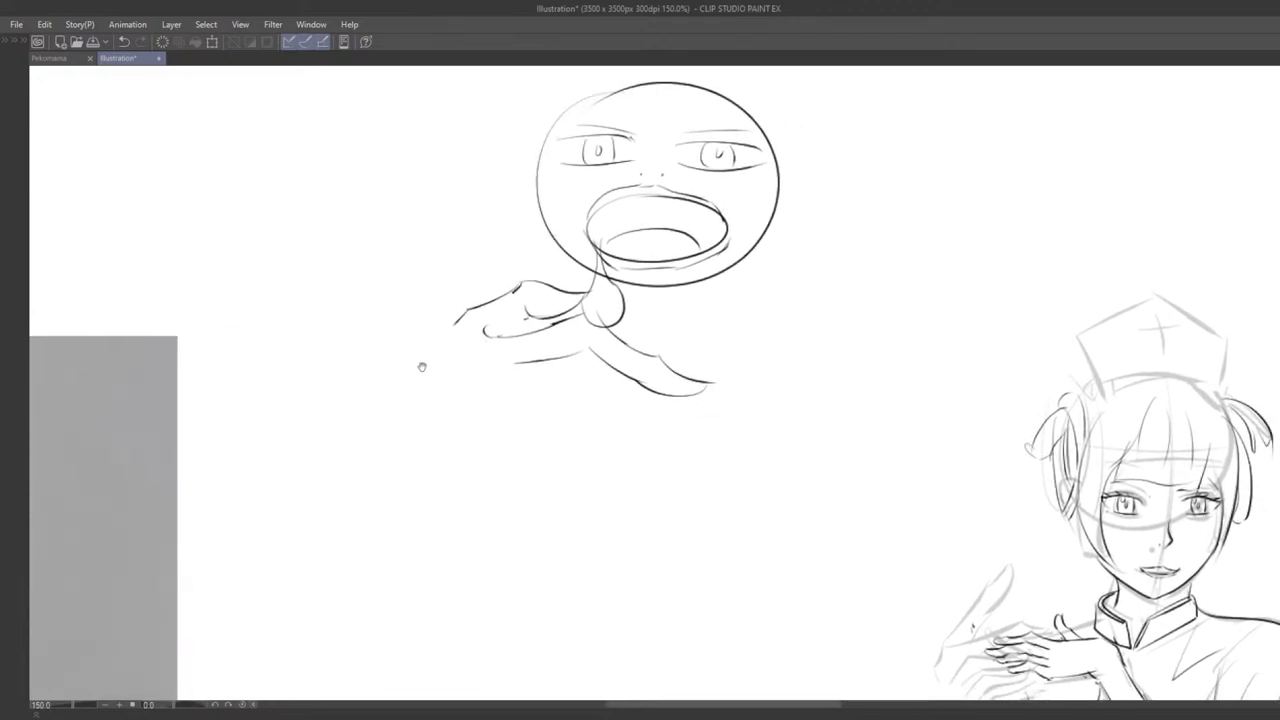
key(ctrl+z)
drag(512, 290, 442, 317)
key(ctrl+z)
key(ctrl+z)
Step: Bring back the hidden tool, layer and navigator palettes with the doodle in view at 100%
scroll(331, 523, down, 2)
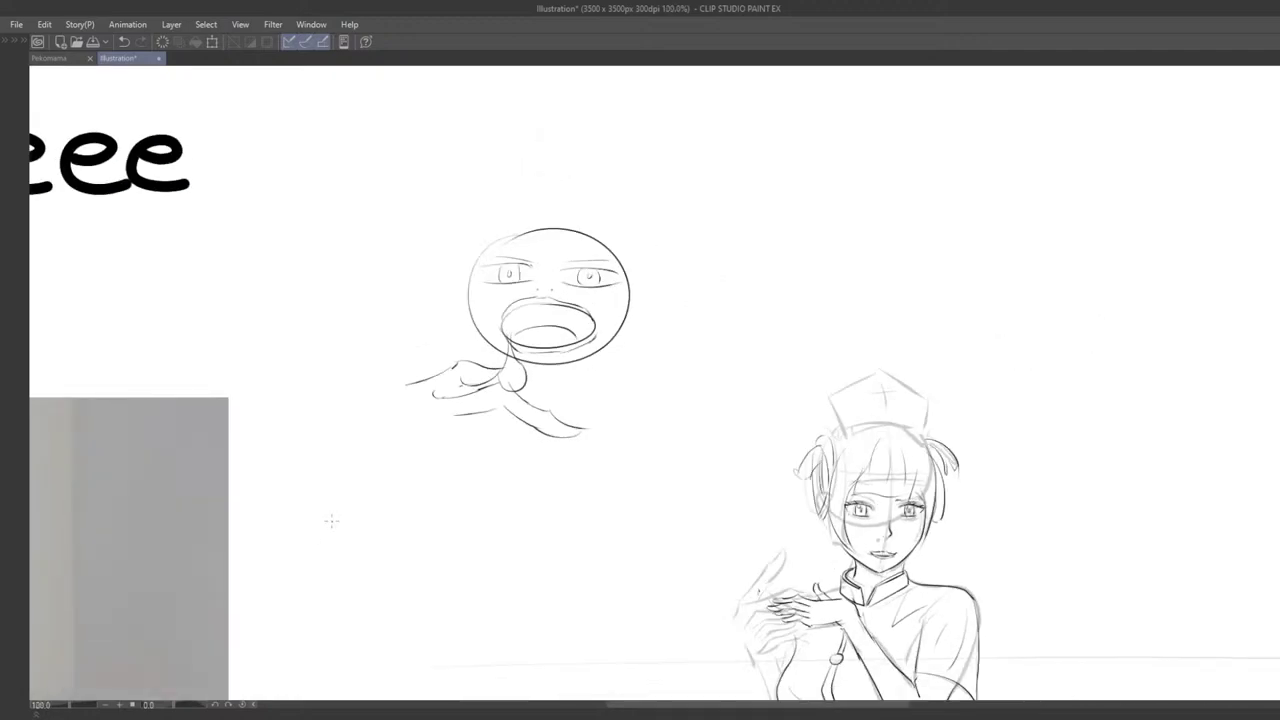
drag(376, 439, 477, 383)
click(117, 706)
click(105, 705)
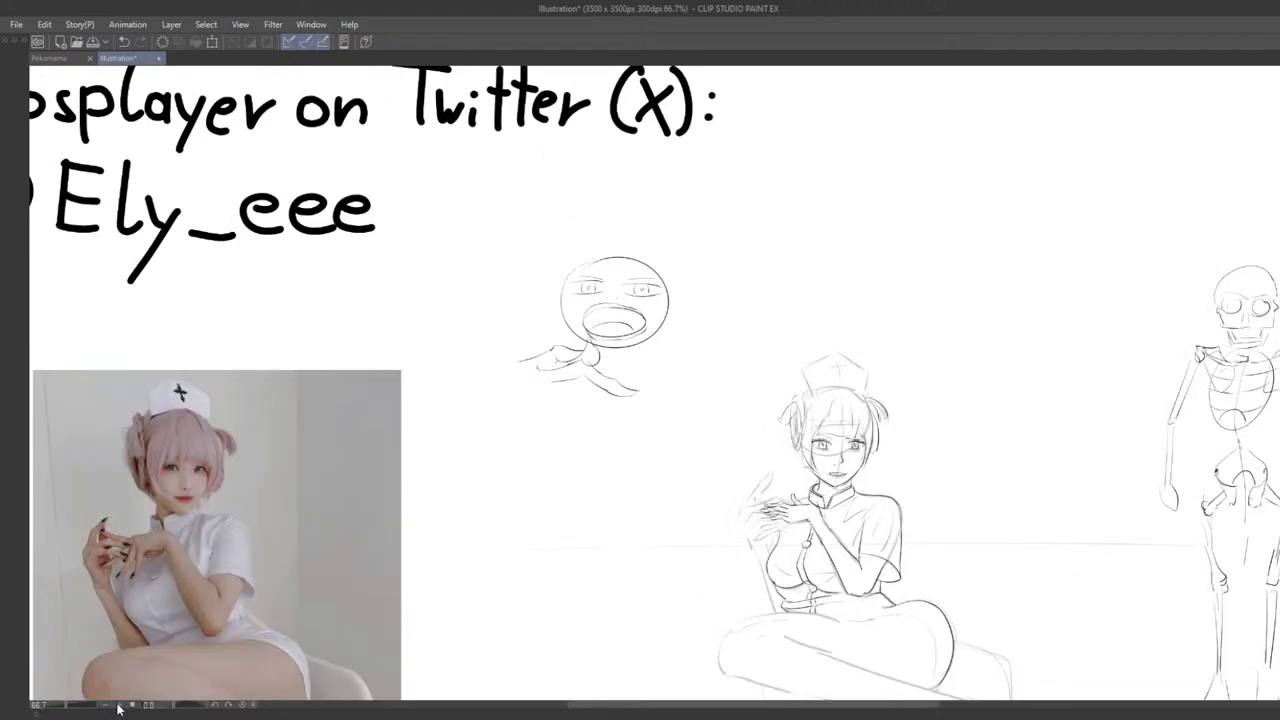
click(119, 705)
drag(425, 378, 486, 494)
key(Tab)
key(Tab)
key(Tab)
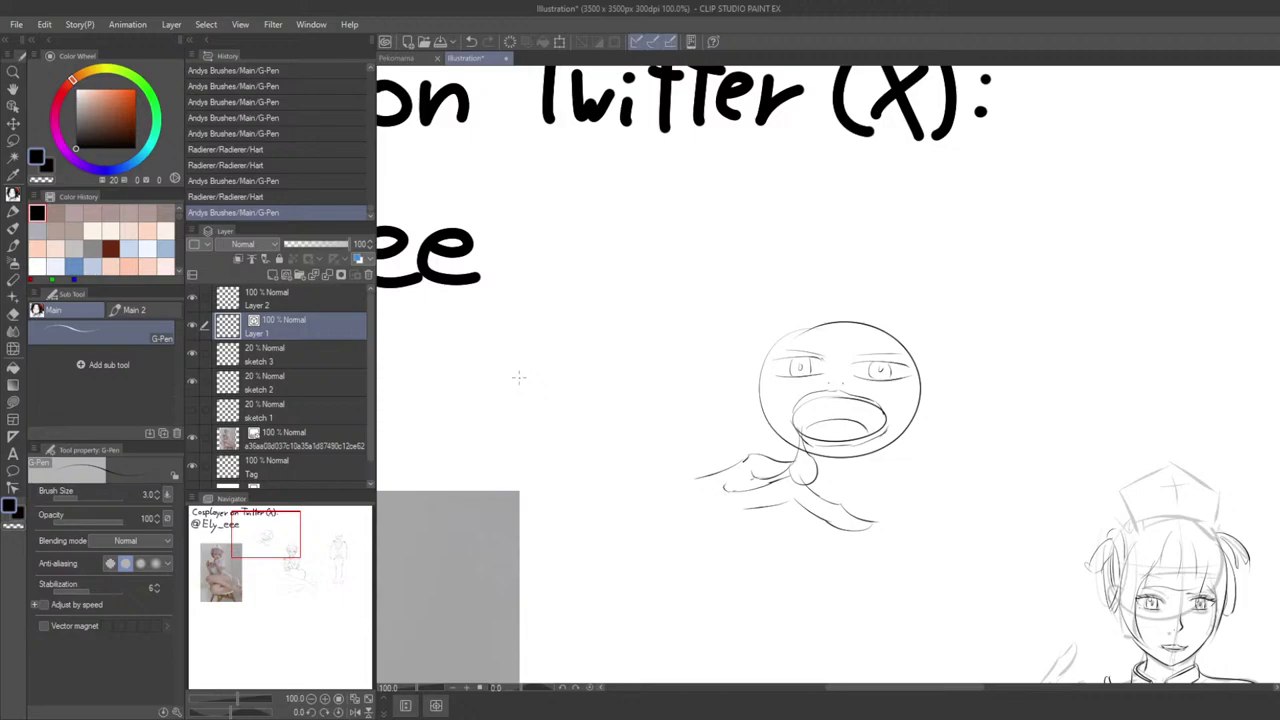
drag(685, 351, 614, 329)
click(311, 699)
click(323, 700)
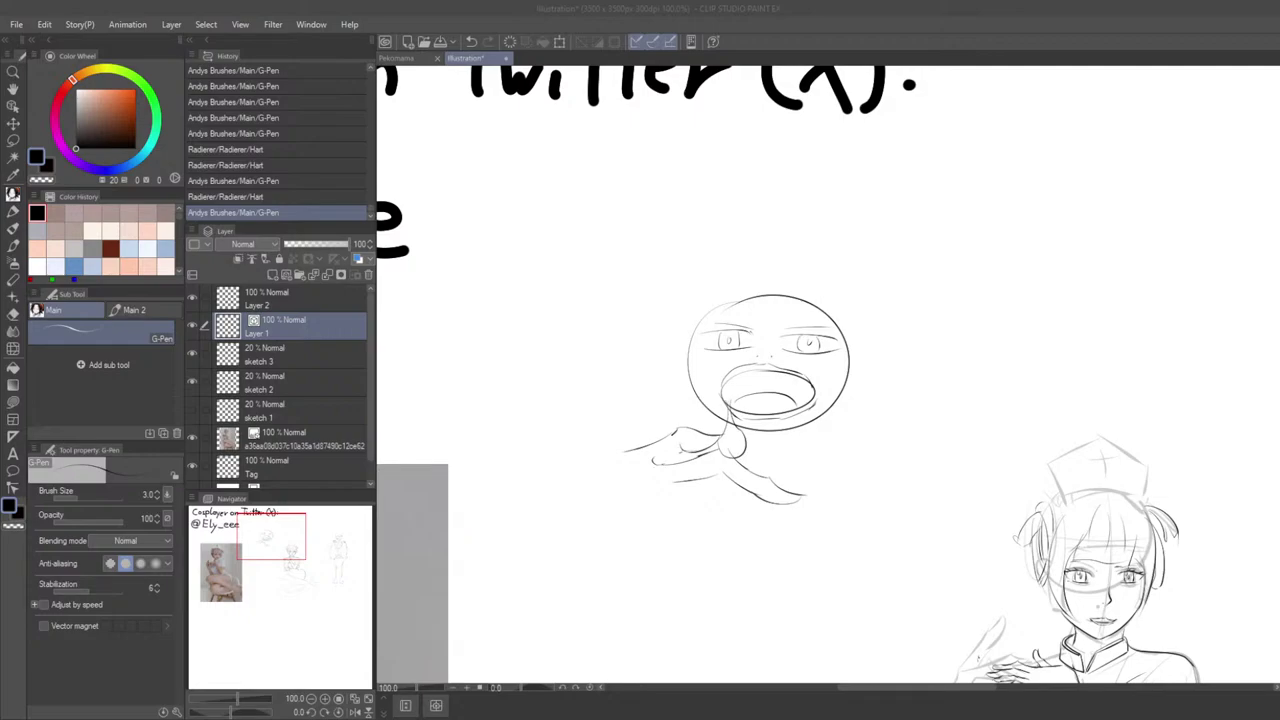
Step: Open the shortcut settings and look through the File, Edit and Animation groups of the menu commands
key(ctrl+alt+shift+k)
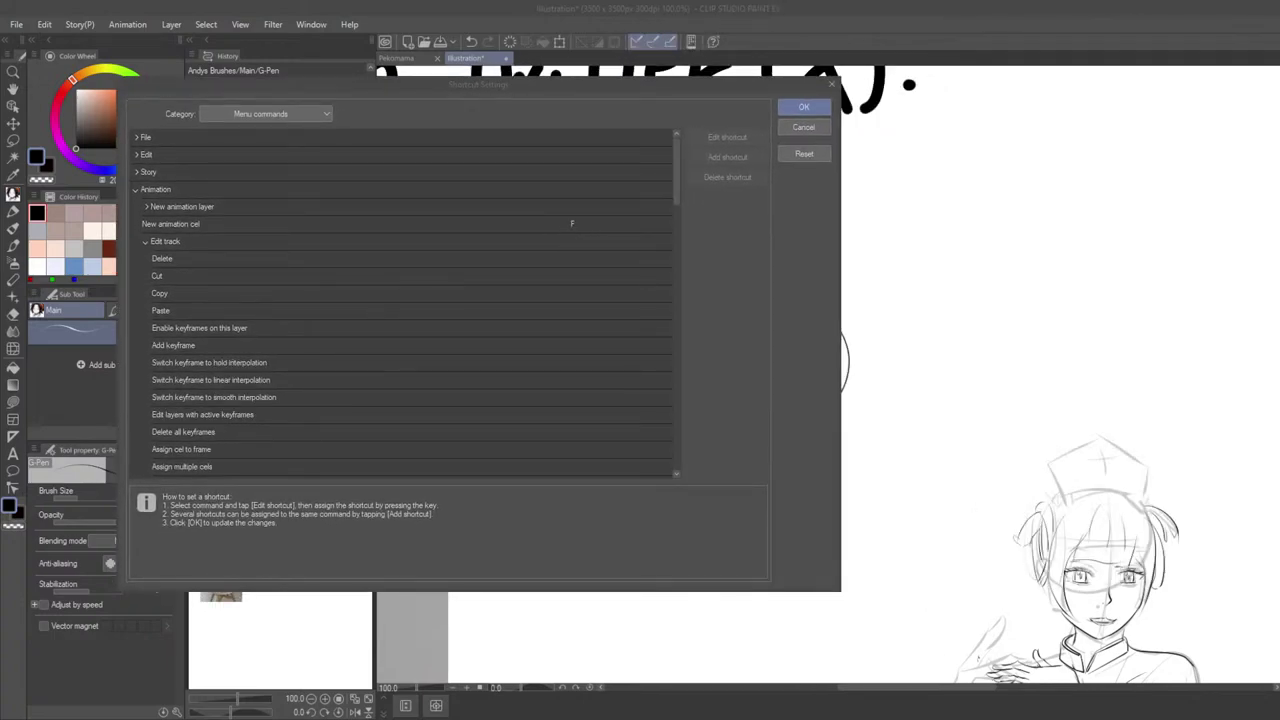
click(136, 190)
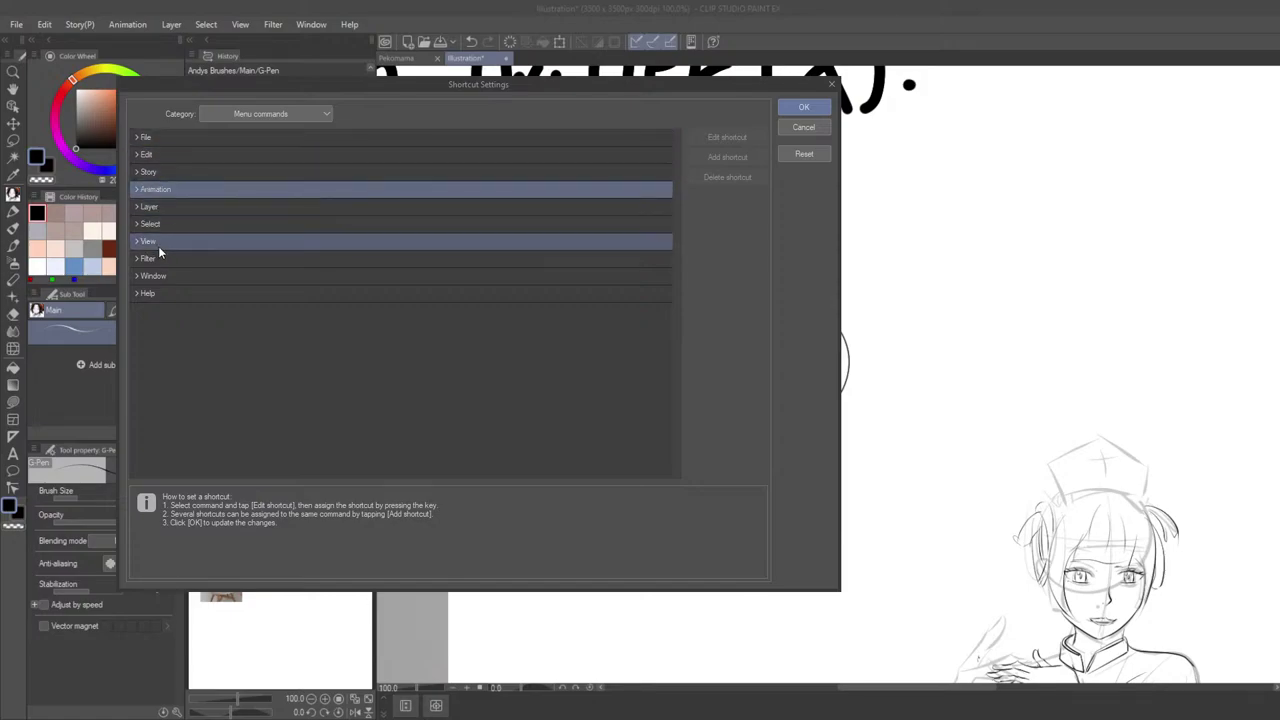
click(138, 138)
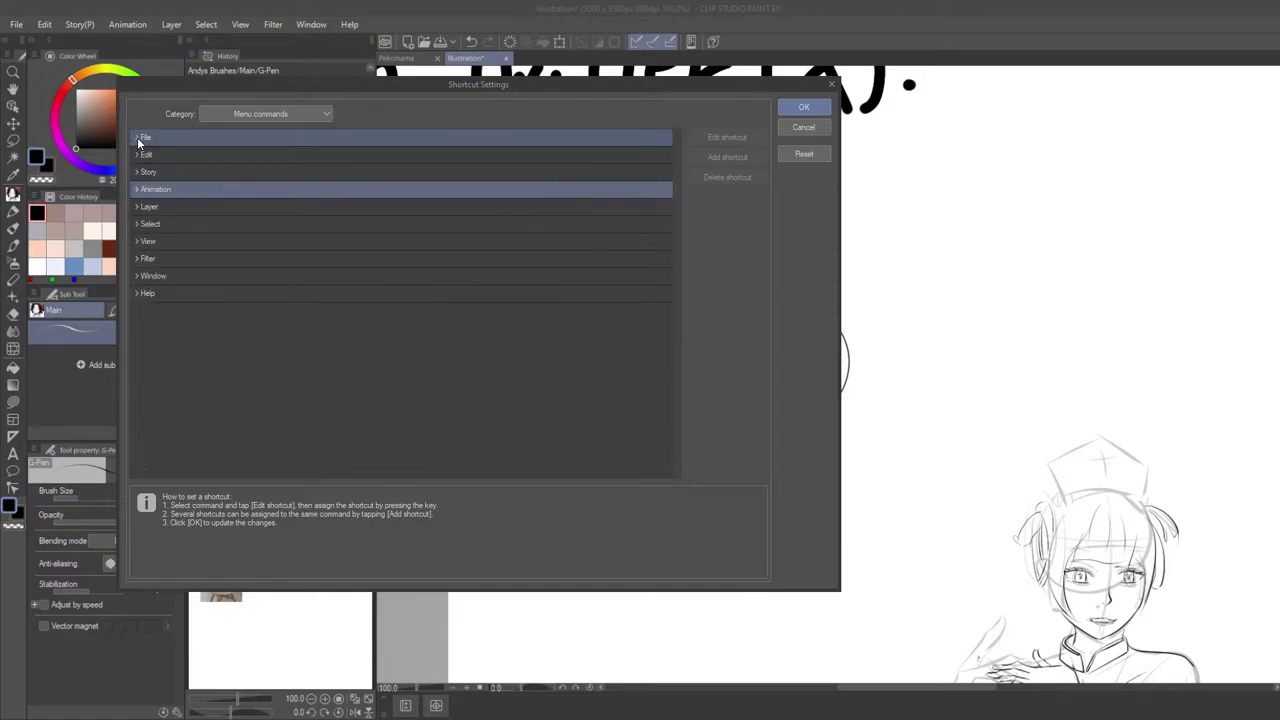
click(137, 156)
click(137, 156)
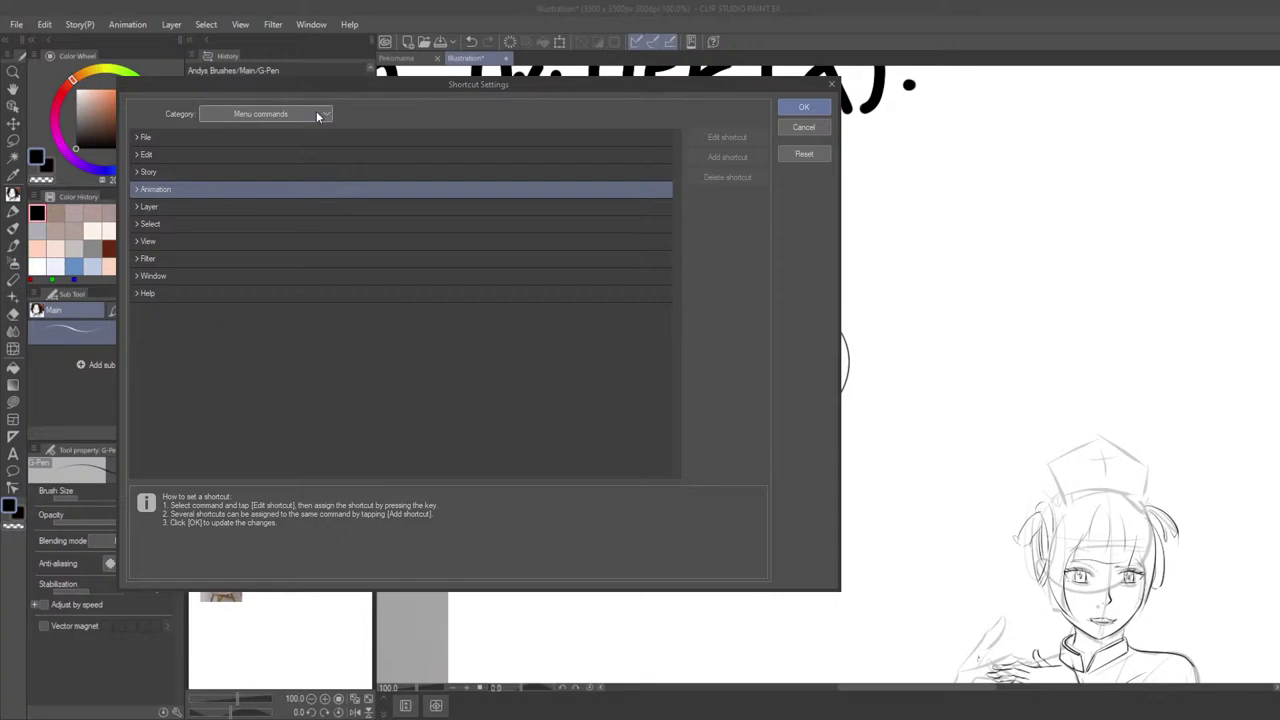
Step: Switch the shortcut category to Options and examine the tool property, brush size, sub tool and layer property palette groups
click(280, 155)
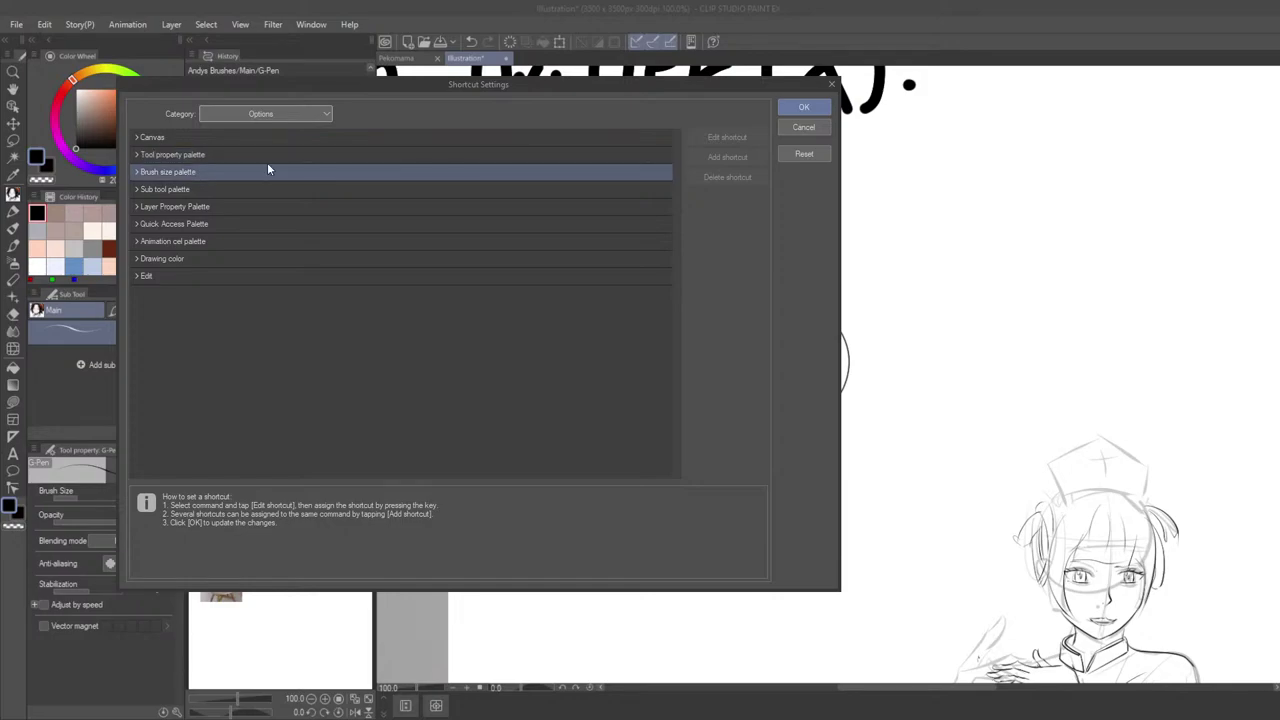
click(136, 155)
click(136, 155)
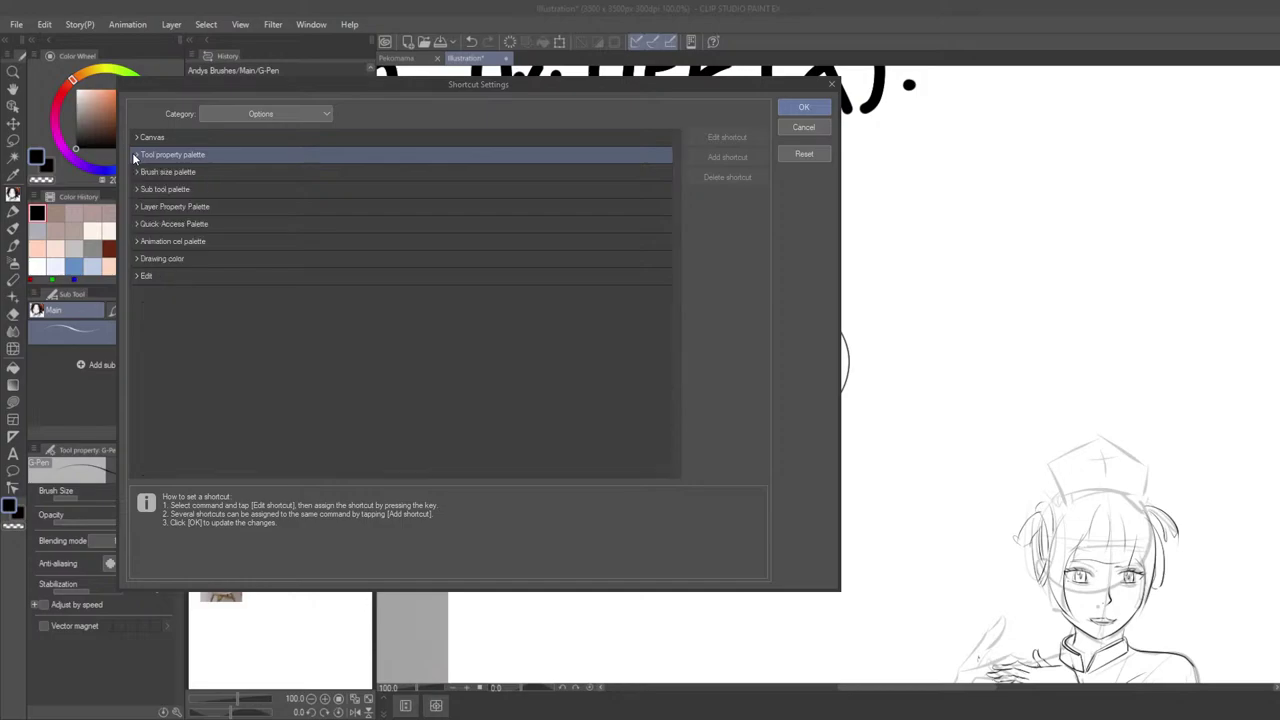
click(137, 172)
click(137, 172)
click(137, 172)
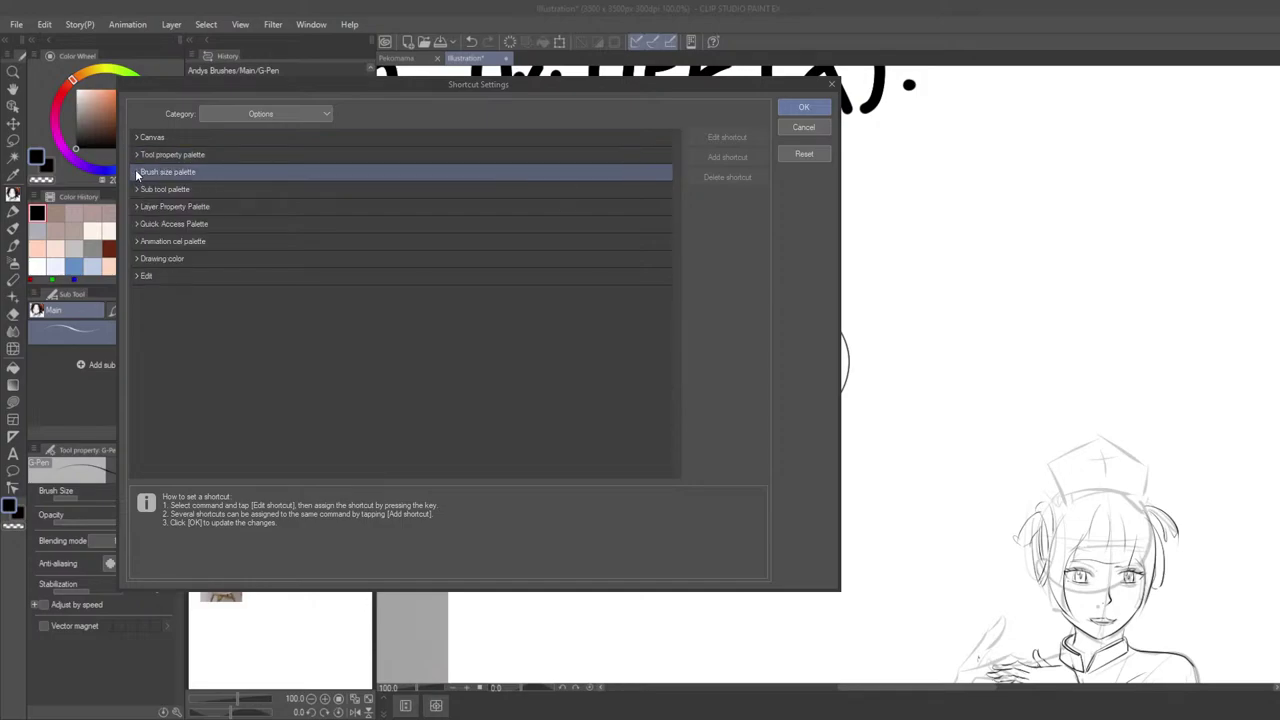
click(137, 172)
click(137, 172)
click(135, 190)
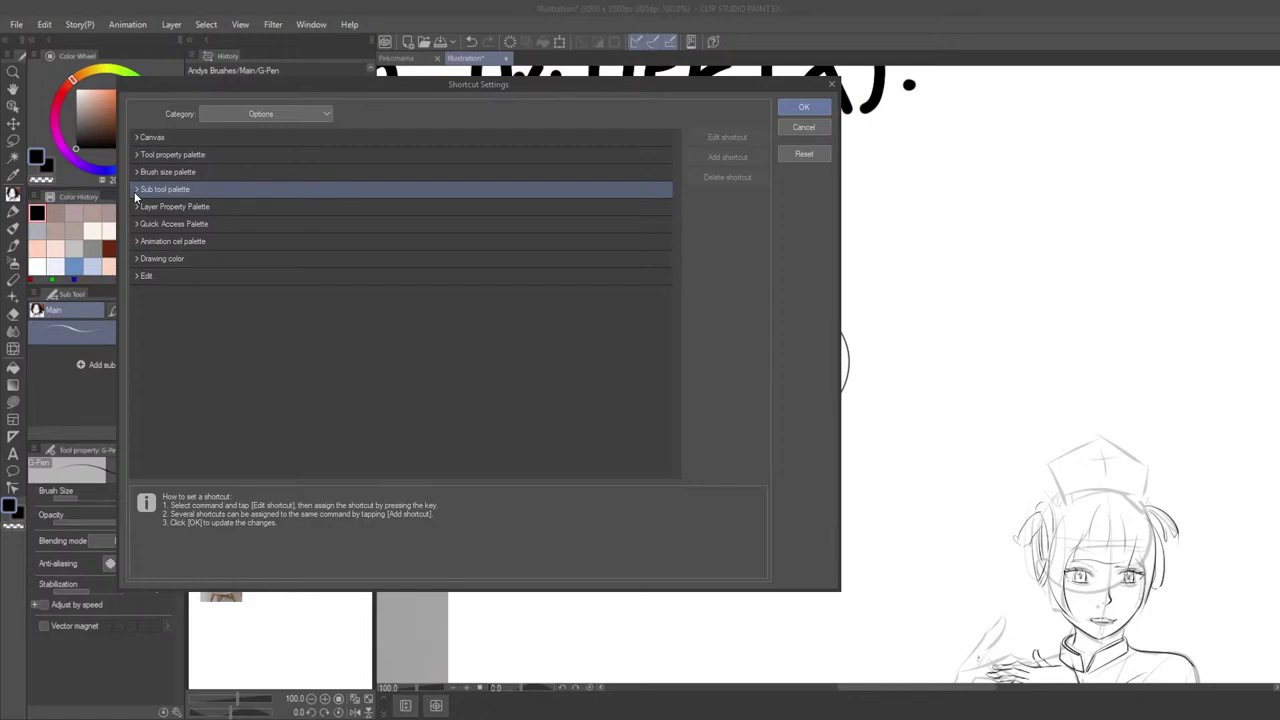
click(134, 192)
click(136, 207)
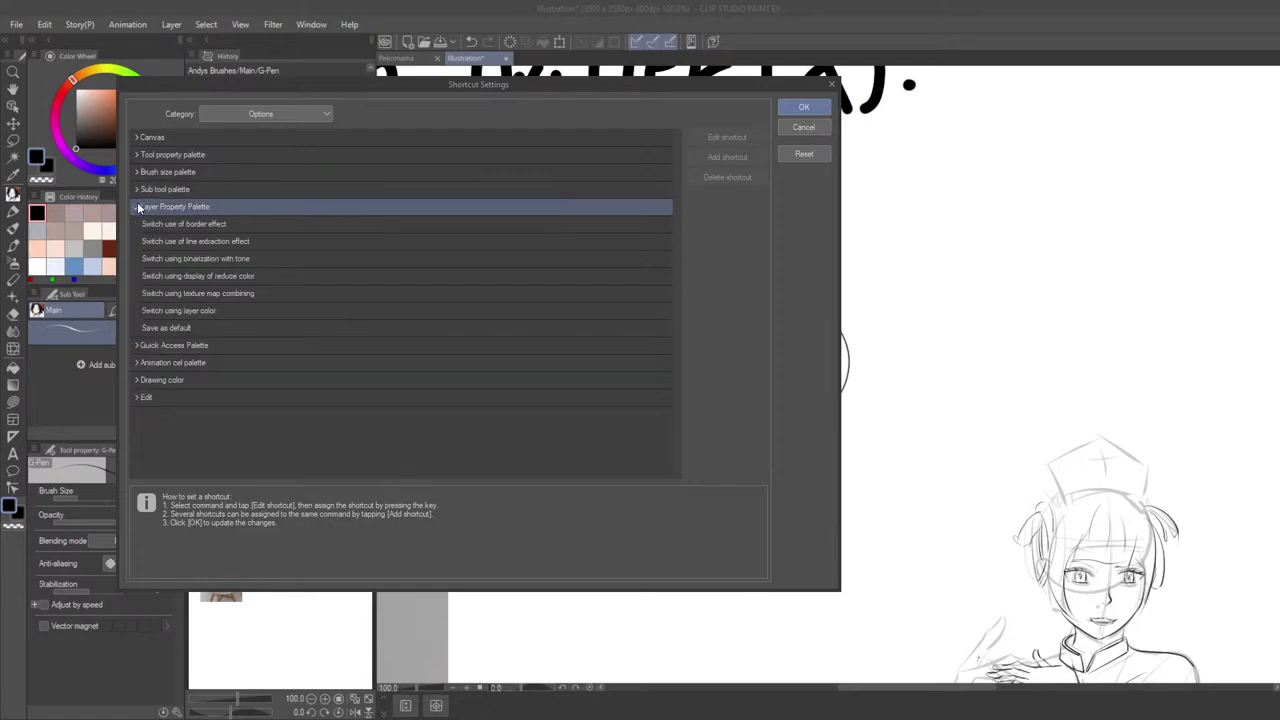
click(136, 207)
Step: Examine the shortcut options for the quick access palette, animation cel palette and drawing color groups
click(136, 223)
click(136, 223)
click(136, 223)
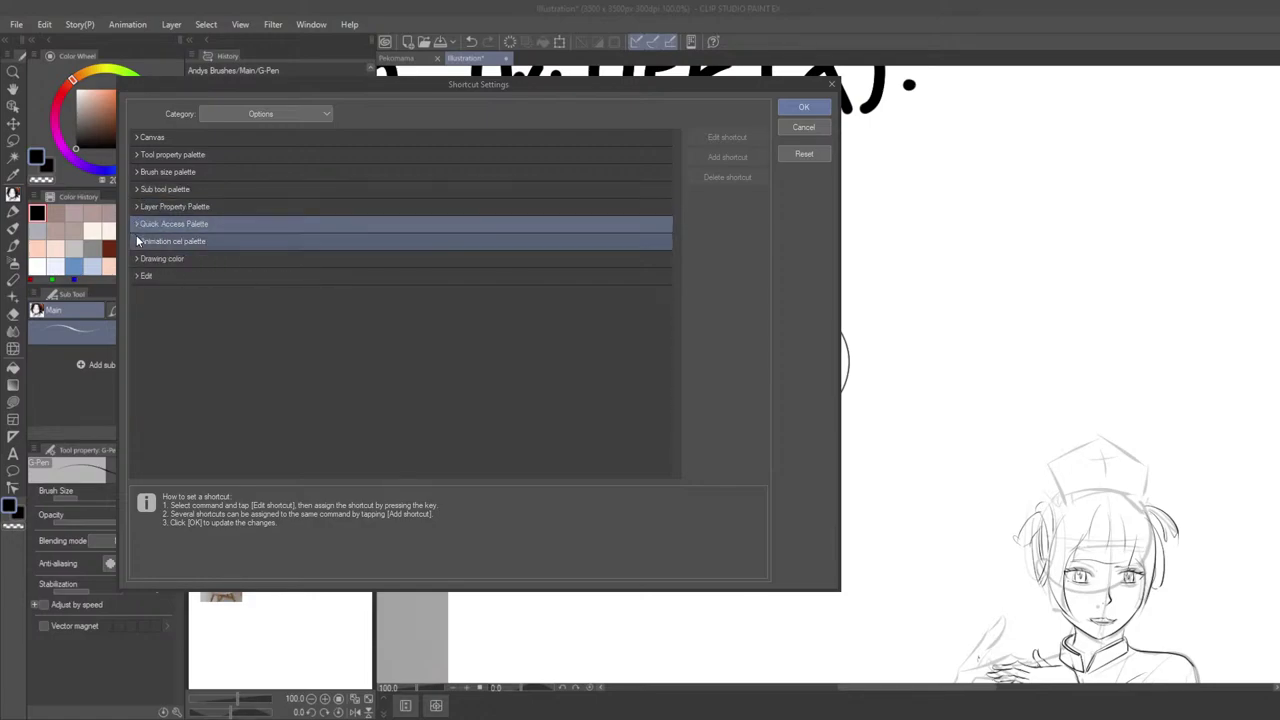
click(137, 241)
click(137, 241)
click(137, 242)
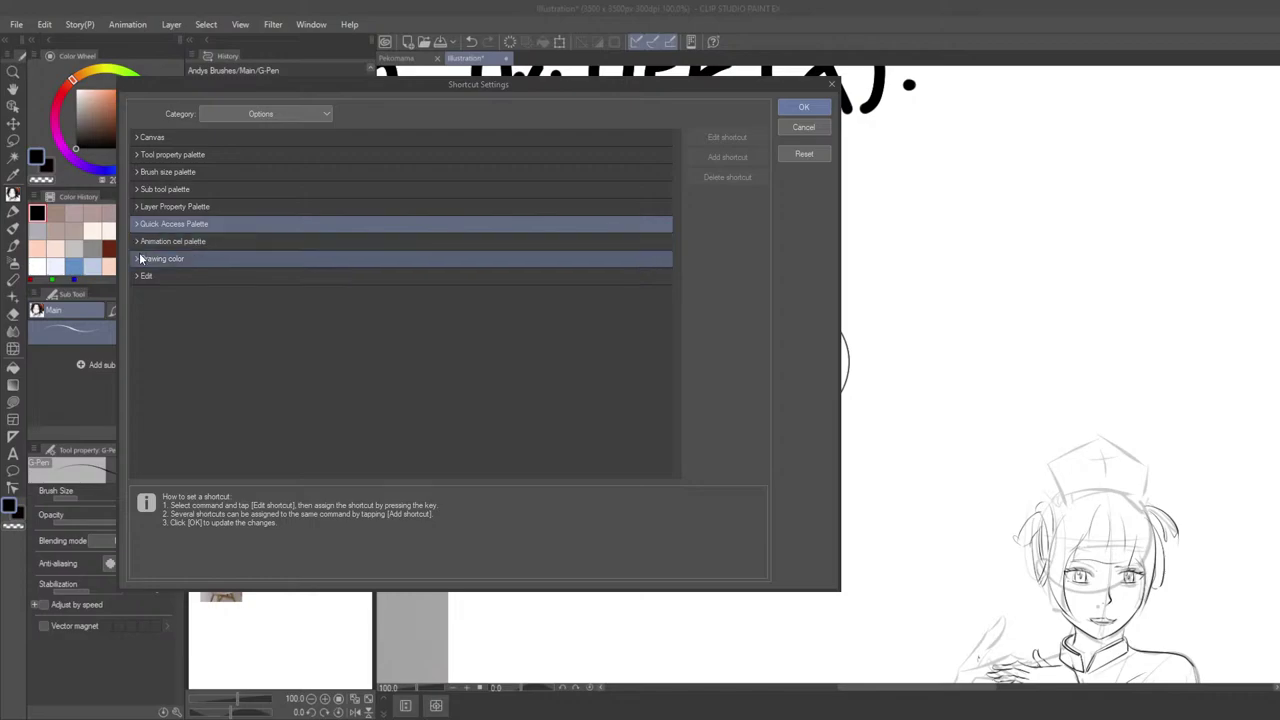
click(138, 259)
click(137, 241)
click(138, 259)
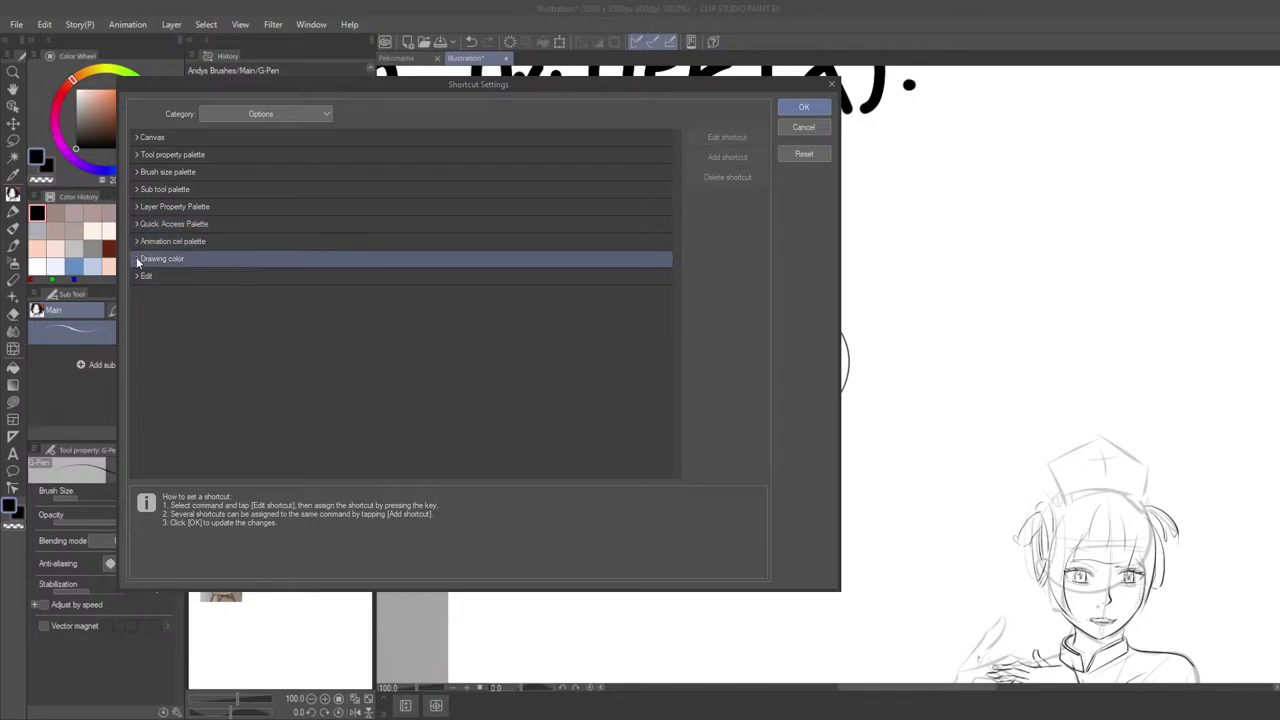
click(138, 259)
click(138, 260)
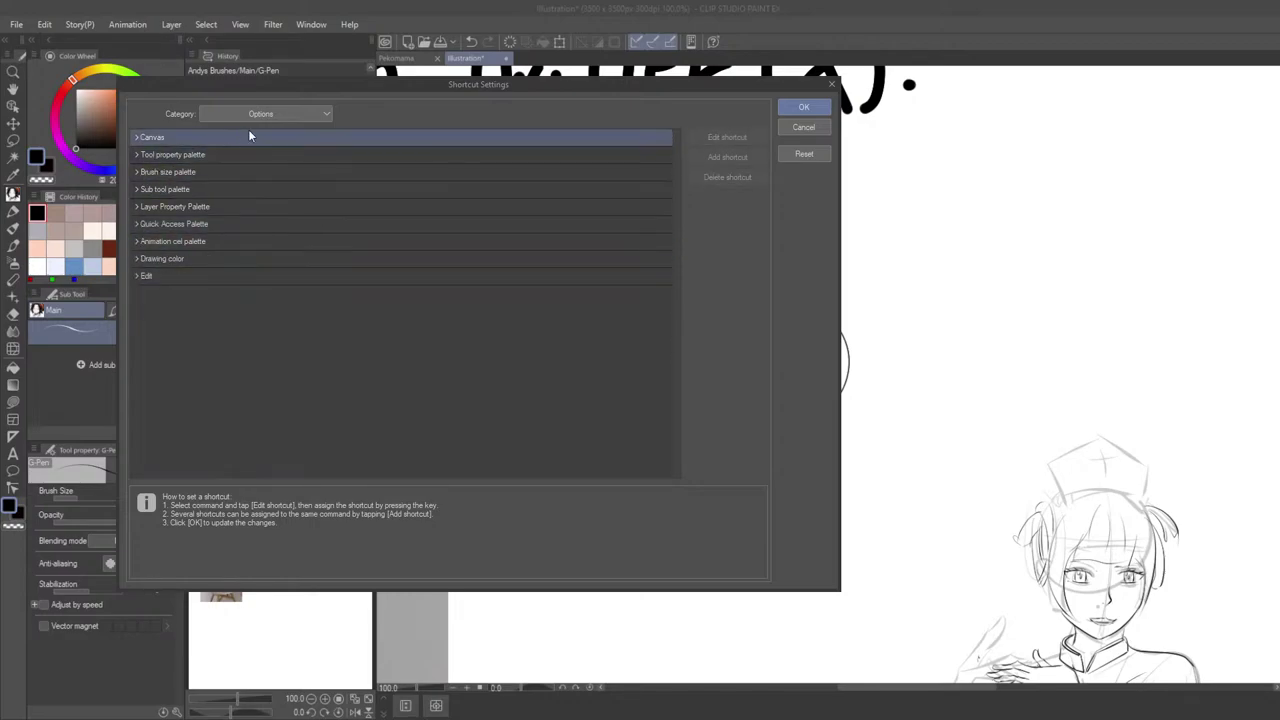
Step: View the Tools category of shortcuts and close the shortcut settings without changing anything
click(268, 167)
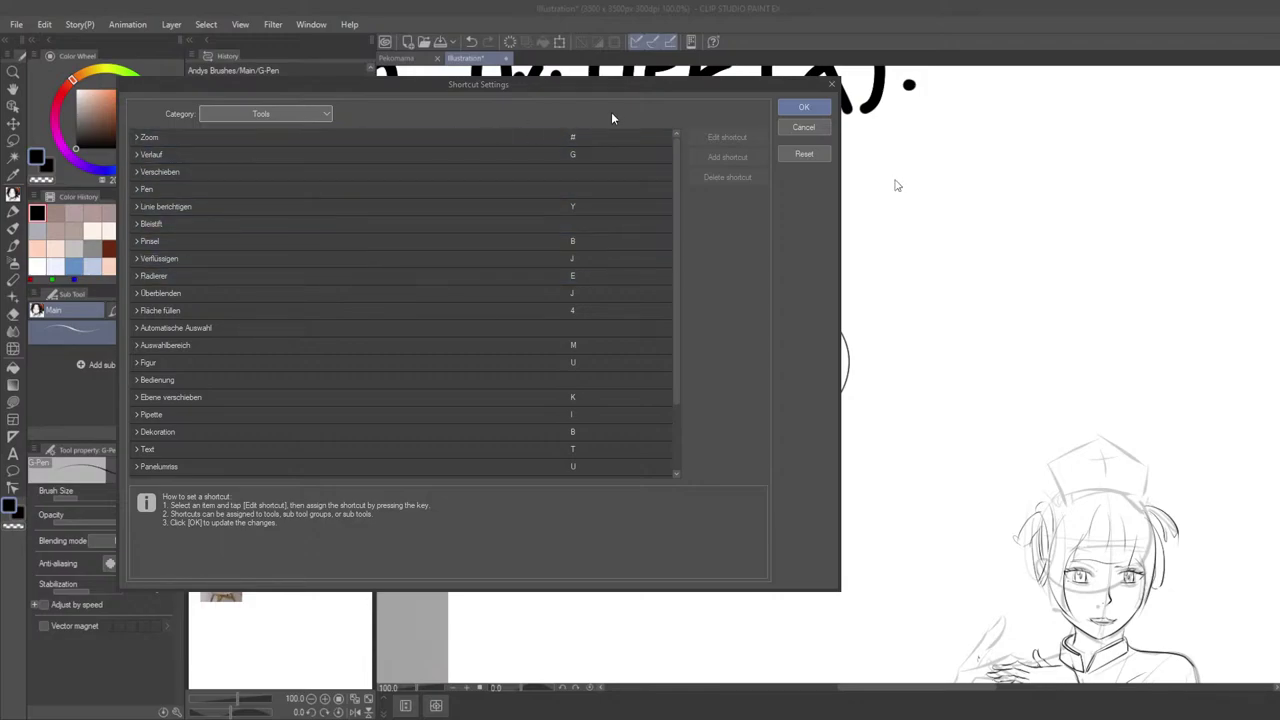
click(836, 92)
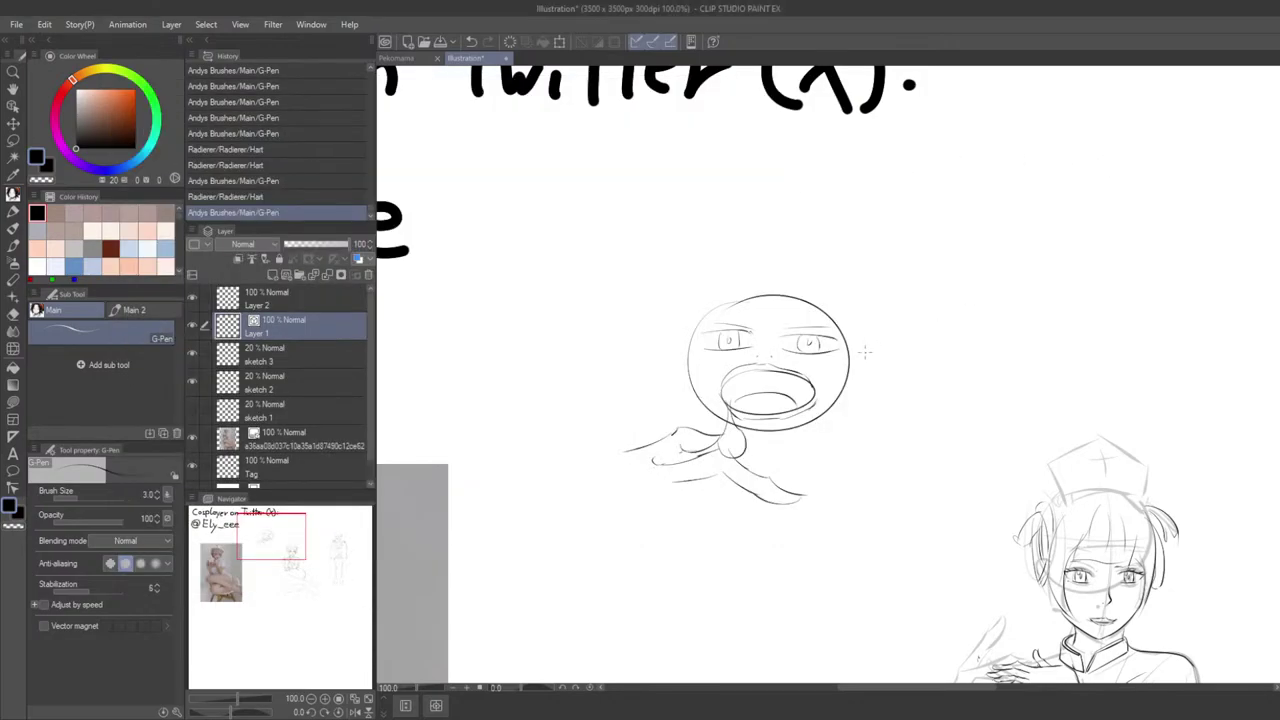
drag(764, 430, 719, 398)
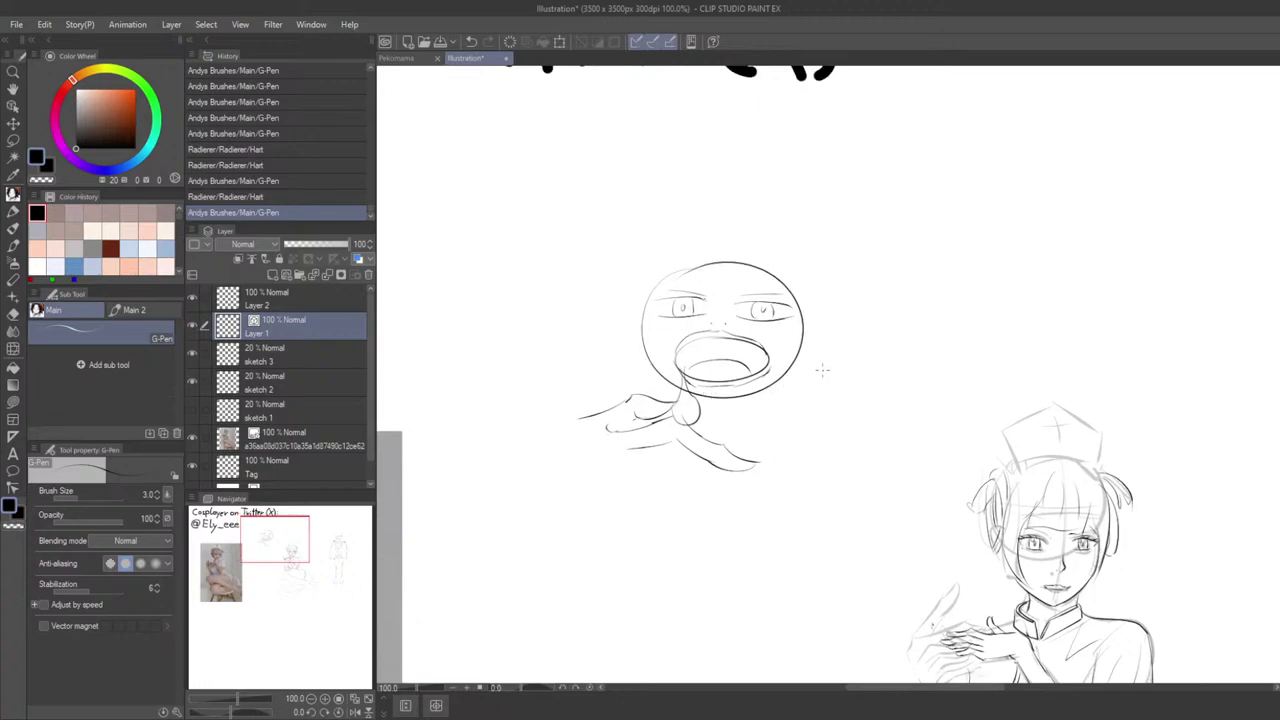
scroll(804, 362, up, 1)
drag(838, 361, 706, 398)
scroll(804, 362, up, 4)
scroll(731, 394, down, 6)
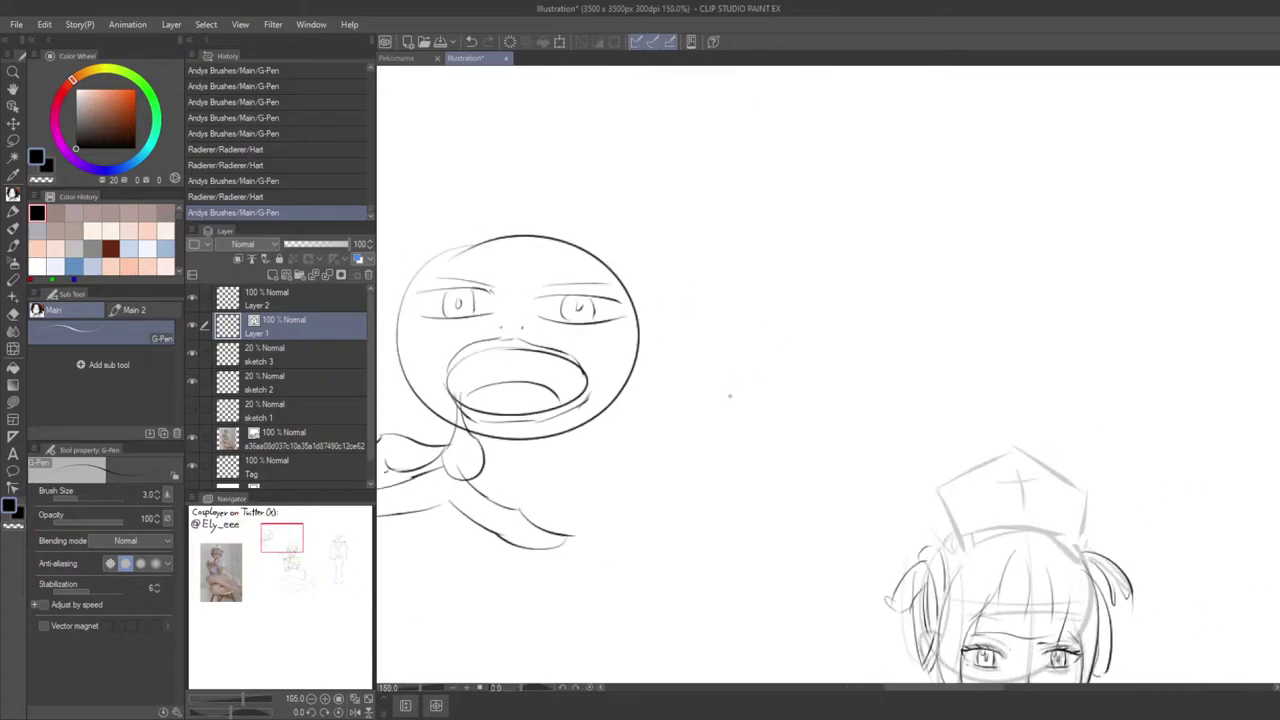
scroll(806, 358, up, 3)
scroll(801, 356, up, 1)
scroll(720, 380, down, 3)
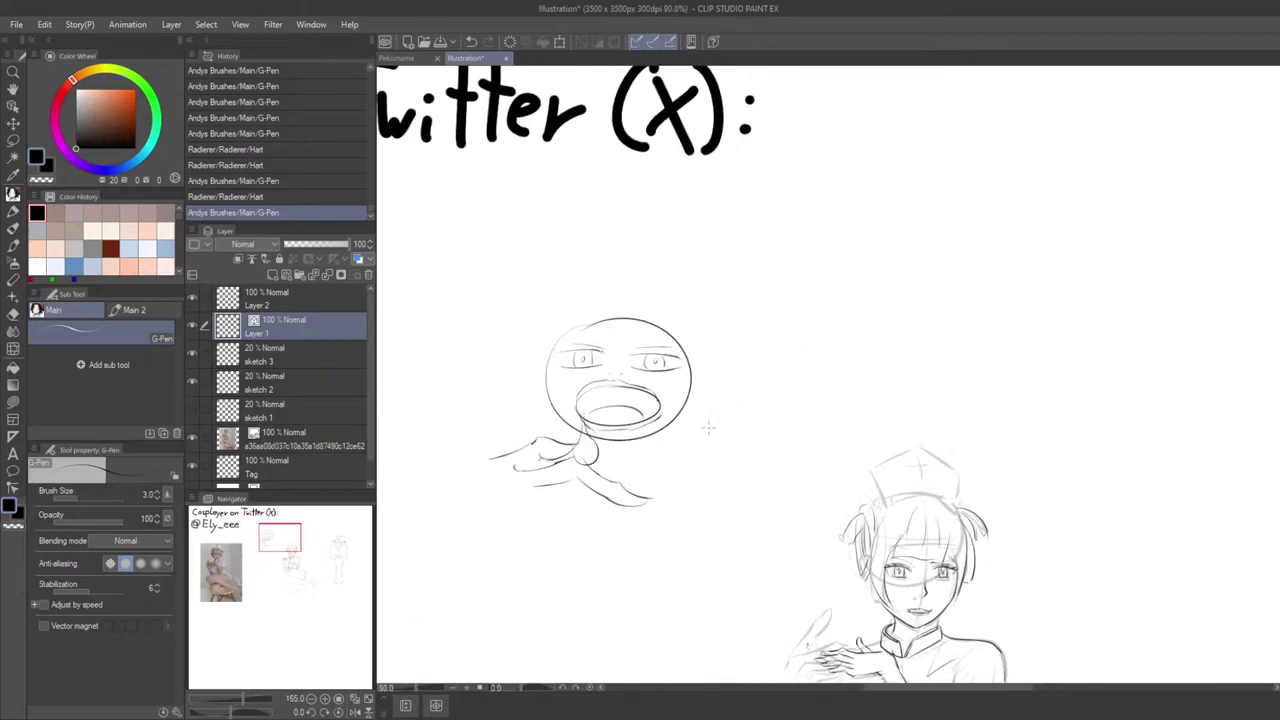
scroll(710, 410, up, 2)
scroll(708, 428, down, 2)
scroll(708, 428, up, 1)
scroll(846, 346, down, 2)
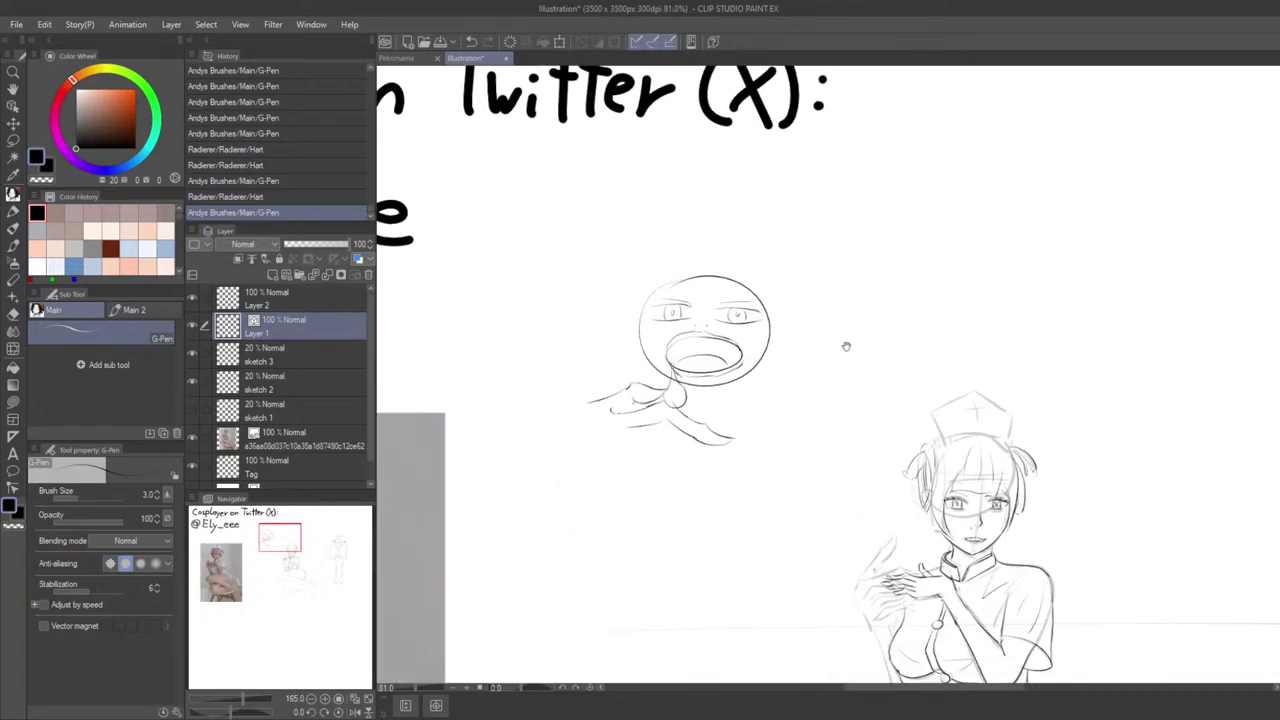
scroll(783, 371, up, 2)
drag(815, 384, 794, 369)
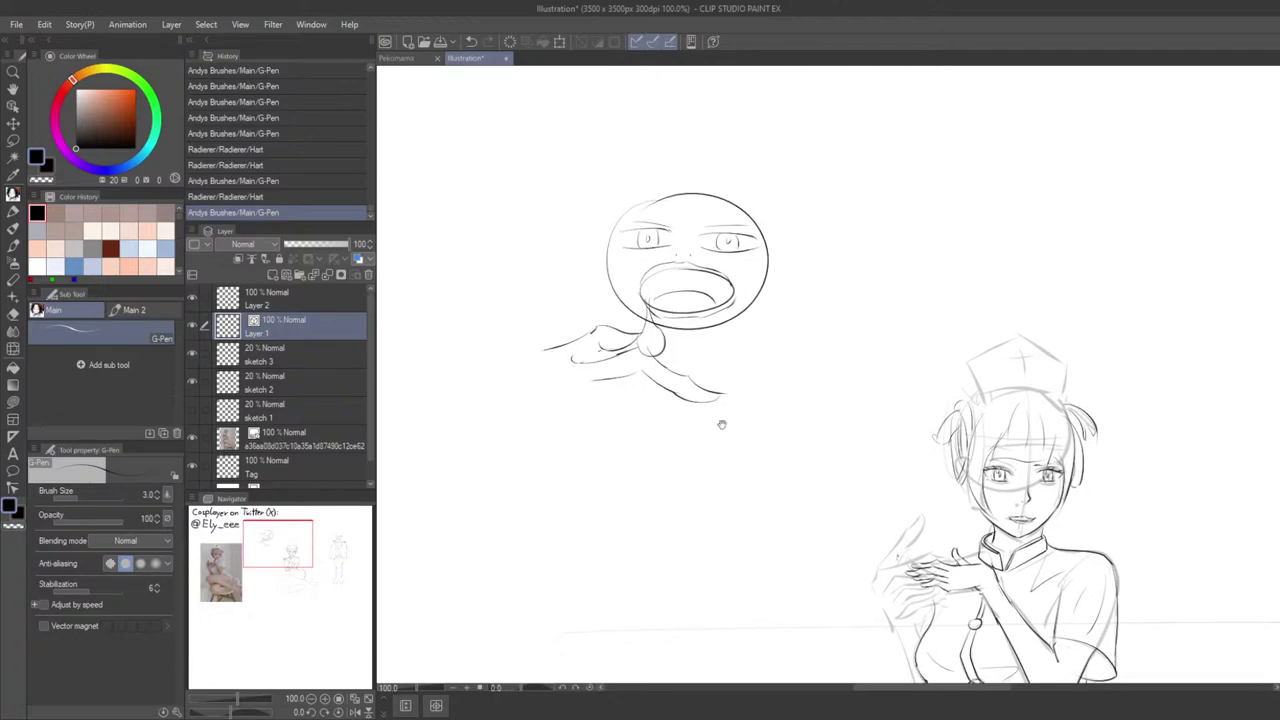
Step: Clean up the fingertip of the doodle hand with the eraser and redraw the line below it toward the knuckle
scroll(720, 423, up, 3)
scroll(757, 440, up, 2)
drag(715, 457, 697, 409)
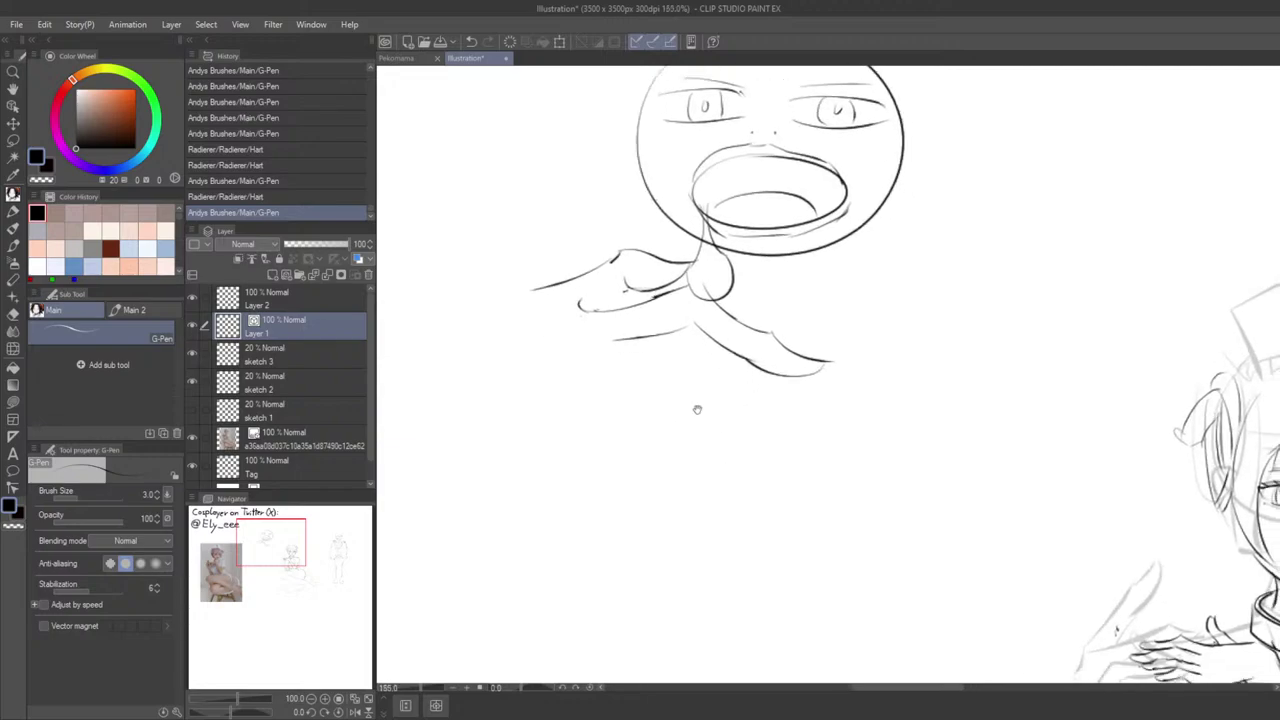
key(e)
mouse_move(572, 314)
mouse_down()
mouse_move(602, 289)
mouse_move(588, 311)
mouse_up()
key(p)
key(ctrl+z)
key(ctrl+z)
mouse_move(594, 298)
mouse_down()
mouse_move(626, 292)
mouse_move(626, 326)
mouse_move(632, 312)
mouse_up()
mouse_move(572, 346)
mouse_down()
mouse_move(687, 322)
mouse_move(605, 327)
mouse_move(699, 306)
mouse_up()
key(ctrl+z)
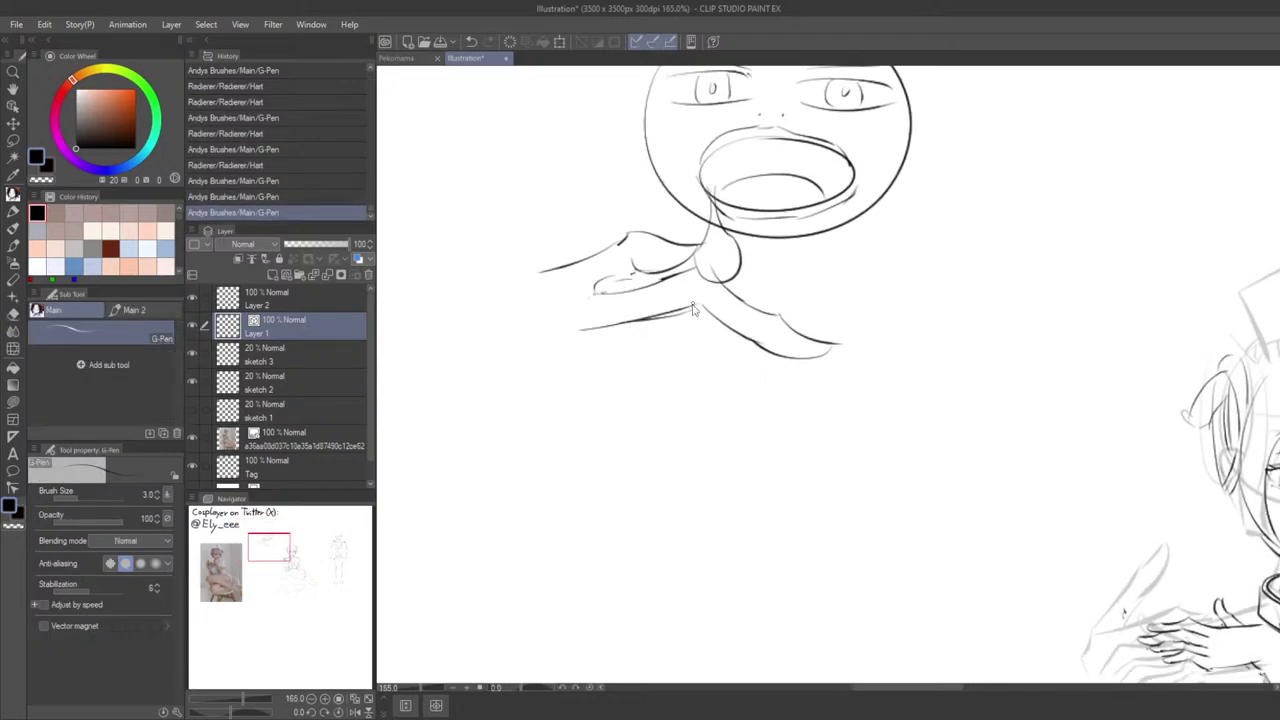
Step: Try to add a second finger contour beneath the doodle hand's first finger and undo the strokes
key(ctrl+z)
mouse_move(611, 323)
mouse_down()
mouse_move(718, 313)
mouse_move(832, 378)
mouse_up()
key(ctrl+z)
key(ctrl+z)
drag(712, 308, 838, 385)
key(ctrl+z)
mouse_move(836, 386)
mouse_down()
mouse_move(768, 380)
mouse_move(856, 388)
mouse_up()
key(ctrl+z)
key(ctrl+z)
key(ctrl+z)
key(ctrl+z)
key(ctrl+z)
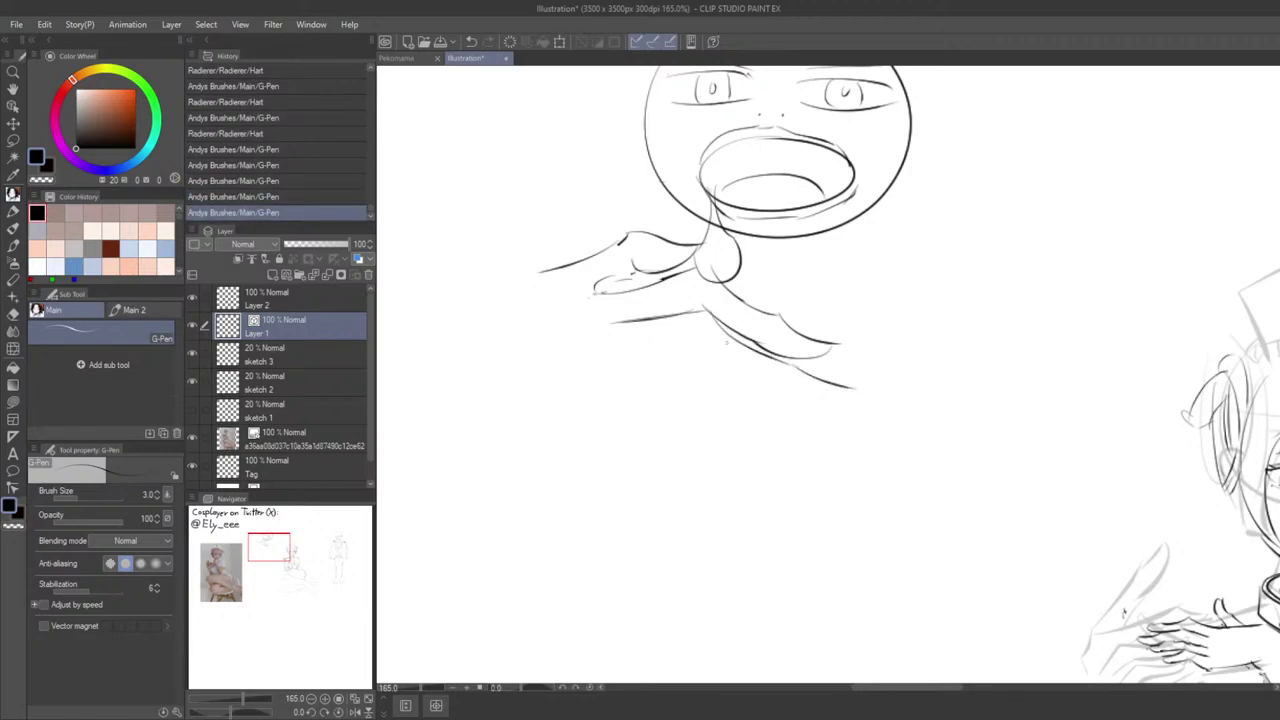
key(ctrl+z)
key(ctrl+z)
key(ctrl+z)
mouse_move(664, 363)
mouse_down()
mouse_move(583, 391)
mouse_move(554, 417)
mouse_move(600, 437)
mouse_up()
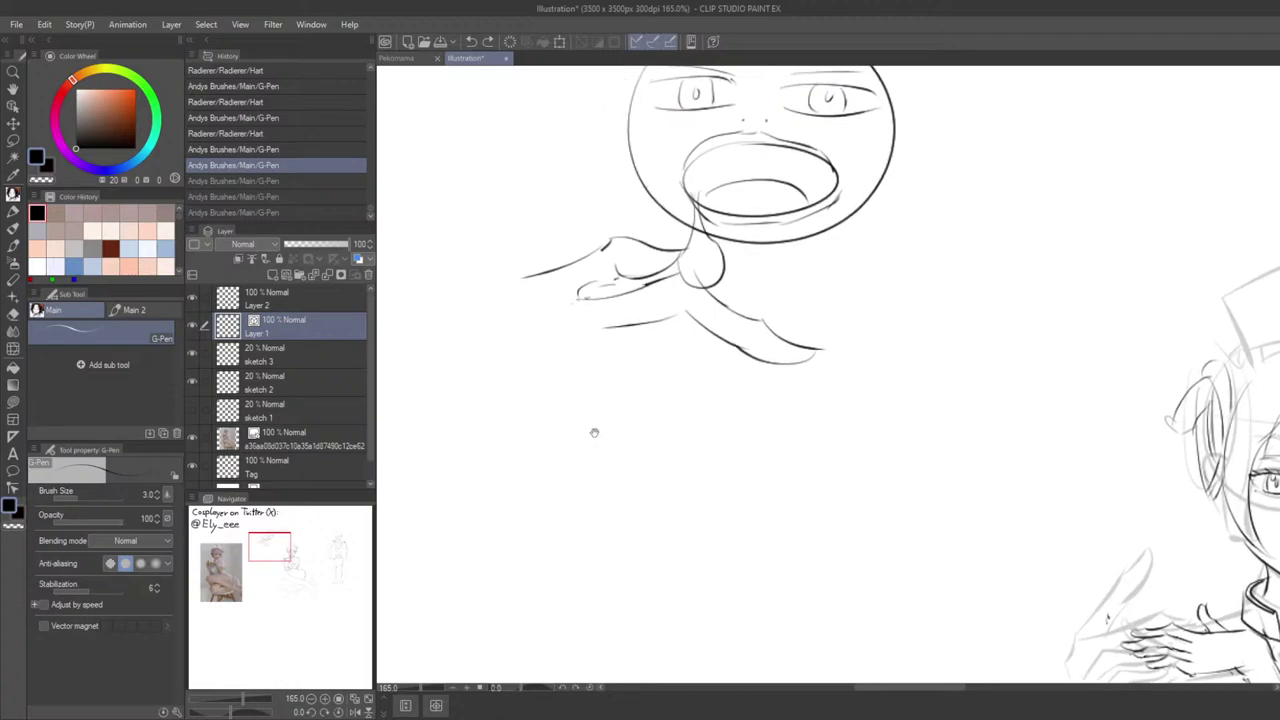
Step: Erase the hand line below the curled finger and redraw it as a longer curve joining the extended finger
drag(695, 431, 675, 409)
key(e)
drag(581, 310, 668, 286)
key(p)
key(ctrl+z)
key(ctrl+z)
drag(580, 389, 572, 387)
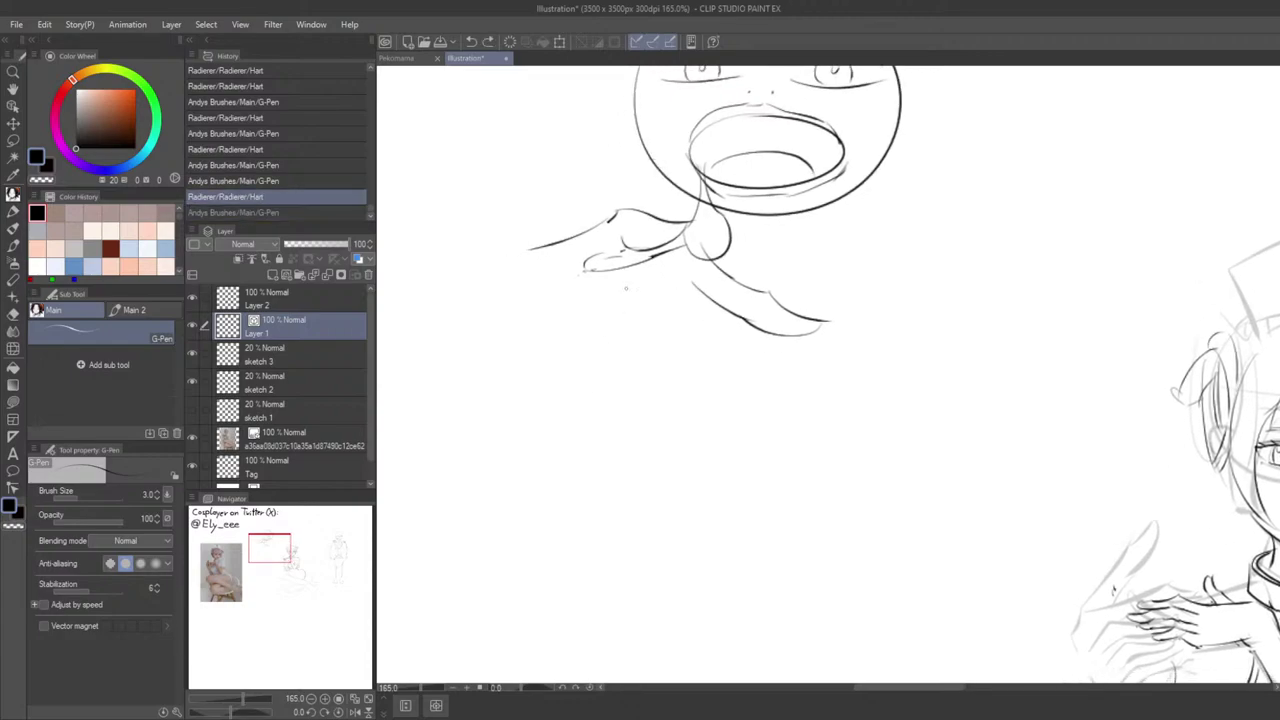
key(ctrl+z)
drag(592, 300, 692, 283)
drag(724, 358, 680, 325)
drag(628, 336, 668, 350)
drag(592, 298, 688, 280)
key(ctrl+z)
drag(584, 295, 692, 286)
key(ctrl+z)
key(ctrl+z)
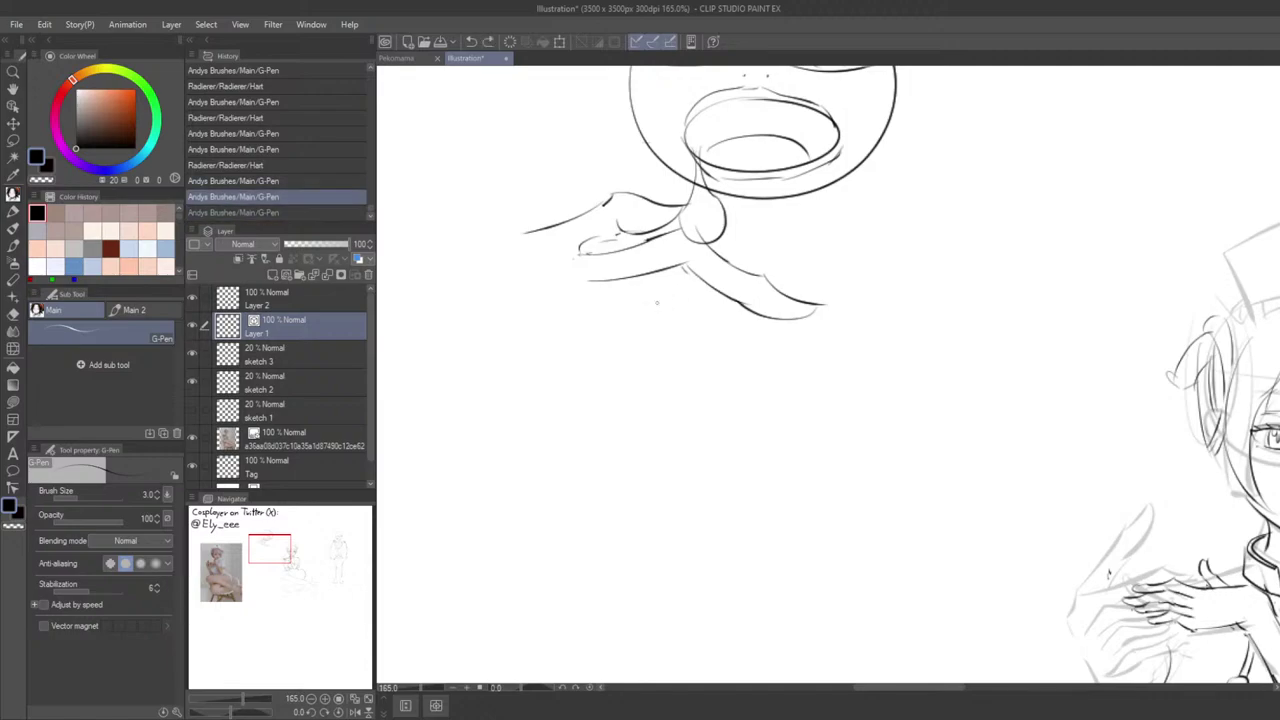
drag(612, 325, 608, 349)
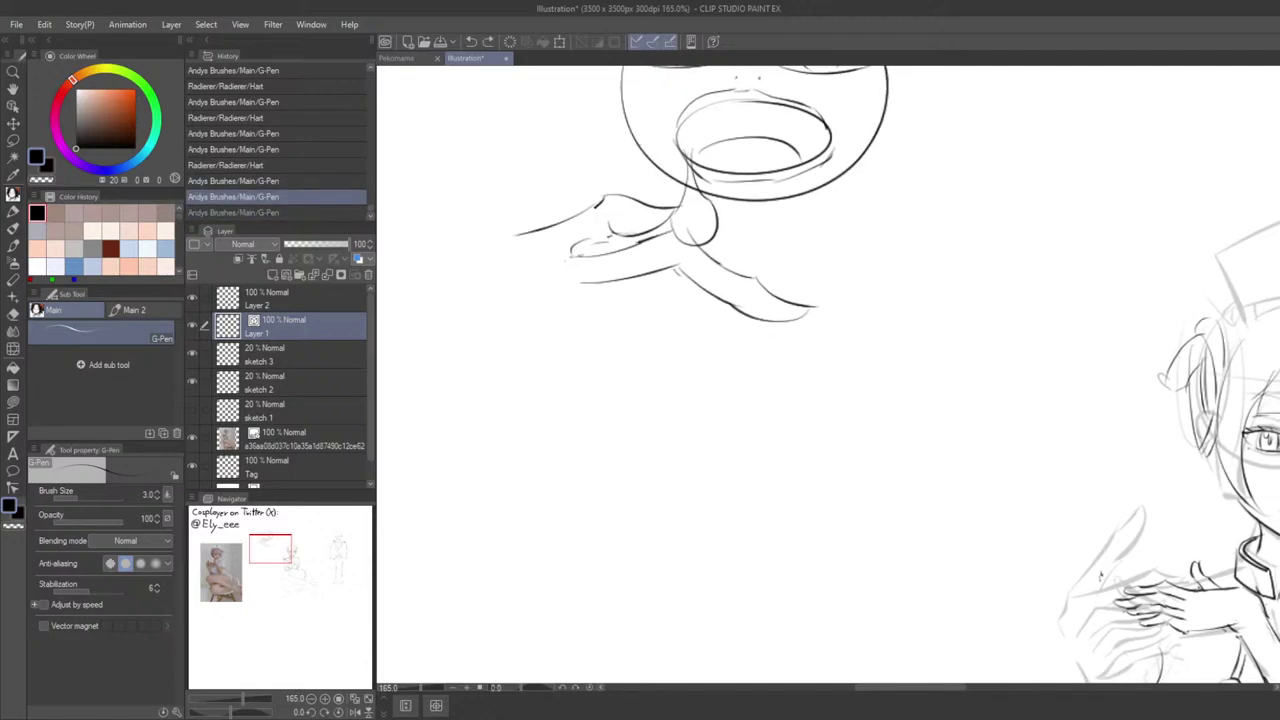
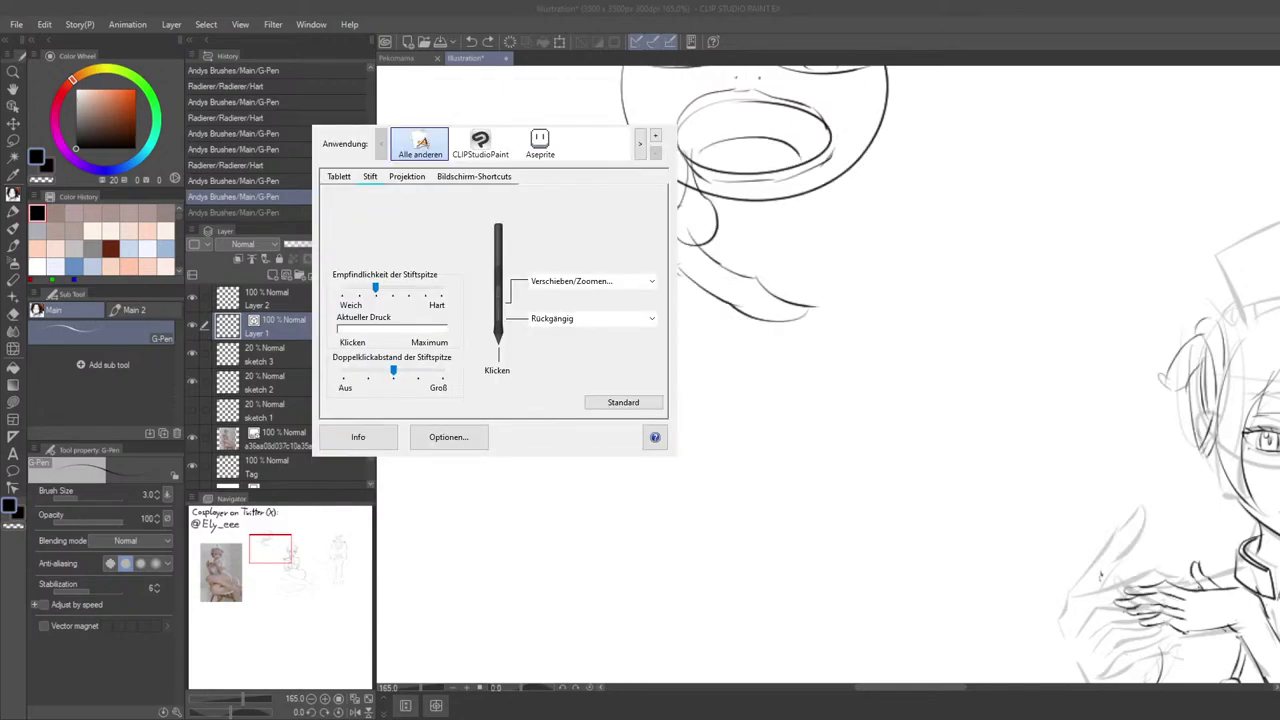
Step: View the pen settings for CLIPStudioPaint in the tablet driver window, then return to the drawing
drag(490, 114, 611, 177)
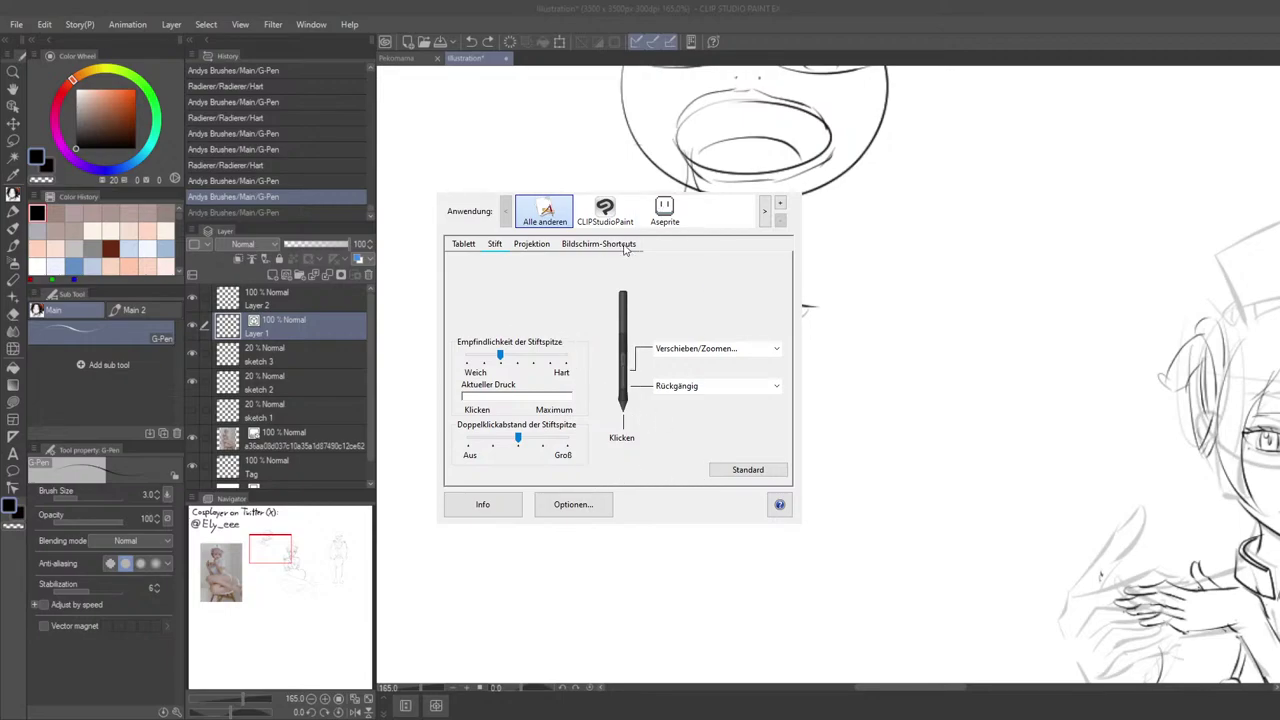
click(606, 214)
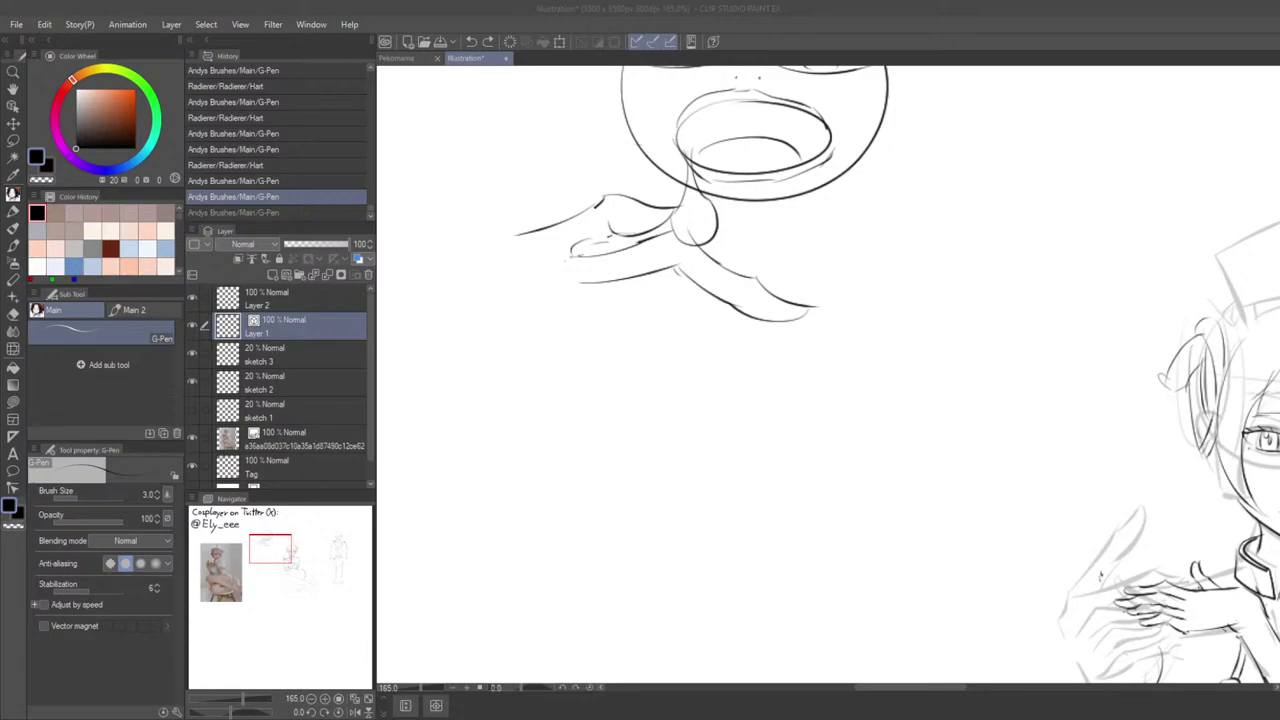
click(682, 355)
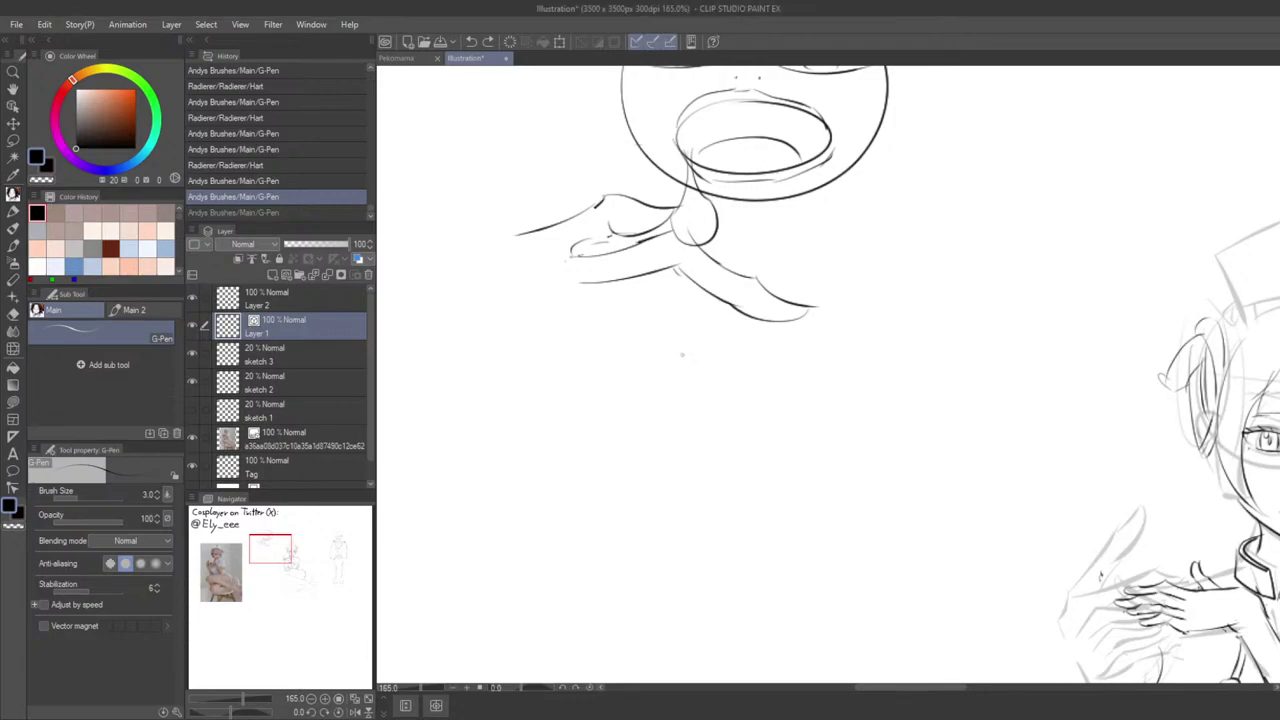
Step: Retrace the doodle hand's line and extended finger, continuing the finger's lower edge outward past its tip
scroll(682, 354, down, 4)
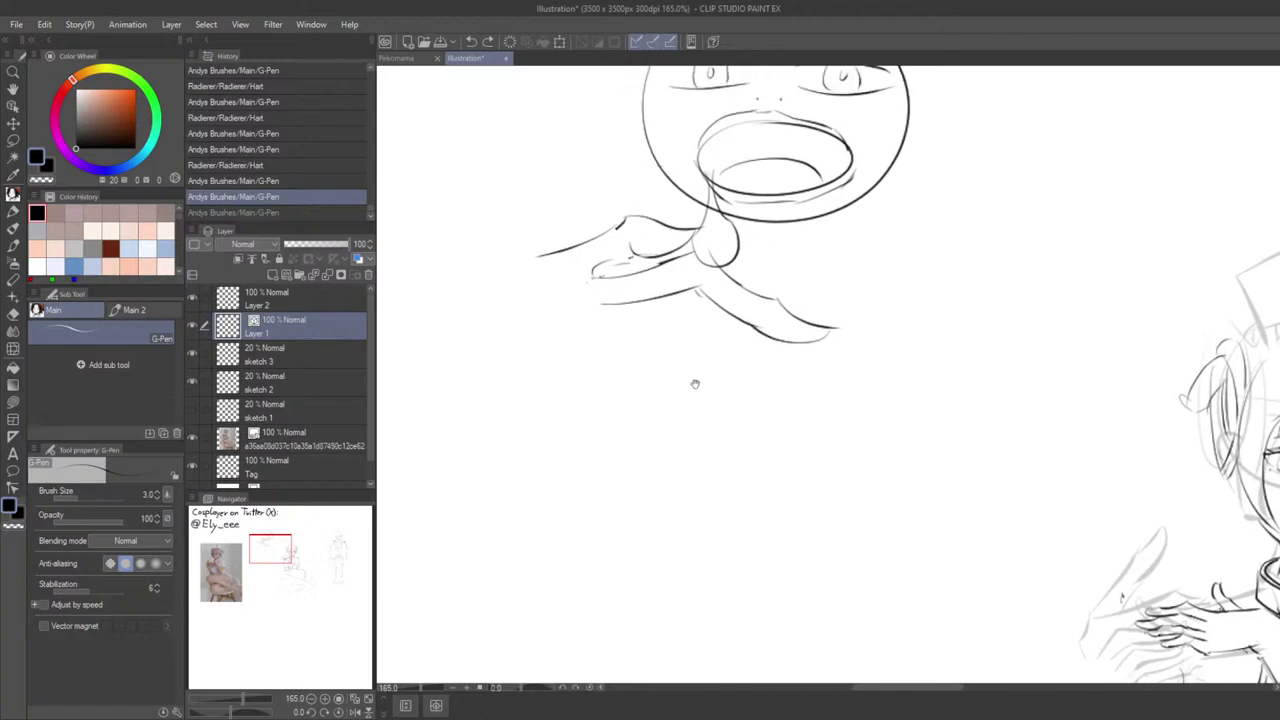
scroll(724, 390, down, 3)
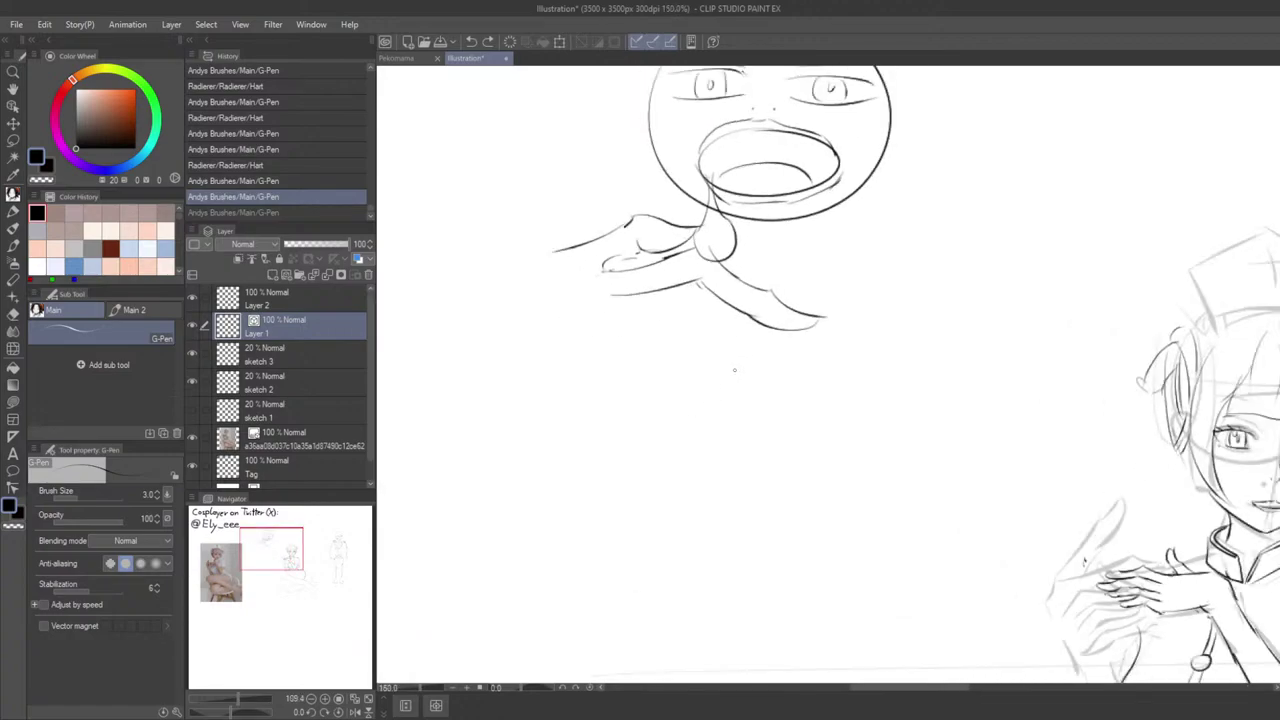
scroll(732, 402, up, 4)
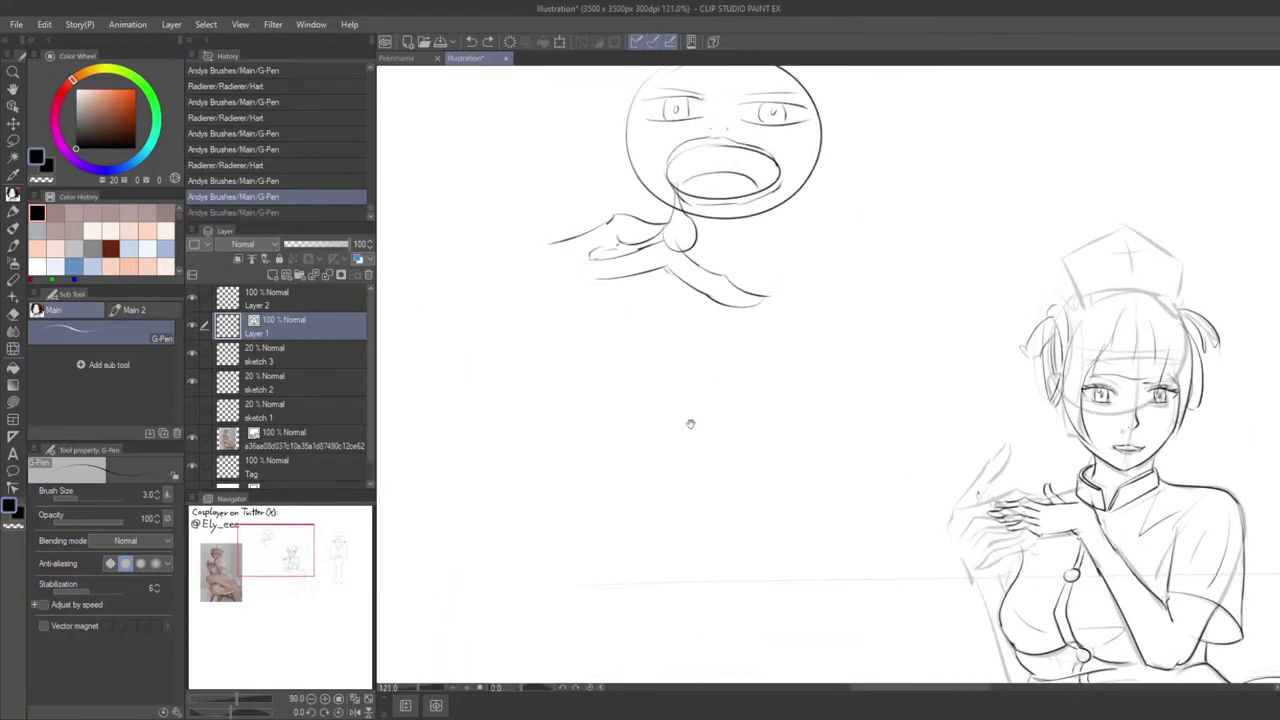
mouse_move(556, 310)
mouse_down()
mouse_move(640, 296)
mouse_move(557, 310)
mouse_move(688, 331)
mouse_up()
key(ctrl+z)
key(ctrl+z)
drag(638, 298, 691, 333)
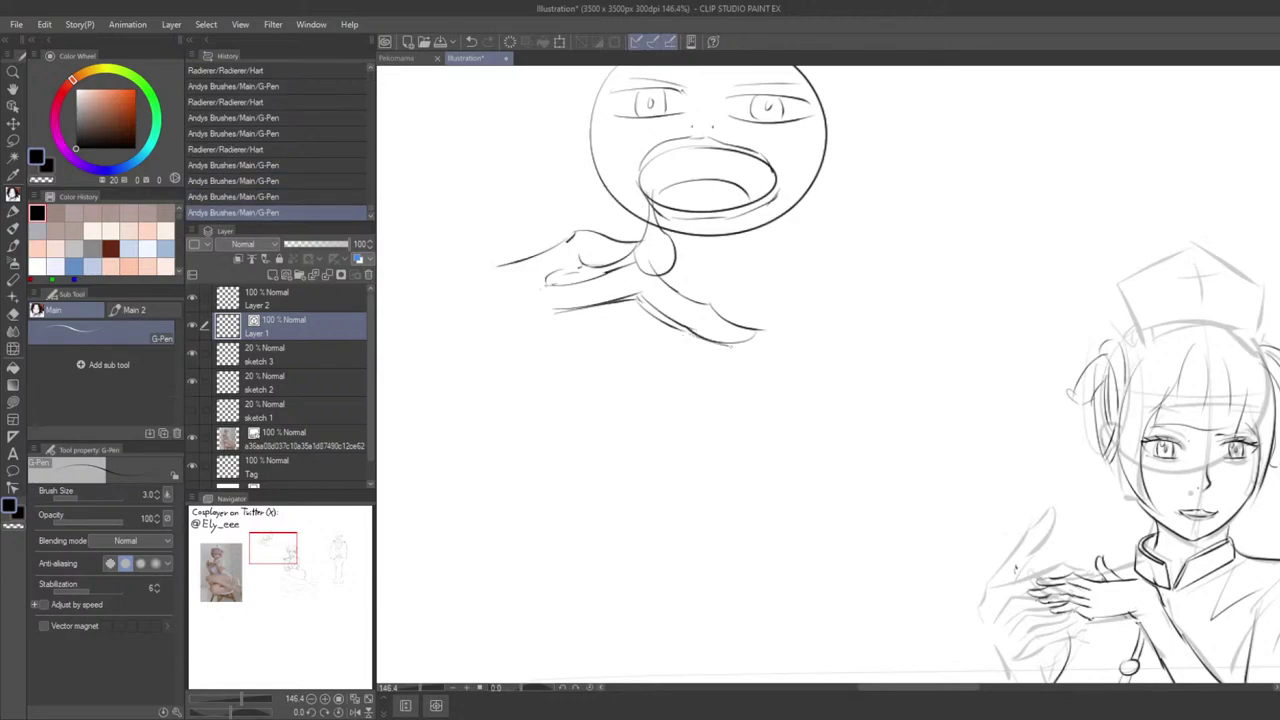
key(ctrl+z)
key(ctrl+z)
key(ctrl+z)
mouse_move(556, 309)
mouse_down()
mouse_move(671, 304)
mouse_move(655, 301)
mouse_move(737, 359)
mouse_up()
key(ctrl+z)
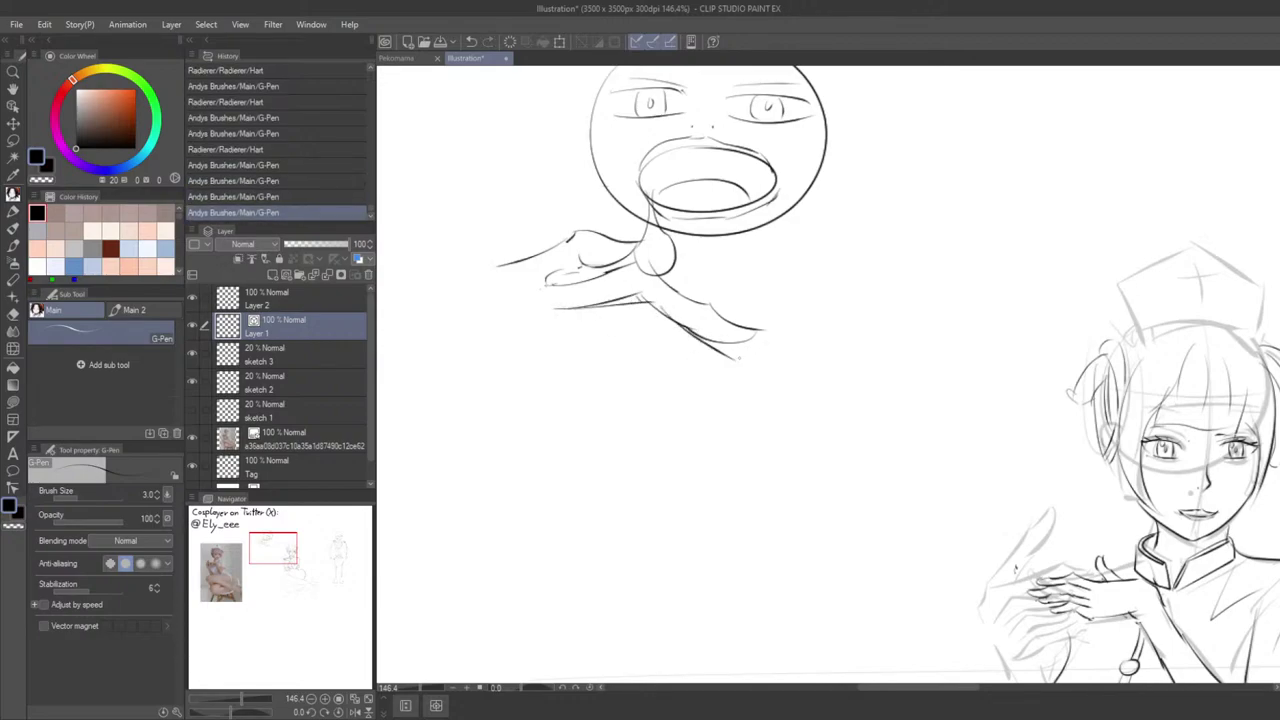
key(ctrl+z)
Step: Draw a second extended finger beneath the first, with a rounded tip and a curved lower contour
mouse_move(642, 297)
mouse_down()
mouse_move(726, 352)
mouse_move(776, 362)
mouse_move(706, 377)
mouse_up()
key(ctrl+z)
key(ctrl+z)
key(ctrl+z)
key(ctrl+z)
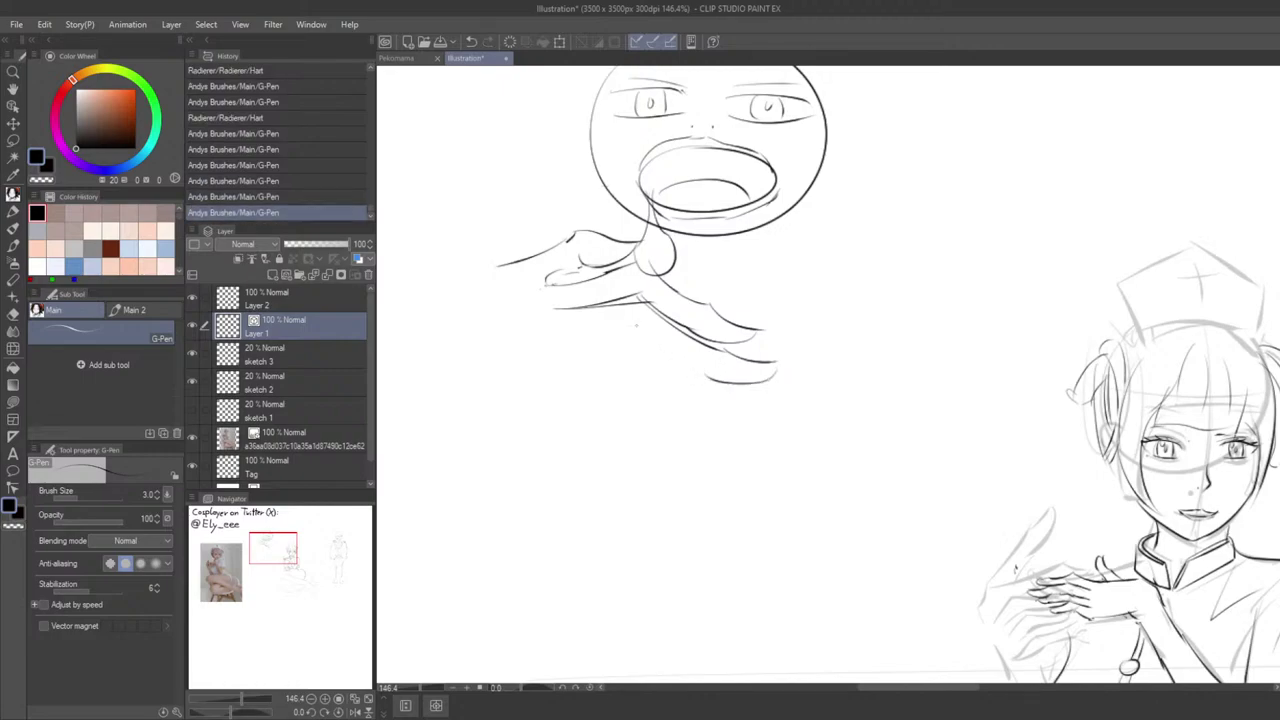
key(ctrl+z)
drag(636, 325, 714, 380)
key(ctrl+z)
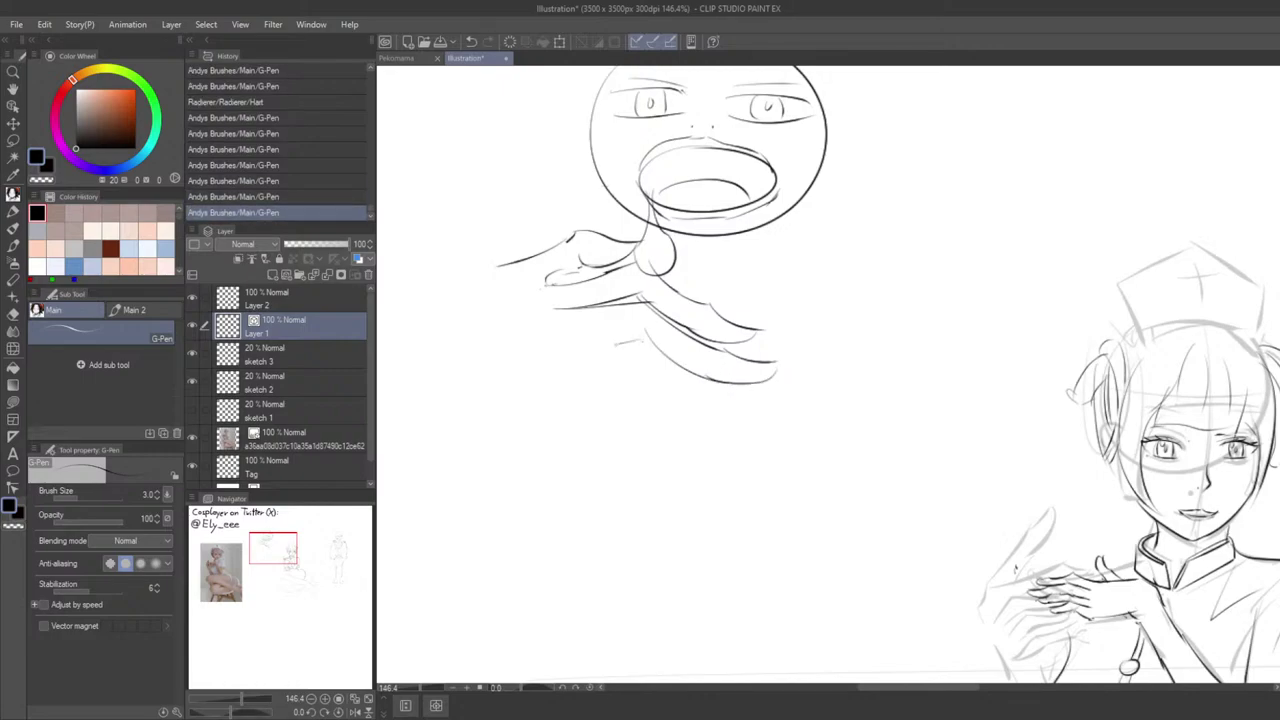
Step: Draw two roughly horizontal lines on the back of the hand, leading to the second finger and below it
drag(615, 345, 560, 346)
key(ctrl+z)
mouse_move(632, 337)
mouse_down()
mouse_move(539, 341)
mouse_move(561, 335)
mouse_up()
key(ctrl+z)
scroll(575, 390, down, 4)
scroll(662, 353, up, 2)
drag(623, 366, 672, 345)
scroll(628, 371, up, 2)
key(ctrl+z)
drag(579, 345, 676, 342)
key(ctrl+z)
key(ctrl+z)
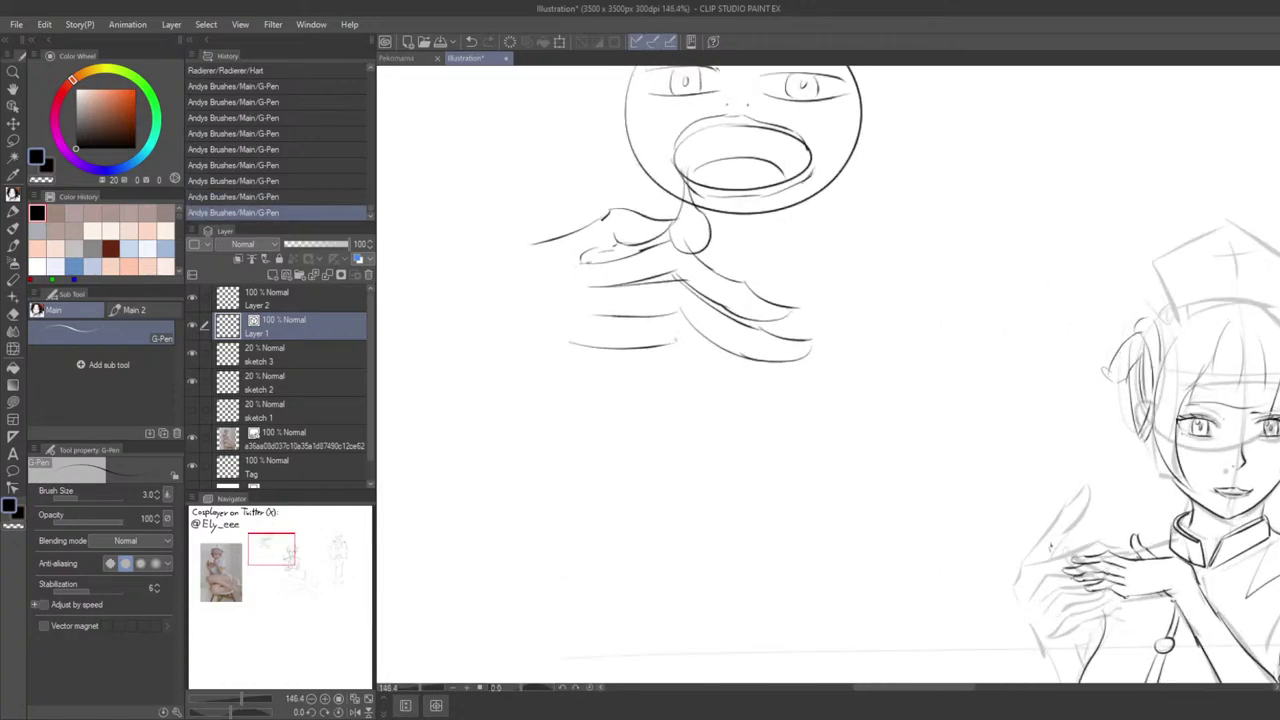
Step: Redraw the lowest line of the hand and sketch a contour for the third finger below the second
click(702, 360)
mouse_move(711, 383)
mouse_down()
mouse_move(726, 409)
mouse_move(717, 385)
mouse_up()
key(ctrl+z)
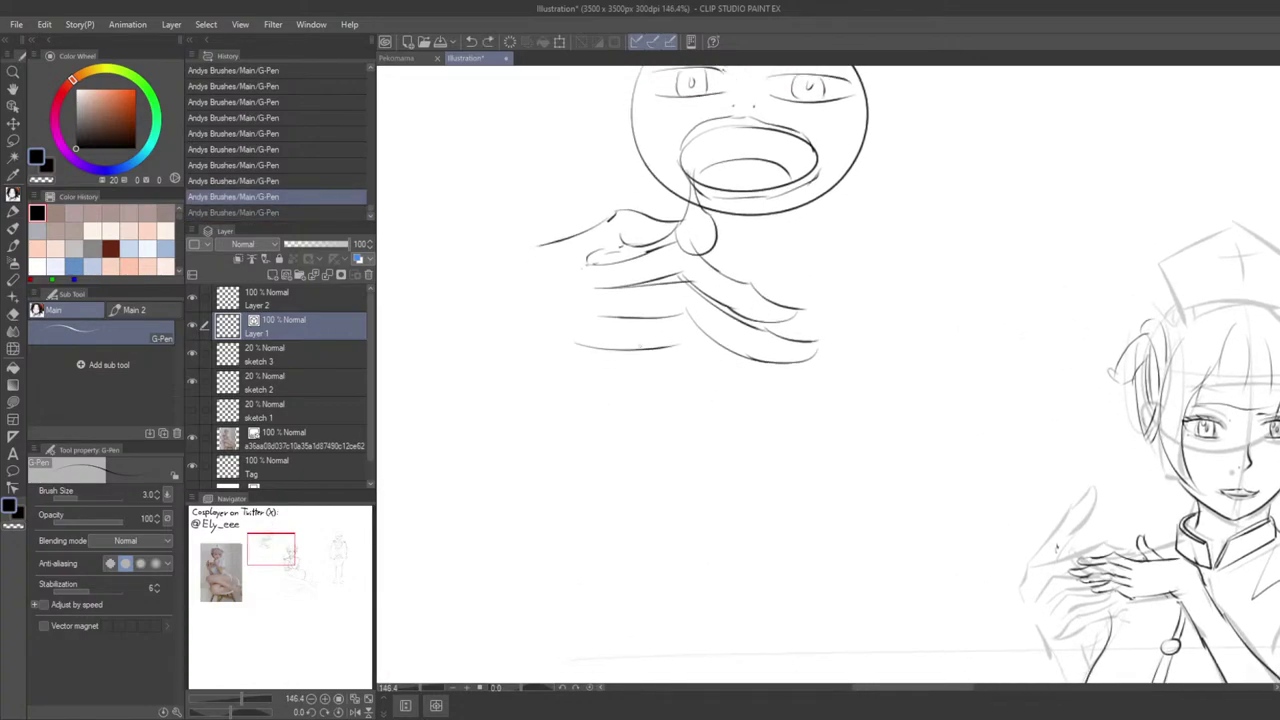
key(ctrl+z)
key(ctrl+z)
mouse_move(580, 341)
mouse_down()
mouse_move(672, 339)
mouse_move(747, 390)
mouse_up()
key(ctrl+z)
key(ctrl+z)
drag(676, 350, 742, 393)
key(ctrl+z)
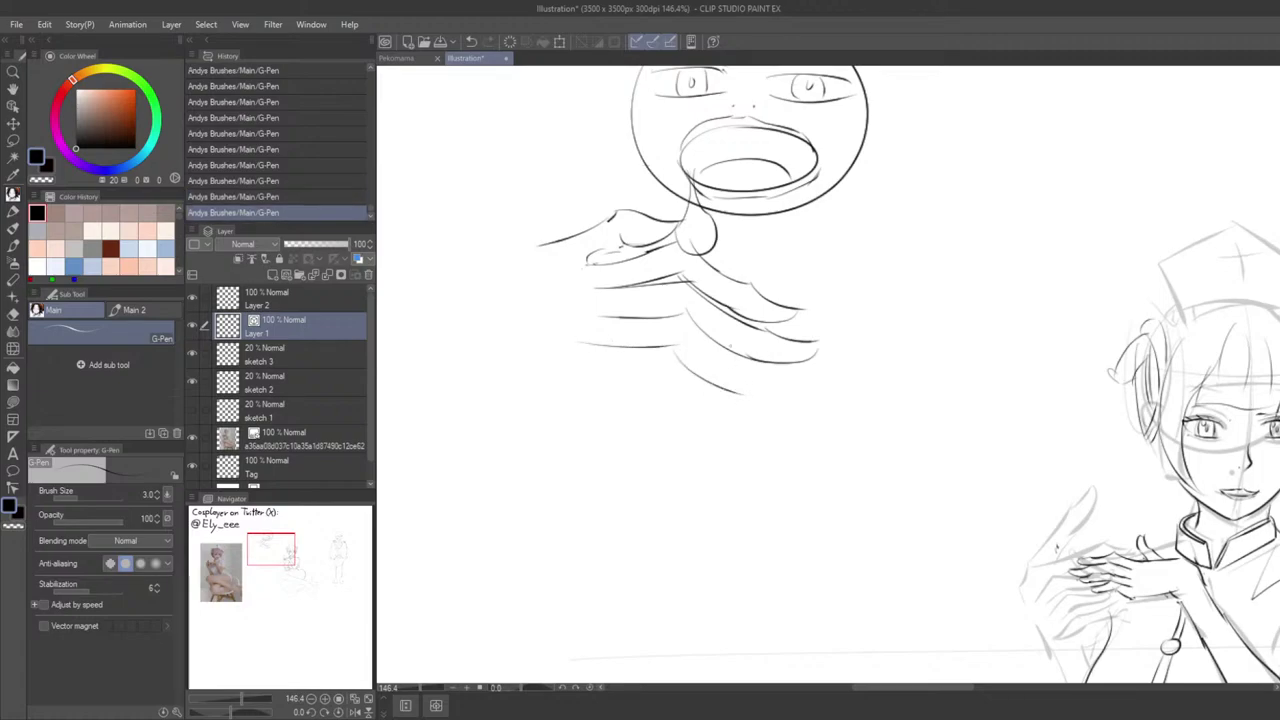
Step: Draw the third finger's upper edge and erase overlapping lines around the finger
key(ctrl+z)
drag(730, 346, 772, 388)
key(ctrl+z)
mouse_move(734, 357)
mouse_down()
mouse_move(769, 402)
mouse_move(691, 417)
mouse_move(649, 409)
mouse_move(666, 429)
mouse_move(646, 407)
mouse_up()
key(ctrl+z)
key(e)
mouse_move(621, 363)
mouse_down()
mouse_move(677, 394)
mouse_move(643, 375)
mouse_move(712, 388)
mouse_up()
key(p)
key(ctrl+z)
Step: Rework the third finger's lower contour so that it runs from the knuckle to a pointed tip
key(ctrl+z)
key(e)
key(p)
key(ctrl+z)
mouse_move(706, 397)
mouse_down()
mouse_move(675, 396)
mouse_move(655, 375)
mouse_up()
key(ctrl+z)
key(ctrl+z)
key(ctrl+z)
key(ctrl+z)
key(ctrl+z)
drag(611, 348, 683, 406)
key(ctrl+z)
Step: Try to draw a fourth finger line beneath the third finger and undo the strokes
drag(580, 349, 571, 376)
key(ctrl+z)
mouse_move(551, 327)
mouse_down()
mouse_move(577, 329)
mouse_move(627, 372)
mouse_up()
click(541, 352)
key(ctrl+z)
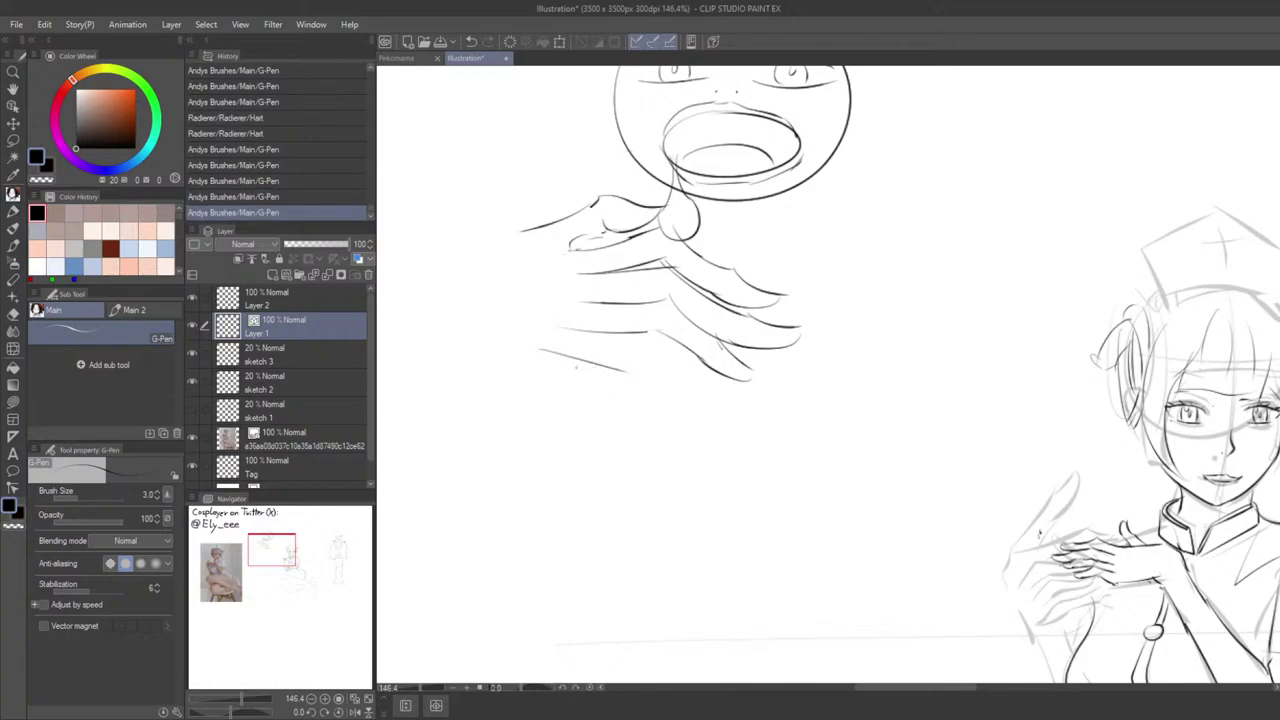
key(ctrl+z)
mouse_move(544, 358)
mouse_down()
mouse_move(636, 369)
mouse_move(629, 359)
mouse_move(699, 404)
mouse_up()
key(ctrl+z)
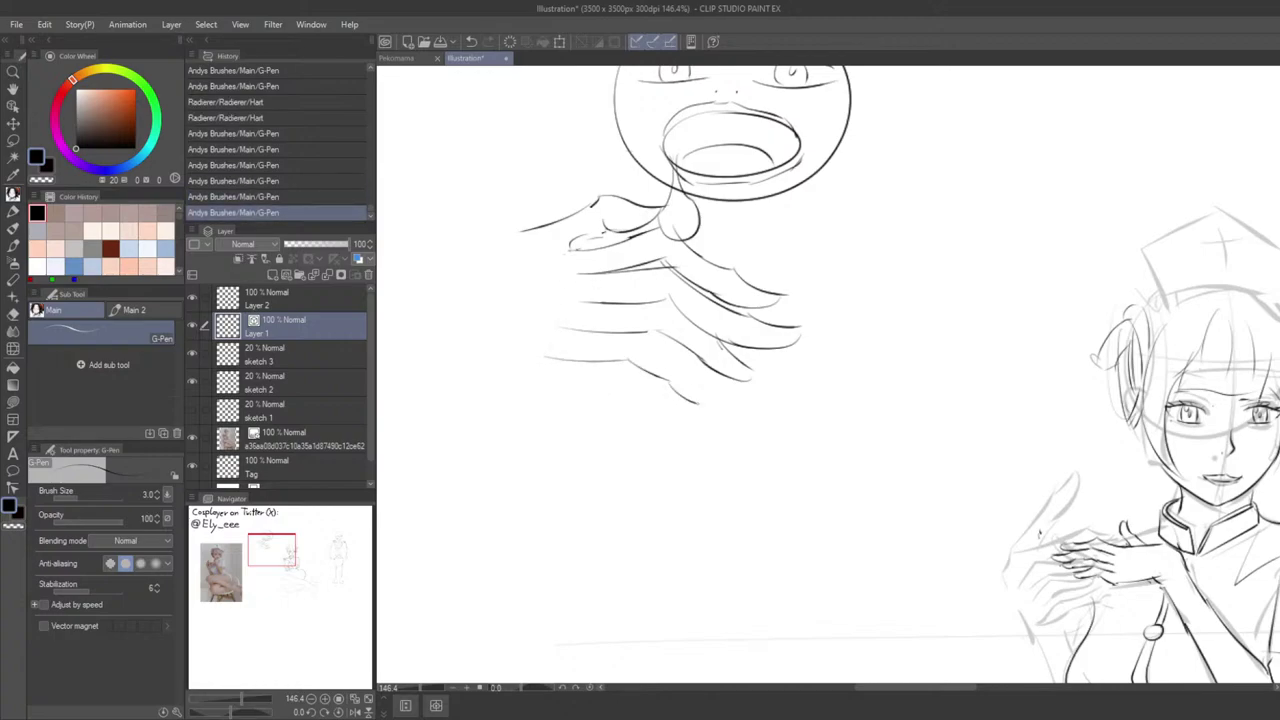
key(ctrl+z)
key(ctrl+z)
key(ctrl+z)
key(ctrl+z)
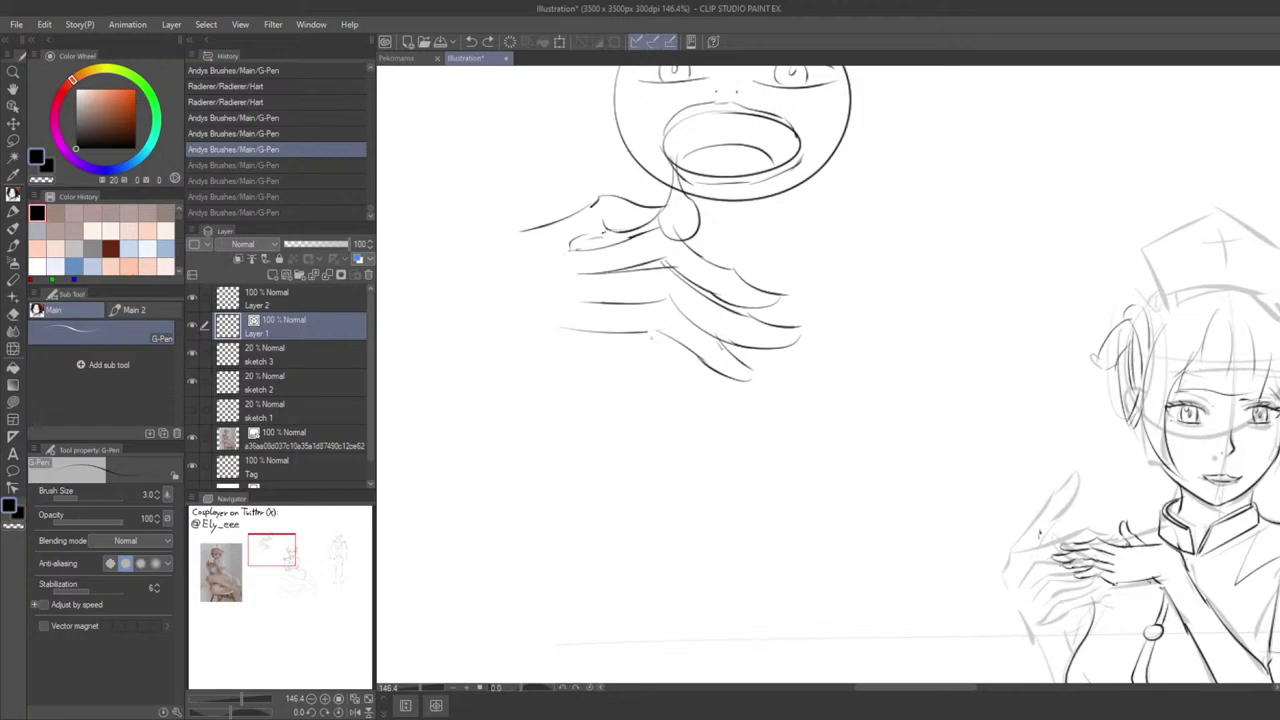
Step: Retrace the hand line that leads into the third finger's knuckle
drag(650, 334, 690, 359)
key(ctrl+z)
drag(598, 330, 646, 332)
mouse_move(642, 334)
mouse_down()
mouse_move(716, 403)
mouse_move(619, 383)
mouse_move(608, 417)
mouse_move(606, 405)
mouse_move(719, 379)
mouse_move(723, 391)
mouse_up()
key(ctrl+z)
key(ctrl+z)
key(ctrl+z)
key(ctrl+z)
key(ctrl+z)
key(ctrl+z)
key(ctrl+z)
Step: Redraw the lower hand line up to the third finger's knuckle and erase its overlapping end
drag(633, 355, 683, 375)
key(ctrl+z)
key(ctrl+z)
key(ctrl+z)
mouse_move(574, 346)
mouse_down()
mouse_move(689, 366)
mouse_move(646, 340)
mouse_up()
key(ctrl+z)
key(ctrl+z)
key(e)
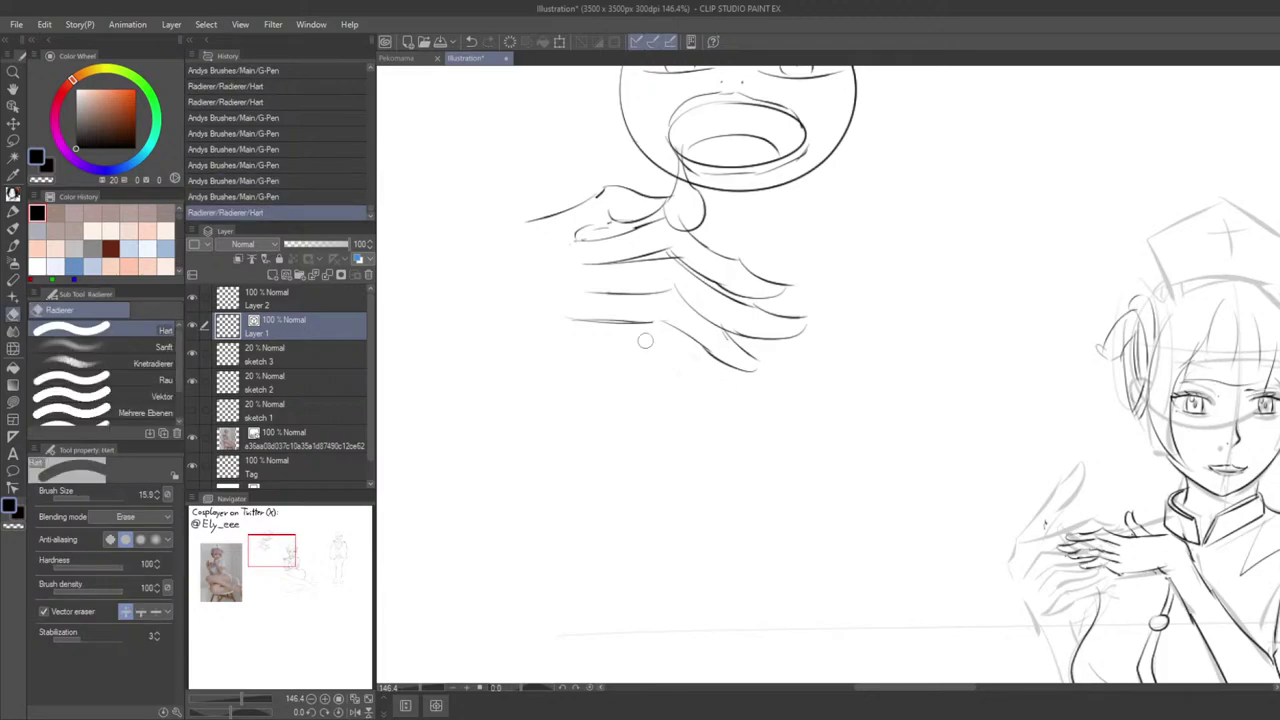
Step: Draw the fourth finger's upper edge beneath the third finger, retrying the stroke from knuckle to tip
key(p)
mouse_move(635, 398)
mouse_down()
mouse_move(595, 377)
mouse_move(702, 410)
mouse_up()
key(ctrl+z)
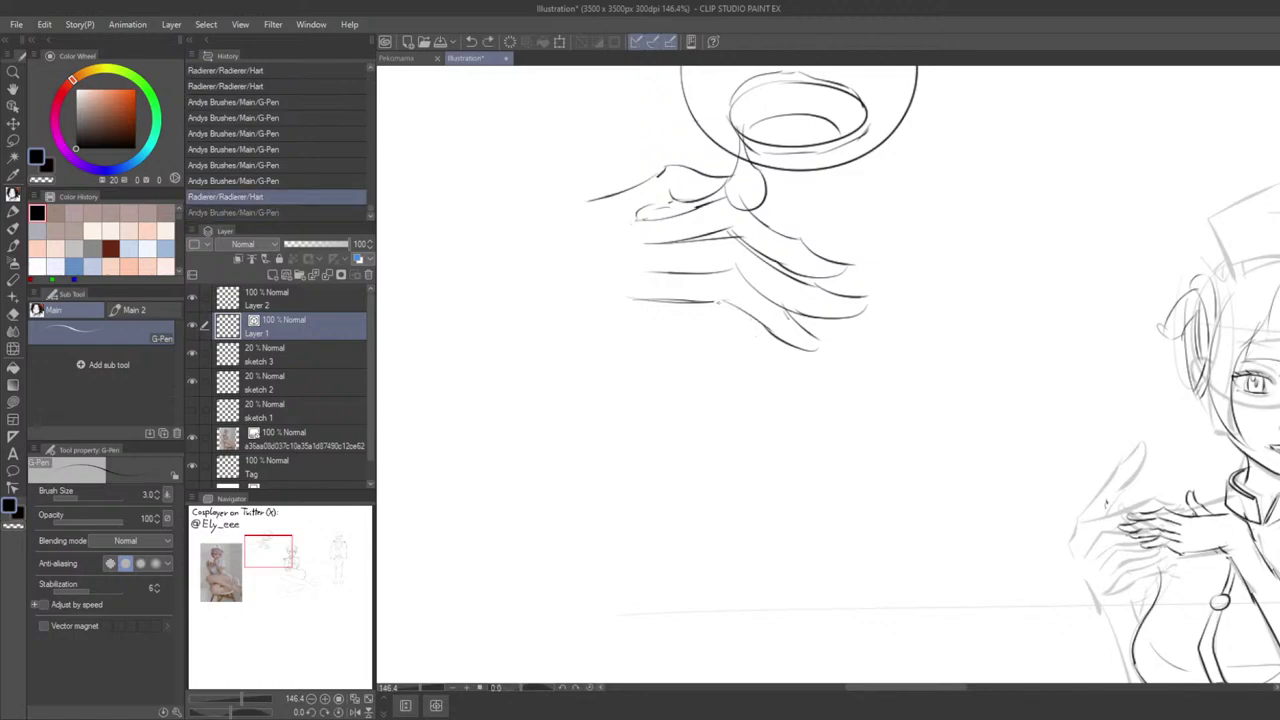
mouse_move(718, 302)
mouse_down()
mouse_move(798, 366)
mouse_move(791, 379)
mouse_up()
key(ctrl+z)
key(ctrl+z)
key(ctrl+y)
key(ctrl+z)
key(ctrl+y)
key(ctrl+z)
key(ctrl+z)
key(ctrl+z)
Step: Sketch the fourth finger's lower contour from its knuckle toward the tip
mouse_move(735, 349)
mouse_down()
mouse_move(786, 371)
mouse_move(730, 363)
mouse_move(761, 356)
mouse_up()
key(ctrl+z)
key(ctrl+z)
drag(697, 332, 758, 360)
mouse_move(696, 327)
mouse_down()
mouse_move(709, 337)
mouse_move(690, 337)
mouse_move(704, 337)
mouse_up()
key(ctrl+z)
key(ctrl+z)
Step: Draw the hand's lower edge so that it runs into the fourth finger's knuckle
drag(637, 310, 704, 327)
key(ctrl+z)
key(ctrl+z)
mouse_move(618, 308)
mouse_down()
mouse_move(657, 315)
mouse_move(605, 306)
mouse_move(689, 316)
mouse_move(601, 306)
mouse_move(697, 330)
mouse_up()
key(ctrl+z)
key(ctrl+z)
key(ctrl+z)
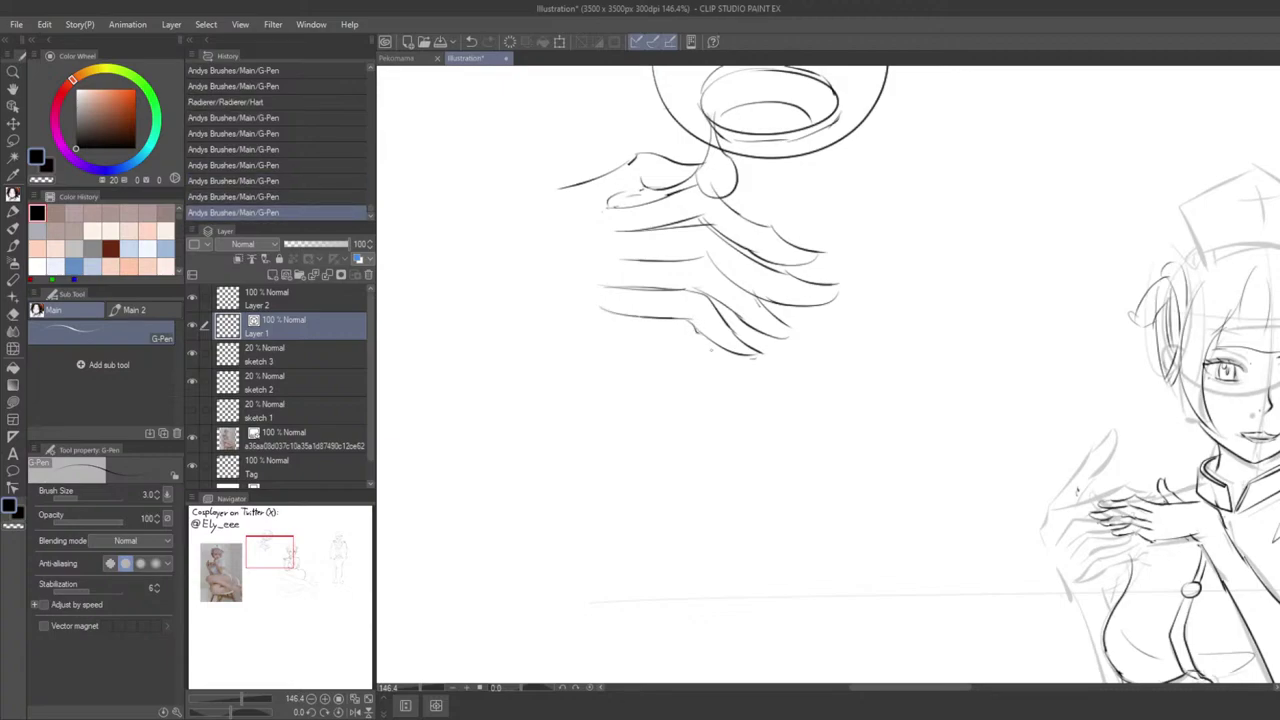
Step: Erase the rough lower contour of the fourth finger and redraw it as a smoother curve
mouse_move(715, 389)
mouse_down()
mouse_move(613, 404)
mouse_move(563, 459)
mouse_up()
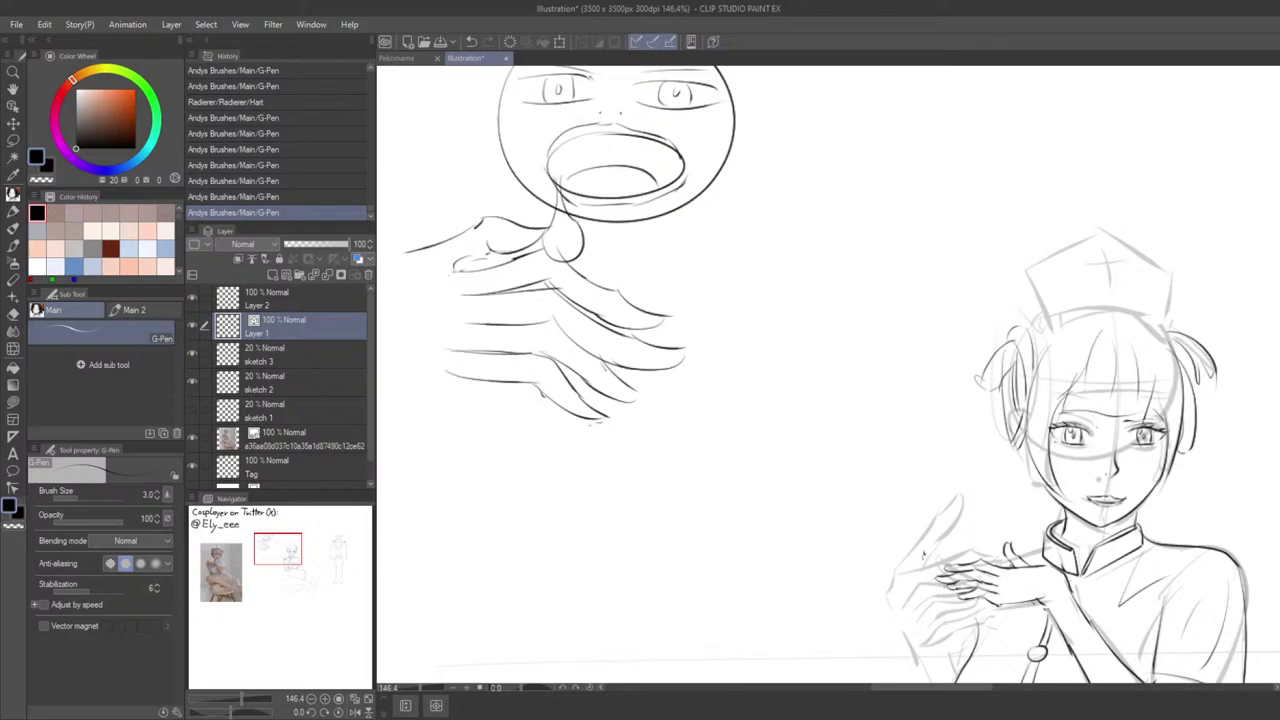
scroll(562, 440, down, 3)
drag(562, 440, 705, 394)
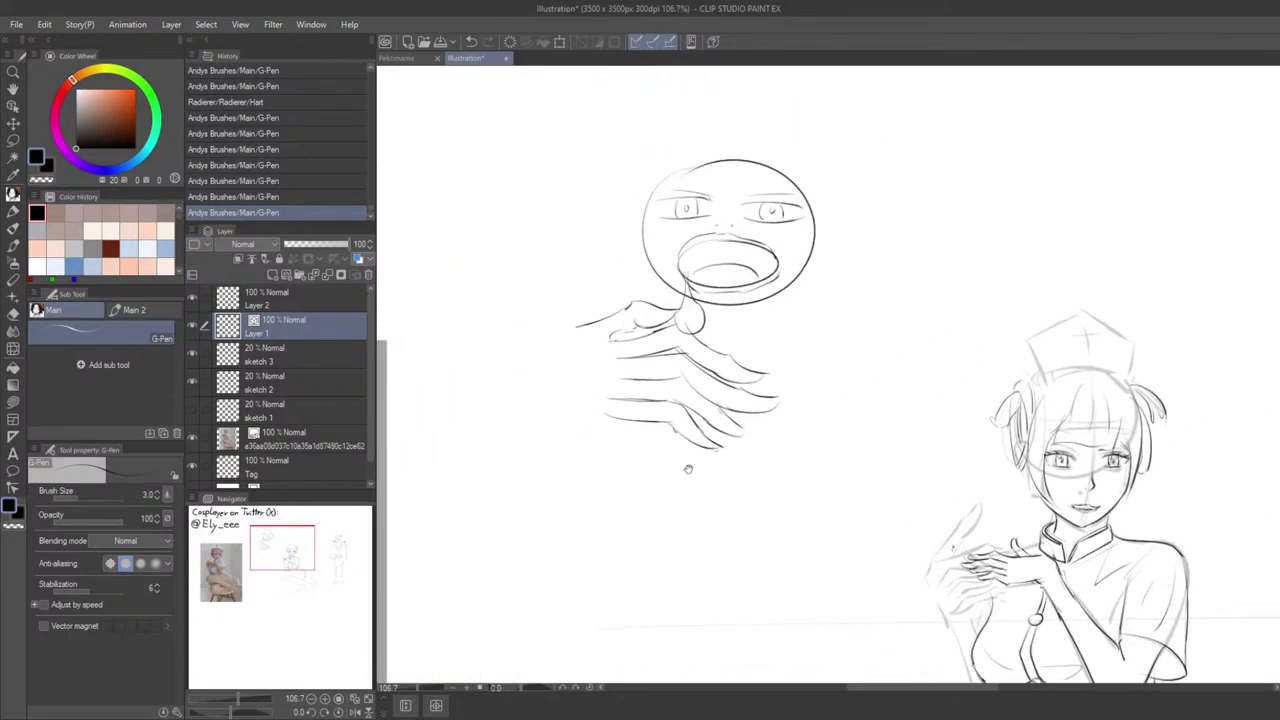
scroll(683, 443, up, 2)
scroll(683, 443, up, 2)
key(e)
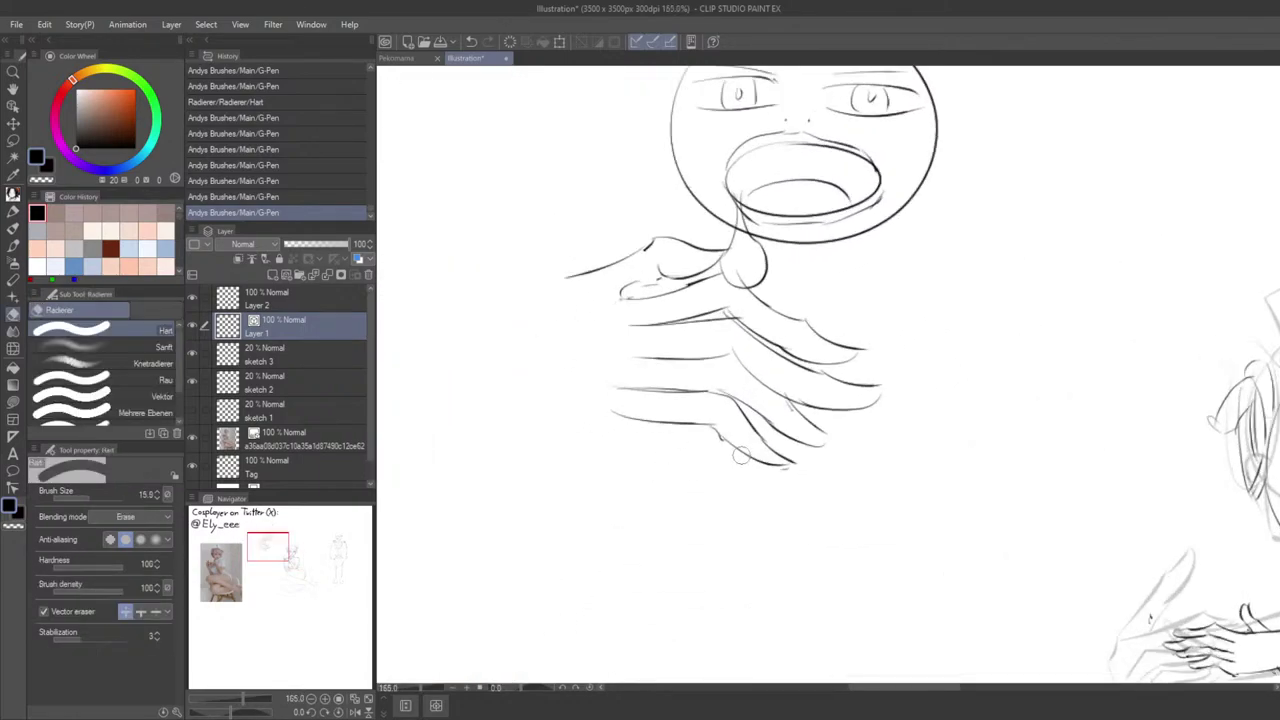
drag(718, 436, 768, 463)
key(p)
key(ctrl+z)
Step: Extend the hand's lower edge backward and close the back of the hand with a rounded outline
drag(632, 420, 542, 410)
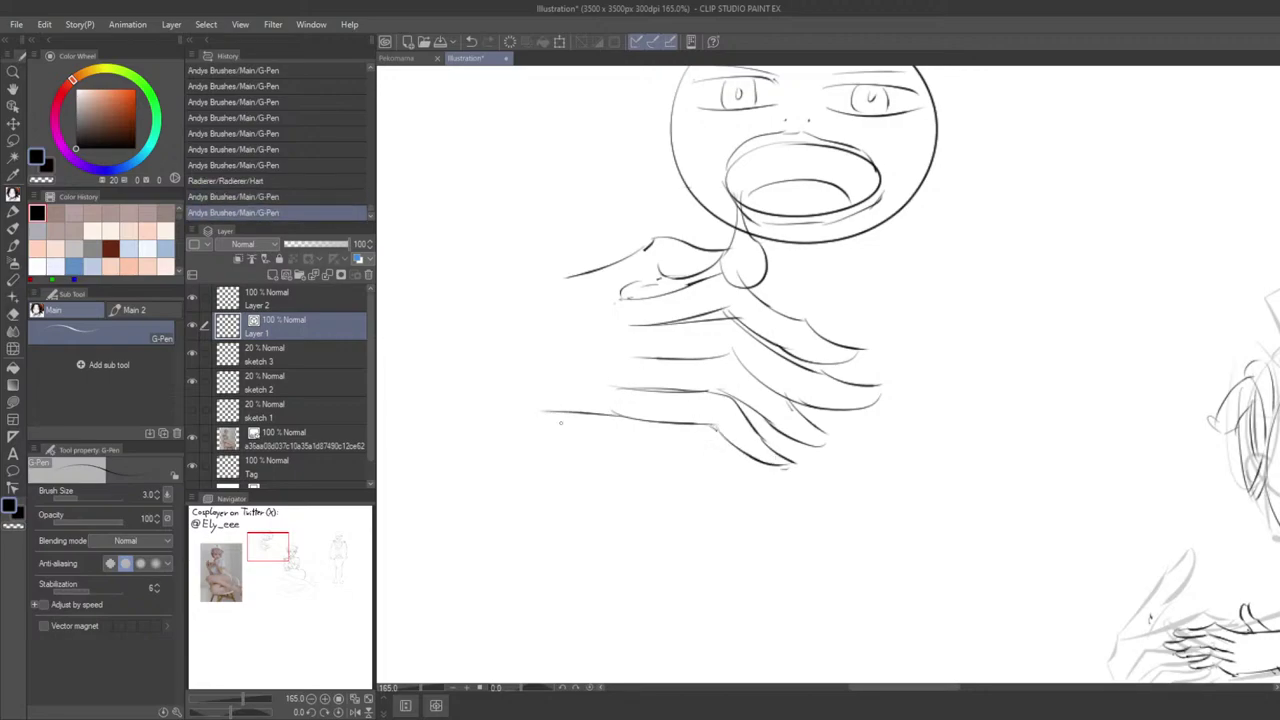
drag(560, 268, 513, 319)
key(ctrl+z)
mouse_move(577, 282)
mouse_down()
mouse_move(540, 326)
mouse_move(495, 370)
mouse_move(513, 396)
mouse_move(542, 408)
mouse_up()
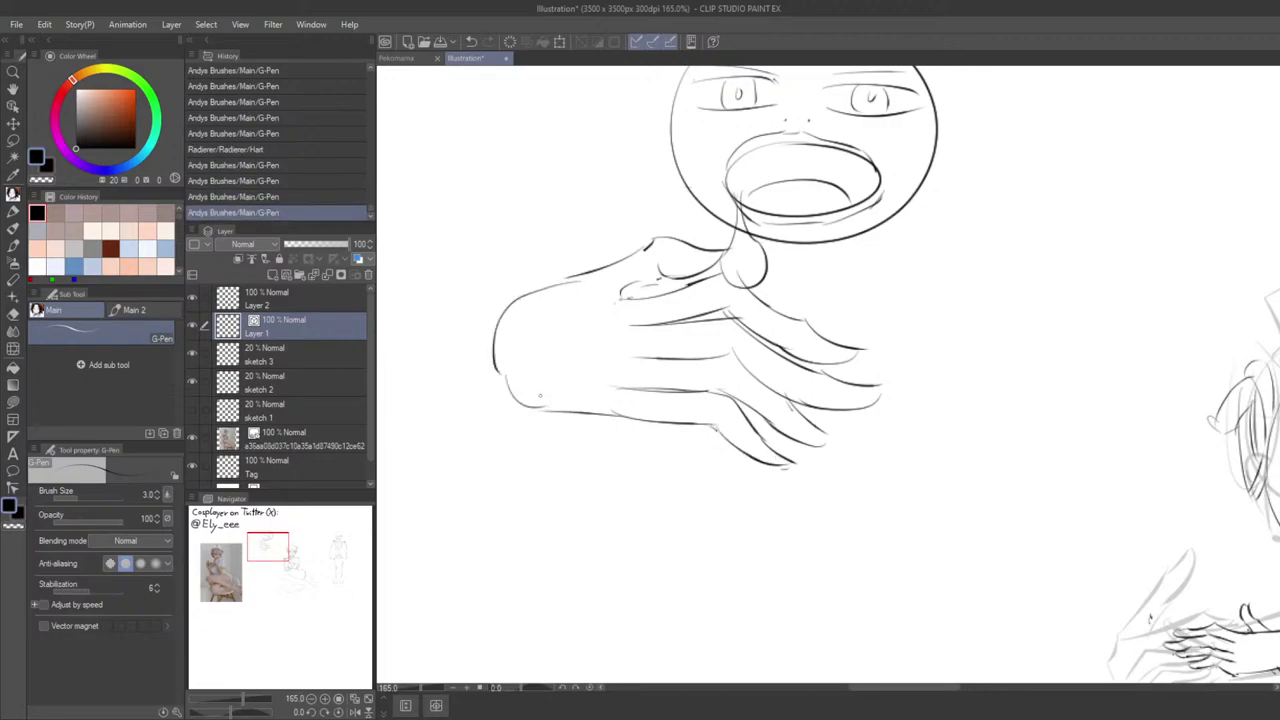
Step: Draw two curved arm lines connecting the doodle head to the back of the hand
mouse_move(492, 324)
mouse_down()
mouse_move(560, 327)
mouse_move(649, 219)
mouse_move(734, 190)
mouse_up()
key(ctrl+z)
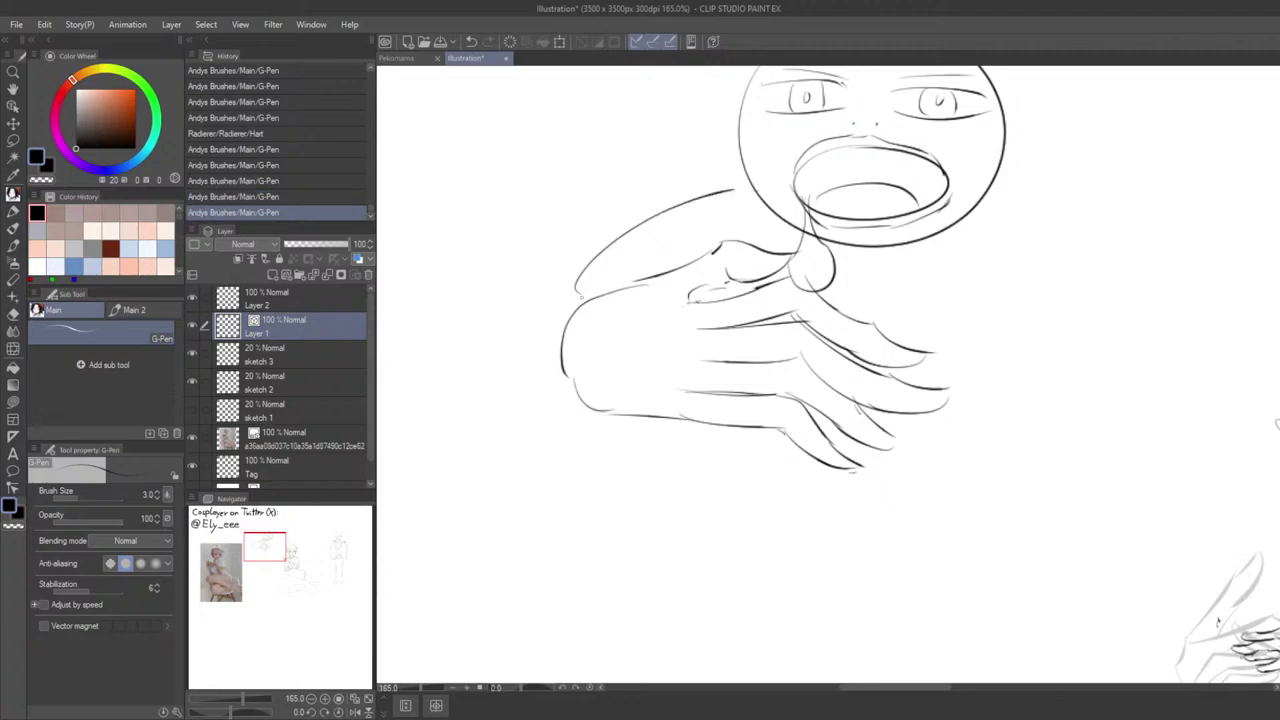
drag(560, 392, 537, 238)
scroll(537, 238, down, 4)
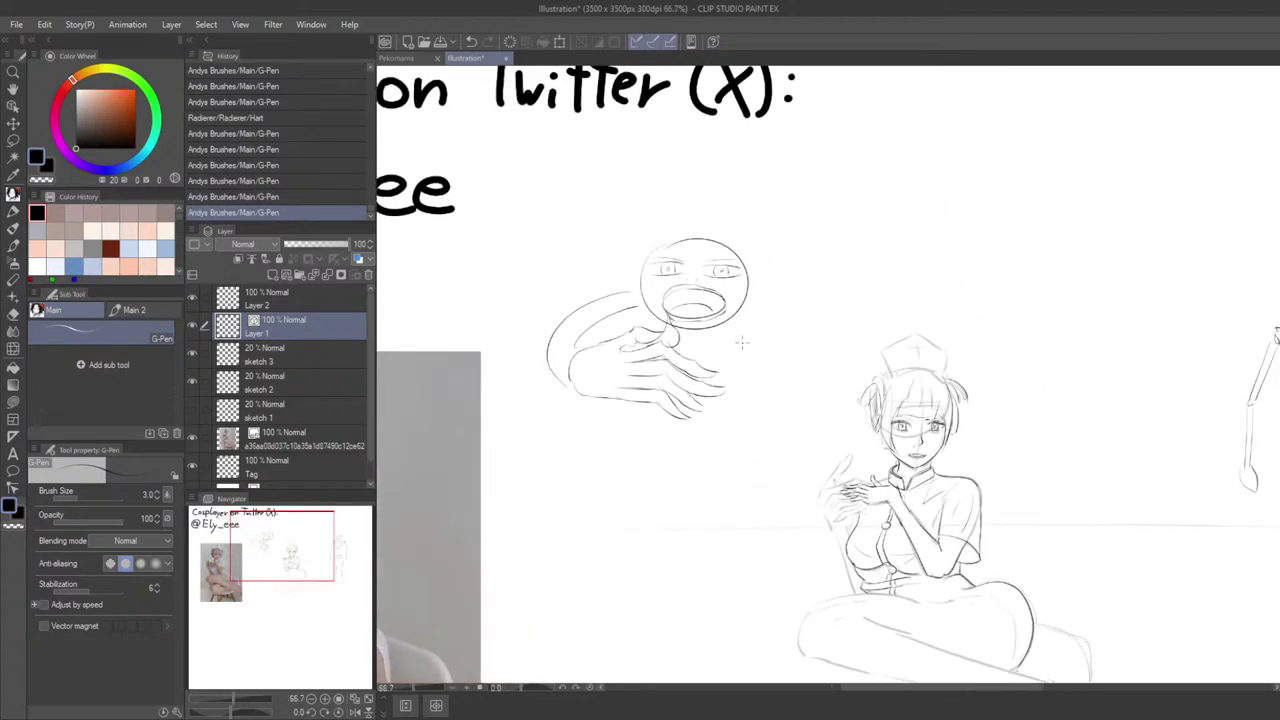
scroll(660, 415, up, 3)
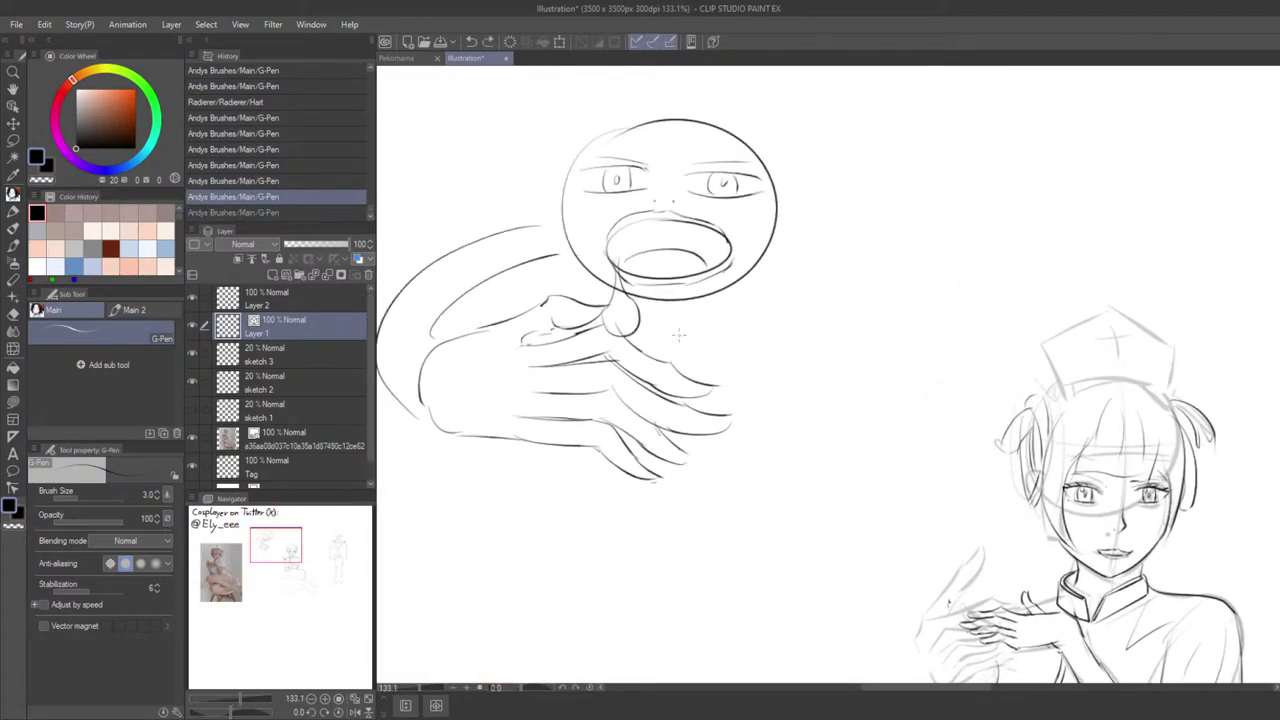
Step: Draw two curved lines for the other arm on the opposite side of the doodle head
drag(670, 346, 734, 312)
key(ctrl+z)
key(ctrl+z)
mouse_move(776, 227)
mouse_down()
mouse_move(842, 247)
mouse_move(901, 294)
mouse_up()
key(ctrl+z)
drag(772, 254, 853, 322)
key(ctrl+z)
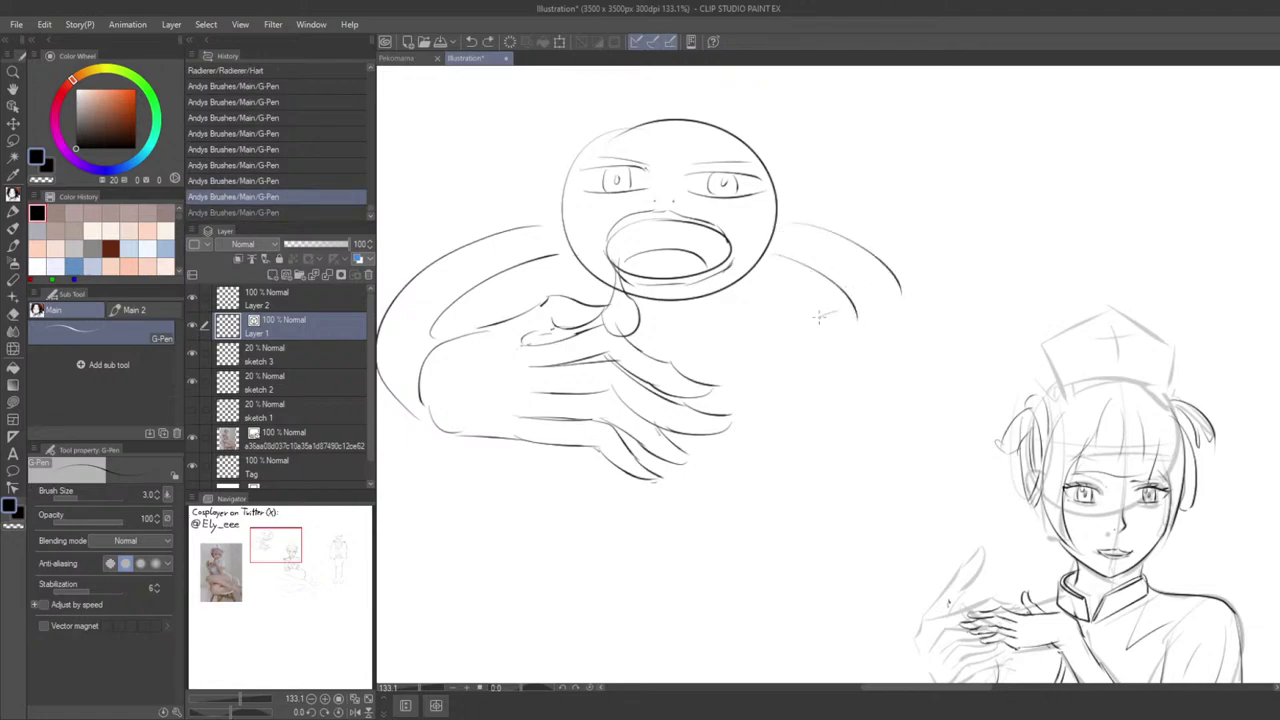
Step: Sketch the second hand's thumb at the end of the new arm
mouse_move(857, 313)
mouse_down()
mouse_move(801, 325)
mouse_move(746, 288)
mouse_move(706, 324)
mouse_move(703, 312)
mouse_up()
key(ctrl+z)
key(ctrl+z)
mouse_move(703, 313)
mouse_down()
mouse_move(746, 342)
mouse_move(690, 368)
mouse_move(770, 316)
mouse_move(724, 347)
mouse_up()
key(ctrl+z)
key(ctrl+z)
key(ctrl+z)
Step: Rework the second hand's thumb and draw the index finger's contour below it, meeting the first hand's fingers
key(ctrl+z)
key(ctrl+z)
key(ctrl+z)
key(ctrl+z)
key(ctrl+z)
key(e)
key(e)
key(ctrl+z)
mouse_move(775, 311)
mouse_down()
mouse_move(671, 375)
mouse_move(695, 384)
mouse_move(798, 331)
mouse_up()
key(ctrl+z)
key(ctrl+z)
key(ctrl+z)
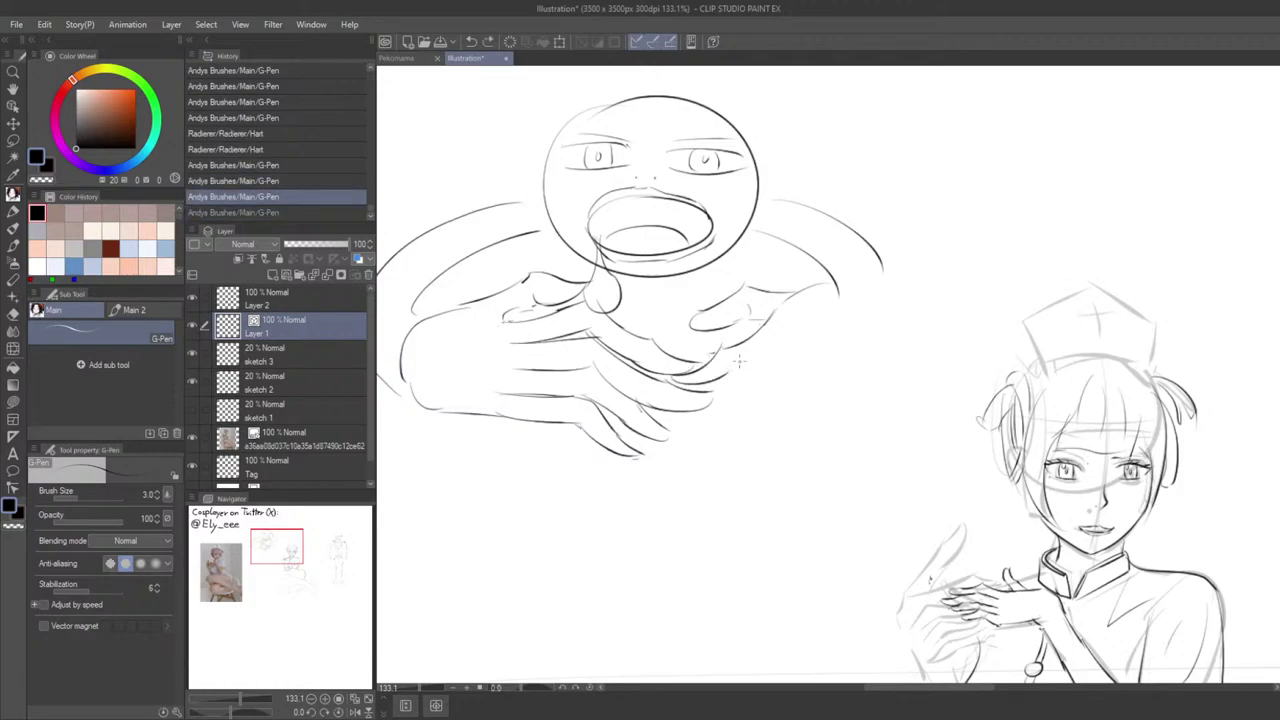
Step: Draw the second hand's next finger line, overlapping the first hand's fingertips
drag(728, 373, 797, 321)
key(ctrl+z)
drag(728, 373, 696, 407)
mouse_move(732, 413)
mouse_down()
mouse_move(717, 380)
mouse_move(703, 395)
mouse_move(763, 403)
mouse_move(761, 414)
mouse_move(737, 403)
mouse_move(742, 475)
mouse_up()
key(ctrl+z)
Step: Draw upper and lower rows of teeth inside the doodle face's open mouth
mouse_move(639, 238)
mouse_down()
mouse_move(730, 232)
mouse_move(650, 226)
mouse_move(672, 213)
mouse_move(662, 246)
mouse_move(744, 243)
mouse_move(674, 265)
mouse_up()
drag(695, 240, 692, 259)
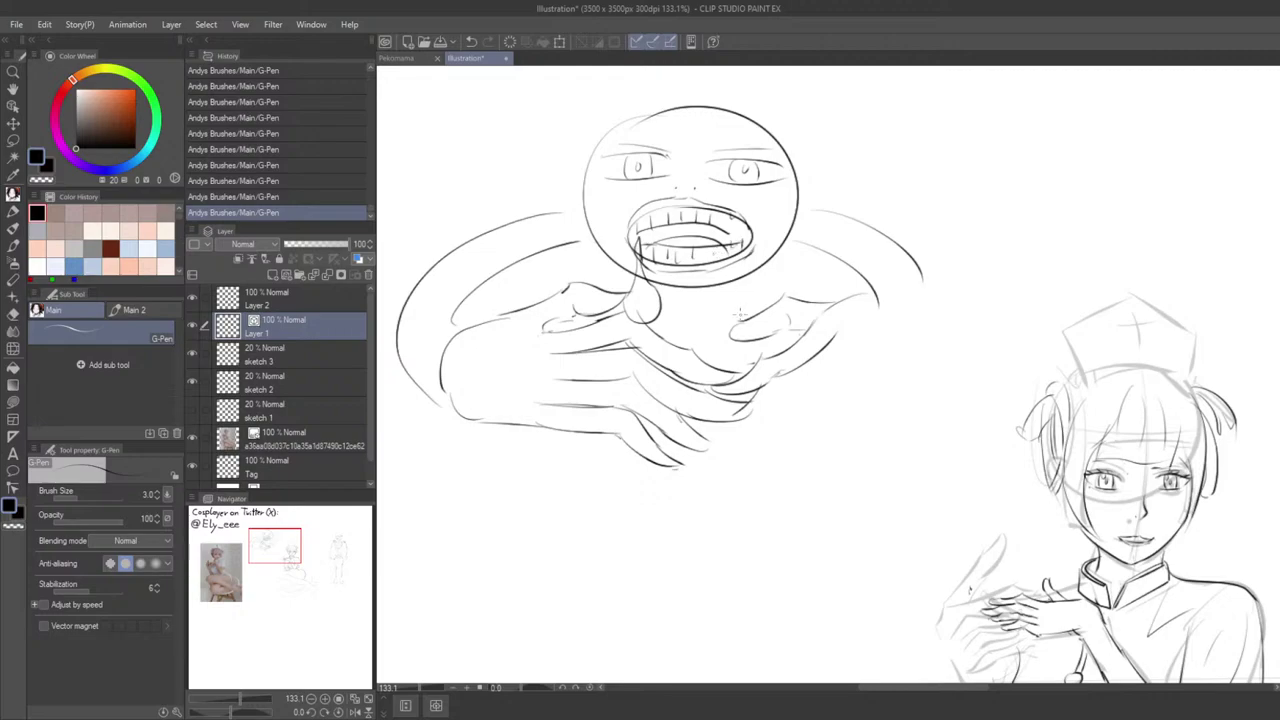
scroll(742, 316, down, 7)
scroll(836, 265, up, 5)
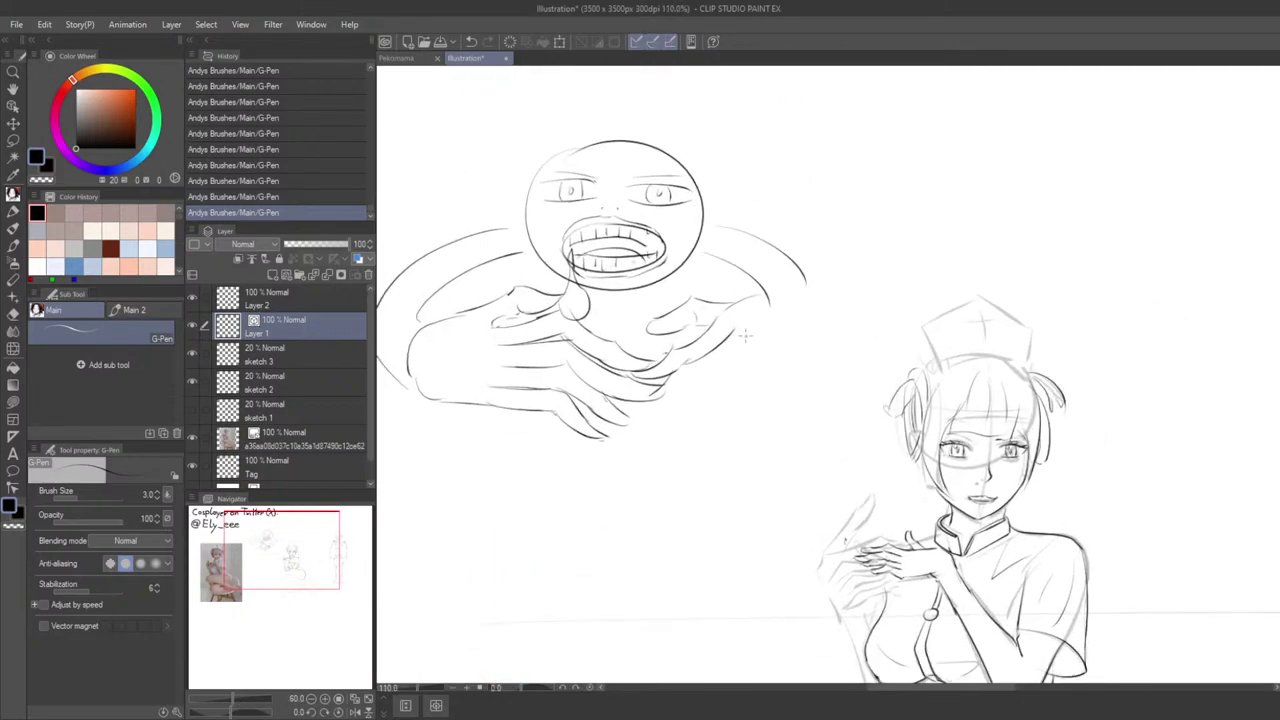
scroll(745, 336, up, 2)
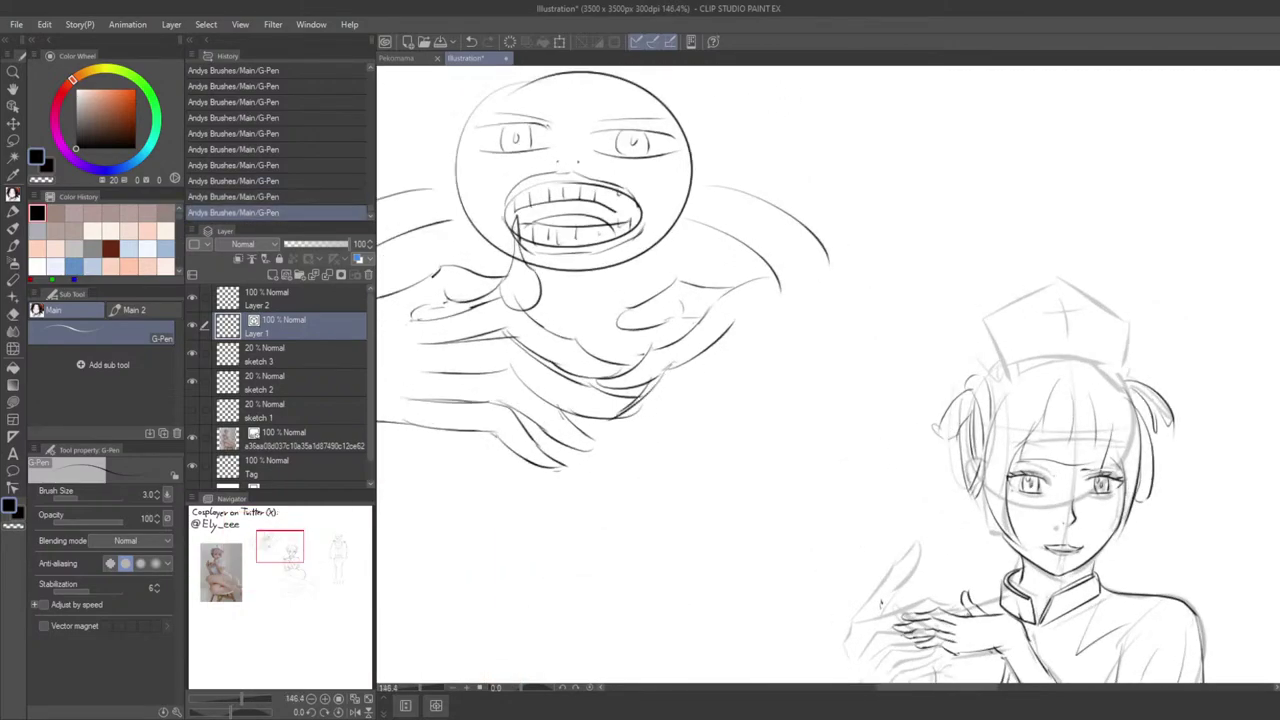
Step: Redraw the second hand's finger contour where it crosses the first hand's fingertips
key(ctrl+z)
key(ctrl+z)
mouse_move(681, 357)
mouse_down()
mouse_move(624, 415)
mouse_move(723, 374)
mouse_move(662, 400)
mouse_up()
key(ctrl+z)
key(ctrl+z)
key(ctrl+z)
drag(696, 350, 643, 410)
key(ctrl+z)
key(ctrl+z)
Step: Draw a longer finger edge on the second hand, running from the fingertips up toward the arm
drag(695, 412, 825, 321)
key(ctrl+z)
key(ctrl+z)
key(ctrl+z)
drag(740, 371, 838, 306)
key(ctrl+z)
drag(748, 363, 818, 316)
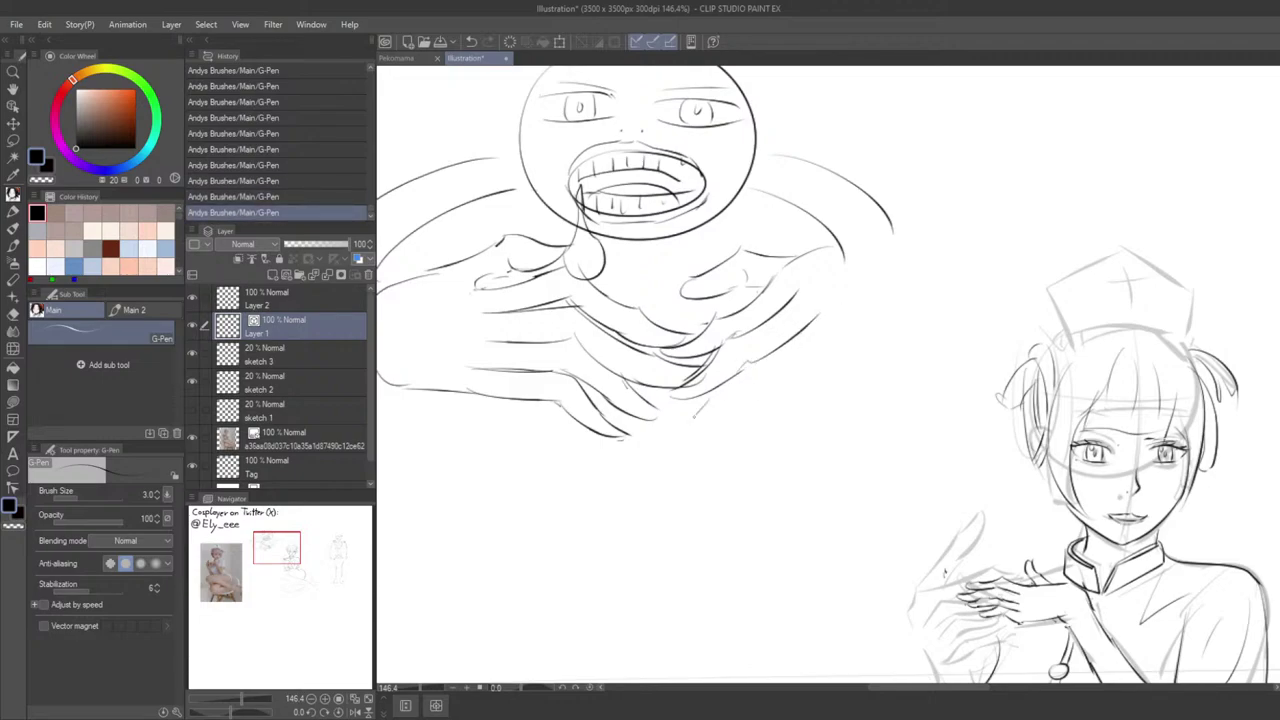
Step: Undo the rough finger edge and redraw it as a line curving from the tip back into the second hand
key(ctrl+z)
key(ctrl+z)
key(ctrl+z)
key(ctrl+z)
key(ctrl+z)
mouse_move(656, 397)
mouse_down()
mouse_move(702, 375)
mouse_move(693, 394)
mouse_move(841, 313)
mouse_up()
key(ctrl+z)
key(ctrl+z)
mouse_move(763, 357)
mouse_down()
mouse_move(833, 307)
mouse_move(827, 296)
mouse_up()
key(ctrl+z)
key(ctrl+z)
drag(757, 362, 809, 313)
click(686, 423)
key(ctrl+z)
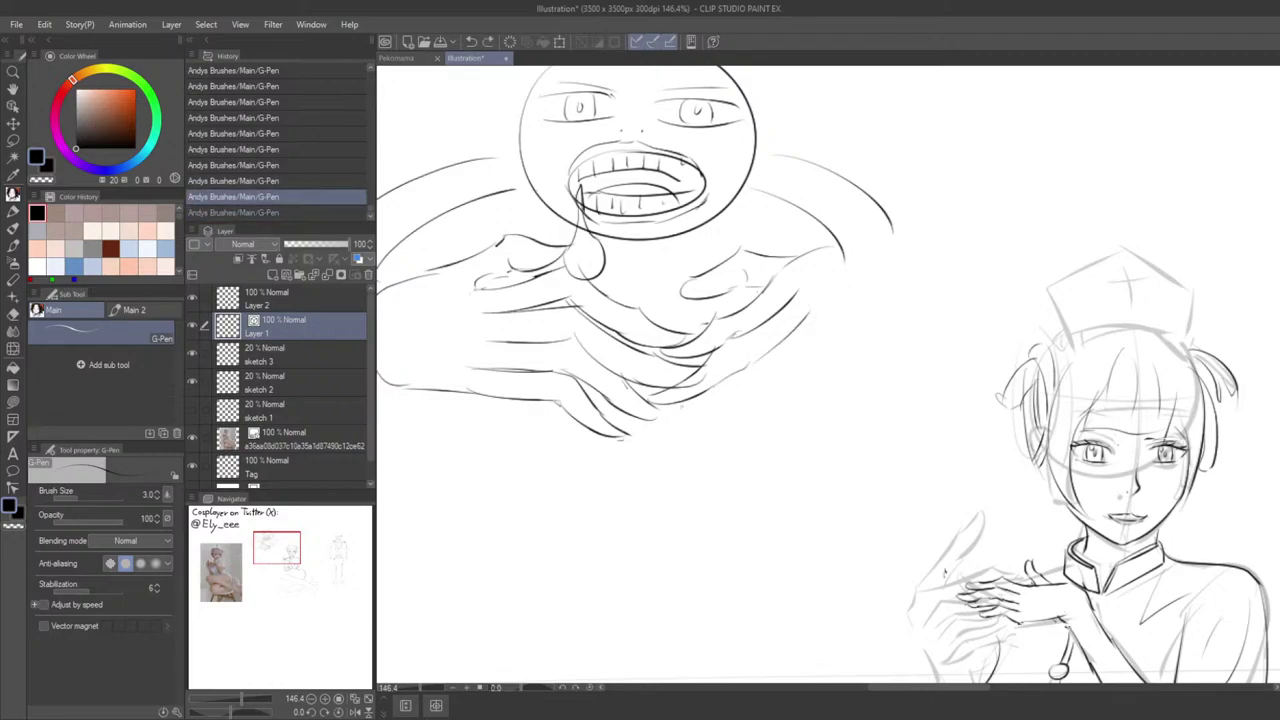
Step: Refine the tip of the second hand's lower finger with short strokes, undoing unsuitable ones
key(ctrl+z)
drag(646, 426, 692, 398)
key(ctrl+z)
drag(675, 418, 705, 390)
key(ctrl+z)
key(ctrl+z)
drag(673, 424, 727, 405)
drag(727, 432, 718, 423)
key(ctrl+z)
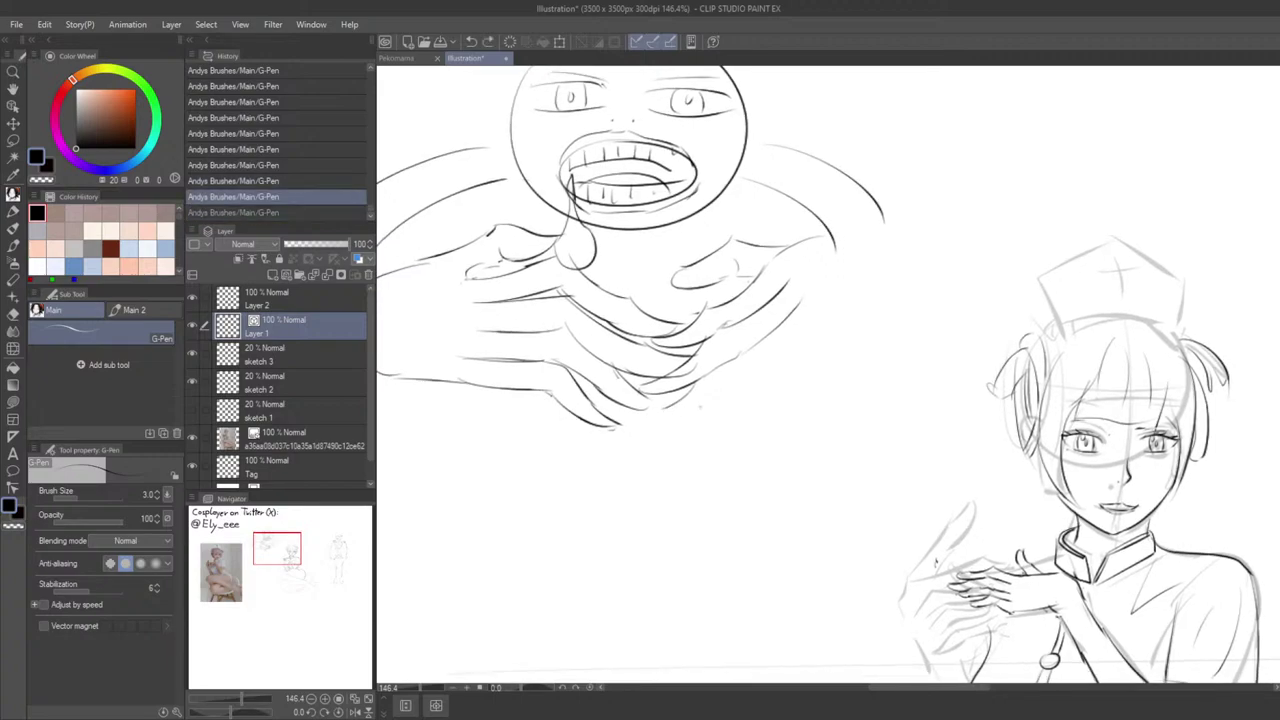
key(ctrl+y)
key(ctrl+z)
drag(744, 368, 745, 367)
drag(742, 372, 802, 346)
key(ctrl+z)
key(ctrl+z)
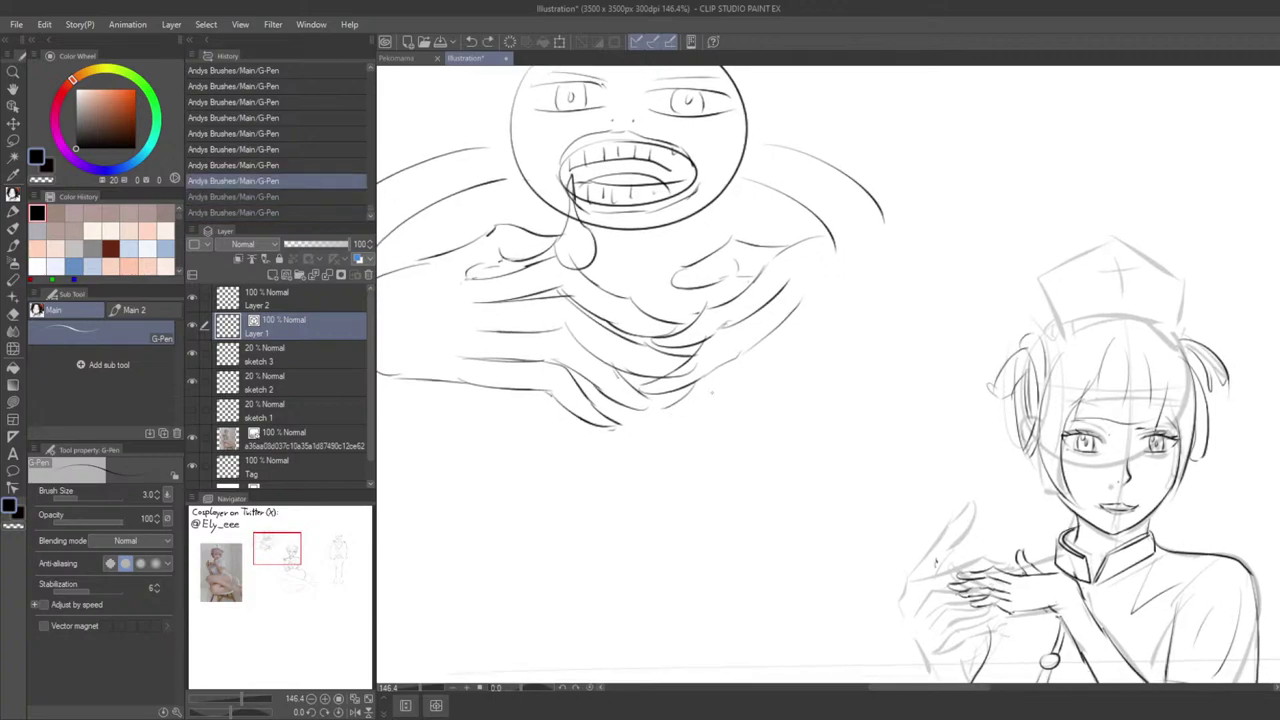
Step: Draw the second hand's last finger with a pointed tip, comparing strokes by undoing and redoing them
drag(677, 408, 816, 338)
key(ctrl+z)
key(ctrl+y)
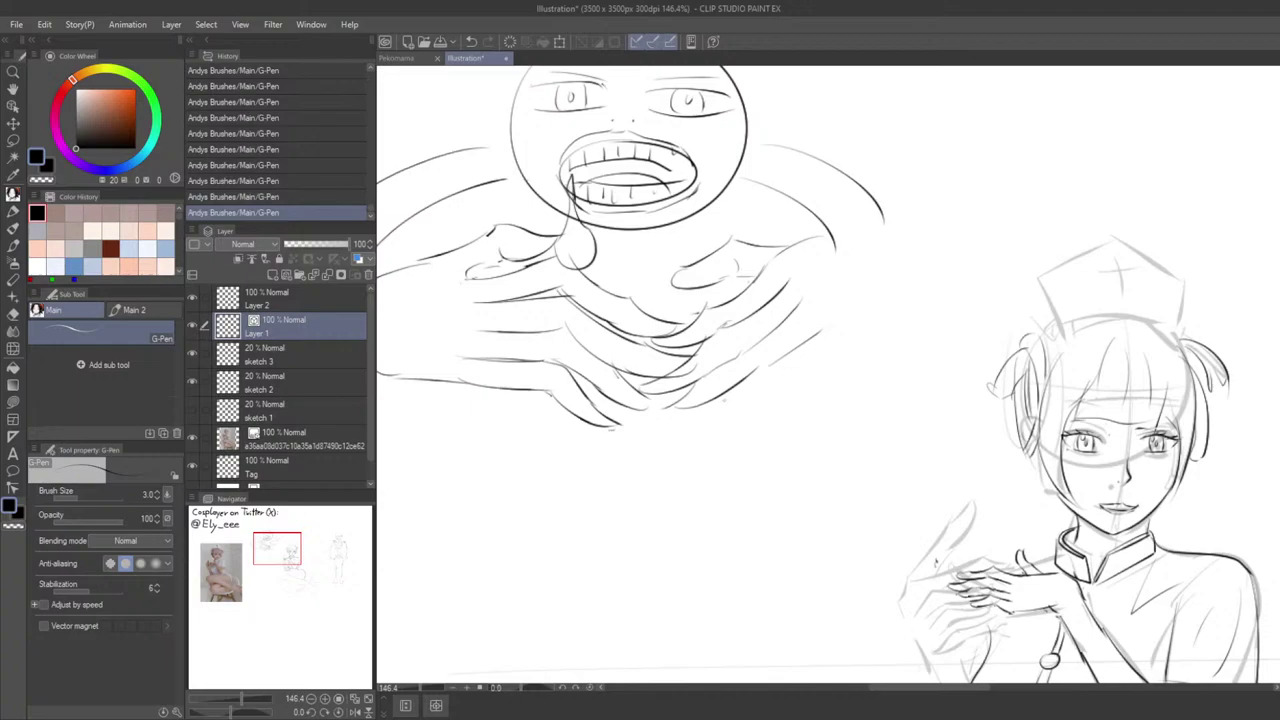
key(ctrl+z)
key(ctrl+y)
key(ctrl+z)
key(ctrl+z)
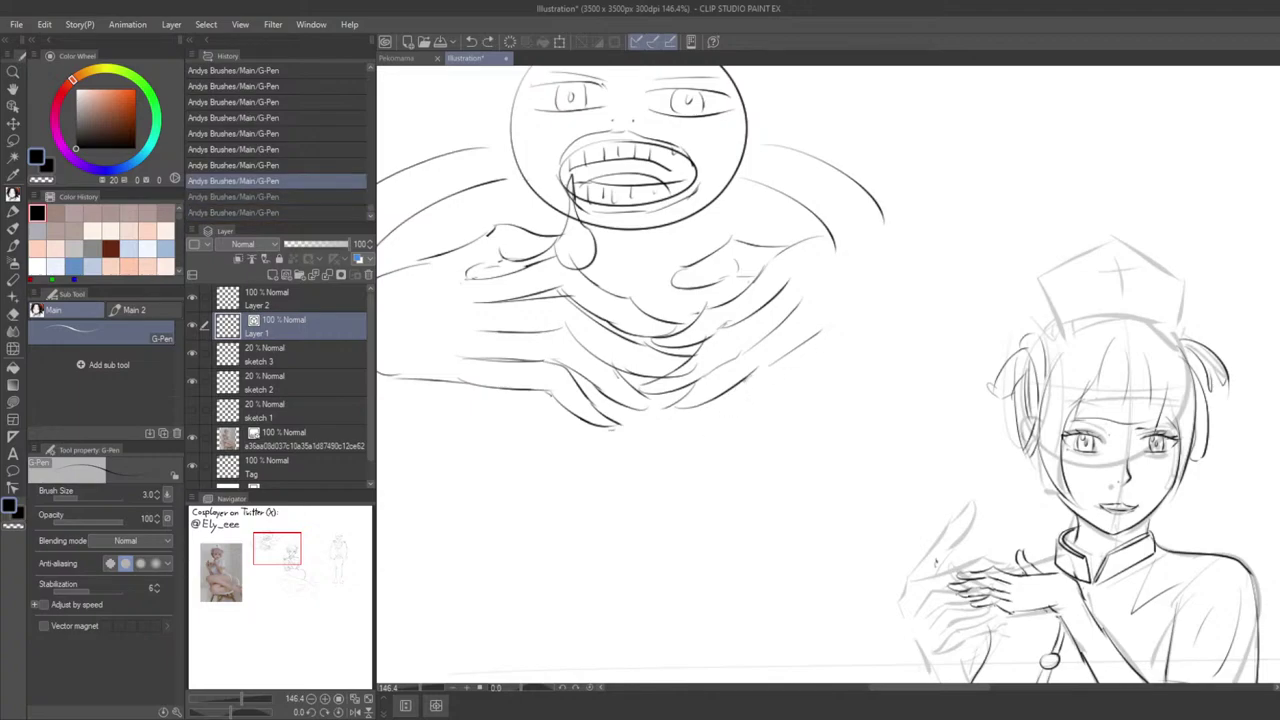
key(ctrl+y)
key(ctrl+y)
key(ctrl+z)
key(ctrl+y)
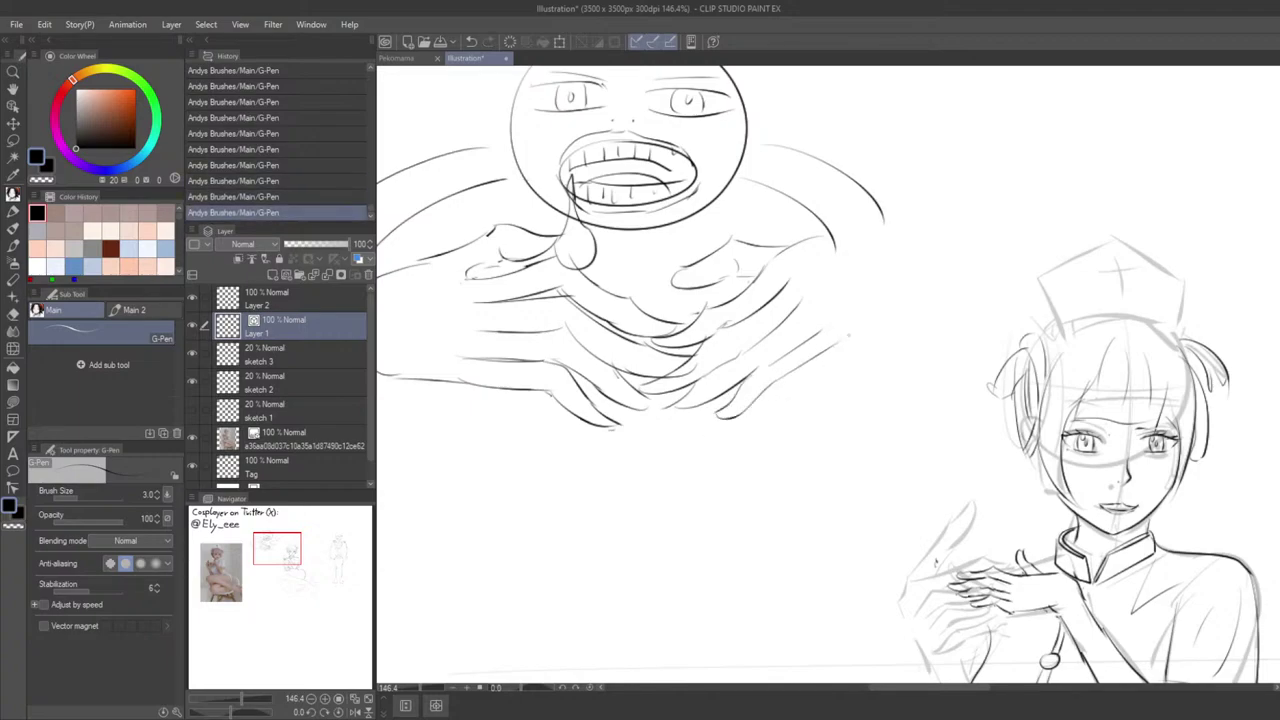
Step: Draw the curved back of the second hand from the outer arm line down toward its lower edge
drag(859, 360, 849, 354)
mouse_move(850, 306)
mouse_down()
mouse_move(863, 331)
mouse_move(852, 317)
mouse_up()
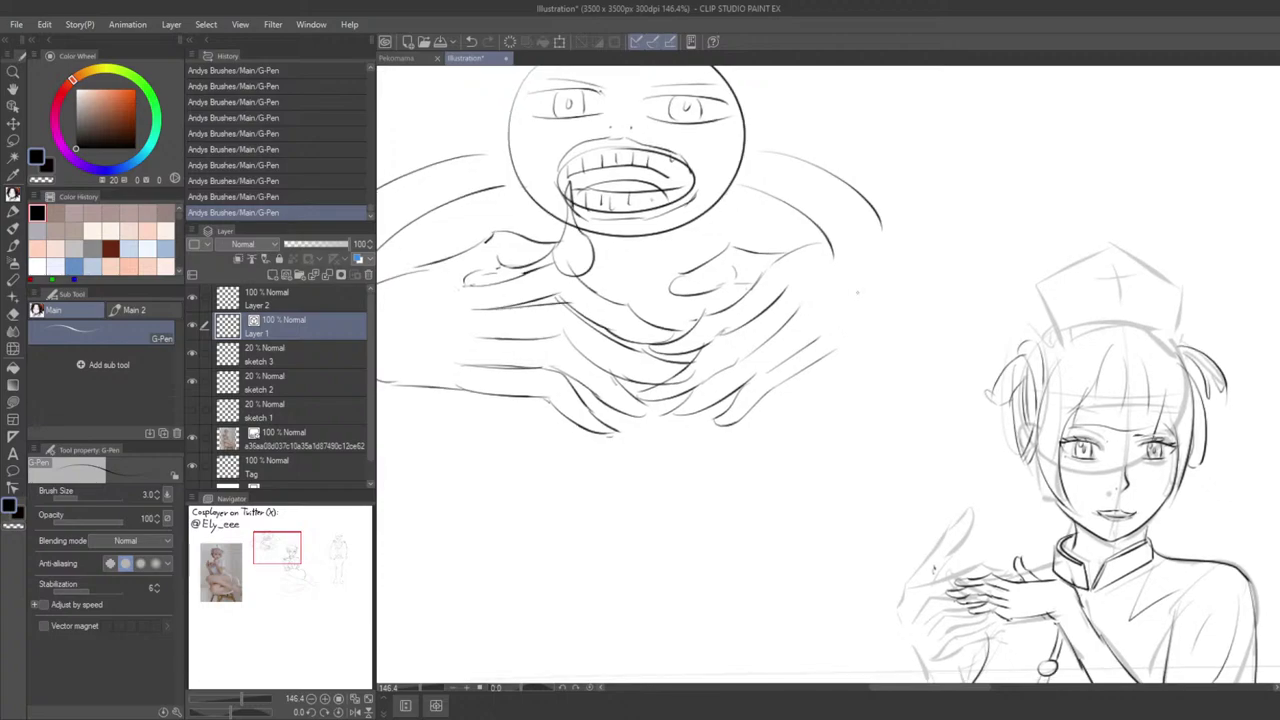
key(ctrl+z)
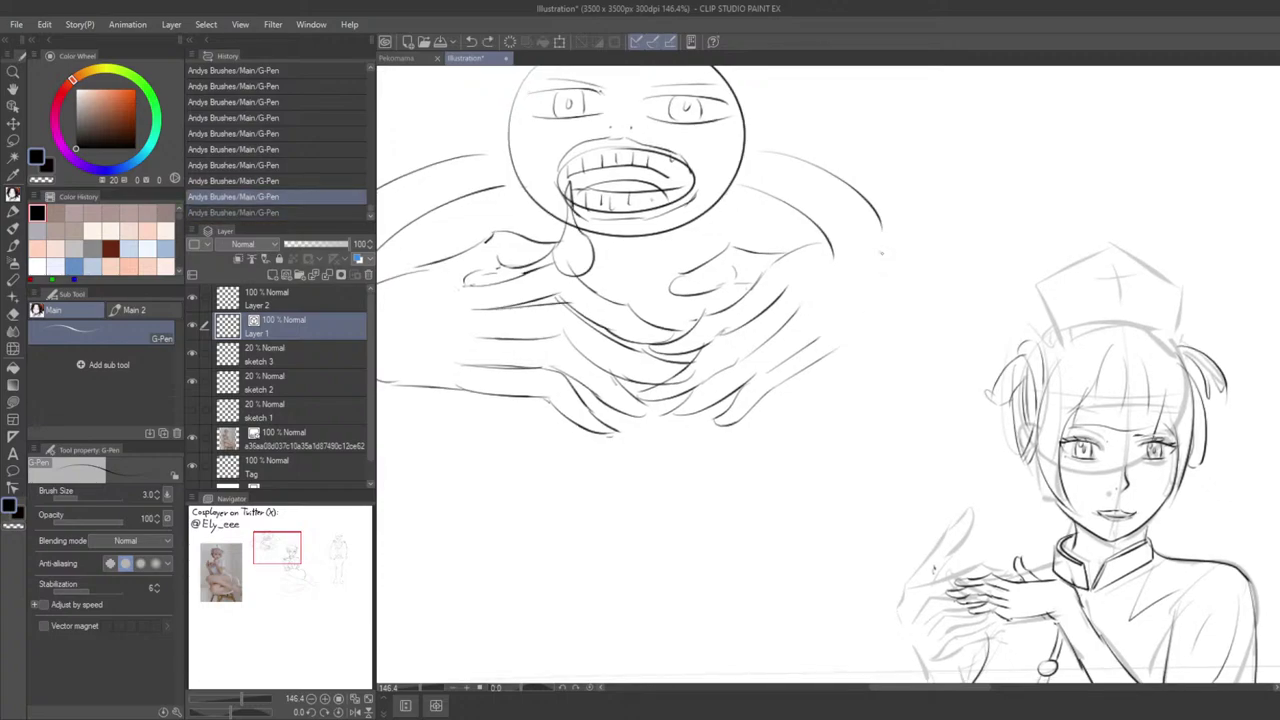
drag(881, 253, 850, 358)
drag(902, 319, 873, 298)
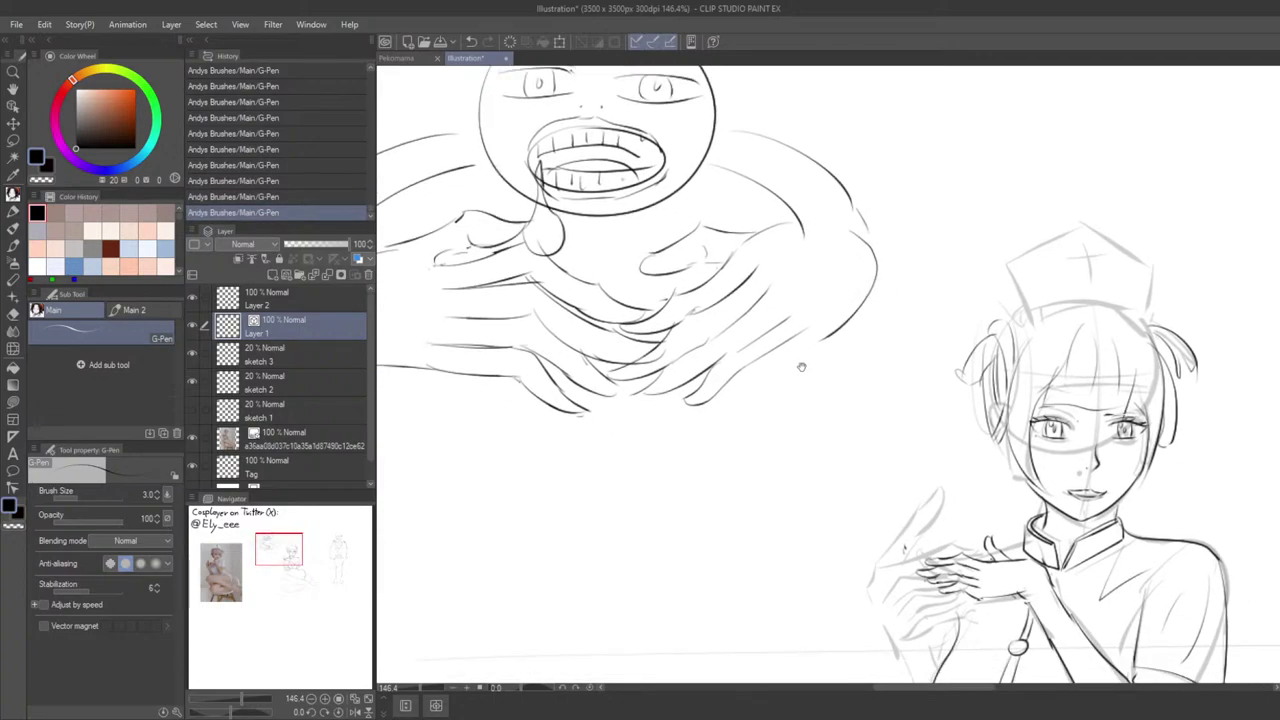
drag(801, 367, 783, 406)
scroll(769, 380, down, 5)
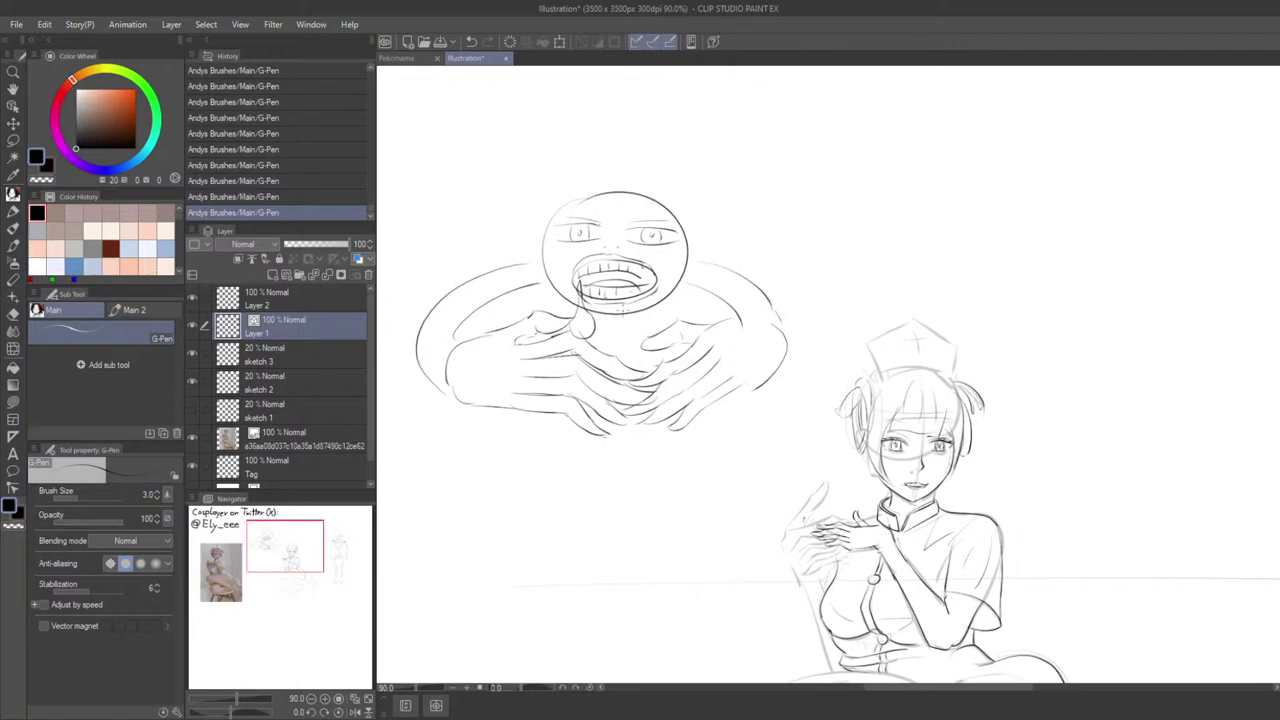
drag(478, 158, 508, 180)
mouse_move(523, 240)
mouse_down()
mouse_move(508, 223)
mouse_move(524, 261)
mouse_up()
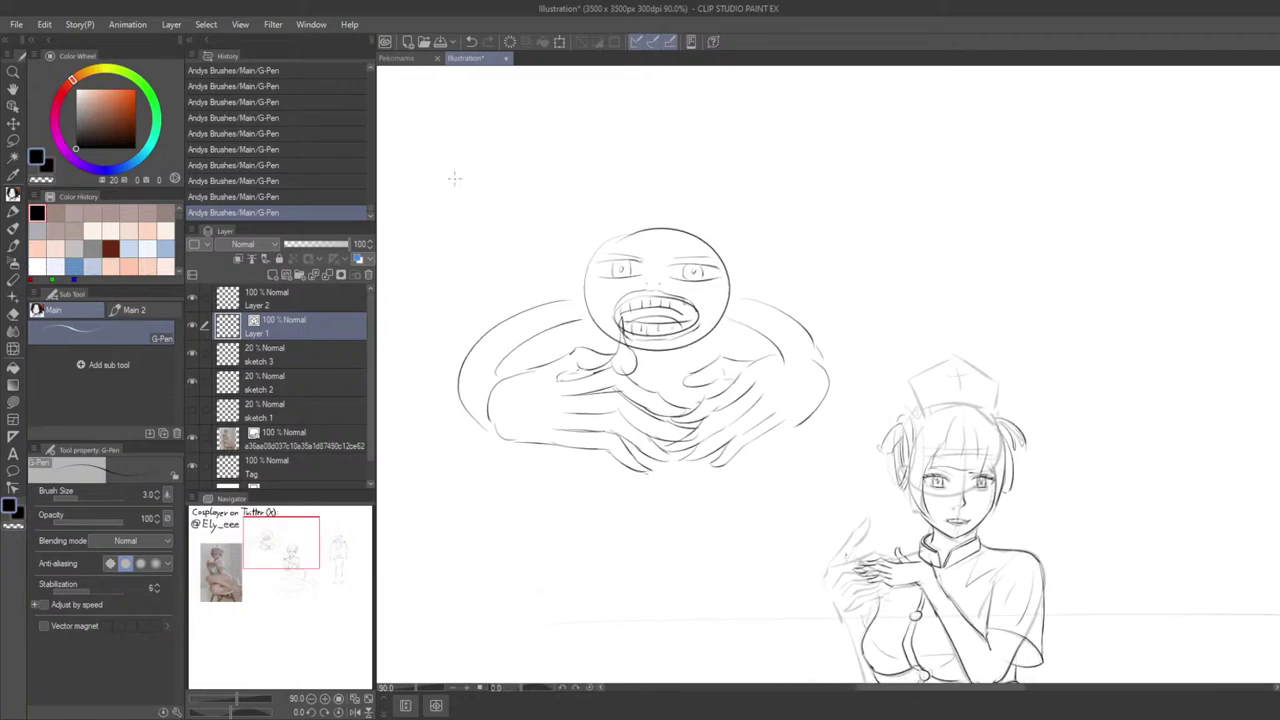
Step: Create a new blank 3500 x 3500 px canvas for collecting reference pictures
click(408, 43)
click(656, 141)
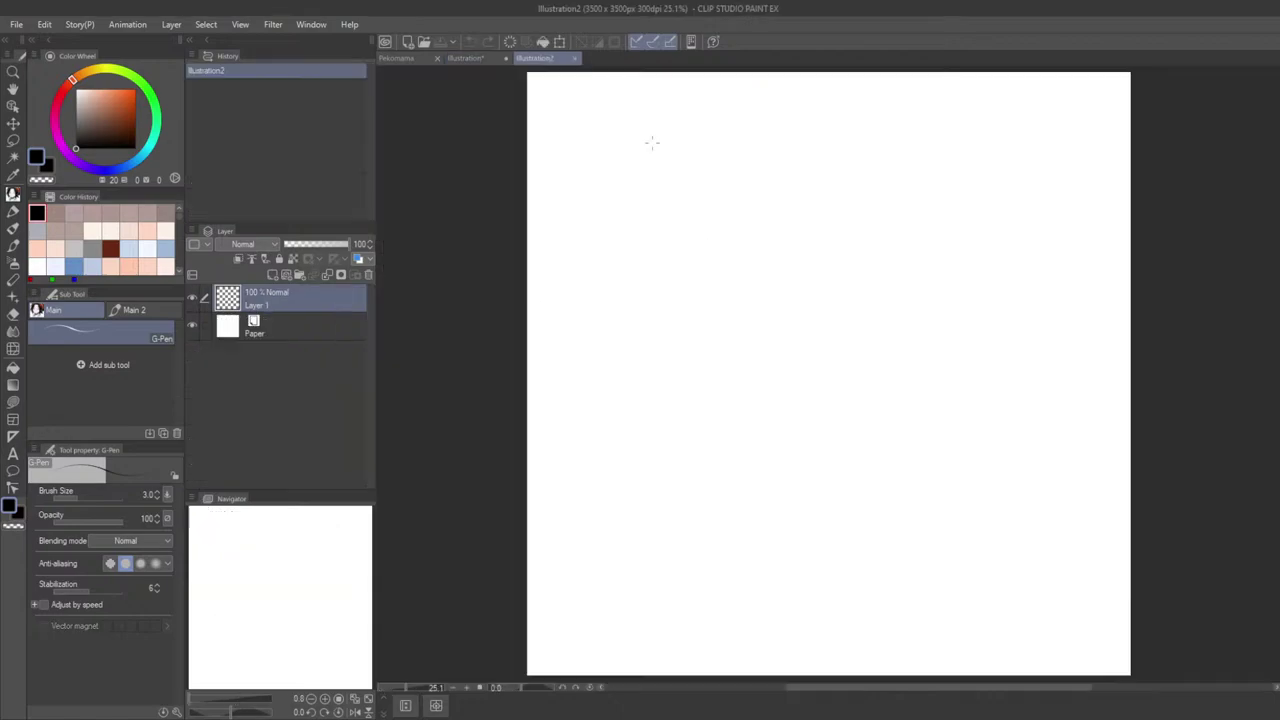
drag(608, 178, 512, 186)
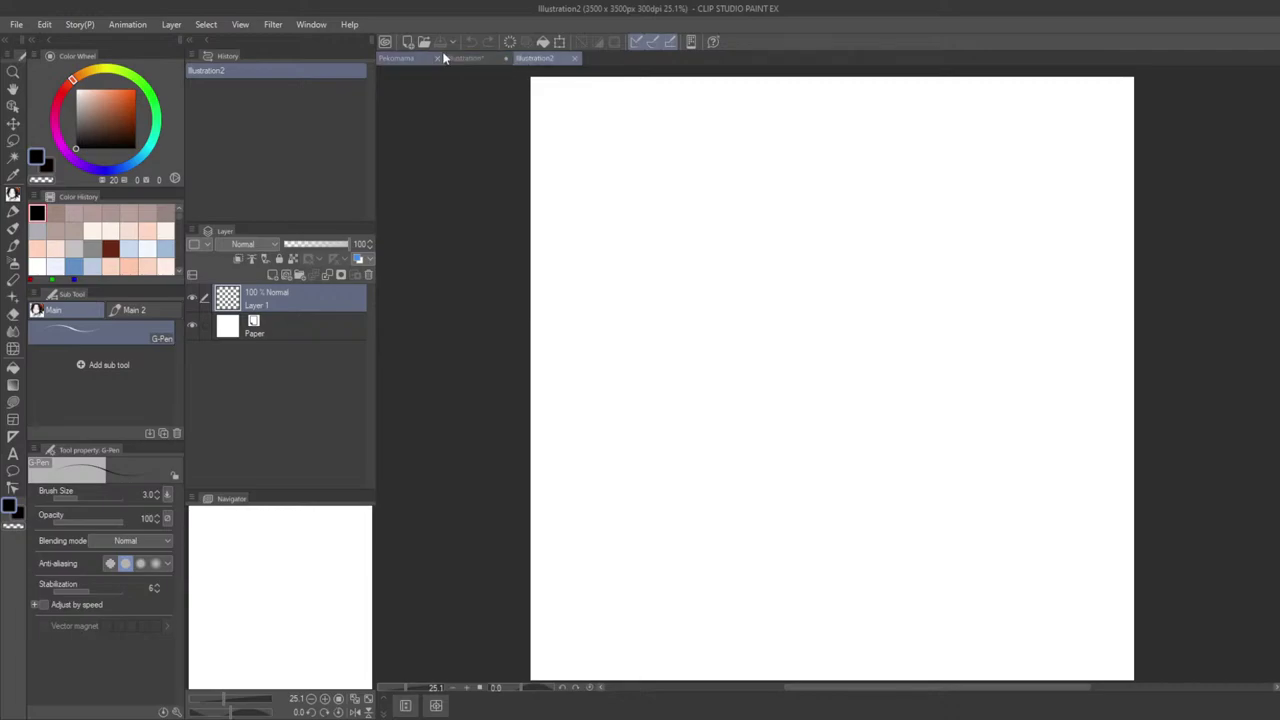
drag(572, 260, 535, 352)
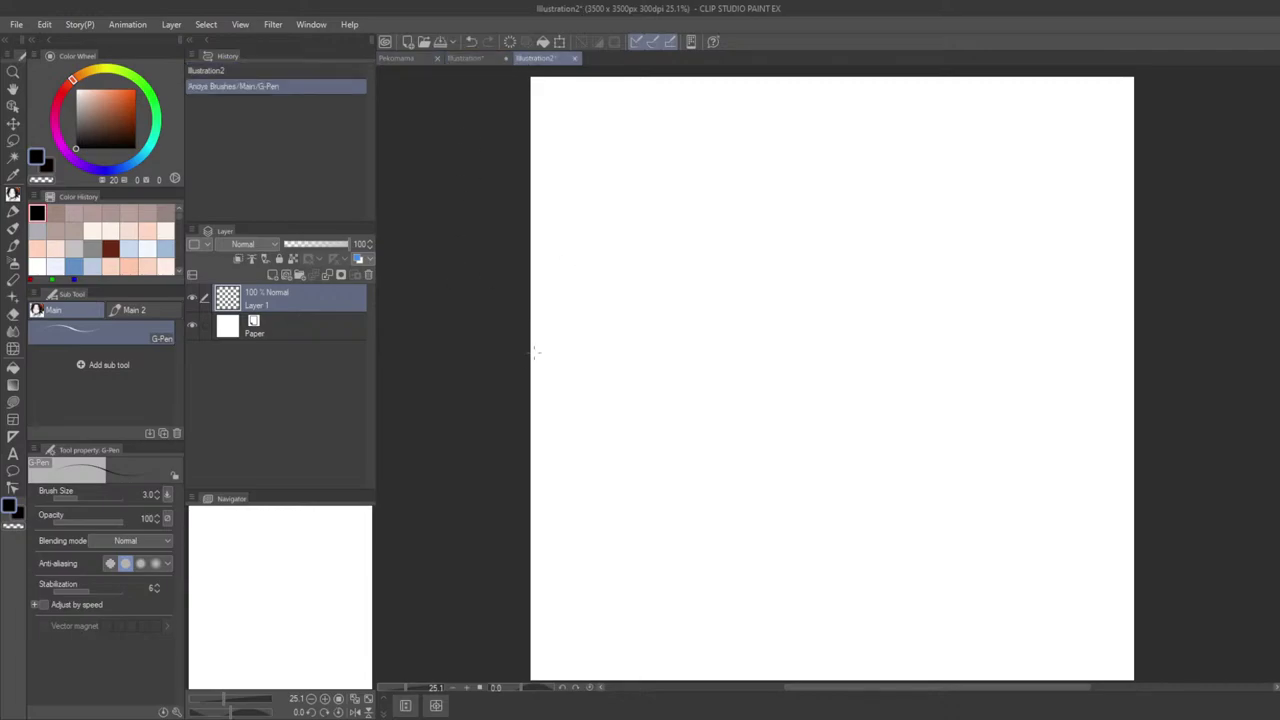
click(500, 358)
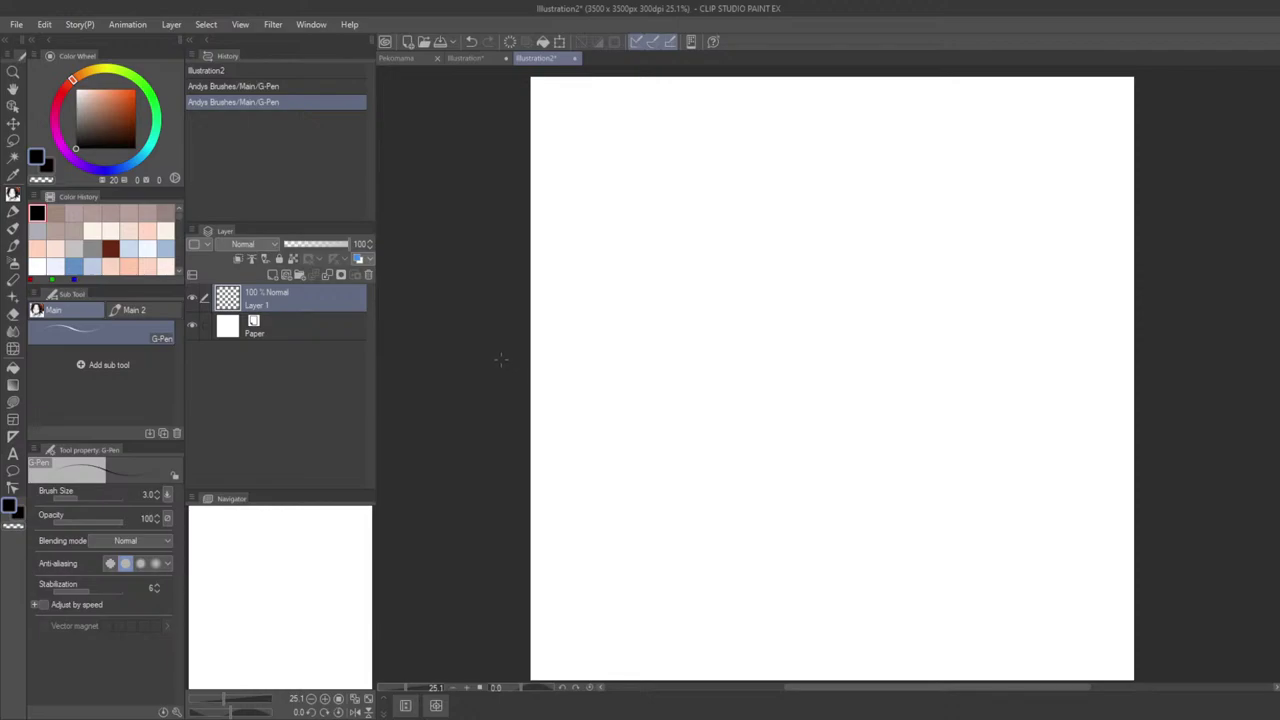
Step: Bring five character pictures onto the new canvas and spread them out so they no longer overlap
key(alt+Tab)
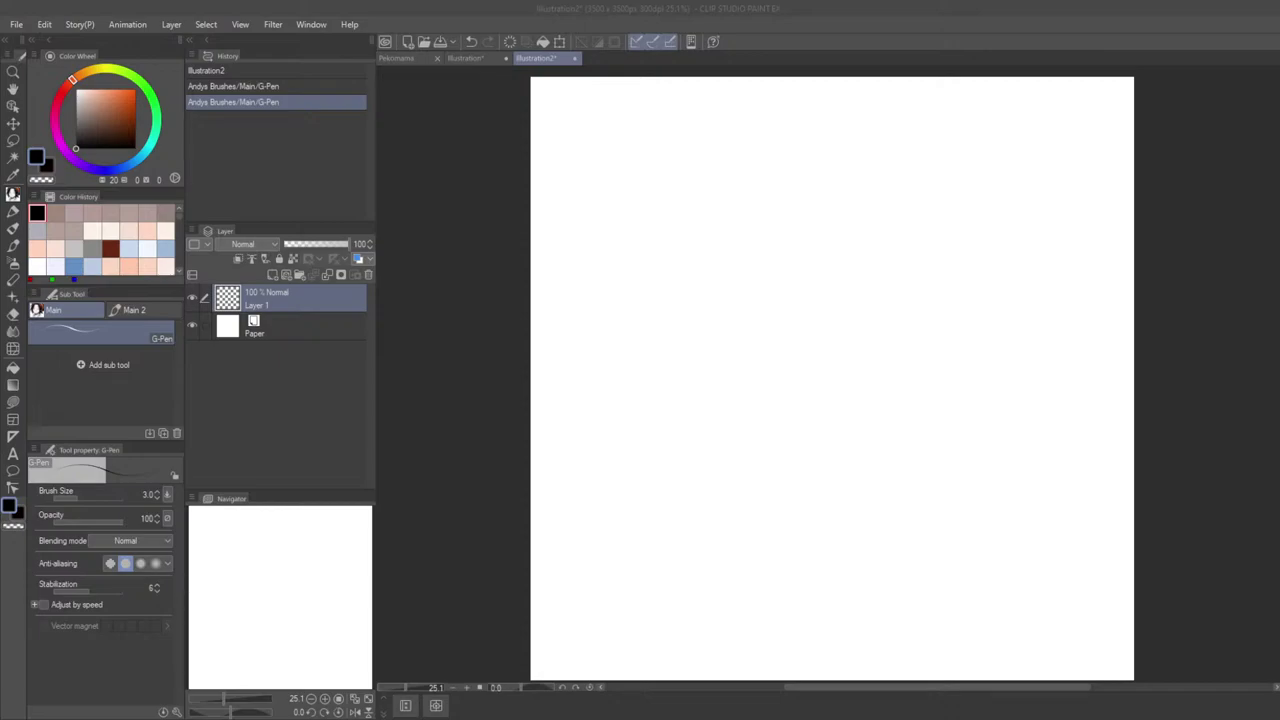
drag(842, 398, 781, 301)
click(840, 382)
drag(840, 382, 947, 220)
drag(984, 153, 1028, 90)
drag(996, 173, 1048, 233)
drag(861, 389, 733, 404)
drag(810, 403, 939, 597)
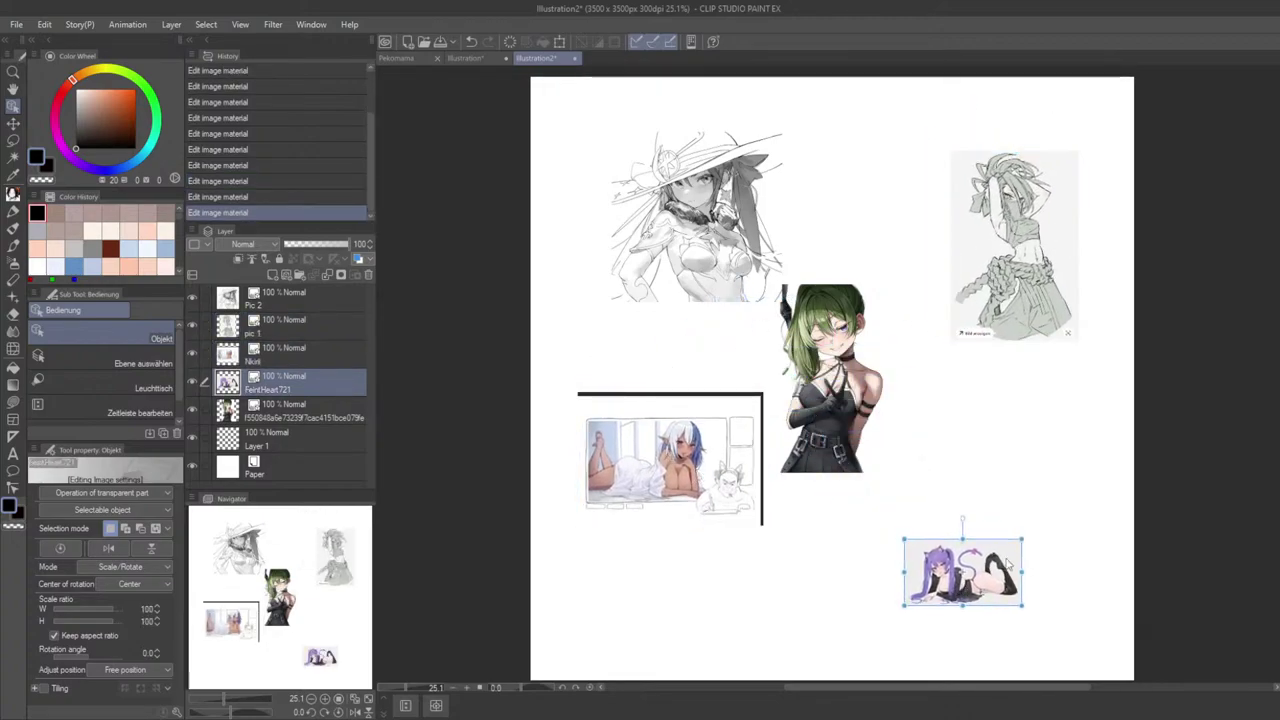
Step: Enlarge the purple-haired catgirl picture, scale the green-haired girl picture to 168%, and position both between the other references
drag(1020, 539, 1131, 401)
drag(1034, 512, 997, 516)
drag(872, 412, 875, 362)
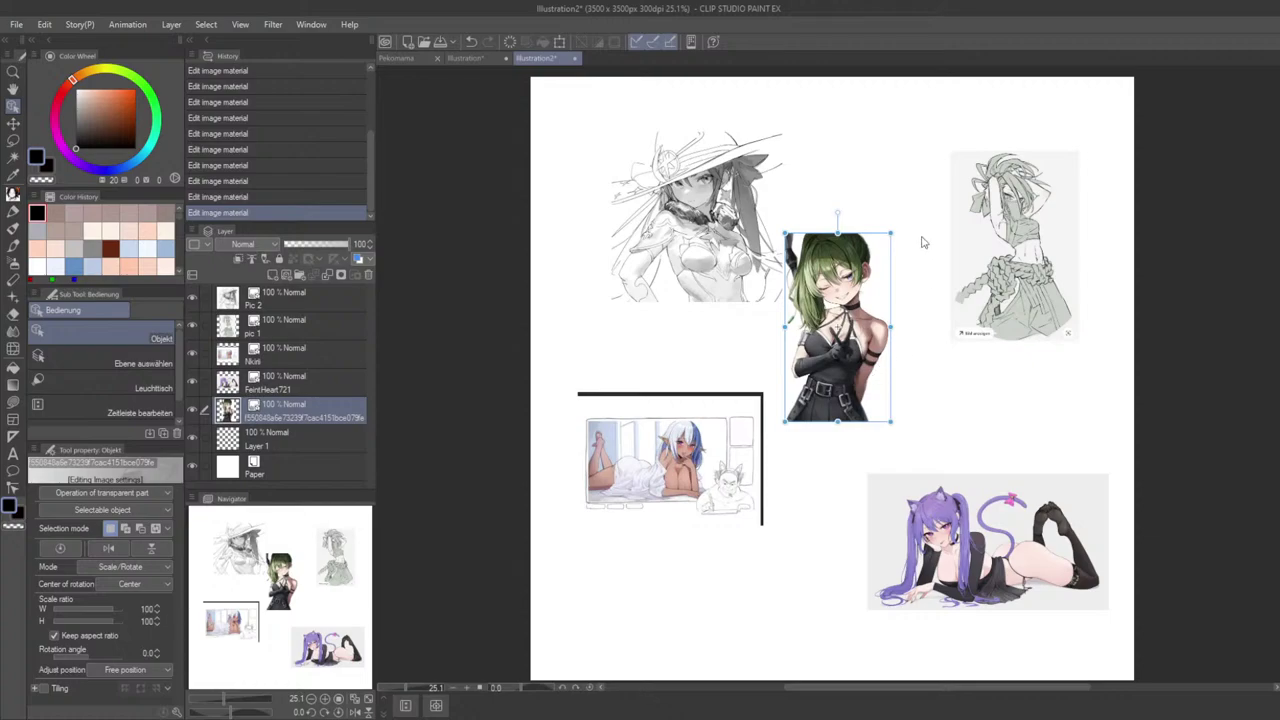
drag(890, 233, 962, 105)
drag(917, 200, 910, 253)
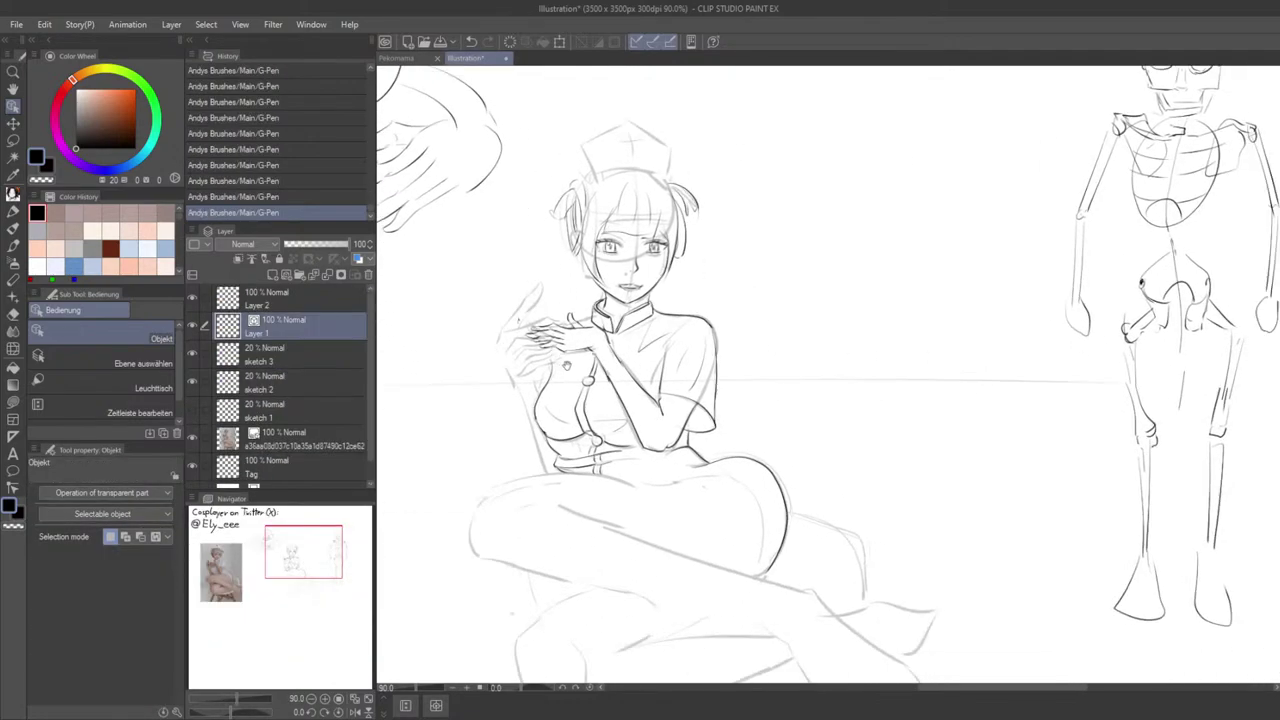
Step: Float the reference canvas as its own window over the nurse drawing's upper corner, trying it docked once in between
drag(566, 366, 486, 376)
drag(630, 393, 548, 333)
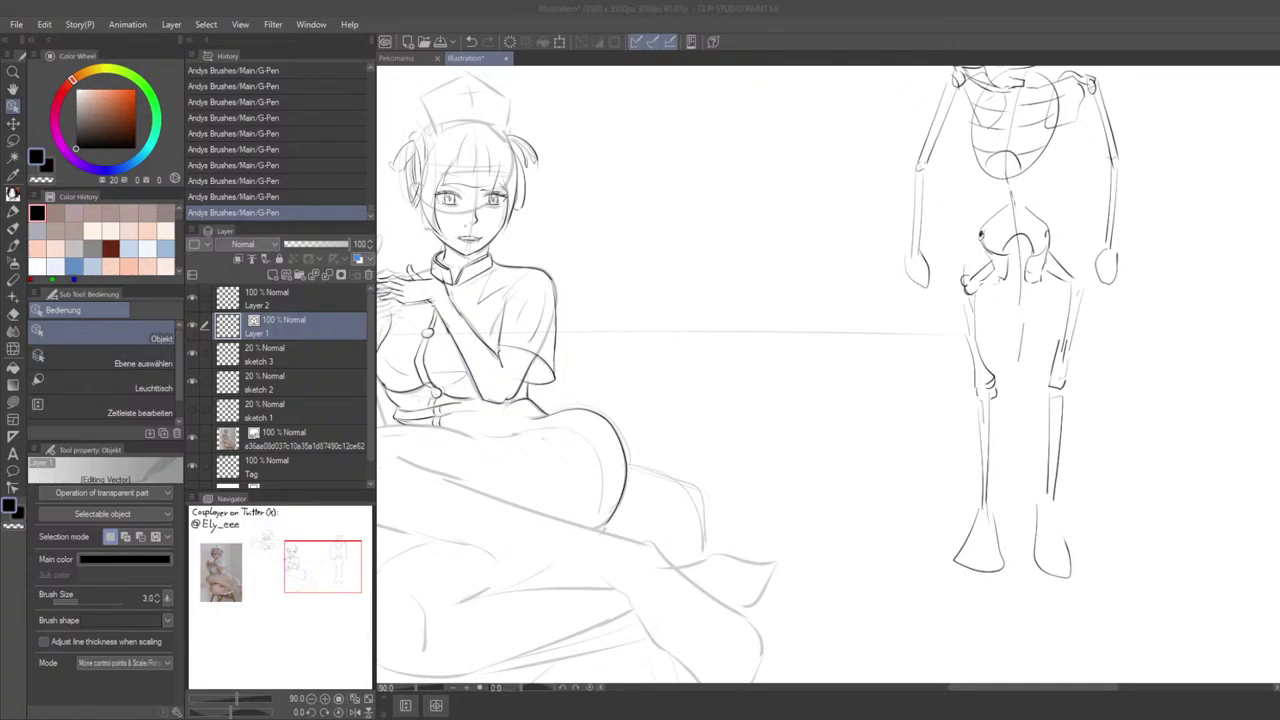
key(alt+Tab)
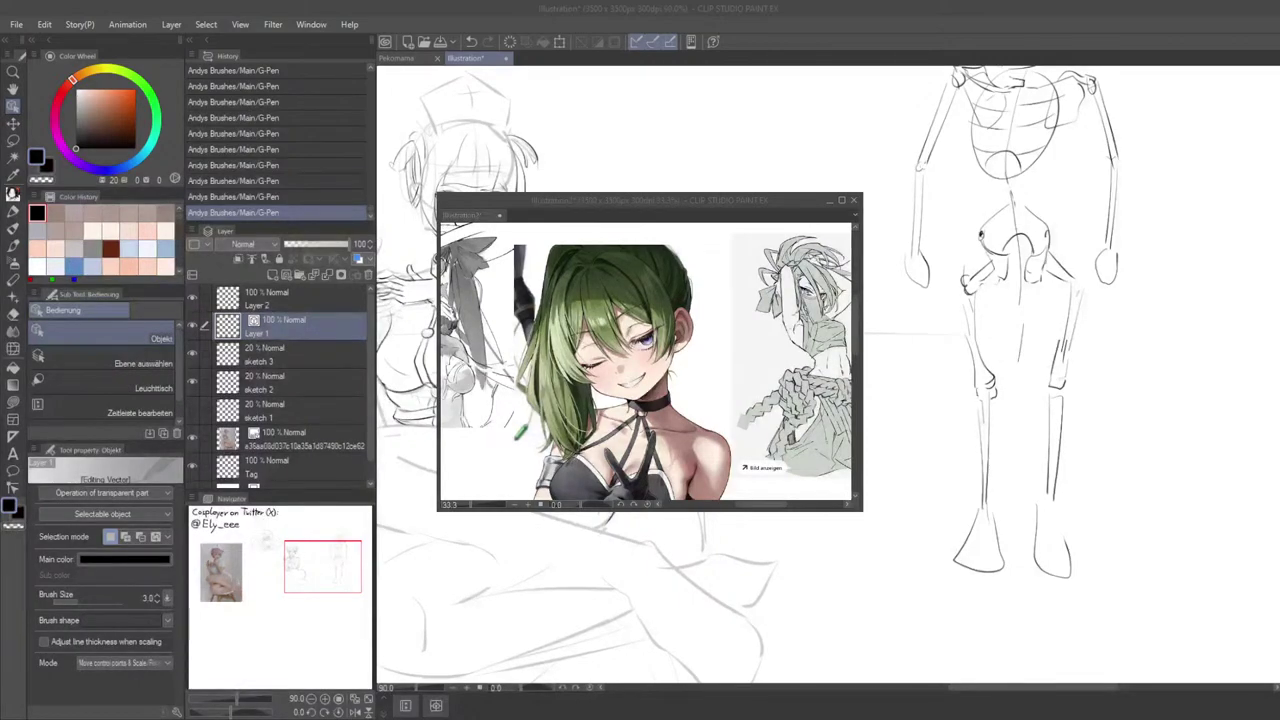
drag(650, 200, 1066, 69)
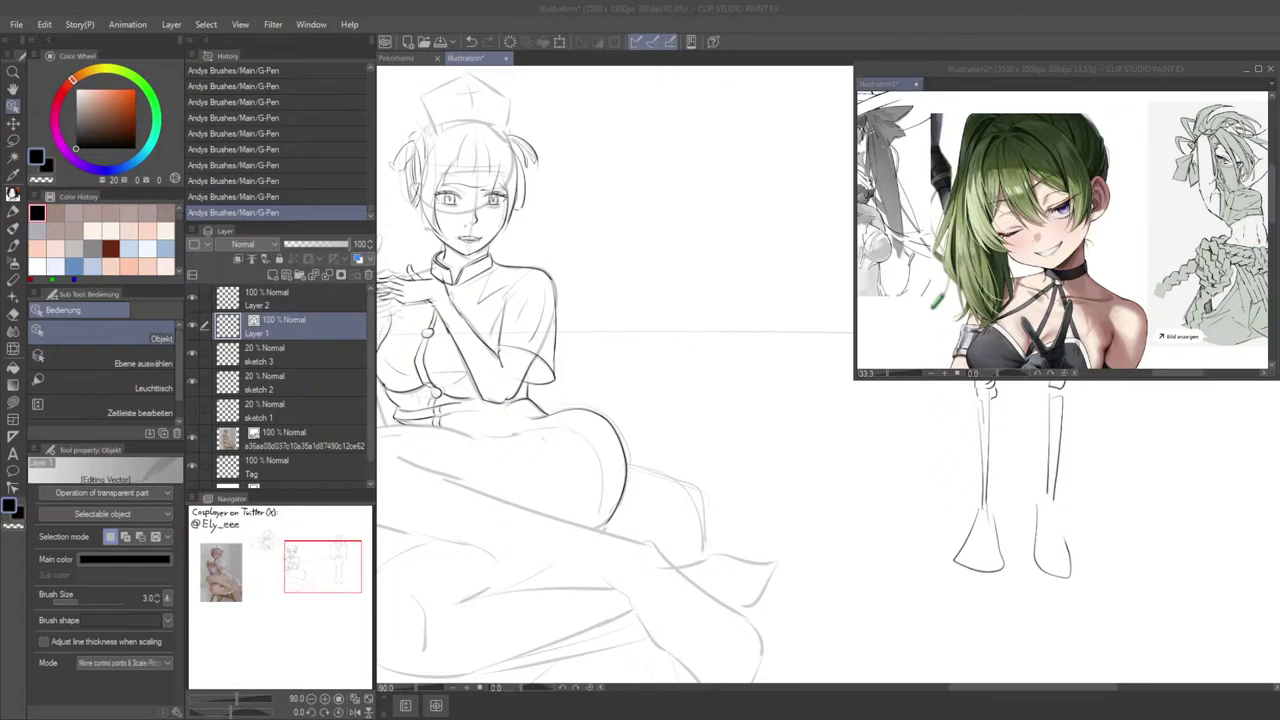
click(888, 84)
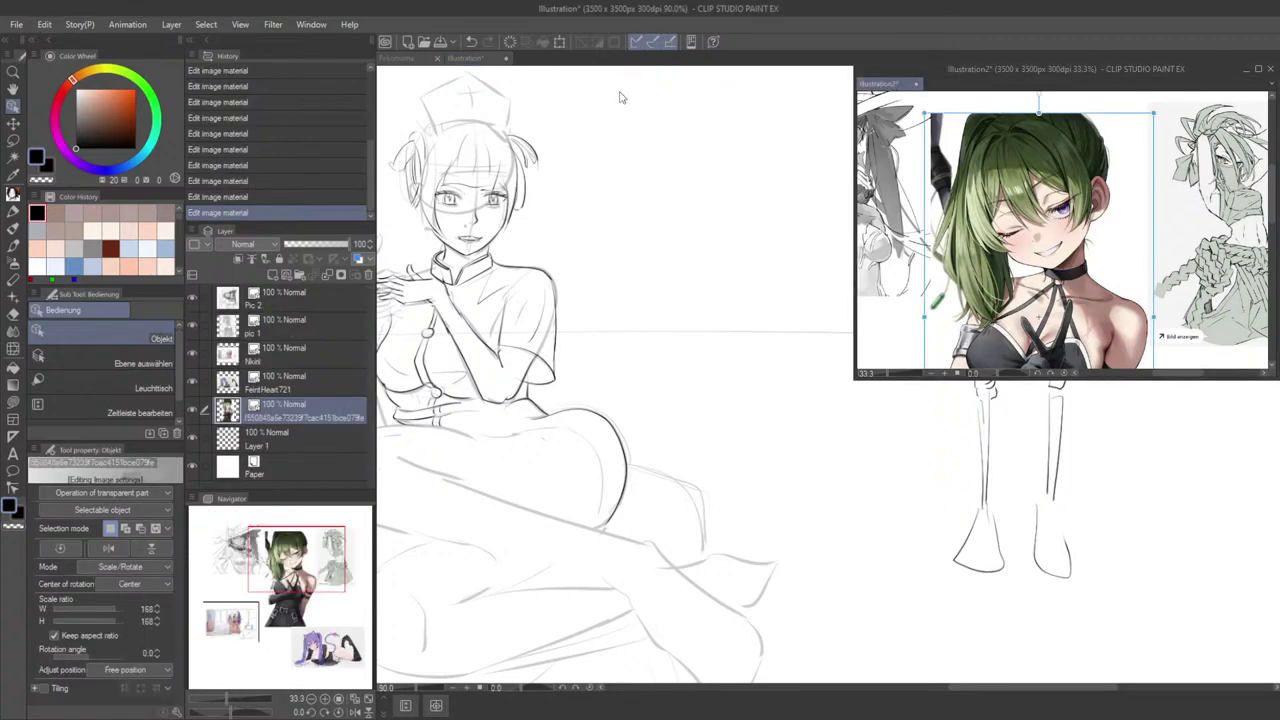
drag(558, 64, 560, 60)
click(562, 62)
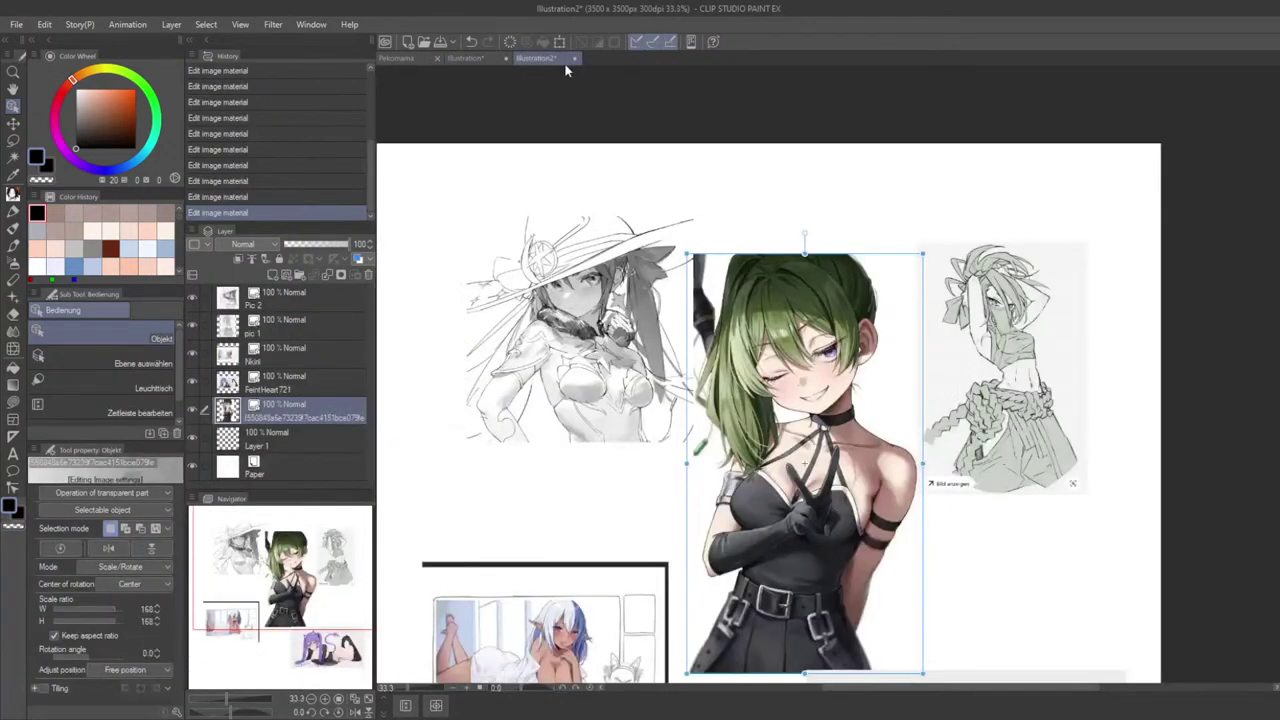
drag(967, 216, 982, 70)
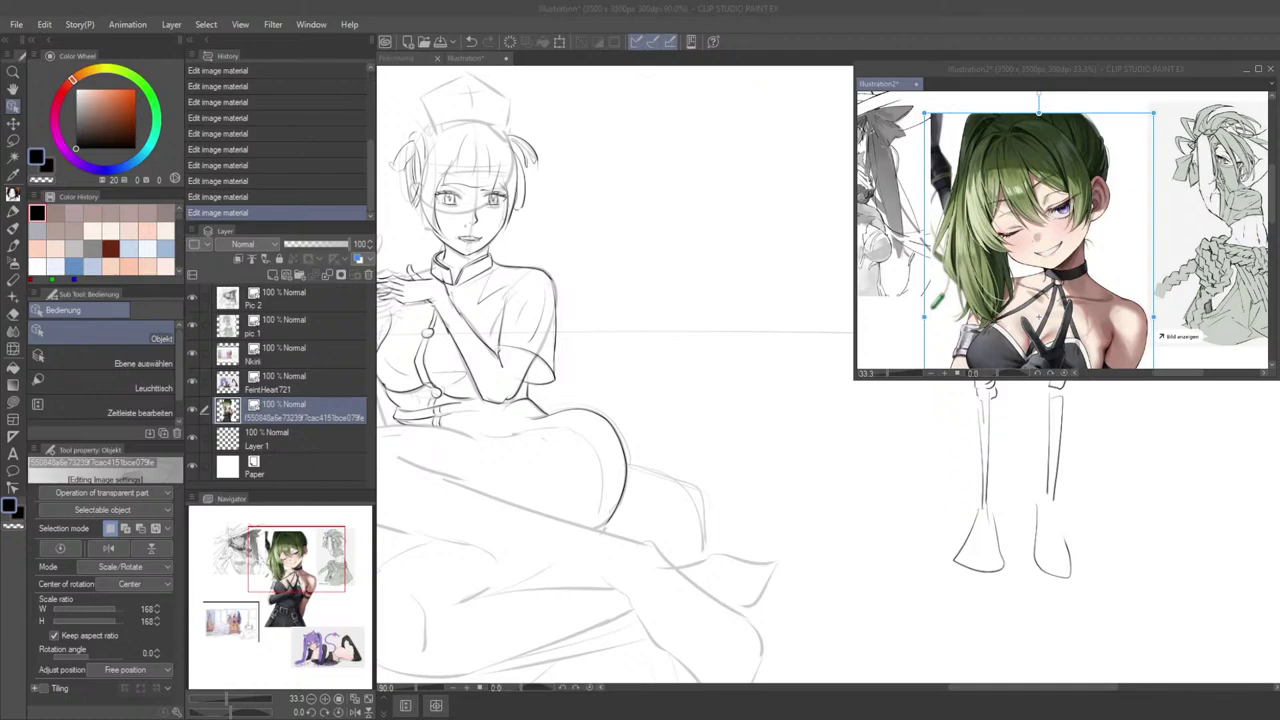
Step: Zoom out and pan the floating reference canvas to frame the green-haired girl, and close its window
click(1114, 134)
scroll(1114, 134, down, 1)
drag(1050, 225, 1081, 256)
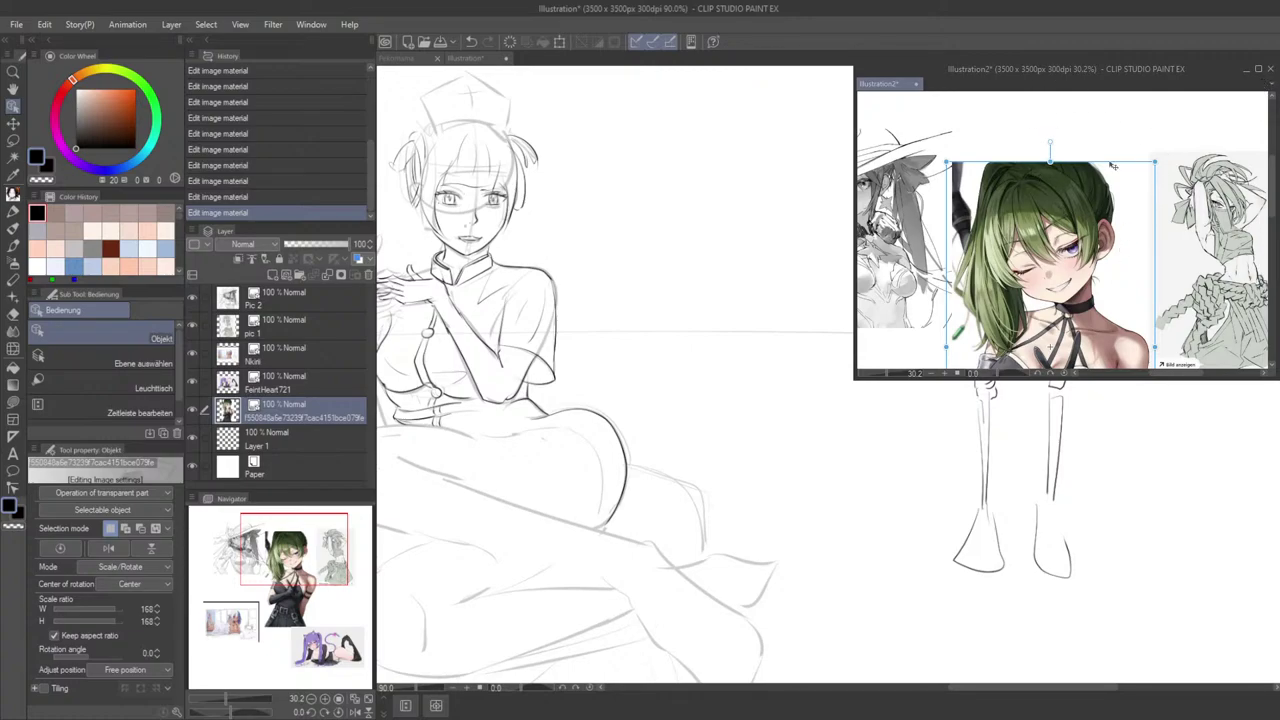
scroll(1112, 202, down, 3)
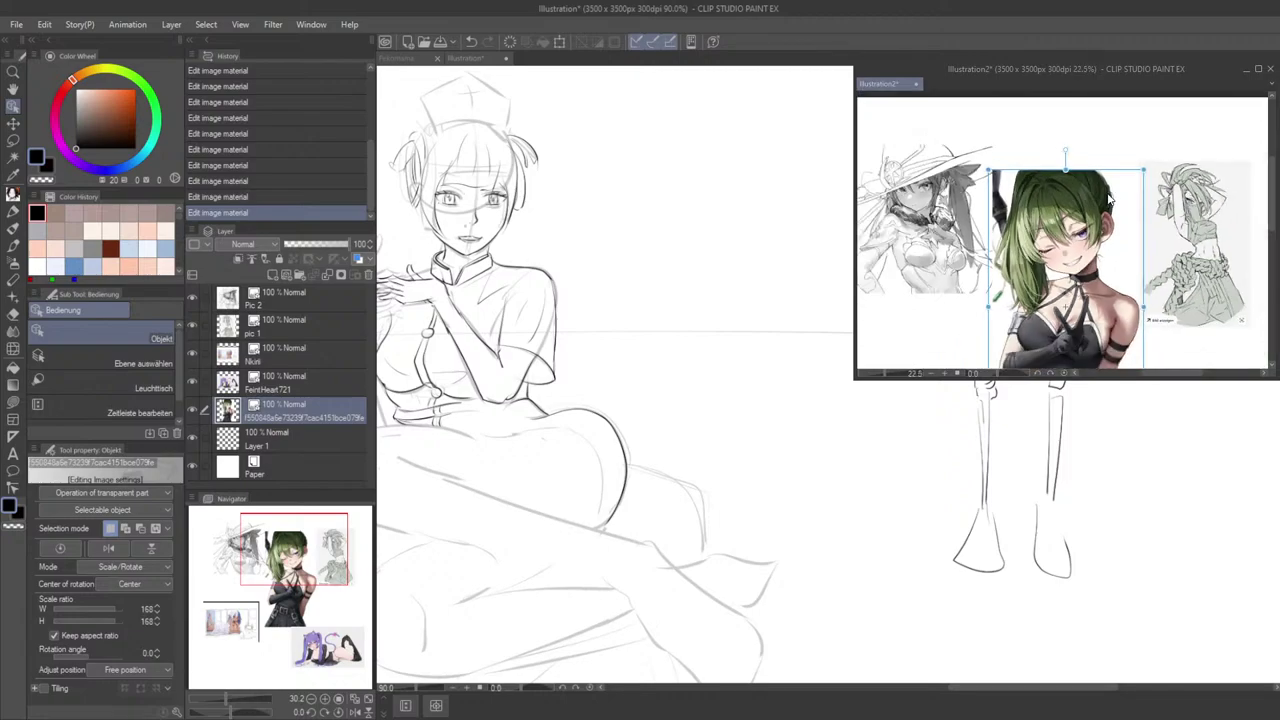
drag(302, 573, 294, 587)
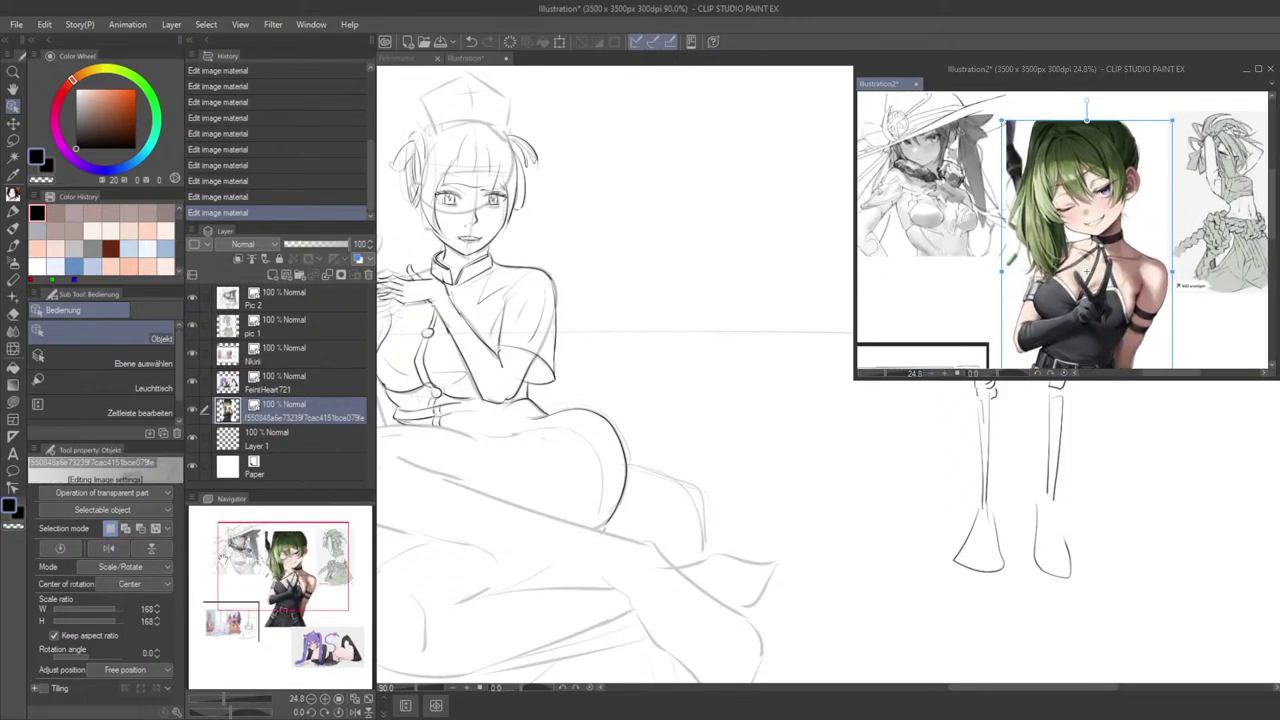
click(1272, 69)
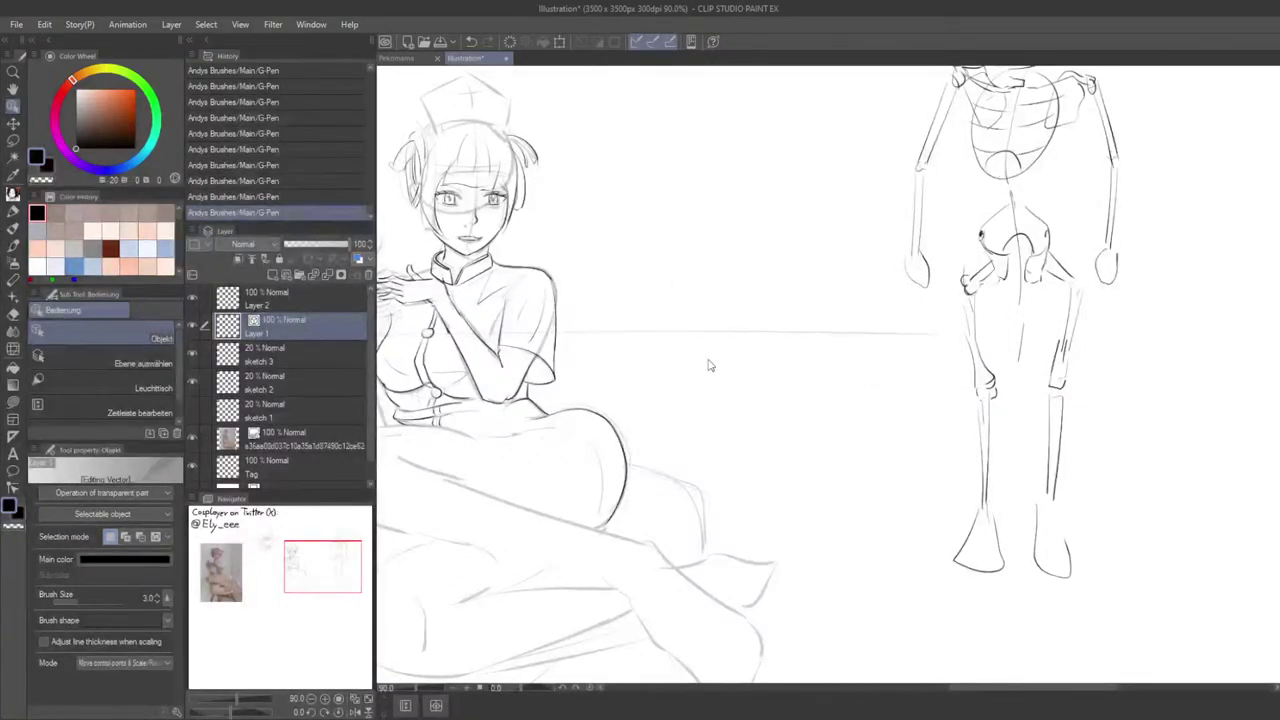
Step: Try G-Pen strokes along the nurse's upper thigh and undo them
key(p)
drag(671, 382, 1060, 357)
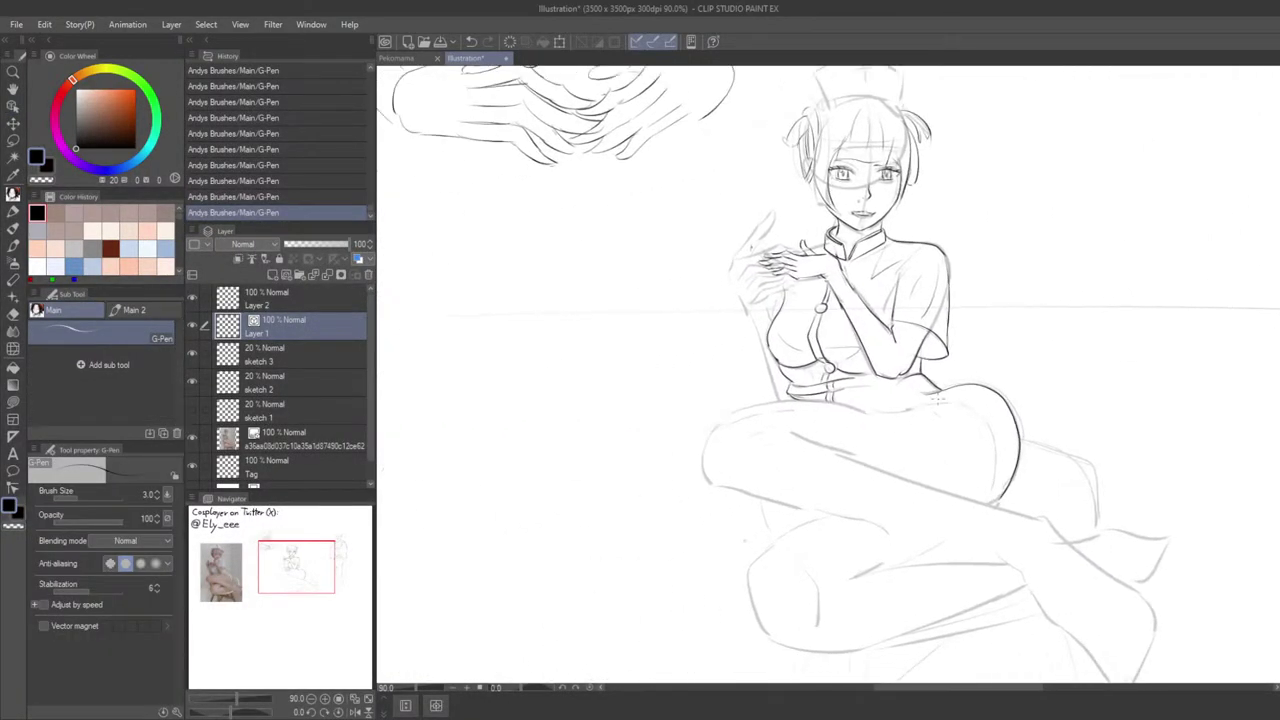
key(Tab)
drag(838, 390, 786, 438)
drag(778, 521, 732, 378)
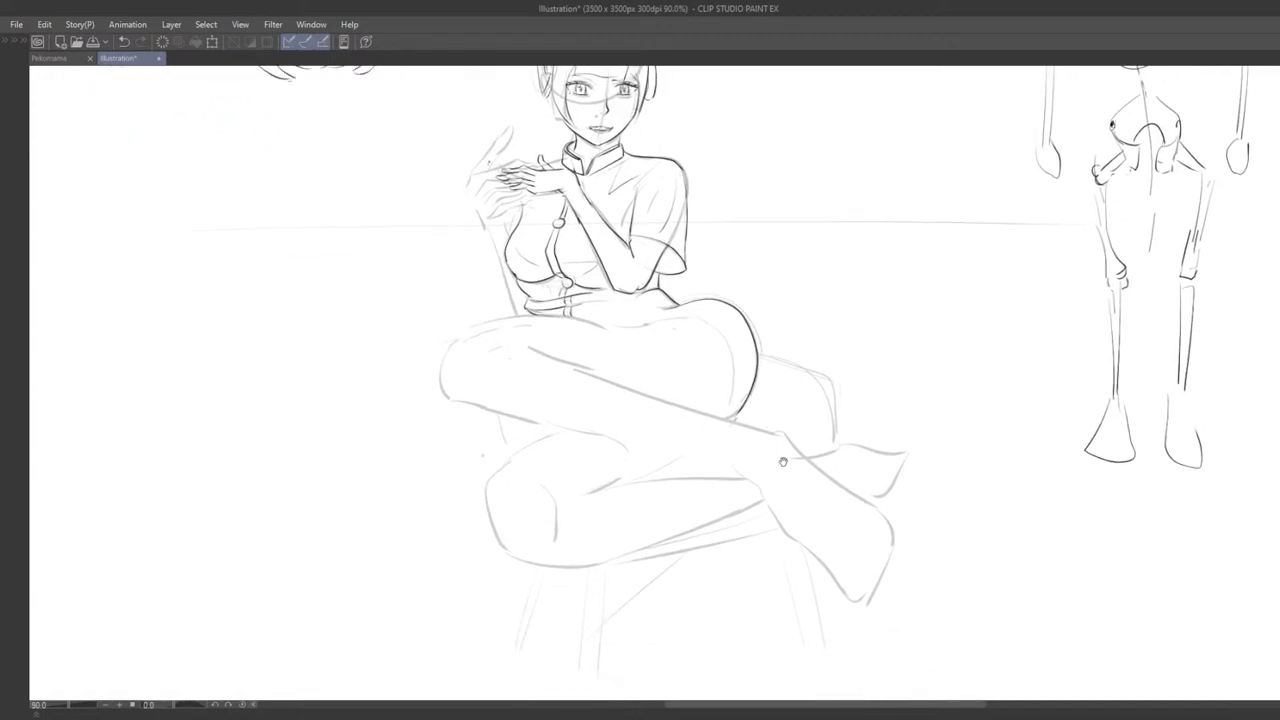
scroll(783, 461, up, 2)
drag(640, 357, 760, 416)
mouse_move(485, 411)
mouse_down()
mouse_move(541, 349)
mouse_move(674, 365)
mouse_move(664, 351)
mouse_move(694, 353)
mouse_up()
key(ctrl+z)
key(ctrl+z)
key(ctrl+z)
key(ctrl+z)
key(Tab)
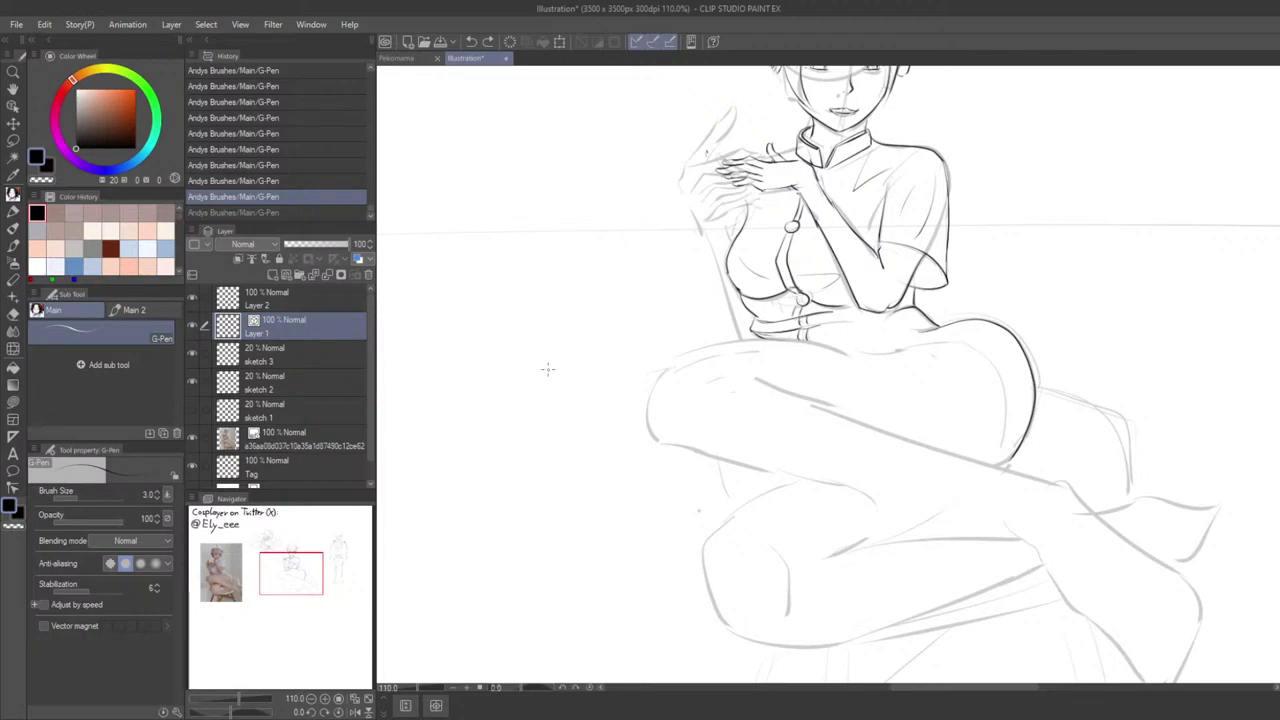
Step: Hide the palettes and ink the top contour of the nurse's crossed thigh from the knee toward the hip, undoing unsuitable strokes
key(Tab)
drag(548, 369, 524, 549)
drag(575, 486, 520, 434)
key(ctrl+z)
mouse_move(431, 435)
mouse_down()
mouse_move(548, 404)
mouse_move(620, 412)
mouse_move(547, 404)
mouse_move(690, 414)
mouse_move(708, 407)
mouse_move(650, 412)
mouse_move(842, 387)
mouse_up()
key(ctrl+z)
key(ctrl+z)
key(ctrl+z)
scroll(673, 426, down, 1)
scroll(664, 430, down, 4)
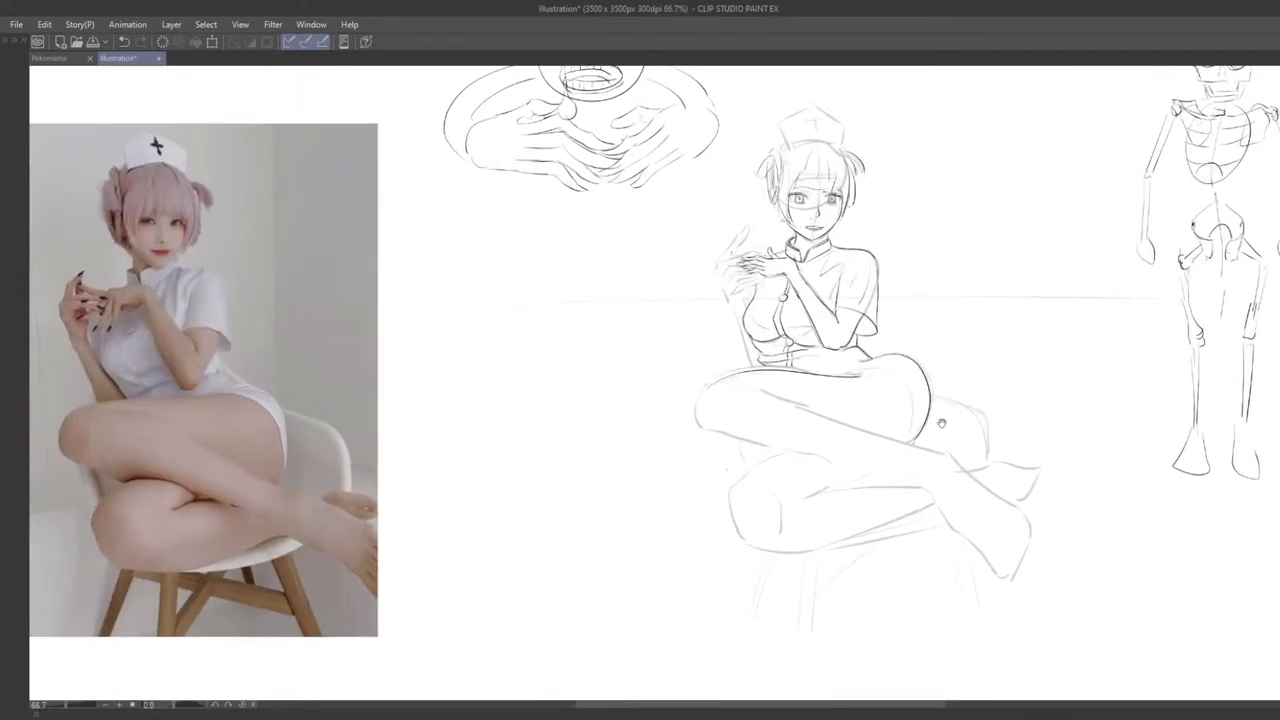
drag(942, 424, 890, 414)
scroll(882, 411, up, 5)
drag(778, 340, 758, 341)
Step: Ink the dress hem as a curve from the end of the thigh line over the hip and down the buttock, undoing failed attempts
key(p)
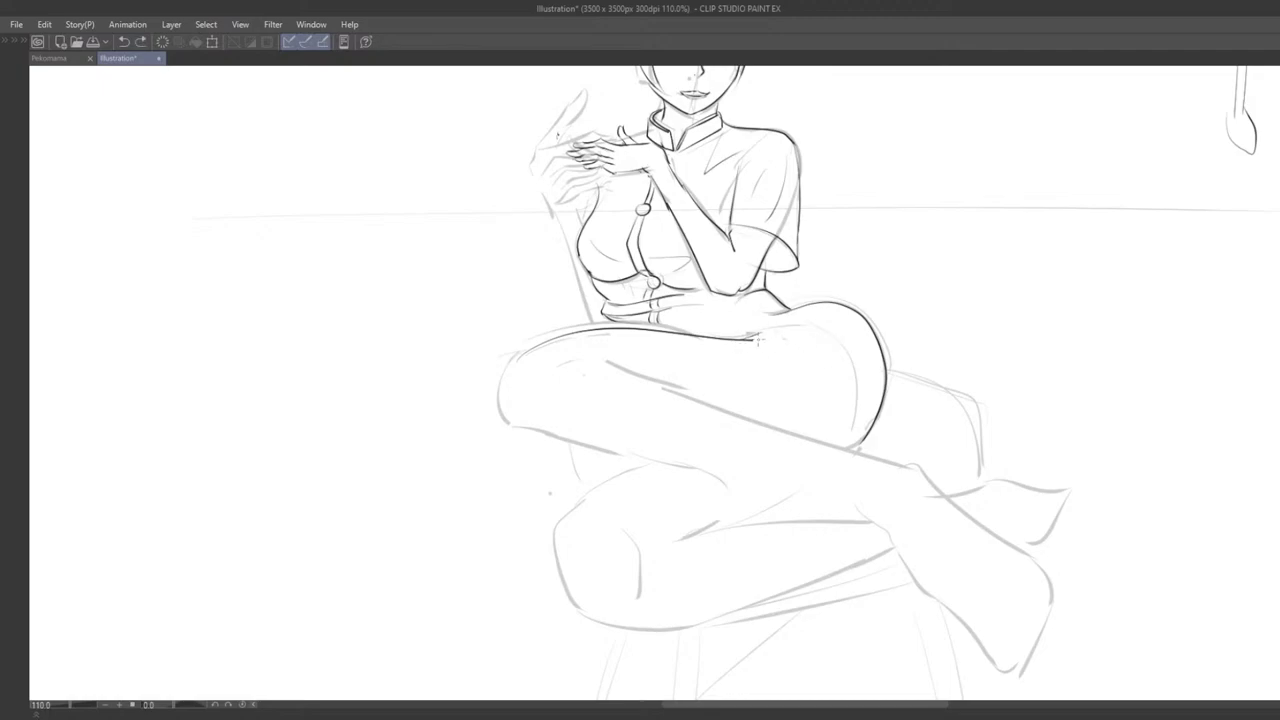
drag(754, 338, 825, 328)
drag(756, 339, 854, 412)
mouse_move(908, 458)
mouse_down()
mouse_move(783, 423)
mouse_move(812, 432)
mouse_up()
key(ctrl+z)
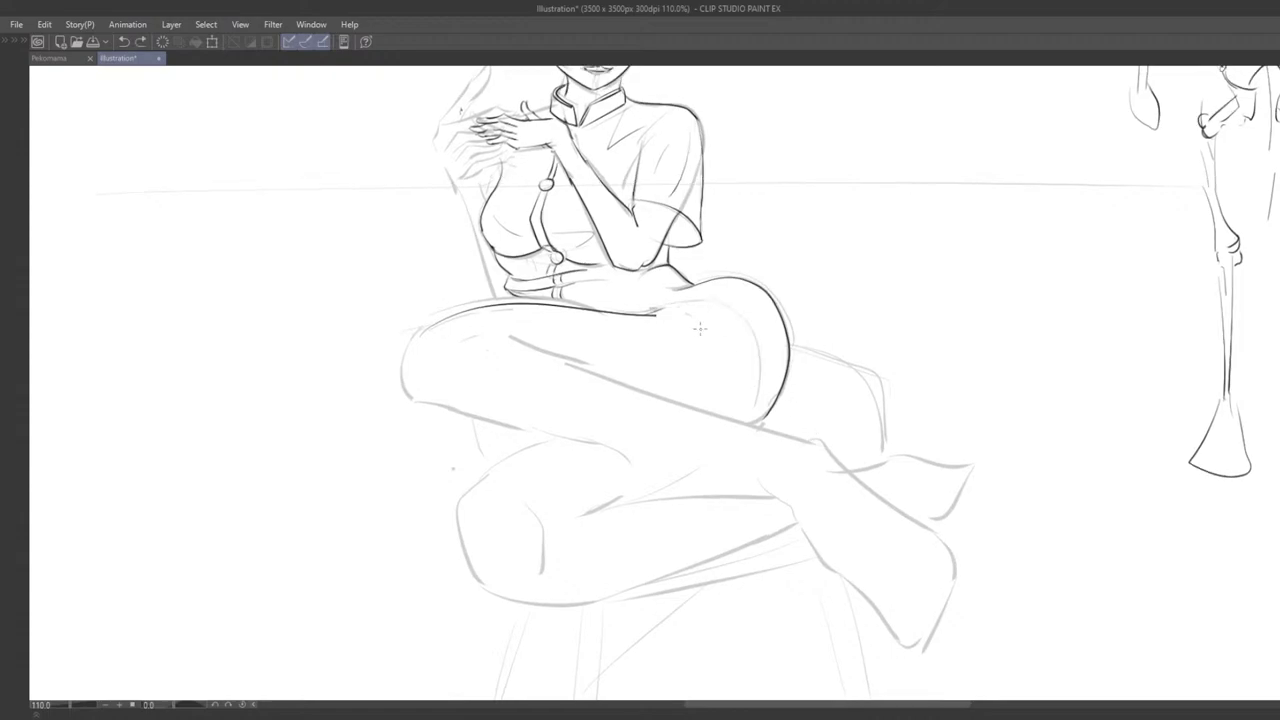
key(ctrl+z)
mouse_move(650, 314)
mouse_down()
mouse_move(743, 348)
mouse_move(760, 399)
mouse_move(719, 304)
mouse_move(755, 406)
mouse_move(748, 323)
mouse_move(755, 411)
mouse_up()
key(ctrl+z)
key(ctrl+z)
key(ctrl+z)
mouse_move(656, 311)
mouse_down()
mouse_move(754, 412)
mouse_move(825, 423)
mouse_up()
scroll(757, 425, down, 8)
scroll(783, 422, up, 4)
scroll(825, 423, up, 2)
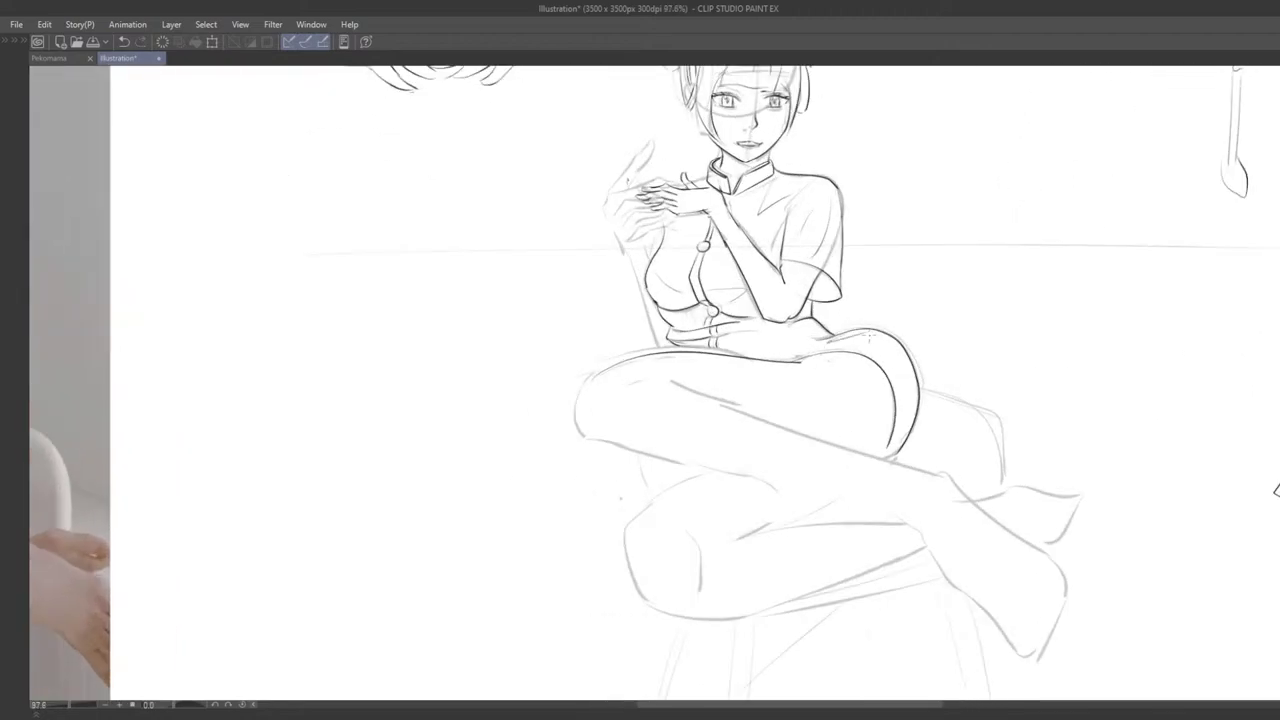
Step: Rework the short fold lines where the dress hem meets the hip, undoing unsuitable strokes
key(ctrl+z)
mouse_move(798, 366)
mouse_down()
mouse_move(1018, 343)
mouse_move(1004, 342)
mouse_move(1037, 319)
mouse_up()
key(ctrl+z)
key(ctrl+z)
mouse_move(954, 330)
mouse_down()
mouse_move(1079, 327)
mouse_move(1030, 342)
mouse_move(930, 336)
mouse_up()
scroll(1112, 337, down, 3)
scroll(900, 335, up, 2)
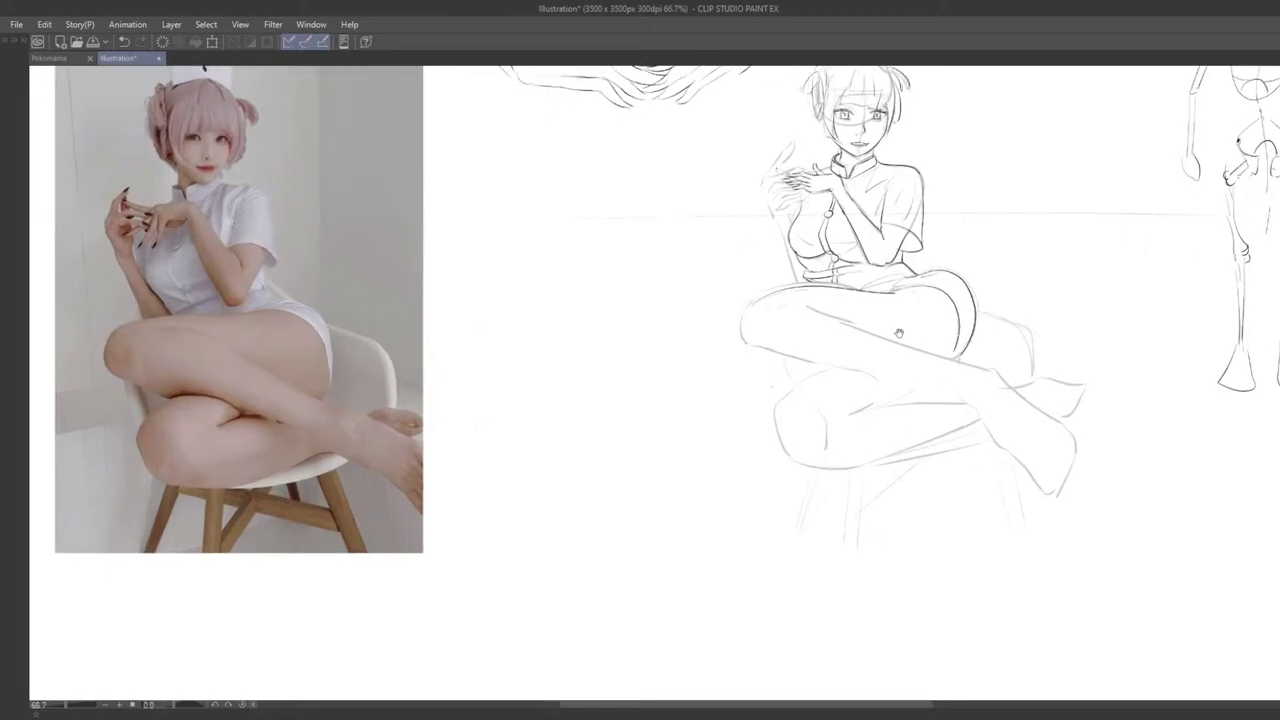
Step: Ink the rounded front of the upper knee and the underside of the crossed leg running back from it
drag(856, 355, 912, 388)
mouse_move(775, 330)
mouse_down()
mouse_move(755, 310)
mouse_move(774, 357)
mouse_move(850, 379)
mouse_up()
key(ctrl+z)
key(ctrl+z)
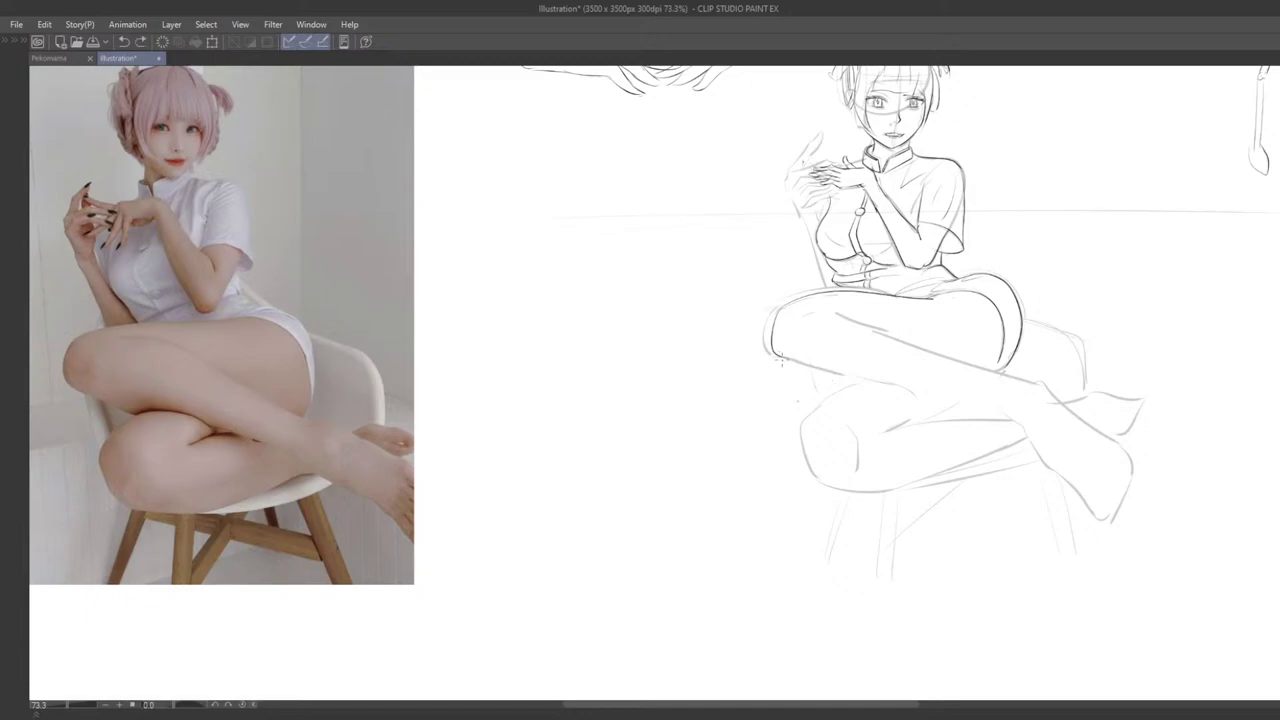
drag(776, 355, 840, 381)
key(ctrl+z)
mouse_move(778, 355)
mouse_down()
mouse_move(848, 379)
mouse_move(841, 412)
mouse_up()
Step: Ink the long crease between thigh and calf from behind the knee down past the buttock, redrawing it until it fits
scroll(838, 376, up, 2)
mouse_move(790, 322)
mouse_down()
mouse_move(908, 365)
mouse_move(915, 381)
mouse_move(1008, 402)
mouse_move(946, 366)
mouse_move(1020, 392)
mouse_up()
key(ctrl+z)
key(ctrl+z)
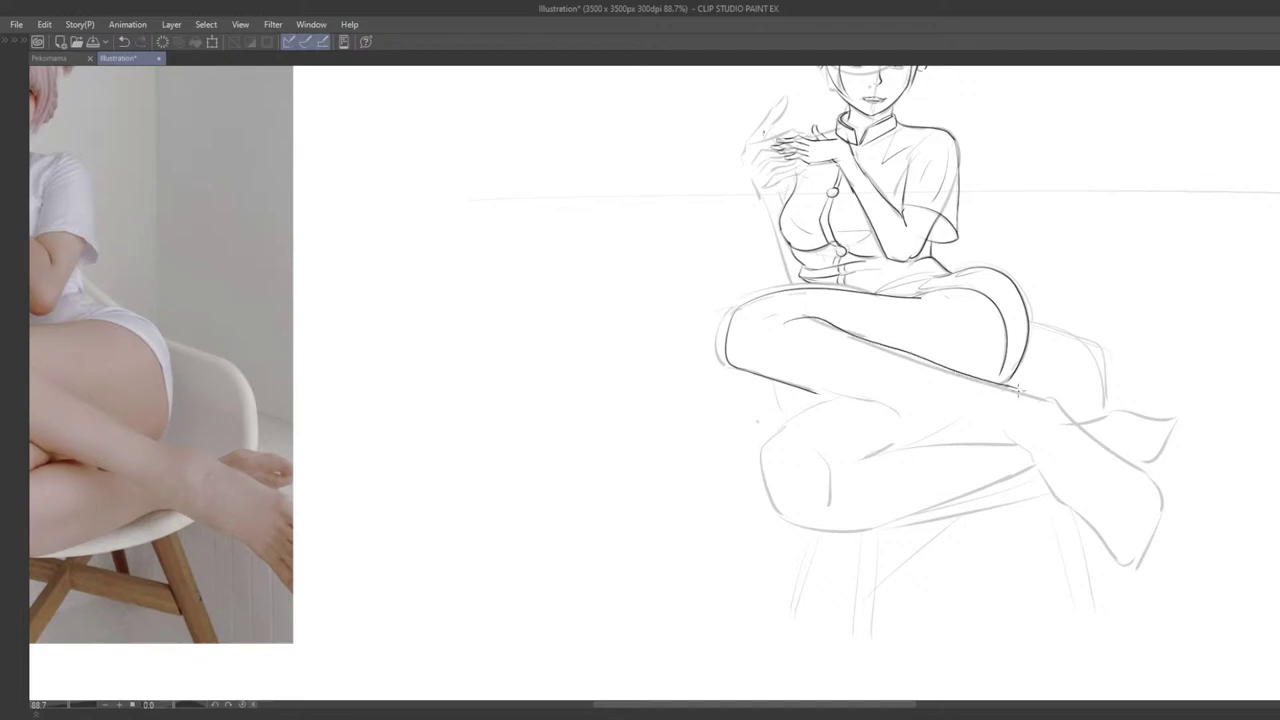
key(ctrl+z)
mouse_move(788, 316)
mouse_down()
mouse_move(1016, 388)
mouse_move(1036, 410)
mouse_move(918, 354)
mouse_move(1028, 400)
mouse_up()
key(ctrl+z)
key(ctrl+z)
mouse_move(788, 316)
mouse_down()
mouse_move(1033, 398)
mouse_move(1011, 431)
mouse_move(1005, 415)
mouse_up()
Step: Ink the pointed outline of the nurse's cap over the sketch, undoing unsuitable strokes
drag(982, 361, 932, 410)
drag(1063, 443, 920, 466)
scroll(697, 355, up, 5)
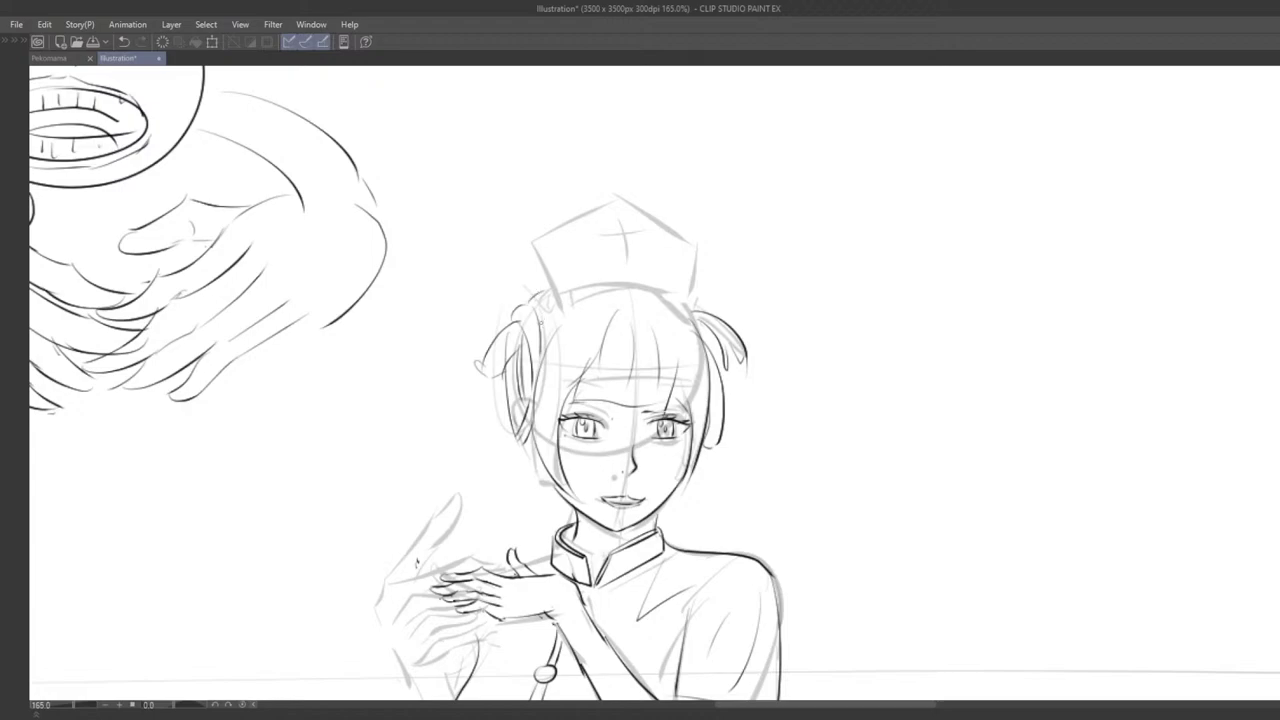
scroll(543, 325, down, 3)
drag(766, 254, 1071, 223)
scroll(875, 325, up, 2)
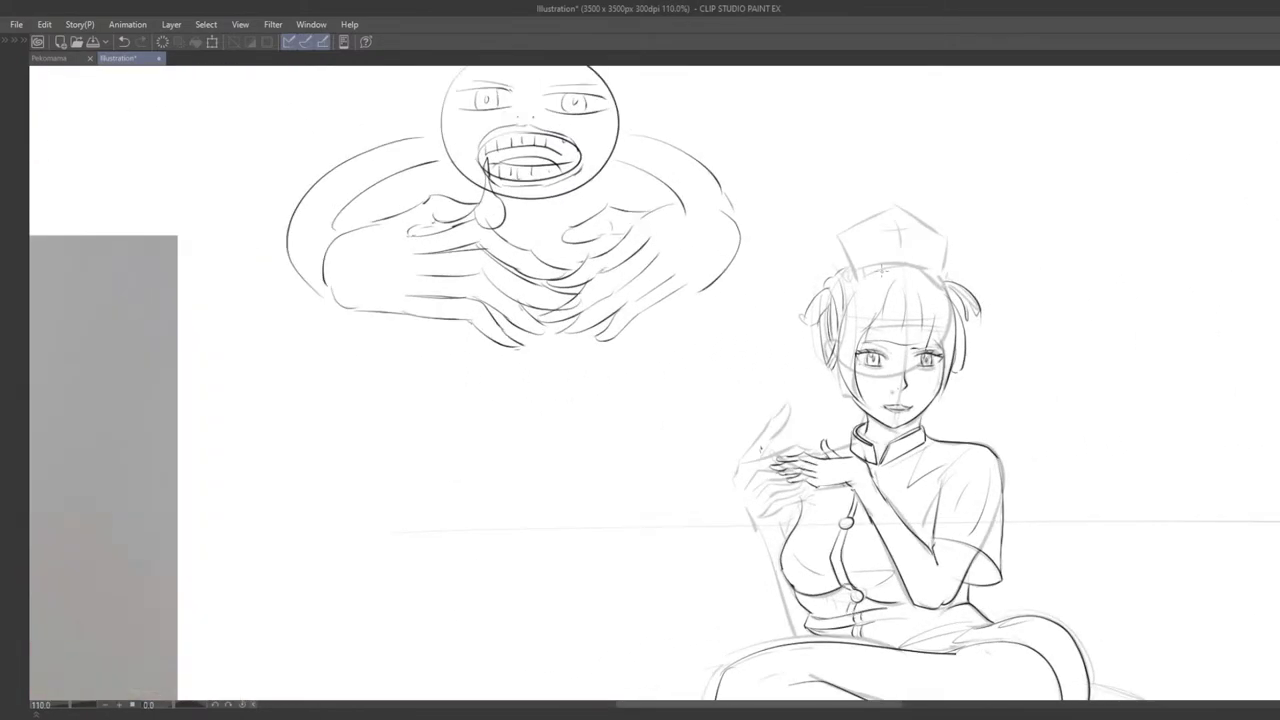
key(ctrl+z)
mouse_move(840, 239)
mouse_down()
mouse_move(856, 279)
mouse_move(894, 206)
mouse_move(952, 242)
mouse_up()
key(ctrl+z)
key(ctrl+z)
Step: Draw an outlined cross on the front of the nurse's cap, redoing its lower bar
scroll(897, 258, up, 2)
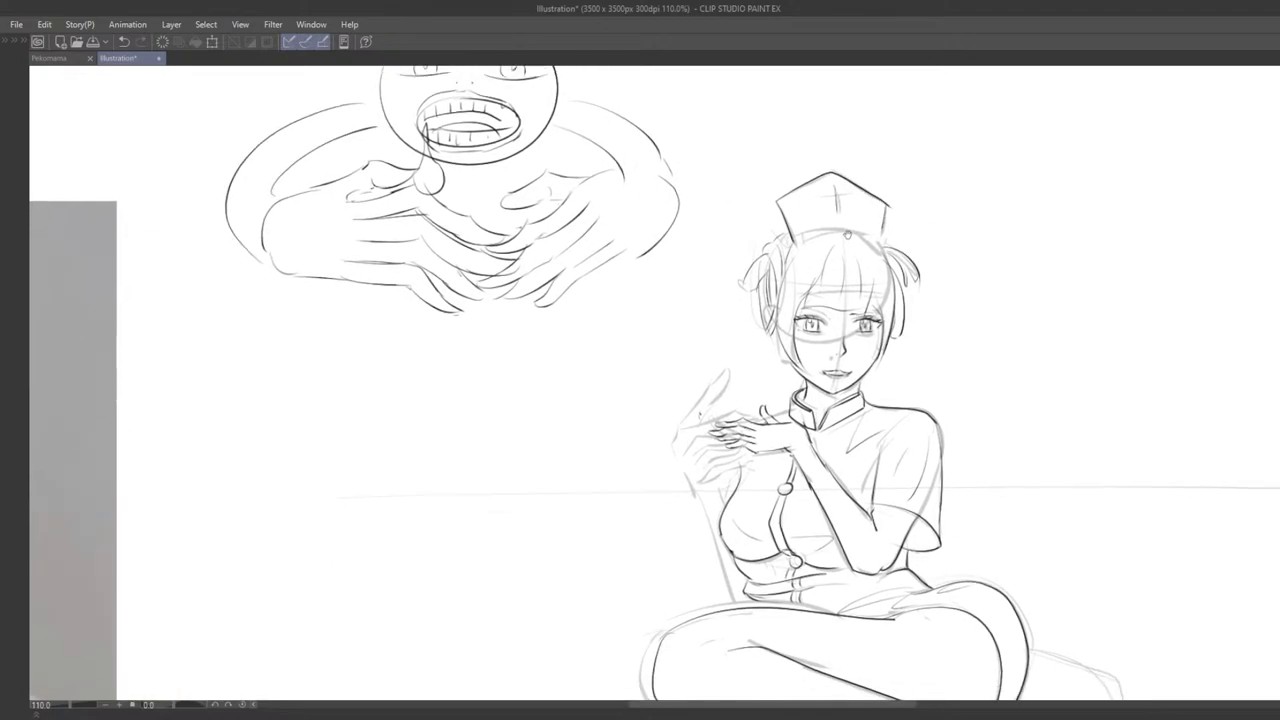
scroll(828, 278, up, 1)
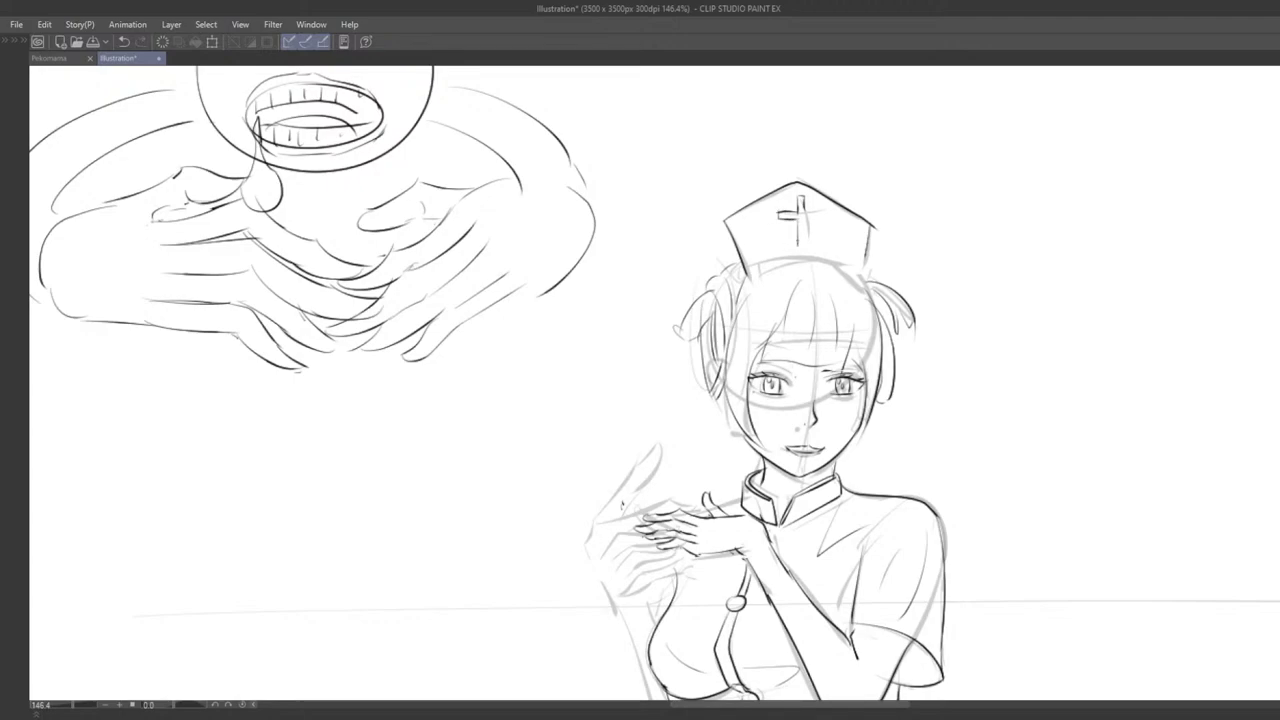
key(ctrl+z)
drag(798, 222, 797, 250)
scroll(820, 296, down, 3)
drag(785, 291, 795, 273)
scroll(830, 248, down, 3)
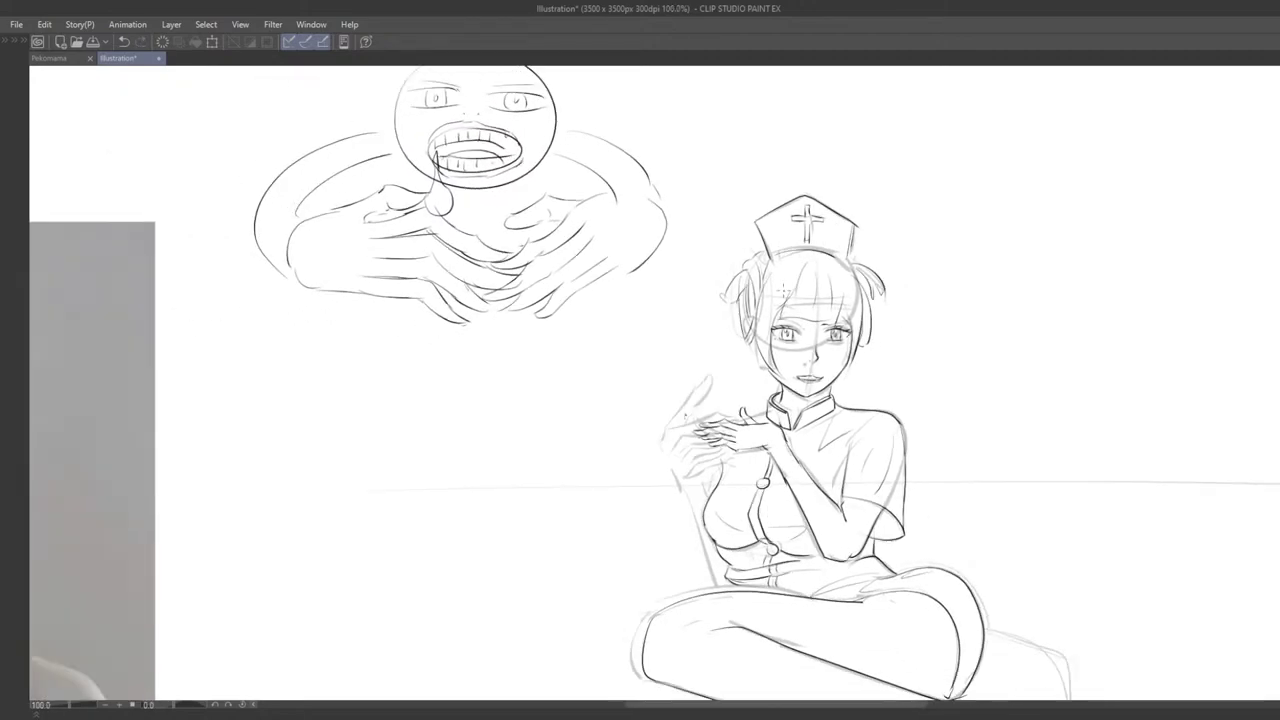
Step: Draw a tall pointed hat with a ball tip and vertical "DUMB" lettering on the round-headed doodle
scroll(557, 184, up, 2)
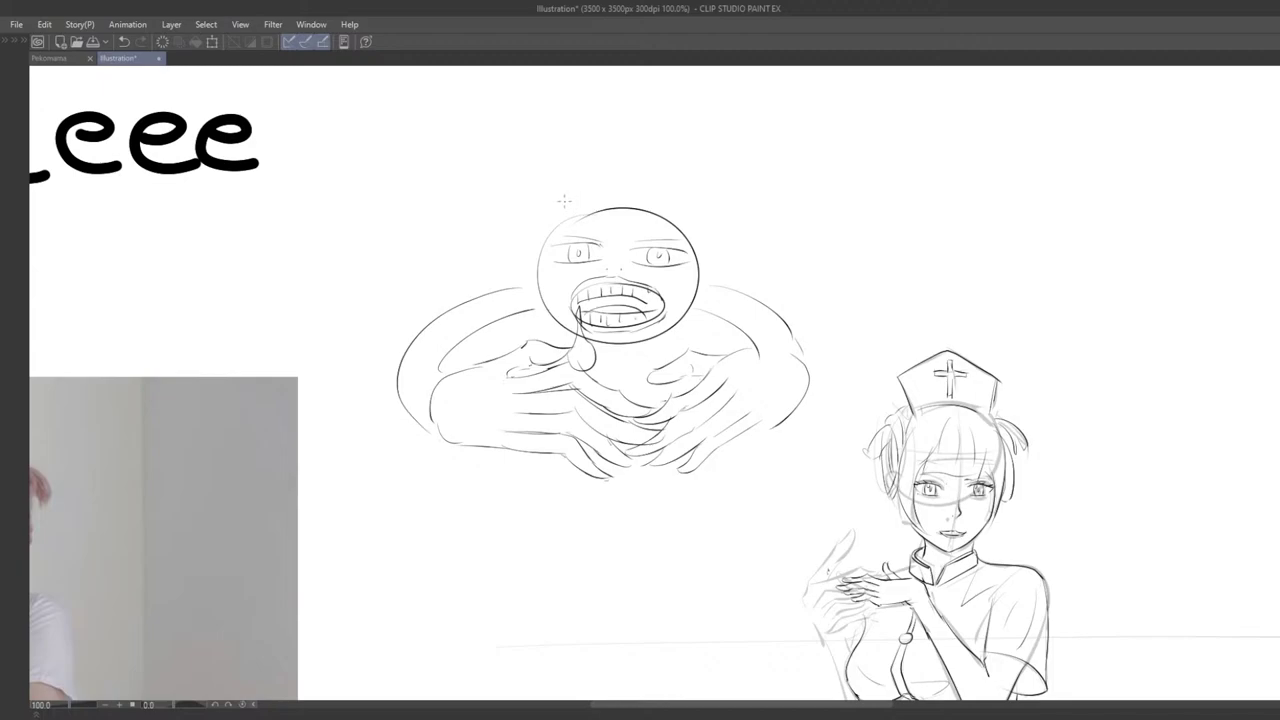
key(ctrl+z)
mouse_move(541, 230)
mouse_down()
mouse_move(625, 92)
mouse_move(684, 243)
mouse_up()
key(ctrl+z)
scroll(590, 224, up, 2)
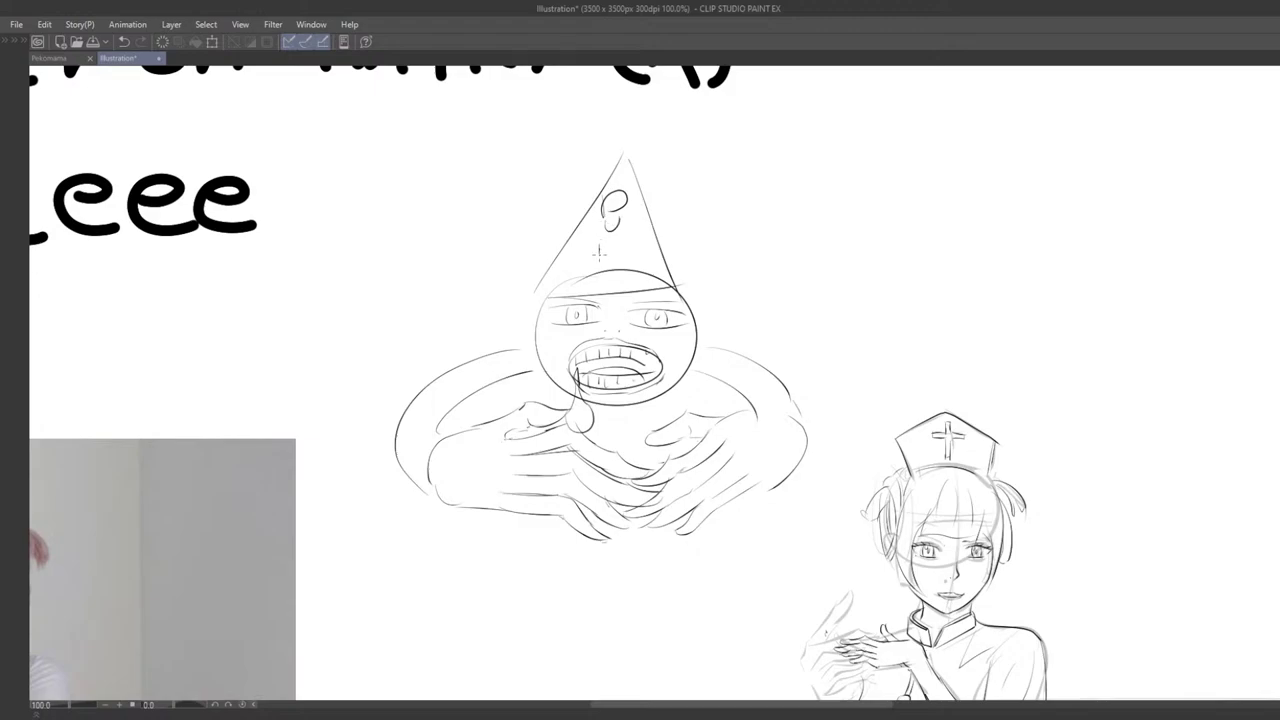
scroll(624, 160, down, 5)
drag(694, 377, 666, 342)
scroll(665, 342, up, 5)
scroll(673, 467, down, 3)
drag(710, 467, 700, 445)
scroll(670, 470, up, 3)
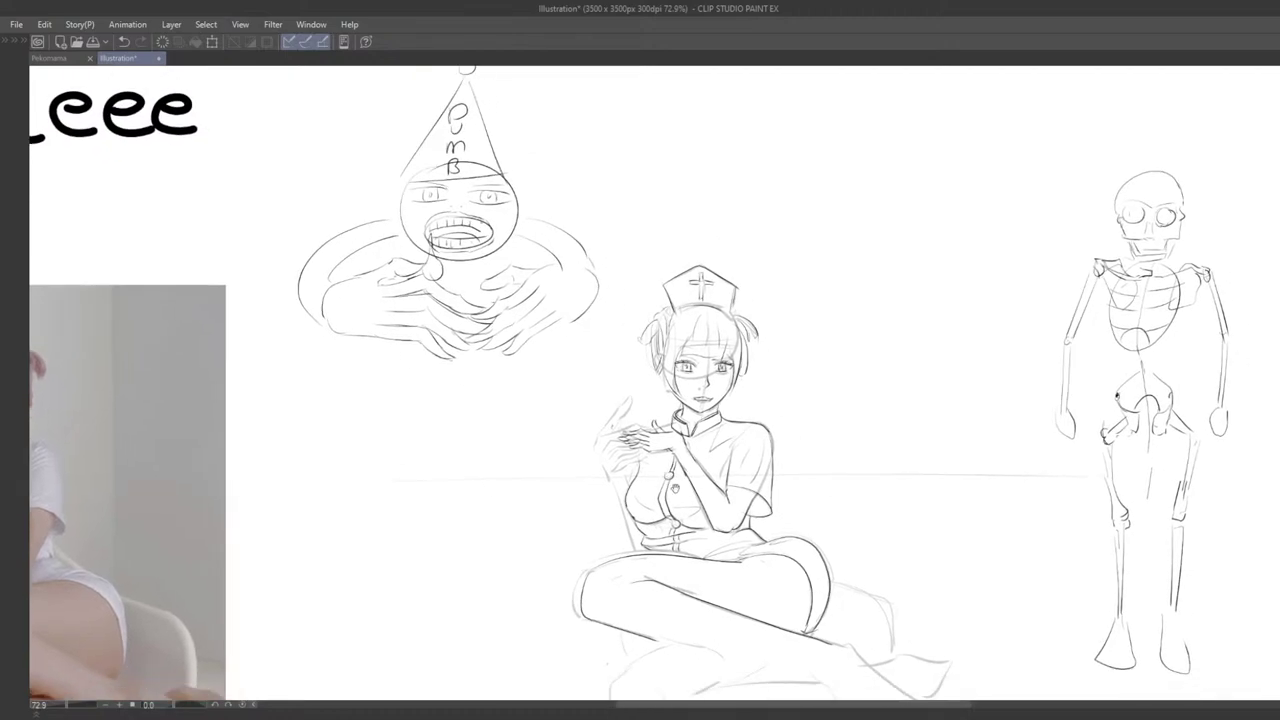
Step: Ink the underside of the nurse's crossed upper calf back to the ankle
mouse_move(616, 559)
mouse_down()
mouse_move(580, 395)
mouse_move(550, 362)
mouse_move(517, 362)
mouse_move(613, 375)
mouse_up()
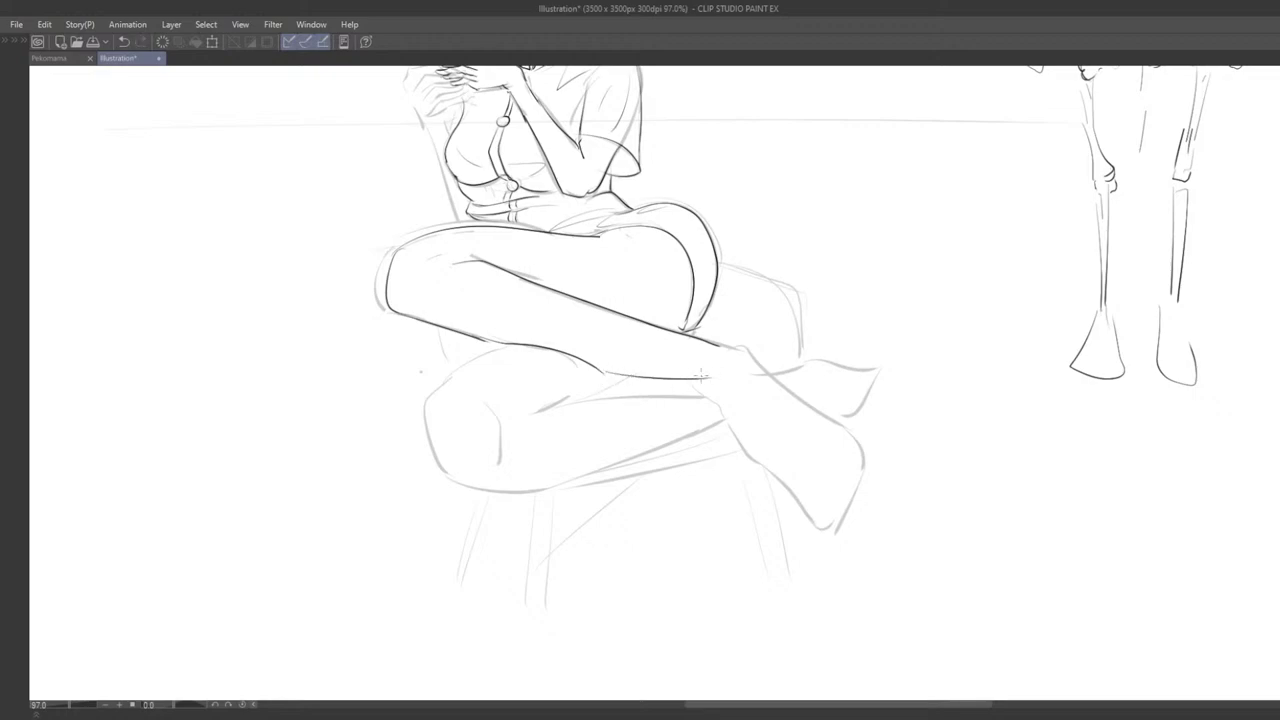
mouse_move(706, 424)
mouse_down()
mouse_move(636, 379)
mouse_move(638, 419)
mouse_move(606, 430)
mouse_move(574, 399)
mouse_up()
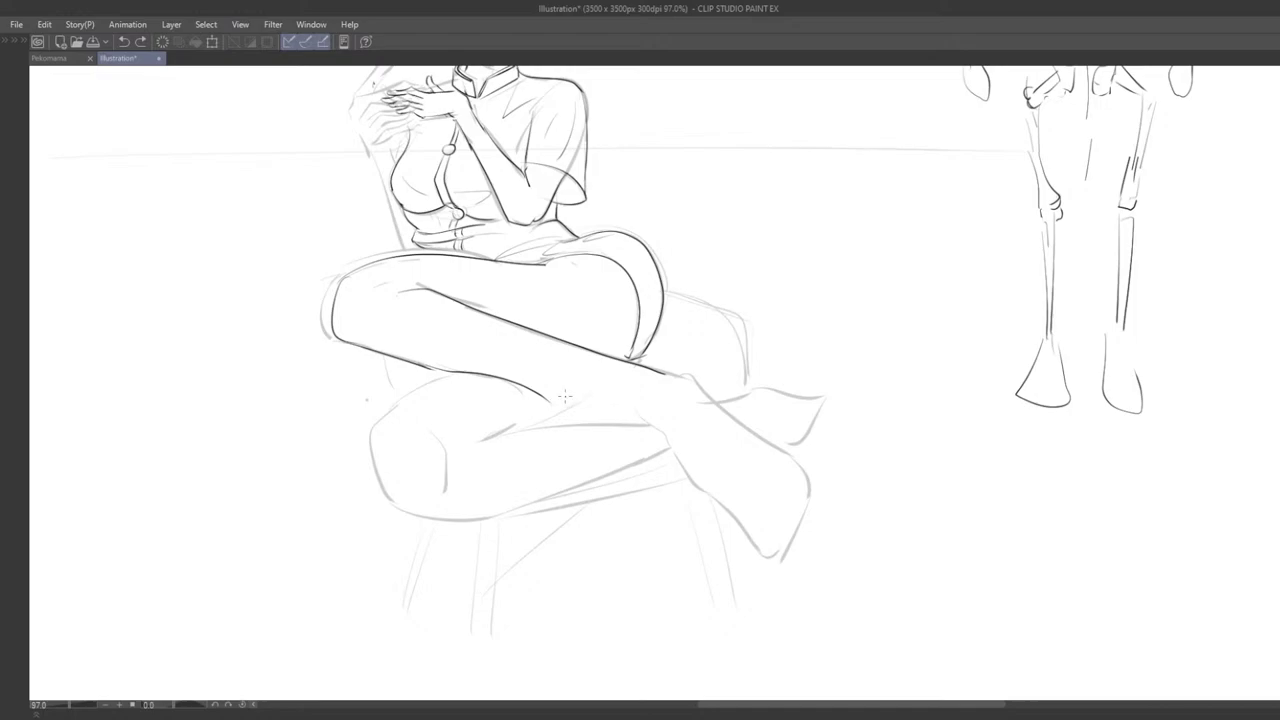
scroll(700, 404, down, 5)
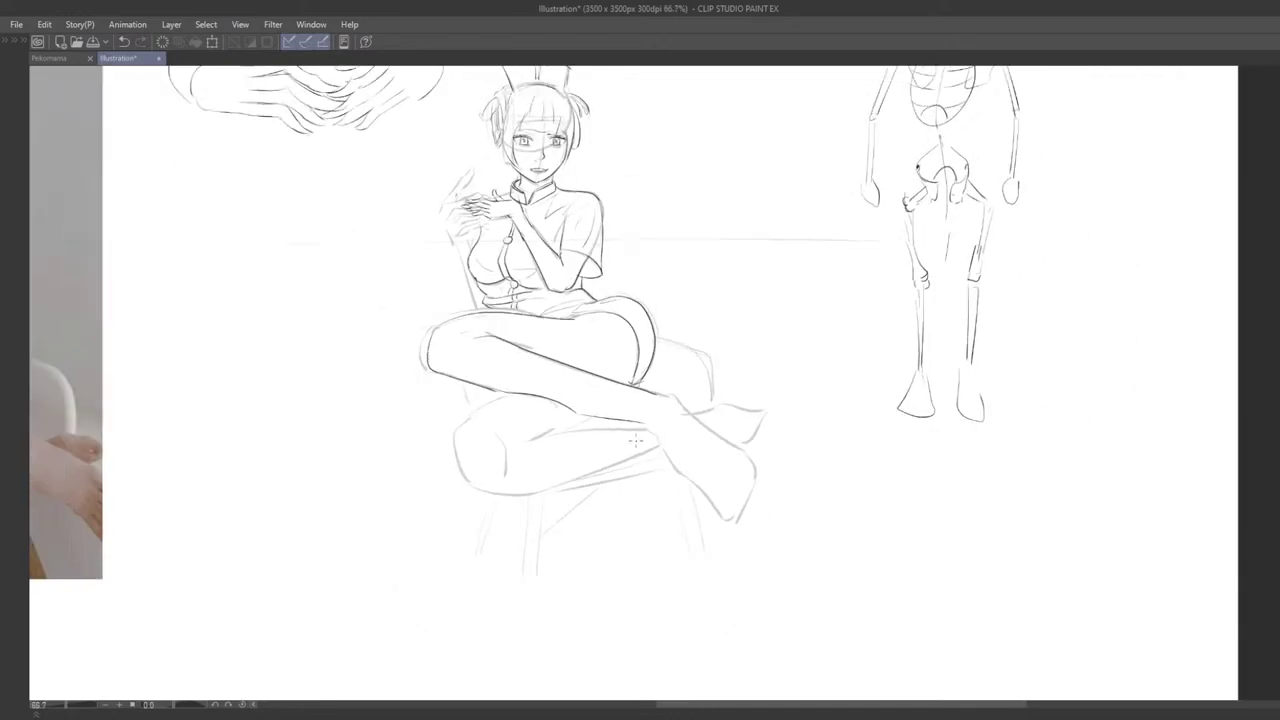
Step: Ink the ankle and upper contour of the front foot down to the big toe, redrawing it until it fits
scroll(713, 408, up, 3)
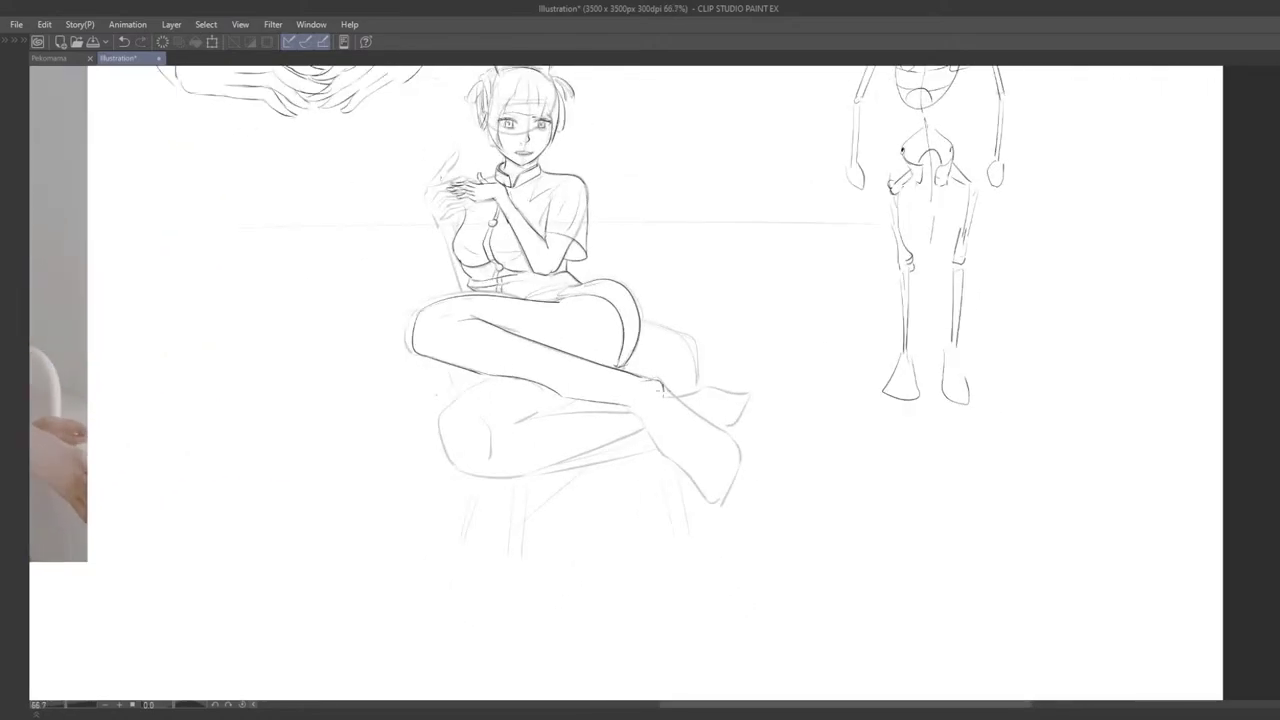
scroll(680, 405, down, 4)
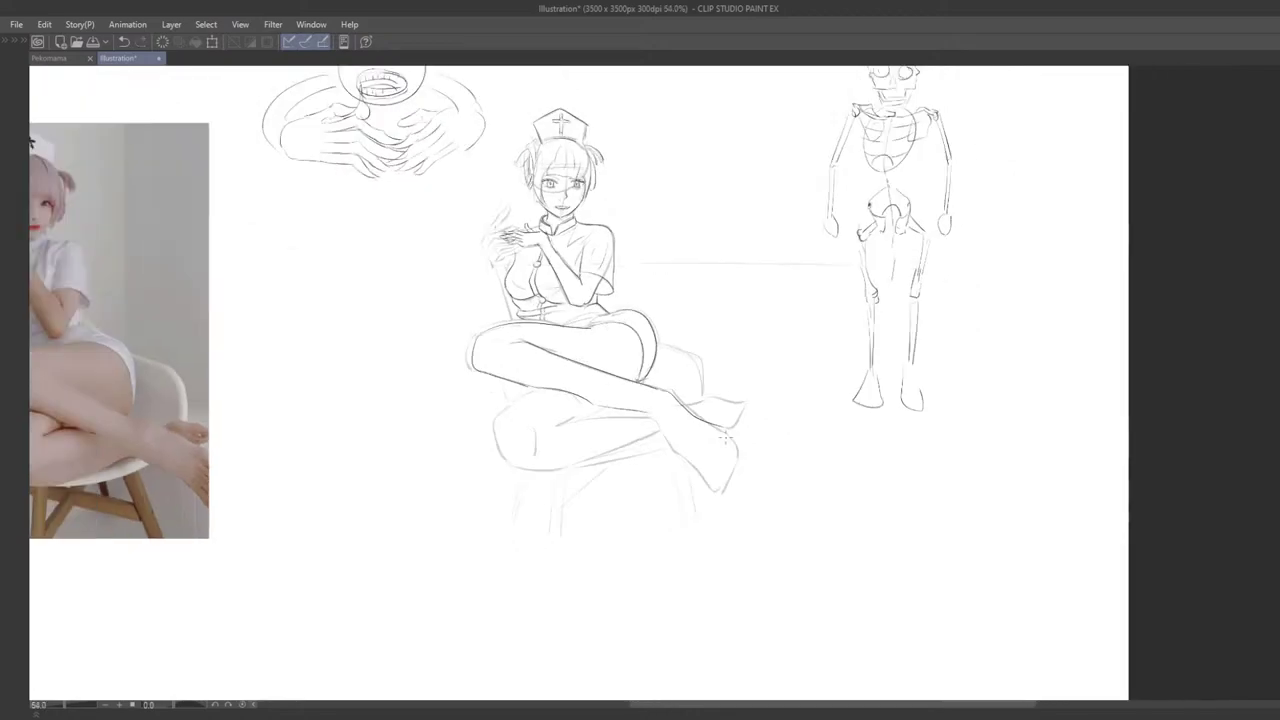
scroll(658, 447, up, 5)
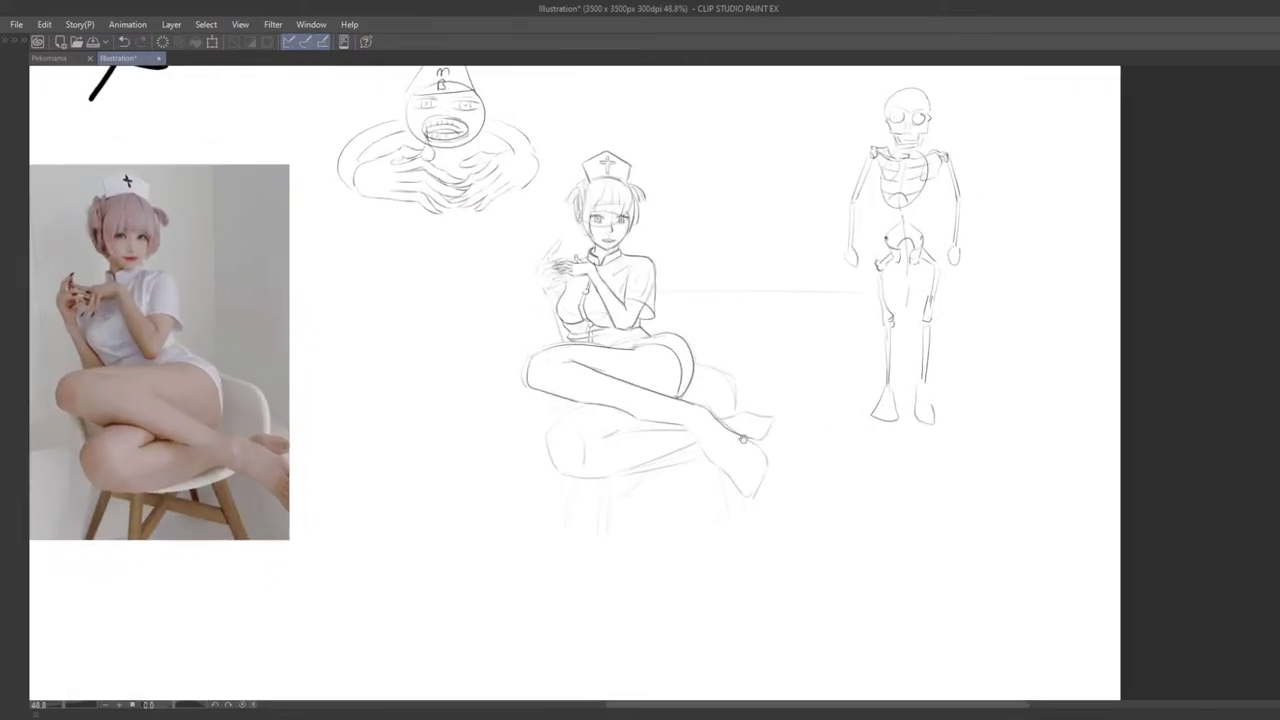
key(ctrl+z)
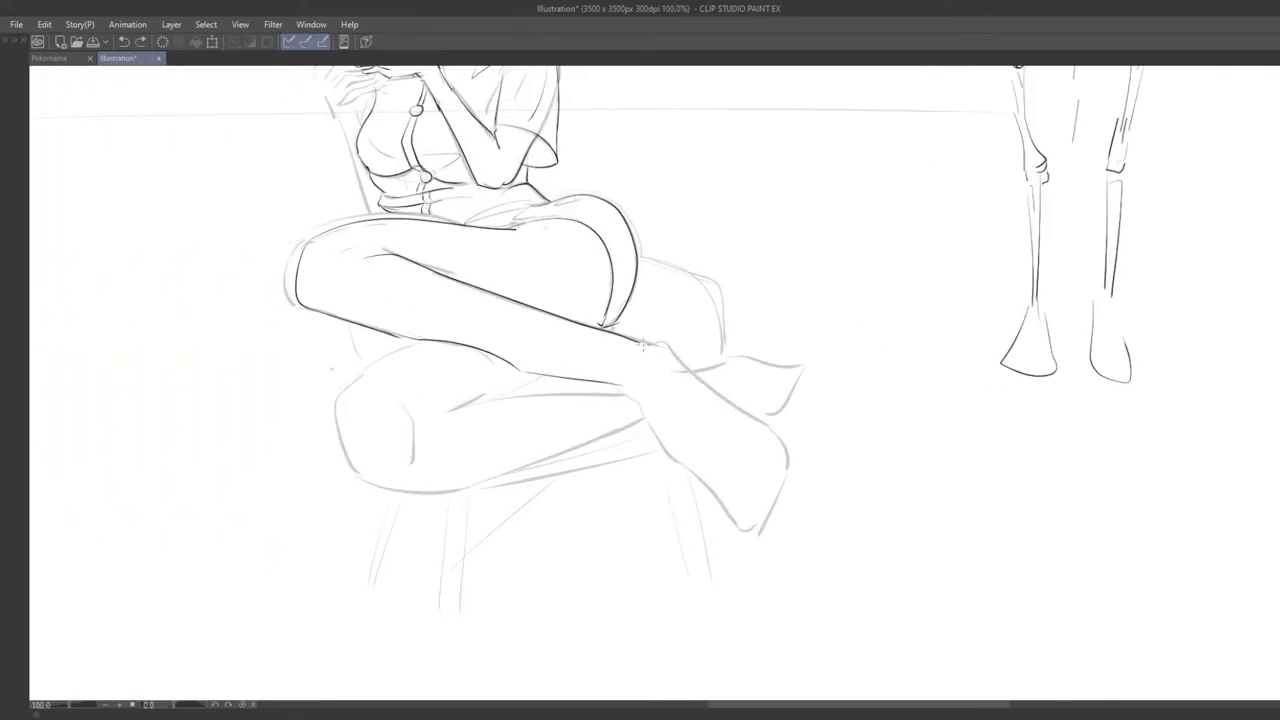
mouse_move(636, 340)
mouse_down()
mouse_move(757, 420)
mouse_move(763, 407)
mouse_move(710, 391)
mouse_move(765, 419)
mouse_move(782, 472)
mouse_up()
key(ctrl+z)
key(ctrl+z)
key(ctrl+z)
key(ctrl+z)
key(ctrl+z)
mouse_move(762, 420)
mouse_down()
mouse_move(785, 478)
mouse_move(757, 460)
mouse_move(956, 428)
mouse_move(1021, 446)
mouse_up()
drag(1021, 446, 922, 437)
scroll(922, 436, up, 2)
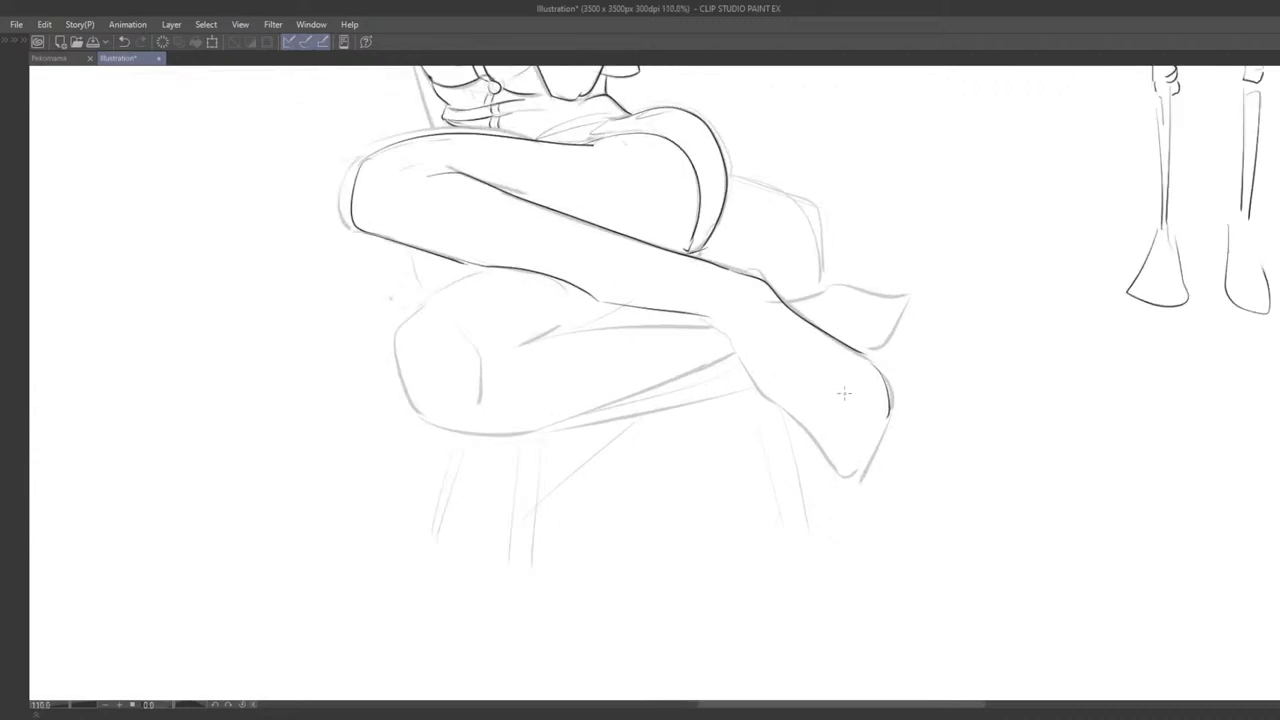
Step: Ink the big toe and curled smaller toes of the front foot, undoing unsuitable strokes
drag(848, 389, 874, 420)
key(ctrl+z)
key(ctrl+z)
mouse_move(846, 377)
mouse_down()
mouse_move(888, 421)
mouse_move(863, 385)
mouse_move(837, 424)
mouse_move(813, 411)
mouse_move(846, 422)
mouse_move(805, 417)
mouse_move(822, 393)
mouse_move(810, 420)
mouse_up()
key(ctrl+z)
key(ctrl+z)
key(ctrl+z)
key(ctrl+z)
key(ctrl+z)
key(ctrl+z)
key(ctrl+z)
key(ctrl+z)
drag(790, 403, 820, 423)
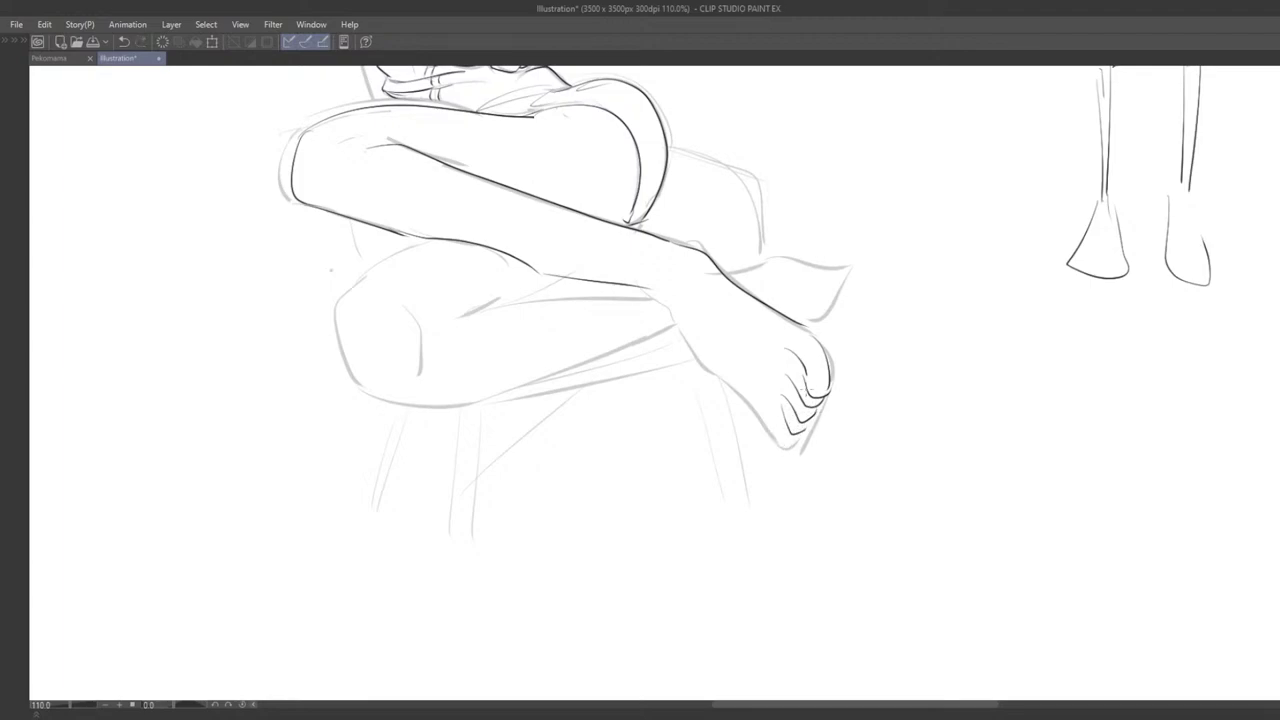
key(ctrl+z)
drag(772, 424, 795, 448)
key(ctrl+z)
Step: Ink the heel and lower contour of the front foot from the ankle to the smallest toe, redoing unsuitable strokes
drag(646, 295, 690, 355)
key(ctrl+z)
drag(646, 294, 690, 357)
key(ctrl+z)
drag(668, 314, 746, 382)
key(ctrl+z)
key(ctrl+z)
mouse_move(672, 316)
mouse_down()
mouse_move(780, 444)
mouse_move(843, 407)
mouse_up()
key(ctrl+z)
scroll(771, 470, down, 10)
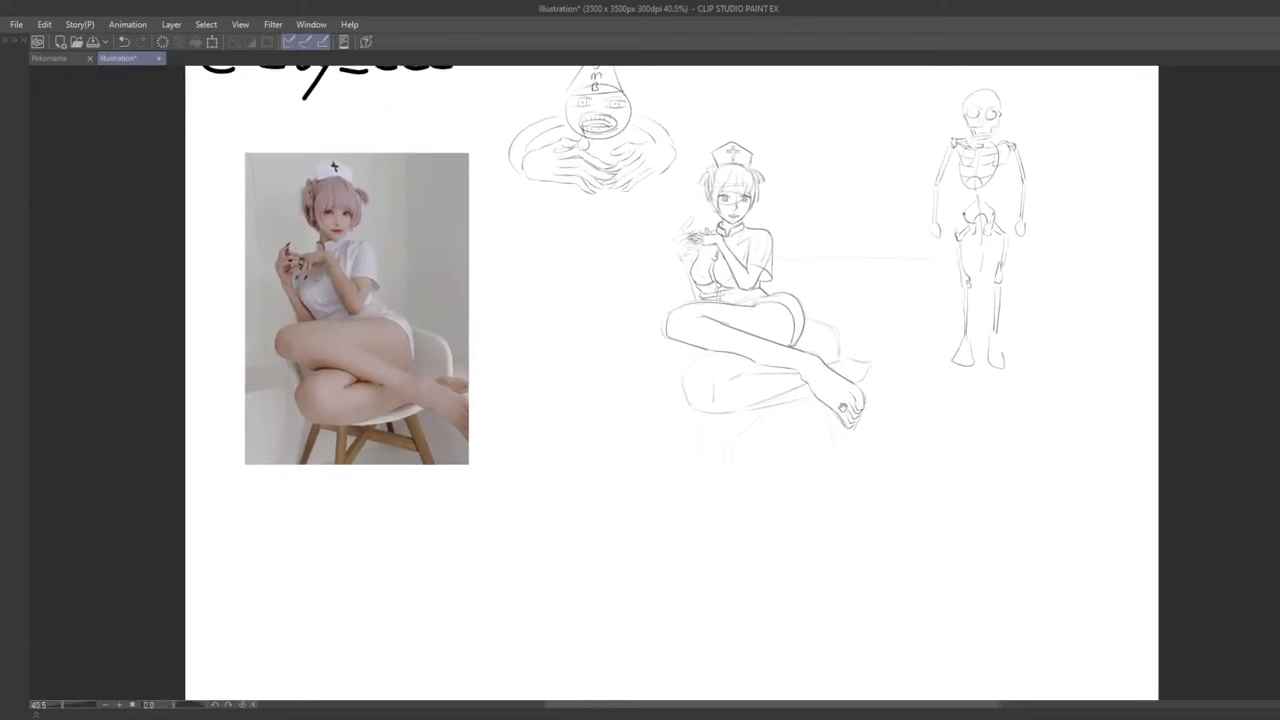
scroll(760, 420, up, 5)
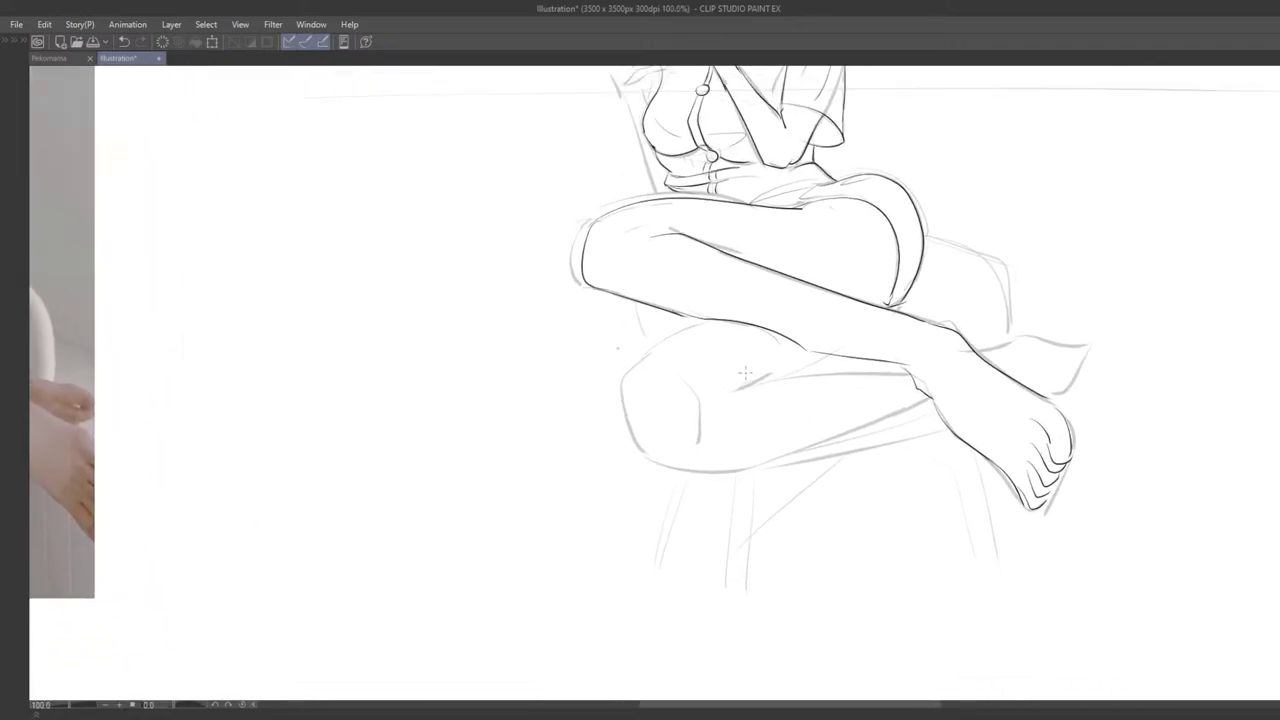
Step: Ink the rounded outline of the lower knee from beneath the crossed leg around its front
key(ctrl+z)
mouse_move(709, 321)
mouse_down()
mouse_move(627, 377)
mouse_move(646, 458)
mouse_move(626, 390)
mouse_move(641, 451)
mouse_move(630, 435)
mouse_move(658, 463)
mouse_move(622, 388)
mouse_move(665, 466)
mouse_move(680, 444)
mouse_move(788, 440)
mouse_up()
key(ctrl+z)
key(ctrl+z)
key(ctrl+z)
key(ctrl+z)
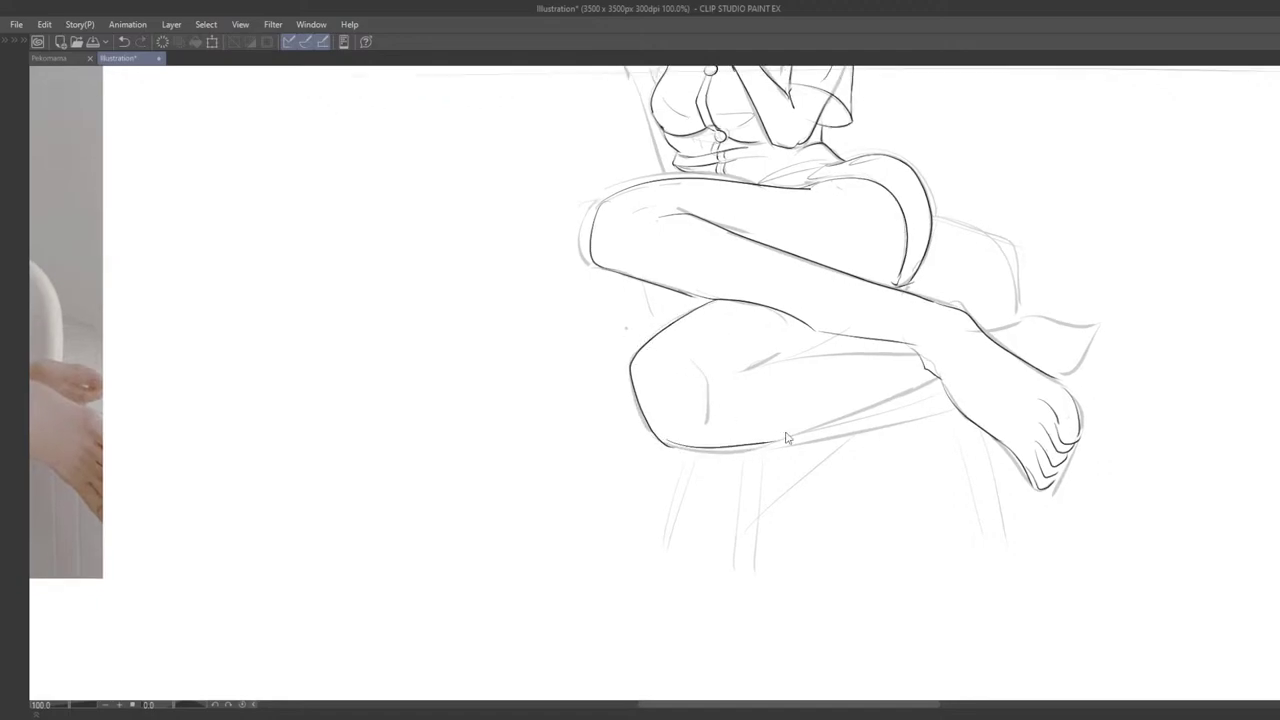
Step: Ink the underside of the lower leg from the knee back to the front foot's heel, redrawing the curve until it fits
key(ctrl+z)
mouse_move(668, 446)
mouse_down()
mouse_move(728, 453)
mouse_move(920, 384)
mouse_up()
key(ctrl+z)
key(ctrl+z)
key(ctrl+z)
key(ctrl+z)
drag(709, 452, 805, 437)
key(ctrl+z)
mouse_move(668, 446)
mouse_down()
mouse_move(772, 444)
mouse_move(908, 387)
mouse_up()
key(ctrl+z)
drag(706, 456, 910, 386)
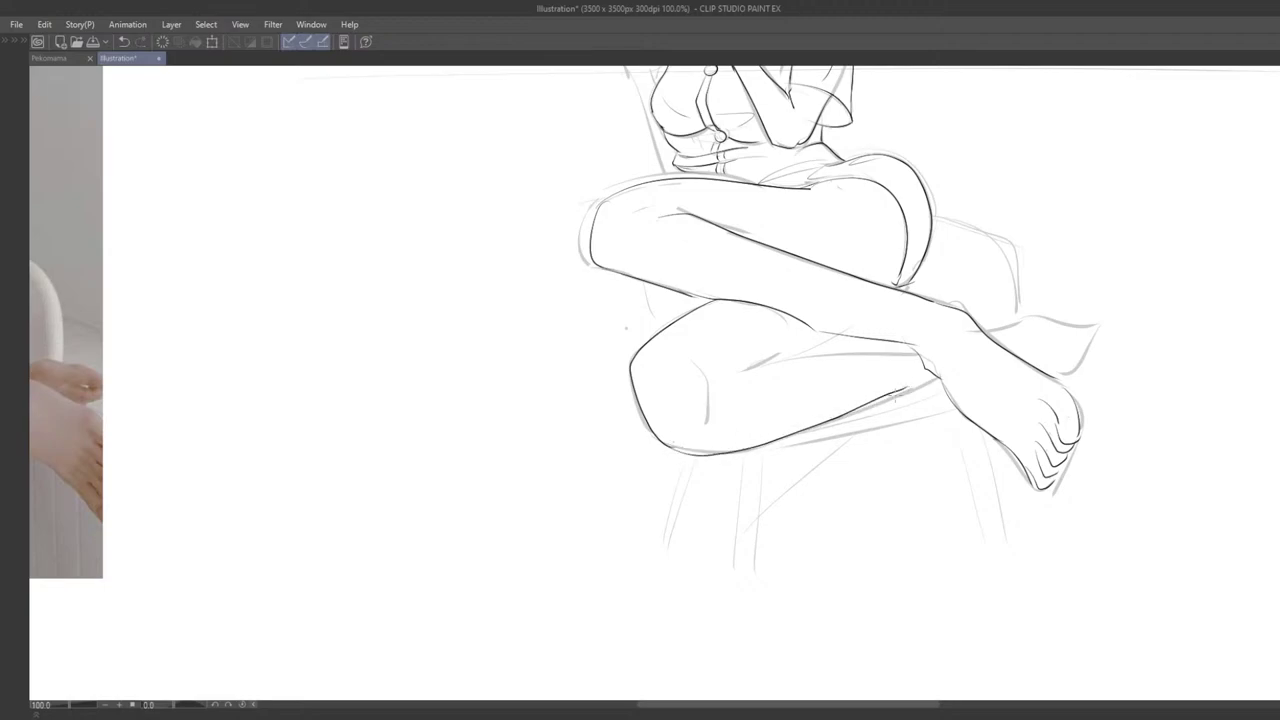
key(ctrl+z)
drag(662, 452, 910, 396)
drag(910, 396, 922, 386)
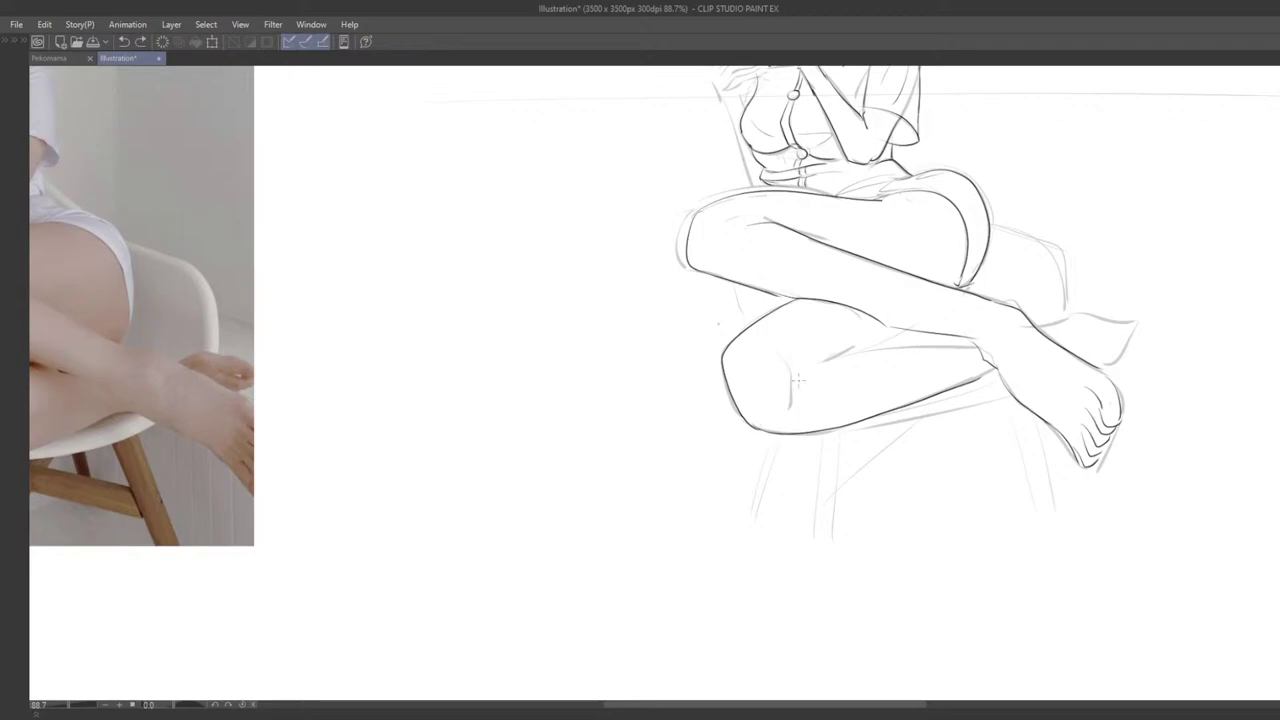
Step: Ink the short contour line inside the lower knee and the fold crease running back from it
drag(779, 357, 790, 405)
mouse_move(877, 371)
mouse_down()
mouse_move(968, 361)
mouse_move(912, 353)
mouse_up()
key(ctrl+z)
drag(999, 323, 928, 353)
key(ctrl+z)
mouse_move(995, 320)
mouse_down()
mouse_move(914, 353)
mouse_move(914, 420)
mouse_up()
key(ctrl+z)
scroll(914, 420, down, 2)
drag(947, 364, 862, 375)
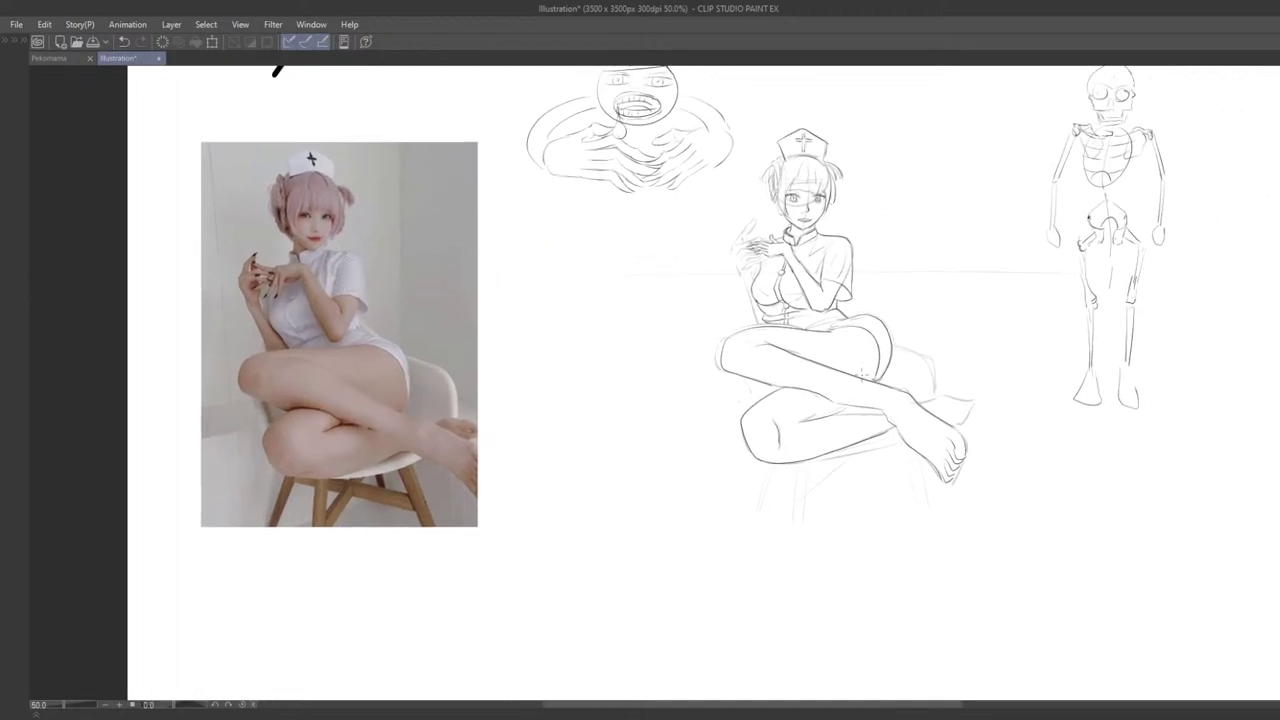
Step: Ink the upper edge of the lower leg just beneath the crossed calf, undoing unsuitable strokes
scroll(862, 372, up, 2)
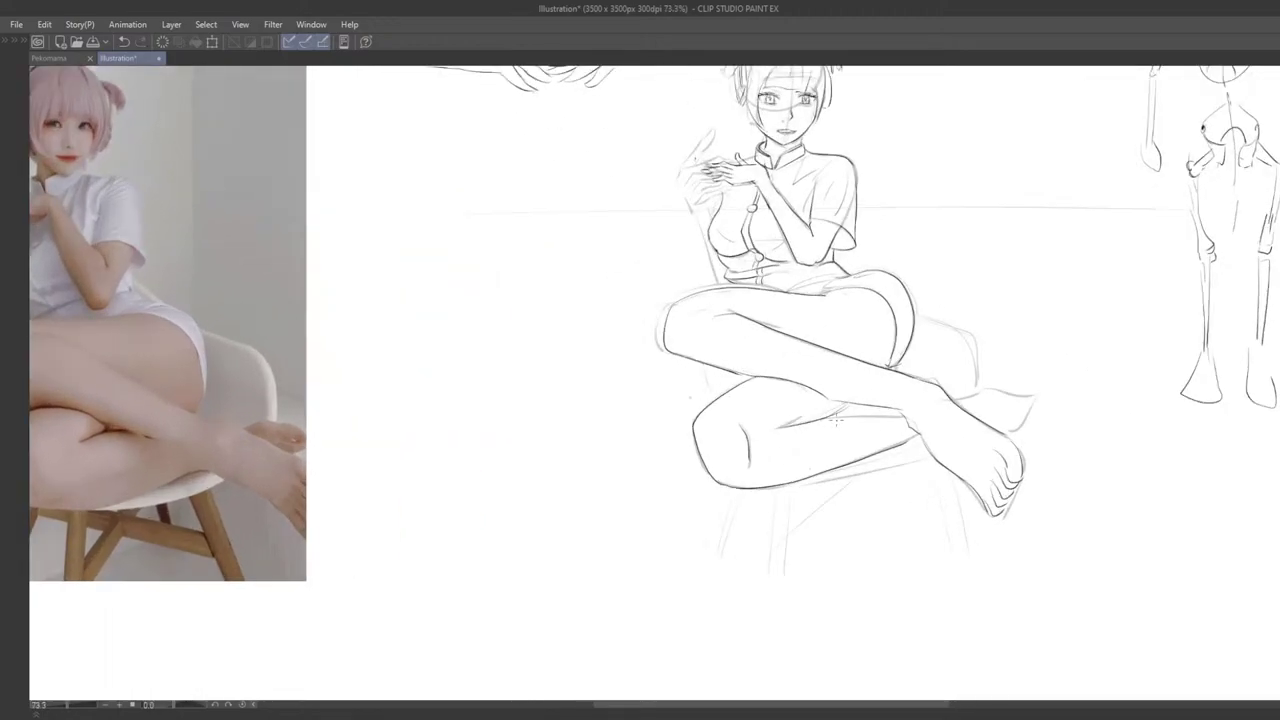
mouse_move(836, 420)
mouse_down()
mouse_move(908, 415)
mouse_move(900, 430)
mouse_move(932, 410)
mouse_move(928, 422)
mouse_move(904, 404)
mouse_move(919, 421)
mouse_move(886, 437)
mouse_move(986, 401)
mouse_move(945, 396)
mouse_move(809, 424)
mouse_up()
key(ctrl+z)
key(ctrl+z)
scroll(822, 410, up, 3)
key(ctrl+z)
Step: Ink the rear foot behind the crossed ankle, with its upper contour, big toe and smaller toes
drag(838, 349, 940, 341)
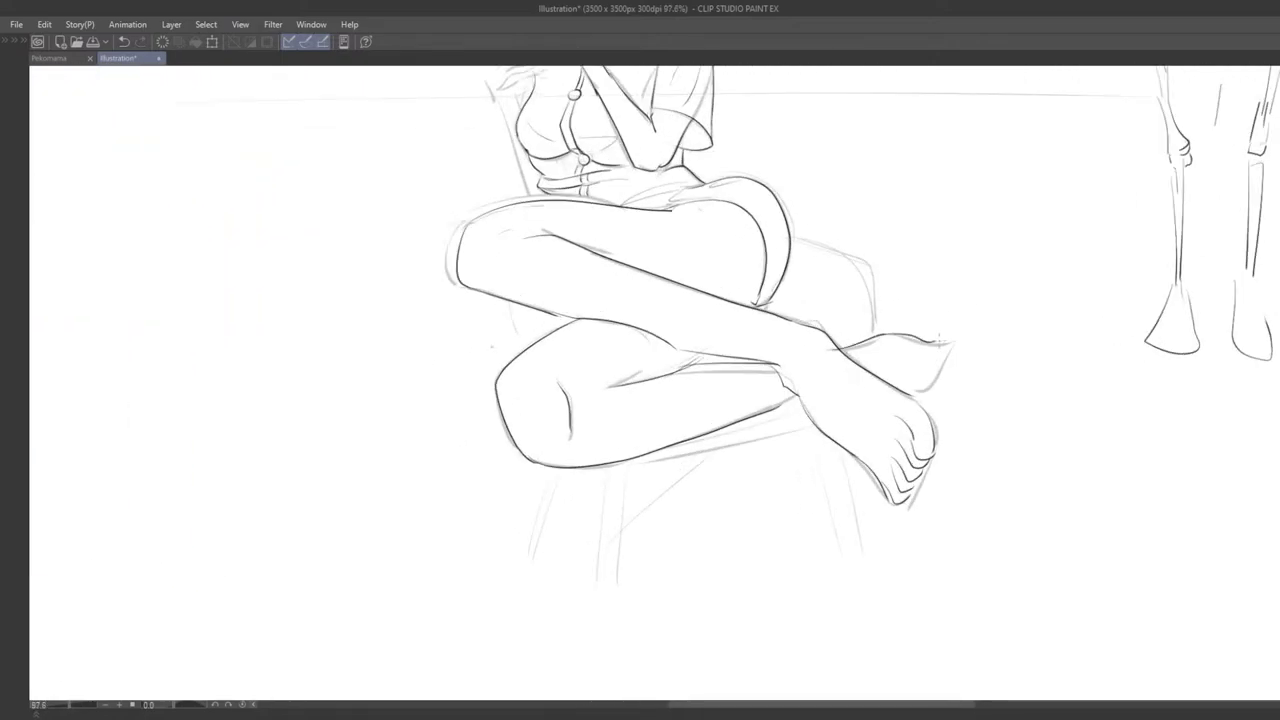
mouse_move(873, 392)
mouse_down()
mouse_move(1140, 365)
mouse_move(894, 367)
mouse_up()
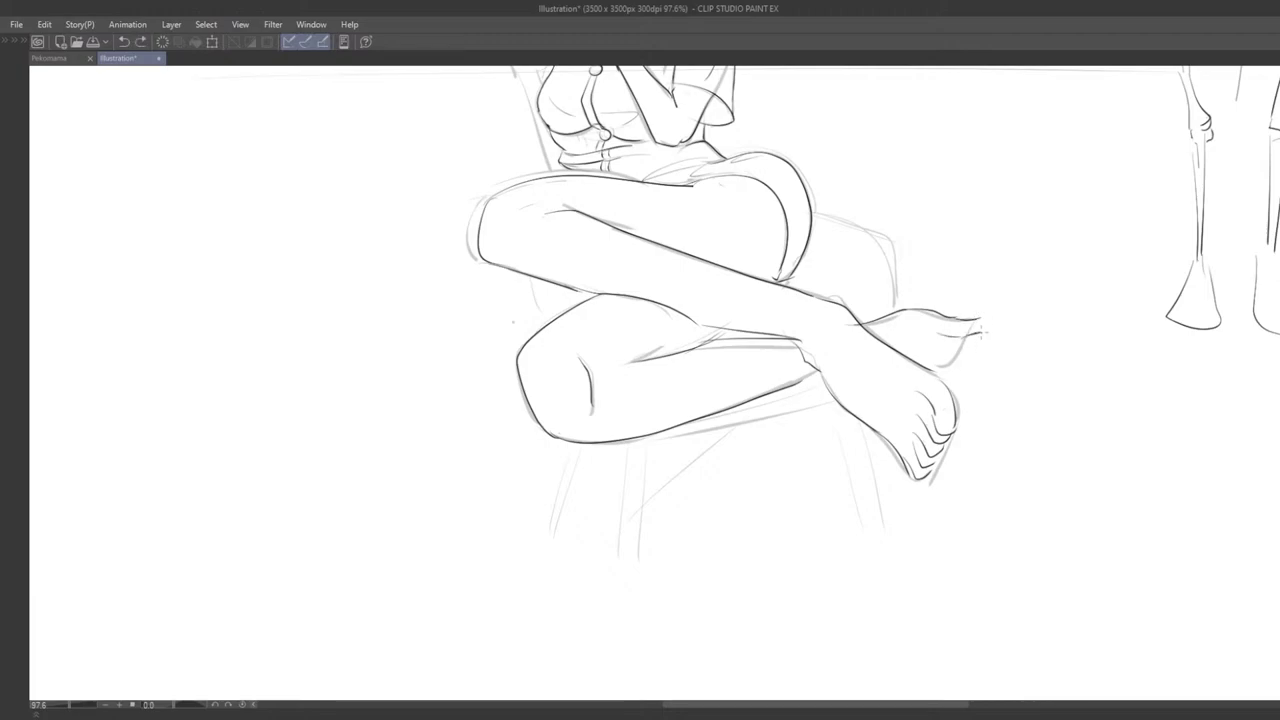
scroll(943, 372, down, 2)
scroll(1015, 345, up, 1)
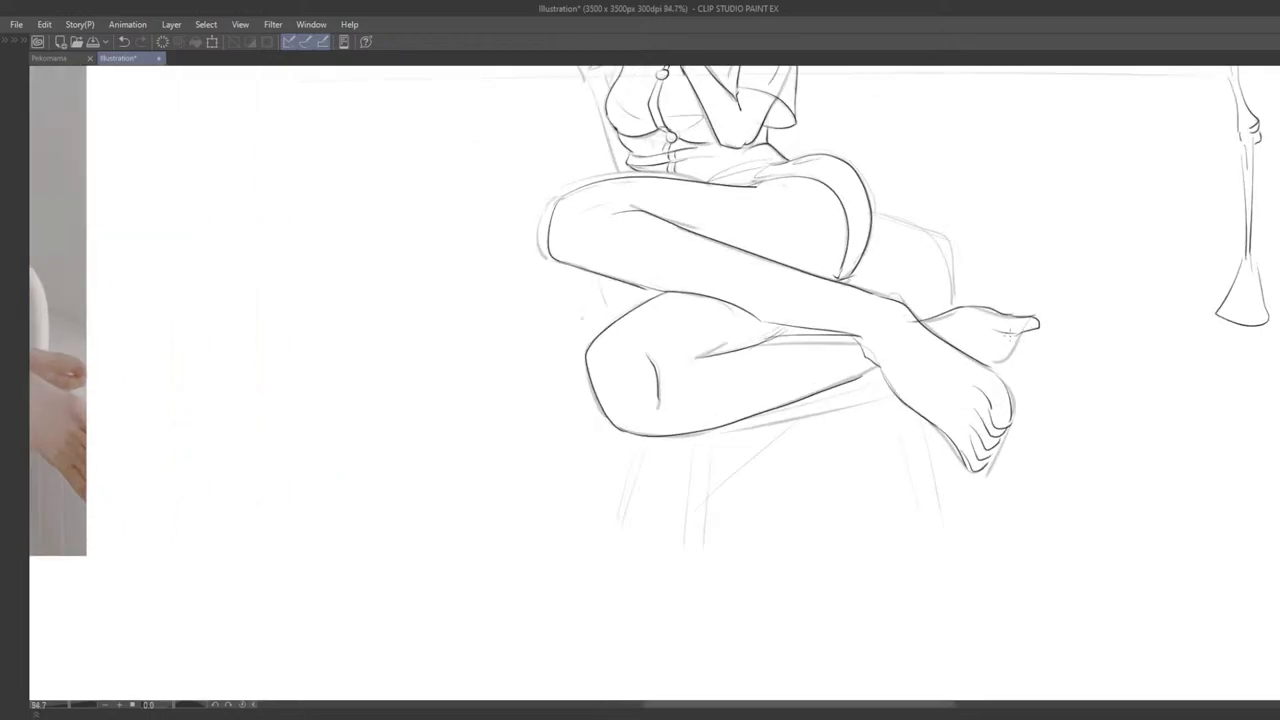
key(ctrl+z)
key(ctrl+z)
drag(1007, 346, 1032, 334)
mouse_move(1016, 362)
mouse_down()
mouse_move(996, 345)
mouse_move(973, 362)
mouse_up()
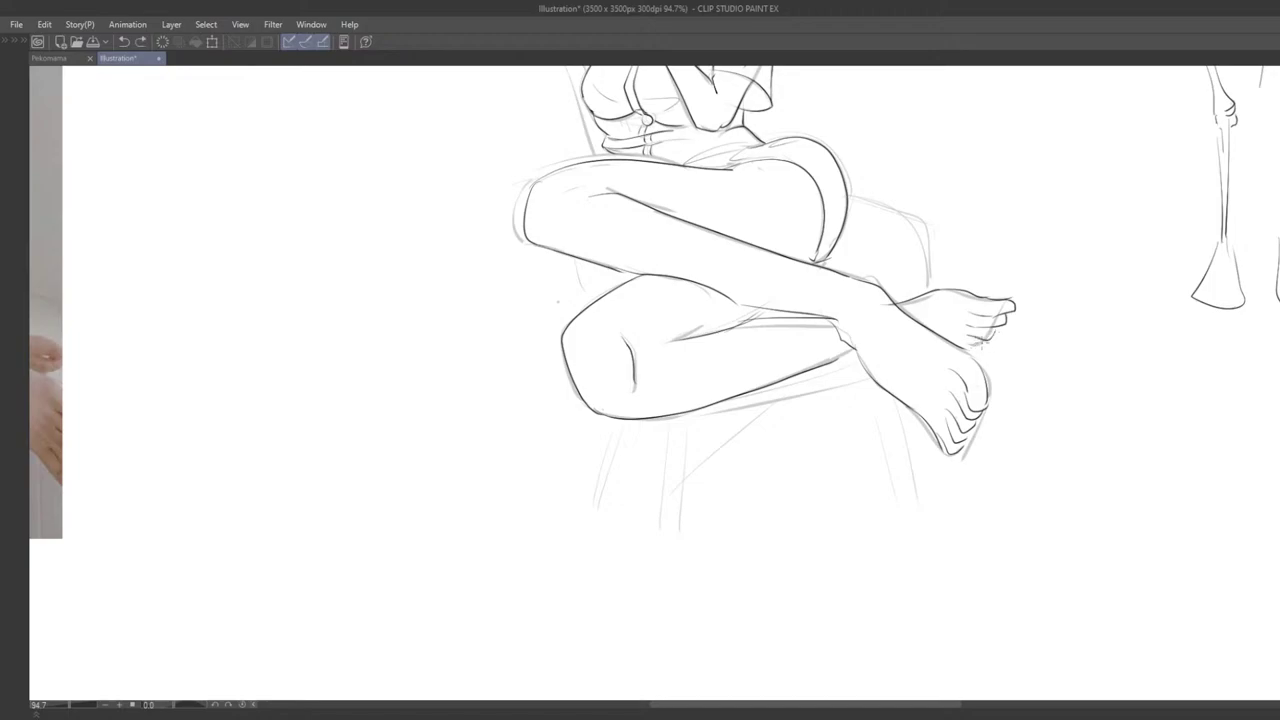
Step: Redraw the outer curve of the dress hem around the buttock and erase stray parts of the line
scroll(950, 365, down, 4)
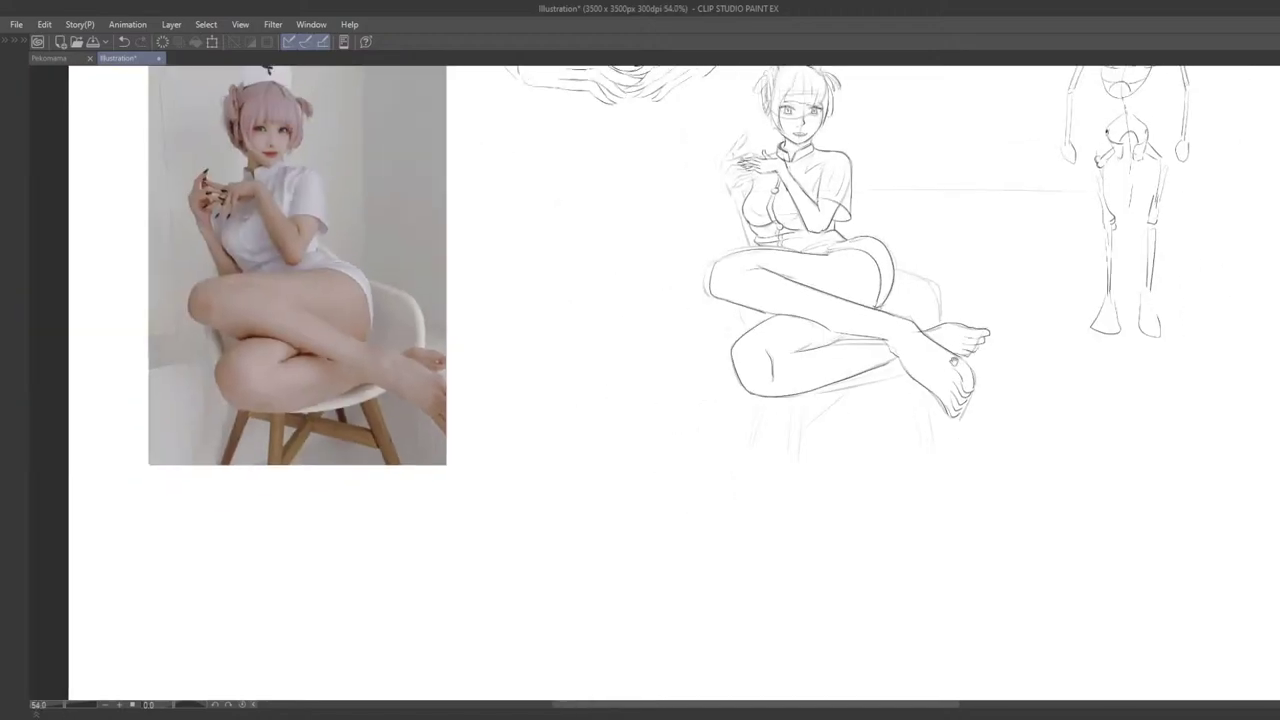
scroll(900, 422, up, 1)
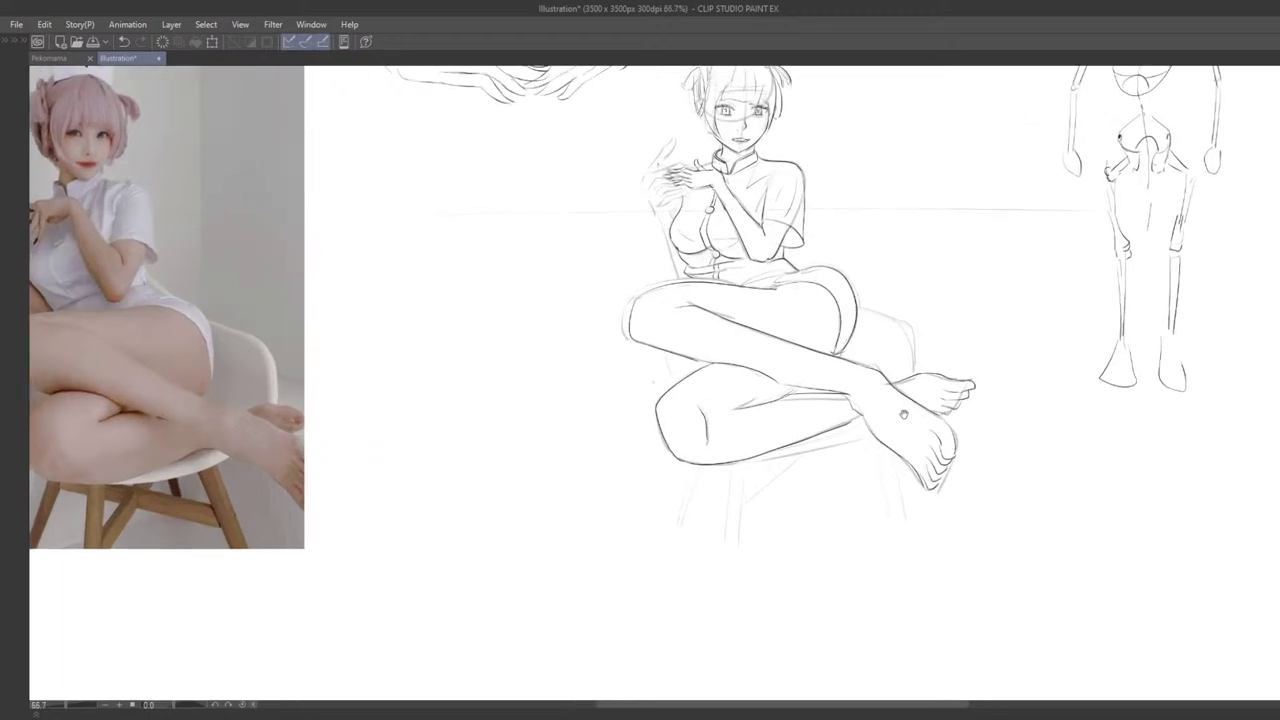
scroll(862, 284, up, 2)
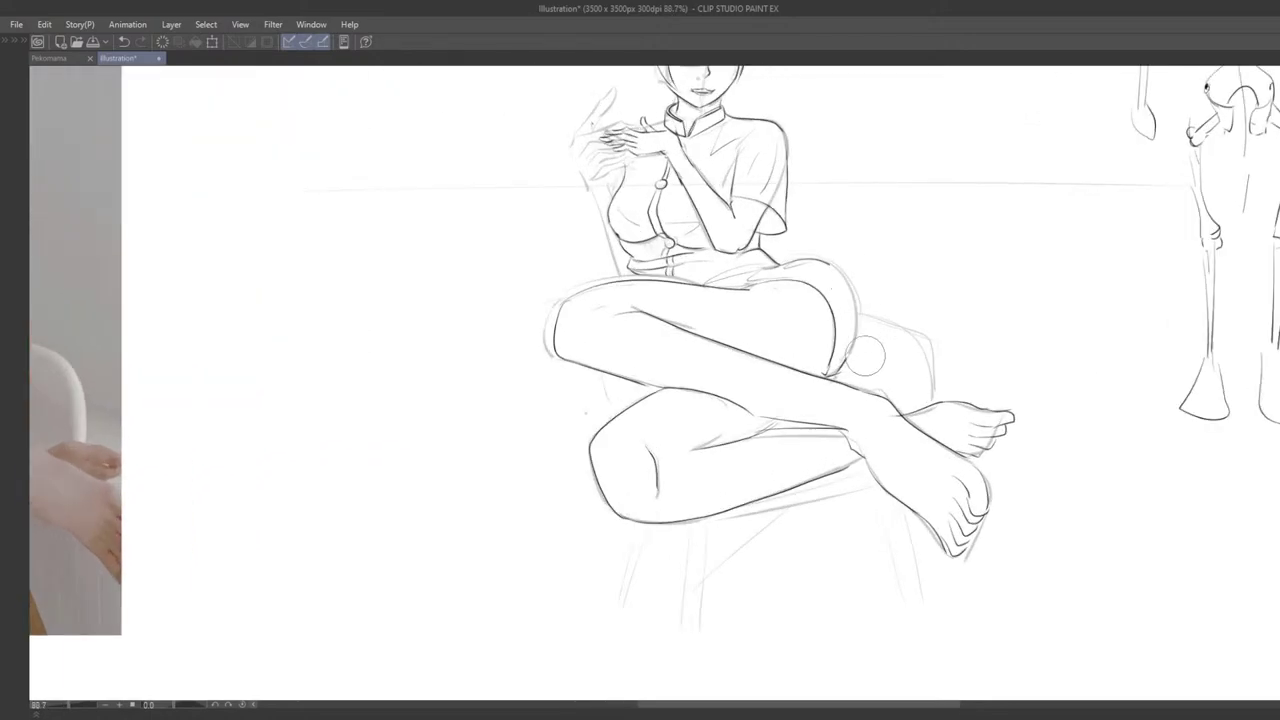
key(ctrl+z)
mouse_move(827, 262)
mouse_down()
mouse_move(854, 361)
mouse_move(843, 370)
mouse_up()
key(e)
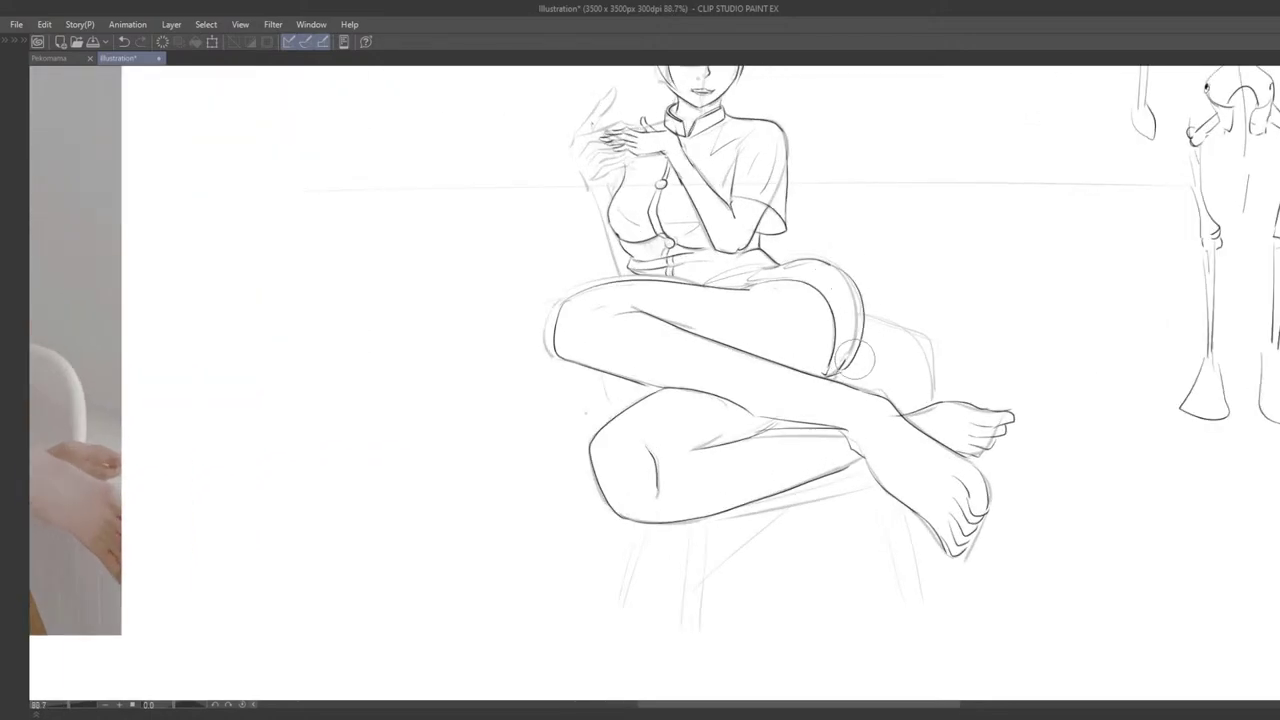
mouse_move(847, 369)
mouse_down()
mouse_move(826, 376)
mouse_move(821, 396)
mouse_move(824, 374)
mouse_move(799, 353)
mouse_move(797, 377)
mouse_move(845, 379)
mouse_move(831, 436)
mouse_up()
key(ctrl+z)
key(ctrl+z)
key(ctrl+z)
key(ctrl+z)
scroll(802, 366, down, 5)
scroll(804, 396, up, 2)
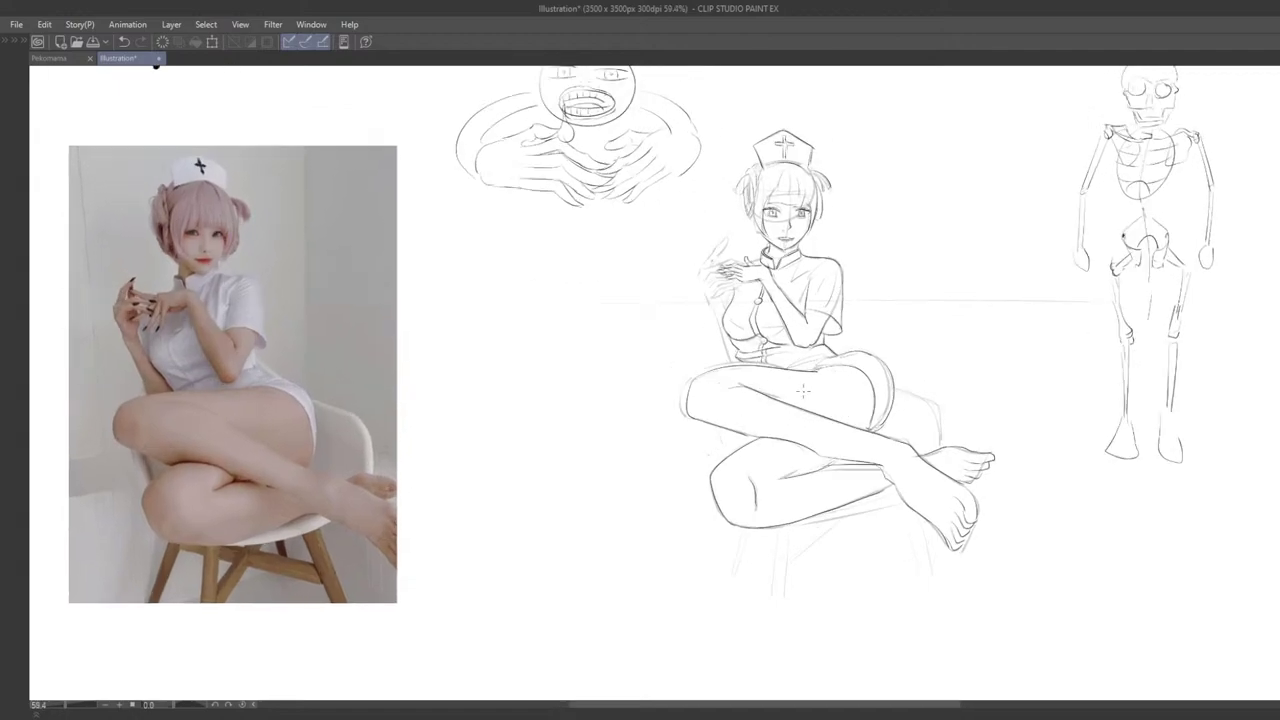
drag(803, 394, 809, 443)
scroll(757, 440, up, 4)
key(ctrl+z)
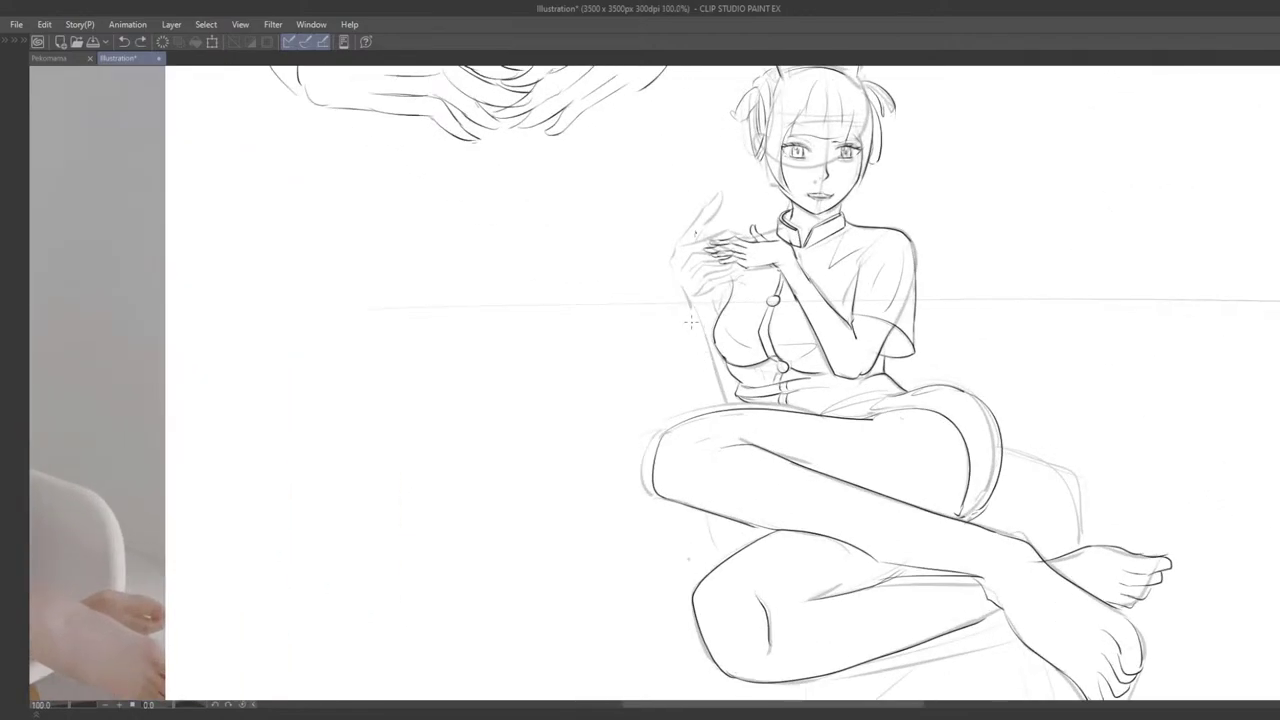
mouse_move(737, 368)
mouse_down()
mouse_move(752, 394)
mouse_move(702, 372)
mouse_up()
key(ctrl+z)
key(ctrl+z)
key(ctrl+z)
key(ctrl+z)
key(ctrl+z)
scroll(705, 385, down, 5)
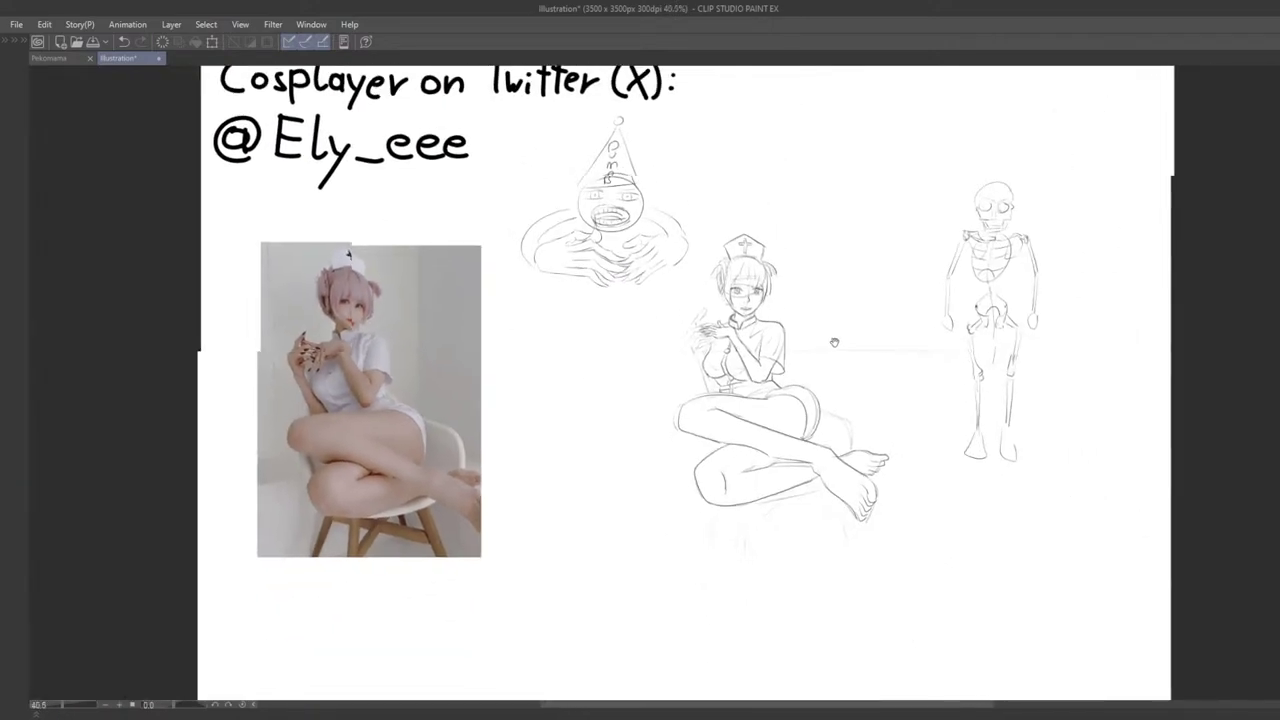
Step: Ink the outer edge of the far forearm from below the wrist down to the thigh, redoing unsuitable strokes
drag(834, 343, 840, 336)
scroll(680, 360, up, 5)
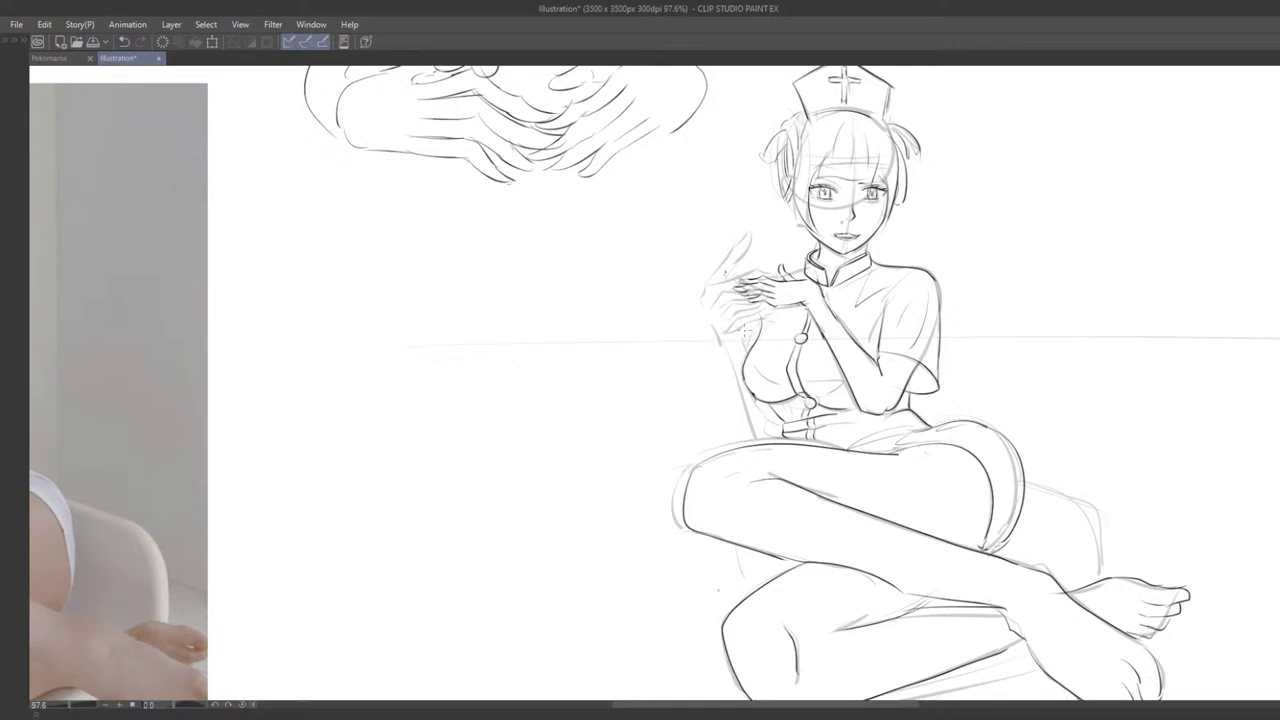
drag(746, 335, 749, 418)
key(ctrl+z)
key(ctrl+z)
drag(722, 354, 754, 436)
key(ctrl+z)
scroll(830, 336, down, 5)
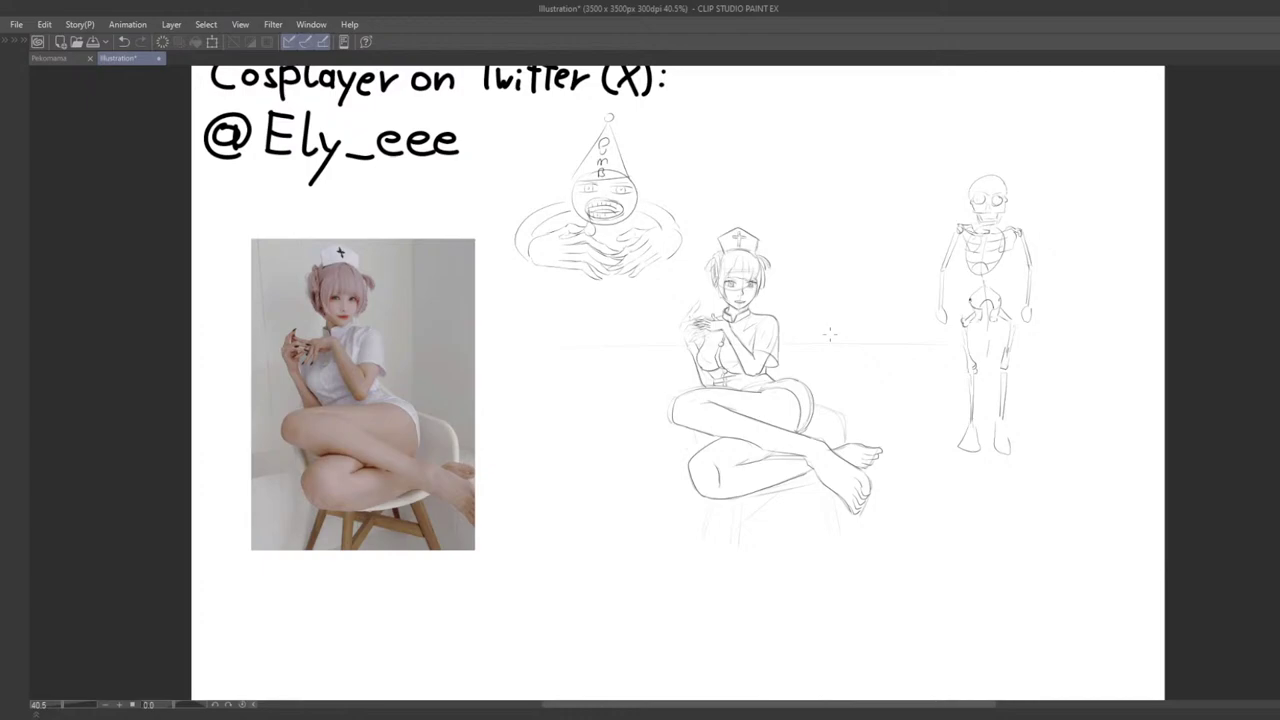
scroll(830, 336, up, 7)
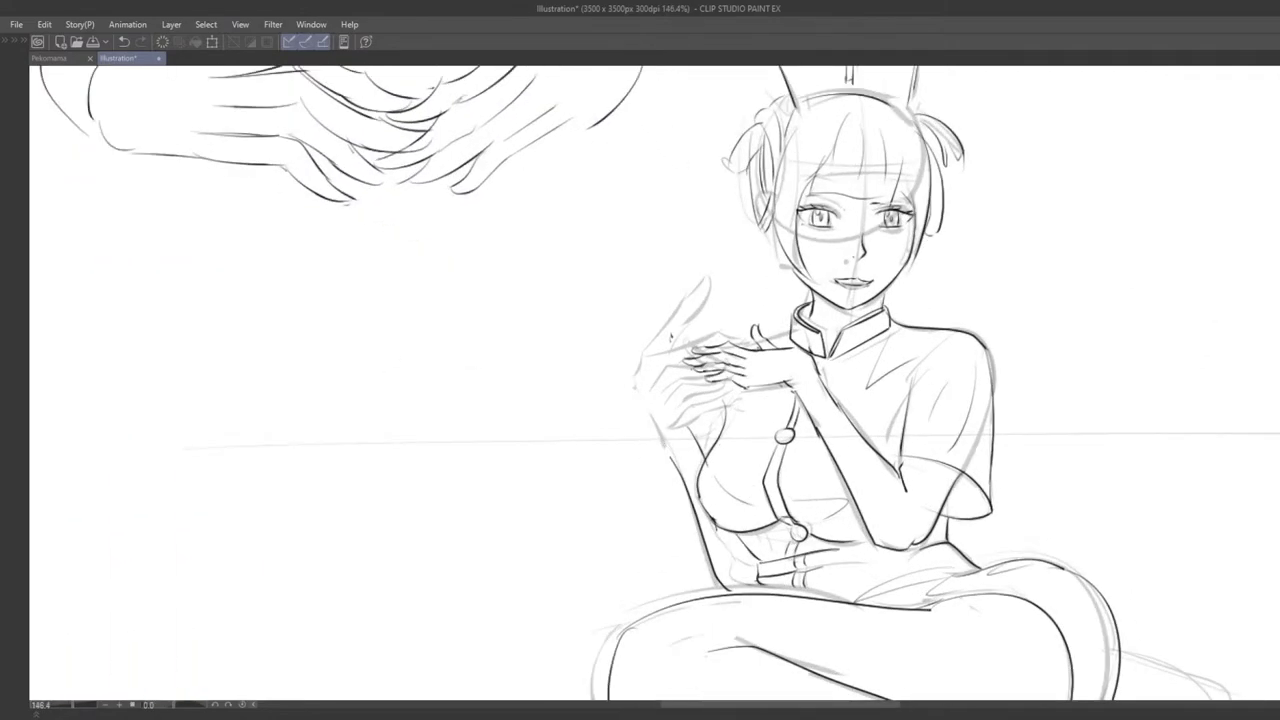
Step: Ink the outer contour of the far wrist up to the base of the raised hand, undoing unsuitable strokes
mouse_move(634, 382)
mouse_down()
mouse_move(674, 459)
mouse_move(638, 358)
mouse_move(673, 305)
mouse_move(677, 338)
mouse_up()
key(ctrl+z)
key(ctrl+z)
key(ctrl+z)
key(ctrl+z)
key(ctrl+z)
key(ctrl+z)
key(ctrl+z)
scroll(685, 324, down, 4)
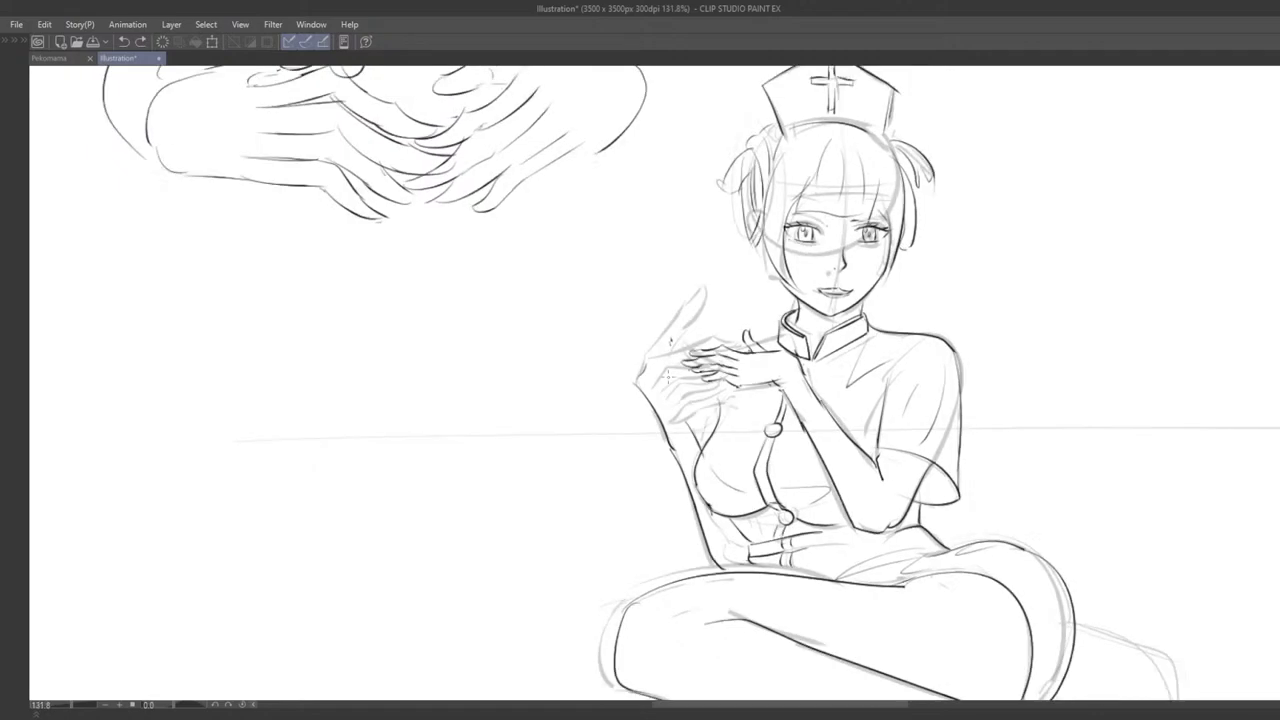
scroll(715, 344, up, 3)
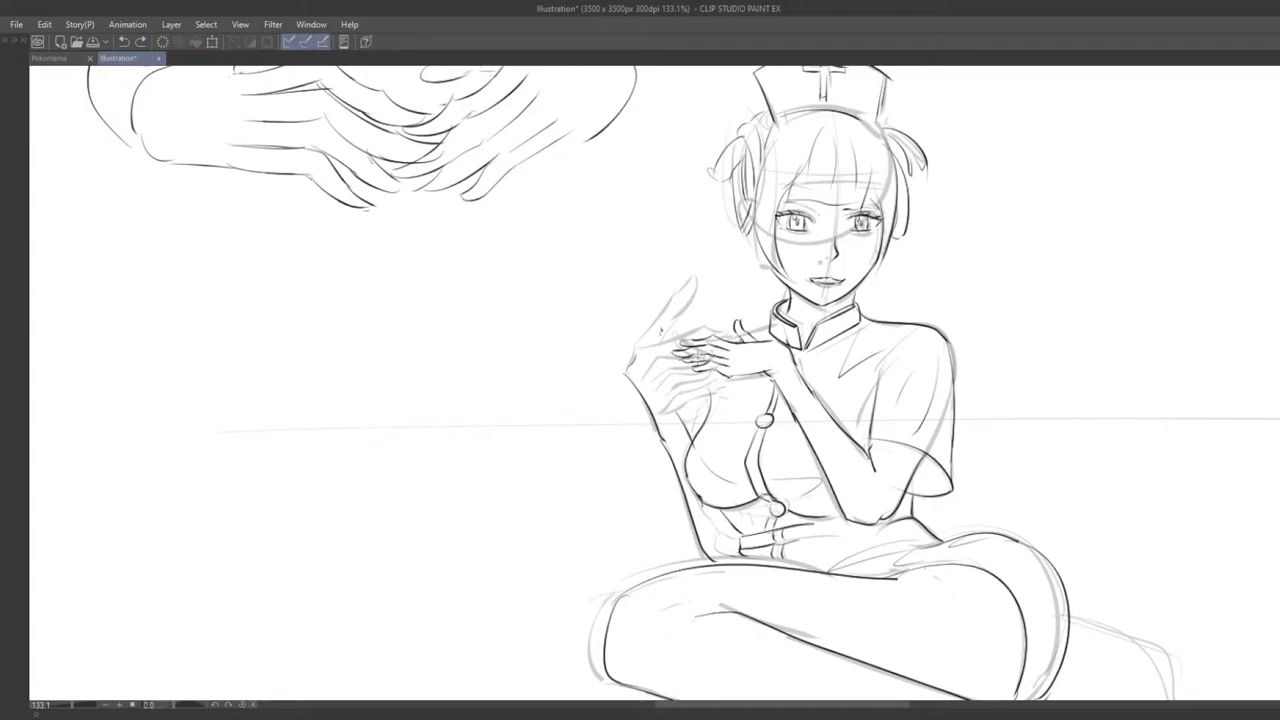
Step: Lasso the near hand, transform it so its fingers extend further toward the raised hand, and clear the selection
mouse_move(676, 313)
mouse_down()
mouse_move(716, 382)
mouse_move(770, 351)
mouse_move(747, 322)
mouse_move(661, 308)
mouse_up()
key(ctrl+r)
key(ctrl+r)
key(ctrl+t)
drag(772, 290, 806, 260)
drag(772, 310, 757, 320)
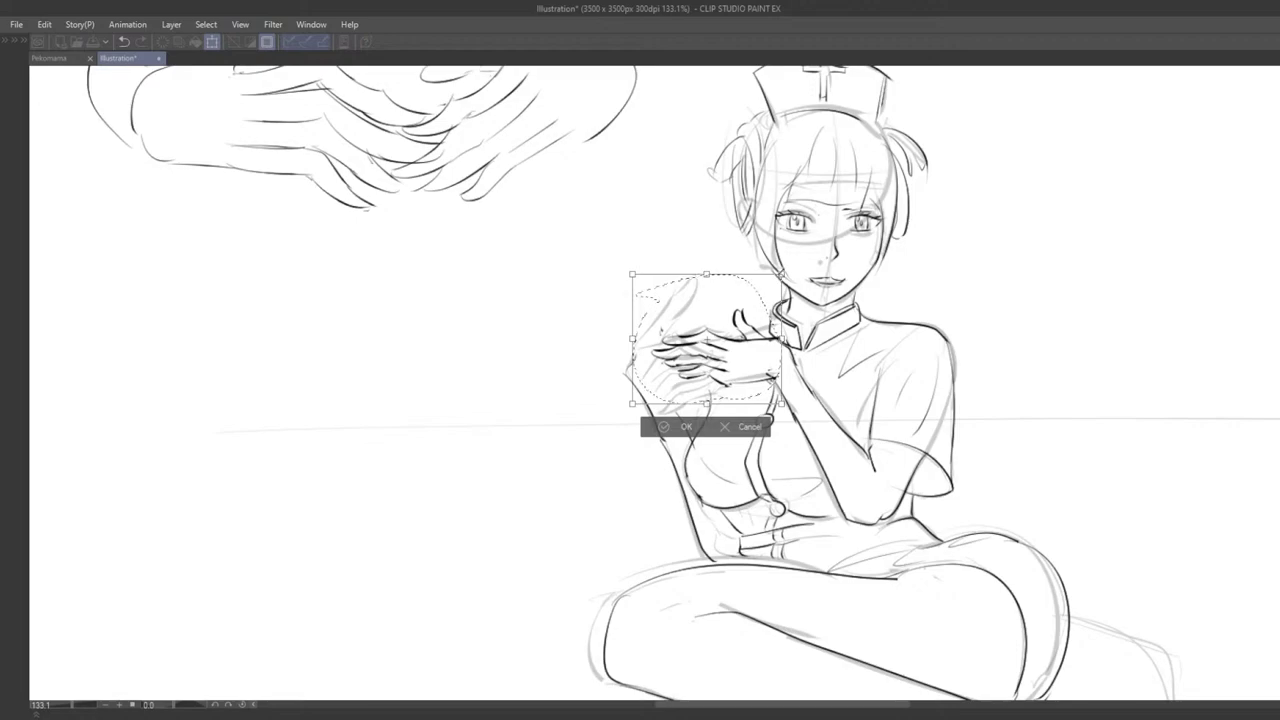
click(663, 427)
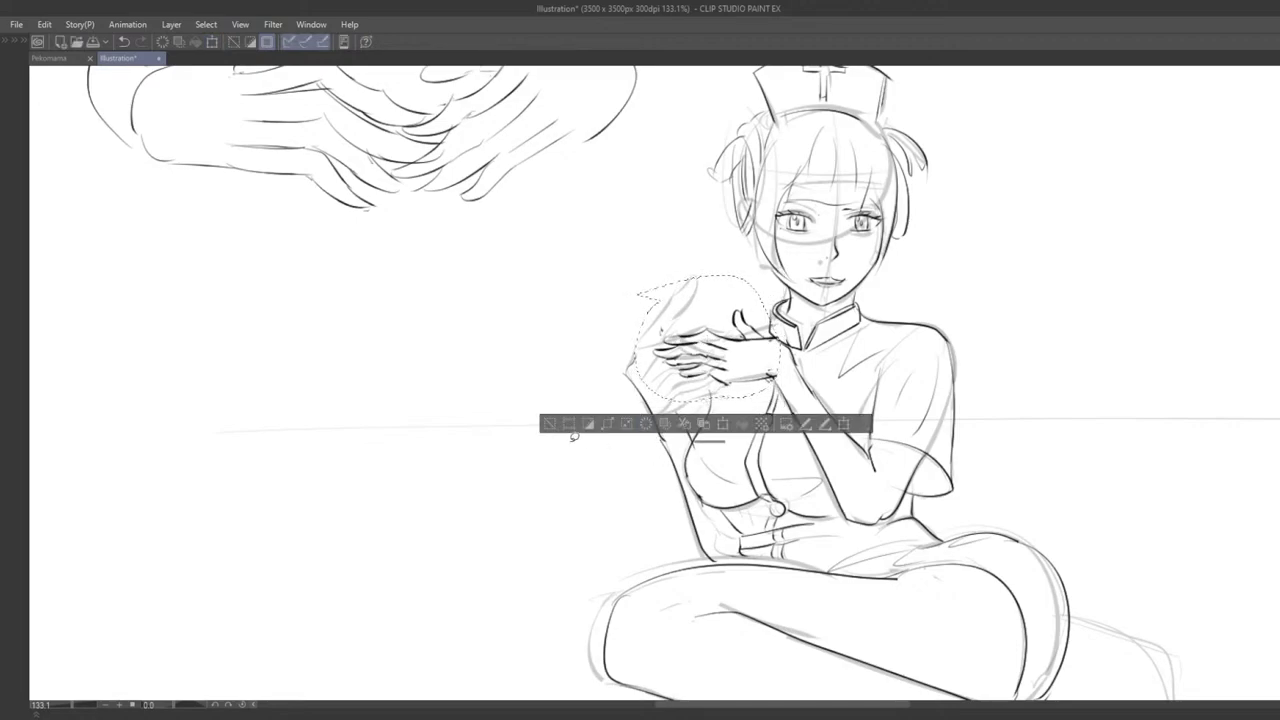
click(550, 425)
Step: Ink the outer edge of the raised hand from the wrist up into the index finger, undoing unsuitable strokes
key(e)
key(p)
drag(627, 373, 604, 312)
key(ctrl+z)
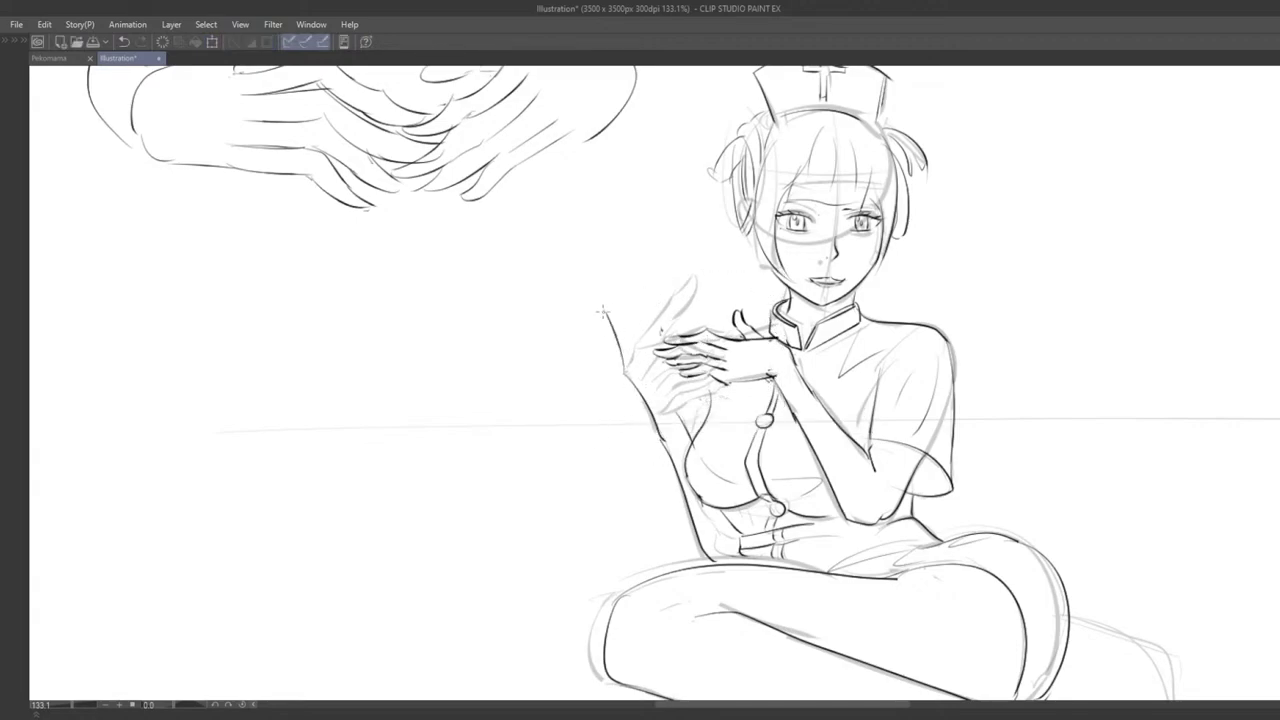
key(ctrl+z)
drag(627, 373, 614, 322)
key(ctrl+z)
drag(627, 373, 618, 270)
key(ctrl+z)
key(ctrl+z)
drag(611, 329, 627, 377)
key(ctrl+z)
drag(613, 325, 623, 282)
key(ctrl+z)
Step: Ink the fingertip and inner side of the raised hand's index finger, undoing unsuitable strokes
mouse_move(637, 366)
mouse_down()
mouse_move(636, 354)
mouse_move(643, 383)
mouse_move(627, 357)
mouse_move(601, 351)
mouse_up()
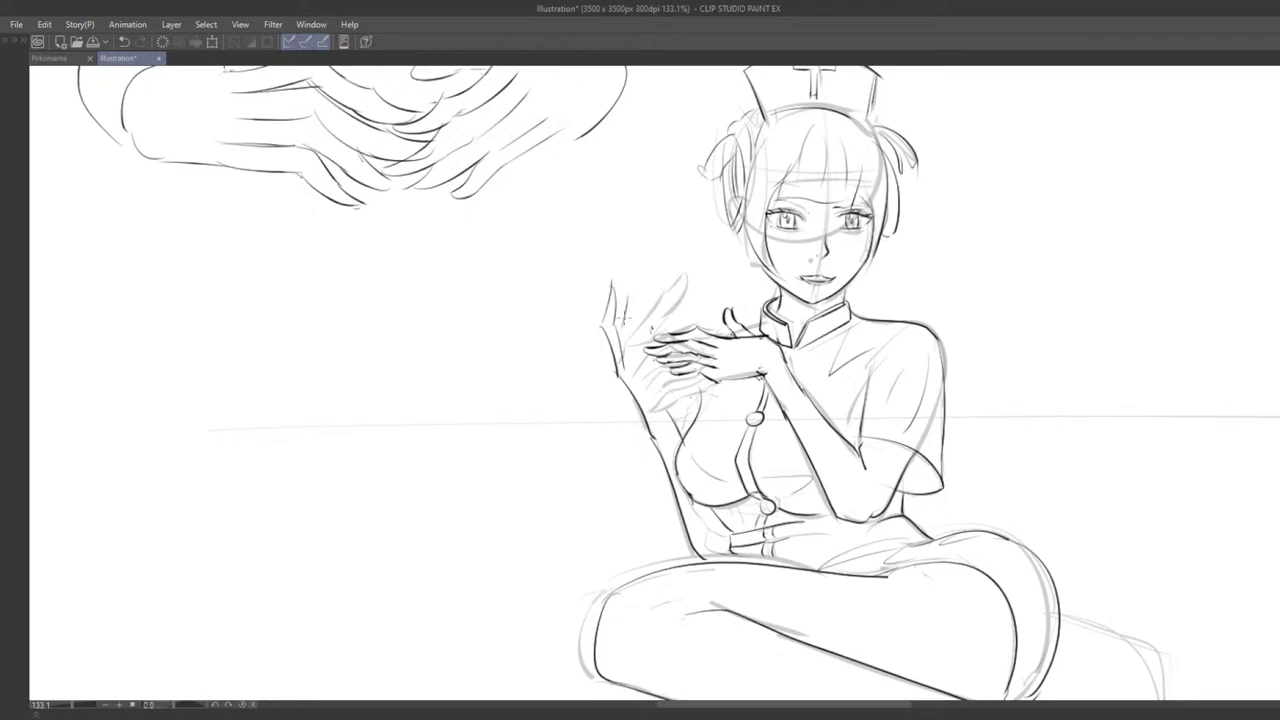
key(ctrl+z)
mouse_move(617, 320)
mouse_down()
mouse_move(627, 286)
mouse_move(644, 352)
mouse_up()
key(ctrl+z)
key(ctrl+z)
key(ctrl+z)
key(ctrl+z)
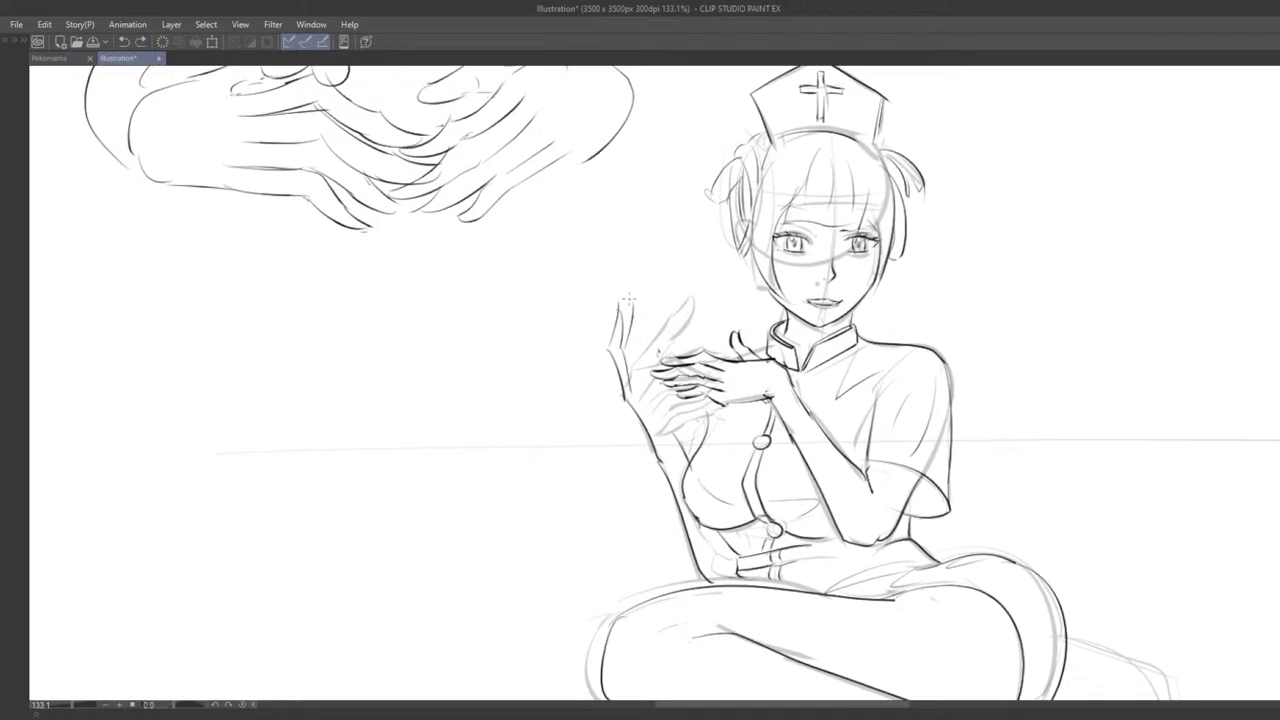
Step: Ink the raised hand's middle finger and the short thumb on its outer side, redoing unsuitable strokes
drag(641, 302, 641, 397)
key(ctrl+z)
key(ctrl+z)
key(ctrl+z)
key(ctrl+z)
drag(637, 350, 641, 397)
key(ctrl+z)
drag(638, 352, 642, 402)
key(ctrl+z)
mouse_move(626, 400)
mouse_down()
mouse_move(602, 390)
mouse_move(604, 360)
mouse_move(625, 394)
mouse_move(646, 397)
mouse_up()
key(ctrl+z)
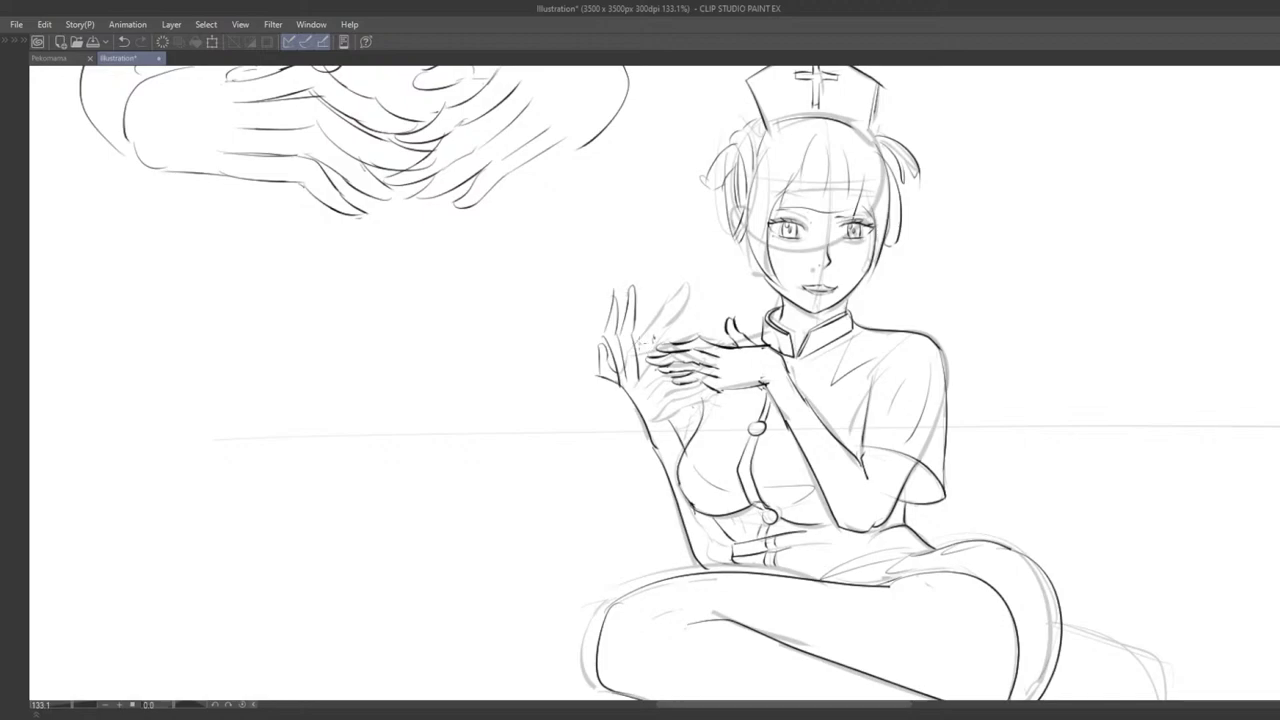
Step: Ink the raised hand's ring finger beside the middle finger, undoing unsuitable strokes
mouse_move(639, 342)
mouse_down()
mouse_move(644, 303)
mouse_move(653, 379)
mouse_up()
key(ctrl+z)
key(ctrl+z)
key(ctrl+z)
key(ctrl+z)
scroll(660, 398, down, 7)
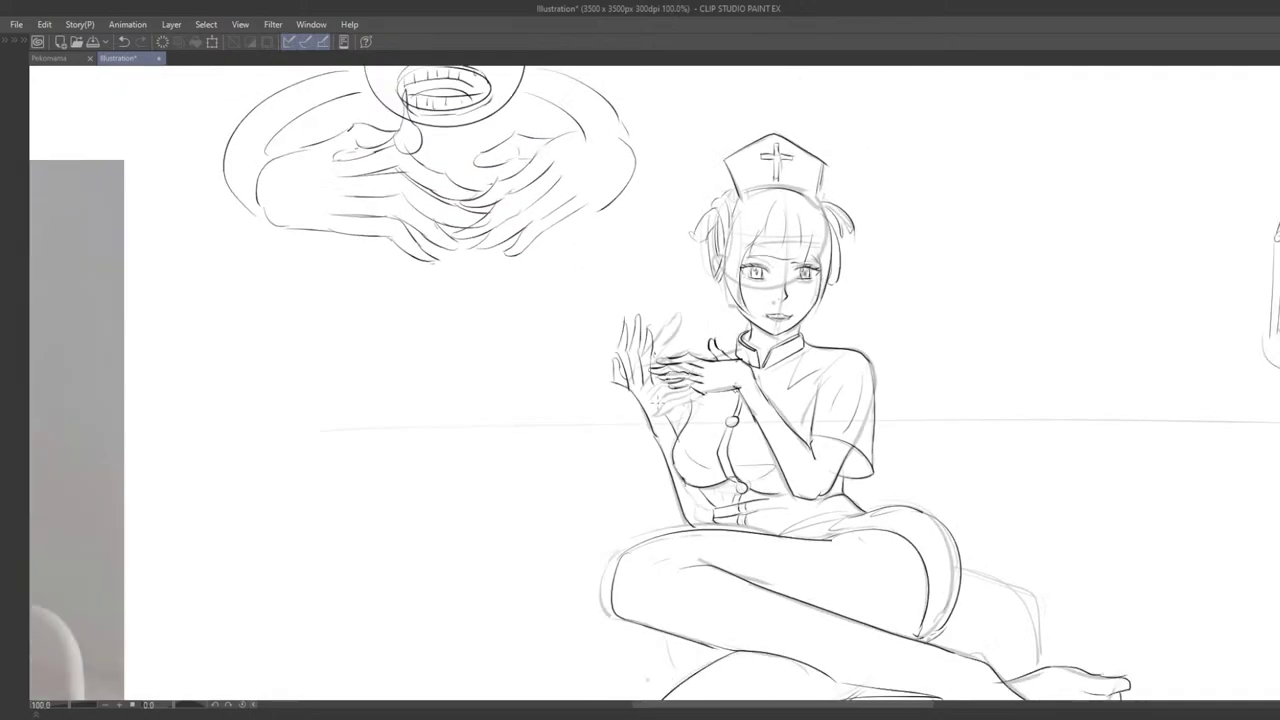
scroll(660, 398, up, 8)
key(ctrl+z)
key(ctrl+z)
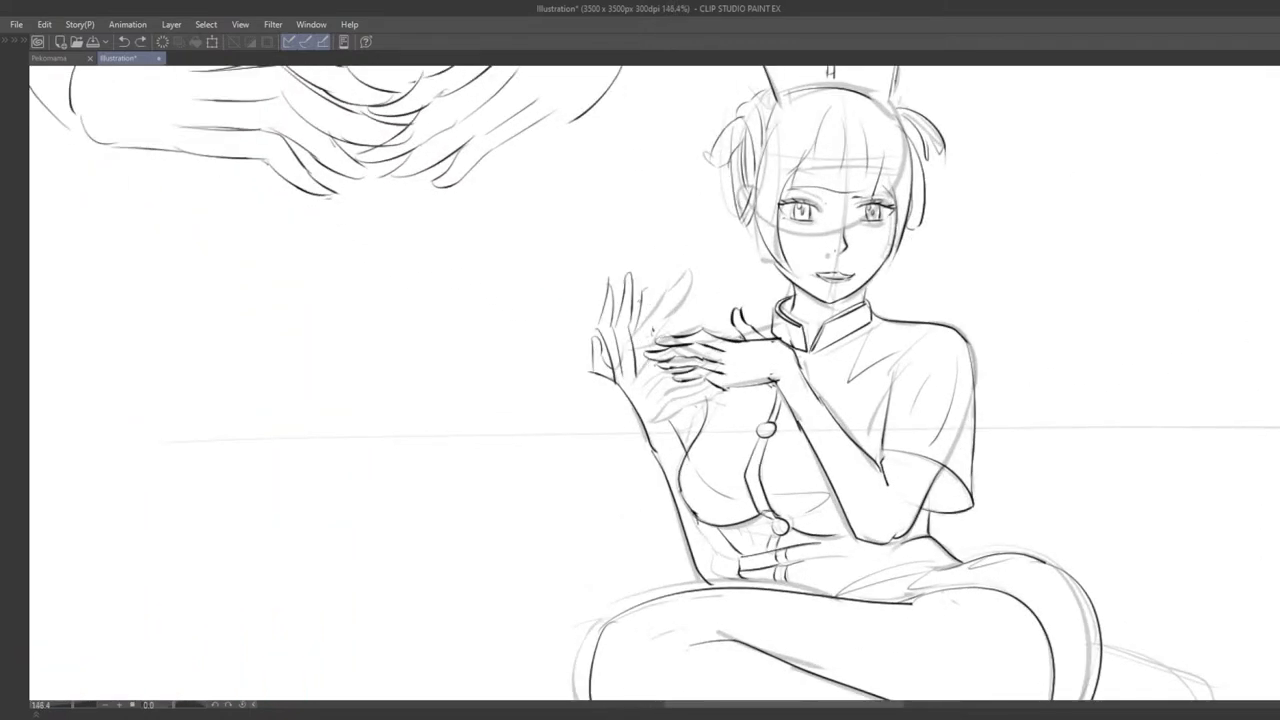
Step: Finish the ring finger, ink the little finger behind the near hand's fingertips, and redo the index finger's outer line
drag(648, 274, 653, 333)
key(ctrl+z)
key(ctrl+z)
mouse_move(650, 294)
mouse_down()
mouse_move(648, 369)
mouse_move(666, 402)
mouse_move(664, 391)
mouse_up()
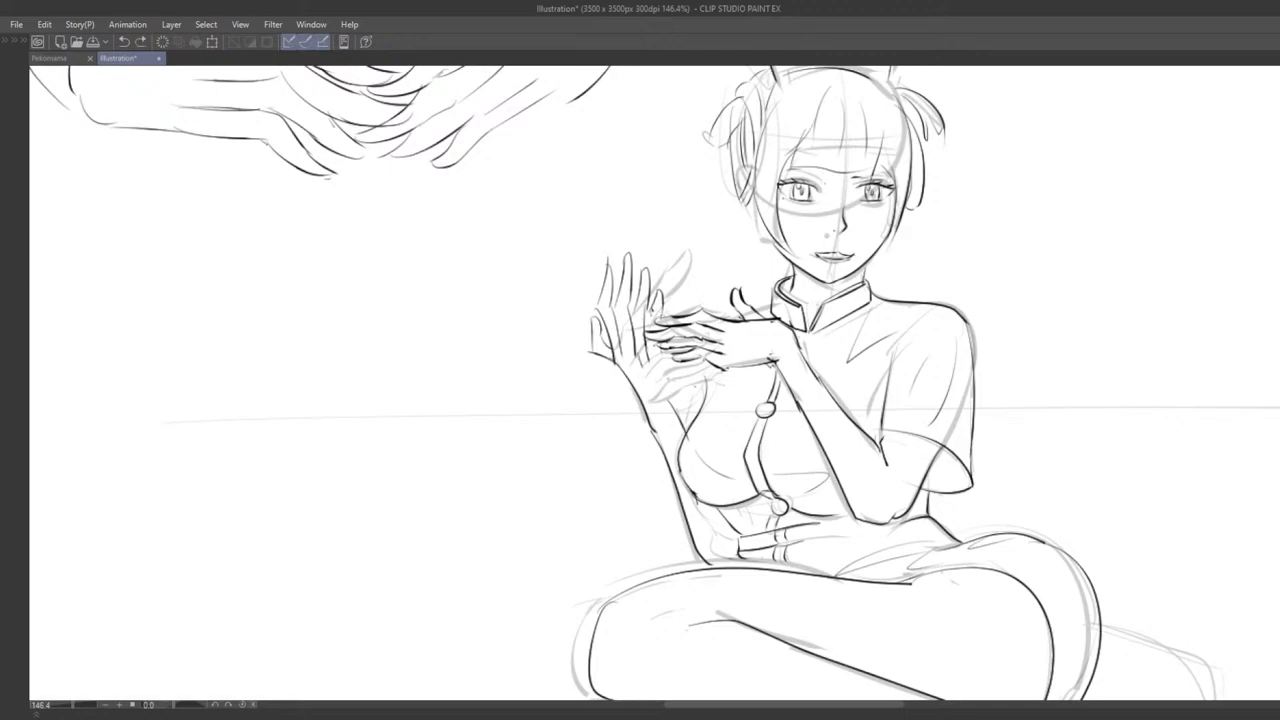
scroll(615, 322, down, 5)
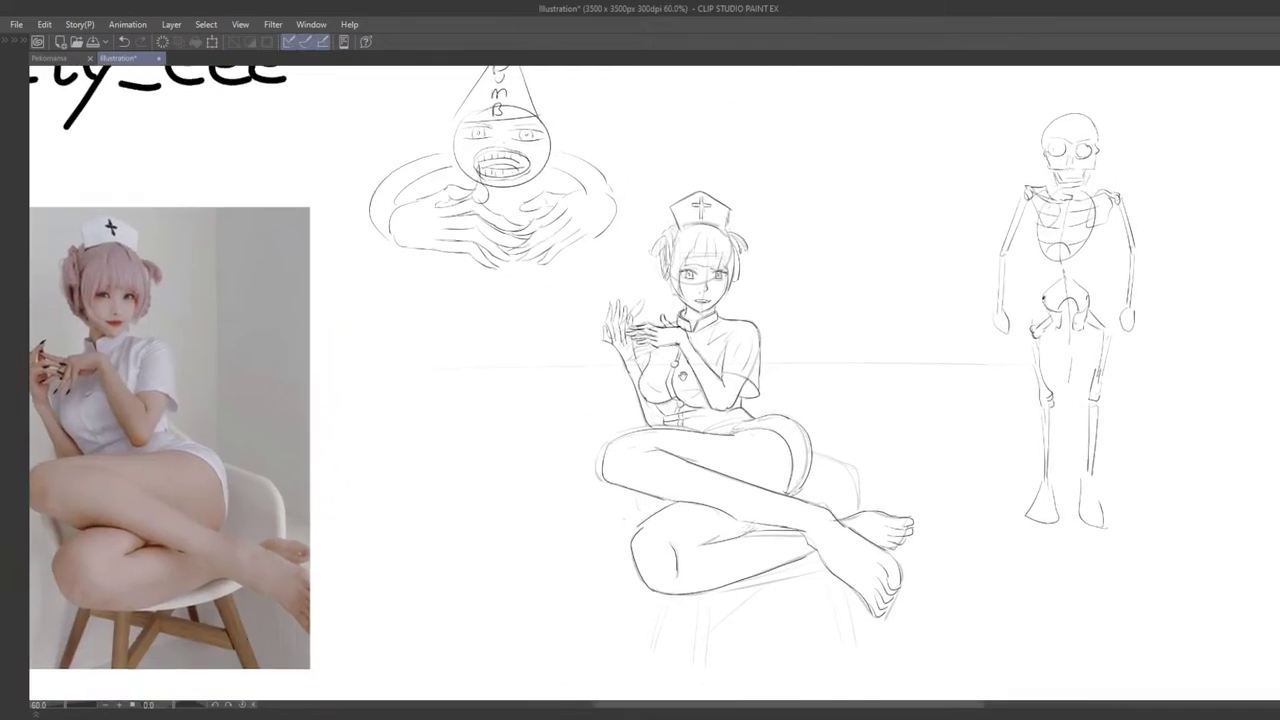
scroll(614, 374, up, 2)
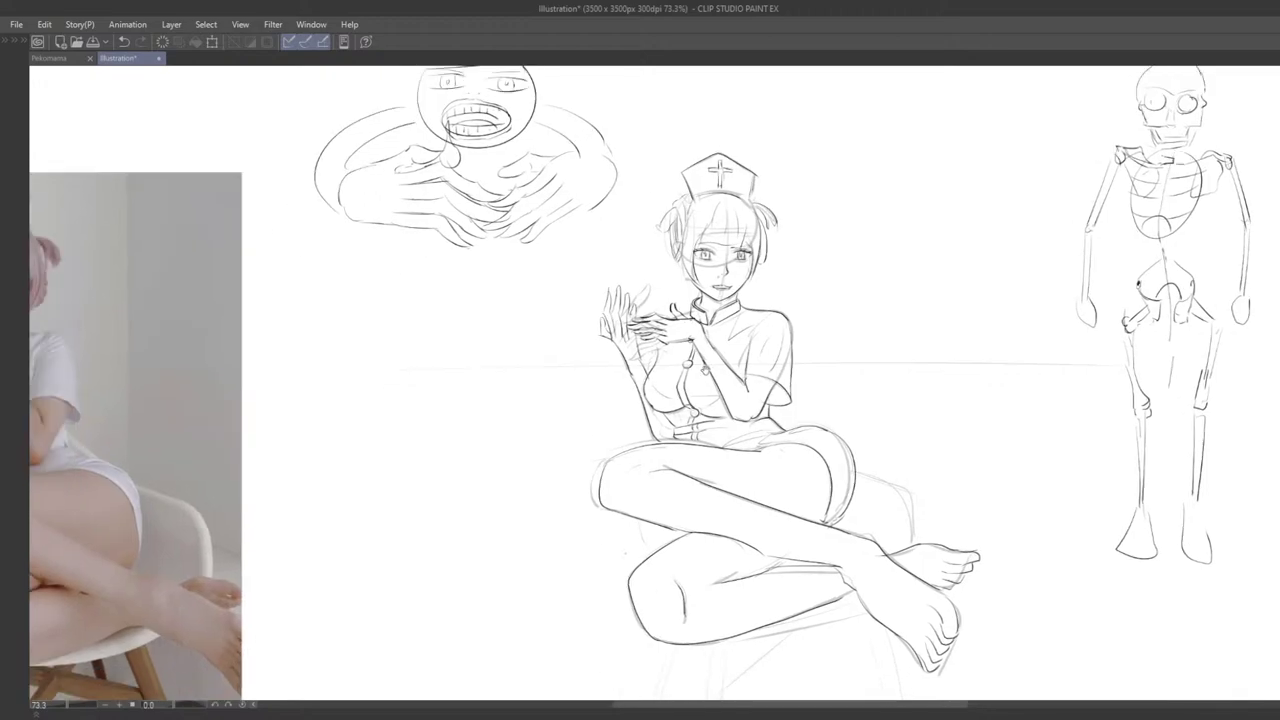
scroll(715, 310, up, 5)
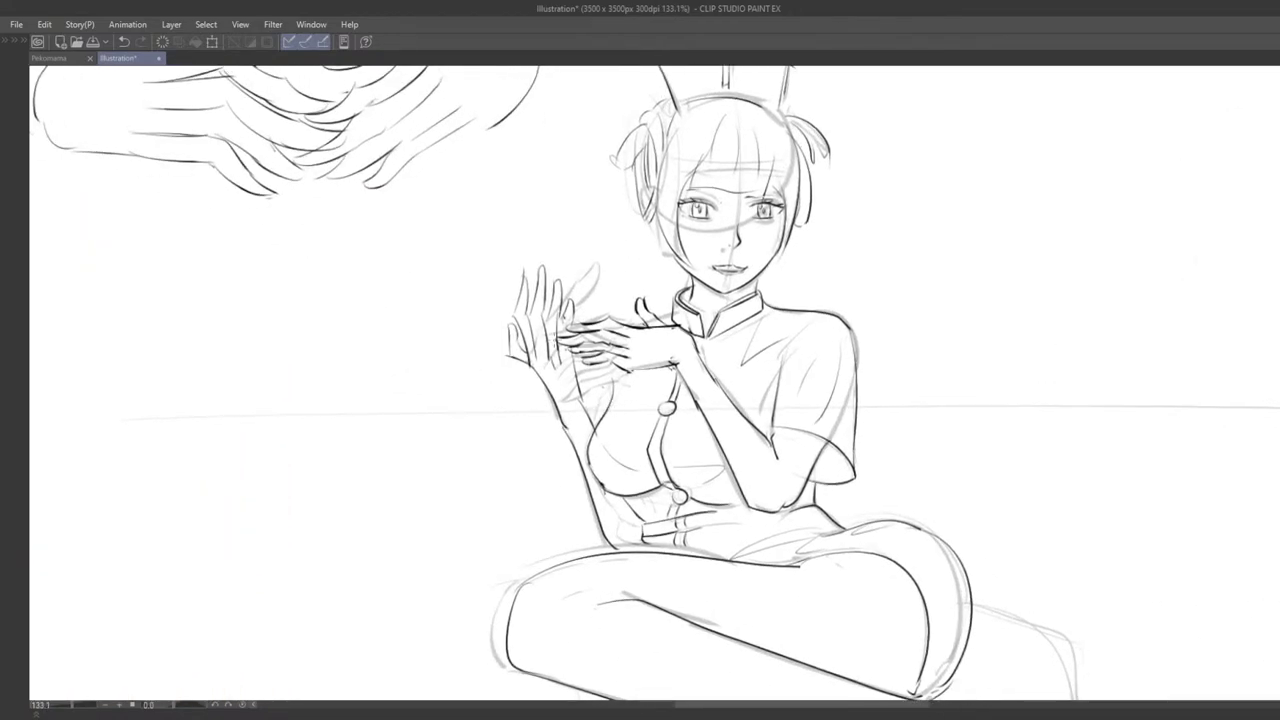
scroll(555, 340, up, 2)
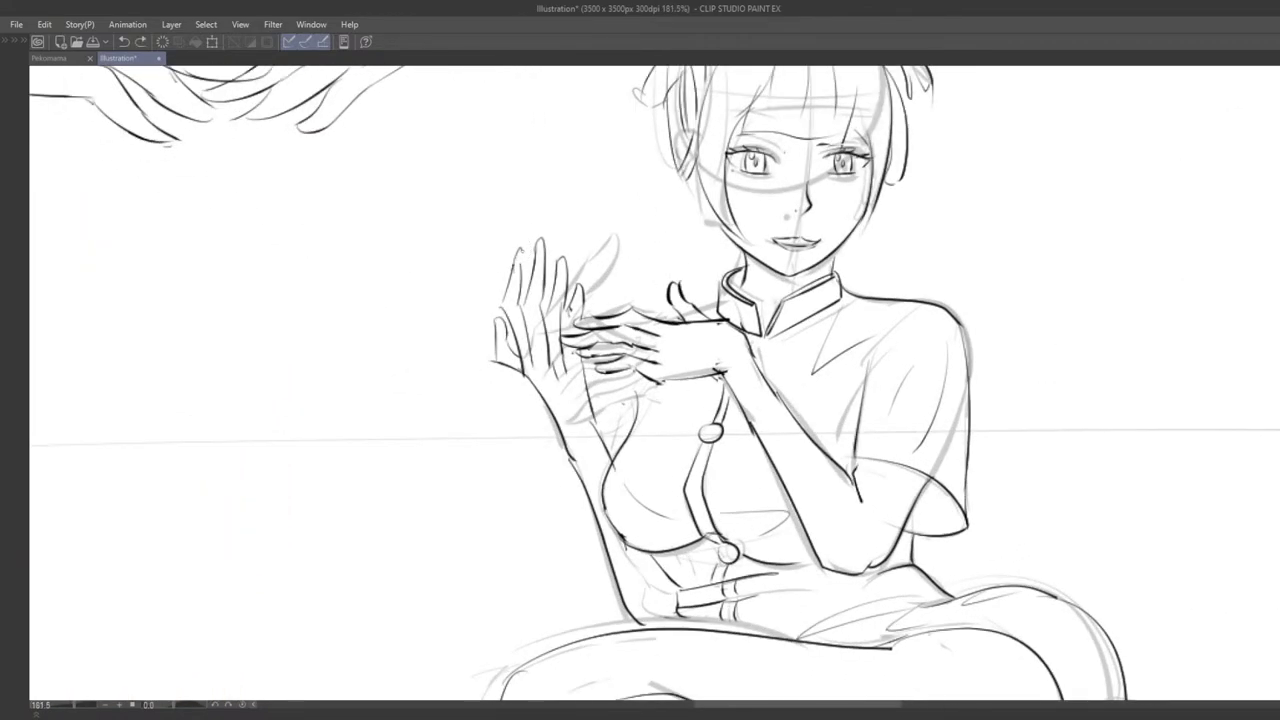
key(ctrl+z)
drag(521, 250, 521, 277)
Step: Ink the chair's backrest behind the hips and the seat edges beside and beneath the legs, redoing unsuitable strokes
scroll(766, 296, down, 10)
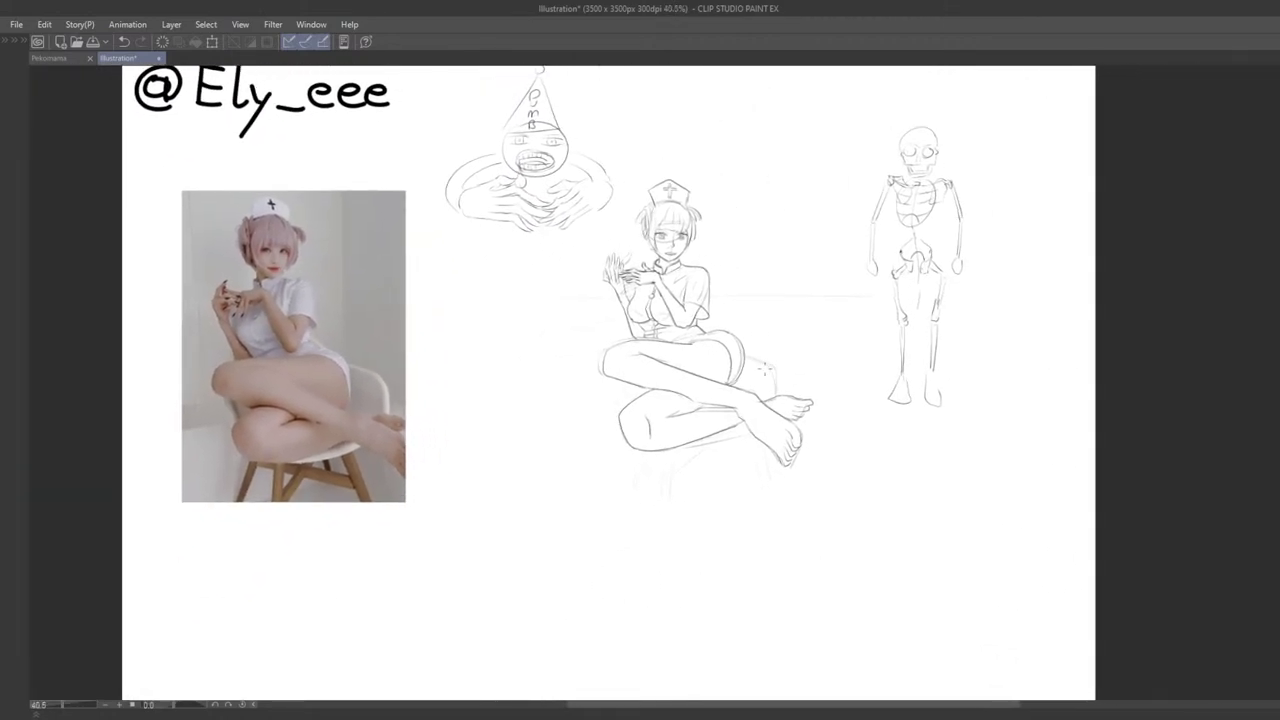
scroll(790, 390, up, 2)
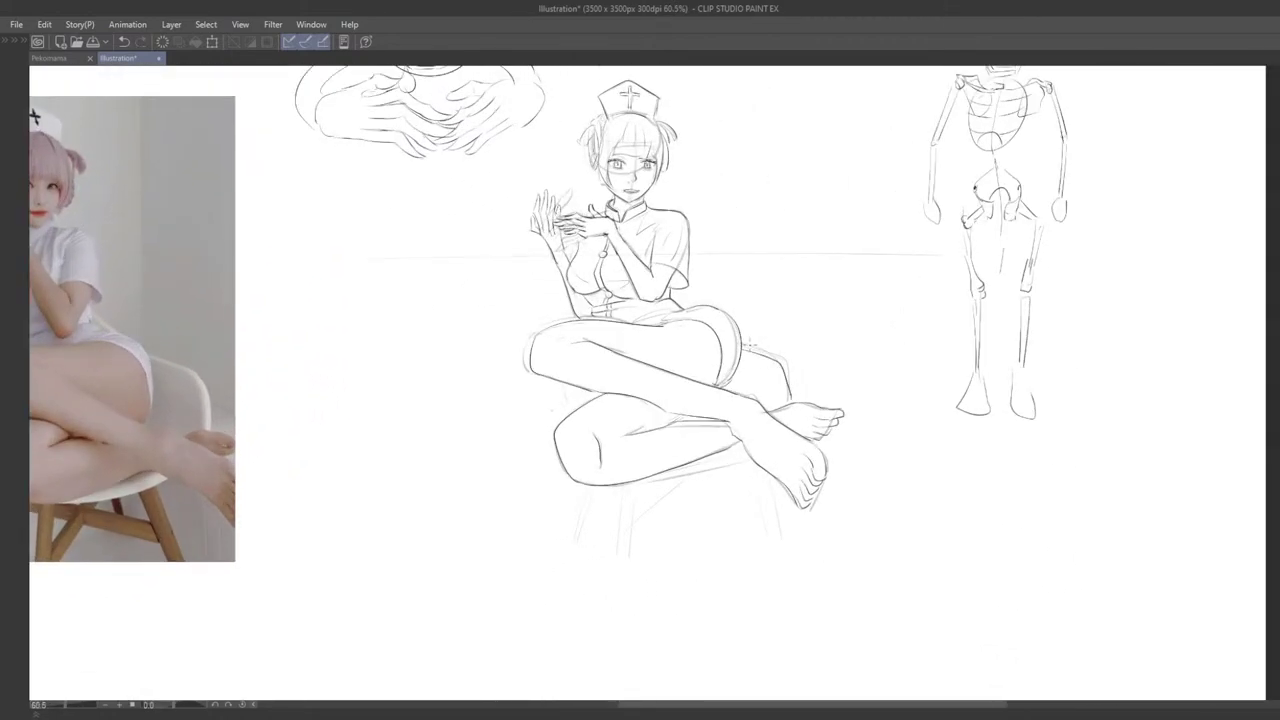
drag(743, 343, 793, 392)
drag(768, 458, 756, 440)
mouse_move(740, 456)
mouse_down()
mouse_move(757, 511)
mouse_move(638, 468)
mouse_up()
key(ctrl+z)
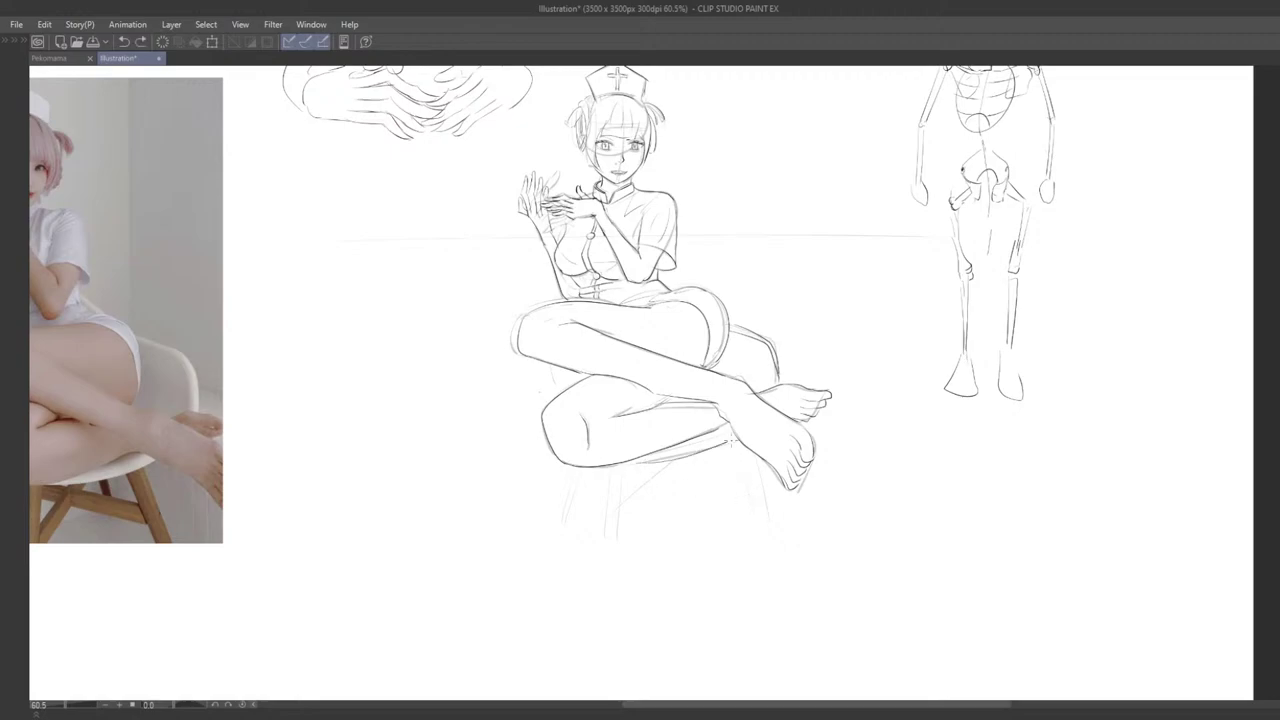
key(ctrl+z)
drag(727, 435, 665, 459)
key(ctrl+z)
drag(556, 371, 563, 392)
Step: Ink the chair's front, rear and far-side legs below the seat and close off their ends
drag(614, 472, 606, 542)
key(ctrl+z)
drag(613, 471, 606, 549)
drag(627, 466, 618, 548)
mouse_move(573, 470)
mouse_down()
mouse_move(554, 524)
mouse_move(574, 538)
mouse_up()
key(ctrl+z)
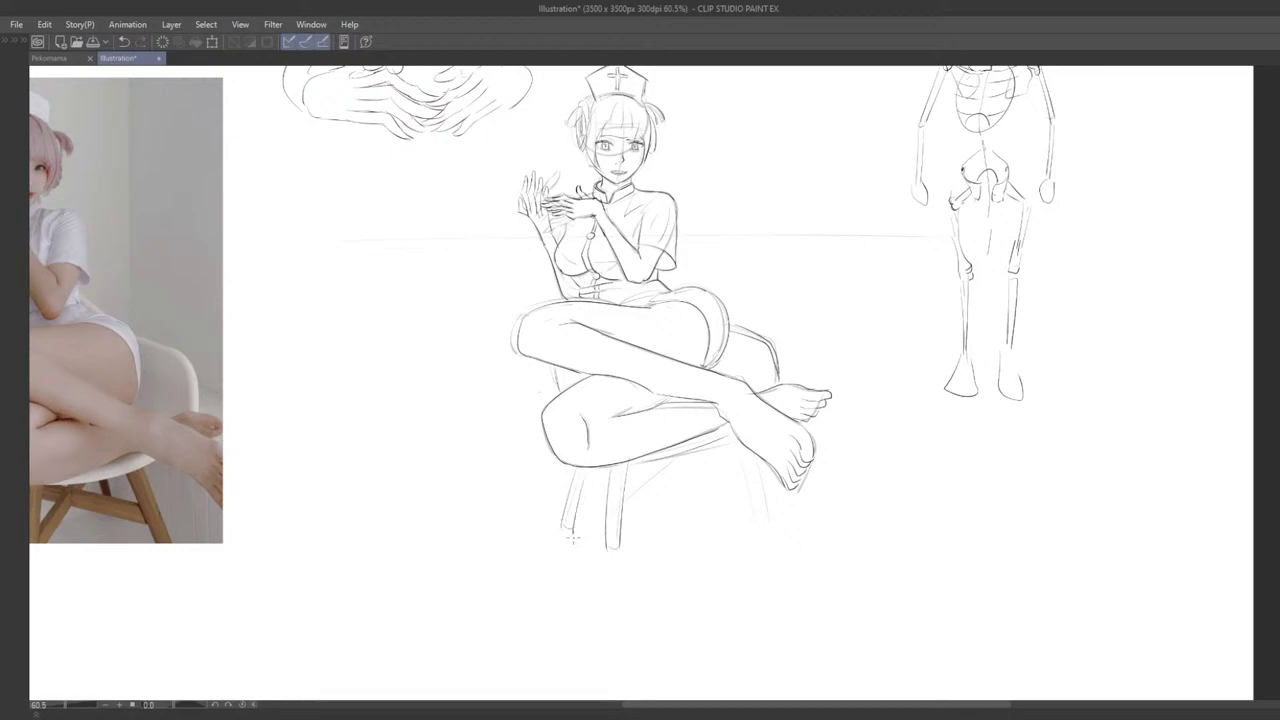
drag(742, 450, 770, 520)
key(ctrl+z)
drag(565, 524, 578, 519)
scroll(706, 452, down, 4)
mouse_move(707, 443)
mouse_down()
mouse_move(735, 433)
mouse_move(666, 450)
mouse_up()
Step: Hide the sketch 3 and sketch 2 layers so only the line art shows
key(Tab)
click(194, 359)
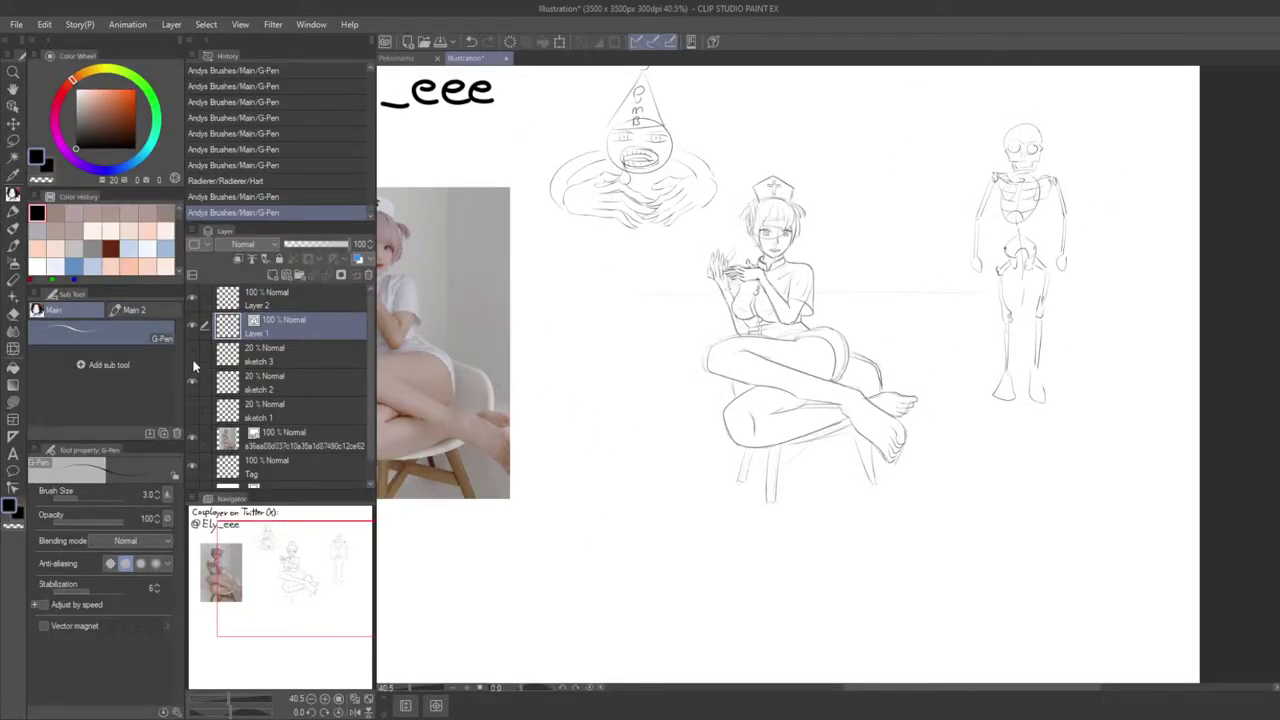
click(195, 380)
key(Tab)
Step: Examine the line art of the figure, hands and face at several zoom levels against the reference photo
scroll(643, 372, up, 9)
drag(574, 395, 579, 554)
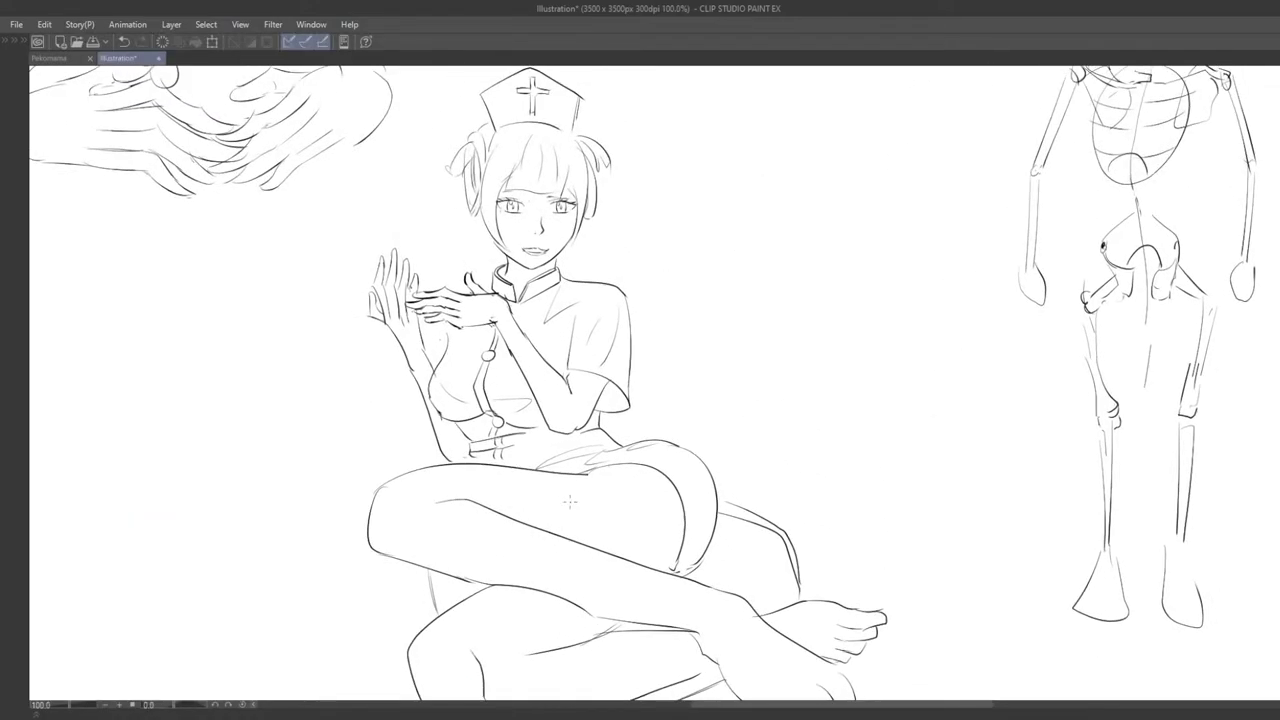
scroll(578, 553, down, 3)
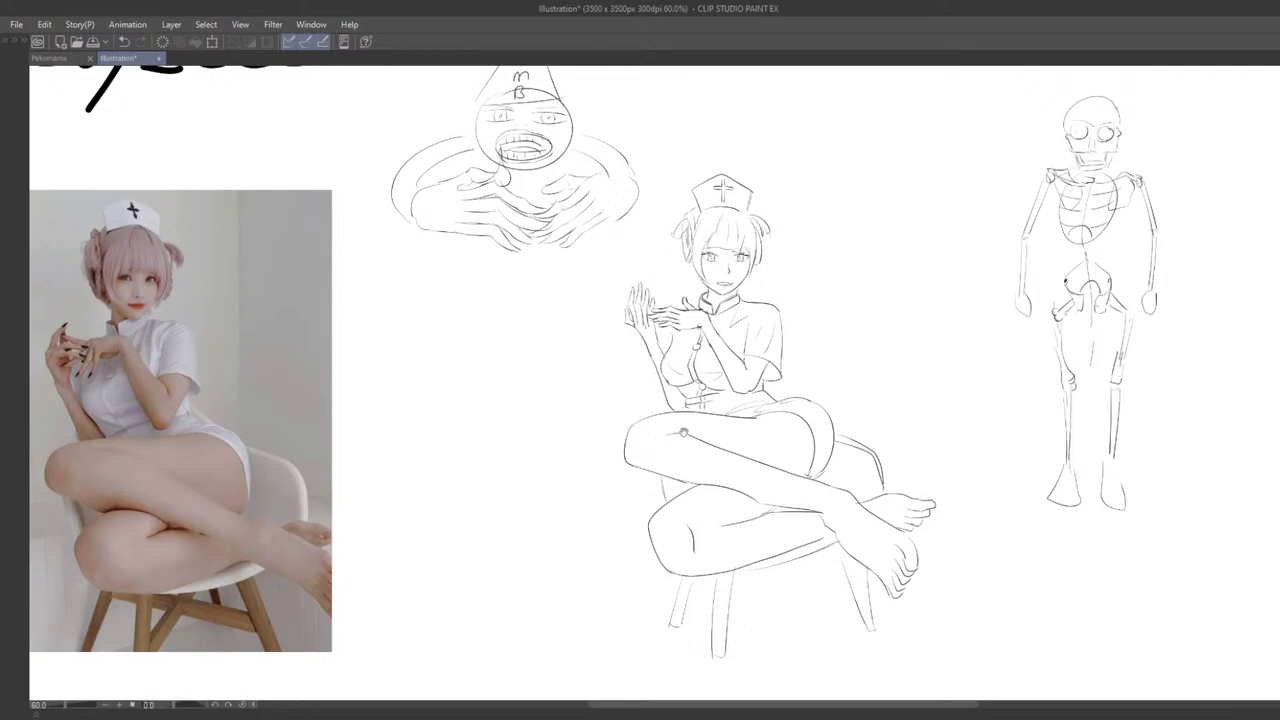
drag(684, 437, 634, 414)
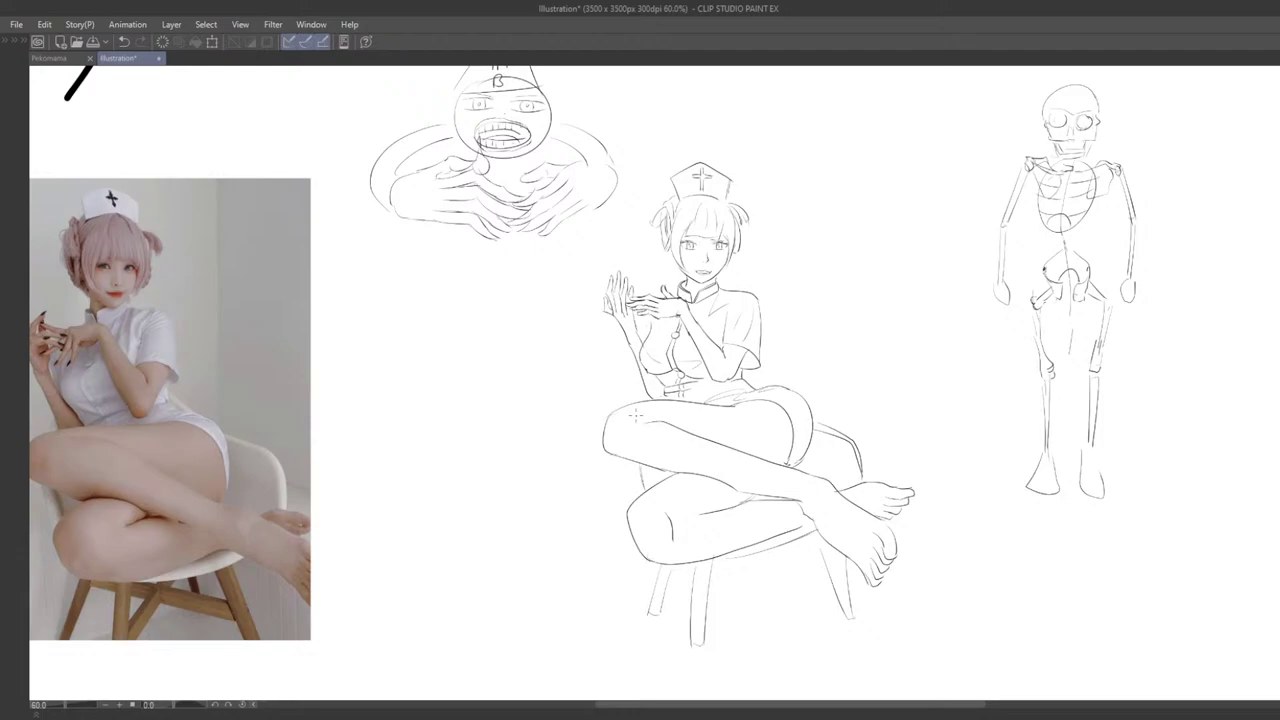
drag(637, 415, 633, 466)
key(ctrl+plus)
key(ctrl+plus)
drag(710, 310, 850, 302)
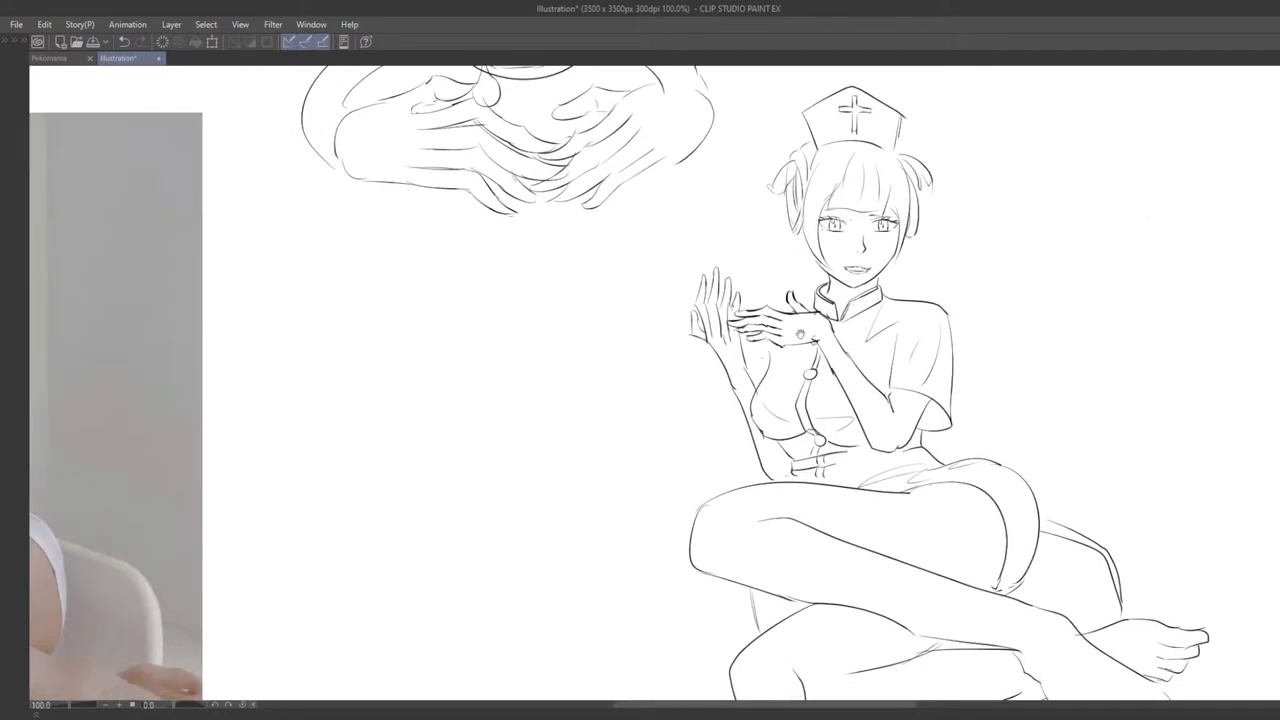
drag(795, 340, 795, 408)
scroll(800, 405, up, 4)
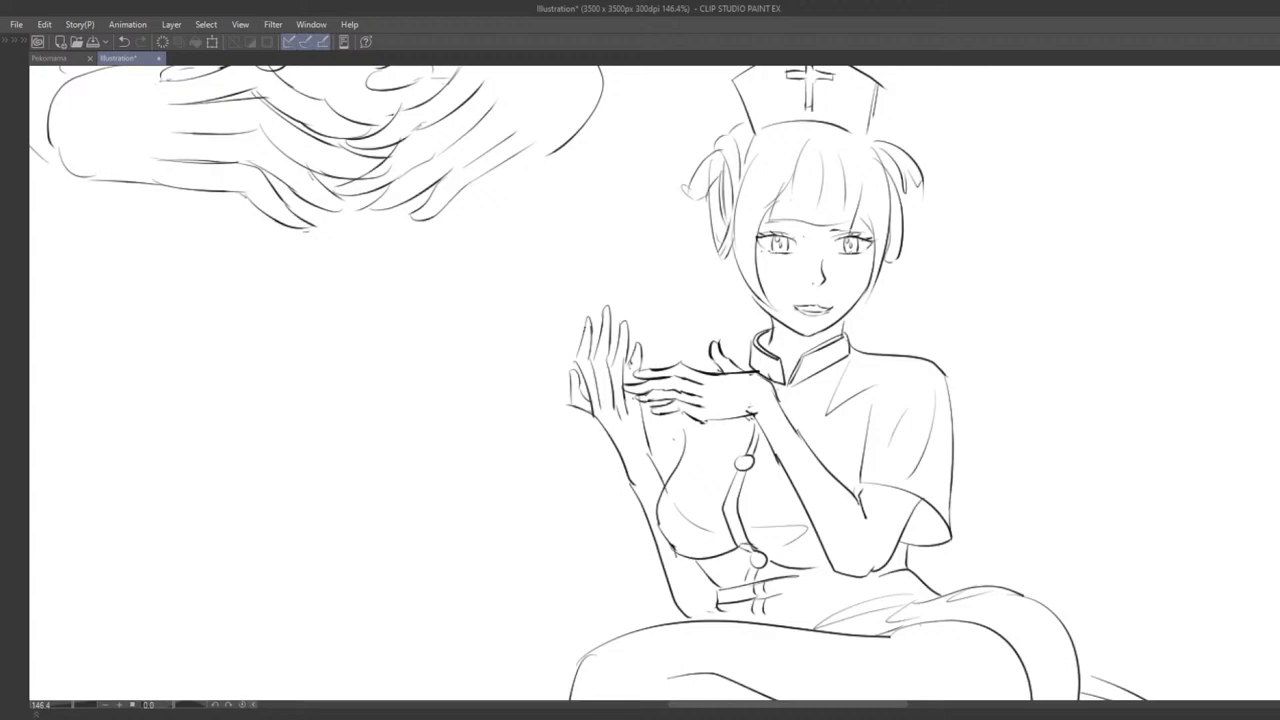
scroll(925, 203, down, 4)
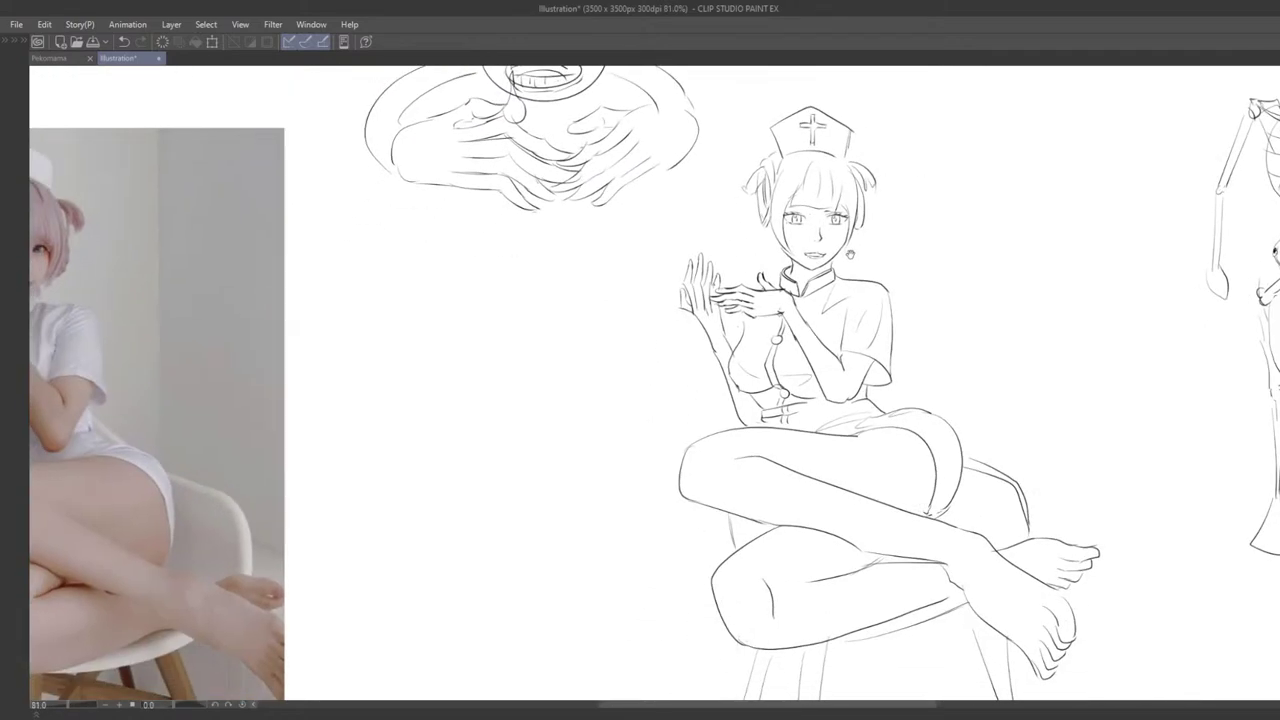
scroll(903, 266, up, 2)
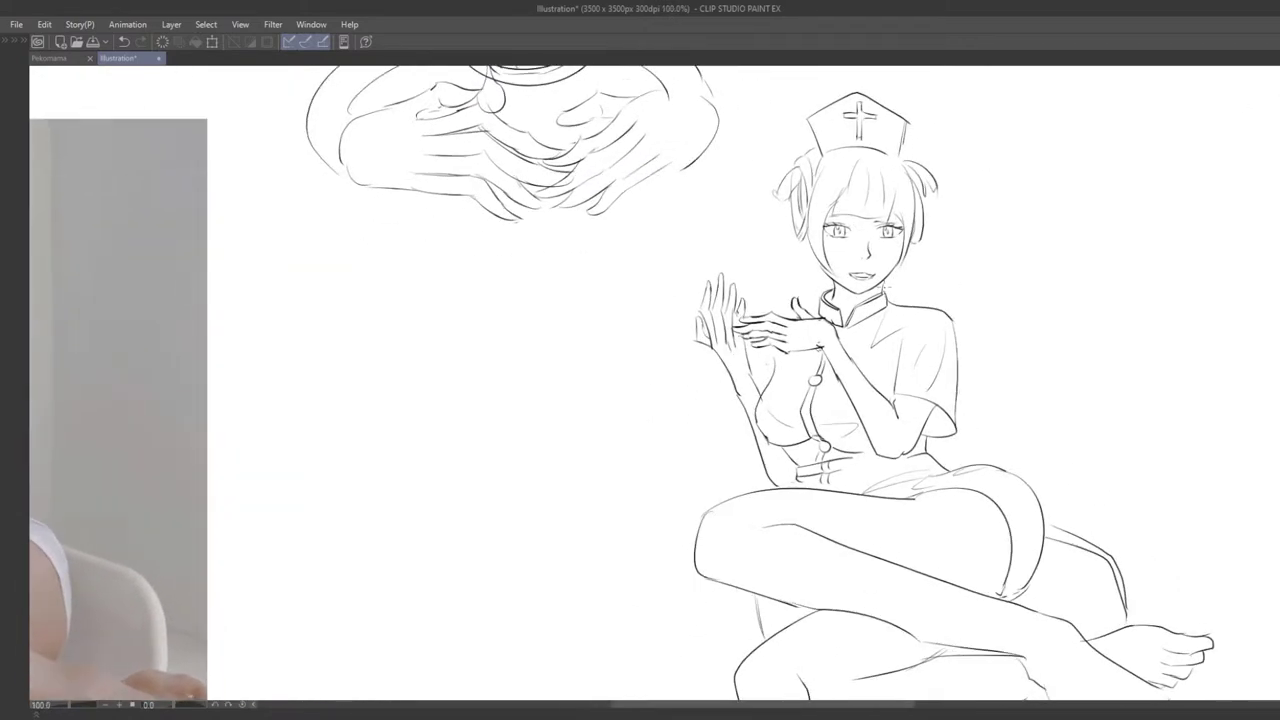
Step: Erase and redraw the corner of the nurse's mouth, undoing unsuitable strokes
key(p)
drag(846, 267, 861, 270)
key(ctrl+z)
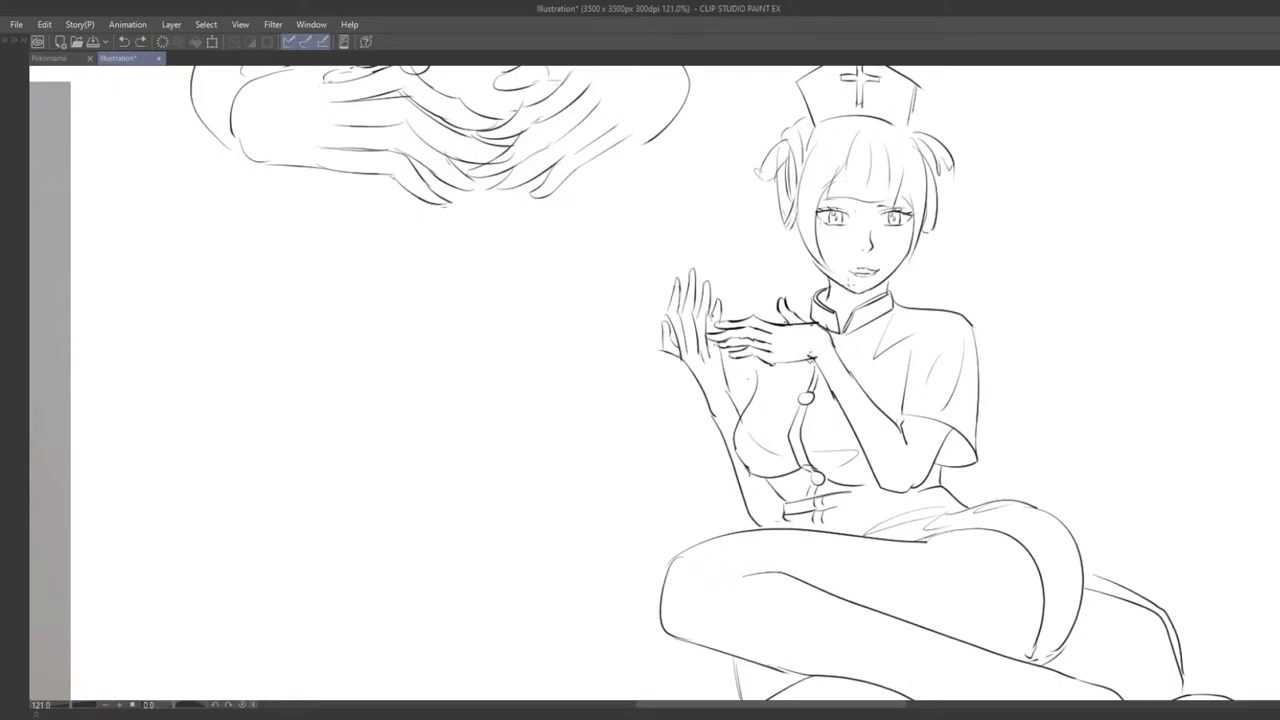
scroll(848, 270, up, 3)
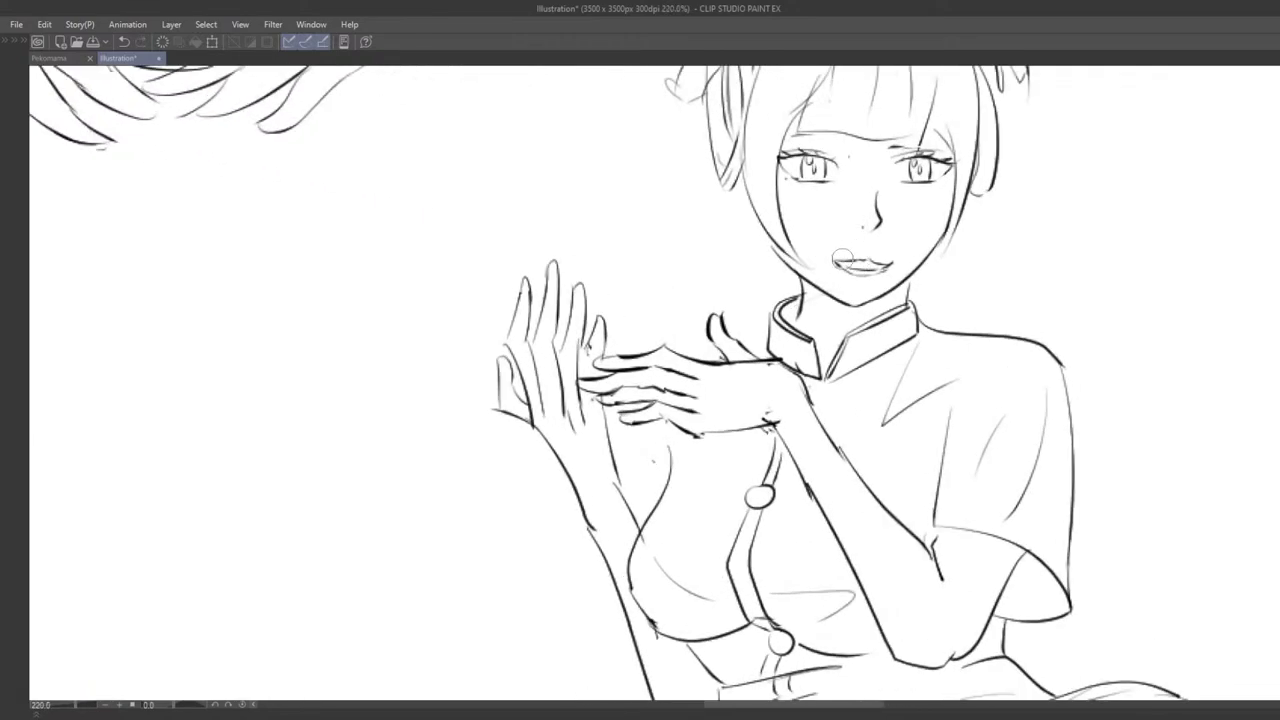
mouse_move(842, 258)
mouse_down()
mouse_move(698, 325)
mouse_move(718, 334)
mouse_up()
key(p)
key(ctrl+z)
Step: Ink the toenails on the front foot and add small toe details to the rear foot
scroll(706, 333, down, 11)
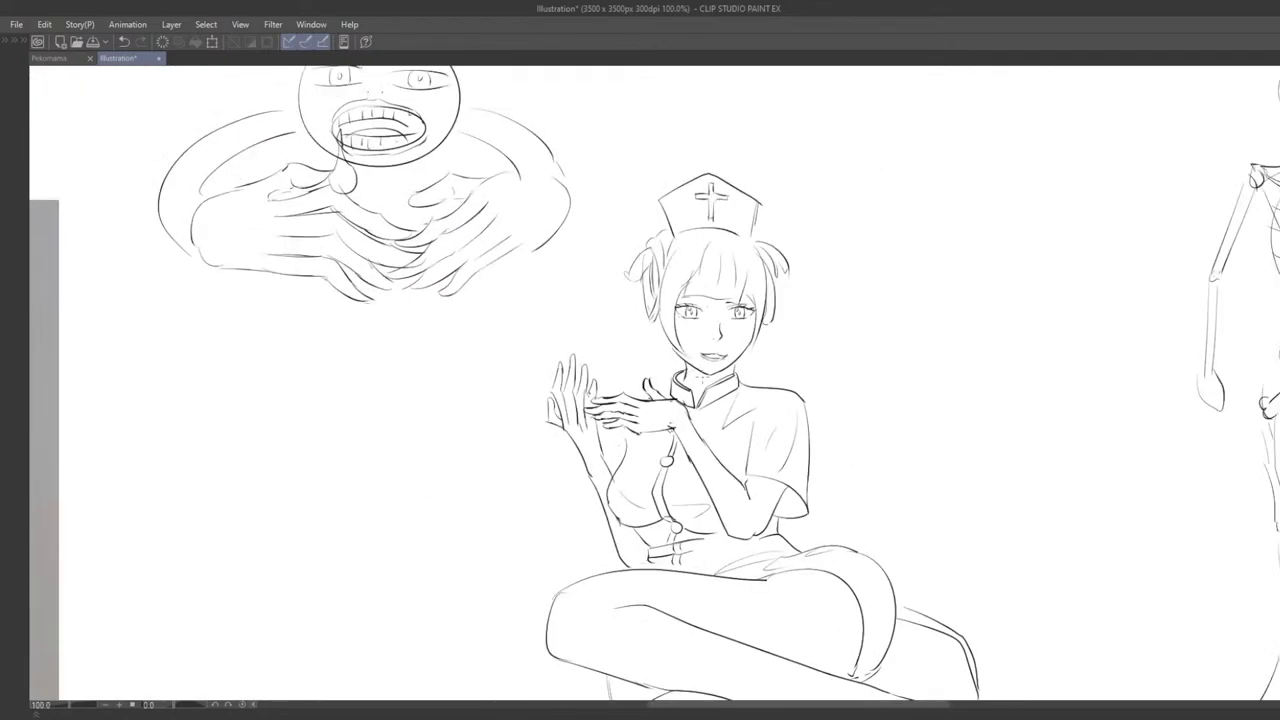
drag(799, 458, 684, 276)
mouse_move(740, 428)
mouse_down()
mouse_move(901, 389)
mouse_move(884, 389)
mouse_up()
scroll(890, 410, up, 2)
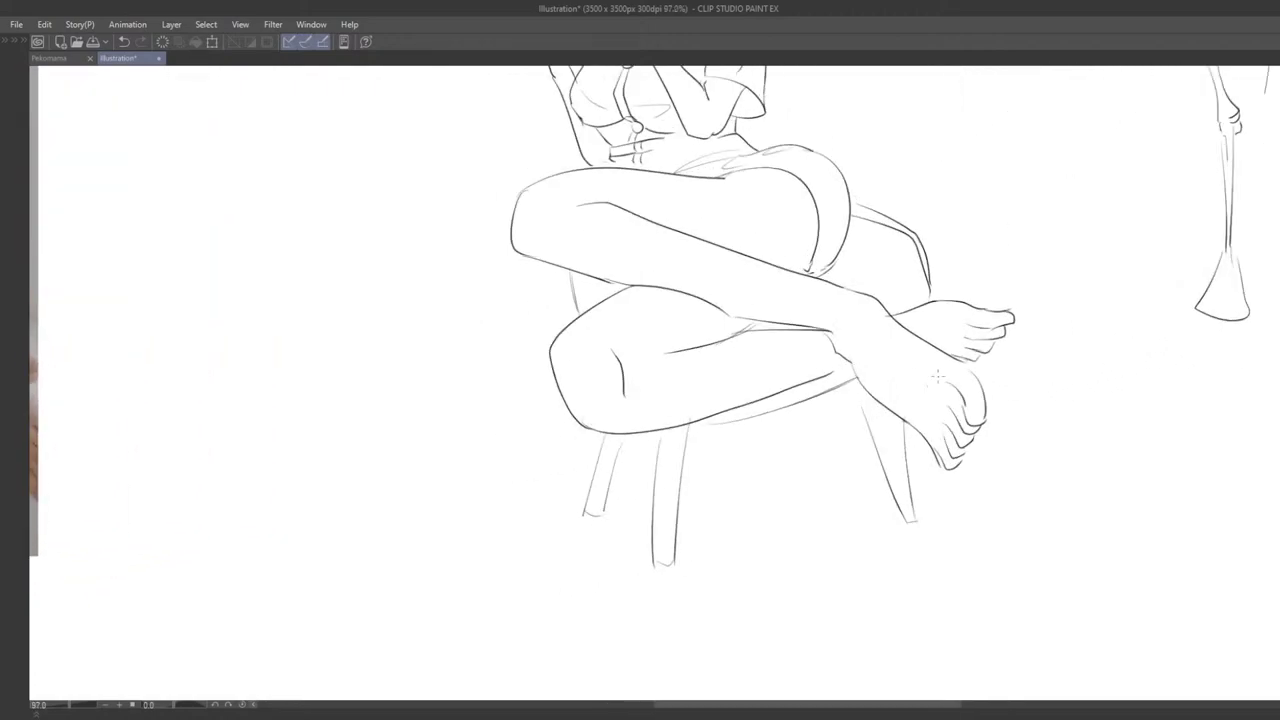
key(ctrl+z)
mouse_move(967, 409)
mouse_down()
mouse_move(964, 432)
mouse_move(975, 432)
mouse_up()
key(ctrl+z)
drag(957, 439, 954, 464)
drag(952, 450, 932, 490)
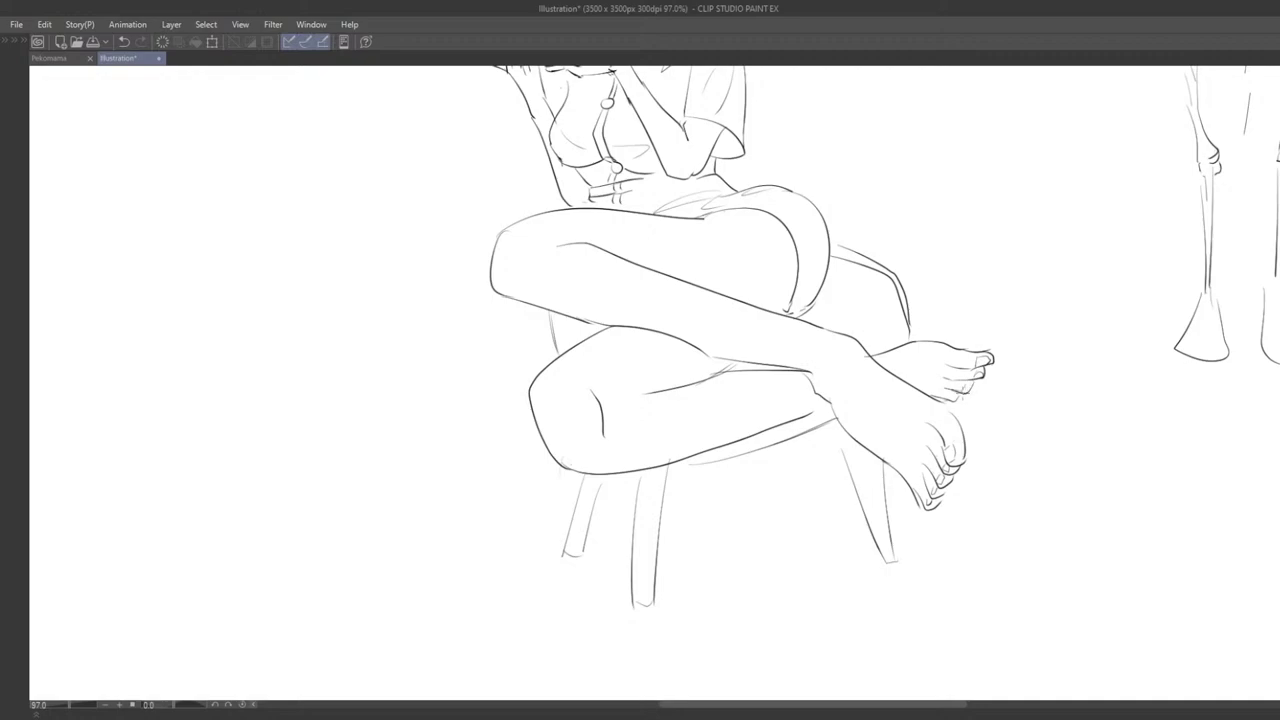
drag(951, 396, 955, 402)
Step: Compare the whole seated figure and chair with the reference photo, checking the feet and upper body
scroll(934, 422, down, 4)
drag(1078, 435, 1058, 411)
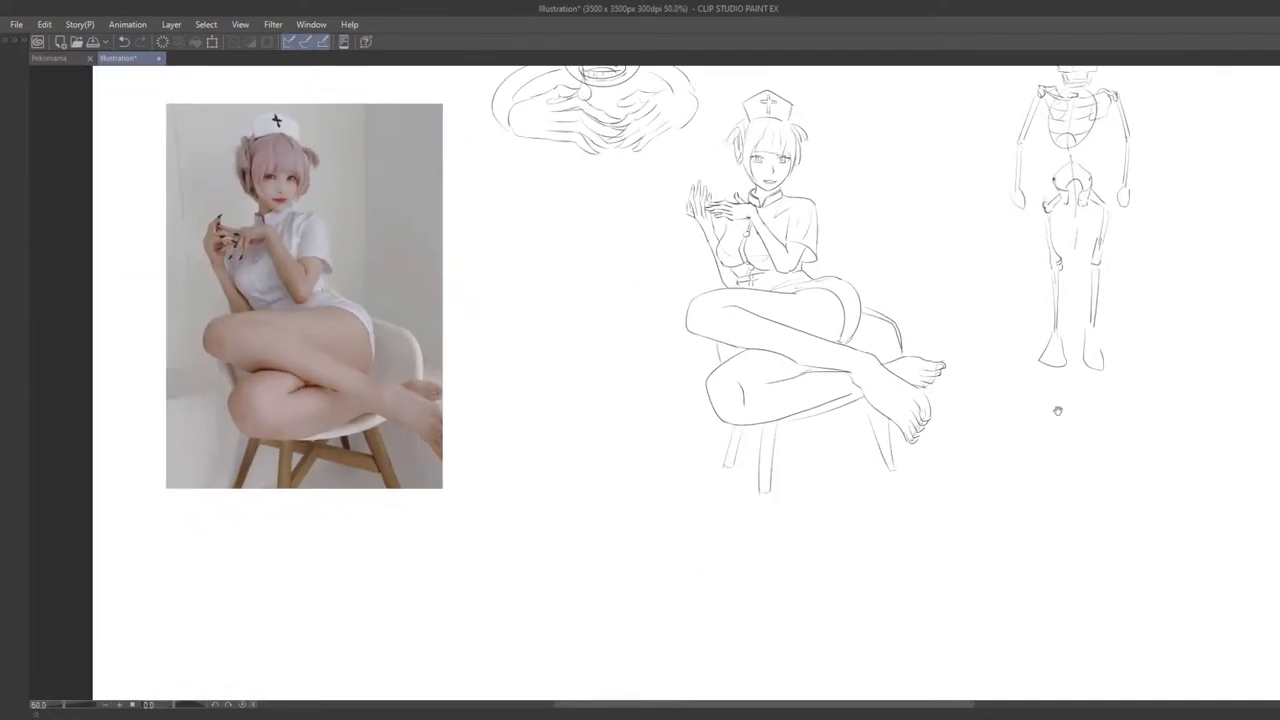
scroll(1020, 415, up, 3)
scroll(947, 426, down, 3)
drag(980, 423, 982, 401)
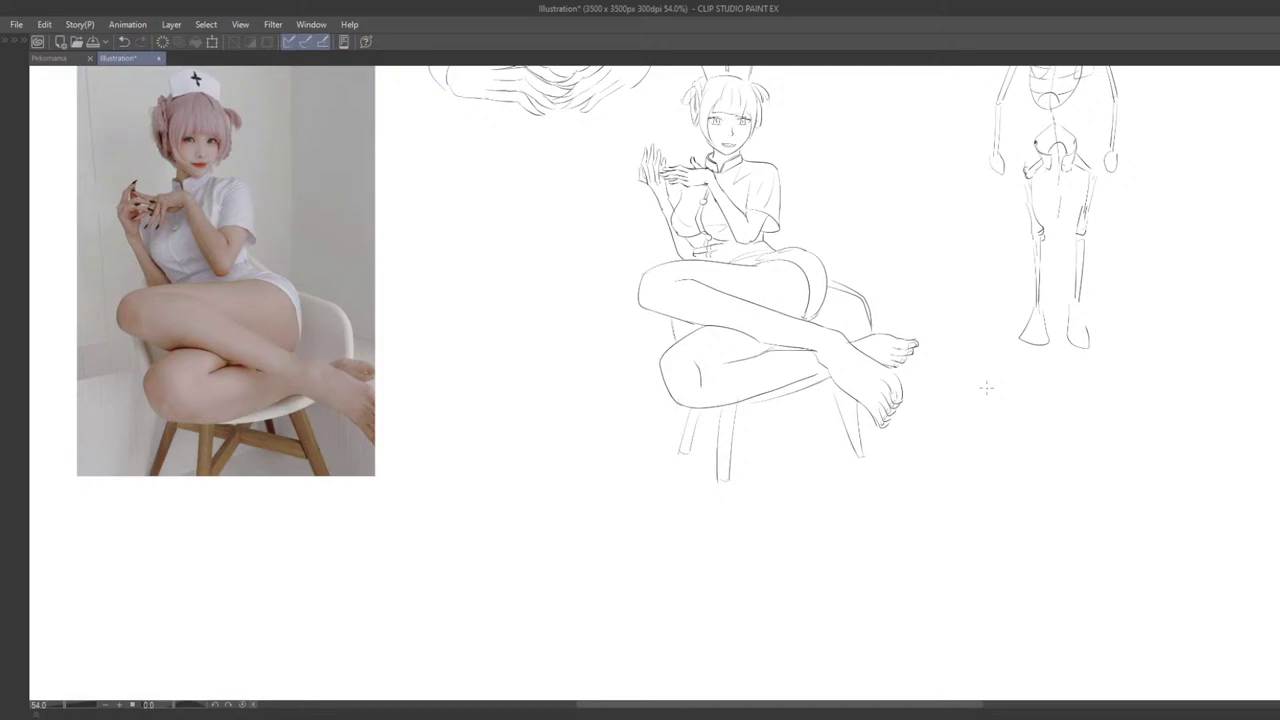
scroll(975, 390, up, 5)
drag(970, 310, 950, 690)
scroll(655, 383, up, 5)
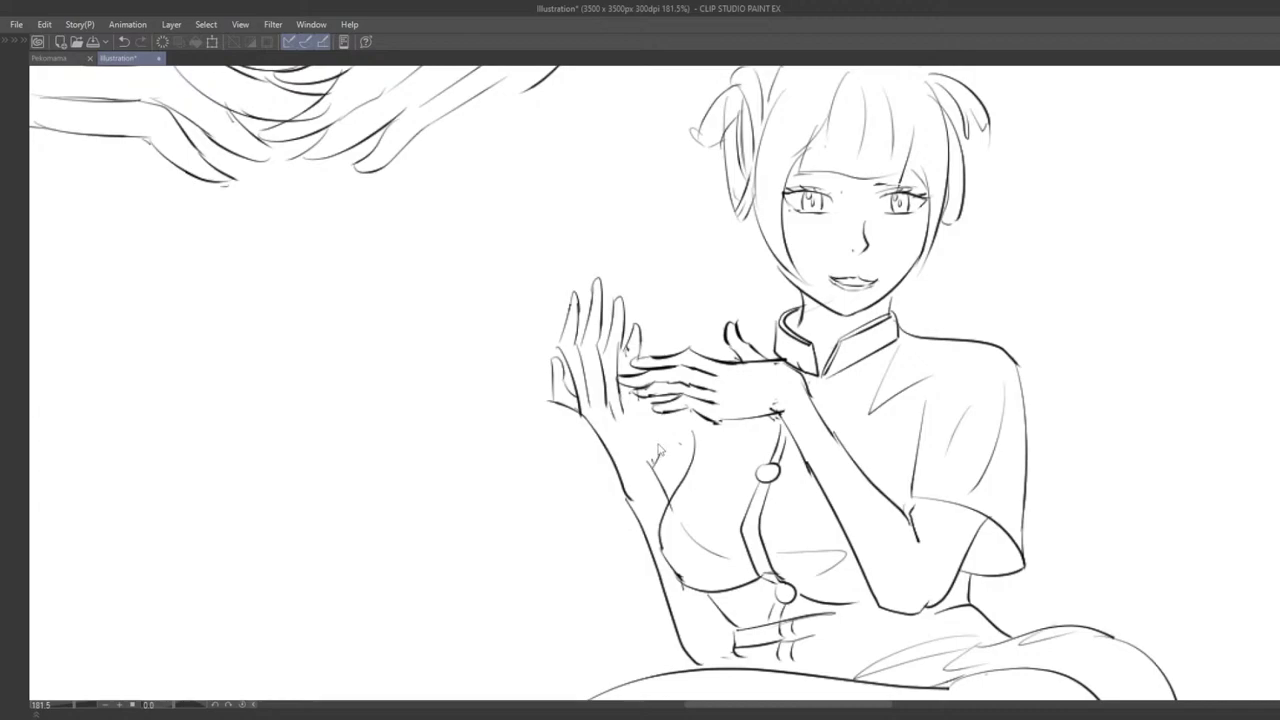
Step: Redraw the inner contour of the raised hand from the heel of the palm down the wrist to the chest
key(ctrl+z)
drag(651, 463, 668, 497)
key(ctrl+z)
drag(651, 423, 658, 458)
key(ctrl+z)
drag(643, 397, 674, 500)
key(ctrl+z)
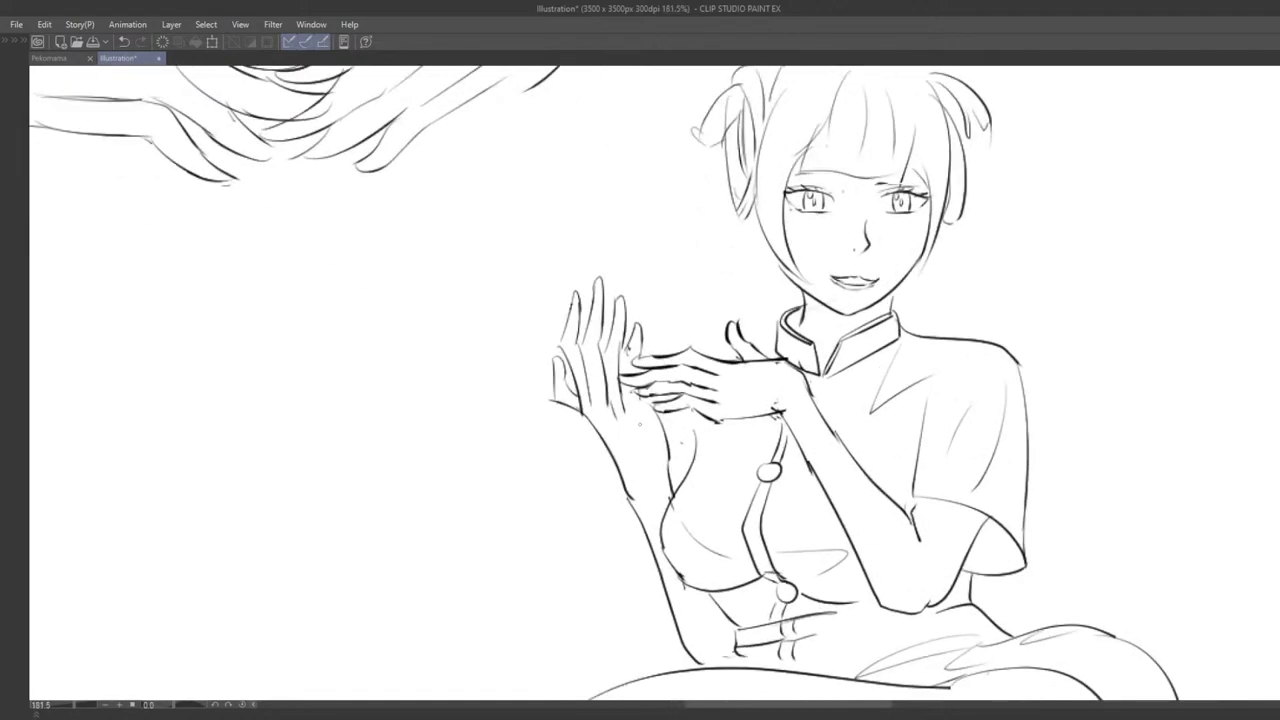
key(ctrl+z)
key(ctrl+z)
mouse_move(658, 408)
mouse_down()
mouse_move(640, 474)
mouse_move(662, 470)
mouse_move(674, 498)
mouse_up()
key(ctrl+z)
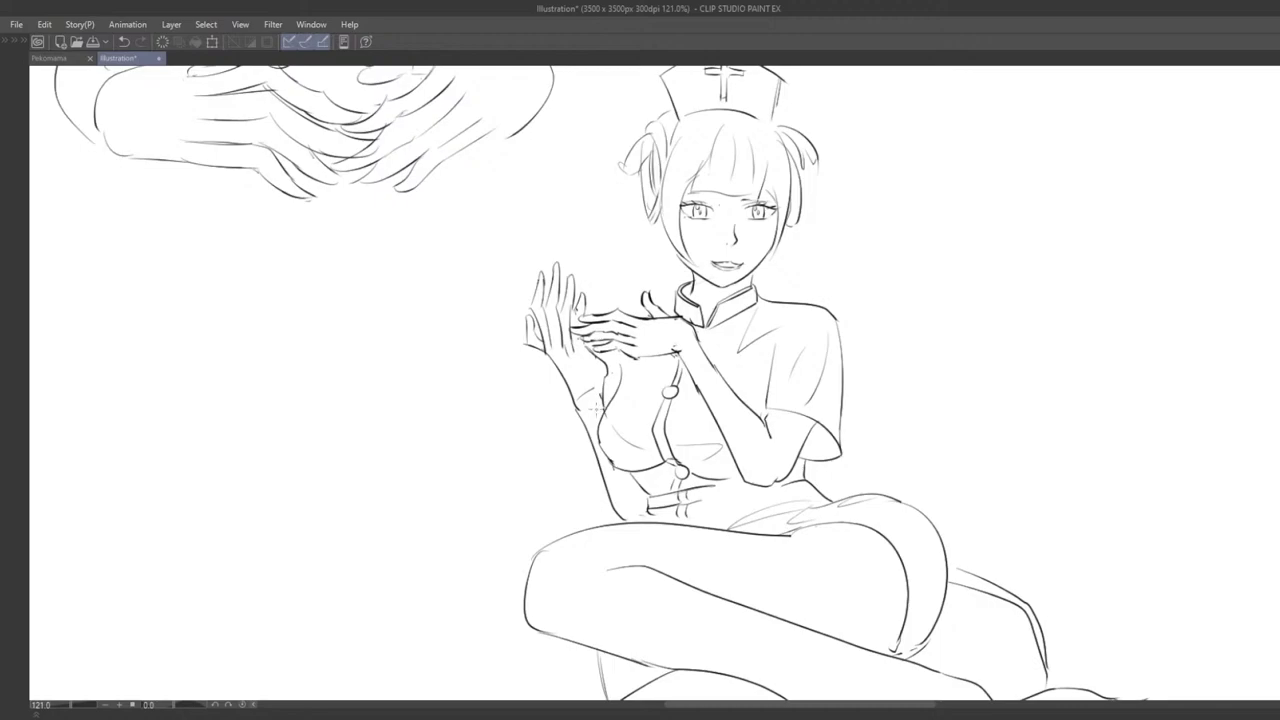
Step: Review the nurse line art up close and at full-canvas size beside the reference photo and the doodles
scroll(608, 370, down, 5)
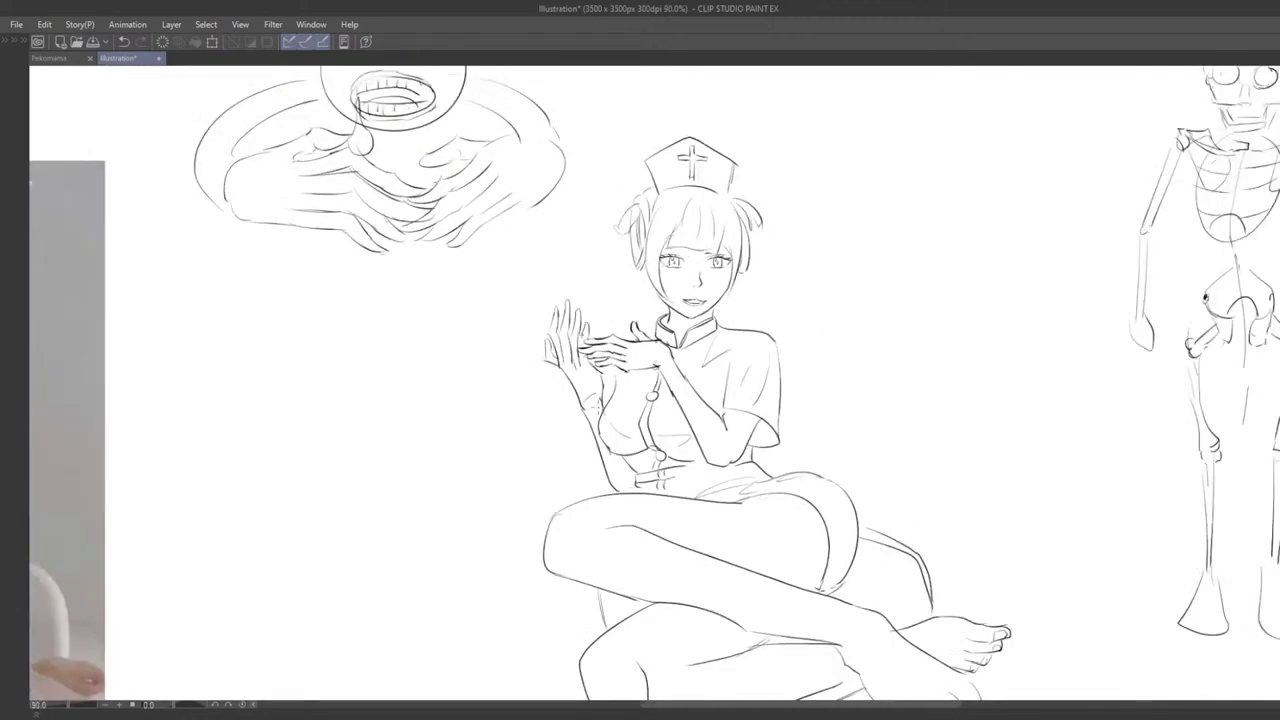
scroll(605, 365, up, 5)
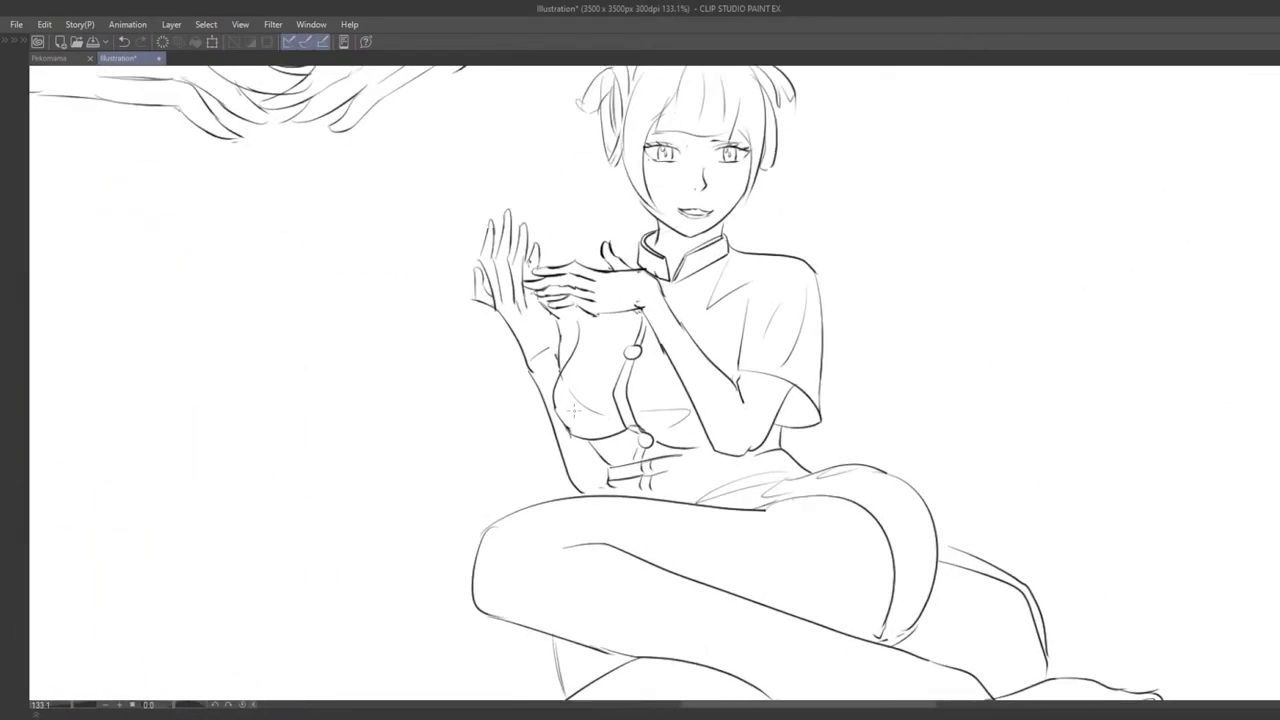
scroll(638, 315, down, 5)
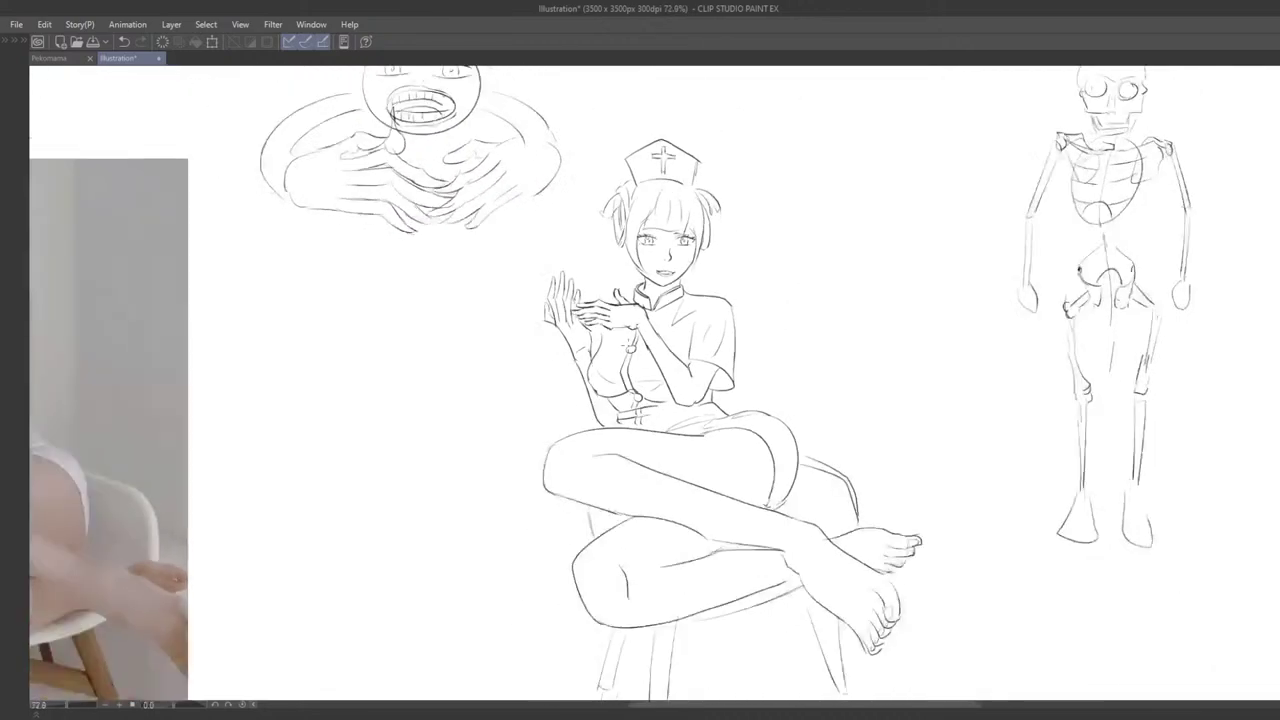
drag(733, 308, 755, 286)
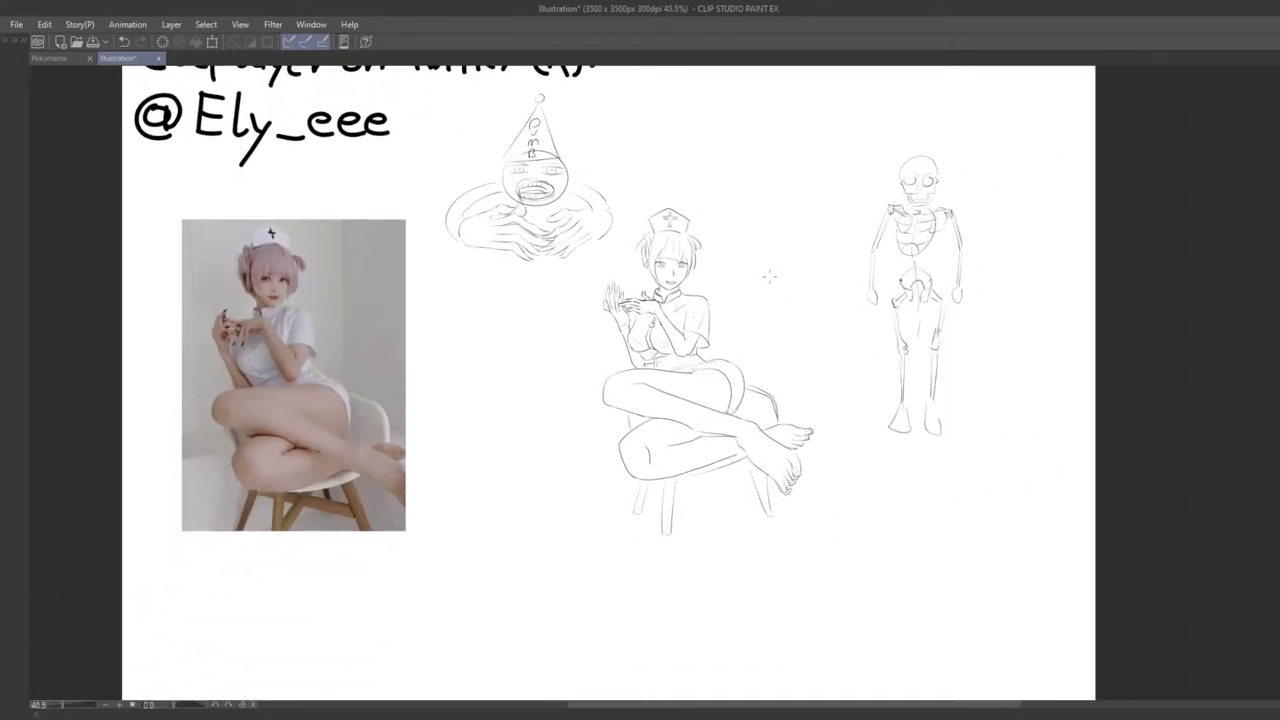
scroll(769, 276, up, 2)
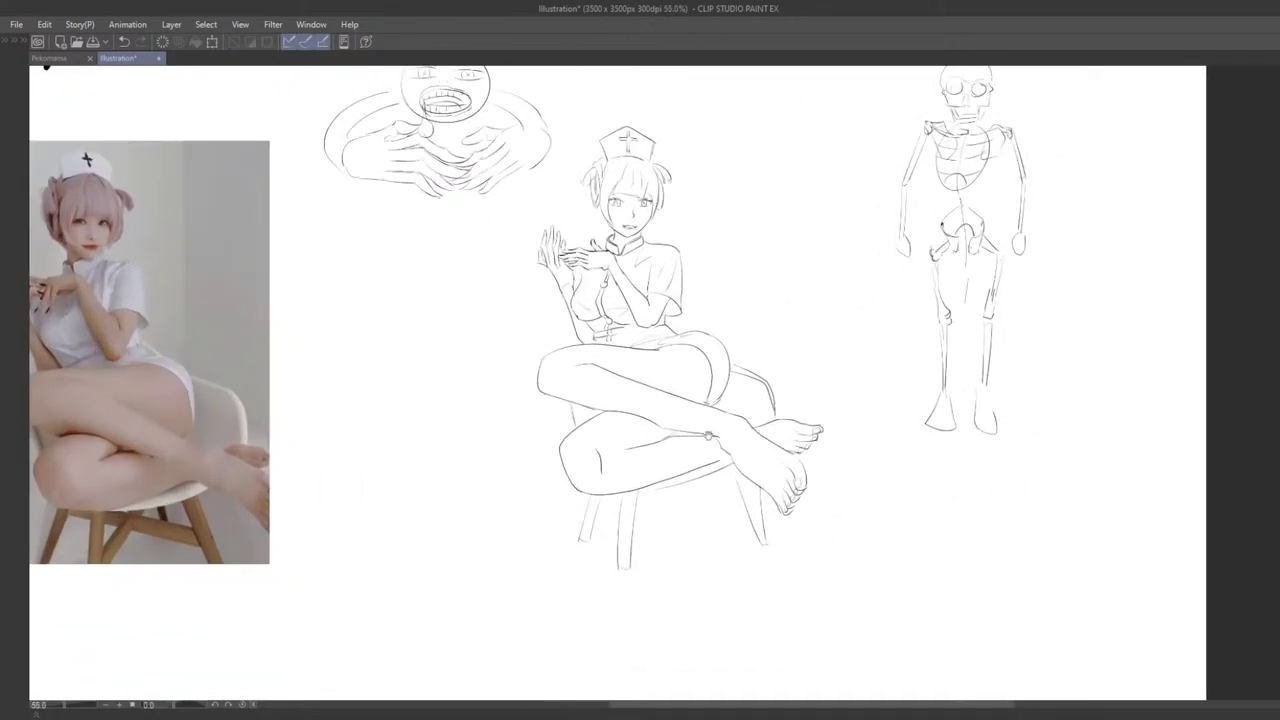
scroll(708, 510, down, 2)
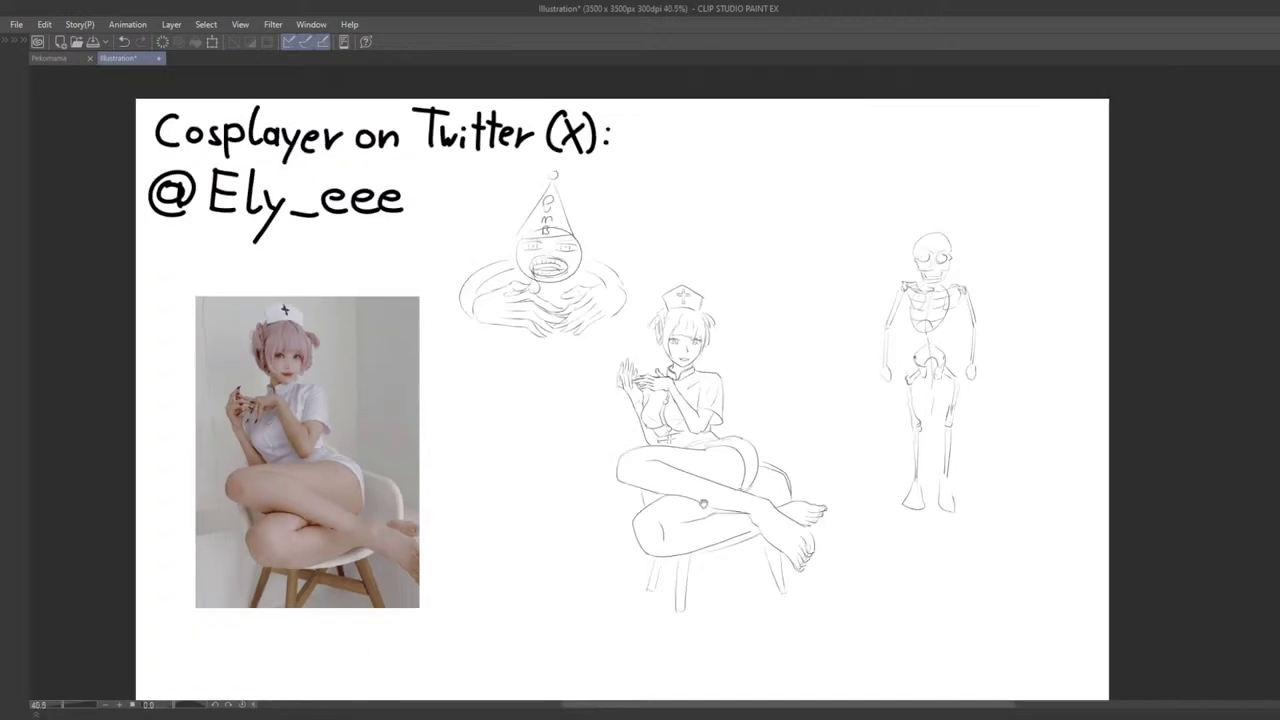